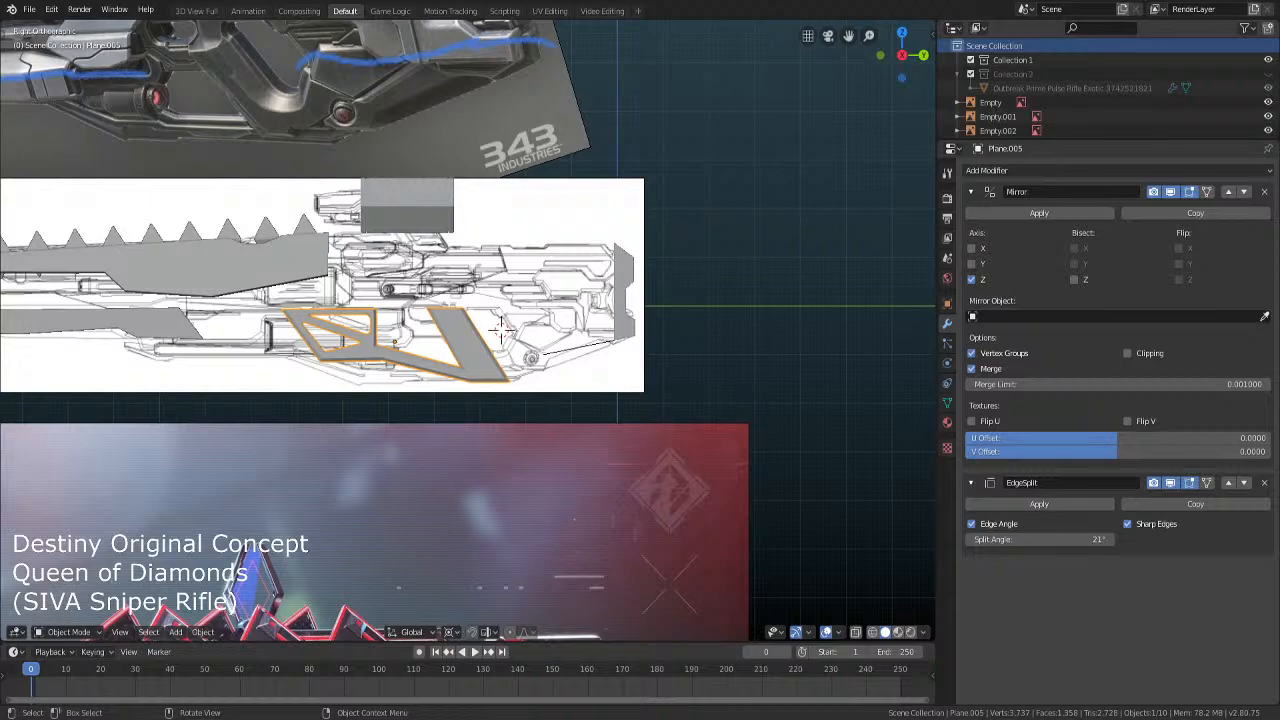
Examine the concept-art and line-drawing rifle references alongside the blocked-out model from the right view
middle_click_drag(512, 346, 512, 346)
key("KP_1")
key("KP_3")
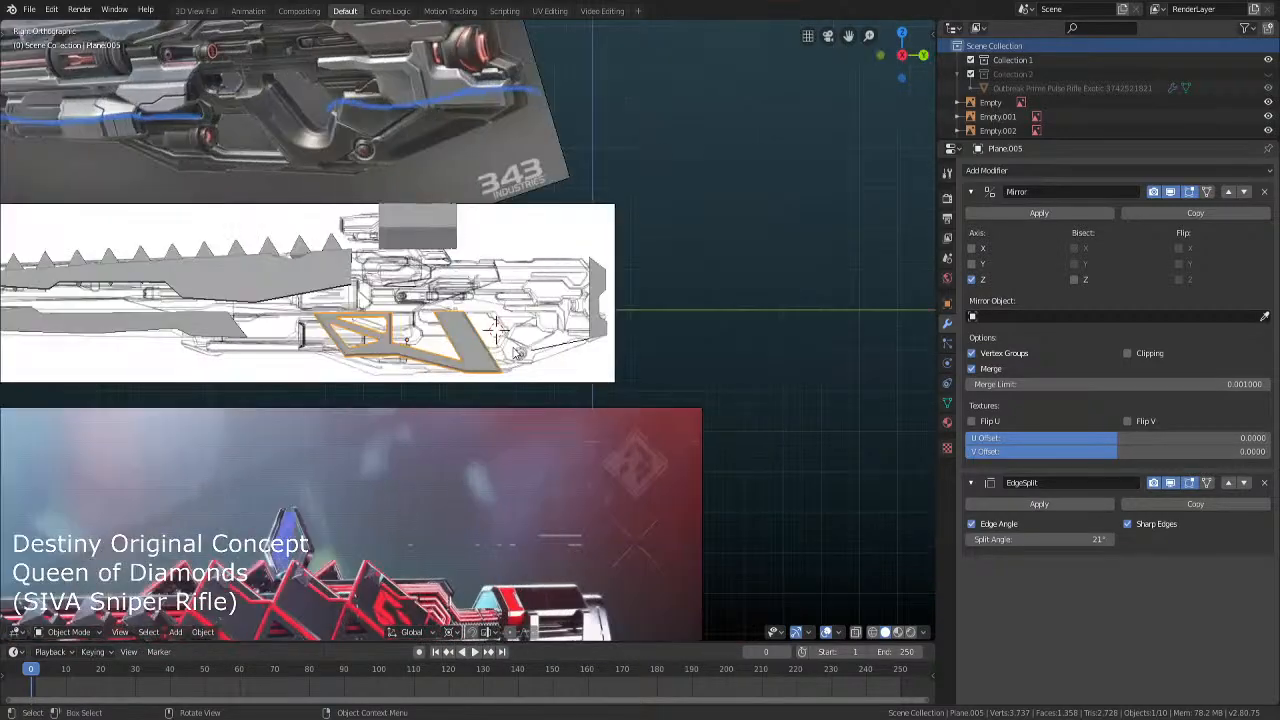
scroll(591, 366, "down", 3)
middle_click_drag(452, 346, 506, 302, "shift")
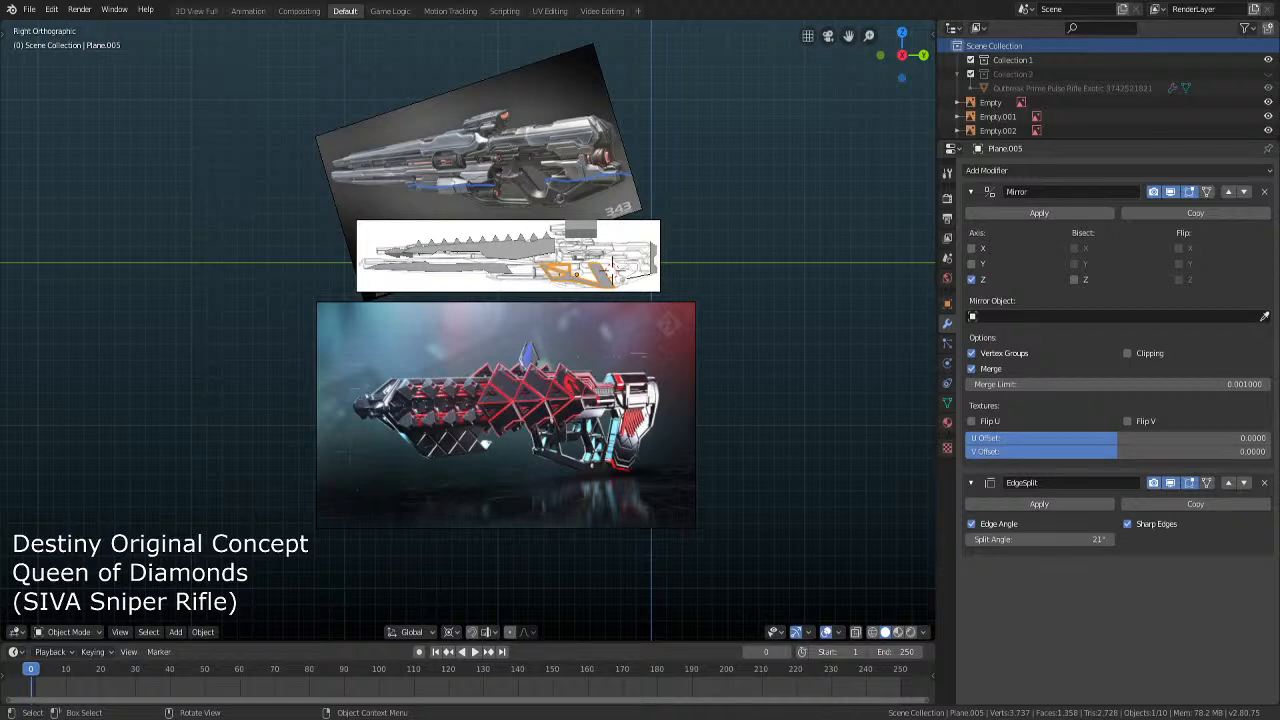
scroll(617, 366, "up", 5)
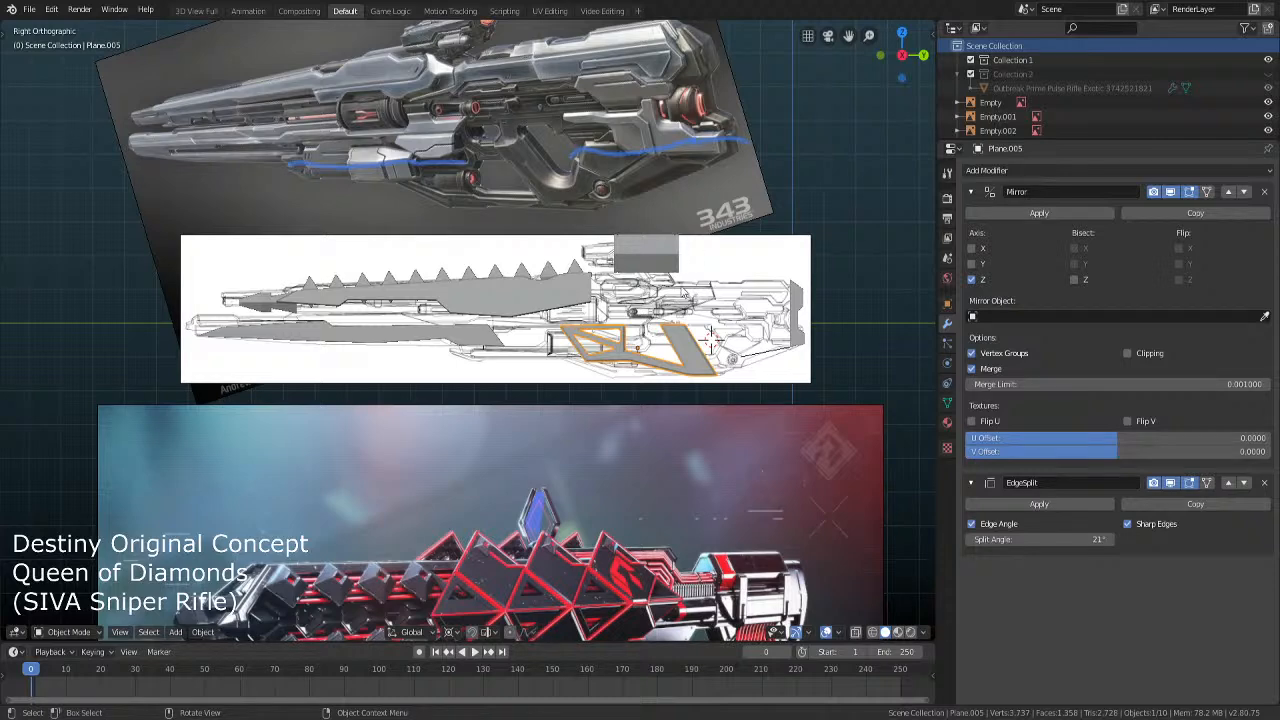
scroll(629, 371, "up", 3)
middle_click_drag(530, 362, 522, 397, "shift")
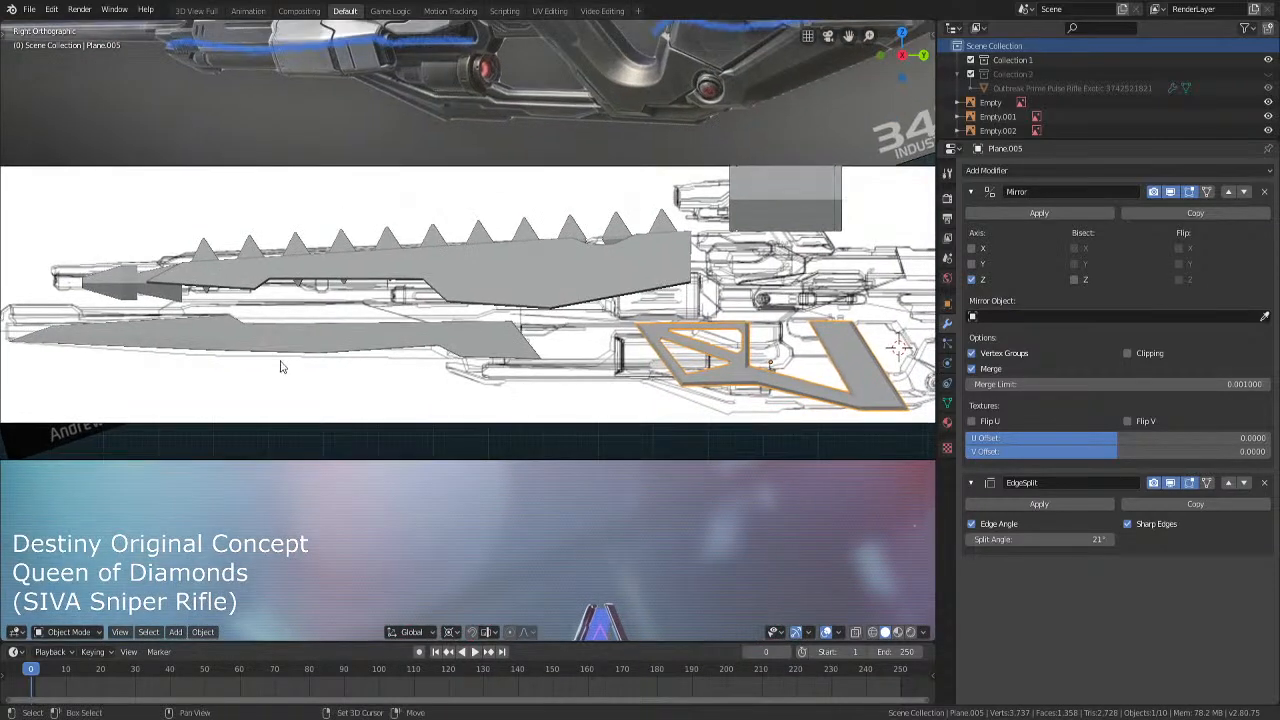
Add a new plane and rotate it 90° about the global Y axis
key("shift+a")
left_click(320, 364)
scroll(640, 445, "down", 5)
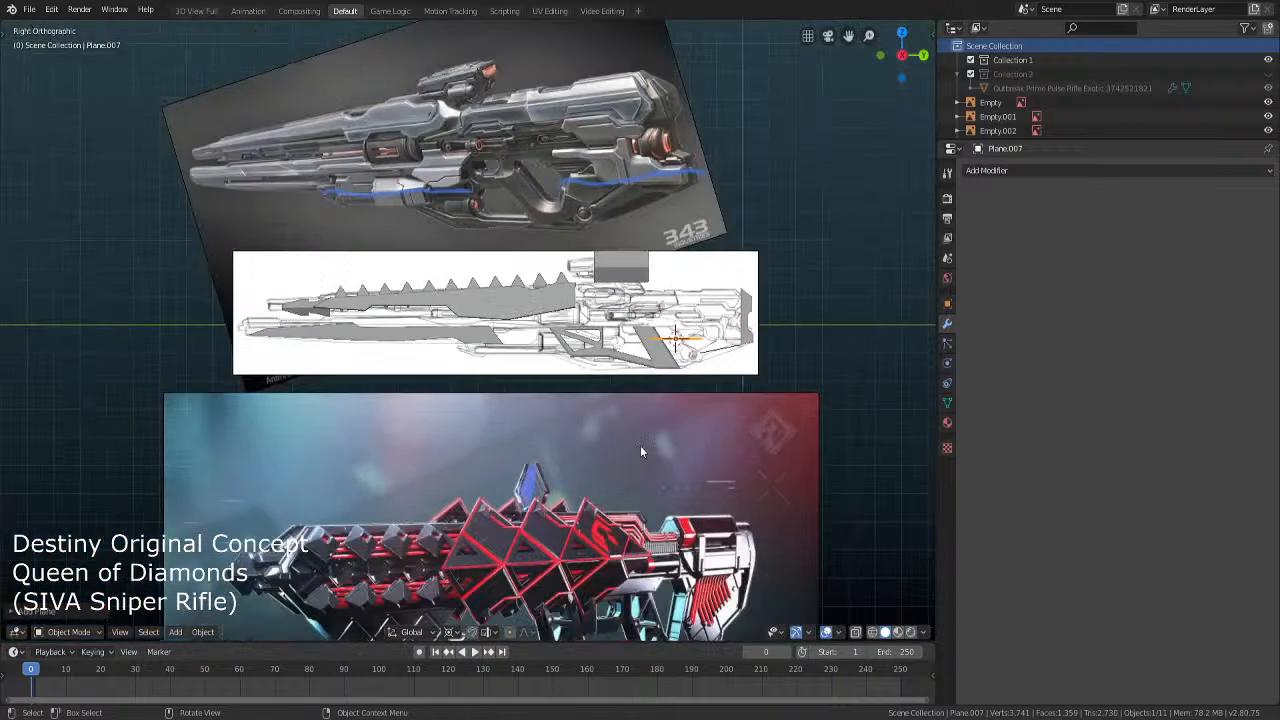
scroll(648, 447, "up", 4)
type("ry90")
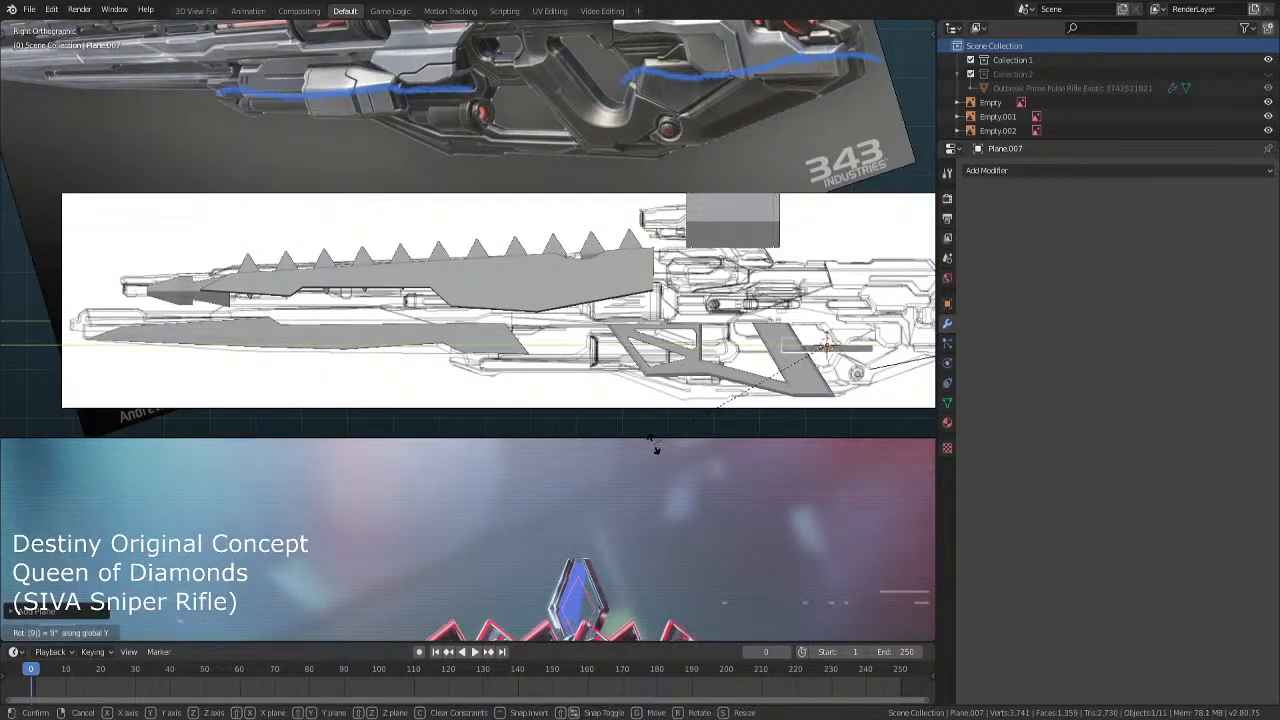
key("Return")
Move the new plane sideways along X so it sits in front of the rifle body and reference drawing
key("g")
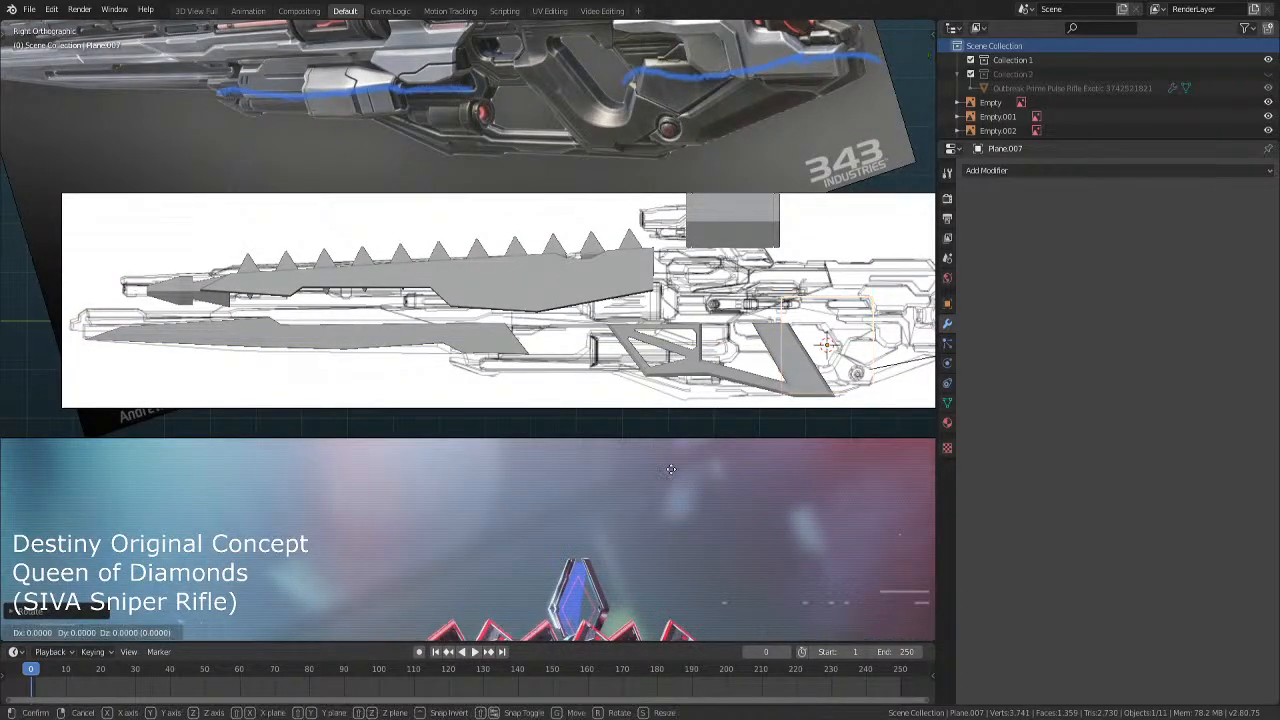
key("x")
left_click(674, 473)
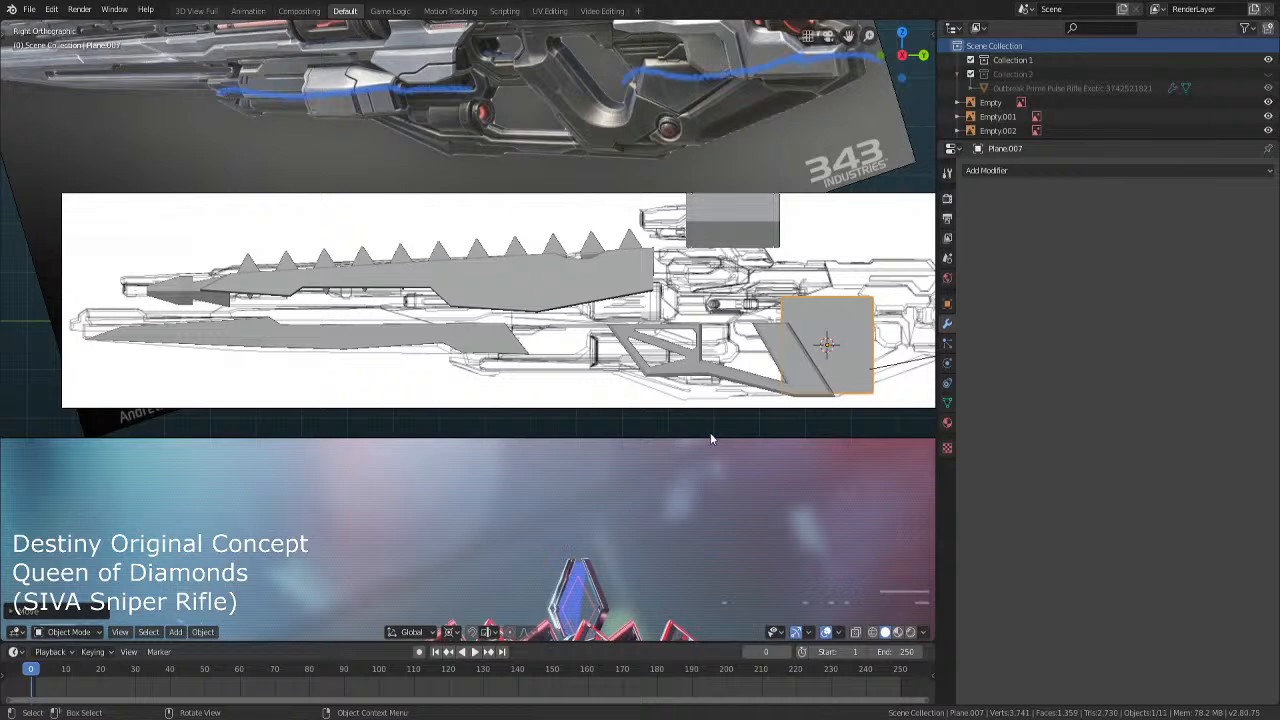
middle_click_drag(714, 423, 692, 461)
key("g")
key("y")
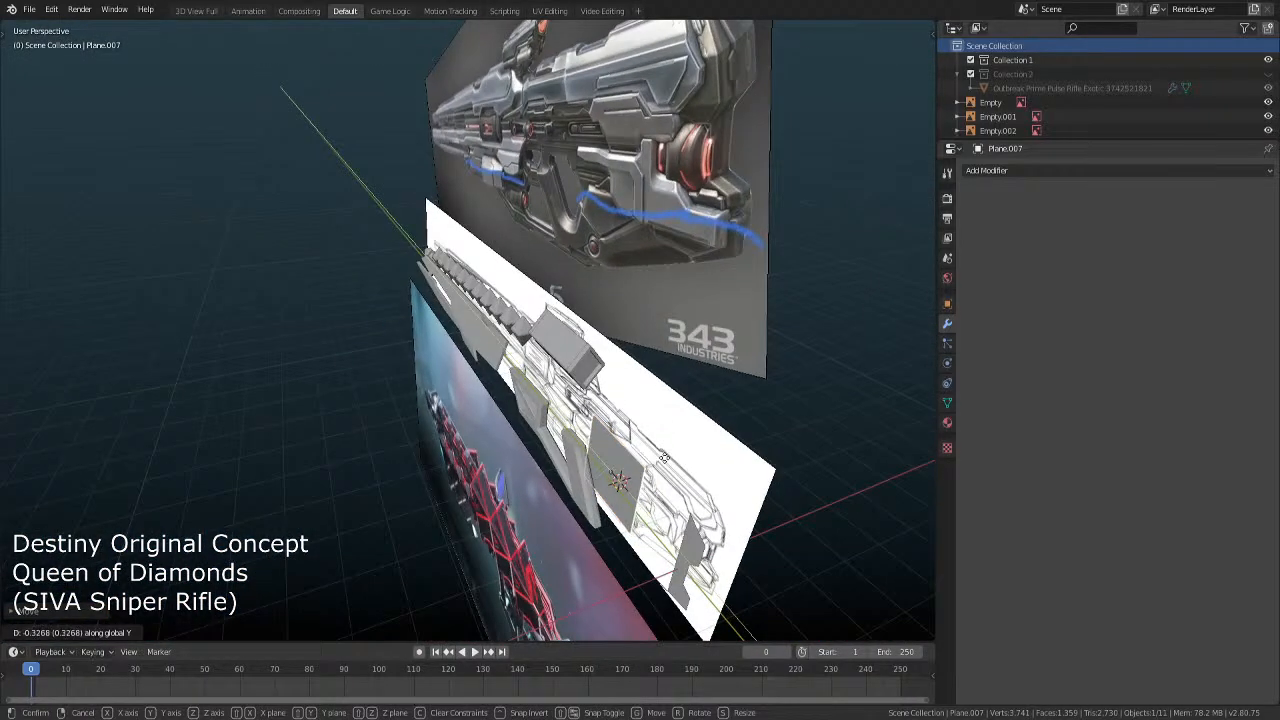
left_click(648, 471)
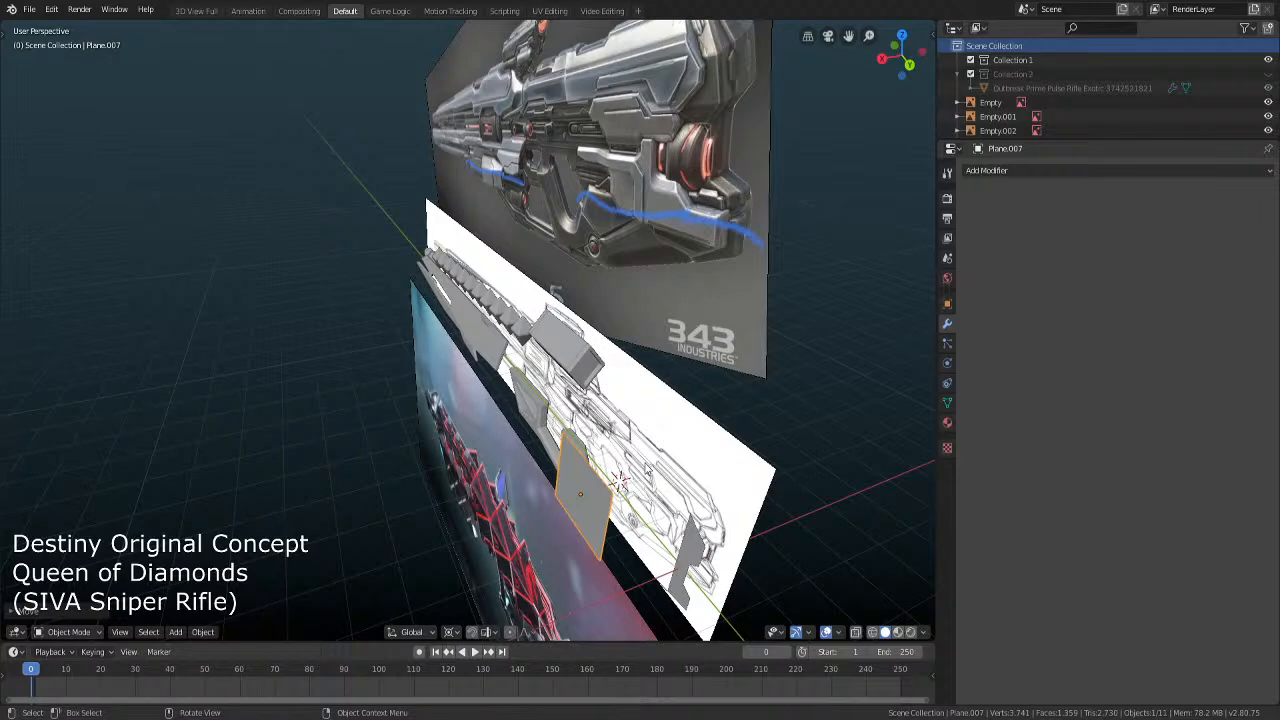
Rotate the plane 45° in the right view to make it a diamond
key("KP_3")
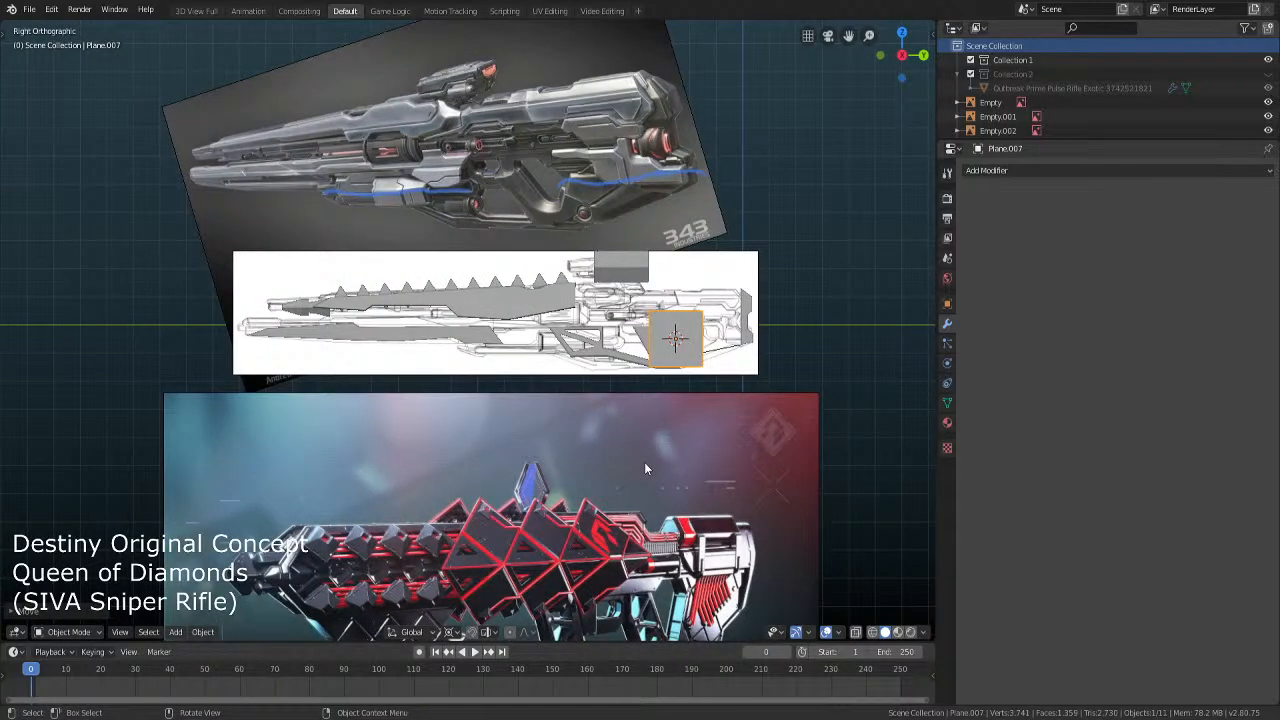
type("r45")
key("Return")
middle_click_drag(614, 465, 640, 467, "shift")
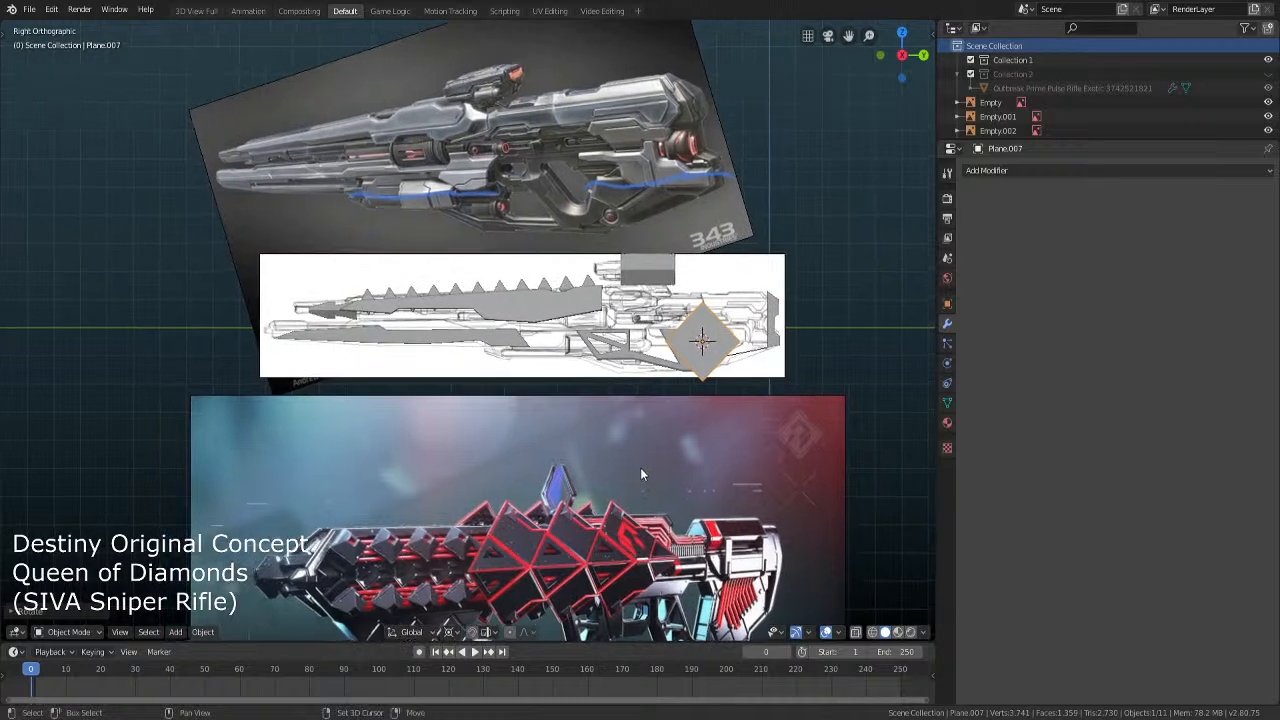
Knife-cut the diamond horizontally between its side corners and delete its lowest vertex to leave an upward-pointing triangle
key("Tab")
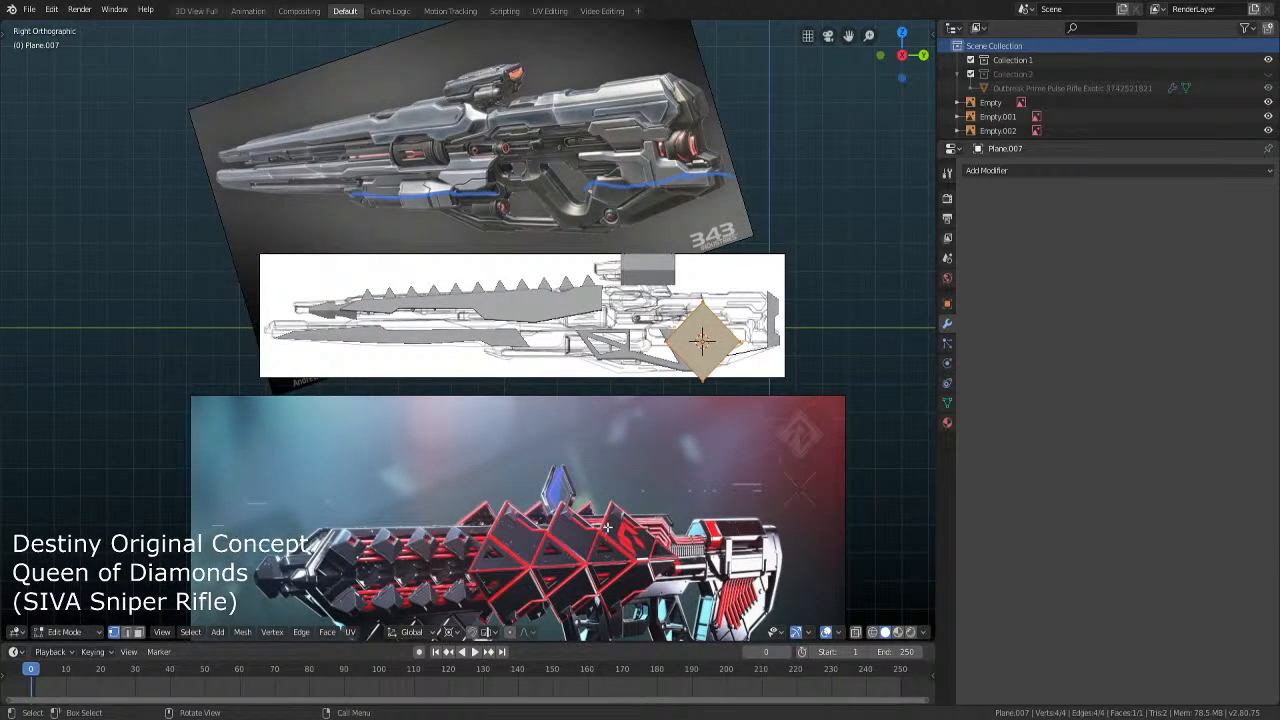
key("k")
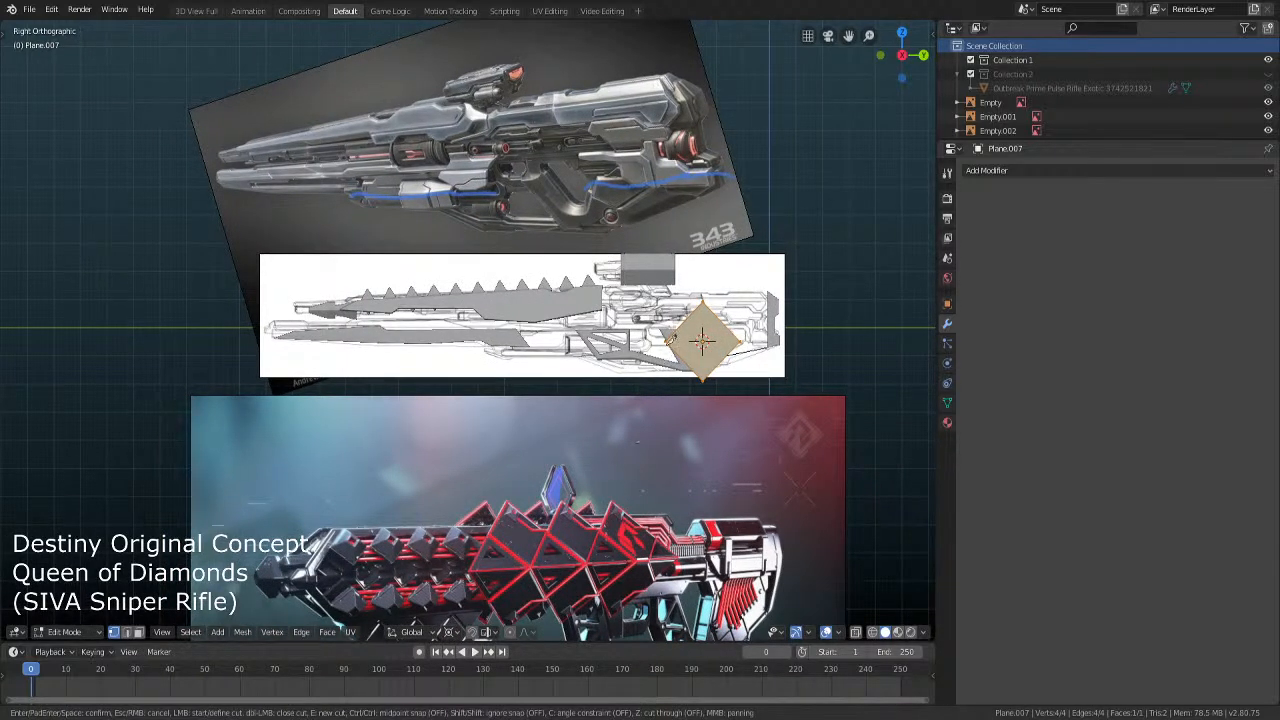
left_click(668, 340)
key("Return")
left_click(710, 382)
key("x")
left_click(745, 383)
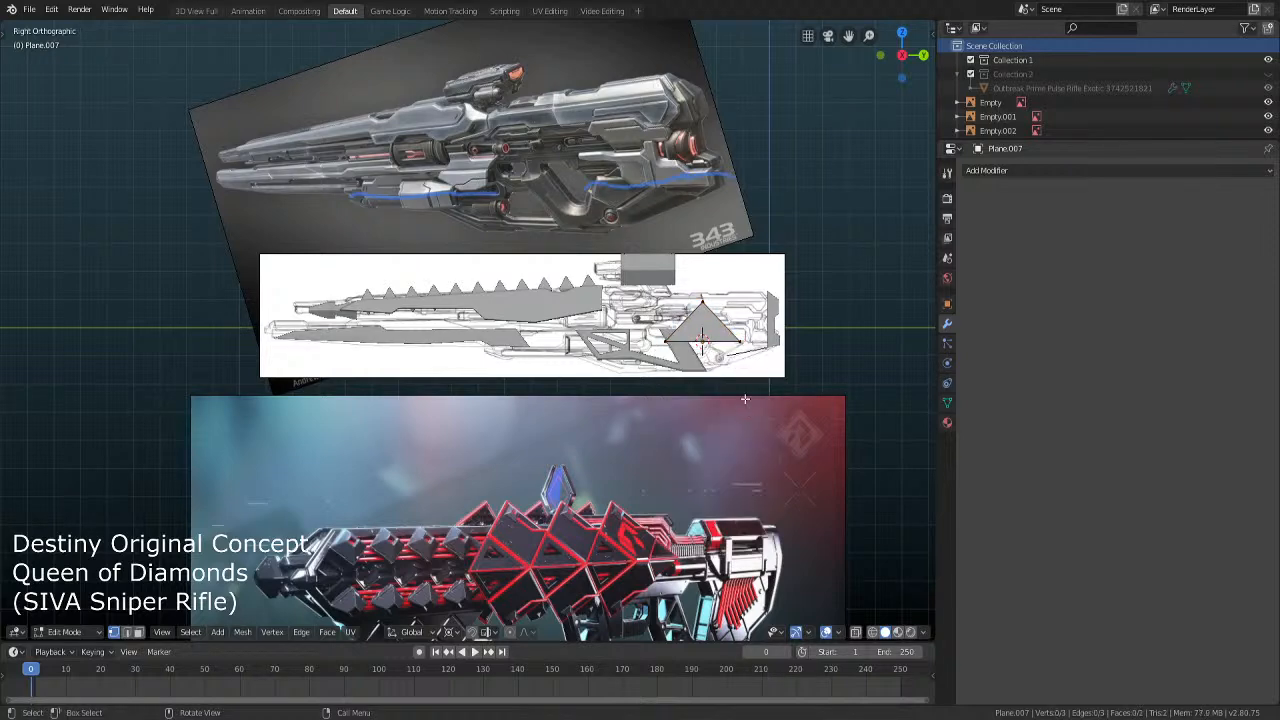
Tilt the triangle toward the rifle by moving its apex vertex about -0.78 along X in the wireframe front view
left_click(703, 301)
key("KP_1")
key("alt+z")
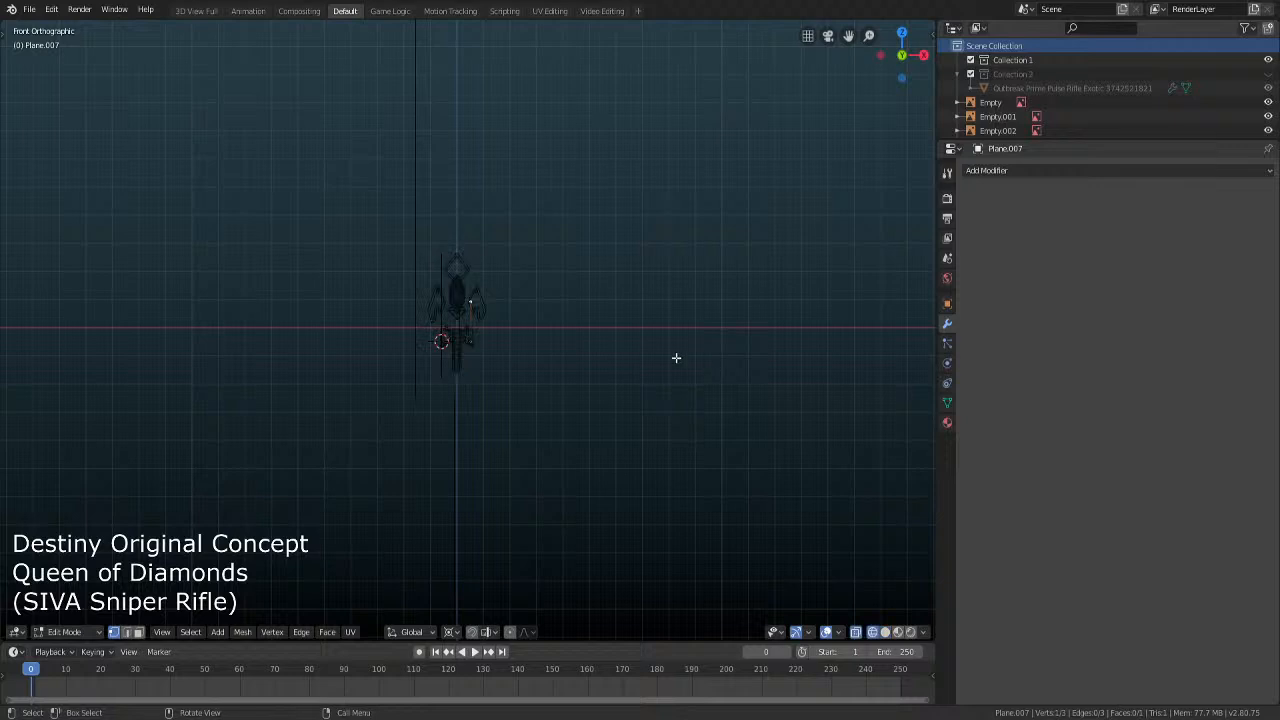
scroll(660, 350, "up", 5)
key("g")
key("y")
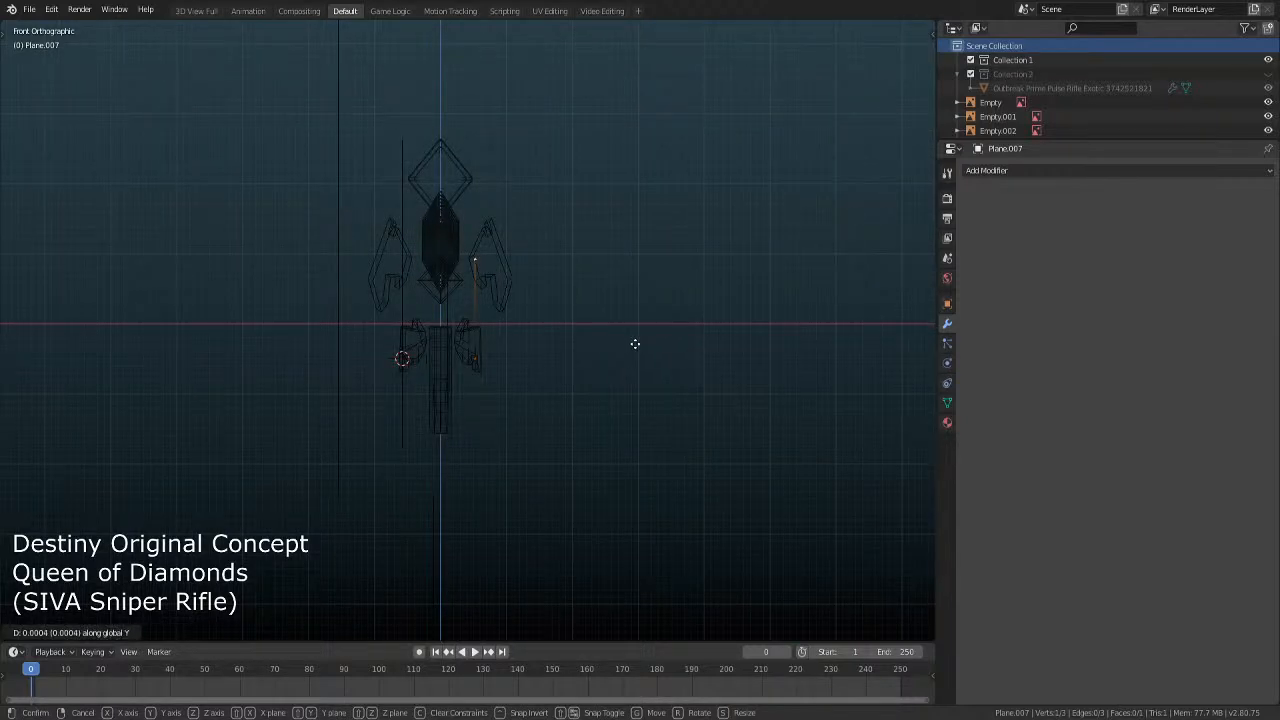
key("x")
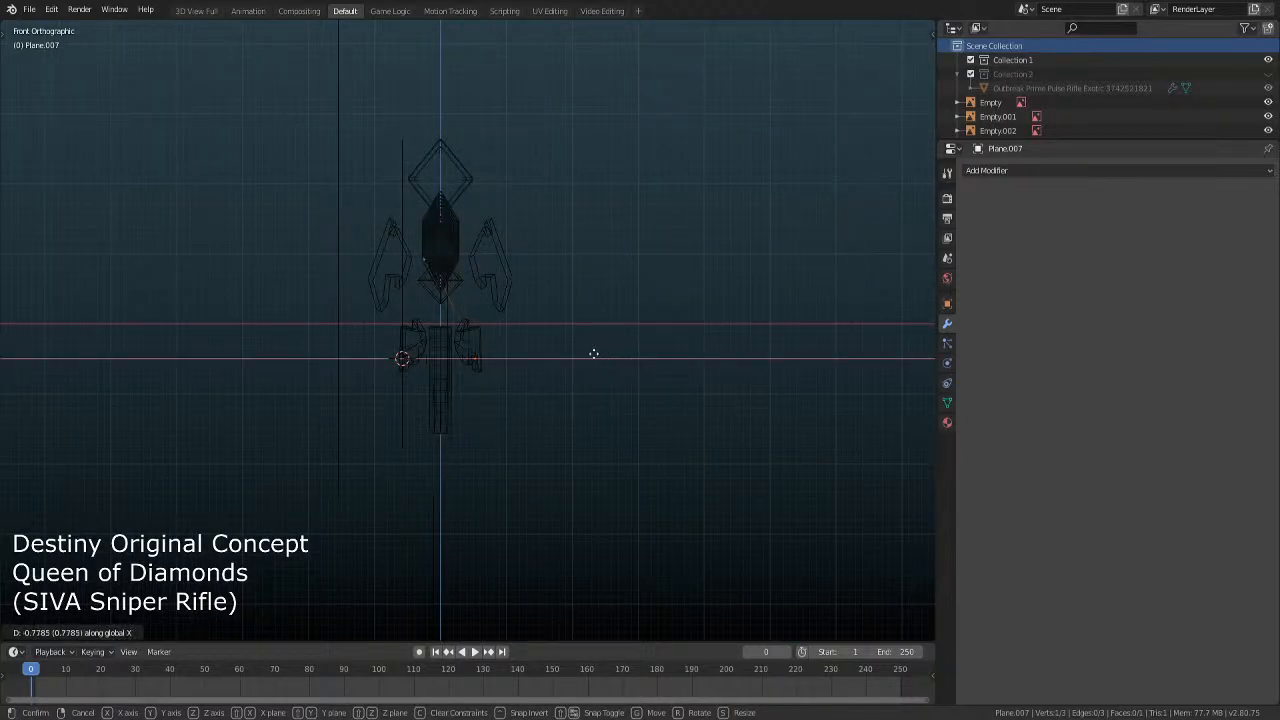
left_click(593, 353)
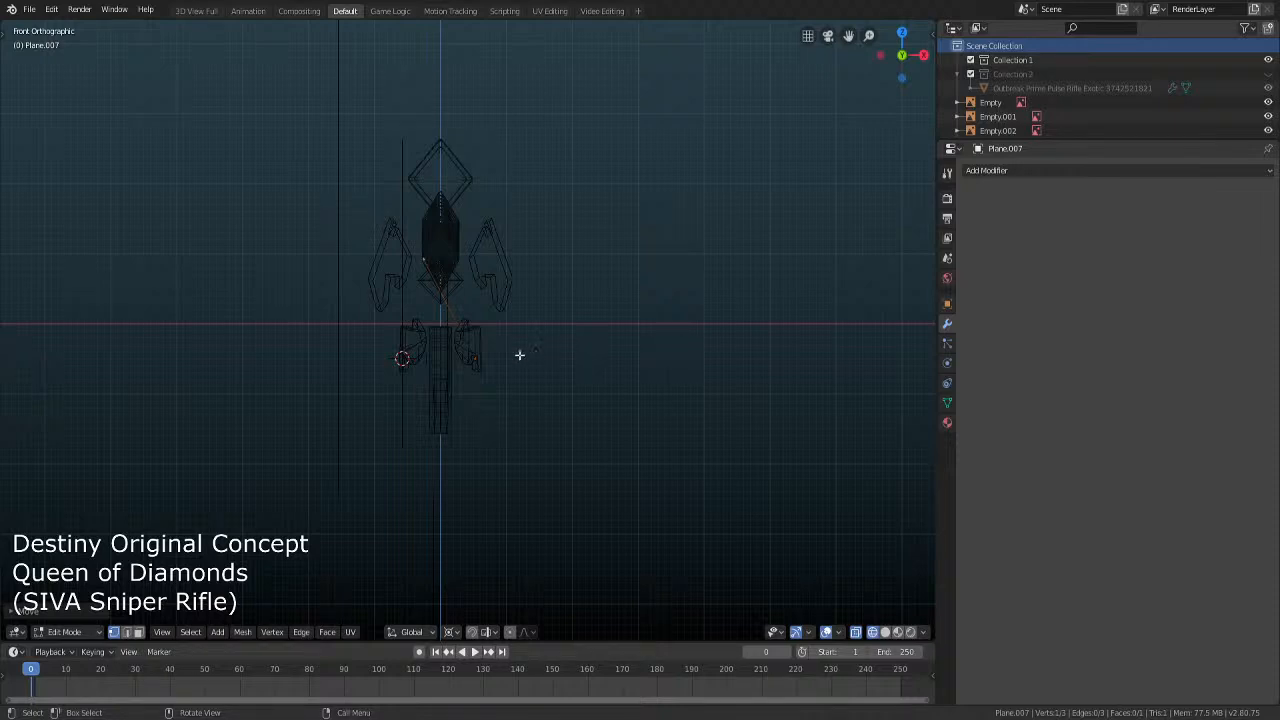
Leave mesh editing and move the whole tilted triangle up beside the rifle's upper body in the front view
key("Tab")
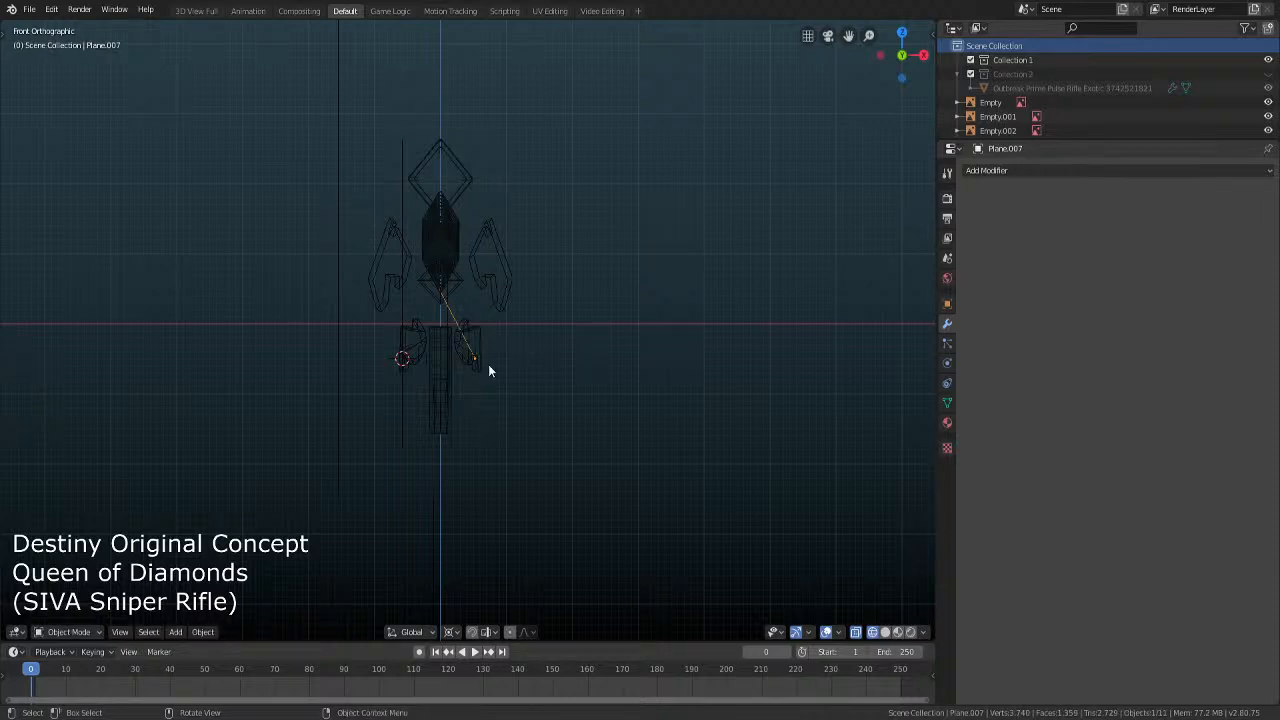
key("g")
left_click(580, 310)
Move the triangle along Y in the right view until it sits clear behind the rifle's stock, beyond the reference drawing
middle_click_drag(560, 401, 537, 423)
key("KP_5")
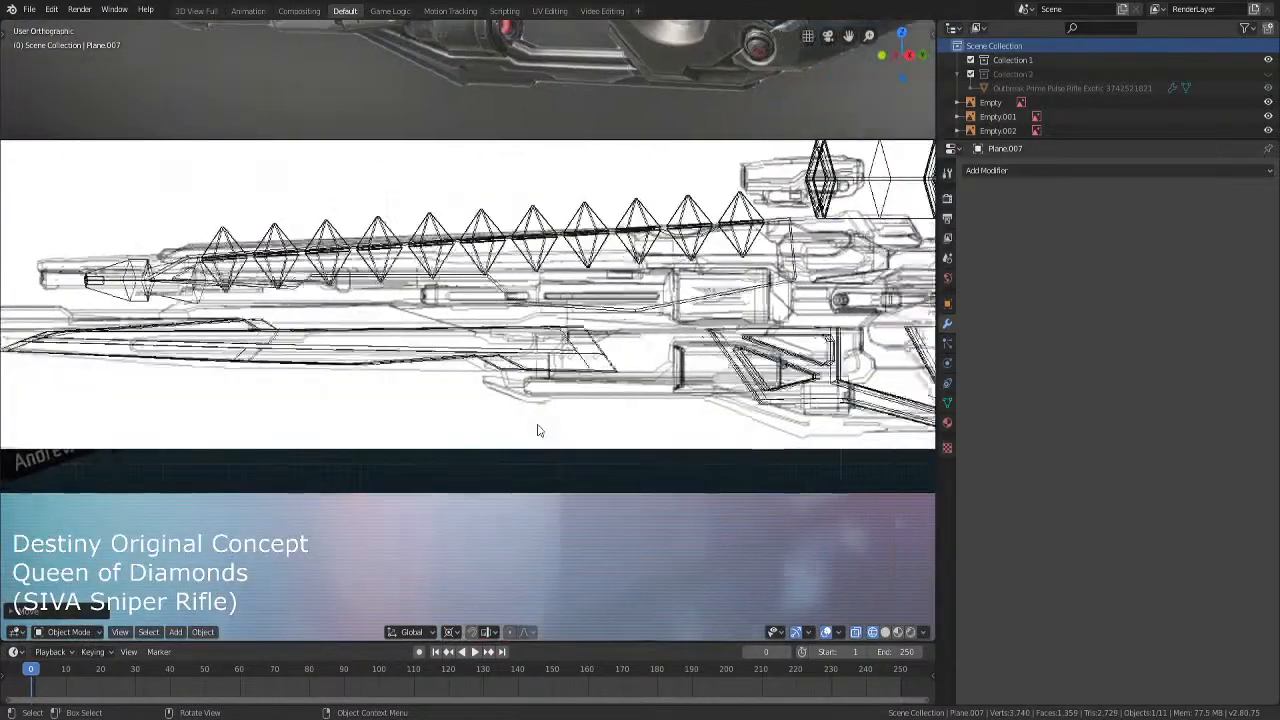
key("KP_1")
key("KP_3")
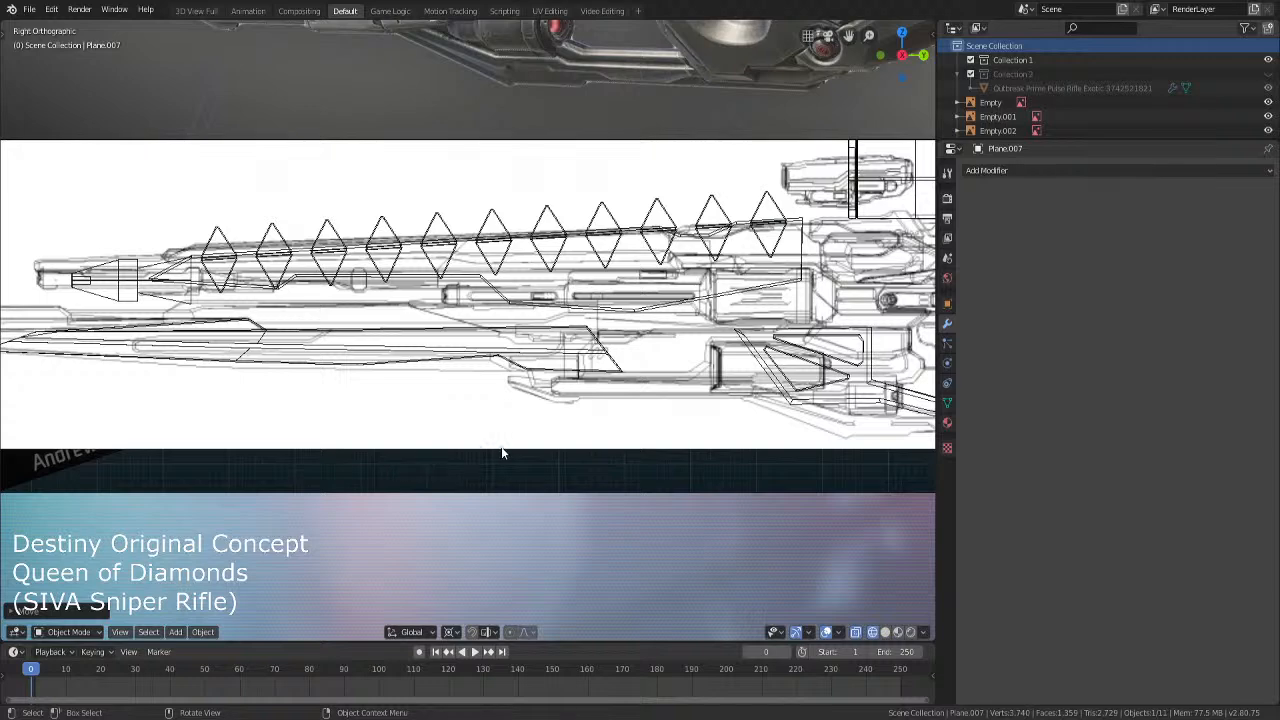
scroll(400, 463, "down", 3)
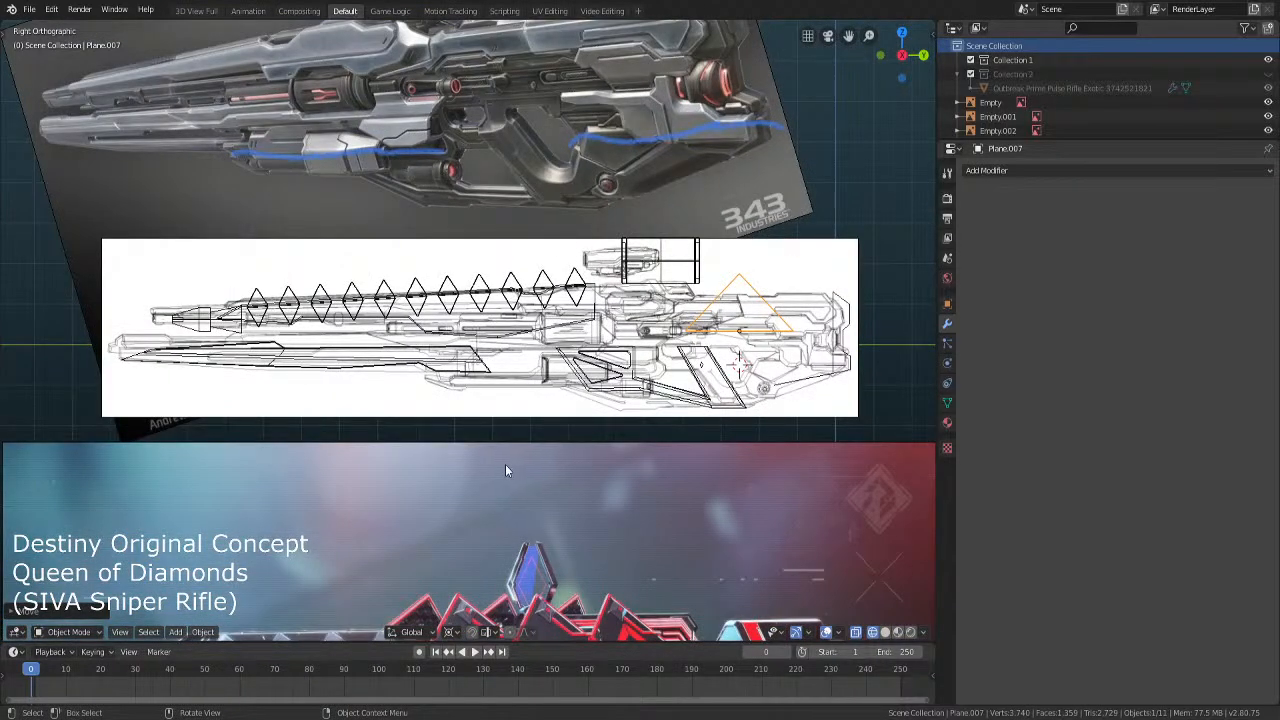
key("g")
key("y")
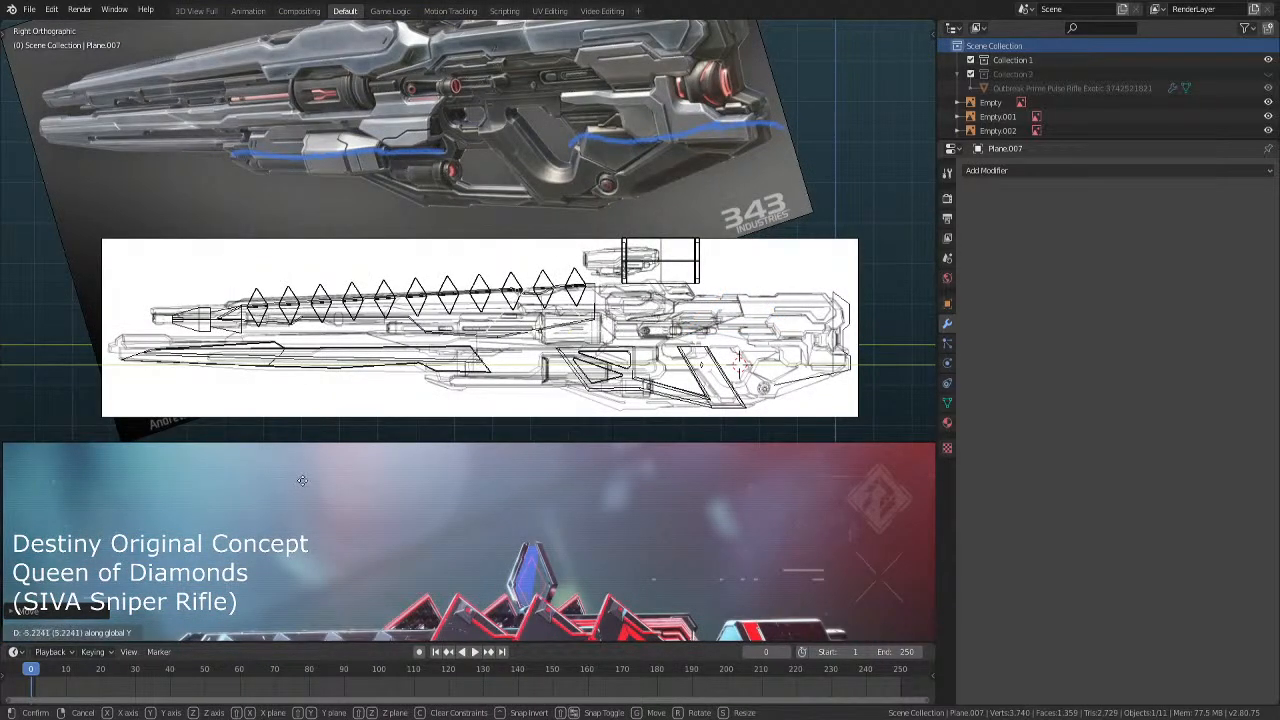
left_click(522, 480)
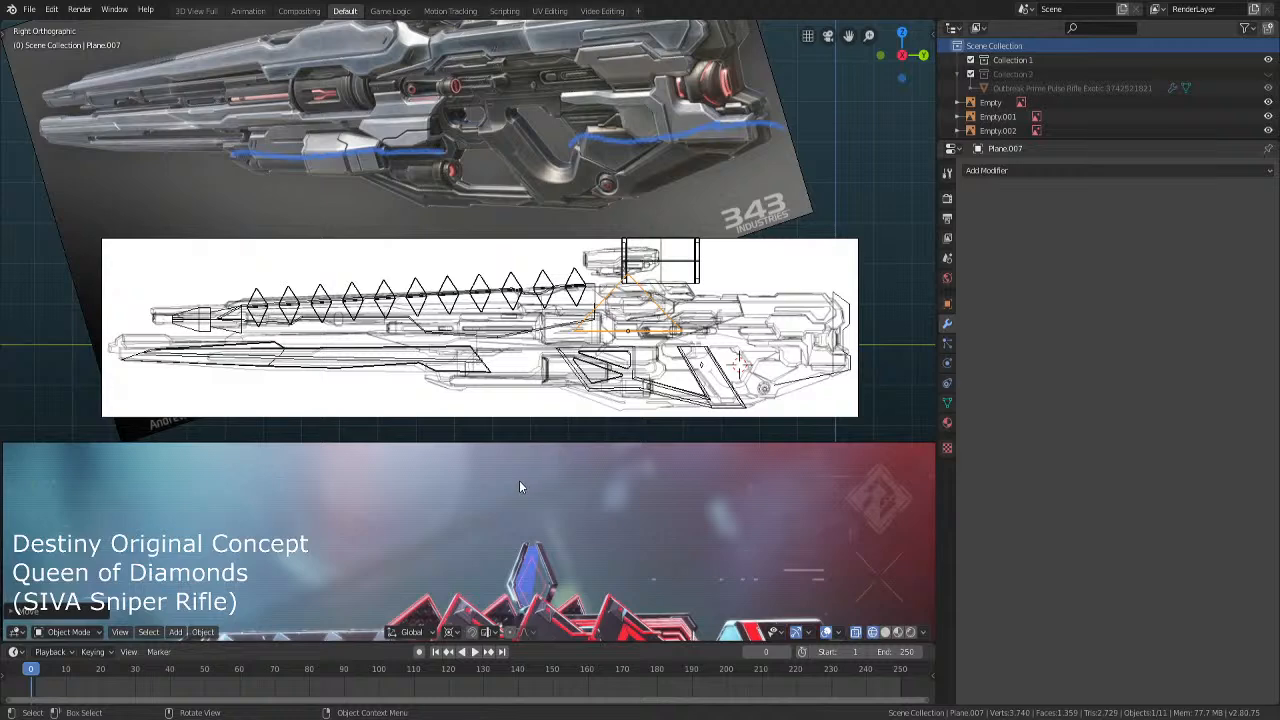
key("g")
key("y")
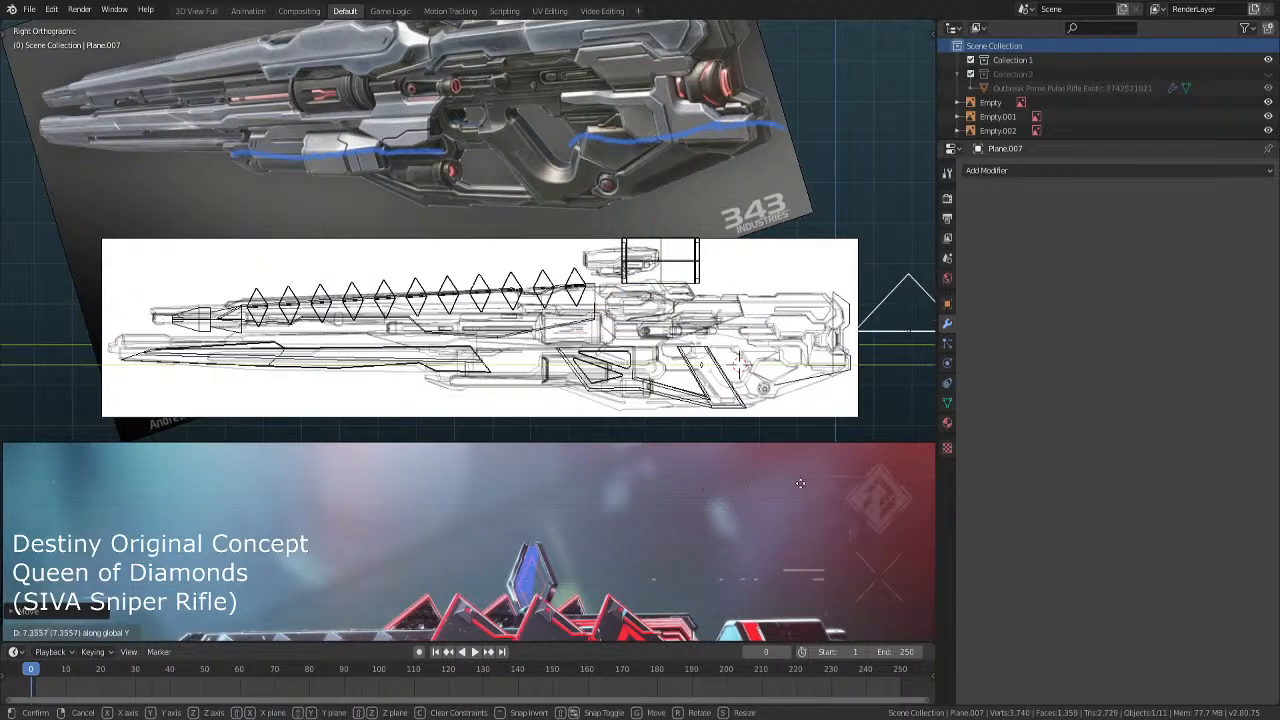
left_click(800, 483)
Select all of the triangle's geometry in its mesh and return the viewport to solid shading
scroll(800, 483, "up", 4)
key("Tab")
middle_click_drag(805, 410, 613, 403, "shift")
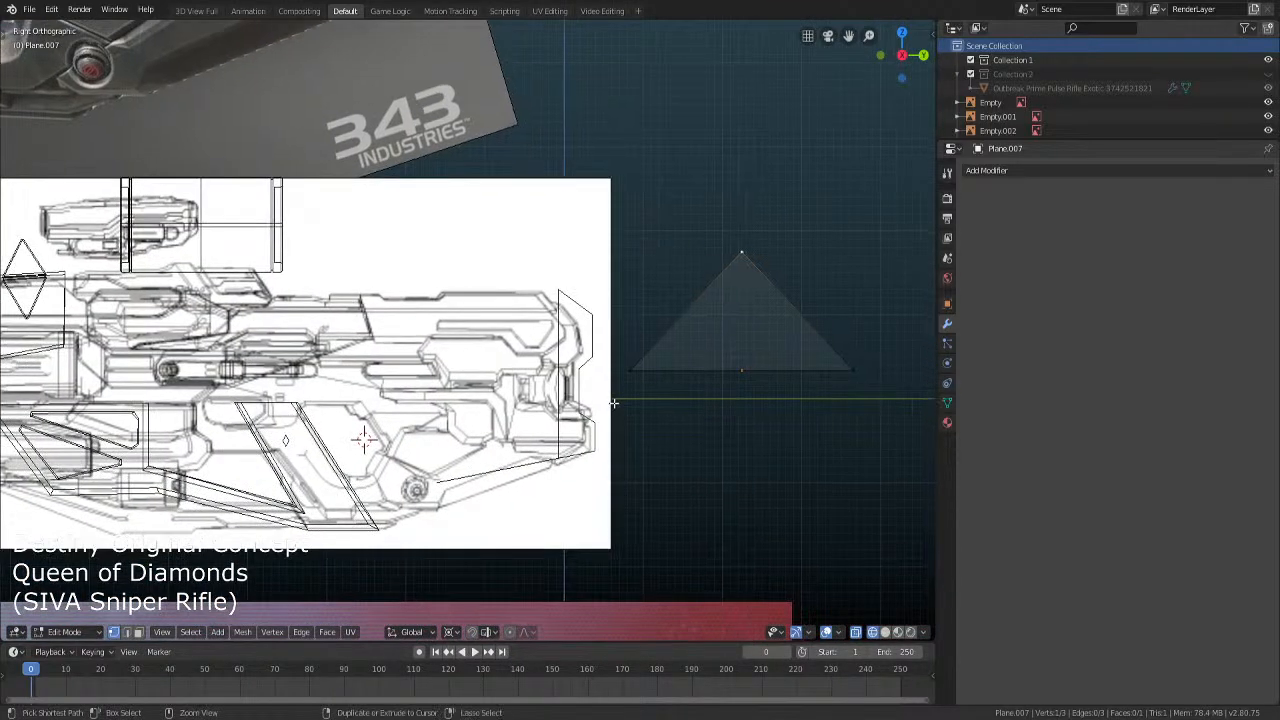
key("a")
scroll(613, 400, "up", 2)
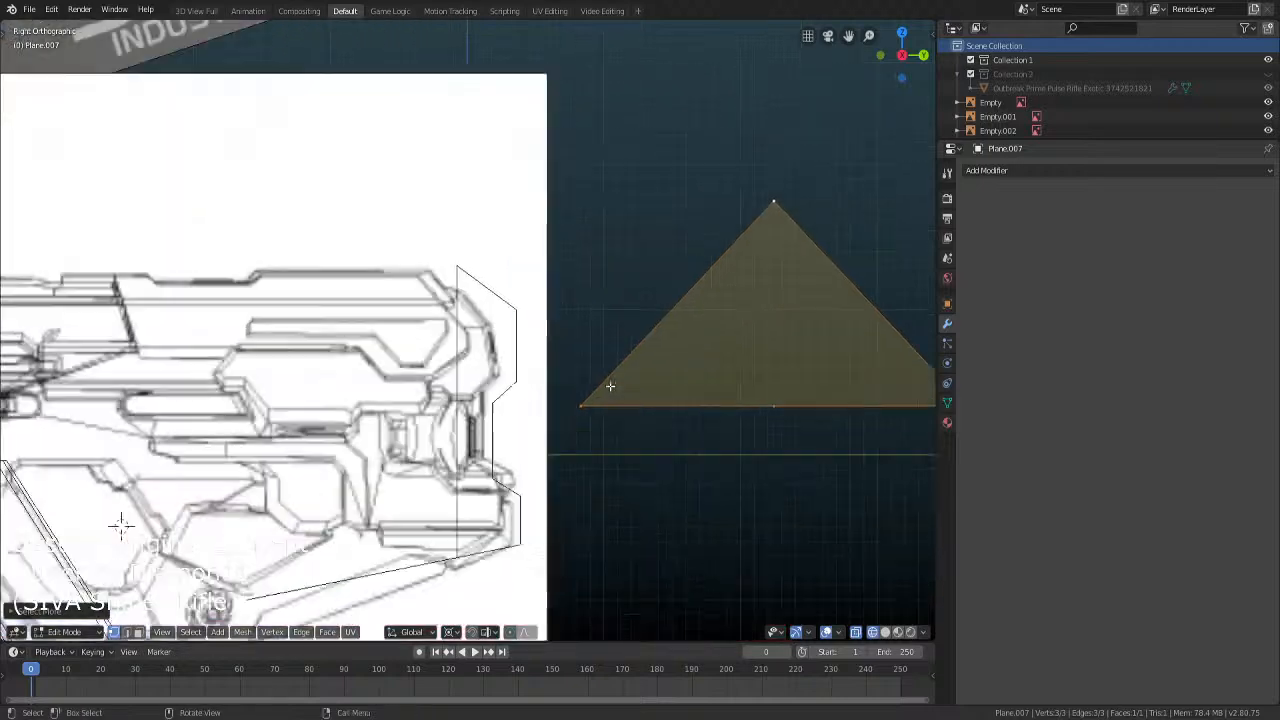
scroll(610, 386, "up", 1)
key("Tab")
middle_click_drag(609, 391, 540, 386, "shift")
key("shift+z")
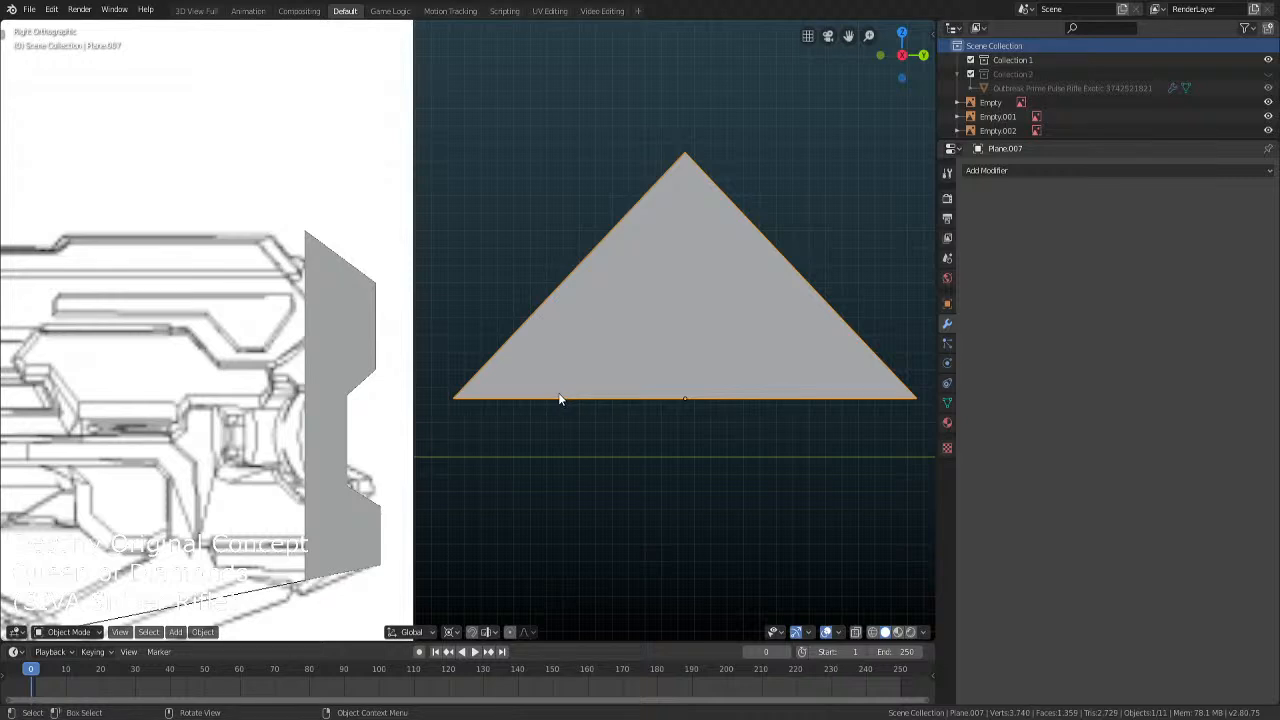
Knife-cut a narrow strip parallel to the triangle's left sloping edge, from the base to near the apex
key("Tab")
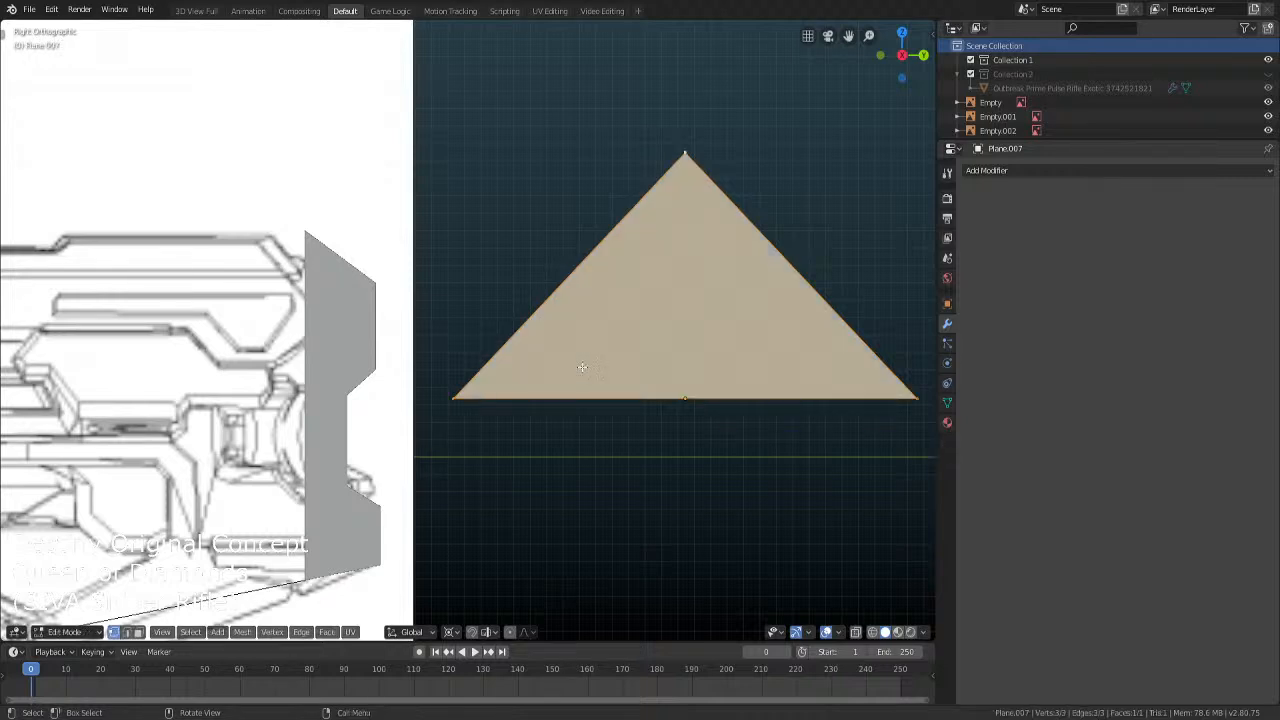
middle_click_drag(578, 377, 466, 406, "shift")
scroll(466, 406, "up", 1)
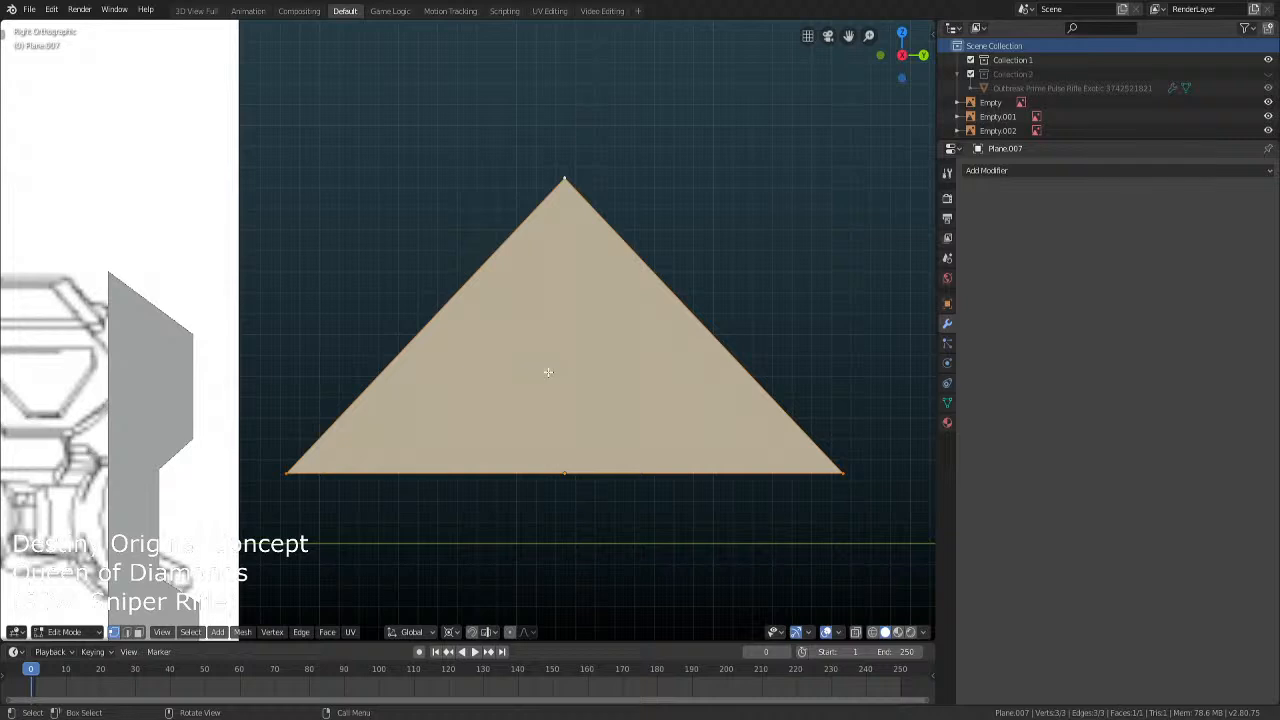
key("k")
left_click(305, 472)
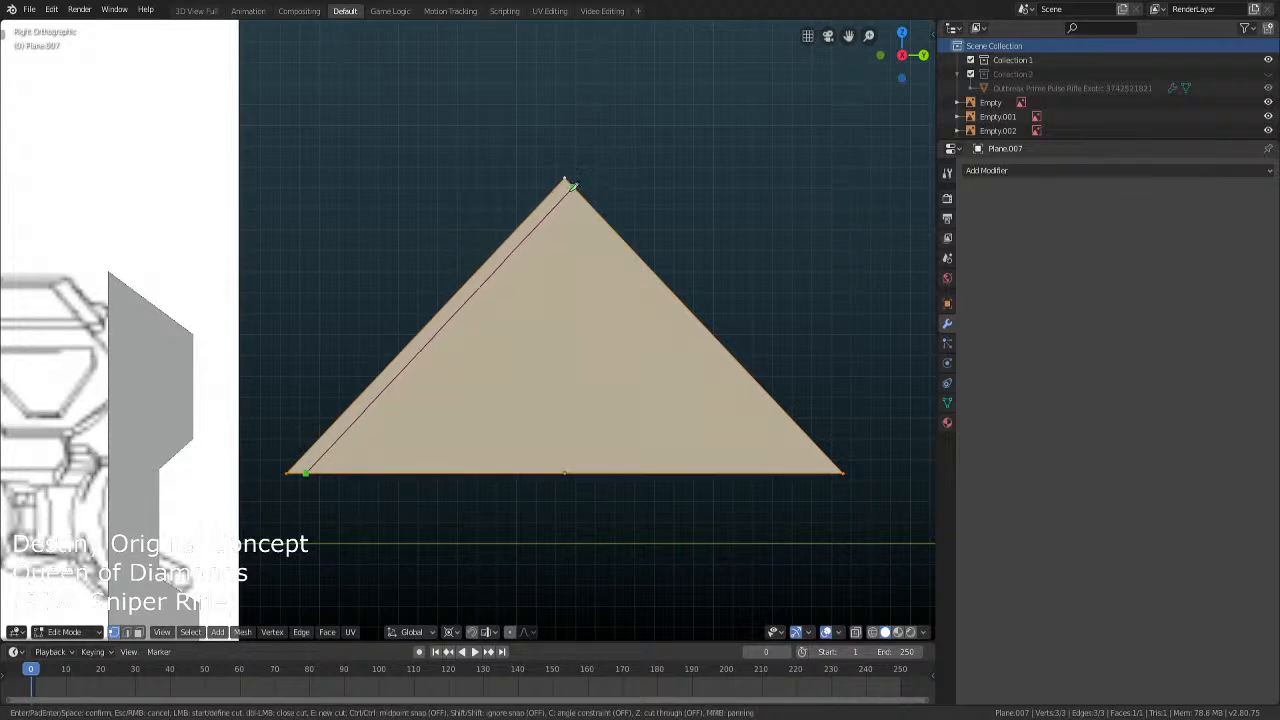
left_click(572, 186)
key("Return")
Knife-cut a matching narrow strip parallel to the triangle's right sloping edge, then switch to face selection
key("k")
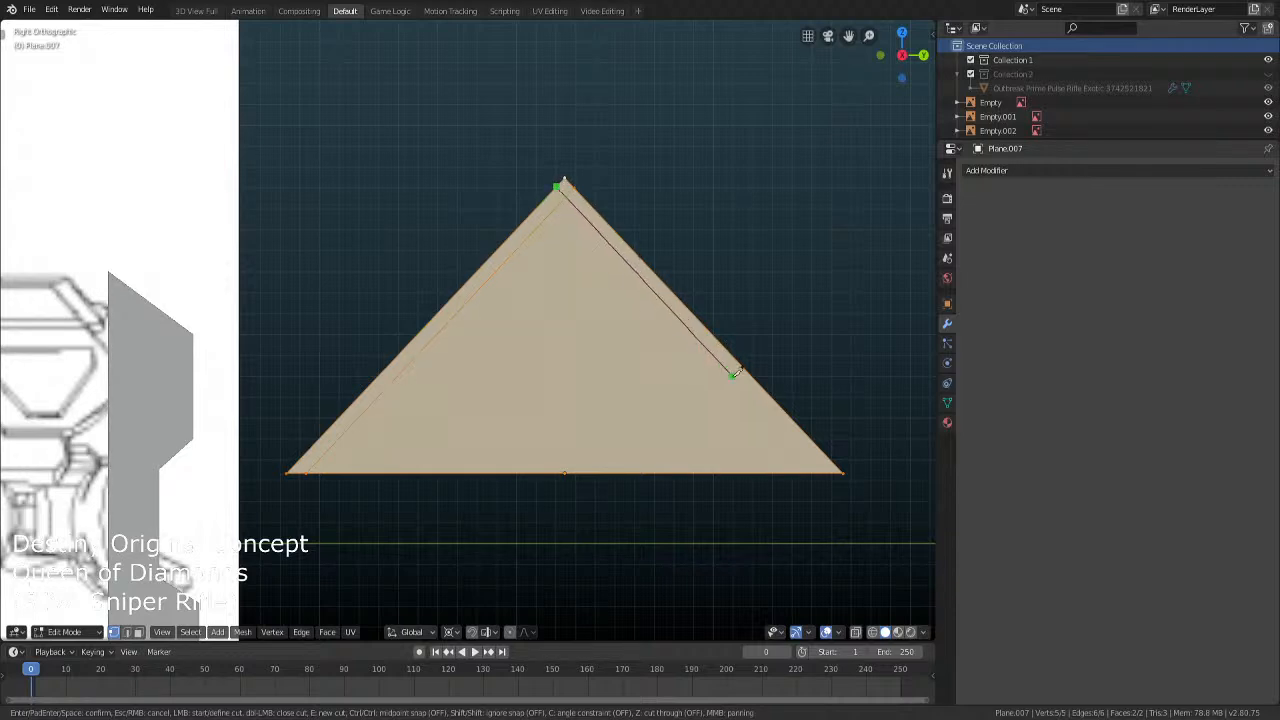
left_click(823, 468)
key("Return")
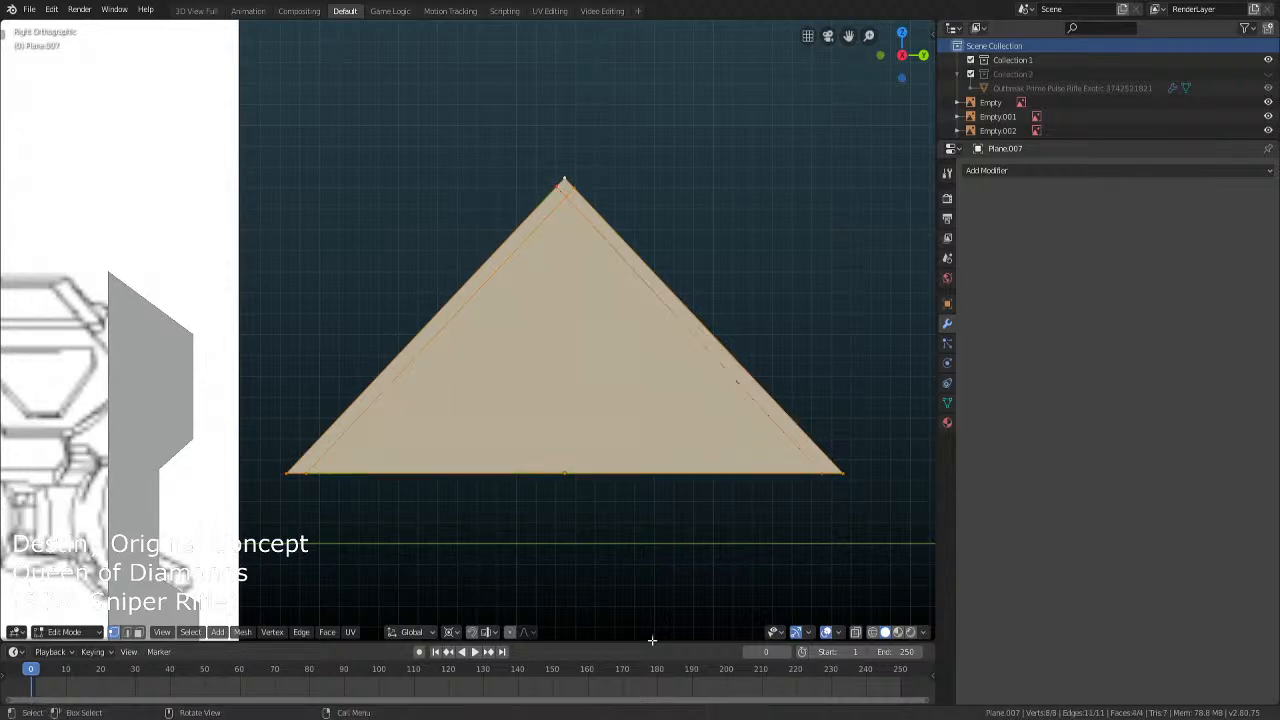
left_click(139, 632)
key("Tab")
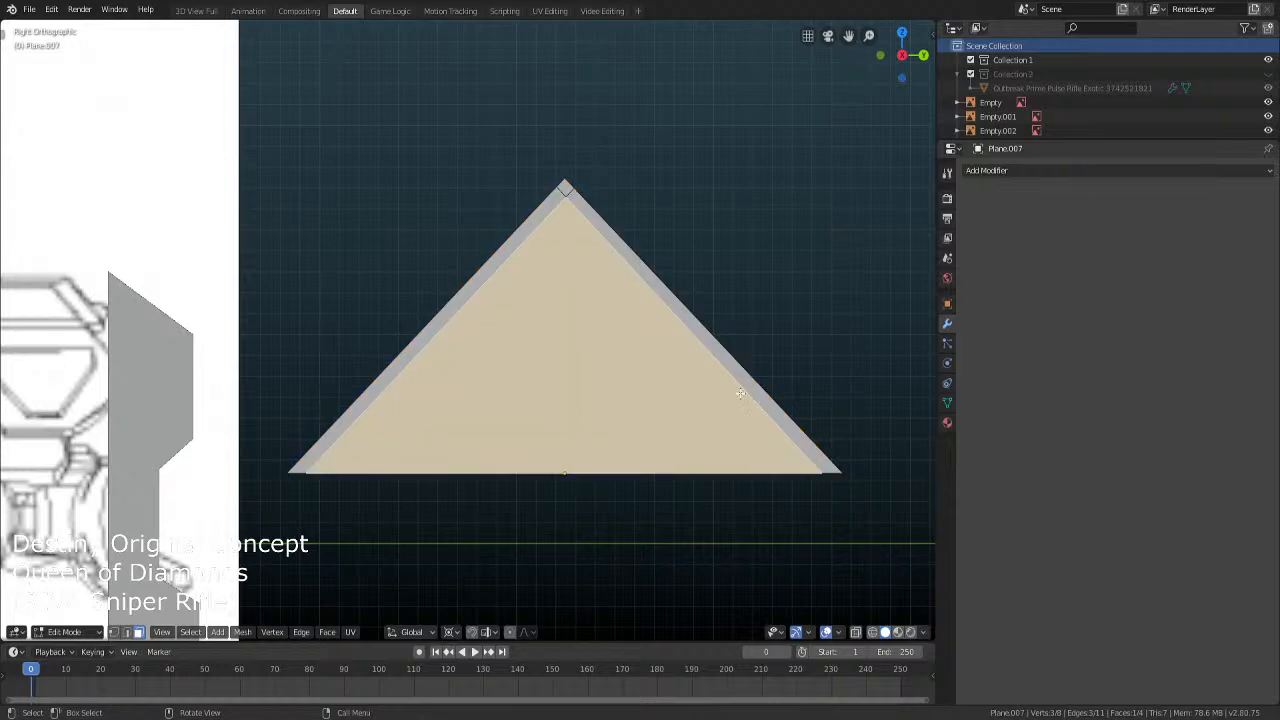
Examine the cut triangle from several angles and study the triangular armour plates in the Queen of Diamonds reference image
scroll(714, 475, "down", 4)
middle_click_drag(714, 475, 634, 434)
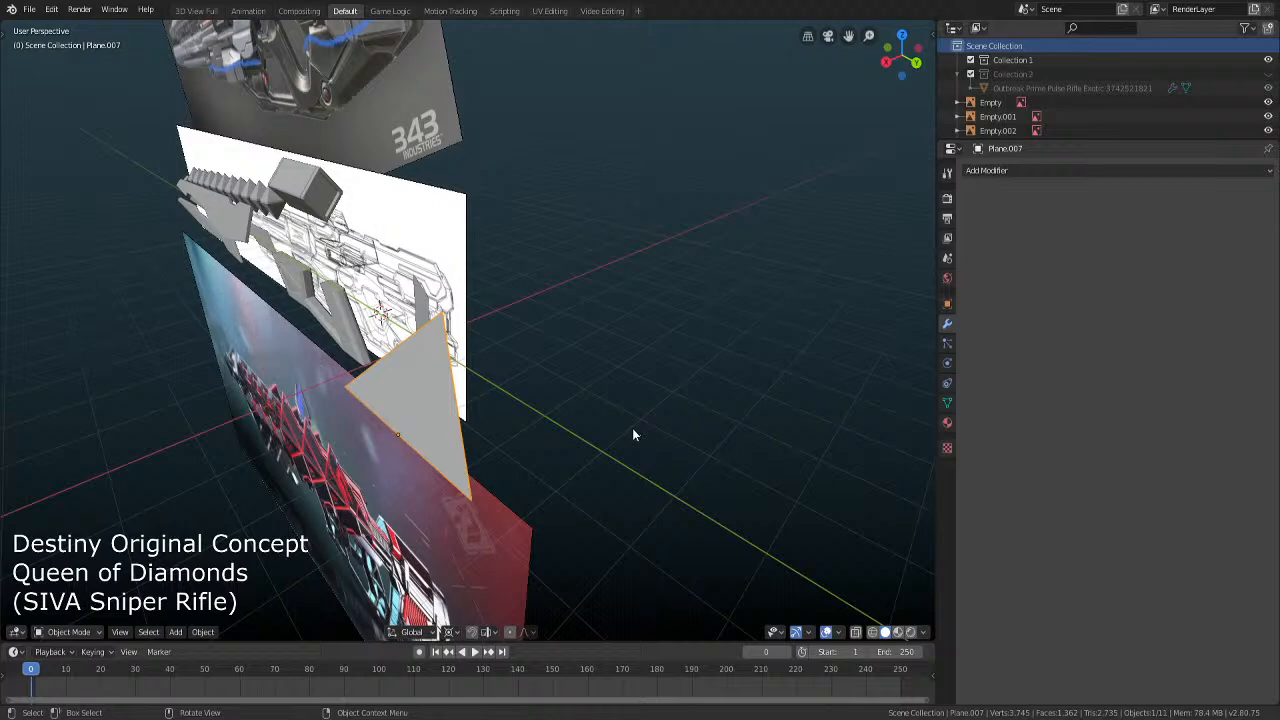
middle_click_drag(631, 434, 497, 434)
key("Tab")
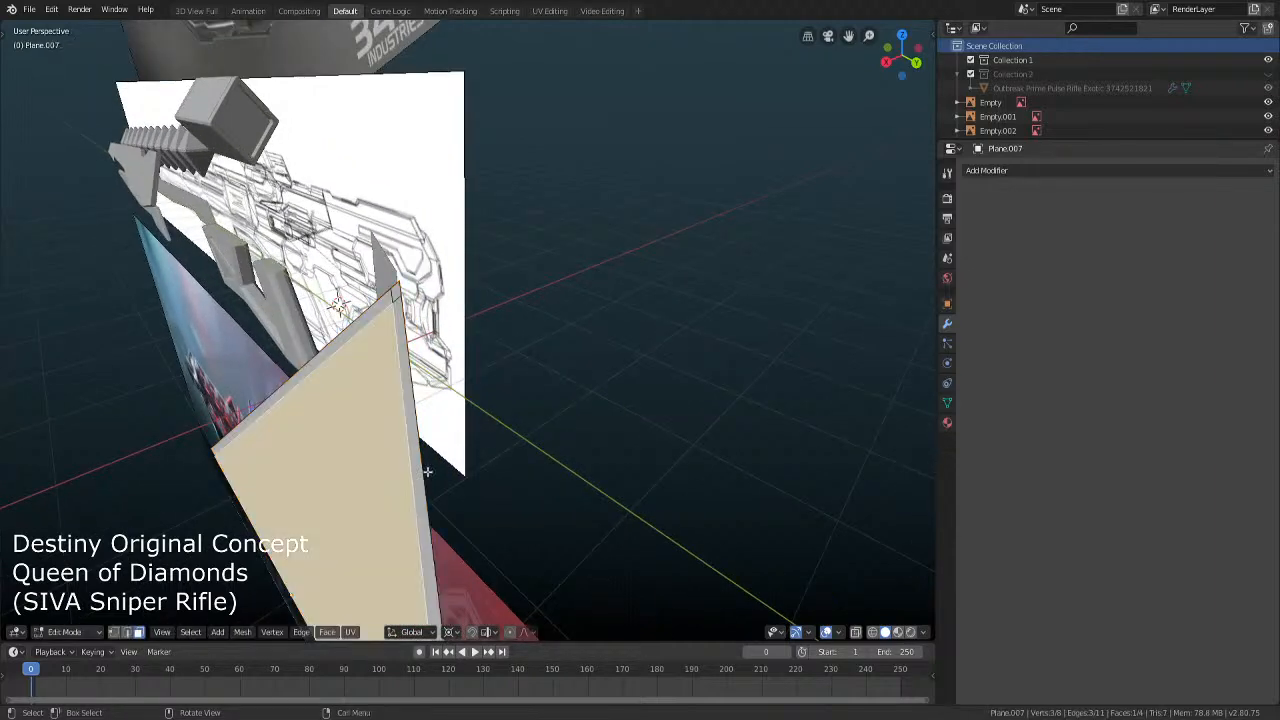
scroll(453, 363, "up", 2)
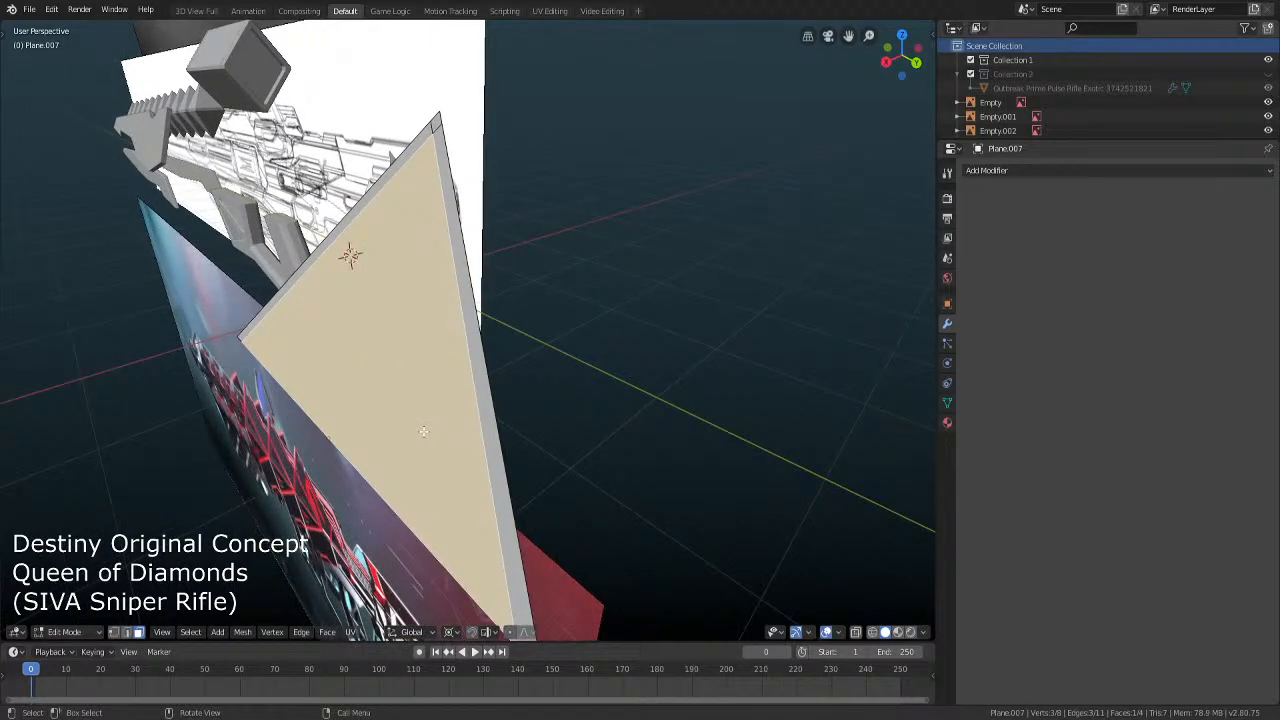
scroll(422, 432, "down", 3)
middle_click_drag(368, 440, 503, 452)
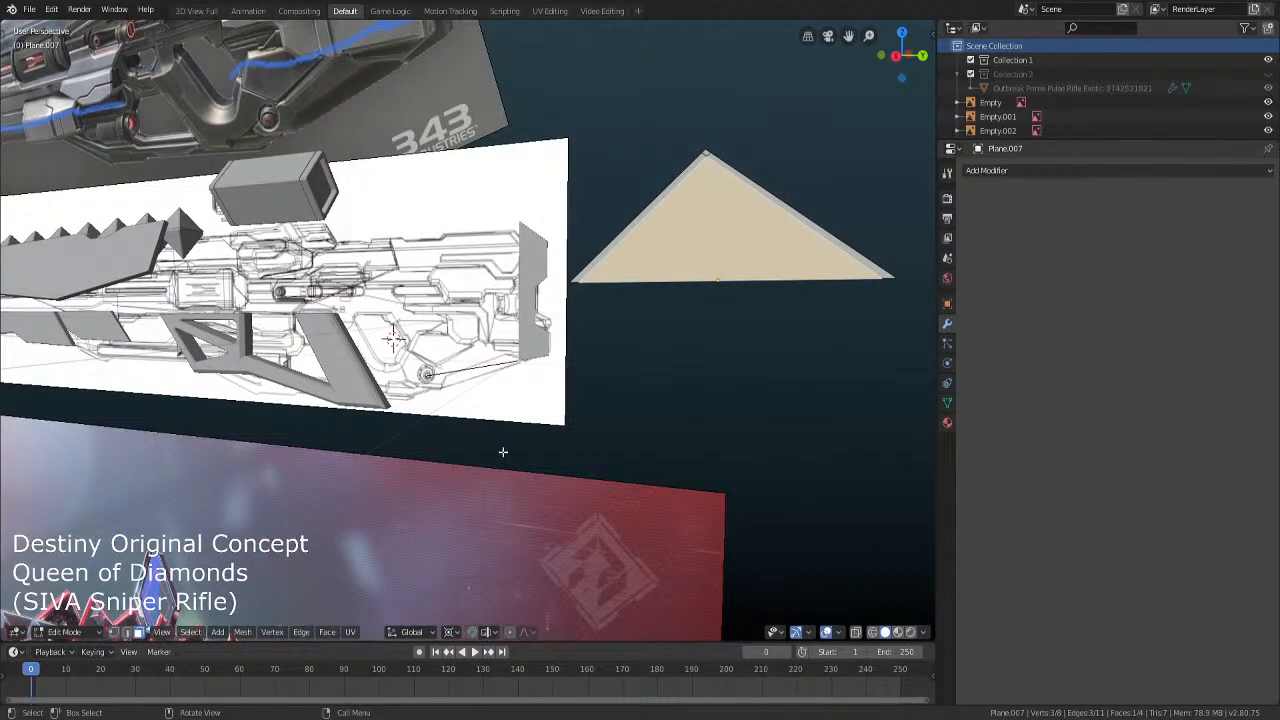
scroll(503, 452, "down", 3)
scroll(585, 247, "up", 6)
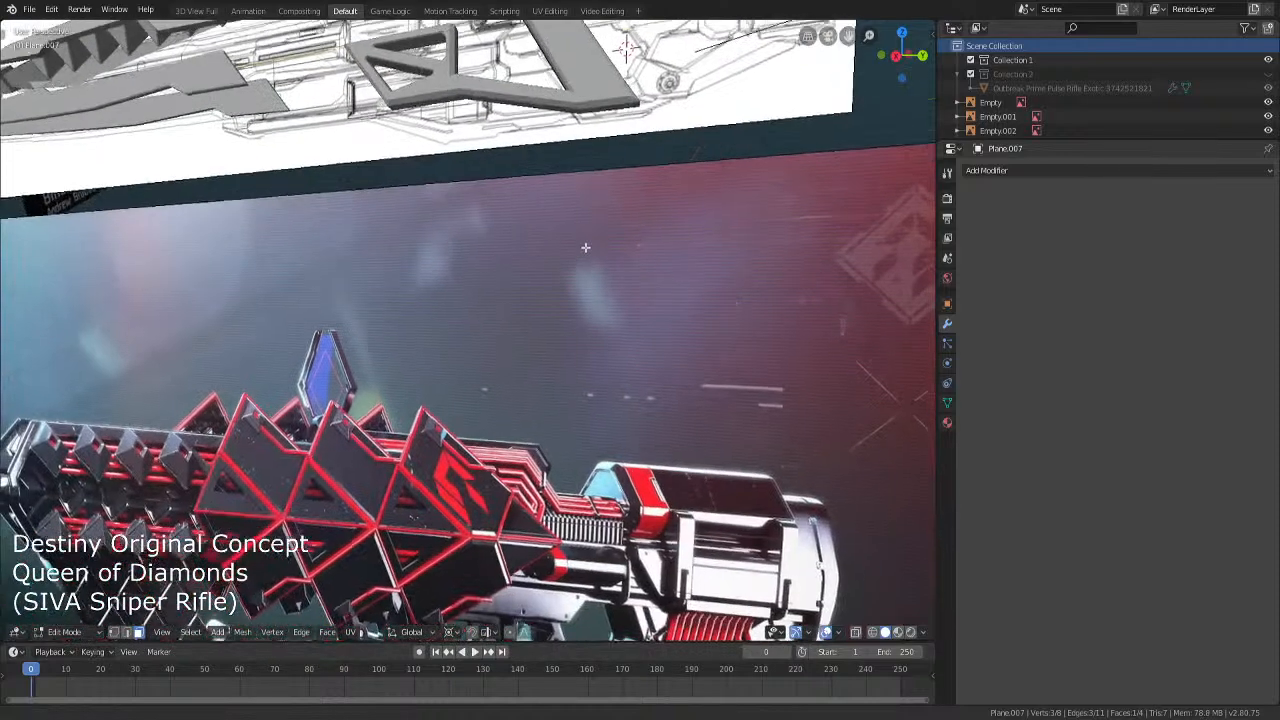
middle_click_drag(586, 247, 535, 298, "shift")
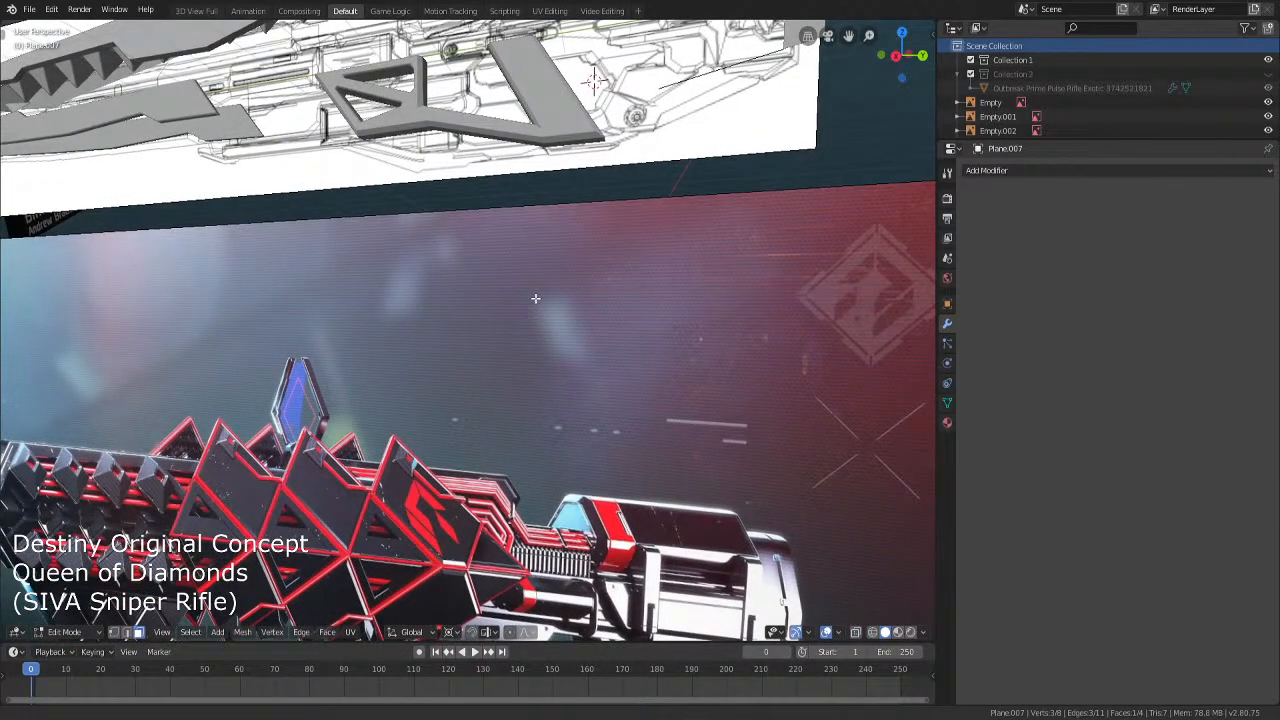
scroll(535, 298, "down", 5)
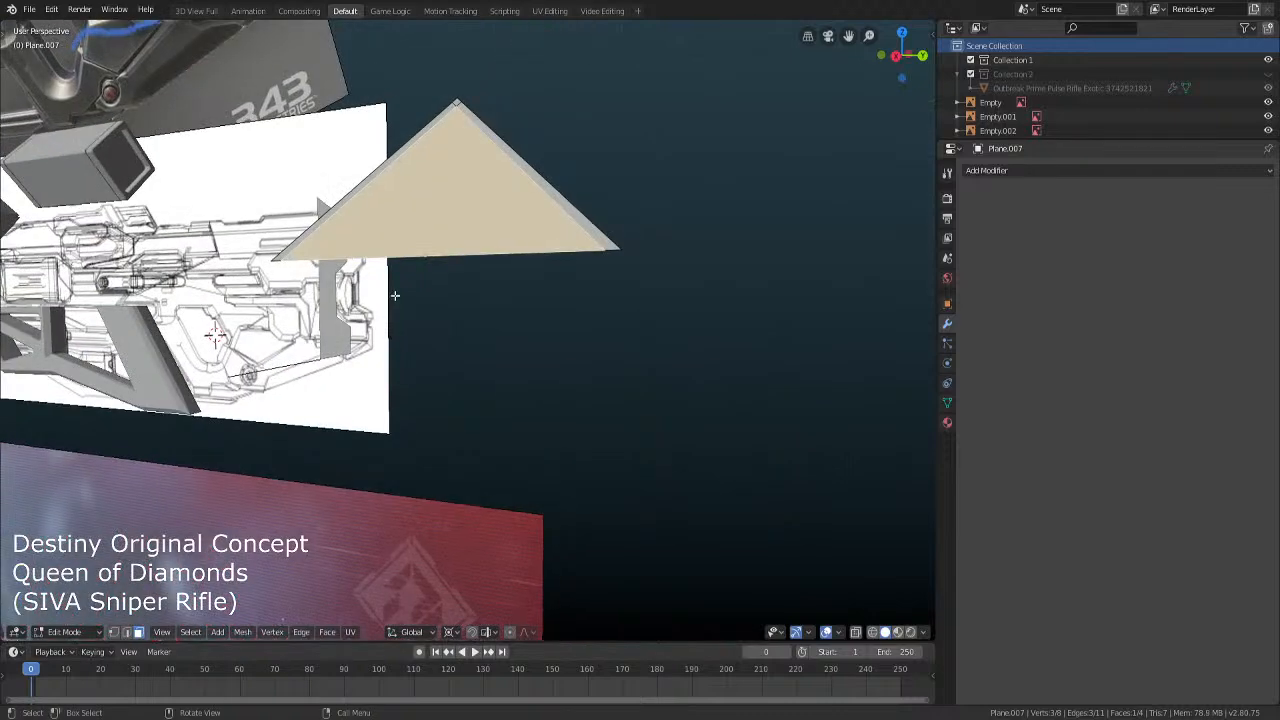
Add a new plane object in the right view, stand it upright and place it just behind the triangle
key("KP_3")
key("Tab")
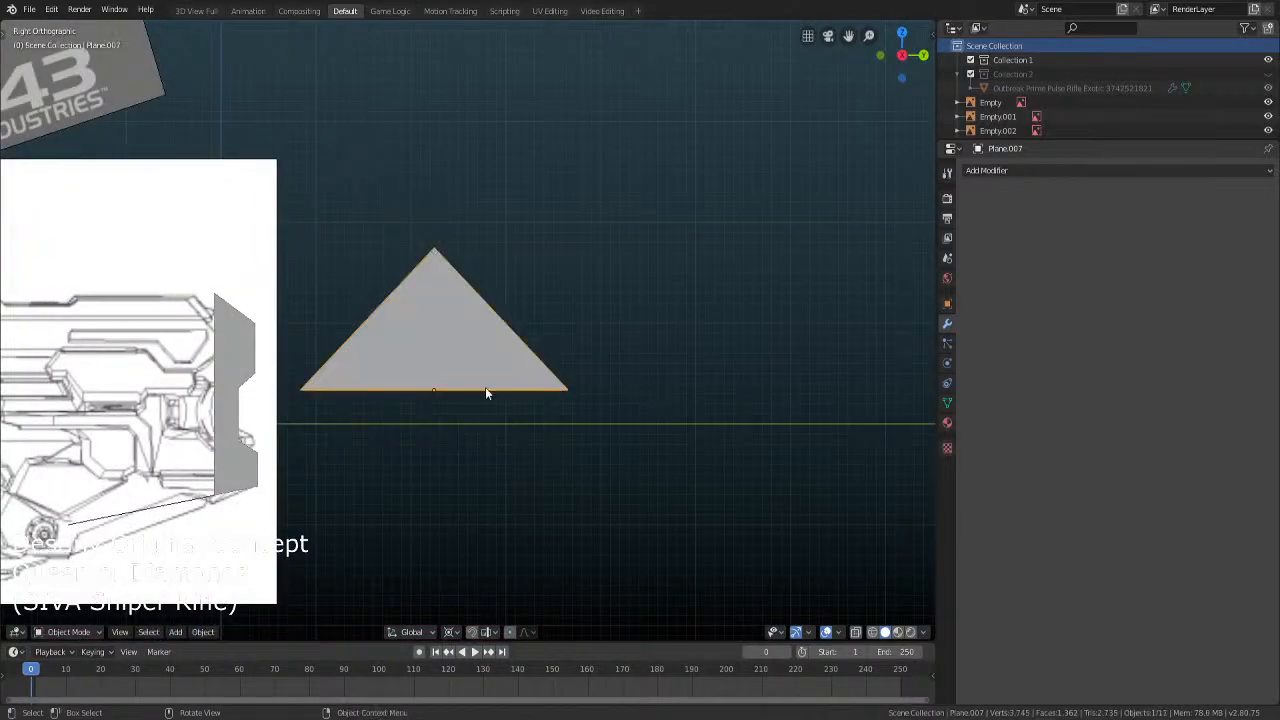
middle_click_drag(485, 387, 398, 343, "shift")
key("shift+a")
left_click(436, 337)
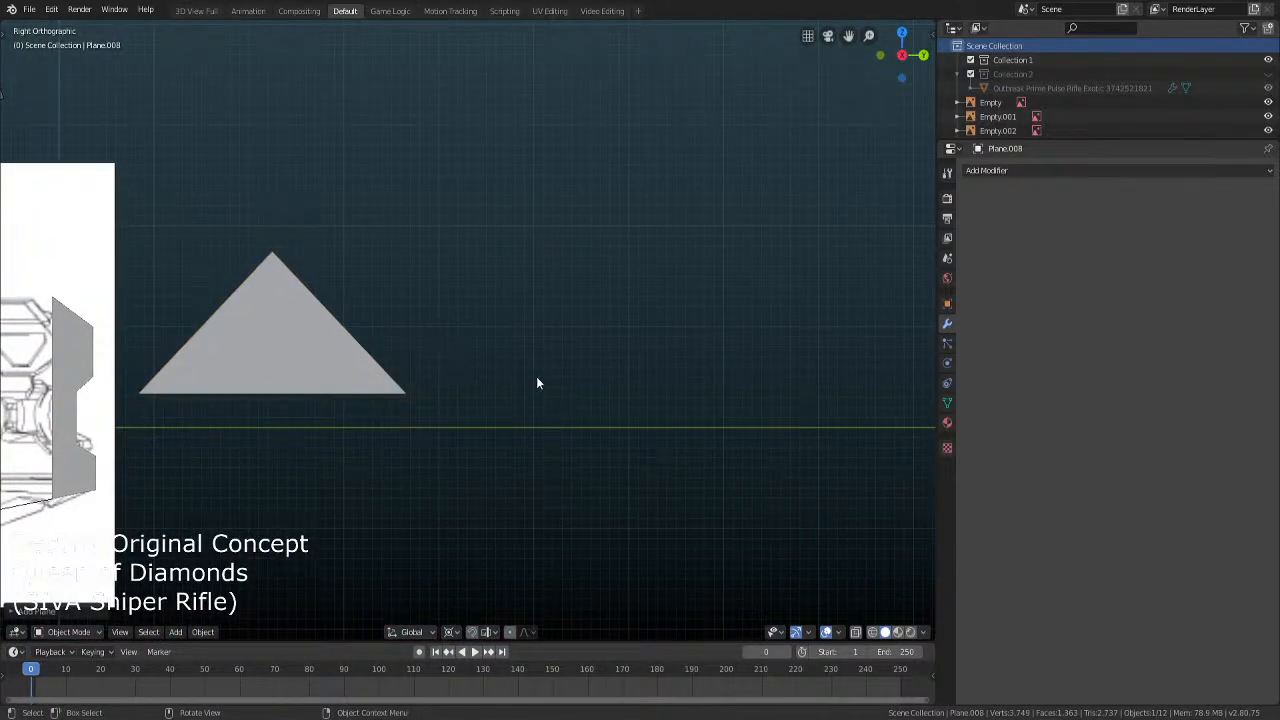
scroll(536, 376, "down", 5)
key("g")
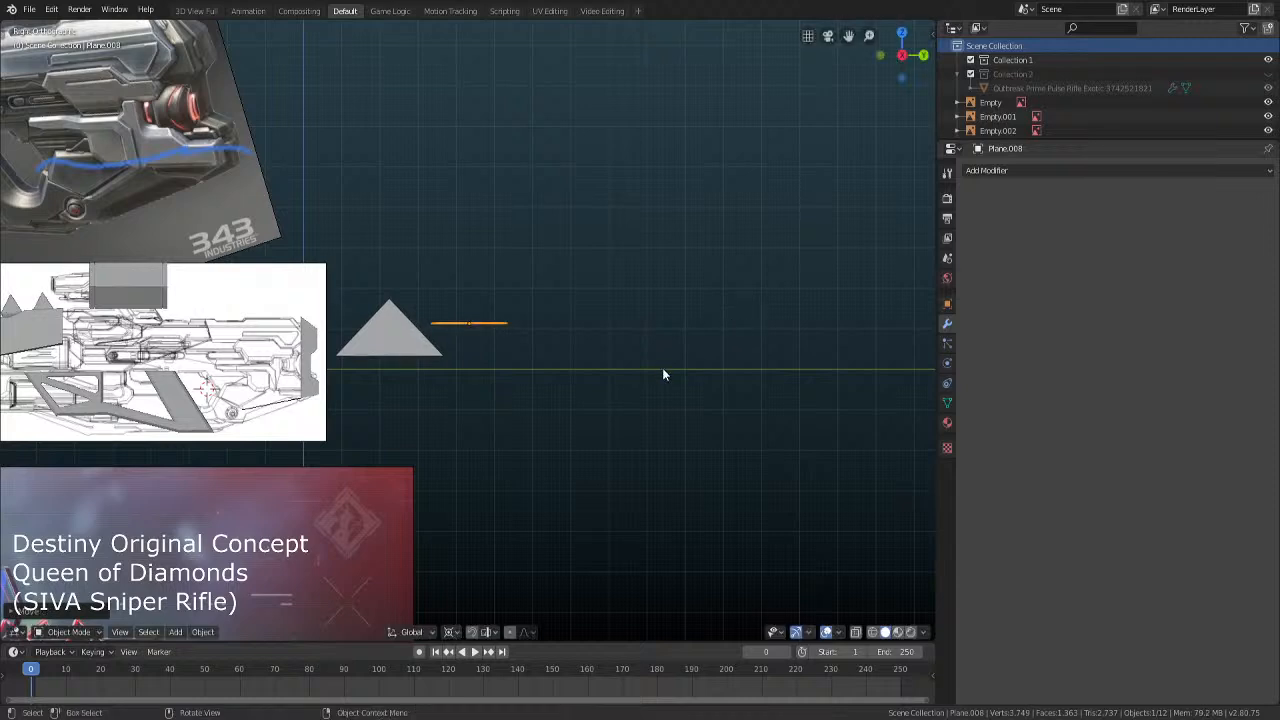
key("Escape")
key("g")
left_click(750, 75)
Set the pivot point to Median Point and rotate the upright plane in 90° increments until it faces the right view
left_click(451, 632)
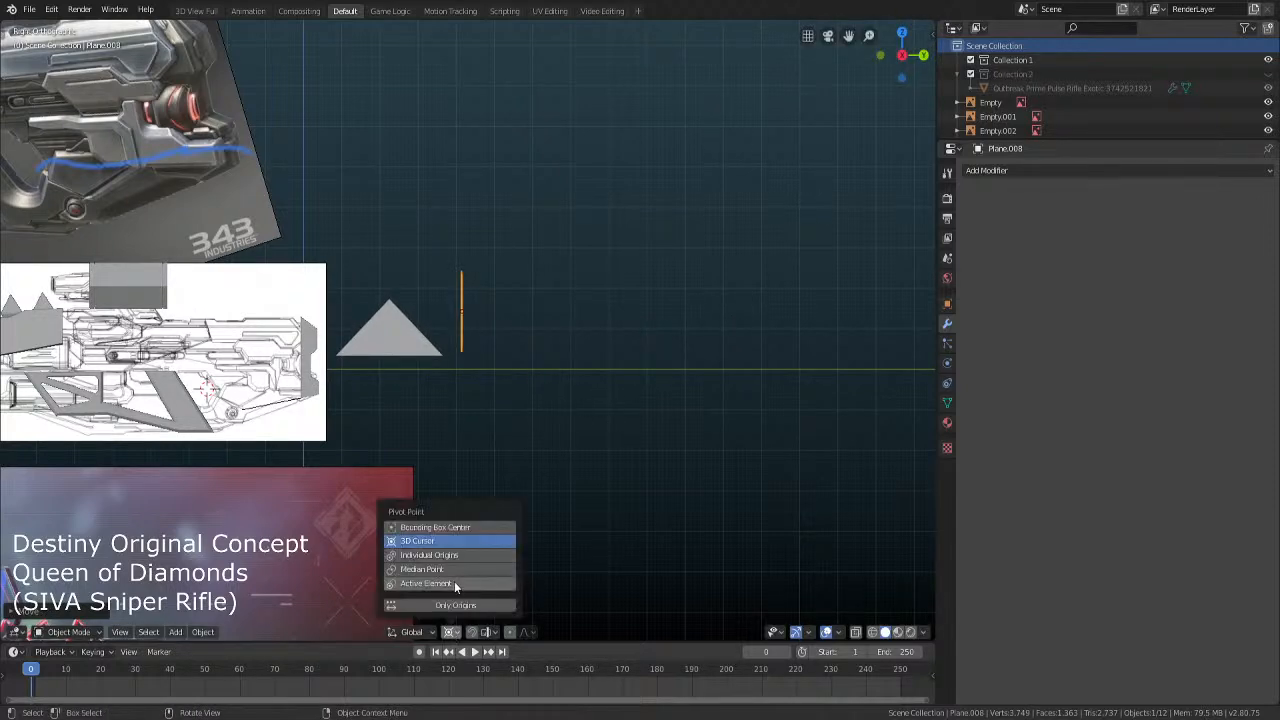
left_click(454, 570)
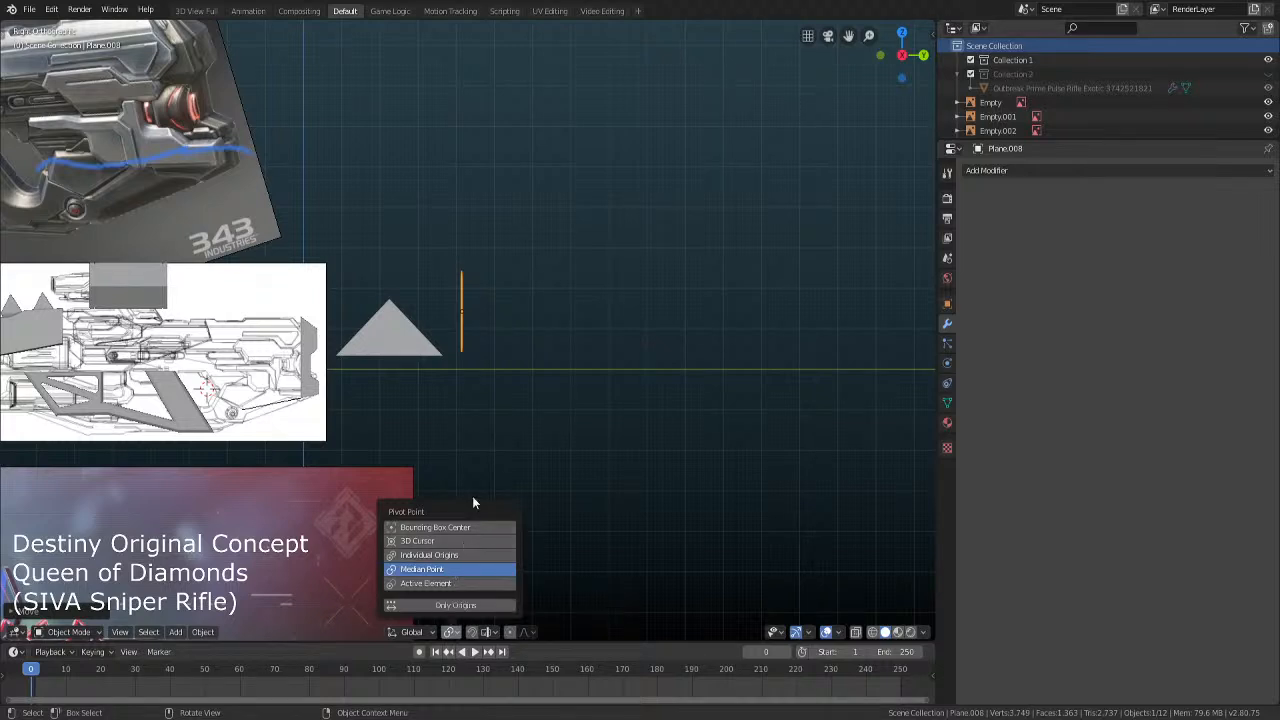
type("r")
type("1")
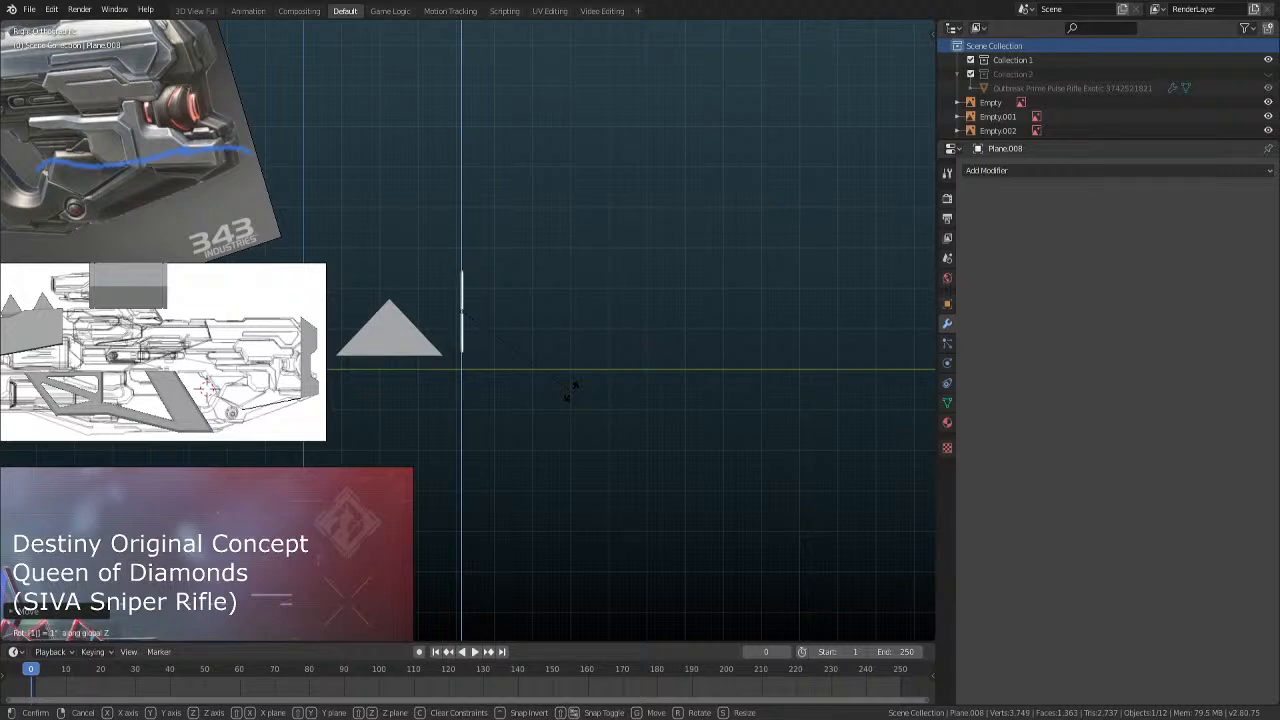
type("80")
key("Return")
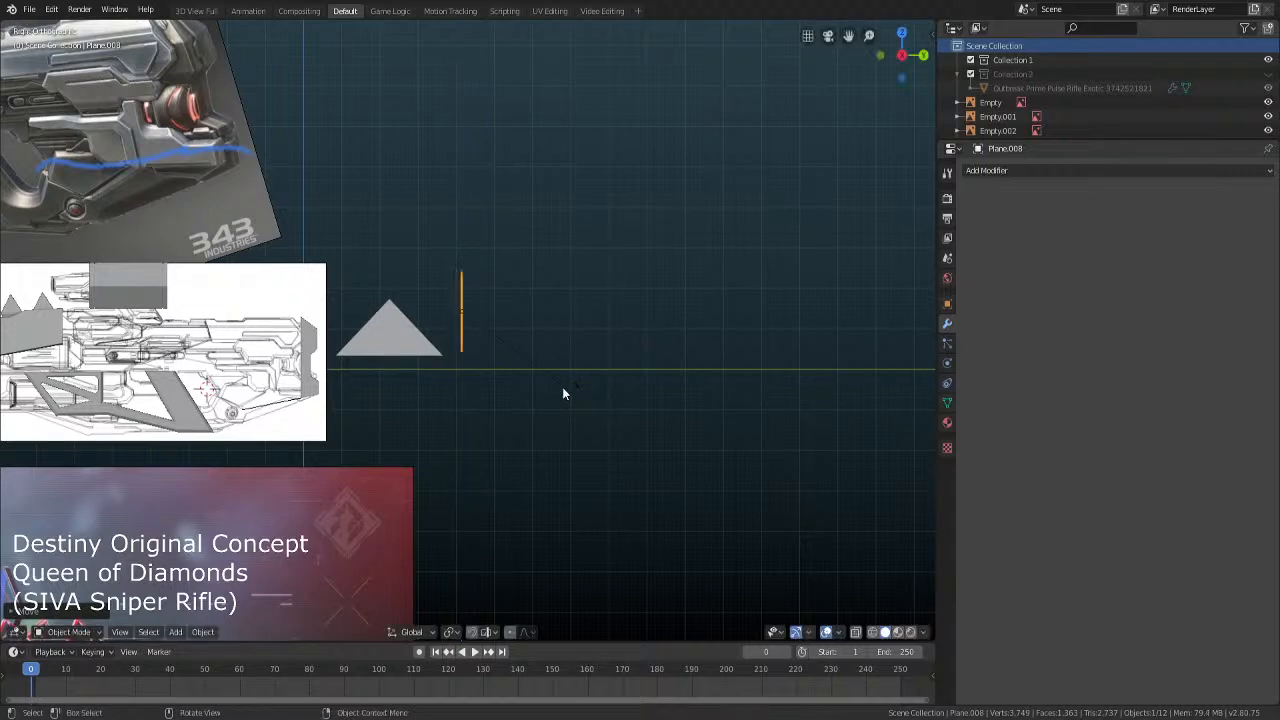
key("r")
type("y")
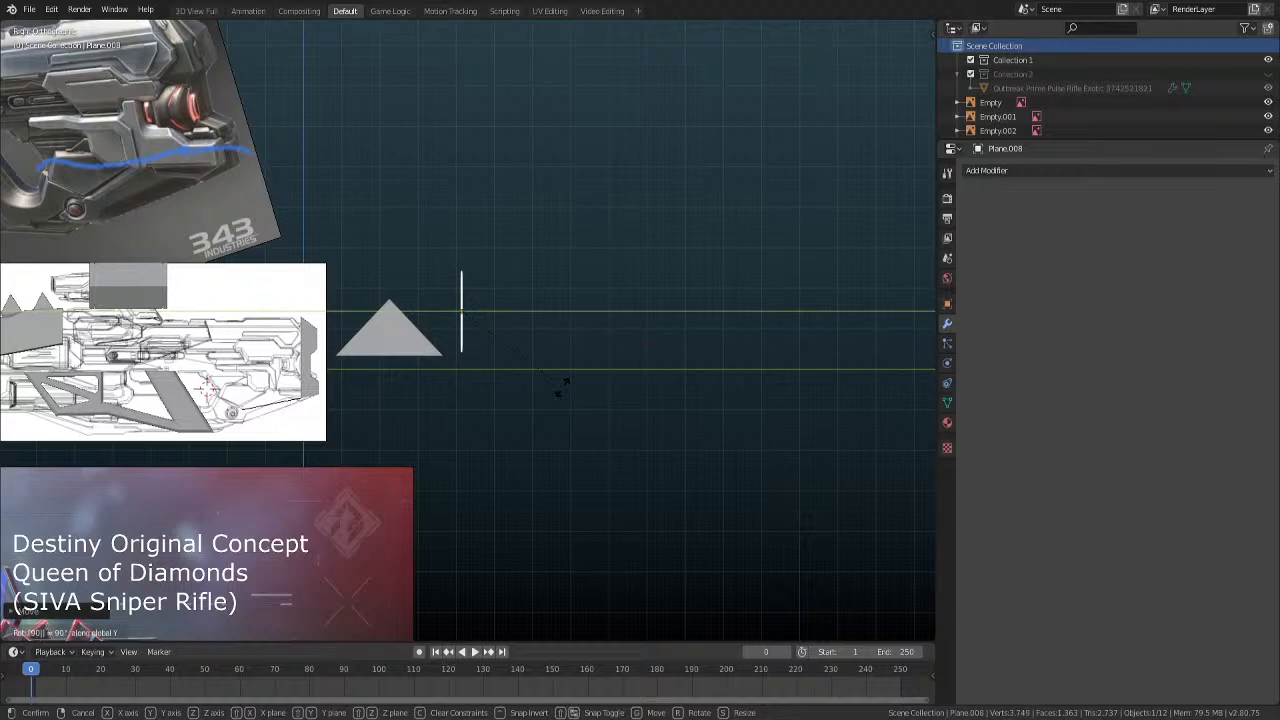
type("90")
key("Return")
Move the square plane clear of the triangle and rotate it 45° into a diamond
key("g")
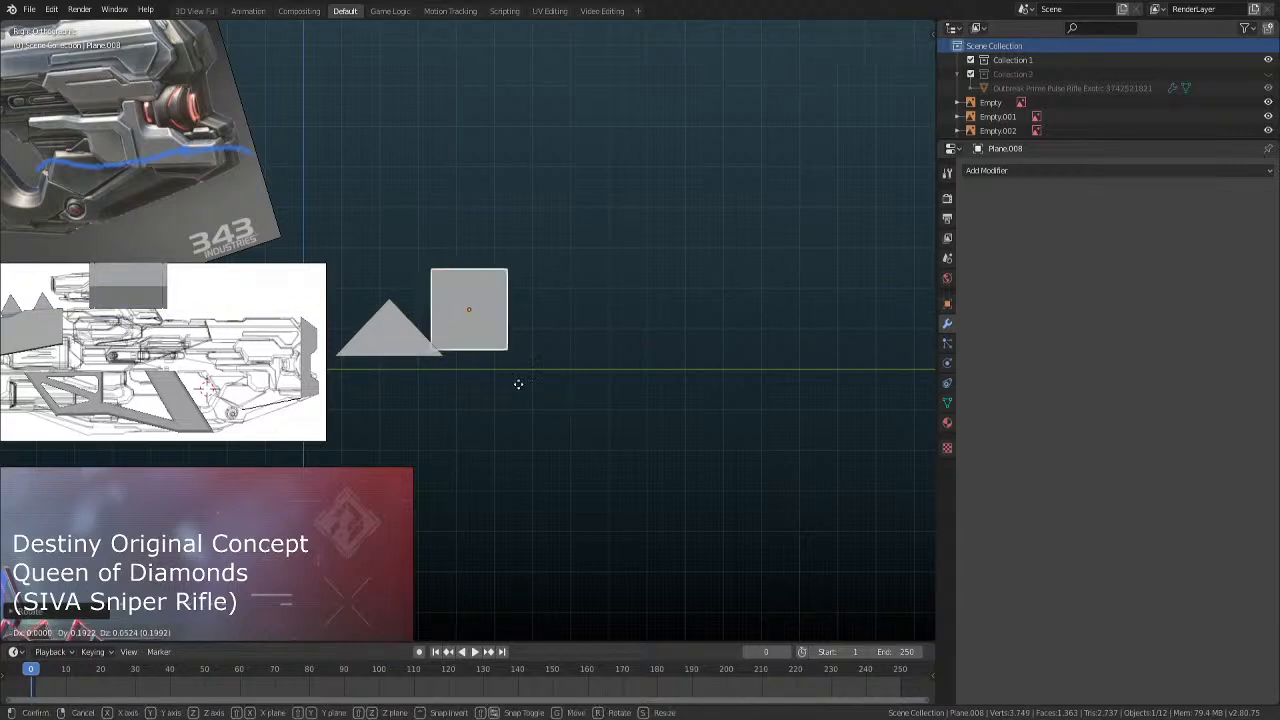
left_click(551, 380)
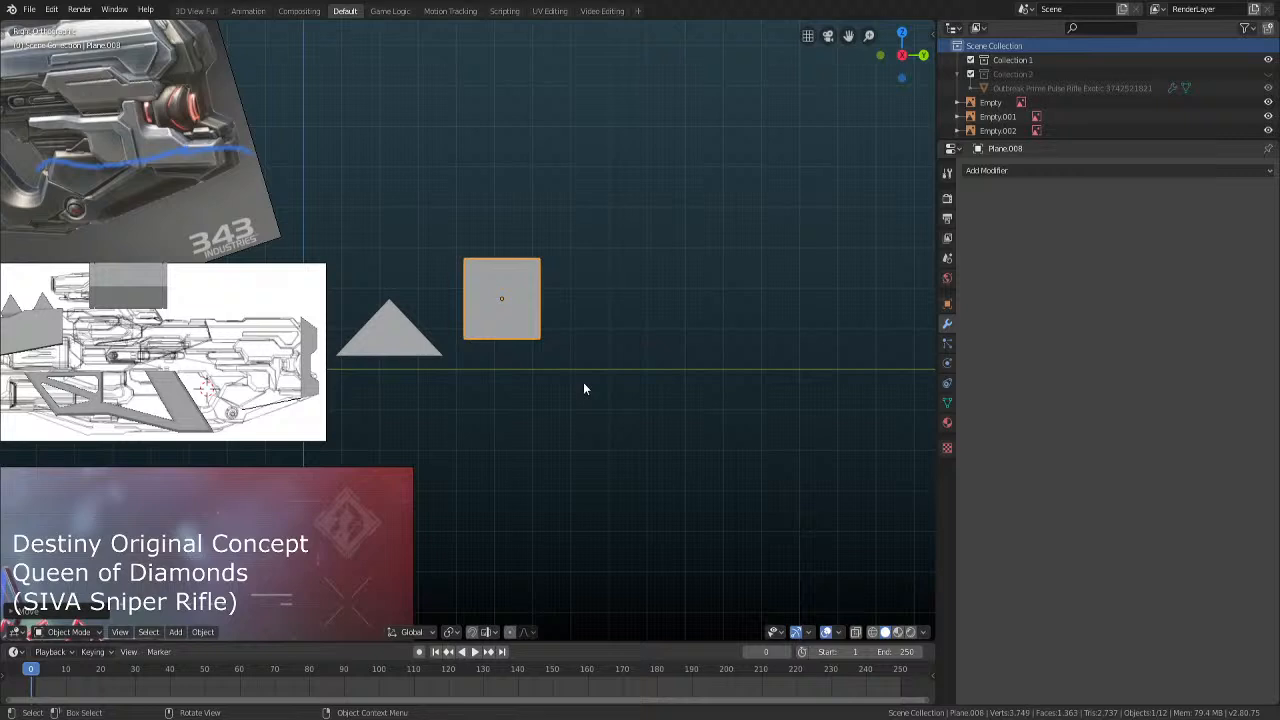
type("r45")
key("Return")
Move the diamond so its lower-left edge lies flush along the triangle's right sloping edge
scroll(556, 403, "up", 5)
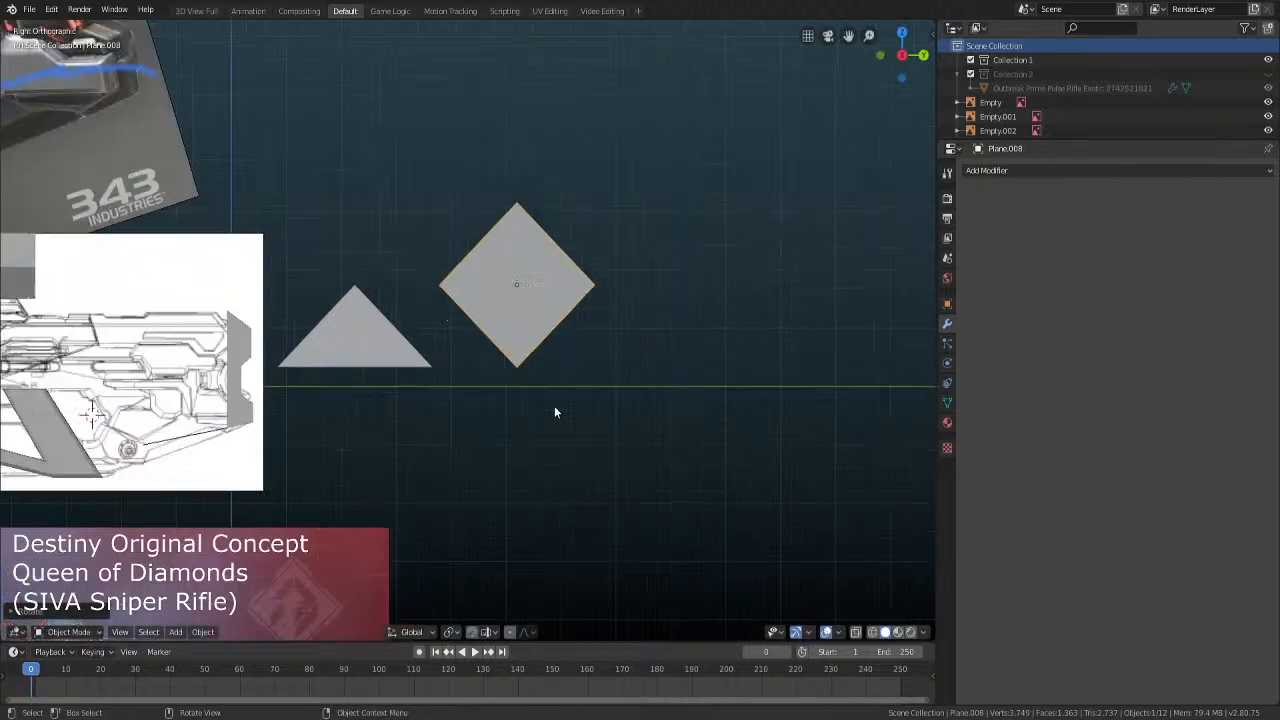
key("g")
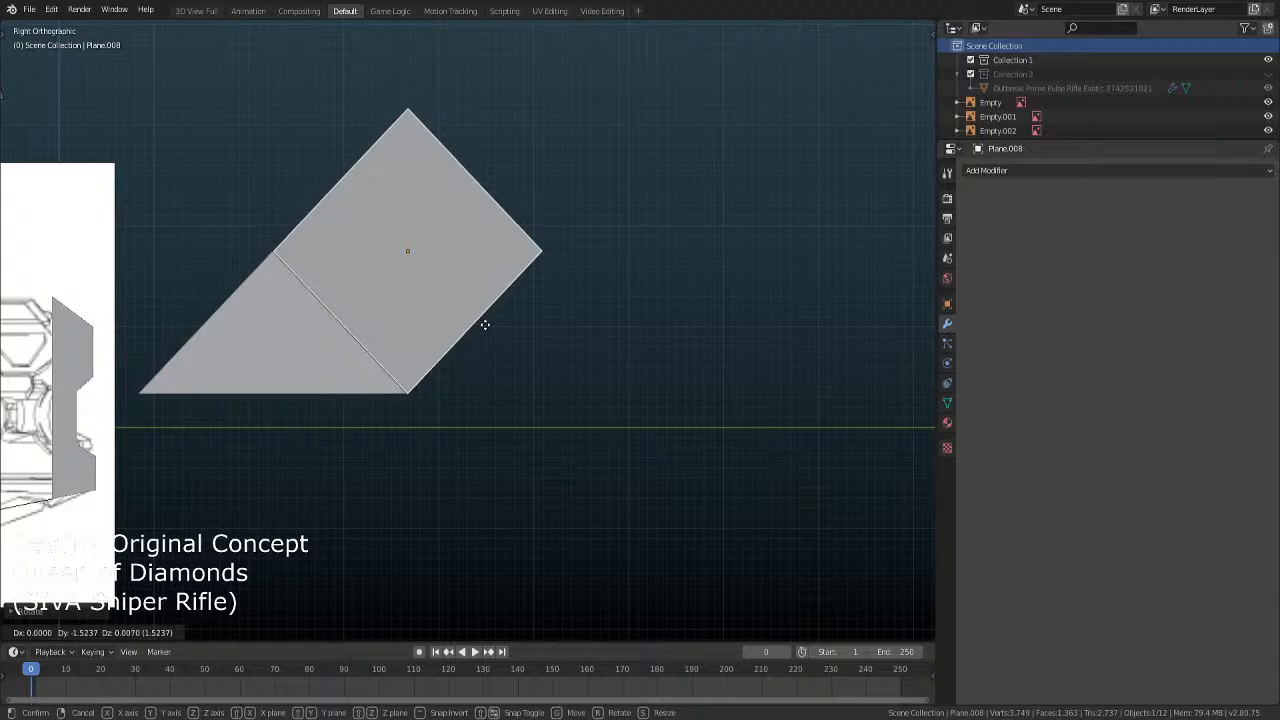
left_click(482, 324)
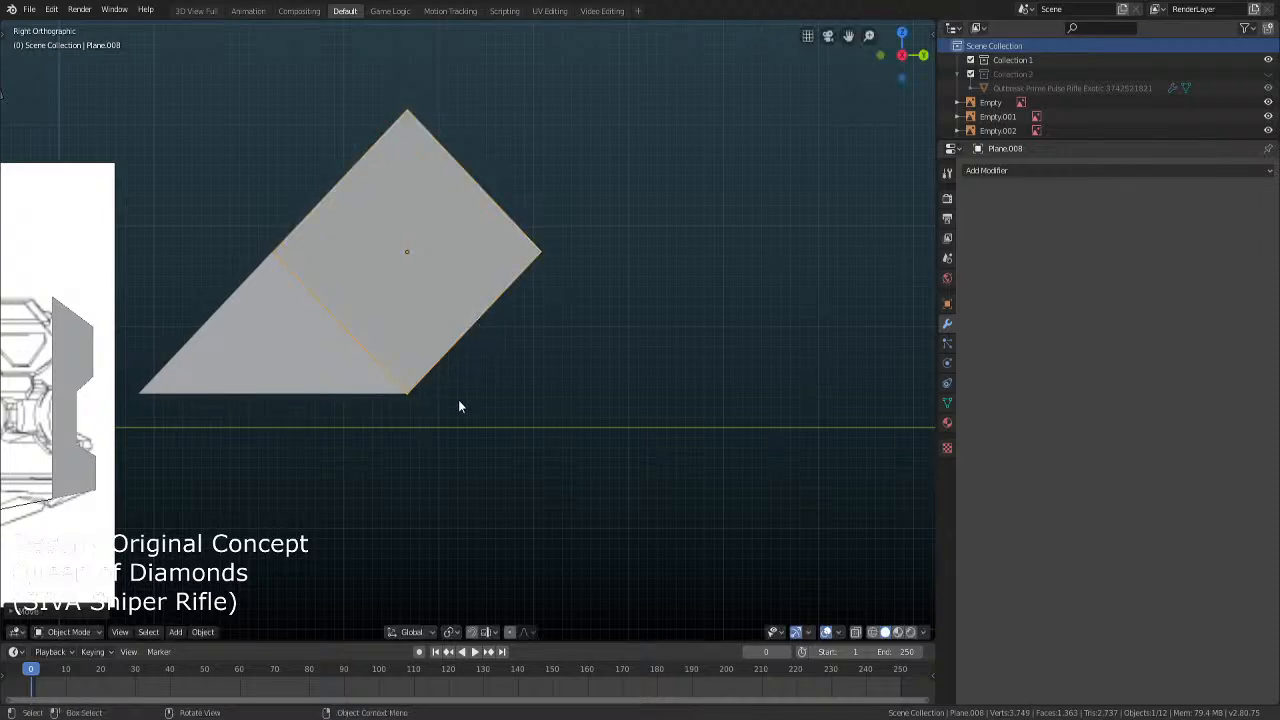
scroll(460, 401, "up", 4)
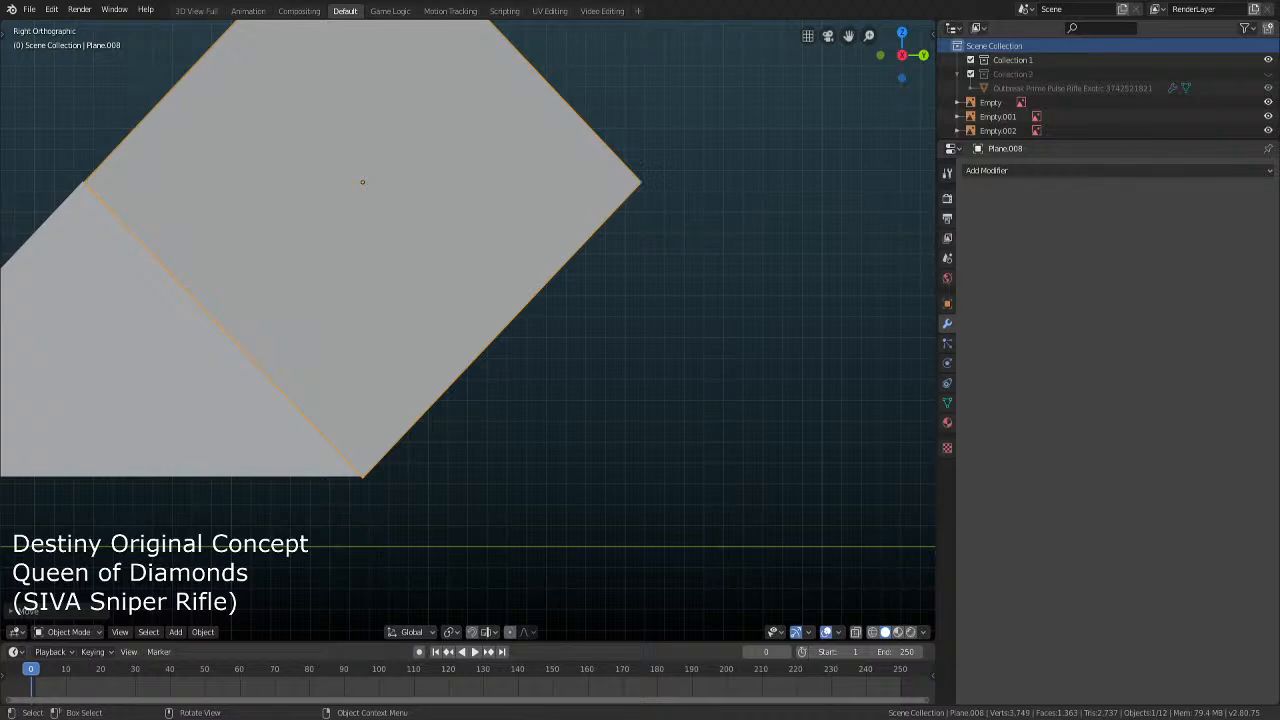
scroll(560, 356, "up", 2)
scroll(506, 366, "down", 6)
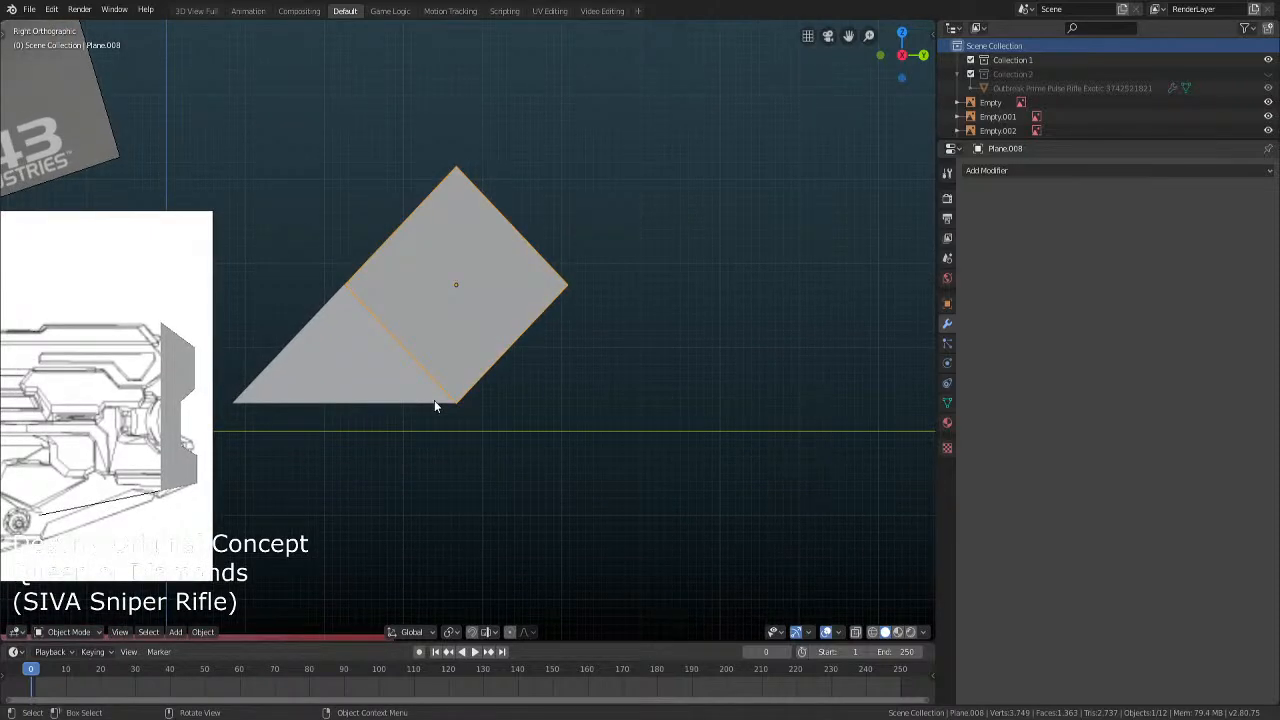
Extrude the diamond's face in place and scale the copy slightly inward to form a thin border
key("Tab")
scroll(422, 457, "up", 3)
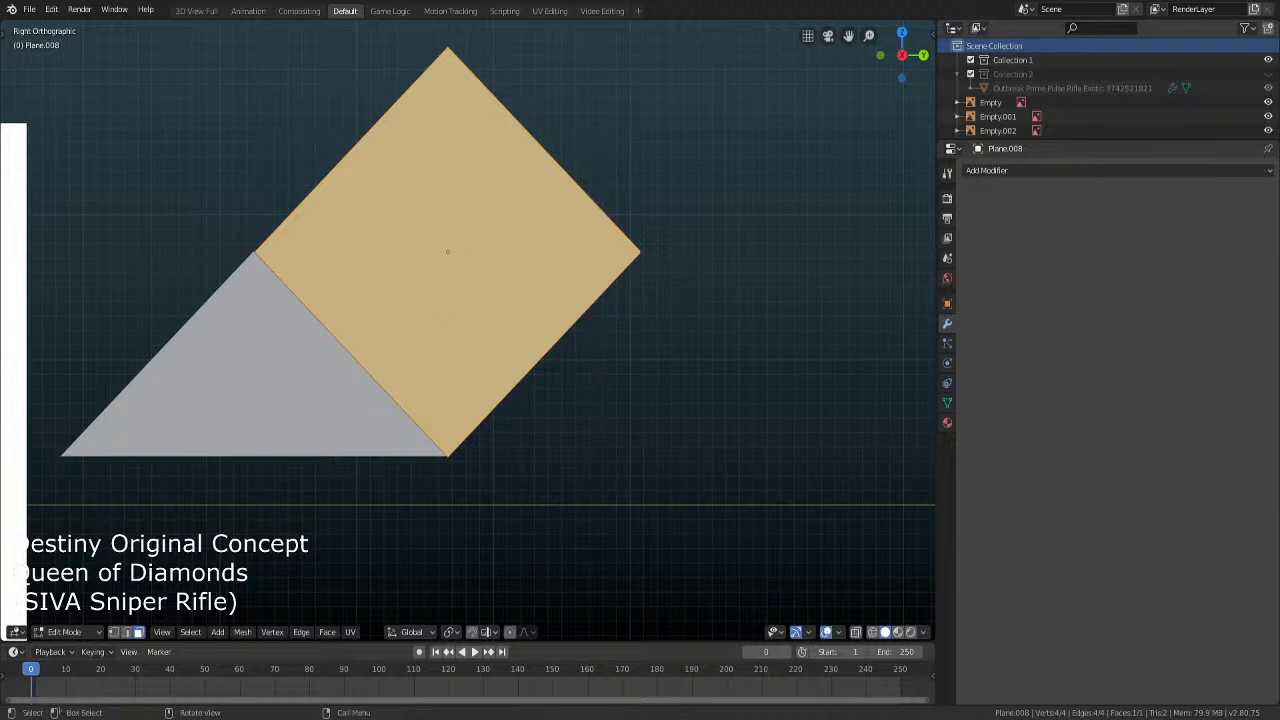
left_click(510, 360)
key("shift+z")
key("shift+z")
key("i")
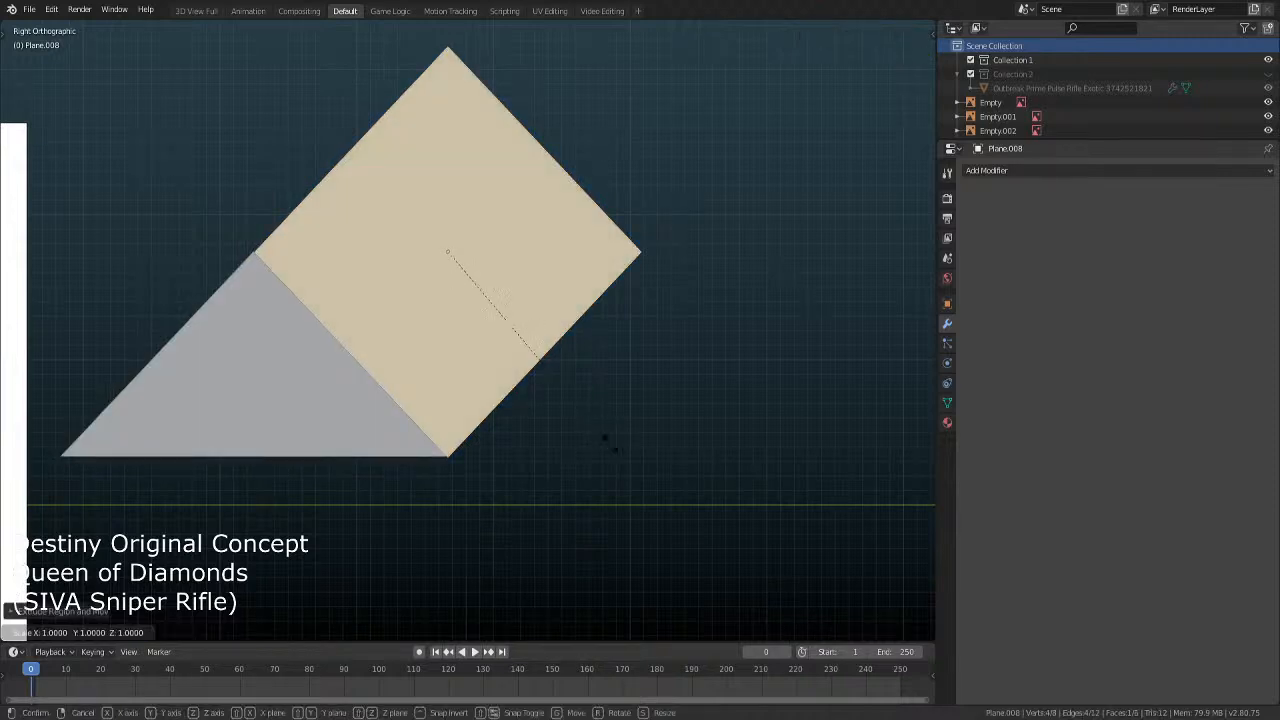
left_click(590, 441)
Try pulling the diamond's selected face out along X into a block, and undo the move
middle_click_drag(590, 441, 434, 440)
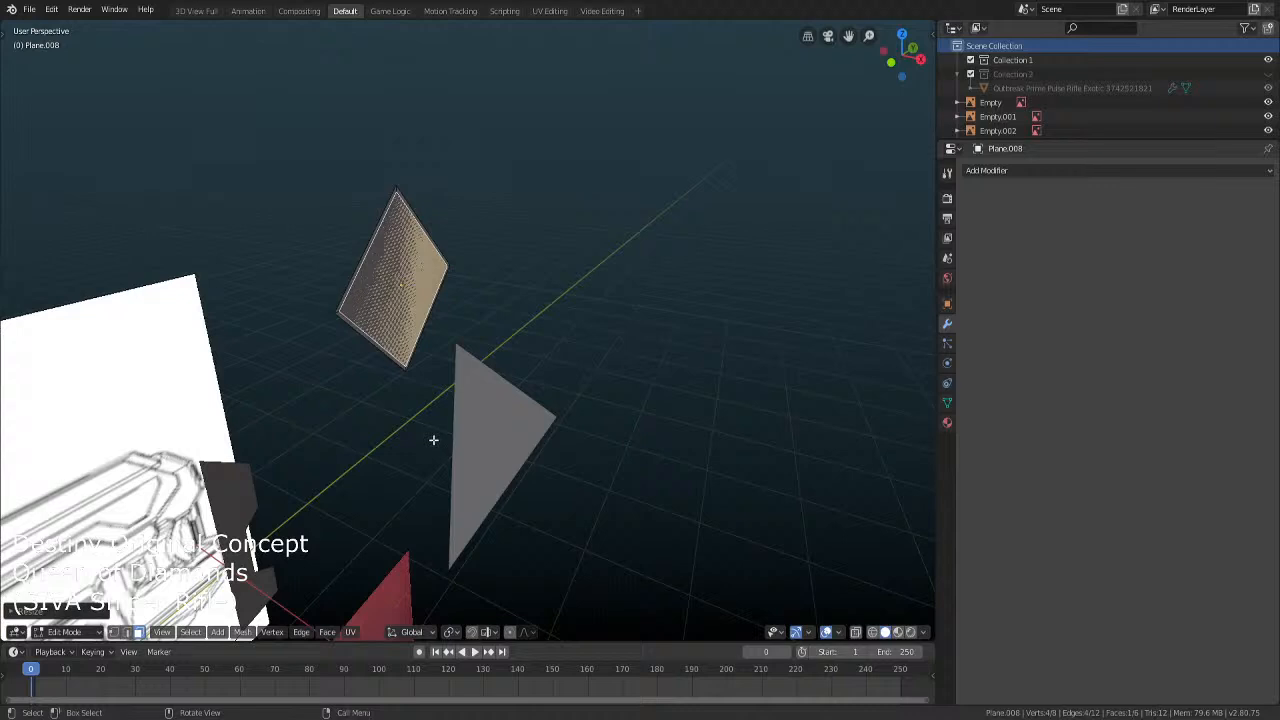
key("e")
left_click(549, 452)
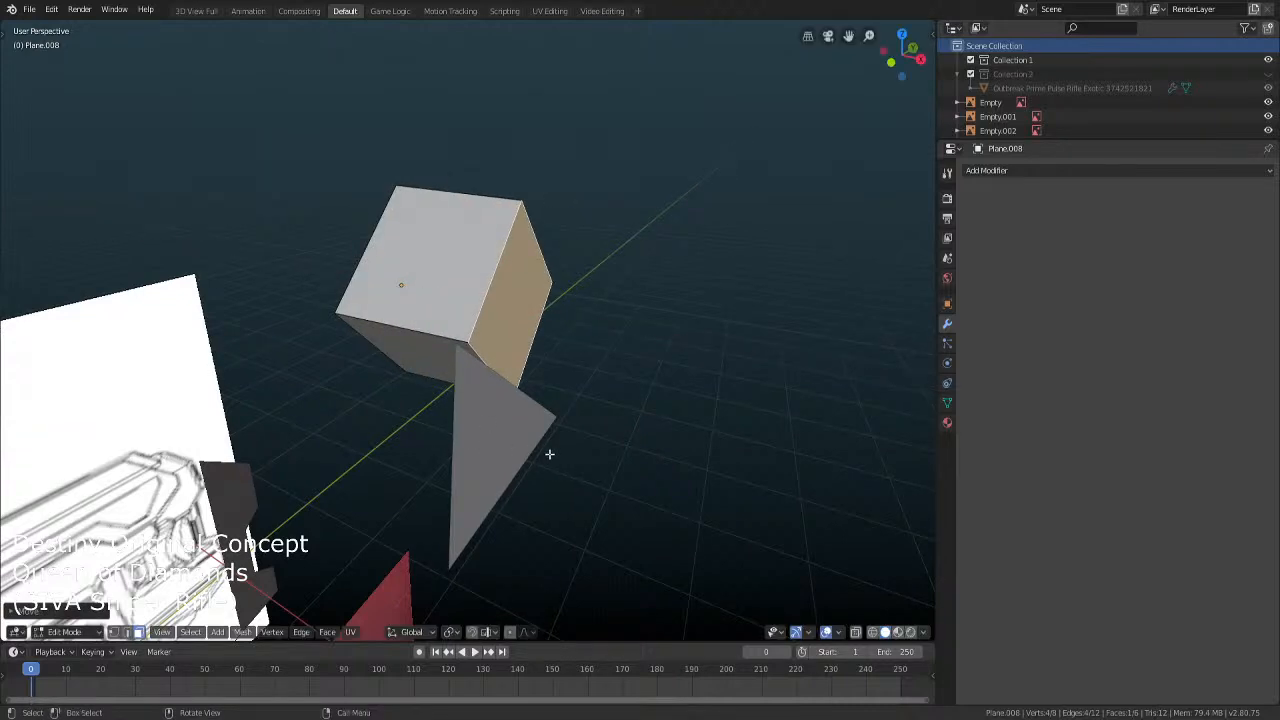
key("ctrl+z")
key("ctrl+z")
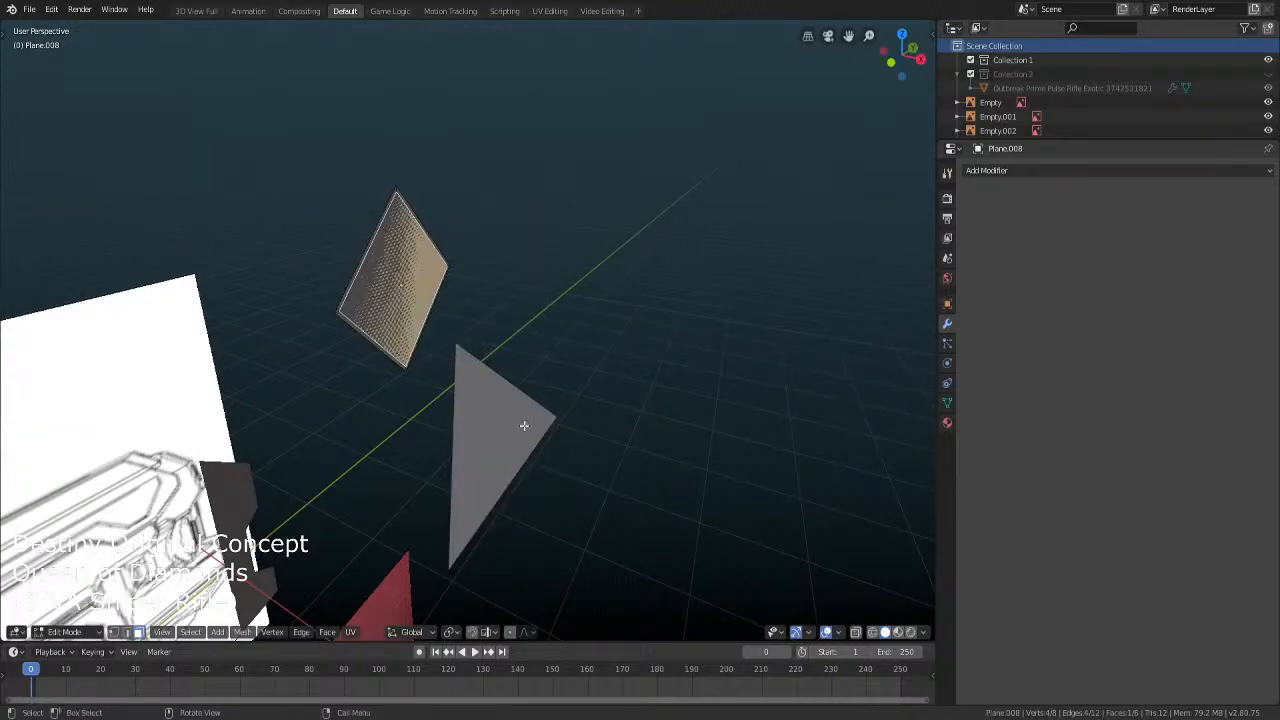
Delete one of the two overlapping faces at the diamond's centre
key("shift+z")
left_click(404, 285)
key("shift+z")
key("x")
left_click(477, 360)
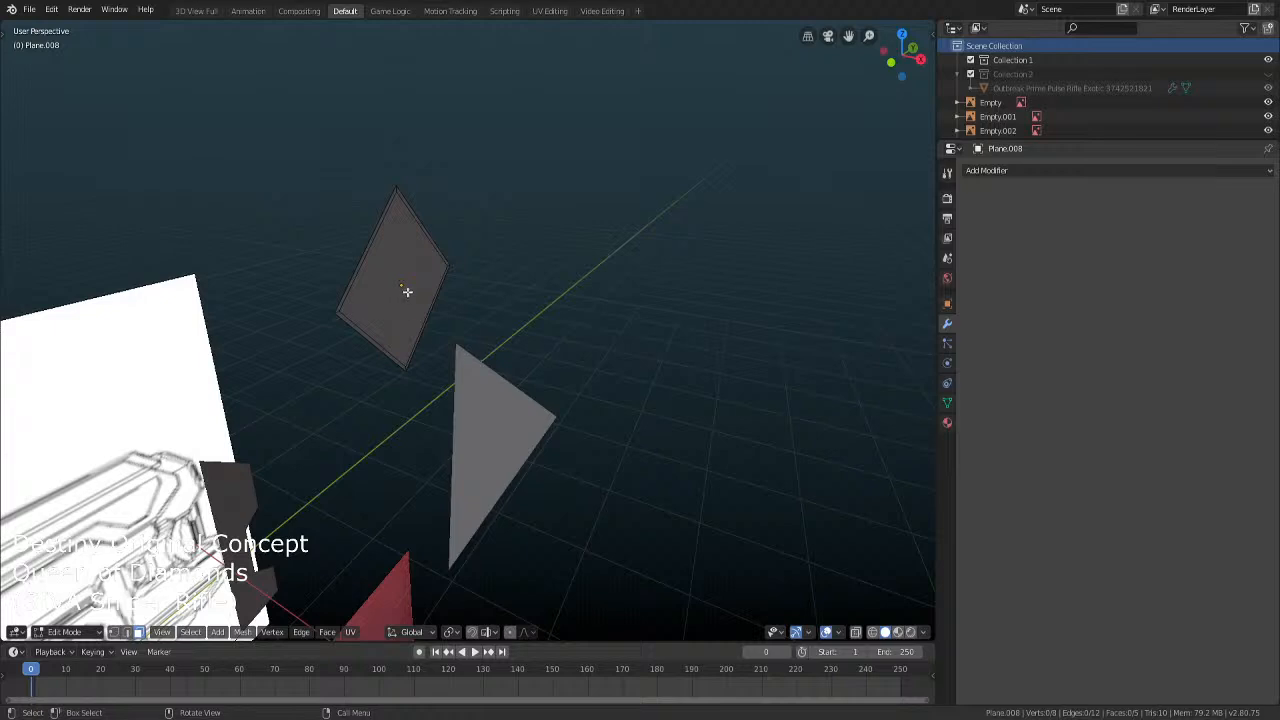
Return to object mode and move the diamond along X out to the triangle's side of the rifle
left_click(406, 291)
key("Tab")
key("g")
key("x")
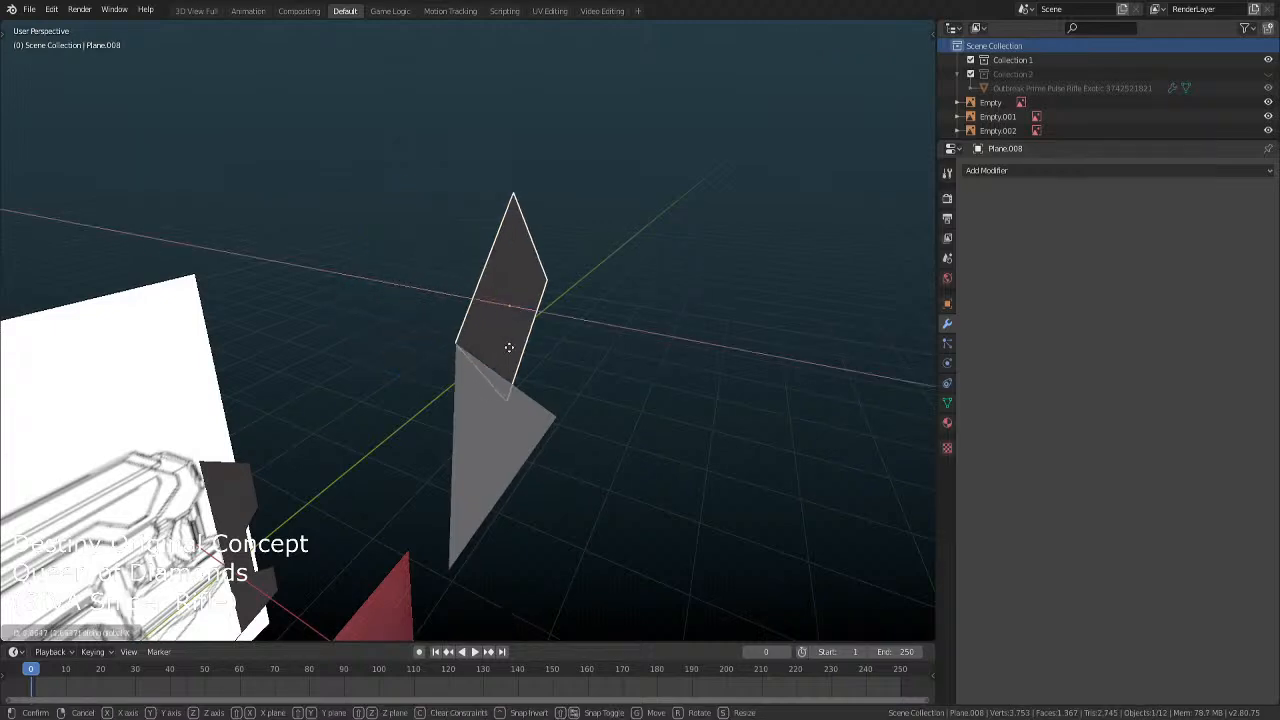
left_click(562, 364)
In the front wireframe view, move the diamond along X until its centre meets the tilted triangle's upper end
key("KP_1")
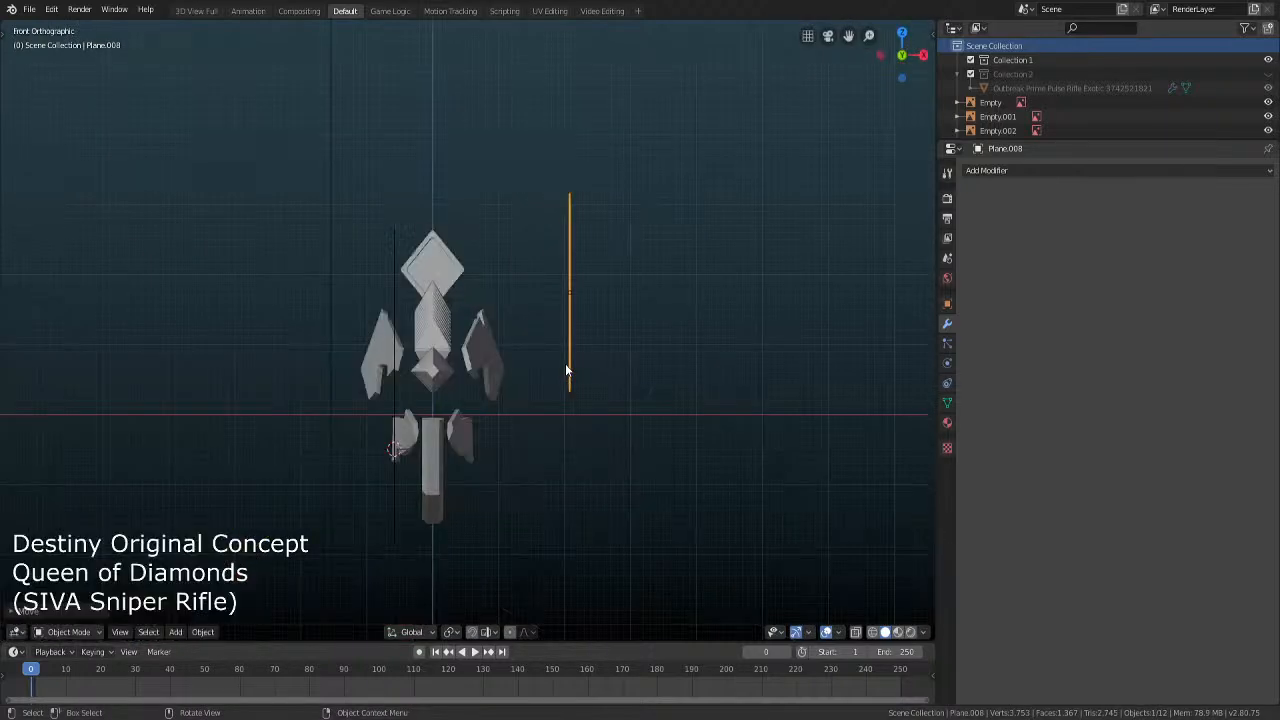
key("shift+z")
scroll(457, 362, "up", 5)
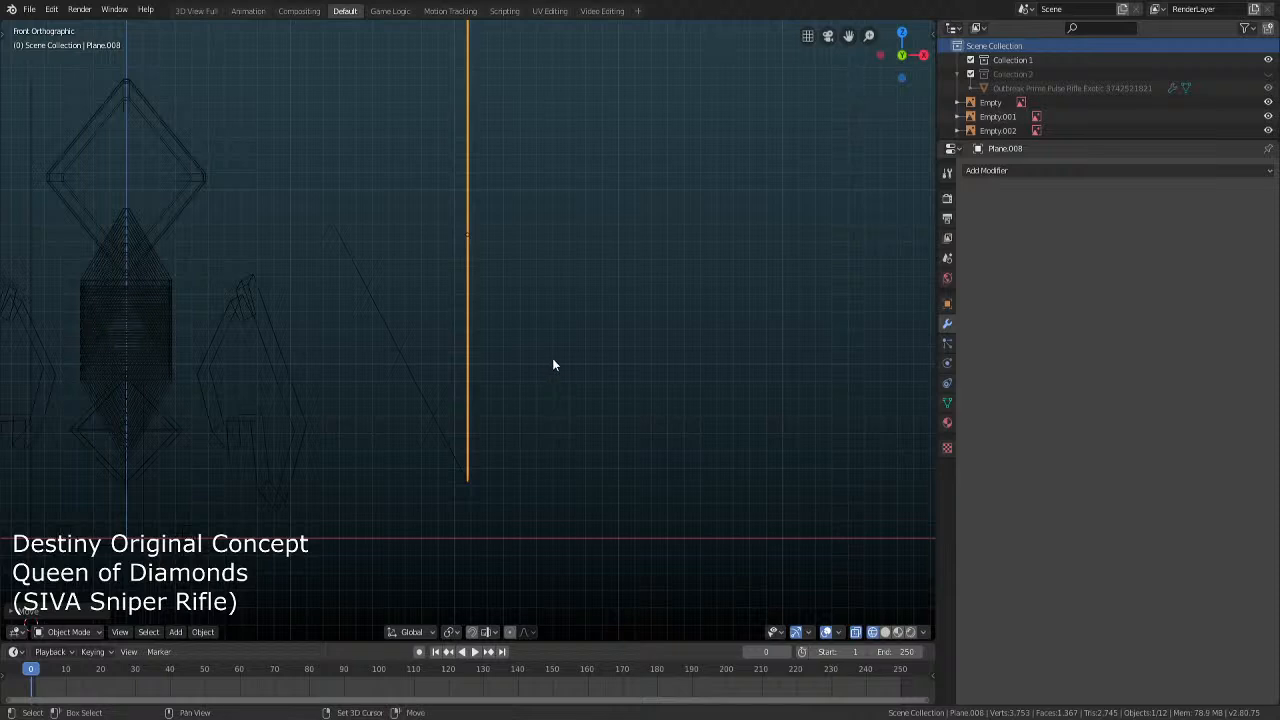
key("g")
key("x")
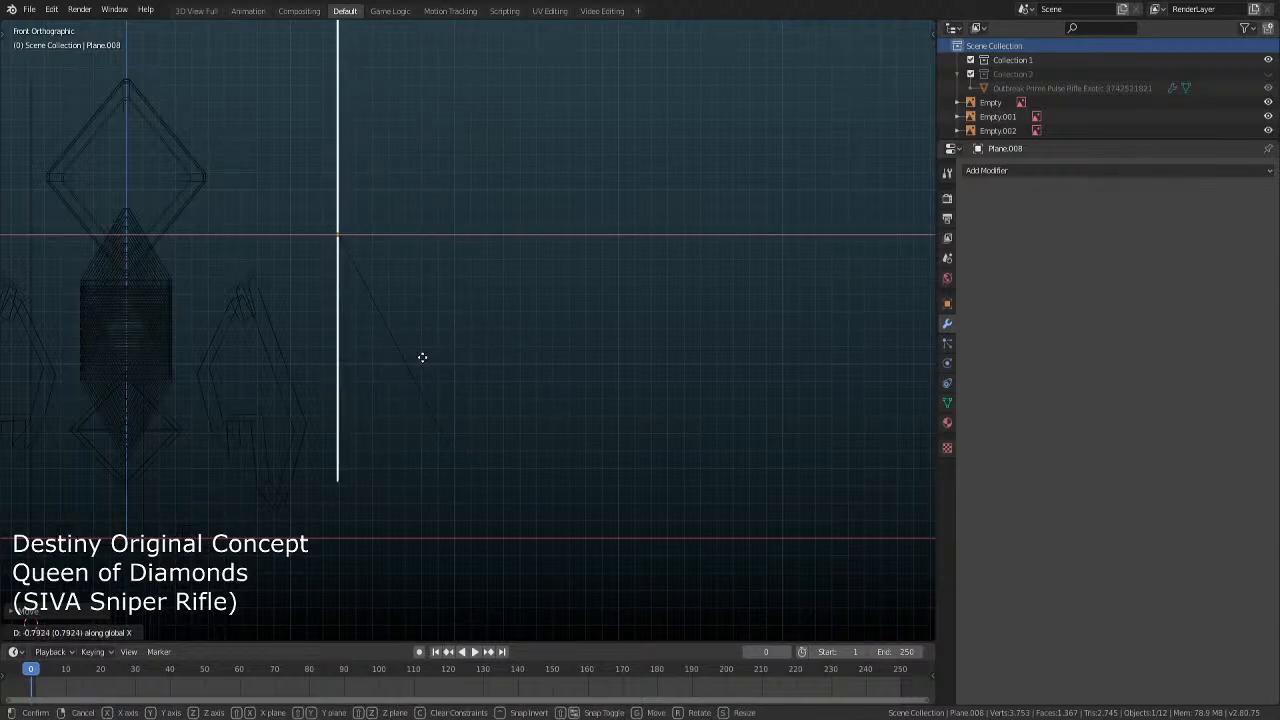
left_click(430, 362)
Rotate the diamond about 29° in the front view to match the triangle's tilt, and restore solid shading
key("r")
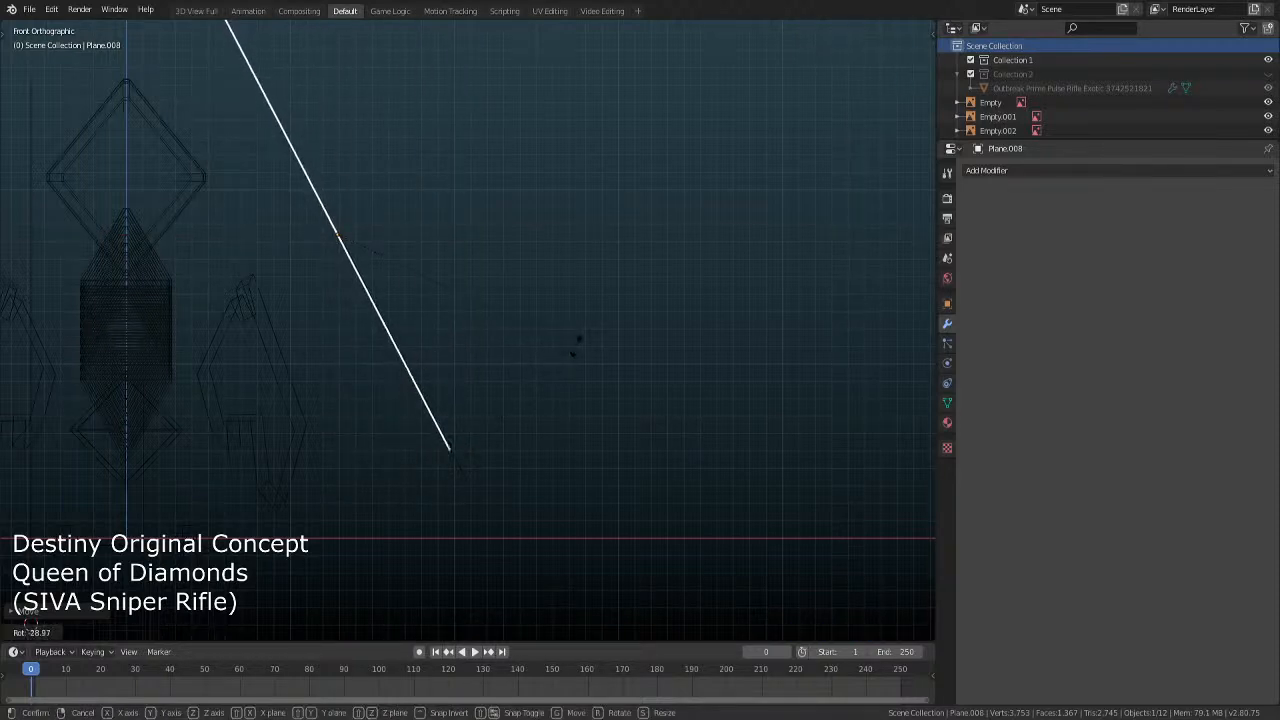
left_click(576, 340)
mouse_move(575, 341)
middle_mouse_down()
mouse_move(556, 375)
mouse_move(521, 390)
mouse_move(496, 383)
middle_mouse_up()
key("shift+z")
In the right view, move the diamond down along Z until its lower edge meets the triangle's sloping side
key("KP_3")
scroll(455, 400, "up", 3)
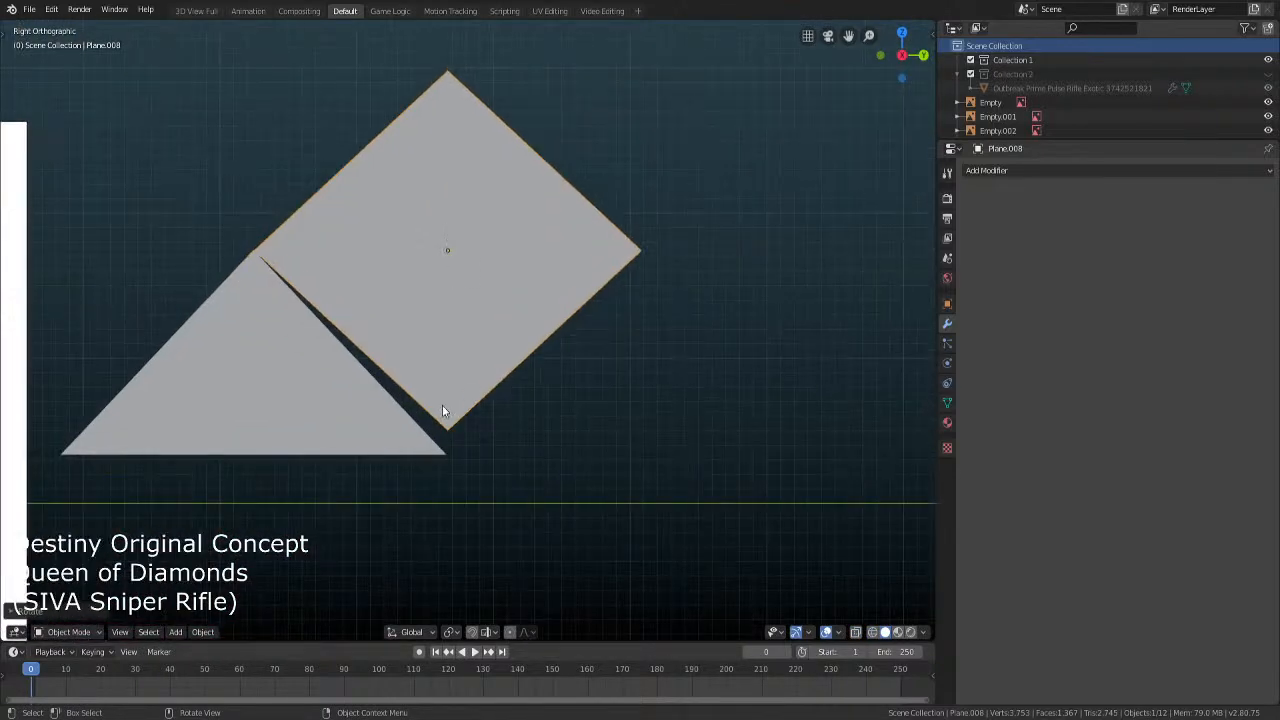
key("g")
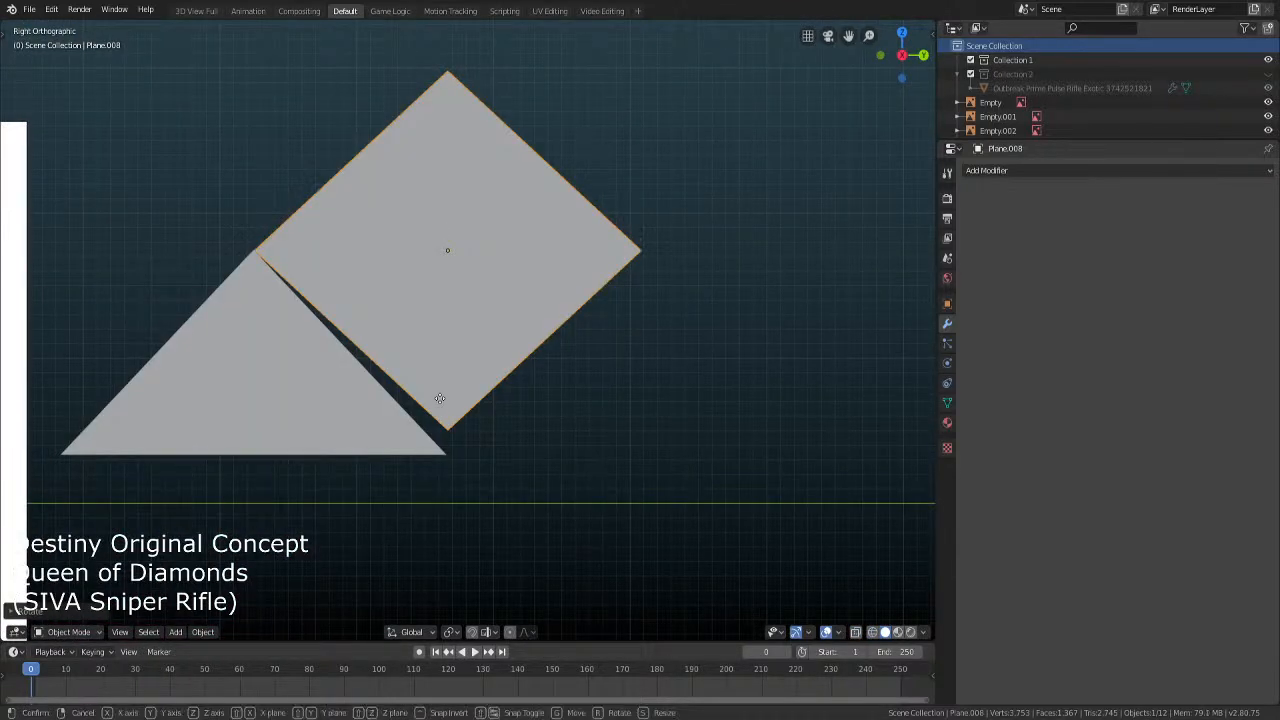
key("z")
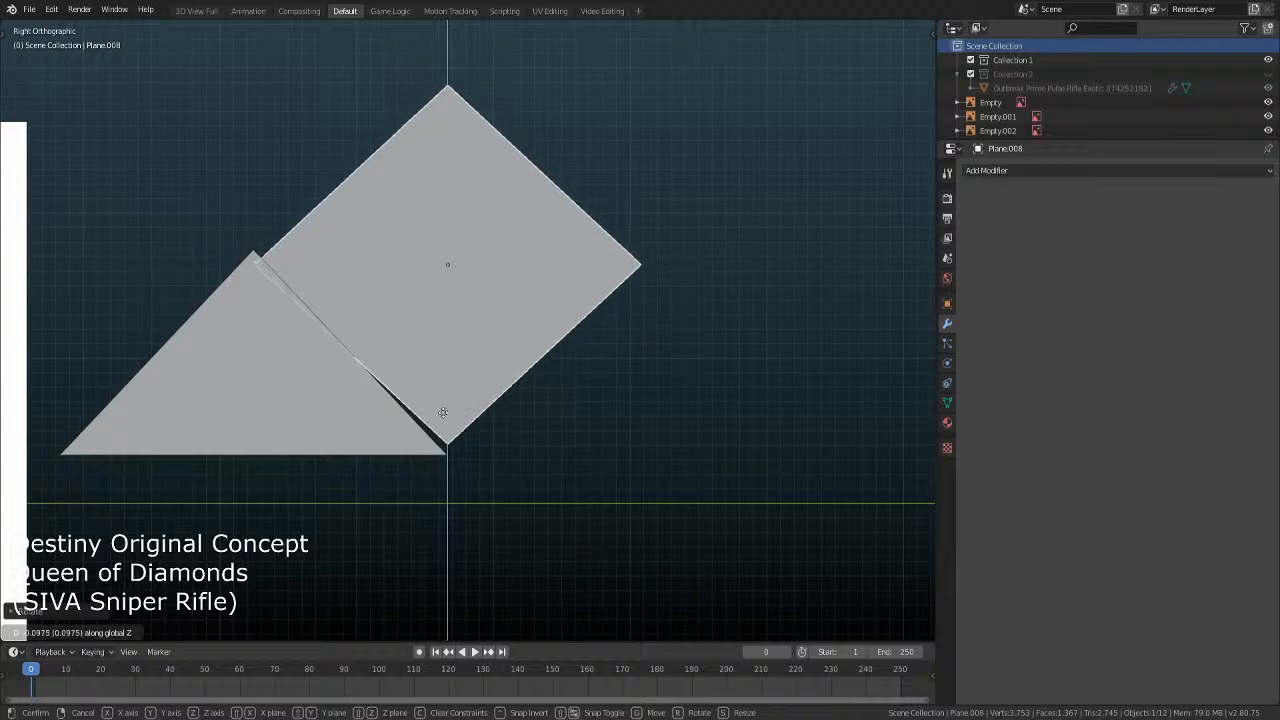
left_click(443, 408)
scroll(440, 409, "down", 4)
mouse_move(434, 410)
middle_mouse_down()
mouse_move(475, 472)
mouse_move(472, 435)
mouse_move(440, 420)
middle_mouse_up()
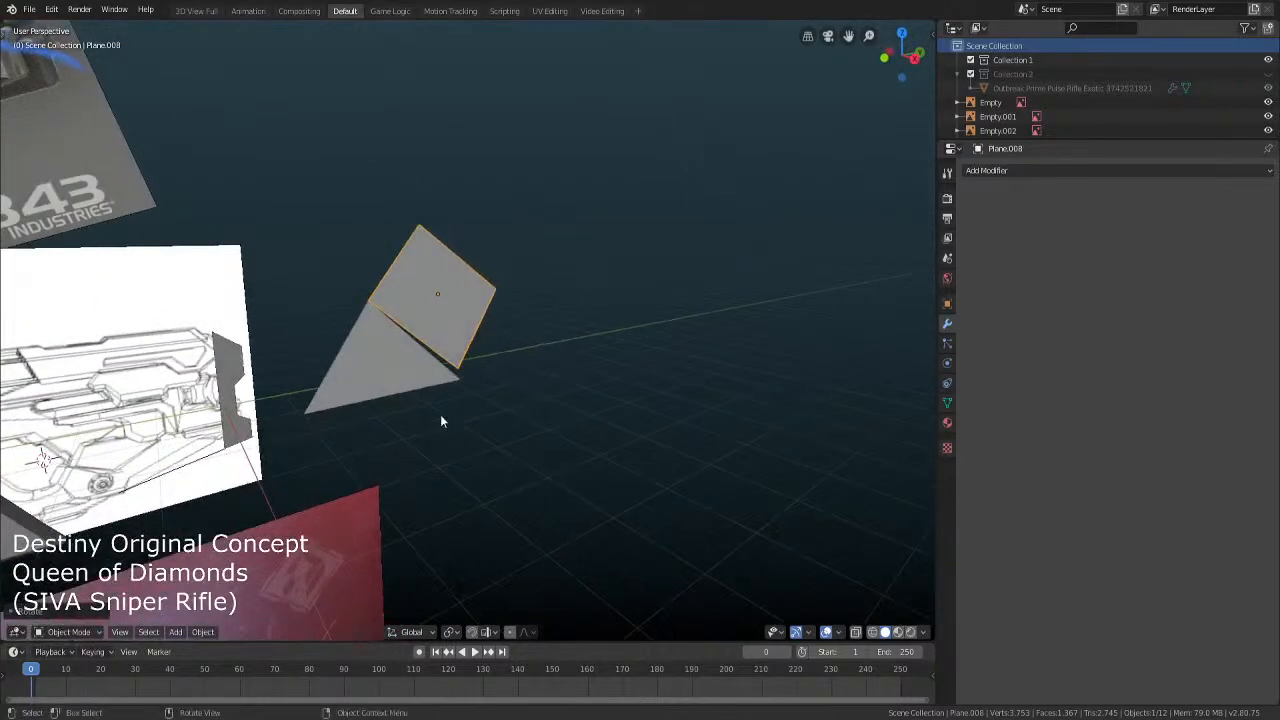
Delete the triangle plate and enter edit mode on the diamond
key("x")
left_click(387, 362)
key("Tab")
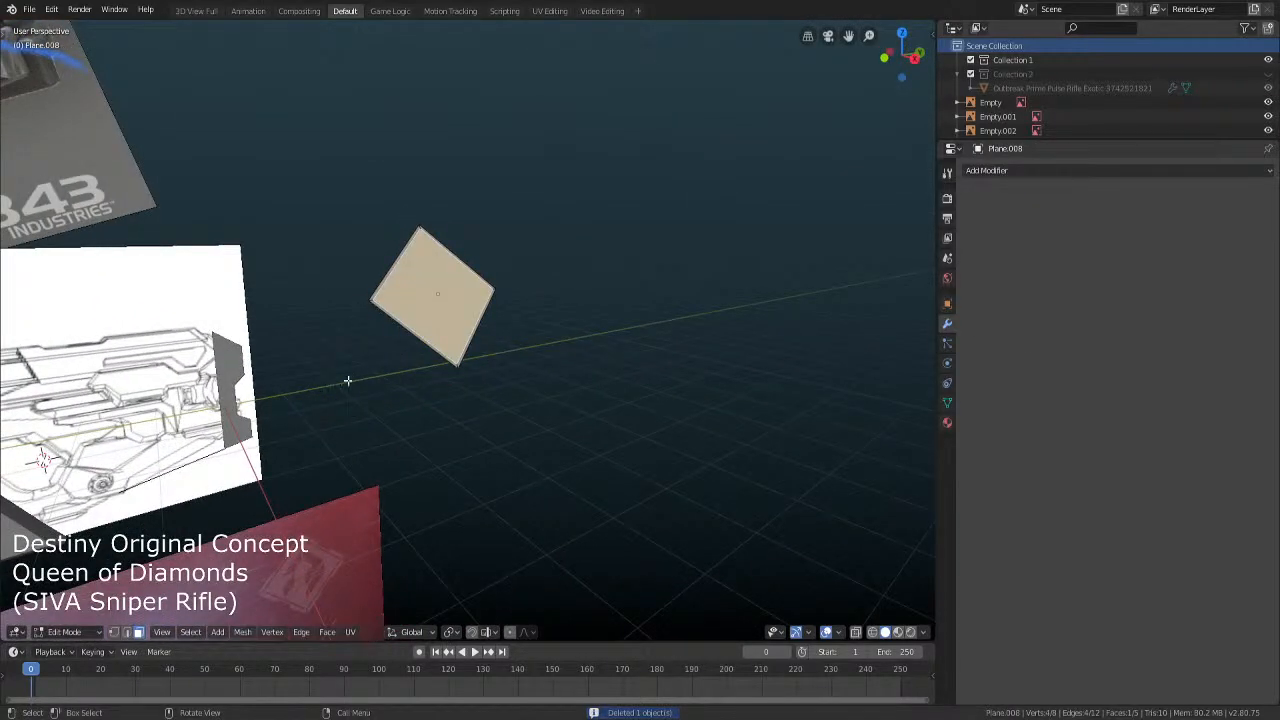
Select all of the diamond's faces and extrude them about 0.06 along their normal to thicken the plate
middle_click_drag(475, 322, 577, 355)
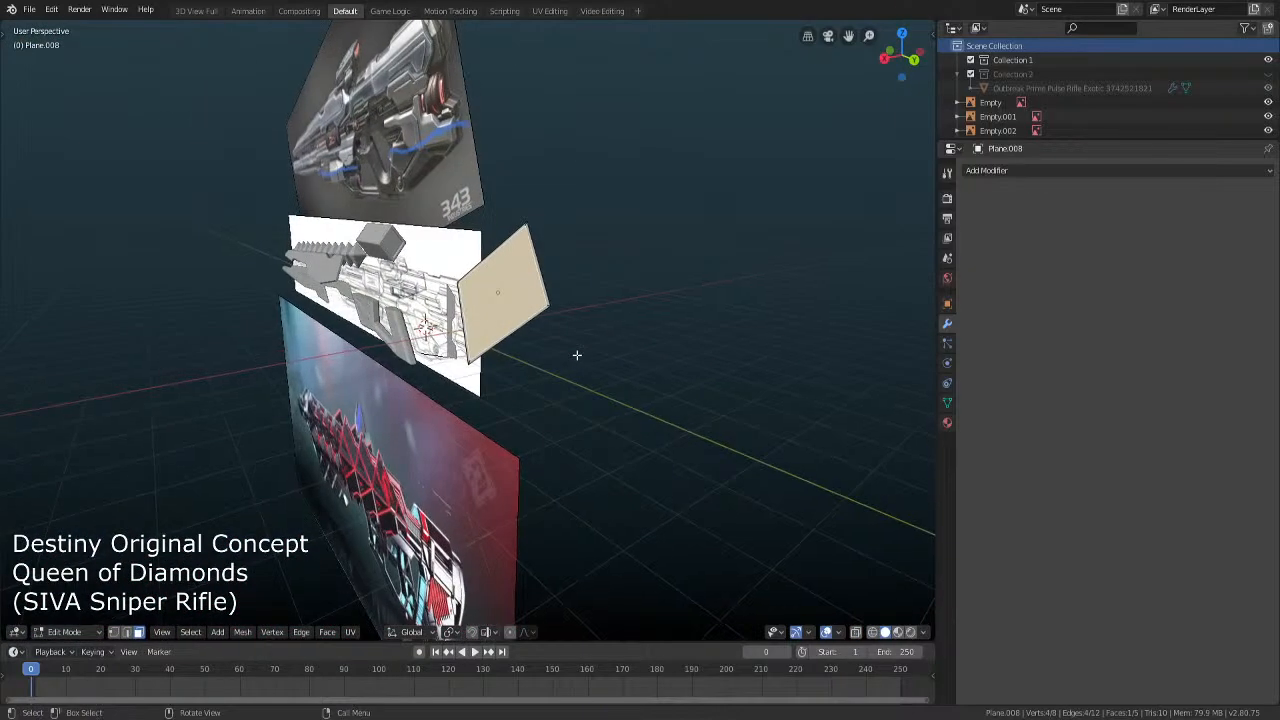
key("KP_3")
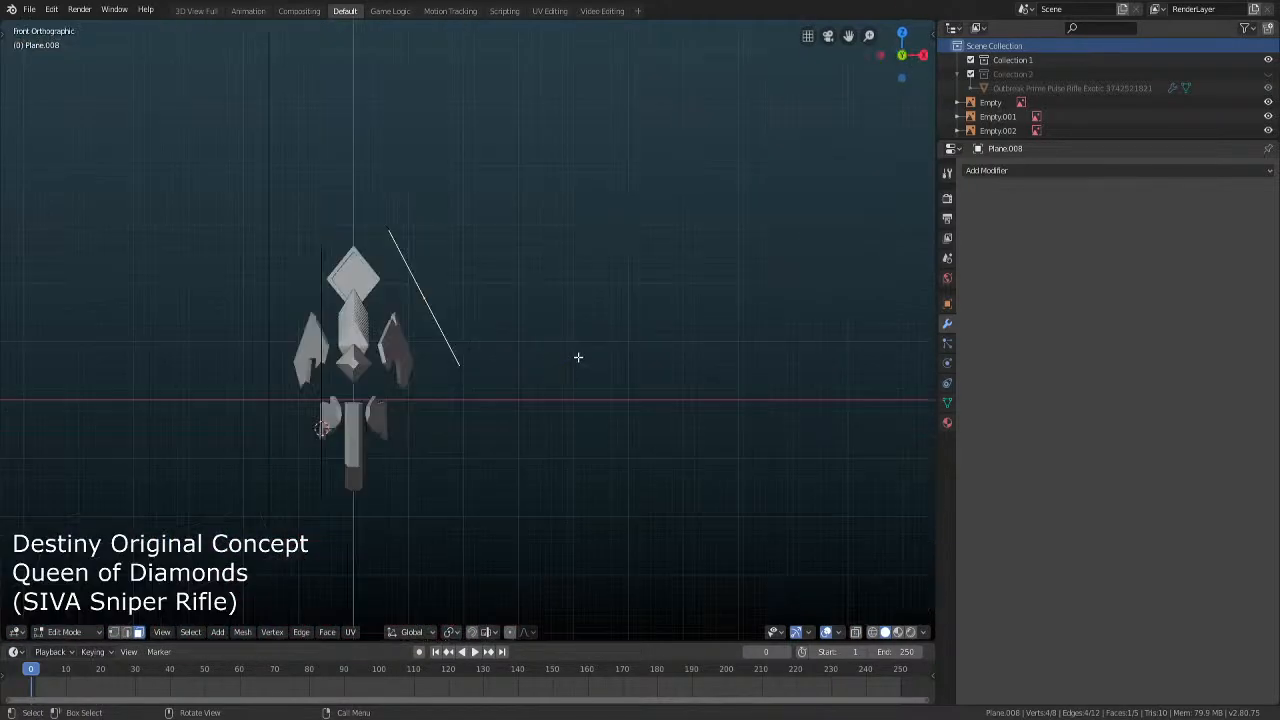
key("KP_Decimal")
key("Tab")
key("KP_Divide")
key("Tab")
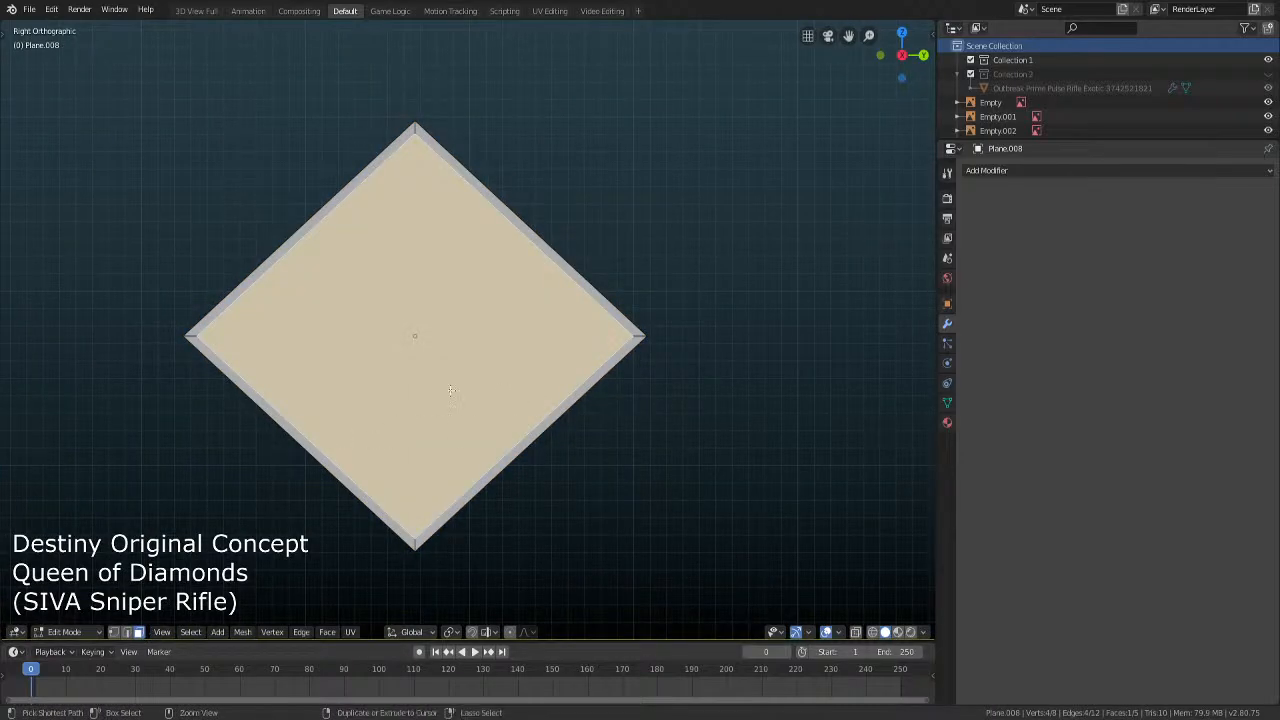
key("a")
key("KP_Divide")
middle_click_drag(551, 356, 598, 418)
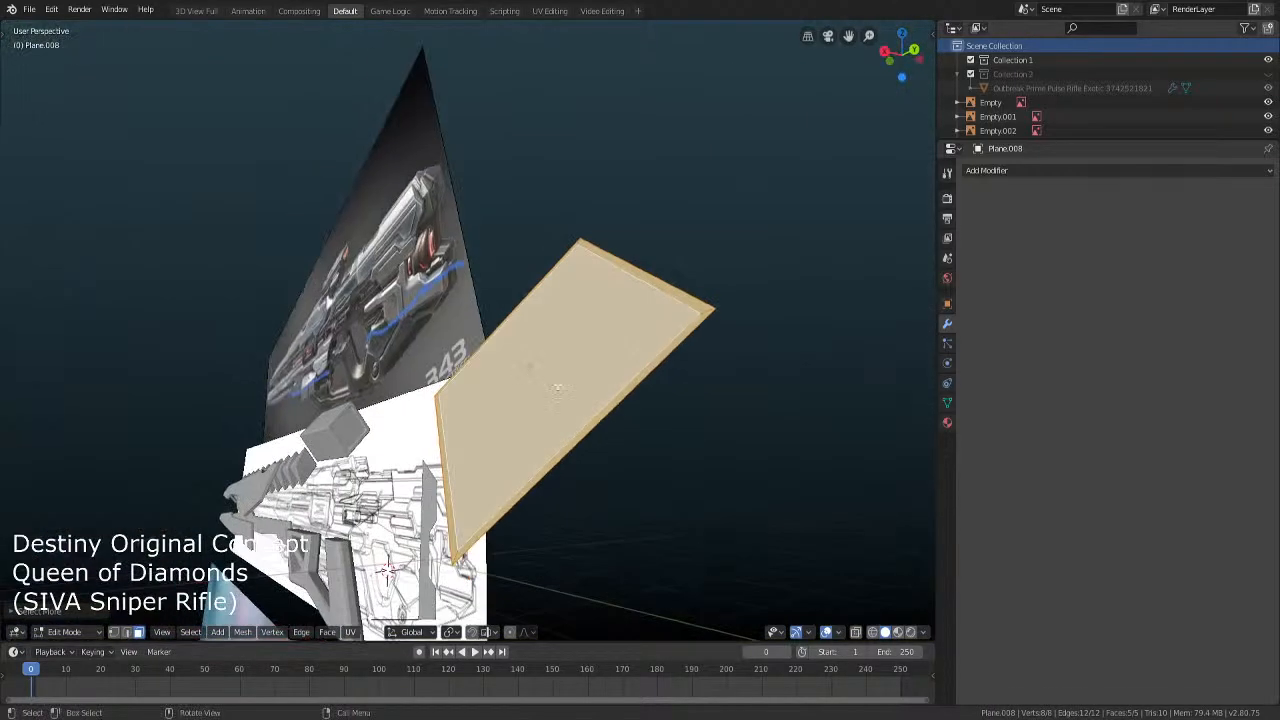
key("e")
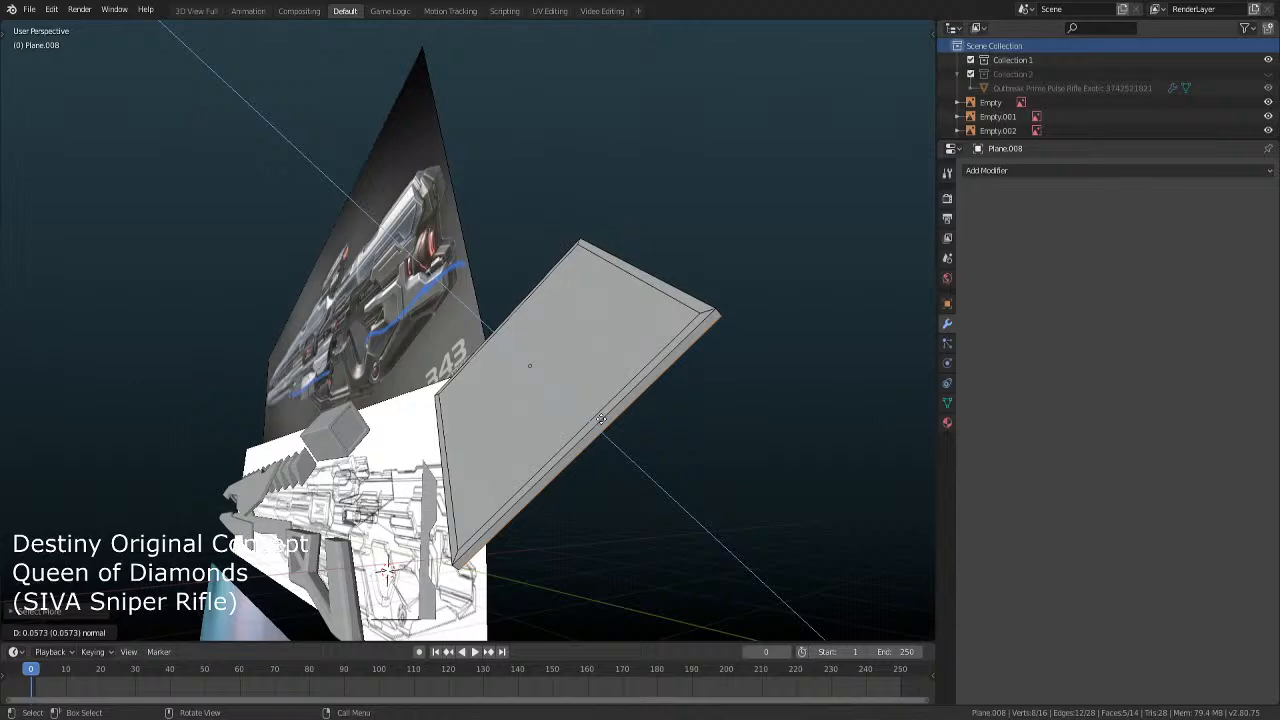
left_click(601, 418)
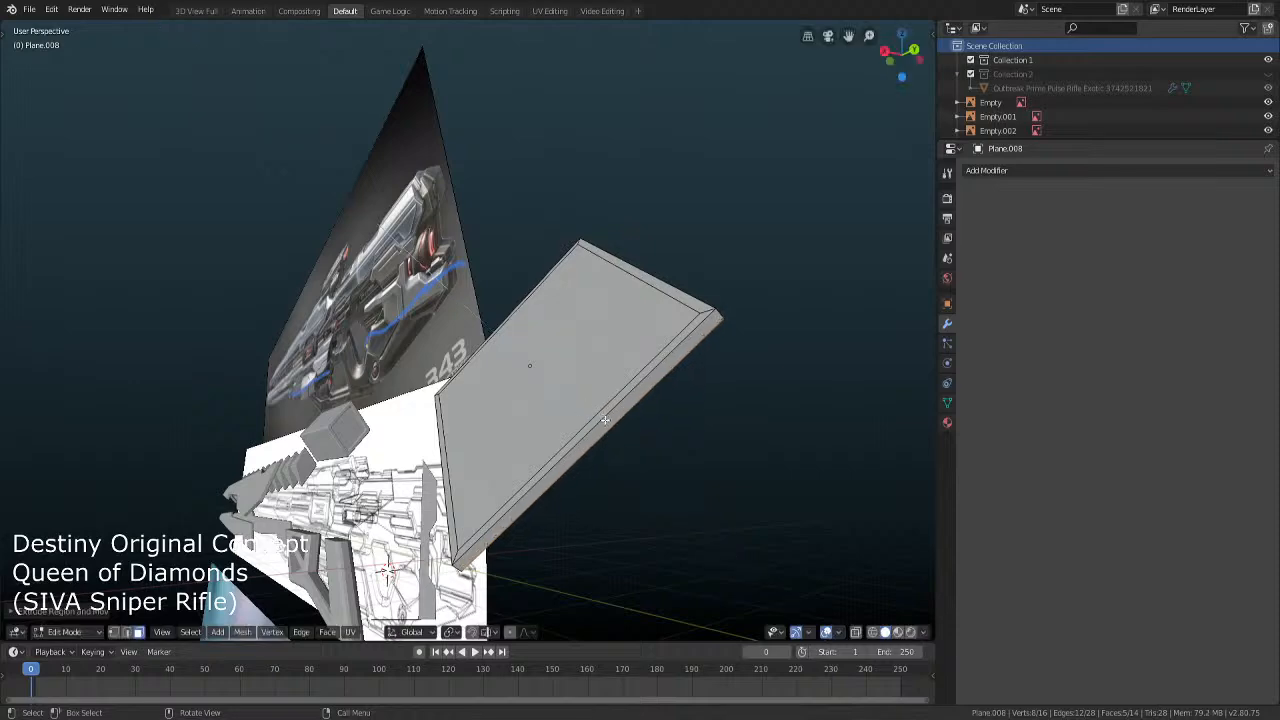
Switch to edge selection and apply a narrow bevel to the four outer rim edges of the diamond
left_click(127, 637)
middle_click_drag(486, 532, 523, 481)
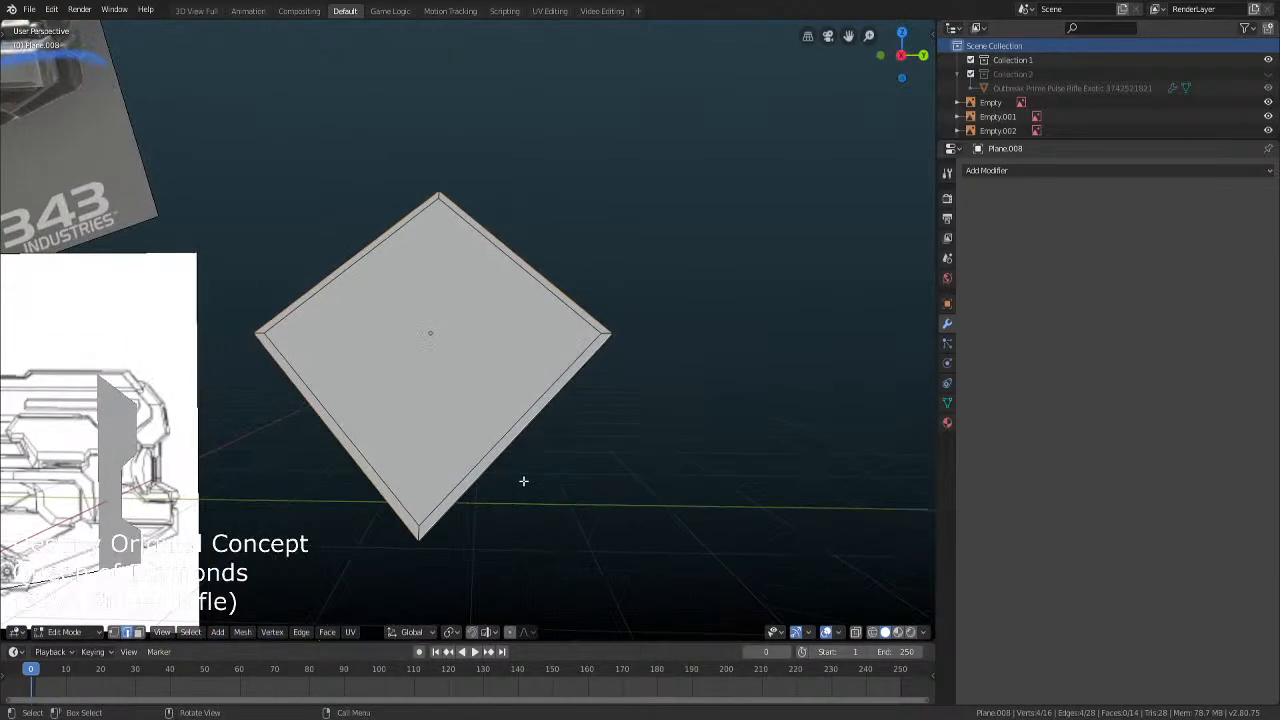
key("ctrl+b")
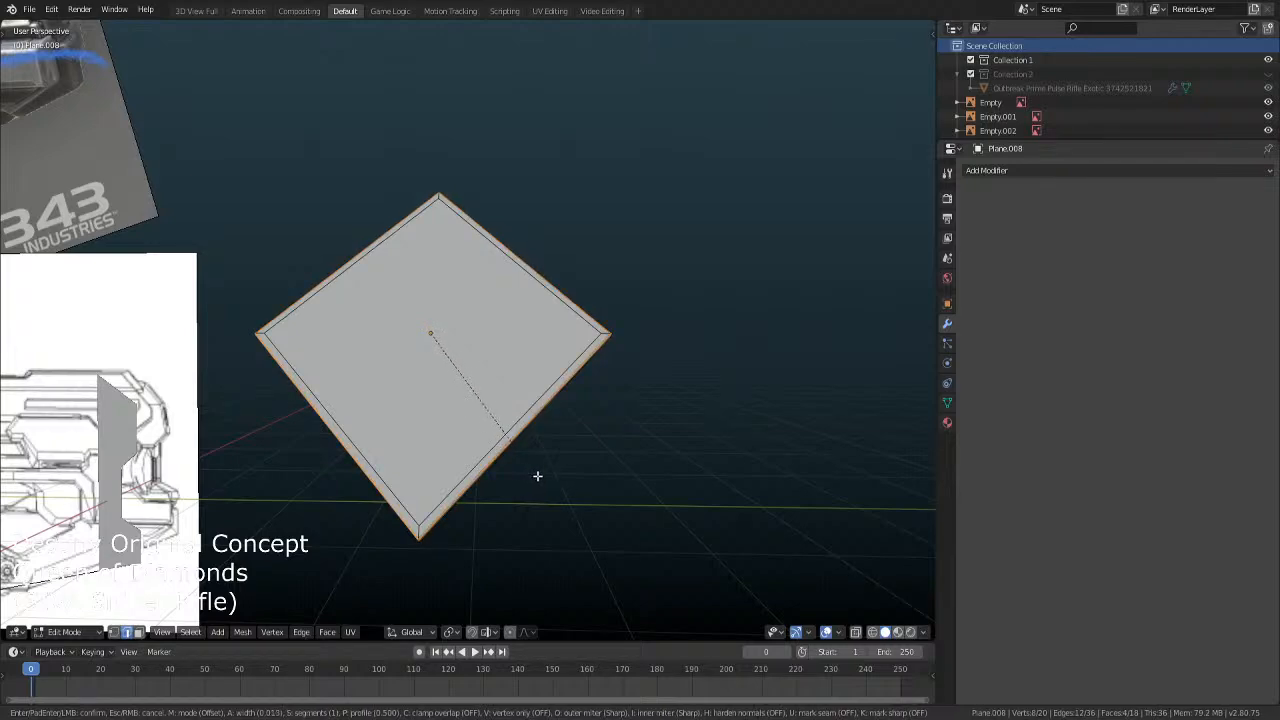
left_click(537, 476)
Scale the diamond's large inner face to about 0.97, extrude it about 0.03 inward as a recess, and return to object mode
scroll(540, 402, "down", 2)
middle_click_drag(620, 408, 723, 437)
left_click(587, 251)
key("s")
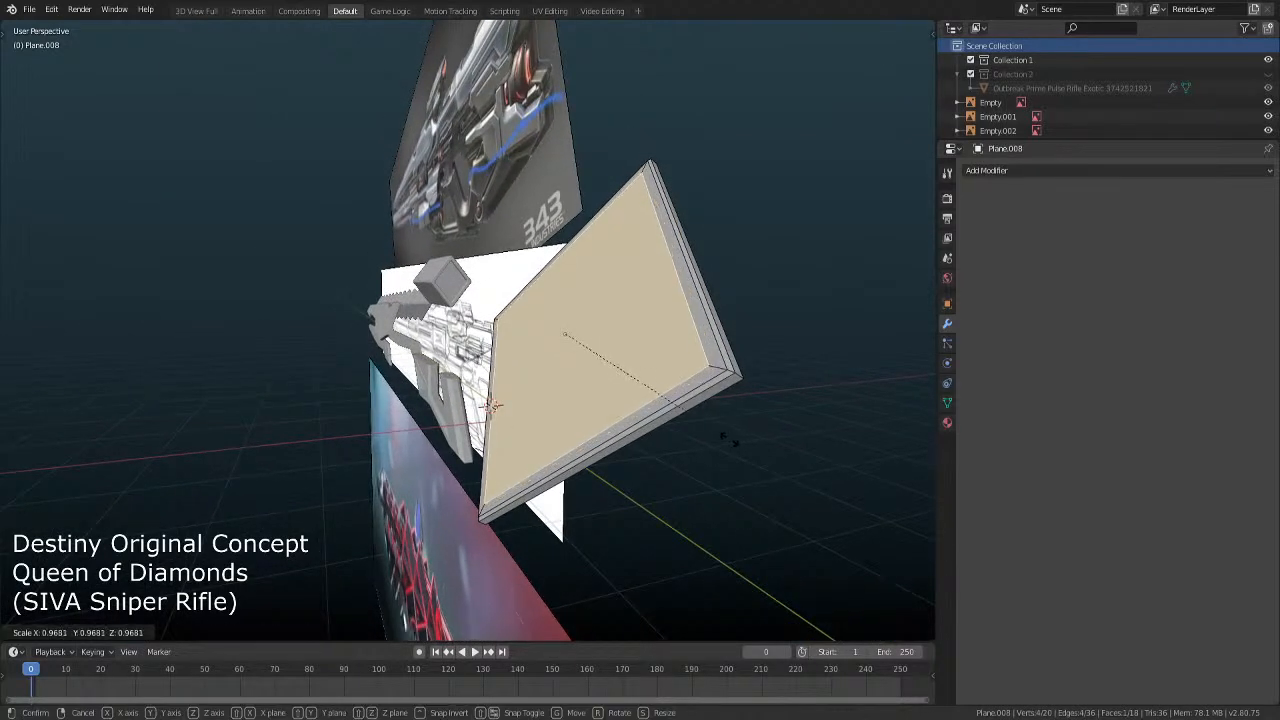
left_click(725, 438)
key("e")
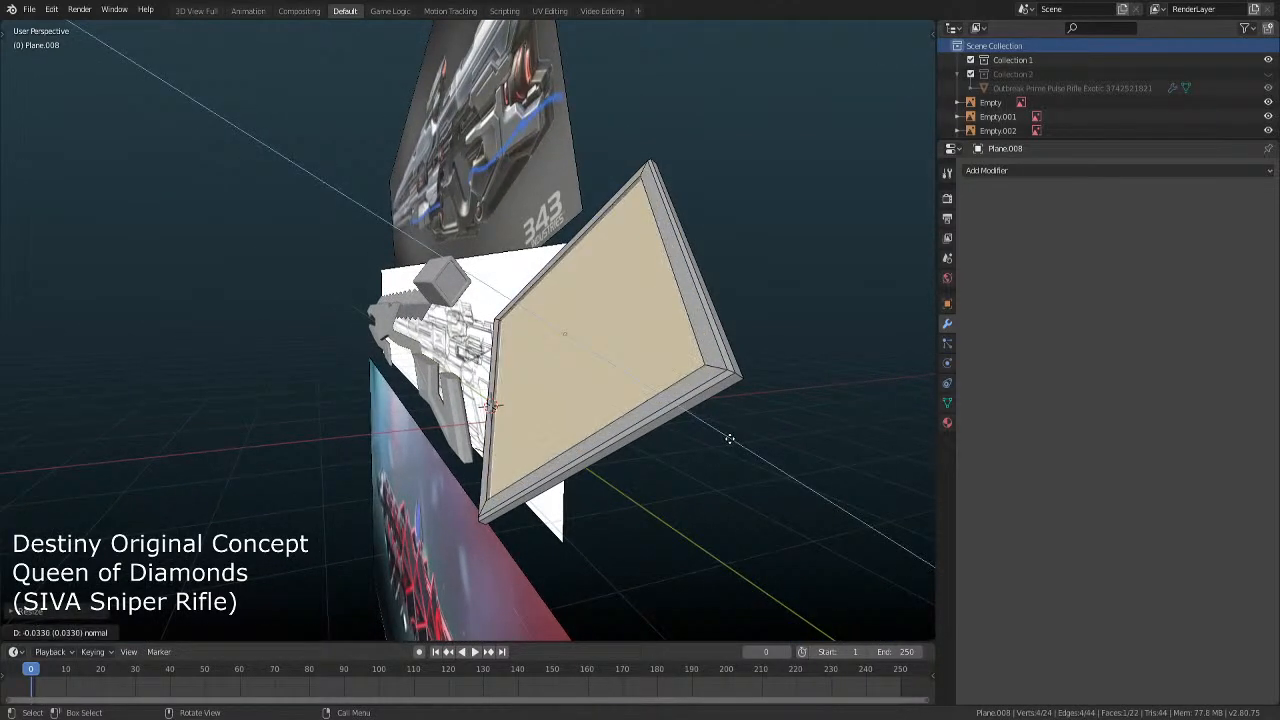
left_click(731, 440)
key("Tab")
scroll(680, 405, "down", 3)
middle_click_drag(623, 363, 563, 377)
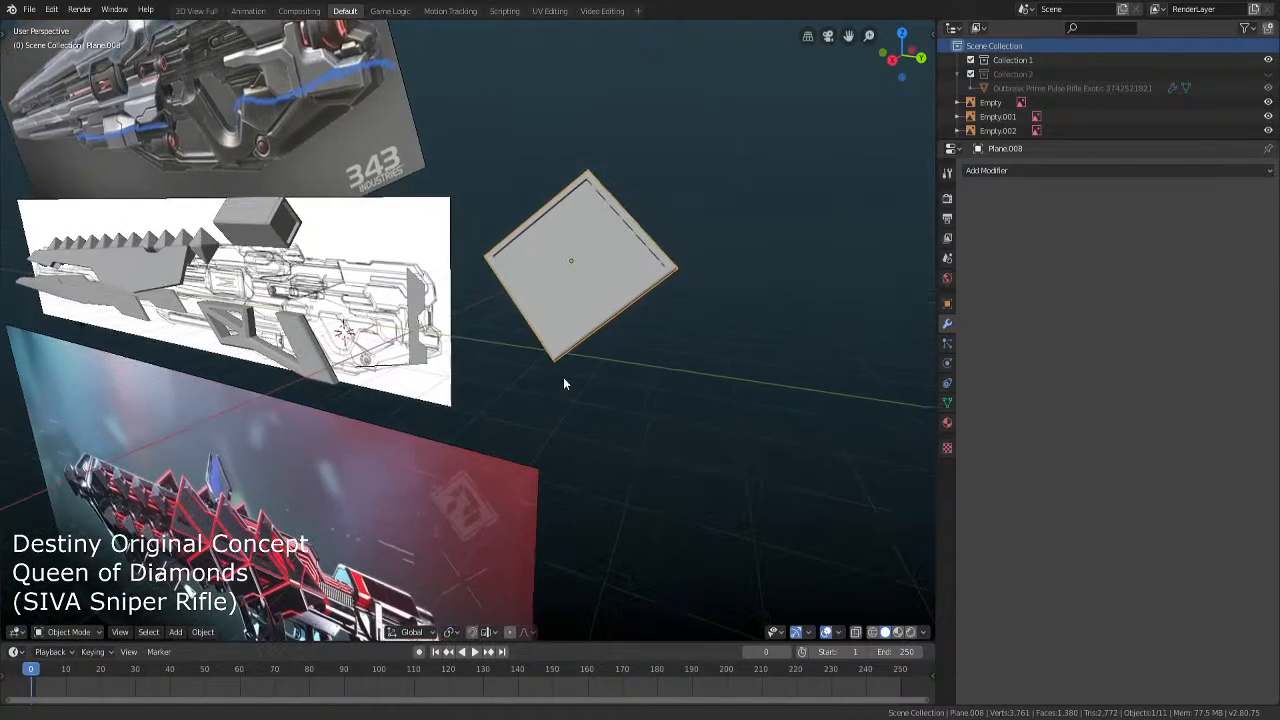
In the right view, move the diamond onto the rifle behind the spiked upper guard and scale it to about three quarters
key("KP_1")
scroll(563, 380, "down", 4)
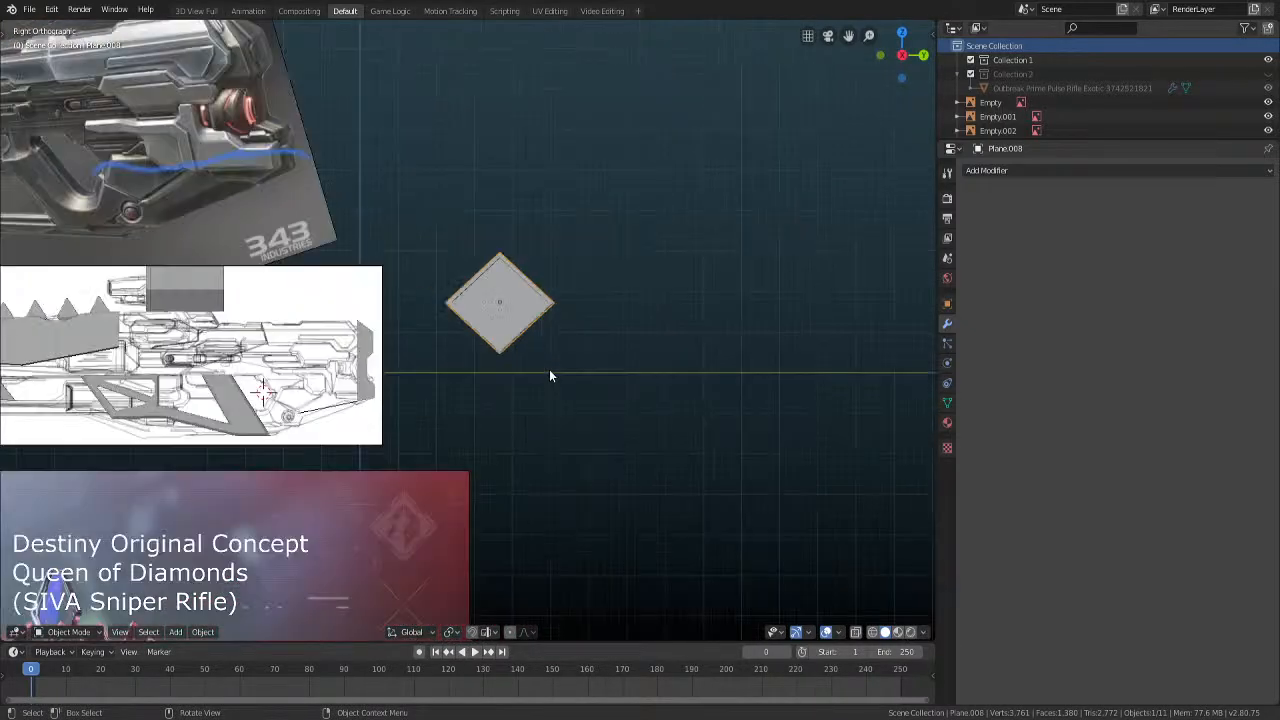
middle_click_drag(565, 398, 700, 350, "shift")
middle_click_drag(546, 352, 752, 372, "shift")
key("g")
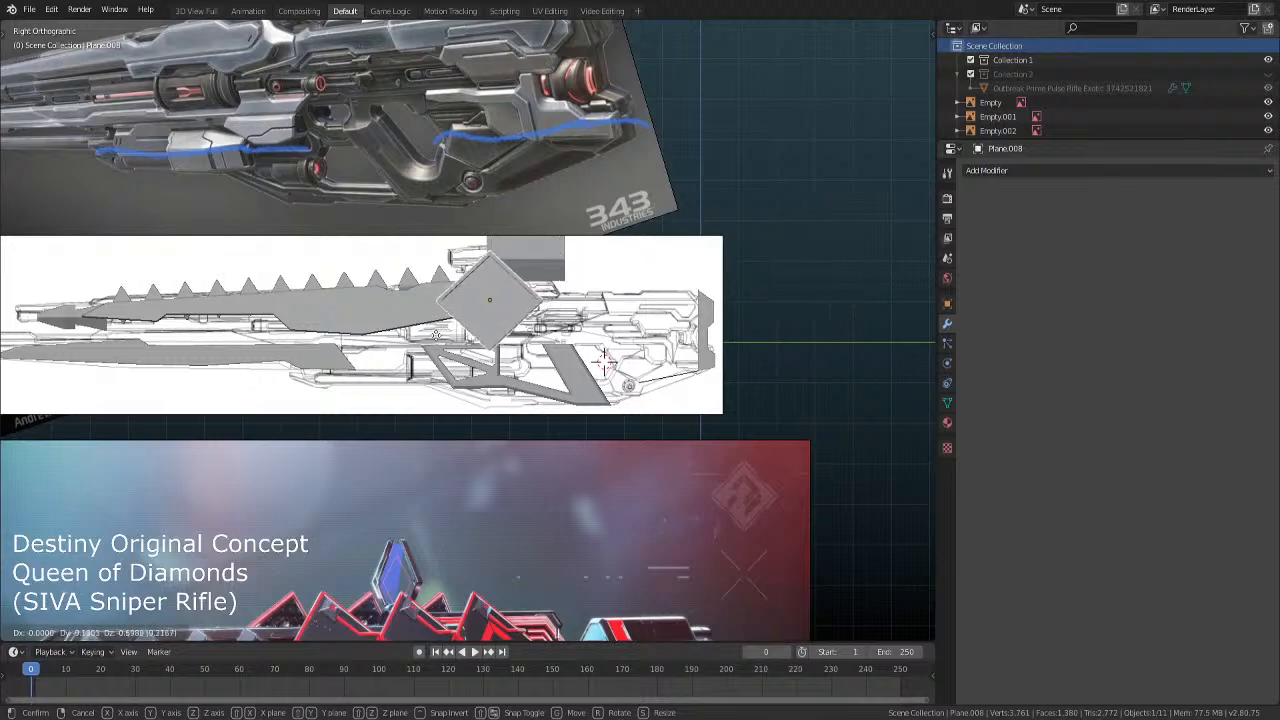
left_click(422, 336)
middle_click_drag(703, 409, 735, 298, "shift")
key("s")
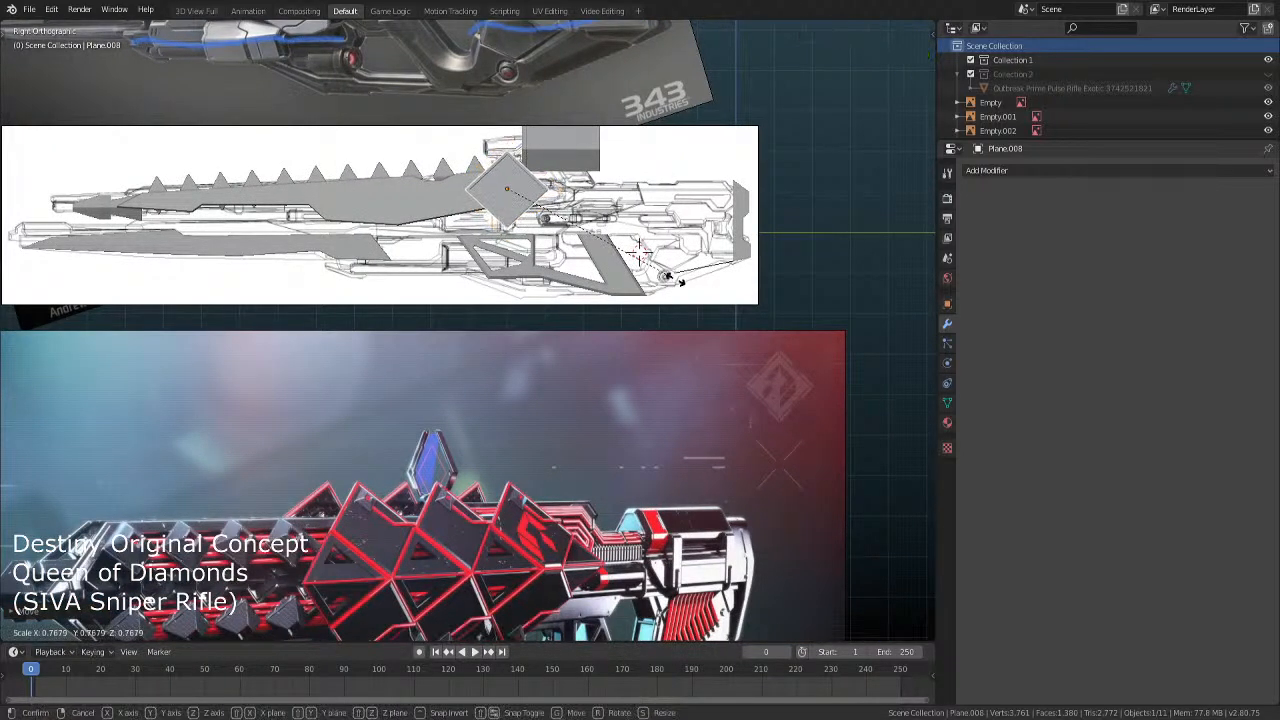
left_click(670, 284)
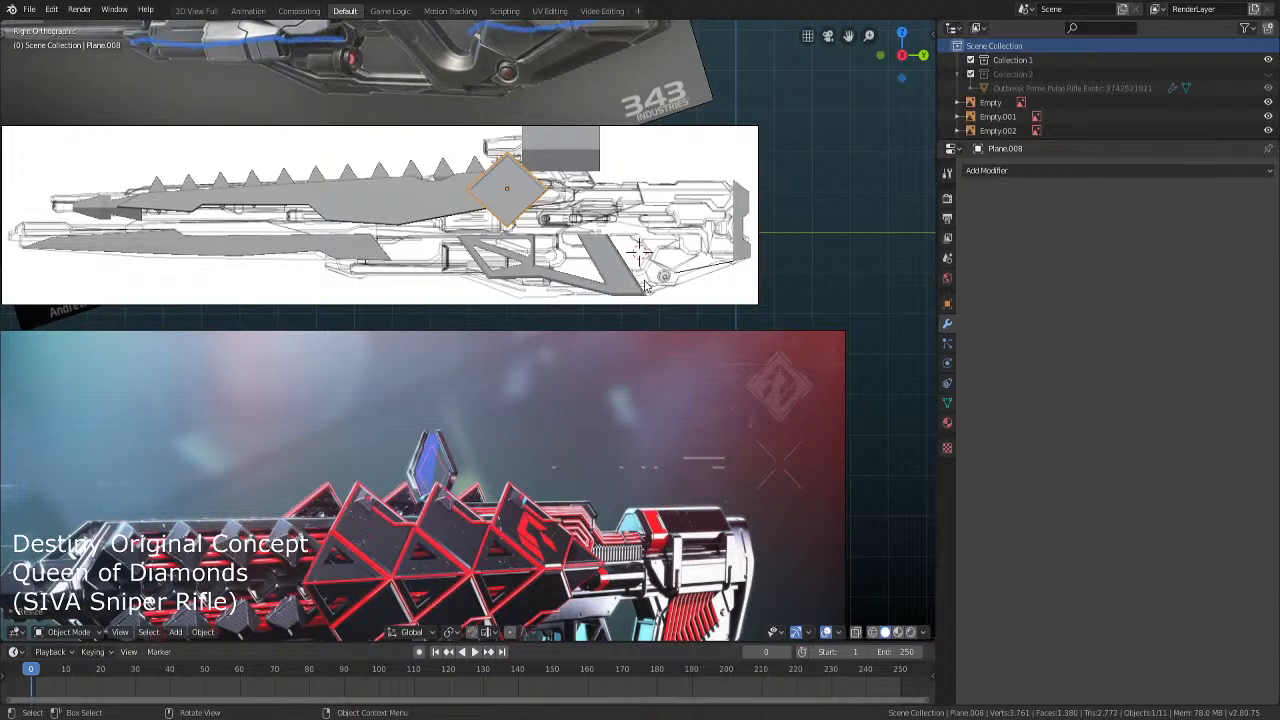
In the top view, move the diamond along X onto the rifle's side guard and scale it down further
middle_click_drag(644, 286, 594, 304)
key("KP_7")
scroll(594, 302, "up", 2)
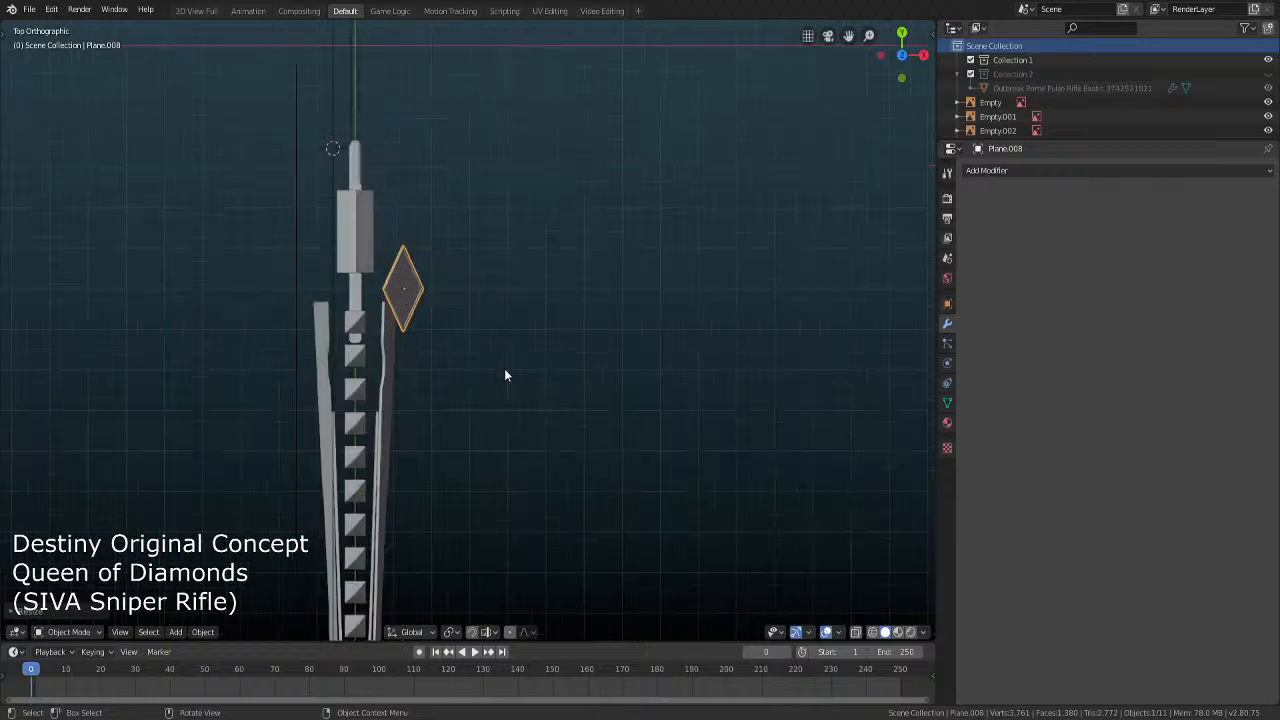
scroll(505, 375, "up", 2)
middle_click_drag(457, 314, 474, 344, "shift")
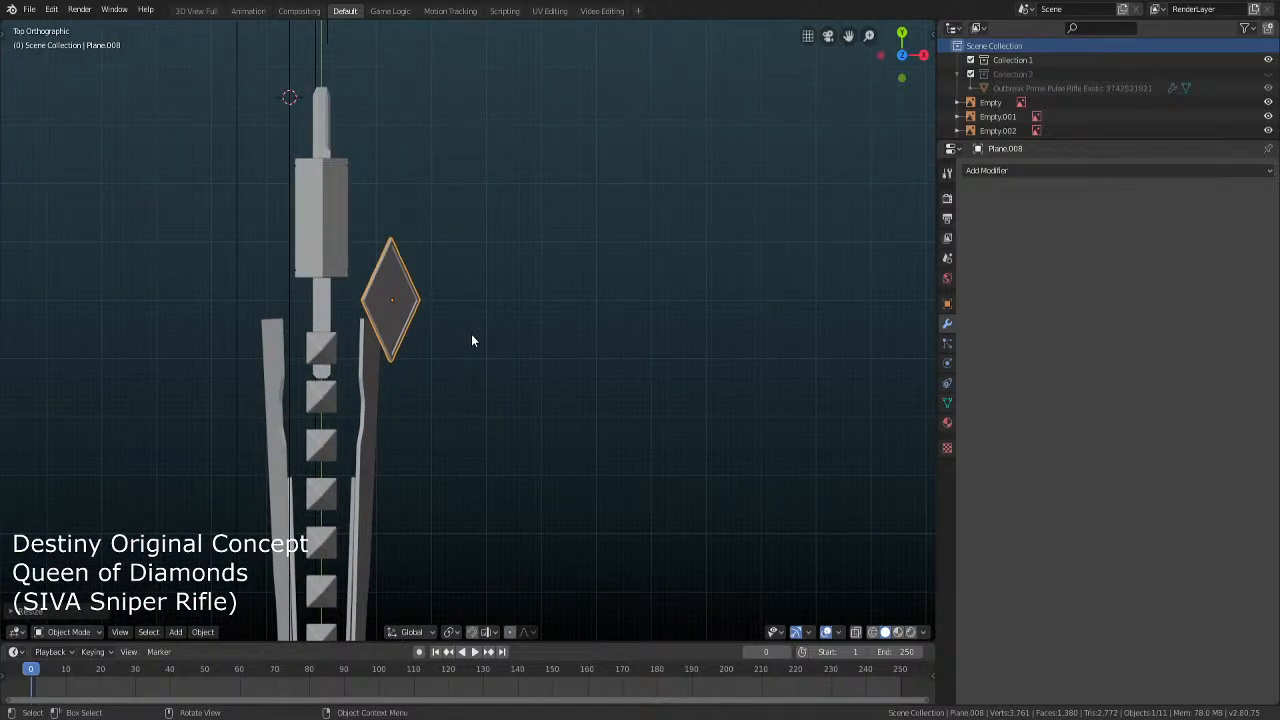
key("g")
key("y")
key("x")
left_click(441, 334)
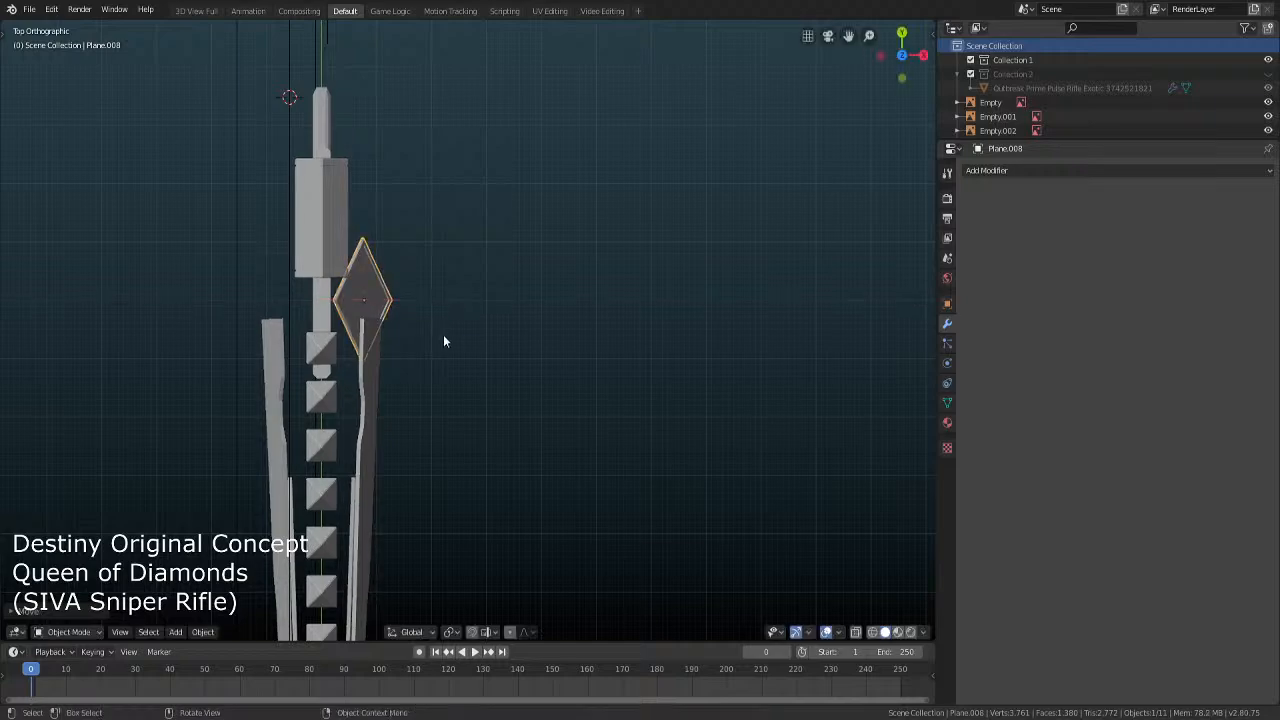
key("s")
left_click(413, 329)
In the right view, raise the diamond so its centre lines up with the rear end of the upper guard
key("KP_3")
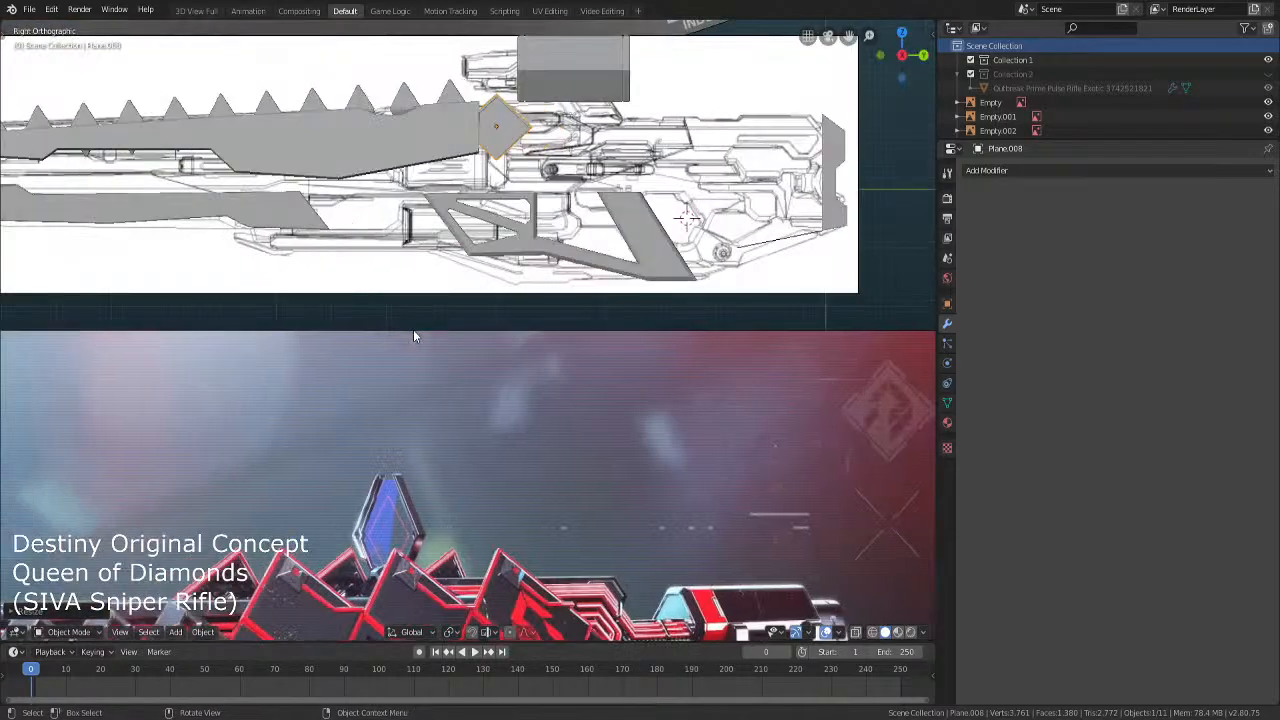
scroll(434, 303, "up", 3, "shift")
key("g")
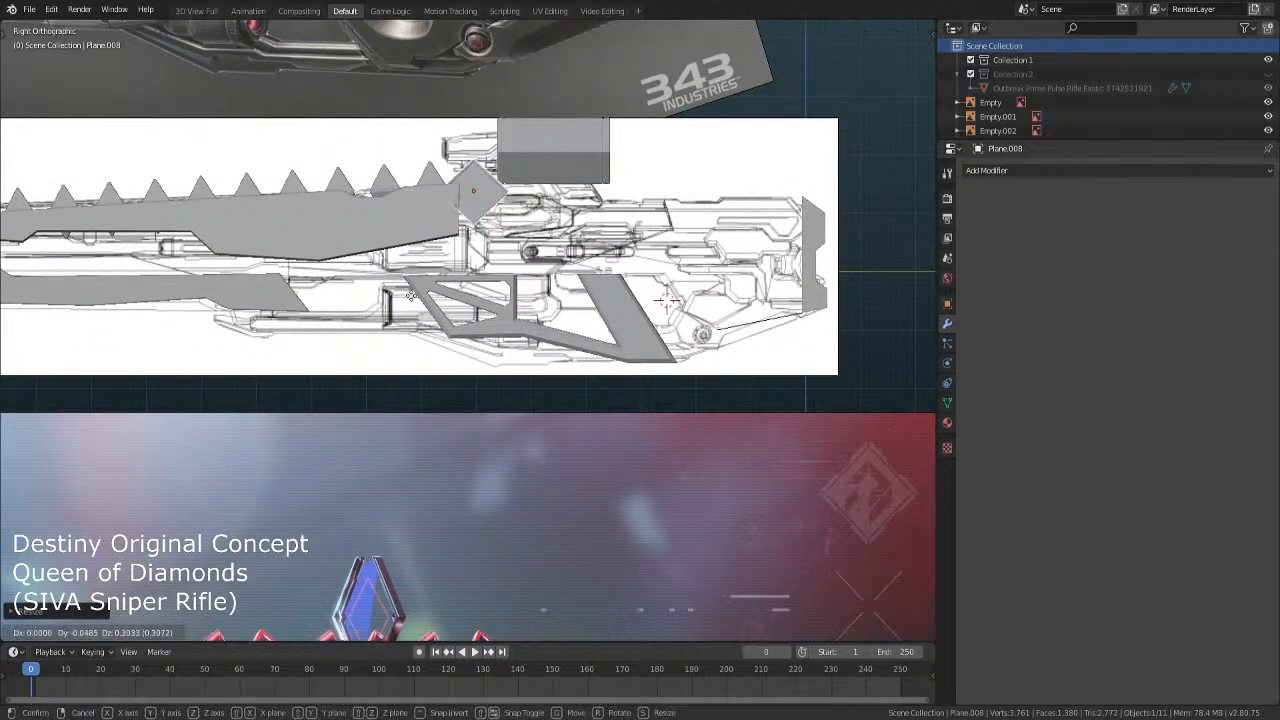
left_click(406, 302)
In the front view, rotate the diamond slightly steeper to follow the side guard's slope and reposition it against the guard
middle_click_drag(406, 302, 484, 325)
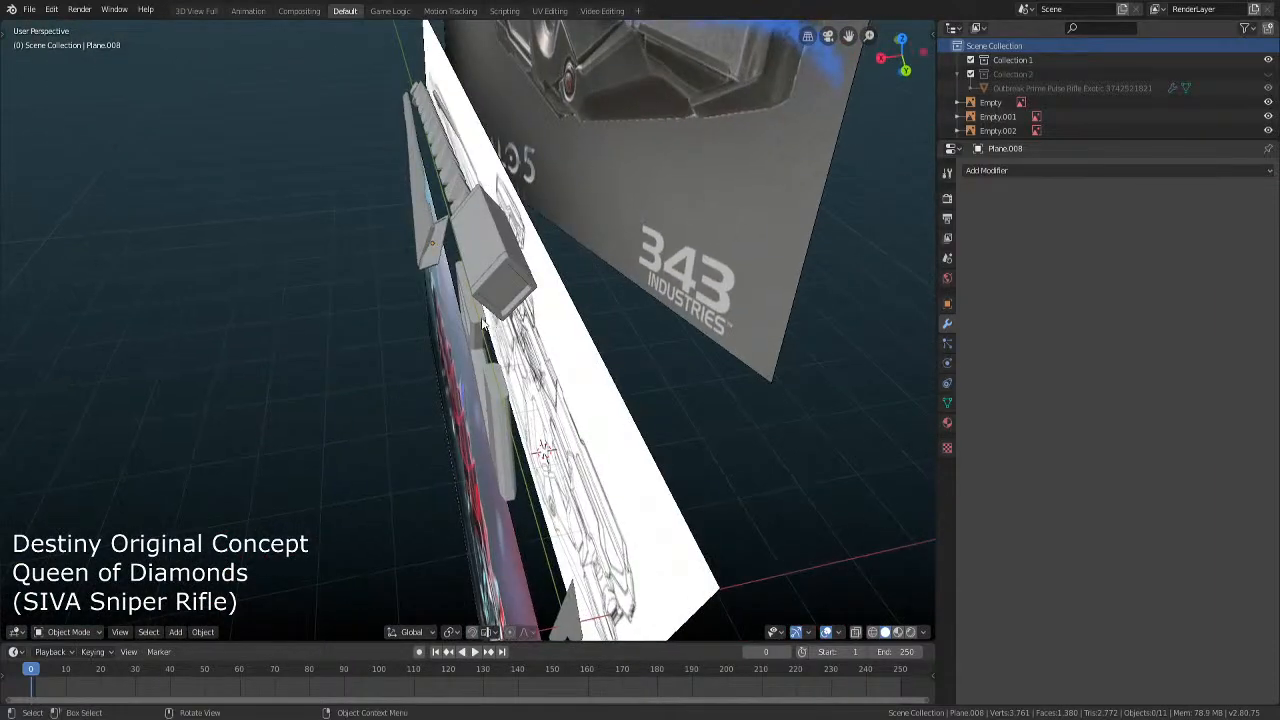
key("KP_1")
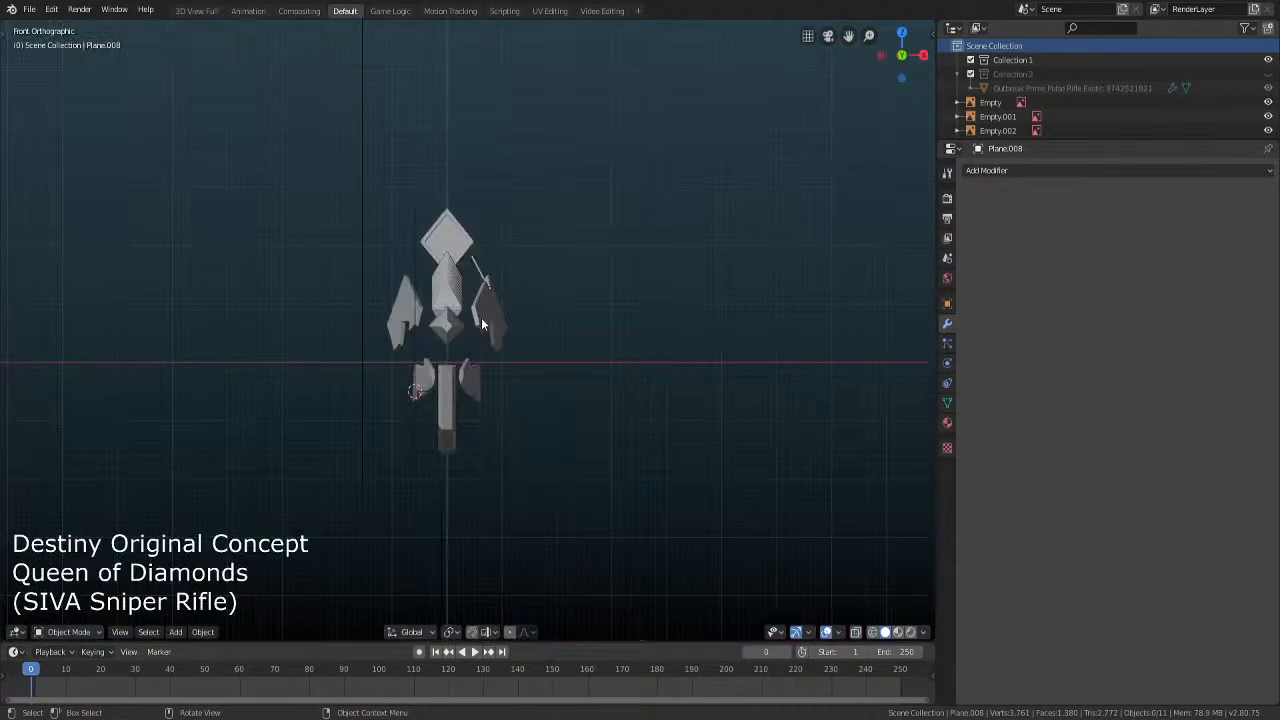
middle_click_drag(480, 272, 464, 357, "shift")
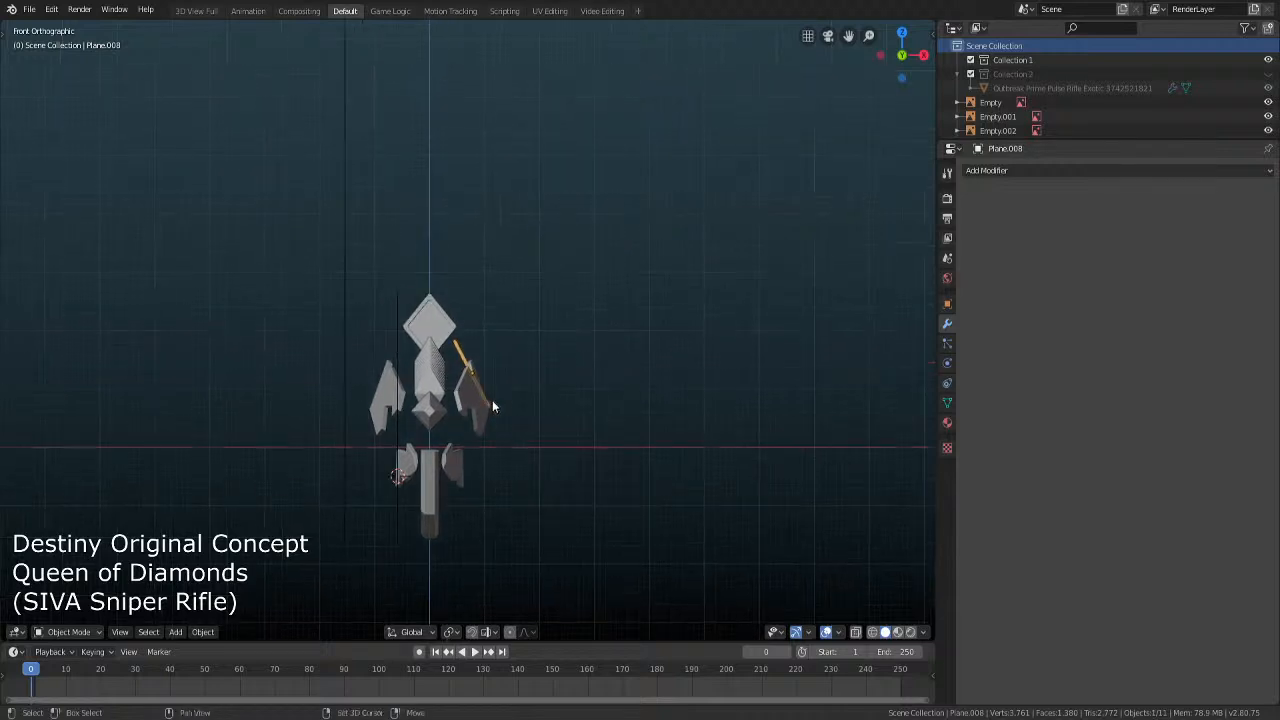
key("r")
left_click(568, 456)
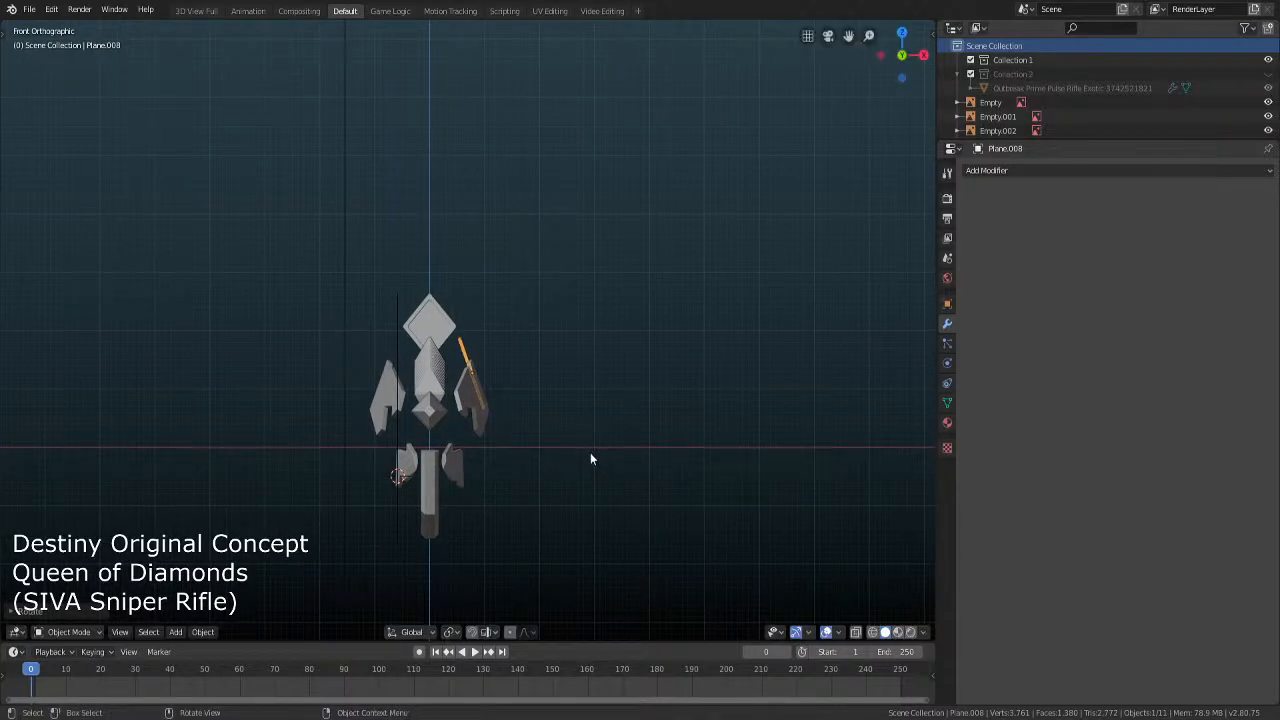
key("g")
left_click(583, 451)
In the right view, duplicate the diamond along Y so the copy sits corner to corner behind the original
middle_click_drag(591, 459, 600, 485)
key("KP_3")
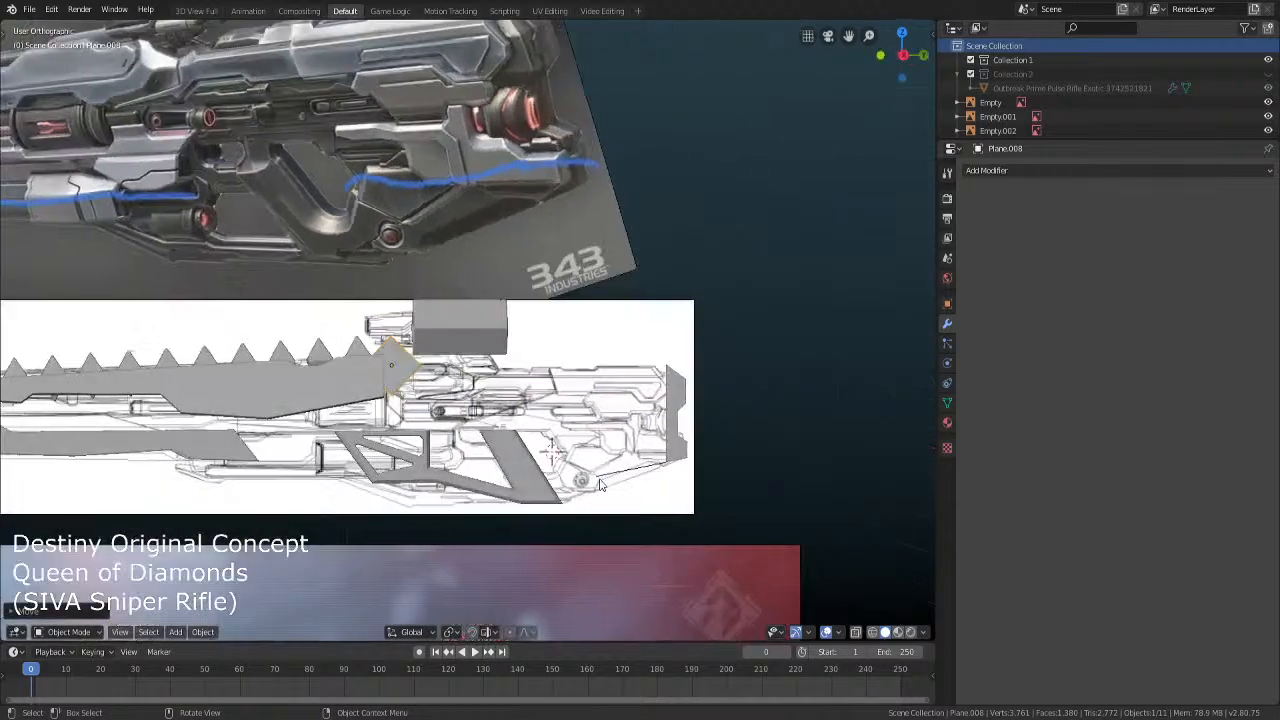
key("KP_7")
key("KP_3")
scroll(528, 477, "up", 4)
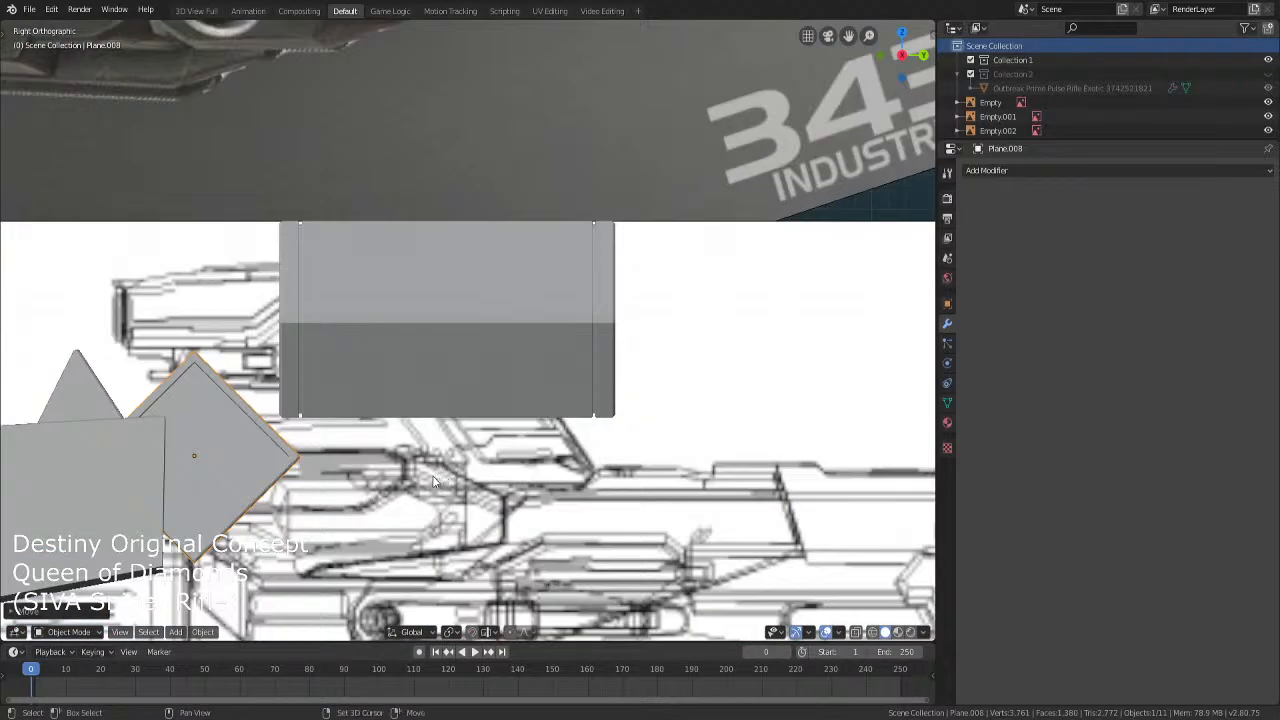
middle_click_drag(432, 480, 440, 440, "shift")
key("shift+d")
key("y")
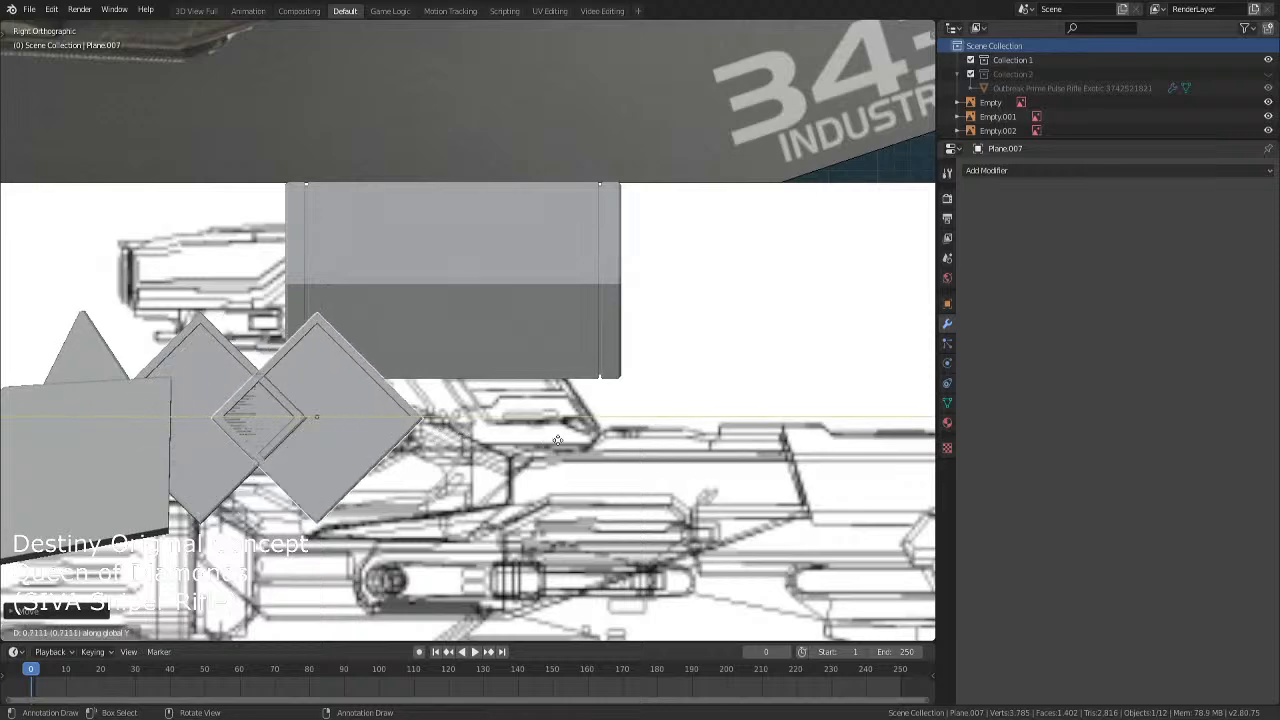
left_click(655, 445)
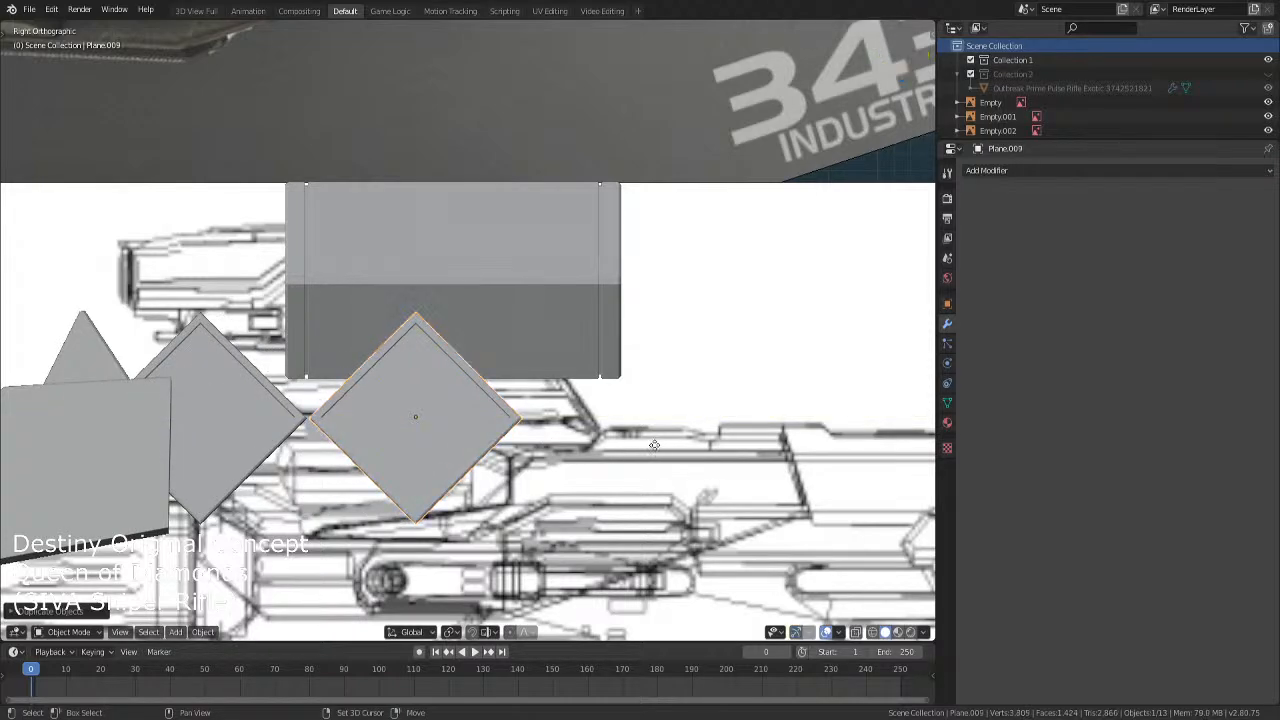
Duplicate the second diamond along Y to add a third plate at the rear end of the row
key("shift+d")
key("y")
left_click(601, 421)
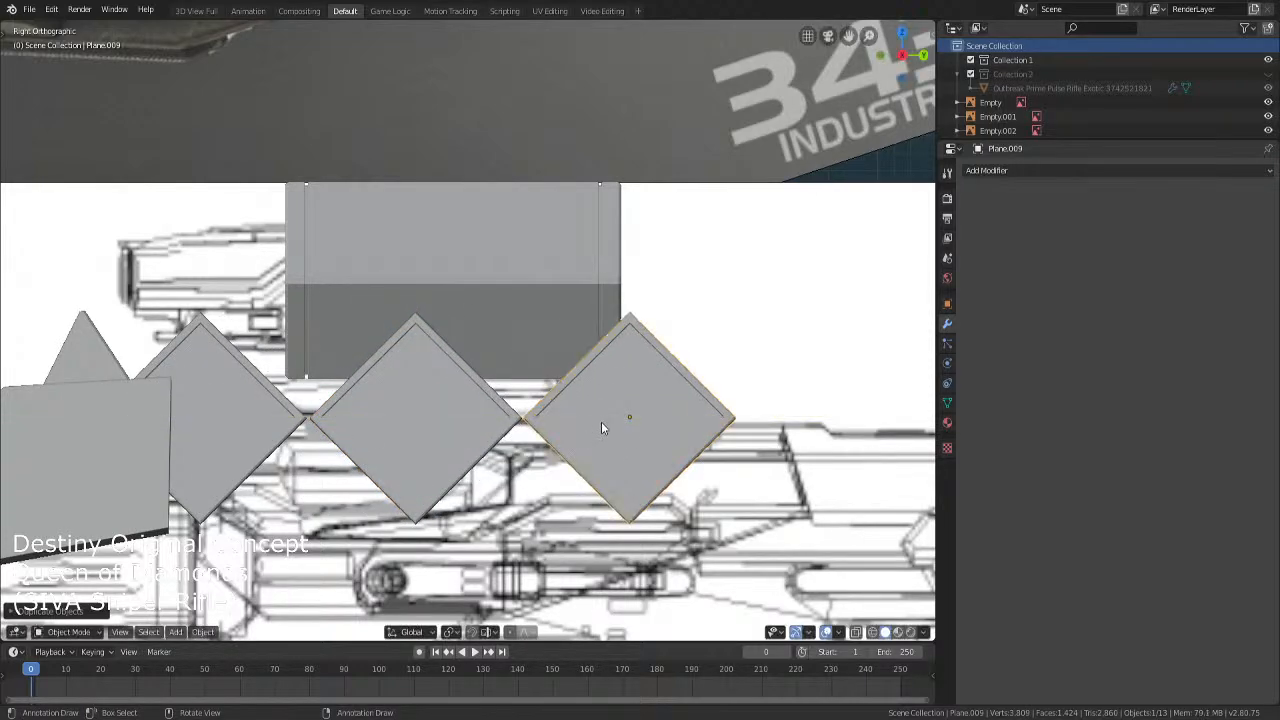
middle_click_drag(601, 421, 620, 450)
middle_click_drag(524, 543, 533, 458)
scroll(533, 458, "up", 5)
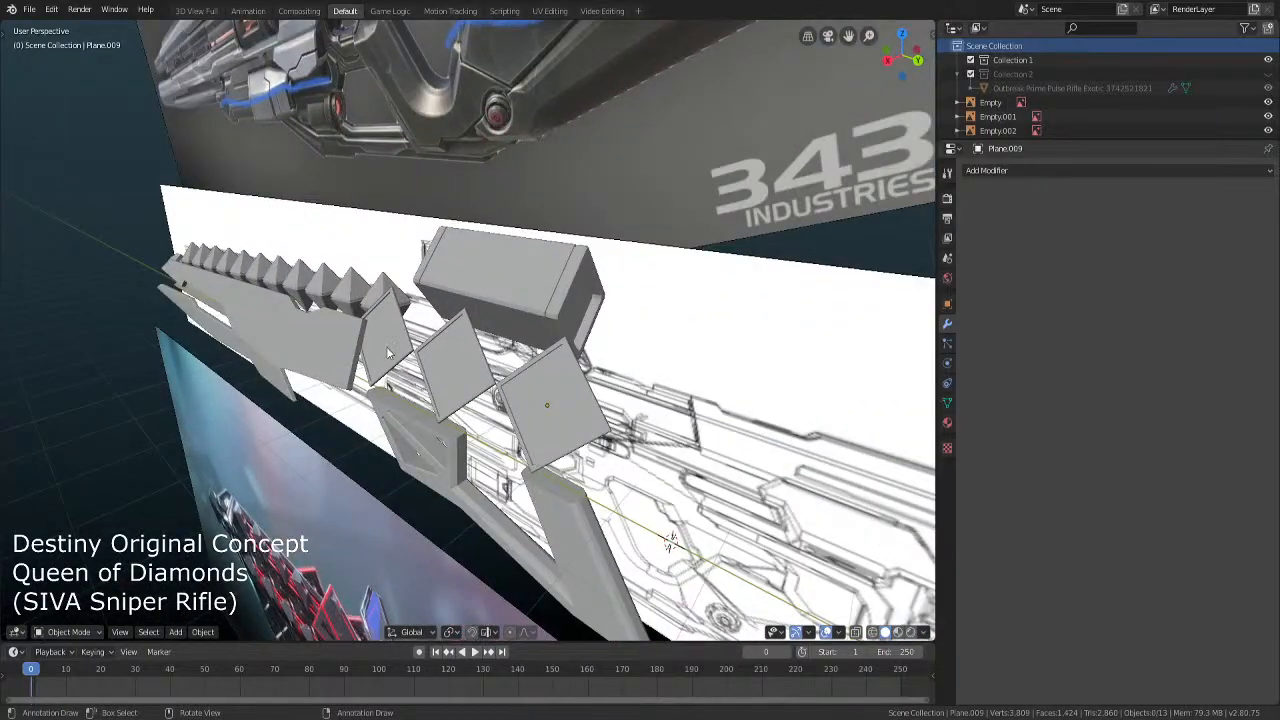
Select all three diamond plates together and compare their row with the concept art from several angles
left_click(452, 373, "shift")
left_click(559, 410, "shift")
middle_click_drag(559, 410, 650, 487)
scroll(601, 403, "down", 4)
scroll(619, 480, "down", 4)
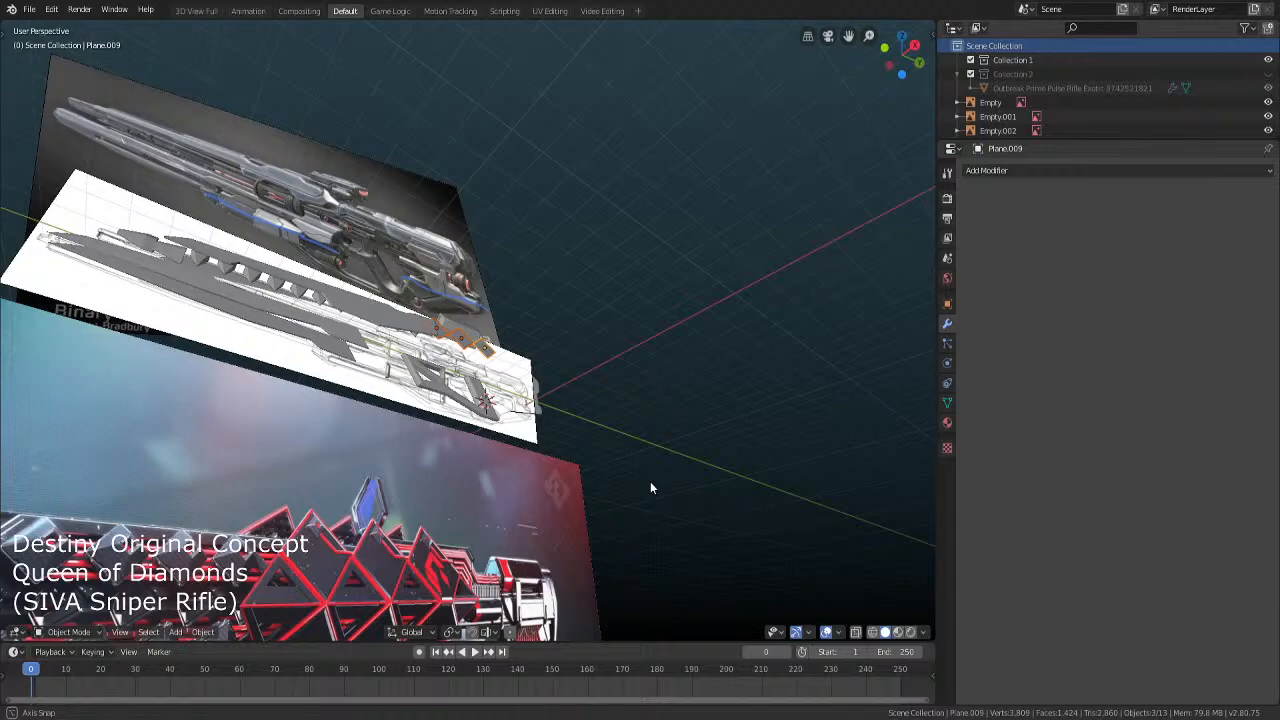
middle_click_drag(650, 487, 601, 532)
scroll(601, 532, "up", 5)
scroll(532, 450, "up", 6)
middle_click_drag(529, 447, 555, 365, "shift")
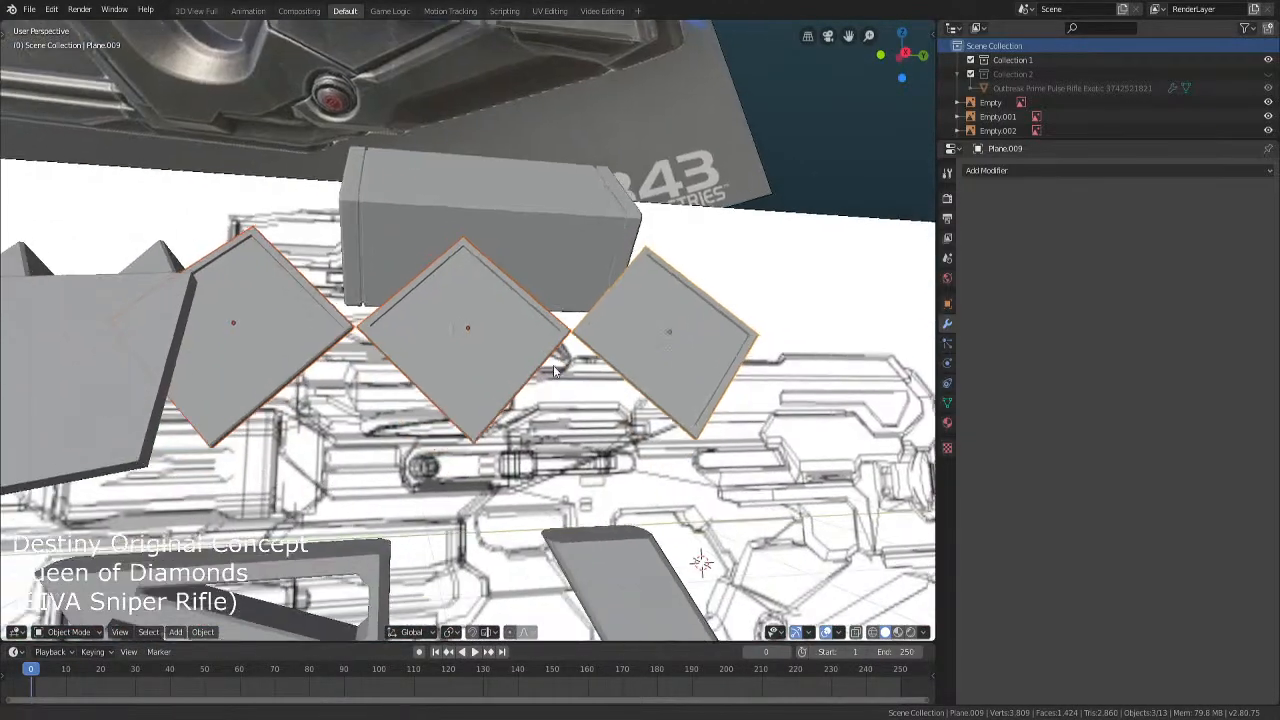
scroll(556, 366, "down", 5)
middle_click_drag(650, 450, 605, 474)
In the right view, delete the linked geometry of the middle and rear diamonds, keeping only the front plate
key("KP_3")
scroll(599, 467, "up", 6)
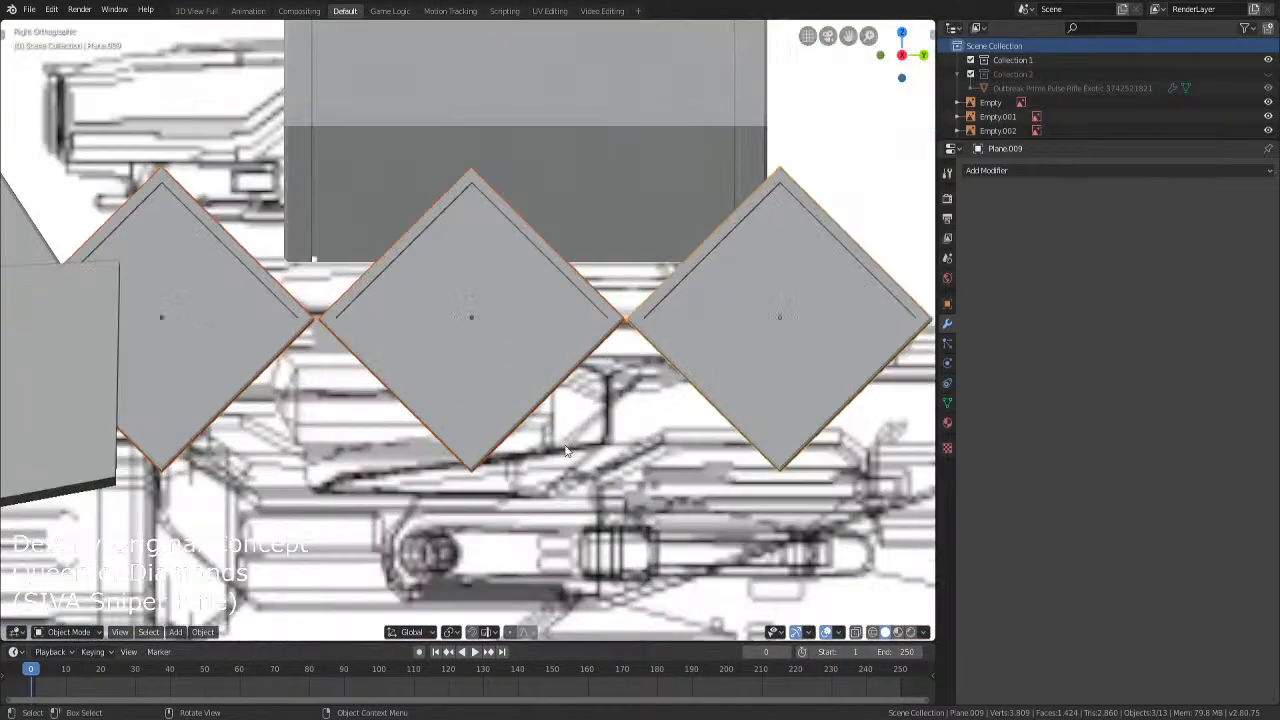
key("Tab")
left_click(419, 363)
left_click(720, 333, "shift")
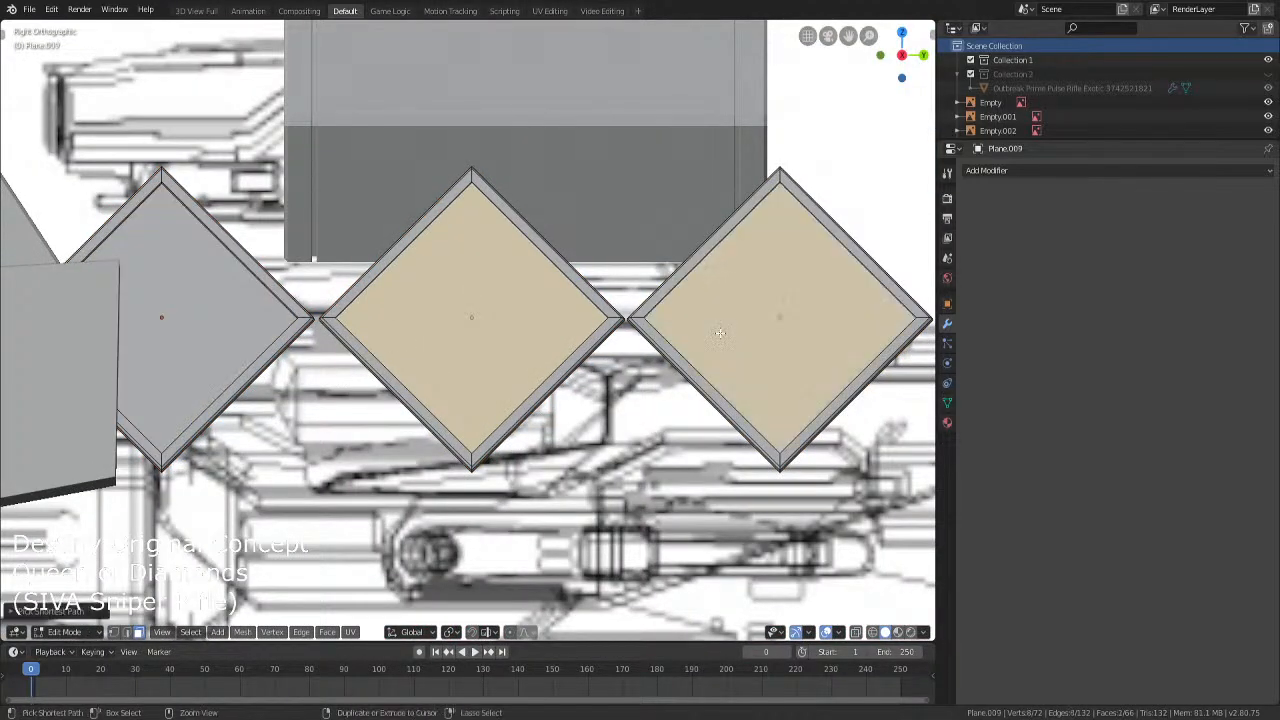
key("ctrl+l")
key("x")
left_click(721, 335)
key("Tab")
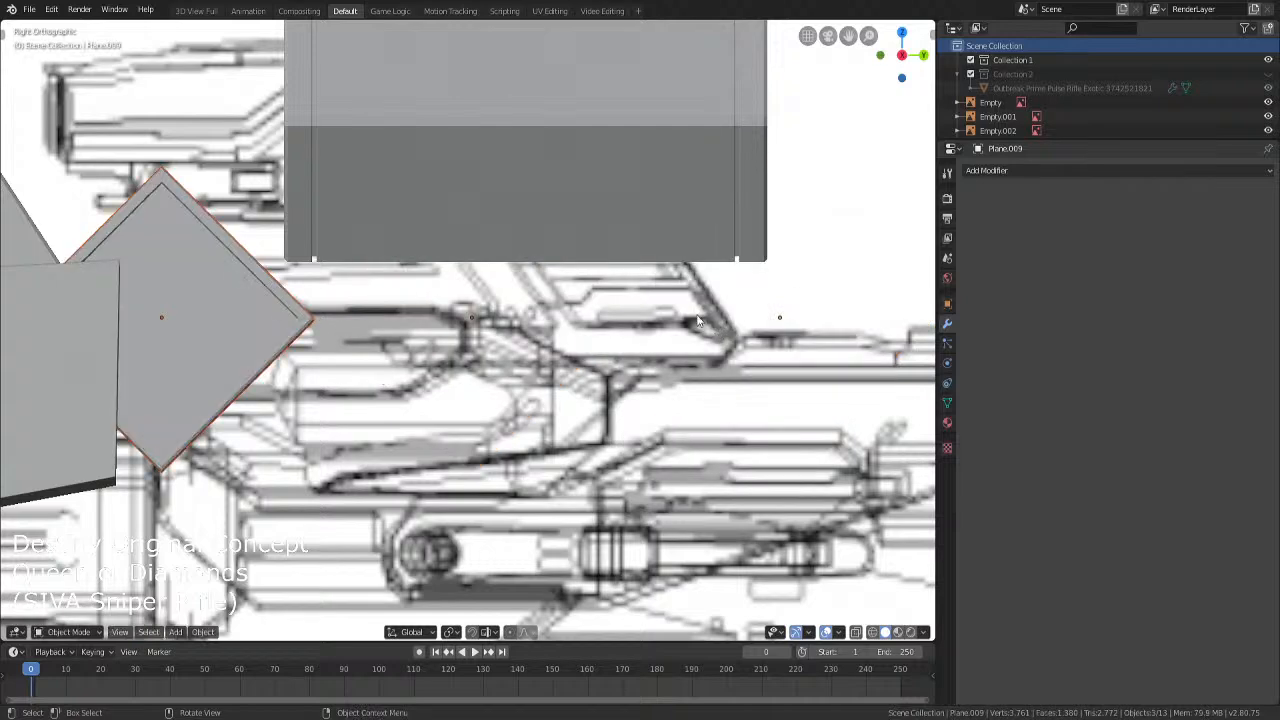
Check which mesh object holds the remaining front diamond
left_click(187, 325)
key("Tab")
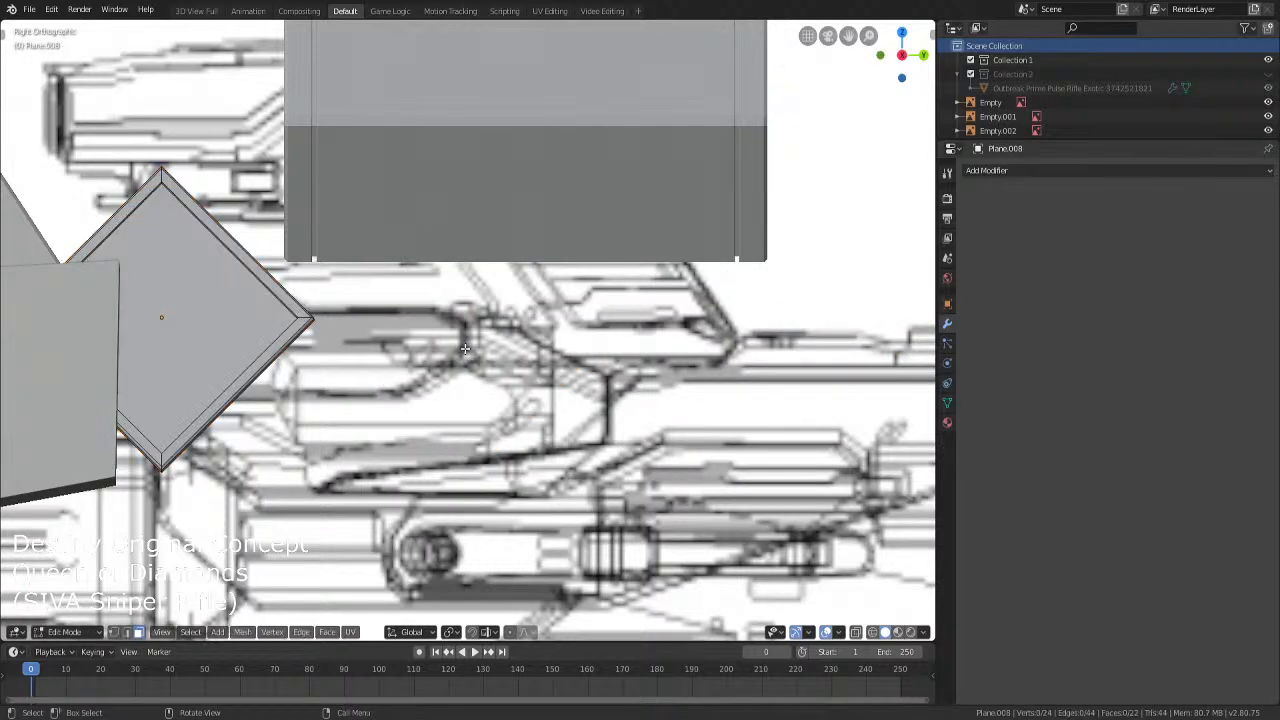
key("Tab")
left_click(285, 307)
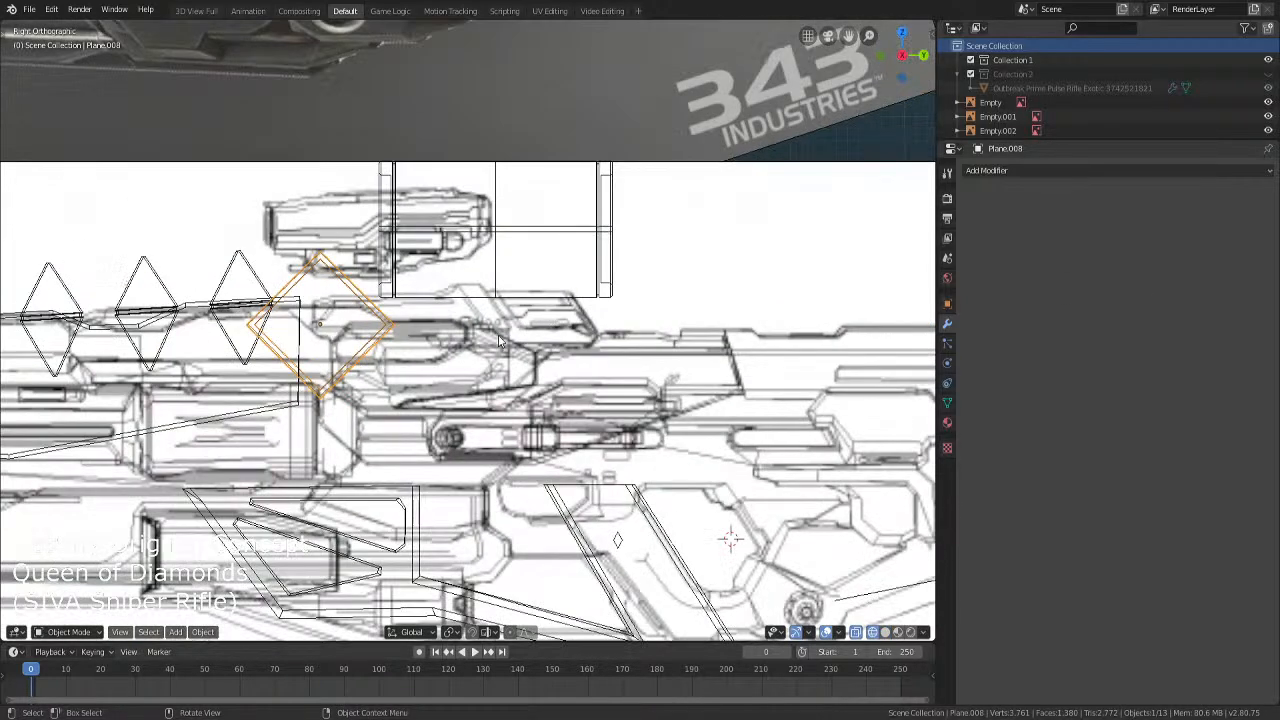
Enlarge the scene object list and delete the emptied object Plane.009
scroll(1054, 127, "down", 5)
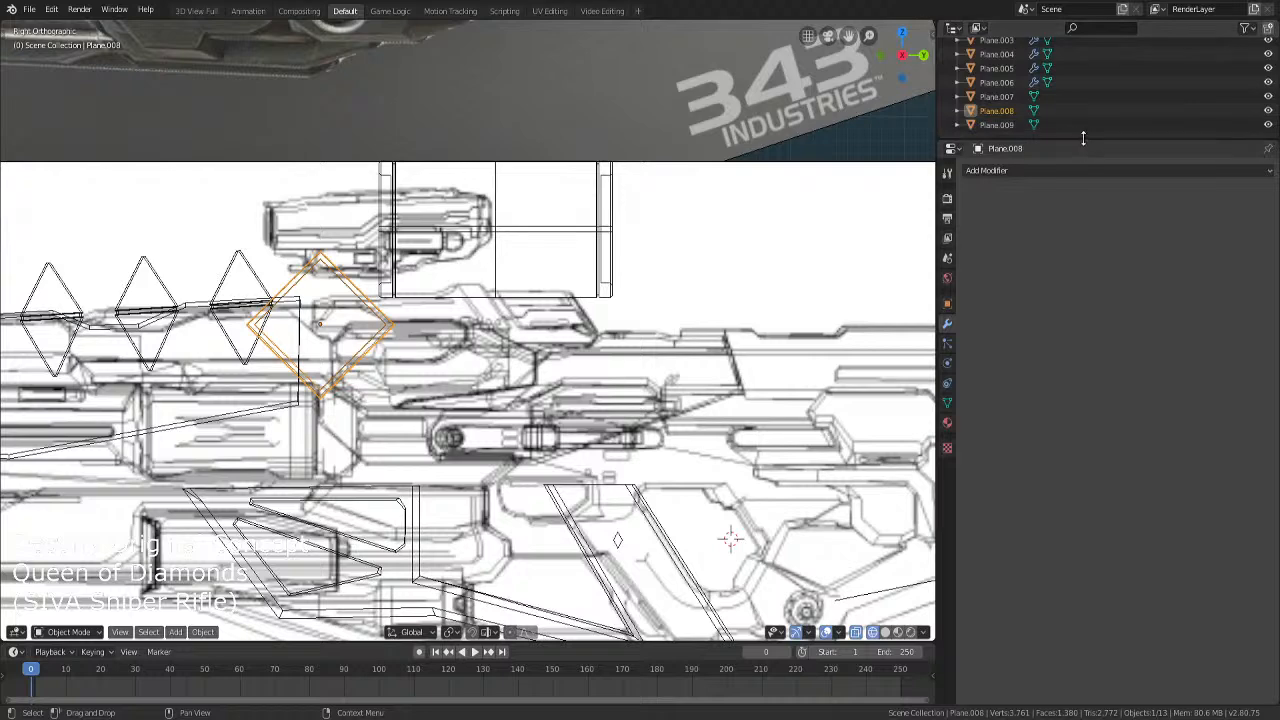
left_click_drag(1054, 139, 1054, 376)
left_click(1006, 272)
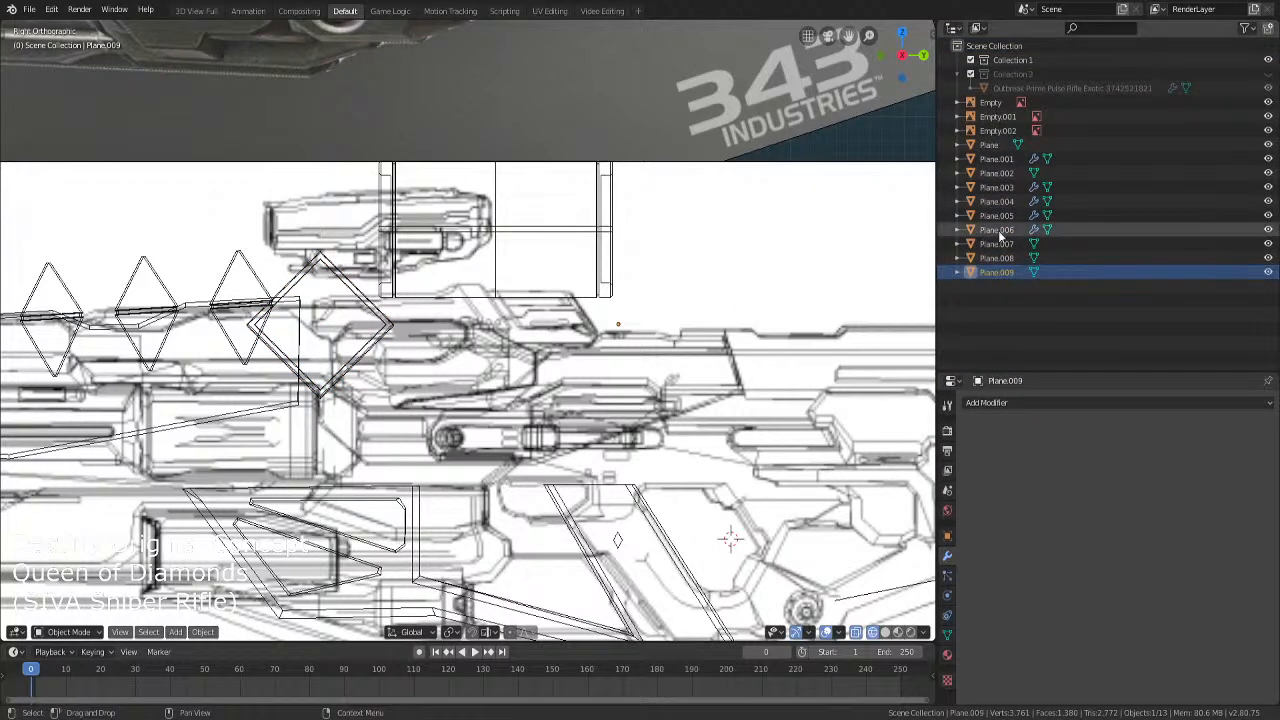
left_click(996, 258, "ctrl")
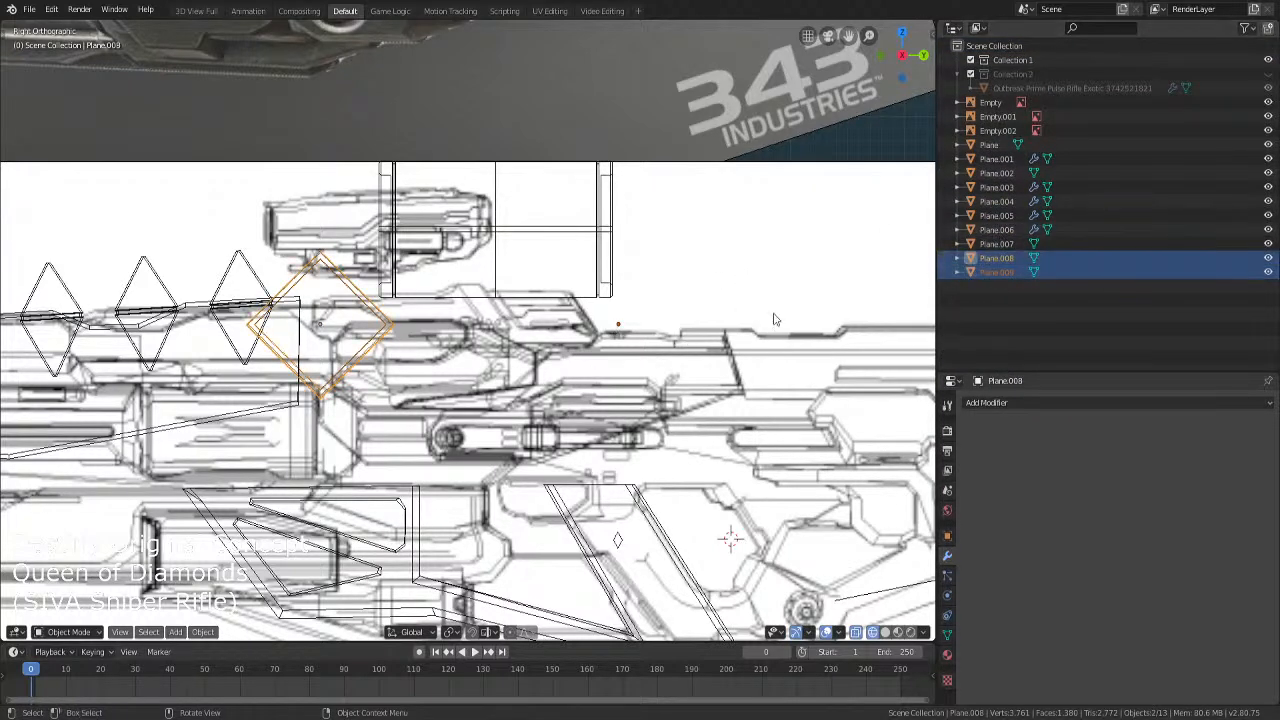
left_click(996, 273)
scroll(734, 308, "down", 5)
key("shift+z")
middle_click_drag(734, 306, 698, 348)
key("x")
left_click(697, 345)
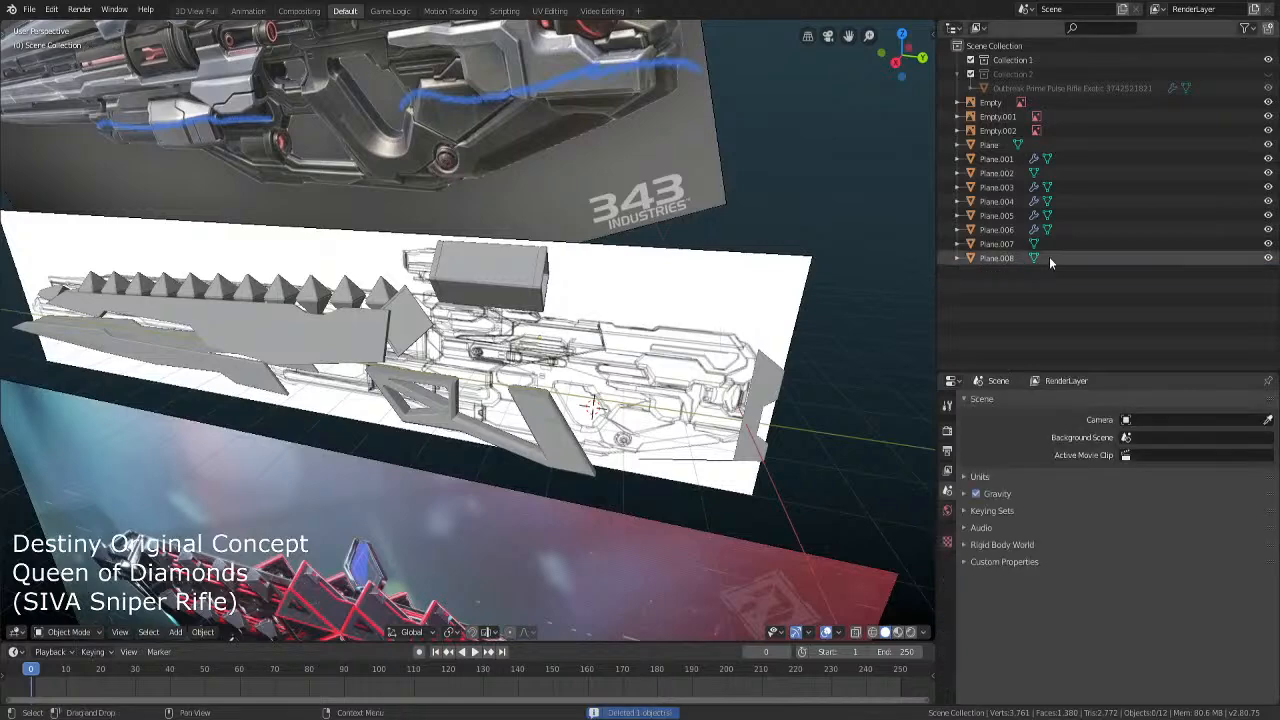
Delete the other emptied diamond object, Plane.007
left_click(1000, 257)
left_click(1004, 243)
key("x")
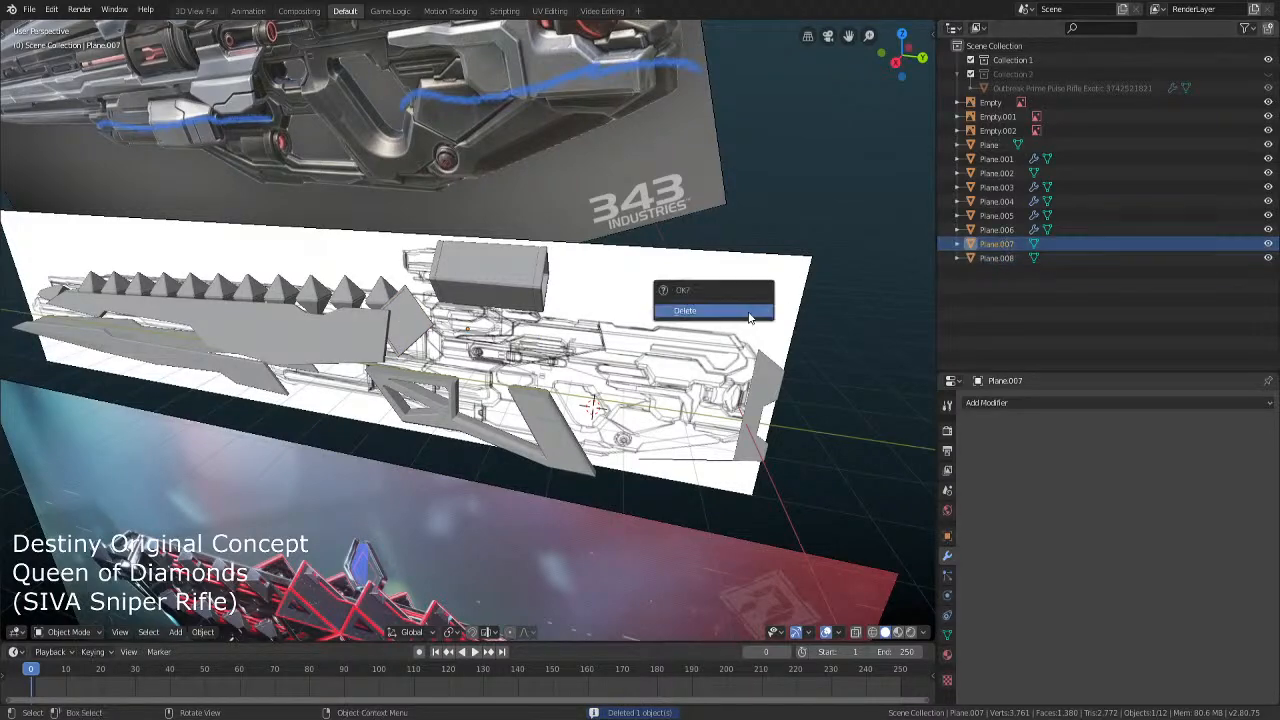
left_click(748, 312)
Add an Array modifier to the remaining diamond plate
left_click(418, 320)
scroll(500, 350, "up", 2)
middle_click_drag(500, 356, 530, 349)
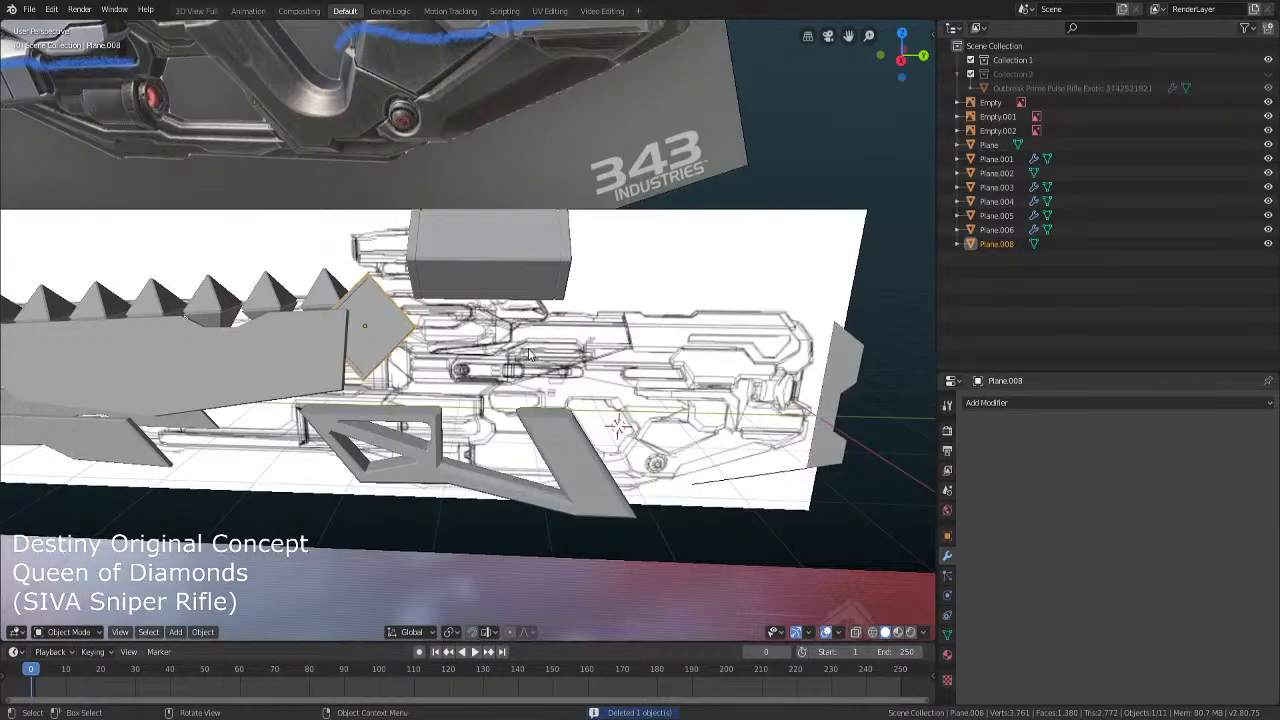
key("KP_3")
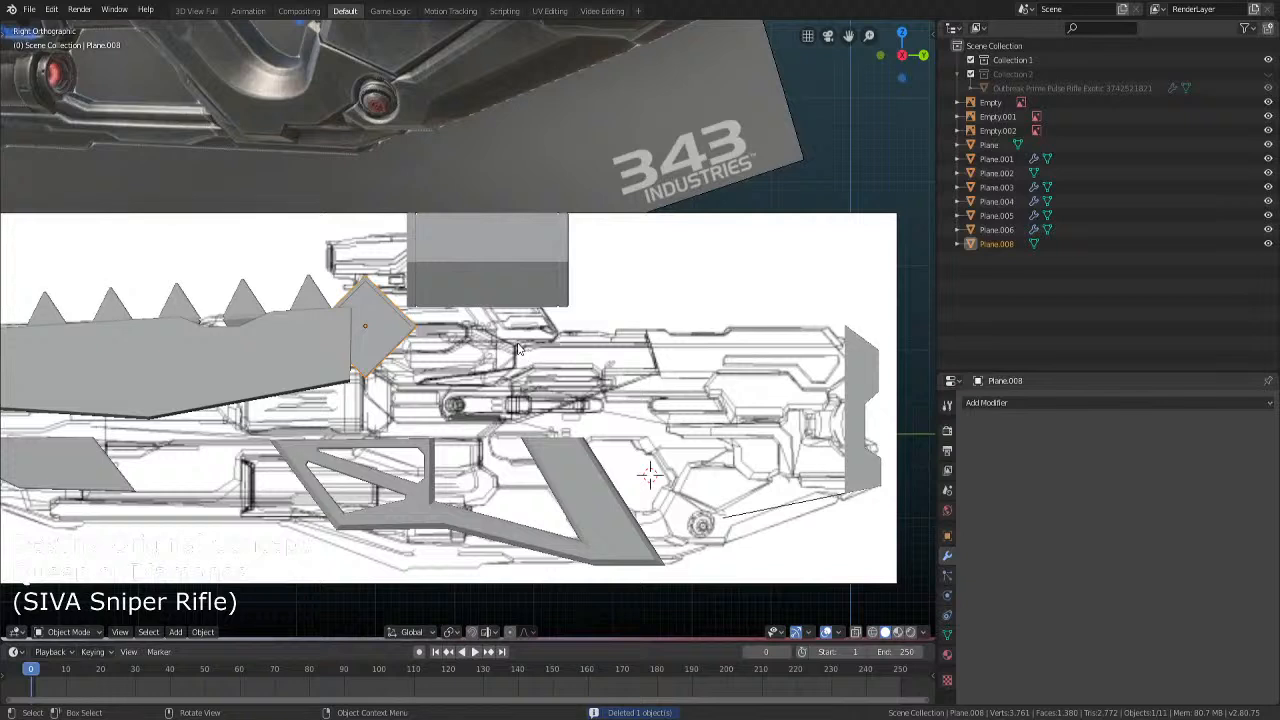
left_click(1032, 406)
left_click(1027, 435)
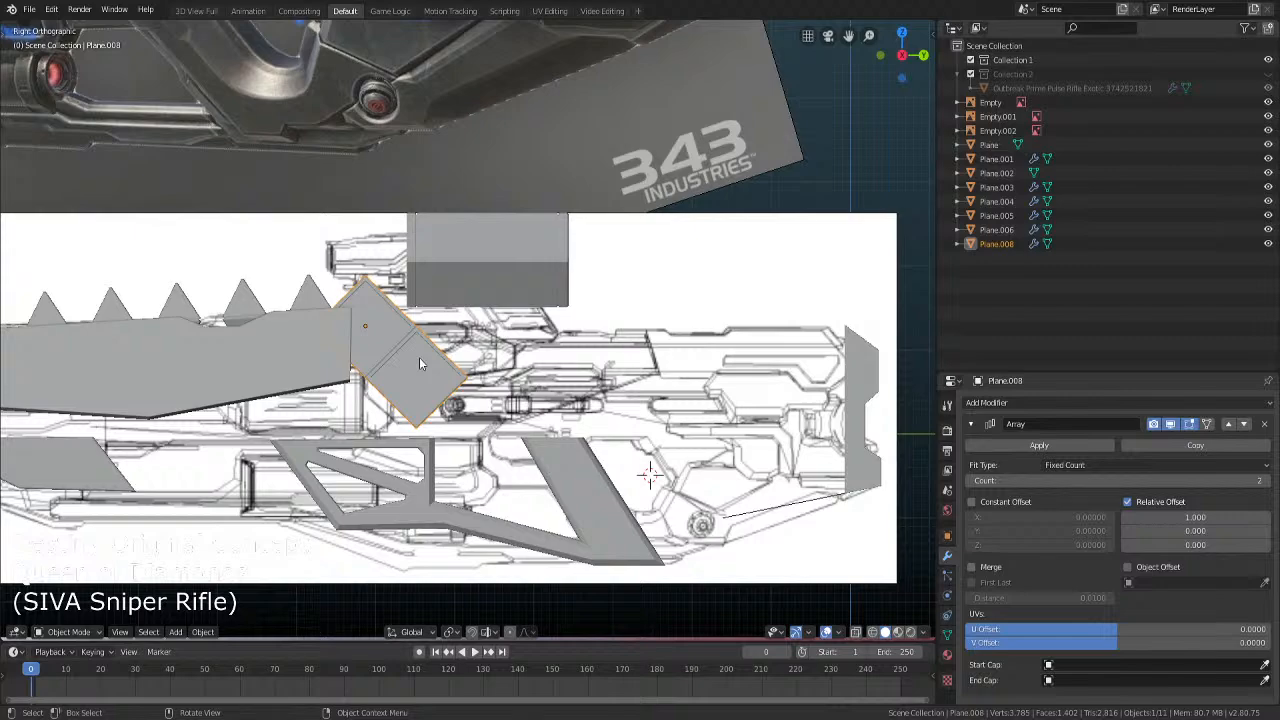
Add a second Array modifier to the diamond with a relative offset of 0 in X and -1 in Y
middle_click_drag(419, 357, 291, 350)
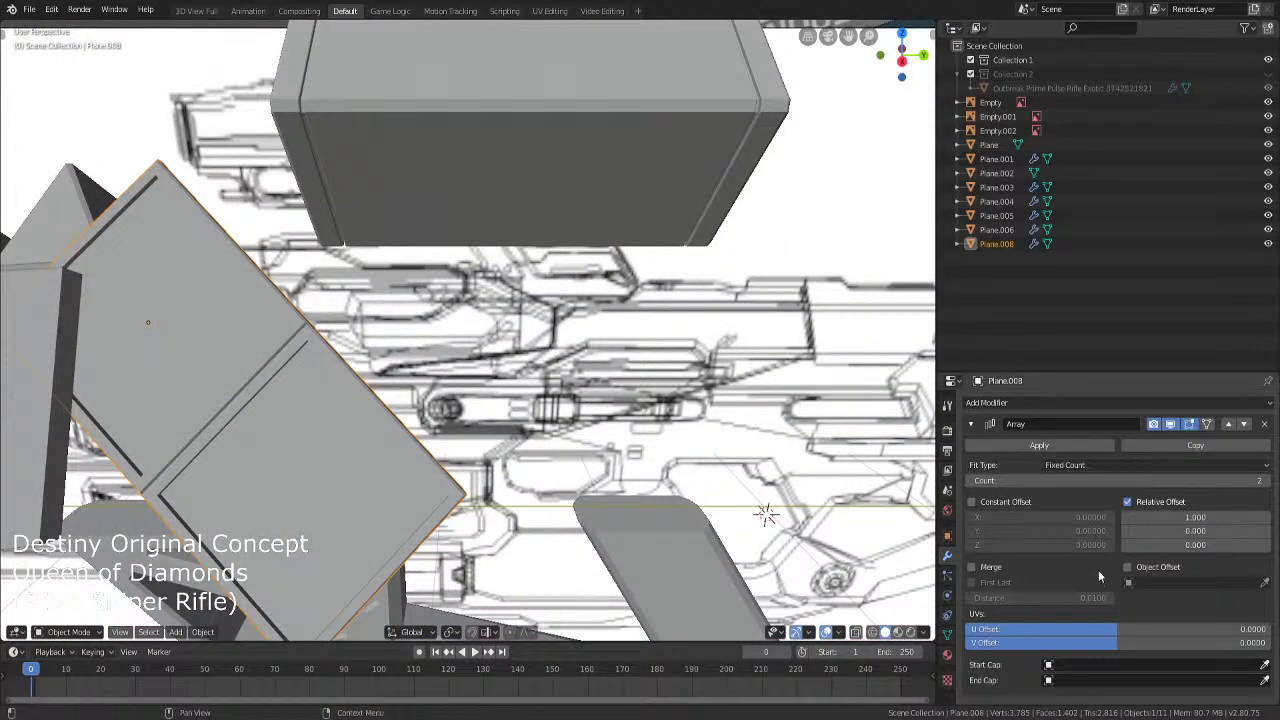
left_click(970, 424)
left_click(1009, 400)
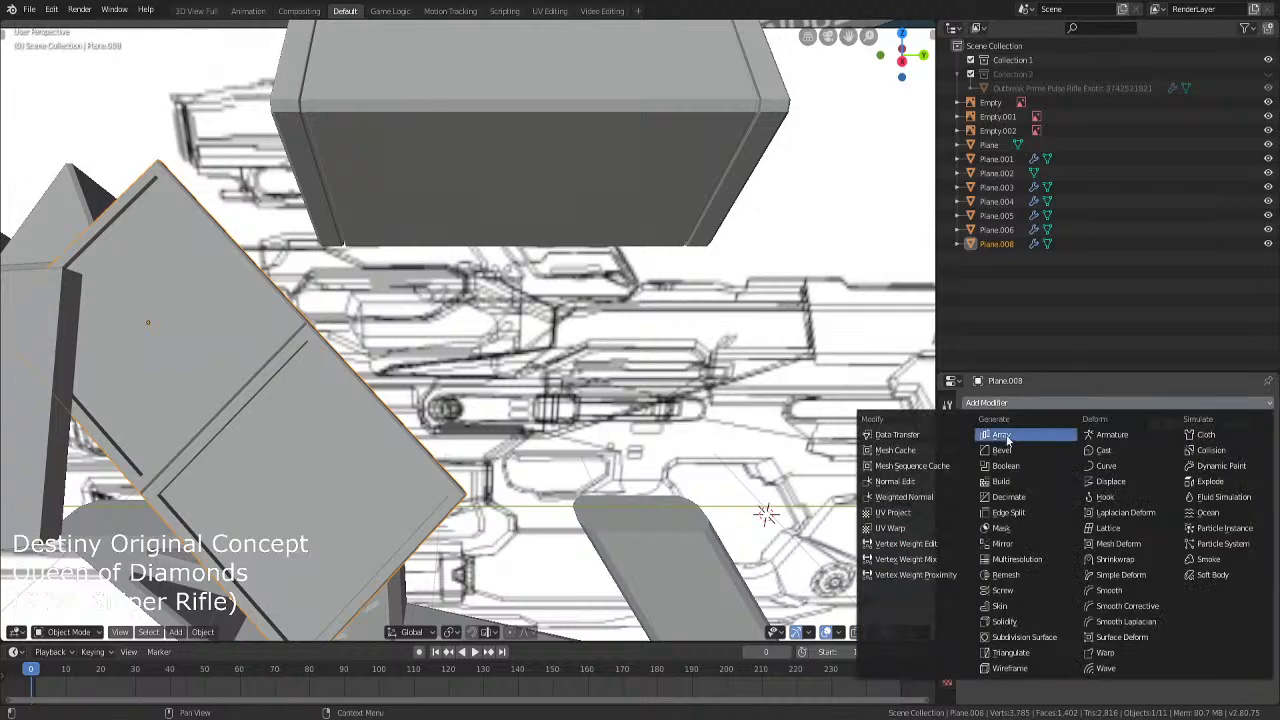
left_click(1010, 440)
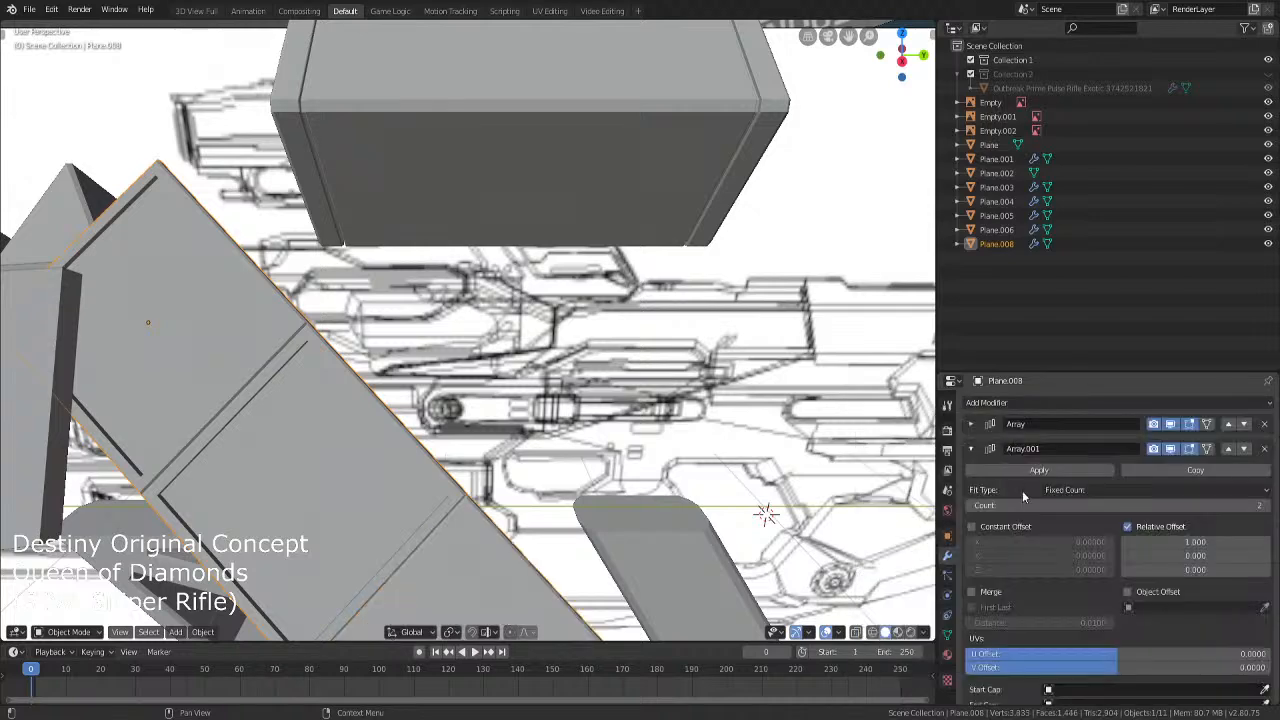
left_click(1228, 538)
type("0")
key("Return")
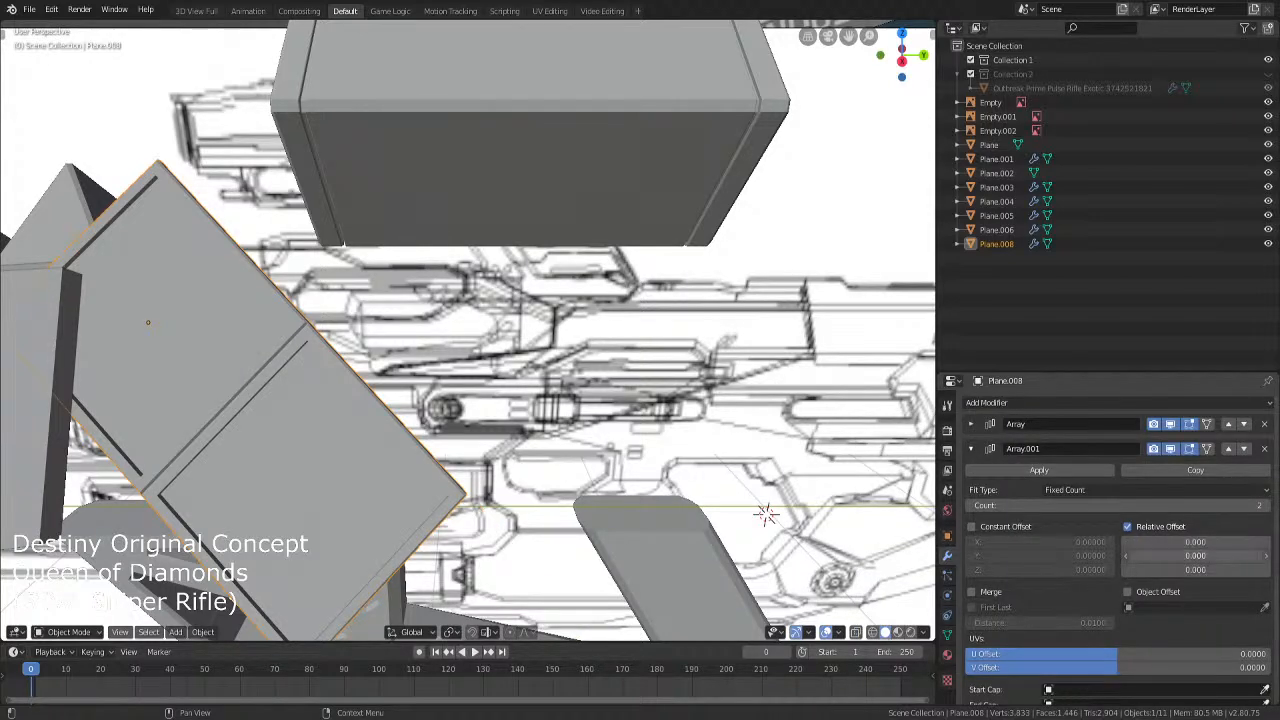
left_click_drag(1195, 555, 1130, 555)
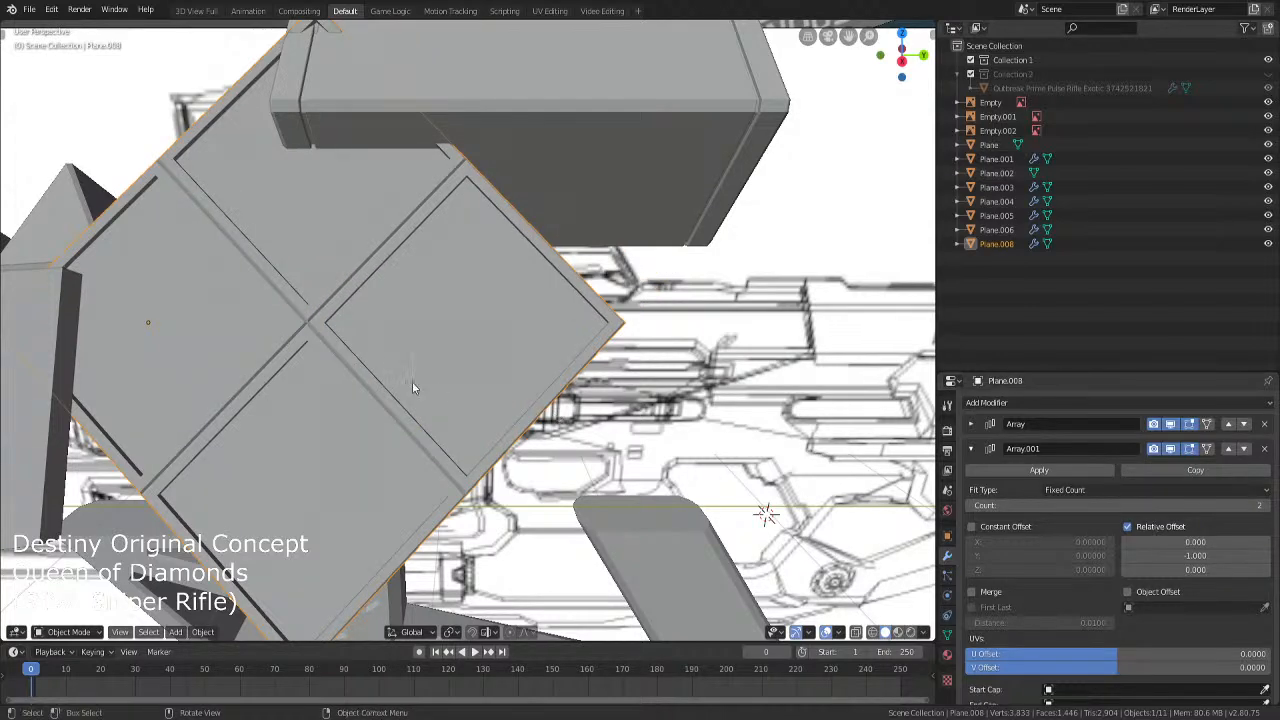
Examine the two-by-two diamond grid against the scope and side guard from several angles
middle_click_drag(412, 381, 390, 340)
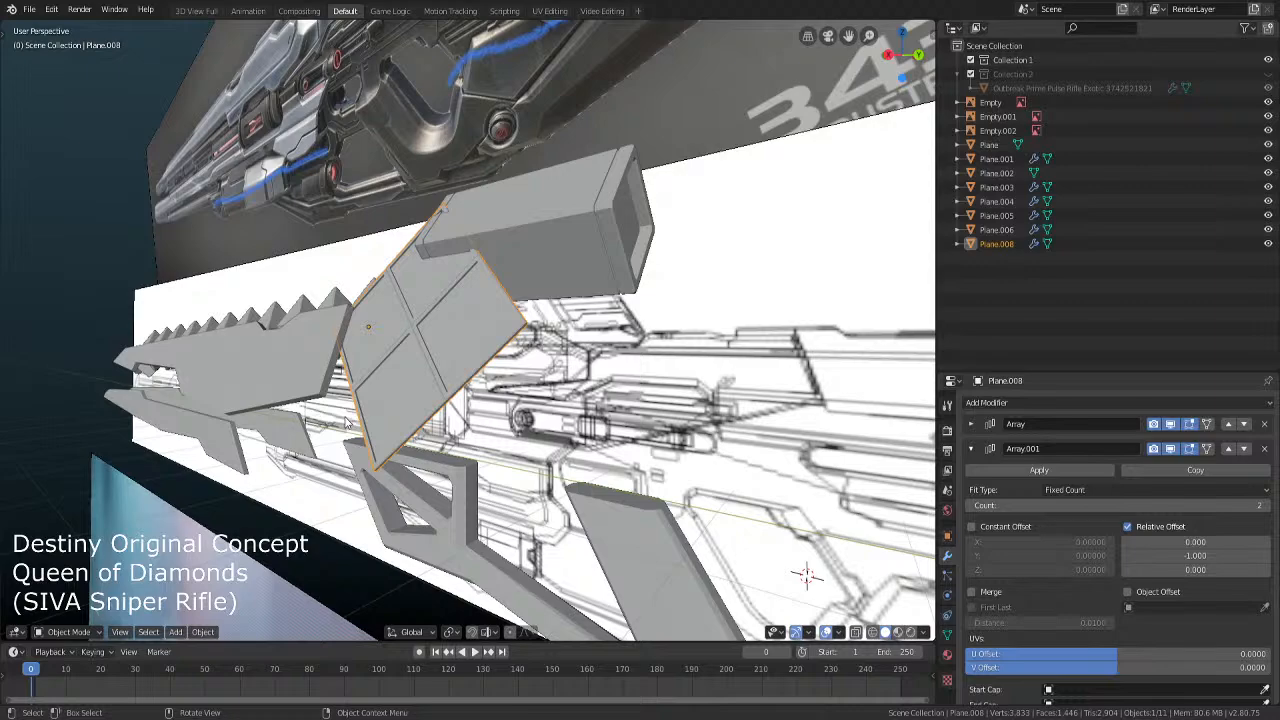
scroll(348, 423, "down", 2)
middle_click_drag(346, 422, 456, 384)
scroll(431, 439, "up", 3)
key("Tab")
key("Tab")
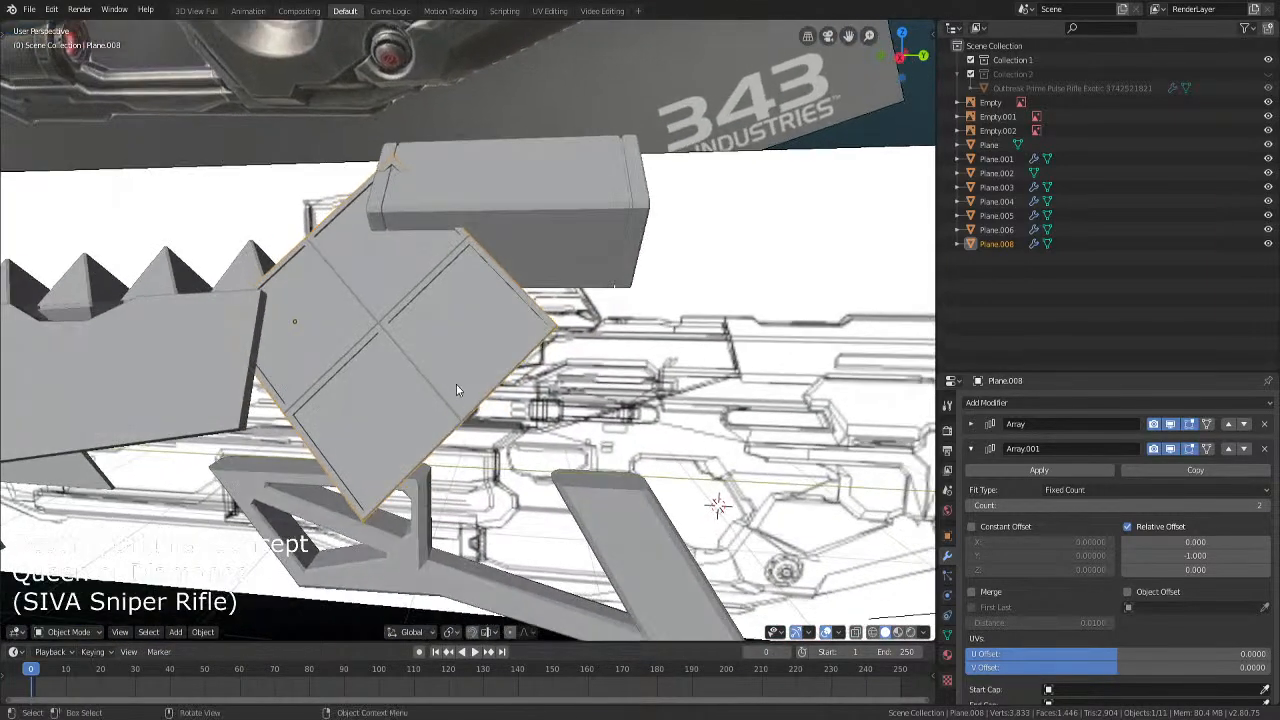
scroll(456, 389, "up", 3)
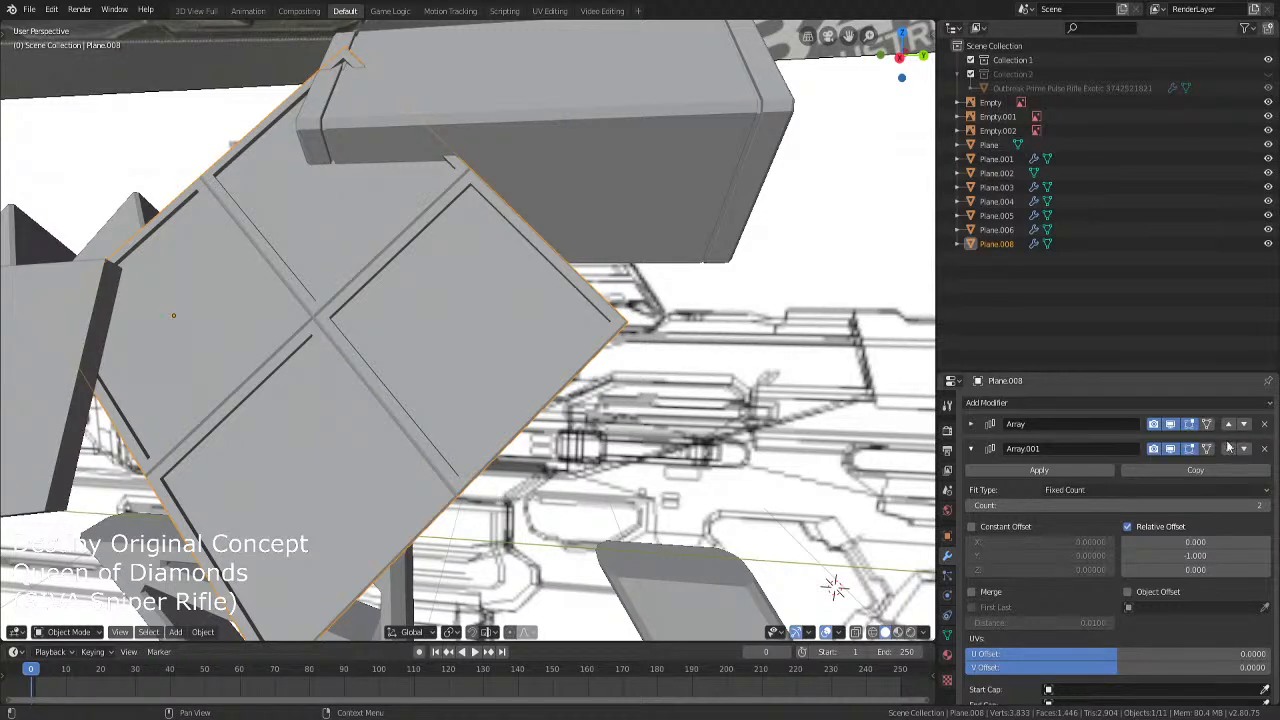
scroll(497, 380, "down", 3)
middle_click_drag(497, 380, 530, 396)
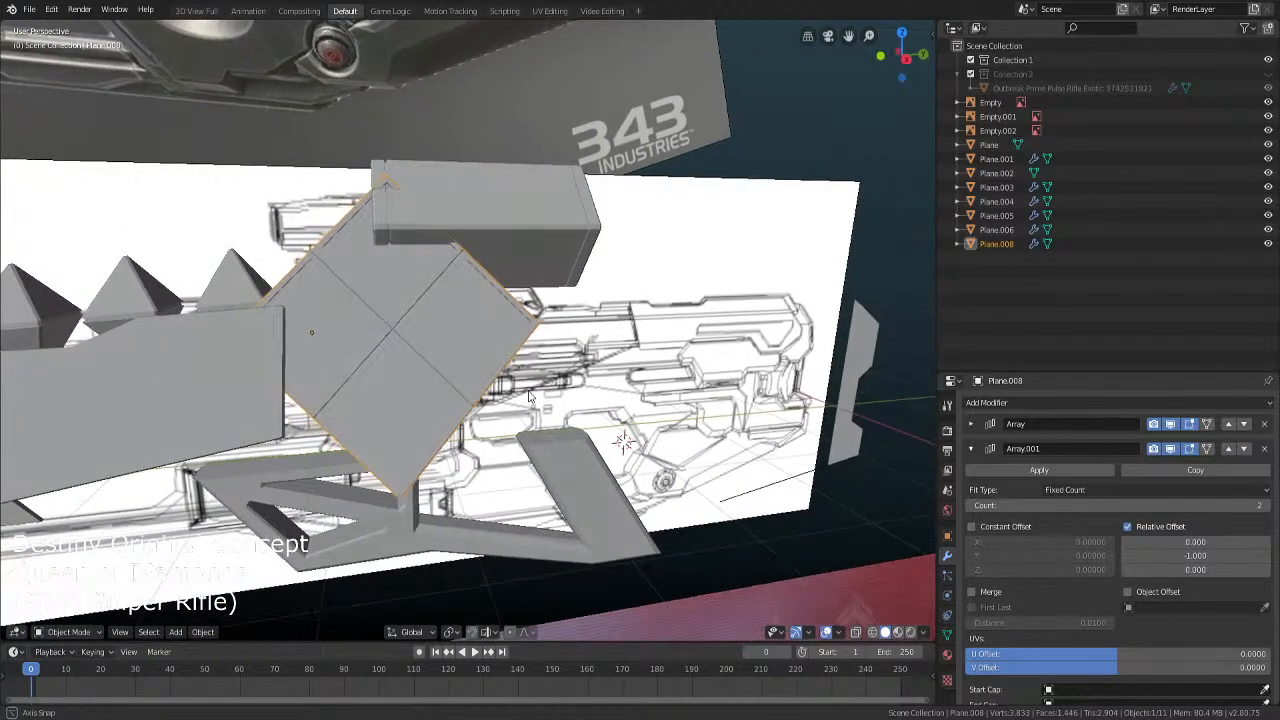
left_click(971, 448)
left_click(995, 403)
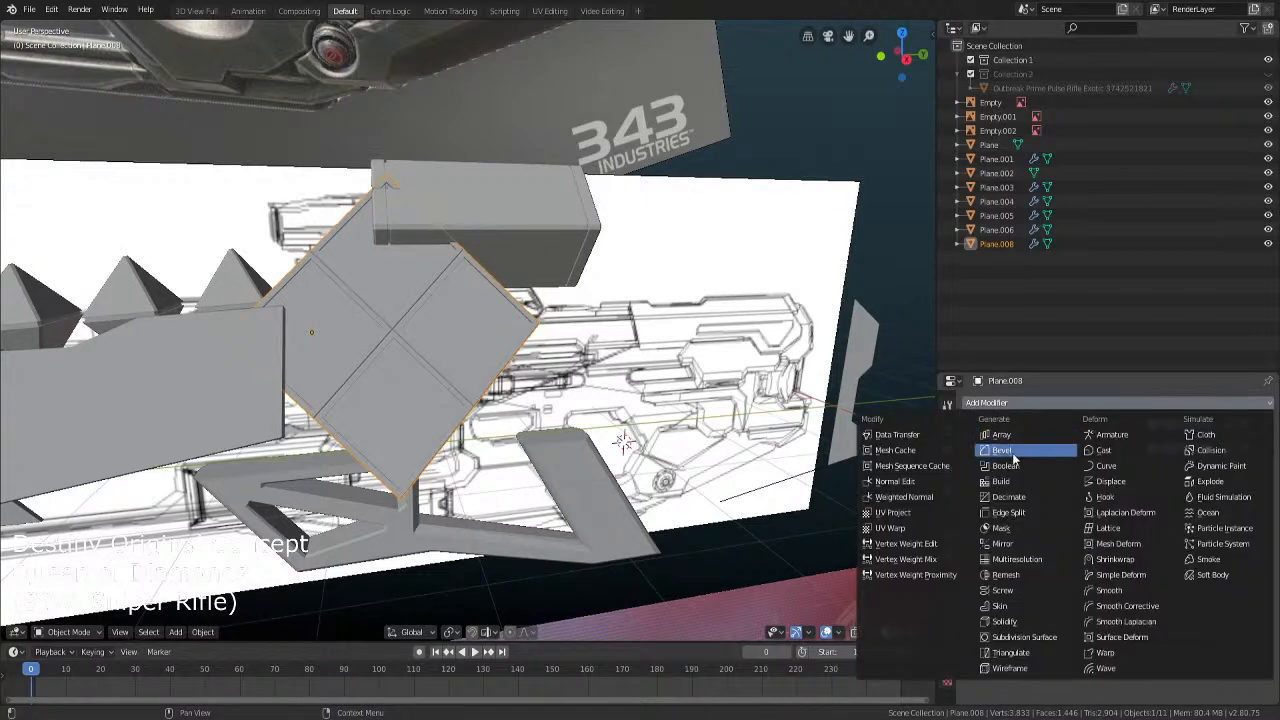
left_click(1011, 436)
middle_click_drag(655, 448, 718, 462)
mouse_move(1197, 567)
left_mouse_down()
mouse_move(1140, 567)
mouse_move(1197, 567)
mouse_move(1190, 592)
mouse_move(1160, 580)
mouse_move(1232, 567)
mouse_move(1192, 567)
left_mouse_up()
double_click(1197, 567)
type("0")
key("Return")
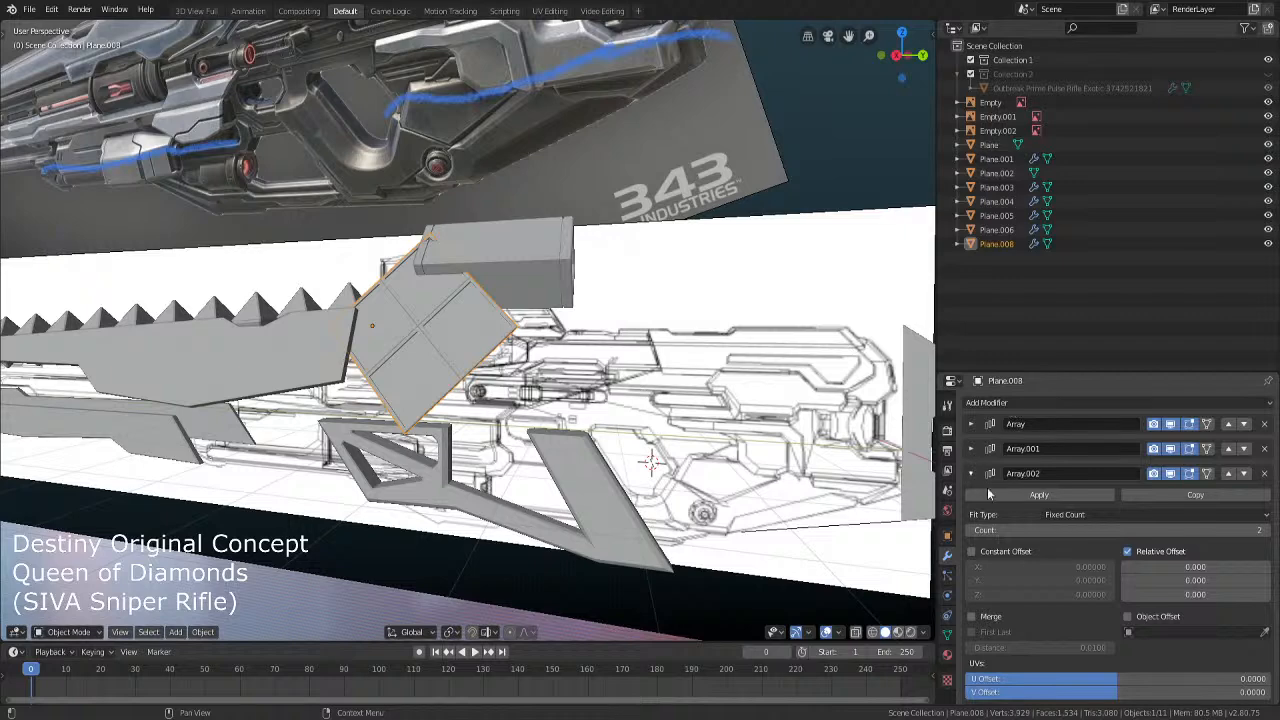
left_click(1265, 474)
Apply both Array modifiers on the diamond grid, starting with the second one
left_click(969, 449)
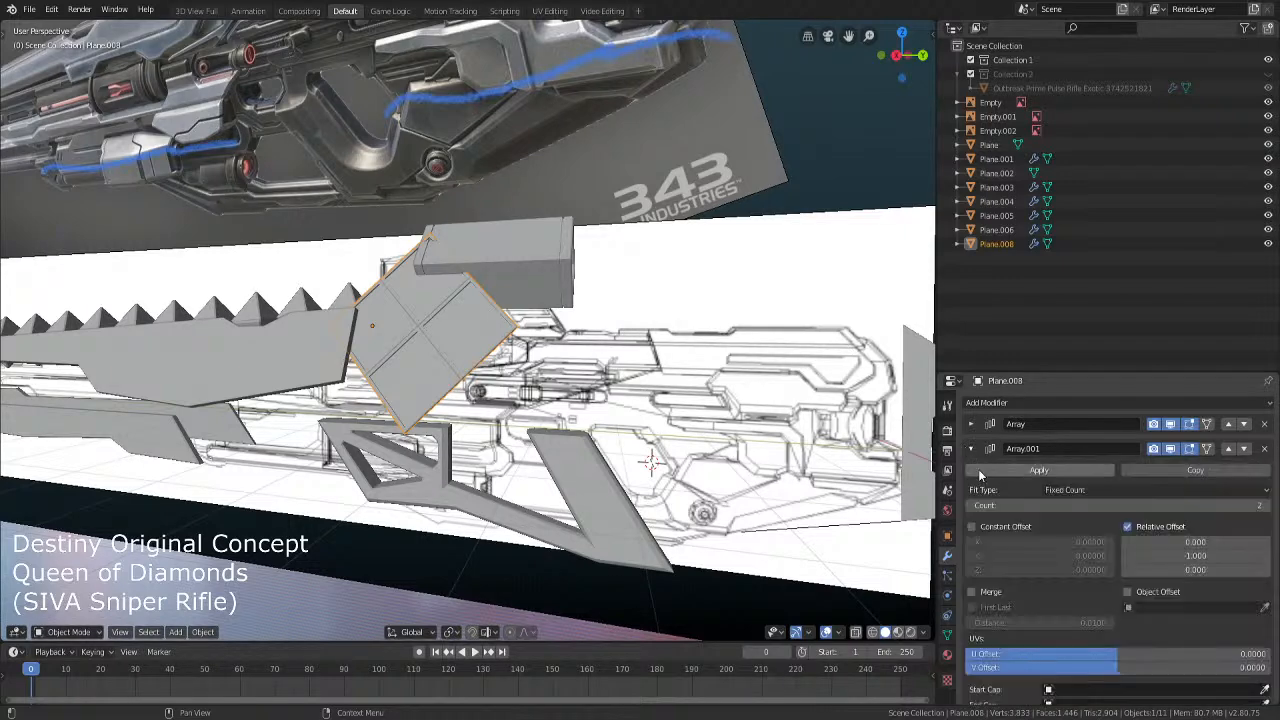
left_click(1003, 471)
left_click(969, 424)
left_click(1003, 448)
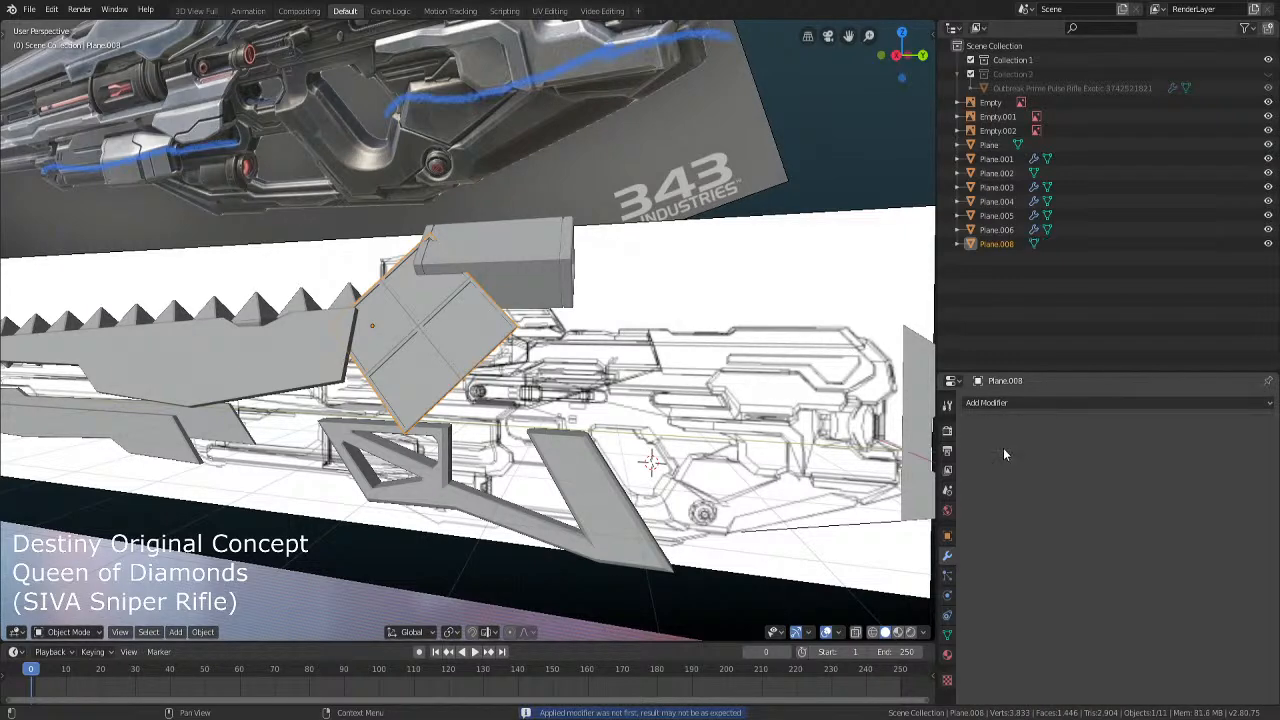
Delete the uppermost diamond that intersects the scope from the grid mesh
scroll(404, 328, "up", 3)
key("Tab")
left_click(414, 222)
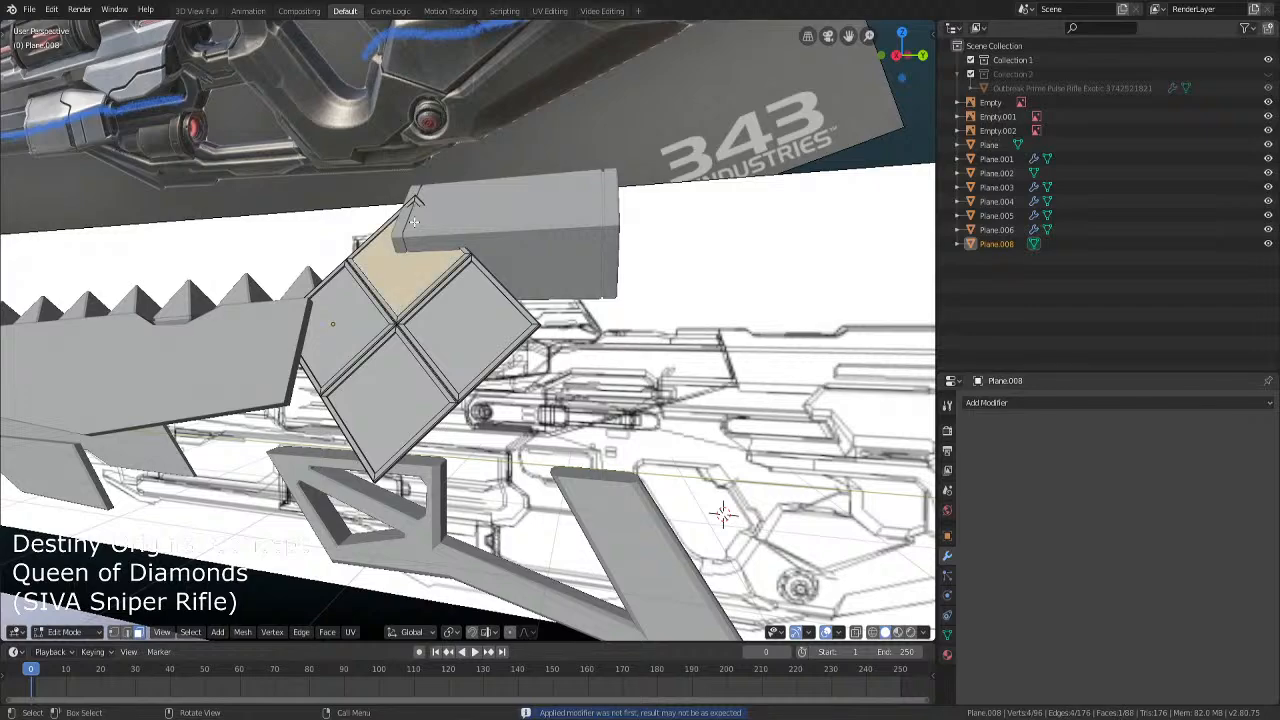
key("x")
left_click(414, 221)
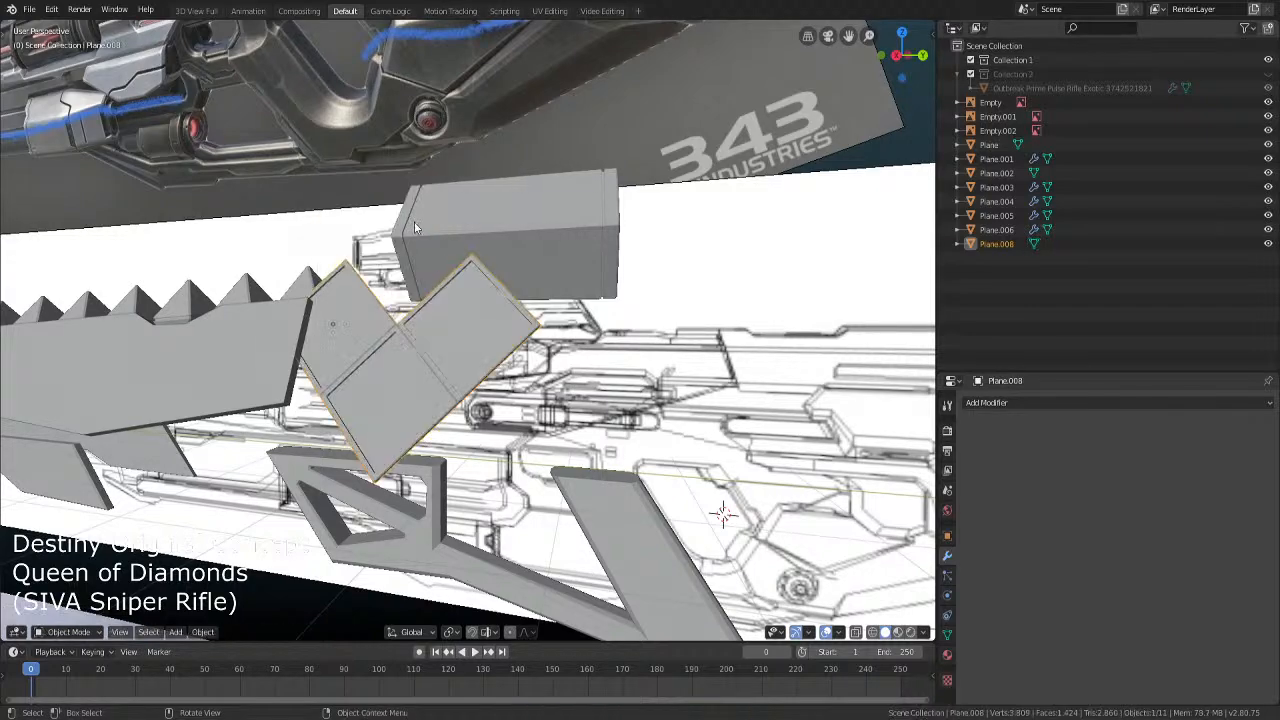
key("Tab")
In the right view, duplicate the grid's rear diamond along Y so the copy sits corner to corner behind it
middle_click_drag(405, 234, 529, 392)
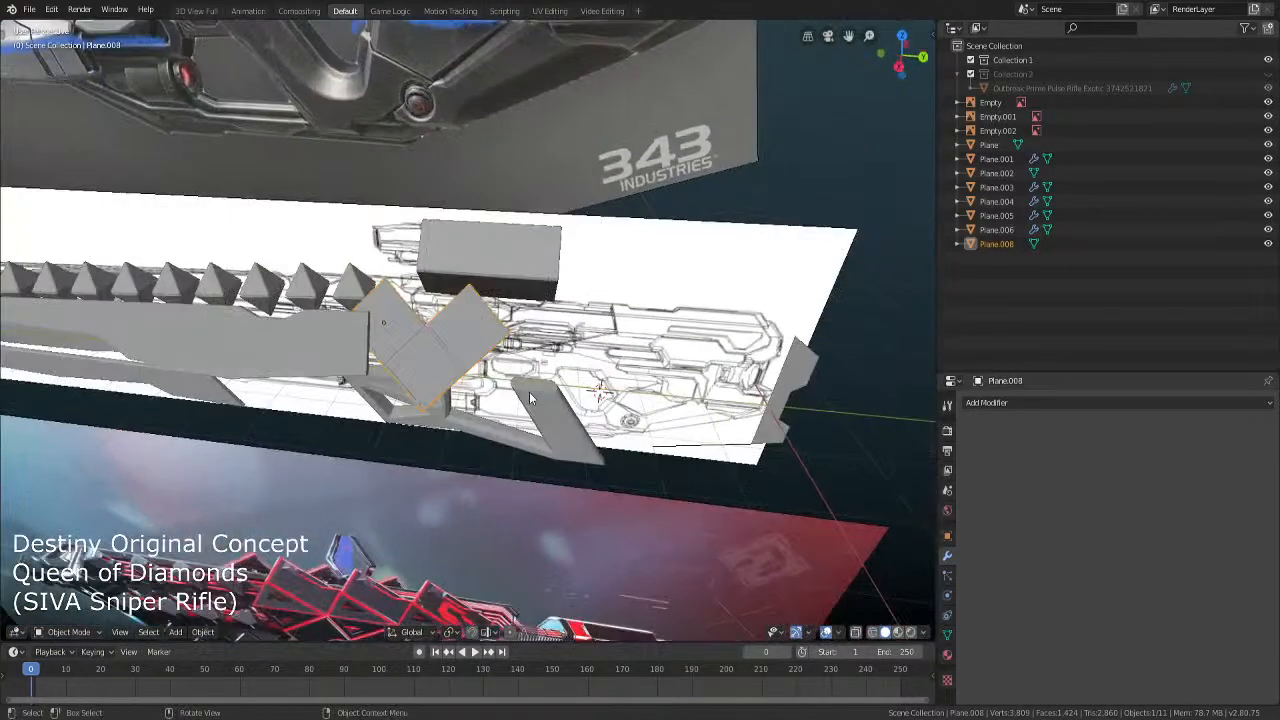
key("KP_3")
key("KP_3")
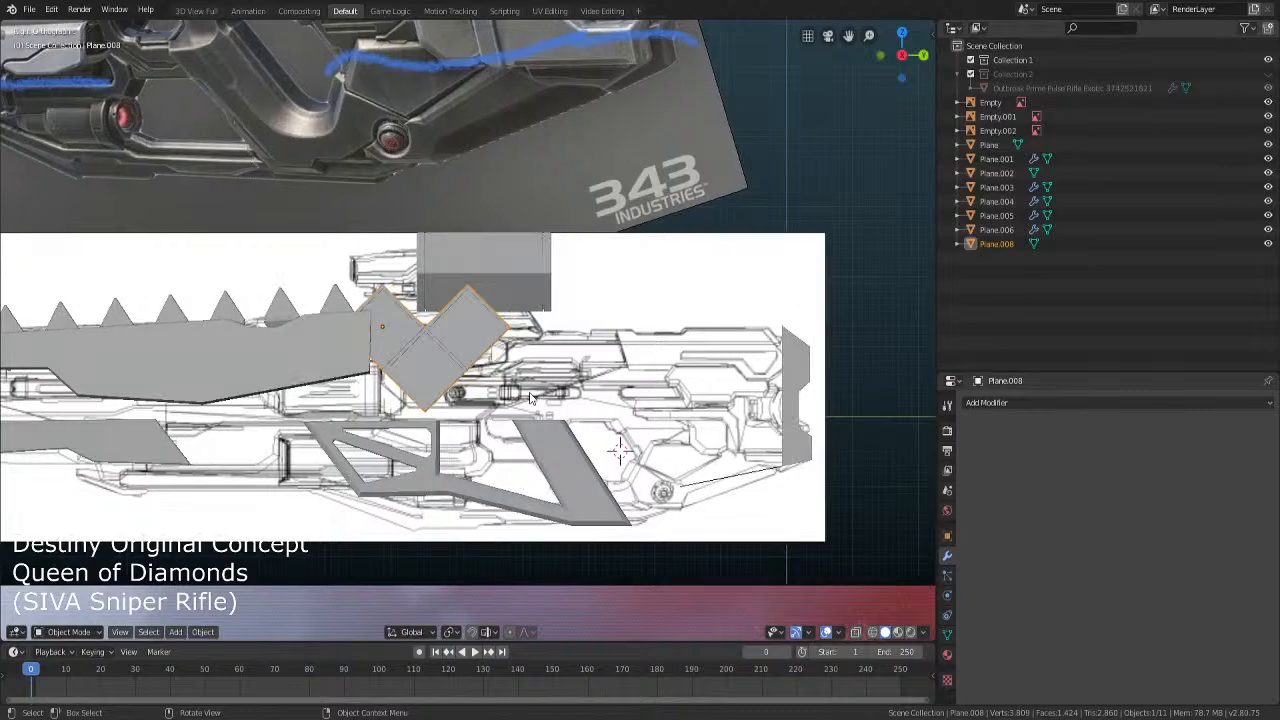
scroll(468, 330, "up", 3)
key("Tab")
key("3")
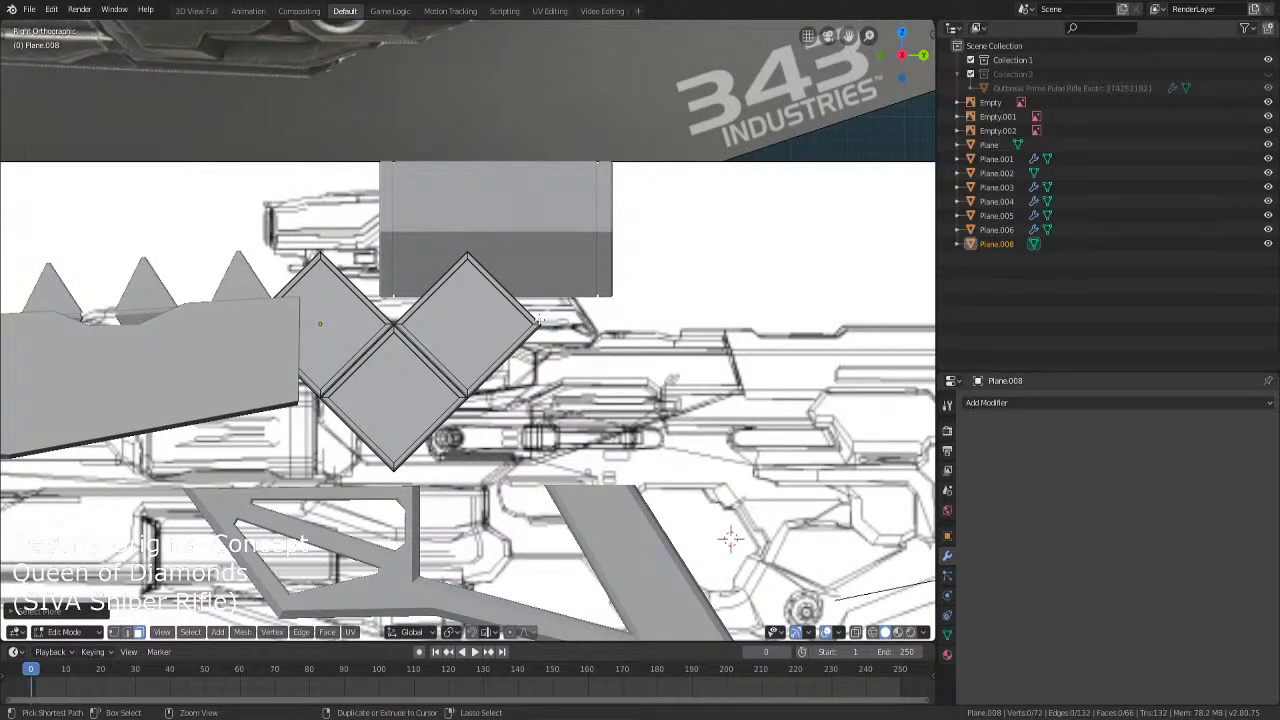
left_click(455, 322)
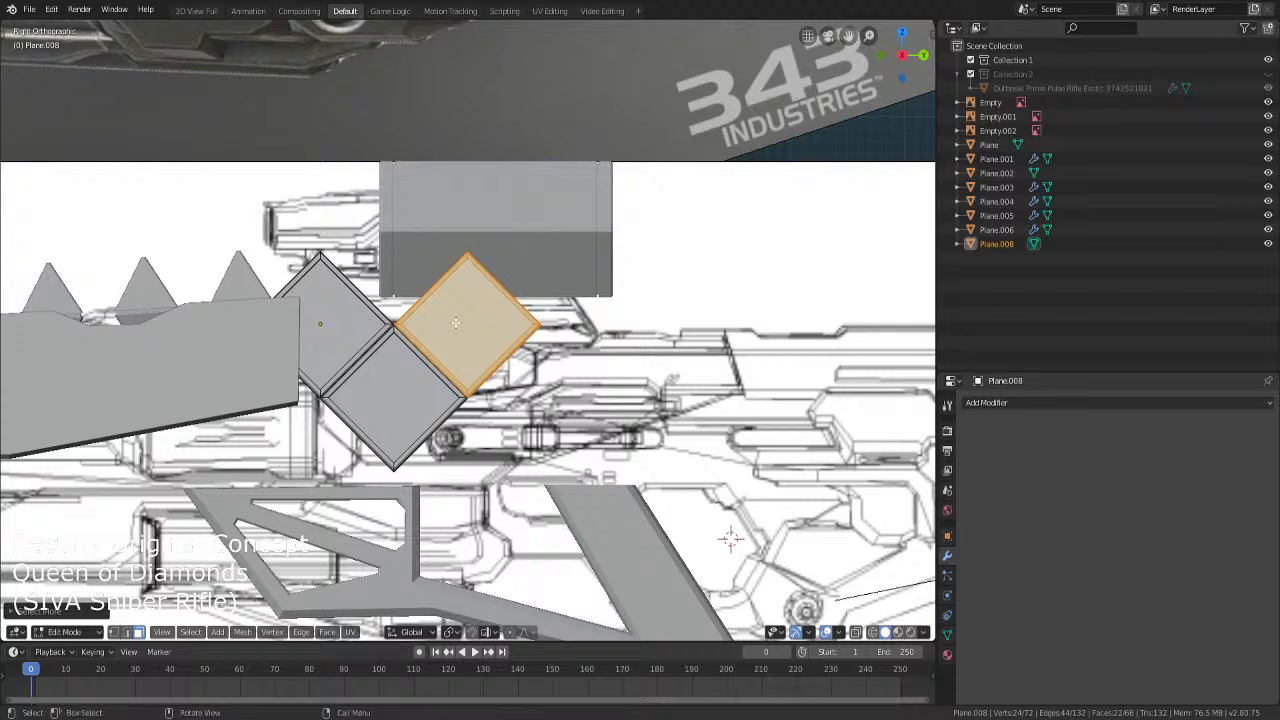
key("shift+d")
key("y")
left_click(599, 314)
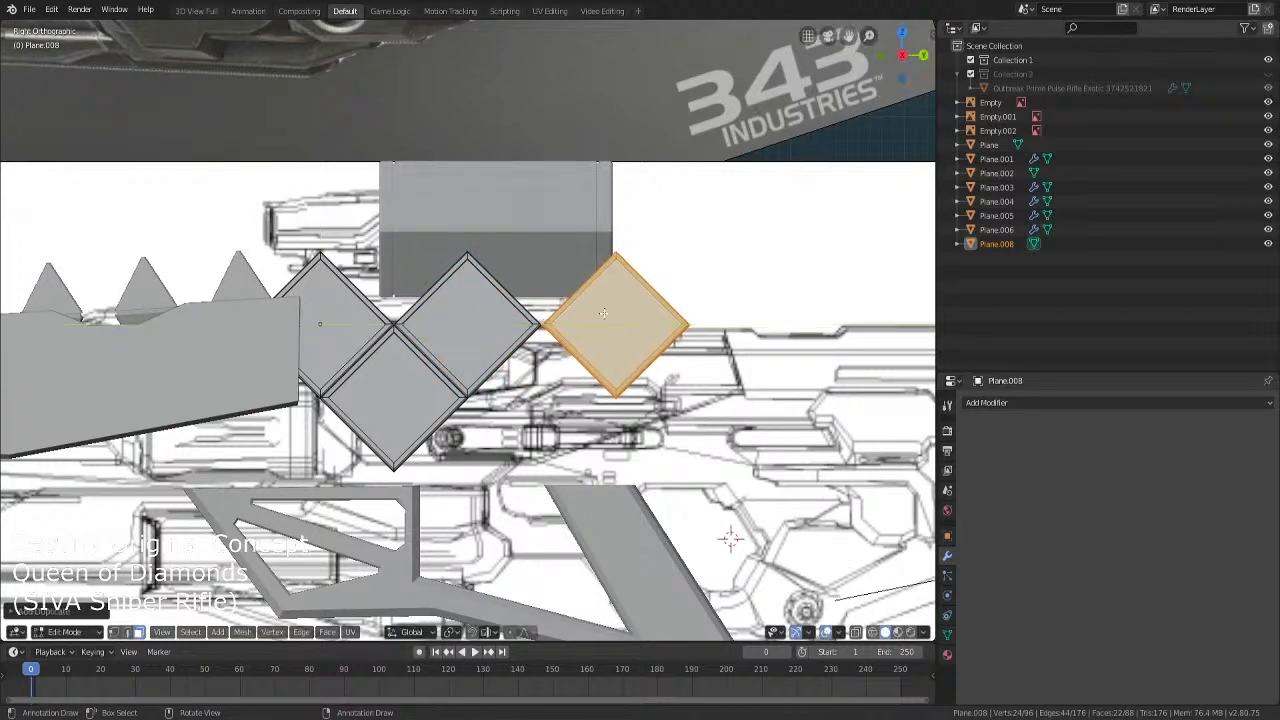
Nudge the duplicated rear diamond along Y until its front corner touches the neighbouring diamond's rear corner
scroll(643, 453, "up", 6)
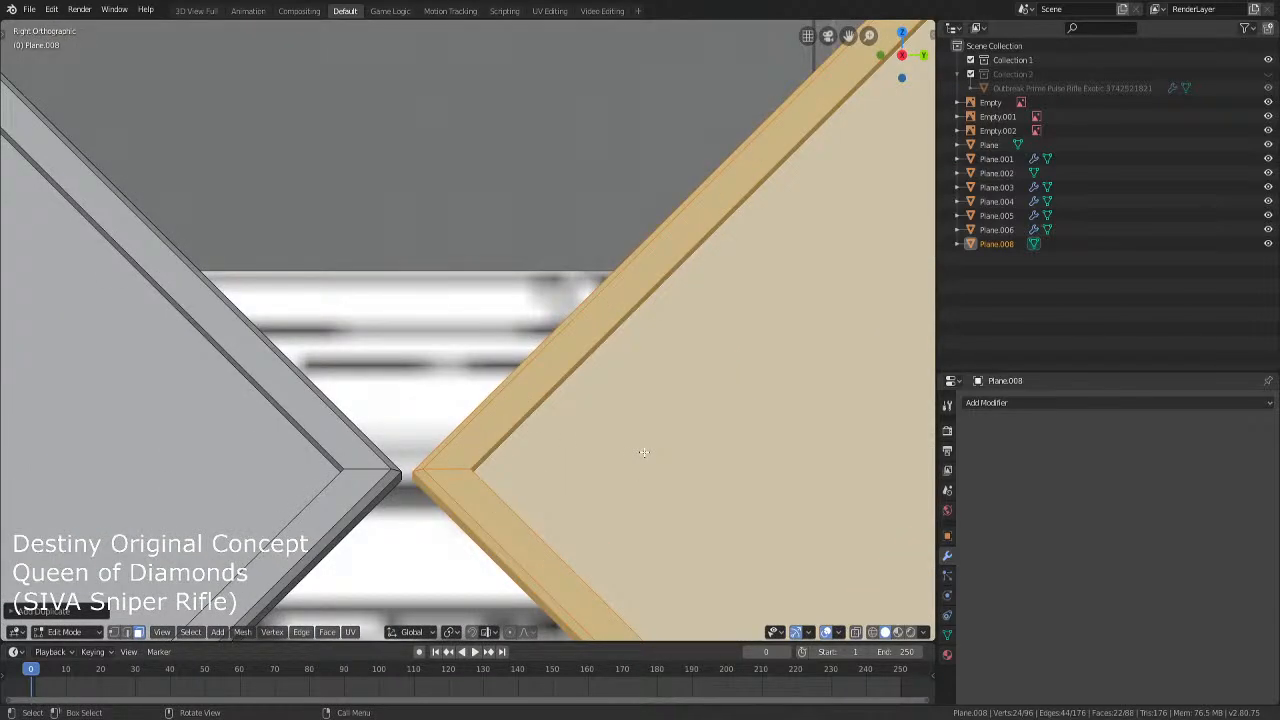
scroll(643, 453, "down", 2)
scroll(580, 478, "down", 5)
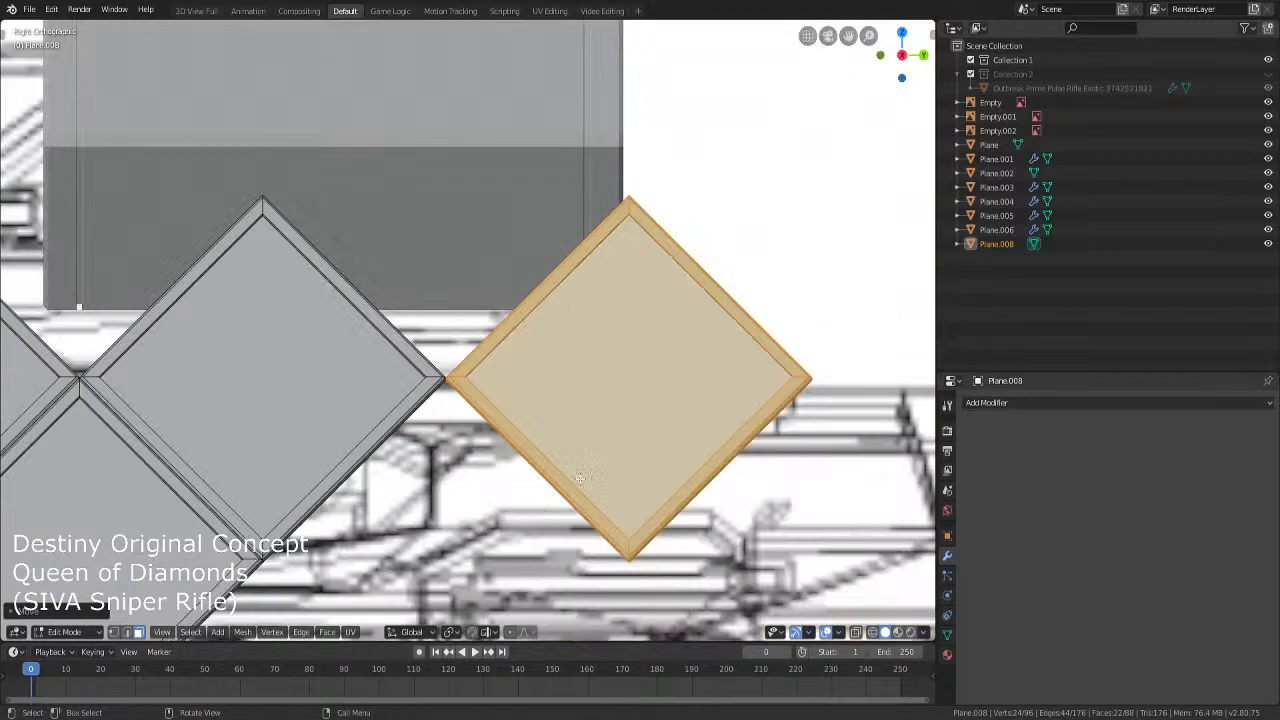
Try to knife-cut the lower diamond in half between its front and rear corners in a perspective view
middle_click_drag(580, 478, 662, 390, "shift")
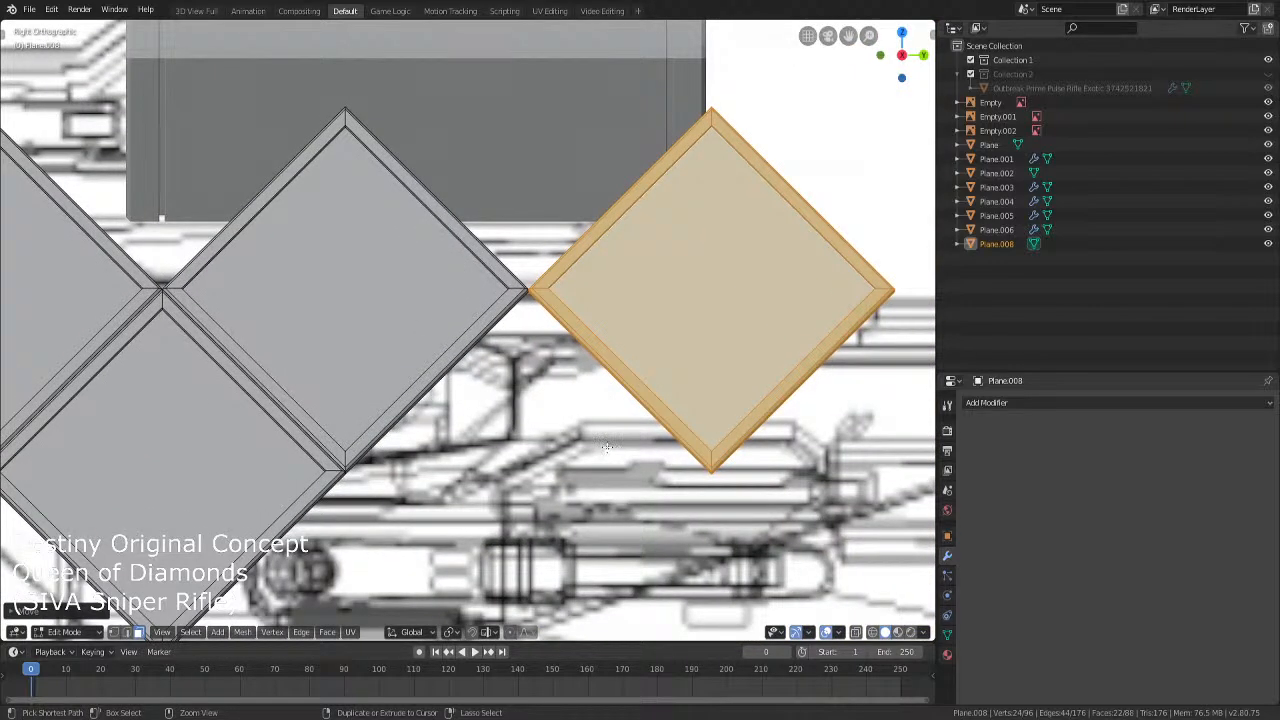
middle_click_drag(364, 480, 587, 380, "shift")
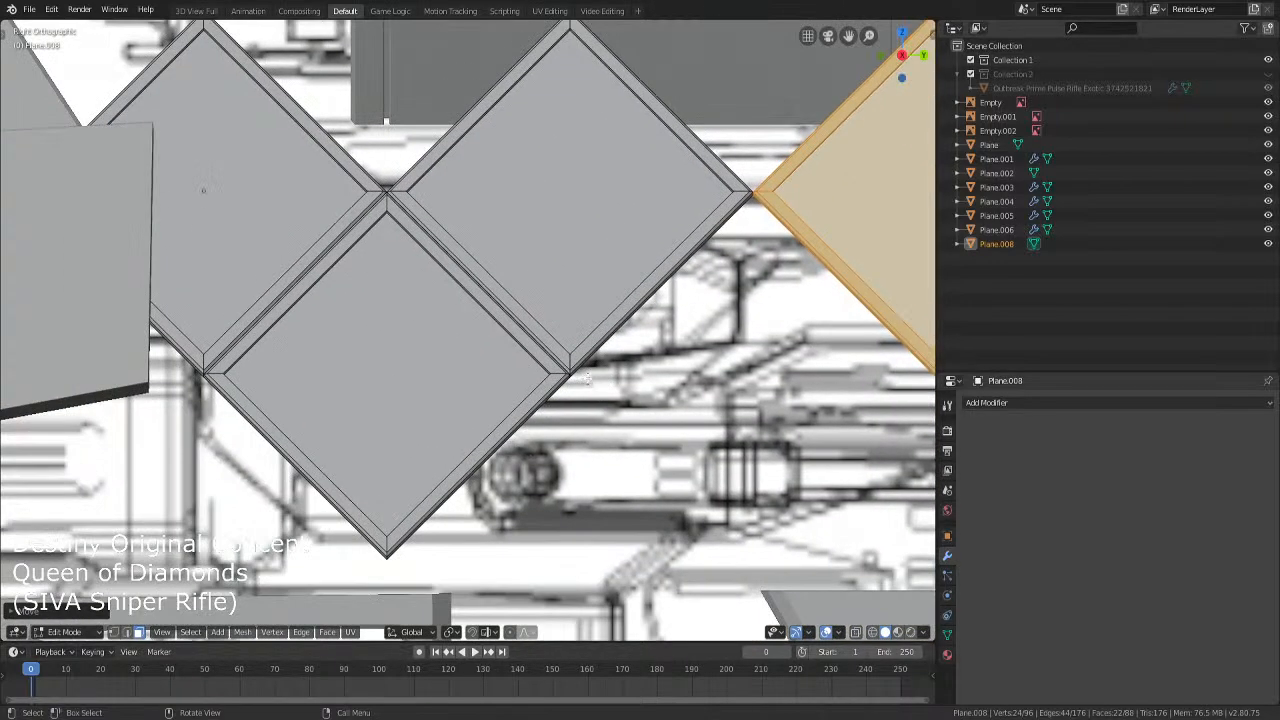
middle_click_drag(329, 505, 528, 430)
key("k")
left_click(528, 430)
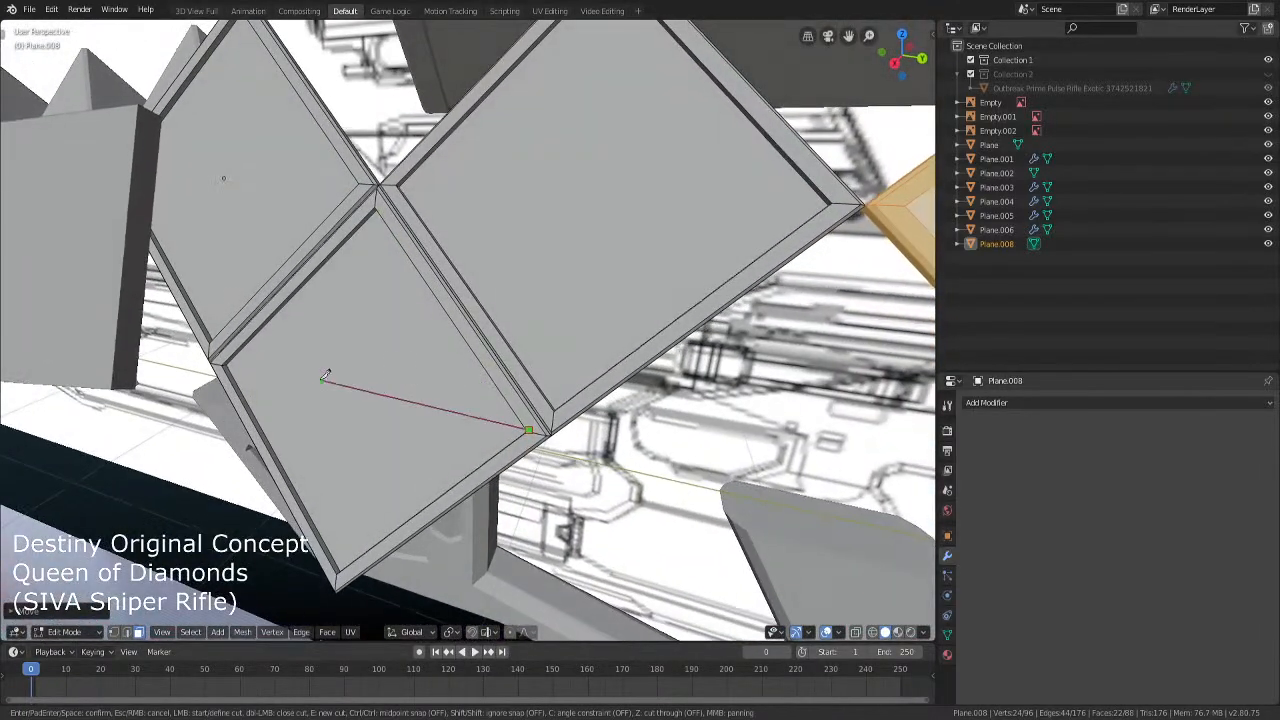
left_click(230, 364)
key("Return")
middle_click_drag(291, 399, 337, 369)
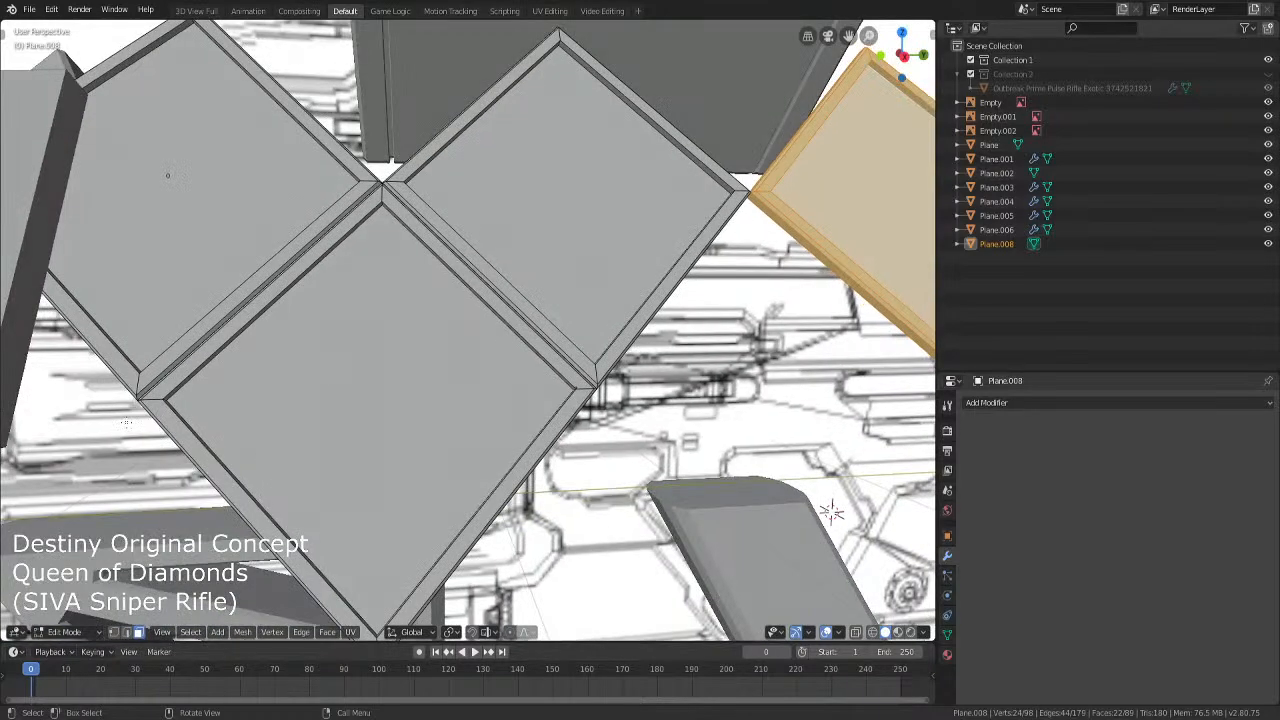
Select the lower diamond's raised border faces and hide them
left_click(156, 402, "alt")
left_click(156, 402, "alt")
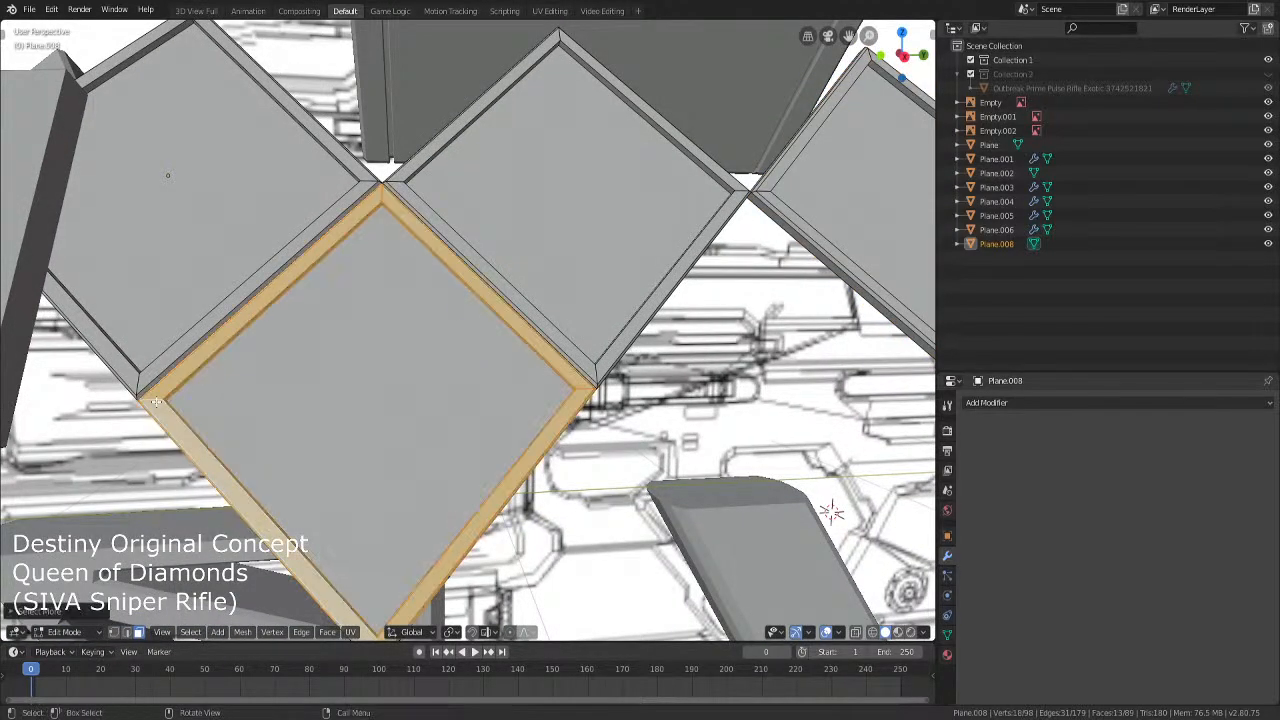
left_click(156, 402, "alt")
scroll(344, 378, "down", 5)
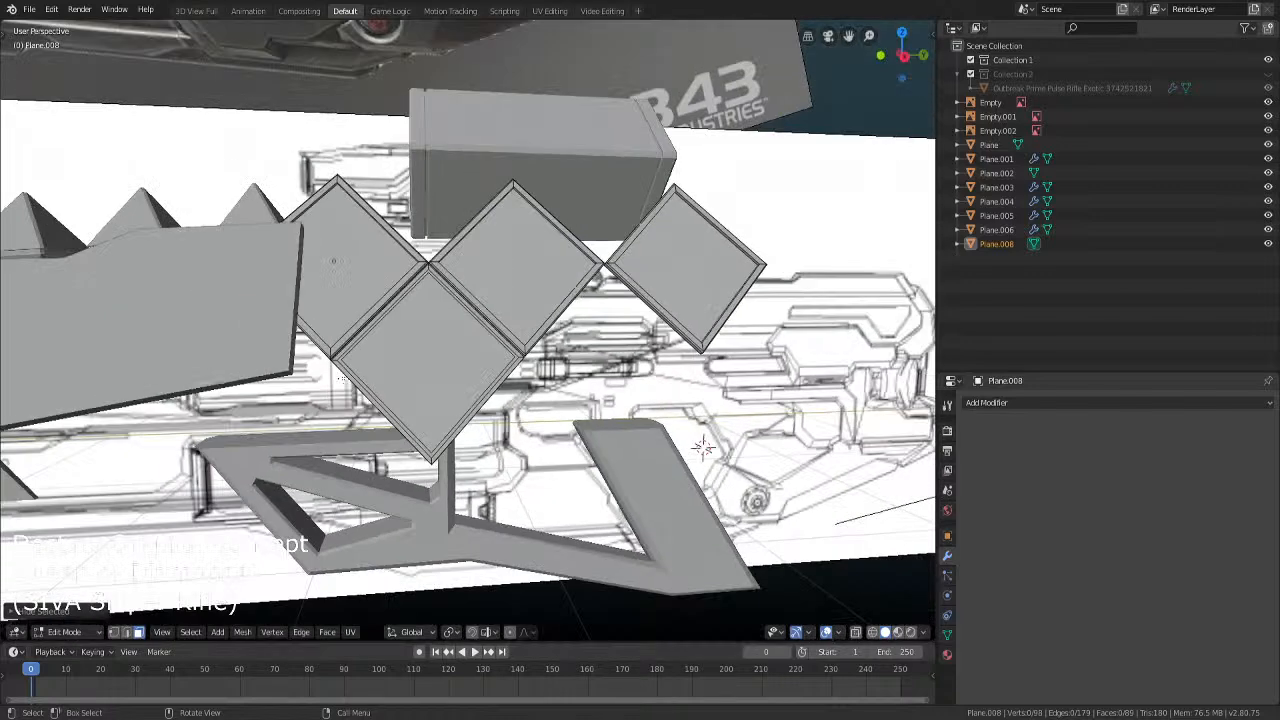
In the right view, knife-cut the lower diamond's inner panel horizontally between its front and rear corners
key("KP_1")
key("KP_3")
scroll(342, 378, "up", 3)
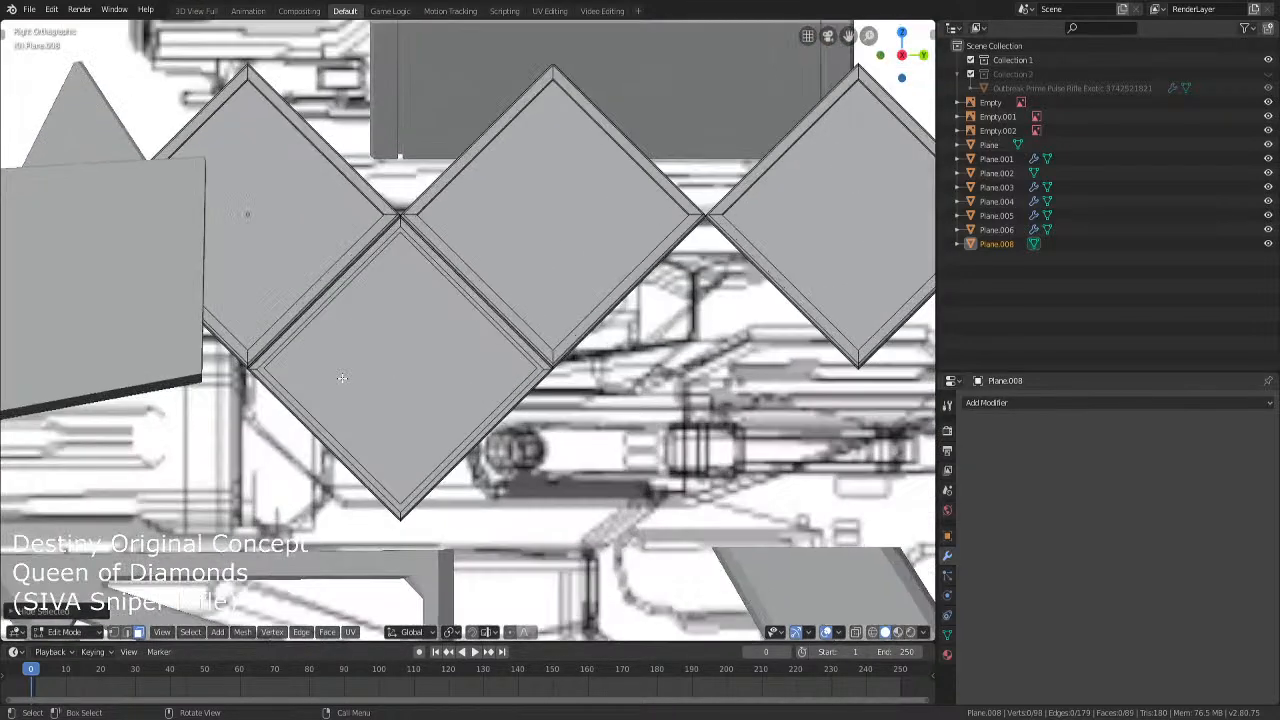
key("k")
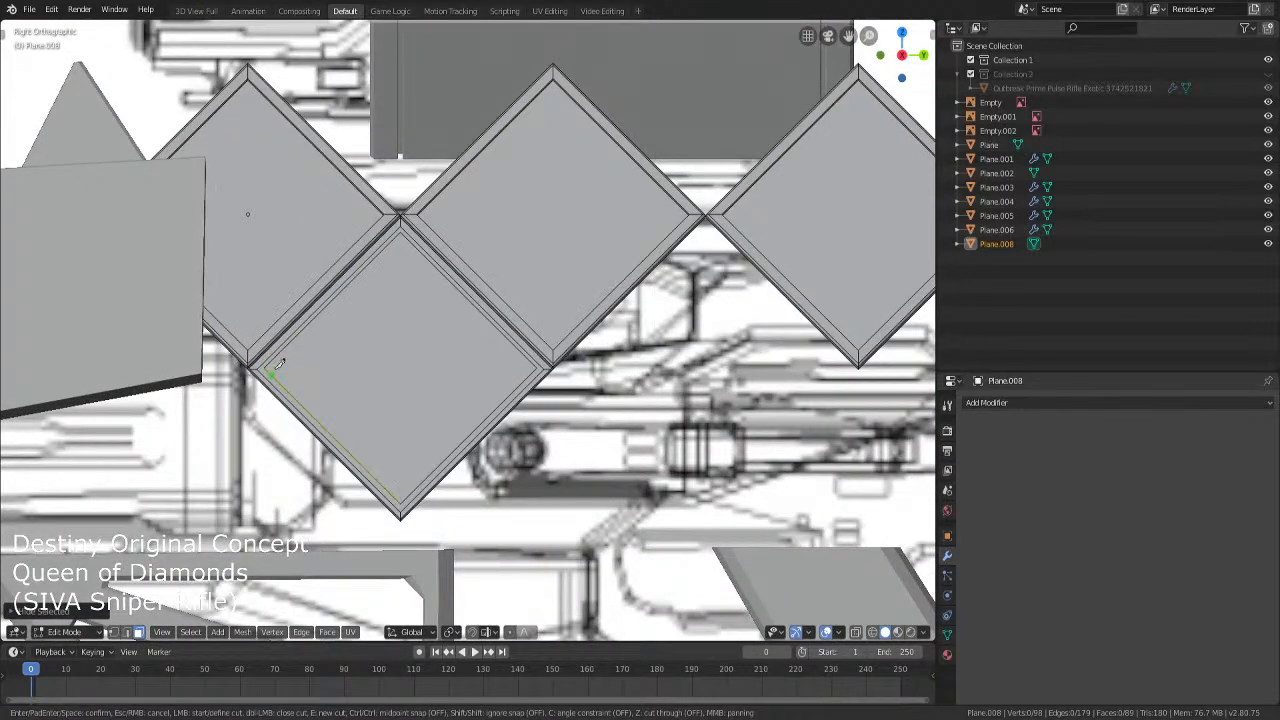
left_click(263, 368)
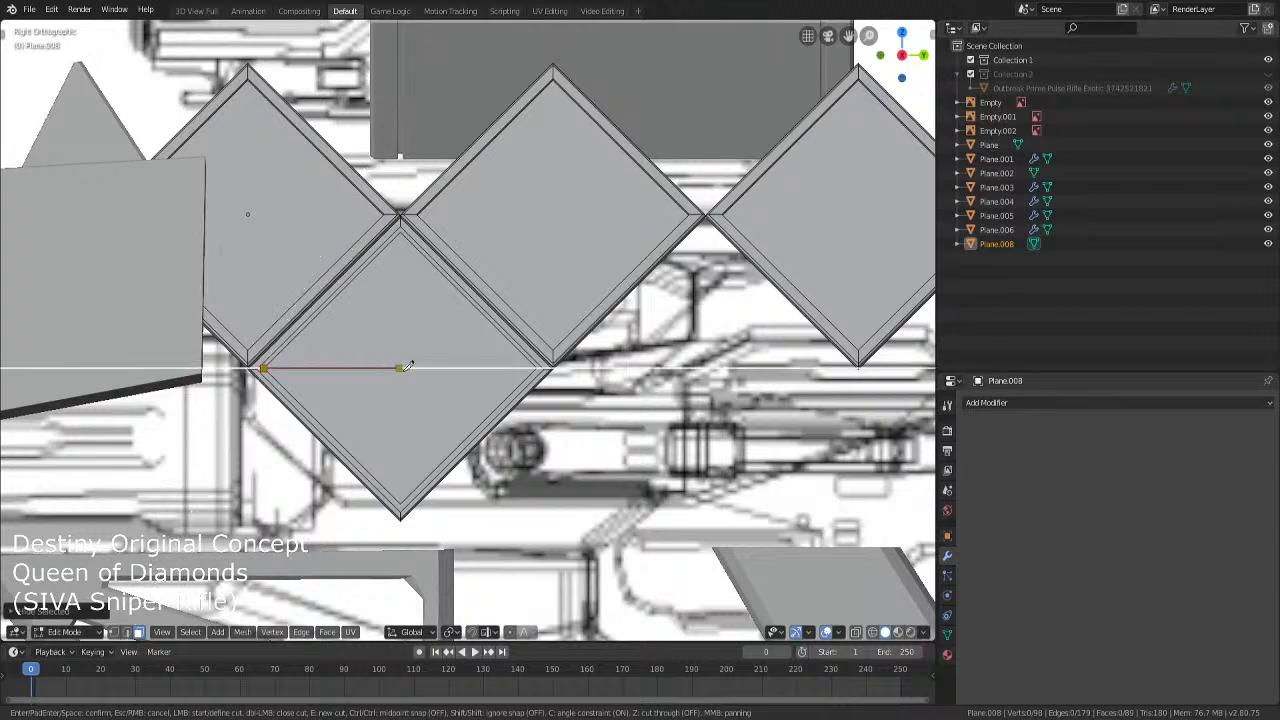
left_click(537, 368)
key("Return")
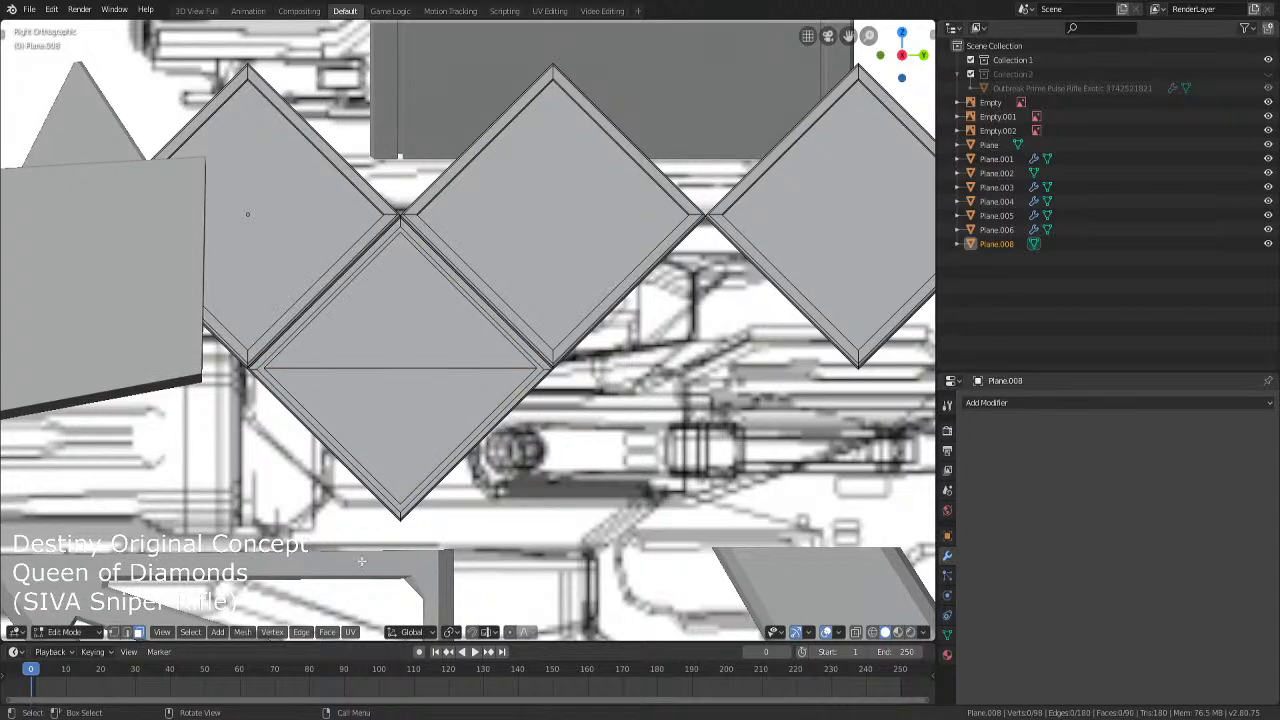
Reveal the hidden border and delete all vertices at the lower diamond's bottom corner through wireframe display
left_click(330, 443, "alt")
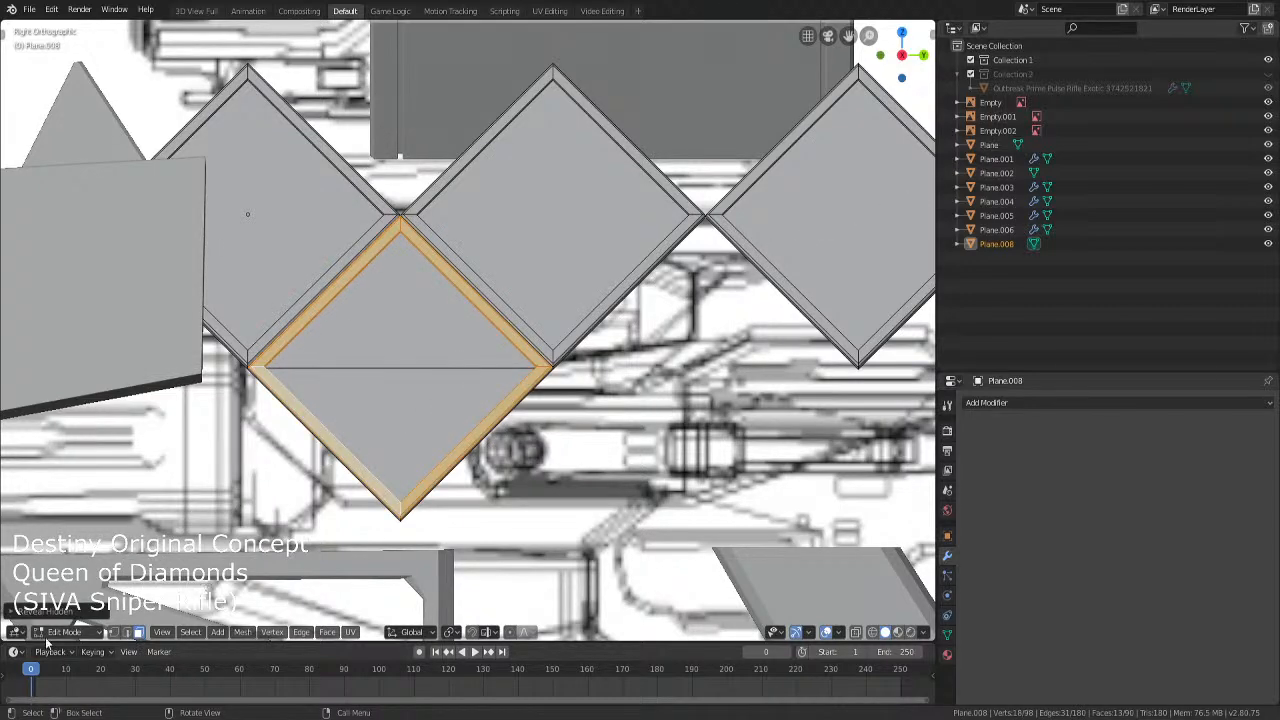
left_click(113, 632)
key("alt+z")
key("c")
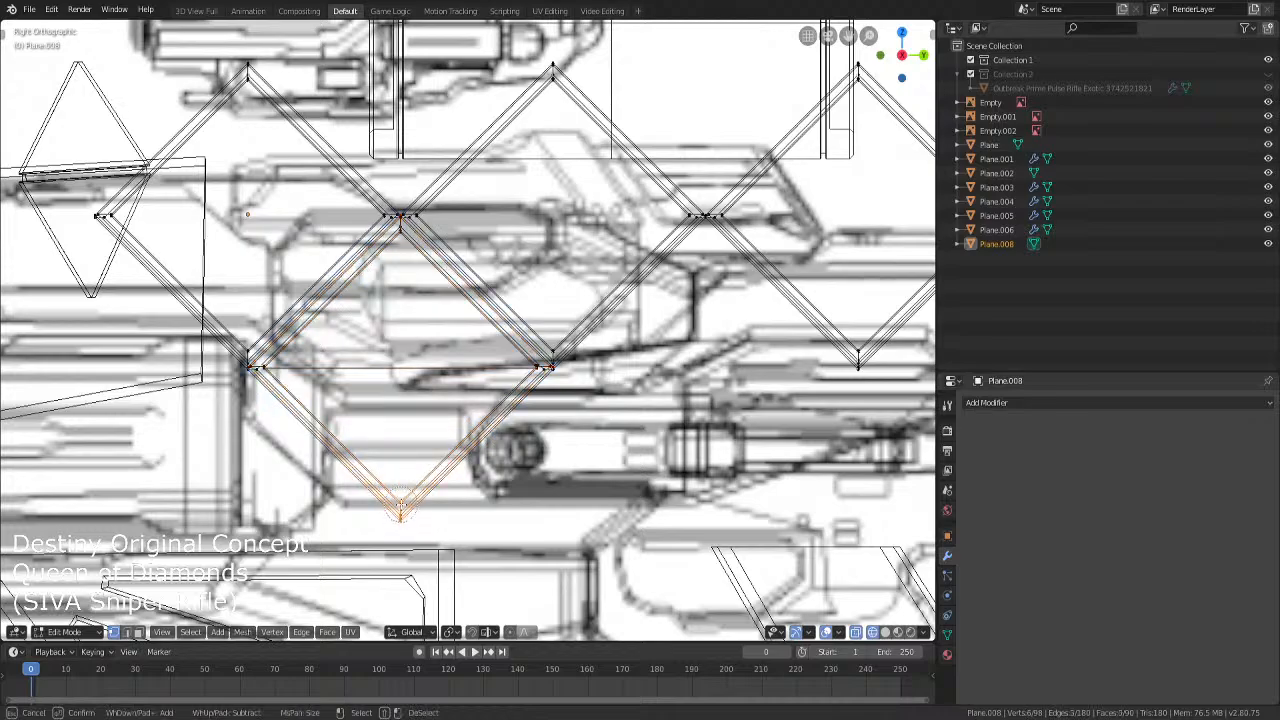
right_click(401, 505)
key("x")
left_click(405, 474)
key("shift+z")
scroll(503, 465, "down", 3)
mouse_move(503, 465)
middle_mouse_down()
mouse_move(444, 512)
mouse_move(420, 440)
mouse_move(565, 480)
mouse_move(663, 433)
mouse_move(602, 470)
mouse_move(441, 477)
middle_mouse_up()
key("Tab")
key("Tab")
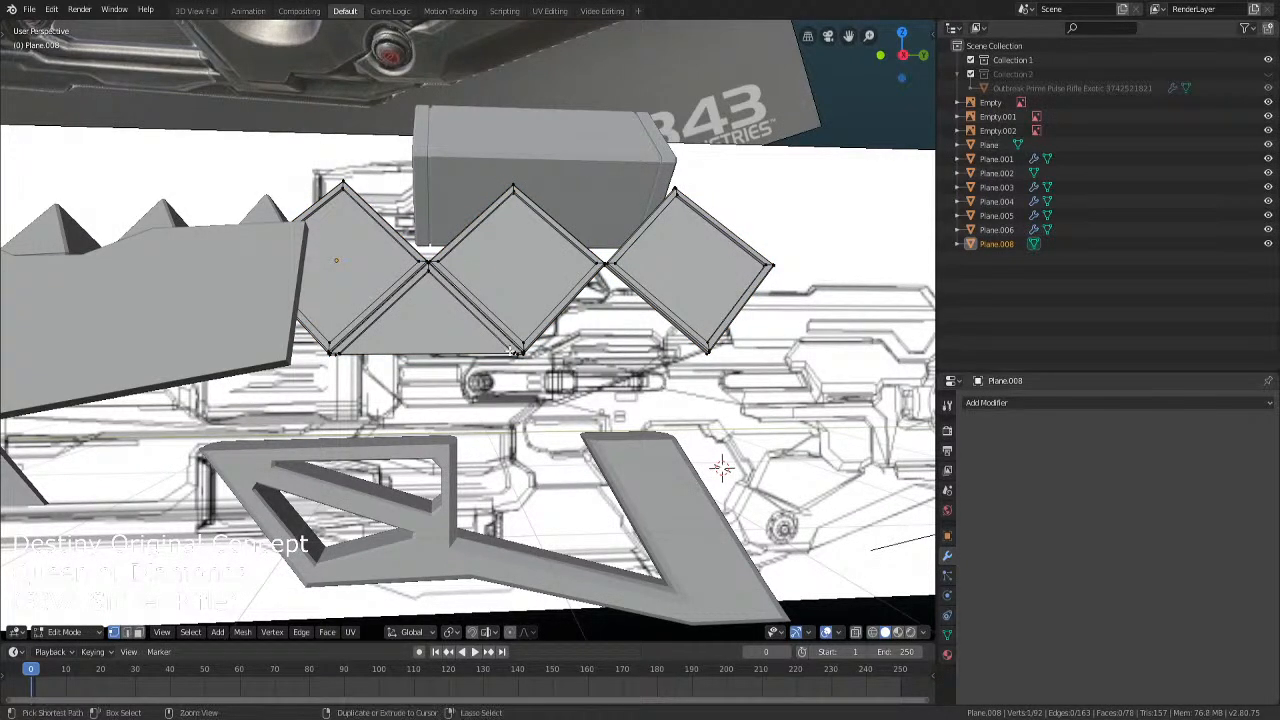
Duplicate the lower triangular half-diamond along Y into the gap between the middle and rear diamonds
left_click(510, 350)
key("KP_3")
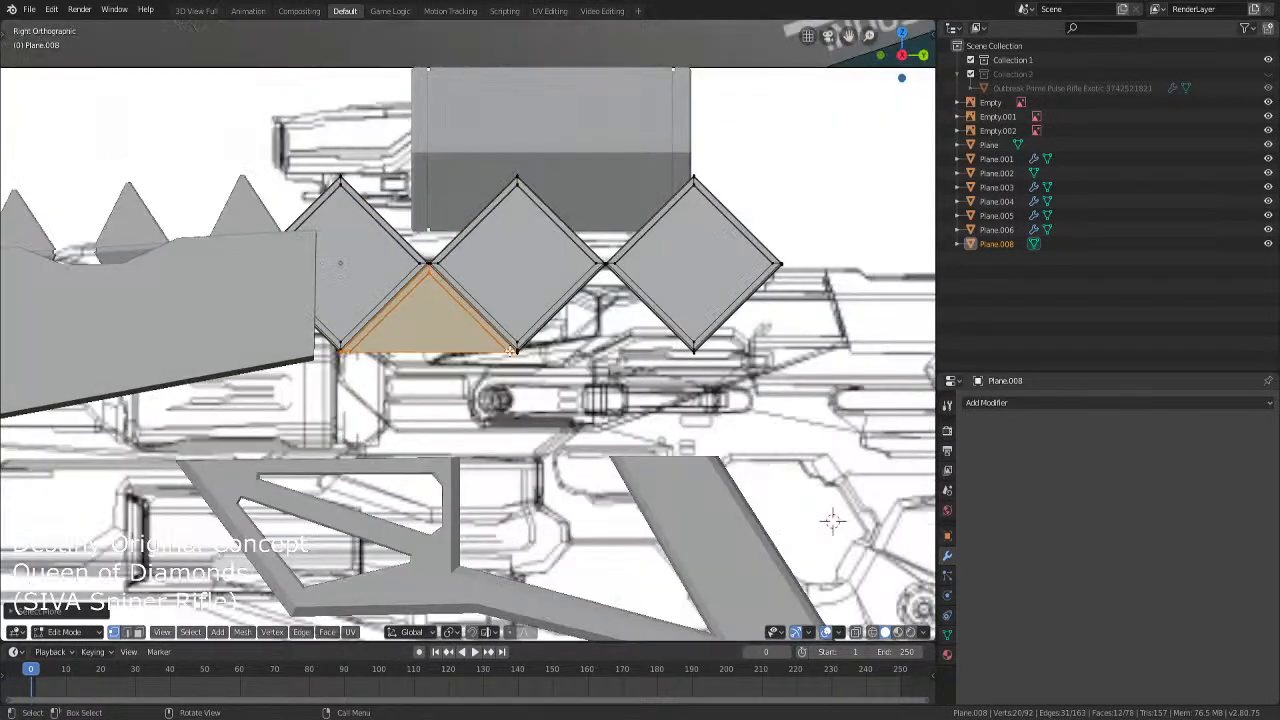
key("shift+d")
key("y")
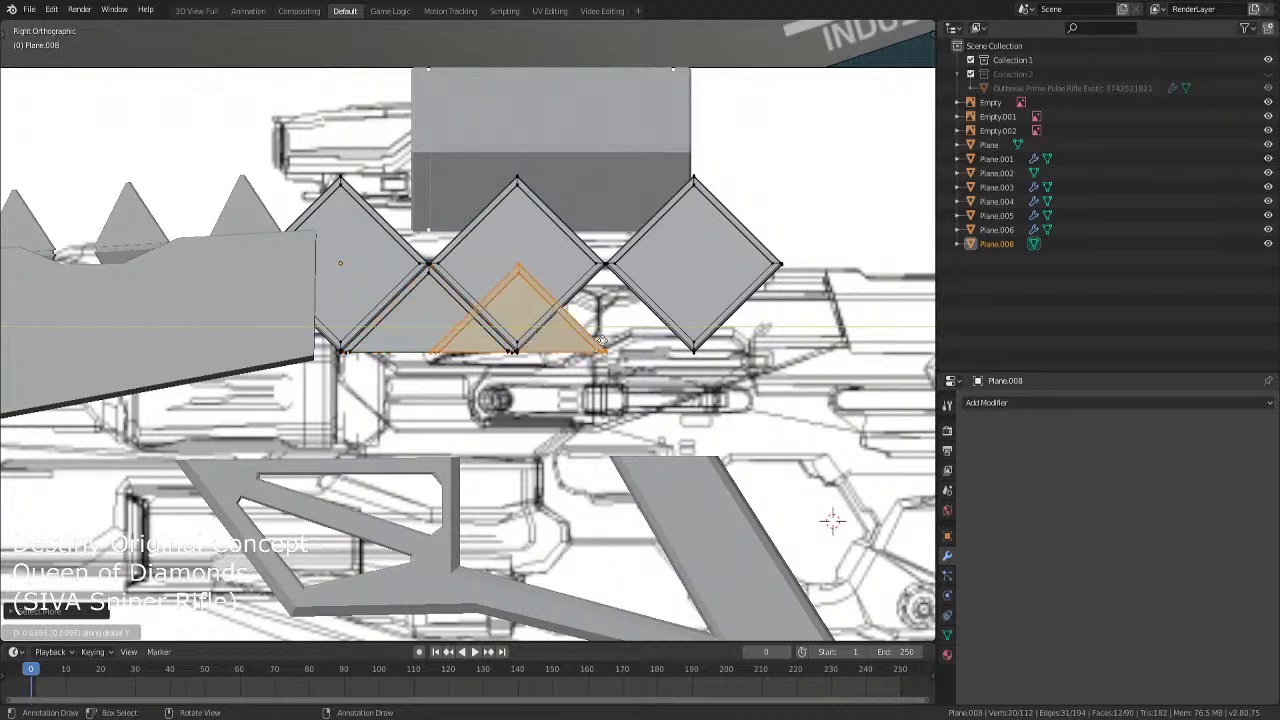
left_click(676, 335)
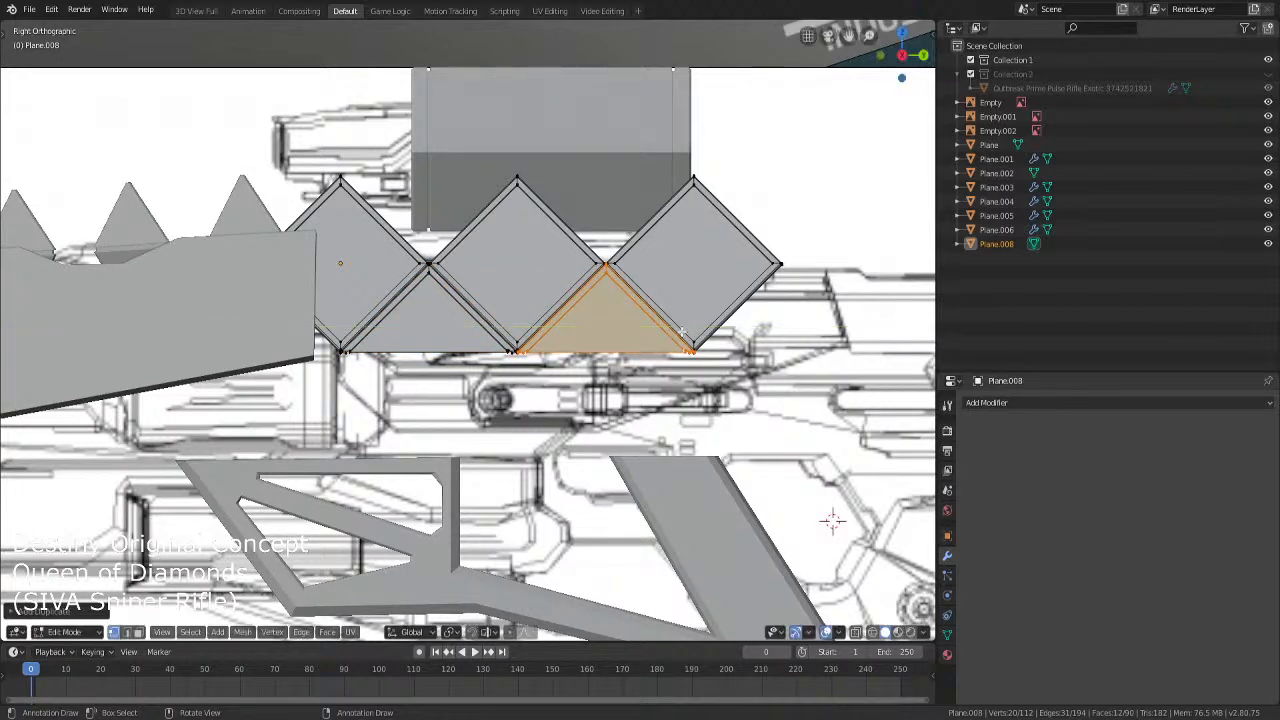
Fine-align the duplicated triangle along Y so its apex meets the two diamonds' touching corners, then return to Object Mode
scroll(693, 457, "up", 2)
scroll(693, 457, "up", 8)
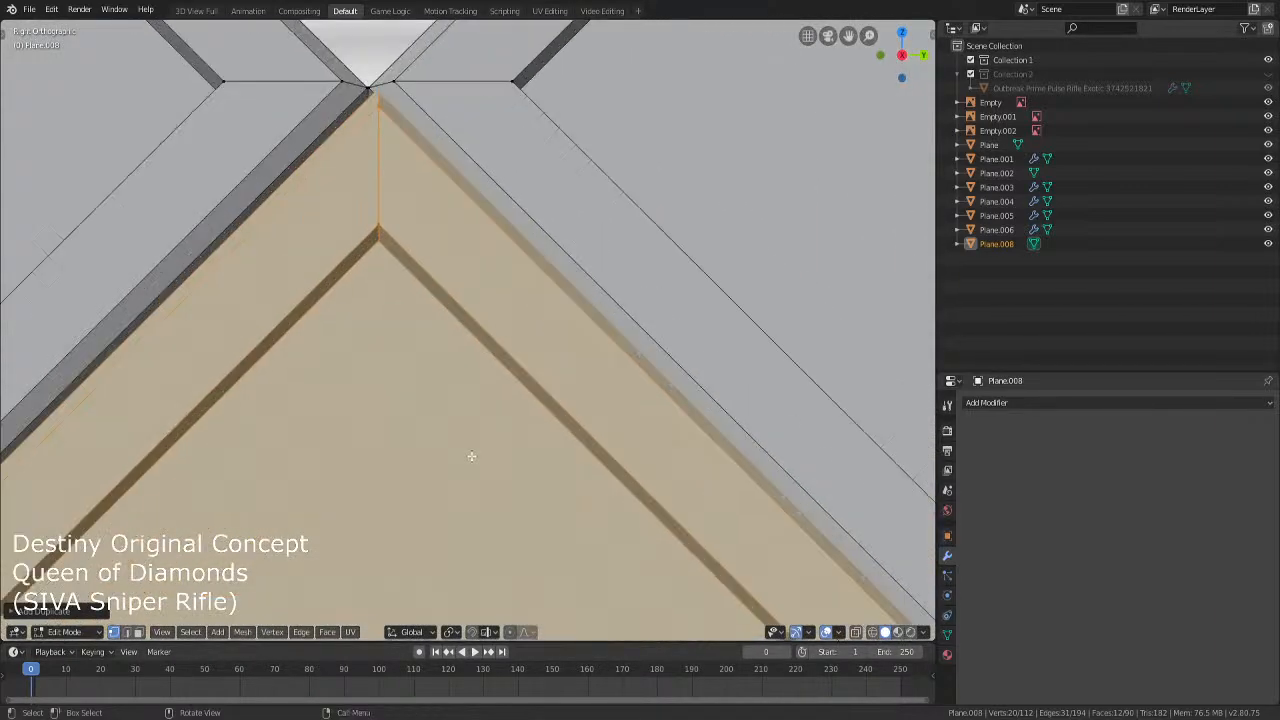
key("g")
key("y")
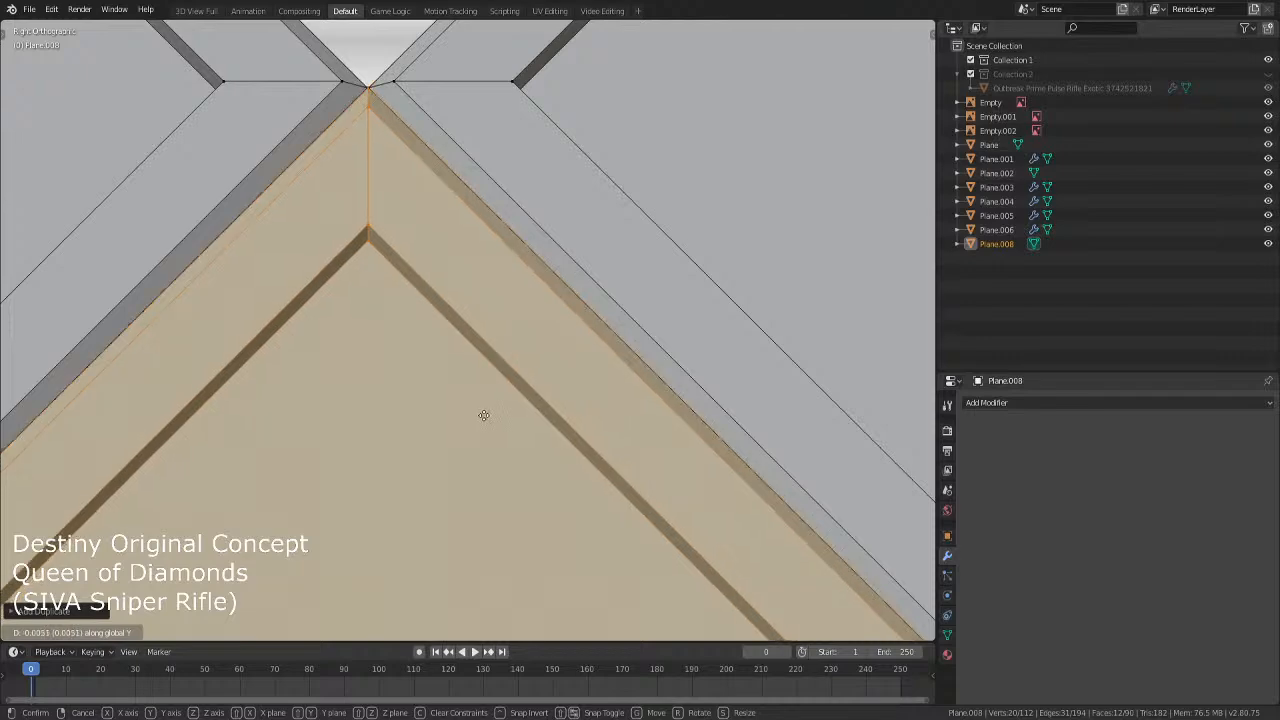
left_click(483, 415)
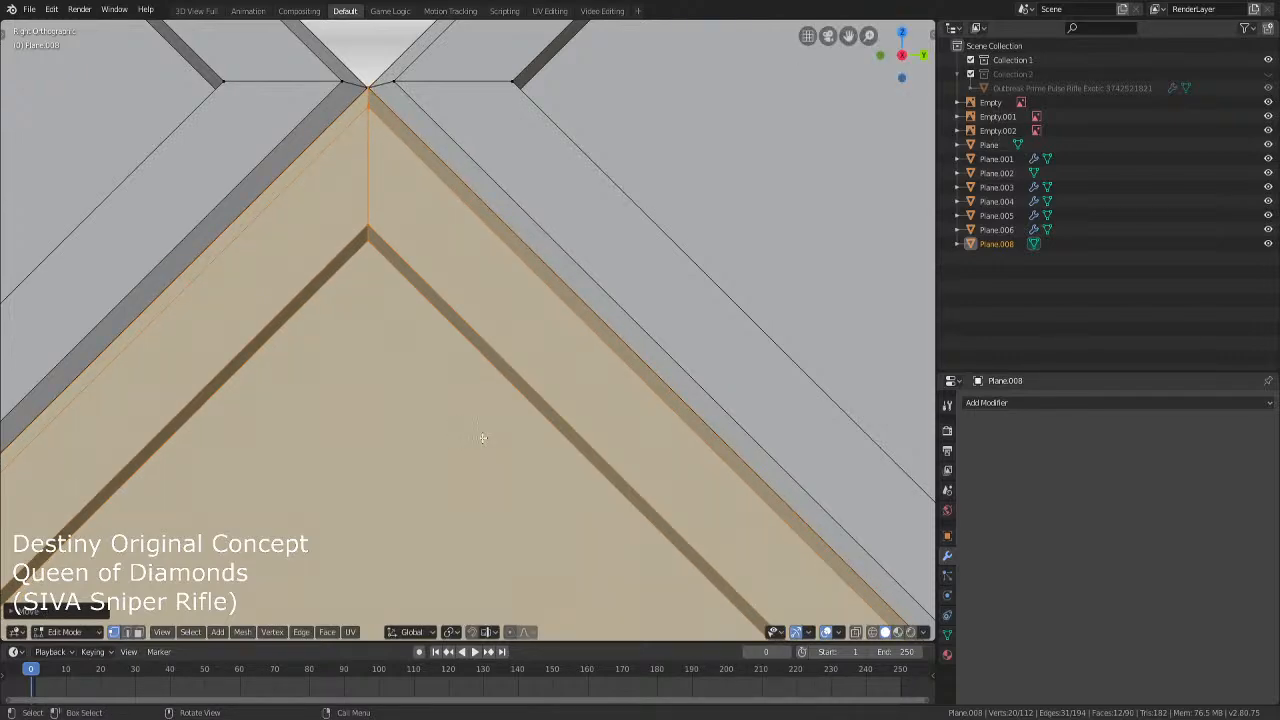
scroll(480, 440, "down", 6)
scroll(560, 470, "up", 2)
middle_click_drag(560, 470, 600, 430)
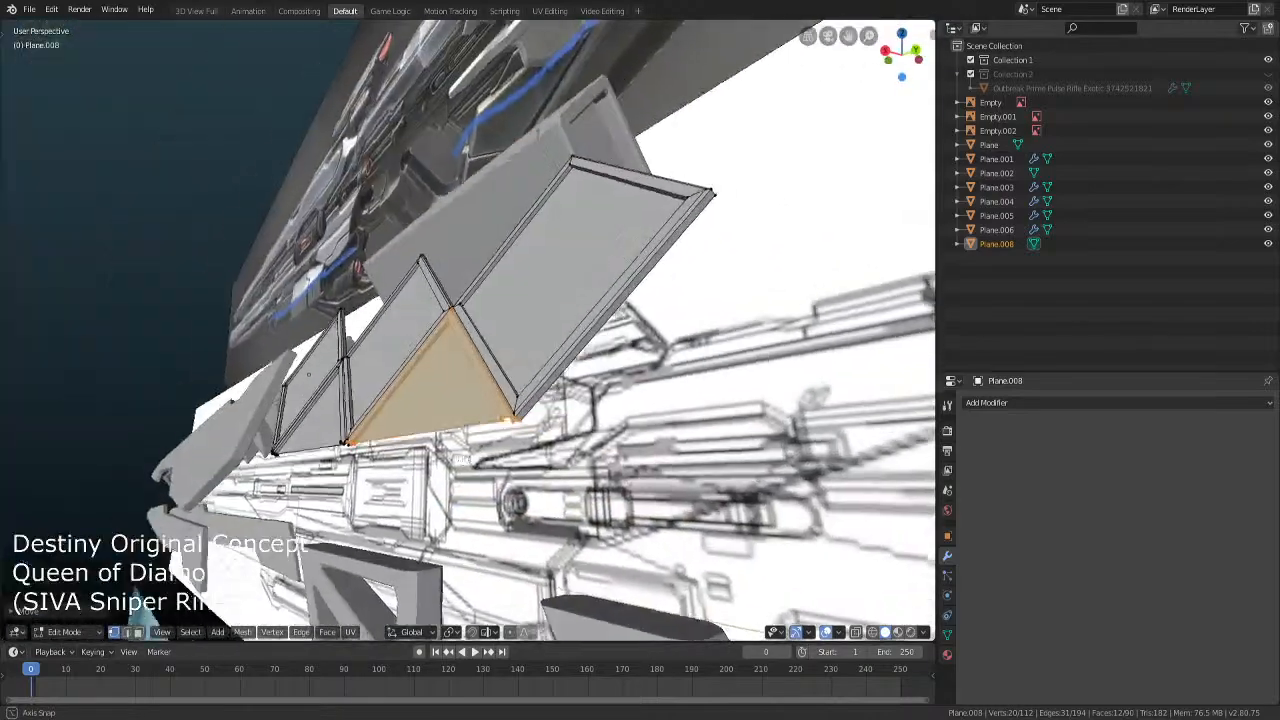
middle_click_drag(470, 455, 495, 428)
key("Tab")
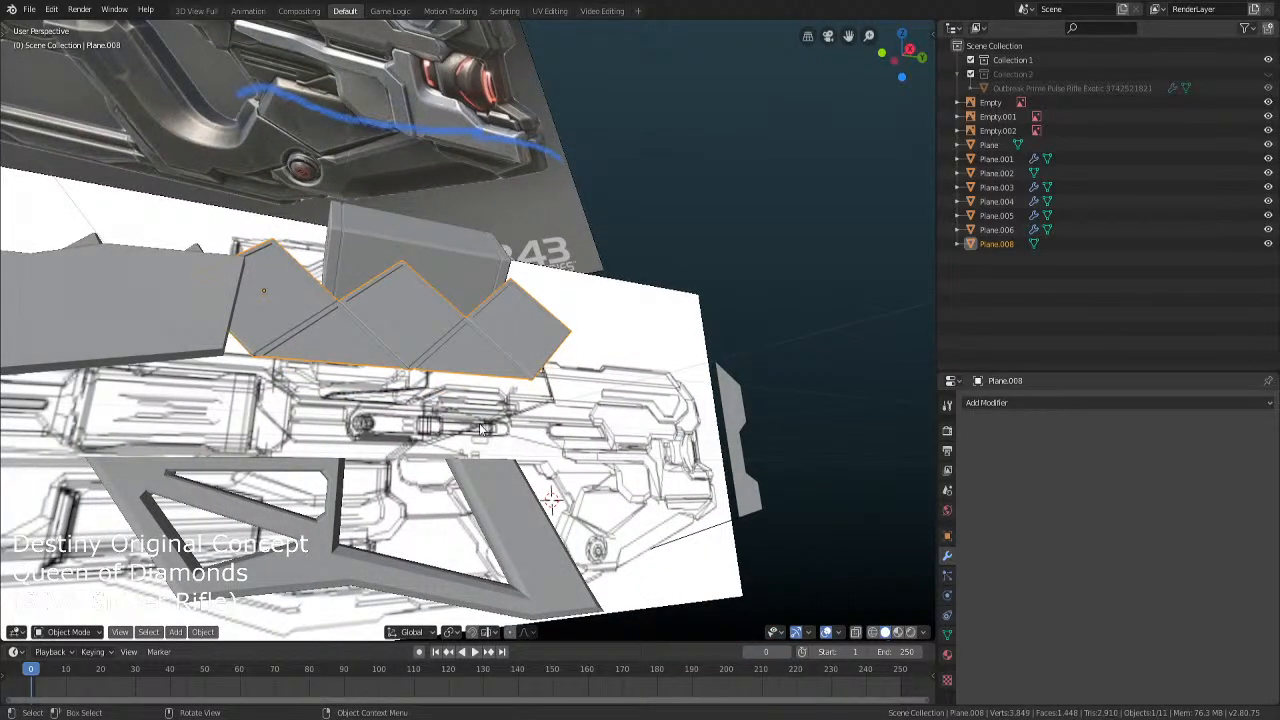
middle_click_drag(489, 428, 516, 492)
scroll(520, 490, "up", 5)
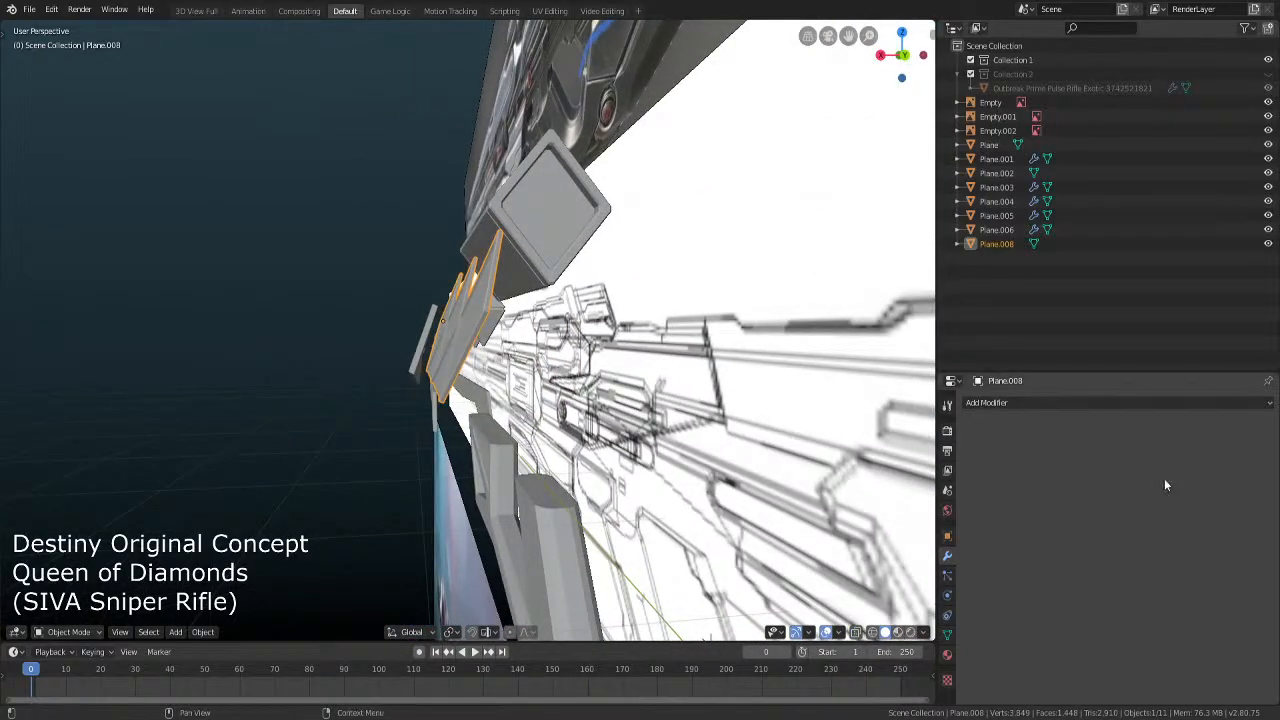
left_click(1068, 402)
left_click(1036, 435)
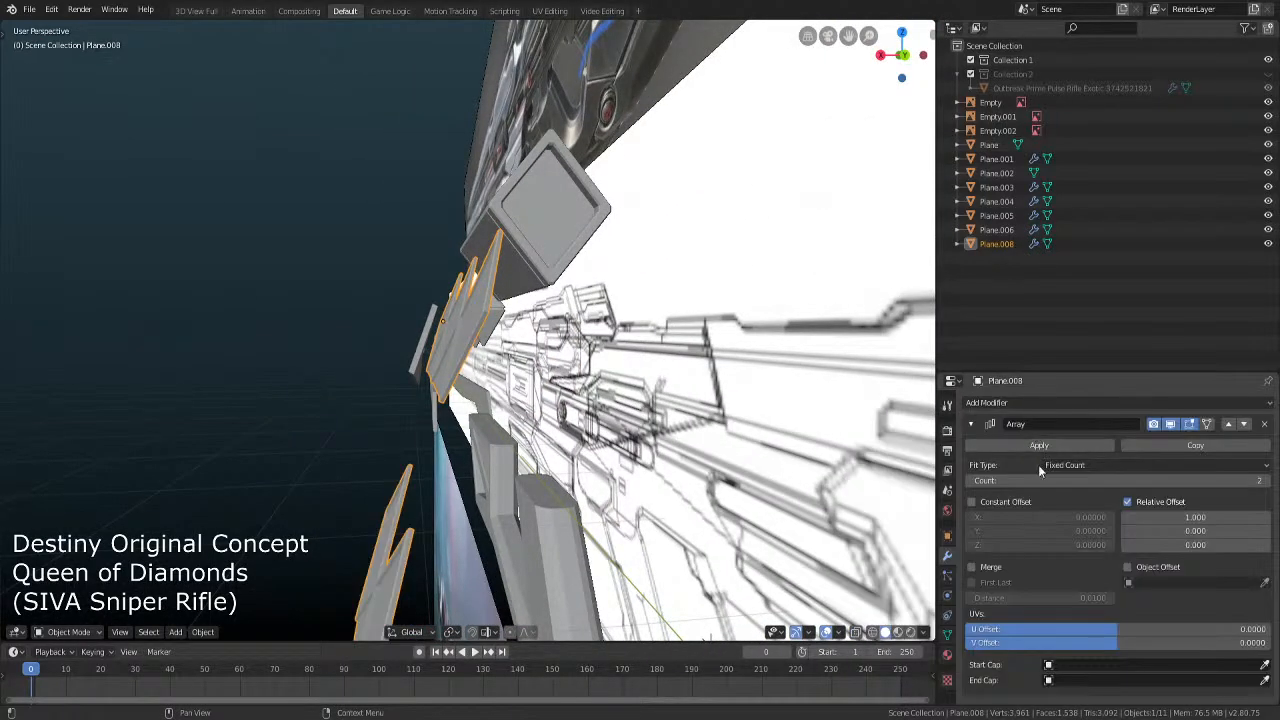
left_click(1265, 425)
Add a Mirror modifier to the diamond plates and test its axes, leaving X, Y and Z all disabled
left_click(1152, 402)
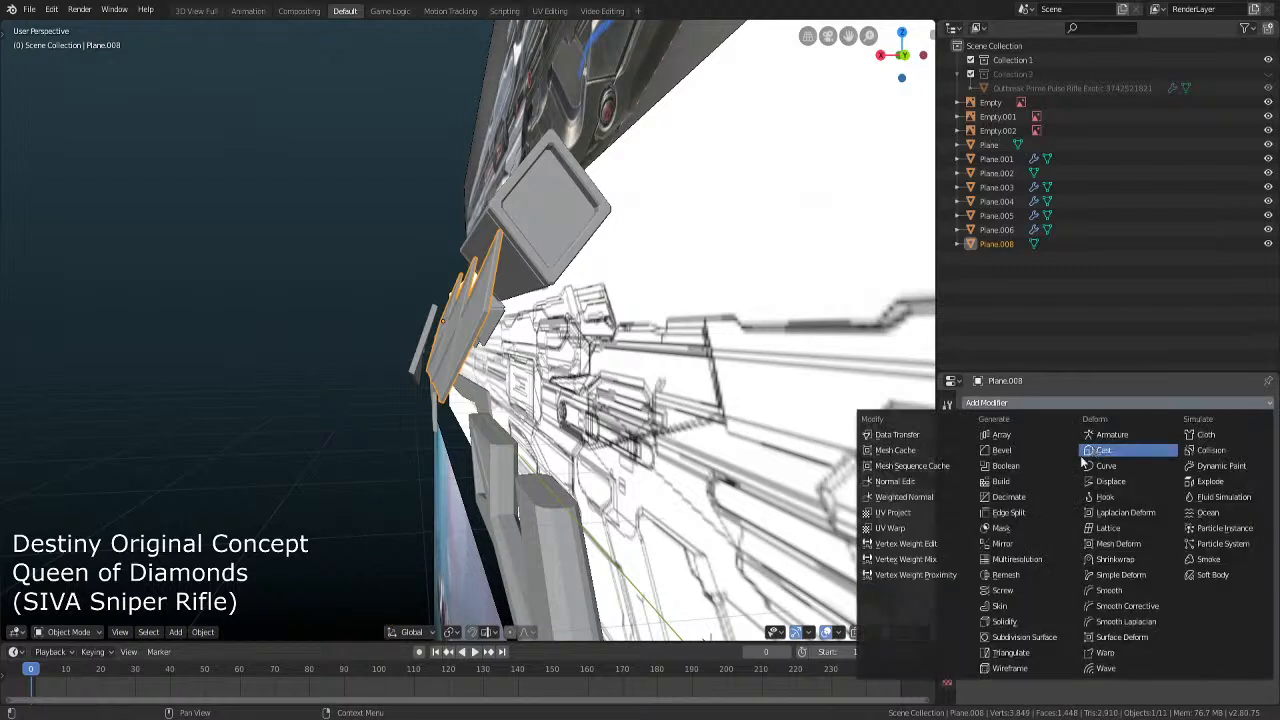
left_click(1036, 545)
left_click(971, 496)
left_click(971, 481)
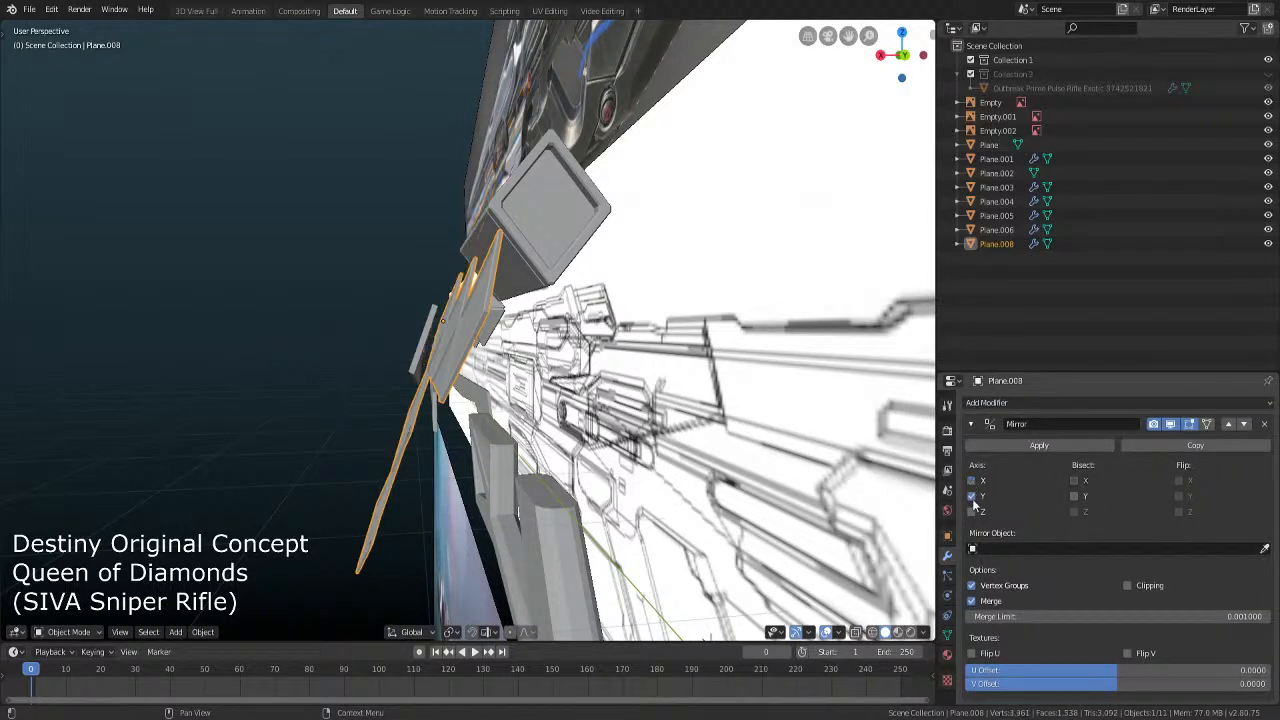
left_click(973, 512)
left_click(973, 512)
left_click(972, 497)
left_click(972, 497)
left_click(972, 497)
Apply the diamond plate object's transform so the mirror axes follow the world axes
middle_click_drag(351, 474, 481, 458)
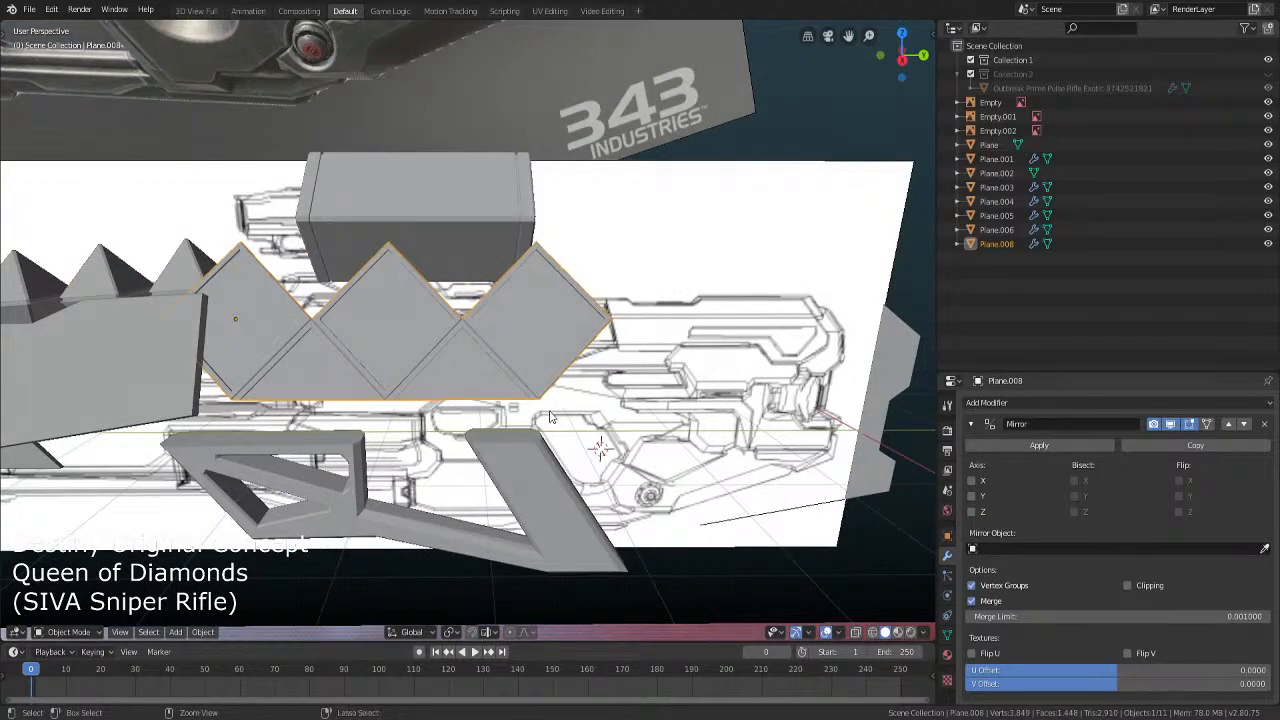
key("ctrl+a")
left_click(520, 472)
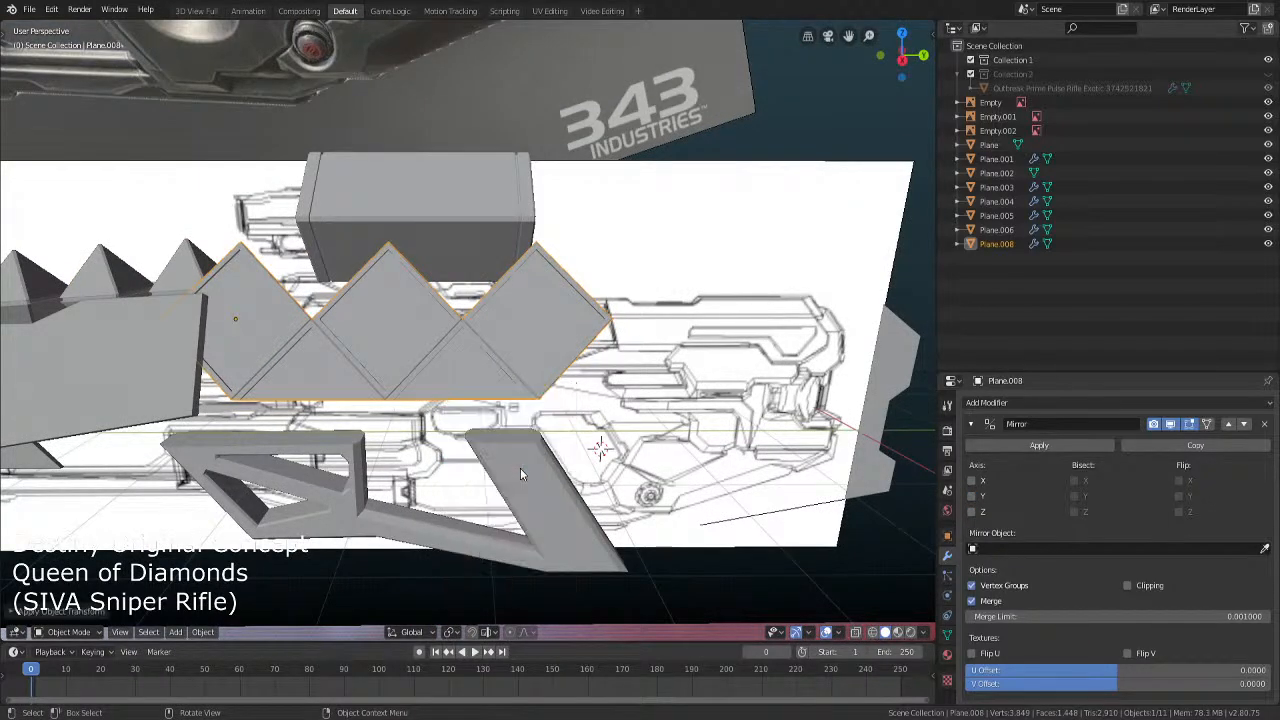
Test the Mirror modifier's axes again and enable only Z
left_click(972, 512)
left_click(972, 512)
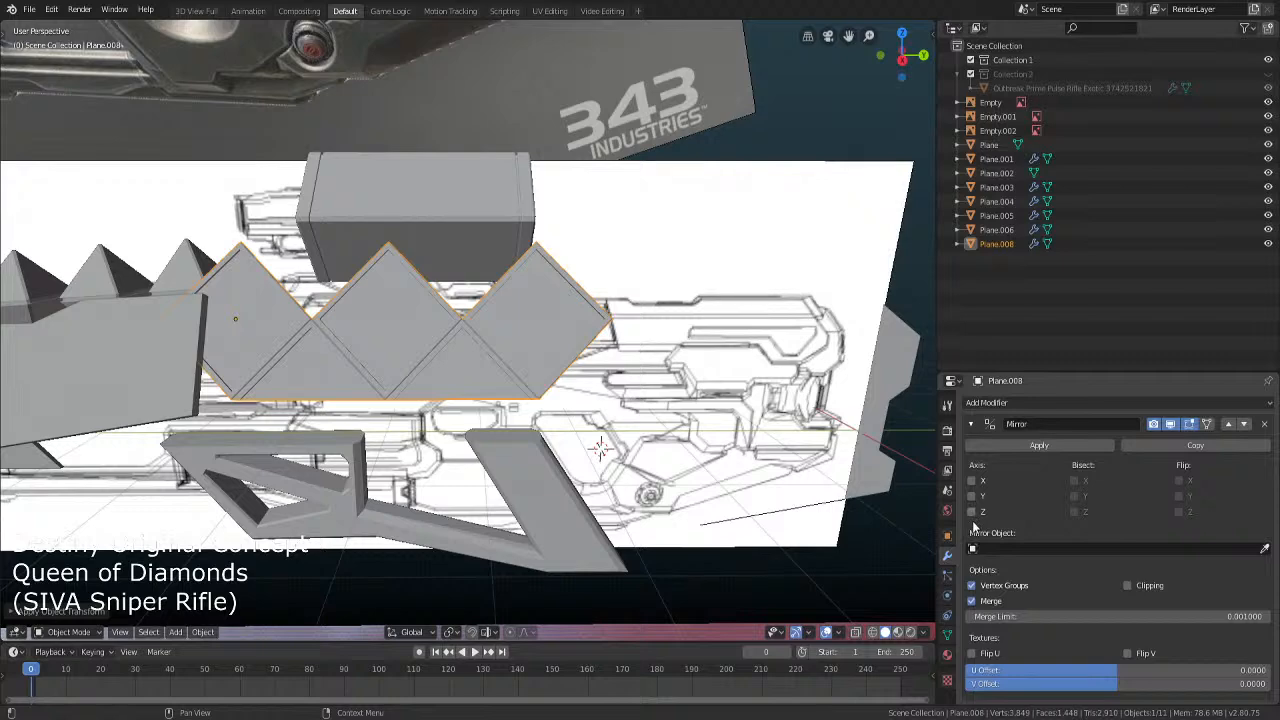
left_click(972, 512)
left_click(972, 512)
left_click(971, 481)
left_click(971, 481)
left_click(972, 512)
Move all of the plate mesh up along Z in Edit Mode so its bottom edge meets the mirrored half
middle_click_drag(600, 400, 510, 432)
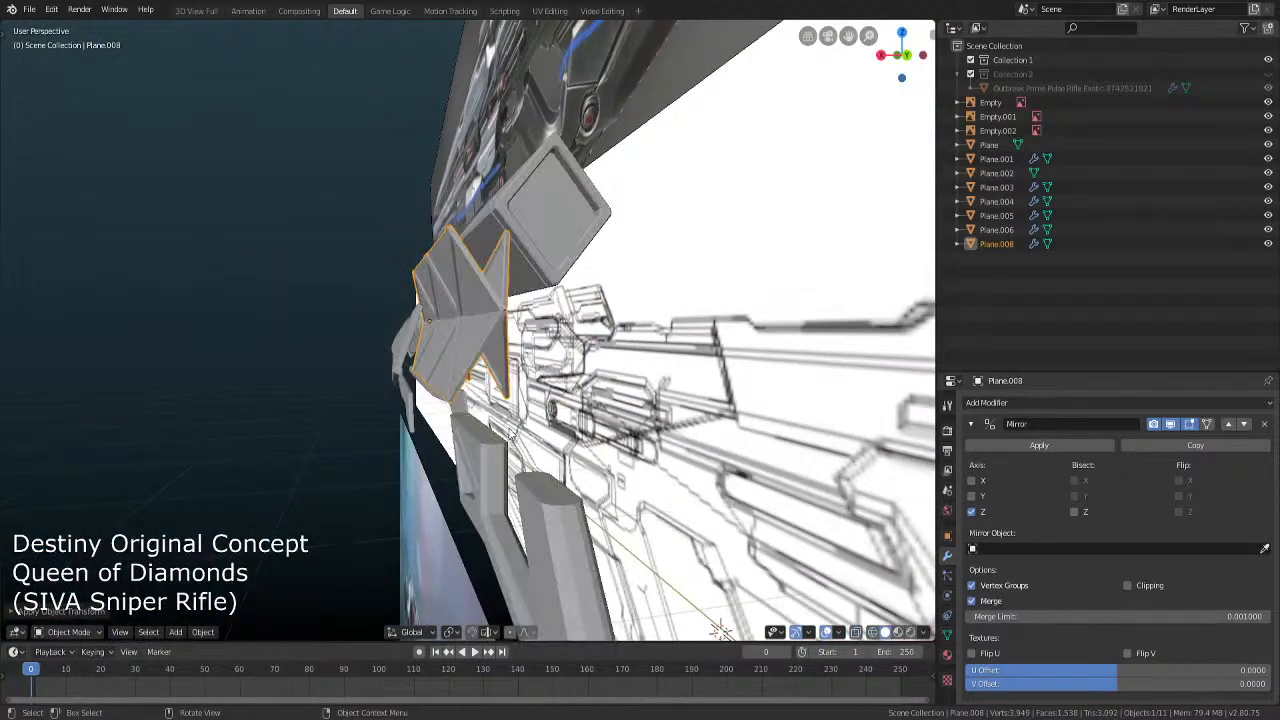
key("Tab")
key("g")
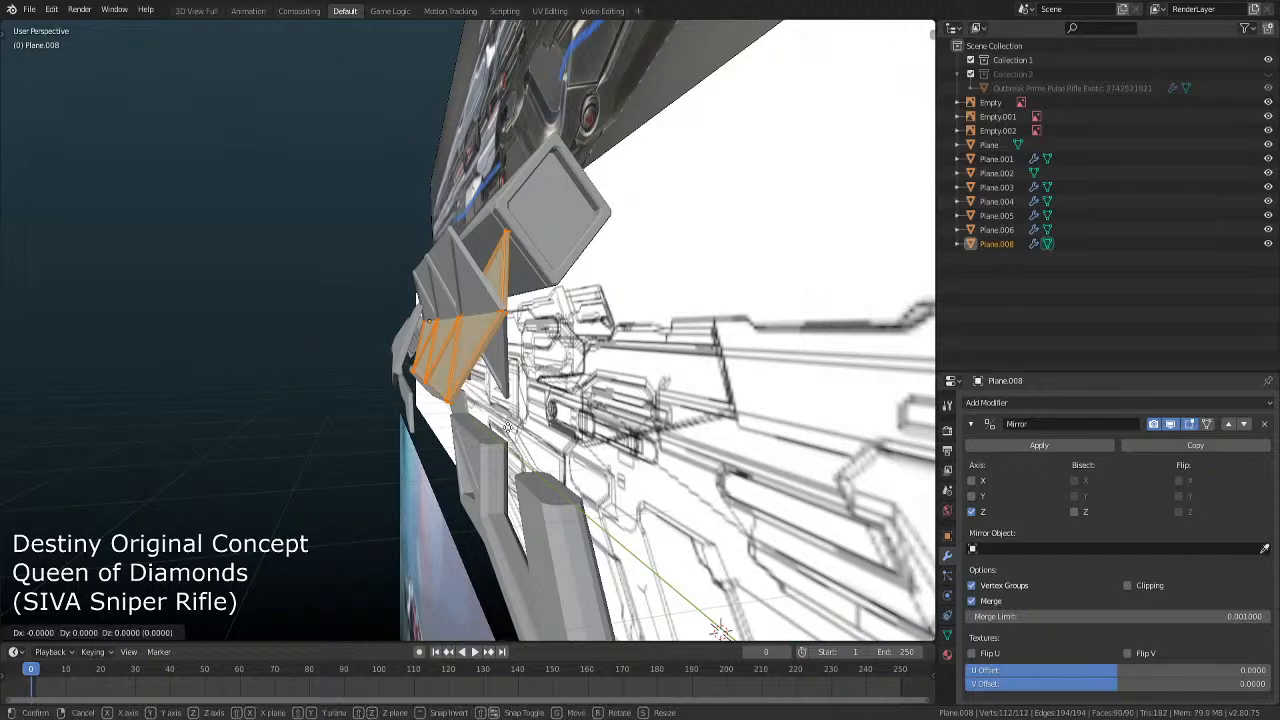
key("z")
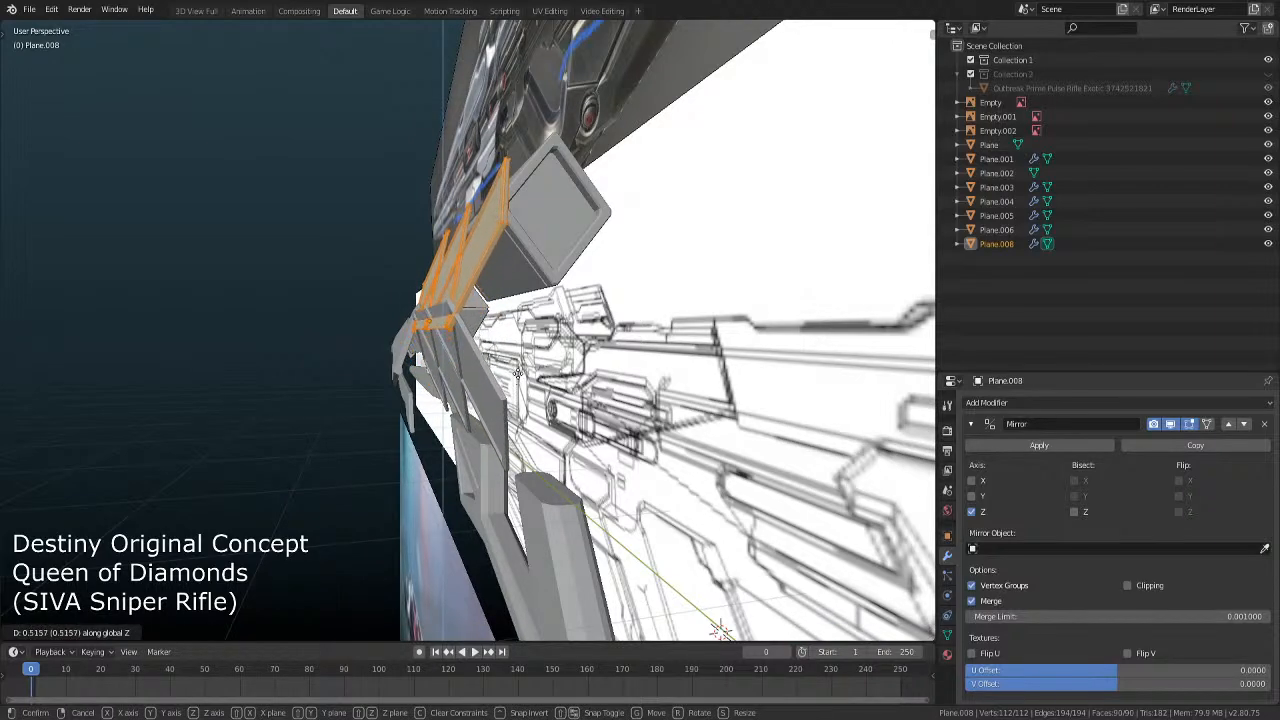
left_click(518, 365)
Move the mirrored diamond plate object down along Z in Object Mode over the rifle body, using the reference images as a guide
key("Tab")
middle_click_drag(520, 365, 574, 374)
scroll(574, 374, "up", 5)
key("Tab")
scroll(525, 374, "up", 1)
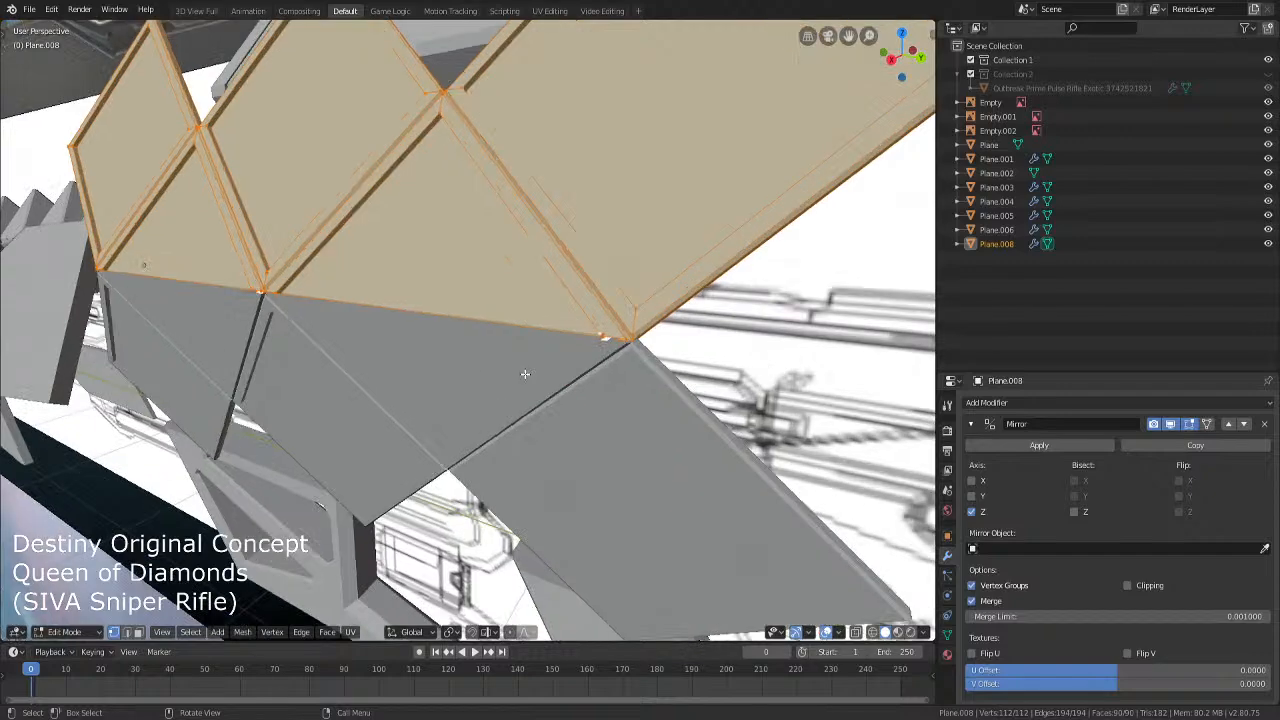
key("Tab")
key("g")
key("z")
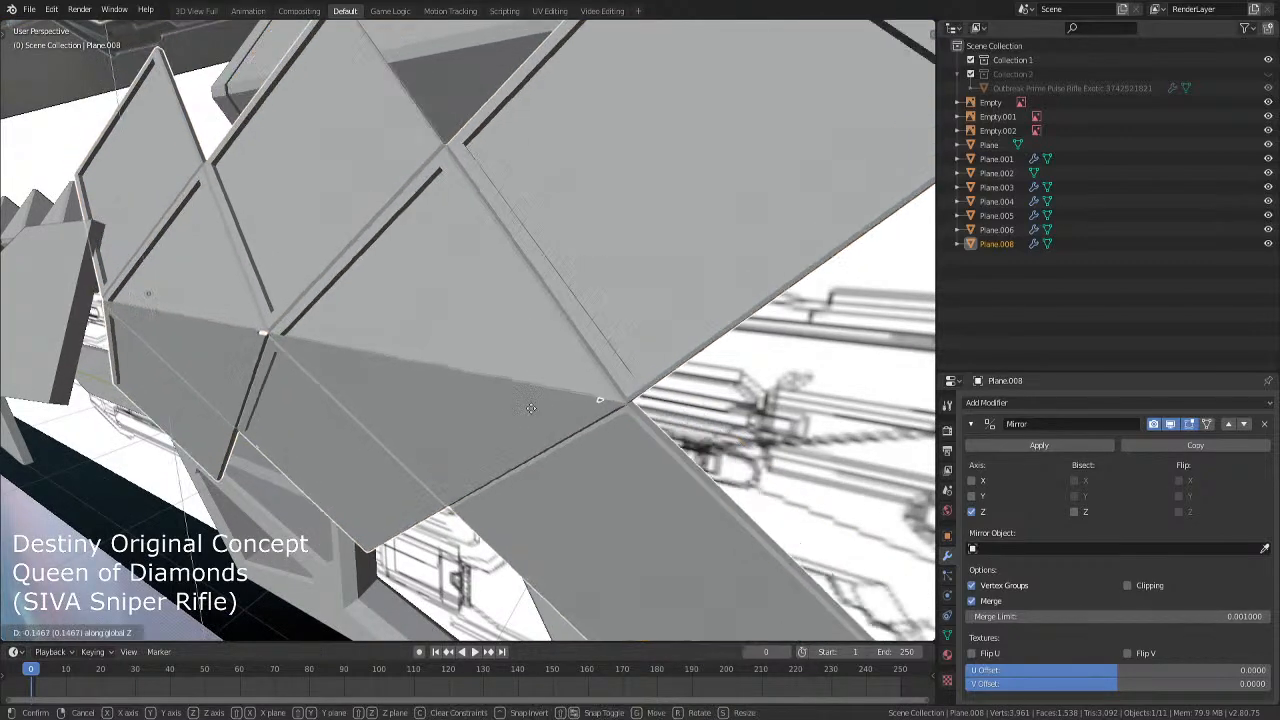
left_click(544, 476)
scroll(532, 451, "down", 10)
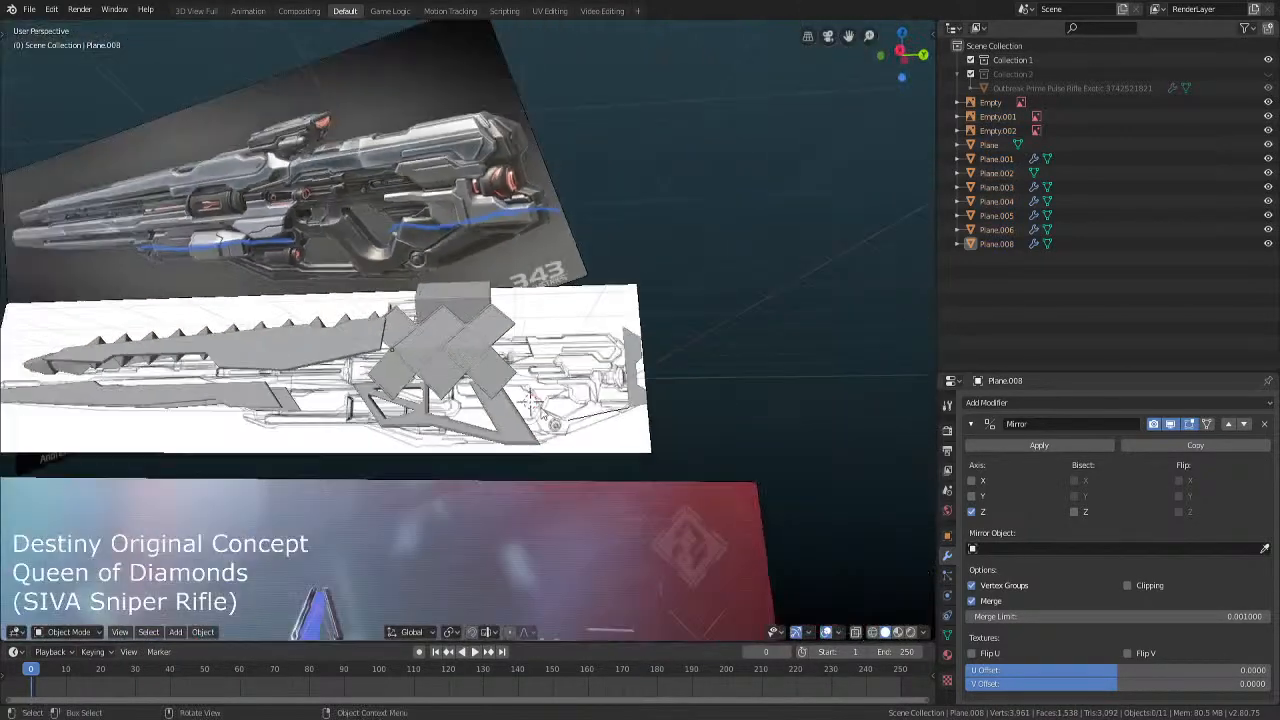
scroll(553, 465, "up", 5)
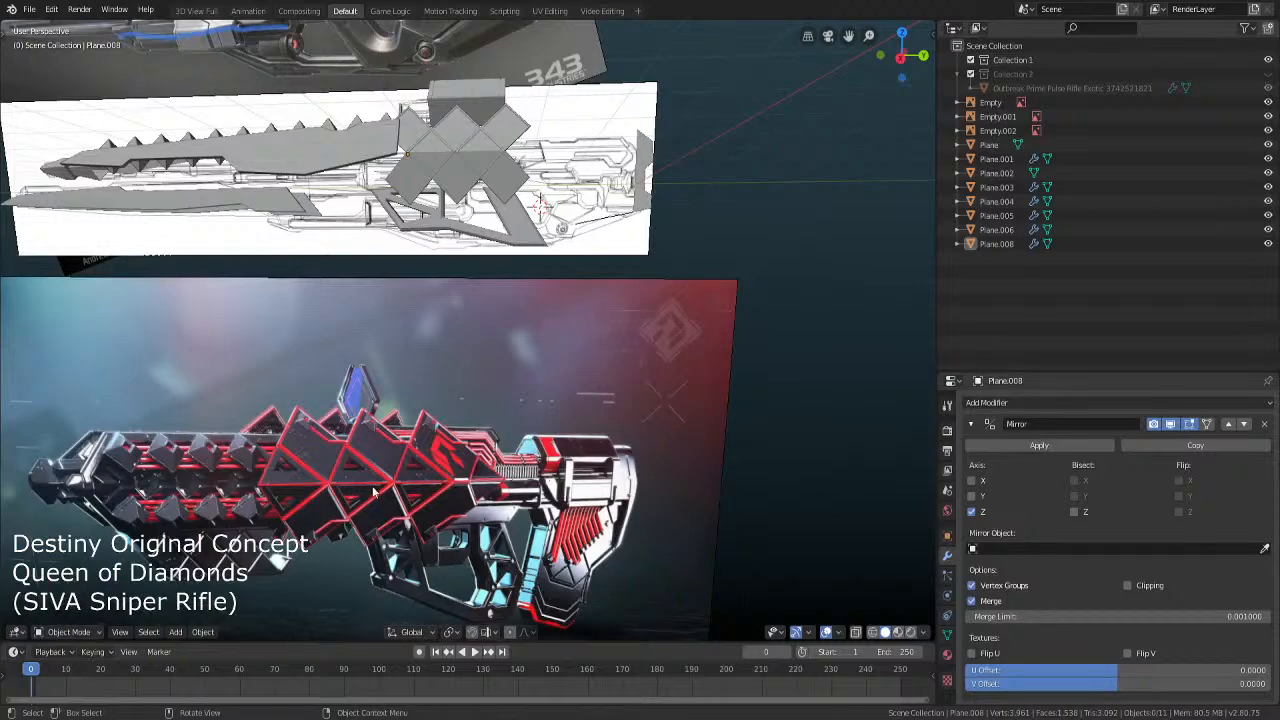
middle_click_drag(487, 196, 482, 226)
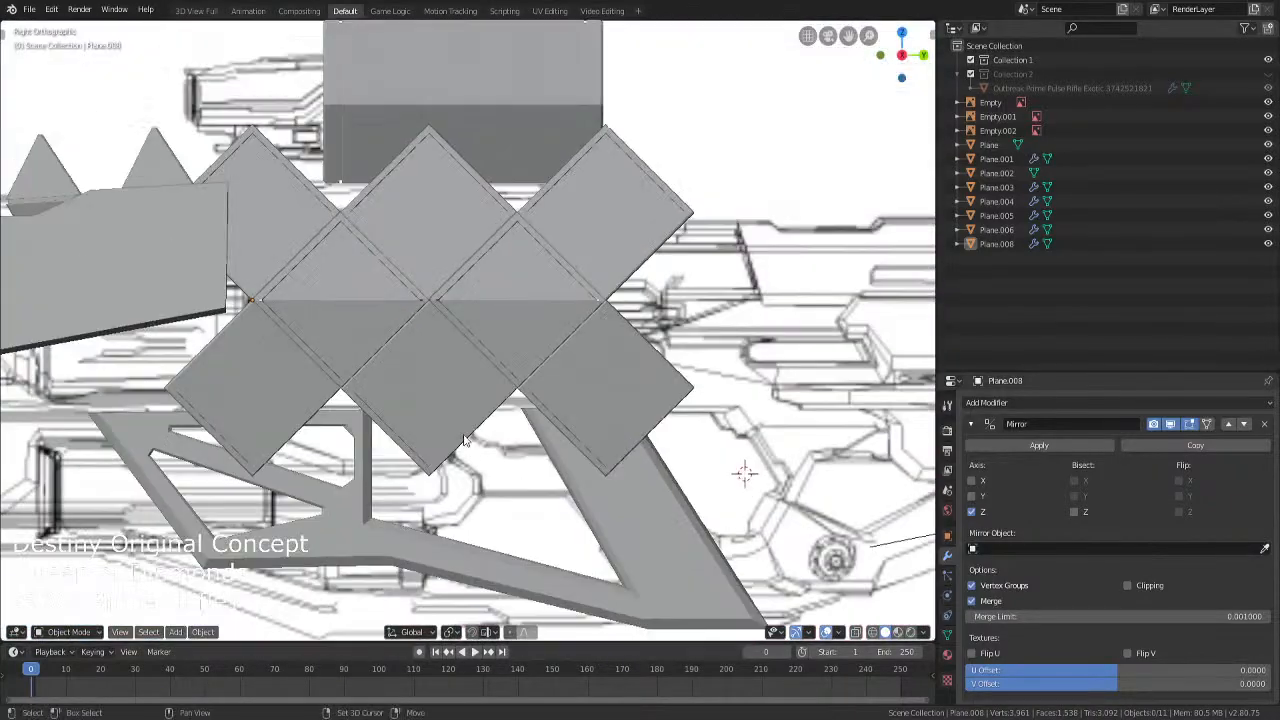
Nudge the whole plate mesh up along Z by about 0.002 in Edit Mode to refine the mirror seam
scroll(474, 365, "up", 4)
key("Tab")
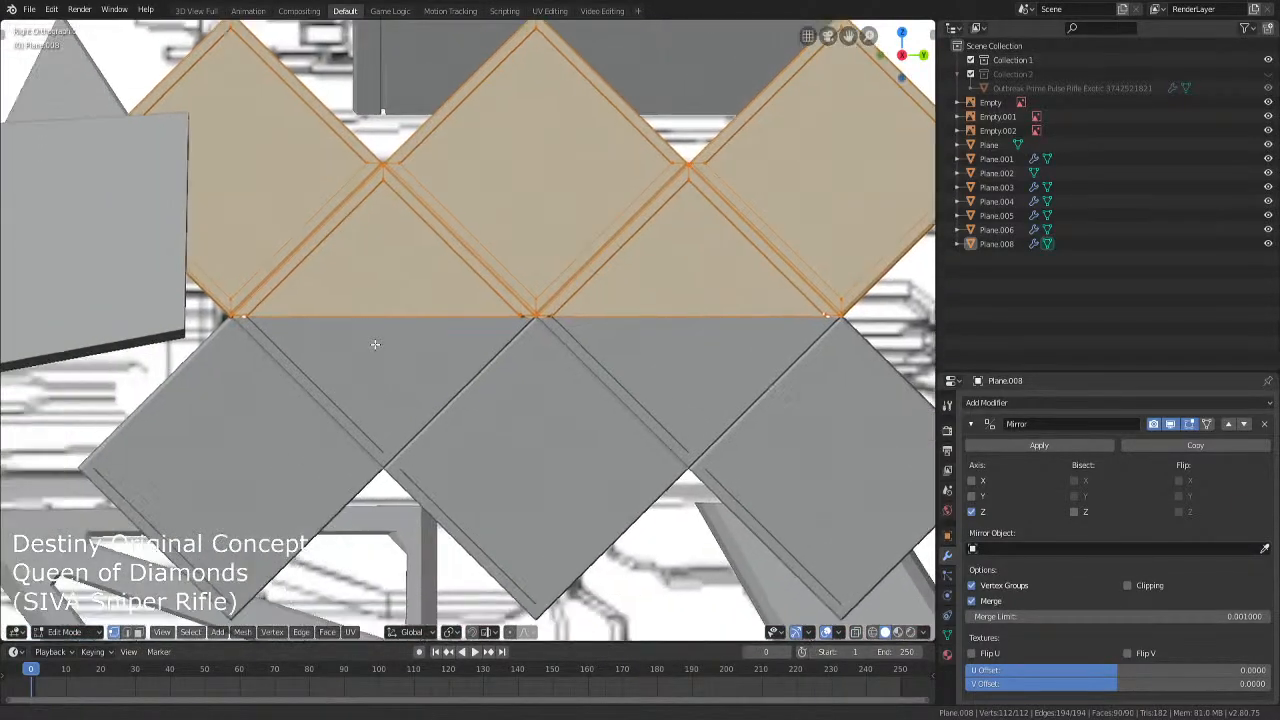
scroll(380, 352, "up", 5)
key("g")
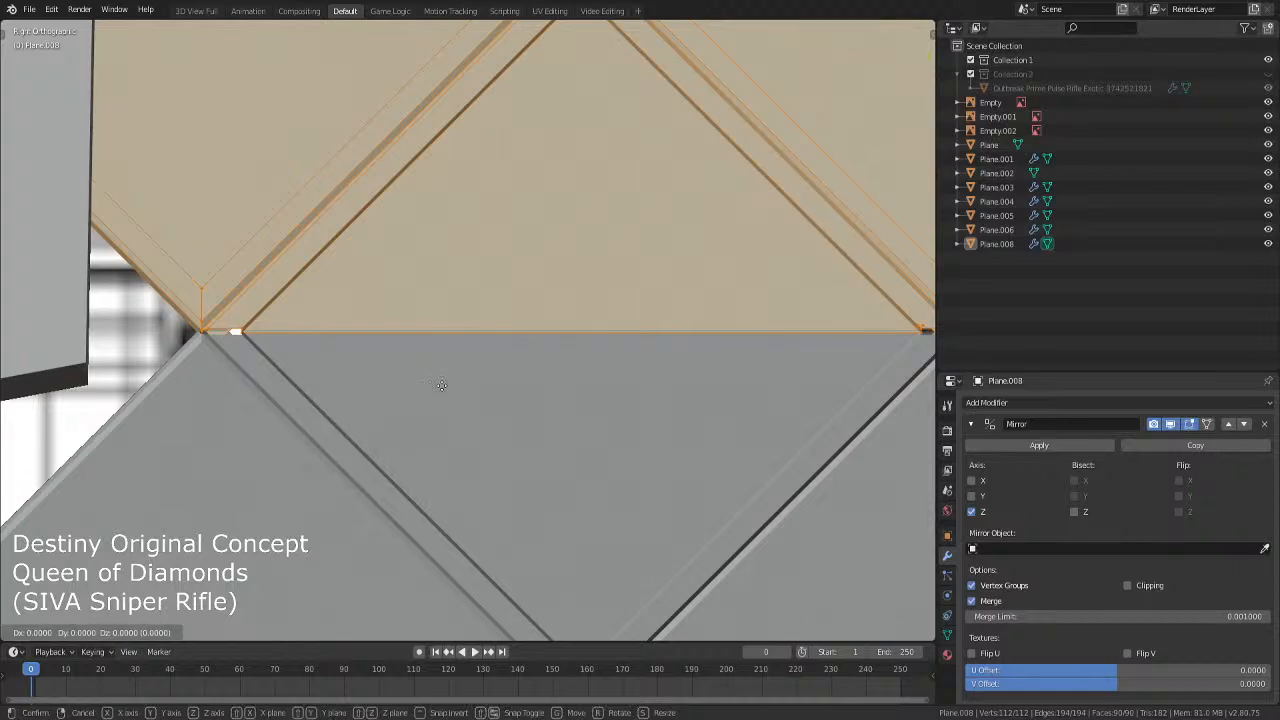
key("z")
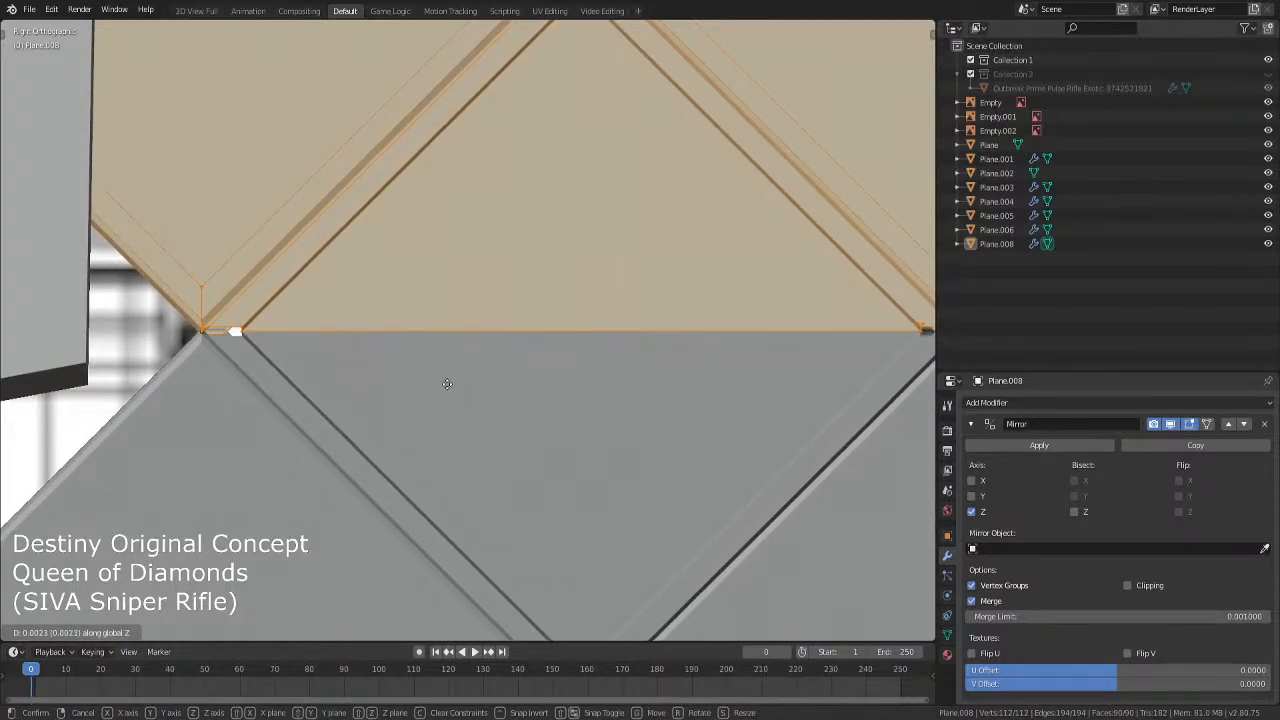
left_click(447, 384)
Select the small bottom edge at the leftmost joint of the plates and edge-slide it onto the mirror seam
key("alt+a")
scroll(340, 371, "up", 4)
key("c")
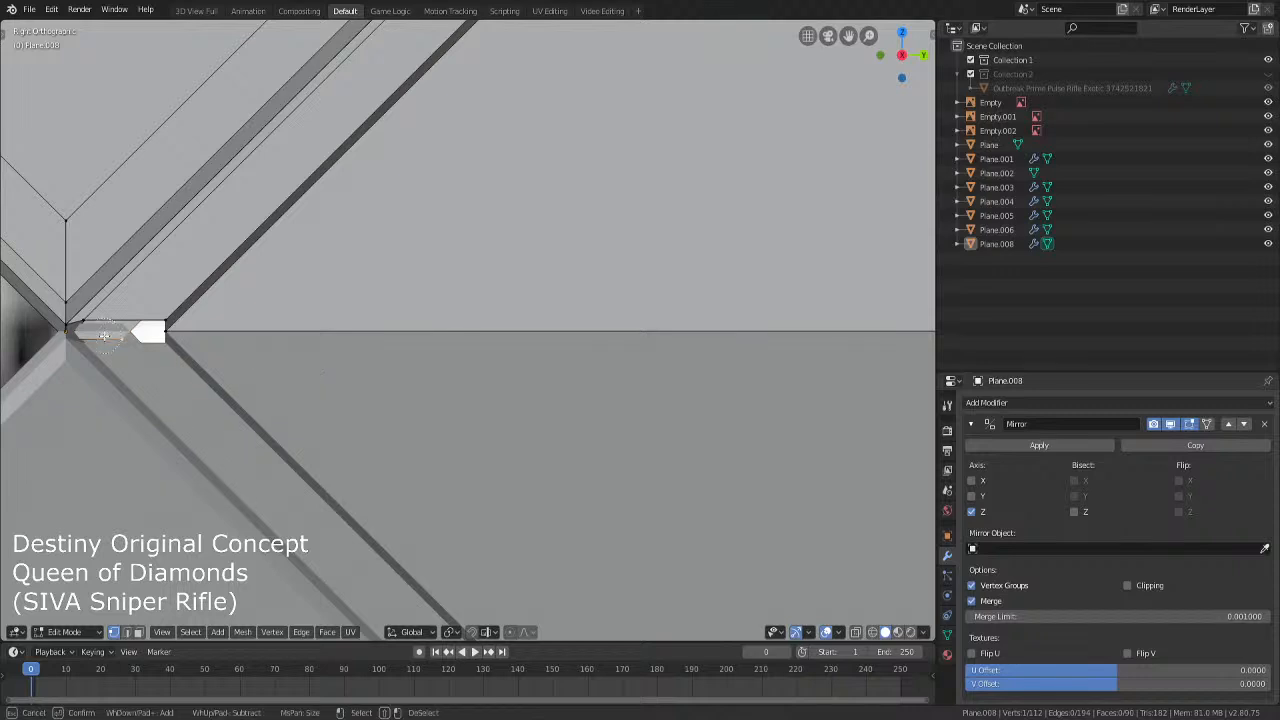
left_click(108, 346)
key("Escape")
key("g")
key("g")
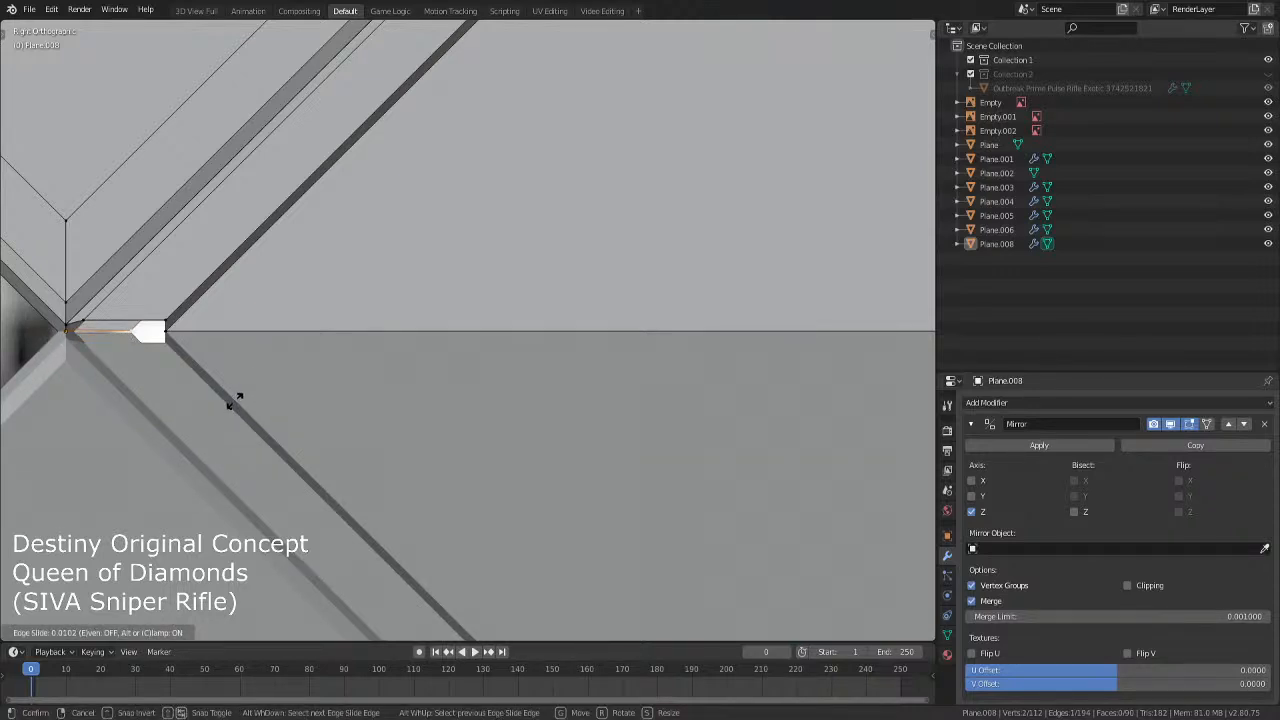
left_click(235, 400)
Lower the raised border edge at the leftmost joint along Z by about 0.007 to close the gap at the seam
middle_click_drag(235, 400, 323, 335)
left_click(291, 302)
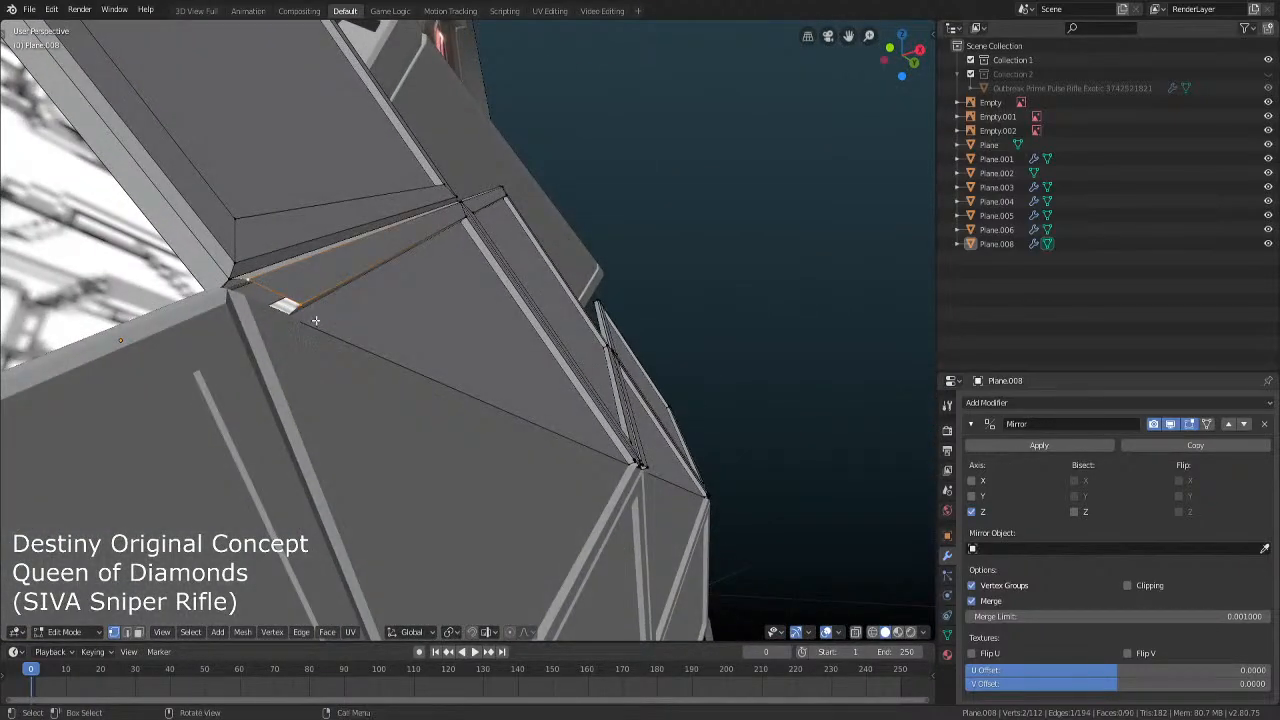
key("g")
key("z")
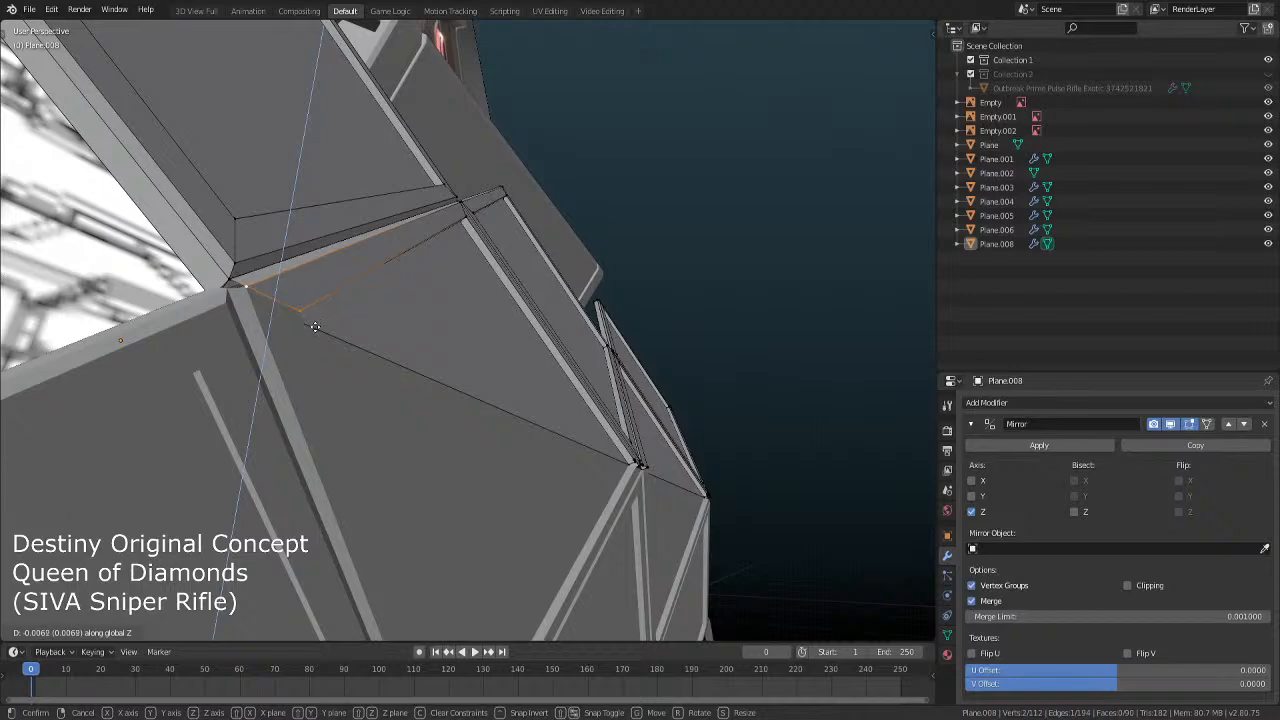
left_click(314, 327)
Move the single corner vertex at the leftmost joint down along Z by about 0.0035 to the mirror seam
left_click(226, 280)
middle_click_drag(295, 316, 295, 348)
key("g")
key("z")
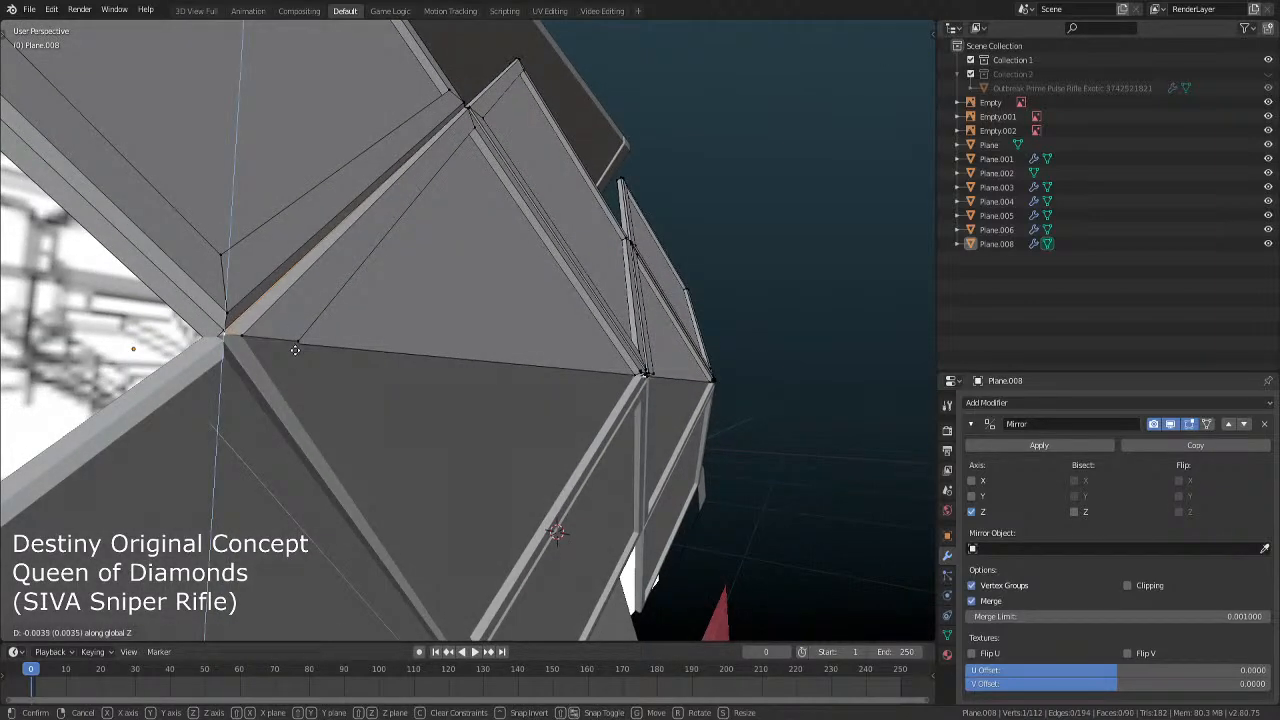
left_click(295, 349)
Select the two remaining overlapping corner vertices at the leftmost joint and lower them along Z by about 0.002
key("alt+z")
key("c")
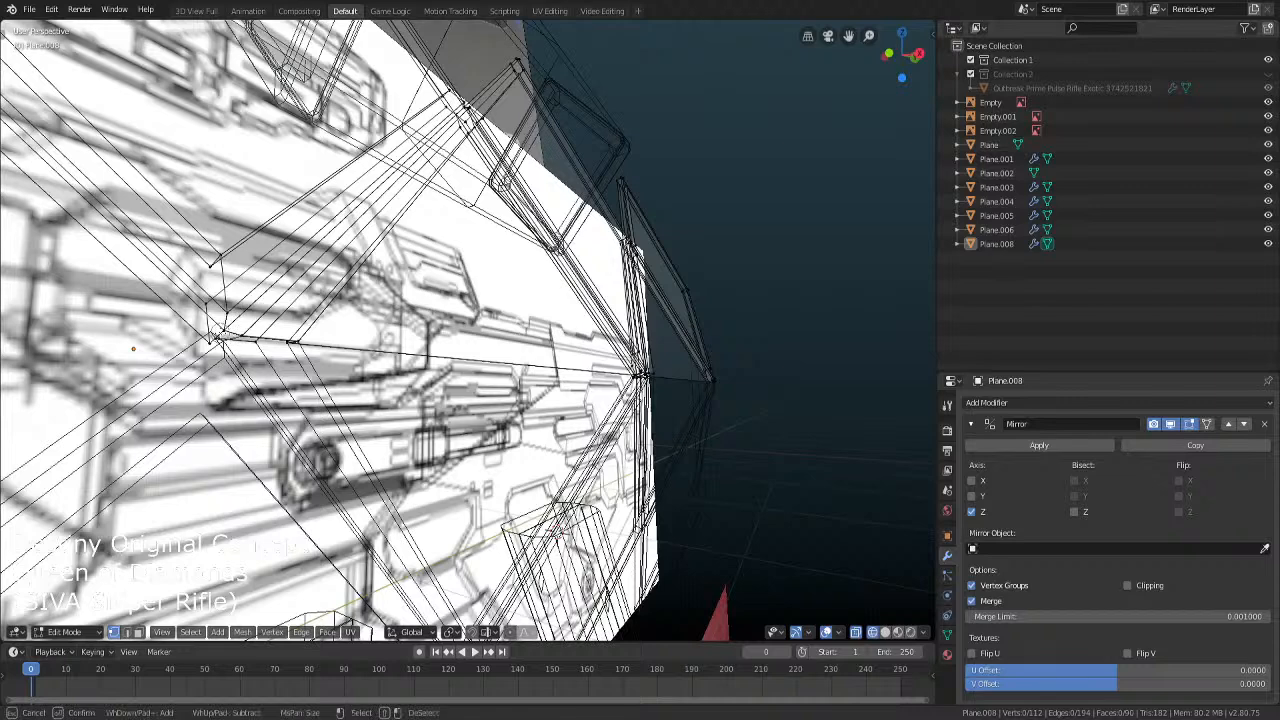
key("Escape")
key("alt+z")
key("g")
key("z")
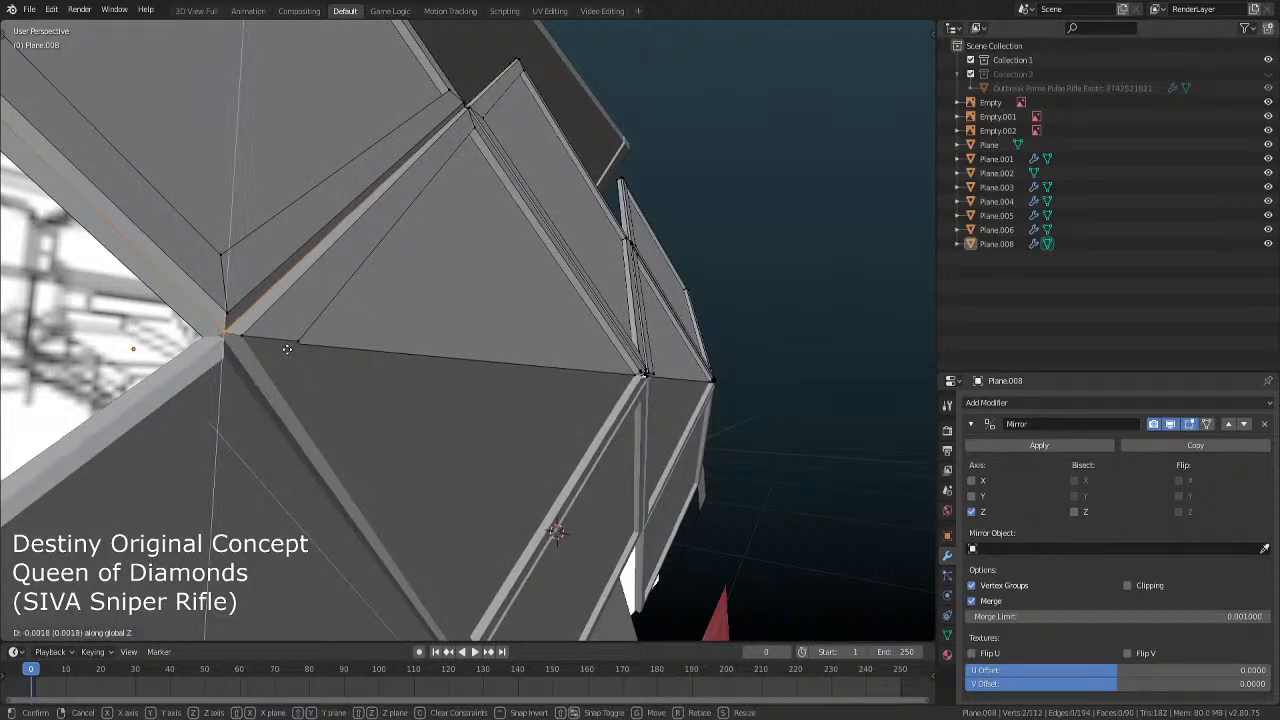
left_click(287, 352)
Select the three overlapping corner vertices at the middle plate joint and lower them along Z by about 0.005 onto the seam
key("Tab")
scroll(290, 353, "down", 4)
middle_click_drag(290, 353, 381, 397)
key("KP_3")
scroll(381, 400, "up", 6)
key("Tab")
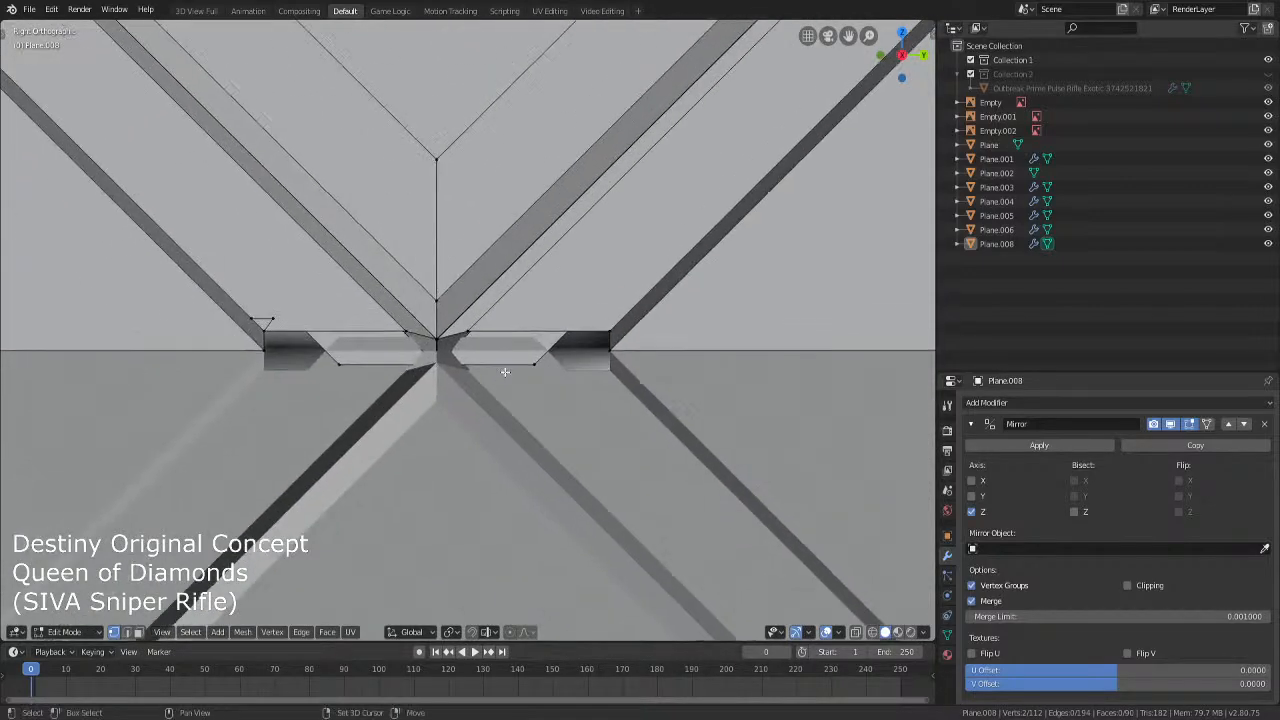
left_click(440, 340)
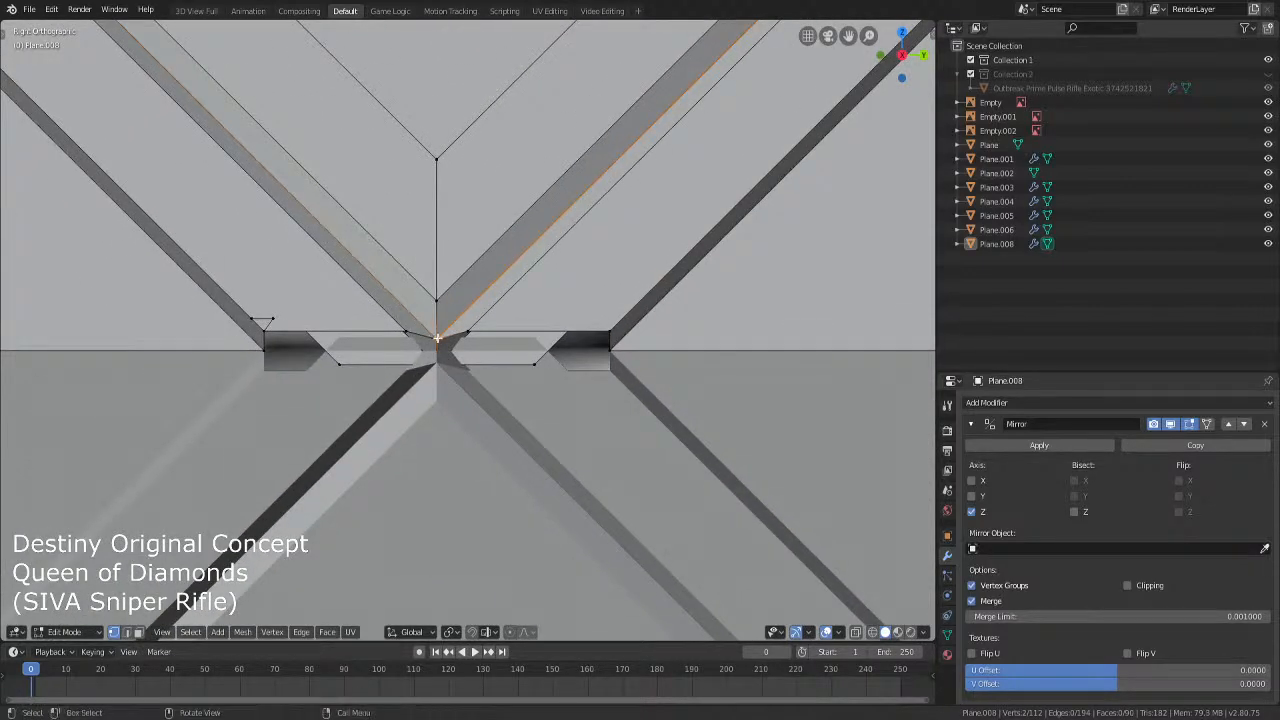
key("alt+z")
key("c")
key("Escape")
key("alt+z")
key("g")
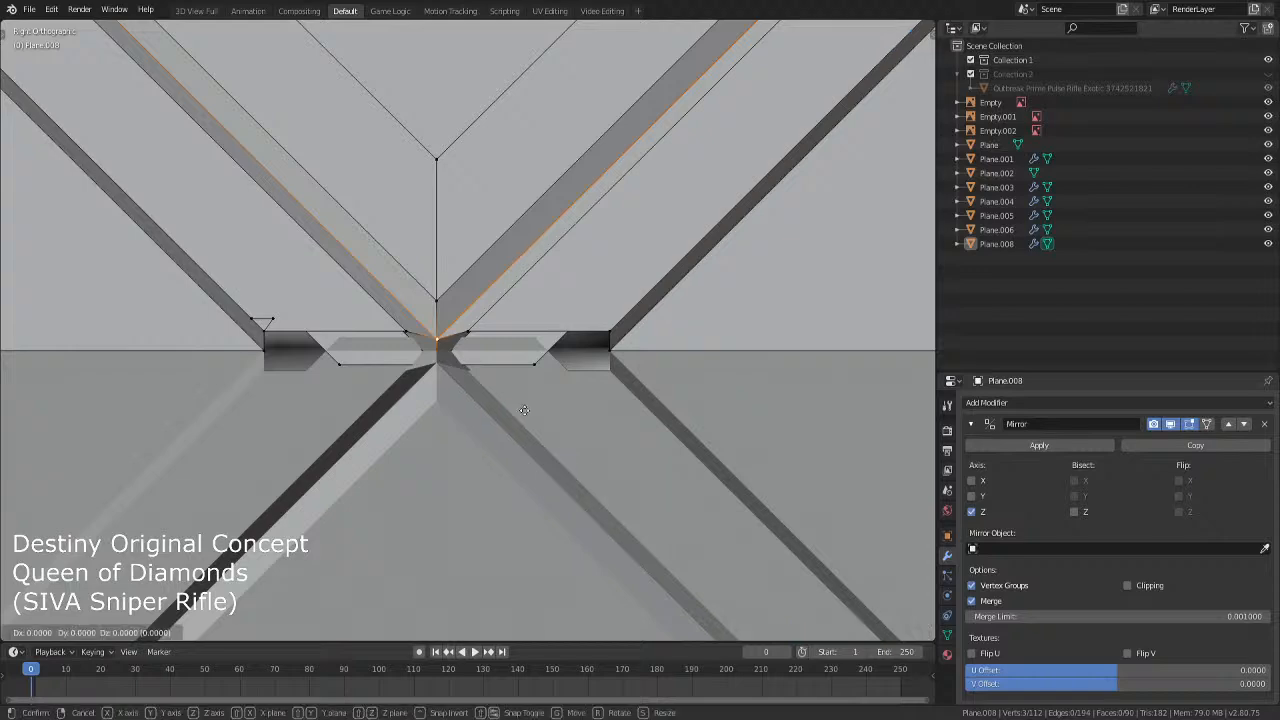
key("z")
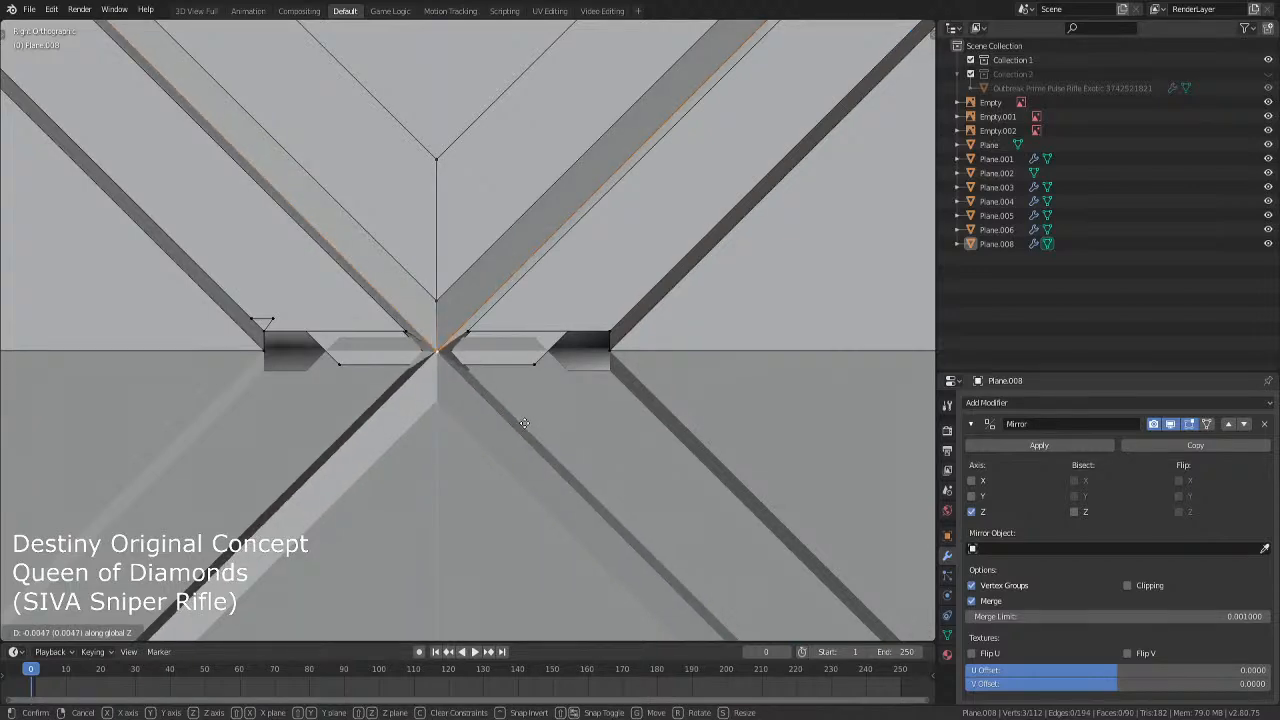
left_click(508, 400)
Lower the border vertex just beside the middle joint's corner along Z by about 0.0076 onto the mirror seam
key("alt+z")
key("alt+z")
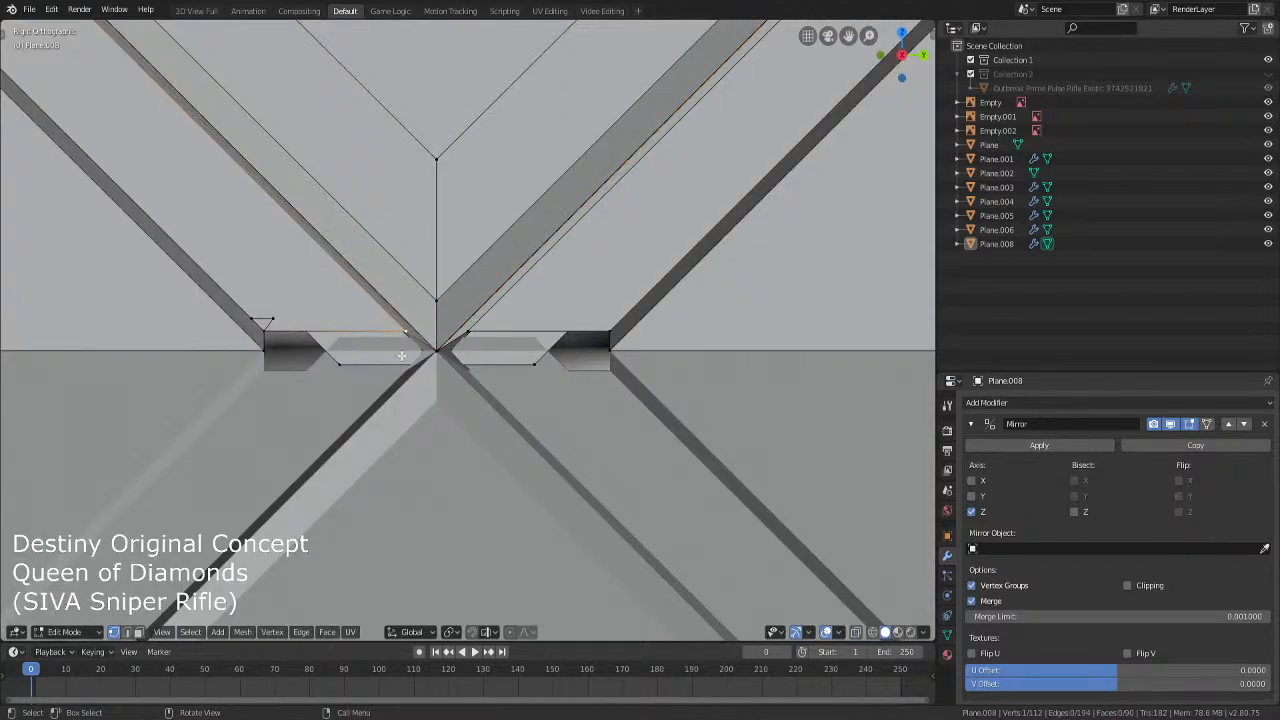
key("alt+z")
key("alt+z")
key("g")
key("z")
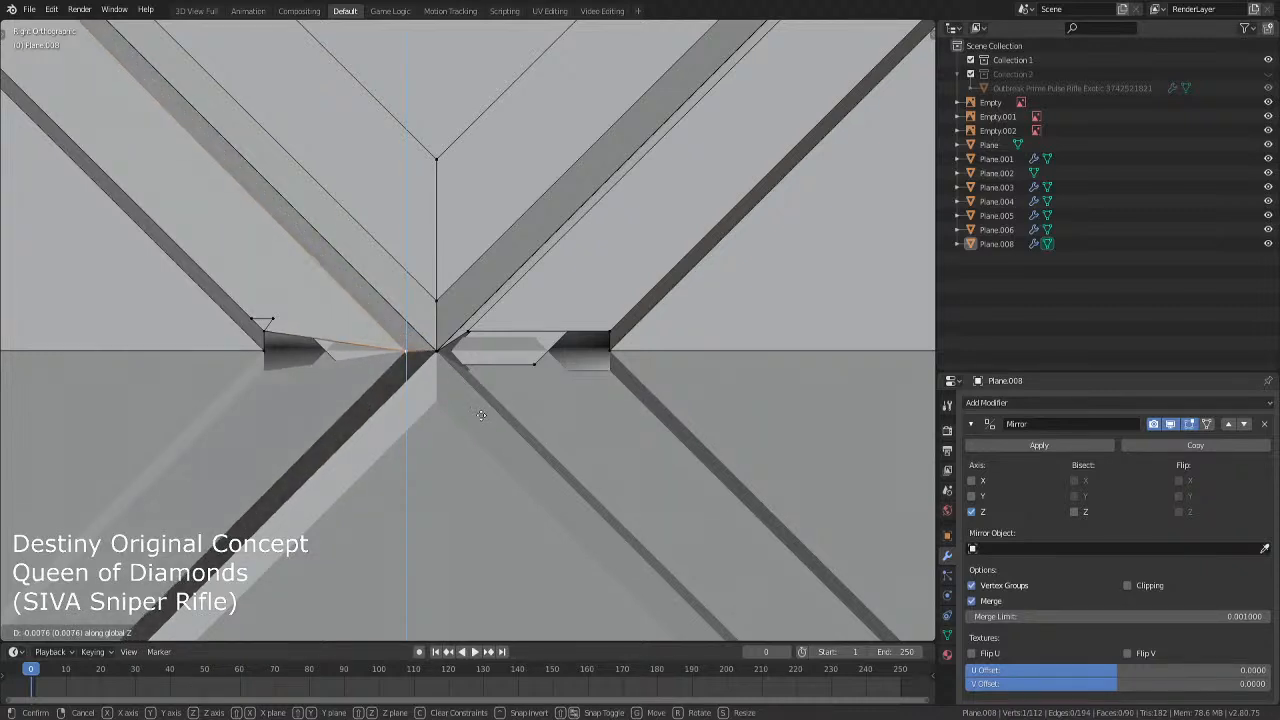
left_click(481, 413)
Lower the inner border vertex beside the middle joint onto the seam and merge the small triangle of vertices there
left_click(270, 333)
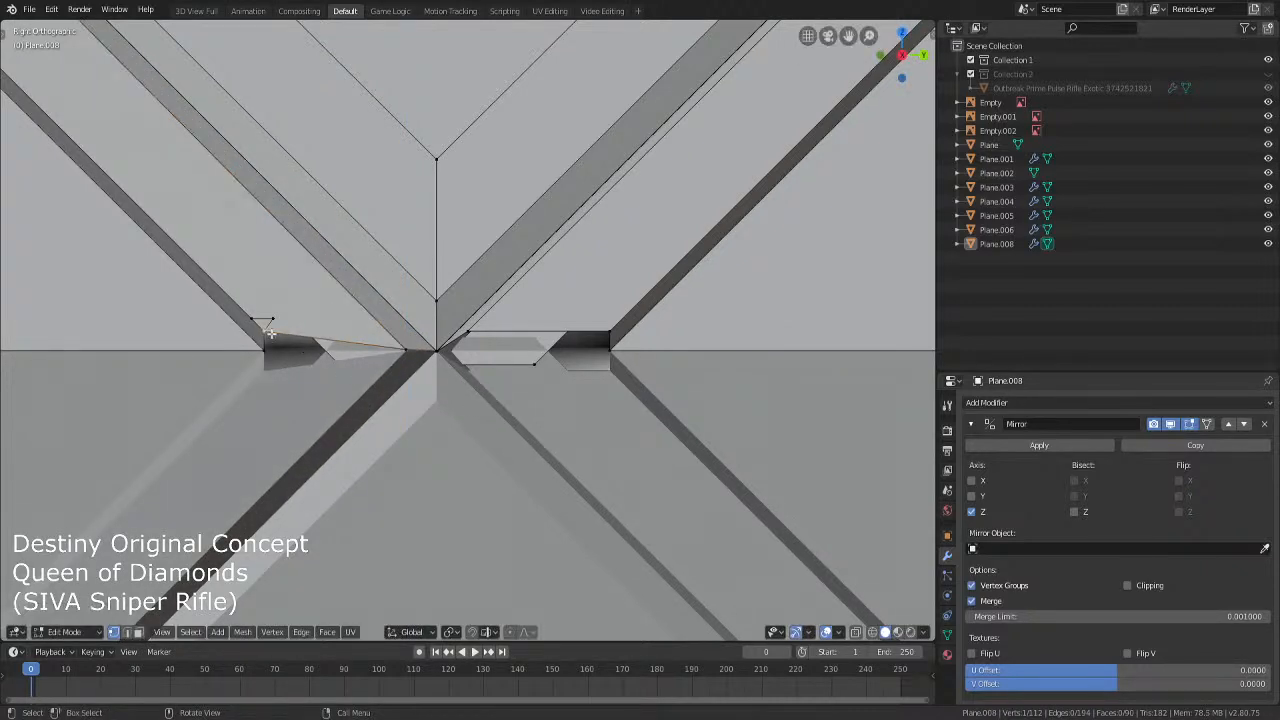
key("g")
key("z")
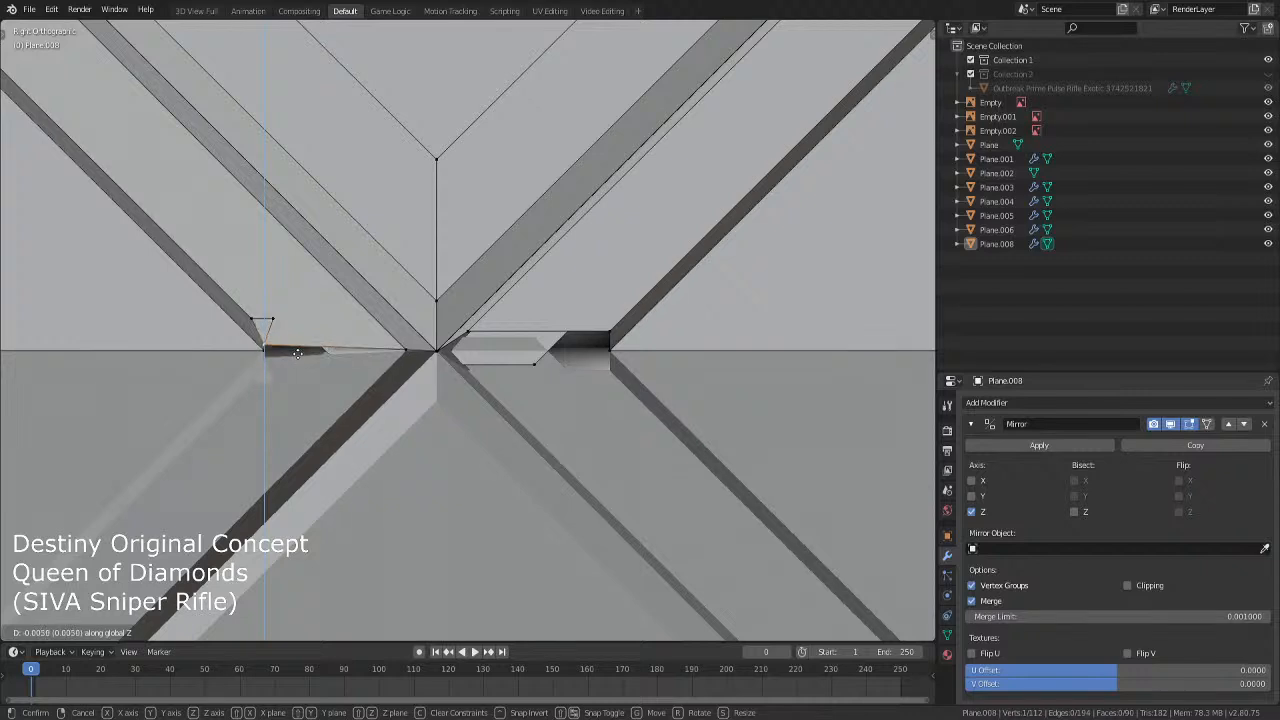
left_click(297, 358)
left_click(270, 315)
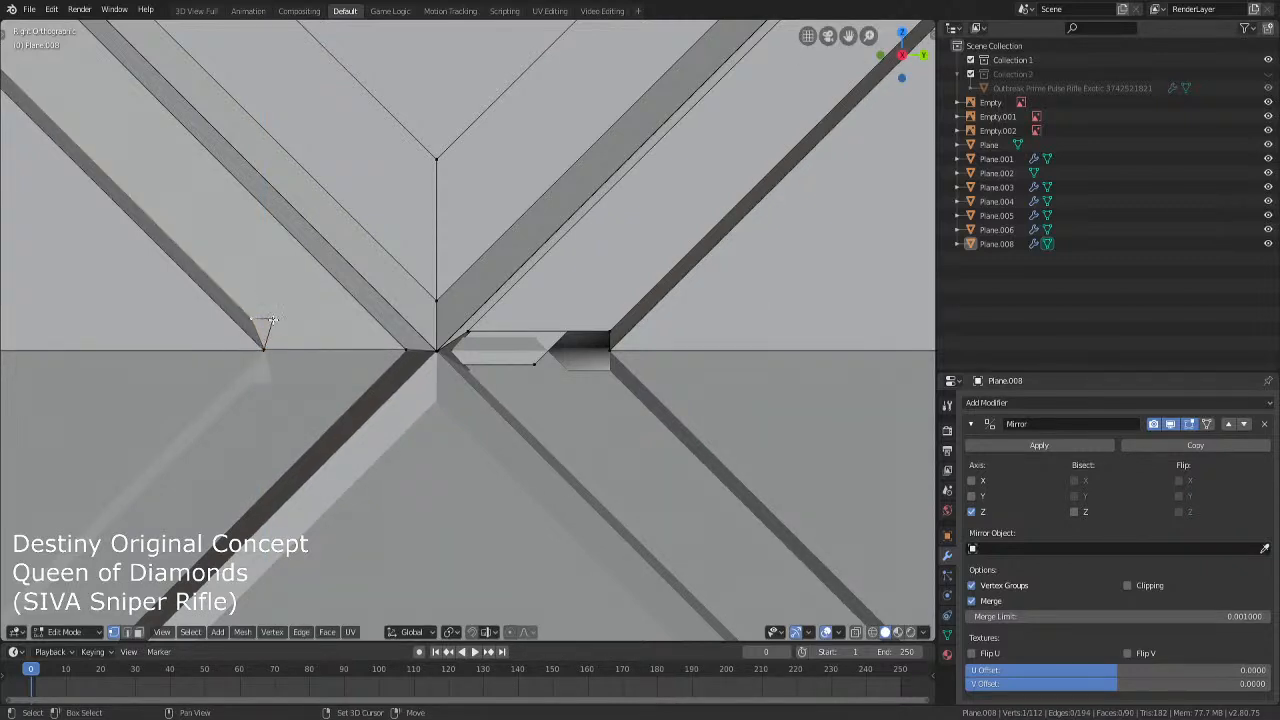
key("alt+m")
left_click(266, 344)
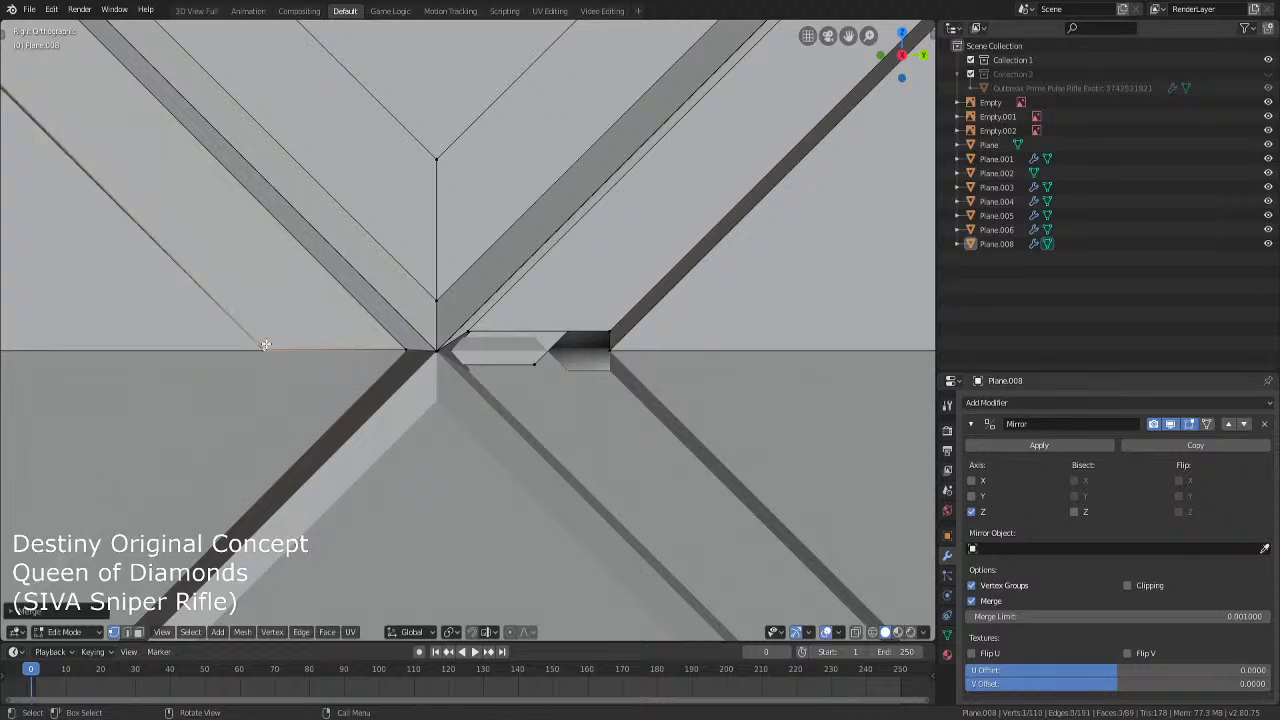
Select the raised border edge on the other side of the middle joint and lower it along Z by about 0.0057
key("Tab")
middle_click_drag(266, 343, 575, 372)
key("Tab")
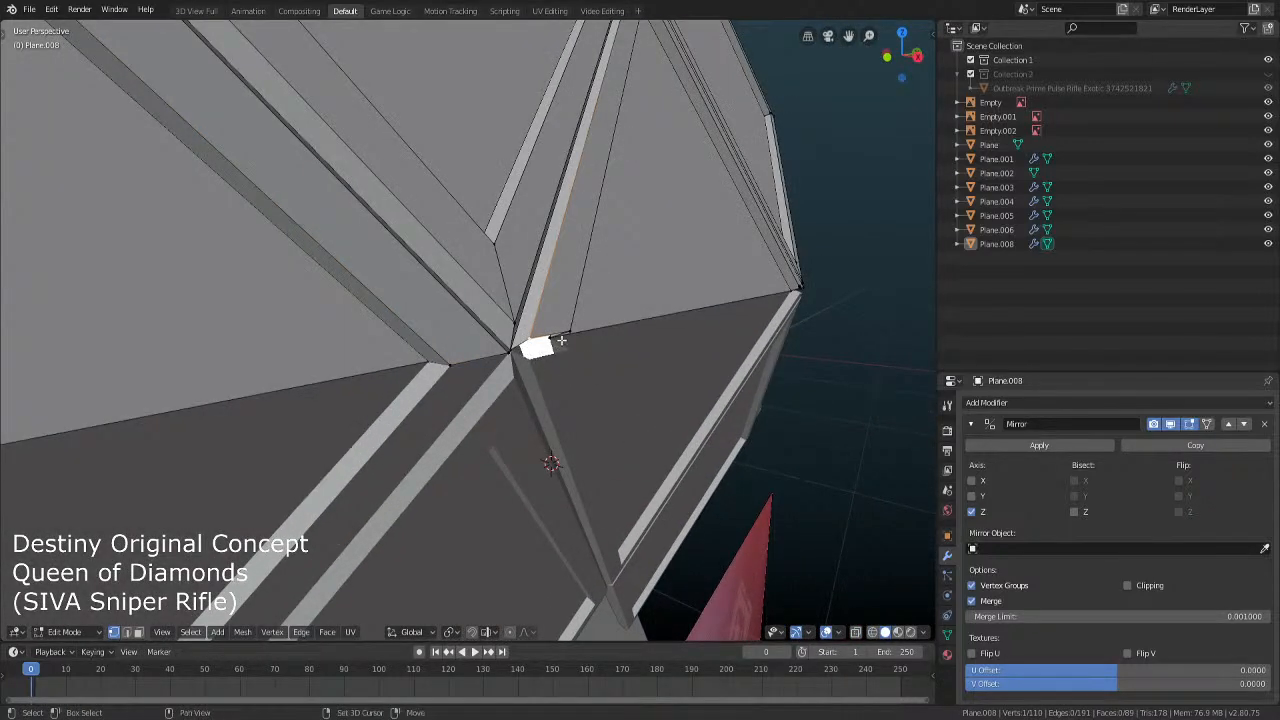
left_click(563, 340, "shift")
key("g")
key("z")
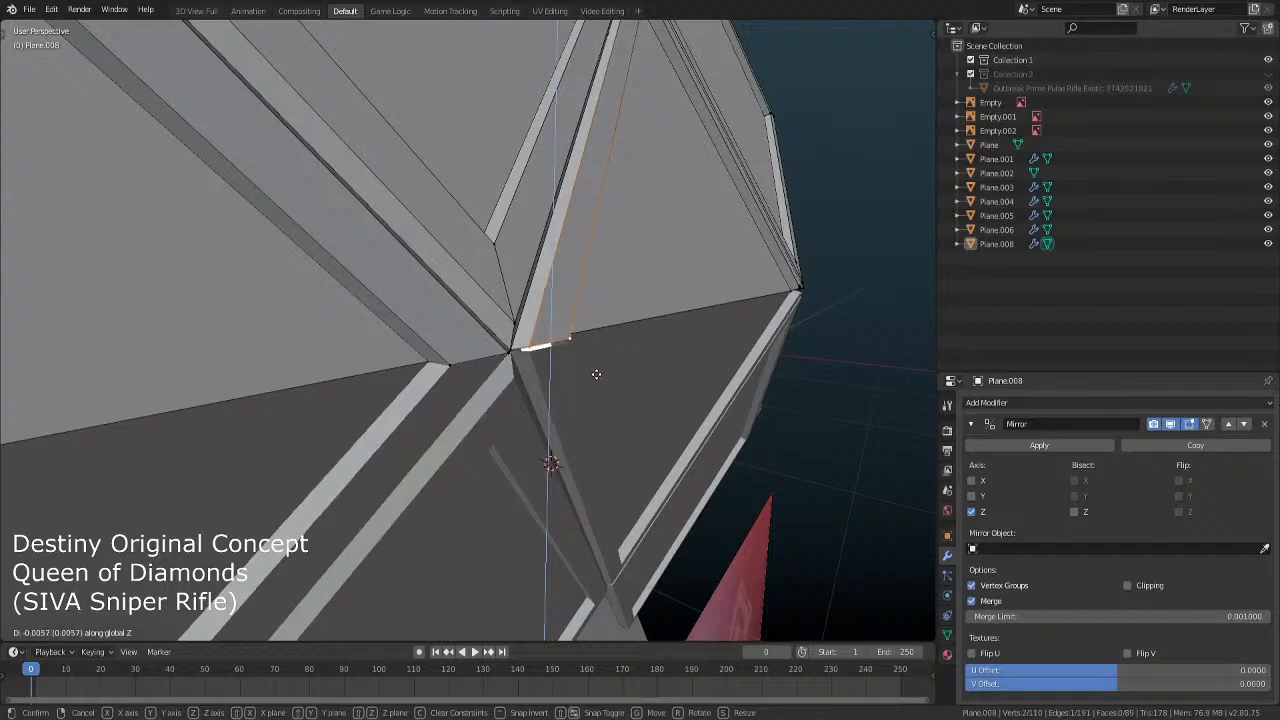
left_click(595, 375)
Merge the small triangle of three border vertices at the rightmost plate joint into one vertex
key("Tab")
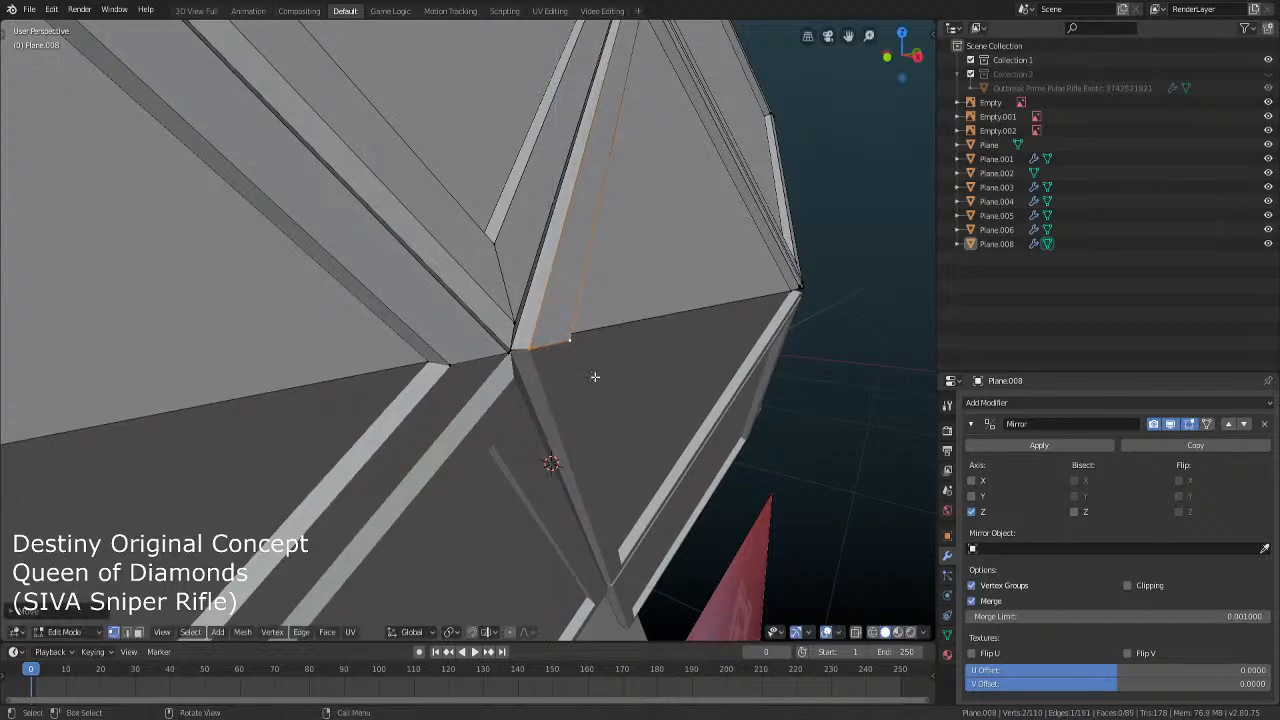
middle_click_drag(595, 375, 467, 423)
scroll(545, 403, "up", 2)
key("Tab")
key("KP_3")
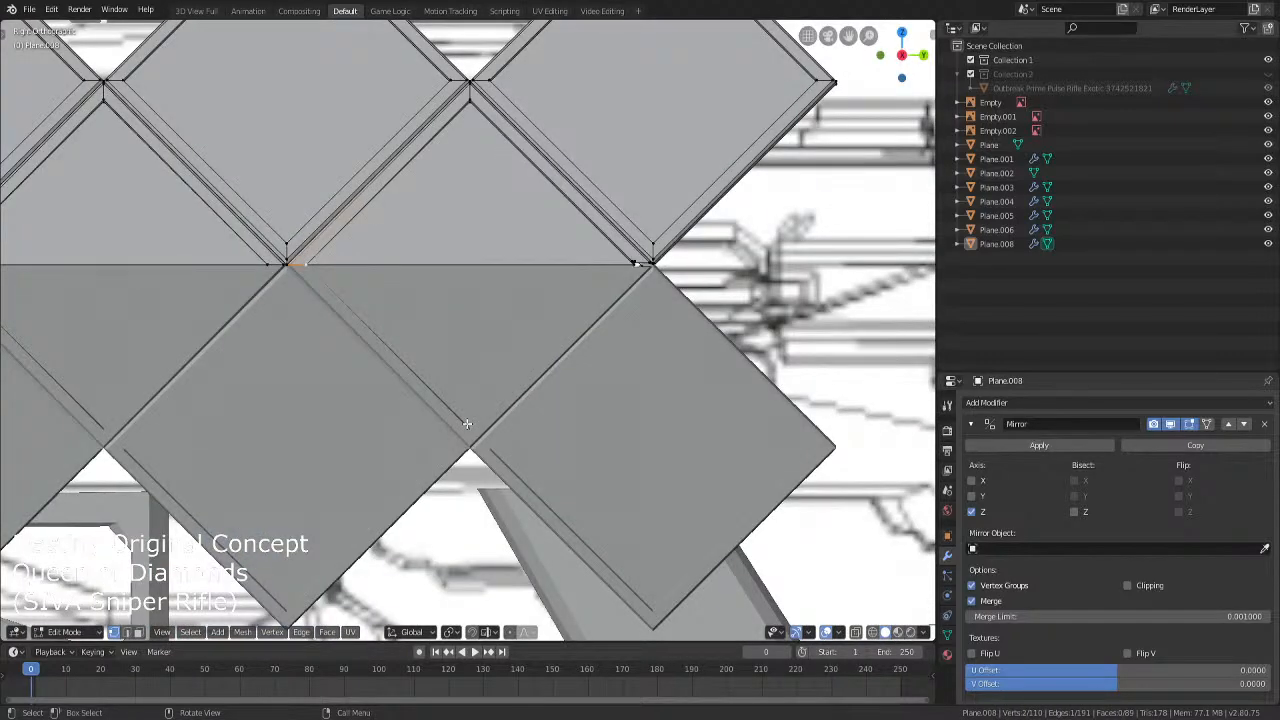
scroll(467, 424, "up", 6)
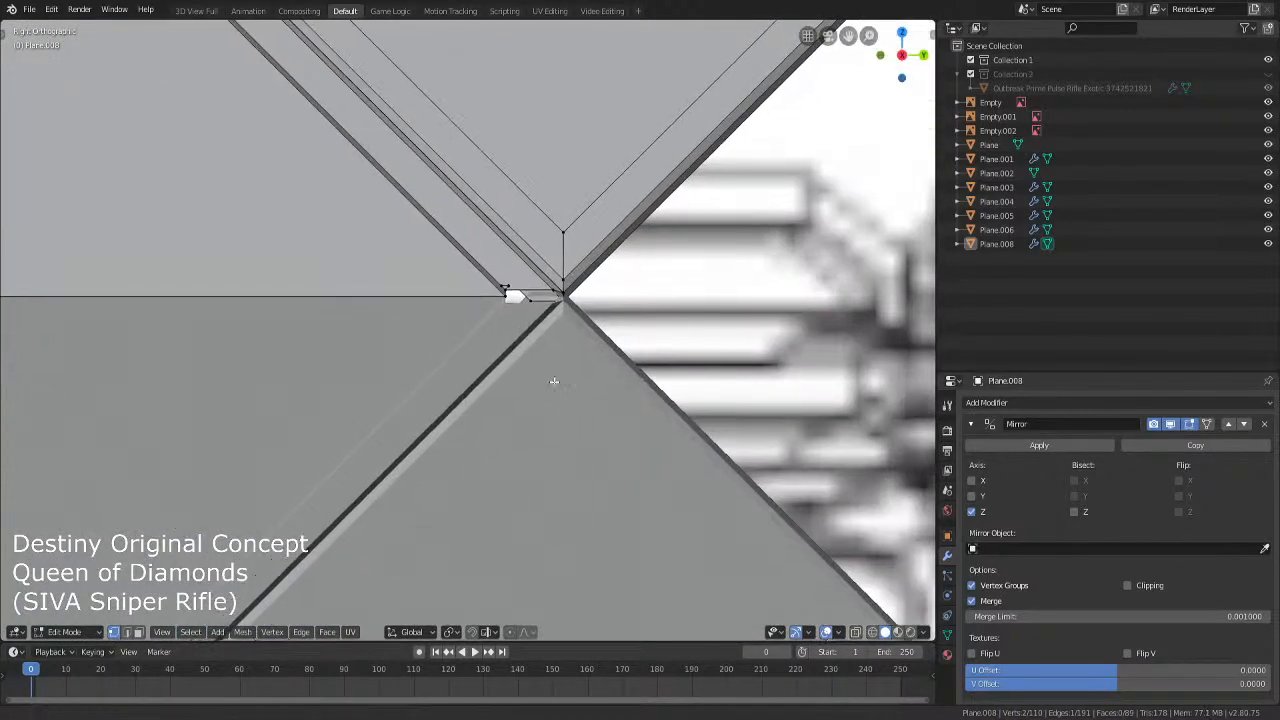
middle_click_drag(554, 381, 547, 389, "shift")
scroll(535, 367, "up", 1)
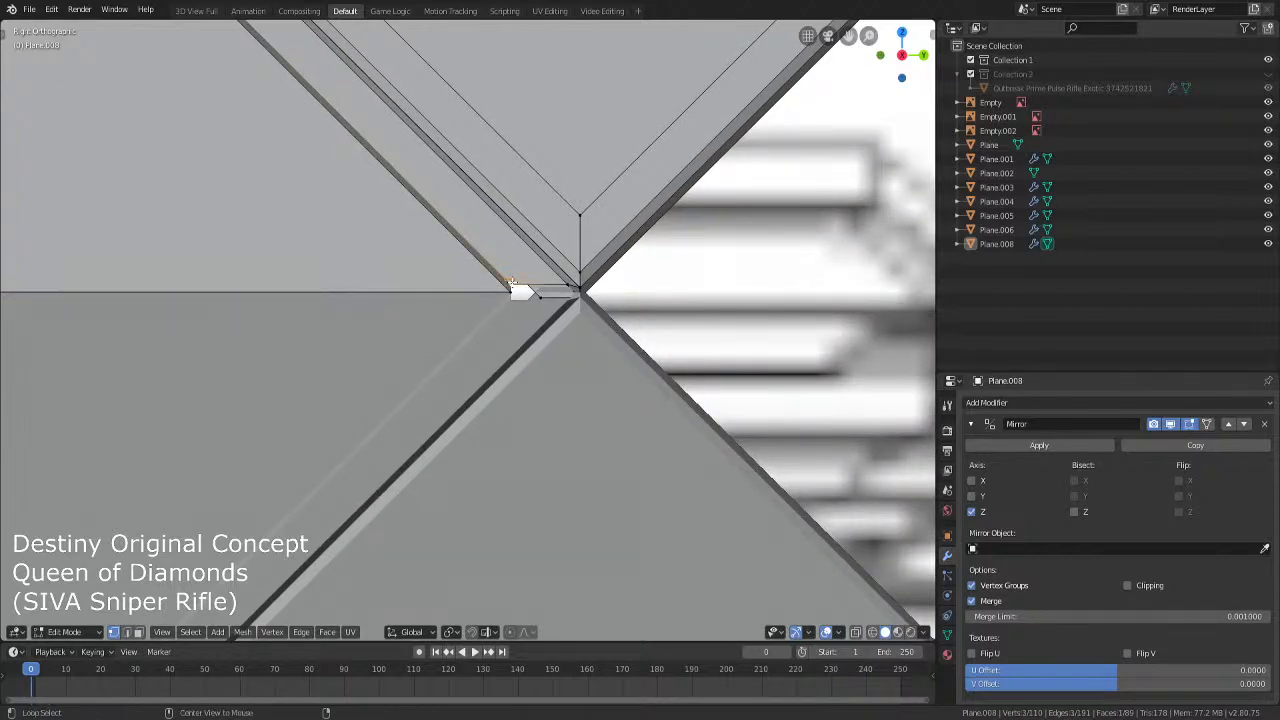
key("alt+m")
left_click(514, 286)
Select the raised border edge at the rightmost joint and lower it along Z by about 0.007 onto the seam
scroll(486, 346, "up", 2)
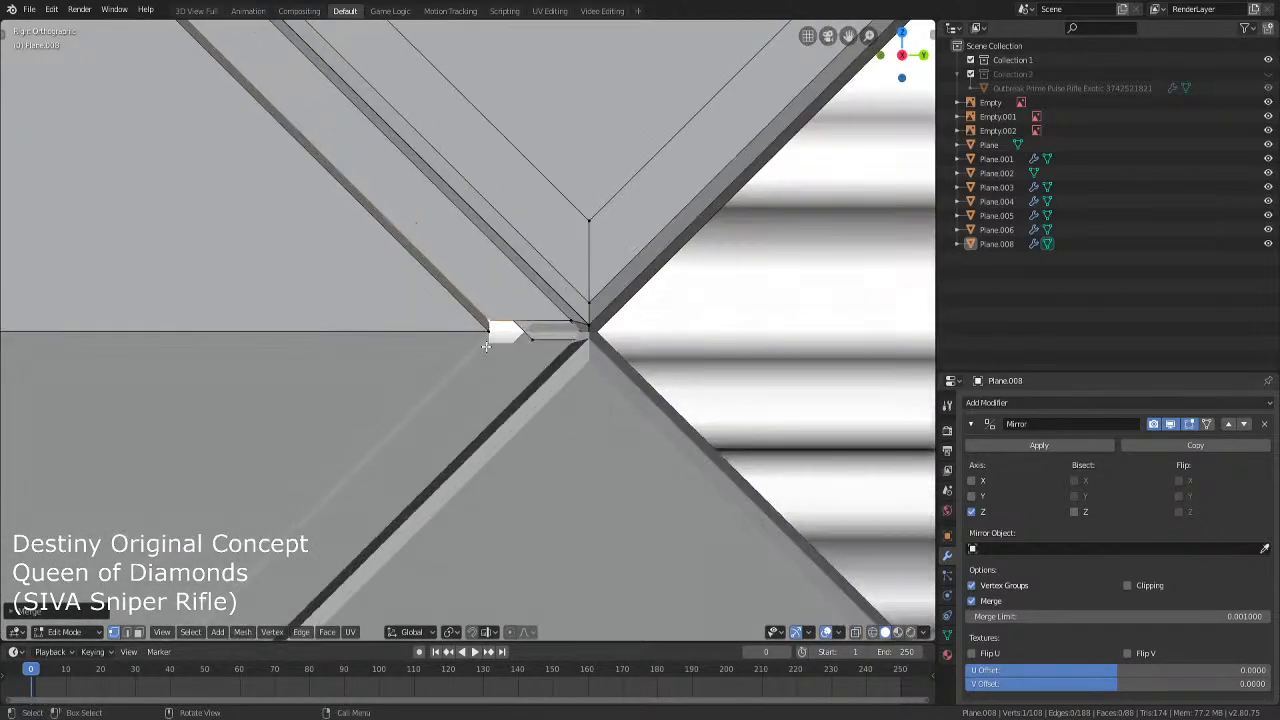
scroll(486, 346, "up", 2)
left_click(676, 316, "shift")
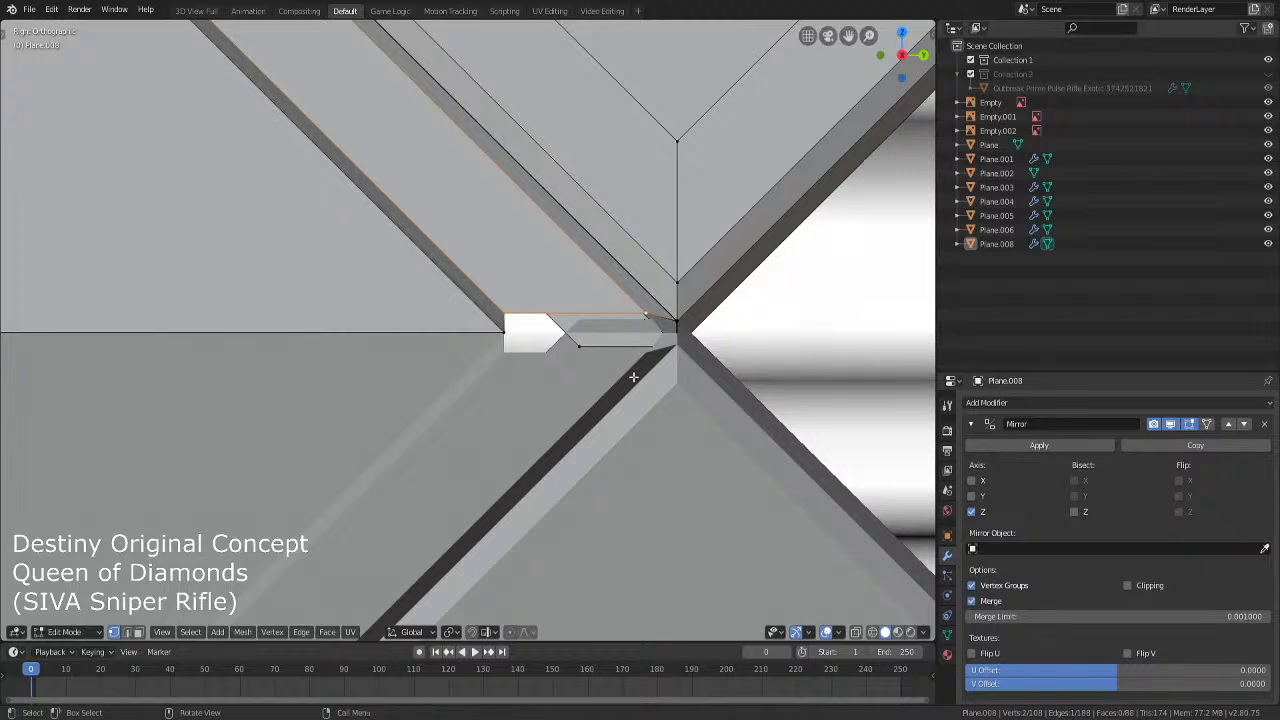
key("g")
key("z")
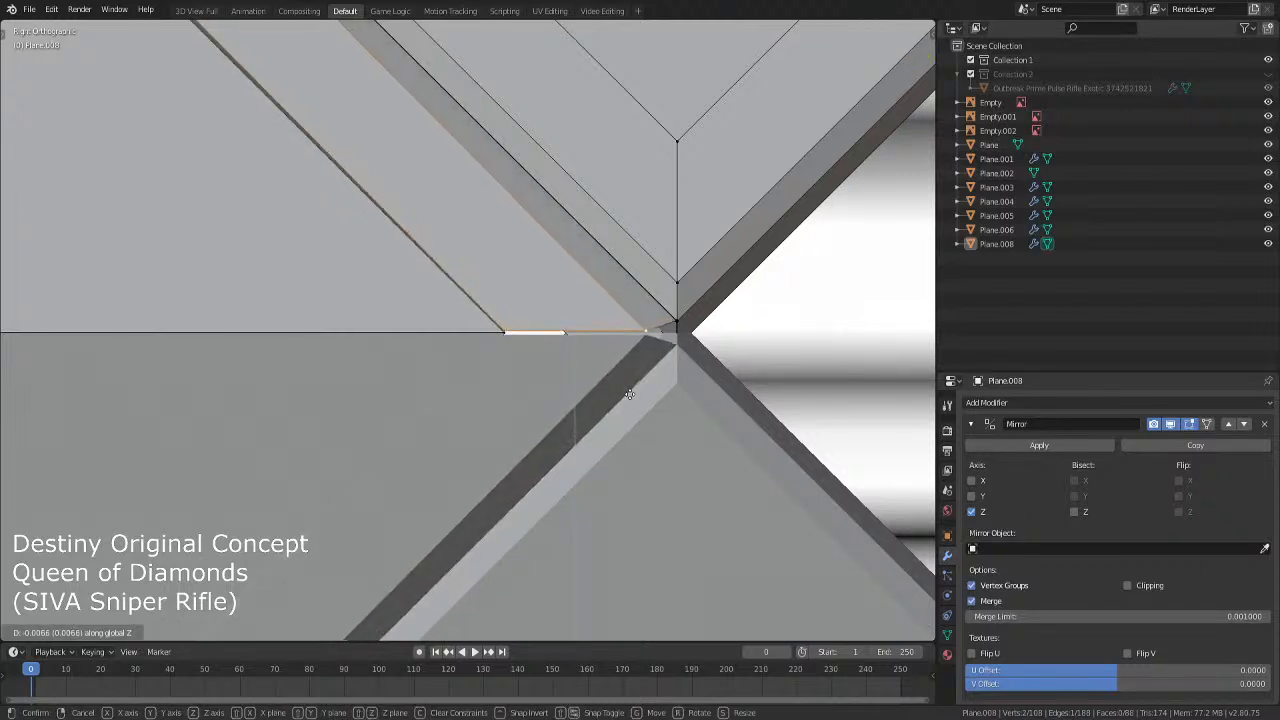
left_click(629, 393)
Lower the remaining raised border vertices at the rightmost joint onto the seam, about 0.003 along Z
key("shift+z")
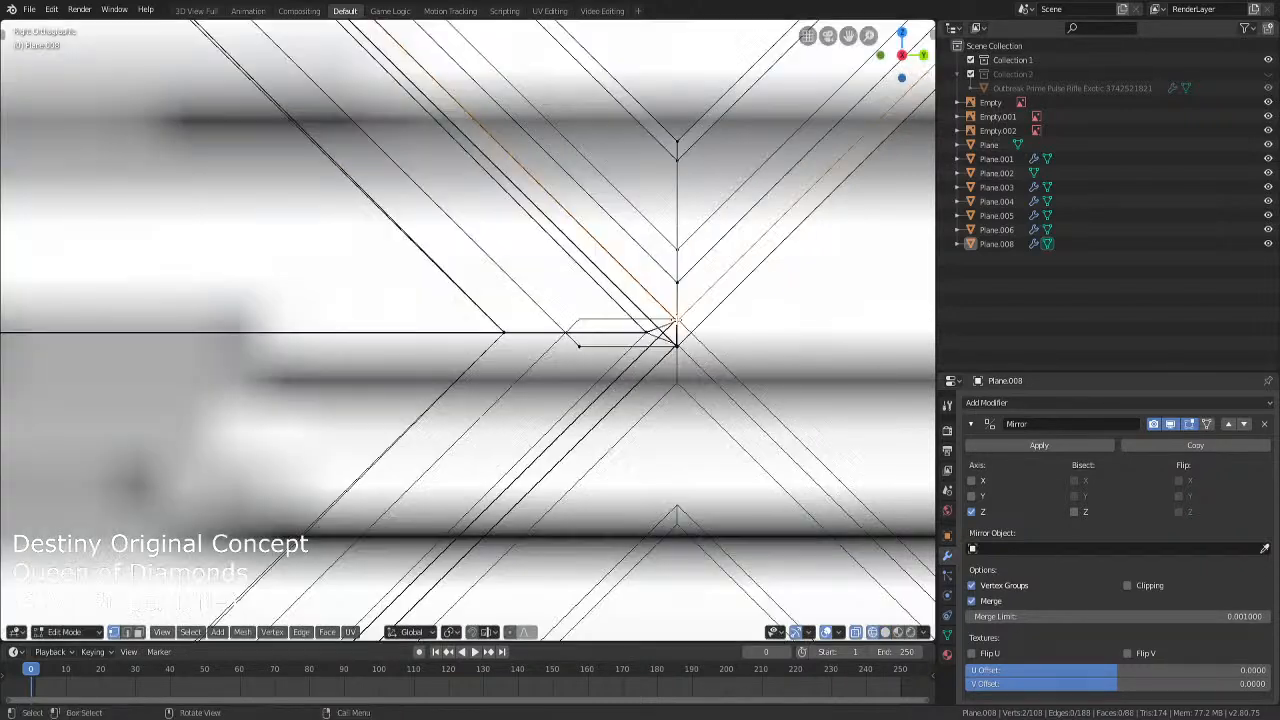
key("shift+z")
key("g")
key("z")
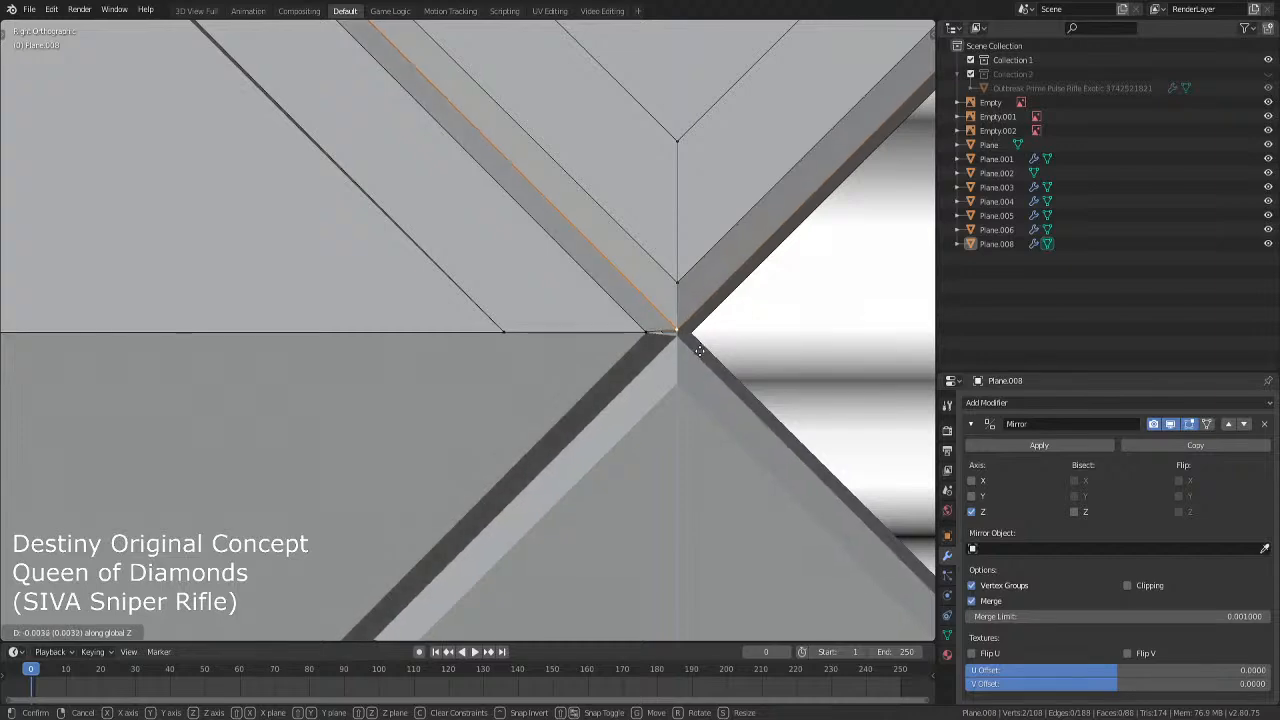
left_click(699, 353)
key("Tab")
scroll(694, 355, "down", 6)
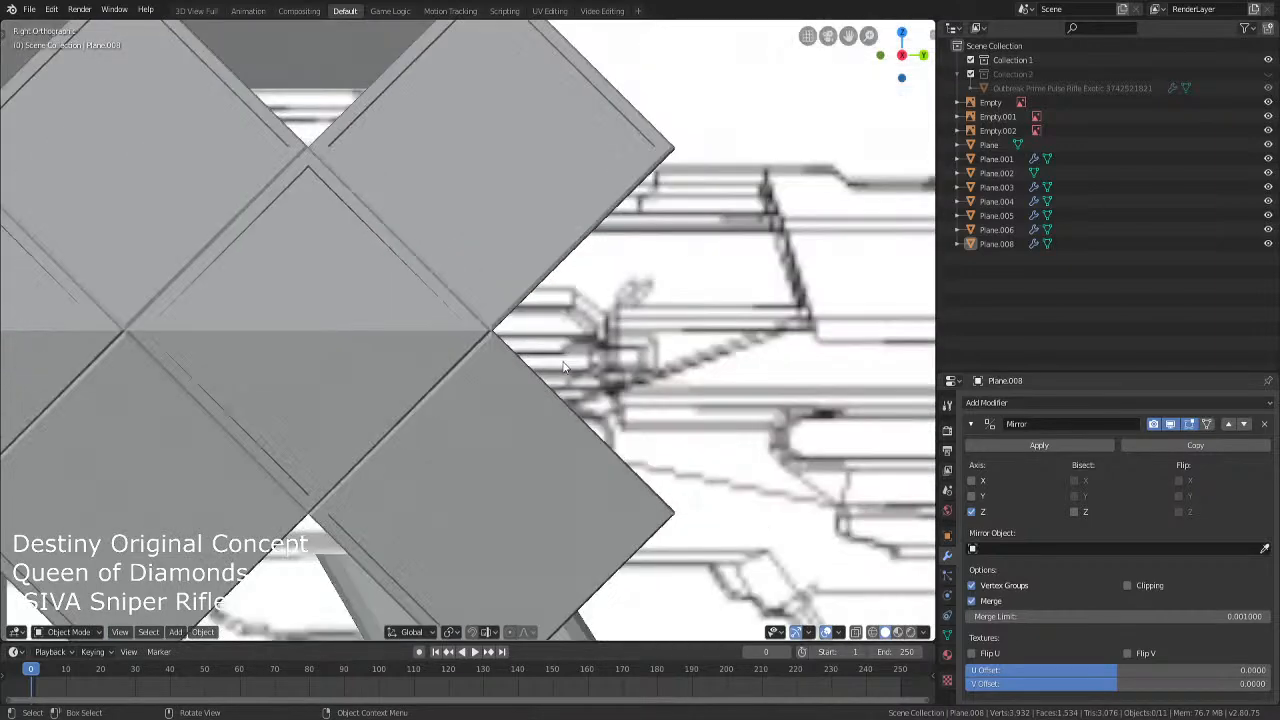
Scale down the mirrored diamond plate object in the side view and shift it up between the barrel shroud and scope block
middle_click_drag(689, 357, 467, 402)
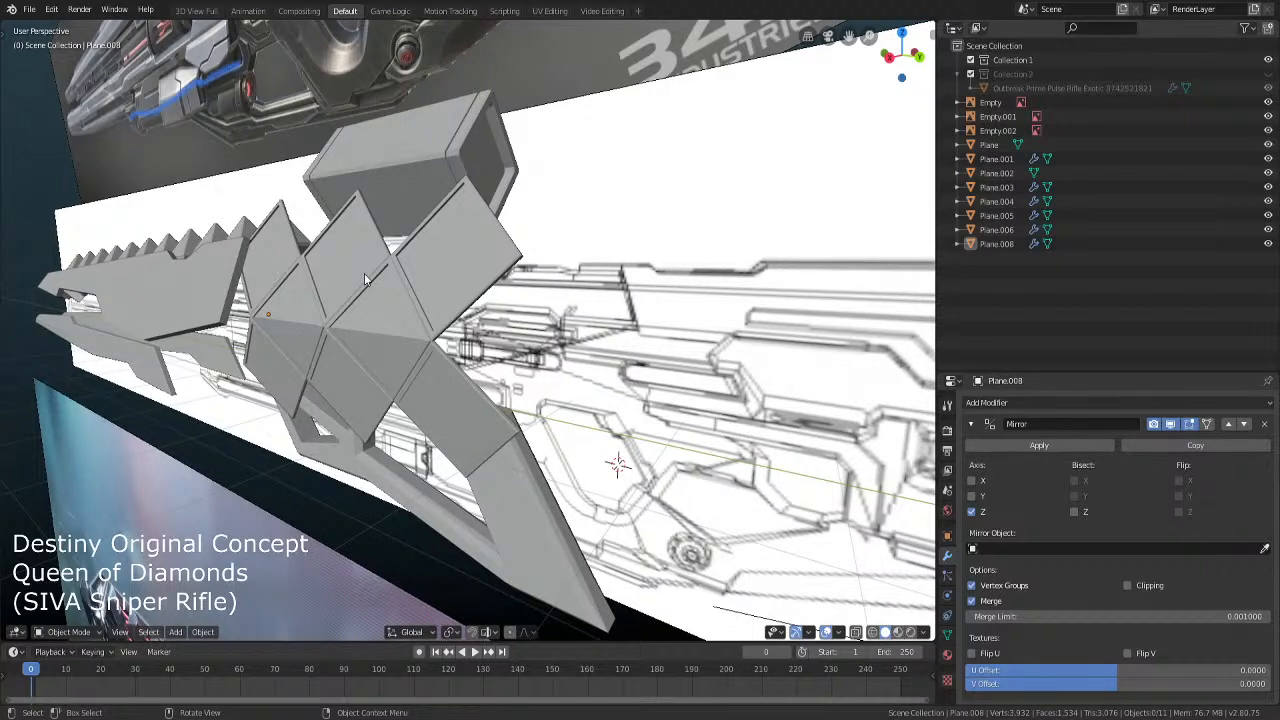
middle_click_drag(363, 284, 537, 354)
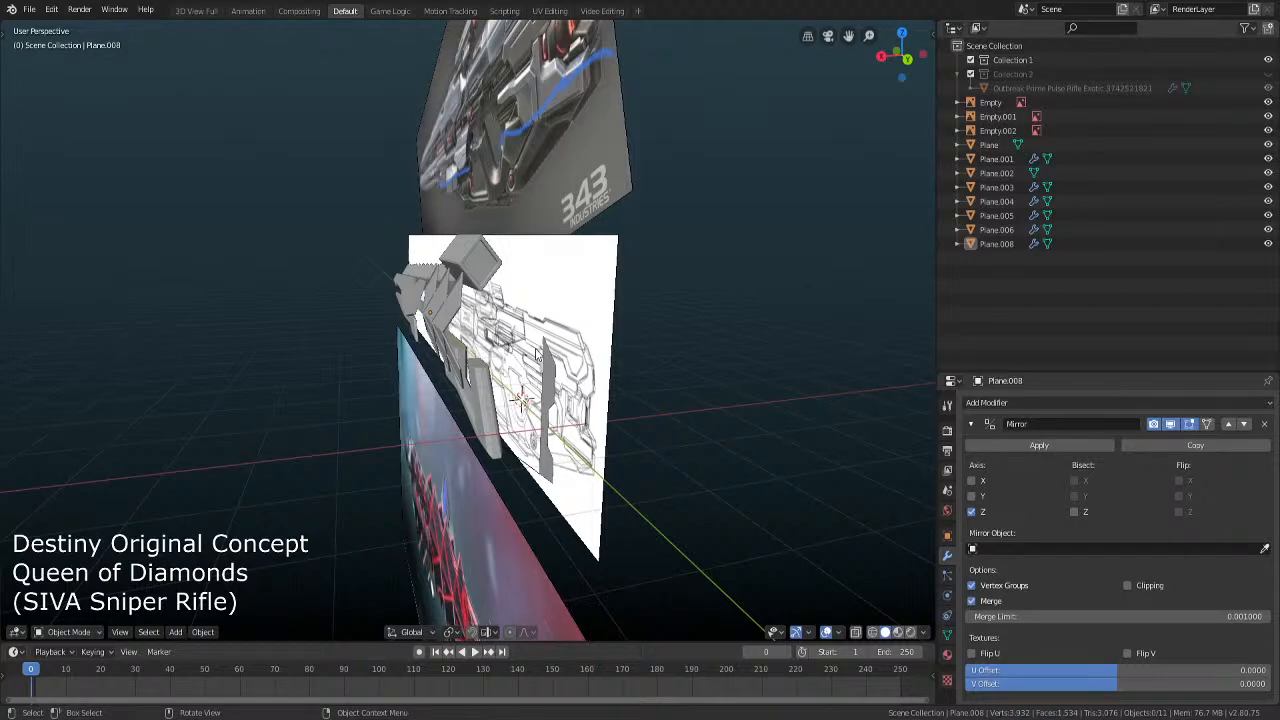
key("KP_1")
key("KP_3")
scroll(538, 355, "up", 3)
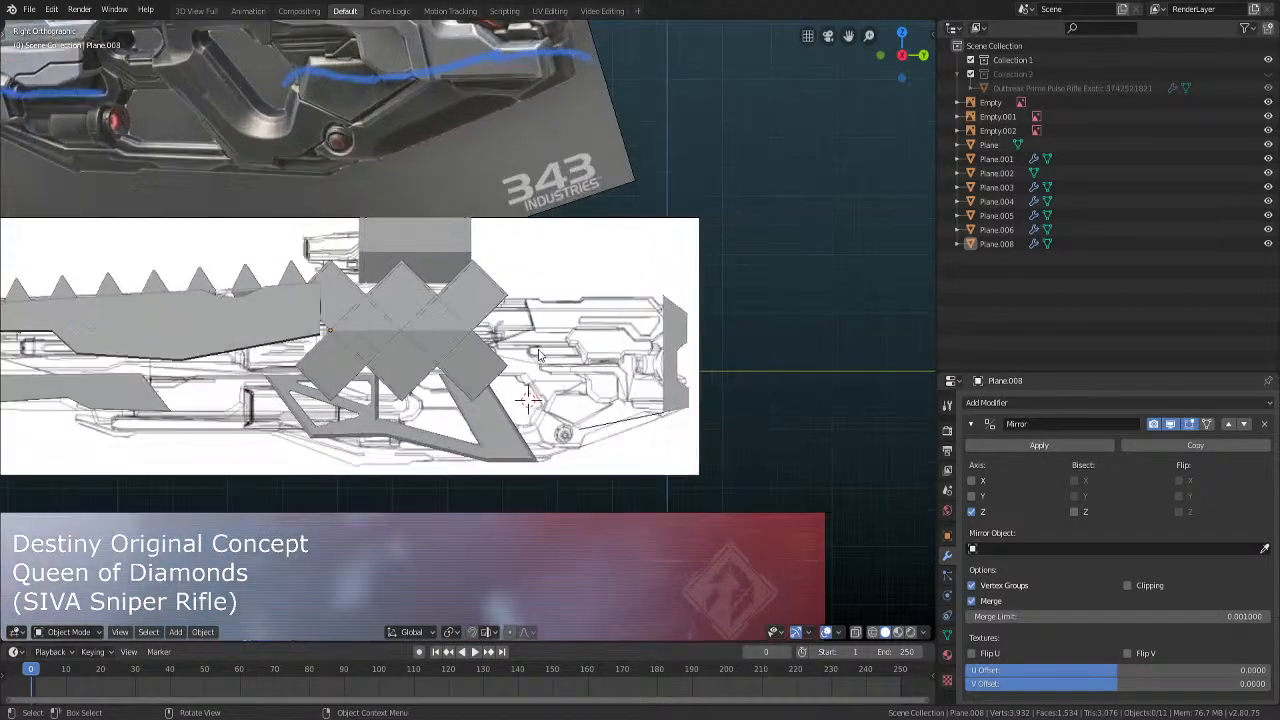
key("s")
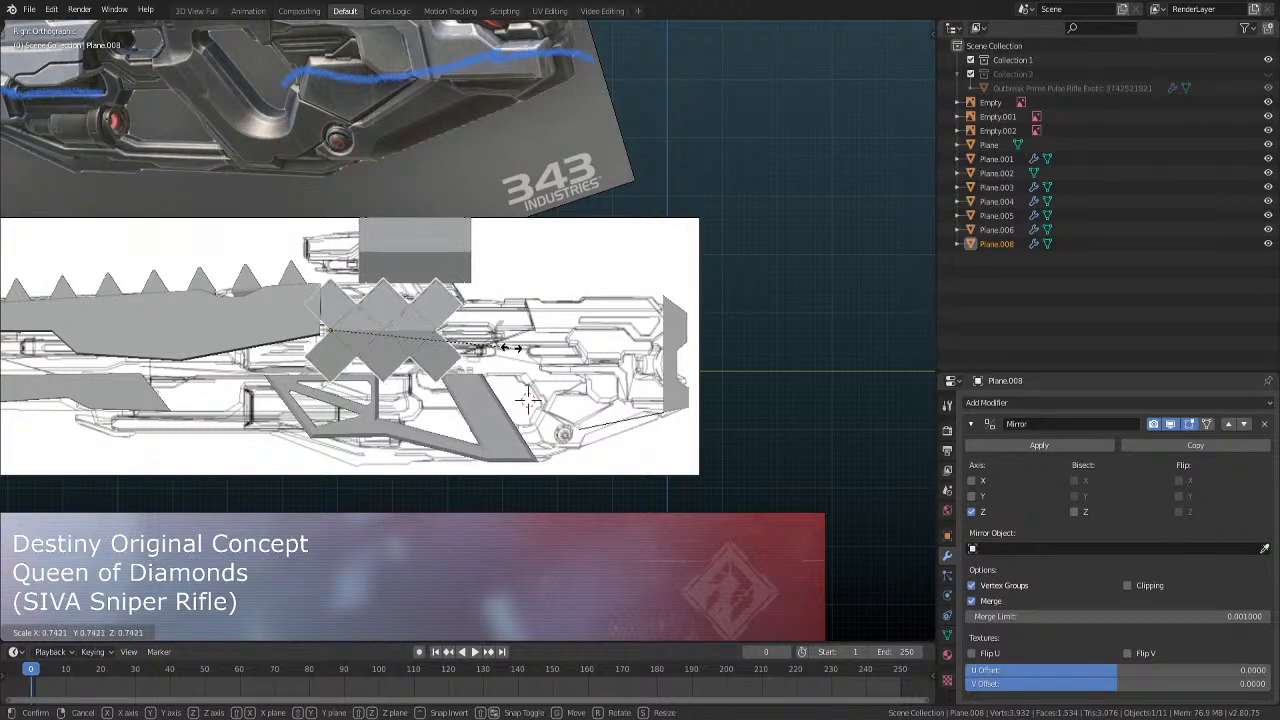
left_click(505, 358)
key("g")
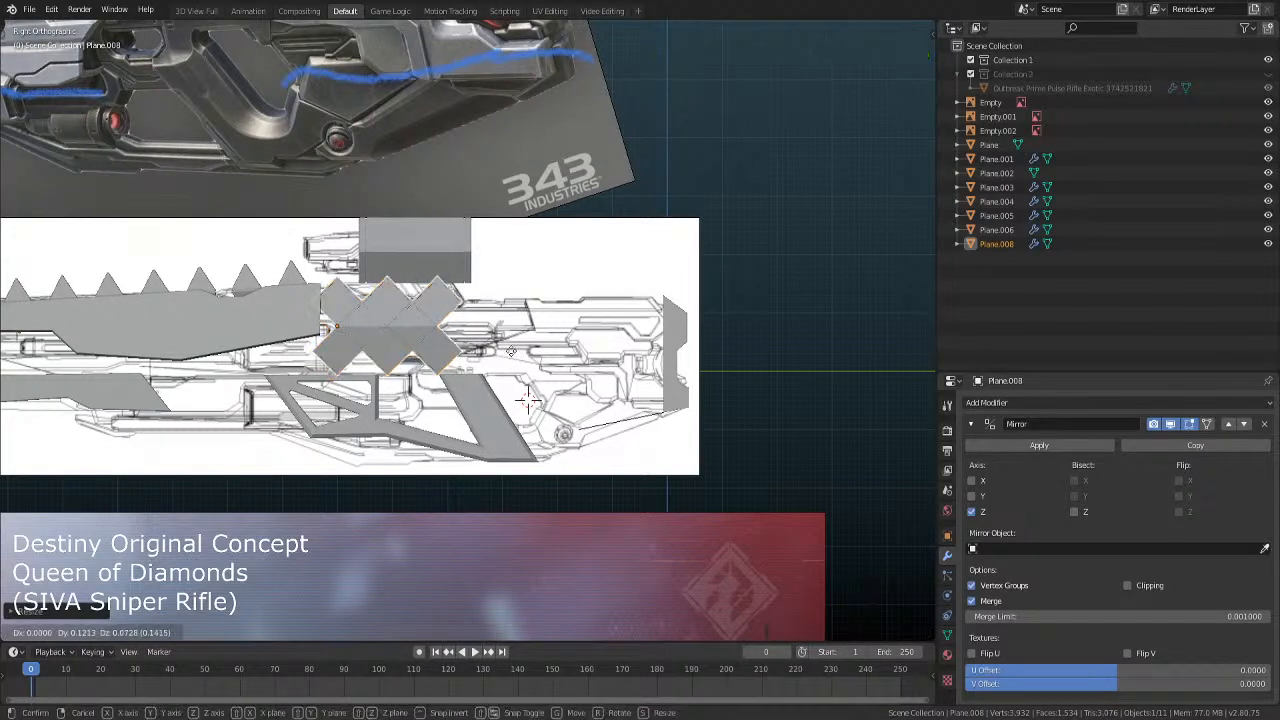
left_click(513, 345)
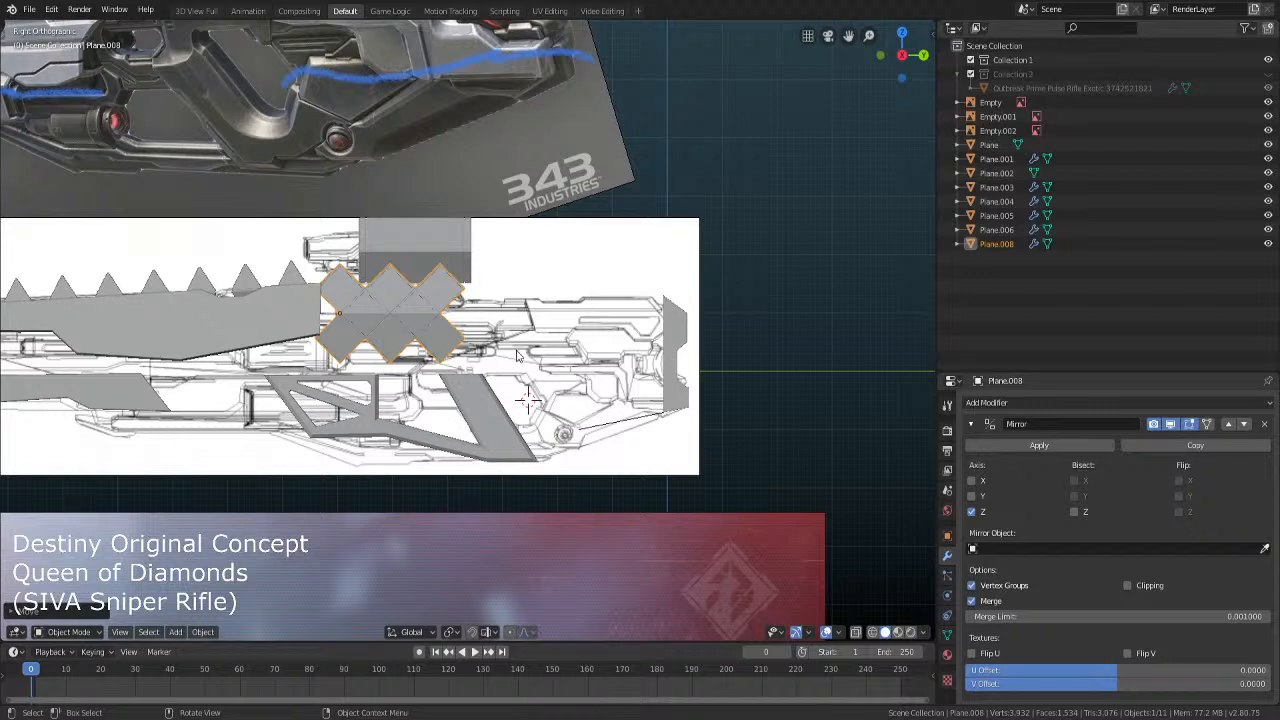
Enlarge the diamond plate object slightly and nudge it into place against the end of the barrel shroud
key("s")
left_click(558, 413)
key("g")
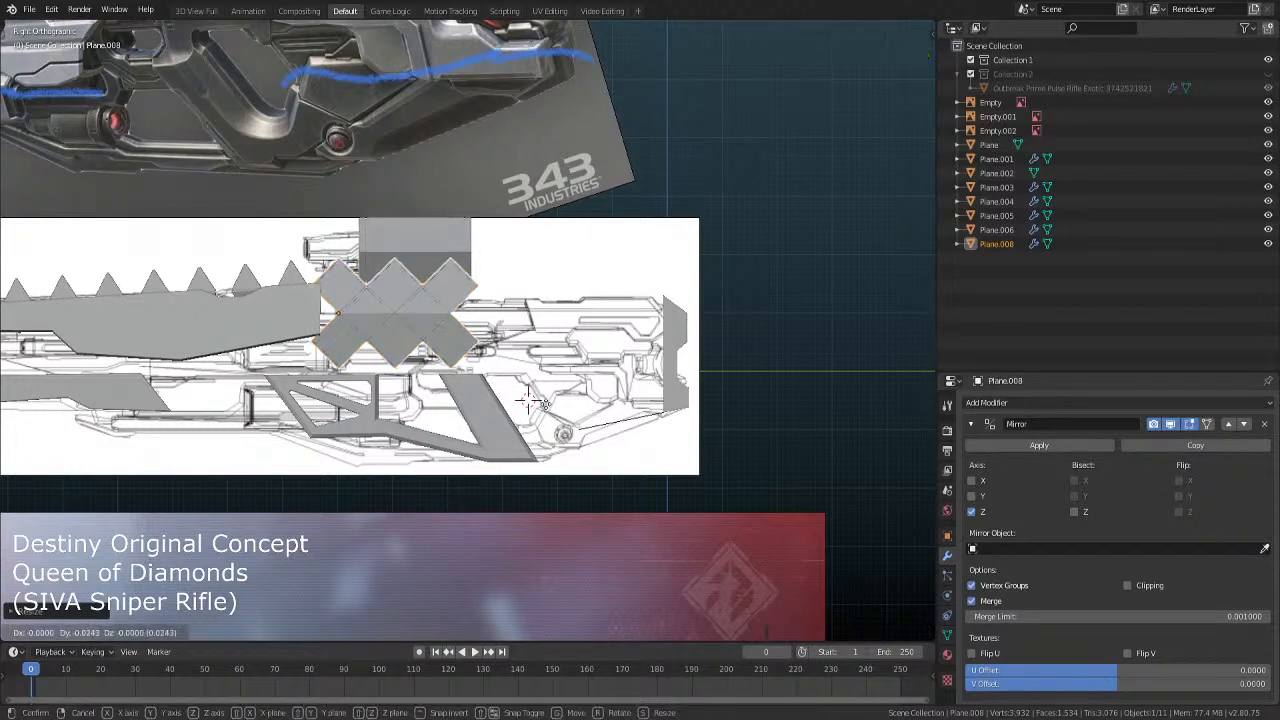
left_click(546, 410)
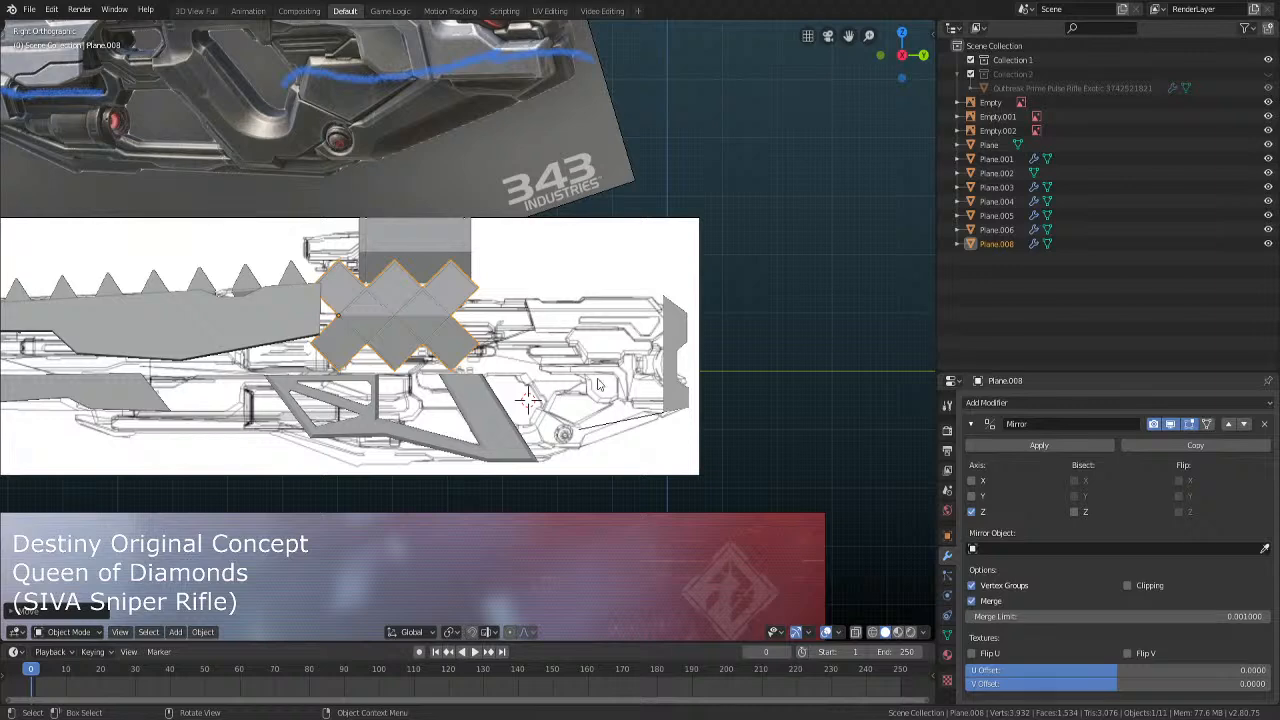
Examine from several angles how the resized diamond plates sit against the barrel shroud, scope block and grip
middle_click_drag(598, 384, 459, 419)
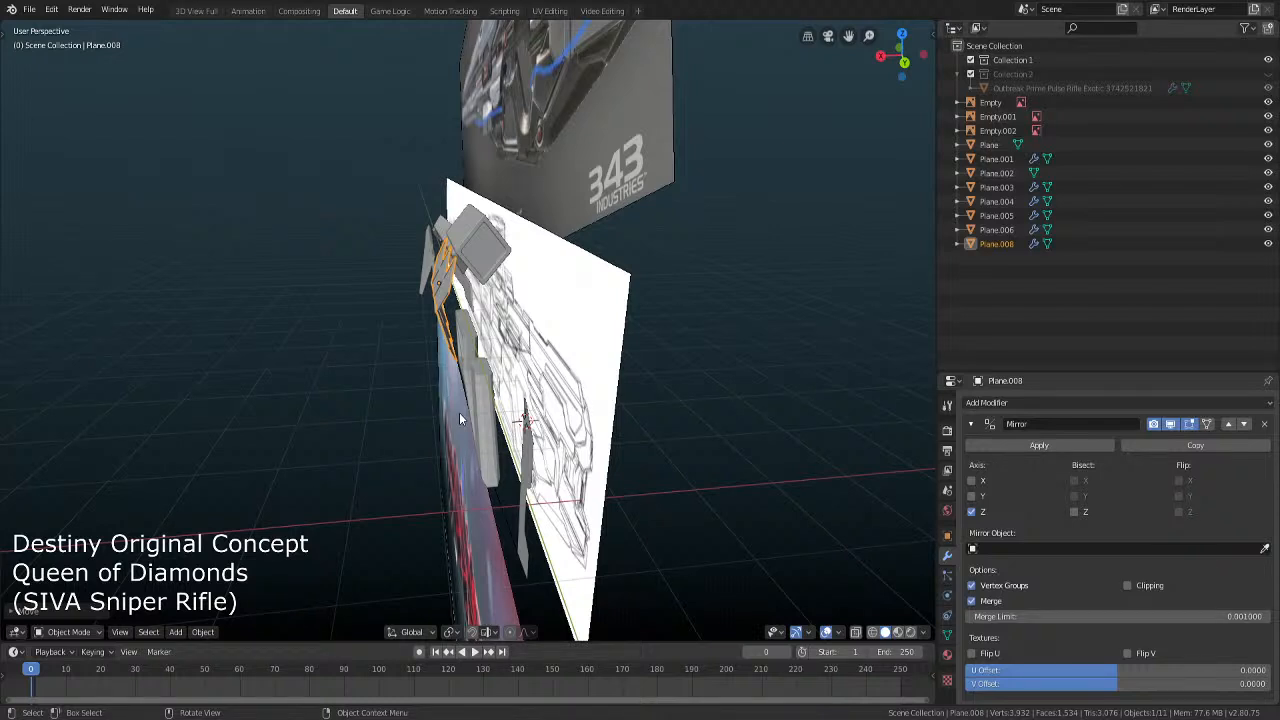
middle_click_drag(459, 418, 549, 422)
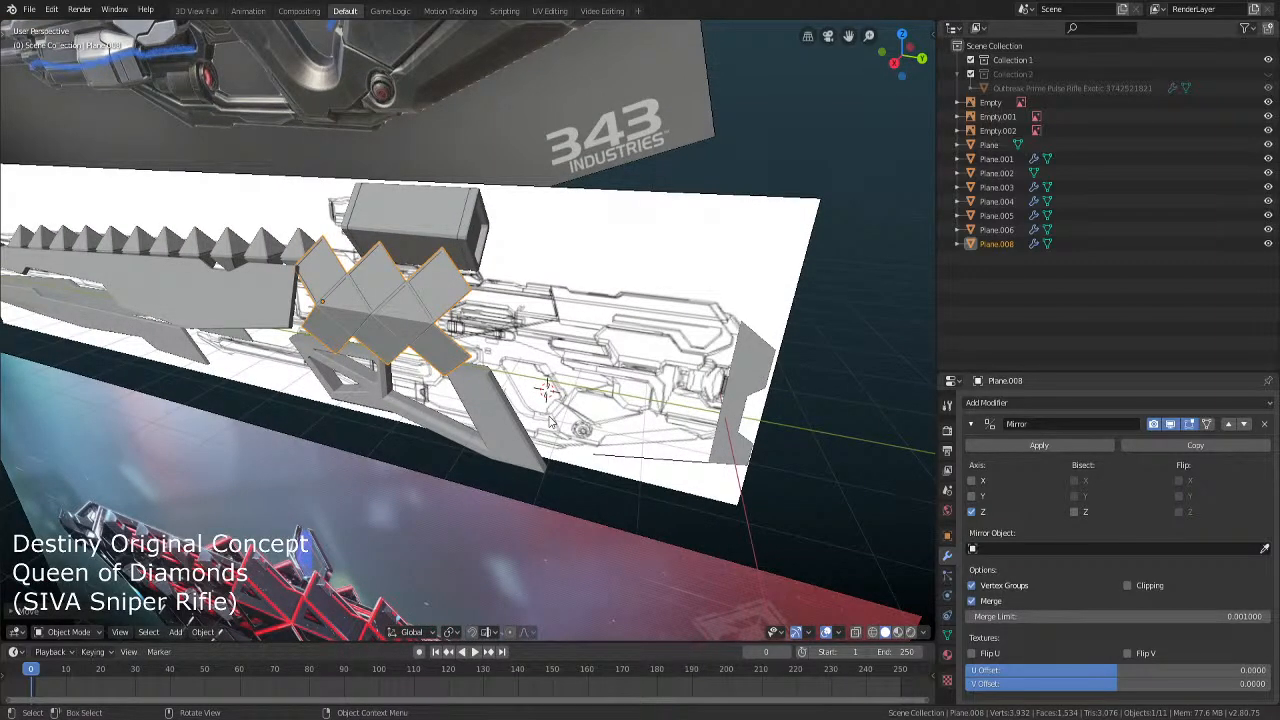
scroll(549, 422, "up", 3)
key("Tab")
scroll(451, 371, "up", 2)
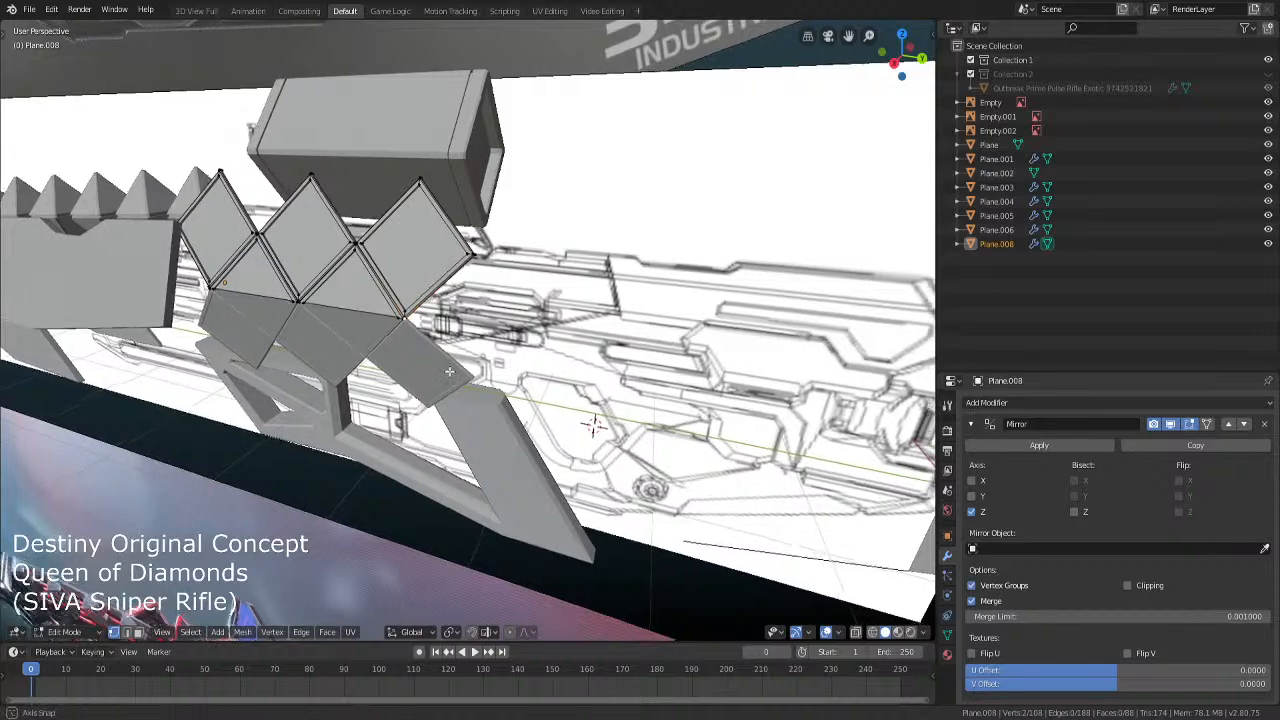
middle_click_drag(451, 371, 463, 374)
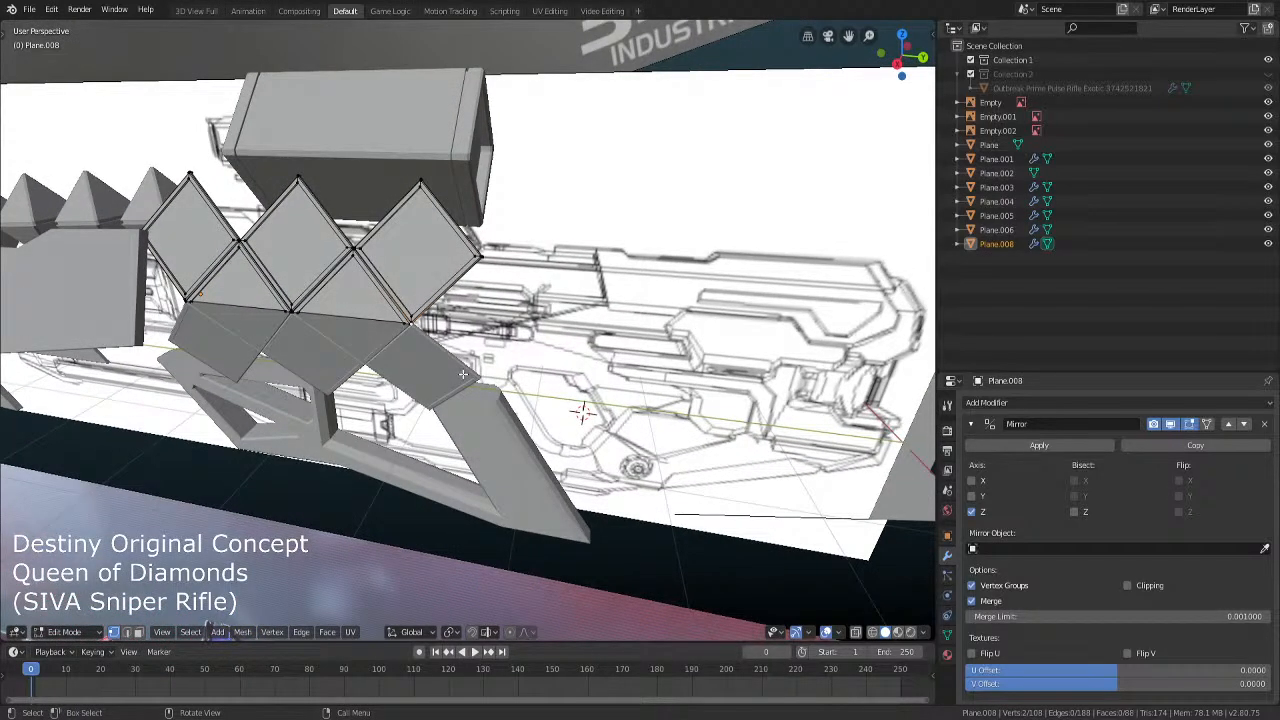
key("KP_3")
key("Tab")
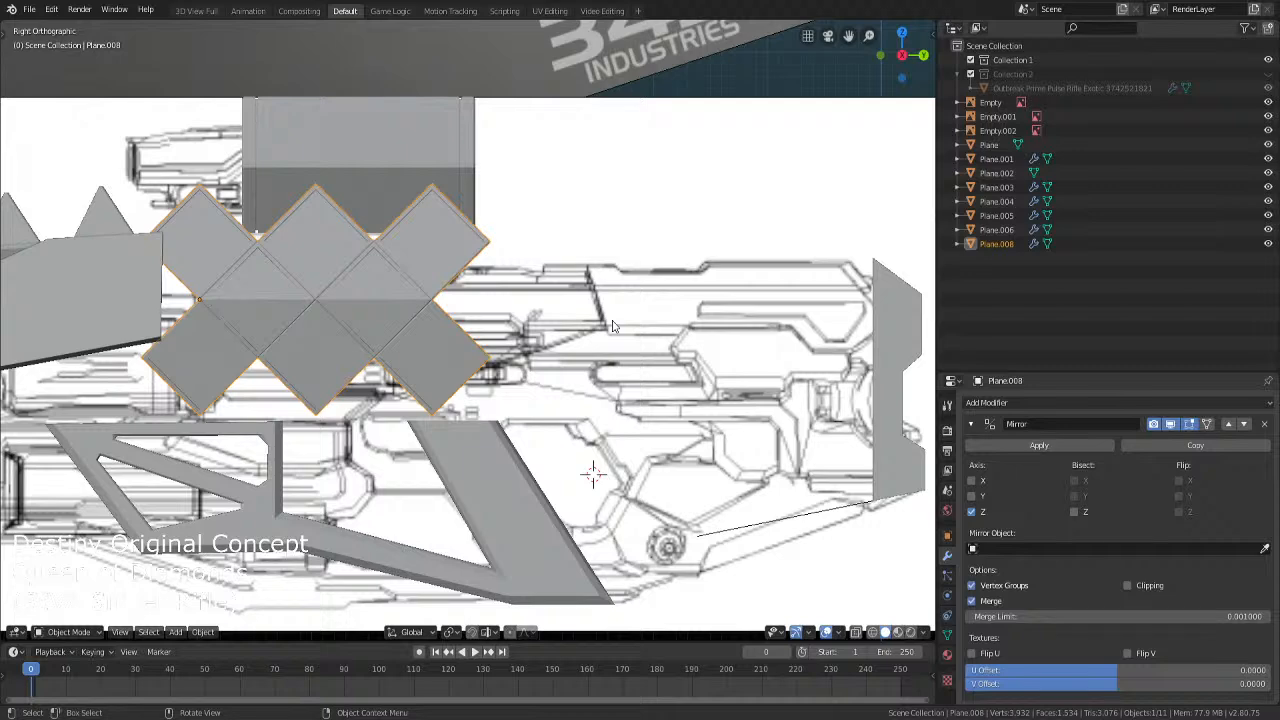
Duplicate the bordered half-diamond plate nearest the stock and move the copy about 1.03 along Y to extend the row
scroll(421, 389, "up", 4)
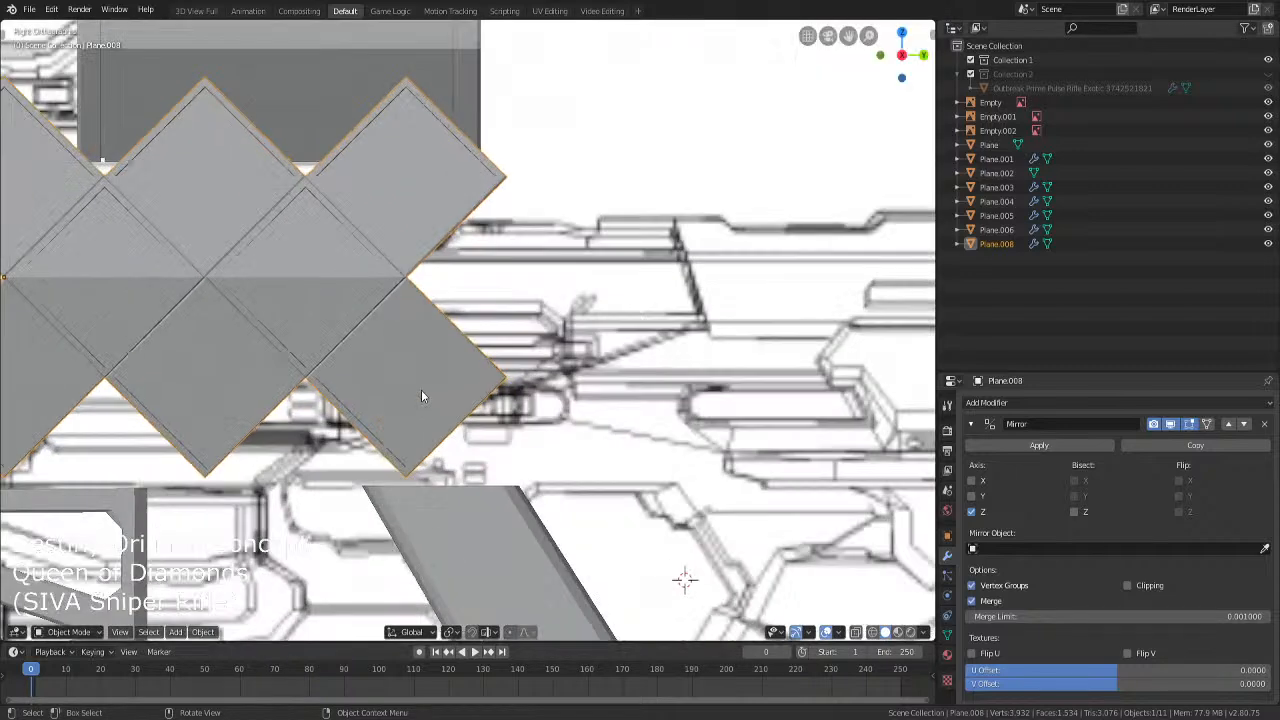
key("Tab")
left_click(506, 181)
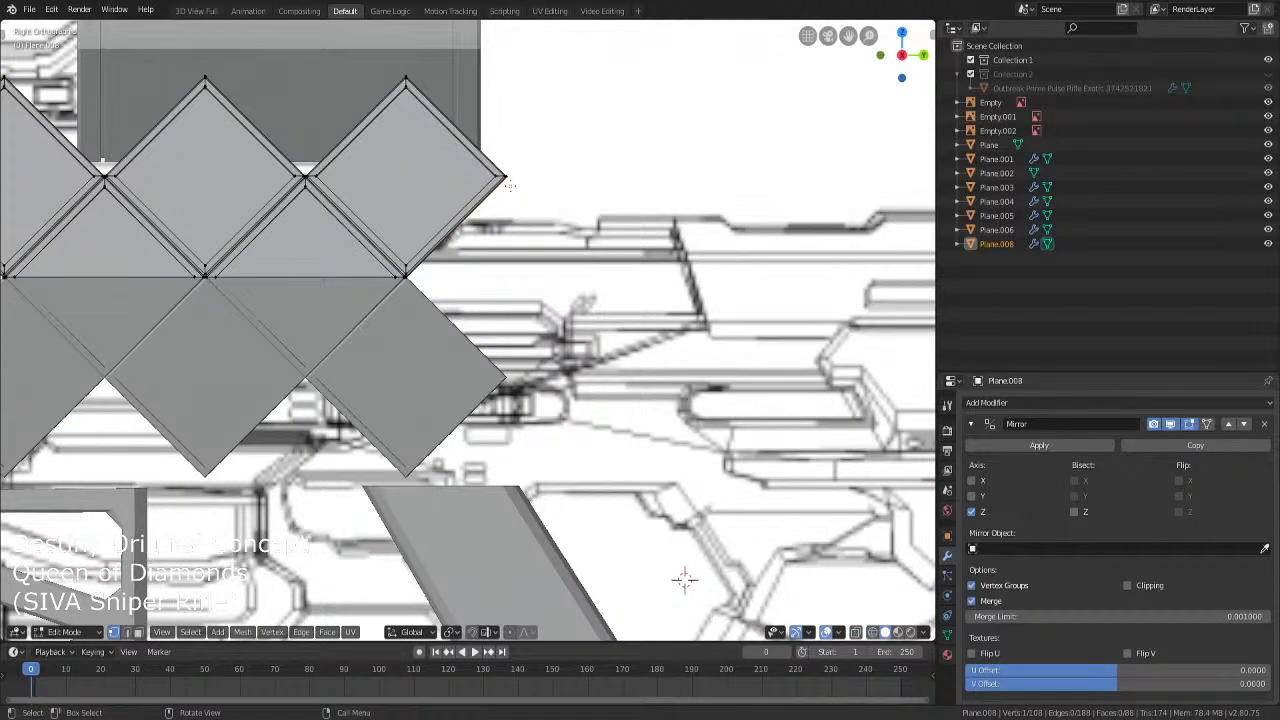
middle_click_drag(524, 201, 378, 293)
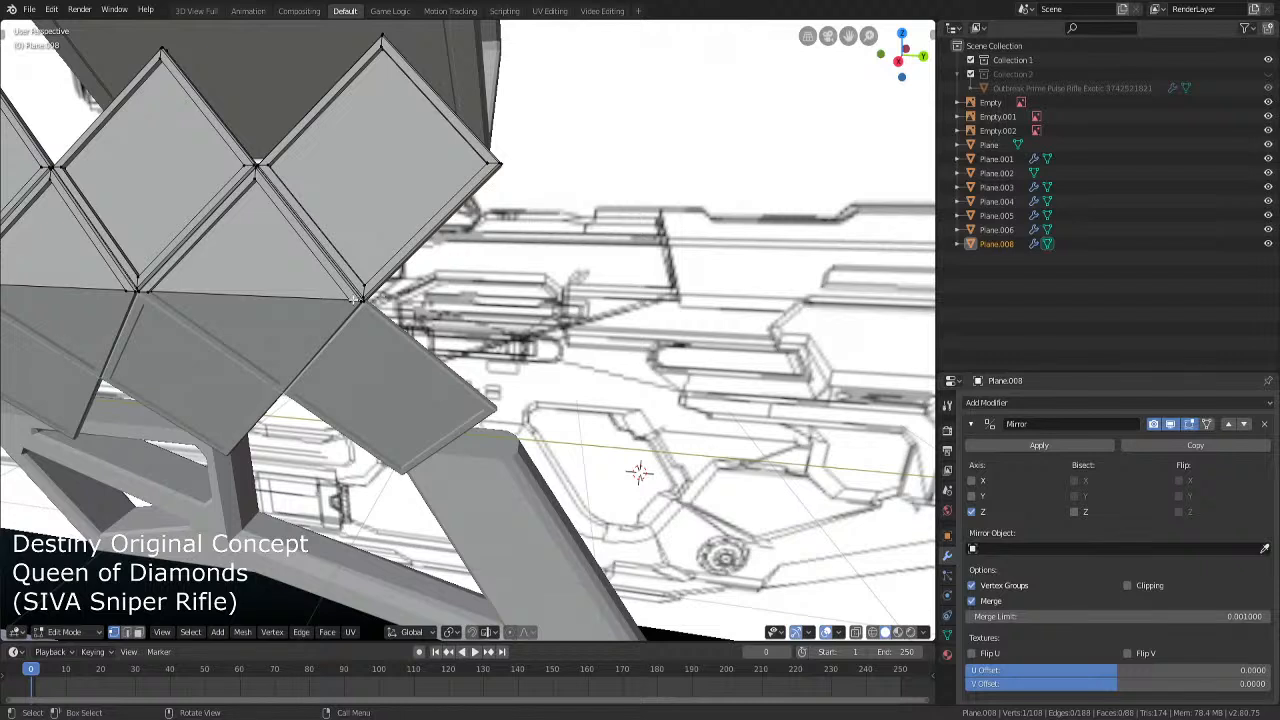
left_click(353, 299, "ctrl")
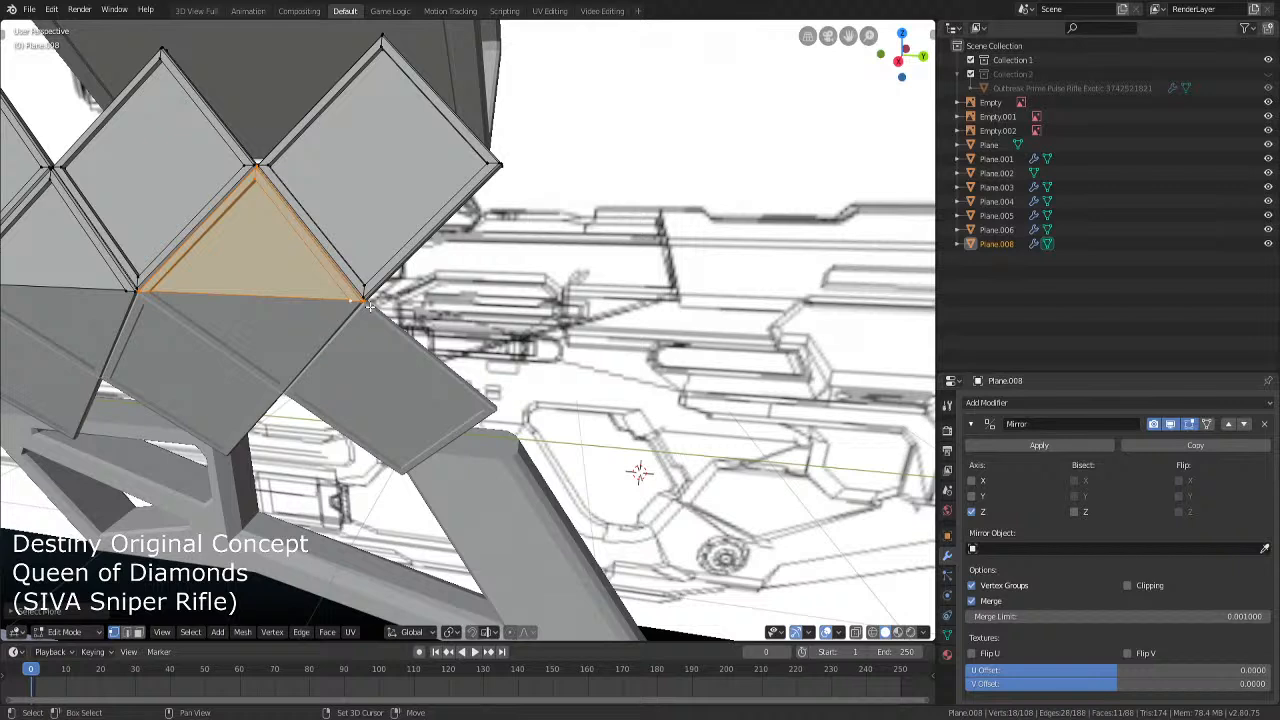
key("shift+d")
key("y")
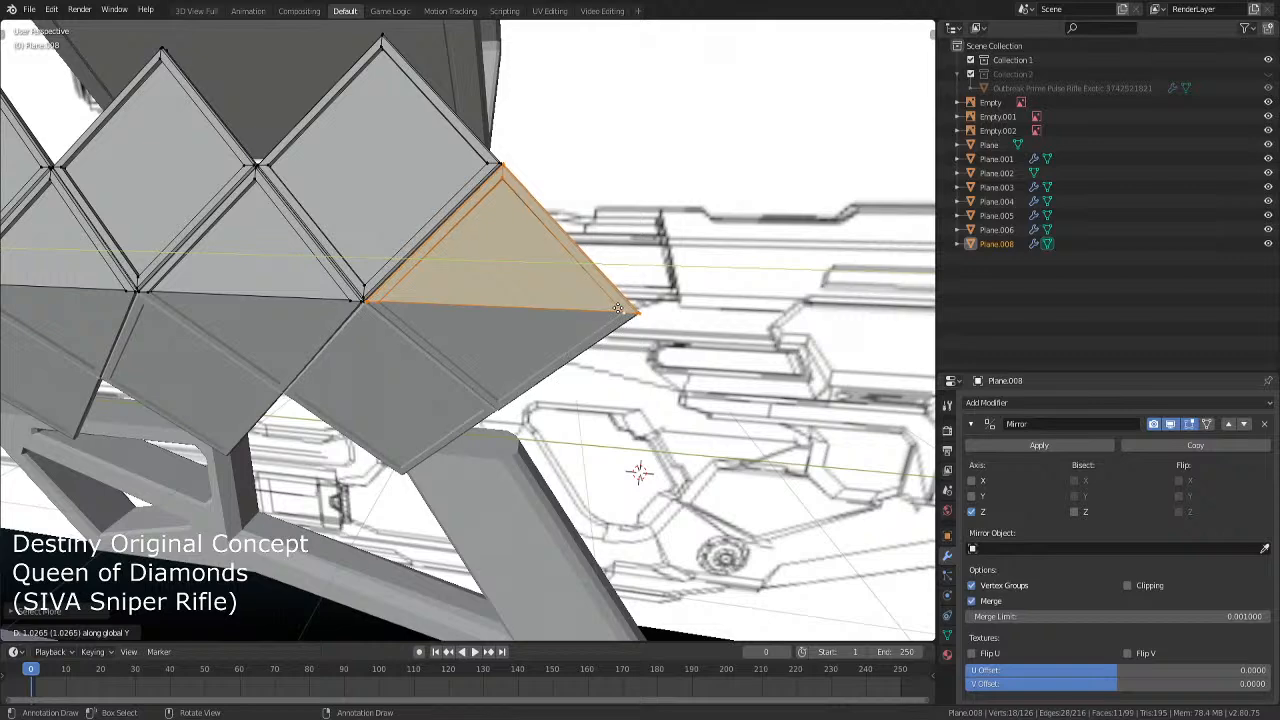
left_click(618, 309)
Nudge the duplicated half-diamond back about 0.003 along Y so its corner meets the neighbouring plates
scroll(608, 357, "up", 8)
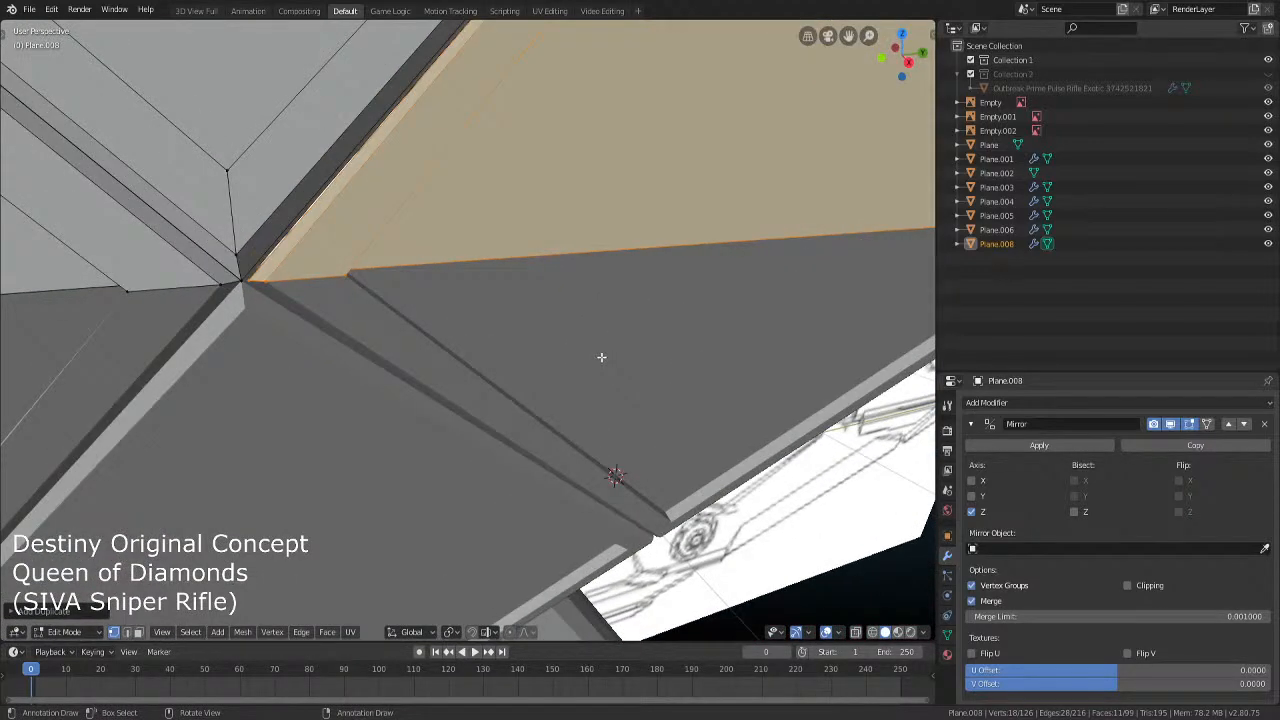
key("g")
key("y")
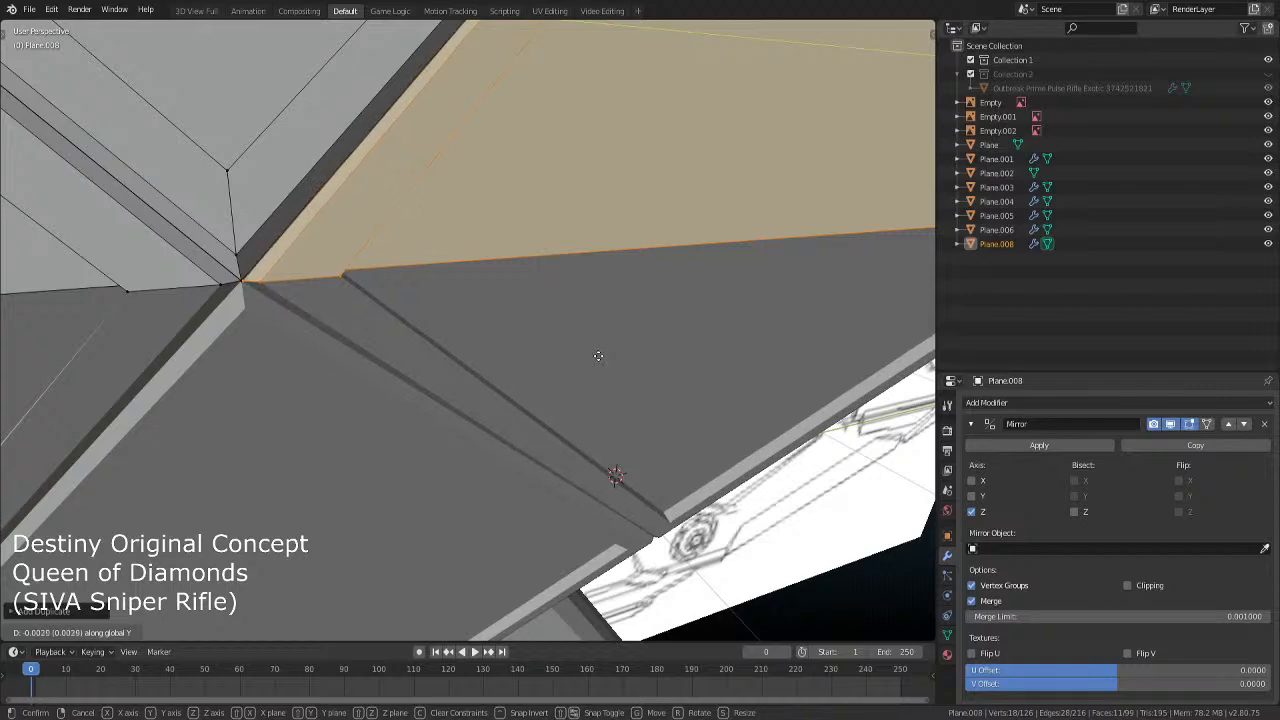
left_click(597, 356)
key("Tab")
scroll(597, 357, "down", 6)
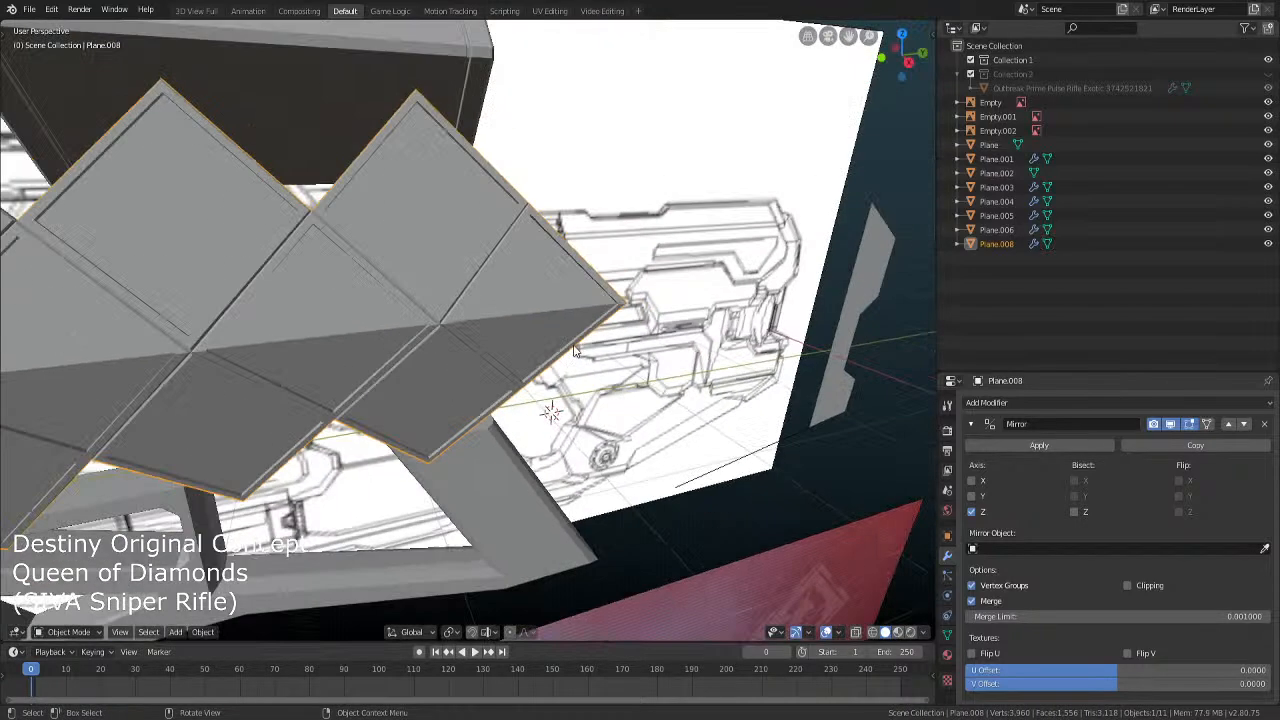
Duplicate the end half-diamond plate along negative Y to fill the gap at the row's front beside the barrel shroud
middle_click_drag(597, 357, 536, 343)
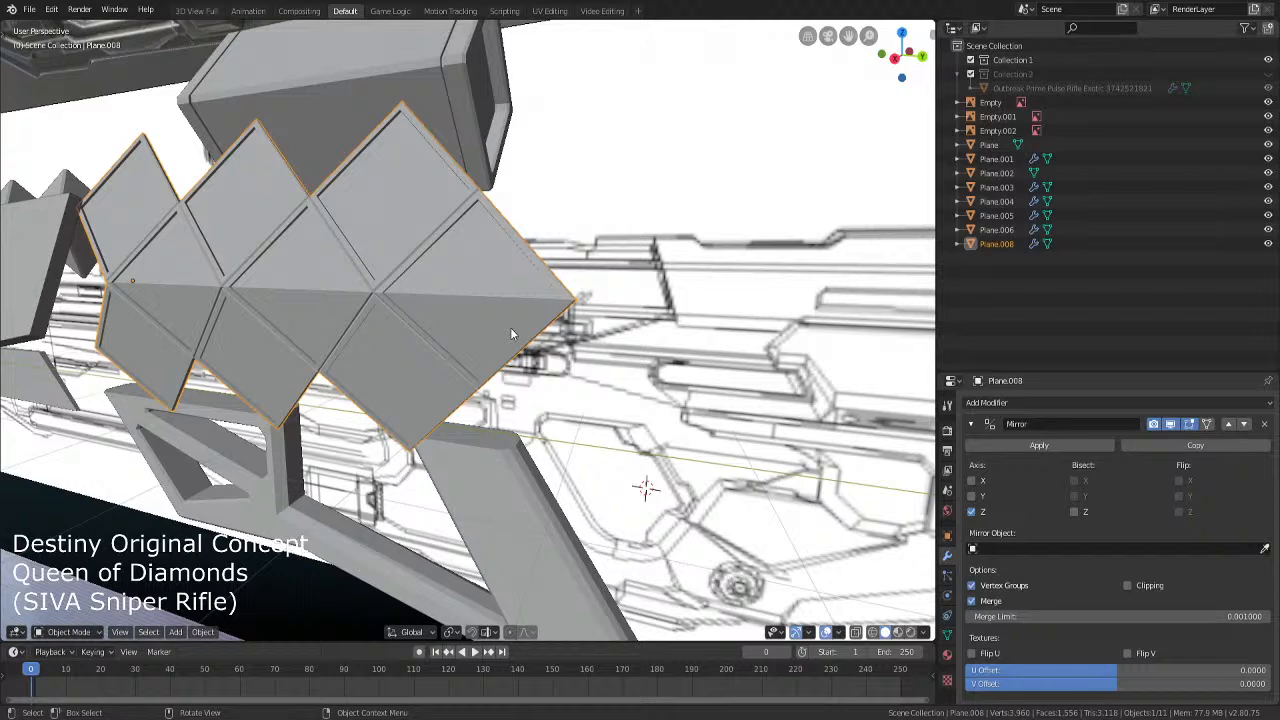
key("KP_3")
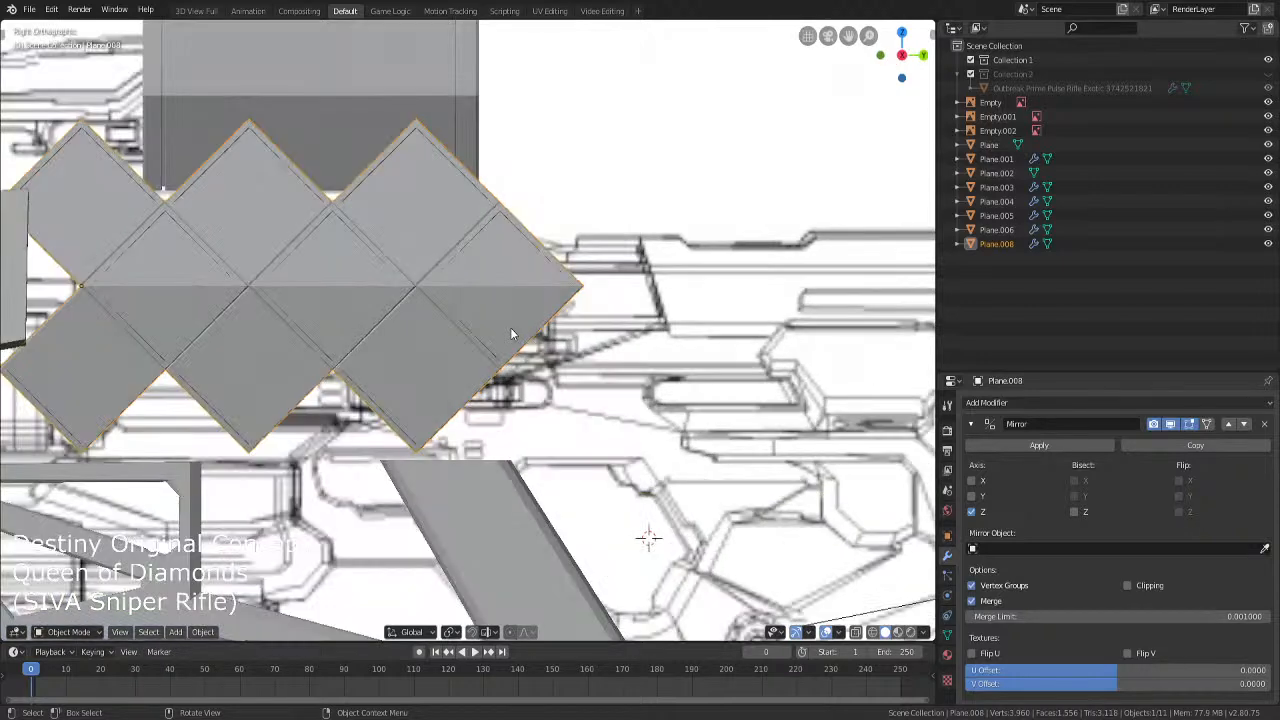
key("KP_1")
key("KP_3")
middle_click_drag(282, 313, 440, 346, "shift")
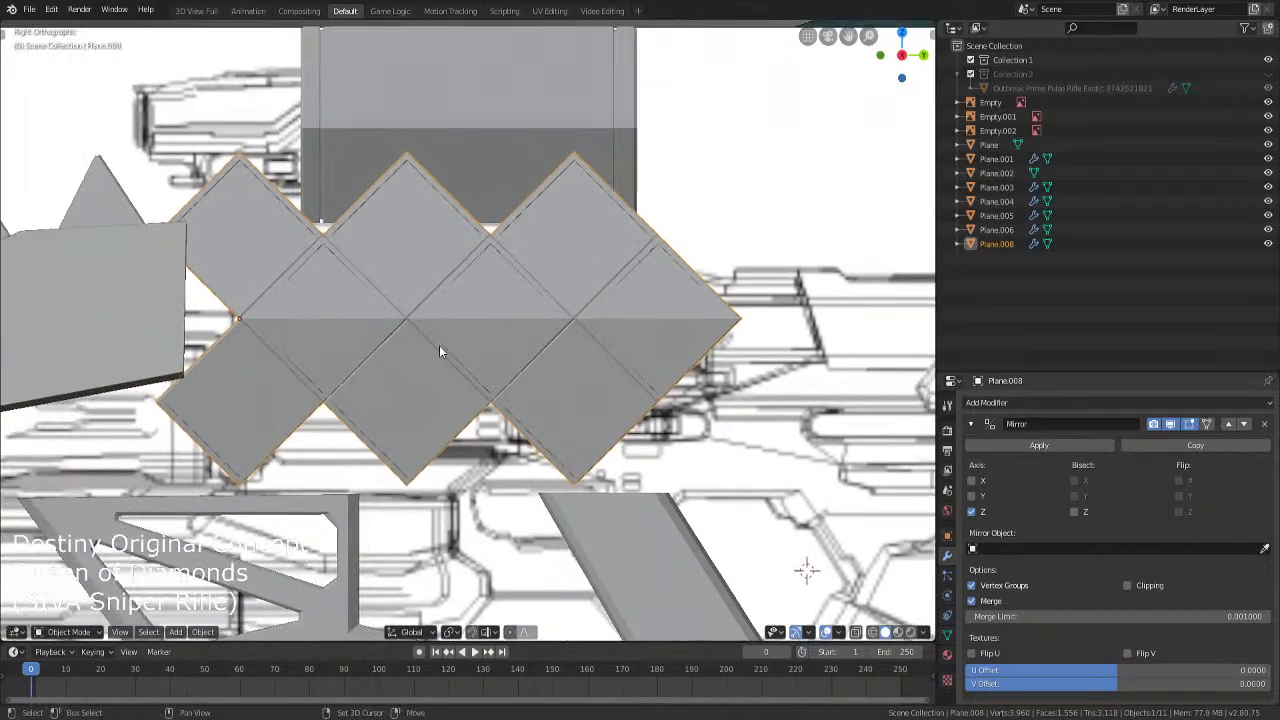
key("Tab")
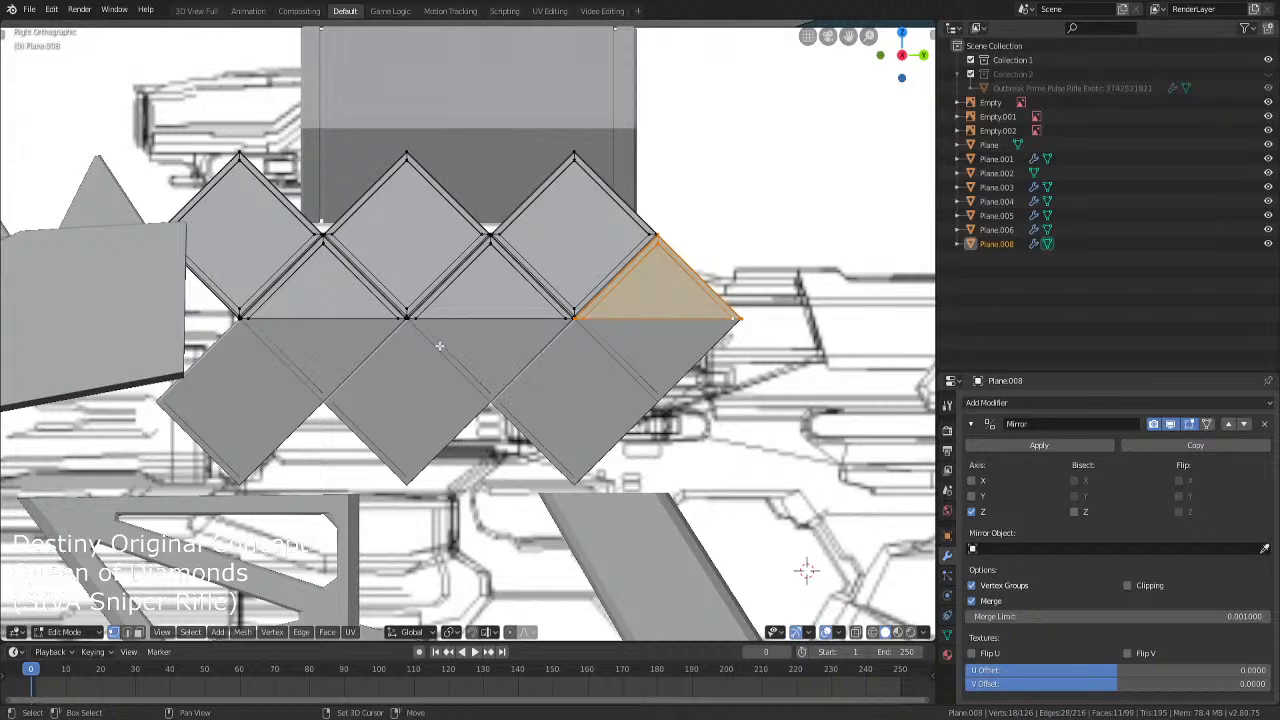
key("g")
key("y")
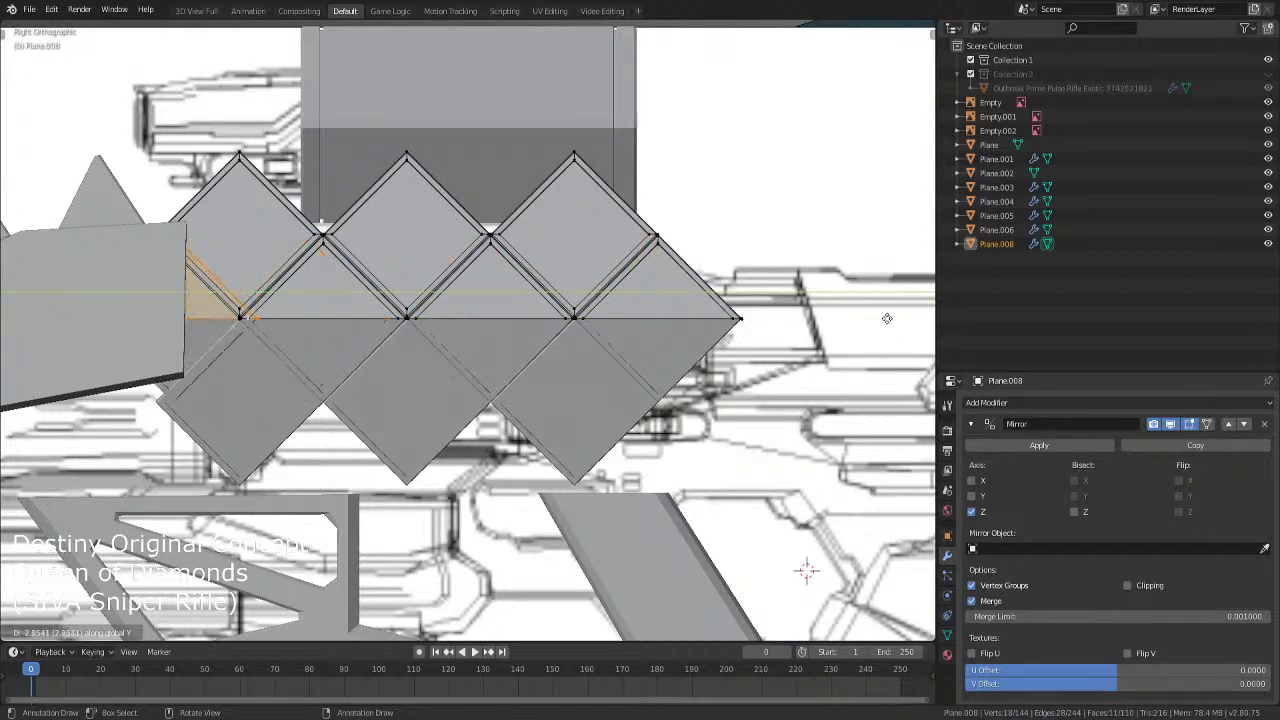
left_click(869, 323)
Check up close how the front half-diamond copy lines up with its neighbouring plates along the seam
scroll(566, 352, "up", 3)
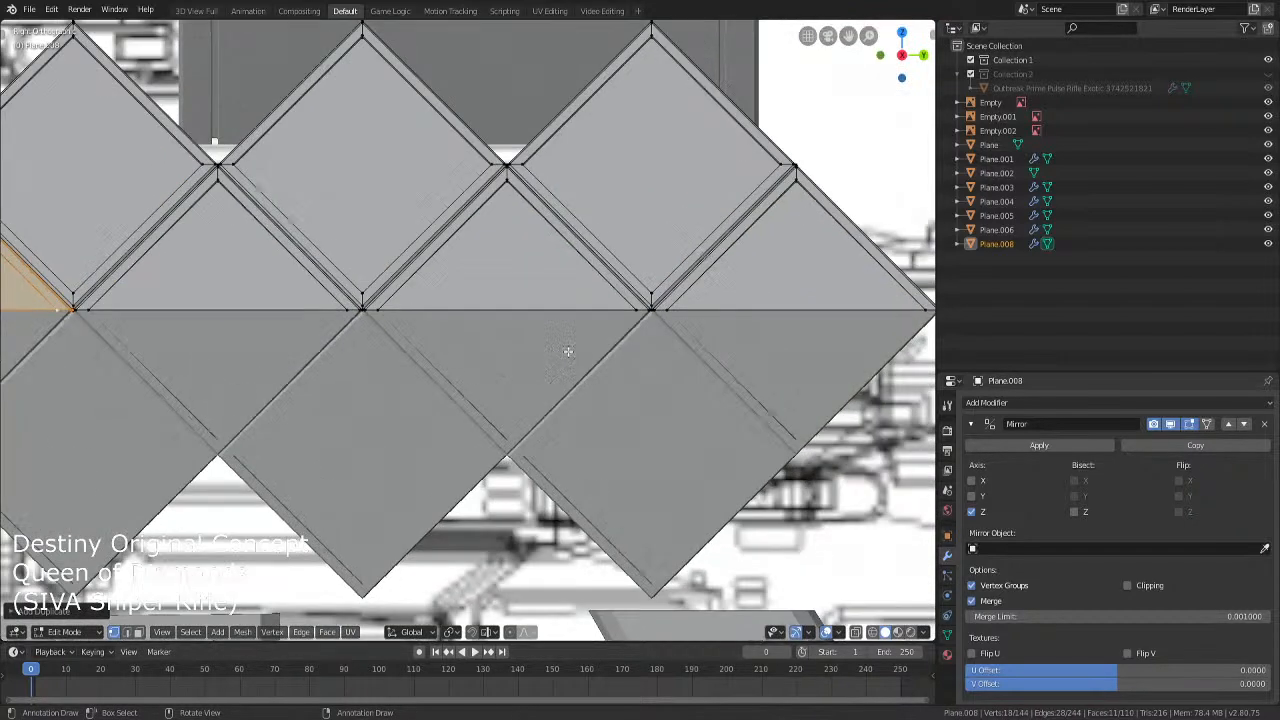
middle_click_drag(408, 350, 611, 351, "shift")
scroll(723, 382, "up", 5)
scroll(691, 380, "down", 4)
scroll(554, 346, "down", 4)
scroll(603, 421, "up", 2)
scroll(586, 394, "up", 3)
key("g")
key("y")
right_click(609, 383)
scroll(613, 376, "down", 6)
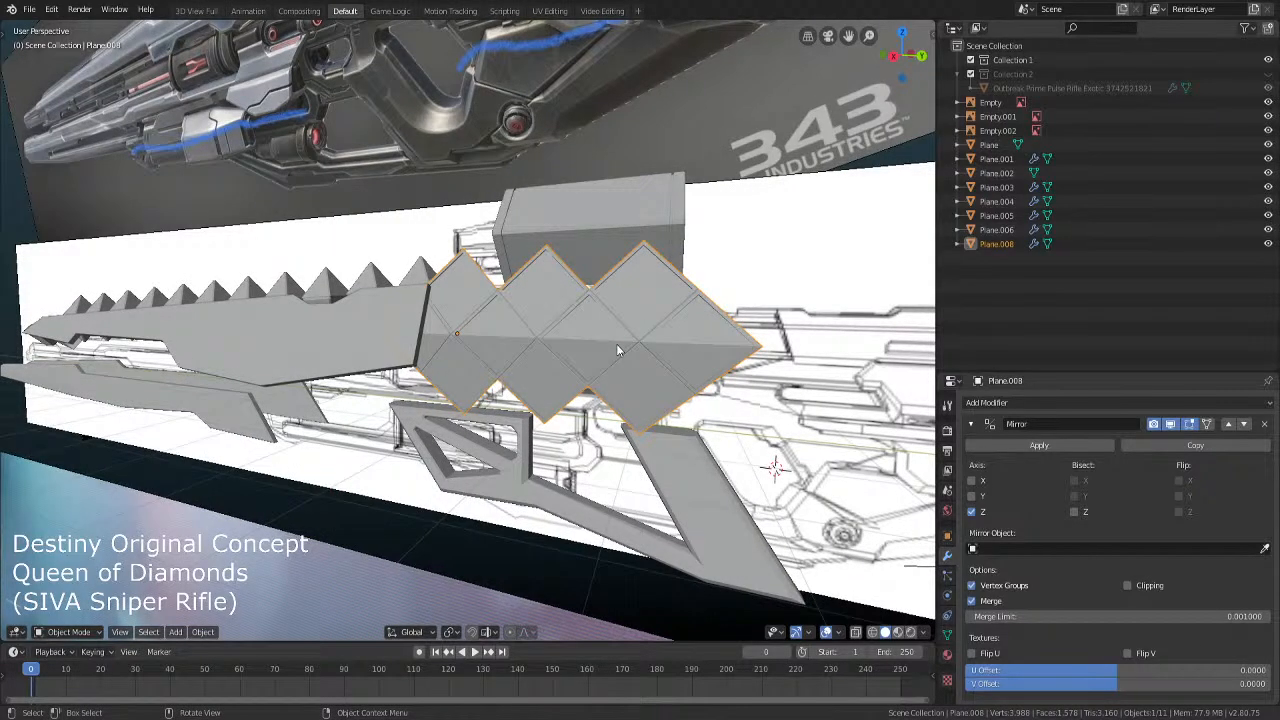
Rotate the diamond plate object a few degrees in the top view so its rear end angles outward from the body
middle_click_drag(617, 345, 614, 388)
key("KP_7")
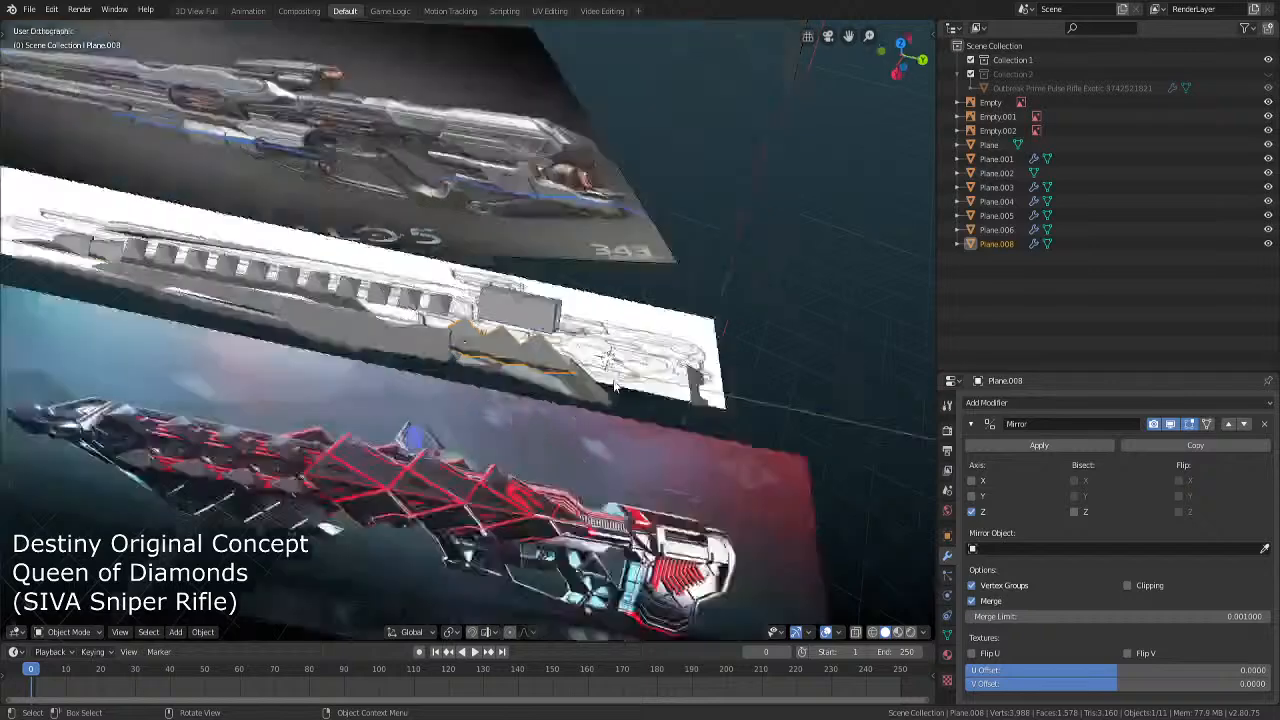
scroll(614, 386, "up", 8)
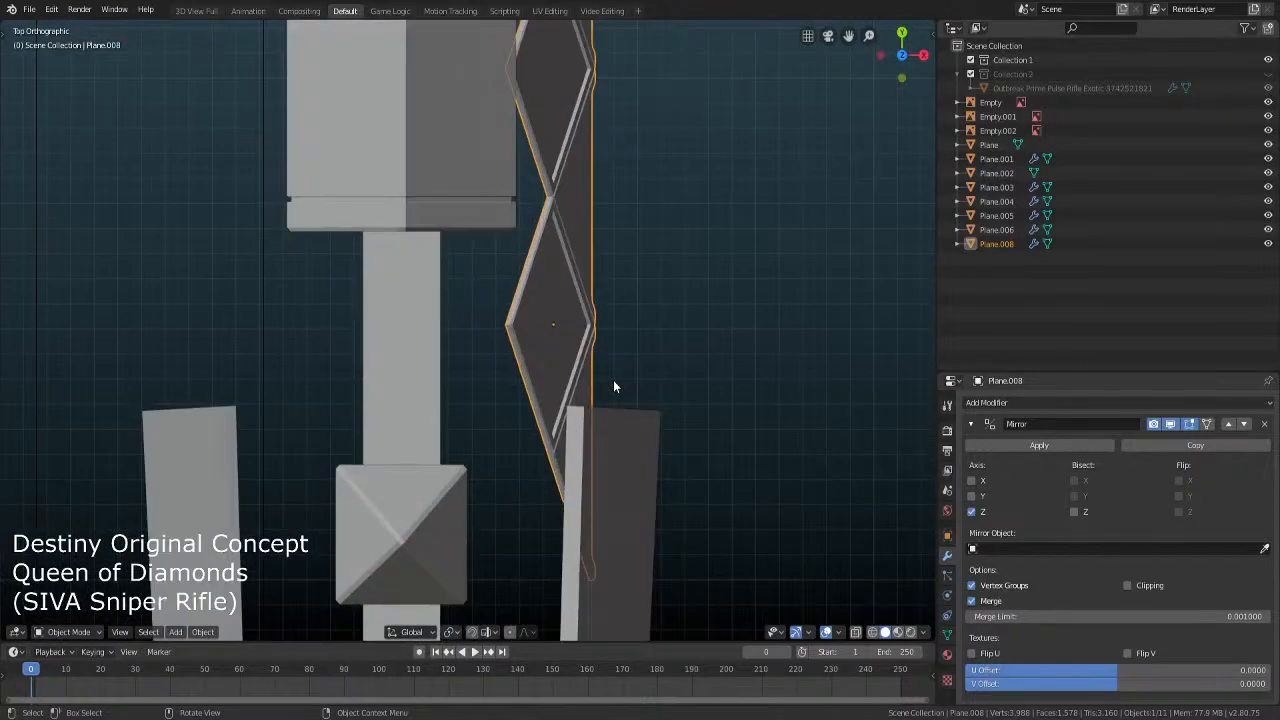
key("KP_Decimal")
key("r")
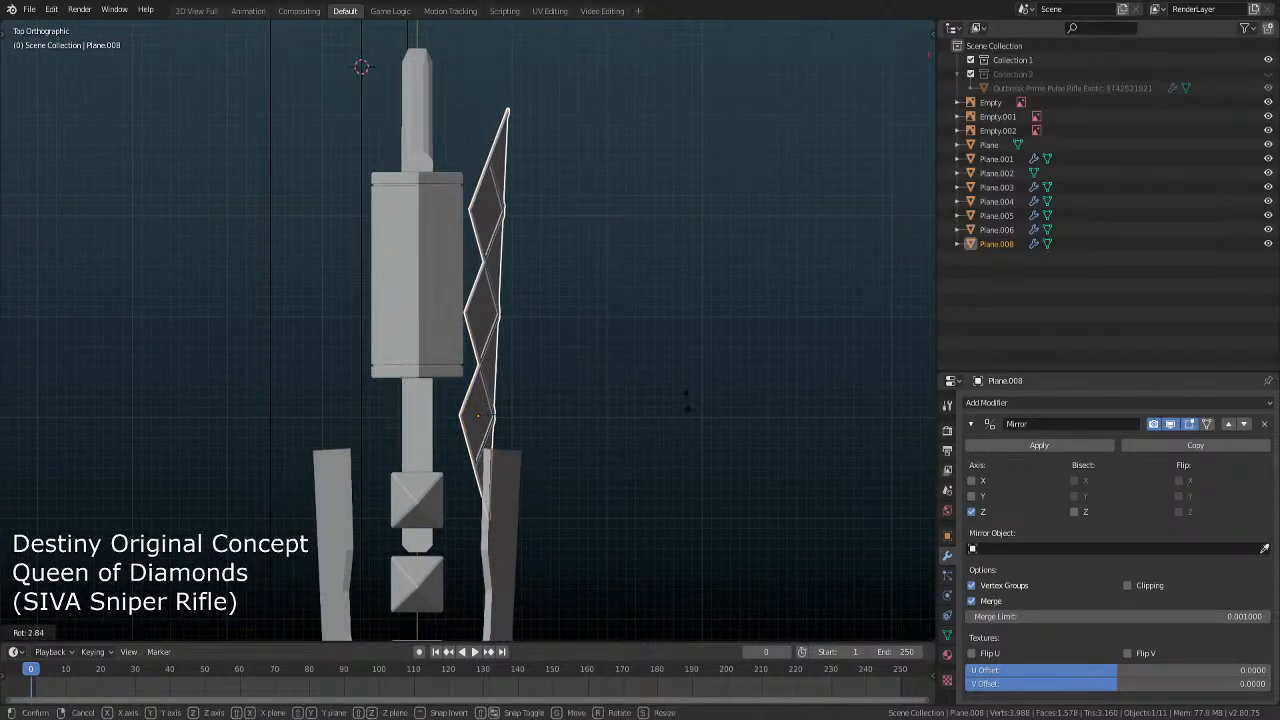
left_click(686, 413)
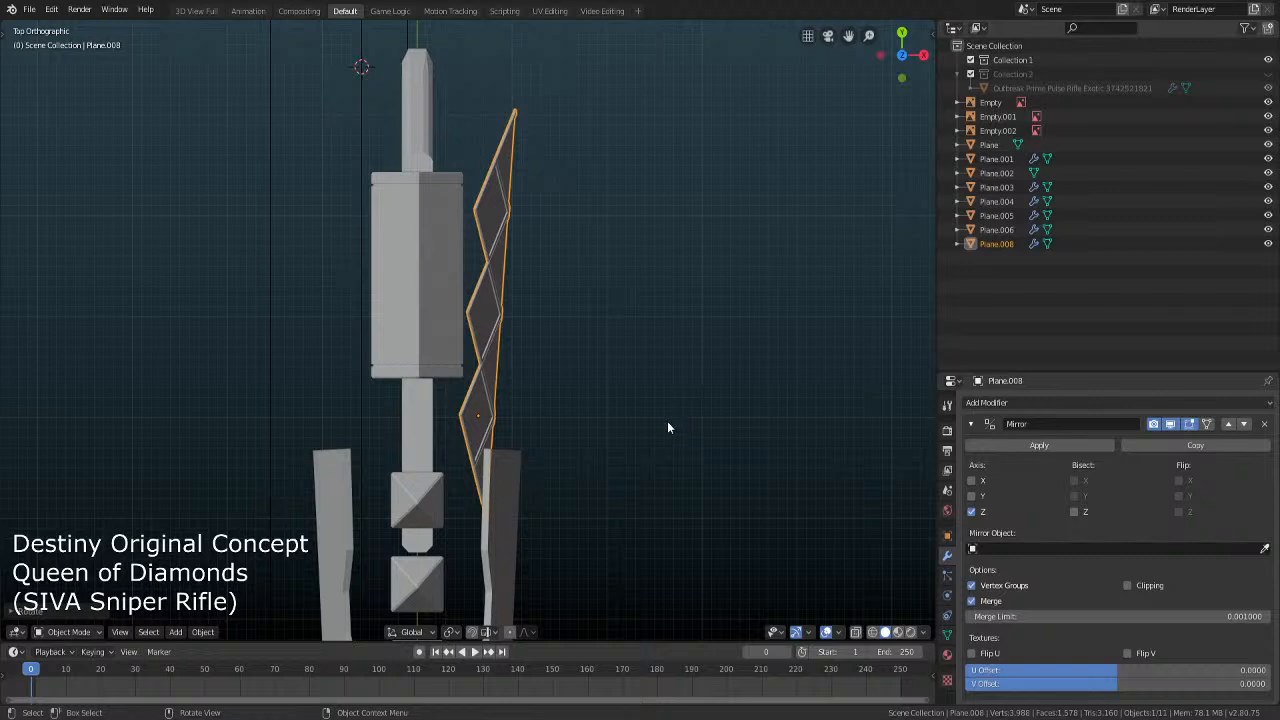
Undo the latest edits to the separated diamond plates, back to the single mirrored armour object
key("Tab")
key("Tab")
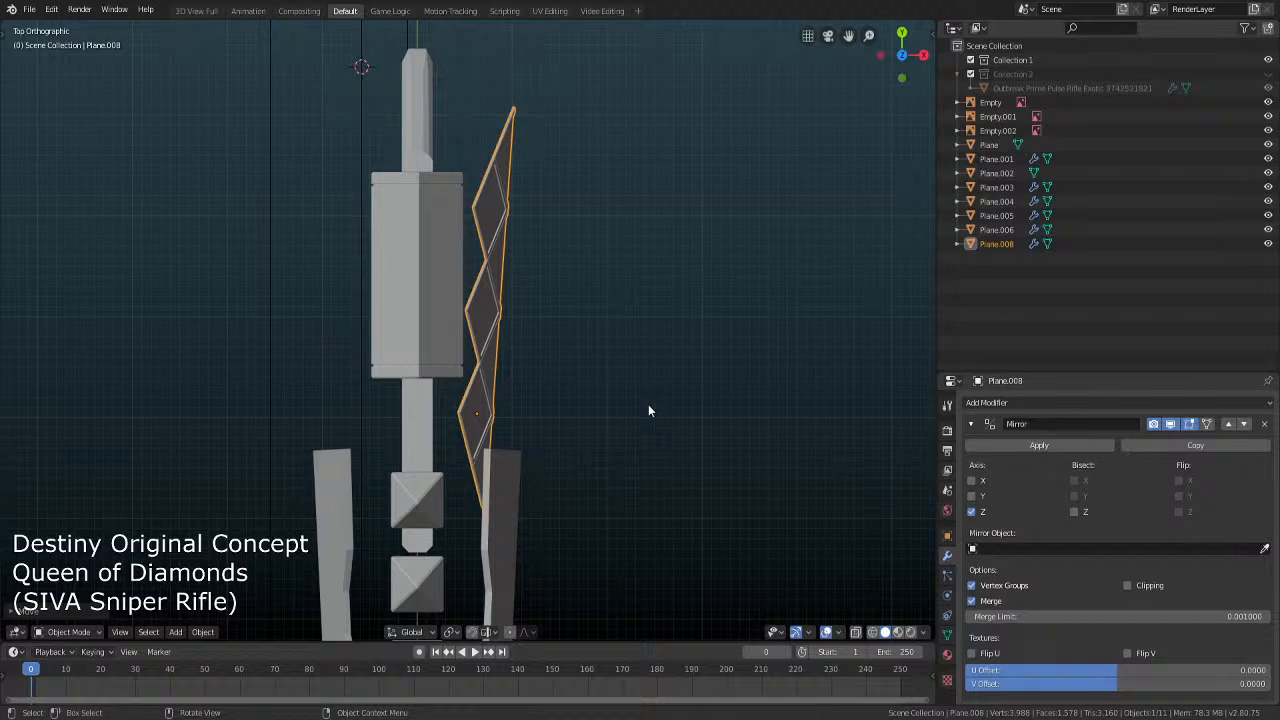
middle_click_drag(650, 398, 695, 400, "shift")
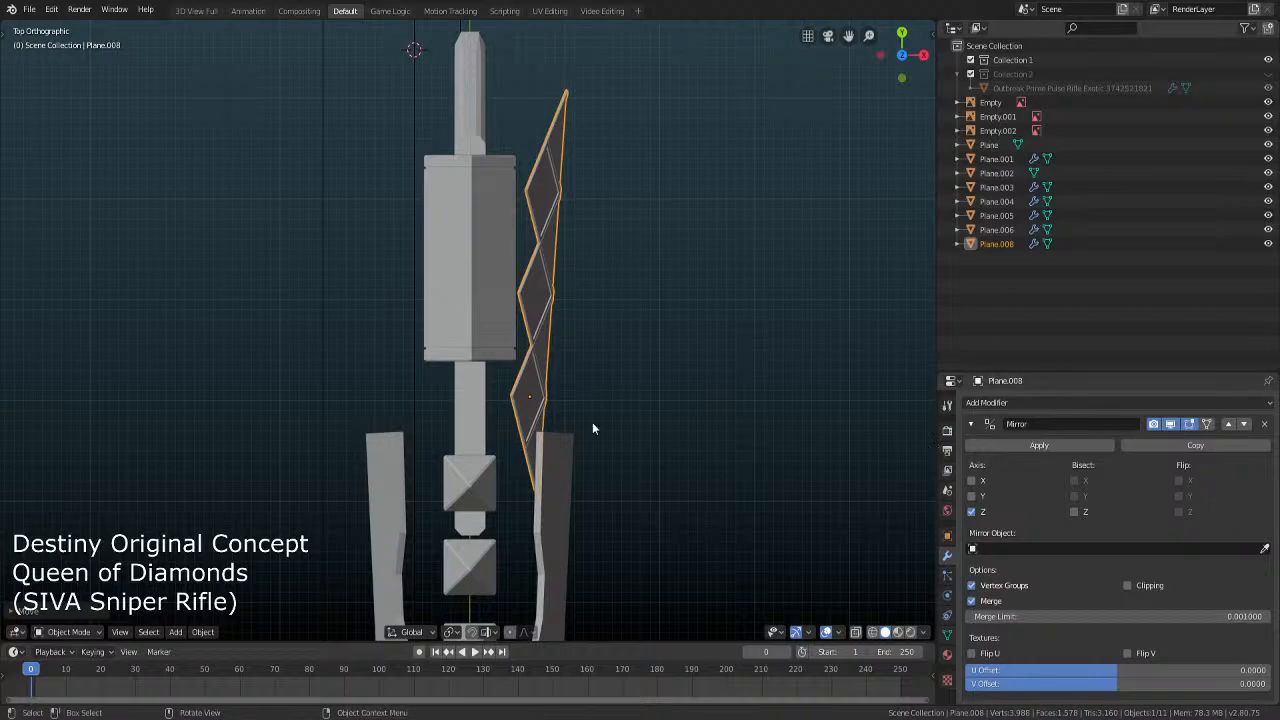
key("ctrl+z")
key("ctrl+z")
key("ctrl+z")
key("ctrl+z")
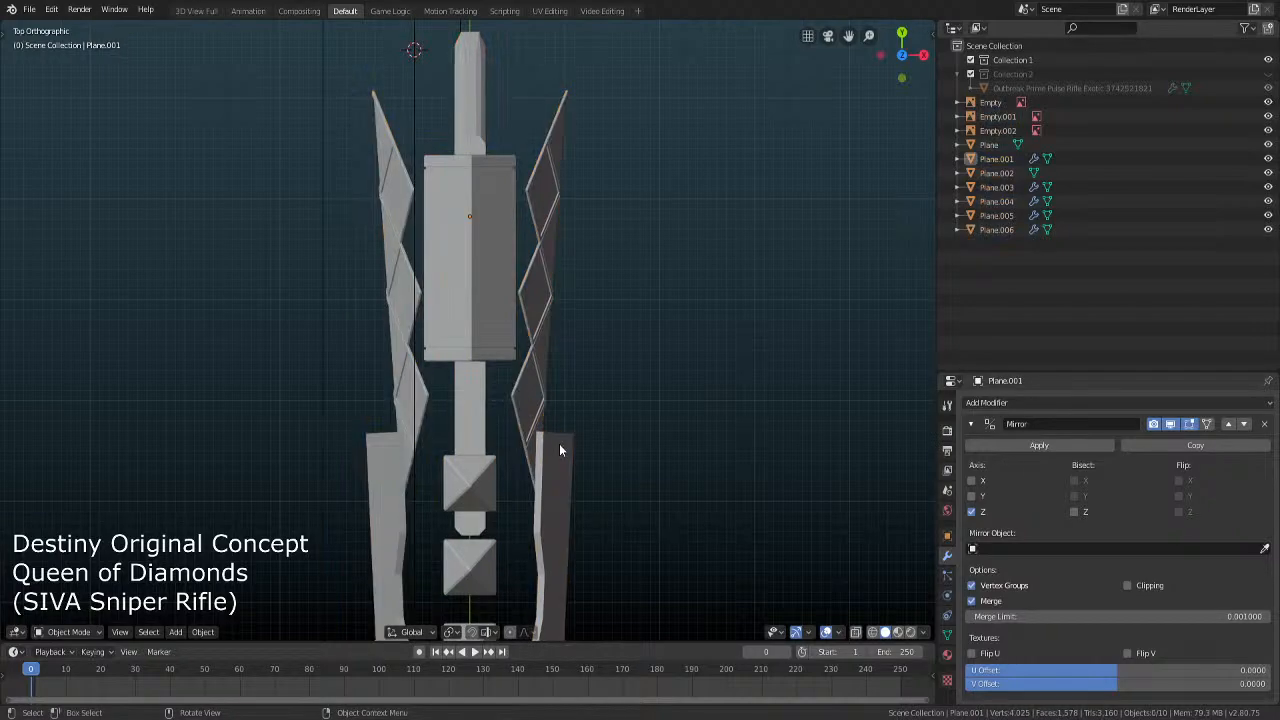
Try mirroring the side armour along Y instead of Z, and set the Mirror modifier back to the Z axis
scroll(574, 401, "down", 4)
left_click(512, 313)
middle_click_drag(512, 313, 688, 441)
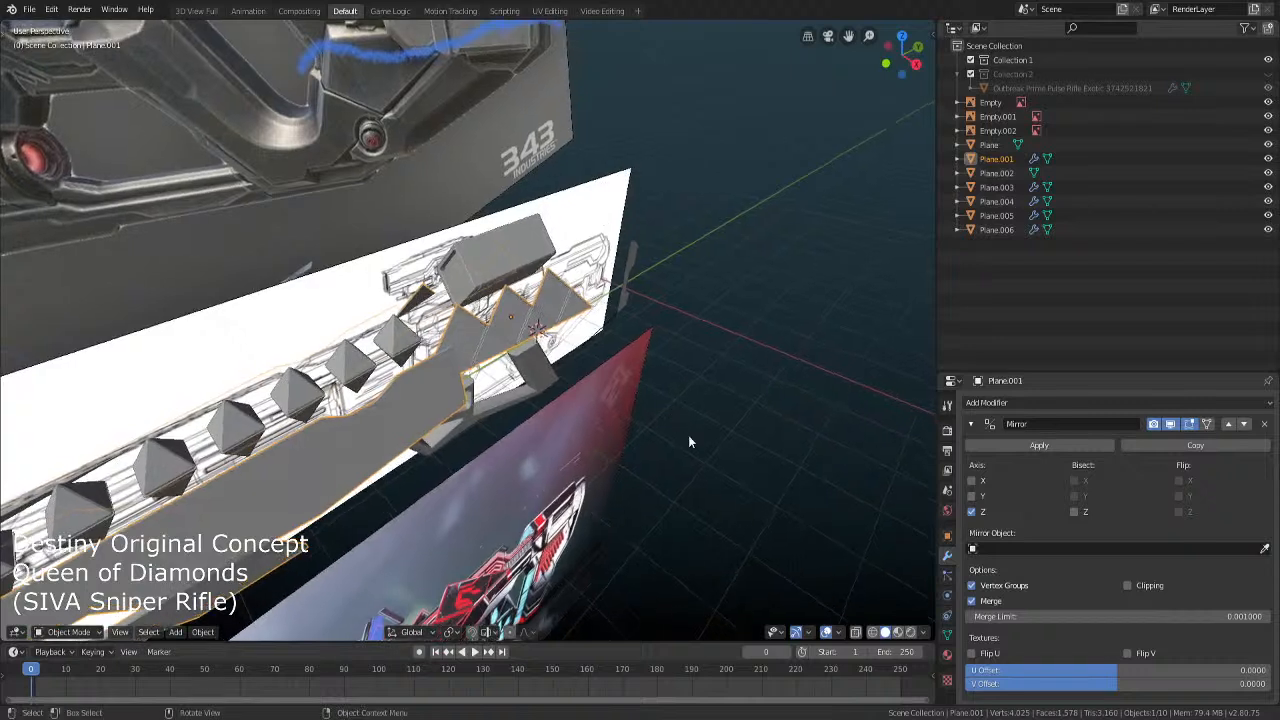
left_click(971, 511)
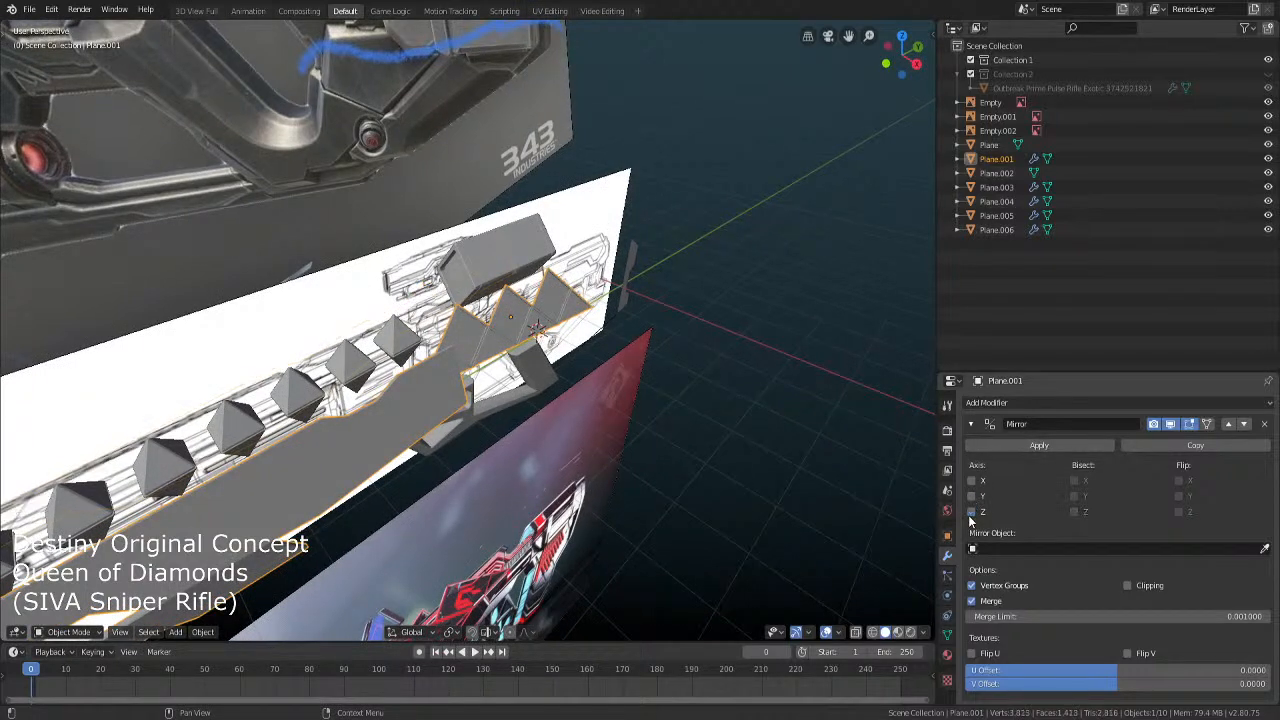
left_click(972, 497)
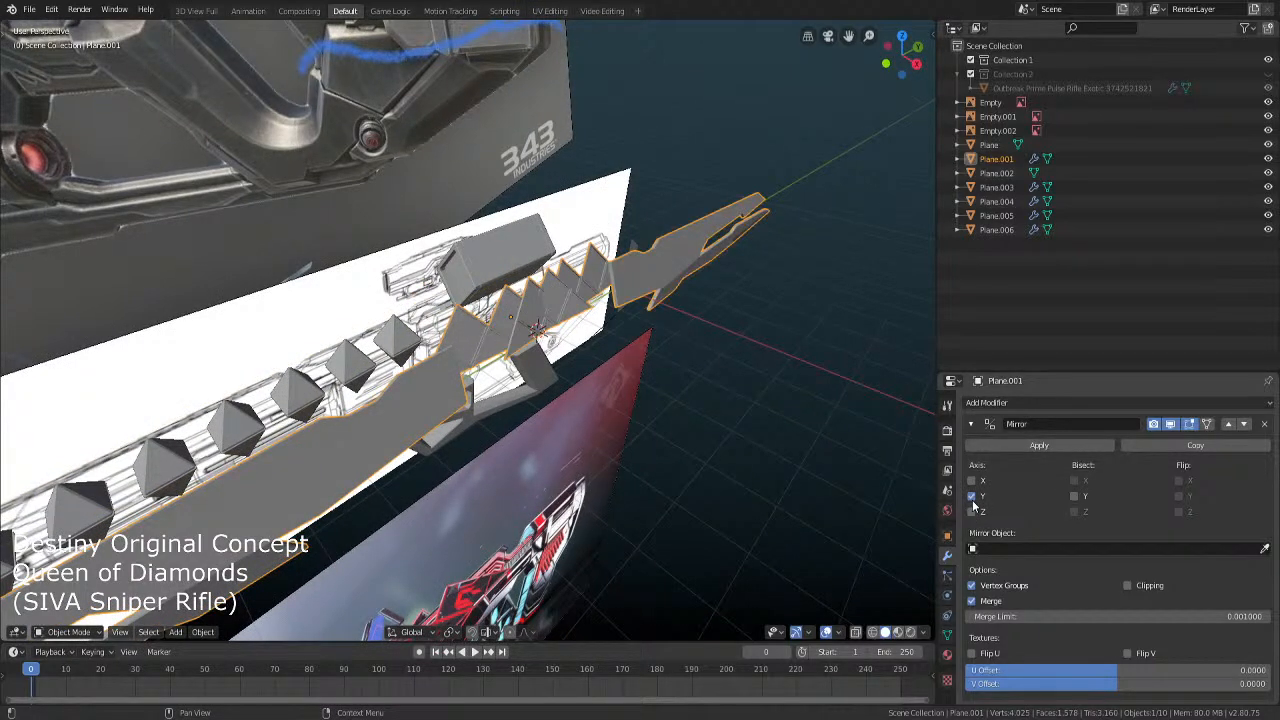
left_click(972, 497)
left_click(971, 511)
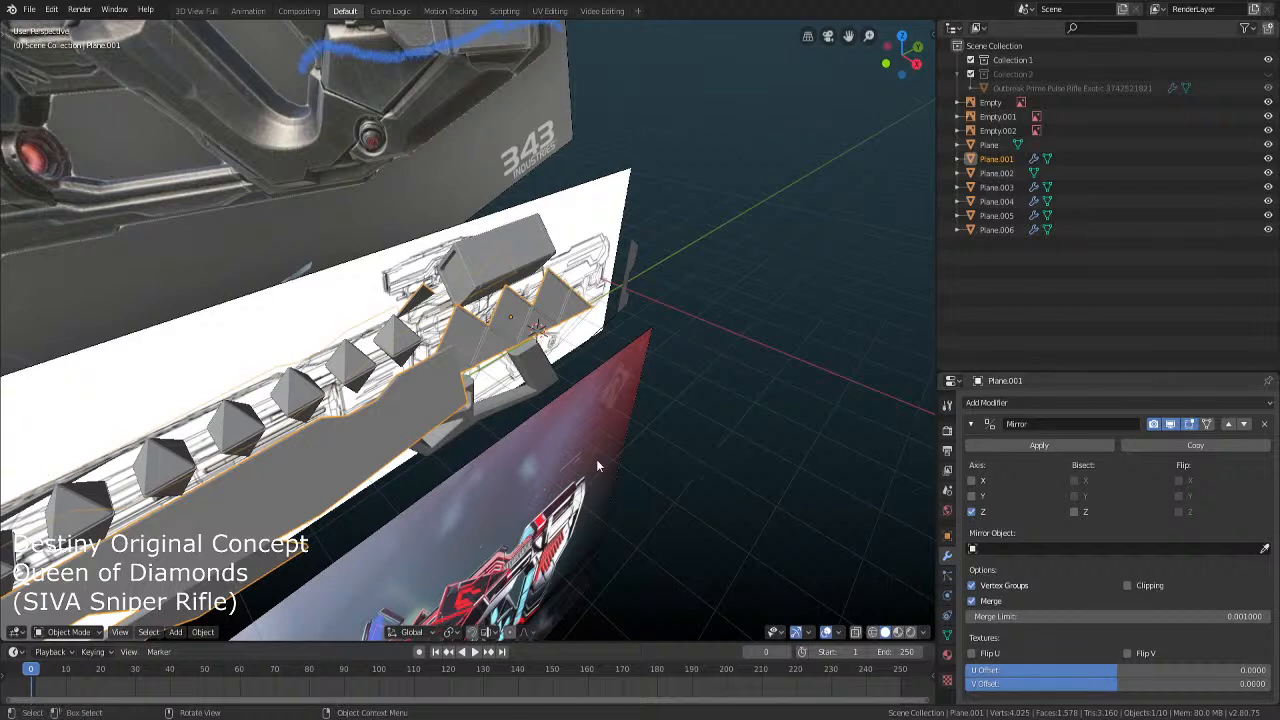
Undo the mirror axis changes and redo the earlier edits up to the separated, rotated diamond plates
key("ctrl+z")
key("ctrl+z")
key("ctrl+z")
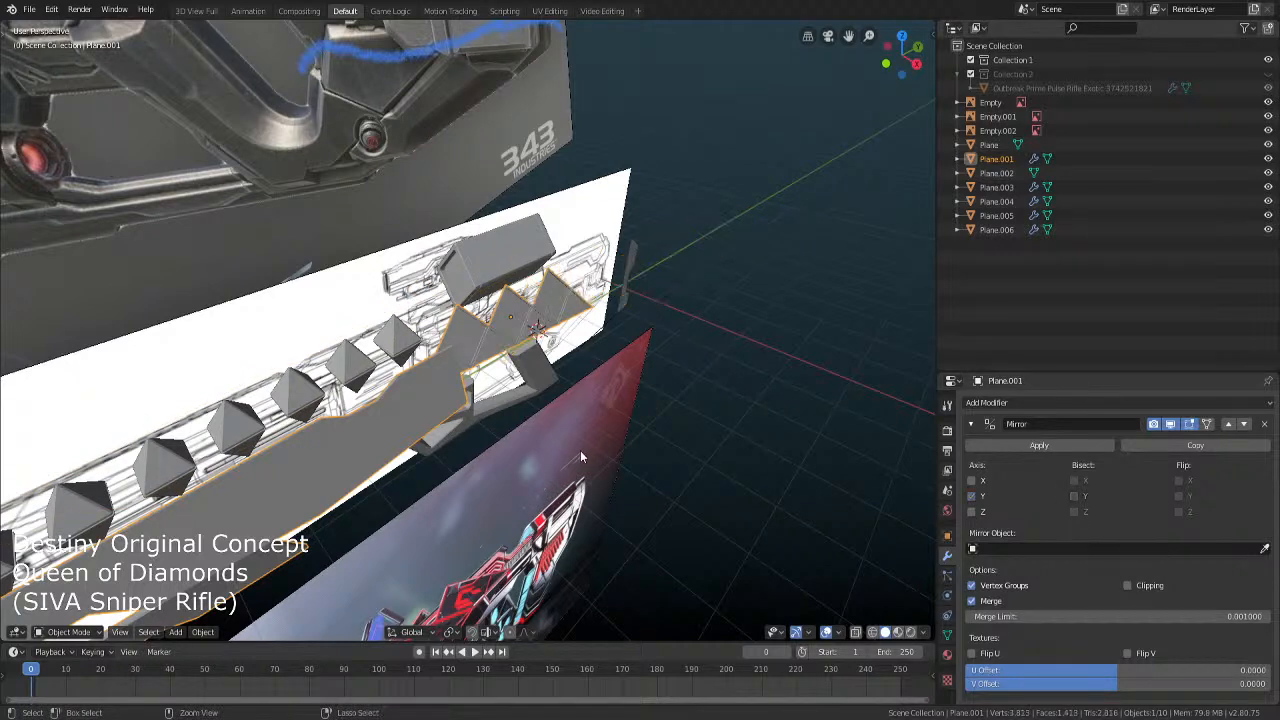
key("ctrl+shift+z")
key("ctrl+shift+z")
key("ctrl+shift+z")
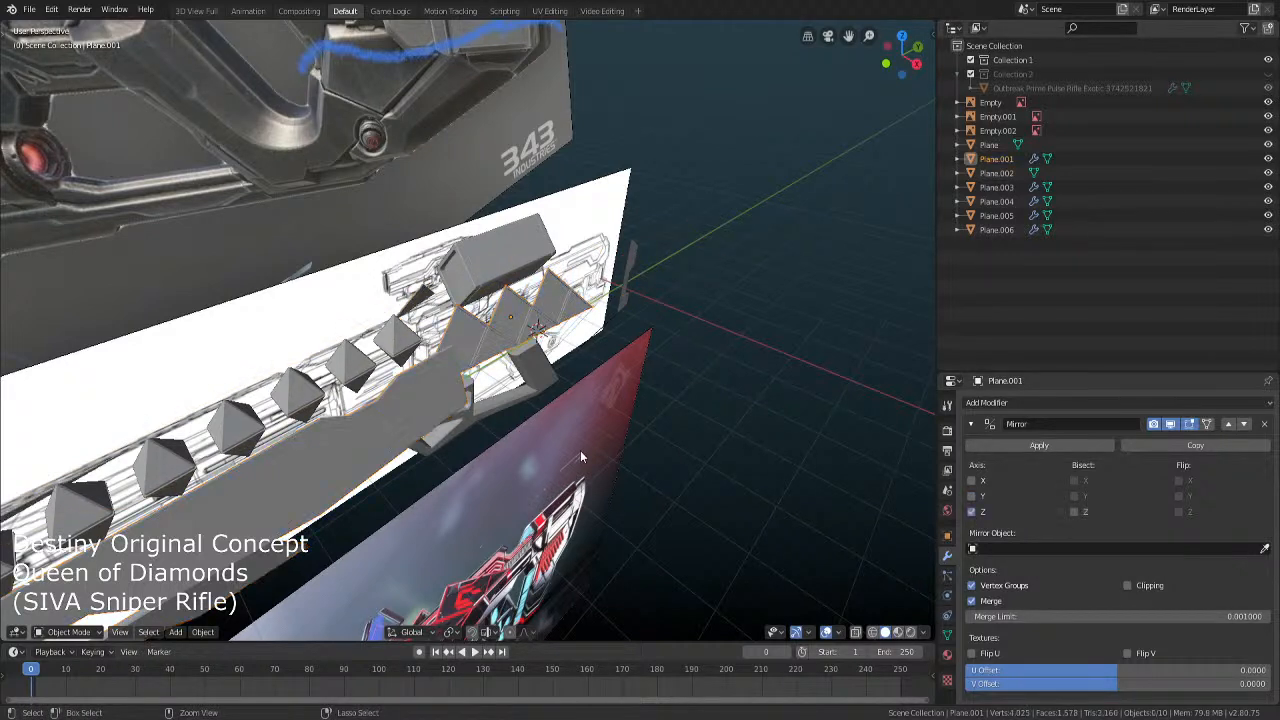
key("ctrl+shift+z")
key("ctrl+shift+z")
key("ctrl+shift+z")
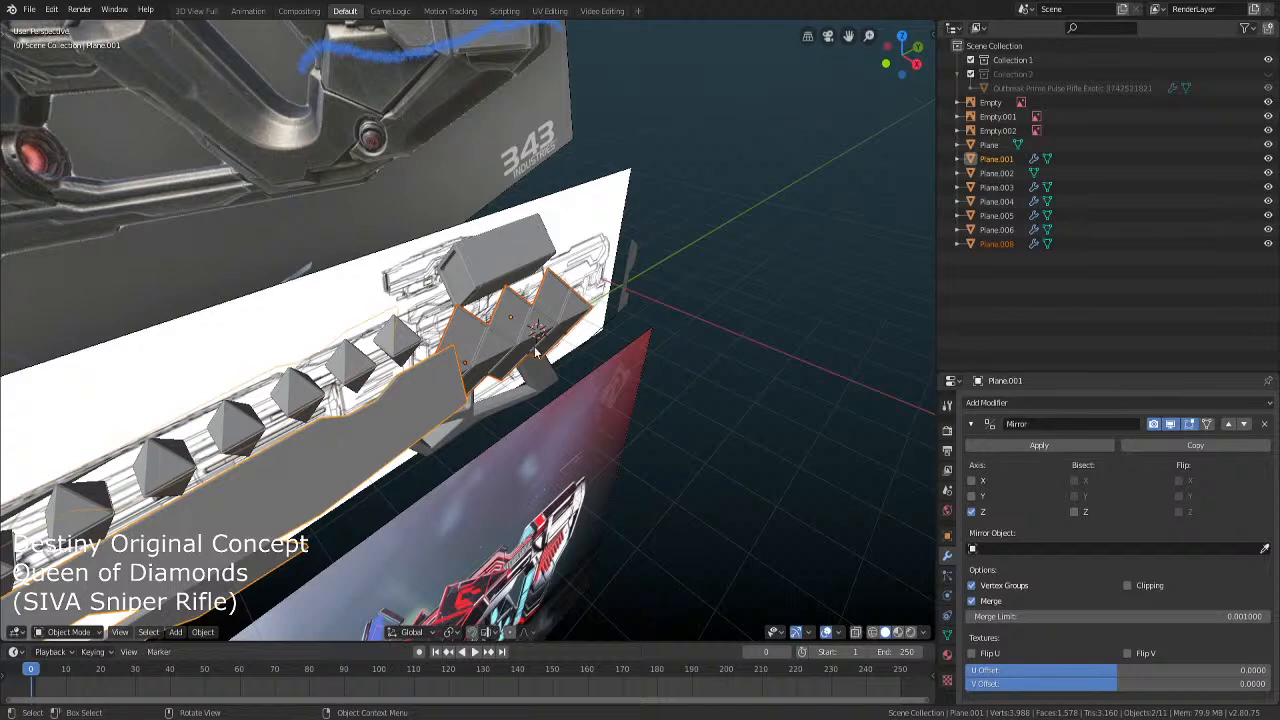
key("ctrl+shift+z")
key("ctrl+shift+z")
key("ctrl+shift+z")
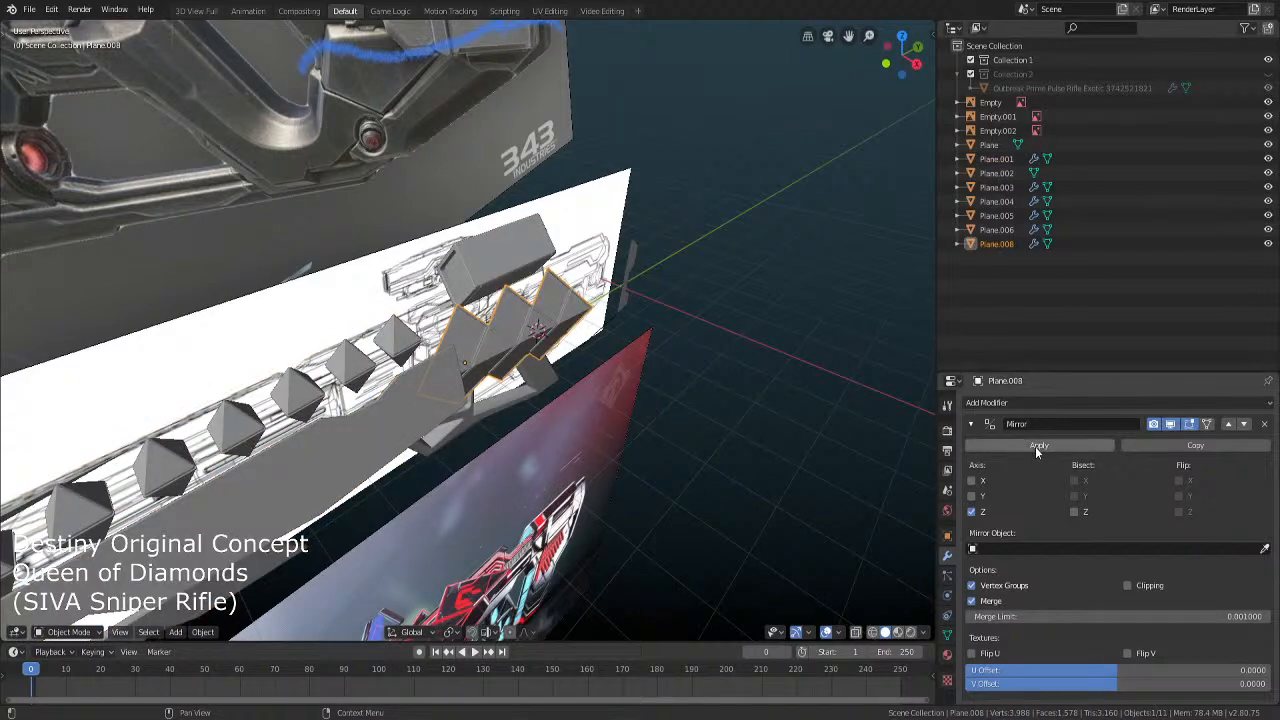
Apply the Mirror modifier on the separated diamond plates object
left_click(1036, 446)
middle_click_drag(760, 400, 700, 450)
left_click(1030, 403)
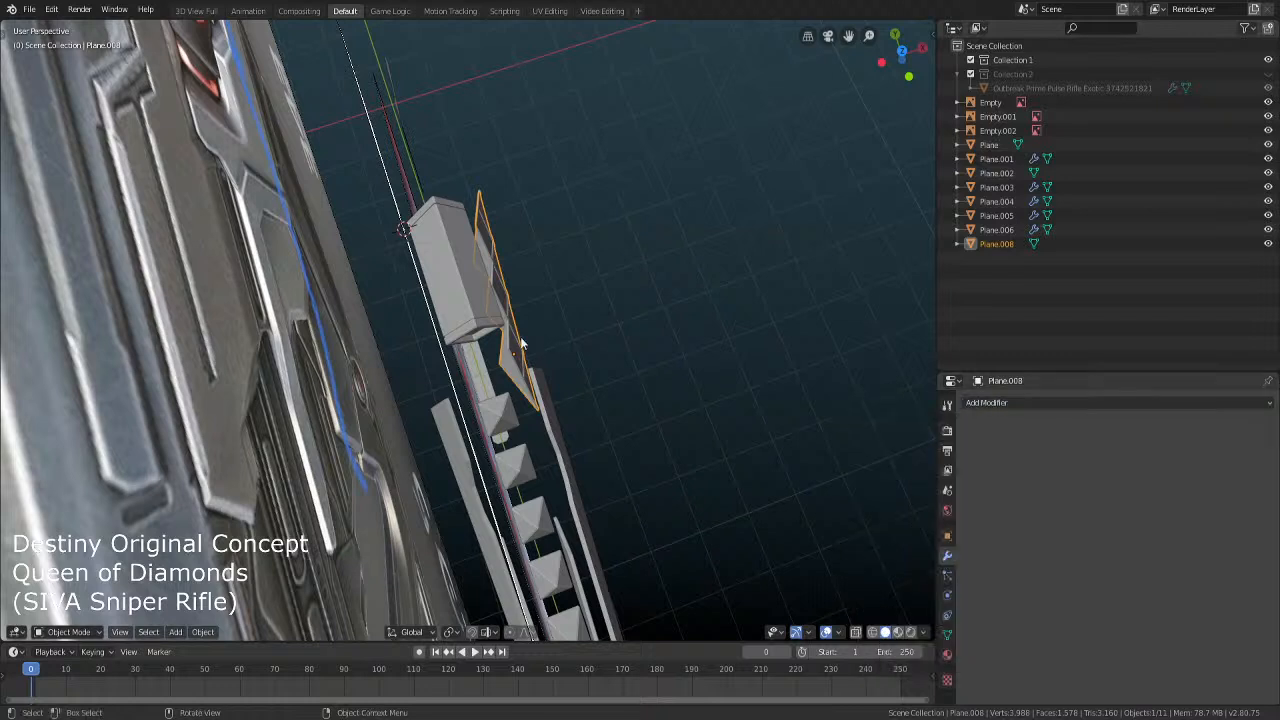
Undo the modifier application and the plates' separation, back to the single mirrored armour object, and select it
key("ctrl+z")
key("ctrl+z")
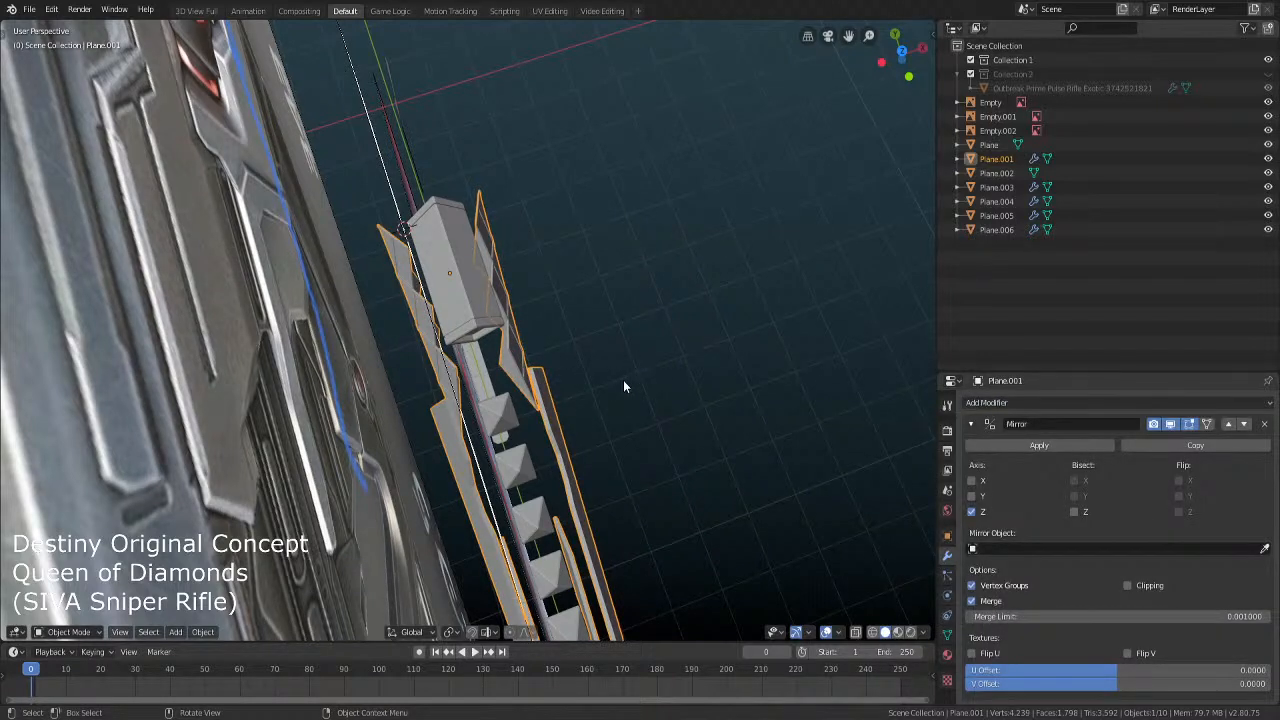
left_click(614, 418)
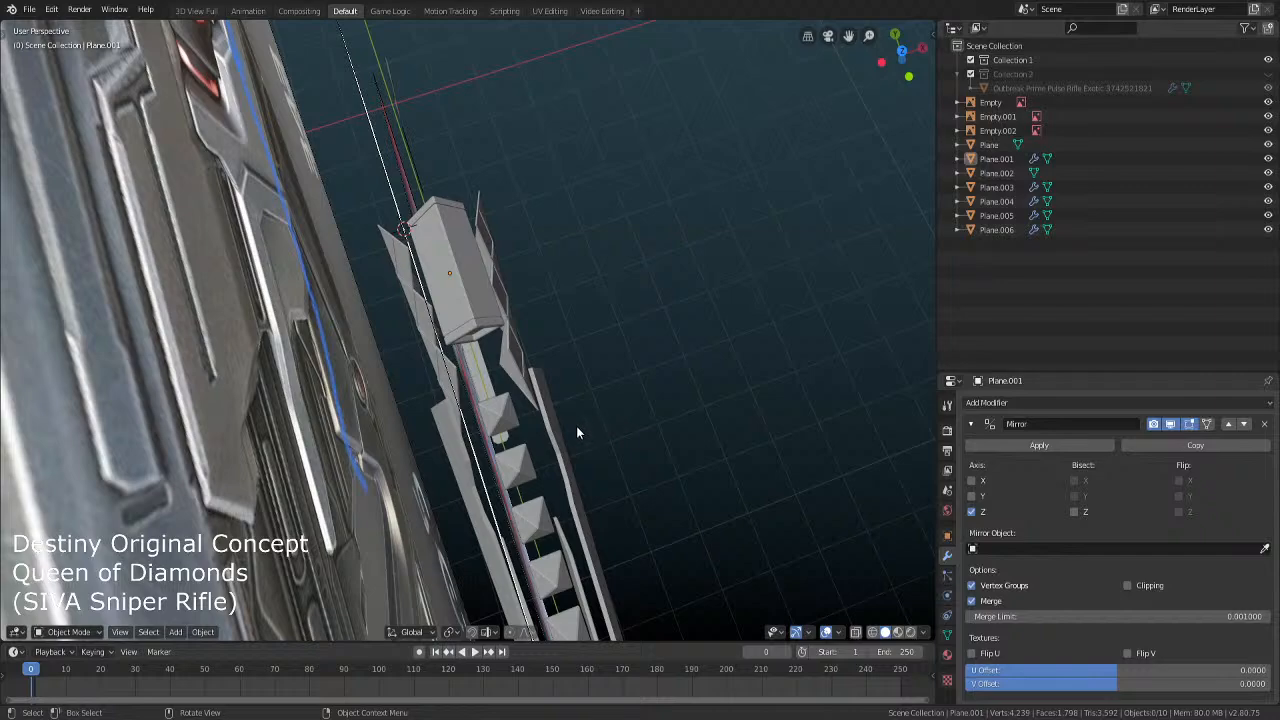
left_click(576, 426)
Save the project file
middle_click_drag(615, 424, 478, 380)
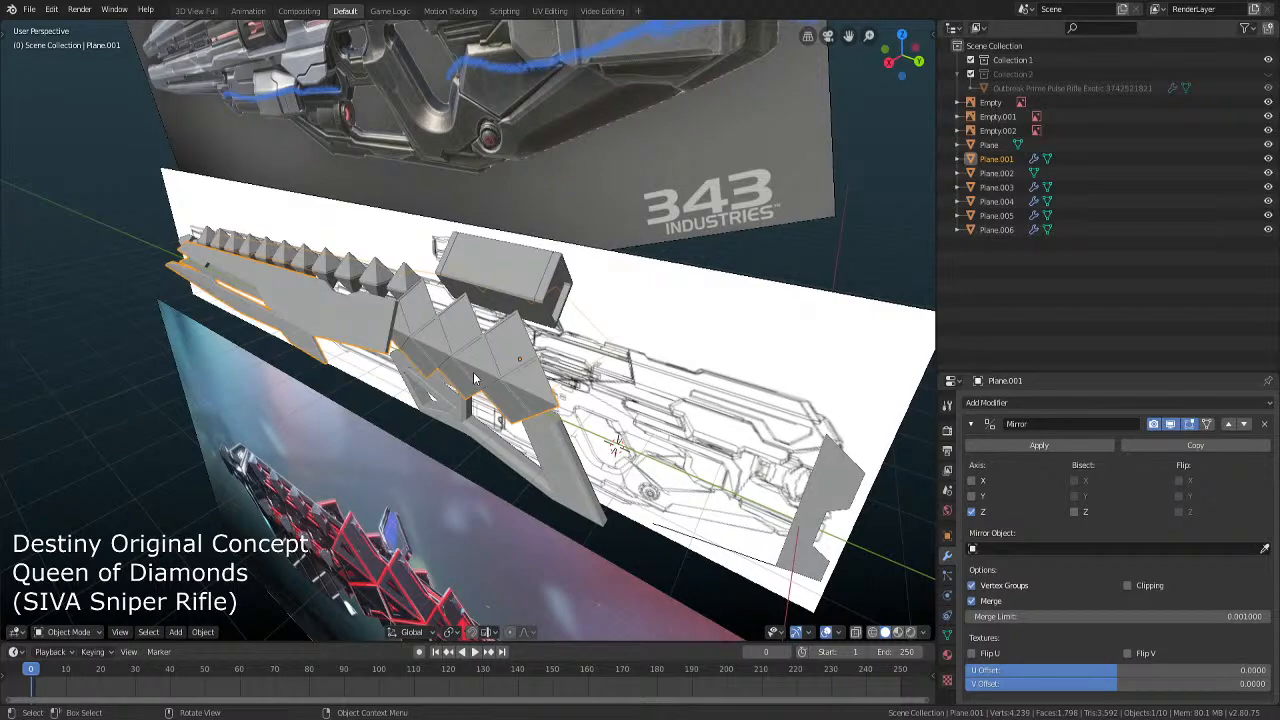
middle_click_drag(475, 378, 601, 461)
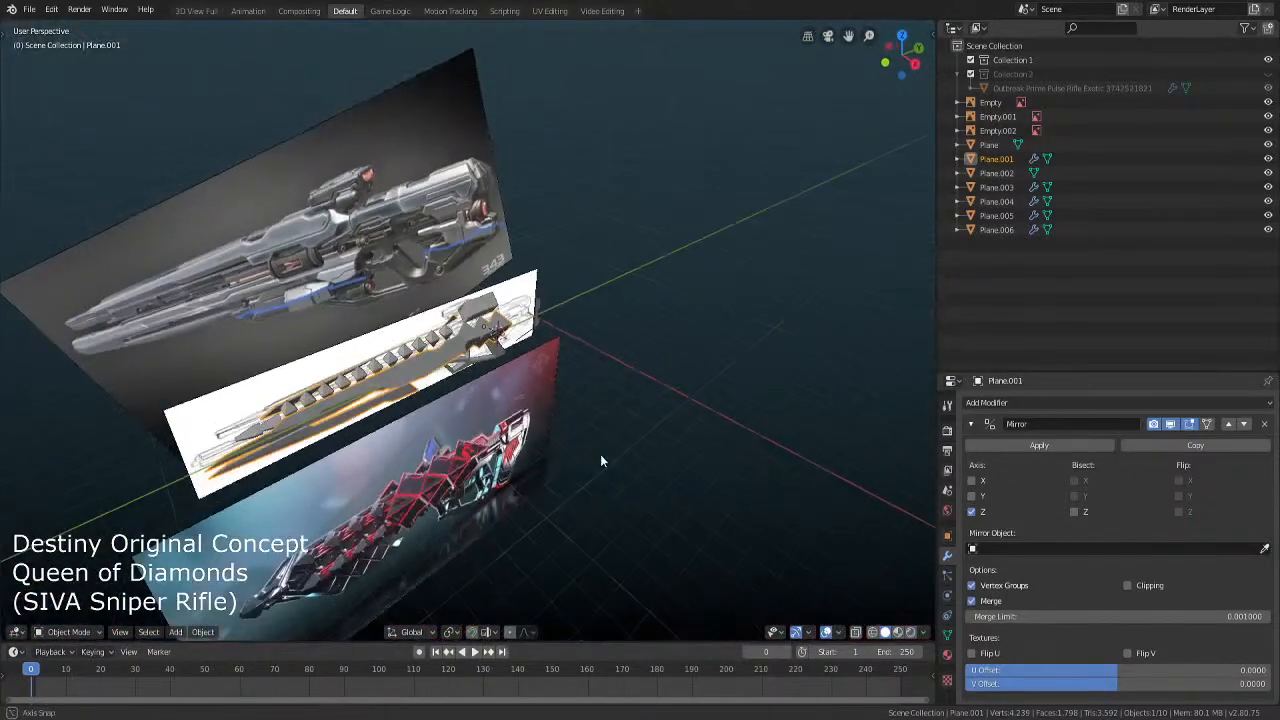
left_click(29, 9)
left_click(52, 100)
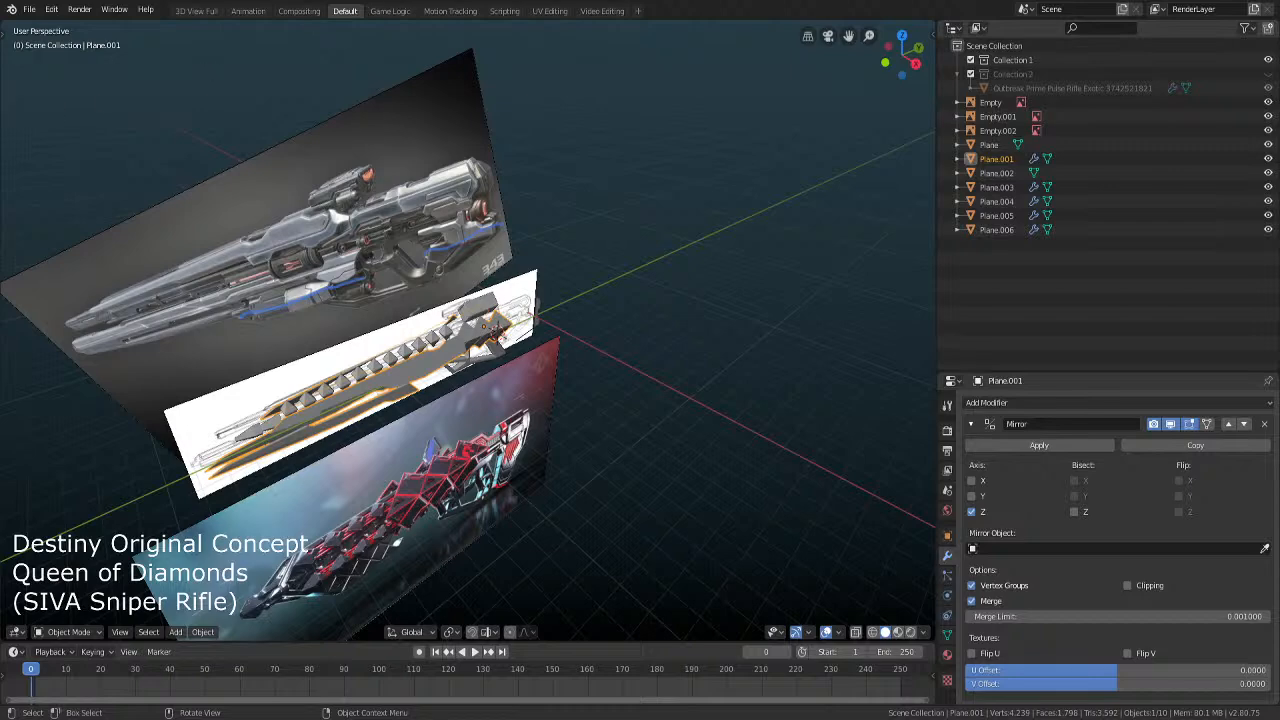
Examine the diamond plates, grip frame and stock area against the line-art reference and the red diamond concept image
middle_click_drag(540, 432, 572, 457)
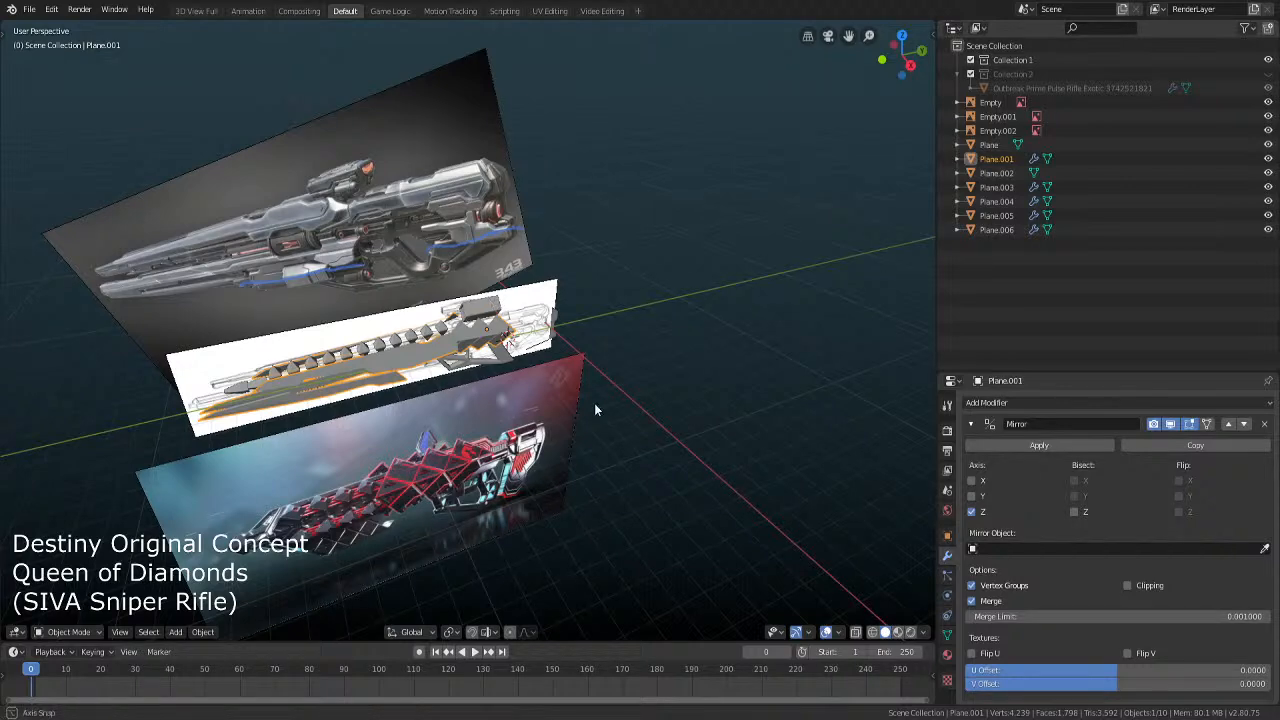
middle_click_drag(594, 403, 605, 444)
scroll(636, 448, "up", 6)
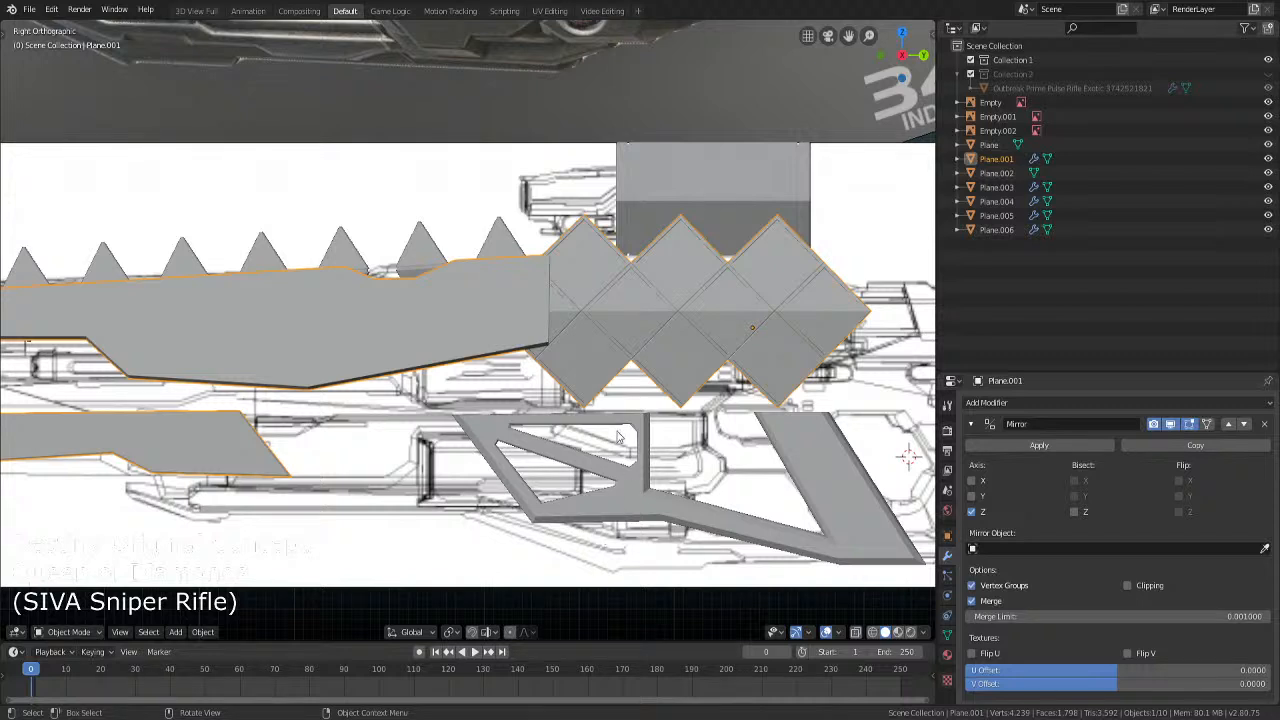
middle_click_drag(468, 422, 492, 420, "shift")
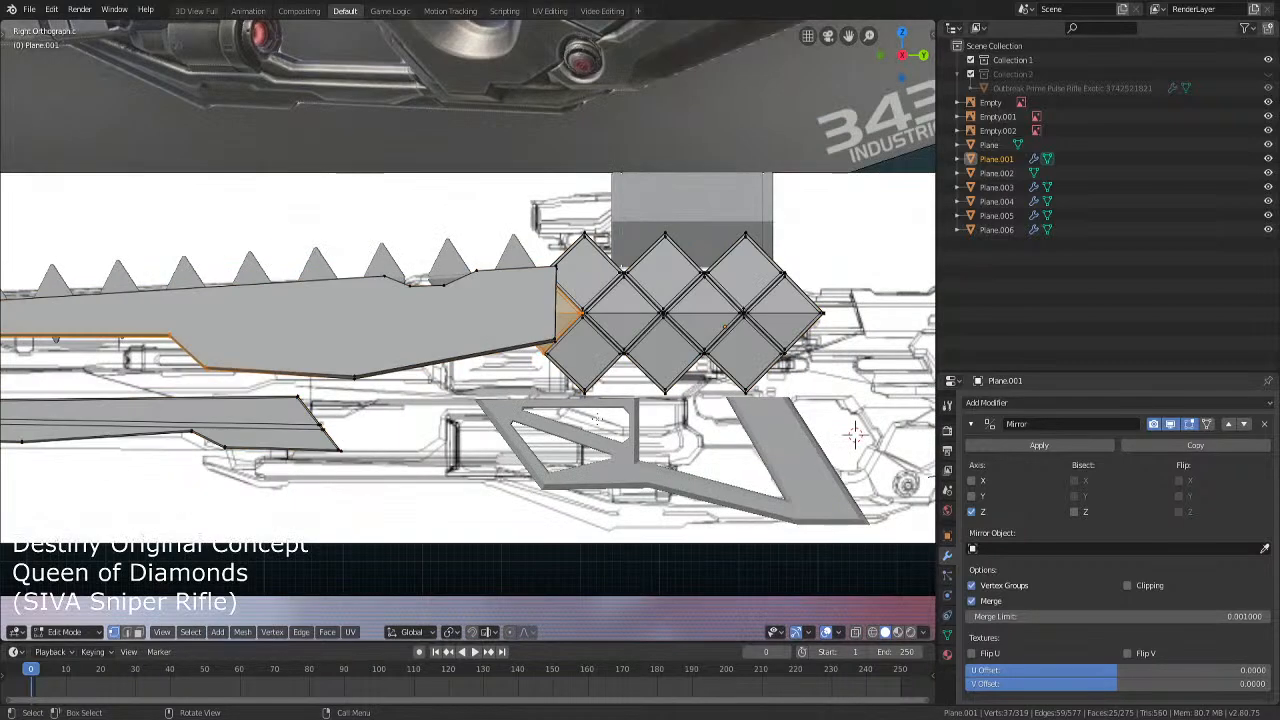
middle_click_drag(374, 428, 534, 378, "shift")
middle_click_drag(360, 223, 229, 194, "shift")
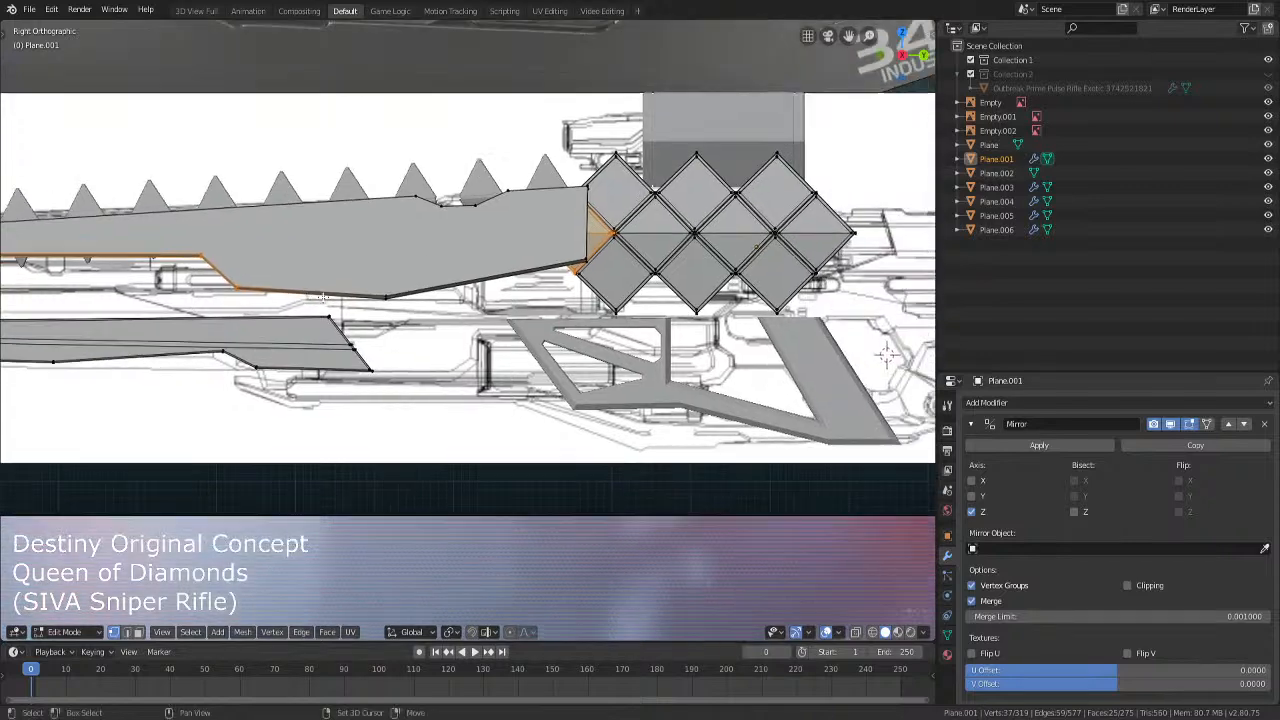
key("Tab")
middle_click_drag(362, 396, 280, 379, "shift")
key("Tab")
middle_click_drag(615, 372, 515, 374, "shift")
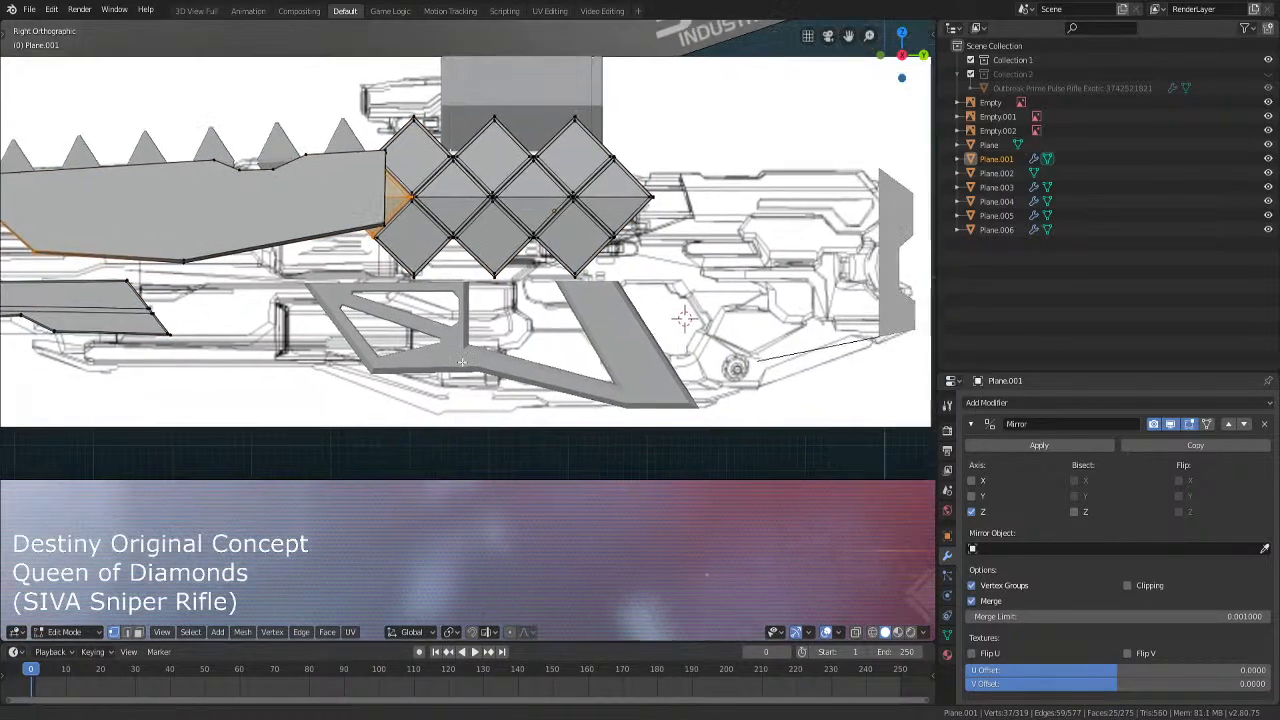
key("Tab")
middle_click_drag(674, 397, 509, 412, "shift")
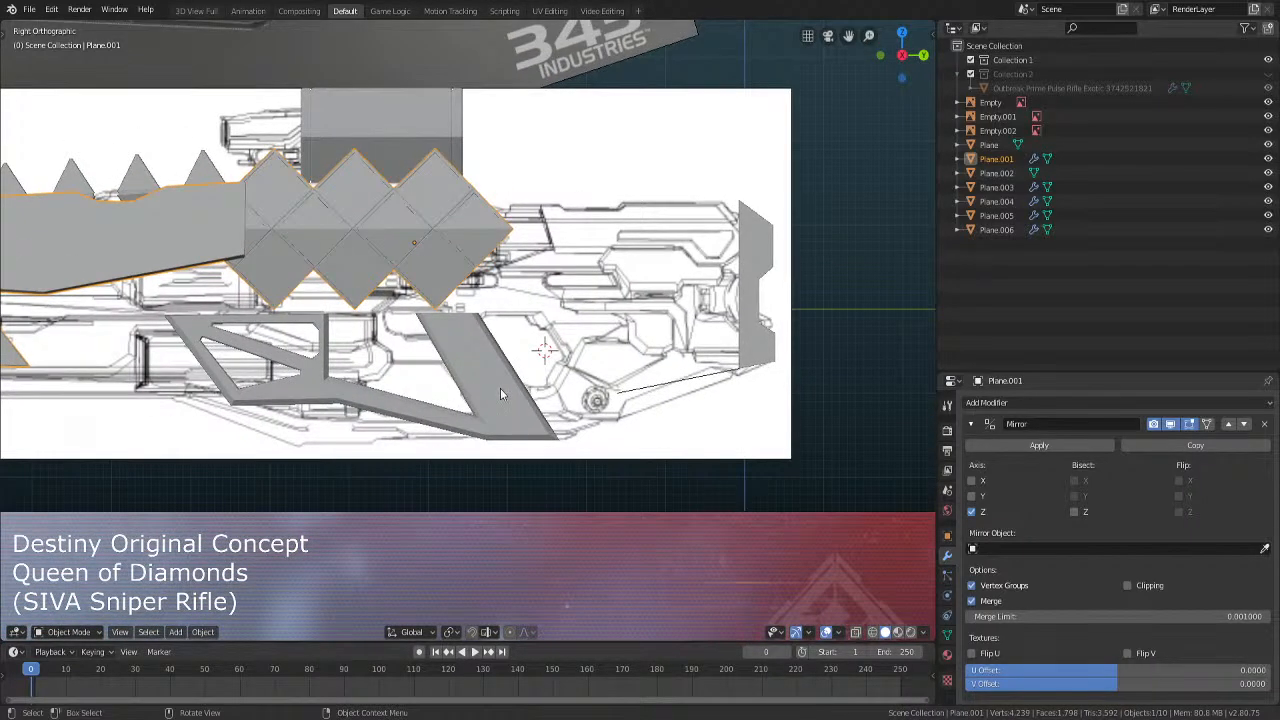
scroll(479, 213, "up", 1)
middle_click_drag(479, 213, 255, 585, "shift")
key("Tab")
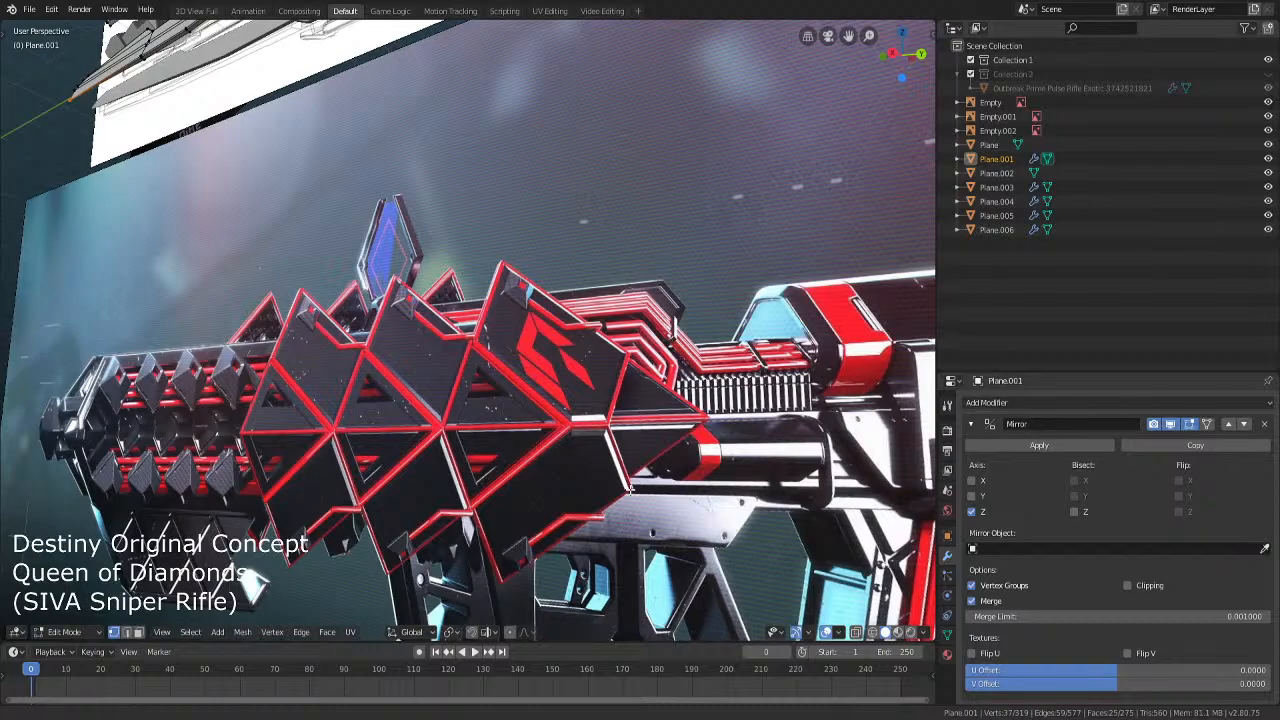
mouse_move(630, 488)
middle_mouse_down("shift")
mouse_move(760, 224)
mouse_move(668, 272)
mouse_move(423, 287)
mouse_move(582, 212)
mouse_move(554, 134)
mouse_move(431, 294)
middle_mouse_up("shift")
Add a new plane object in Object Mode and rotate it 90 degrees about Y so it faces the side view
key("KP_3")
scroll(433, 298, "up", 3)
key("Tab")
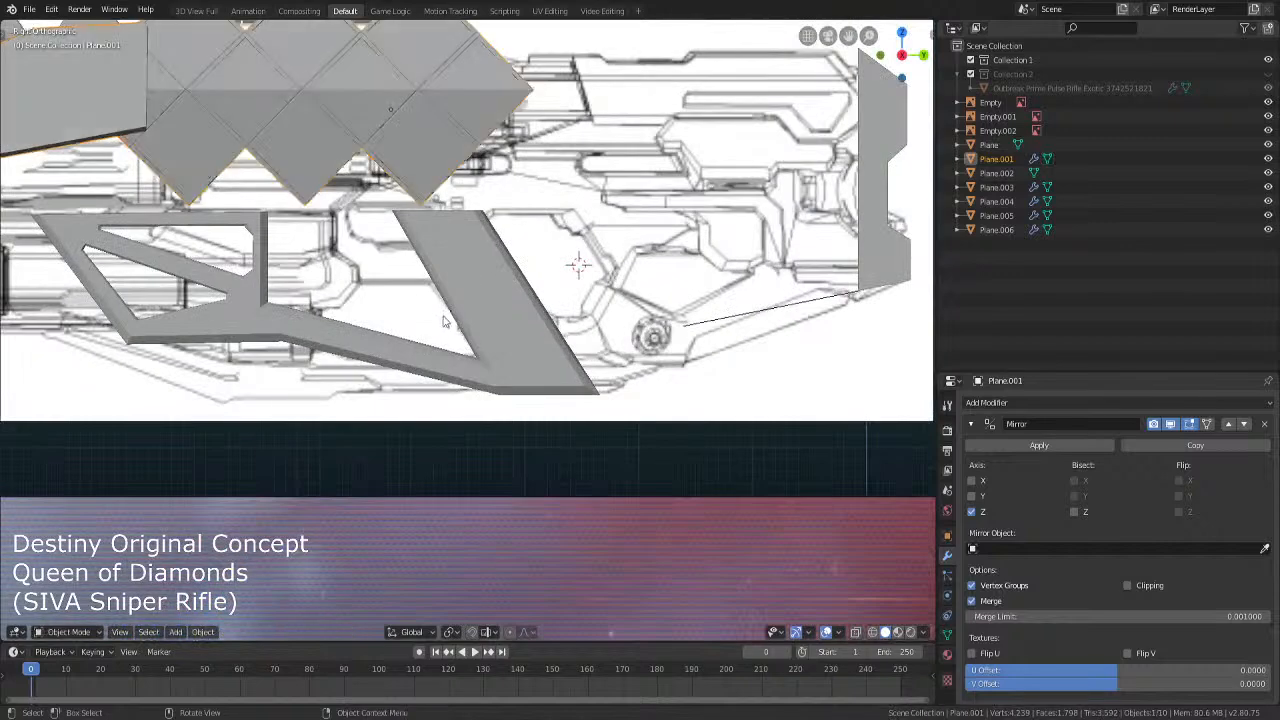
left_click(347, 231, "shift")
key("shift+a")
left_click(385, 228)
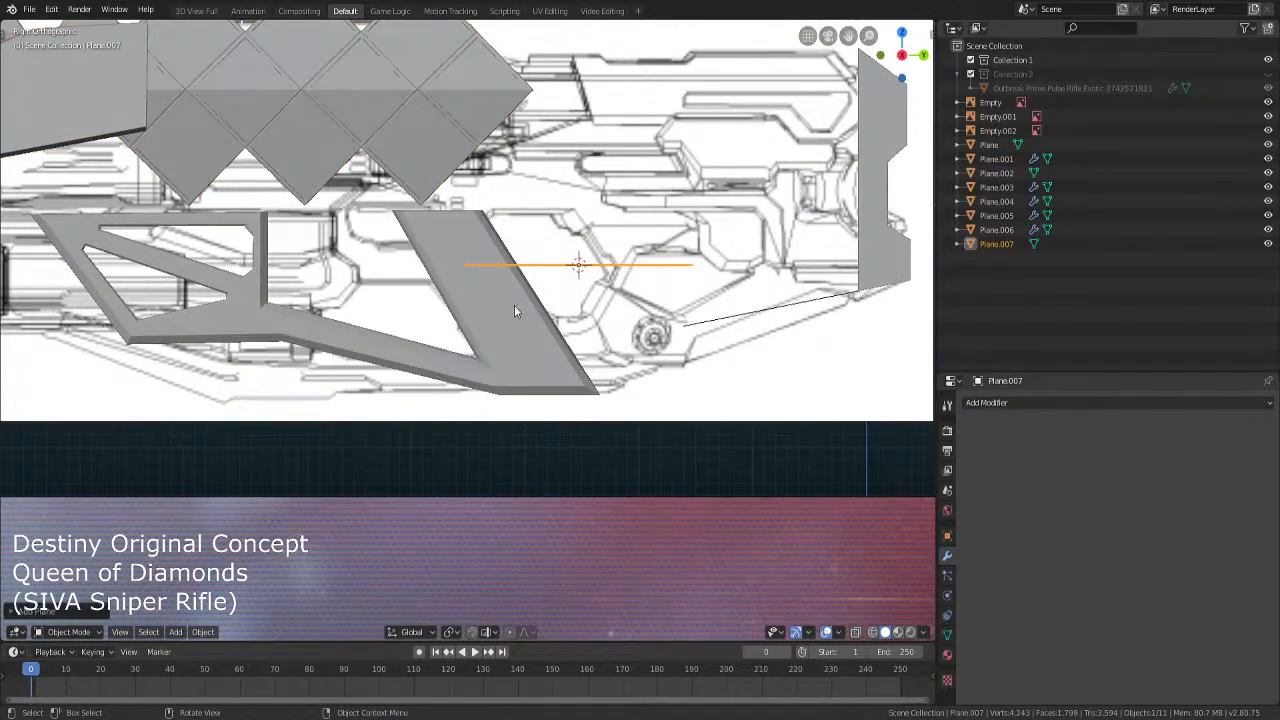
key("r")
key("y")
key("9")
key("0")
key("Return")
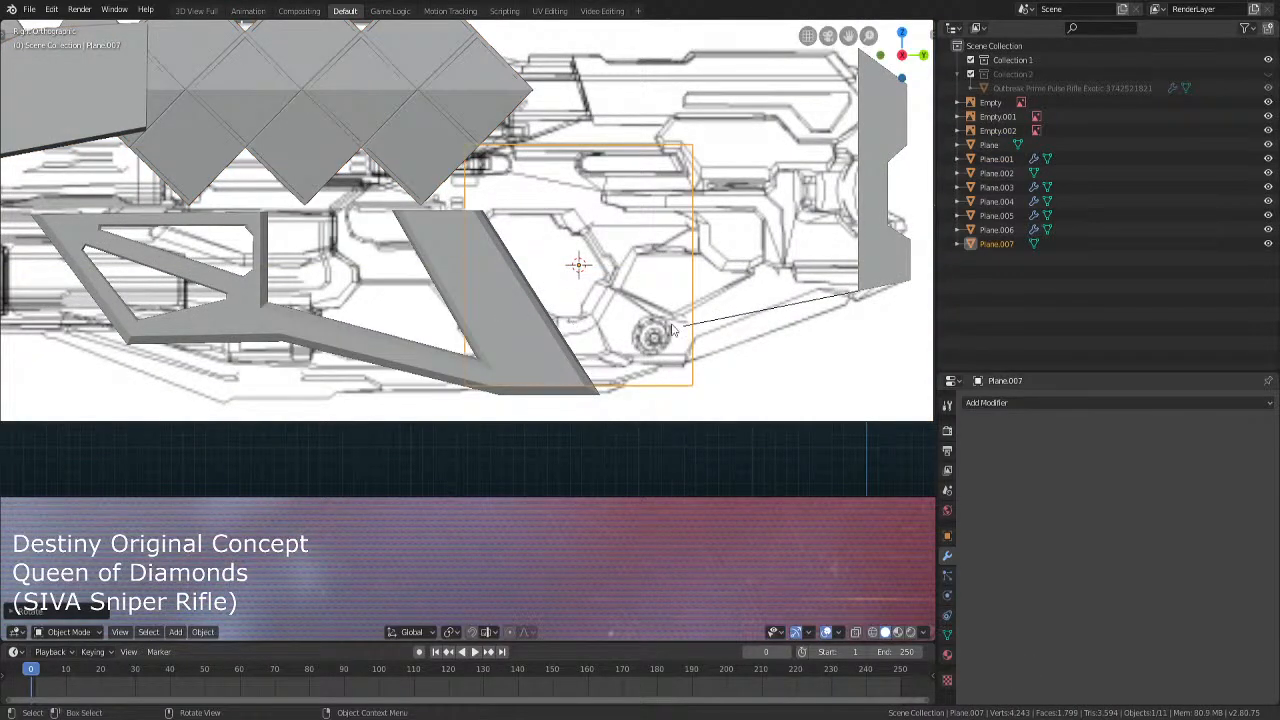
Move the new plane to the upper front of the grip and scale it down to a small trigger-sized square
key("g")
left_click(470, 310)
key("s")
left_click(421, 267)
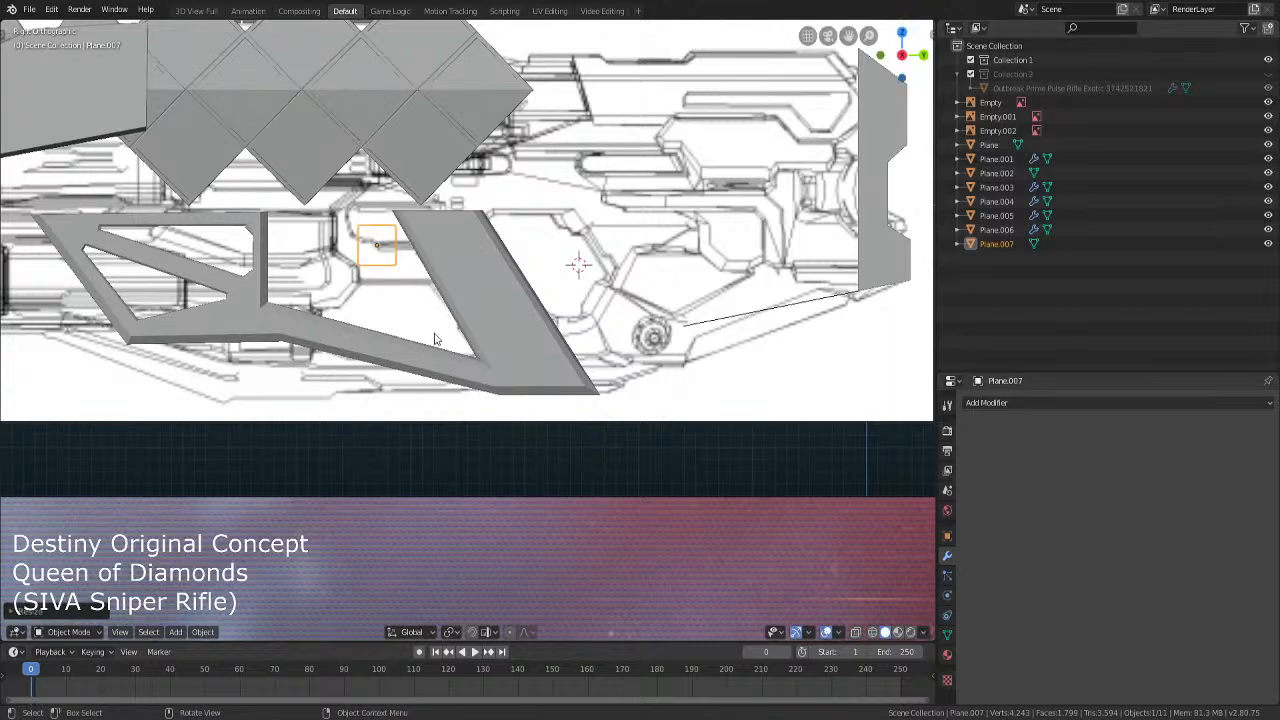
Move the small plane along X until it sits in front of the reference image beside the grip
middle_click_drag(438, 322, 468, 326)
key("g")
key("x")
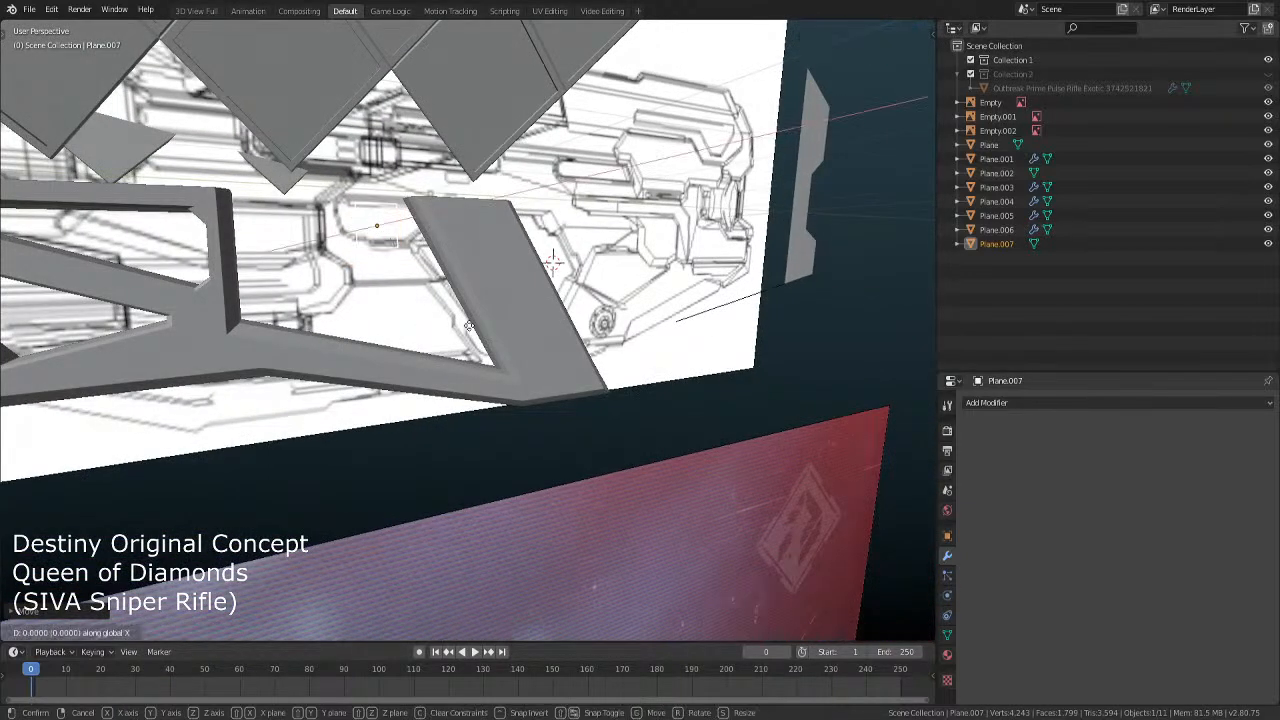
left_click(496, 333)
Shift the plane's lower rear vertex along Y so its rear edge slants parallel to the grip
key("KP_3")
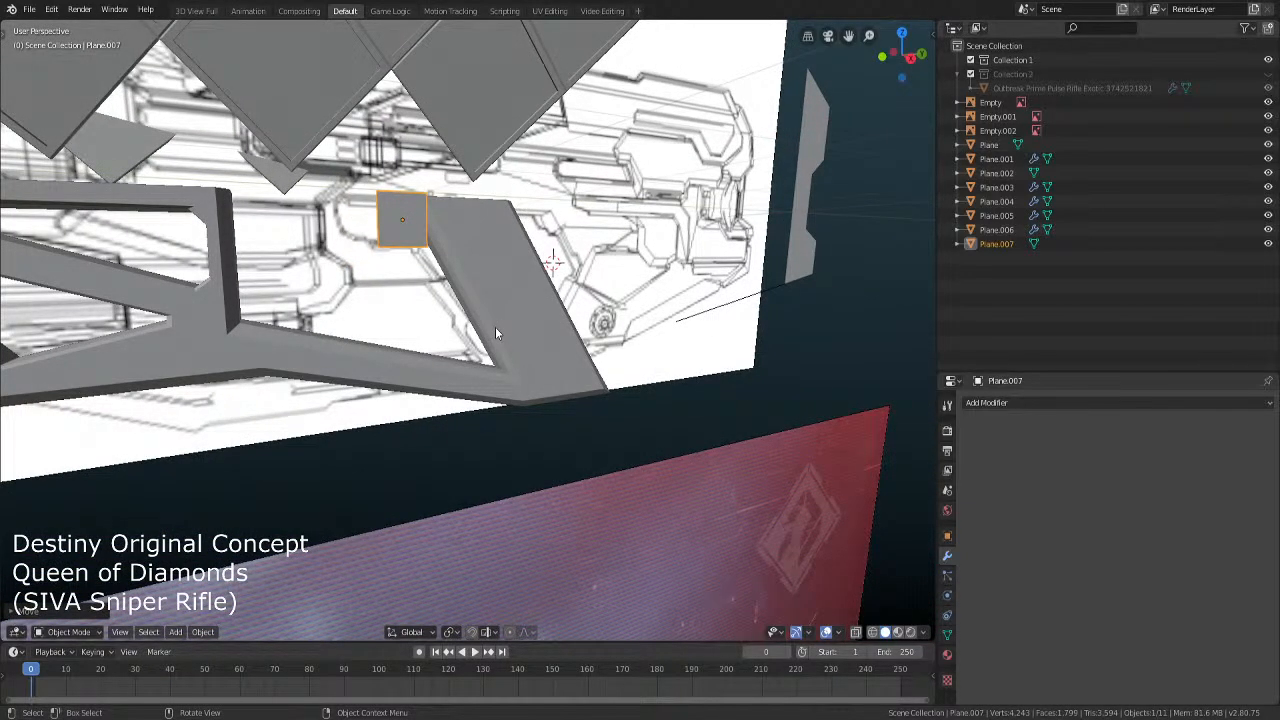
scroll(530, 330, "up", 3)
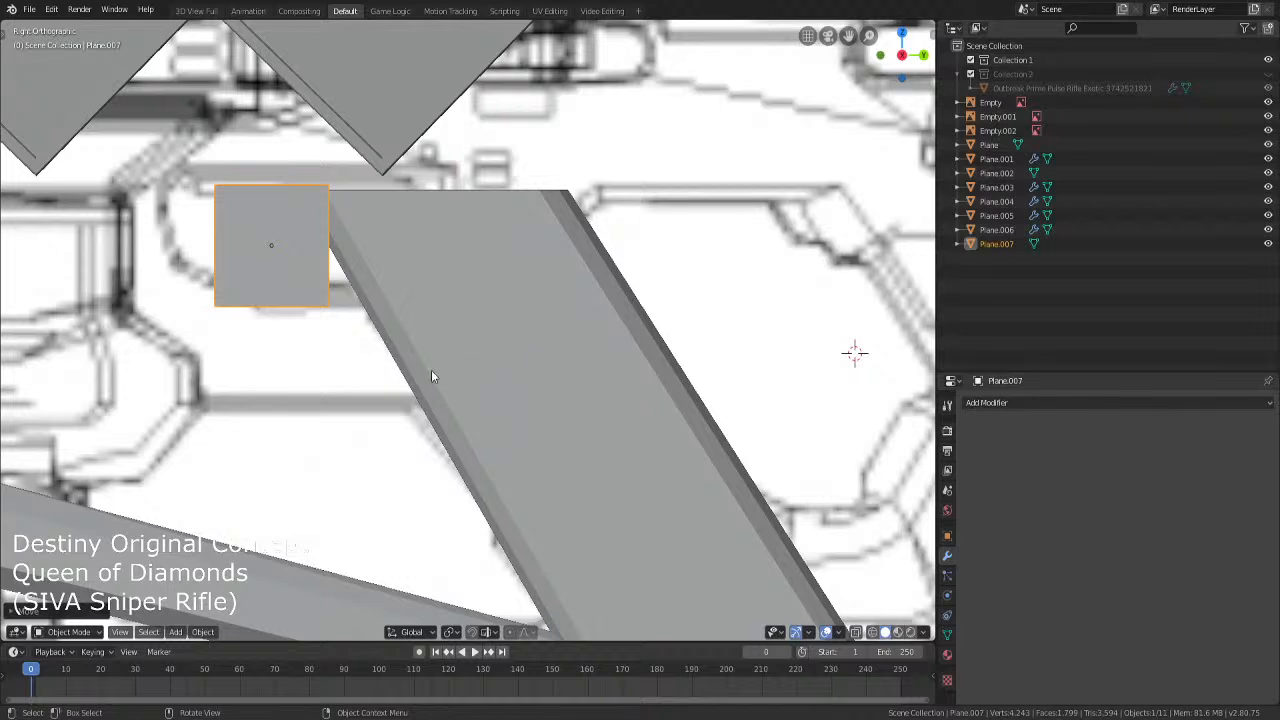
key("Tab")
key("g")
key("y")
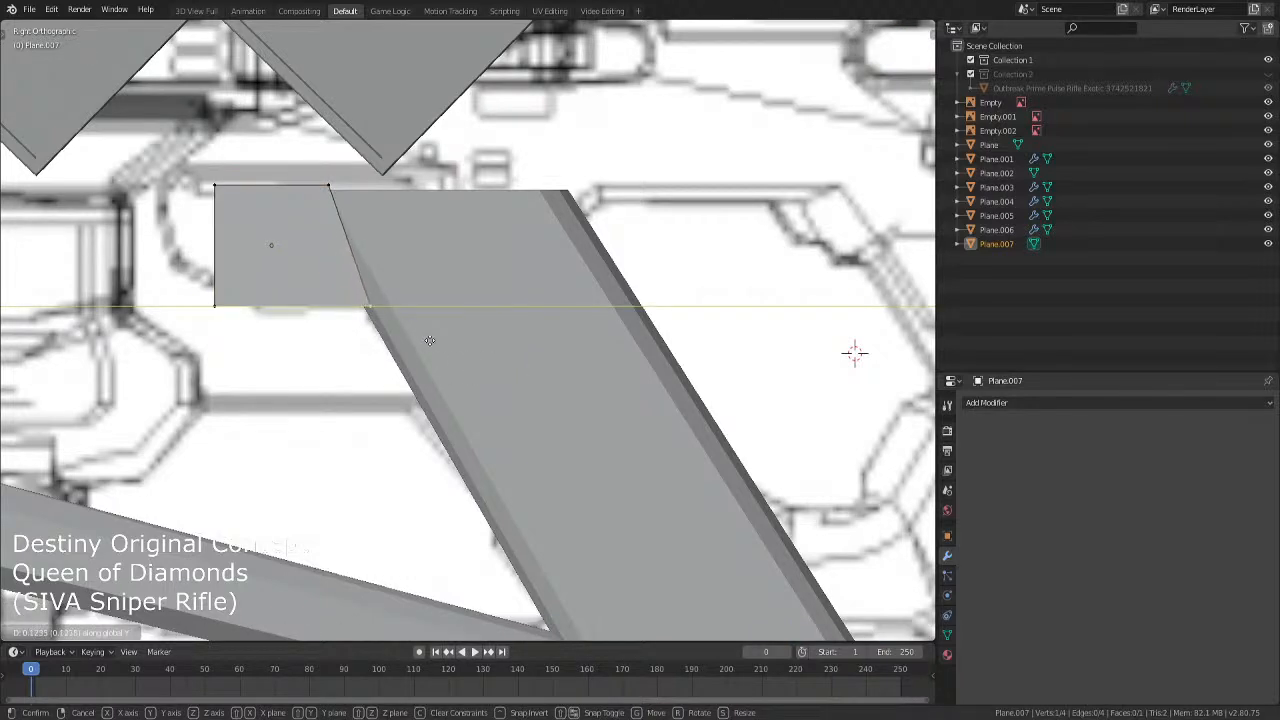
left_click(455, 338)
Shift the plane's lower front vertex slightly rearward along Y so the front edge slants too
key("shift+z")
left_click(214, 306)
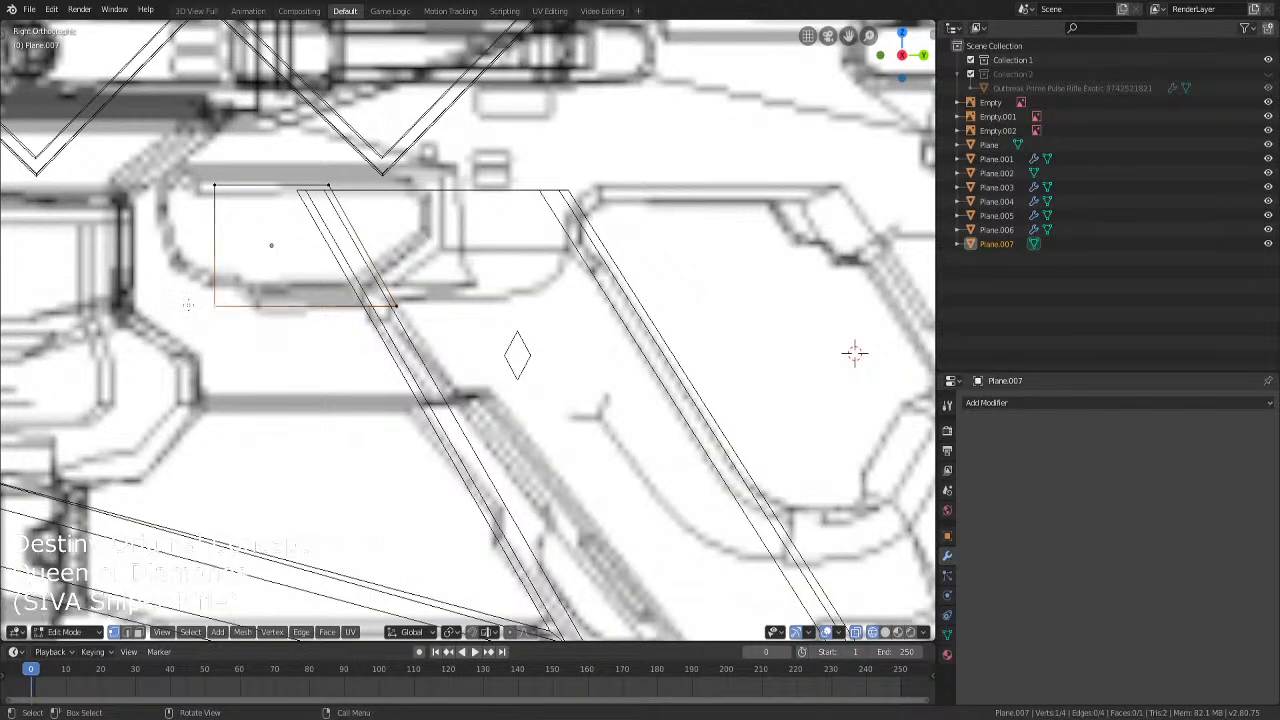
key("shift+z")
key("g")
key("y")
left_click(316, 342)
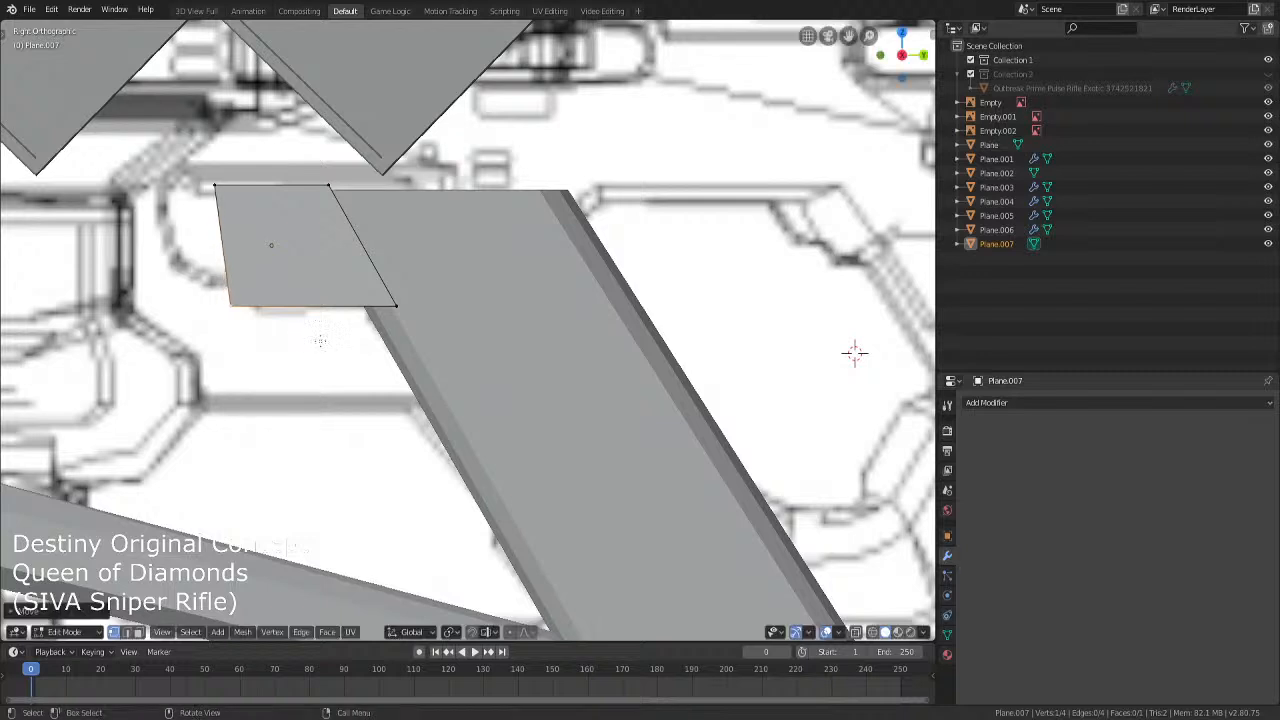
Add five evenly spaced horizontal loop cuts across the trigger plane
key("ctrl+r")
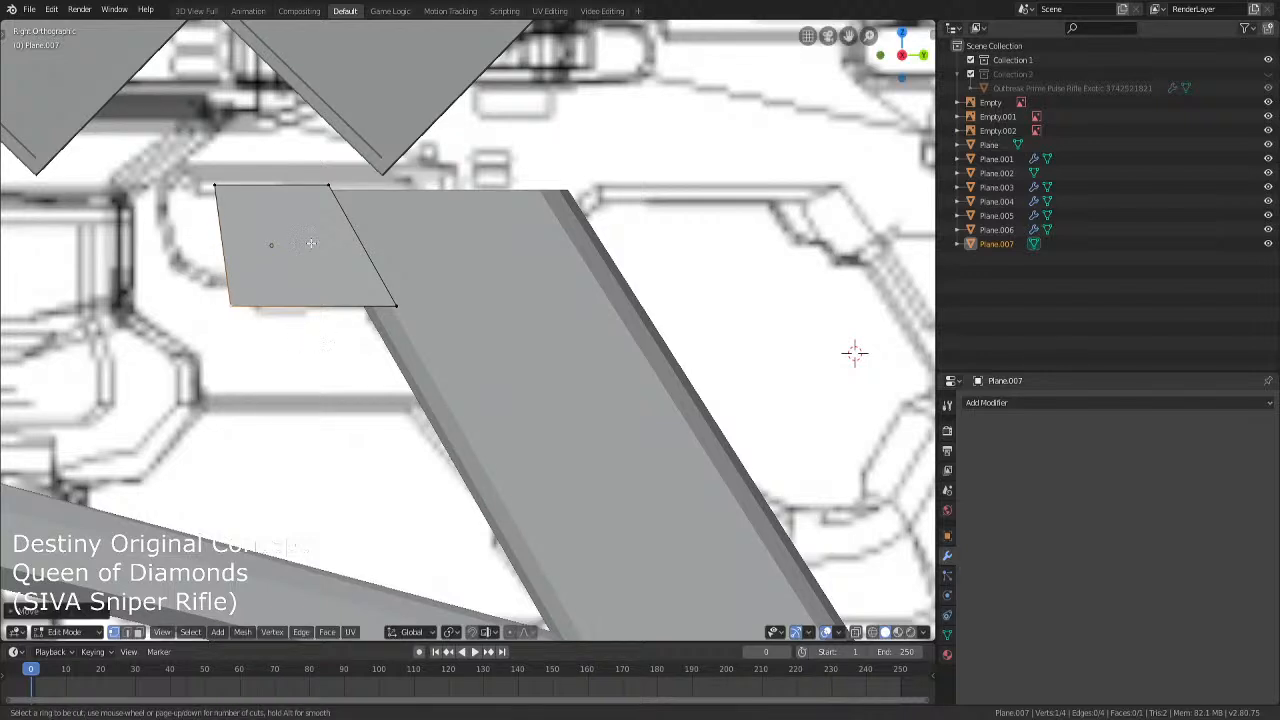
scroll(239, 231, "up", 4)
left_click(239, 231)
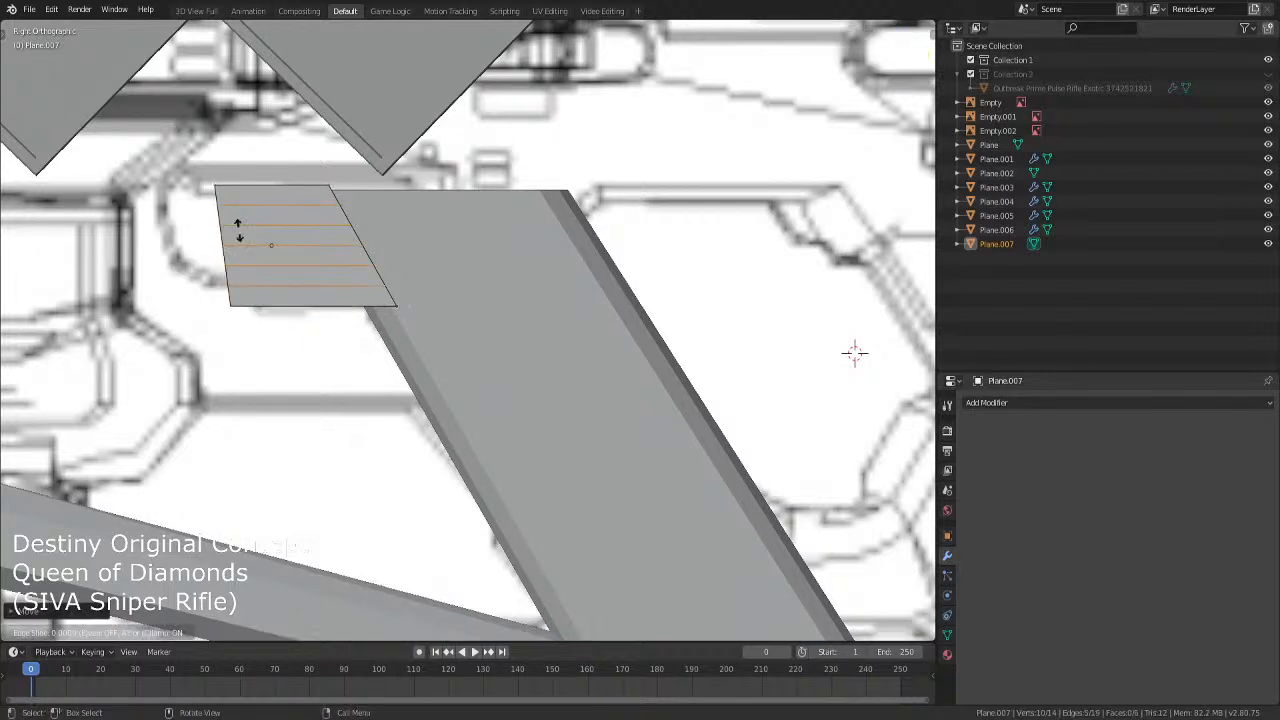
right_click(239, 231)
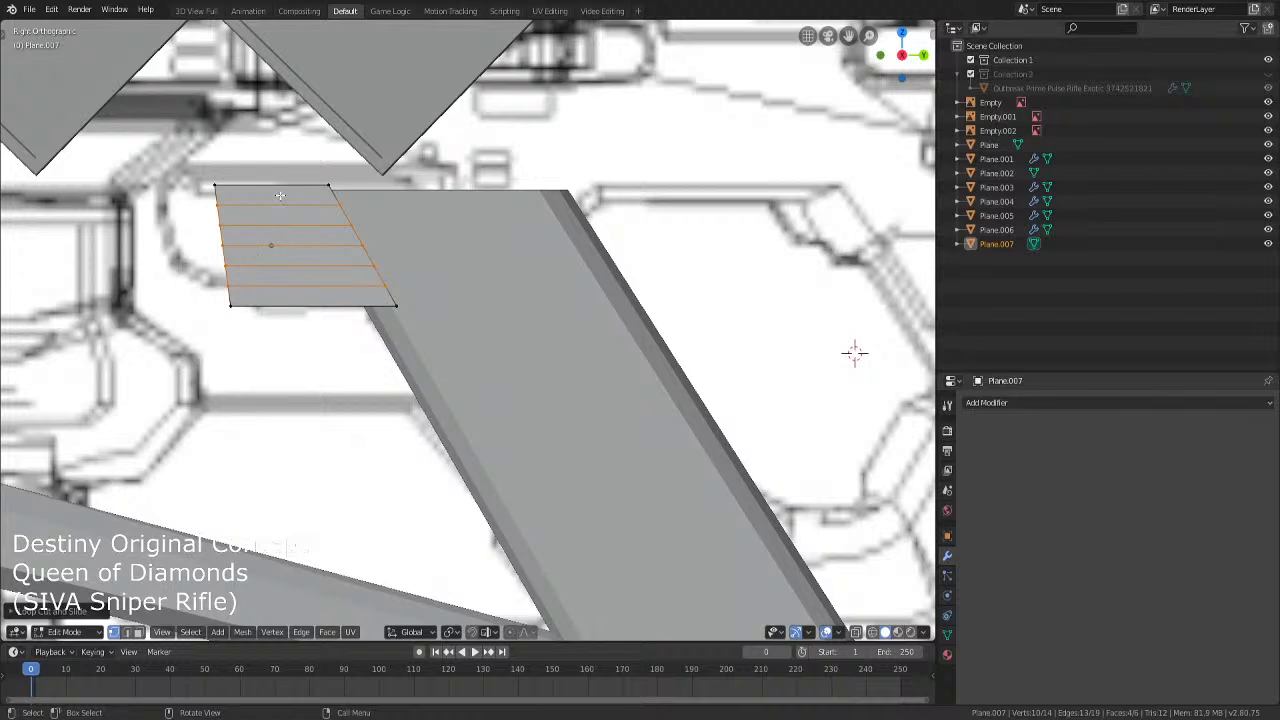
key("alt+a")
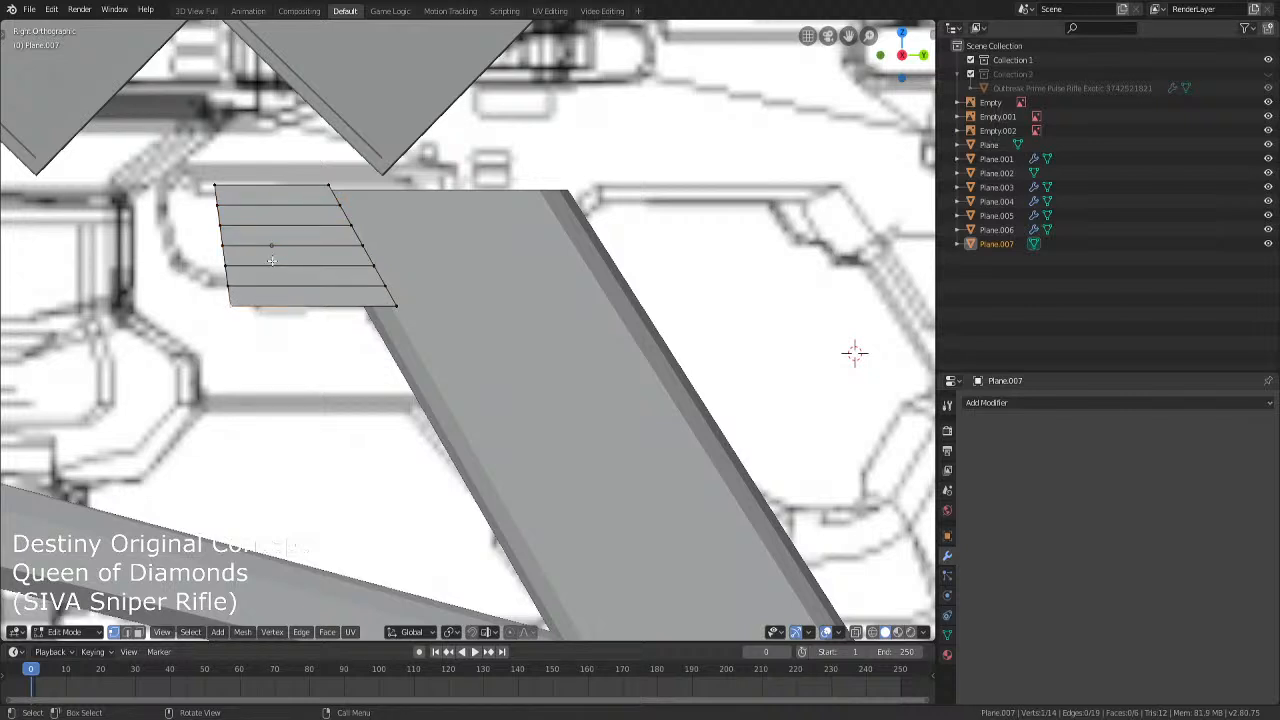
Move the trigger plane's lower front vertex forward along Y so the bottom corner flares out
key("g")
key("y")
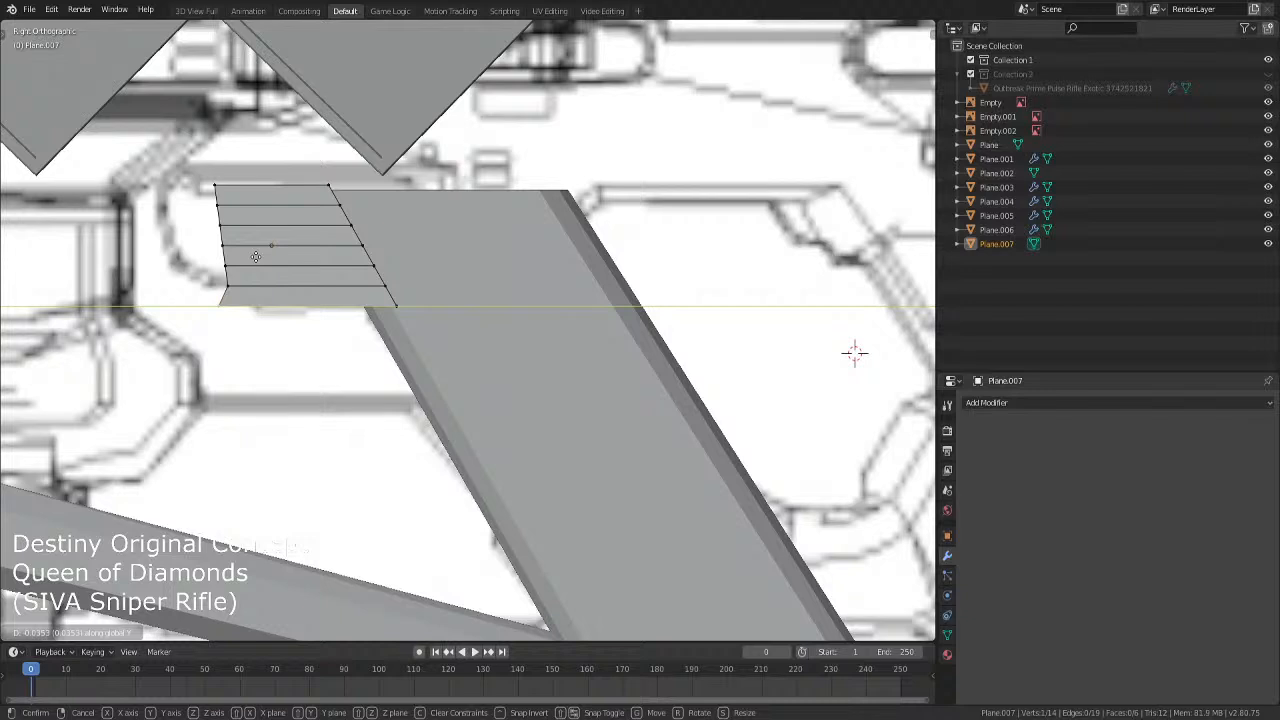
left_click(256, 257)
With proportional editing at a size of about 0.22, pull the front edge's middle vertex rearward to curve the trigger's front inward
left_click(235, 271)
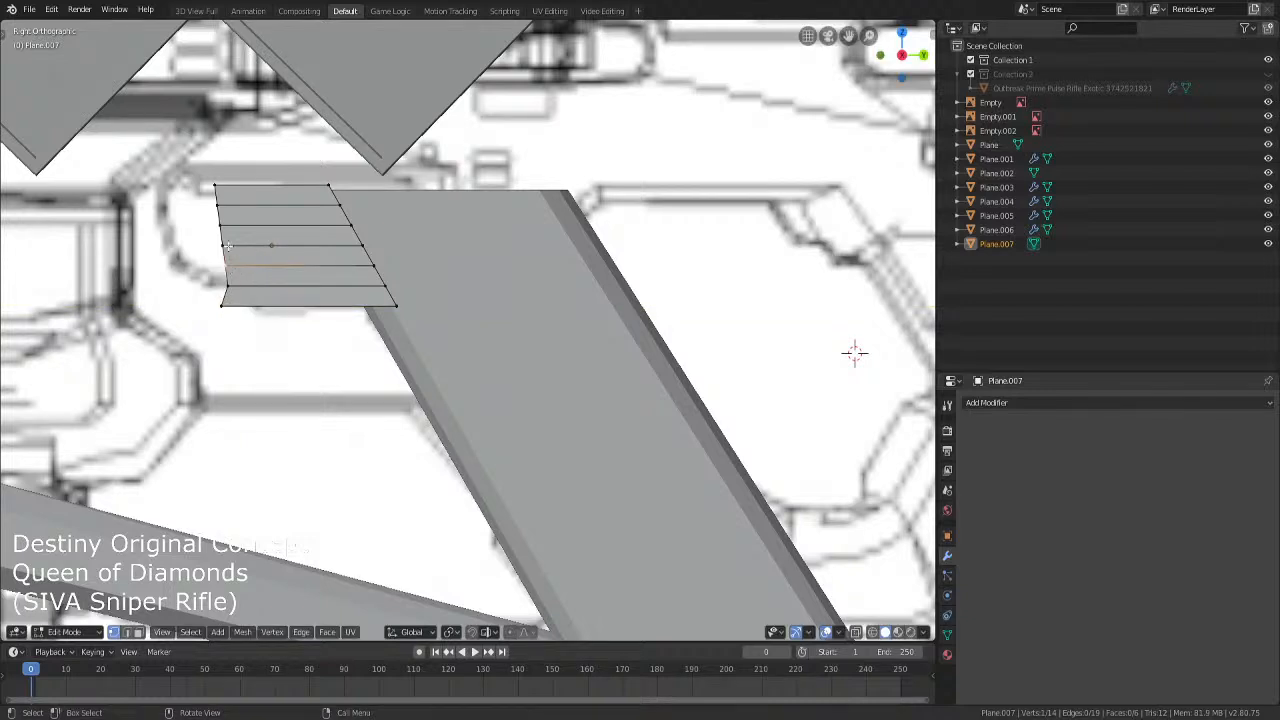
left_click(228, 246)
left_click(510, 632)
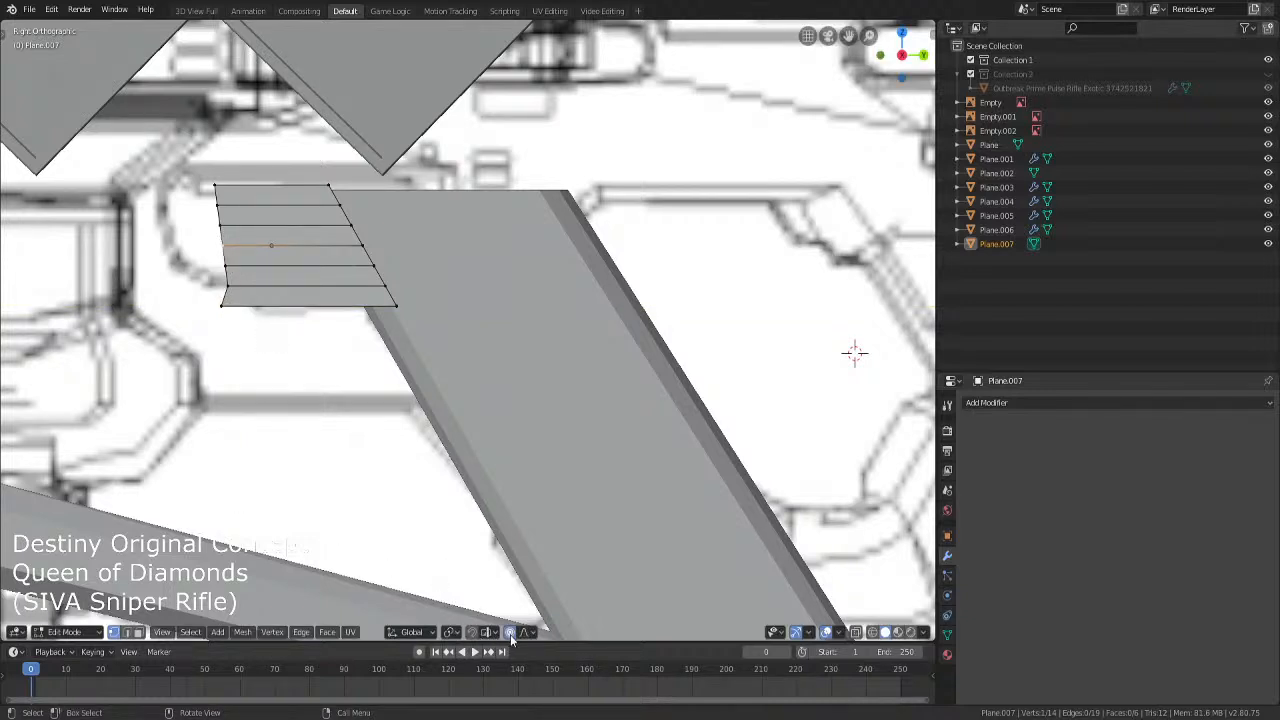
key("g")
scroll(345, 388, "up", 5)
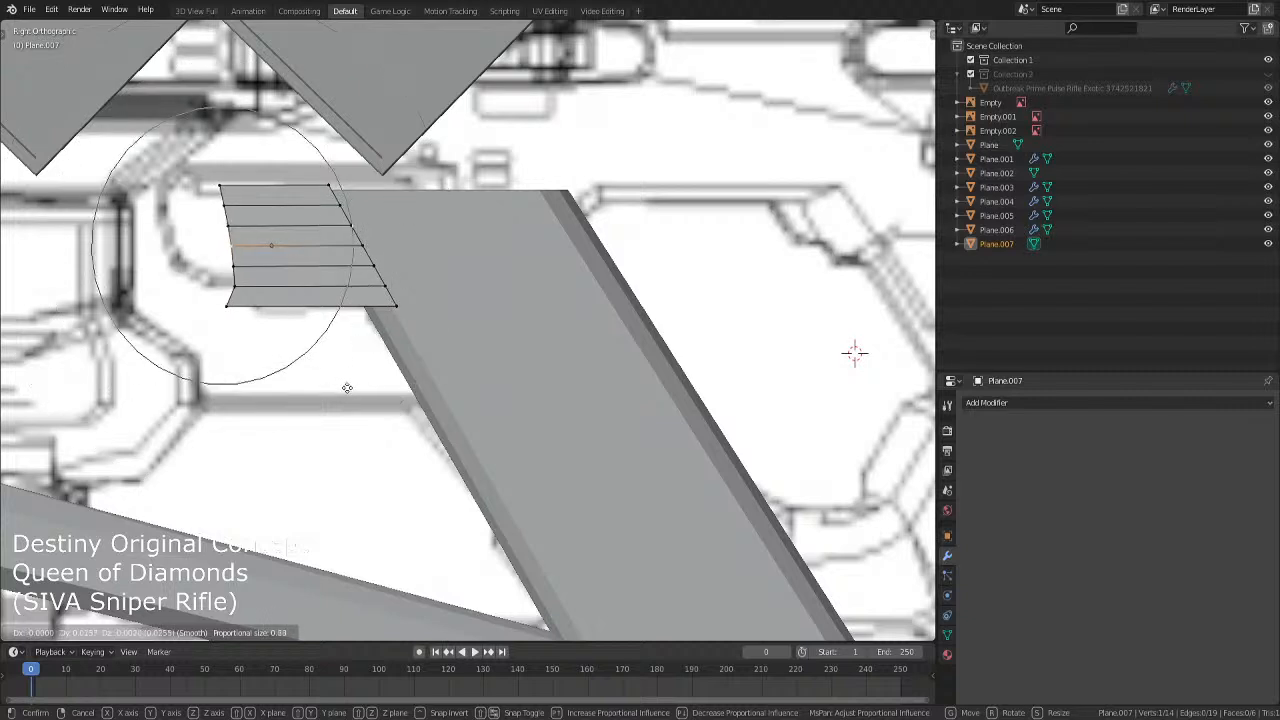
scroll(350, 388, "up", 2)
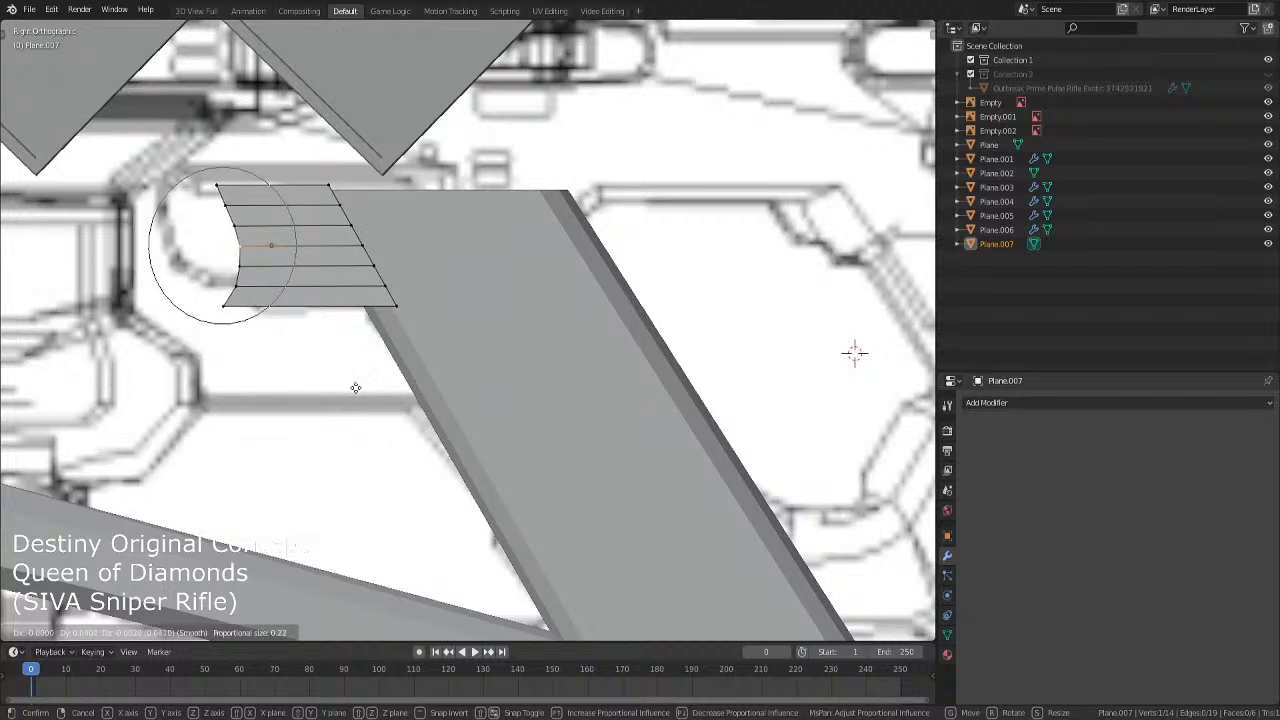
left_click(355, 388)
key("Tab")
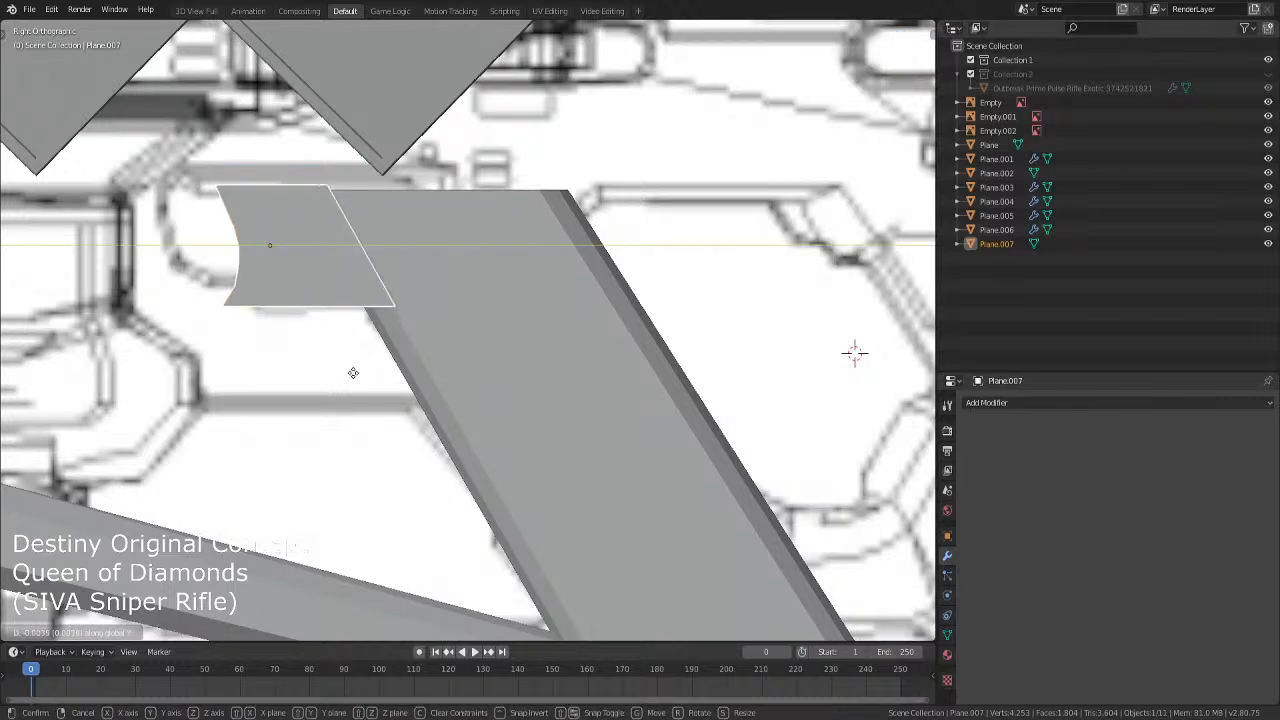
Move the trigger along X until it lines up with the middle of the grip and open its mesh for editing
key("shift+z")
key("shift+z")
mouse_move(334, 357)
middle_mouse_down()
mouse_move(384, 398)
mouse_move(533, 397)
mouse_move(528, 382)
middle_mouse_up()
key("g")
key("x")
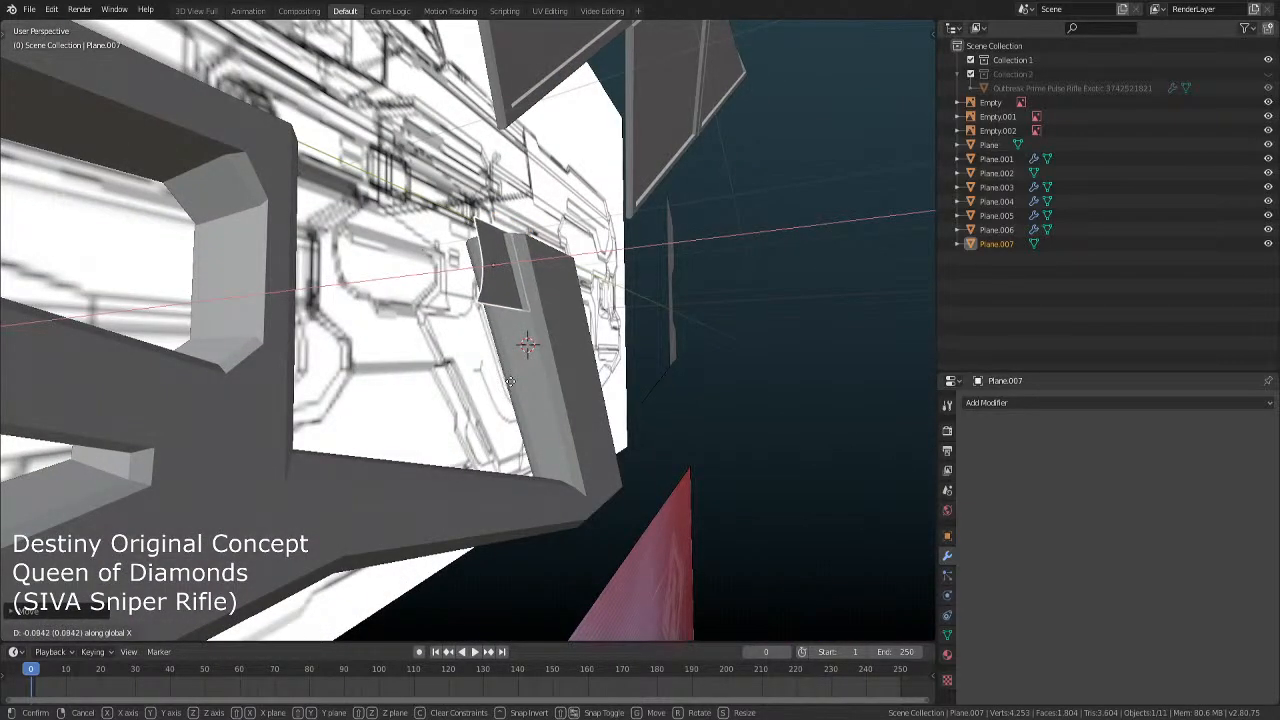
left_click(551, 362)
middle_click_drag(551, 360, 574, 422)
key("g")
key("x")
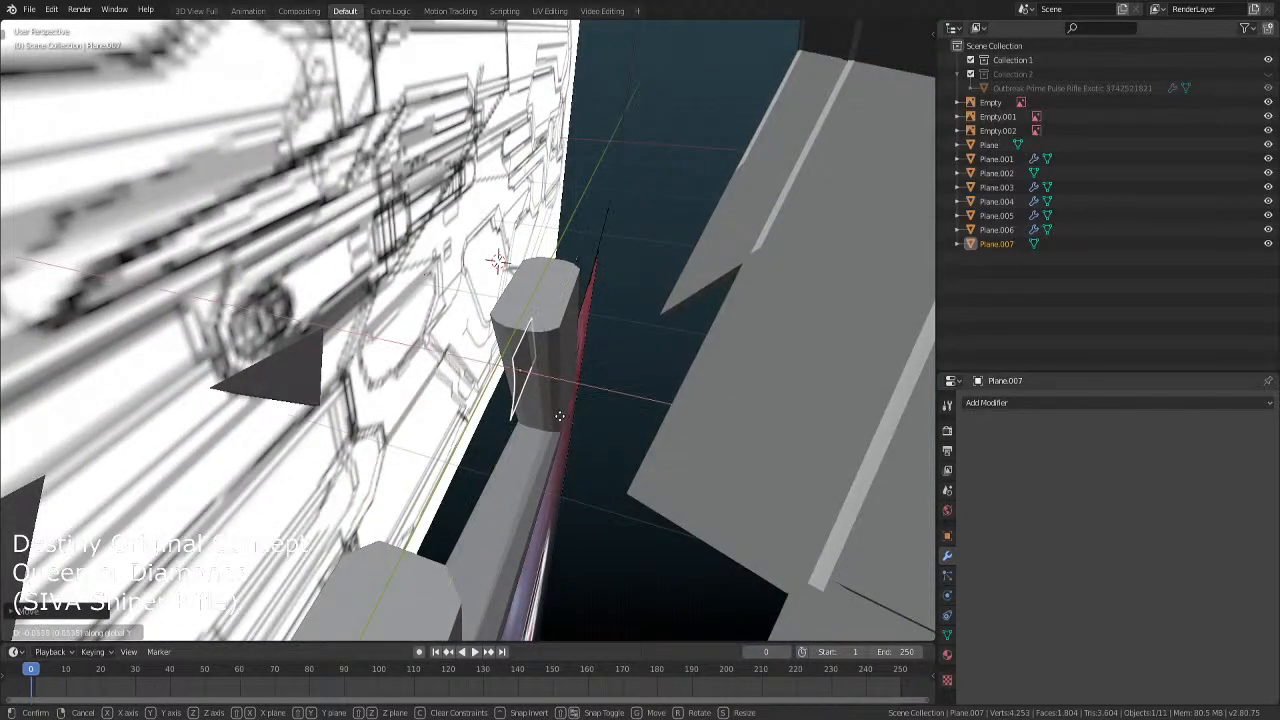
left_click(564, 415)
key("Tab")
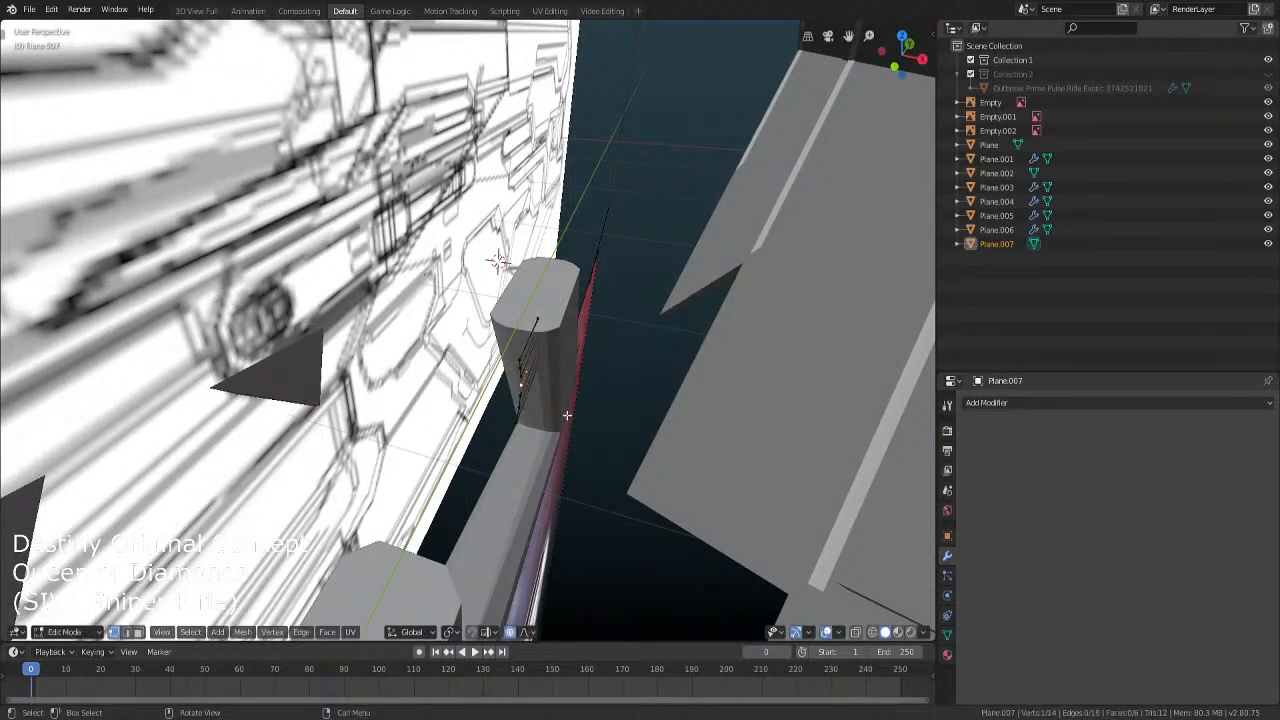
key("a")
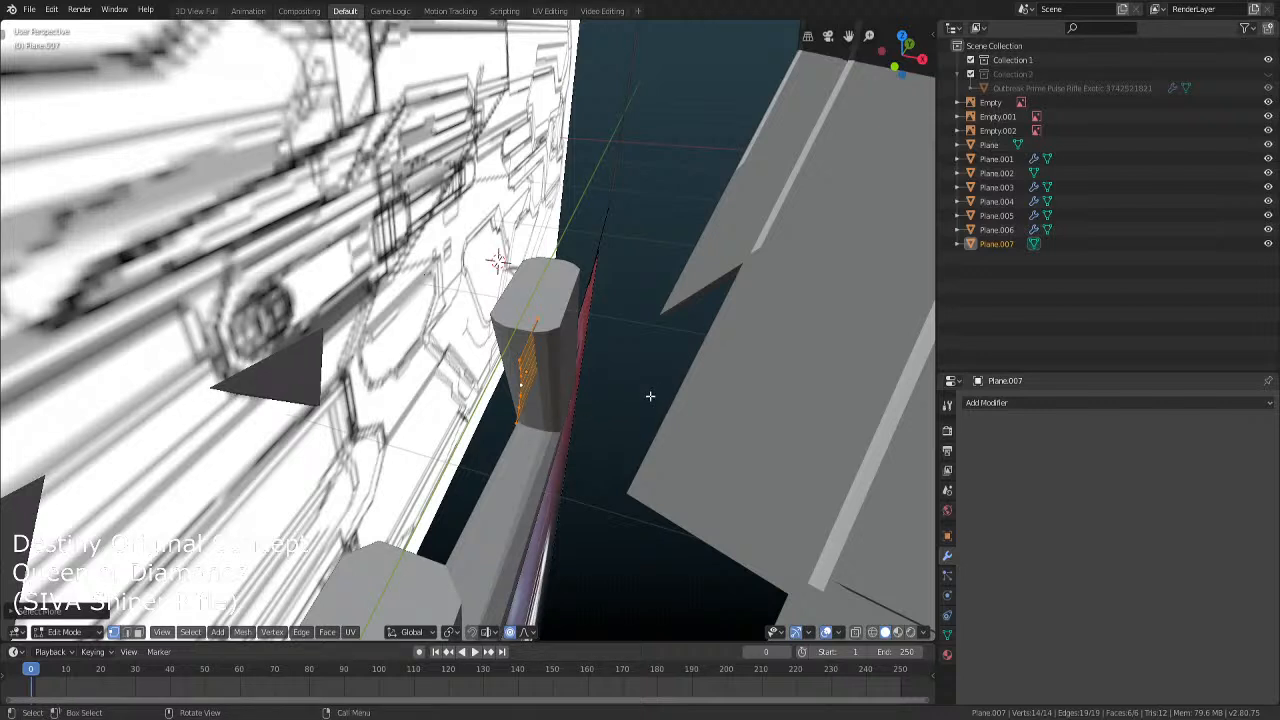
key("g")
key("x")
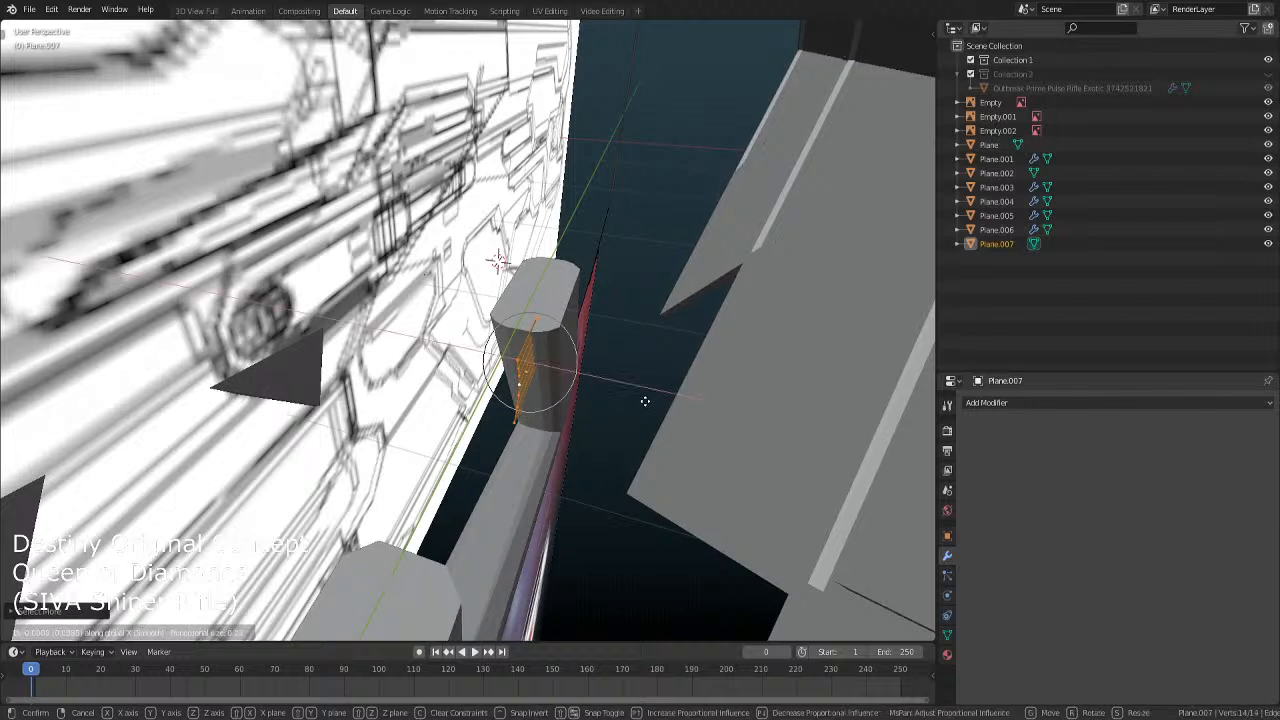
right_click(640, 403)
With proportional editing off, shift the whole trigger mesh along X toward the reference image and extrude it back about 0.12 for thickness
left_click(508, 631)
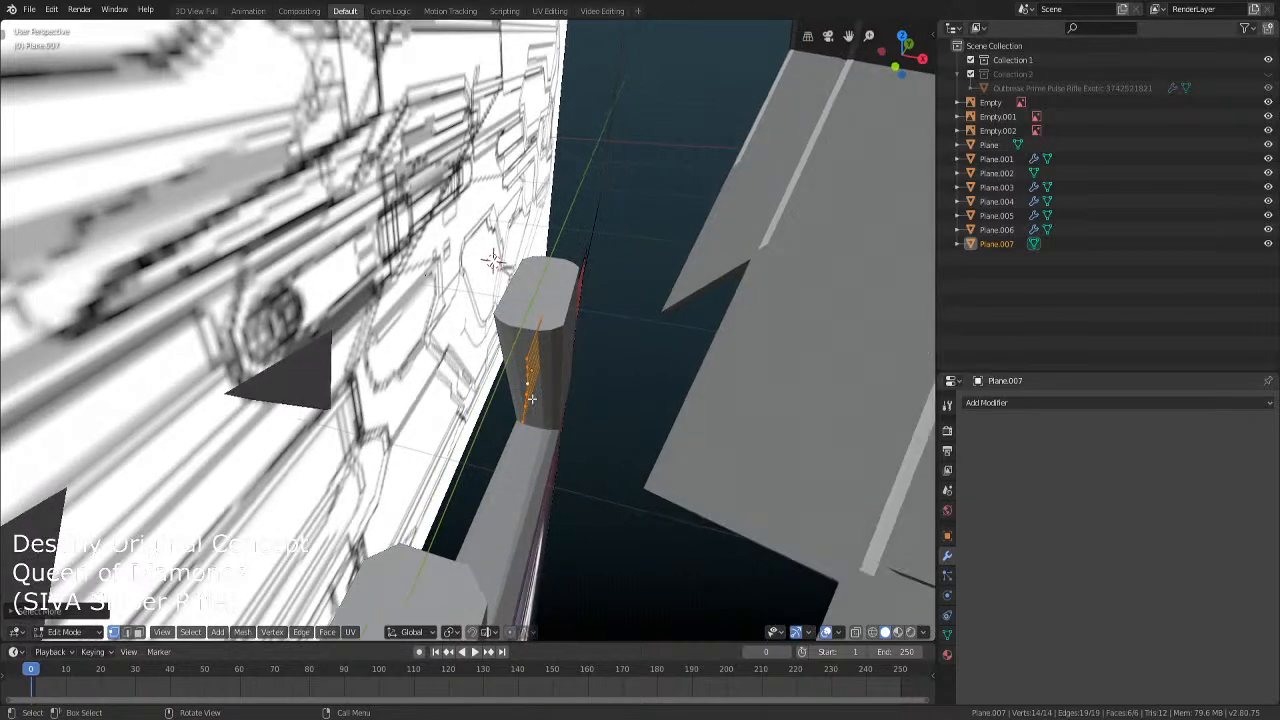
left_click(525, 357)
mouse_move(583, 408)
middle_mouse_down()
mouse_move(529, 390)
mouse_move(571, 414)
mouse_move(562, 420)
middle_mouse_up()
scroll(529, 390, "up", 4)
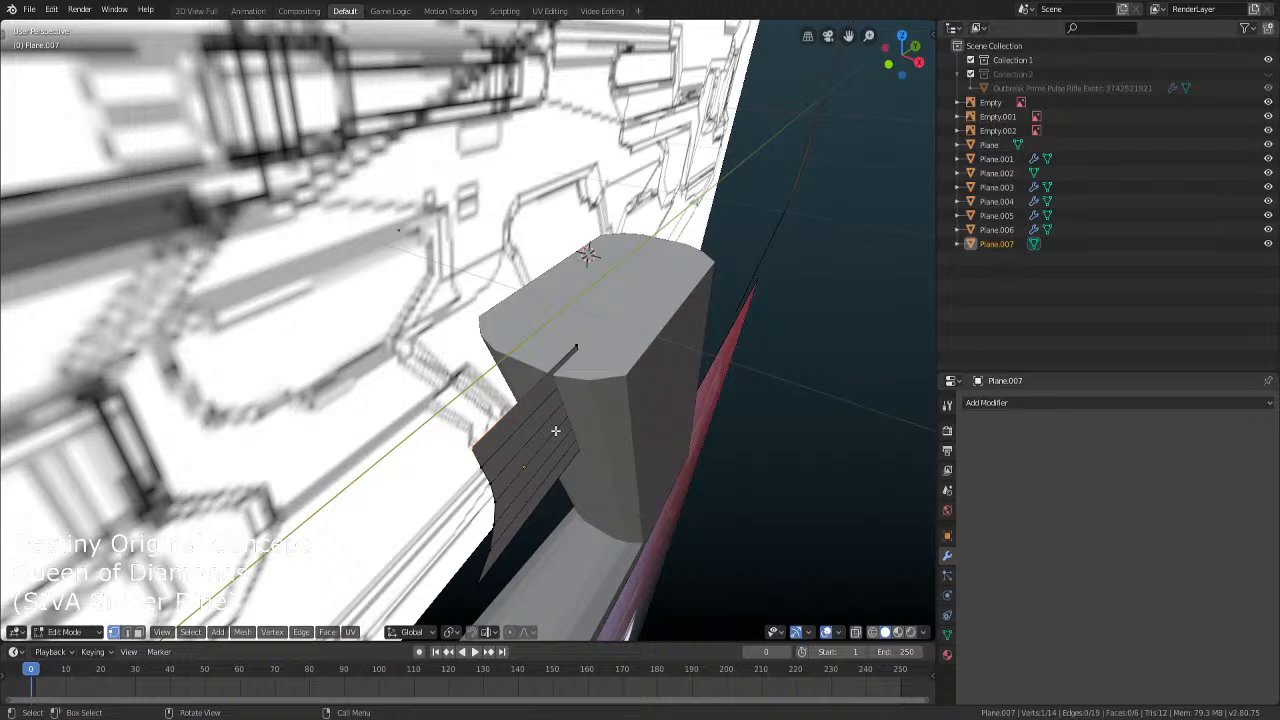
key("ctrl+KP_Add")
key("ctrl+KP_Add")
key("ctrl+KP_Add")
key("ctrl+KP_Add")
key("ctrl+KP_Add")
key("ctrl+KP_Add")
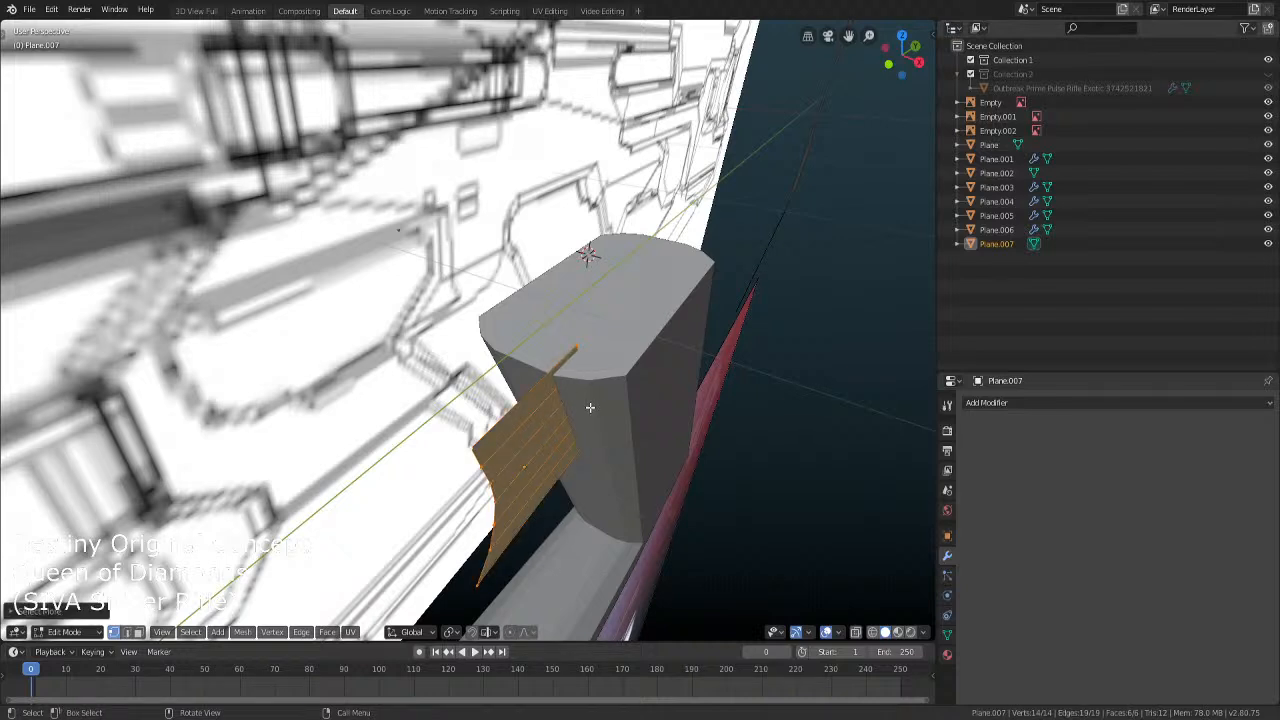
key("g")
key("x")
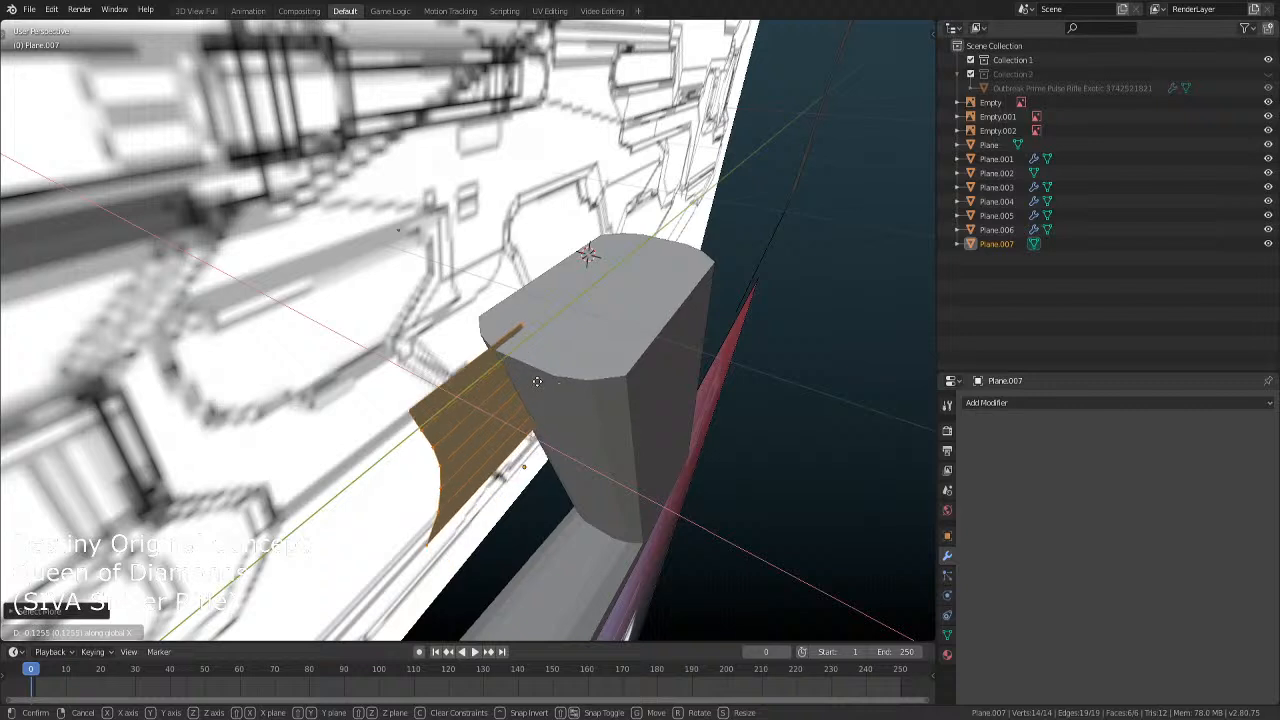
left_click(553, 386)
key("e")
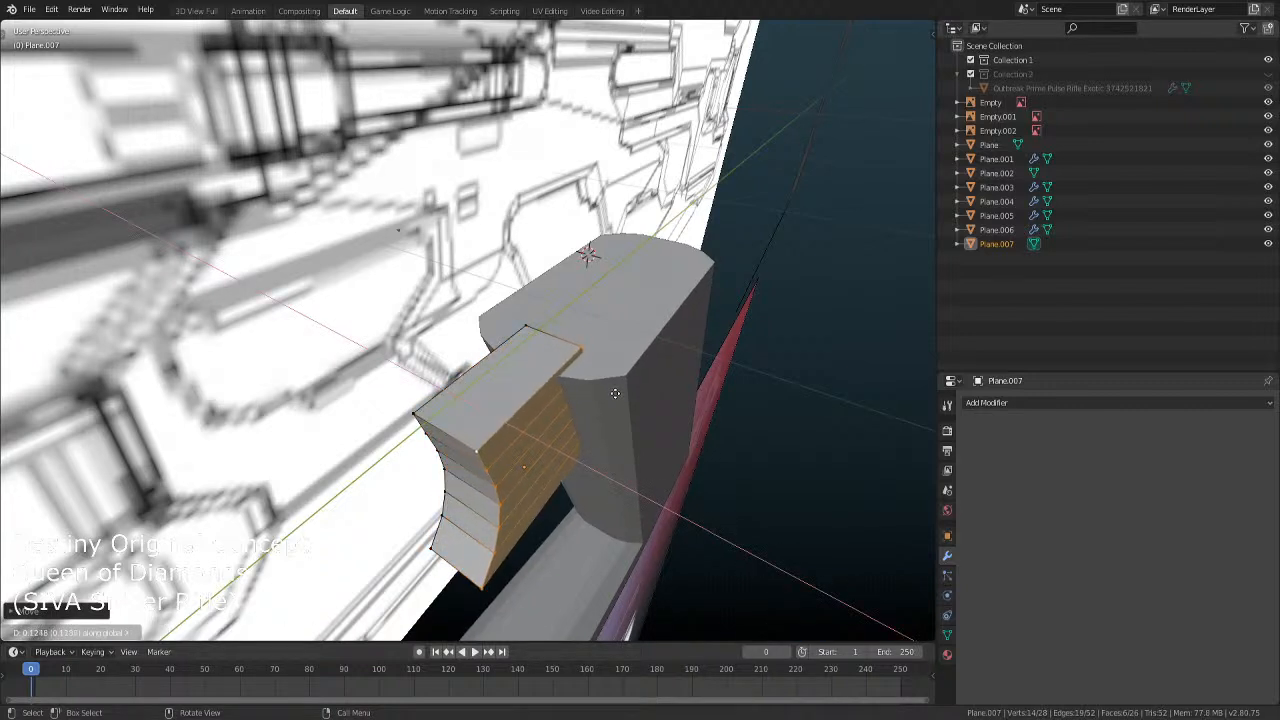
left_click(604, 400)
middle_click_drag(529, 527, 572, 473)
left_click(471, 368)
left_click(521, 400, "shift")
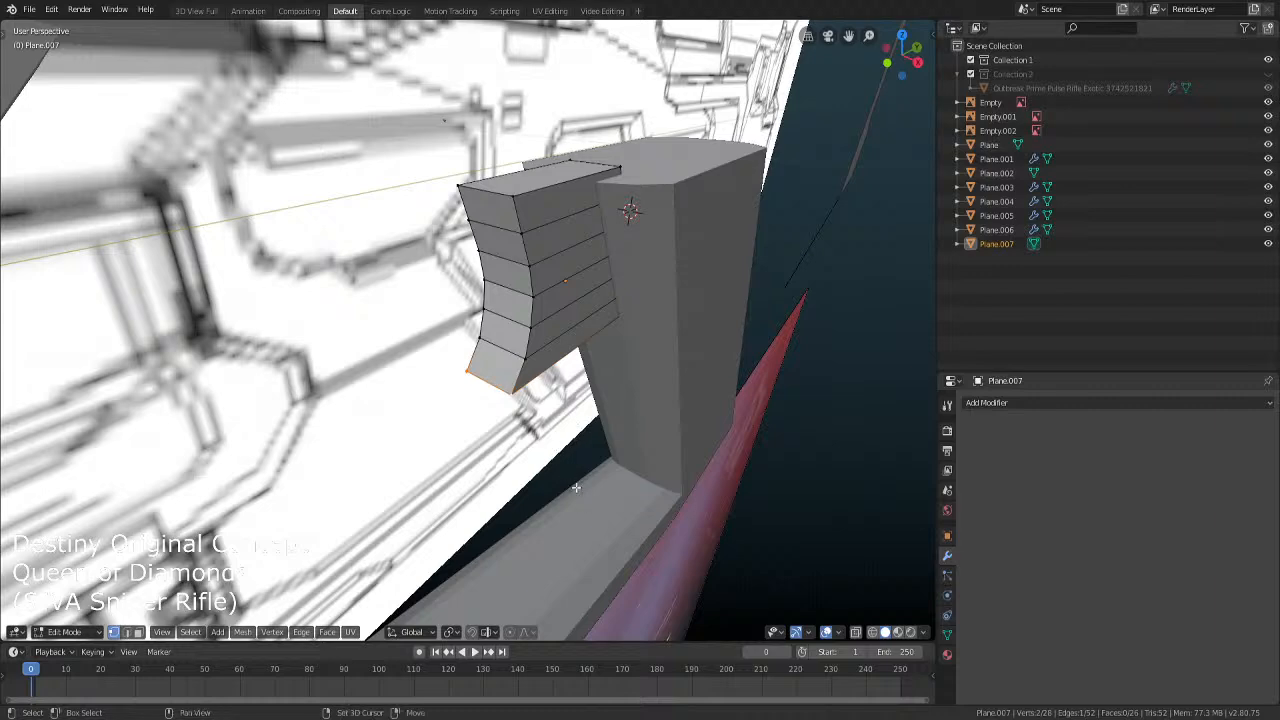
middle_click_drag(586, 428, 421, 315)
left_click(429, 303, "alt")
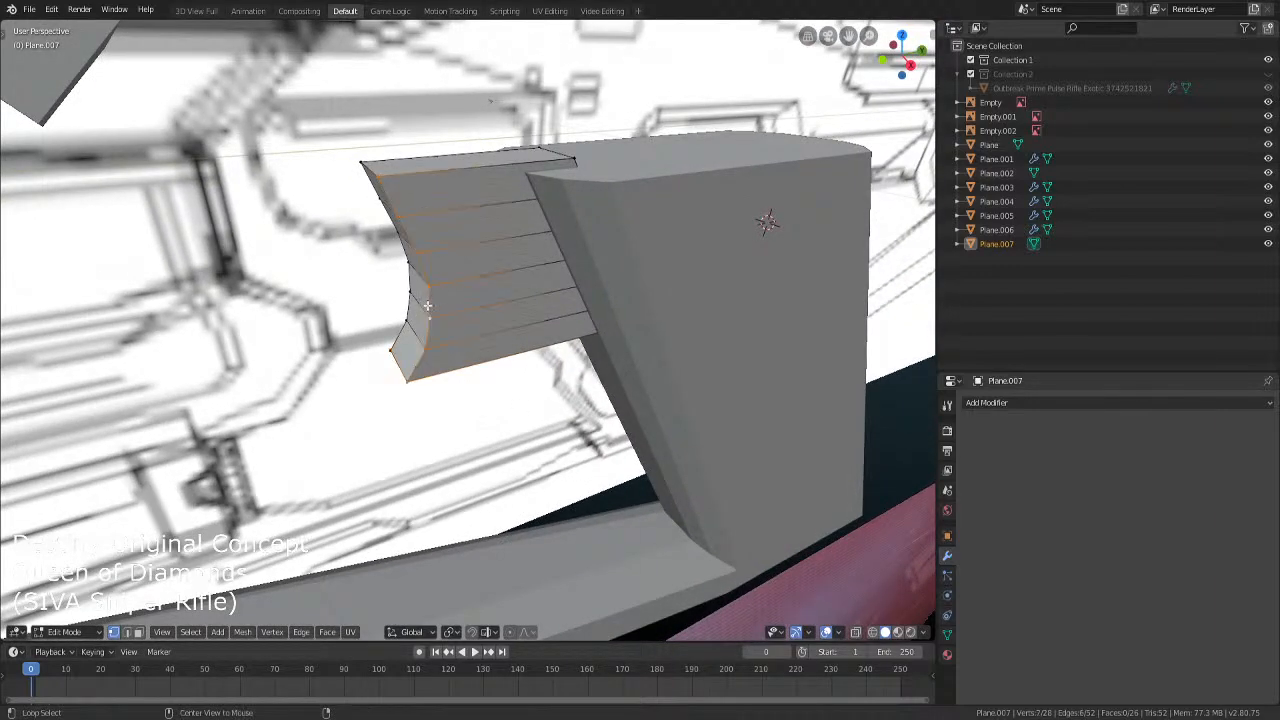
left_click(410, 288, "alt+shift")
key("alt+z")
key("alt+z")
In edge selection mode, bevel both long curved front edges of the trigger with one segment and a width of about 0.056
left_click(128, 632)
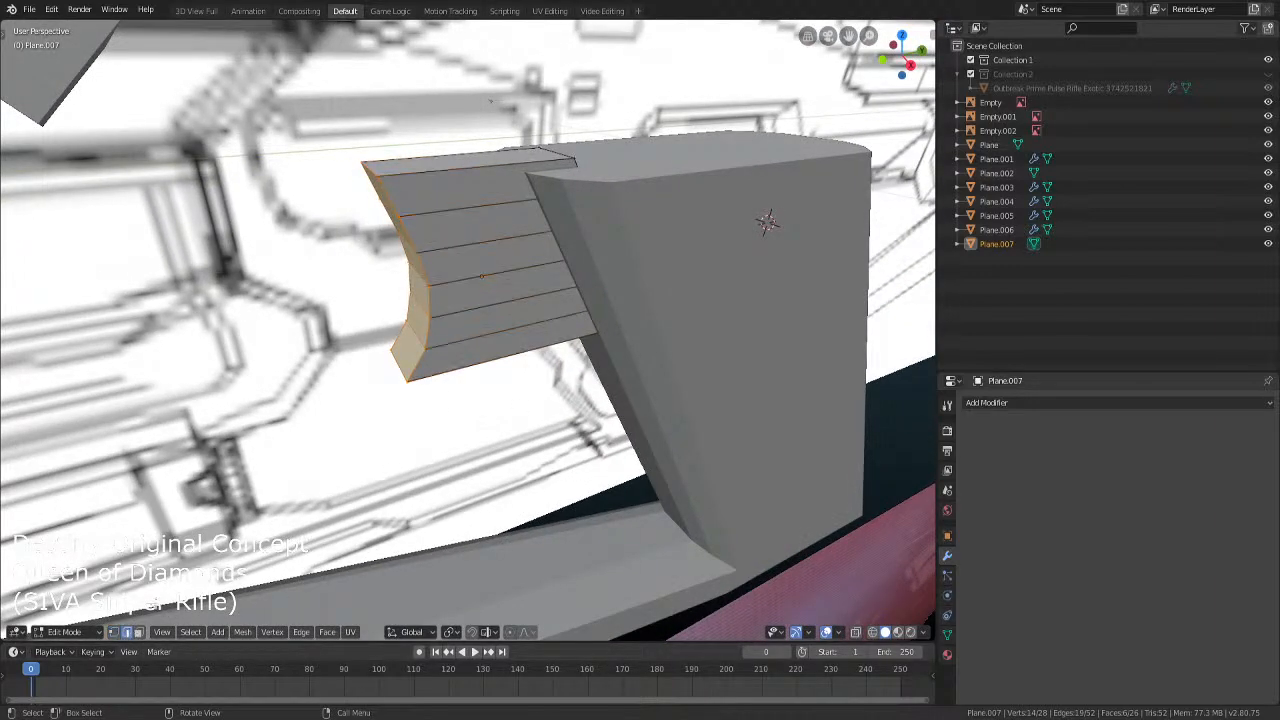
left_click(429, 336, "alt")
left_click(408, 312, "alt+shift")
key("shift+z")
key("shift+z")
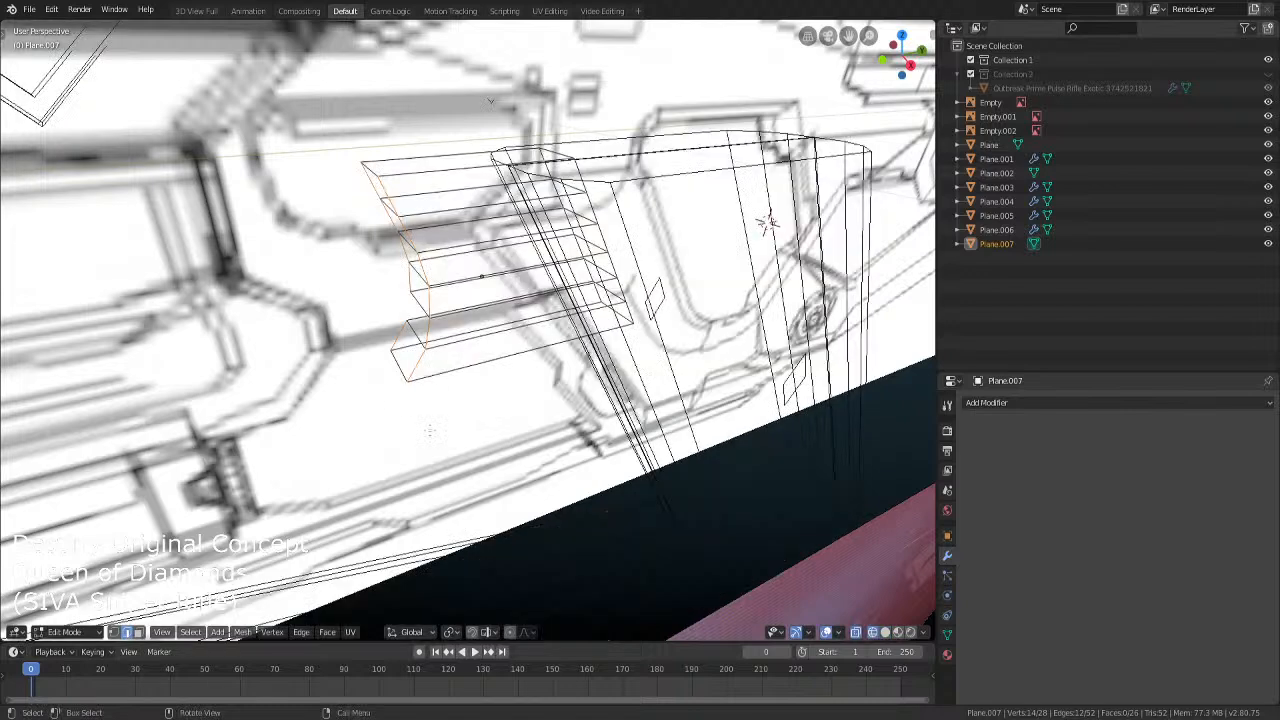
key("ctrl+b")
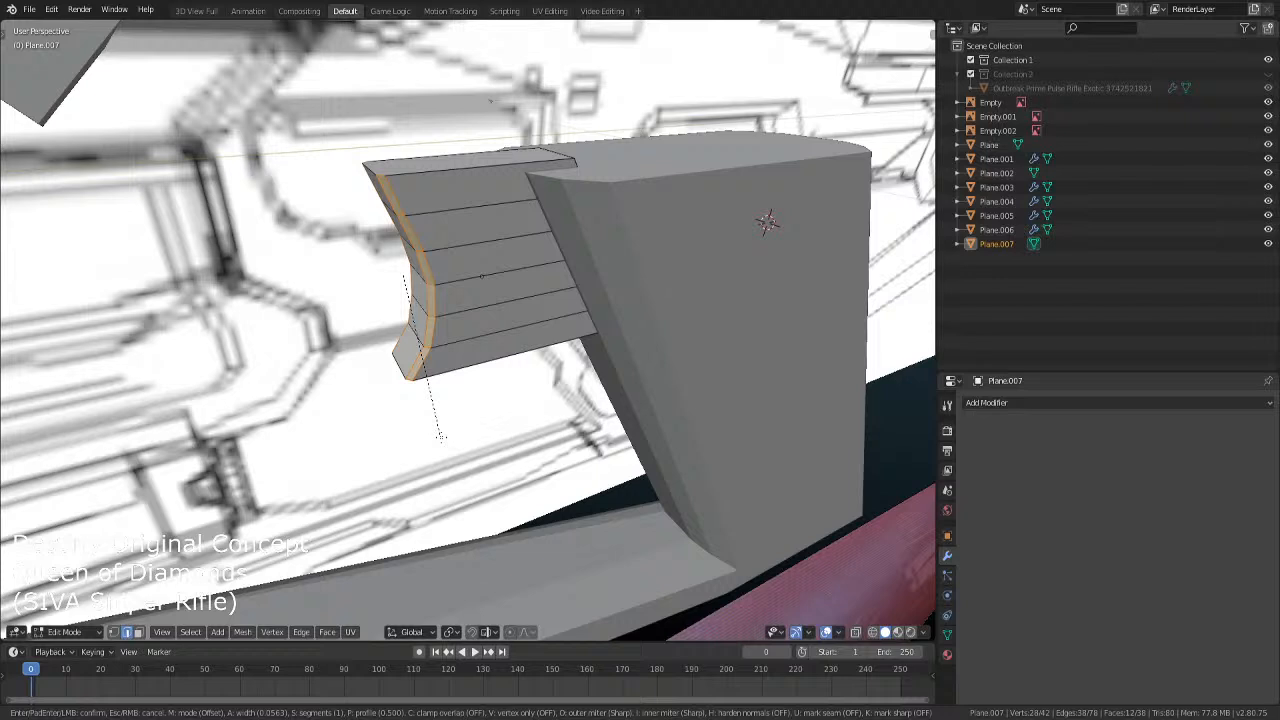
left_click(441, 438)
key("Tab")
Shade the trigger smooth and add an Edge Split modifier with a 21° split angle
middle_click_drag(427, 481, 441, 430)
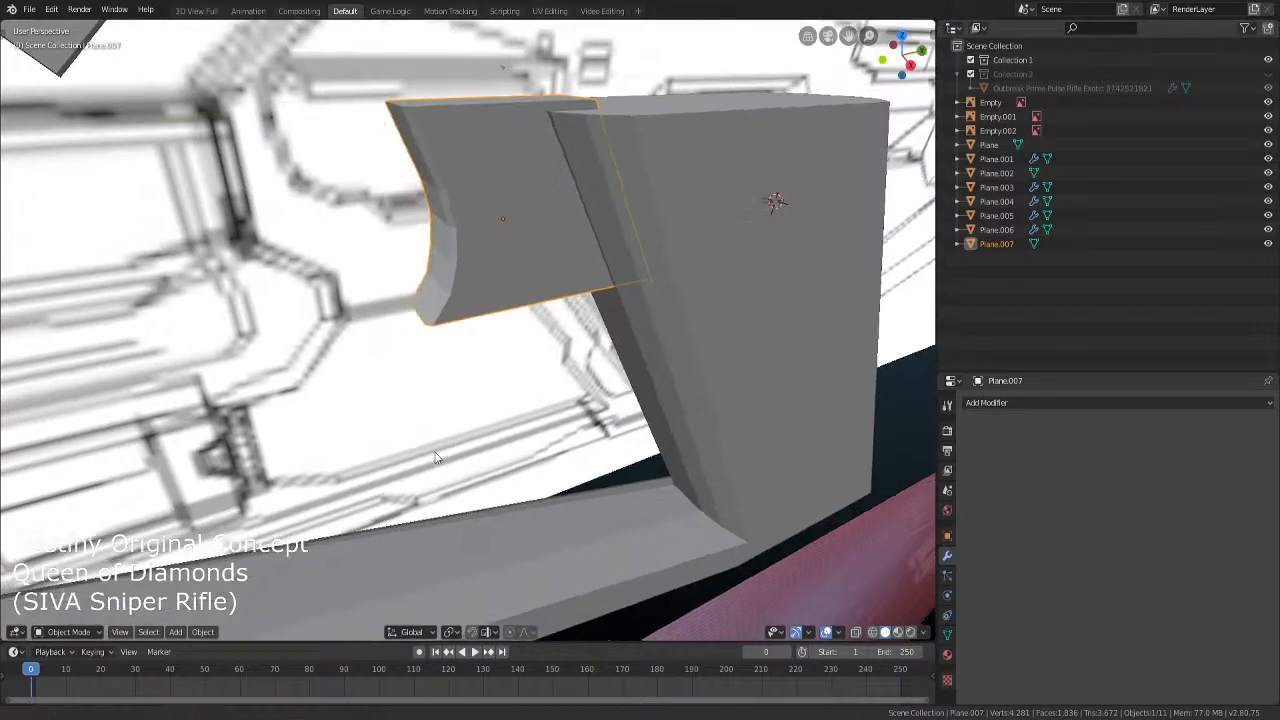
right_click(474, 218)
left_click(474, 219)
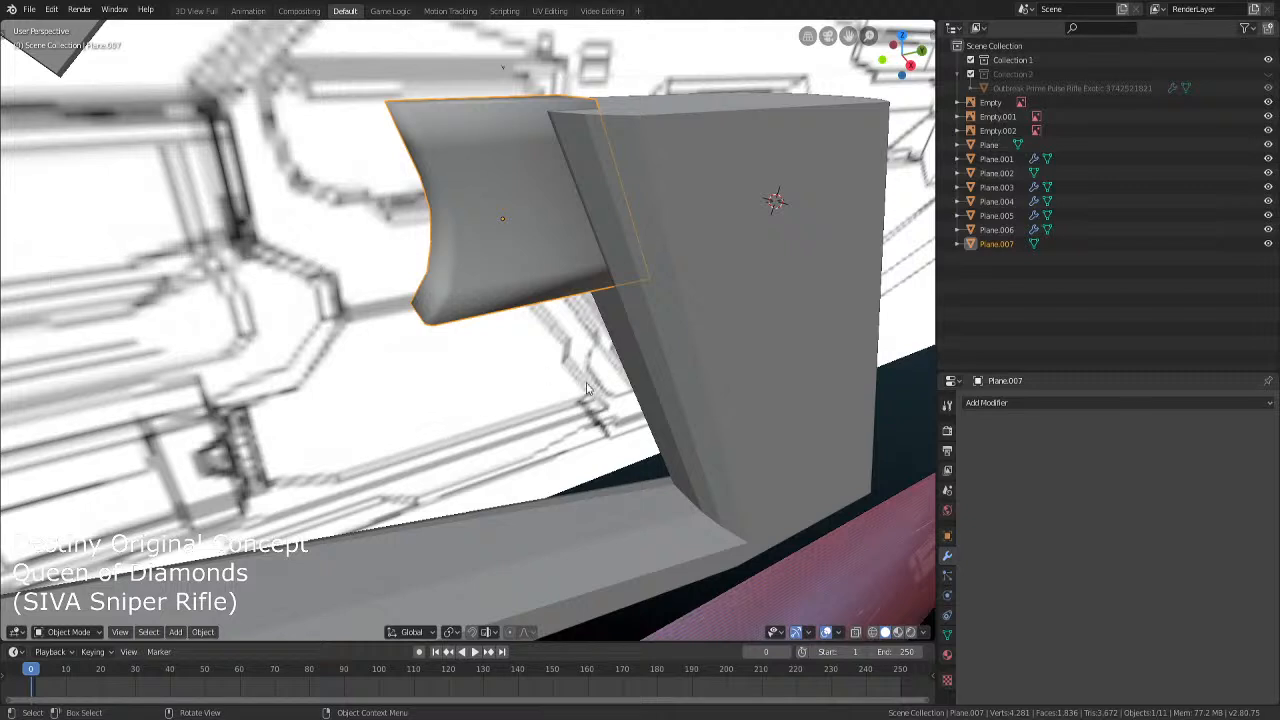
left_click(985, 403)
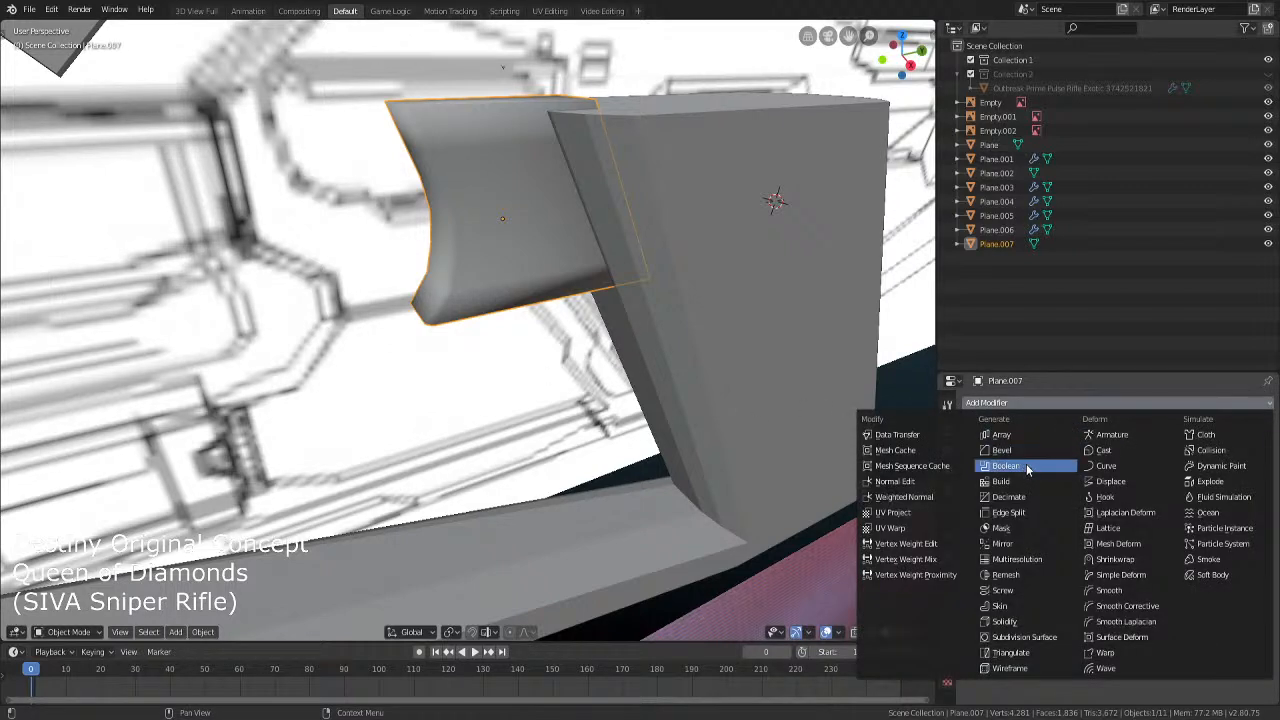
left_click(1036, 512)
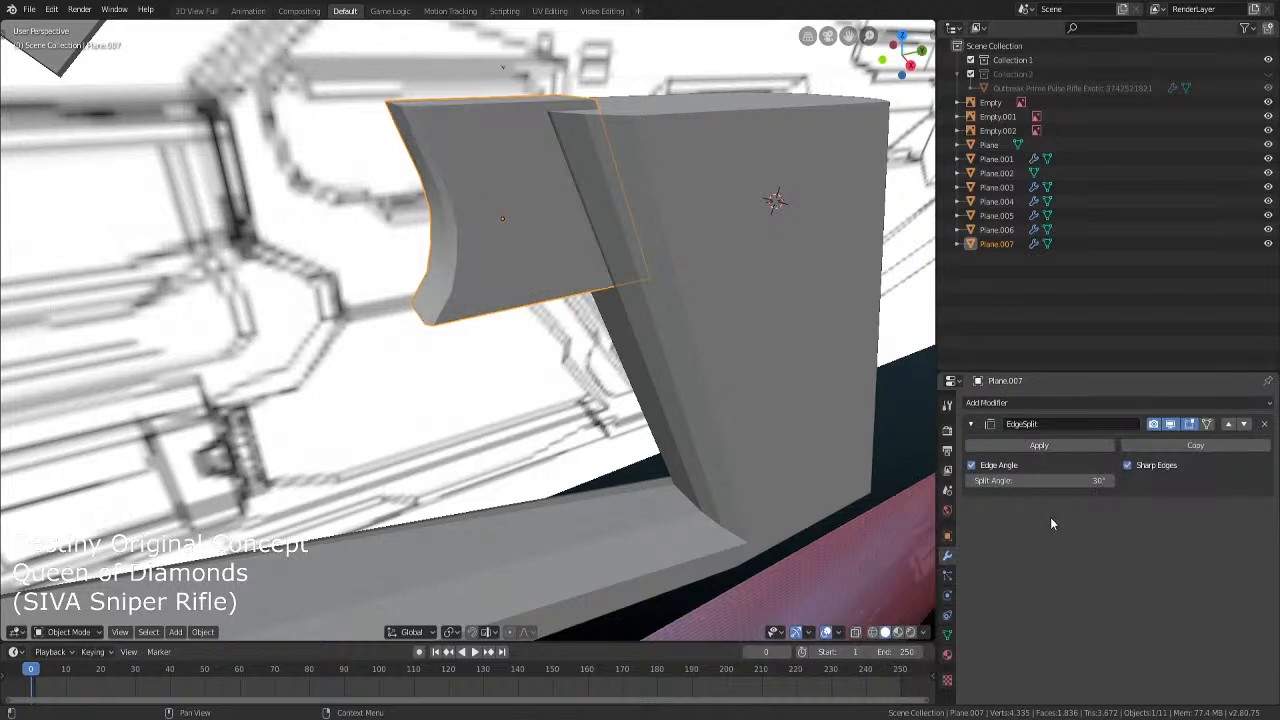
double_click(1078, 481)
type("21")
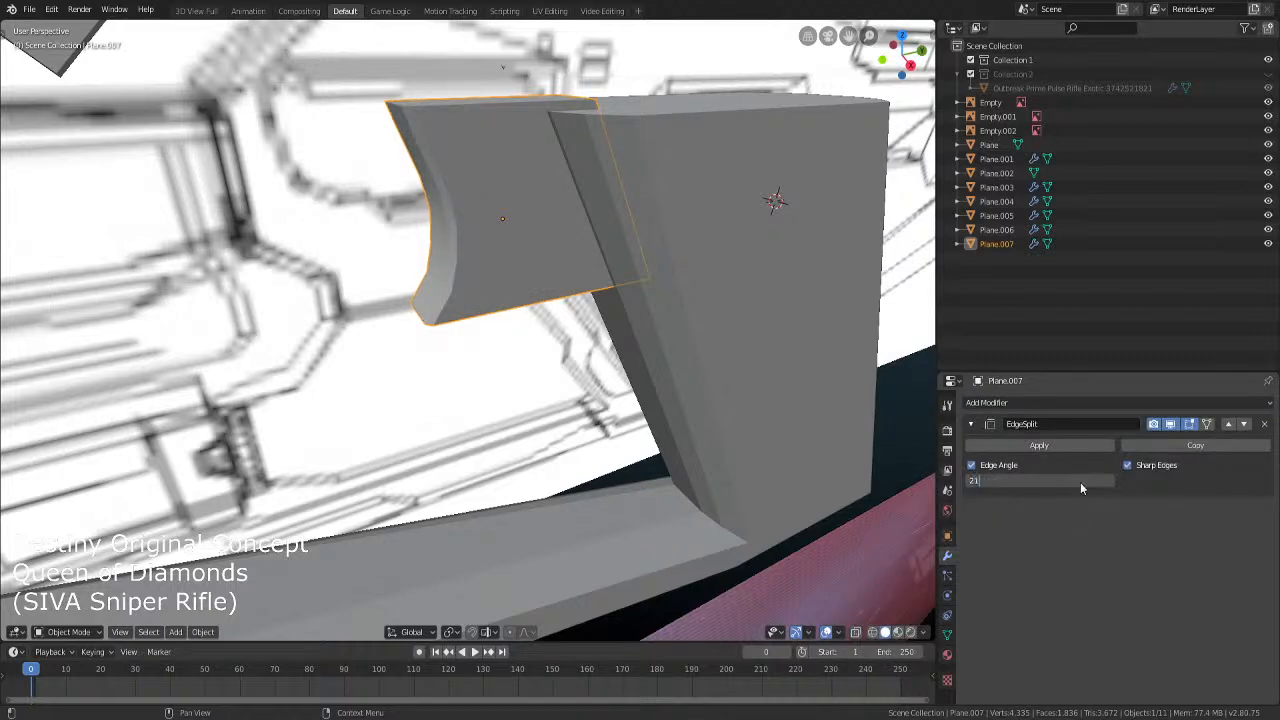
key("Return")
Apply a narrow one-segment bevel to the lowest horizontal edge loop above the trigger's bottom edge
middle_click_drag(506, 329, 493, 344)
key("KP_Decimal")
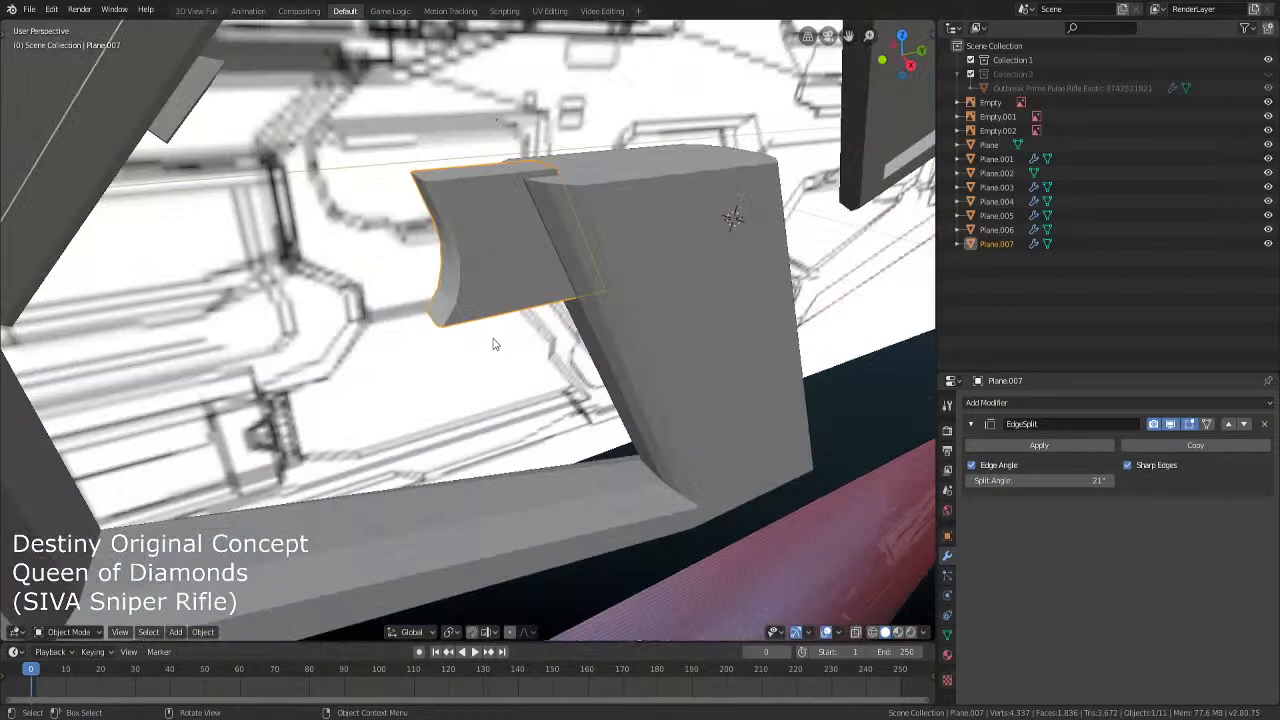
scroll(494, 343, "up", 3)
key("Tab")
left_click(421, 258)
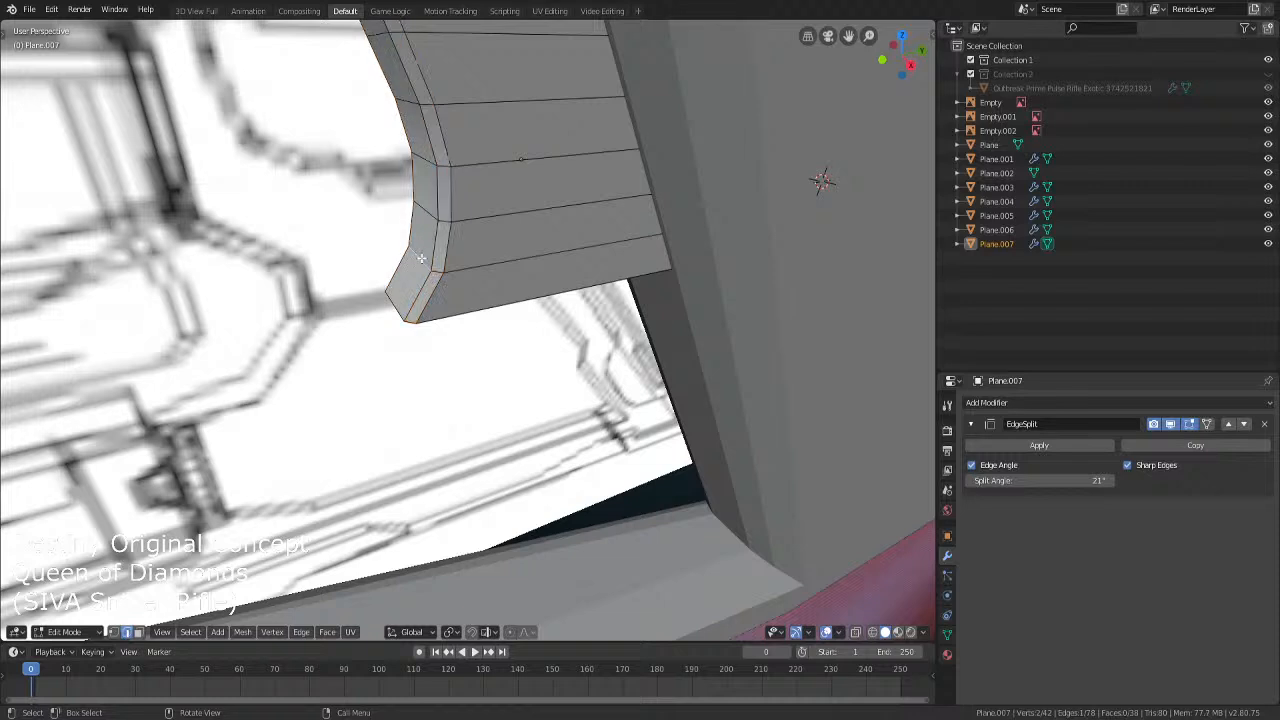
left_click(421, 258, "alt")
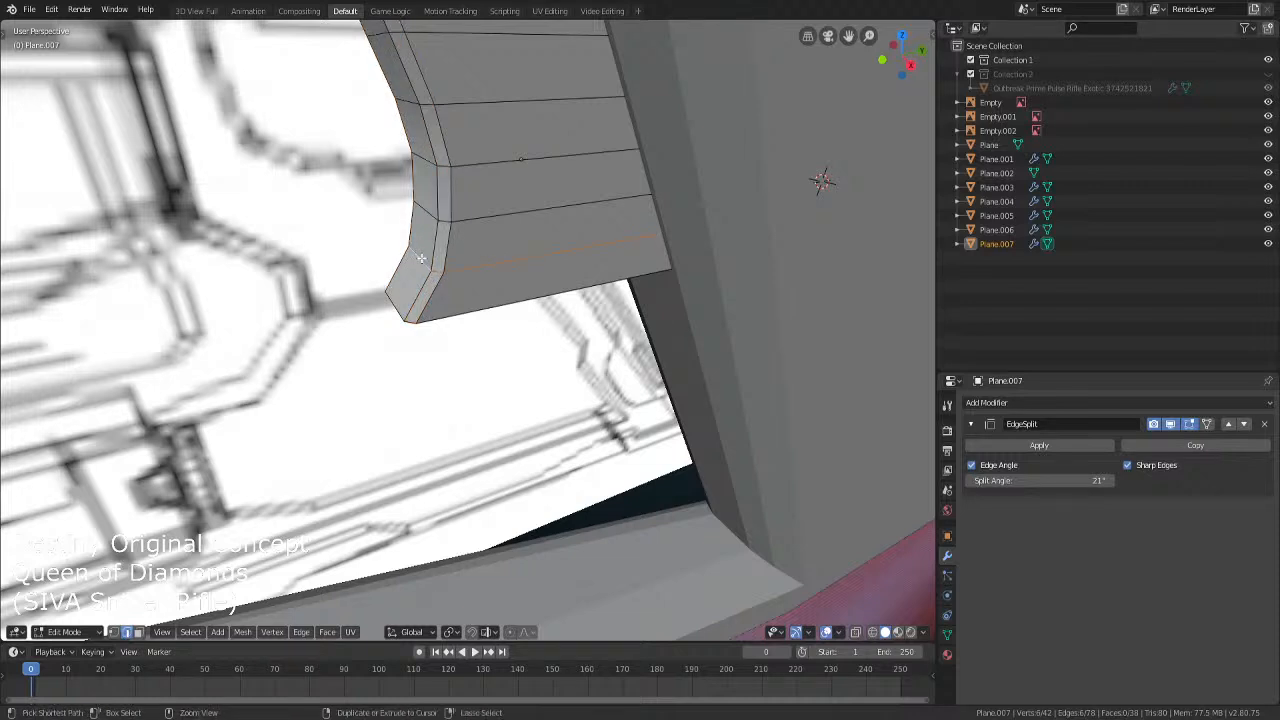
key("ctrl+b")
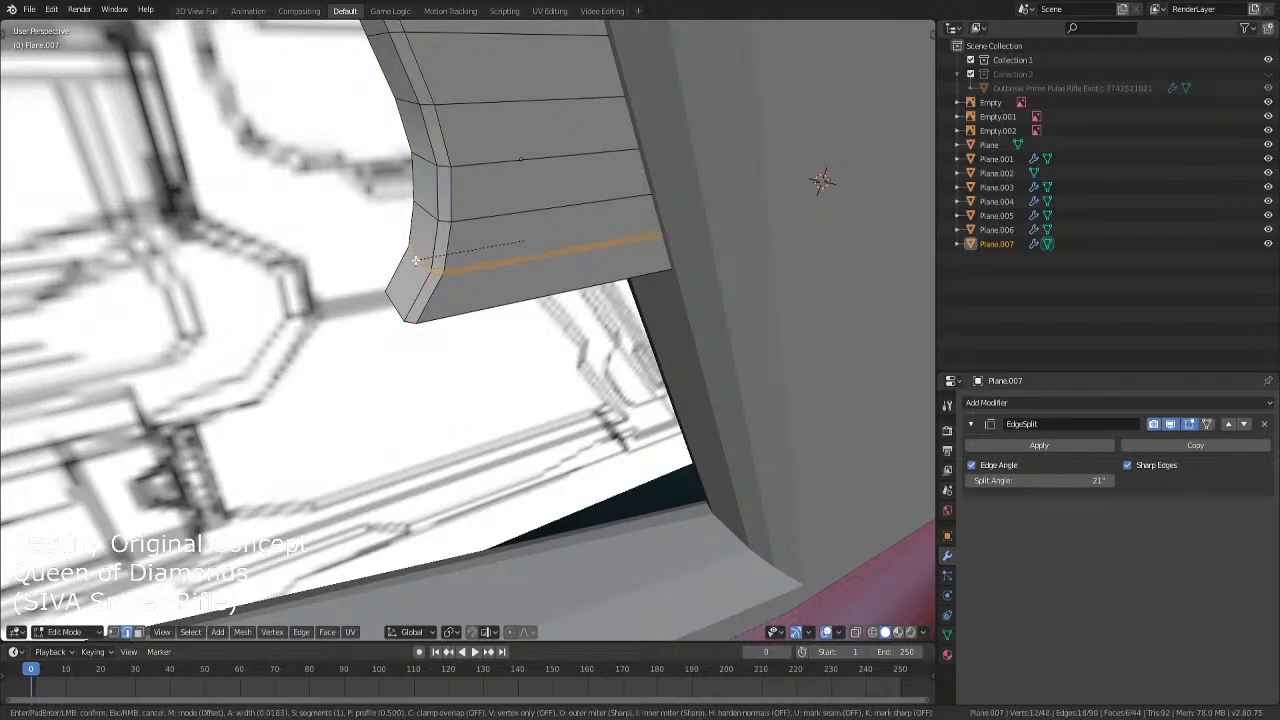
left_click(400, 262)
key("Tab")
middle_click_drag(400, 262, 487, 281)
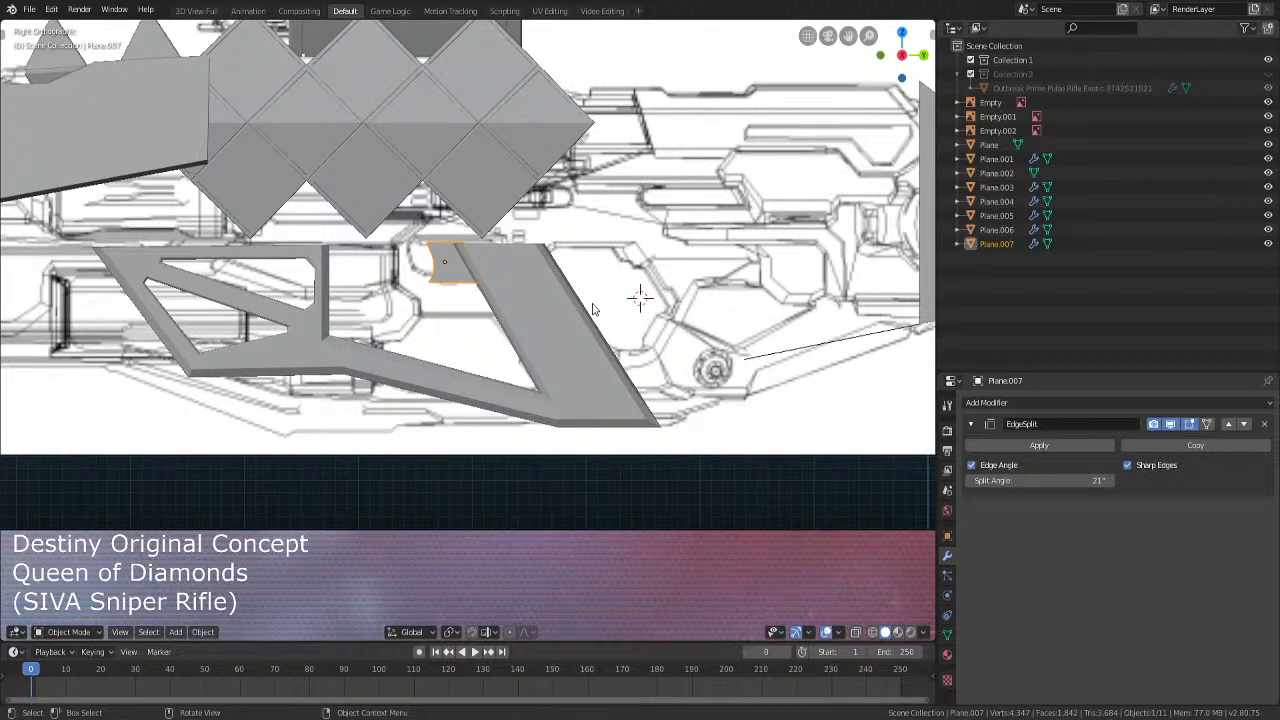
Compare the modelled rifle parts with the reference images, examining the lower body and the stock area behind the grip
scroll(592, 308, "down", 5)
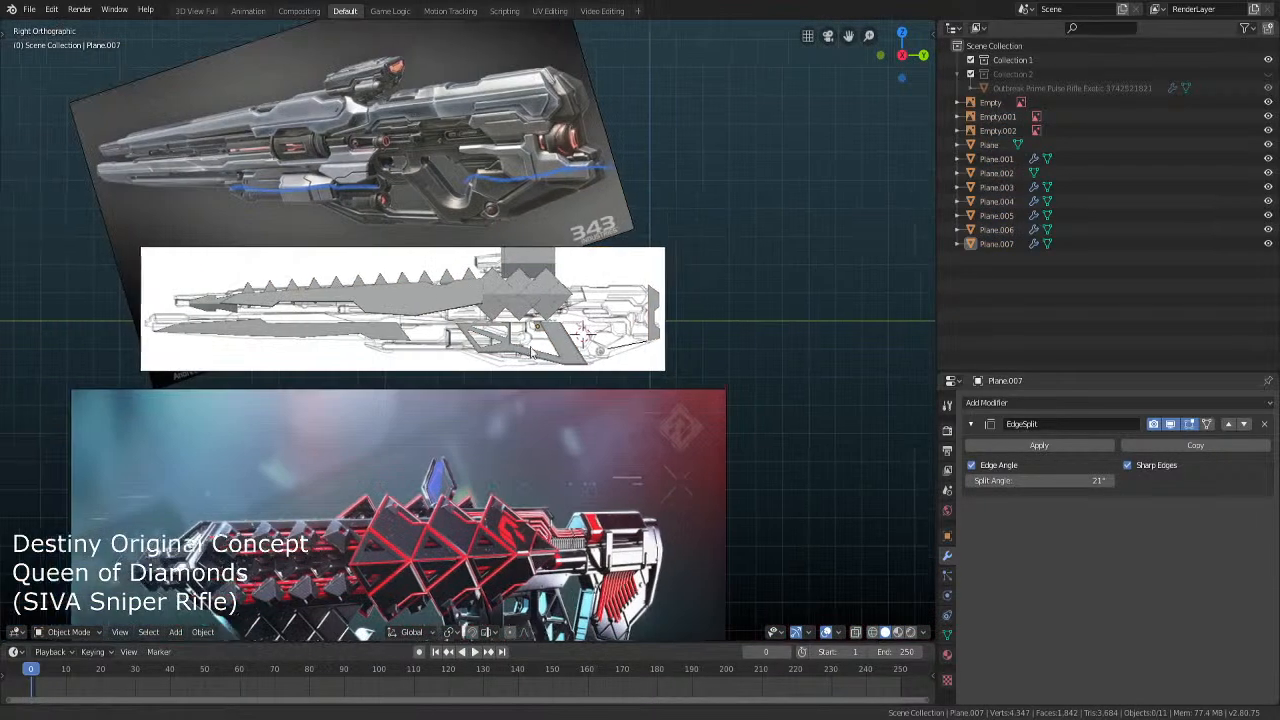
middle_click_drag(531, 352, 556, 356, "shift")
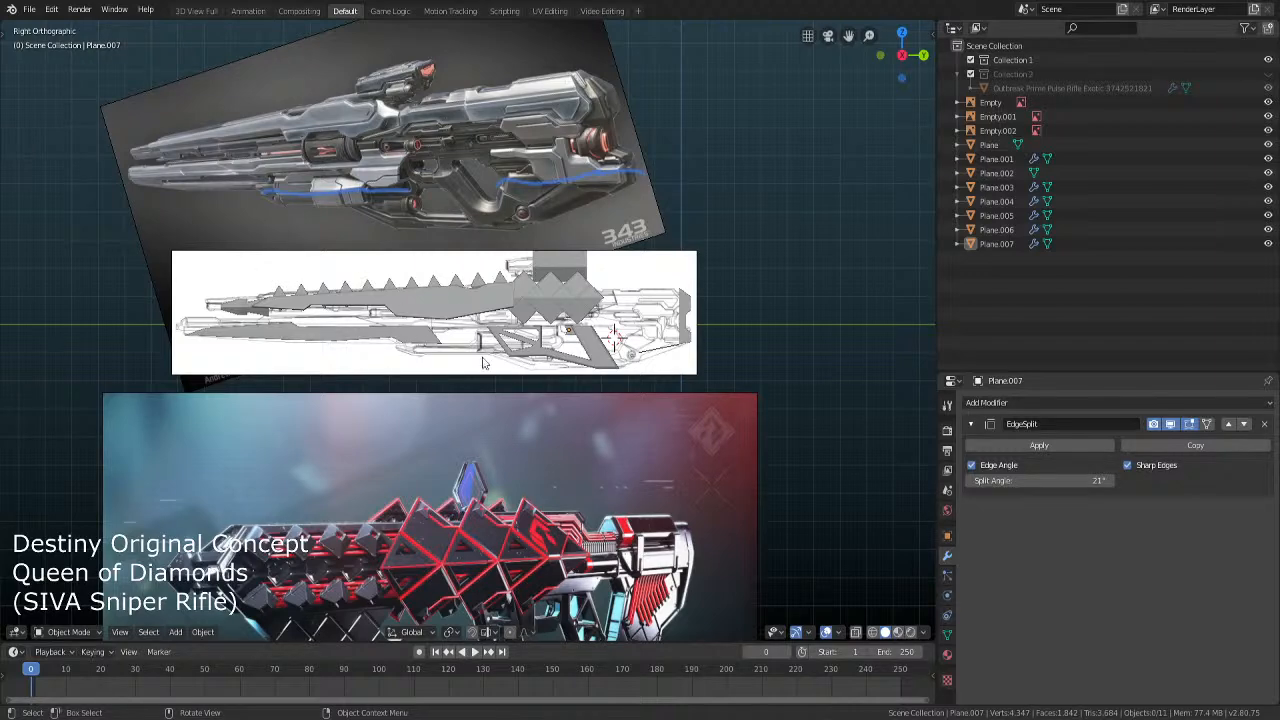
scroll(482, 363, "up", 6)
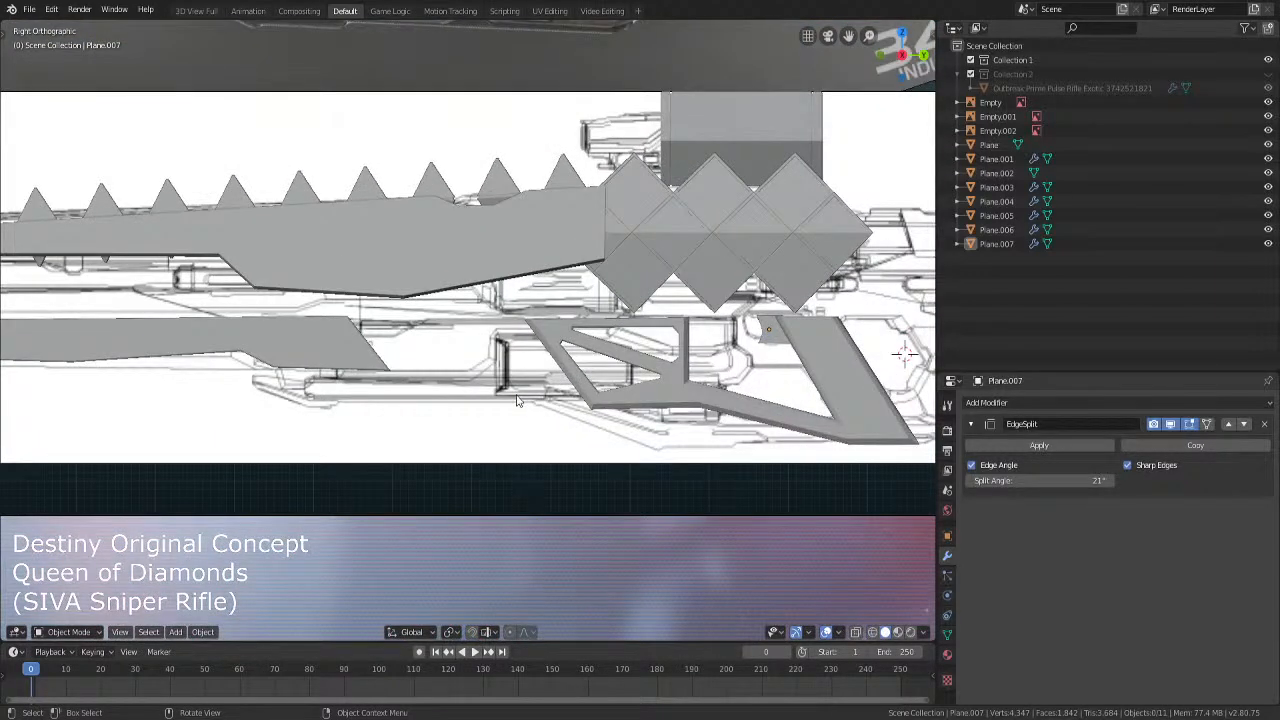
middle_click_drag(517, 401, 538, 418, "shift")
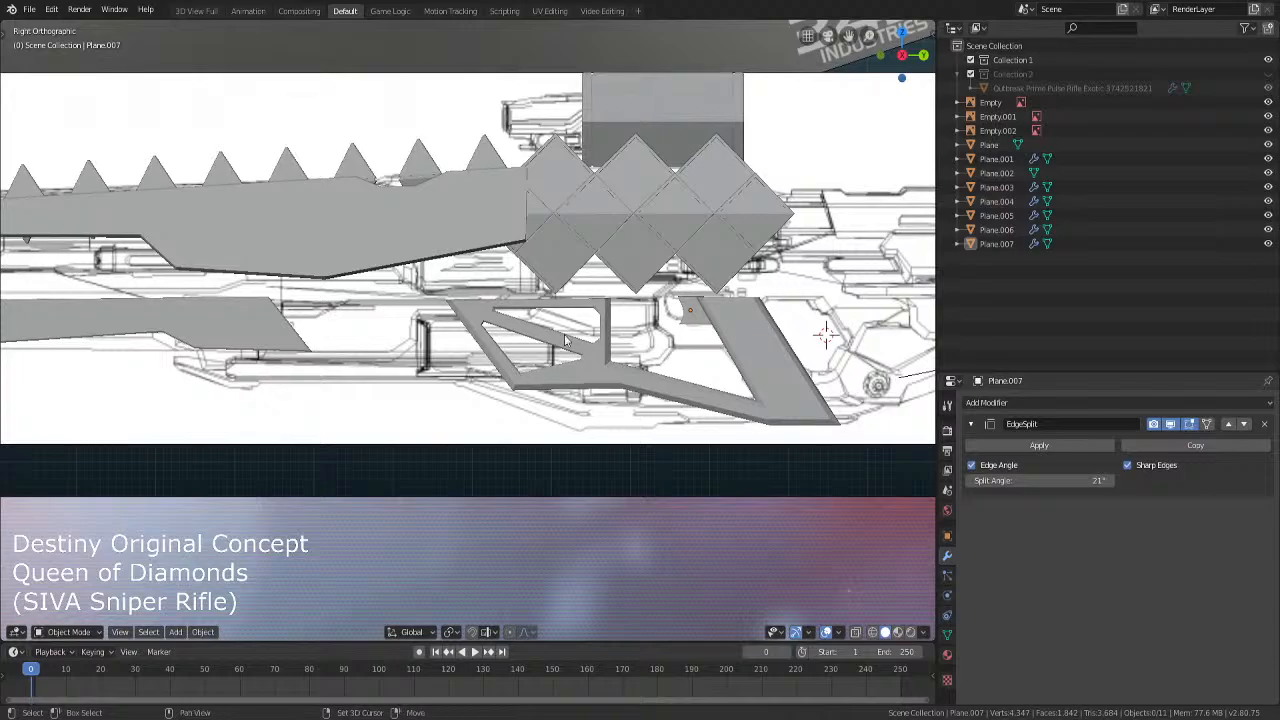
middle_click_drag(665, 376, 622, 341, "shift")
scroll(686, 393, "down", 5)
key("KP_3")
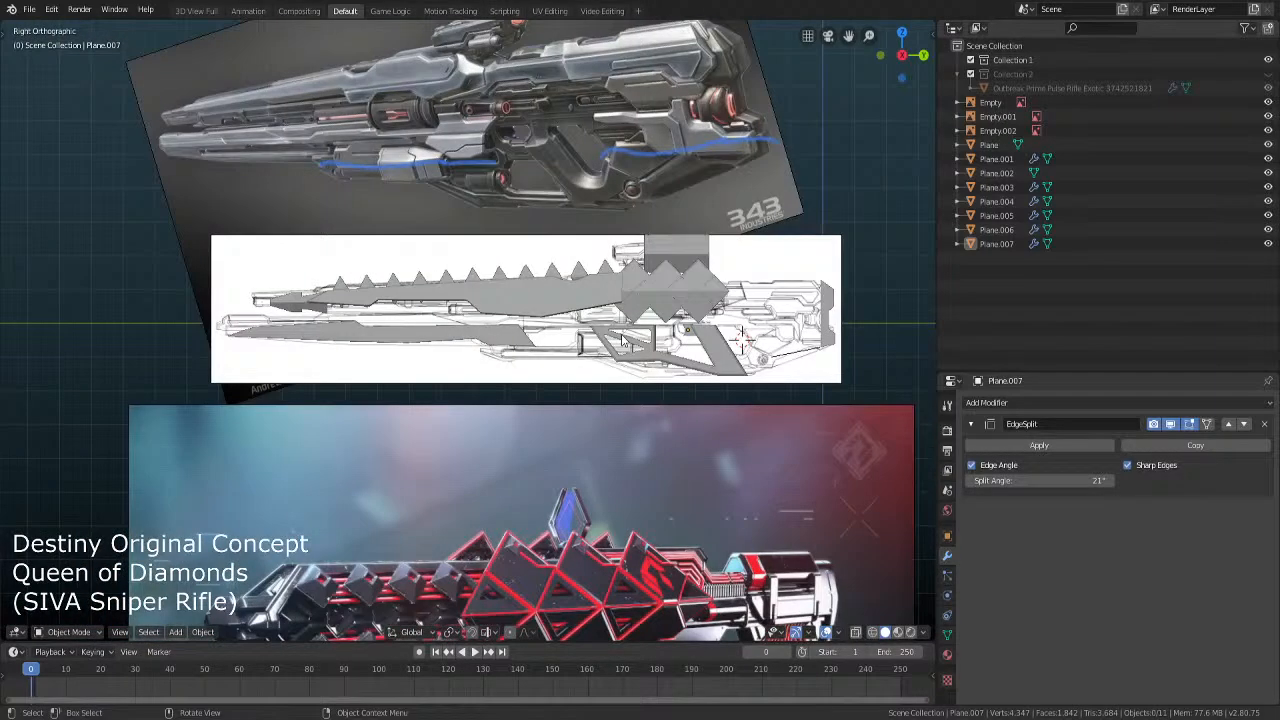
scroll(575, 330, "up", 4)
scroll(575, 330, "down", 6, "ctrl")
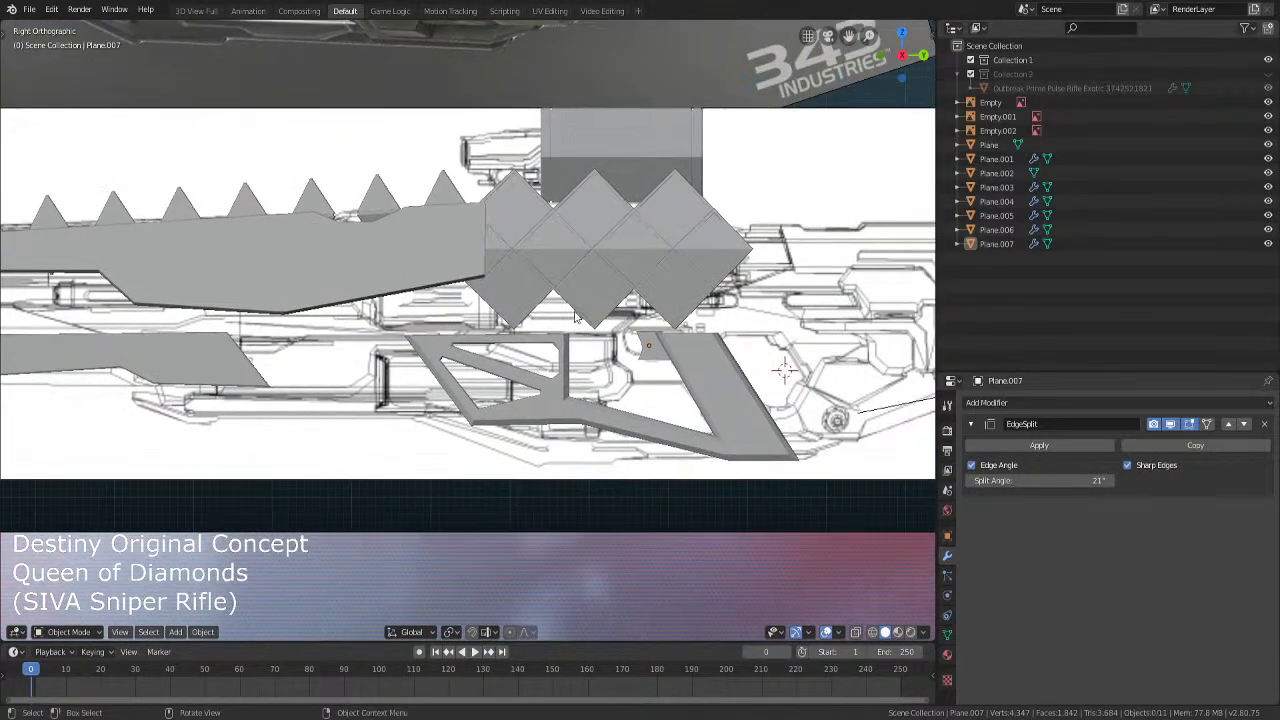
scroll(652, 300, "down", 8, "shift")
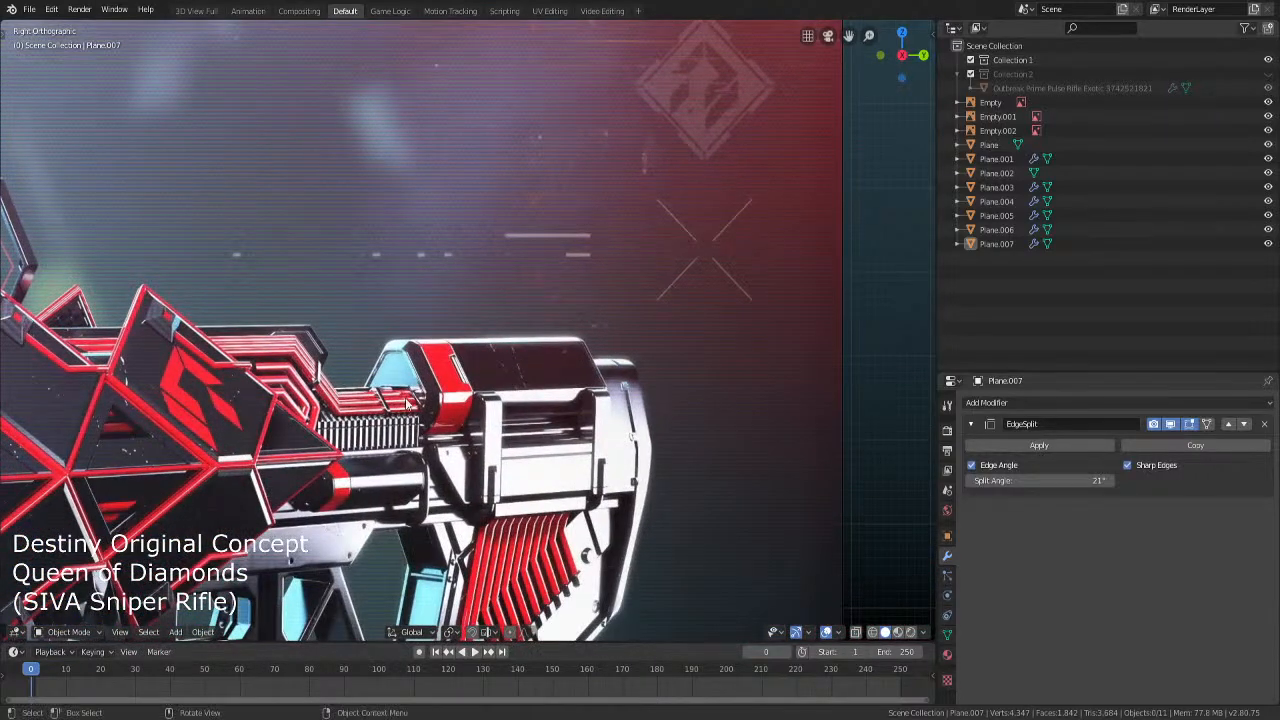
scroll(501, 300, "up", 6, "shift")
scroll(543, 380, "up", 4, "shift")
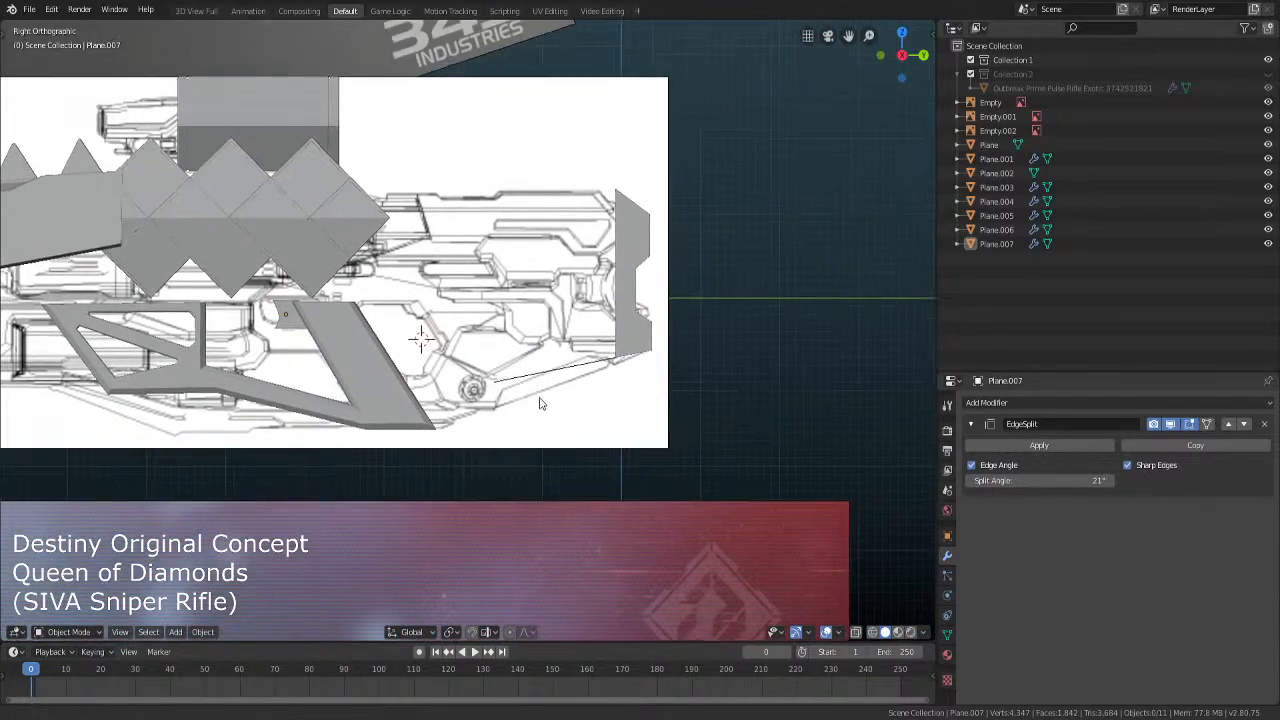
Bring up the available mesh primitives for adding a new object to the scene
key("shift+a")
mouse_move(438, 191)
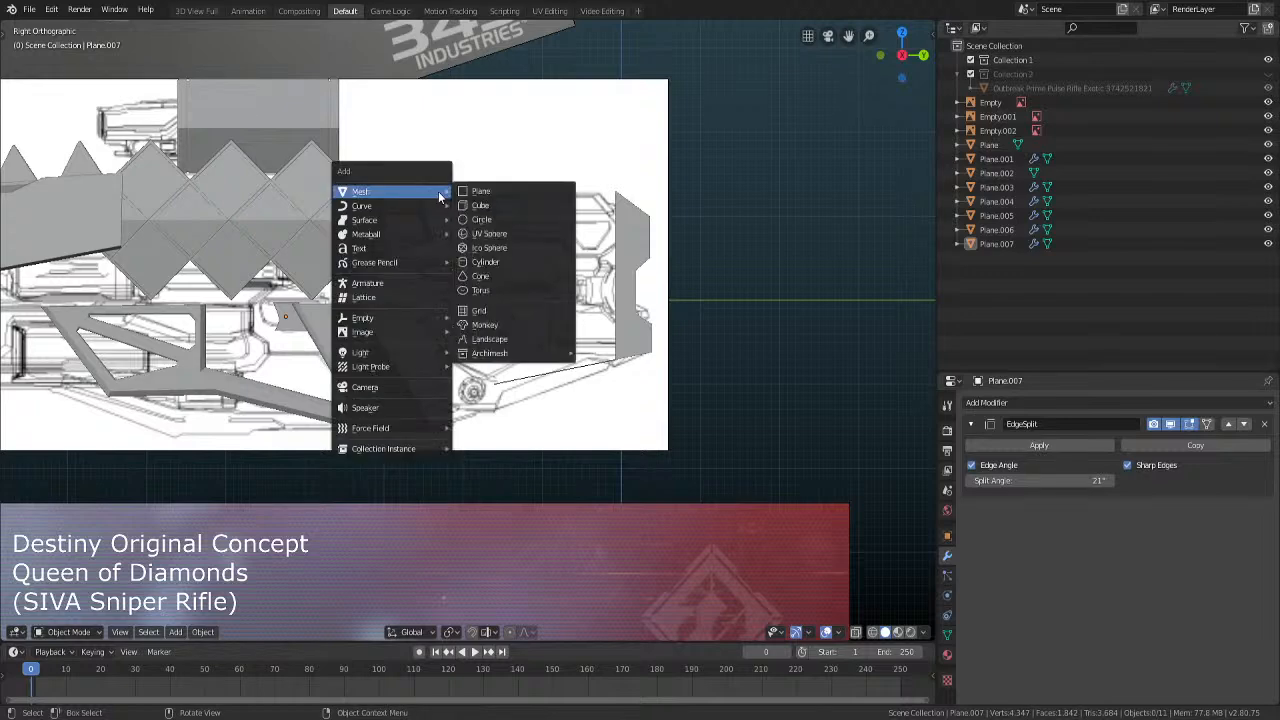
Add a plane mesh at the 3D cursor, stand it upright with a 90° rotation and scale it down
left_click(478, 191)
type("s90")
key("Return")
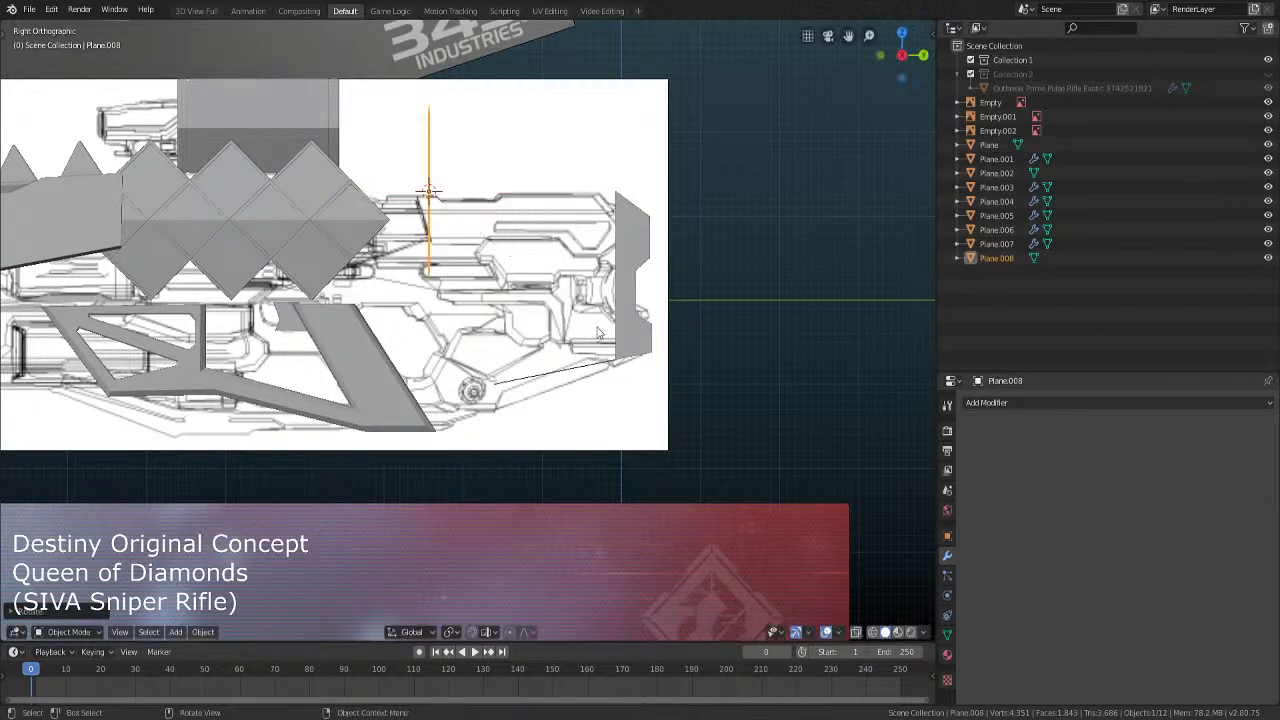
key("s")
left_click(503, 238)
Move the new plane along the X axis onto the rifle's centreline
middle_click_drag(632, 258, 534, 298)
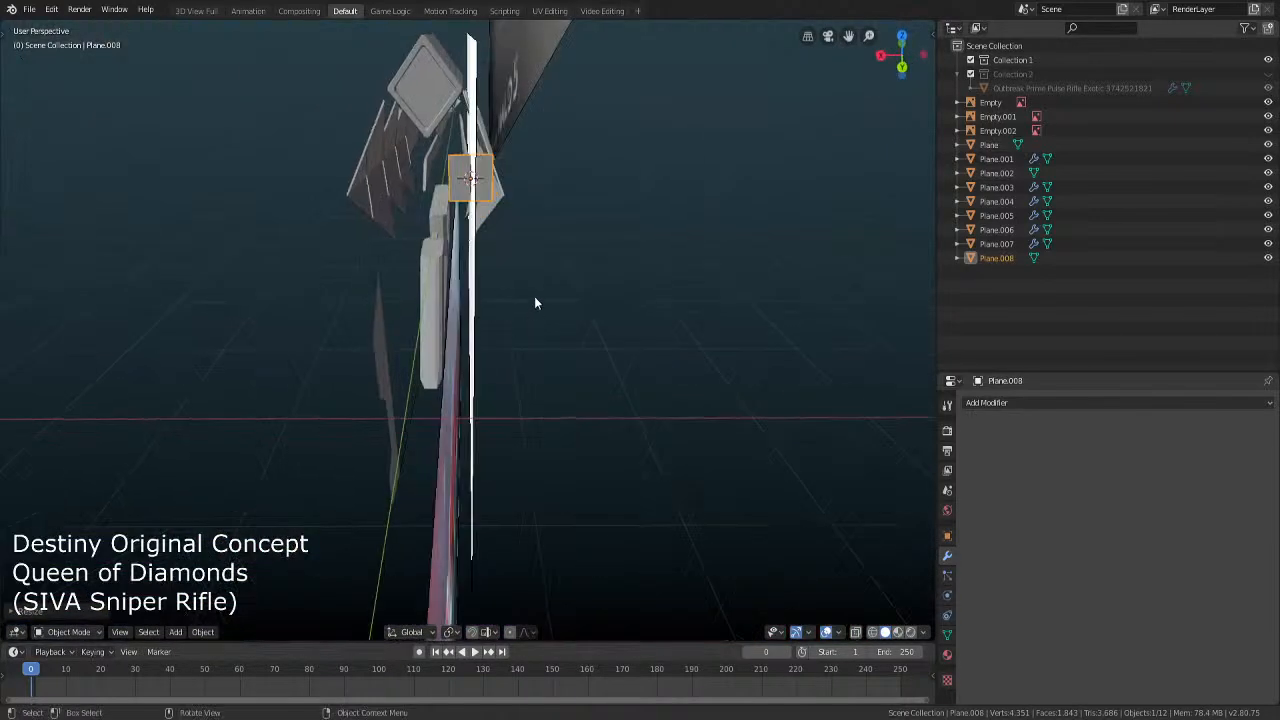
key("KP_7")
key("g")
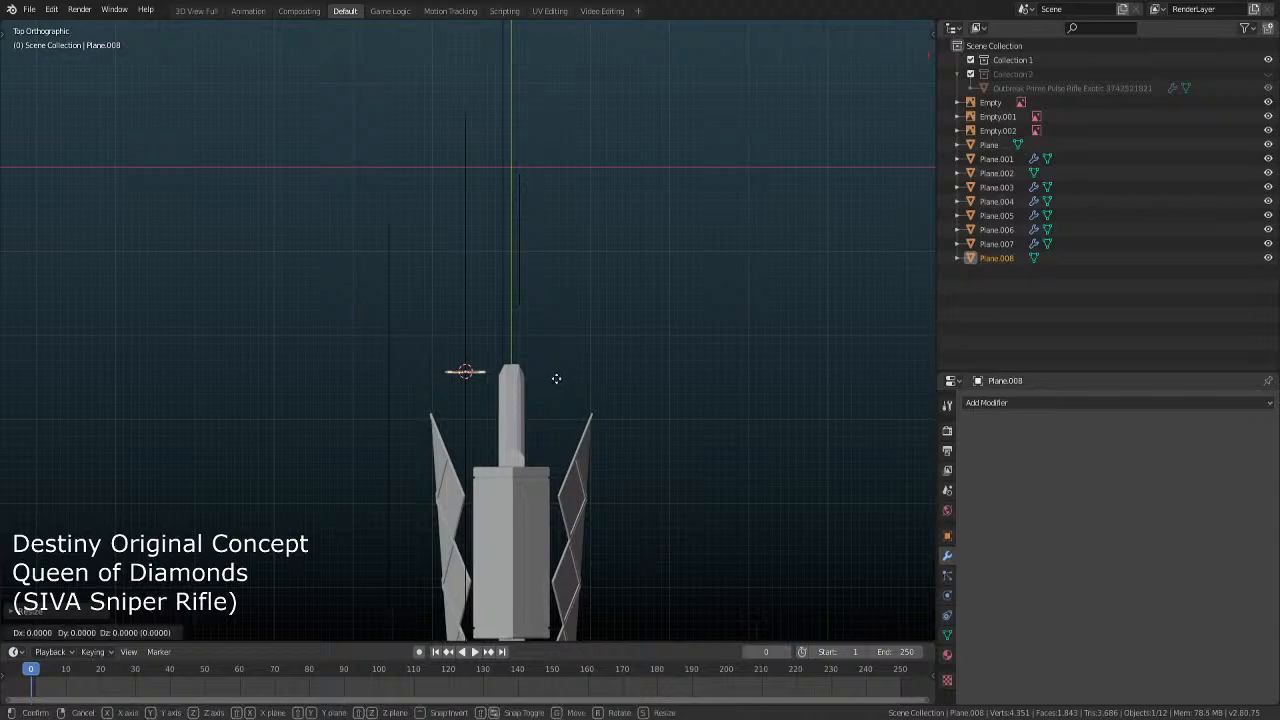
key("x")
left_click(602, 377)
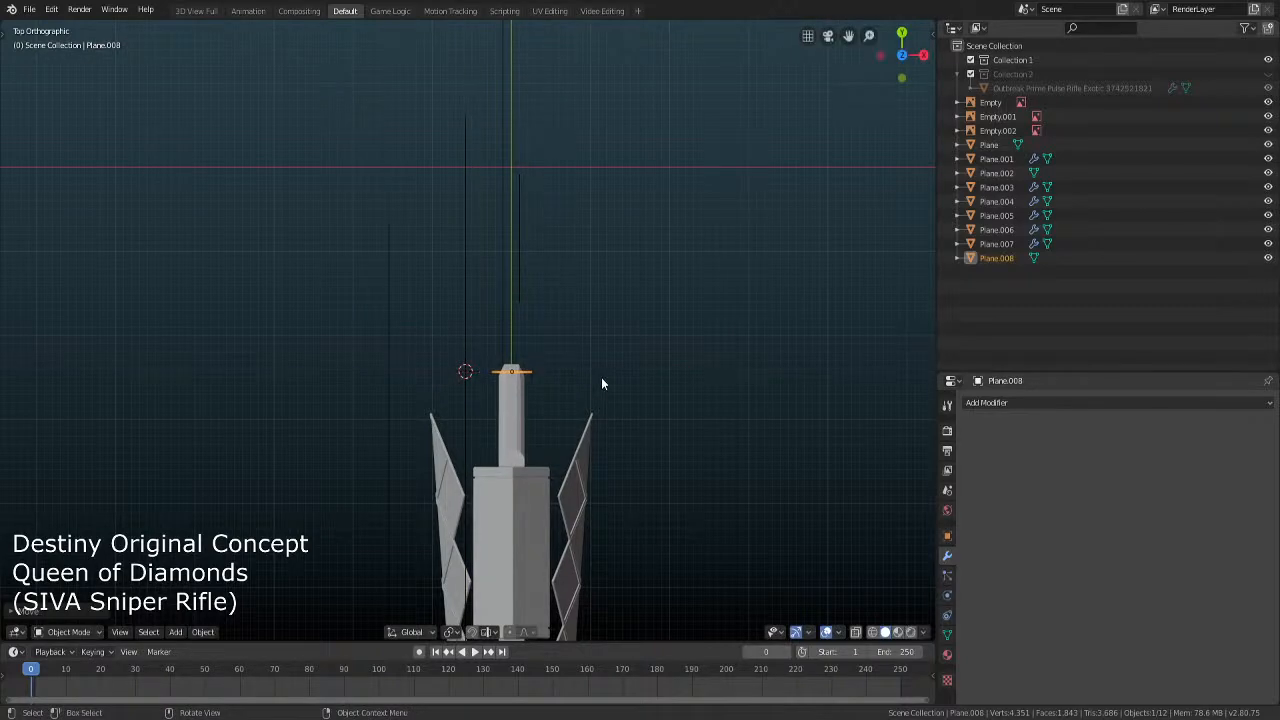
Move the plane along Y beyond the end of the narrow centre body and fine-tune its X position on the centreline
key("g")
key("y")
left_click(595, 360)
scroll(596, 373, "up", 7)
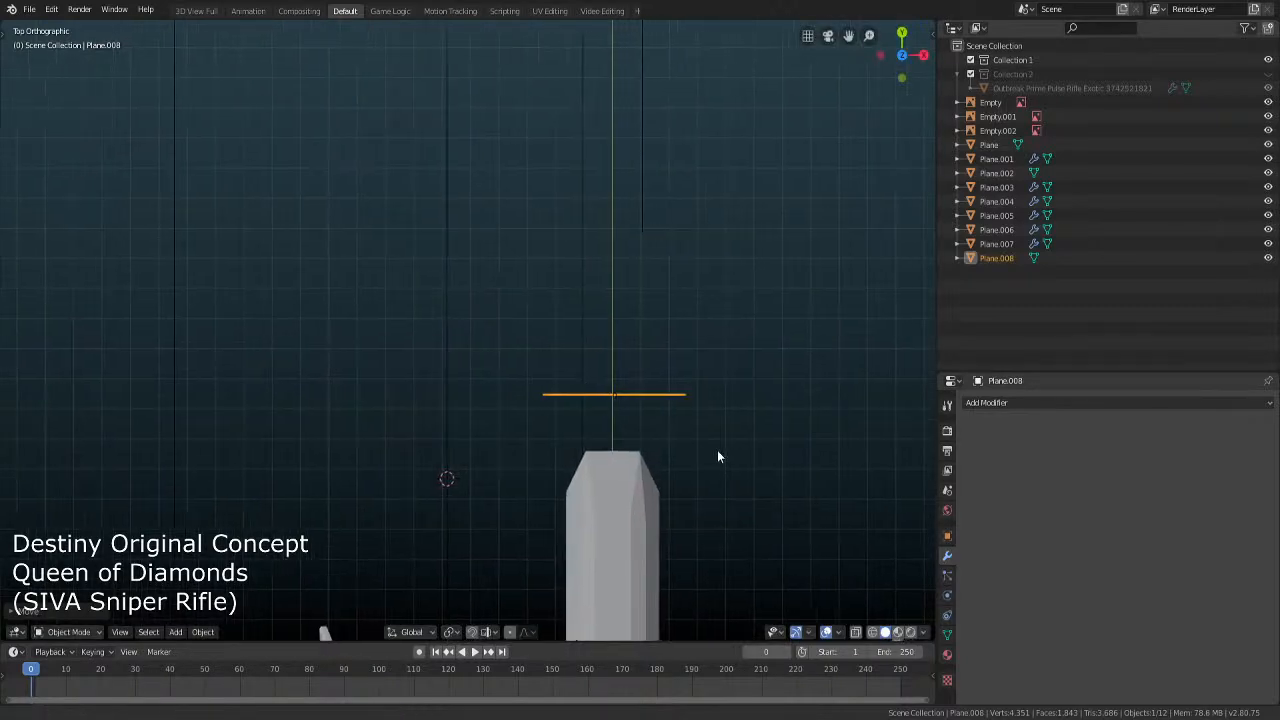
scroll(677, 450, "up", 4)
key("g")
key("y")
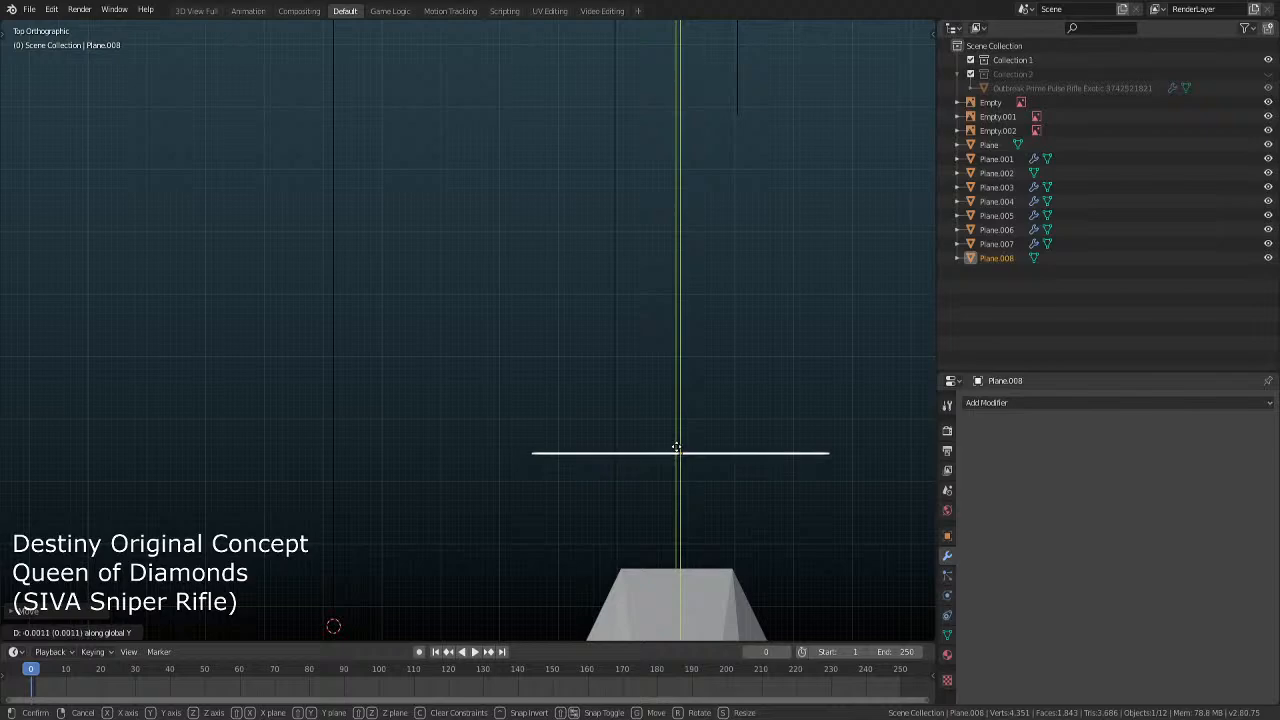
key("x")
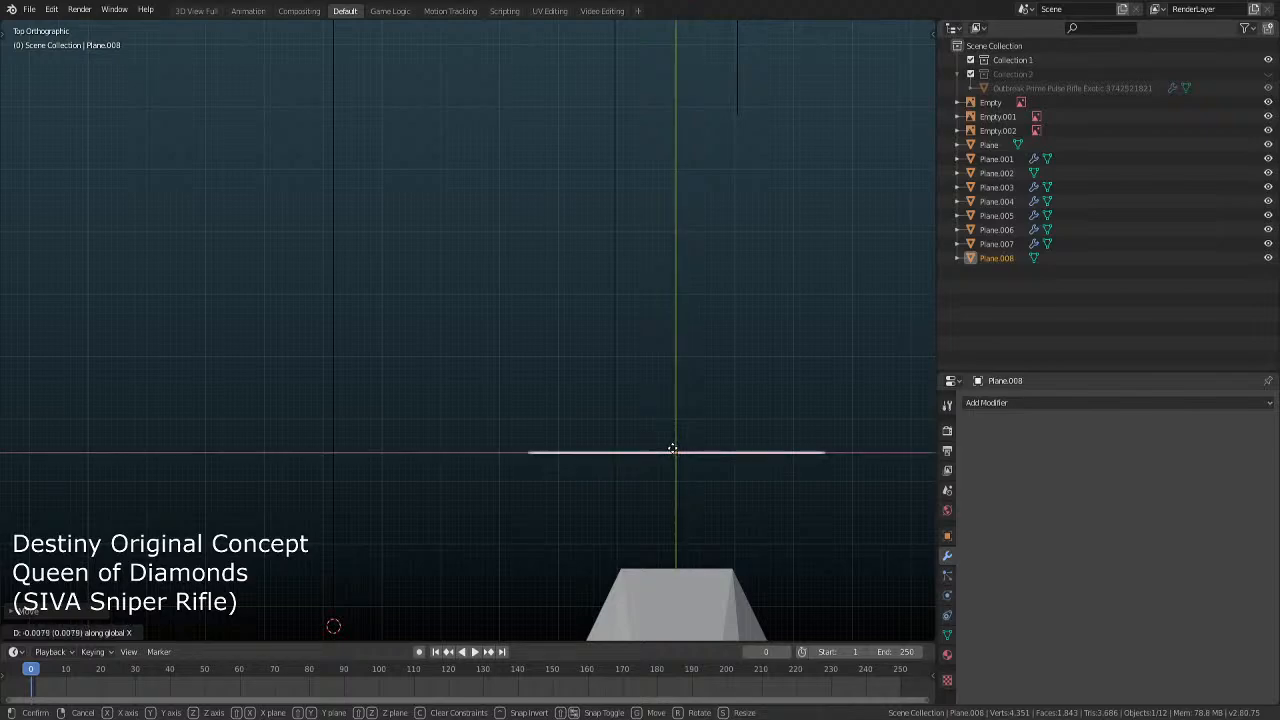
left_click(673, 449)
Scale the plane's two upper vertices closer together so the face tapers toward the top
scroll(694, 509, "down", 4)
middle_click_drag(694, 509, 651, 460)
key("Tab")
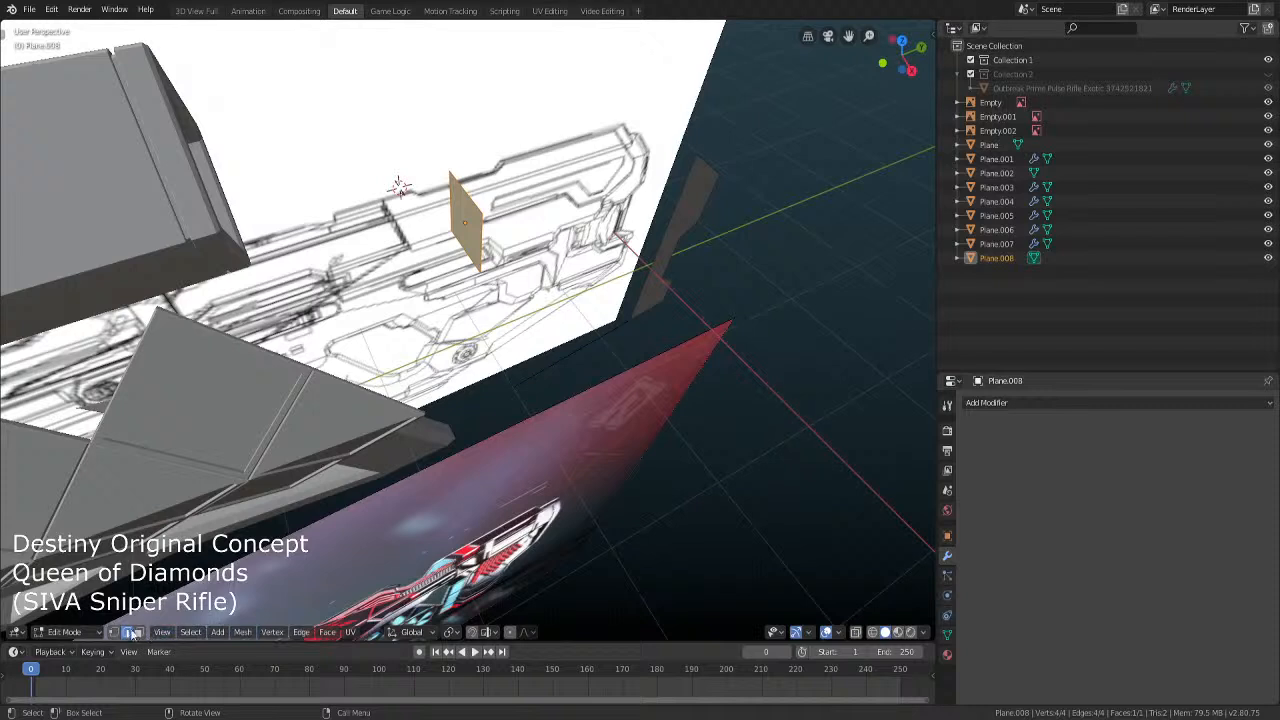
left_click(113, 632)
left_click(482, 214)
left_click(507, 221, "shift")
key("s")
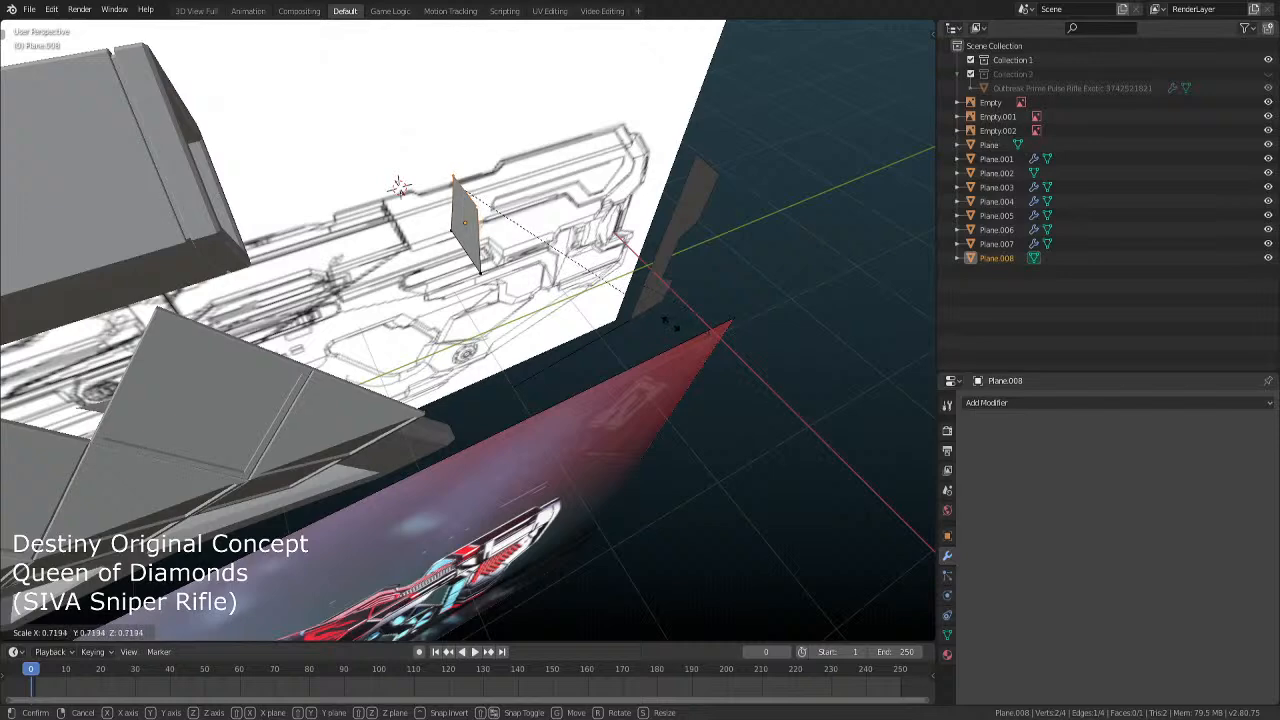
left_click(652, 320)
Raise the plane's lower edge along Z to make the face shorter
left_click(447, 180)
key("g")
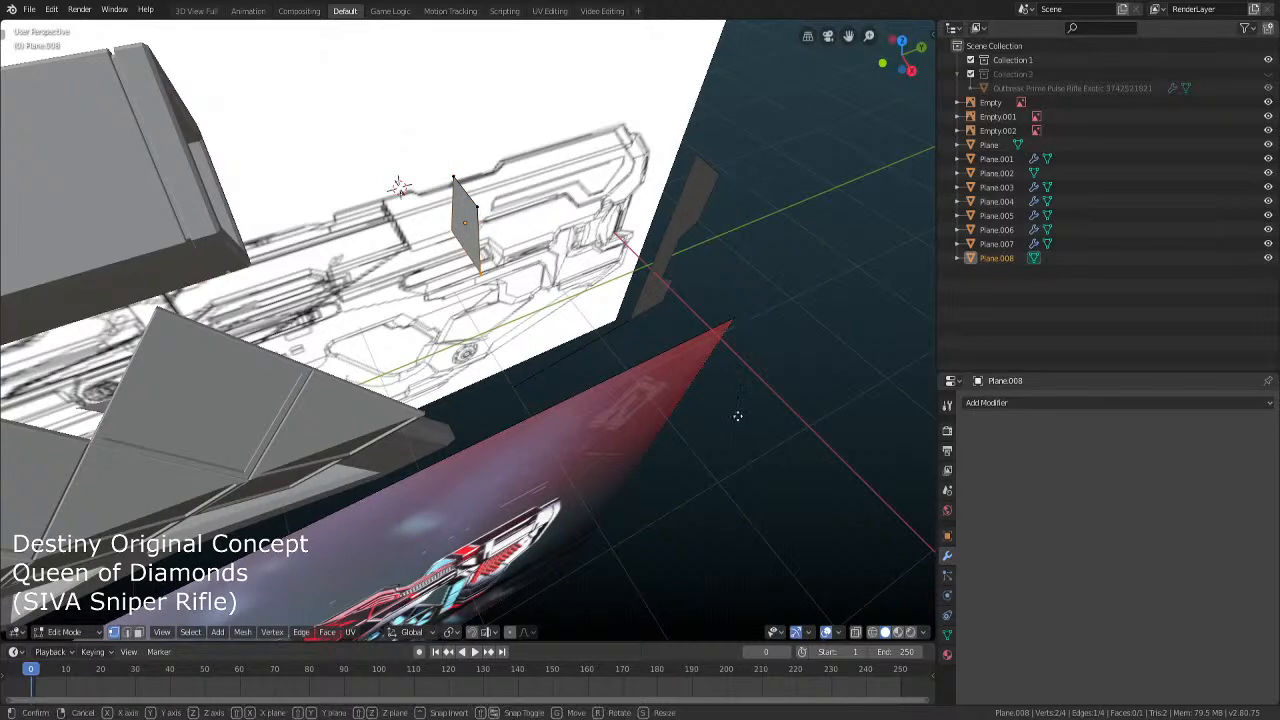
key("z")
left_click(731, 375)
key("Tab")
Resize and place the face at the start of the blueprint's rear top rail, then extrude it along Y into a long block
middle_click_drag(731, 375, 588, 387)
key("KP_1")
key("KP_3")
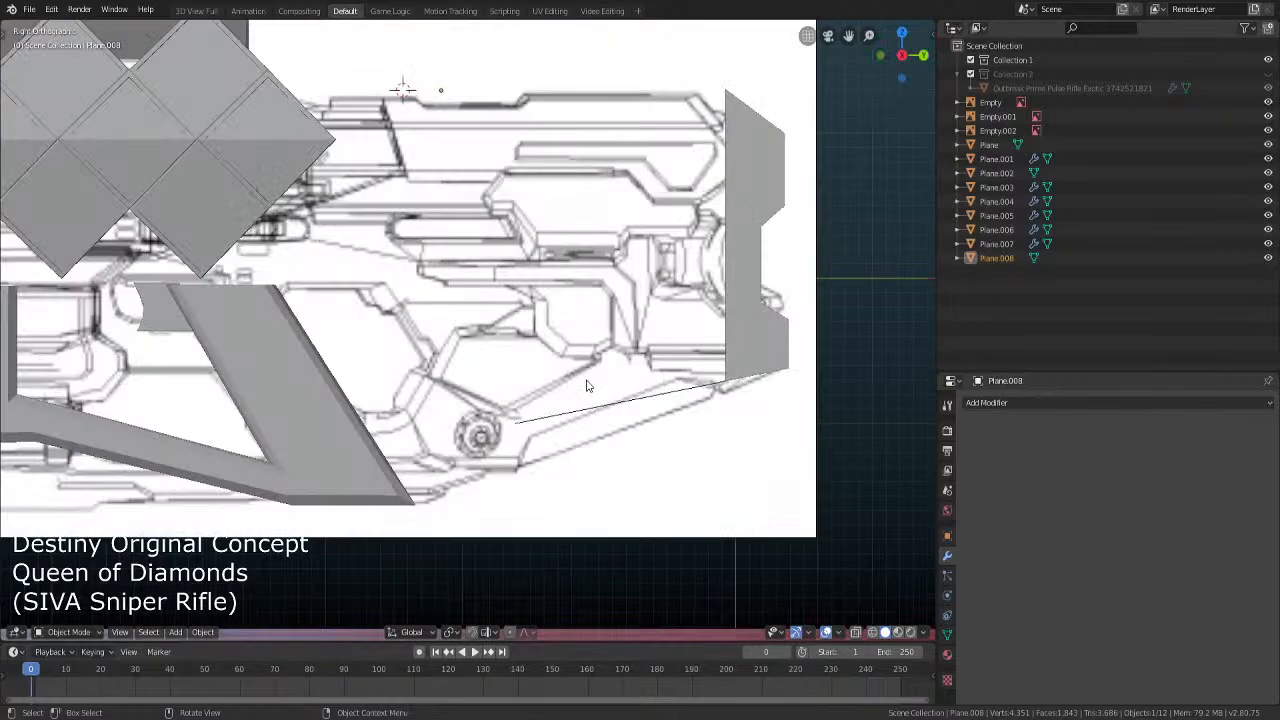
scroll(514, 343, "up", 4)
middle_click_drag(475, 318, 468, 354, "shift")
key("shift+z")
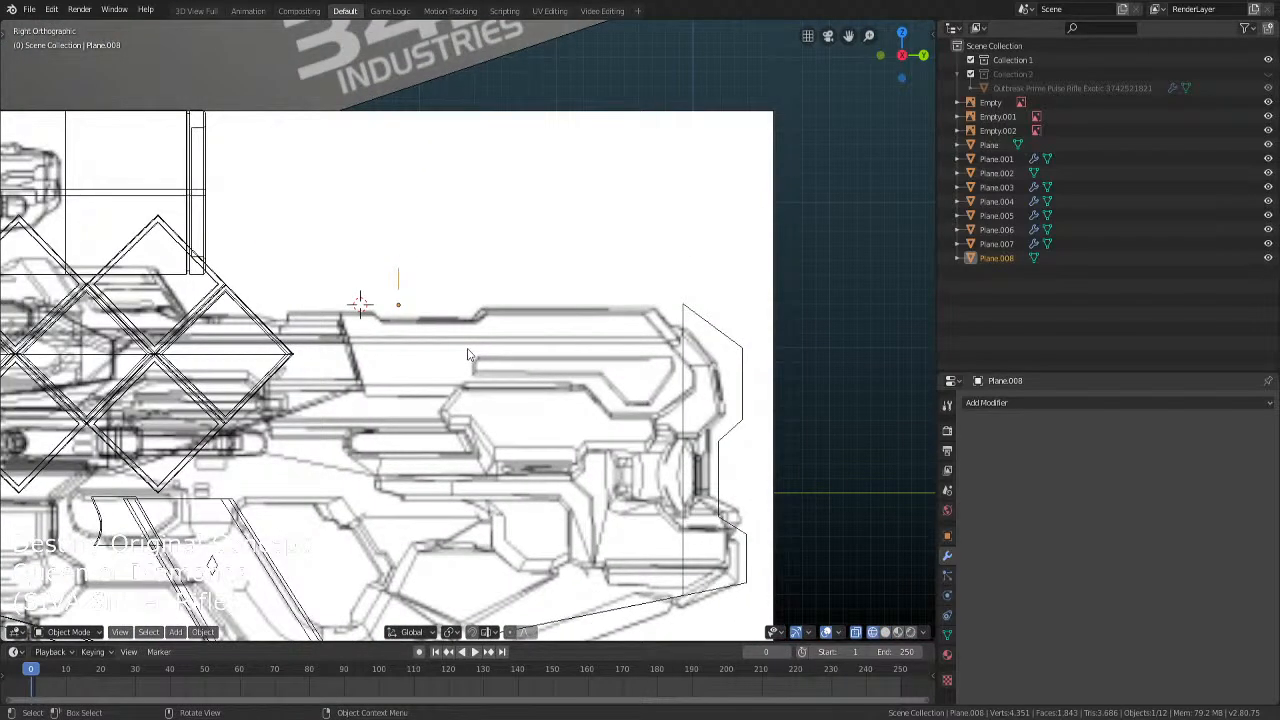
key("Tab")
key("s")
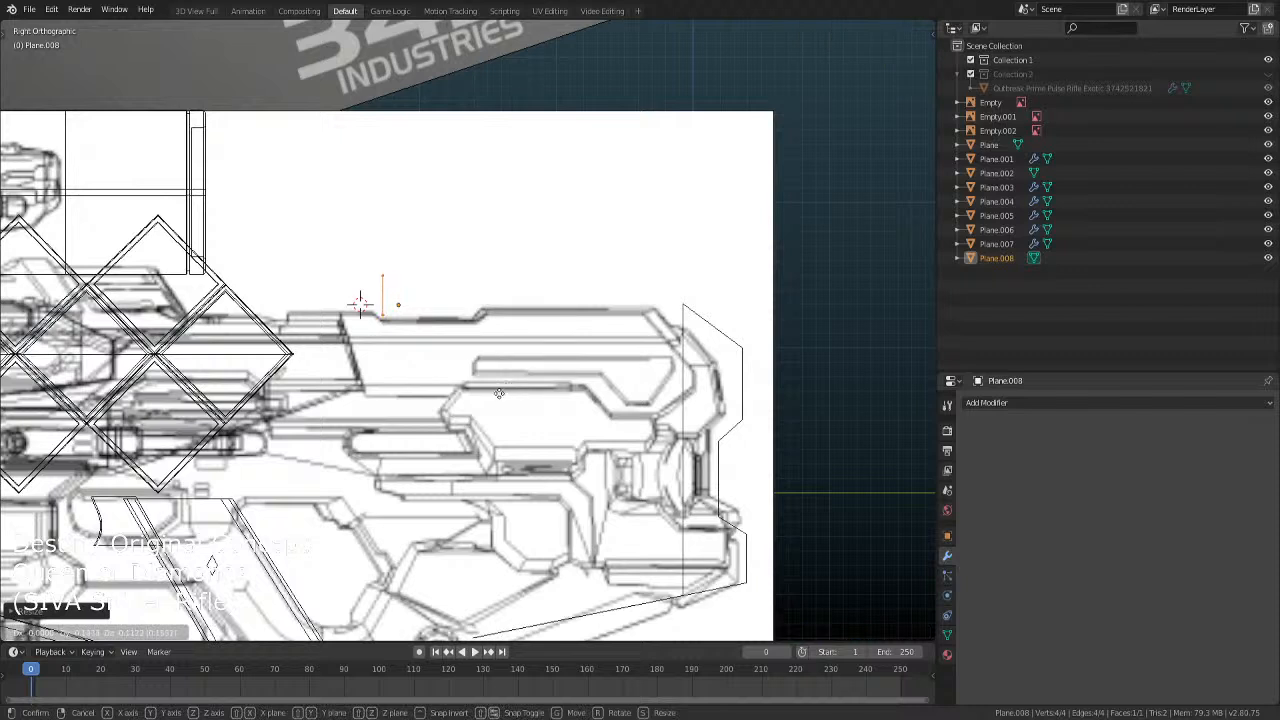
left_click(497, 397)
key("e")
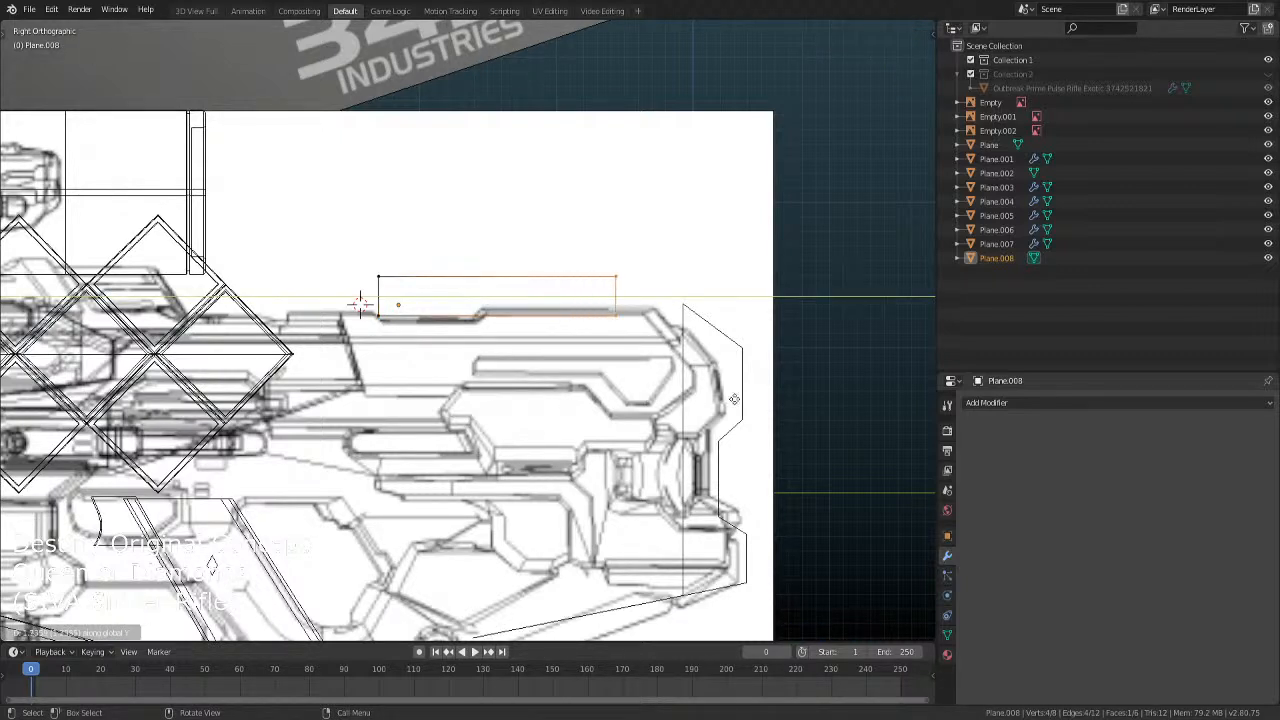
left_click(755, 402)
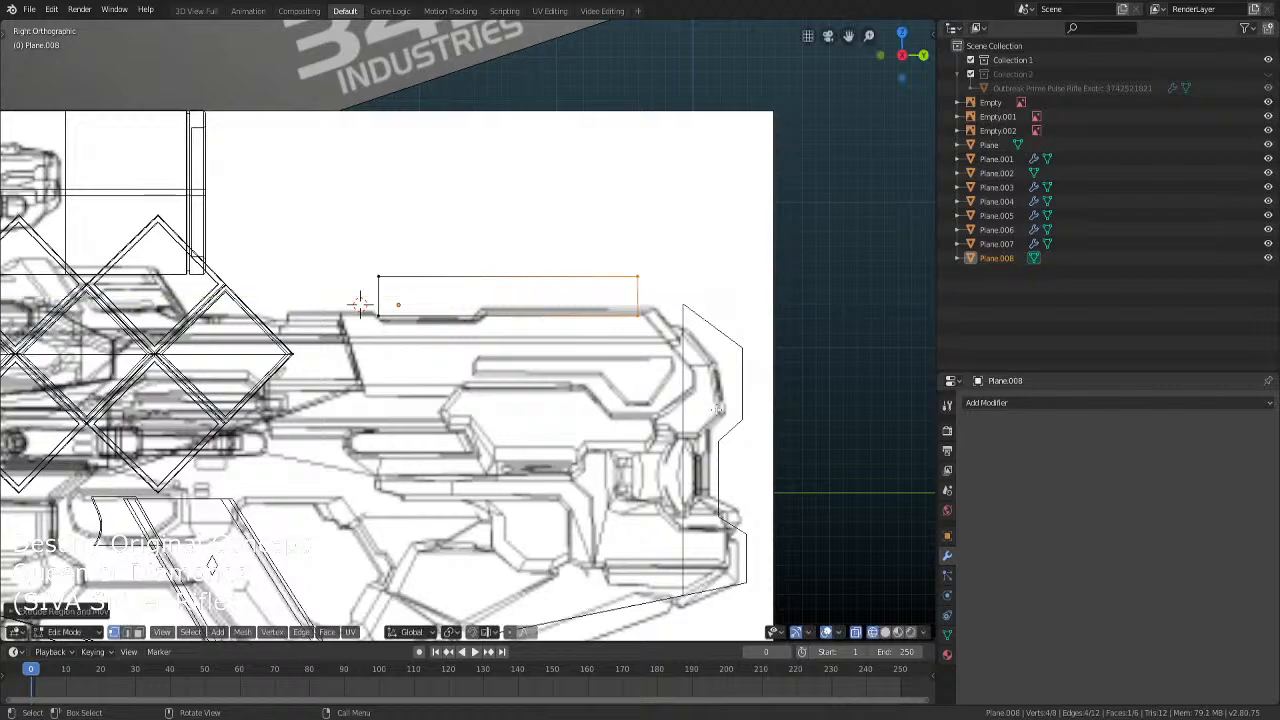
Scale the entire block along X to about two thirds of its width
middle_click_drag(755, 402, 507, 458)
key("KP_7")
key("ctrl+KP_Add")
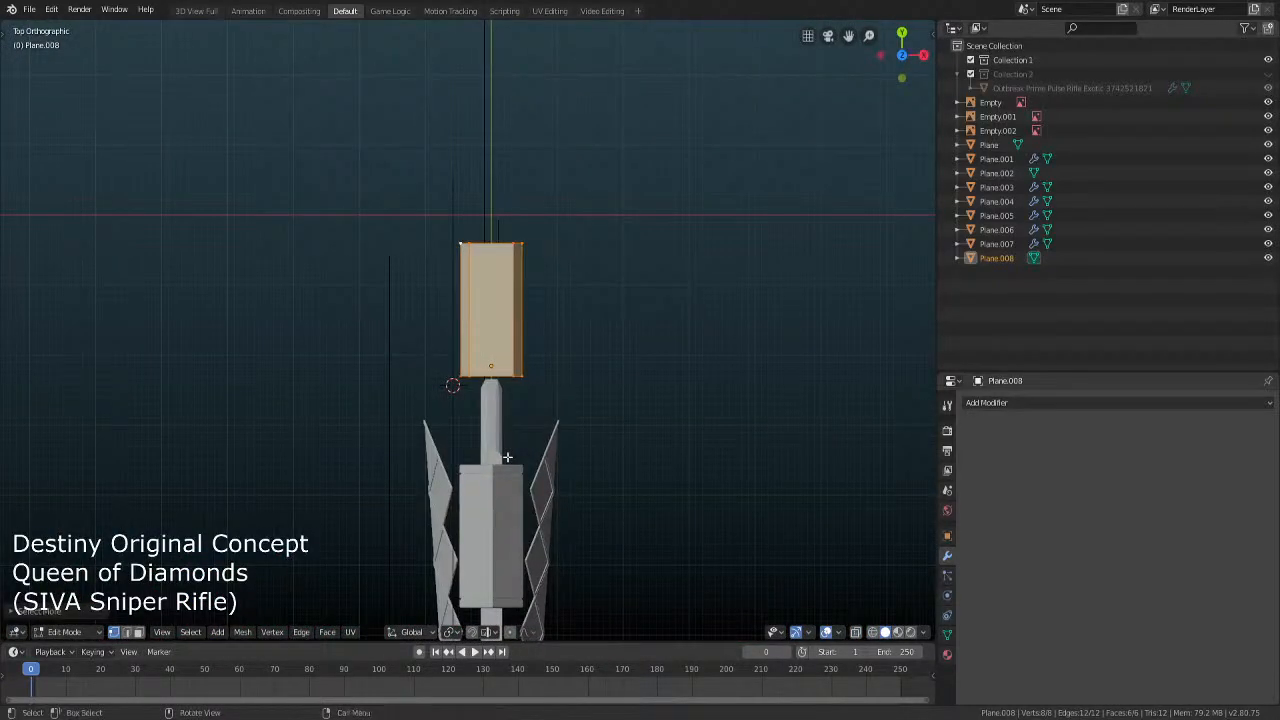
key("s")
key("x")
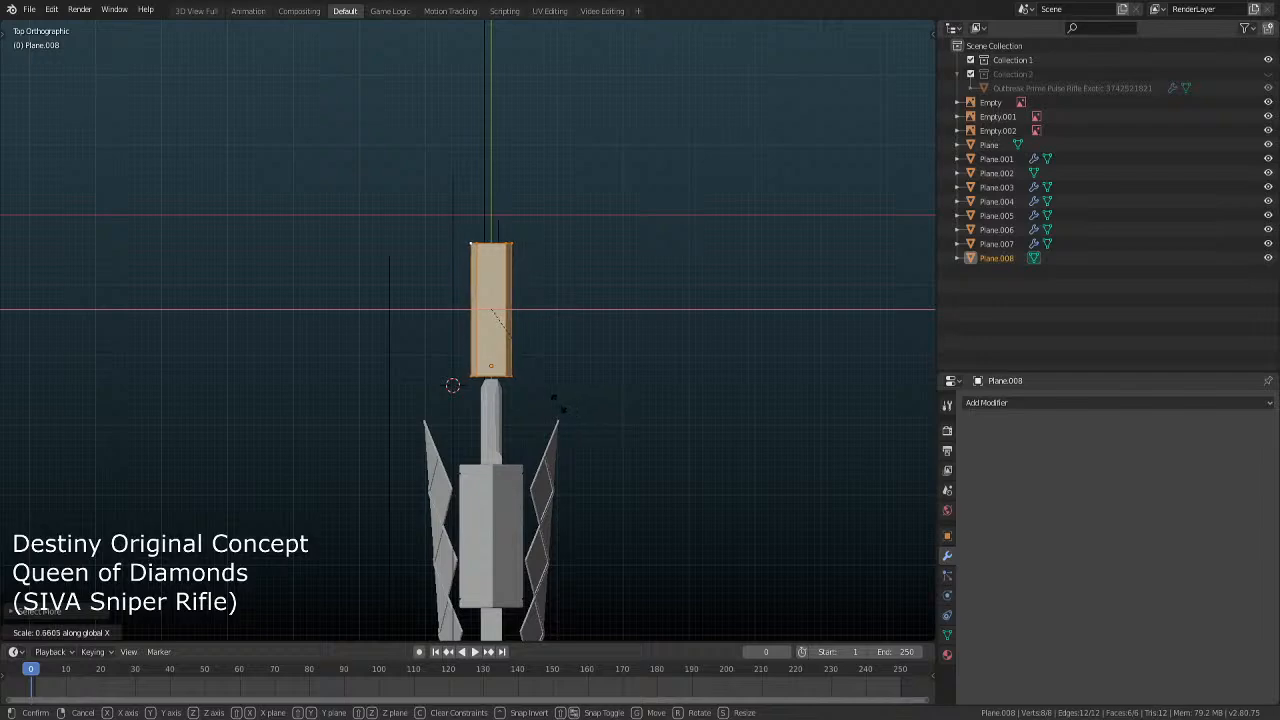
left_click(550, 383)
Bevel the side and top edges of the block's end face nearest the scope
mouse_move(550, 383)
middle_mouse_down()
mouse_move(593, 426)
mouse_move(540, 400)
middle_mouse_up()
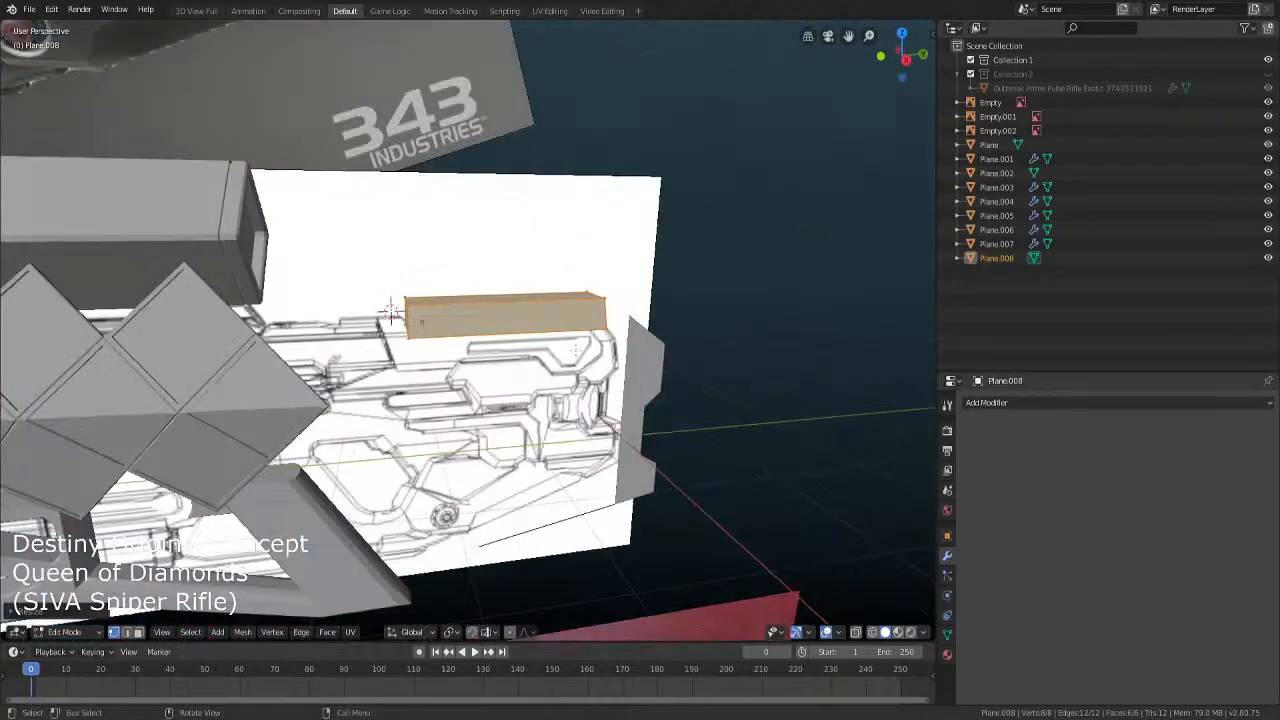
left_click(127, 632)
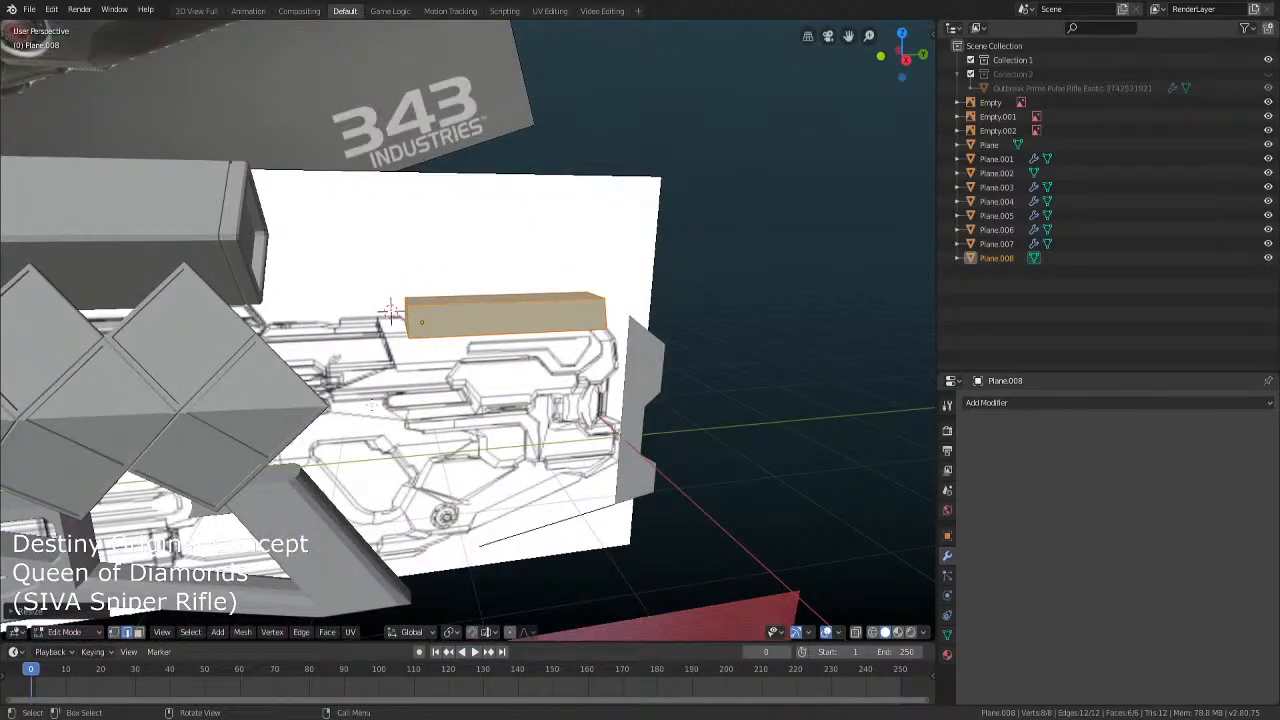
left_click(408, 320)
middle_click_drag(408, 320, 447, 340)
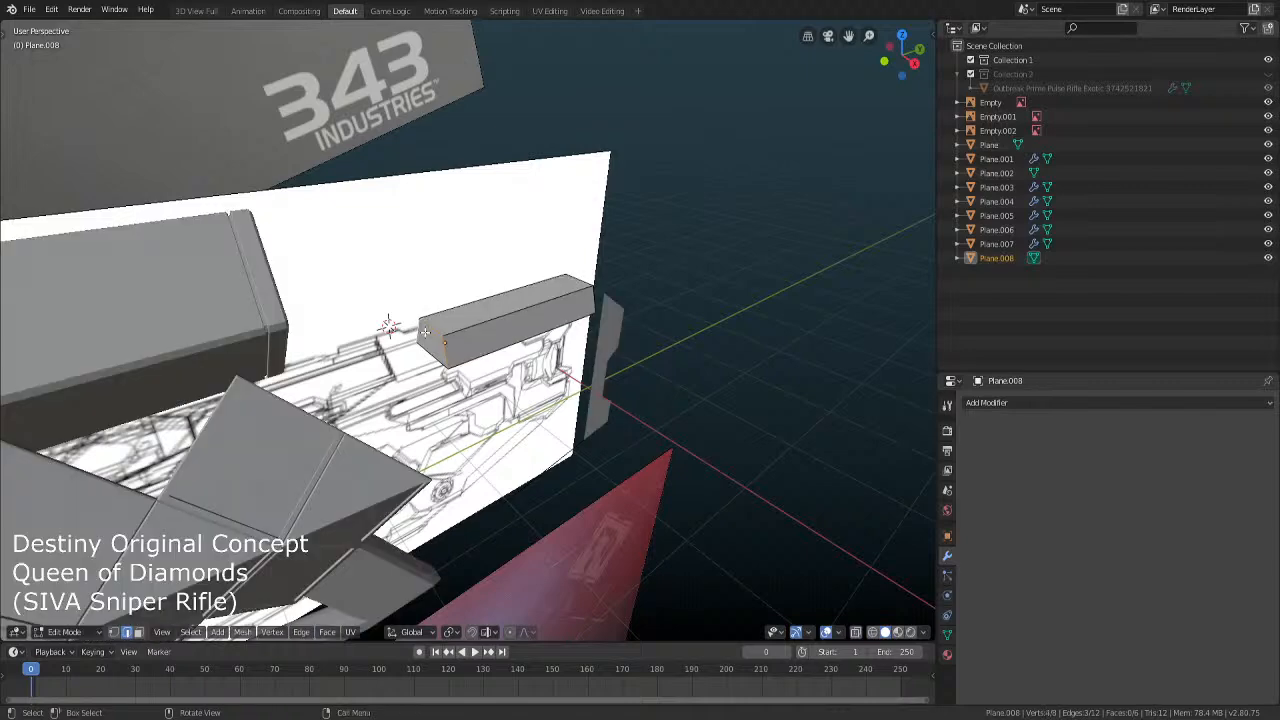
key("ctrl+b")
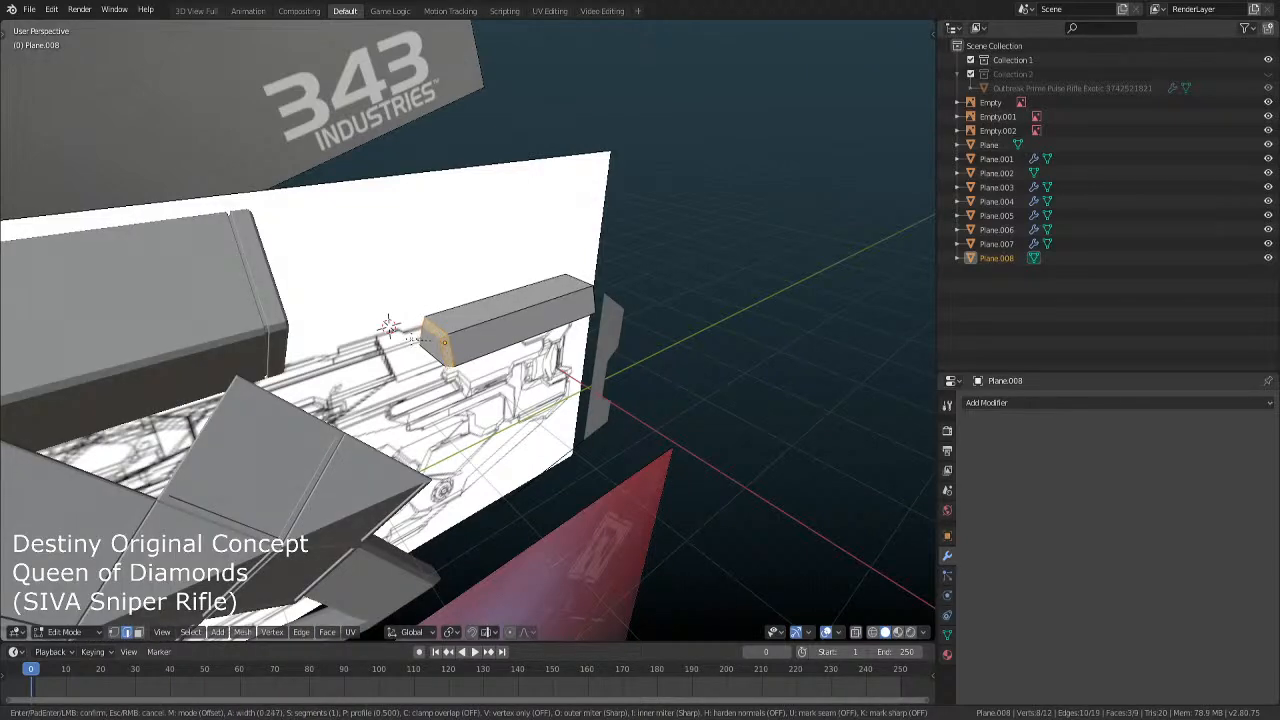
left_click(410, 338)
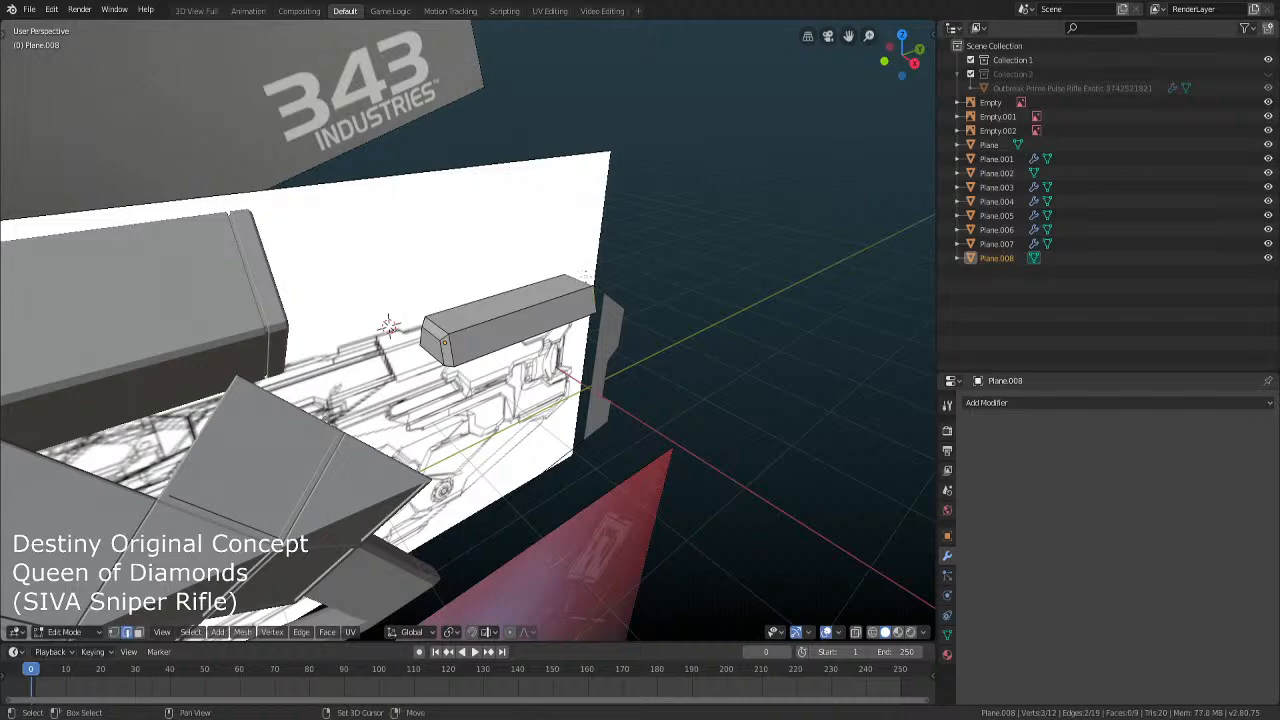
Bevel the matching edges of the block's opposite end face, near the butt plate
key("shift+z")
left_click(583, 279, "shift")
key("shift+z")
key("ctrl+b")
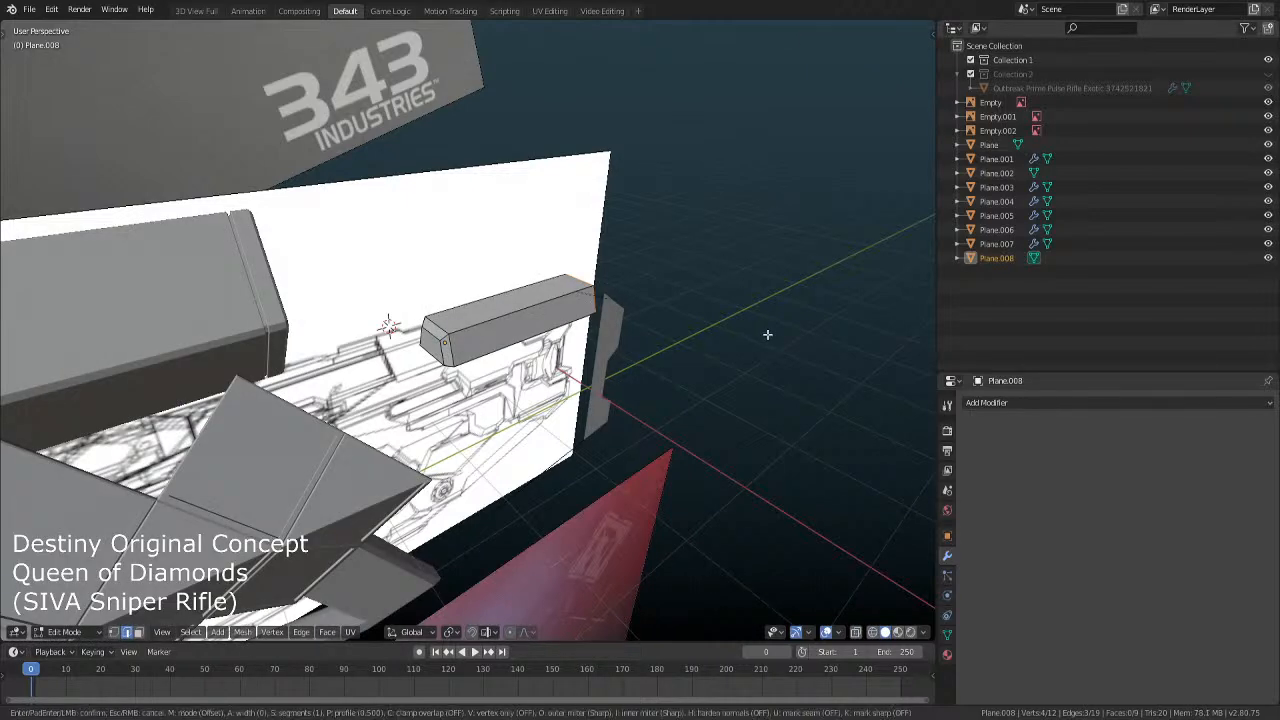
left_click(777, 334)
Scale the whole beveled block along X to about 0.8 of its width
middle_click_drag(777, 334, 606, 391)
key("a")
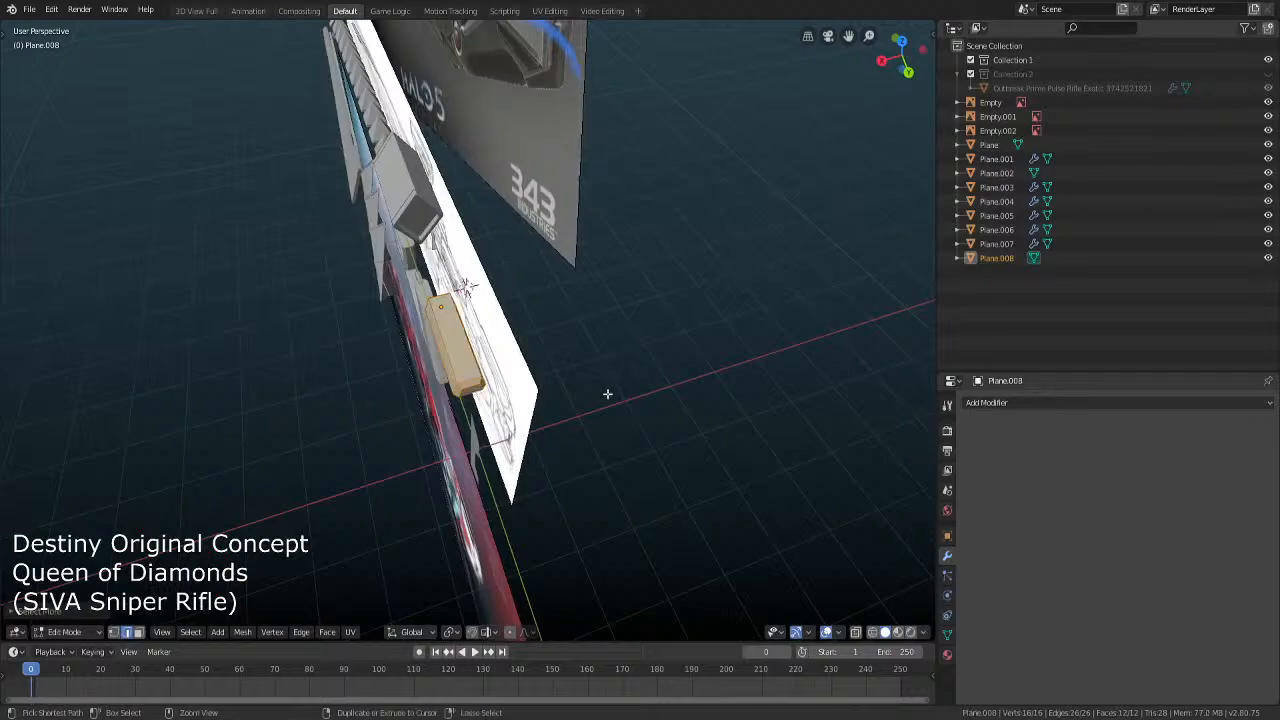
key("s")
key("x")
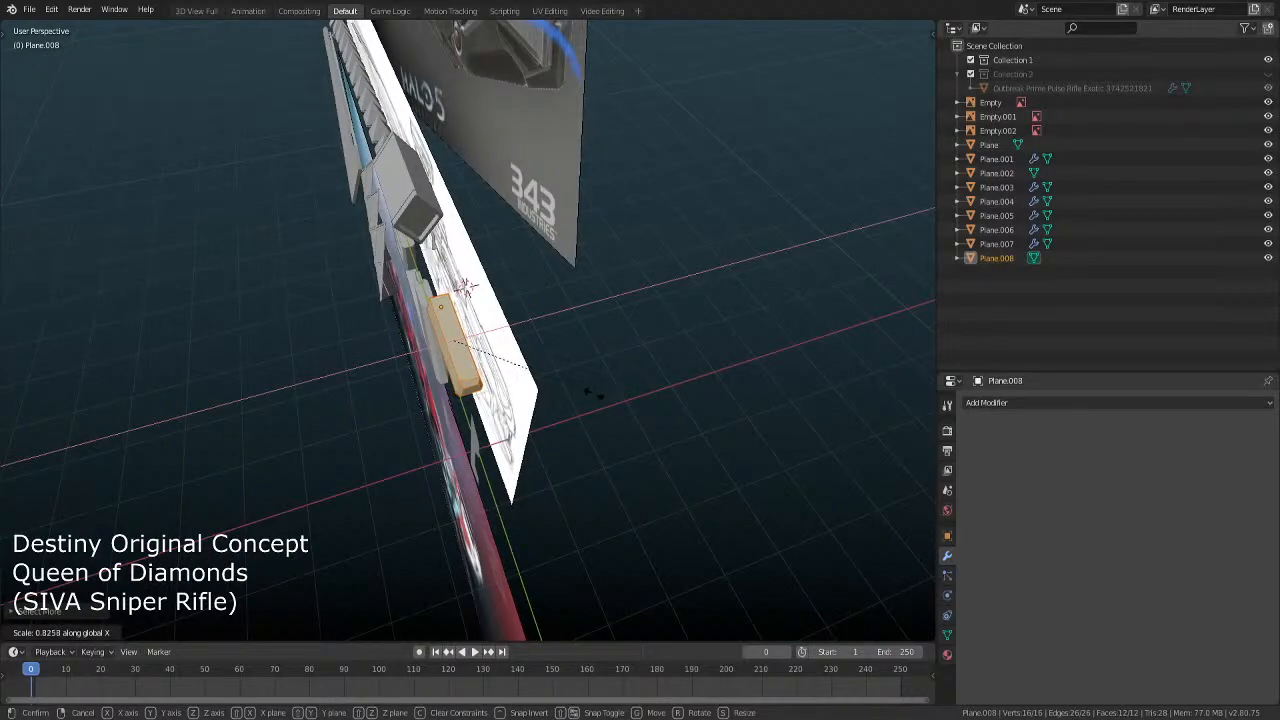
left_click(587, 394)
In the flat butt plate mesh, move the end vertex of the loose lower edge onto the corner beside the round joint in the blueprint
middle_click_drag(587, 394, 492, 418)
left_click(471, 348)
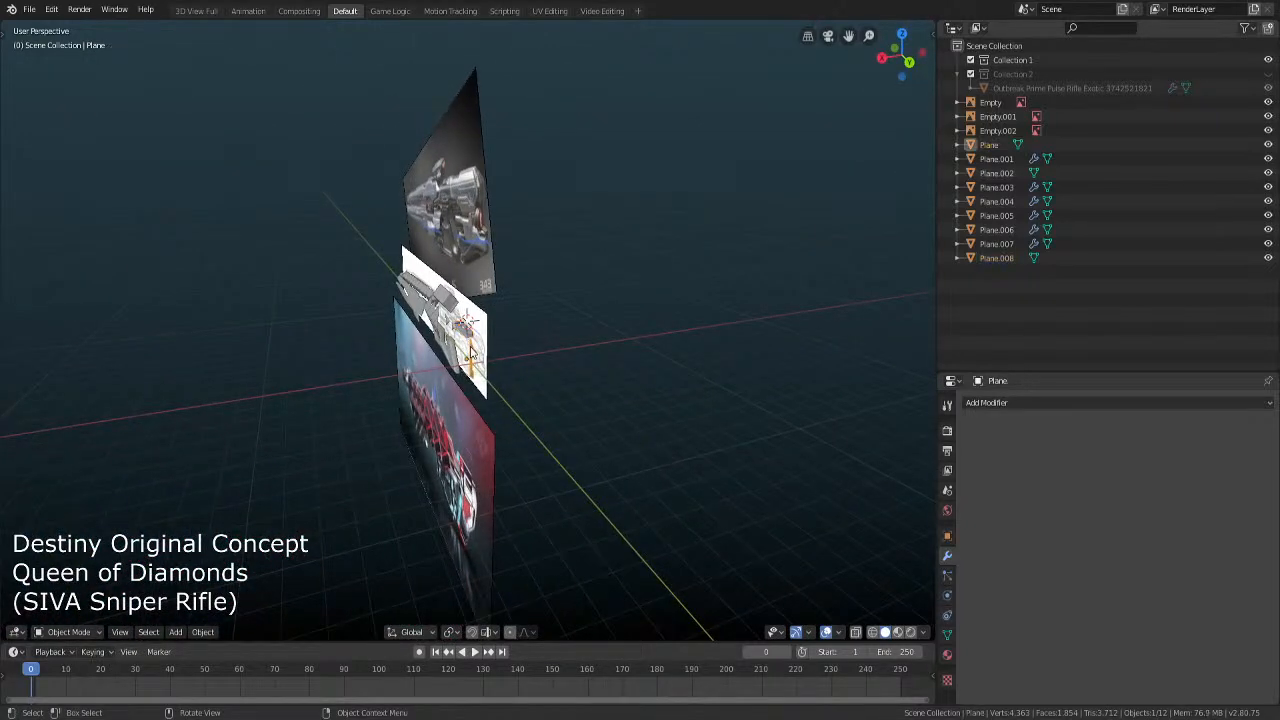
key("KP_7")
key("KP_Decimal")
key("shift+h")
key("Tab")
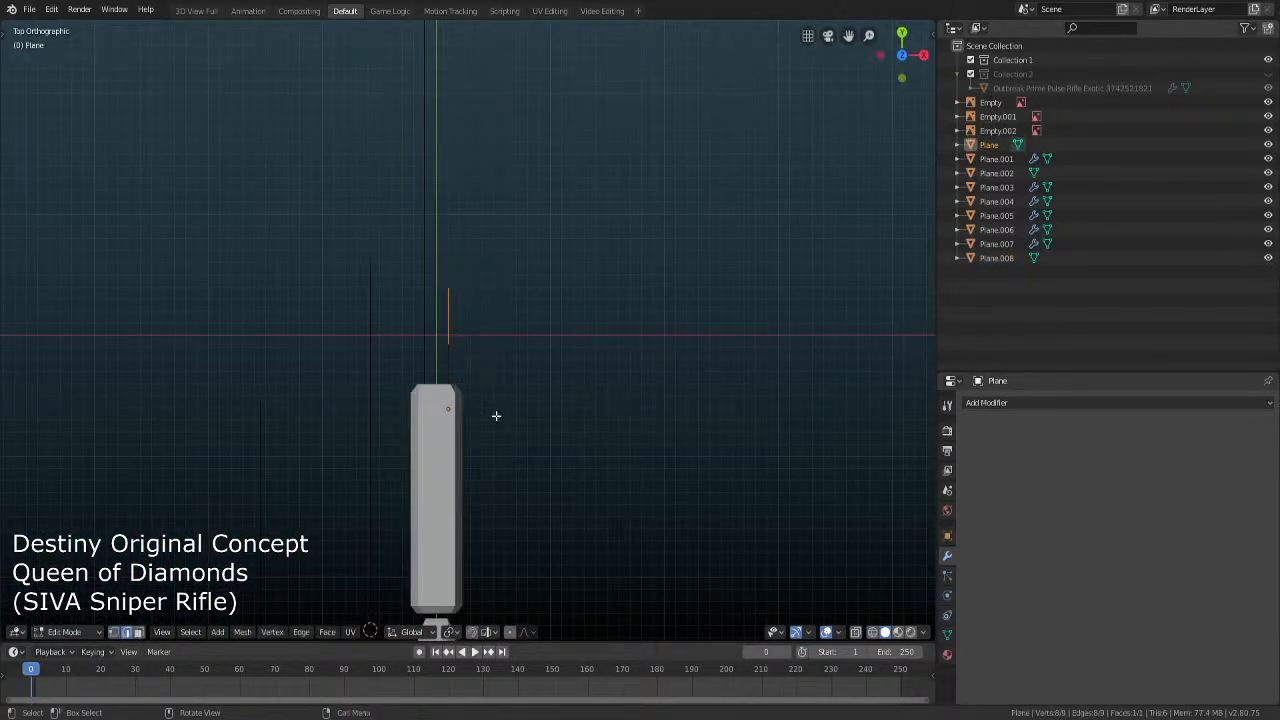
middle_click_drag(496, 415, 418, 352)
left_click(114, 633)
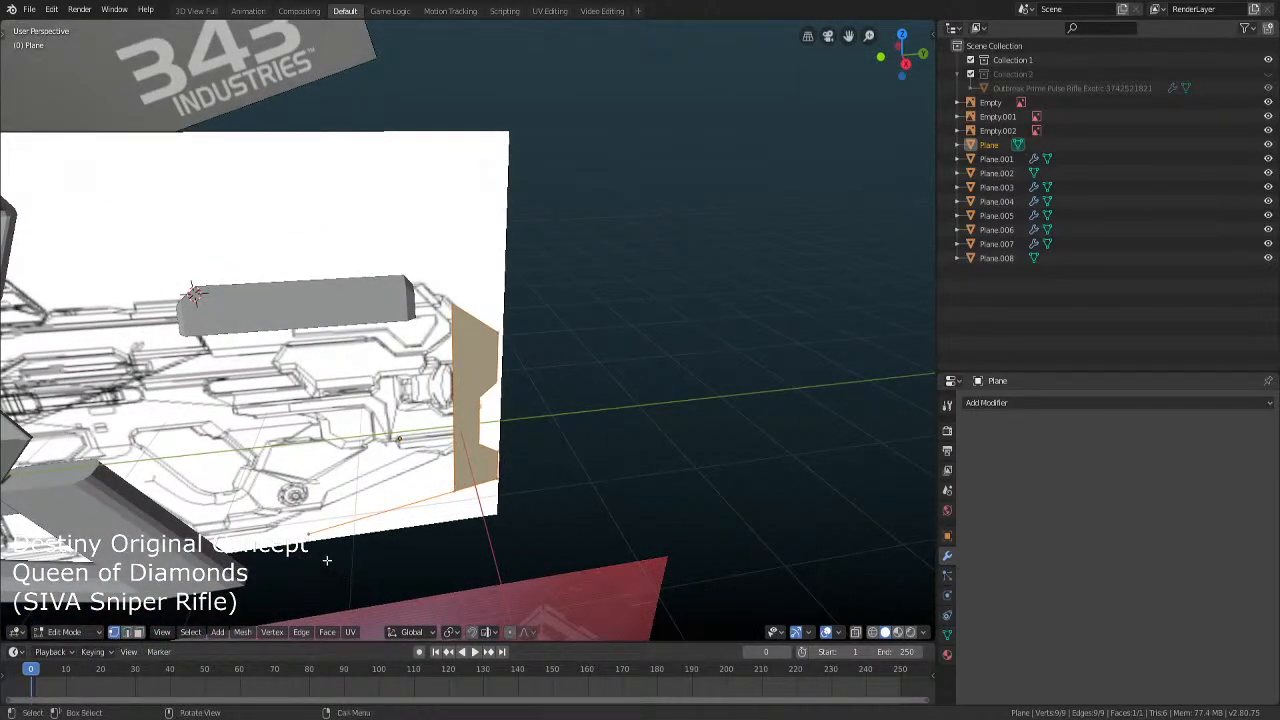
left_click(324, 558)
key("KP_1")
key("KP_3")
scroll(352, 101, "up", 4)
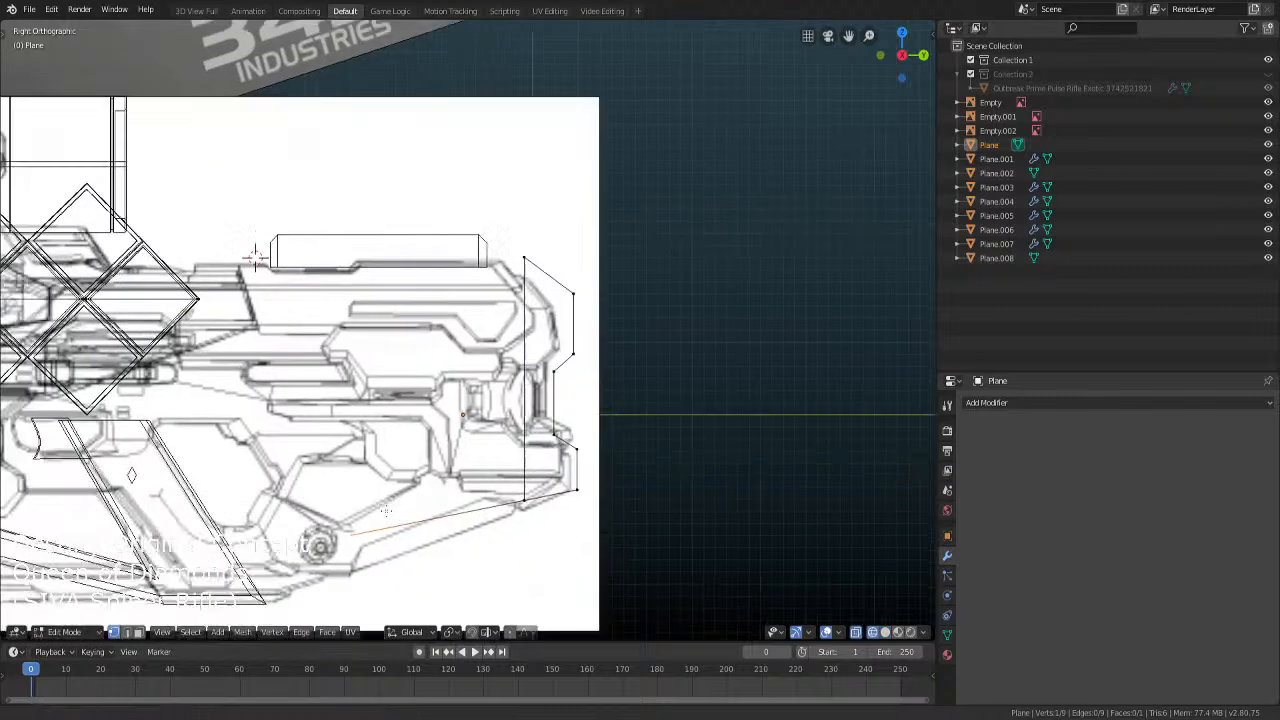
middle_click_drag(504, 325, 508, 349, "shift")
key("g")
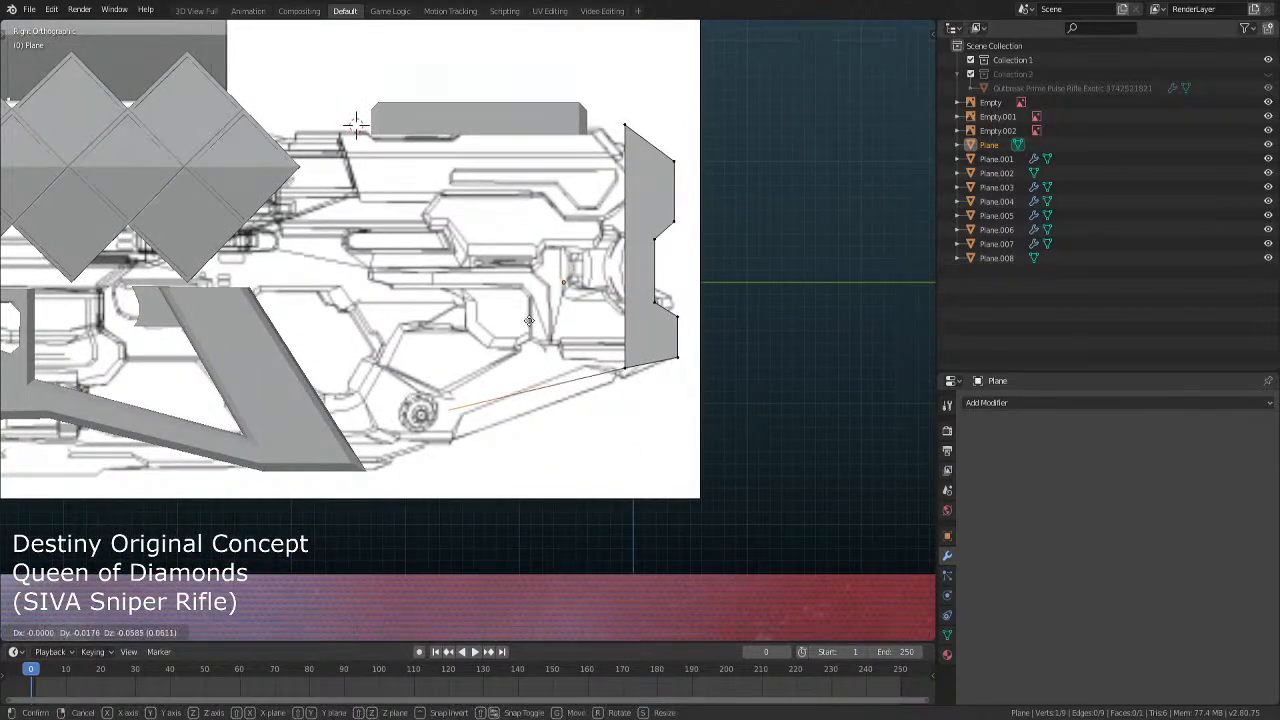
left_click(534, 329)
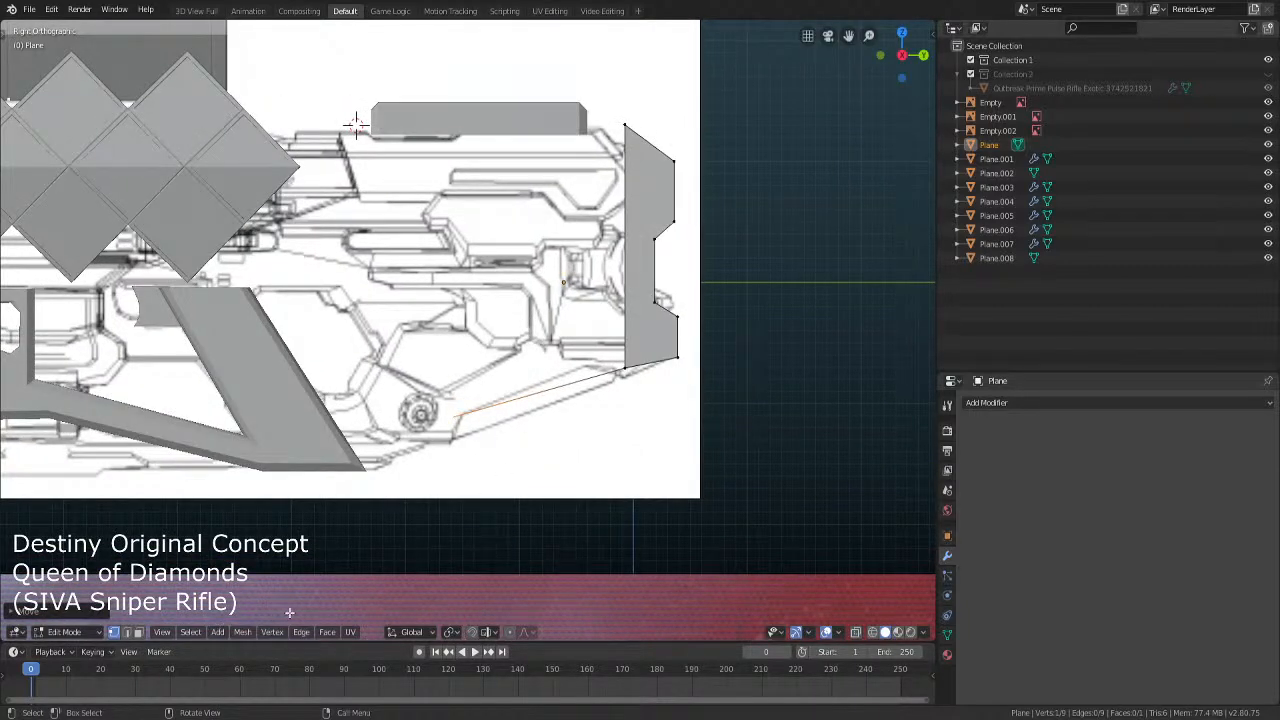
Extrude the loose vertex diagonally up to the body's lower line, then horizontally toward the grip, following the stock outline
key("e")
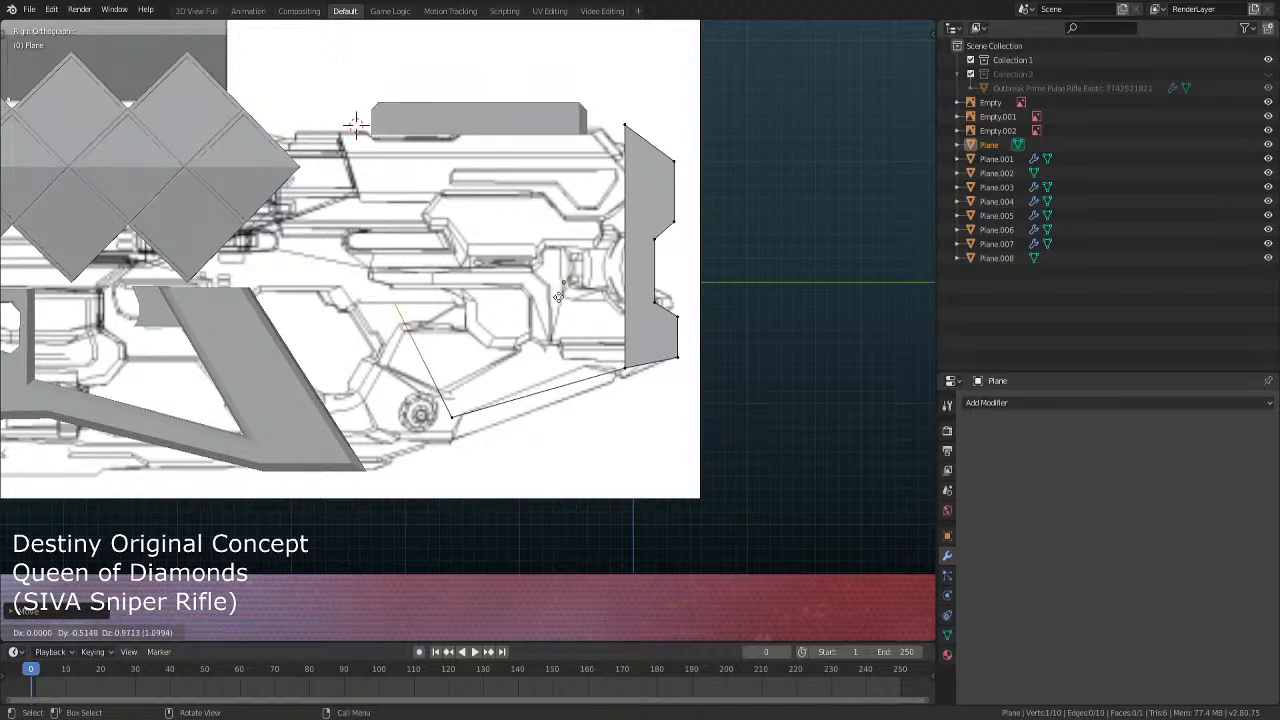
left_click(546, 287)
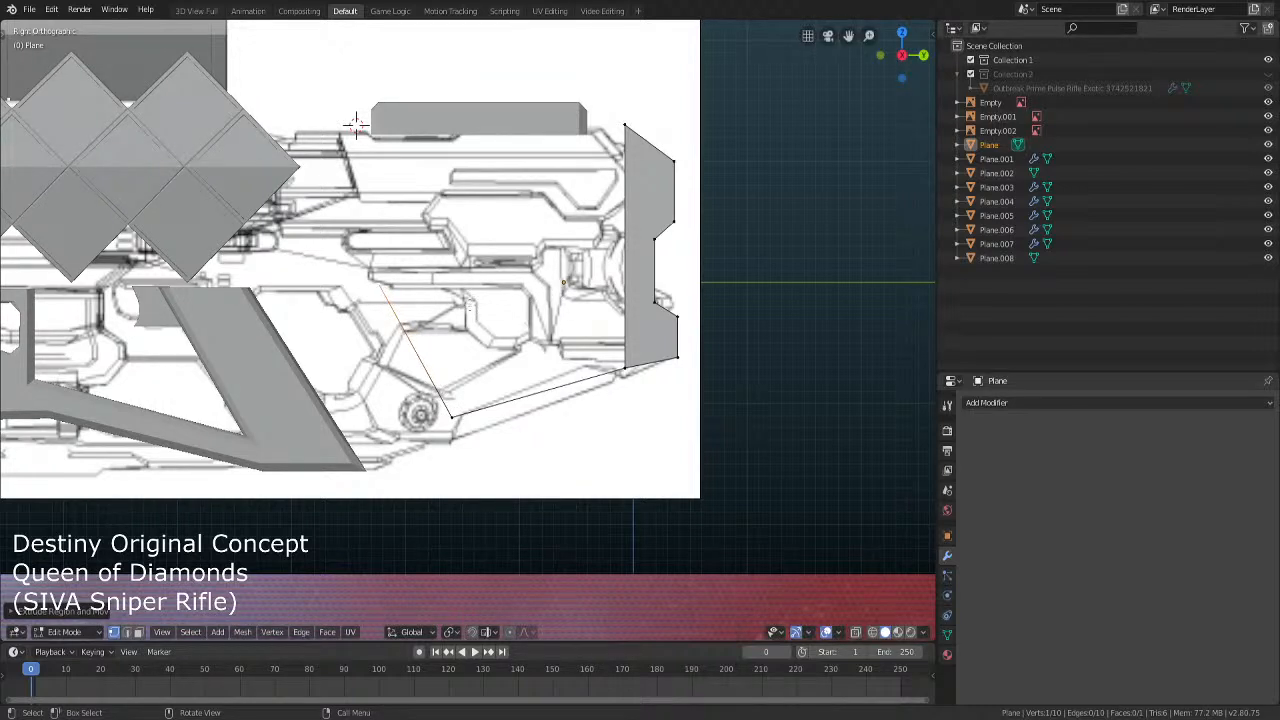
key("e")
key("x")
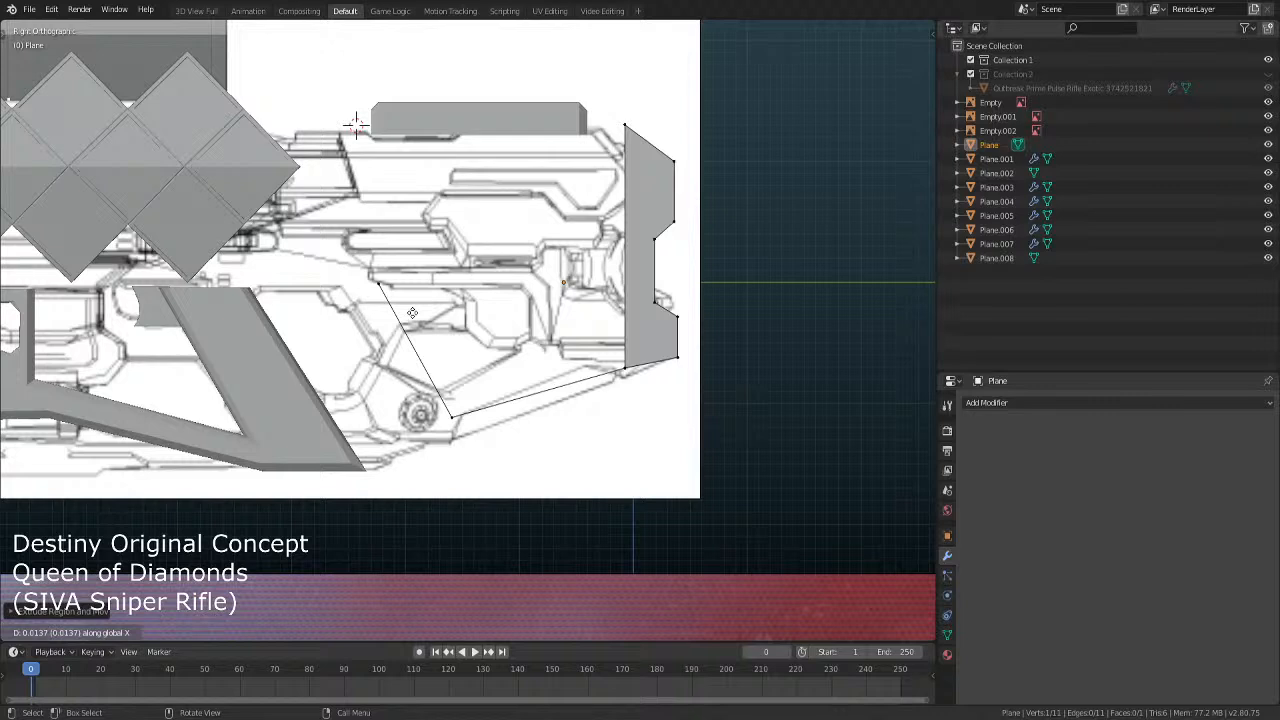
left_click(408, 315)
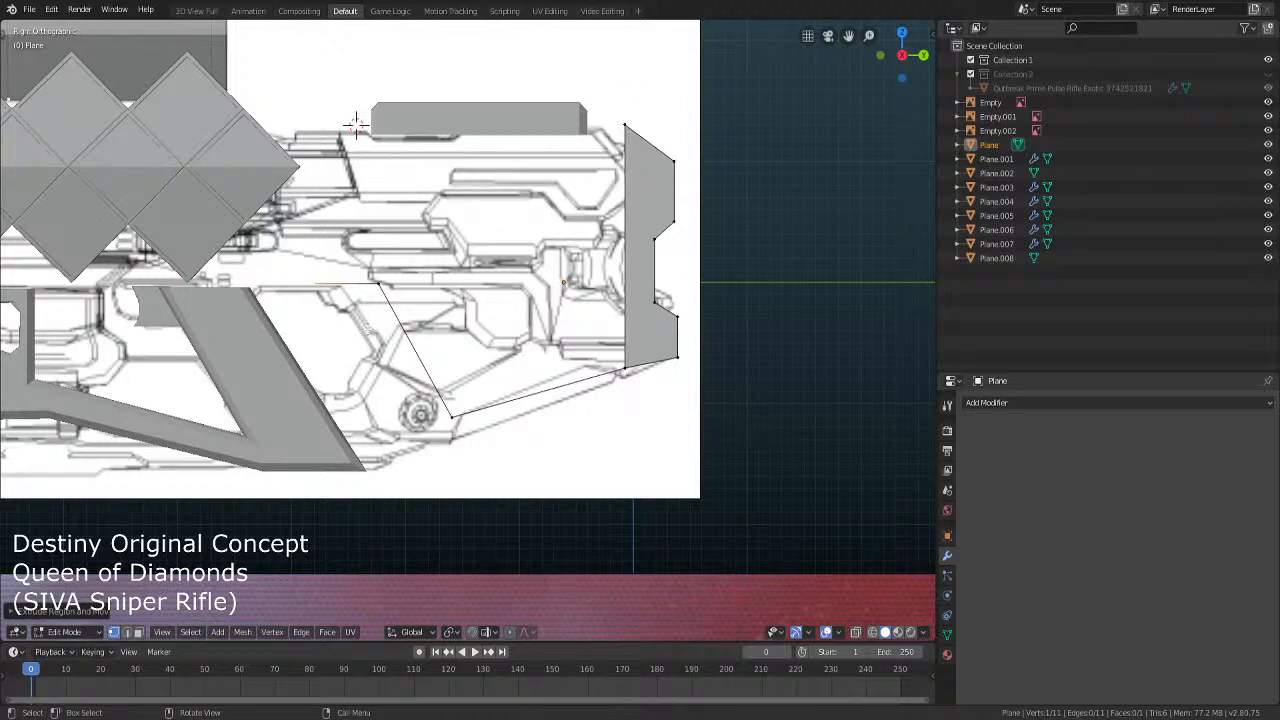
Move the stock outline's loose end vertex forward along the body's lower line to the grip's rear edge
left_click(315, 281)
key("g")
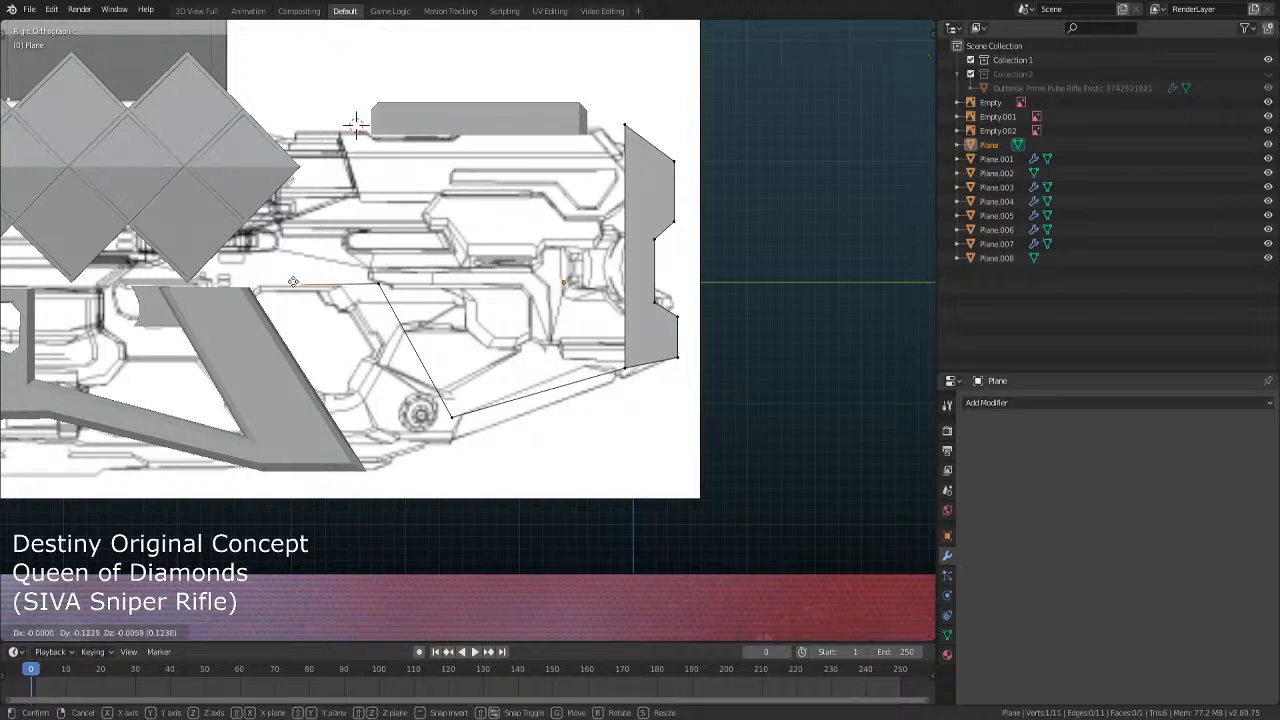
left_click(255, 285)
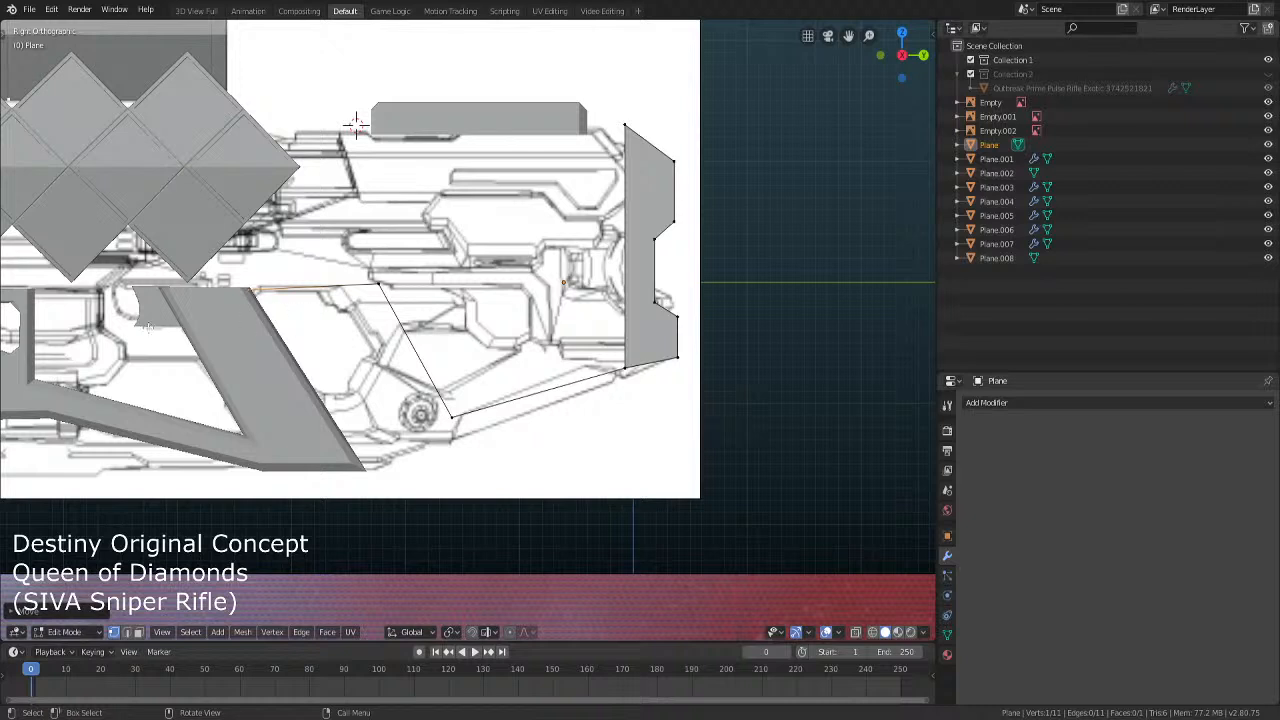
left_click(297, 285)
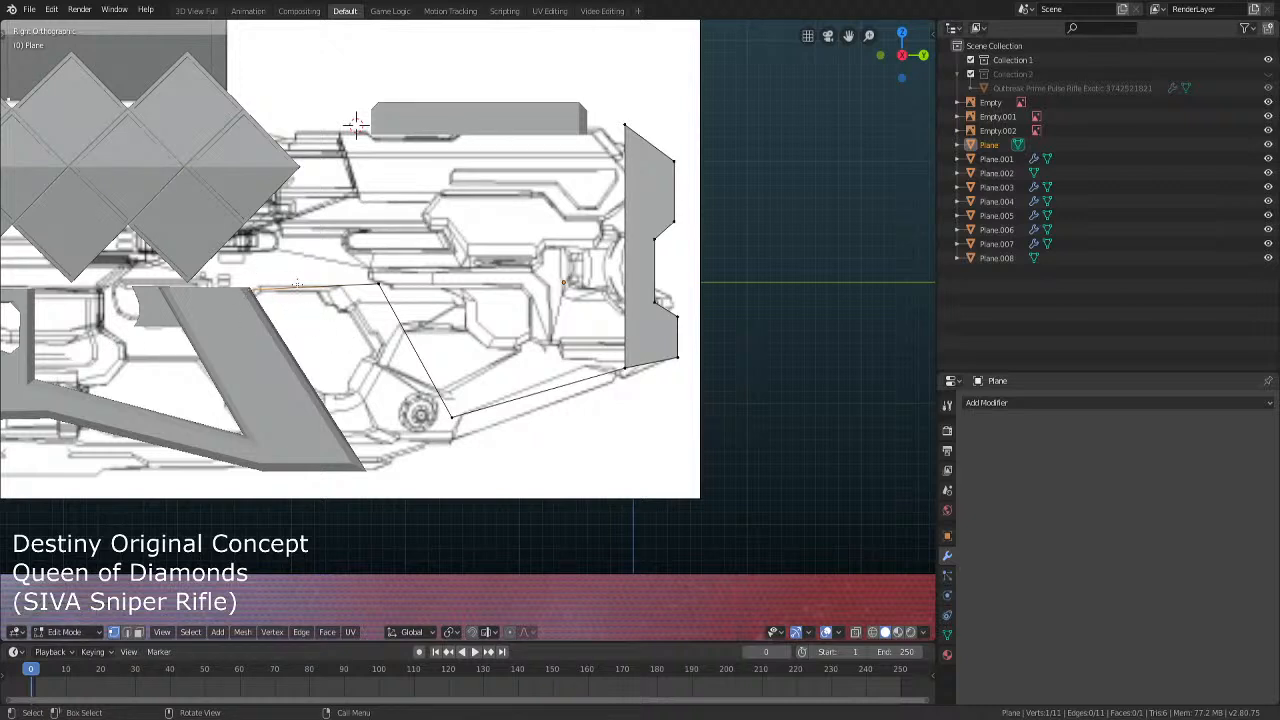
key("Tab")
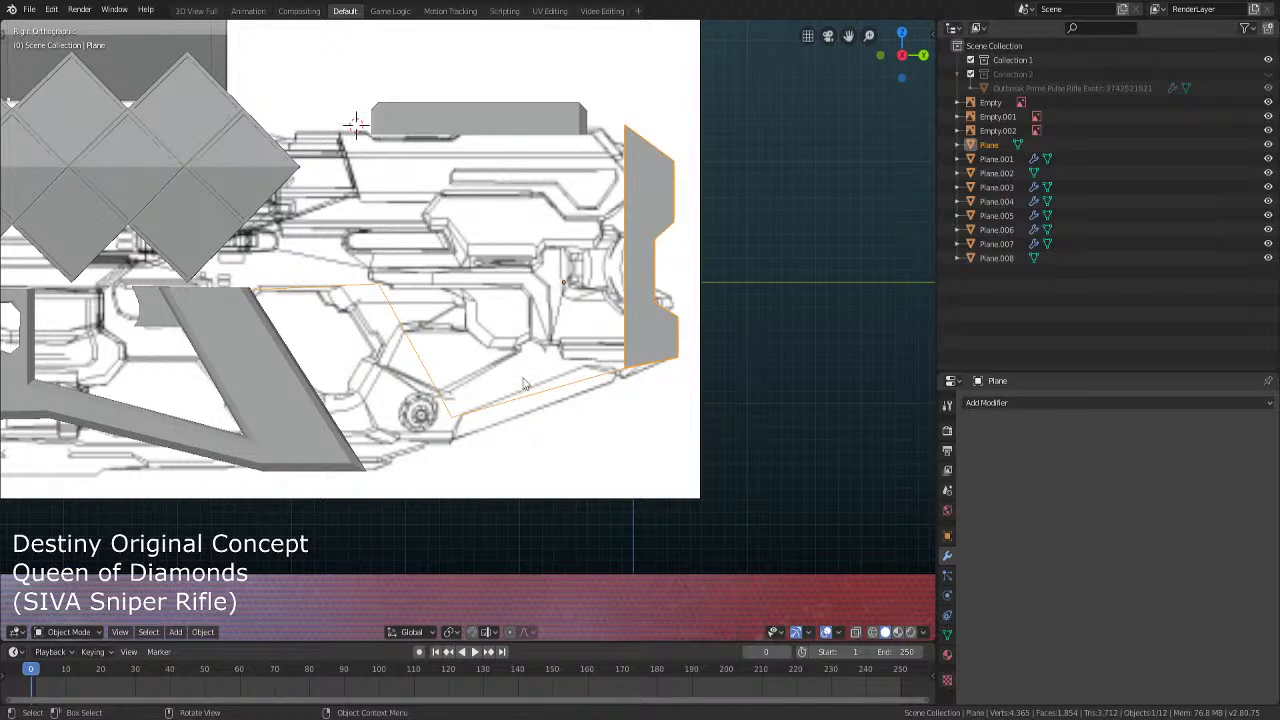
key("Tab")
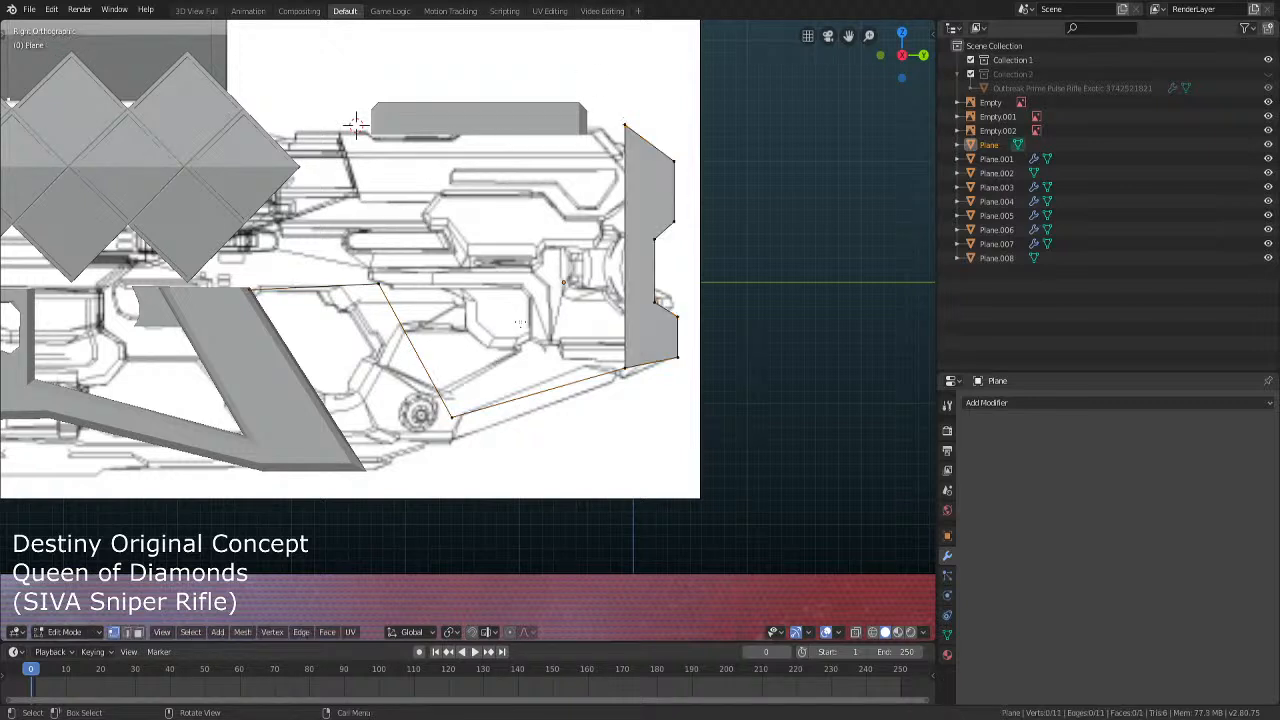
left_click(620, 370)
left_click(380, 283, "shift")
left_click(450, 415, "shift")
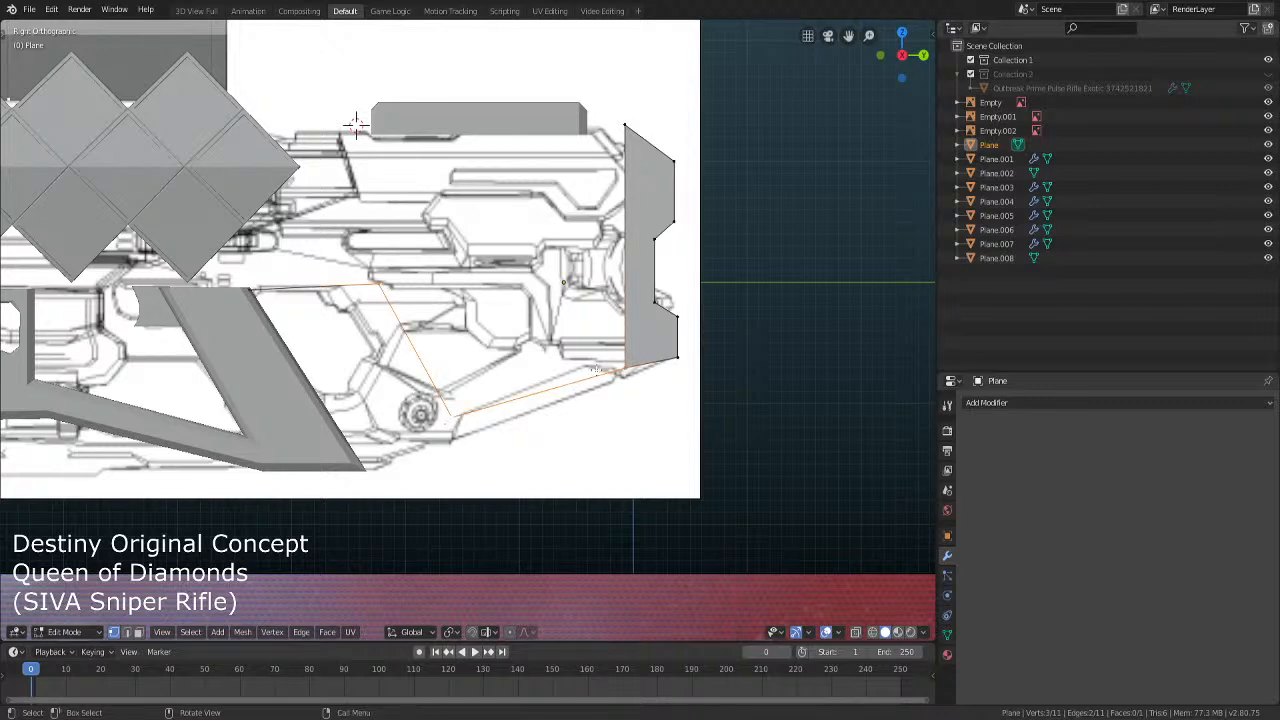
middle_click_drag(634, 268, 645, 310, "shift")
left_click(645, 310)
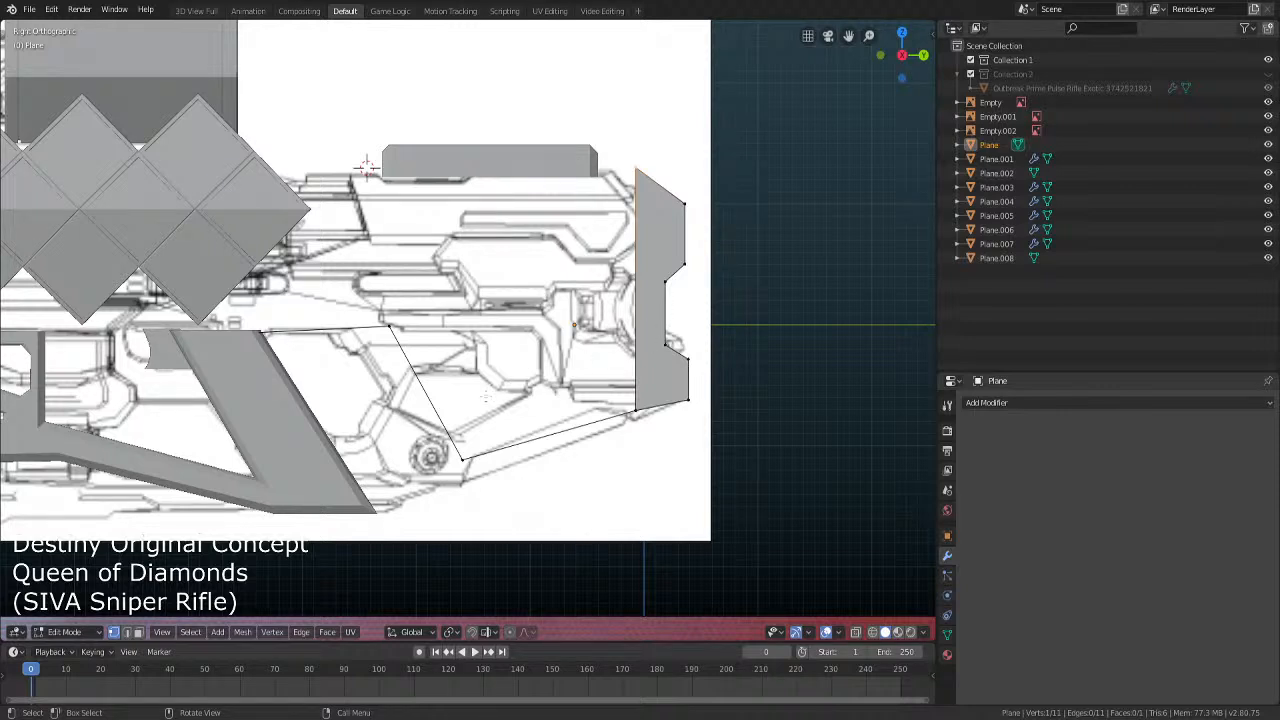
Move the outline's lower corner vertex down about 0.18 onto the blueprint's bottom edge beneath the round joint
left_click(295, 330)
scroll(294, 46, "up", 3)
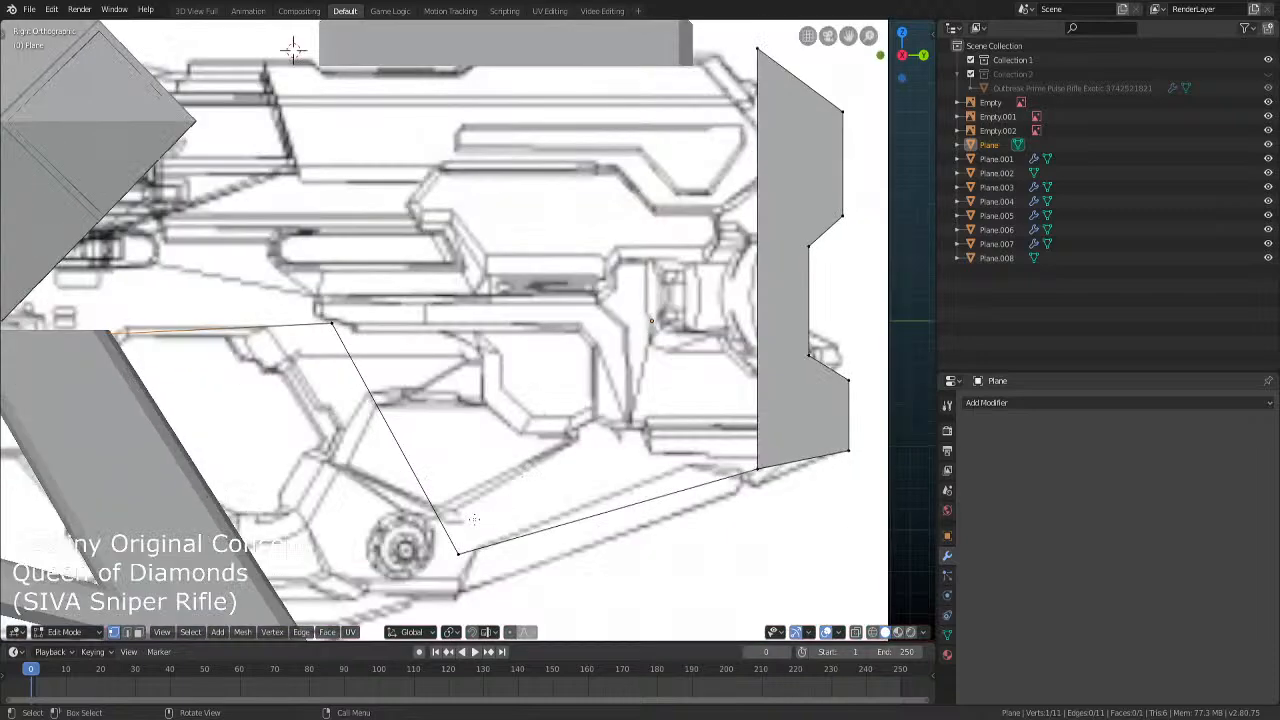
middle_click_drag(508, 552, 502, 462, "shift")
key("g")
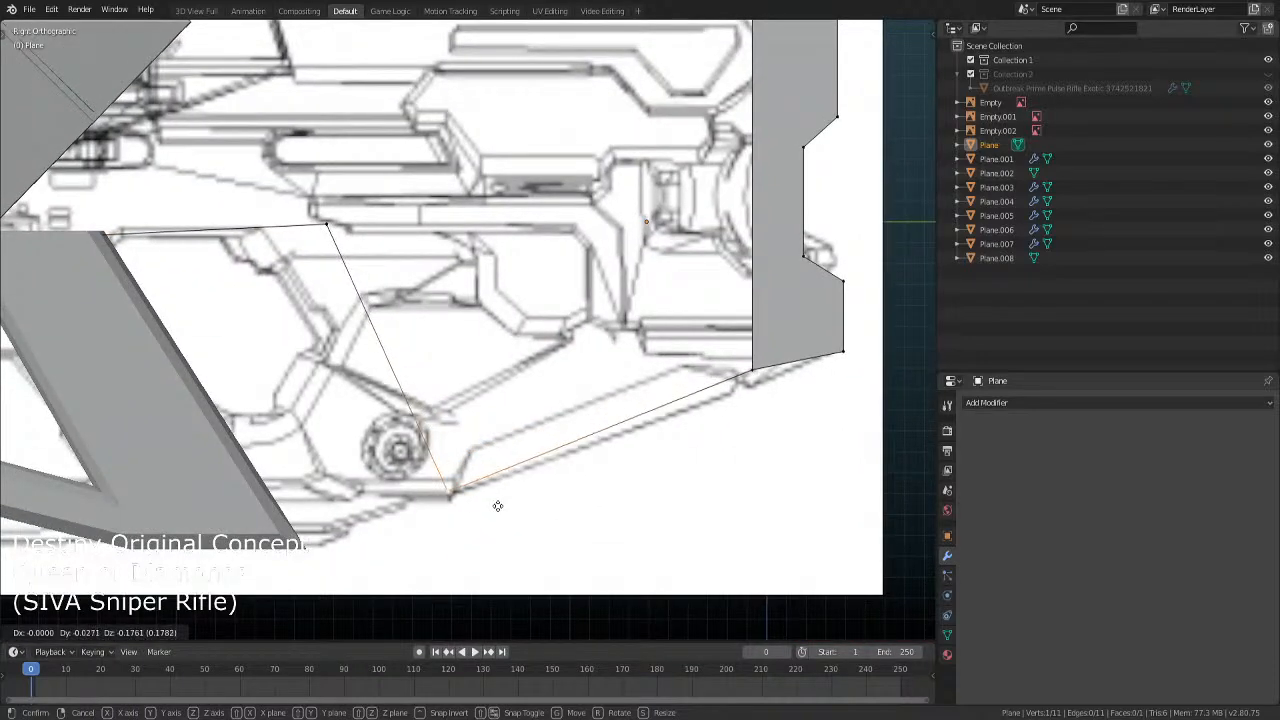
left_click(498, 506)
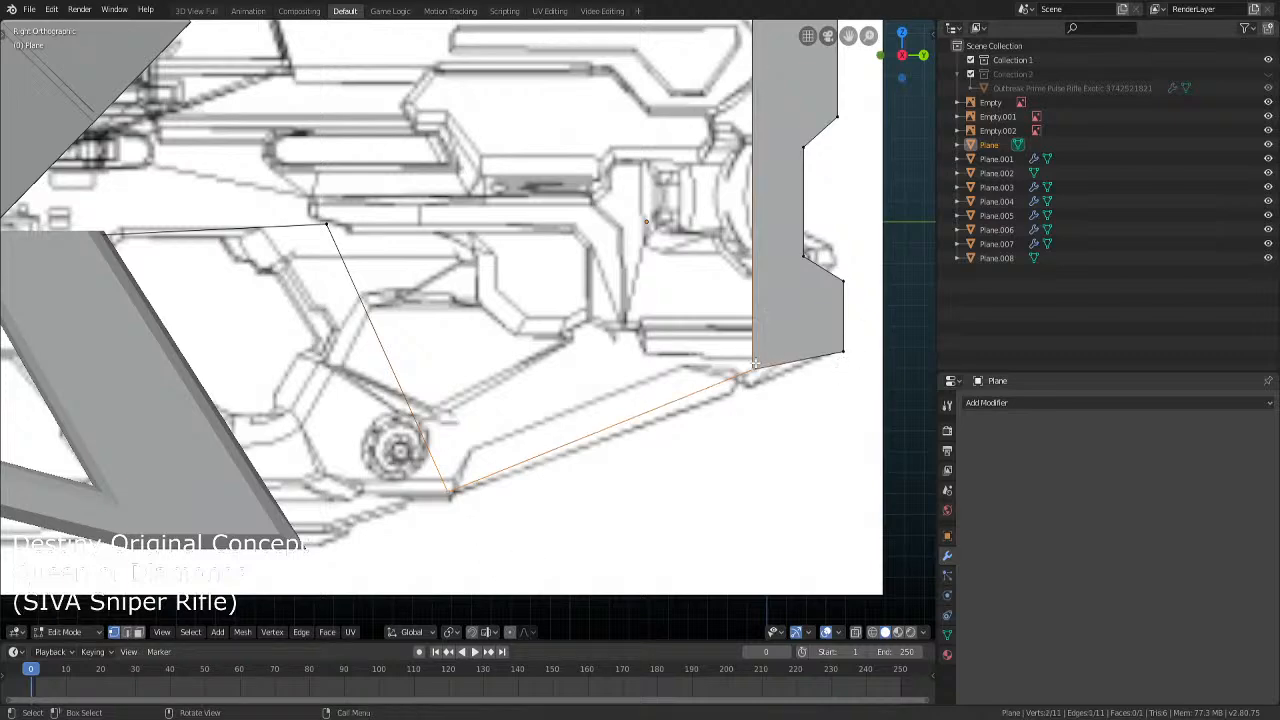
Fill a triangular face between the stock's lower corner, the body-line corner and the butt plate's lower front corner
key("alt+z")
left_click(330, 229, "shift")
key("alt+z")
key("f")
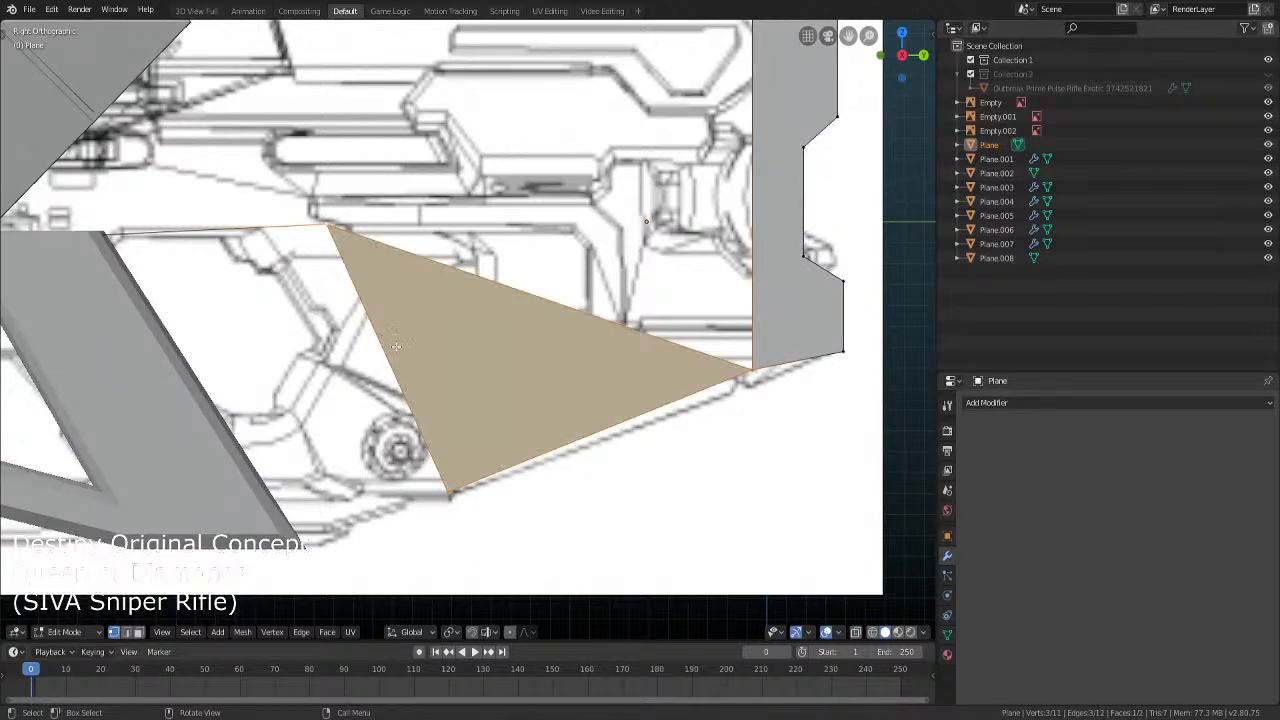
Extrude the outline's front end vertex up behind the rearmost diamond plate, then diagonally to that plate's rear tip
middle_click_drag(331, 233, 393, 408, "shift")
key("alt+z")
key("alt+z")
left_click(188, 360)
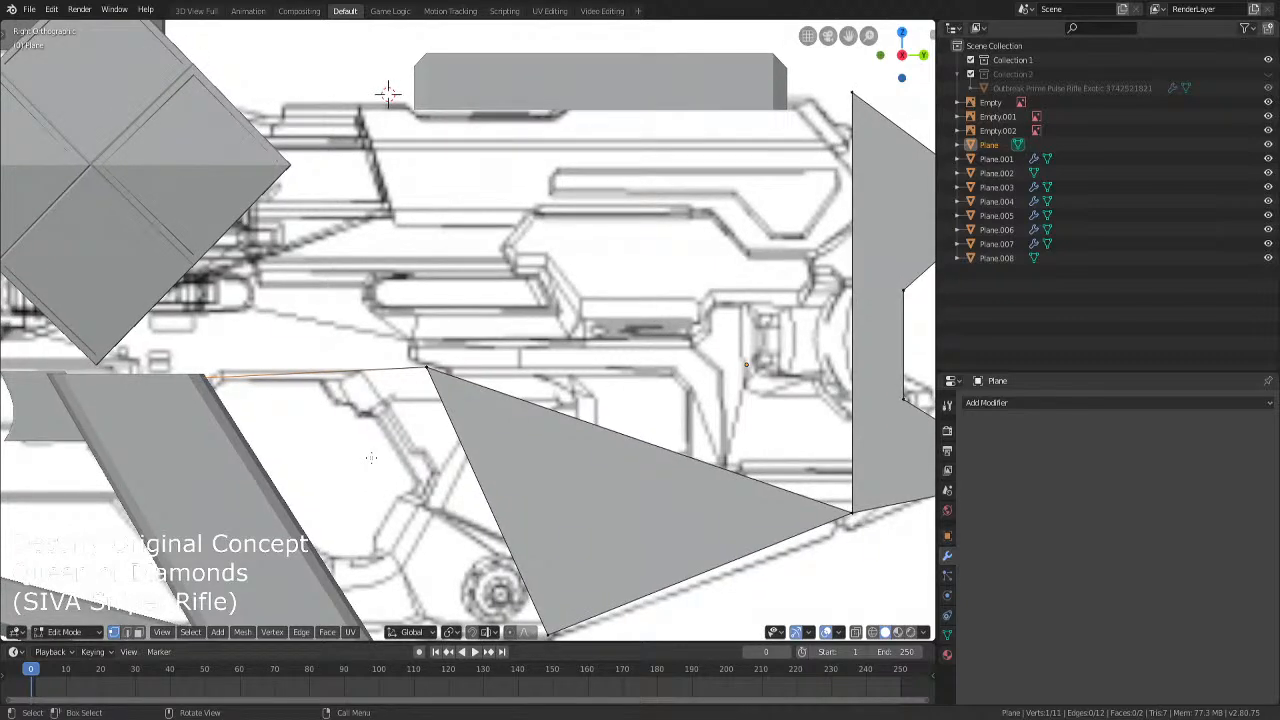
key("e")
left_click(347, 362)
middle_click_drag(306, 350, 321, 512, "shift")
key("e")
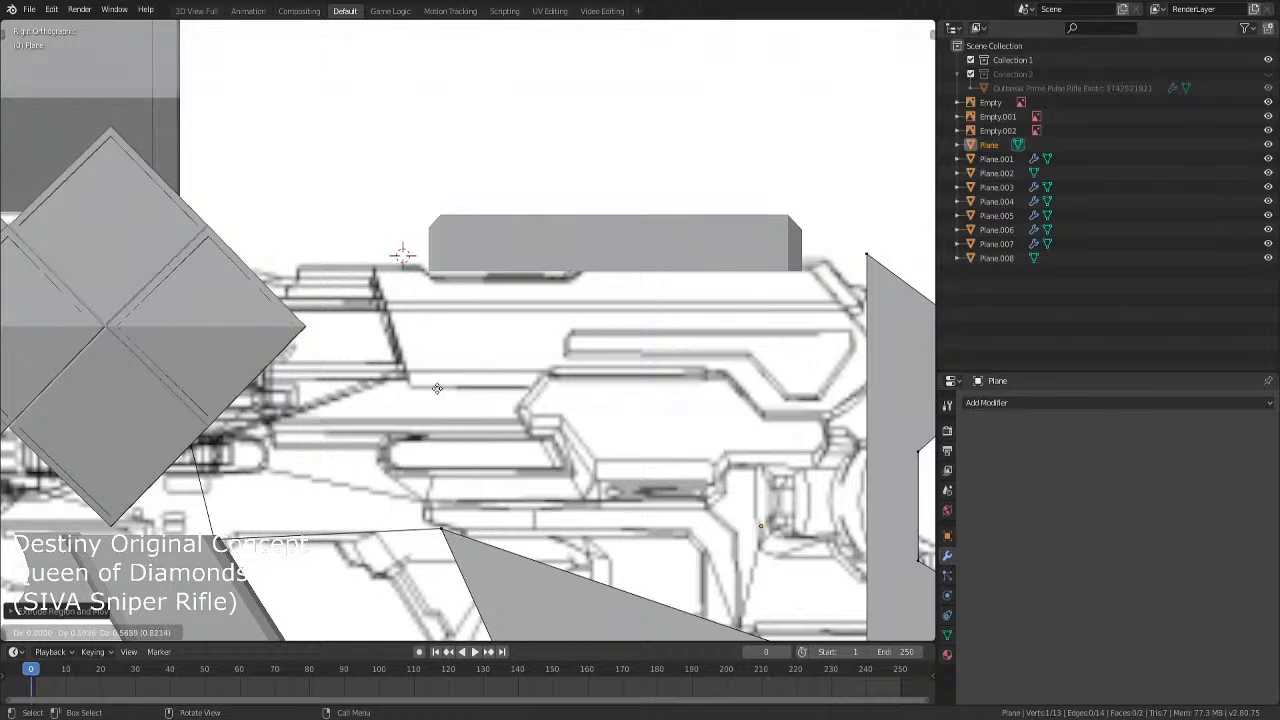
left_click(435, 390)
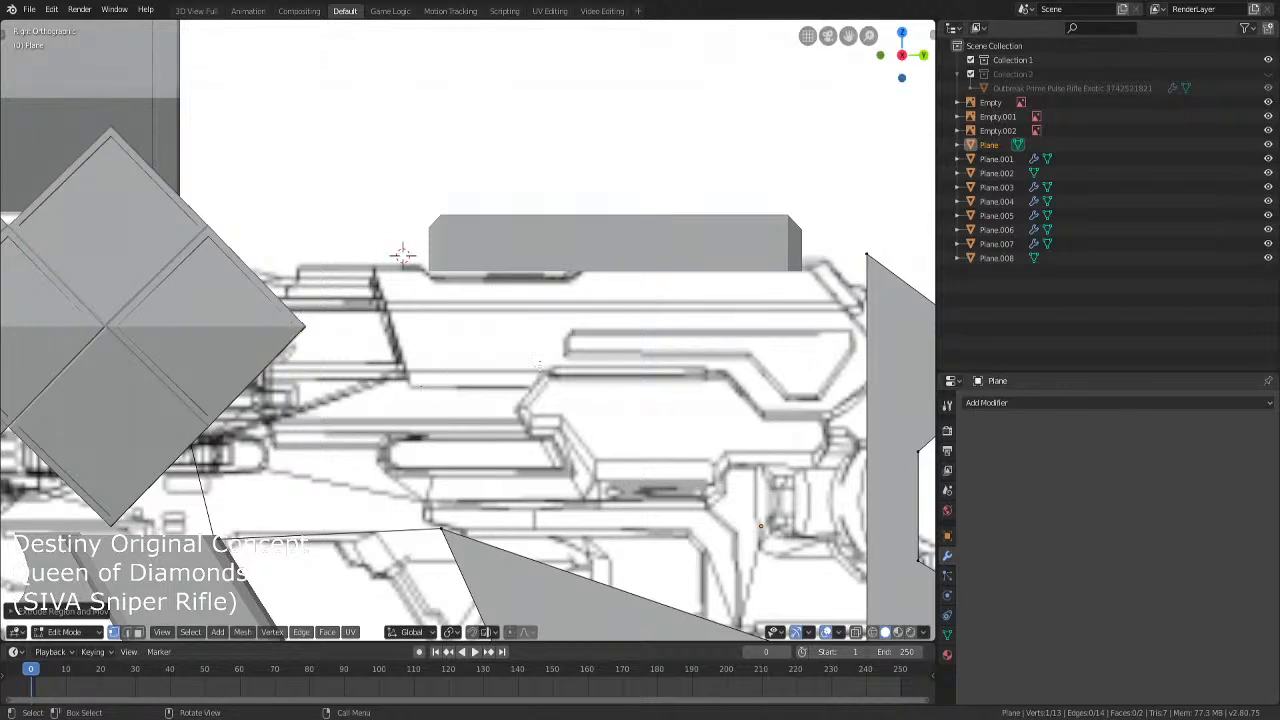
Lower the butt plate's upper front corner vertex along Z to the blueprint's top body line
middle_click_drag(435, 390, 409, 382, "shift")
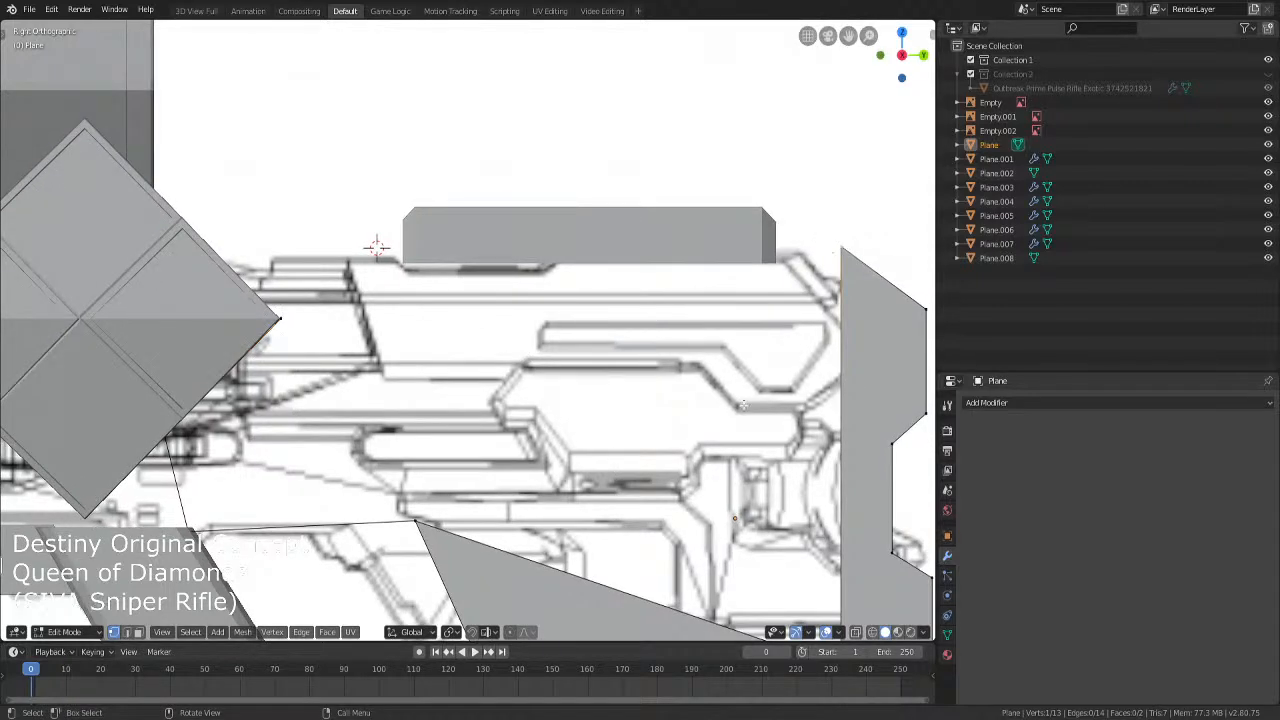
key("g")
key("z")
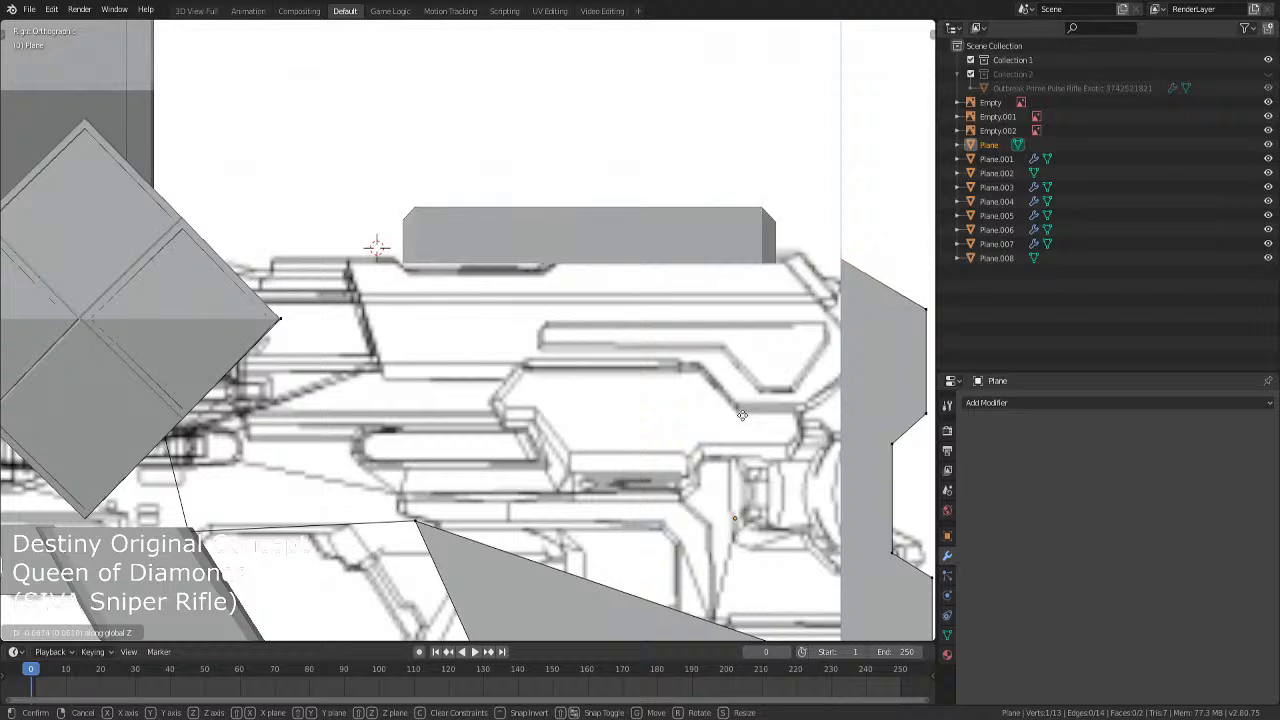
left_click(740, 418)
Extrude the butt plate's upper corner vertex forward along Y to the front end of the top block
key("e")
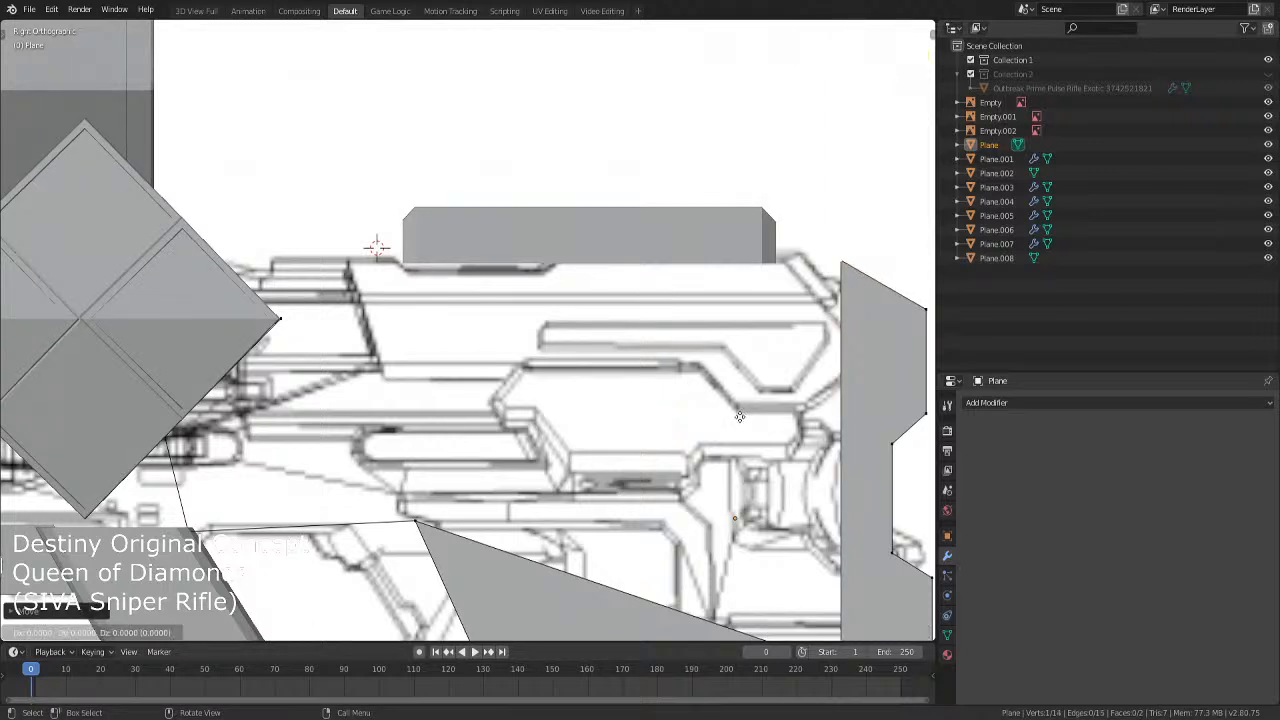
key("y")
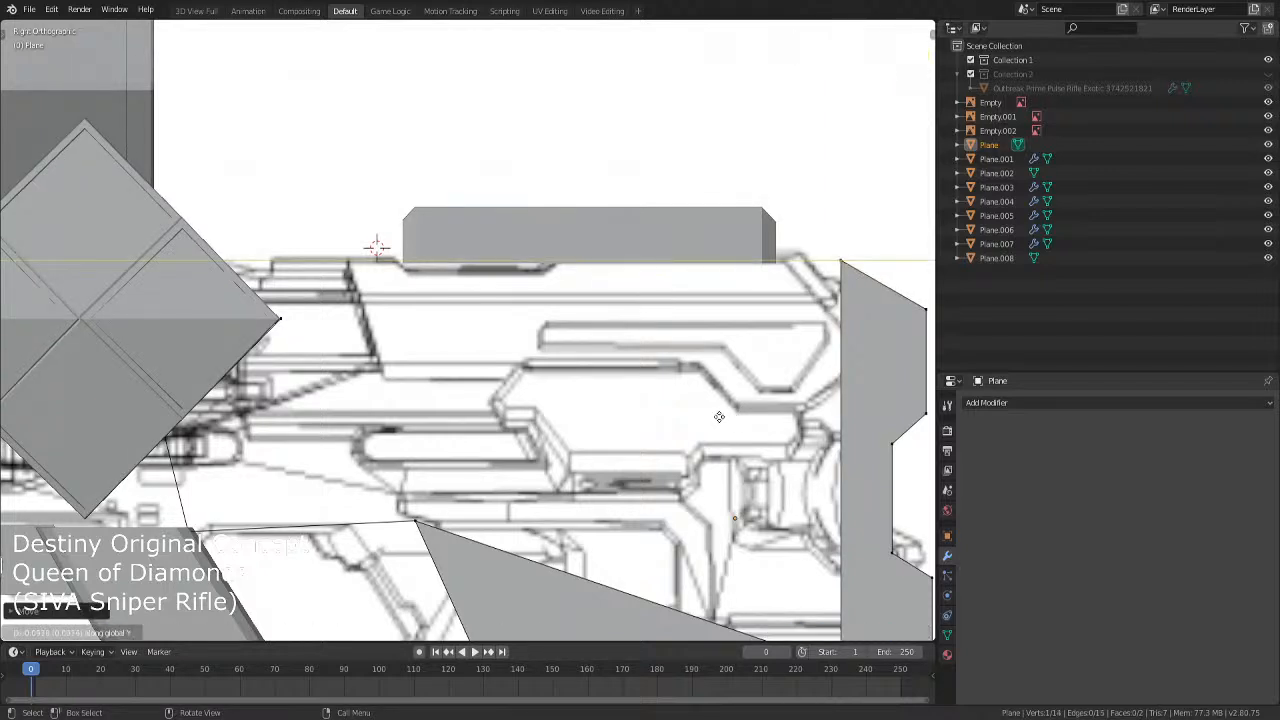
left_click(392, 403)
middle_click_drag(392, 403, 436, 400)
key("KP_7")
key("g")
key("y")
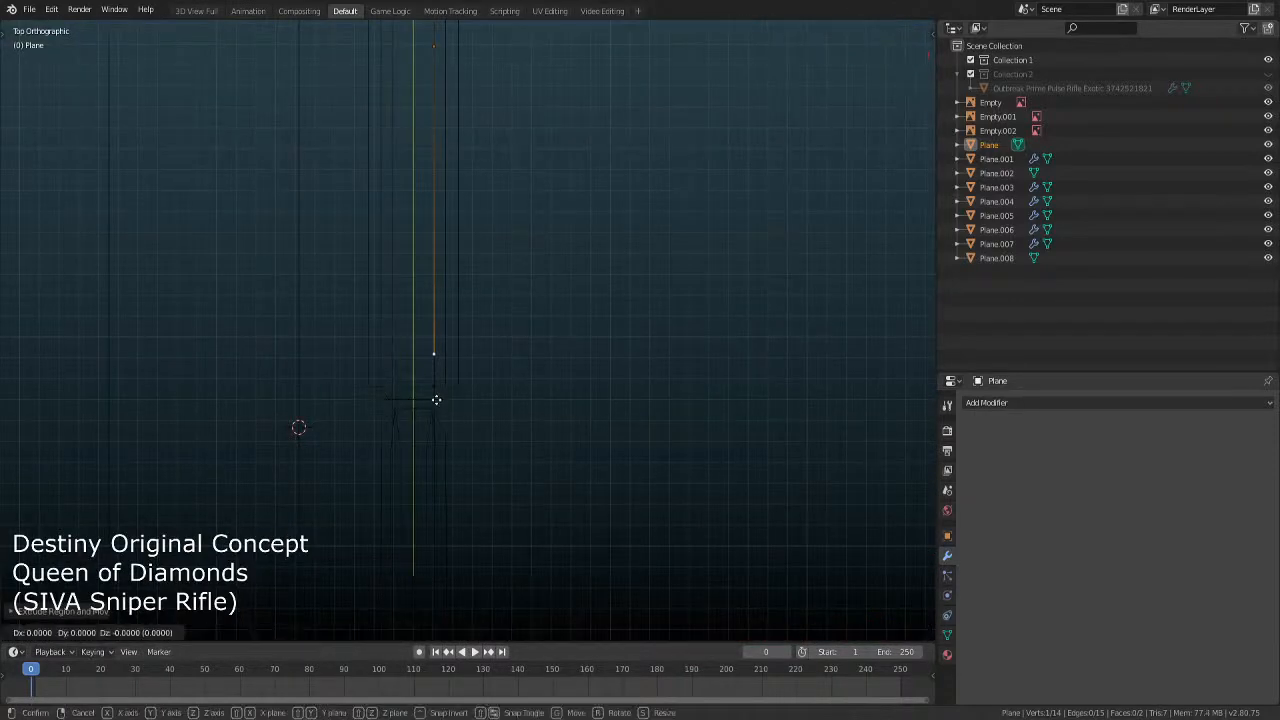
left_click(441, 448)
key("KP_3")
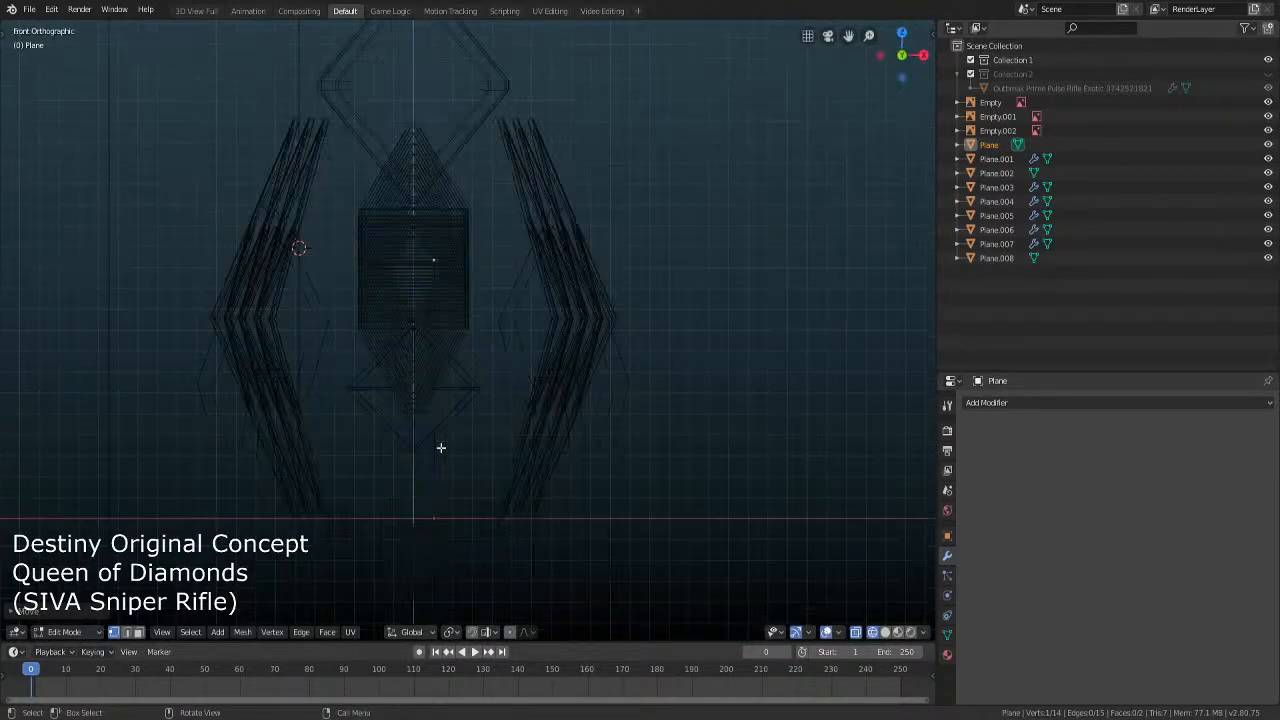
key("shift+z")
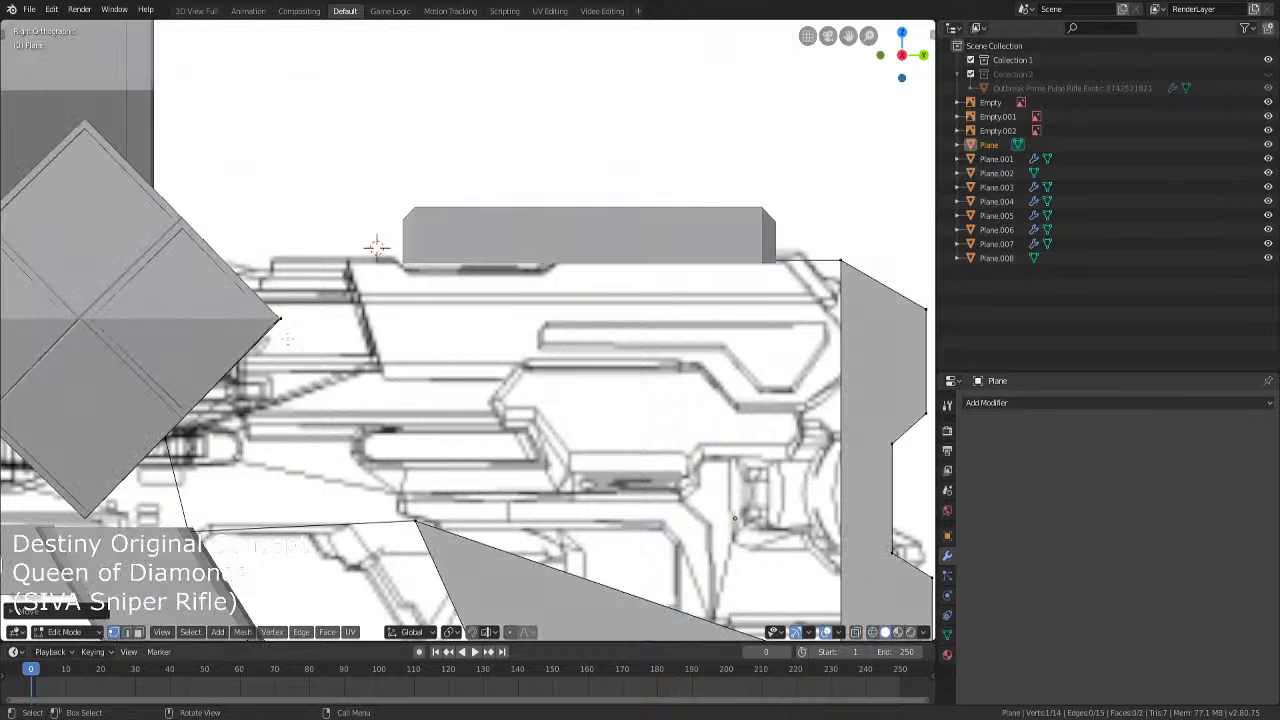
Close the outline between the top line and the diamond tip, and fill the upper body face and the remaining triangular gap
middle_click_drag(373, 465, 379, 400, "shift")
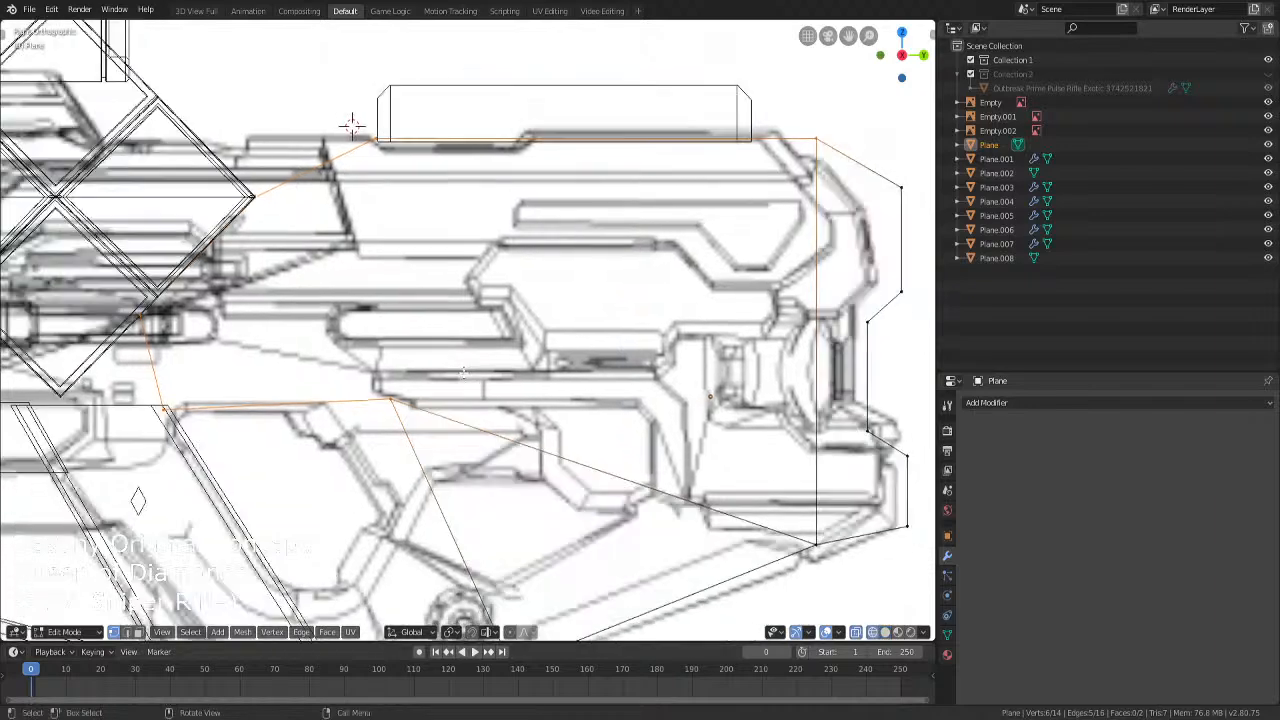
key("alt+z")
key("f")
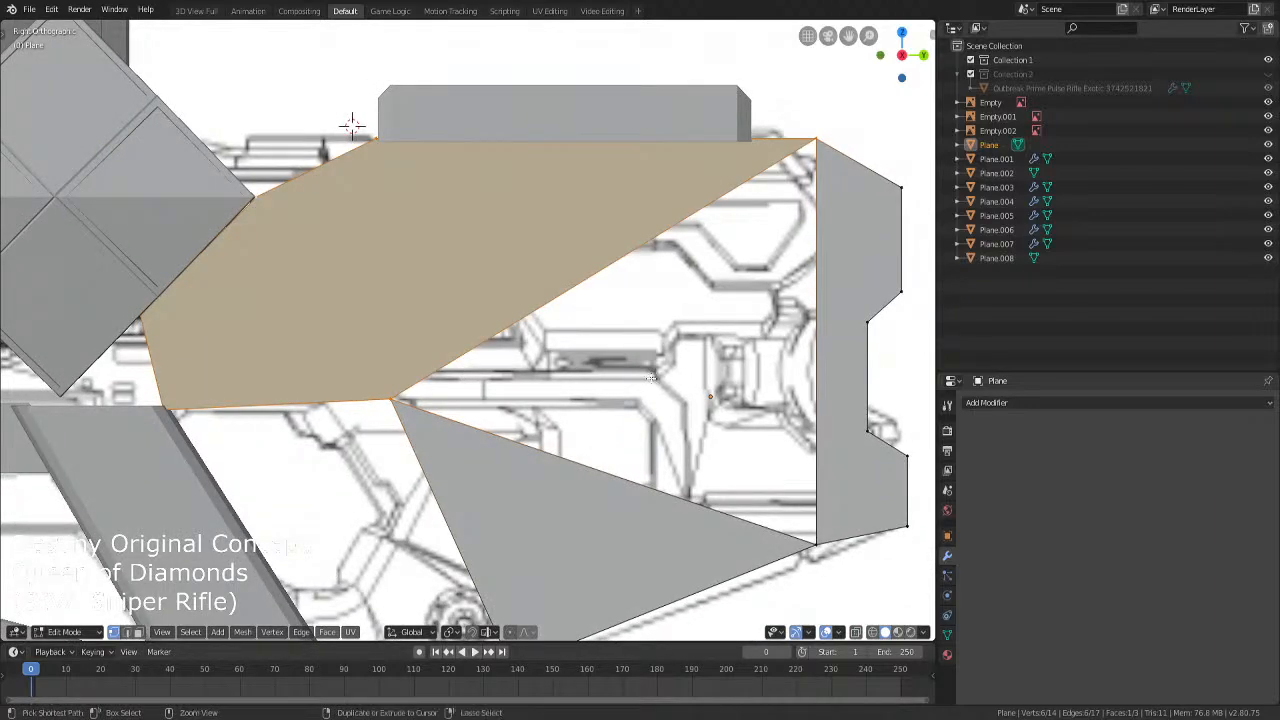
left_click(390, 393)
left_click(820, 150, "shift")
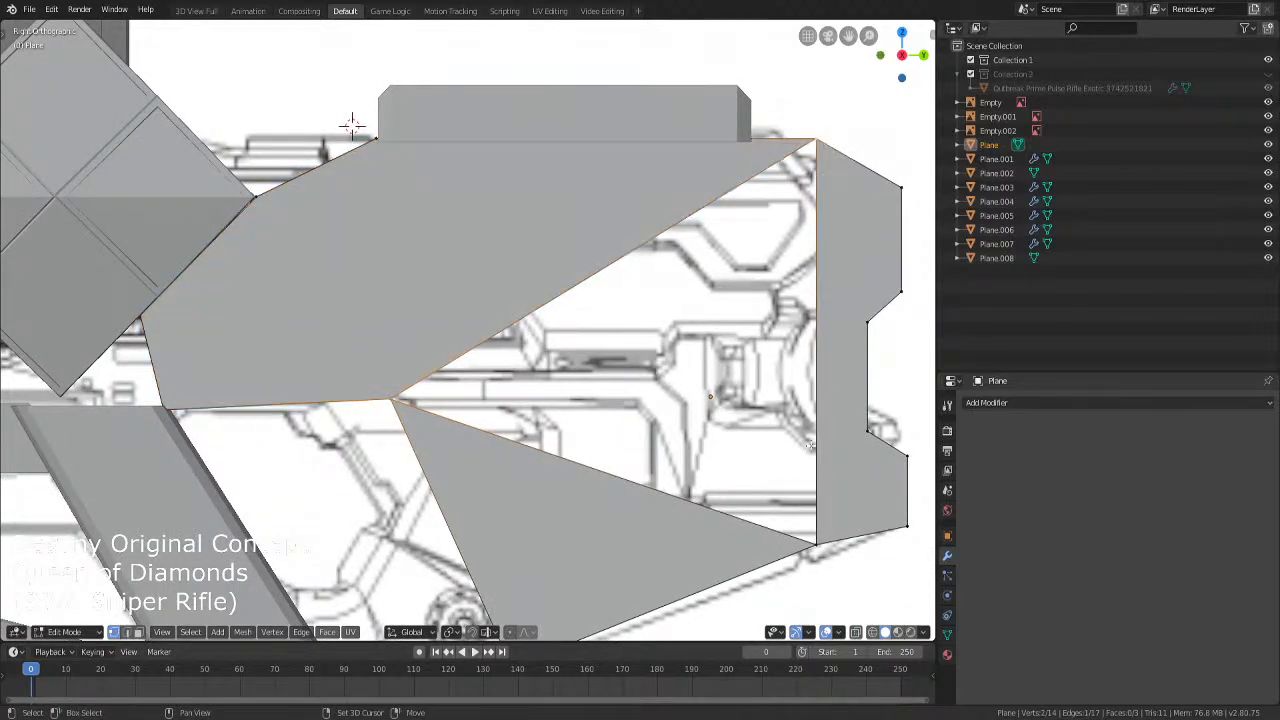
key("f")
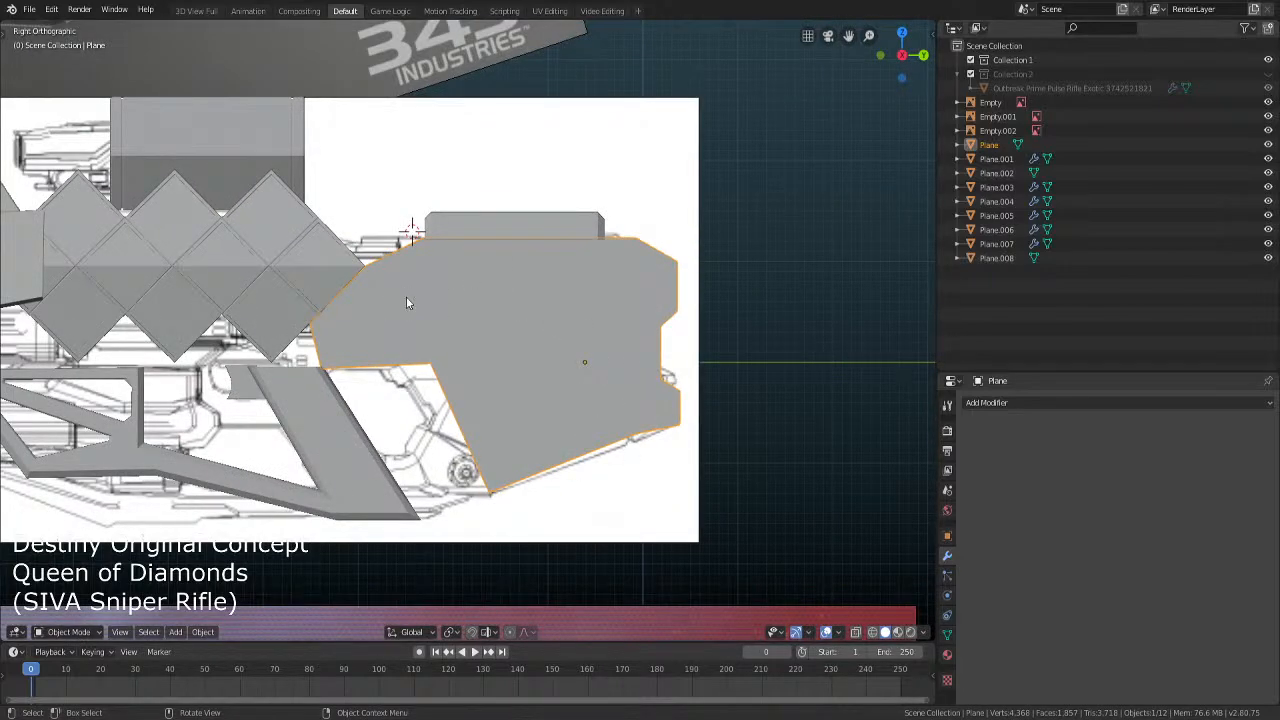
Move the filled stock side panel sideways until it sits just outside the top block
middle_click_drag(459, 349, 527, 421)
key("g")
key("y")
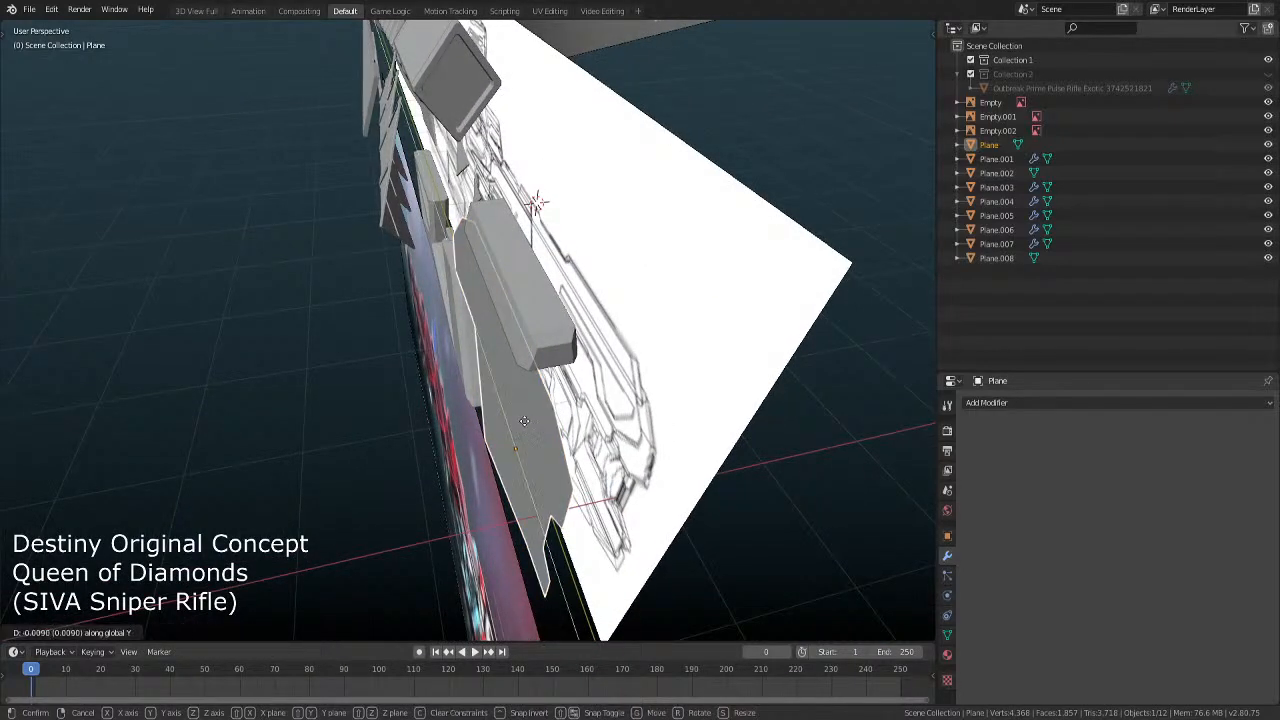
left_click(511, 422)
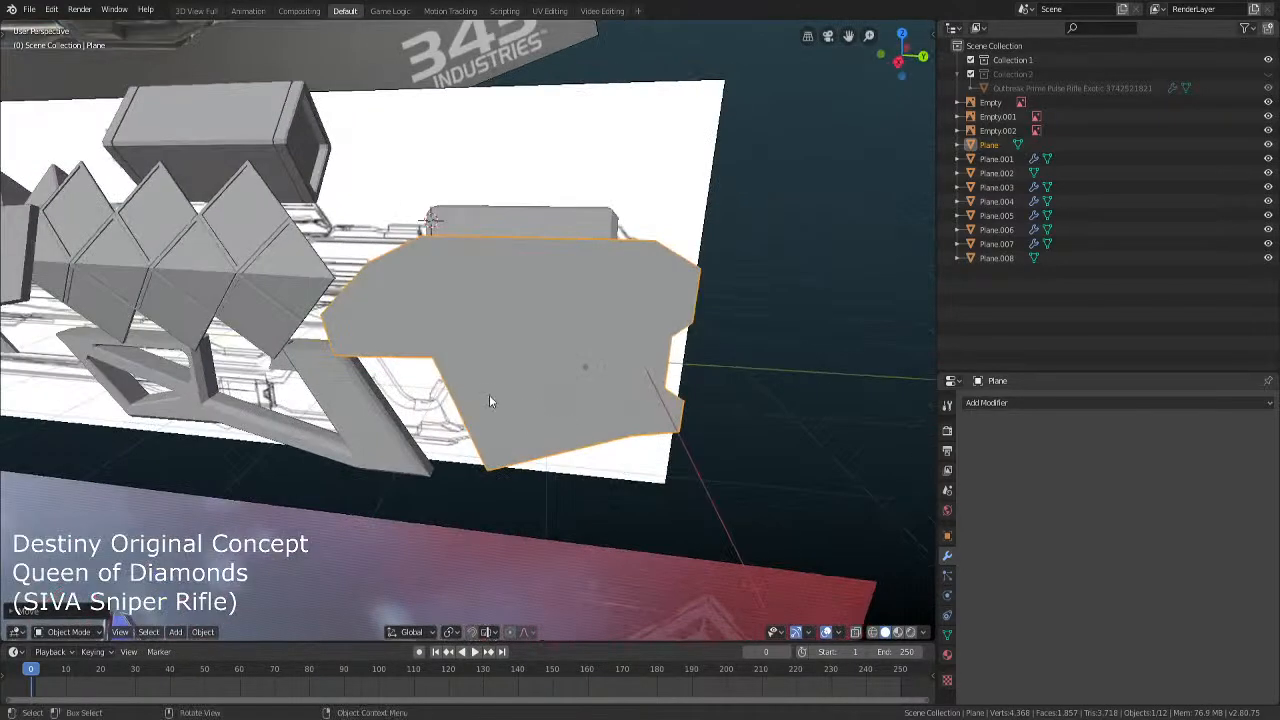
Select the butt plate's rear-edge vertices without its two front corners and move them inward along X by about 0.1
middle_click_drag(489, 402, 361, 311)
key("Tab")
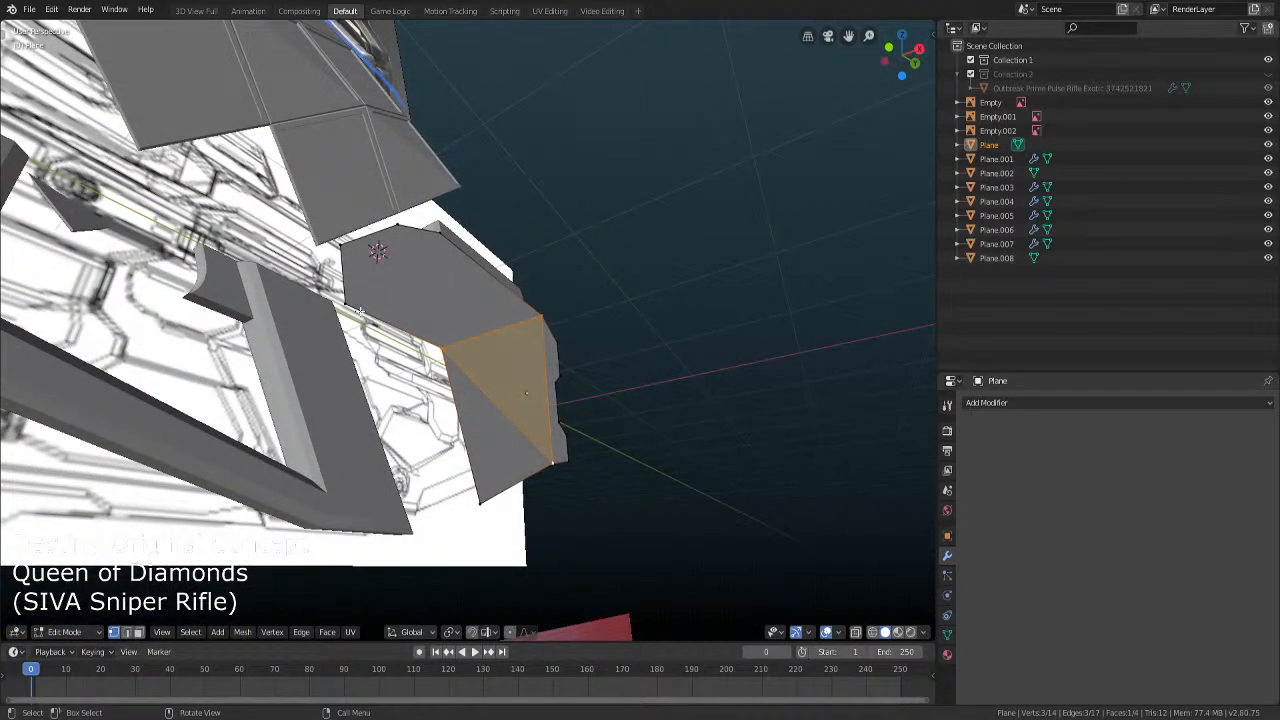
middle_click_drag(686, 414, 486, 516)
left_click(636, 404)
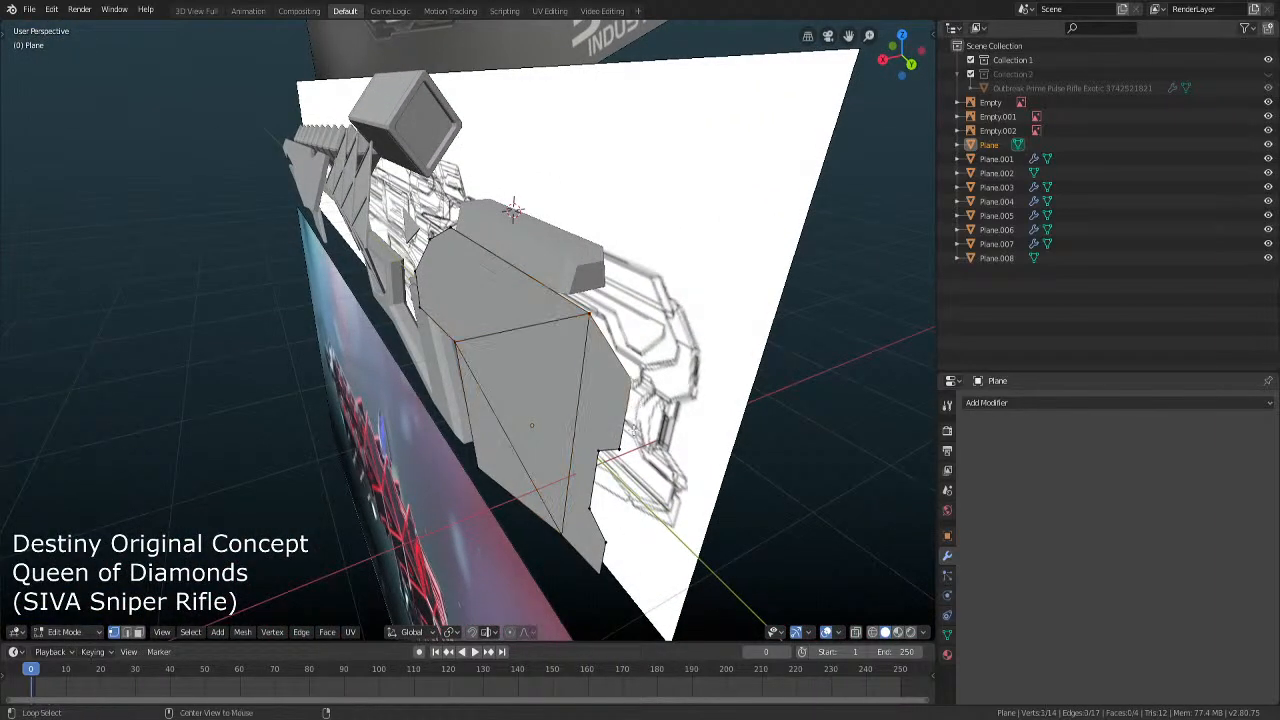
left_click(633, 432, "alt")
key("c")
middle_click(588, 314)
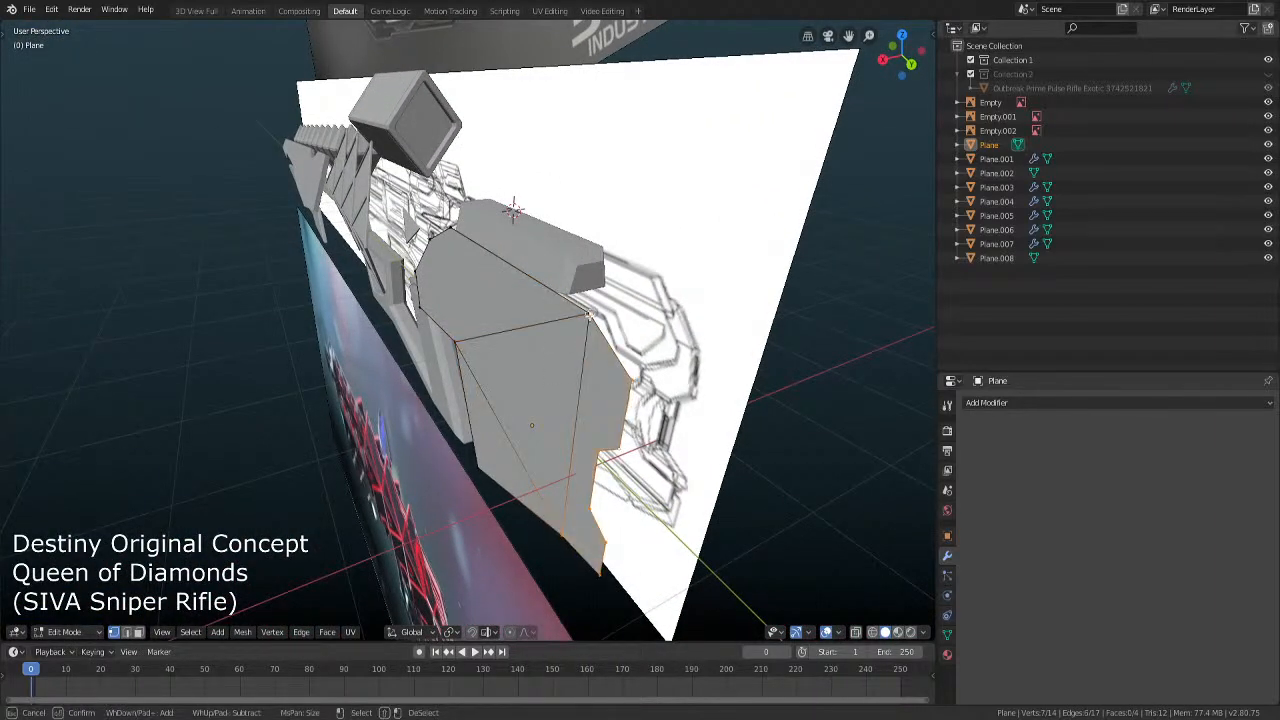
middle_click(562, 530)
key("Escape")
middle_click_drag(737, 491, 749, 502)
key("g")
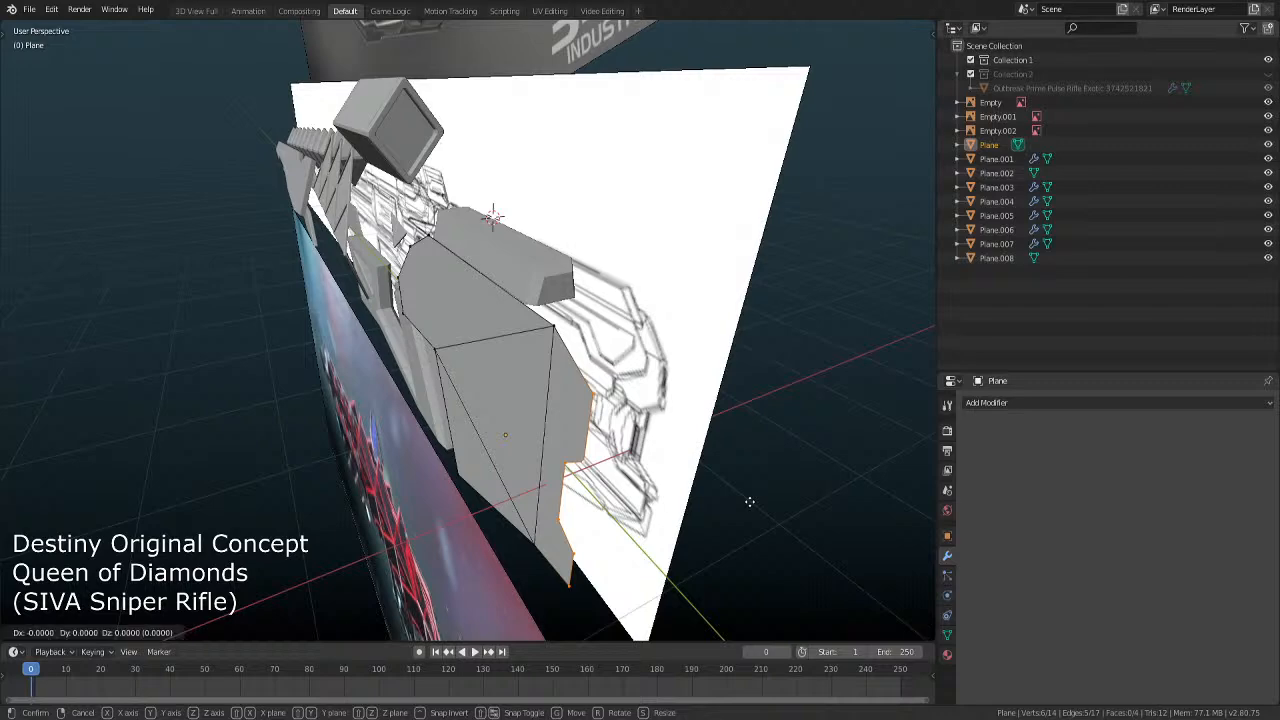
key("x")
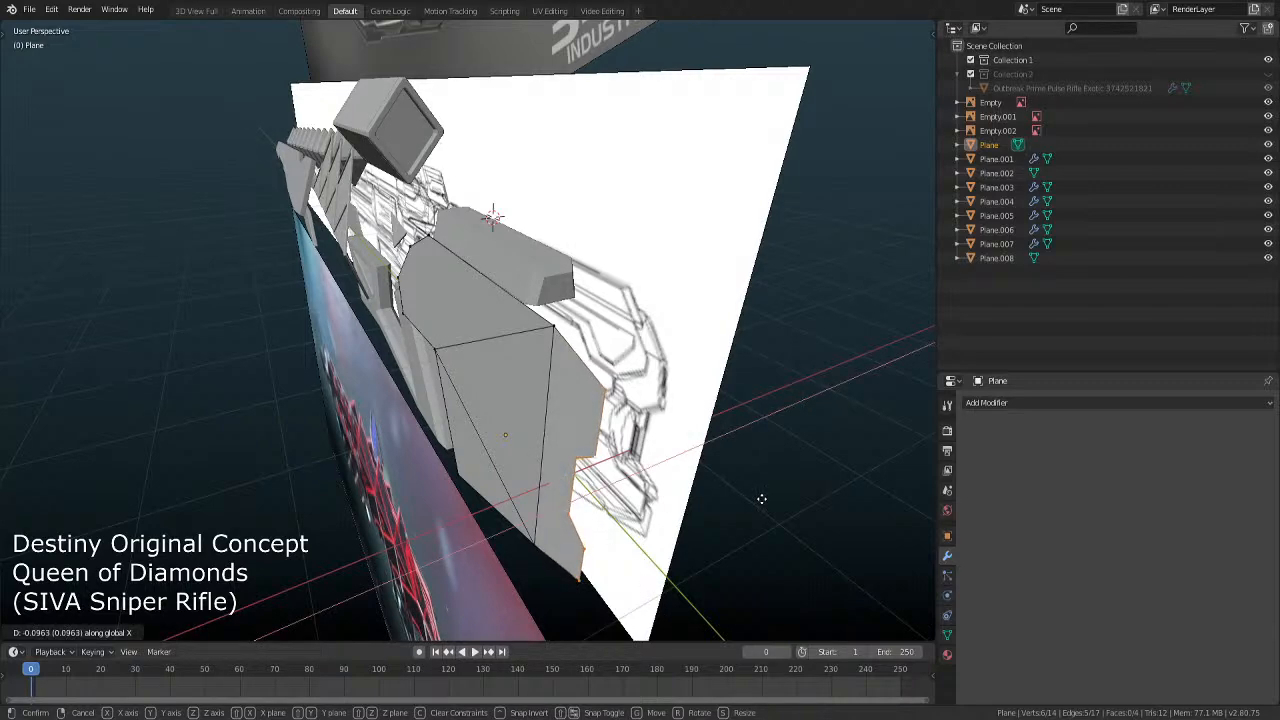
left_click(760, 503)
middle_click_drag(760, 503, 766, 474)
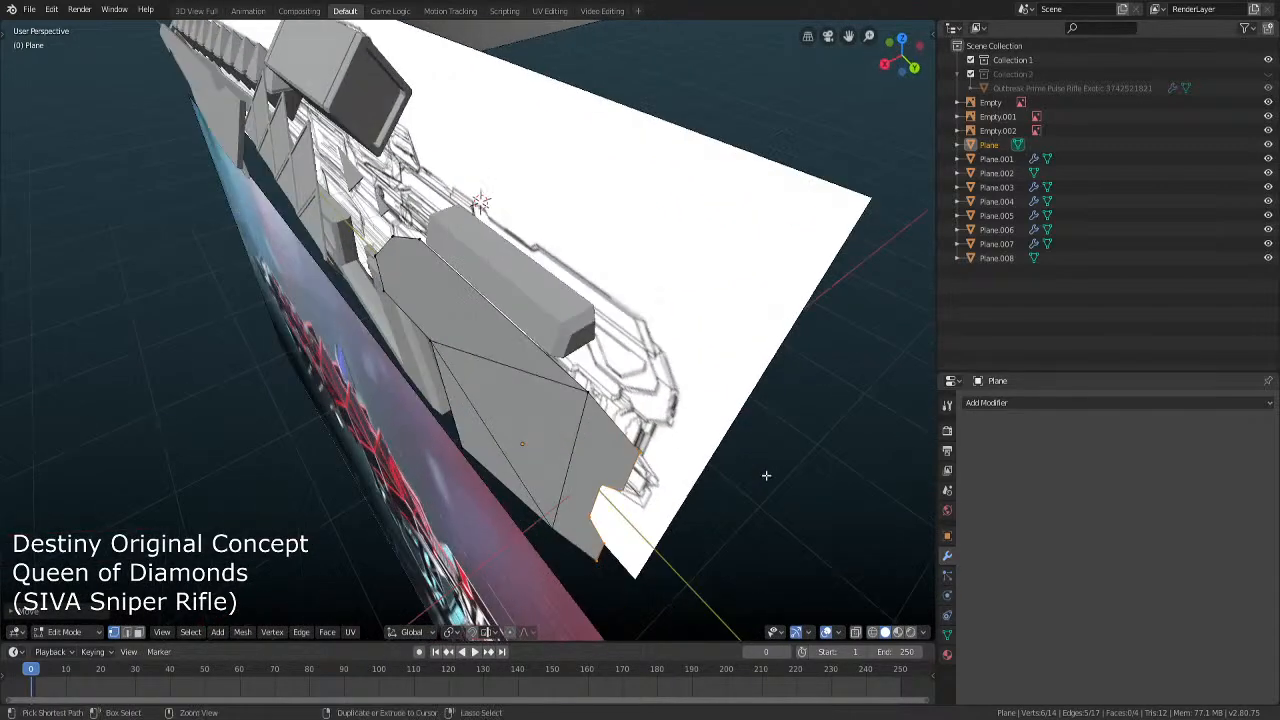
key("a")
key("KP_7")
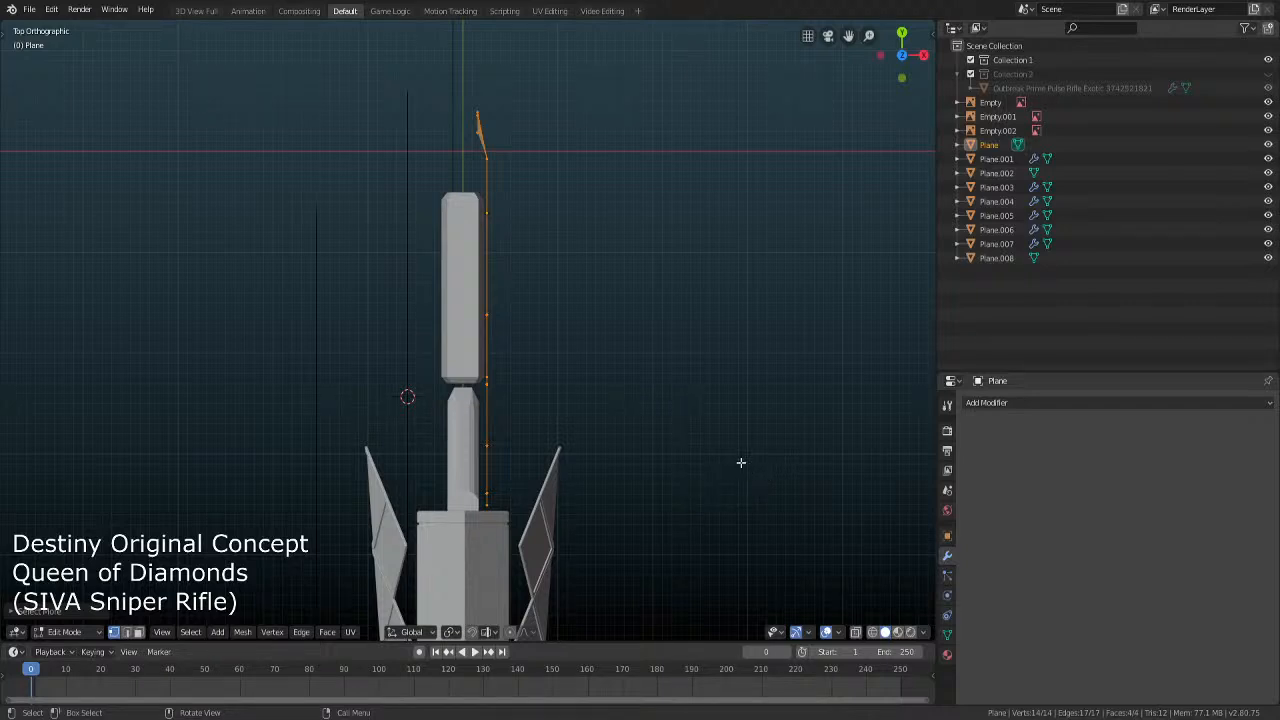
left_click(472, 150)
middle_click_drag(533, 182, 494, 408, "shift")
scroll(434, 405, "up", 4)
left_click(396, 384)
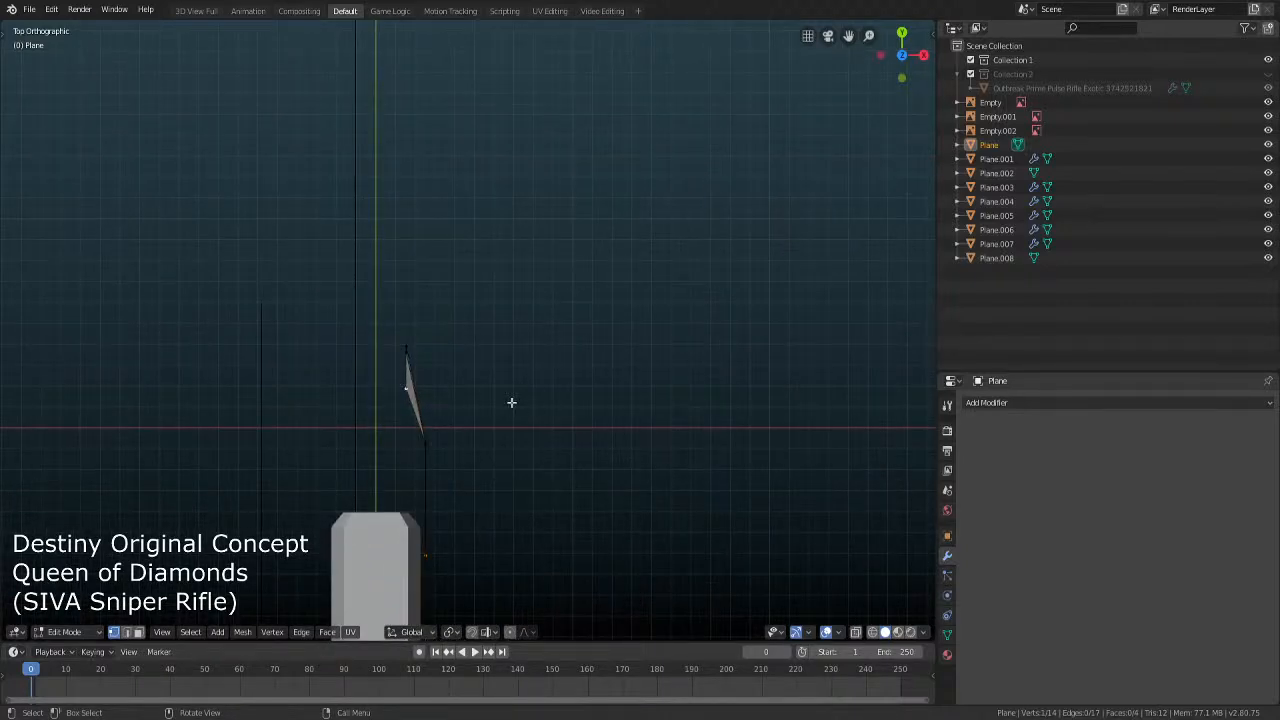
key("g")
left_click(574, 407)
key("g")
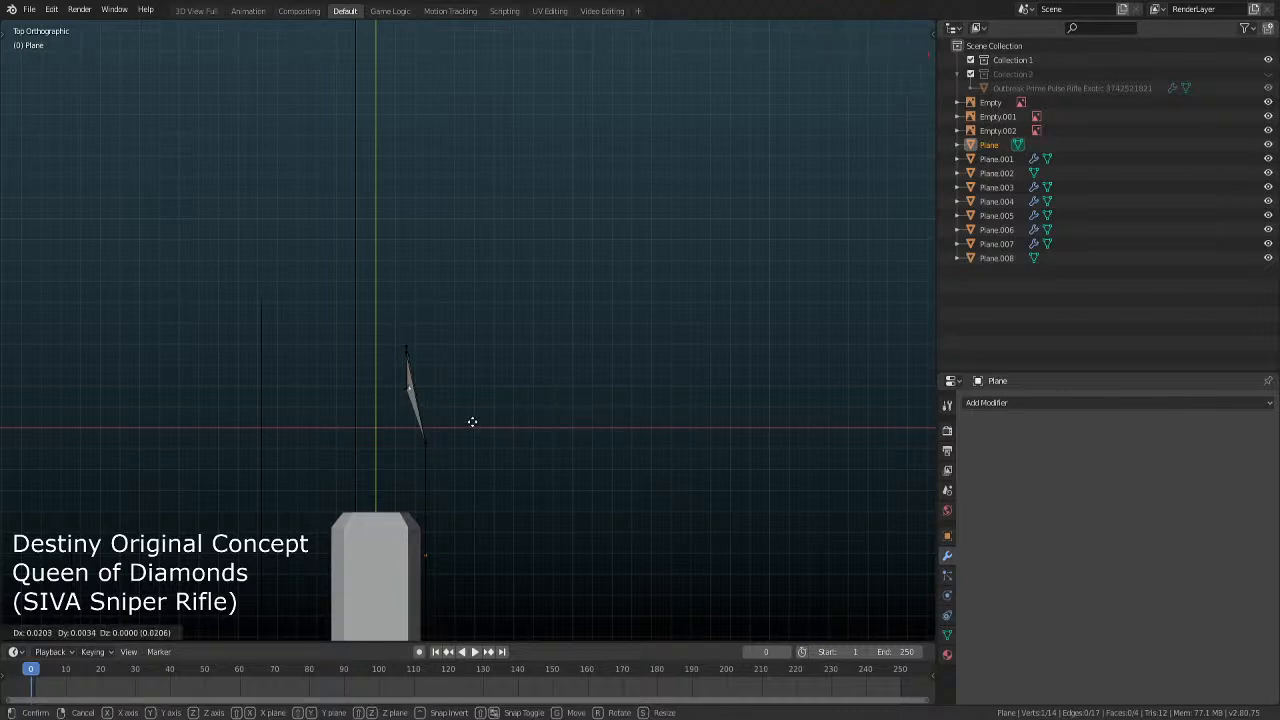
right_click(472, 422)
Select the two overlapping notch vertices on the stock panel's rear edge and move them into line with its slant in top view
key("z")
key("c")
left_click(405, 390)
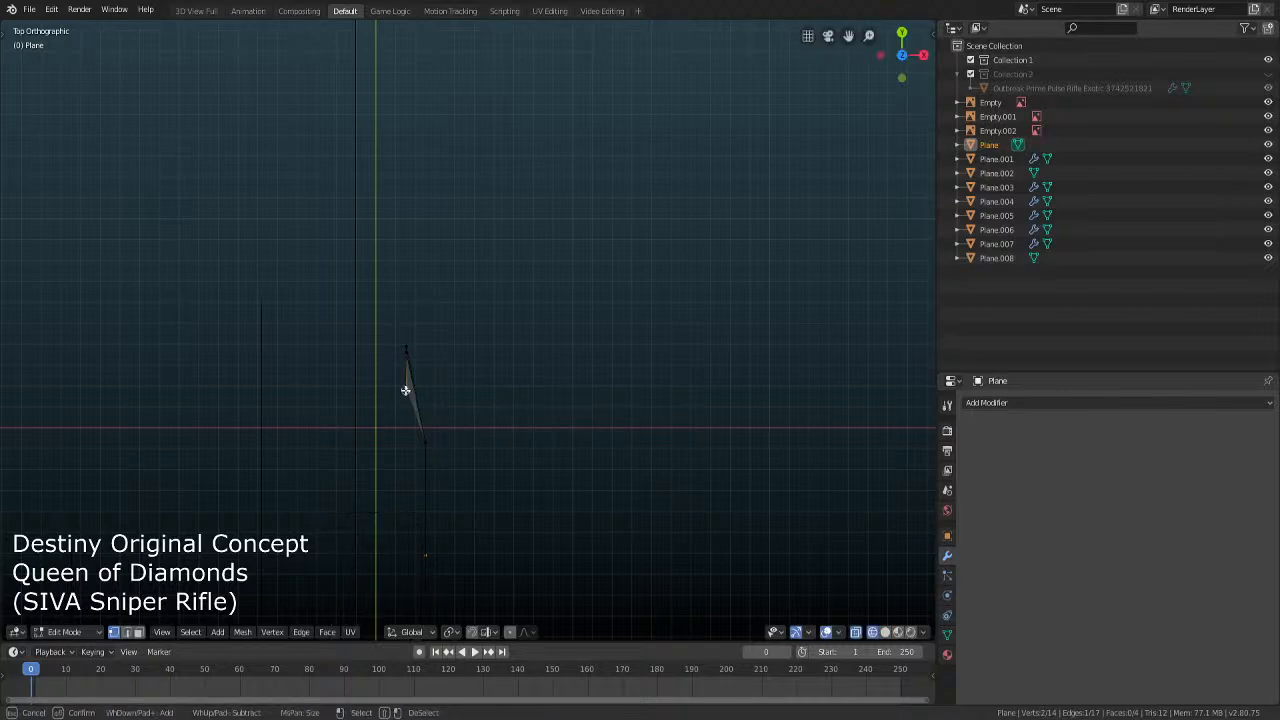
right_click(405, 390)
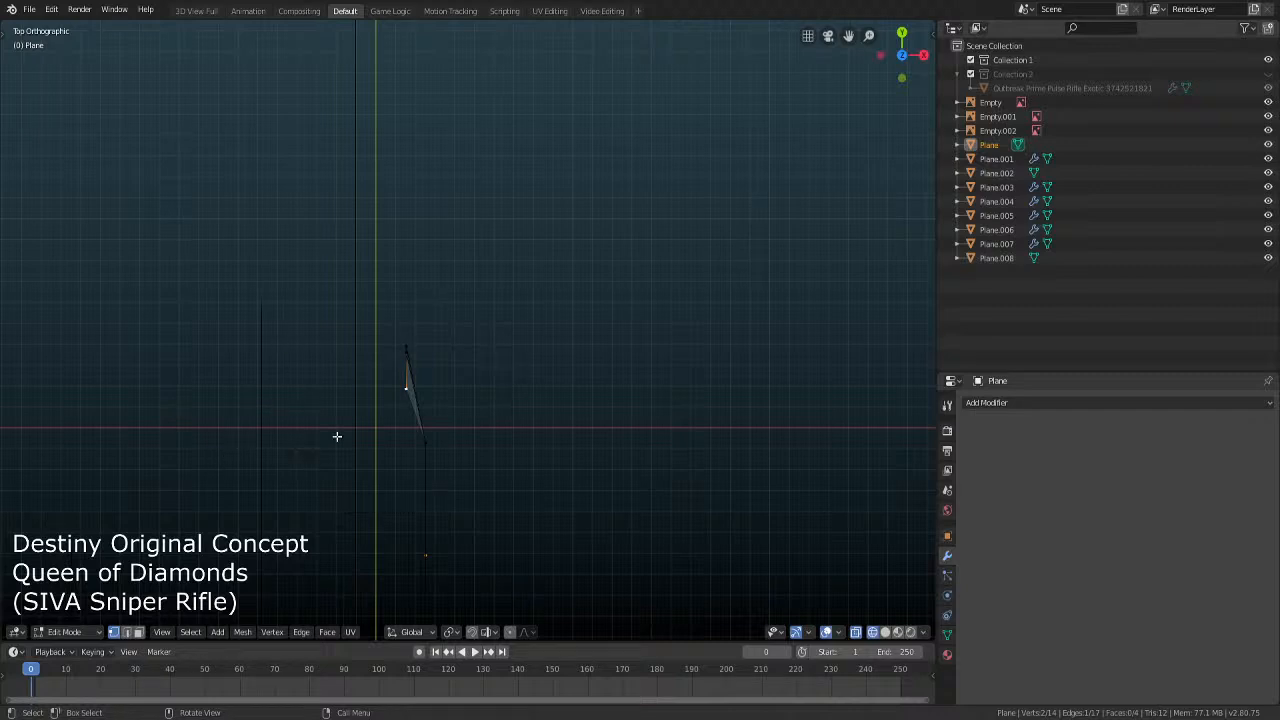
key("g")
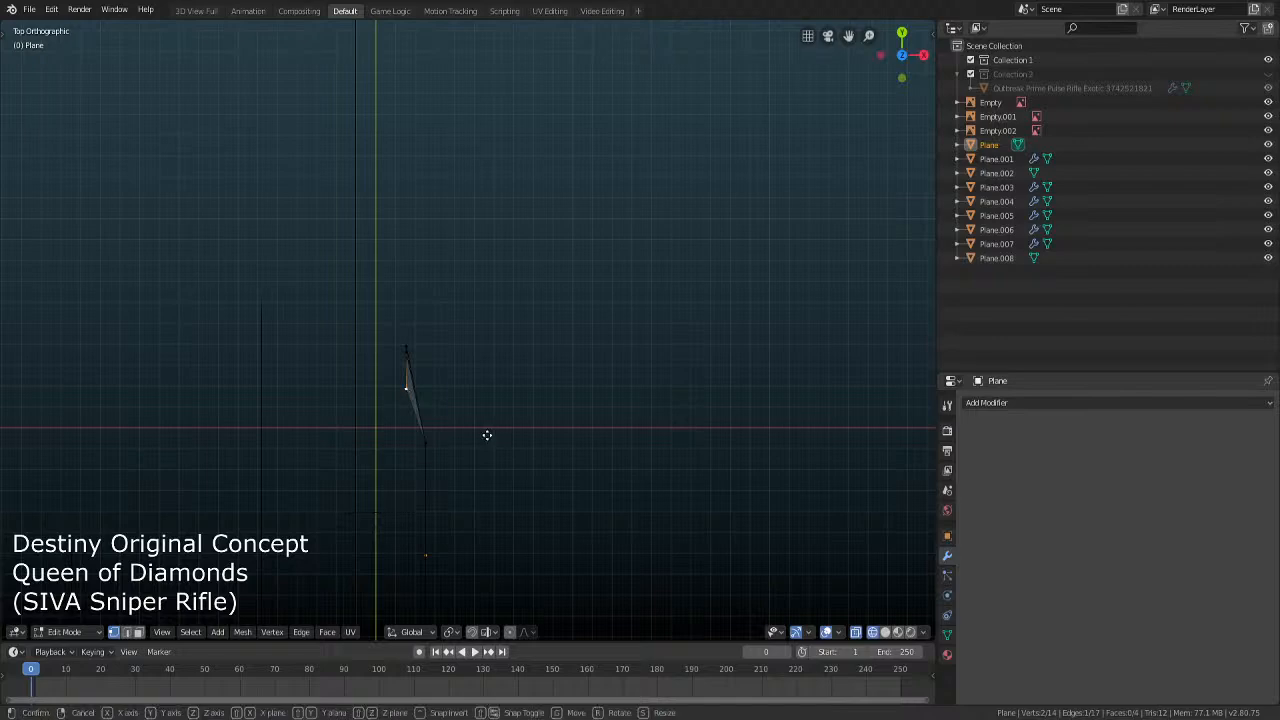
left_click(492, 431)
scroll(492, 432, "down", 5)
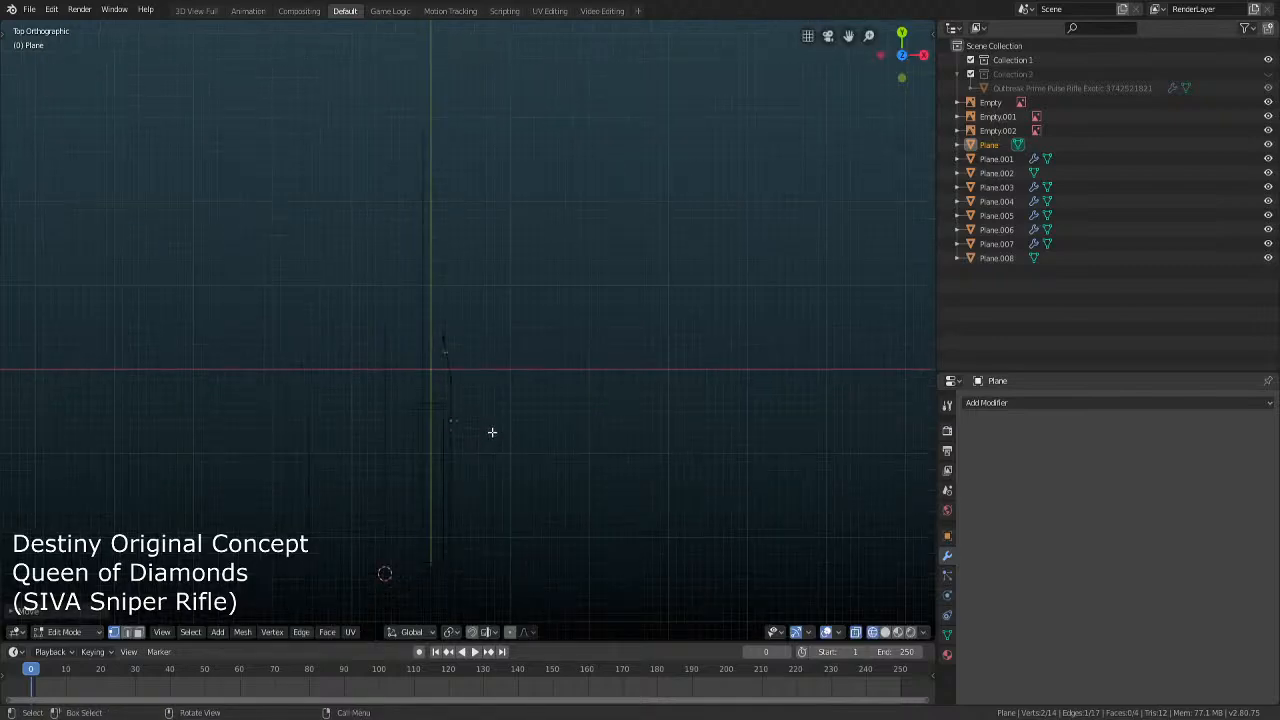
key("Tab")
middle_click_drag(492, 431, 468, 397)
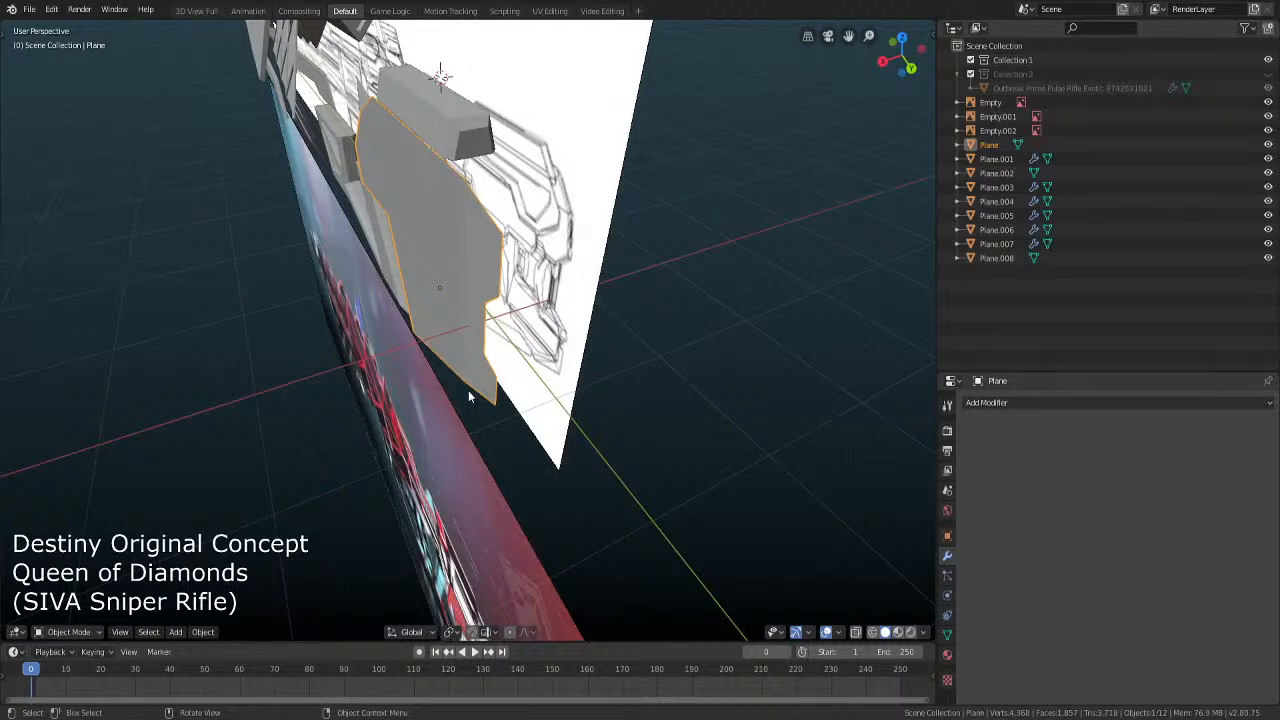
Add a Mirror modifier to the stock side panel, with only the Z axis enabled
key("Tab")
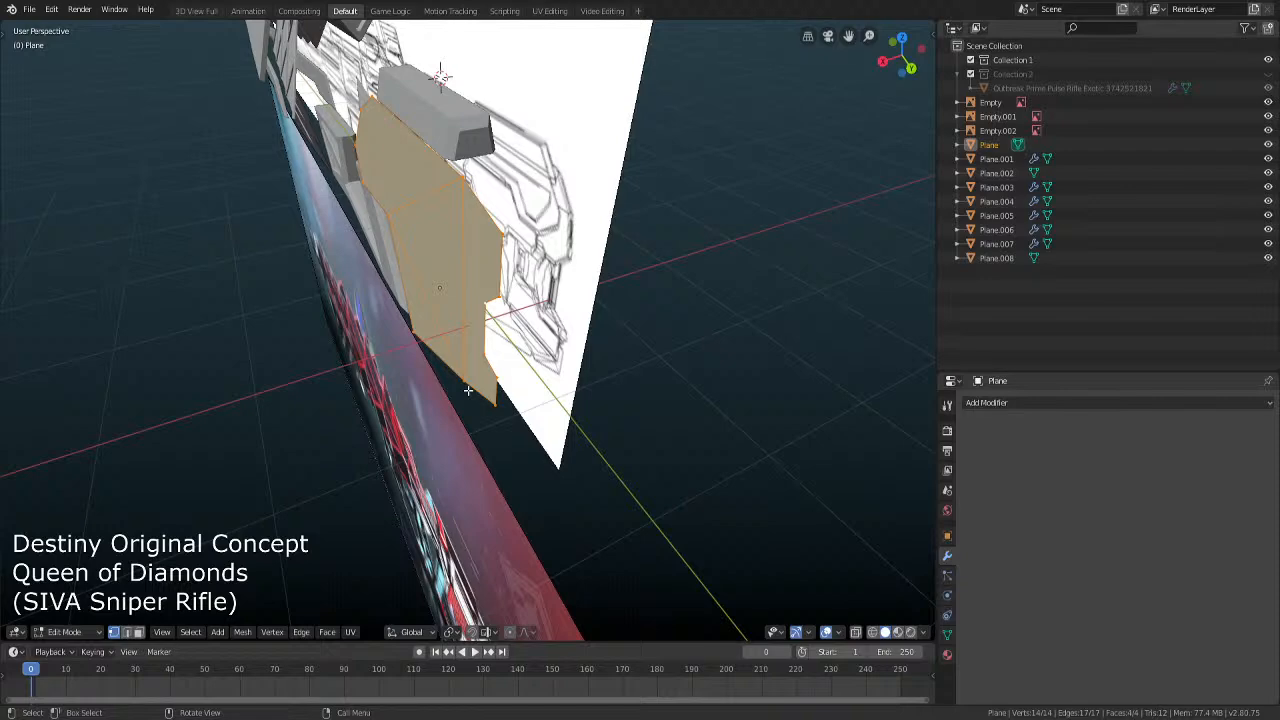
middle_click_drag(711, 383, 666, 380)
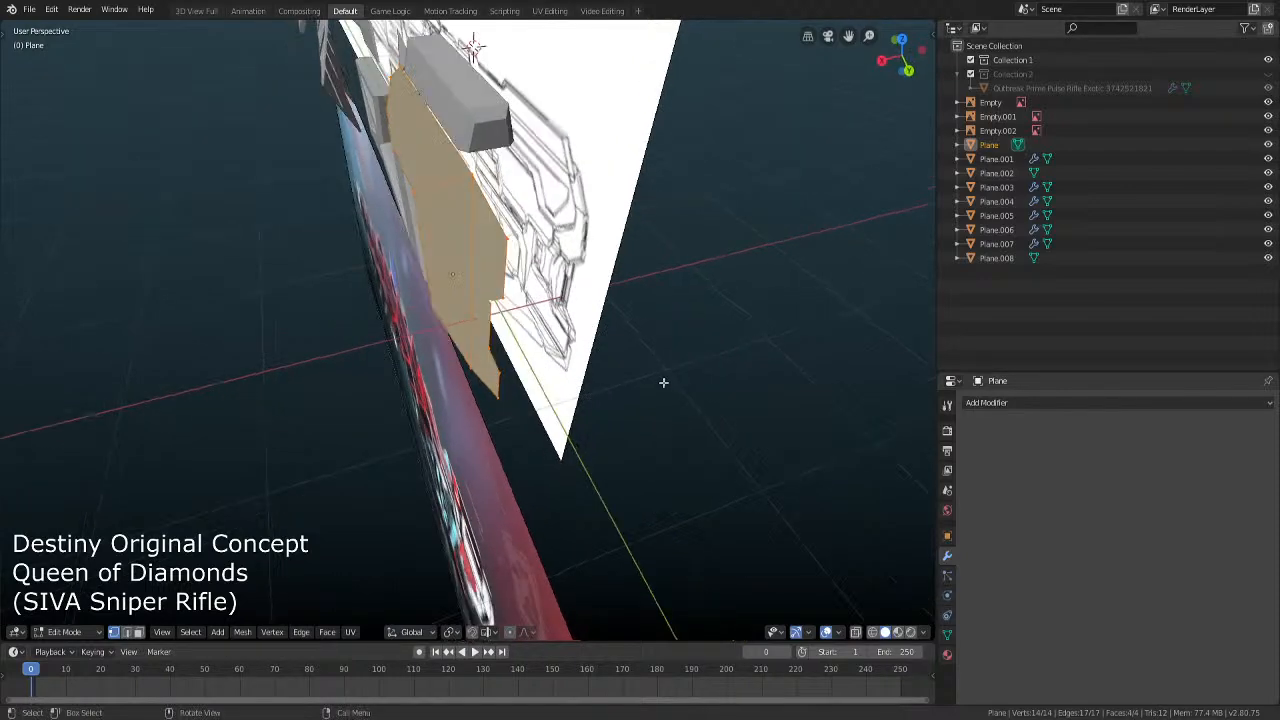
key("KP_5")
key("KP_7")
middle_click_drag(523, 466, 586, 297, "shift")
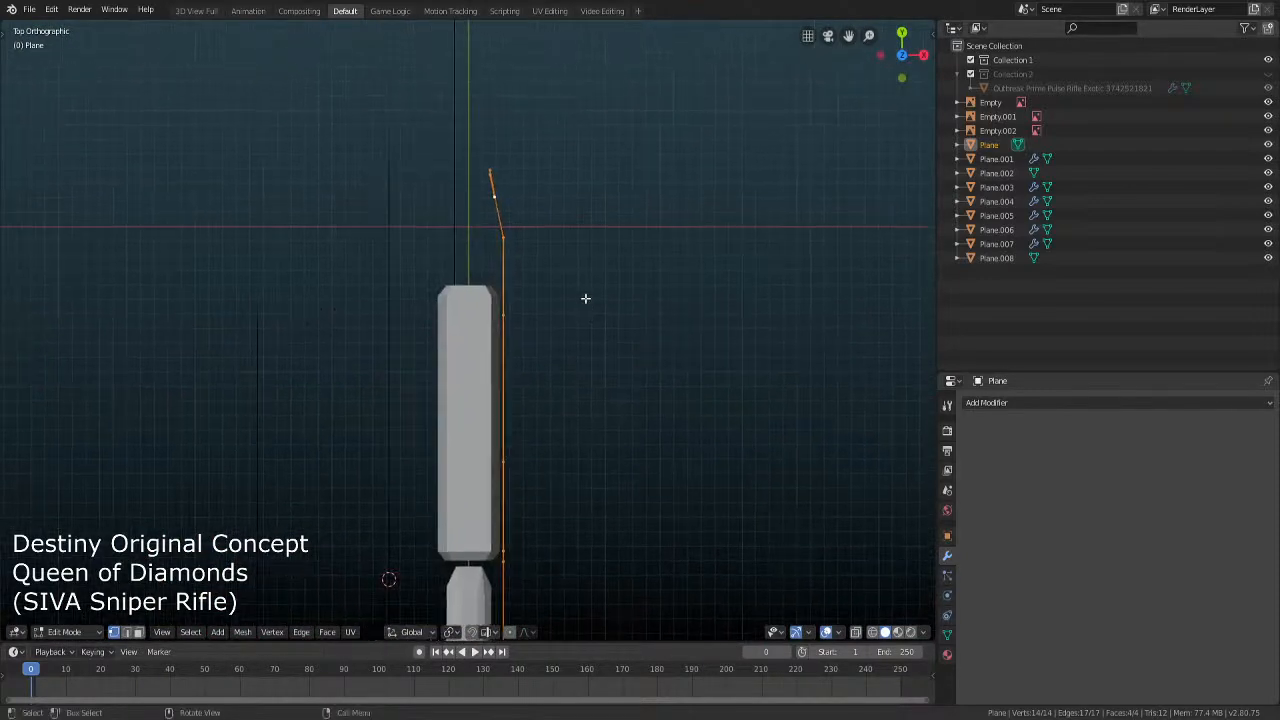
scroll(586, 297, "down", 1)
middle_click_drag(601, 438, 614, 346, "shift")
left_click(1010, 402)
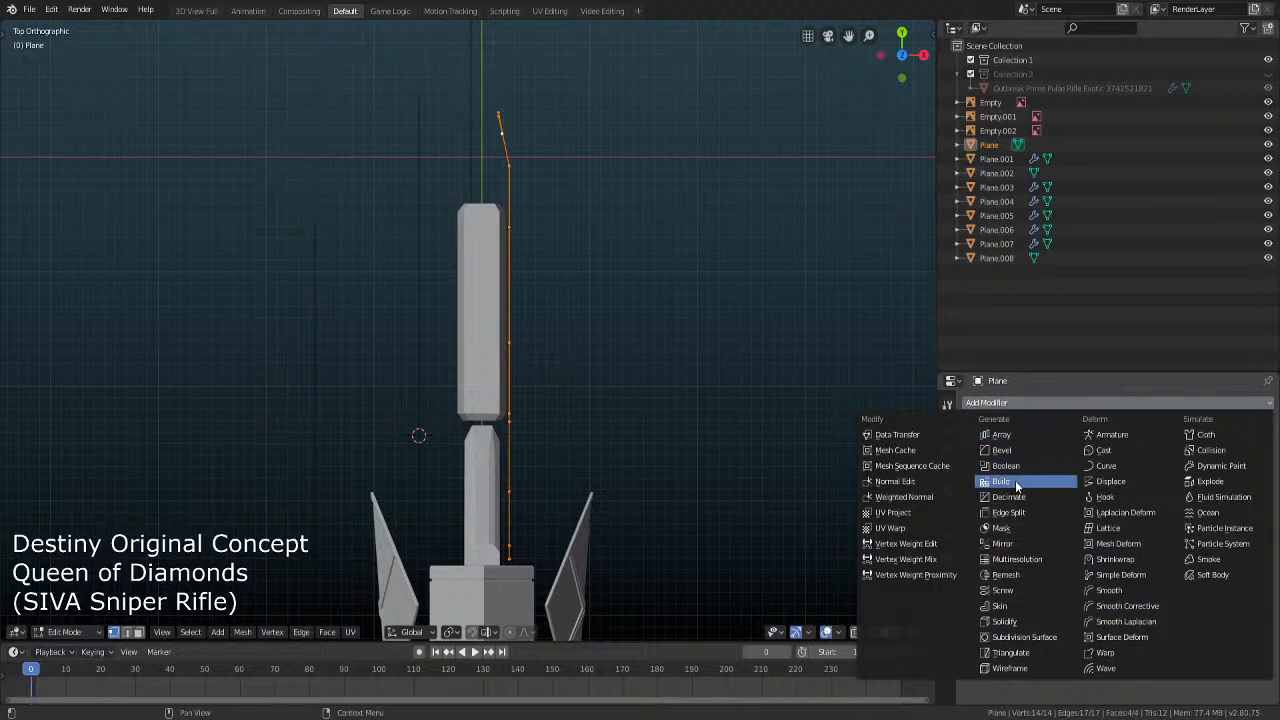
left_click(1018, 545)
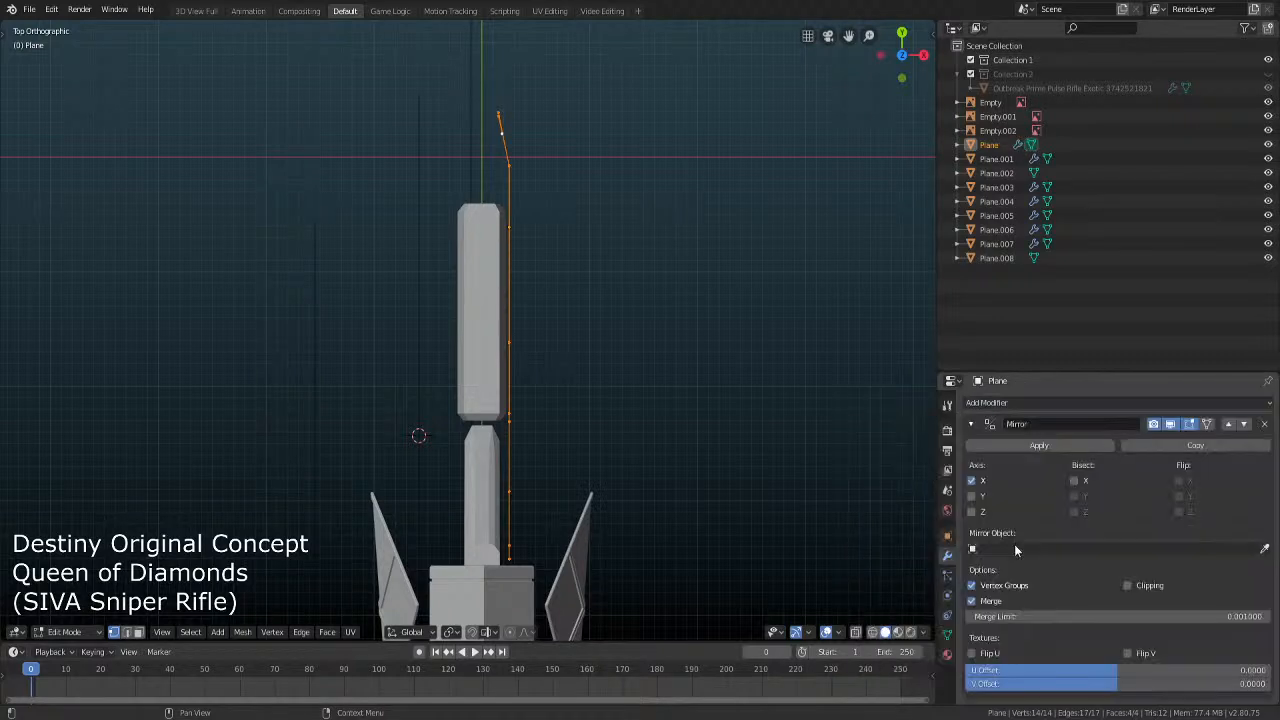
left_click(972, 511)
left_click(972, 481)
key("Tab")
Snap the 3D cursor to the world origin and set the stock panel's origin to it so the panel mirrors across the rifle's centreline
scroll(625, 390, "down", 5)
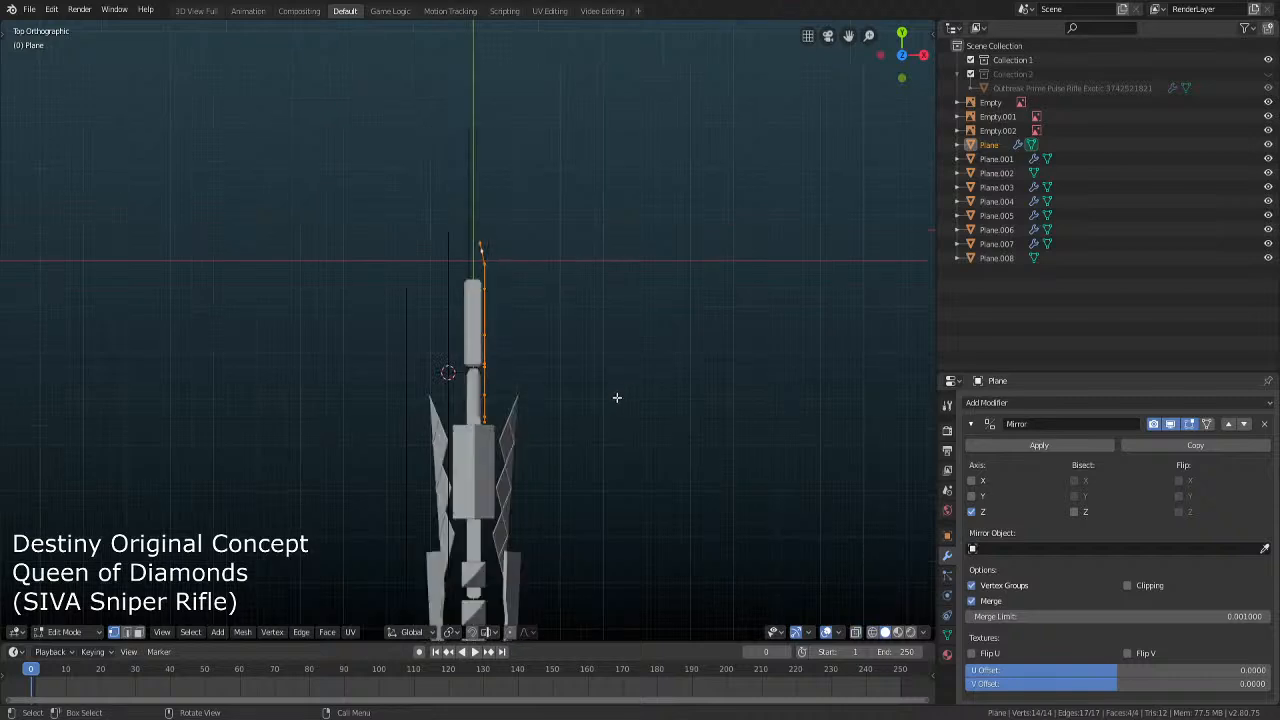
scroll(615, 406, "up", 2)
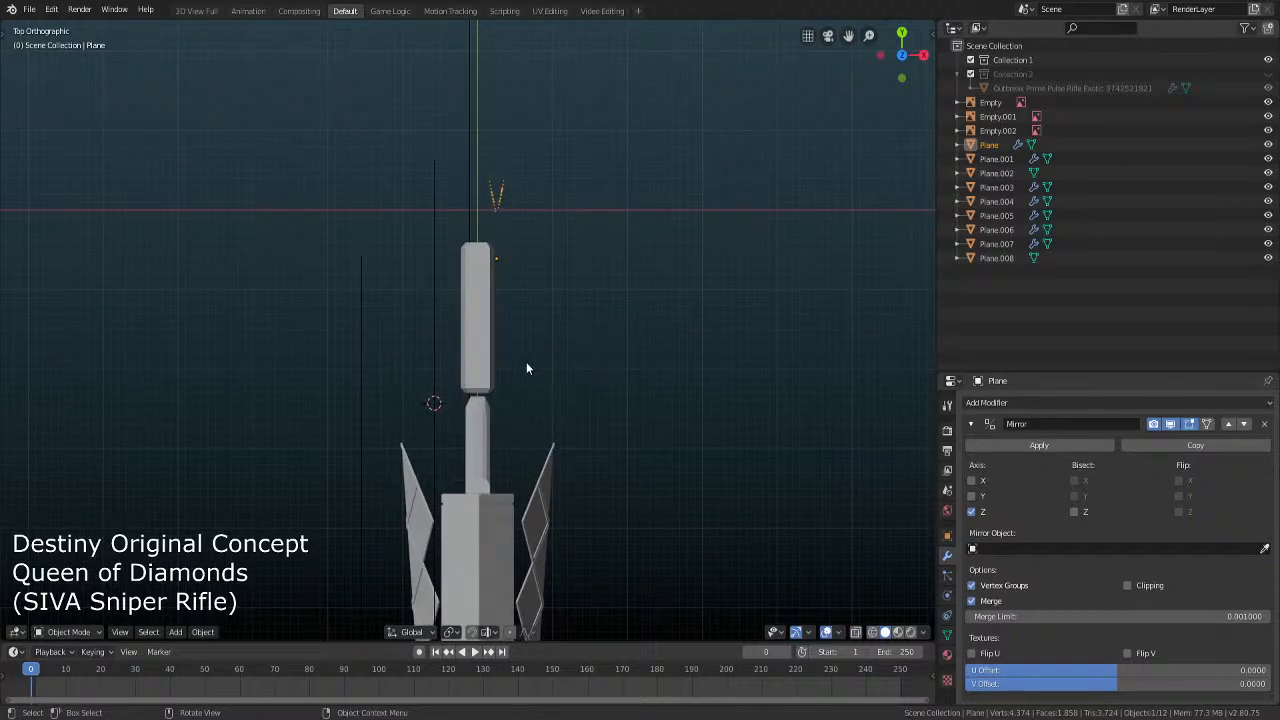
scroll(500, 386, "up", 4)
key("shift+s")
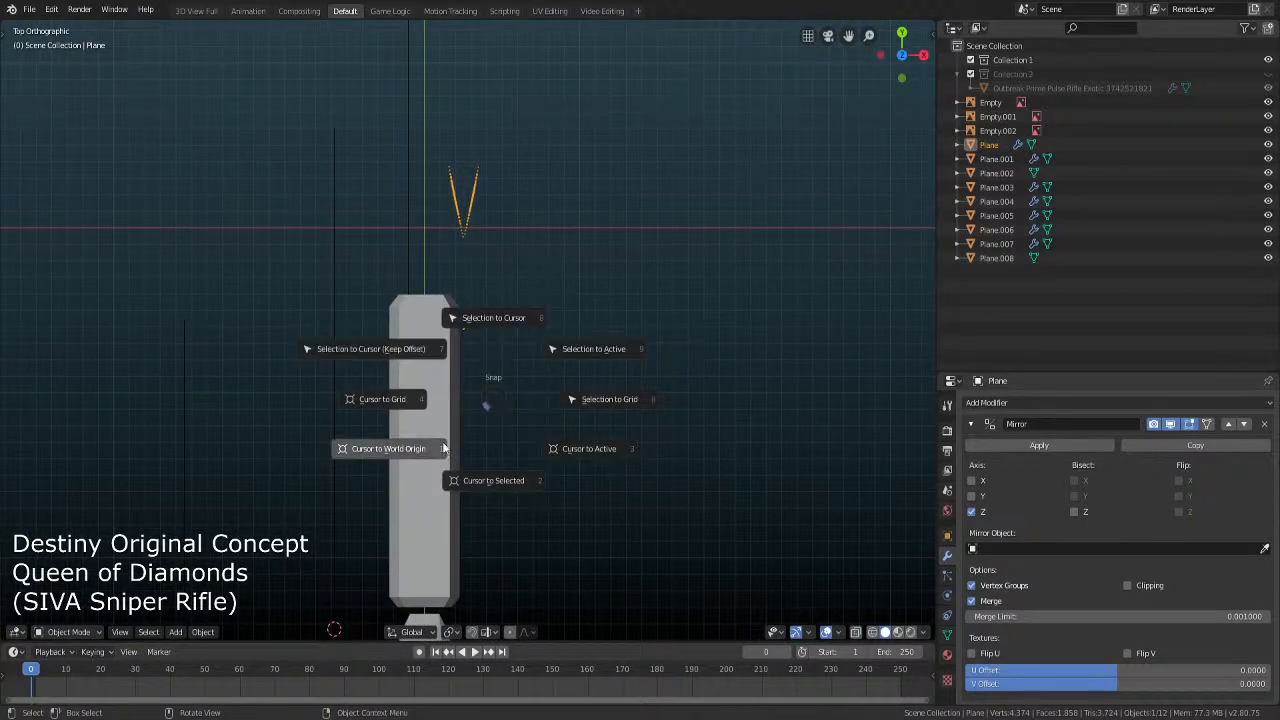
left_click(400, 443)
key("Tab")
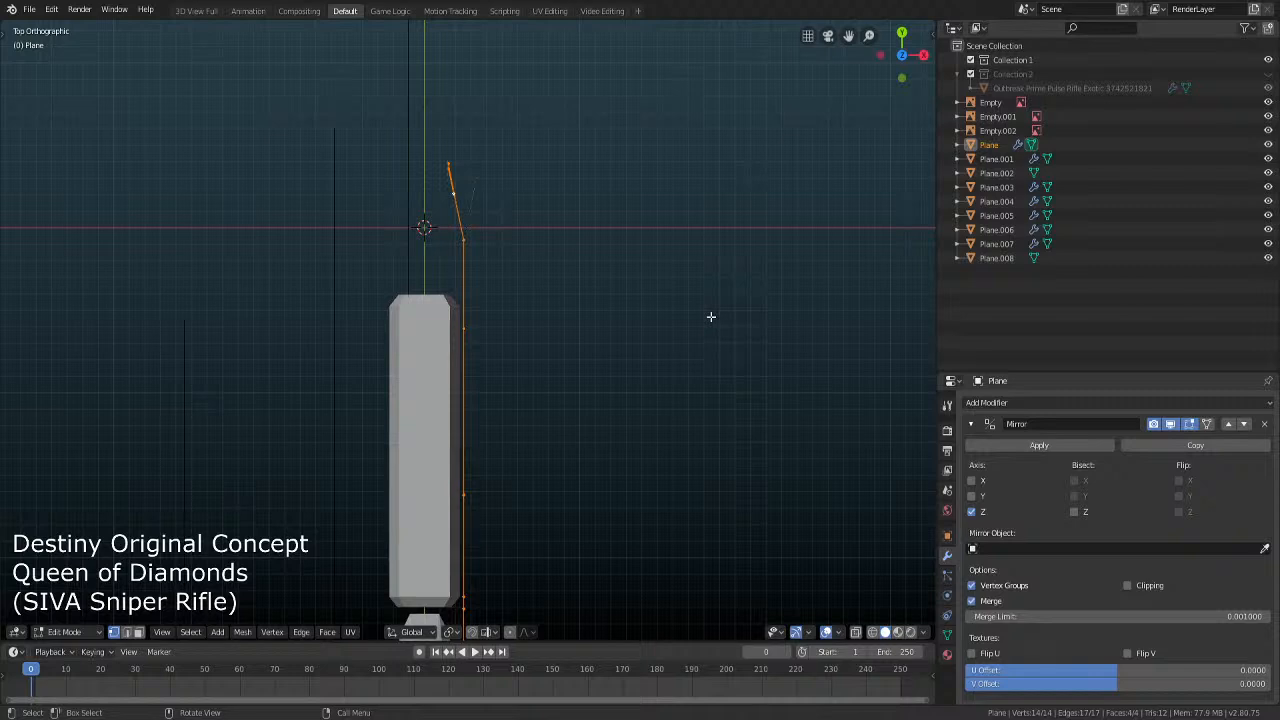
key("Tab")
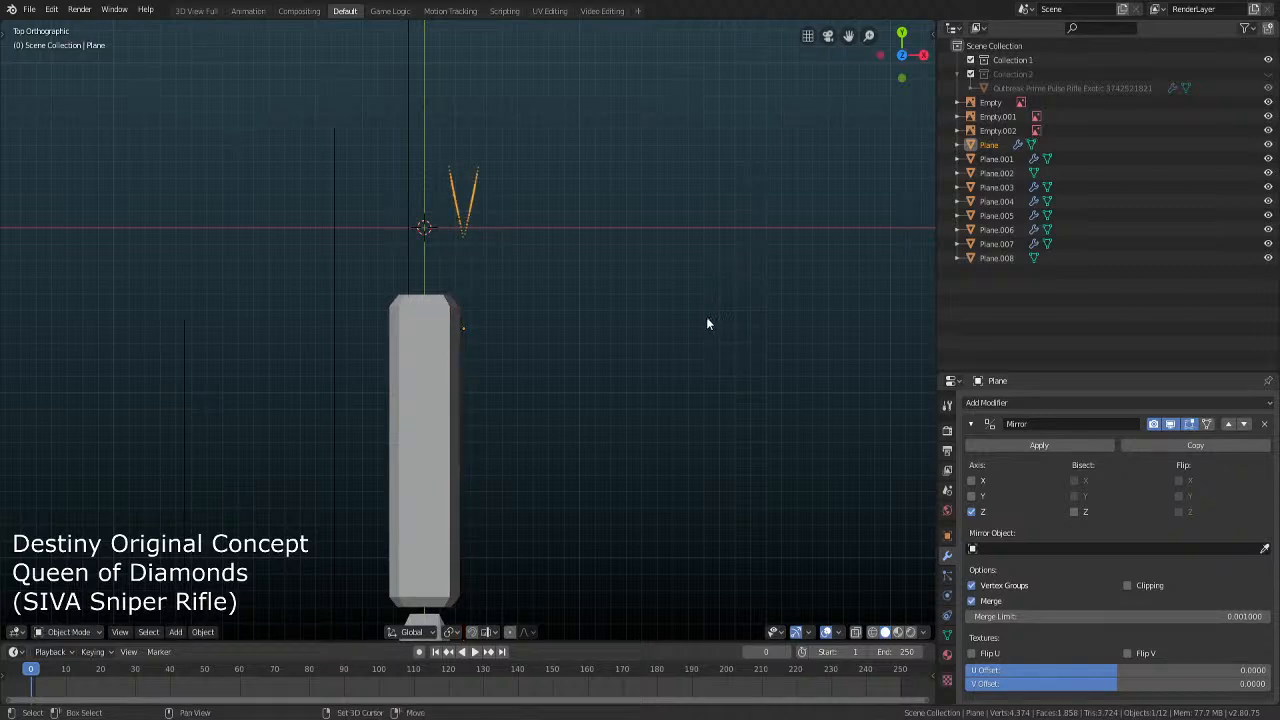
right_click(706, 317)
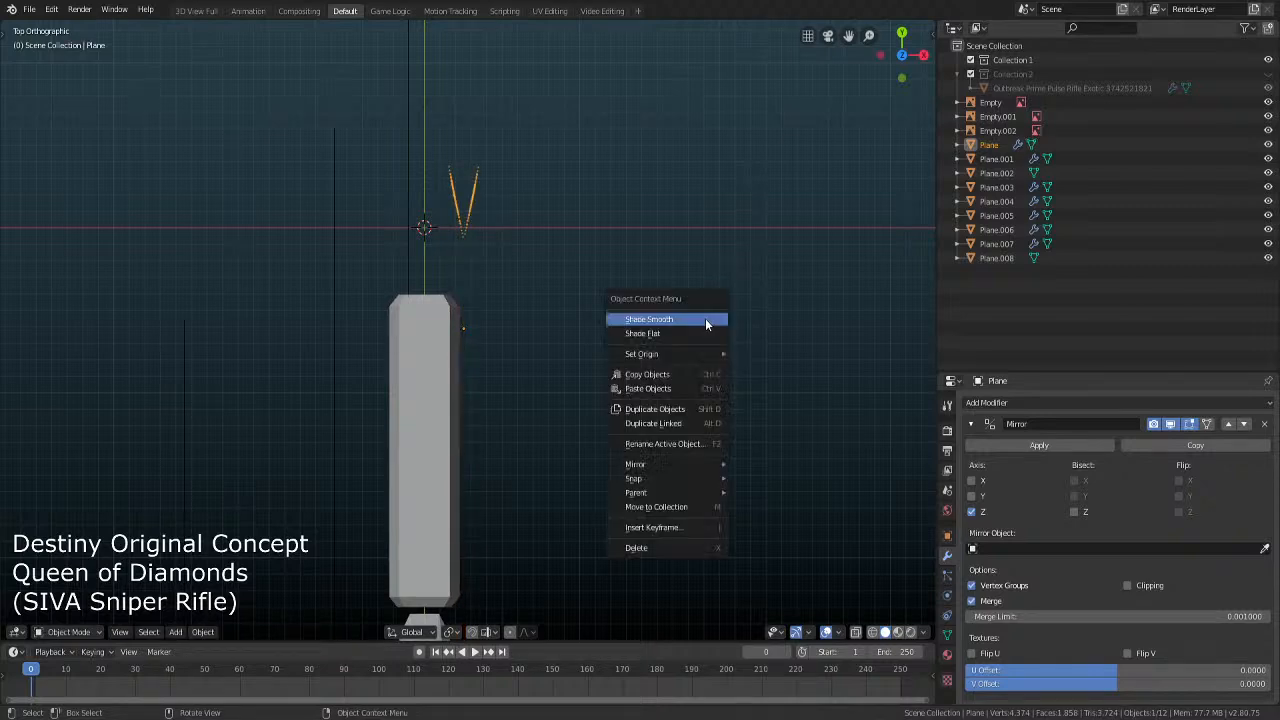
mouse_move(723, 353)
left_click(780, 384)
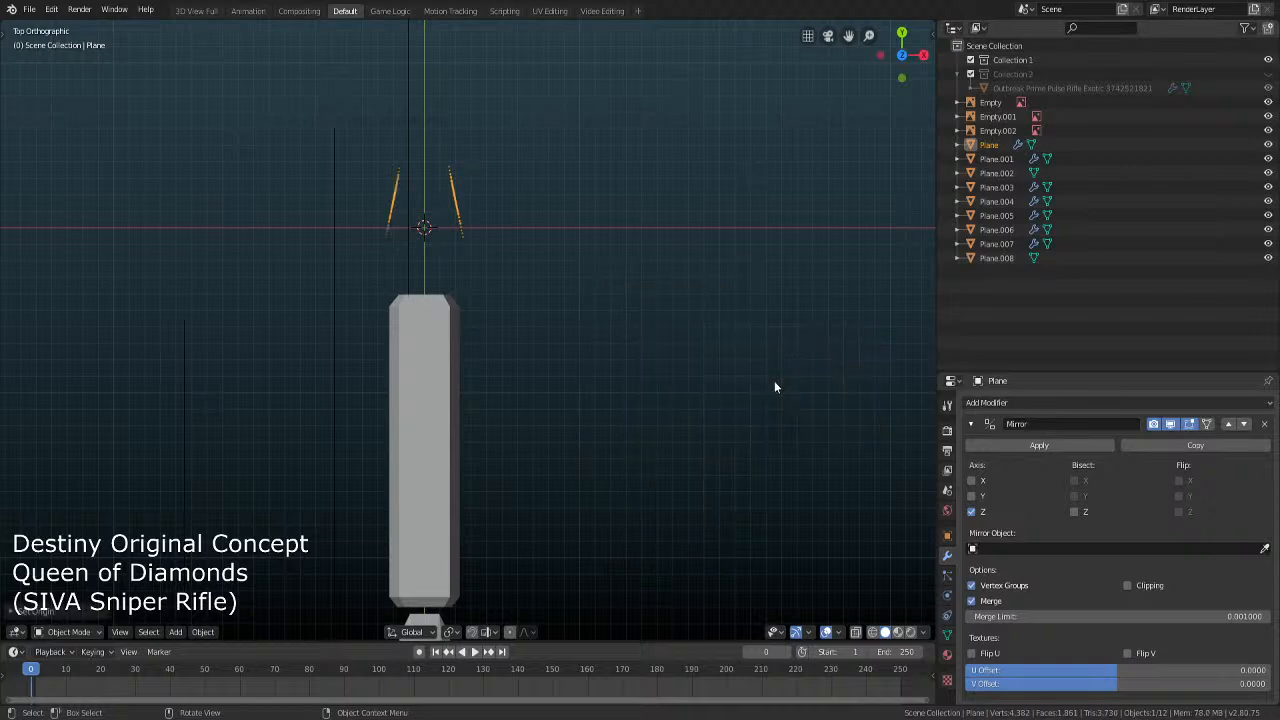
scroll(617, 318, "down", 3)
middle_click_drag(711, 365, 606, 397)
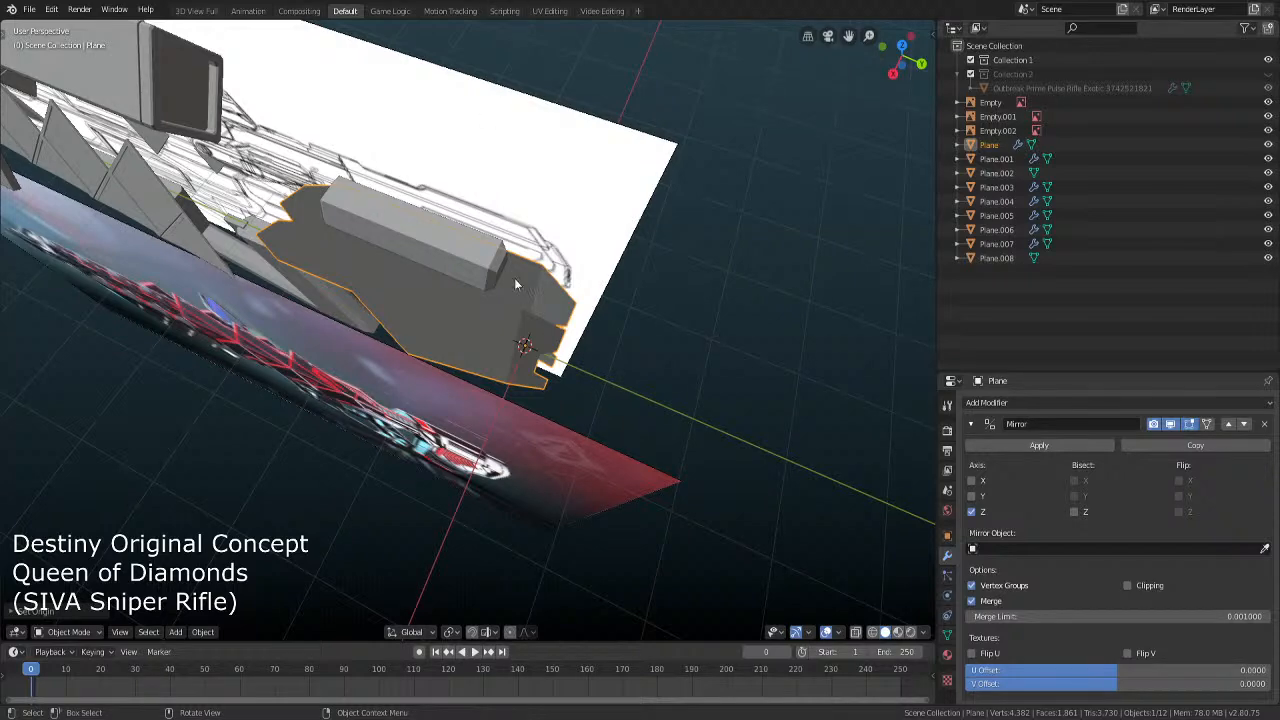
middle_click_drag(576, 466, 456, 386)
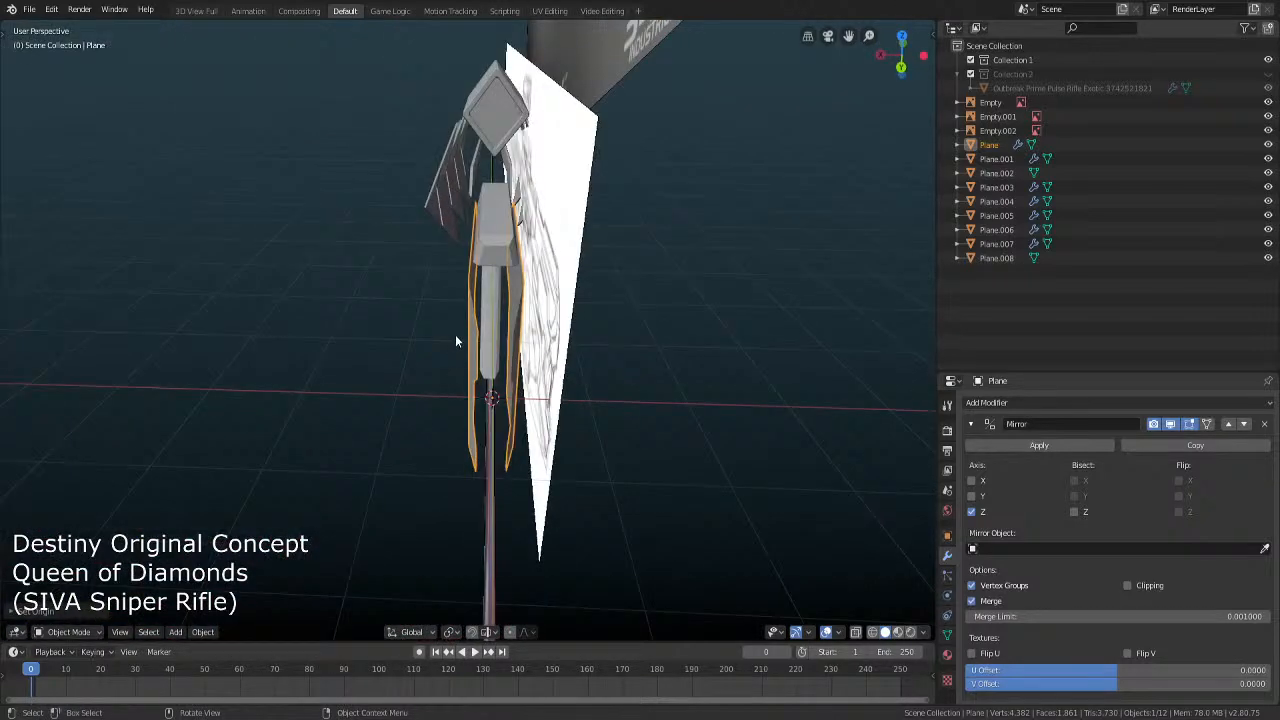
Select the six rear-edge vertices of the stock panel and extrude them inward along X by about 0.13 toward the mirrored side
key("Tab")
middle_click_drag(455, 341, 509, 369)
left_click(509, 369)
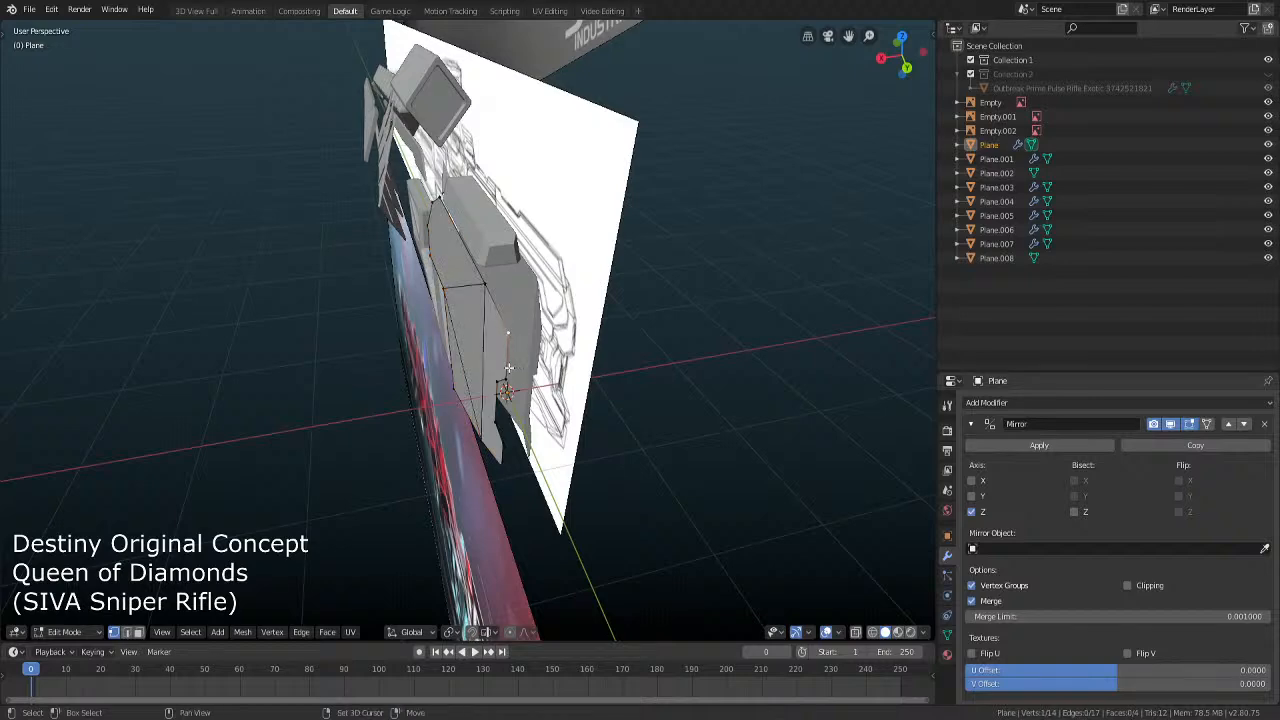
left_click(510, 380, "shift")
key("KP_7")
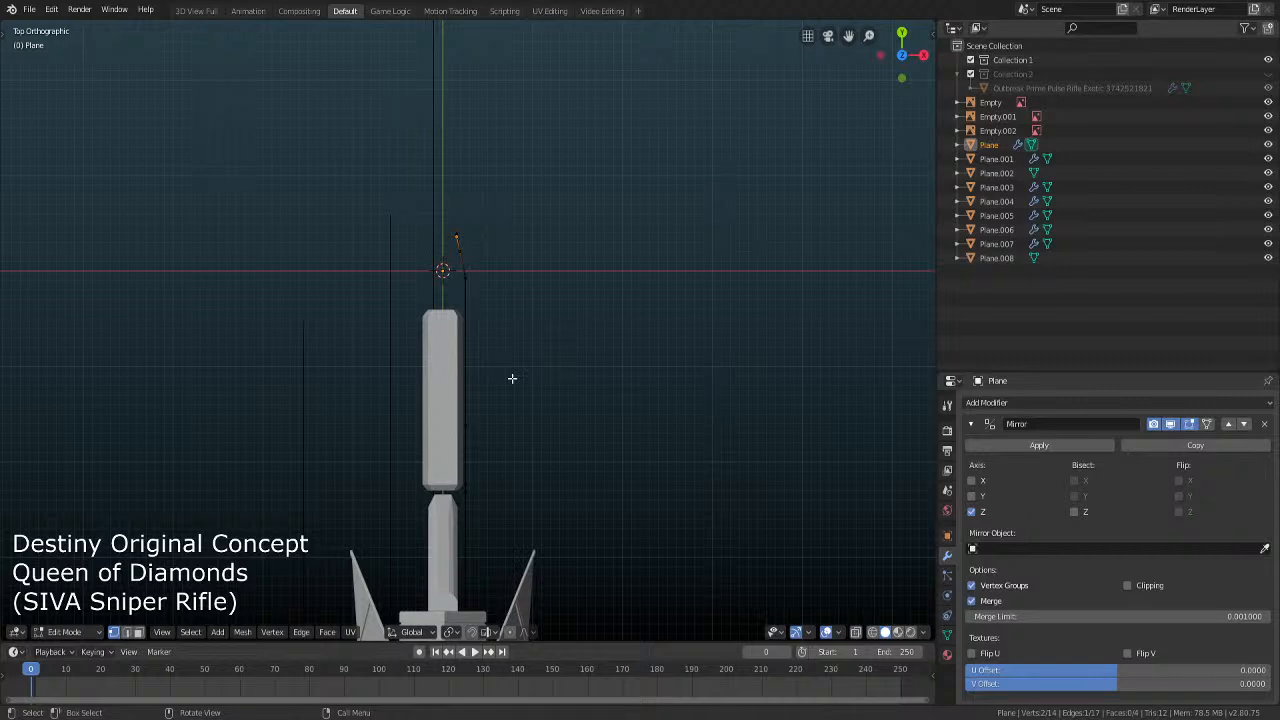
scroll(512, 378, "up", 3)
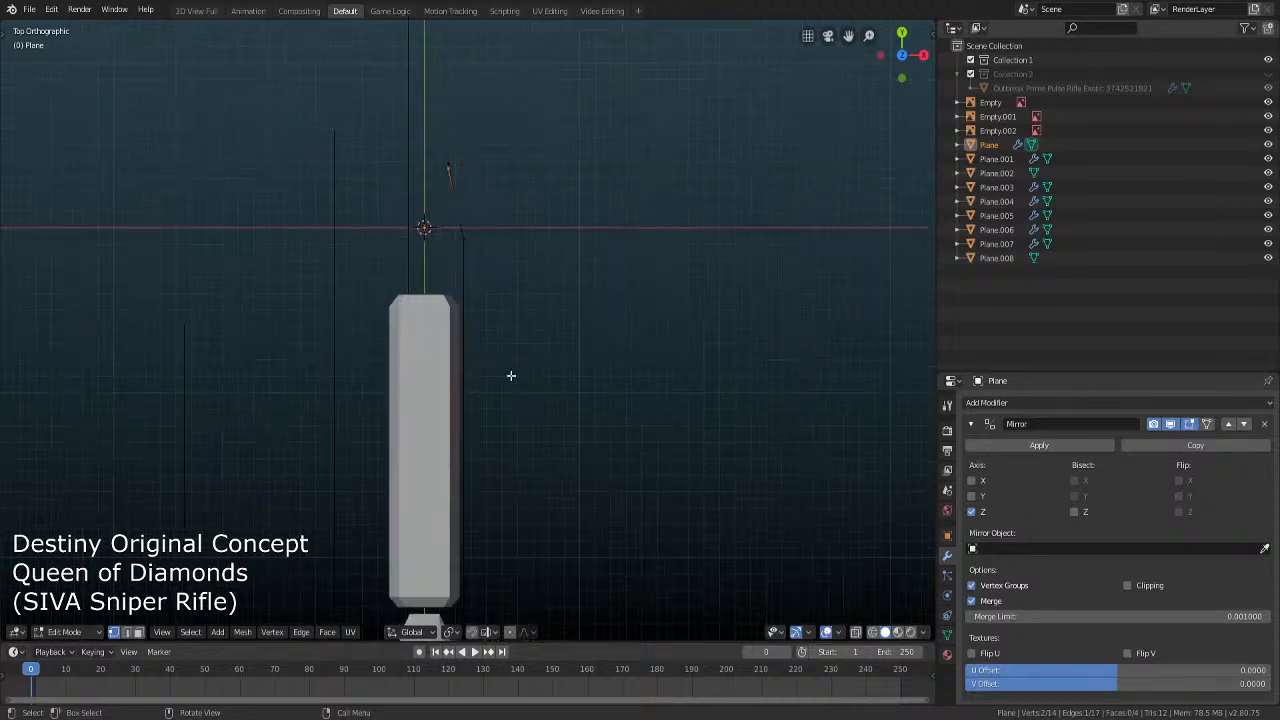
left_click(456, 197, "shift")
scroll(500, 250, "down", 3)
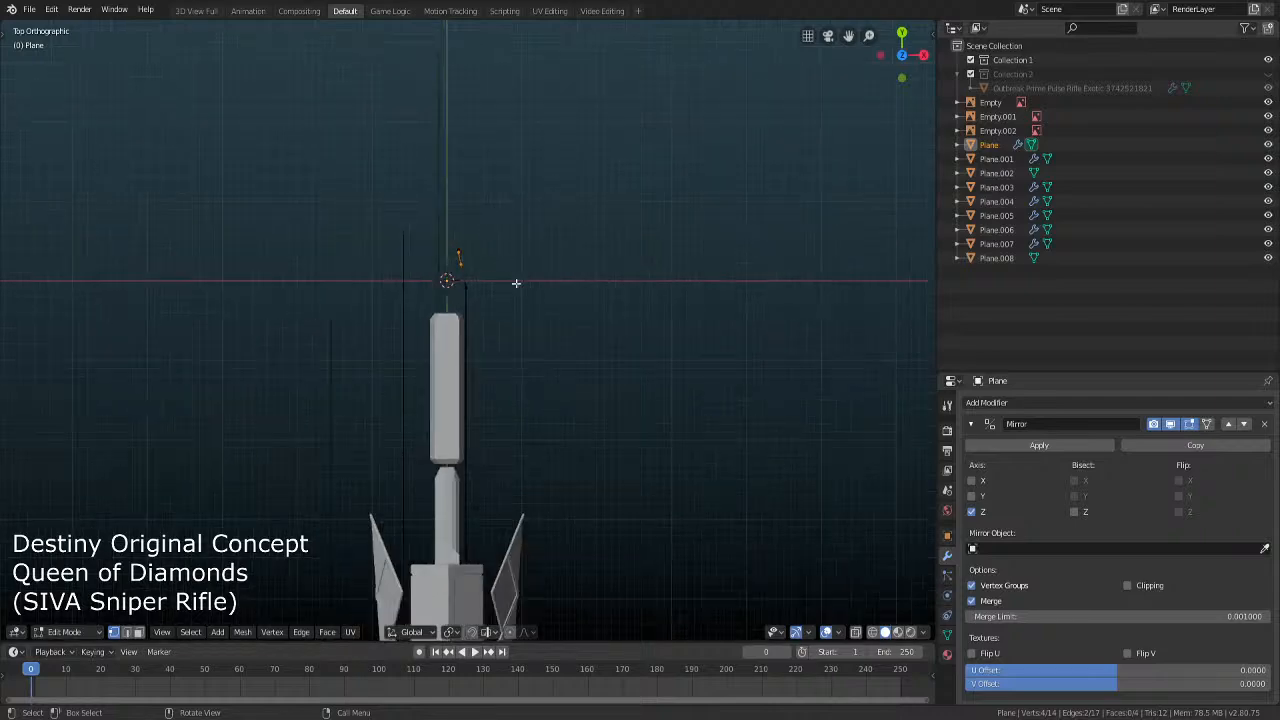
middle_click_drag(514, 283, 401, 250)
middle_click_drag(577, 354, 550, 472)
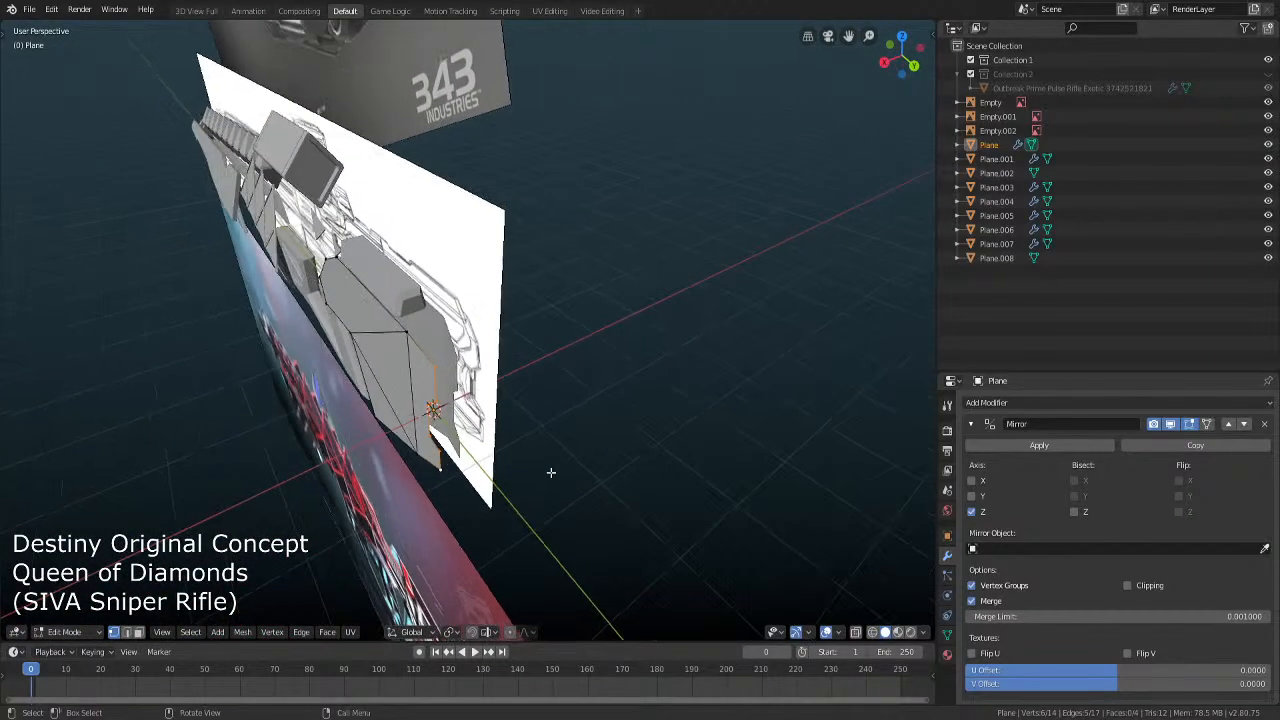
key("g")
key("x")
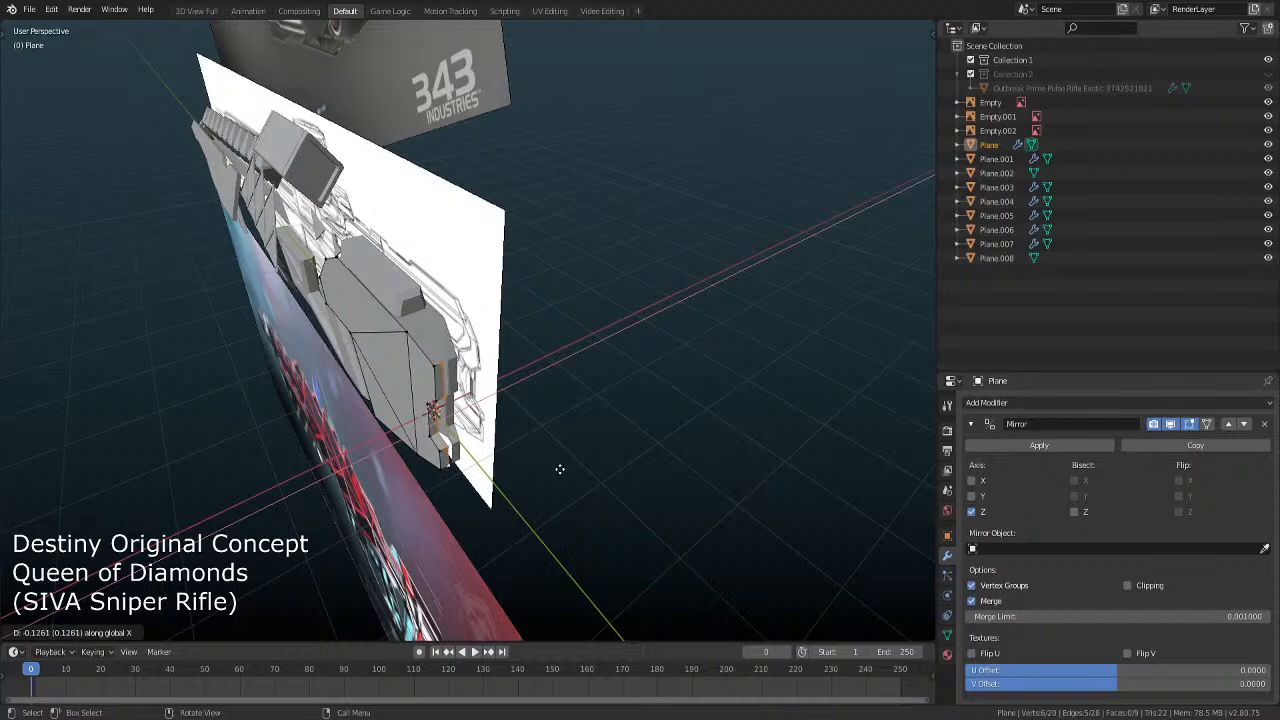
left_click(562, 468)
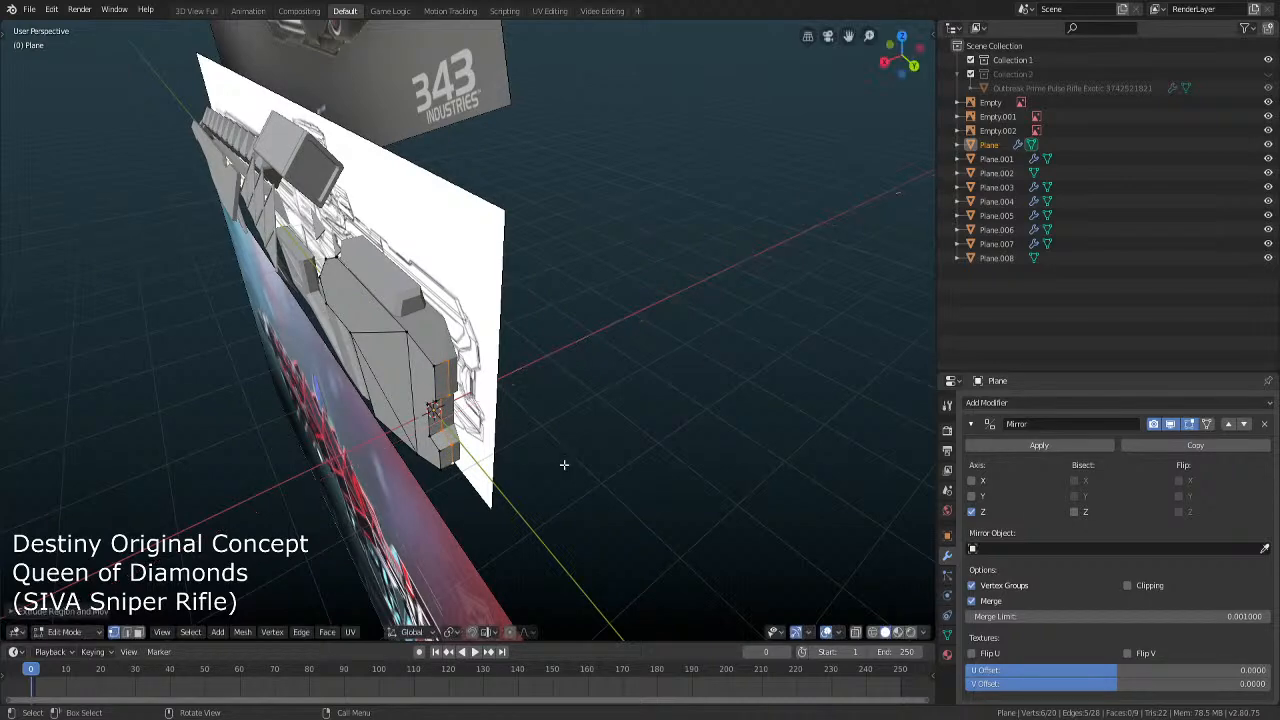
In back view, move the butt end's inner vertex at the upper edge of the notch along X onto the mirror centreline
key("KP_5")
key("KP_1")
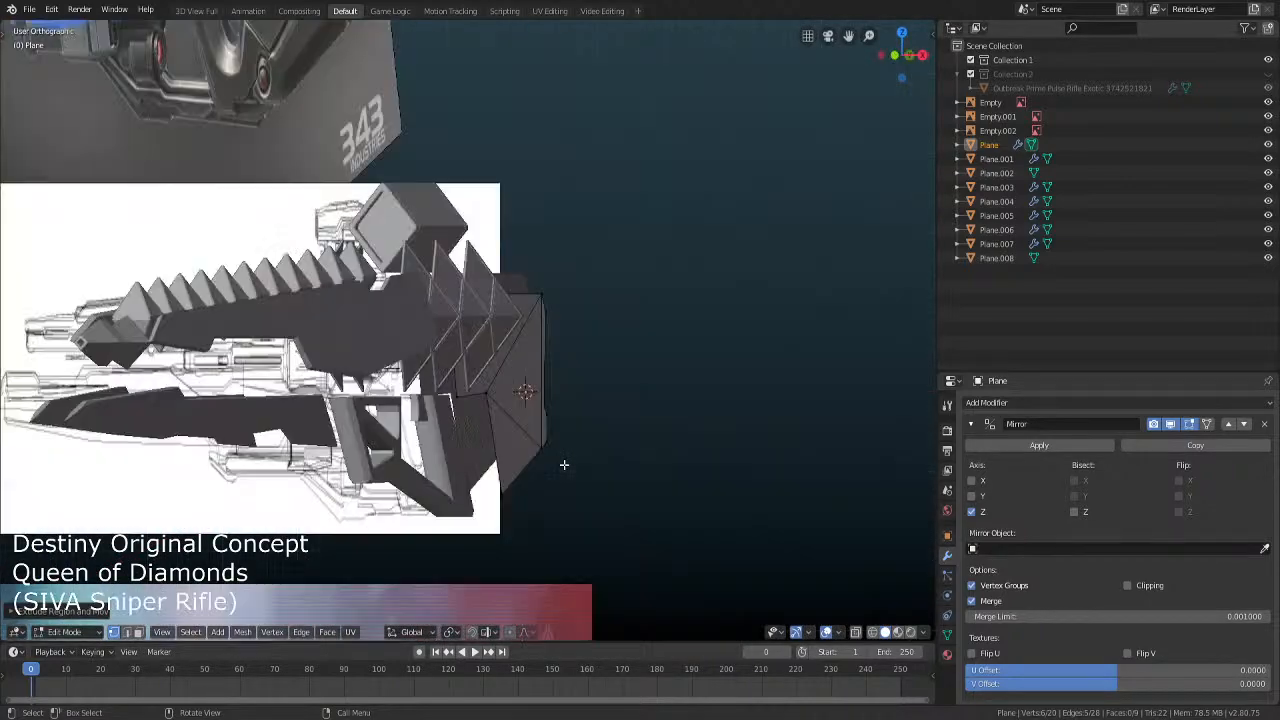
scroll(564, 464, "up", 4)
key("ctrl+KP_1")
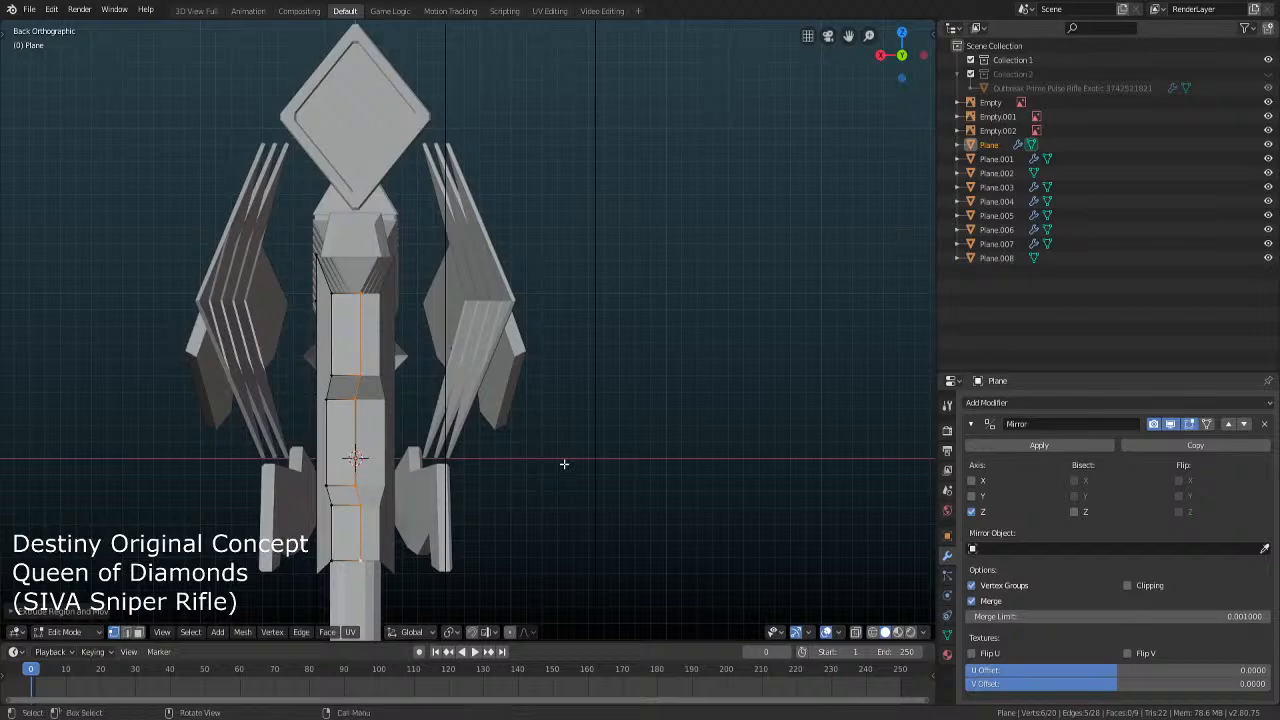
scroll(541, 463, "up", 5)
middle_click_drag(356, 395, 540, 237, "shift")
scroll(450, 349, "up", 3)
middle_click_drag(450, 349, 513, 293, "shift")
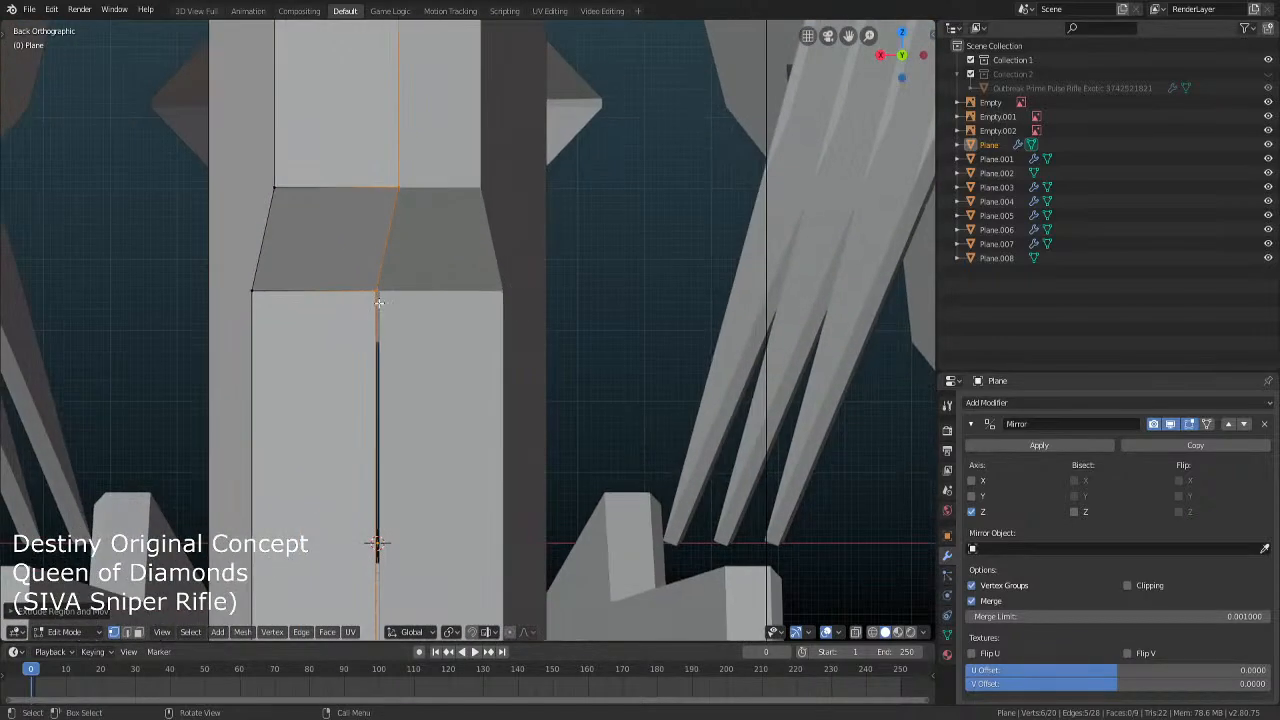
left_click(372, 299)
scroll(440, 335, "up", 3)
key("g")
key("y")
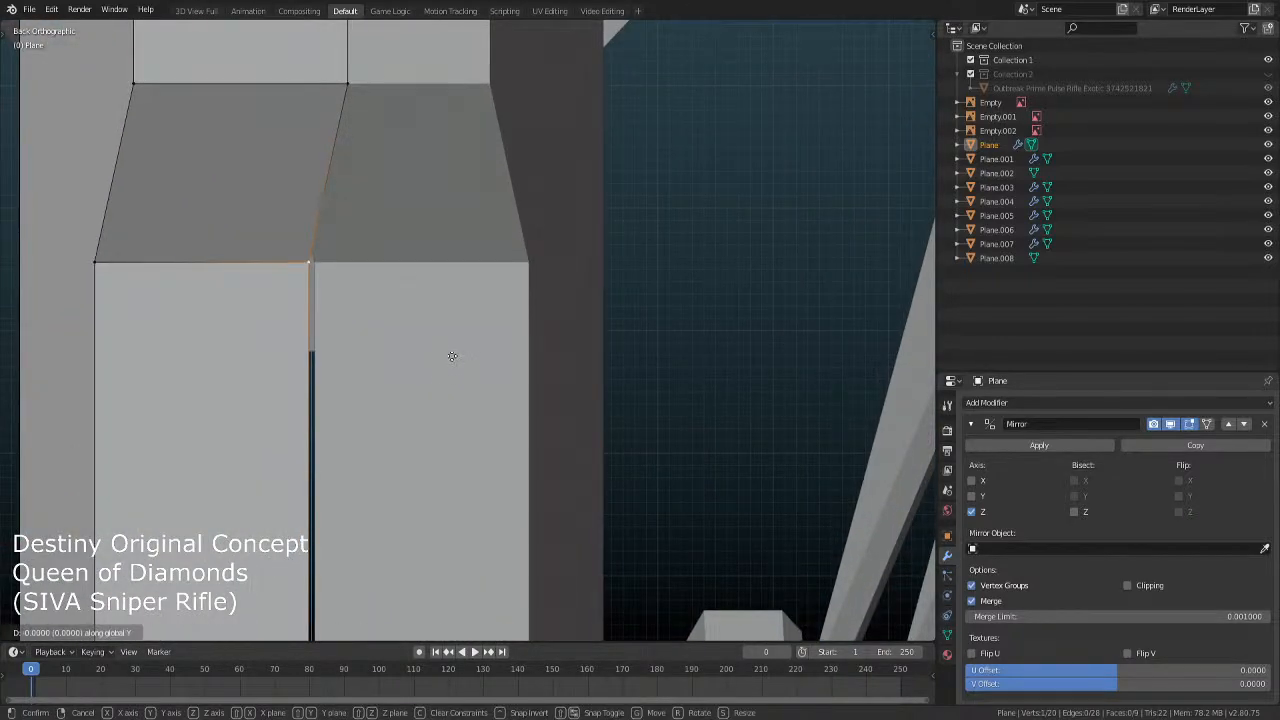
key("x")
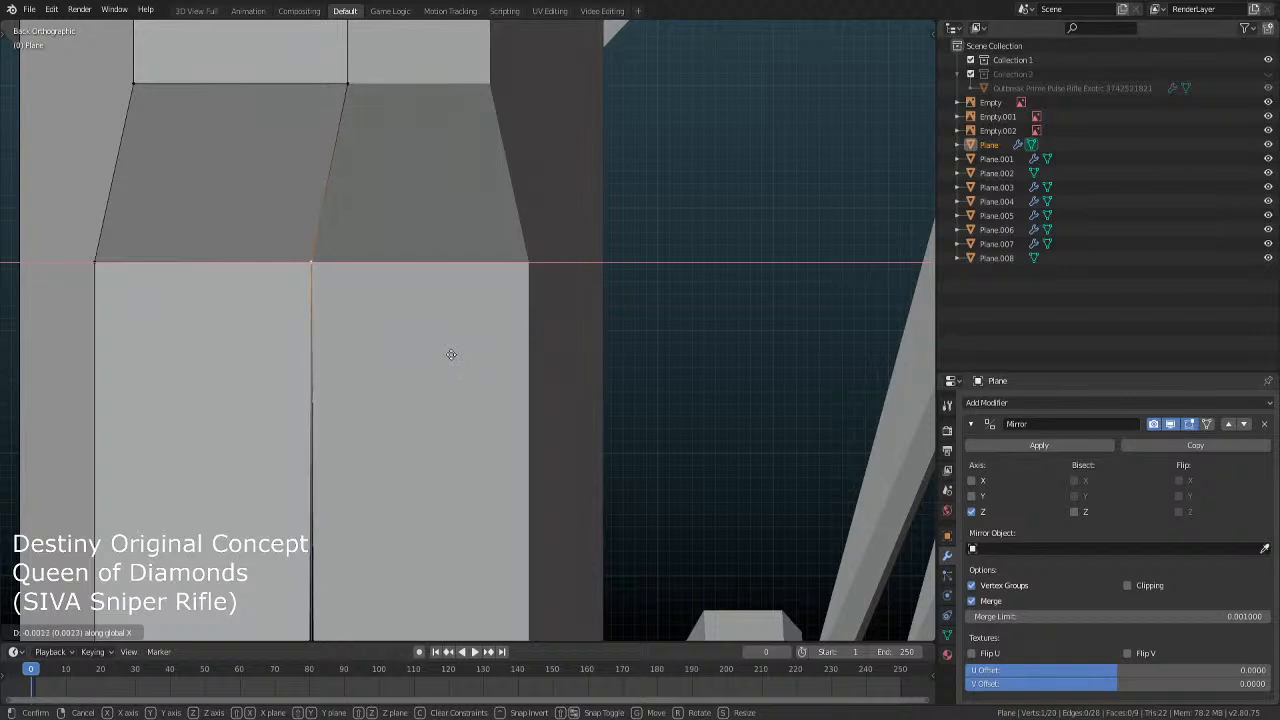
left_click(449, 354)
Move the next inner vertex above the notch about 0.028 along X onto the centreline
middle_click_drag(374, 174, 366, 275, "shift")
left_click(350, 220)
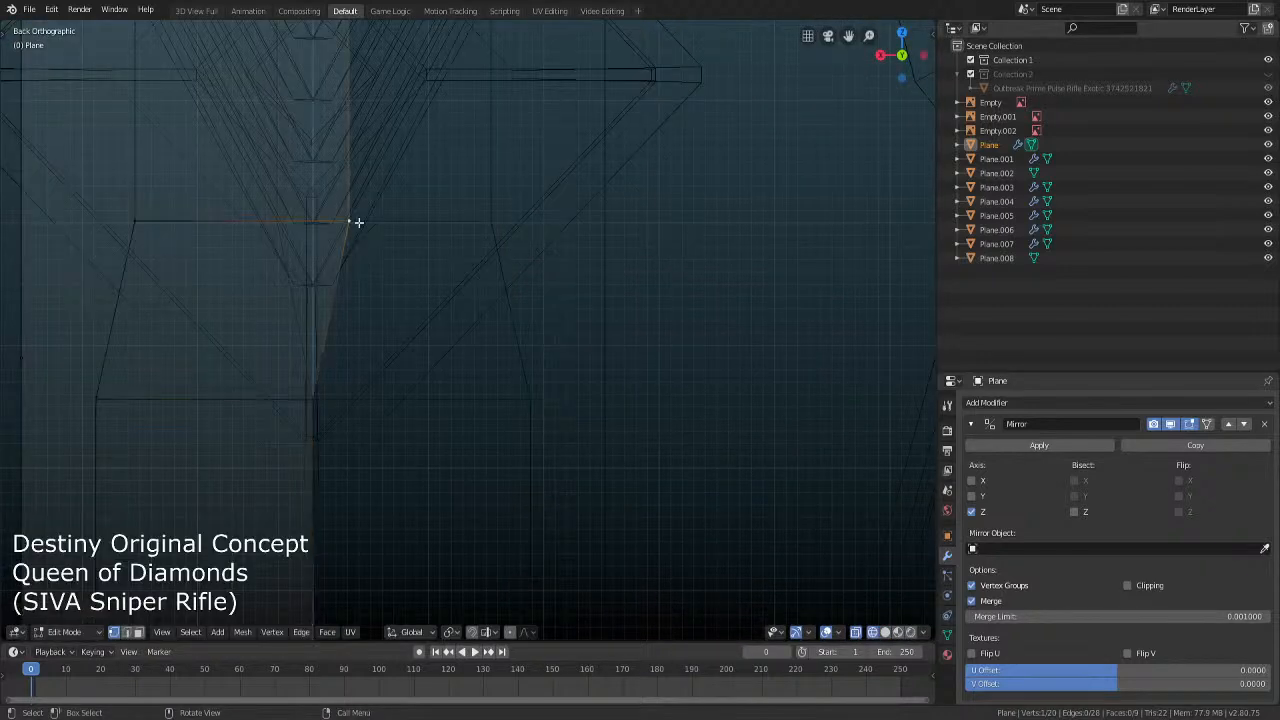
key("g")
key("x")
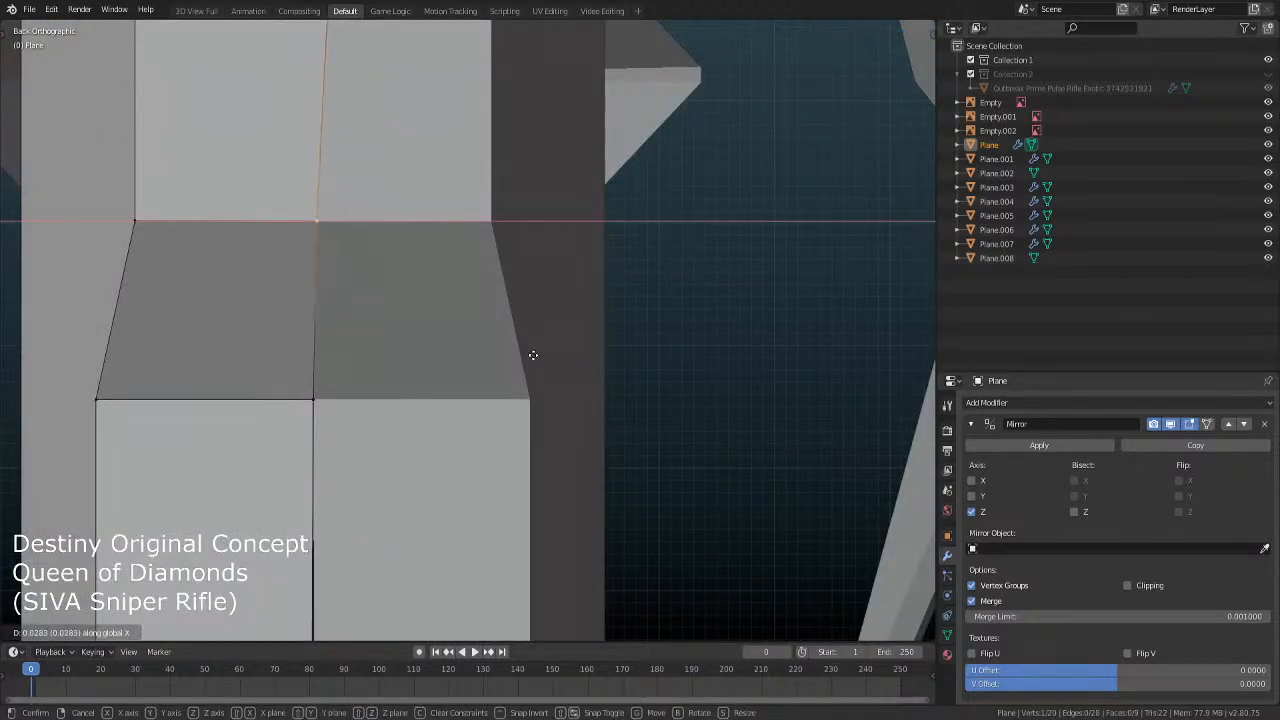
left_click(529, 352)
Move the topmost inner vertex of the butt end about 0.032 along X onto the centreline and check the seam in Object Mode
middle_click_drag(529, 352, 390, 152, "shift")
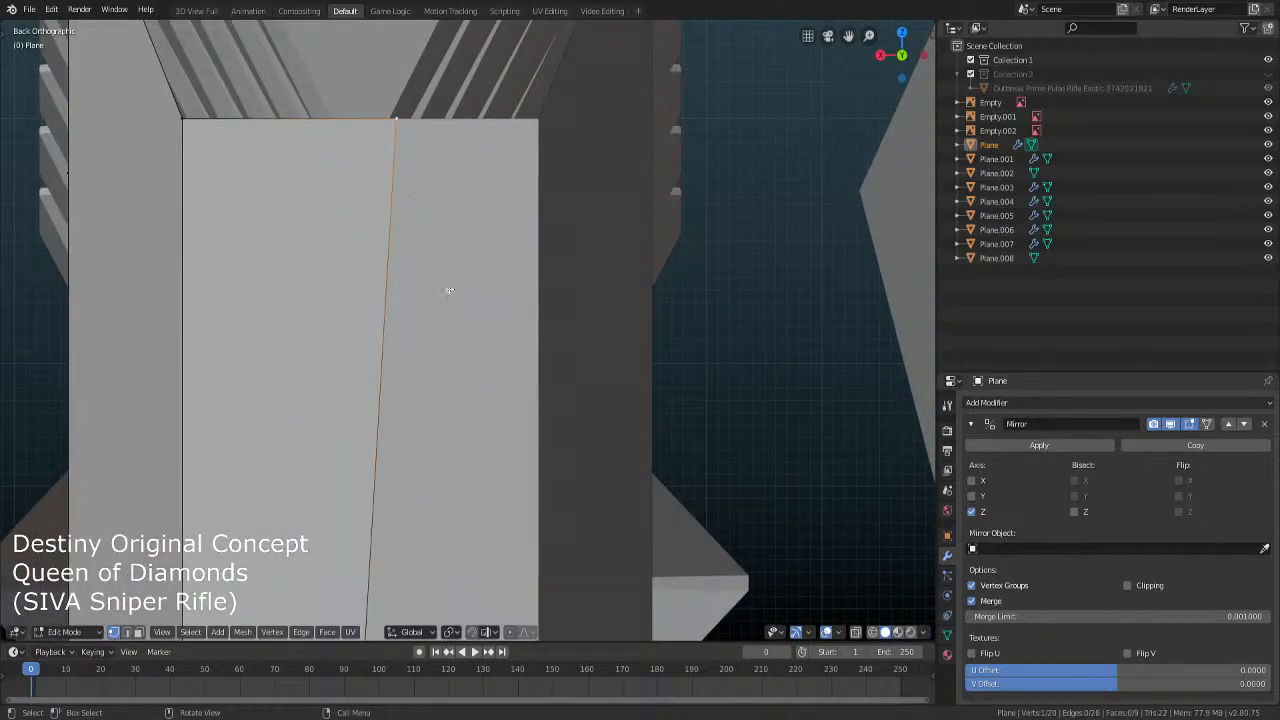
key("g")
key("x")
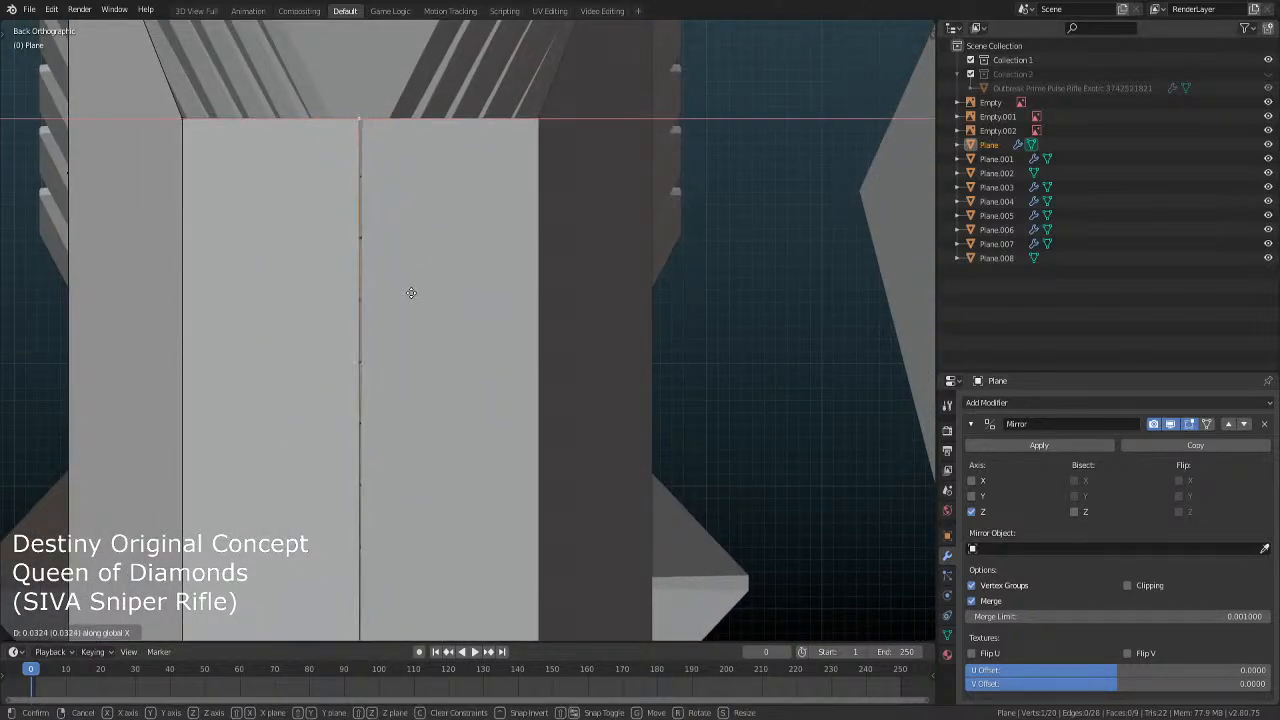
left_click(411, 292)
scroll(420, 330, "down", 4)
key("Tab")
scroll(441, 398, "up", 5)
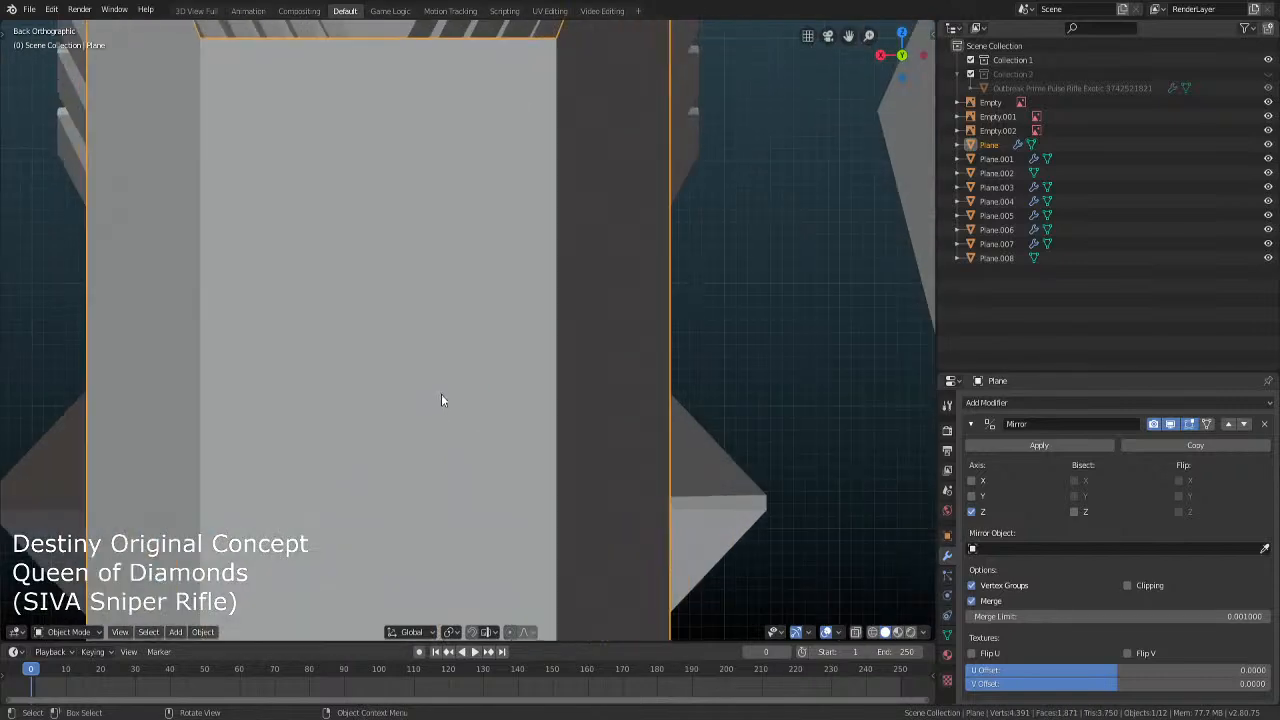
Move the inner vertex at the notch's lower edge about 0.002 along X to close the mirror gap
scroll(441, 398, "down", 4)
key("Tab")
scroll(434, 440, "up", 4)
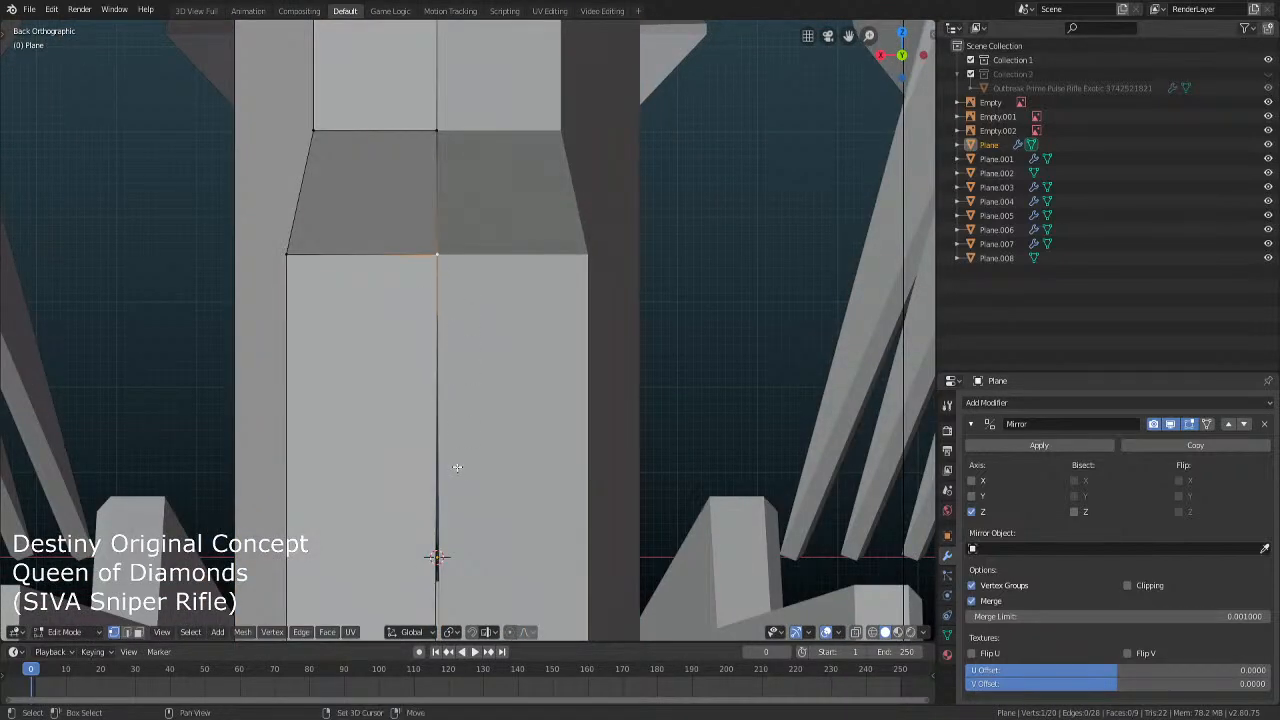
middle_click_drag(457, 467, 474, 264, "shift")
left_click(461, 493)
scroll(471, 494, "up", 1)
middle_click_drag(471, 494, 498, 338, "shift")
scroll(498, 338, "up", 2)
key("g")
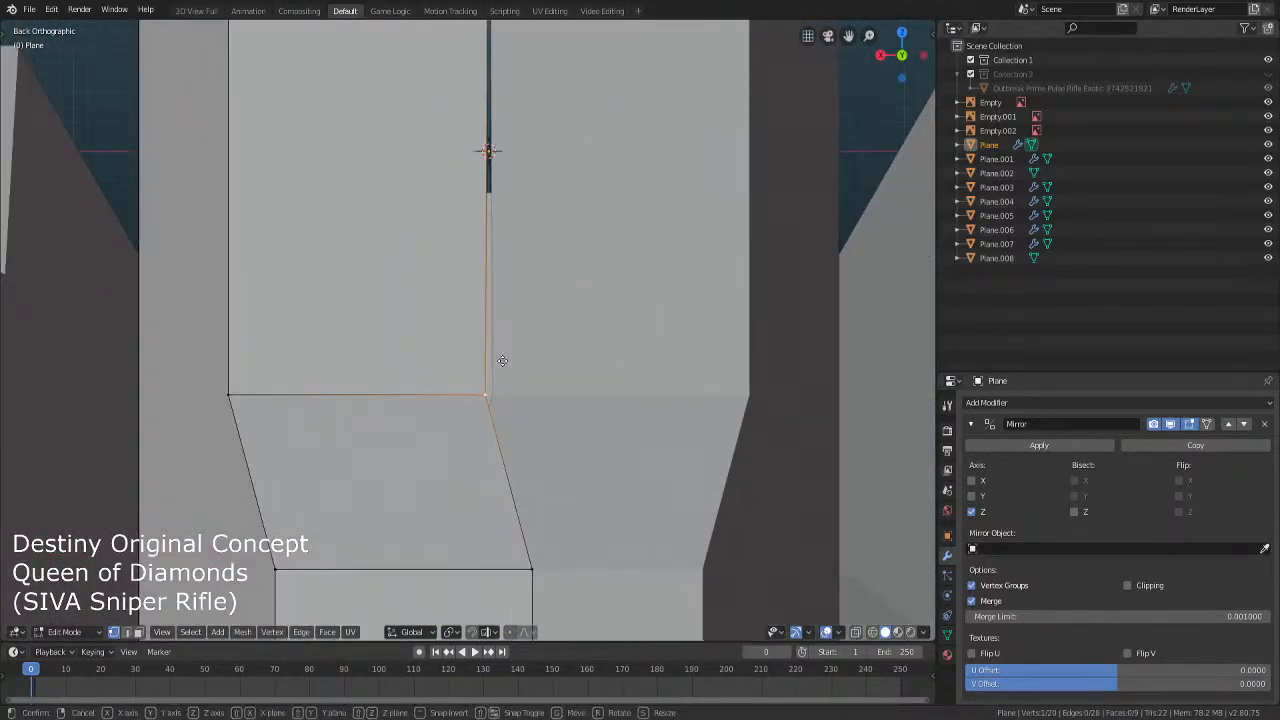
key("x")
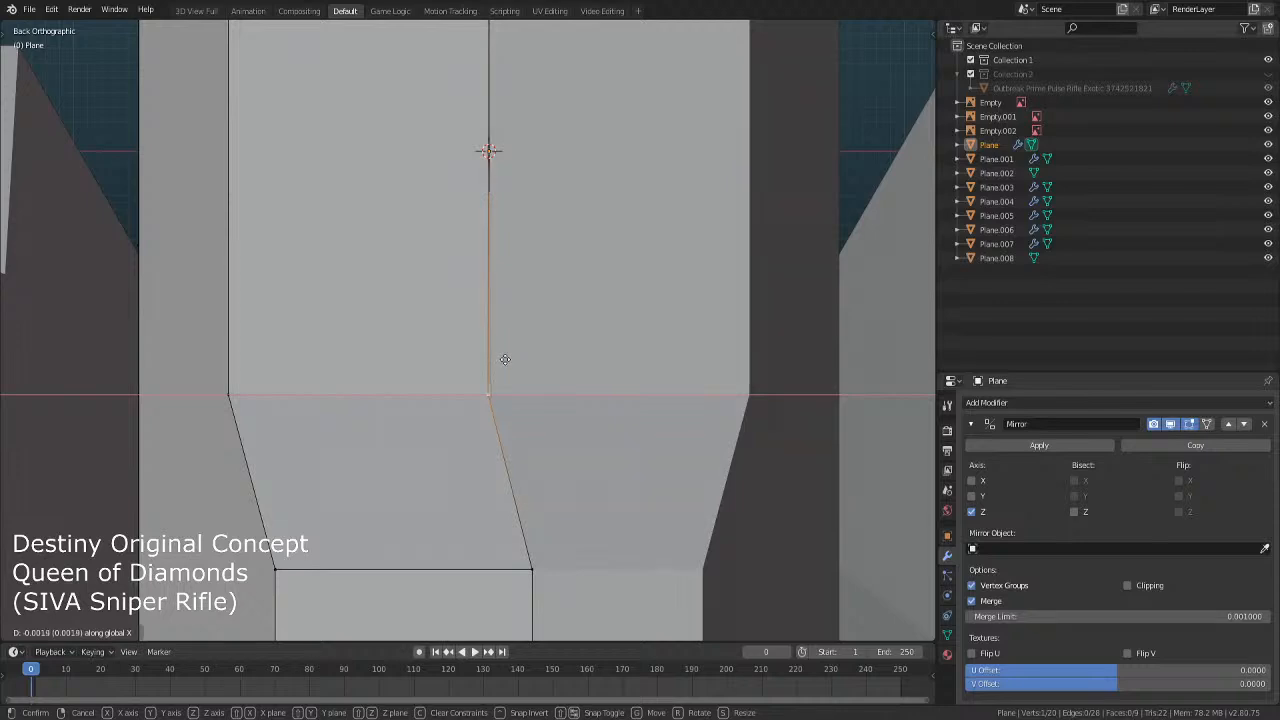
left_click(506, 358)
Move the inner vertex just below the notch about 0.033 along X onto the centreline
left_click(531, 569)
middle_click_drag(584, 522, 599, 404, "shift")
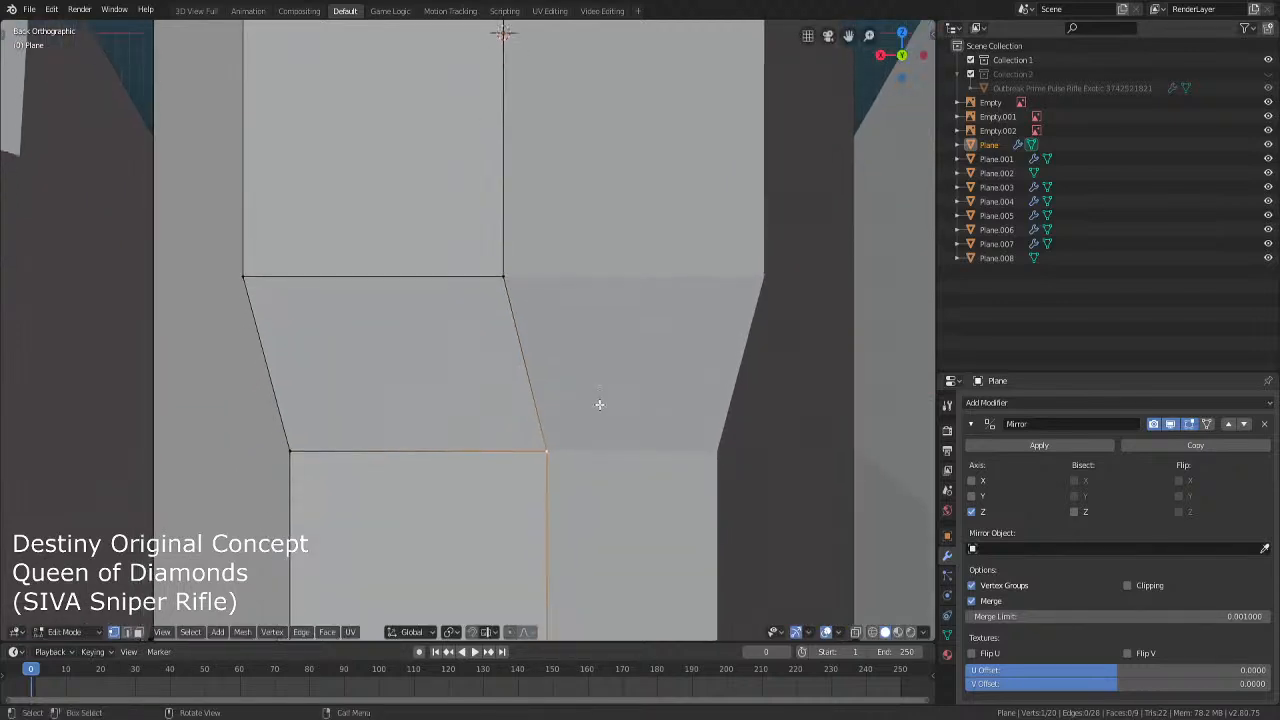
key("g")
key("x")
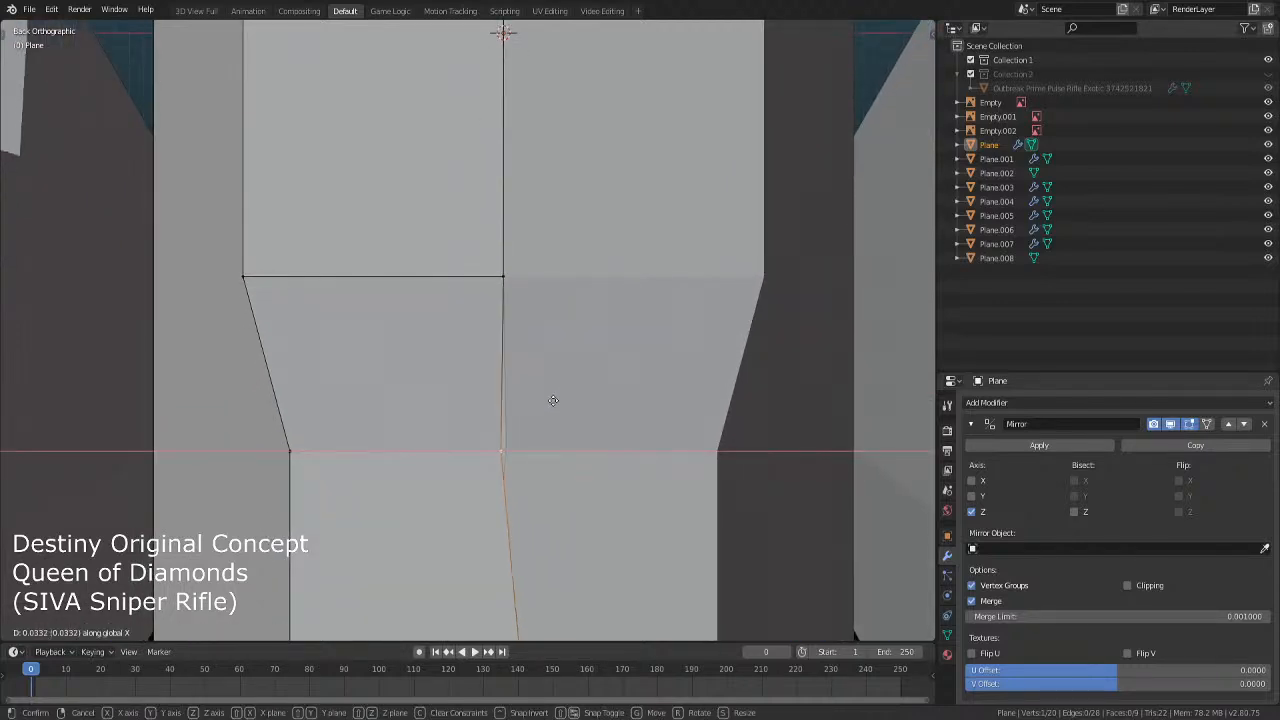
left_click(555, 400)
Move the bottommost inner vertex of the butt end about 0.036 along X onto the centreline and inspect the stock from an angle
scroll(555, 402, "down", 5)
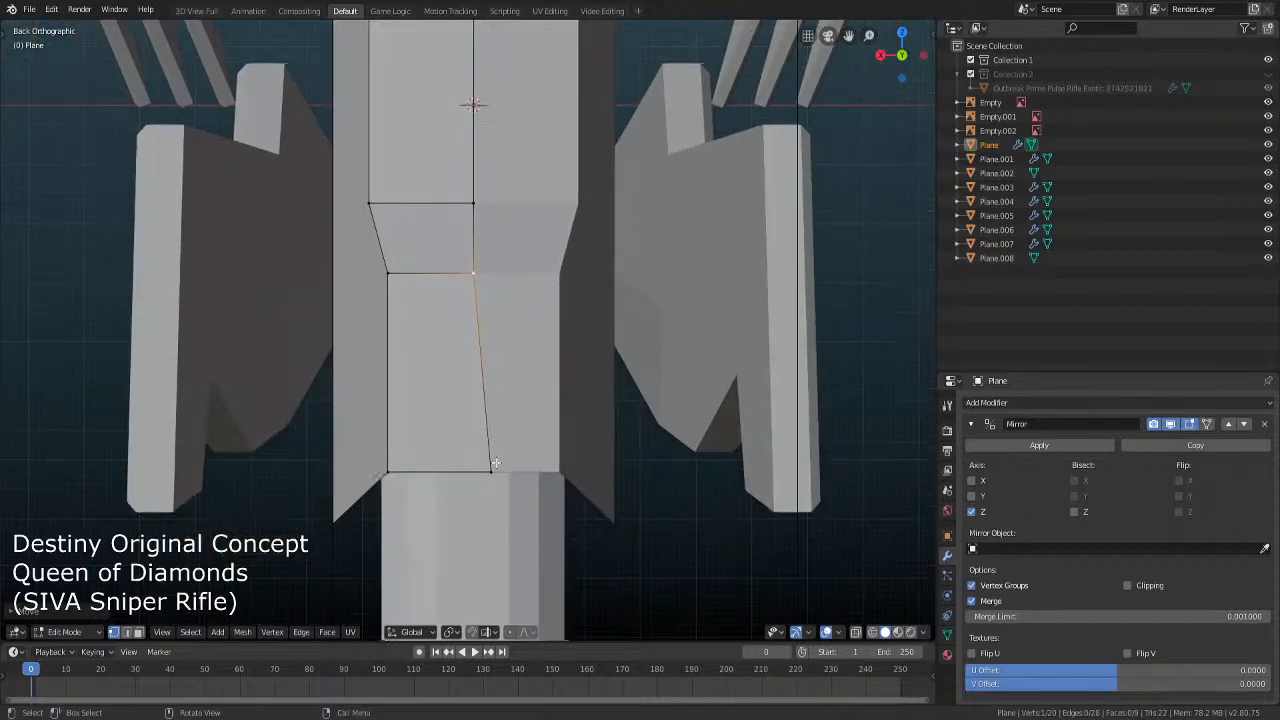
key("g")
key("x")
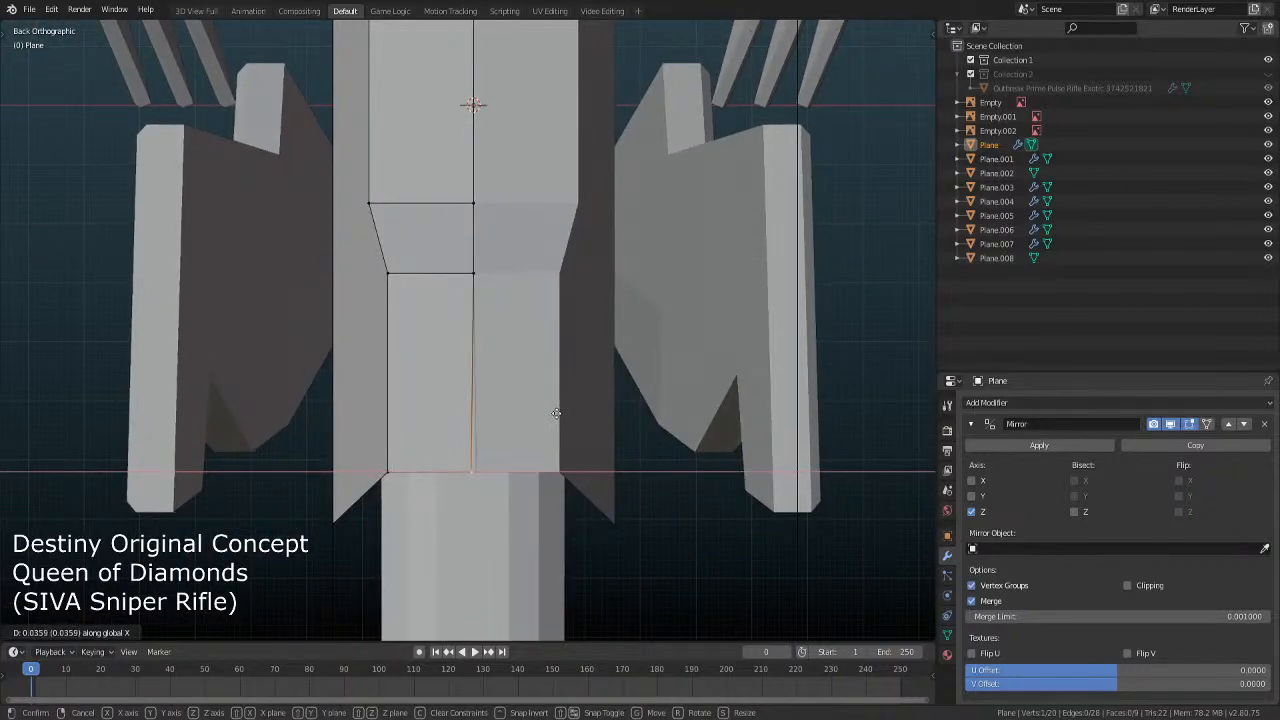
left_click(559, 413)
key("Tab")
middle_click_drag(559, 414, 503, 293)
key("Tab")
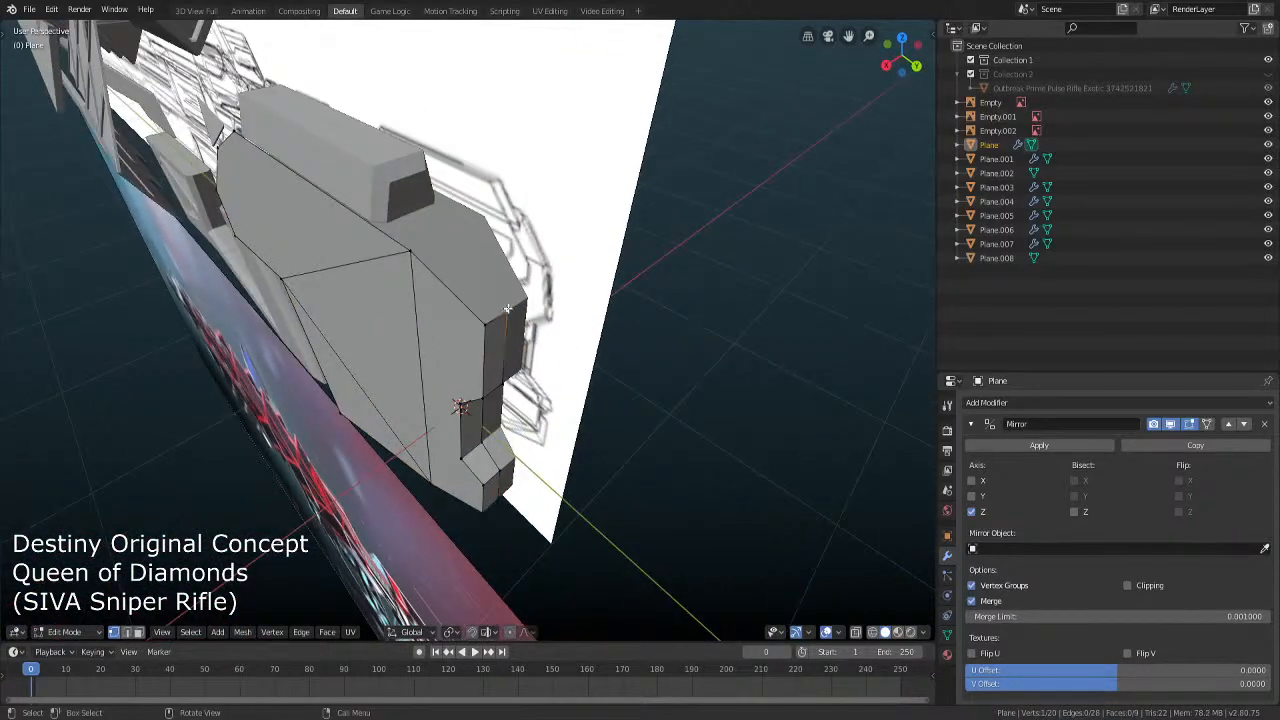
In side view, extrude the top centreline vertex about 0.44 forward and 0.25 up to the panel's top corner and fill the sloped face
middle_click_drag(506, 360, 549, 360)
key("KP_1")
key("KP_3")
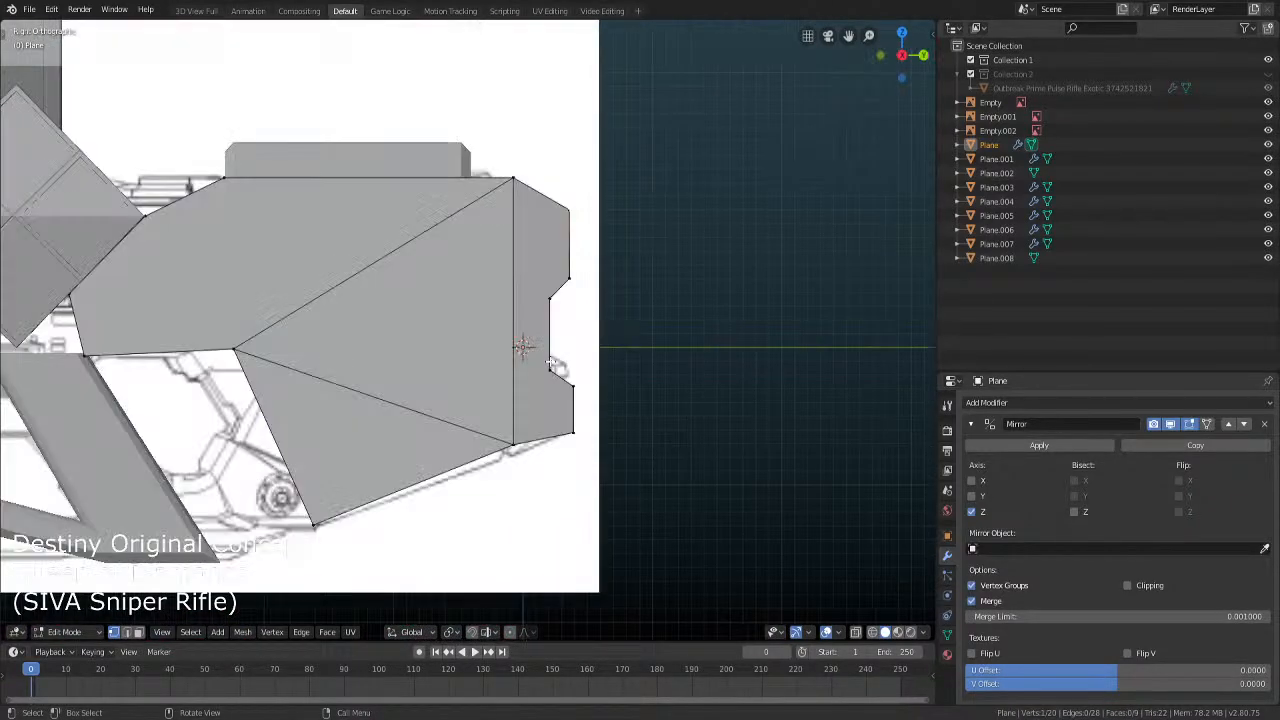
middle_click_drag(639, 274, 620, 372, "shift")
scroll(620, 372, "up", 5)
key("e")
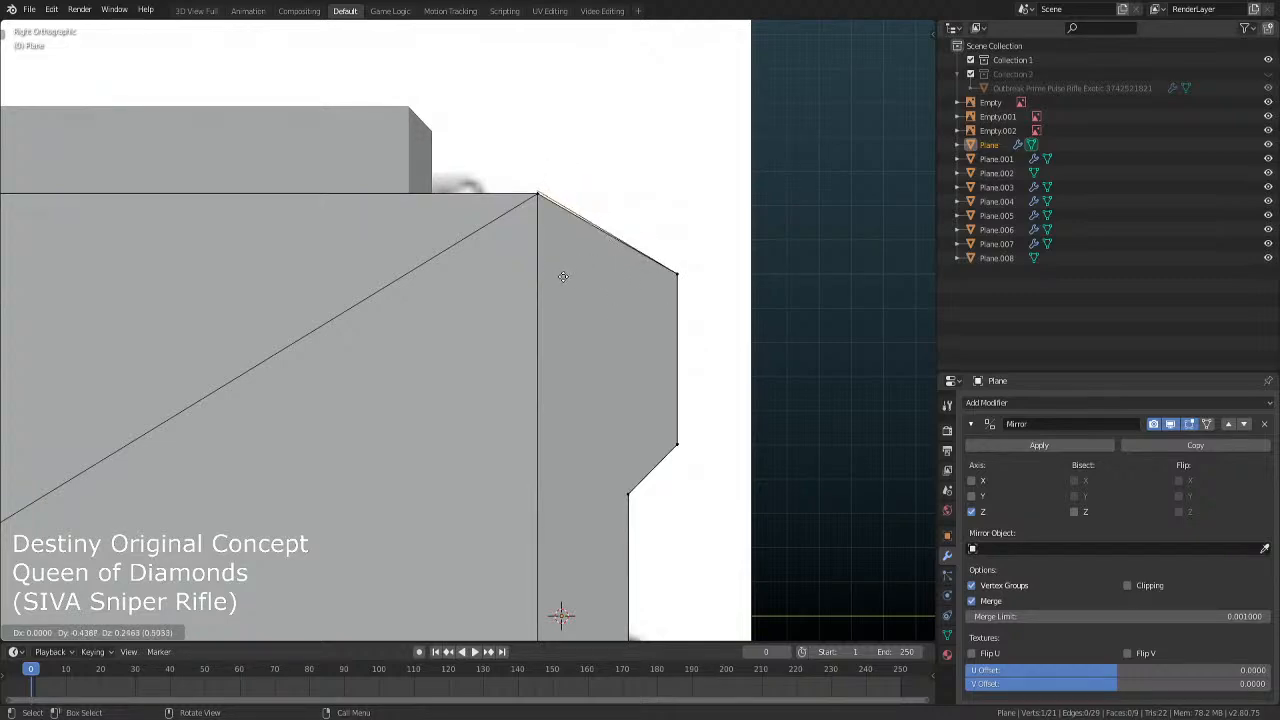
left_click(565, 278)
middle_click_drag(565, 278, 522, 362)
key("Tab")
key("Tab")
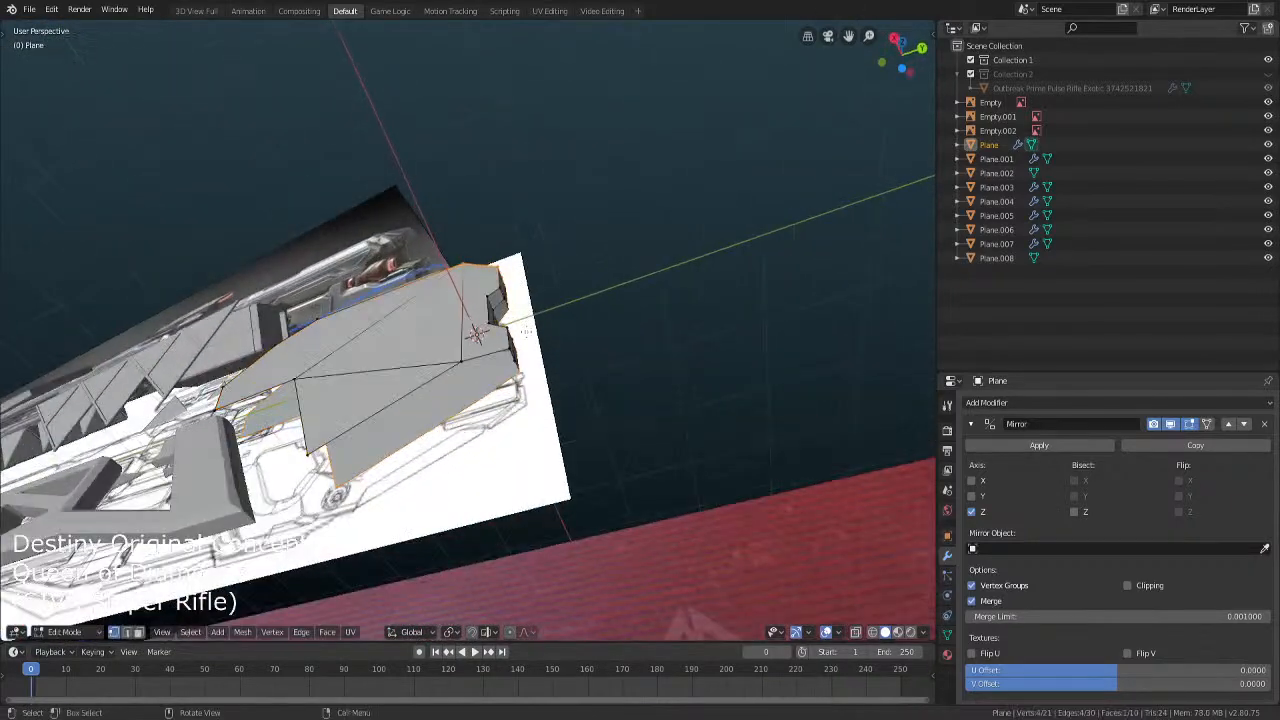
In side view, extrude the bottom centreline vertex of the butt end forward to the panel's lower corner
key("KP_1")
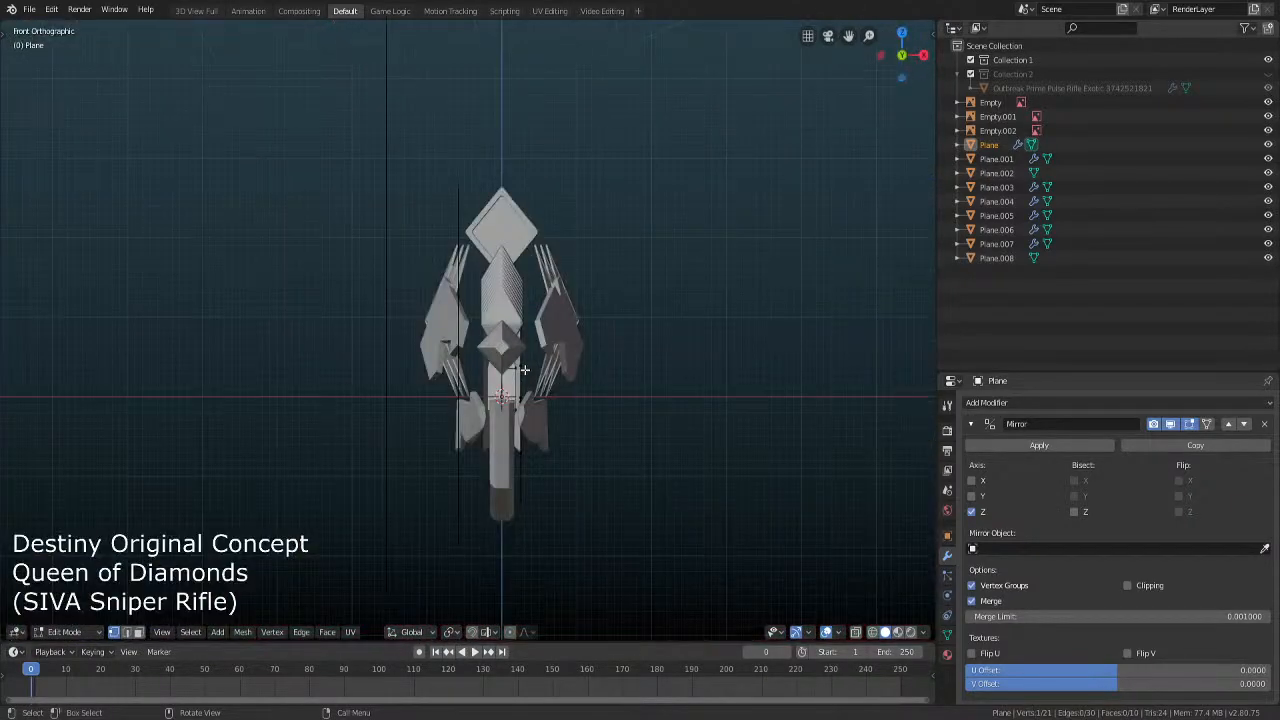
key("KP_3")
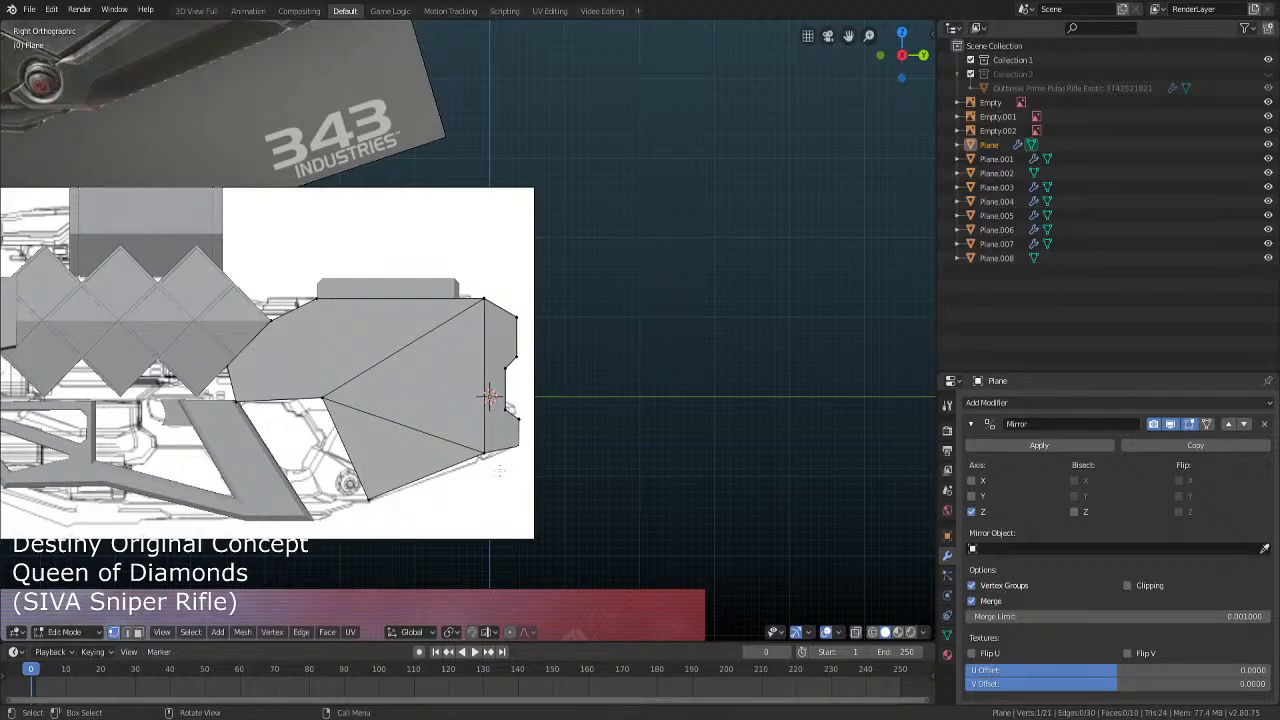
middle_click_drag(498, 470, 512, 388)
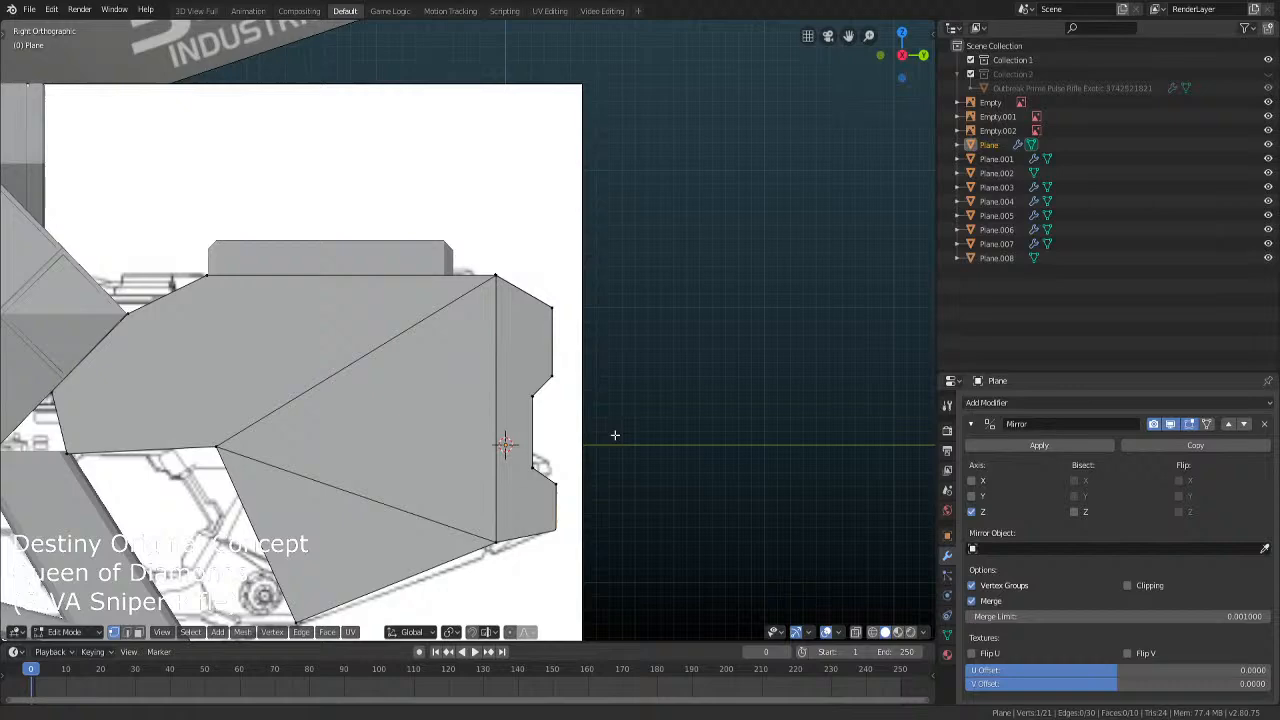
scroll(614, 434, "up", 4)
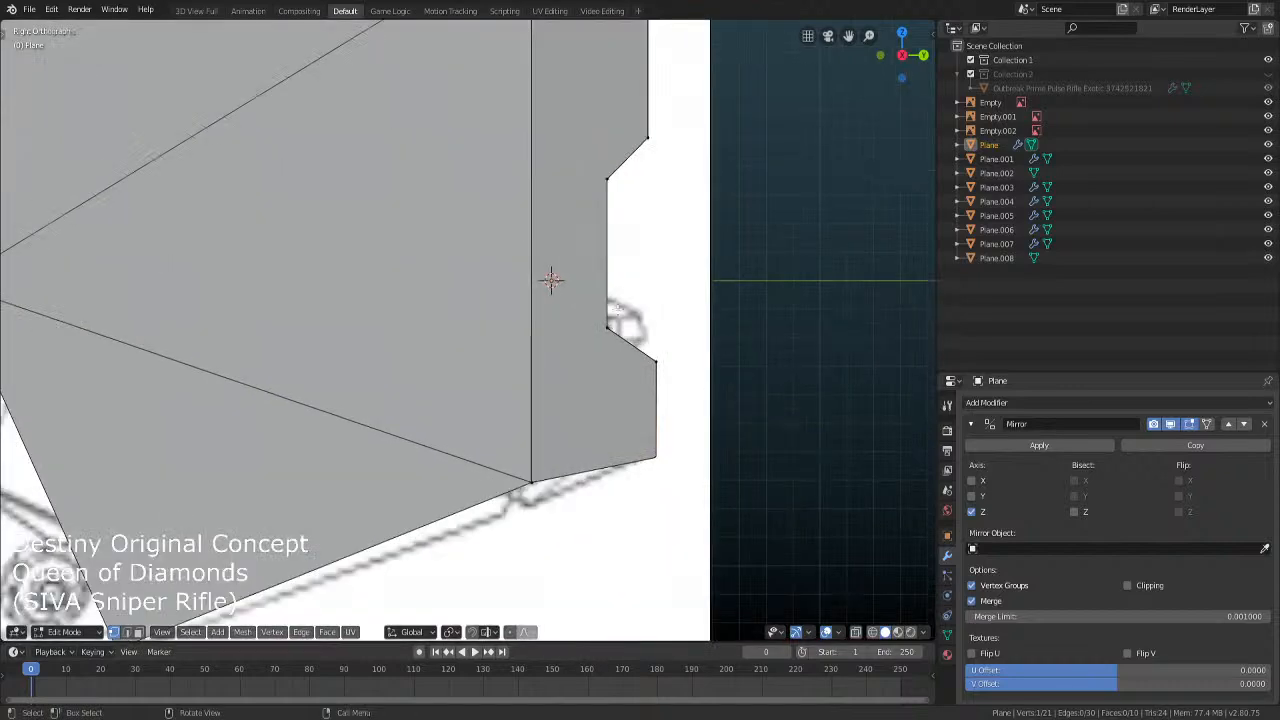
middle_click_drag(641, 547, 616, 421, "shift")
key("g")
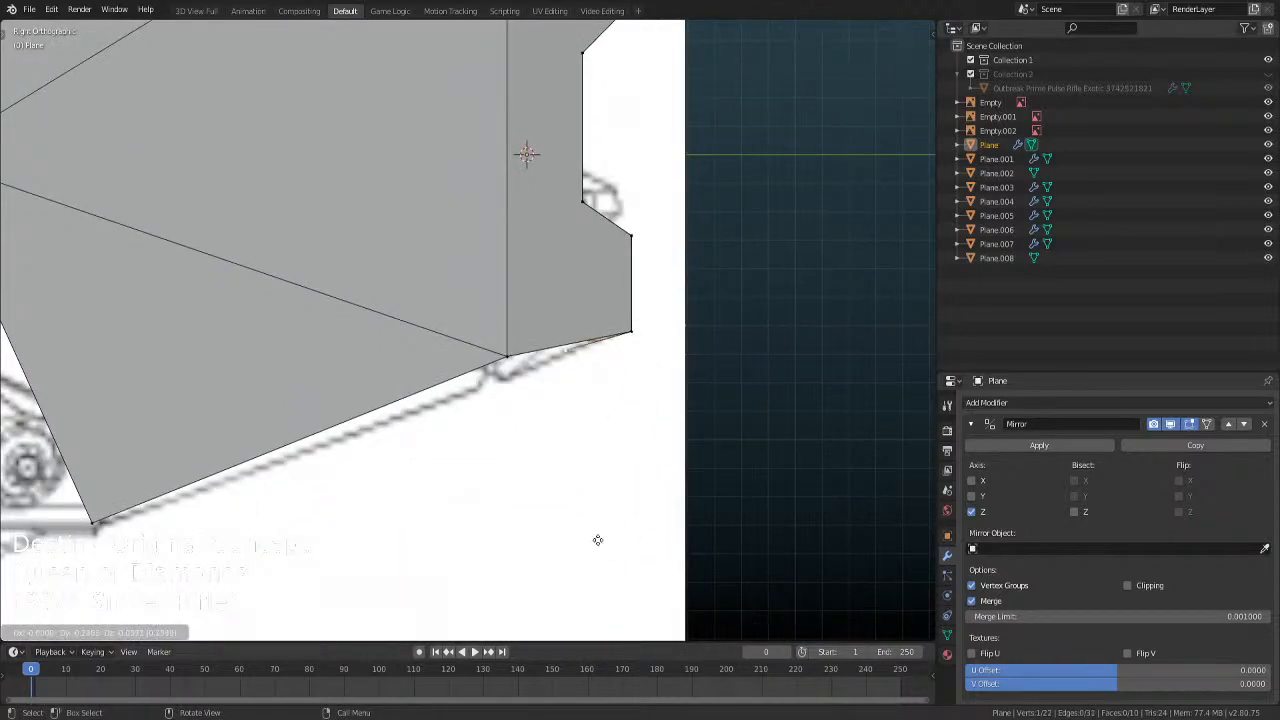
left_click(542, 545)
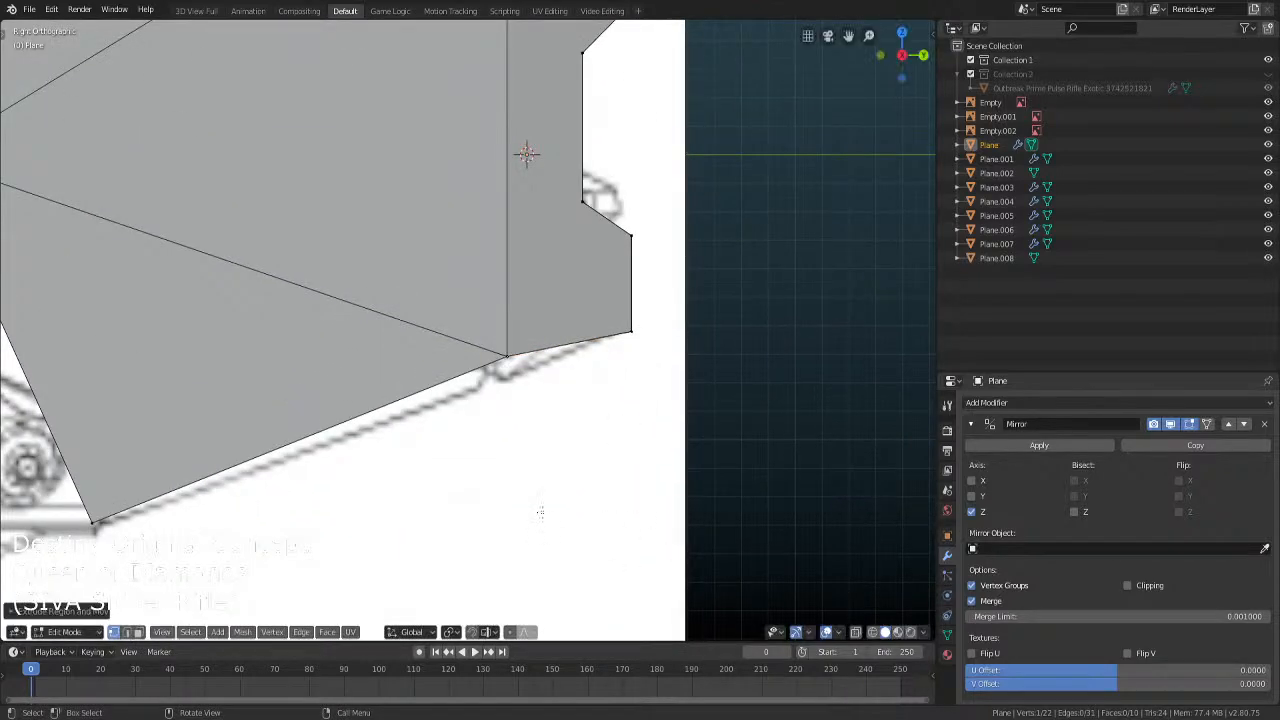
Select the four vertices around the gap beneath the butt end, fill them with a face and inspect the result
middle_click_drag(542, 545, 405, 266)
left_click(389, 223, "shift")
left_click(604, 154, "shift")
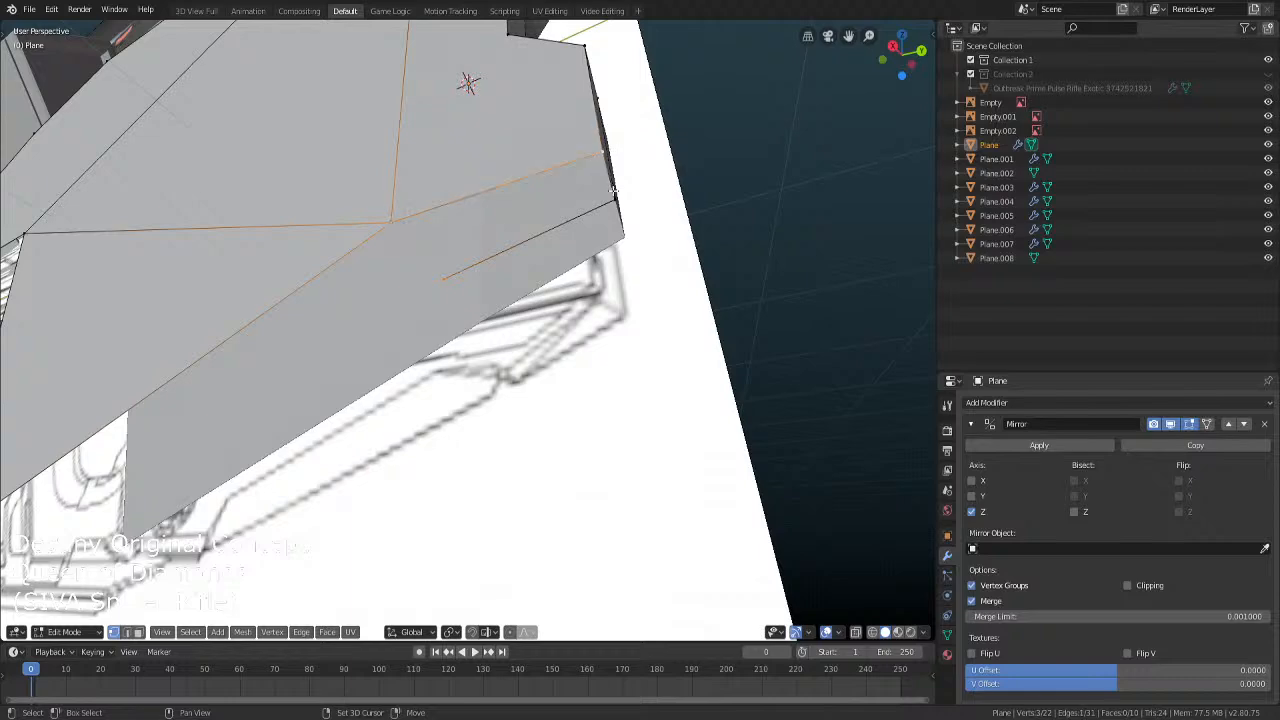
left_click(617, 200, "shift")
key("shift+z")
key("shift+z")
key("f")
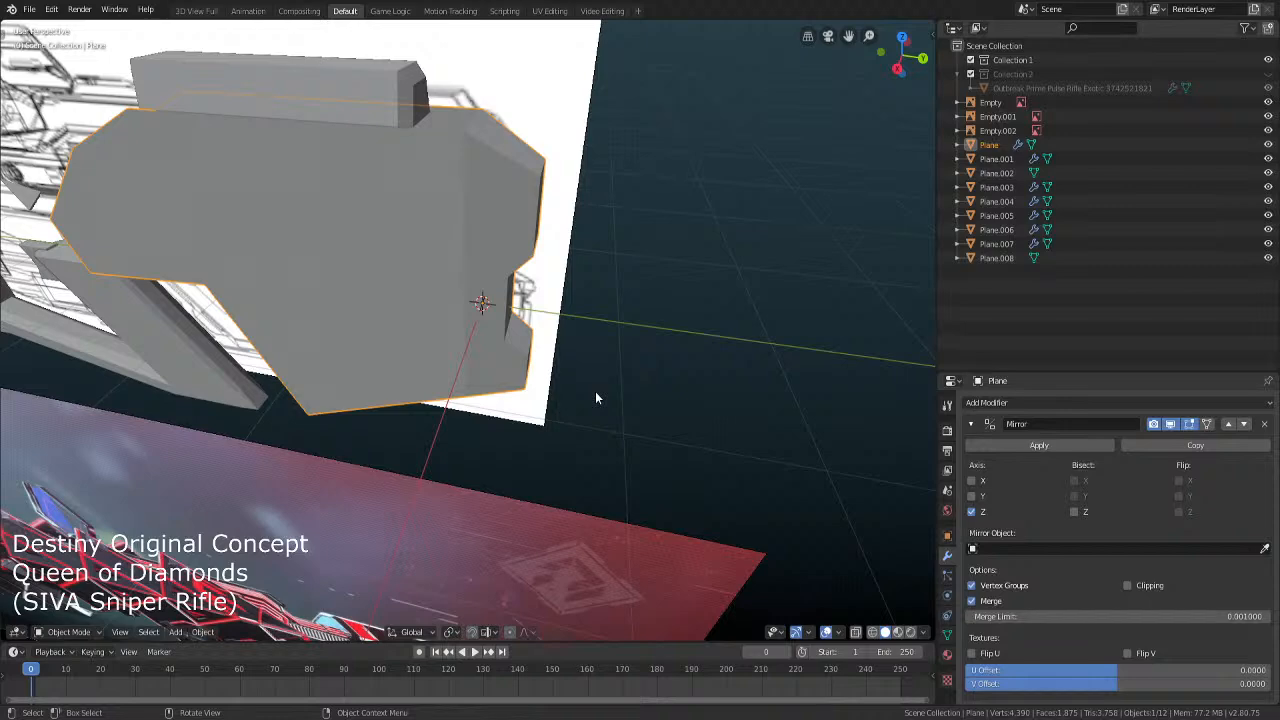
middle_click_drag(594, 398, 537, 381)
key("Tab")
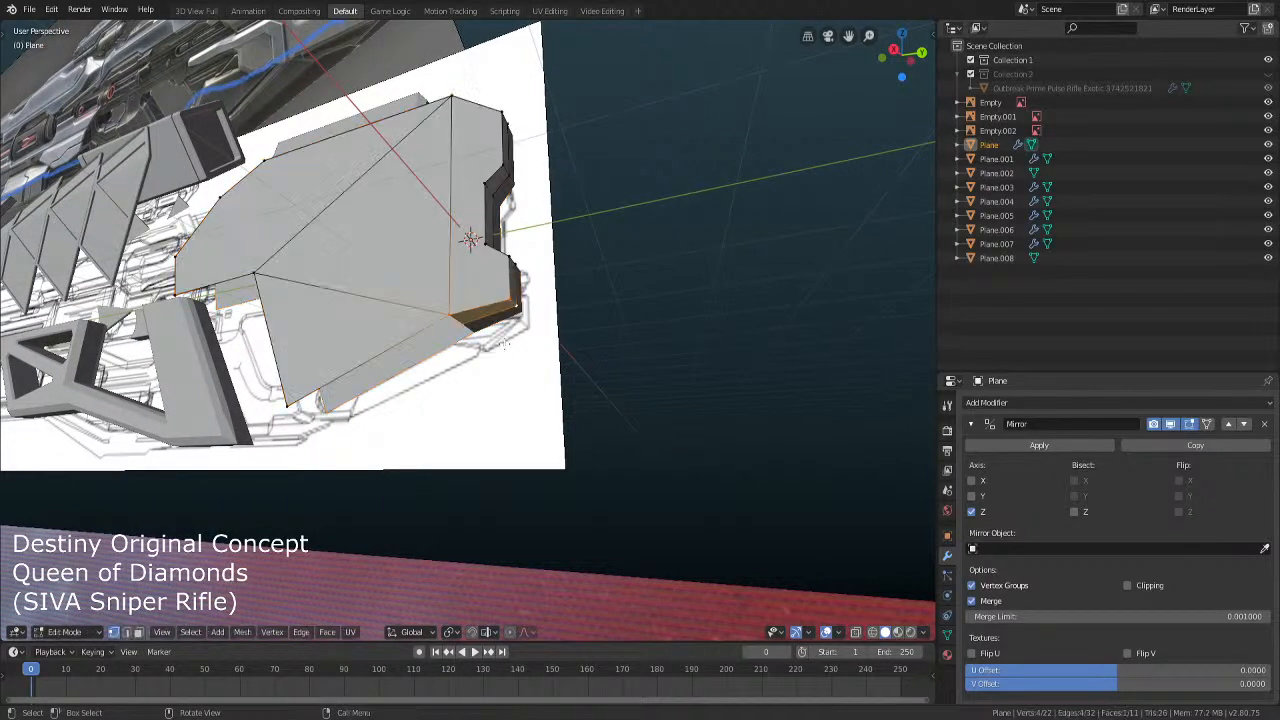
Select the two bottom rear corner vertices and move them about 0.02 forward and 0.08 up in side view
left_click(504, 299)
left_click(517, 306, "shift")
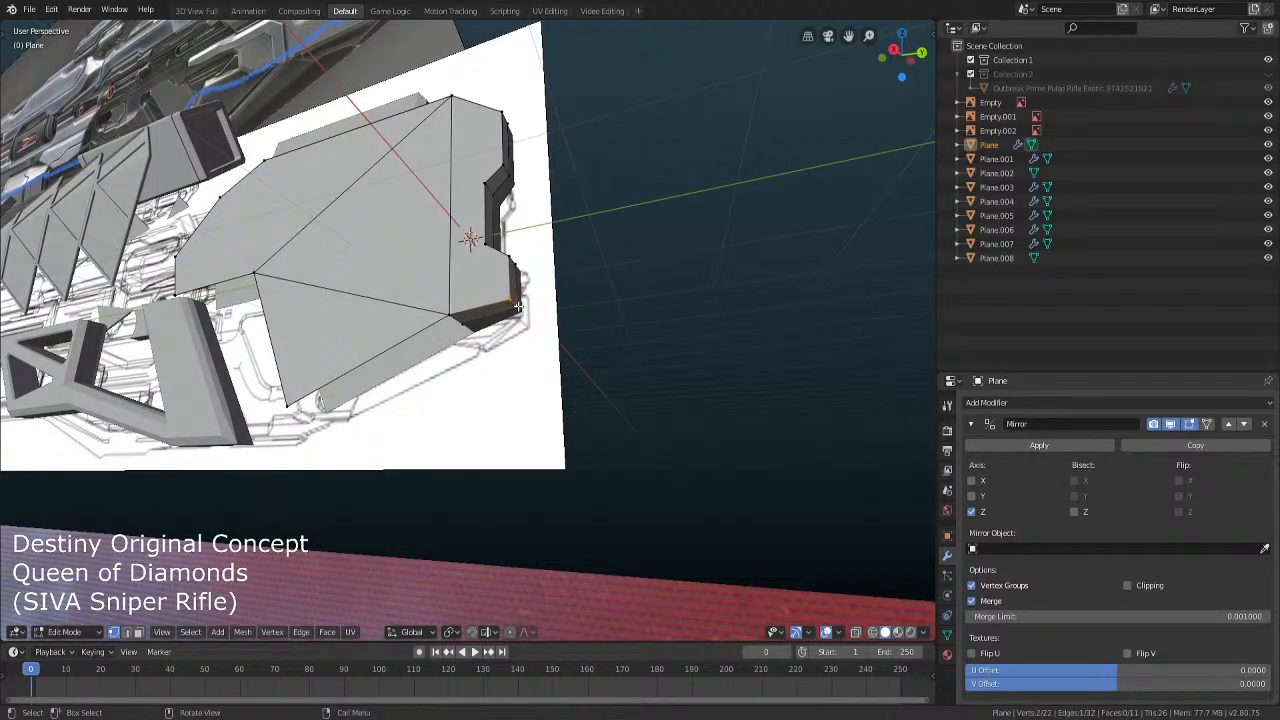
key("KP_3")
key("KP_1")
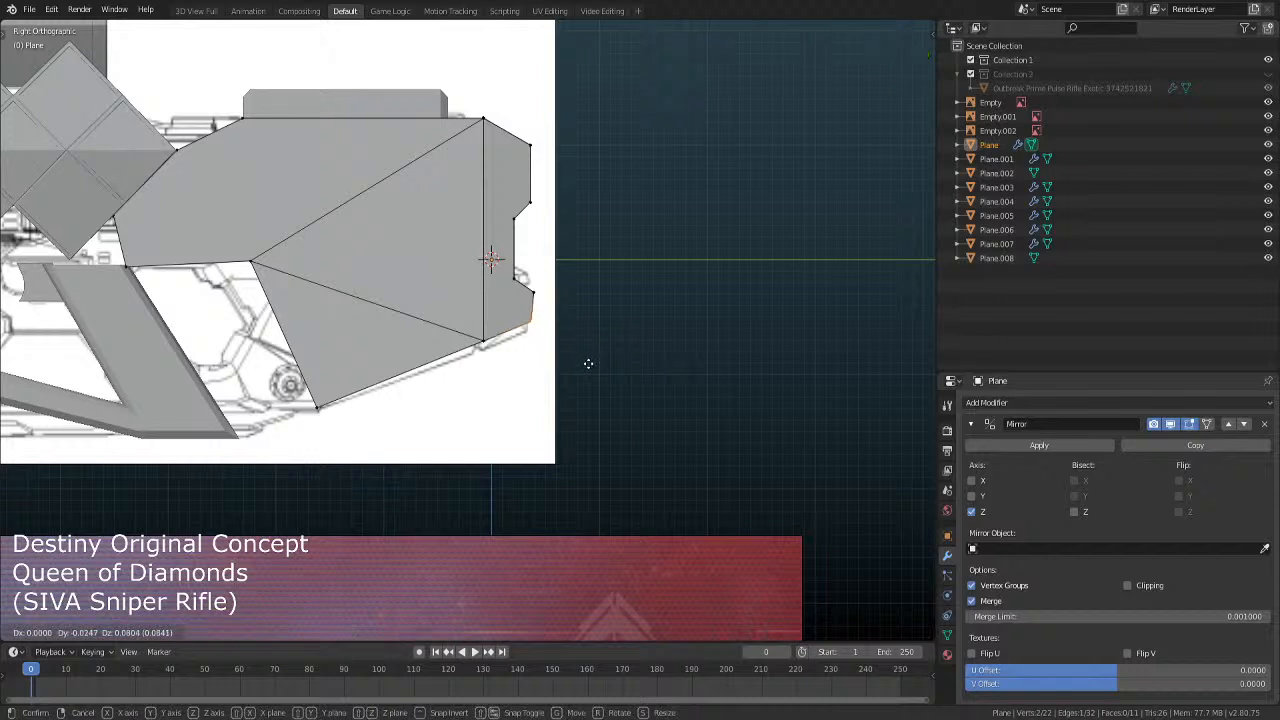
In side view, move the two upper rear corner vertices of the butt end about 0.12 forward and 0.03 up
left_click(531, 147)
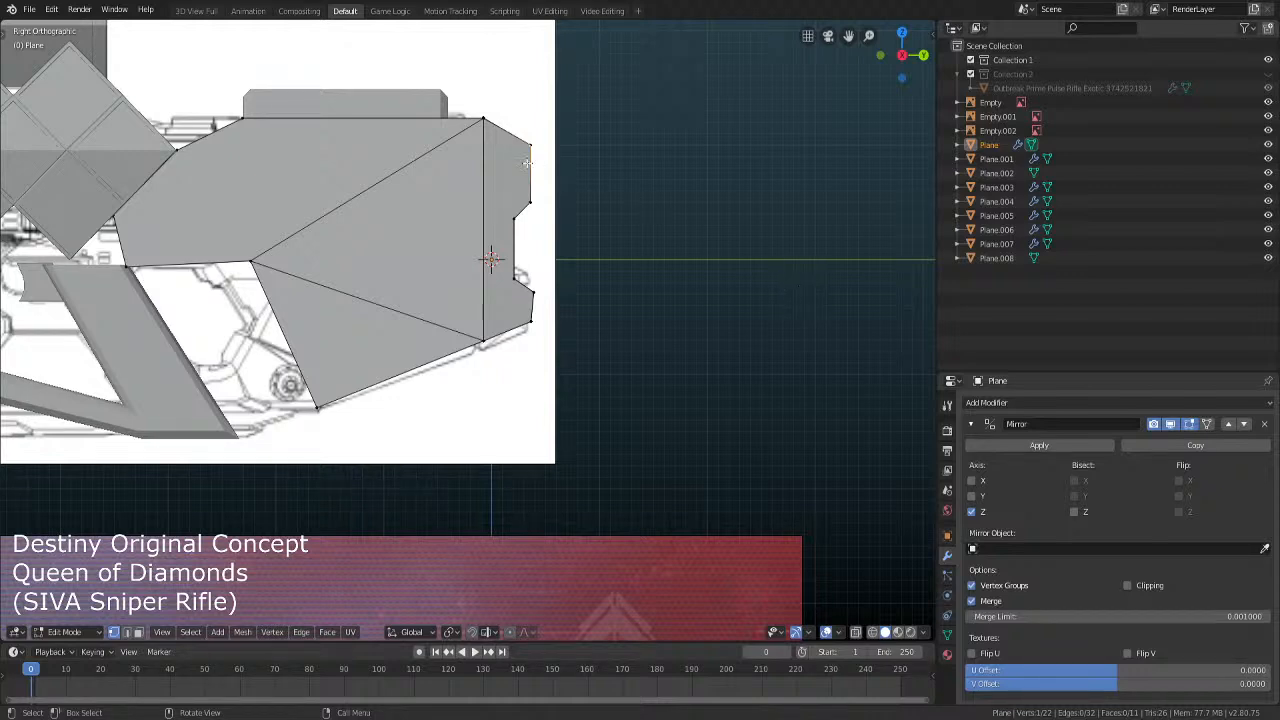
key("alt+z")
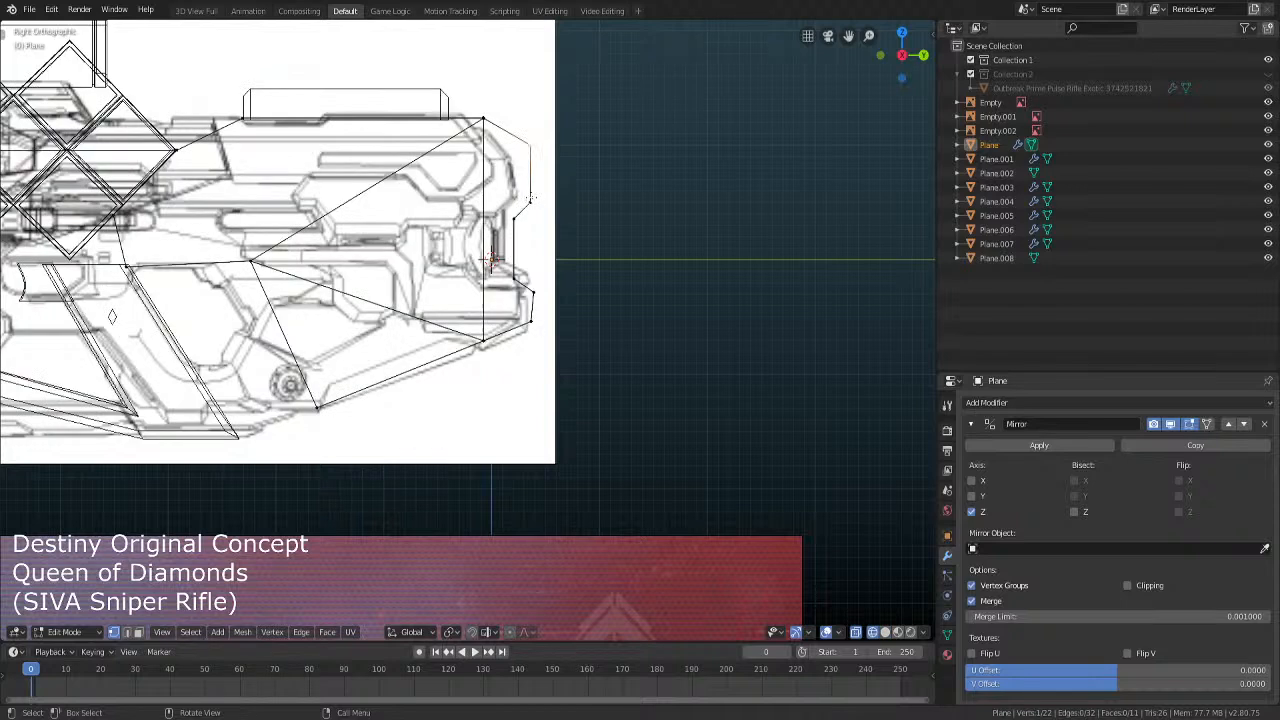
left_click(530, 146, "shift")
key("alt+z")
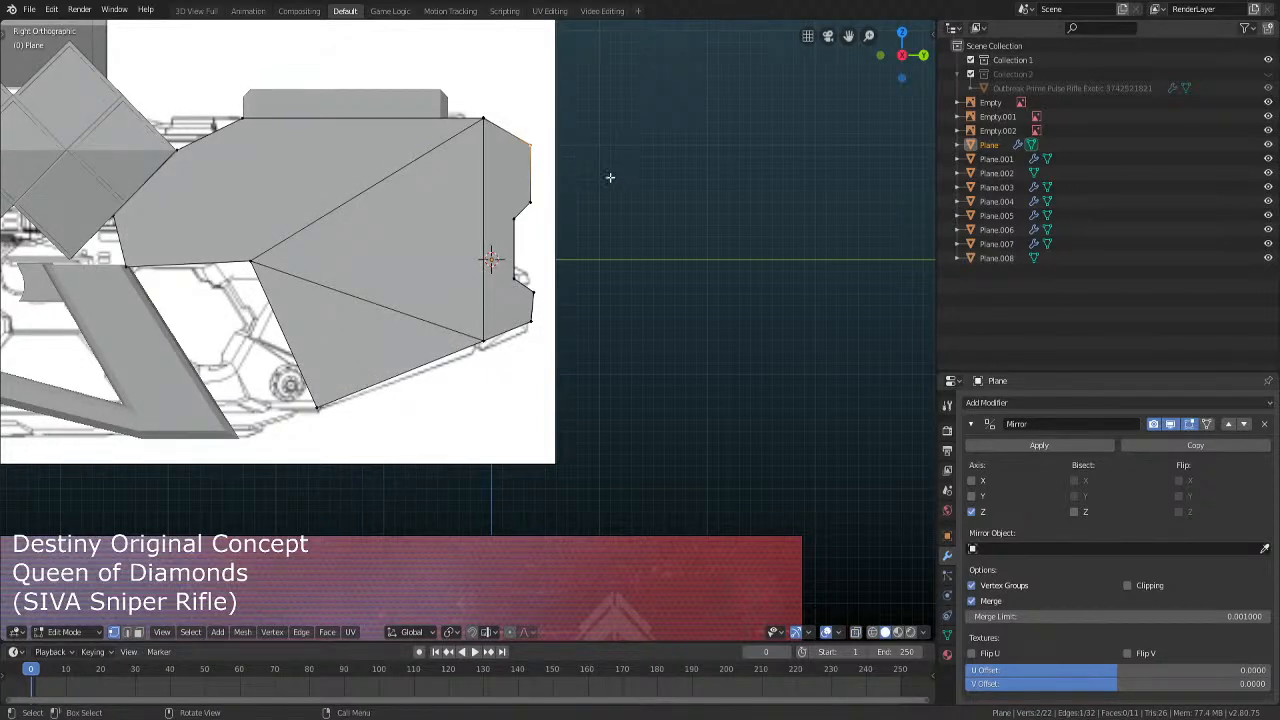
key("g")
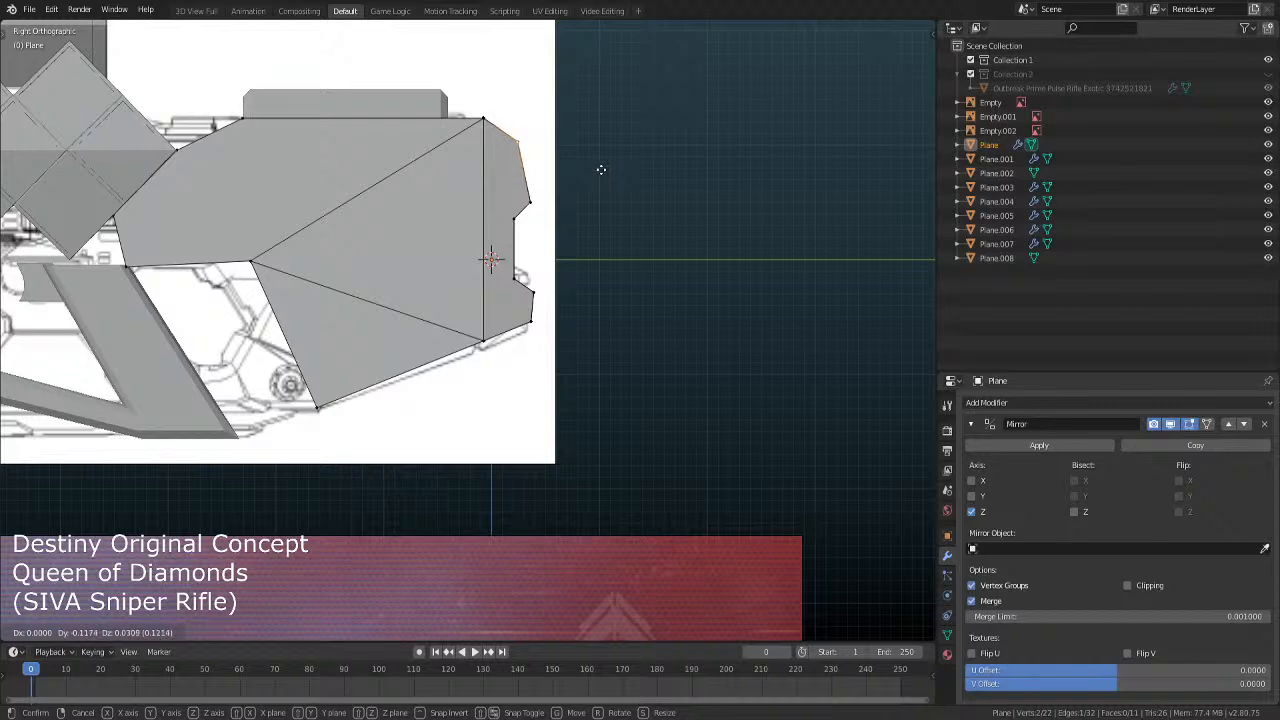
left_click(600, 169)
key("Tab")
scroll(610, 275, "down", 4)
middle_click_drag(617, 300, 516, 380)
Select the four vertices where the side panel meets the butt end, rotate them slightly and shift about 0.02 back and 0.02 down
key("Tab")
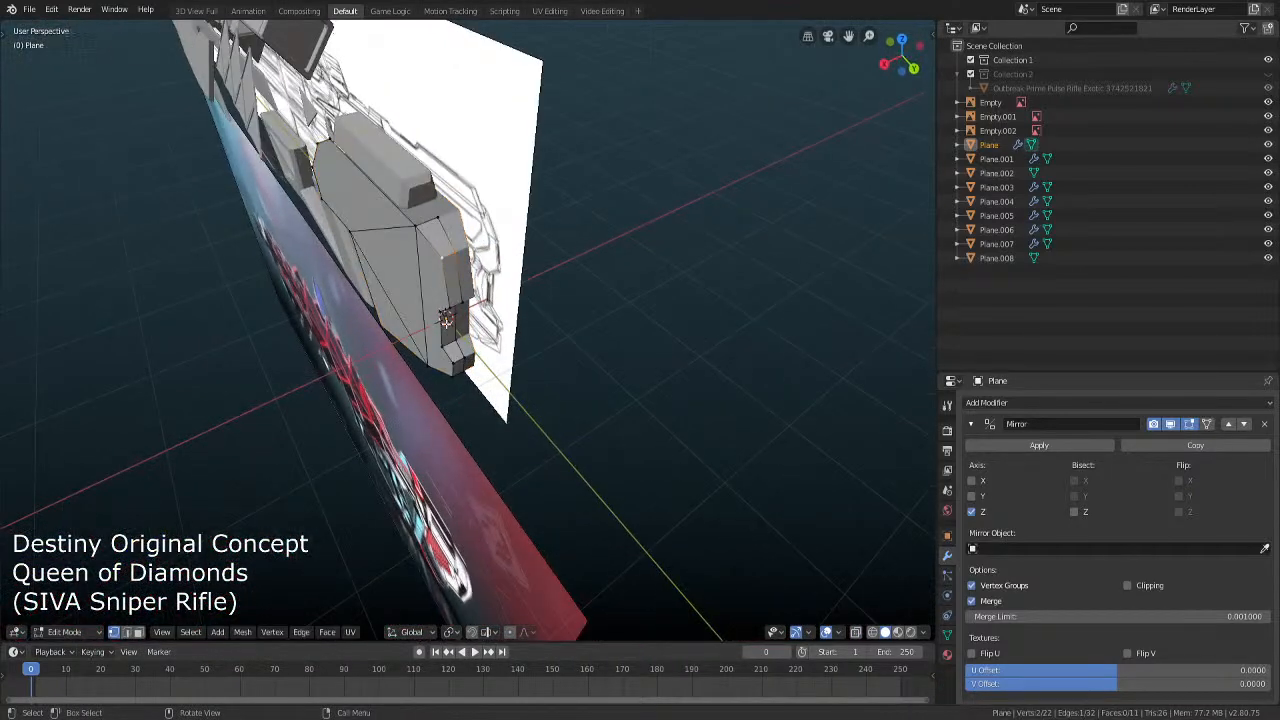
left_click(420, 228, "shift")
middle_click_drag(420, 228, 470, 240)
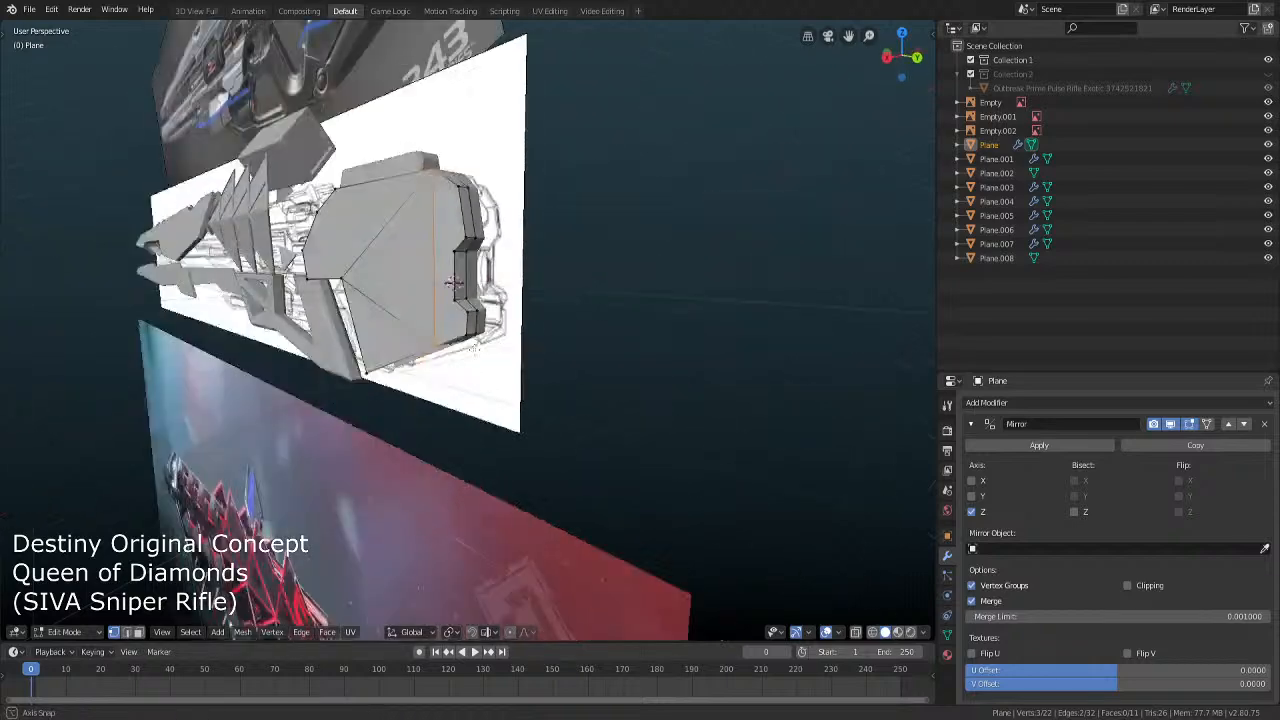
middle_click_drag(475, 348, 457, 308)
left_click(452, 336, "shift")
key("KP_1")
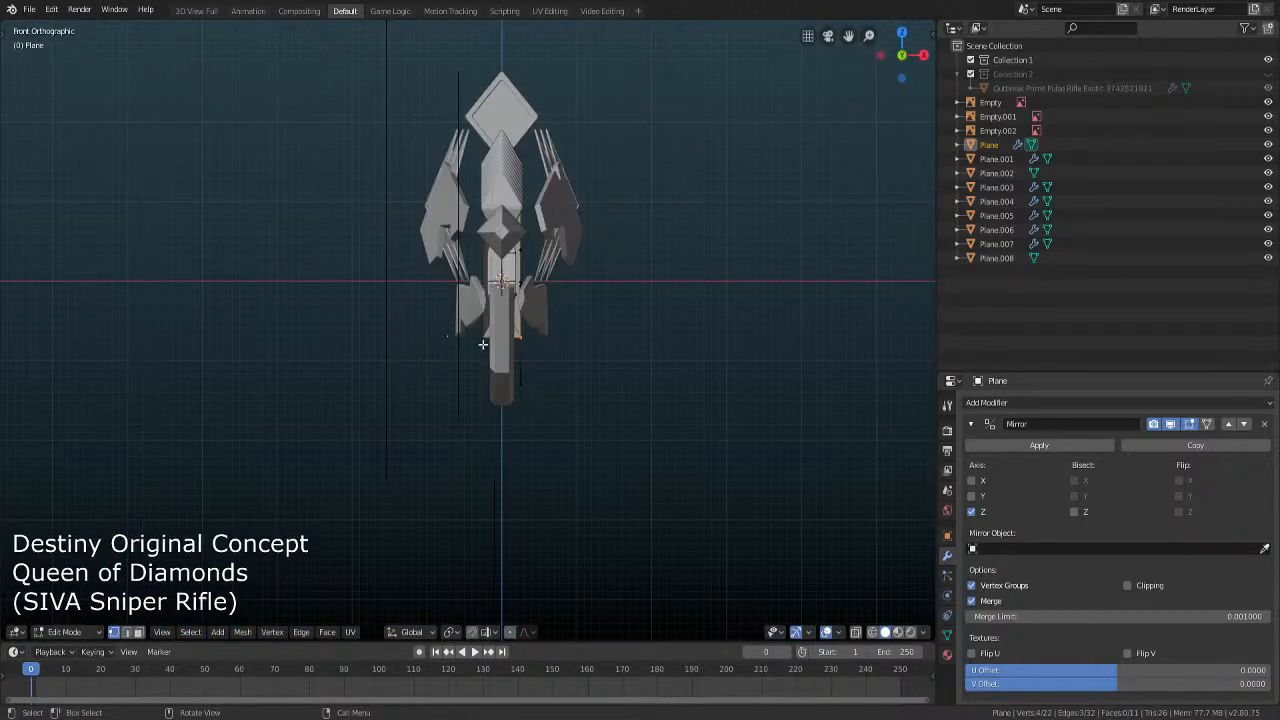
key("KP_3")
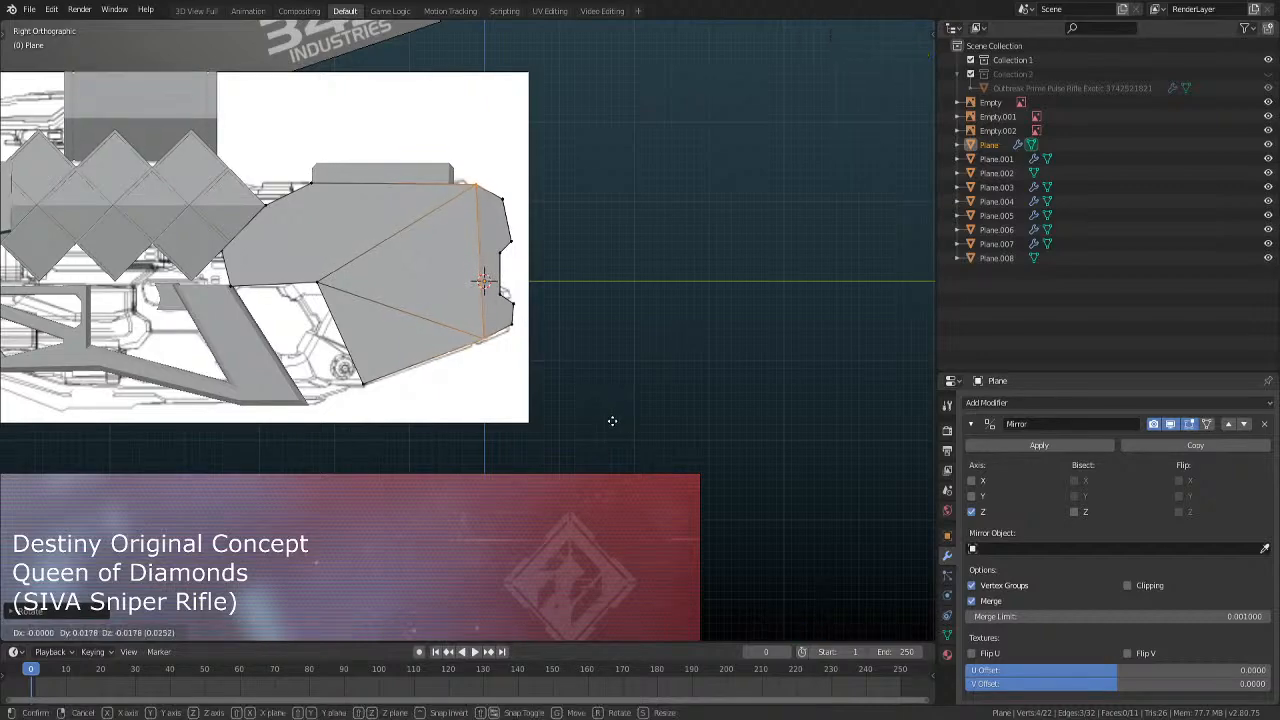
middle_click_drag(614, 426, 586, 446)
key("Tab")
key("Tab")
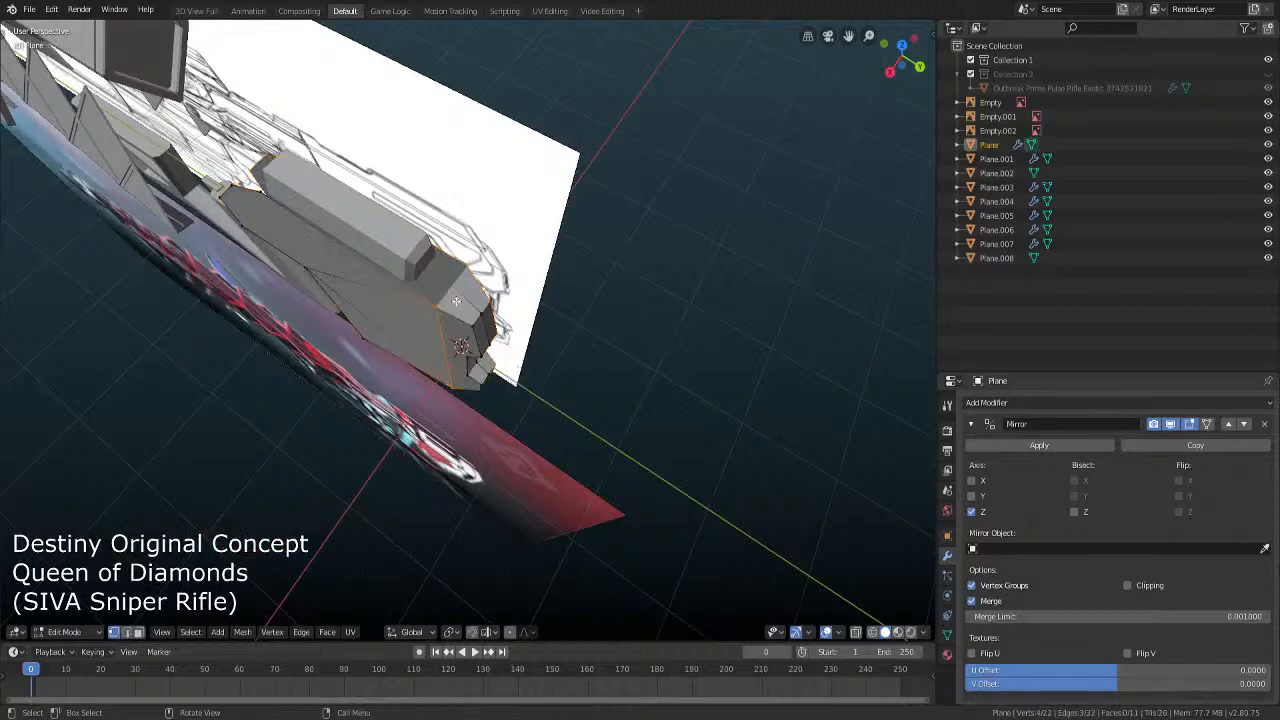
In top view, extrude the butt end's upper centreline vertex about 2.15 forward along the Y axis
key("KP_7")
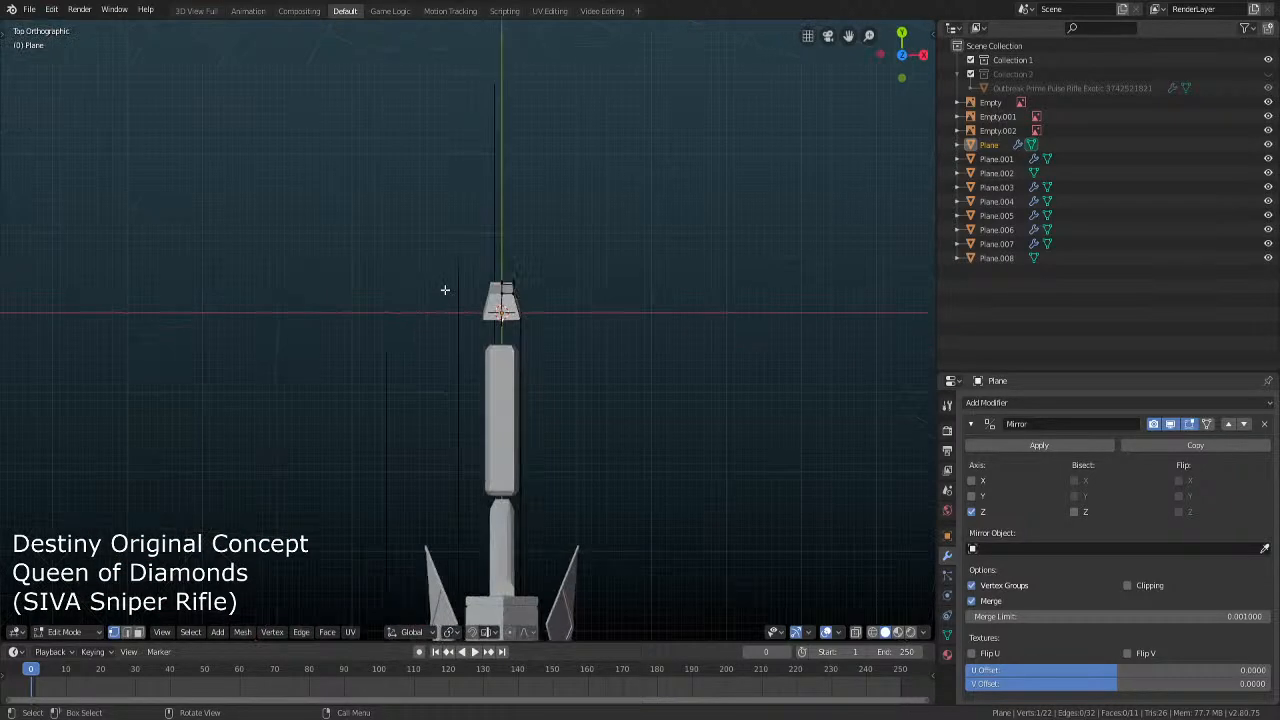
key("g")
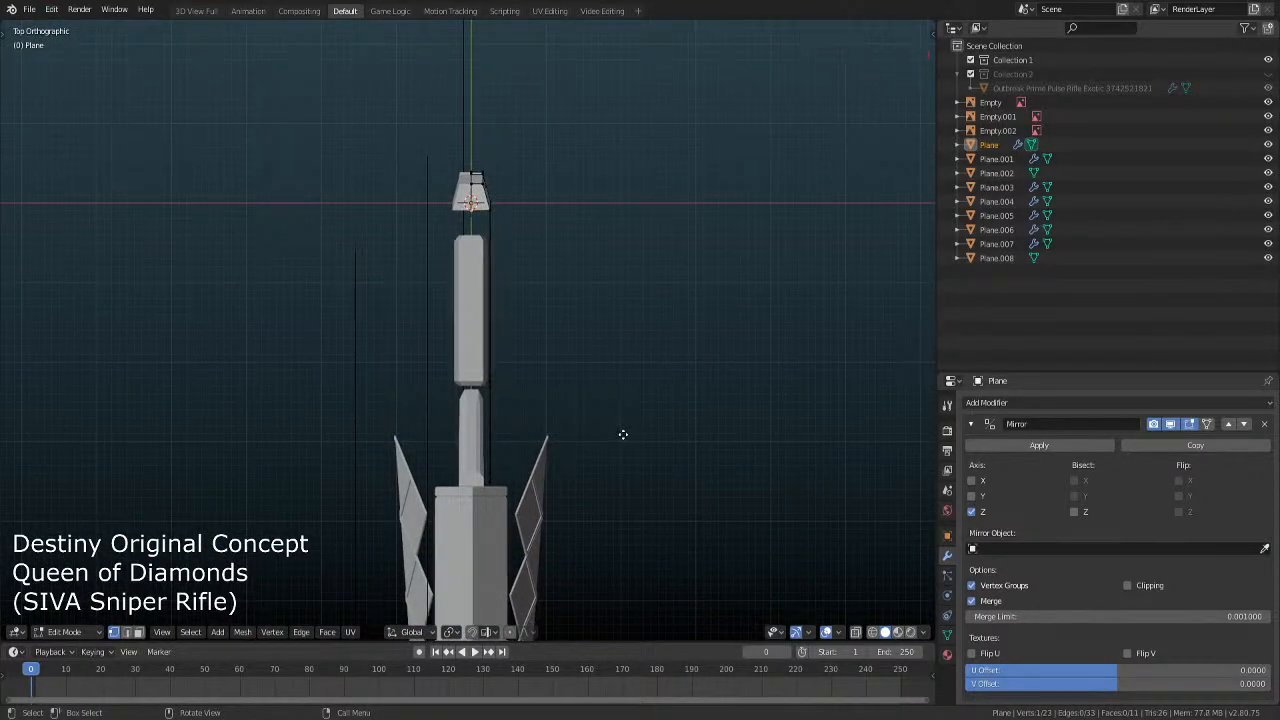
key("y")
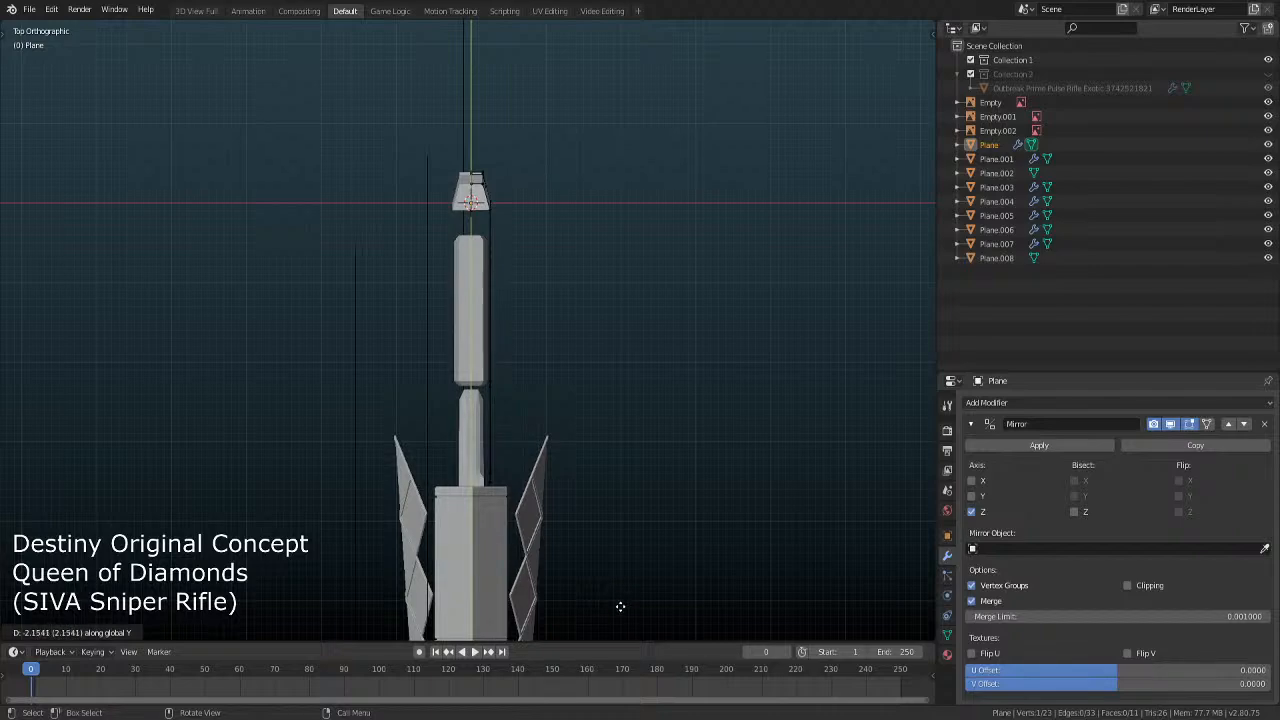
left_click(620, 606)
Select the new centreline vertex with the adjoining top edge vertices and fill the long top face beneath the raised block
middle_click_drag(620, 606, 472, 398)
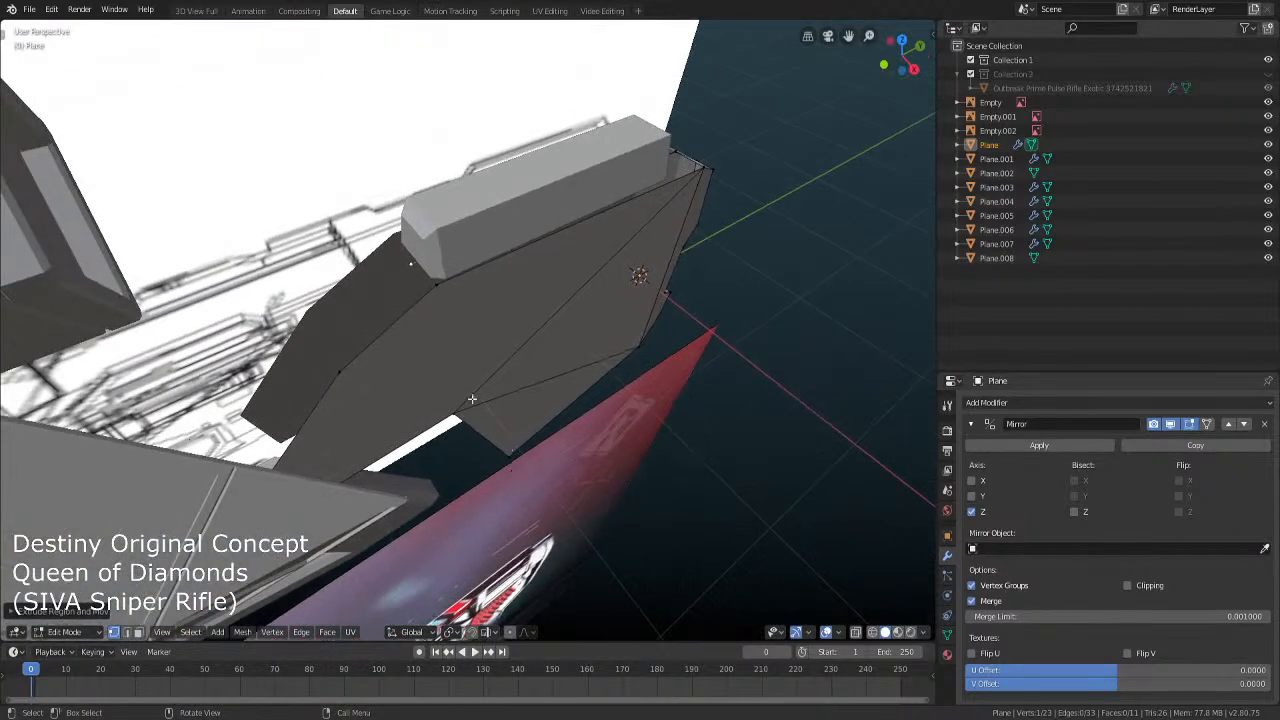
left_click(702, 166, "shift")
left_click(684, 153, "shift")
key("alt+z")
key("Tab")
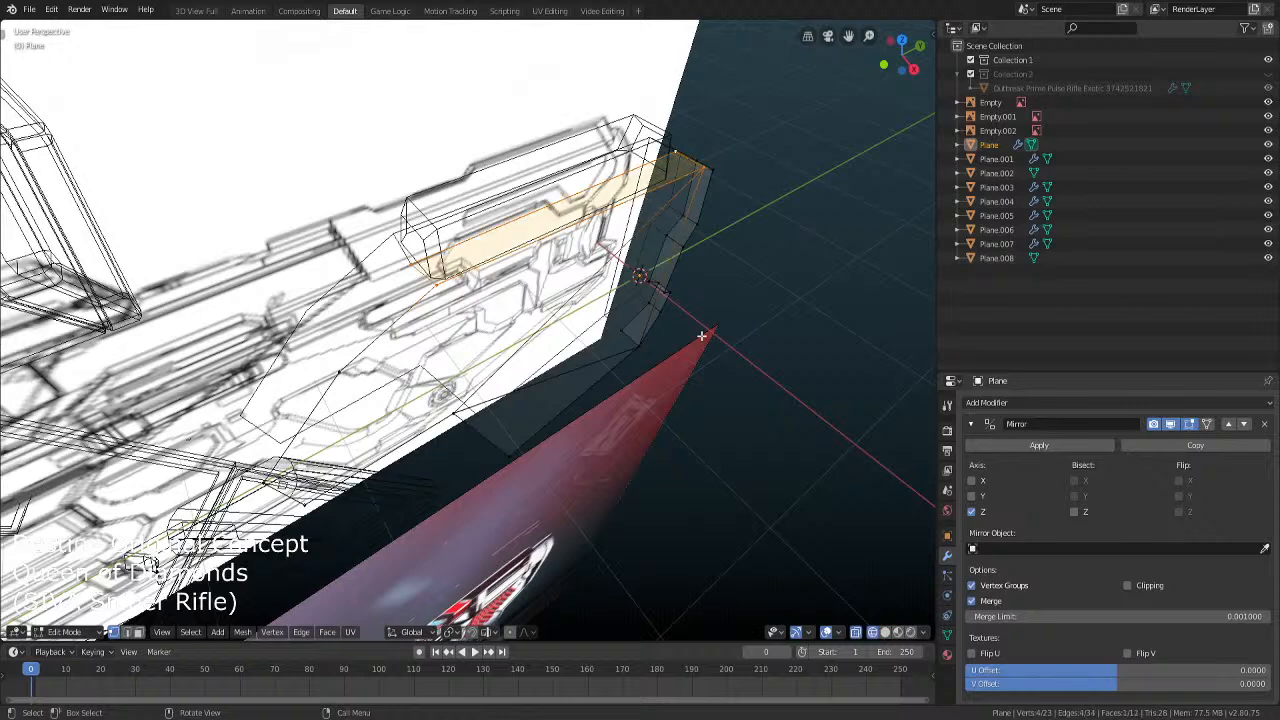
key("alt+z")
scroll(701, 335, "down", 4)
middle_click_drag(701, 335, 637, 355)
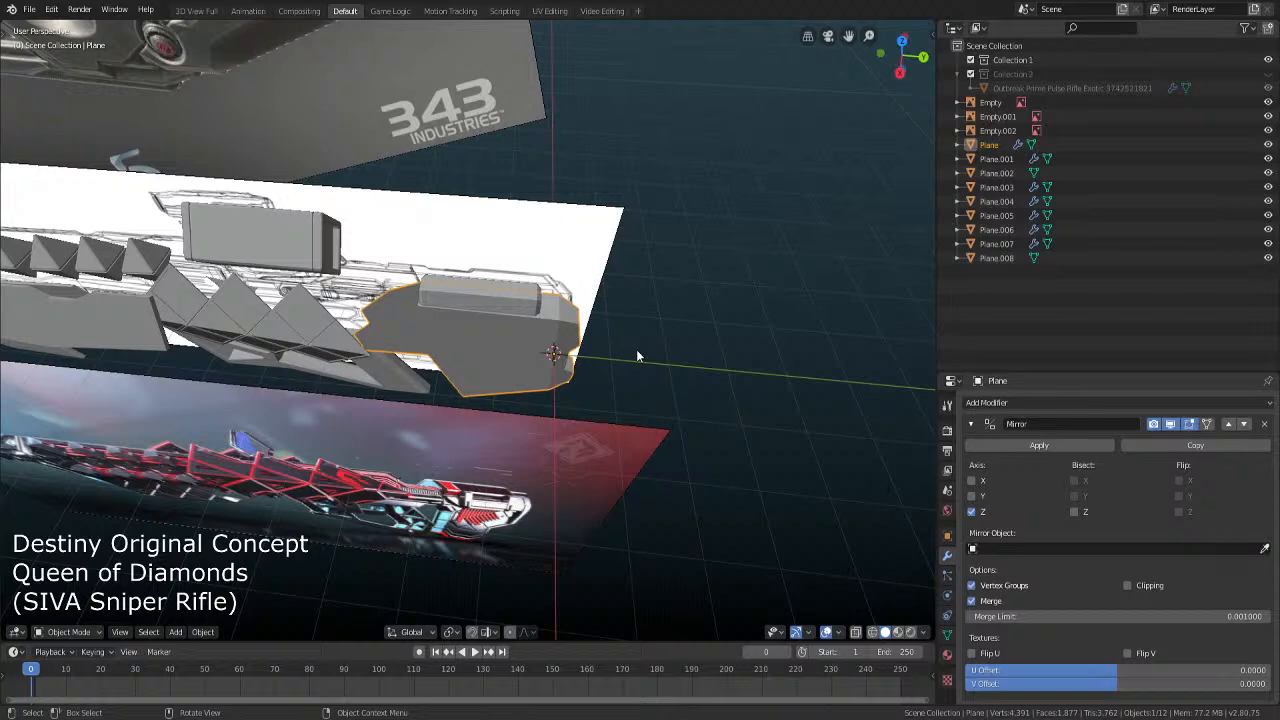
Examine the rear stock's top face and the open slope in front of it from several angles
middle_click_drag(717, 380, 630, 369)
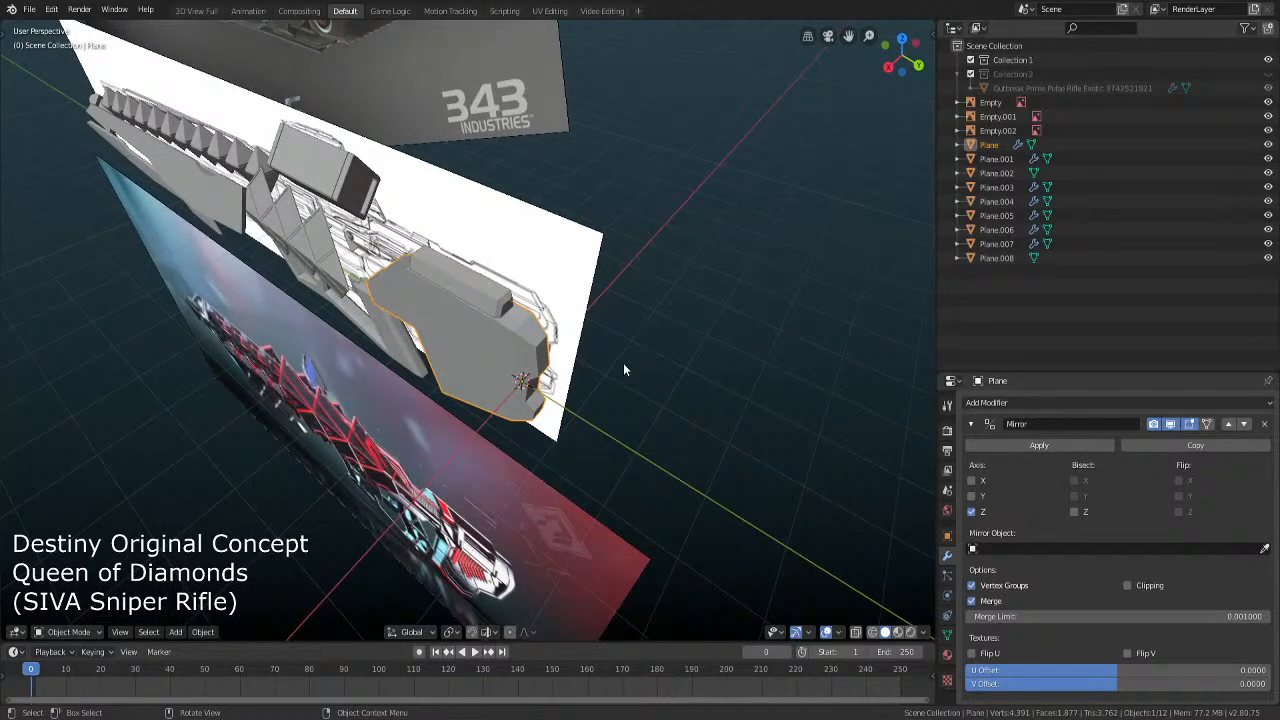
middle_click_drag(630, 370, 560, 375)
key("Tab")
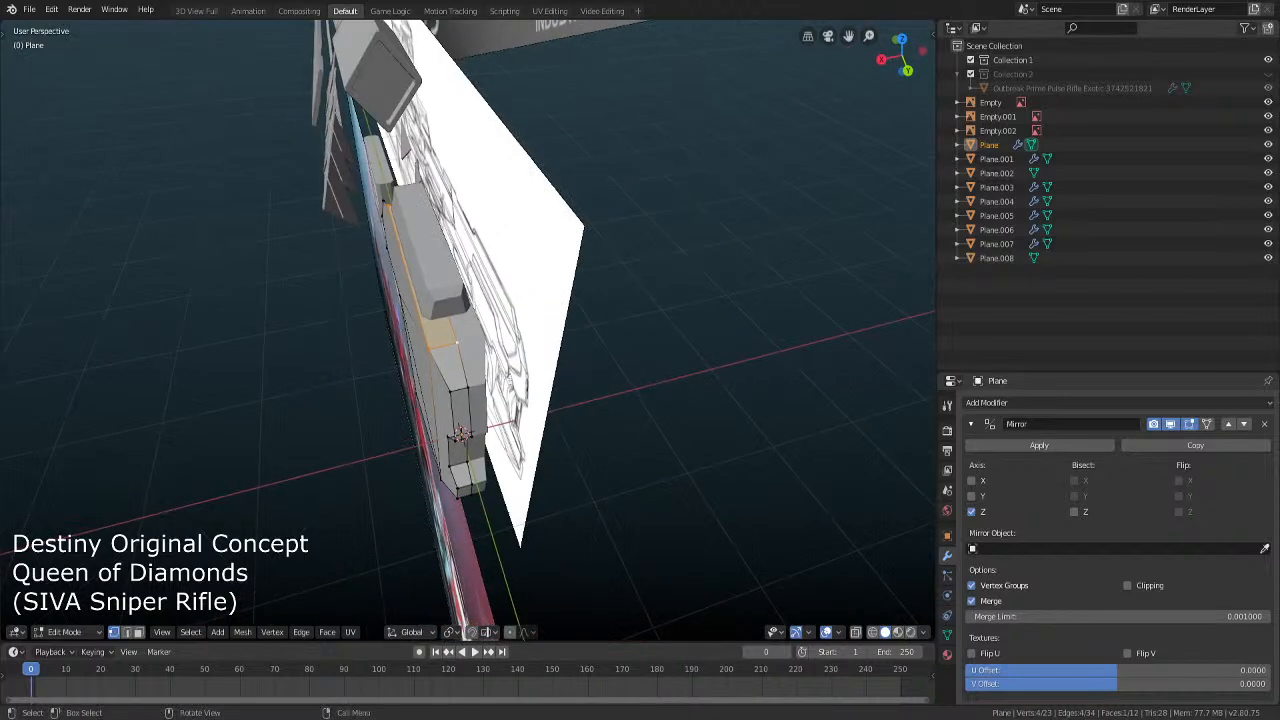
key("2")
left_click(420, 338)
middle_click_drag(420, 340, 482, 397)
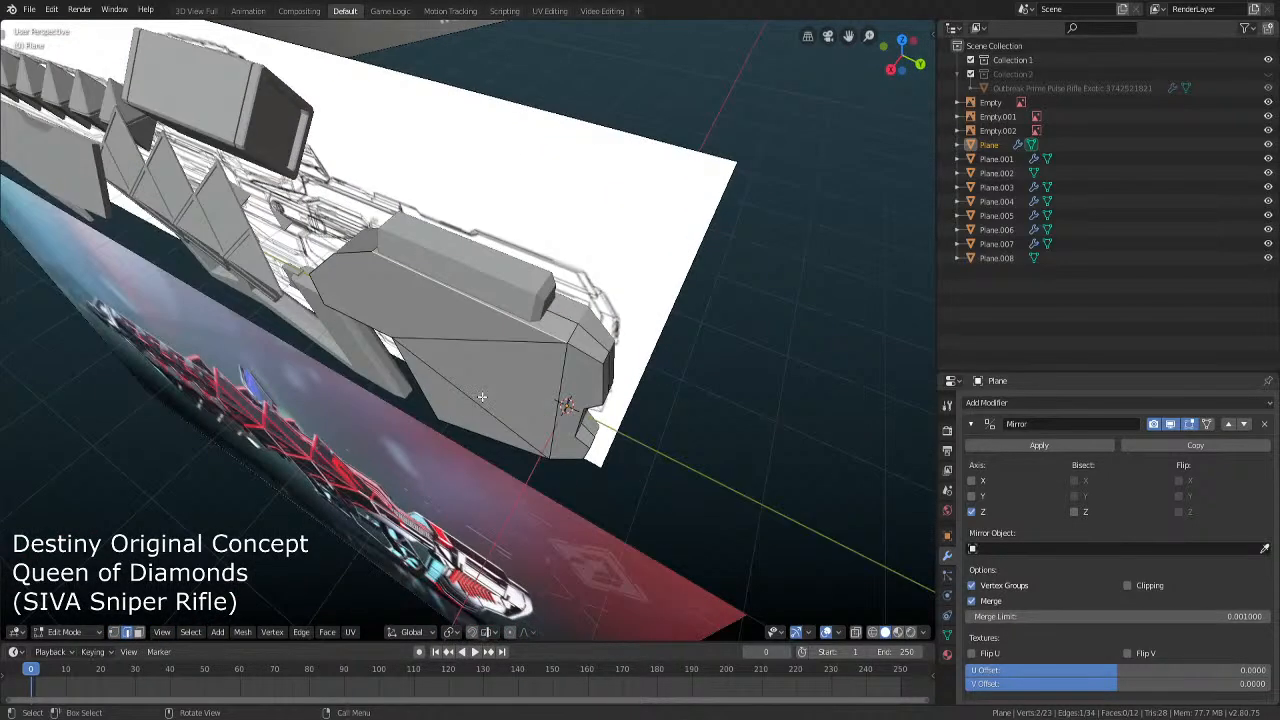
mouse_move(386, 389)
middle_mouse_down()
mouse_move(434, 433)
mouse_move(490, 415)
mouse_move(390, 366)
middle_mouse_up()
key("Tab")
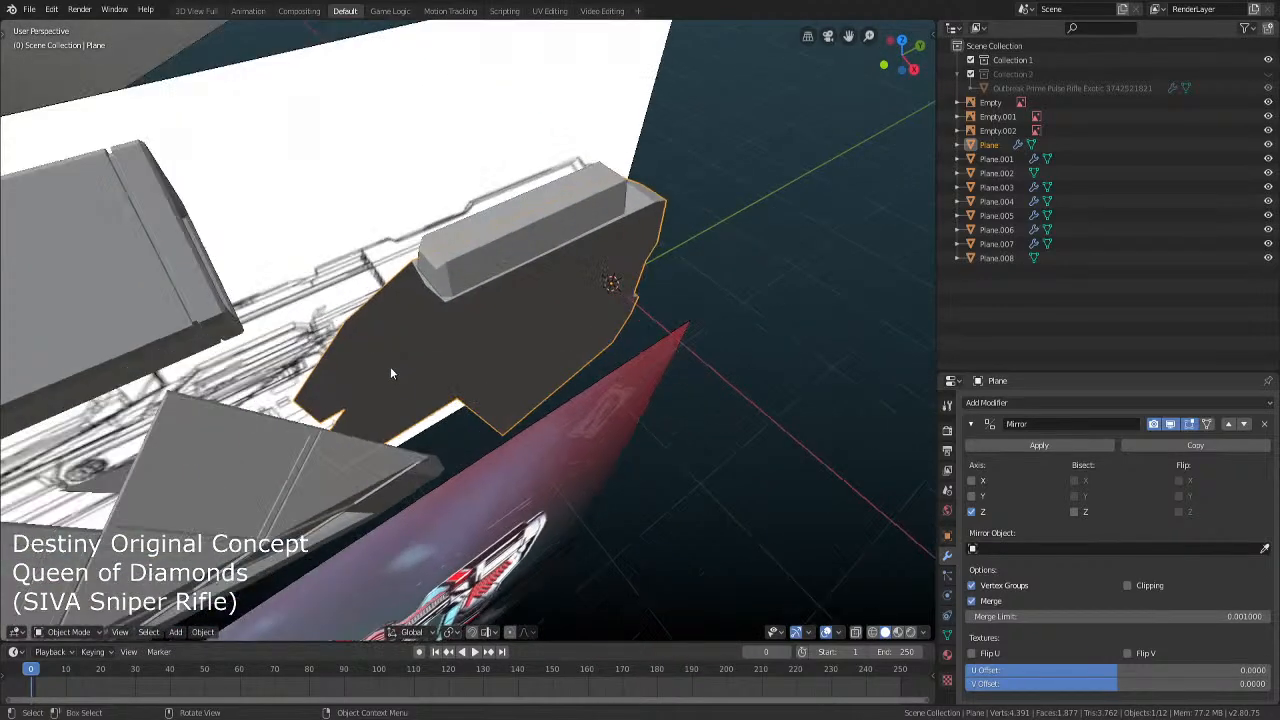
key("Tab")
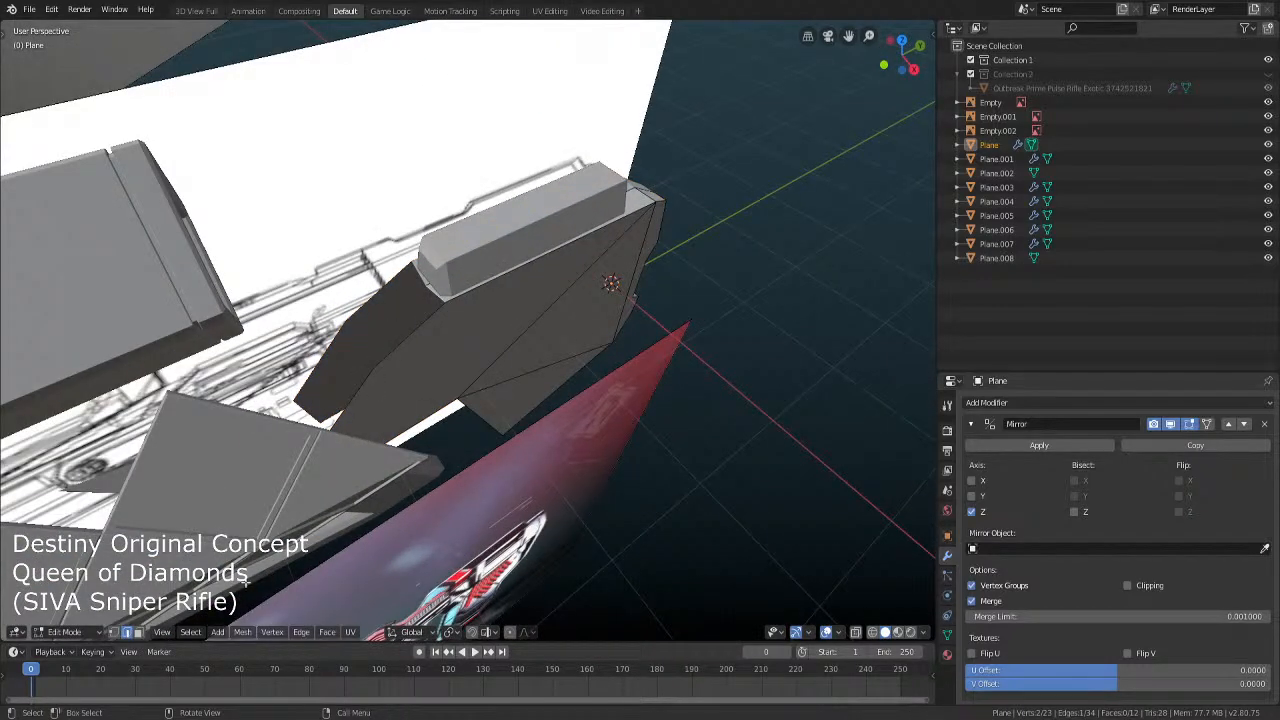
In side view, extrude the top face's front centreline vertex forward and down along the slope to the panel's next corner
left_click(115, 631)
left_click(423, 280)
key("KP_3")
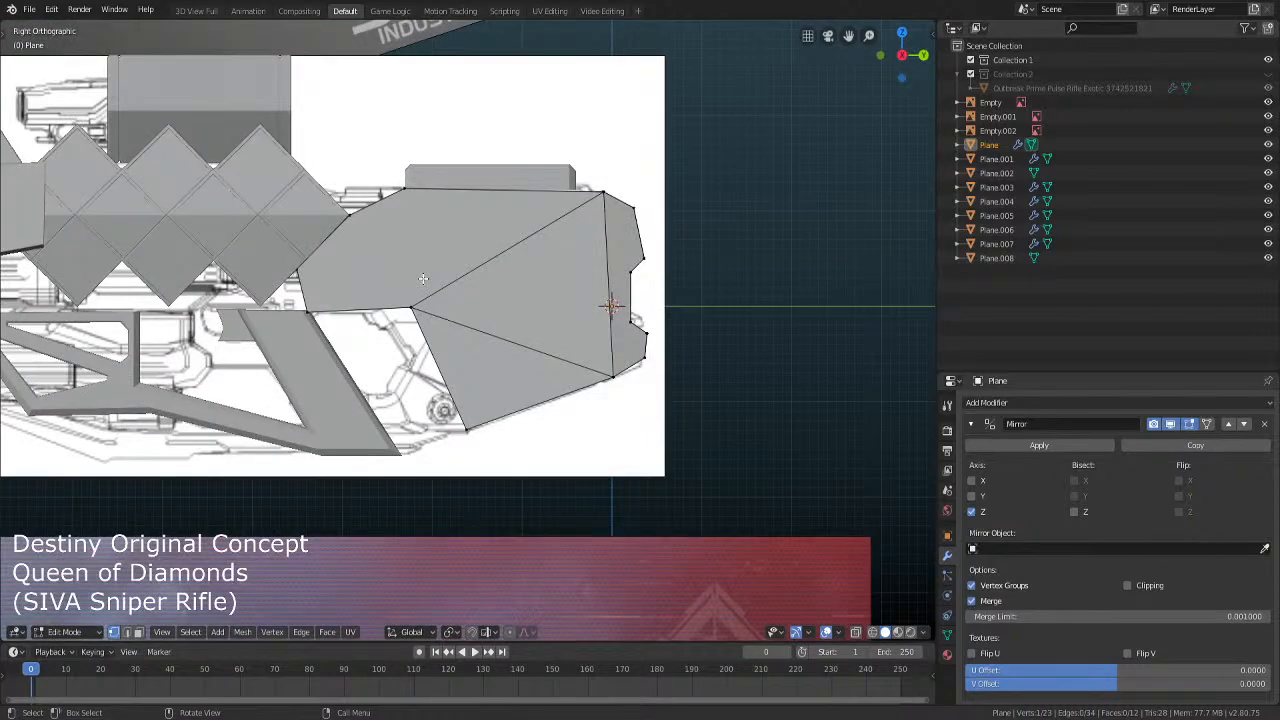
key("shift+z")
scroll(472, 396, "up", 8)
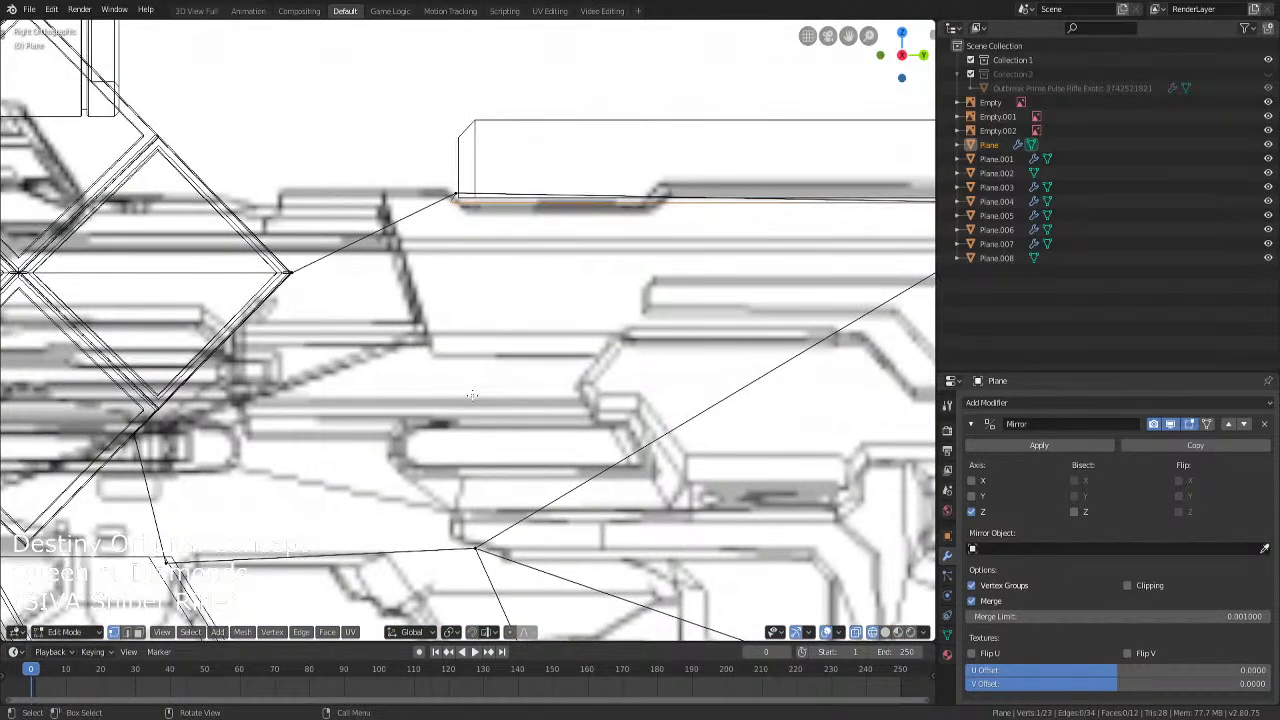
key("e")
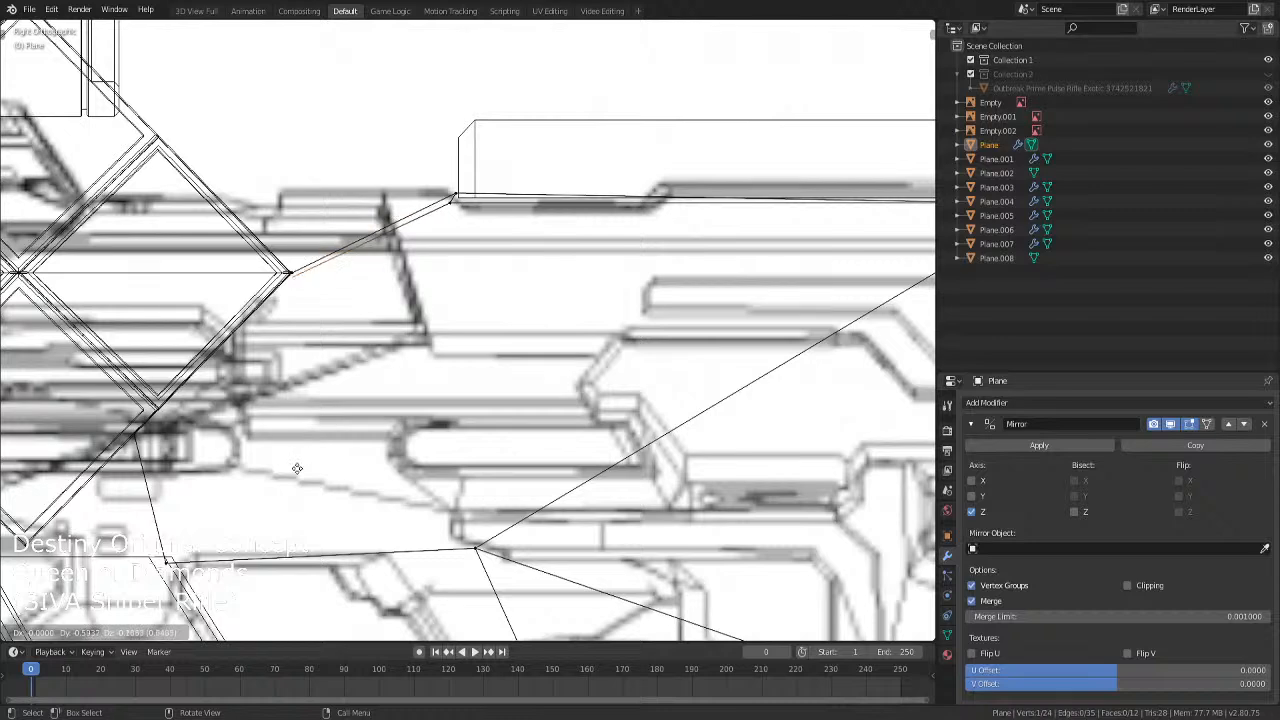
Select the four vertices around the sloped gap ahead of the raised block and fill them with a face
mouse_move(375, 289)
middle_mouse_down()
mouse_move(520, 315)
mouse_move(466, 449)
middle_mouse_up()
key("shift+z")
left_click(535, 286, "shift")
left_click(584, 294, "shift")
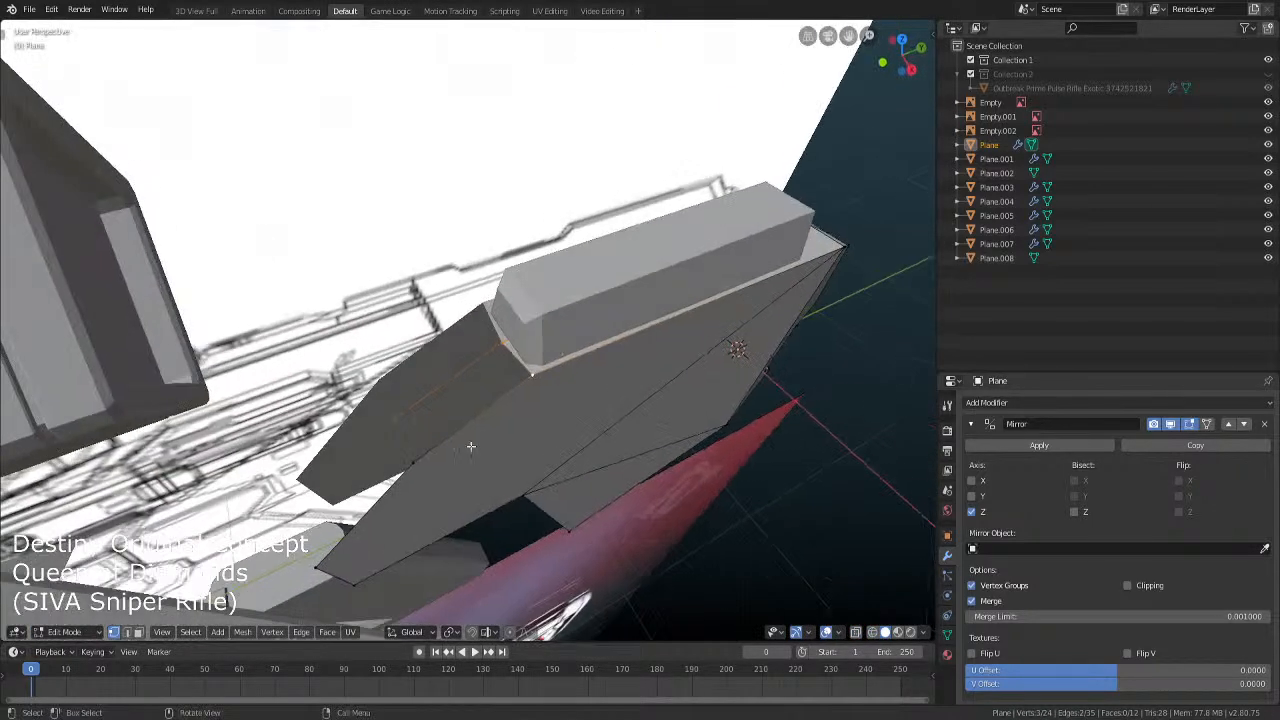
left_click(426, 458, "shift")
key("f")
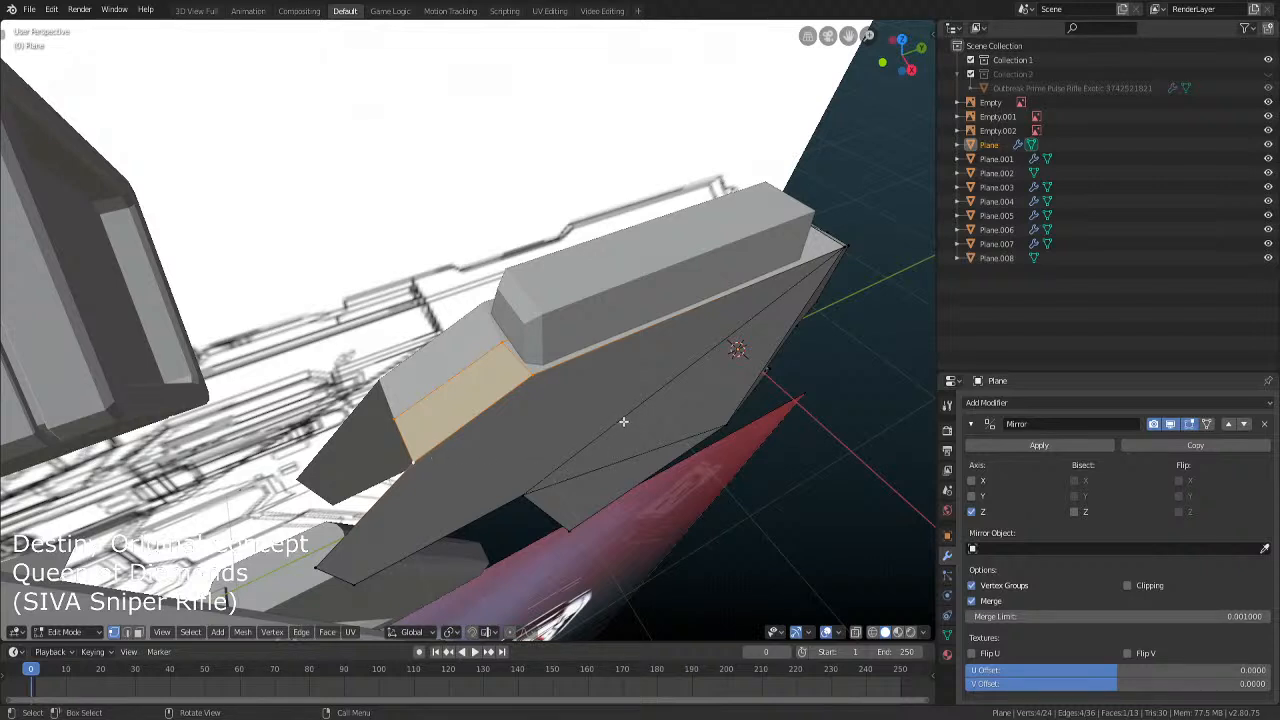
key("Tab")
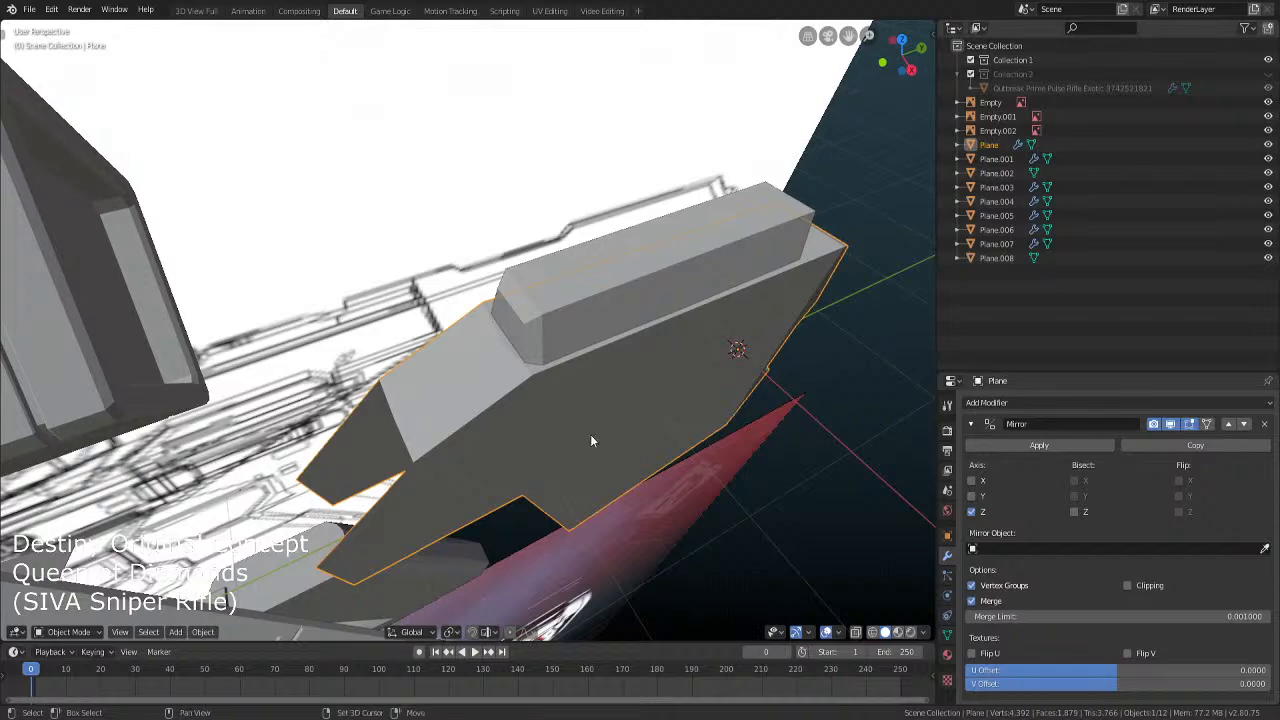
middle_click_drag(590, 434, 543, 391)
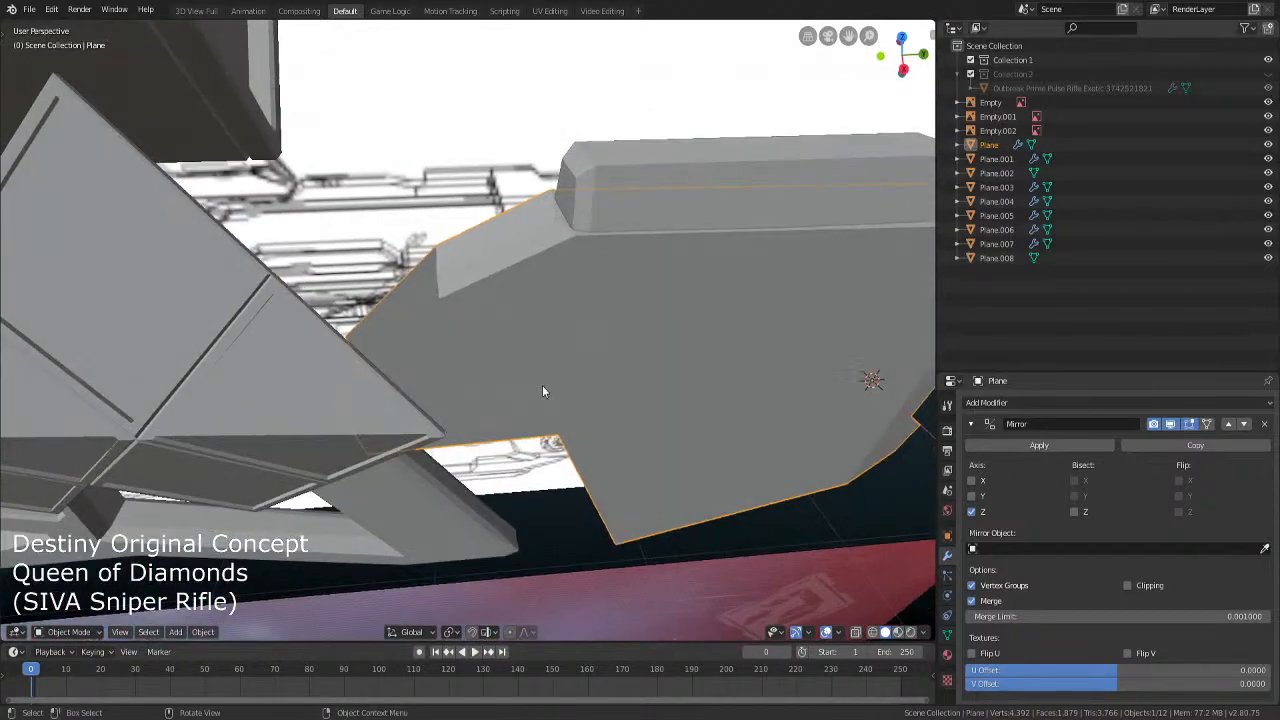
Select the sloped face's front centreline vertex and compare its position with the blueprint in front and side views
key("Tab")
left_click(443, 275)
middle_click_drag(443, 275, 416, 336)
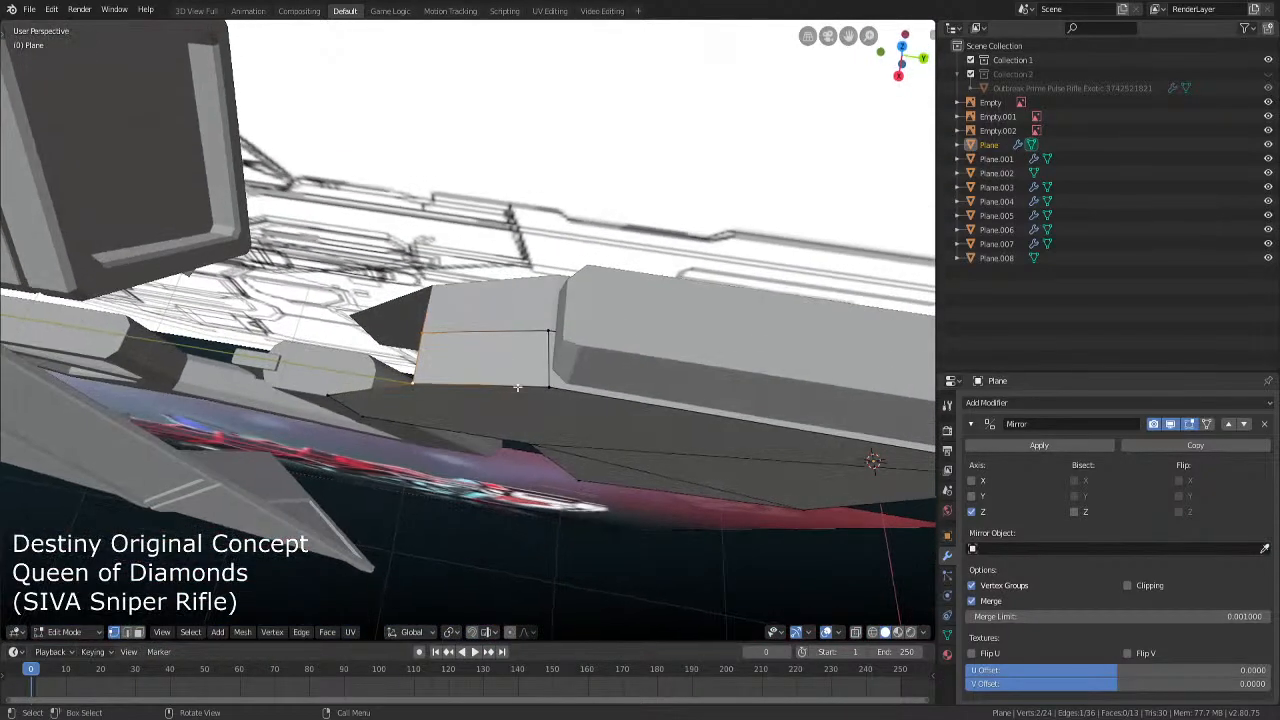
left_click(414, 335)
key("KP_1")
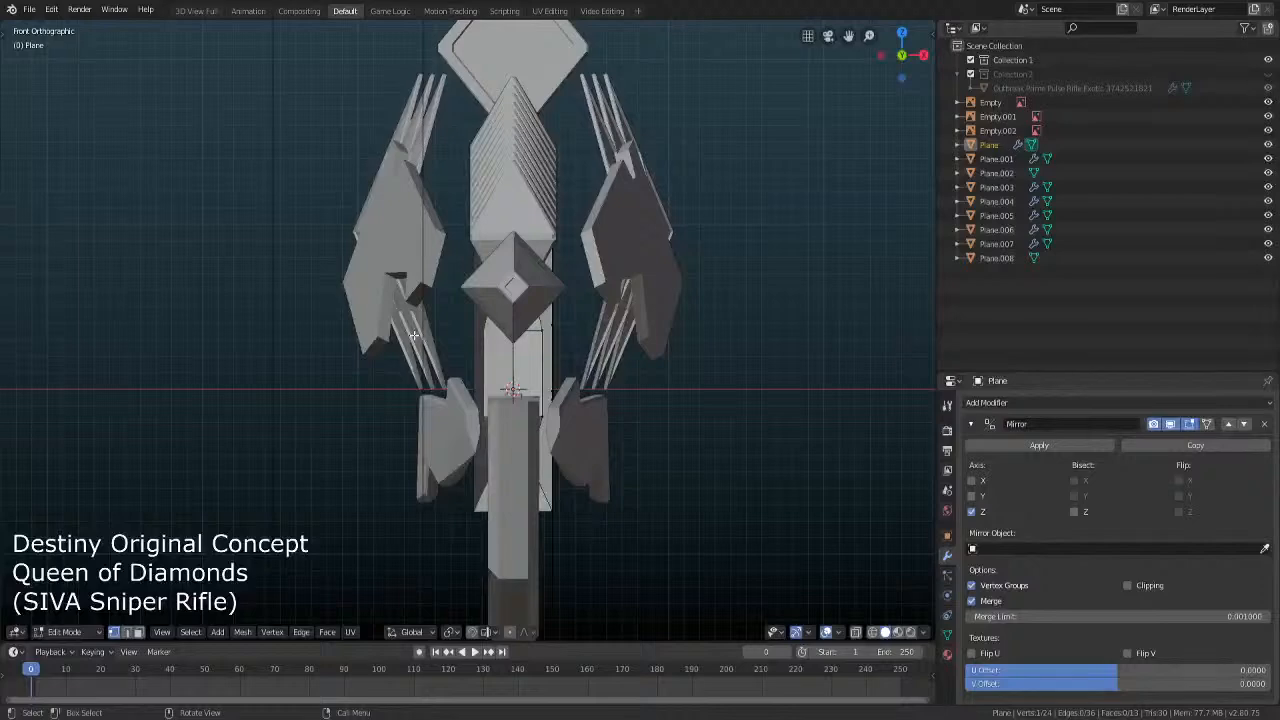
key("KP_3")
key("shift+z")
middle_click_drag(414, 335, 412, 357, "shift")
scroll(536, 262, "up", 1)
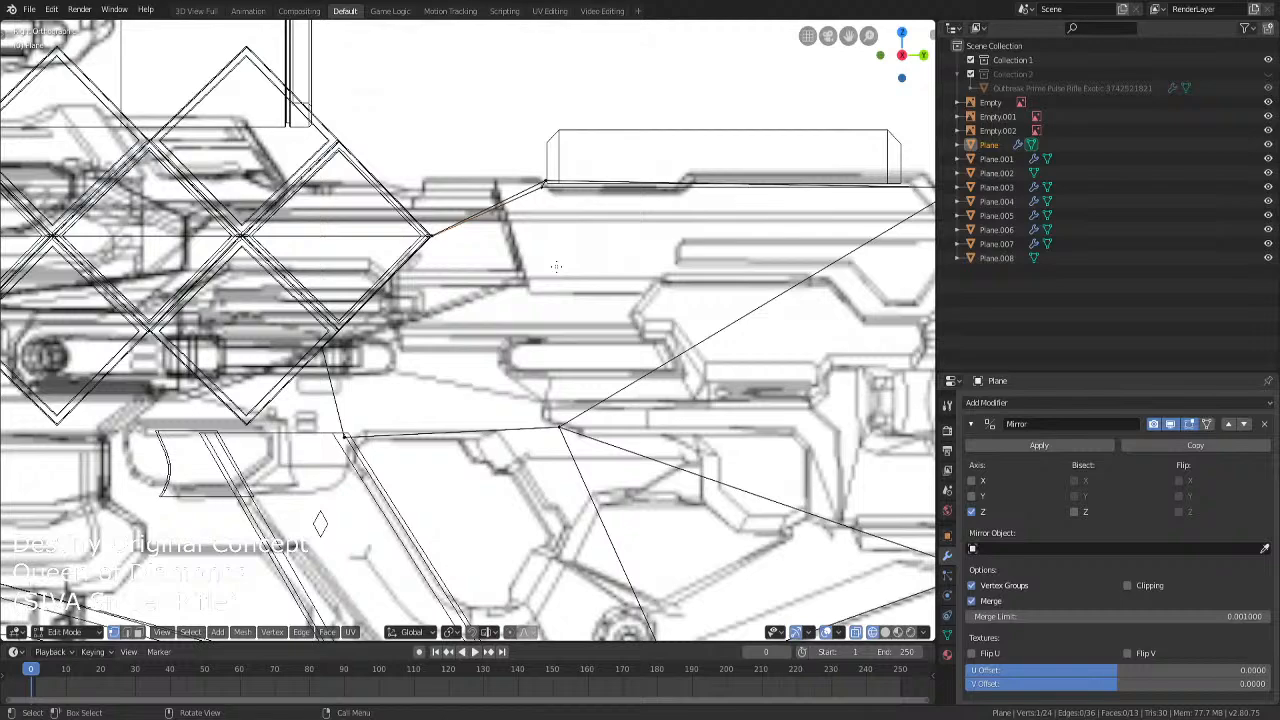
middle_click_drag(568, 252, 558, 289)
key("shift+z")
key("KP_3")
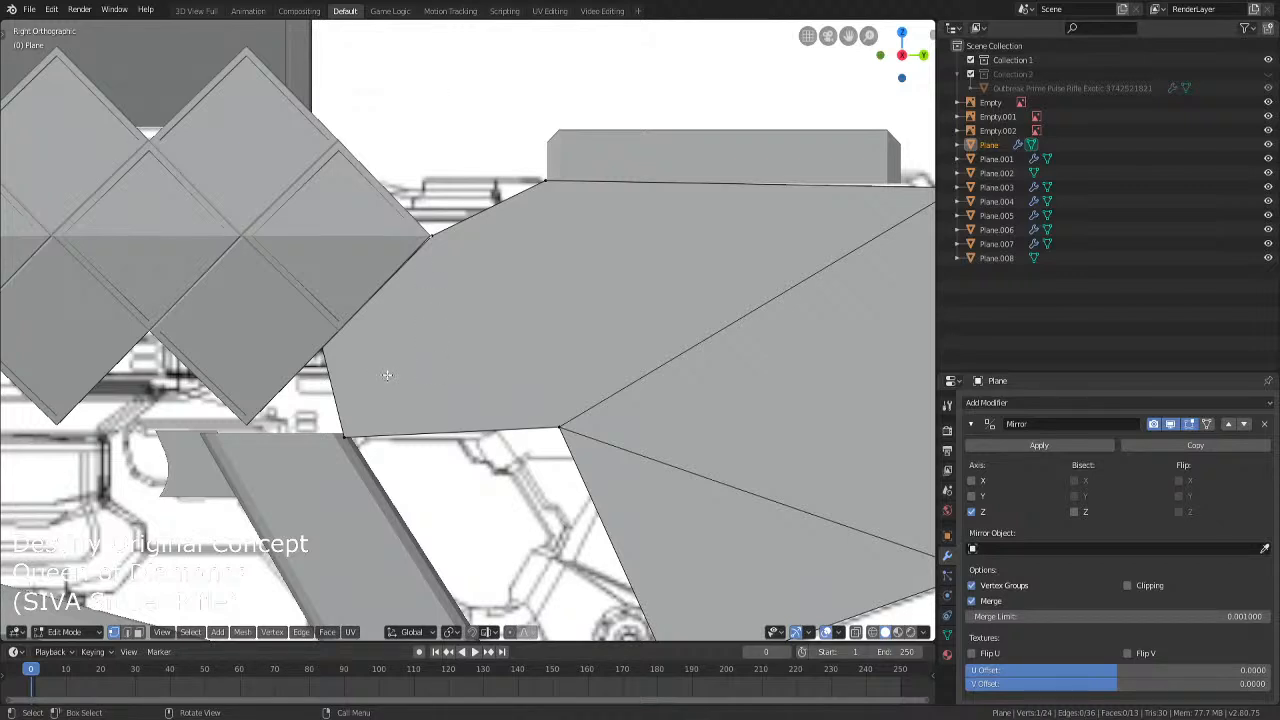
middle_click_drag(455, 407, 536, 360)
key("KP_1")
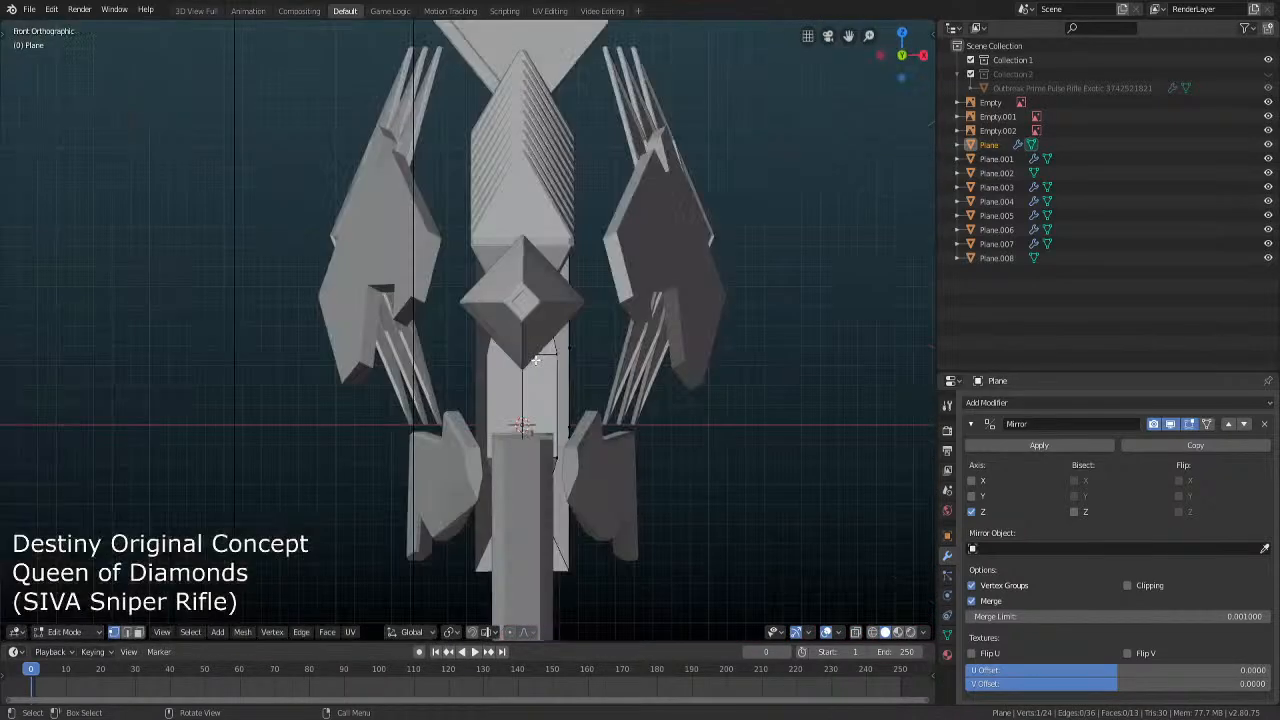
key("KP_3")
In side view, extrude the selected centreline vertex forward and down to the panel's foremost corner, adjusting it against the wireframe
key("e")
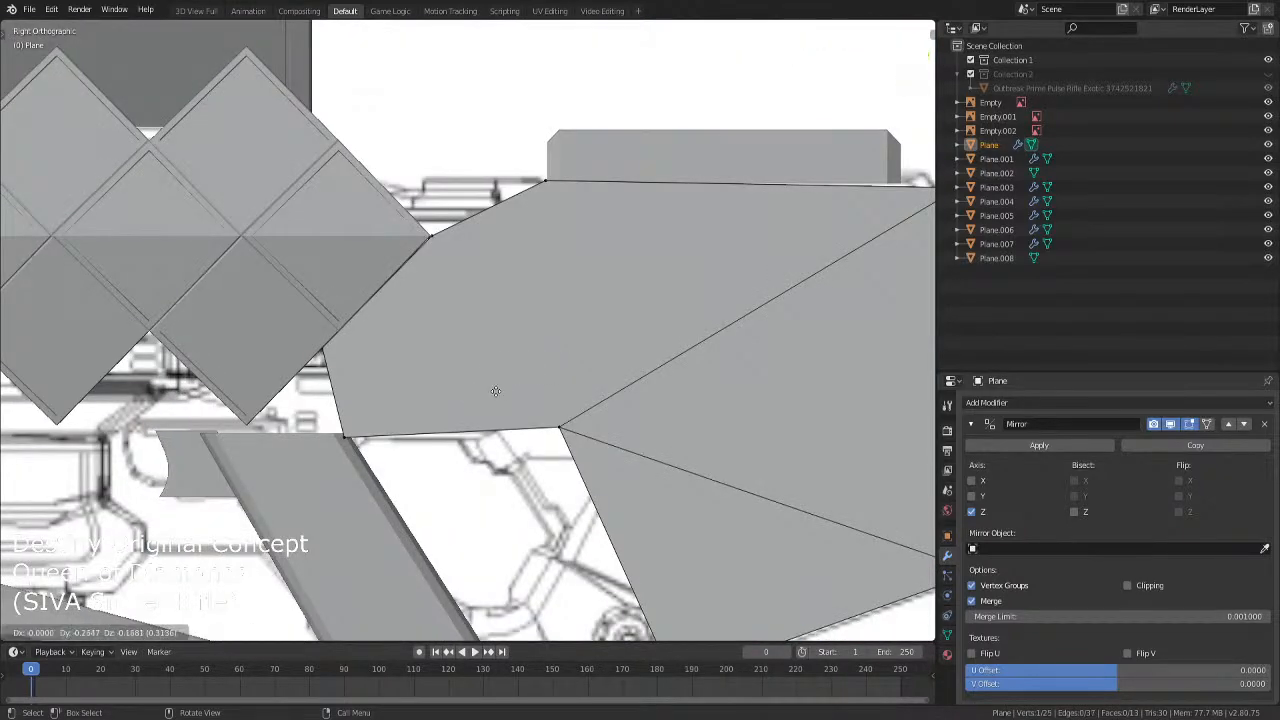
left_click(355, 402)
key("shift+z")
key("g")
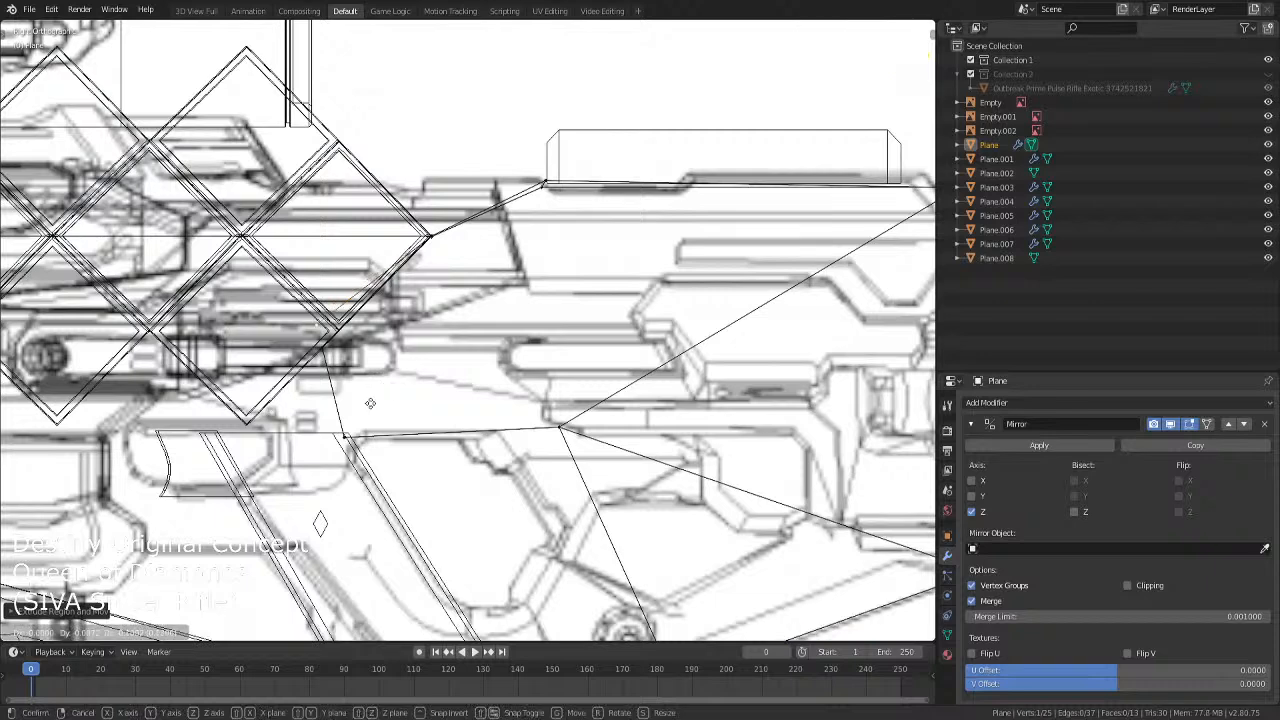
left_click(375, 424)
key("c")
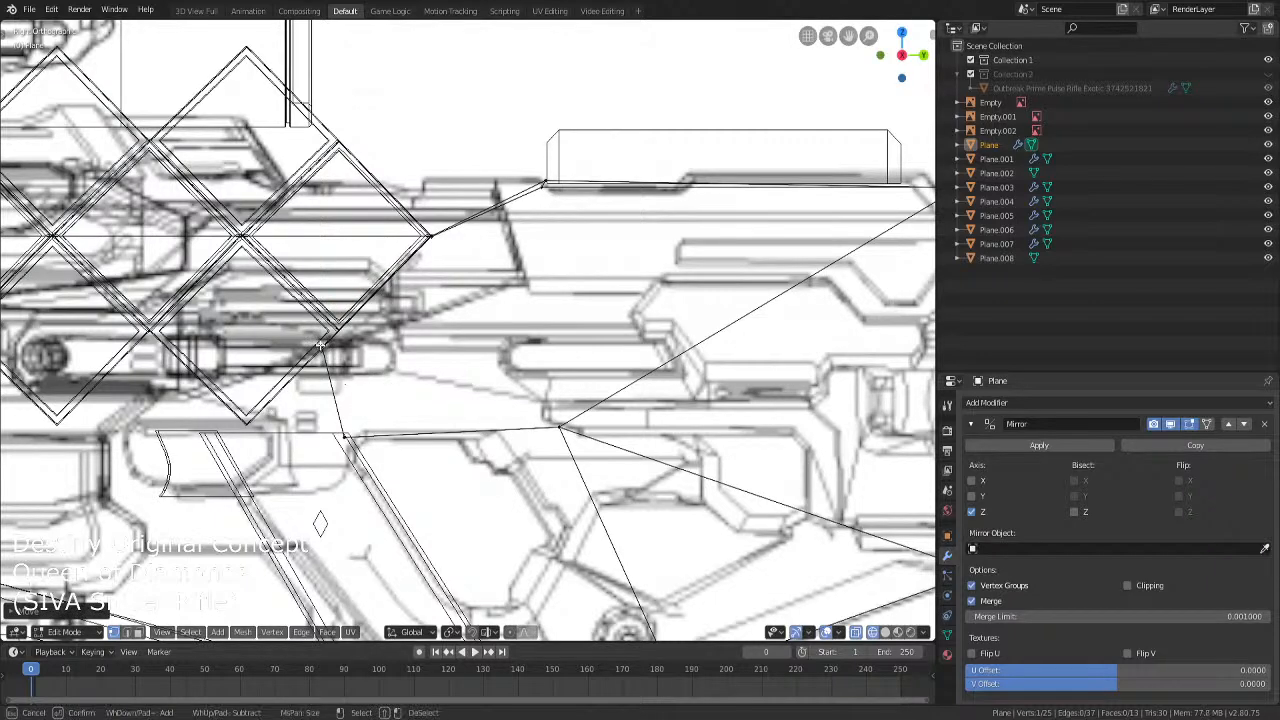
Fill the sloped gap at the stock's front with a face between its four corner vertices and view it in solid shading
left_click(432, 236)
right_click(437, 236)
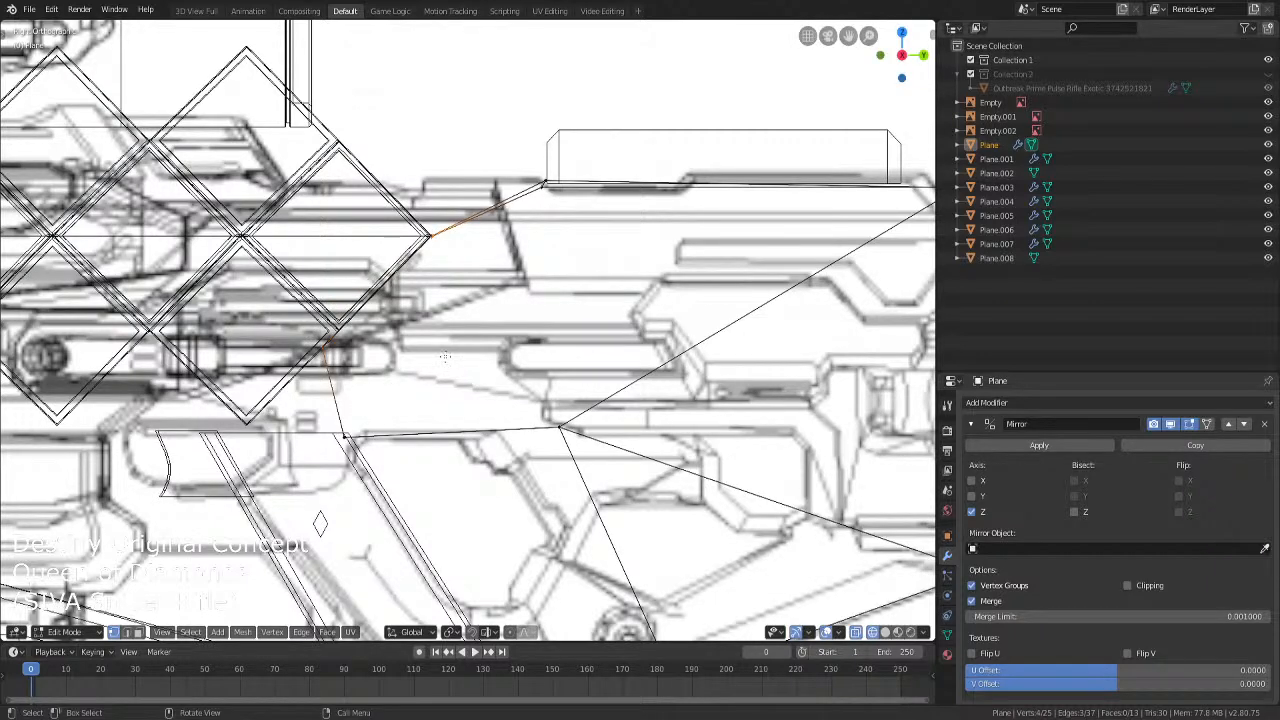
key("Tab")
key("shift+z")
scroll(482, 314, "down", 5)
middle_click_drag(482, 314, 523, 394)
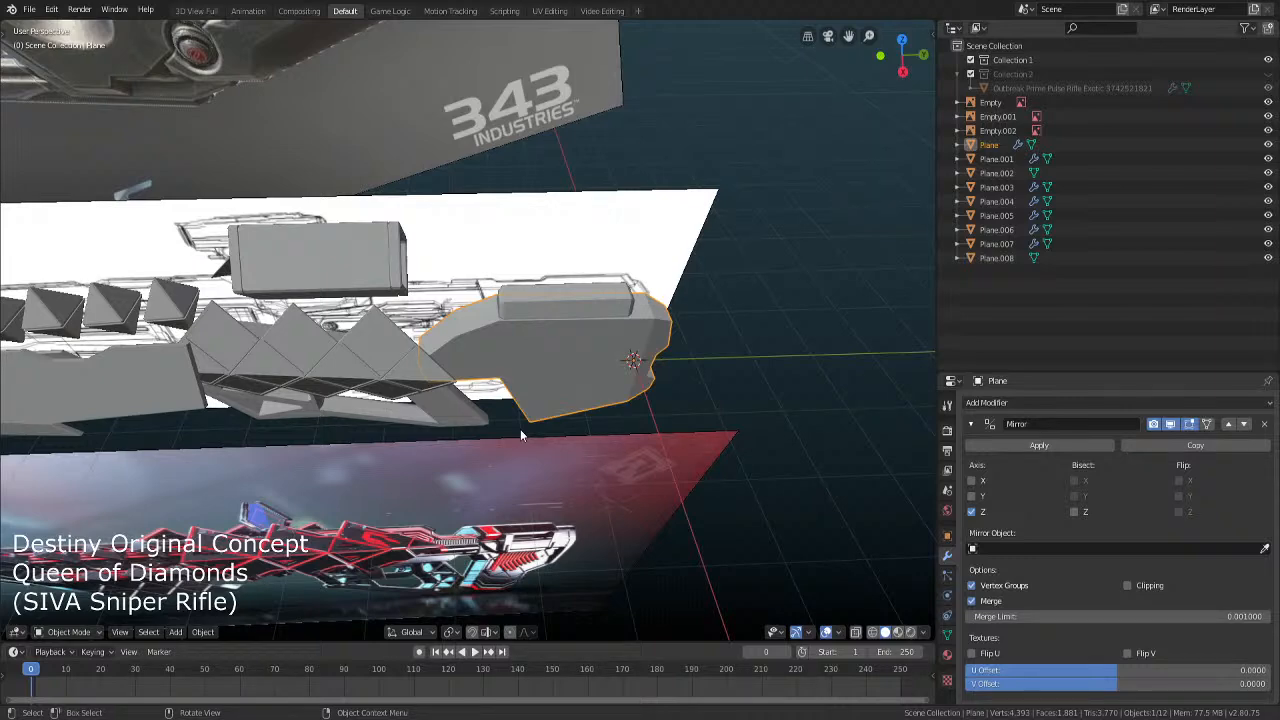
middle_click_drag(582, 466, 563, 432)
Select the stock's entire mesh and turn on the Face Orientation overlay for a side view of the rifle
key("Tab")
key("a")
key("Tab")
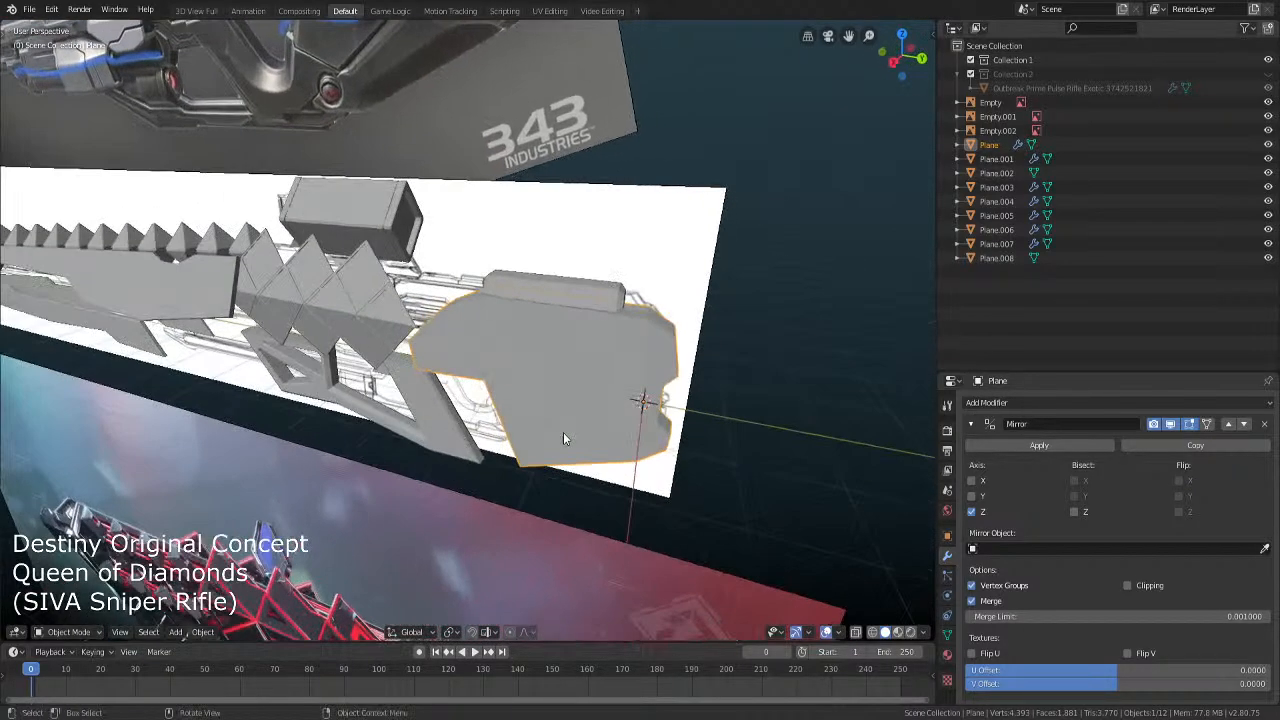
left_click(838, 632)
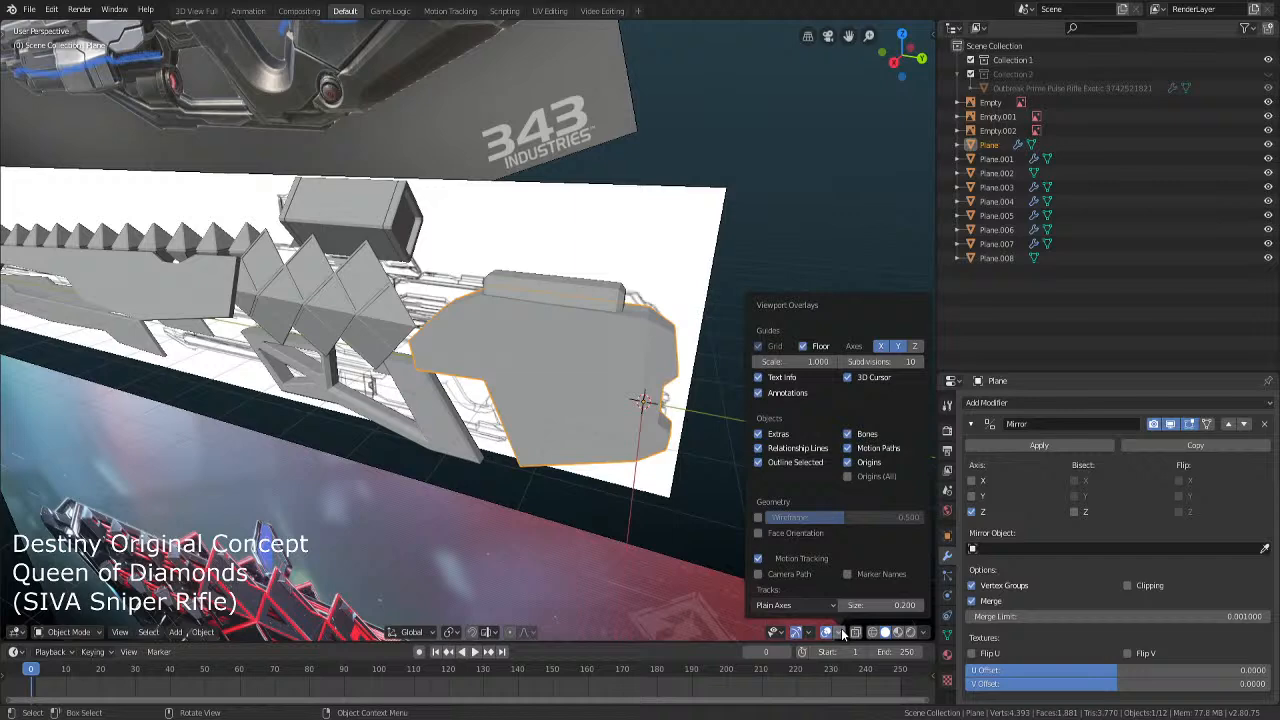
left_click(779, 540)
middle_click_drag(123, 337, 211, 357)
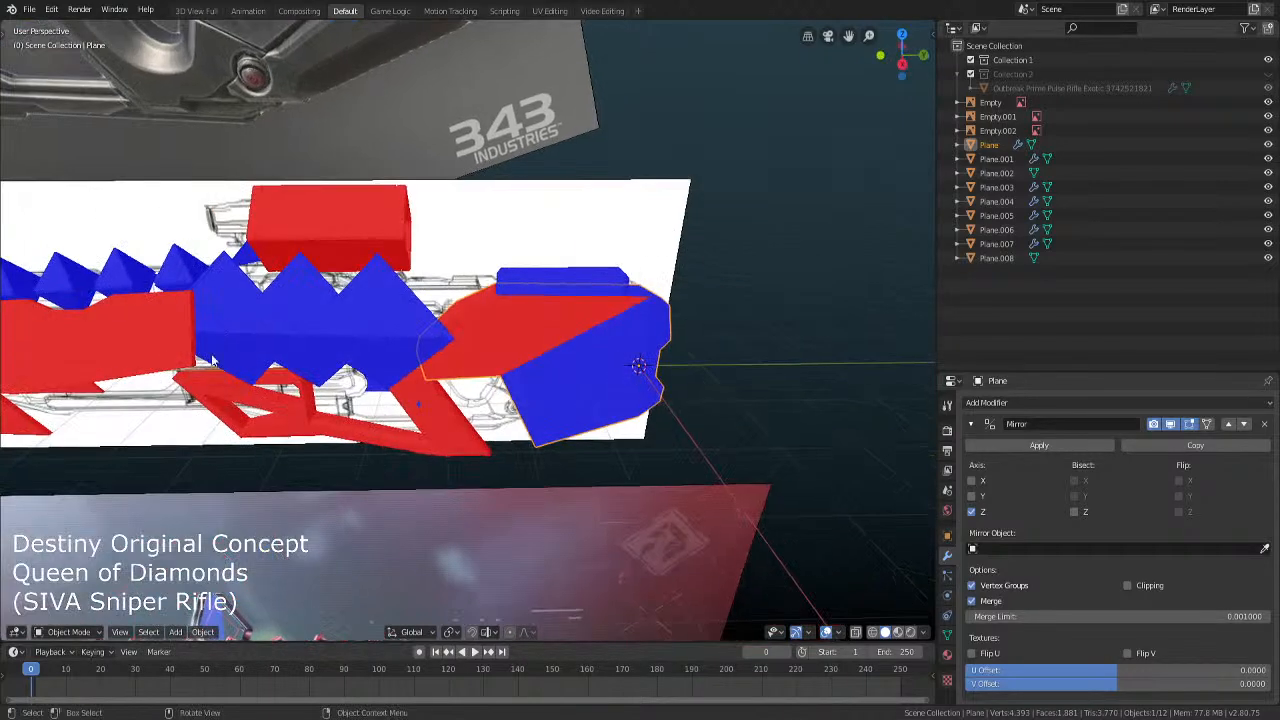
scroll(232, 412, "down", 2)
key("KP_3")
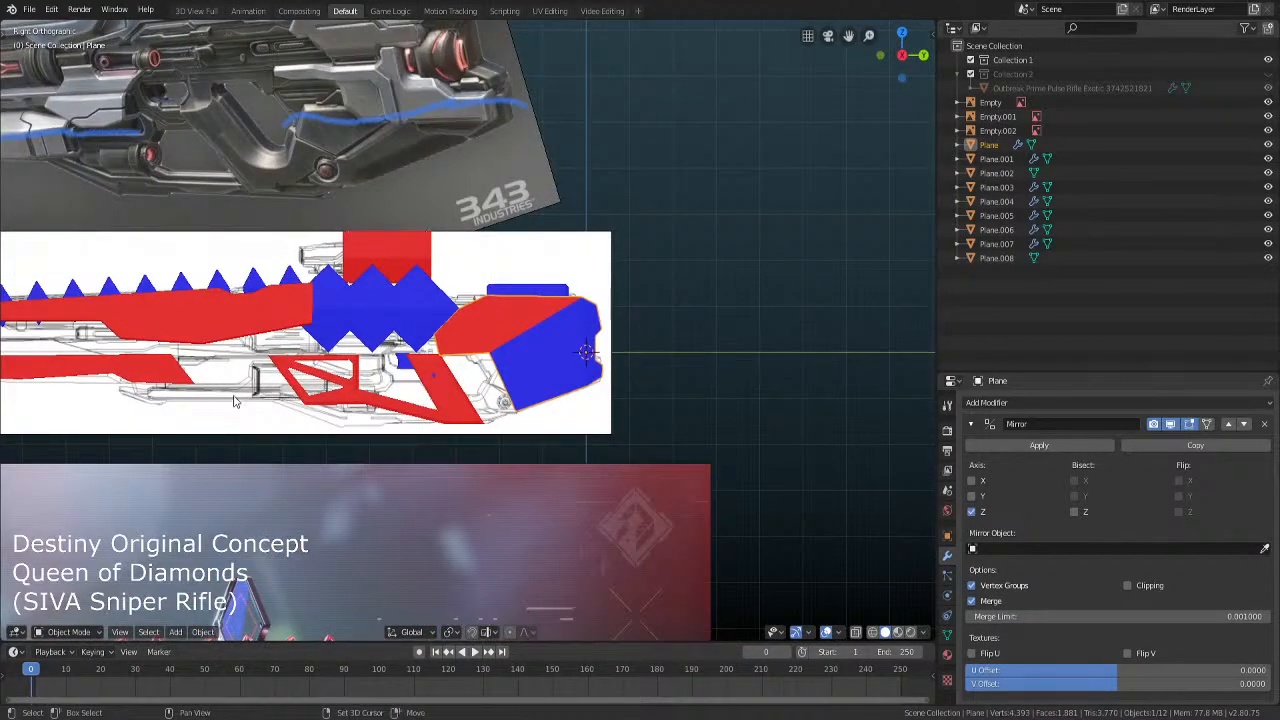
Recalculate the normals outward on the long body and barrel panels mesh
scroll(237, 412, "up", 2)
left_click(383, 343)
key("Tab")
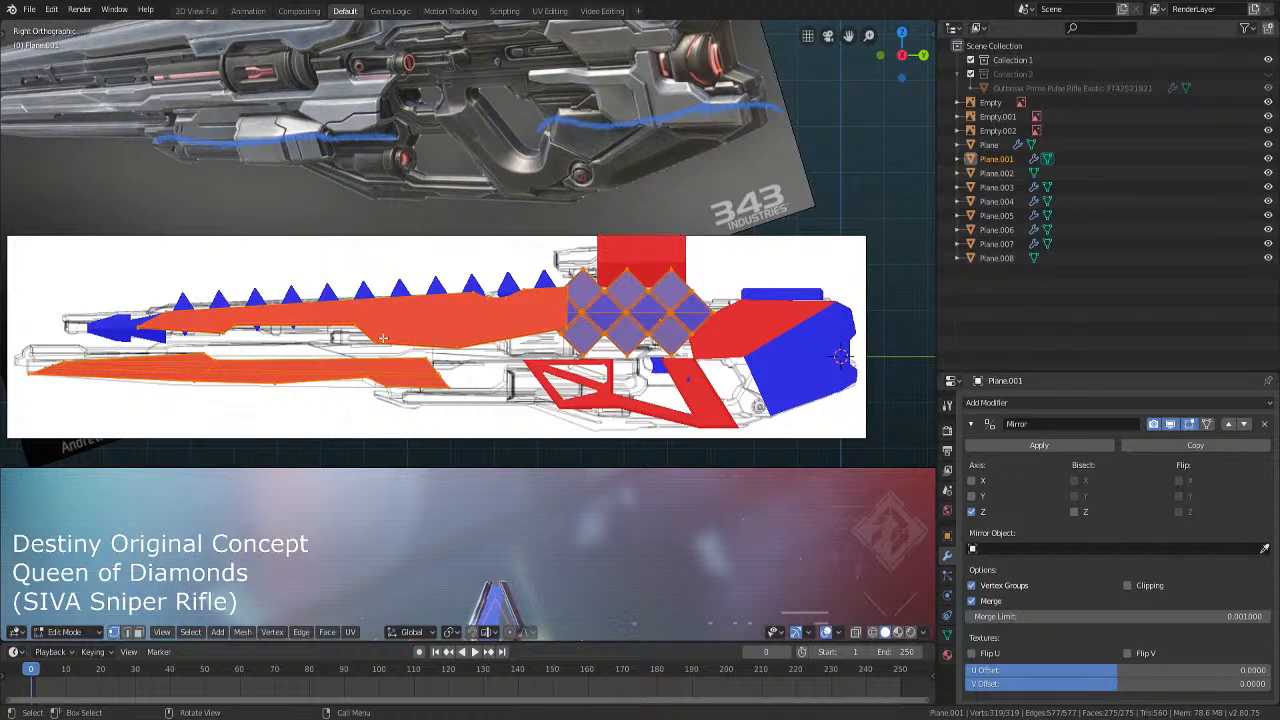
key("shift+n")
key("Tab")
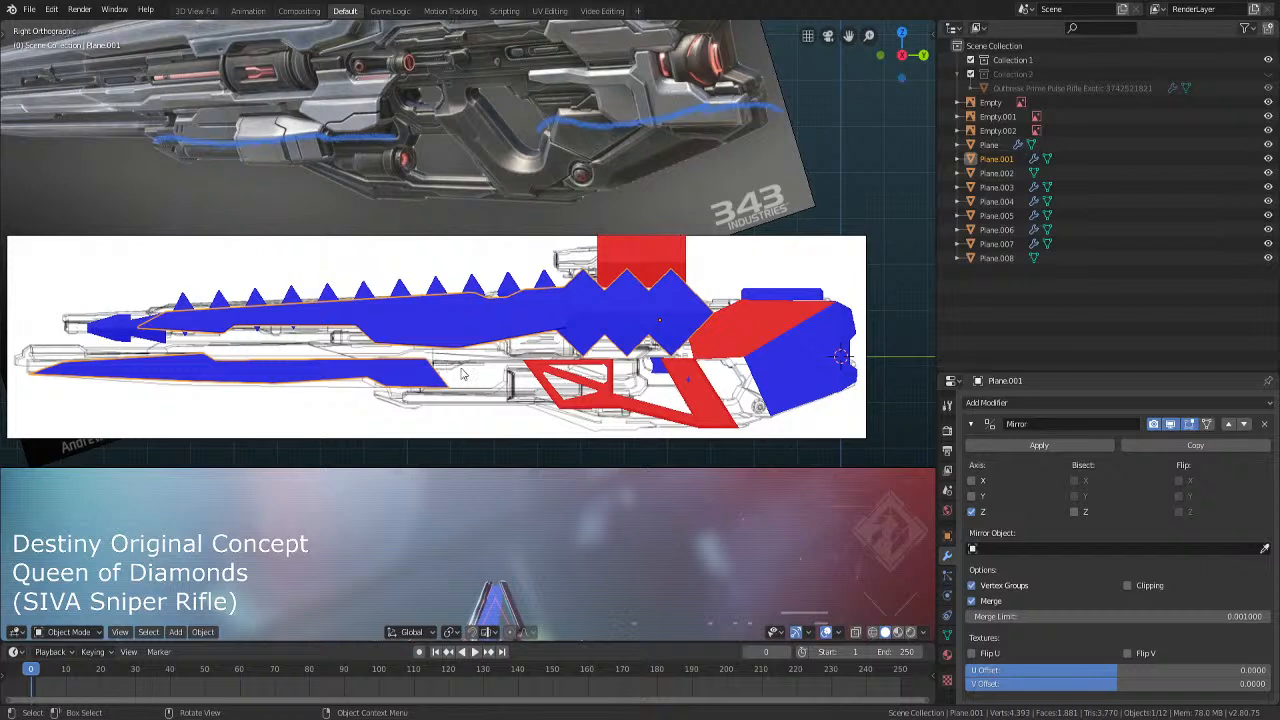
Recalculate the normals outward on the entire scope block above the body
left_click(620, 247)
key("Tab")
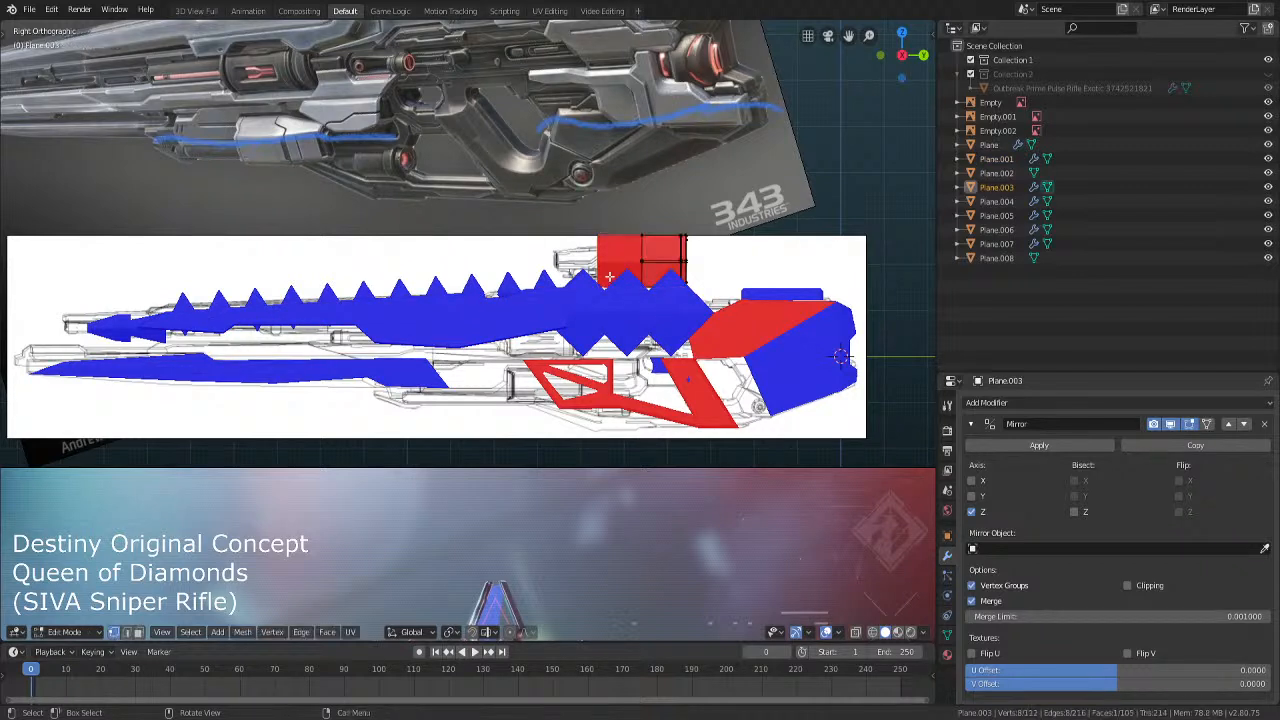
key("shift+n")
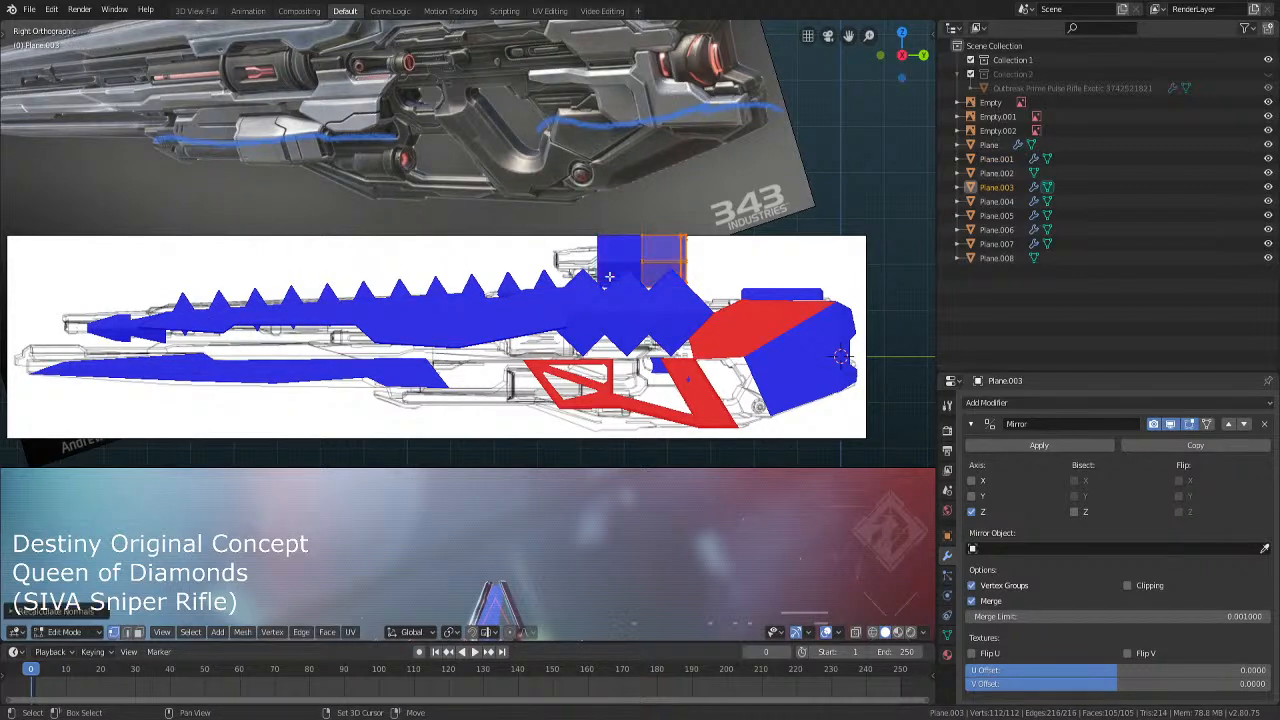
key("Tab")
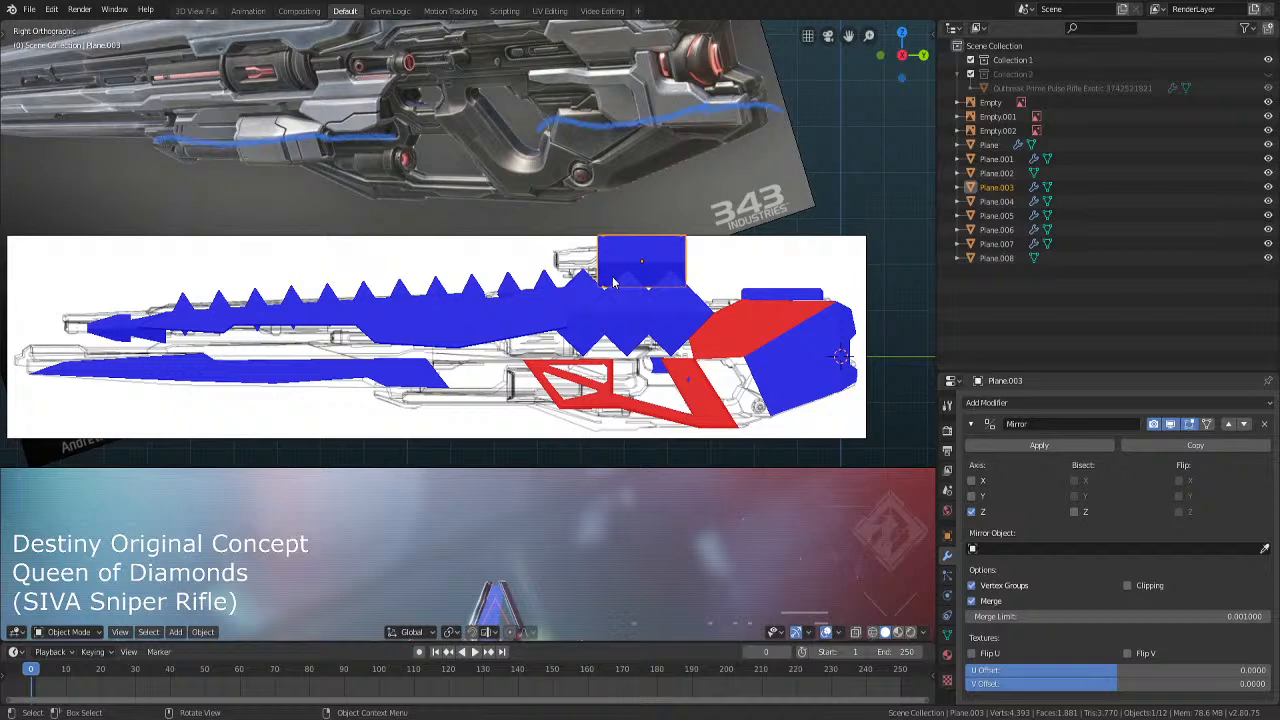
Recalculate the normals outward on the rear stock's entire mesh
left_click(781, 322)
middle_click_drag(781, 322, 658, 354, "shift")
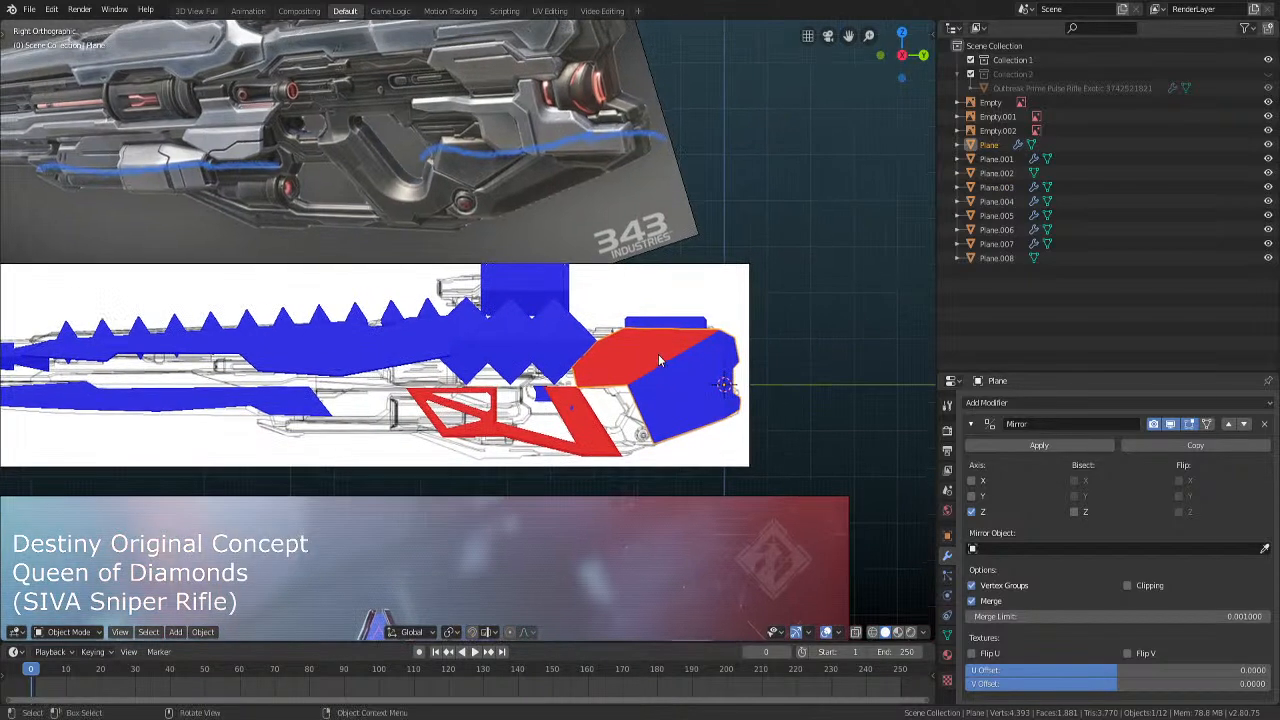
key("Tab")
key("shift+n")
key("Tab")
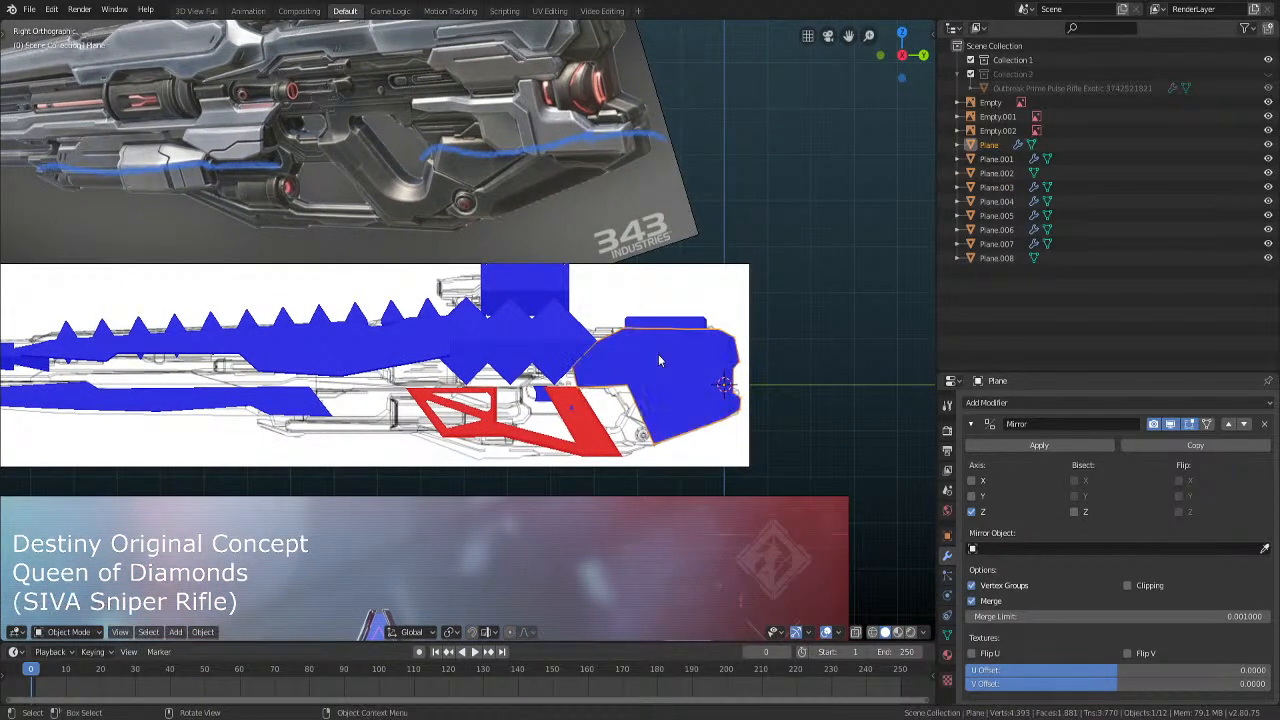
Select all of the grip frame's geometry and recalculate its normals outward
left_click(567, 416)
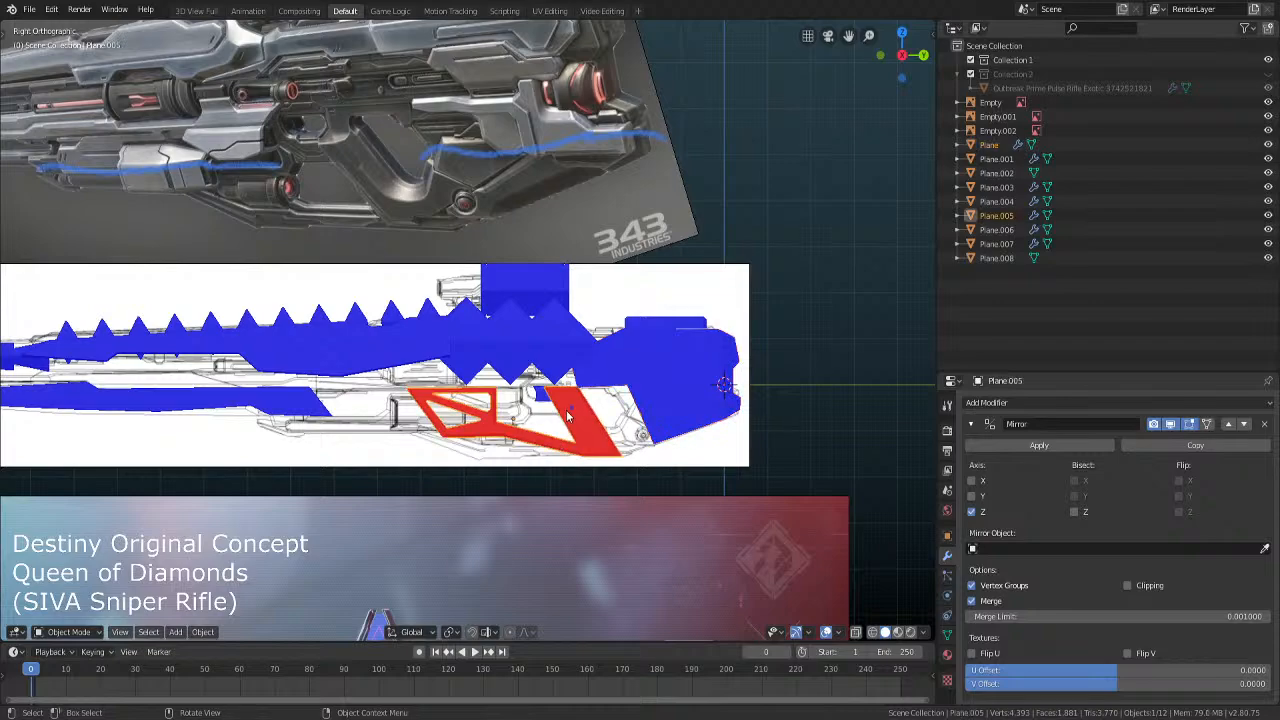
key("Tab")
key("a")
key("shift+n")
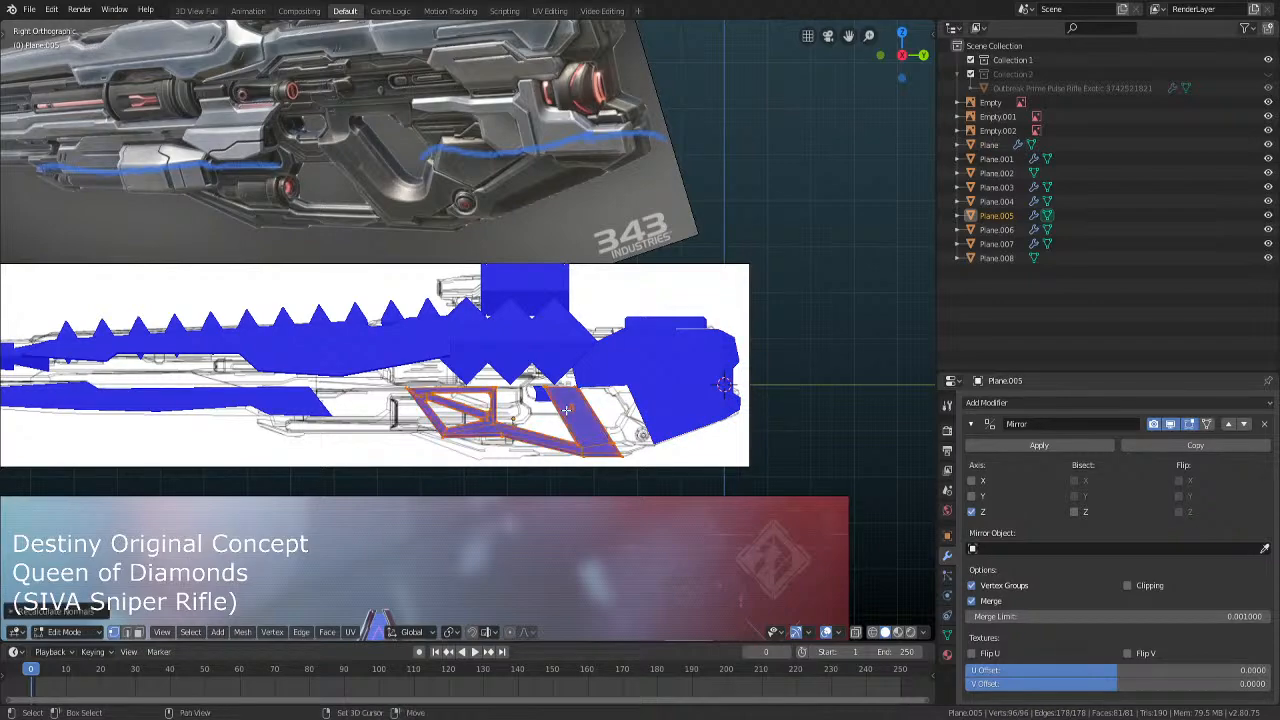
key("Tab")
Examine the face orientation of the stock and diamond body panels from the side and from below
middle_click_drag(567, 415, 688, 390)
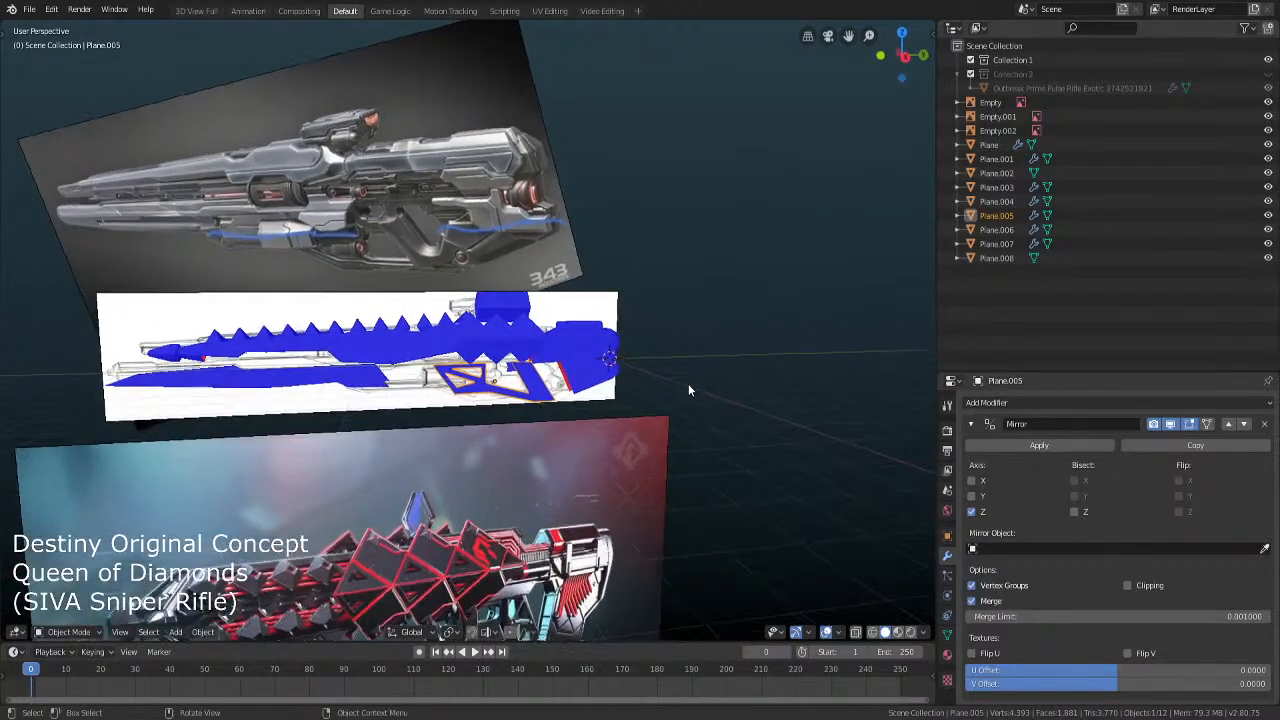
scroll(605, 355, "up", 4)
left_click(670, 428)
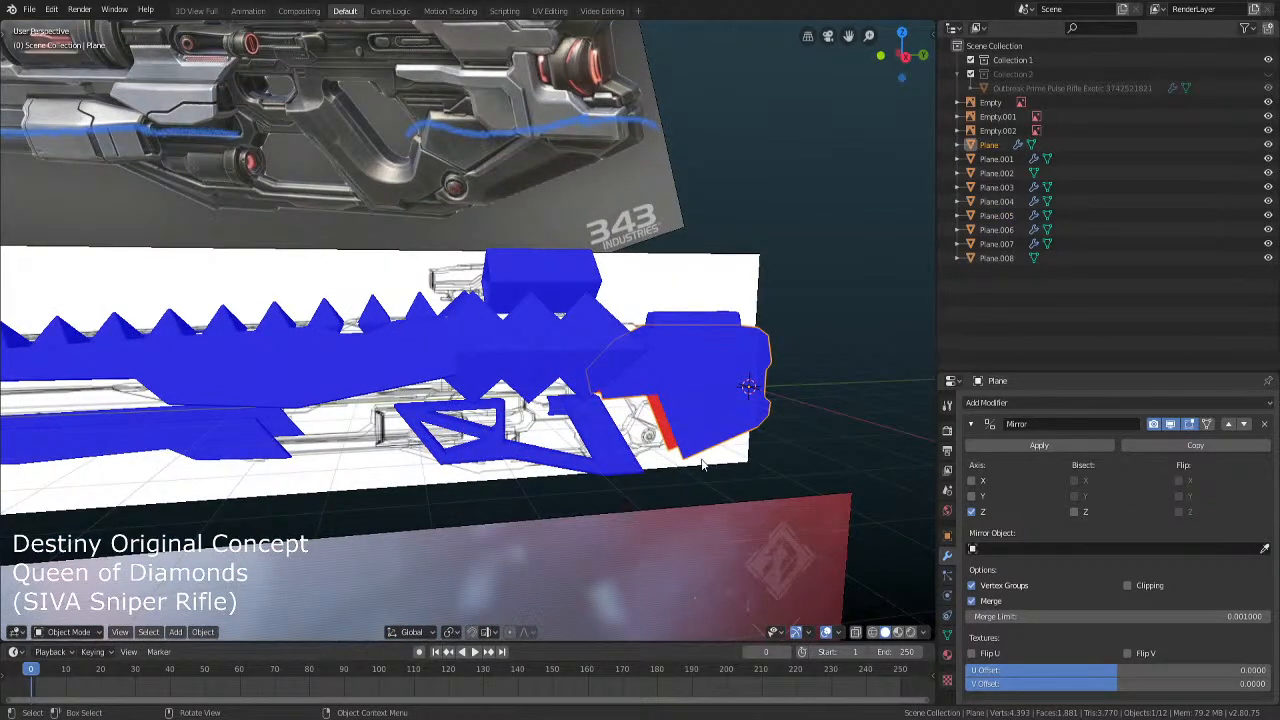
key("Tab")
middle_click_drag(707, 463, 432, 640)
key("Tab")
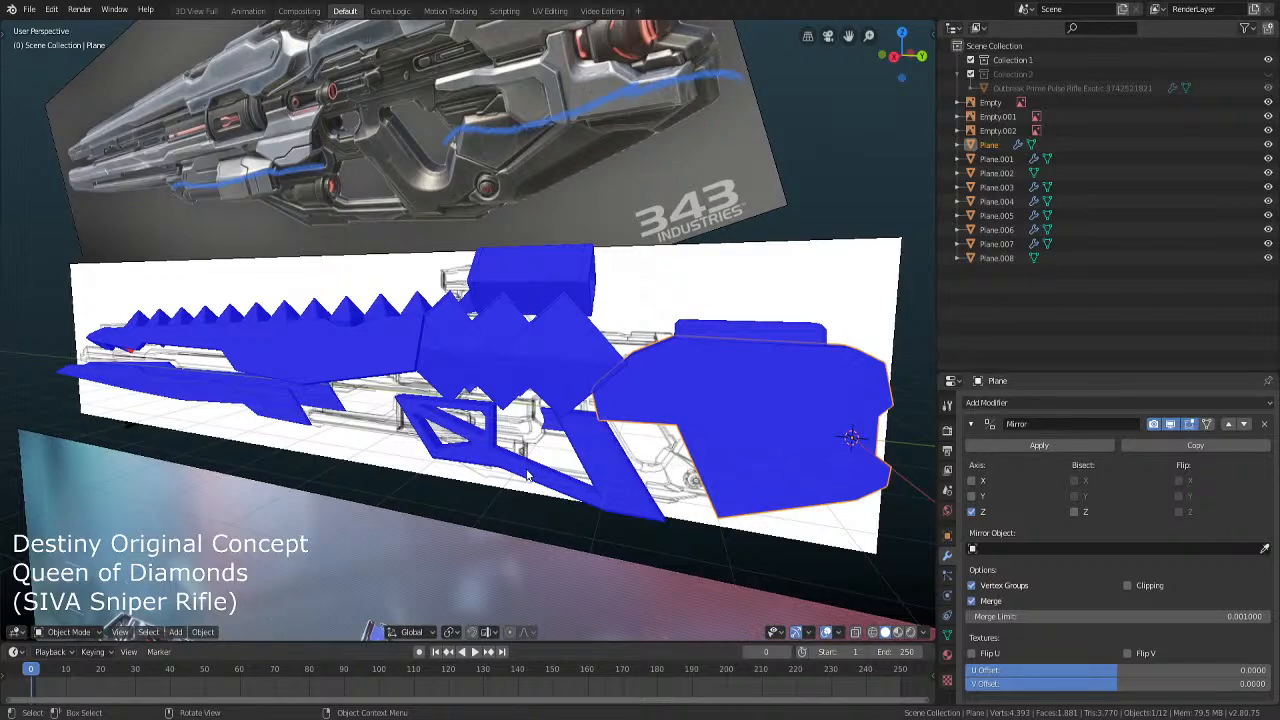
left_click(562, 372)
middle_click_drag(527, 408, 632, 440)
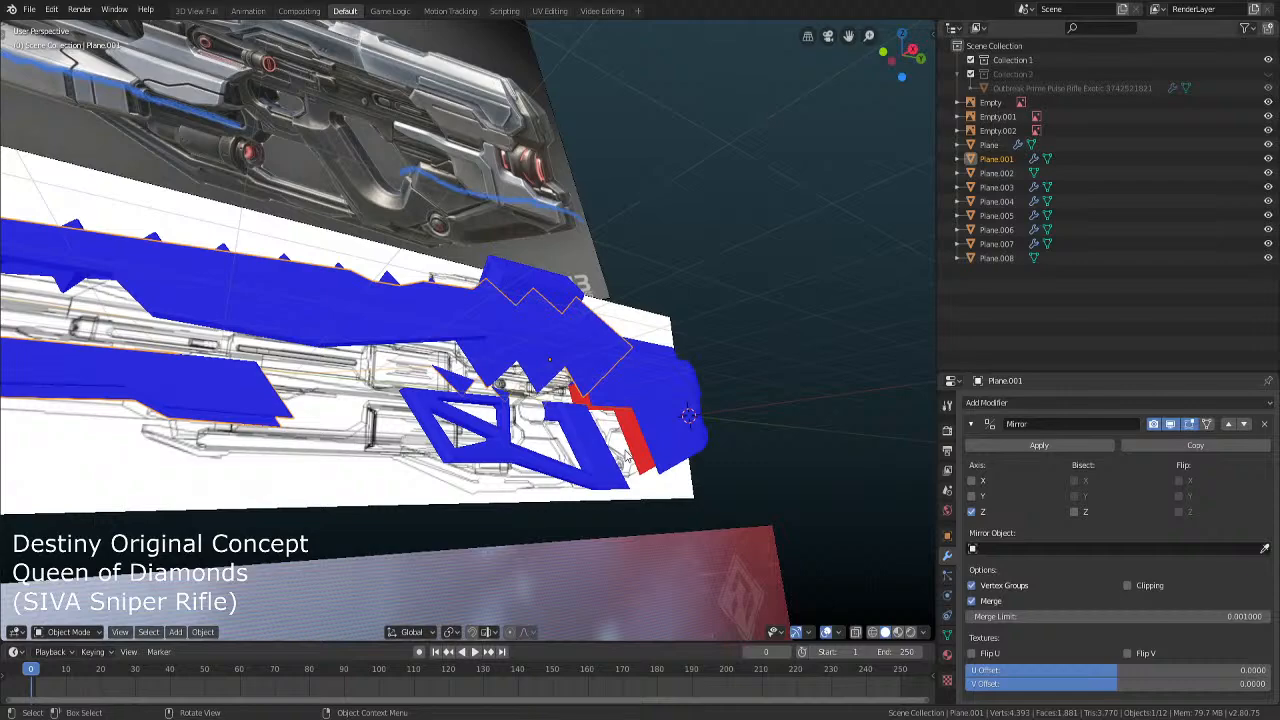
Compare the rifle's underside with the Face Orientation overlay switched off and back on
left_click(841, 632)
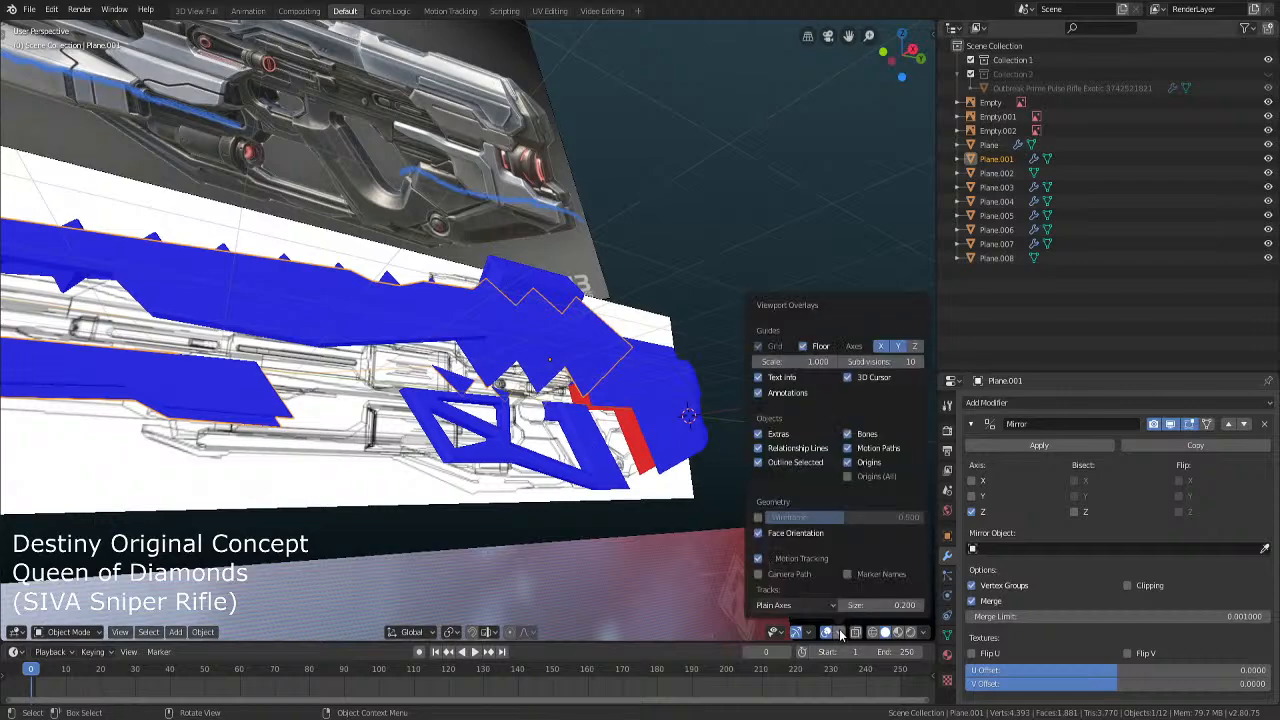
left_click(760, 533)
middle_click_drag(737, 374, 658, 409)
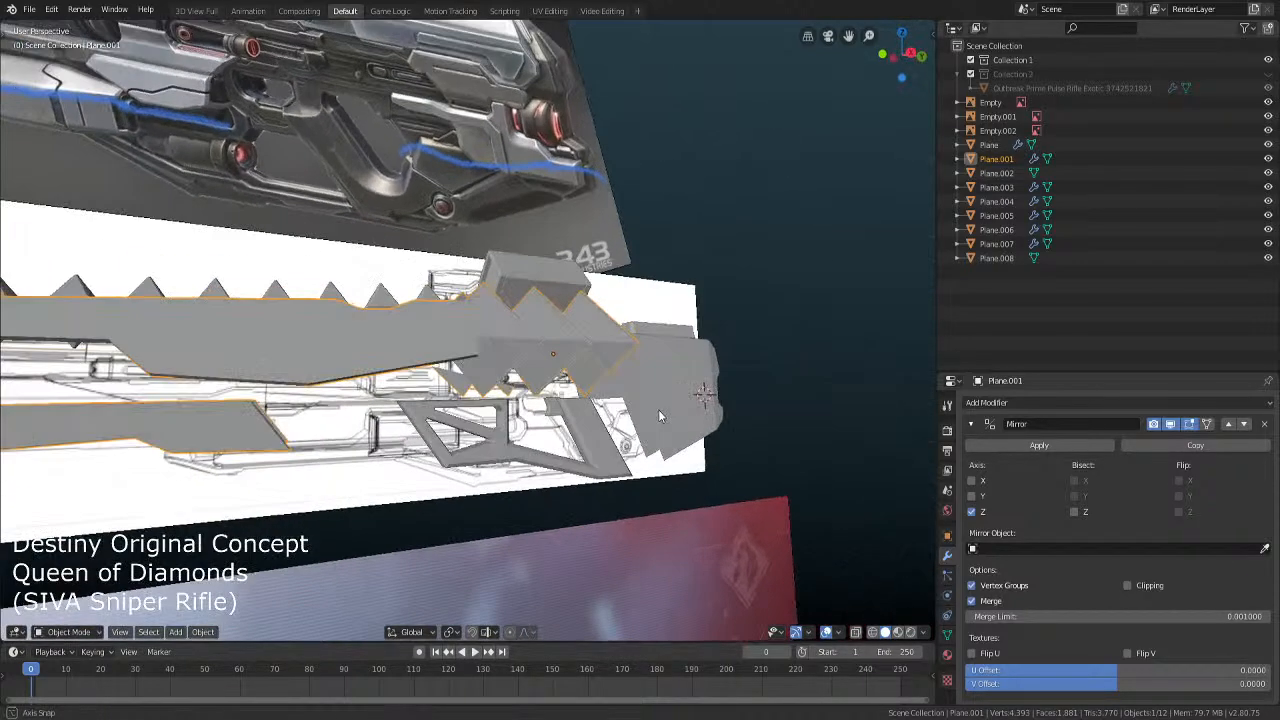
left_click(839, 634)
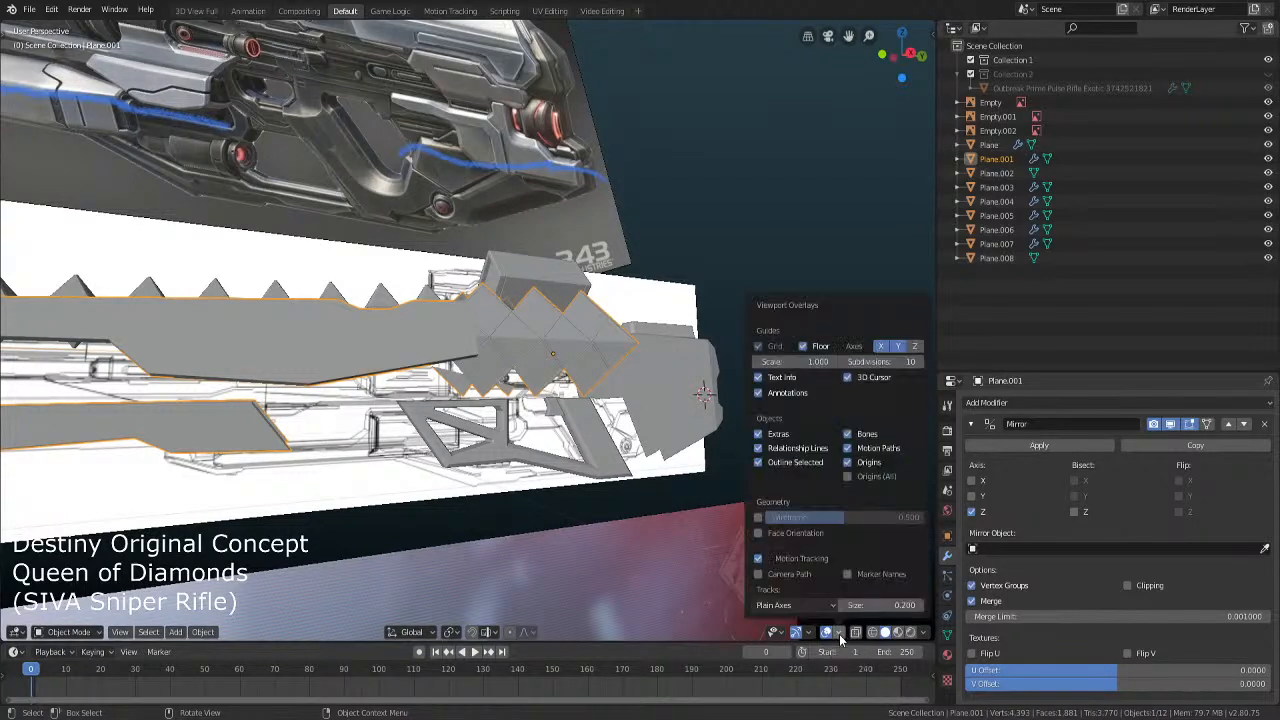
left_click(779, 538)
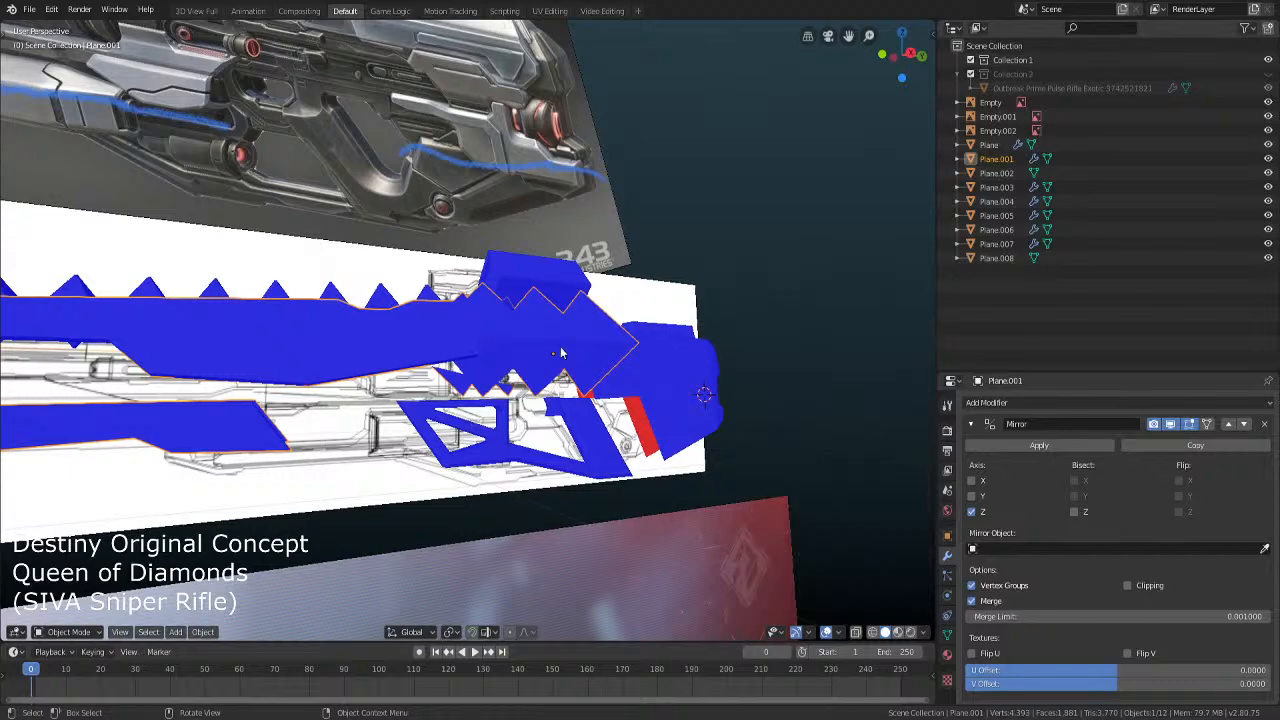
middle_click_drag(513, 441, 500, 415)
middle_click_drag(338, 329, 306, 410)
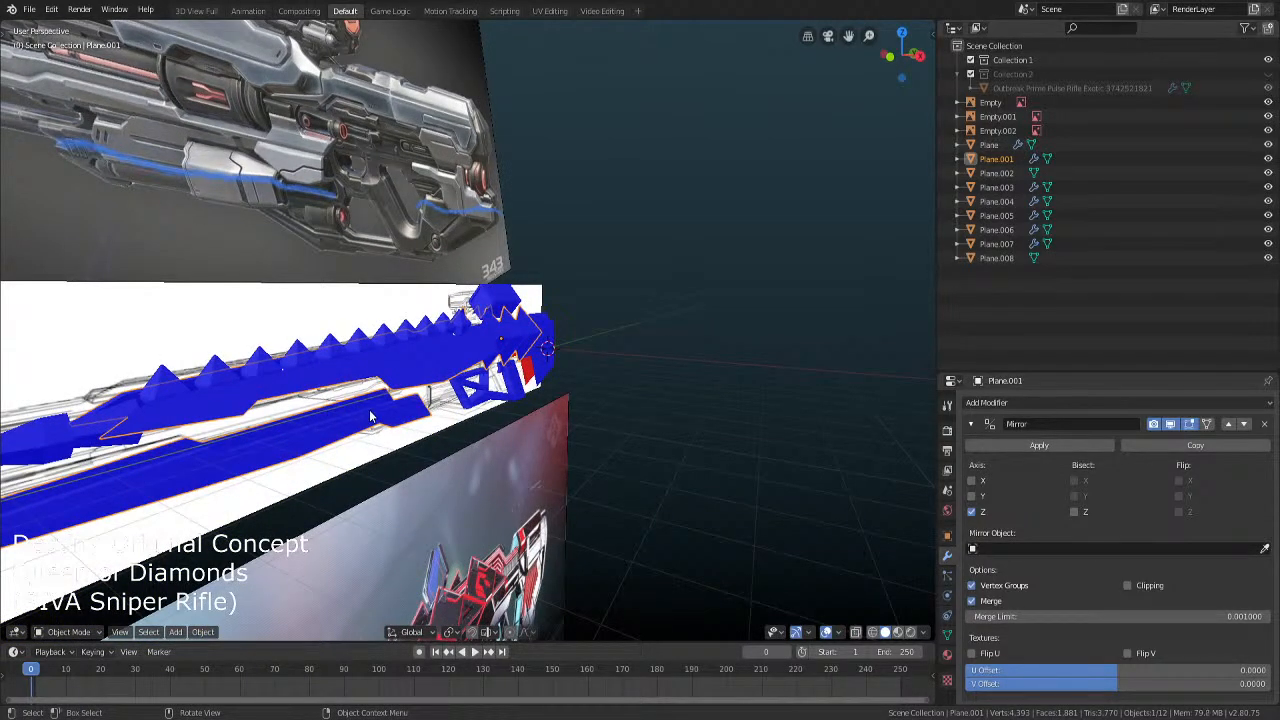
In face select mode, select the stock's triangular side face and recalculate its normals
left_click(535, 372)
middle_click_drag(572, 358, 650, 512)
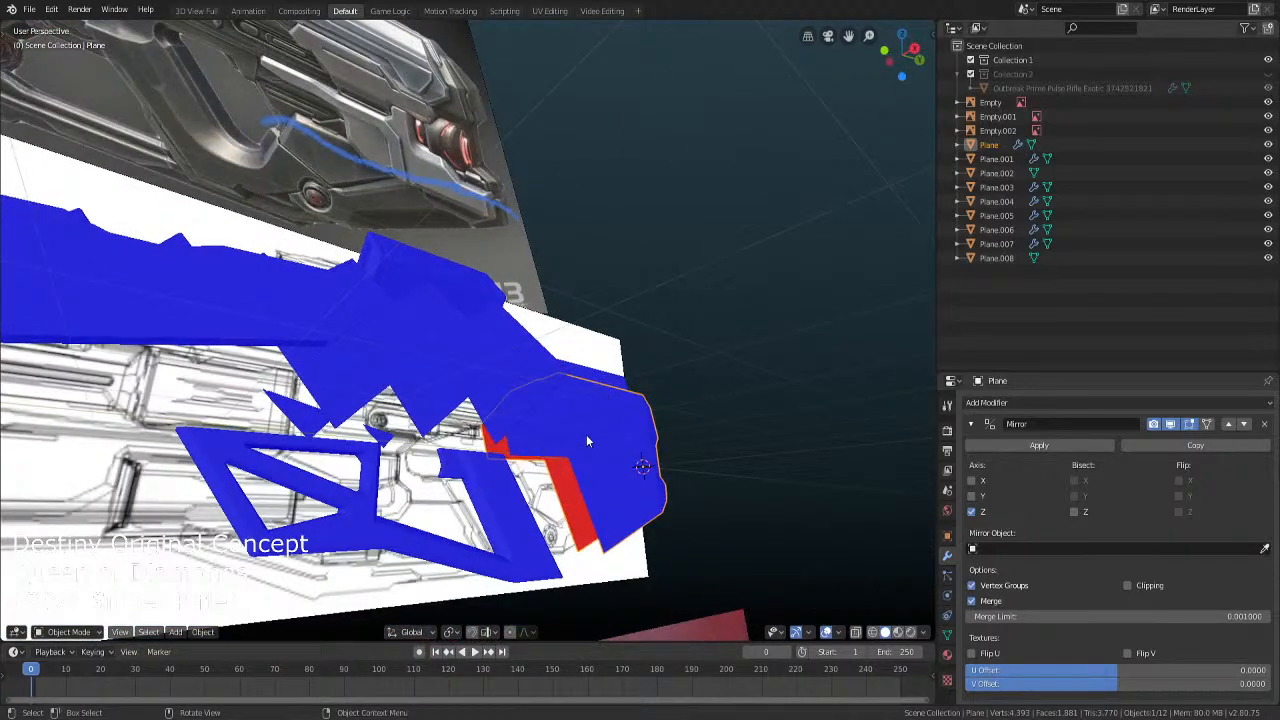
middle_click_drag(587, 441, 595, 443)
key("Tab")
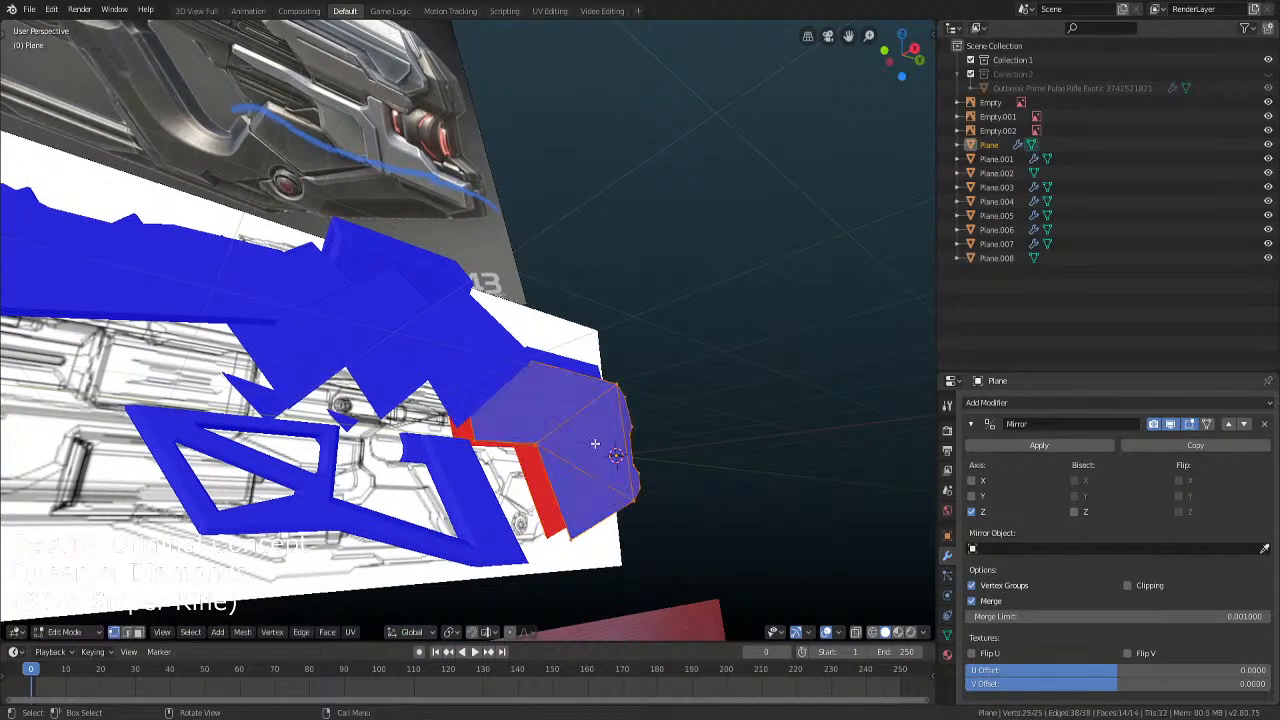
left_click(138, 632)
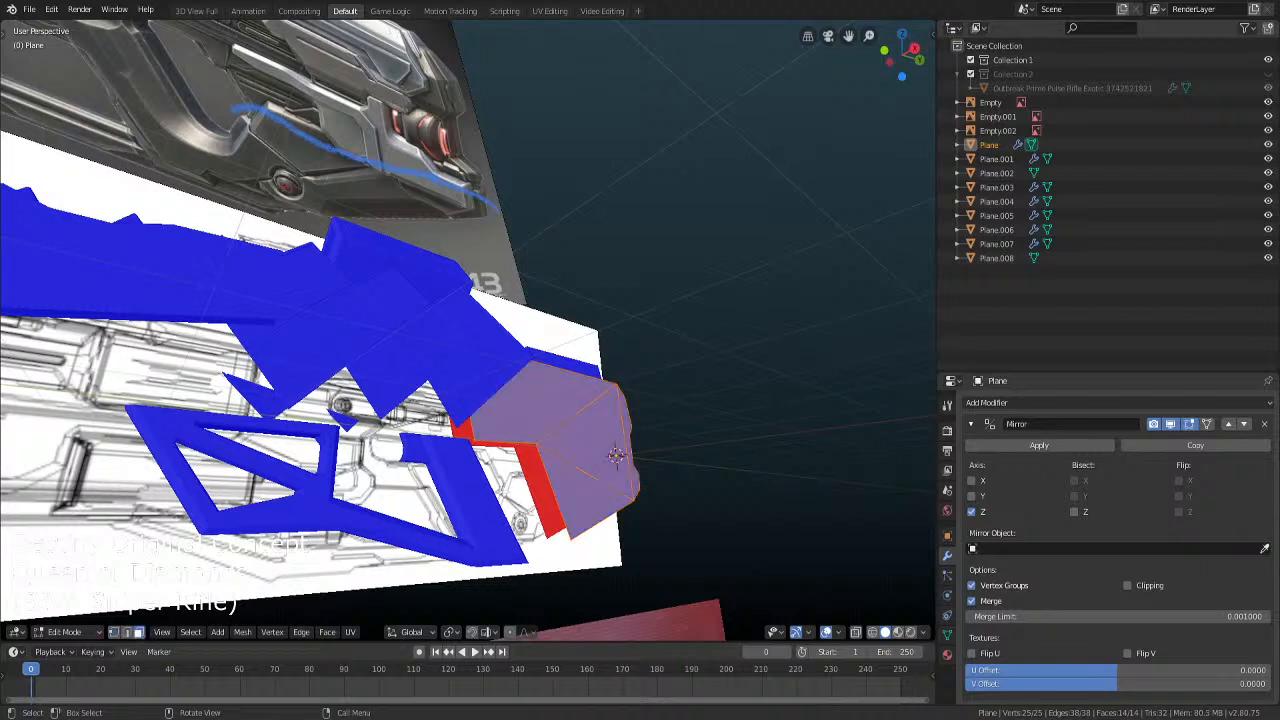
left_click(553, 446)
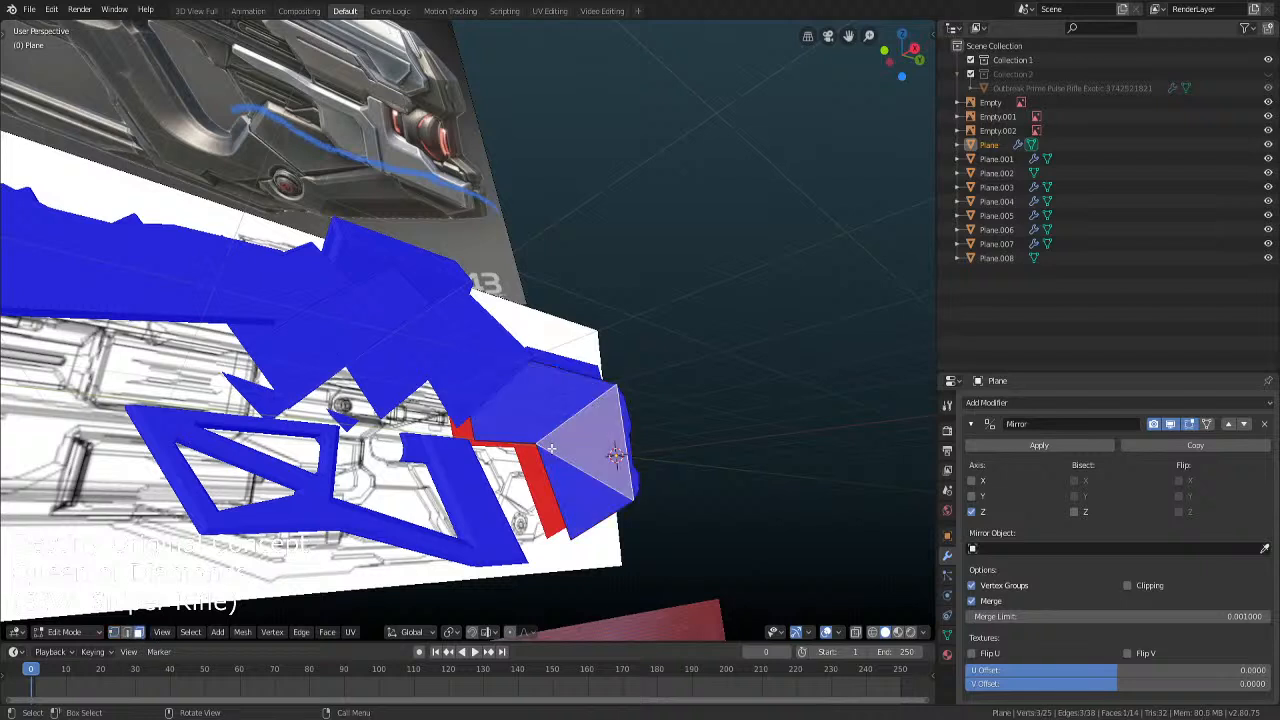
right_click(680, 517)
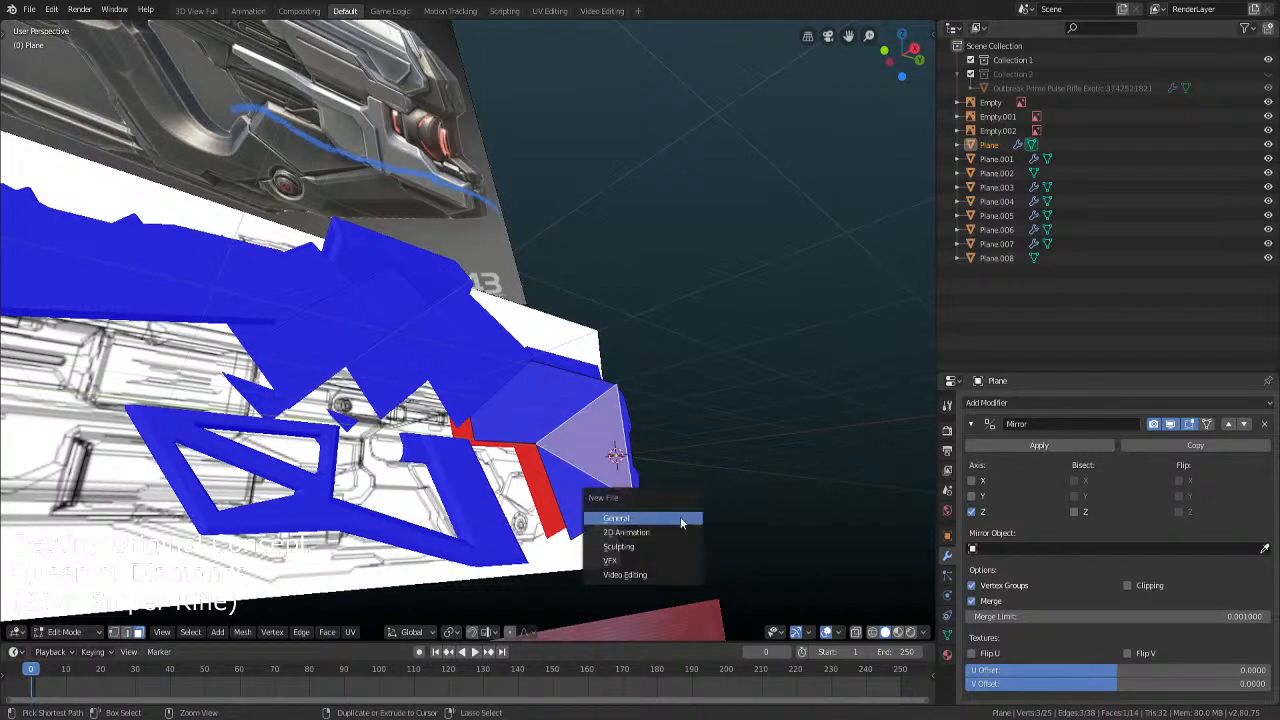
key("shift+n")
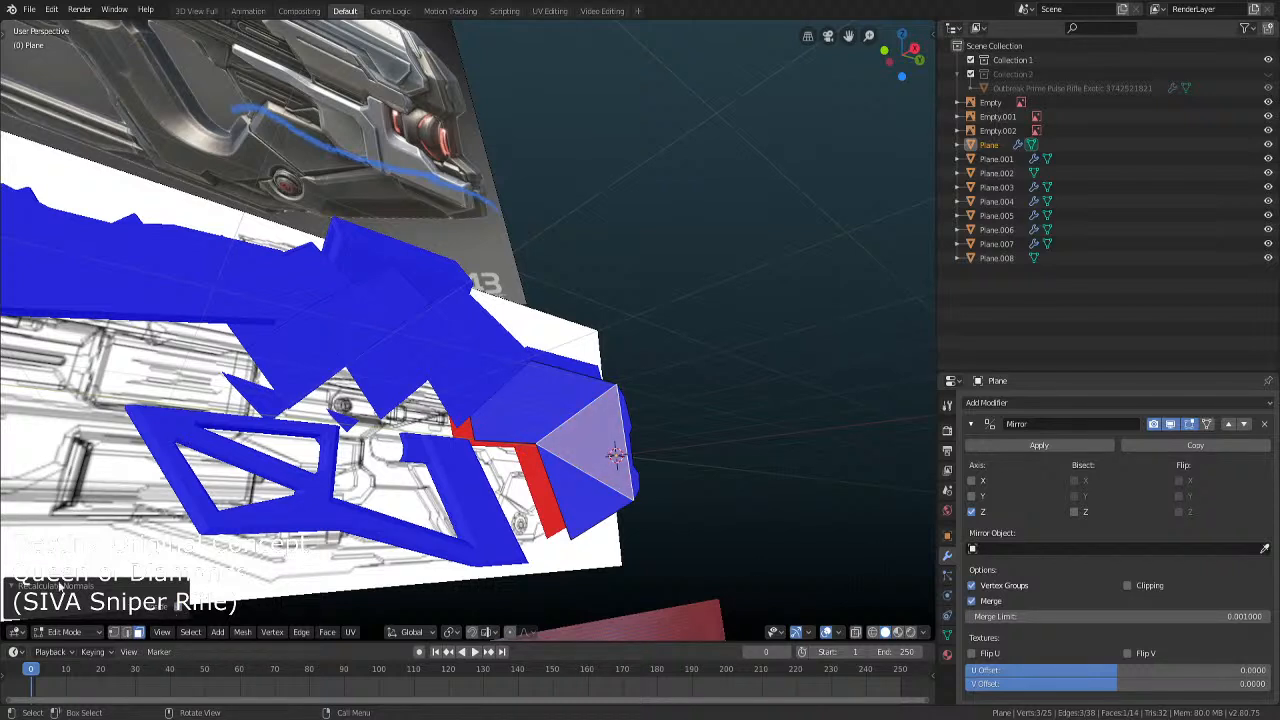
left_click(581, 404)
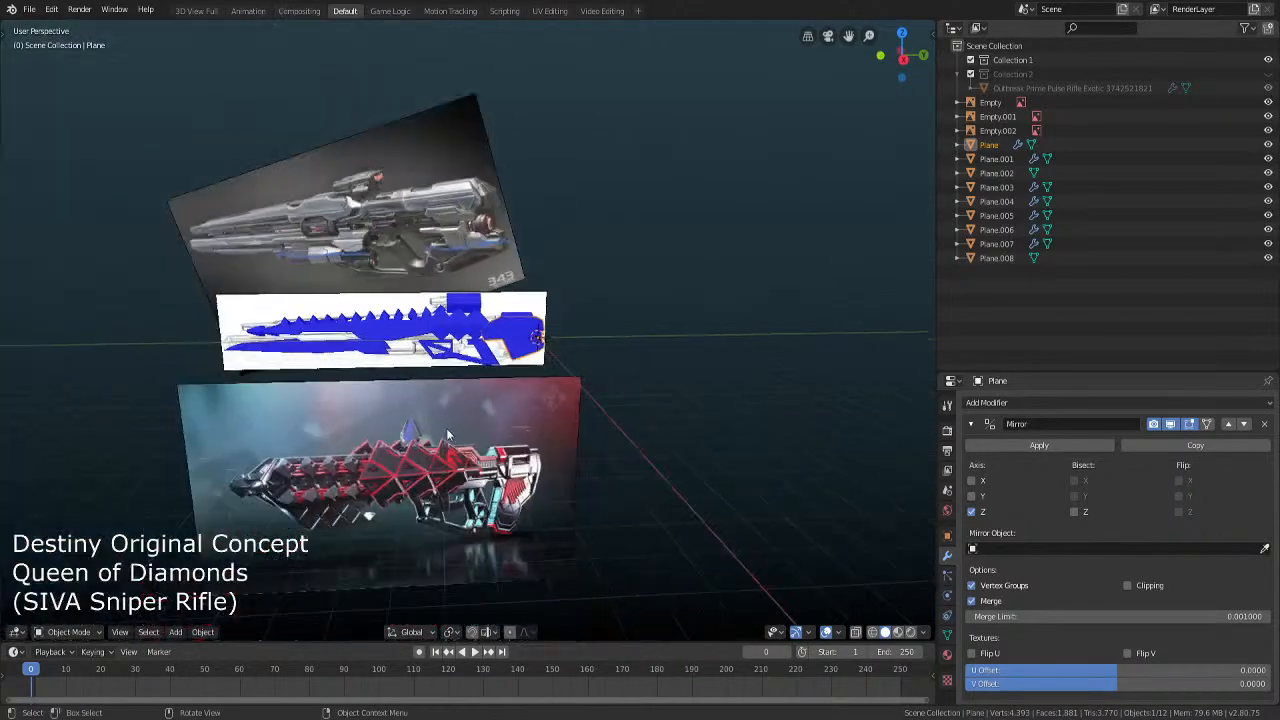
Turn off the Face Orientation overlay and view the whole rifle from the side beside its references
middle_click_drag(447, 435, 748, 595)
left_click(839, 634)
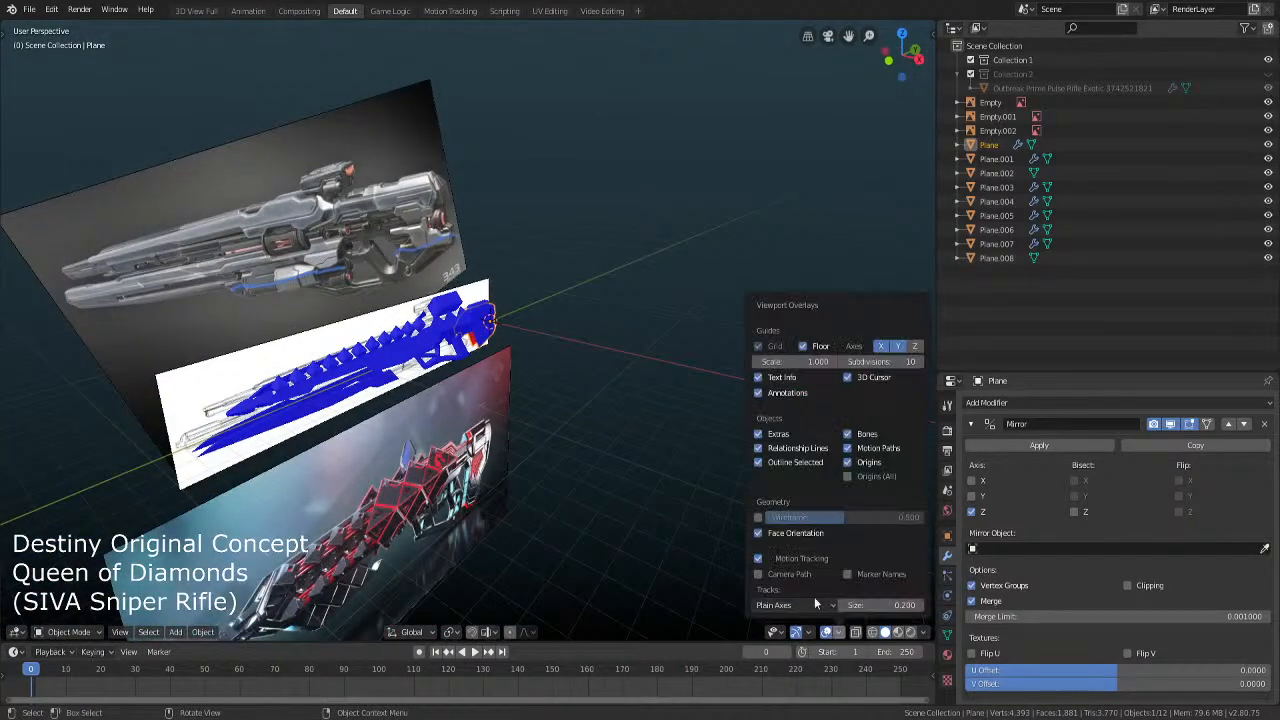
left_click(787, 535)
scroll(598, 429, "down", 5)
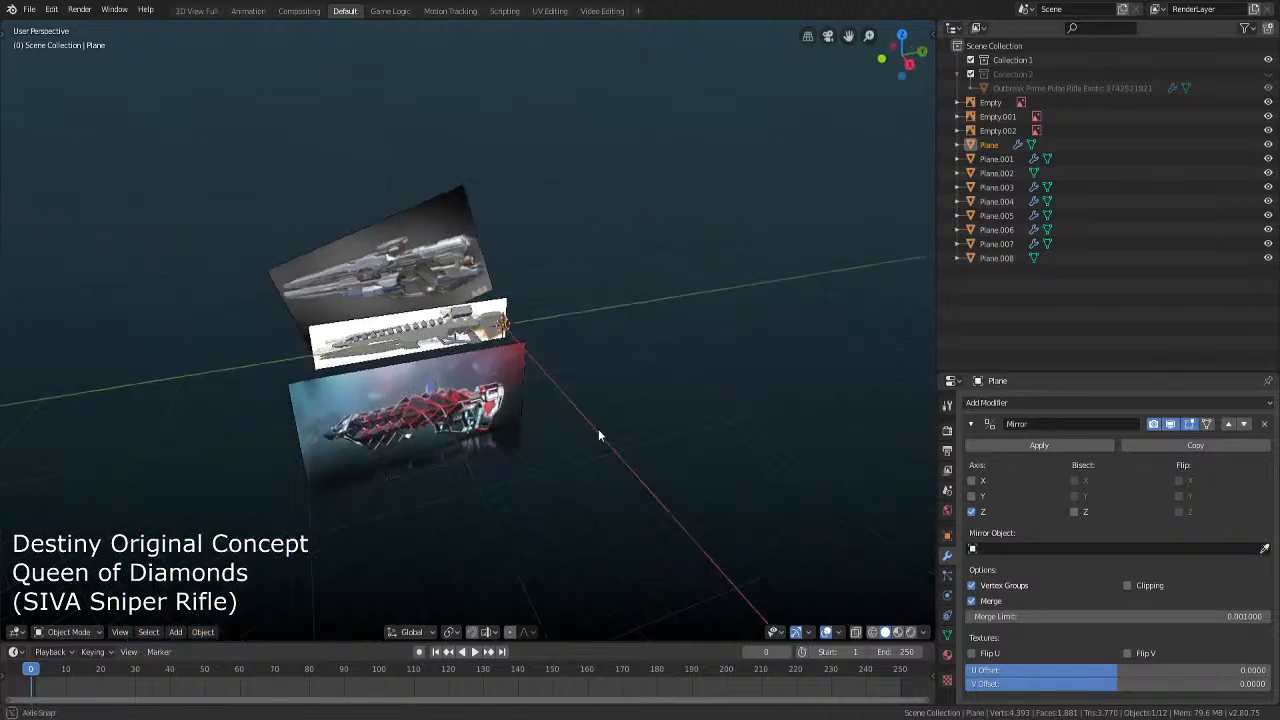
key("KP_3")
scroll(593, 435, "up", 5)
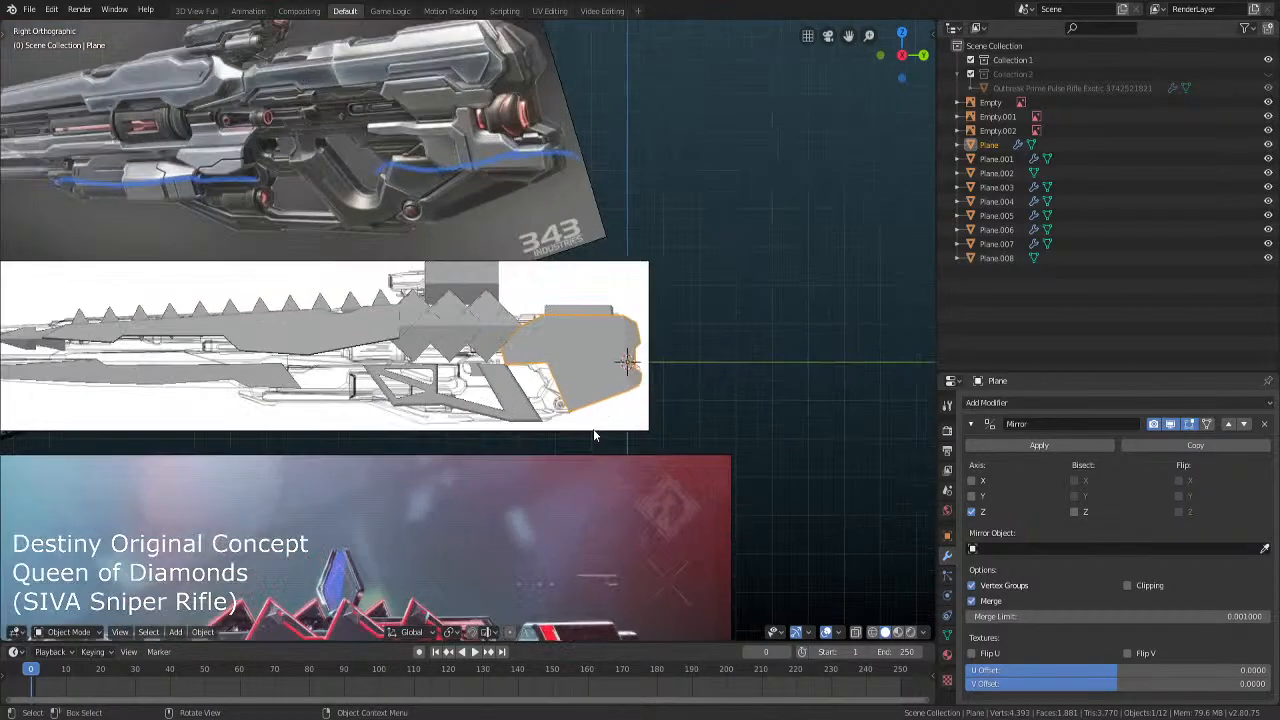
scroll(593, 429, "down", 3)
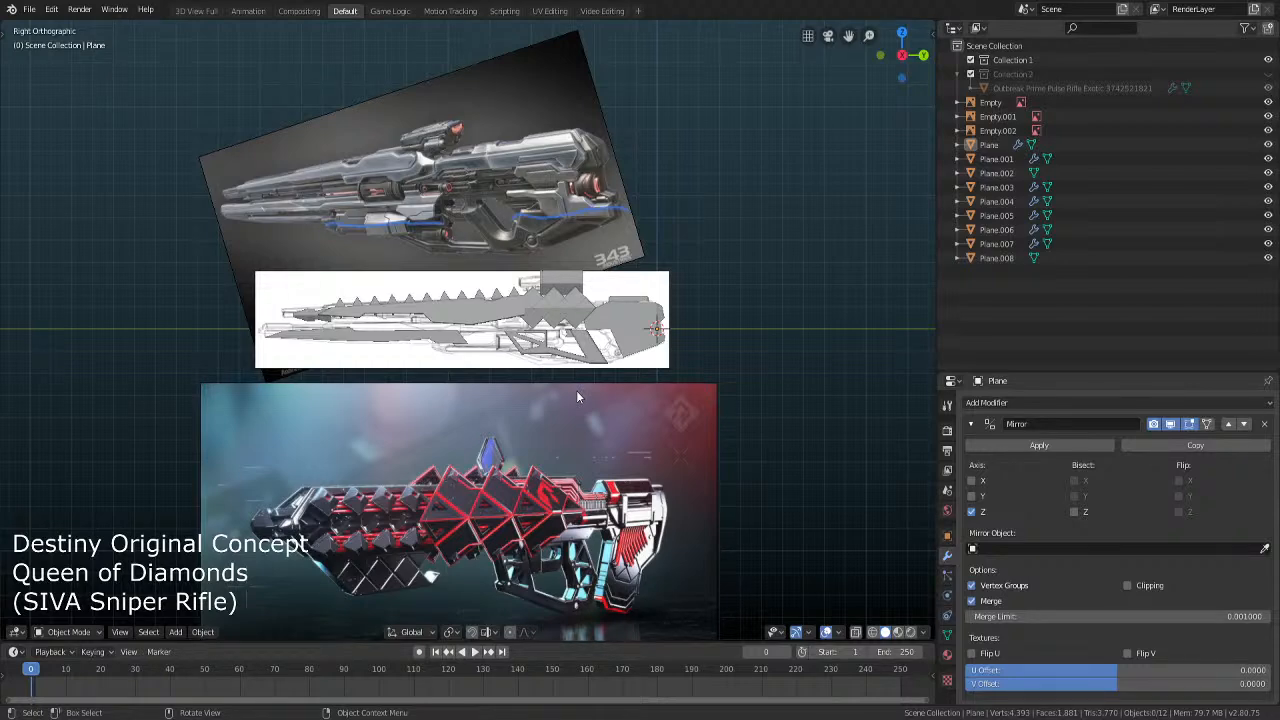
Compare the rifle's barrel and body shapes with the blueprint and concept images from the side and at an angle
scroll(576, 390, "up", 7)
key("Tab")
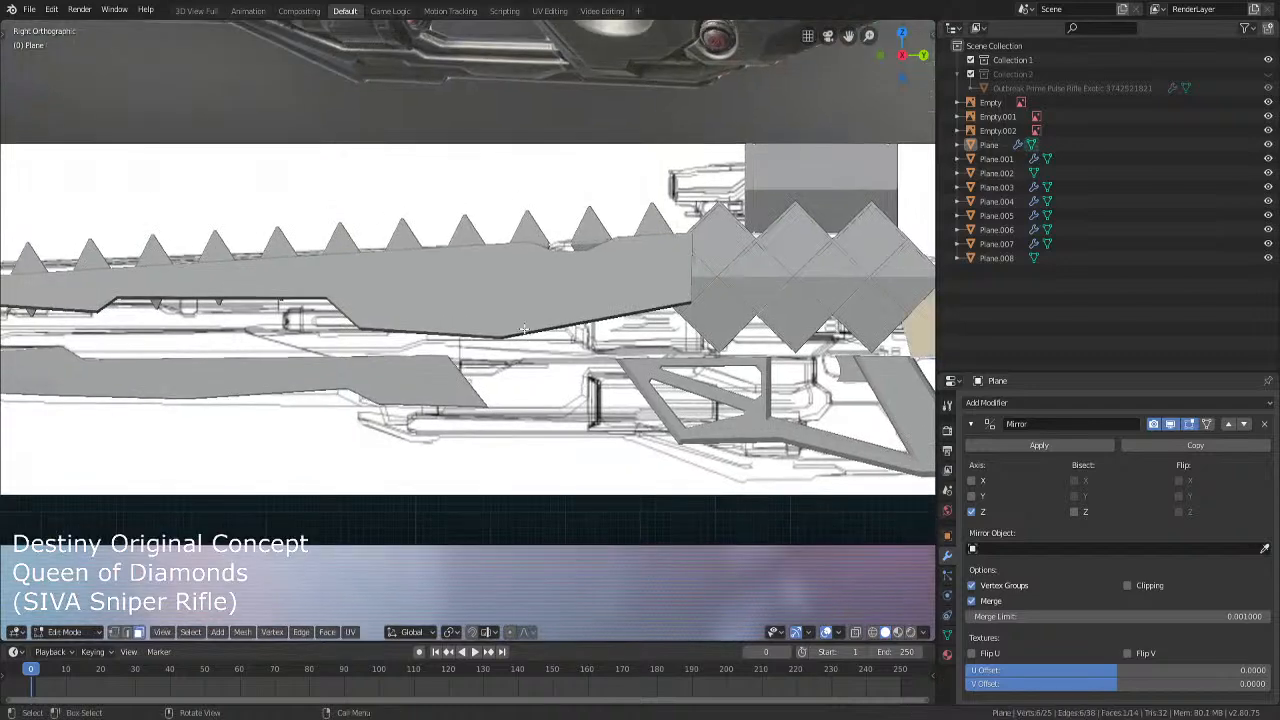
key("Tab")
scroll(399, 310, "down", 6)
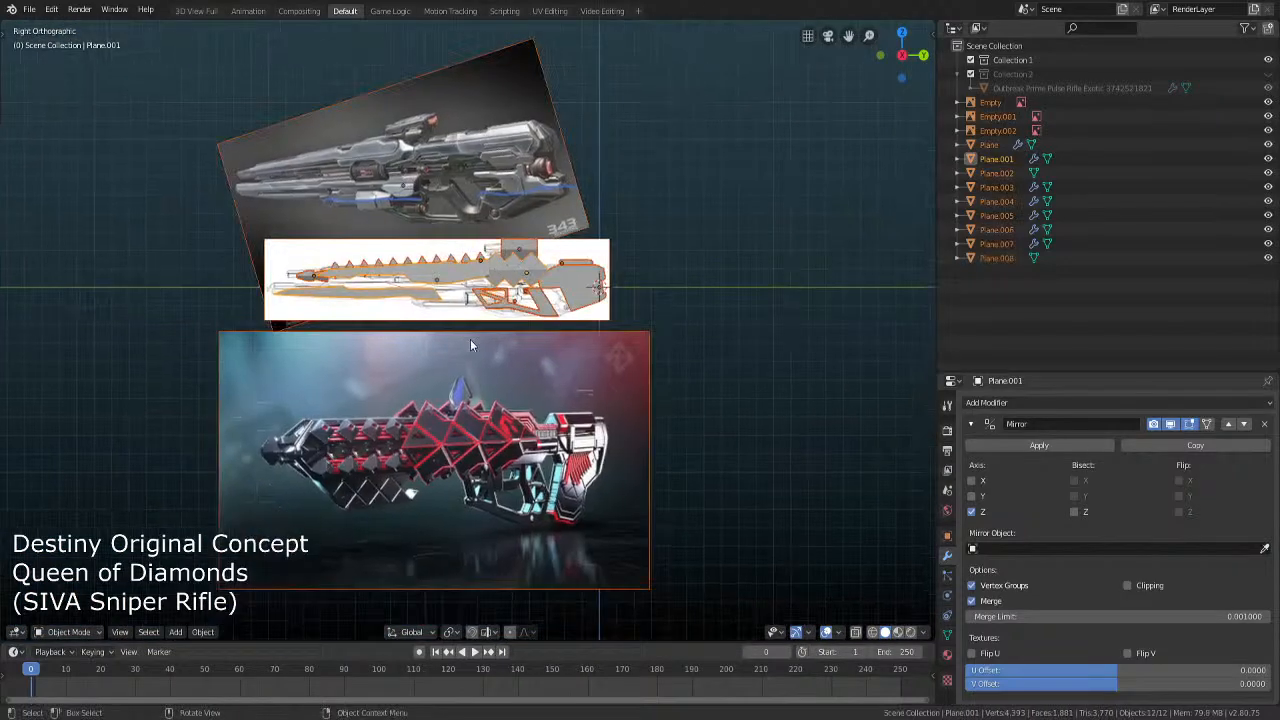
left_click(470, 339)
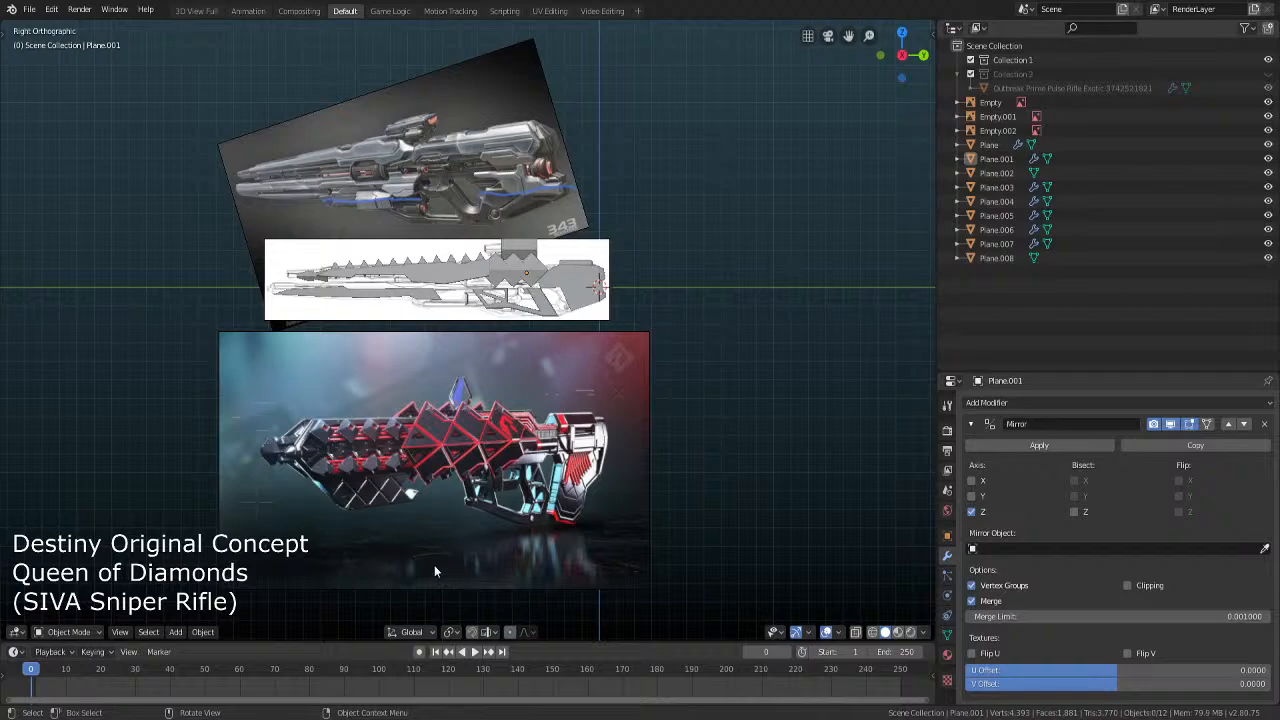
middle_click_drag(434, 565, 425, 510)
scroll(425, 500, "up", 4)
middle_click_drag(385, 400, 398, 456, "shift")
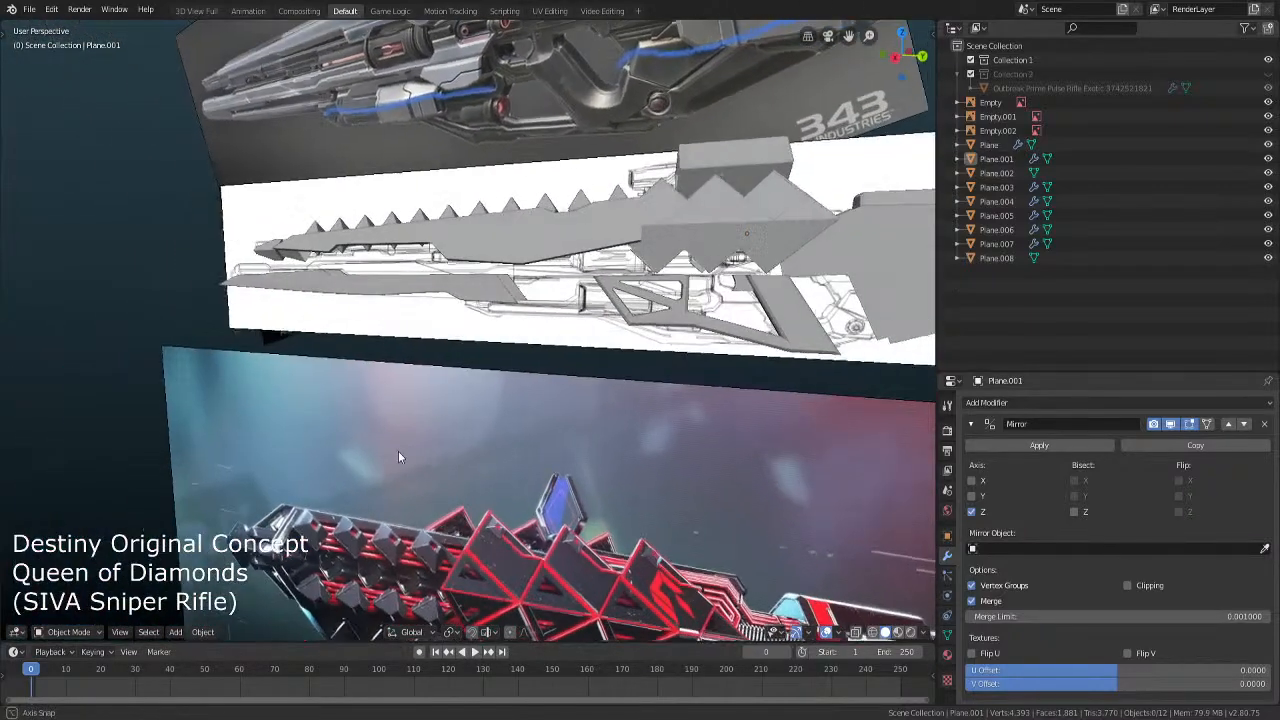
middle_click_drag(507, 480, 622, 456)
key("KP_3")
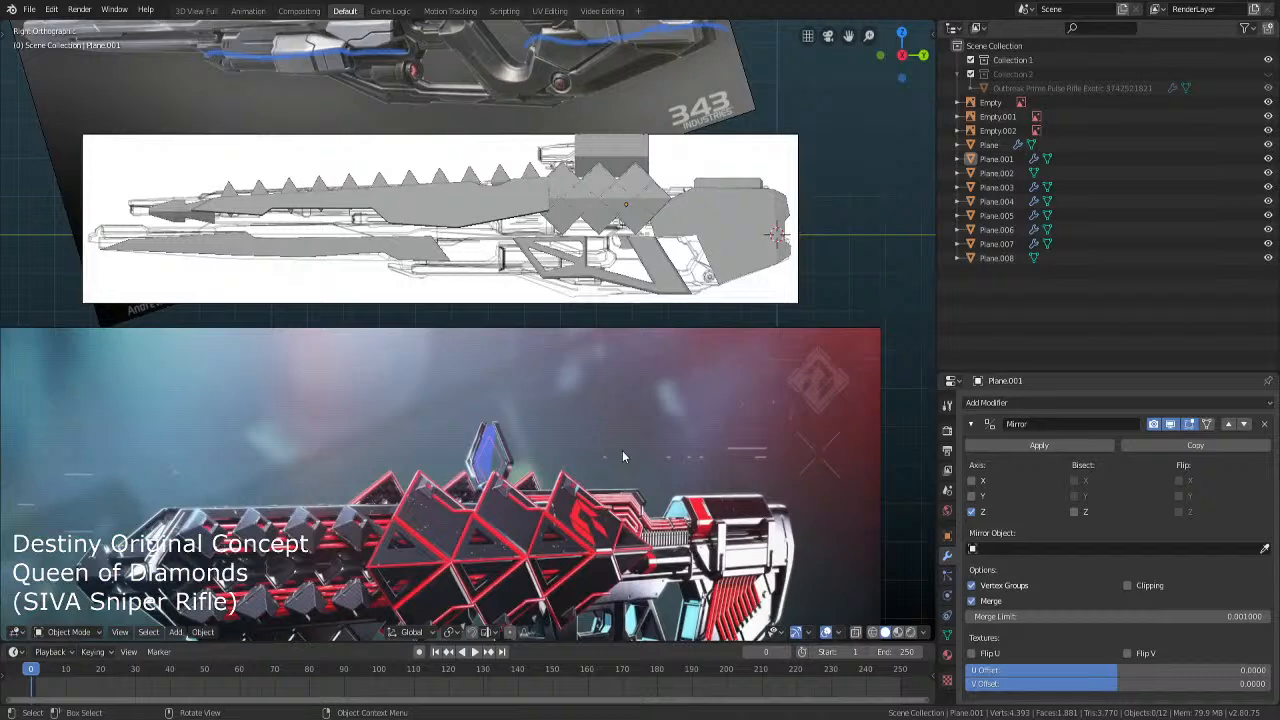
In front view, select the linked faces of the mirrored lower barrel panel and rotate them about 27° so the lower end tilts inward
key("KP_1")
scroll(622, 457, "up", 3)
left_click(598, 132)
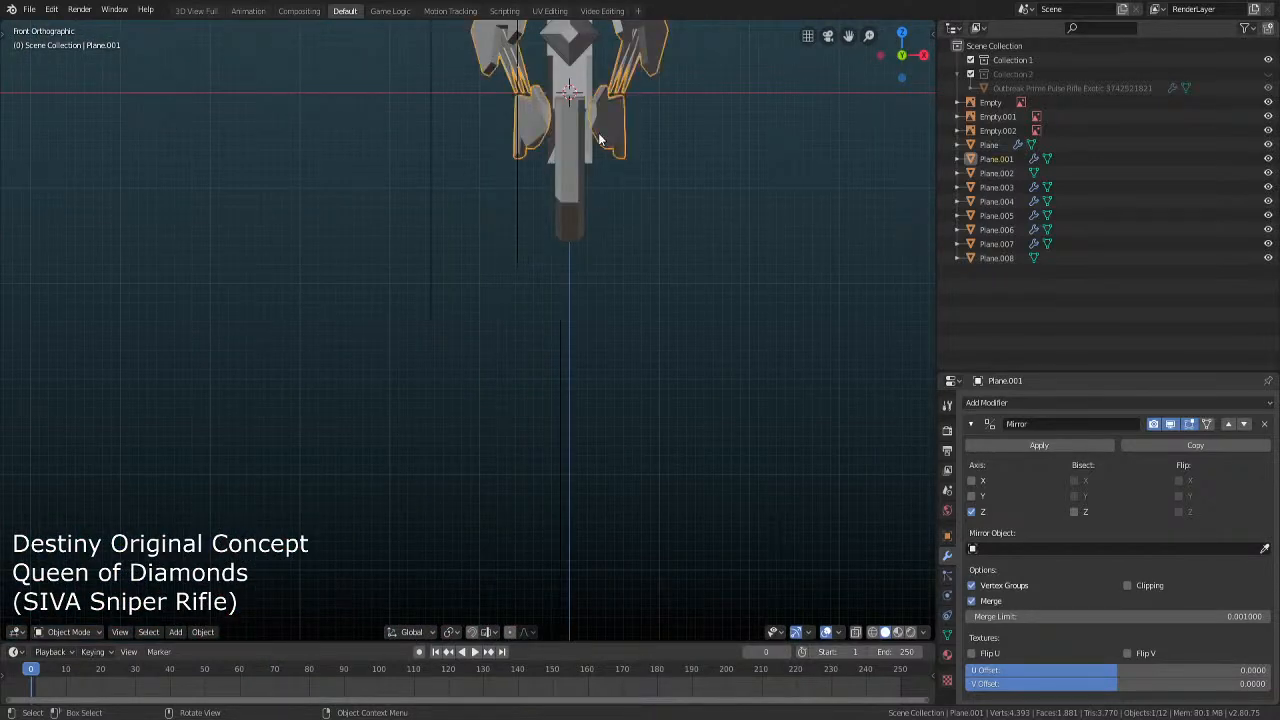
middle_click_drag(598, 132, 643, 245)
key("KP_1")
scroll(640, 245, "up", 3)
key("Tab")
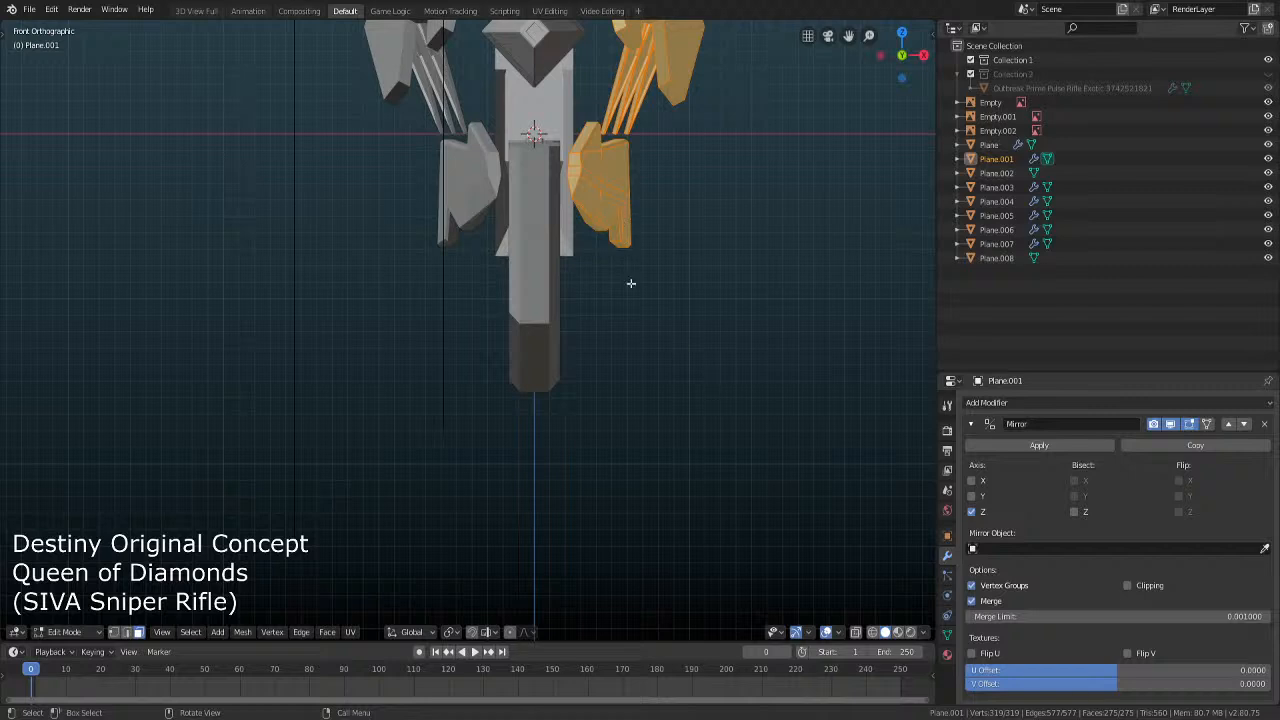
key("alt+a")
left_click(618, 230)
key("ctrl+l")
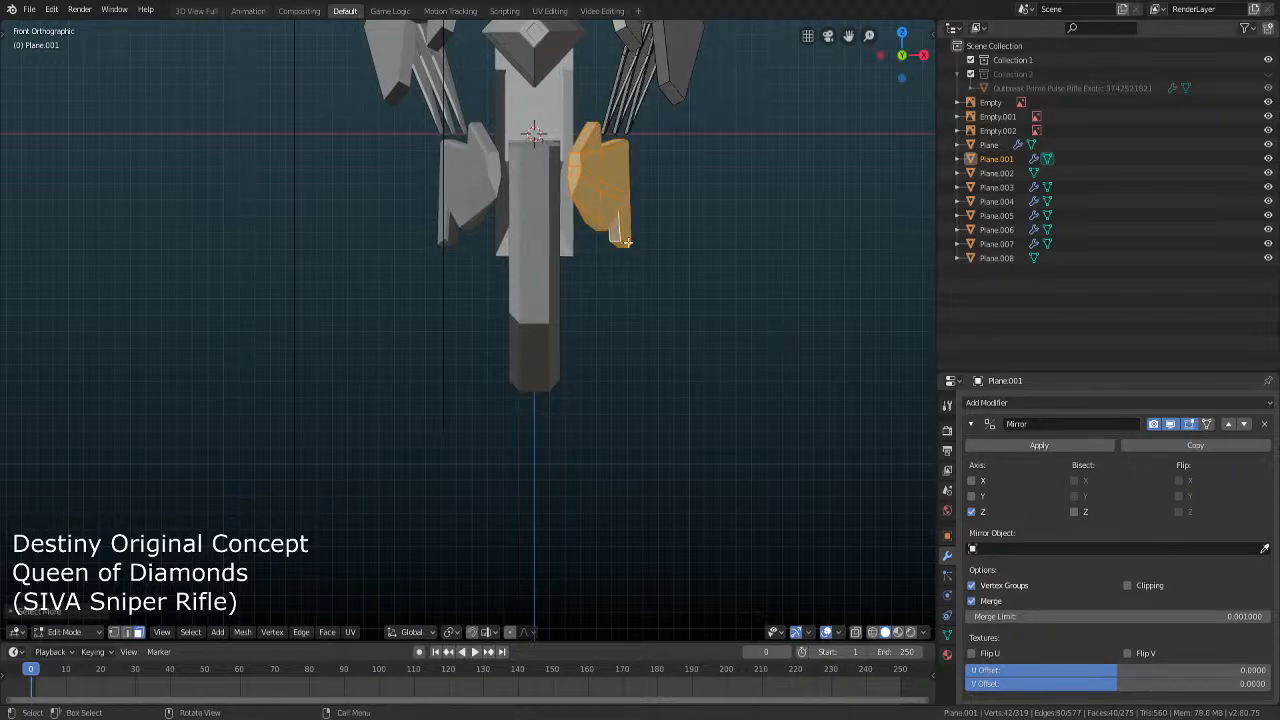
key("r")
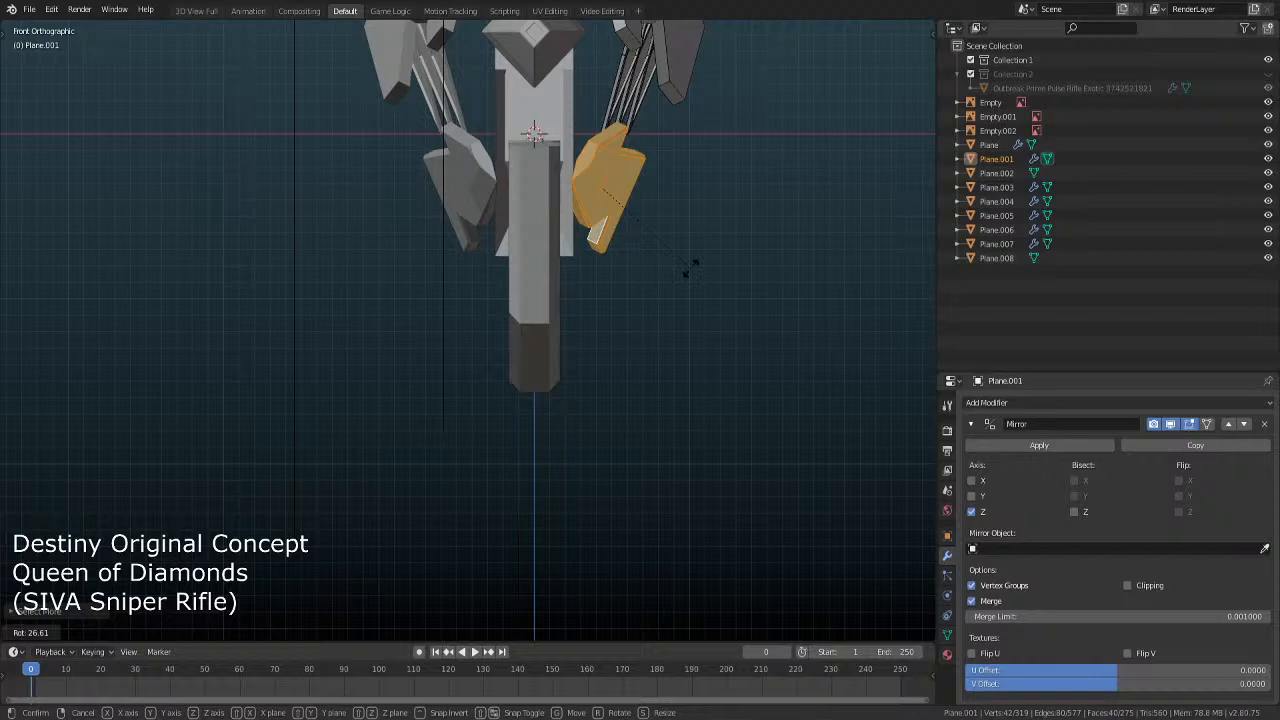
left_click(688, 268)
Move the rotated lower barrel panel about 0.03 inward and 0.07 upward in front view
key("g")
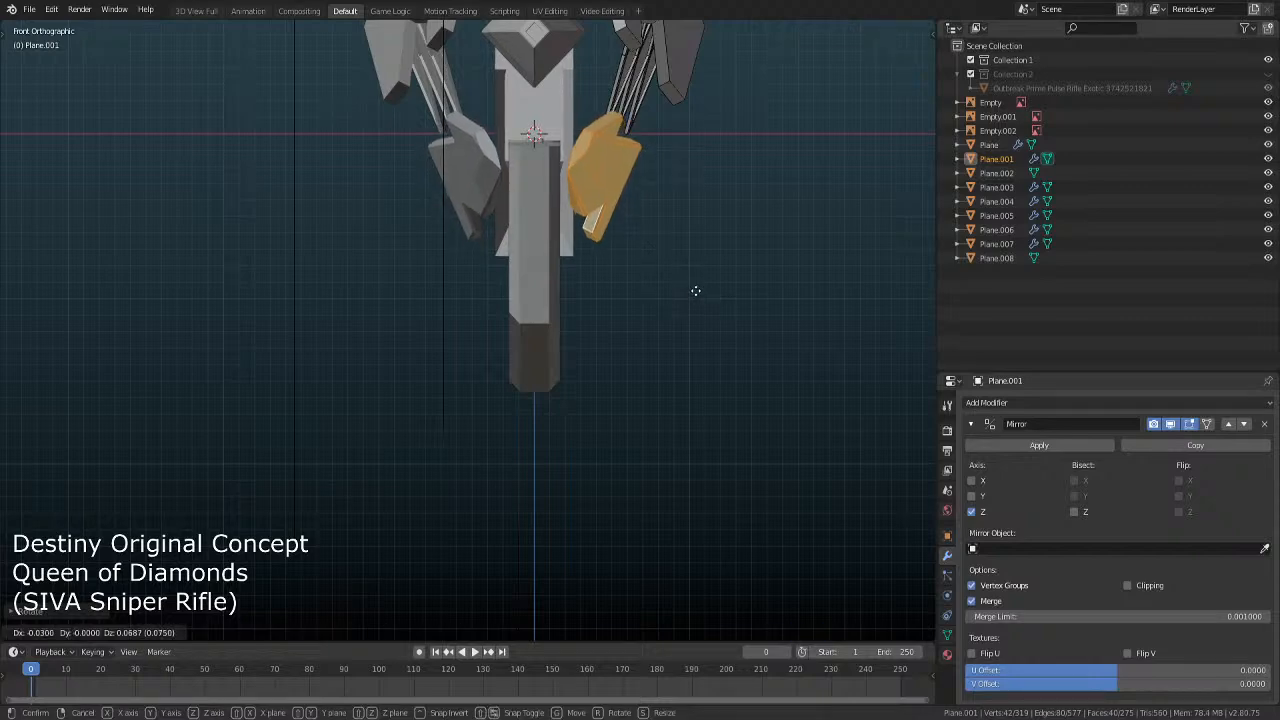
left_click(692, 287)
middle_click_drag(691, 286, 662, 295)
key("KP_1")
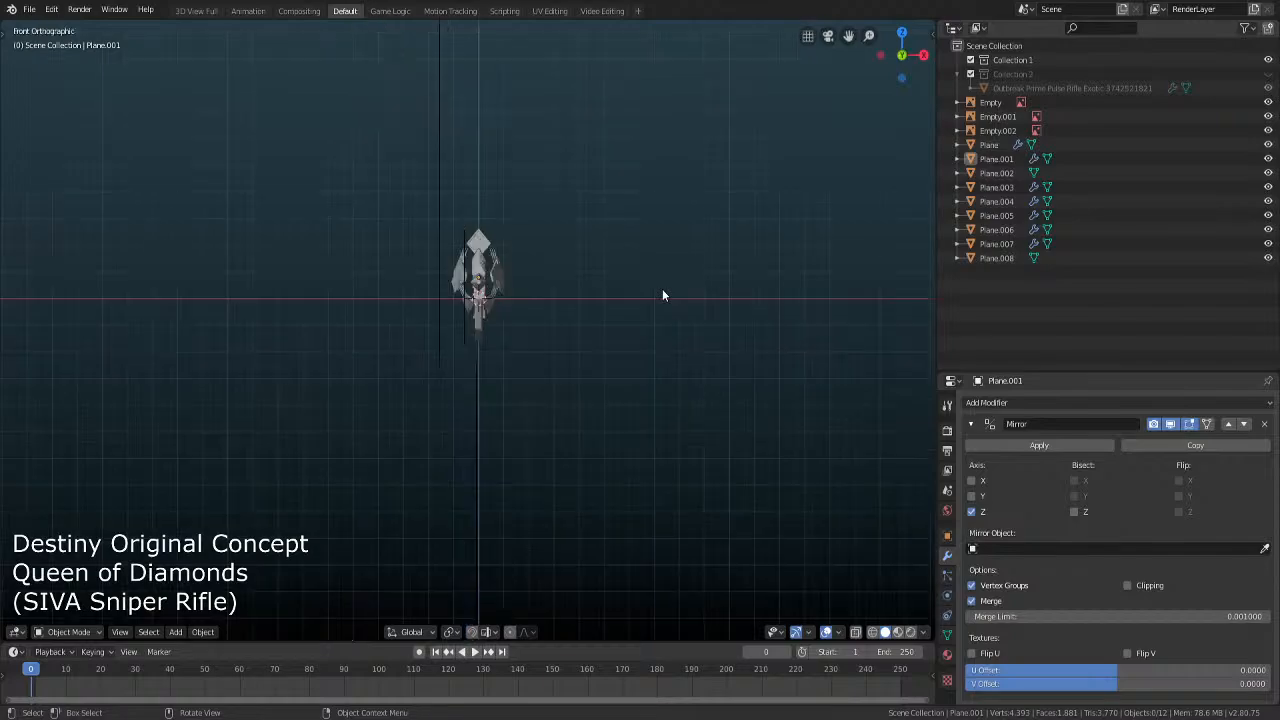
Examine the whole rifle from the front, above and side, comparing its barrels and diamond panels with the reference images
key("KP_Decimal")
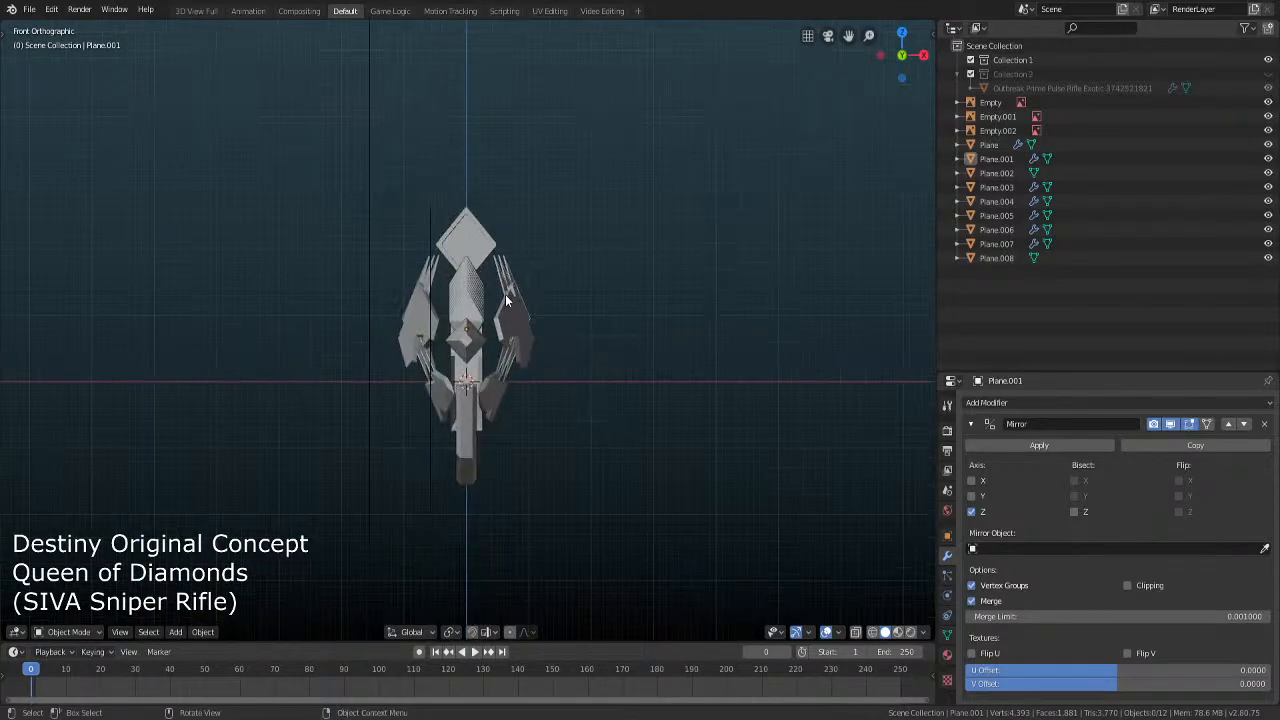
middle_click_drag(504, 333, 652, 448)
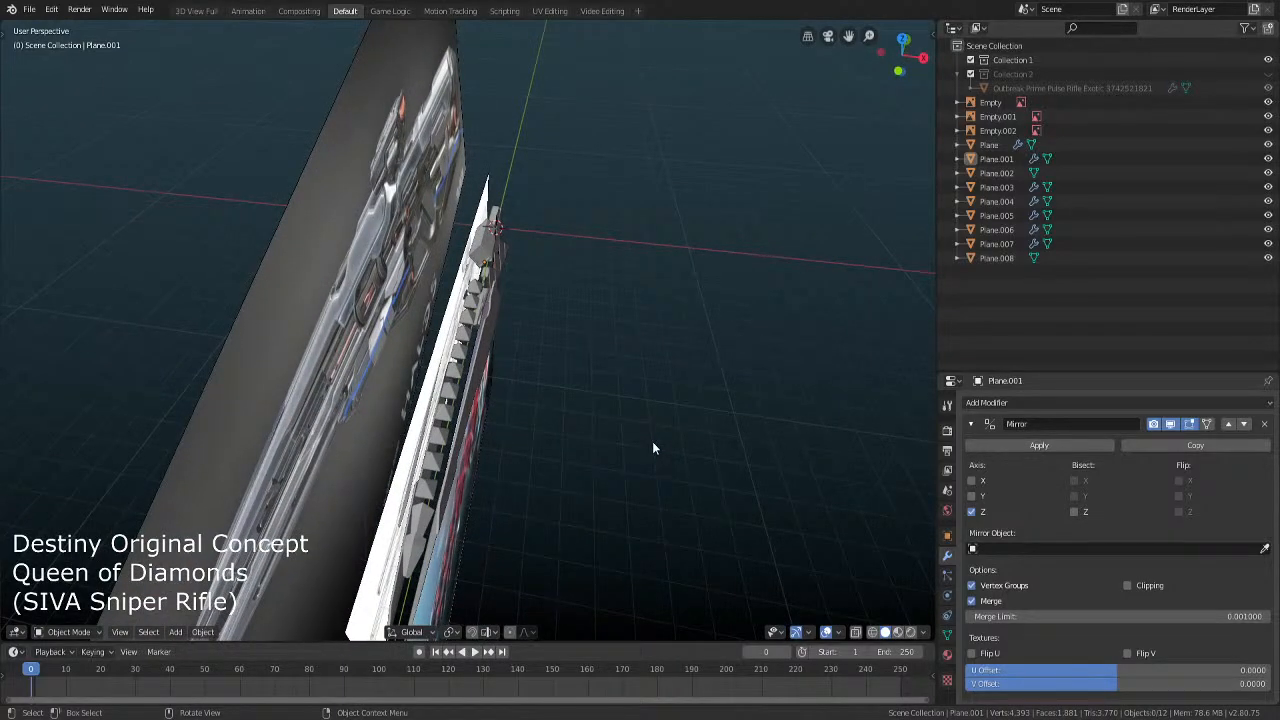
key("KP_7")
key("KP_1")
key("KP_3")
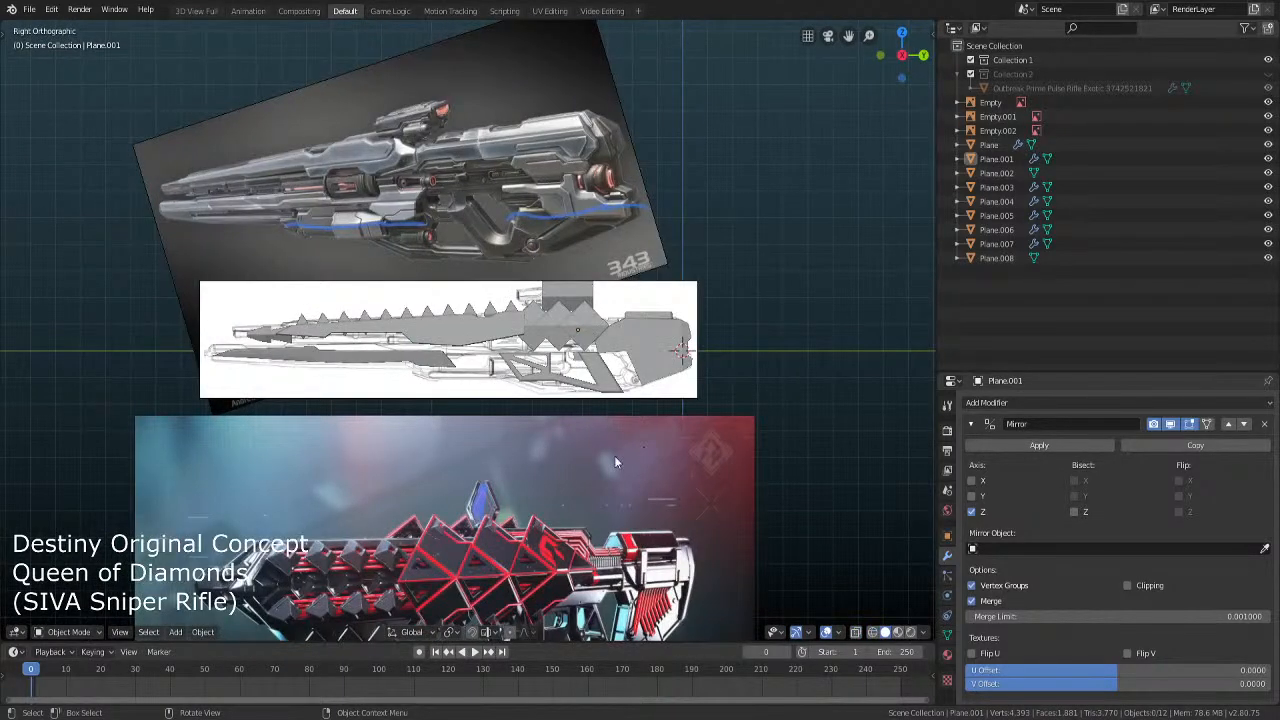
scroll(615, 461, "up", 8)
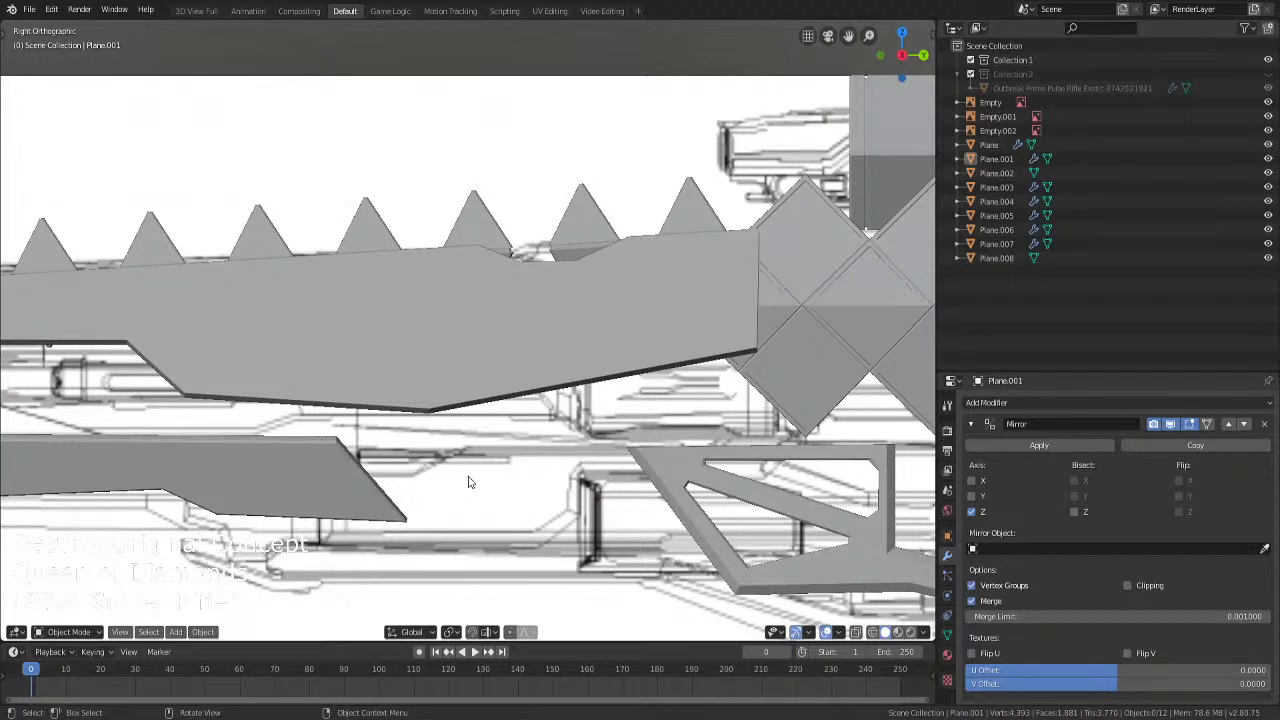
left_click(360, 346)
key("Tab")
scroll(403, 358, "down", 4)
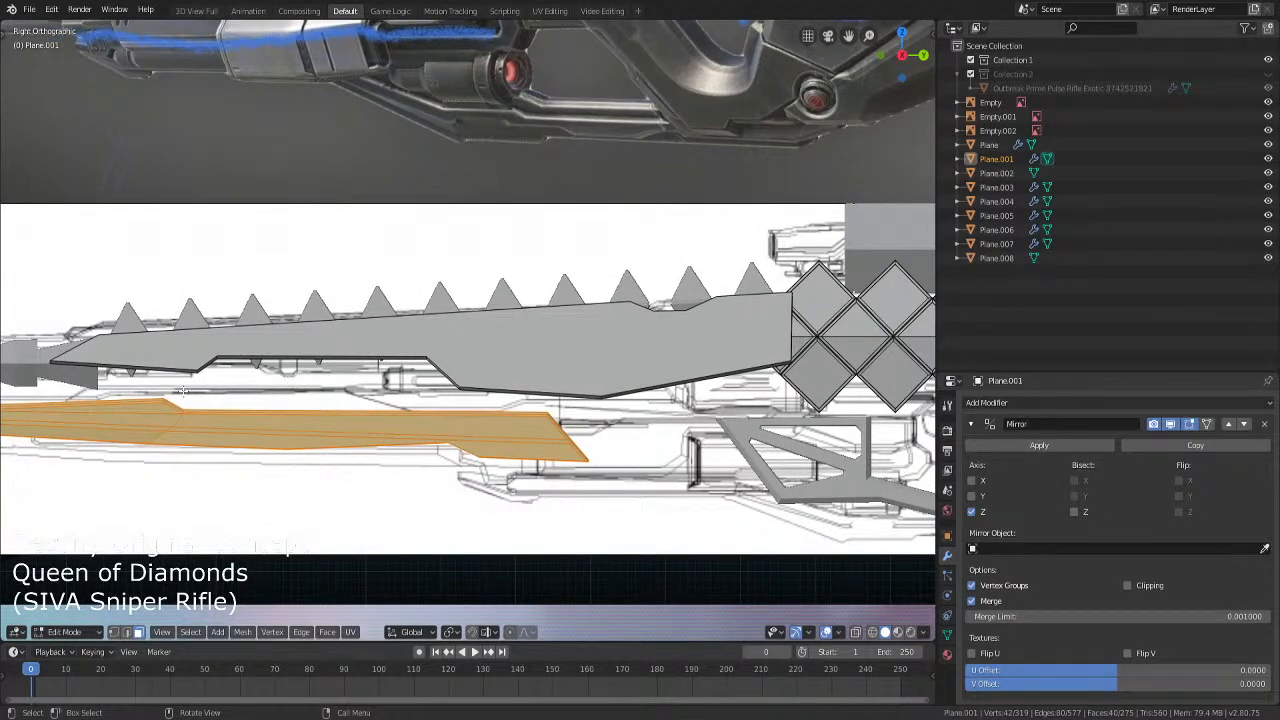
scroll(190, 390, "down", 4)
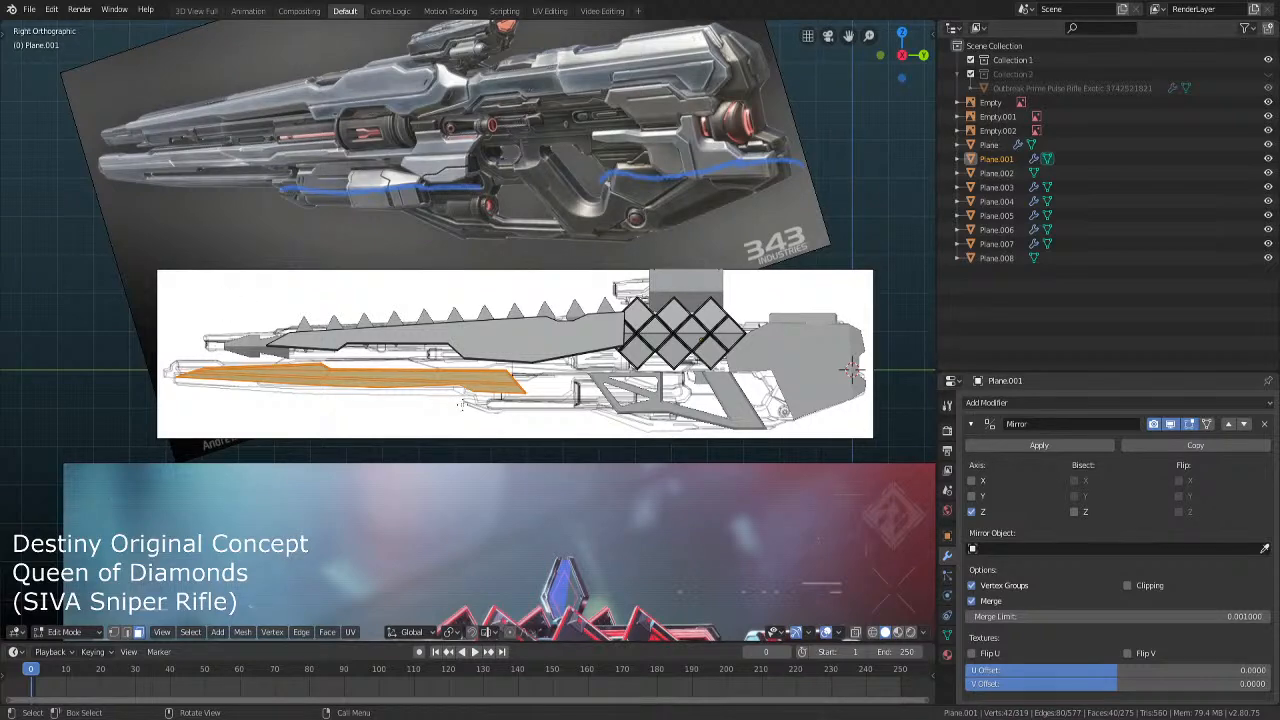
middle_click_drag(605, 598, 501, 404, "shift")
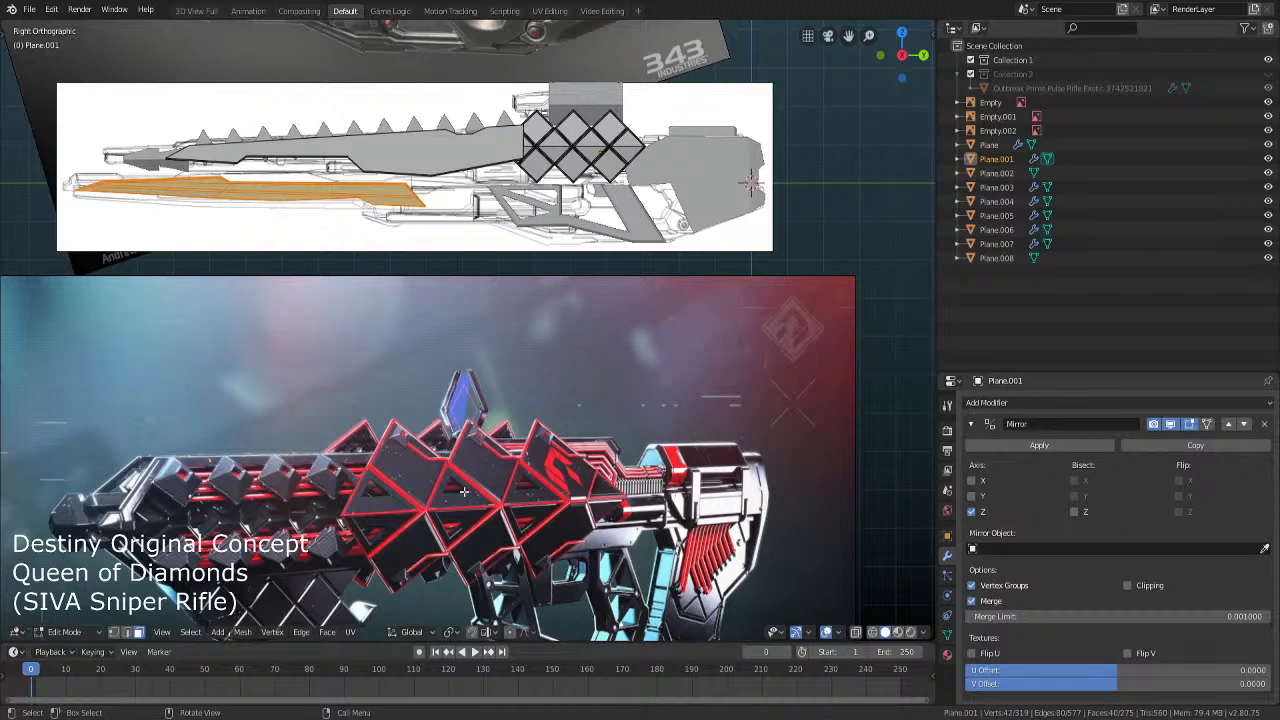
Try to select the body's entire grid of diamond panels in face select mode by growing the face selection
scroll(434, 569, "up", 6)
middle_click_drag(562, 420, 443, 627, "shift")
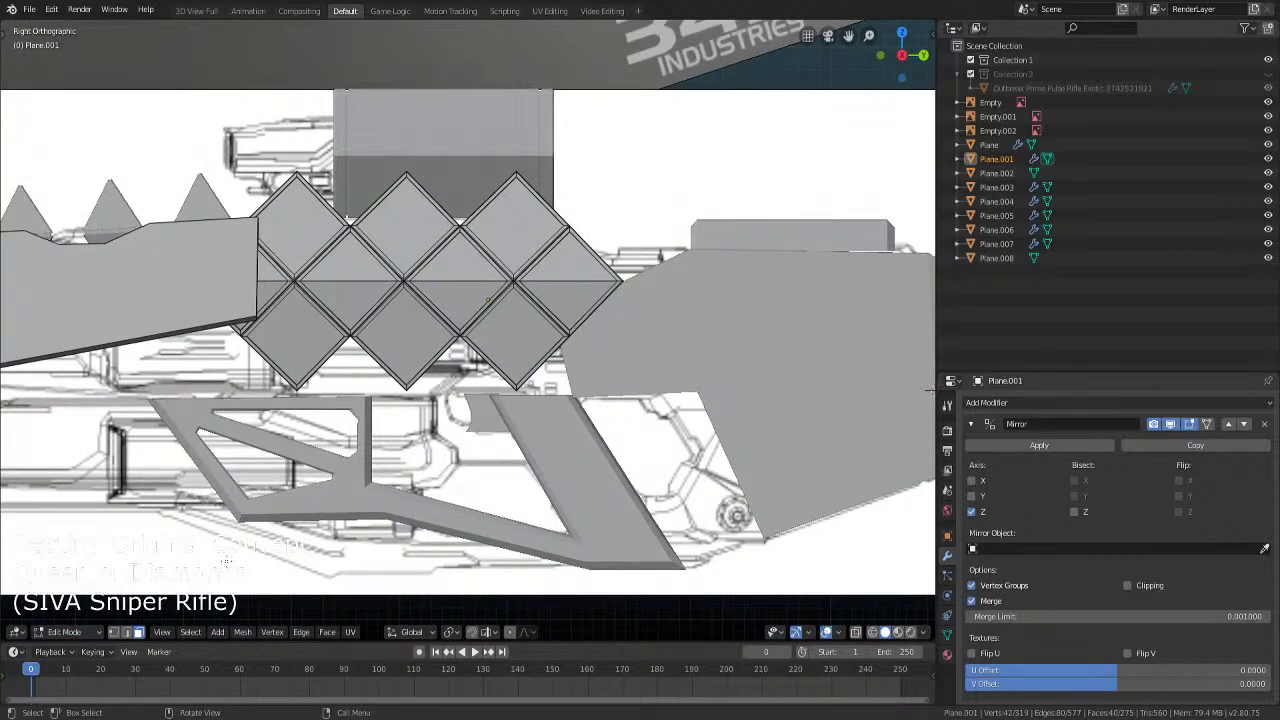
left_click(140, 636)
left_click(282, 227)
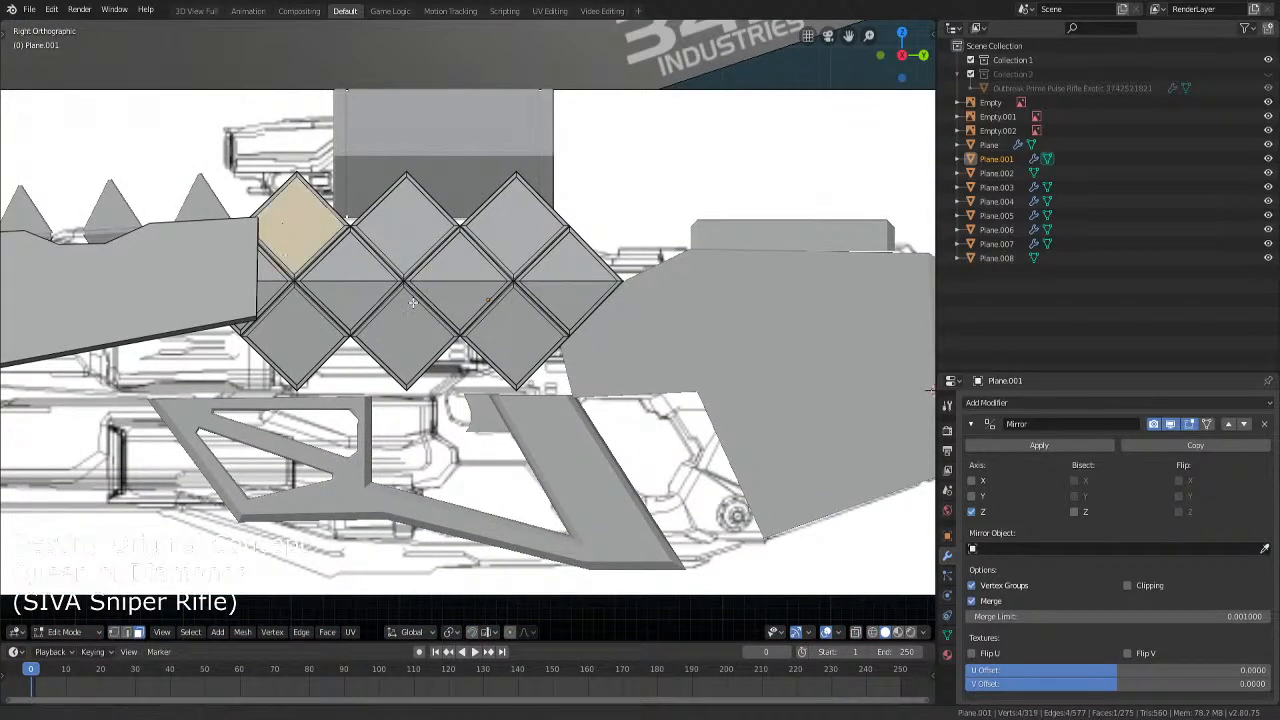
middle_click_drag(470, 296, 454, 368, "shift")
left_click(441, 346)
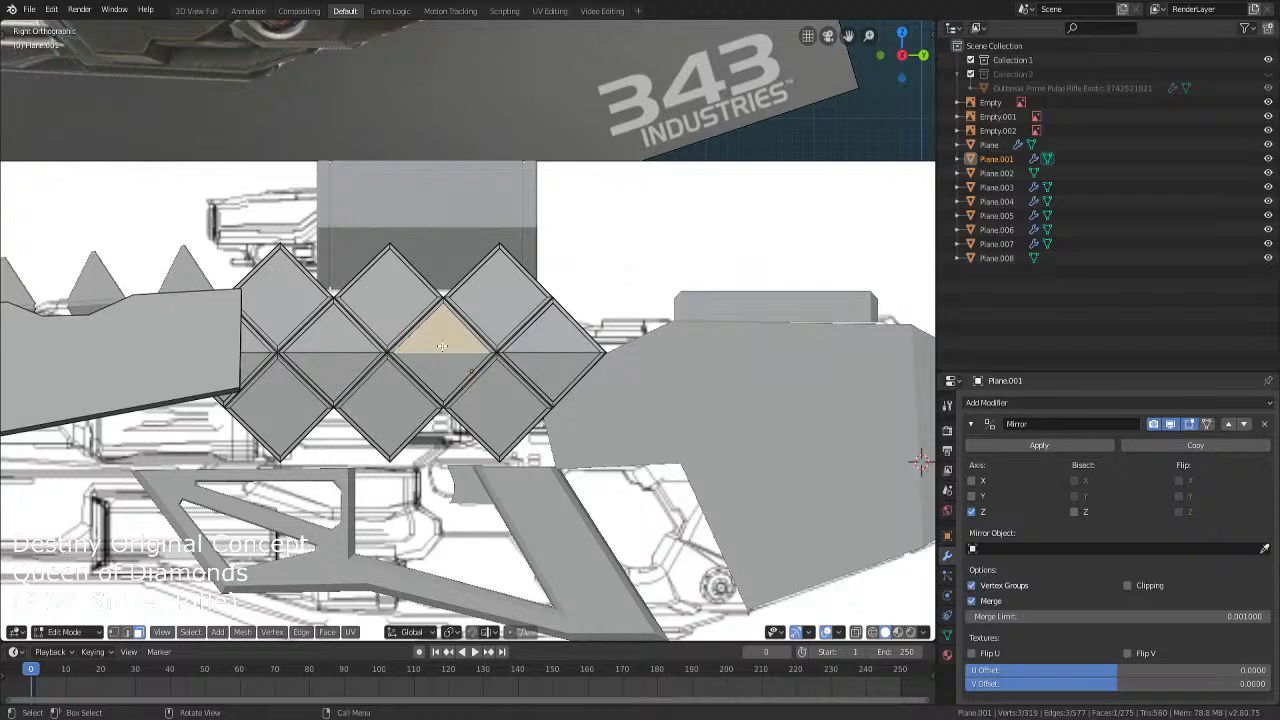
key("Tab")
right_click(442, 345)
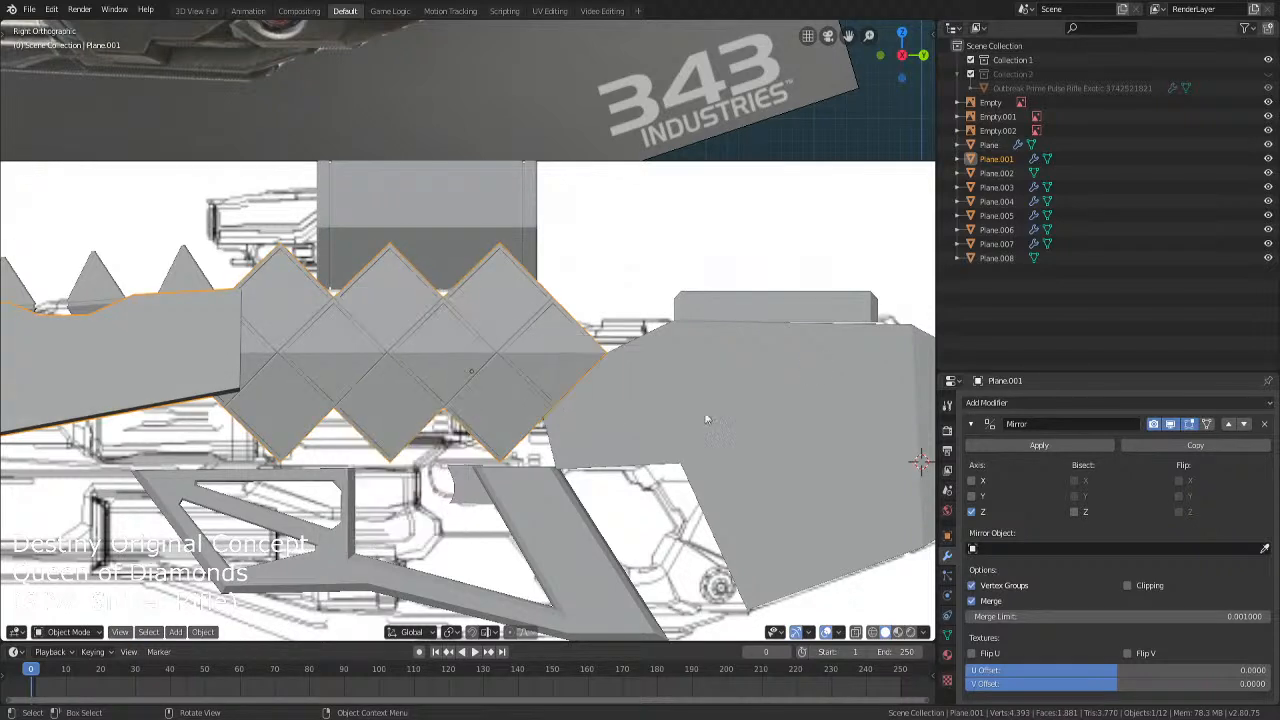
key("Tab")
key("ctrl+l")
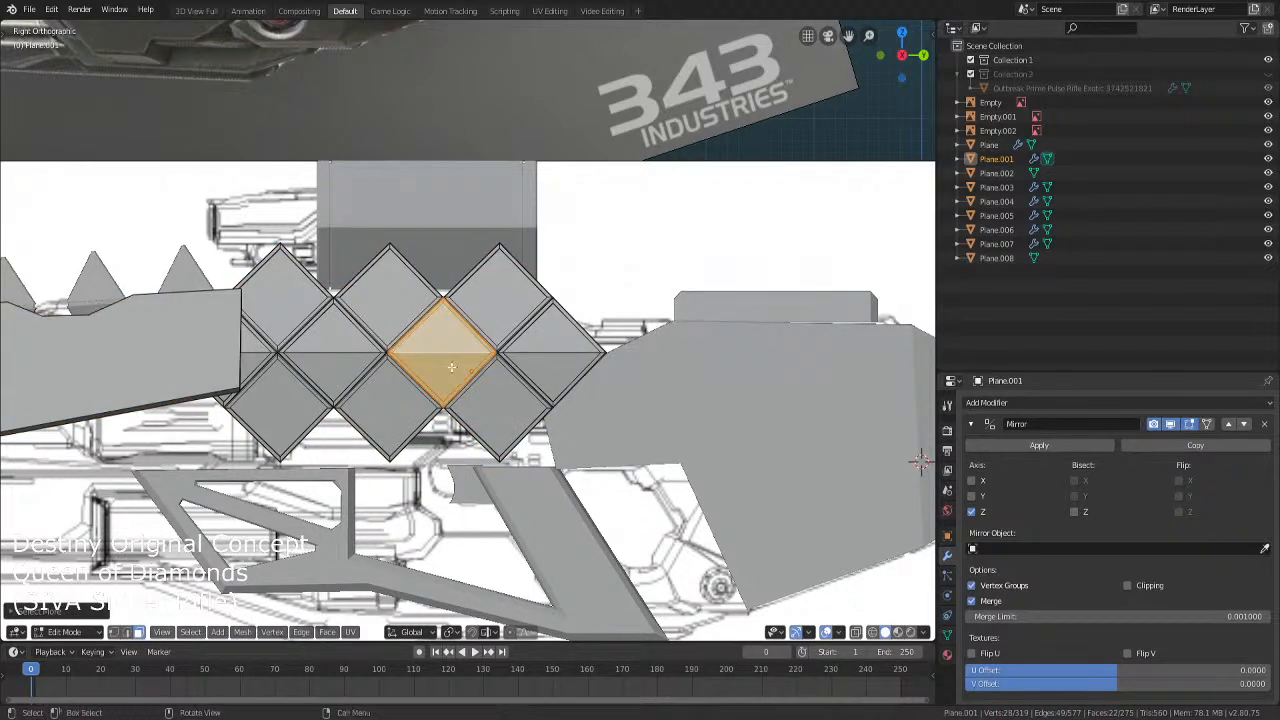
key("c")
left_click_drag(451, 367, 325, 357)
key("Escape")
scroll(322, 357, "up", 1, "ctrl")
key("ctrl+KP_Add")
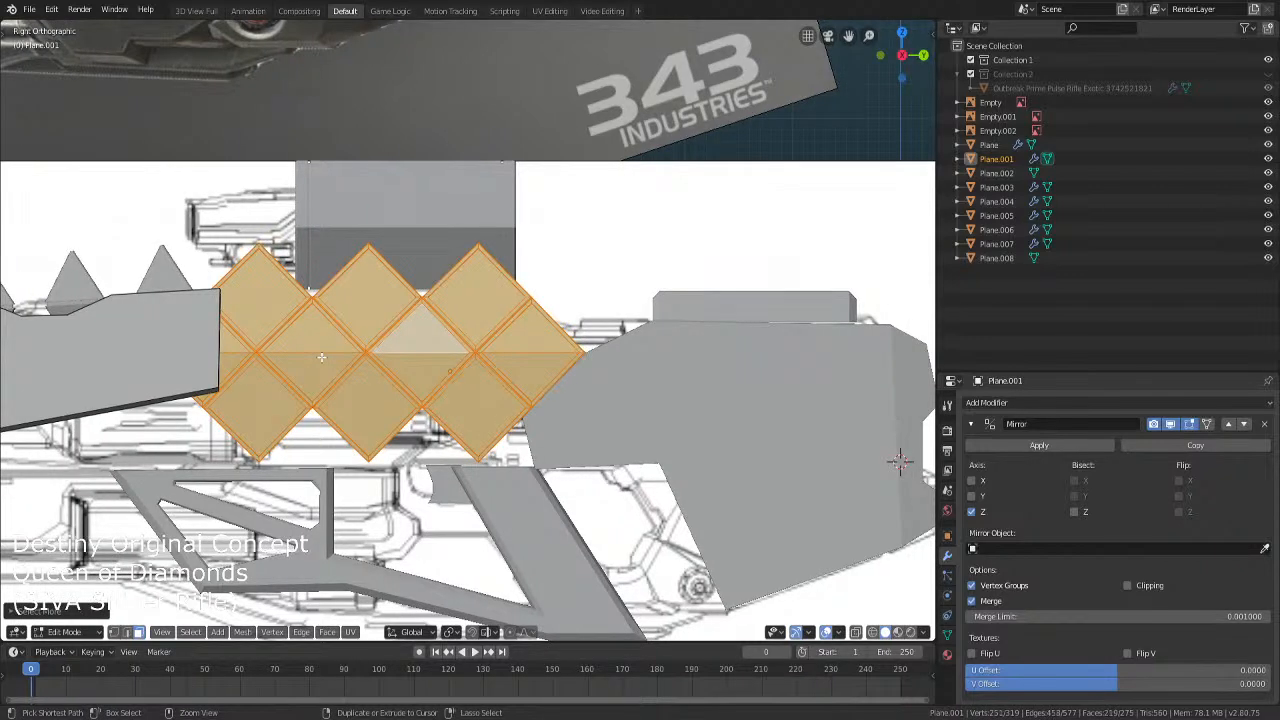
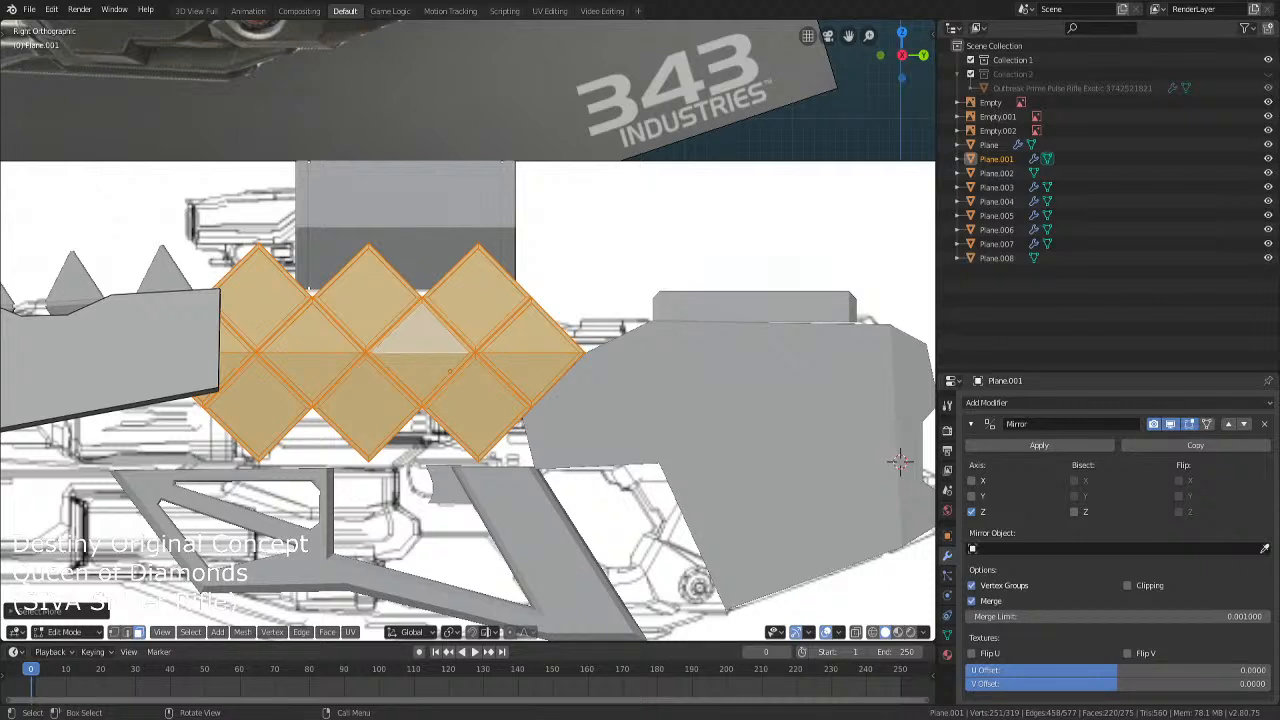
key("ctrl+z")
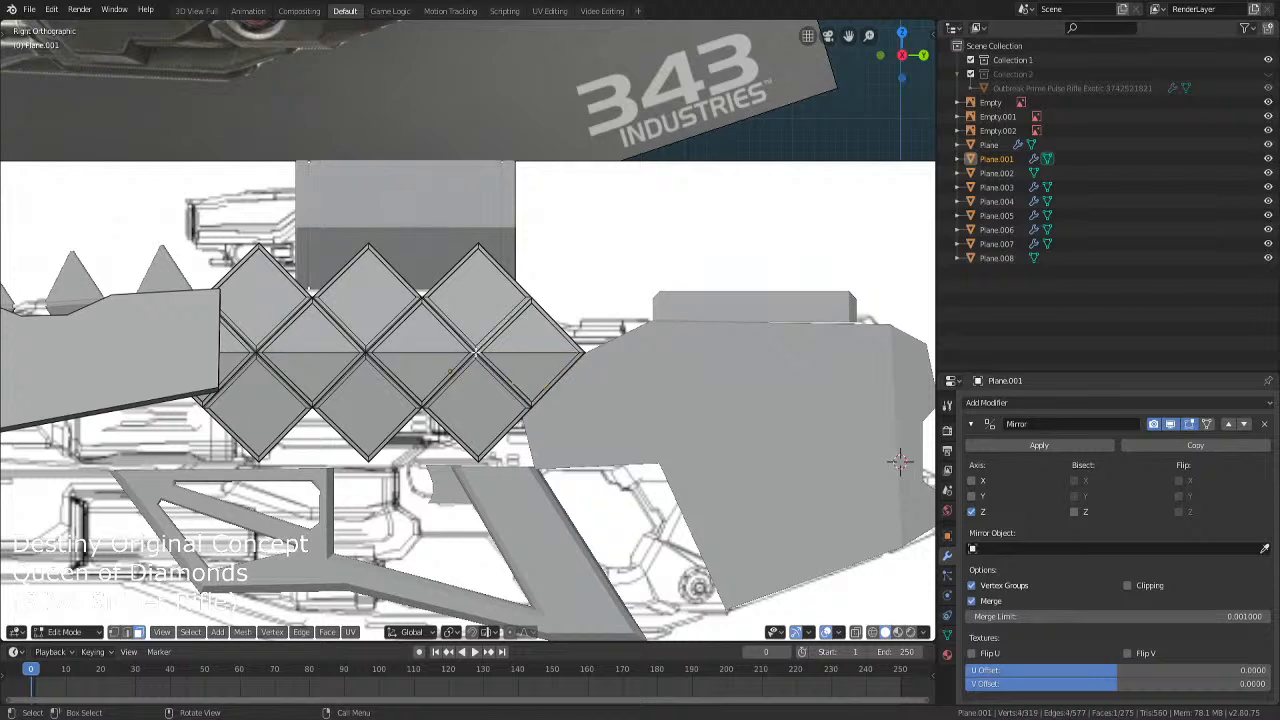
Separate the rear cluster of four diamond panels from the body mesh into its own object and hide it
left_click(480, 345)
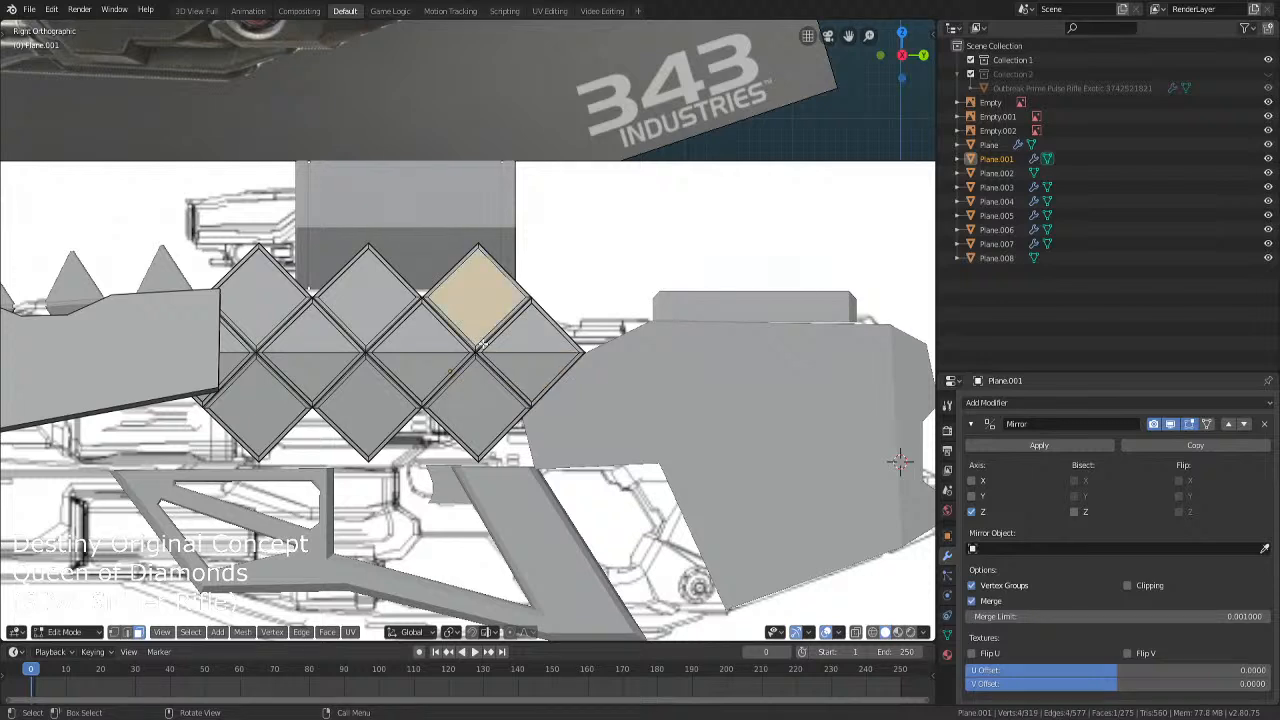
left_click(484, 344, "ctrl")
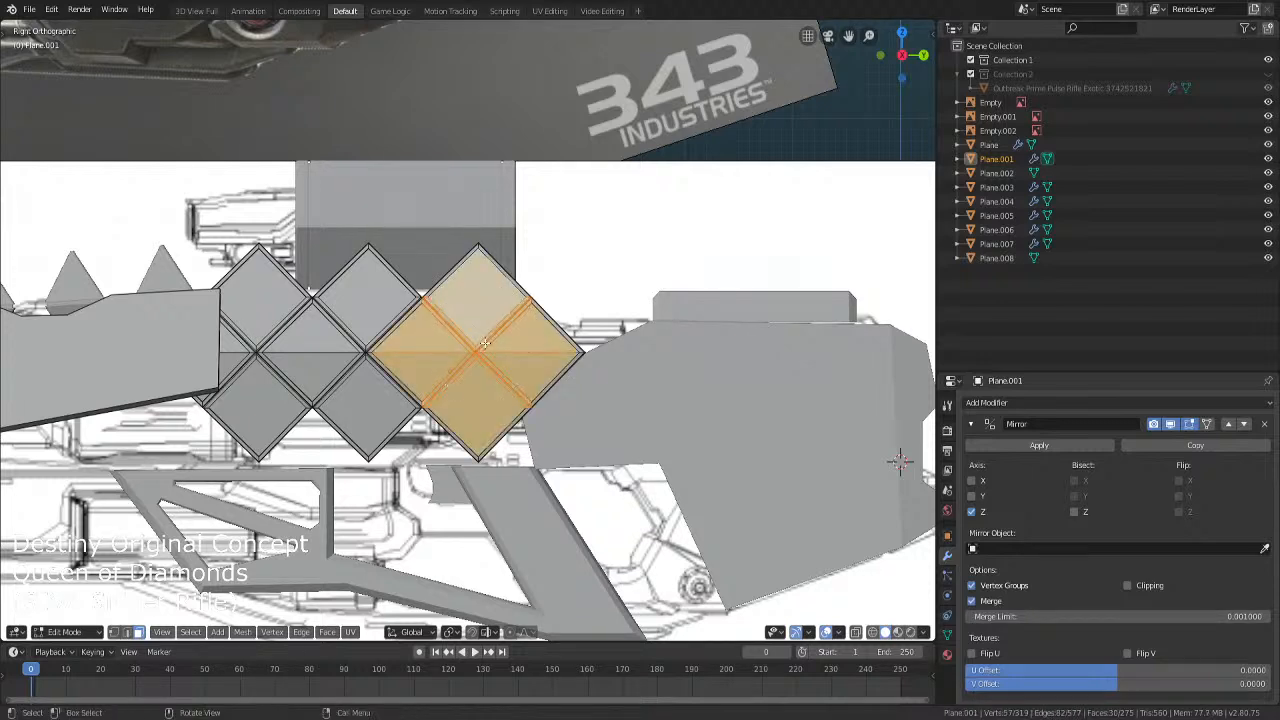
key("ctrl+KP_Add")
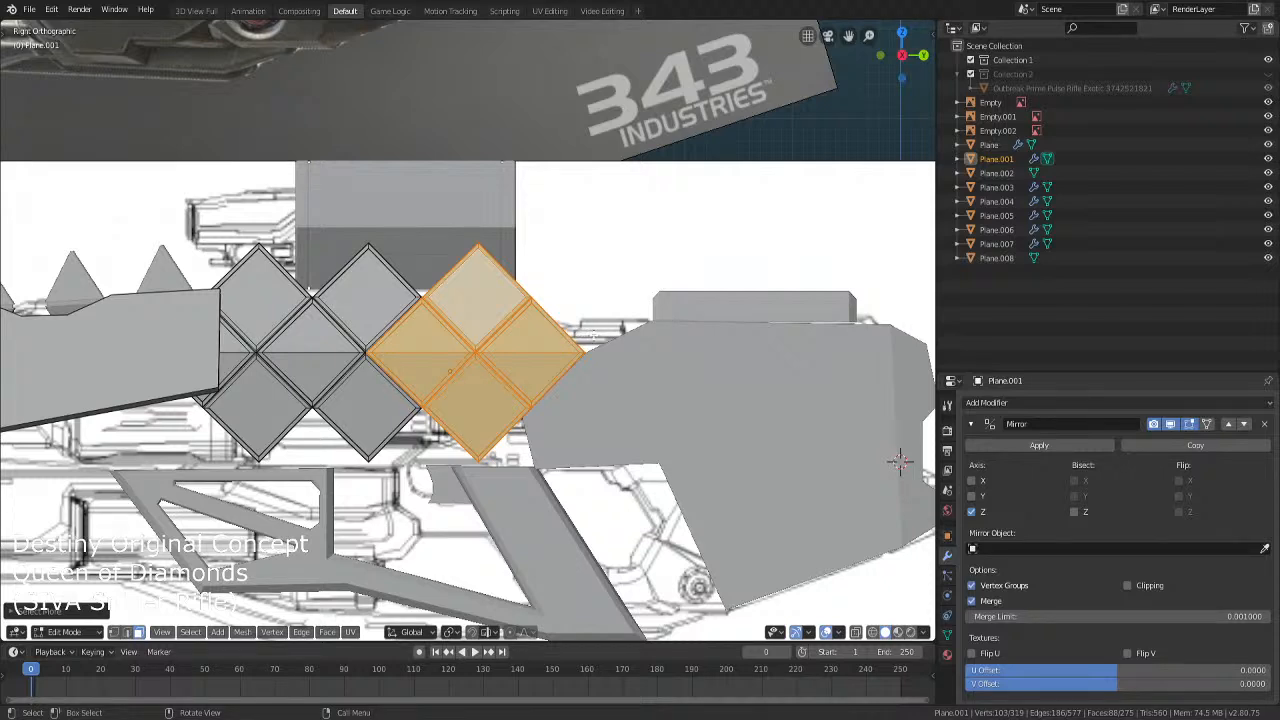
right_click(590, 336)
key("p")
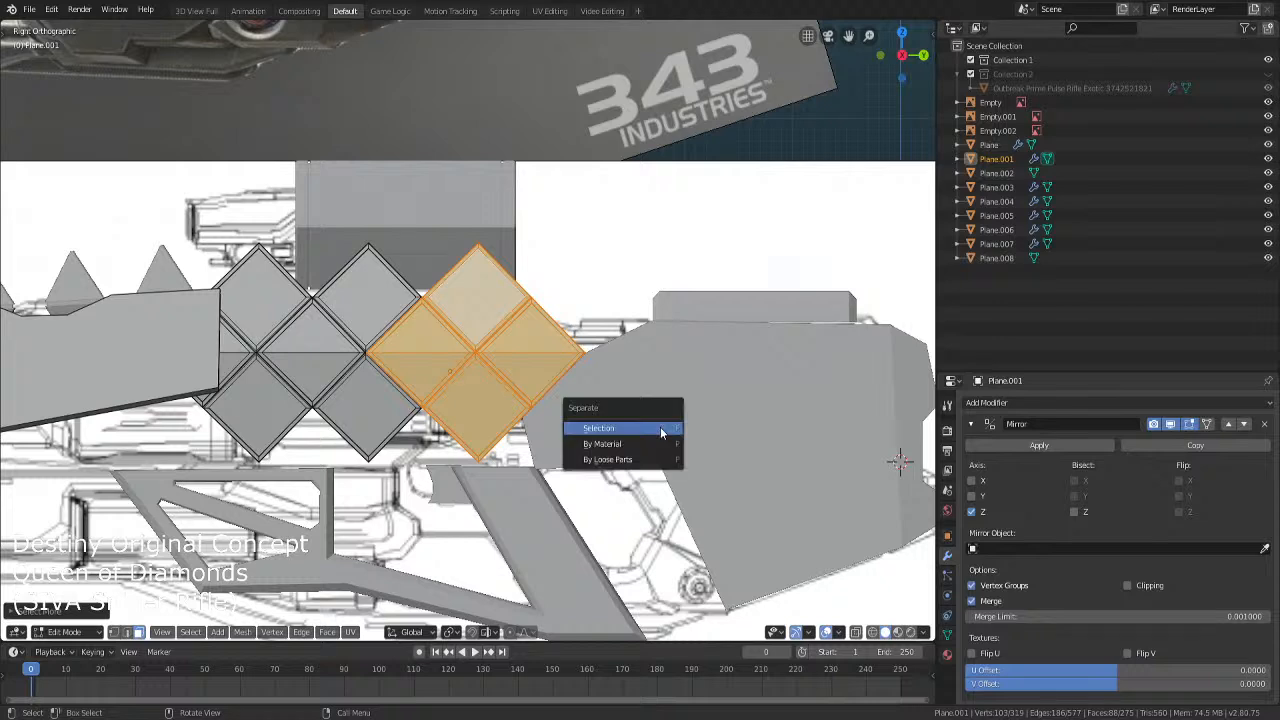
left_click(660, 427)
key("Tab")
left_click(499, 310)
key("Delete")
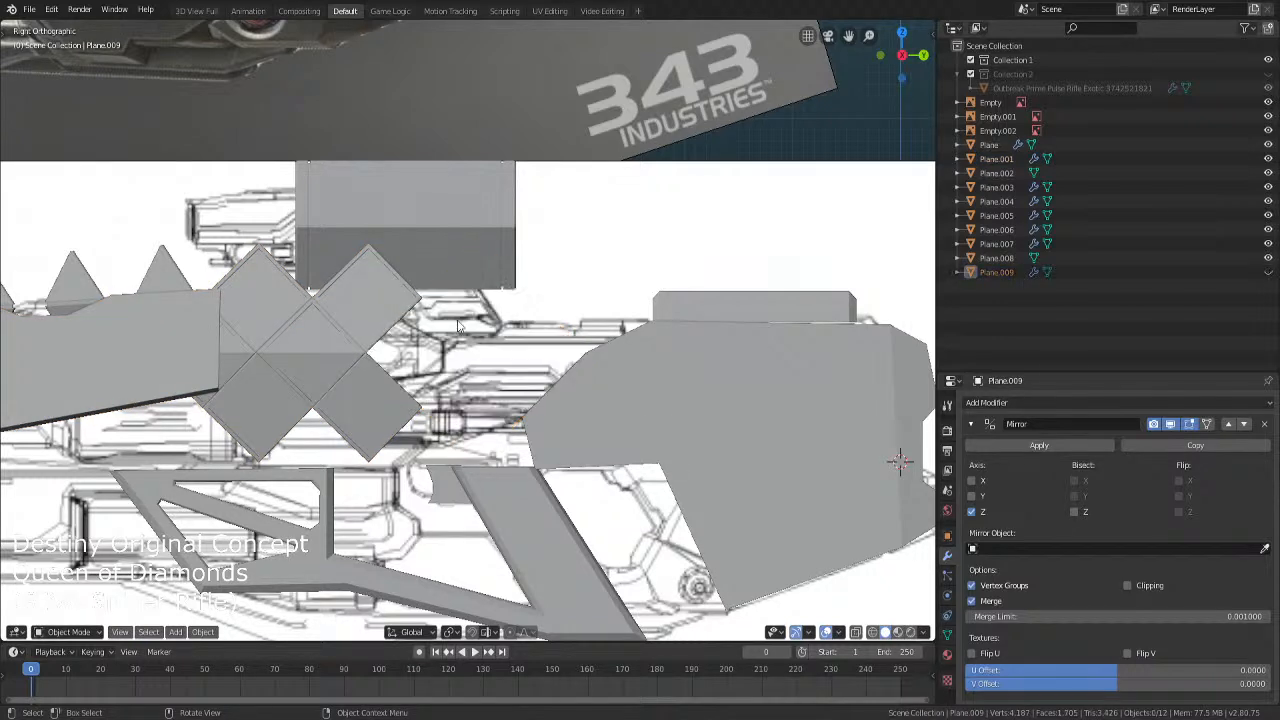
Try to select the body mesh's remaining diamond panels in face mode by growing the selection and brushing faces, leaving out the large side panel
left_click(299, 307)
key("Tab")
left_click(299, 305)
key("ctrl+l")
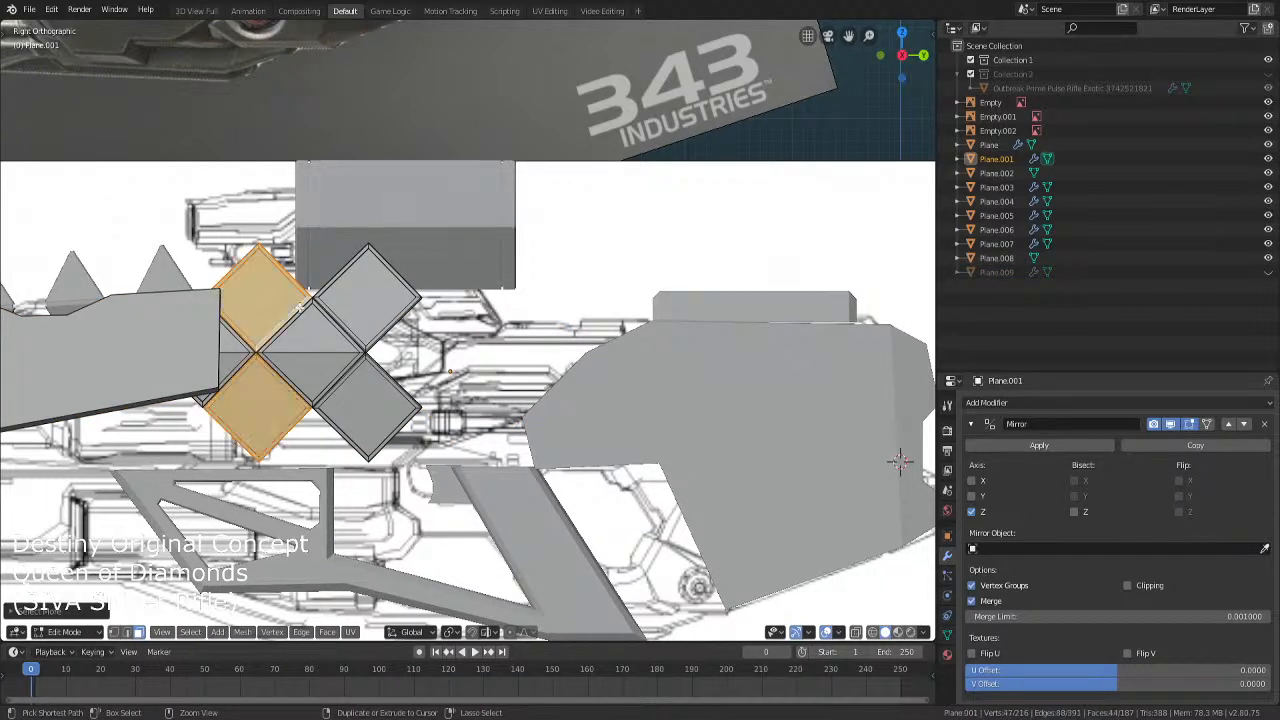
key("x")
left_click(255, 373)
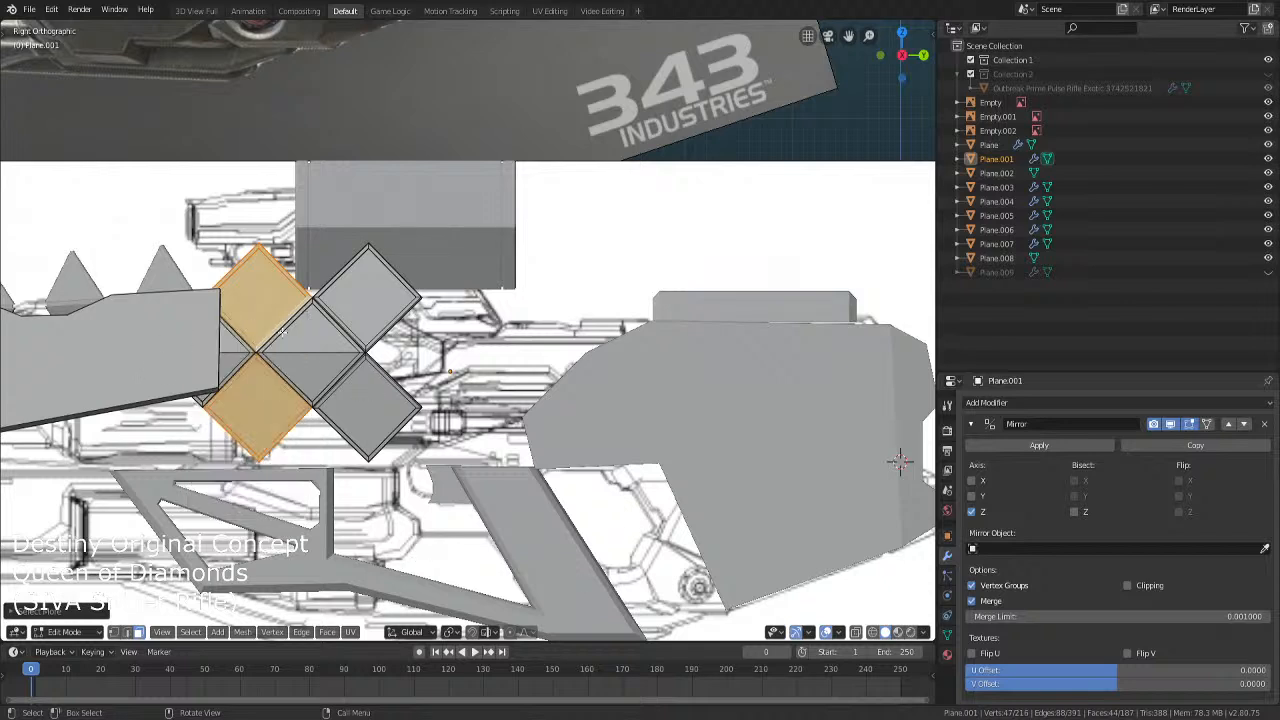
left_click(243, 351, "ctrl")
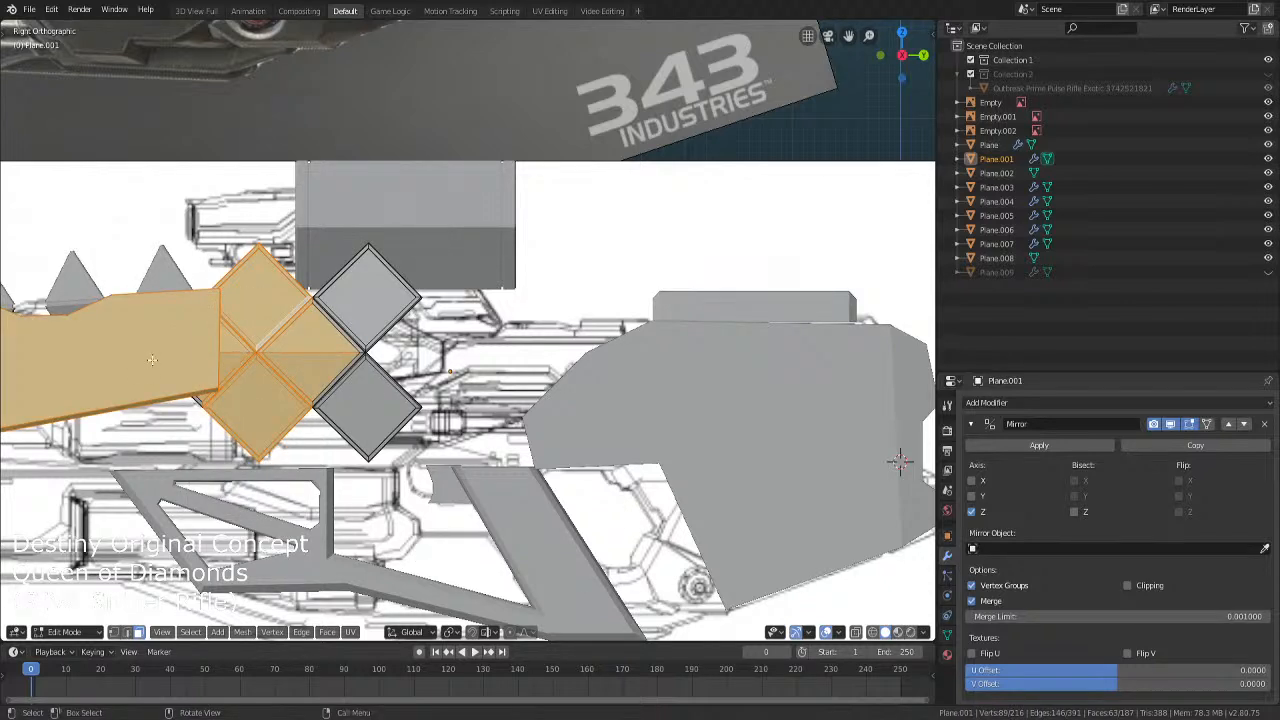
left_click(200, 378, "ctrl")
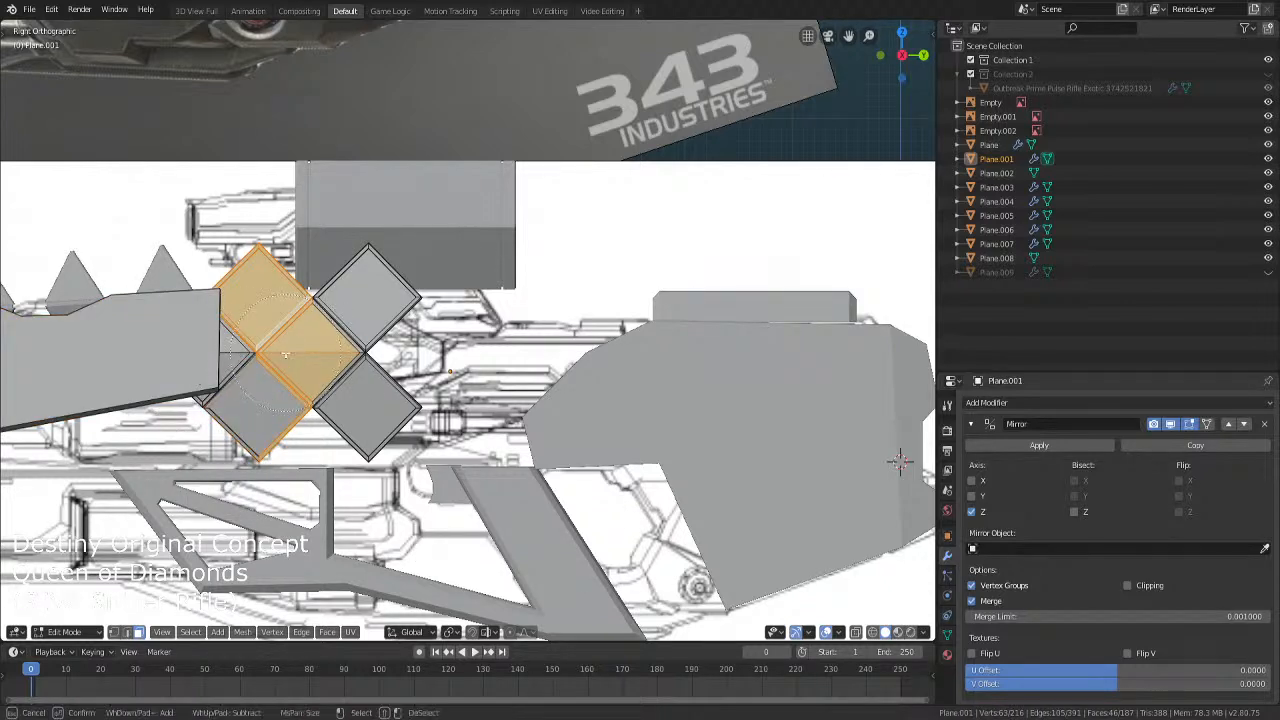
left_click(277, 353, "ctrl")
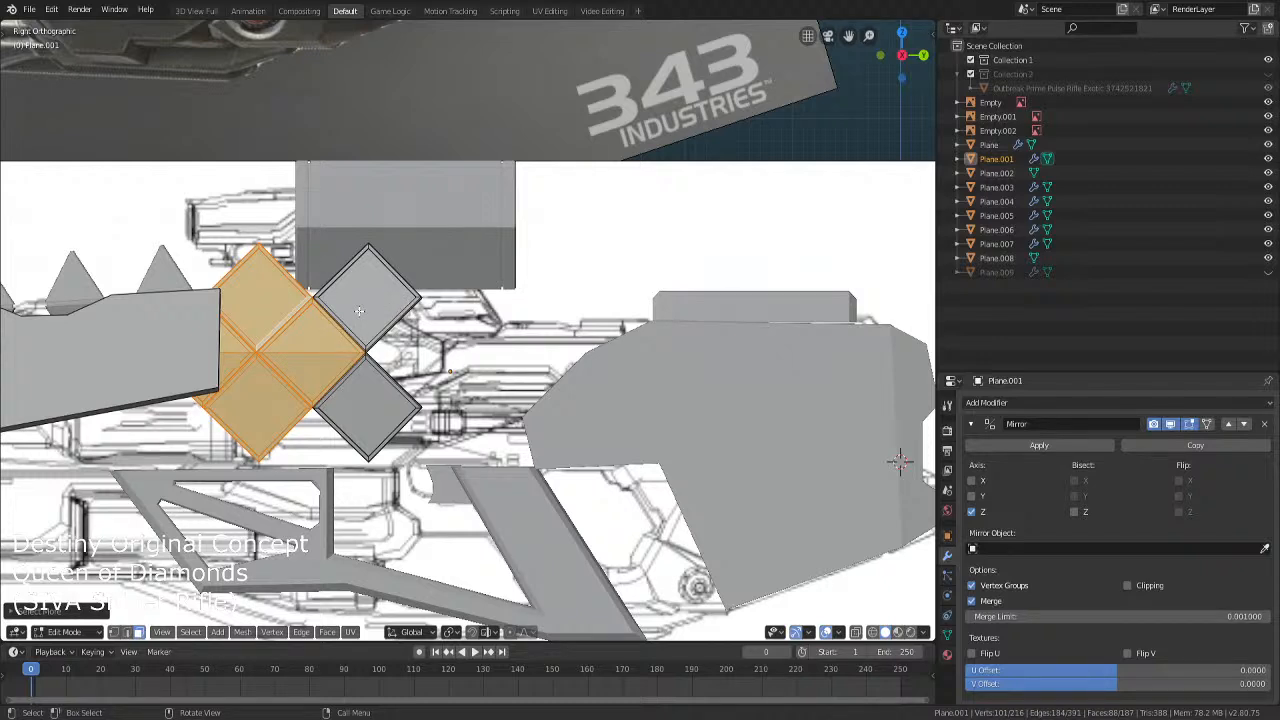
left_click(376, 299)
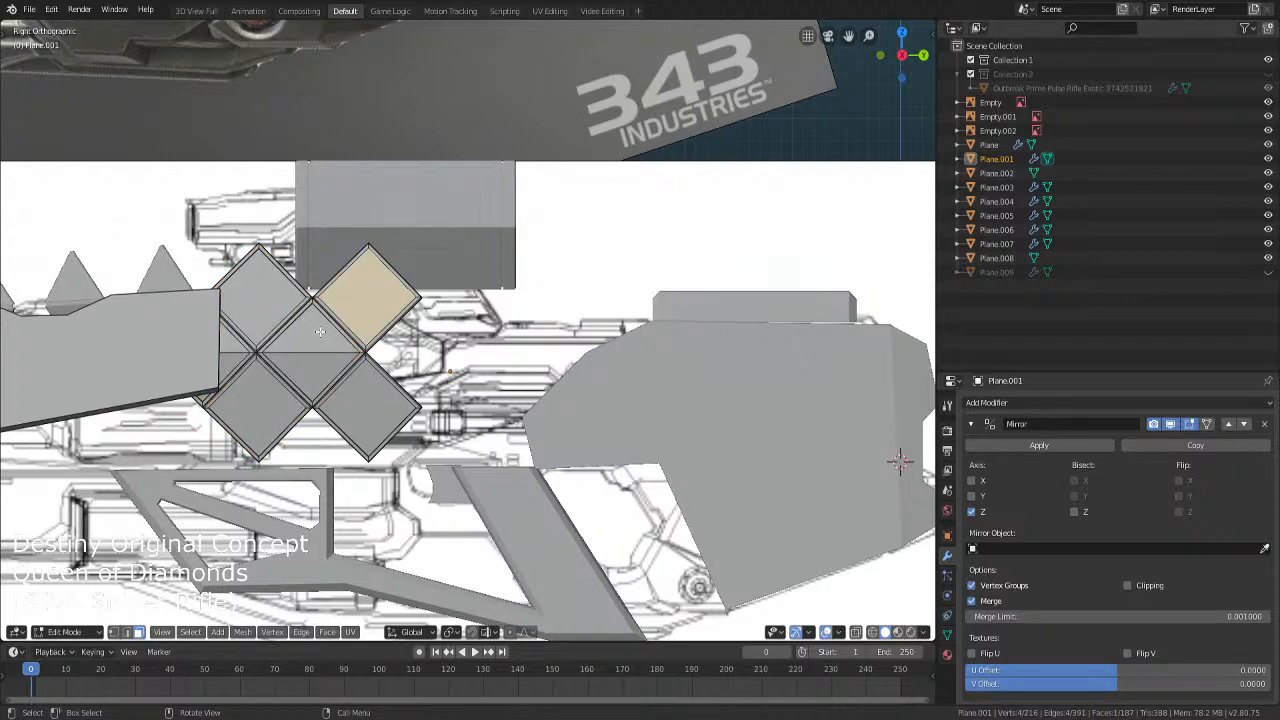
scroll(320, 332, "down", 5)
middle_click_drag(320, 332, 368, 431)
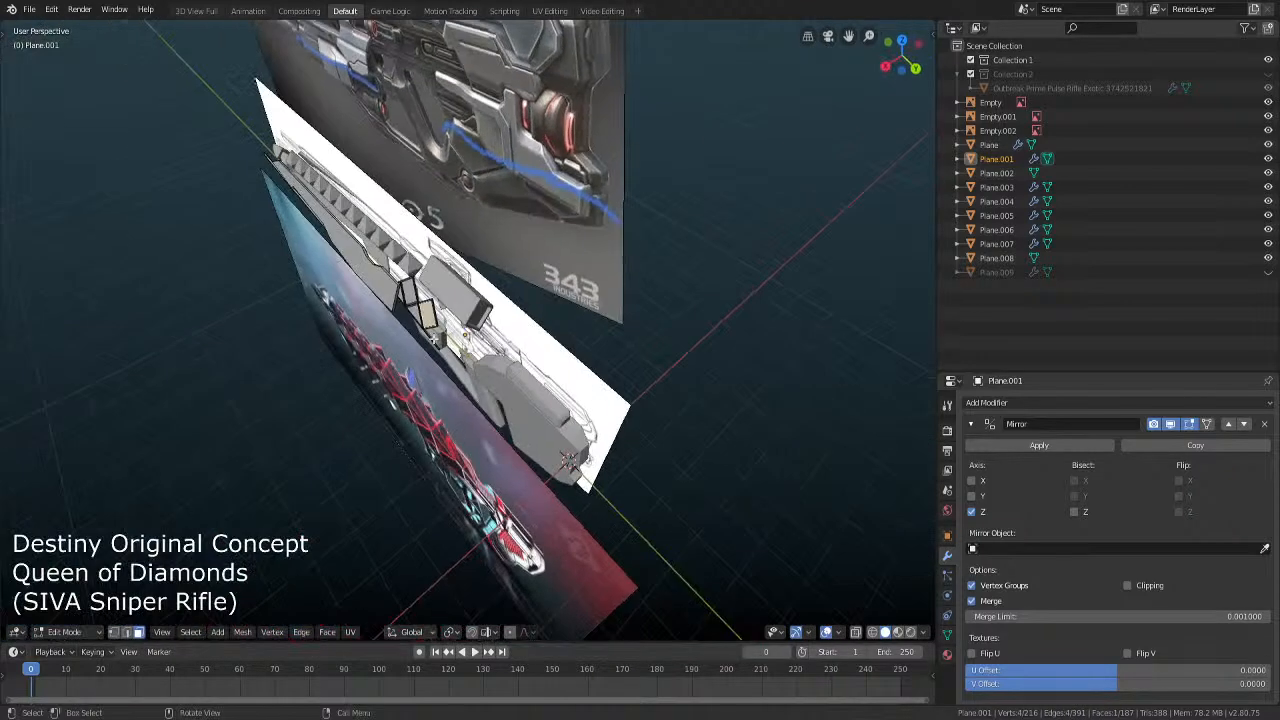
key("Tab")
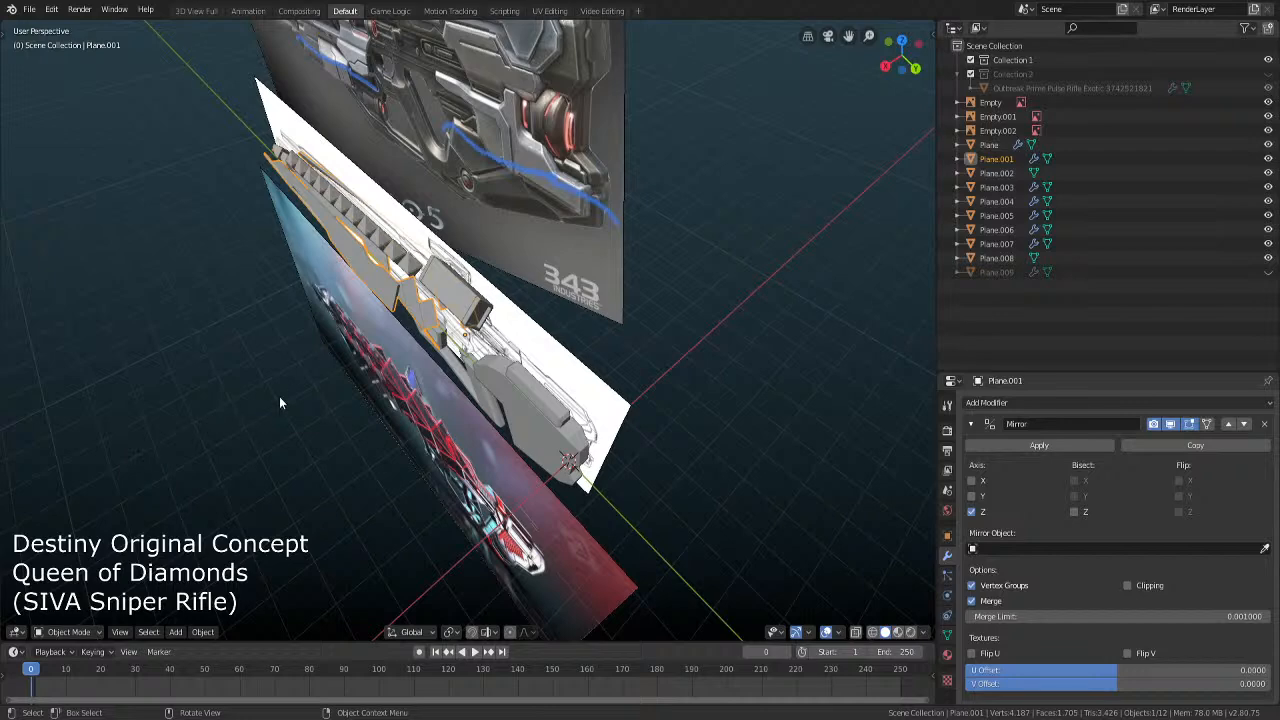
Add a plane mesh, rotate it 90° about the Y axis and move it about 6.3 along Y, clear of the rifle
middle_click_drag(320, 486, 477, 400)
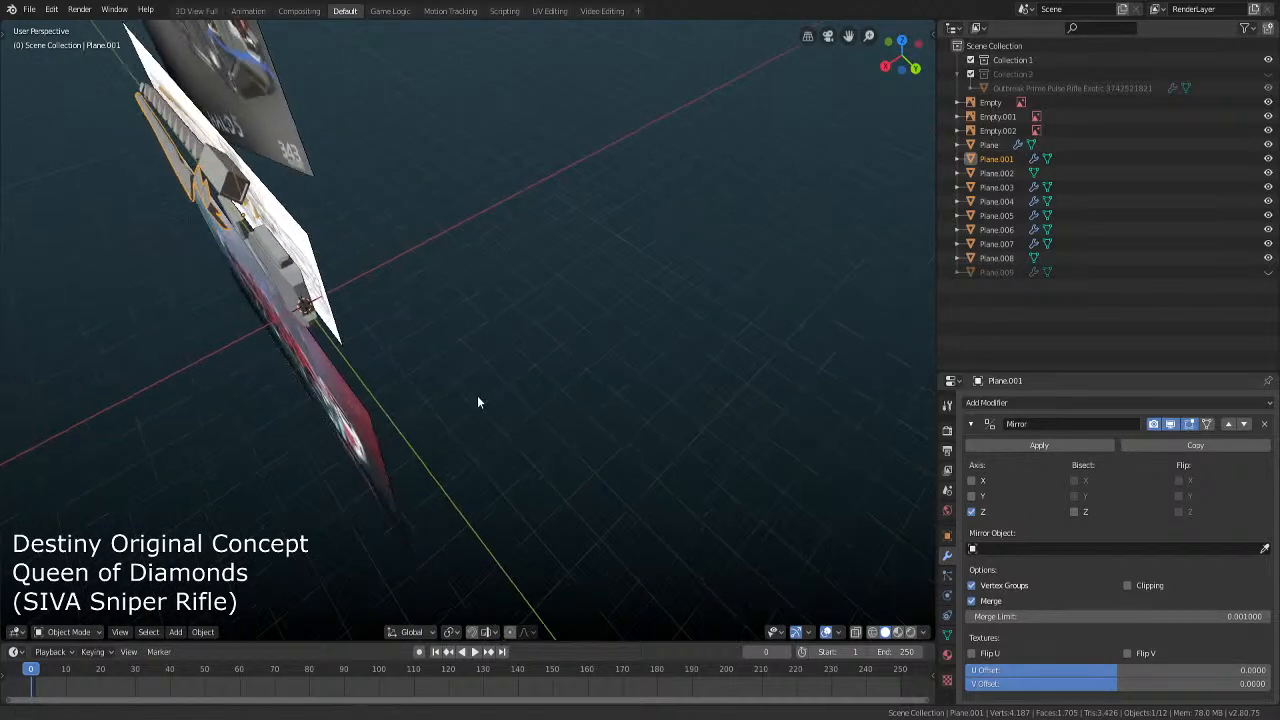
right_click(525, 415)
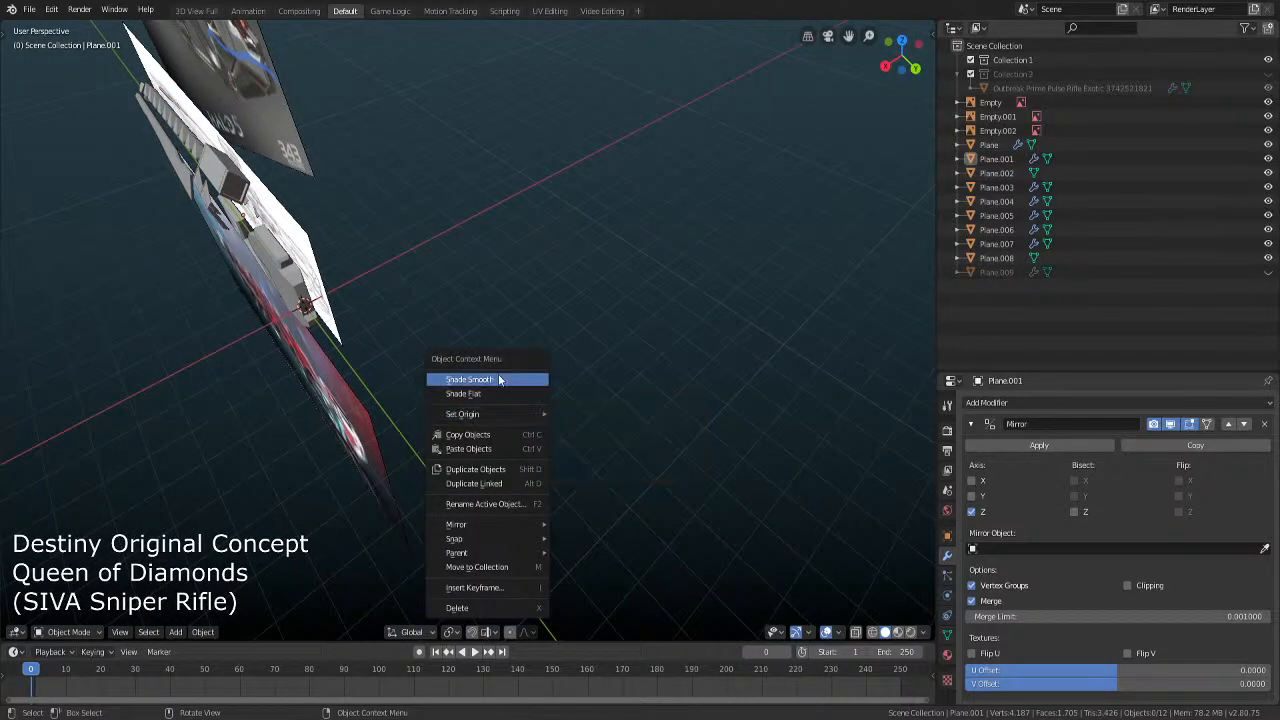
key("shift+a")
mouse_move(249, 368)
left_click(303, 364)
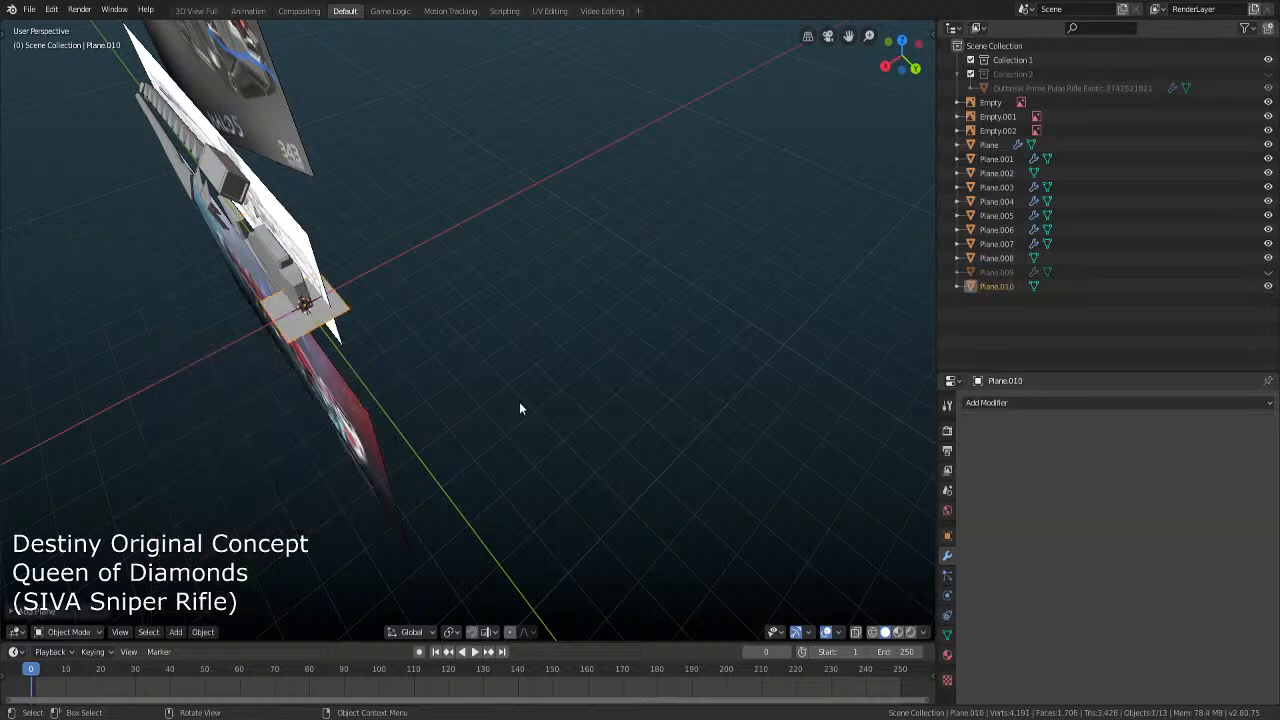
type("r90")
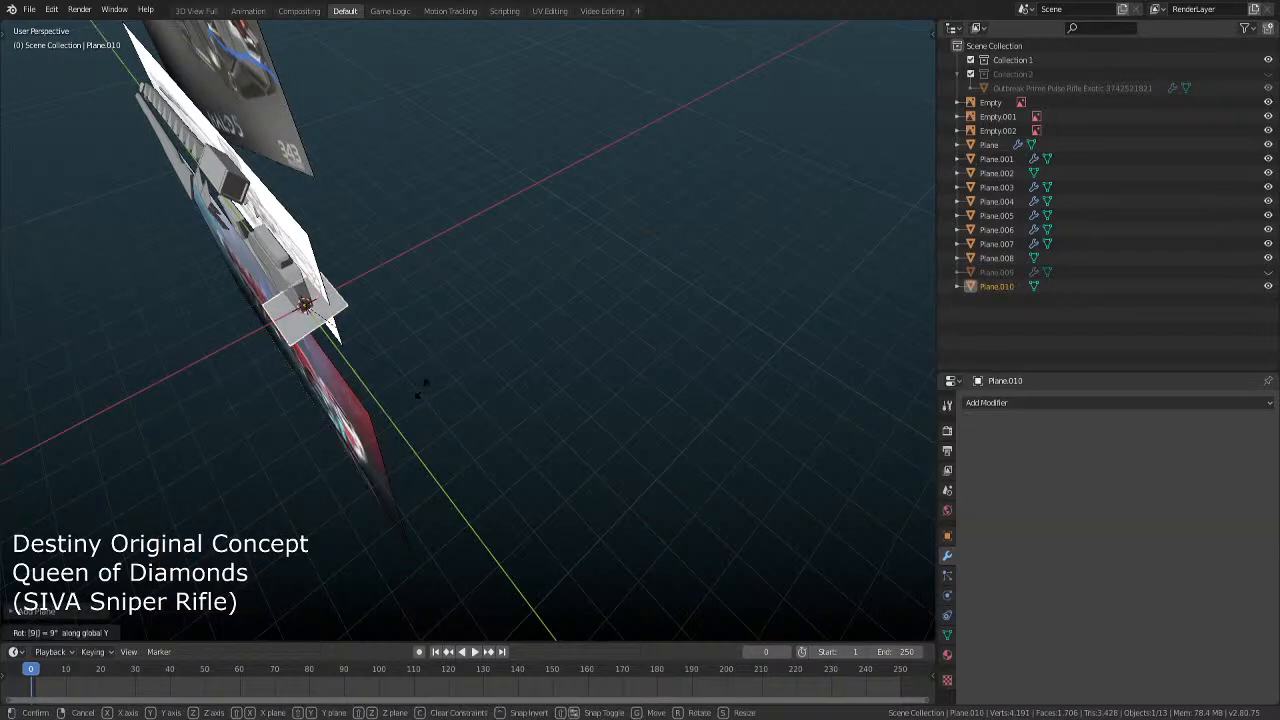
key("Return")
key("g")
key("y")
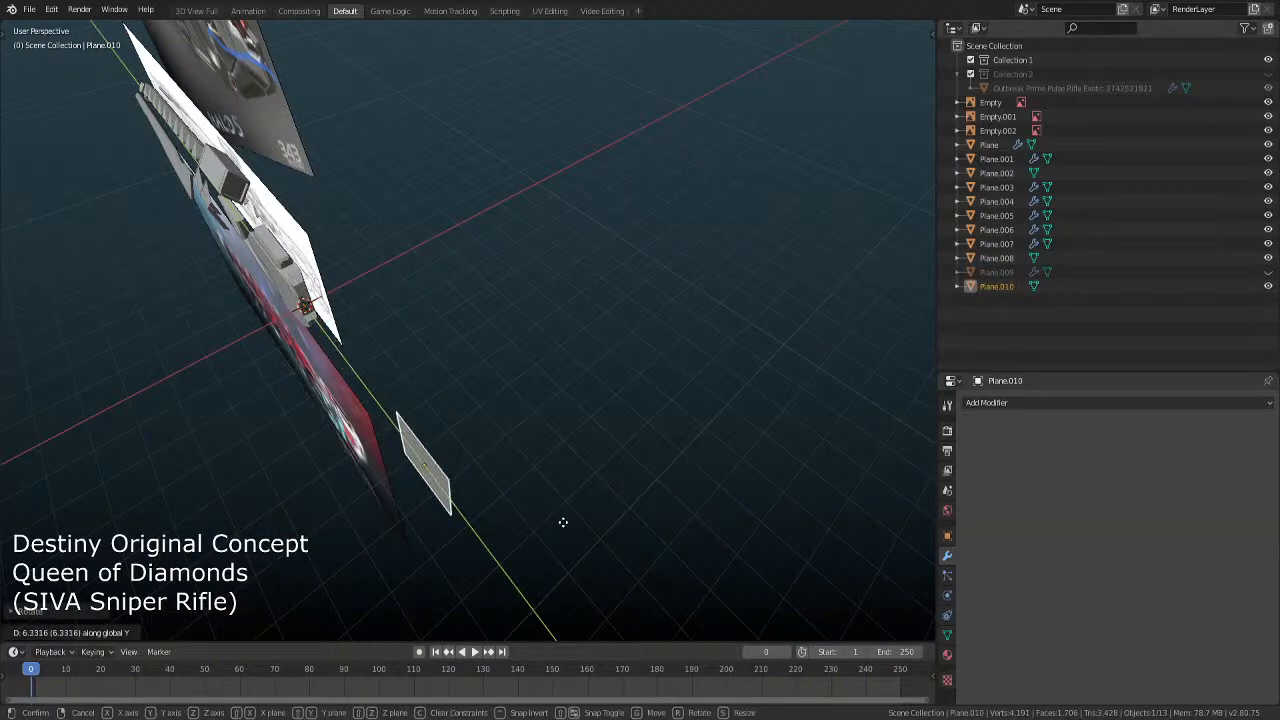
left_click(567, 515)
middle_click_drag(567, 515, 875, 428)
Add an Array modifier to the plane and try relative offsets on different axes, ending with 1.4 on X
left_click(1000, 403)
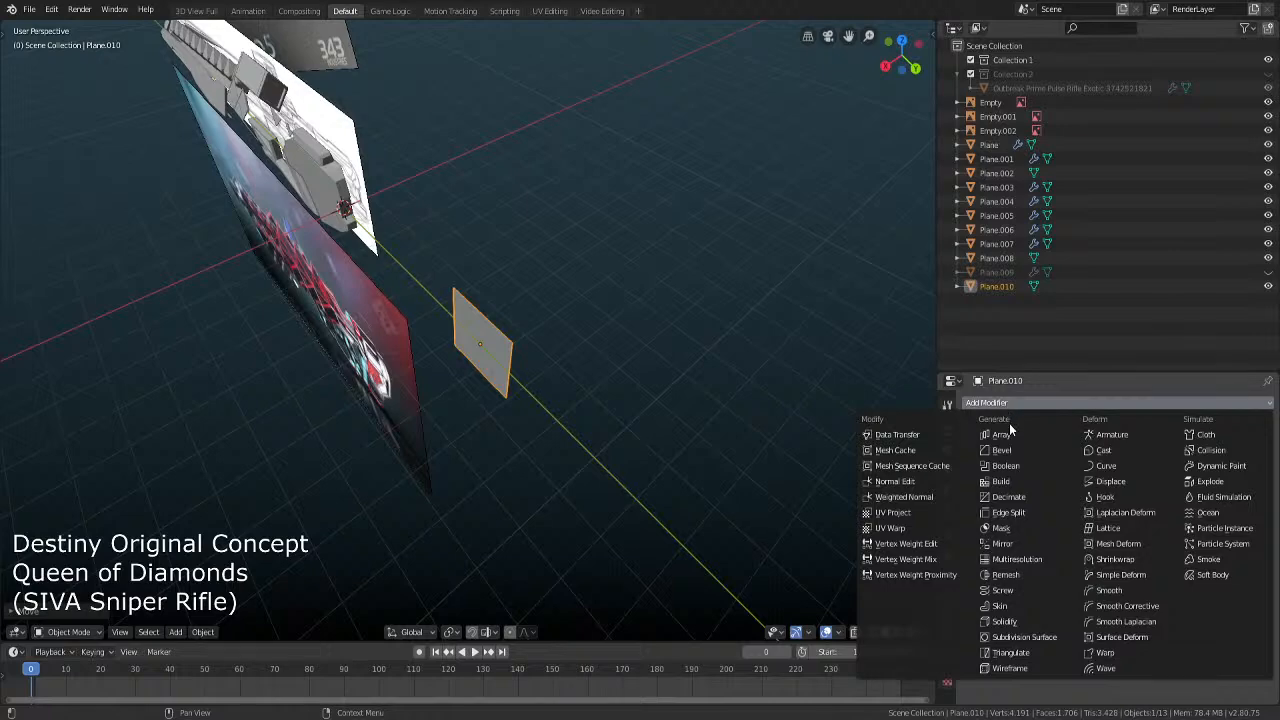
left_click(1002, 434)
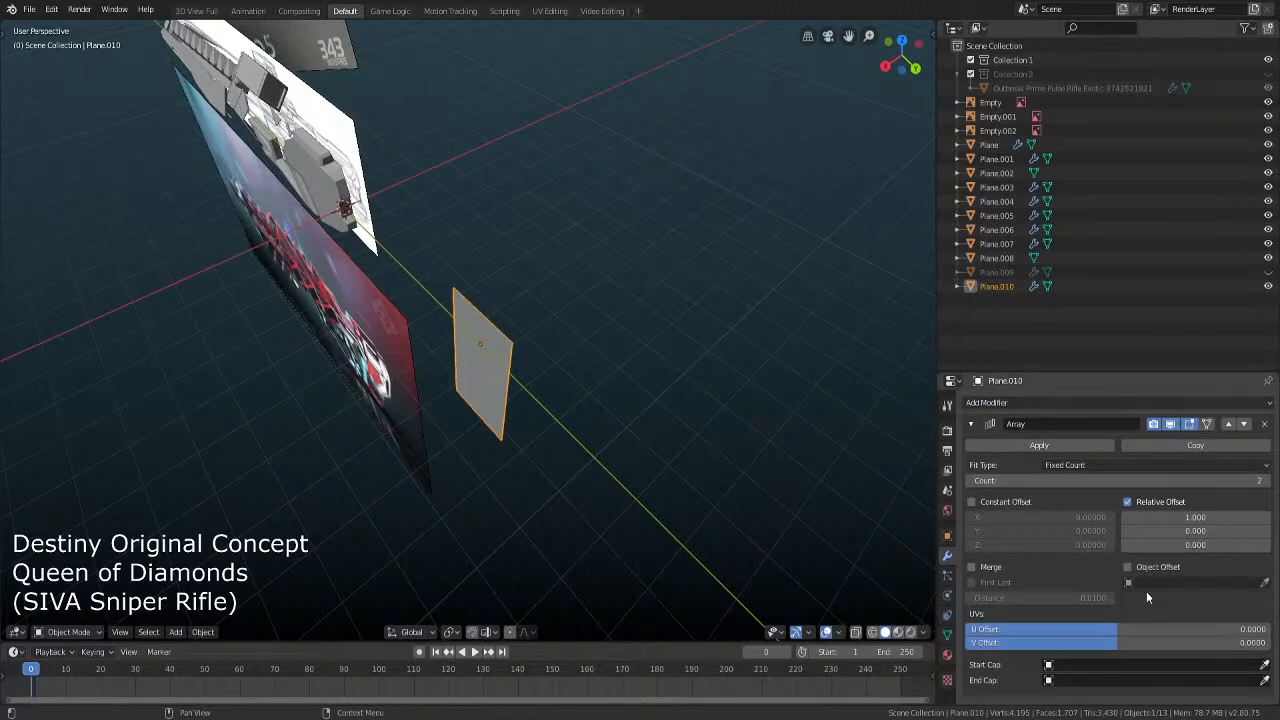
left_click_drag(1192, 517, 1192, 517)
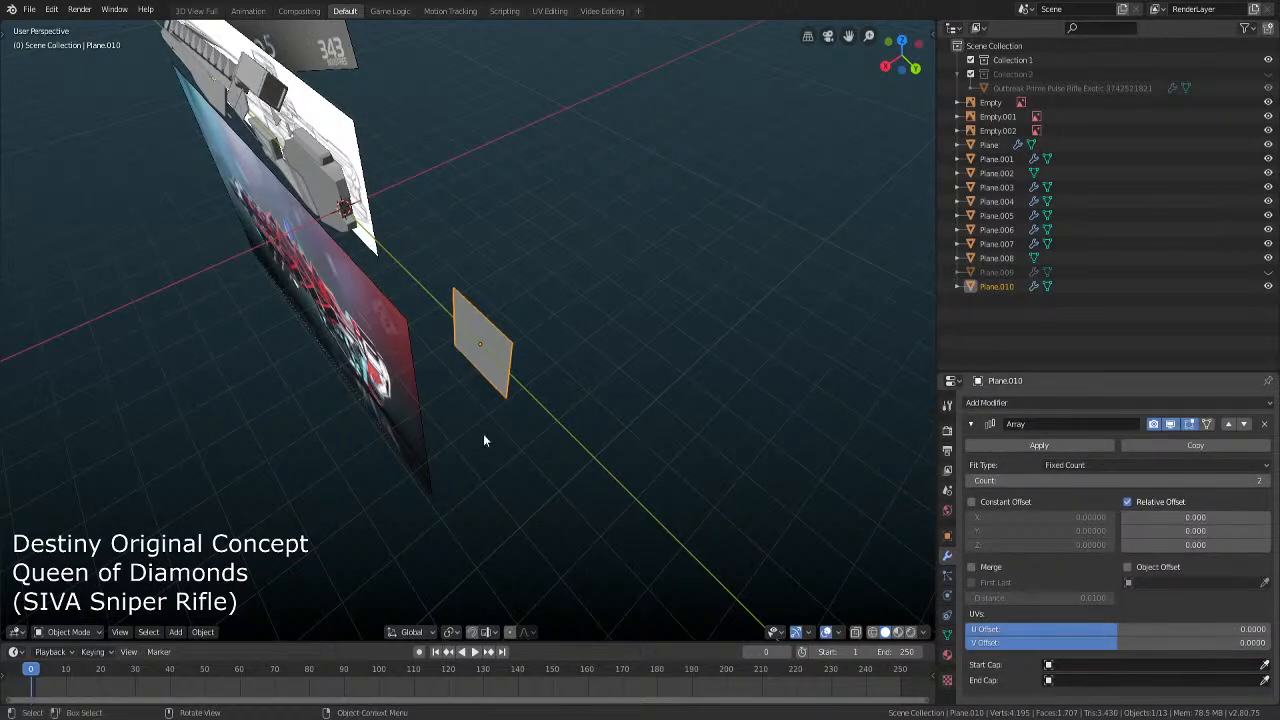
middle_click_drag(483, 433, 565, 359)
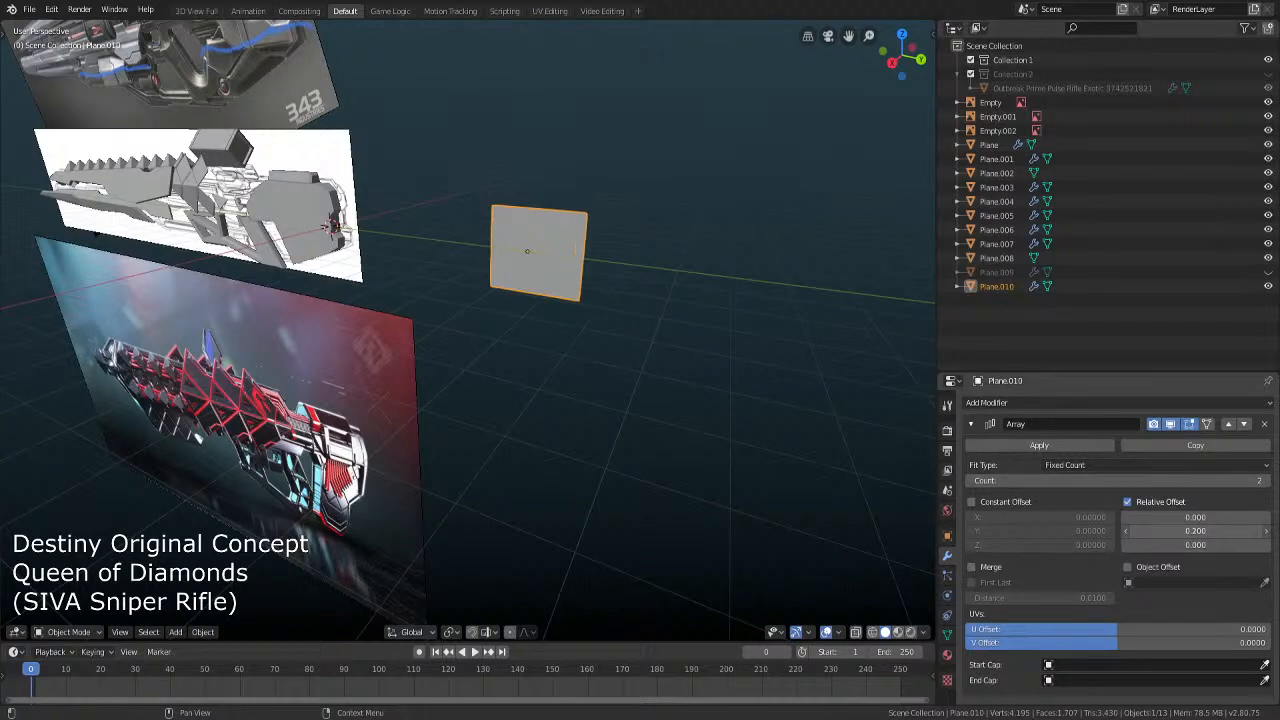
left_click_drag(1195, 545, 1195, 547)
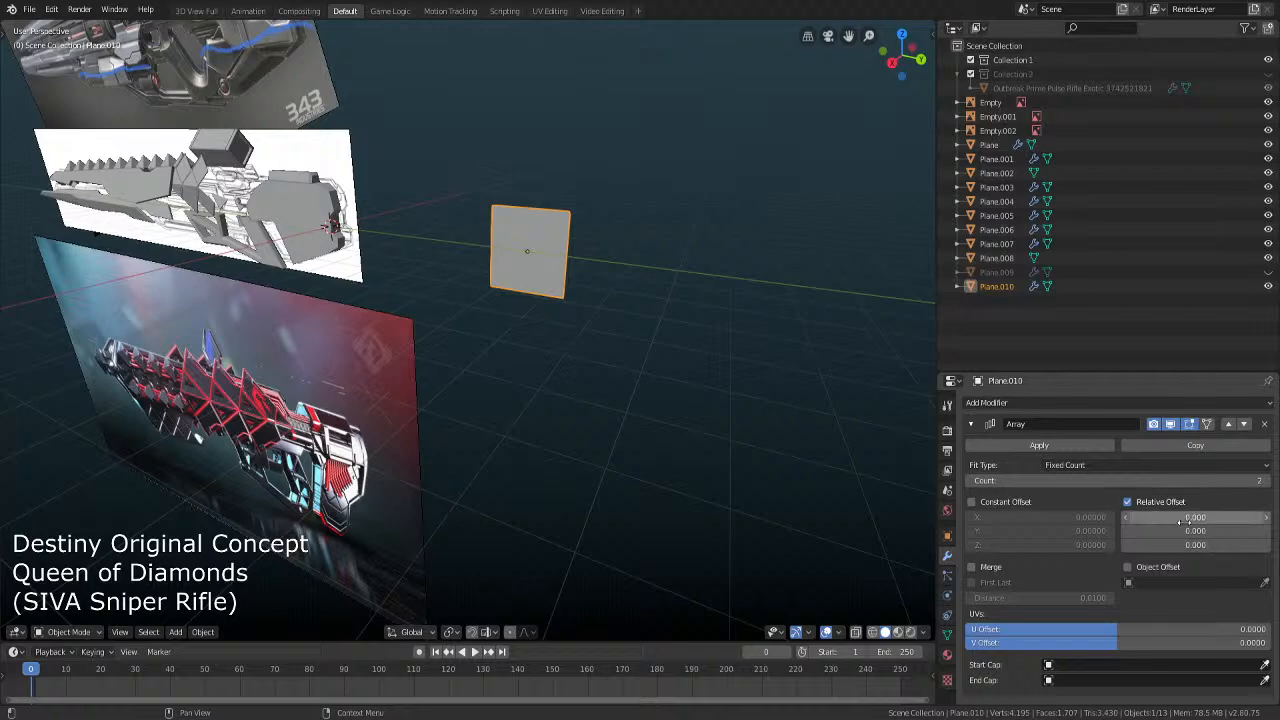
mouse_move(1184, 531)
left_mouse_down()
mouse_move(1100, 531)
mouse_move(1184, 531)
left_mouse_up()
middle_click_drag(600, 433, 503, 463)
left_click_drag(1195, 545, 1165, 545)
Set the array count to 5 and add a constant Z offset of 2.63 alongside the relative offset
left_click(1266, 481)
left_click(1266, 481)
left_click(1266, 481)
left_click(1128, 502)
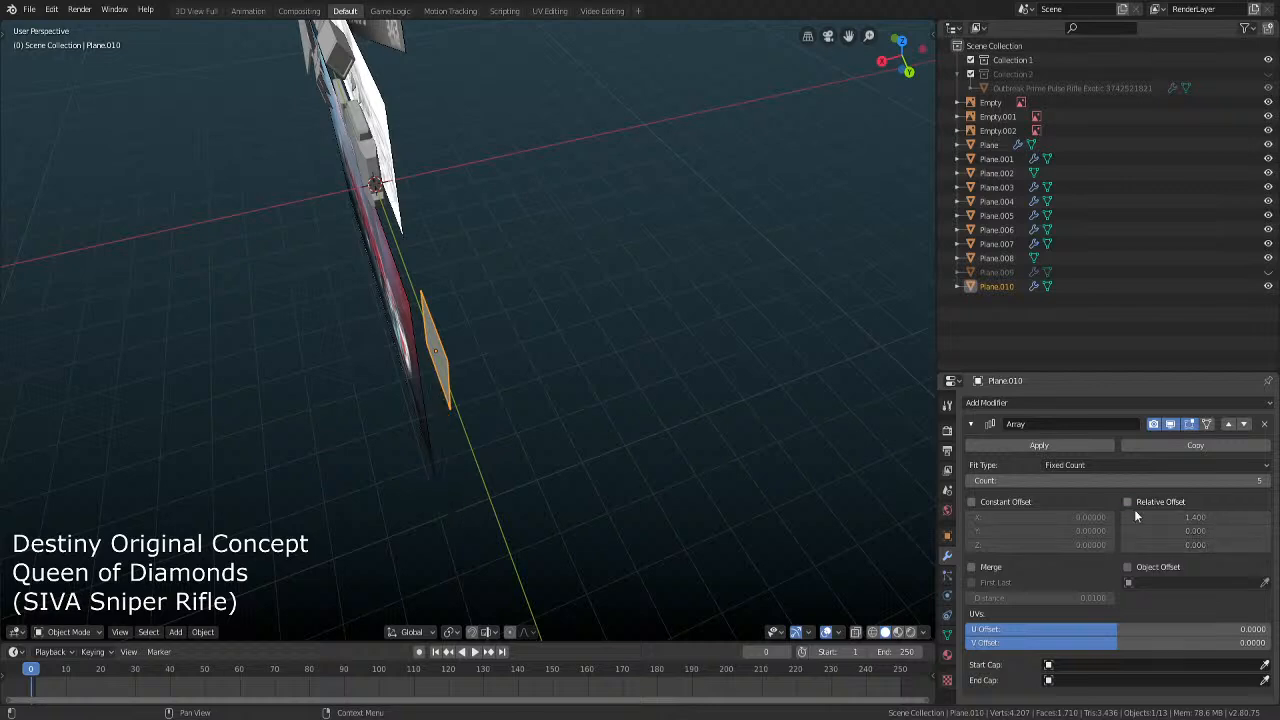
left_click(1128, 502)
left_click(972, 502)
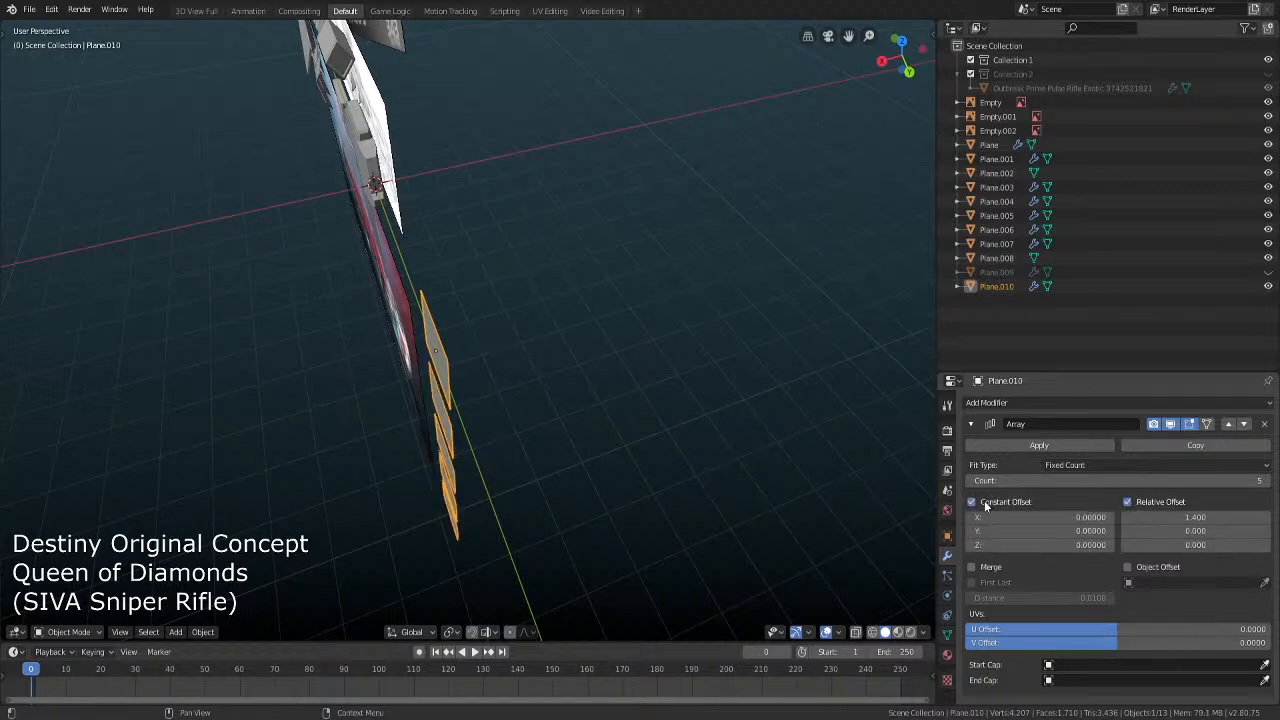
left_click_drag(1040, 545, 1196, 531)
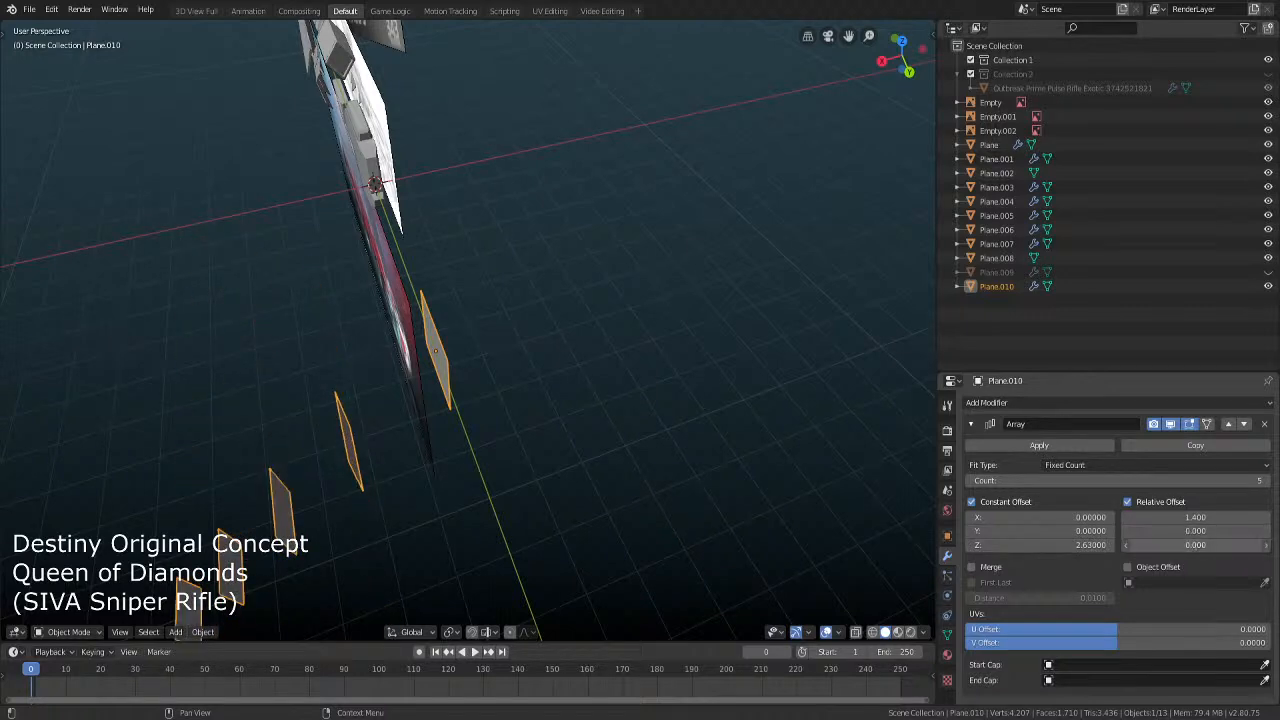
Remove the Array modifier from the plane
key("Tab")
key("Tab")
middle_click_drag(480, 451, 521, 409)
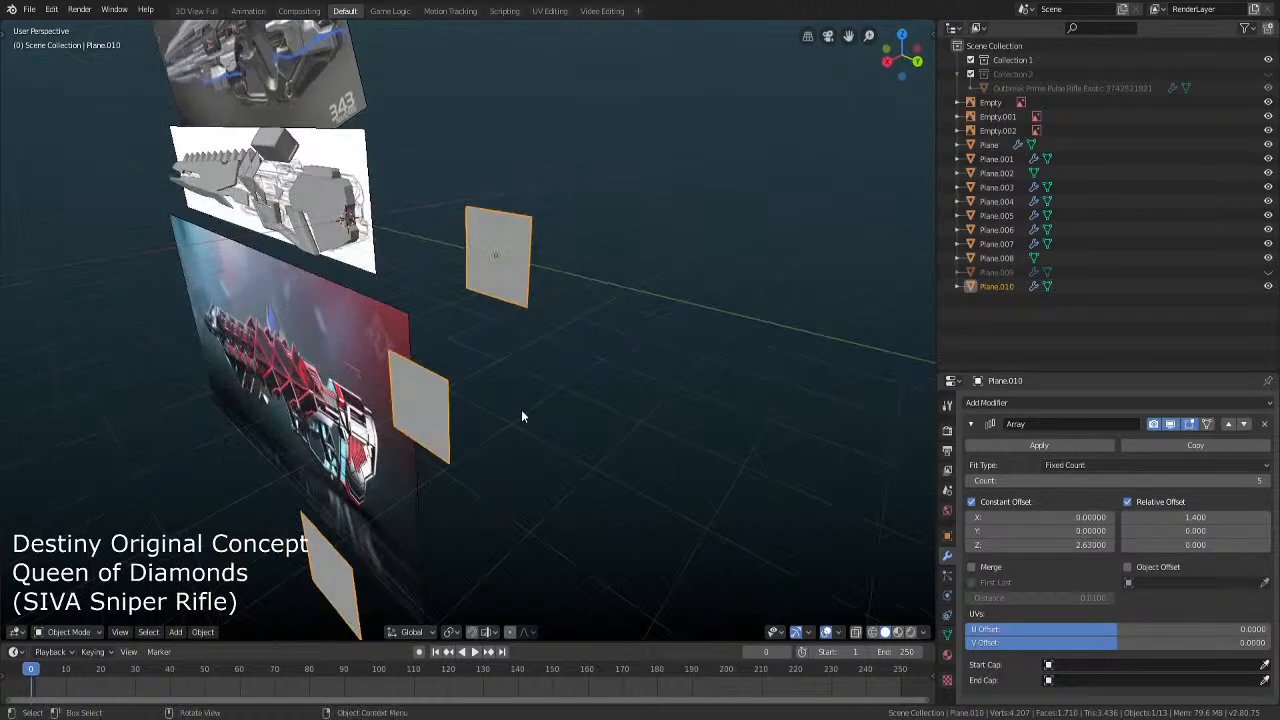
left_click(1266, 423)
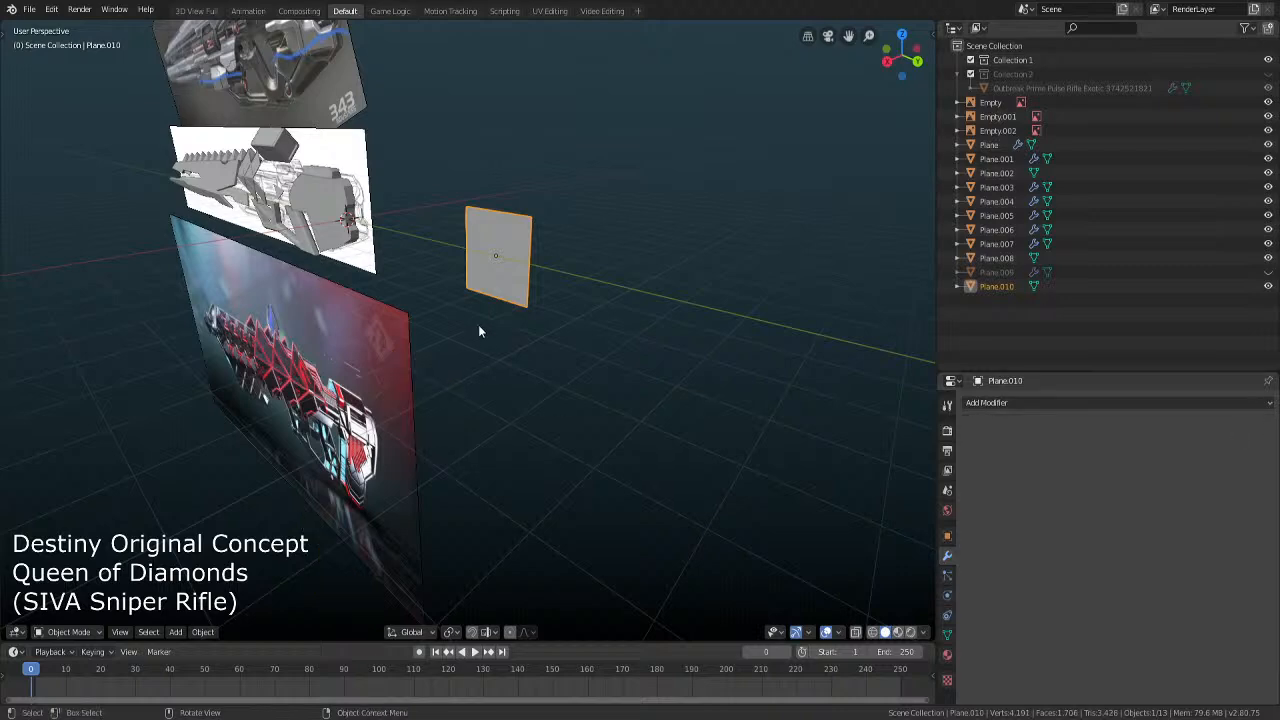
middle_click_drag(591, 309, 527, 343)
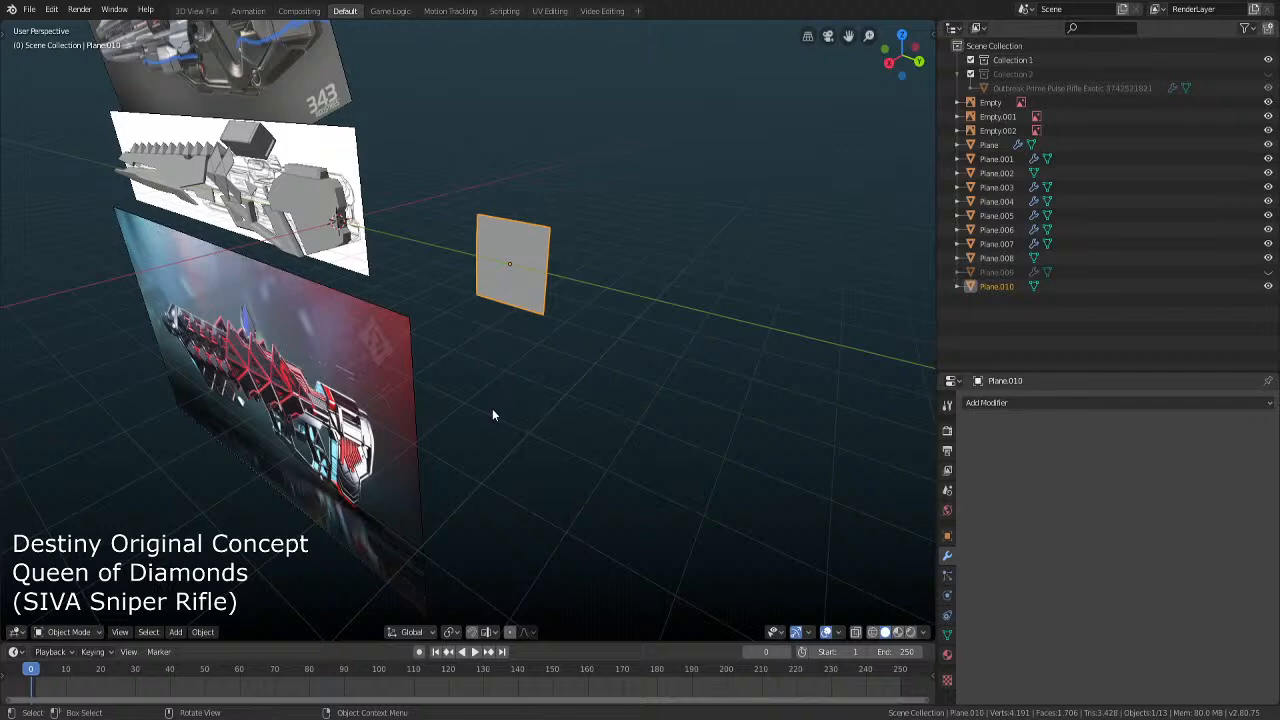
Duplicate the plane three times along the X axis to form a row of four parallel, evenly spaced planes
middle_click_drag(502, 408, 568, 410)
key("shift+d")
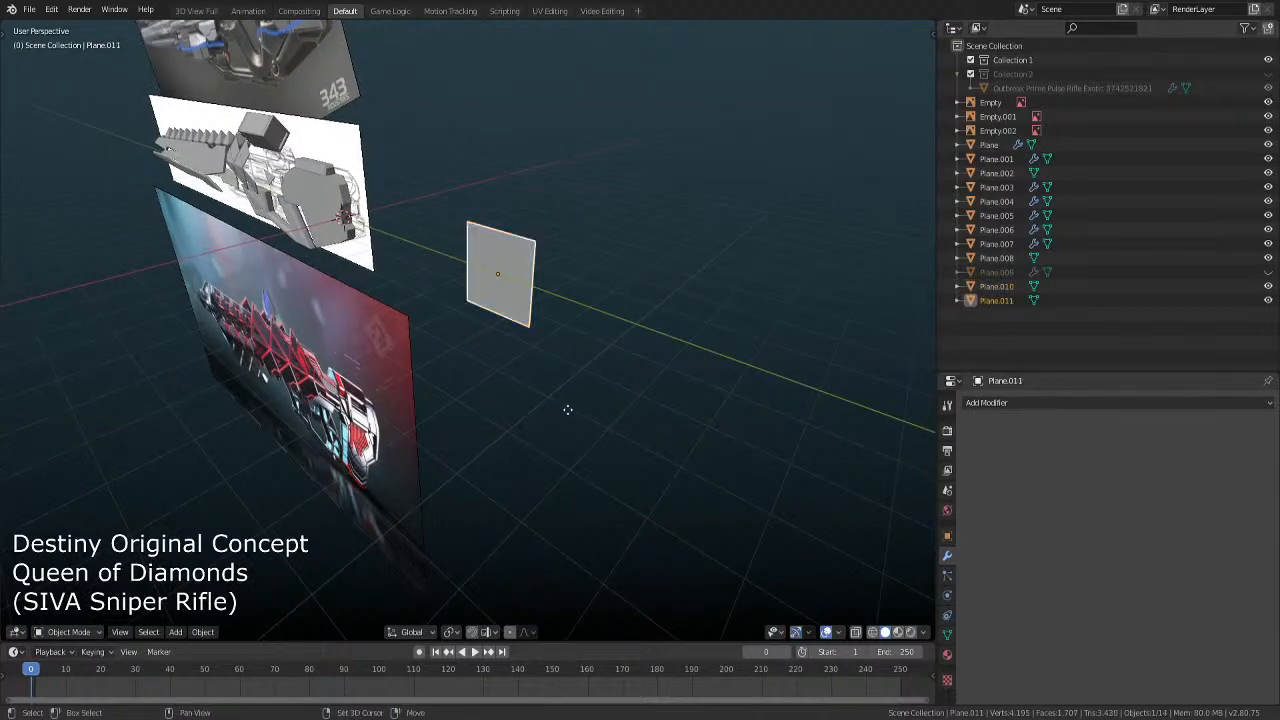
left_click(526, 422)
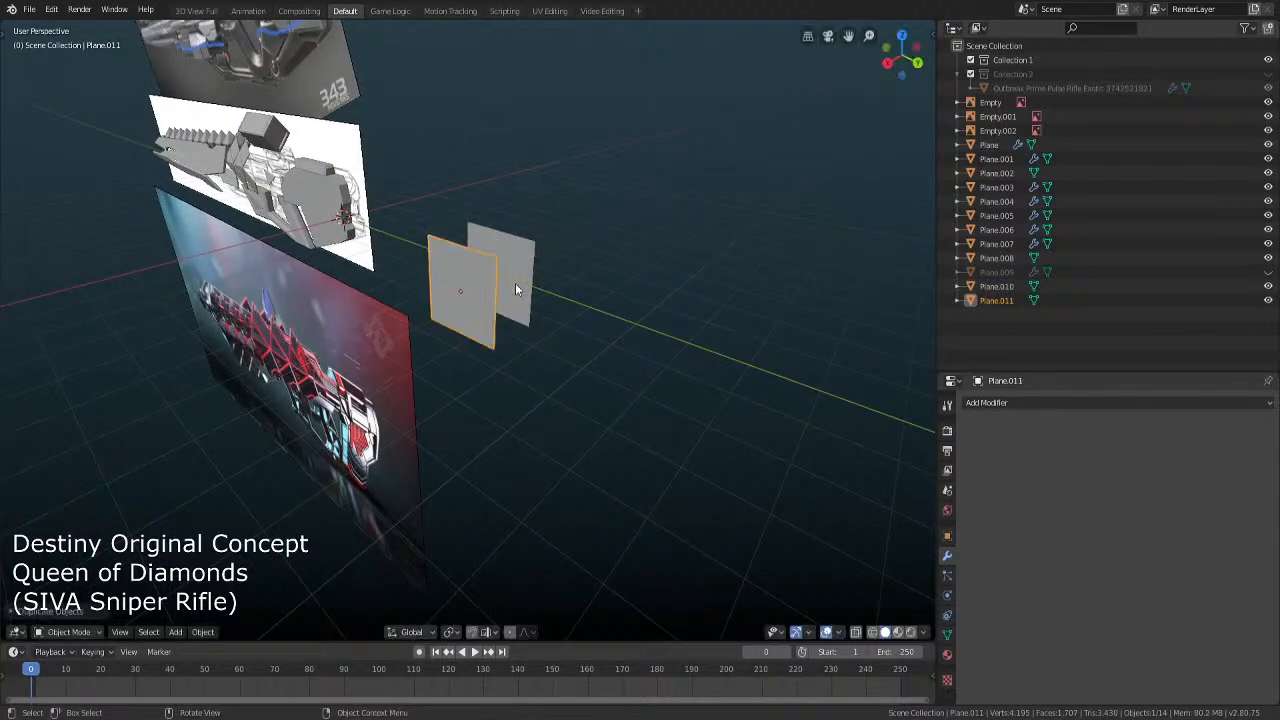
left_click(515, 289)
left_click(464, 292)
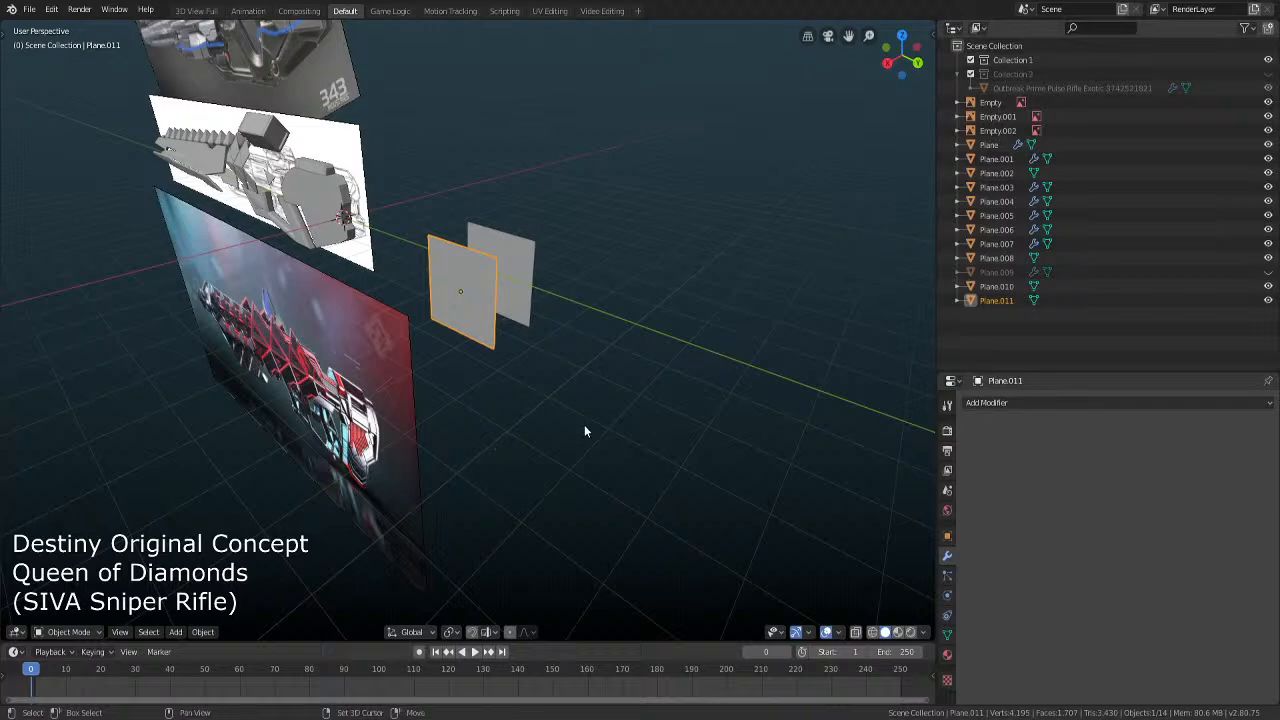
key("shift+d")
key("x")
left_click(544, 447)
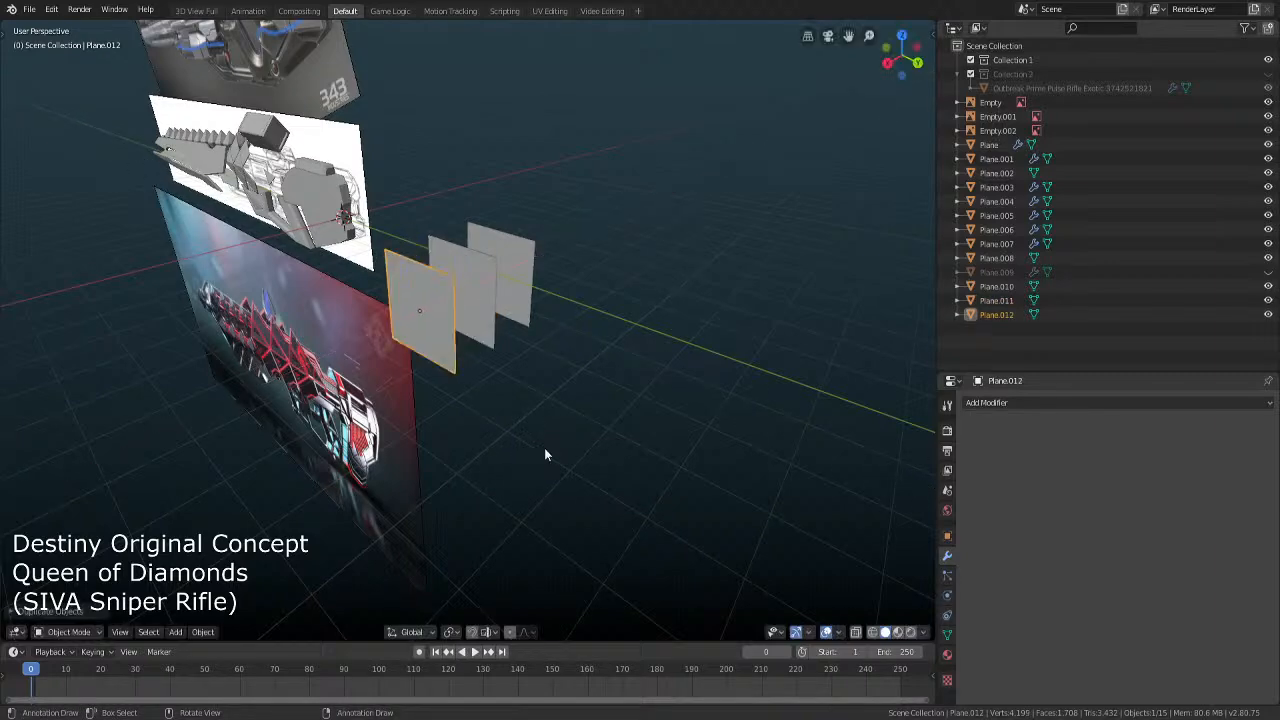
key("shift+d")
key("x")
left_click(396, 438)
key("alt+a")
Circle-select all four parallel planes and delete them
middle_click_drag(396, 438, 496, 288)
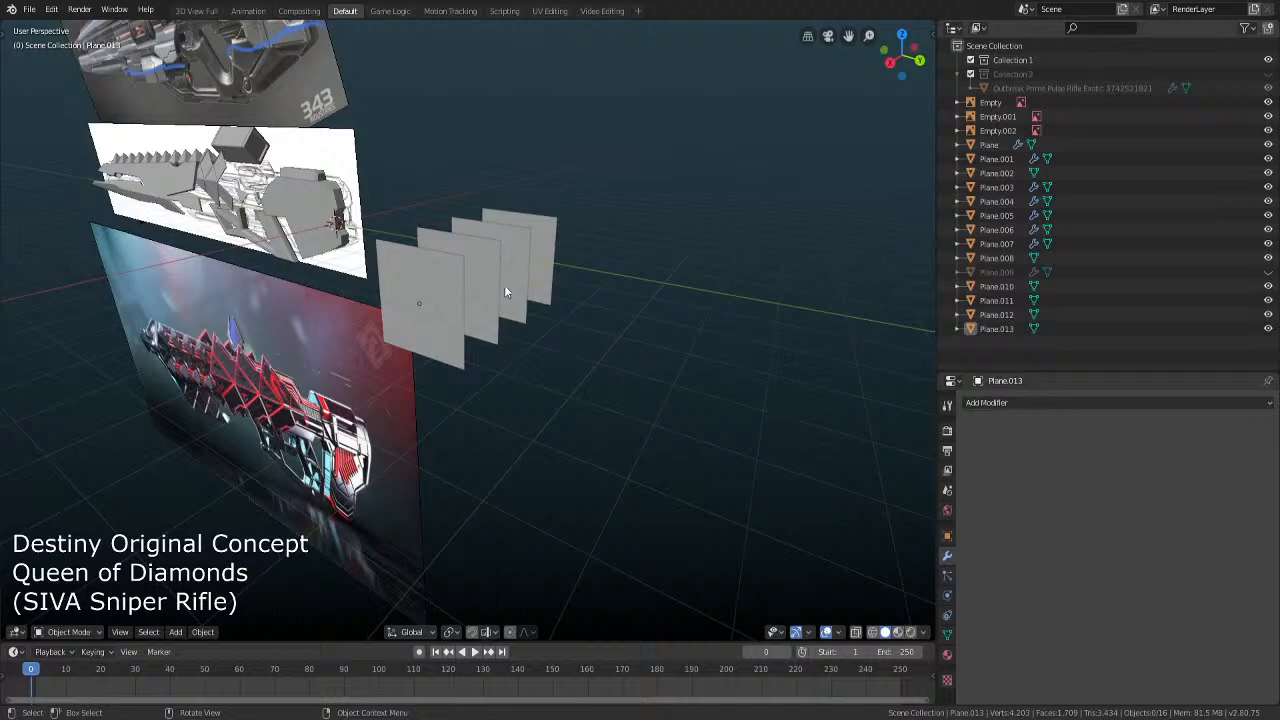
middle_click_drag(555, 393, 637, 385)
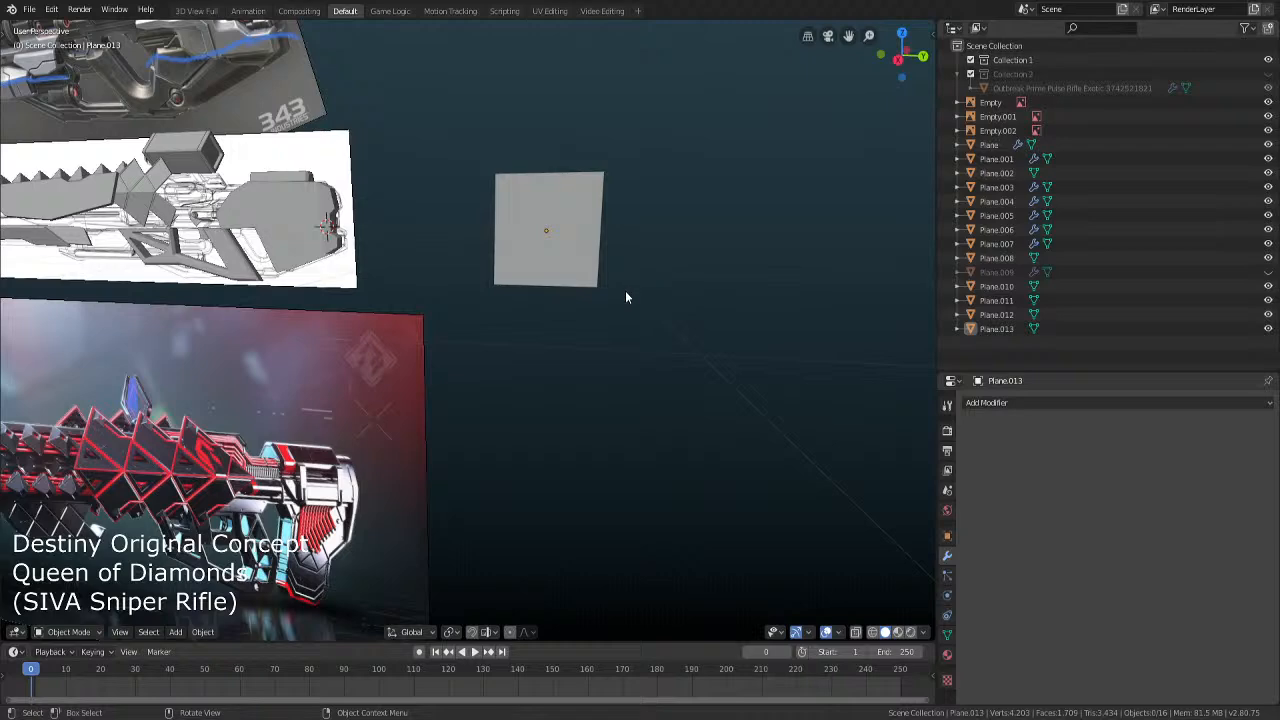
middle_click_drag(626, 297, 500, 291)
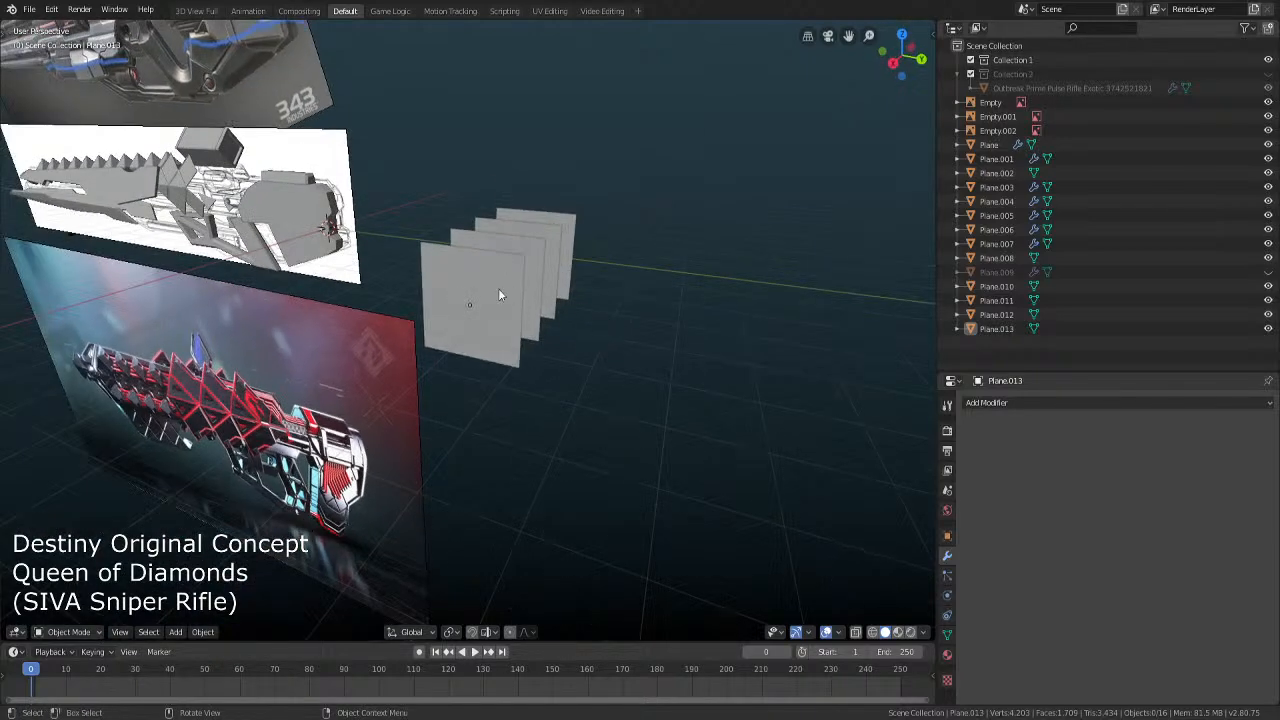
key("c")
left_click(499, 292)
mouse_move(499, 292)
left_mouse_down()
mouse_move(490, 276)
mouse_move(528, 242)
left_mouse_up()
right_click(528, 242)
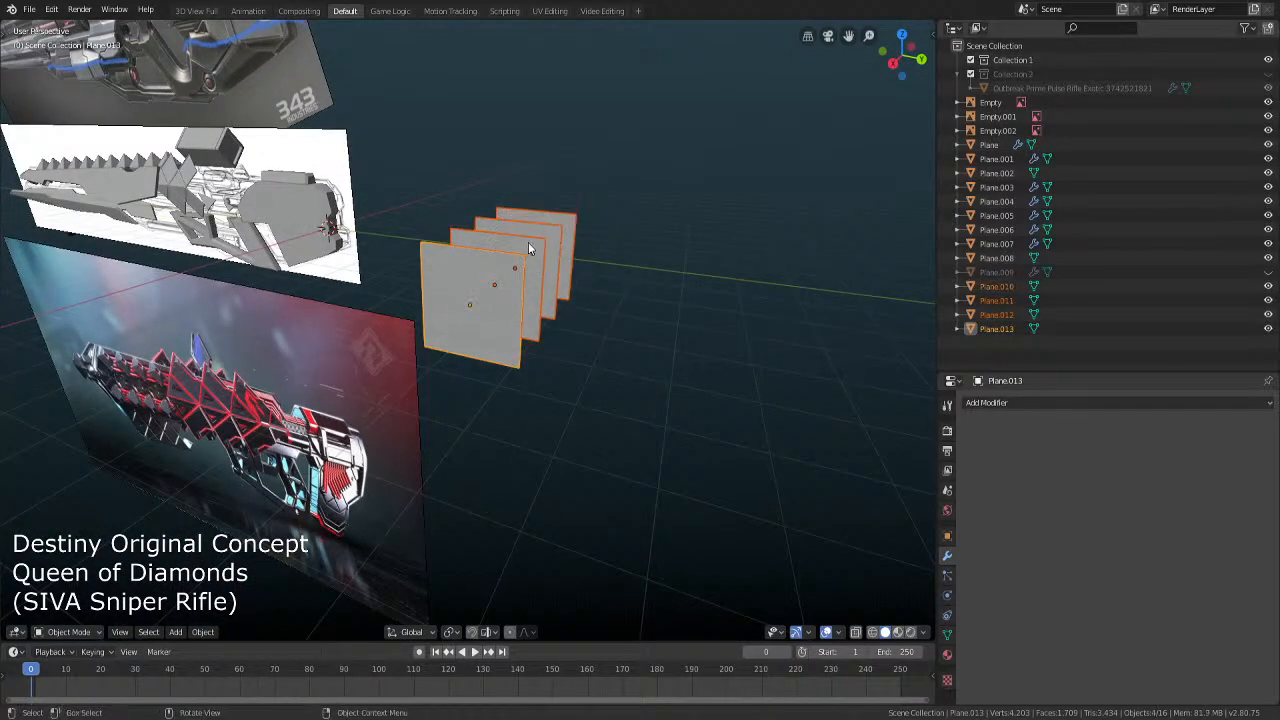
key("x")
left_click(525, 261)
Select the rifle's body mesh with the diamond panels and examine it in side and front orthographic views
key("KP_3")
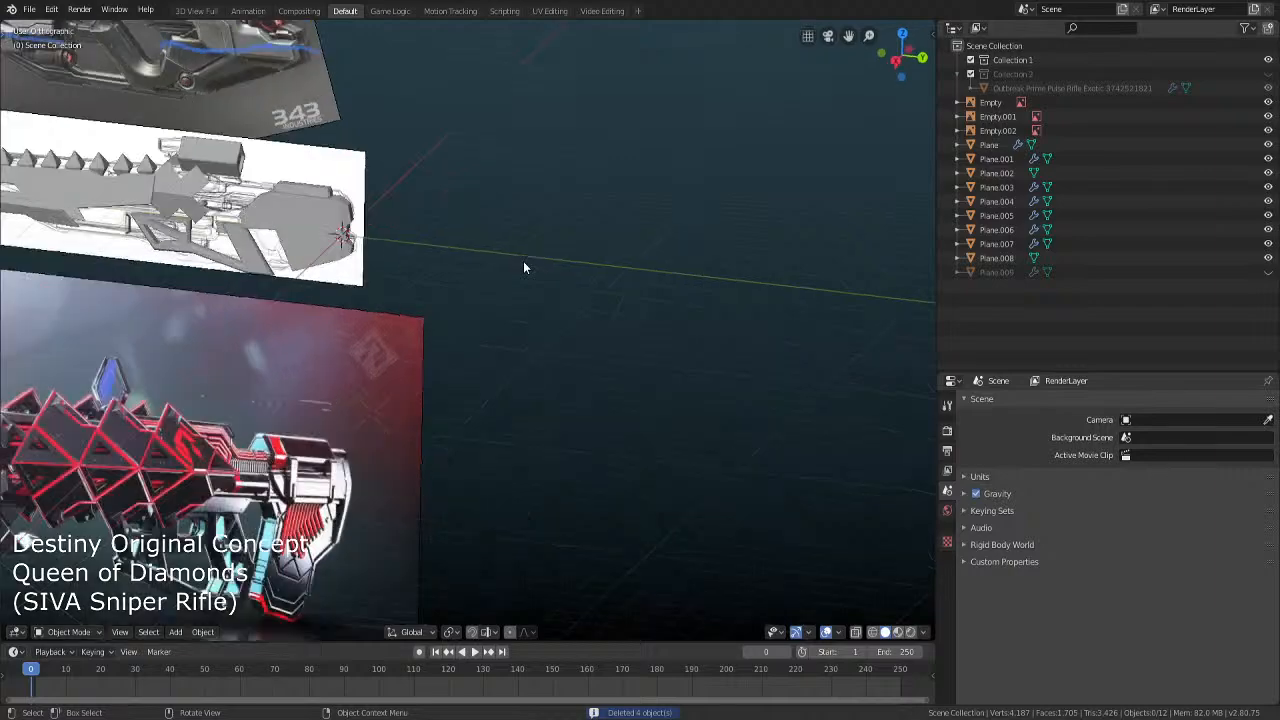
scroll(510, 272, "up", 8)
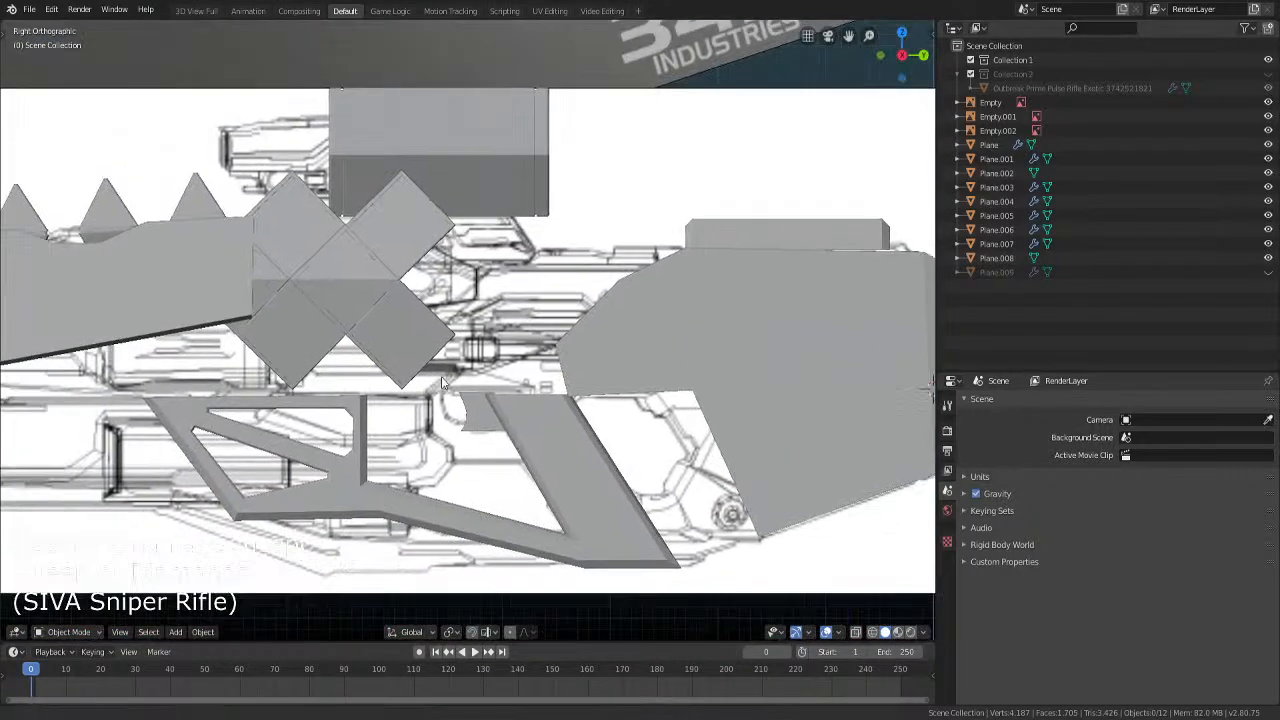
left_click(356, 307)
middle_click_drag(356, 307, 541, 368)
scroll(575, 368, "down", 9)
key("KP_3")
key("KP_1")
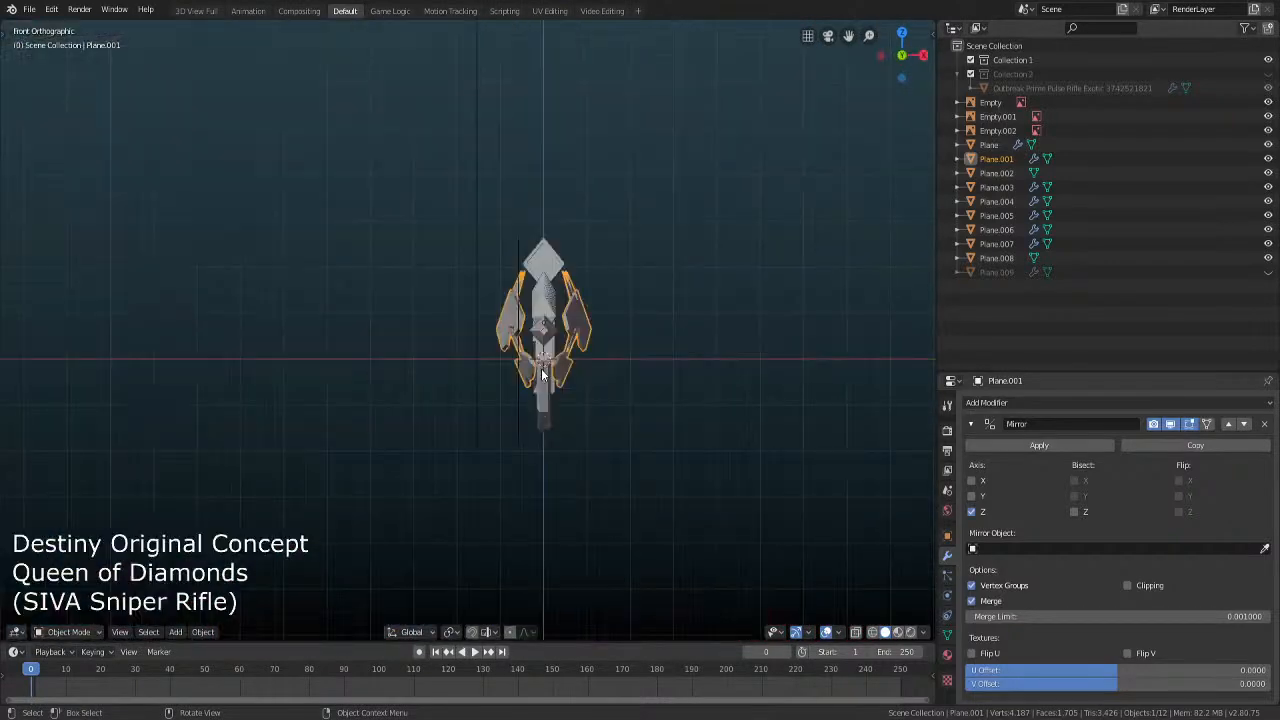
Inset the triangular upper face of the body mesh's centre diamond by extruding it and scaling it to about 0.64
key("KP_3")
scroll(541, 369, "up", 8)
middle_click_drag(431, 265, 510, 396, "shift")
scroll(510, 396, "up", 3)
key("Tab")
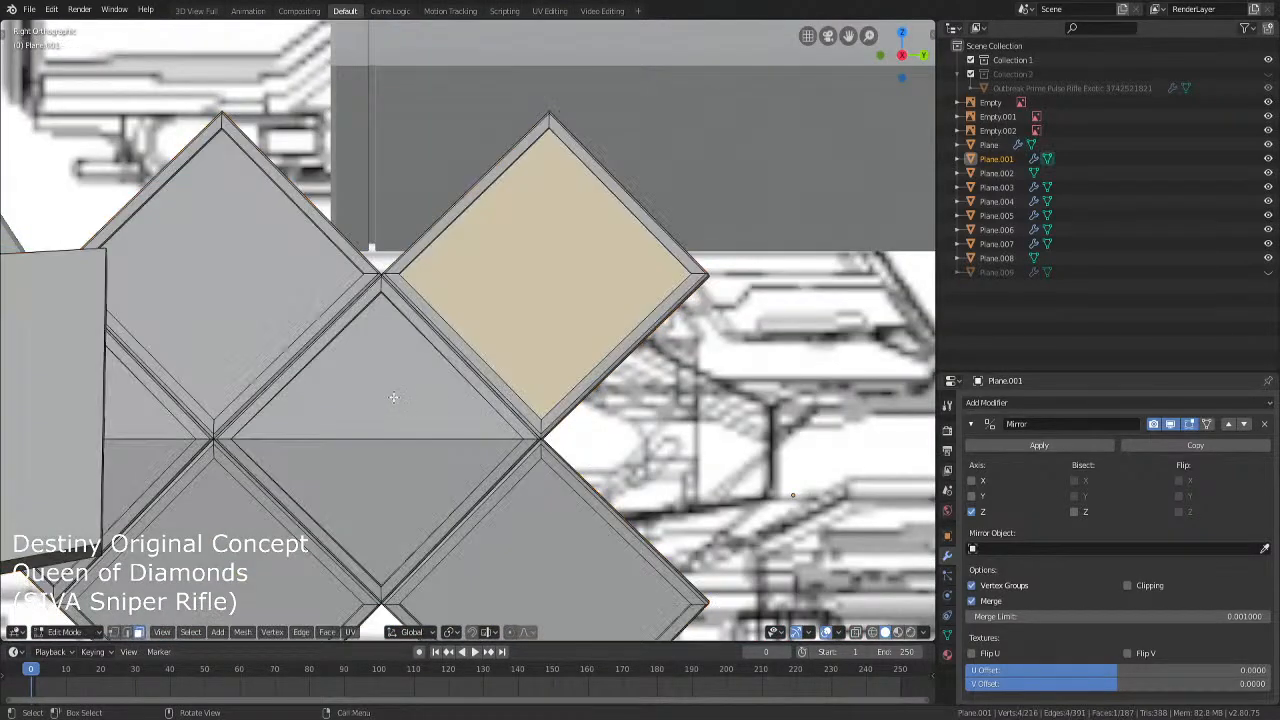
left_click(393, 397)
key("Tab")
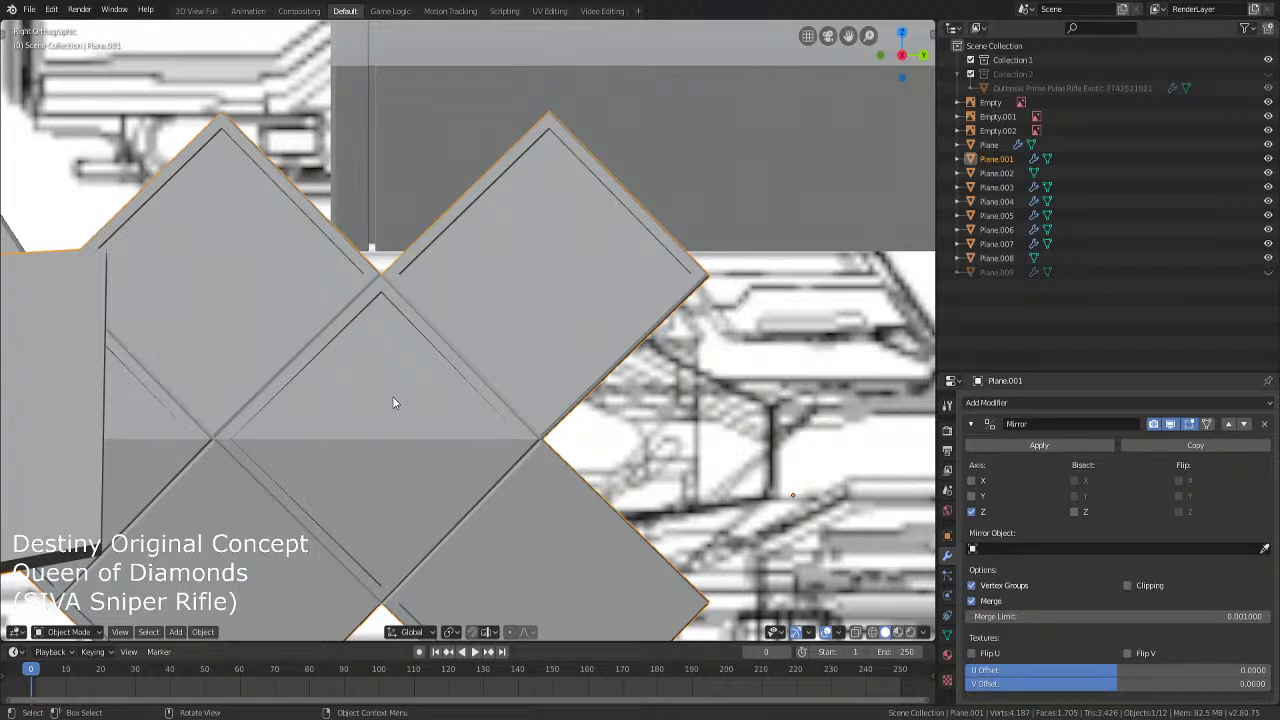
key("Tab")
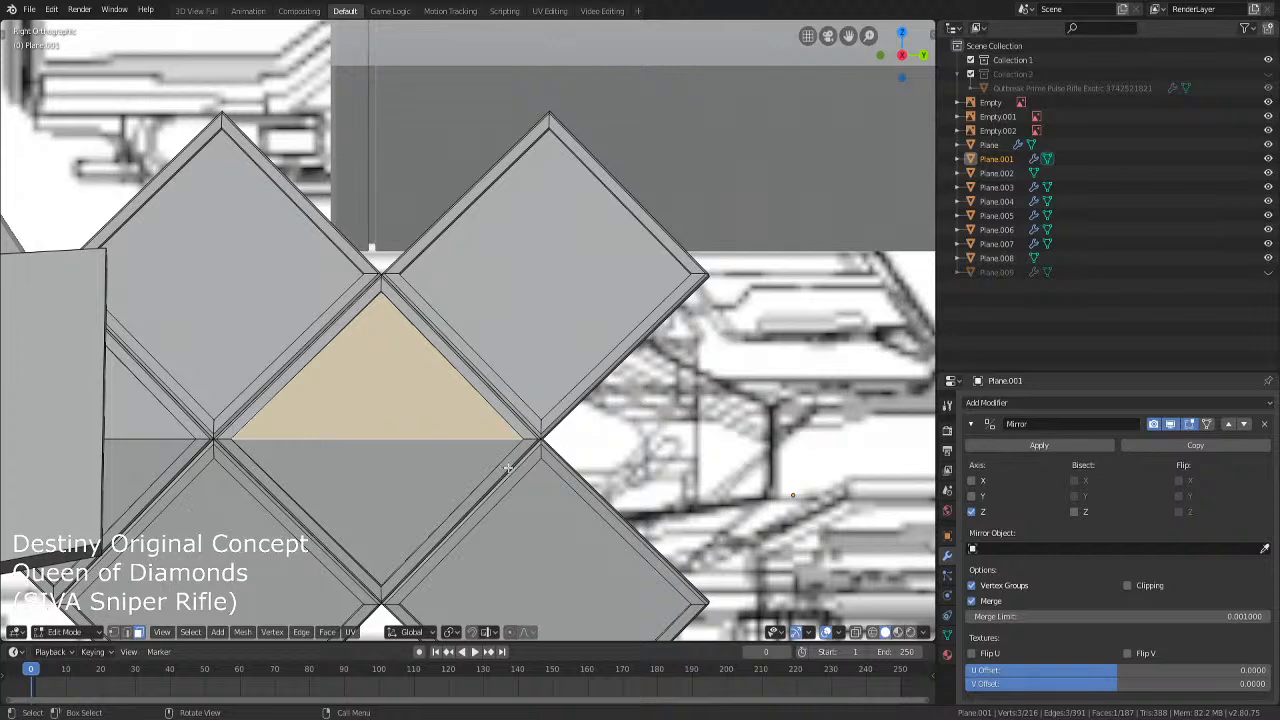
key("e")
key("s")
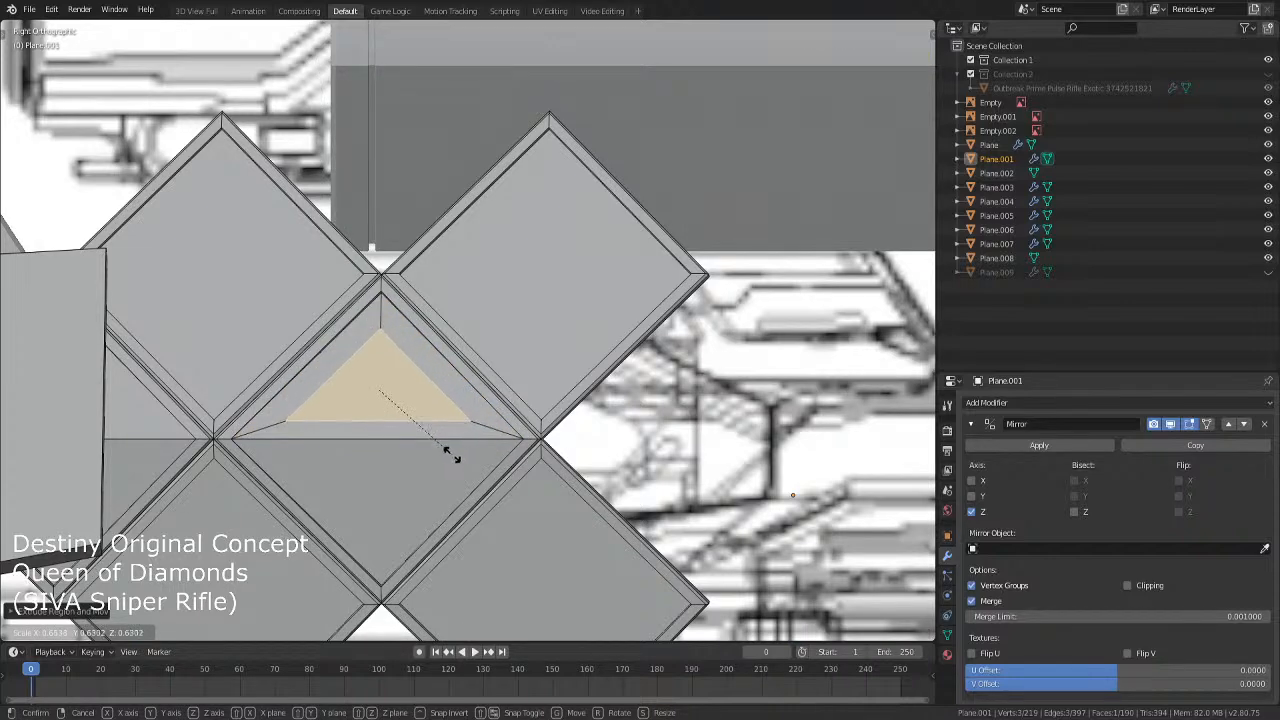
left_click(439, 451)
Extrude the inset triangle outward along its normal by about 0.07
scroll(447, 453, "down", 3)
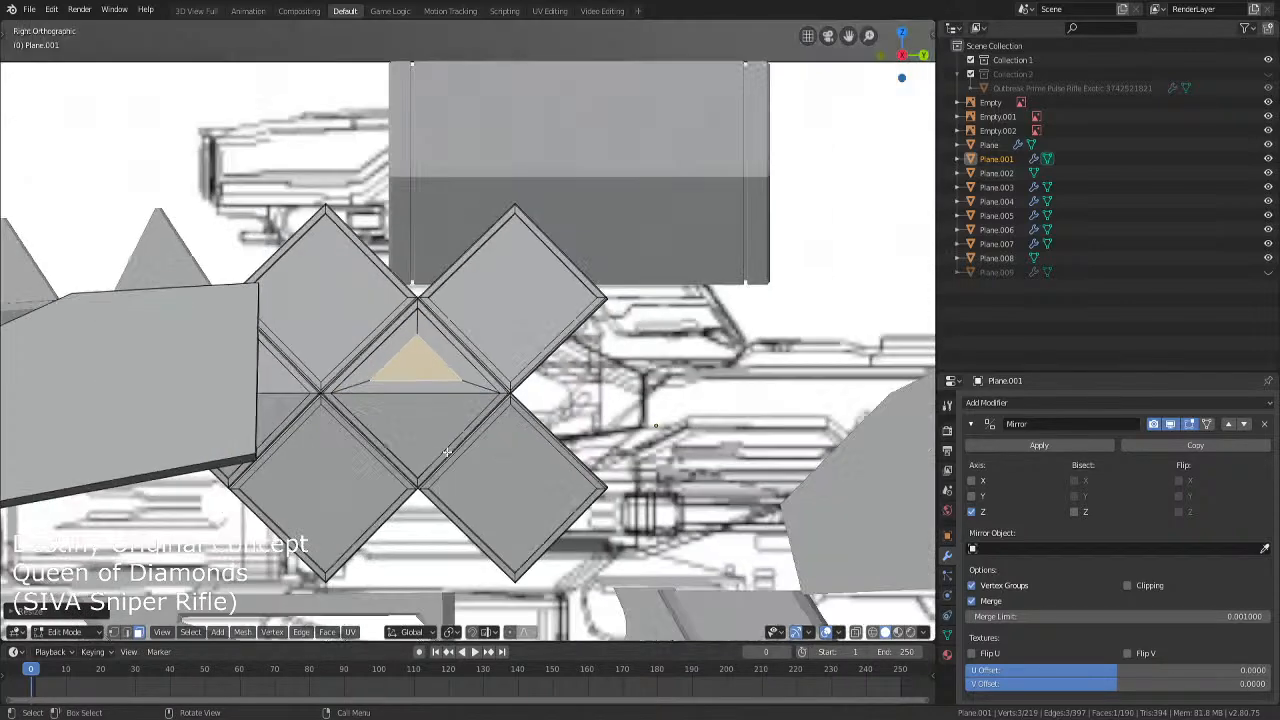
middle_click_drag(447, 452, 400, 444)
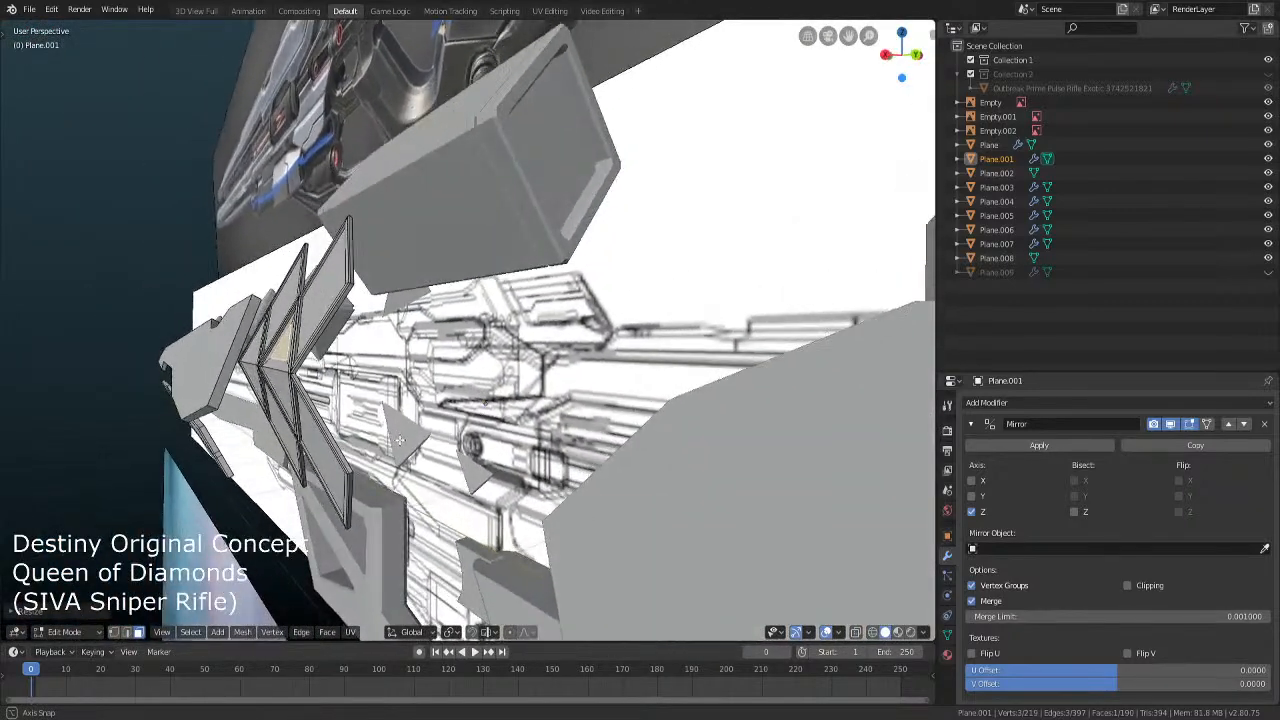
key("e")
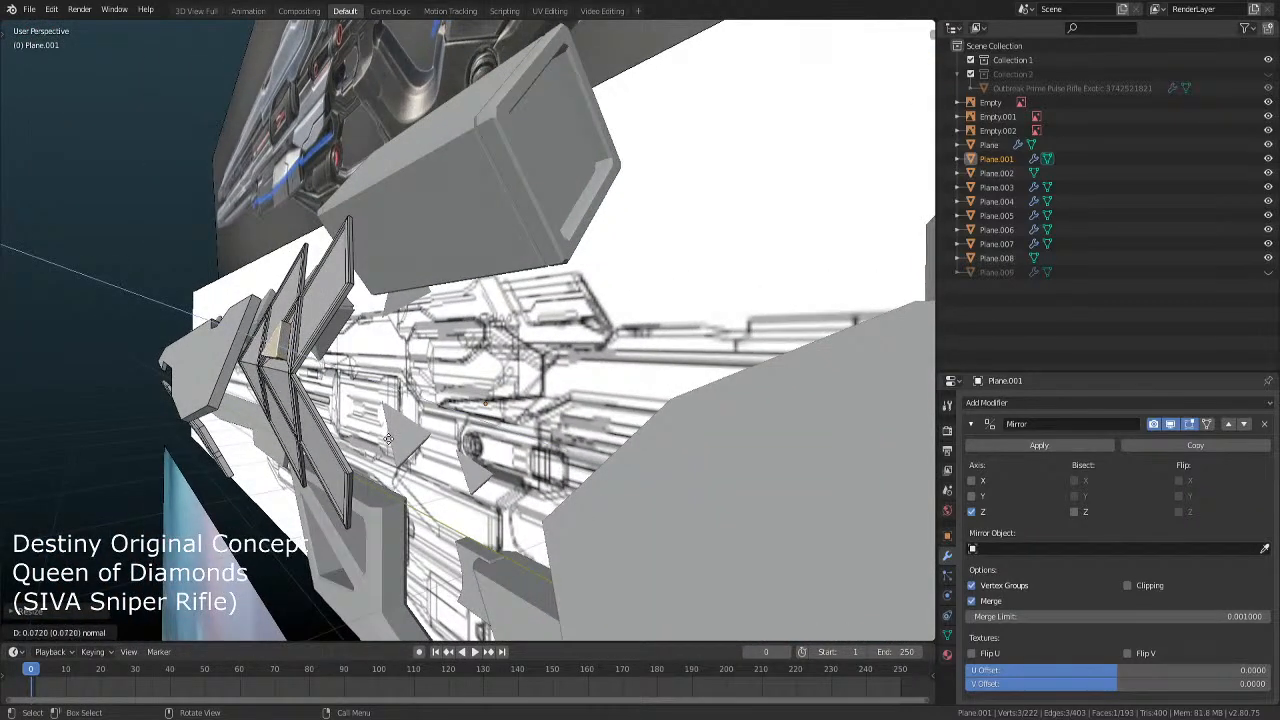
left_click(385, 440)
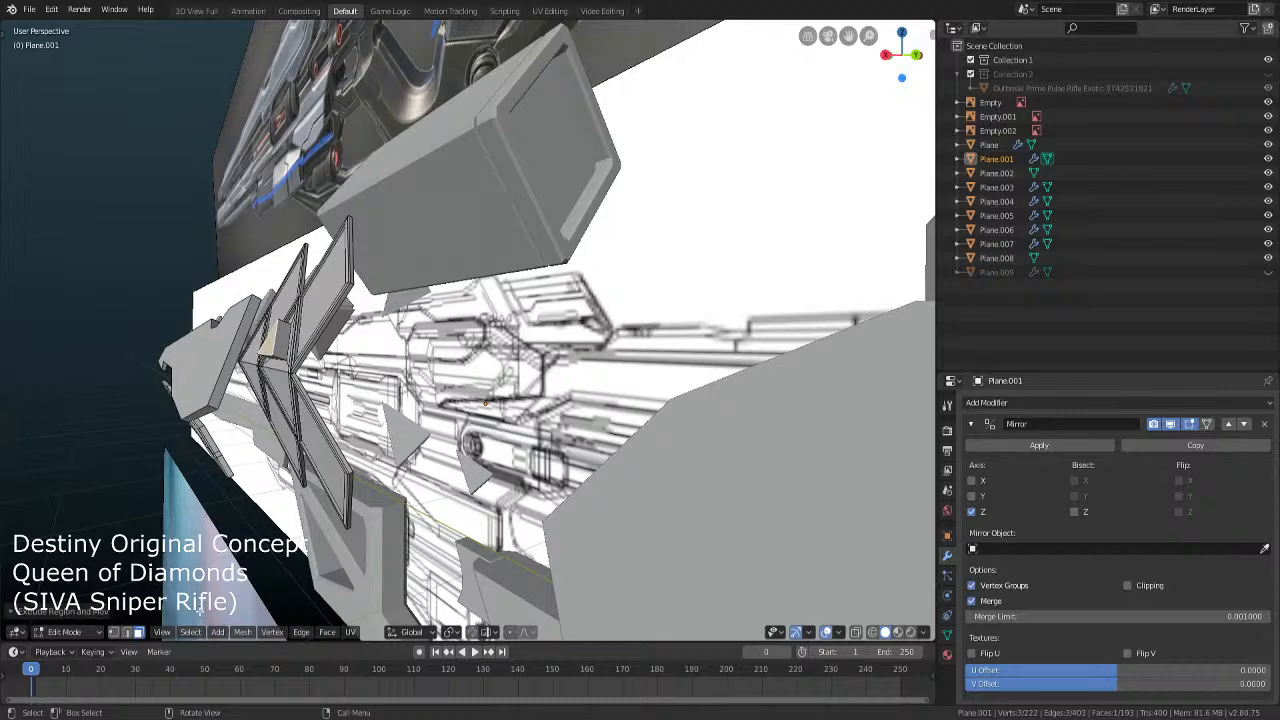
Merge the extruded triangle's vertices at their centre to form a pointed spike
left_click(114, 632)
key("alt+m")
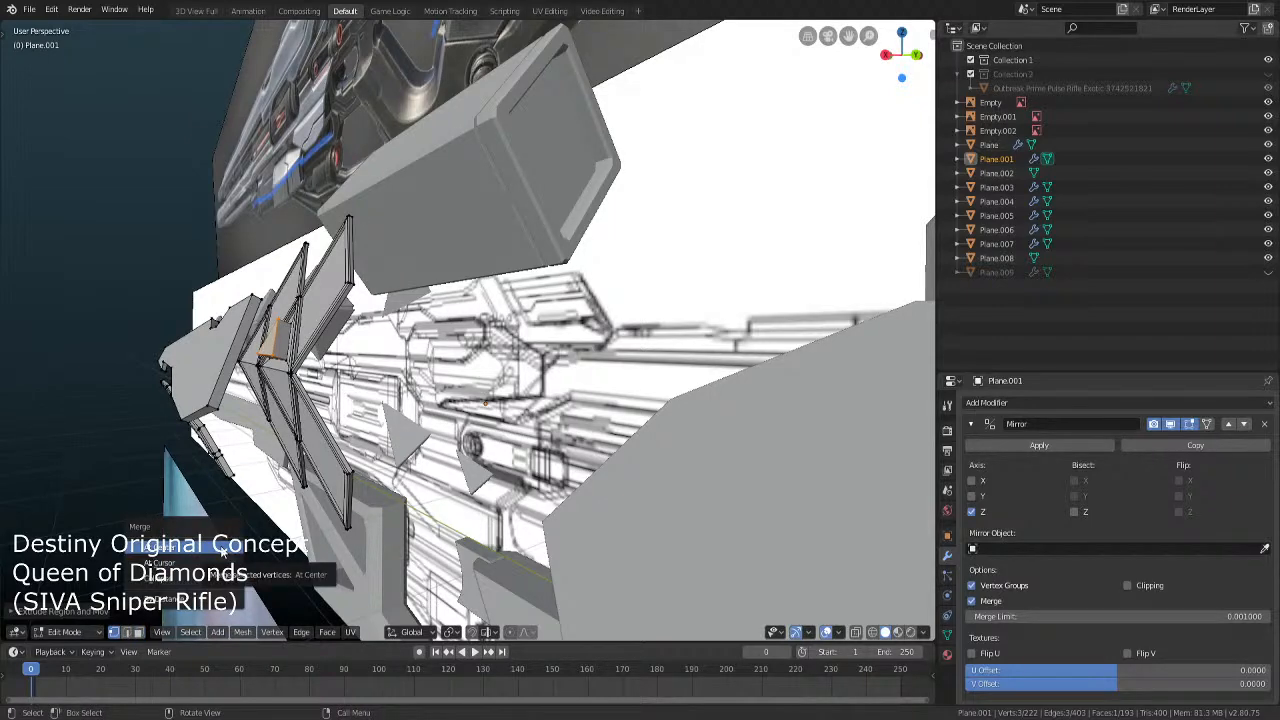
left_click(222, 551)
key("alt+z")
key("alt+z")
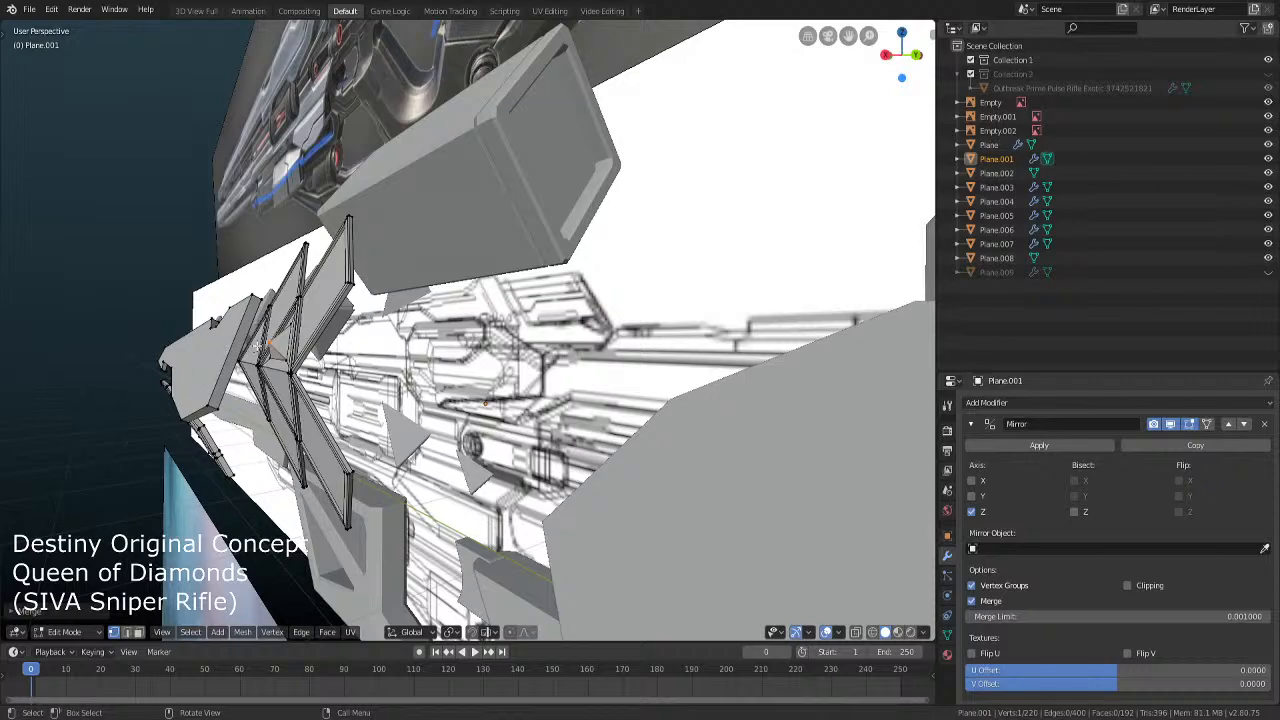
Move the spike's tip vertex along the global Y axis by about -0.17
key("g")
key("y")
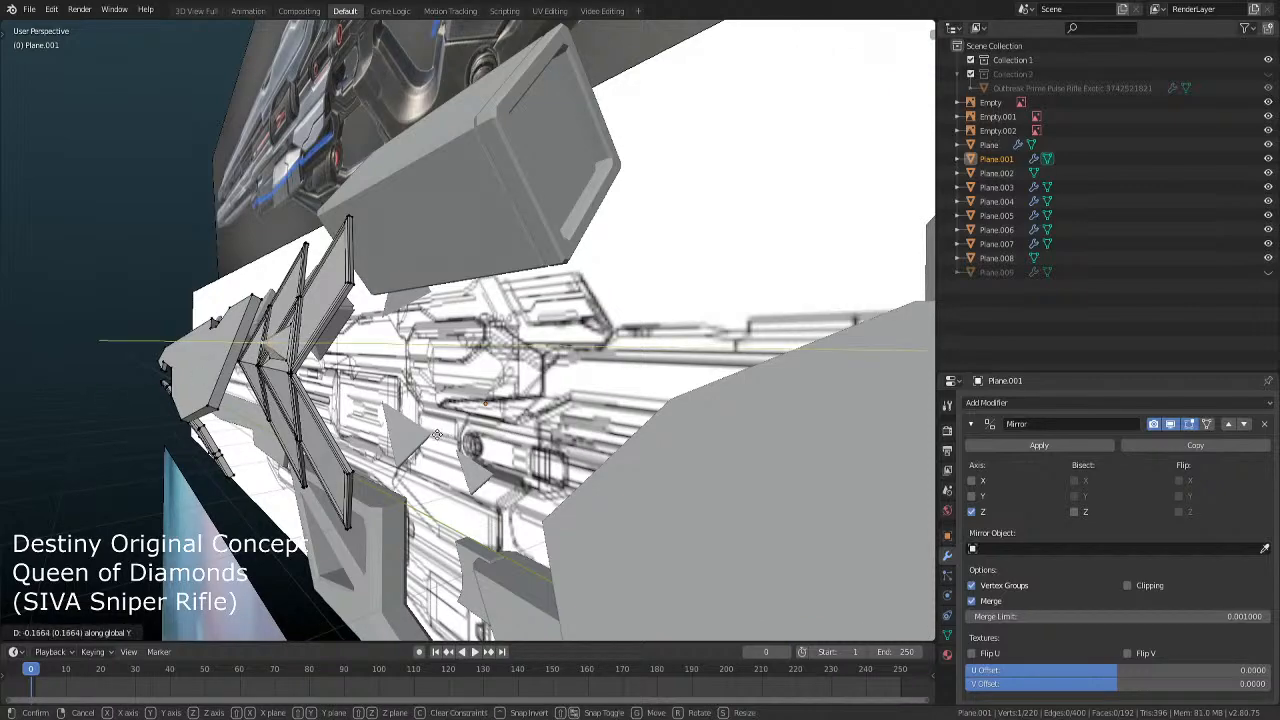
left_click(437, 433)
mouse_move(437, 433)
middle_mouse_down()
mouse_move(431, 424)
mouse_move(497, 453)
mouse_move(430, 450)
mouse_move(417, 430)
middle_mouse_up()
key("Tab")
Shift the spike's tip in front view by about -0.03 on X and 0.13 on Z
key("KP_1")
key("Tab")
key("g")
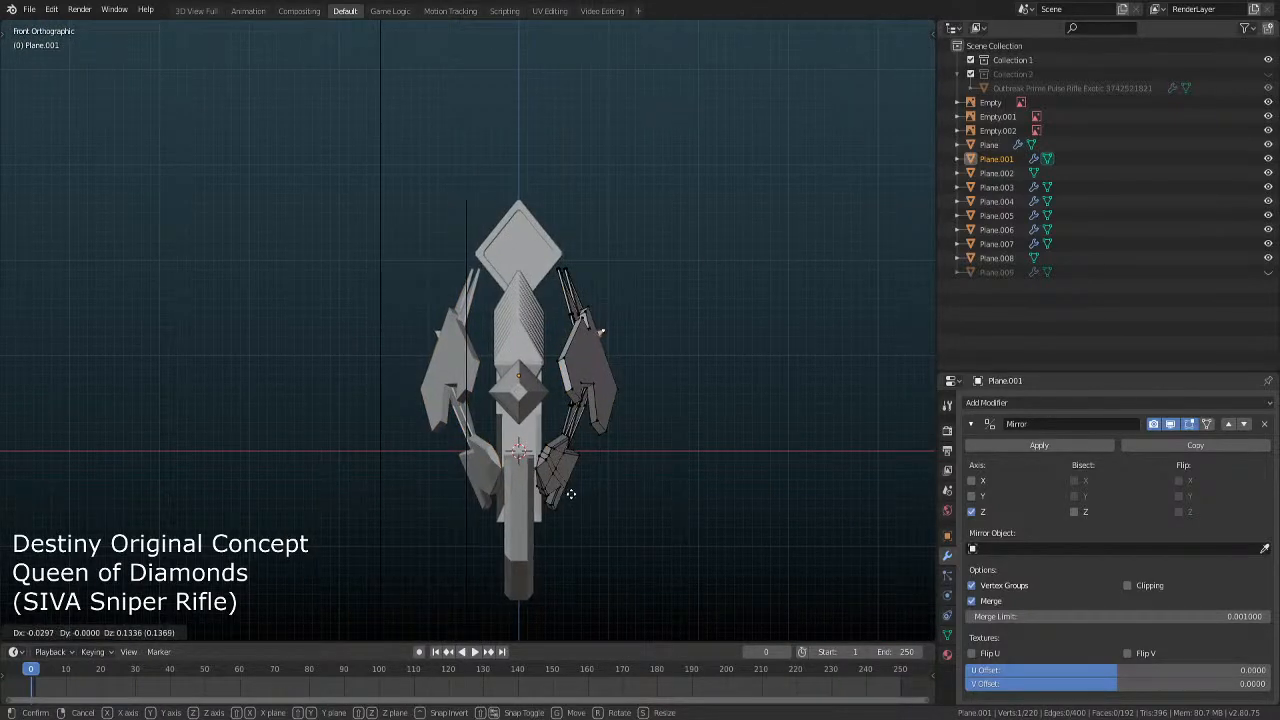
left_click(570, 493)
key("Tab")
scroll(586, 457, "up", 5)
middle_click_drag(587, 444, 473, 422)
middle_click_drag(542, 386, 487, 283)
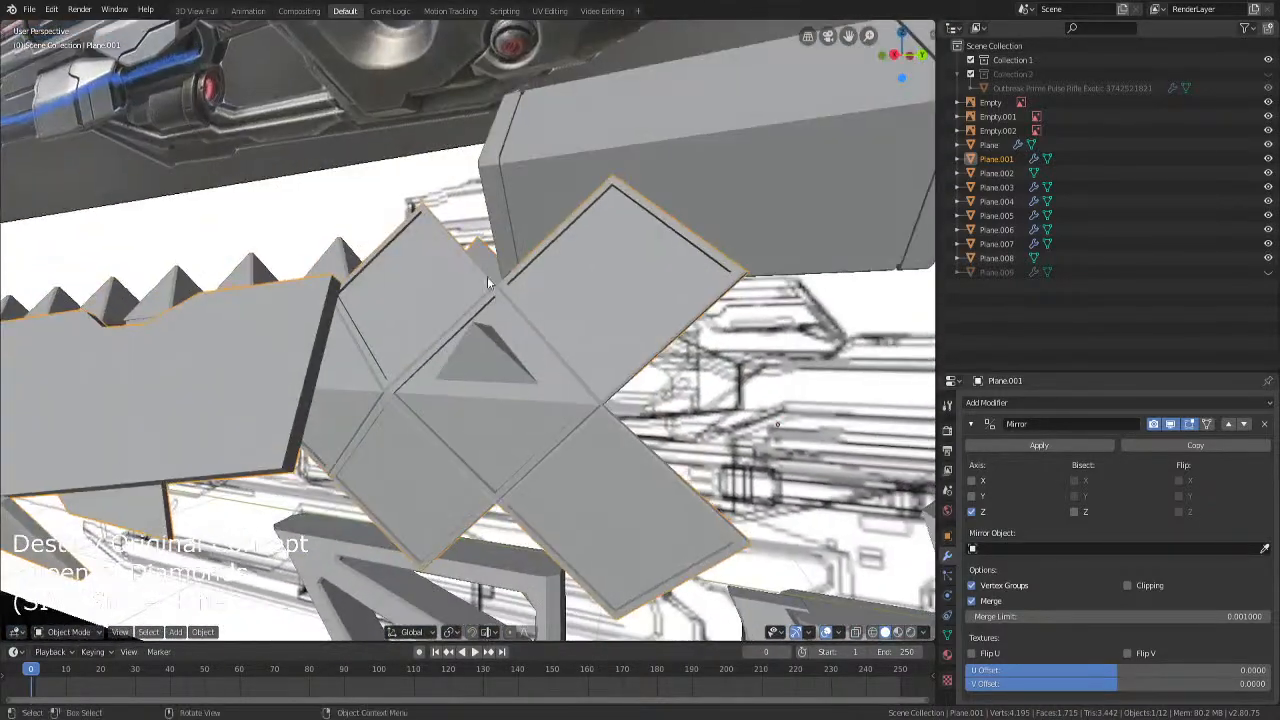
Select the rim face loop of the upper diamond beside the spiked one and hide it
key("Tab")
middle_click_drag(407, 276, 427, 284)
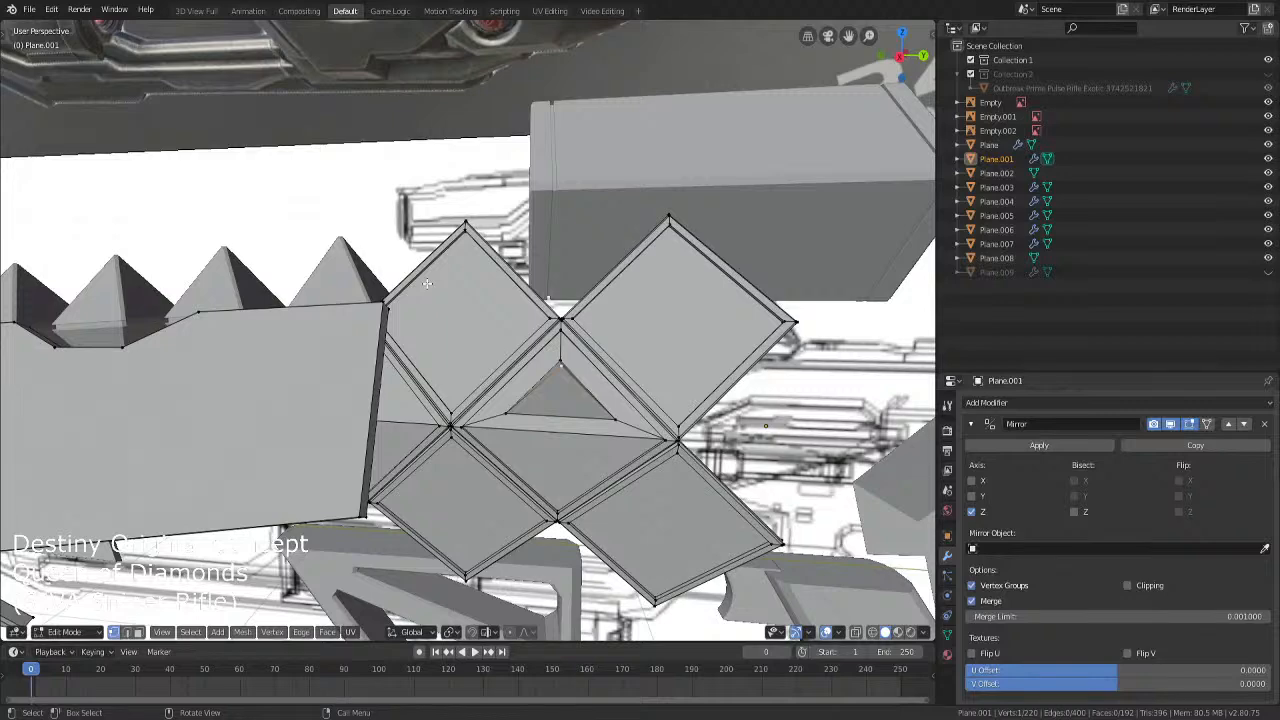
key("KP_3")
scroll(475, 309, "up", 4)
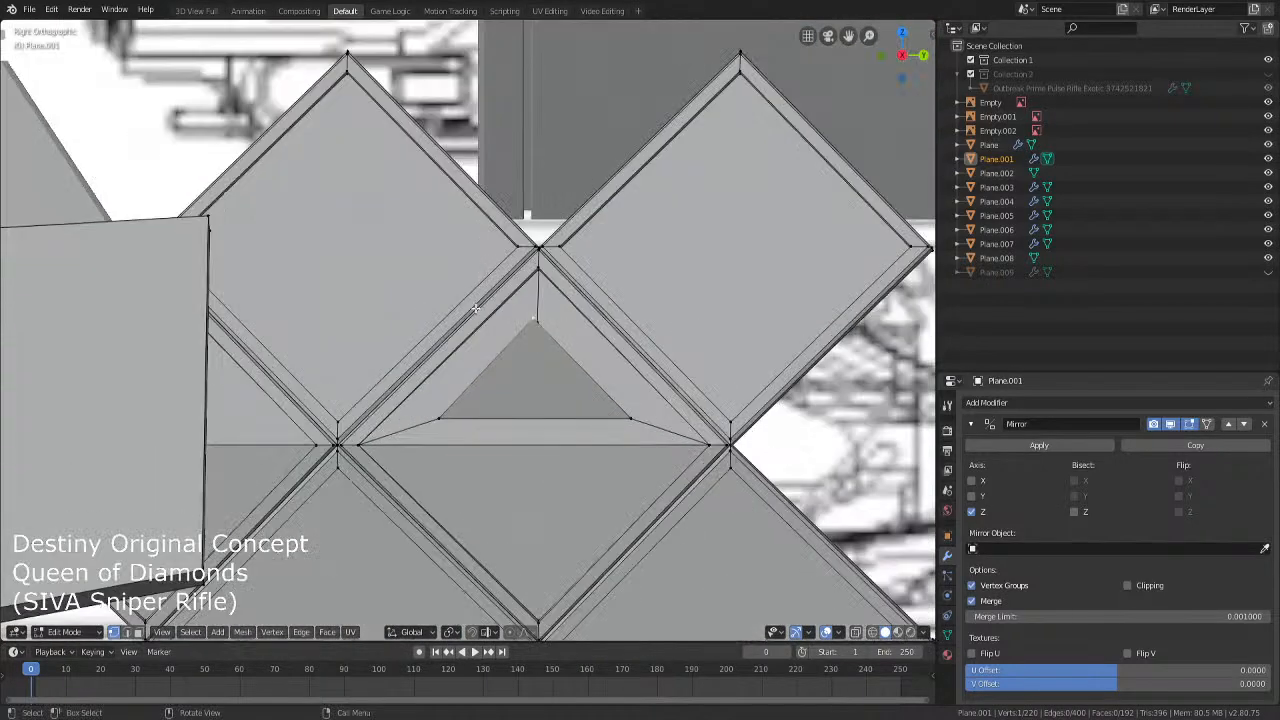
key("shift+z")
key("shift+z")
left_click(139, 632)
left_click(527, 246, "alt")
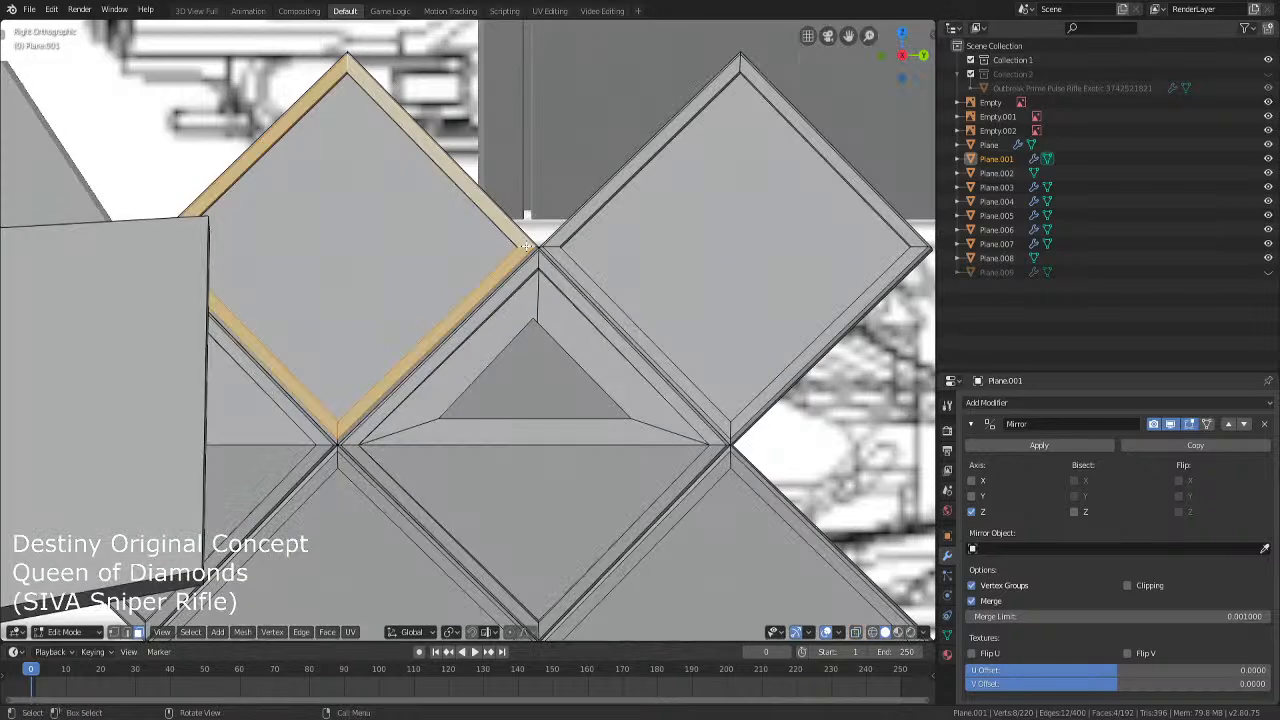
key("alt+a")
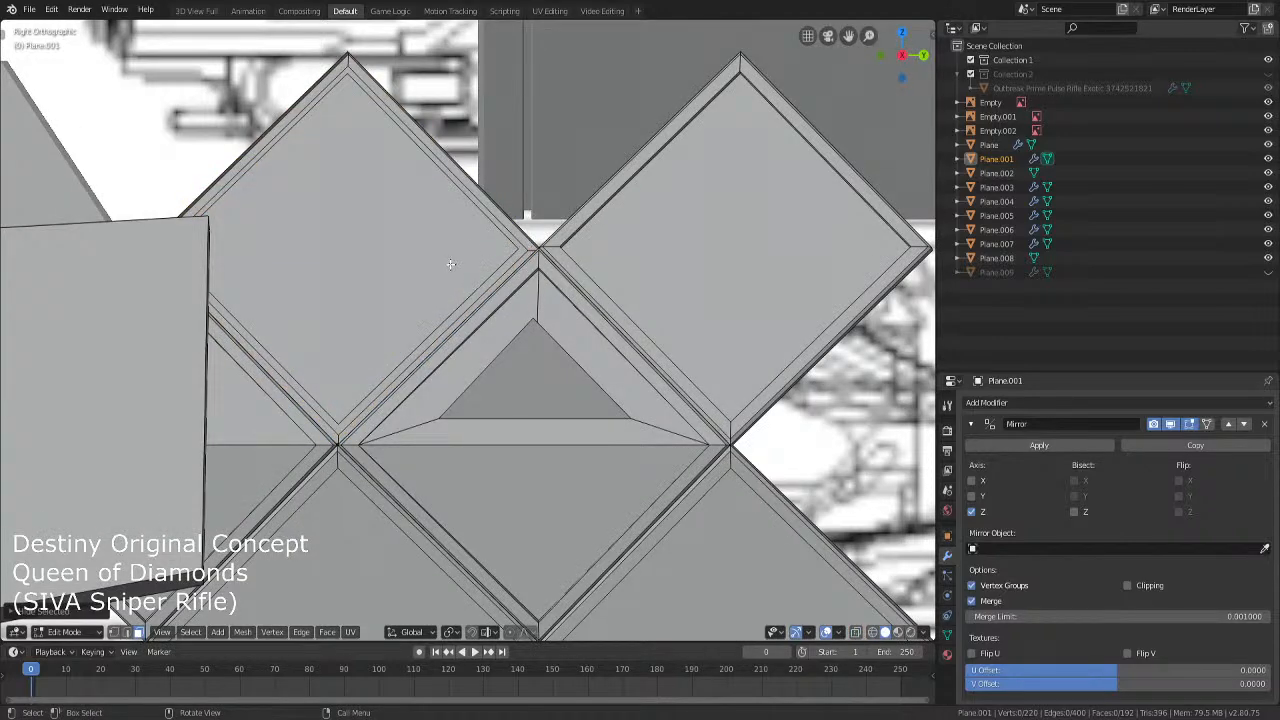
key("k")
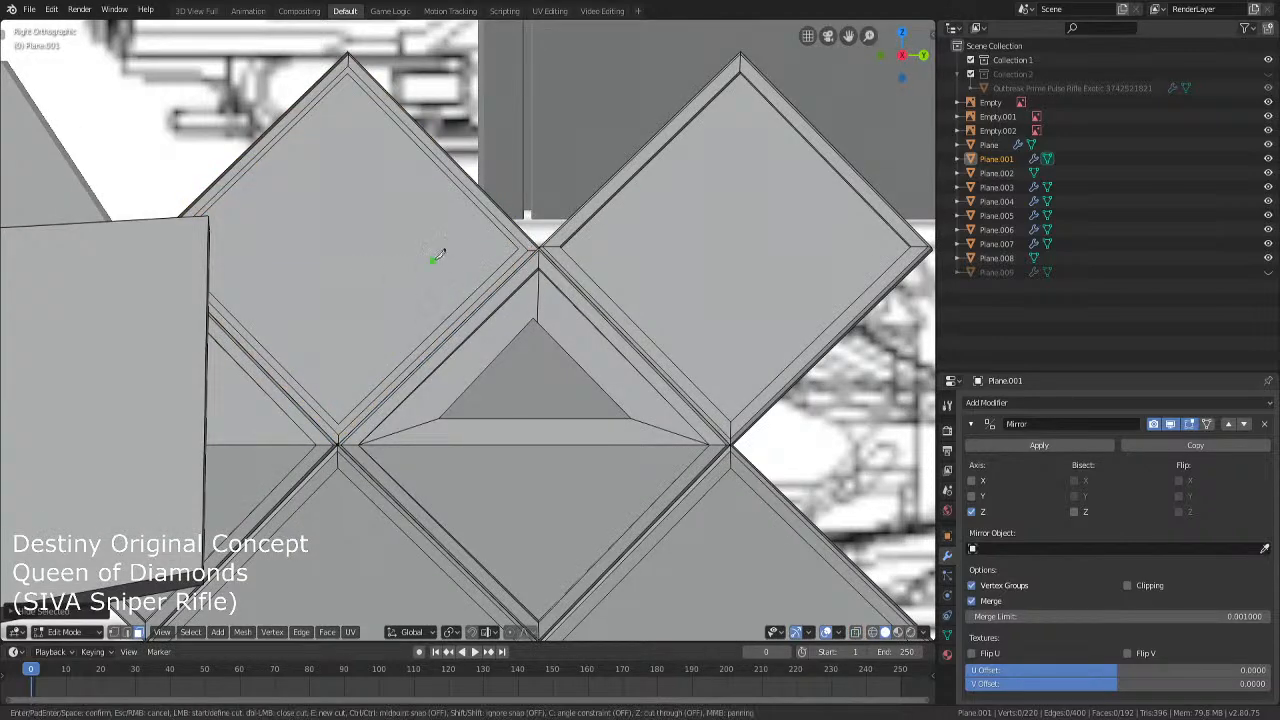
left_click(518, 248)
key("Escape")
Select the linked faces of the large side plate overlapping the diamonds and hide them
scroll(280, 279, "down", 2)
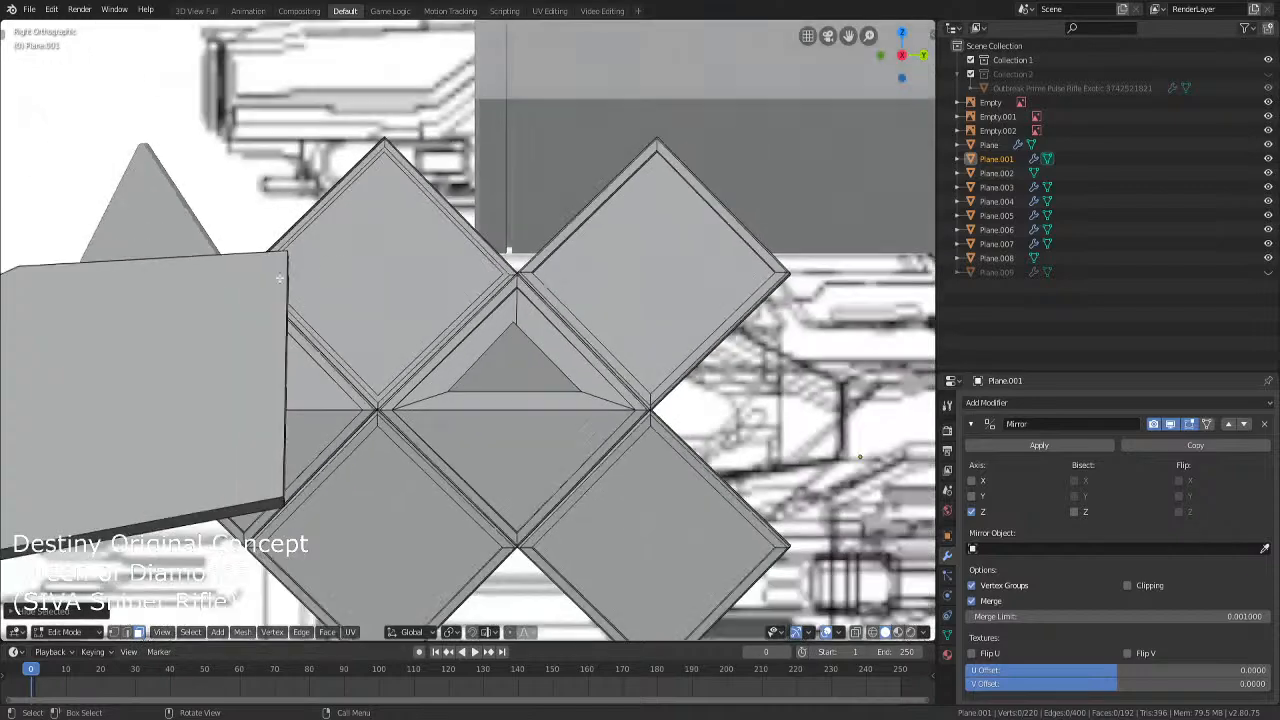
scroll(280, 279, "up", 3)
middle_click_drag(391, 297, 259, 389)
key("l")
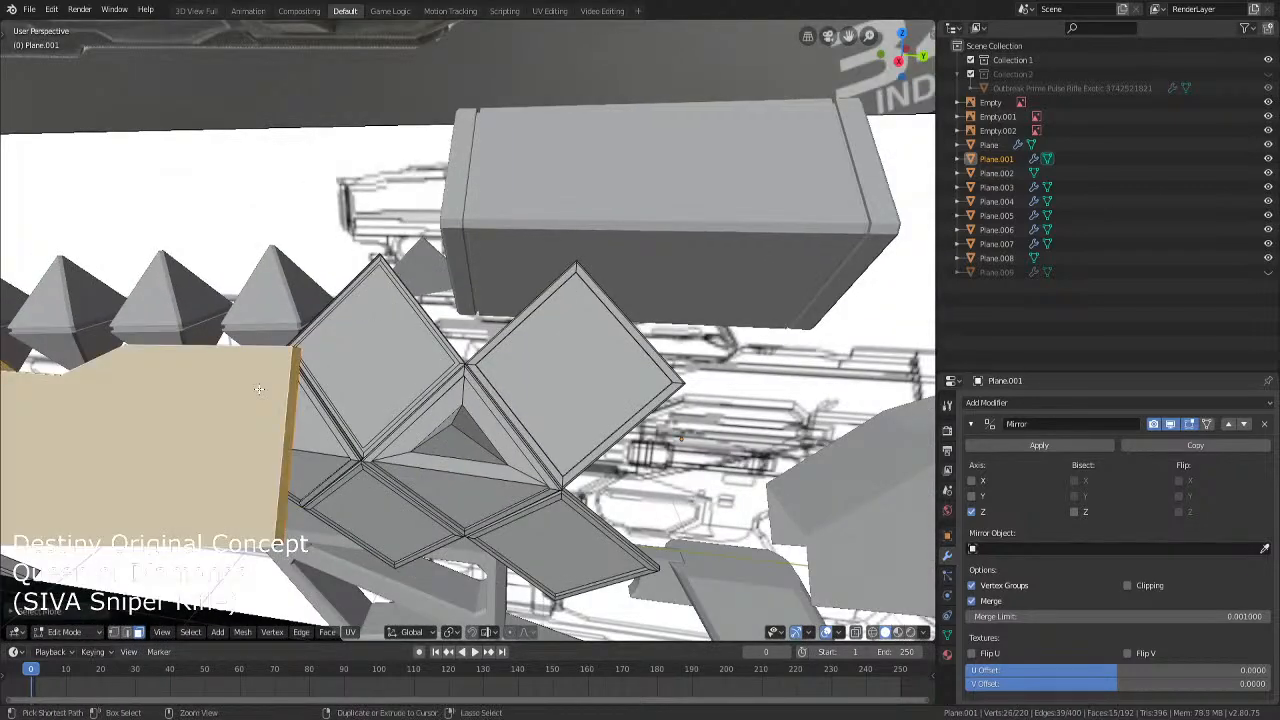
key("x")
left_click(259, 389)
key("KP_3")
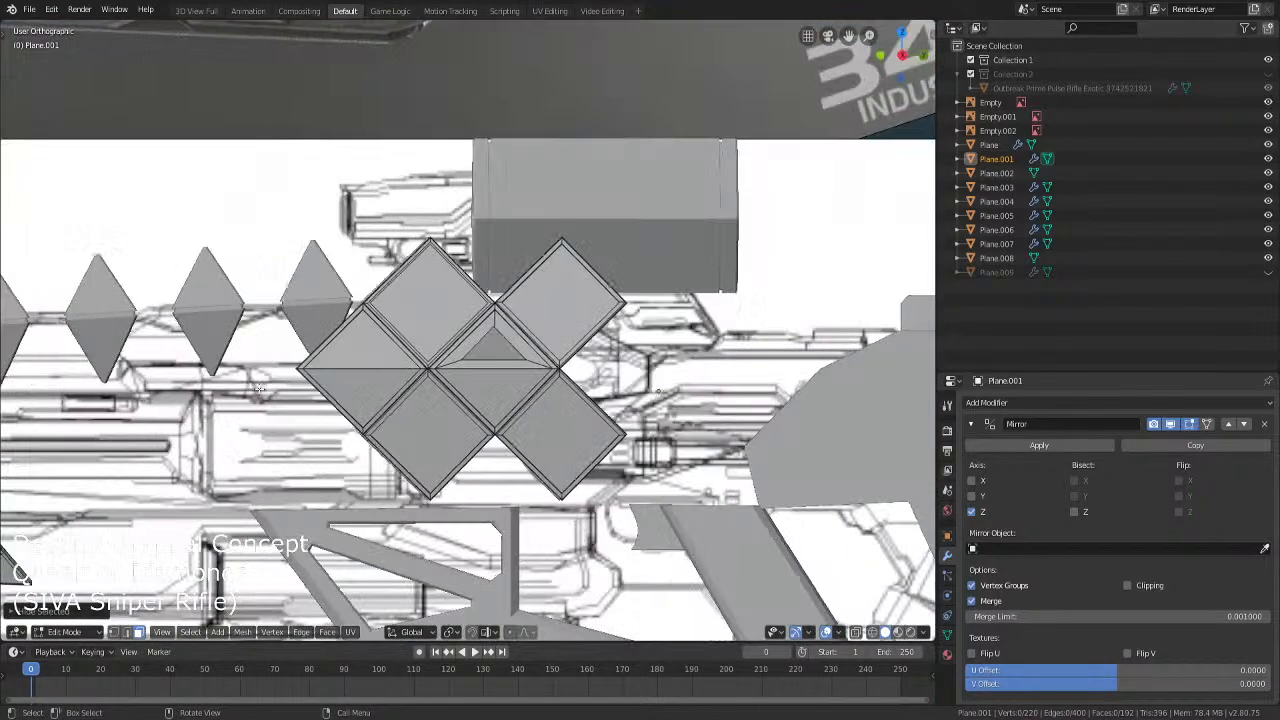
Knife-cut the upper diamond whose rim is hidden horizontally from its left inner corner to its right inner corner
scroll(256, 280, "up", 3)
middle_click_drag(317, 271, 490, 295)
key("KP_3")
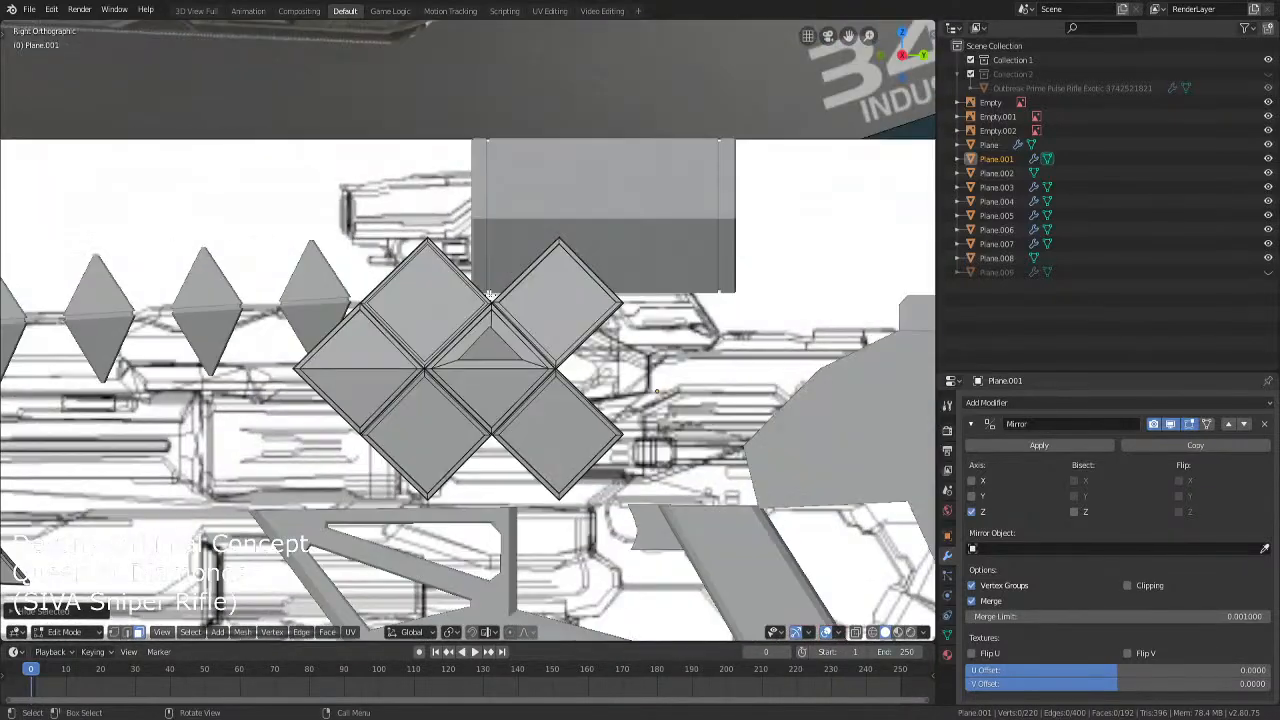
scroll(415, 331, "up", 6)
key("k")
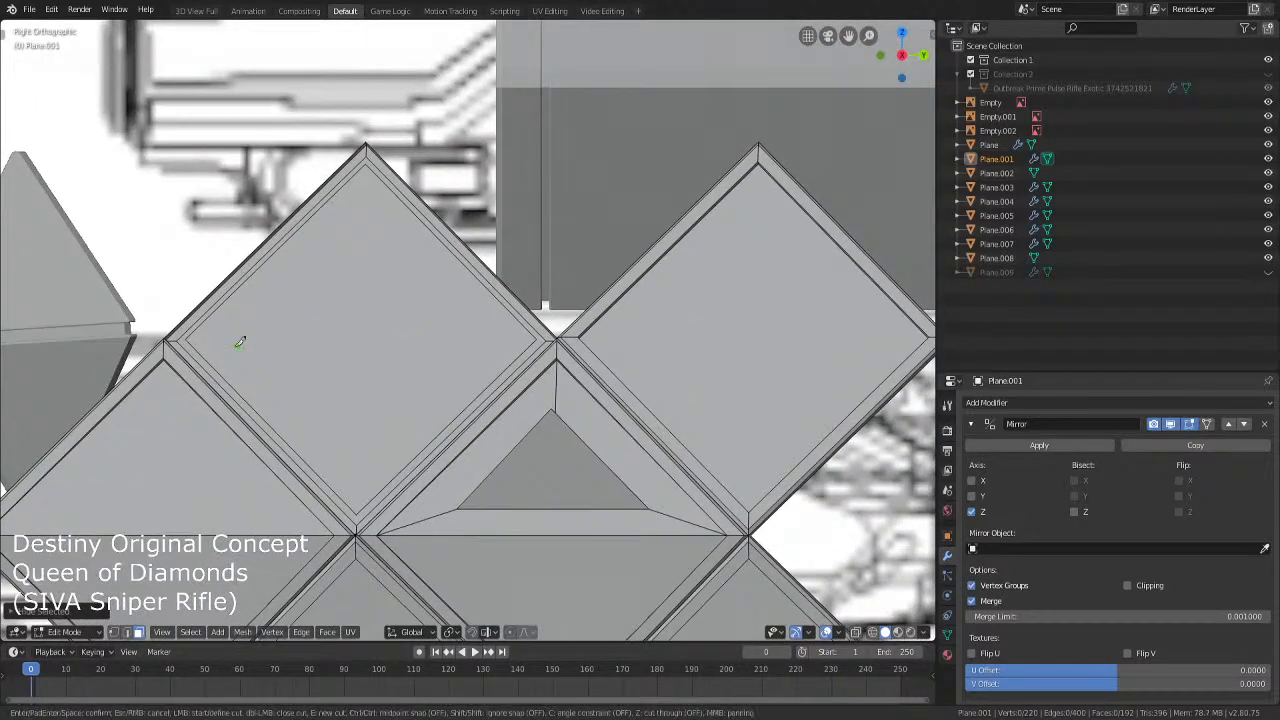
left_click(185, 340)
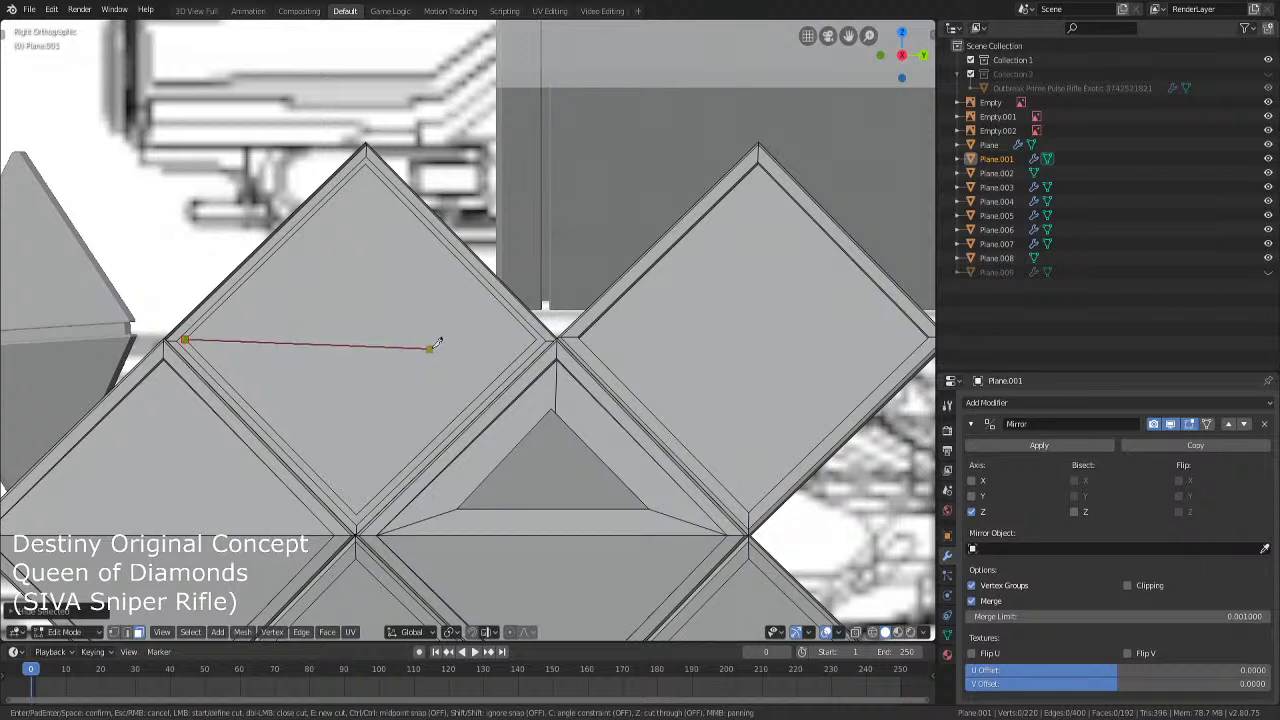
left_click(540, 340)
key("Return")
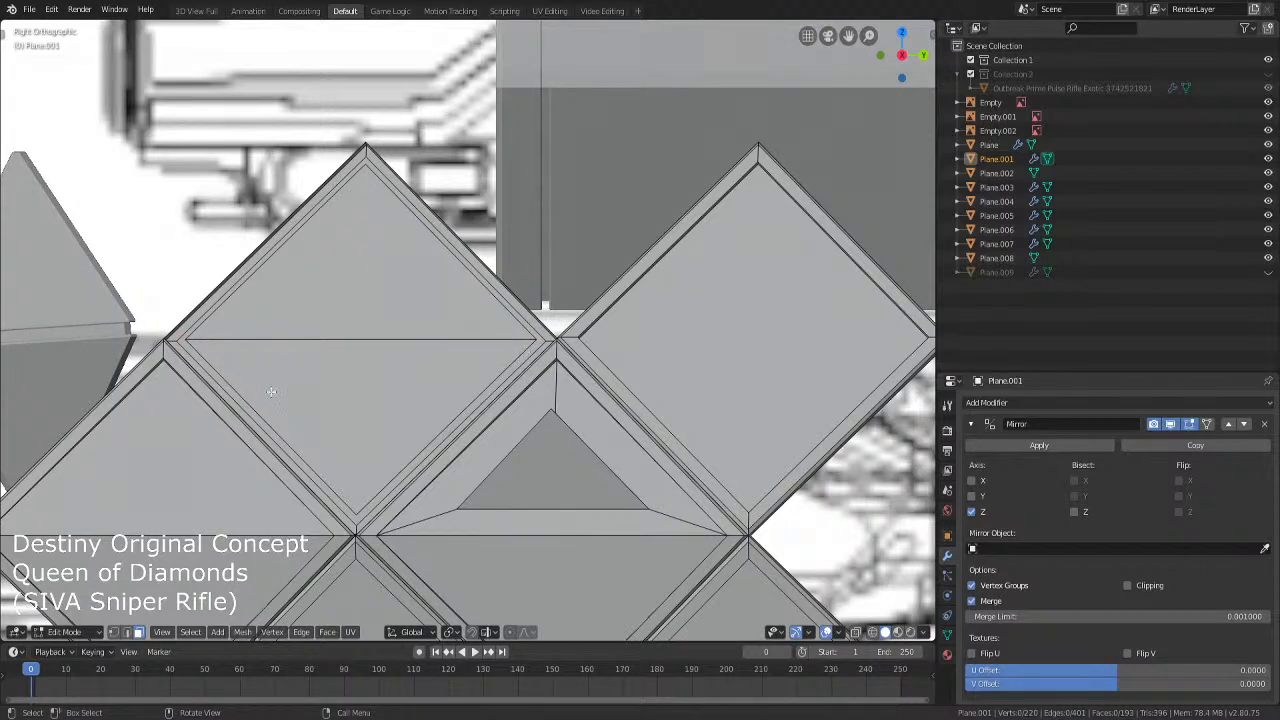
key("Tab")
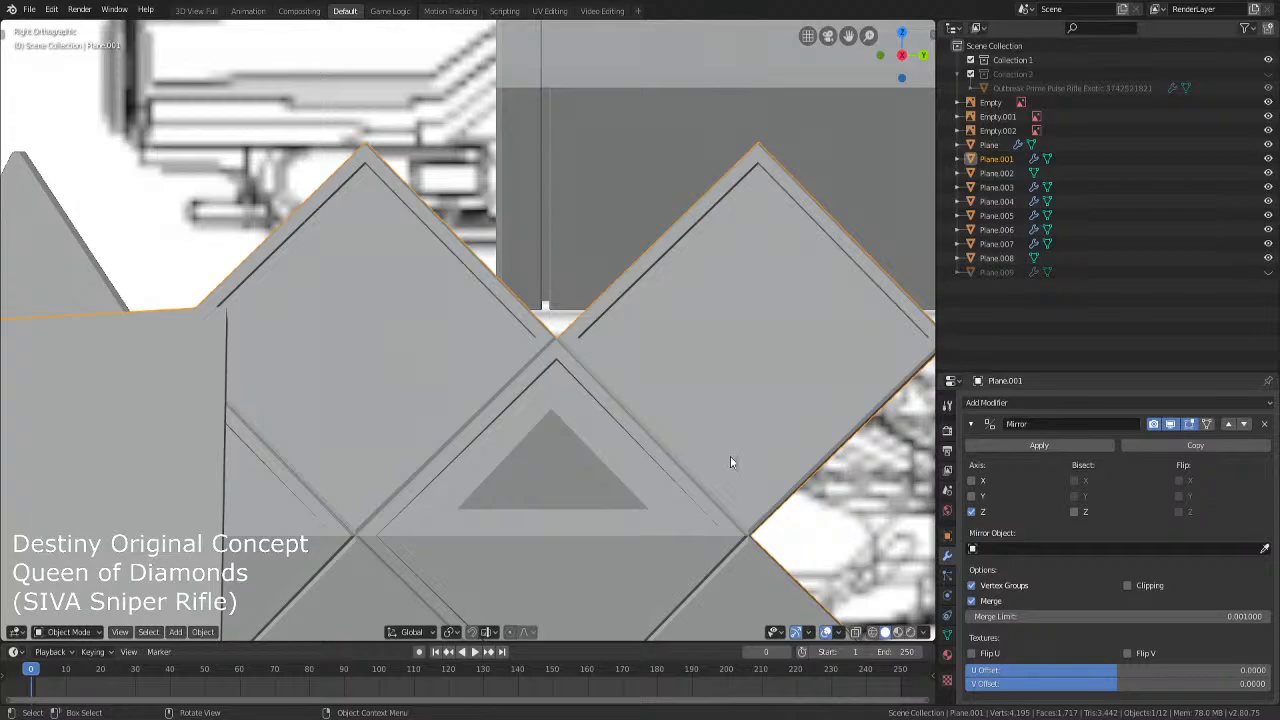
Bevel the three edges meeting at the spike's tip on the centre diamond with a width of about 0.08
middle_click_drag(730, 456, 330, 560)
key("KP_1")
key("KP_3")
key("Tab")
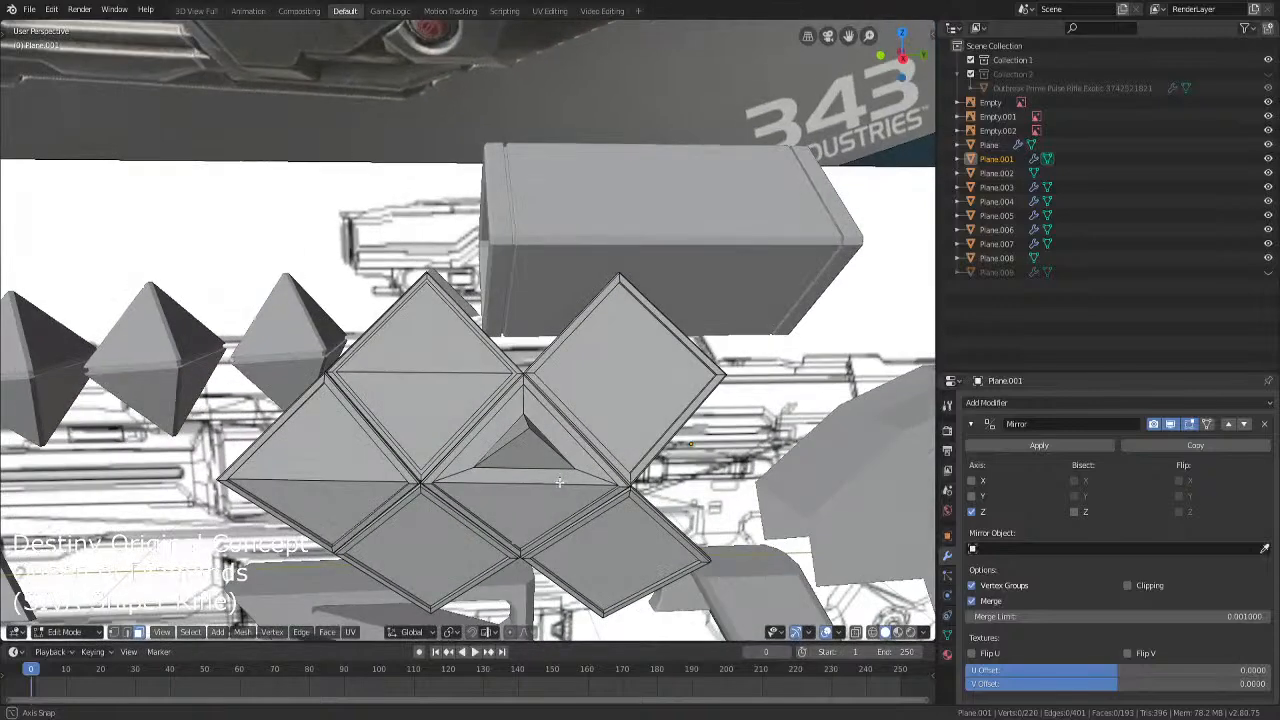
middle_click_drag(594, 450, 571, 475)
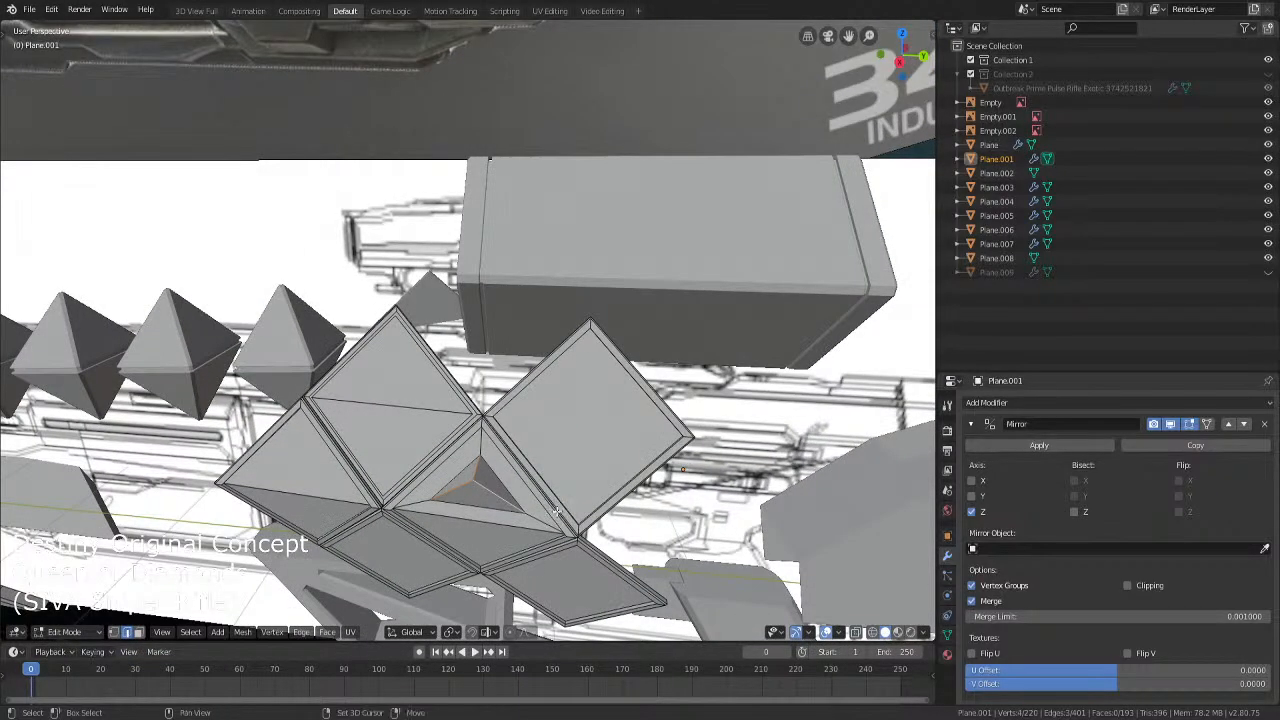
middle_click_drag(505, 503, 527, 478)
left_click(527, 478, "ctrl")
key("ctrl+b")
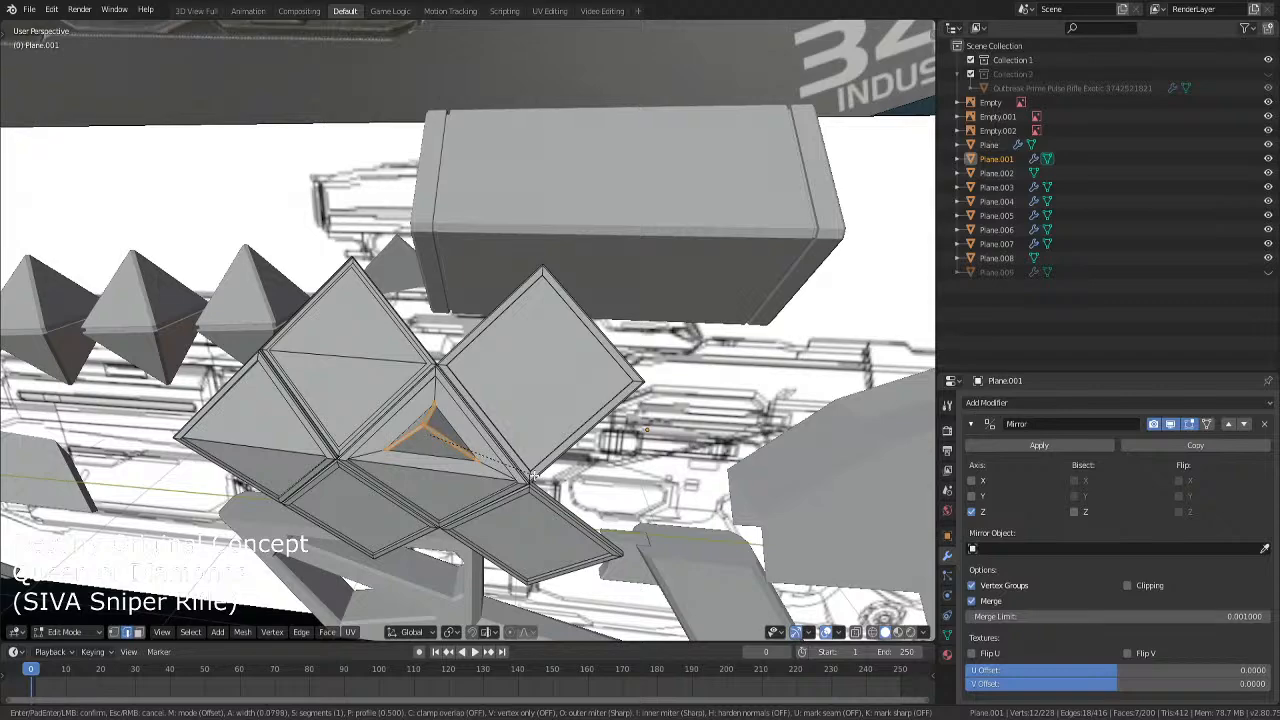
left_click(535, 478)
key("Tab")
middle_click_drag(438, 464, 406, 478)
scroll(406, 478, "up", 3)
Expand the selection to the spiked centre diamond, duplicate its faces and delete the copy
key("Tab")
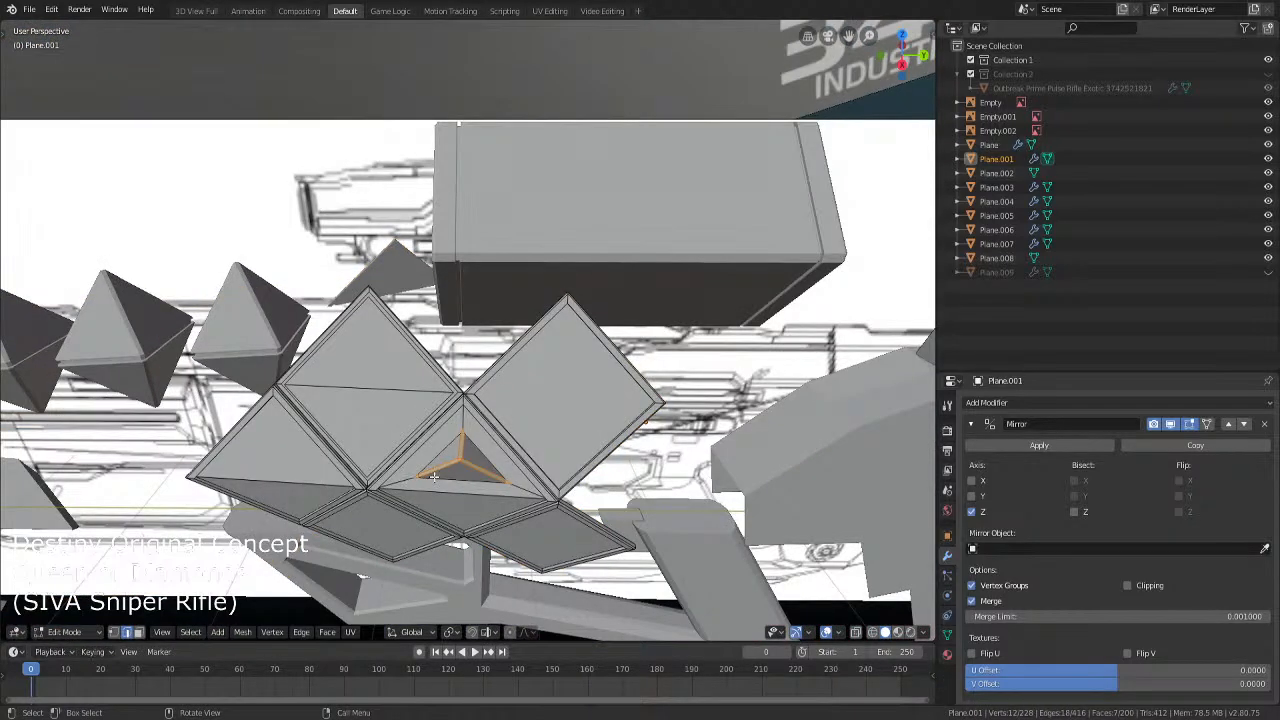
key("ctrl+KP_Add")
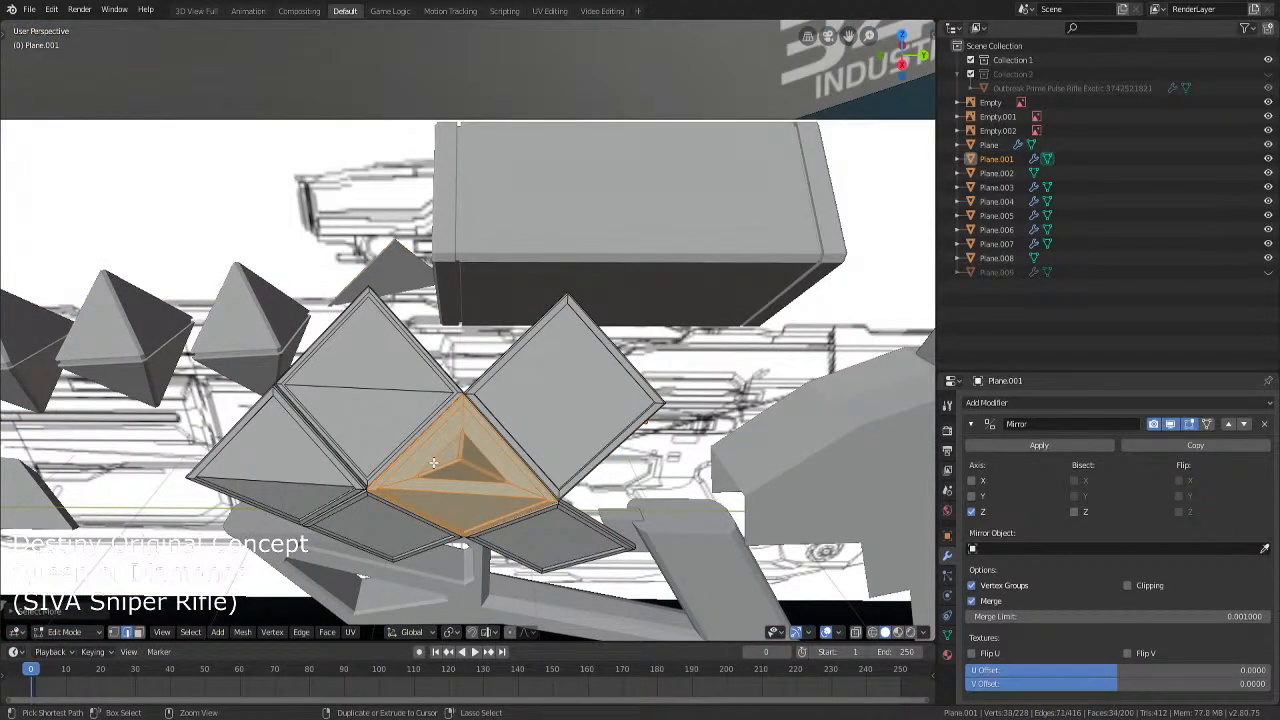
key("shift+d")
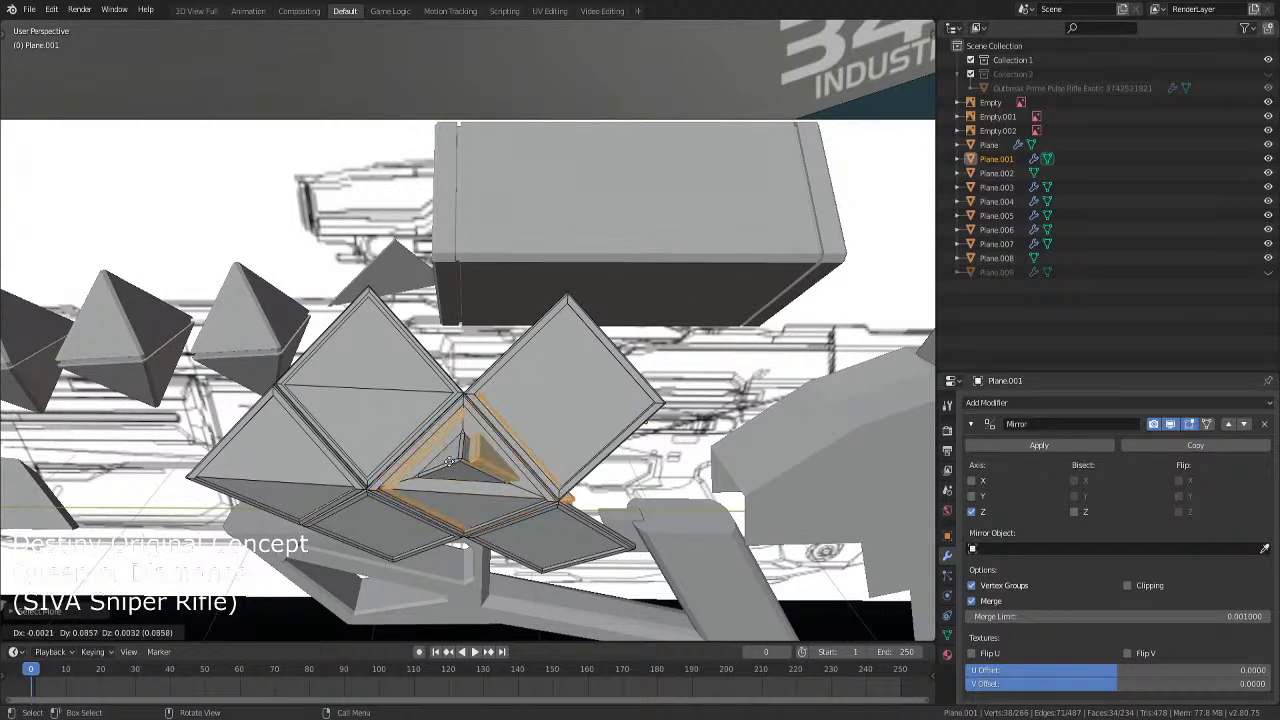
left_click(458, 458)
key("x")
left_click(460, 457)
Select the three tip vertices of the centre diamond's spike and lower them by about 0.04 in the front view
key("Tab")
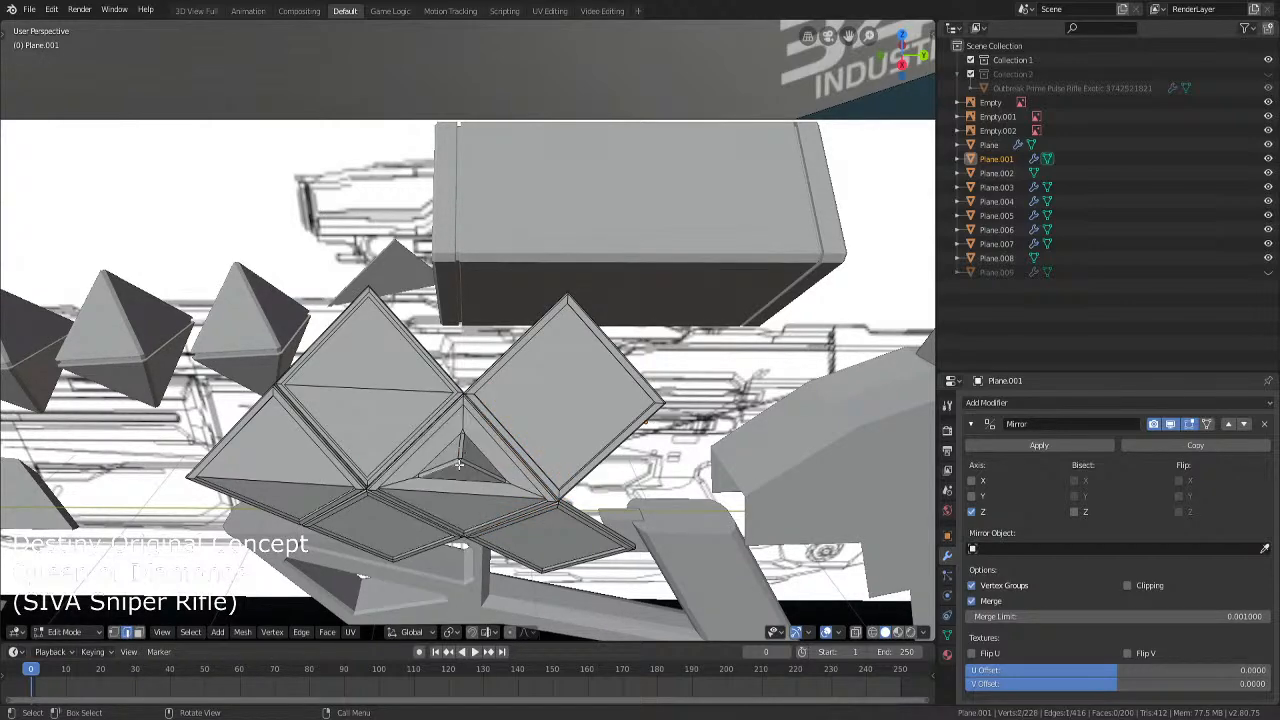
middle_click_drag(458, 455, 402, 468)
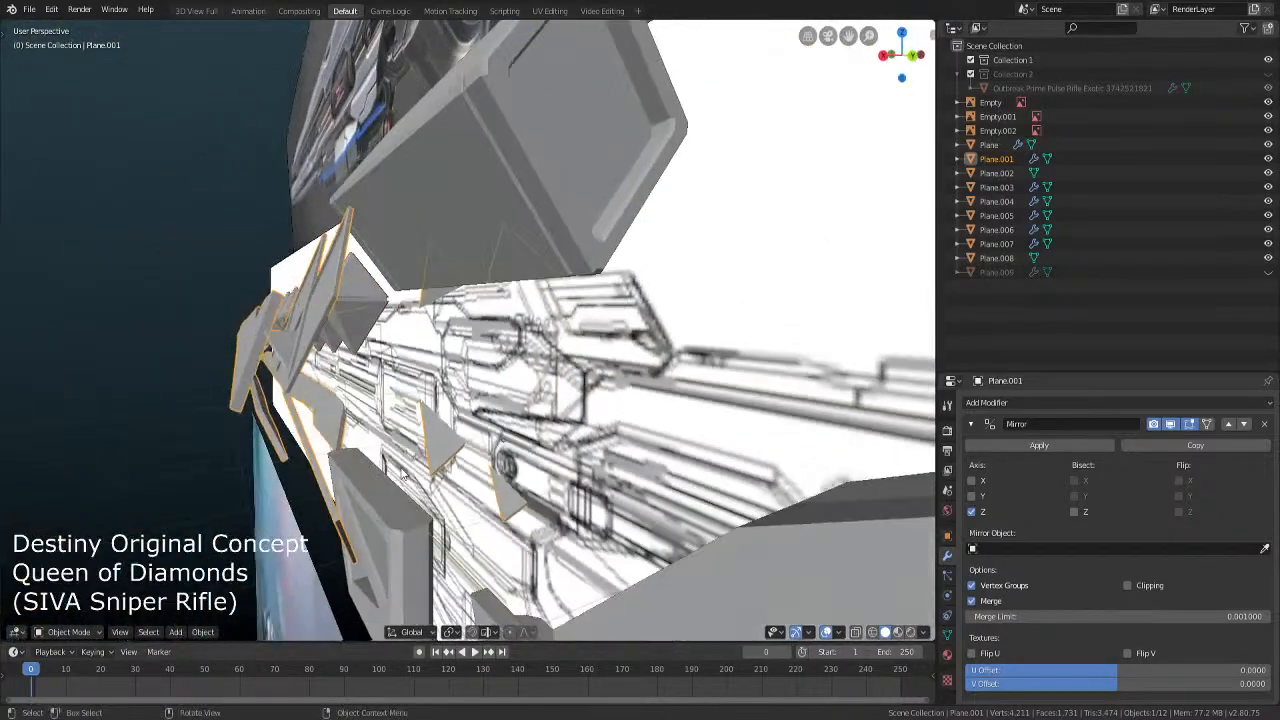
key("Tab")
middle_click_drag(234, 437, 296, 455)
left_click(116, 633)
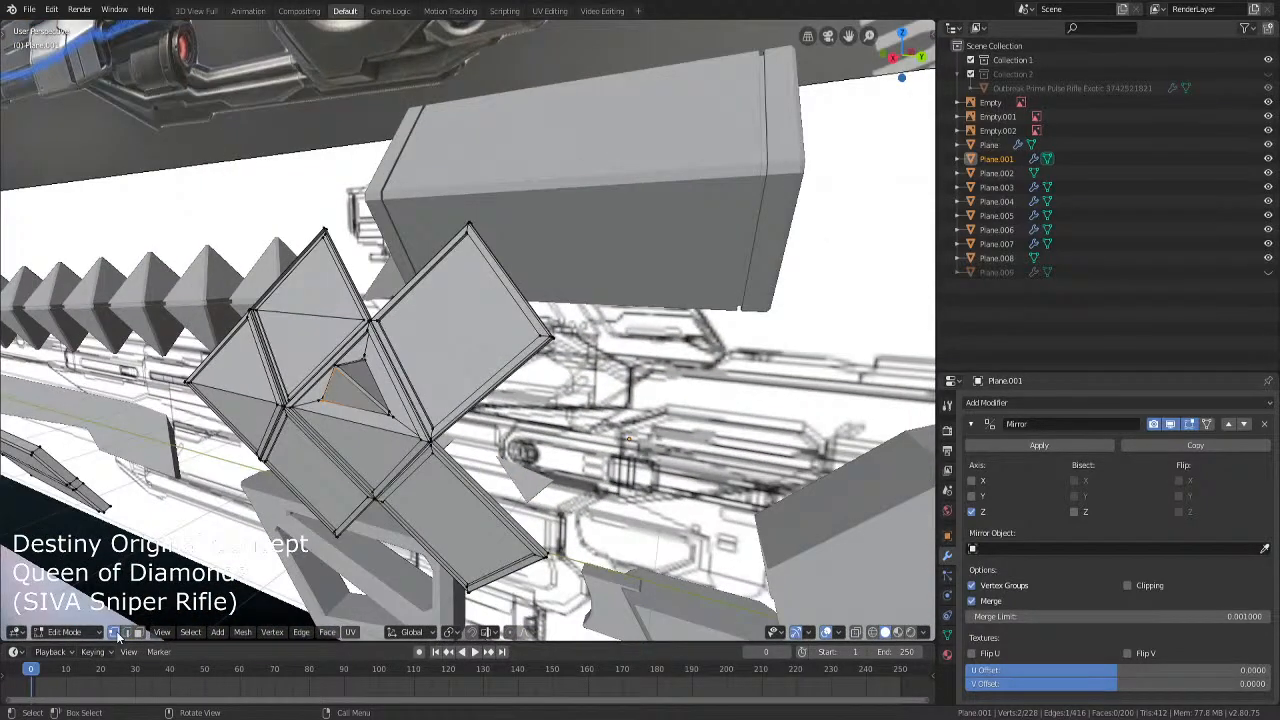
left_click(336, 382)
middle_click_drag(337, 384, 456, 428)
key("c")
scroll(384, 405, "up", 4)
left_click(378, 392)
right_click(378, 392)
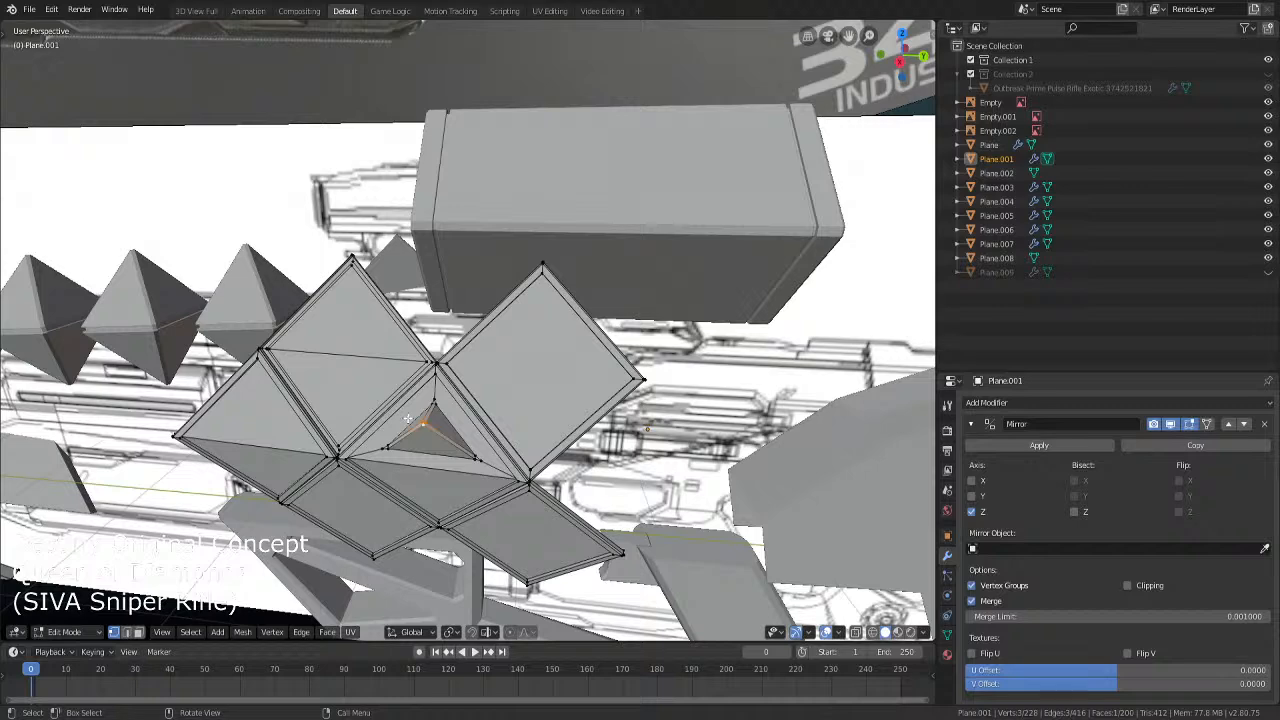
mouse_move(491, 432)
middle_mouse_down()
mouse_move(447, 411)
mouse_move(535, 400)
mouse_move(391, 358)
middle_mouse_up()
key("KP_1")
key("shift+z")
key("shift+z")
scroll(391, 358, "up", 3)
key("g")
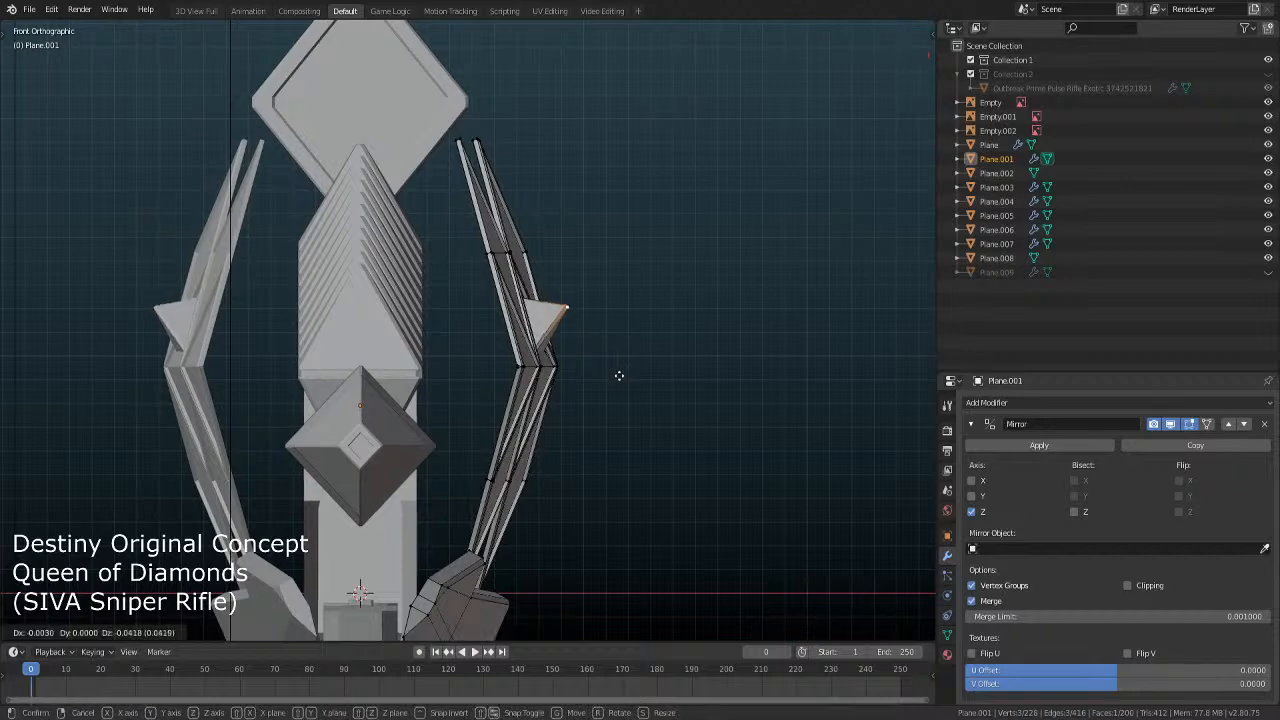
left_click(620, 383)
key("Tab")
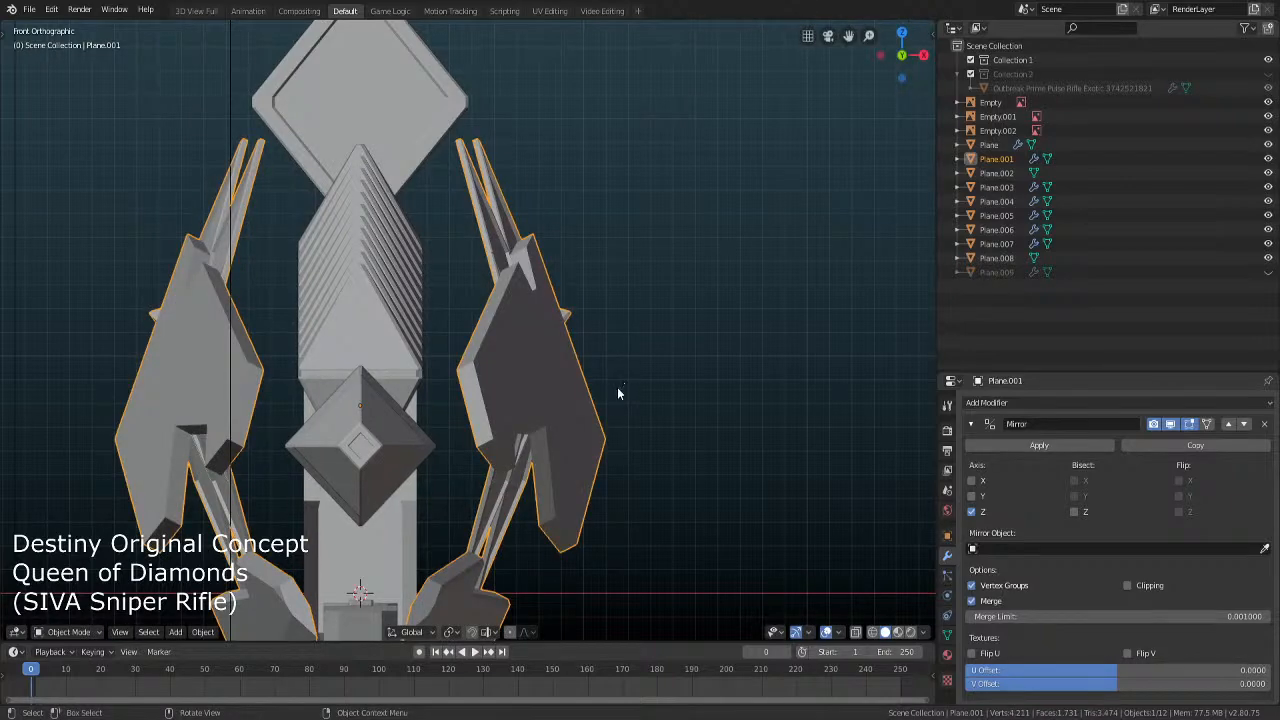
middle_click_drag(634, 377, 467, 440)
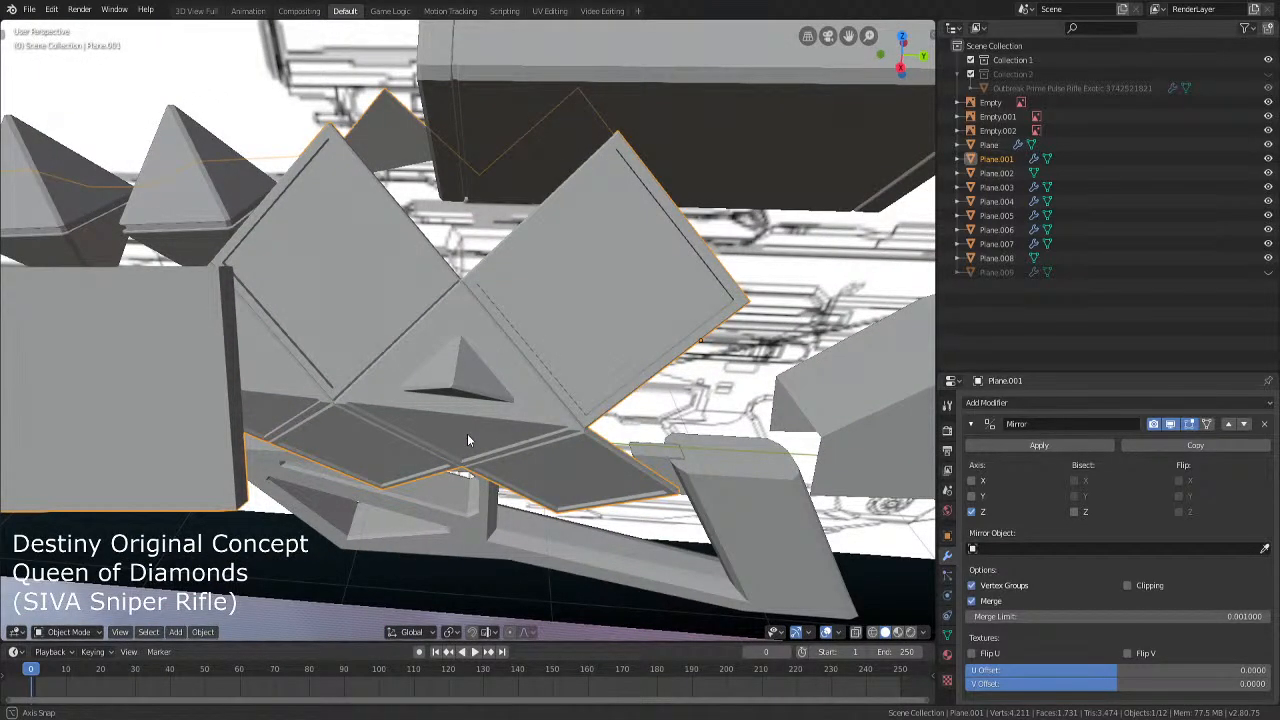
middle_click_drag(467, 440, 447, 381)
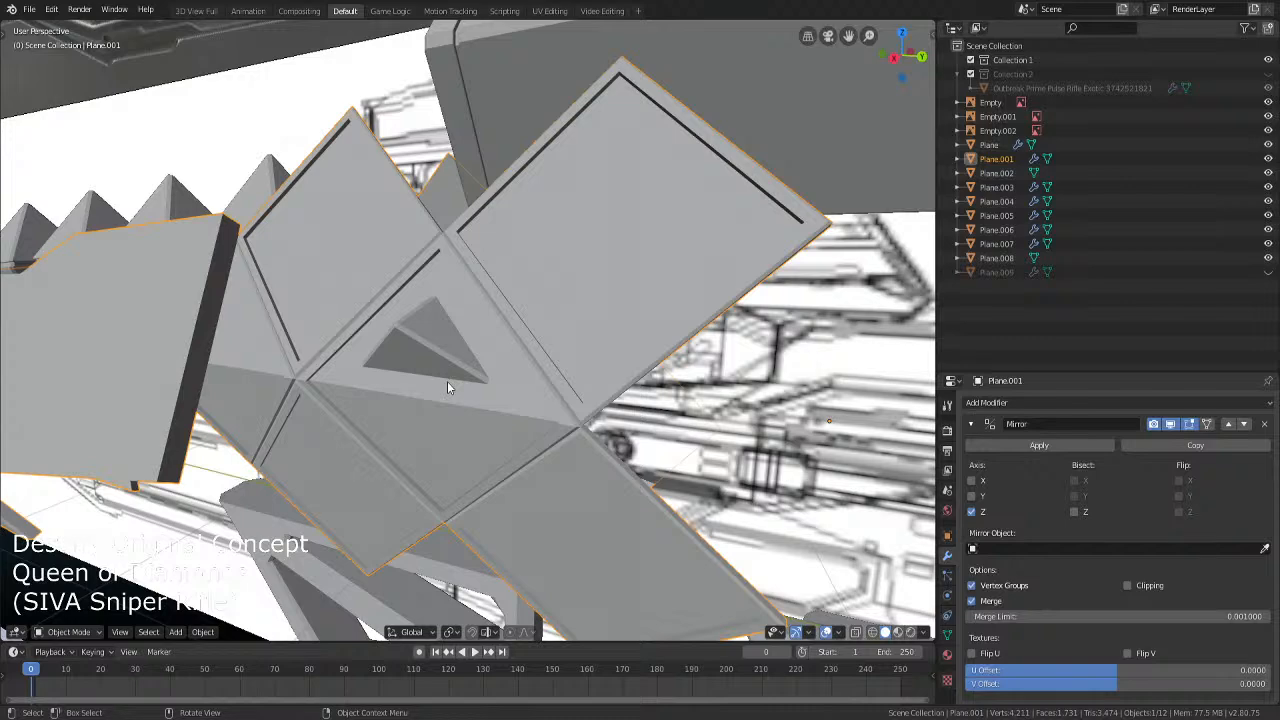
middle_click_drag(447, 388, 498, 437)
key("Tab")
scroll(498, 437, "up", 4)
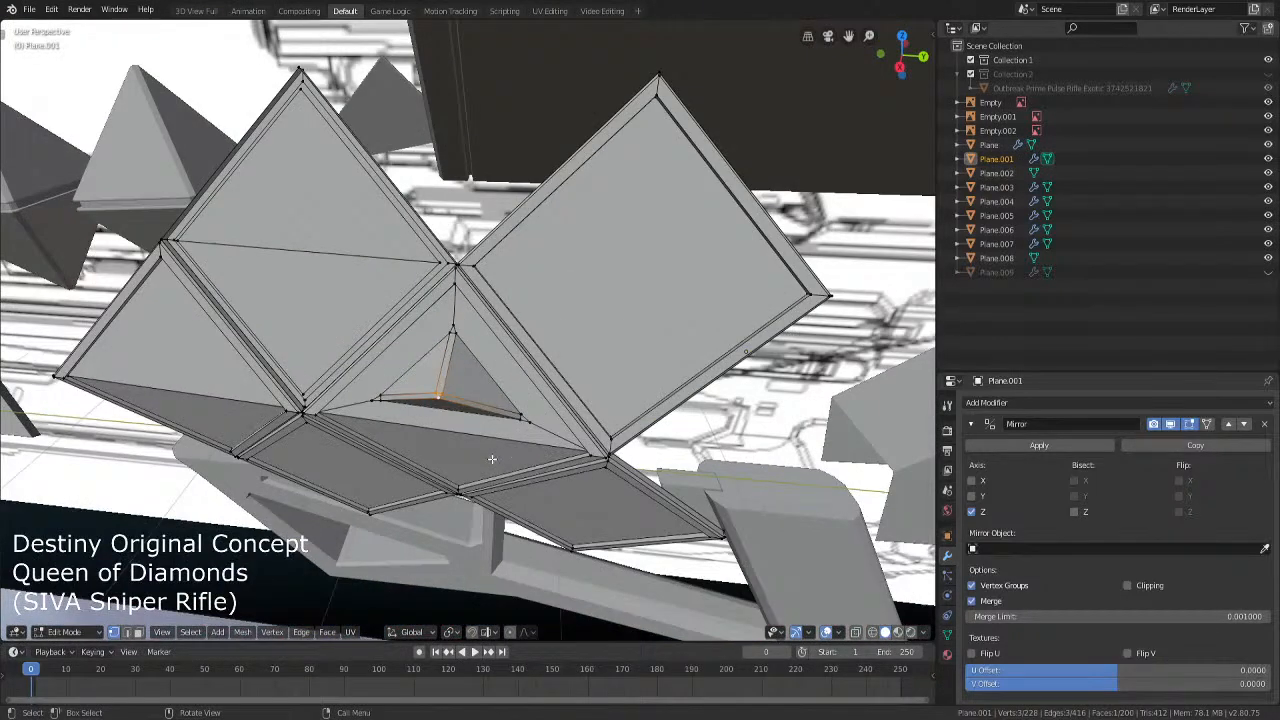
key("ctrl+KP_Add")
key("ctrl+KP_Add")
key("ctrl+KP_Add")
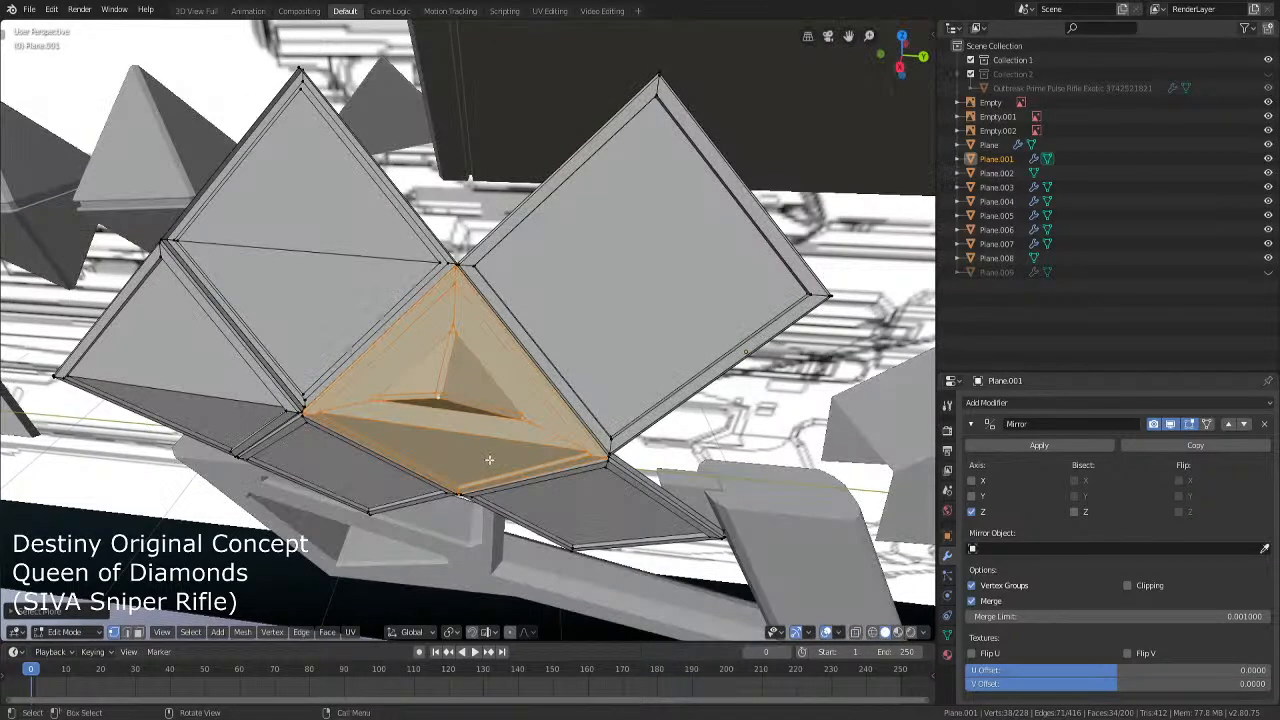
key("alt+a")
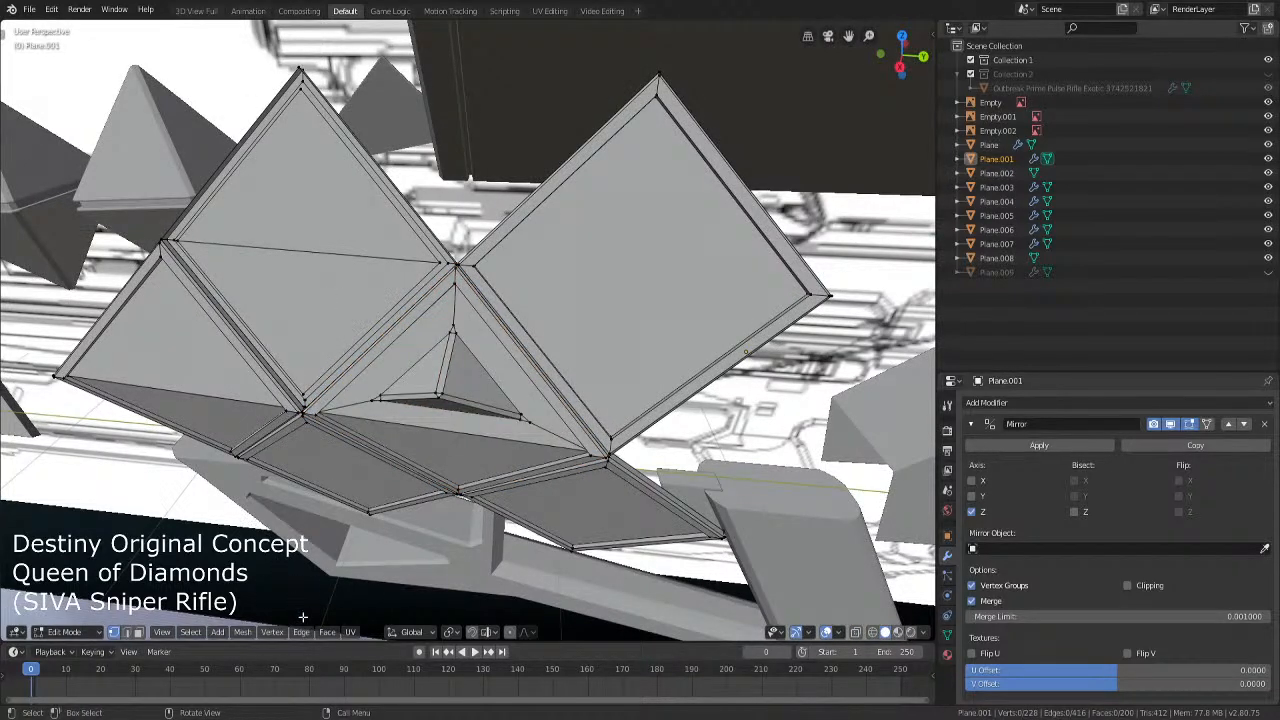
Extrude the upper triangular face of the knife-cut upper diamond in place and scale it down to roughly half size
left_click(143, 632)
left_click(250, 300)
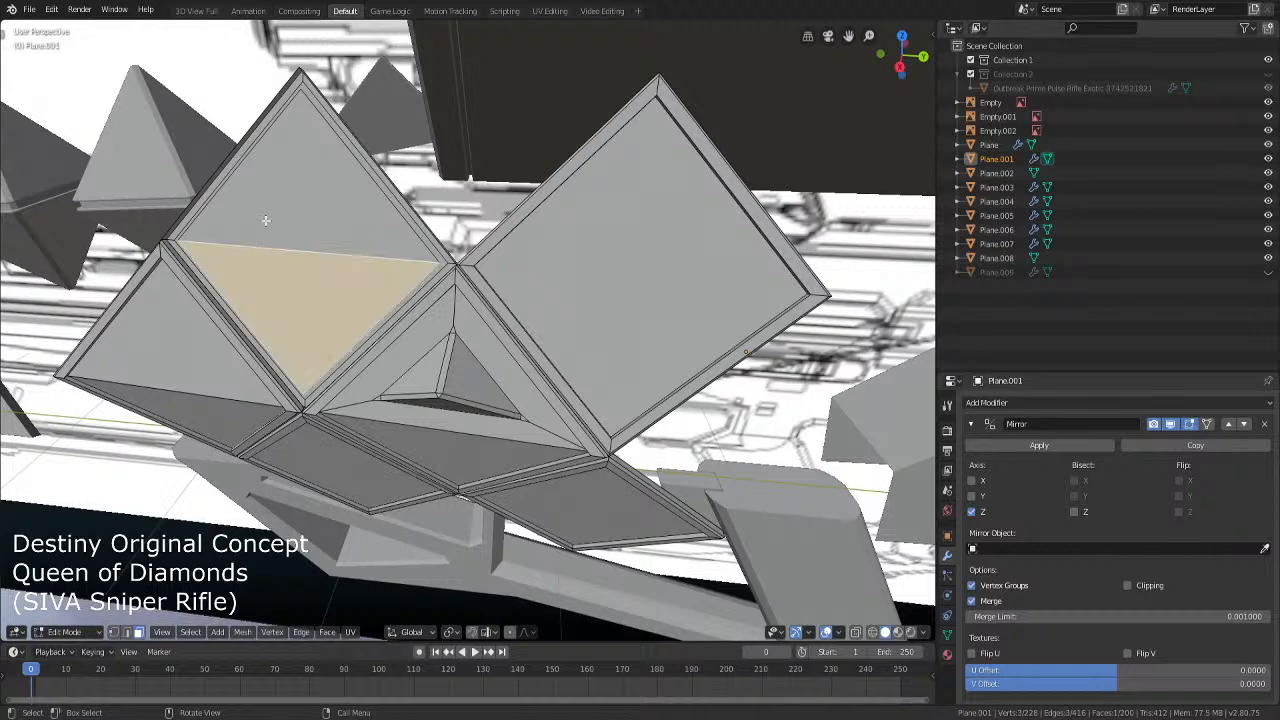
left_click(265, 220)
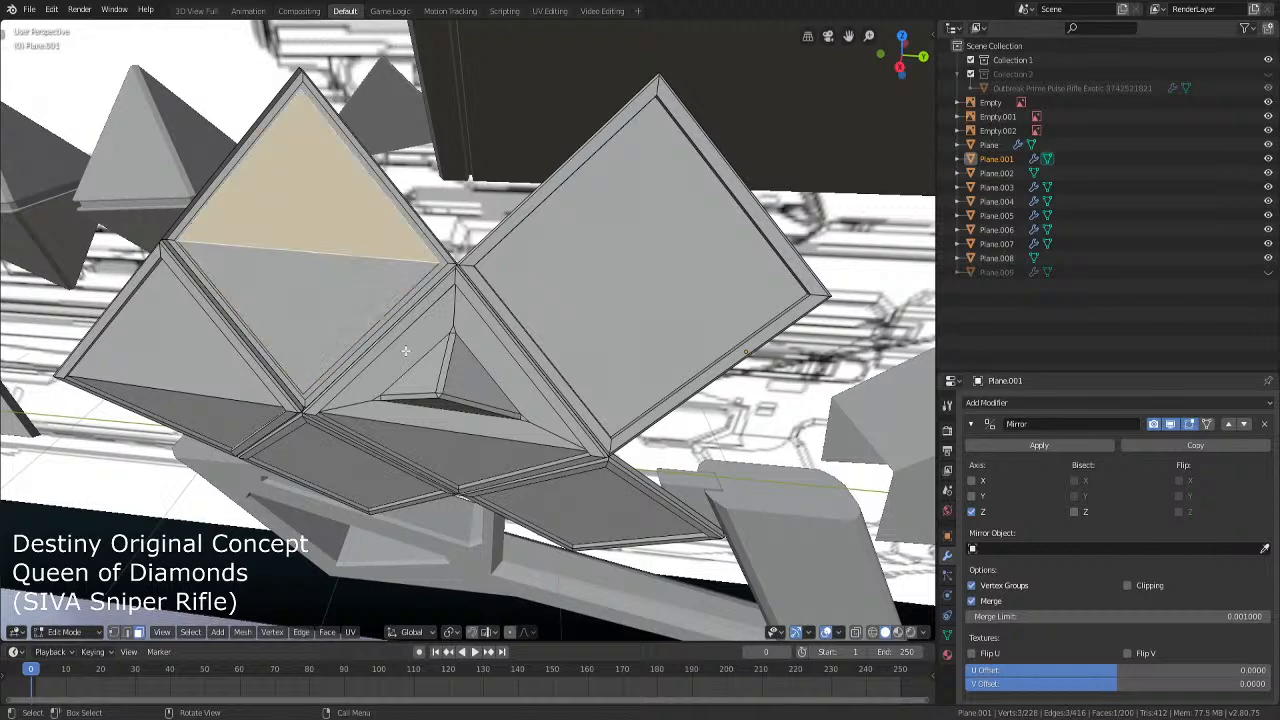
key("e")
right_click(517, 429)
key("s")
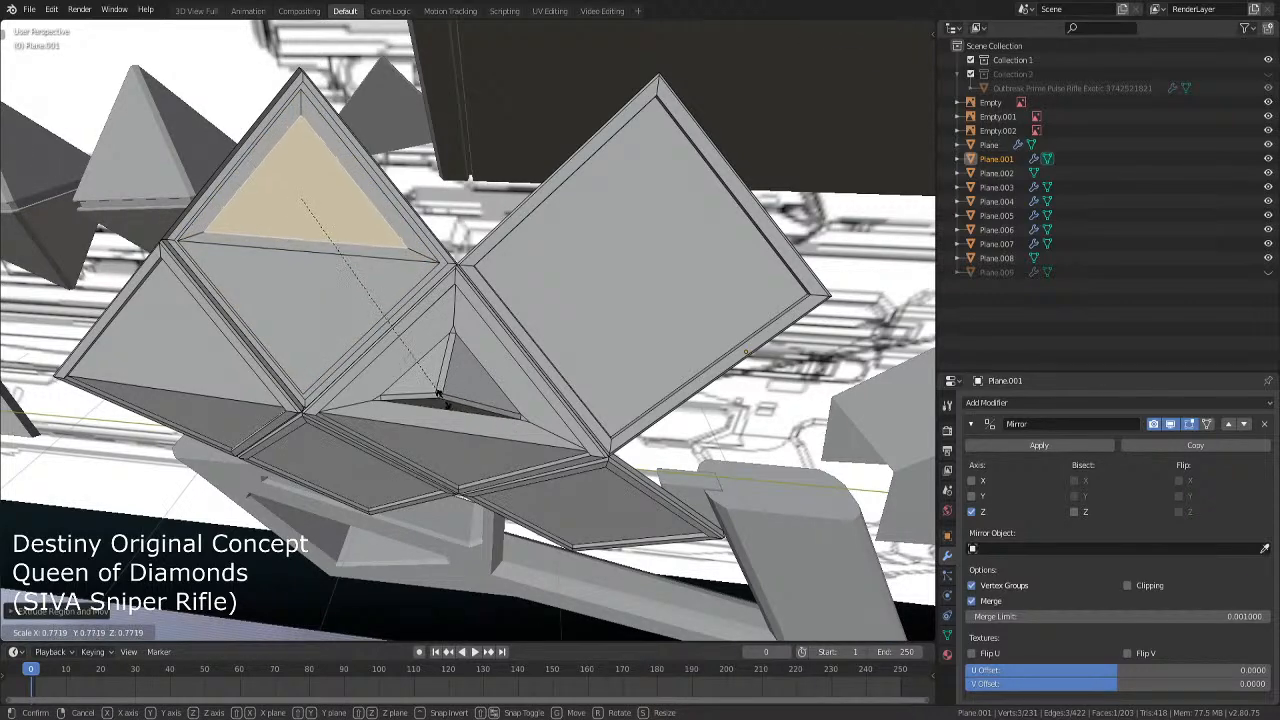
left_click(374, 357)
Delete the shrunken inner triangular face on the upper diamond
middle_click_drag(392, 348, 467, 339)
key("x")
left_click(466, 338)
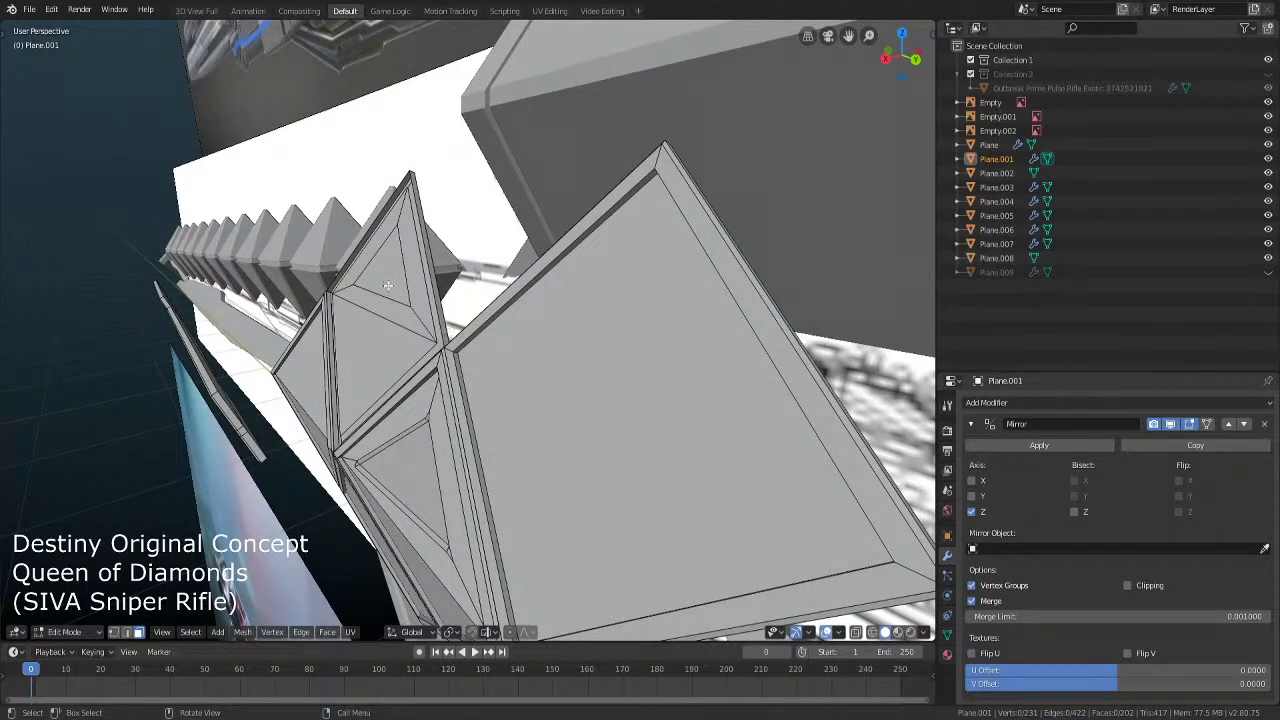
Try to delete the back face behind the triangular opening in the upper diamond, and undo that deletion
left_click(387, 285)
key("x")
left_click(387, 284)
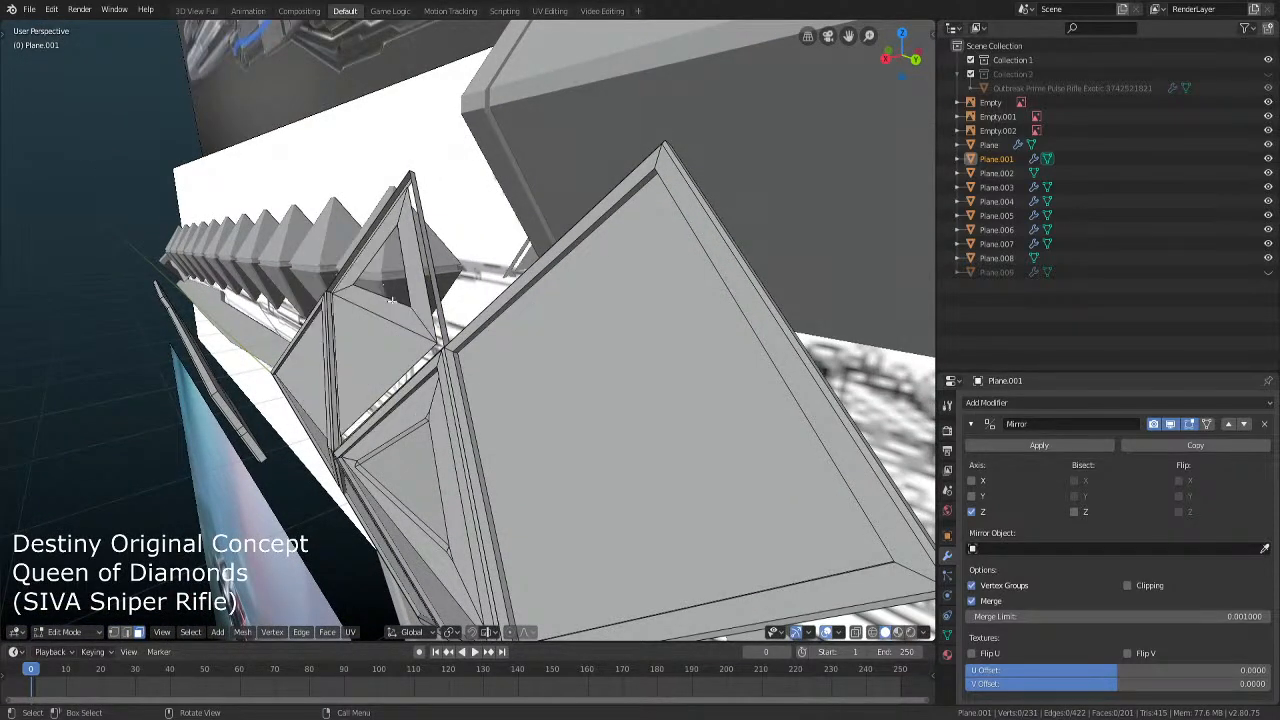
middle_click_drag(392, 300, 426, 320)
key("ctrl+z")
Reveal all hidden faces and delete the back face behind the triangular opening in the upper diamond
key("alt+h")
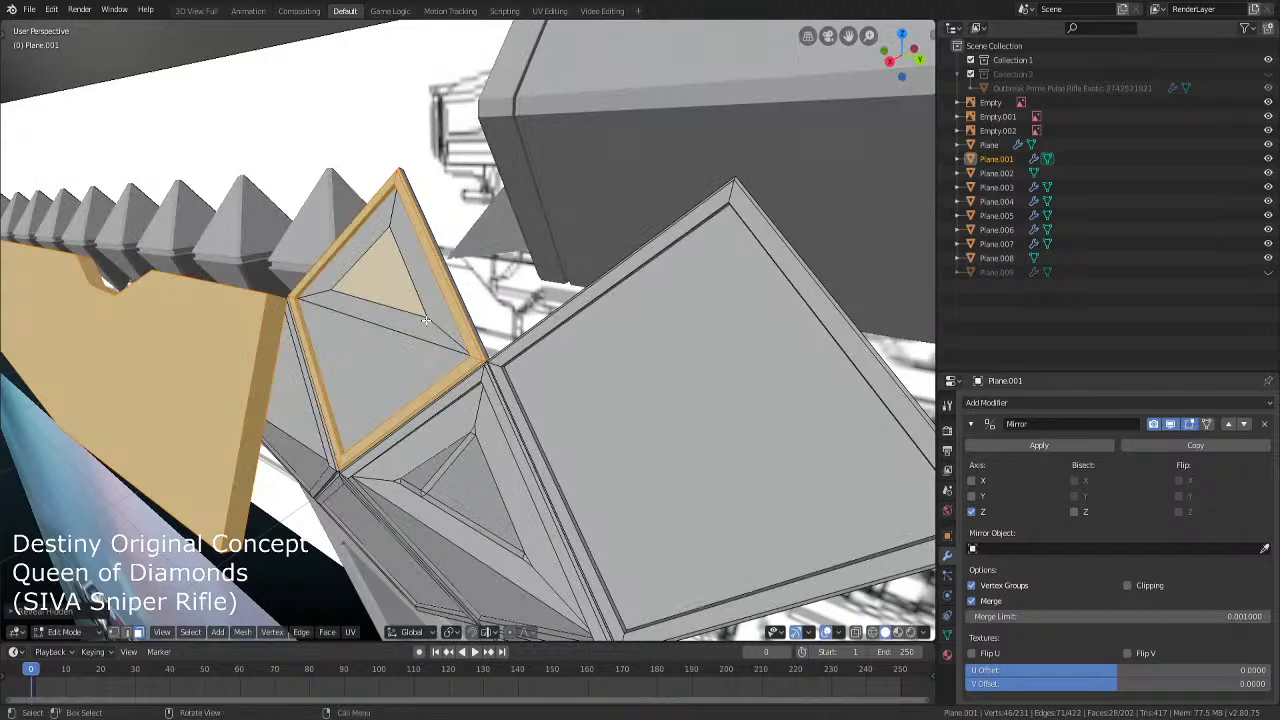
left_click(405, 297)
key("x")
left_click(405, 297)
middle_click_drag(405, 297, 485, 316)
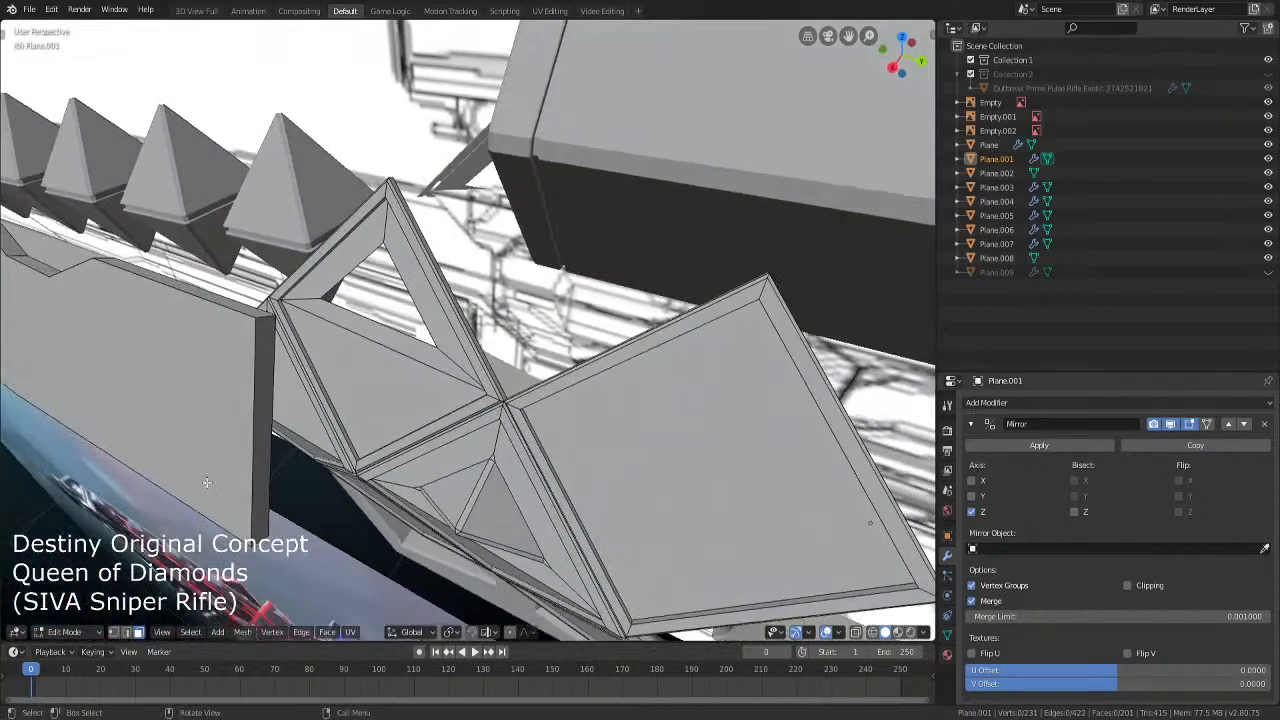
Extrude the three edges of the triangular opening about -0.035 along the global X axis to give it thickness
left_click(126, 632)
middle_click_drag(430, 366, 455, 418)
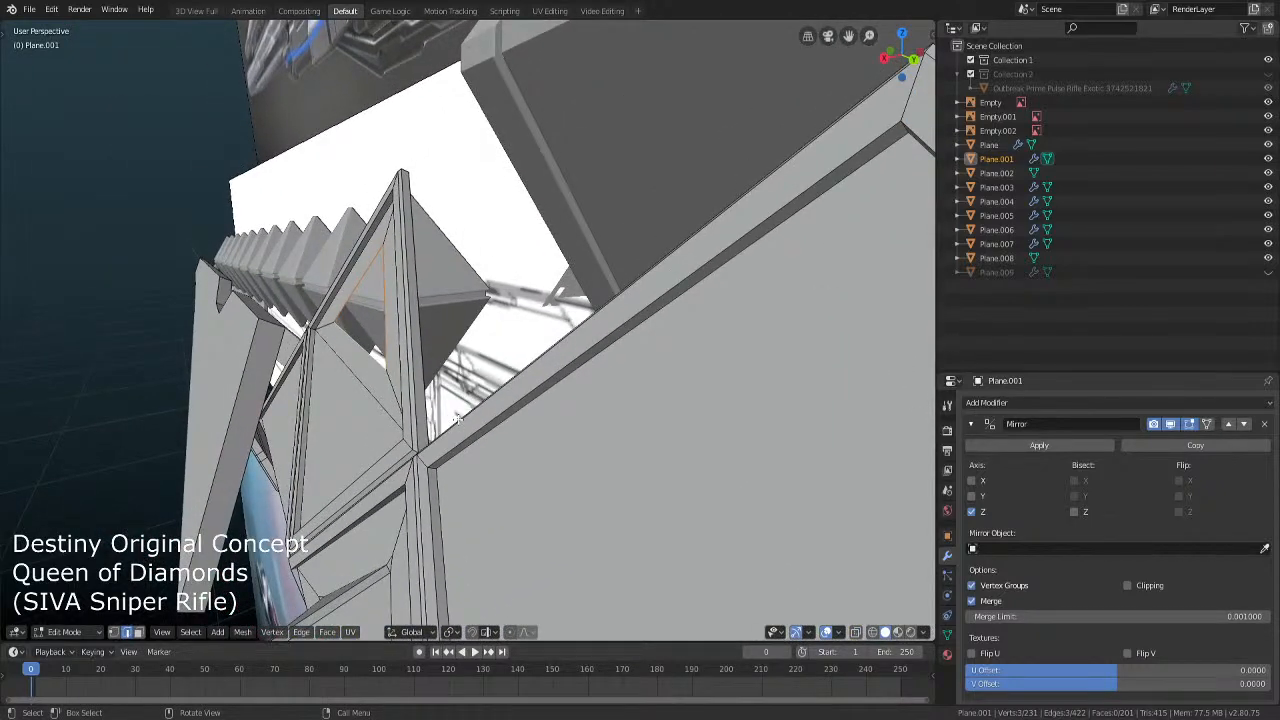
key("g")
key("x")
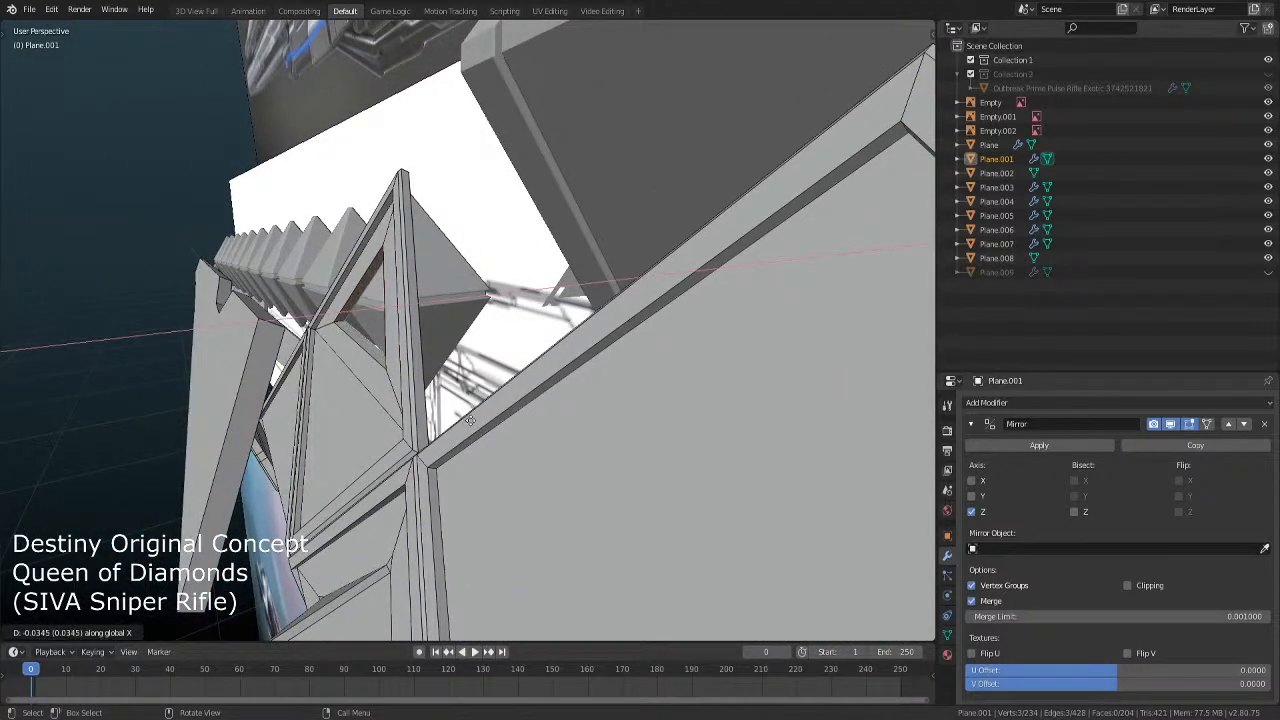
left_click(470, 421)
Add the rim's edge loop on the back of the upper diamond to the selection and bridge it with the extruded triangular loop
middle_click_drag(468, 424, 697, 453)
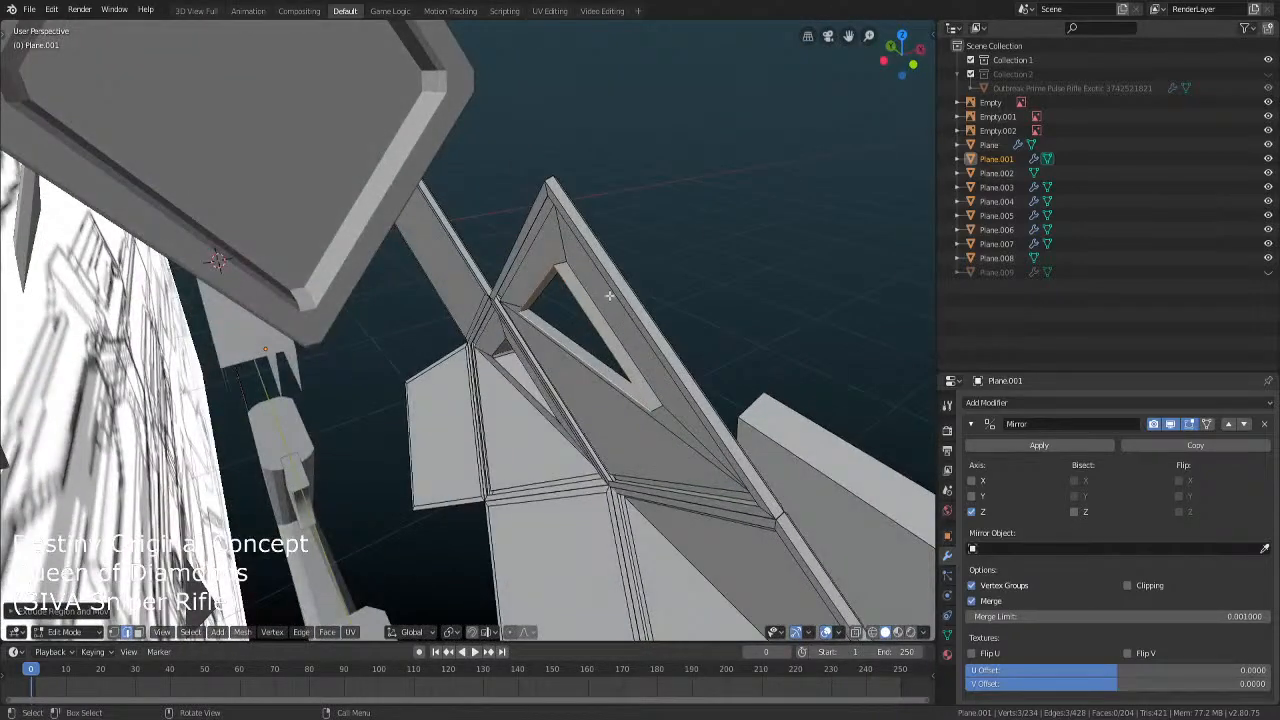
left_click(585, 252, "alt+shift")
right_click(578, 328)
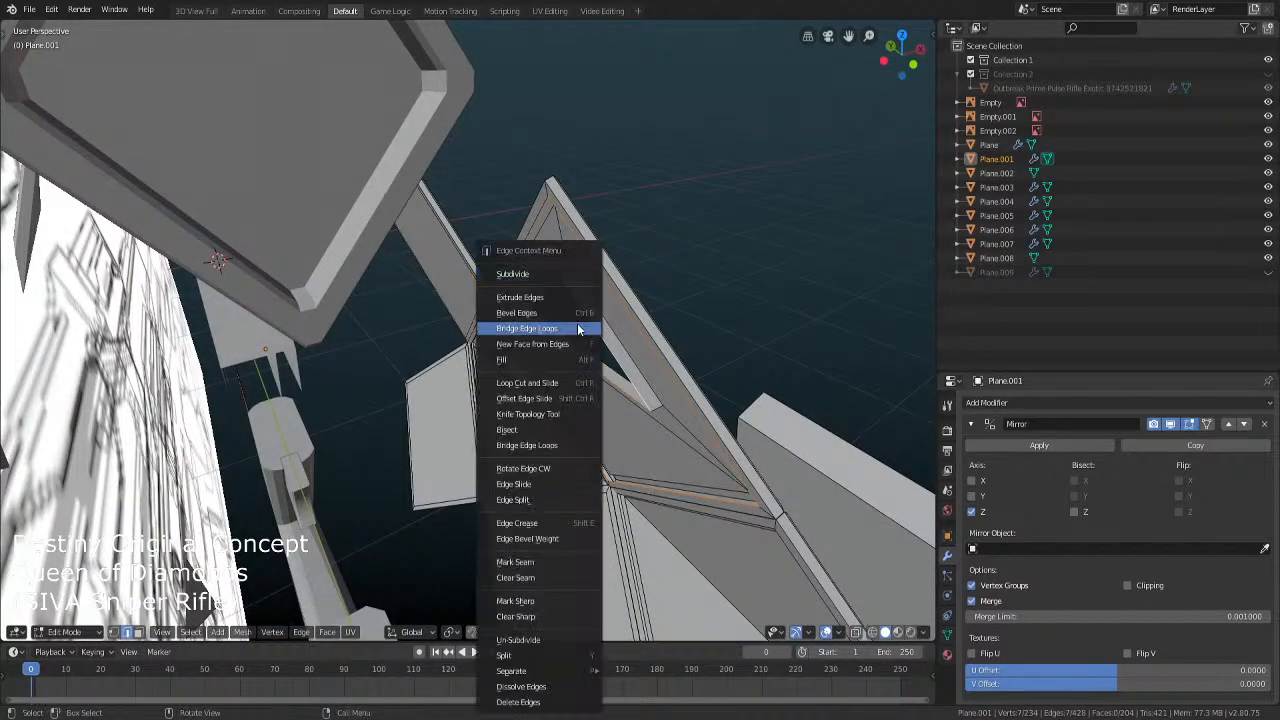
Bridge the selected edge loops to close the sides of the diamond plate's triangular cutout
left_click(578, 328)
key("Tab")
middle_click_drag(577, 329, 458, 347)
key("Tab")
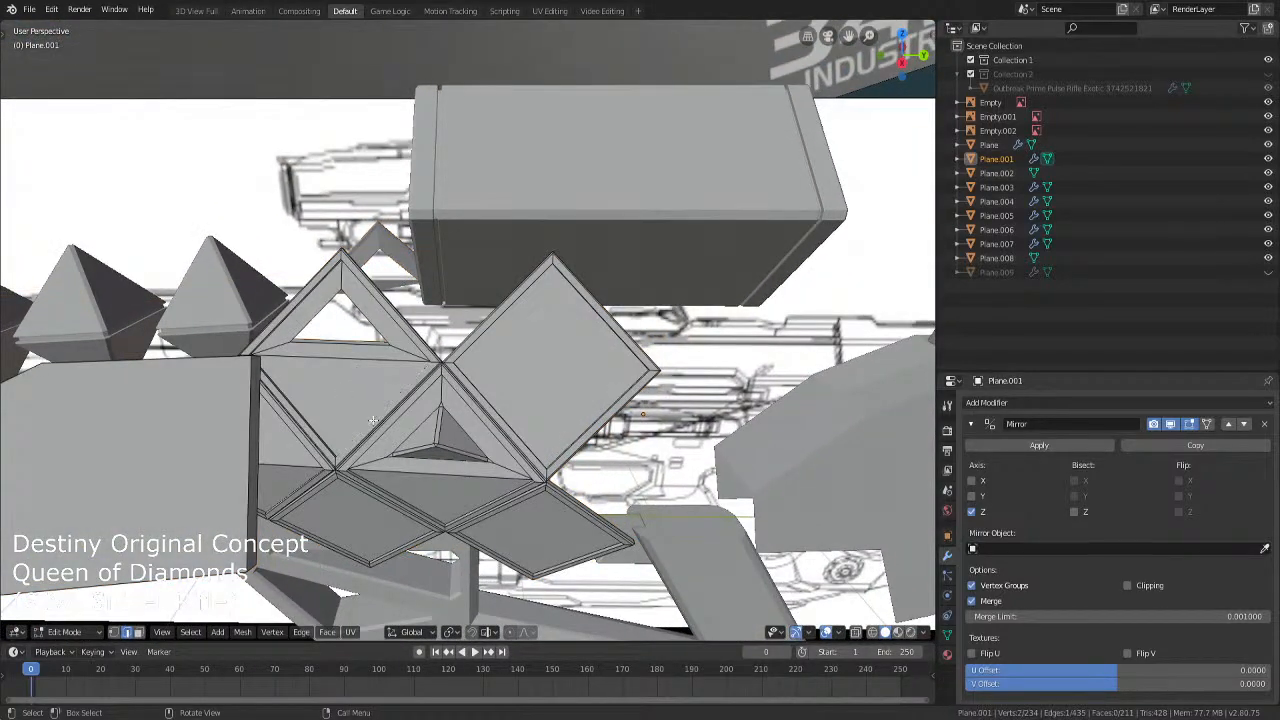
middle_click_drag(405, 429, 417, 393)
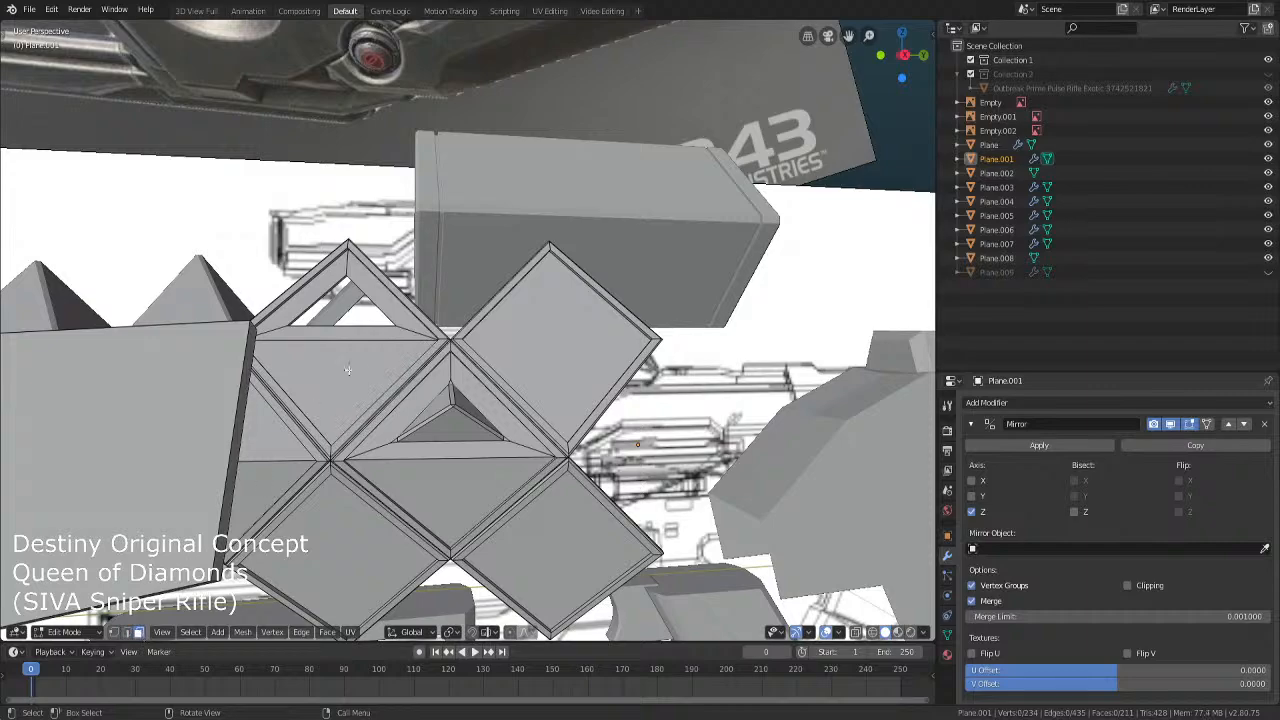
left_click(345, 385)
scroll(493, 440, "down", 3)
middle_click_drag(493, 440, 596, 466)
left_click(497, 348)
left_click(391, 325)
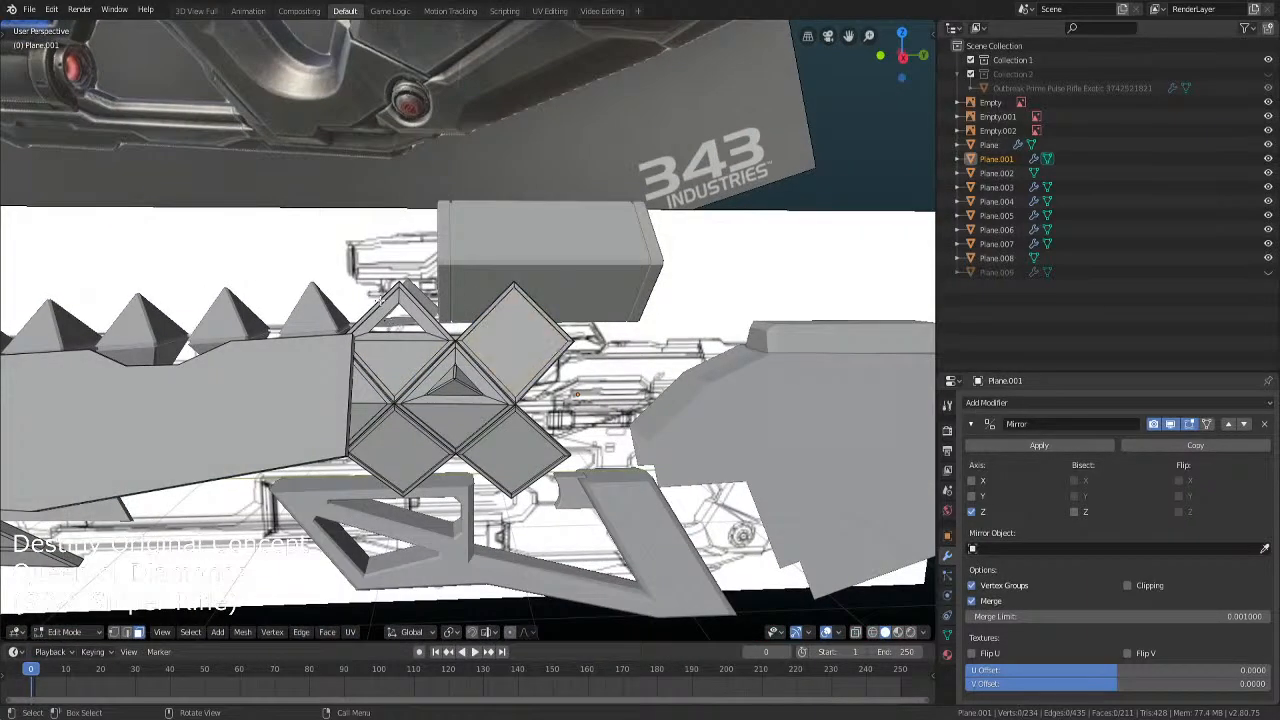
left_click(382, 298)
left_click(380, 298, "ctrl")
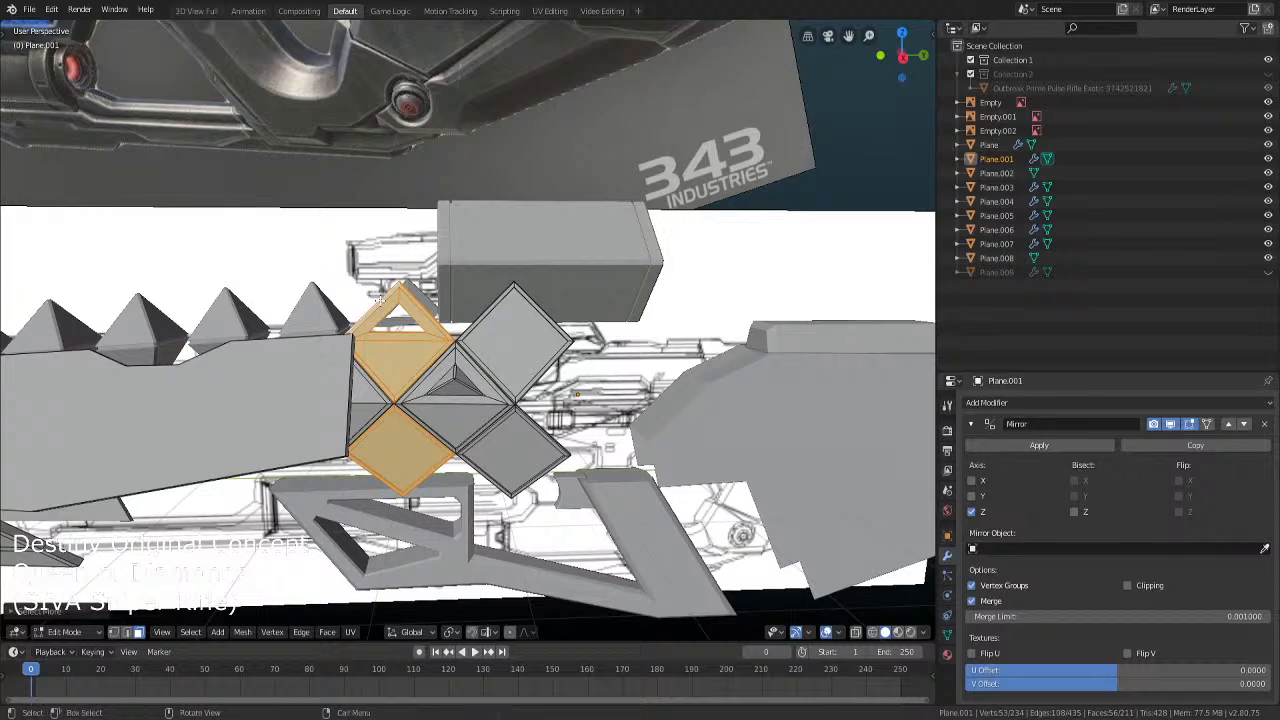
Select all faces of the solid diamond plate below the triangular-cutout plate, next to the long body, and delete them
left_click(396, 448)
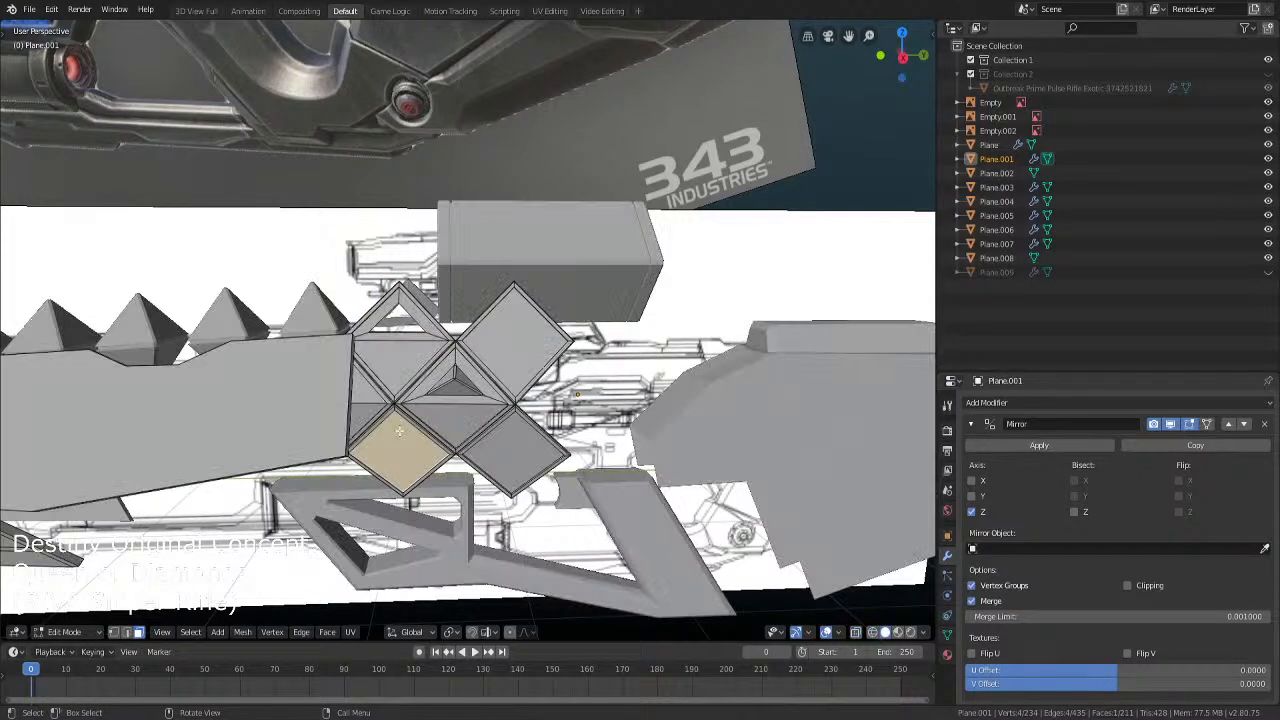
key("alt+z")
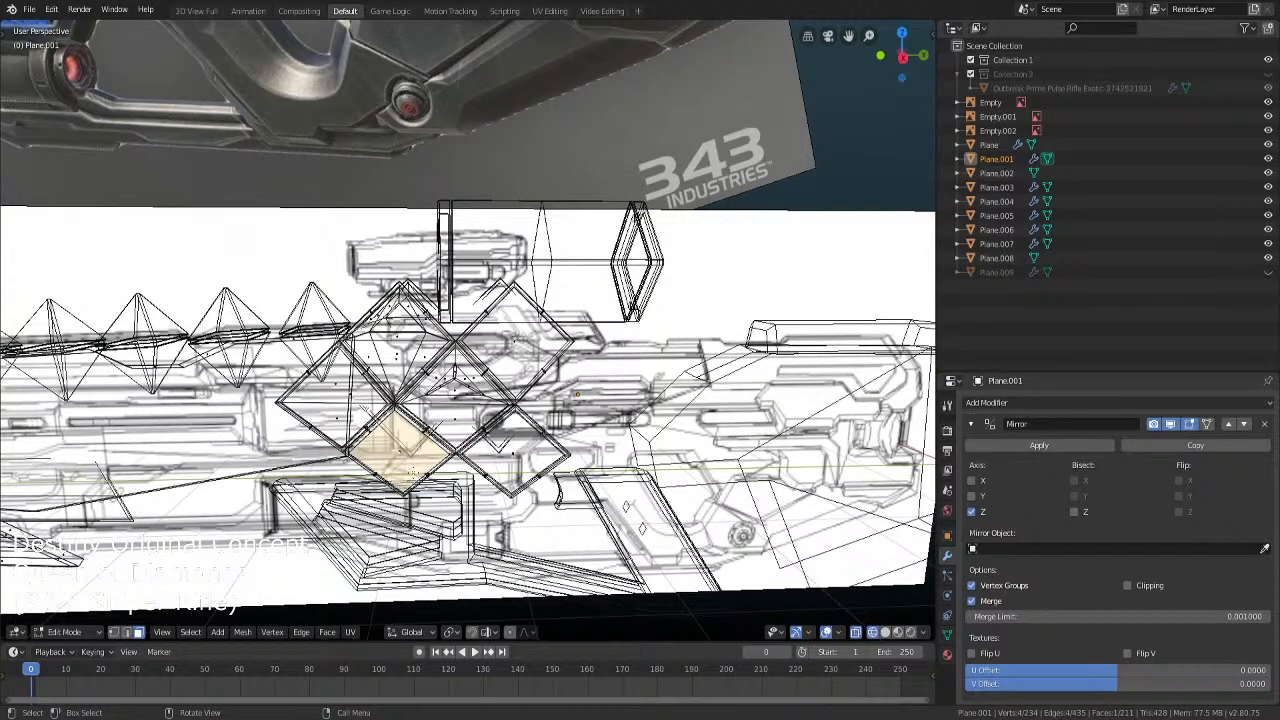
left_click(398, 456, "ctrl")
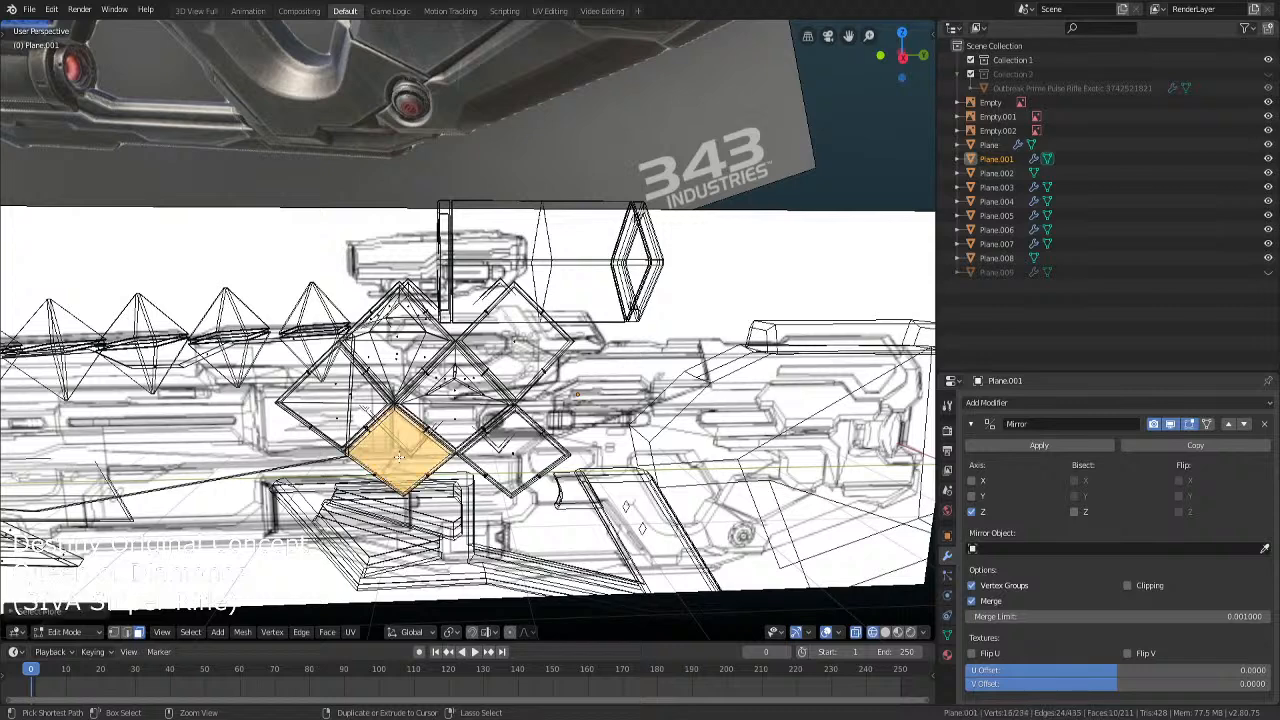
key("c")
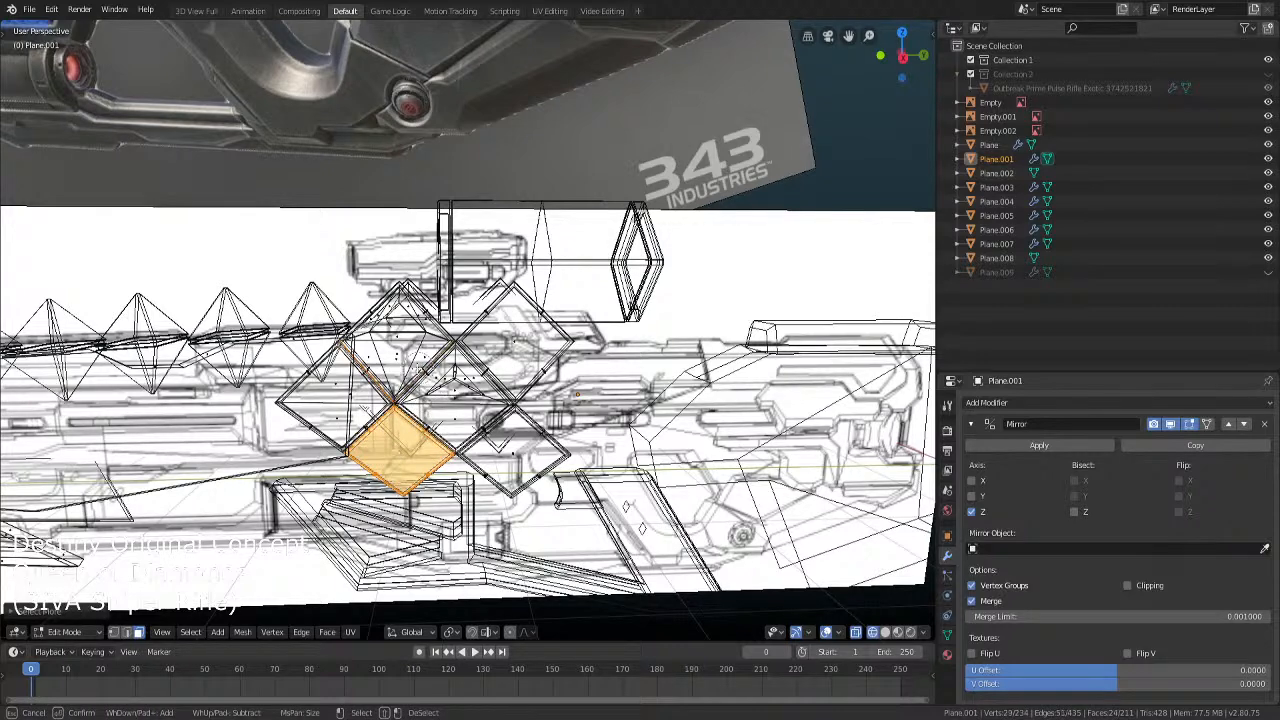
key("Escape")
key("alt+z")
middle_click_drag(500, 470, 536, 467)
key("x")
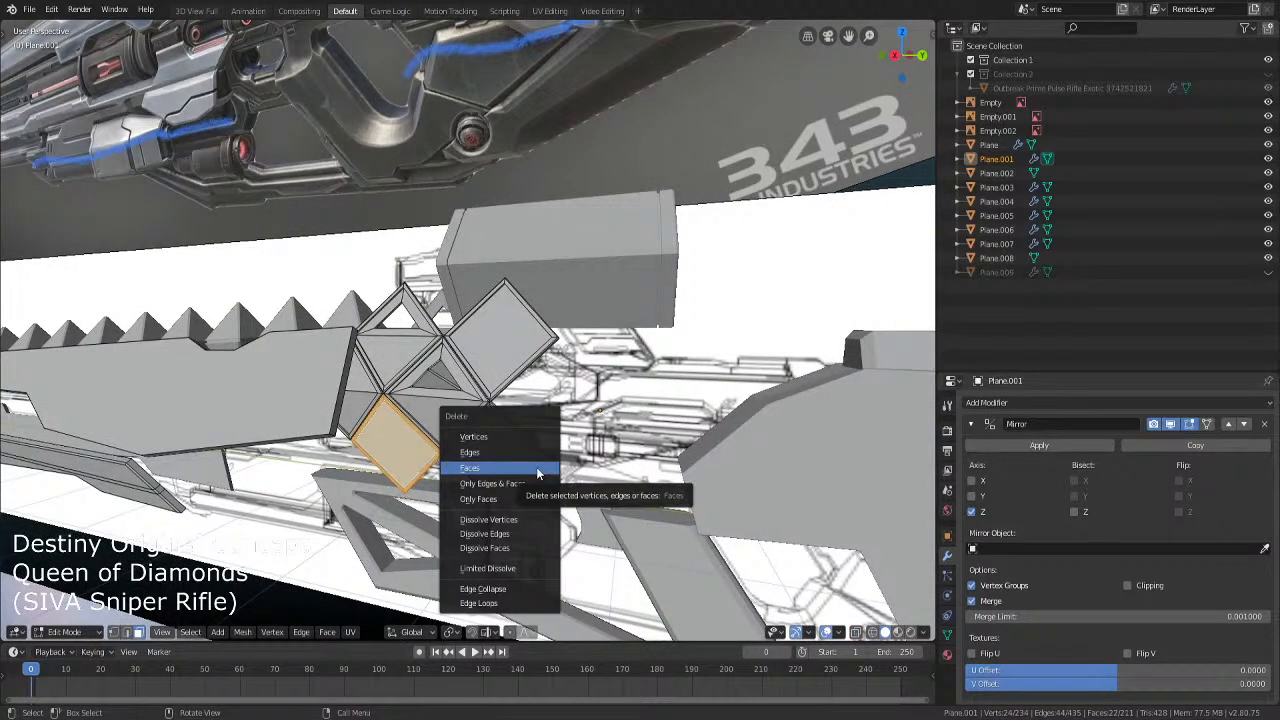
left_click(536, 467)
Select the whole diamond plate with the open triangular cutout and duplicate it along Z into the gap of the deleted plate
left_click(398, 350)
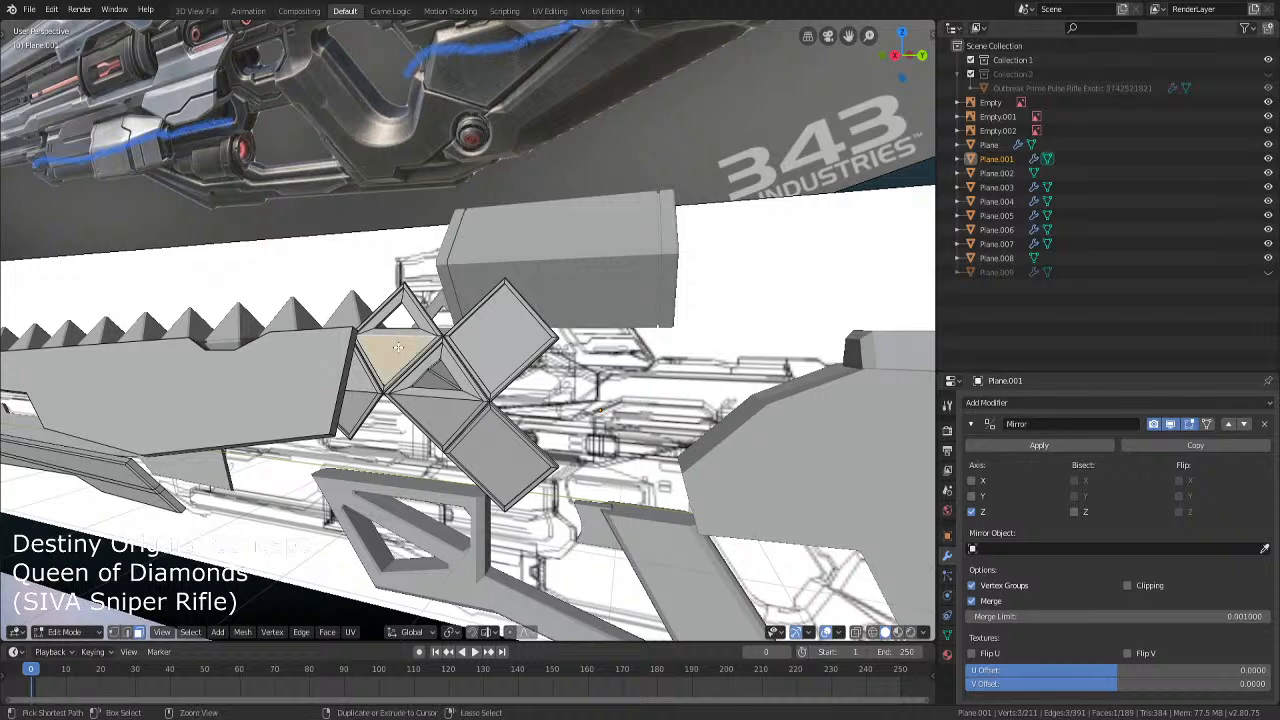
left_click(398, 346, "ctrl")
key("ctrl+KP_Add")
key("ctrl+KP_Add")
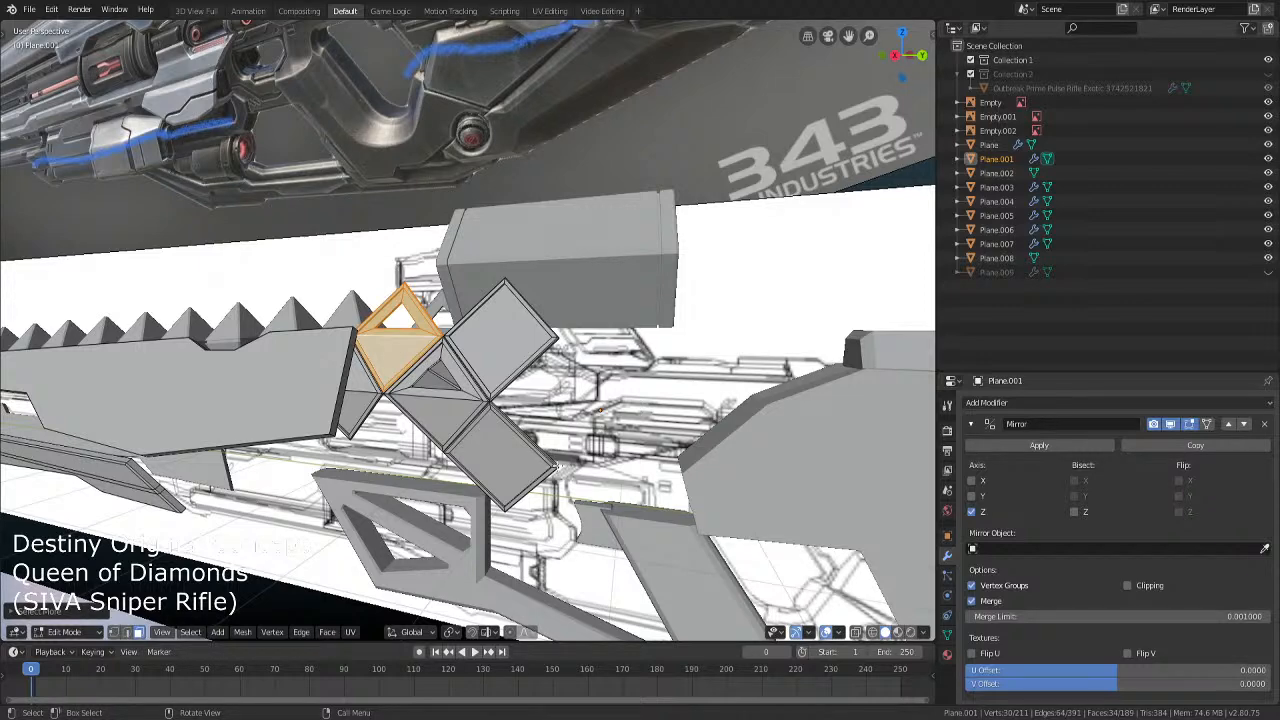
middle_click_drag(576, 461, 598, 487)
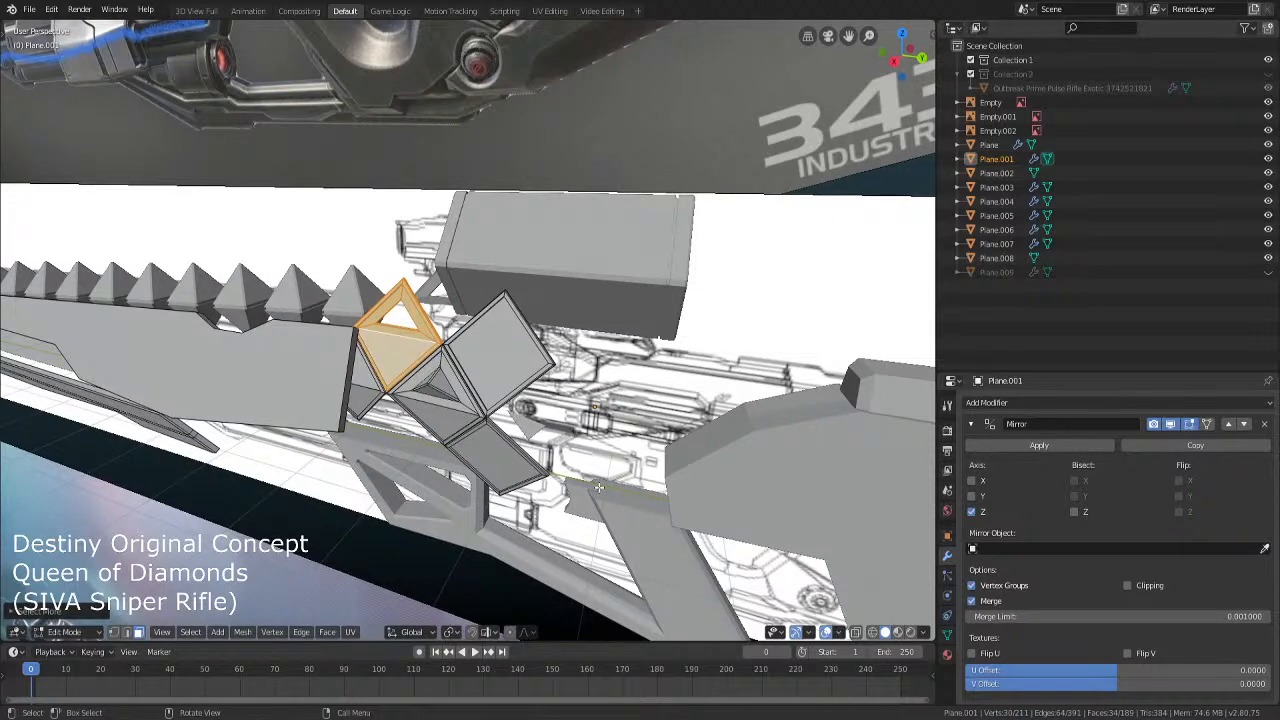
middle_click_drag(467, 408, 467, 408)
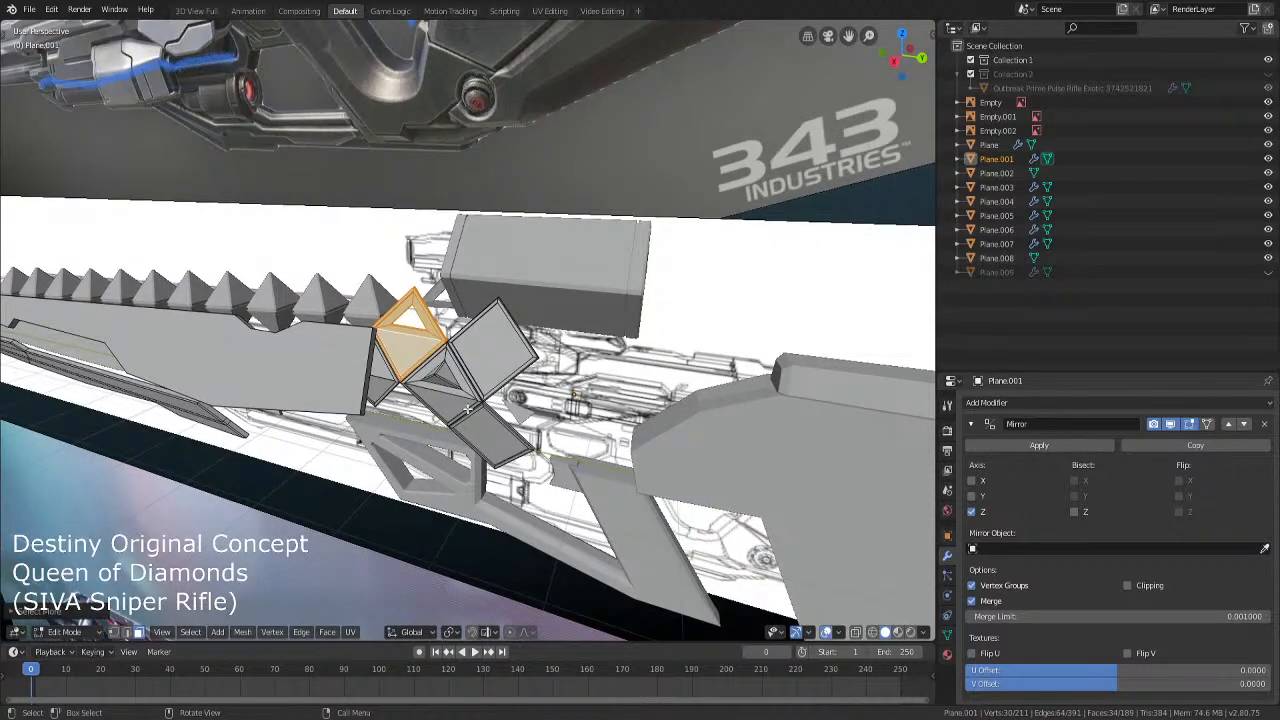
scroll(467, 408, "up", 3)
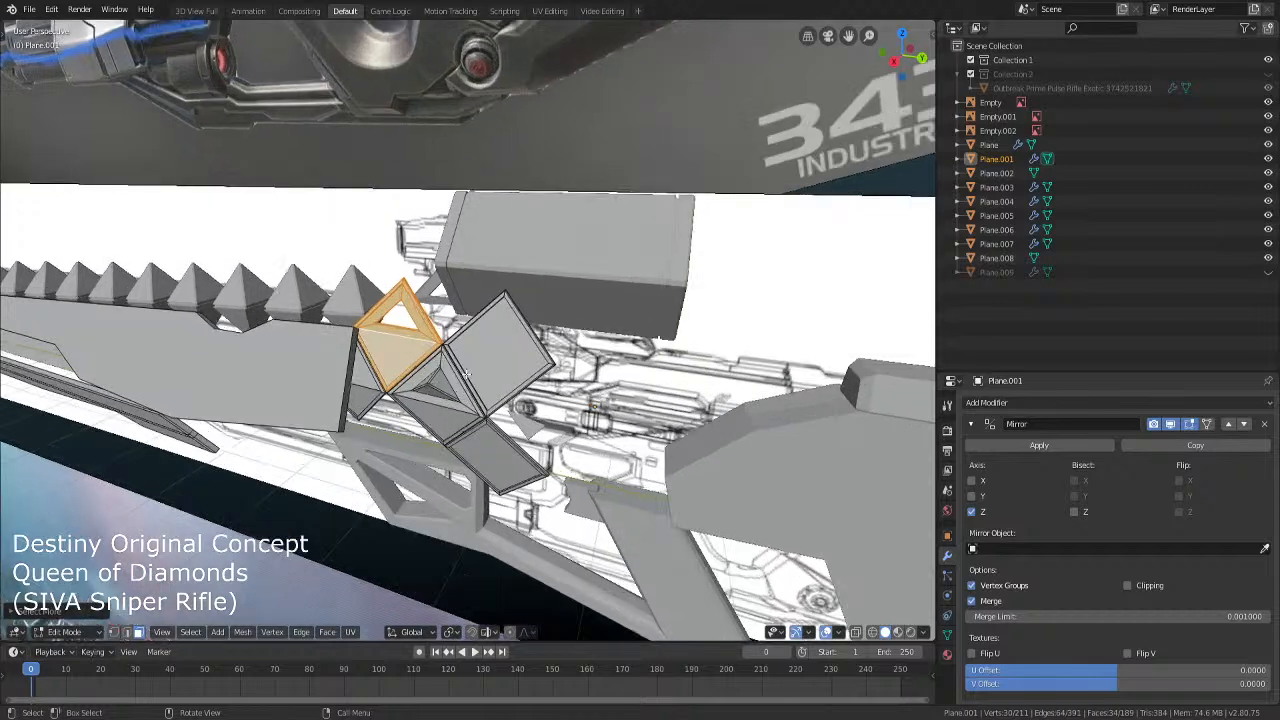
middle_click_drag(459, 427, 445, 386)
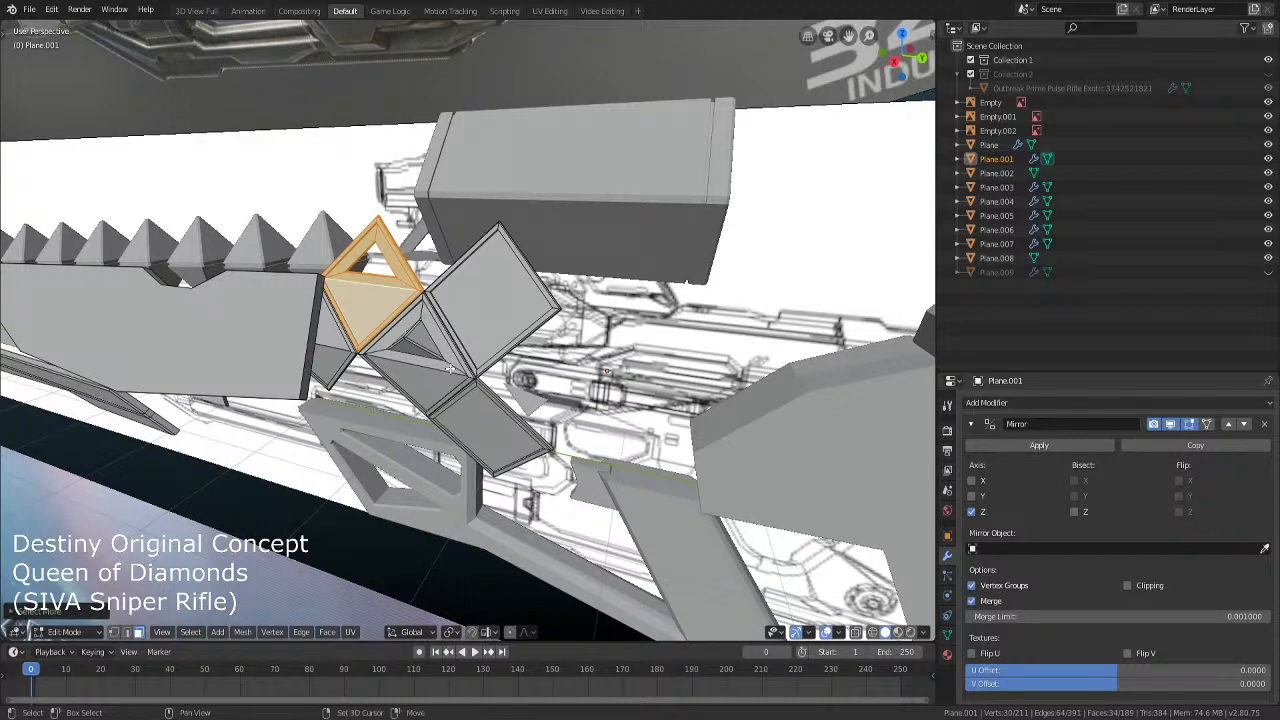
key("shift+d")
key("z")
Mirror the duplicated plate along the Z axis so its triangular opening points downward
key("ctrl+m")
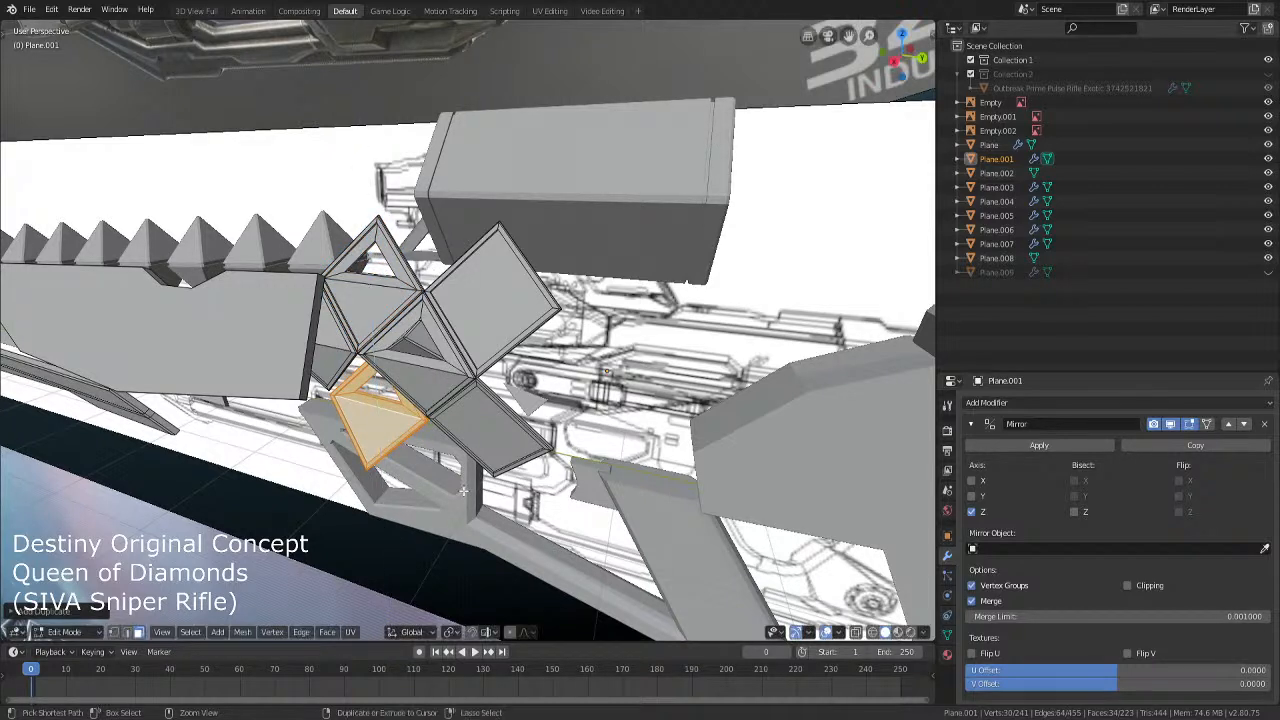
key("z")
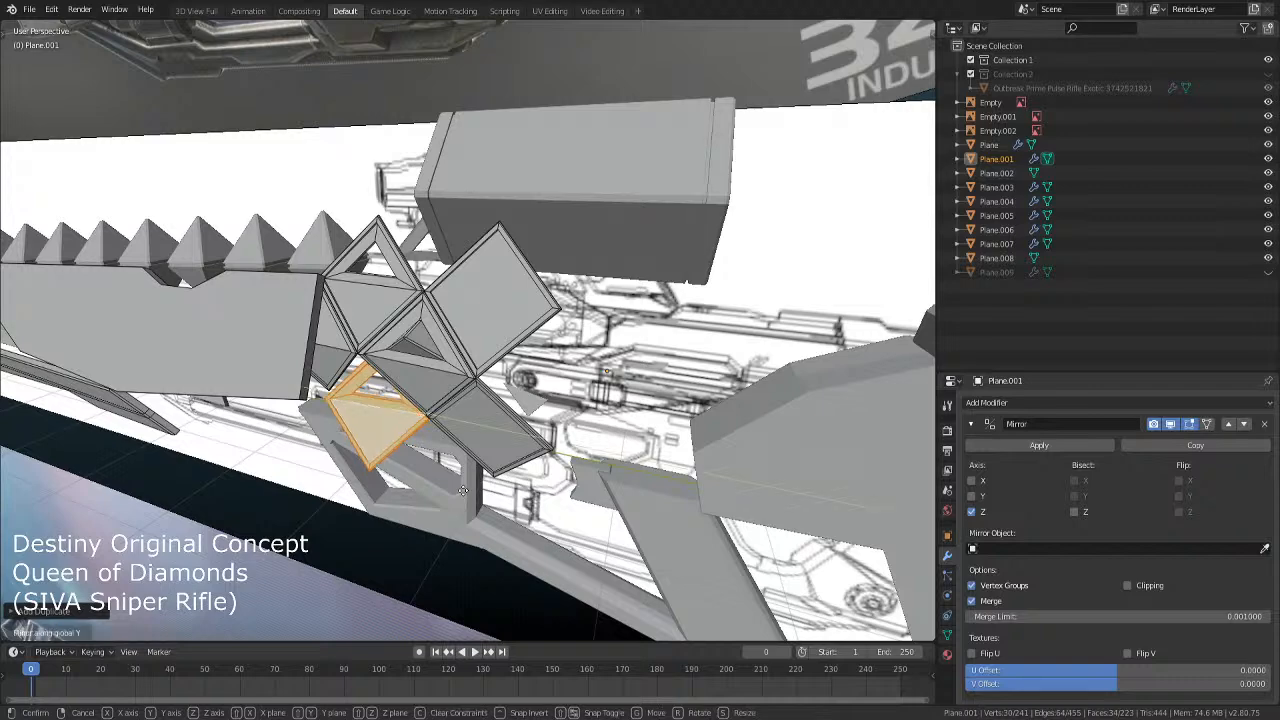
key("Return")
Move the mirrored plate slightly along Z in the right orthographic view to align its tip with the neighbouring plates
key("KP_1")
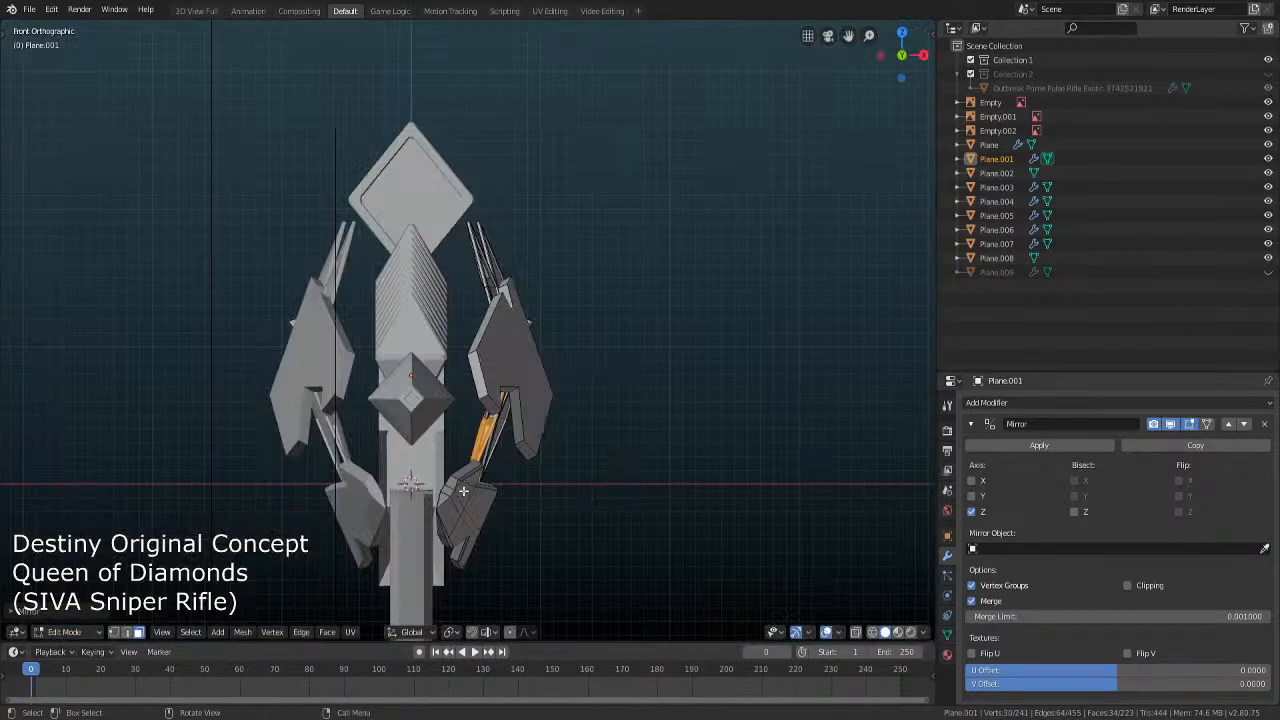
key("alt+z")
key("alt+z")
key("KP_3")
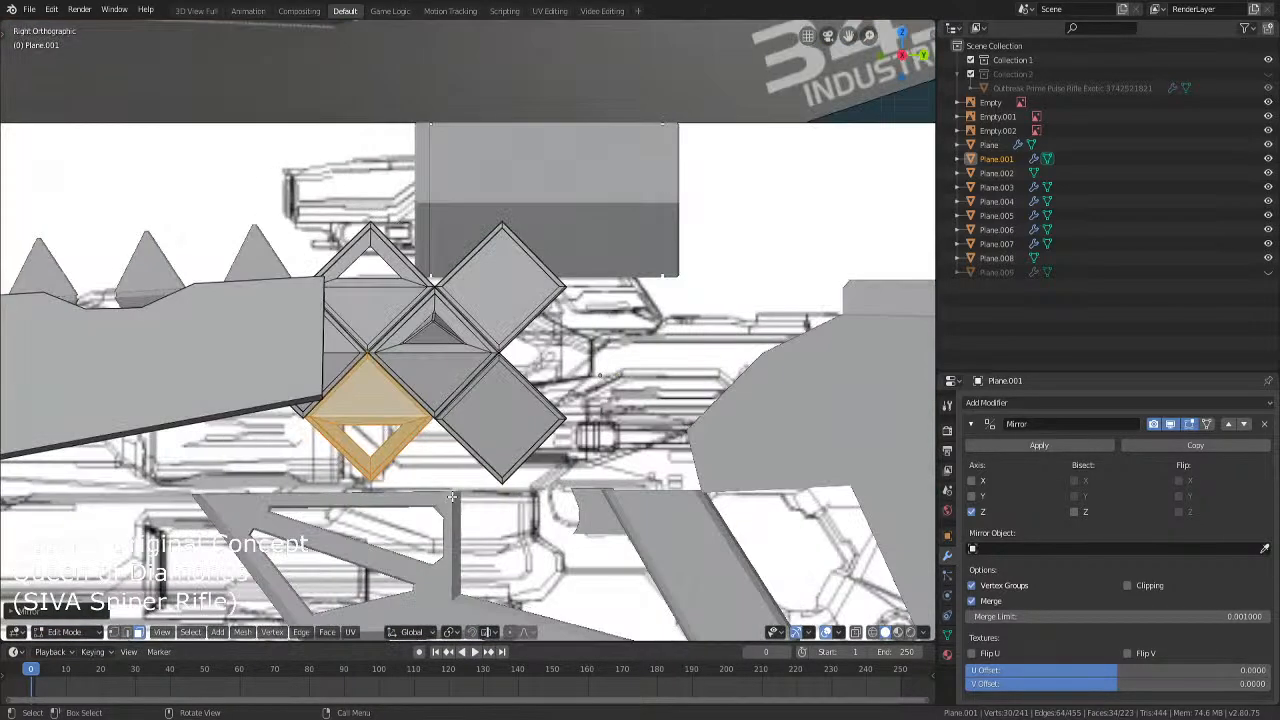
scroll(452, 497, "up", 8)
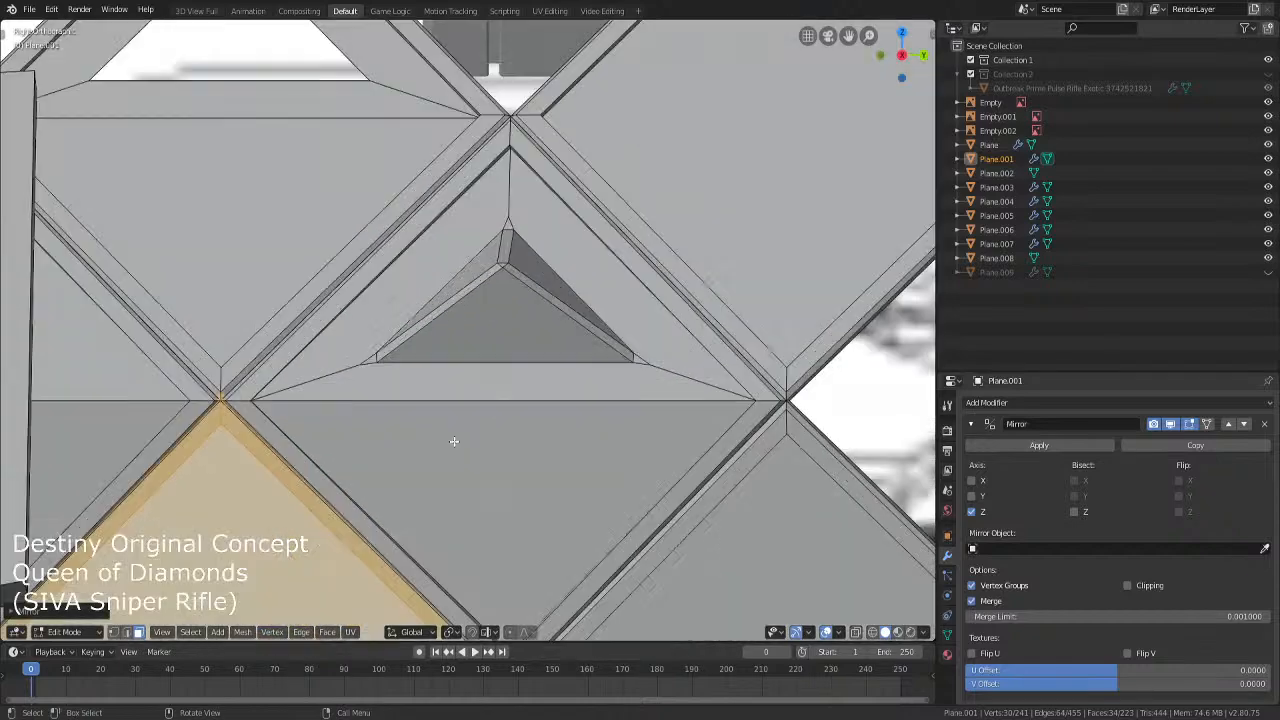
key("g")
key("z")
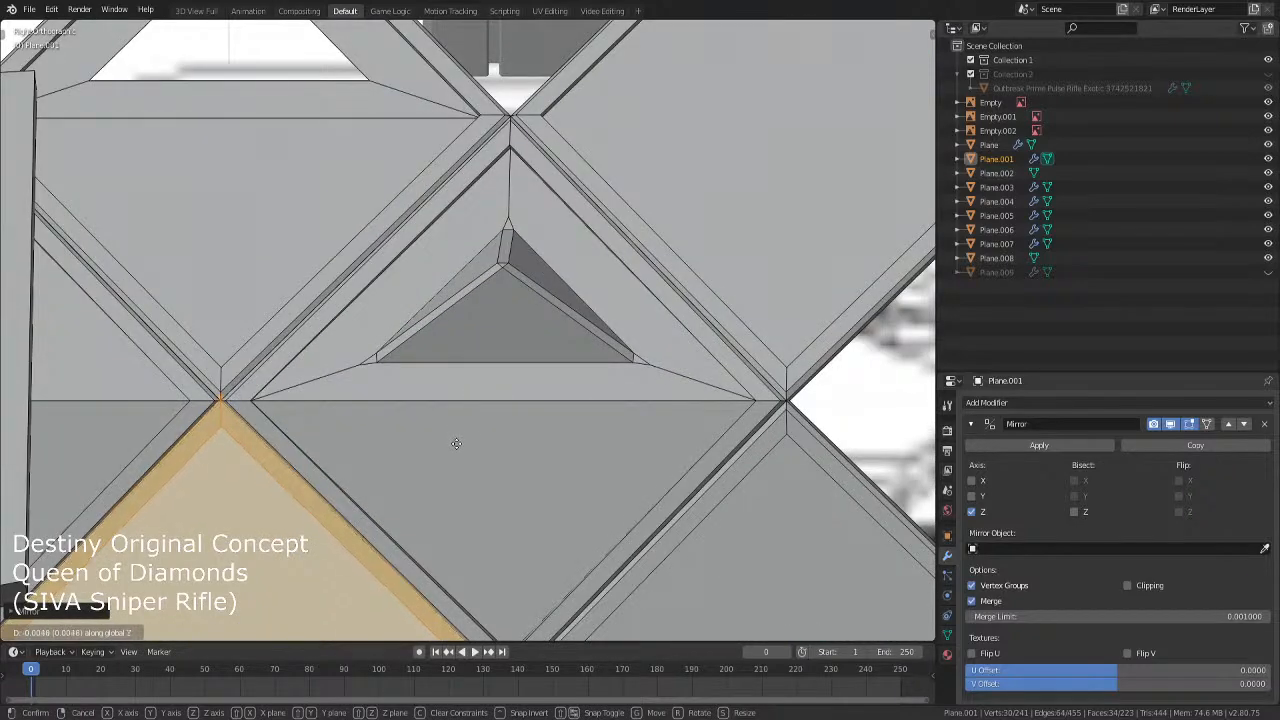
left_click(457, 453)
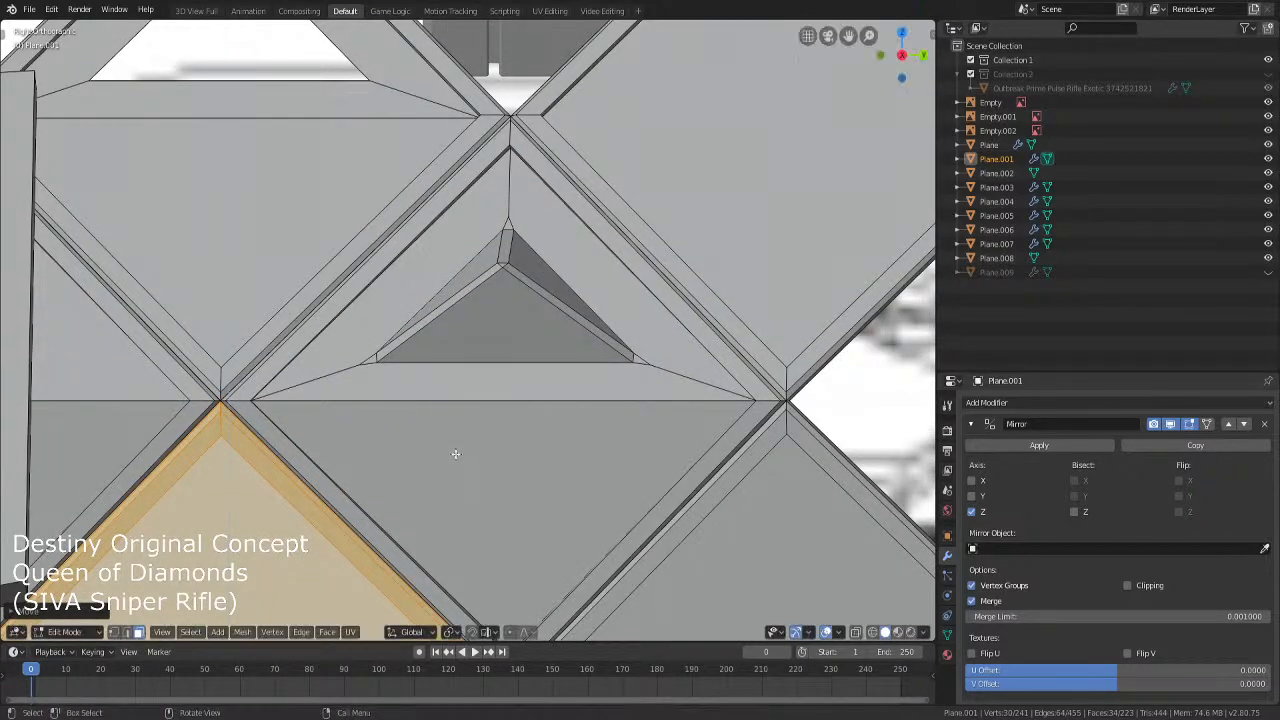
scroll(457, 453, "down", 5)
middle_click_drag(577, 467, 489, 459)
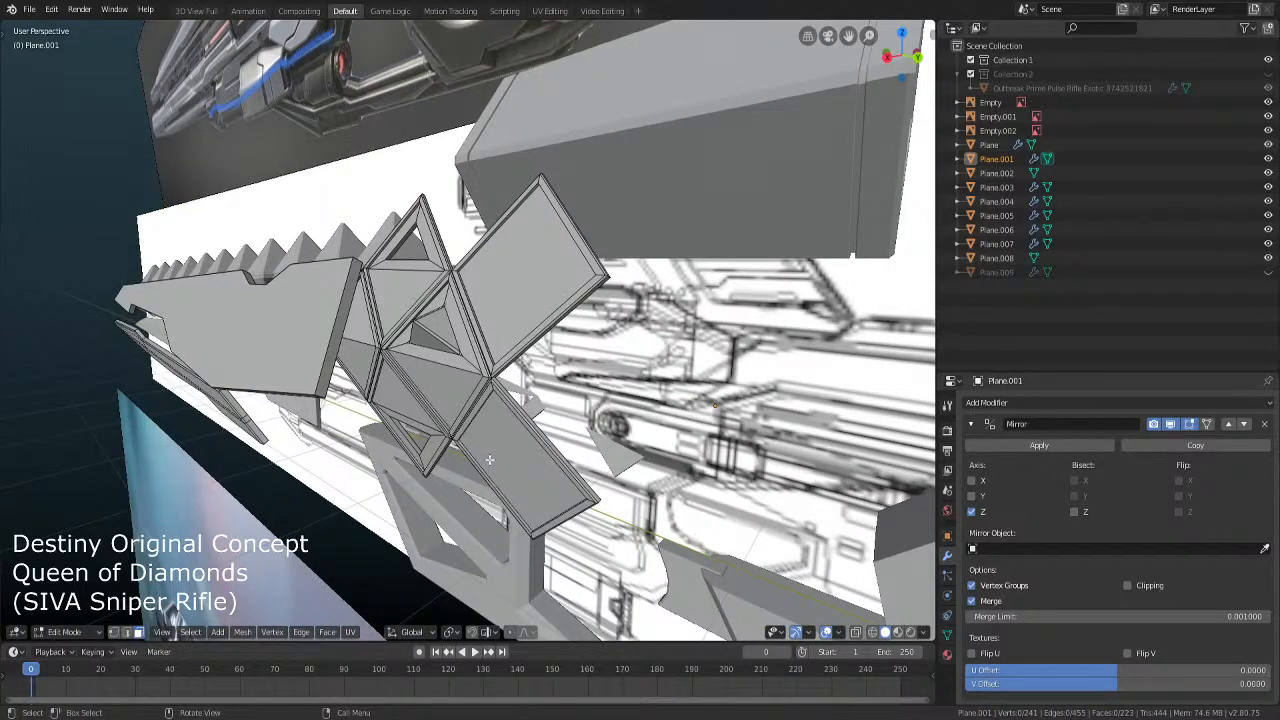
Examine how the central and rear lower diamond plates line up, in perspective and in the right orthographic view
left_click(455, 401)
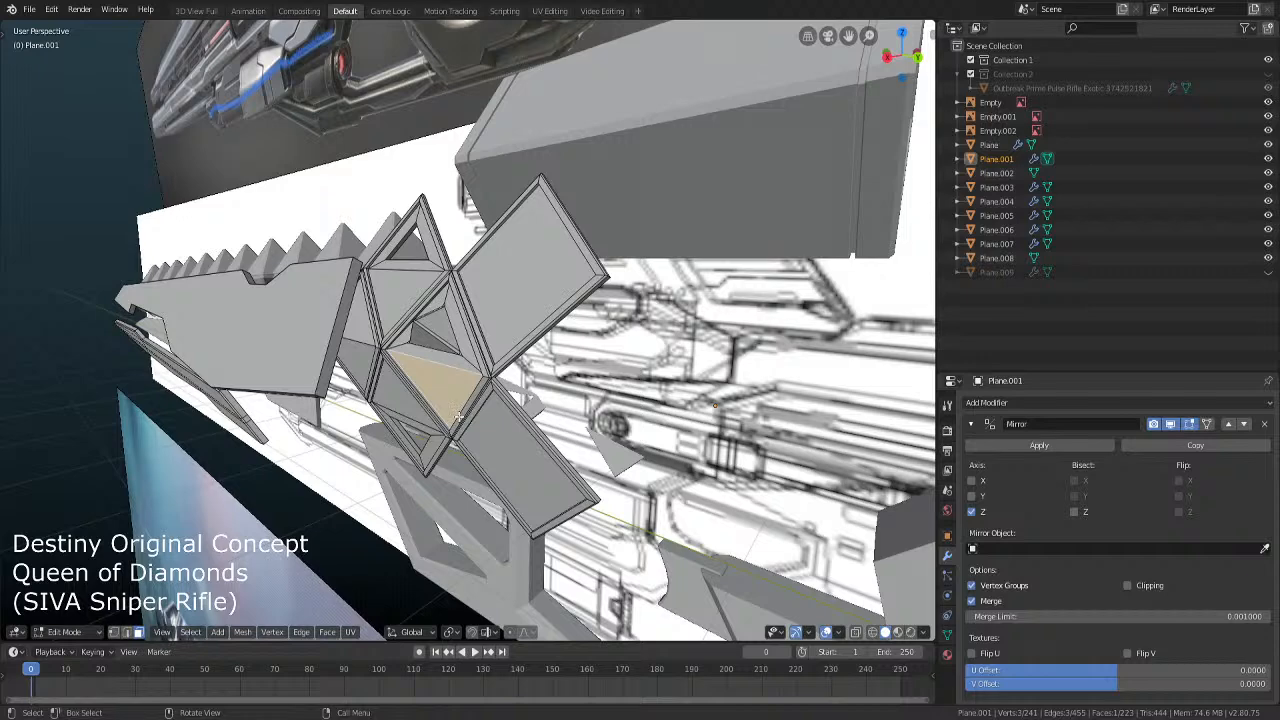
middle_click_drag(459, 416, 504, 420)
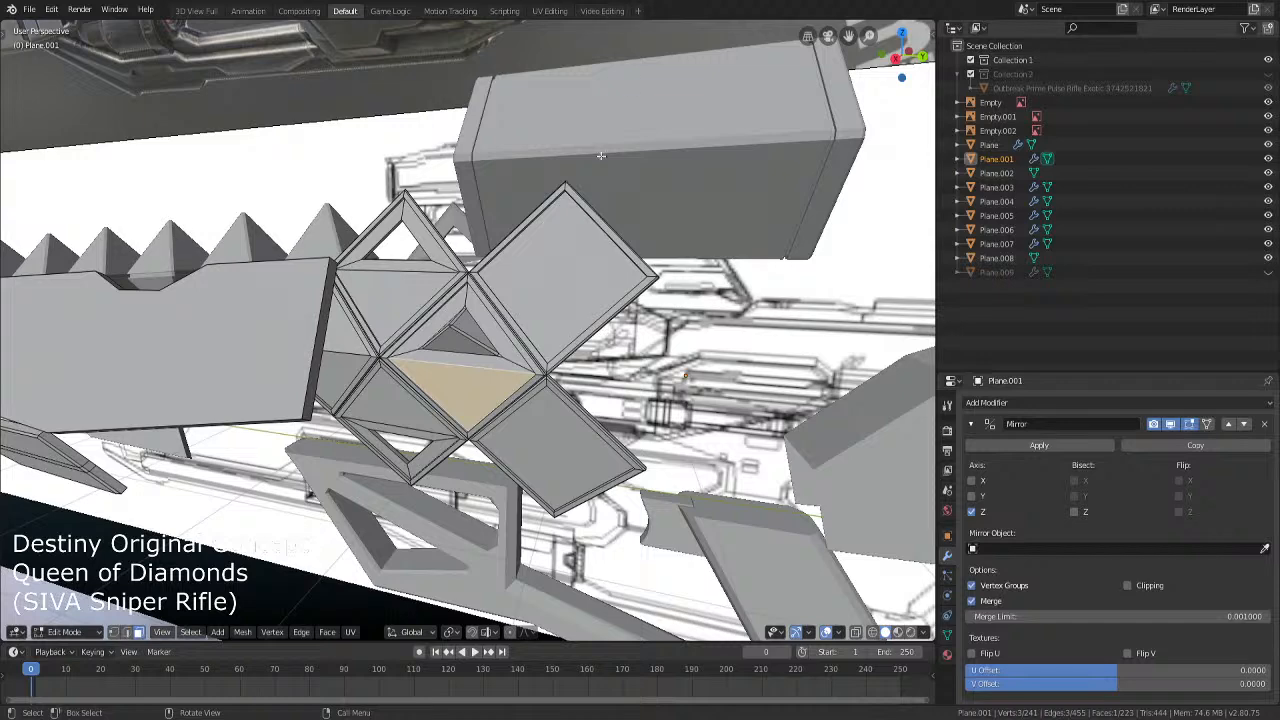
left_click(537, 478)
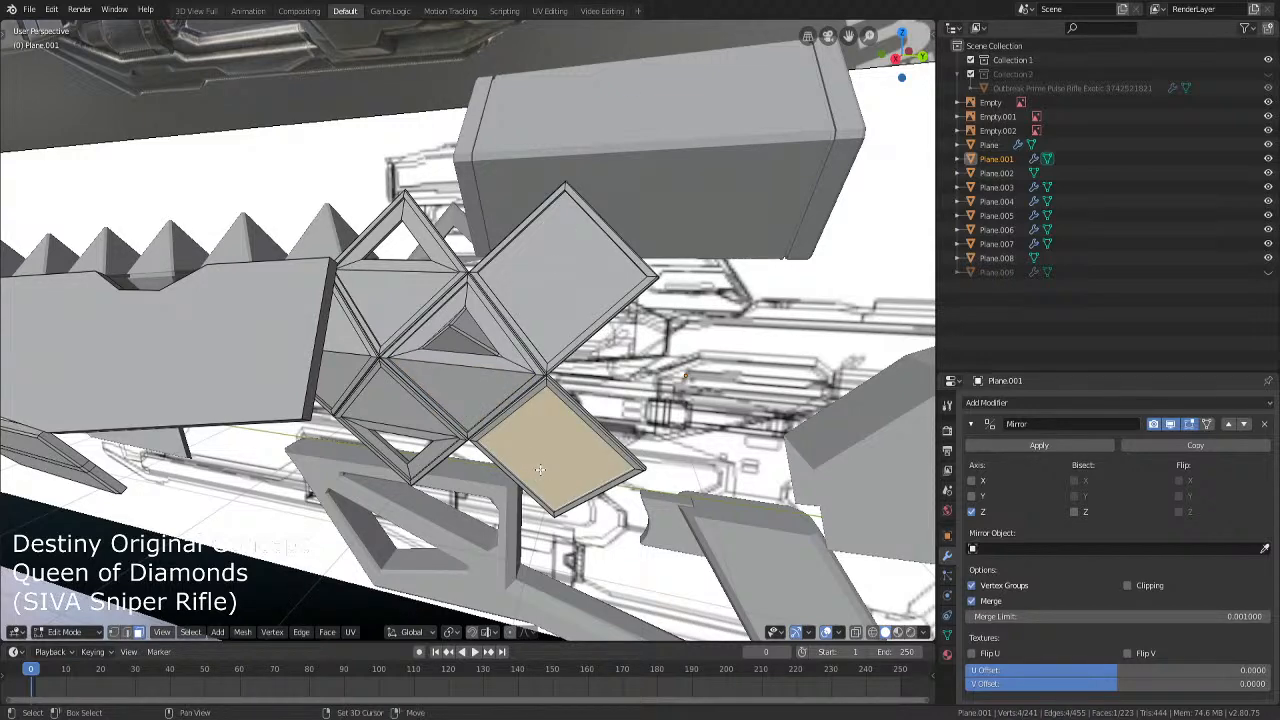
middle_click_drag(540, 470, 560, 425, "shift")
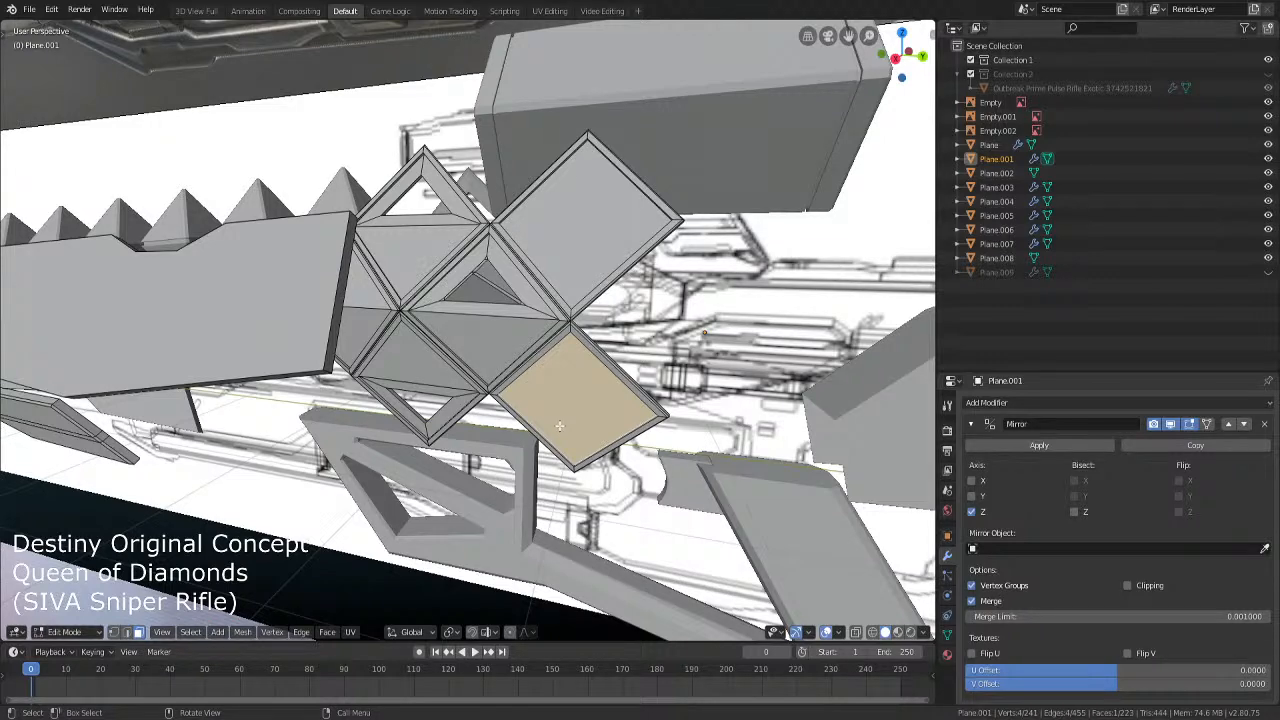
left_click(503, 347)
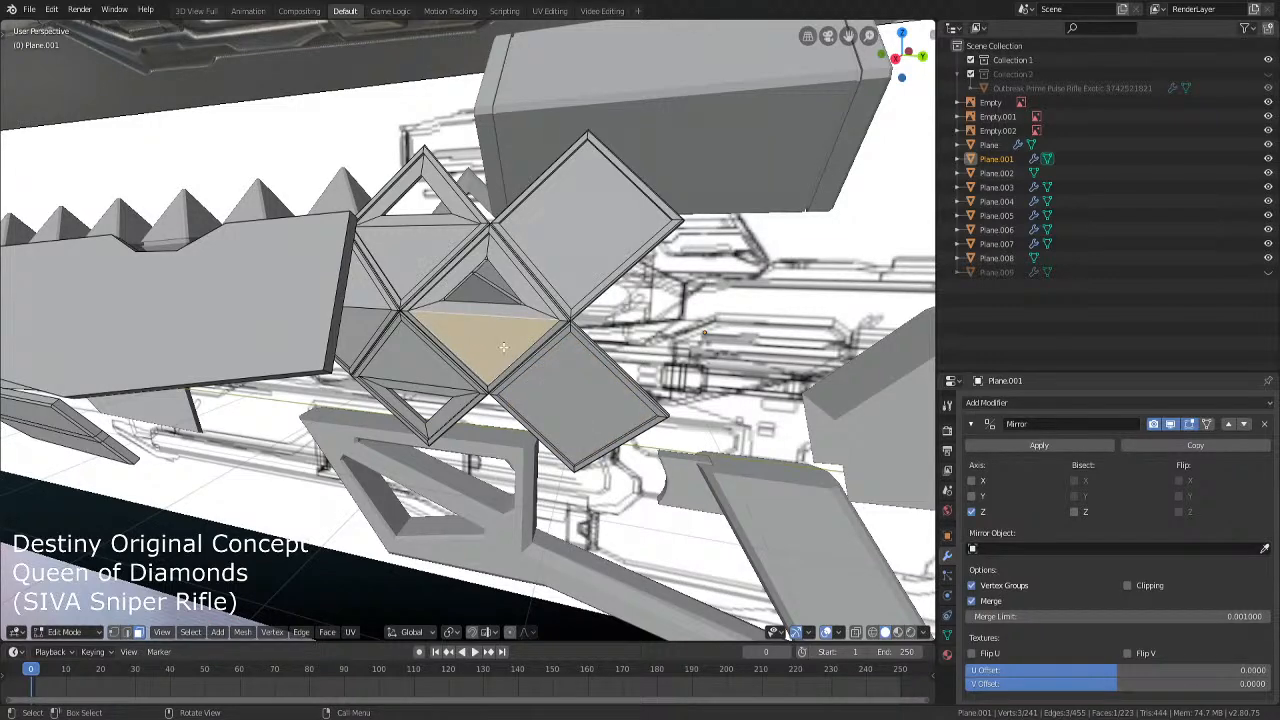
key("KP_3")
scroll(503, 347, "up", 4)
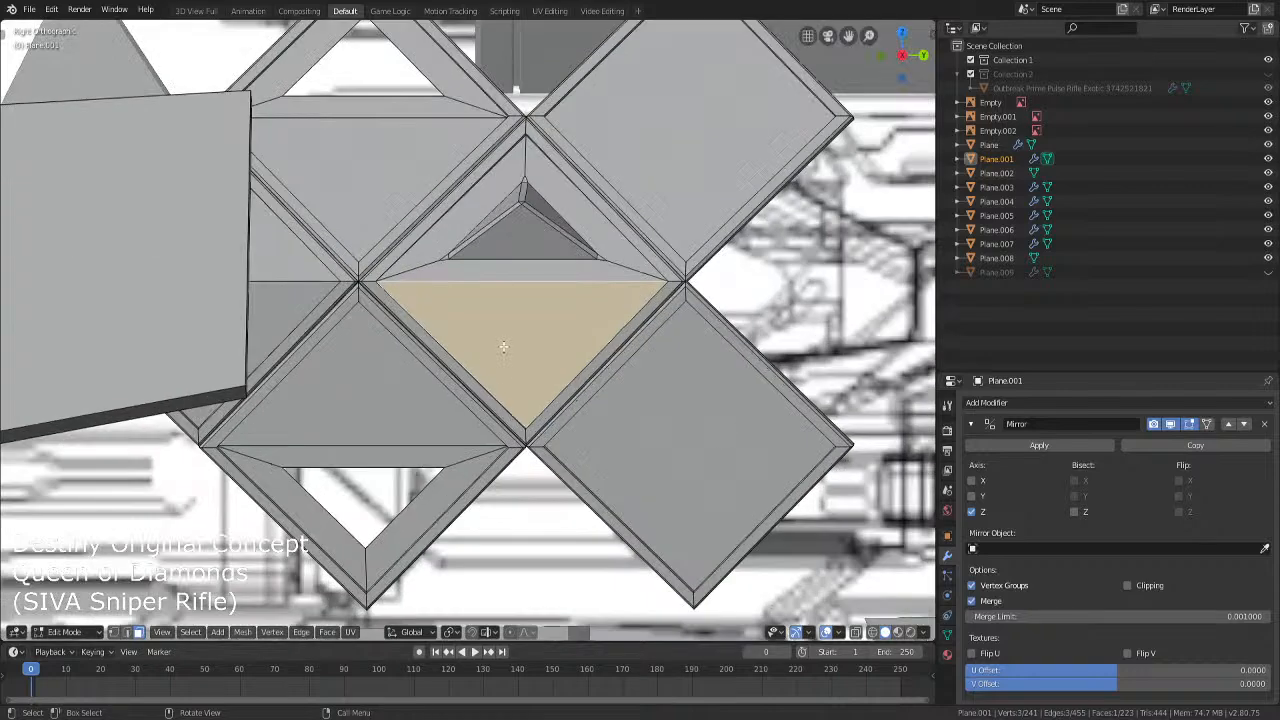
Select the two solid diamond plates at the rear of the cluster and delete them
scroll(503, 347, "down", 6)
middle_click_drag(512, 330, 555, 300)
left_click(556, 356)
left_click(548, 238, "shift")
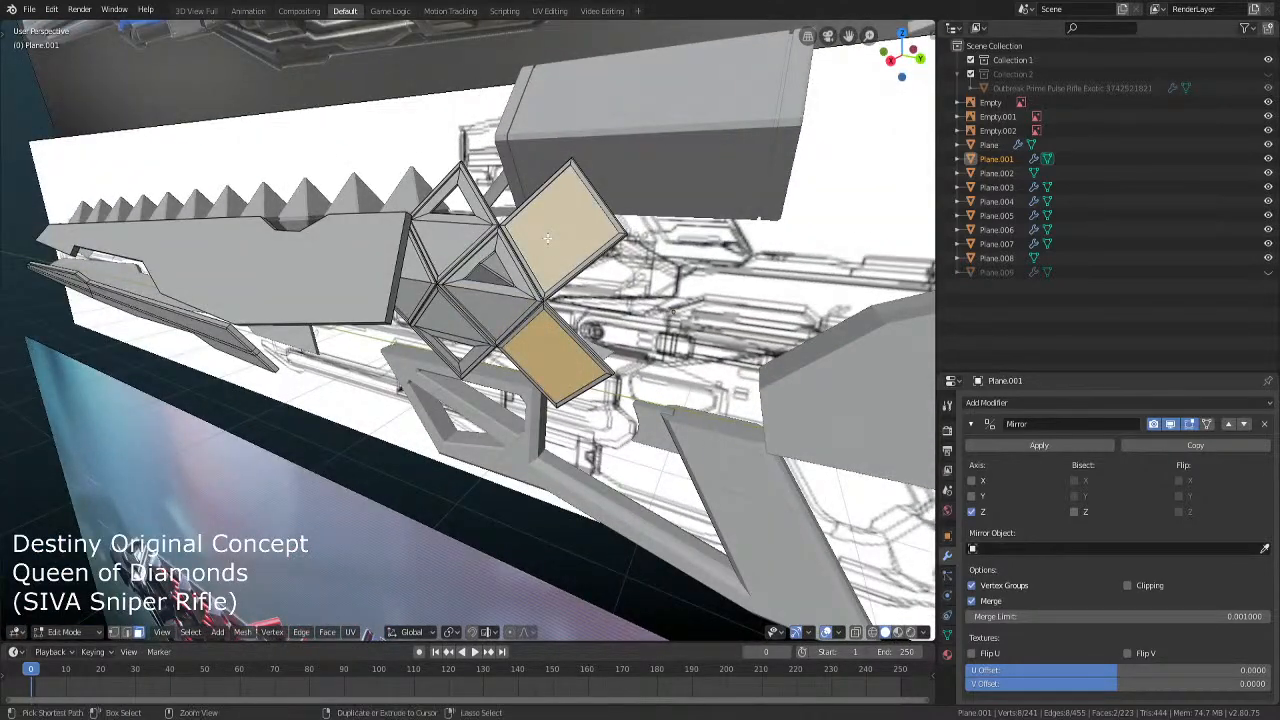
key("x")
left_click(547, 237)
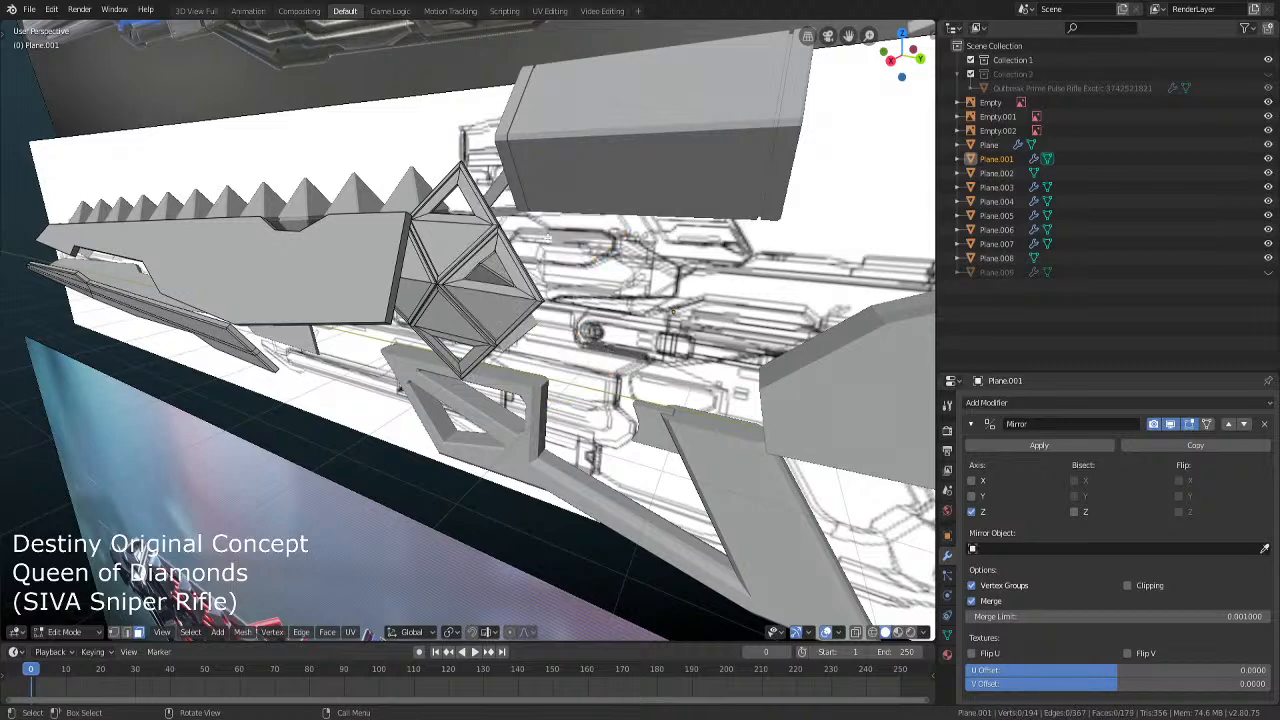
Return to Object Mode and unhide the large diamond block Plane.009
left_click(467, 253)
middle_click_drag(467, 253, 491, 361)
left_click(508, 312)
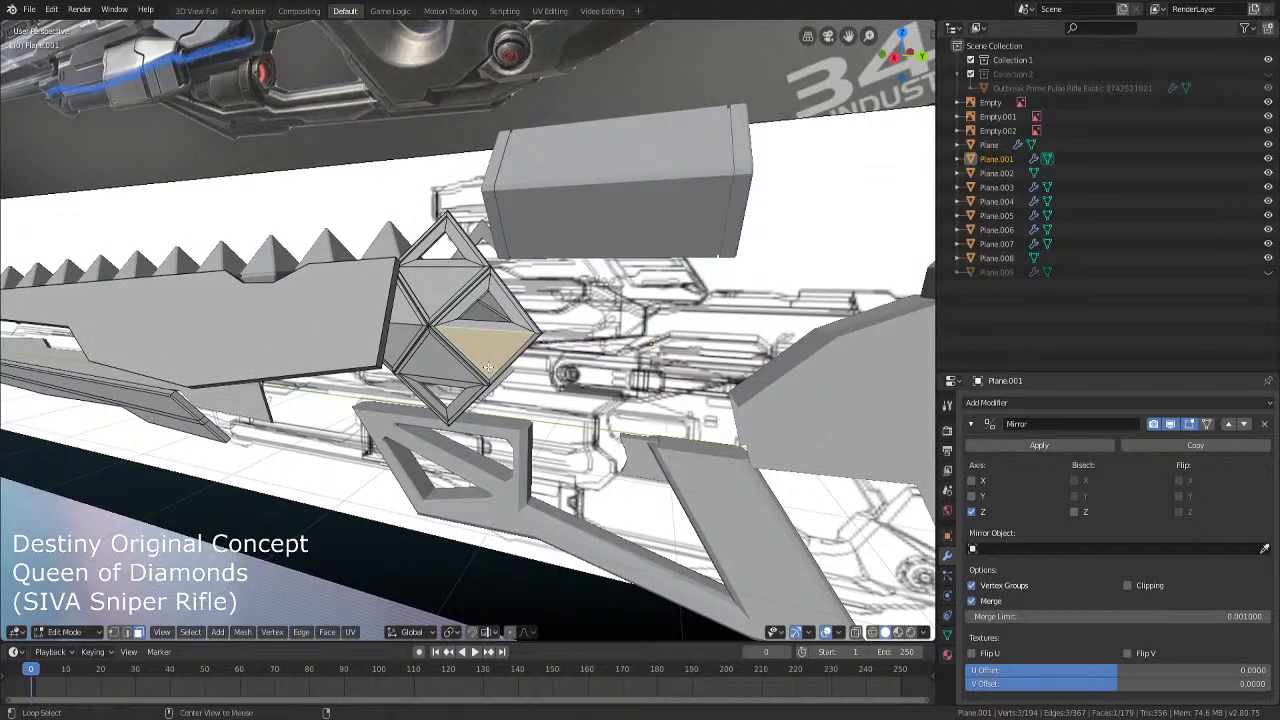
key("Tab")
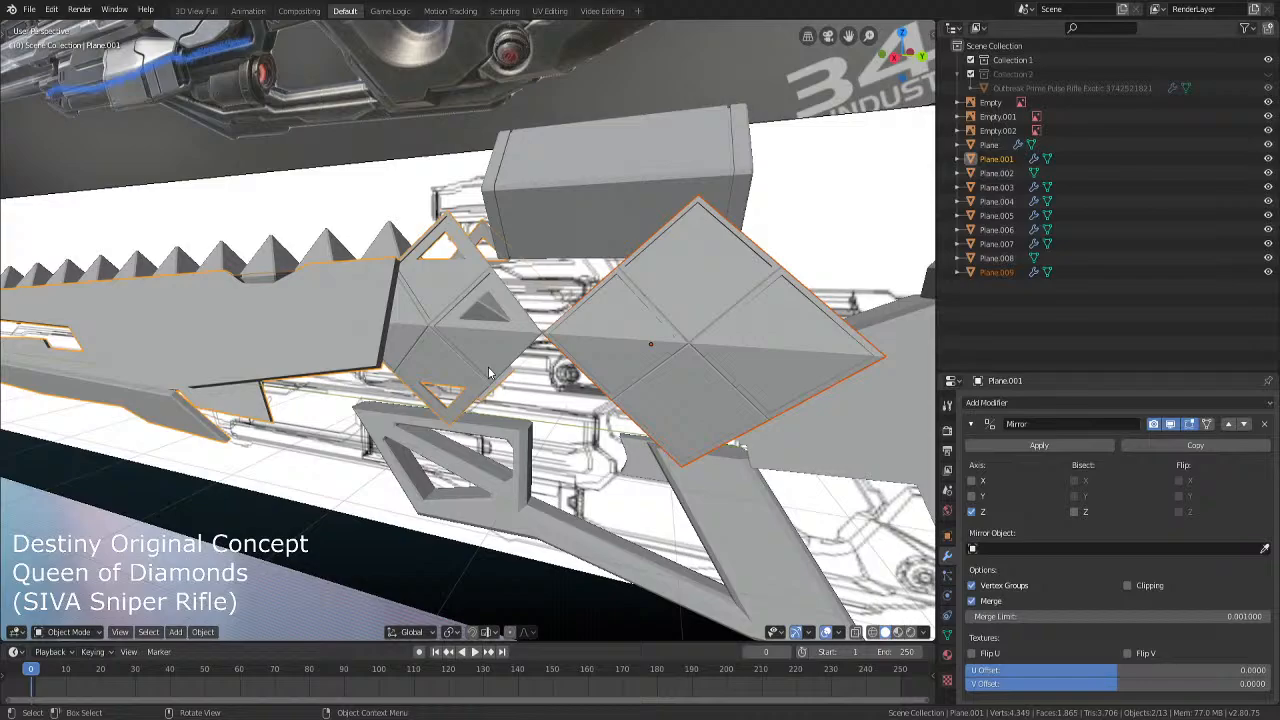
Select the rear diamond plate with the raised triangle on Plane.001 and duplicate it along Y to the front of the cluster
left_click(581, 331)
middle_click_drag(581, 331, 473, 344)
left_click(452, 337)
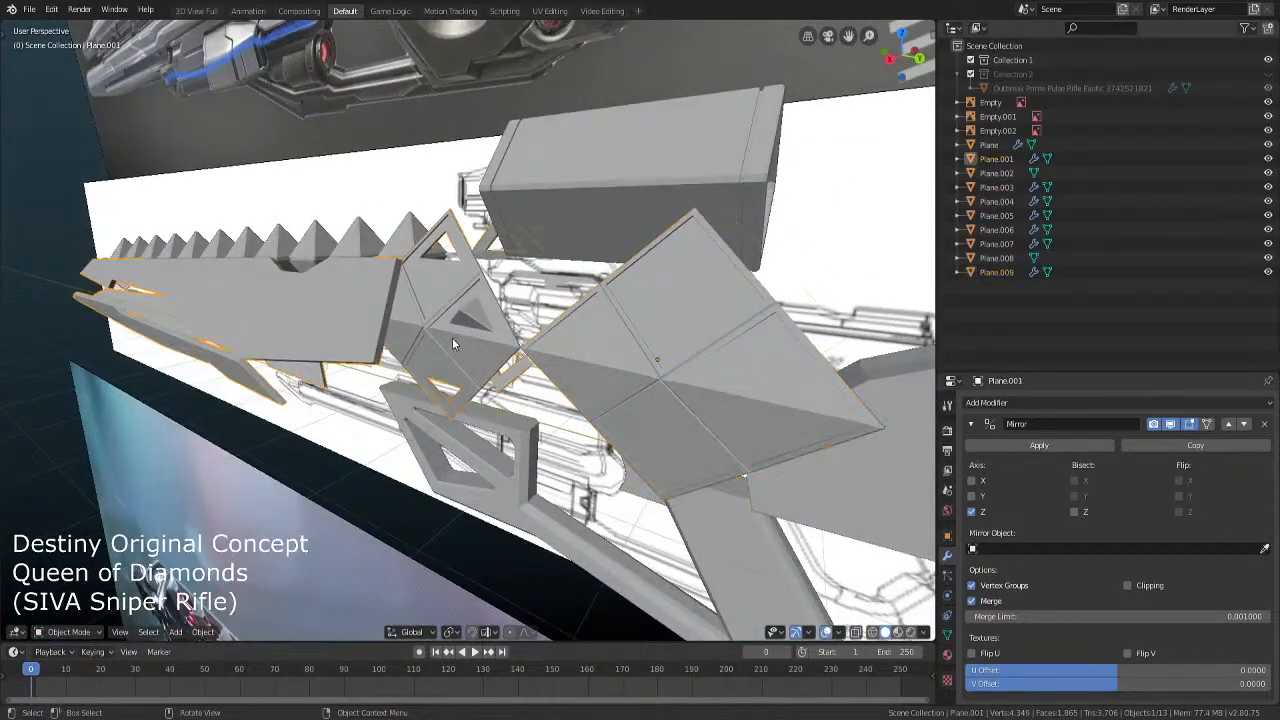
key("Tab")
left_click(456, 338)
key("ctrl+KP_Add")
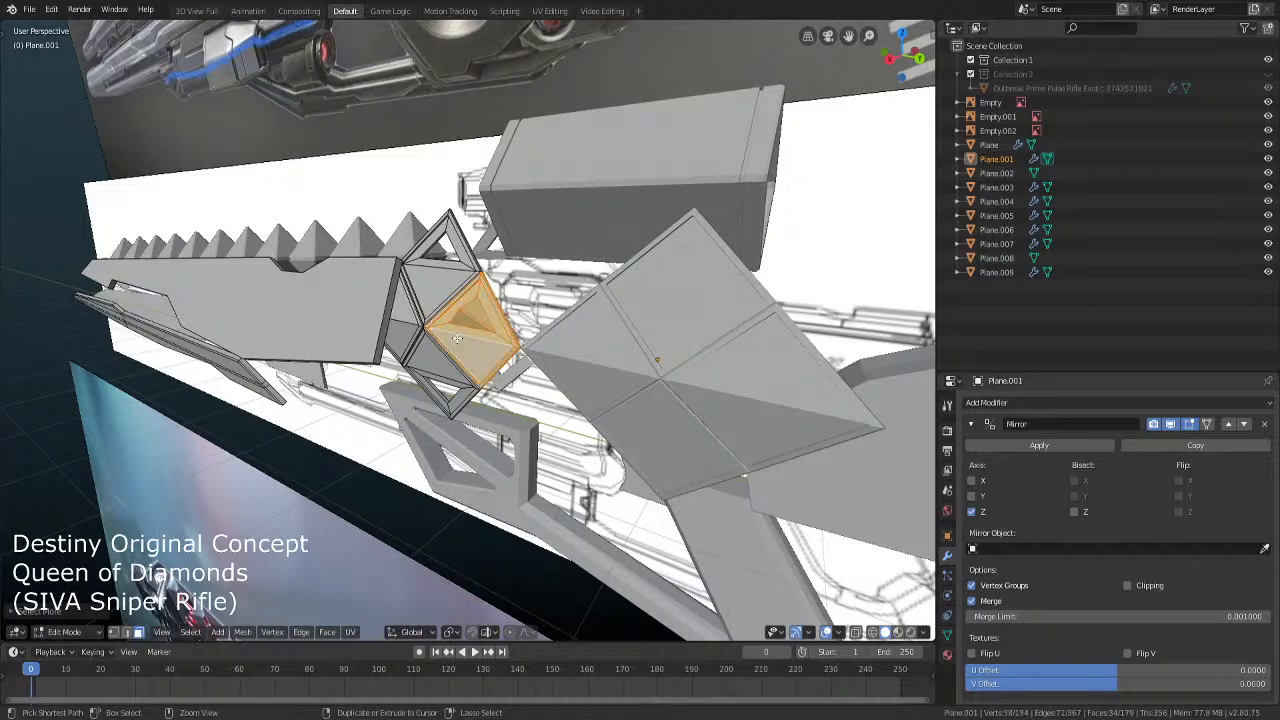
key("KP_3")
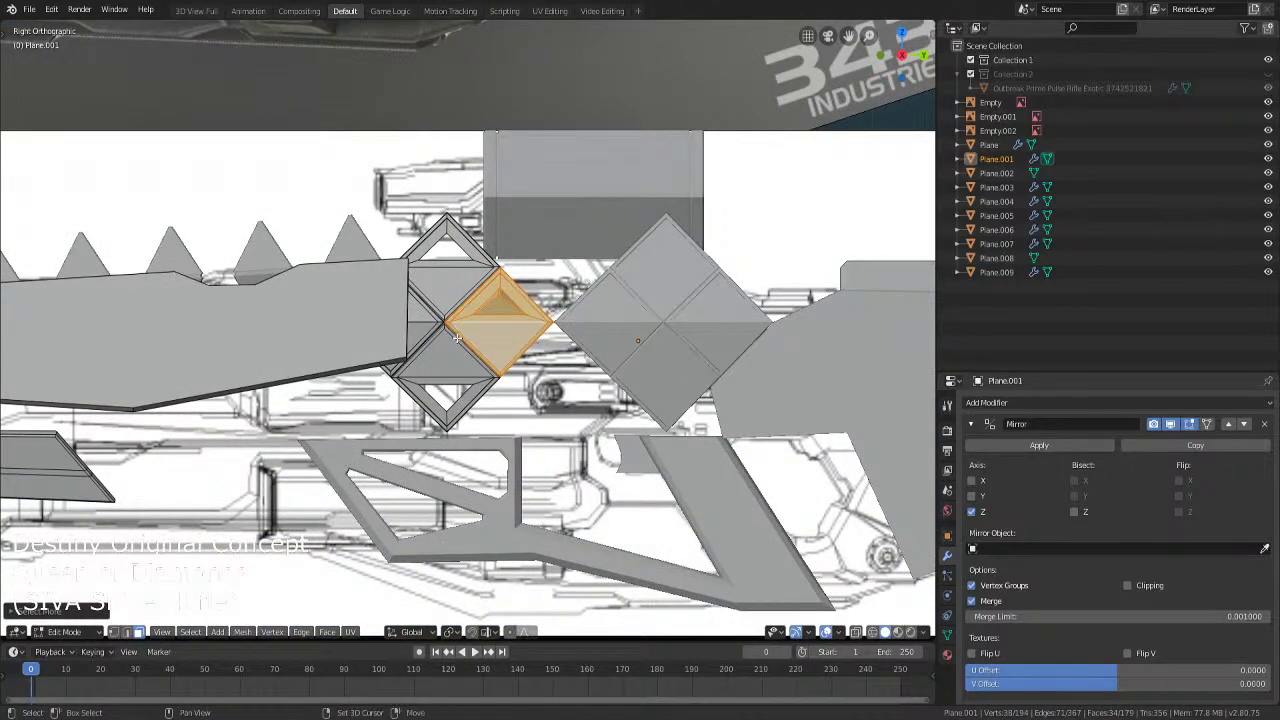
key("shift+d")
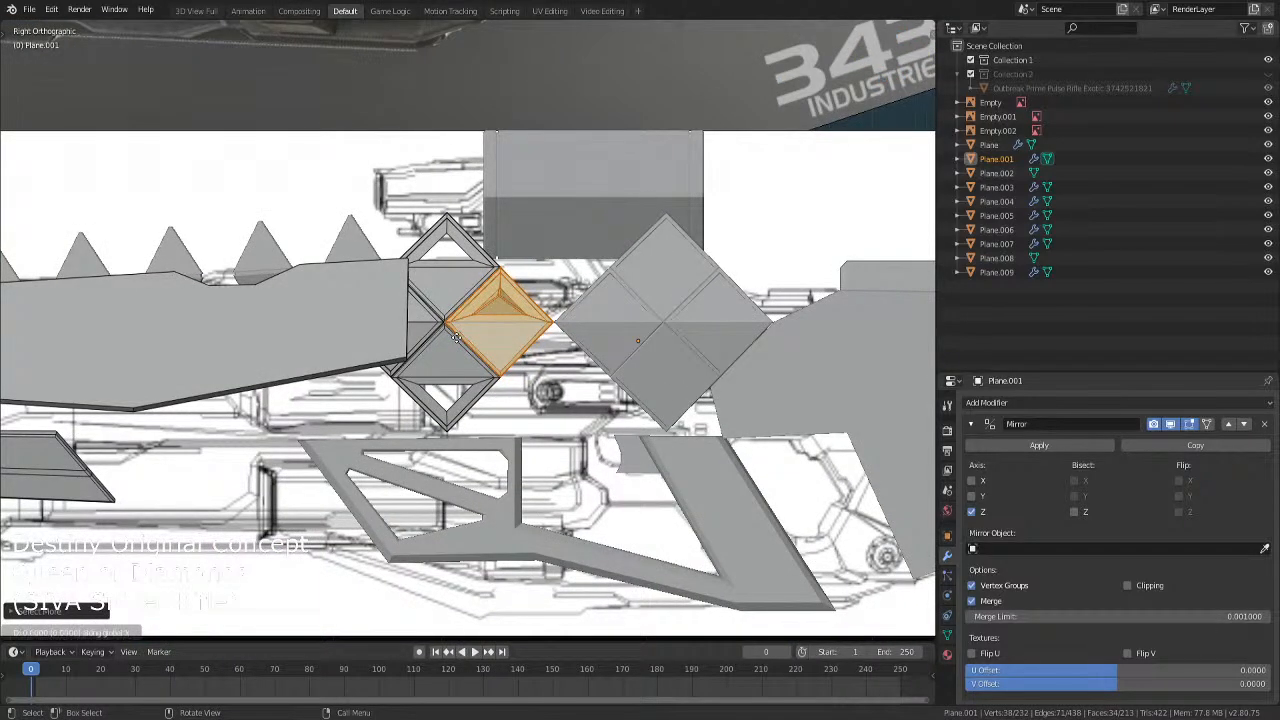
key("y")
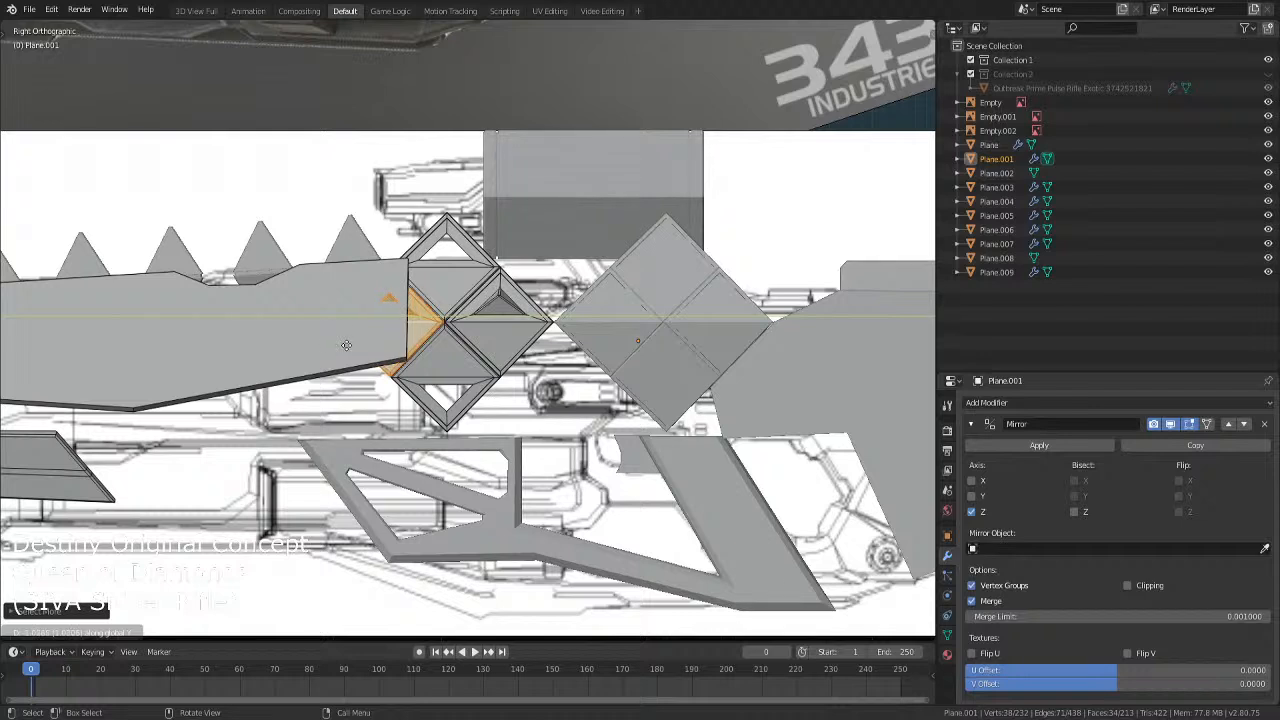
Mirror the duplicated plate along Z and shift it along Z to level it with the centre of the cluster
key("shift+d")
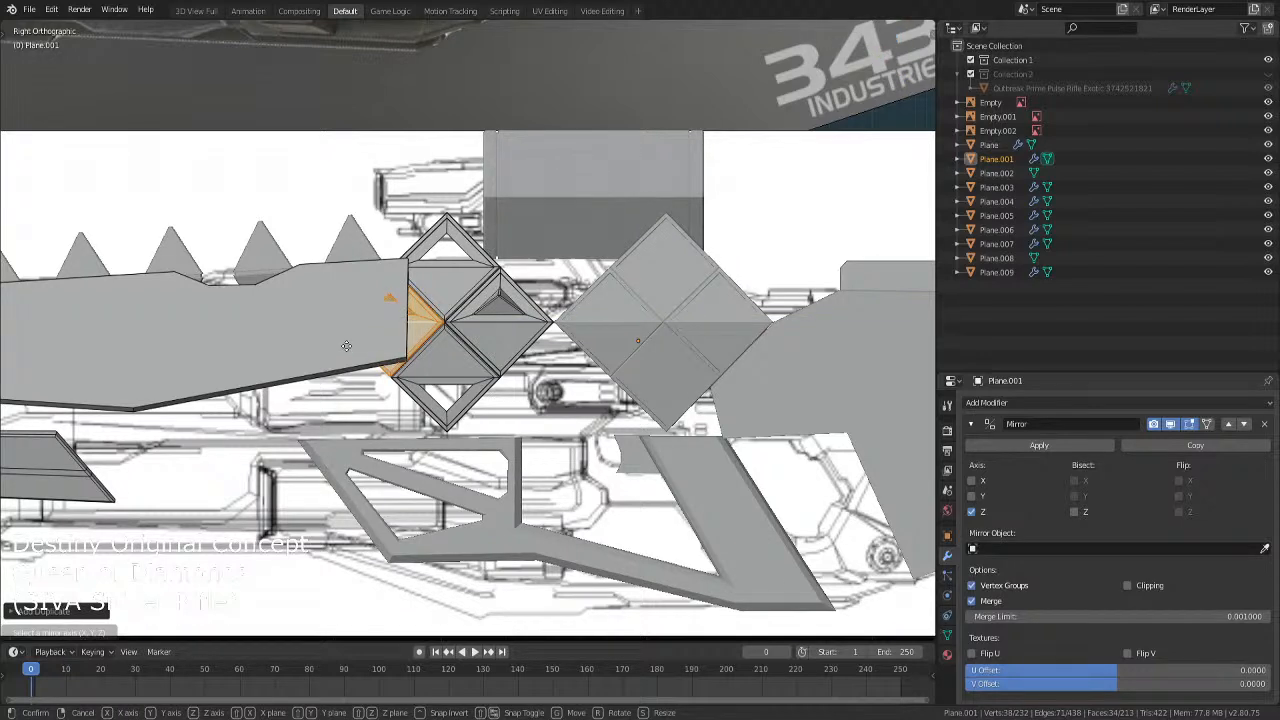
key("z")
key("Return")
key("g")
key("z")
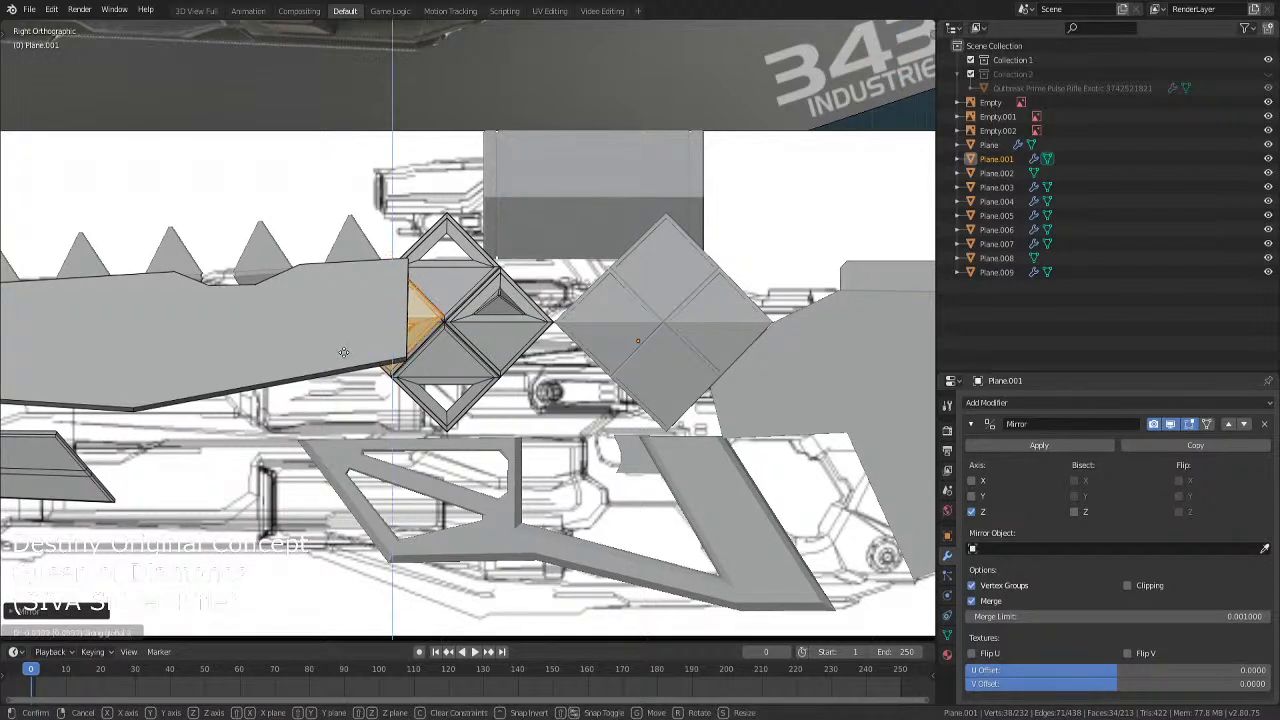
left_click(341, 359)
key("shift+z")
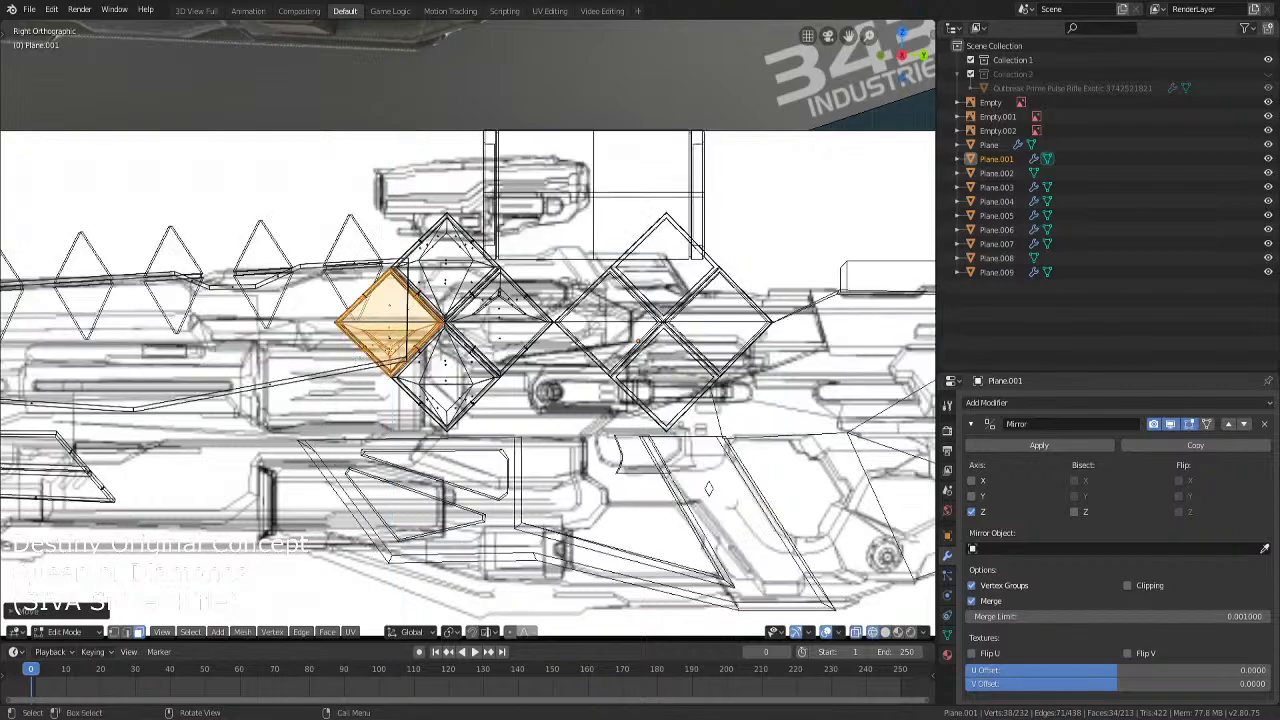
key("shift+z")
Adjust the duplicated plate along Y, and in the top view move it inward along X to meet the neighbouring plates
middle_click_drag(500, 318, 405, 395)
scroll(438, 368, "up", 3)
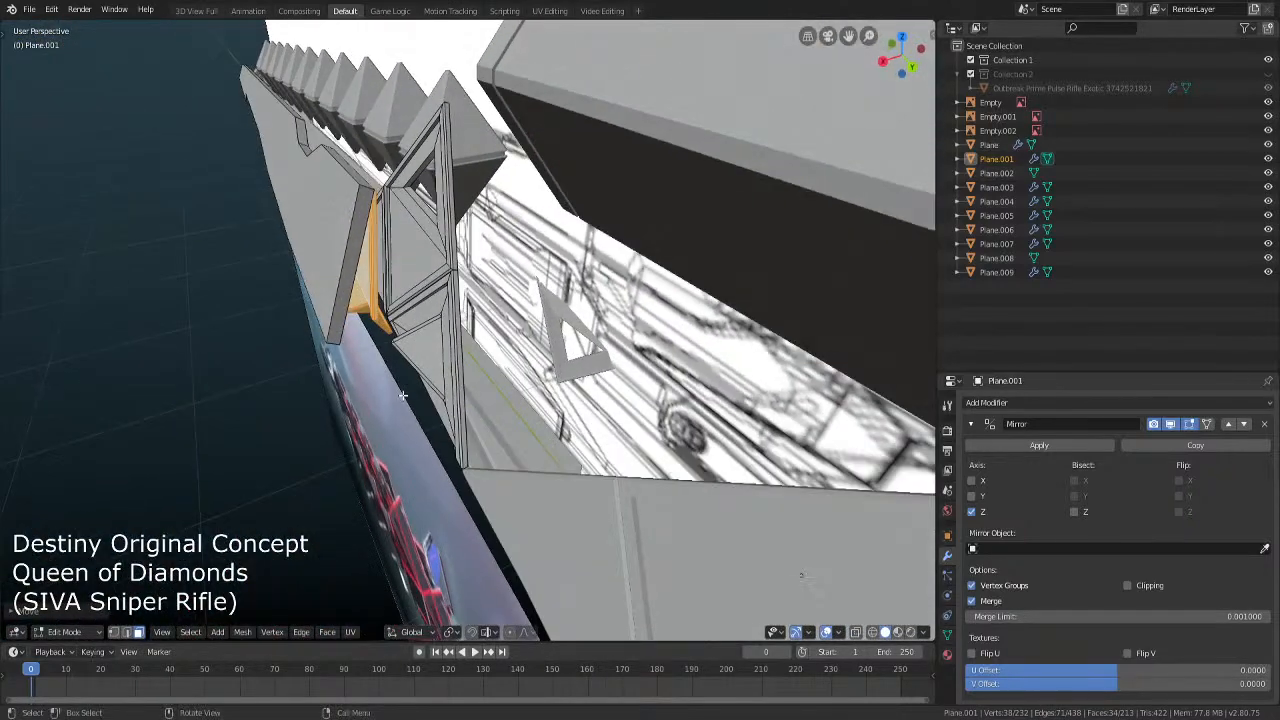
key("g")
key("y")
left_click(407, 394)
middle_click_drag(405, 391, 469, 376)
key("KP_7")
scroll(500, 385, "up", 5)
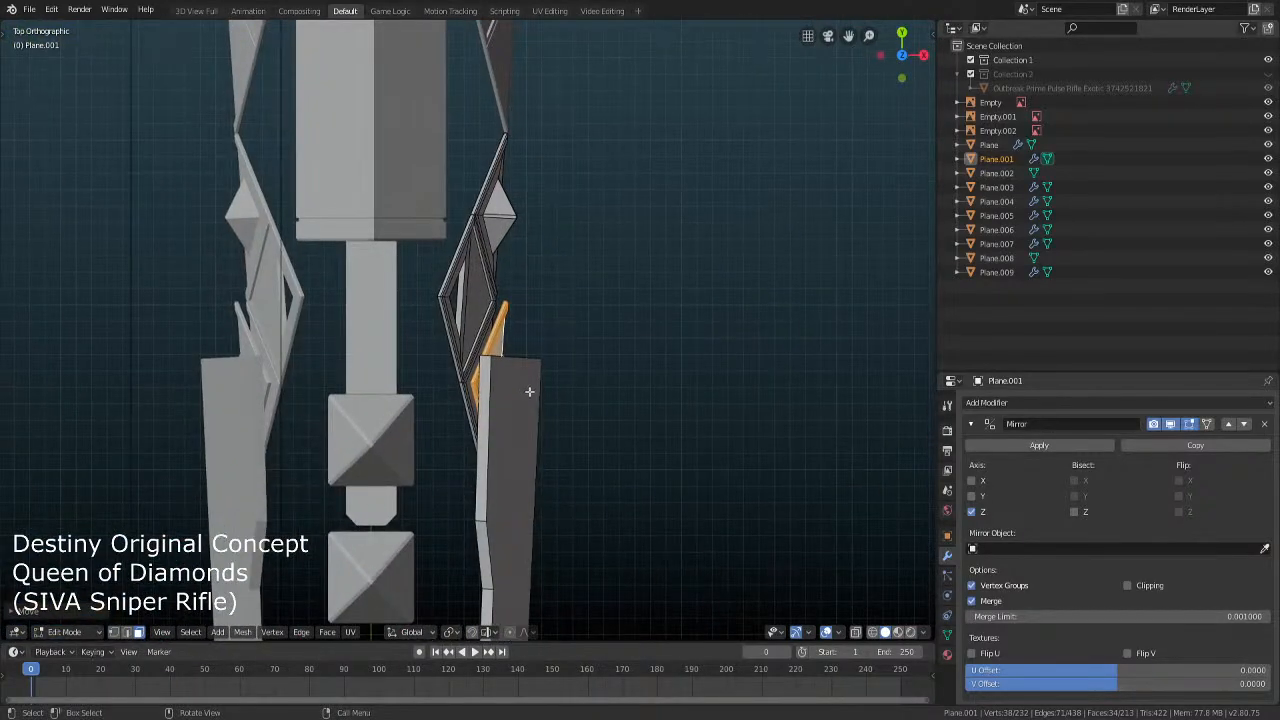
key("g")
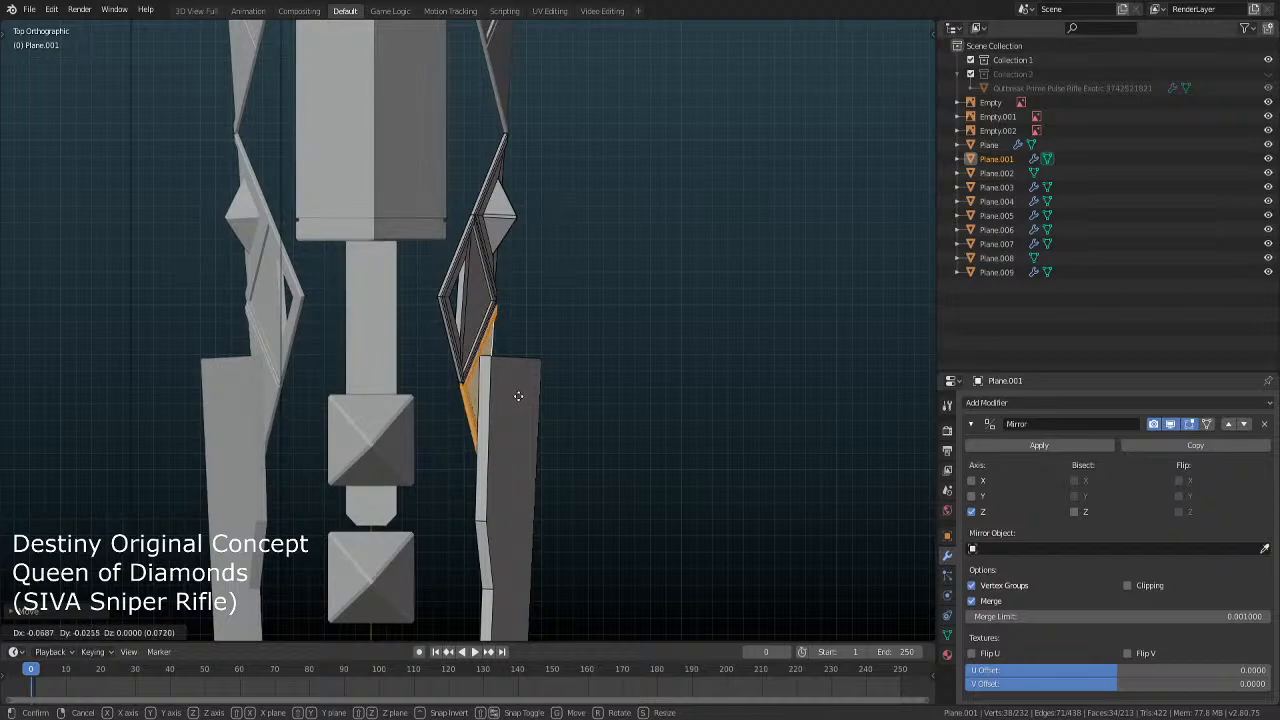
key("x")
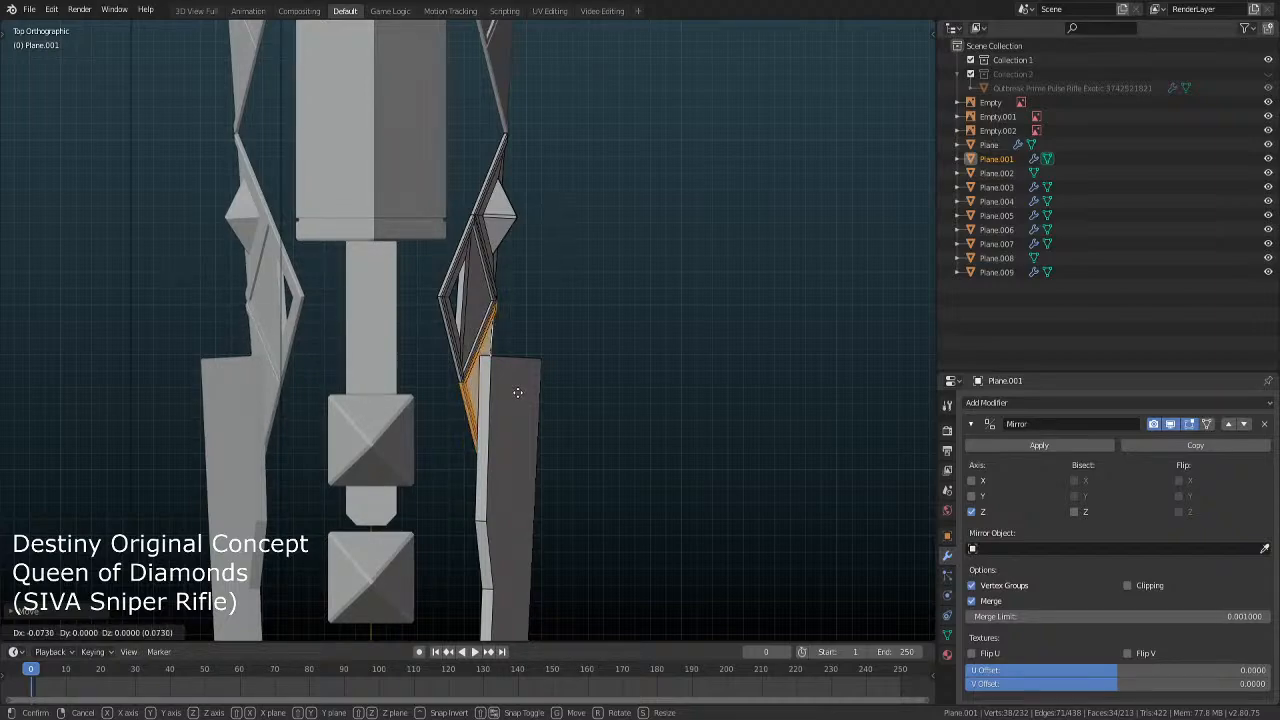
left_click(518, 393)
Delete the old plain front plate that overlaps the new mirrored plate and return to Object Mode
middle_click_drag(546, 406, 880, 311)
scroll(880, 311, "up", 3)
key("shift+z")
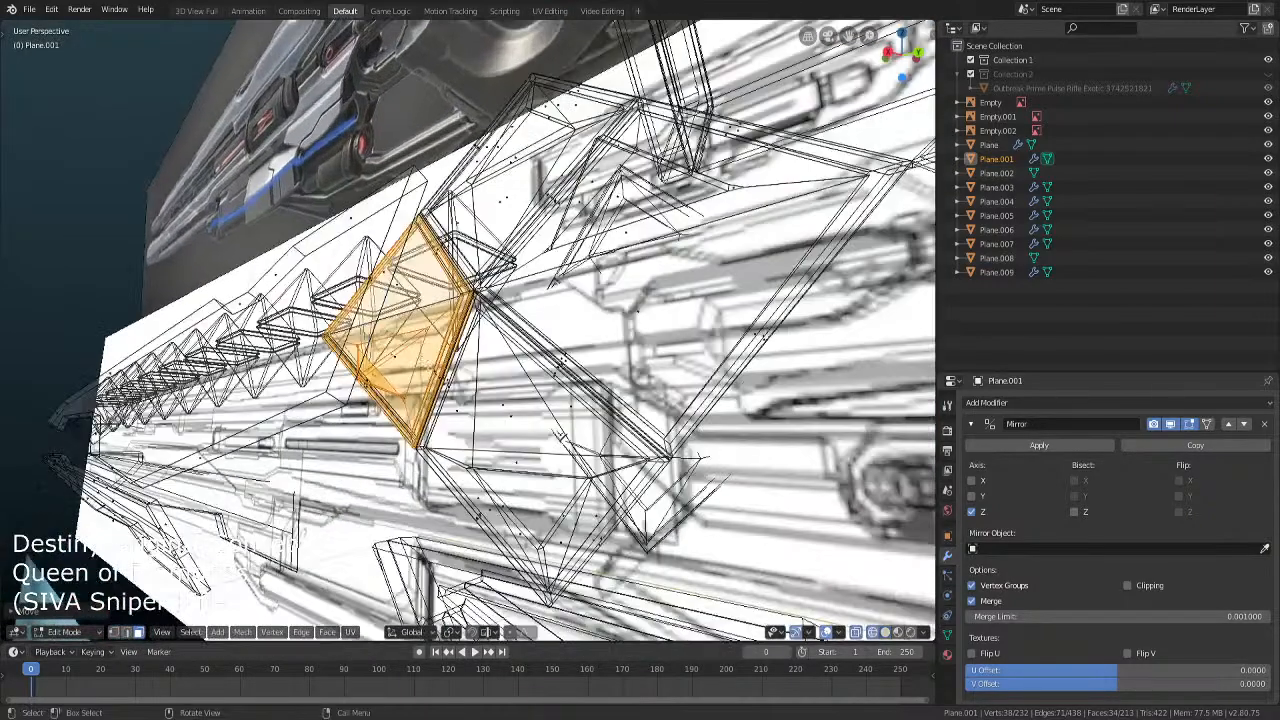
key("shift+z")
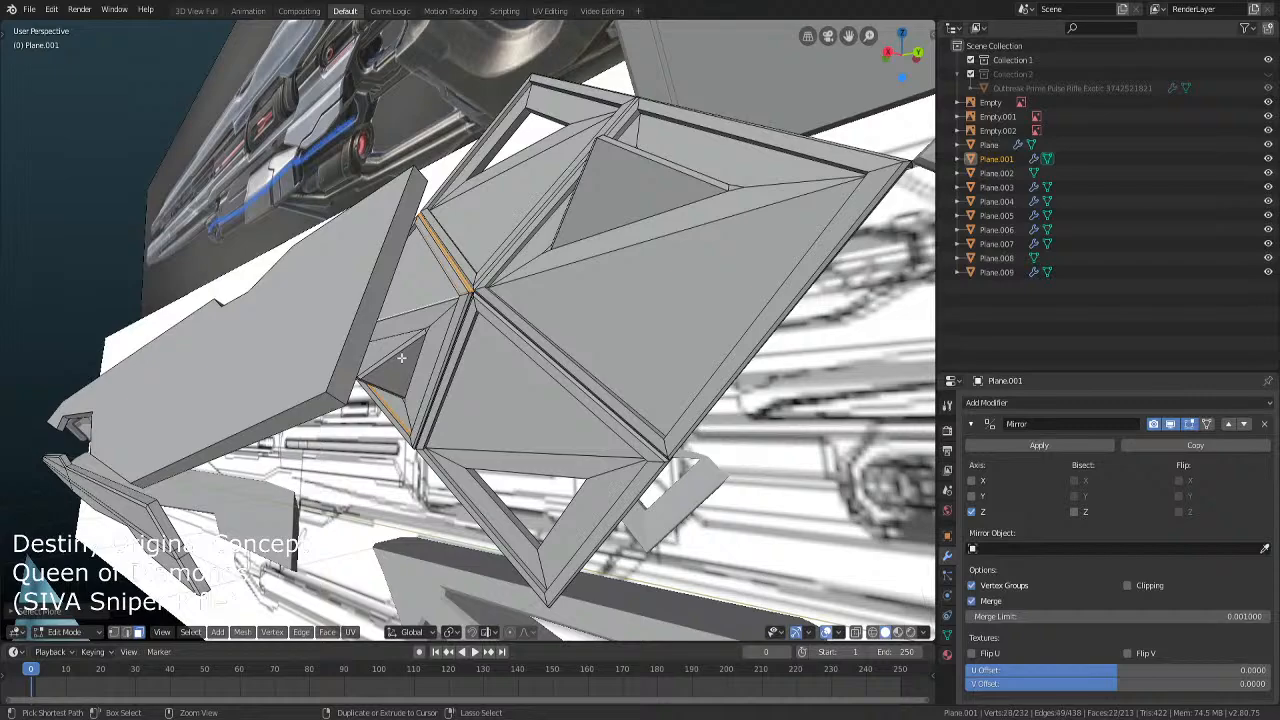
key("x")
left_click(401, 357)
key("Tab")
Select the whole mirrored front plate and nudge it in the right orthographic view until its tip lines up with the cluster's centre
scroll(401, 357, "down", 4)
middle_click_drag(401, 357, 421, 404)
scroll(421, 404, "up", 3)
scroll(436, 398, "up", 3)
key("KP_3")
key("Tab")
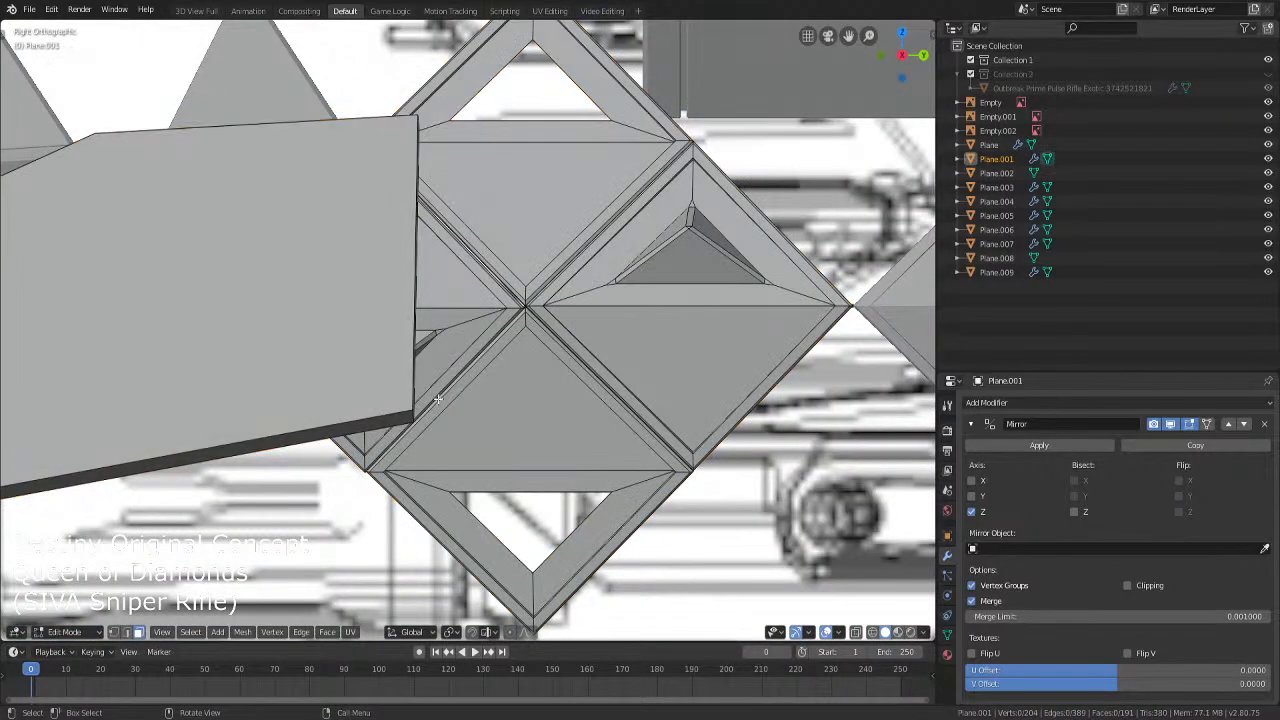
left_click(457, 321)
key("ctrl+KP_Add")
key("ctrl+KP_Add")
key("ctrl+KP_Add")
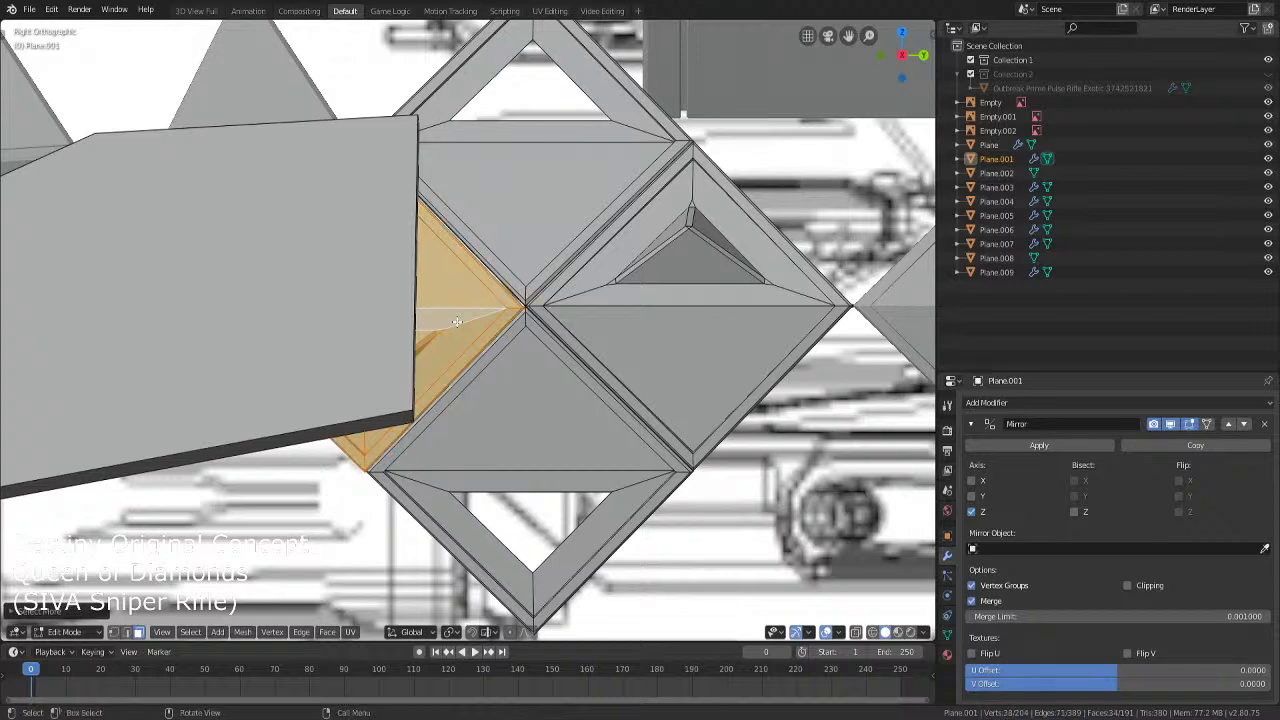
key("g")
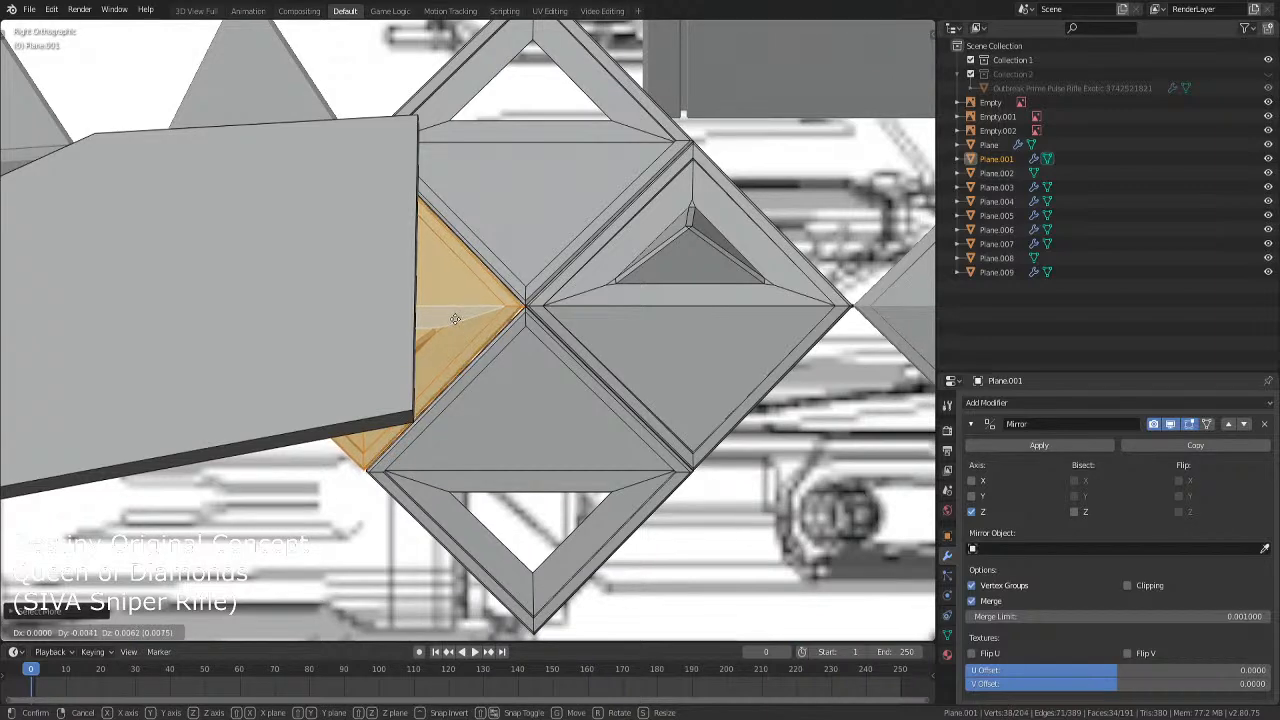
left_click(455, 319)
key("Tab")
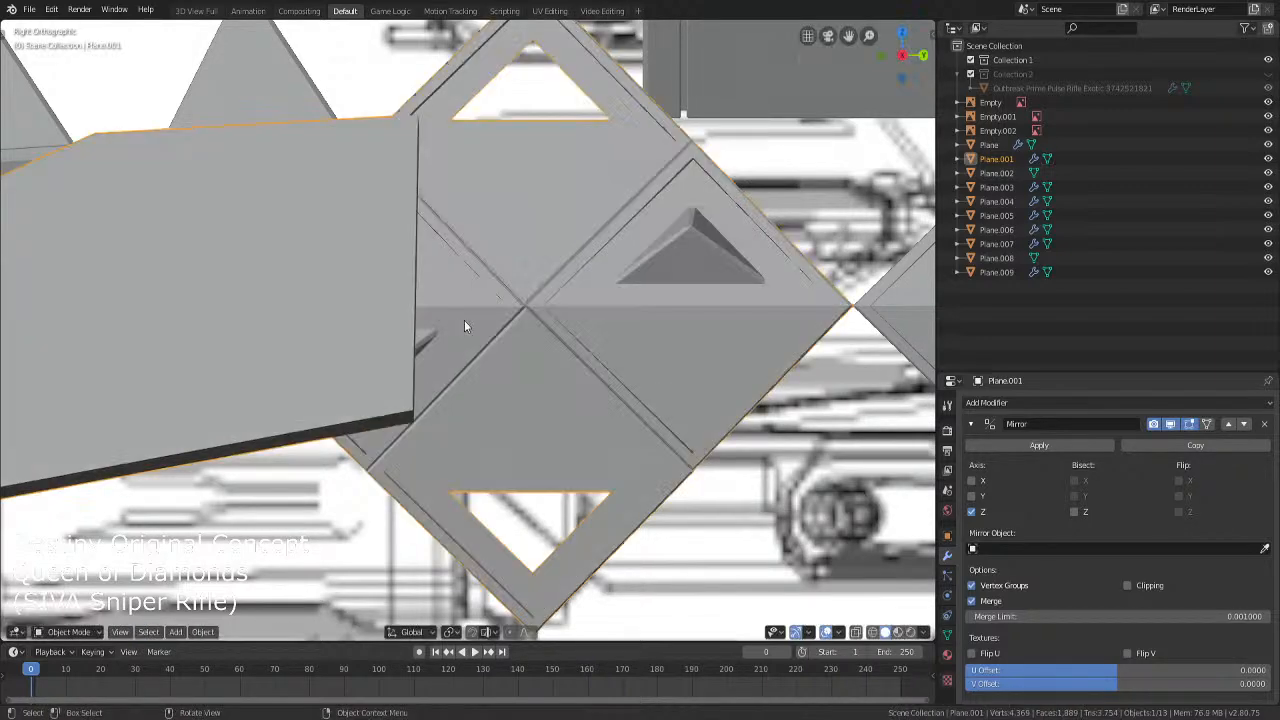
Select all four plates of the diamond cluster and duplicate them rearward in the top view onto the large diamond block
scroll(540, 370, "down", 4)
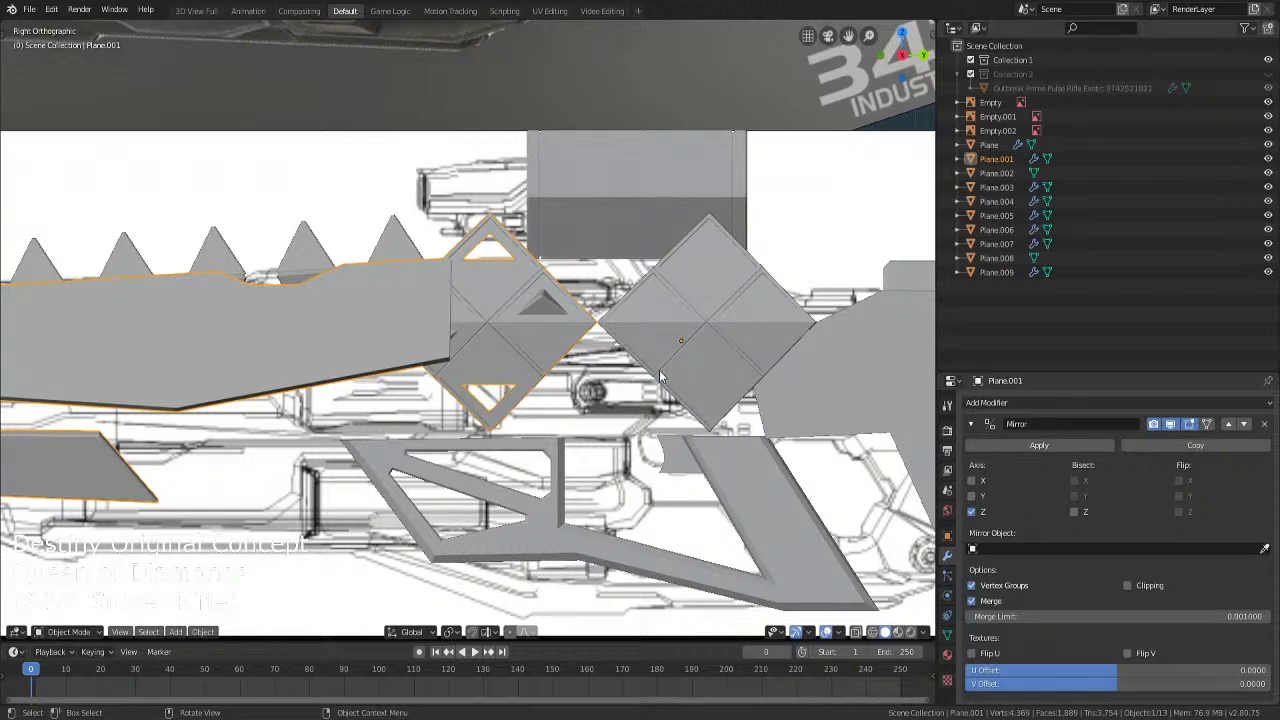
key("Tab")
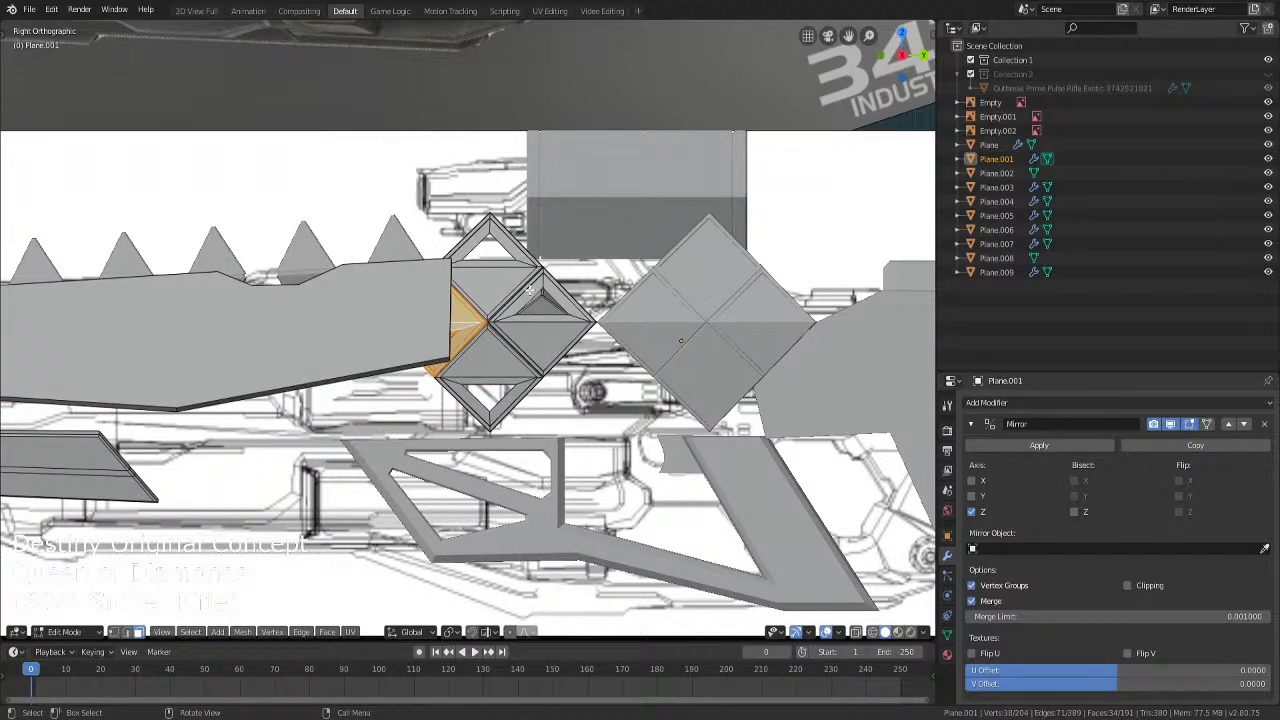
key("ctrl+KP_Add")
key("ctrl+KP_Add")
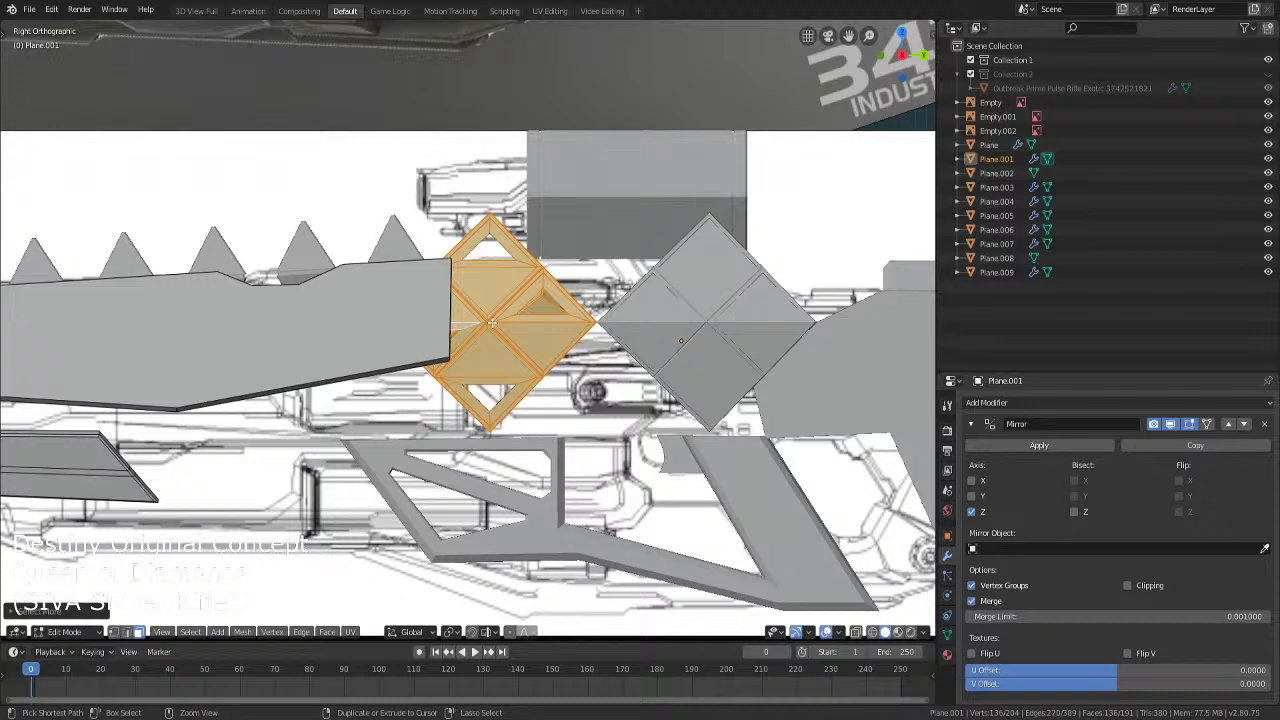
key("alt+z")
key("alt+z")
middle_click_drag(498, 325, 501, 325)
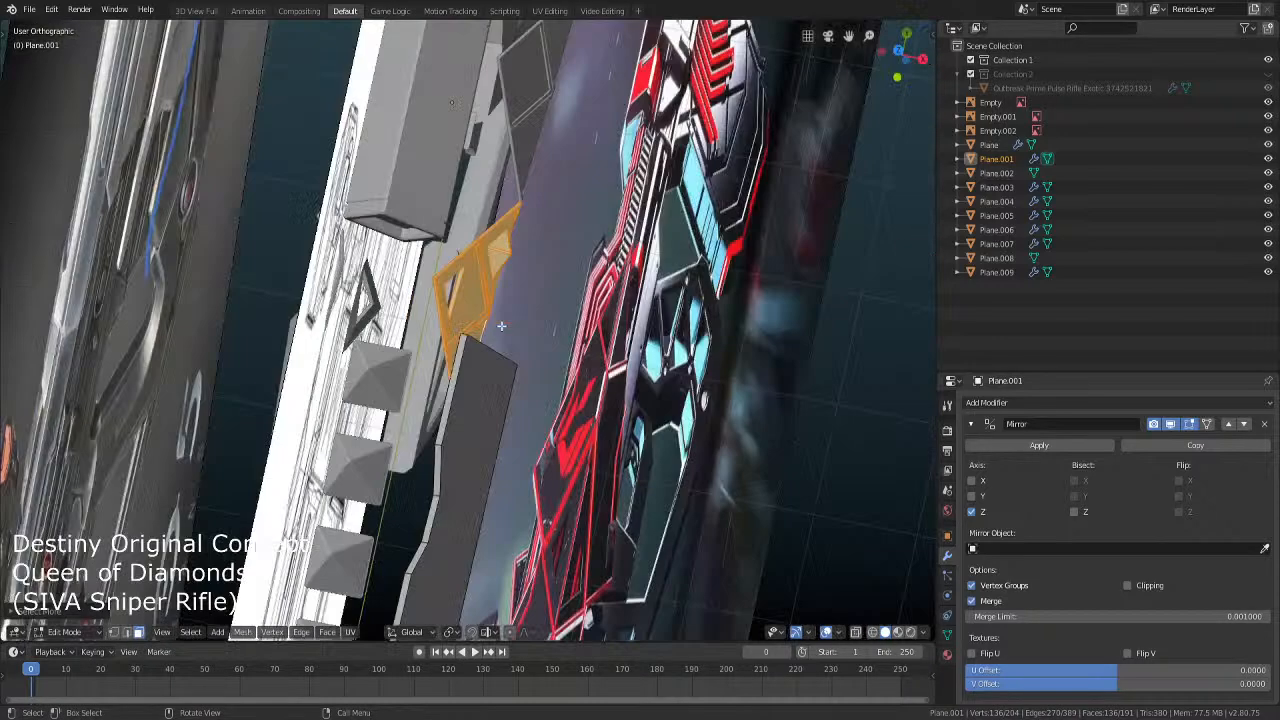
key("KP_7")
scroll(515, 309, "up", 2)
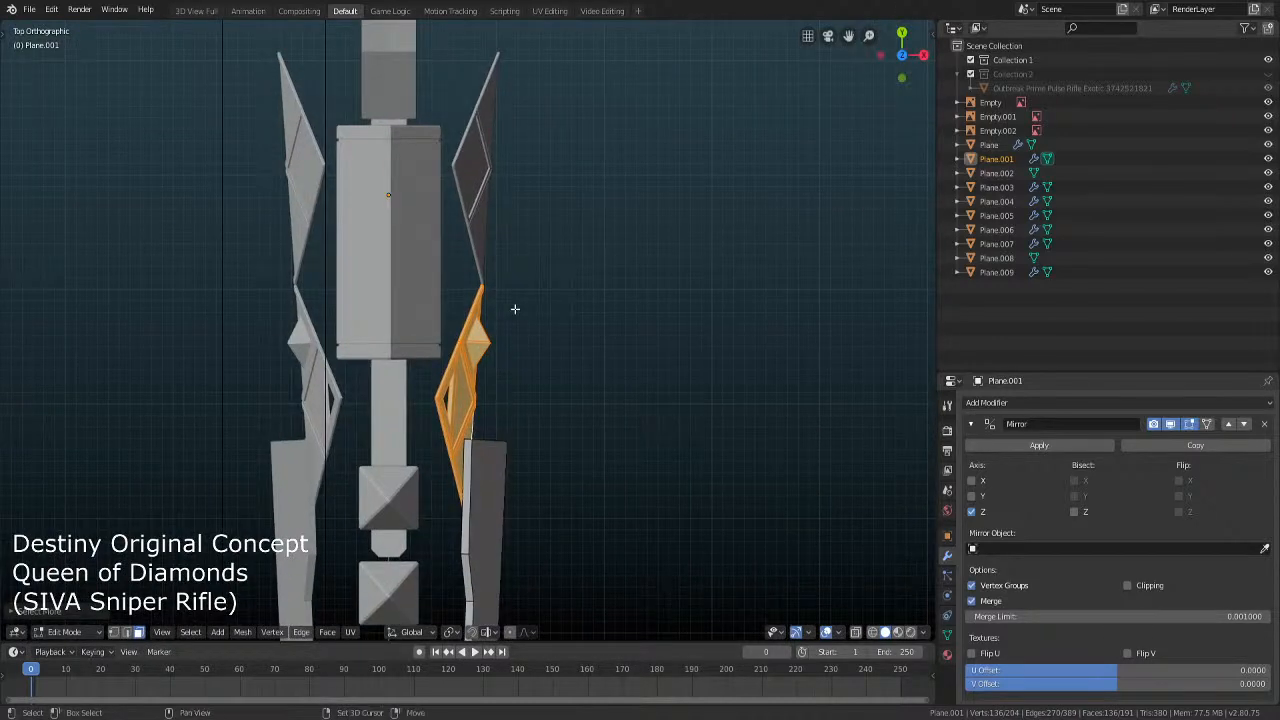
key("shift+d")
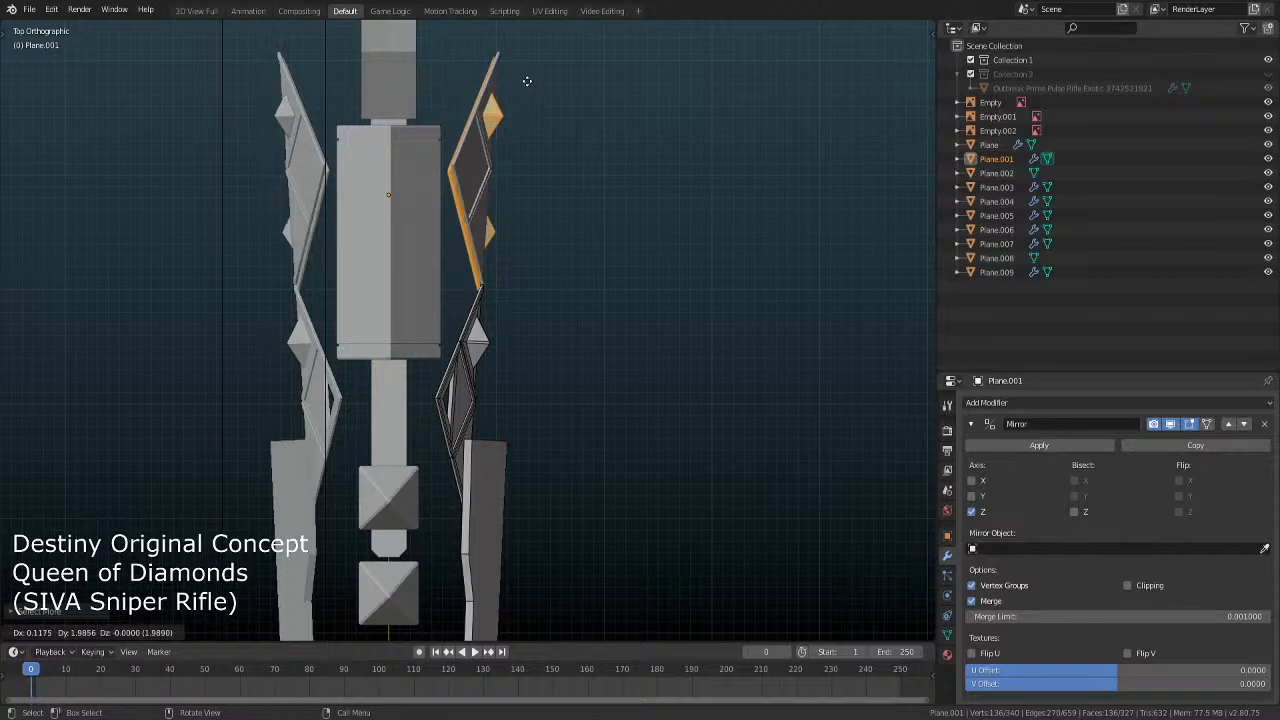
left_click(531, 75)
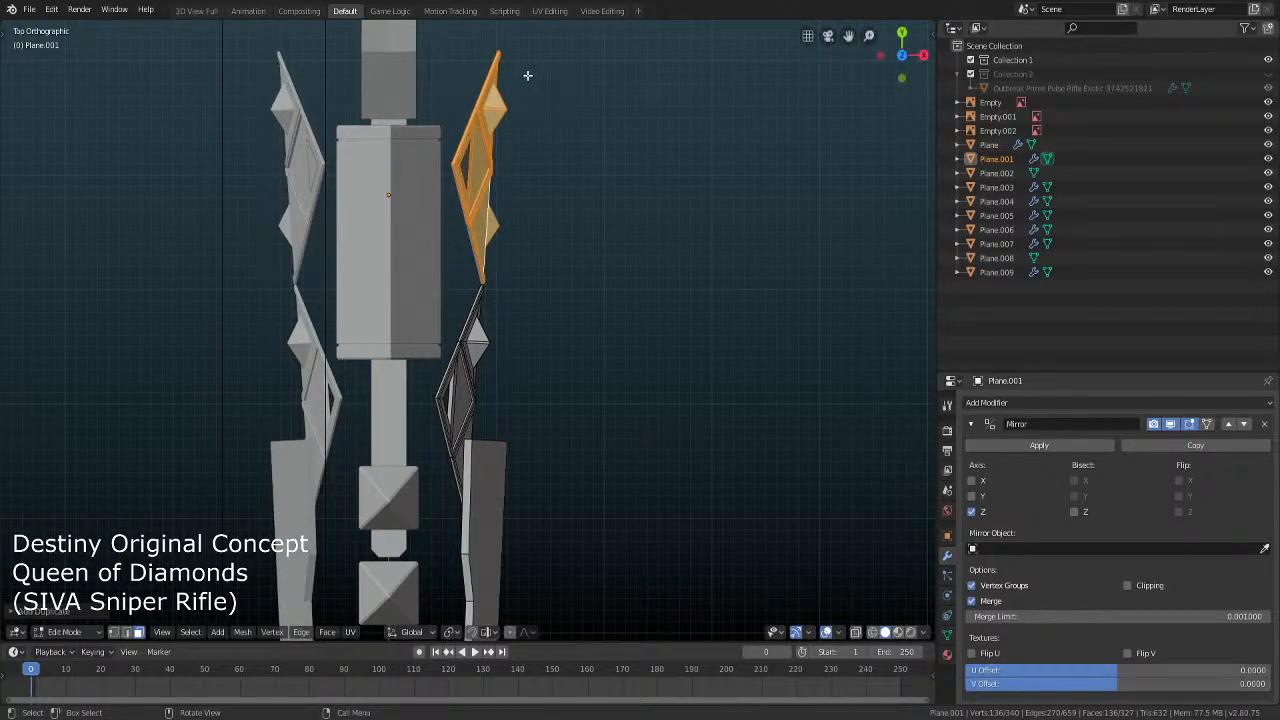
Deselect the mesh, return to Object Mode and delete the large diamond block Plane.009
middle_click_drag(598, 178, 482, 70)
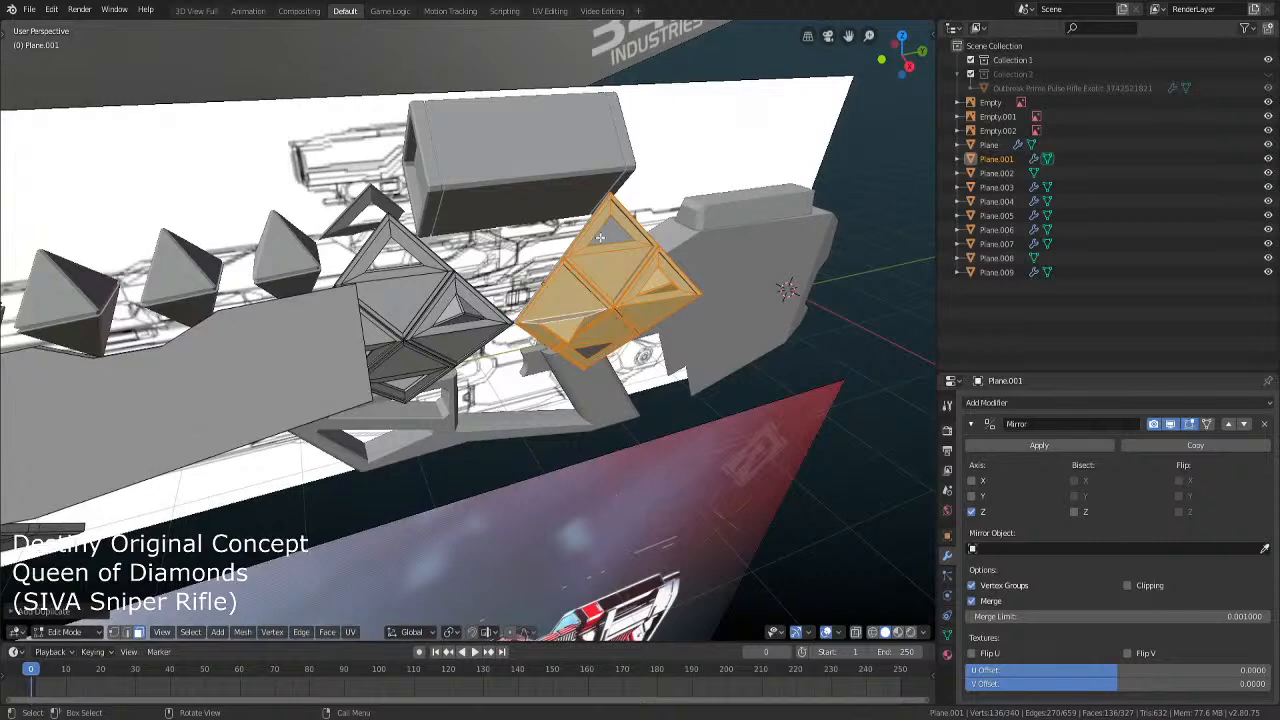
key("alt+a")
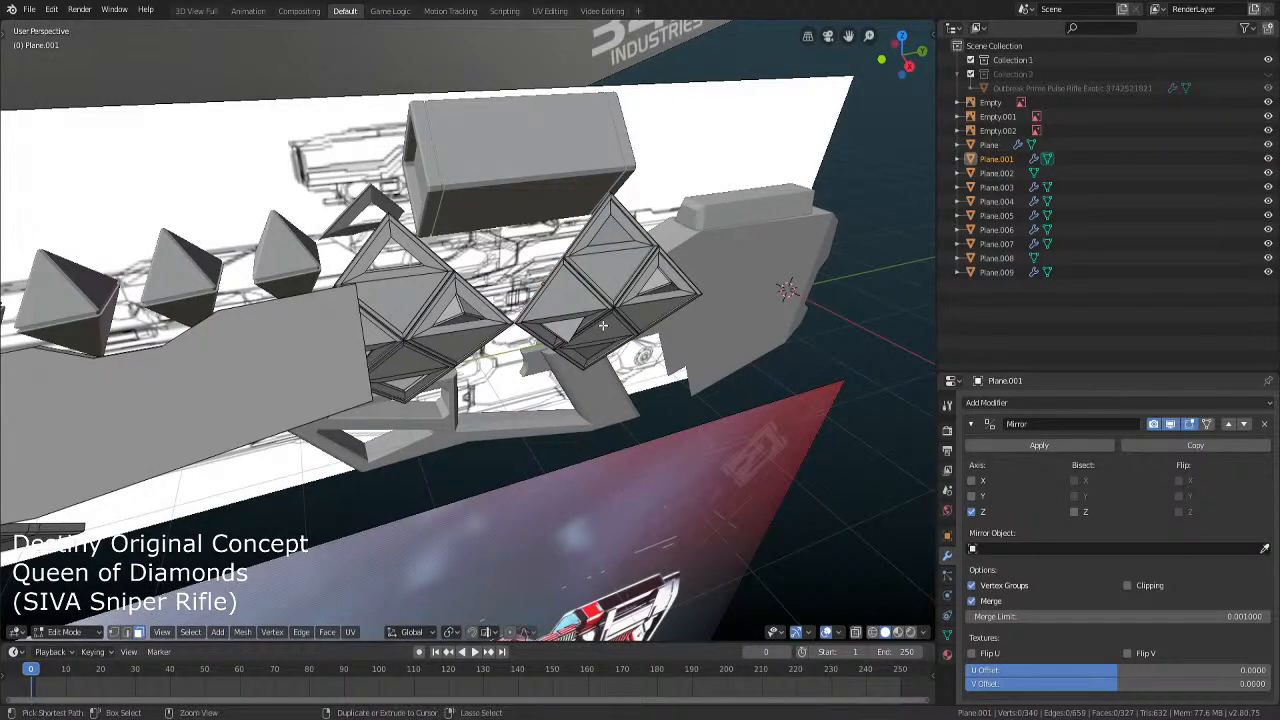
key("Tab")
left_click(601, 236)
key("x")
left_click(601, 236)
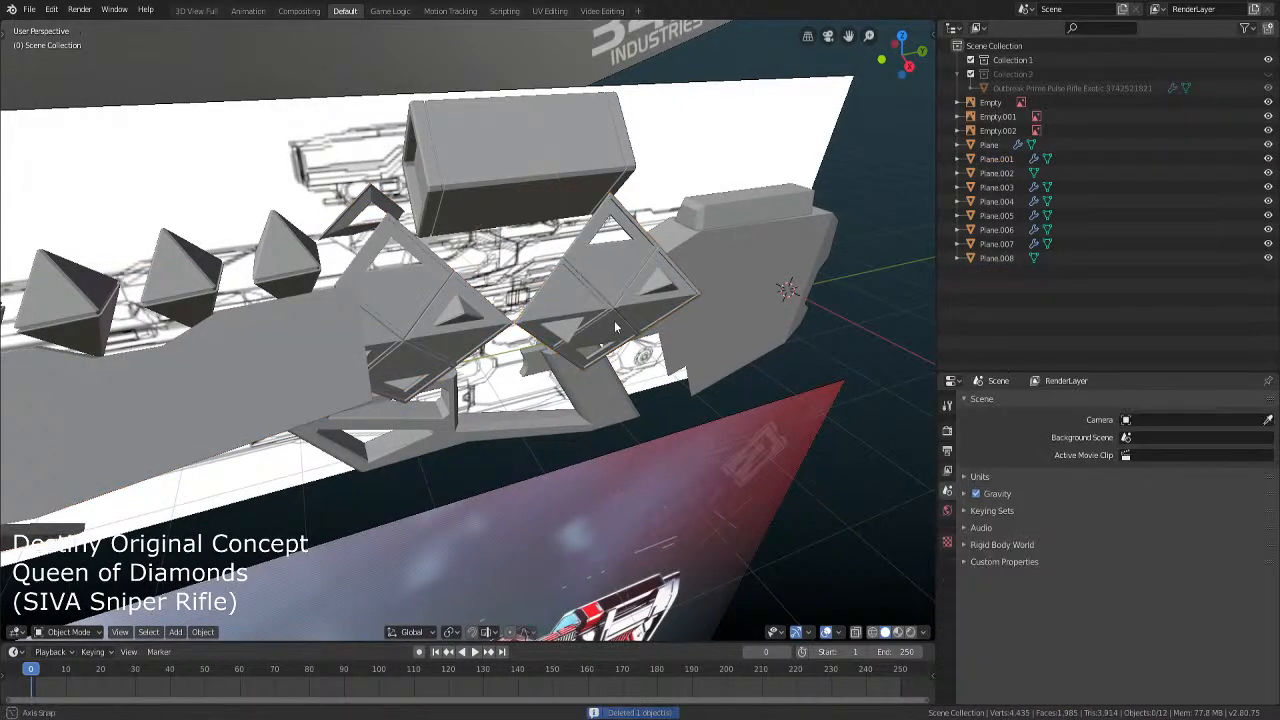
Select the four duplicated plates of the rear cluster and nudge them in the right orthographic view to meet the front cluster's tip
middle_click_drag(614, 320, 628, 281)
left_click(628, 281)
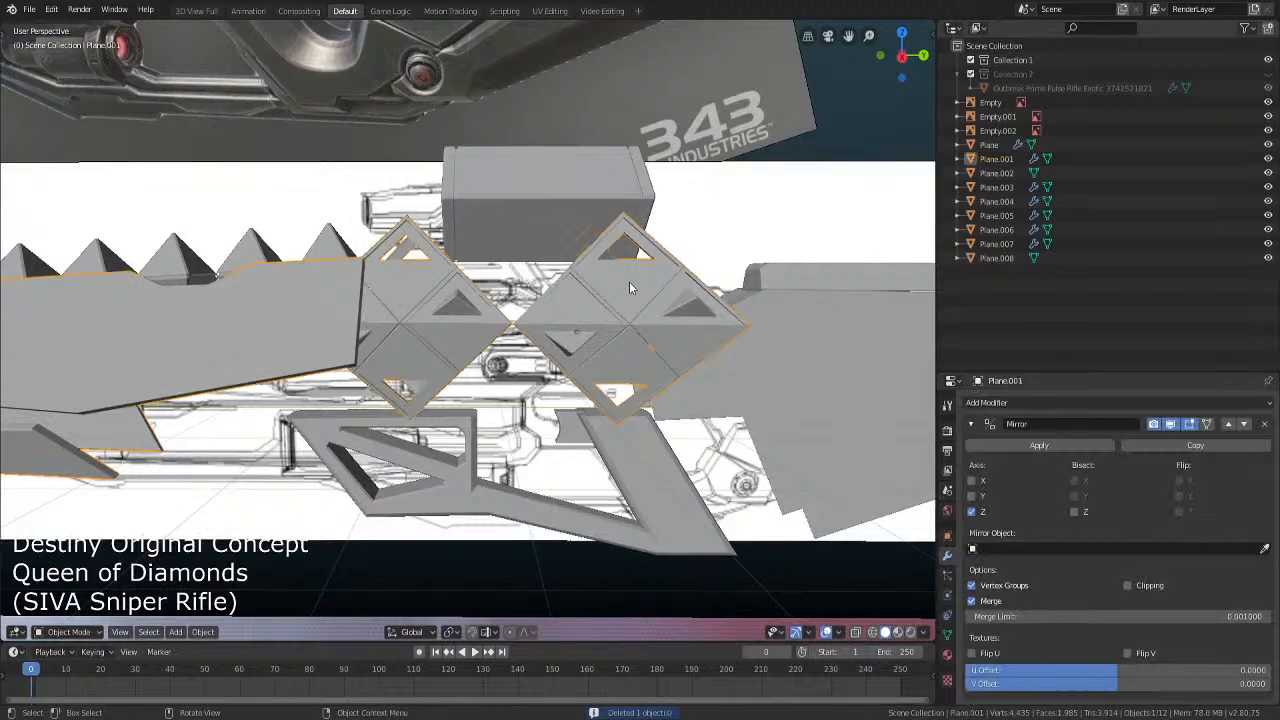
key("Tab")
left_click(629, 281)
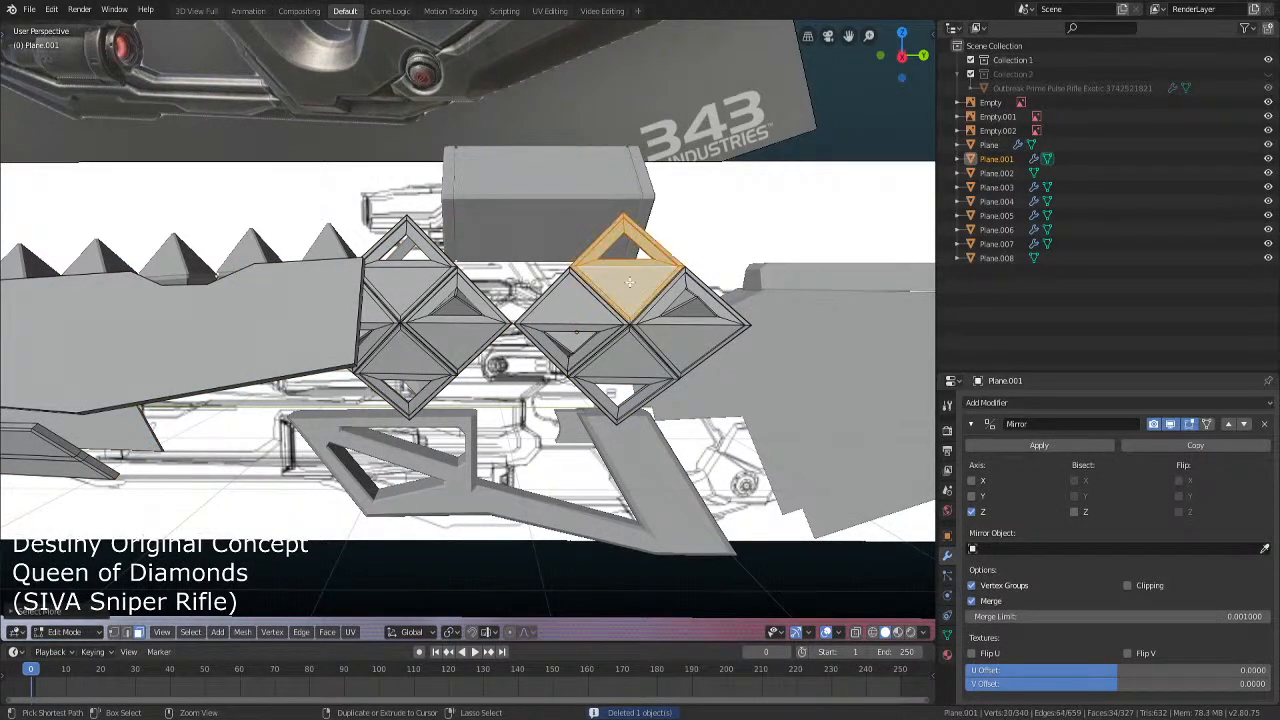
key("KP_3")
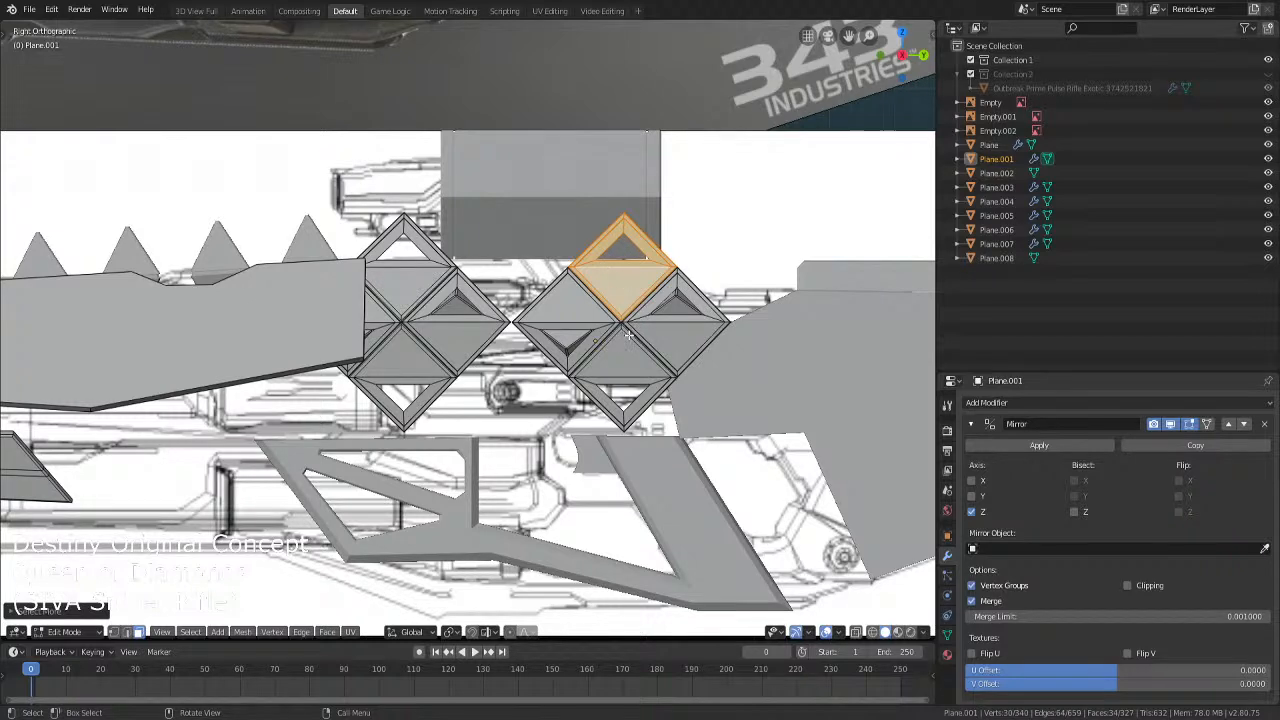
key("ctrl+l")
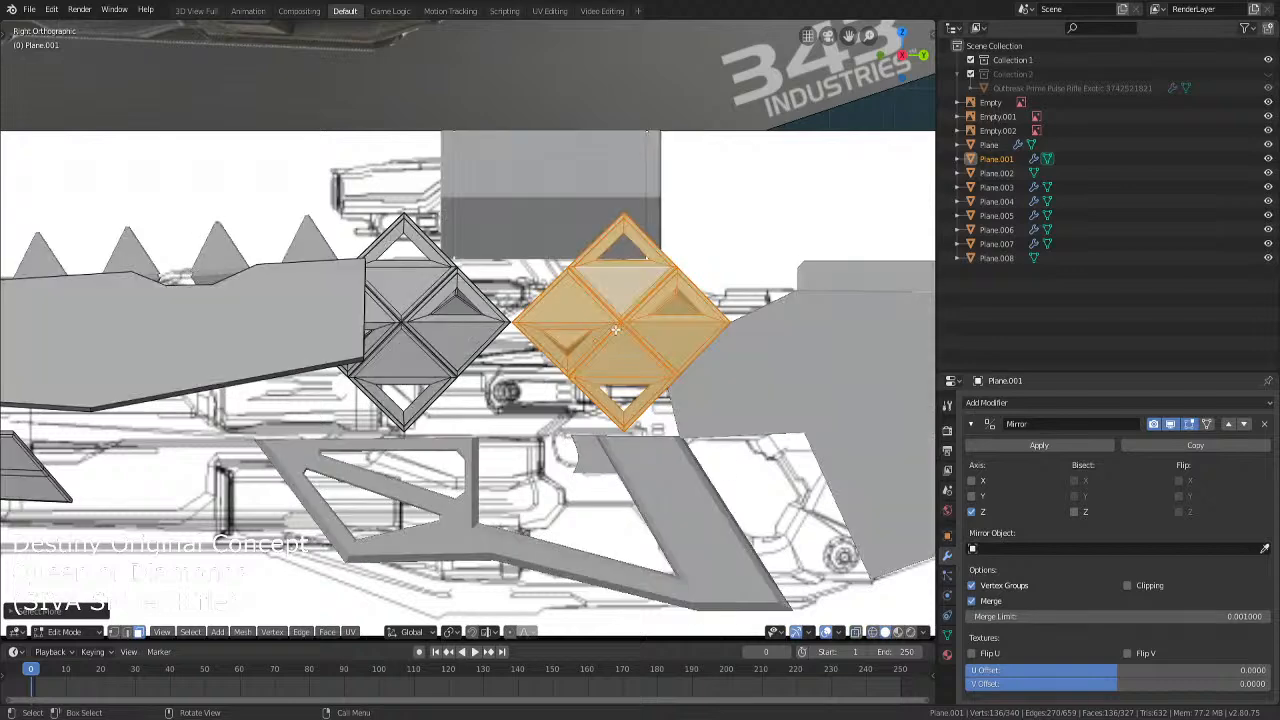
scroll(562, 343, "up", 5)
scroll(562, 343, "up", 2)
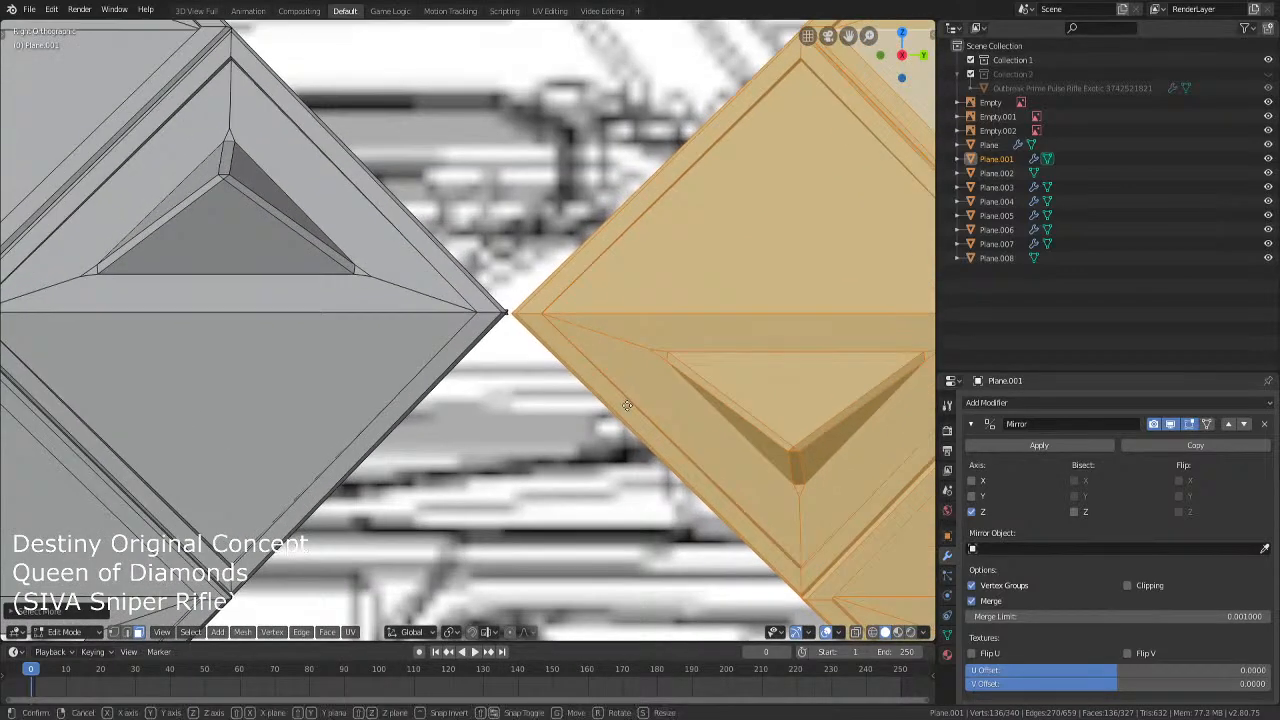
key("g")
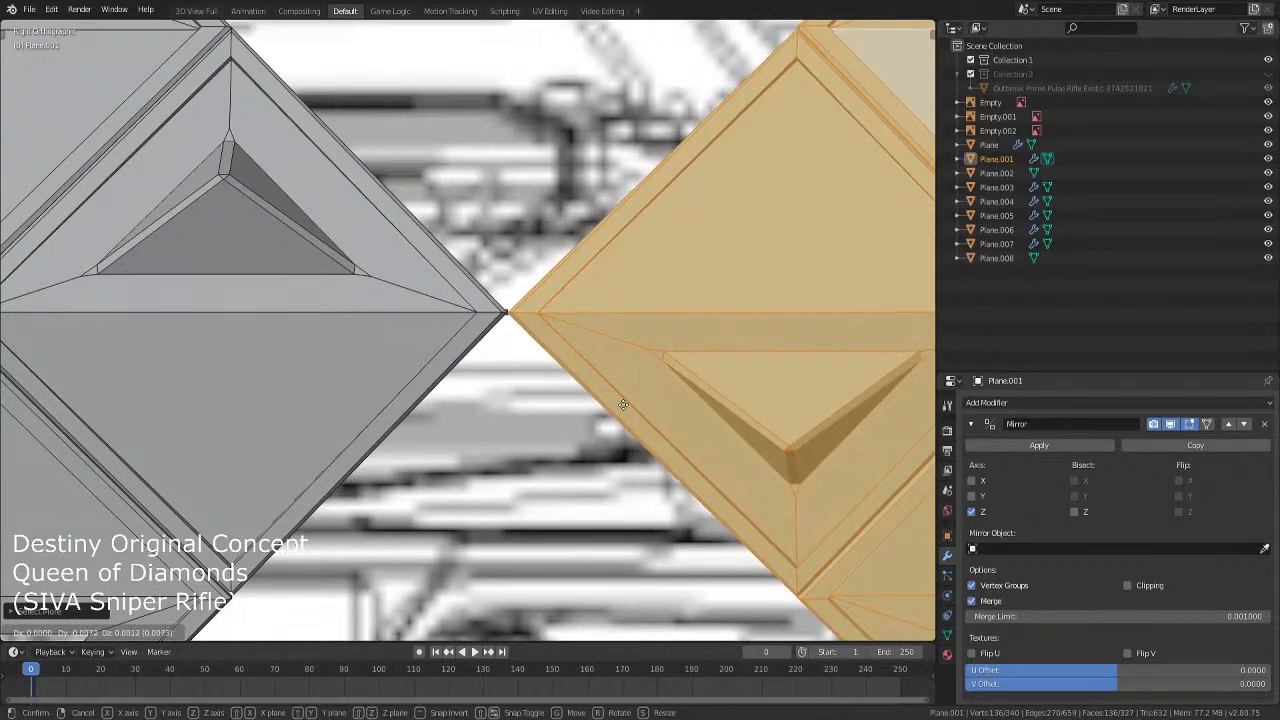
left_click(621, 404)
scroll(593, 326, "down", 2)
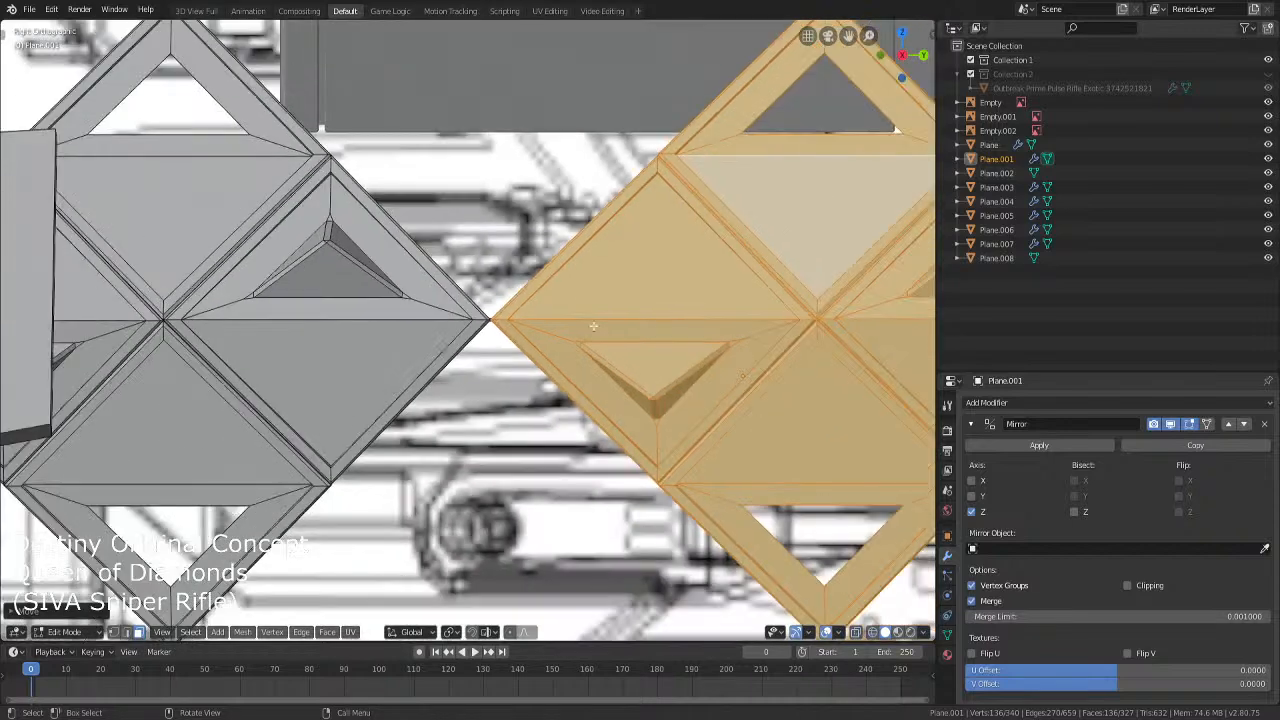
Duplicate the rear cluster's upper front plate along Y into the gap between both clusters and line it up with its neighbours in top view
key("alt+a")
left_click(763, 218, "alt")
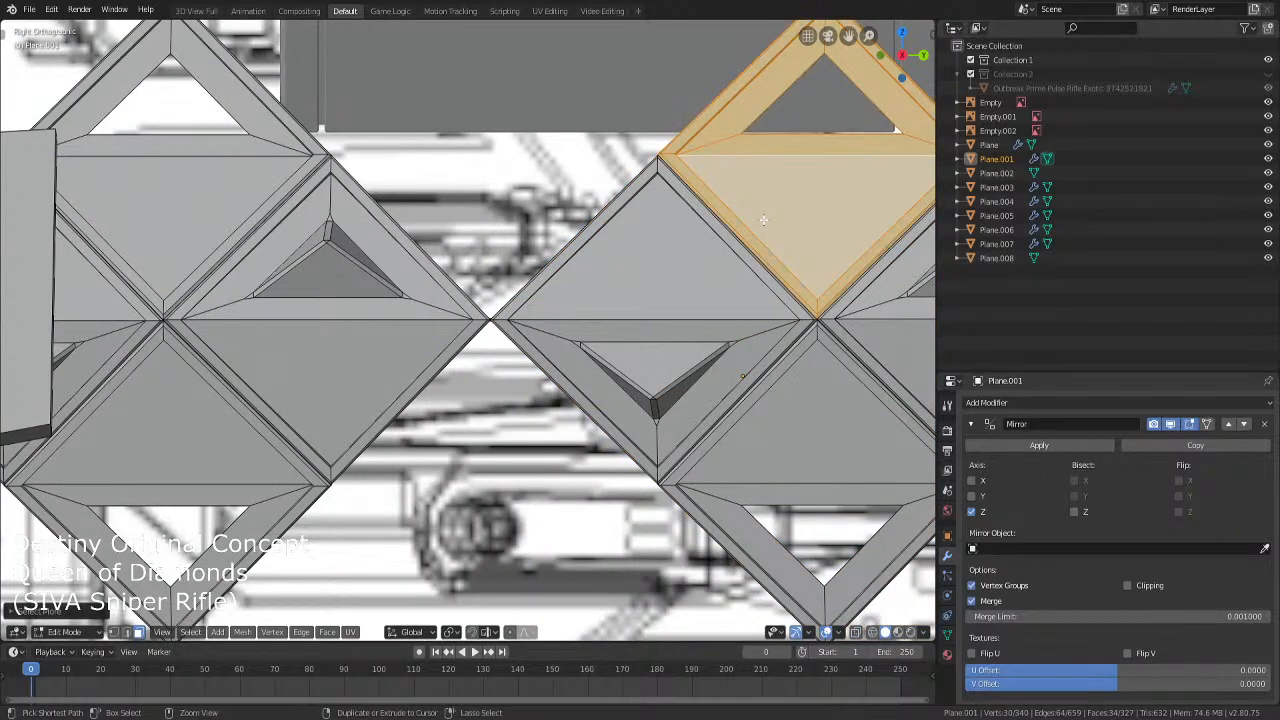
key("g")
key("y")
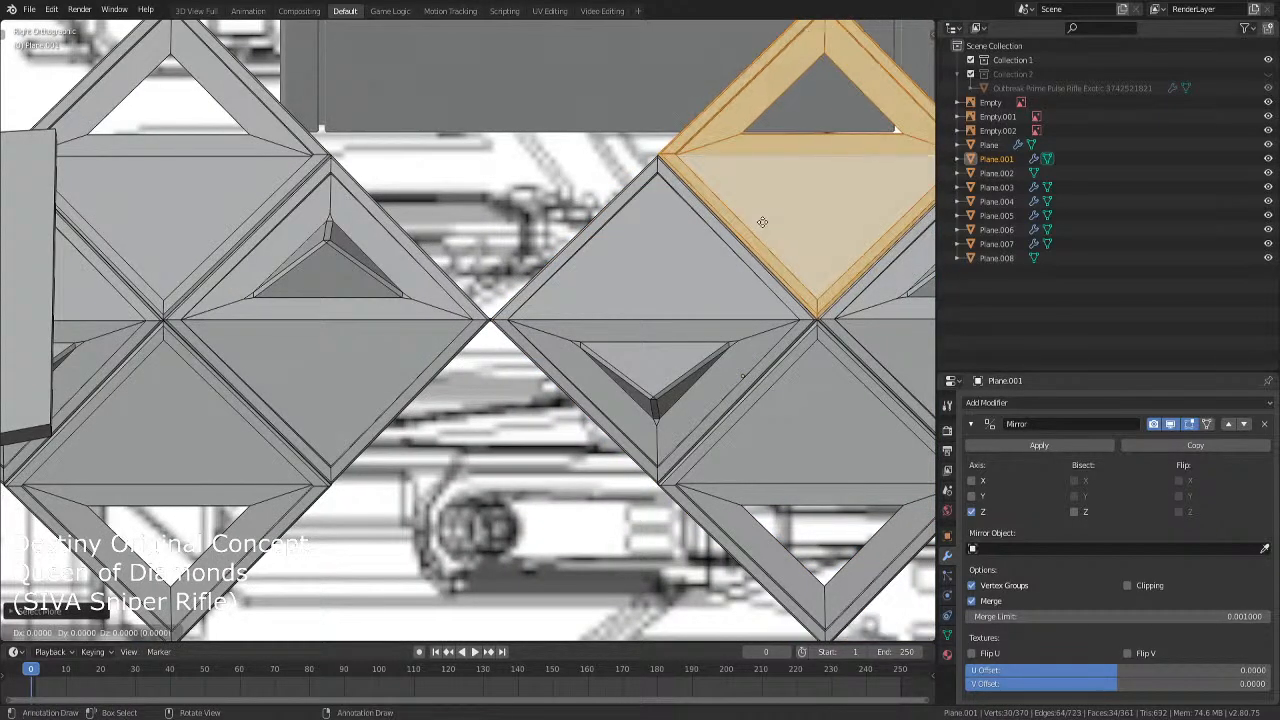
left_click(437, 183)
key("KP_7")
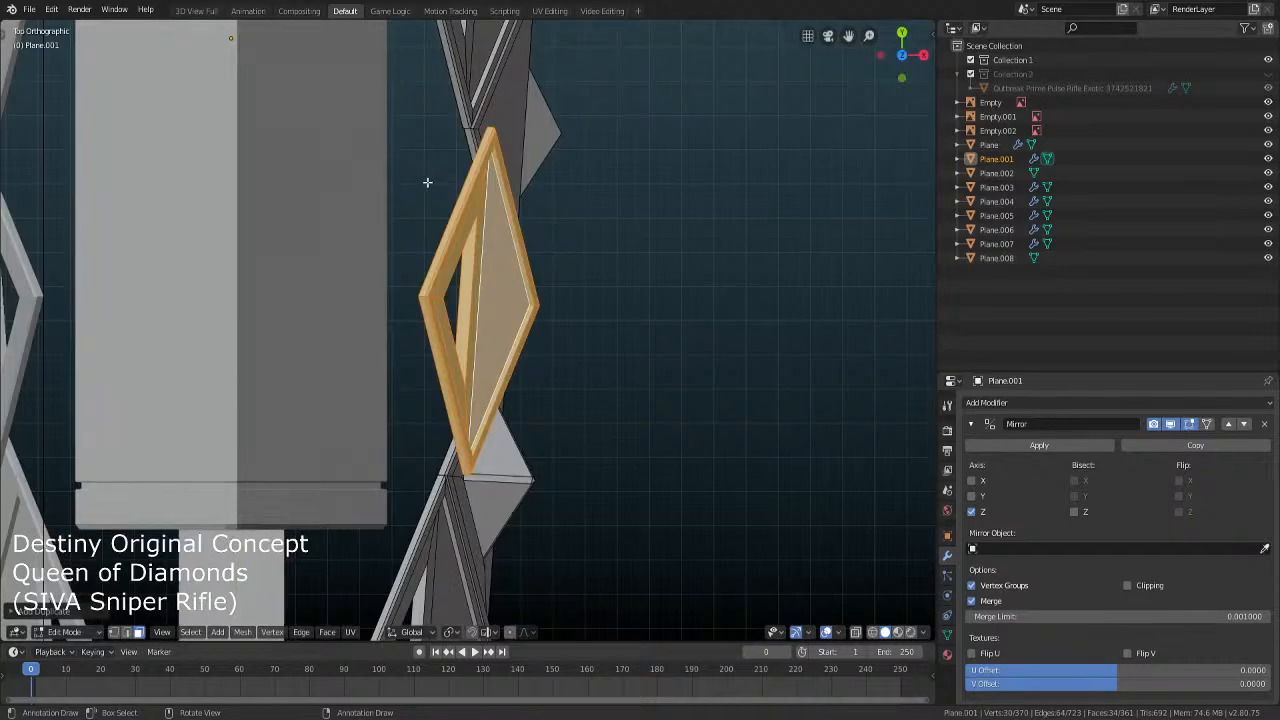
key("g")
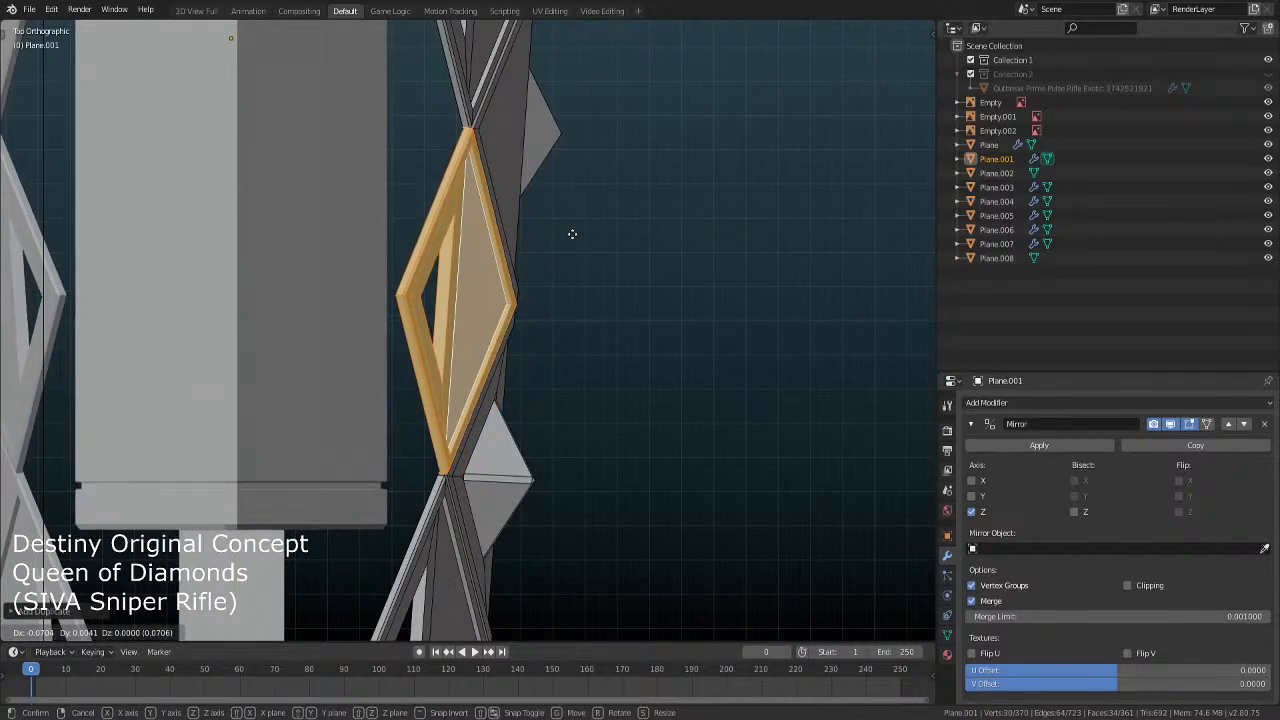
left_click(572, 234)
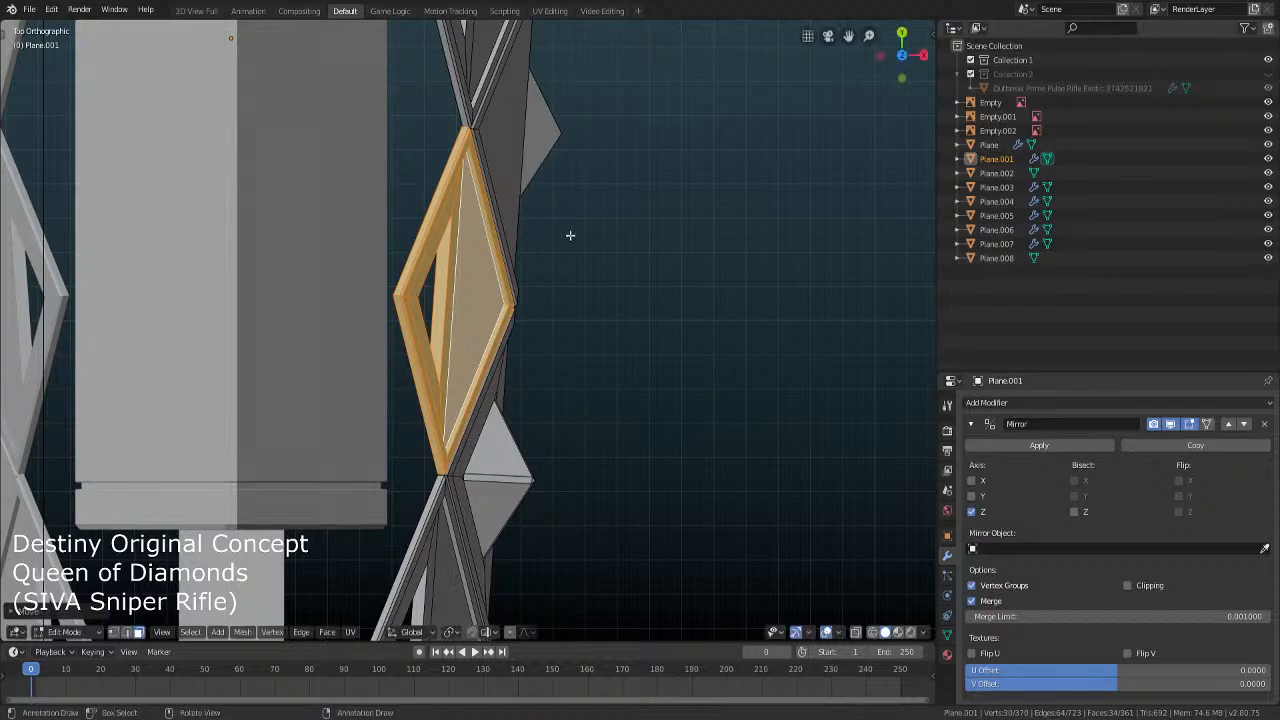
Nudge the duplicated plate along Y in the right orthographic view so it sits centred between the two upper neighbouring plates
key("Tab")
scroll(692, 333, "down", 6)
key("KP_Decimal")
middle_click_drag(692, 326, 594, 326)
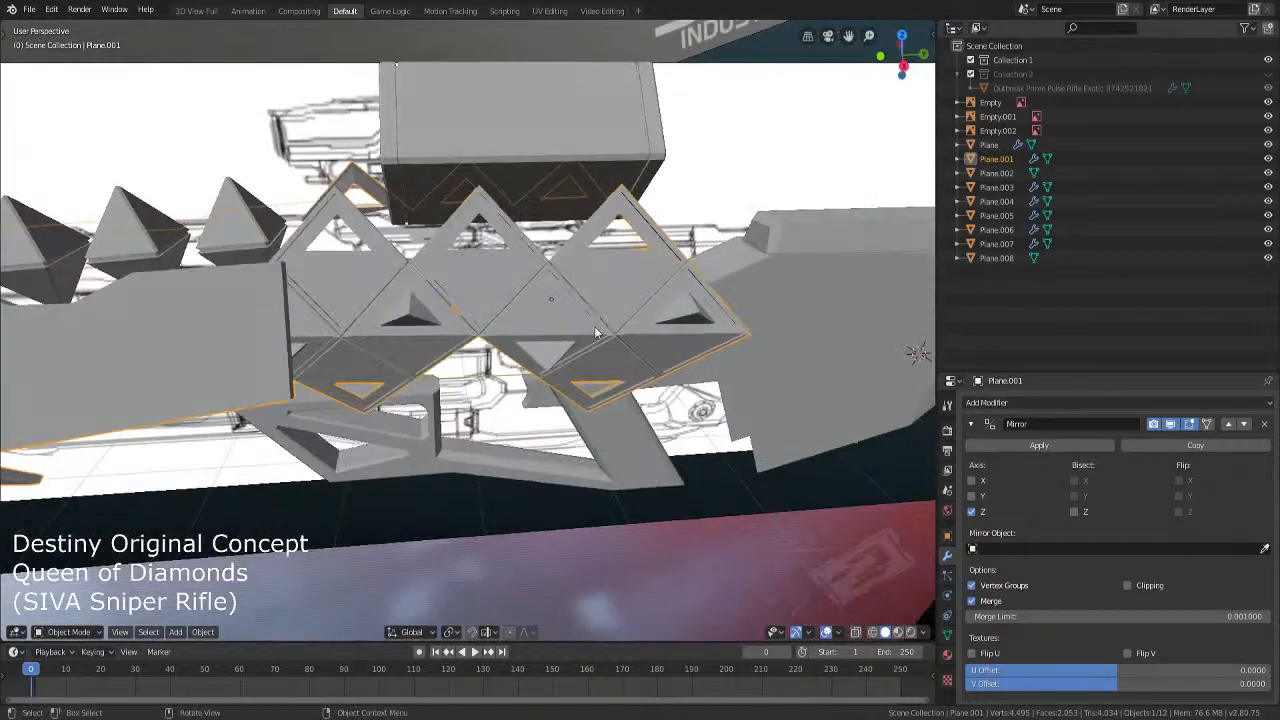
key("KP_3")
scroll(594, 326, "up", 3)
key("Tab")
key("KP_Decimal")
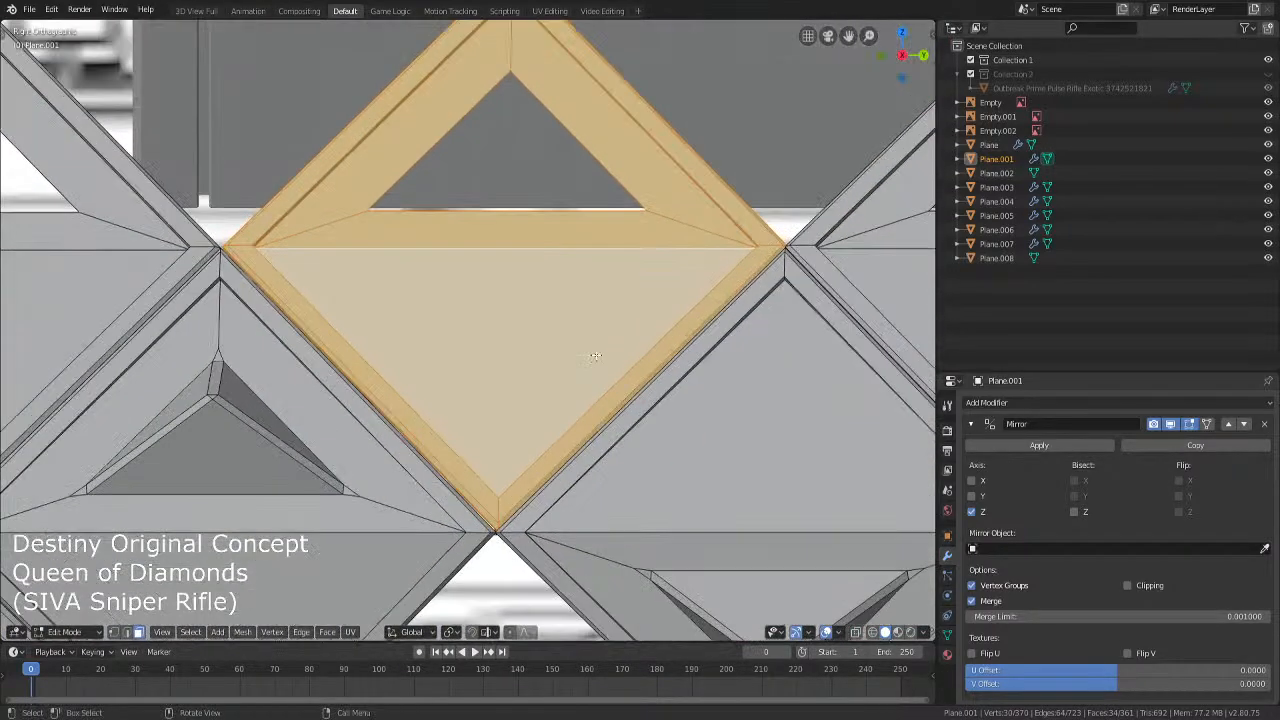
scroll(621, 372, "down", 1)
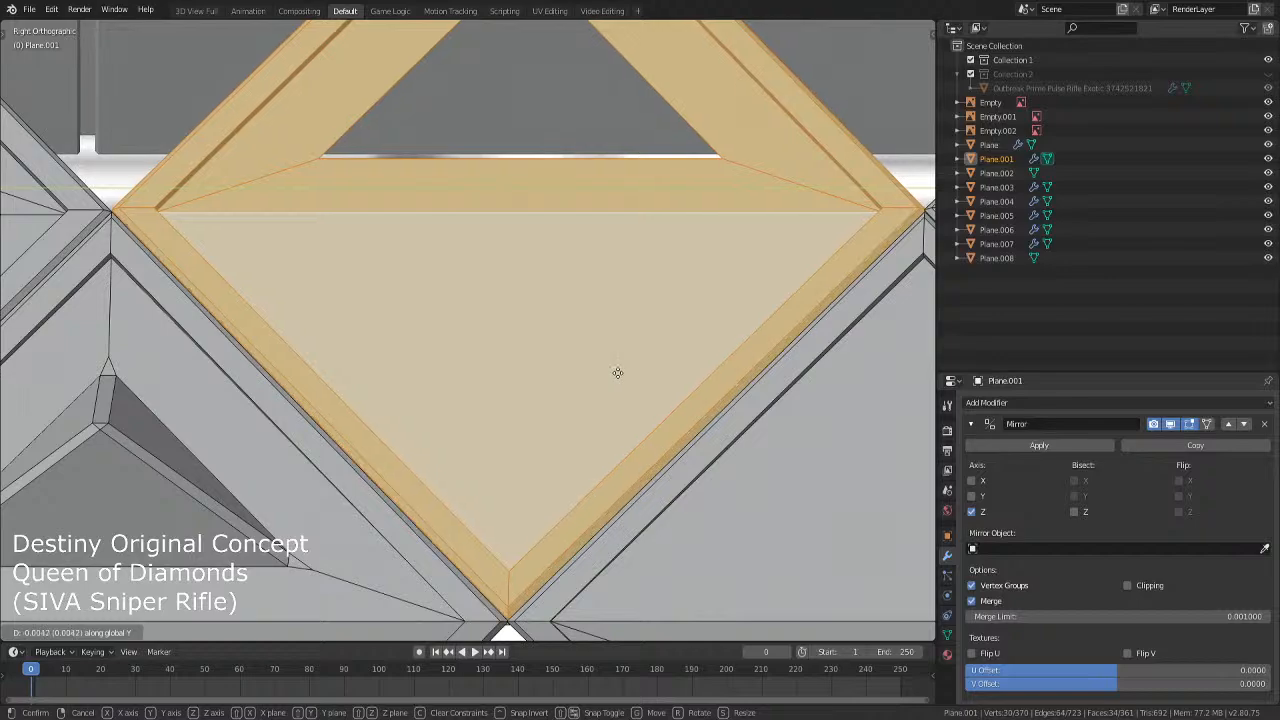
Select the entire middle upper plate and duplicate it straight down along Z into the lower gap between the clusters
key("alt+a")
scroll(615, 374, "down", 4)
scroll(615, 374, "down", 3)
mouse_move(615, 374)
middle_mouse_down()
mouse_move(646, 442)
mouse_move(609, 382)
middle_mouse_up()
scroll(609, 382, "up", 3)
left_click(500, 330)
key("ctrl+l")
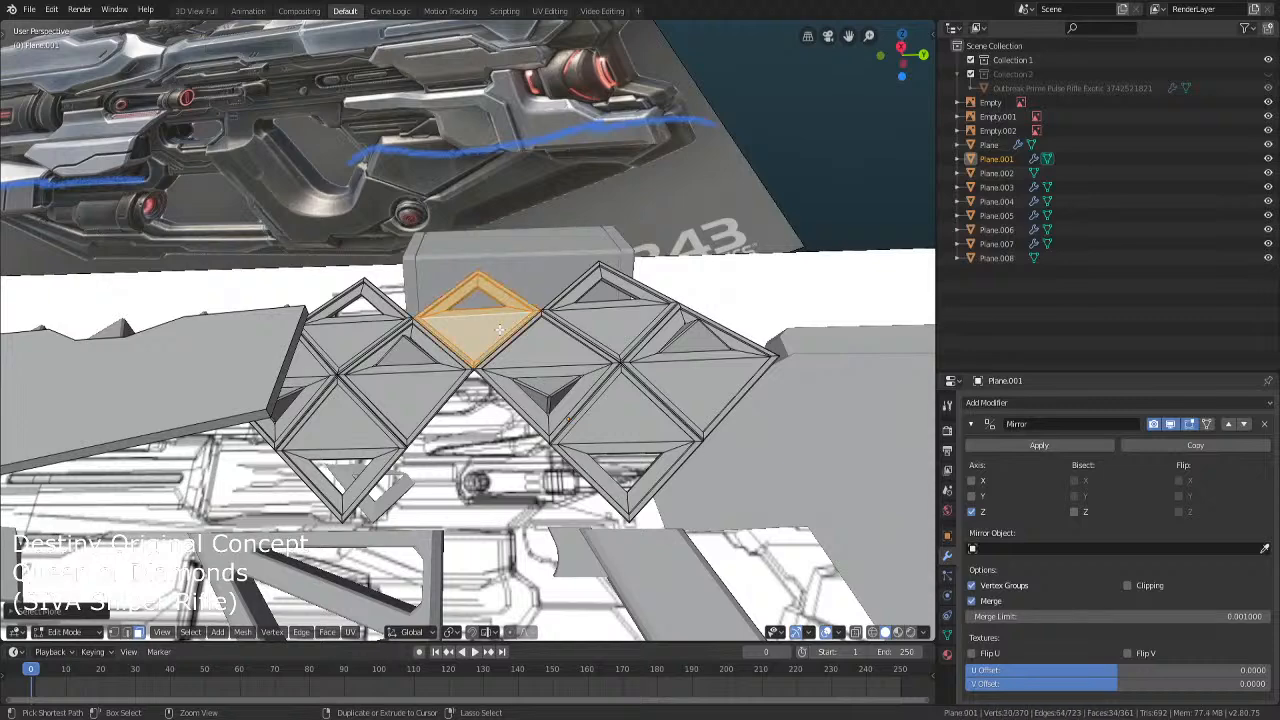
key("KP_3")
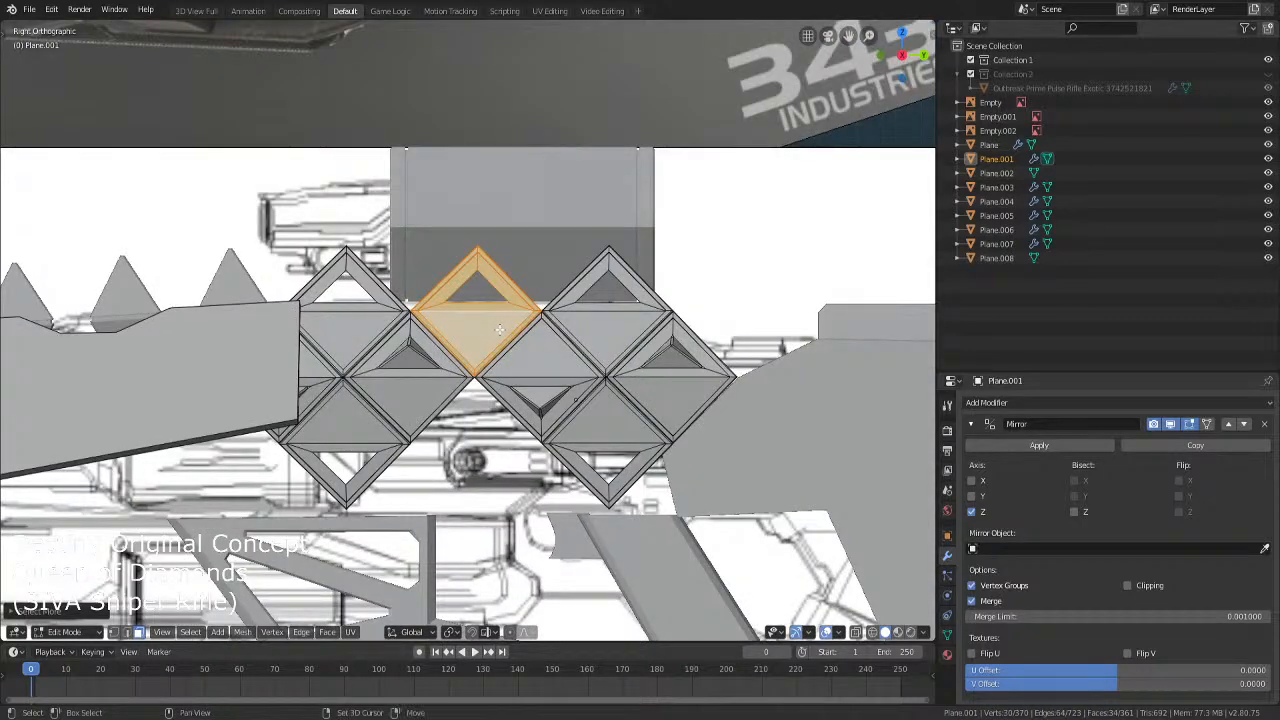
key("g")
key("z")
left_click(479, 447)
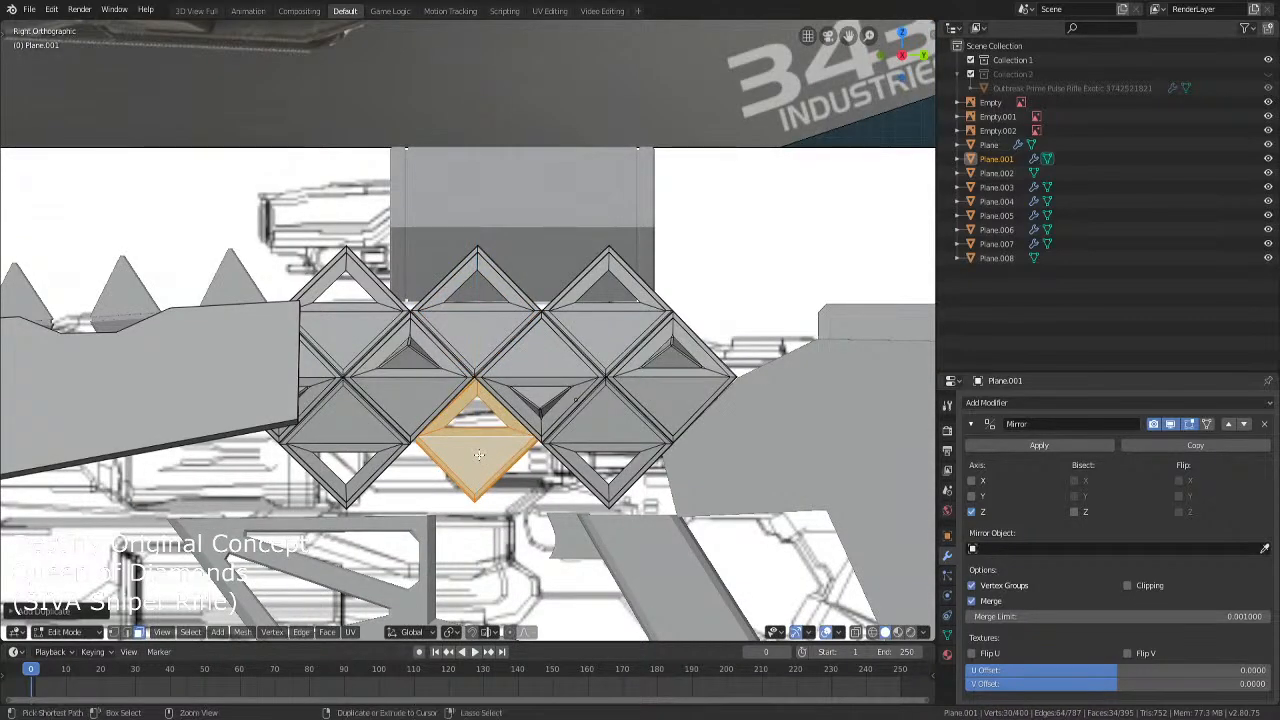
Flip the lower copy vertically so its cutout faces down, and move it along Z until its tip meets the plates above
key("g")
key("z")
left_click(479, 456)
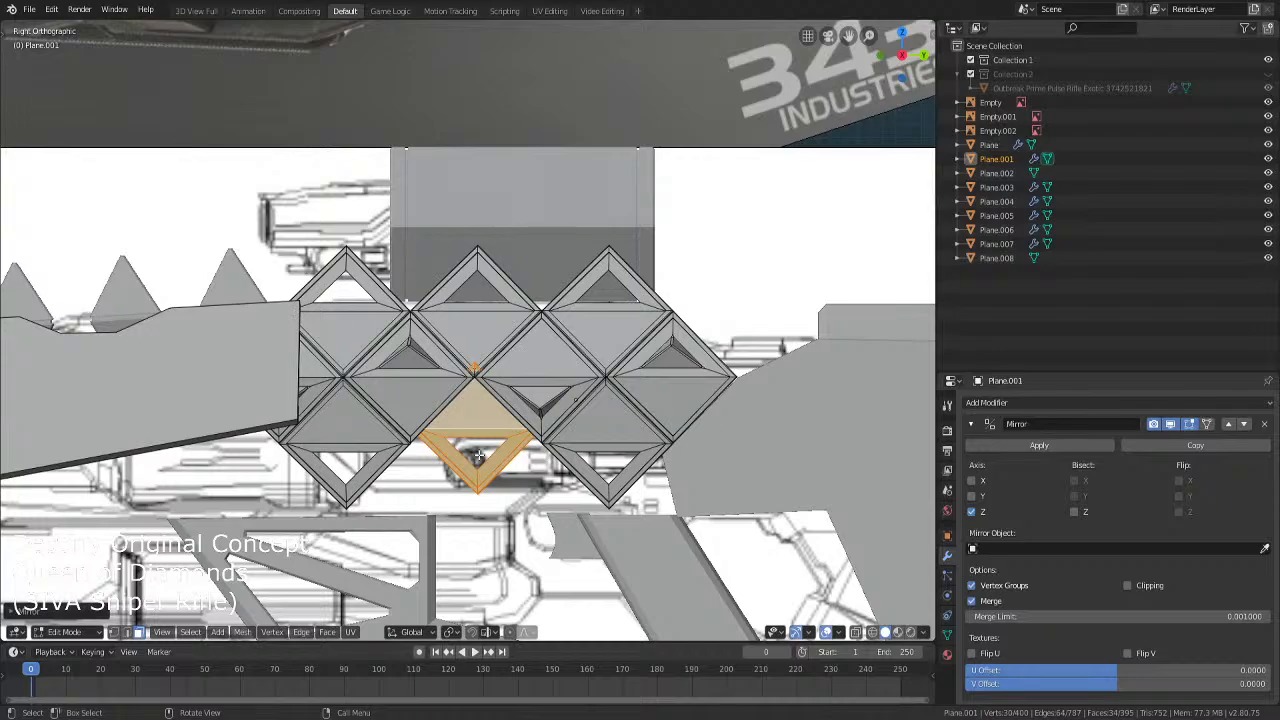
key("ctrl+z")
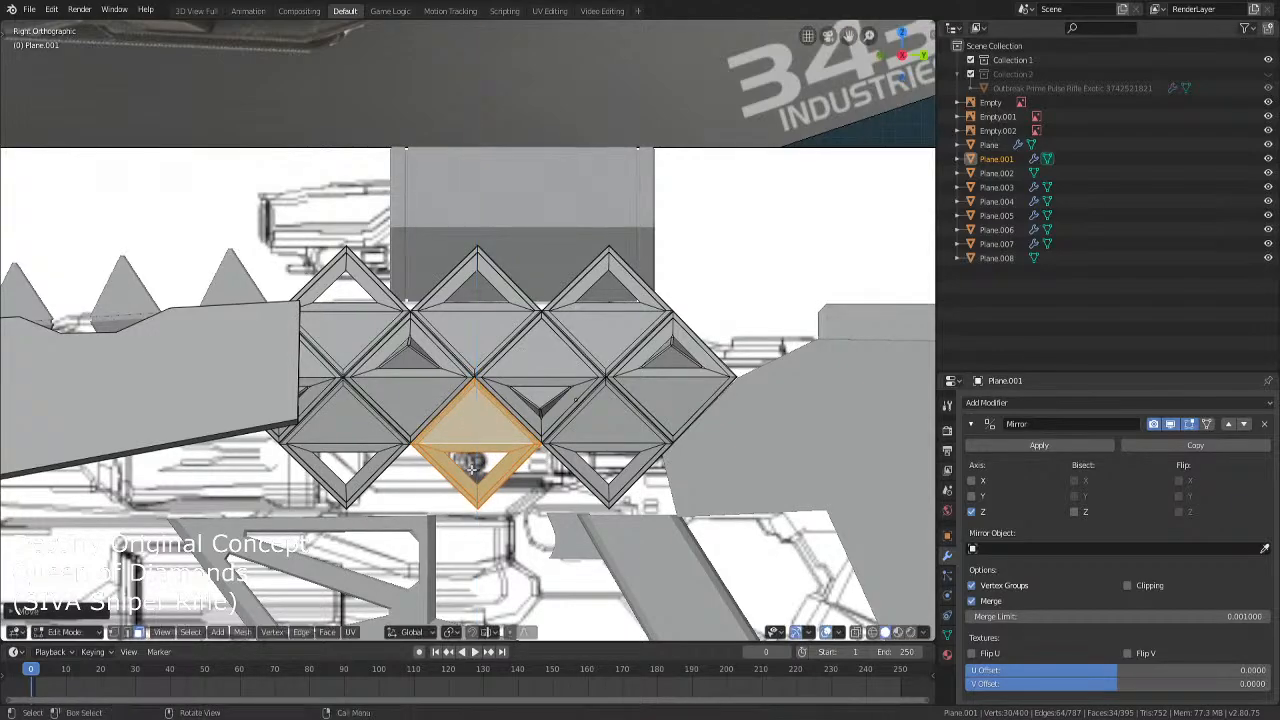
mouse_move(575, 401)
middle_mouse_down()
mouse_move(751, 400)
mouse_move(567, 402)
middle_mouse_up()
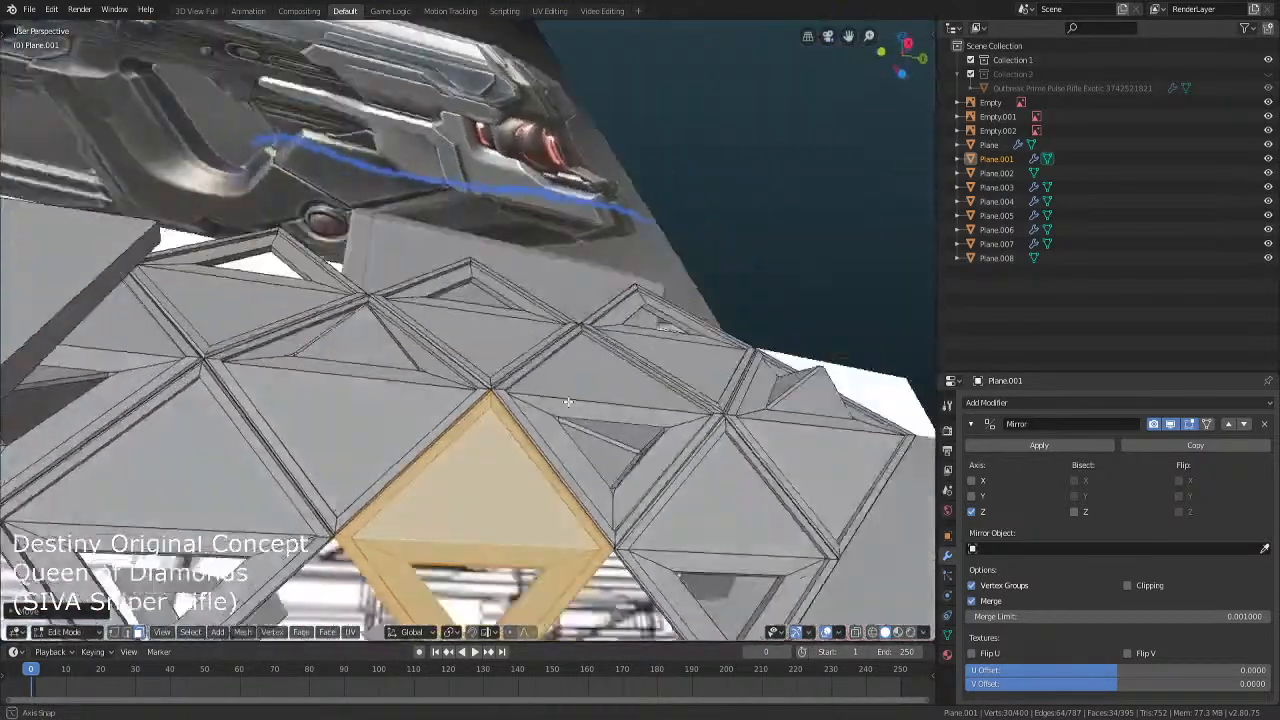
scroll(567, 402, "up", 5)
key("g")
key("z")
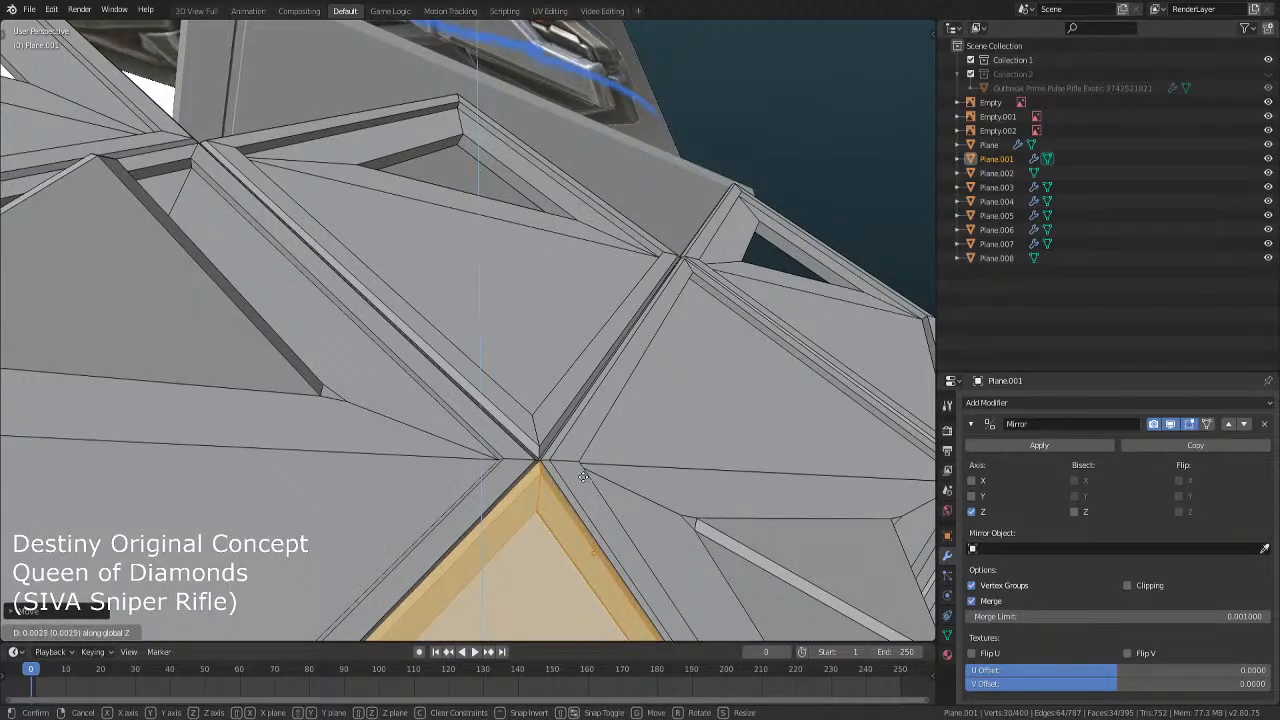
left_click(583, 477)
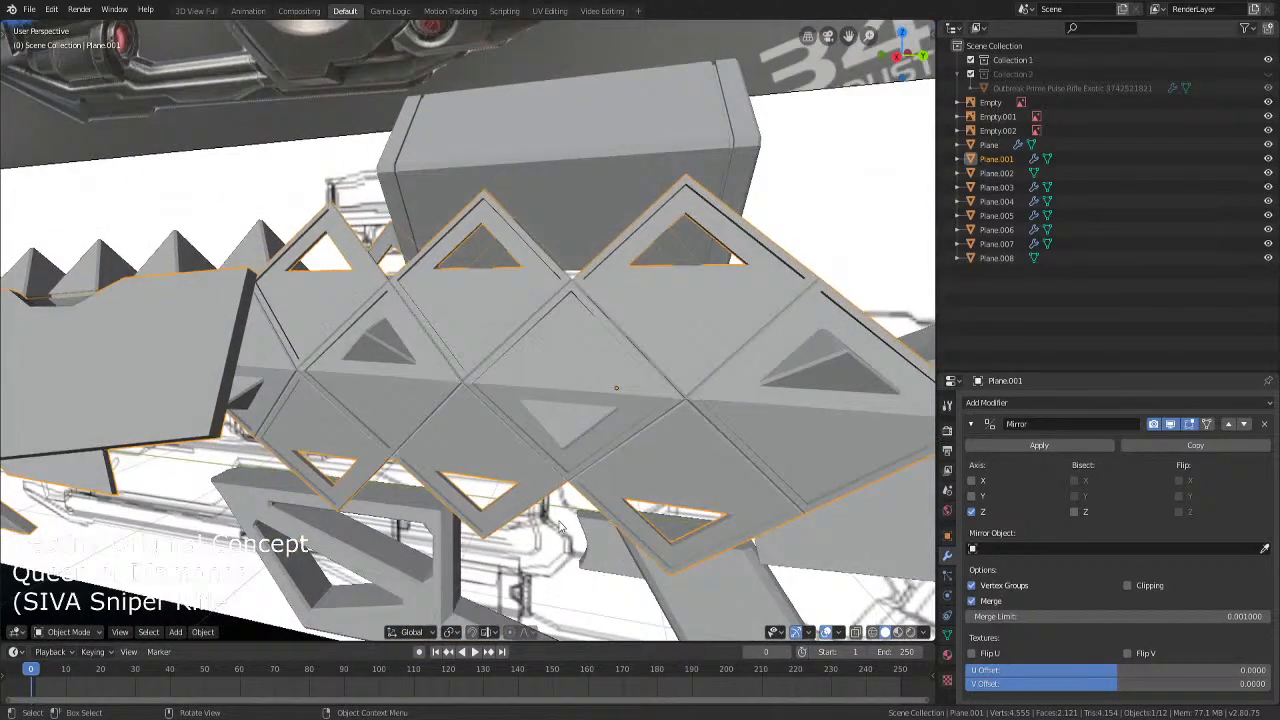
Add a new plane below the rifle's upper body in Object Mode and rotate it 90° about Y to stand upright
scroll(560, 527, "down", 7)
middle_click_drag(560, 527, 475, 449)
key("KP_3")
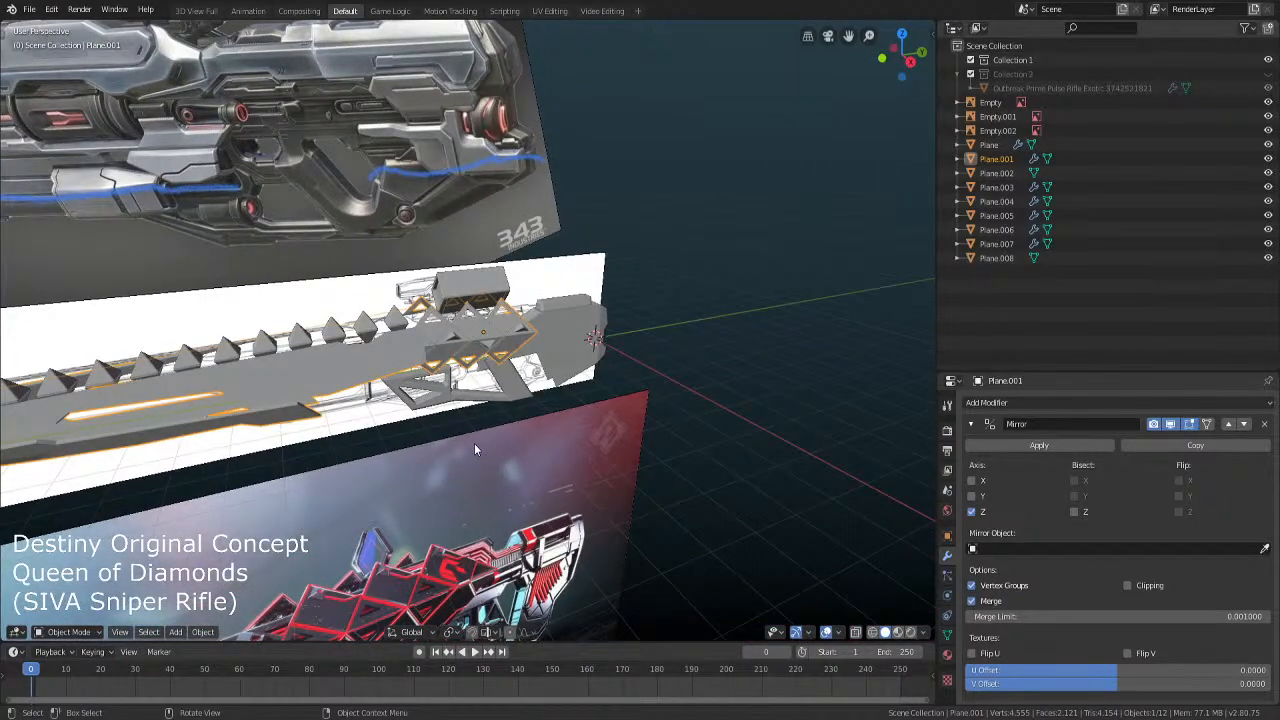
scroll(365, 378, "up", 5)
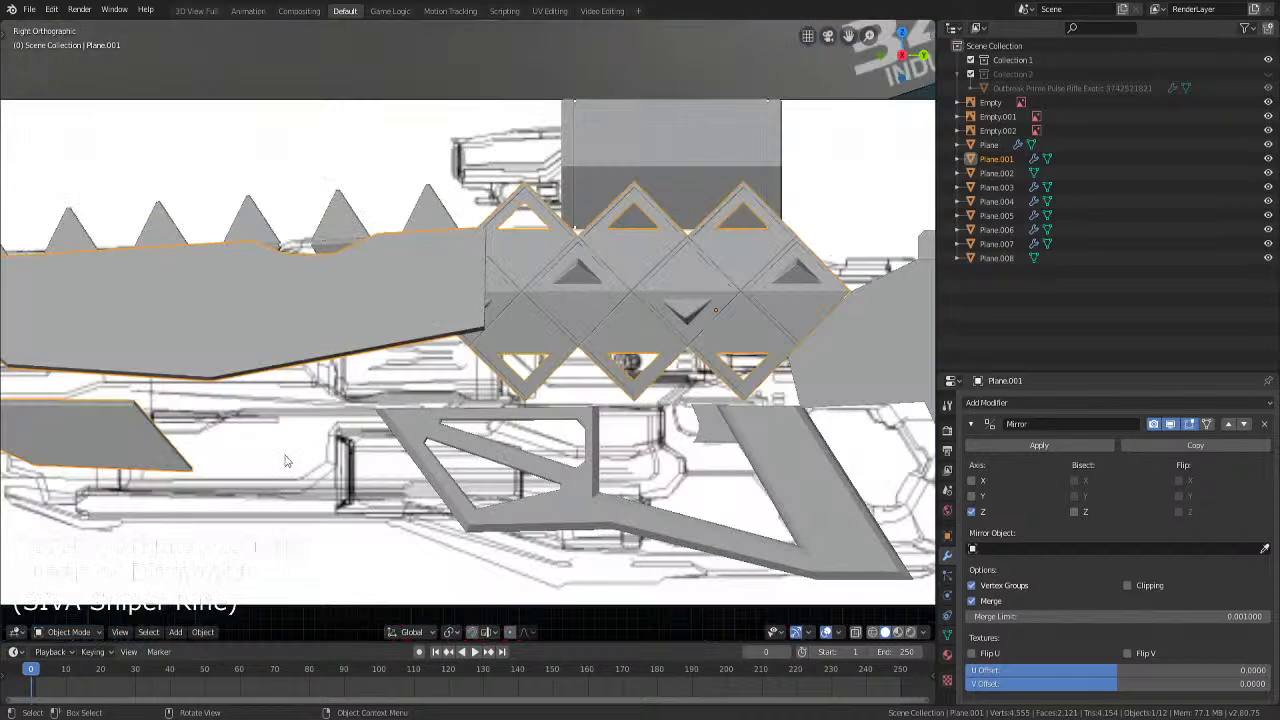
key("shift+a")
mouse_move(263, 443)
left_click(303, 441)
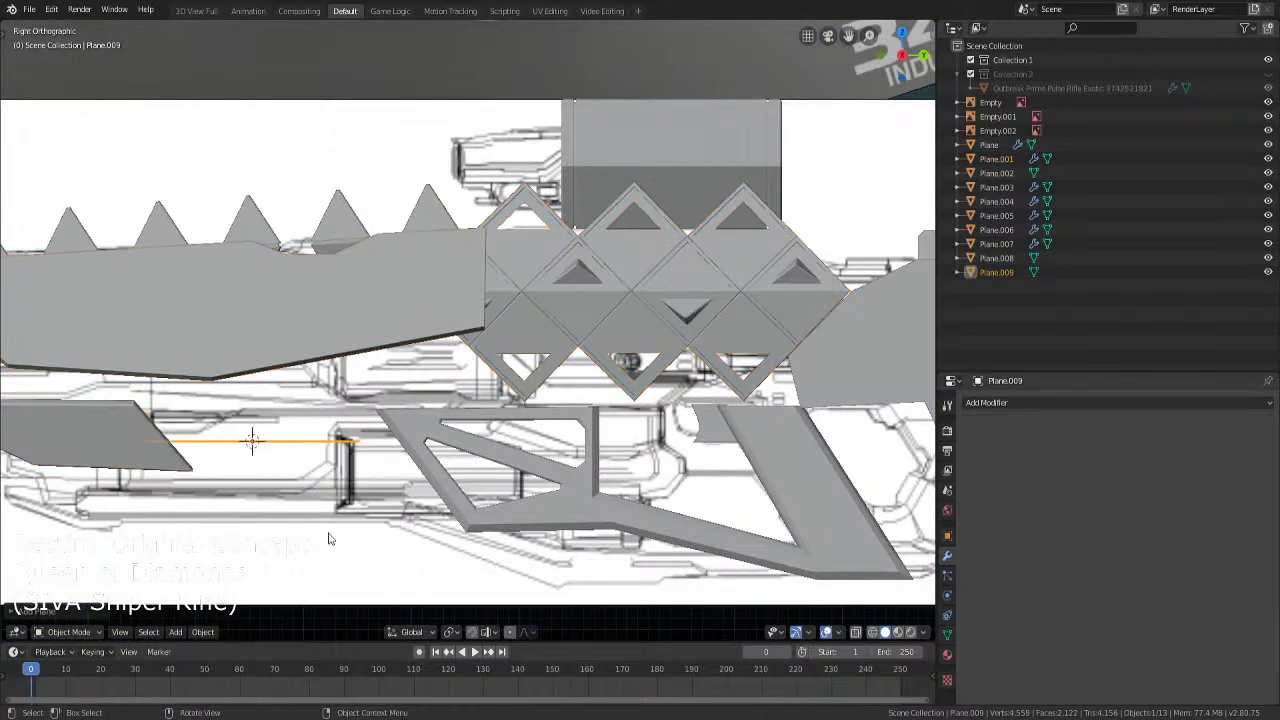
type("ry90")
key("Return")
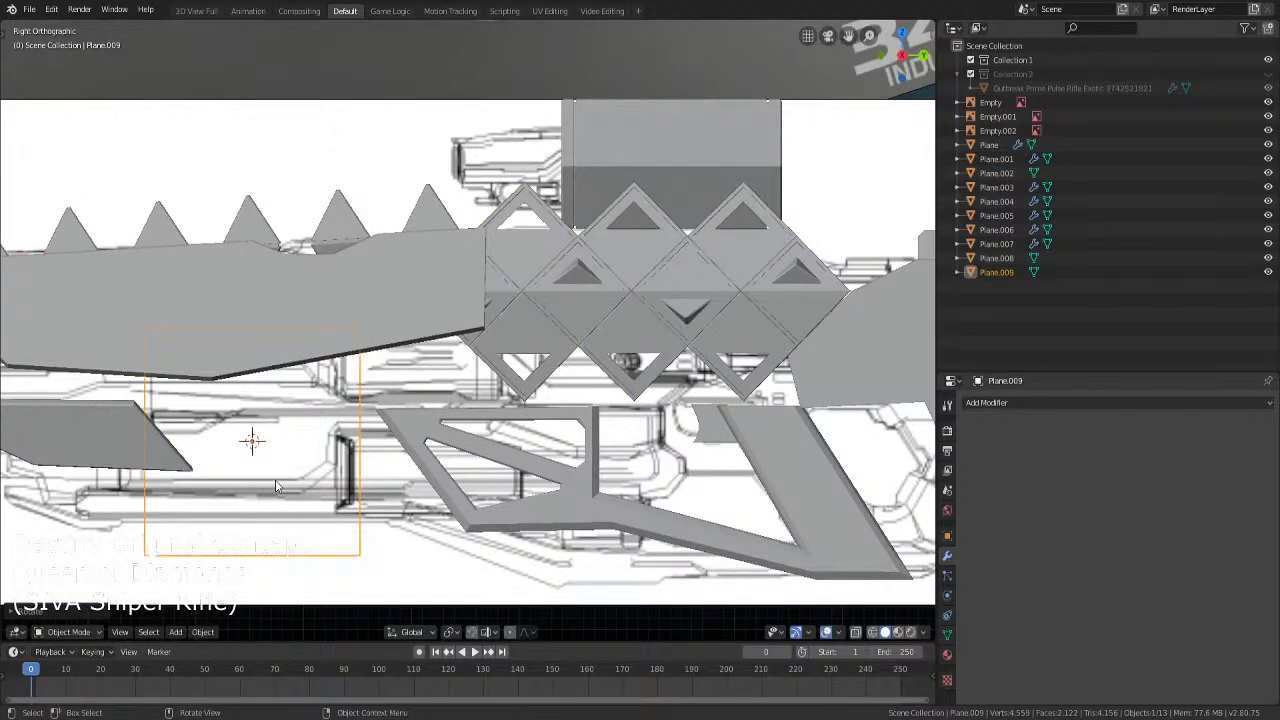
key("g")
left_click(275, 479)
Move the upright plane along X toward the rifle's centreline
middle_click_drag(292, 468, 490, 400)
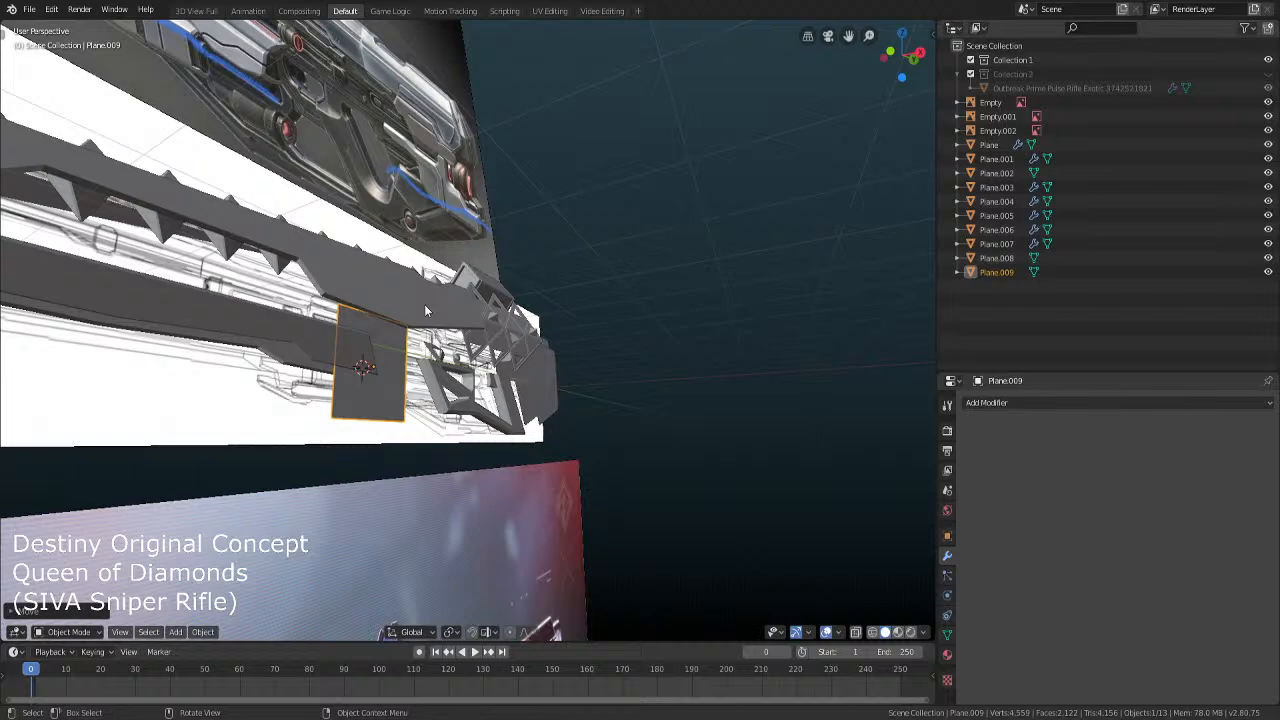
scroll(414, 294, "up", 3)
middle_click_drag(414, 294, 291, 413)
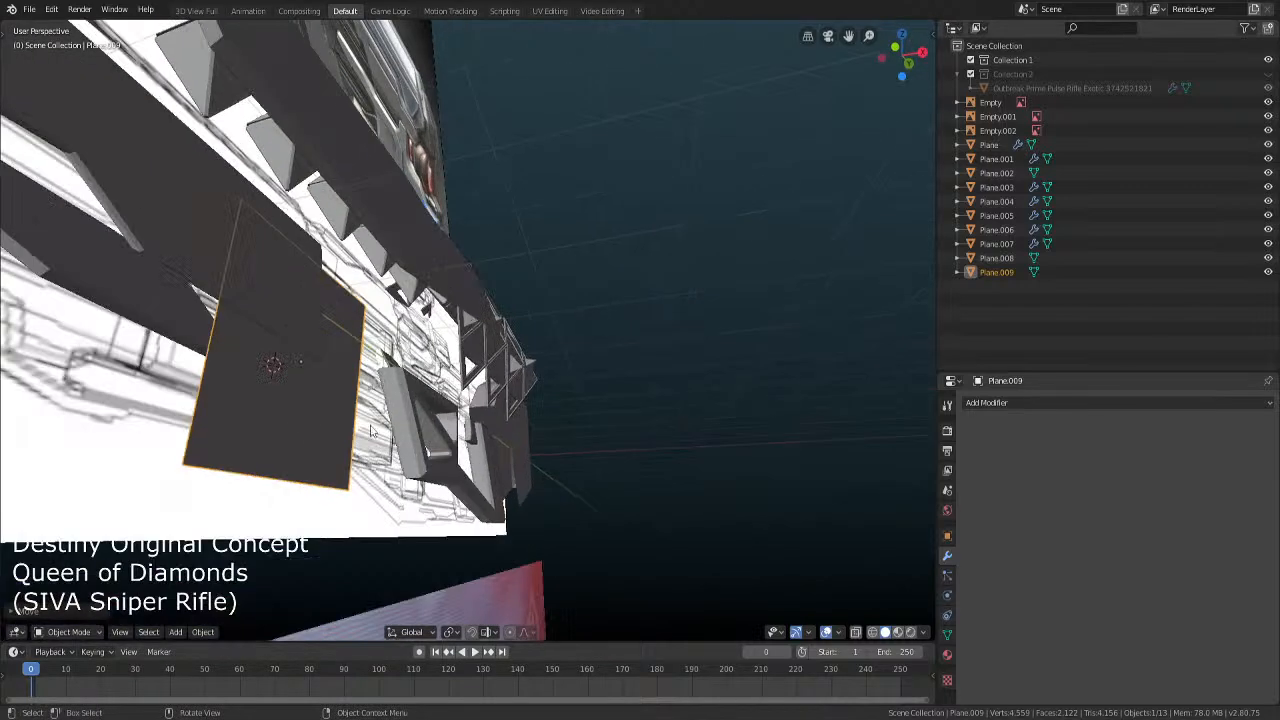
key("g")
key("x")
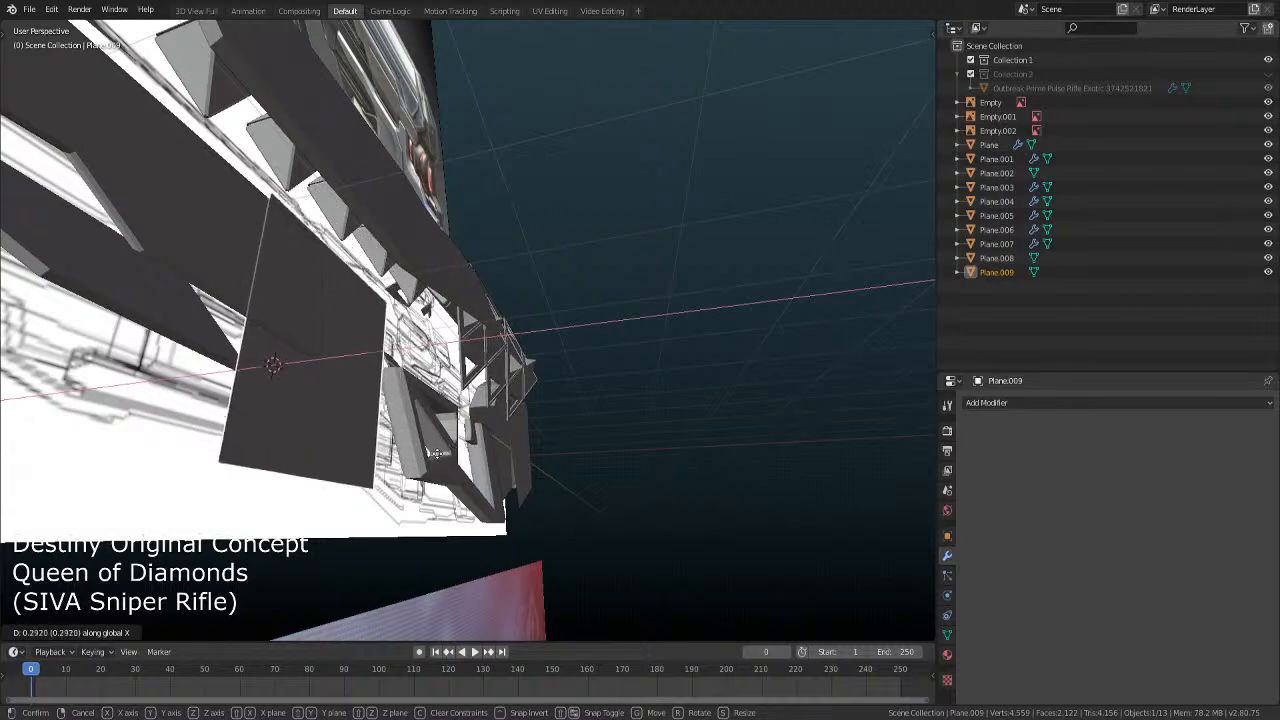
left_click(470, 448)
Fine-tune the plane's X position in the bottom orthographic view so it lines up with the tips of the spikes
middle_click_drag(470, 448, 338, 433)
key("ctrl+KP_7")
scroll(338, 433, "up", 4)
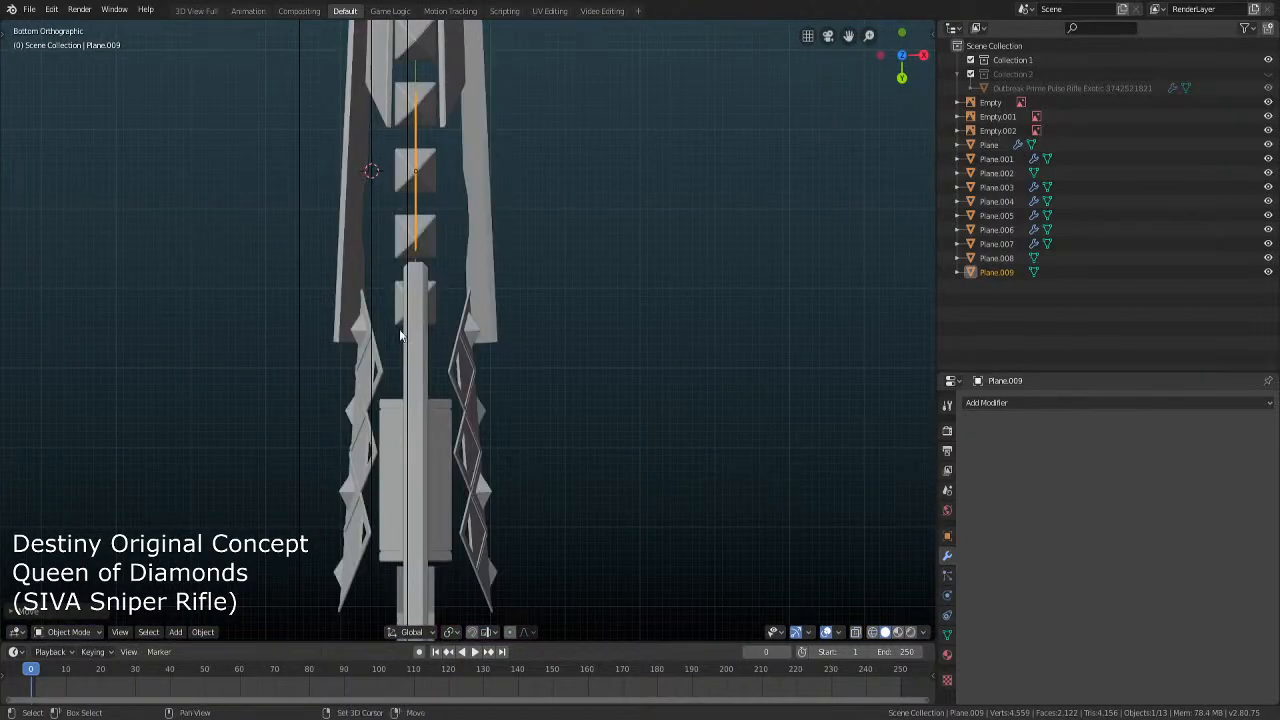
scroll(478, 354, "up", 1)
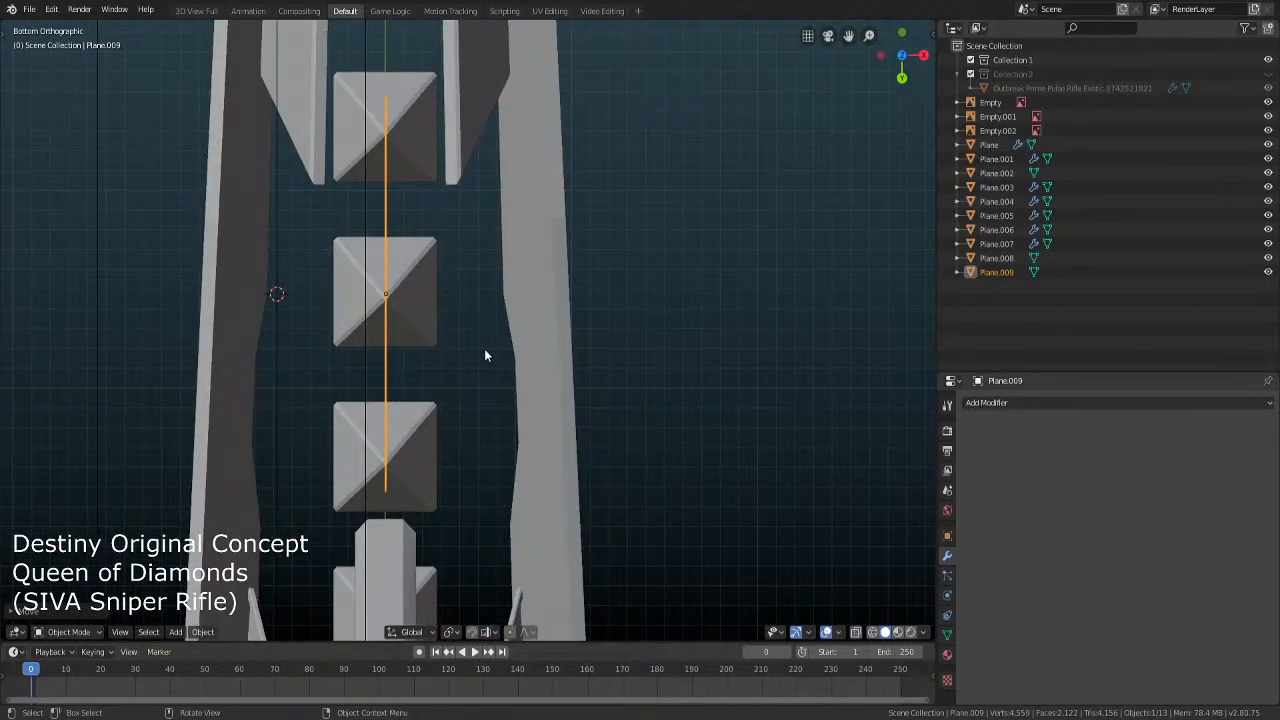
key("g")
key("x")
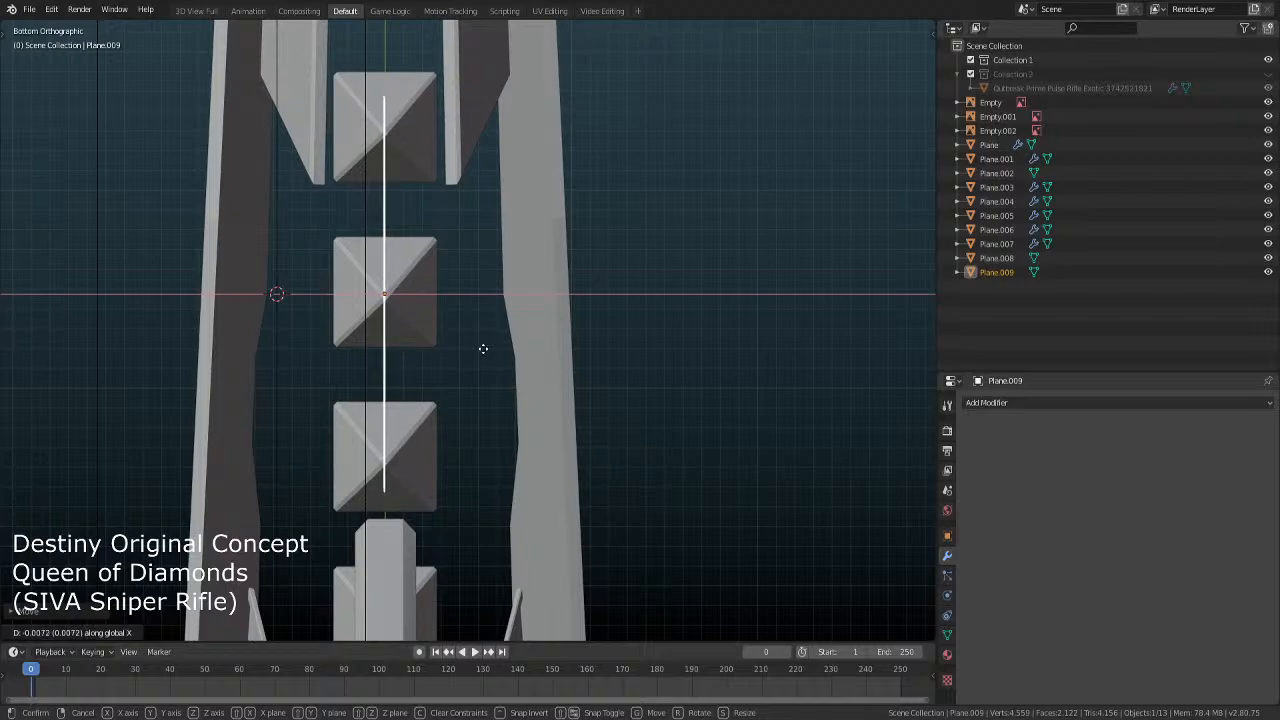
left_click(484, 348)
Scale the plane down in the right orthographic view and place it under the upper body at the rear end of the lower barrel
middle_click_drag(484, 348, 361, 415)
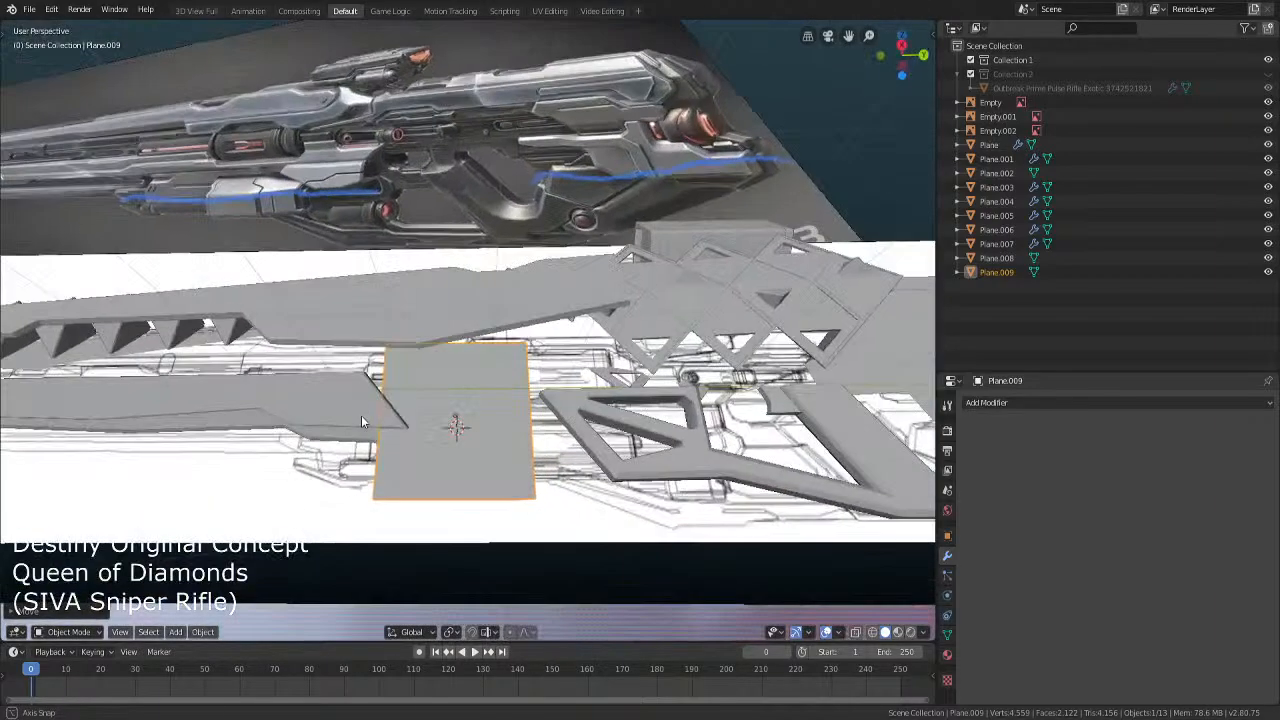
key("KP_1")
key("KP_3")
key("s")
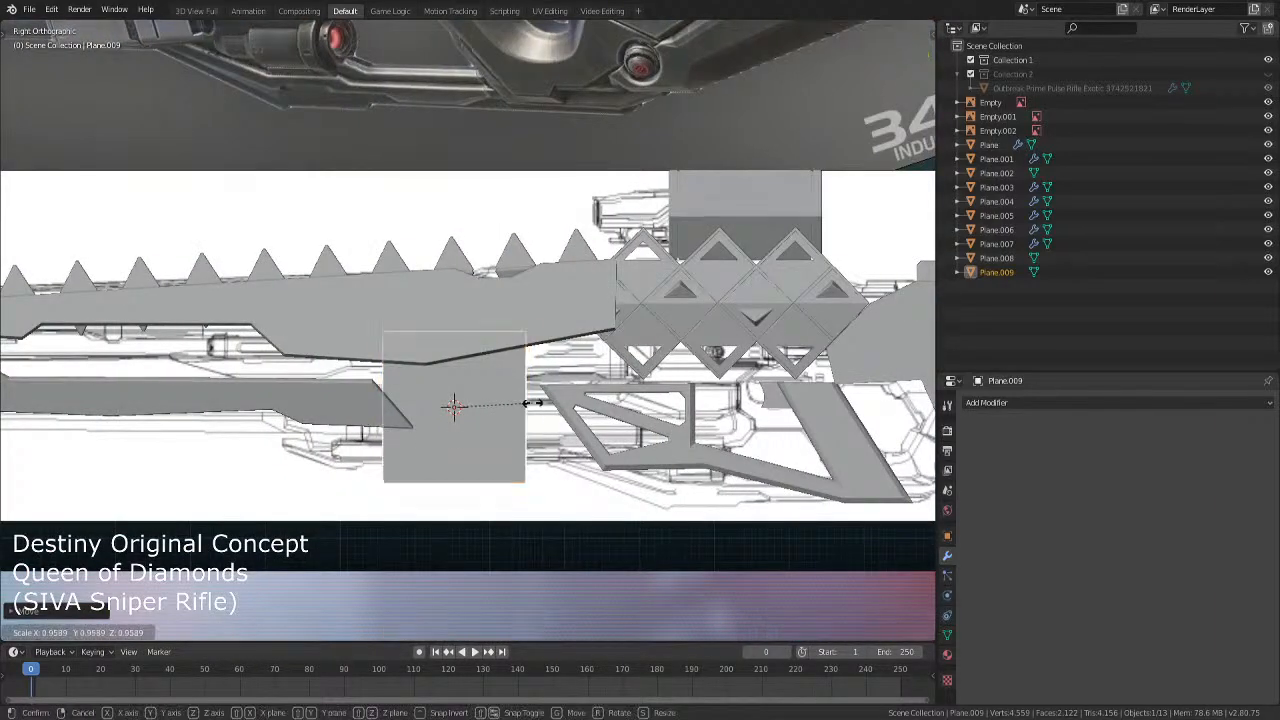
left_click(485, 418)
key("g")
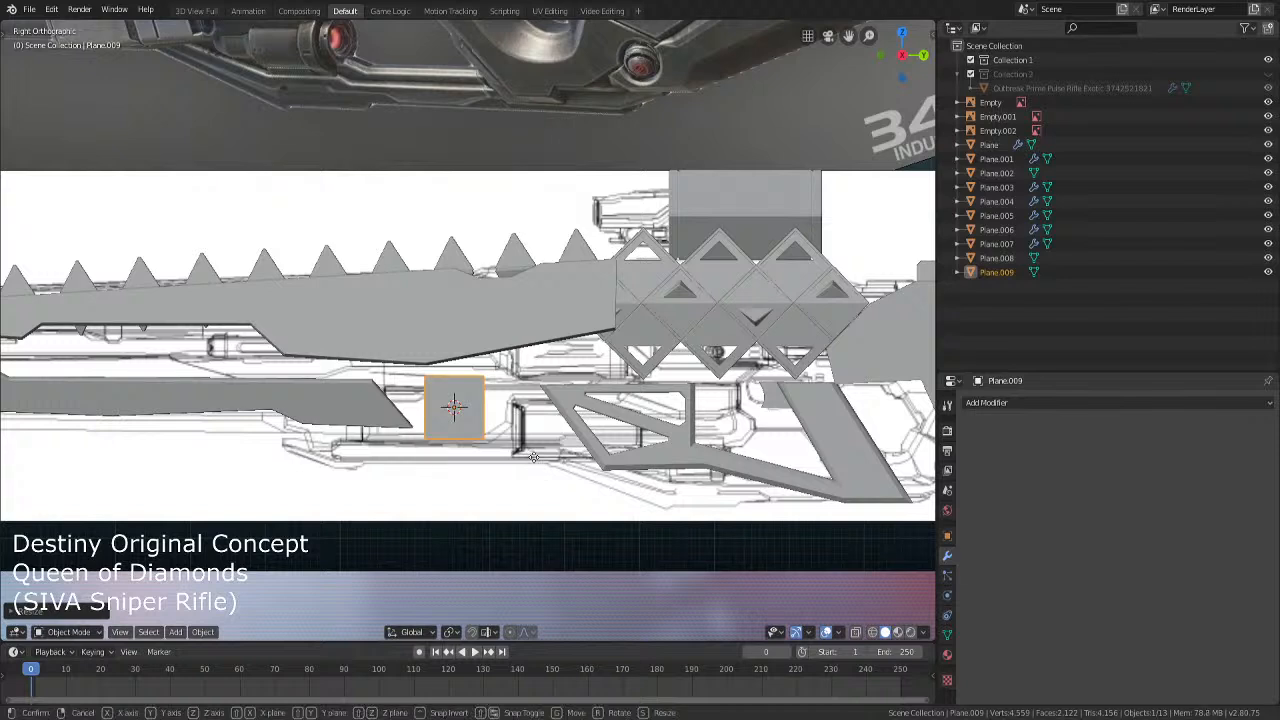
left_click(482, 428)
Stretch the plane rearward in Edit Mode by moving its rear edge along Y to just before the grip frame
key("Tab")
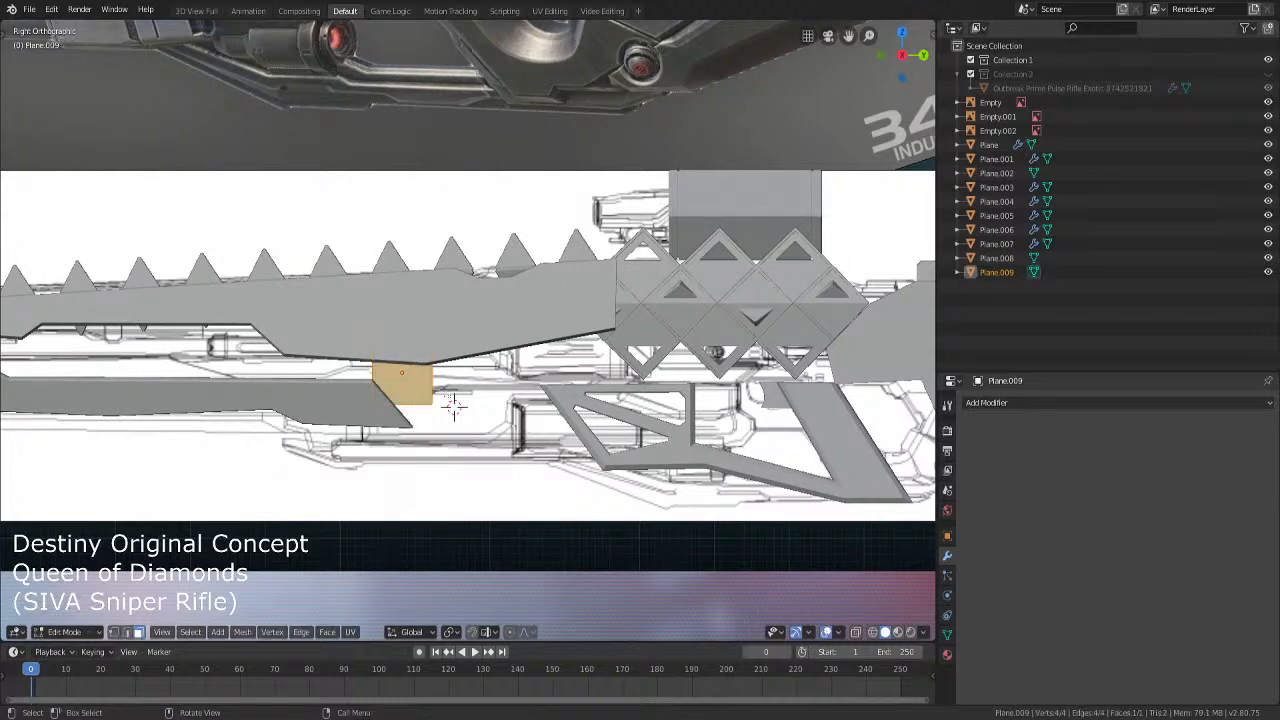
left_click(127, 632)
left_click(435, 379)
key("g")
key("y")
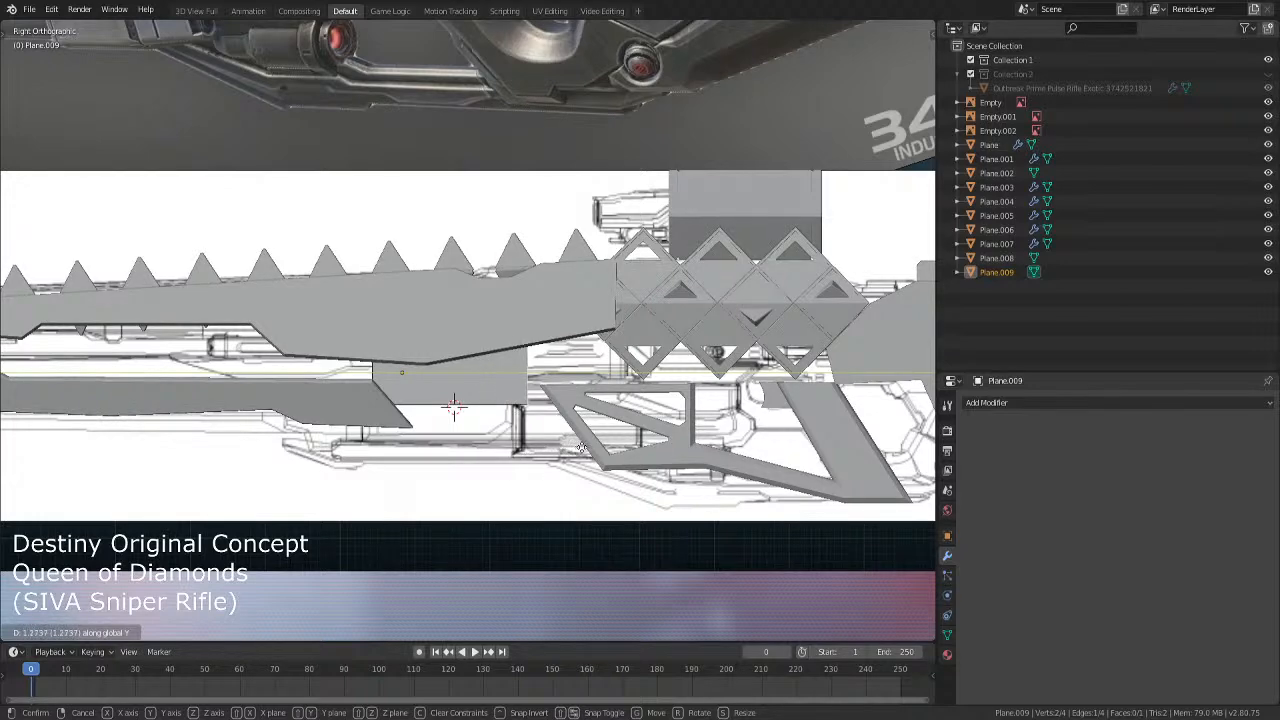
left_click(596, 448)
Select the whole plane and move it along negative X in the front wireframe view to the side of the central body
middle_click_drag(598, 448, 608, 398)
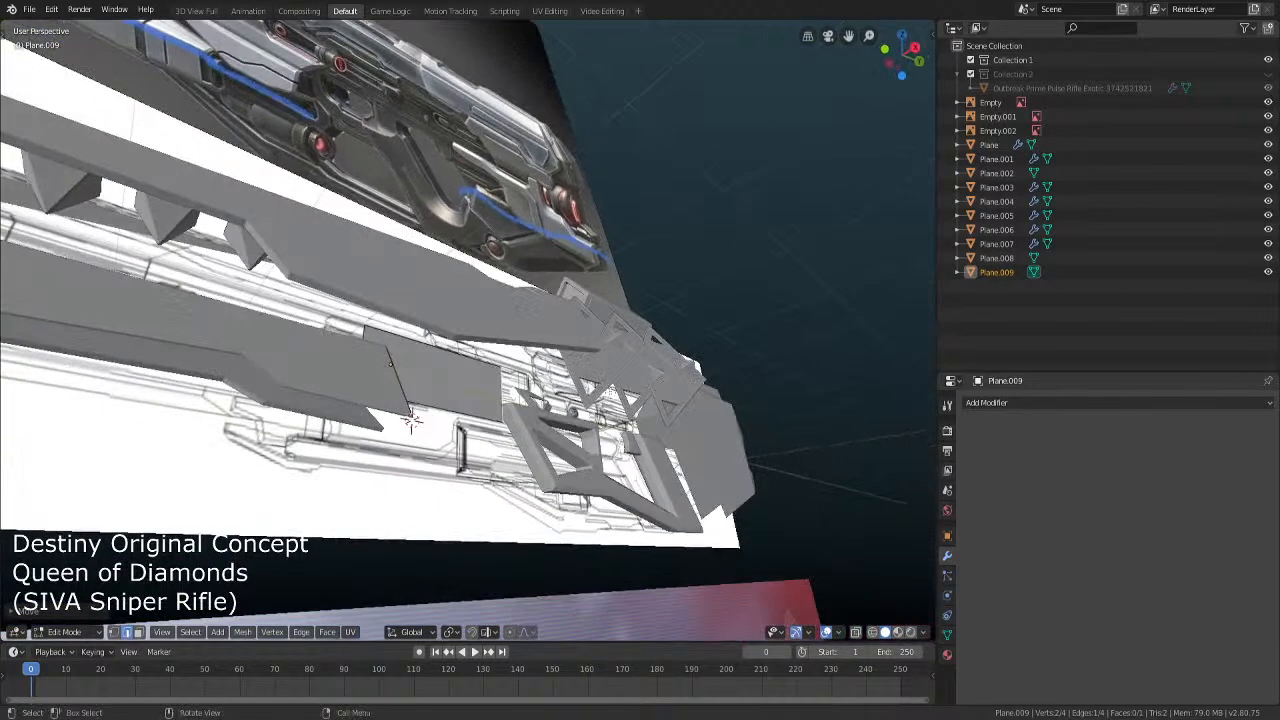
key("a")
key("KP_1")
key("shift+z")
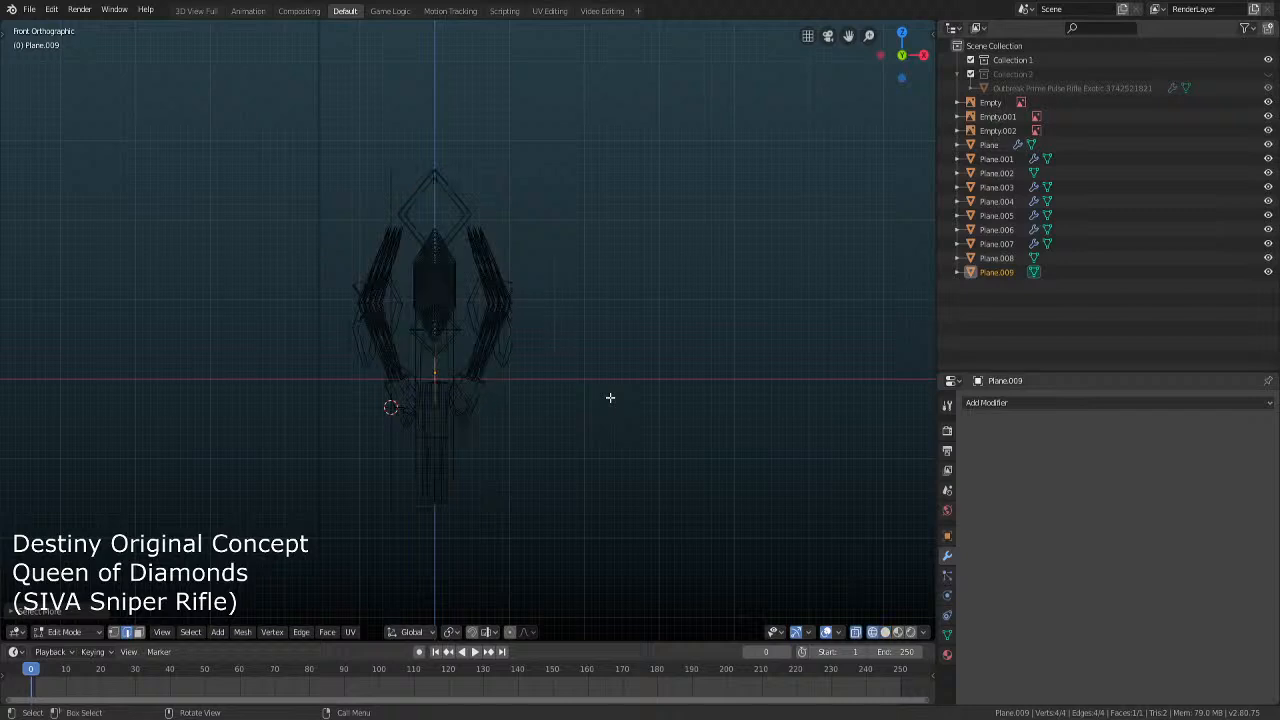
key("g")
key("x")
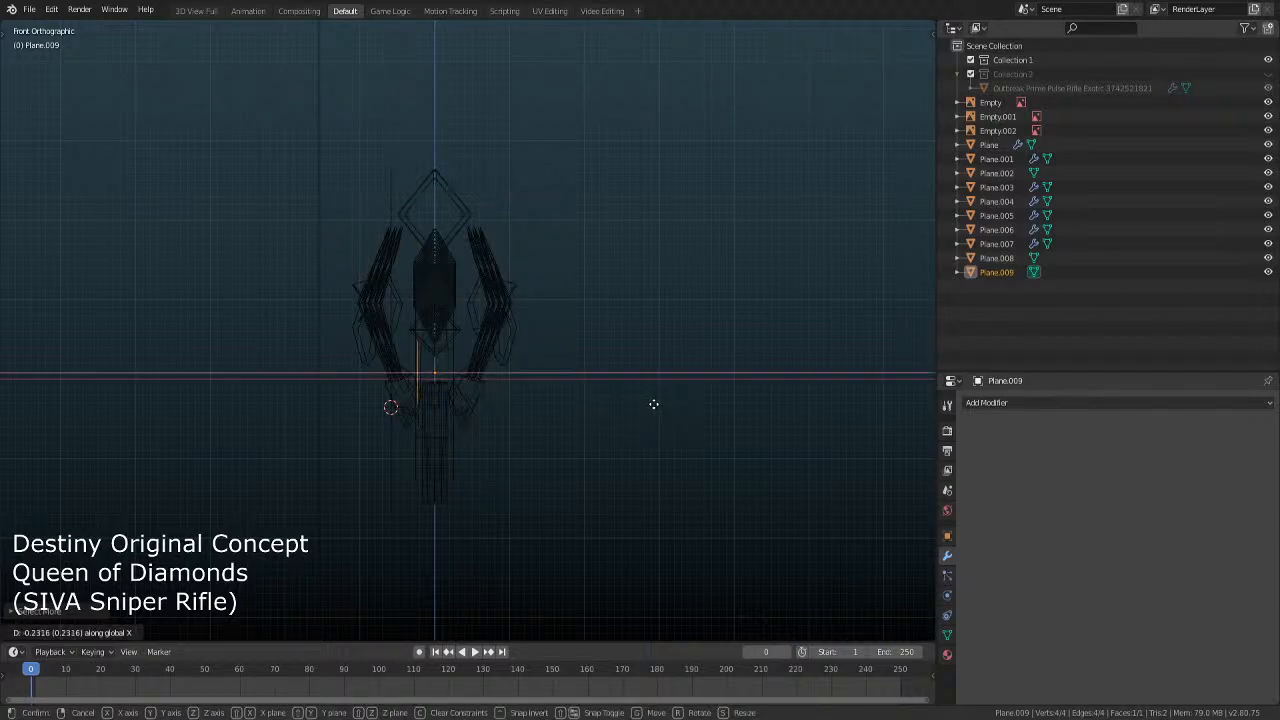
left_click(648, 405)
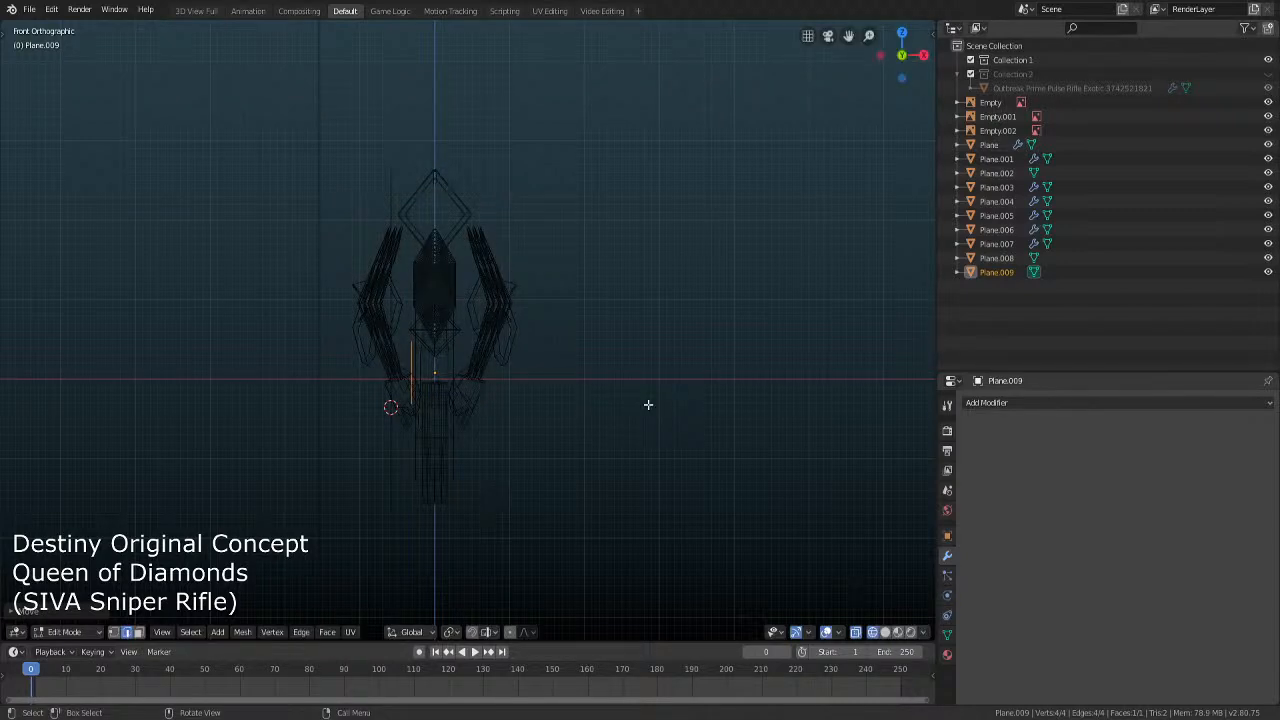
Extrude the plane about 0.6 along X across the central body to form a solid block centred on the rifle
key("e")
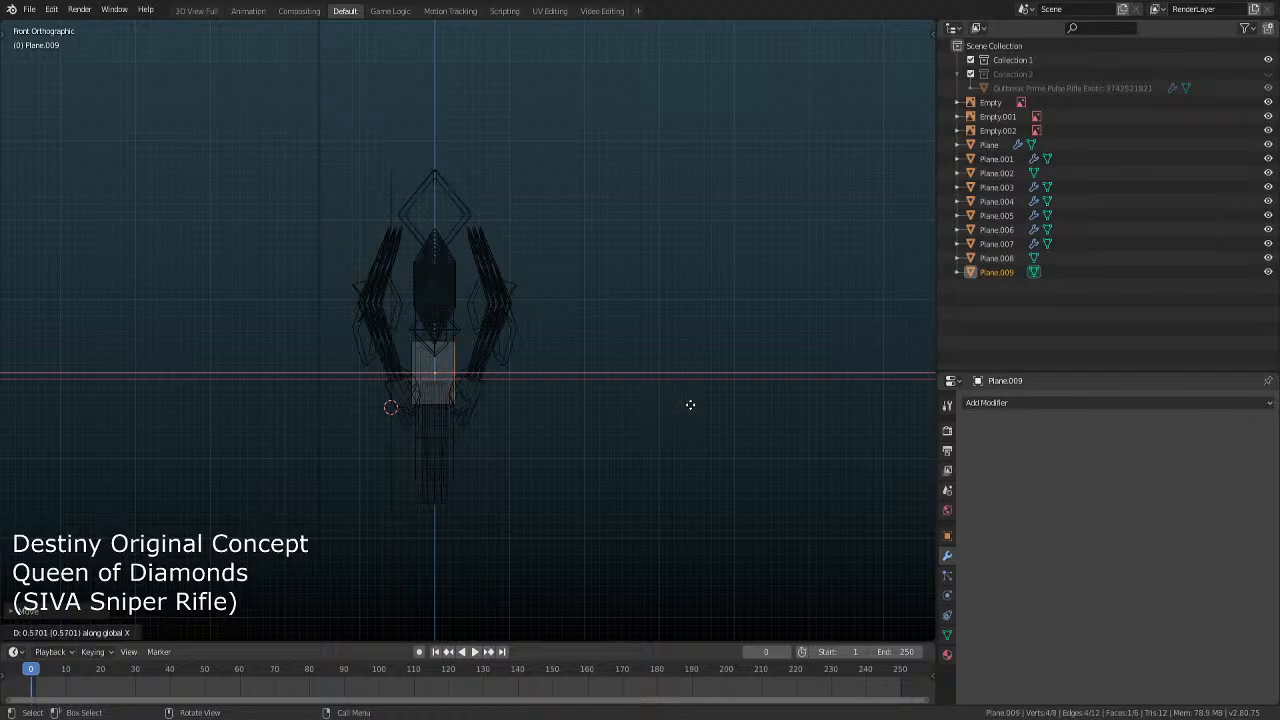
left_click(694, 403)
key("Tab")
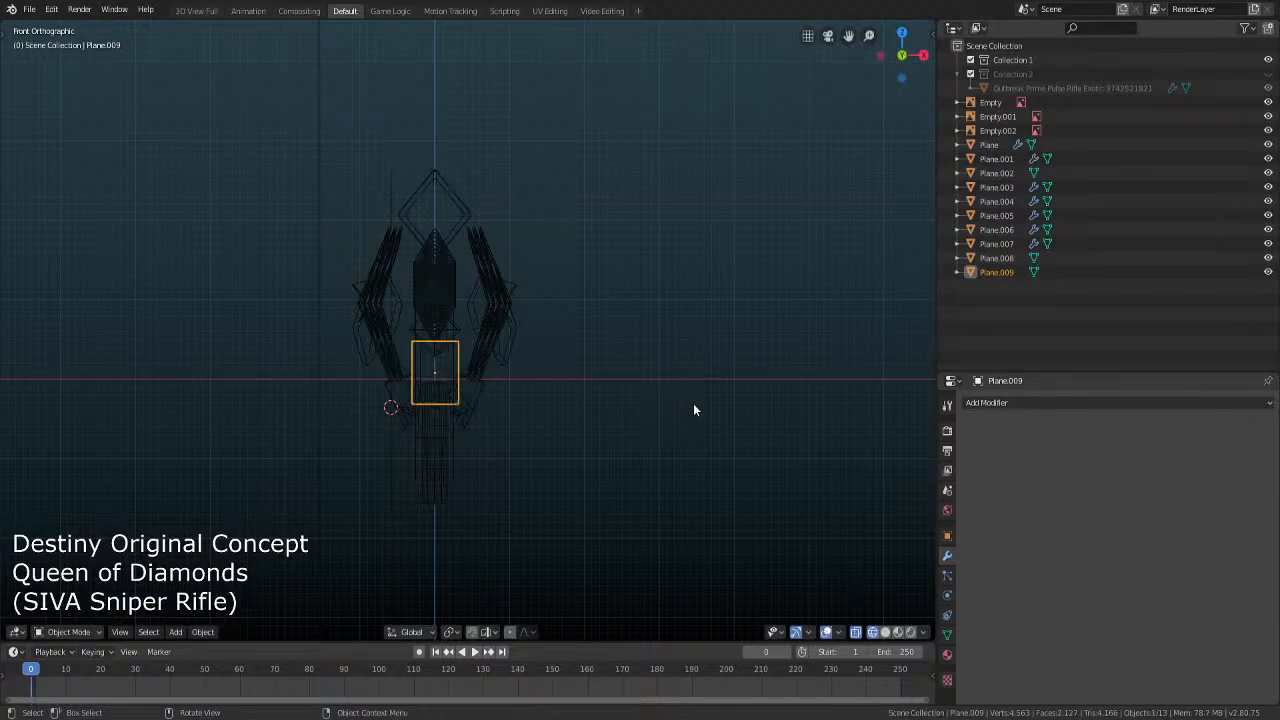
scroll(690, 403, "down", 2)
middle_click_drag(686, 412, 565, 488)
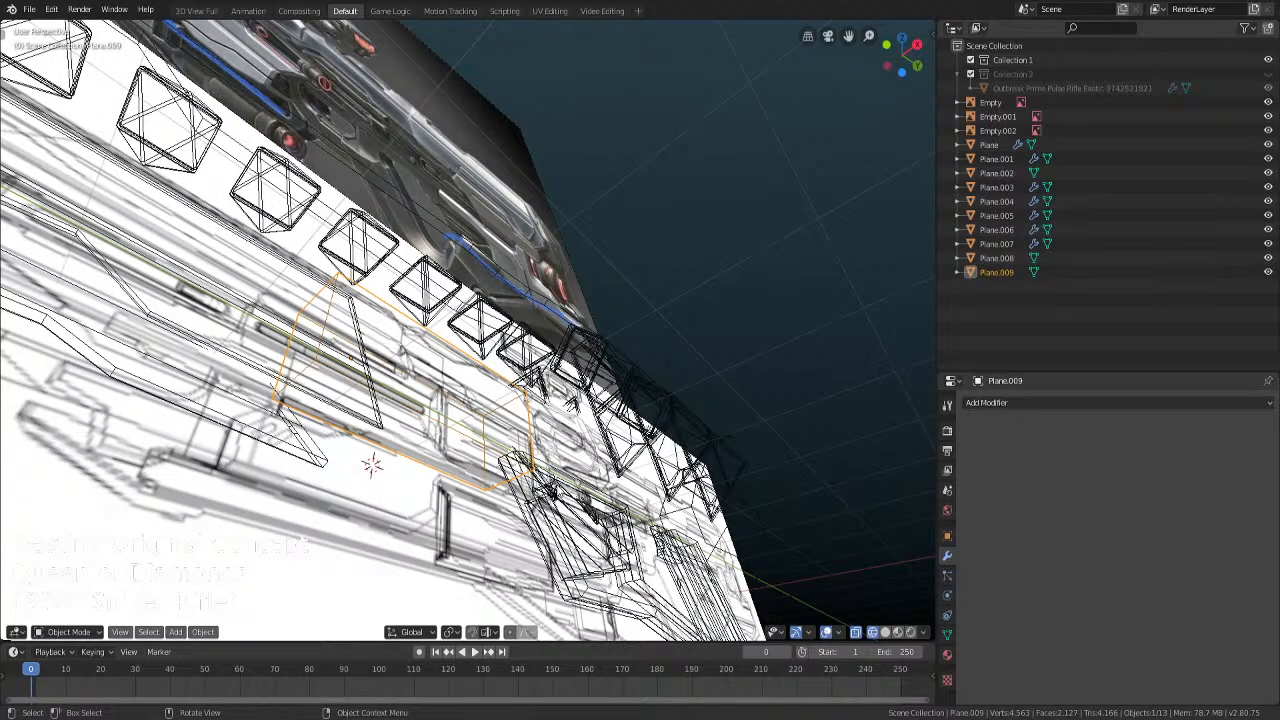
Bevel the block's two lower lengthwise edges into single-segment chamfers
middle_click_drag(556, 490, 512, 499)
key("Tab")
key("shift+z")
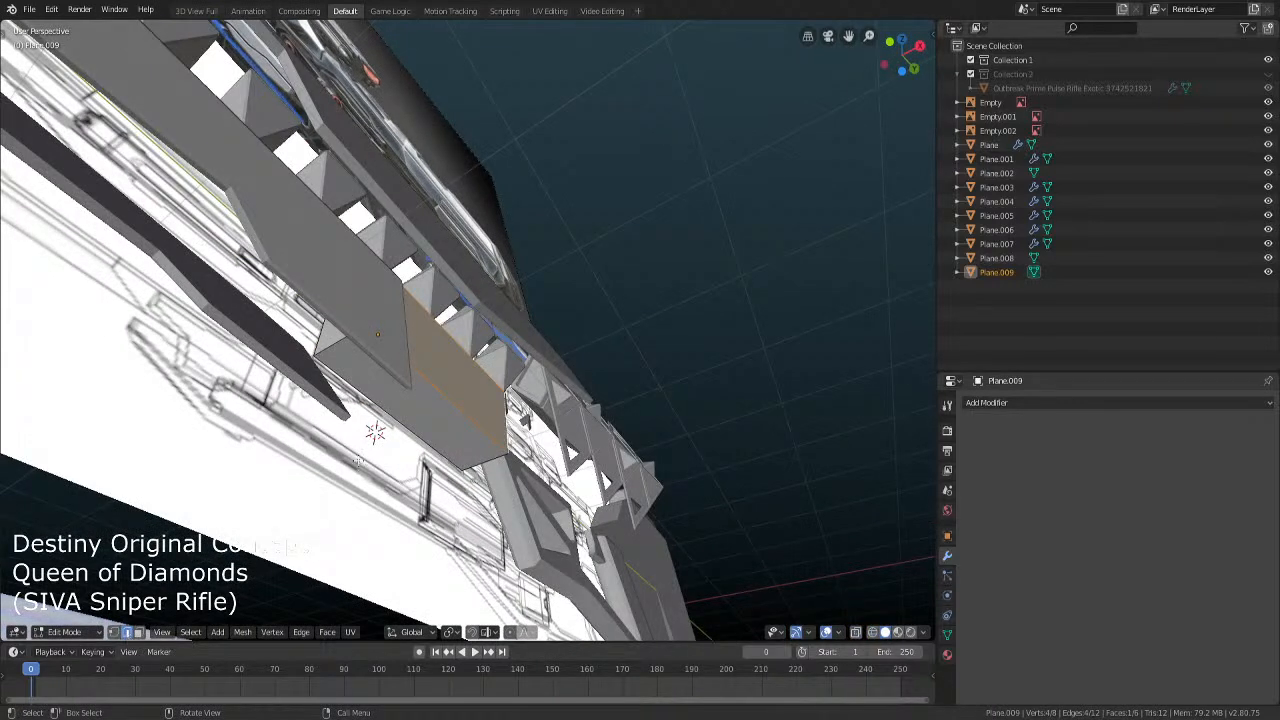
left_click(437, 401)
left_click(424, 438, "shift")
key("shift+z")
key("shift+z")
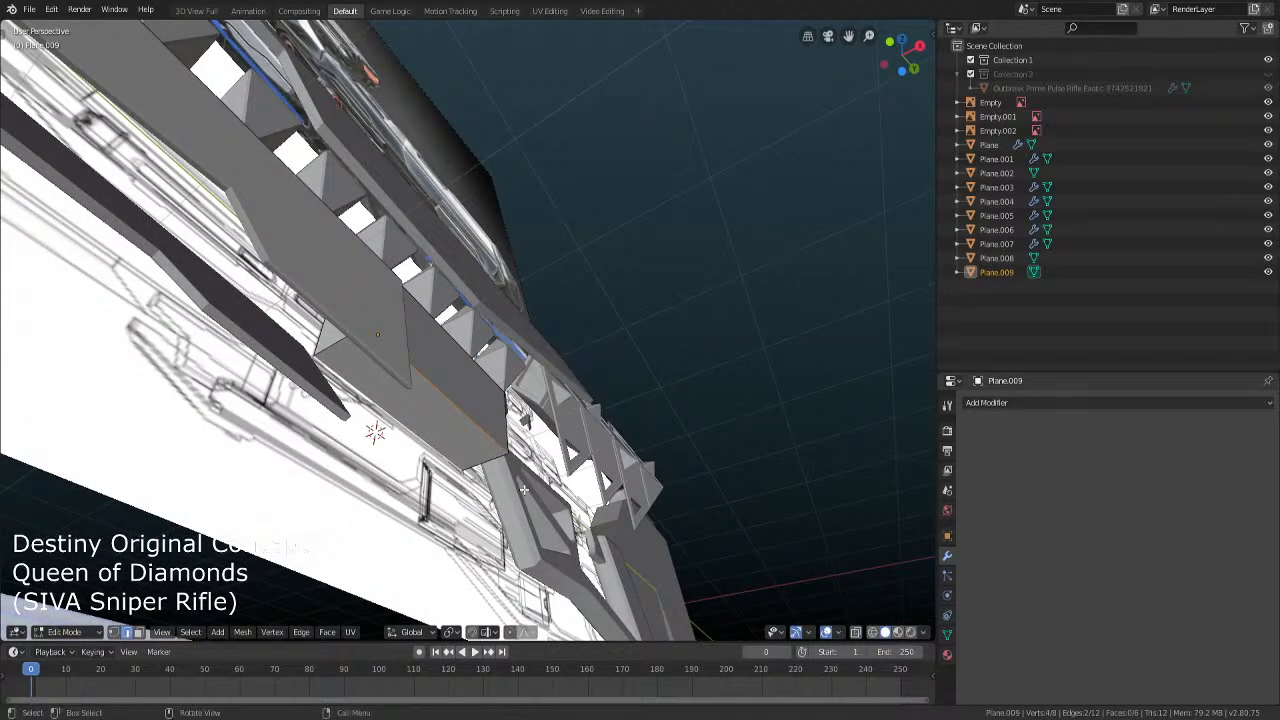
key("ctrl+b")
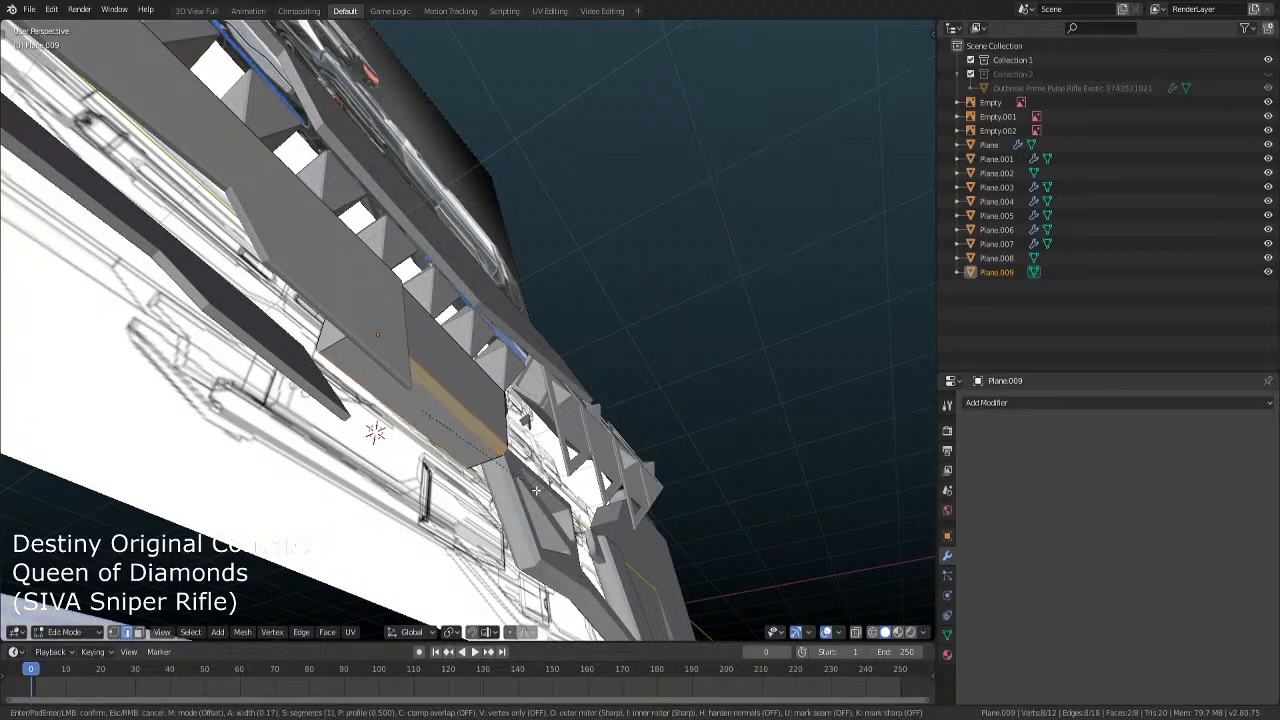
left_click(505, 508)
middle_click_drag(505, 508, 482, 537)
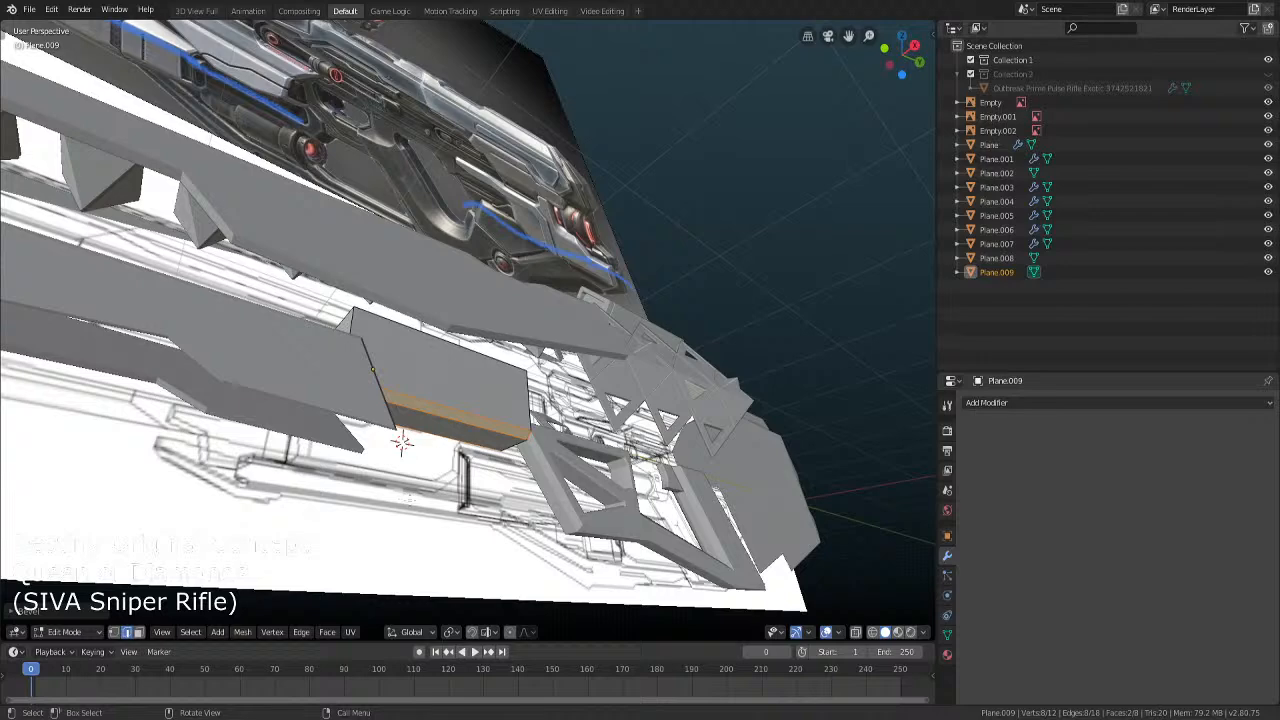
key("Tab")
middle_click_drag(453, 459, 612, 492)
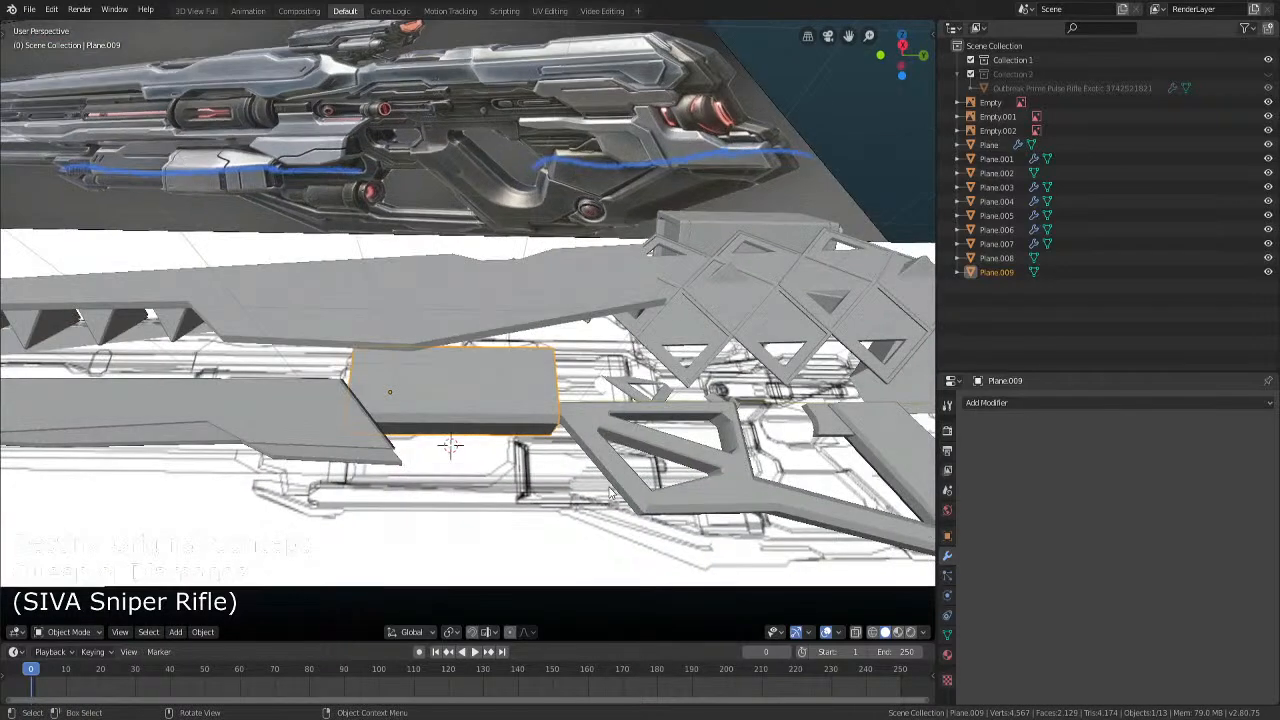
Align the view to the block's right side and enlarge the Properties editor by shrinking the Outliner above it
key("KP_3")
scroll(609, 486, "up", 3)
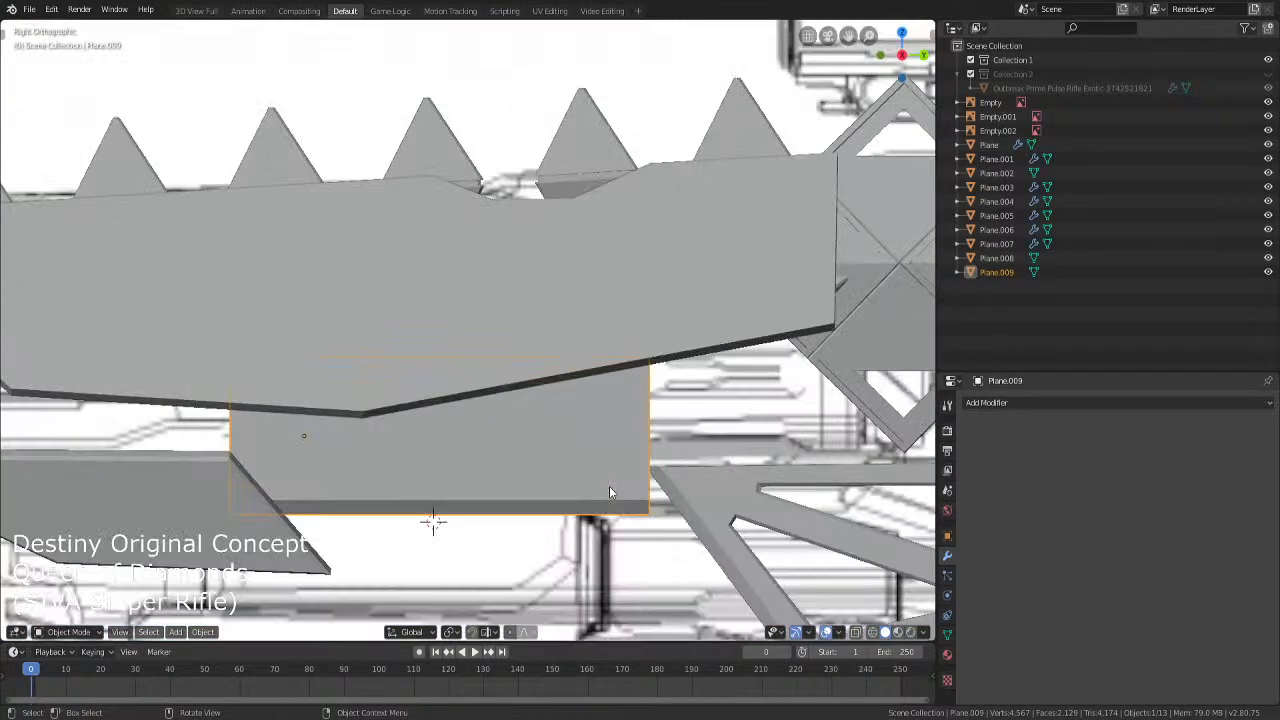
key("Tab")
middle_click_drag(433, 521, 450, 446, "shift")
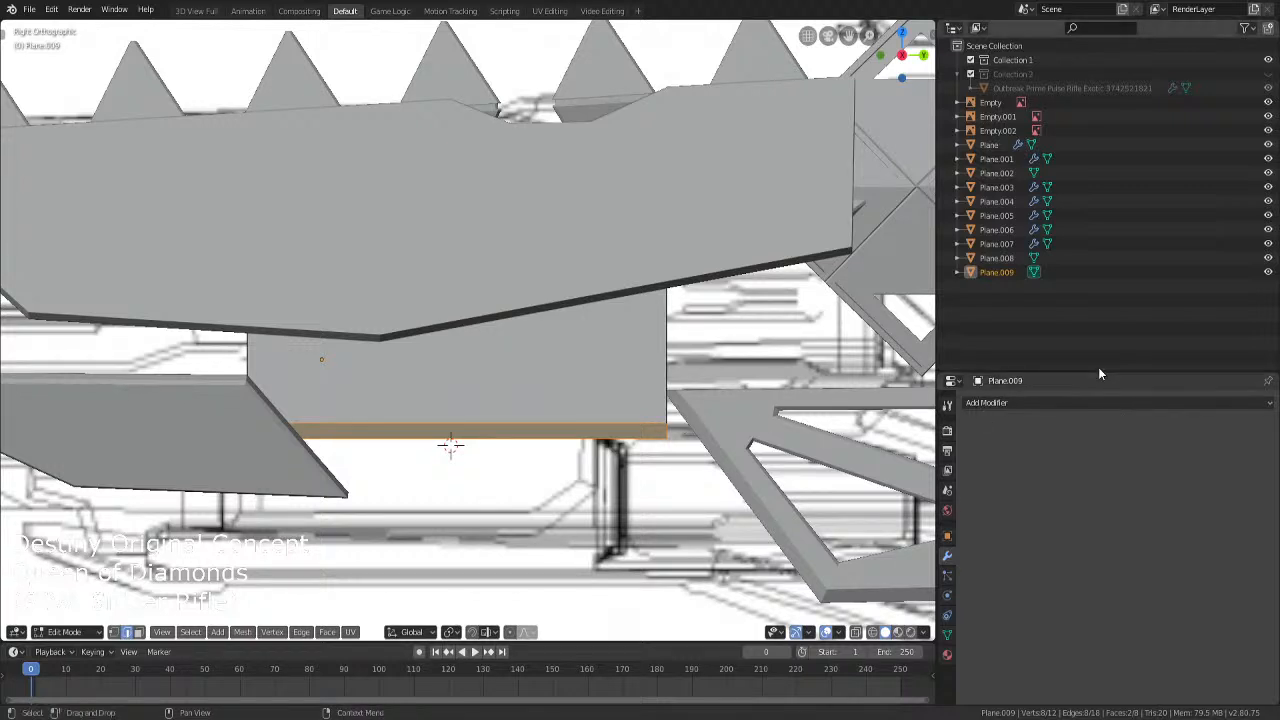
left_click_drag(1104, 370, 1104, 165)
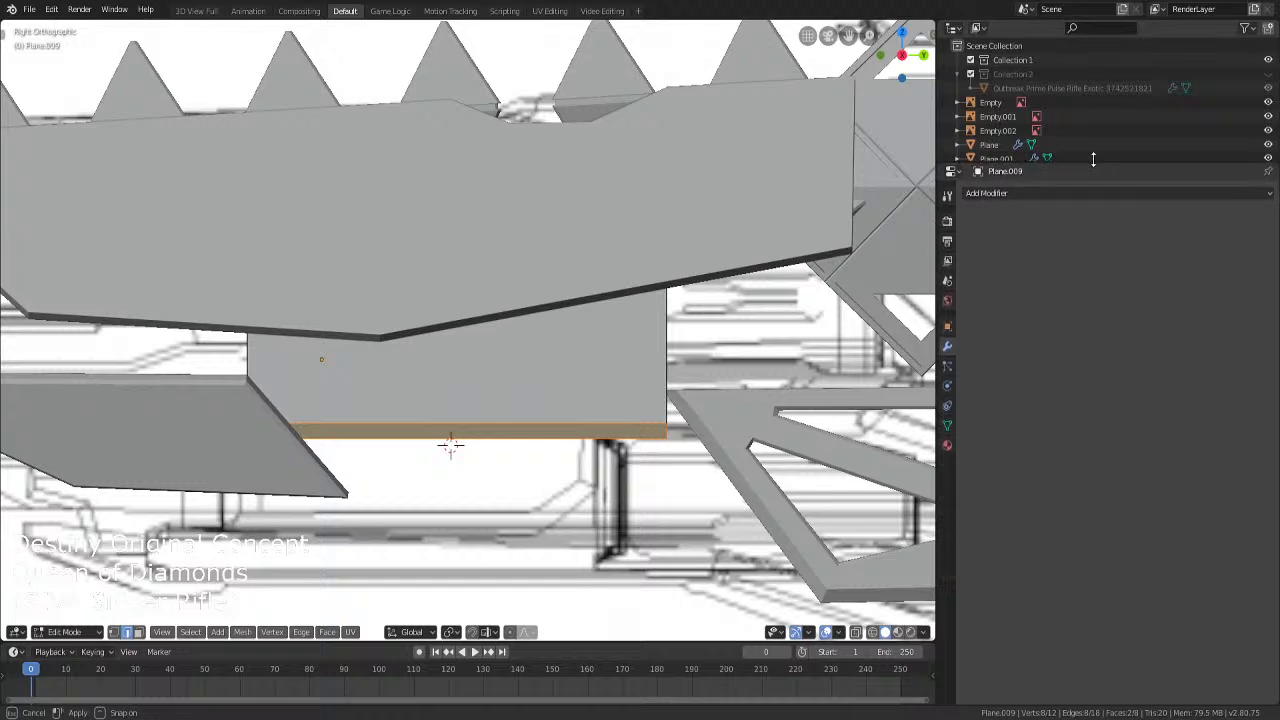
scroll(560, 522, "up", 2)
key("Tab")
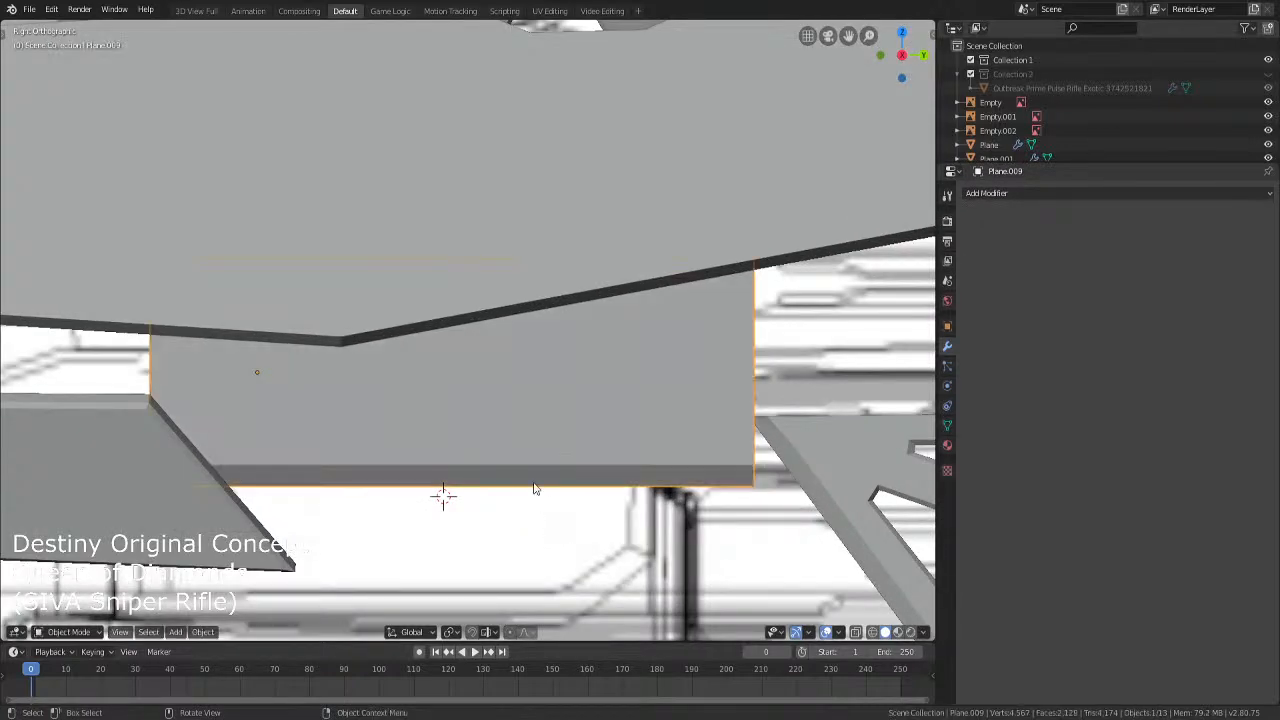
Move the block slightly down along Z beneath the upper body and compare it with the Queen of Diamonds reference image
middle_click_drag(534, 486, 638, 178)
key("g")
key("z")
left_click(528, 434)
key("Tab")
scroll(590, 420, "down", 5)
key("Tab")
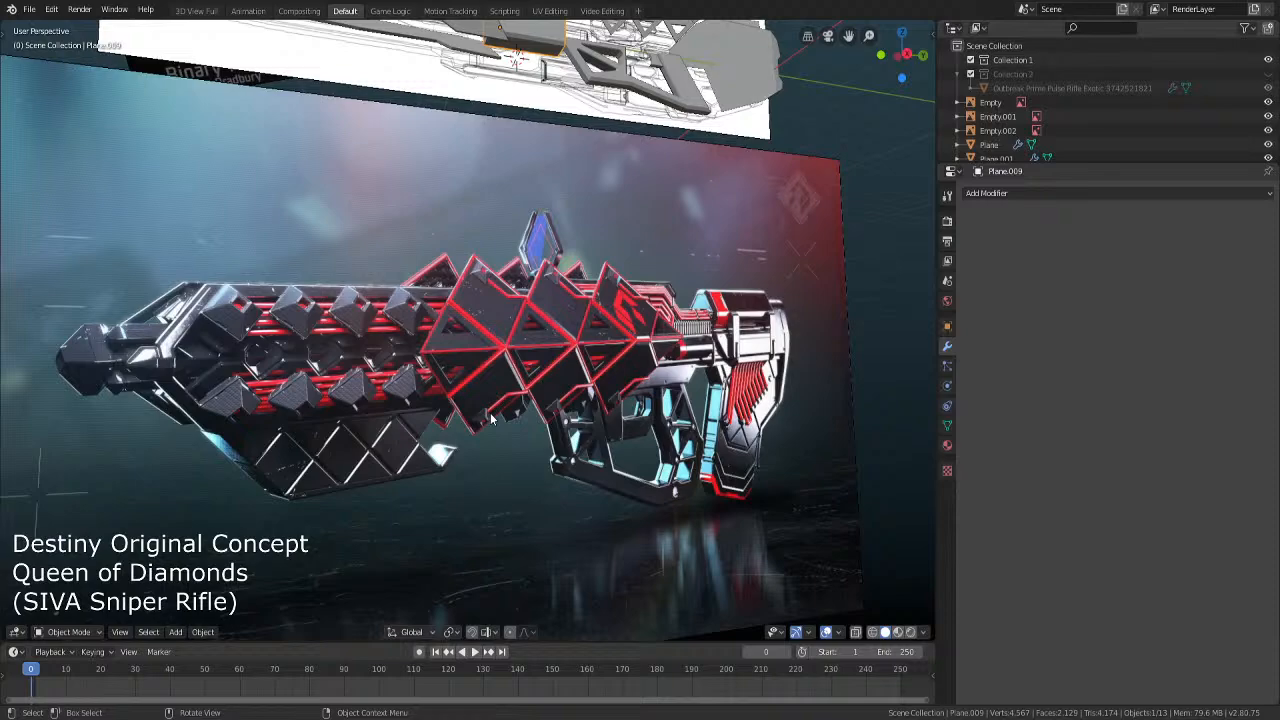
middle_click_drag(490, 420, 514, 396, "shift")
Select the four lengthwise edges bordering the block's lower chamfers and bevel them with a width of about 0.09
key("Tab")
scroll(463, 506, "up", 4)
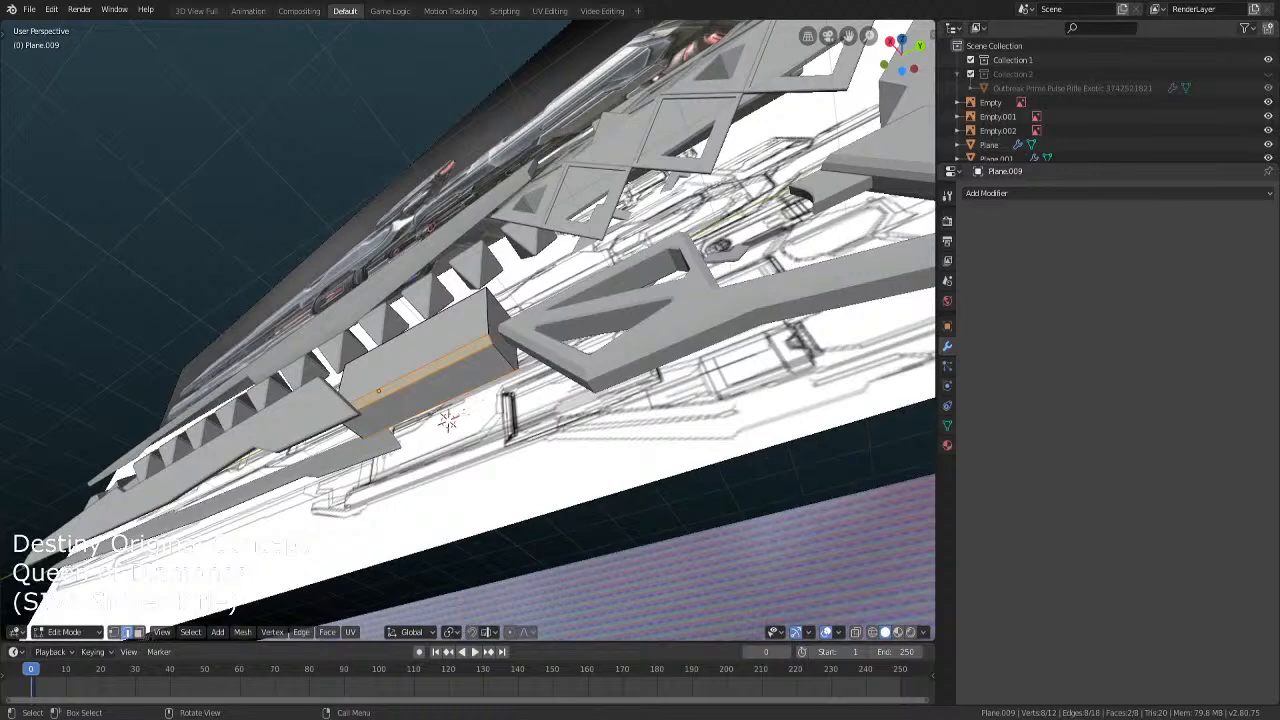
left_click(447, 375, "alt")
left_click(449, 399, "alt")
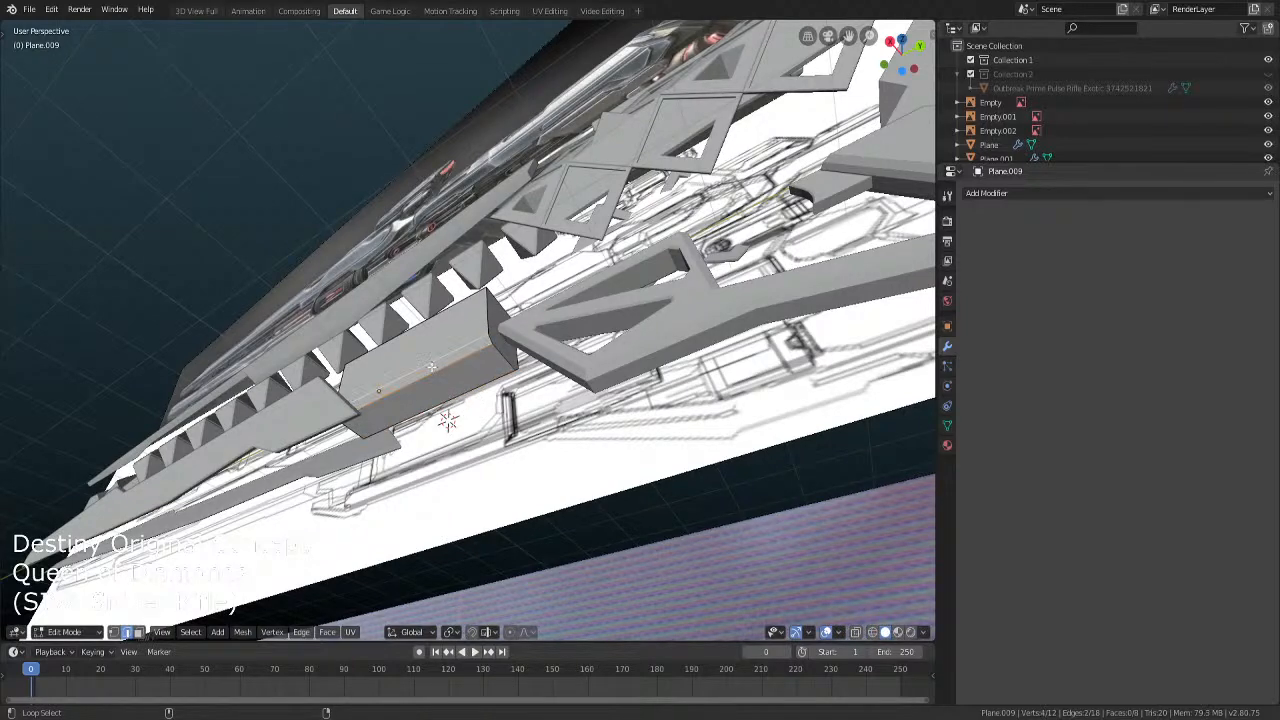
key("KP_Decimal")
left_click(468, 402, "shift")
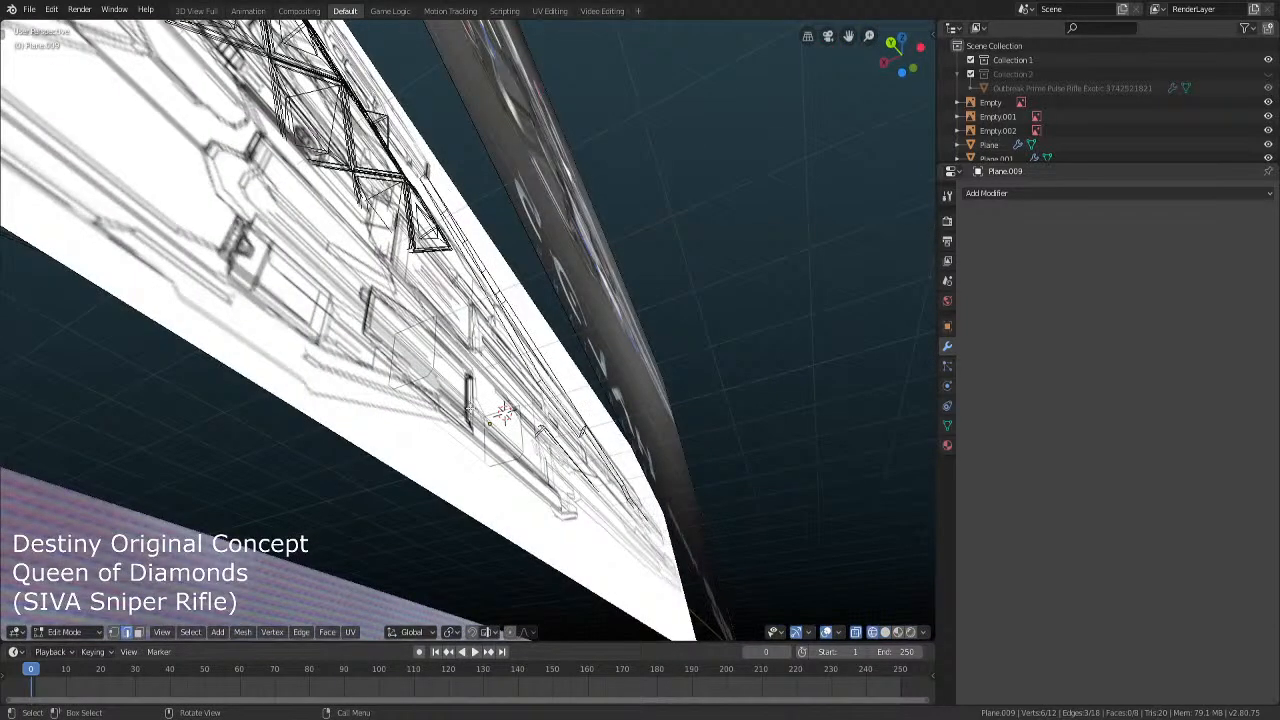
left_click(490, 424, "shift")
key("KP_Decimal")
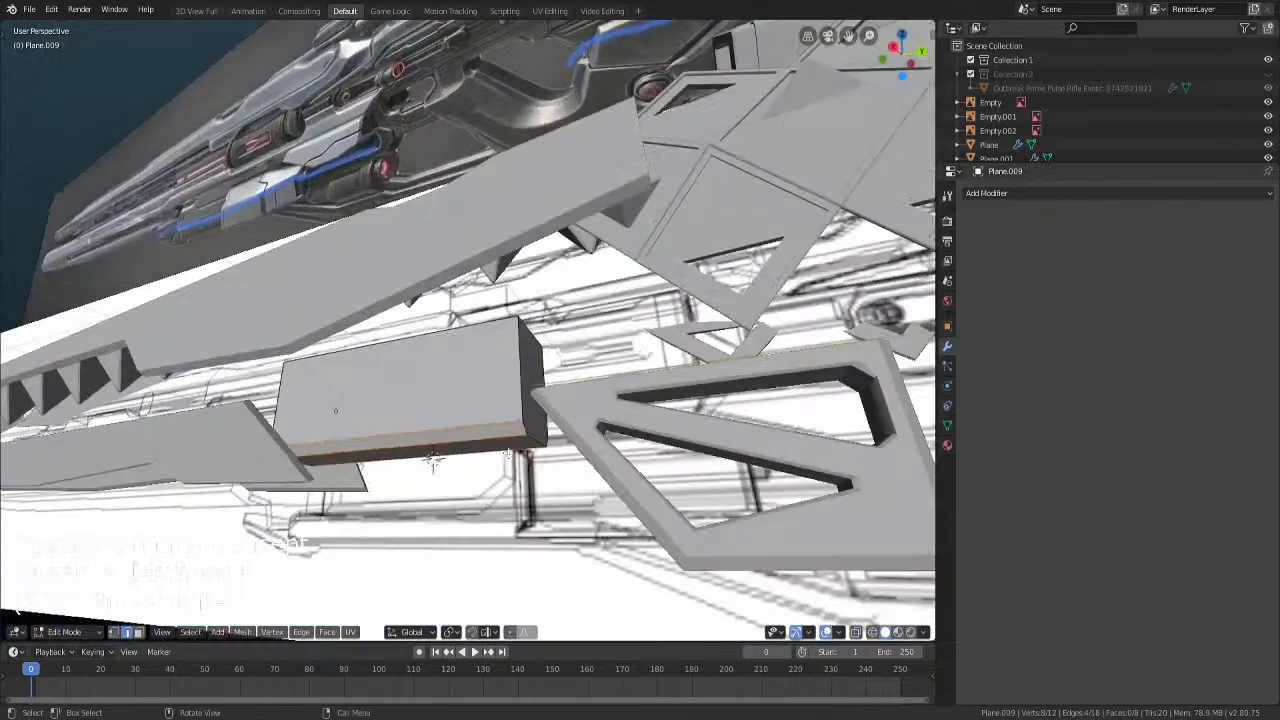
key("ctrl+b")
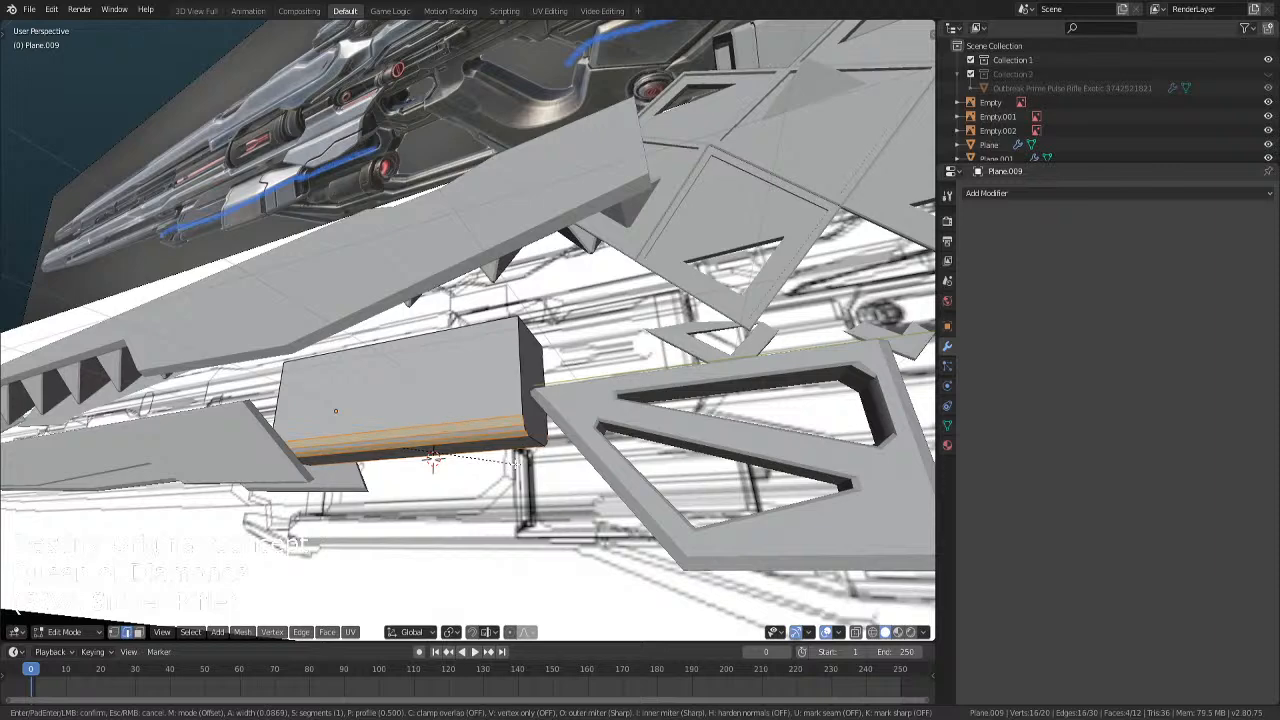
left_click(517, 464)
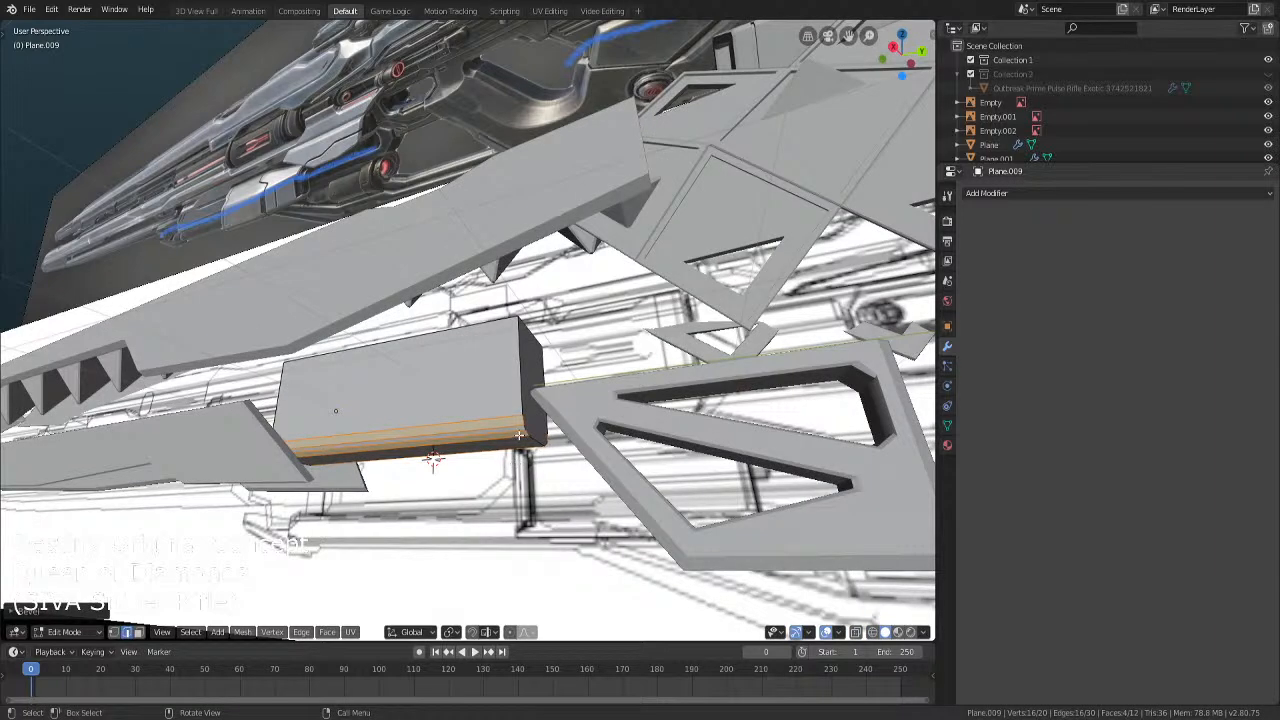
Select the edge outlines of the block's front and rear end faces and bevel them about 0.09 wide
left_click(524, 395)
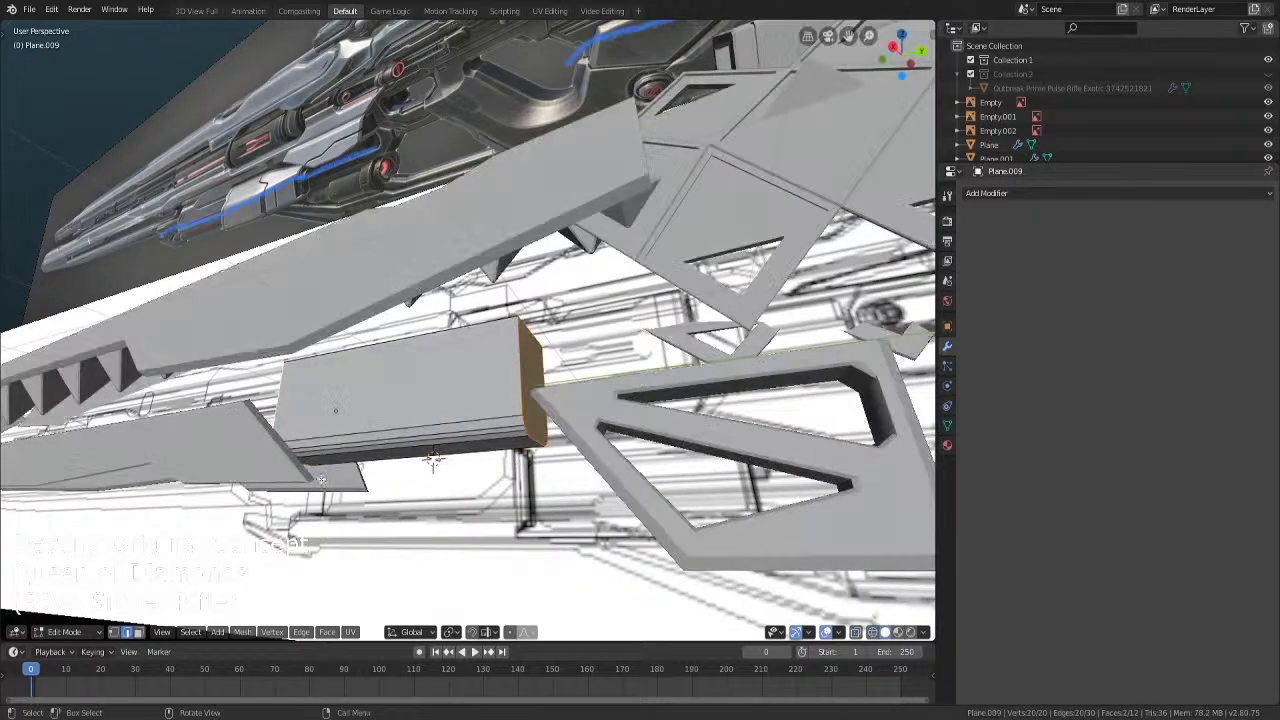
key("ctrl+b")
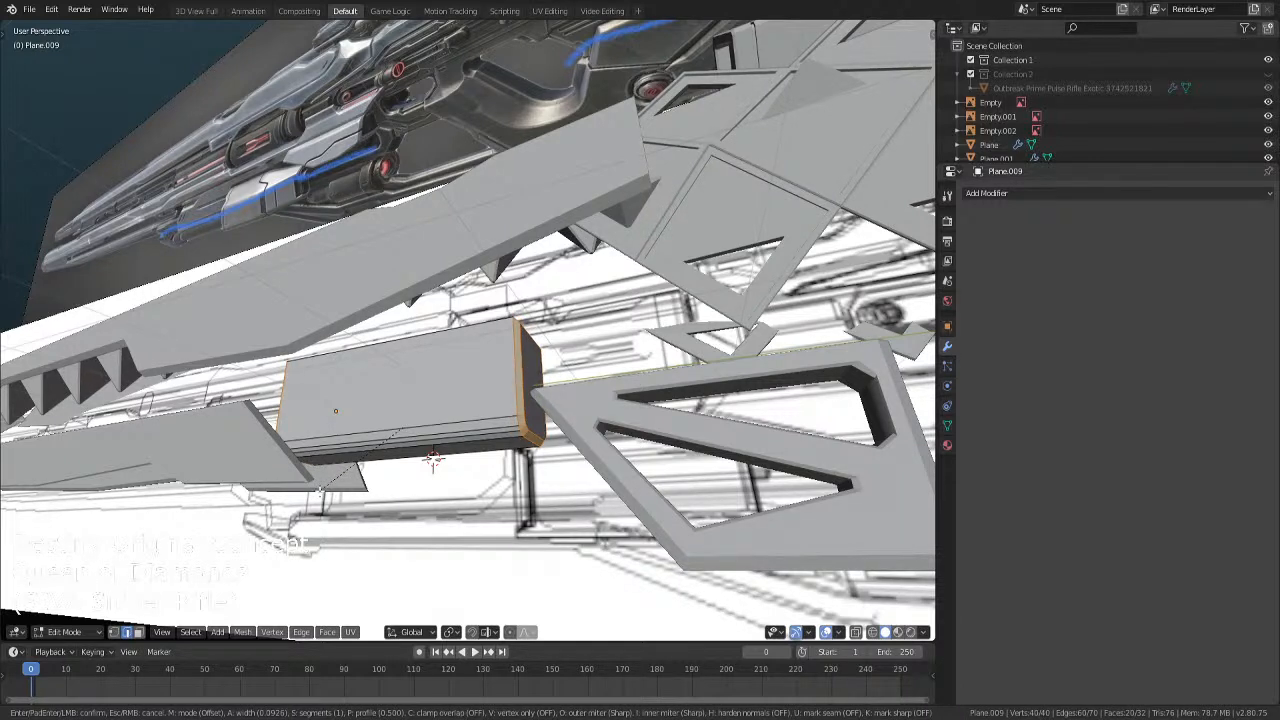
left_click(320, 490)
Add seven evenly spaced, centred loop cuts across the block's length
key("ctrl+r")
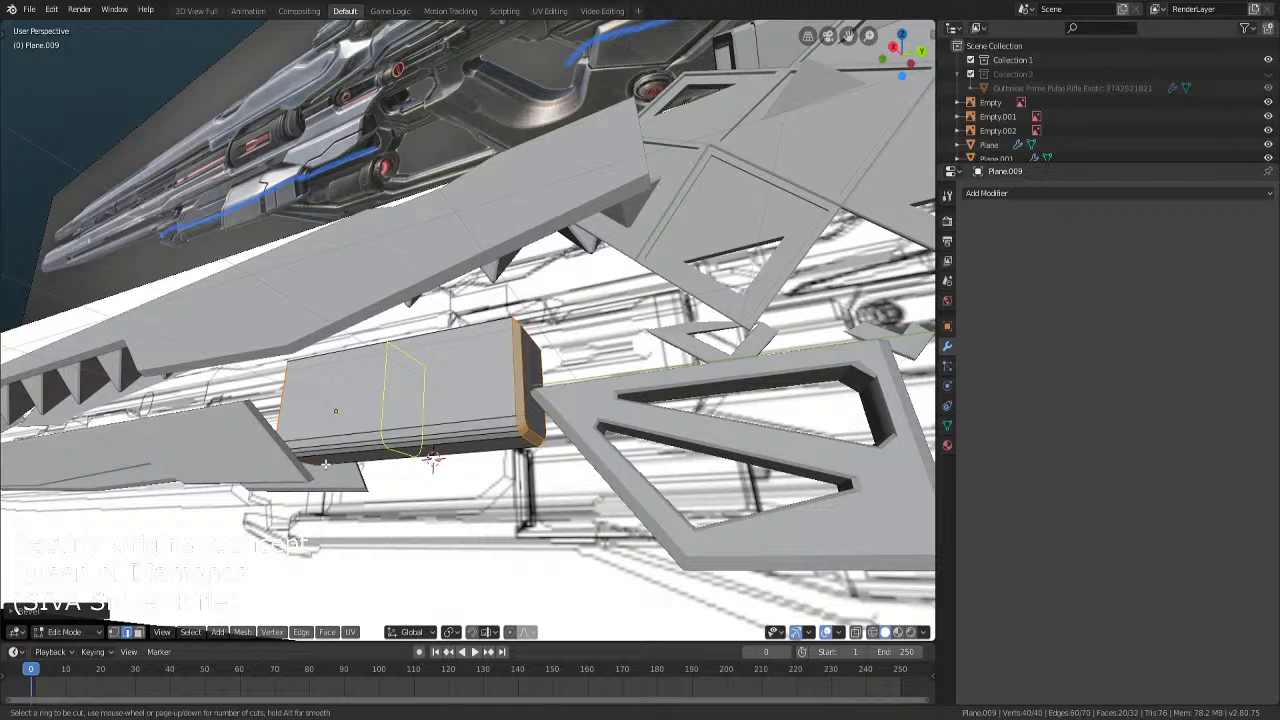
scroll(325, 463, "up", 6)
left_click(325, 463)
right_click(325, 463)
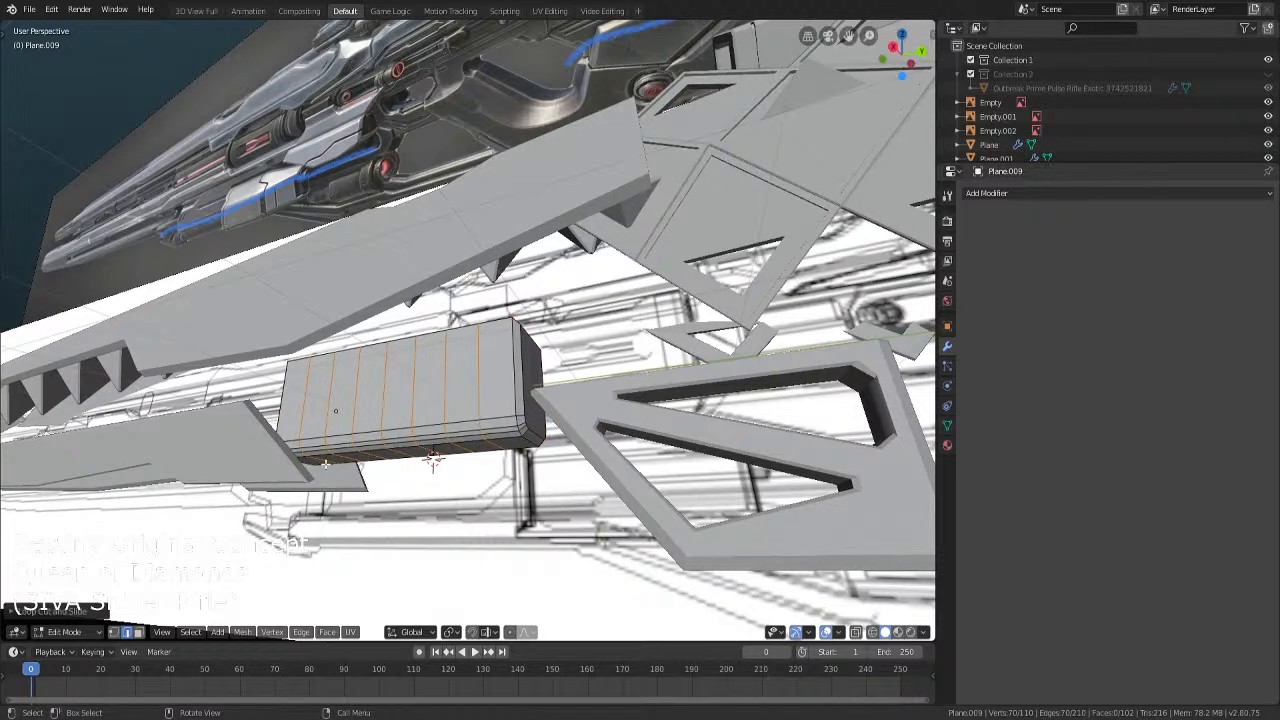
Raise the block's middle edge loop slightly along Z with smooth proportional editing, size 1.46, to arch its underside
left_click(397, 394, "alt")
key("KP_3")
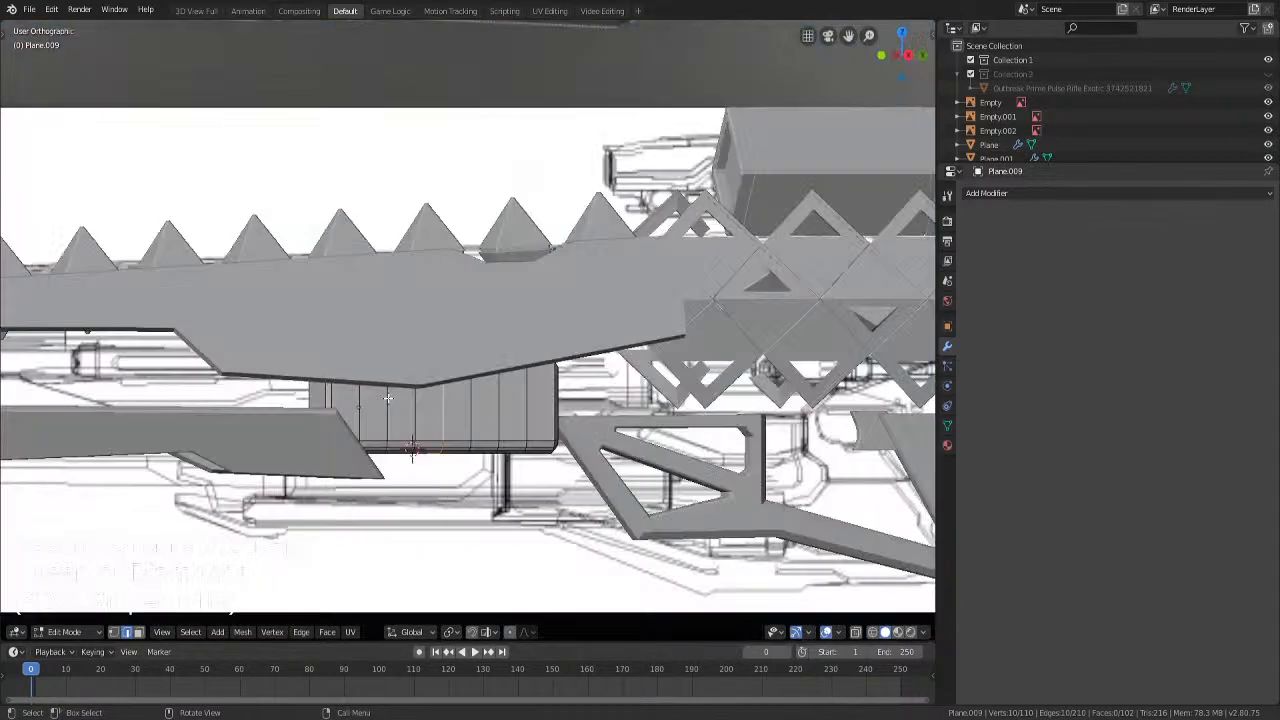
middle_click_drag(469, 438, 439, 390, "shift")
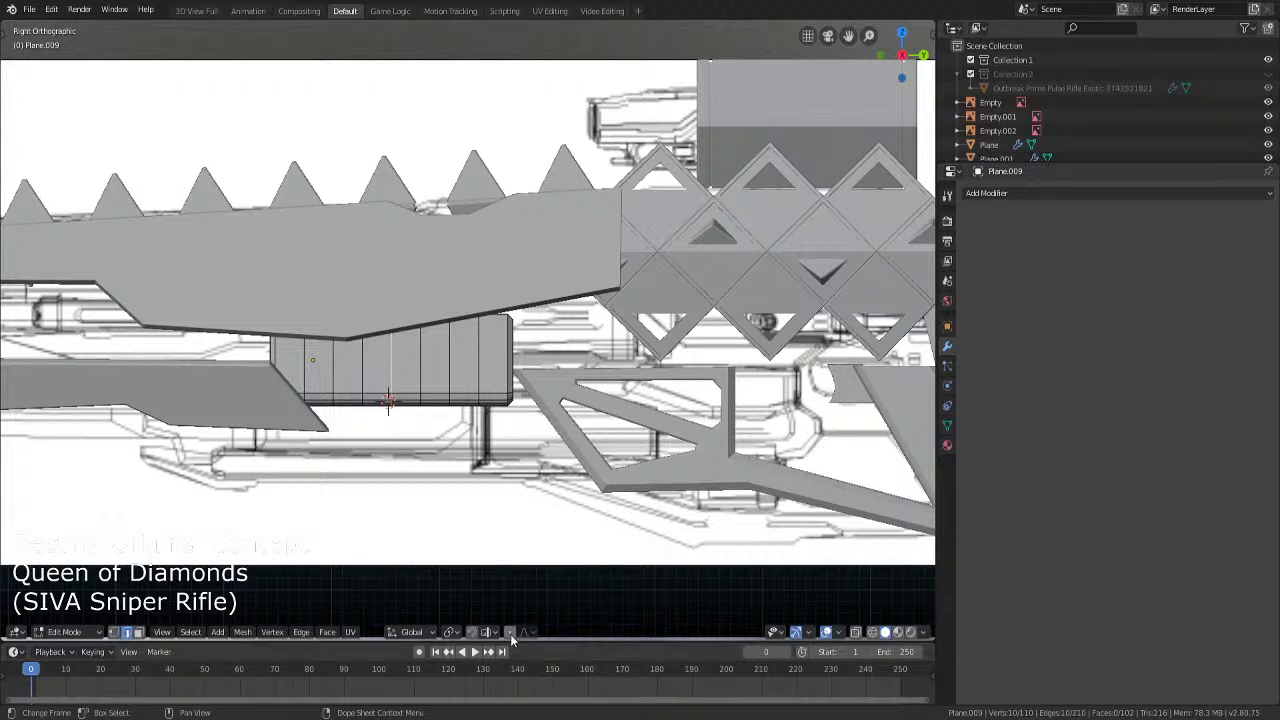
key("g")
key("z")
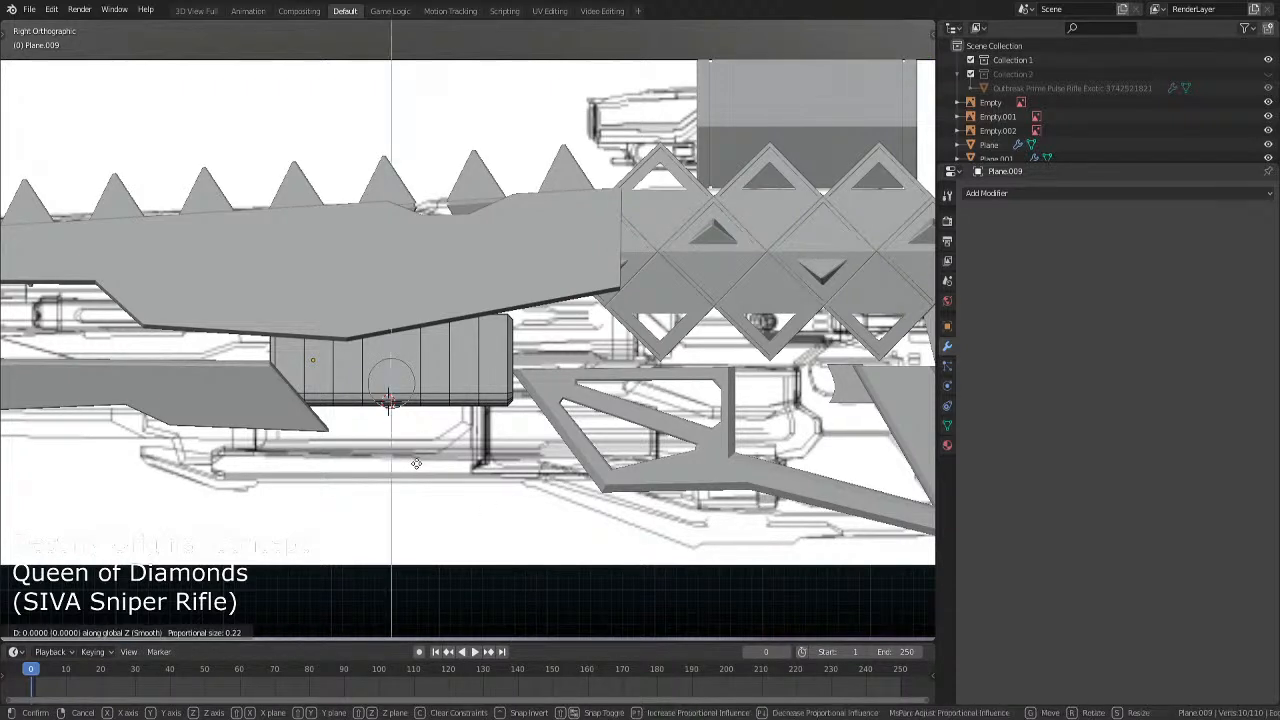
scroll(417, 464, "down", 5)
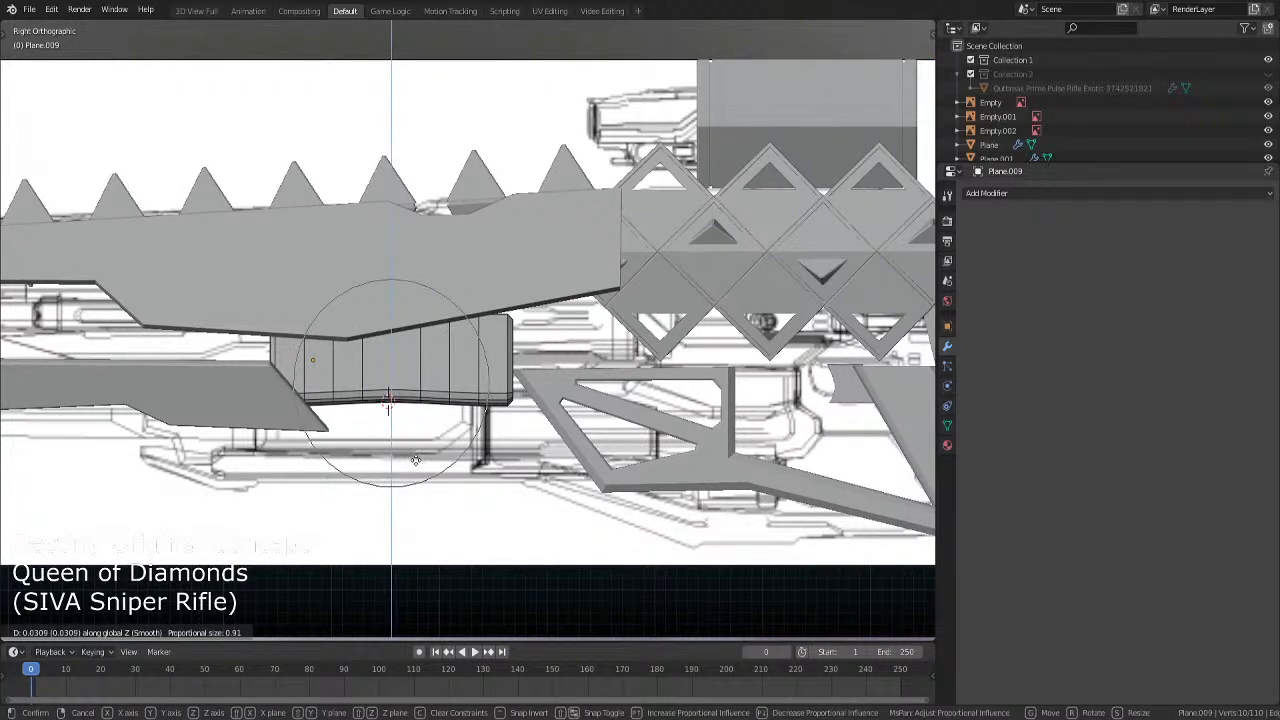
scroll(415, 460, "down", 4)
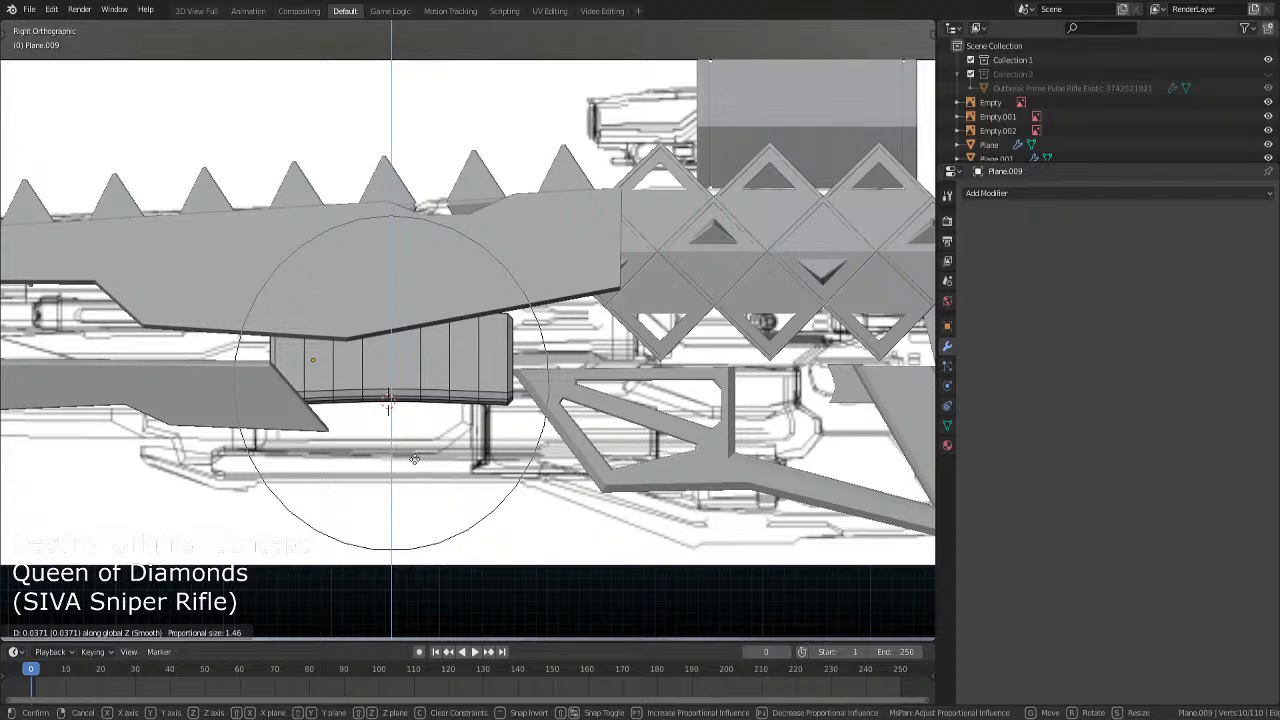
left_click(416, 462)
key("Tab")
middle_click_drag(417, 464, 443, 484)
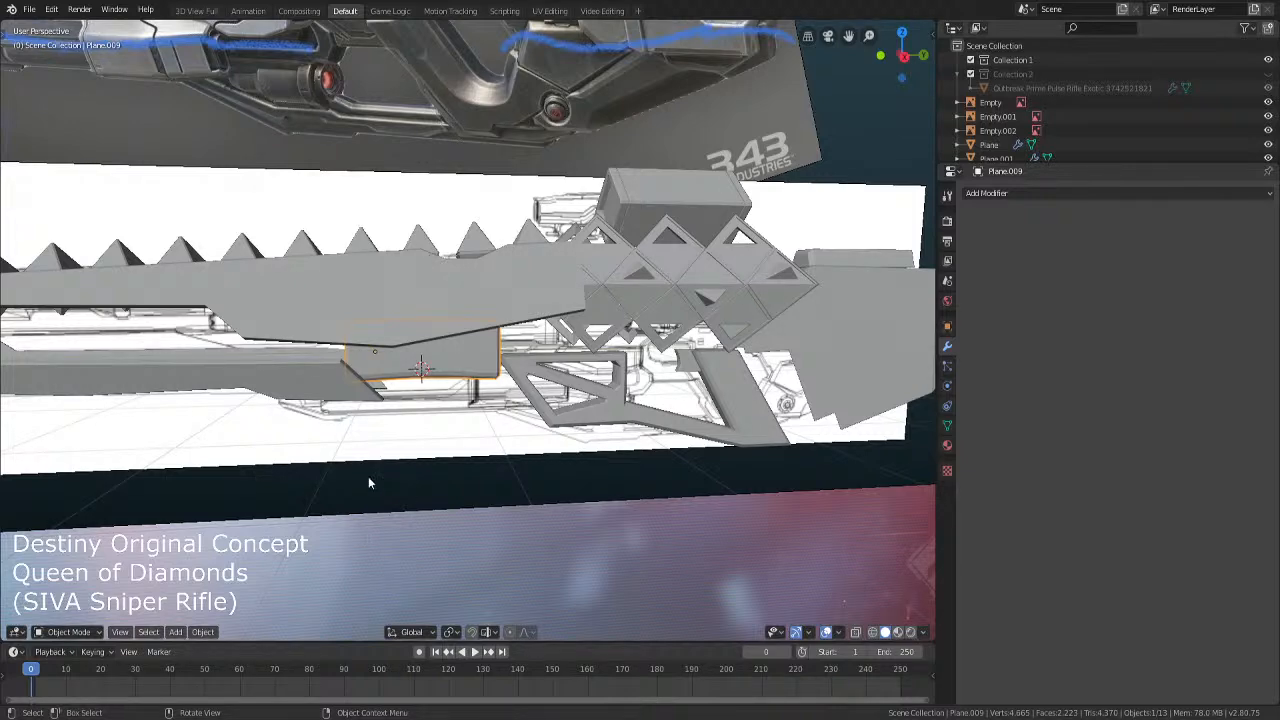
middle_click_drag(368, 476, 372, 521)
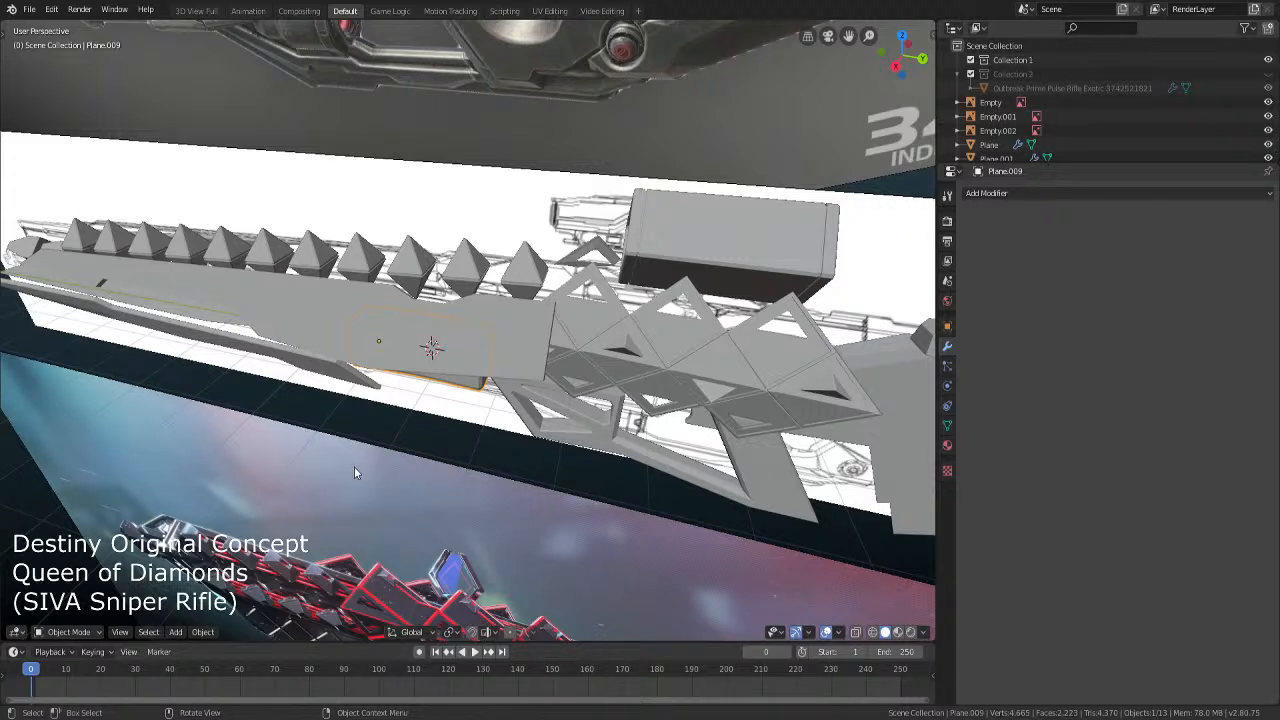
middle_click_drag(354, 473, 423, 462)
key("KP_3")
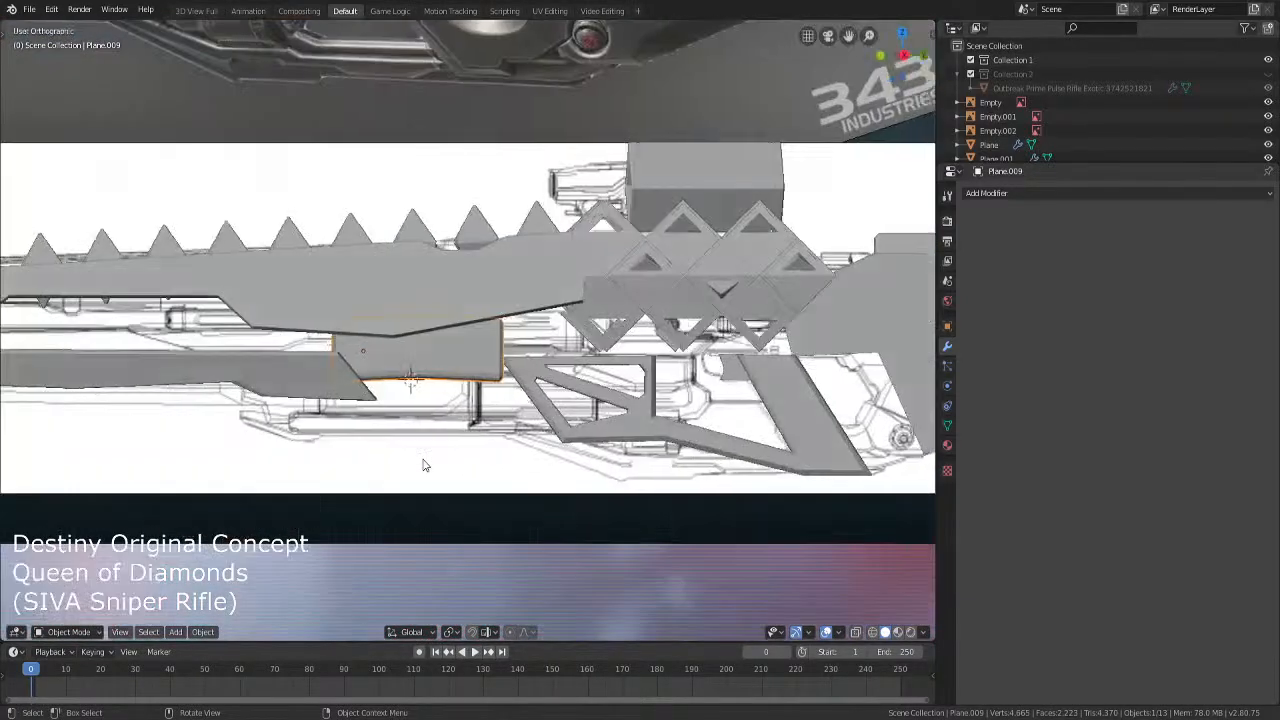
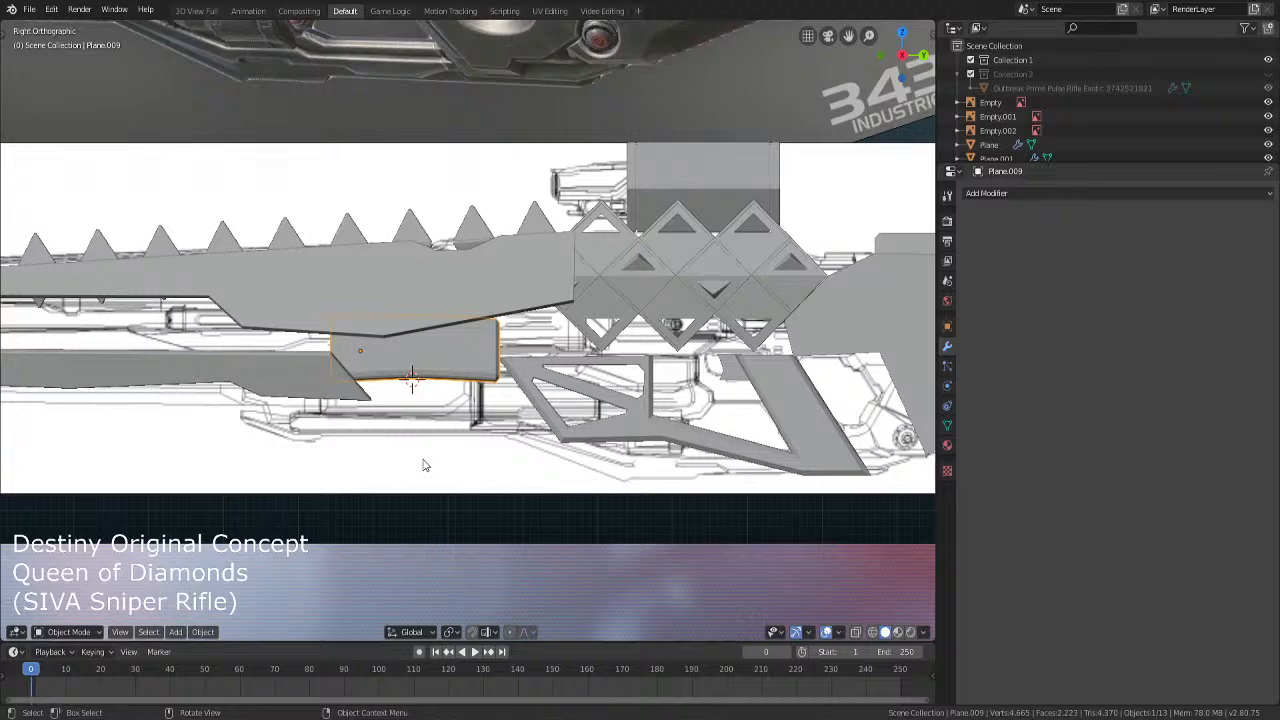
scroll(415, 440, "up", 4)
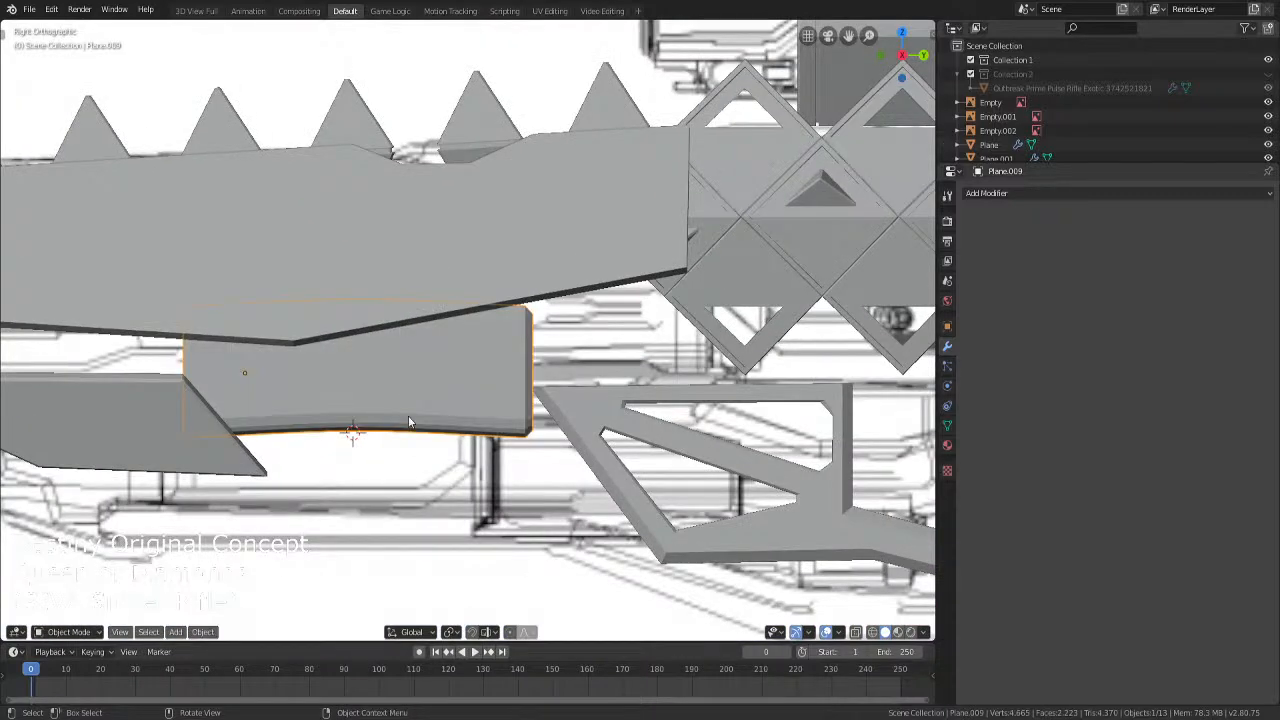
middle_click_drag(430, 376, 437, 378)
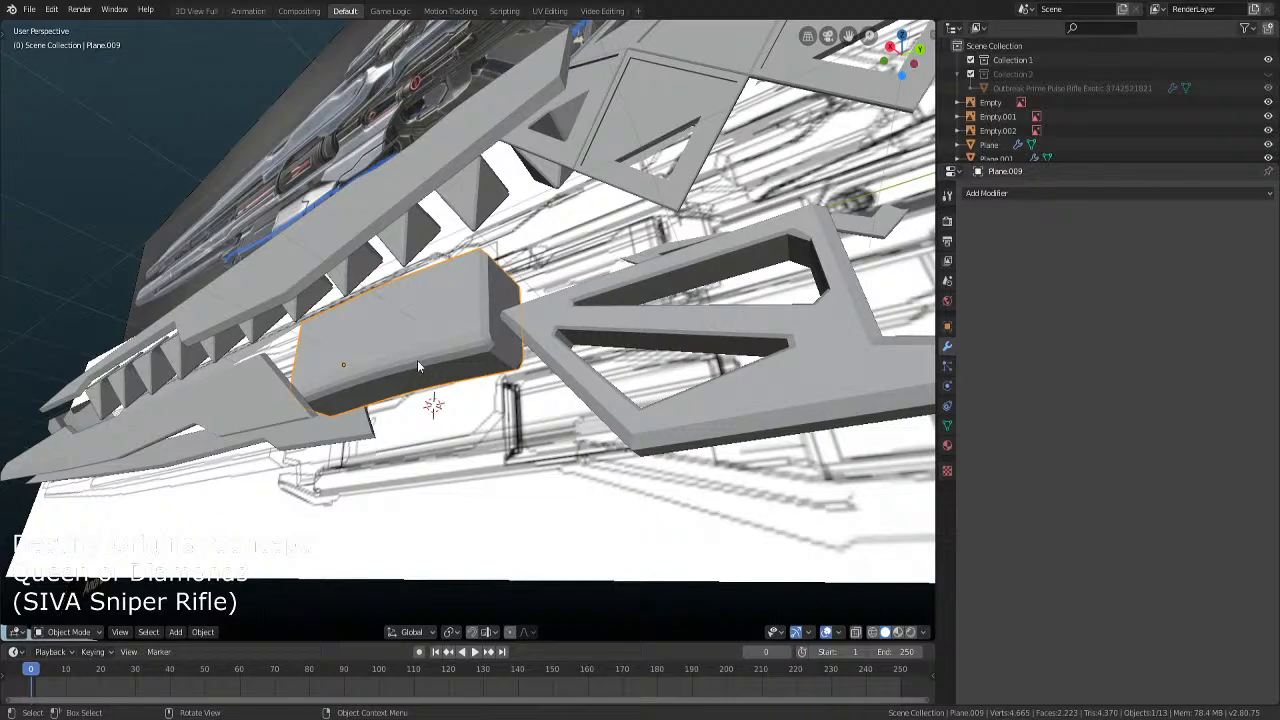
middle_click_drag(418, 366, 440, 320)
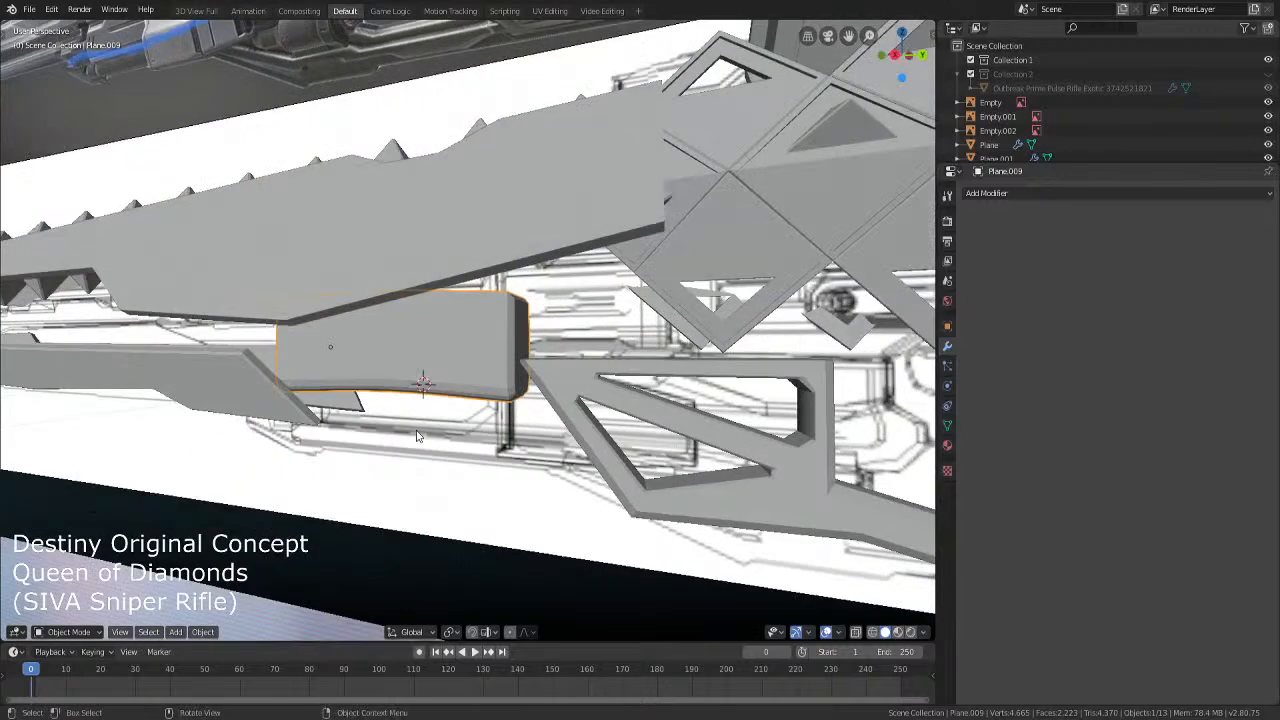
Delete the lower central body block between the barrel and the grip frame
middle_click_drag(436, 433, 440, 347)
right_click(406, 328)
left_click(377, 293)
key("Delete")
Add a plane at the 3D cursor, stand it upright by rotating about the Y axis, and scale it down to a small square
key("KP_1")
key("KP_3")
key("shift+a")
mouse_move(438, 341)
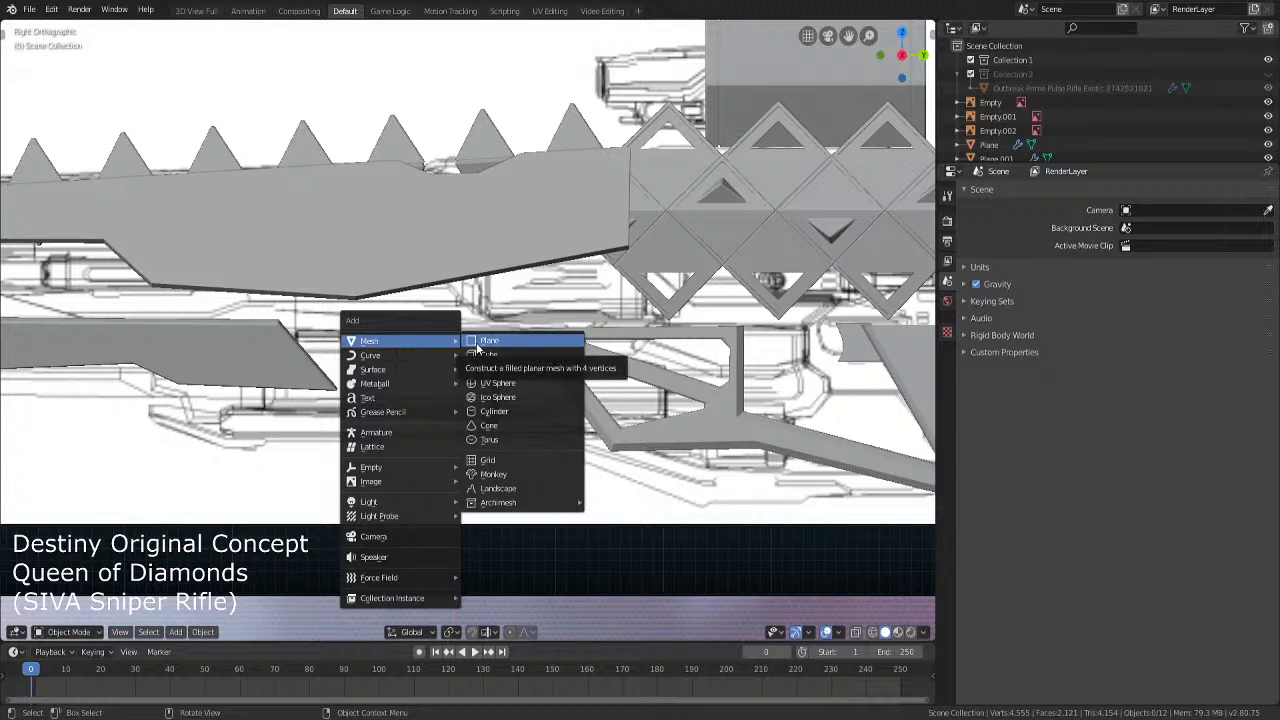
left_click(478, 344)
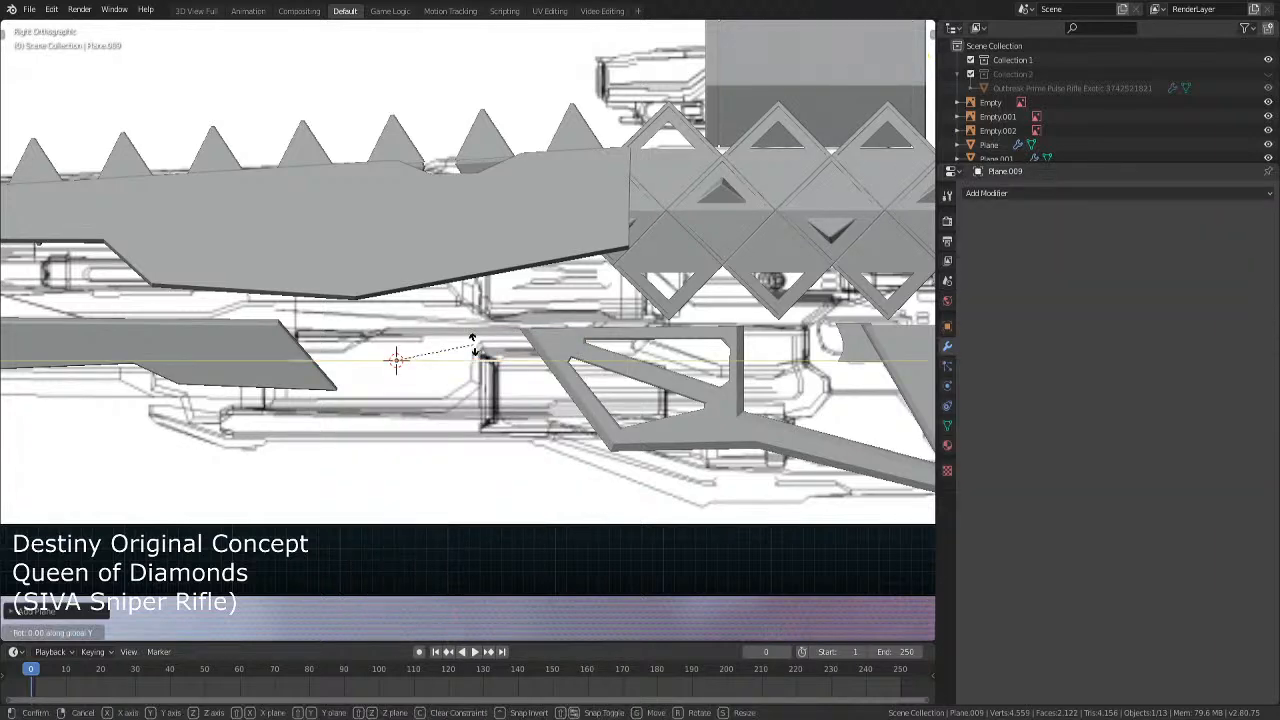
key("s")
left_click(483, 344)
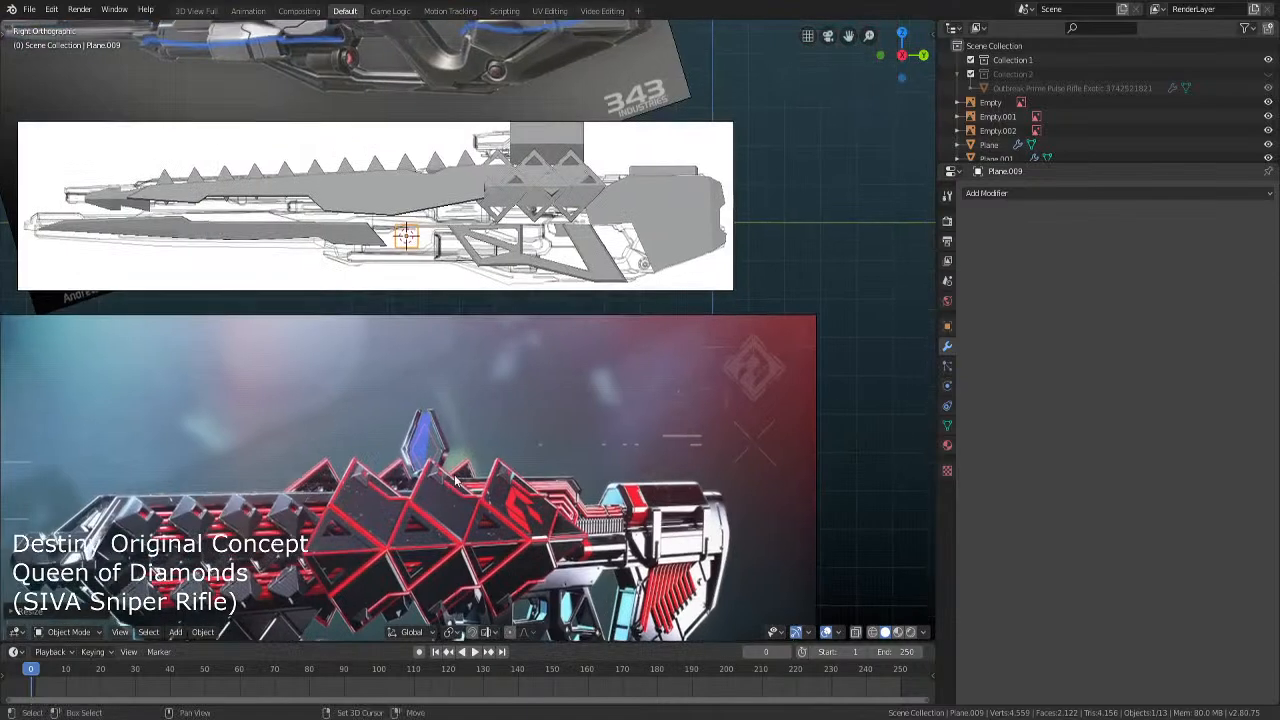
left_click(460, 256)
middle_click_drag(460, 256, 401, 240)
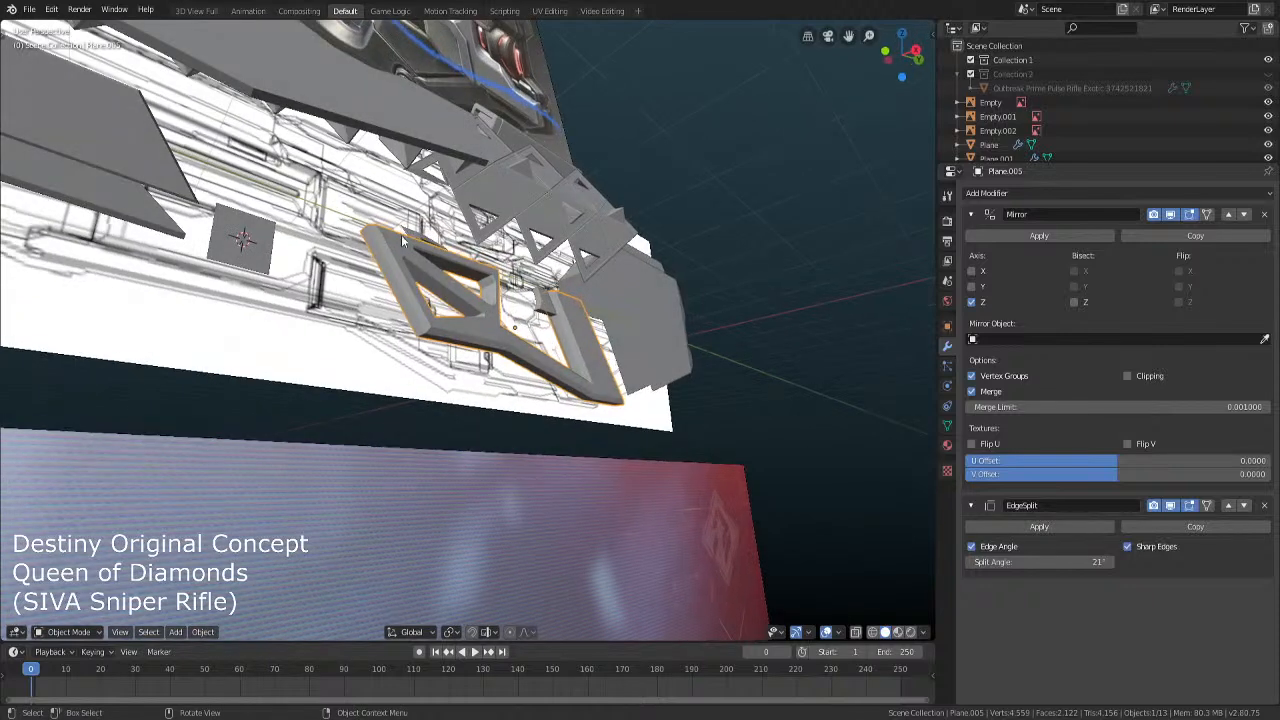
middle_click_drag(112, 179, 262, 320)
left_click(262, 320)
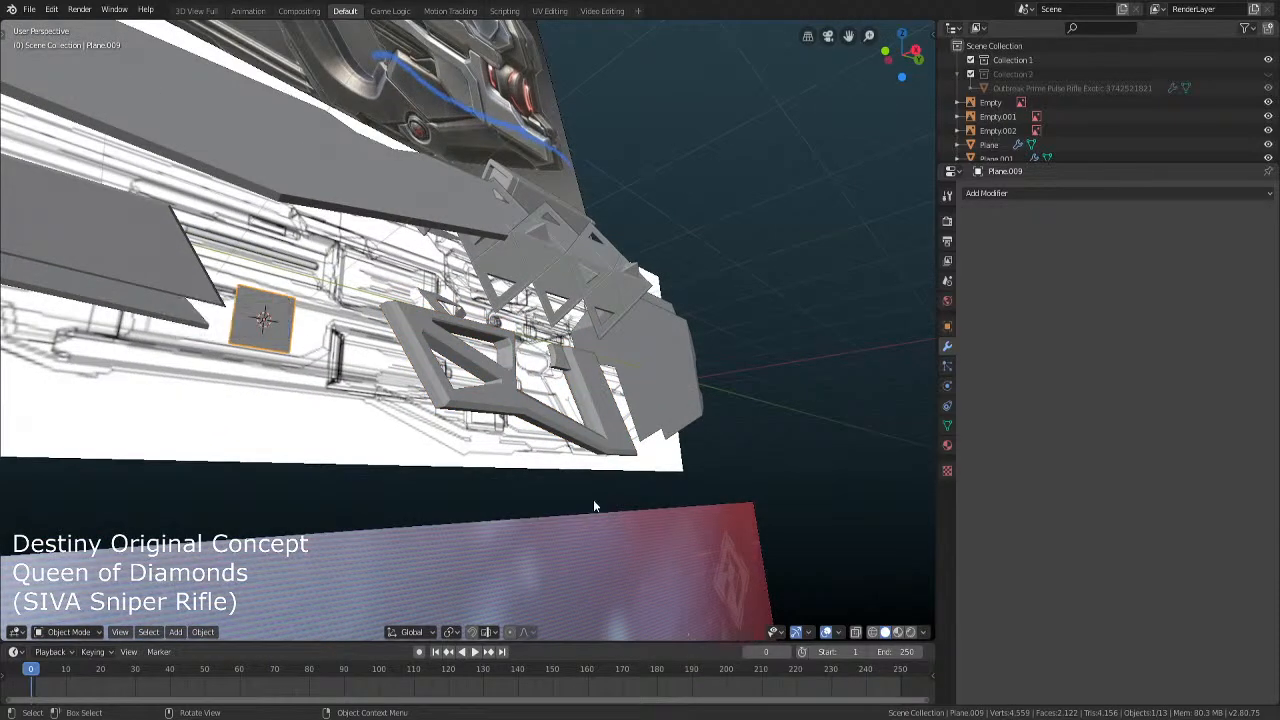
key("KP_3")
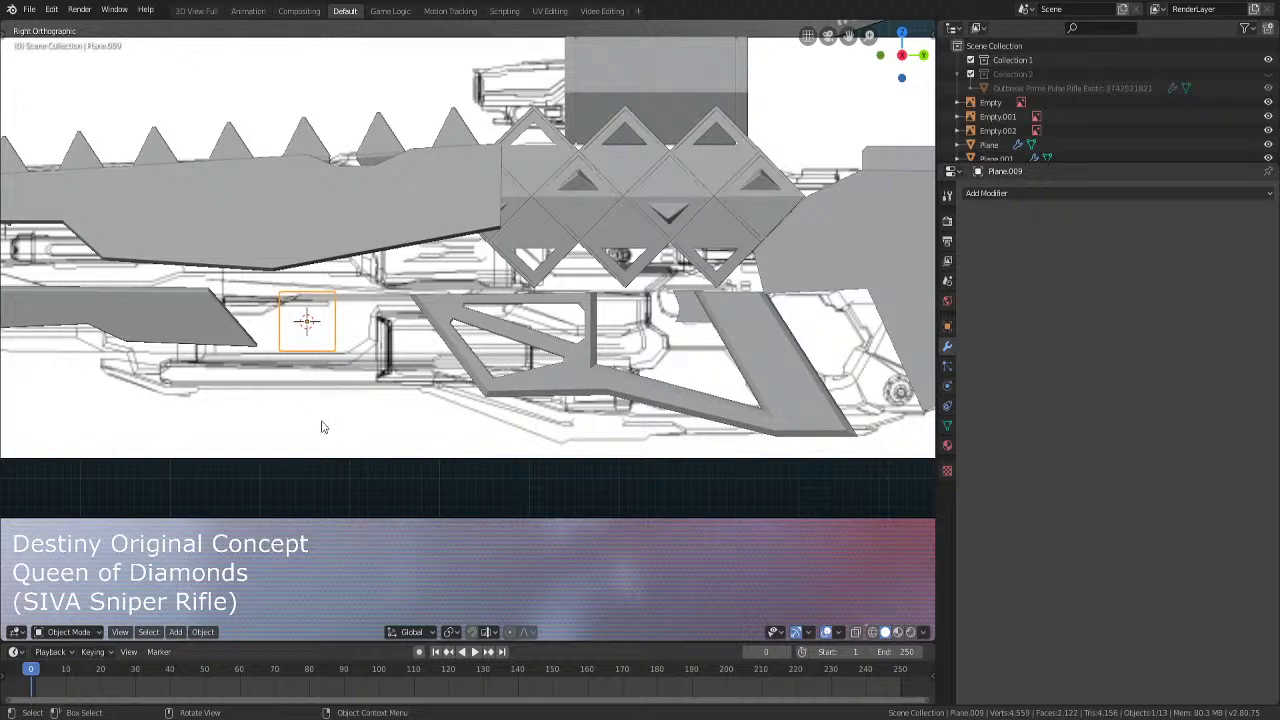
Turn off proportional editing and move the plane's face about 0.76 toward the muzzle and 0.36 up, beneath the upper body
key("Tab")
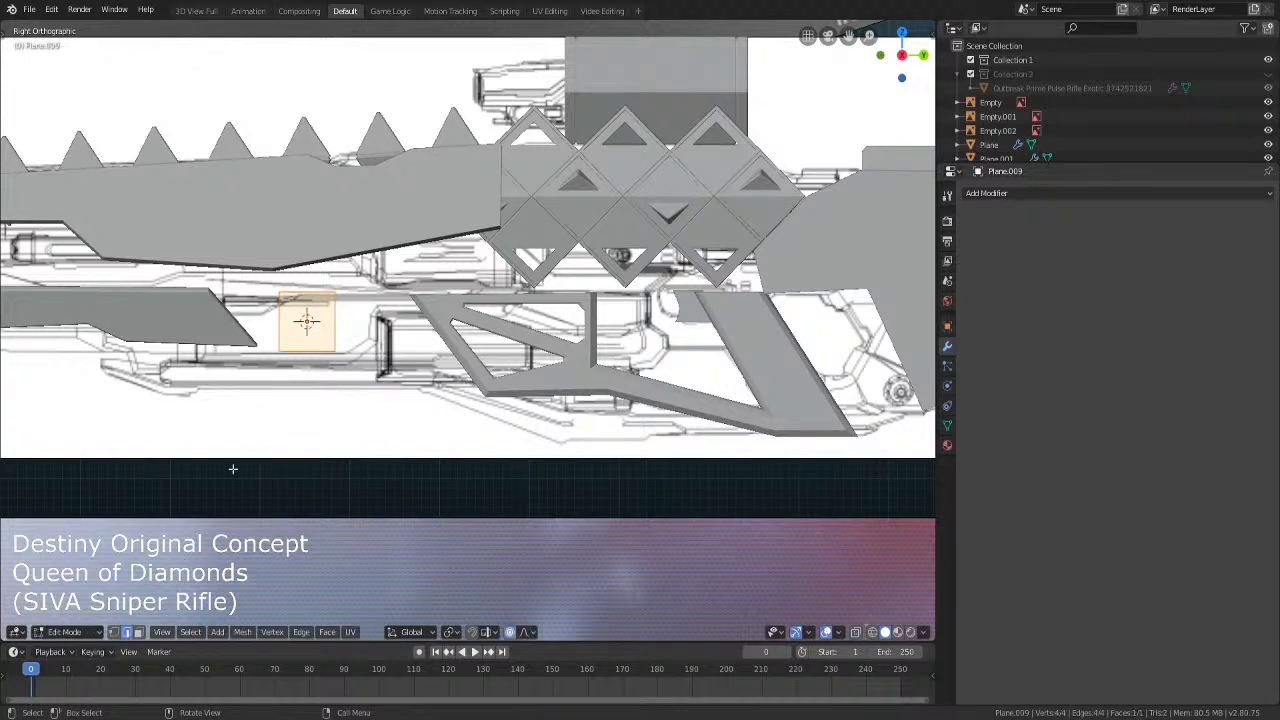
left_click(139, 632)
key("g")
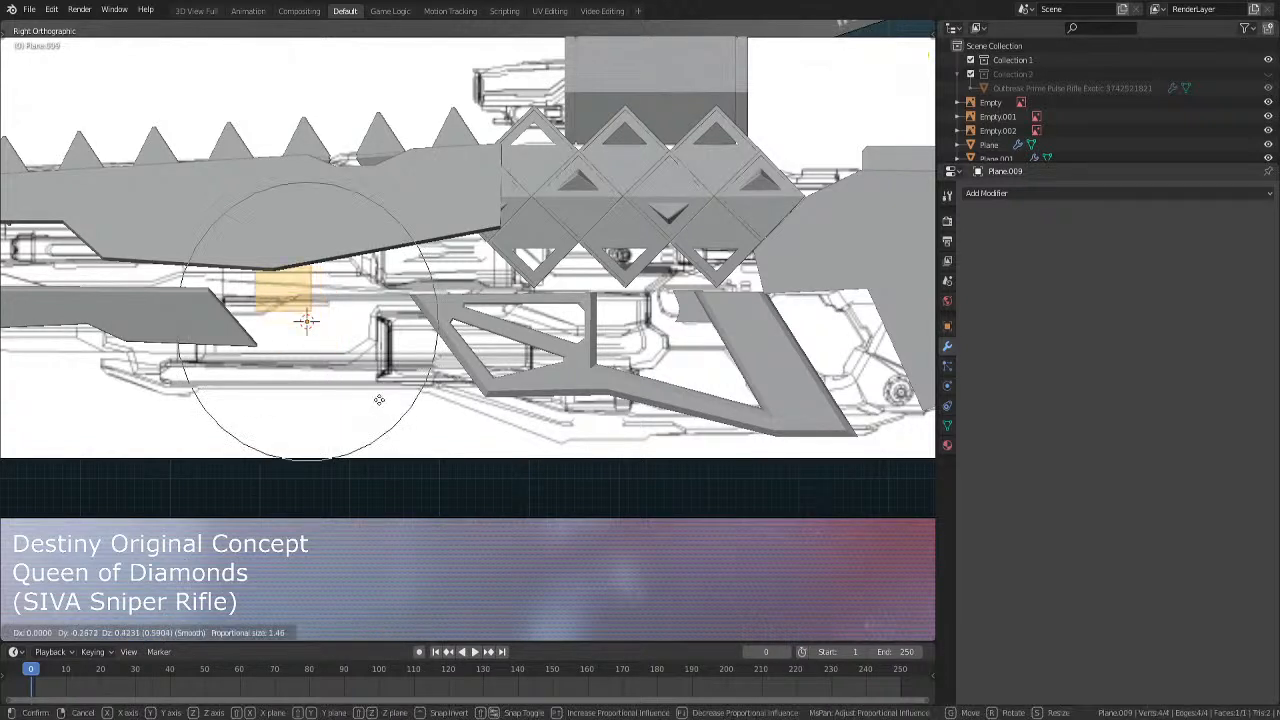
right_click(352, 402)
left_click(510, 634)
middle_click_drag(354, 435, 407, 500, "shift")
key("g")
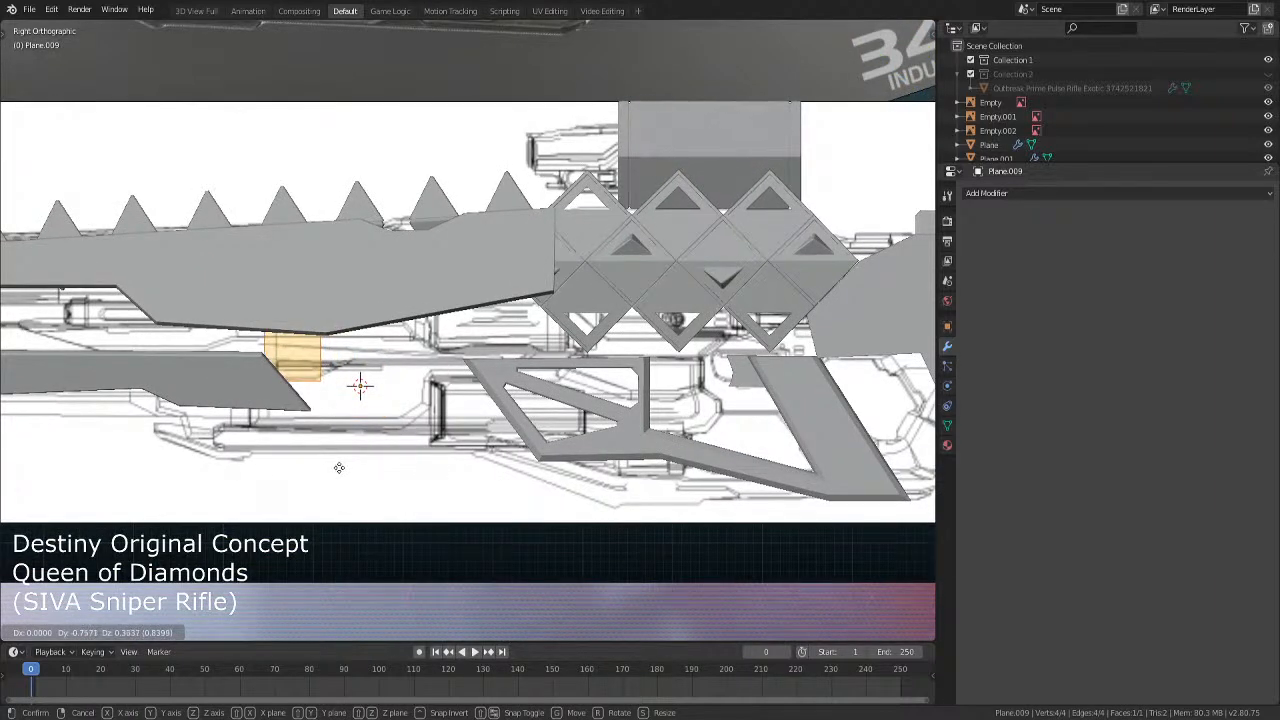
left_click(340, 465)
Move the plane's rear edge back to the front of the grip frame to stretch it into a long panel
left_click(326, 340)
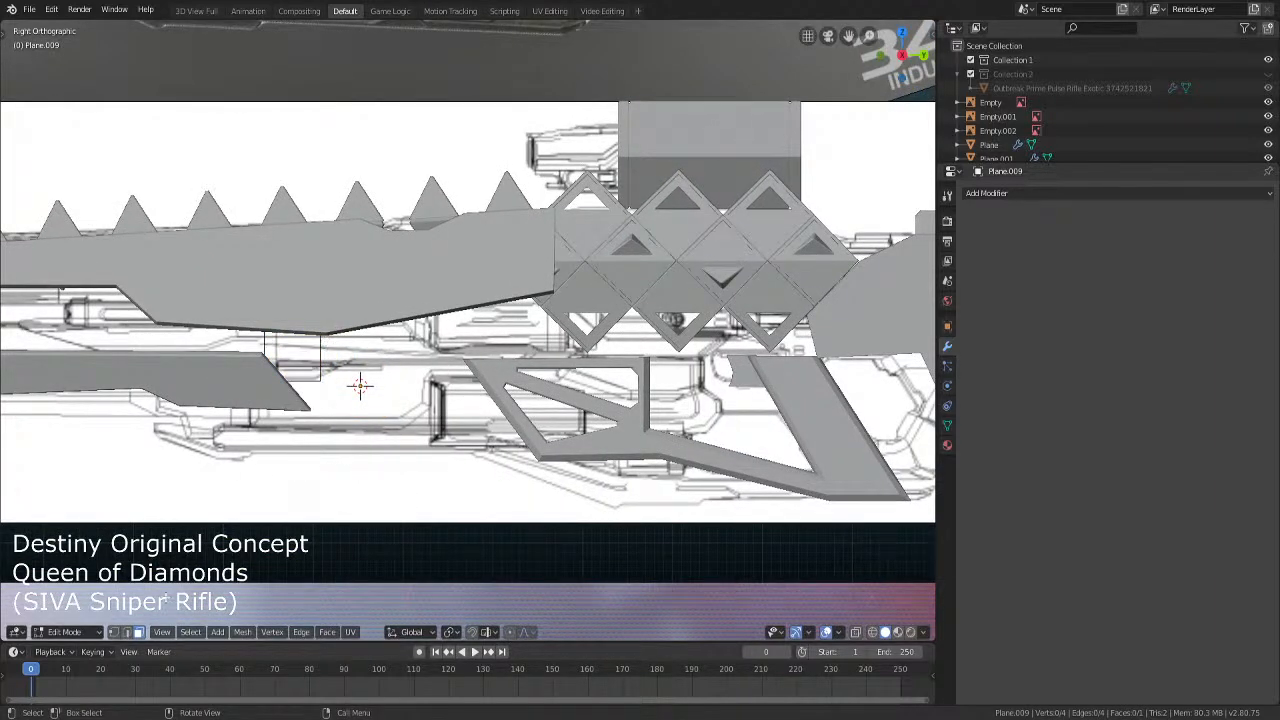
key("2")
left_click(318, 354)
key("g")
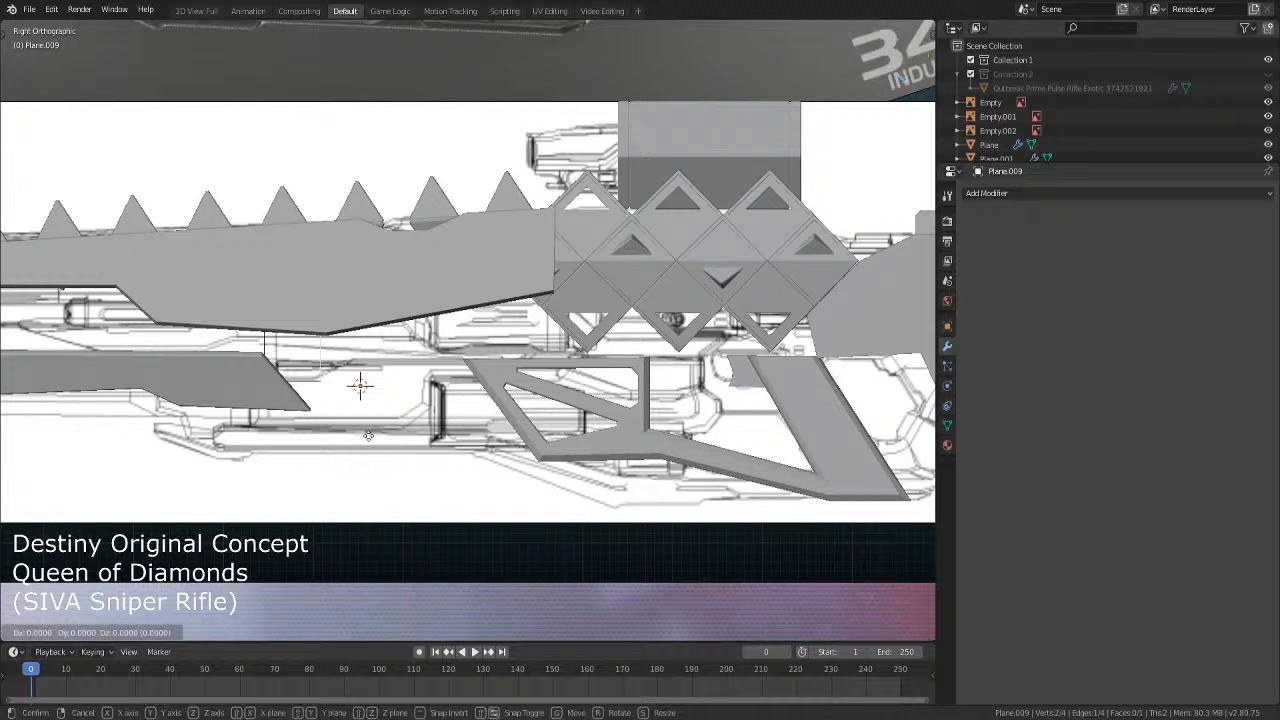
left_click(510, 425)
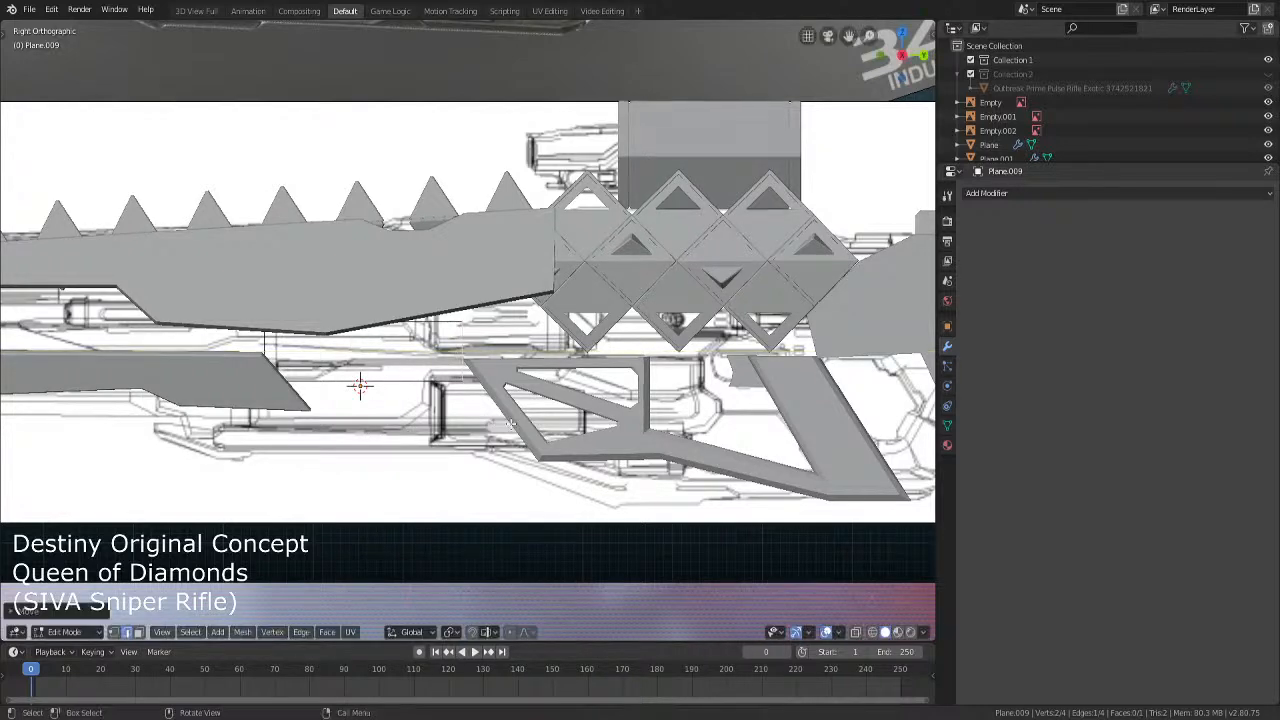
Select the whole panel and move it along X from the reference image plane toward the rifle's body
middle_click_drag(548, 298, 554, 371)
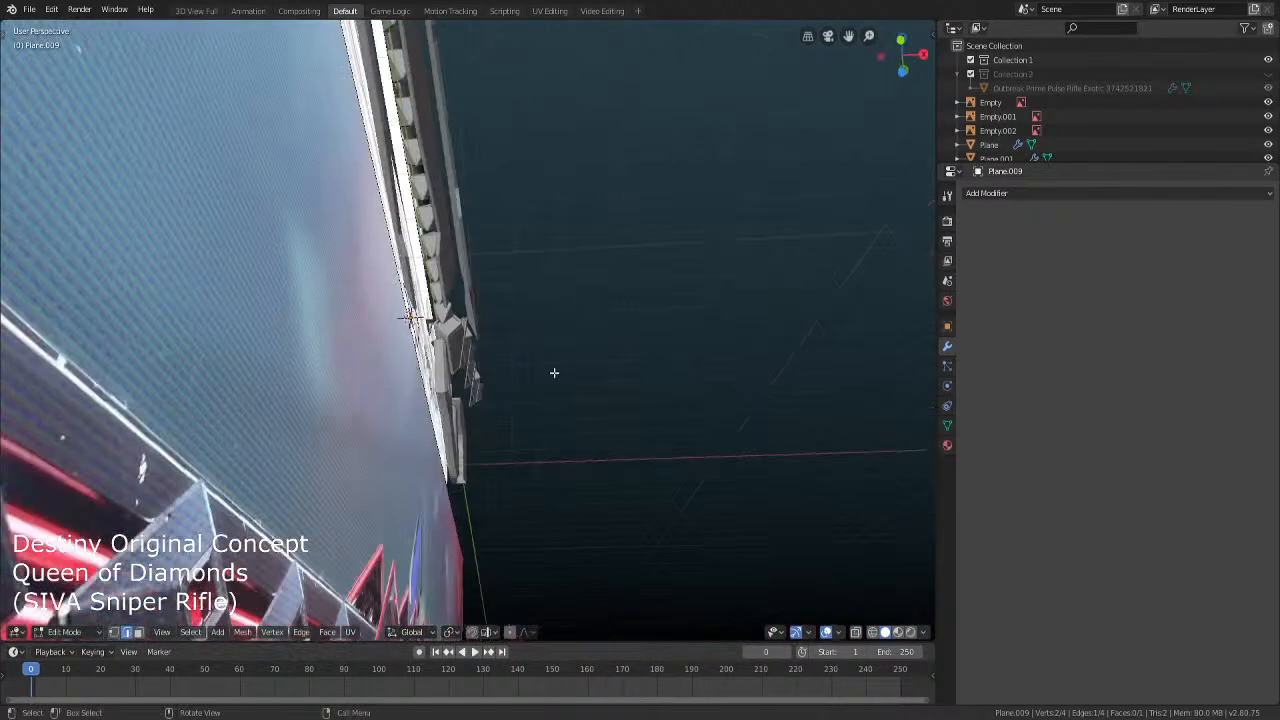
key("a")
key("g")
key("y")
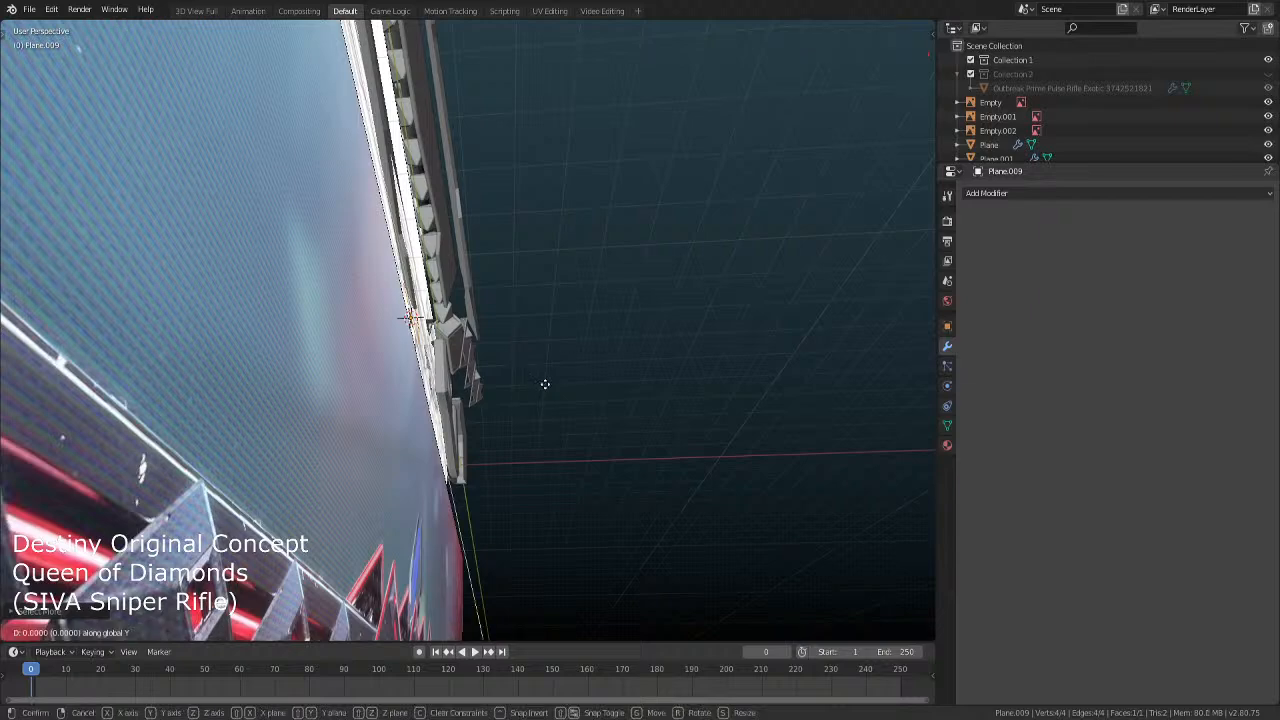
key("x")
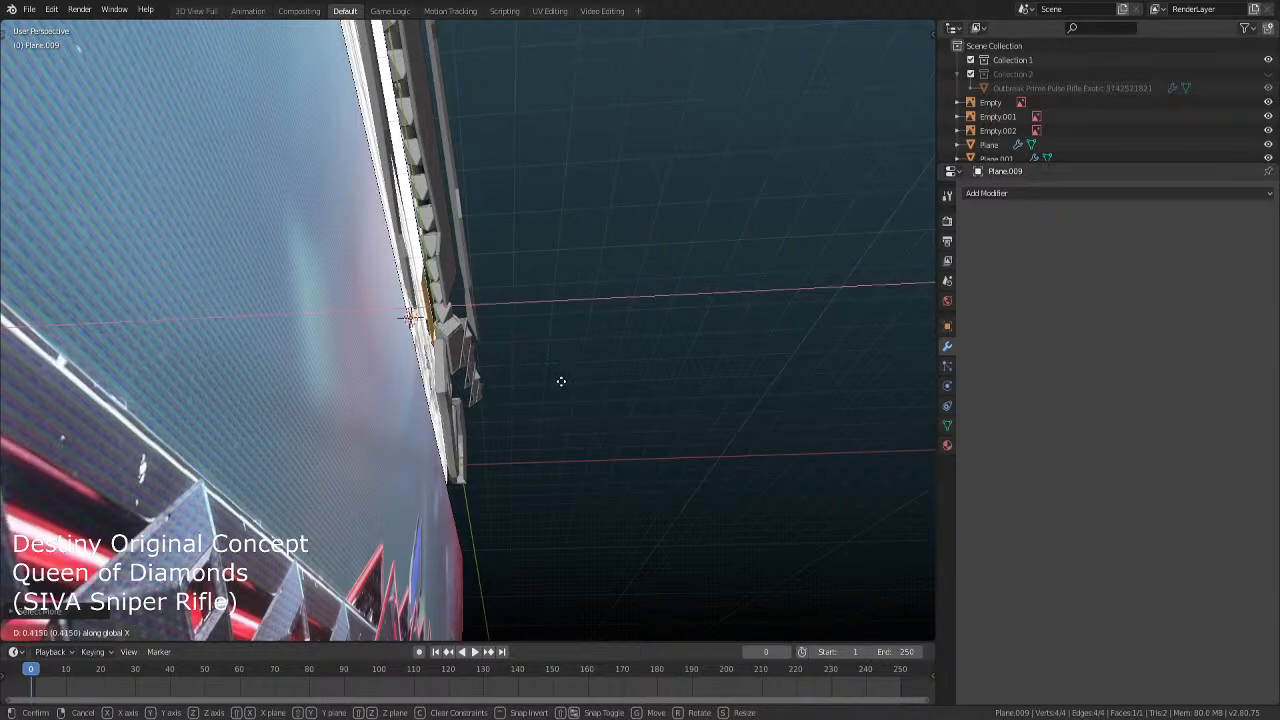
left_click(552, 379)
Shift one lengthwise edge of the panel about 0.06 along X so the panel slants
middle_click_drag(549, 377, 503, 439)
left_click(409, 371)
key("g")
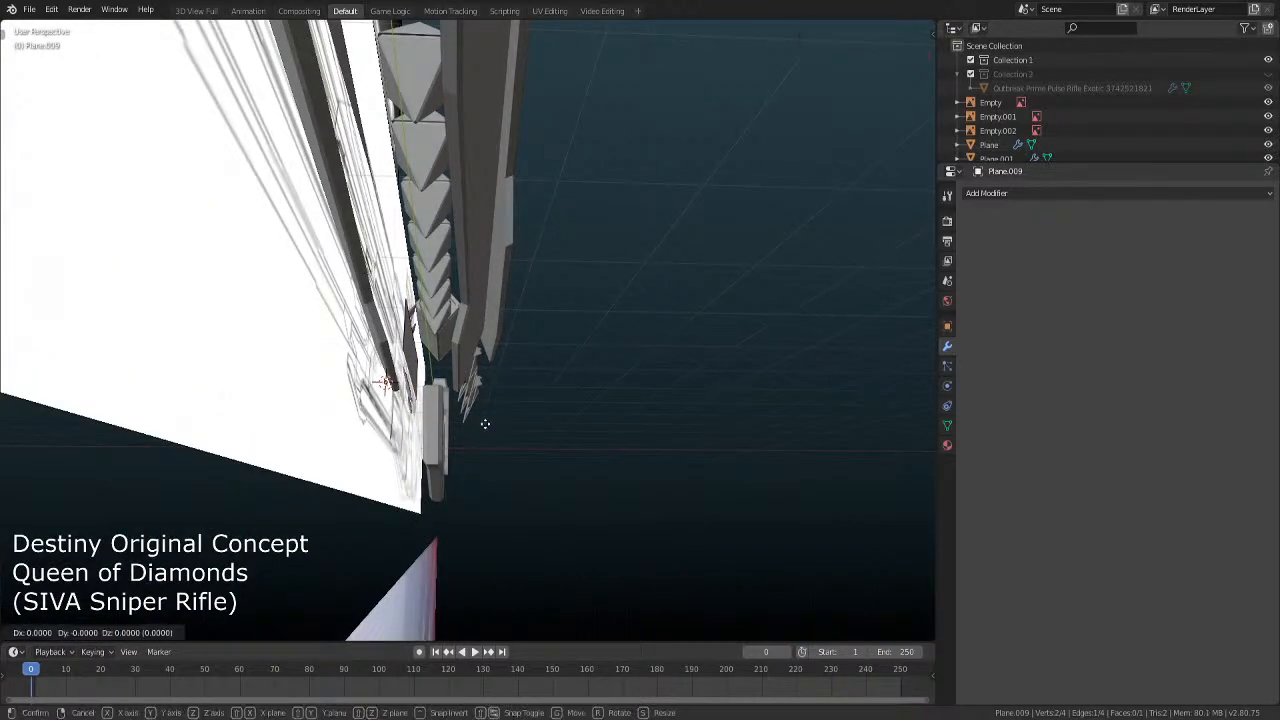
key("x")
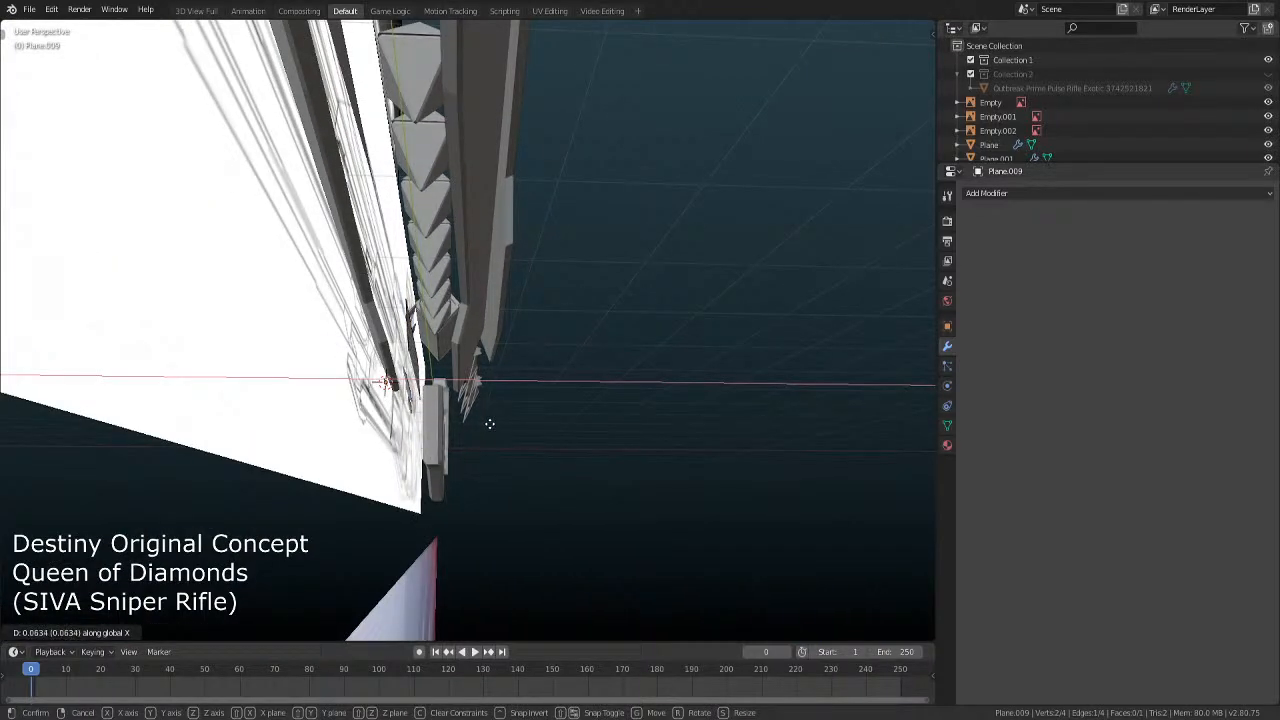
left_click(489, 424)
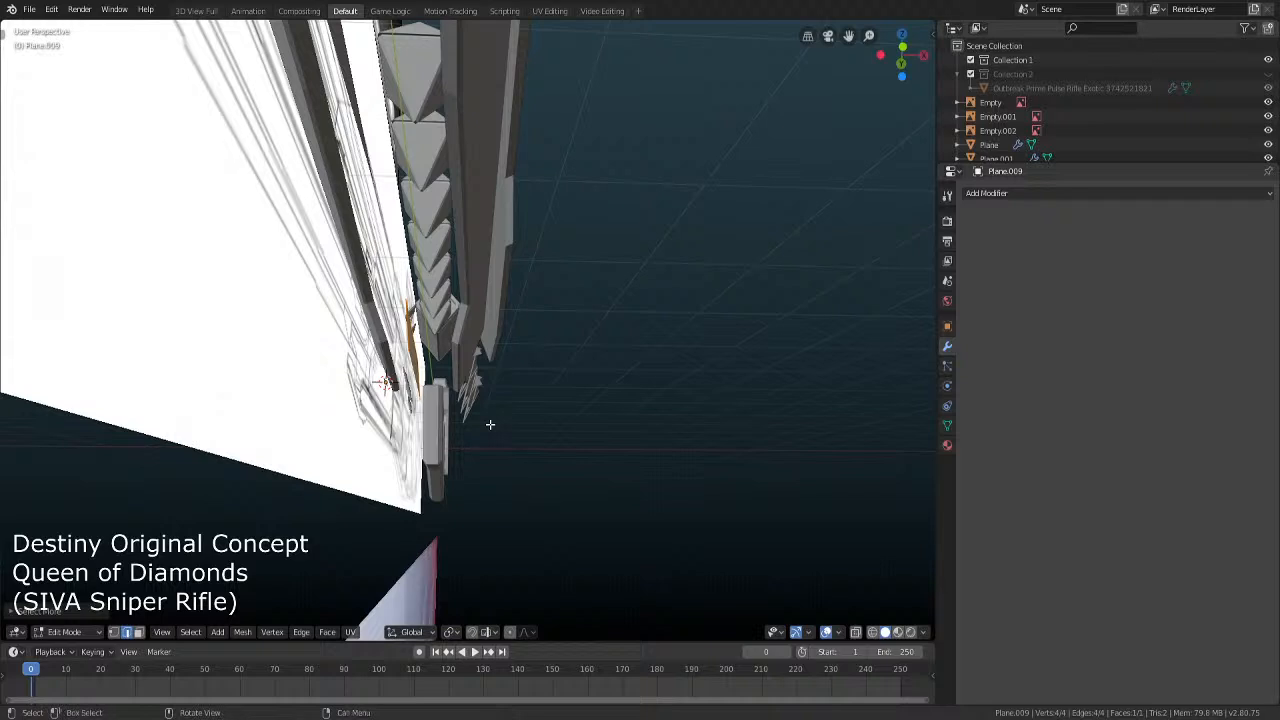
Mirror the panel across X in front view and move it about 0.42 along X to the other side of the body
key("KP_1")
key("alt+z")
scroll(490, 424, "up", 6)
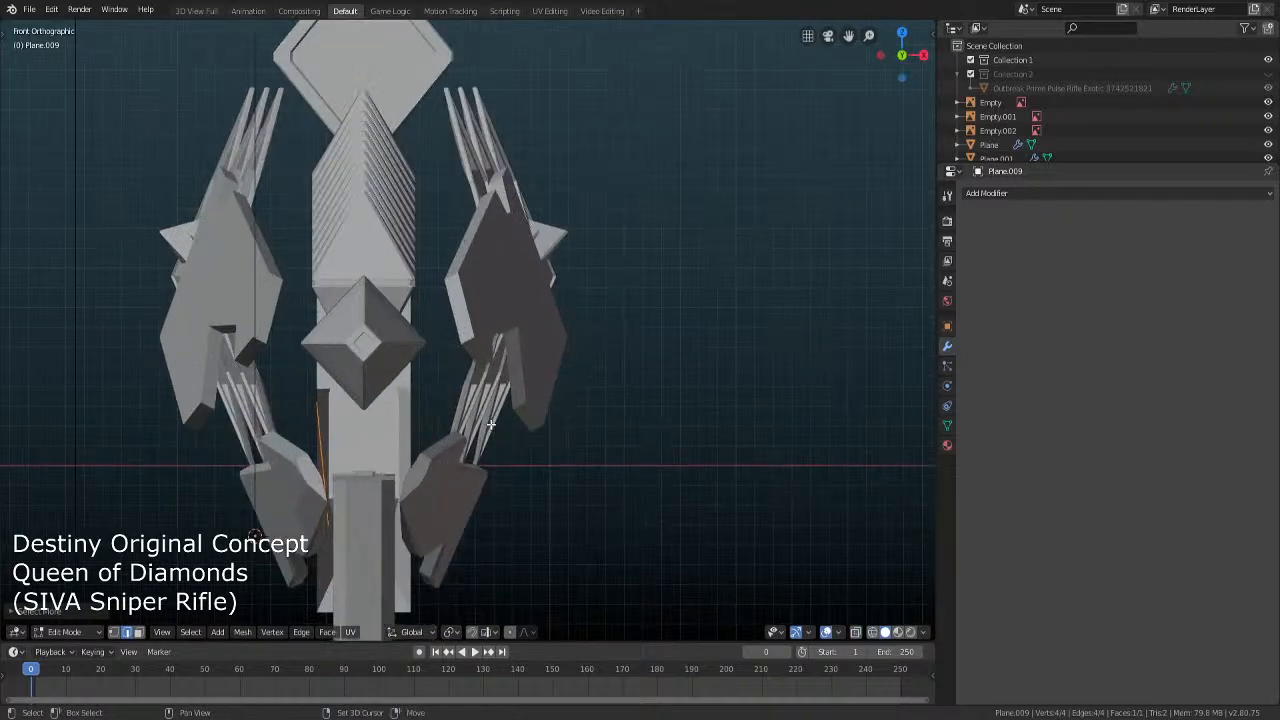
key("ctrl+m")
key("x")
left_click(494, 487)
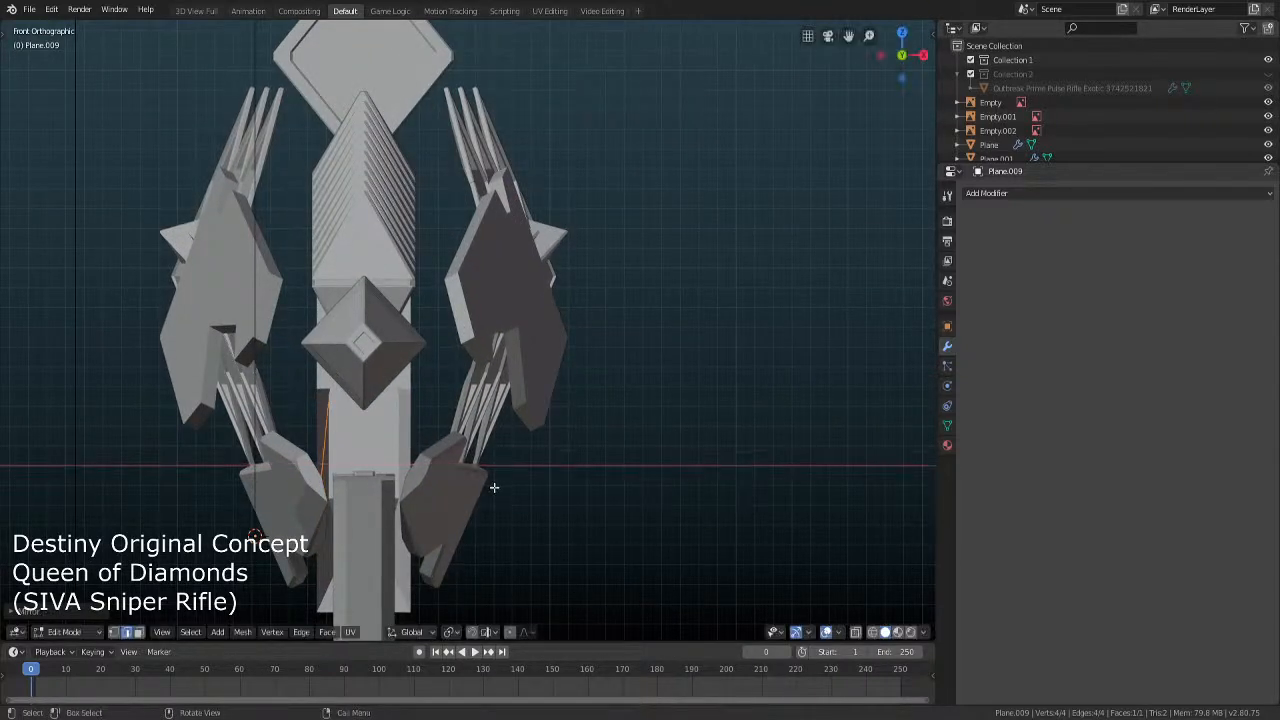
key("g")
key("x")
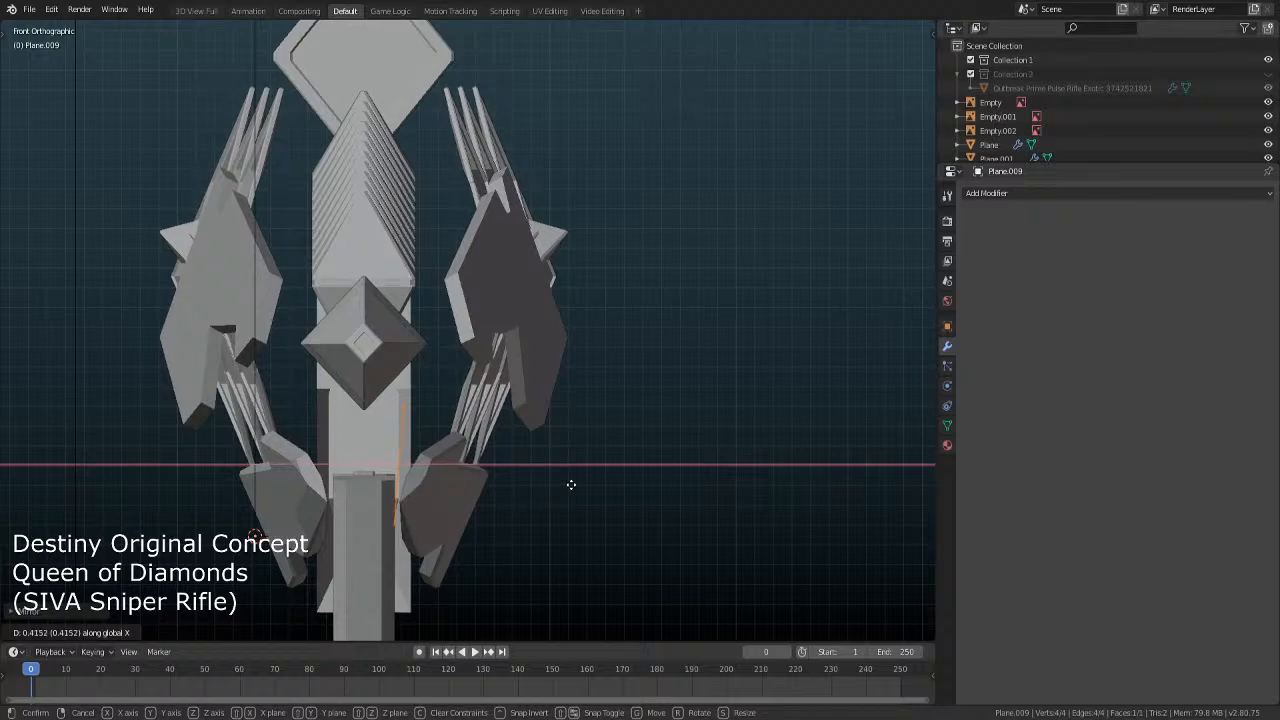
left_click(572, 485)
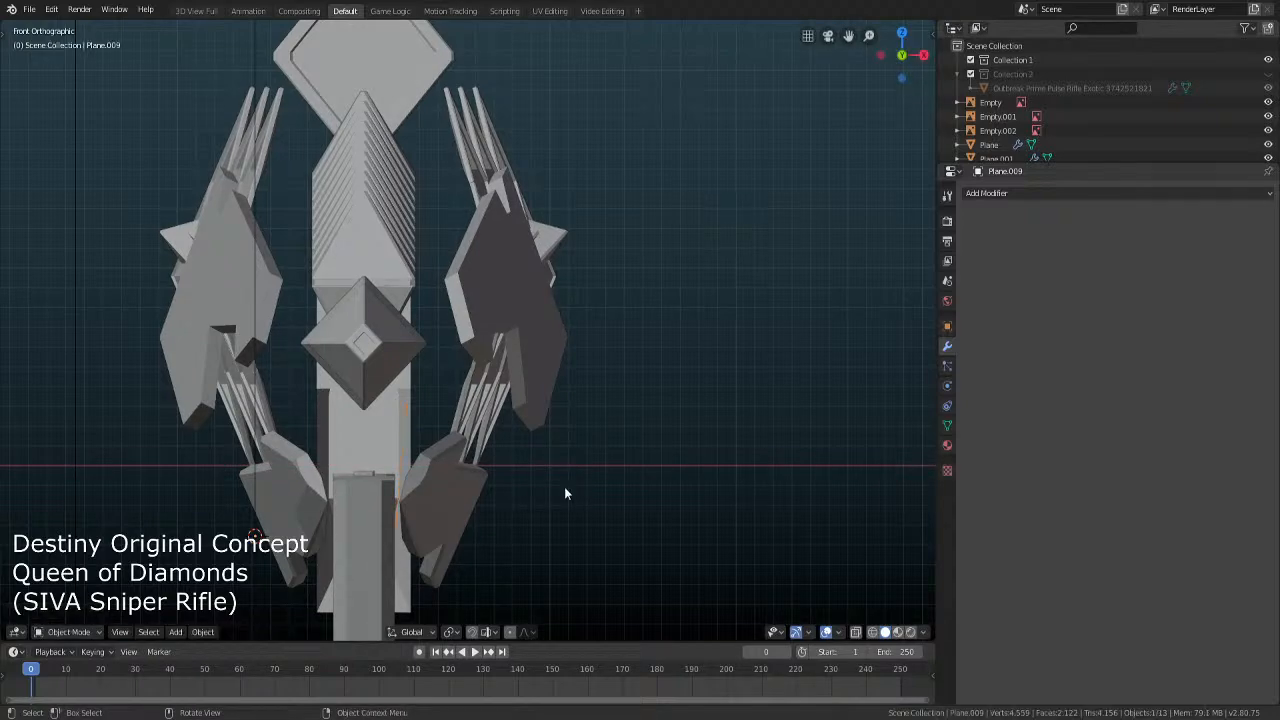
Join the side panel to the rifle body object that carries the Mirror modifier
key("alt+z")
key("shift+z")
scroll(645, 510, "down", 5)
middle_click_drag(645, 510, 537, 462)
key("Tab")
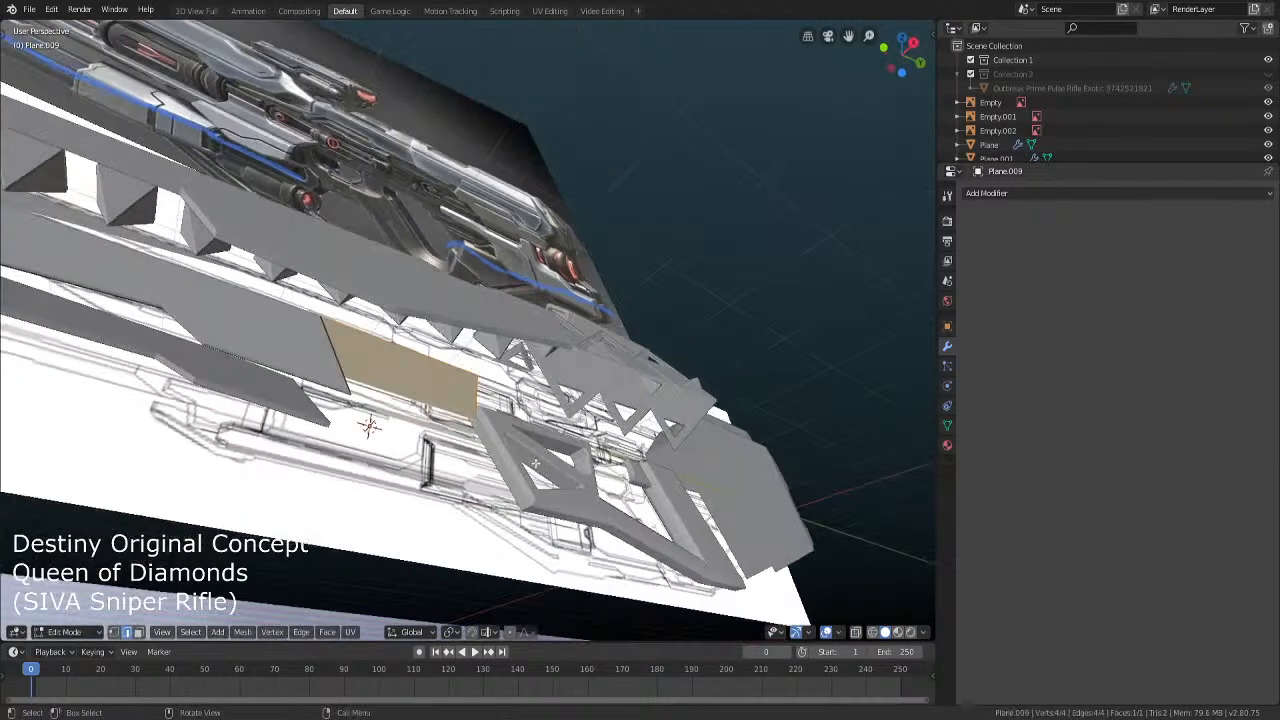
left_click(440, 378)
key("Tab")
left_click(439, 311)
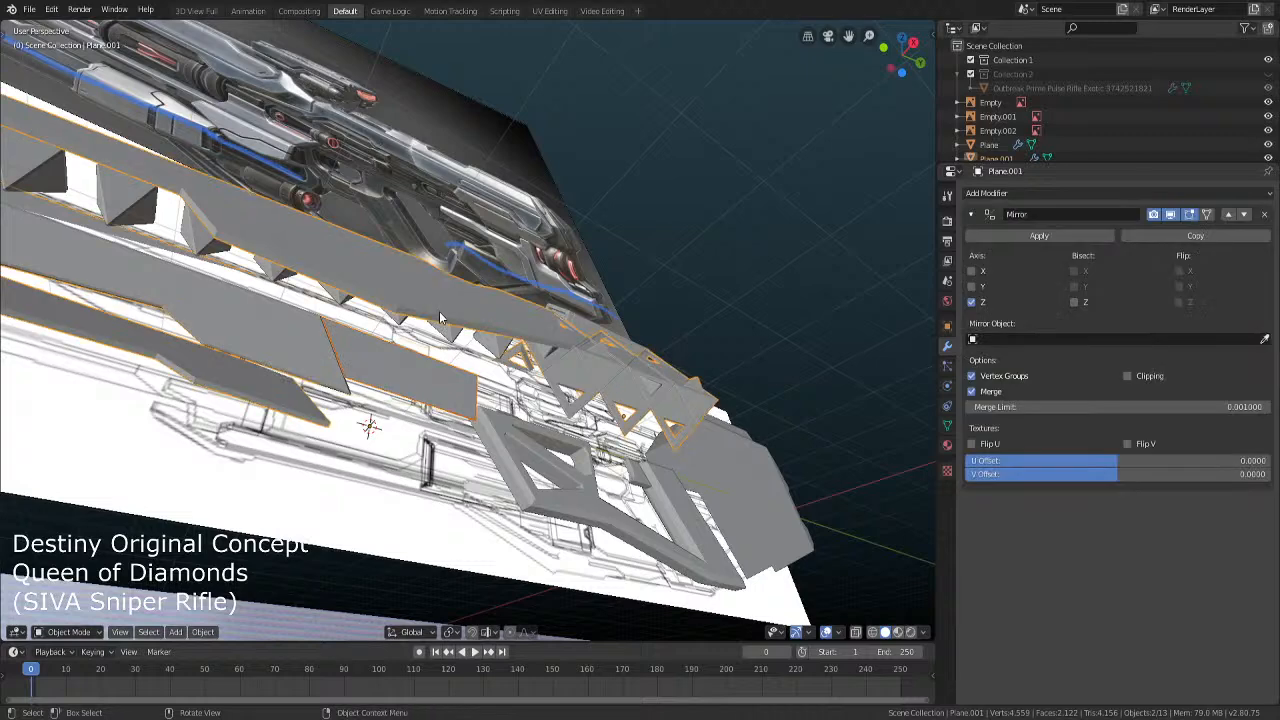
key("alt+z")
key("shift+z")
mouse_move(570, 350)
middle_mouse_down()
mouse_move(430, 380)
mouse_move(445, 385)
middle_mouse_up()
Try to extrude the panel's lower lengthwise edge along Y
key("Tab")
left_click(445, 385)
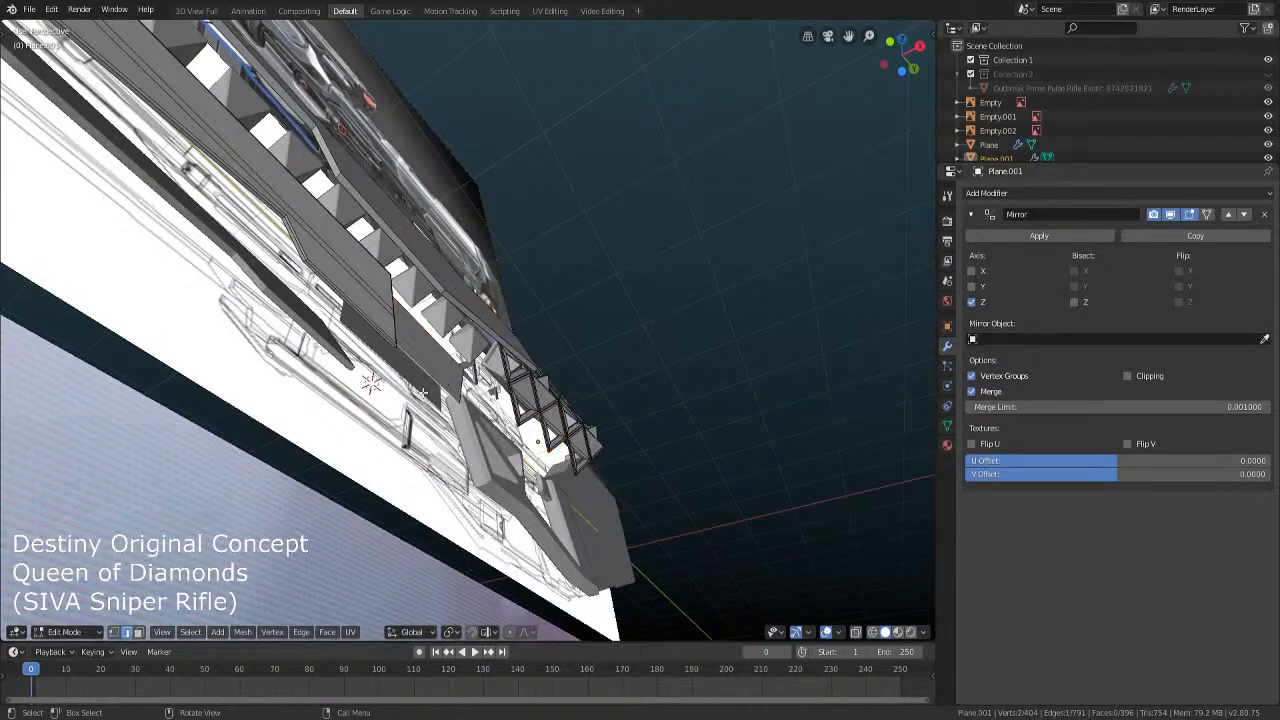
key("e")
key("y")
left_click(418, 413)
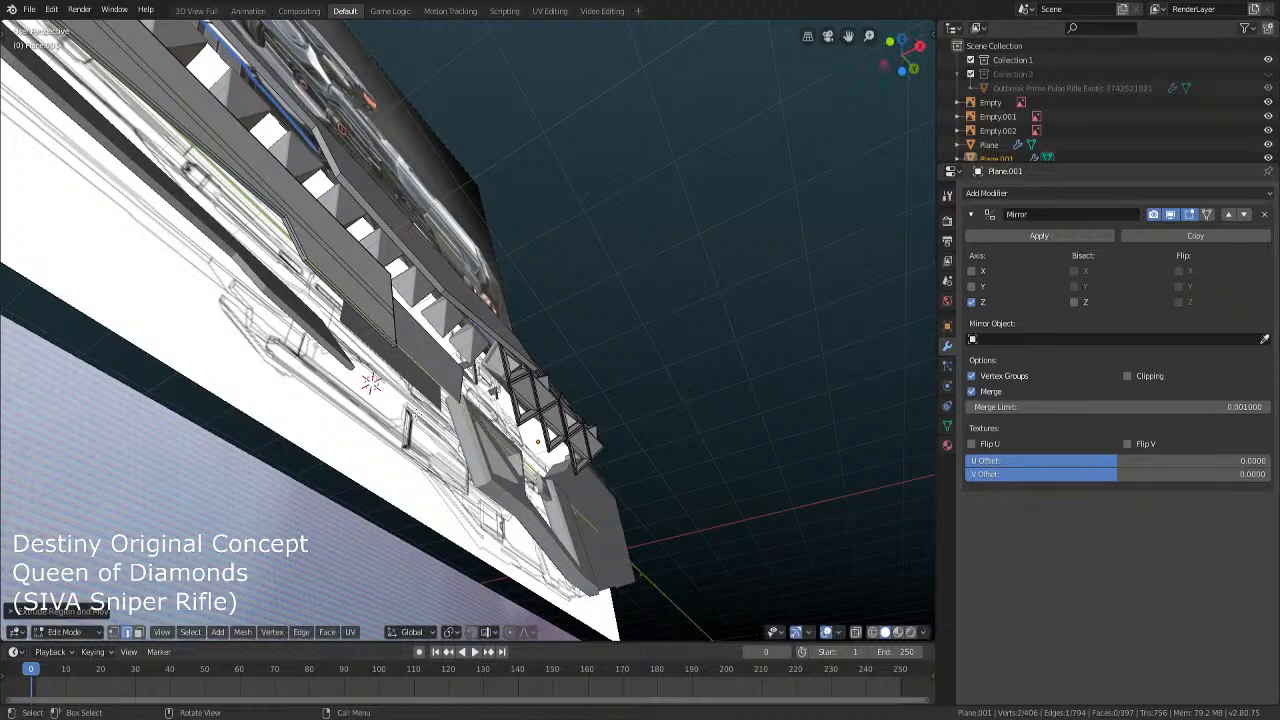
key("ctrl+z")
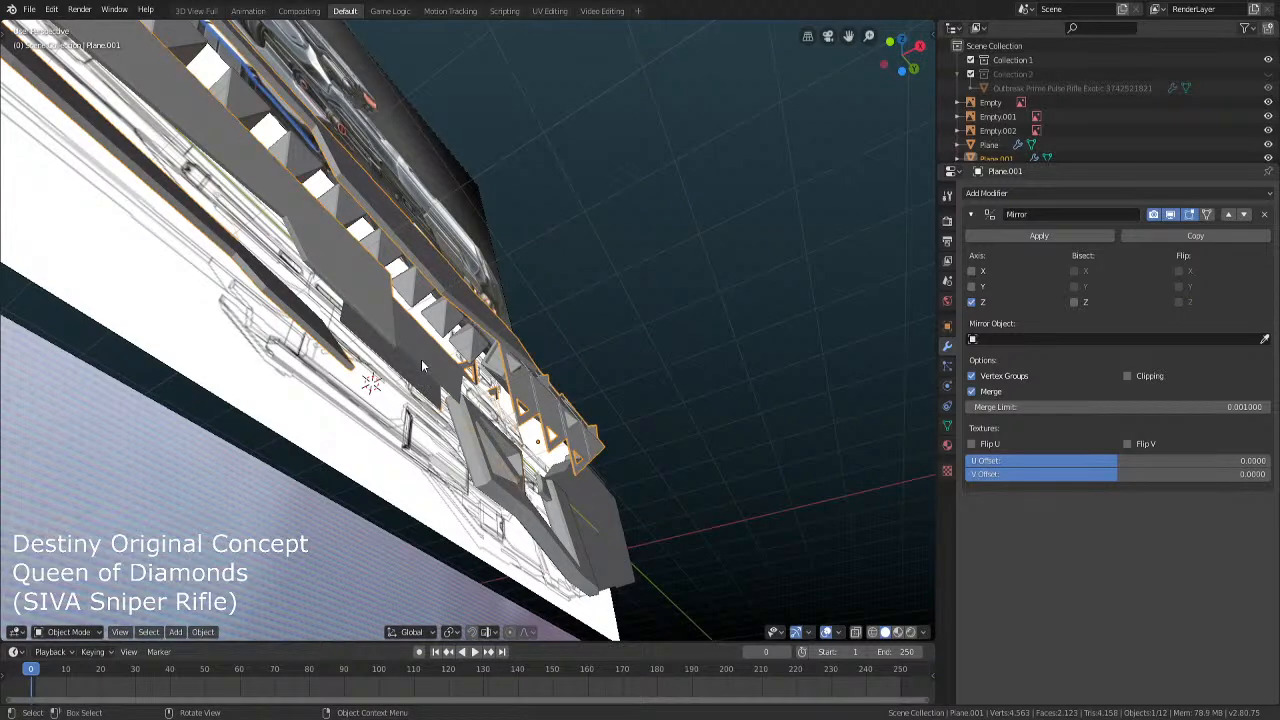
Separate the panel's face from the joined body into its own object and select it
left_click(421, 360)
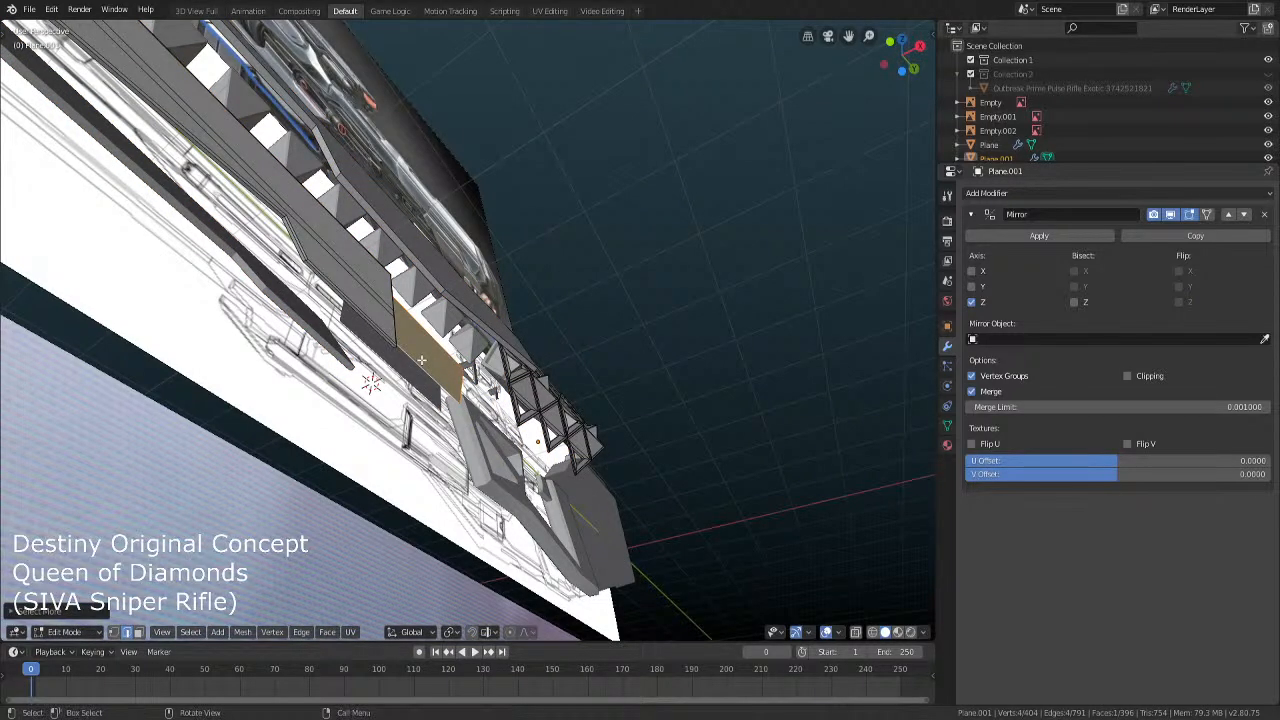
key("p")
left_click(421, 360)
key("Tab")
left_click(421, 360)
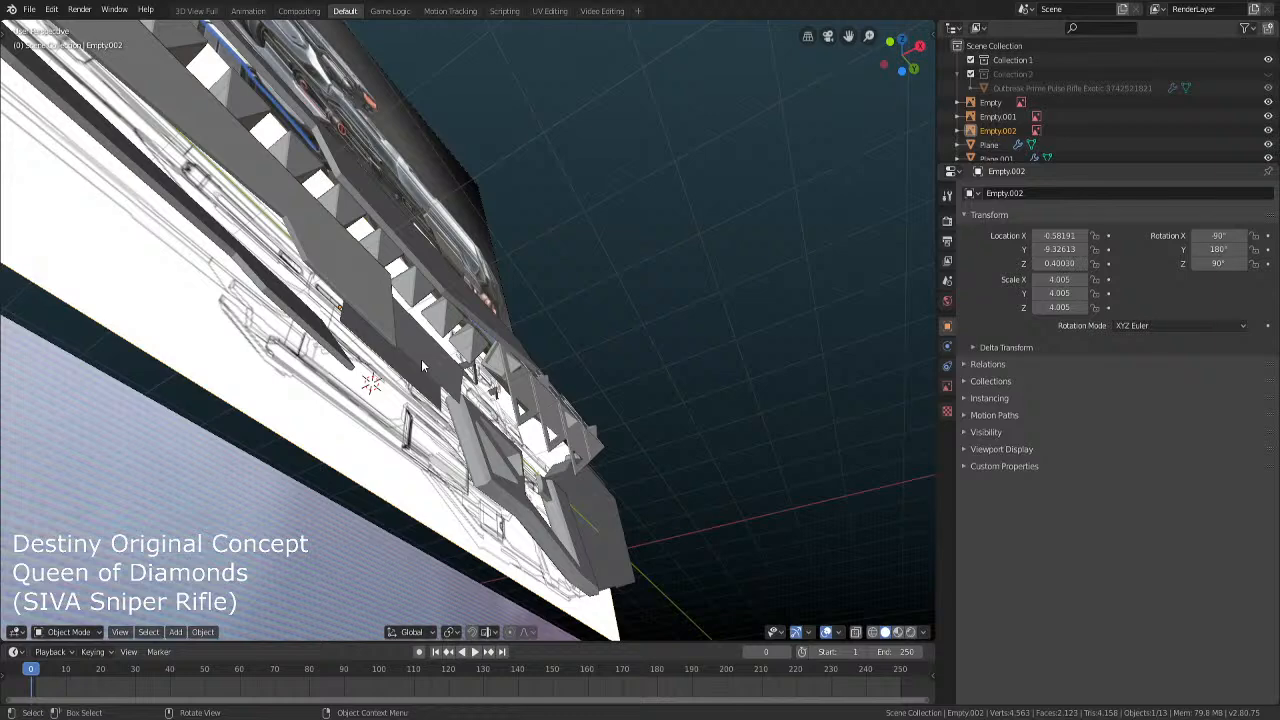
left_click(421, 360)
Extrude the panel's lower lengthwise edge about 0.15 inward along X in bottom view to form an underside
key("Tab")
middle_click_drag(421, 360, 413, 398)
left_click(447, 391)
scroll(448, 393, "up", 5)
key("ctrl+KP_7")
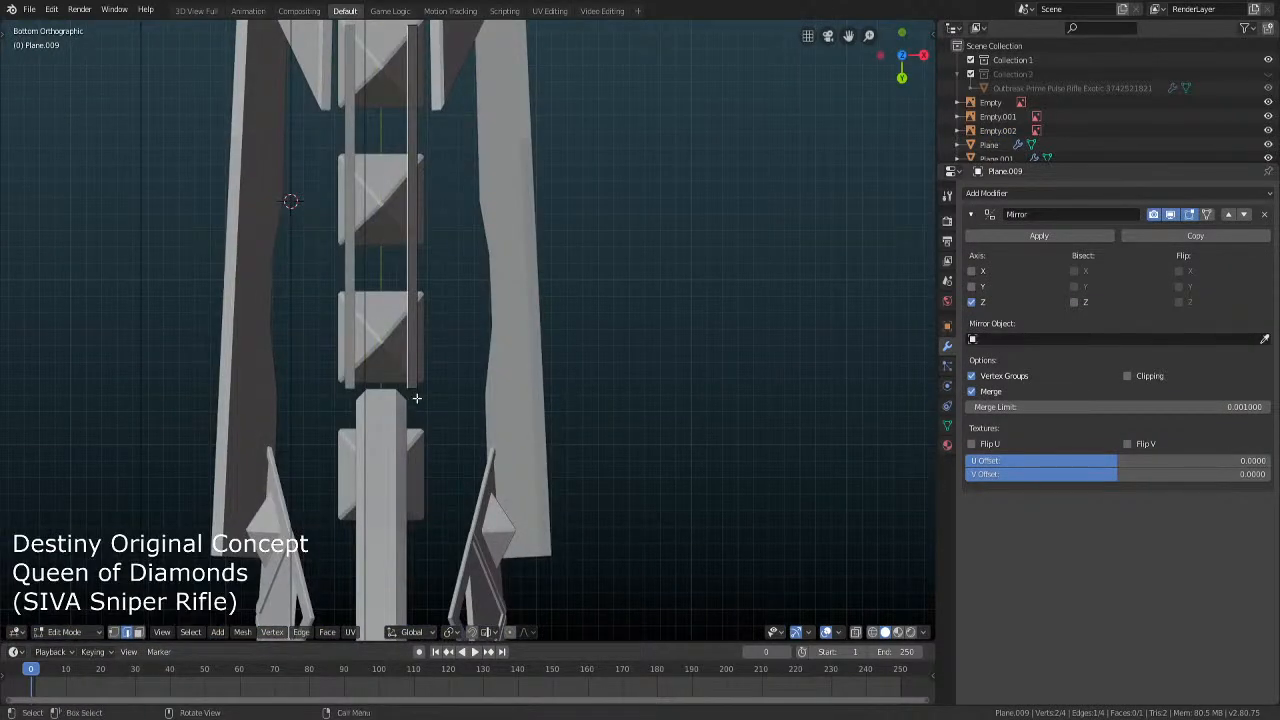
key("g")
key("y")
key("x")
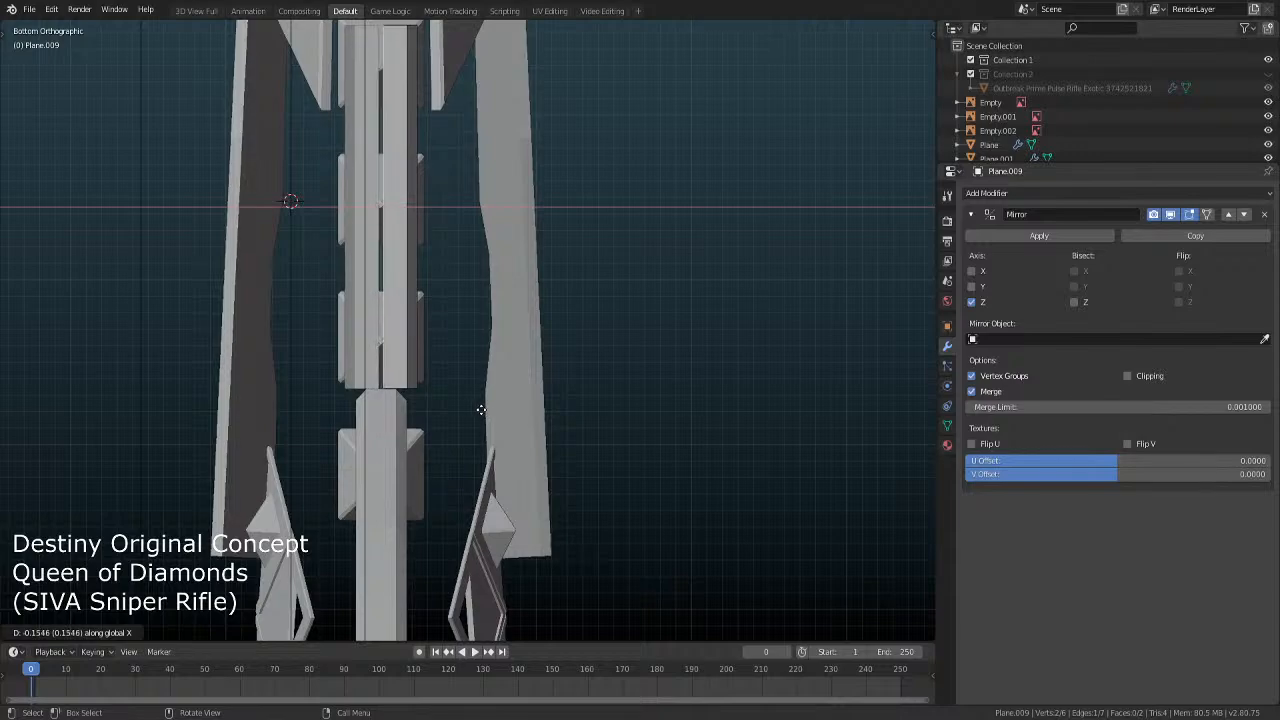
left_click(478, 409)
Move the panel's front upper corner forward along Y in right view to slant its front end
mouse_move(481, 385)
middle_mouse_down()
mouse_move(476, 331)
mouse_move(476, 386)
middle_mouse_up()
key("KP_1")
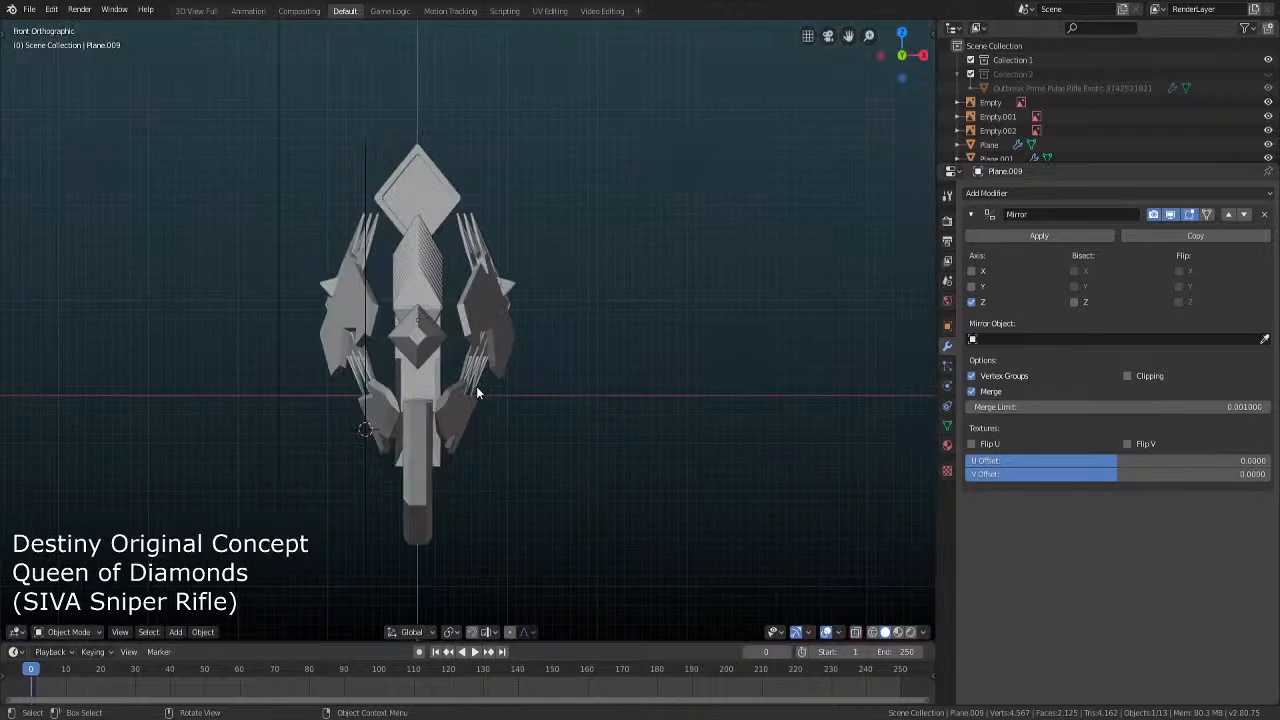
key("KP_3")
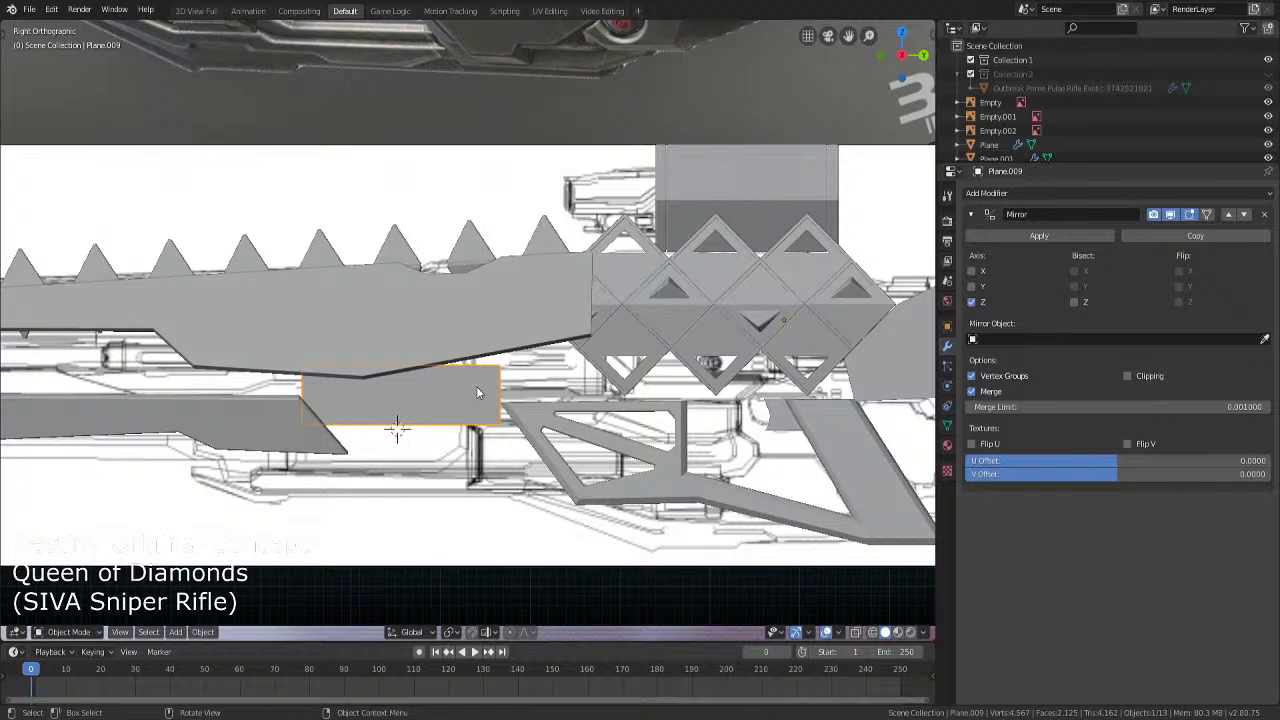
key("Tab")
key("shift+z")
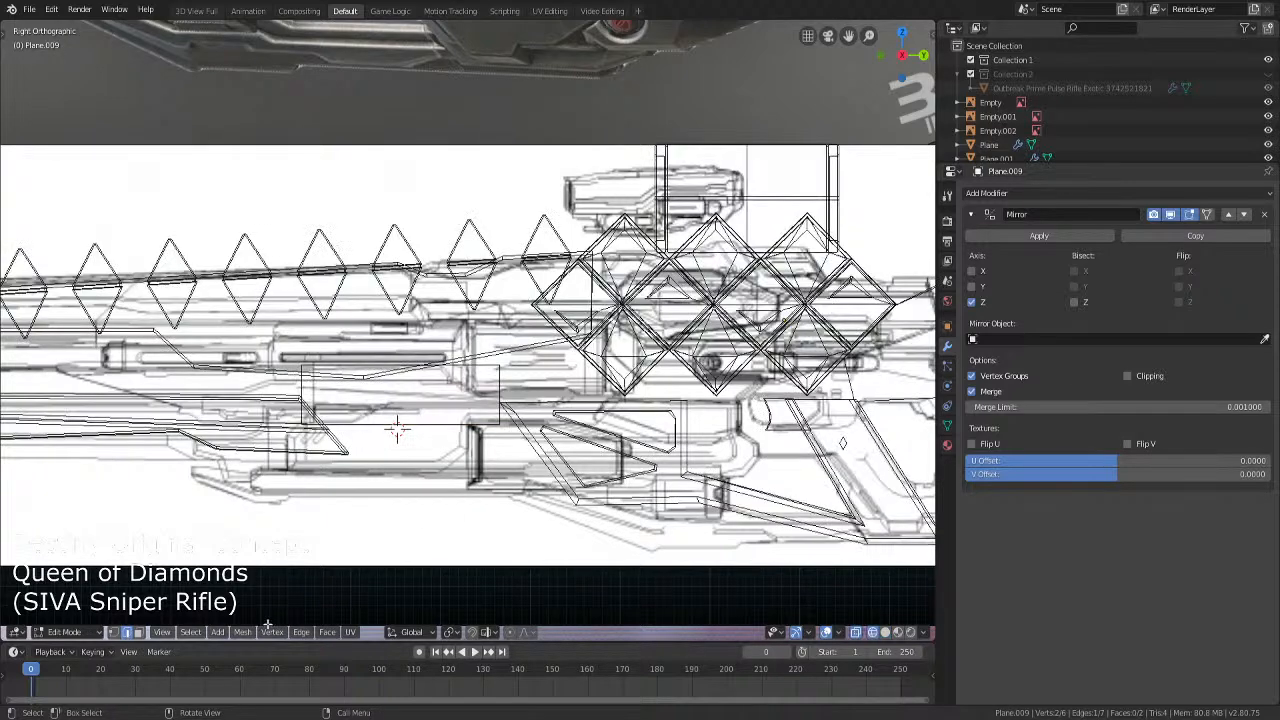
key("shift+z")
key("shift+z")
left_click(303, 362, "shift")
left_click(397, 430, "shift")
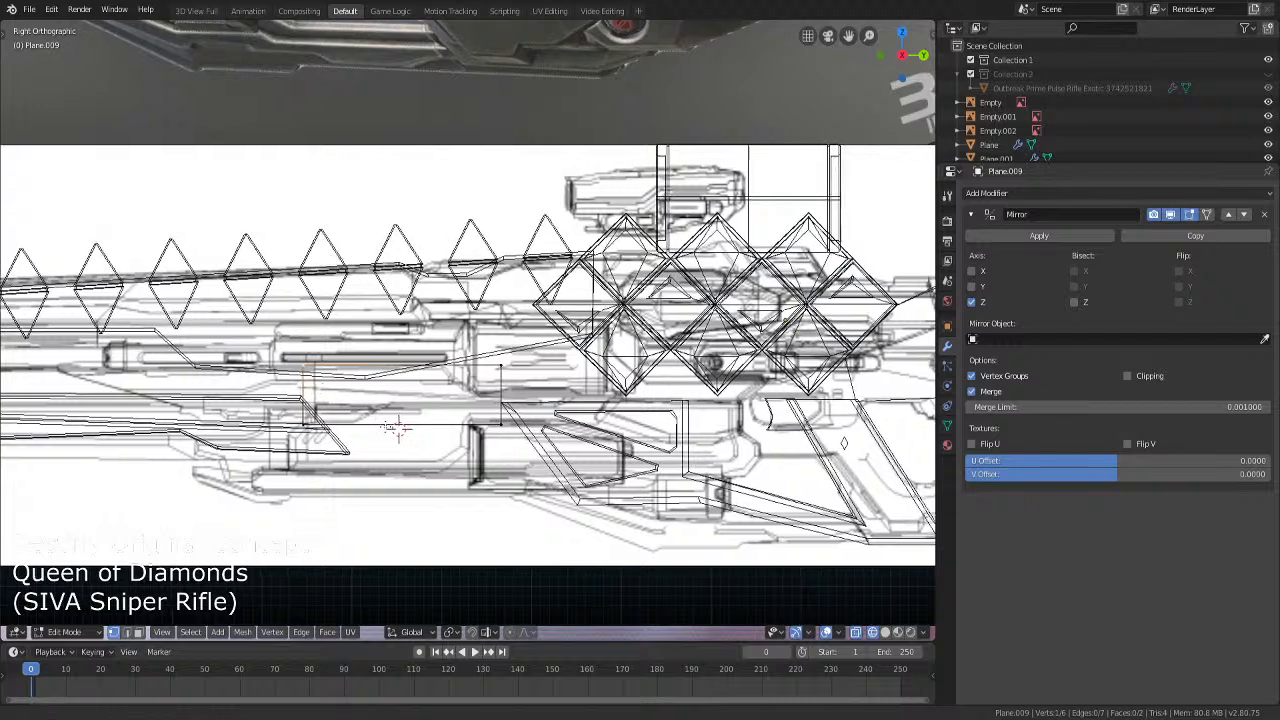
middle_click_drag(397, 430, 419, 427, "shift")
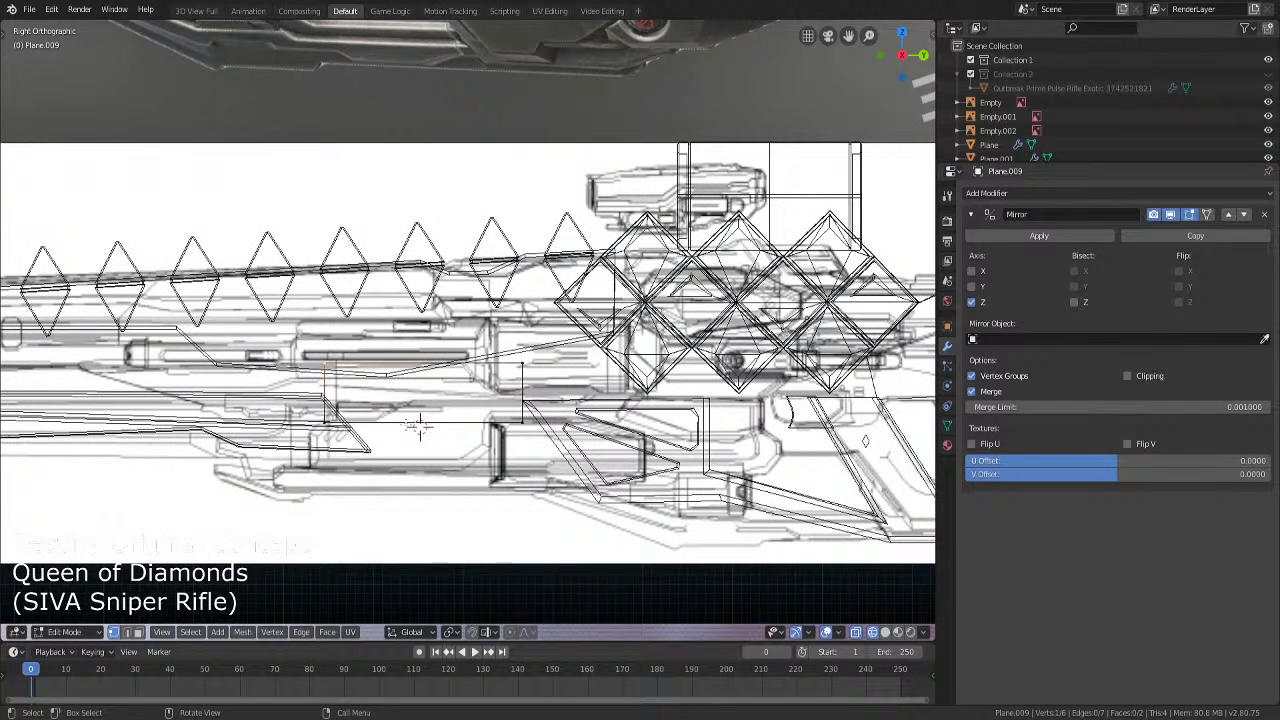
key("g")
key("y")
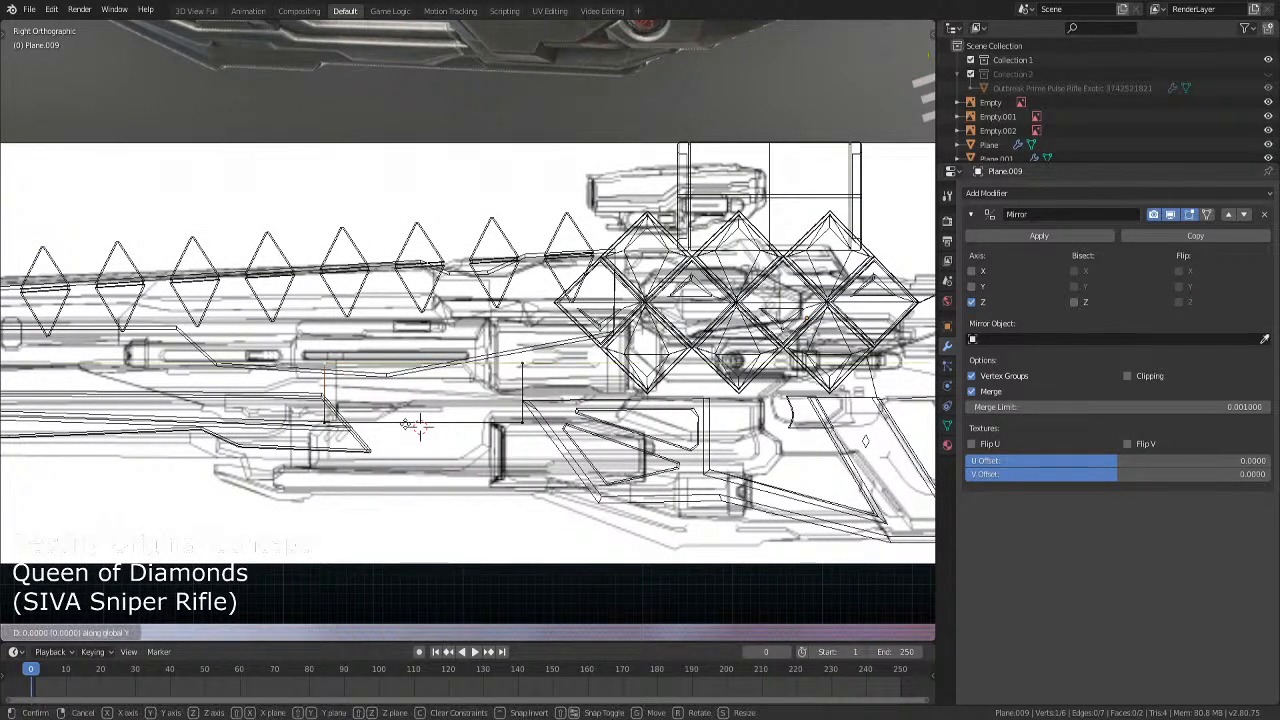
key("Escape")
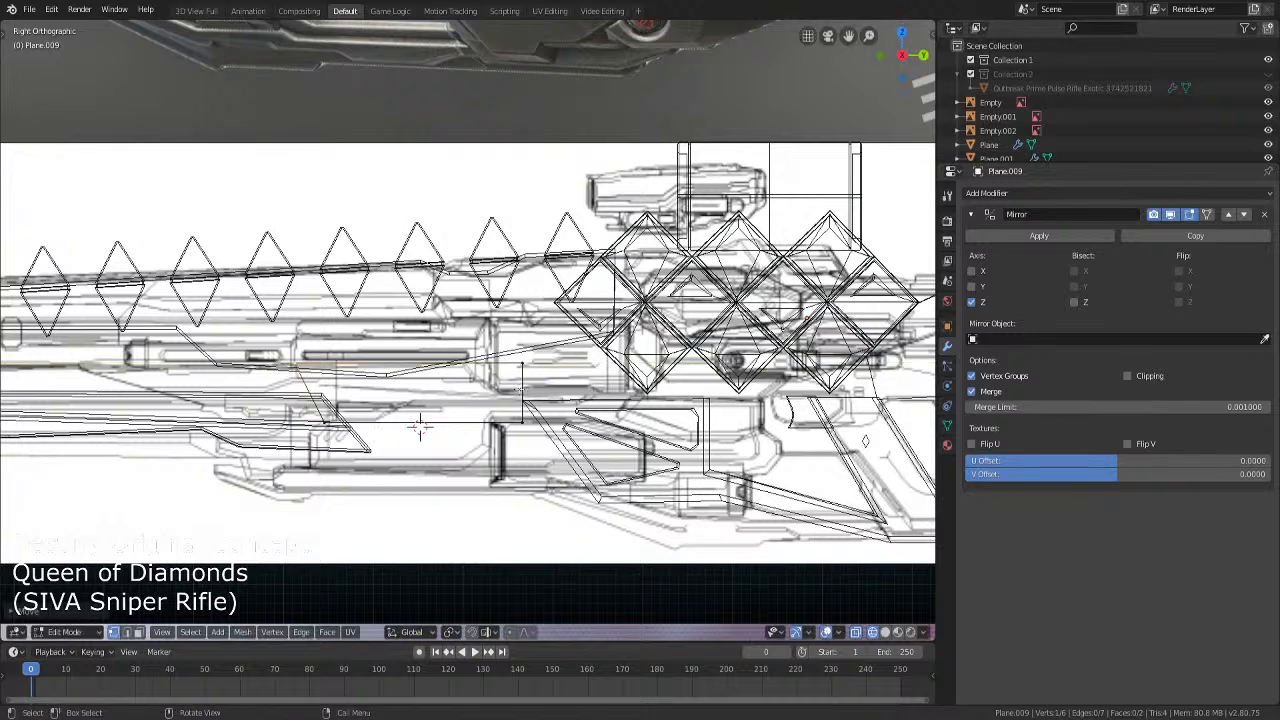
Move the panel's rear upper corner about 0.2 backward along Y to slant its rear end
key("g")
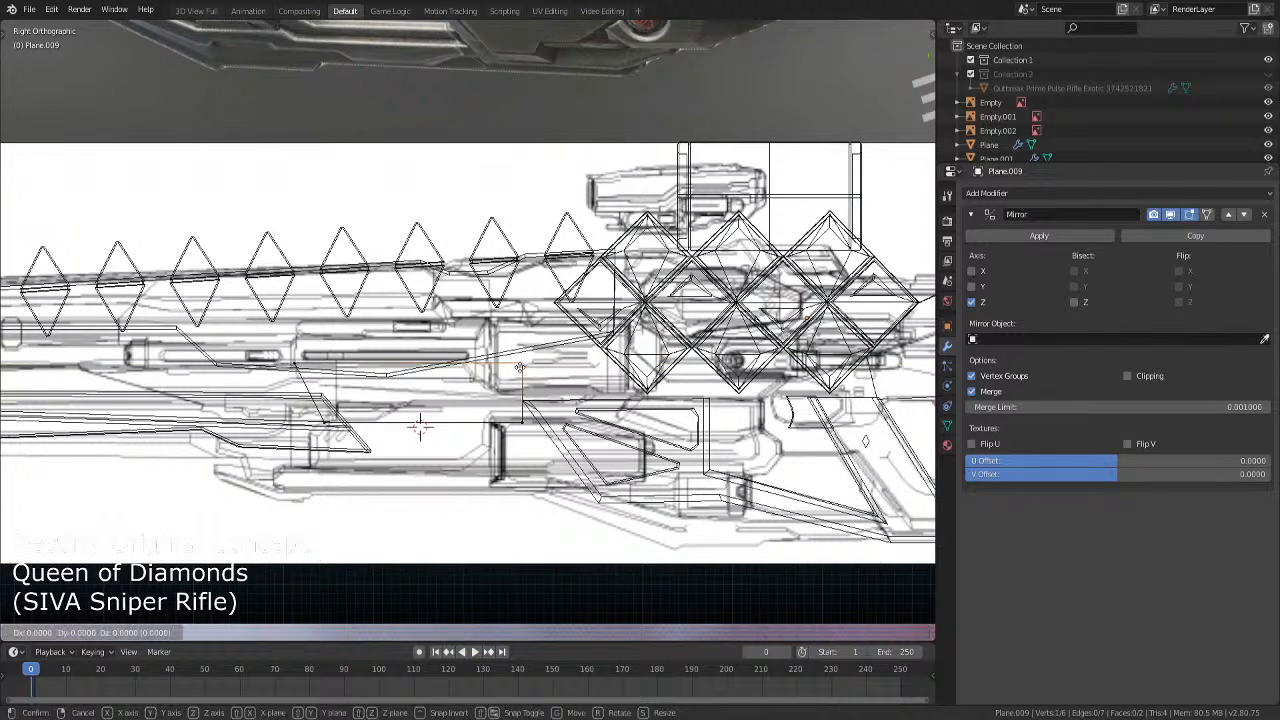
key("x")
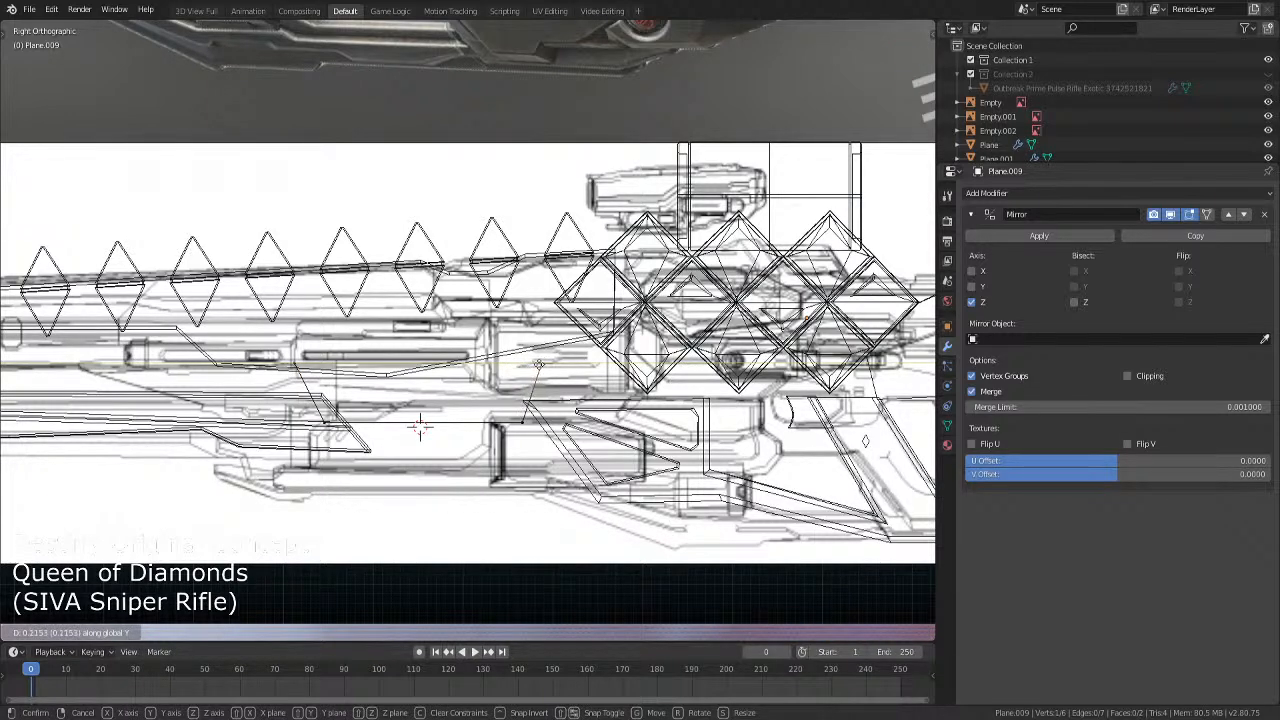
key("Return")
key("shift+z")
key("Tab")
mouse_move(540, 430)
middle_mouse_down()
mouse_move(562, 423)
mouse_move(594, 481)
mouse_move(426, 443)
middle_mouse_up()
key("Tab")
scroll(562, 423, "up", 5)
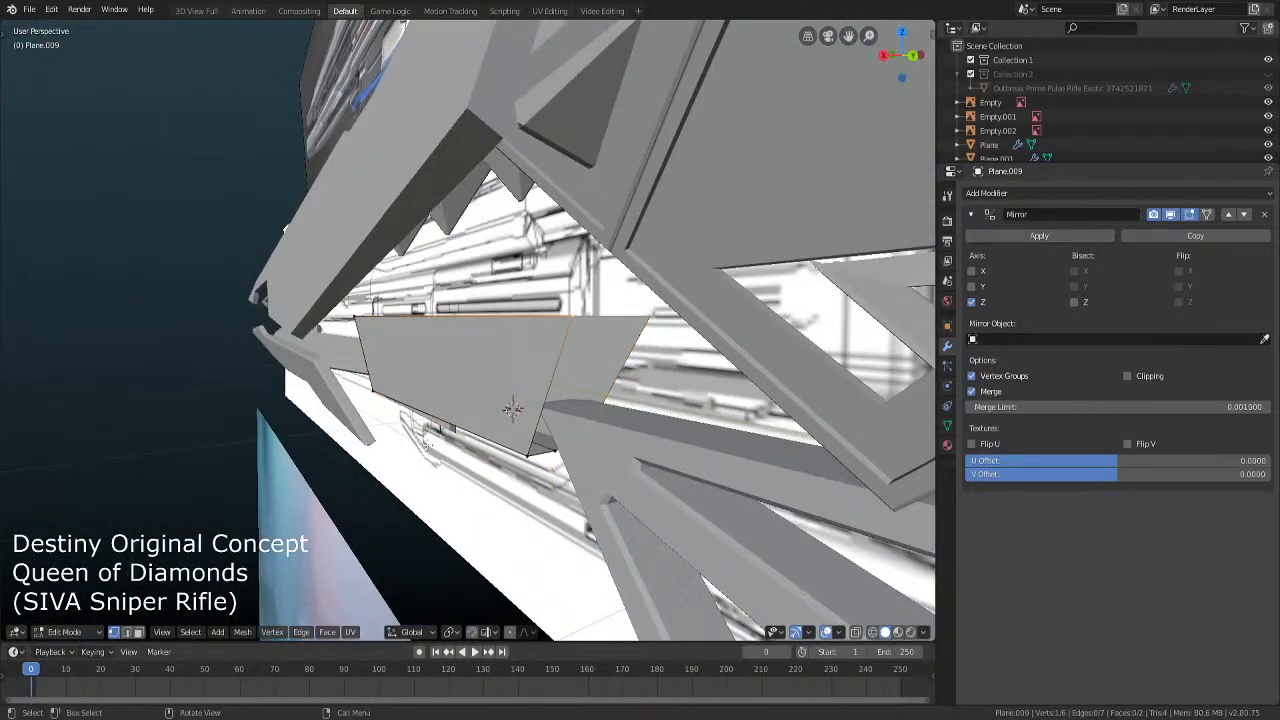
Add three evenly spaced crosswise loop cuts to divide the panel into four sections
left_click(138, 632)
key("KP_3")
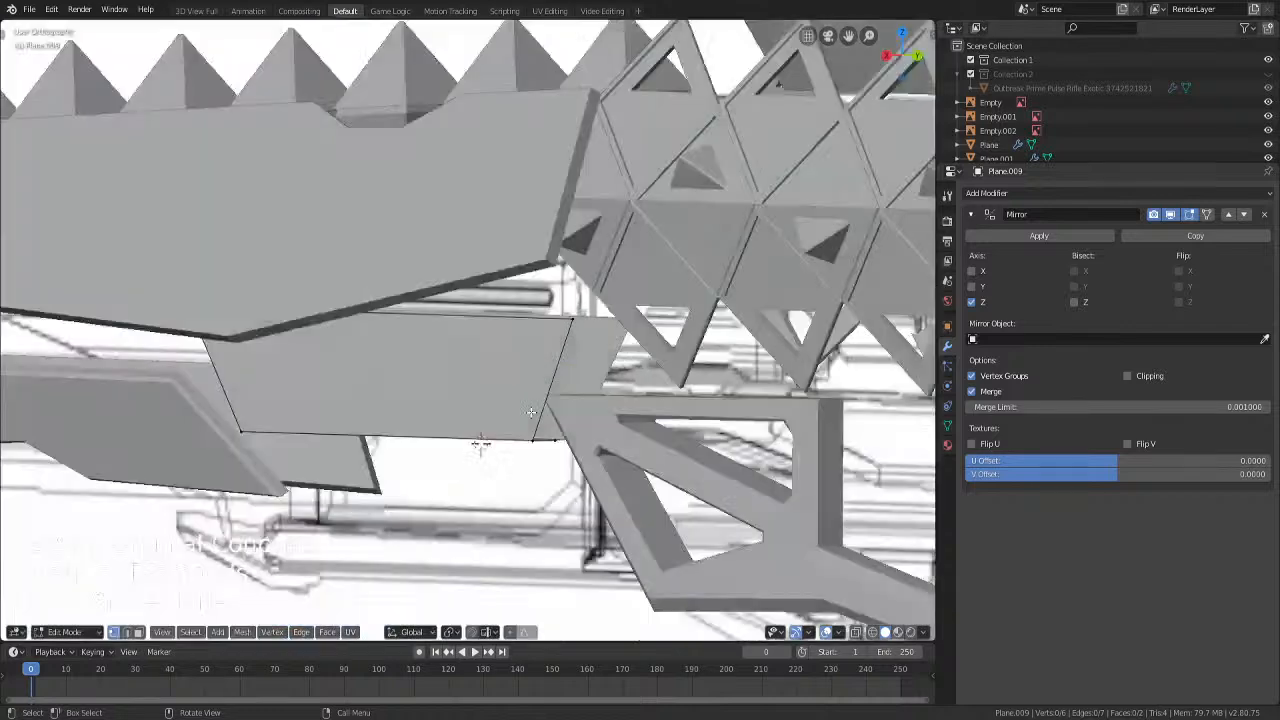
scroll(529, 378, "up", 2)
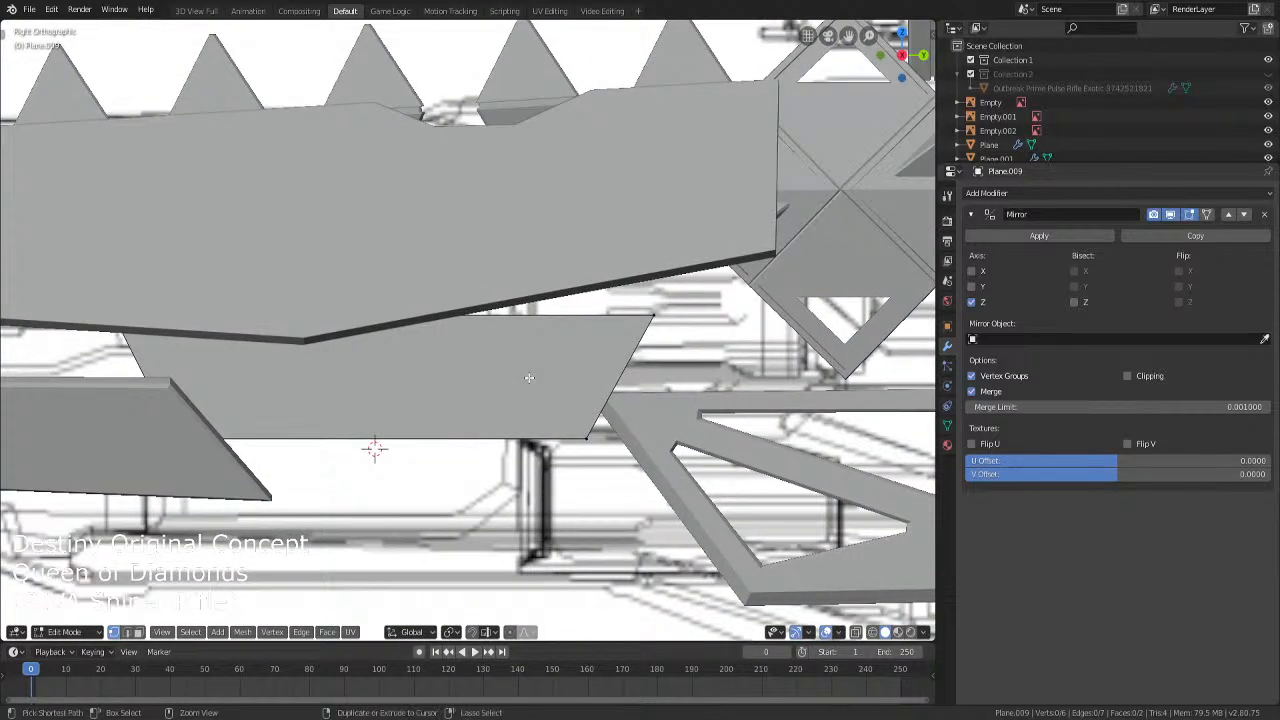
key("ctrl+r")
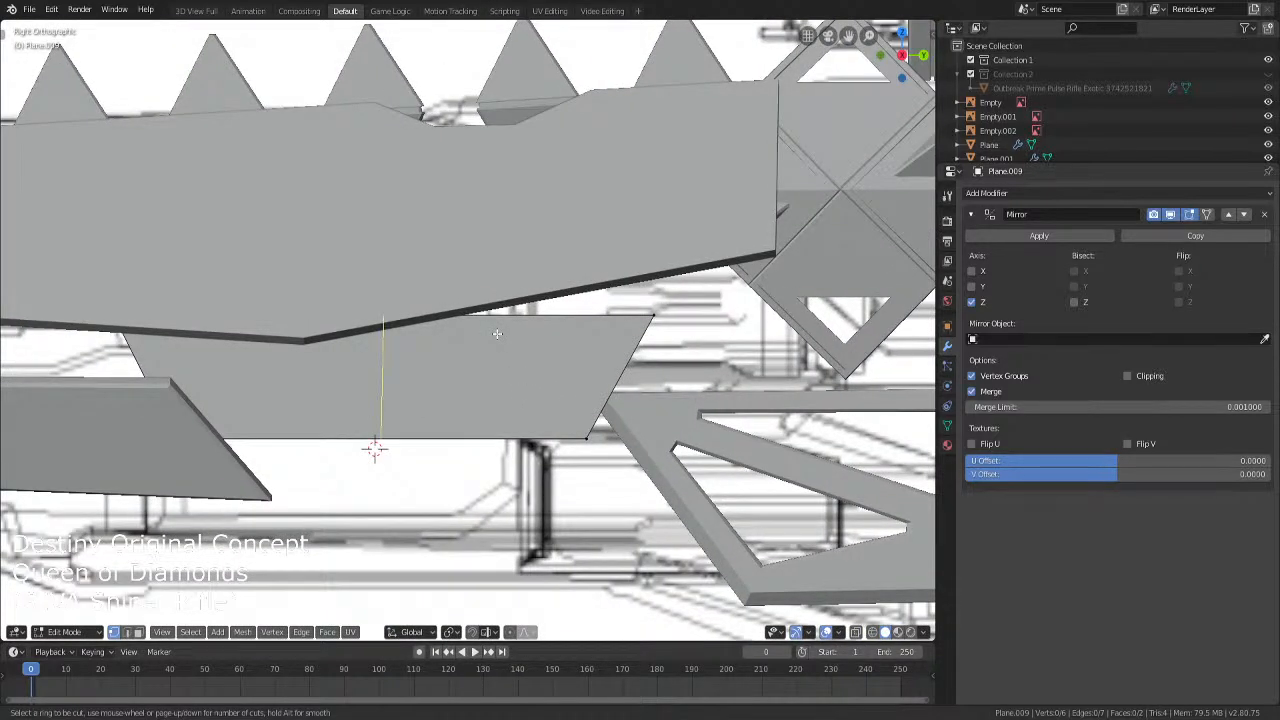
key("5")
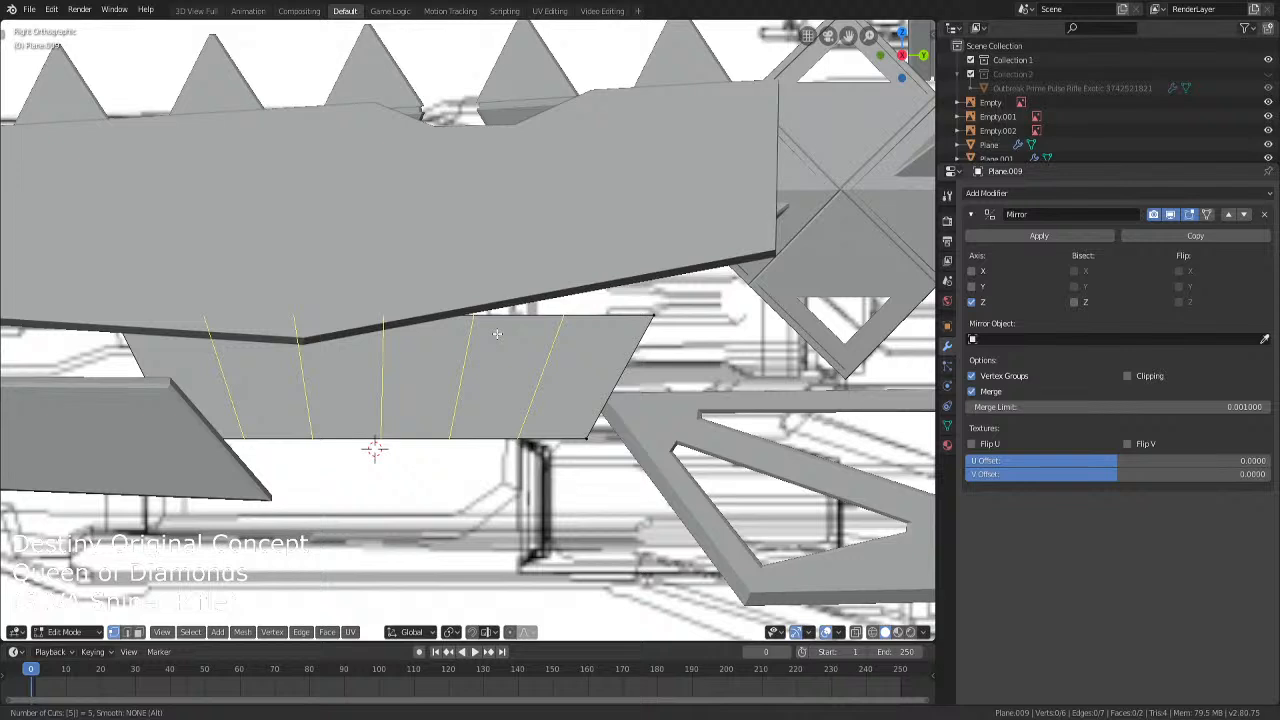
left_click(497, 333)
right_click(497, 333)
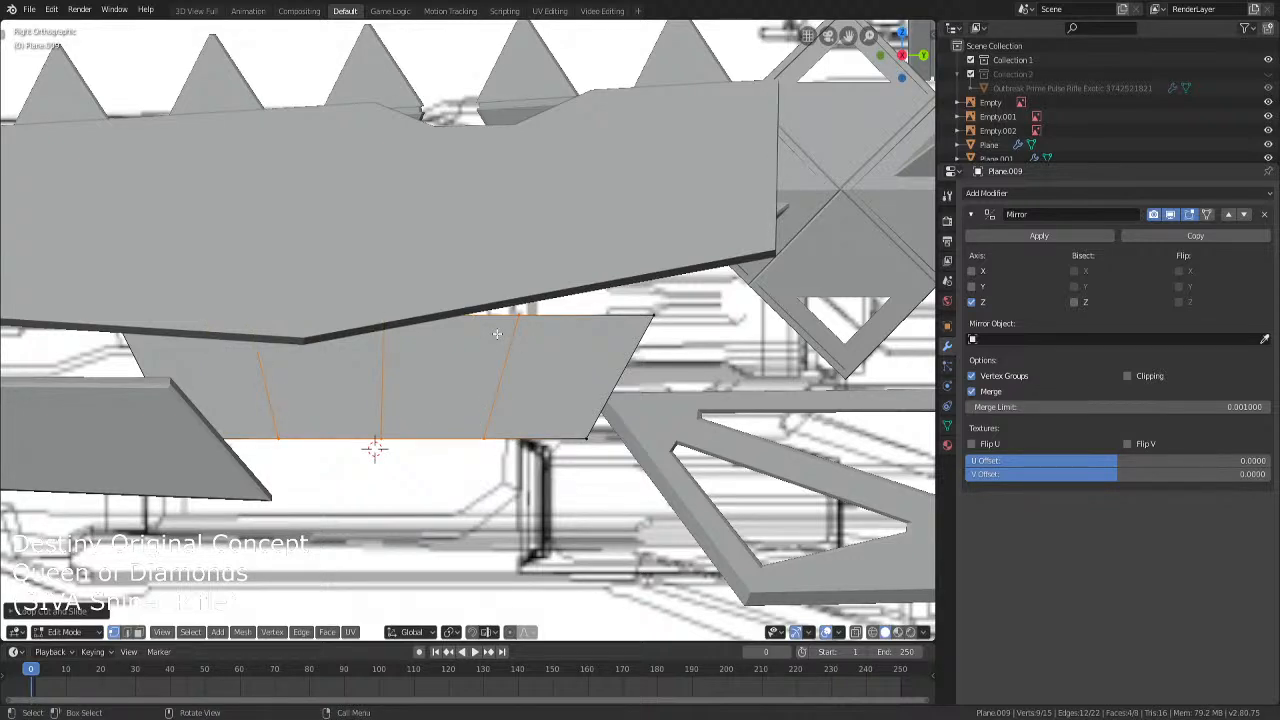
Add two lengthwise loop cuts to the panel, one close to its lower edge and one close to its upper edge
key("ctrl+r")
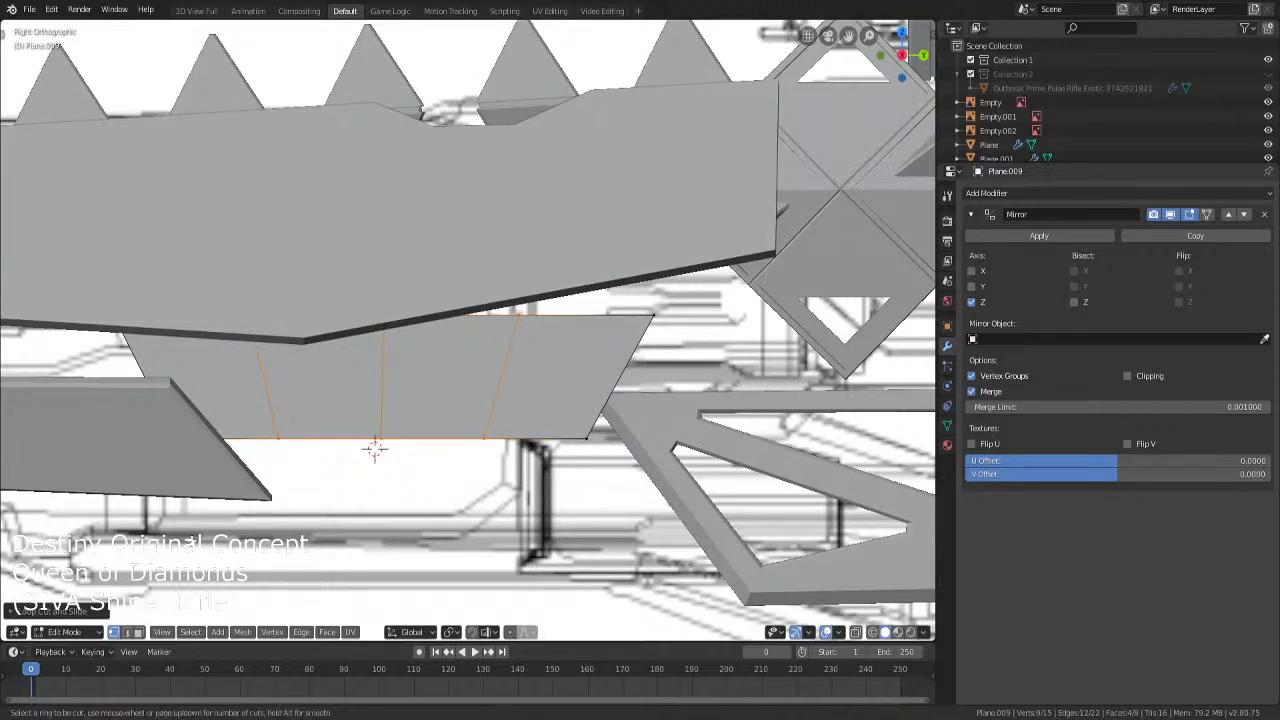
left_click(597, 415)
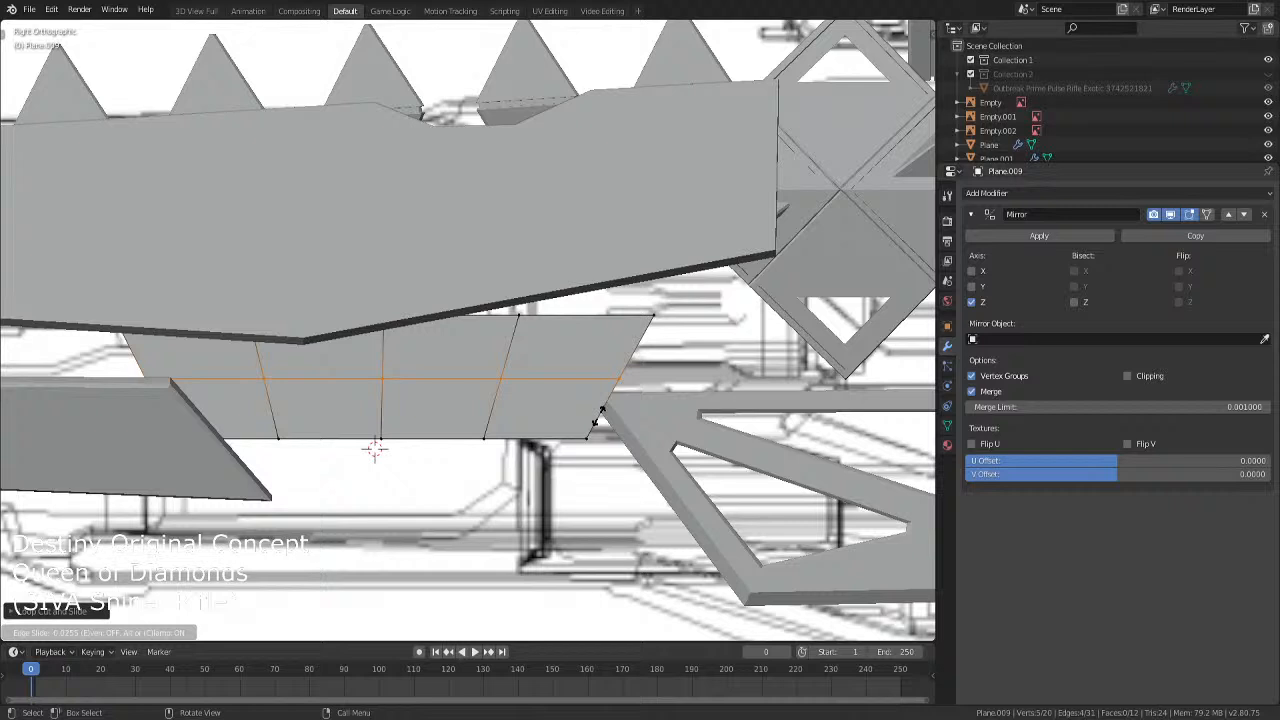
left_click(590, 476)
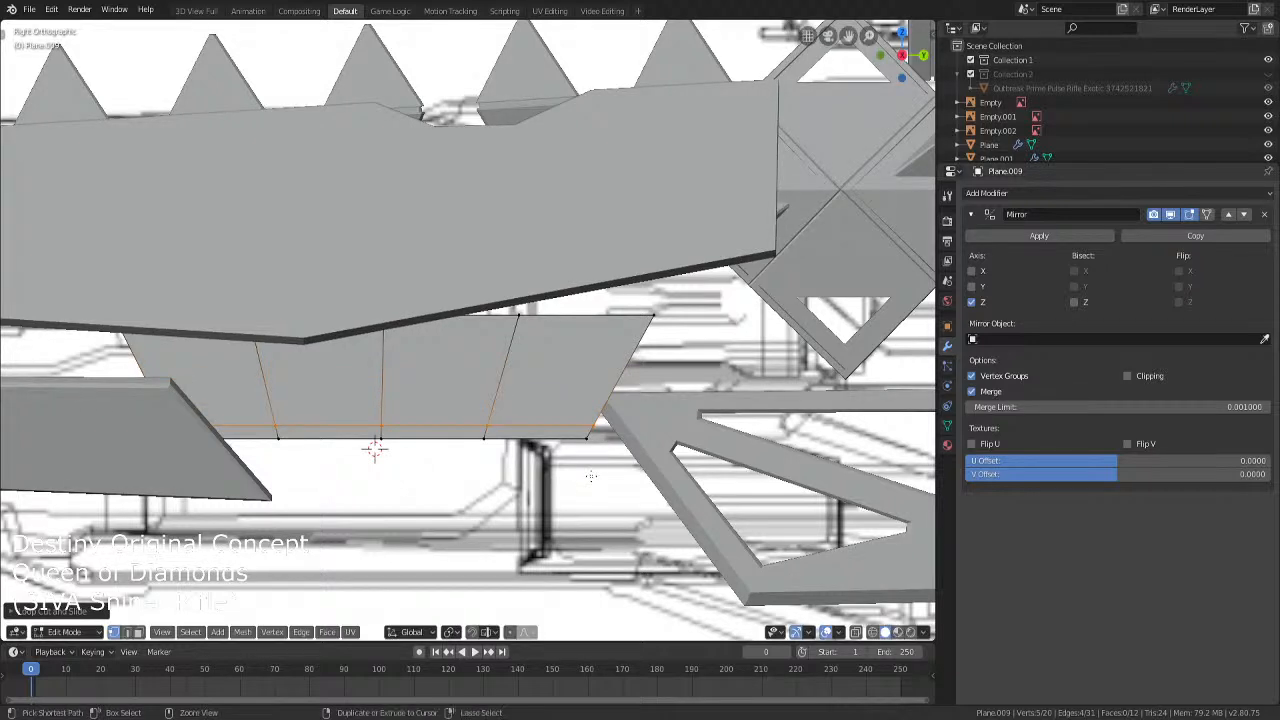
key("ctrl+r")
left_click(625, 372)
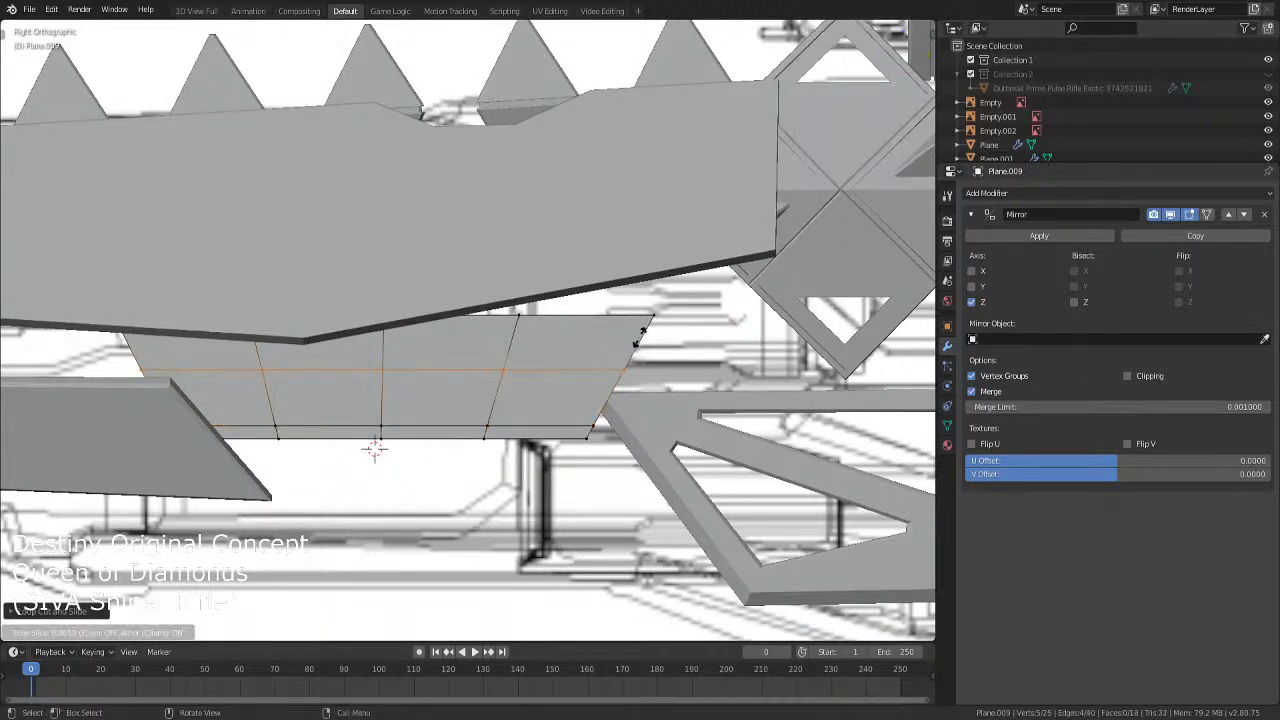
left_click(645, 309)
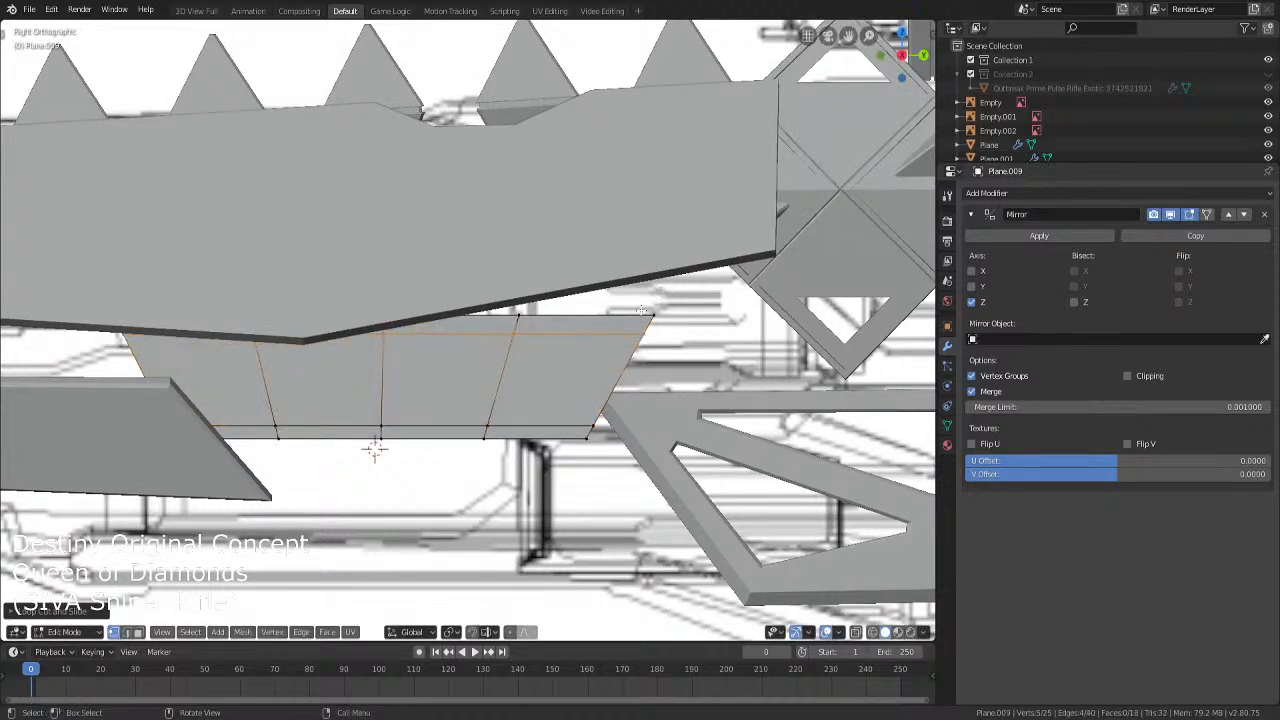
Extrude and scale inward the two front large faces of the panel to give each a surrounding frame
left_click(138, 633)
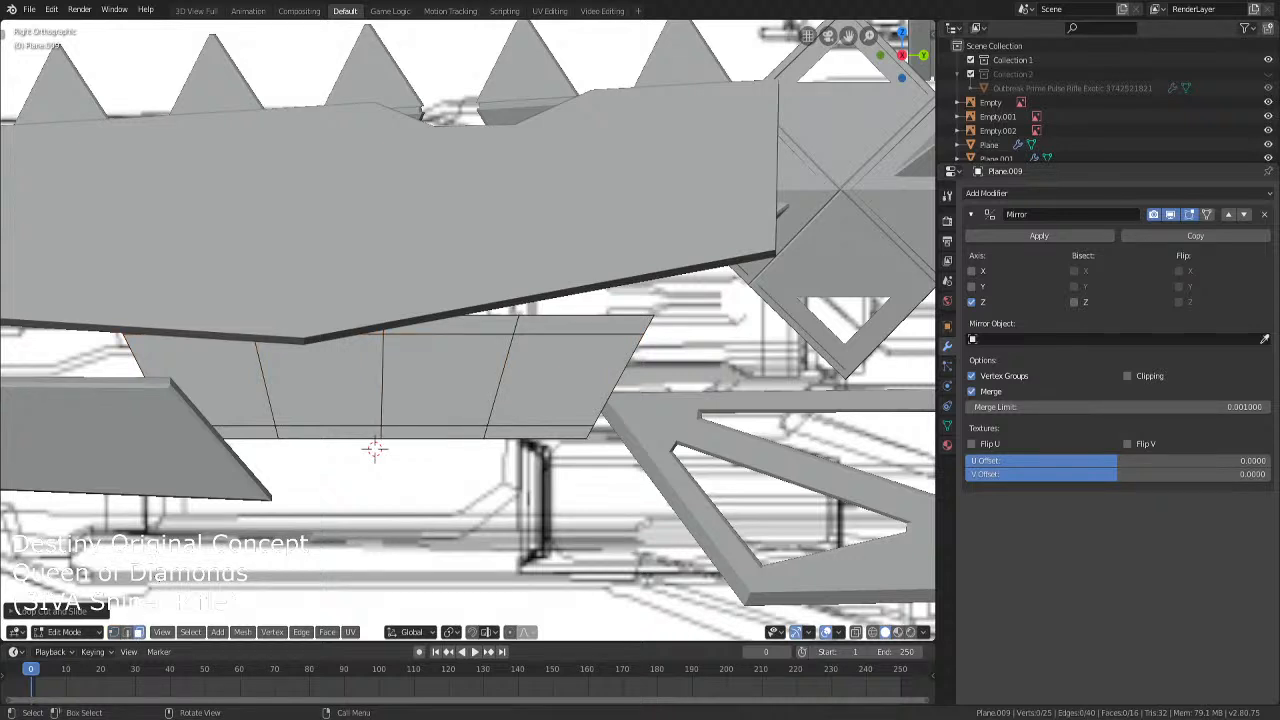
left_click(242, 380)
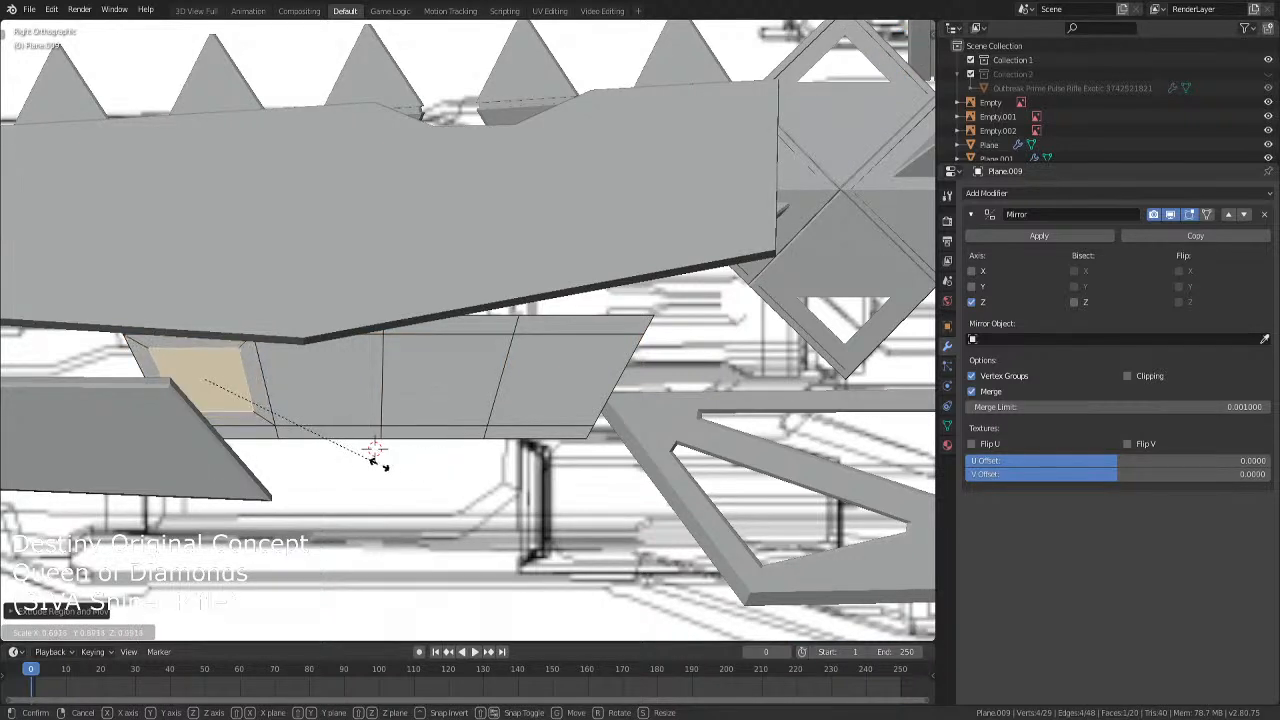
left_click(426, 470)
left_click(319, 370)
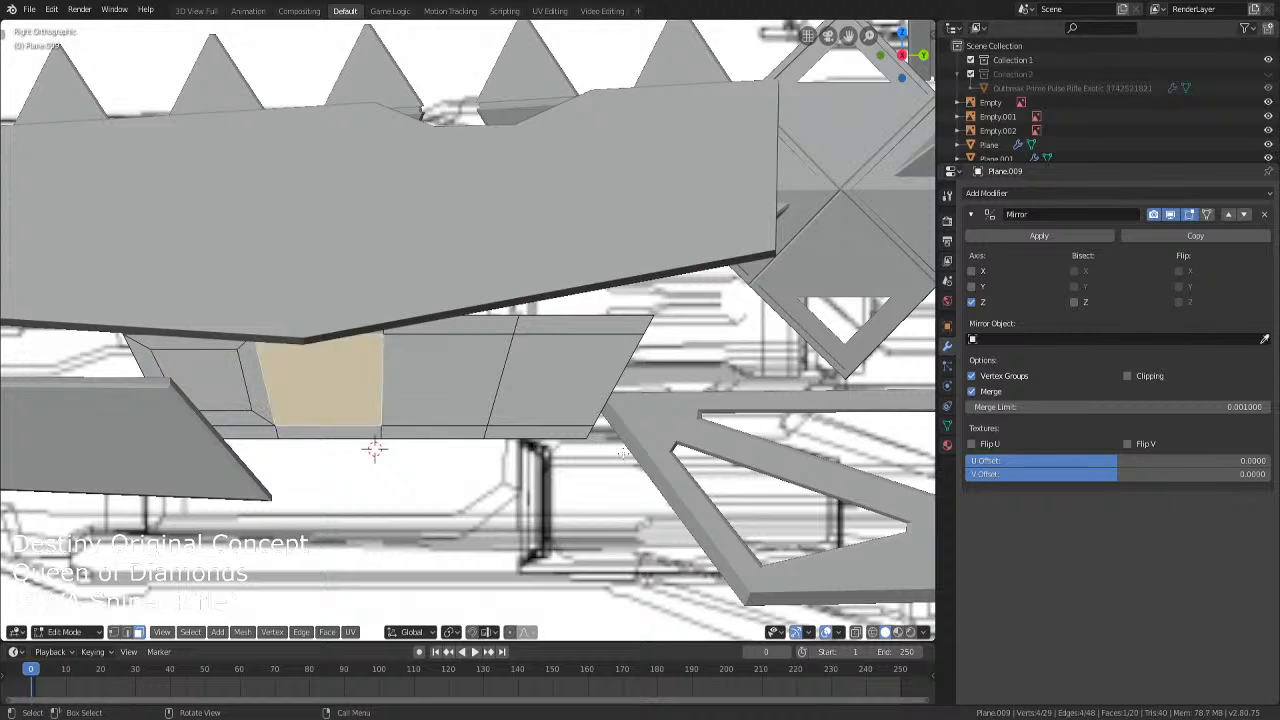
key("e")
key("s")
left_click(540, 438)
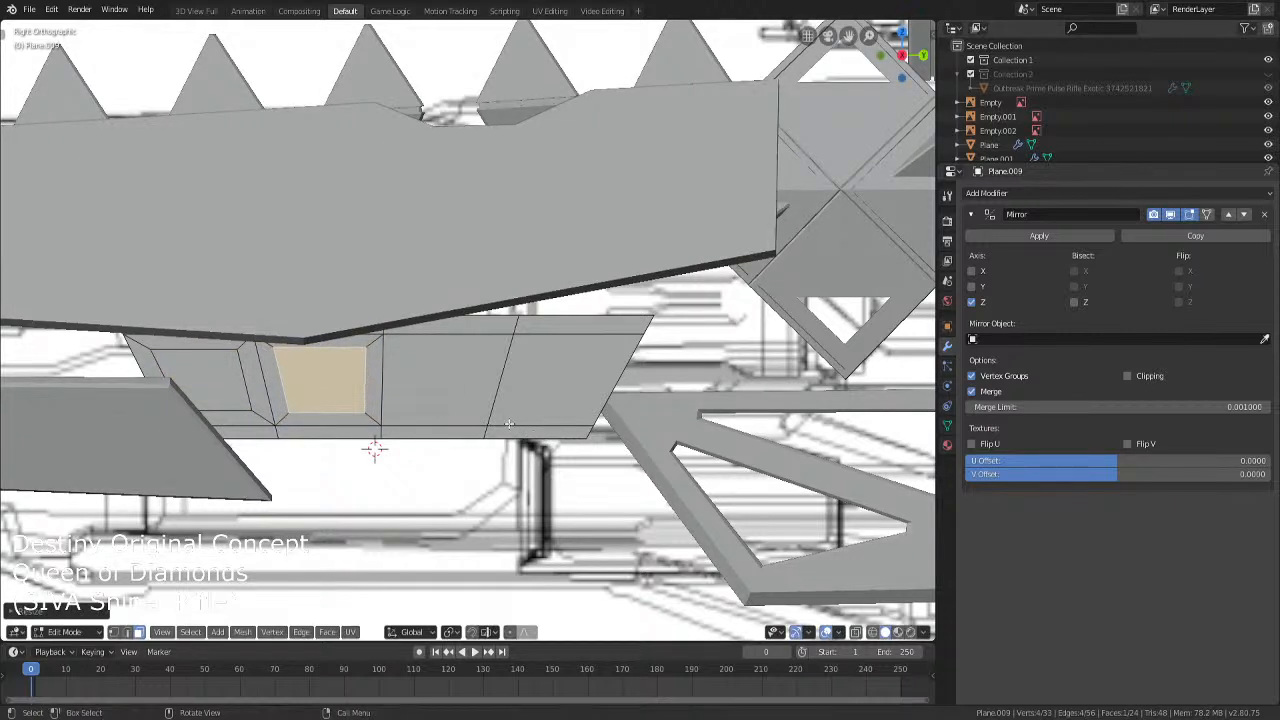
Extrude the panel's two rear large faces and scale each inward to between about 0.75 and 0.8
left_click(452, 388)
key("e")
key("s")
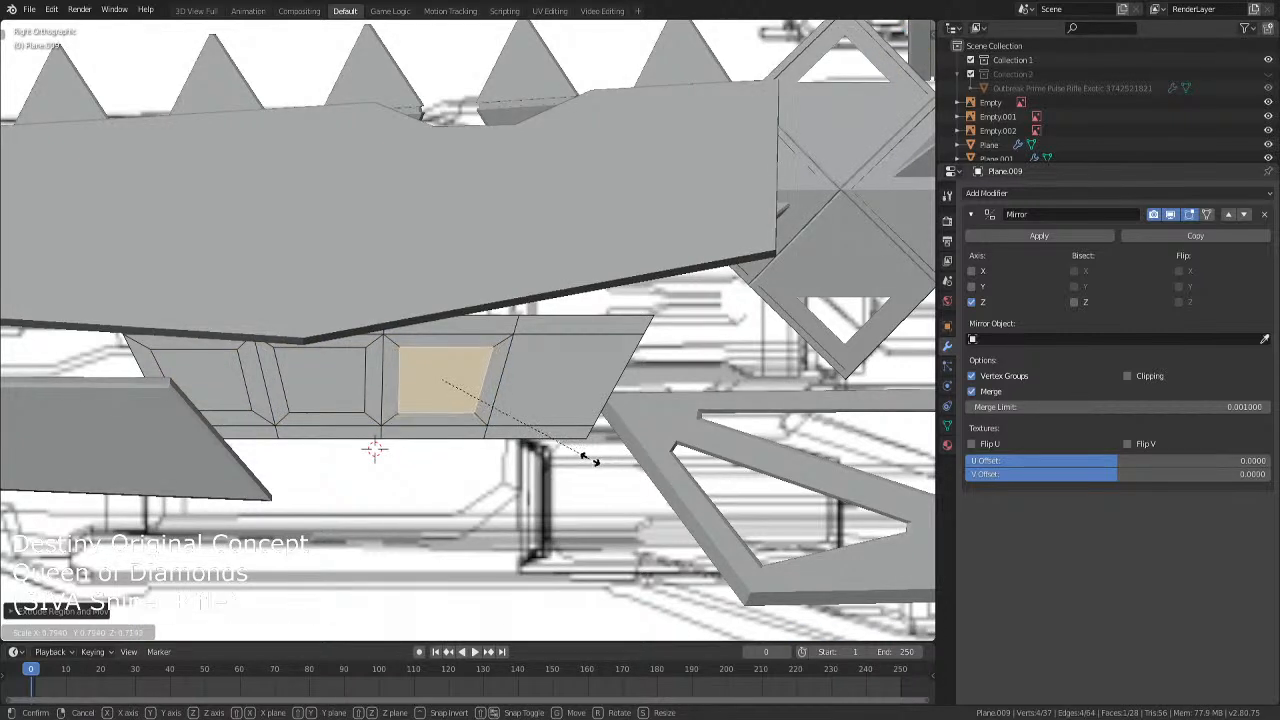
left_click(588, 458)
left_click(561, 382)
key("e")
key("s")
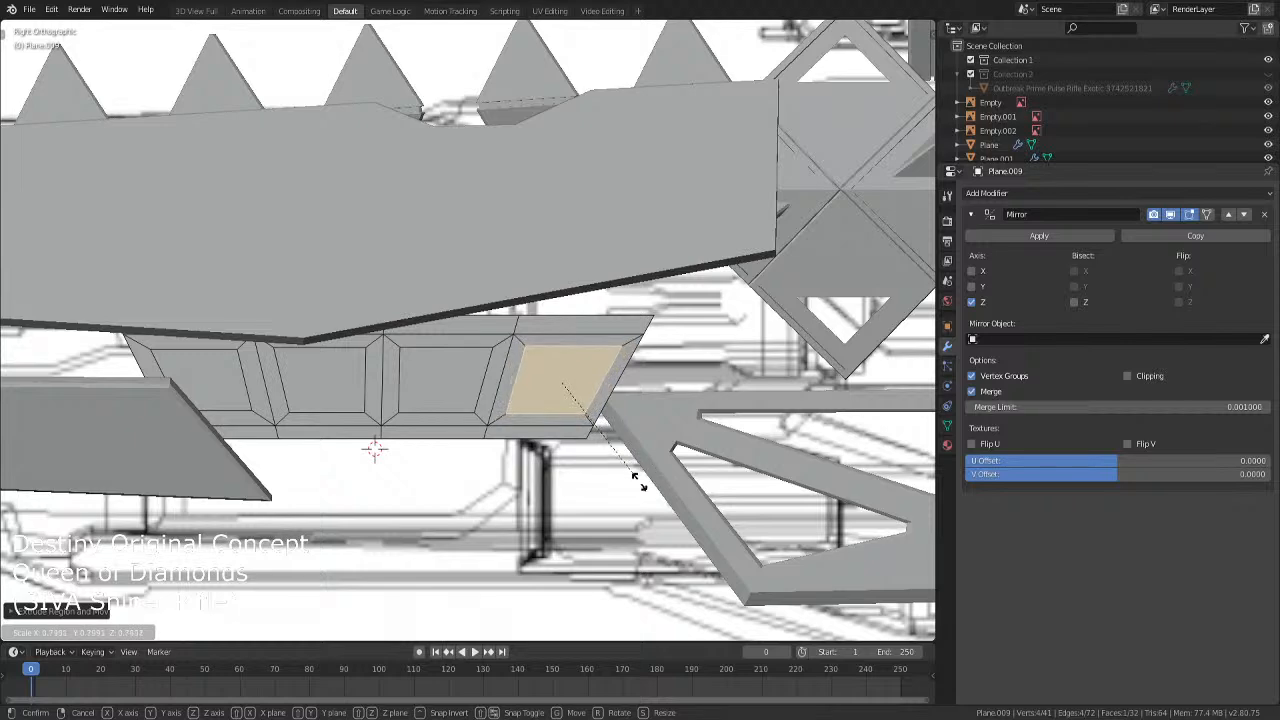
left_click(624, 484)
Delete the four inner faces to open windows in the side panel
left_click(233, 391)
left_click(330, 392, "shift")
left_click(442, 396, "shift")
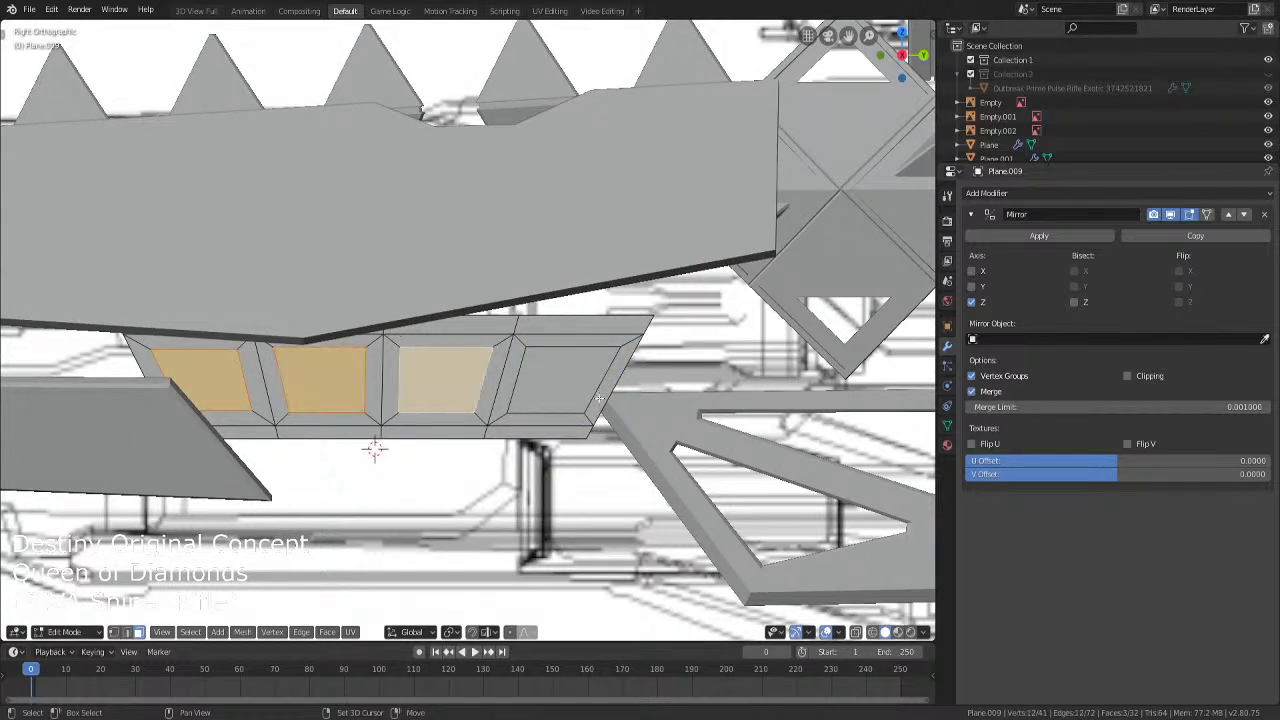
left_click(570, 386, "shift")
key("x")
left_click(570, 418)
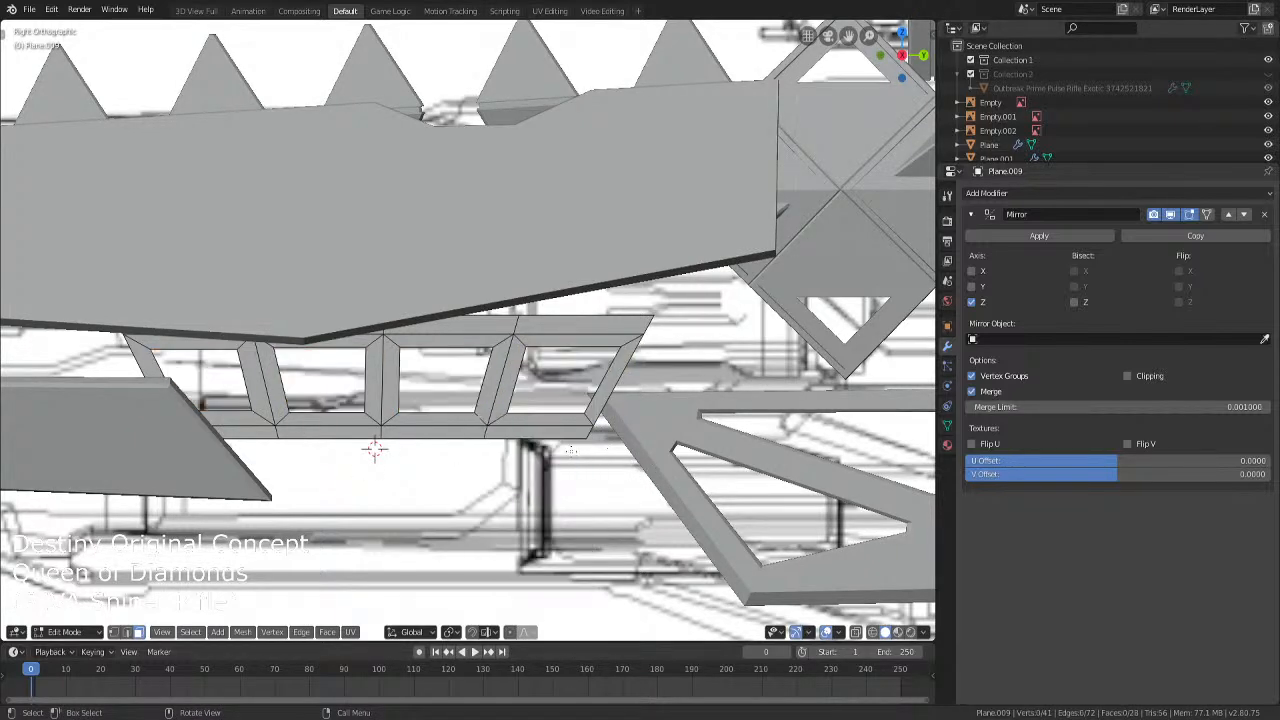
key("Tab")
scroll(570, 456, "down", 4)
middle_click_drag(568, 456, 500, 431)
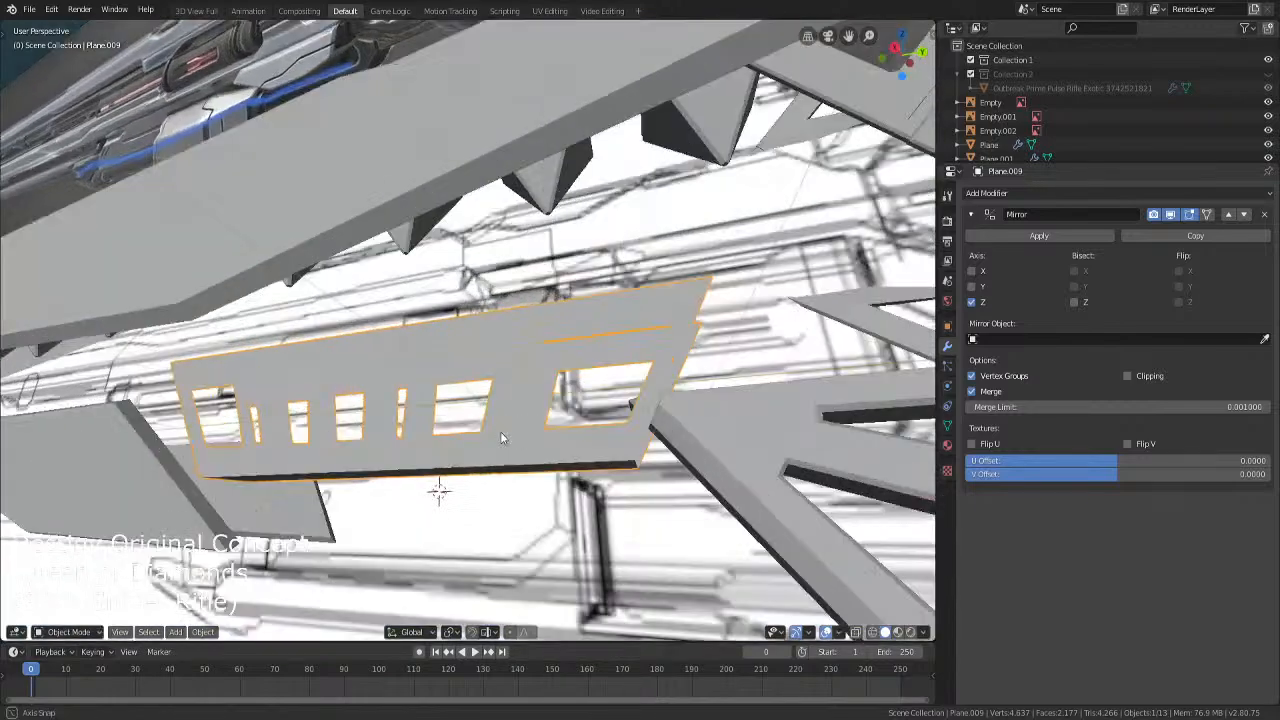
Extrude the inner border edges of all four panel windows inward along X to the rifle's centre line
scroll(510, 432, "up", 4)
key("Tab")
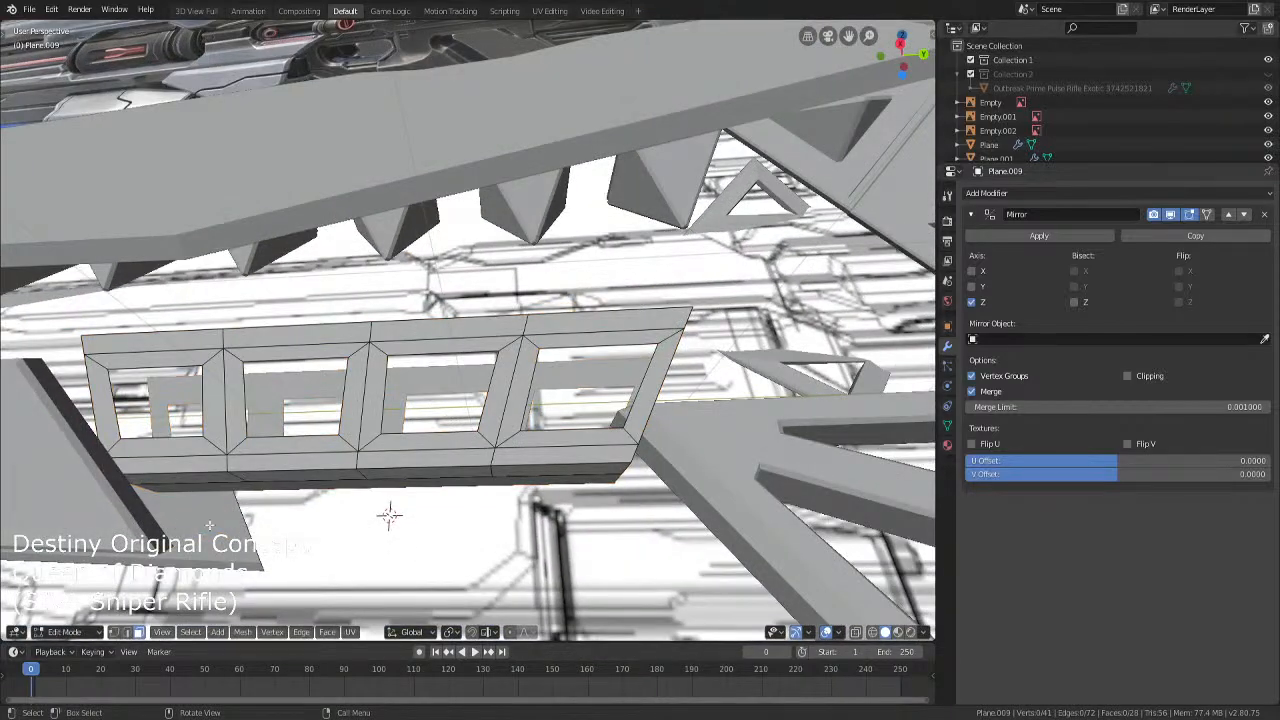
left_click(114, 632)
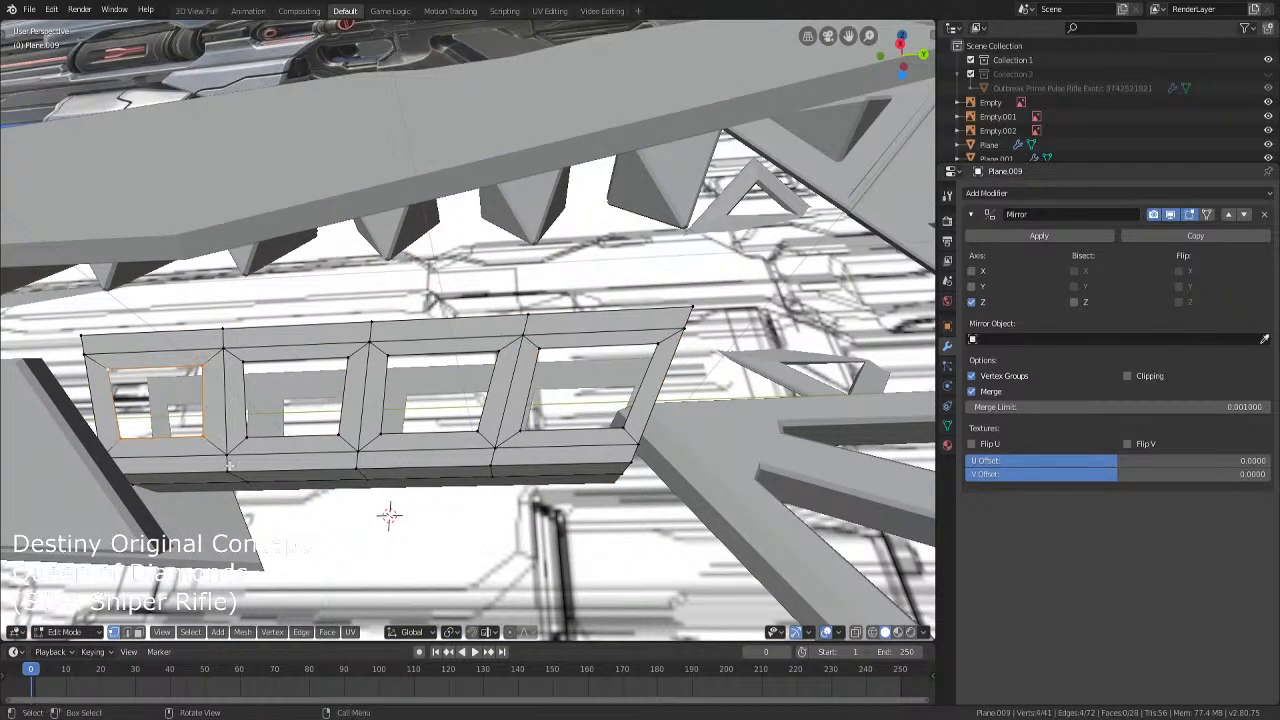
mouse_move(388, 514)
middle_mouse_down("alt")
mouse_move(428, 503)
mouse_move(501, 321)
middle_mouse_up("alt")
key("shift+z")
mouse_move(565, 423)
middle_mouse_down()
mouse_move(560, 394)
mouse_move(435, 385)
middle_mouse_up()
key("shift+z")
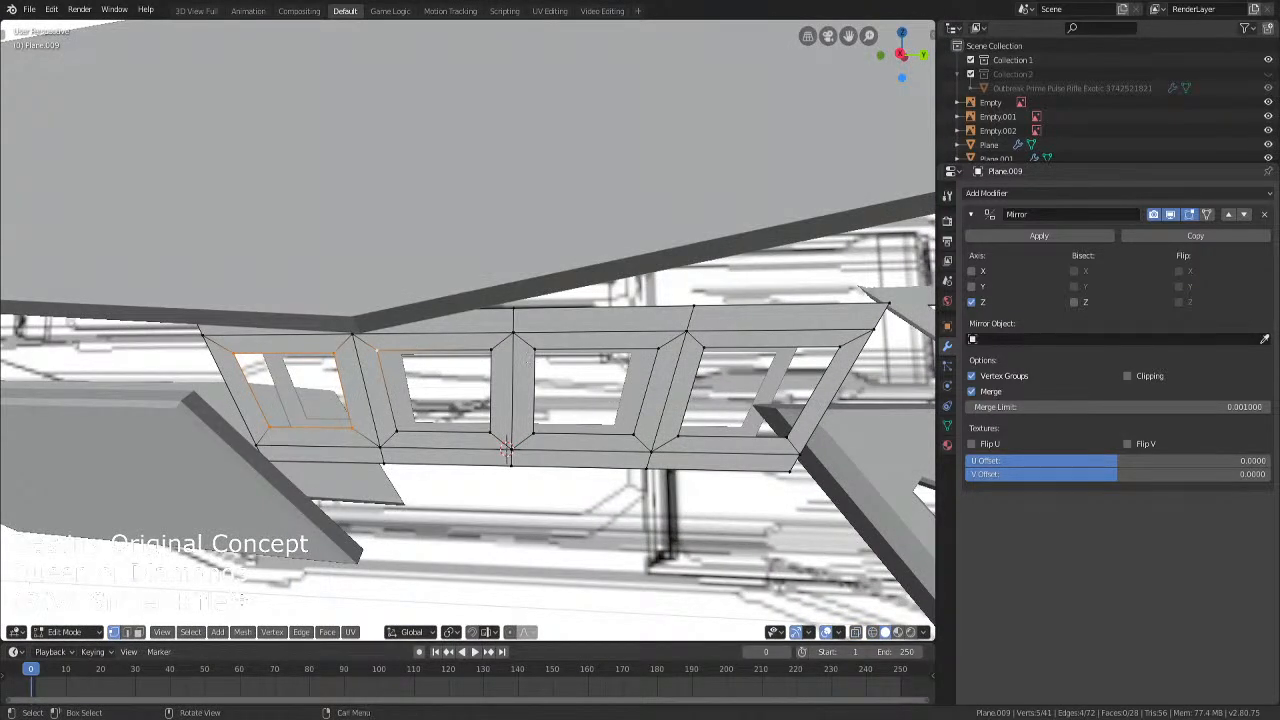
left_click(127, 632)
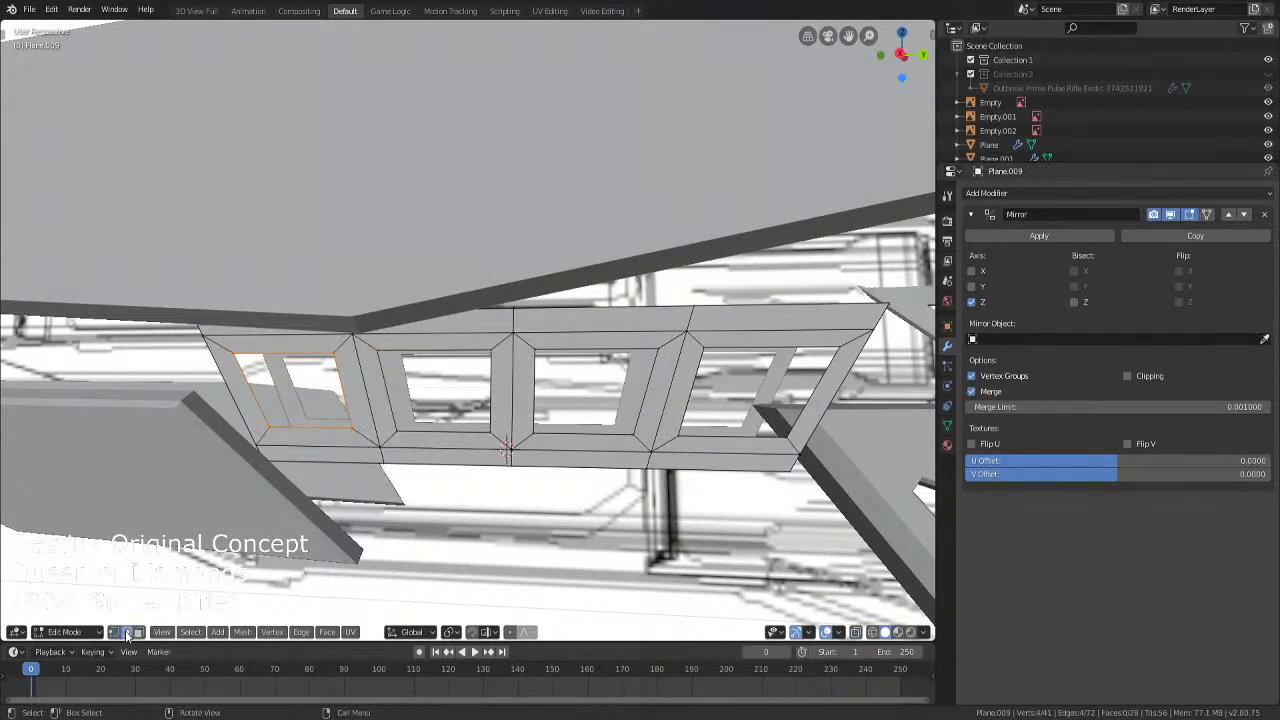
left_click(440, 430, "alt+shift")
left_click(557, 435, "alt+shift")
left_click(734, 450, "alt+shift")
key("alt+z")
key("alt+z")
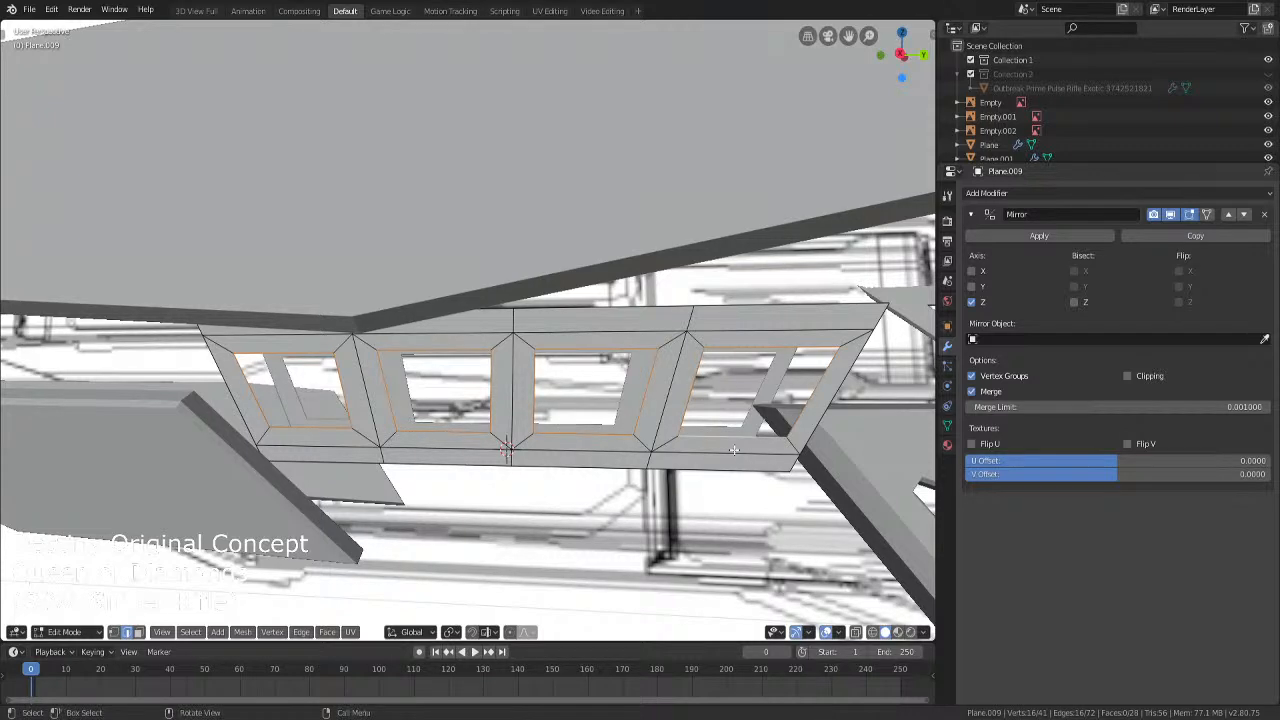
key("KP_7")
key("shift+z")
key("g")
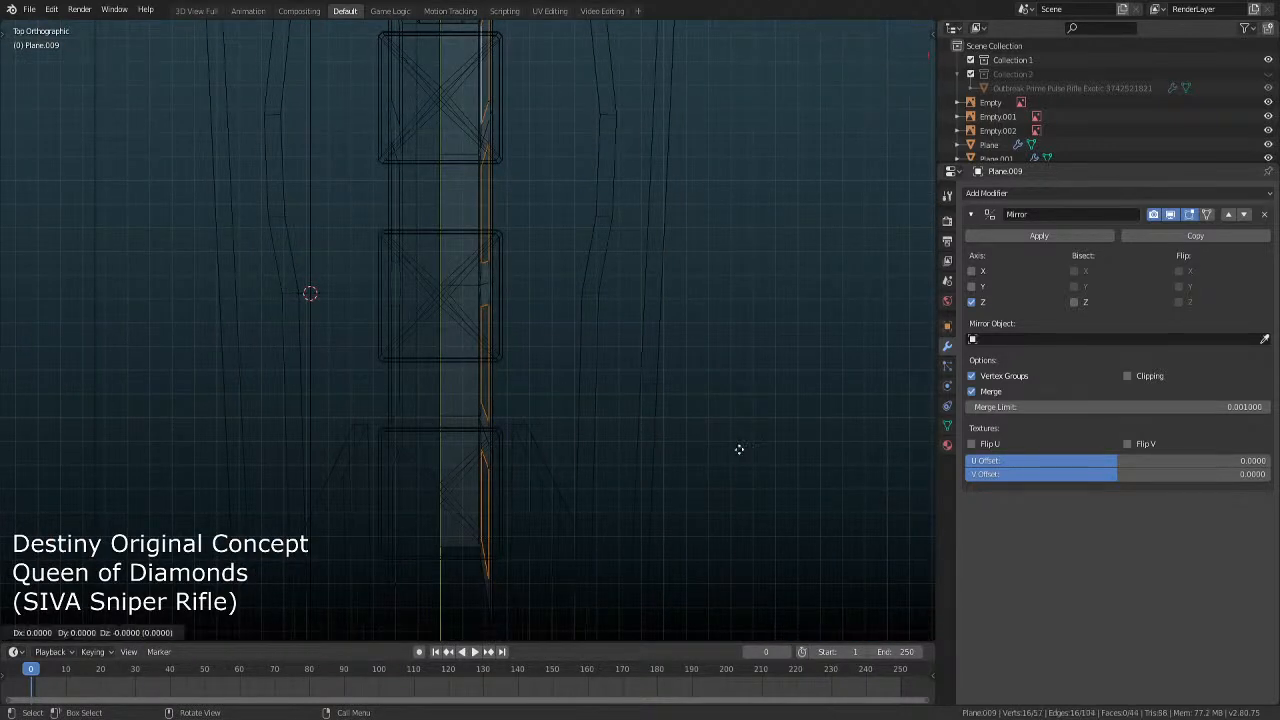
key("x")
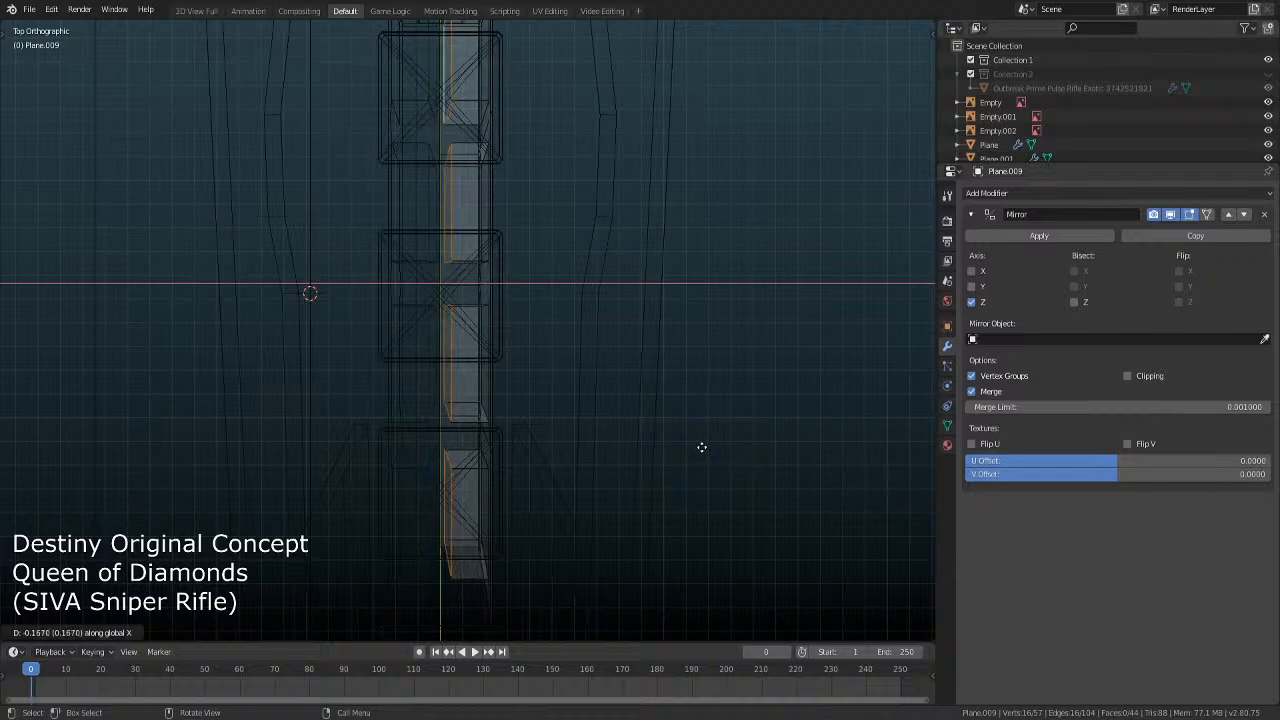
left_click(699, 448)
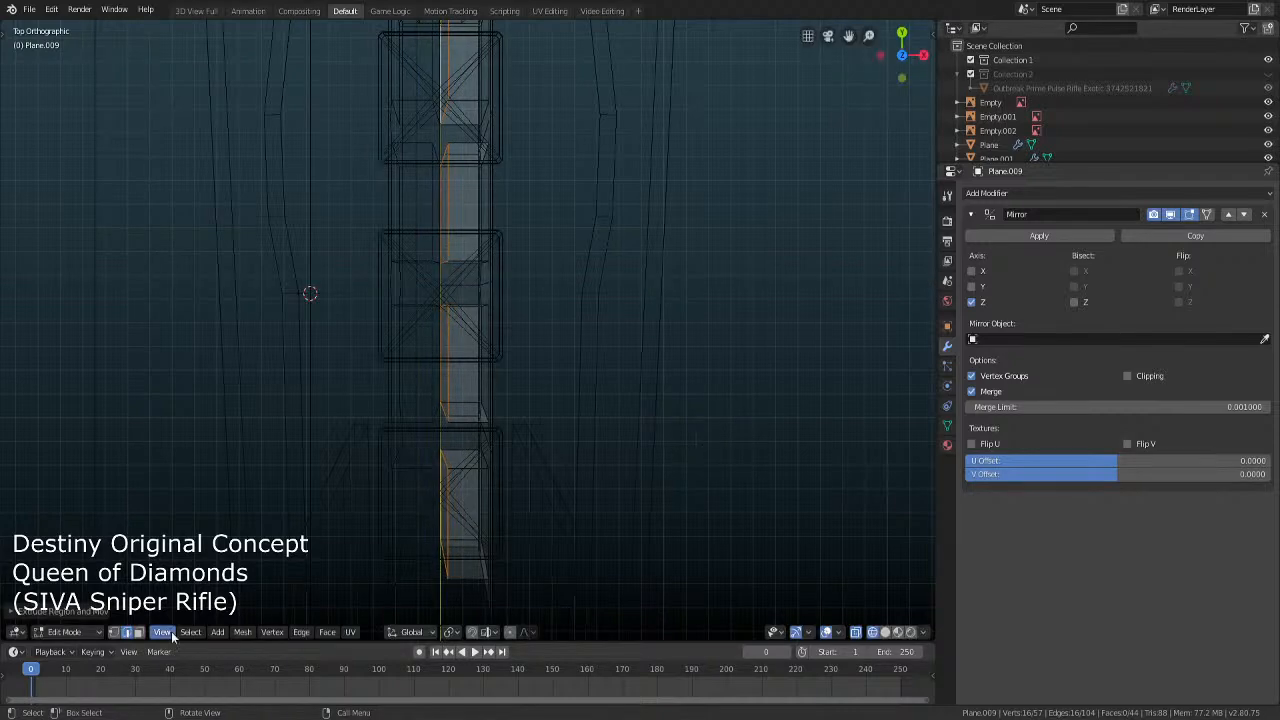
Move the extruded window vertices that fall short of the centre line about 0.034 along negative X
left_click(113, 632)
middle_click_drag(523, 406, 500, 374, "shift")
scroll(526, 409, "down", 2)
key("b")
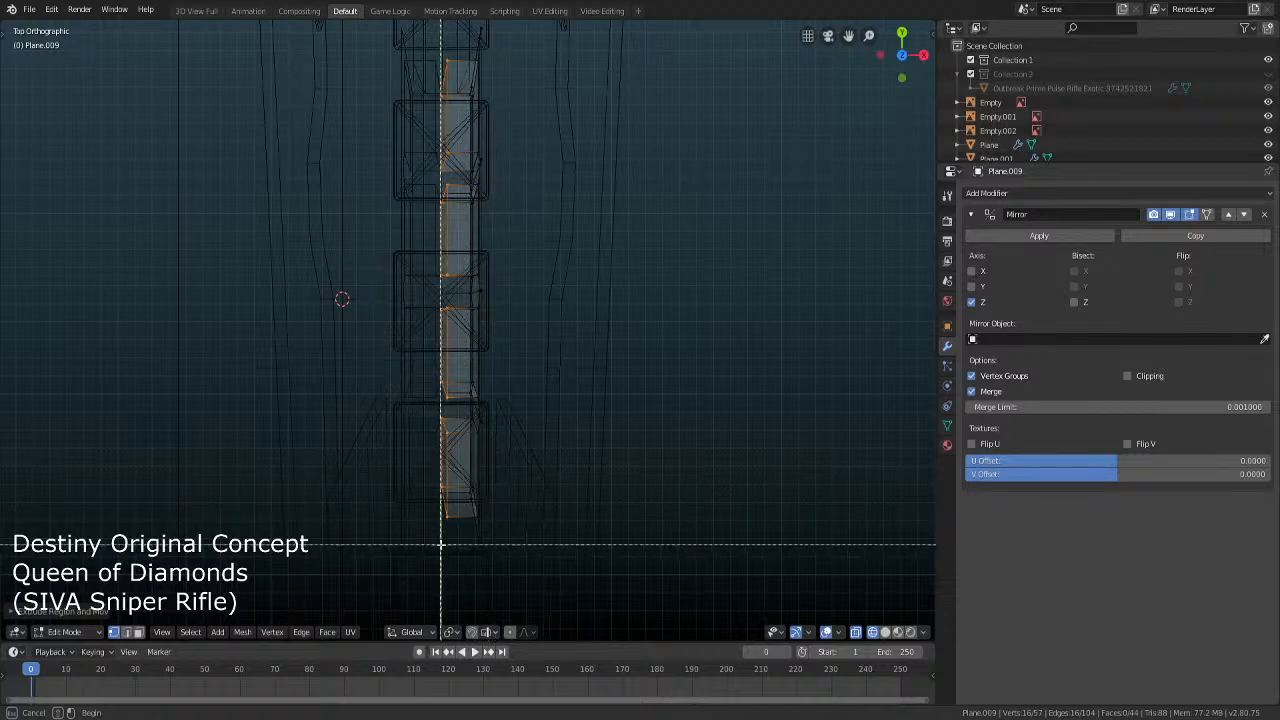
middle_click_drag(442, 545, 395, 52)
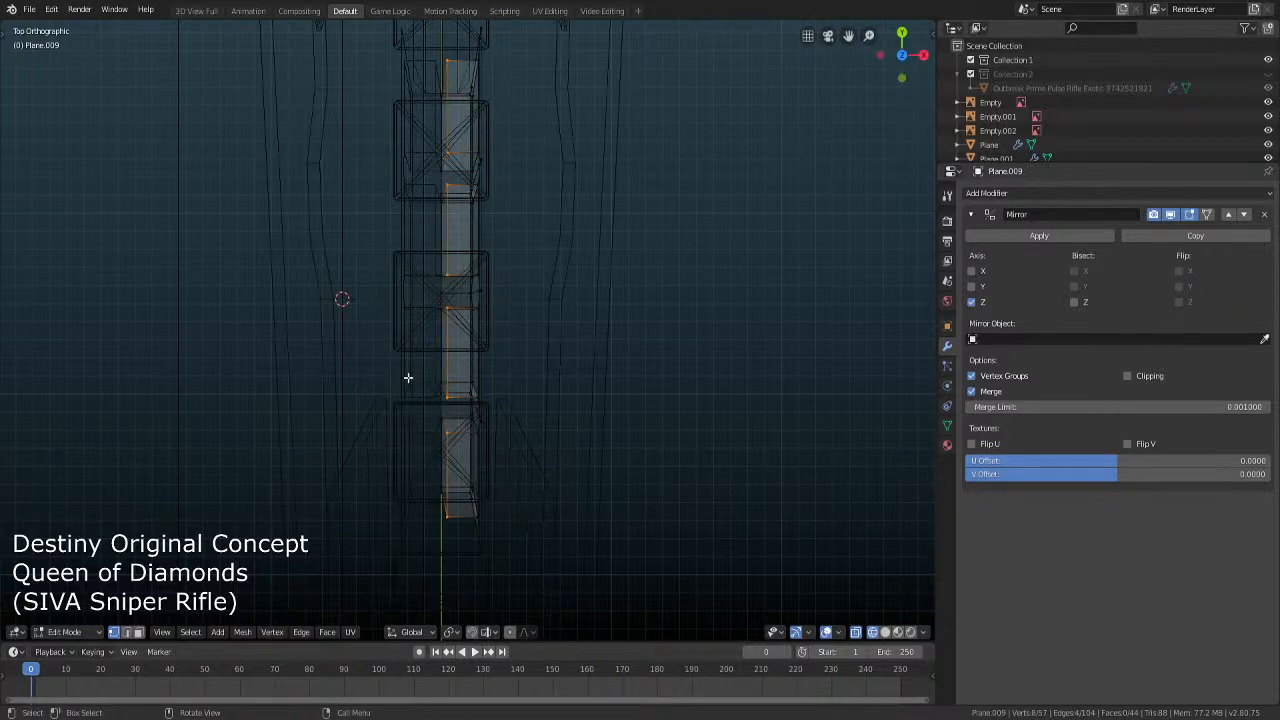
scroll(481, 330, "up", 3)
key("g")
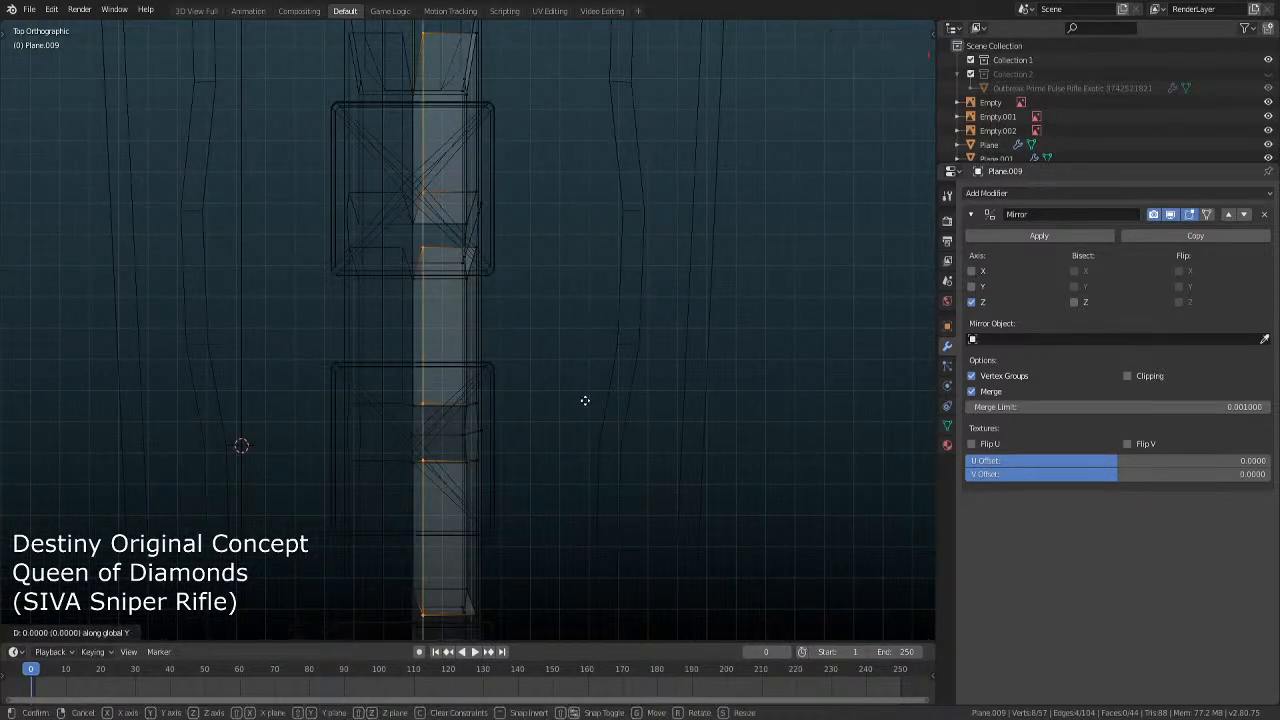
key("x")
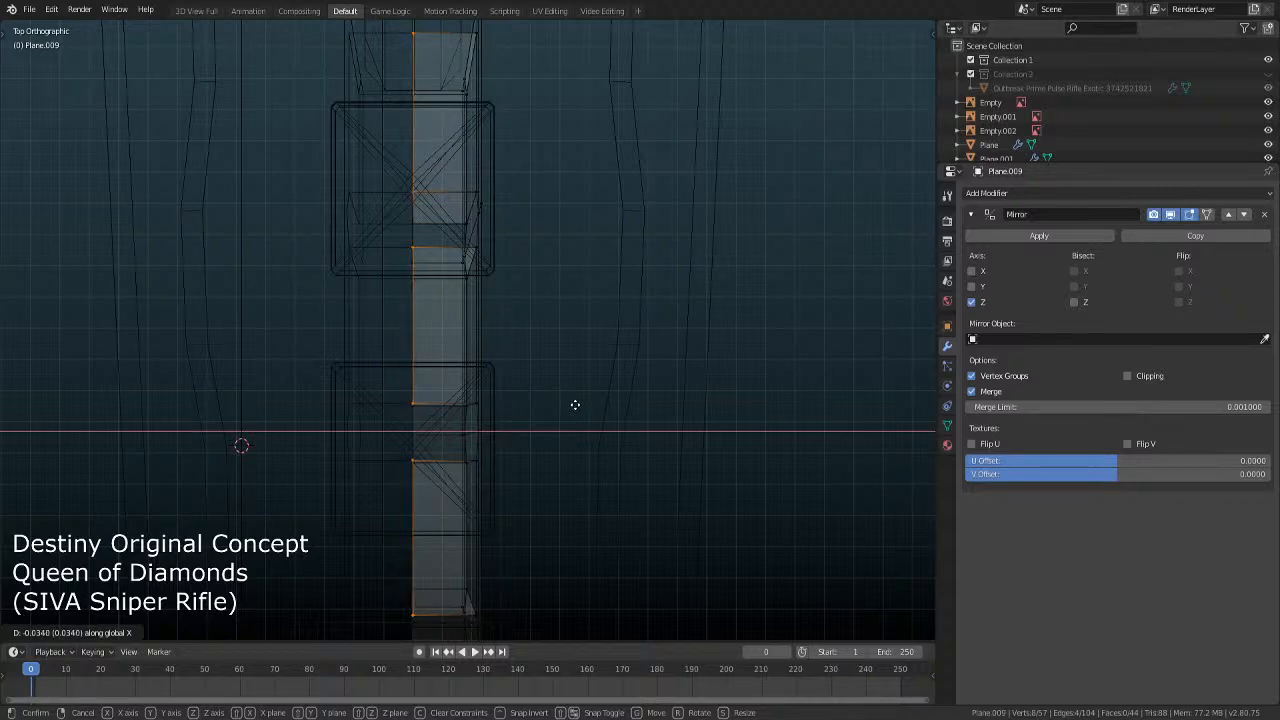
left_click(574, 405)
key("Tab")
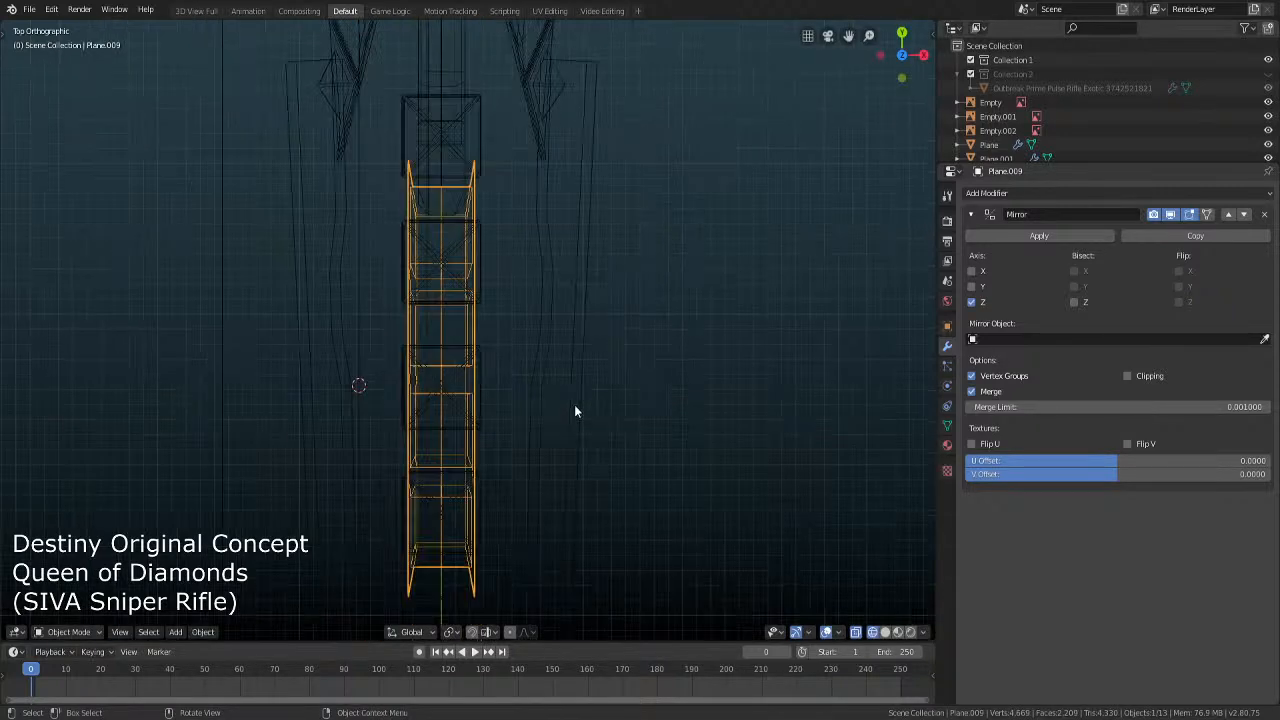
Switch to the right side view of the windowed panel and resume editing its mesh in wireframe
middle_click_drag(636, 420, 575, 457)
key("KP_1")
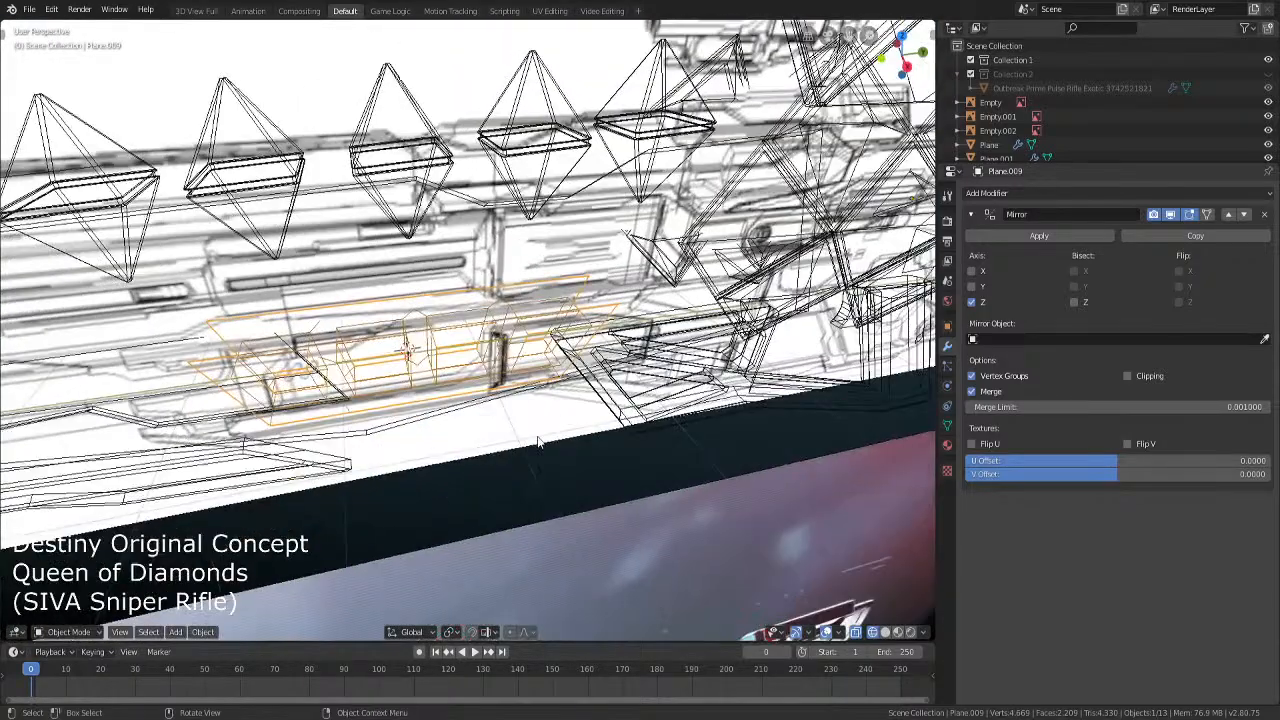
key("KP_3")
key("shift+z")
scroll(445, 384, "up", 3)
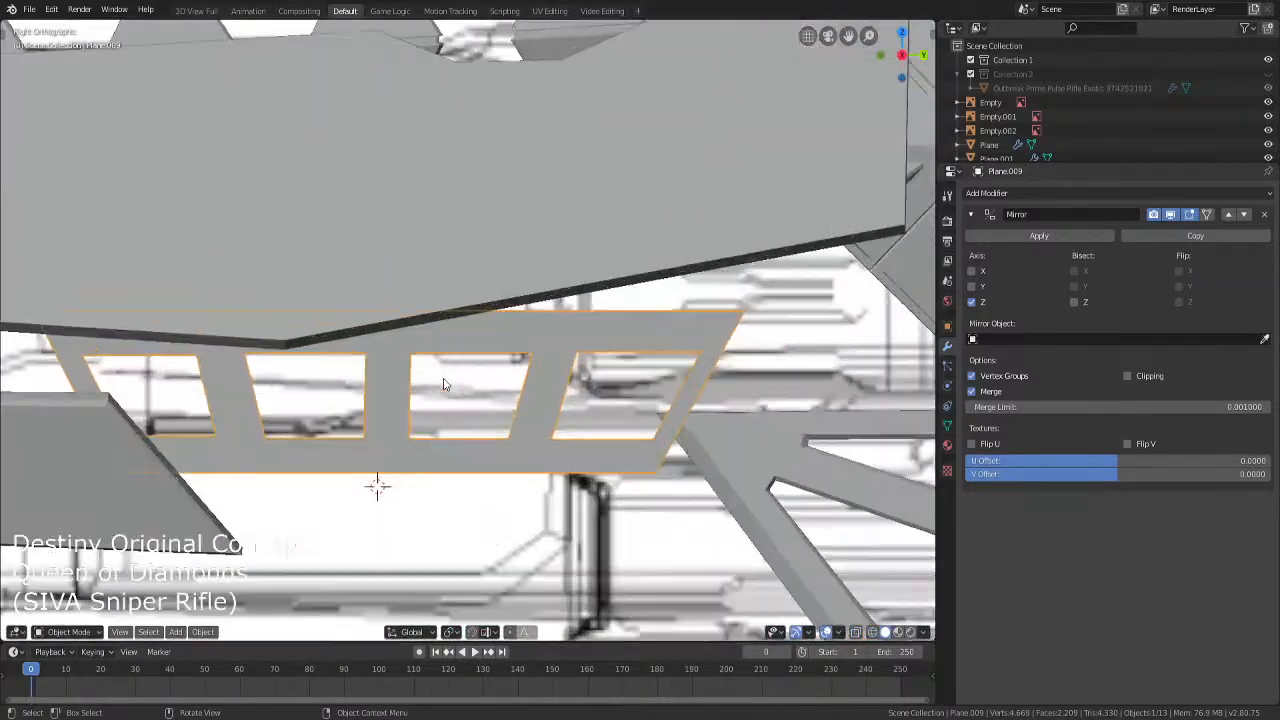
key("Tab")
key("shift+z")
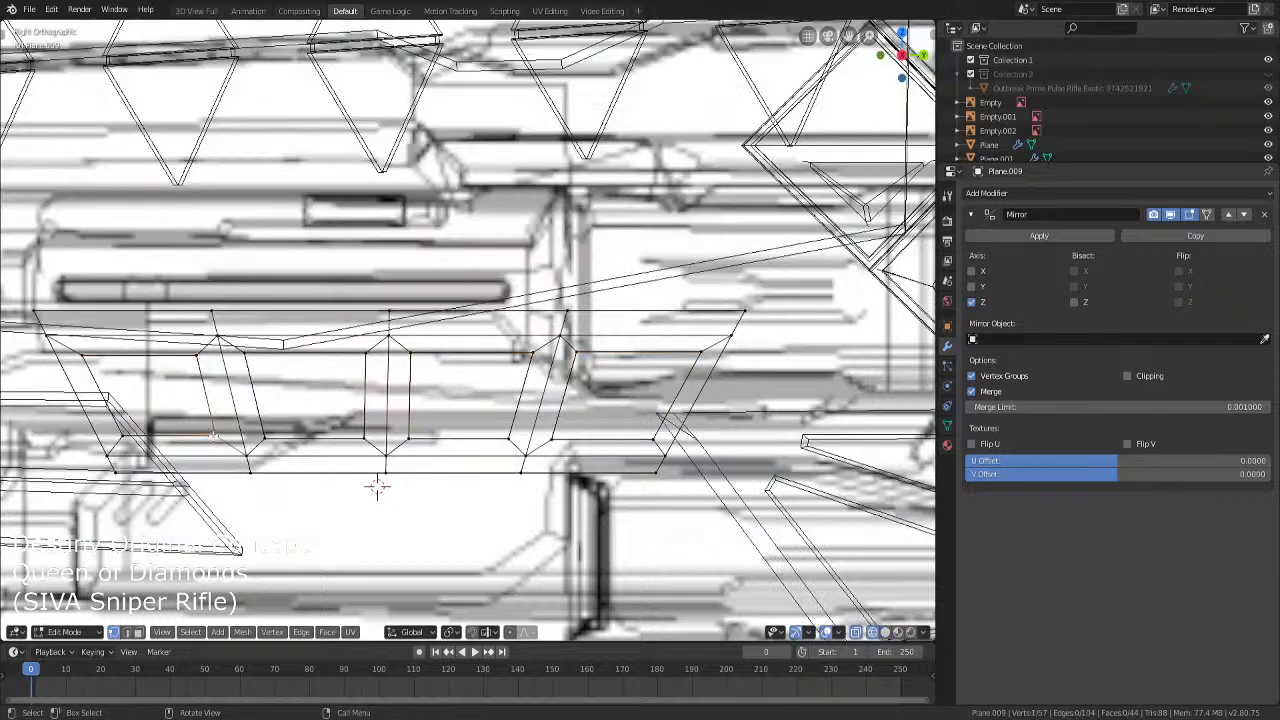
key("c")
mouse_move(186, 366)
left_mouse_down()
mouse_move(255, 368)
mouse_move(272, 438)
left_mouse_up()
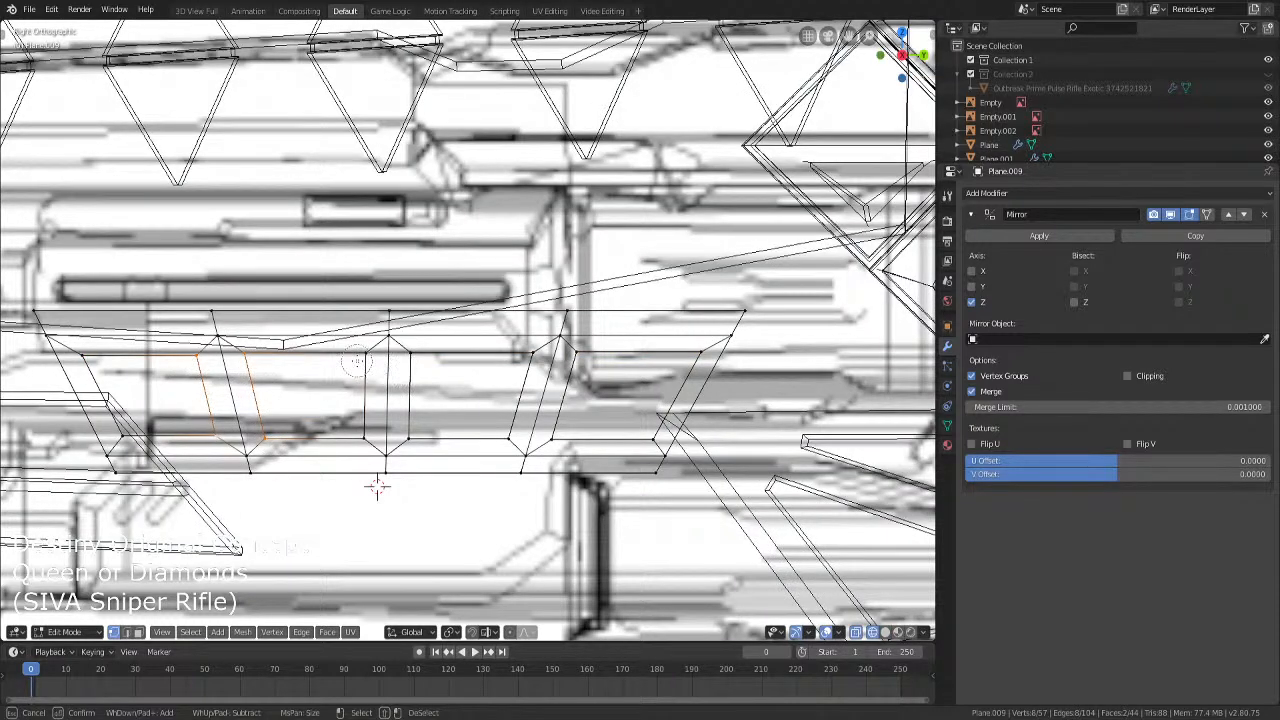
left_click_drag(356, 361, 360, 426)
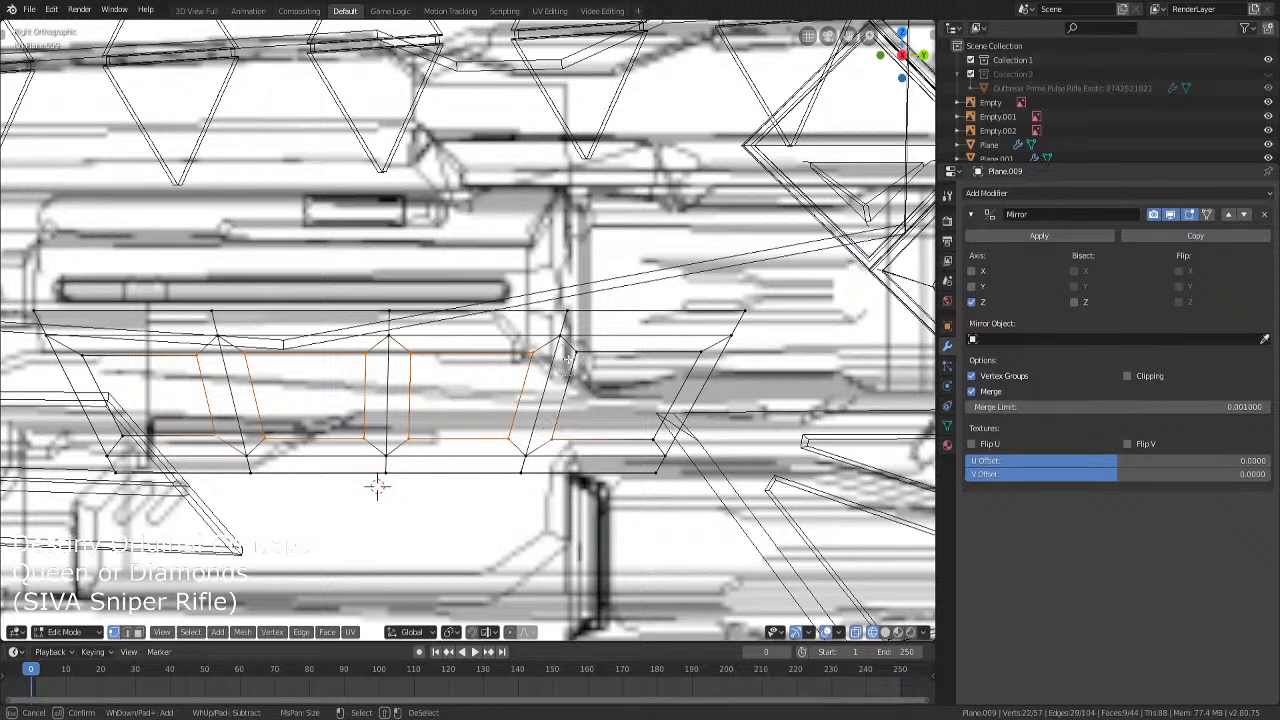
mouse_move(567, 358)
left_mouse_down()
mouse_move(679, 362)
mouse_move(653, 430)
left_mouse_up()
right_click(653, 428)
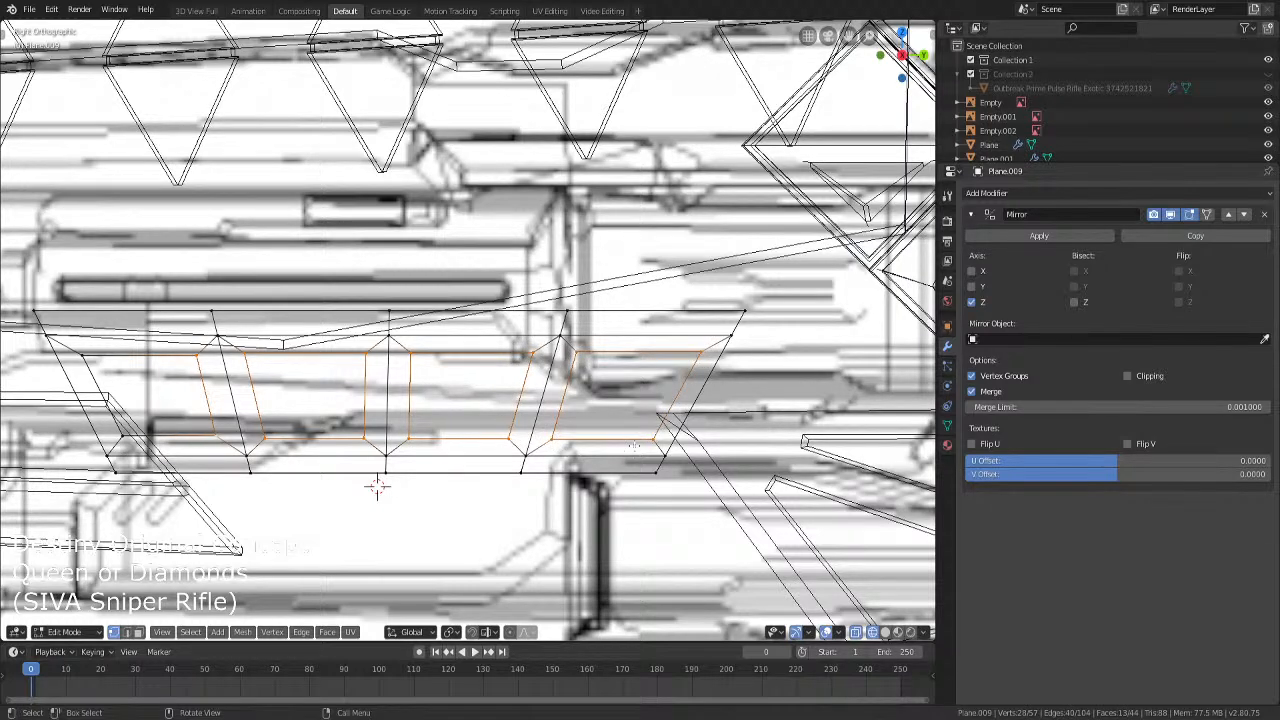
middle_click_drag(377, 487, 527, 478, "shift")
key("shift+z")
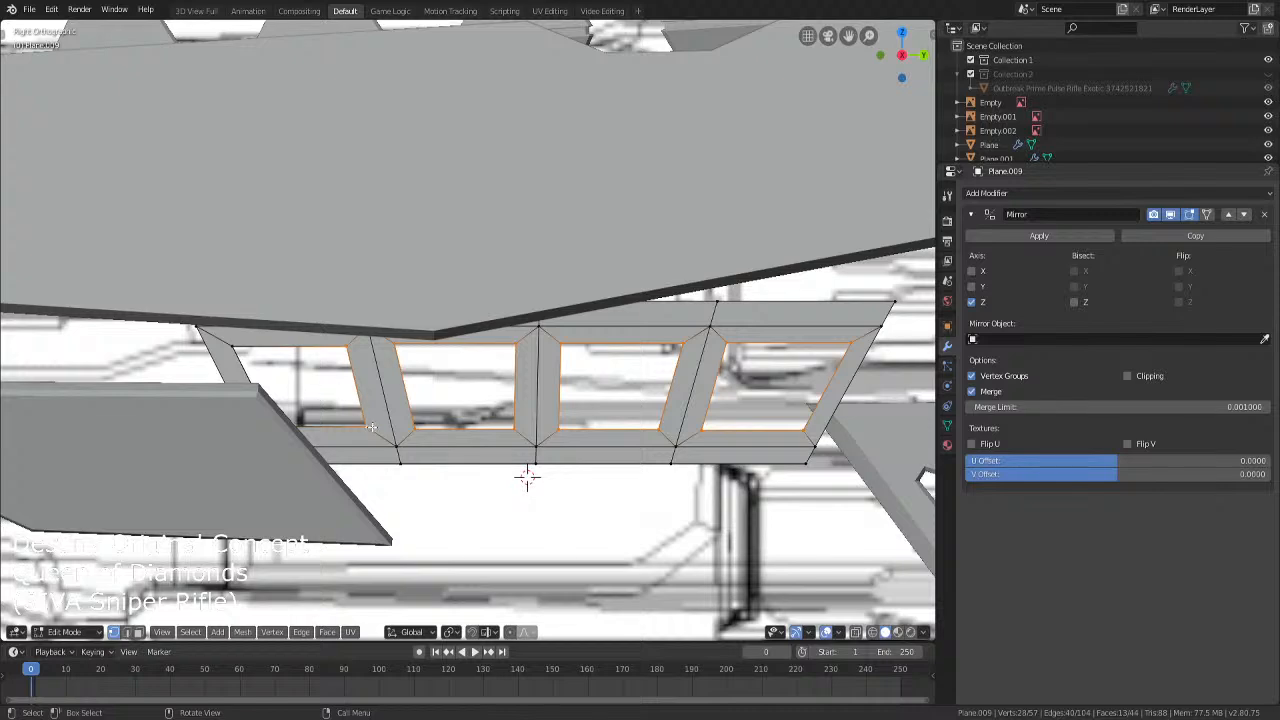
Move the right side of the leftmost panel window slightly along positive Y to widen the opening
key("shift+z")
key("c")
right_click(338, 352)
key("shift+z")
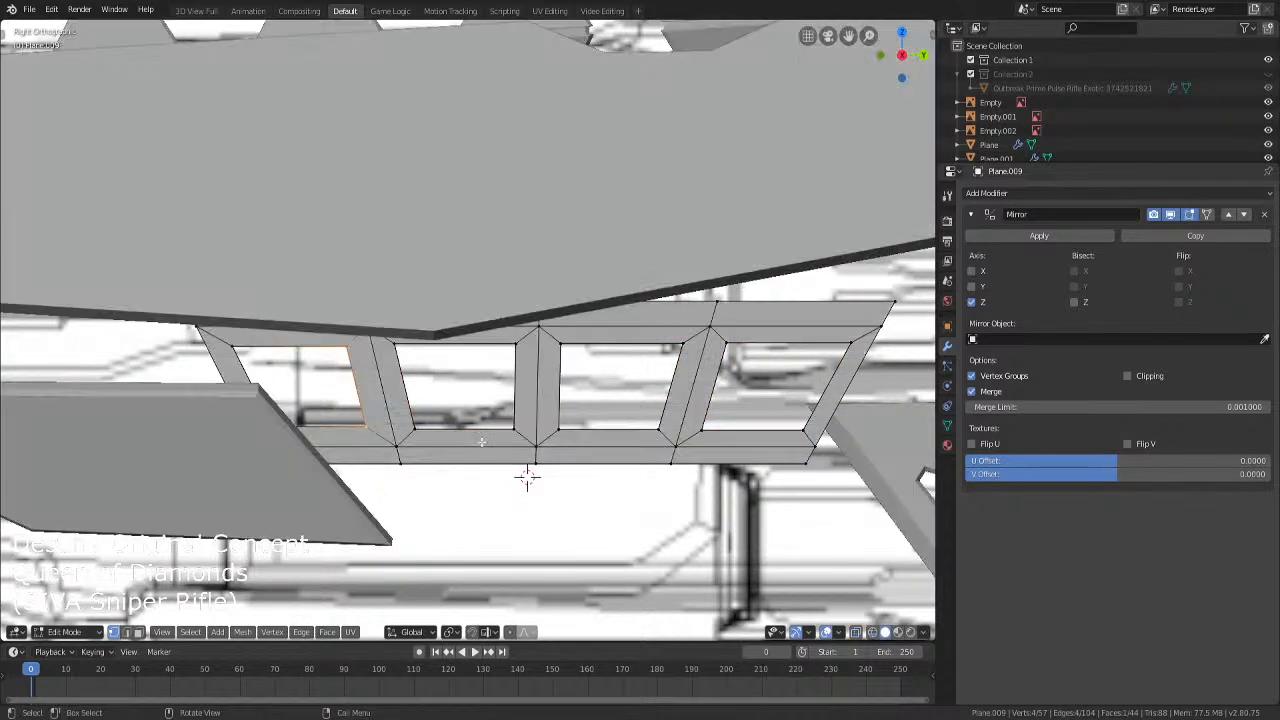
key("g")
key("y")
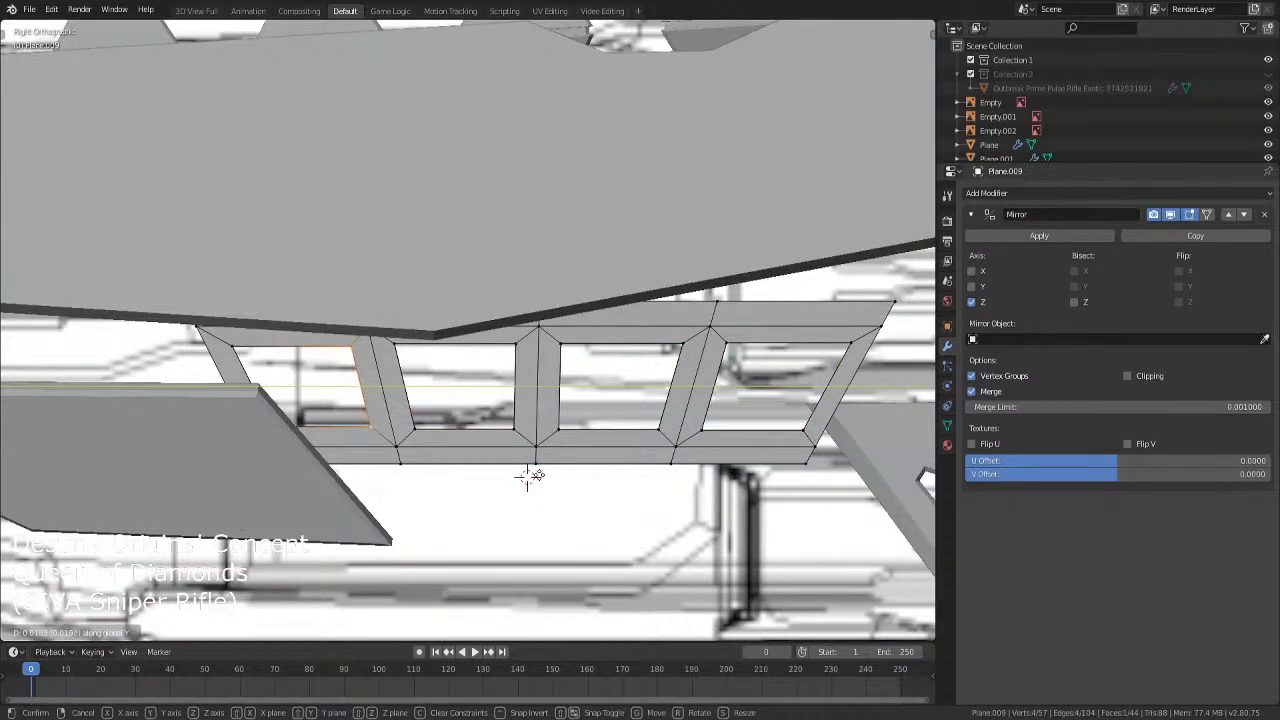
left_click(528, 476)
Move the left side of the second panel window about 0.027 along negative Y
key("shift+z")
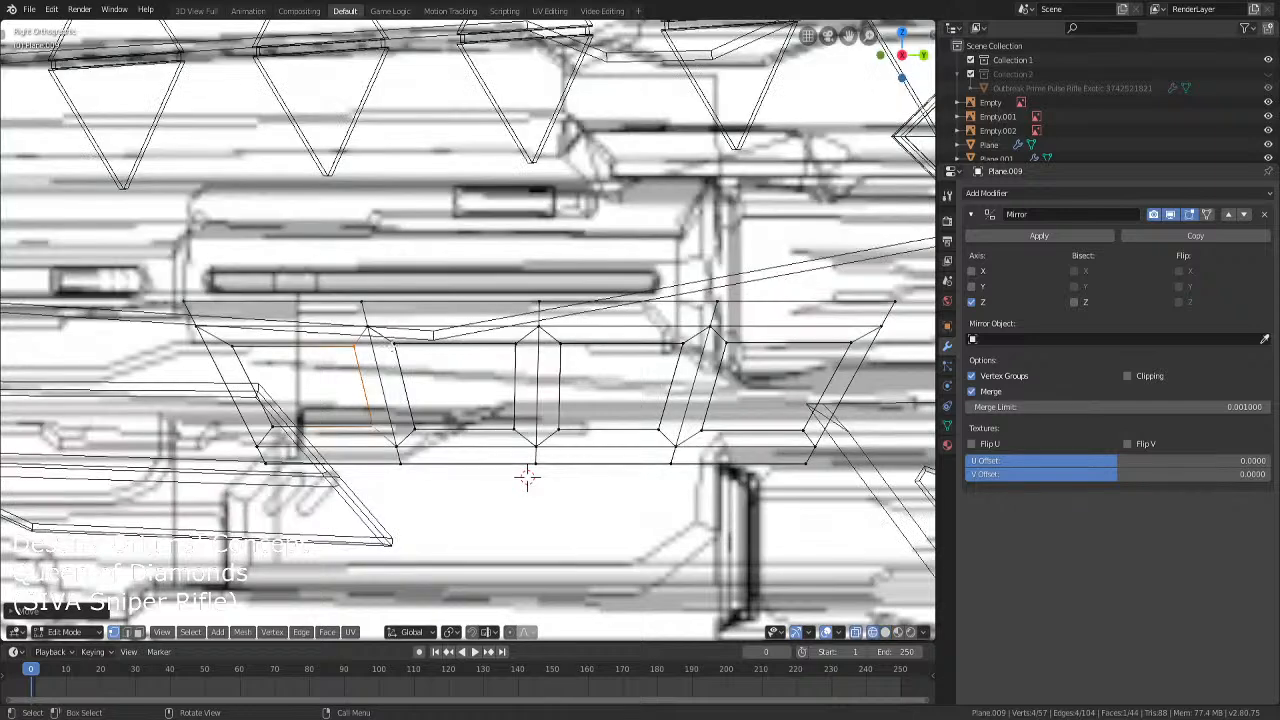
key("c")
right_click(528, 476)
key("shift+z")
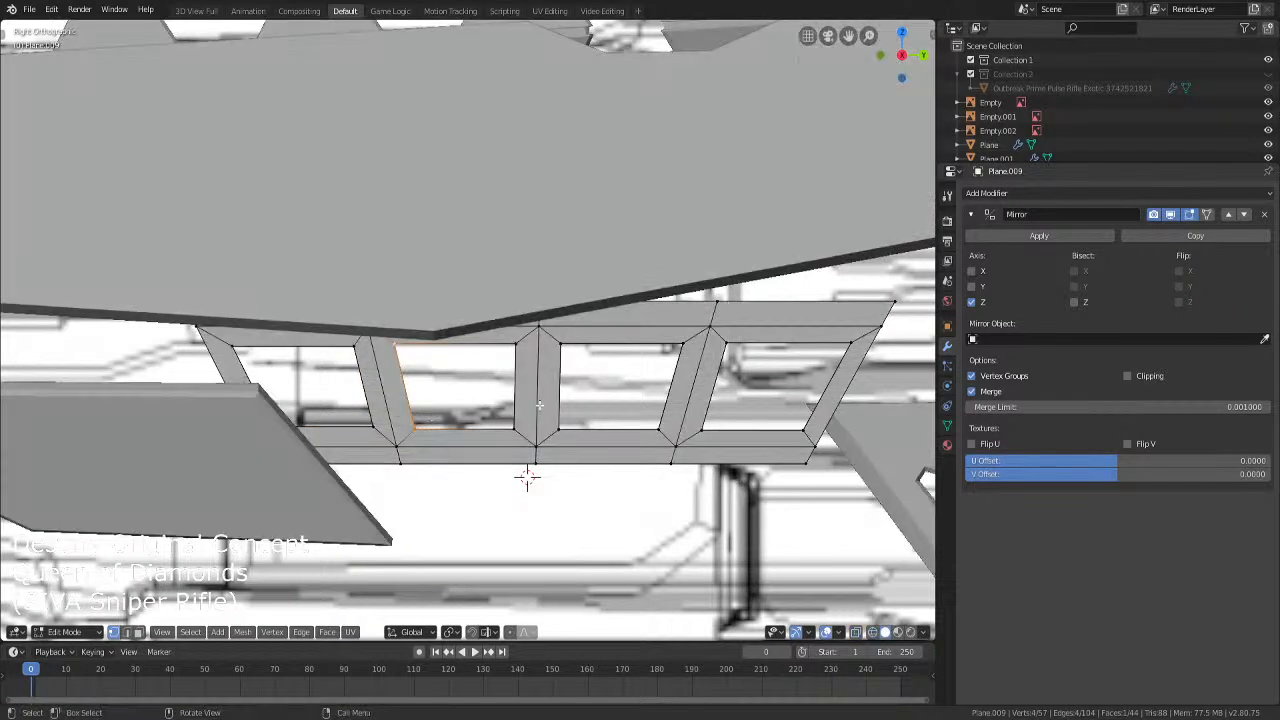
key("g")
key("y")
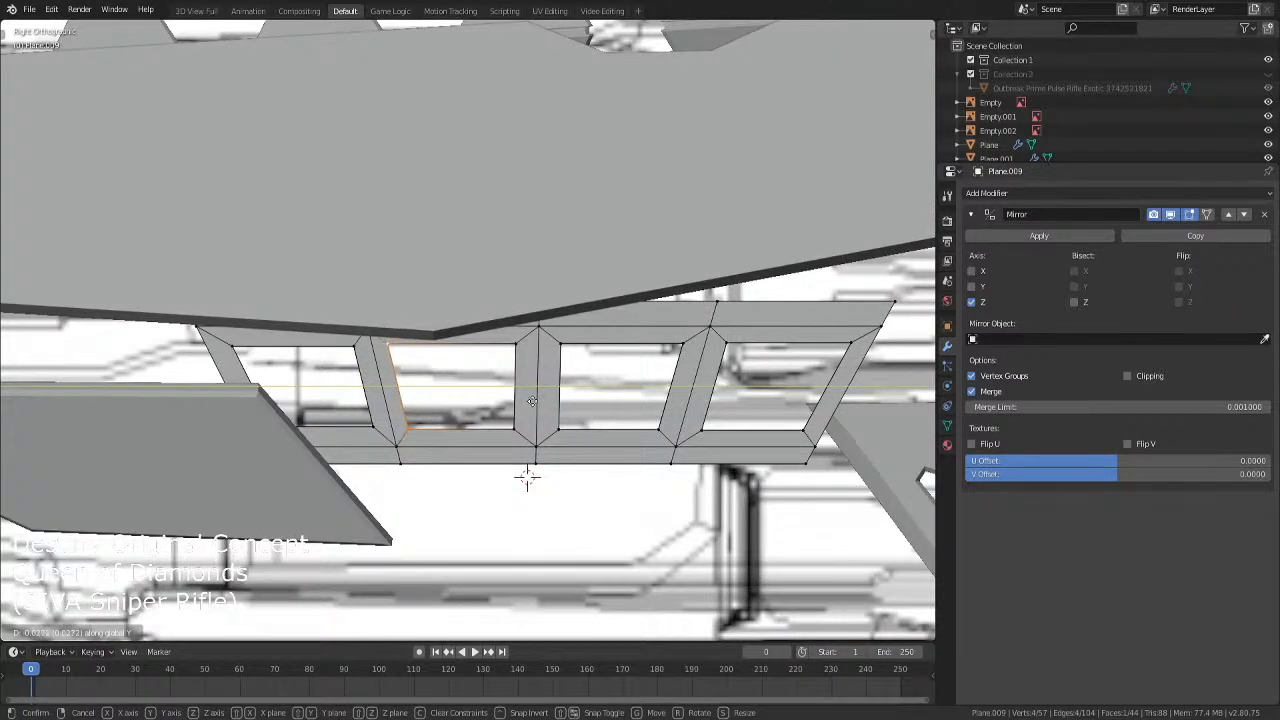
left_click(528, 477)
Move the right side of the second panel window slightly along positive Y, narrowing the middle bar
key("c")
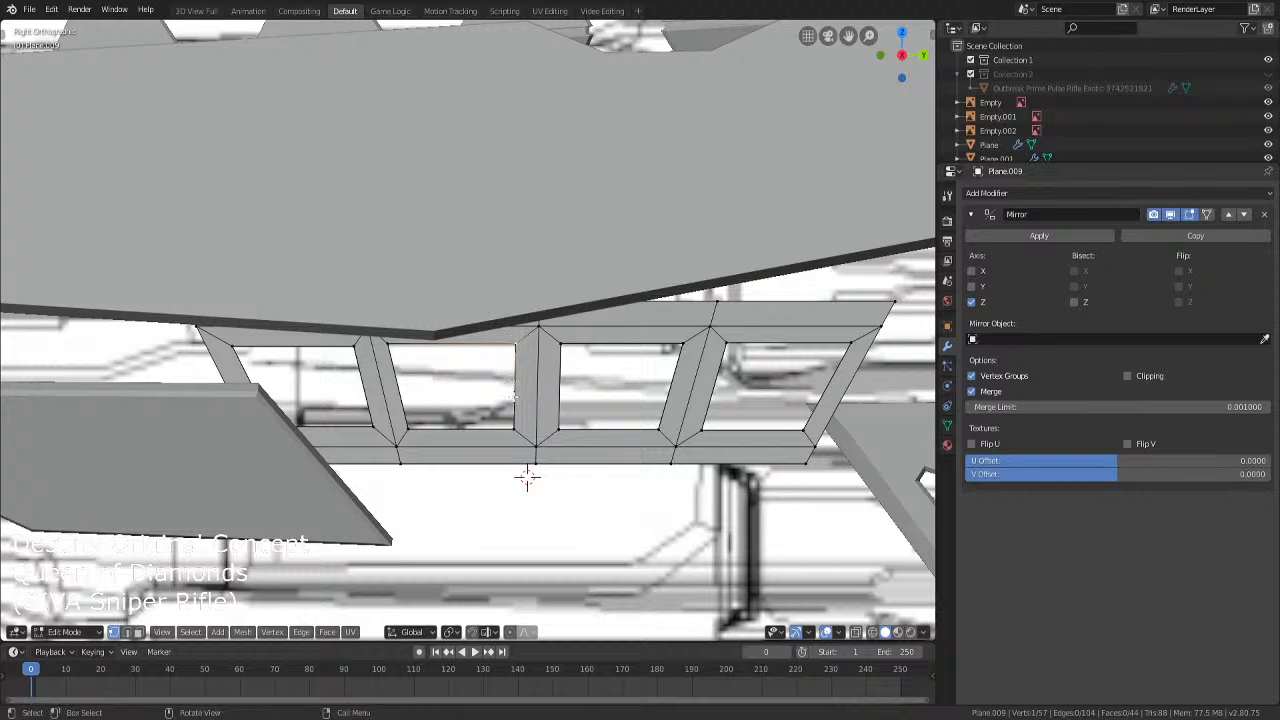
key("shift+z")
left_click(511, 416)
right_click(518, 411)
key("shift+z")
key("g")
key("y")
left_click(618, 388)
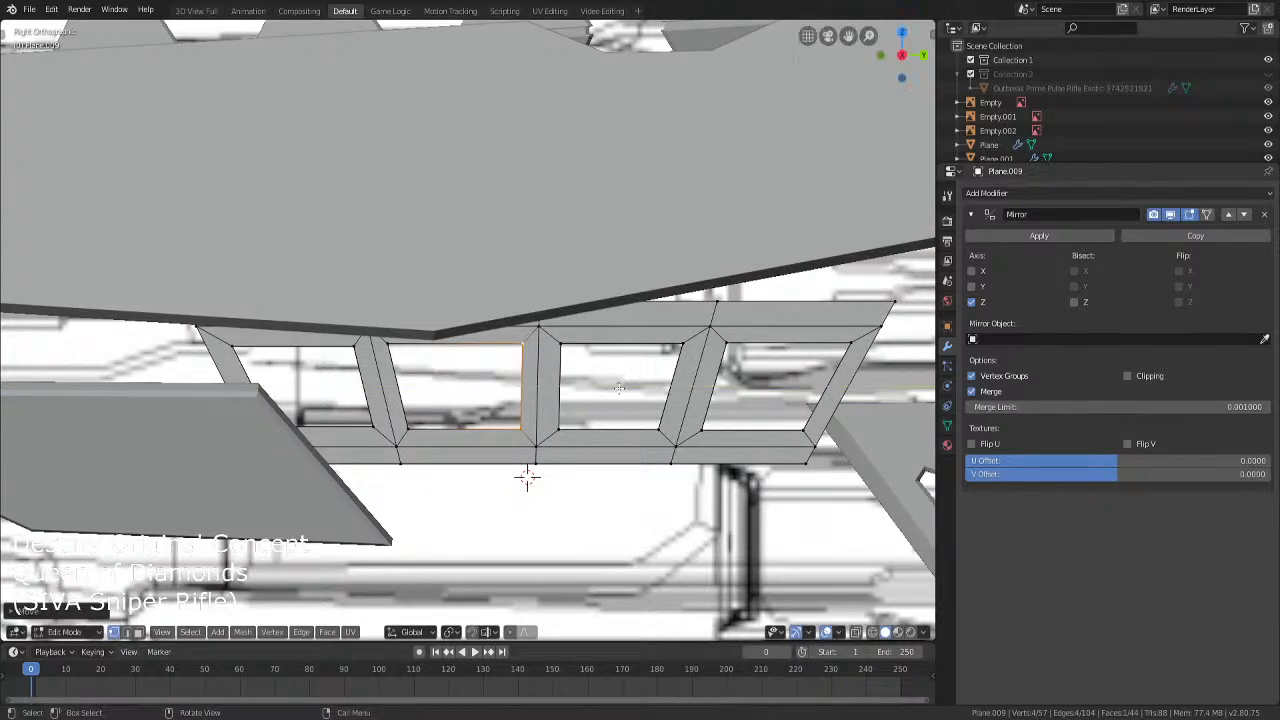
Move the left side of the third panel window slightly along negative Y, toward the middle bar
key("shift+z")
key("c")
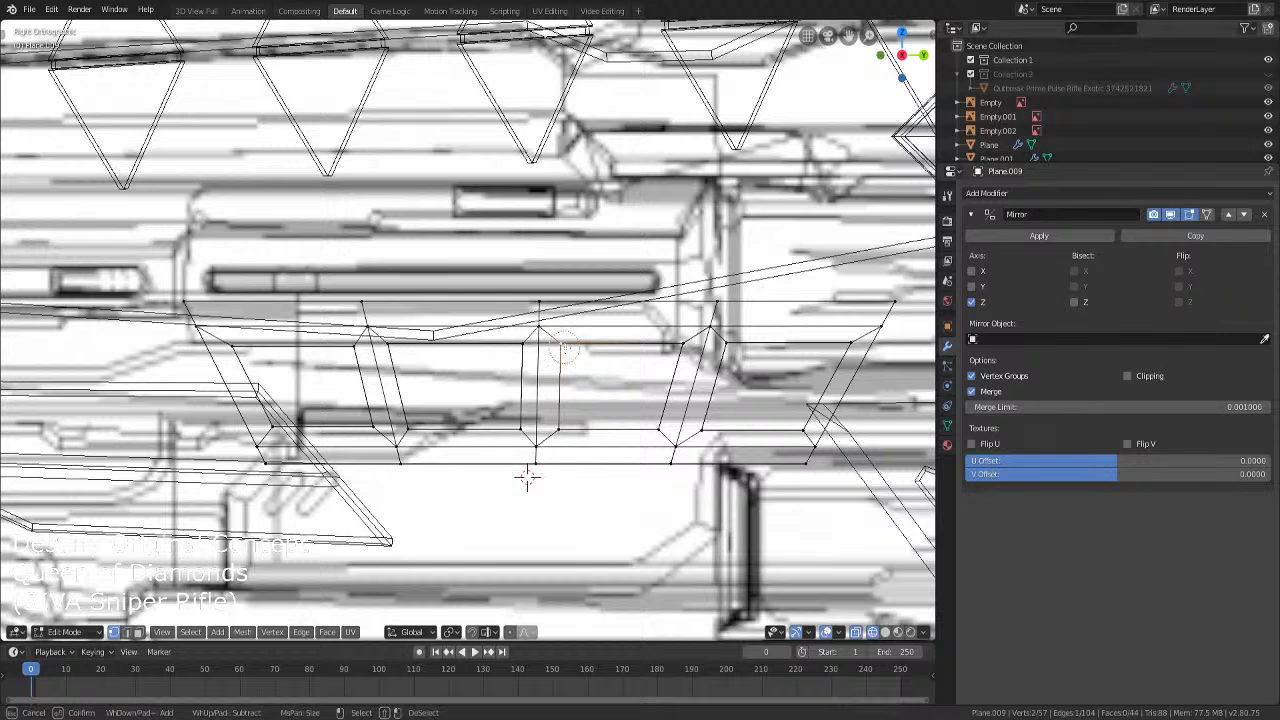
key("Escape")
key("shift+z")
key("g")
key("y")
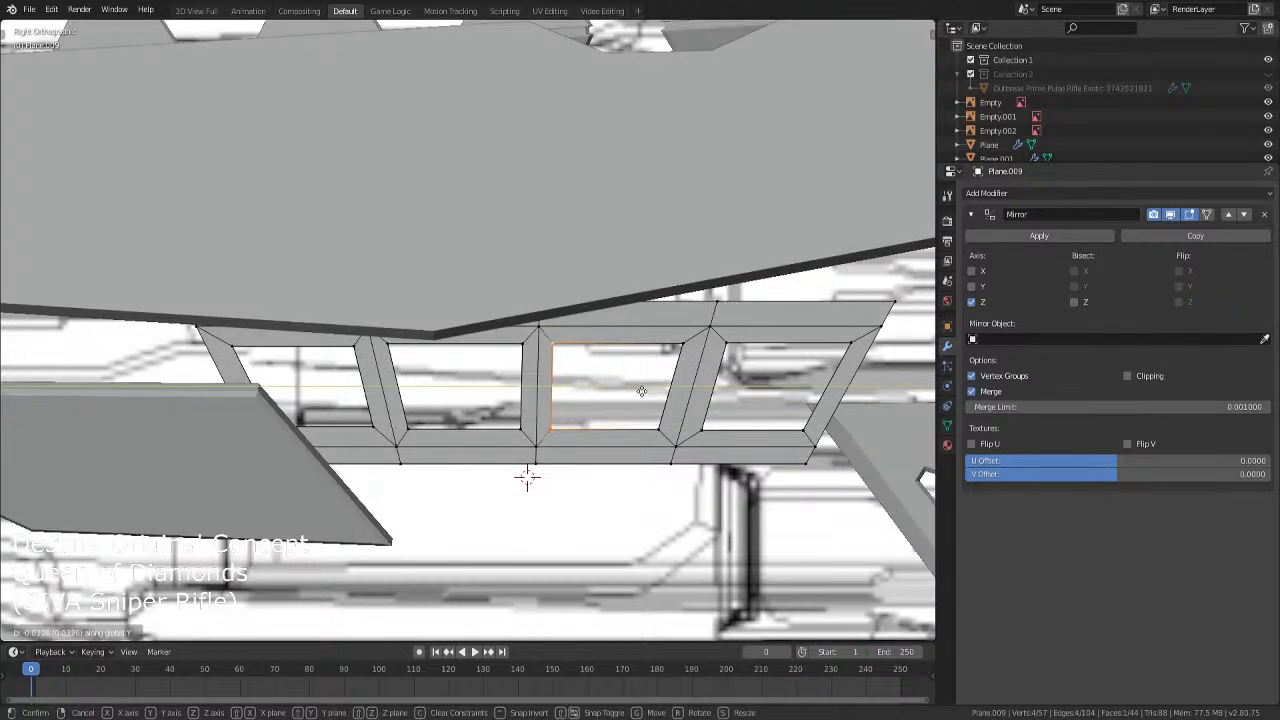
left_click(641, 391)
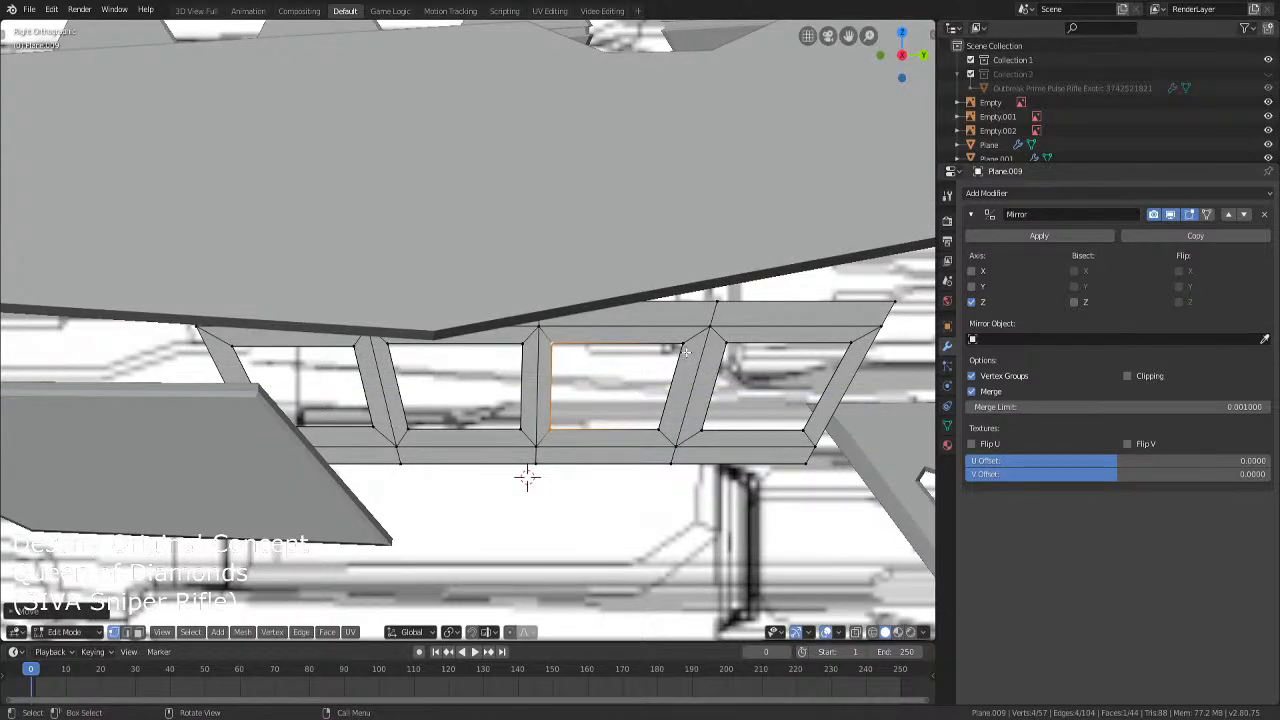
Move the slanted right side of the third panel window slightly along positive Y
key("shift+z")
left_click(680, 352)
key("shift+z")
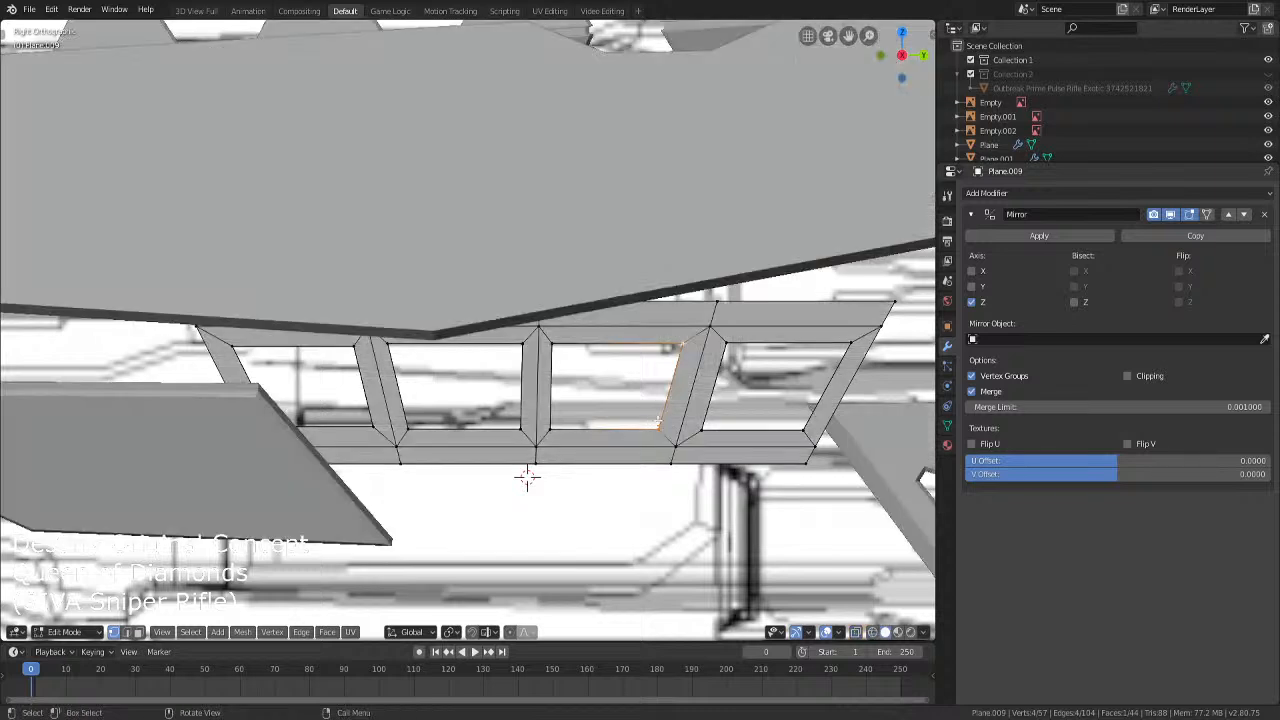
key("g")
key("y")
left_click(663, 414)
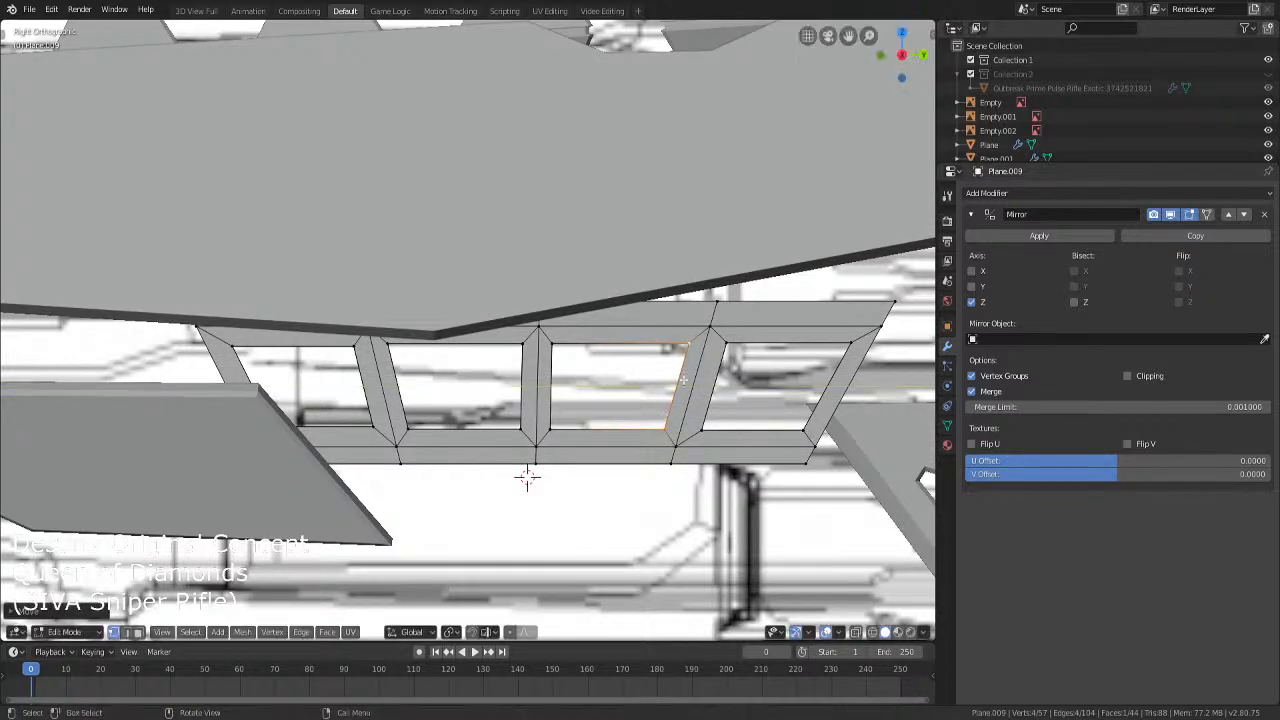
Move the slanted left side of the fourth panel window about 0.014 along negative Y
key("shift+z")
key("c")
left_click(710, 430)
key("shift+z")
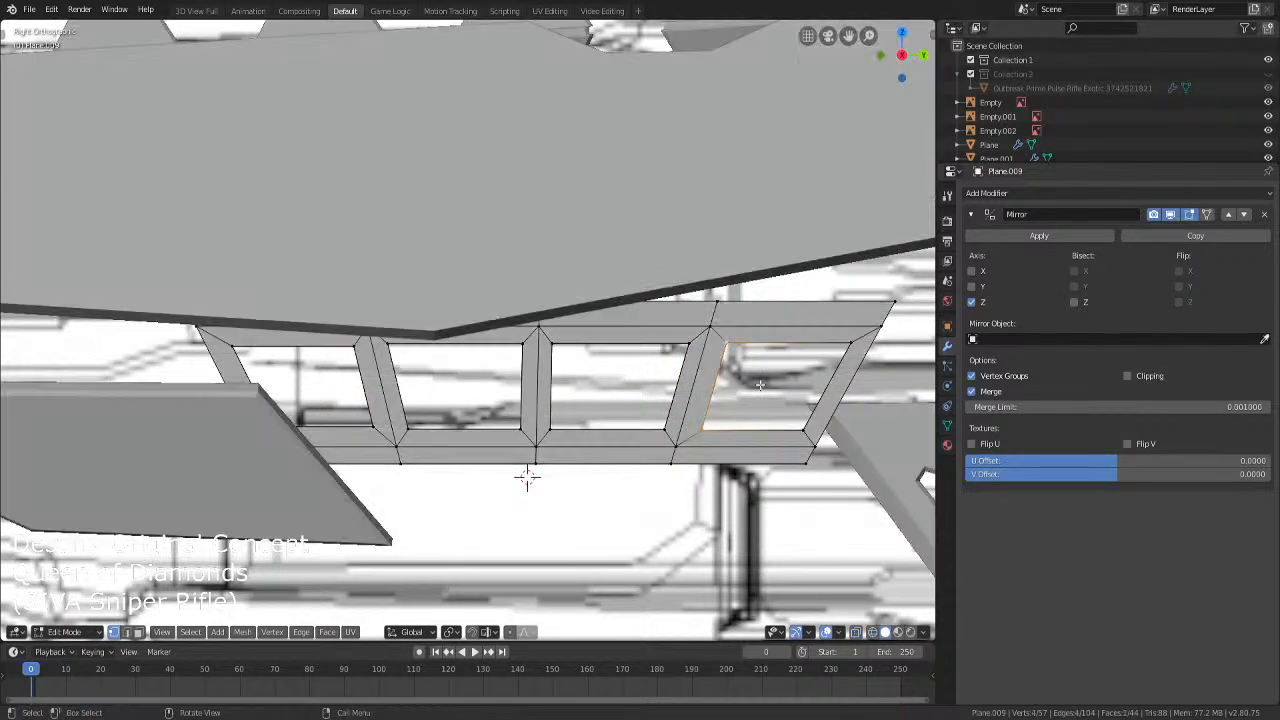
key("Escape")
key("g")
key("y")
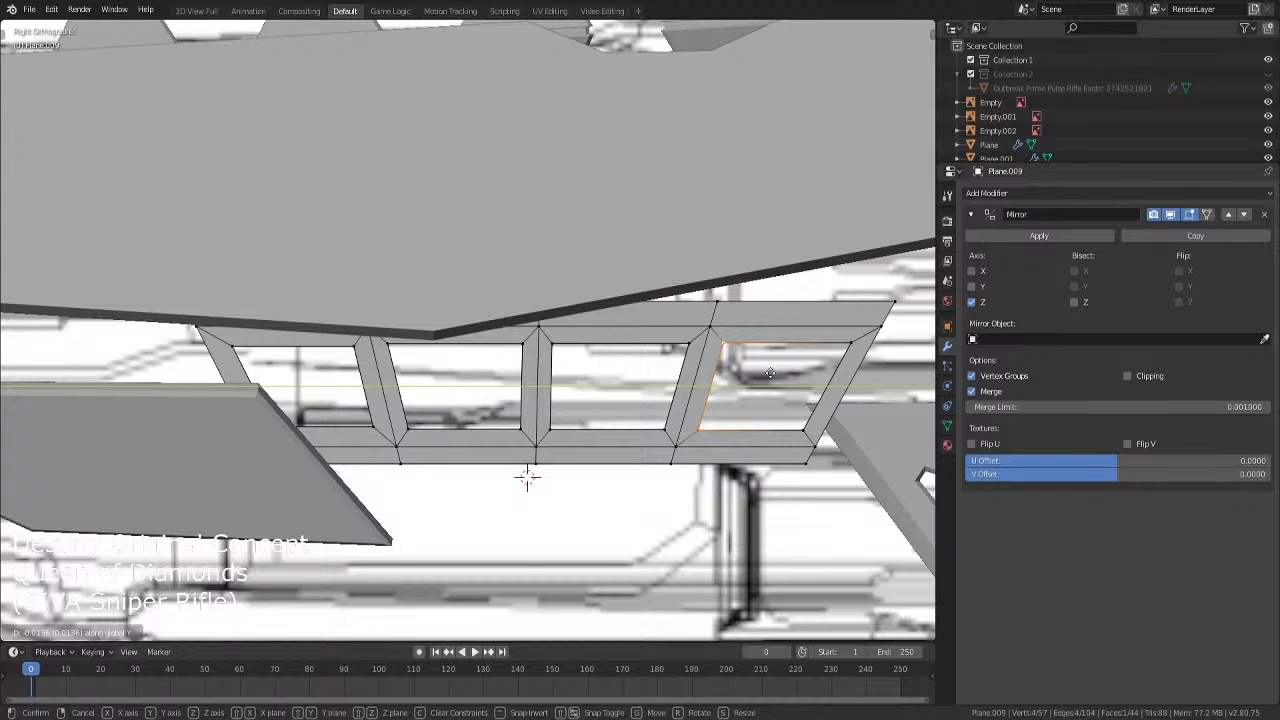
left_click(770, 375)
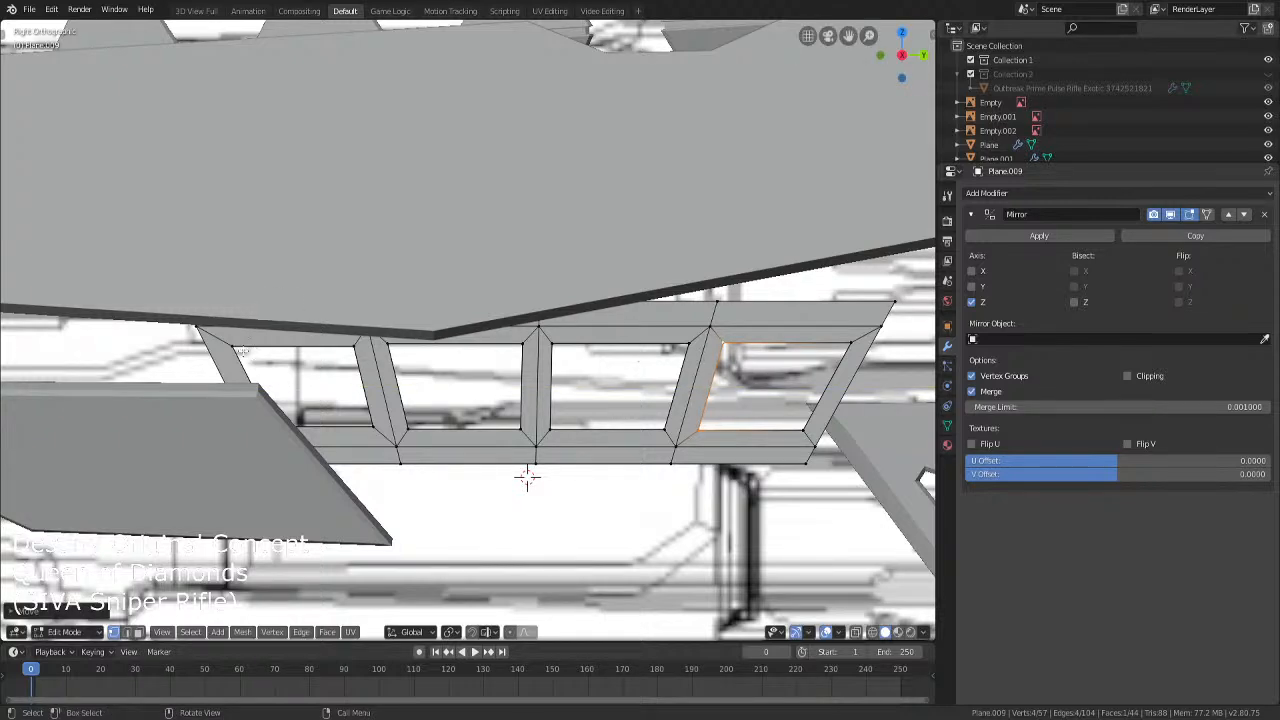
Move the slanted left side of the first panel window slightly along positive Y
key("shift+z")
left_click(241, 351, "alt")
key("shift+z")
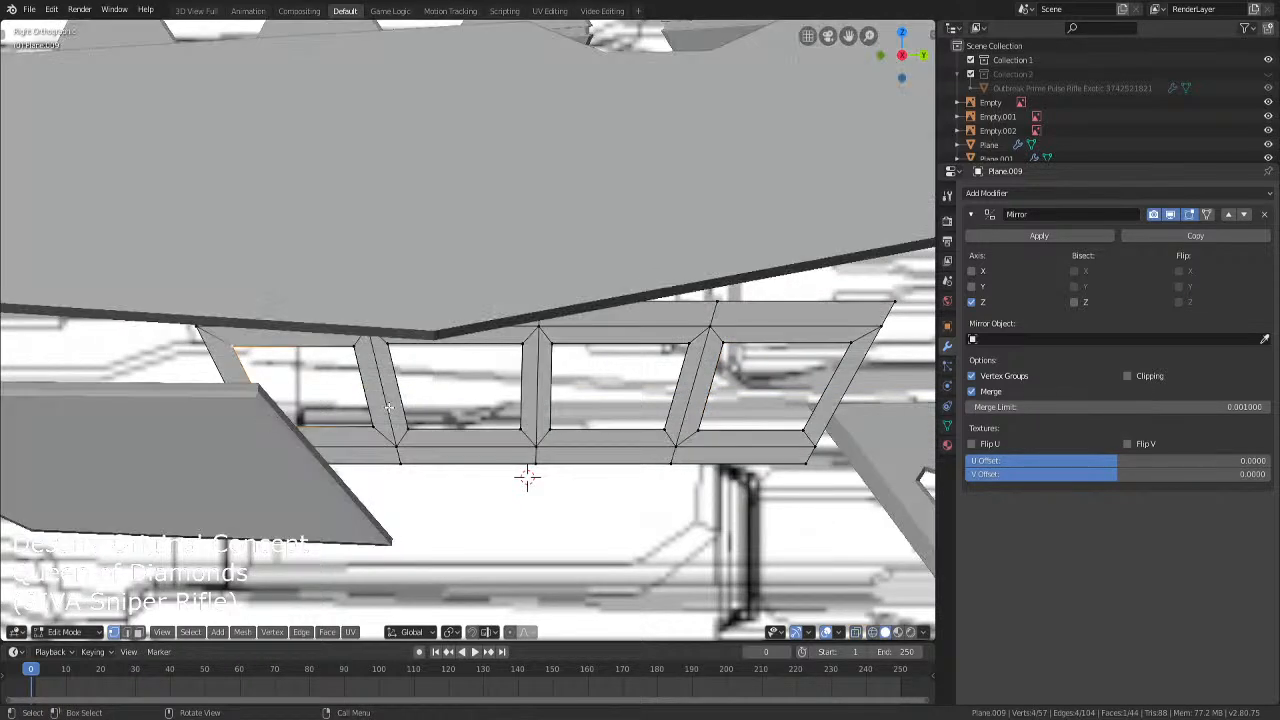
key("g")
key("y")
left_click(394, 406)
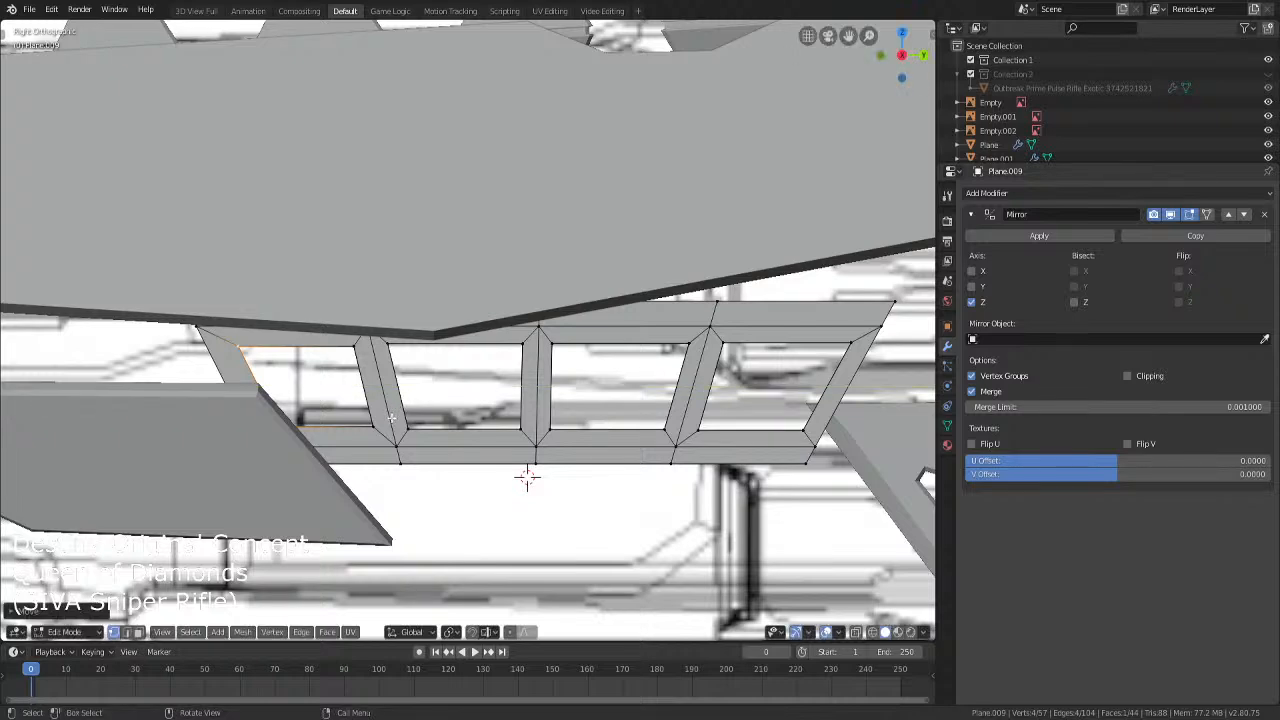
Move the slanted right side of the fourth panel window slightly along negative Y
key("alt+a")
key("shift+z")
key("c")
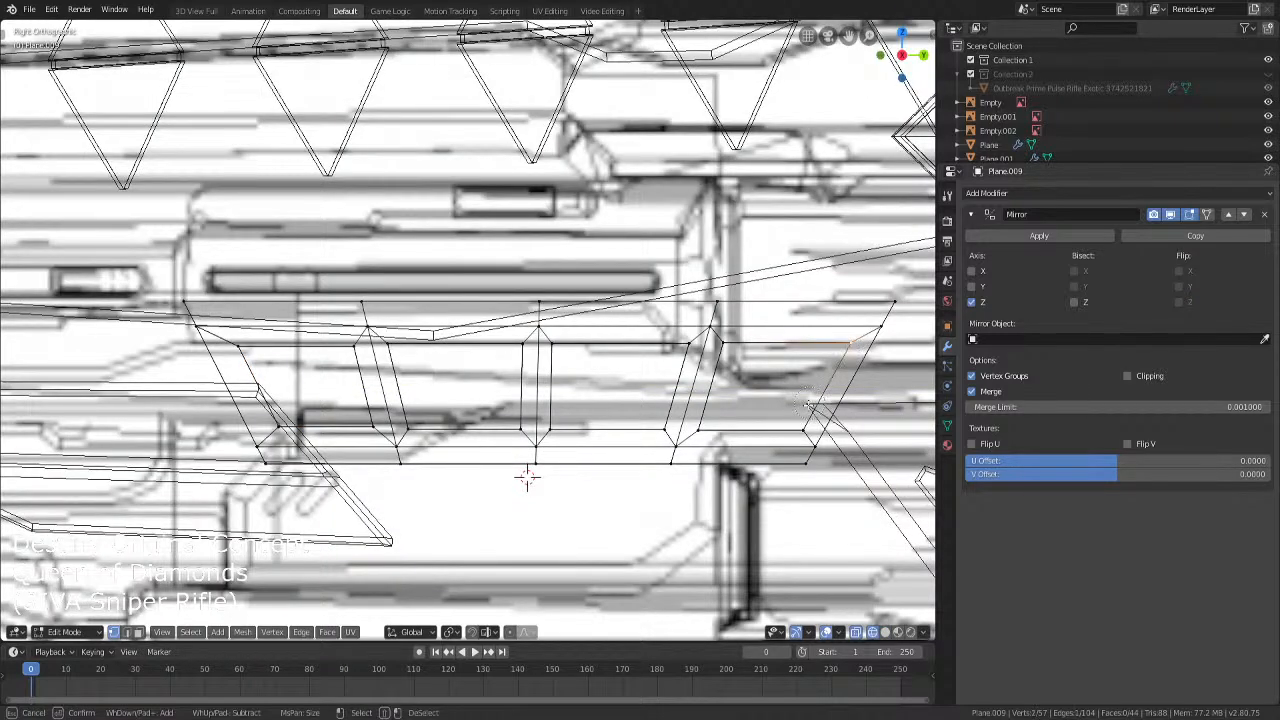
left_click(804, 412)
key("Escape")
key("shift+z")
key("g")
key("y")
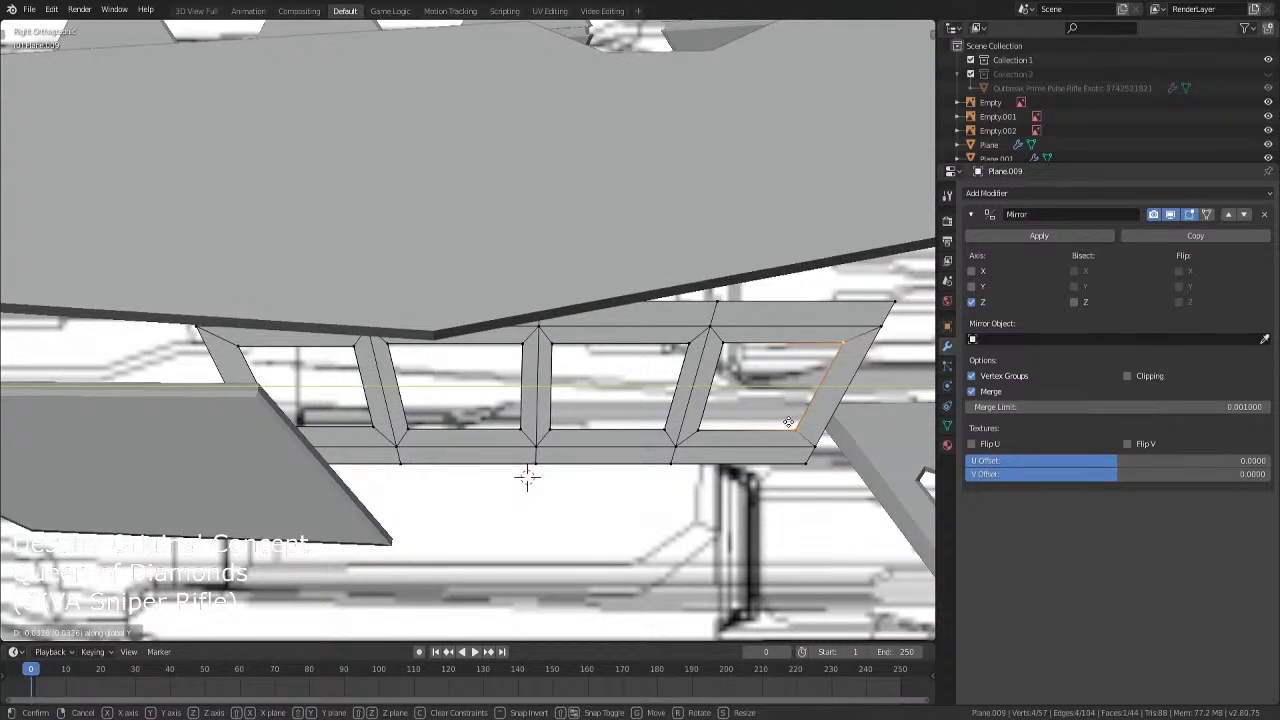
left_click(788, 420)
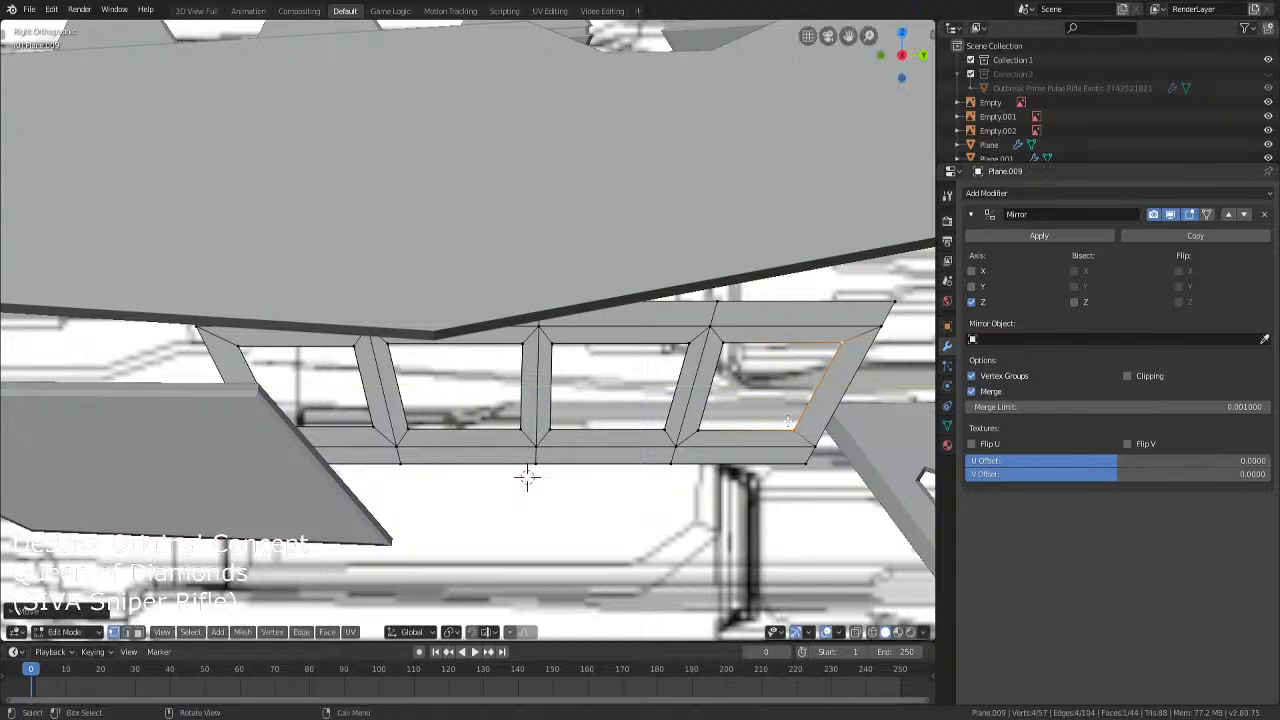
Select the four outer vertices along the window panel's open slanted front end
scroll(747, 388, "down", 5)
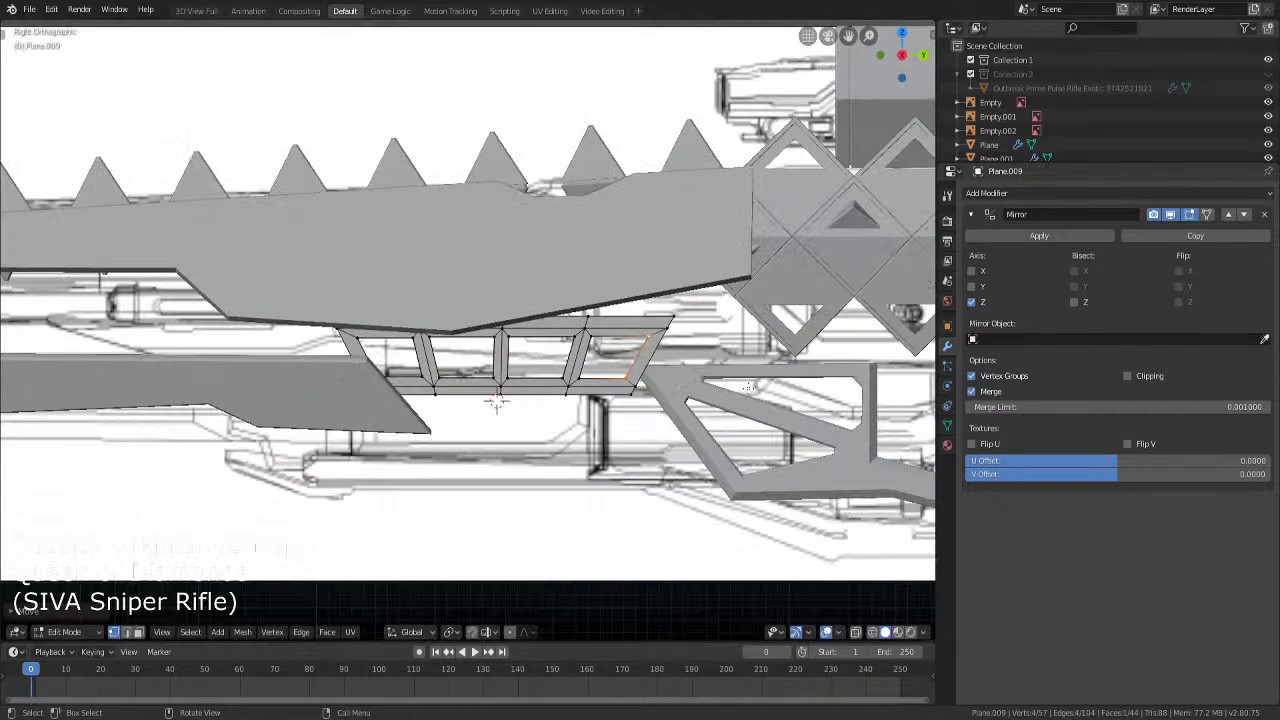
key("Tab")
middle_click_drag(748, 388, 580, 410)
key("Tab")
middle_click_drag(269, 295, 482, 508)
key("shift+z")
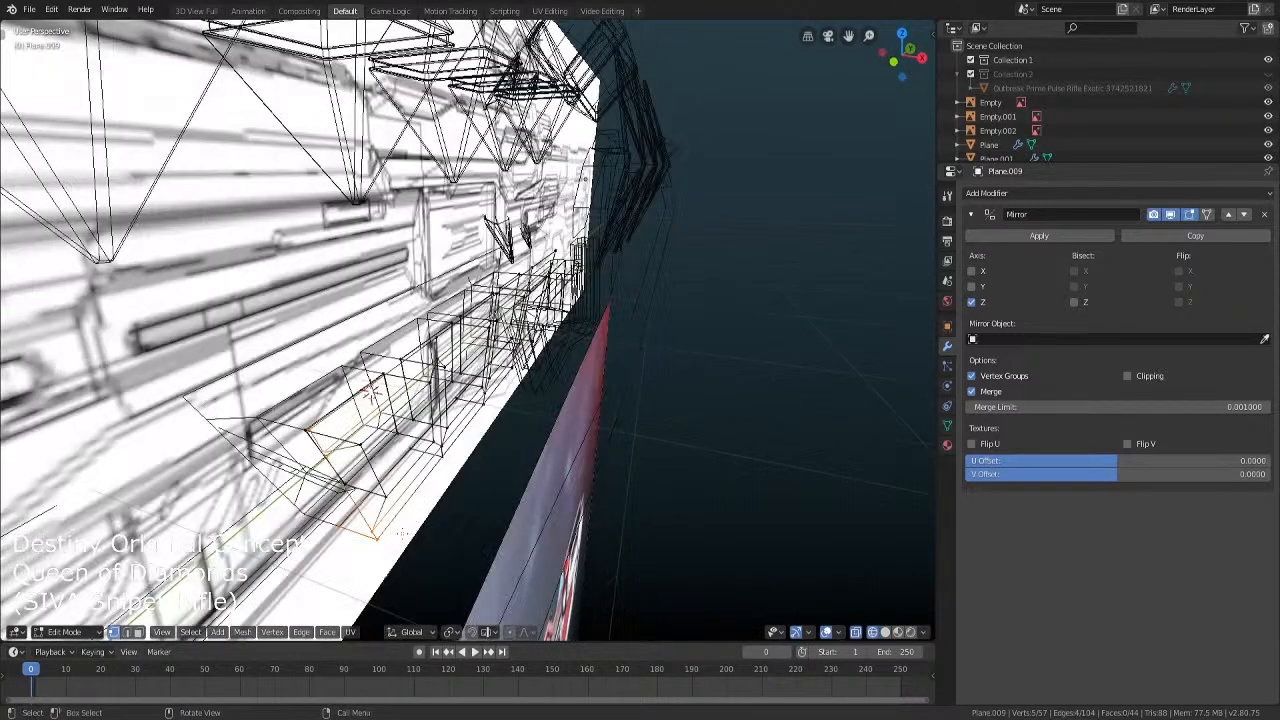
left_click(338, 536, "shift")
key("shift+z")
middle_click_drag(352, 530, 570, 472)
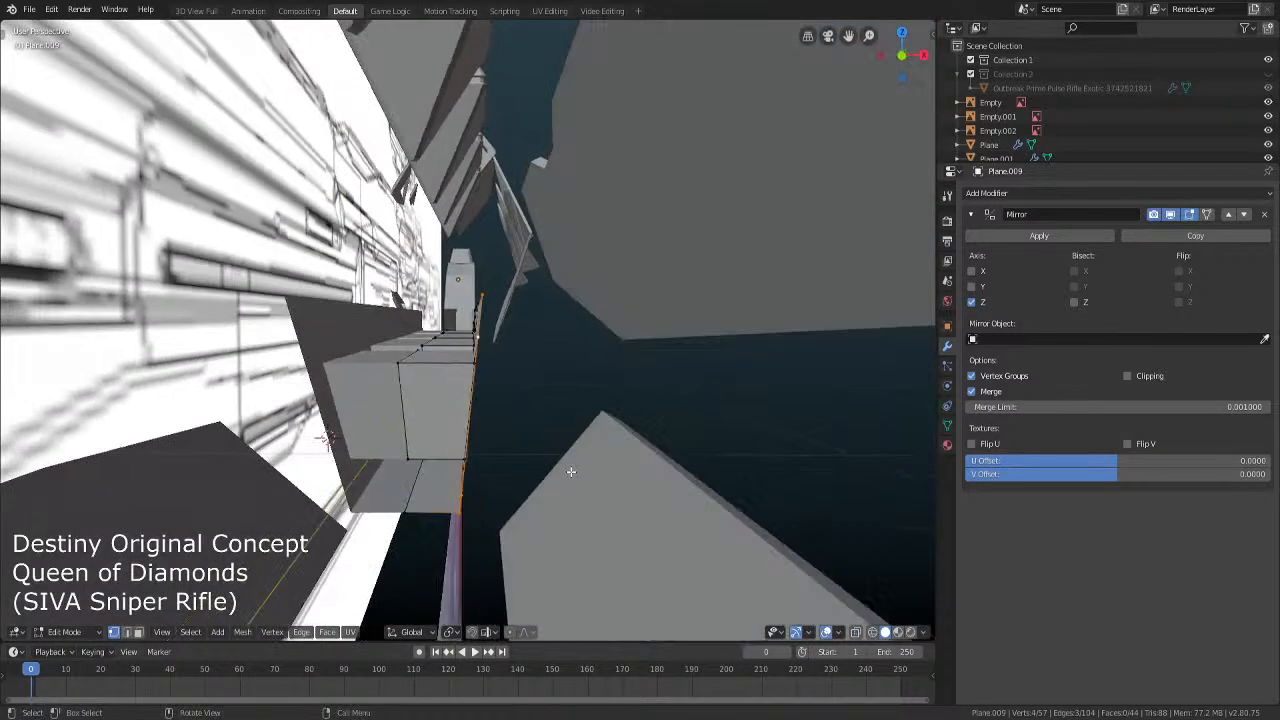
Try extruding the panel's front end edges about 0.157 along negative X toward the centreline
key("g")
key("x")
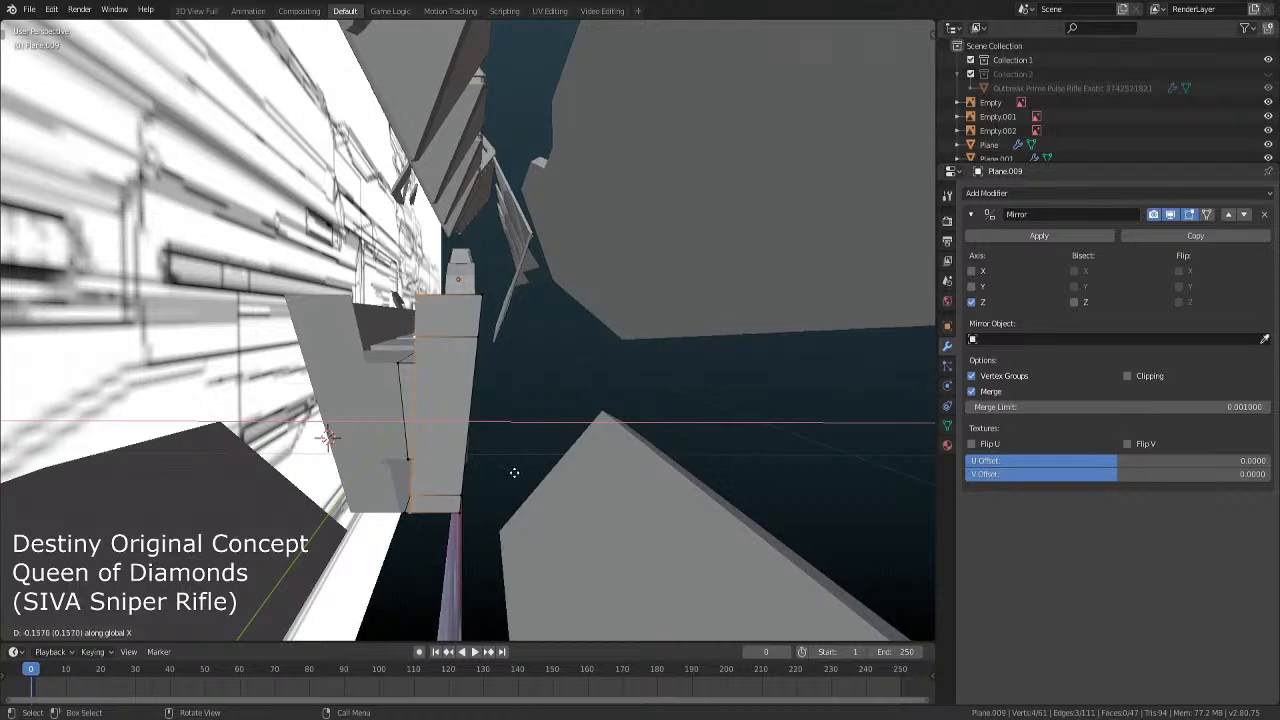
left_click(516, 471)
middle_click_drag(516, 471, 393, 473)
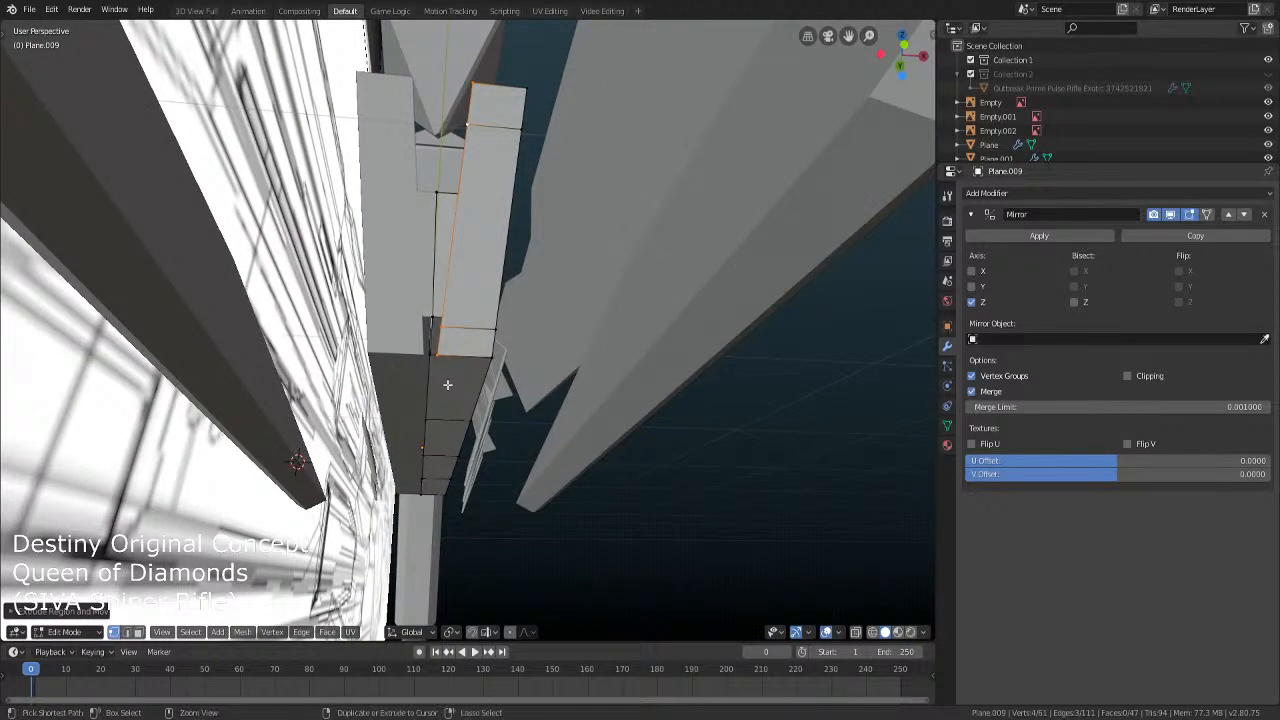
key("ctrl+z")
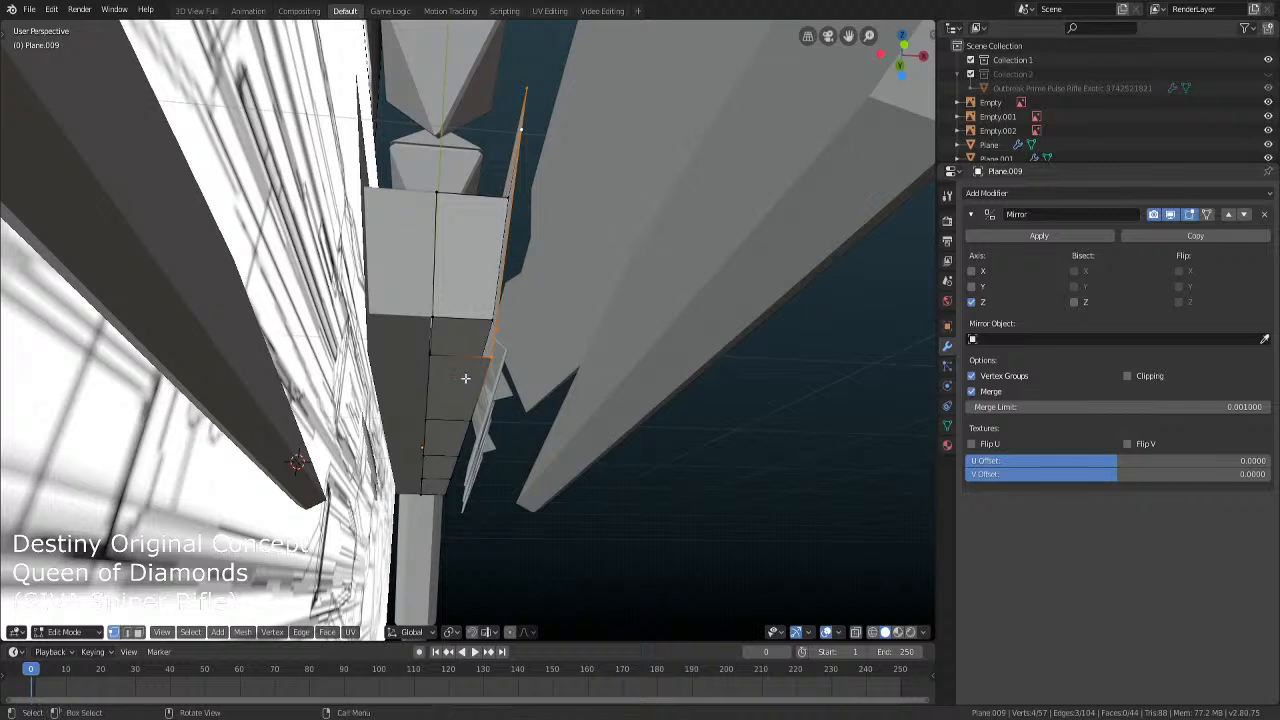
Deselect the lowest corner vertex and extrude the remaining front end edges along negative X to the panel's centreline
left_click(470, 374, "ctrl")
key("ctrl+z")
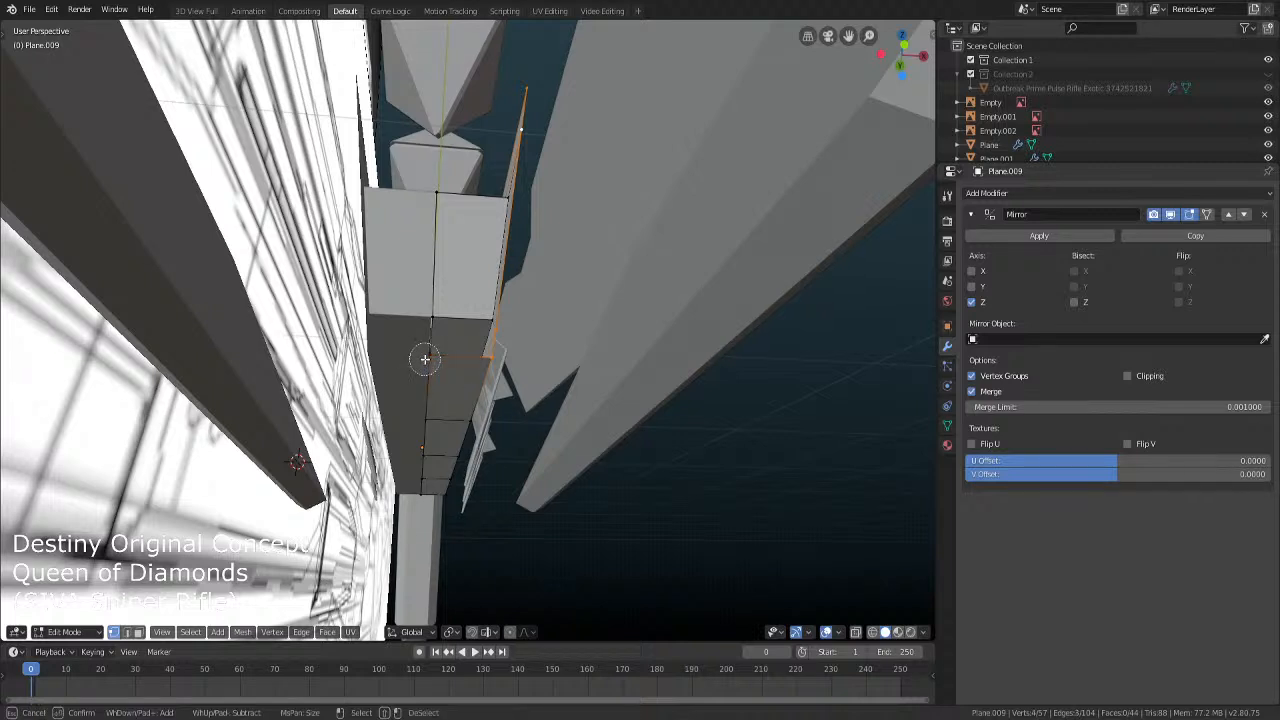
key("e")
key("x")
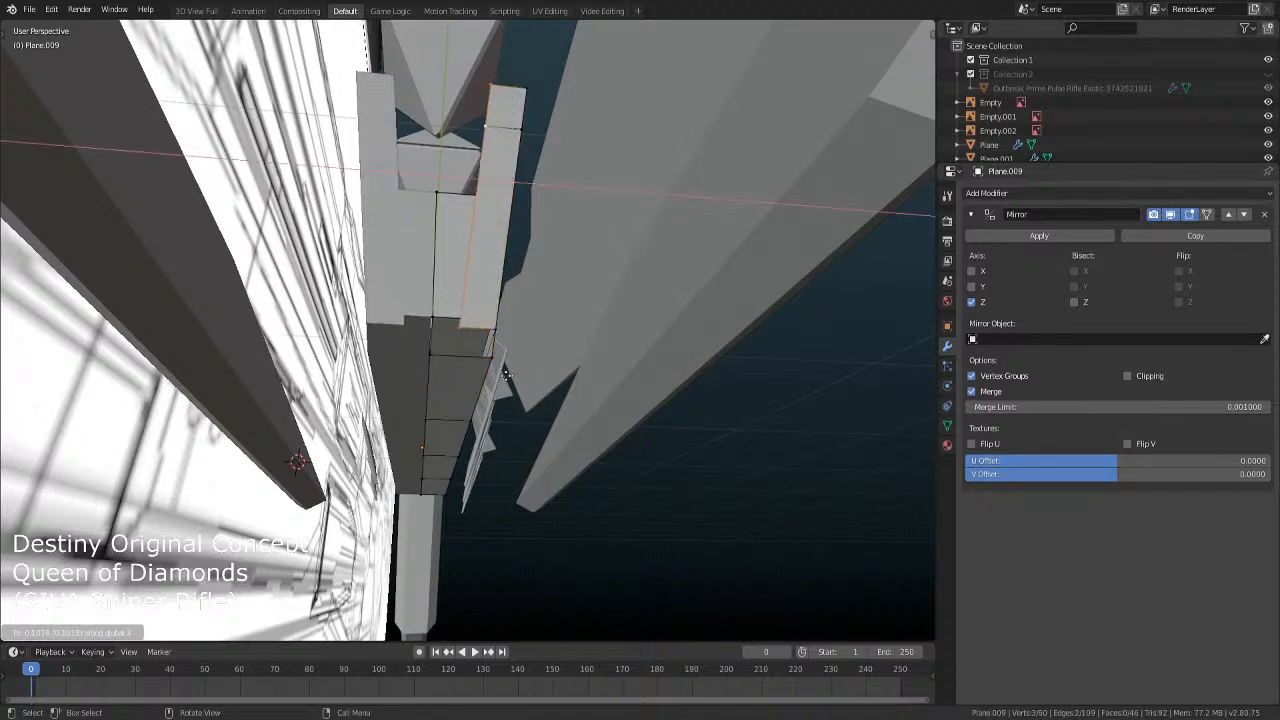
left_click(478, 377)
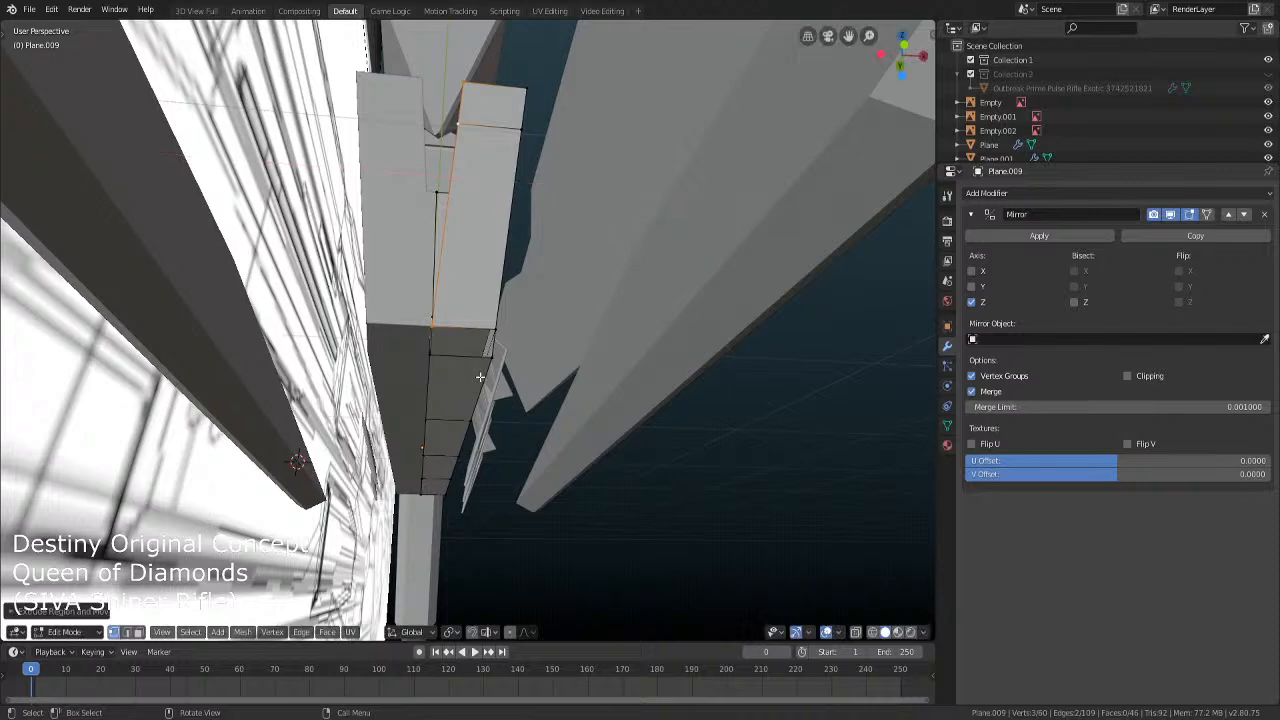
Move the upper two extruded vertices, and the topmost one further, along negative X to align them with the panel's centreline
left_click_drag(454, 357, 421, 325, "ctrl")
middle_click_drag(470, 314, 463, 361, "shift")
key("g")
key("x")
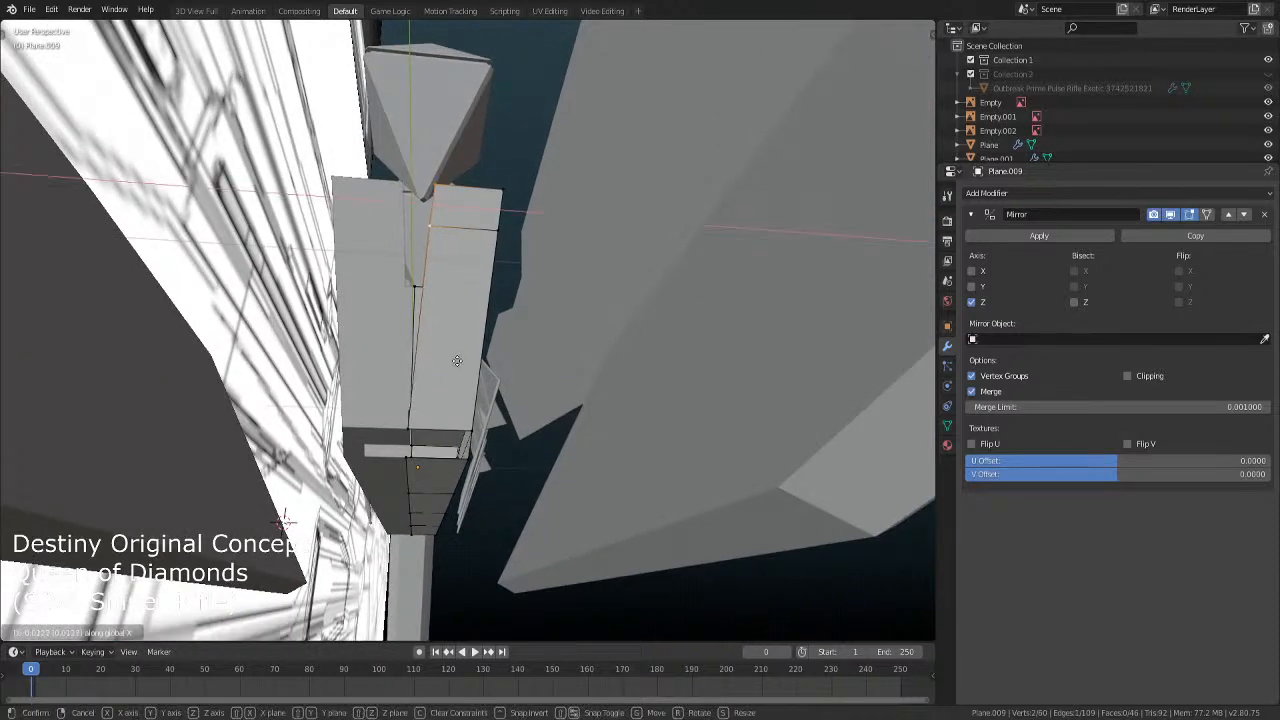
left_click(446, 362)
key("c")
middle_click(418, 238)
right_click(418, 238)
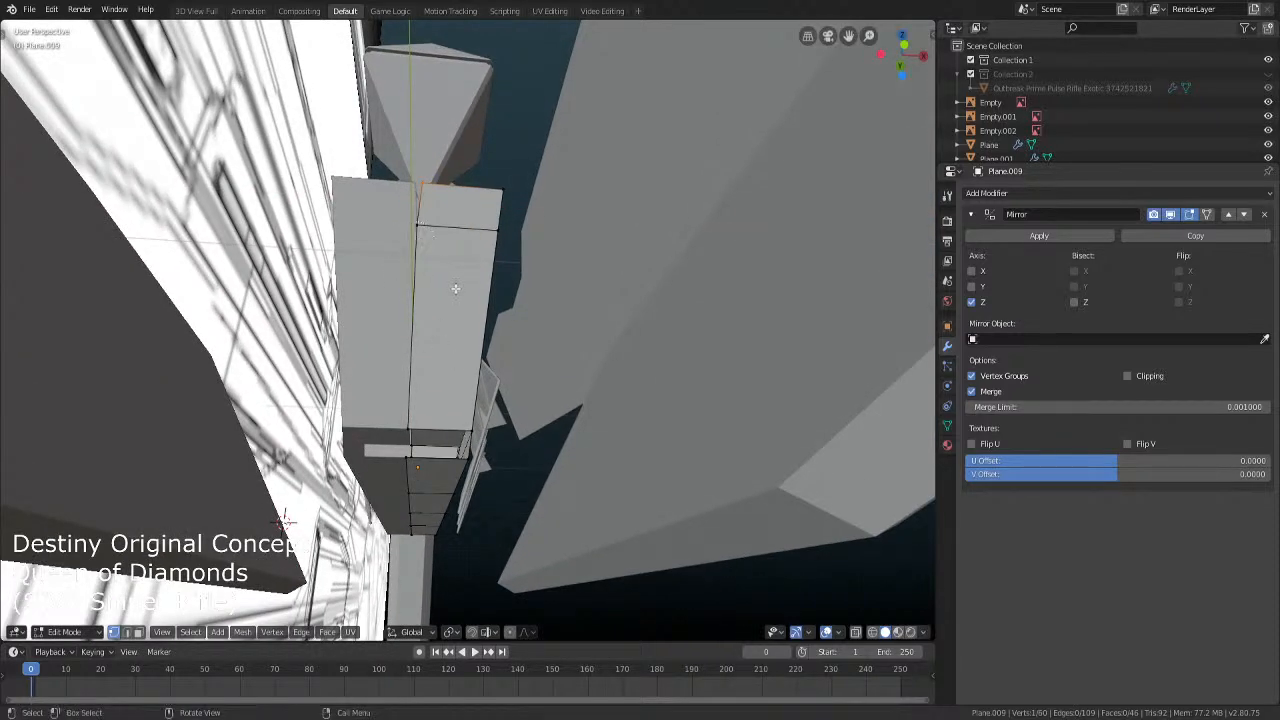
key("g")
key("x")
left_click(449, 288)
Move the topmost centre vertex of the front end 0.0042 along positive X to line it up with the centreline
key("Tab")
scroll(450, 288, "down", 5)
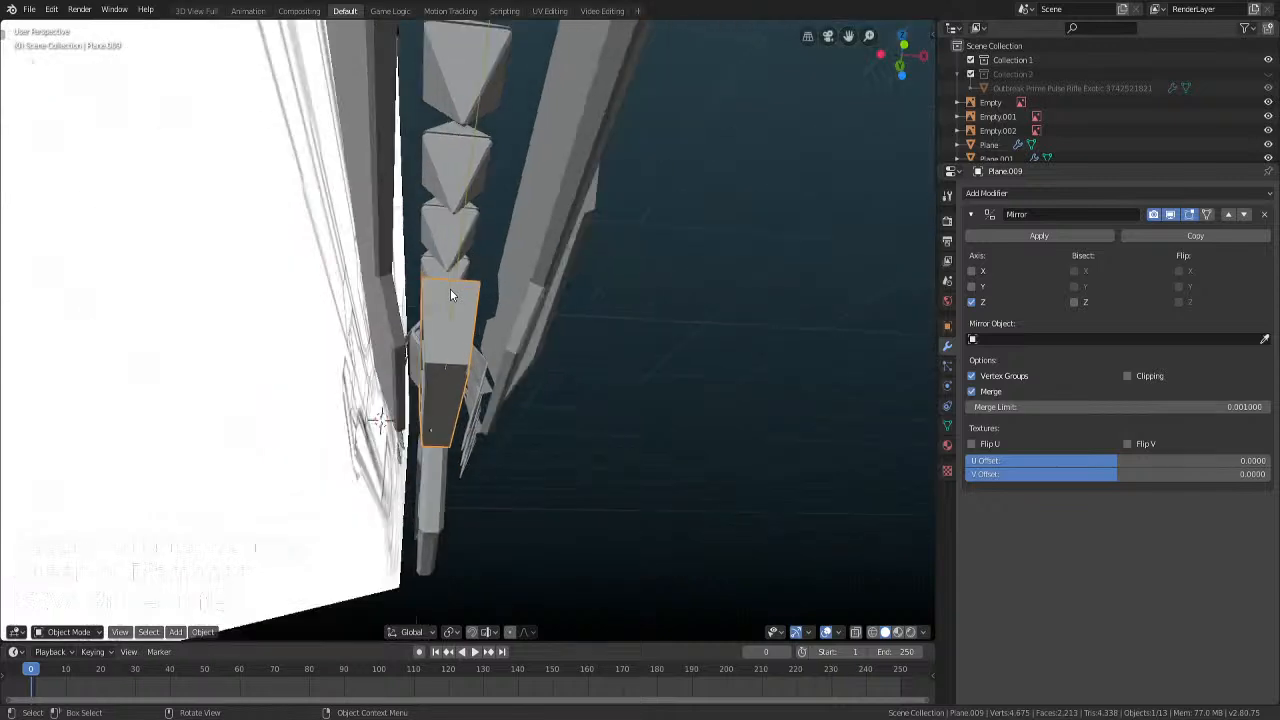
scroll(442, 422, "up", 5)
middle_click_drag(450, 288, 481, 255)
key("Tab")
scroll(478, 261, "up", 3)
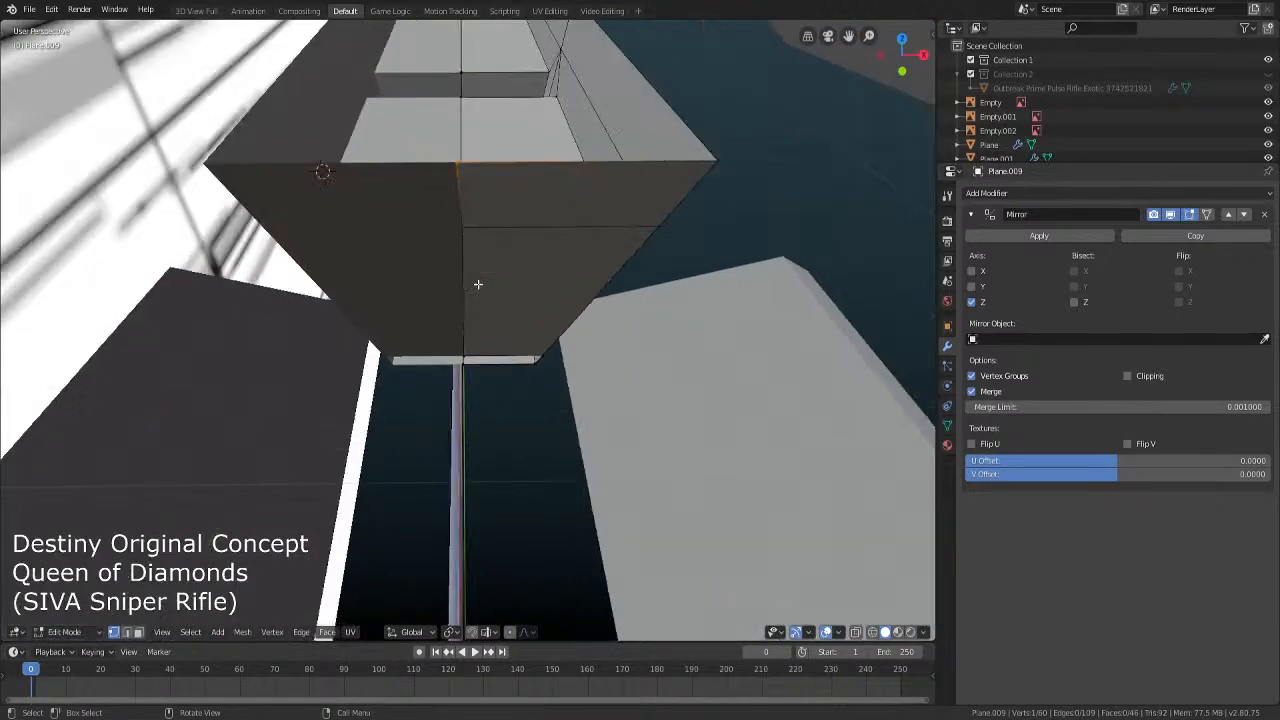
key("alt+z")
key("alt+z")
key("g")
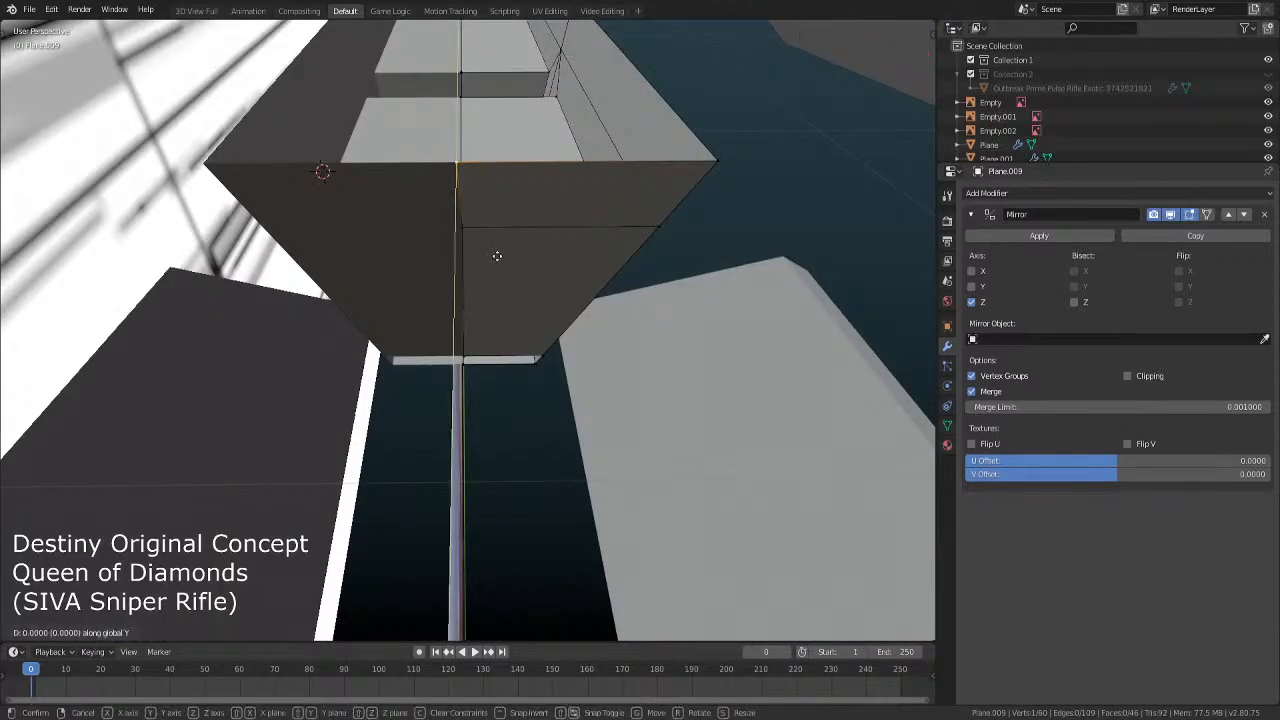
key("x")
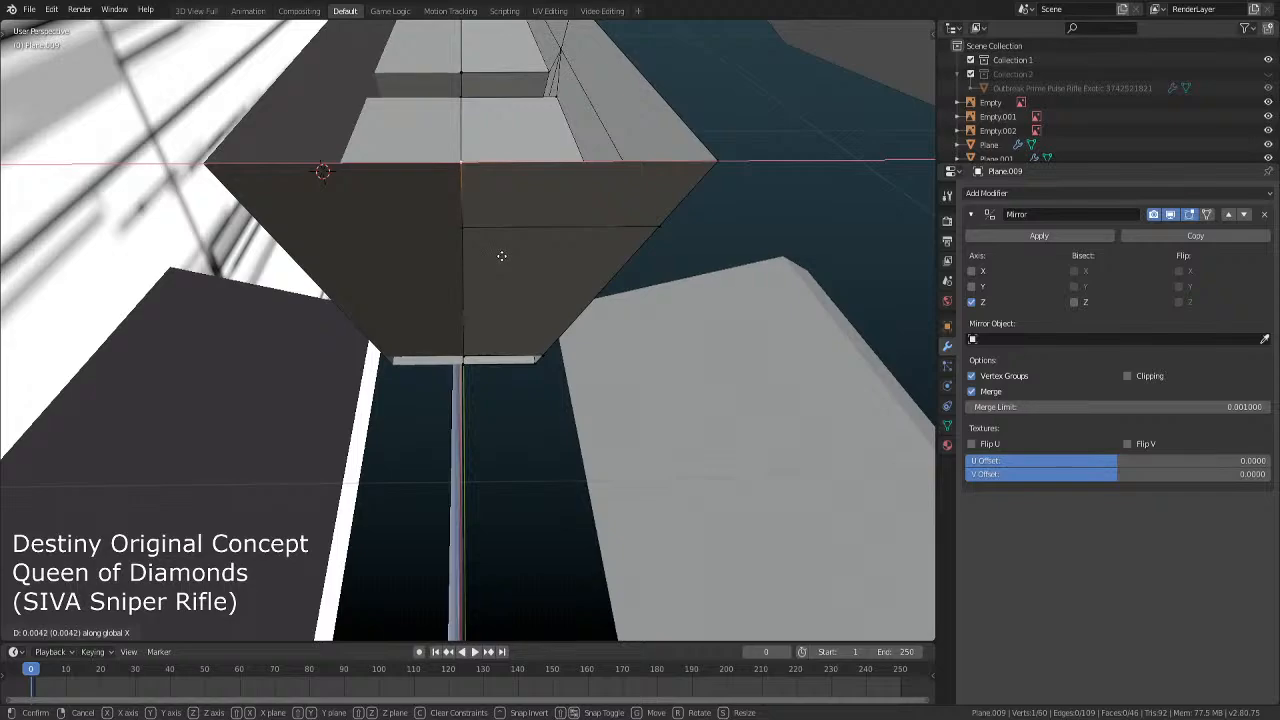
left_click(502, 256)
Fill the remaining gap at the bottom of the panel's slanted front end with a face
key("Tab")
middle_click_drag(502, 256, 511, 227)
key("Tab")
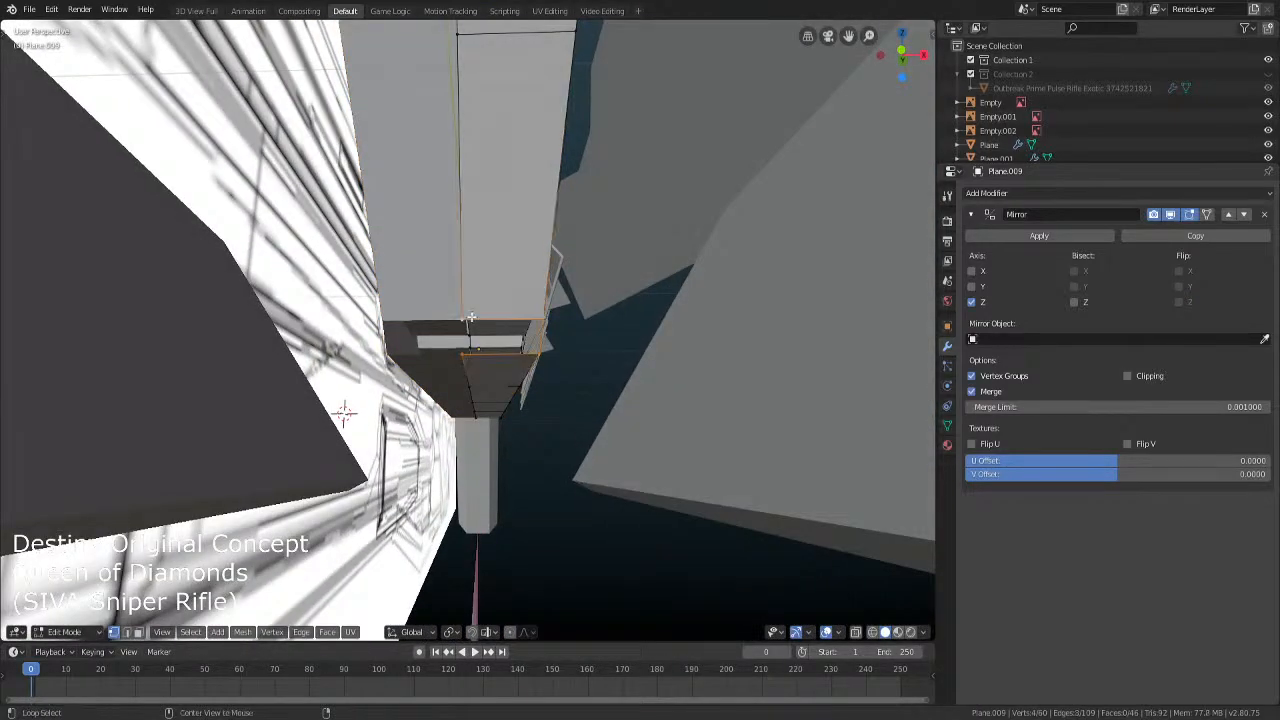
left_click(491, 387, "alt")
key("Tab")
middle_click_drag(491, 387, 536, 332)
key("Tab")
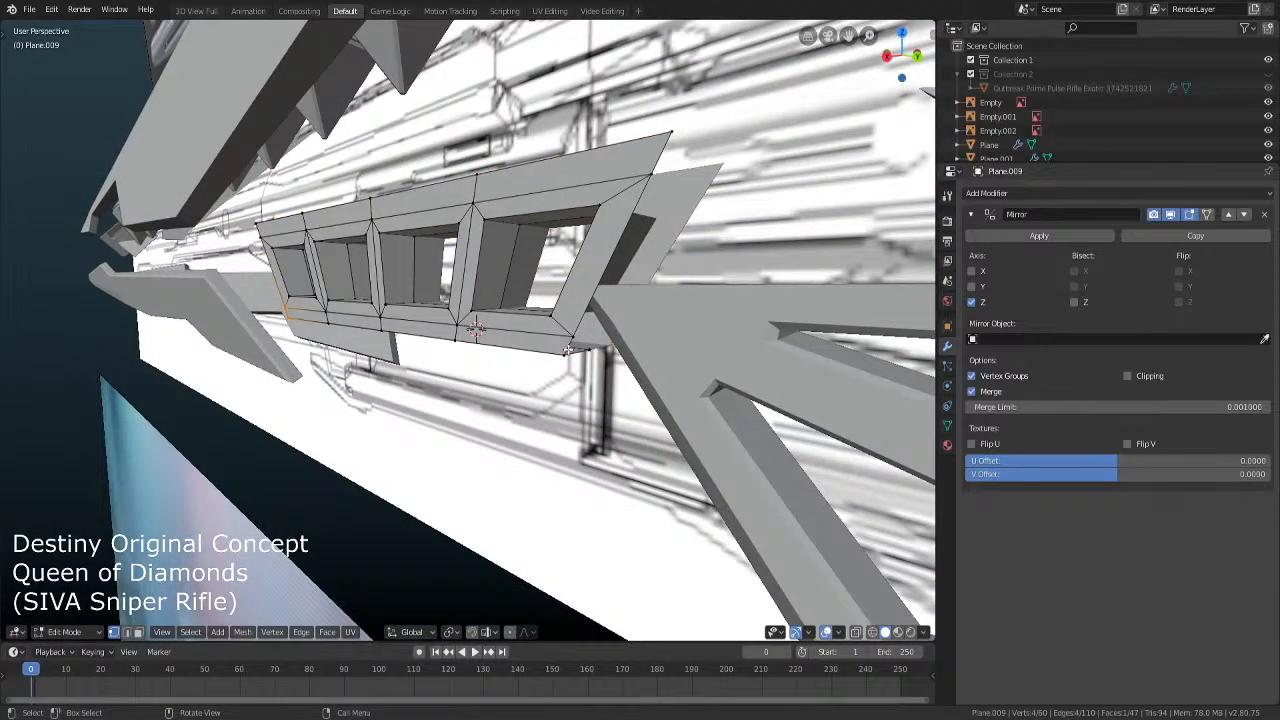
Delete the vertices of the fourth window and its dividing bar, removing the panel's half beyond the middle bar
key("KP_3")
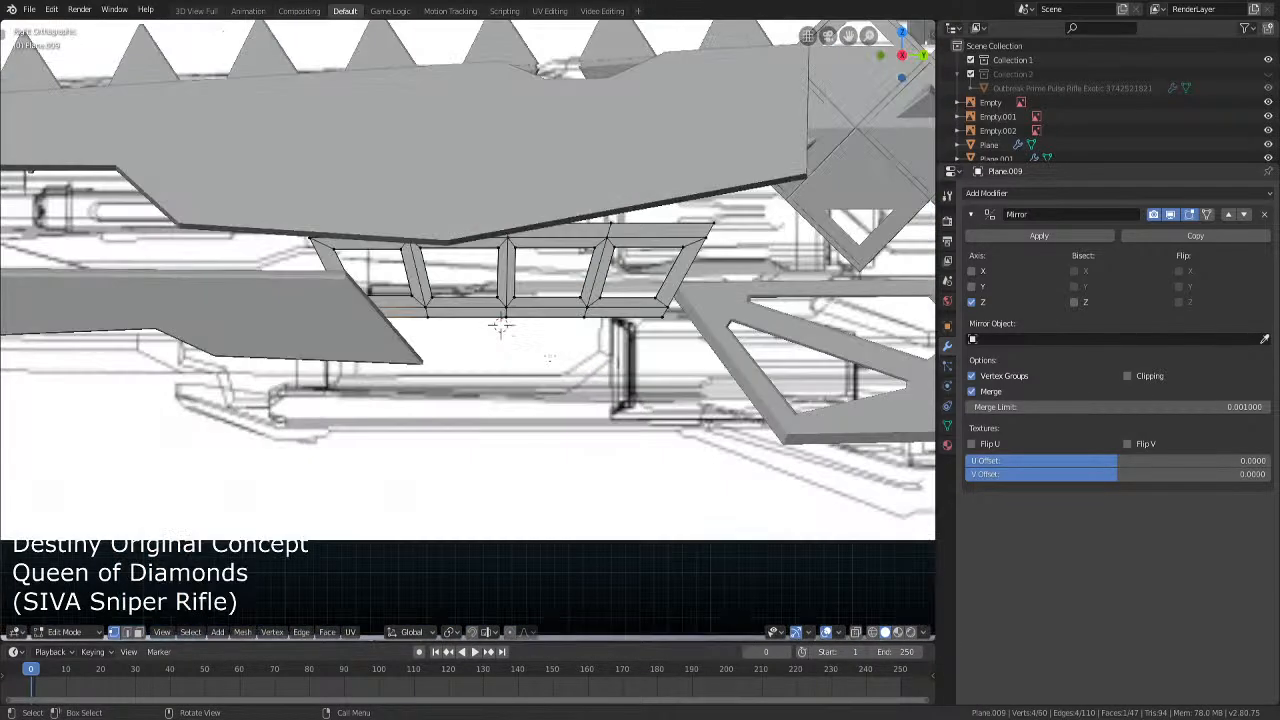
key("Tab")
key("Tab")
key("shift+z")
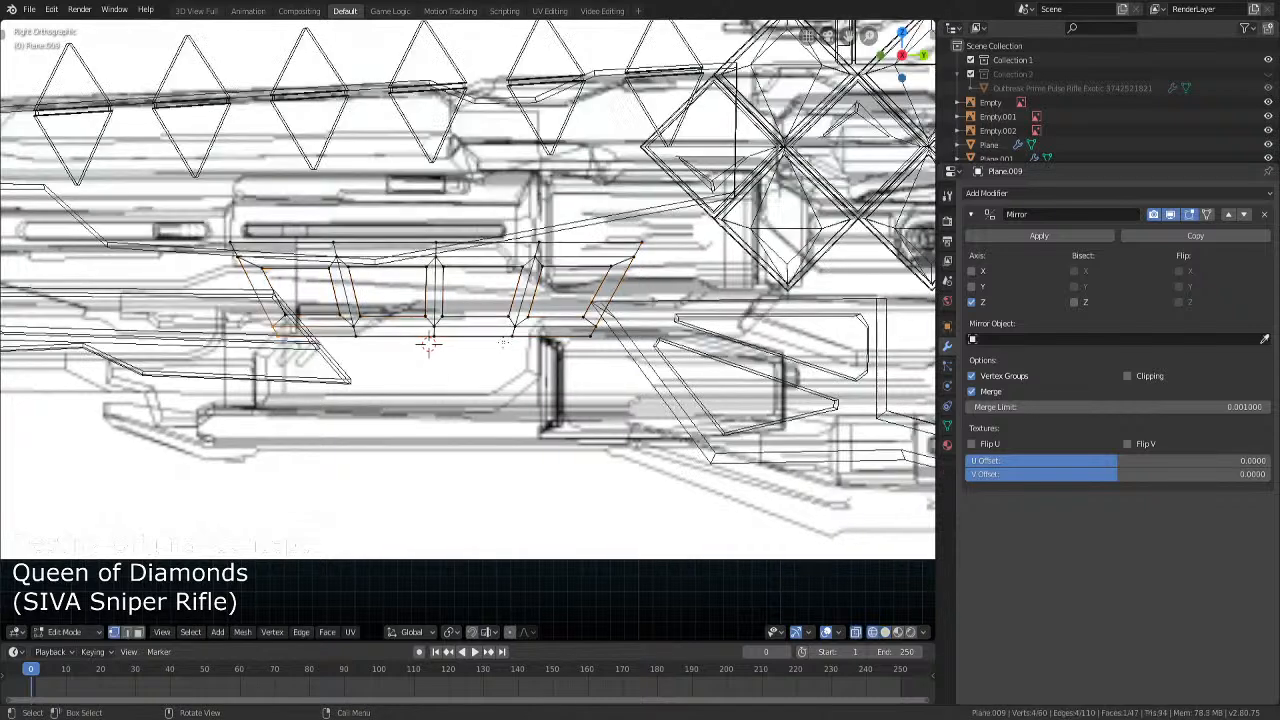
key("c")
left_click_drag(512, 318, 540, 258)
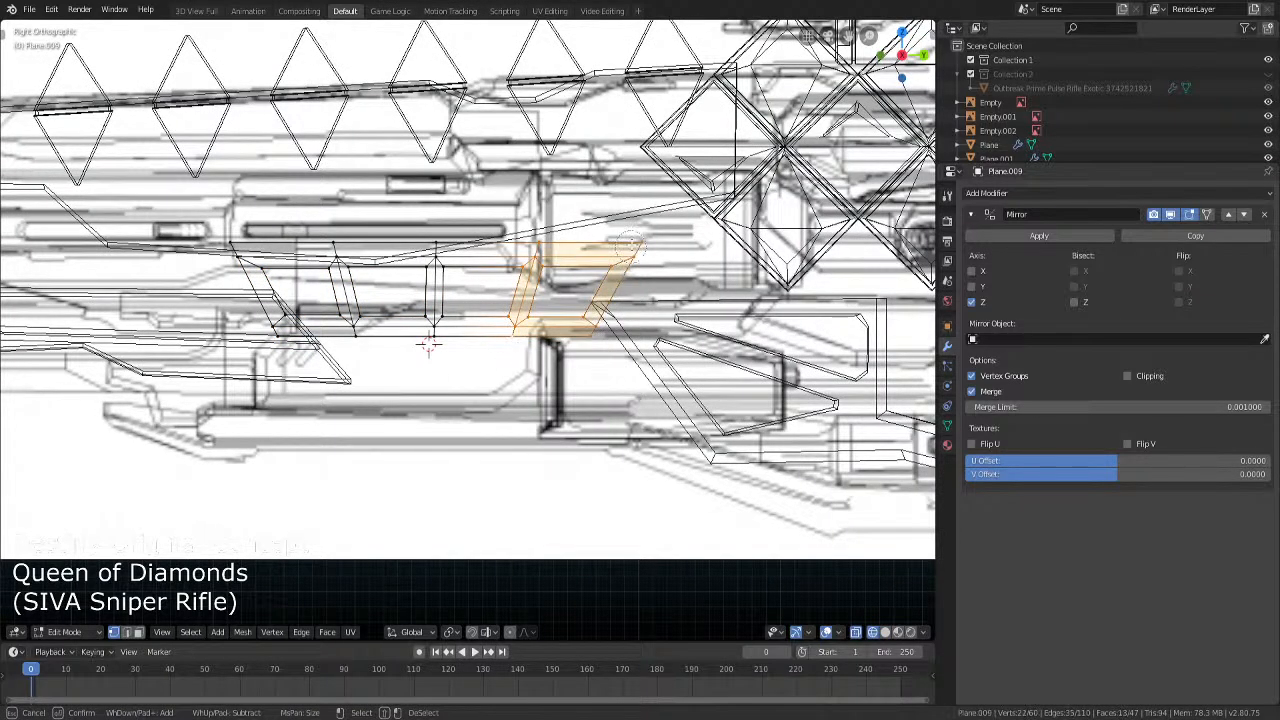
right_click(632, 230)
key("x")
left_click(634, 228)
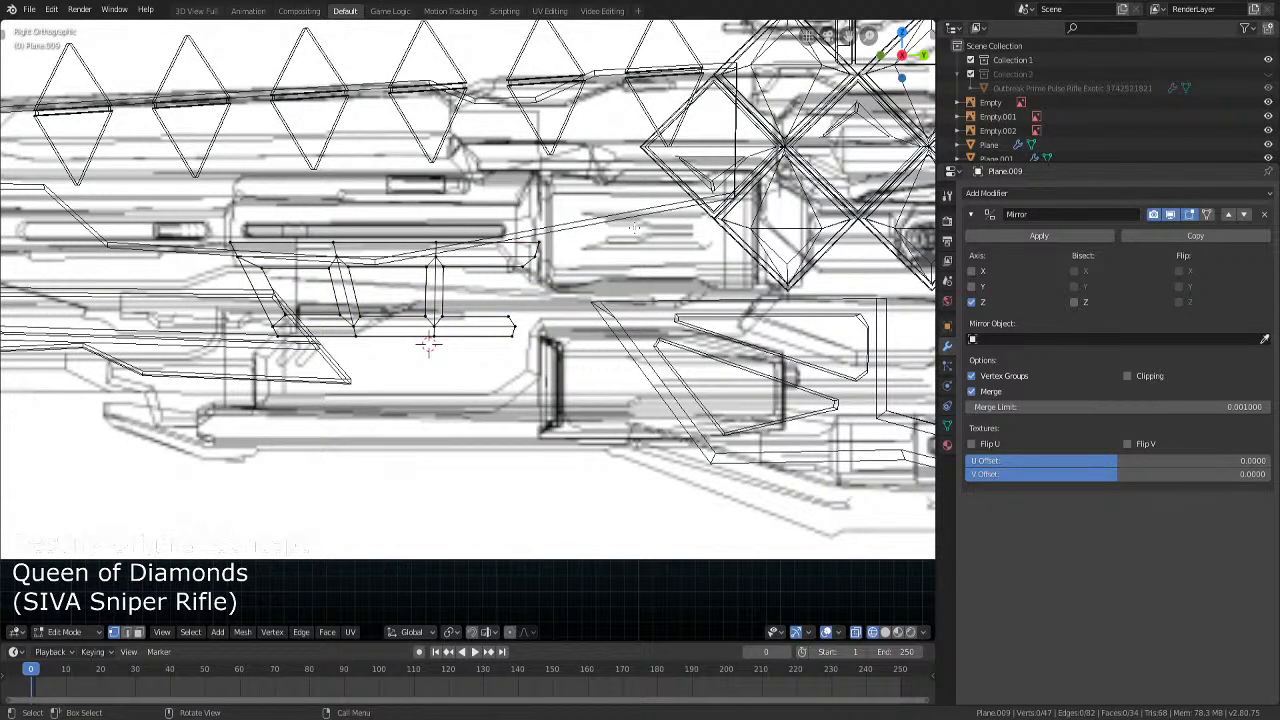
key("ctrl+z")
key("x")
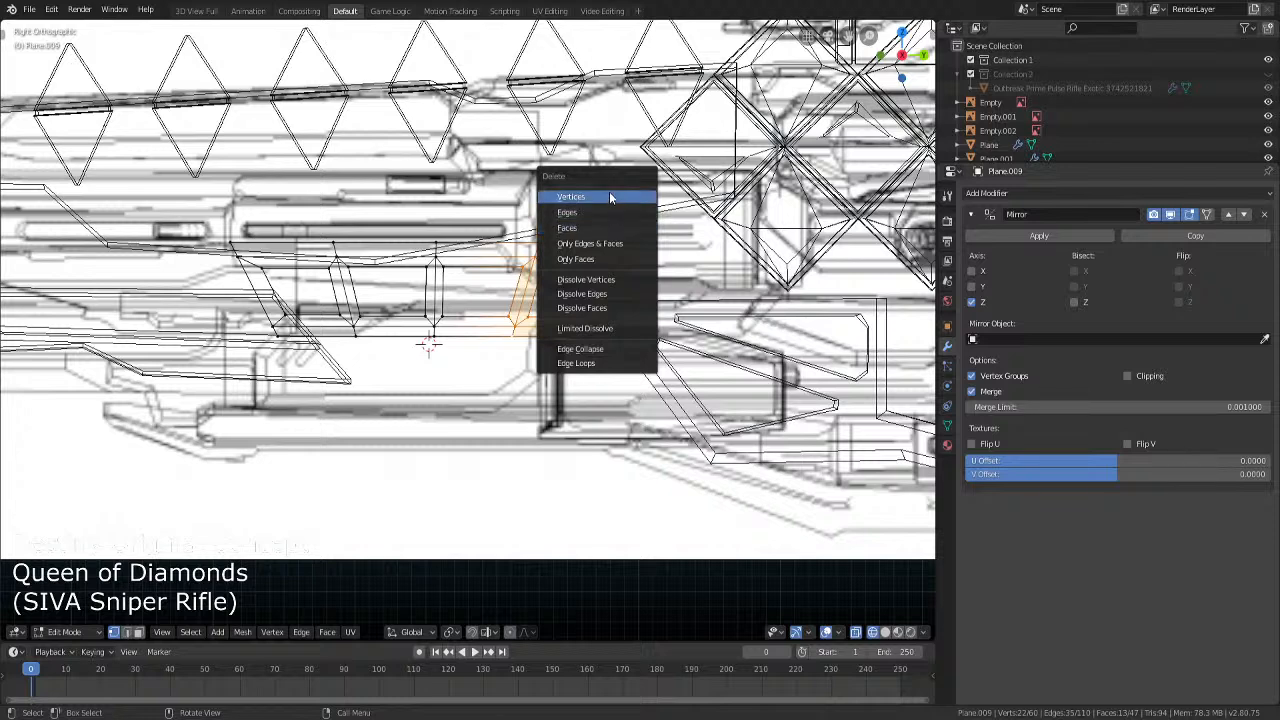
left_click(609, 197)
key("shift+z")
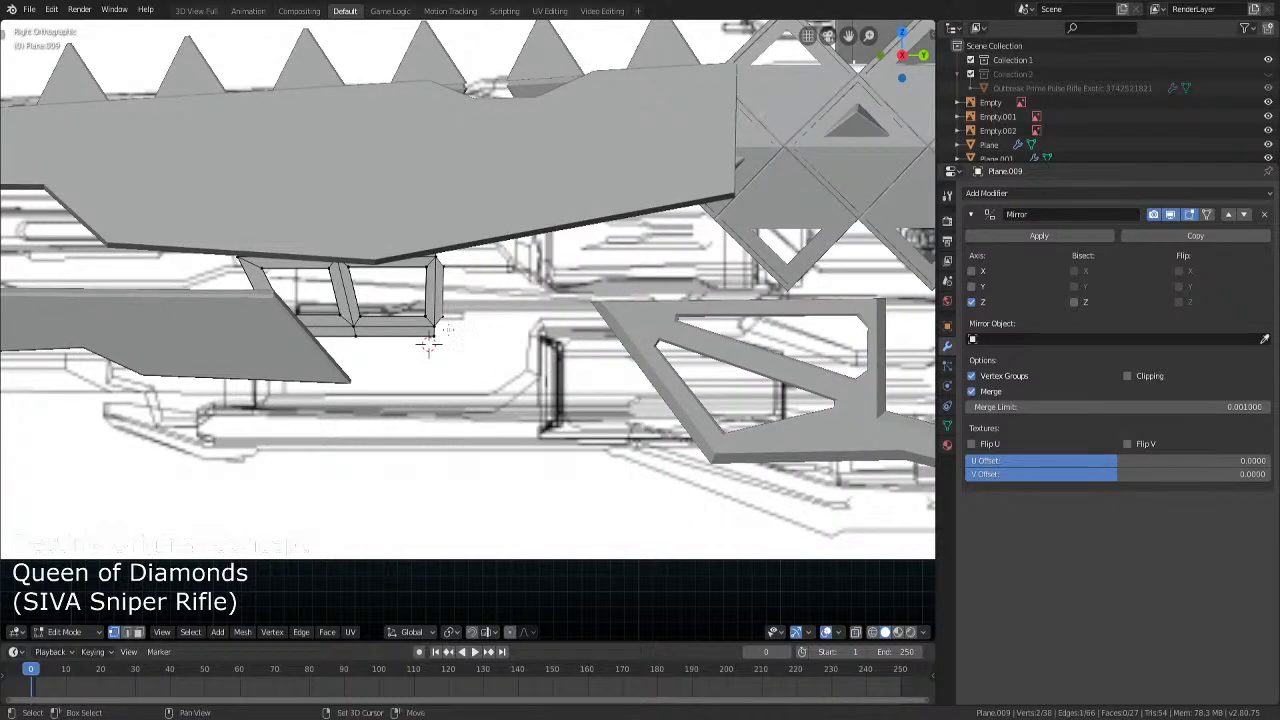
Delete the leftover vertices sticking out past the panel's middle bar
key("shift+z")
key("c")
key("Escape")
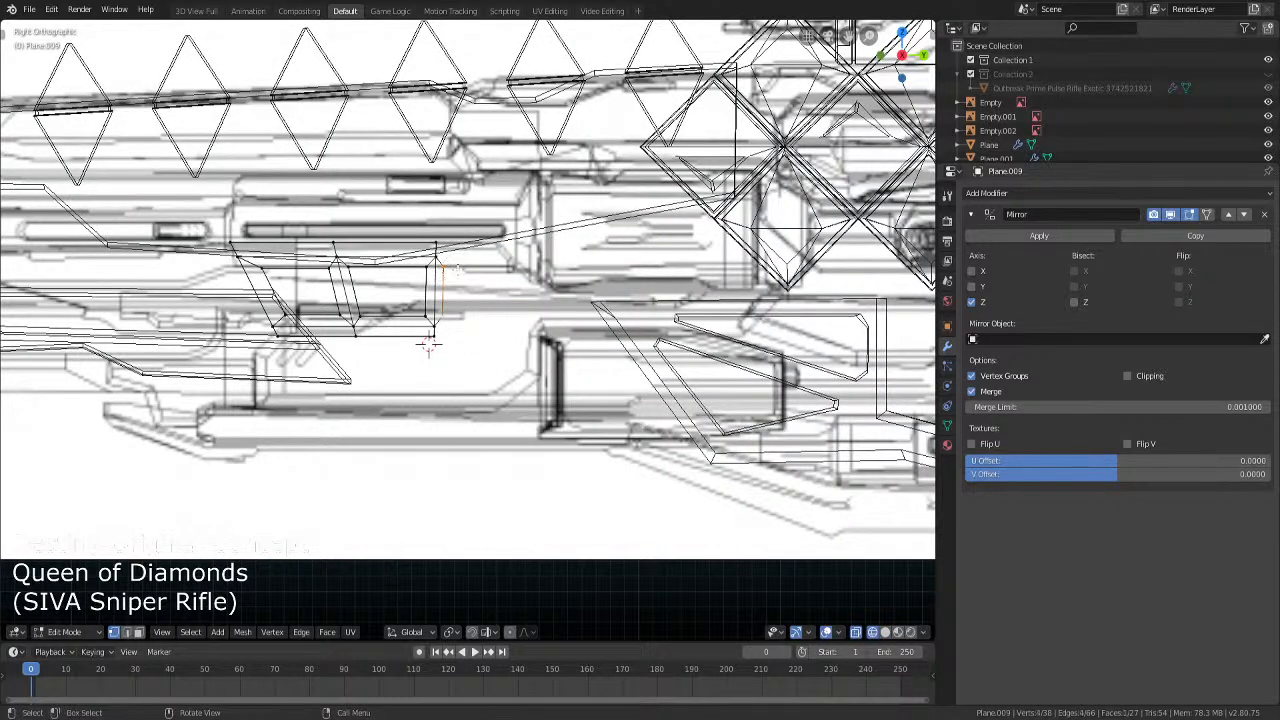
key("shift+z")
key("x")
left_click(465, 271)
key("Tab")
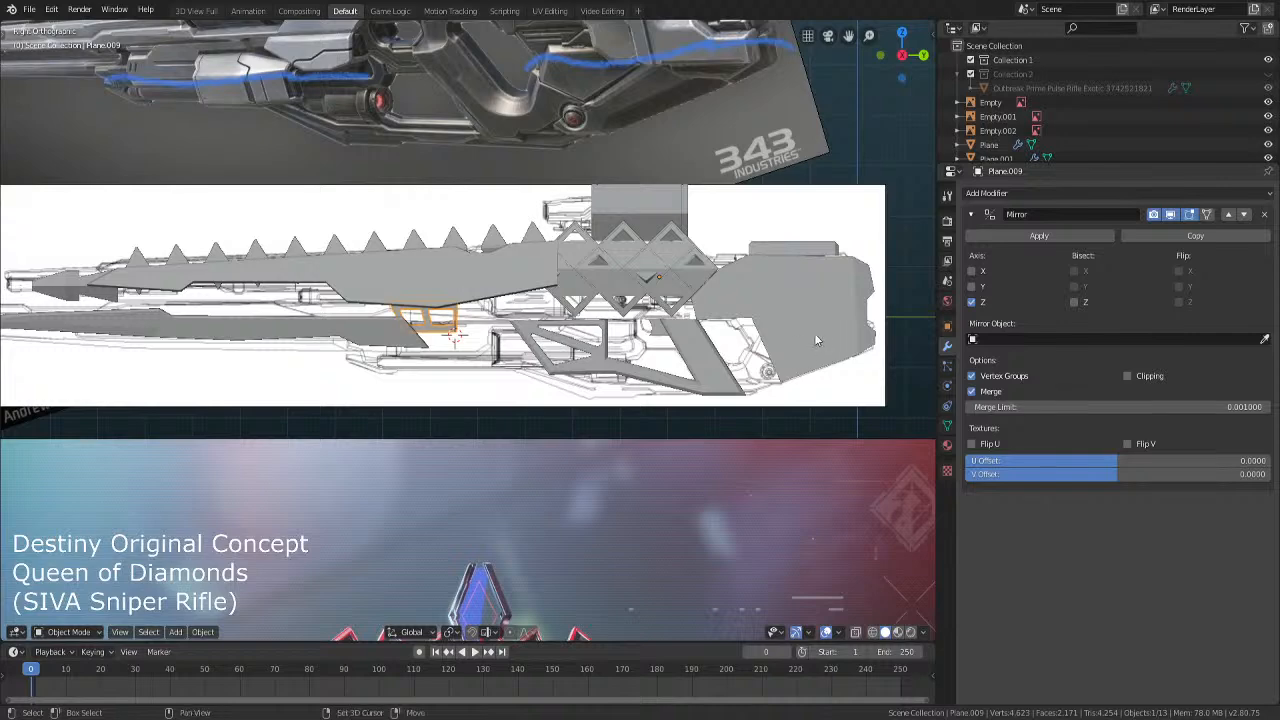
Set the window panel's origin to its center of mass (surface)
scroll(554, 378, "up", 8)
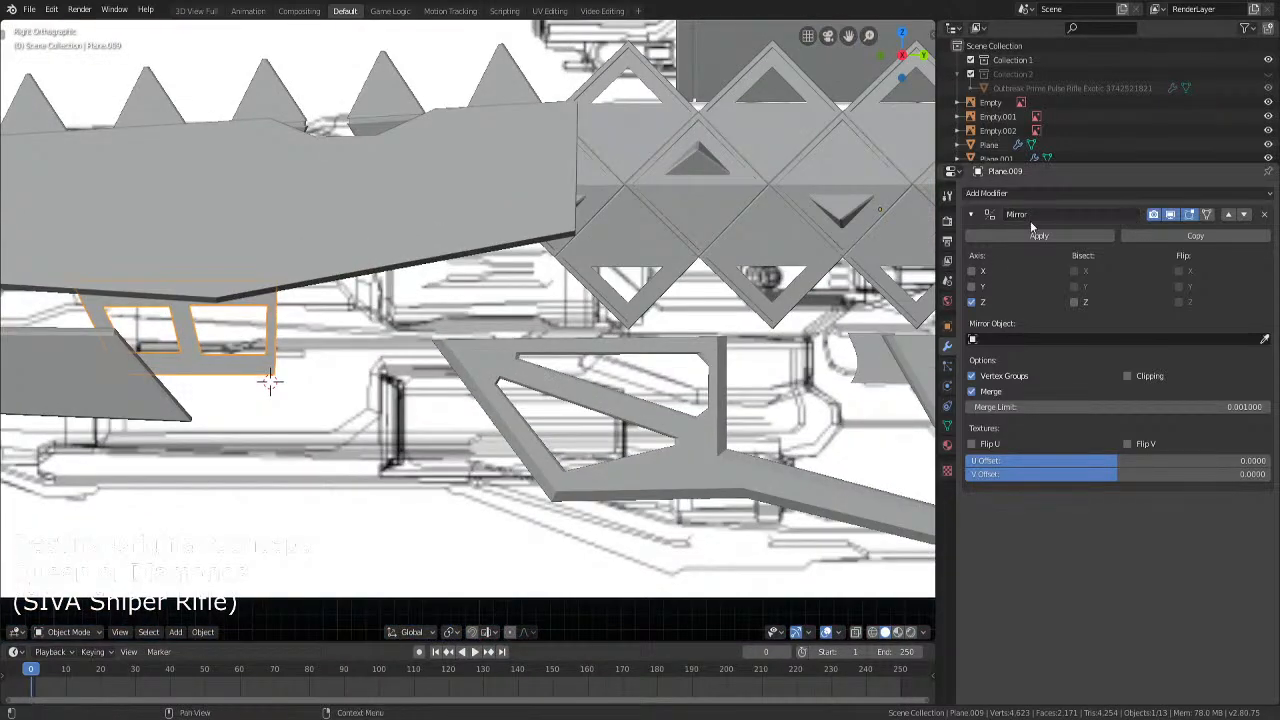
scroll(575, 290, "down", 7)
middle_click_drag(575, 290, 385, 280)
right_click(385, 280)
mouse_move(440, 315)
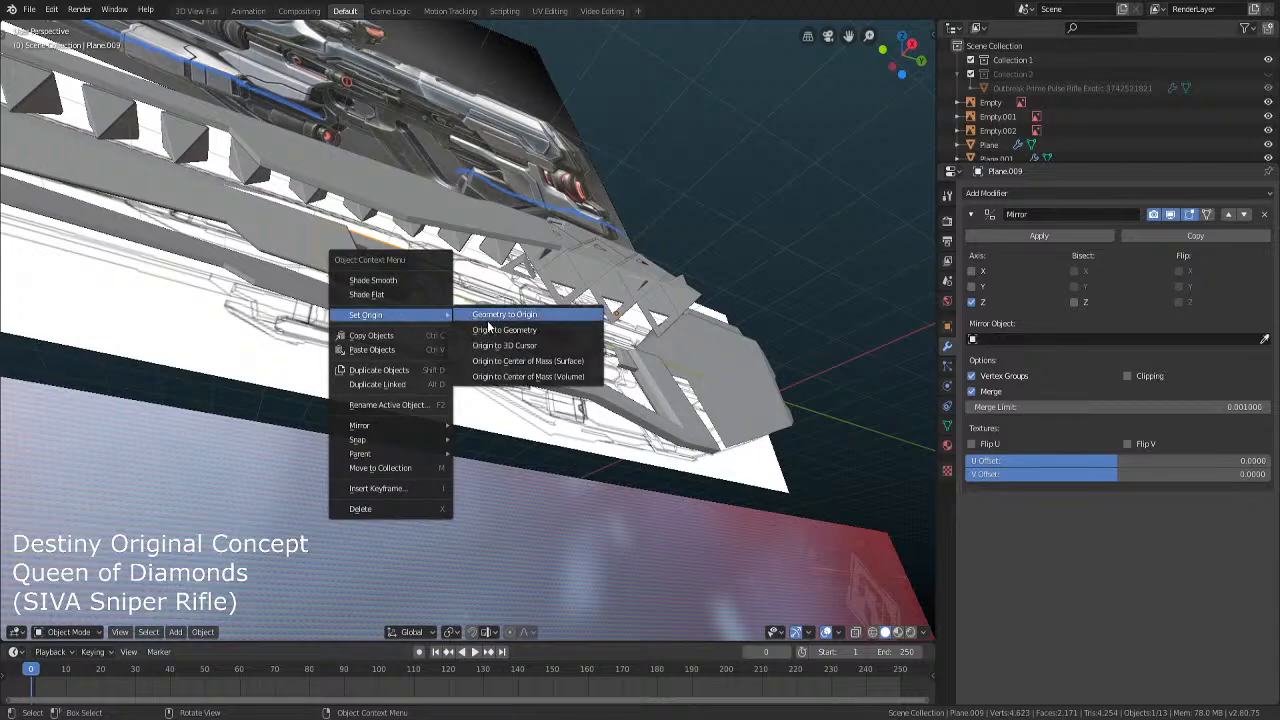
left_click(515, 357)
Move the window panel 0.136 along negative X to centre it on the rifle's Y axis, and reopen its mesh for editing
mouse_move(467, 385)
middle_mouse_down()
mouse_move(441, 362)
mouse_move(478, 402)
mouse_move(424, 310)
middle_mouse_up()
key("KP_7")
key("shift+z")
scroll(424, 302, "up", 10)
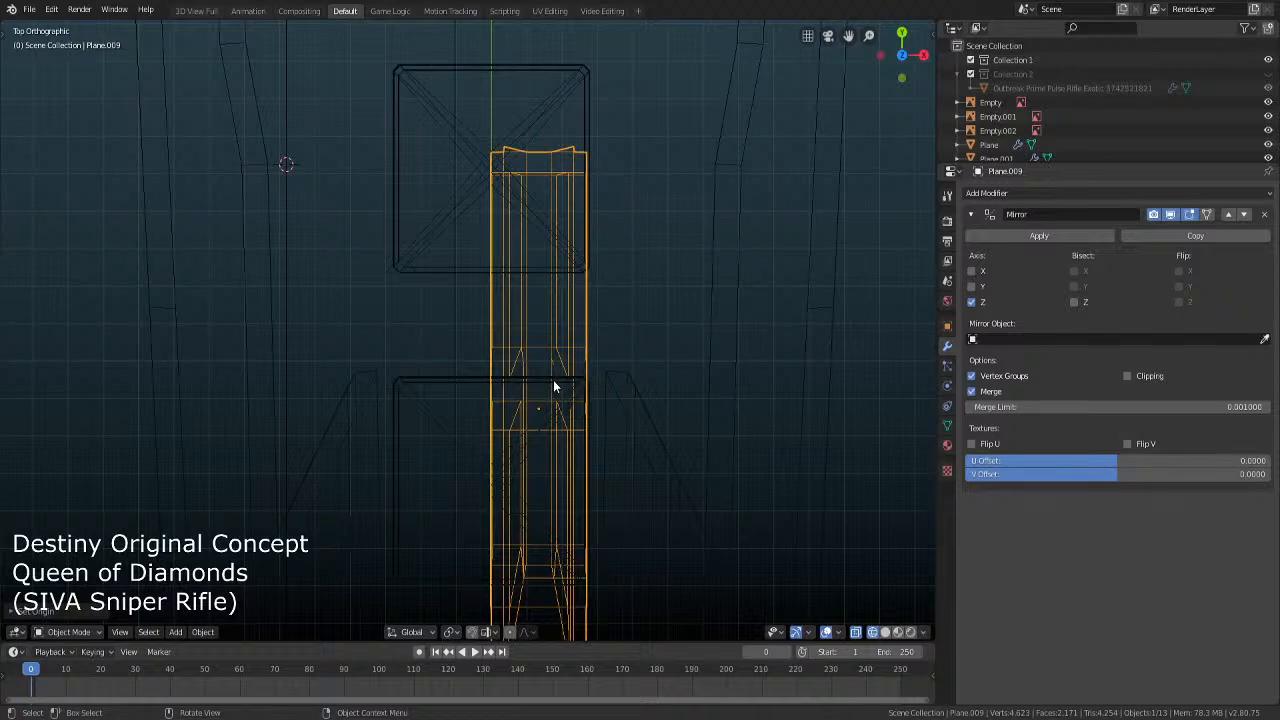
key("g")
key("x")
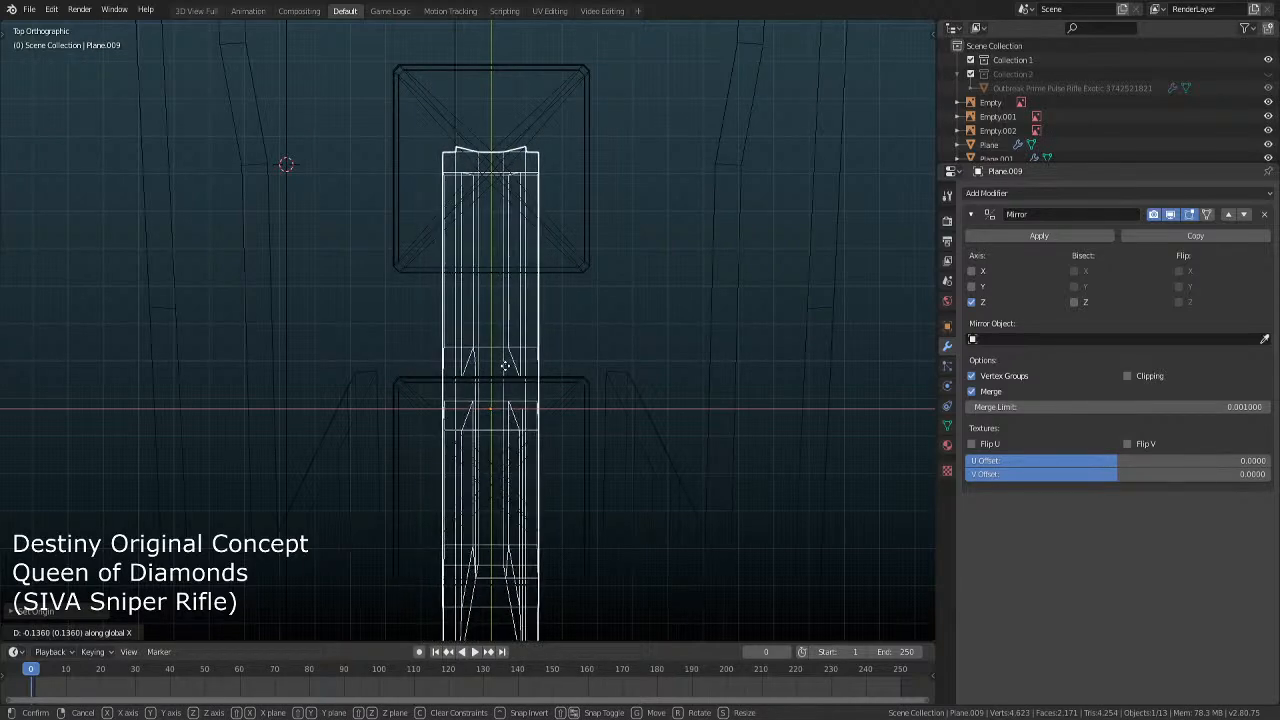
left_click(505, 366)
key("Tab")
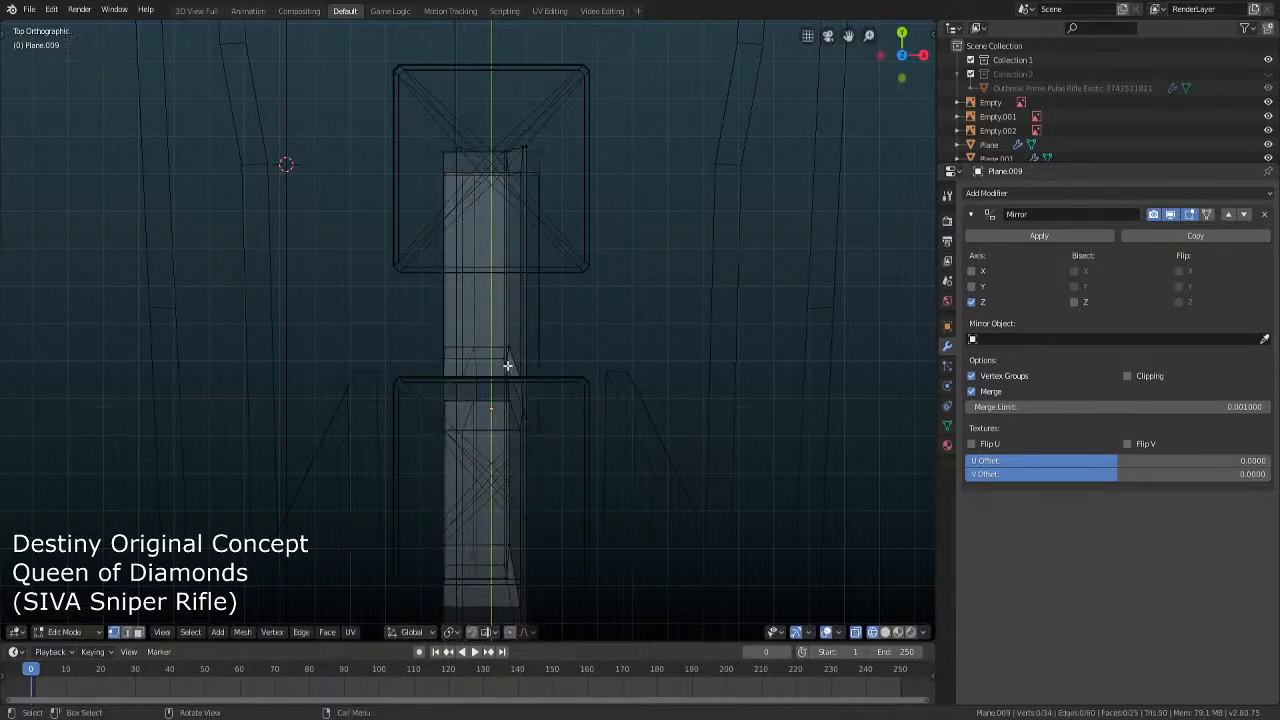
Move all of the window panel's mesh along positive X until its inner edge lies on the rifle's centre line
key("a")
key("g")
key("x")
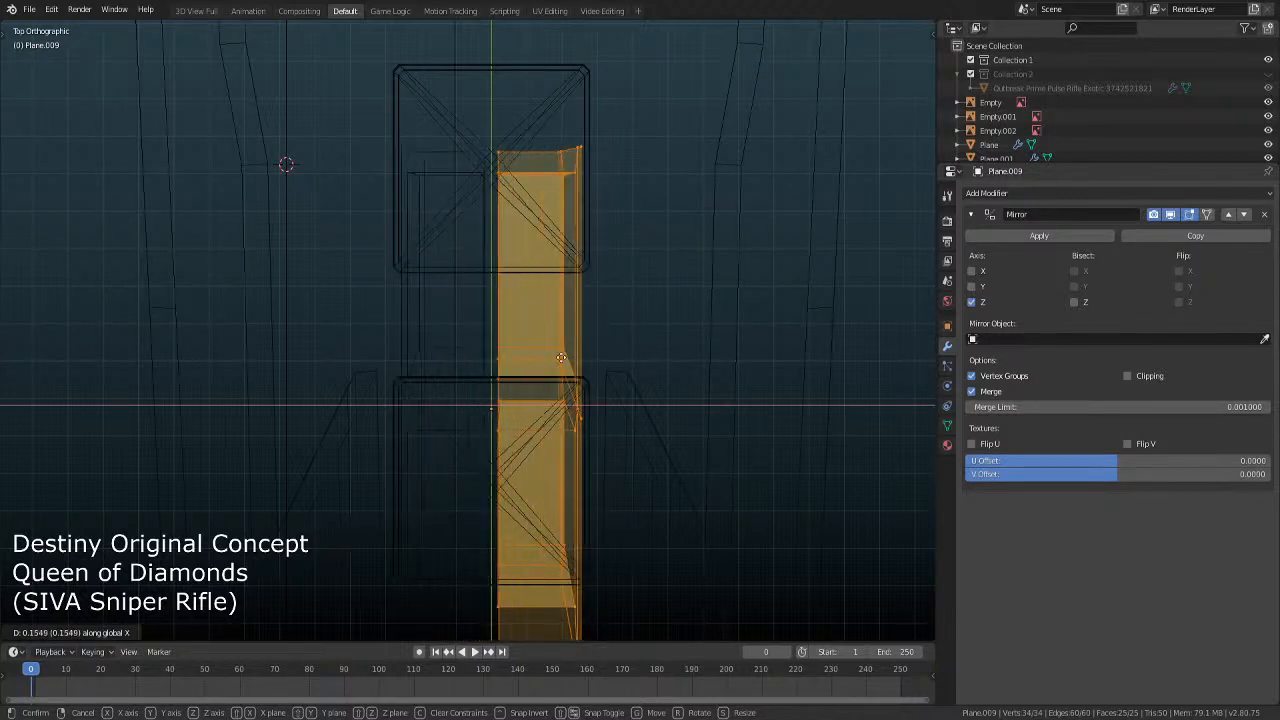
left_click(555, 358)
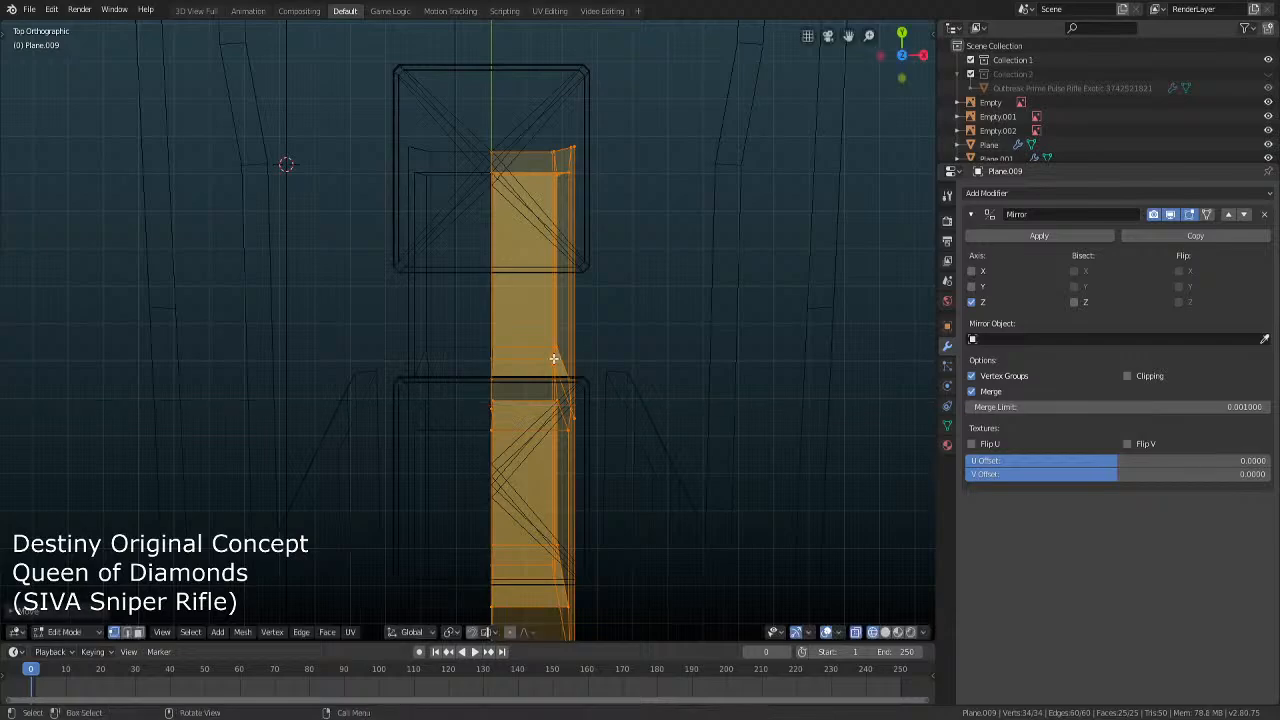
Nudge the window panel's whole mesh about 0.0016 along negative X so the mirrored halves meet at the centre seam
key("Tab")
scroll(550, 360, "down", 4)
middle_click_drag(546, 363, 562, 322)
key("Tab")
scroll(563, 323, "up", 3)
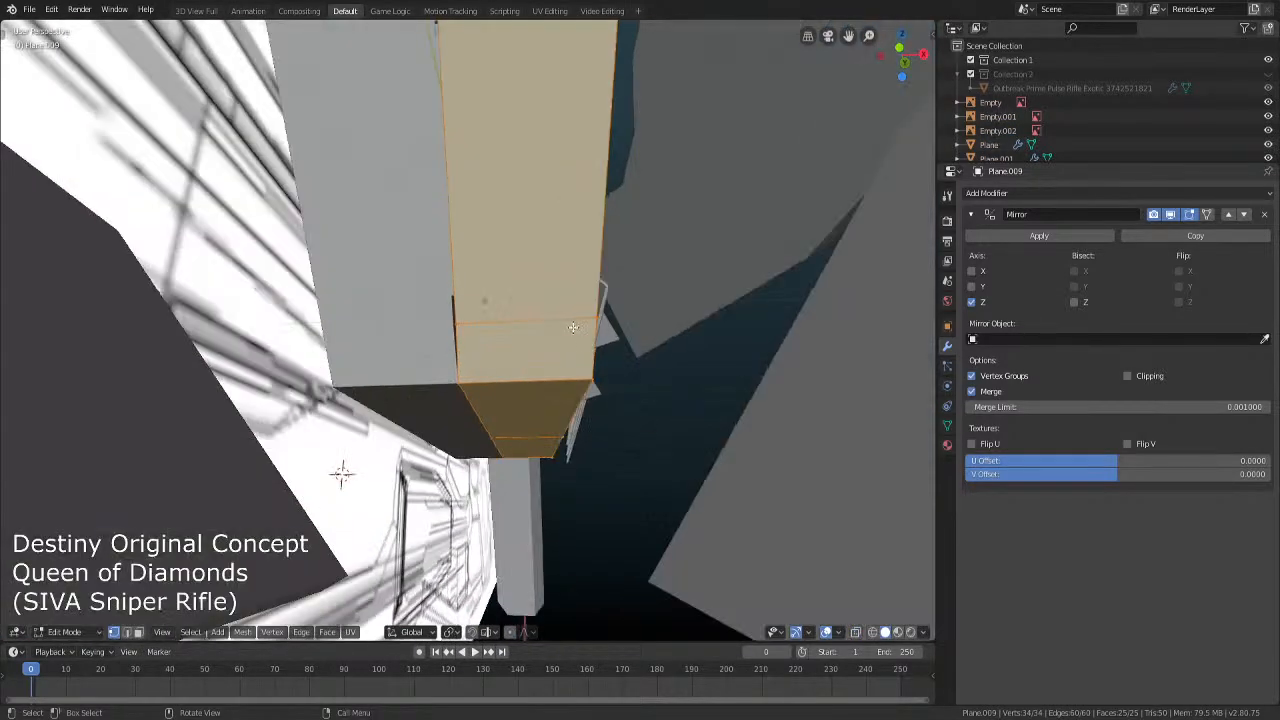
key("g")
key("x")
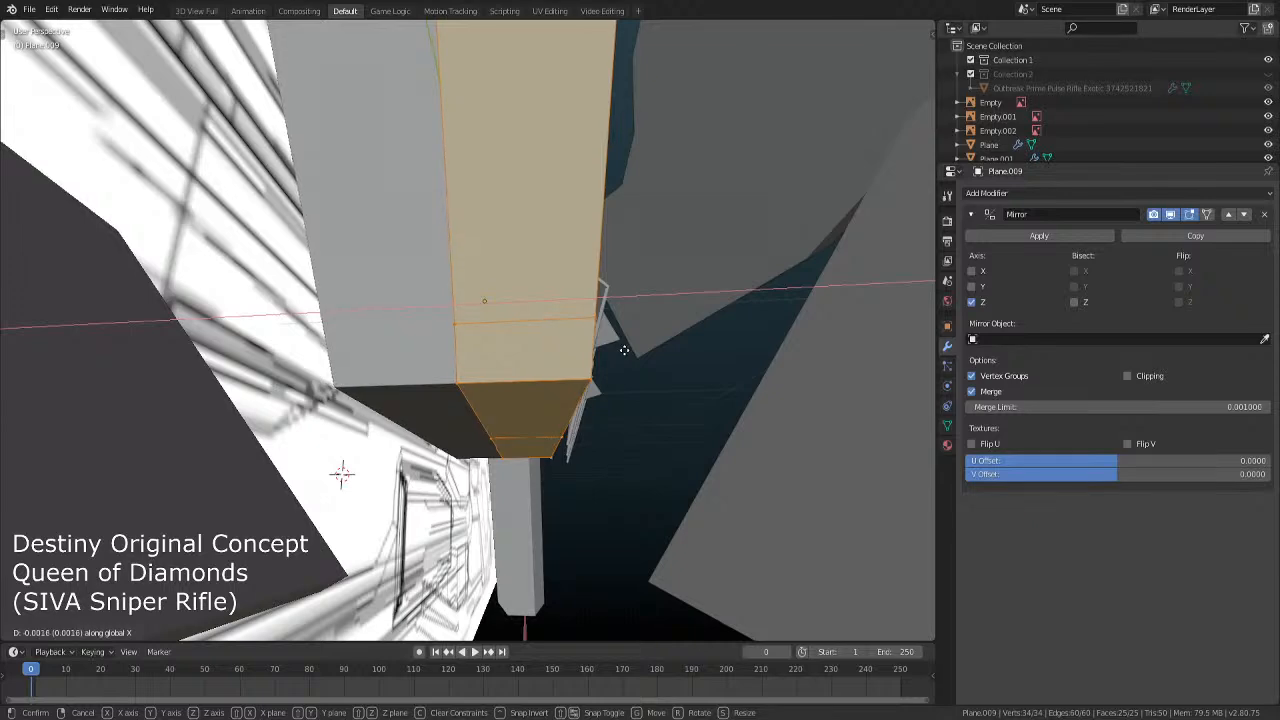
left_click(624, 348)
key("Tab")
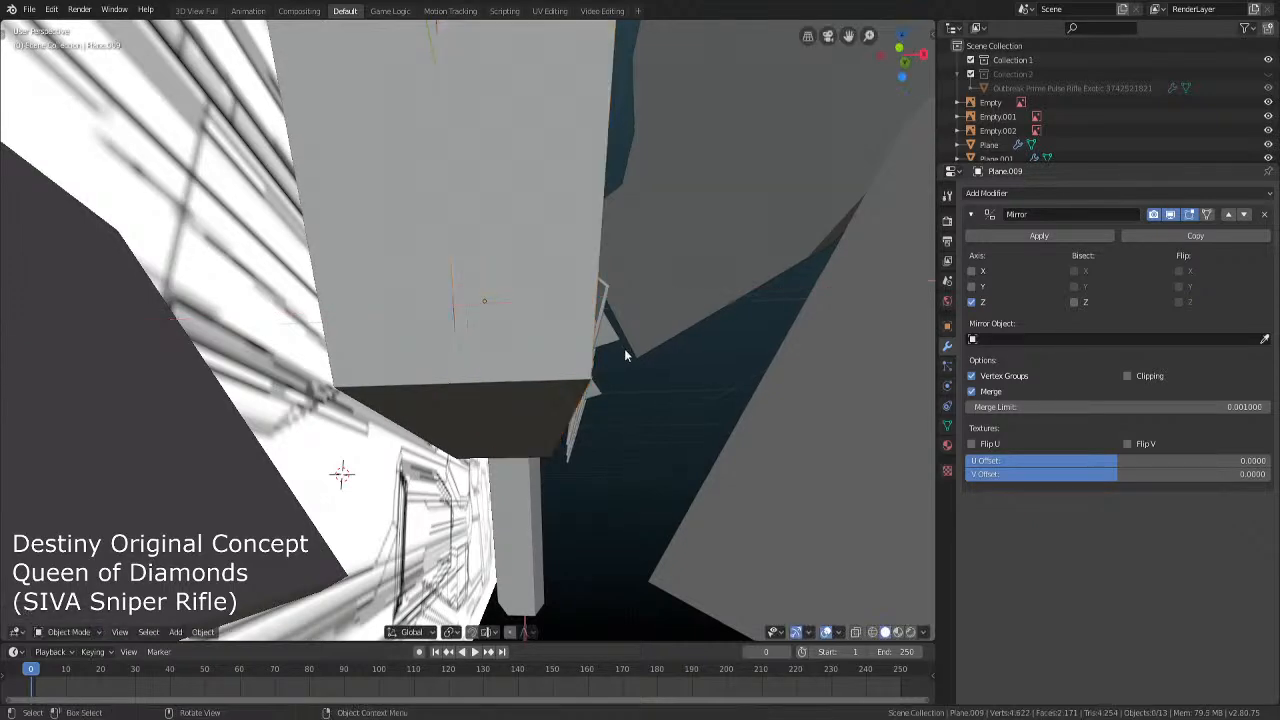
Fine-tune the centre seam by shifting the panel's whole mesh about 0.0017 along negative X, and inspect the join
scroll(622, 346, "down", 6)
scroll(617, 346, "up", 5)
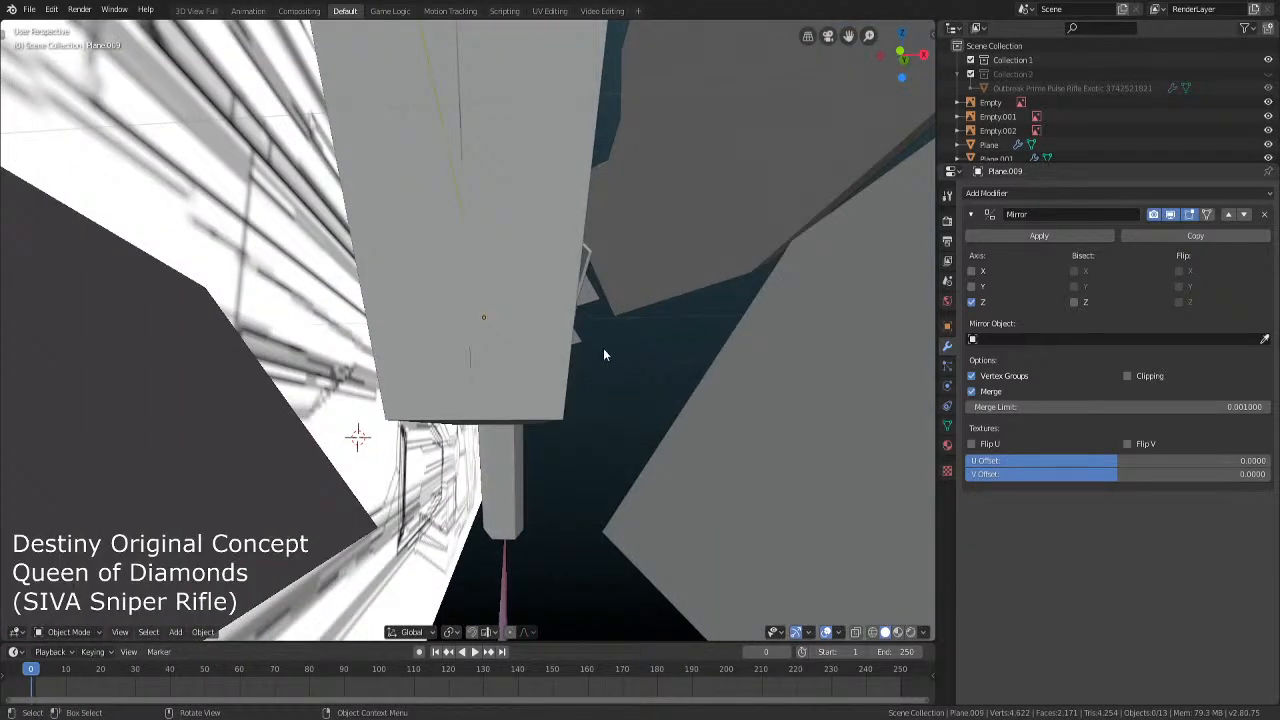
key("Tab")
middle_click_drag(594, 269, 519, 374)
left_click(453, 420)
key("g")
key("x")
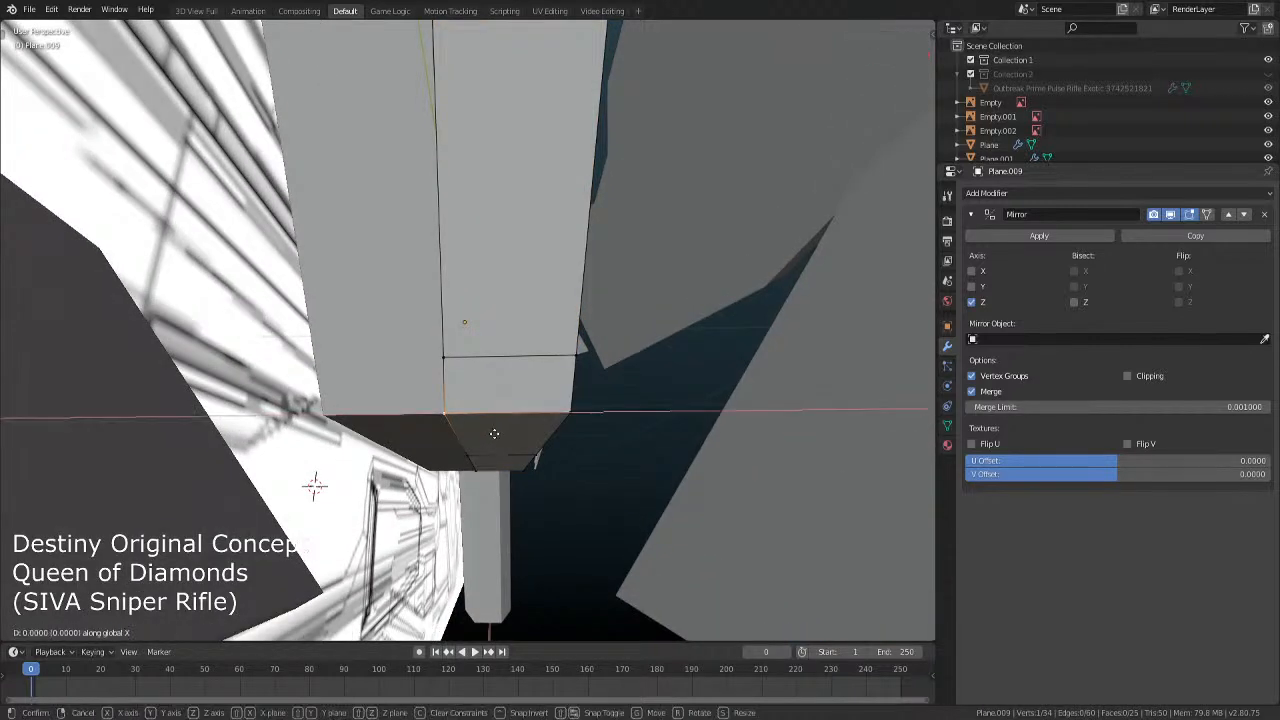
left_click(495, 433)
key("a")
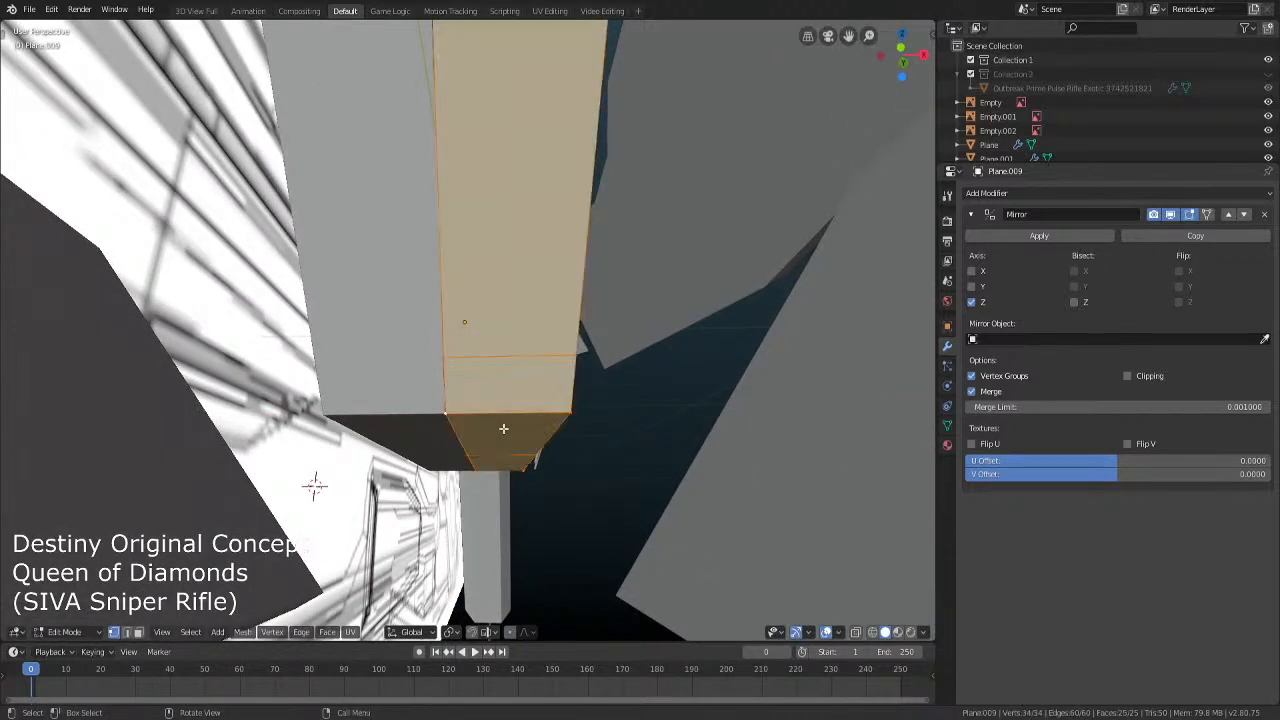
key("Tab")
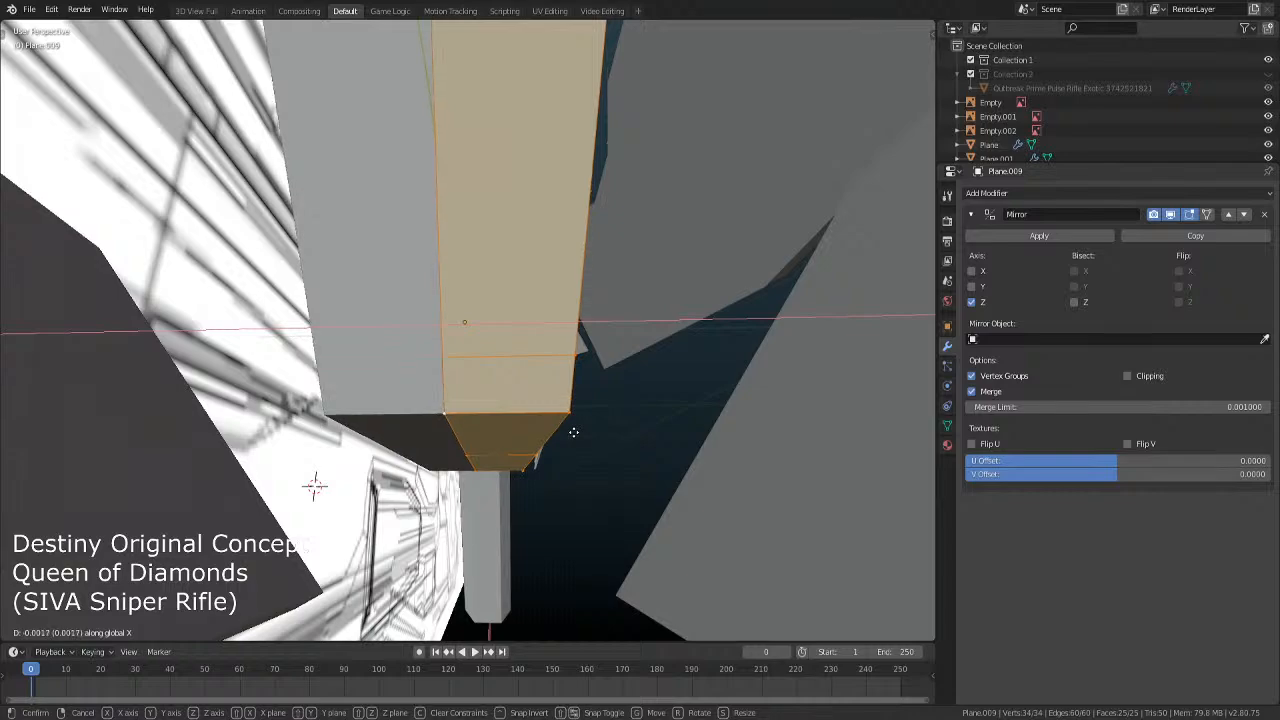
middle_click_drag(574, 439, 398, 360)
key("Tab")
key("KP_Decimal")
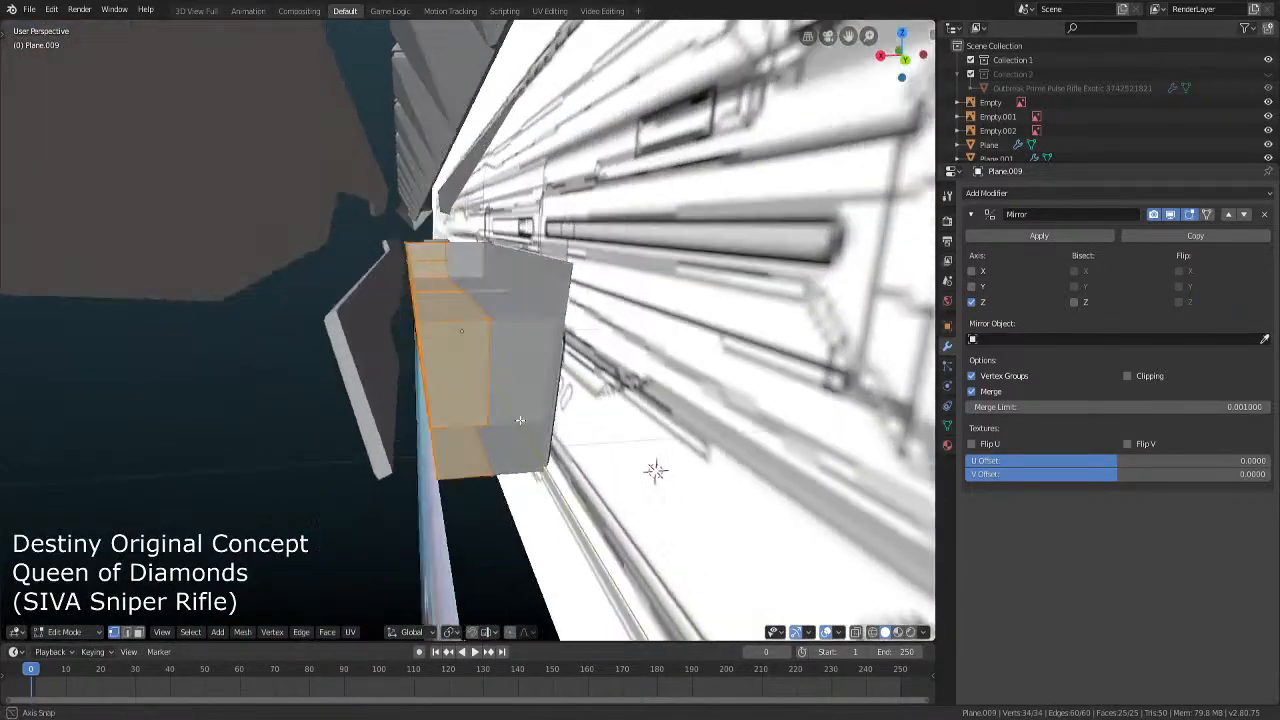
Apply the window panel's Mirror modifier in Object Mode
middle_click_drag(446, 411, 482, 411)
scroll(511, 382, "down", 4)
key("Tab")
key("KP_3")
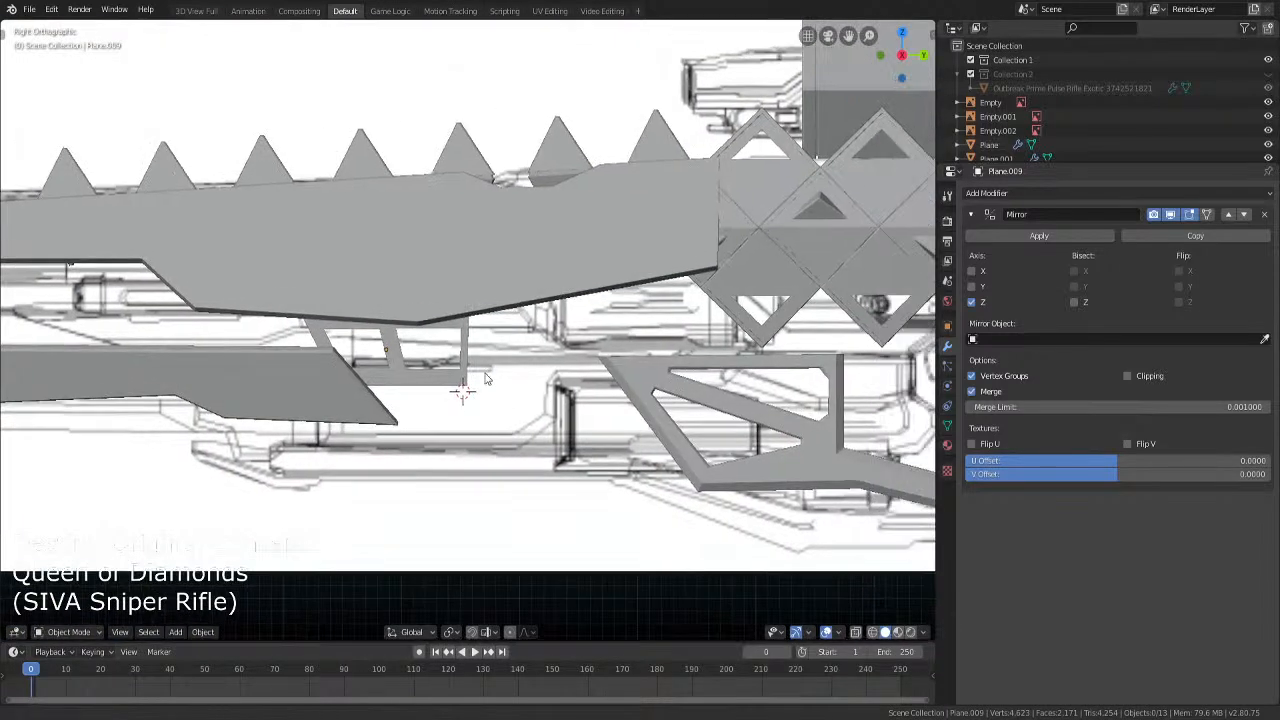
left_click(1014, 194)
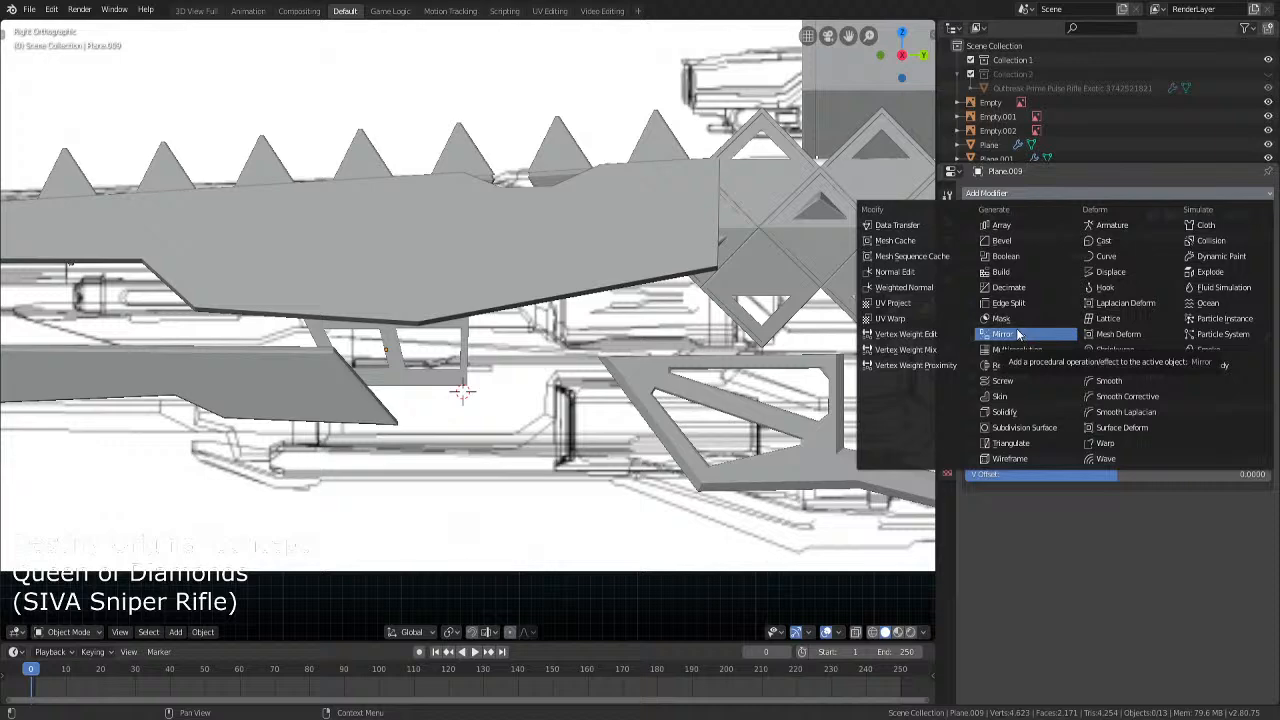
left_click(1018, 334)
scroll(390, 430, "up", 2)
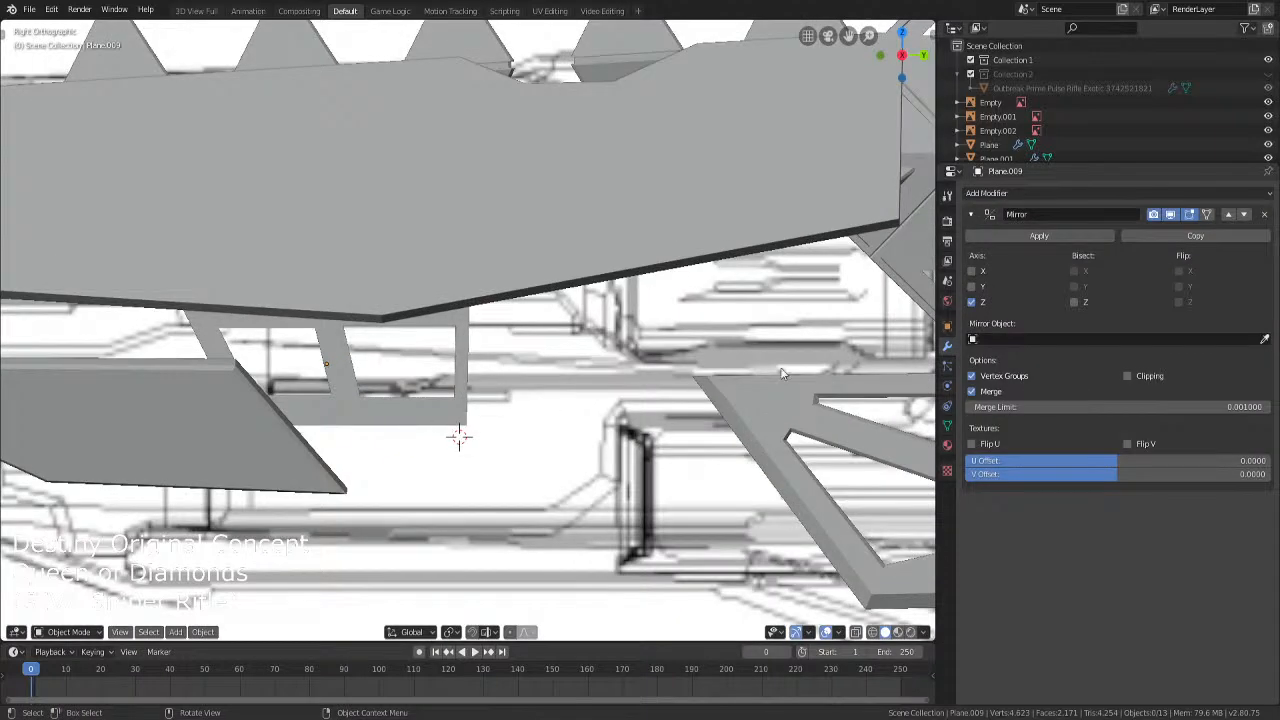
left_click(1045, 237)
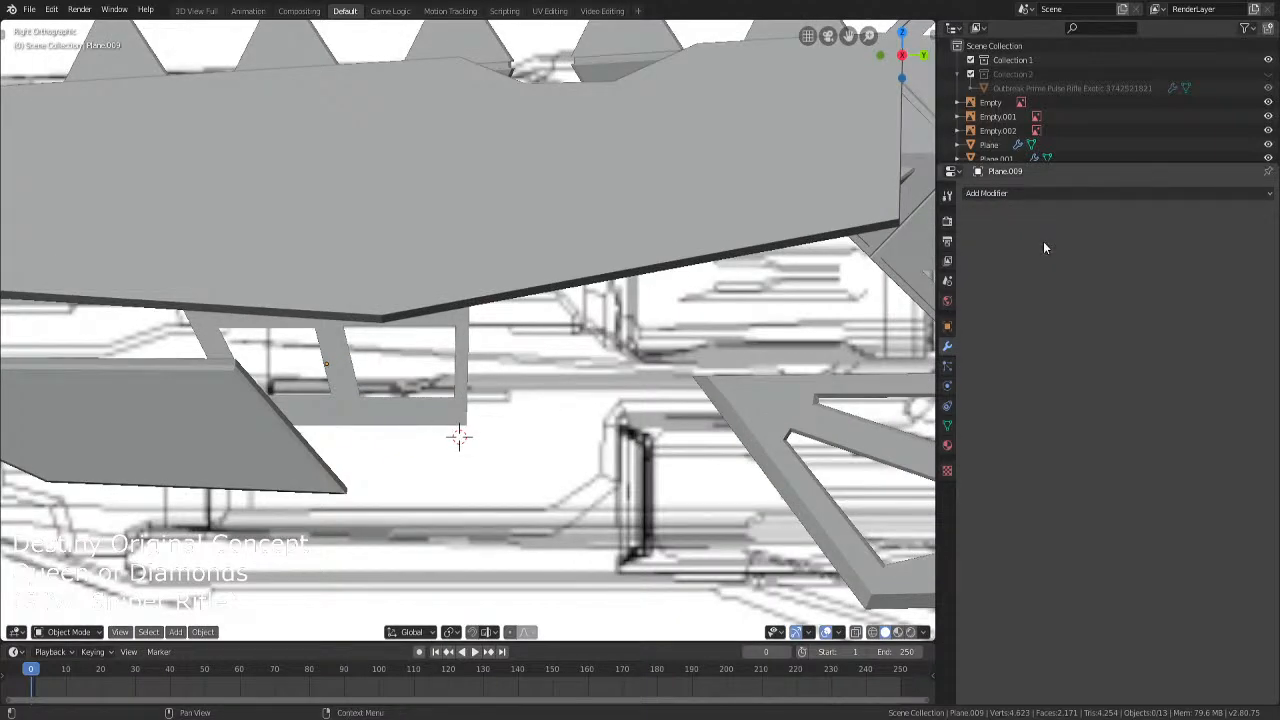
Move the window panel's whole mesh about 0.70 along negative Y so its vertical end edge lies on the object's origin
key("Tab")
left_click(376, 477)
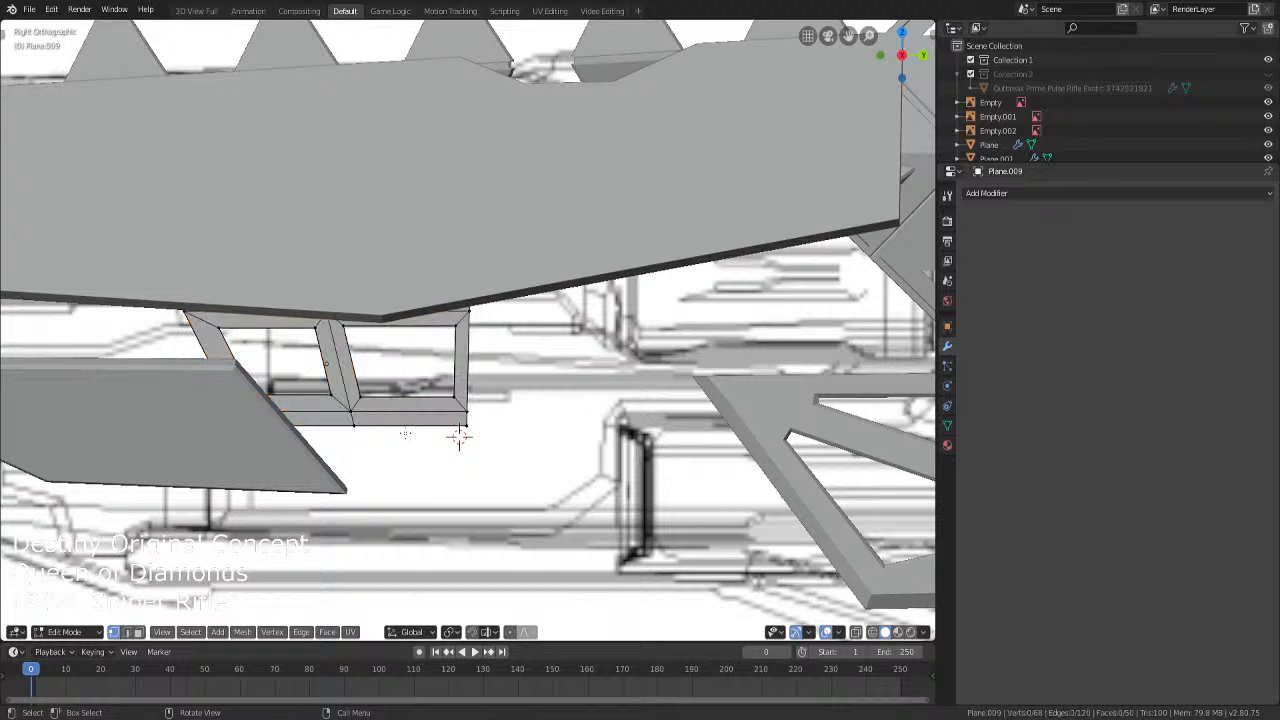
left_click(468, 383, "alt")
key("Tab")
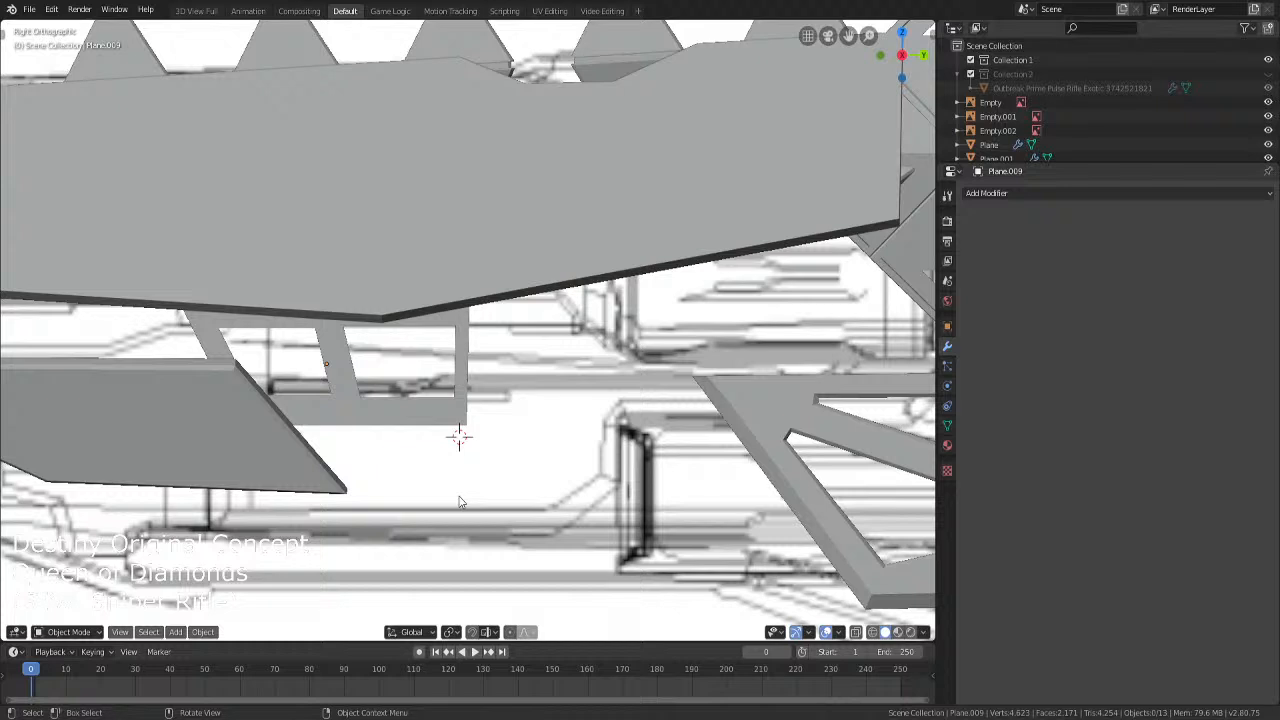
key("Tab")
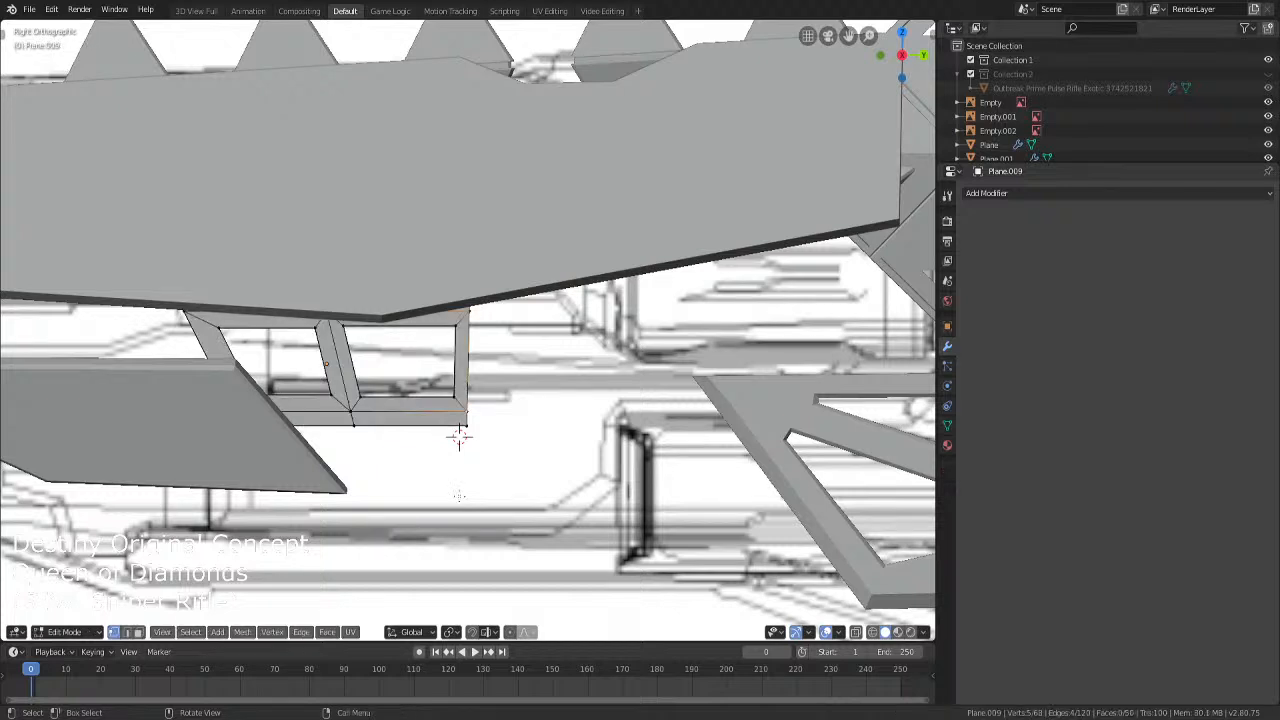
key("a")
key("g")
key("x")
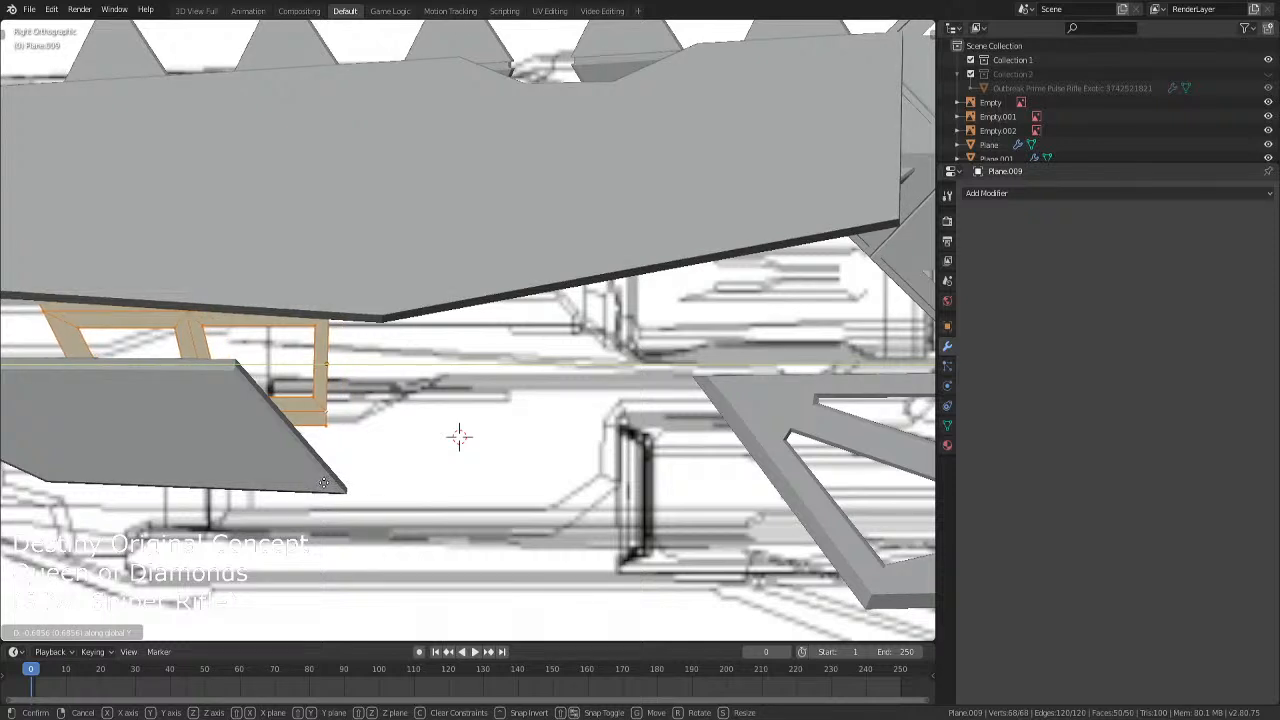
left_click(323, 483)
key("Tab")
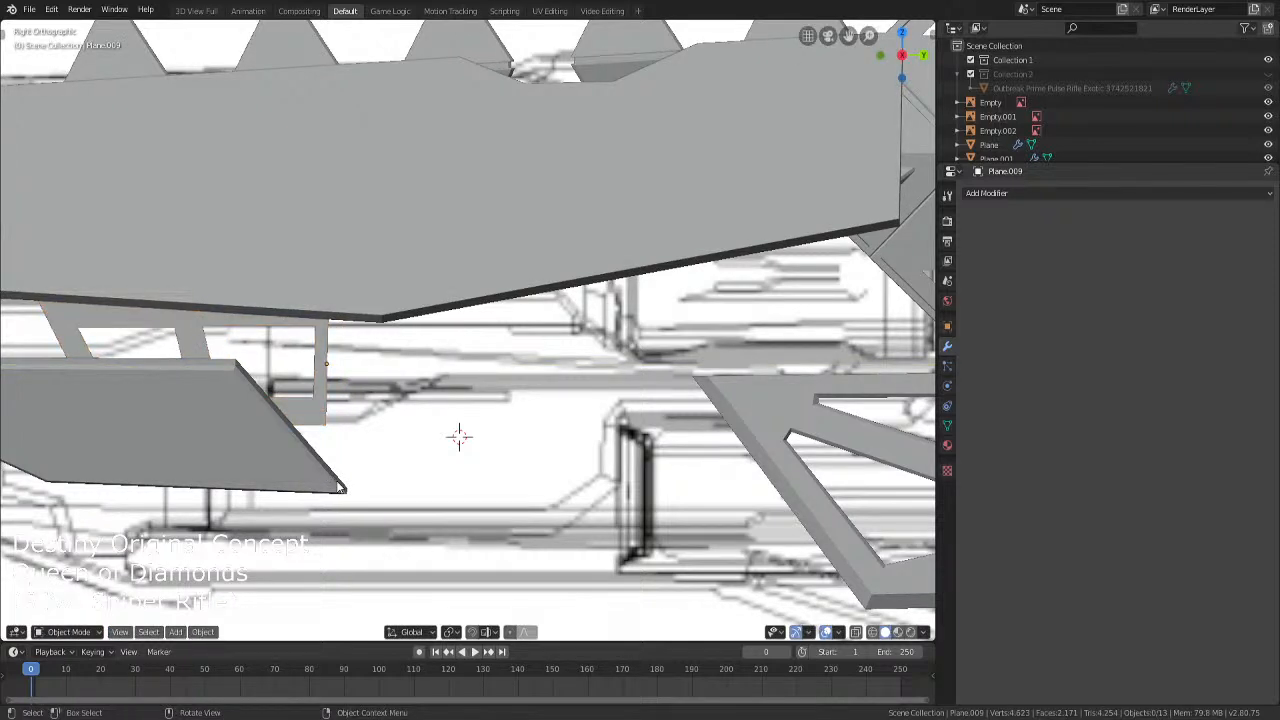
Try rotating and moving the window panel as an object to test its pivot at the end edge
scroll(360, 491, "up", 10)
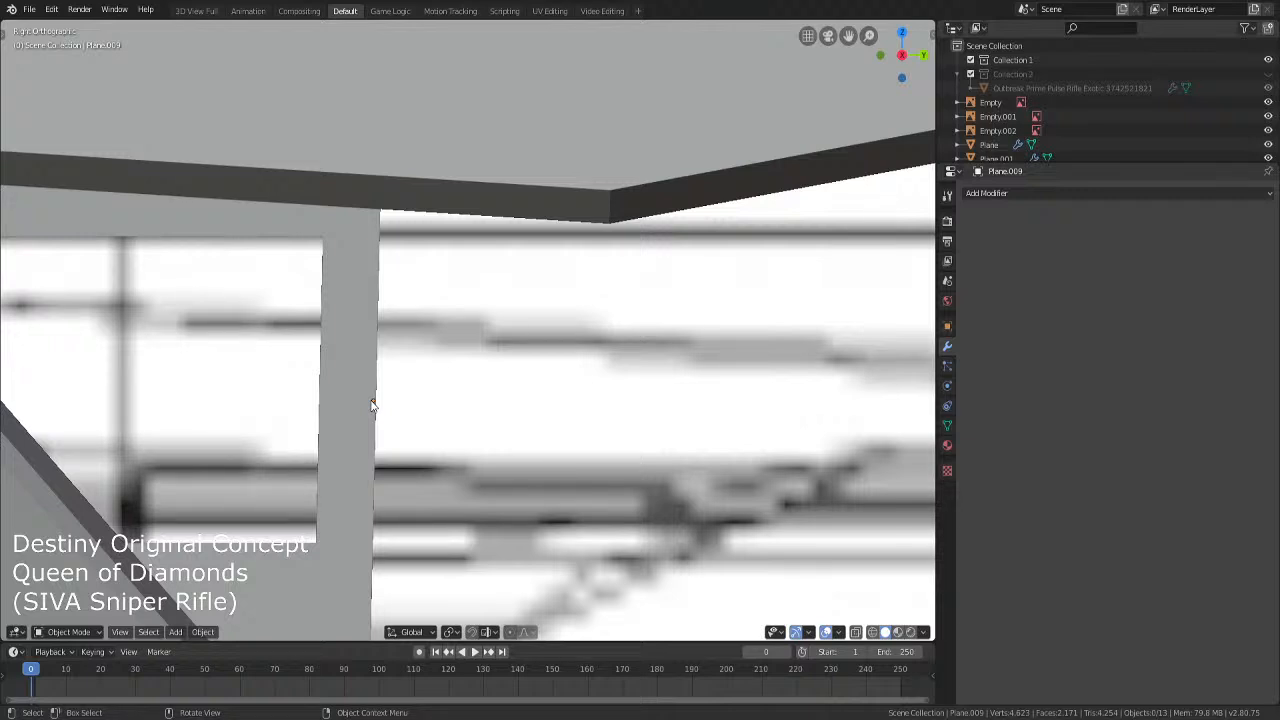
scroll(407, 397, "down", 4)
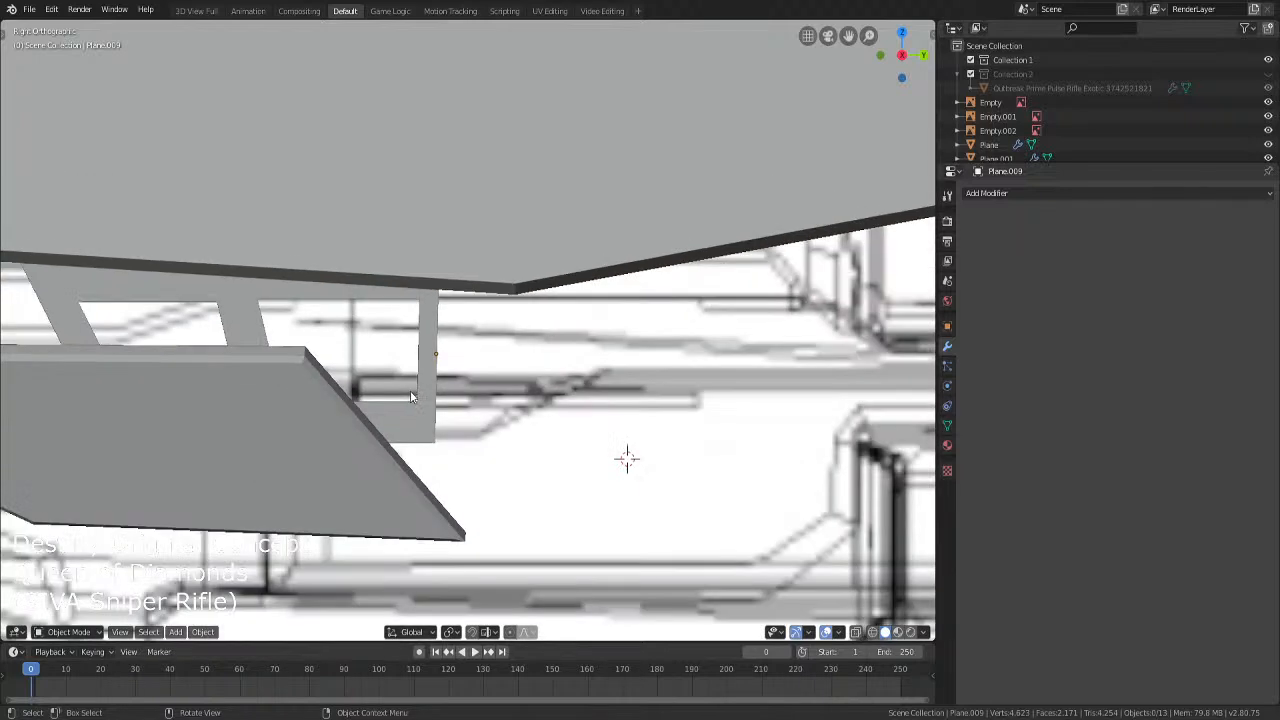
left_click(412, 400)
key("r")
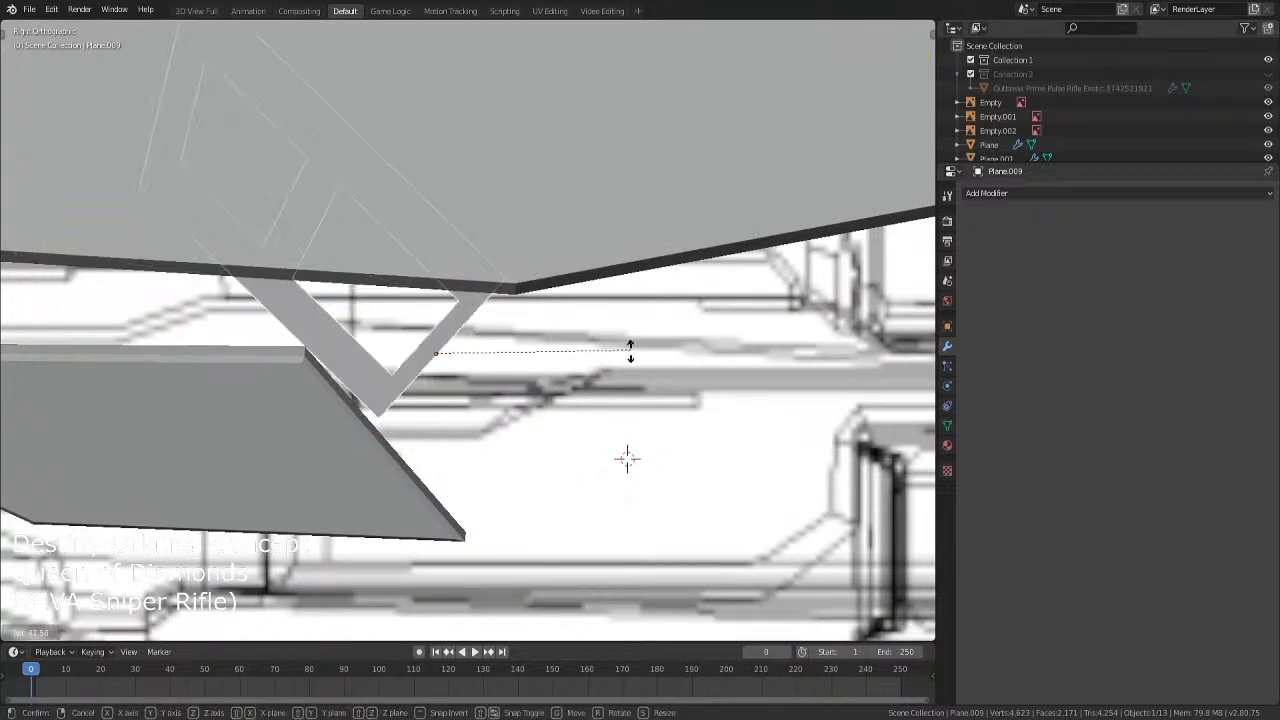
key("Escape")
key("r")
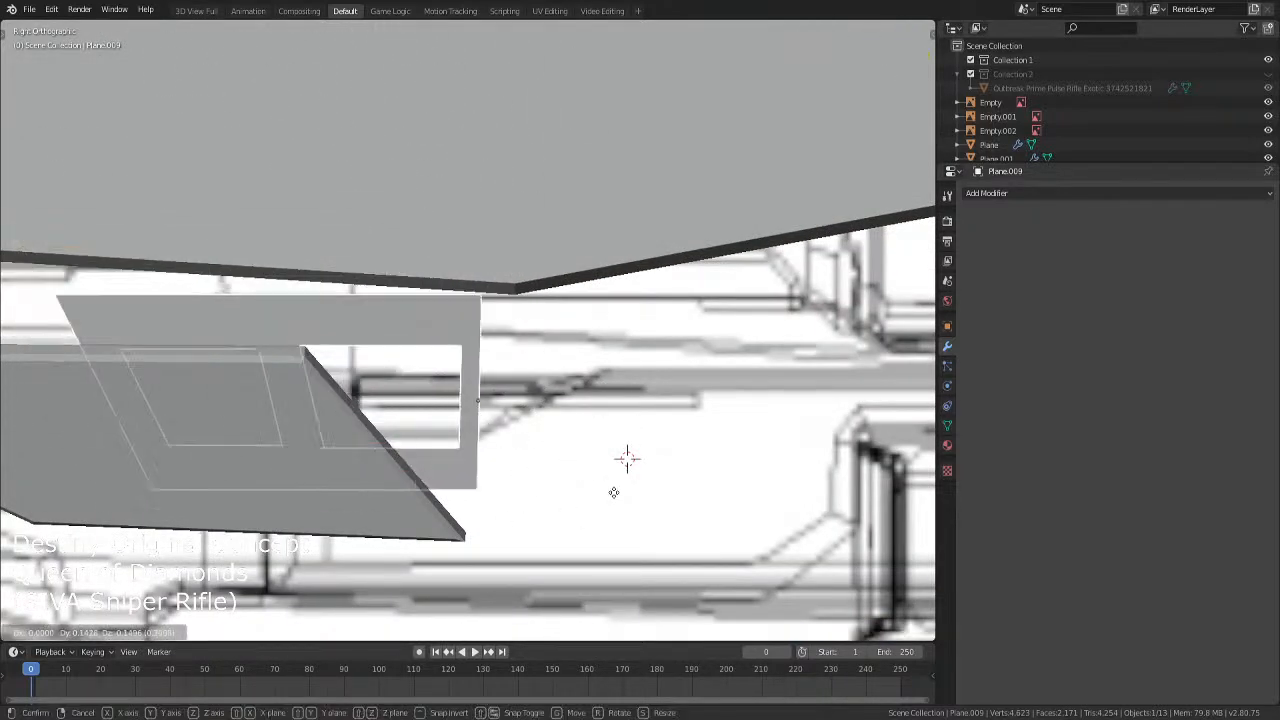
key("Escape")
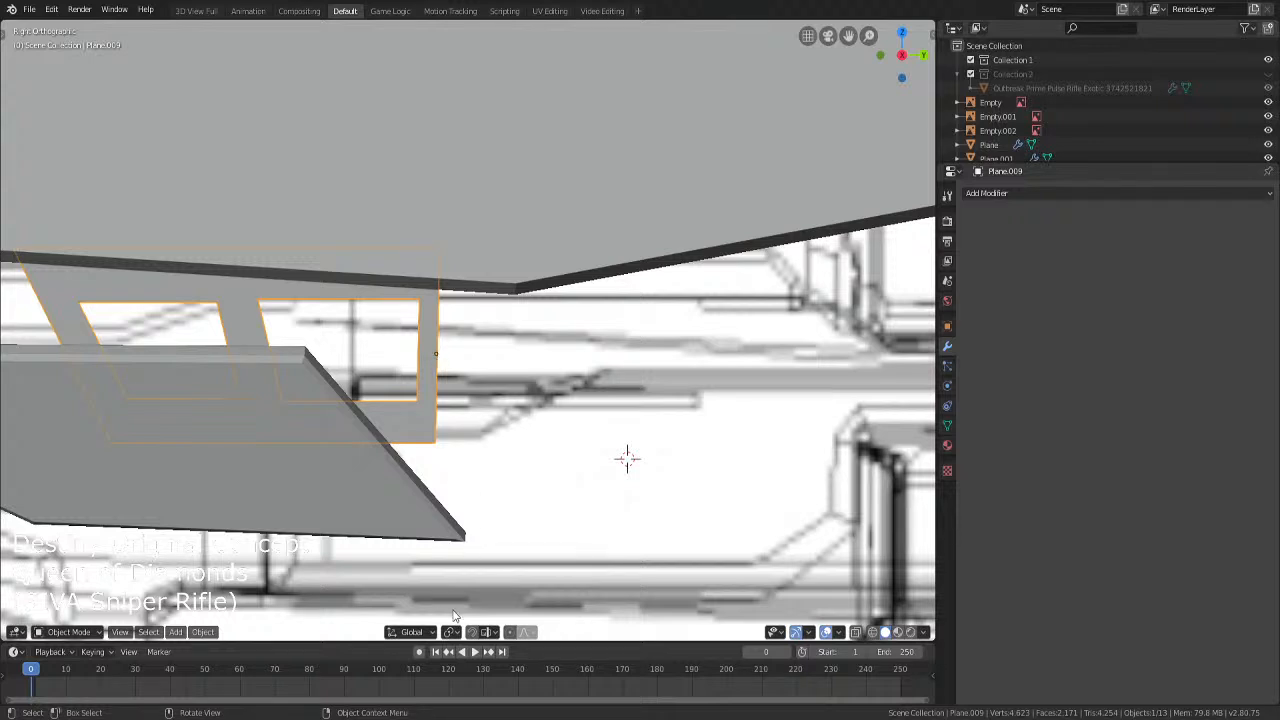
Try the 3D Cursor pivot point, and return to Median Point for another test rotation of the window panel
left_click(452, 633)
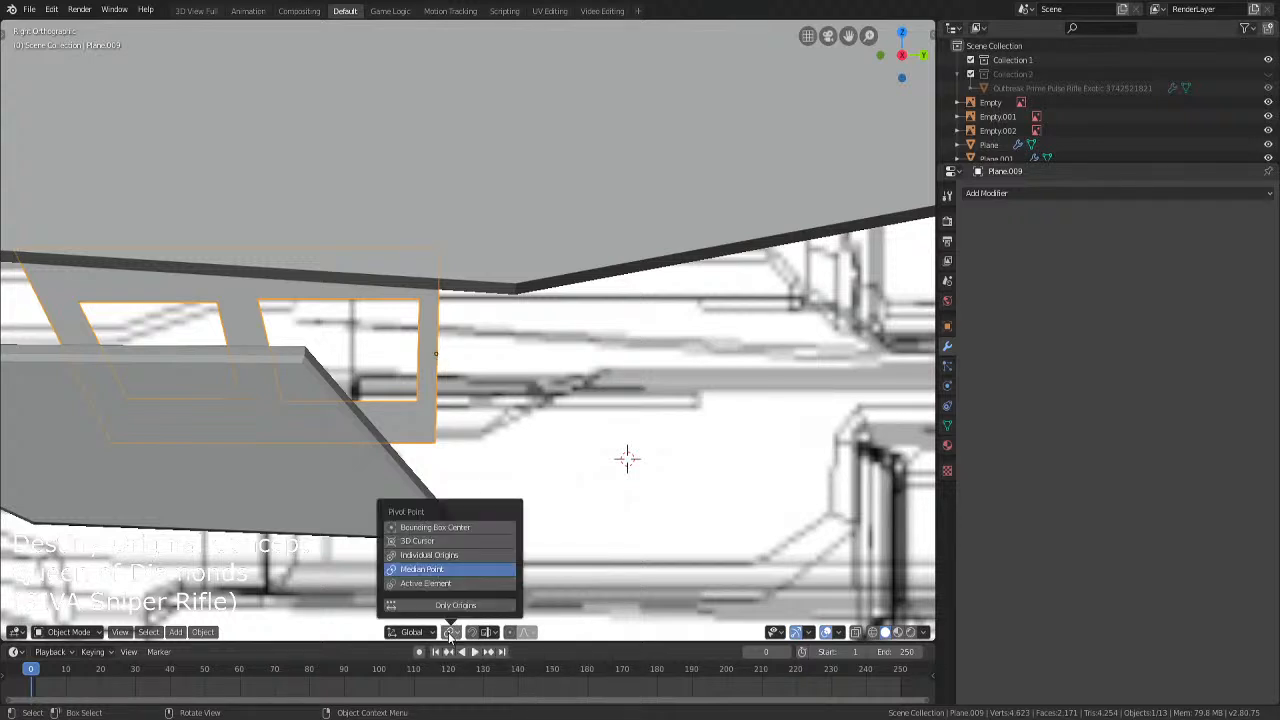
left_click(414, 541)
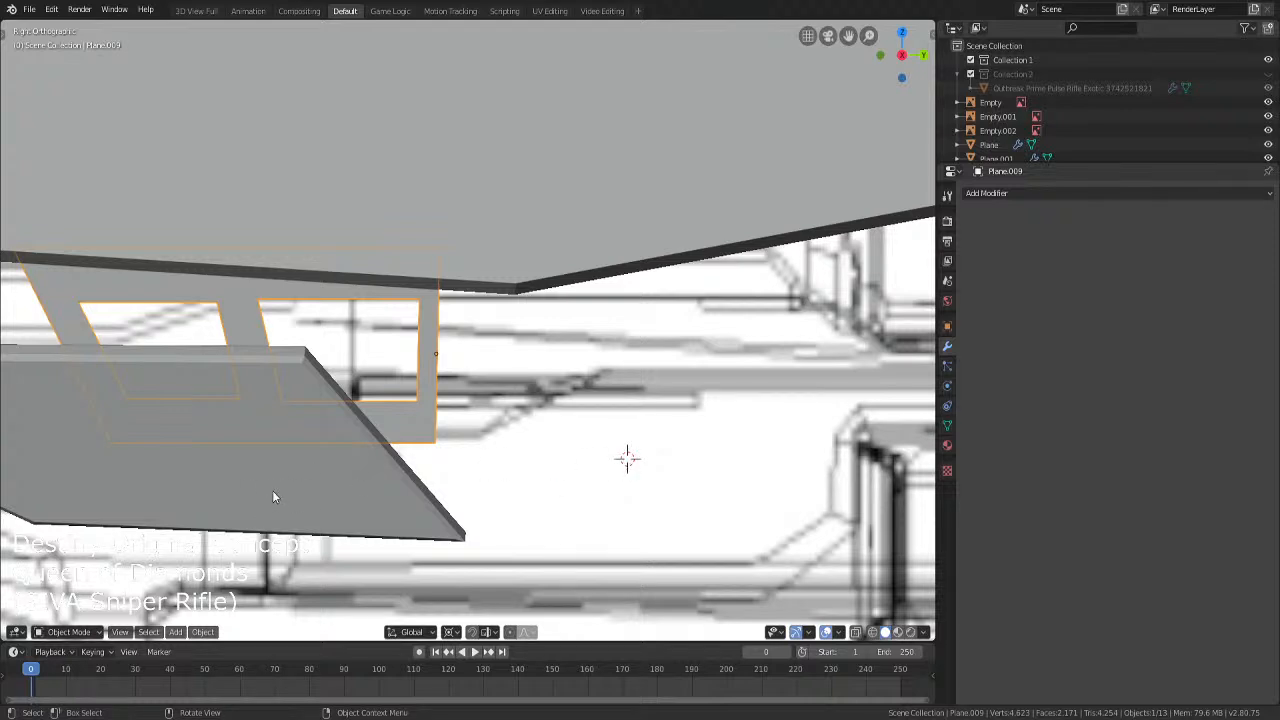
left_click(452, 631)
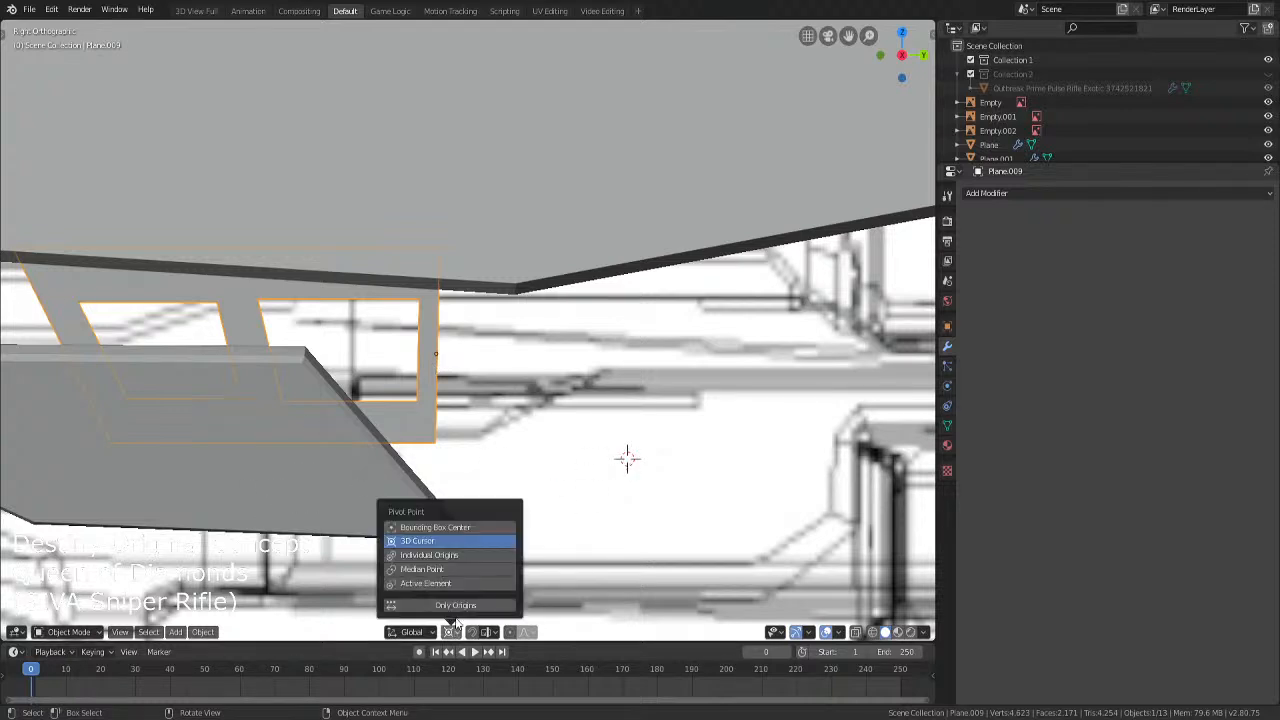
left_click(463, 571)
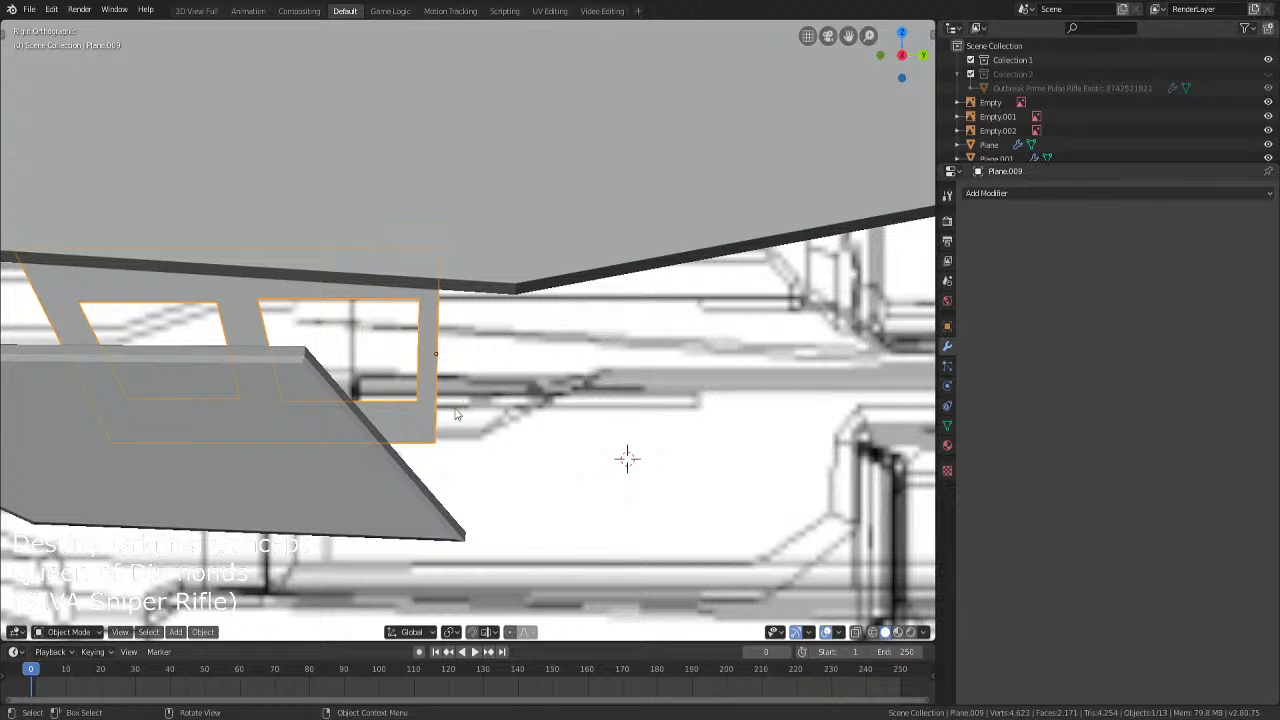
key("r")
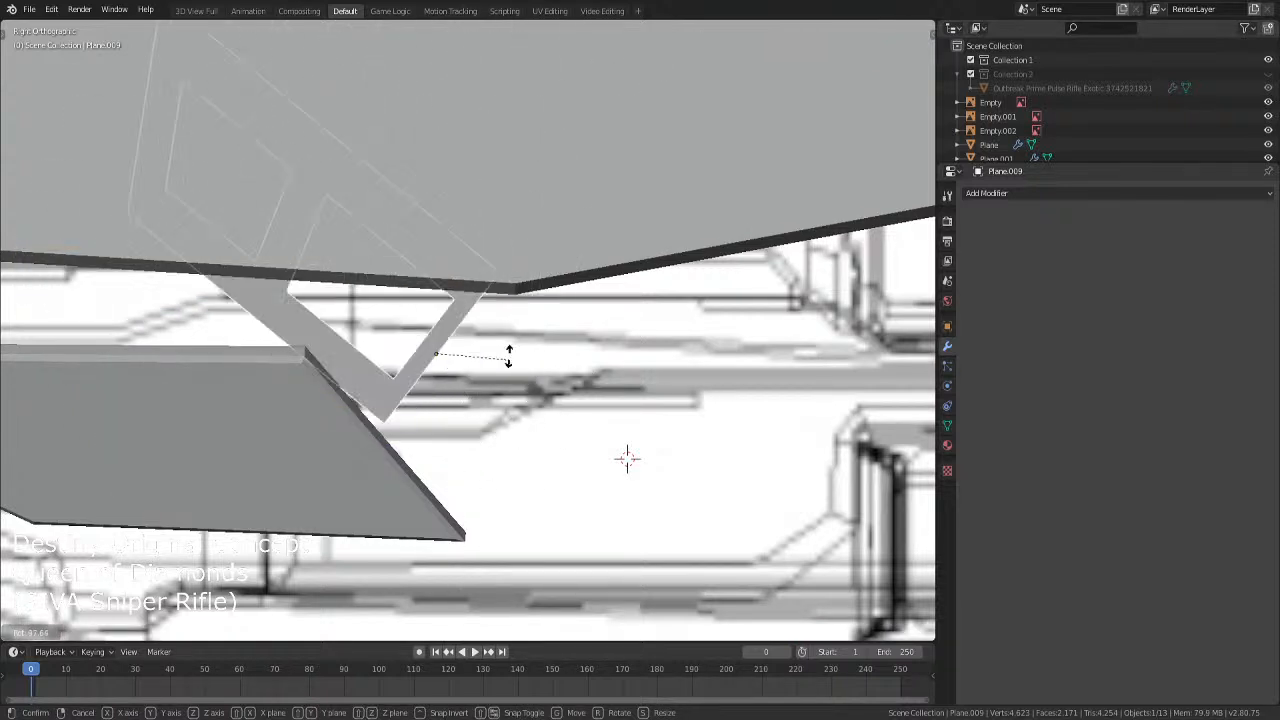
key("Escape")
Try offsetting the panel's mesh from its origin with a test rotation, and undo the offset
key("Tab")
key("g")
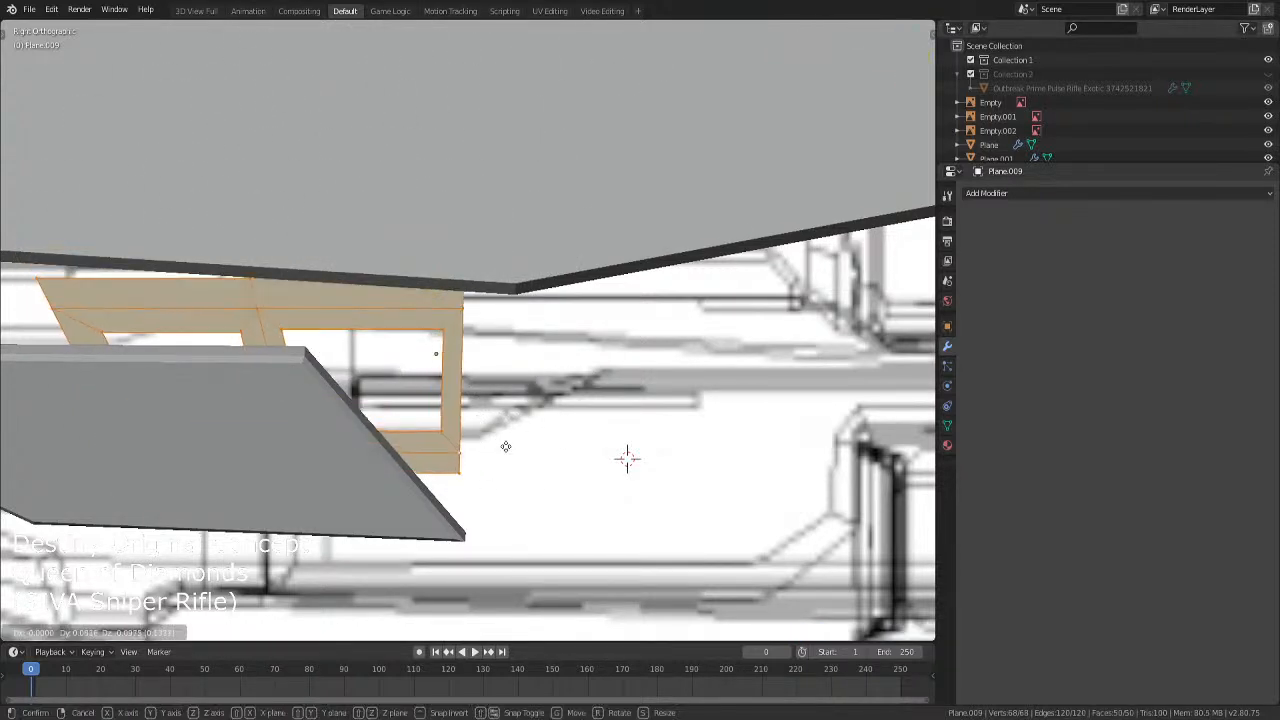
left_click(679, 467)
key("Tab")
key("r")
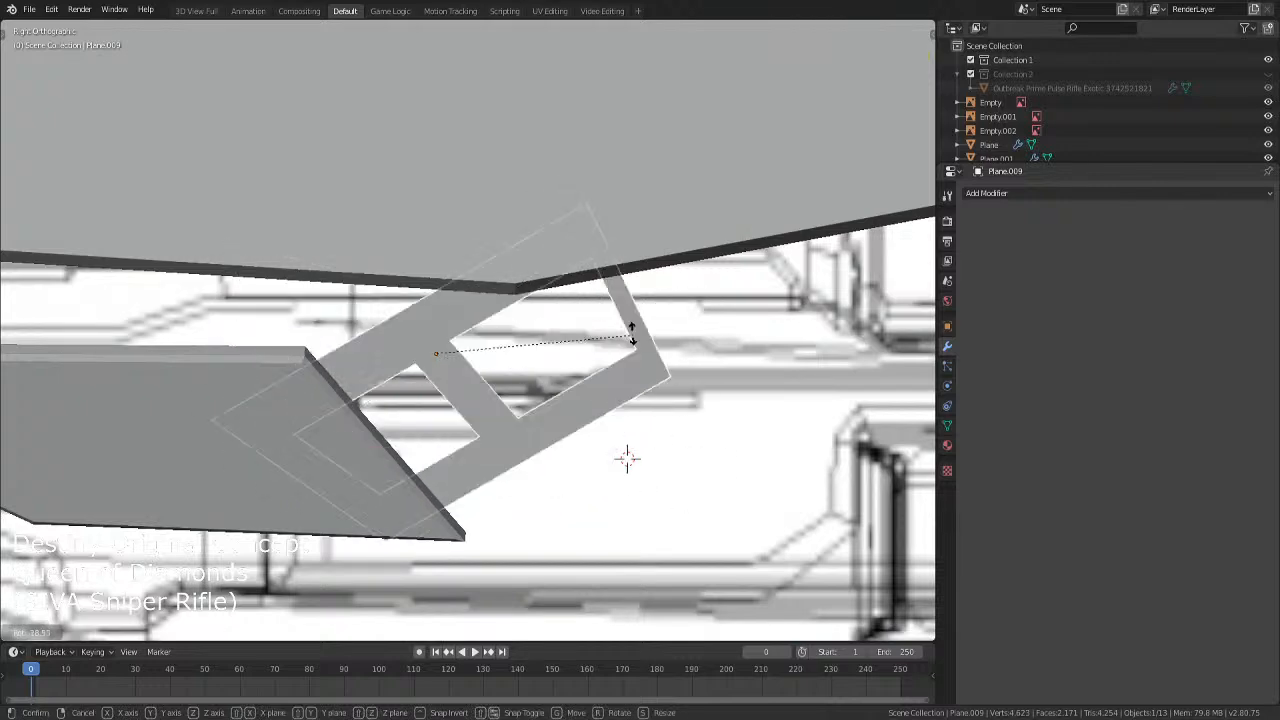
key("Escape")
key("Tab")
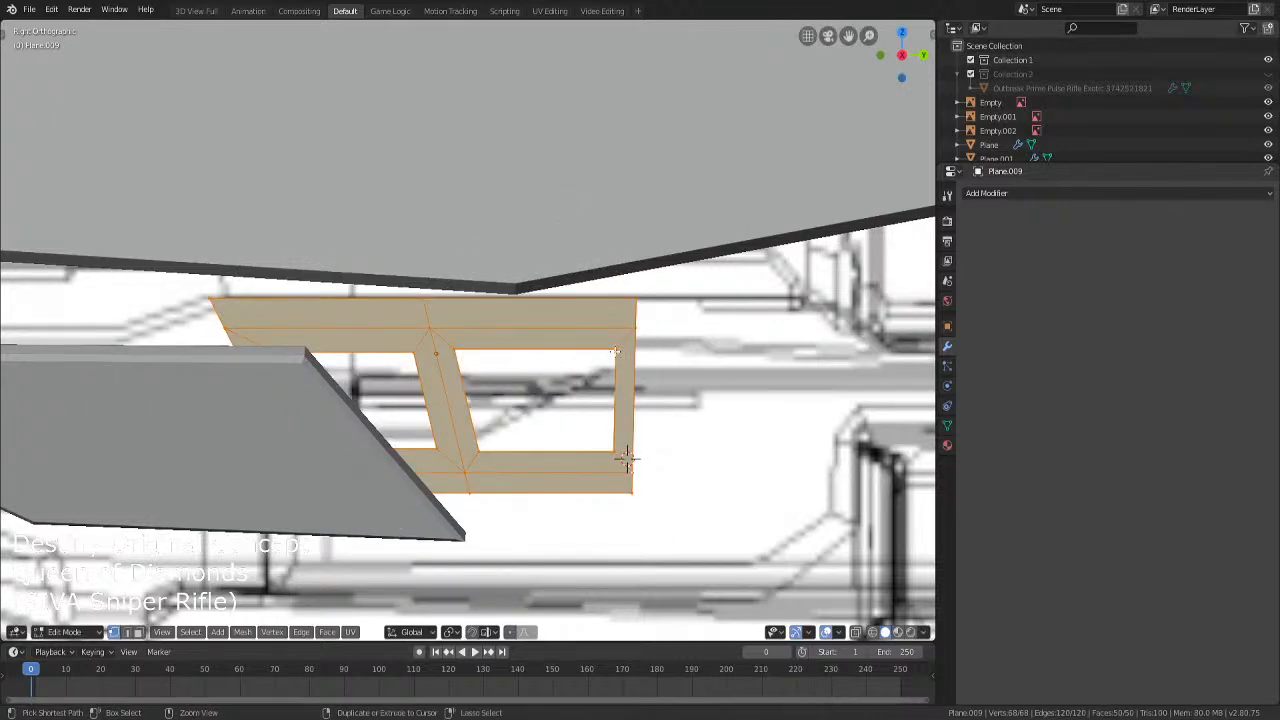
key("ctrl+z")
key("ctrl+z")
key("ctrl+z")
key("Tab")
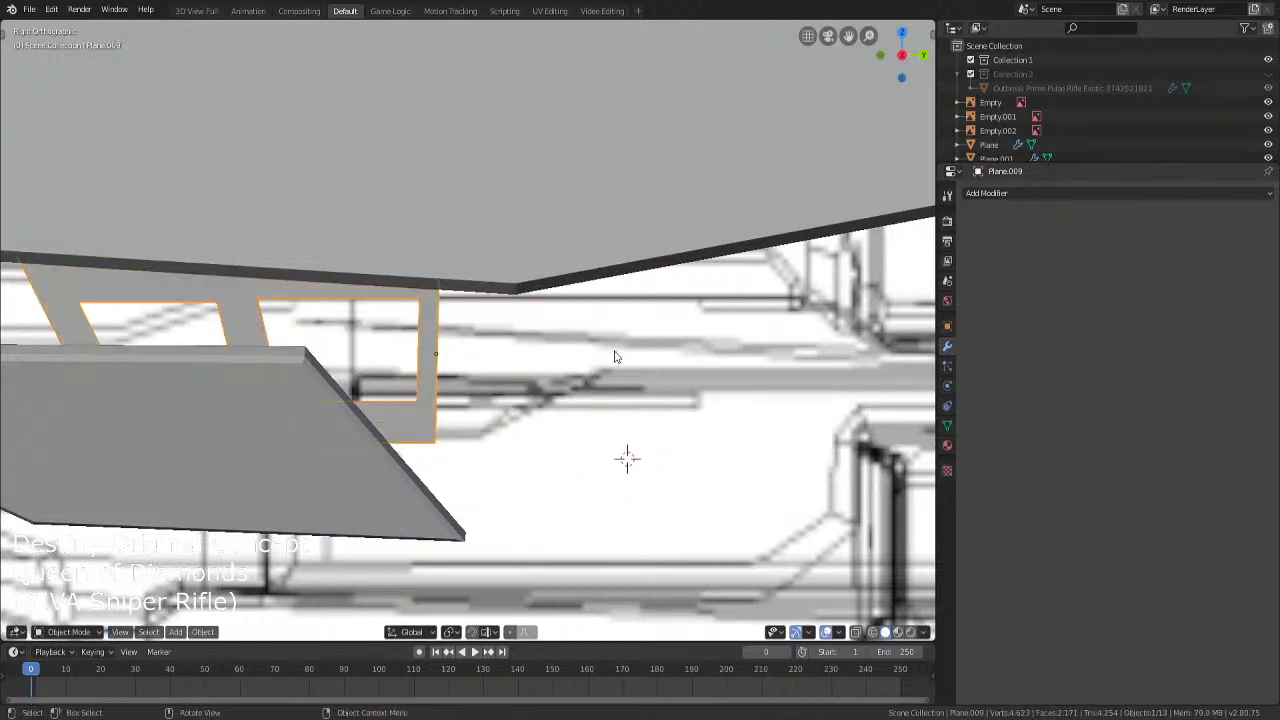
key("alt+z")
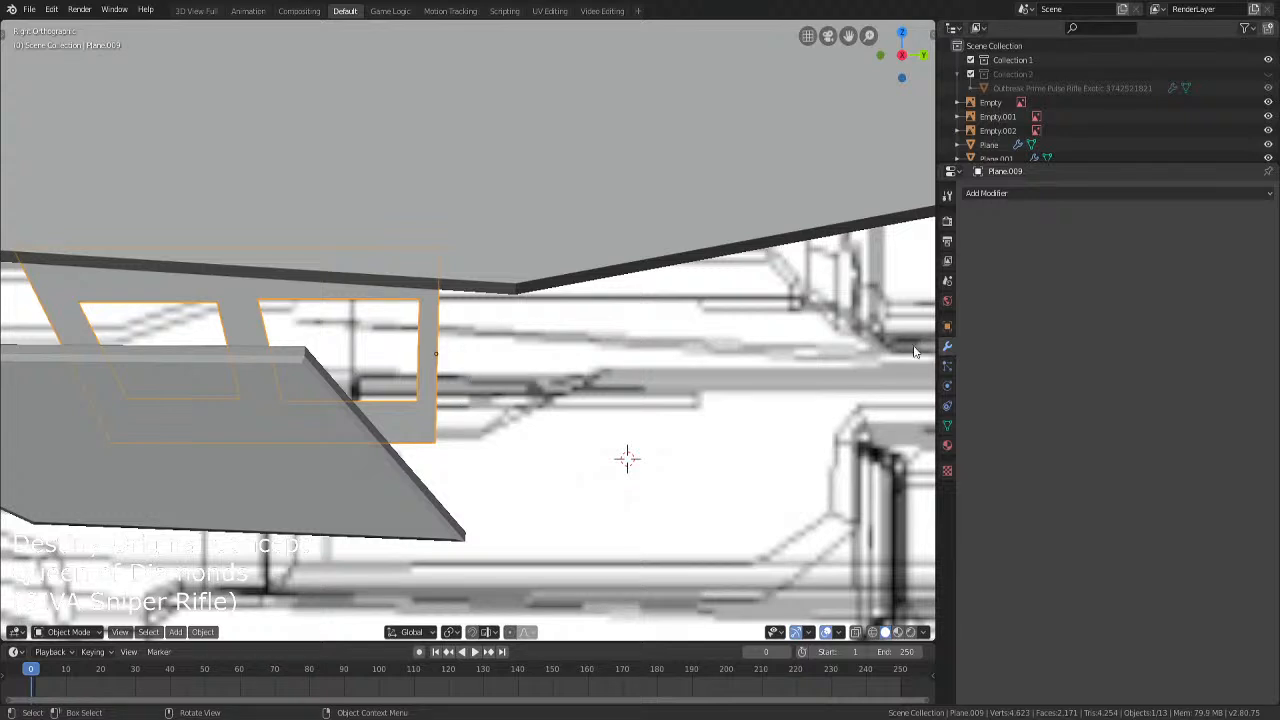
scroll(536, 383, "up", 3)
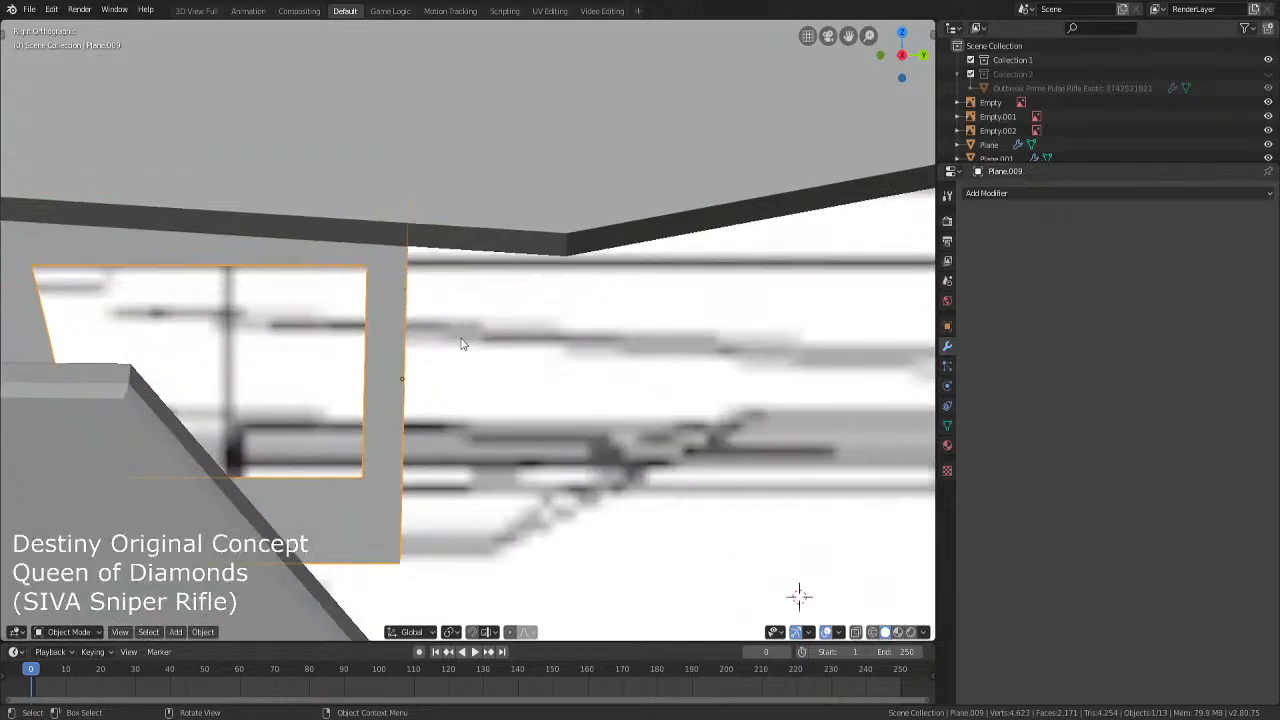
Nudge the window panel's whole mesh by about 0.004 so its end edge meets the object's origin
key("Tab")
scroll(477, 393, "up", 3)
key("g")
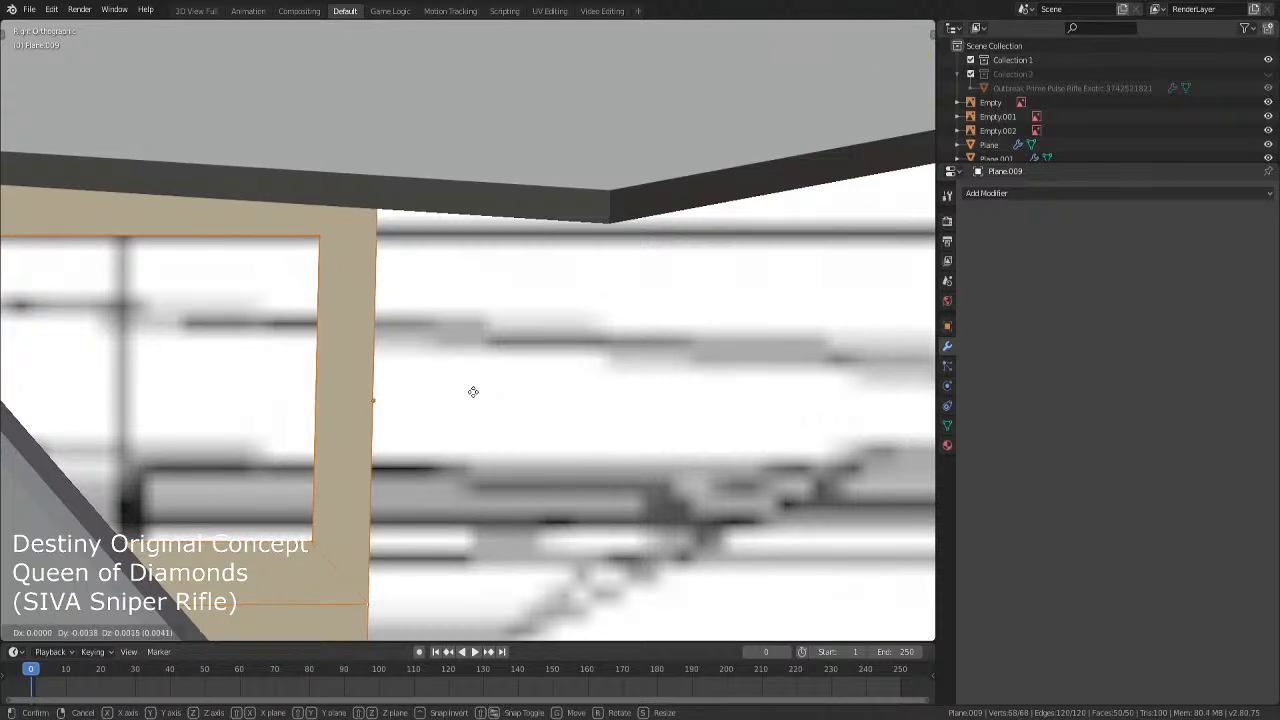
left_click(473, 391)
middle_click_drag(473, 391, 592, 430)
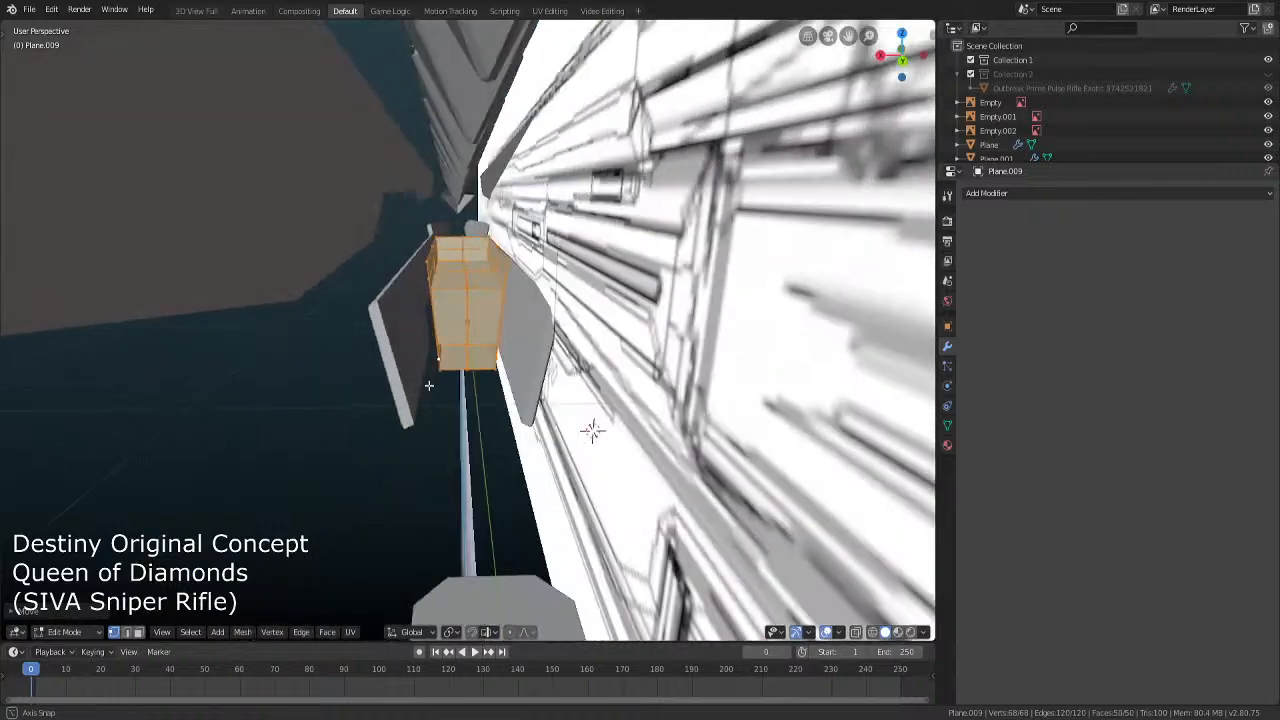
middle_click_drag(470, 434, 480, 443)
key("Tab")
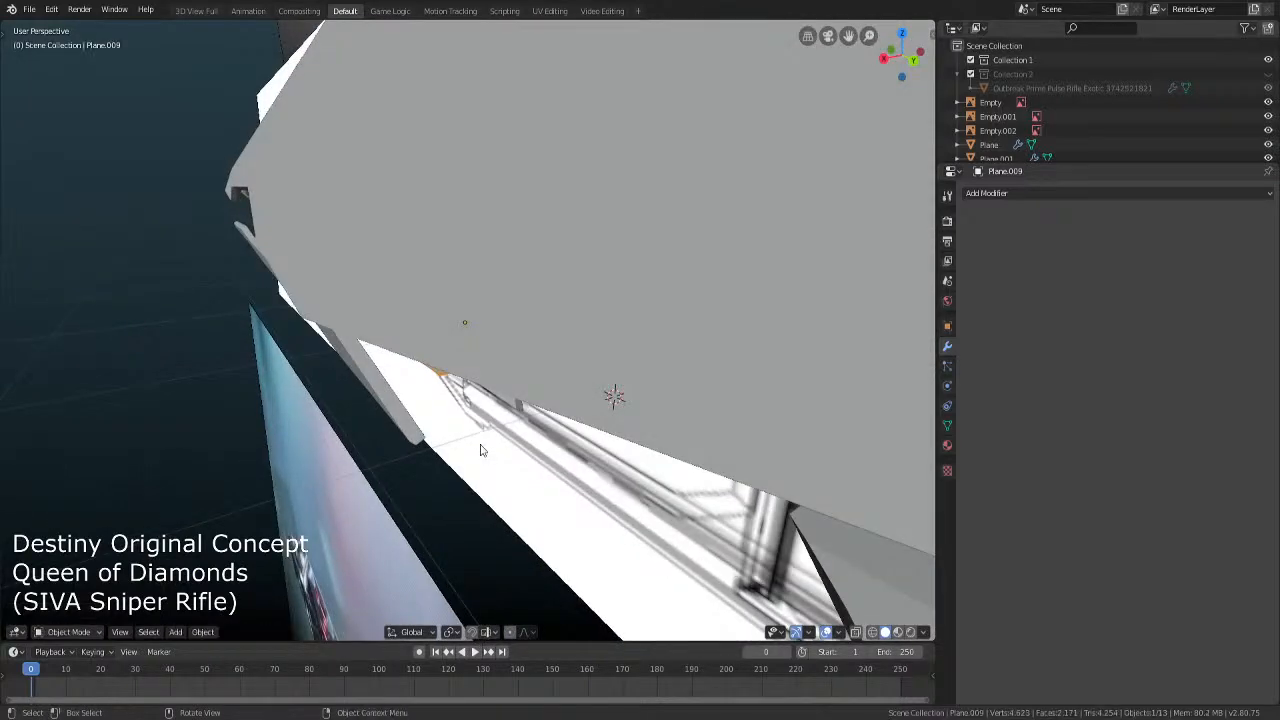
key("KP_1")
key("KP_3")
Add a Mirror modifier to the window panel, mirroring on the Y axis only instead of X
left_click(1005, 195)
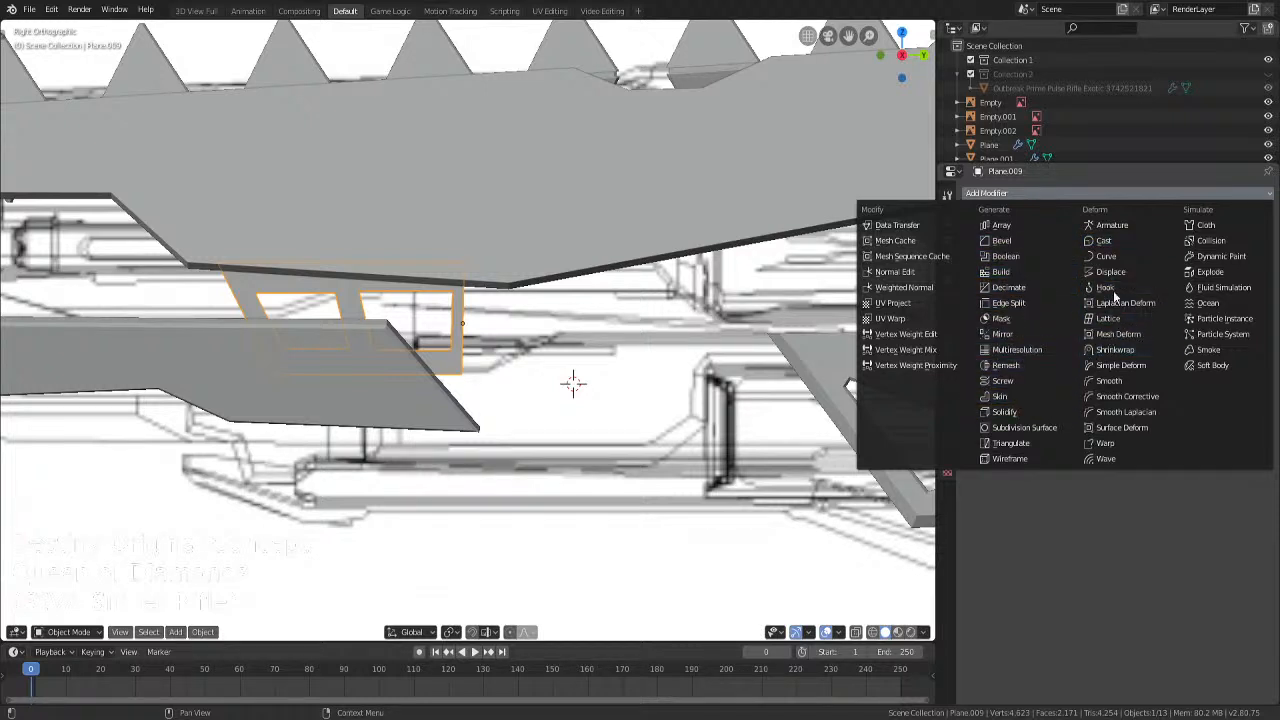
left_click(1022, 334)
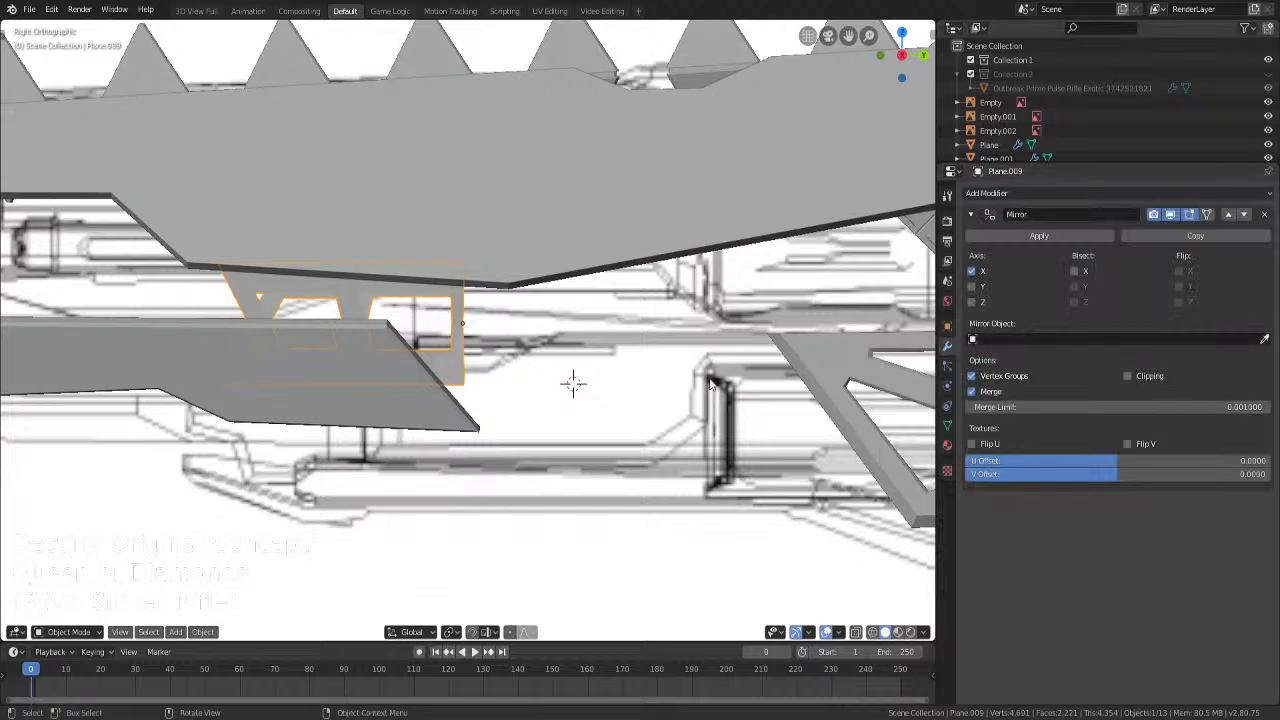
left_click(971, 271)
left_click(971, 286)
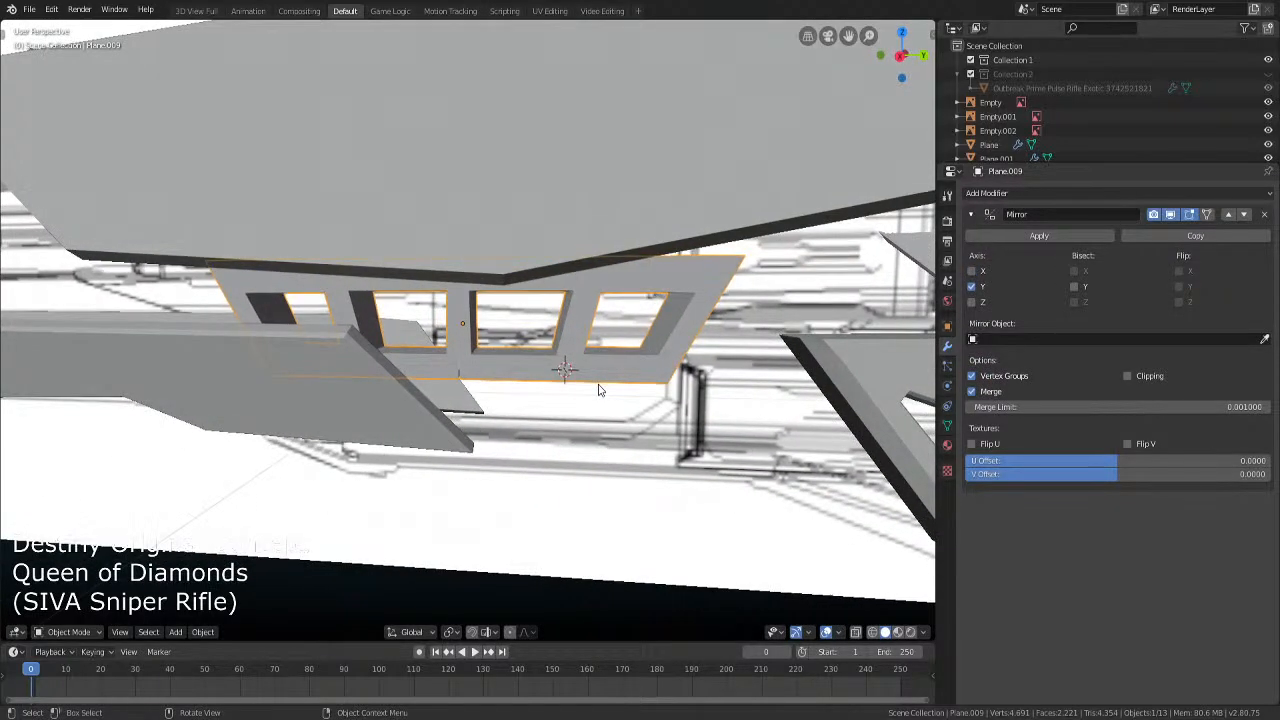
key("KP_1")
key("KP_3")
scroll(490, 414, "up", 5)
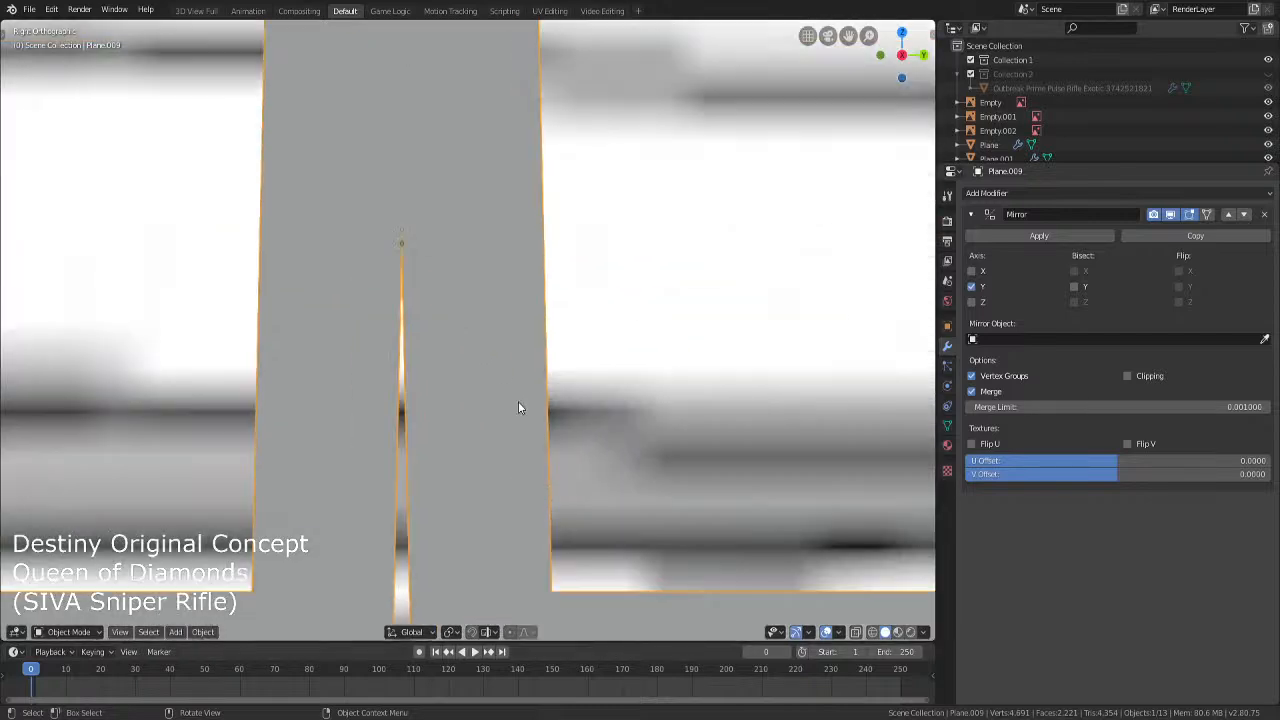
Select all vertices of the panel's end edge at the mirror seam and rotate them about -1.59° to make the edge vertical
scroll(520, 414, "down", 3)
key("Tab")
scroll(522, 448, "down", 3)
middle_click_drag(503, 491, 523, 411, "shift")
scroll(500, 470, "up", 4)
left_click(446, 552)
scroll(485, 369, "down", 3)
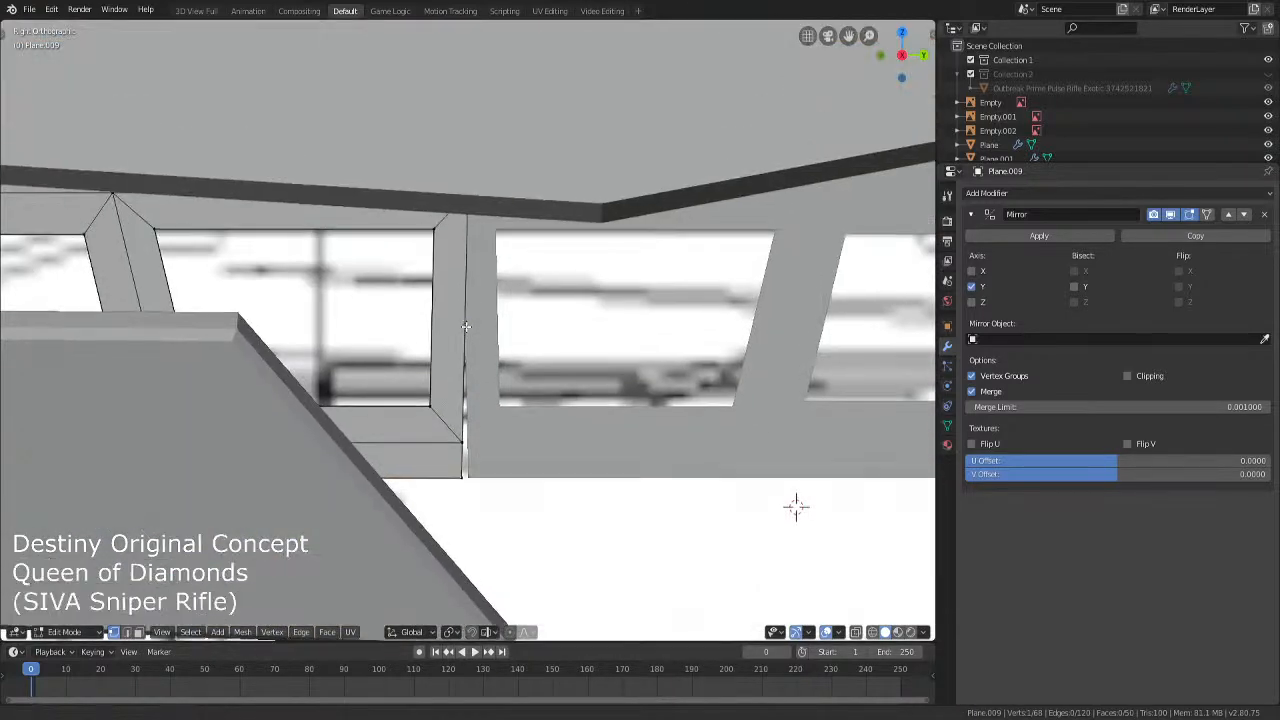
key("shift+z")
key("c")
left_click(469, 160)
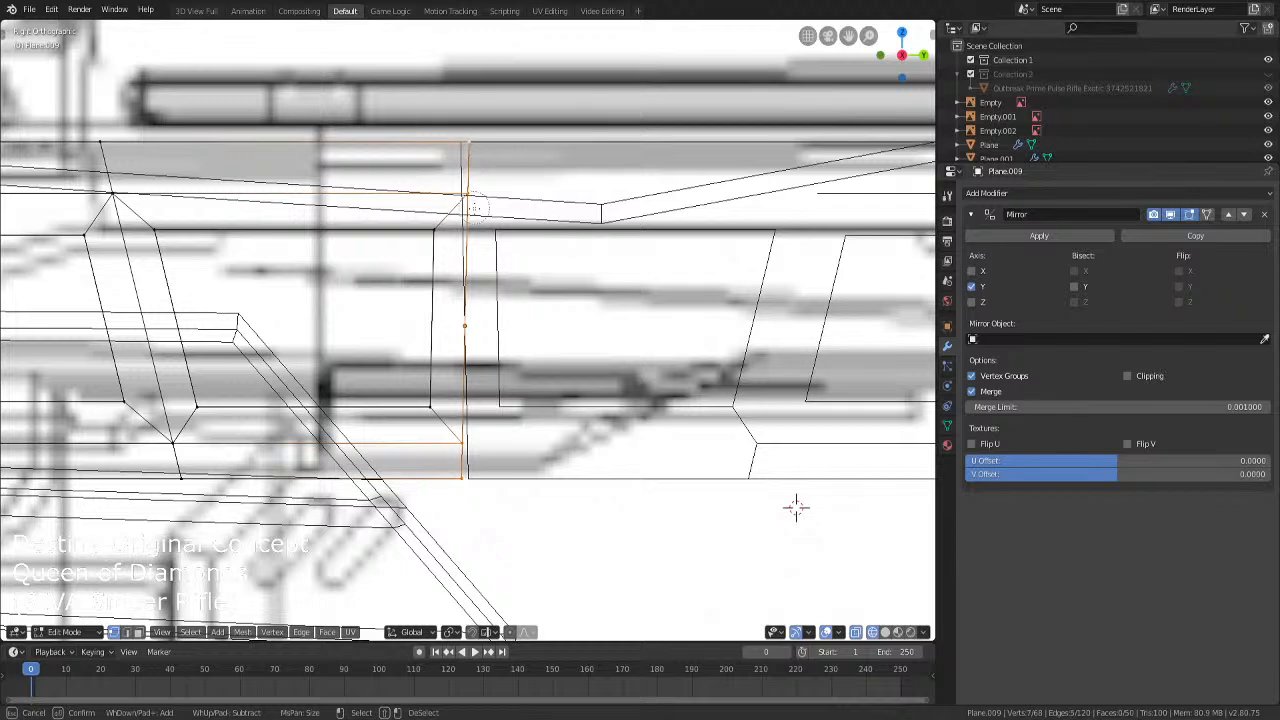
left_click_drag(475, 208, 463, 477)
right_click(463, 477)
key("shift+z")
scroll(556, 455, "up", 2)
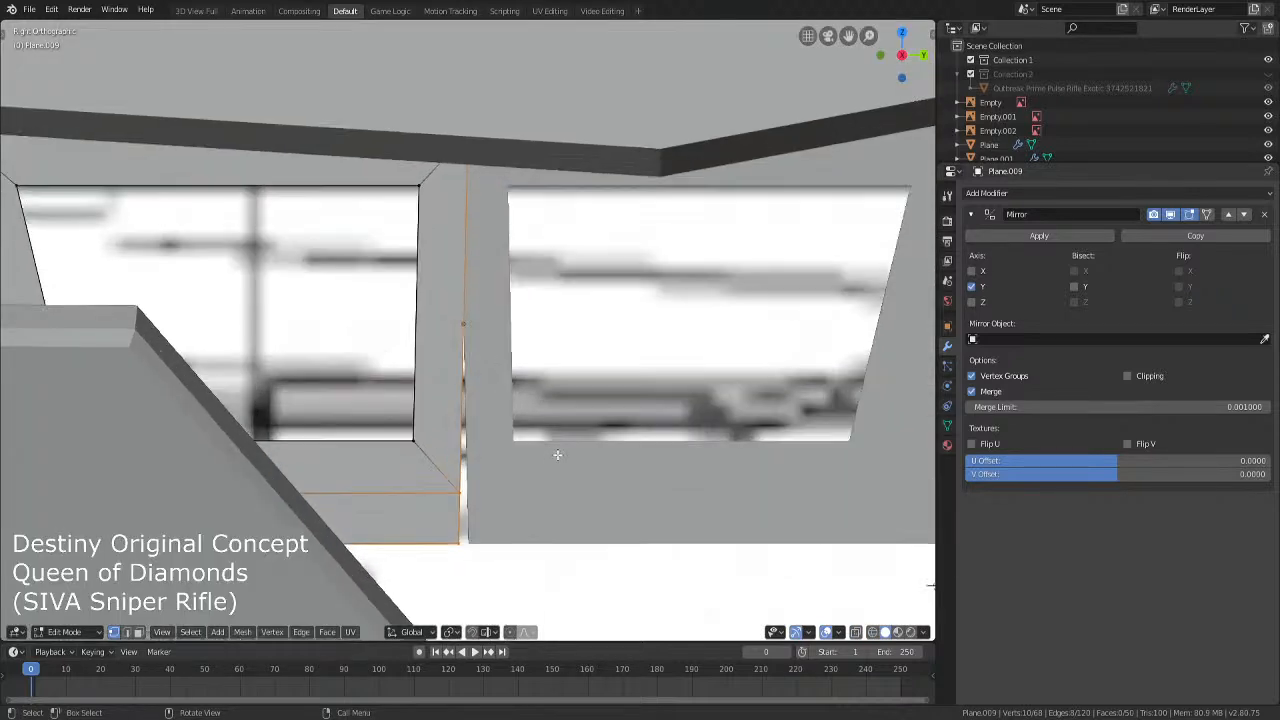
key("r")
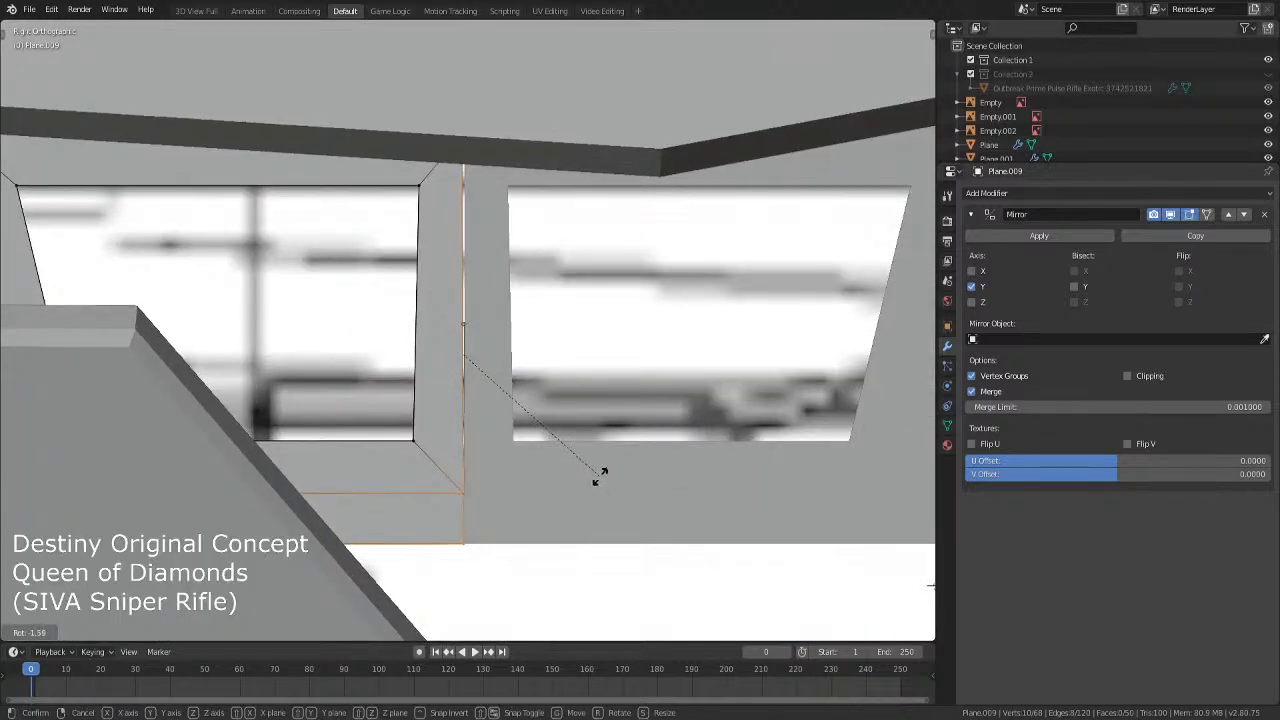
left_click(599, 478)
Move the selected seam edge about 0.001 along global Y onto the mirror line
scroll(593, 468, "up", 3)
middle_click_drag(572, 435, 566, 497, "shift")
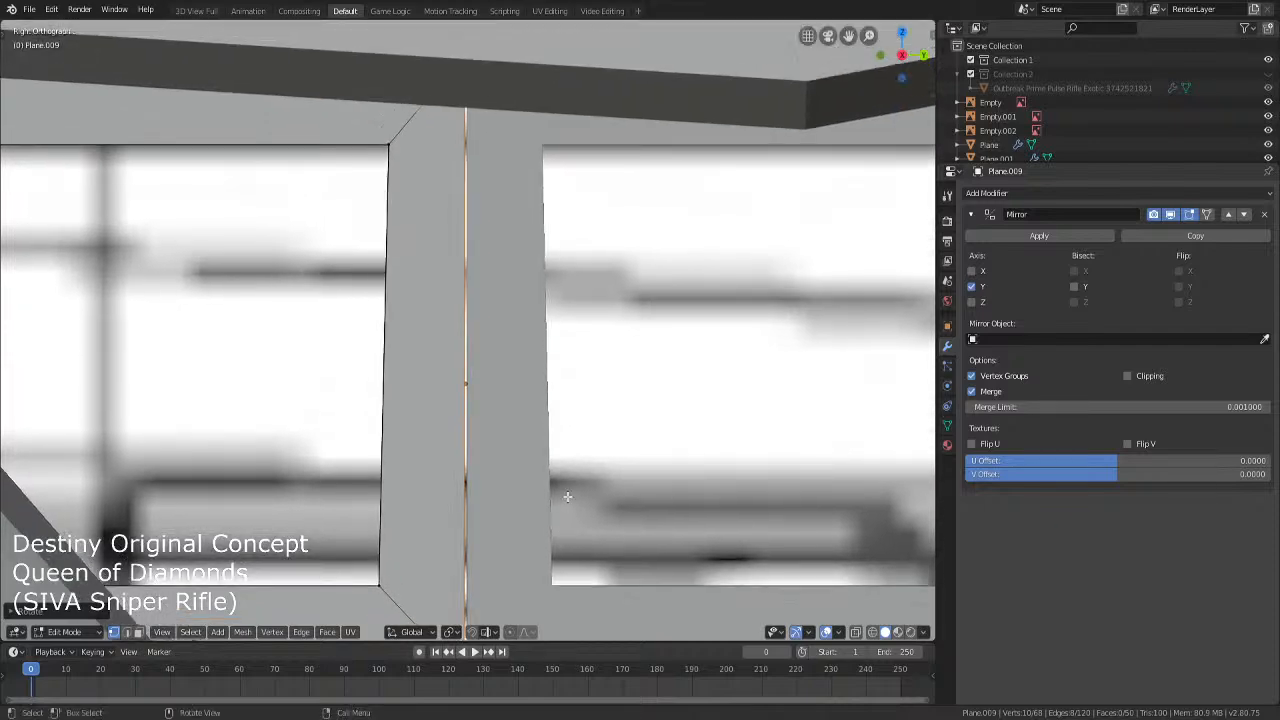
scroll(563, 484, "up", 4)
key("g")
left_click(560, 479)
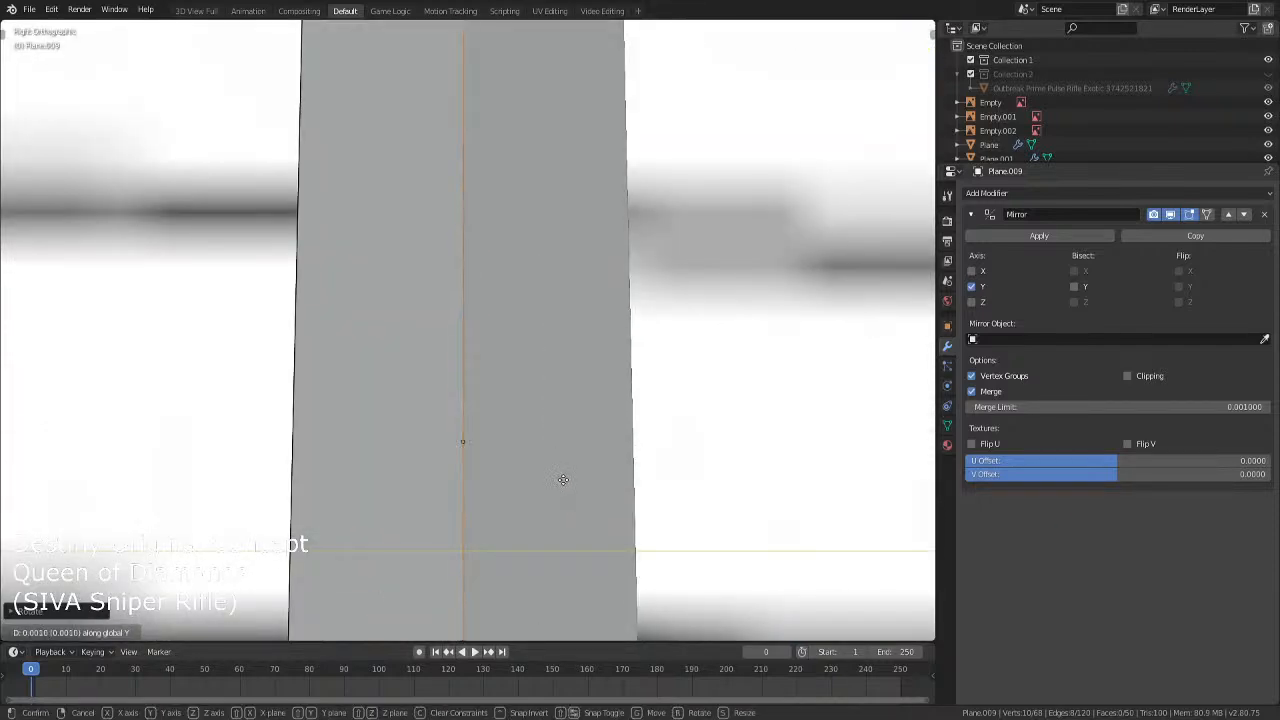
Check the mirrored seam in Object Mode, and fine-tune the seam edge's rotation by about 0.20°
key("Tab")
scroll(560, 479, "down", 3)
scroll(558, 480, "down", 2)
key("Tab")
scroll(556, 481, "up", 2)
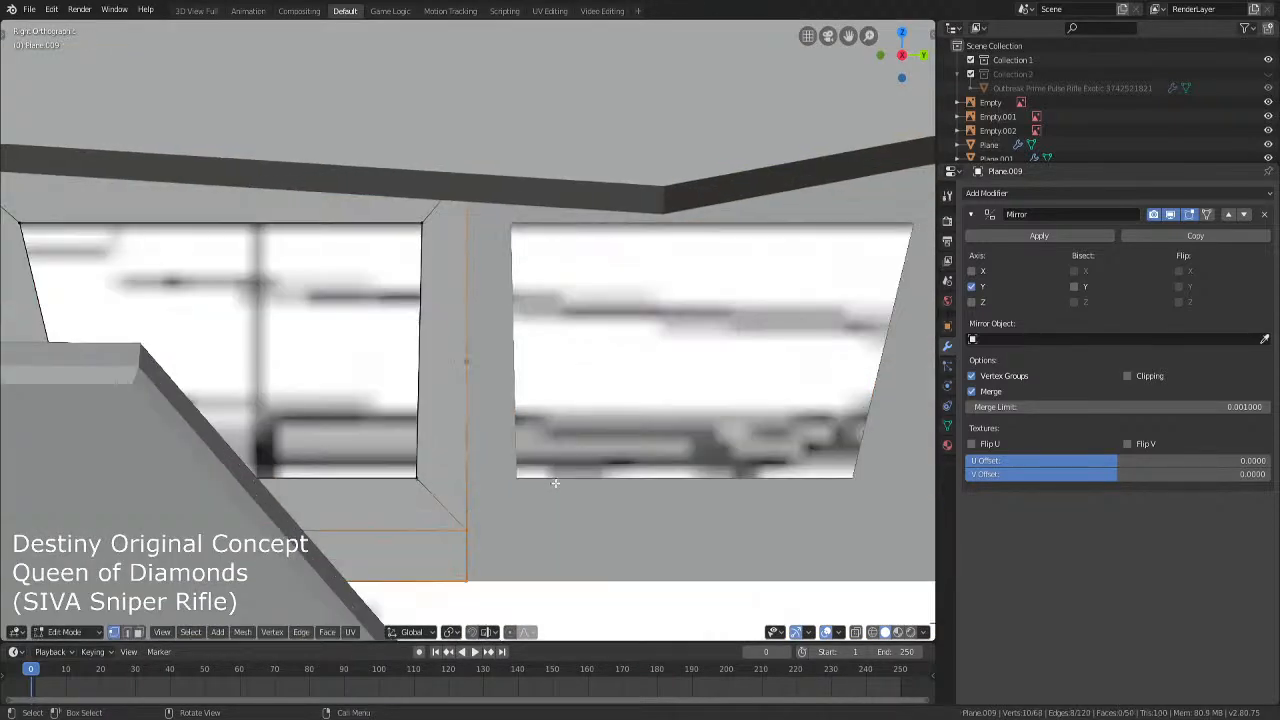
key("r")
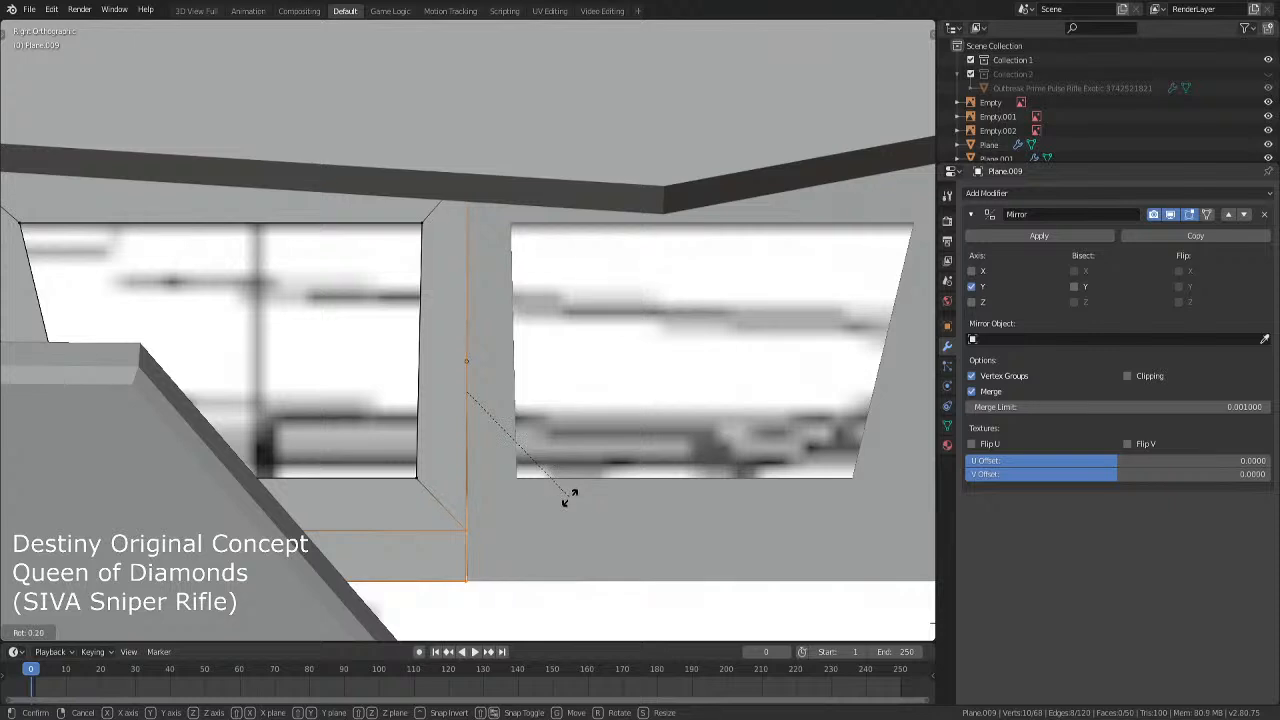
left_click(567, 497)
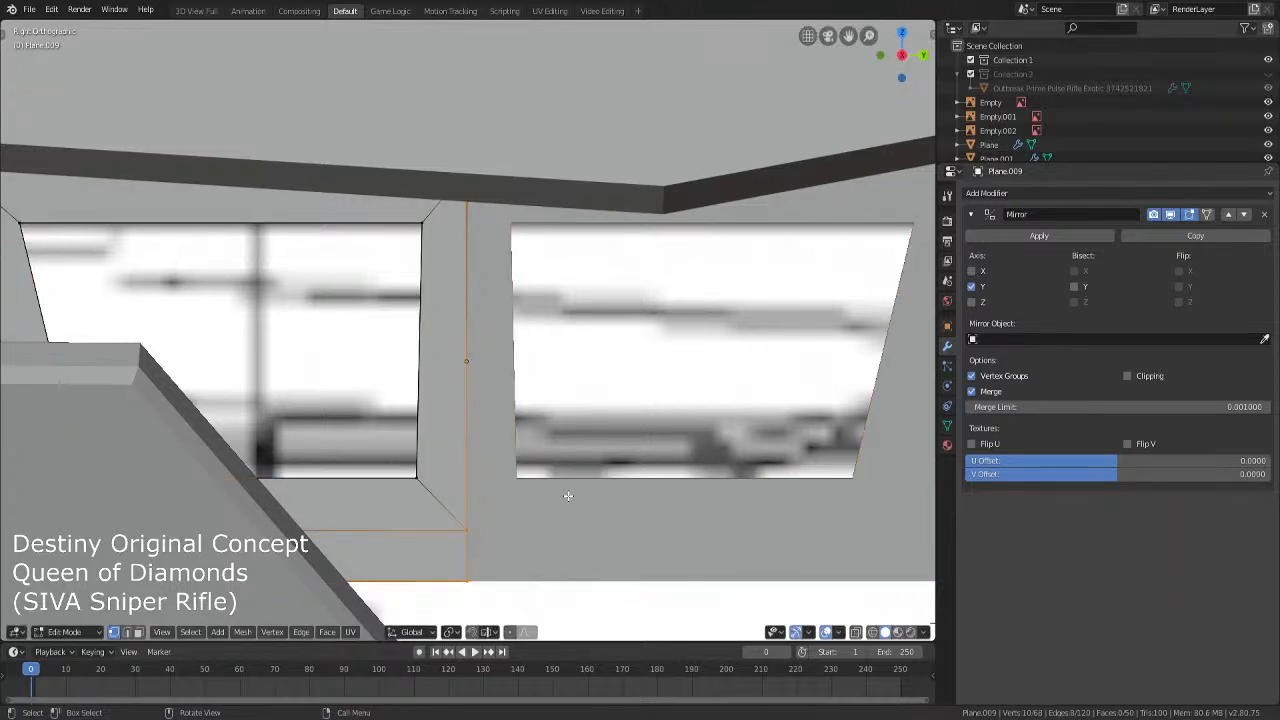
Examine the lower end of the windowed frame's centre seam up close, in both wireframe and solid display
key("Tab")
scroll(550, 498, "up", 2, "shift")
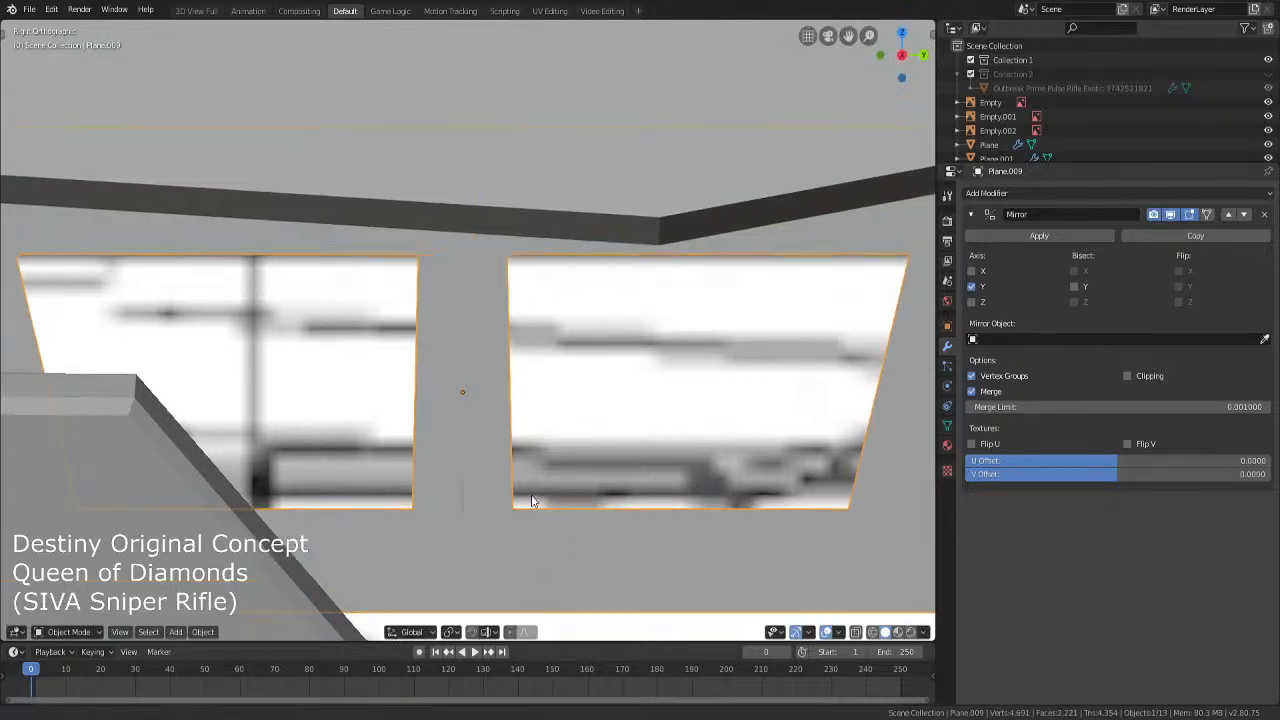
scroll(531, 502, "up", 3)
scroll(531, 520, "down", 3)
scroll(537, 464, "down", 3, "shift")
key("Tab")
scroll(500, 443, "up", 5)
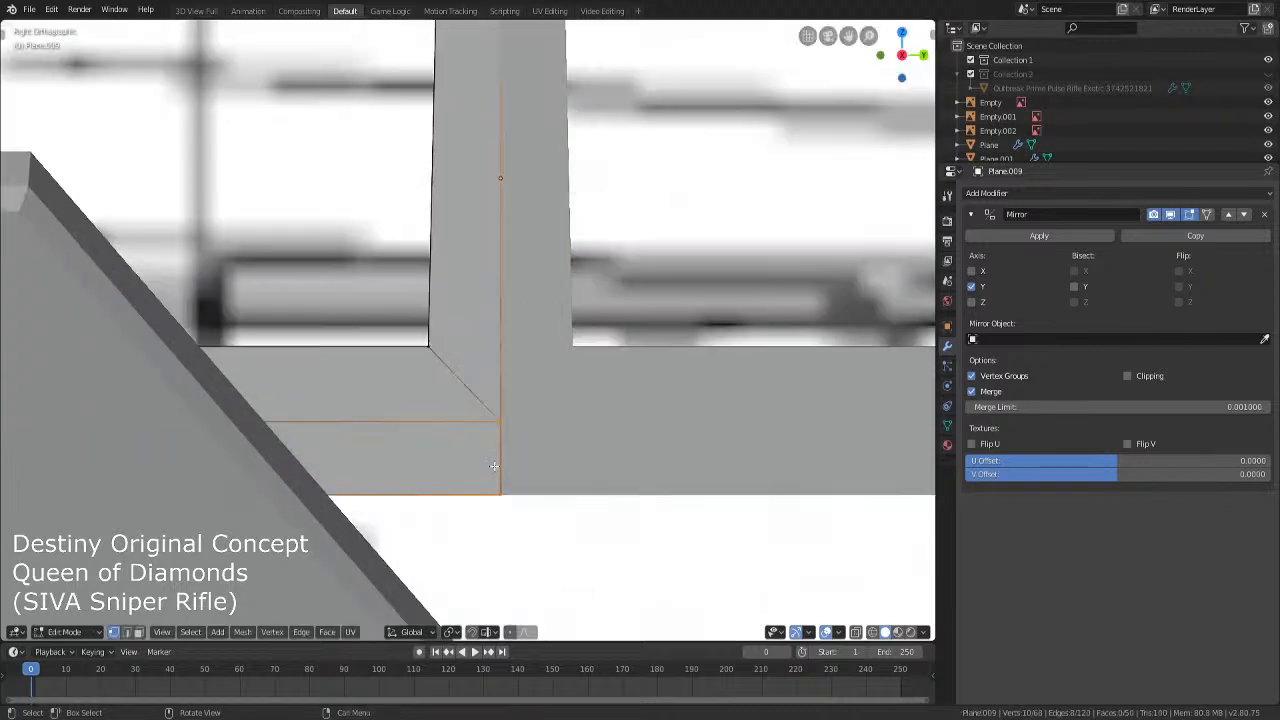
key("alt+z")
scroll(498, 455, "down", 4, "shift")
key("c")
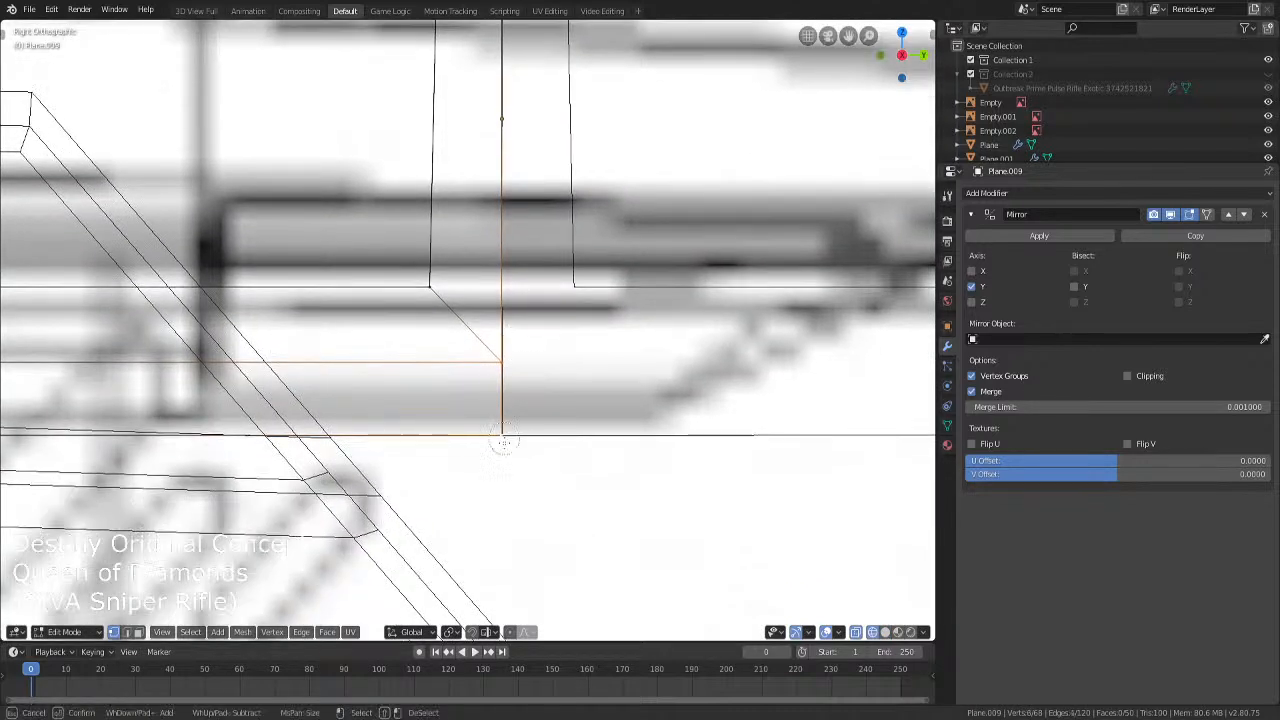
key("Escape")
key("alt+z")
scroll(520, 435, "up", 5)
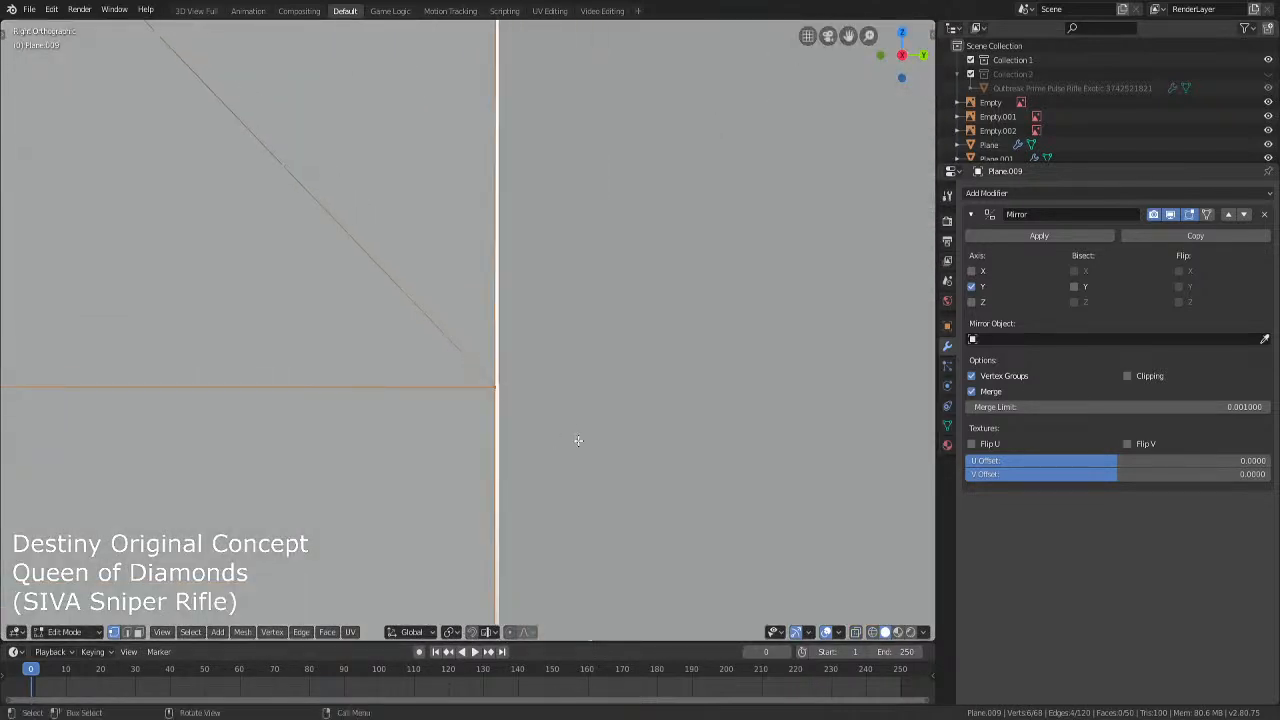
key("Tab")
scroll(578, 440, "down", 3)
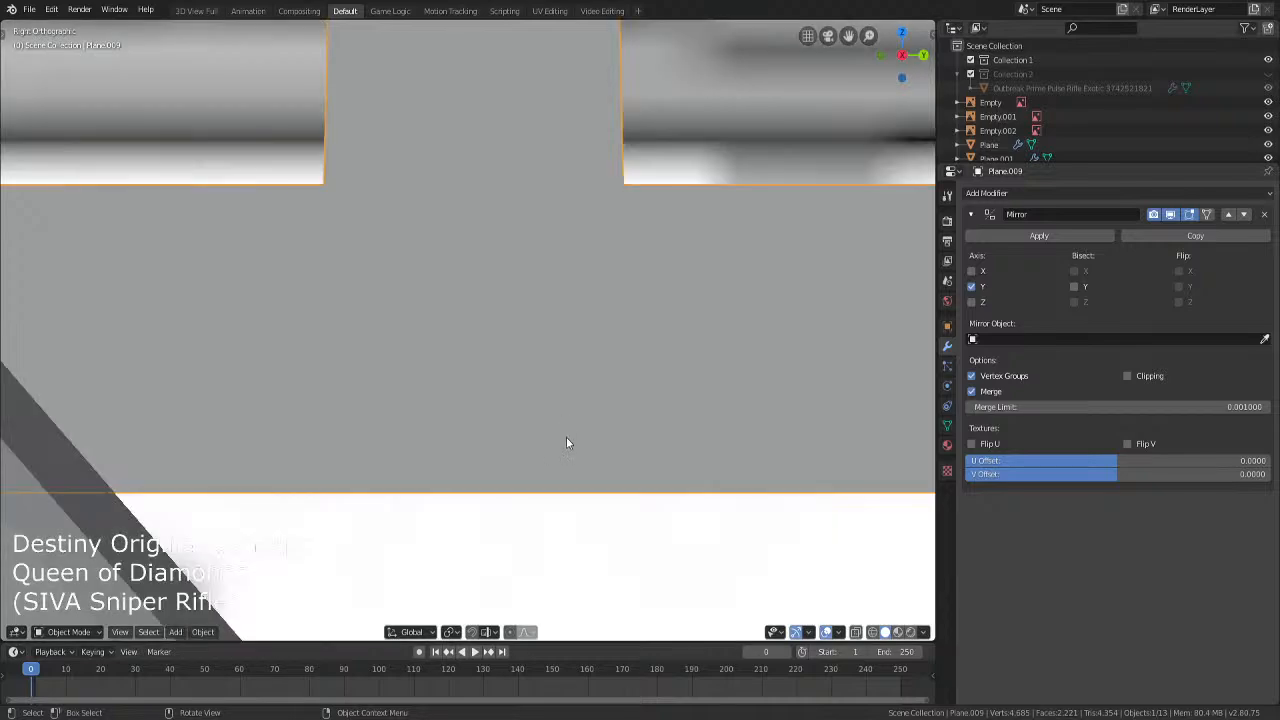
Select the upper centre-seam vertices of the windowed frame and move them along Y onto the mirror line
scroll(566, 443, "down", 3)
scroll(491, 486, "up", 3, "shift")
scroll(480, 460, "up", 4)
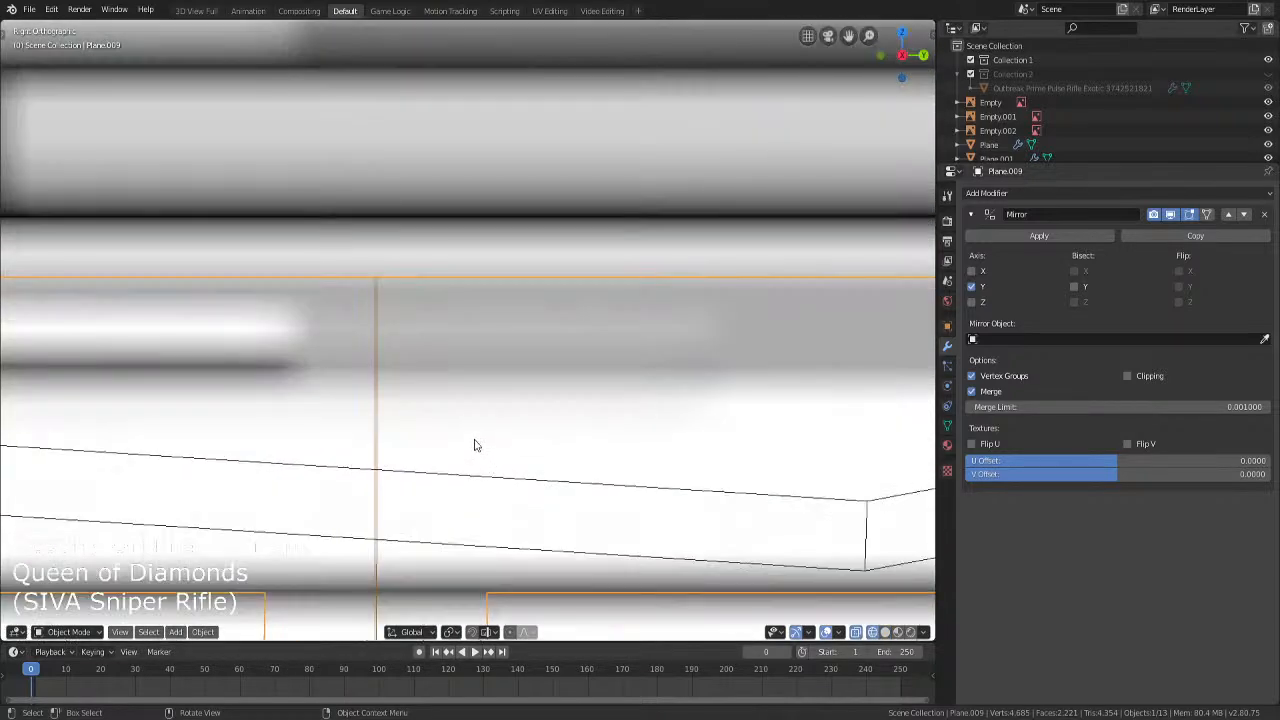
key("Tab")
scroll(475, 445, "down", 1)
key("c")
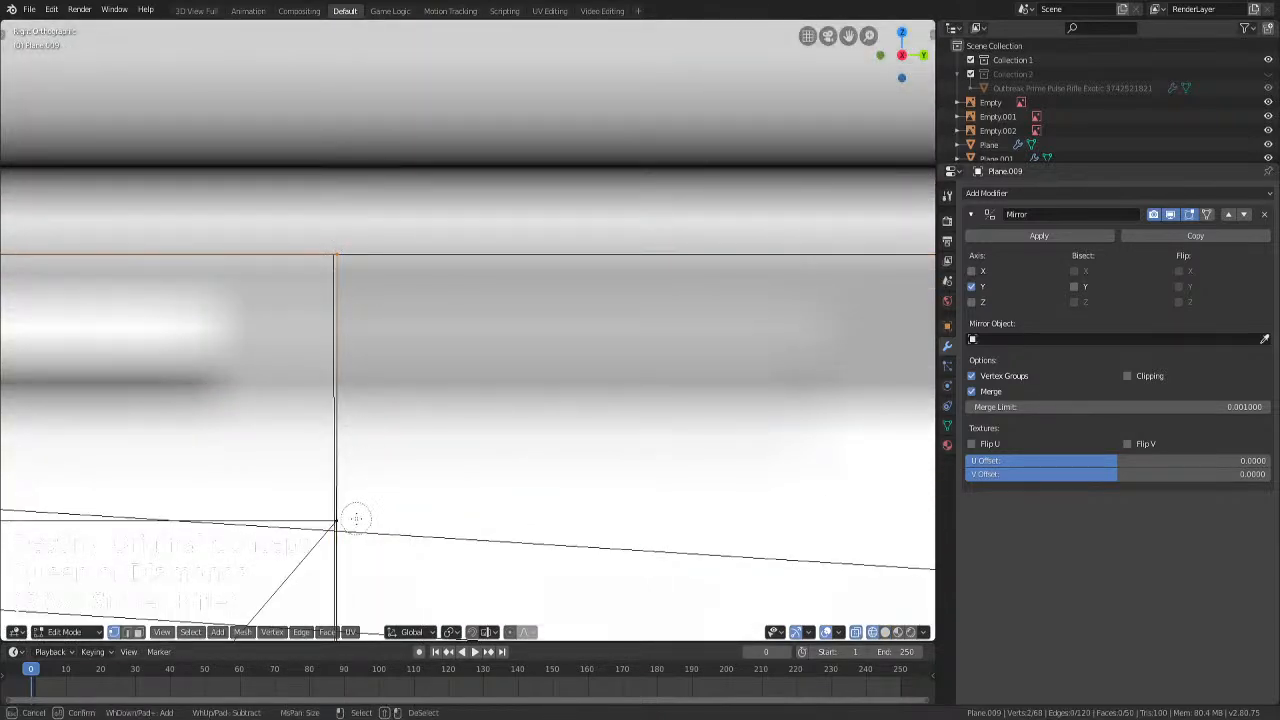
left_click(355, 518)
right_click(355, 518)
scroll(432, 385, "down", 3)
scroll(432, 385, "up", 3)
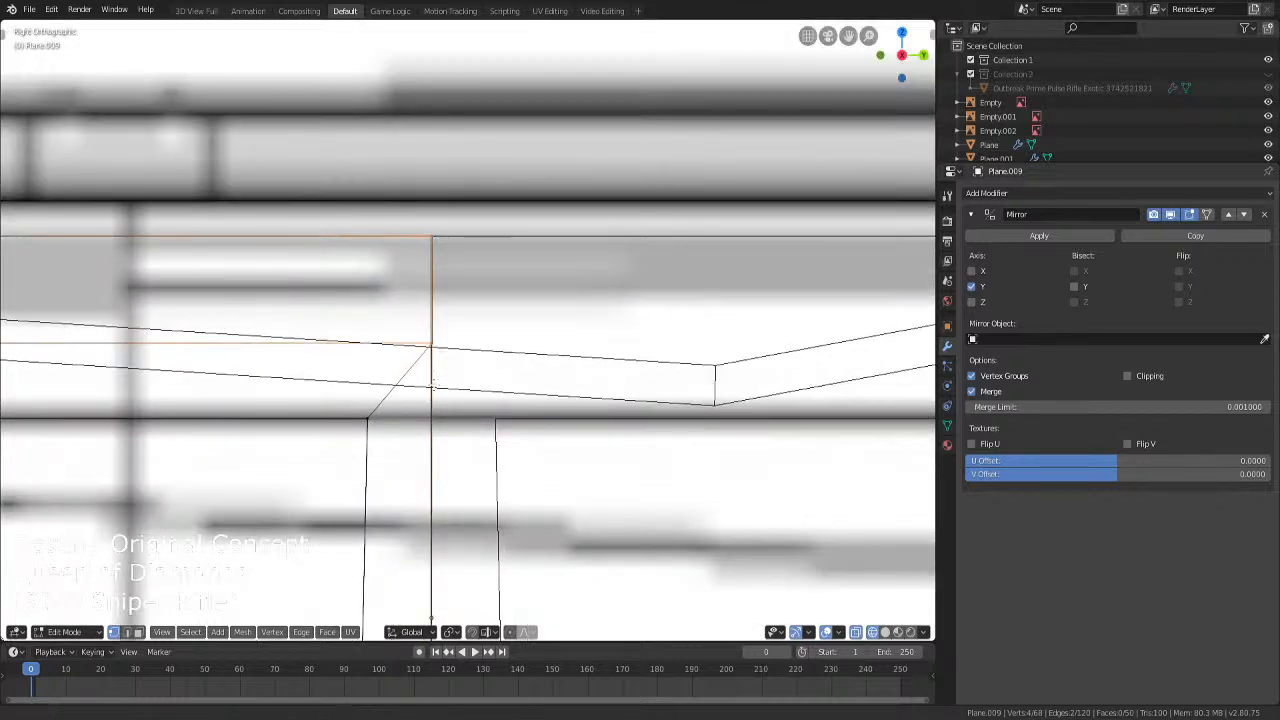
scroll(432, 385, "up", 2)
key("g")
key("y")
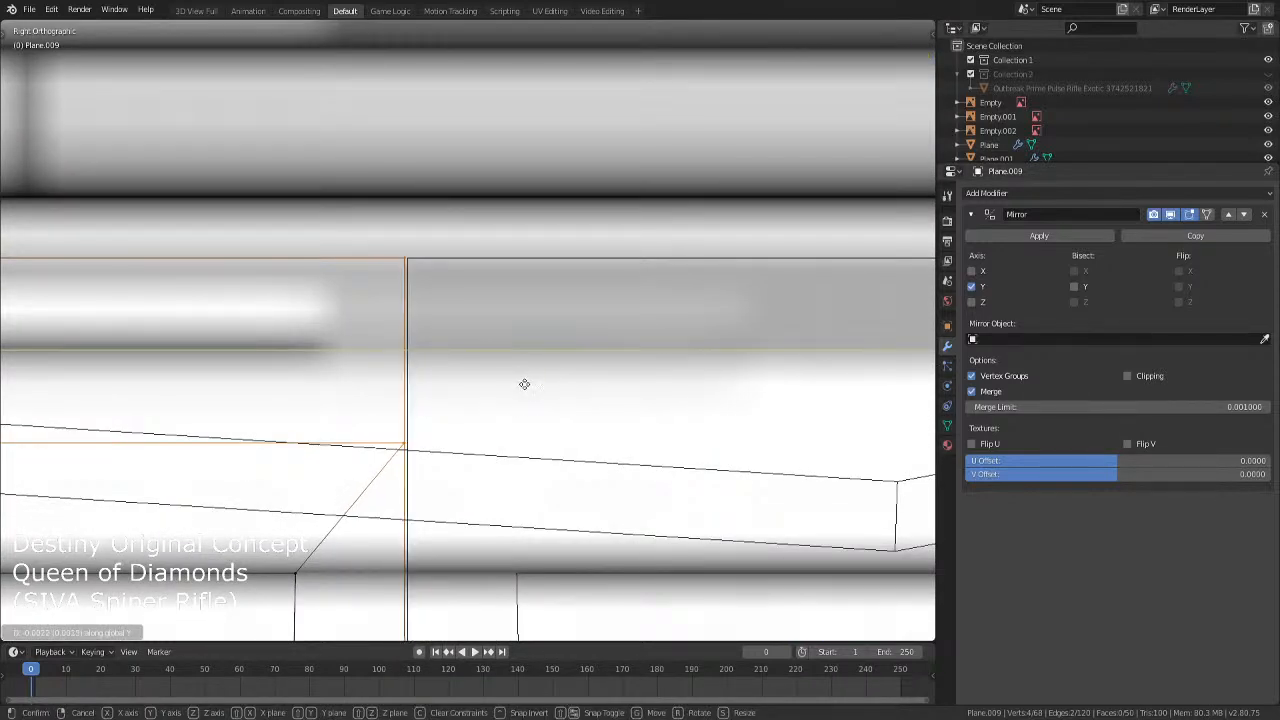
left_click(526, 384)
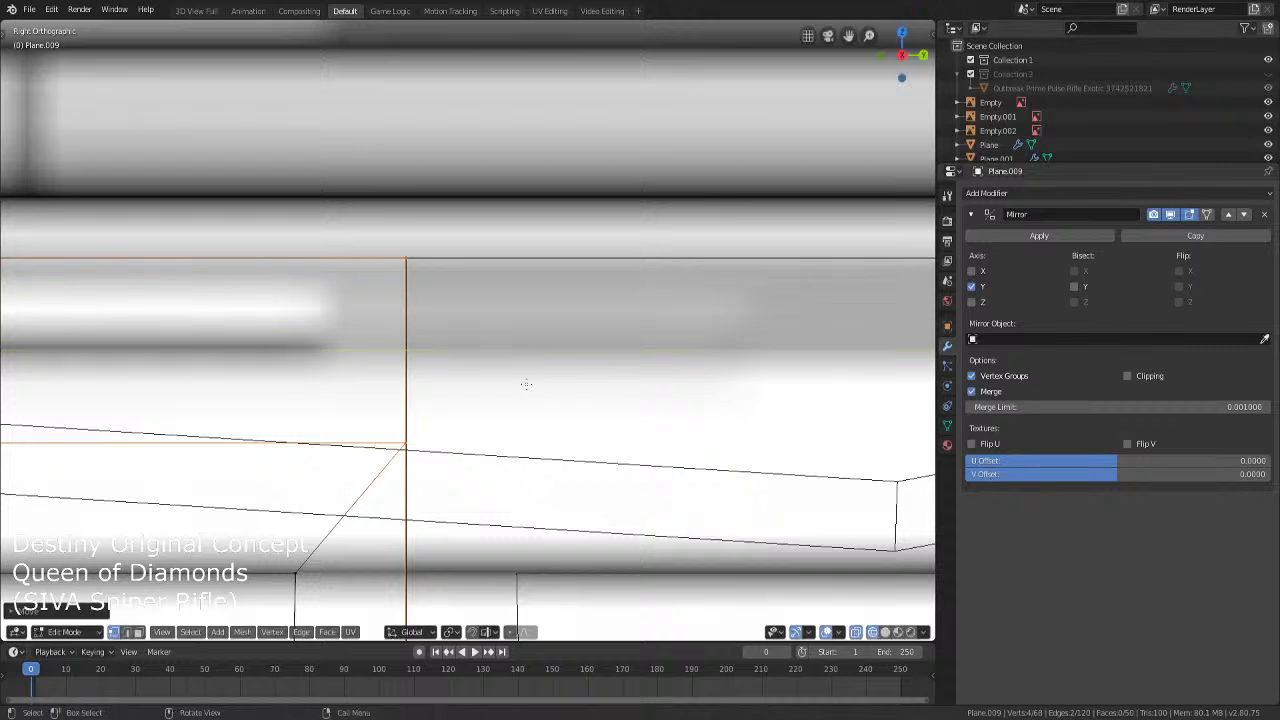
Examine the frame's closed centre seam from the side, comparing the wireframe and solid display
scroll(500, 404, "down", 4)
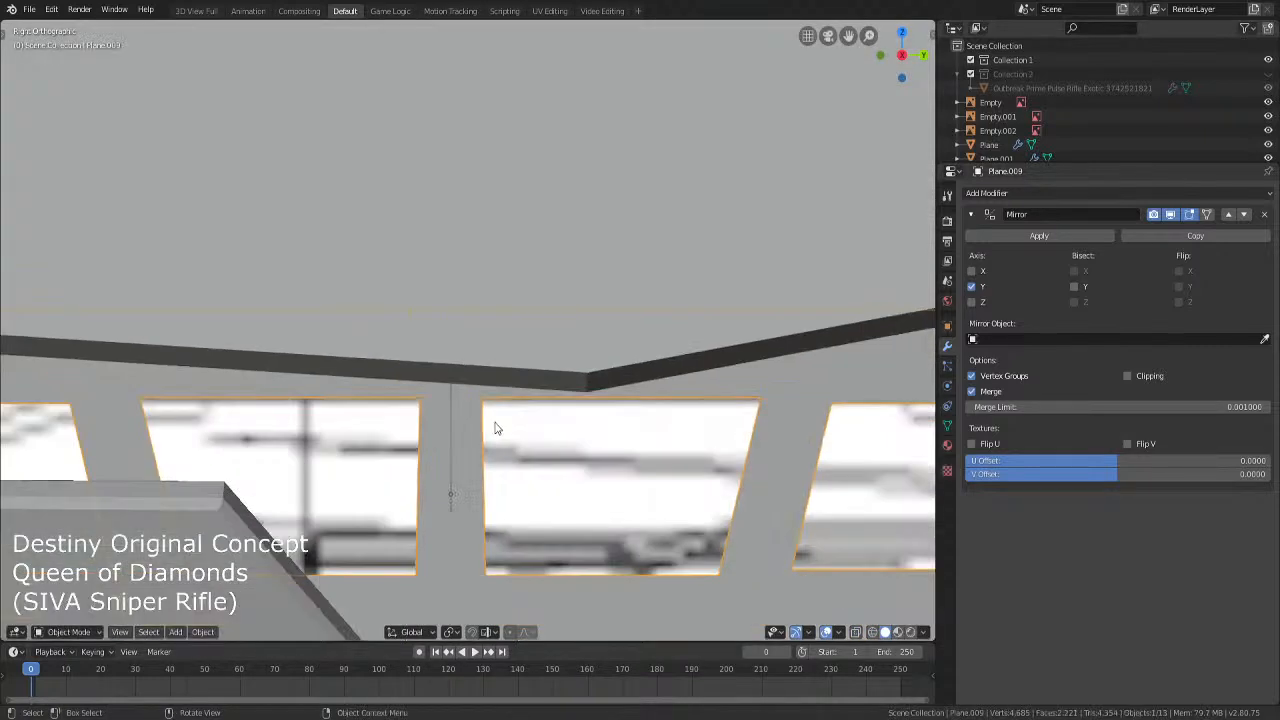
scroll(494, 423, "up", 6)
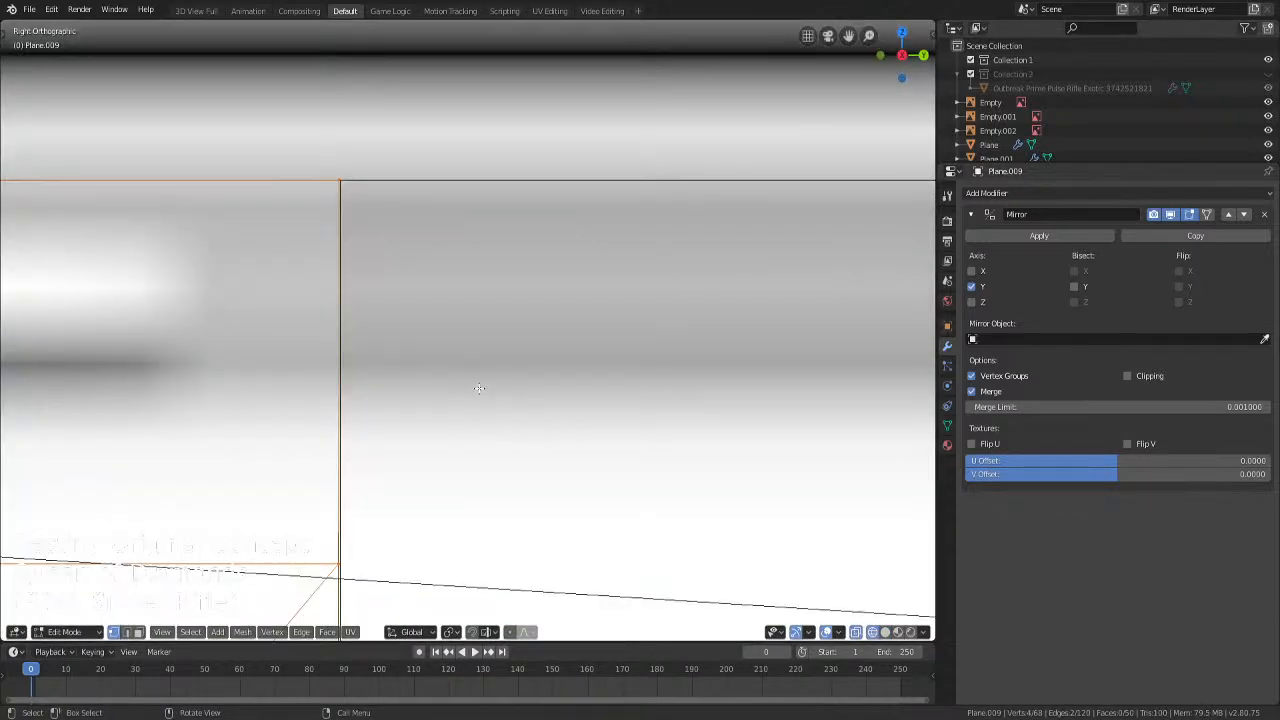
key("Tab")
scroll(471, 409, "down", 3)
mouse_move(471, 409)
middle_mouse_down("shift")
mouse_move(511, 332)
mouse_move(521, 237)
middle_mouse_up("shift")
scroll(511, 325, "down", 4)
key("Tab")
key("shift+z")
key("Tab")
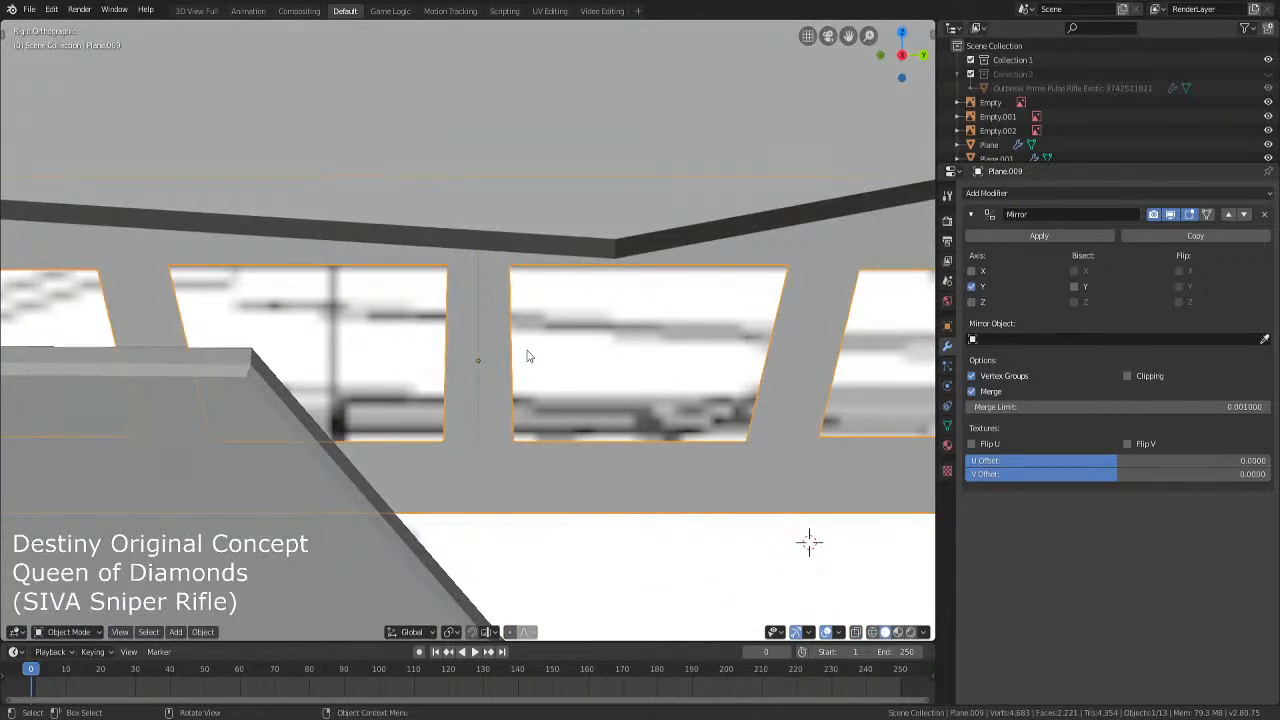
scroll(518, 367, "up", 3)
scroll(511, 398, "down", 3)
Examine the upper centre-seam corner and the frame's outer faces in perspective from several angles
middle_click_drag(510, 398, 594, 323)
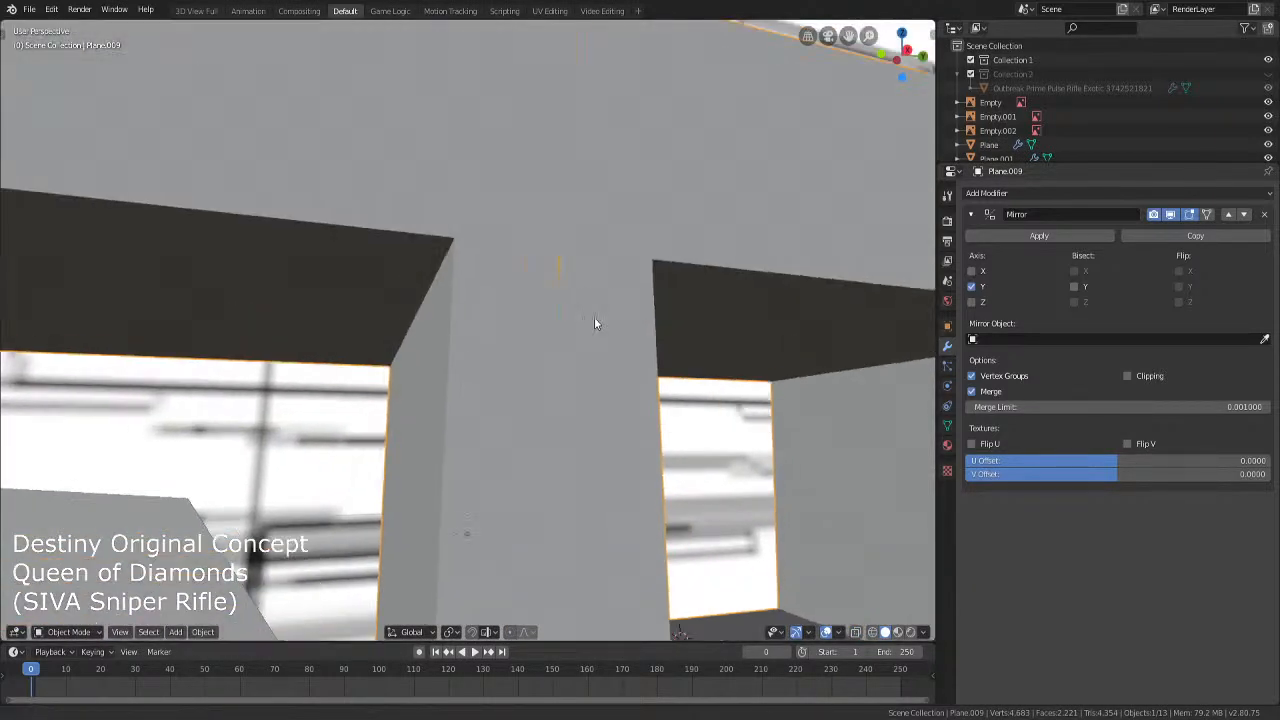
scroll(571, 414, "up", 4)
key("Tab")
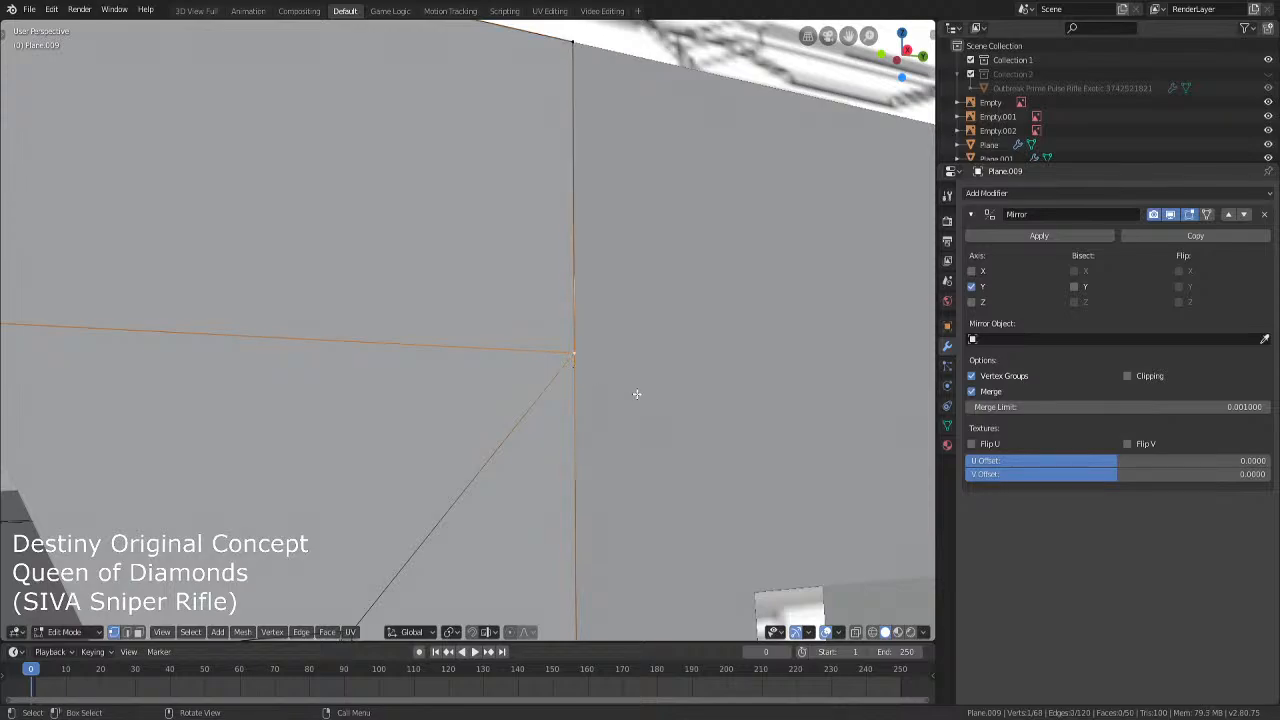
left_click(634, 394)
key("Tab")
scroll(638, 400, "down", 6)
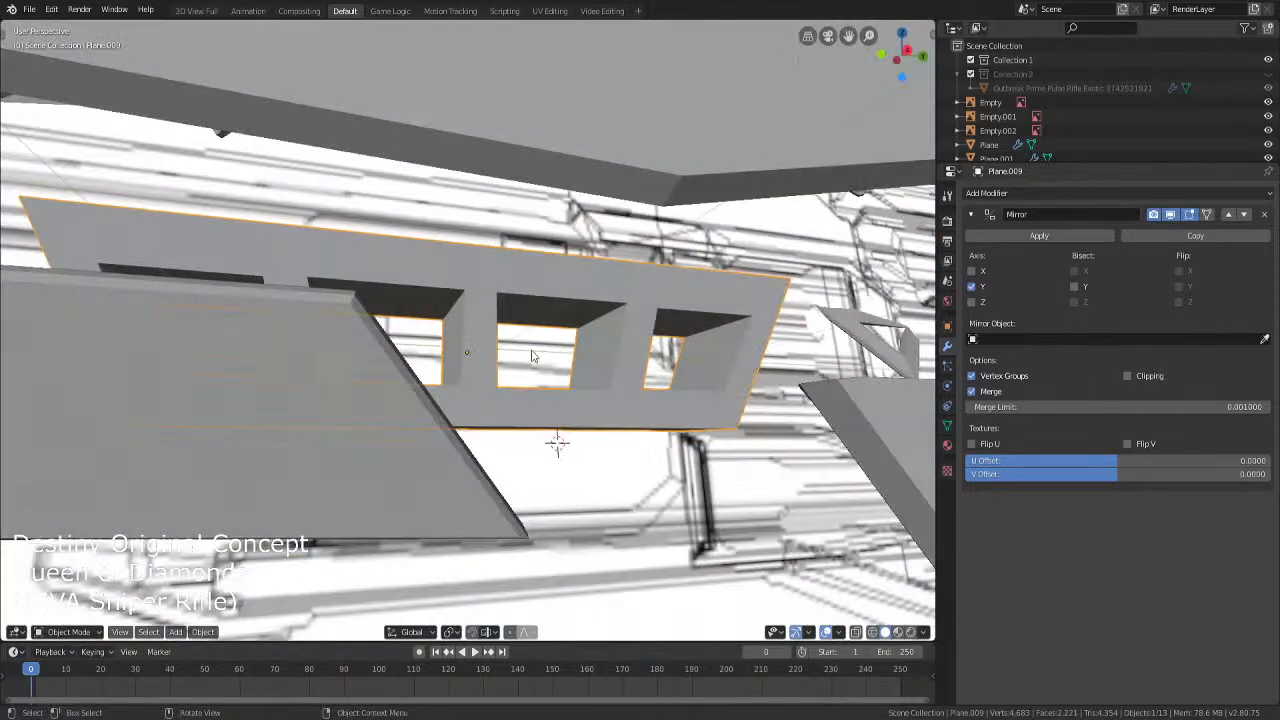
middle_click_drag(628, 304, 437, 285)
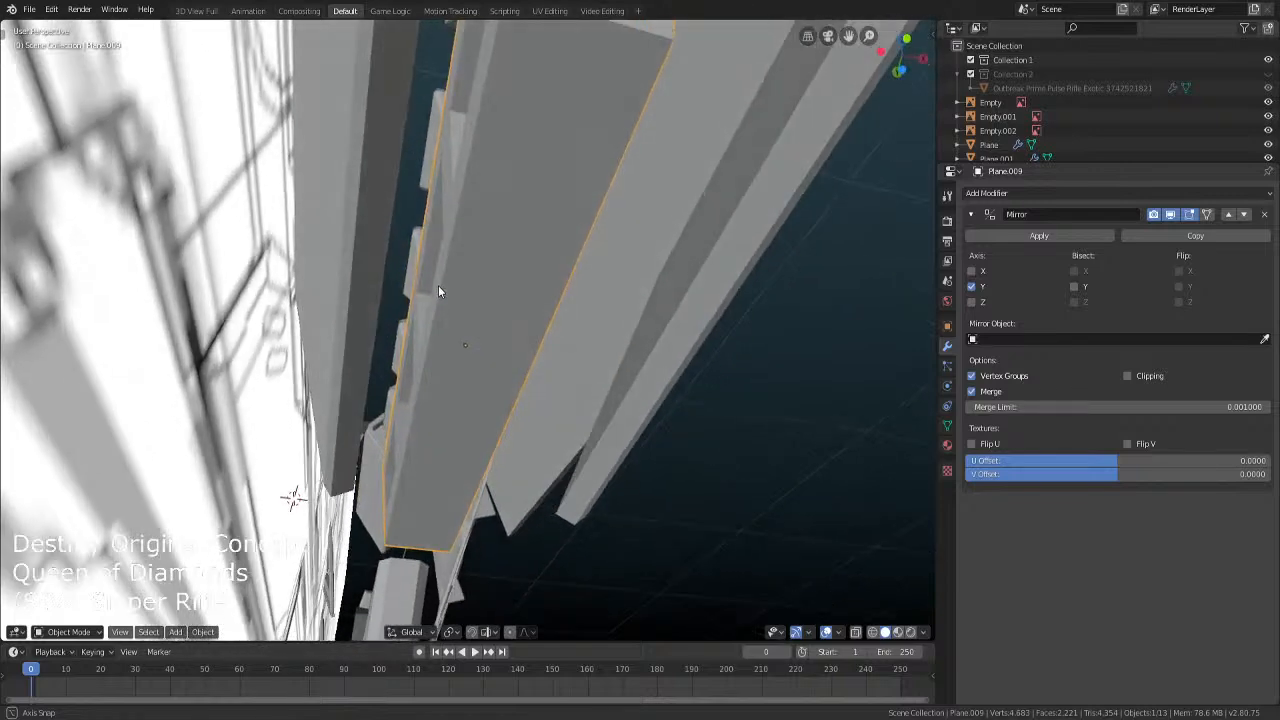
key("Tab")
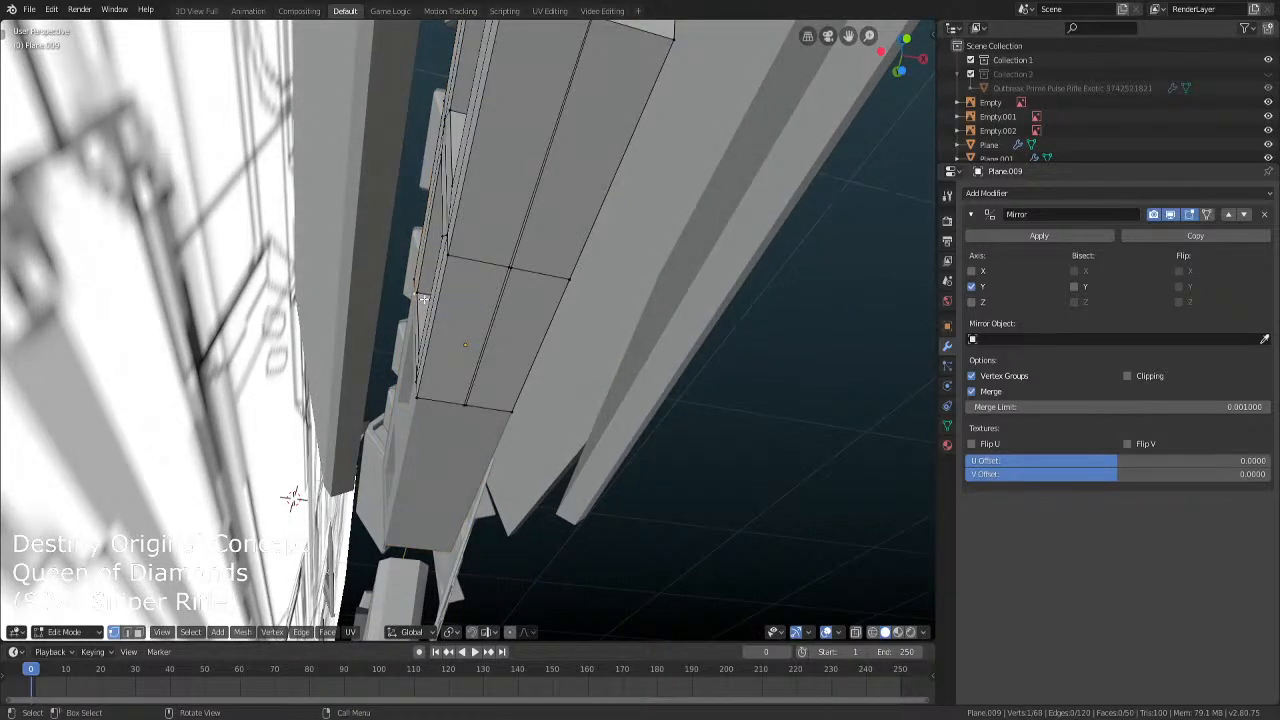
key("KP_3")
scroll(626, 437, "up", 8)
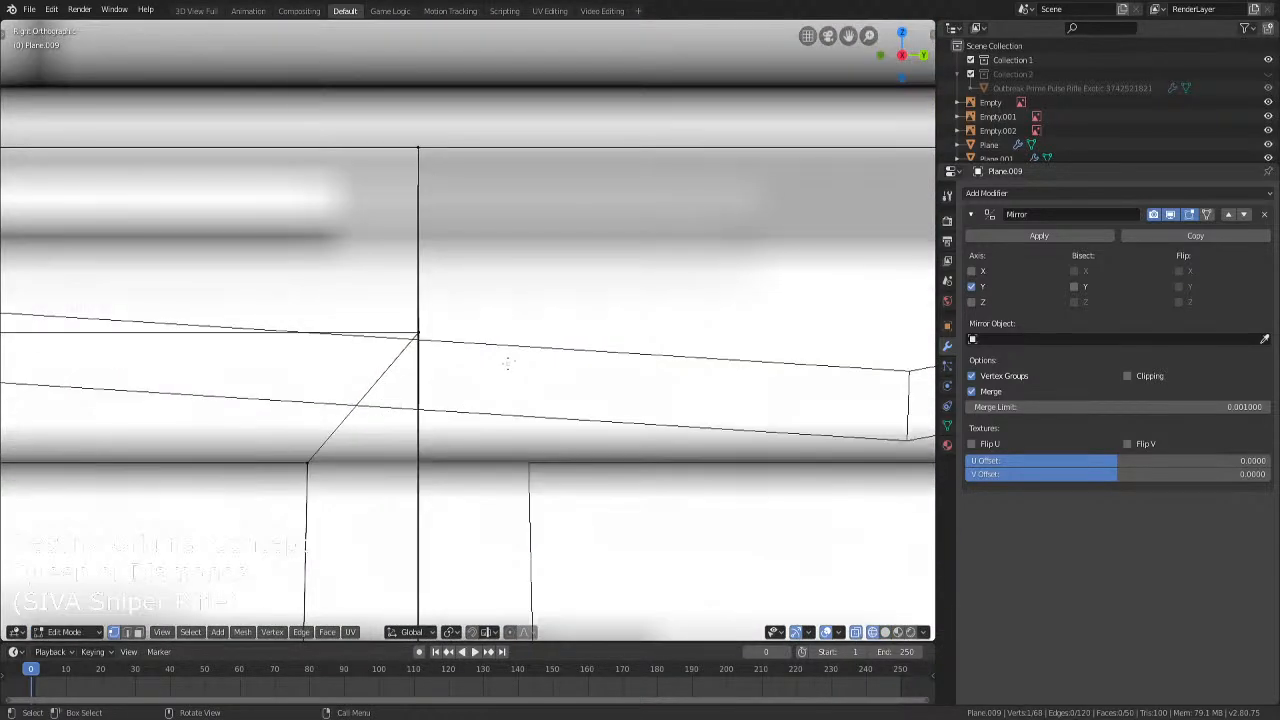
scroll(500, 365, "up", 4)
key("g")
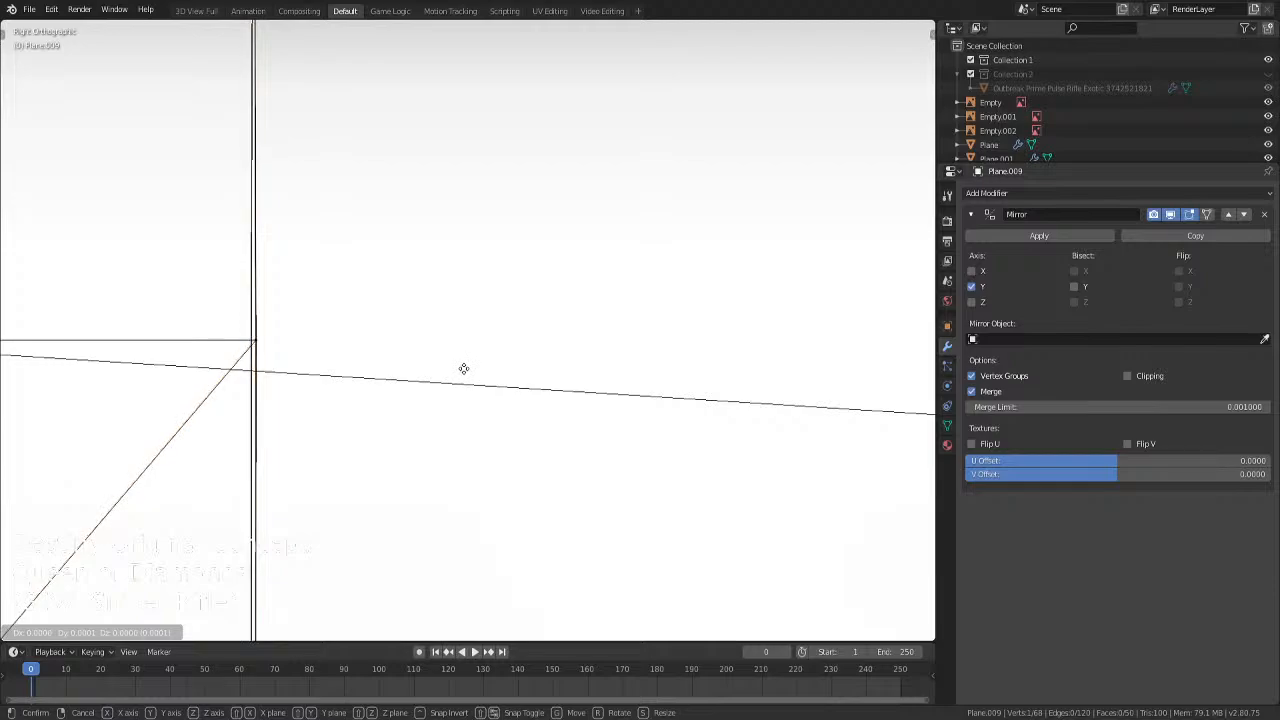
key("Escape")
scroll(463, 368, "down", 10)
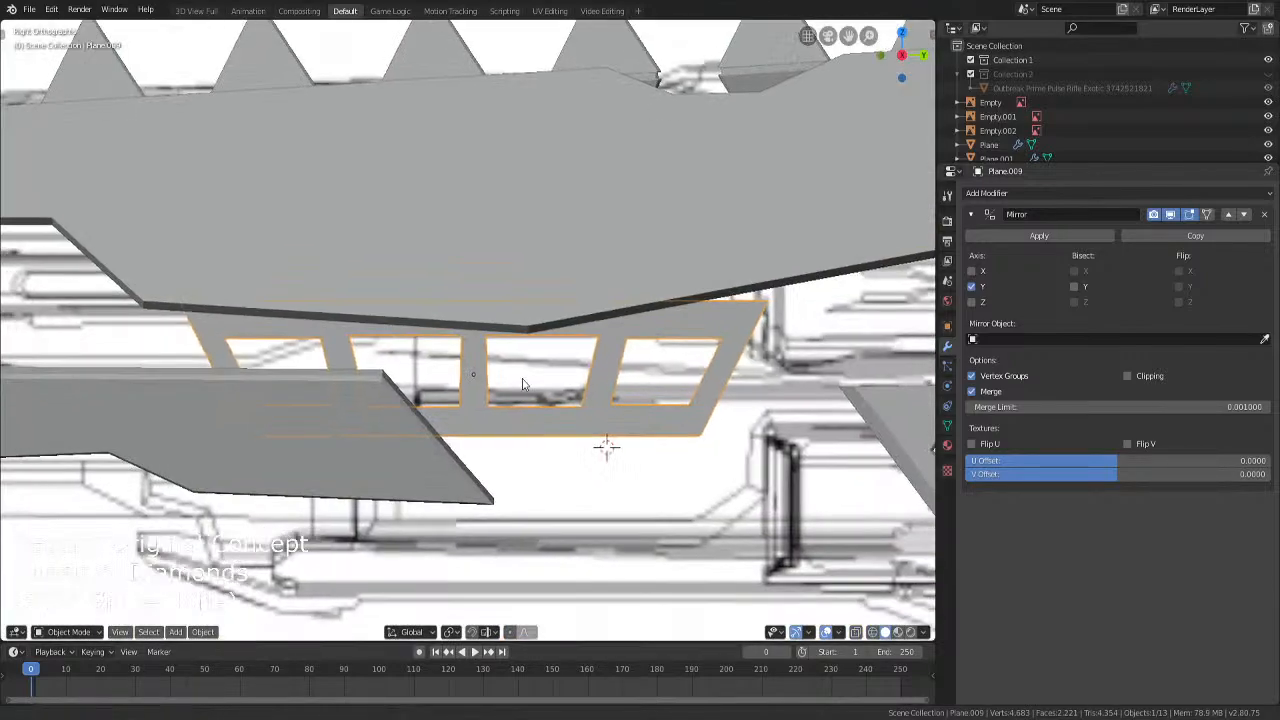
Examine the inner edges of the frame's window openings from several angles, selecting individual edges to check them
middle_click_drag(522, 384, 617, 401)
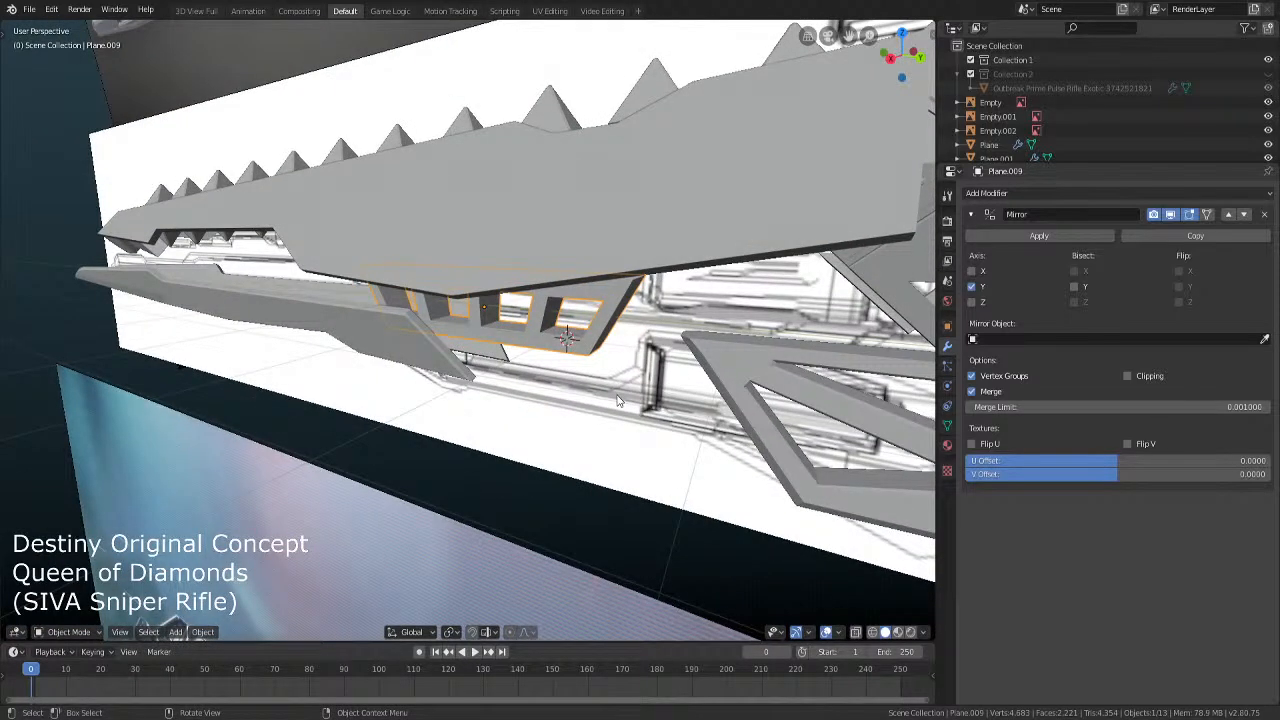
key("KP_Decimal")
key("Tab")
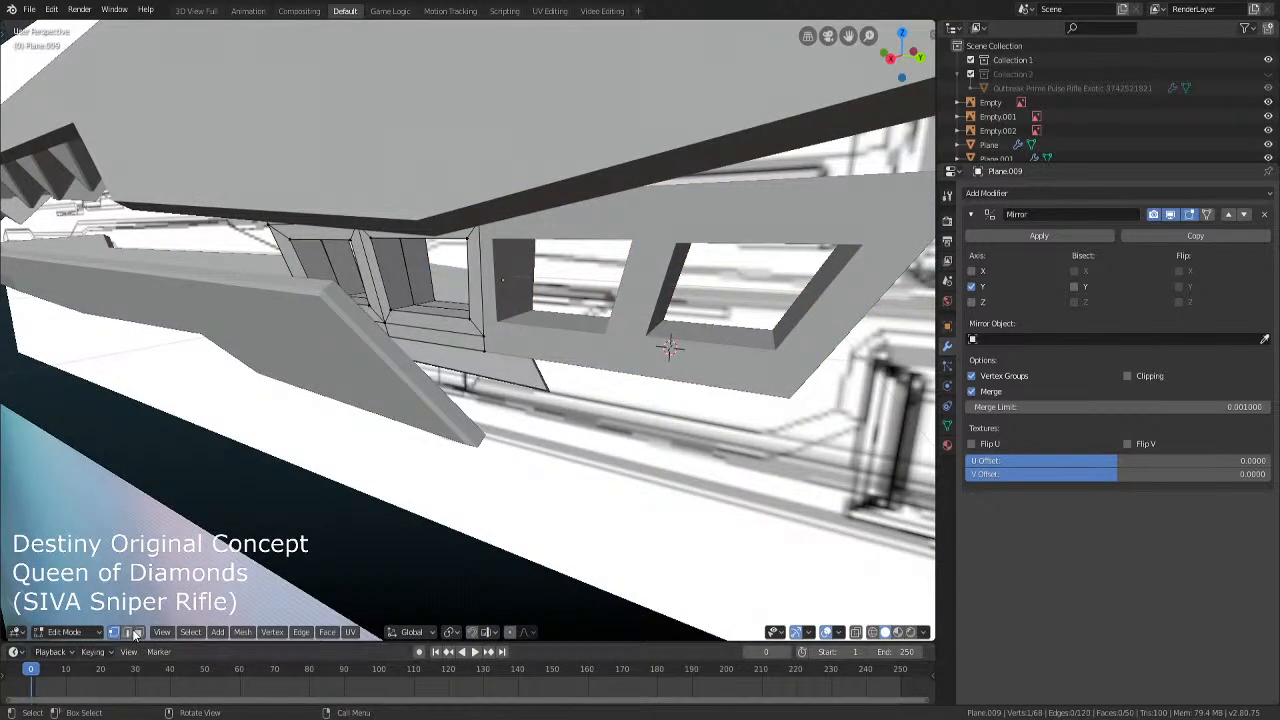
left_click(387, 283, "alt")
key("KP_Decimal")
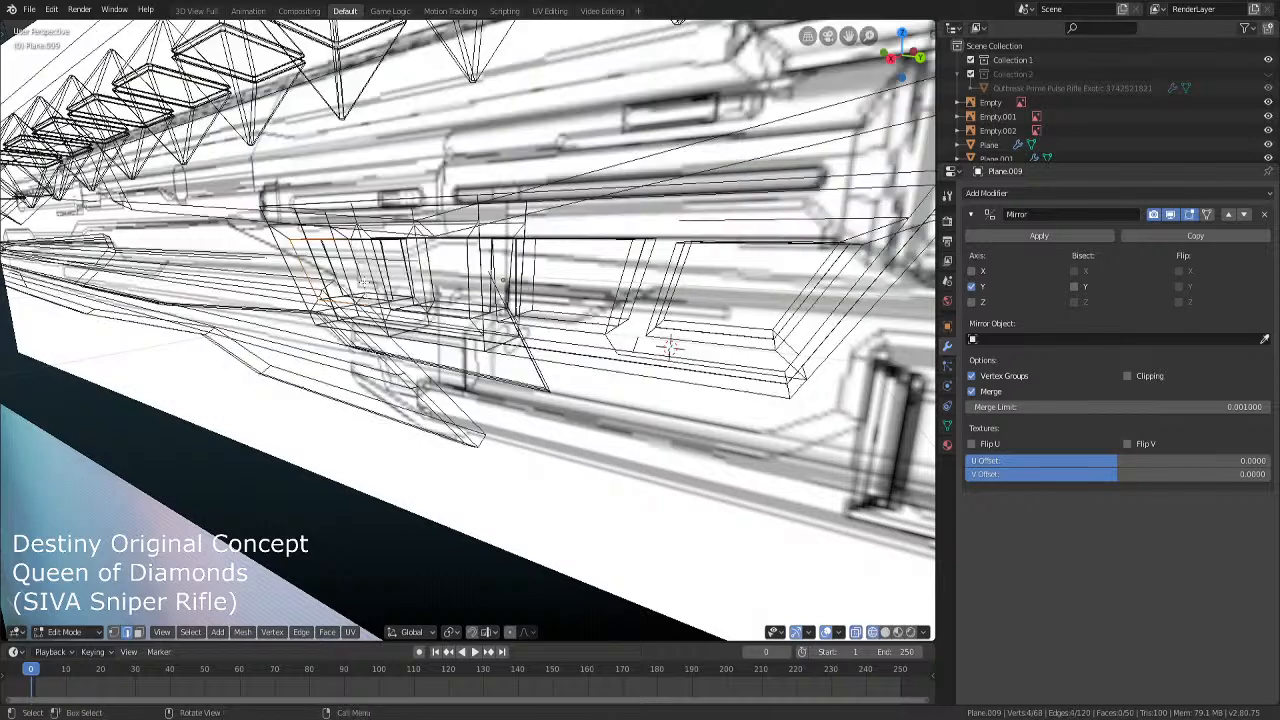
middle_click_drag(255, 265, 353, 323)
left_click(228, 261)
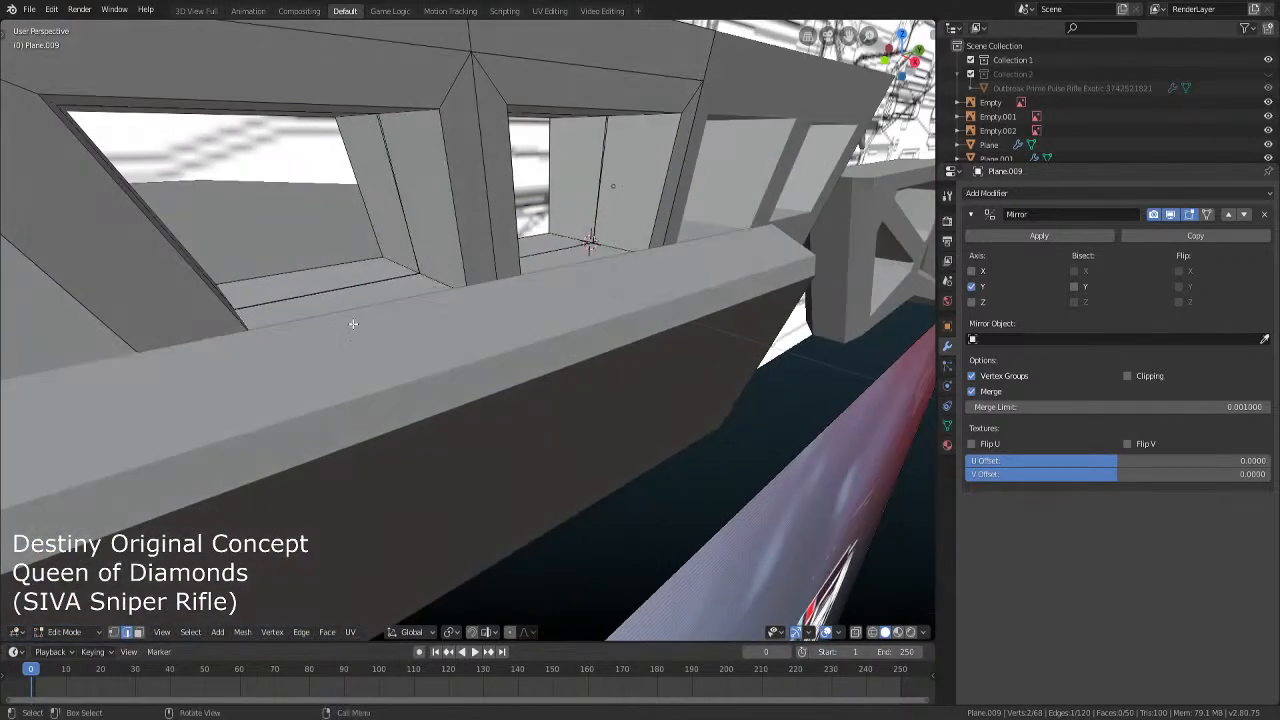
left_click(429, 278, "shift")
middle_click_drag(429, 278, 429, 189)
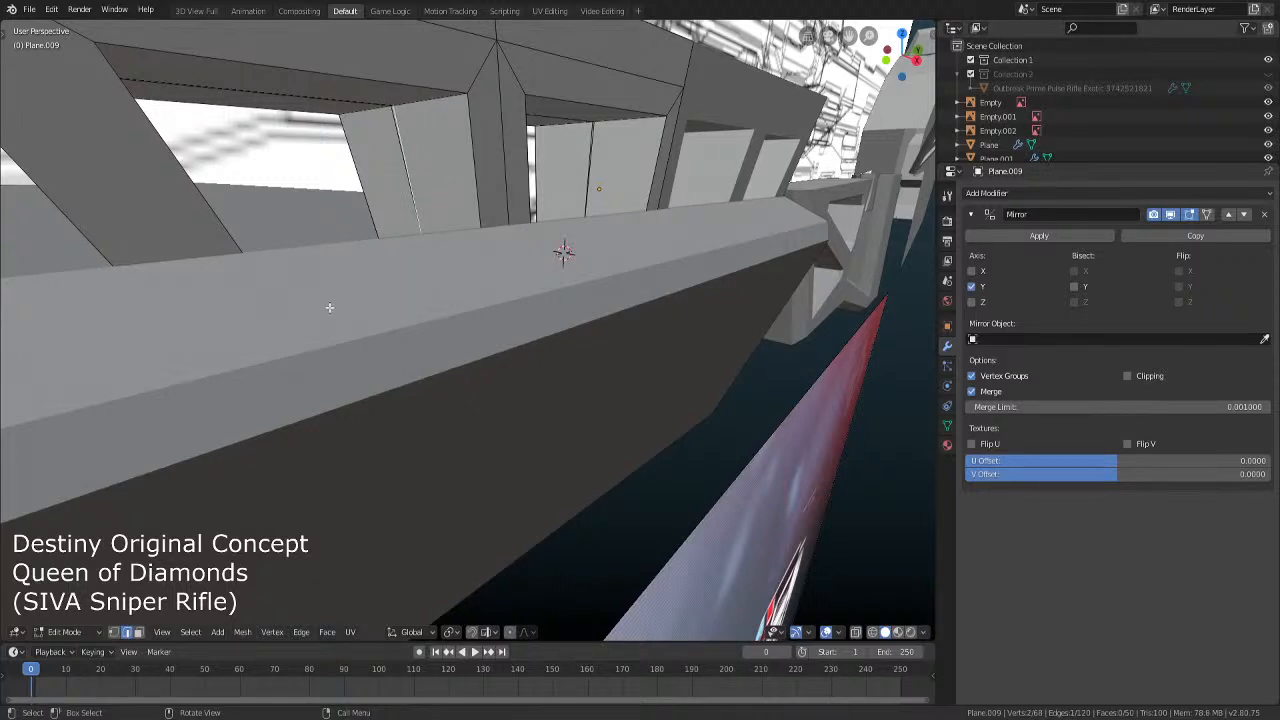
middle_click_drag(593, 133, 590, 225)
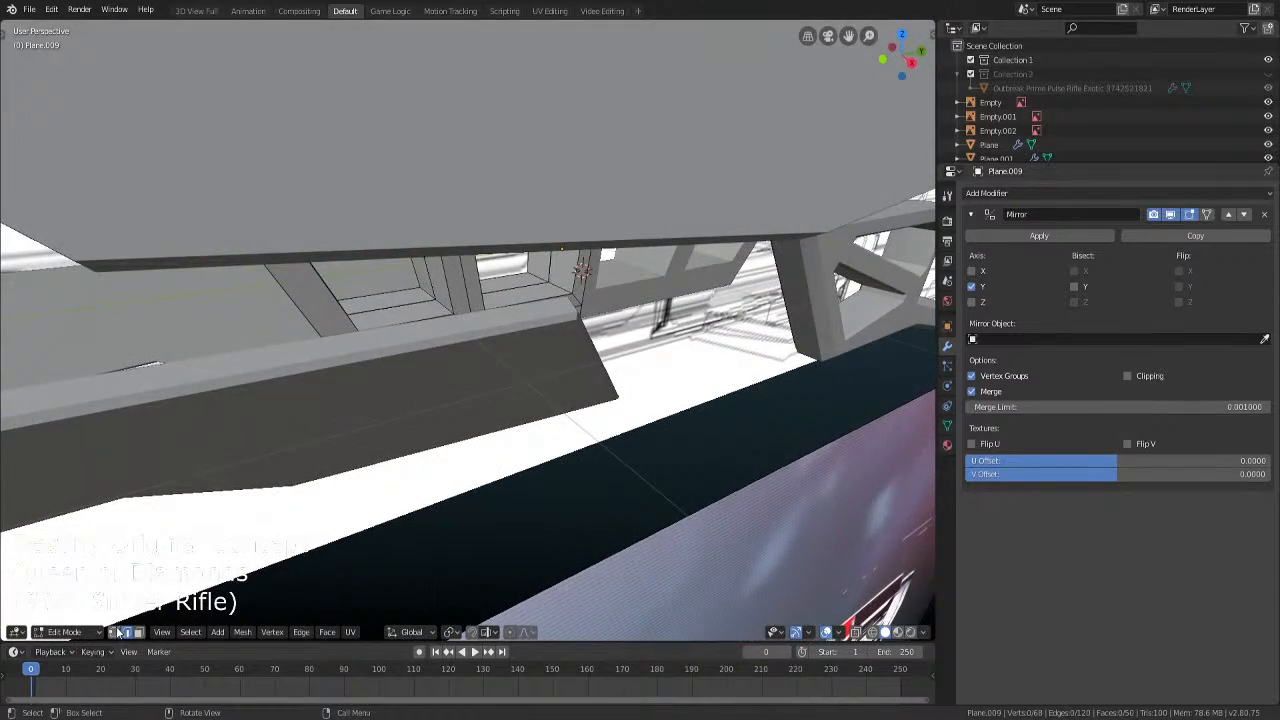
Select the two nearly coincident vertices at the lower inner corner of the window opening and merge them at their center
key("alt+z")
scroll(468, 330, "up", 3)
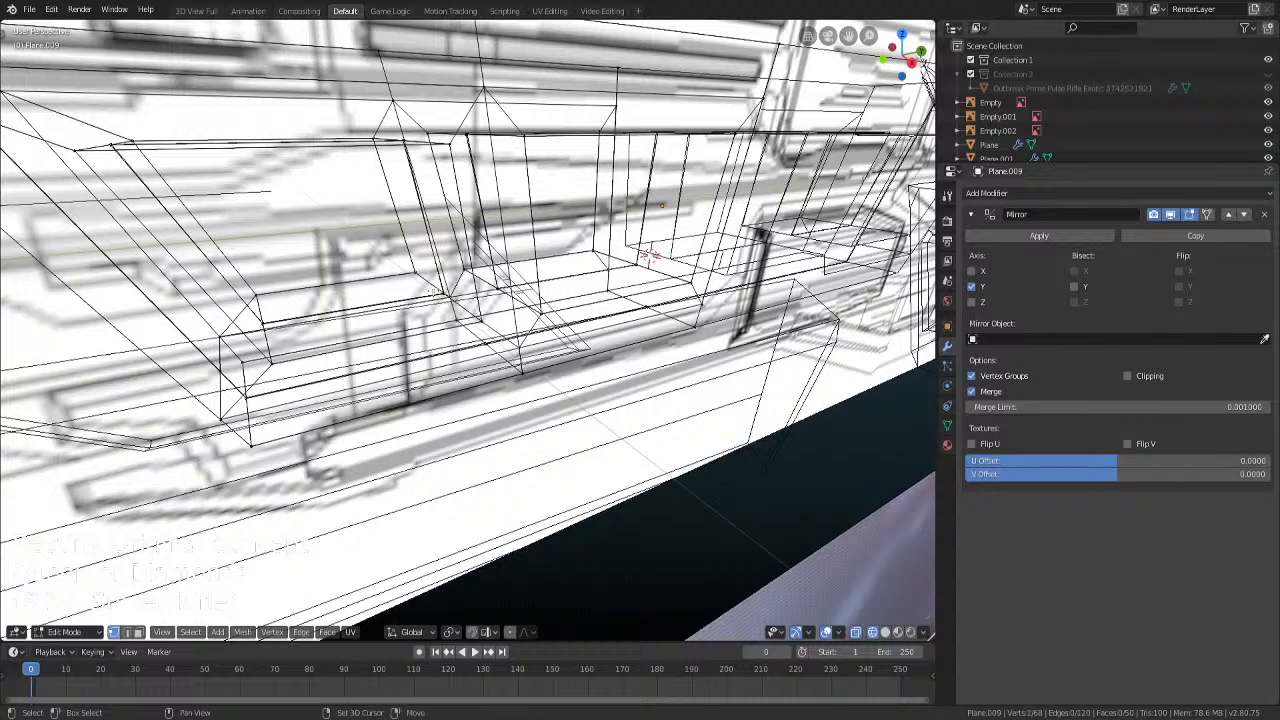
key("alt+z")
mouse_move(434, 290)
middle_mouse_down()
mouse_move(472, 381)
mouse_move(457, 397)
middle_mouse_up()
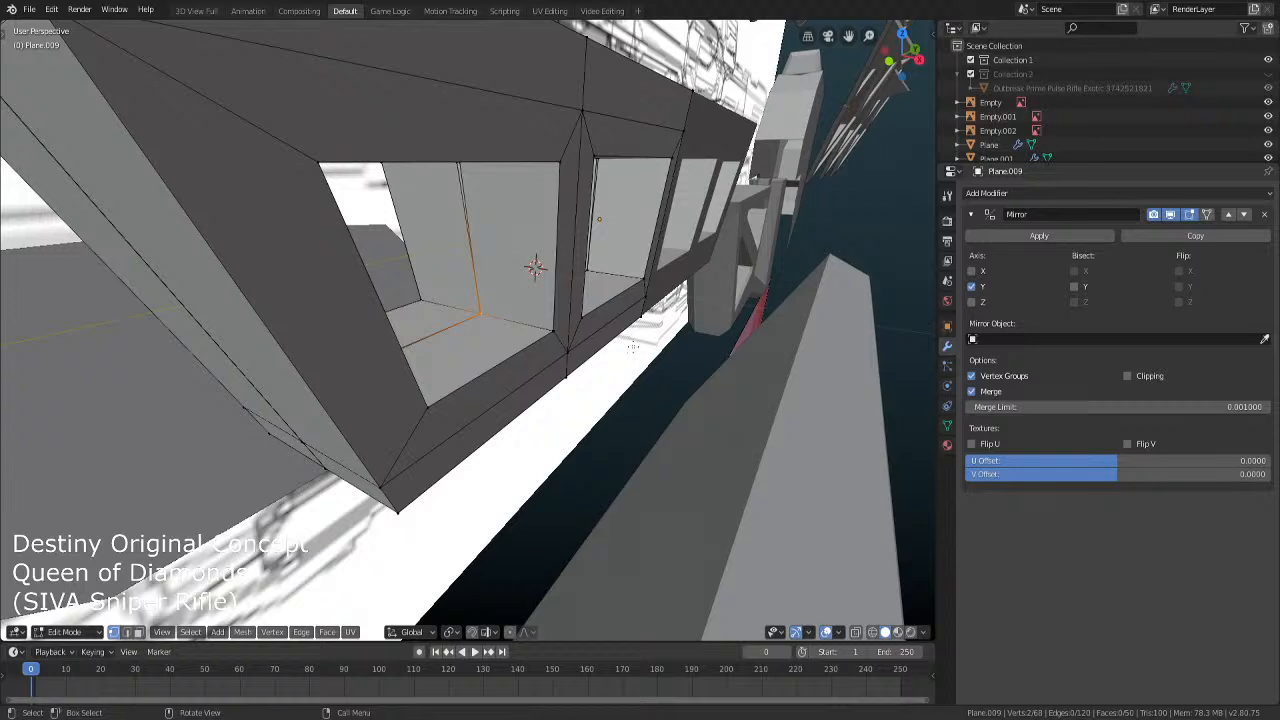
middle_click_drag(633, 347, 602, 376)
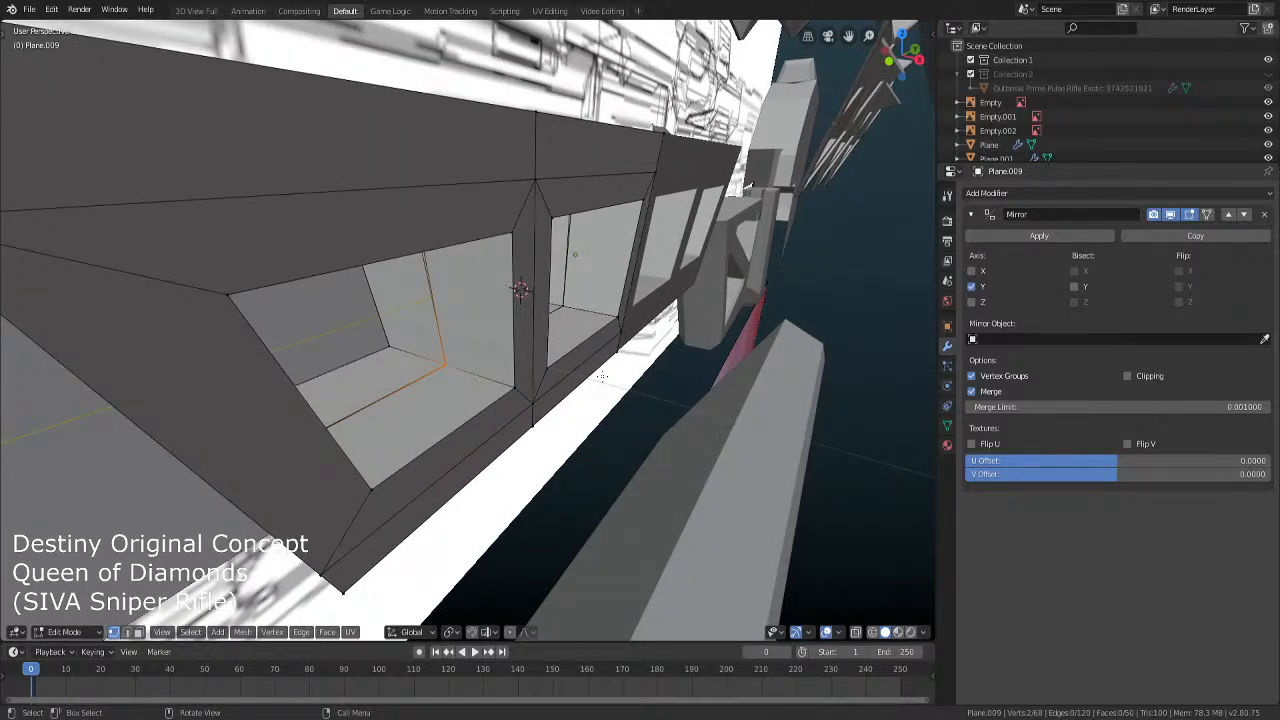
key("ctrl+m")
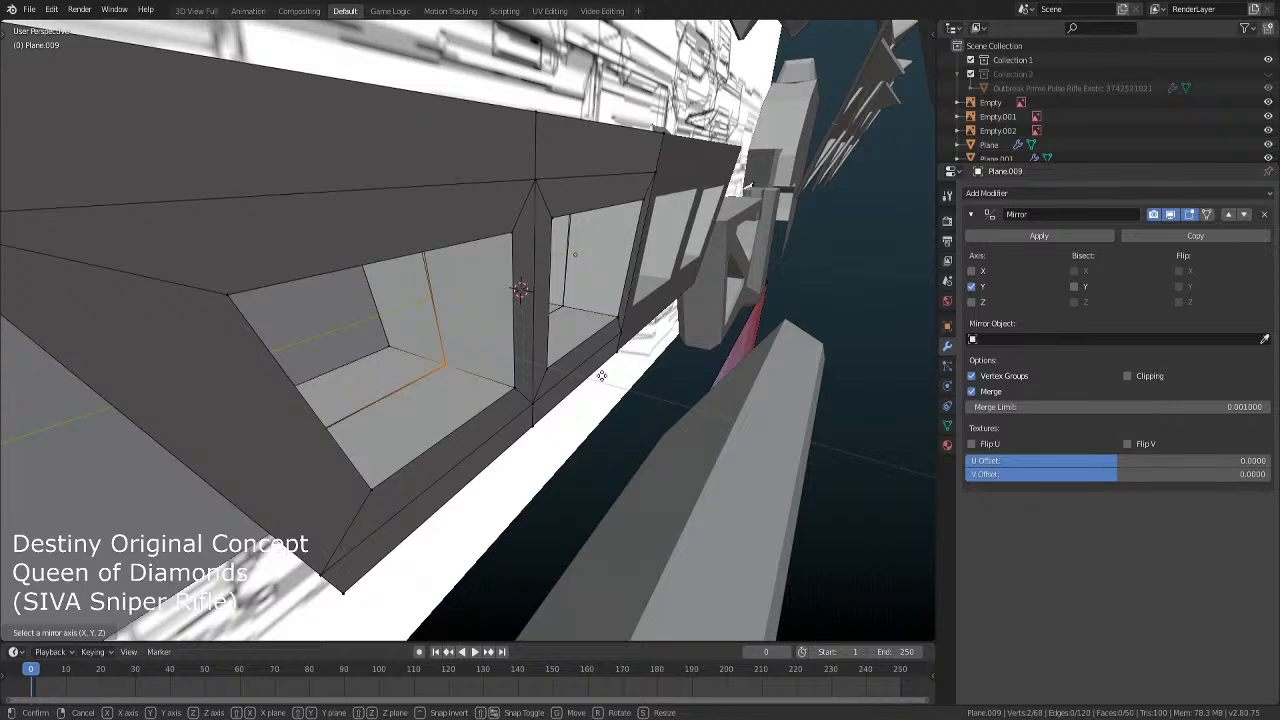
right_click(602, 376)
key("m")
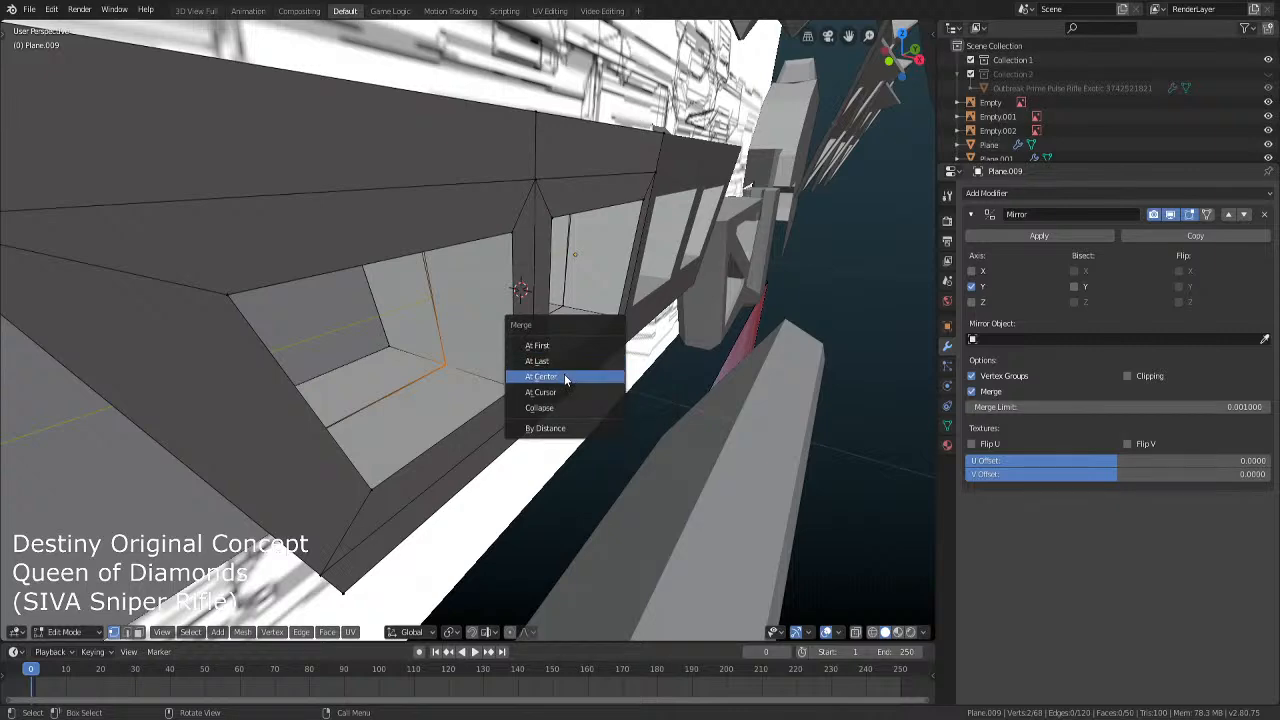
left_click(564, 376)
Select the next pair of nearly coincident vertices on the window opening's doubled inner edge and merge them
middle_click_drag(444, 368, 287, 456)
key("alt+z")
left_click(256, 480, "shift")
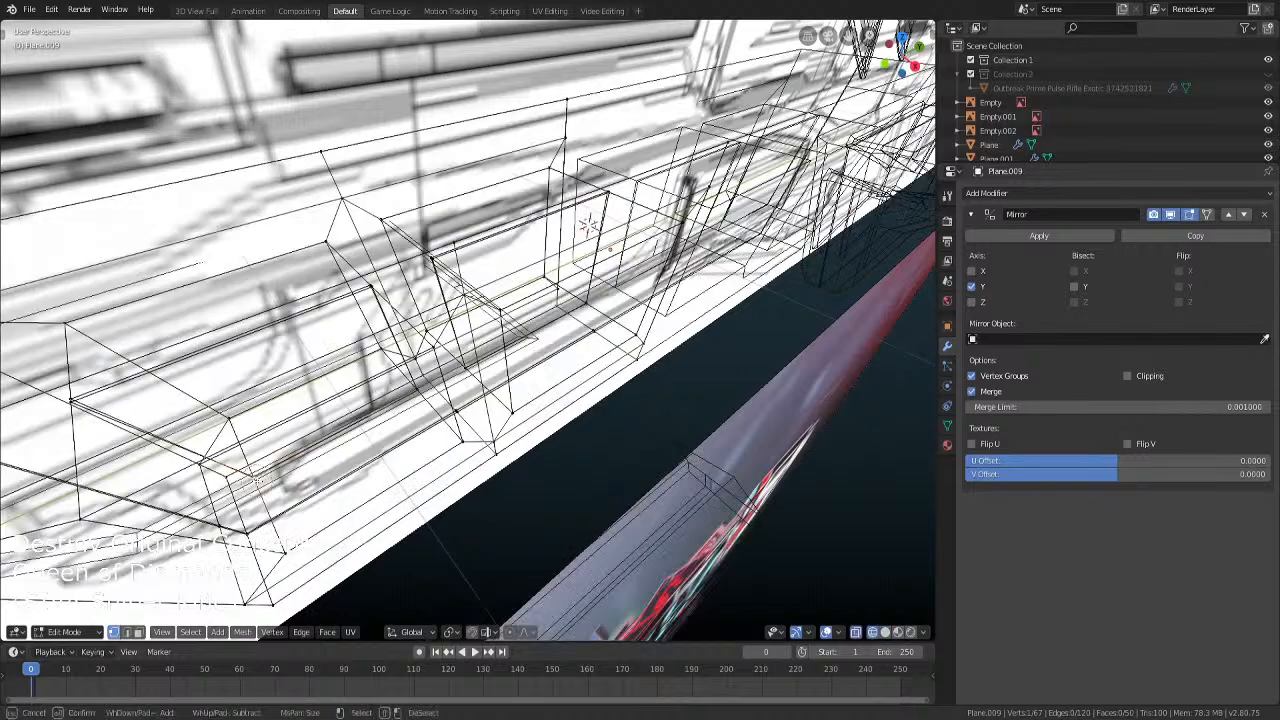
key("alt+z")
key("m")
left_click(256, 480)
Merge the nearly coincident vertex pairs at both ends of the centre seam on the end window opening's upper wall
middle_click_drag(256, 480, 413, 320)
key("alt+z")
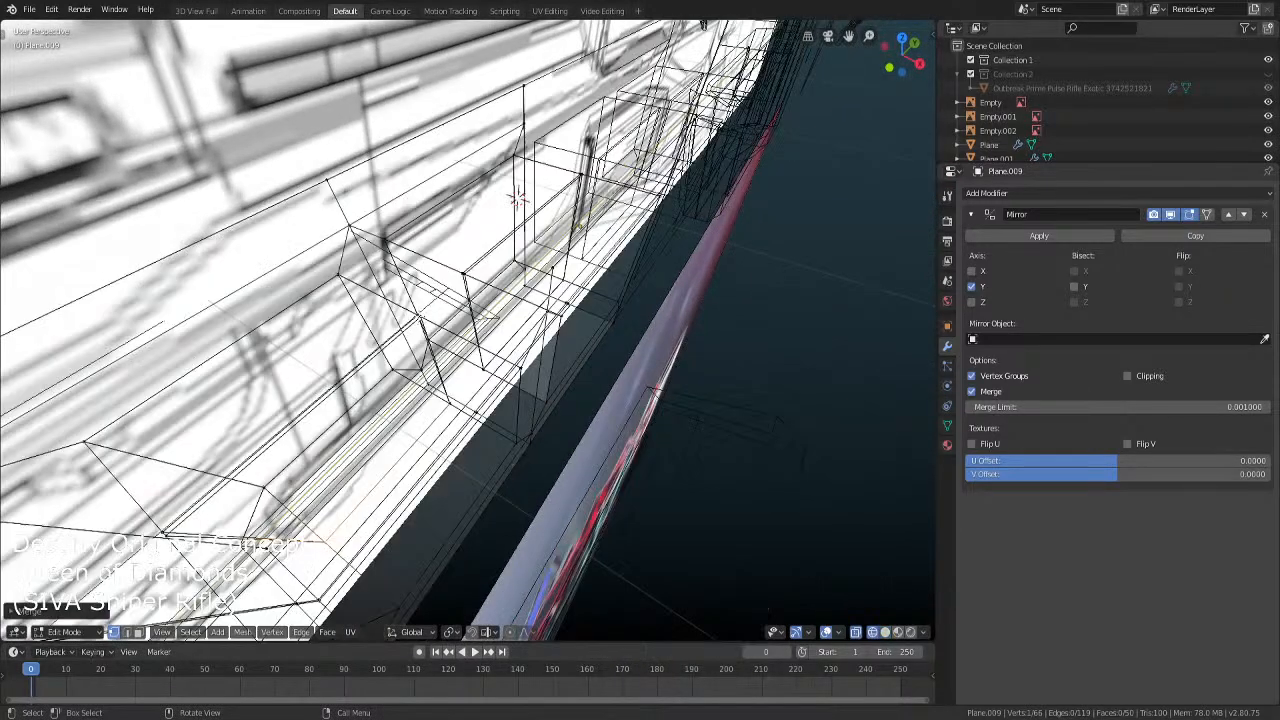
left_click(420, 317, "shift")
key("alt+z")
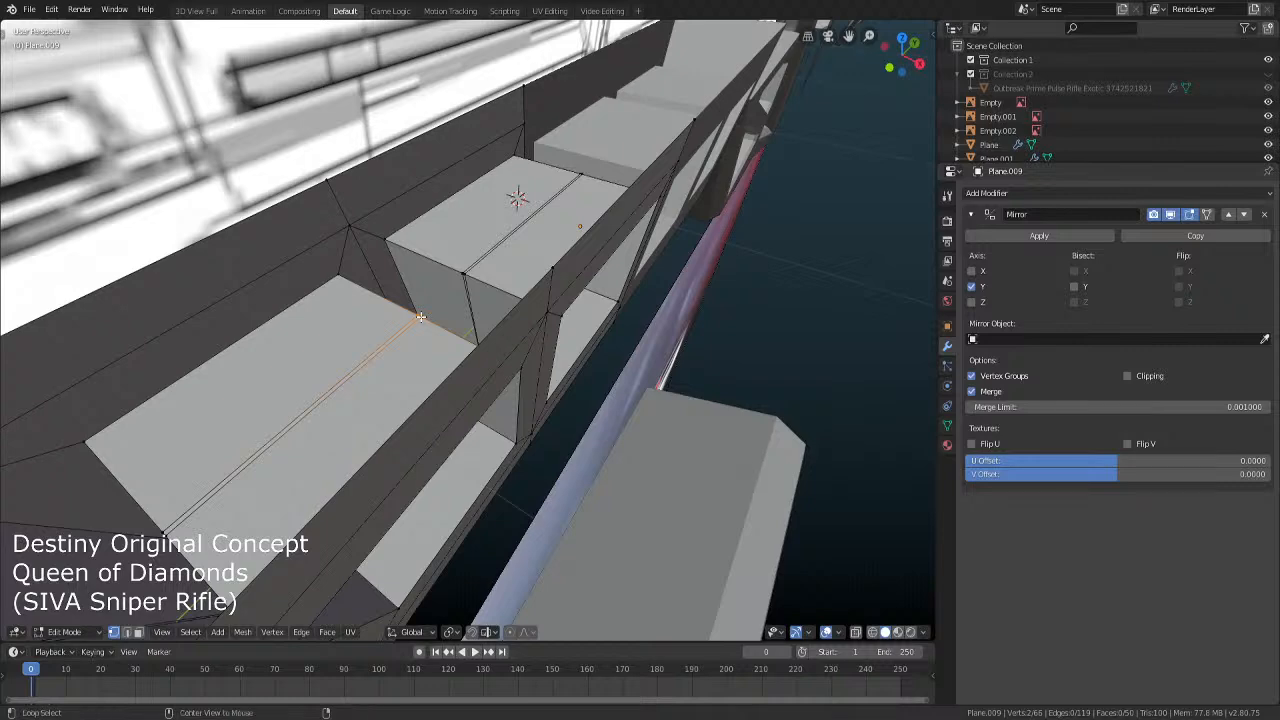
key("m")
left_click(420, 316)
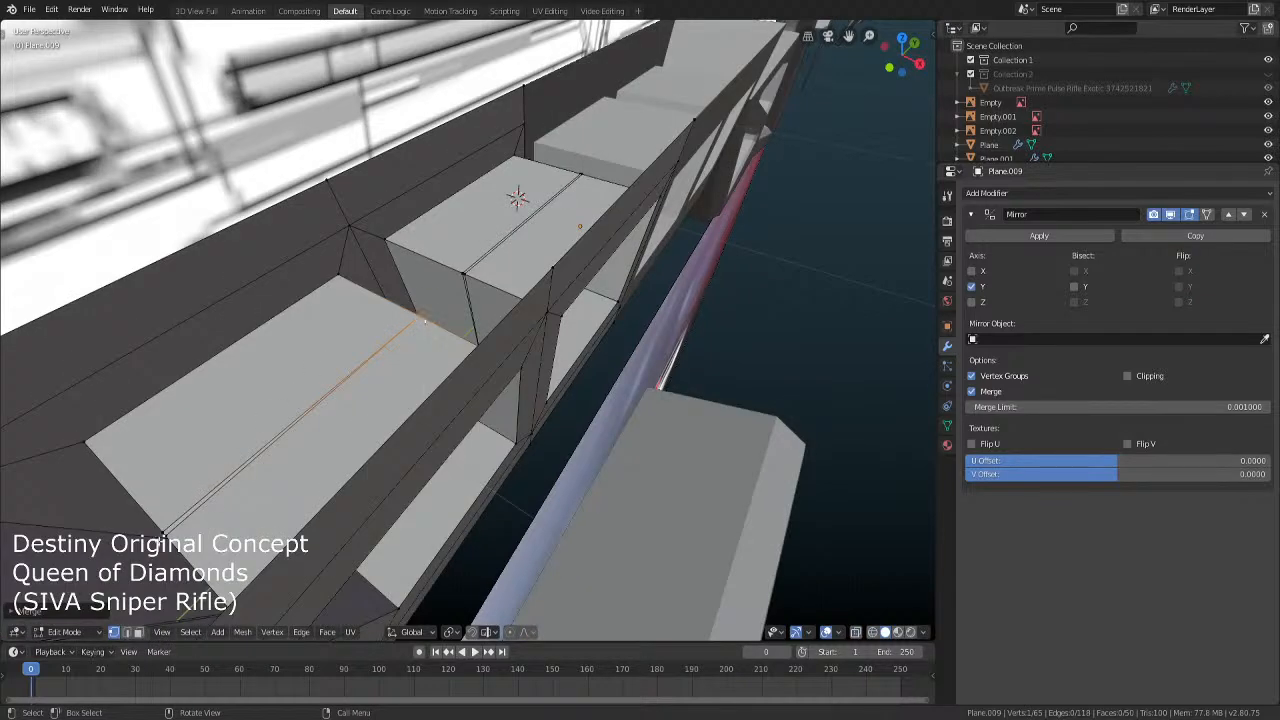
left_click(163, 536)
left_click(163, 534, "shift")
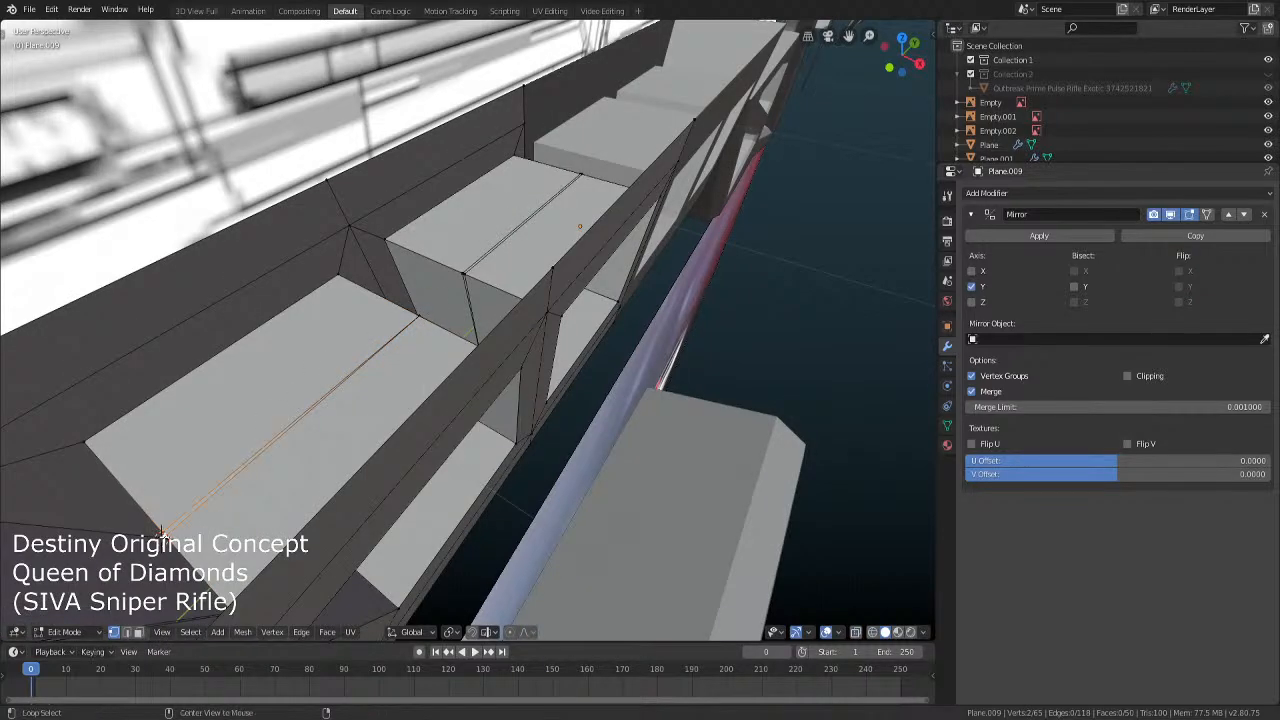
key("m")
left_click(160, 524)
Merge the nearly coincident vertex pairs at both ends of the seam on the second window opening's upper wall
middle_click_drag(160, 533, 400, 350)
left_click(430, 325, "shift")
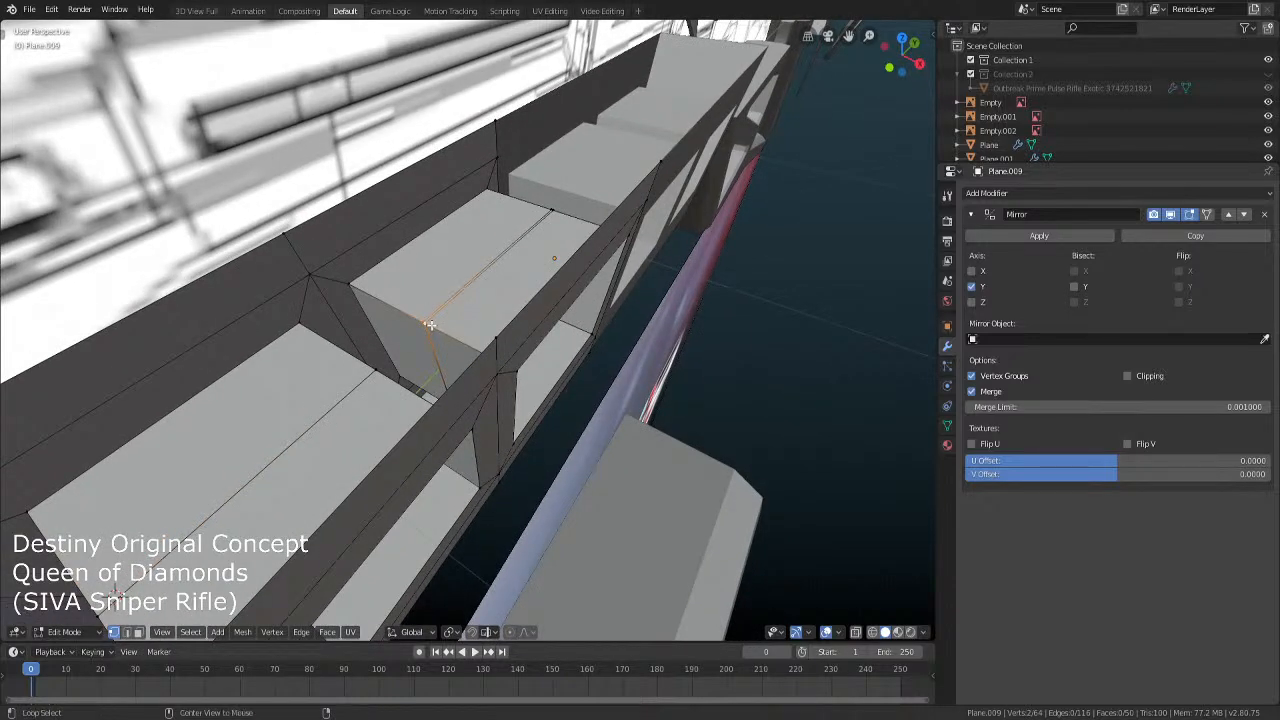
key("m")
left_click(431, 325)
middle_click_drag(503, 217, 522, 242)
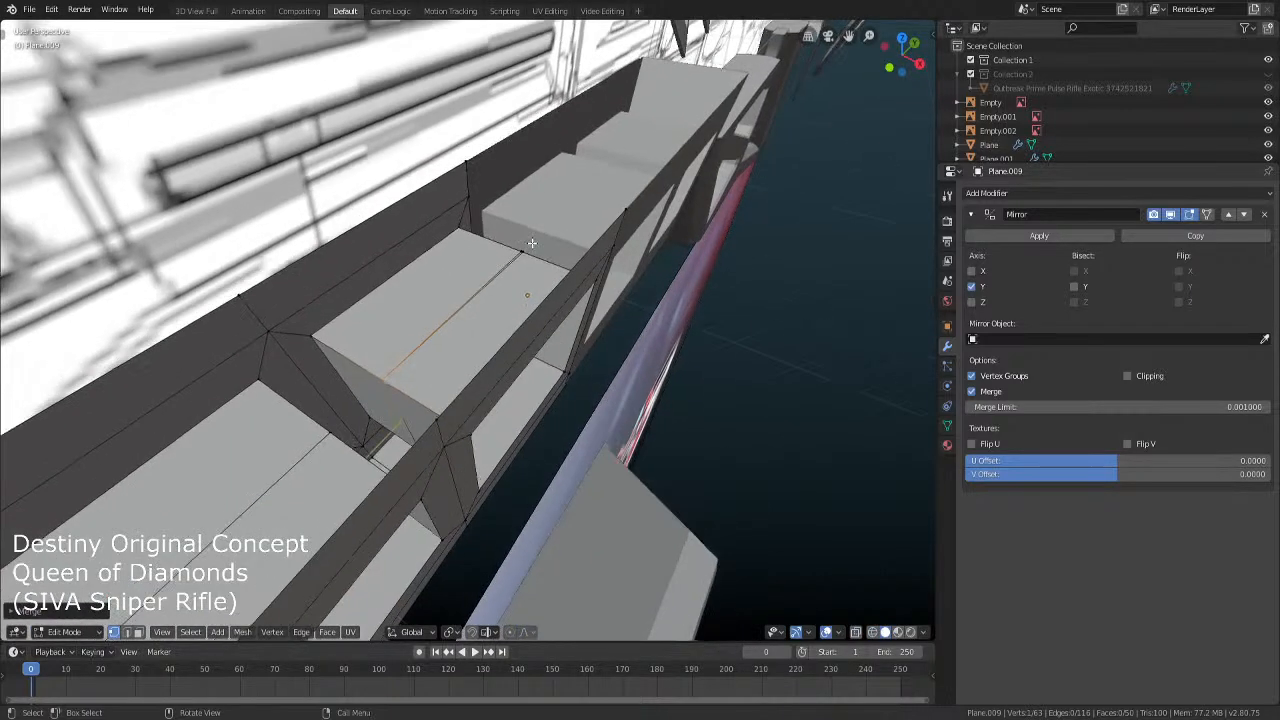
left_click(525, 250, "shift")
key("m")
left_click(525, 249)
middle_click_drag(525, 248, 562, 373)
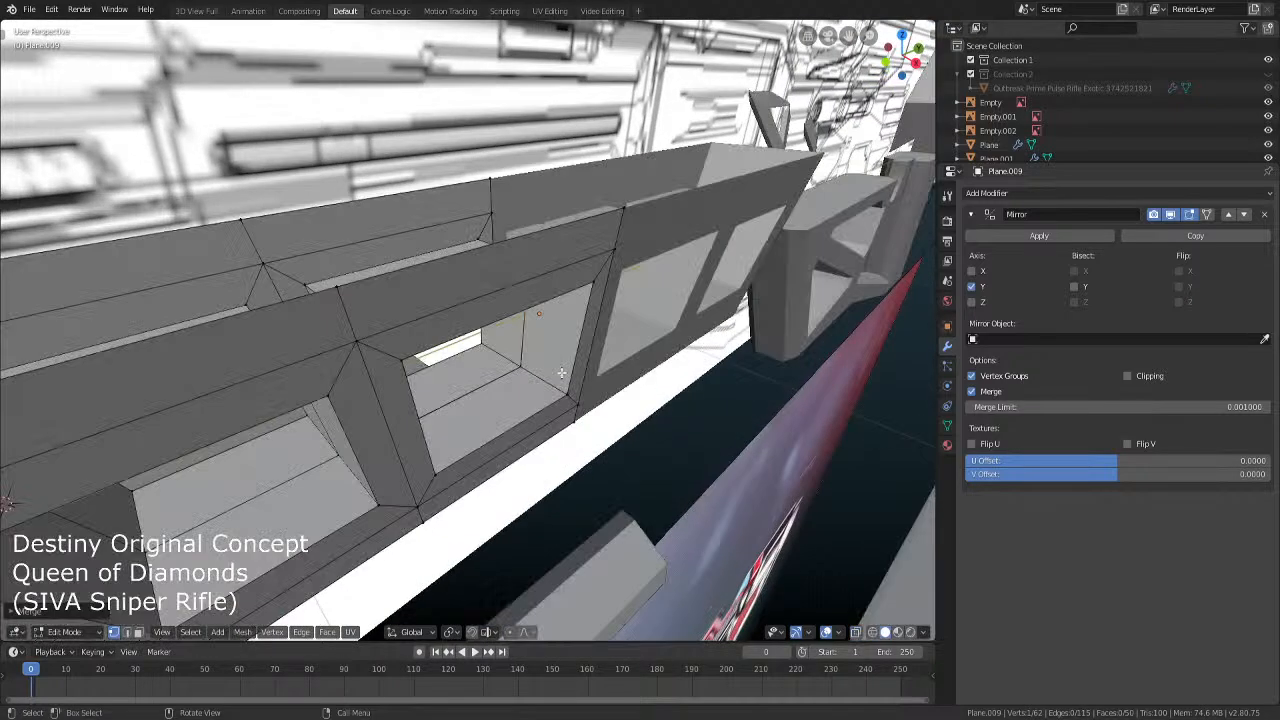
Merge the doubled vertices at both ends of the seam on the second window opening's lower wall at their center
key("shift+z")
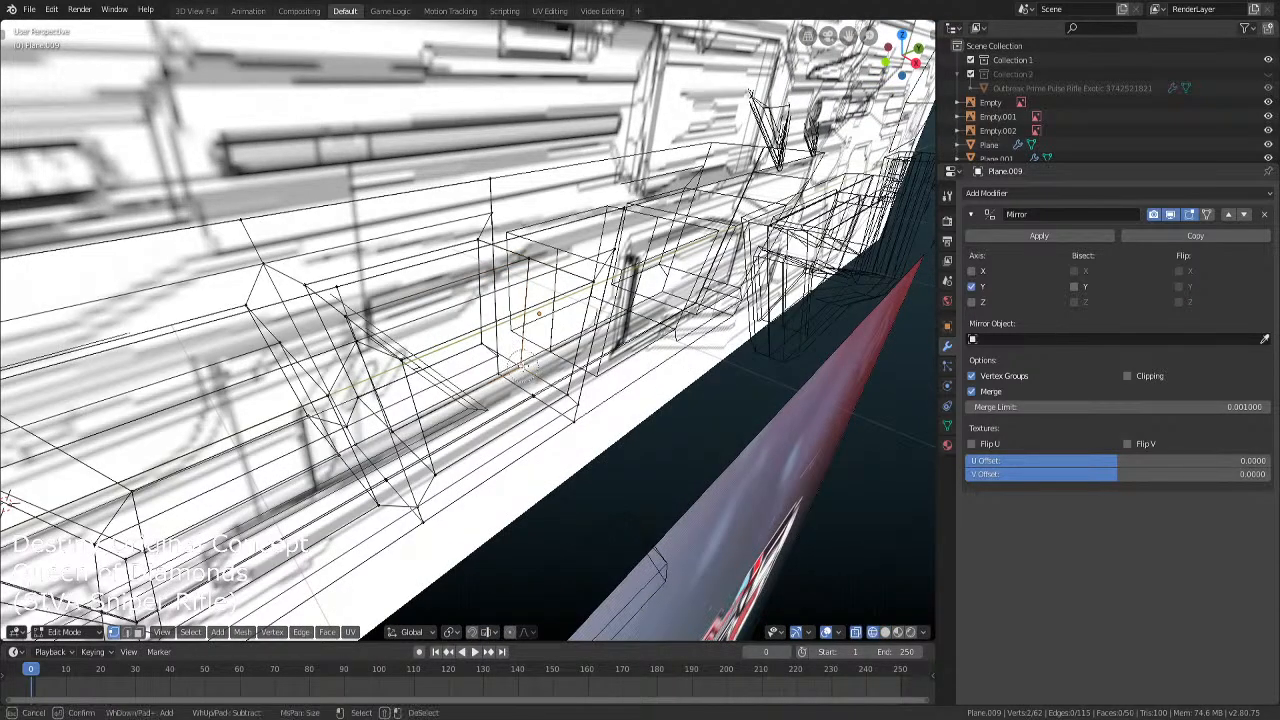
key("alt+m")
left_click(528, 366)
key("shift+z")
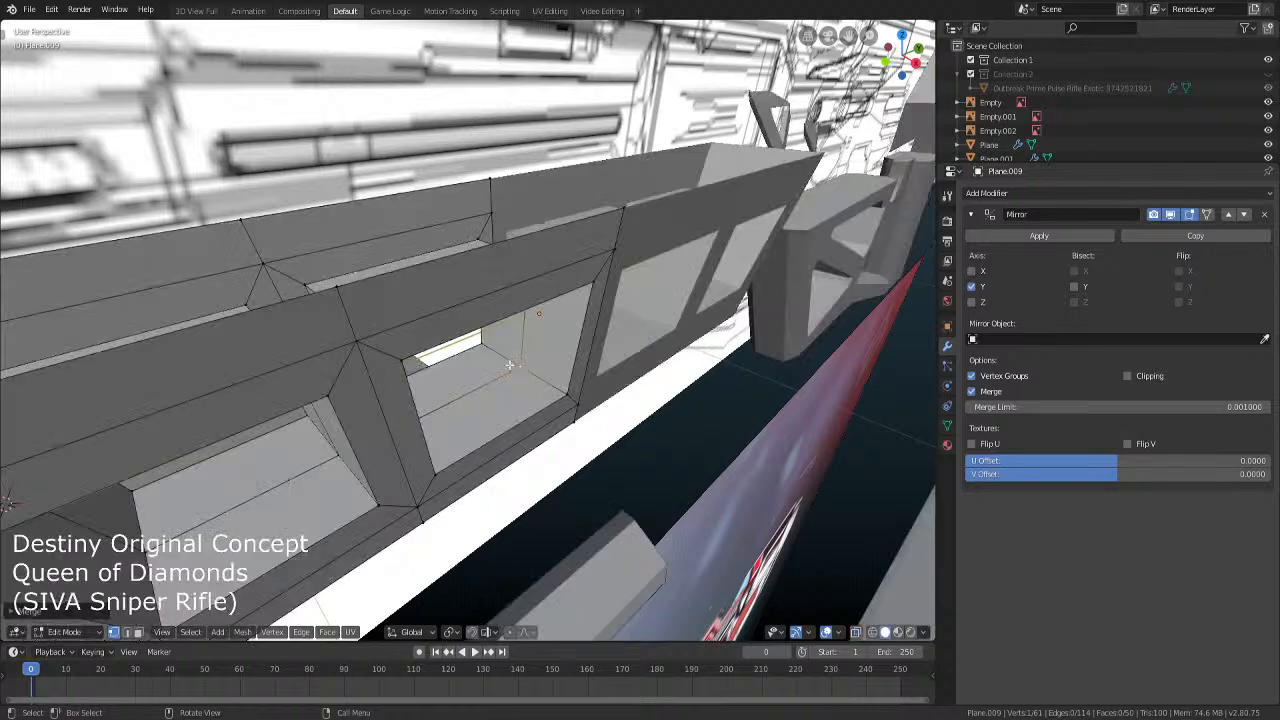
key("shift+z")
key("alt+m")
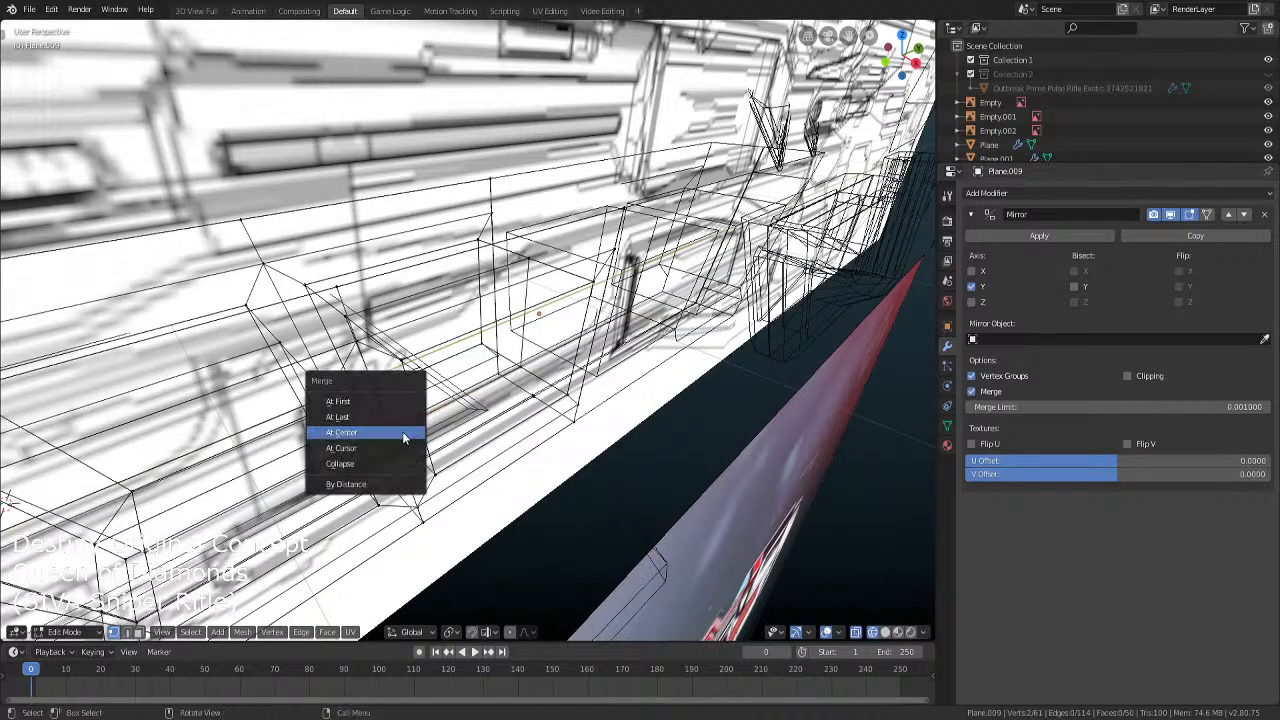
left_click(403, 433)
key("shift+z")
Merge the doubled vertices where the frame's underside centre seam crosses the middle cross edge
mouse_move(403, 433)
middle_mouse_down()
mouse_move(480, 425)
mouse_move(440, 330)
mouse_move(434, 431)
middle_mouse_up()
key("shift+z")
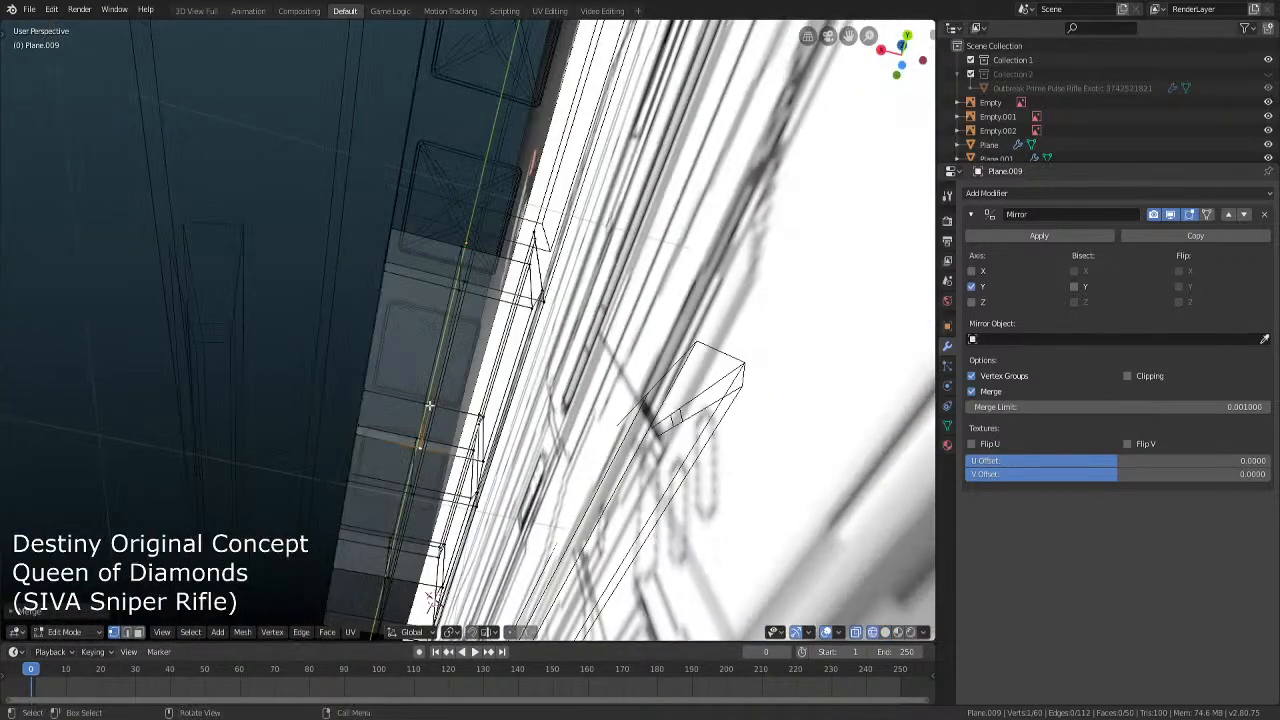
key("shift+z")
left_click(412, 493)
left_click(415, 496, "shift")
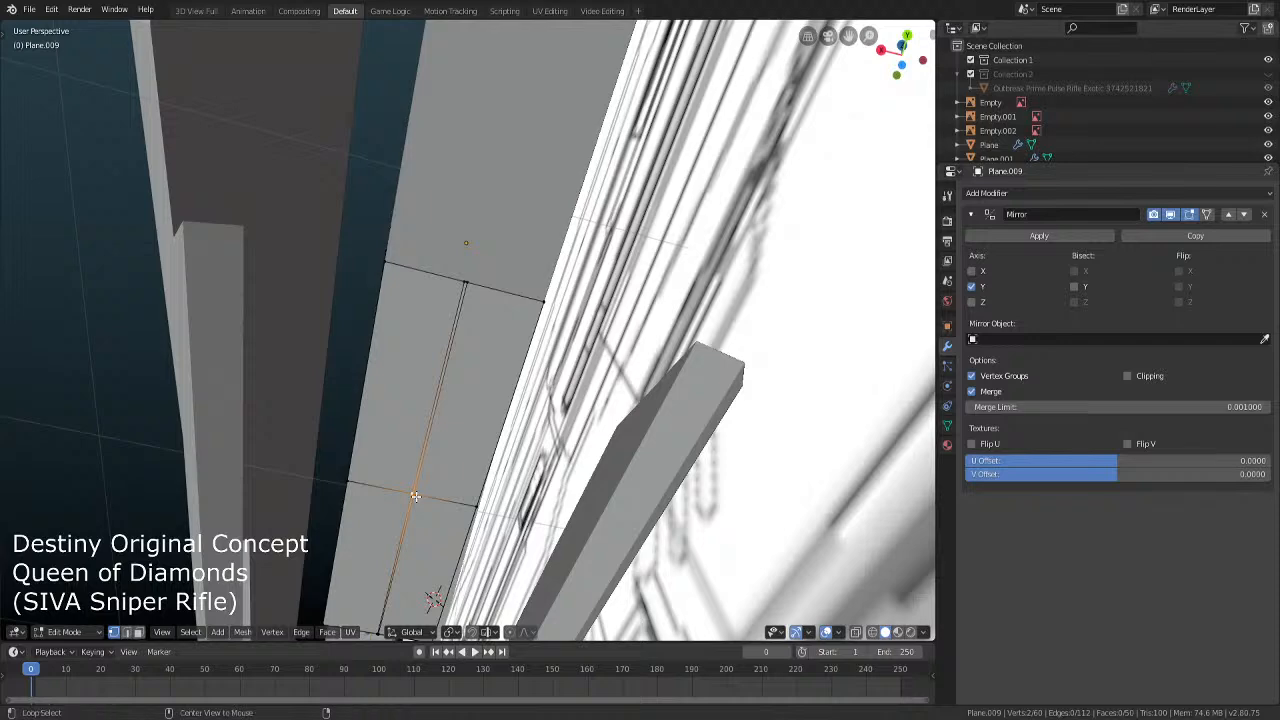
key("alt+m")
left_click(416, 496)
Merge the doubled vertex pairs at the two ends of the underside's centre seam
left_click(466, 280)
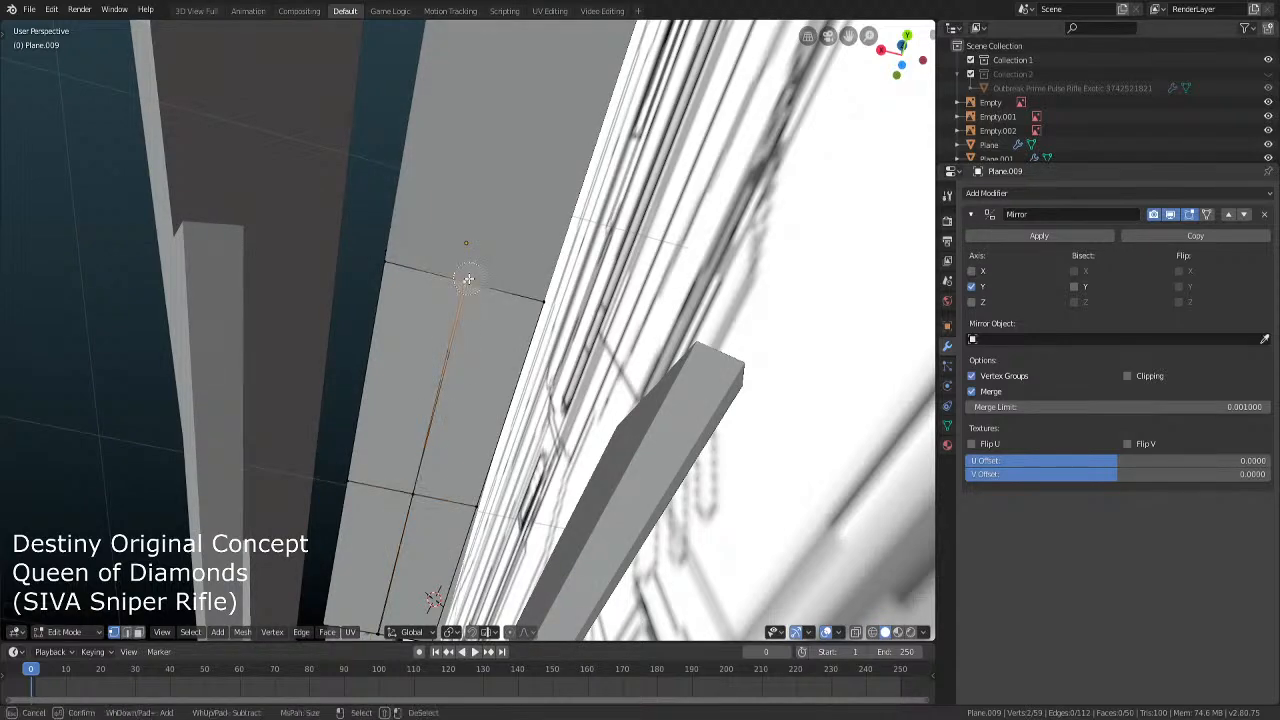
left_click(471, 282, "shift")
key("alt+m")
left_click(472, 281)
middle_click_drag(472, 281, 442, 479)
left_click(422, 519, "shift")
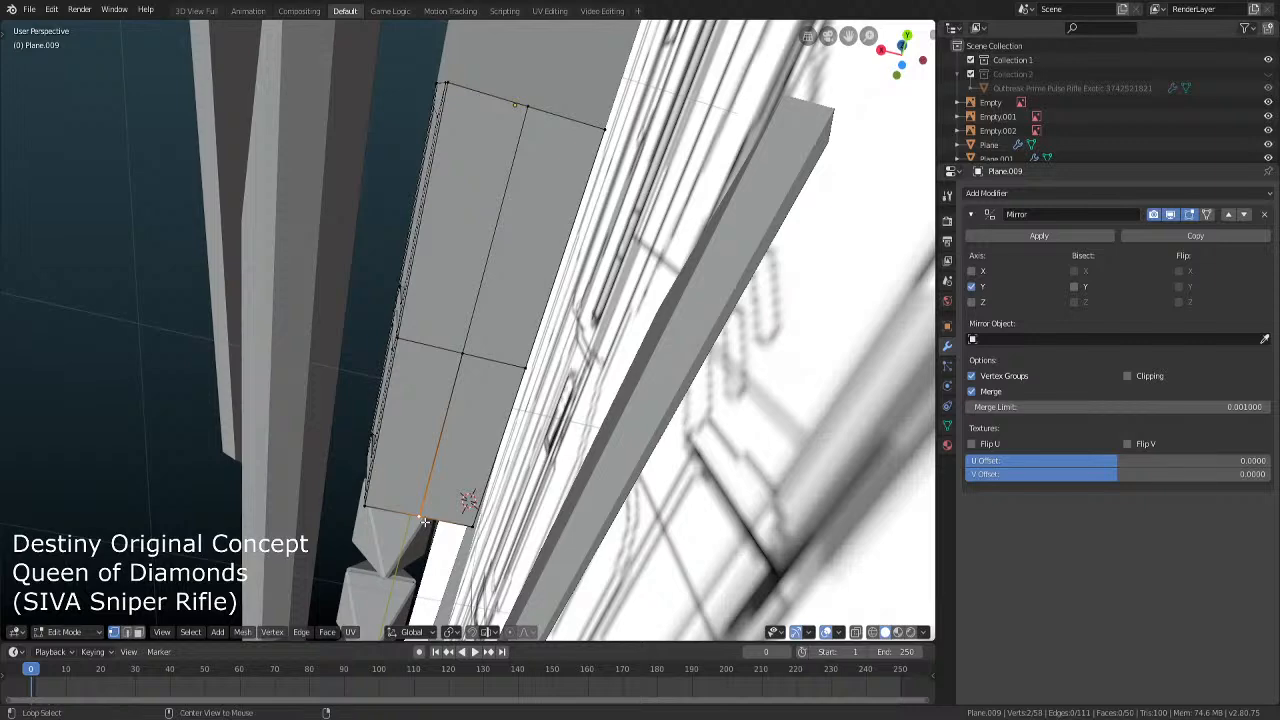
key("alt+m")
left_click(422, 519)
key("alt+z")
key("alt+z")
Merge the three doubled vertex pairs on the end face's centre seam, at its lower and upper cross edges and outer edge
scroll(380, 430, "down", 4)
mouse_move(342, 385)
middle_mouse_down()
mouse_move(524, 437)
mouse_move(437, 277)
middle_mouse_up()
left_click(295, 194, "shift")
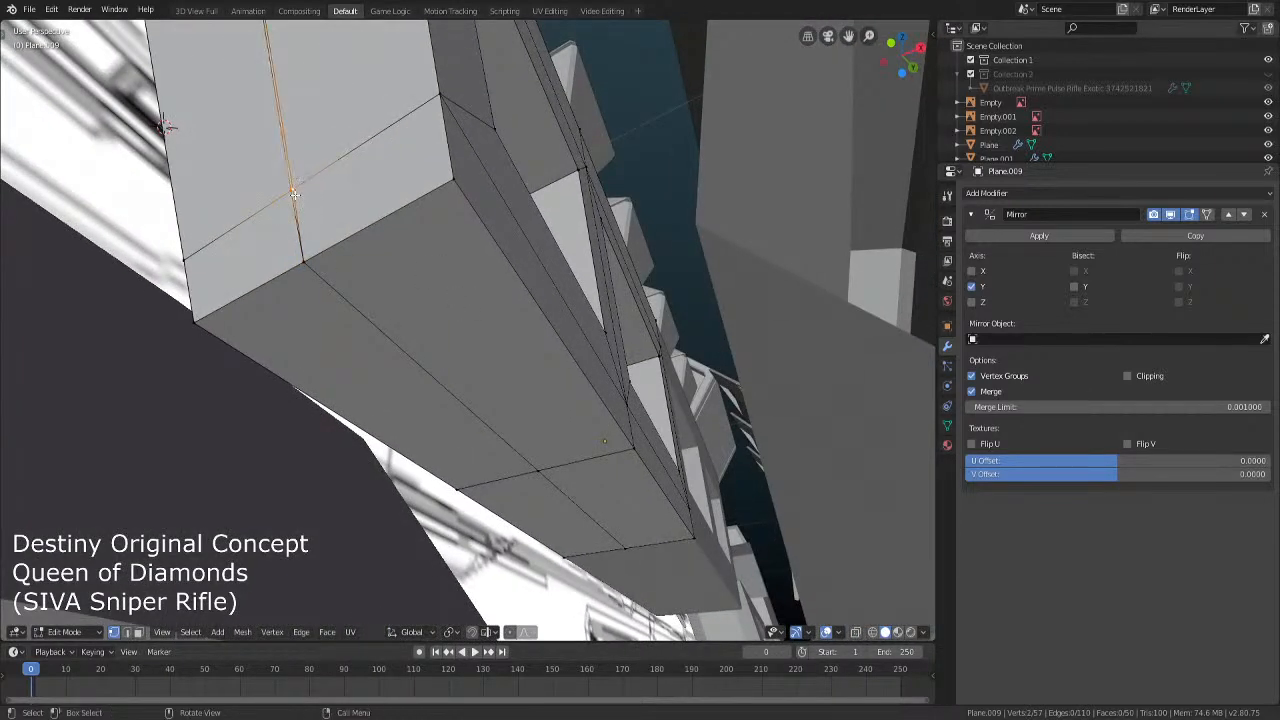
key("alt+m")
left_click(295, 195)
middle_click_drag(306, 100, 318, 268, "shift")
left_click(280, 204, "shift")
key("alt+m")
left_click(280, 204)
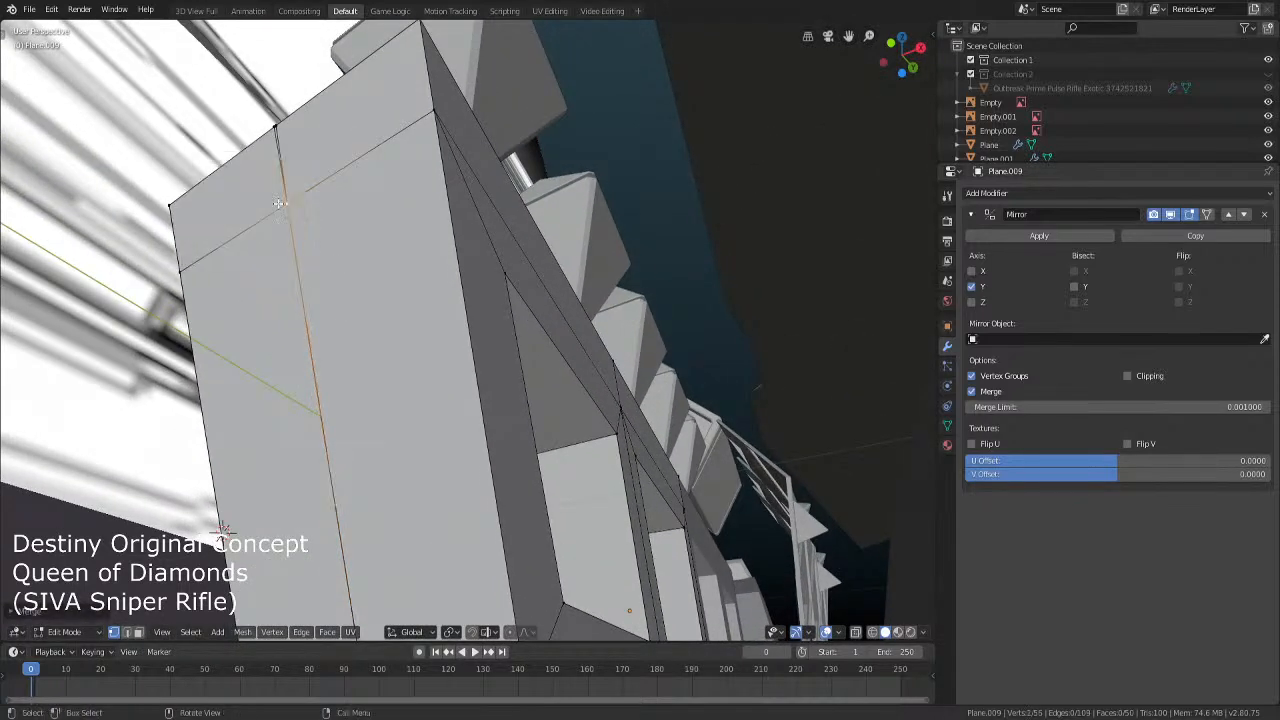
left_click(273, 118, "shift")
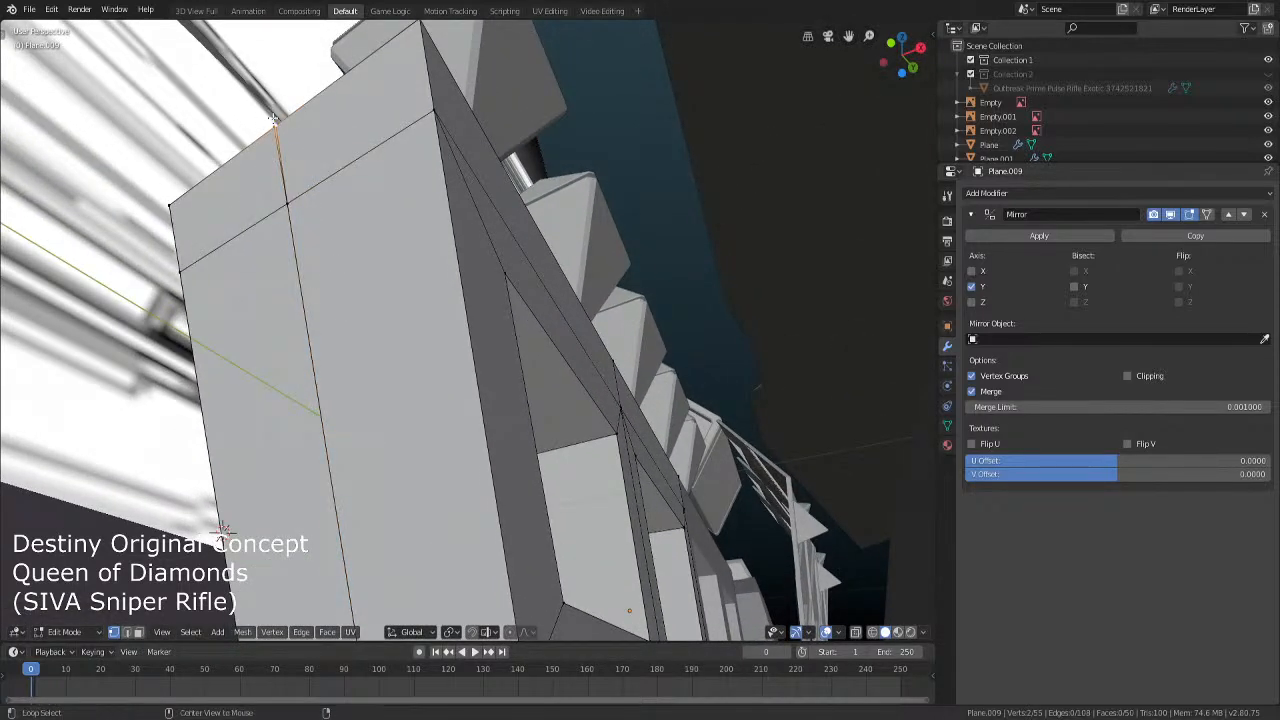
key("alt+m")
left_click(272, 118)
Examine the merged frame from a distance in Object Mode, checking its fit with the surrounding rifle parts
scroll(348, 134, "down", 5)
middle_click_drag(348, 134, 392, 424)
key("shift+z")
key("shift+z")
key("Tab")
scroll(598, 430, "down", 4)
scroll(522, 433, "up", 4)
key("Tab")
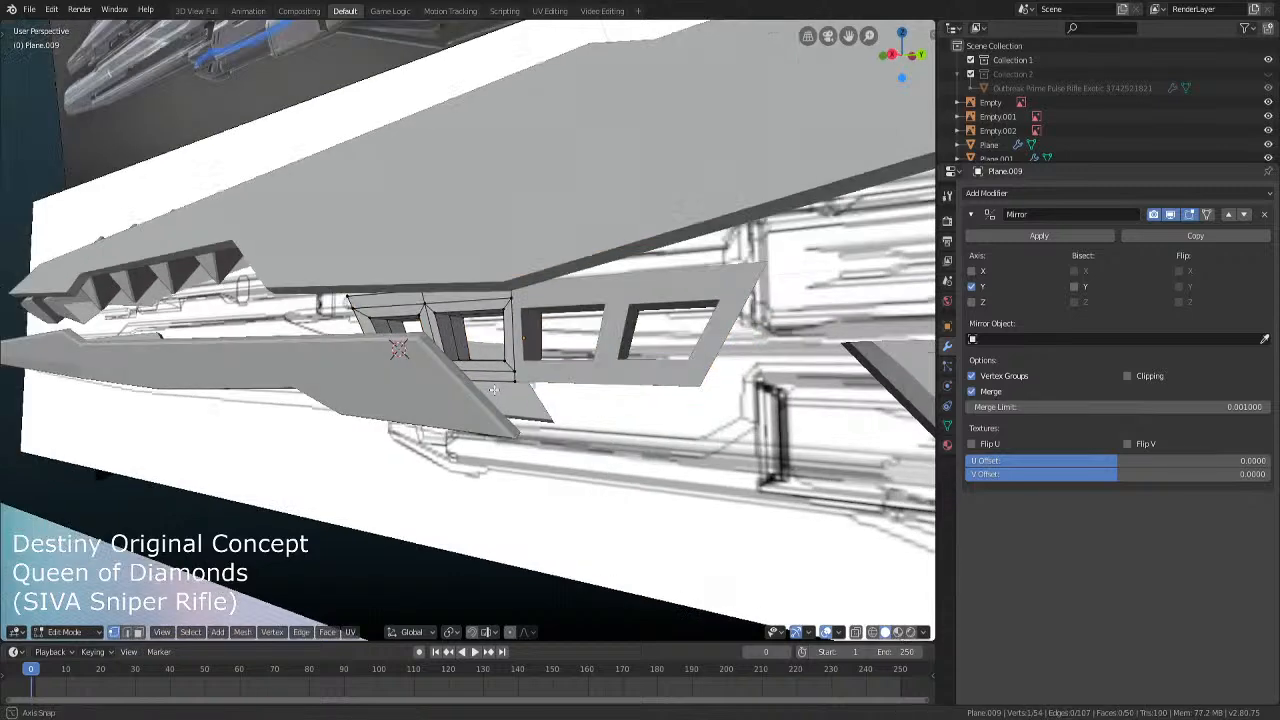
Try to bevel the four outer rim edges of the end window opening with a single segment
scroll(390, 425, "up", 2)
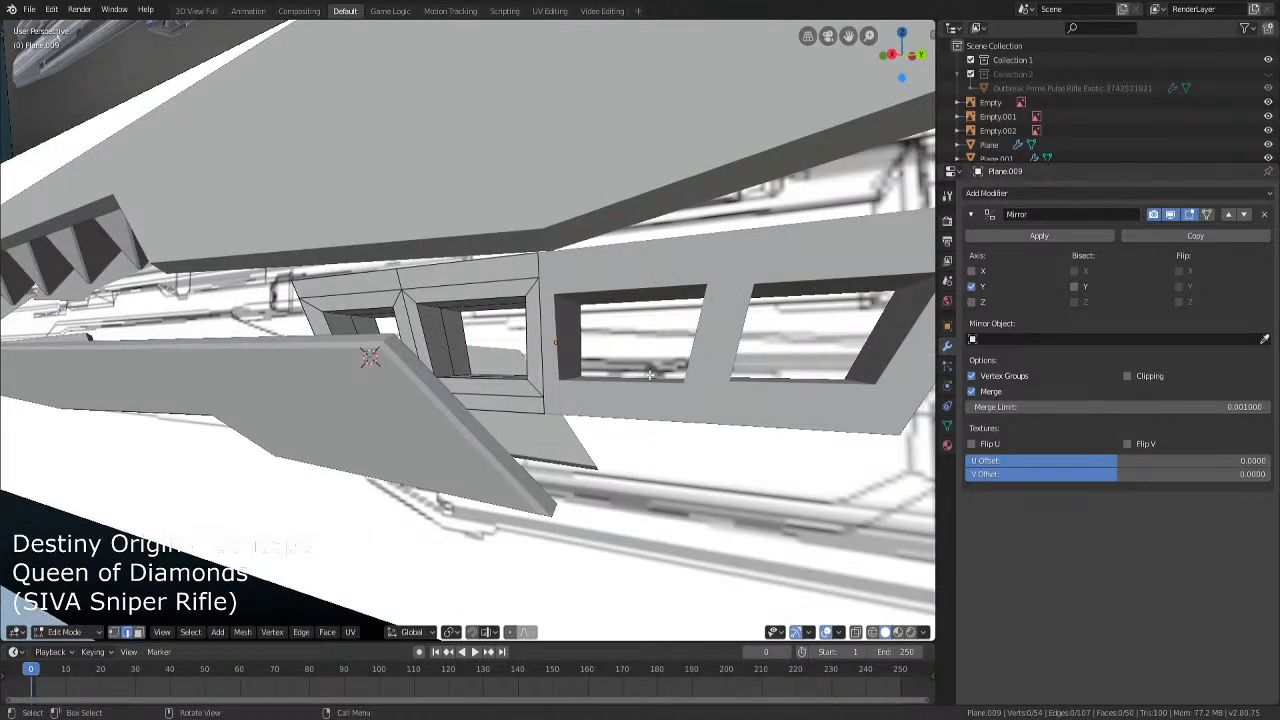
middle_click_drag(650, 374, 452, 408)
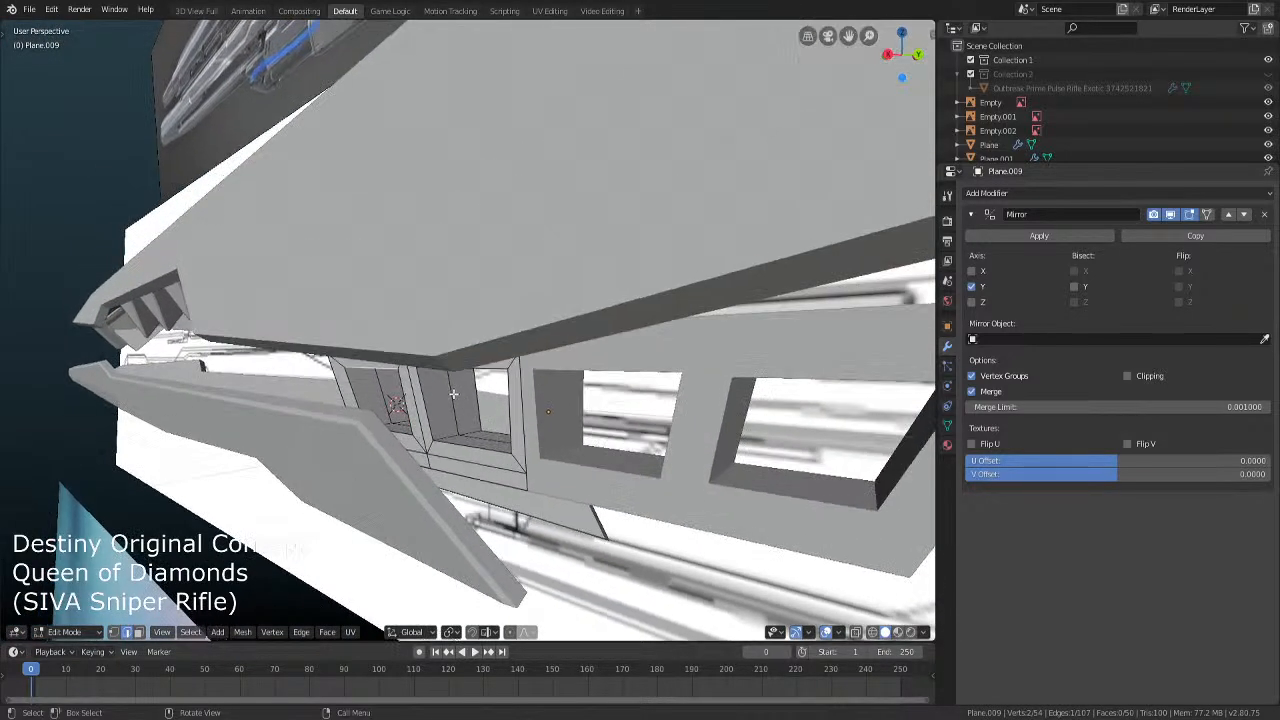
scroll(452, 408, "up", 4)
scroll(452, 430, "up", 3)
middle_click_drag(452, 457, 478, 414)
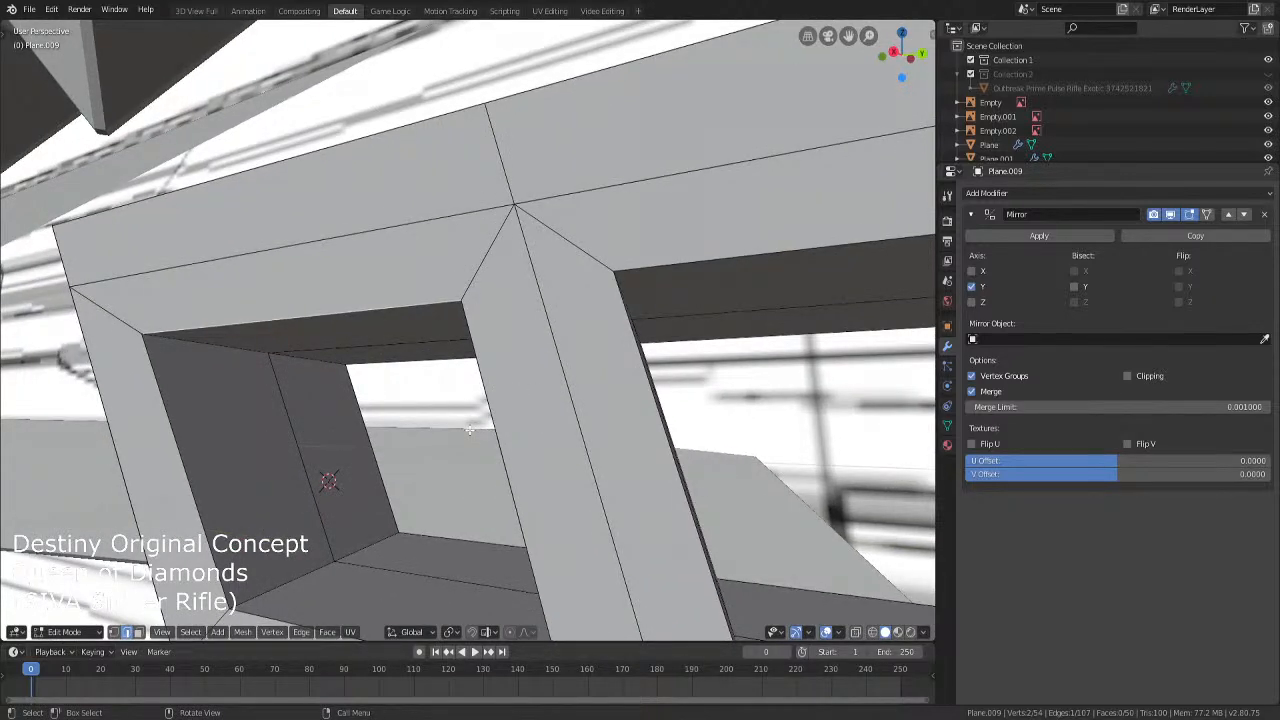
key("ctrl")
left_click(158, 406, "shift")
middle_click_drag(502, 425, 525, 386)
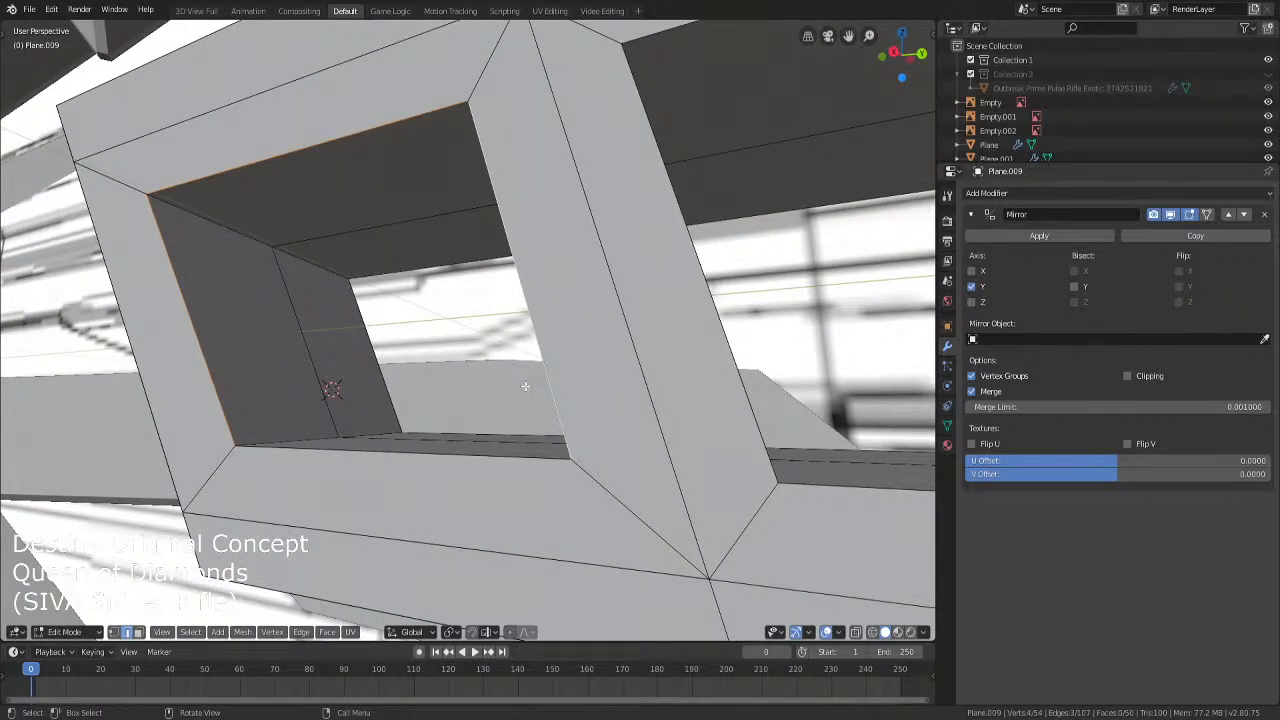
left_click(482, 462, "shift")
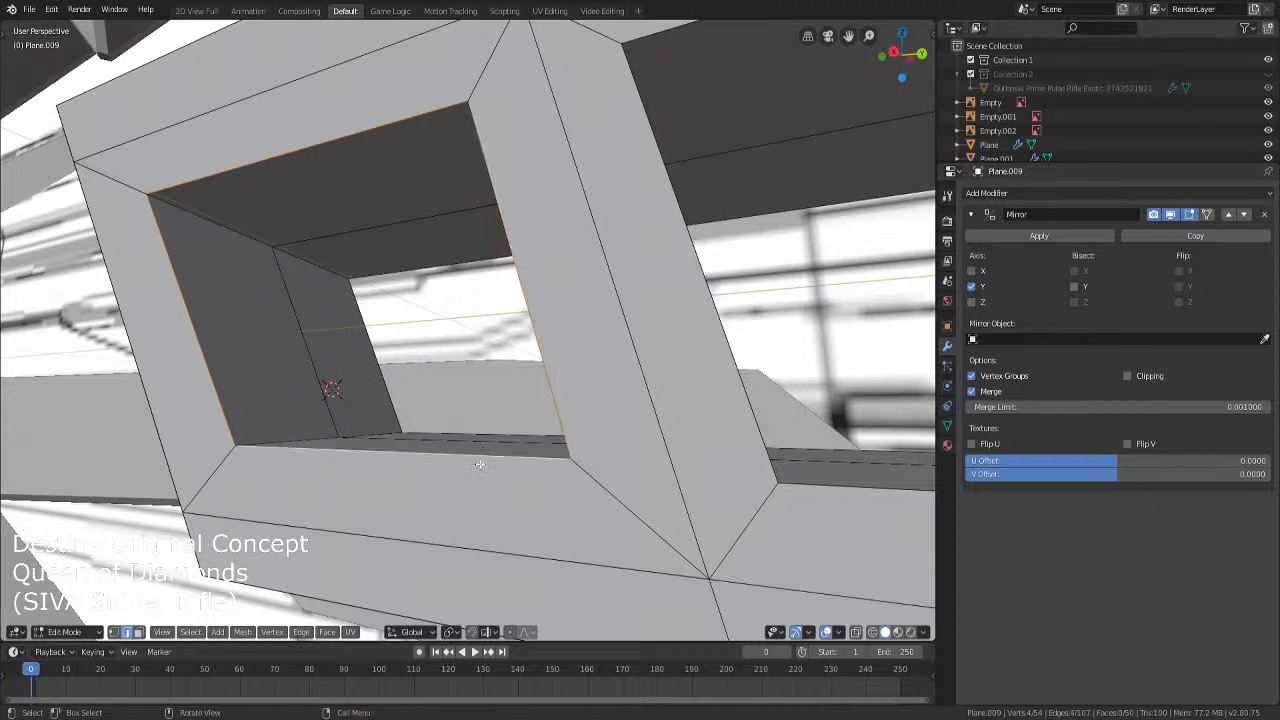
key("ctrl+b")
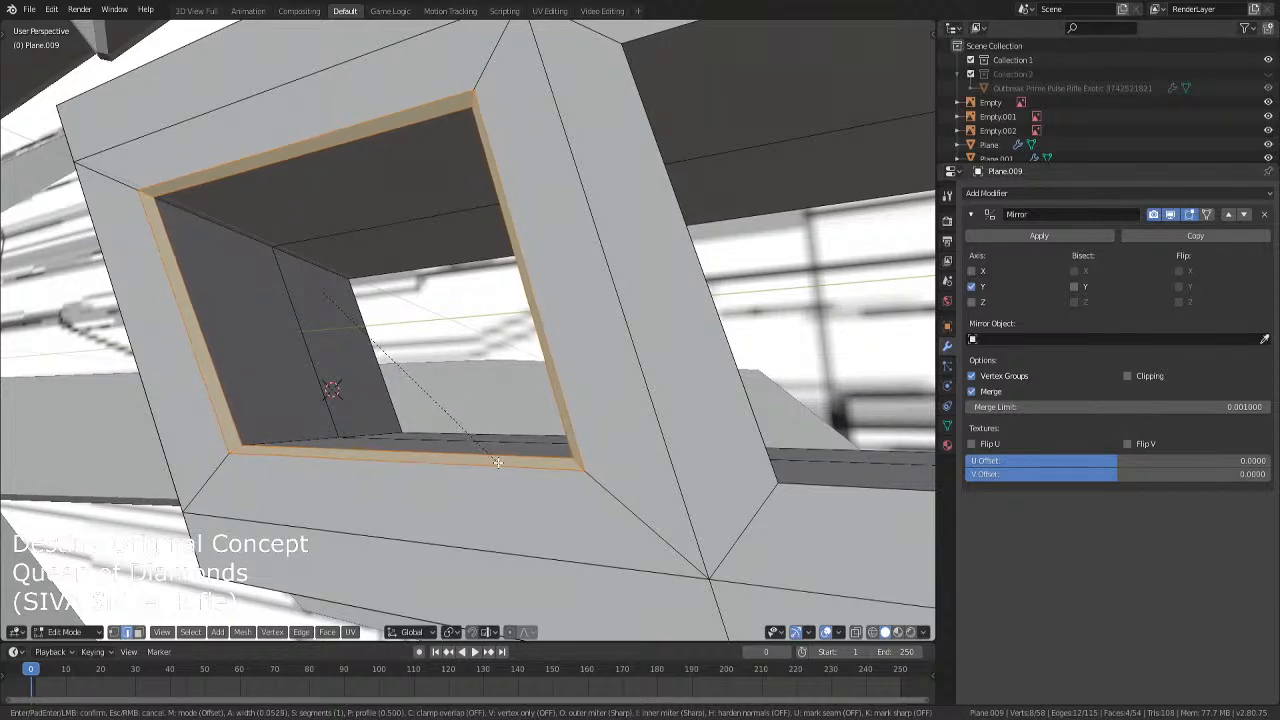
left_click(497, 462)
middle_click_drag(498, 462, 643, 433)
Select the edges running inward through the lower corners of the end window opening, checking the selection in wireframe
left_click(370, 419, "alt")
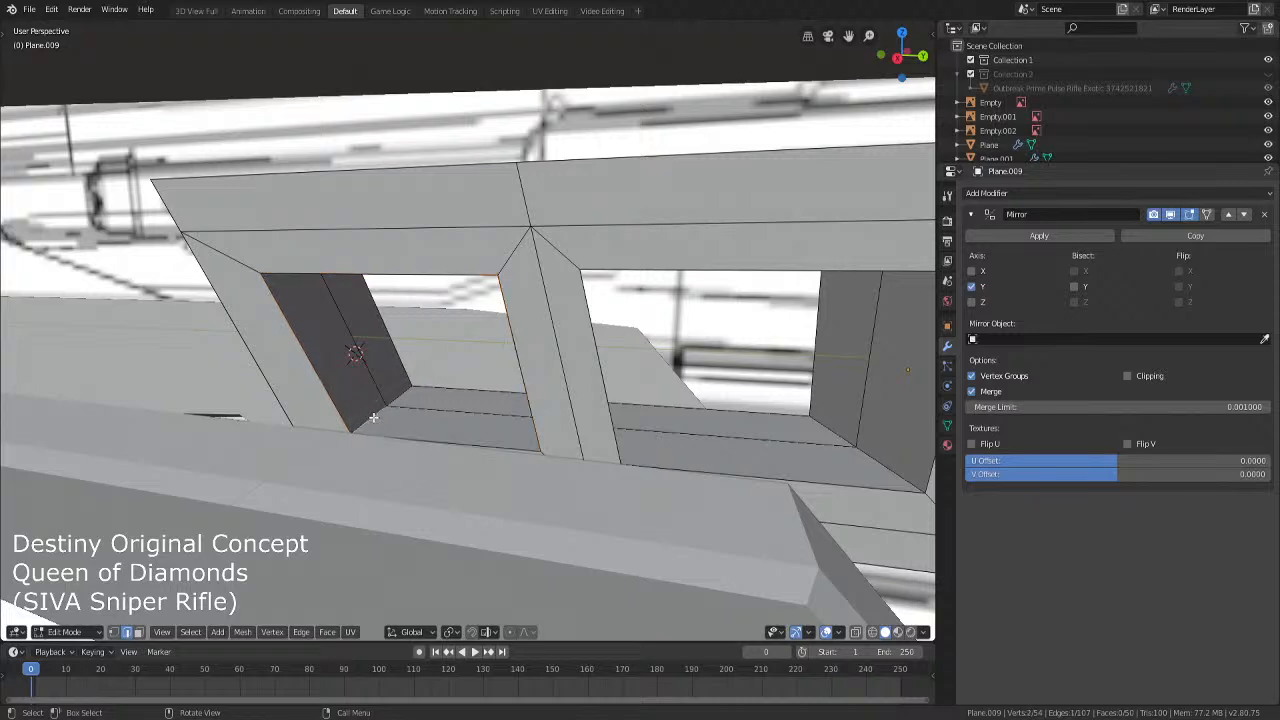
middle_click_drag(371, 420, 483, 433)
mouse_move(400, 399)
middle_mouse_down()
mouse_move(478, 420)
mouse_move(600, 396)
middle_mouse_up()
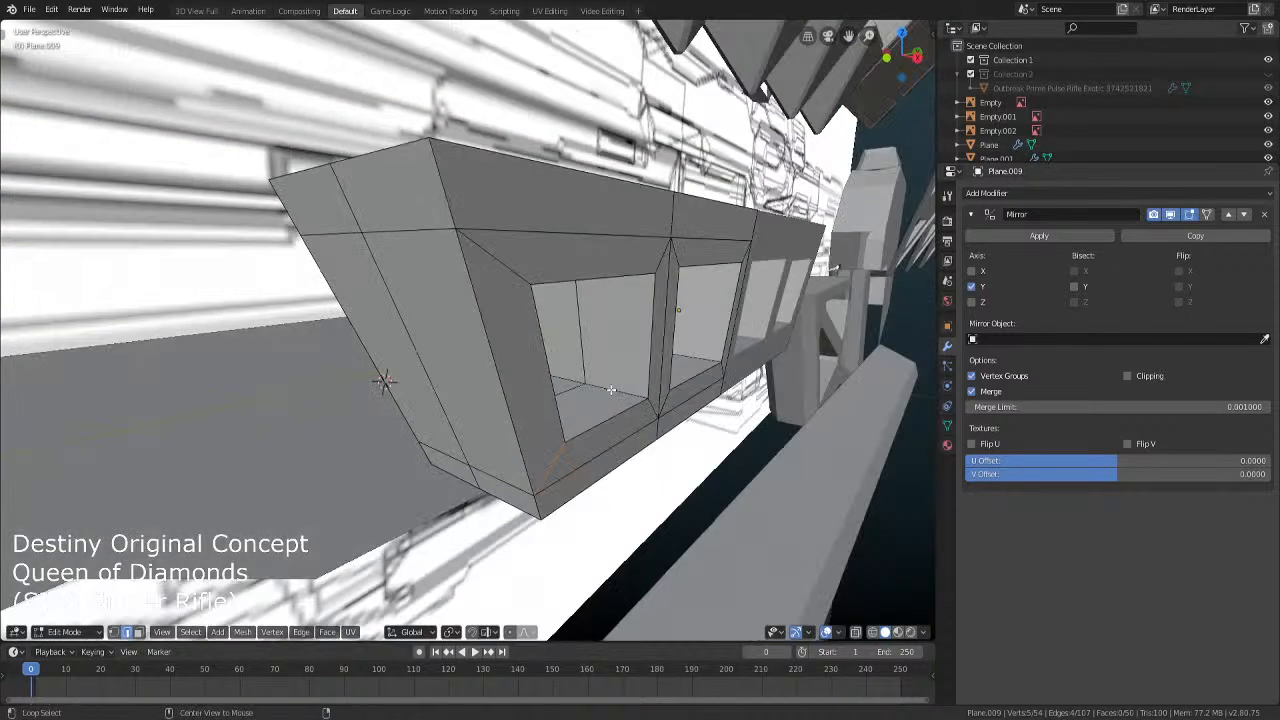
left_click(600, 396, "alt+shift")
key("shift+z")
key("c")
key("shift+z")
mouse_move(520, 420)
middle_mouse_down()
mouse_move(538, 432)
mouse_move(424, 468)
mouse_move(386, 394)
mouse_move(408, 416)
middle_mouse_up()
key("shift+z")
key("Escape")
Add the end window opening's upper corner edges to the selection and deselect a stray edge in wireframe
key("shift+z")
left_click(290, 300, "alt+shift")
key("c")
middle_click(246, 260)
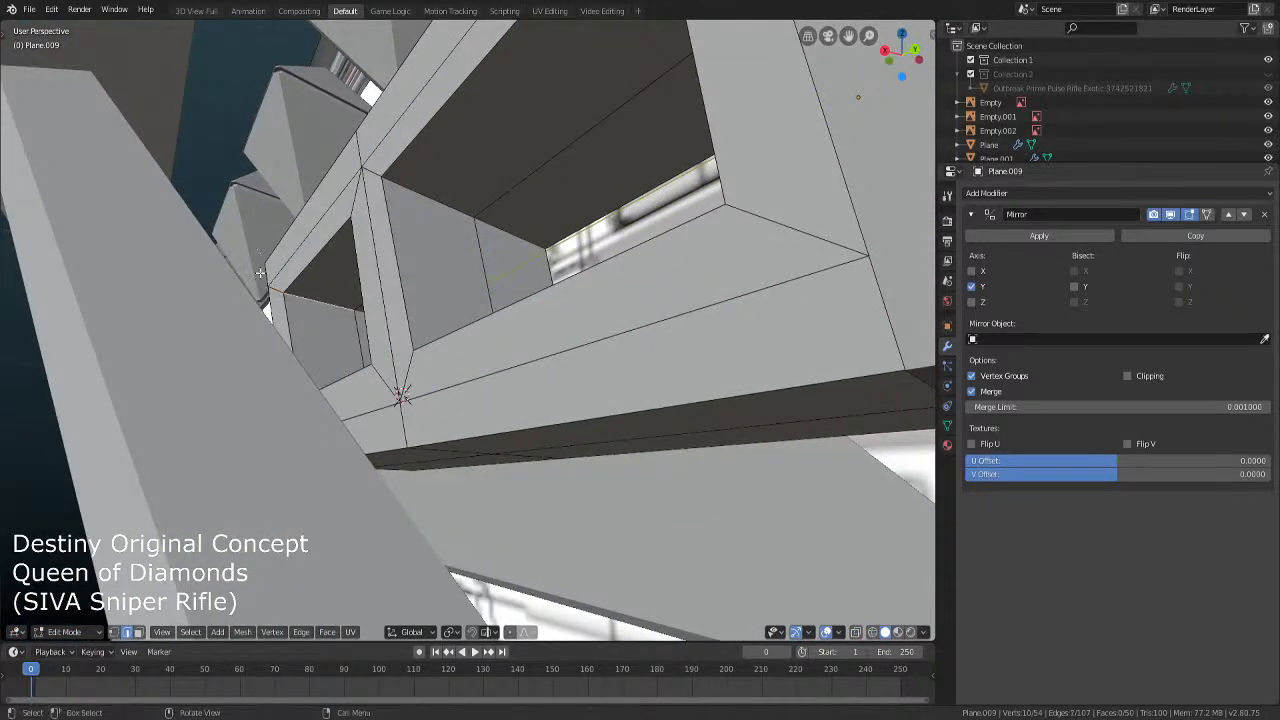
key("KP_Decimal")
key("shift+z")
middle_click(553, 323)
key("Escape")
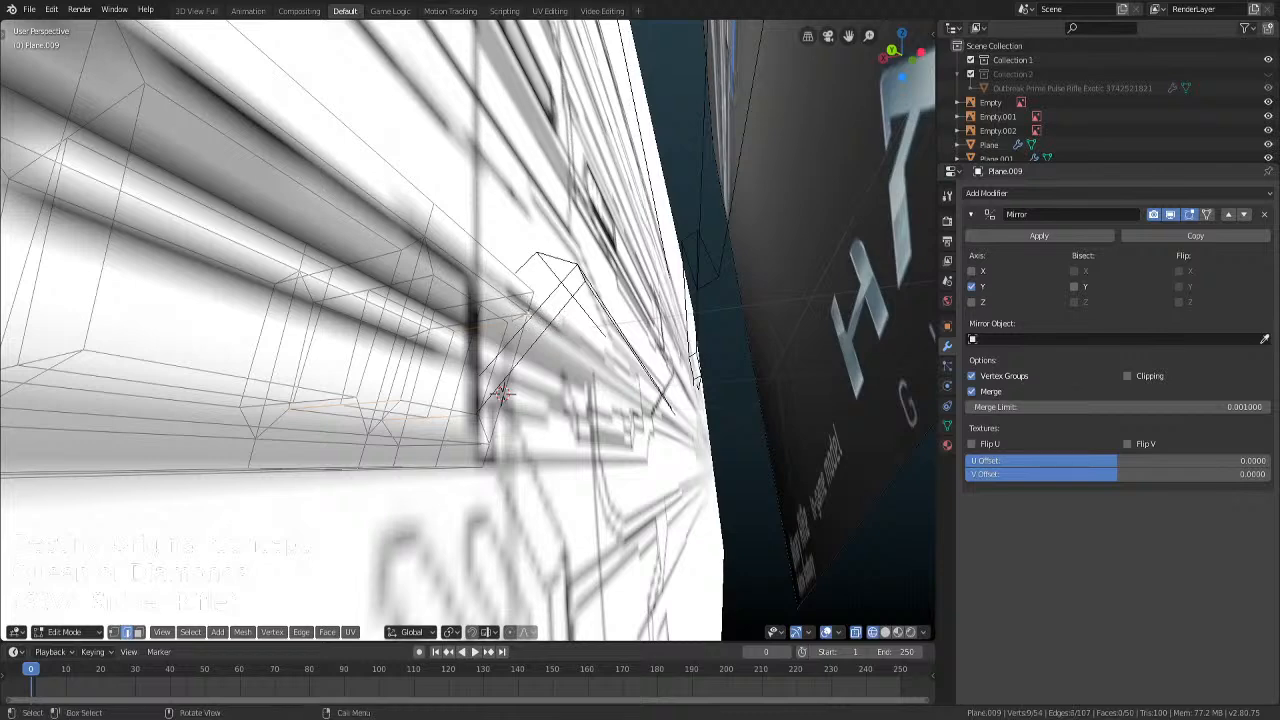
middle_click_drag(553, 323, 540, 396)
key("shift+z")
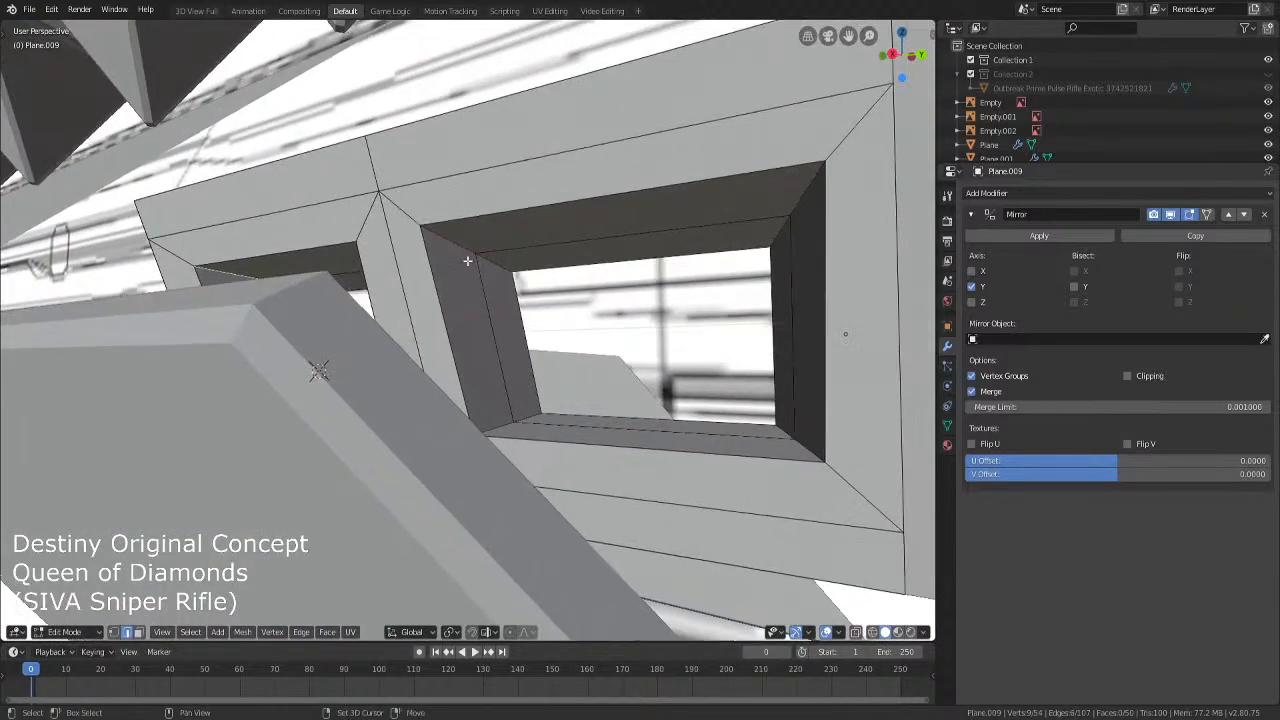
Add the corner edge loops running through the second window opening to the selection
left_click(498, 425, "alt+shift")
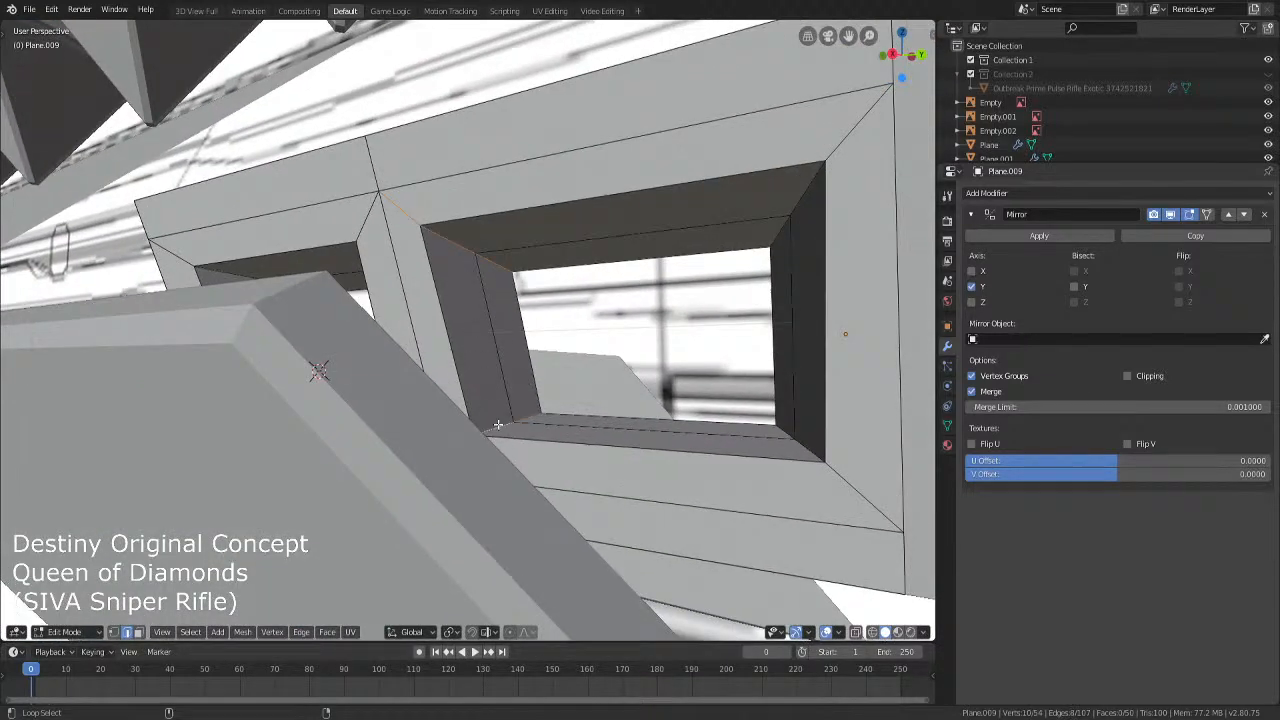
left_click(776, 424, "alt+shift")
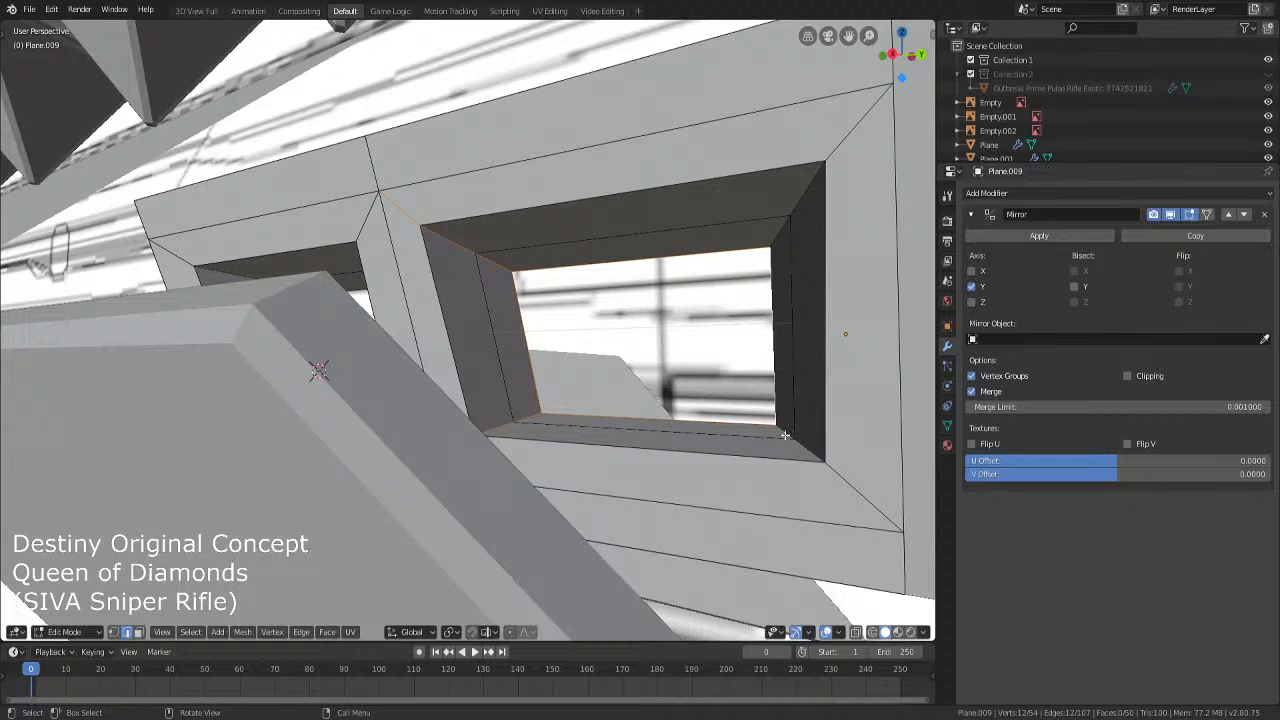
left_click(785, 435, "alt+shift")
left_click(810, 208, "alt+shift")
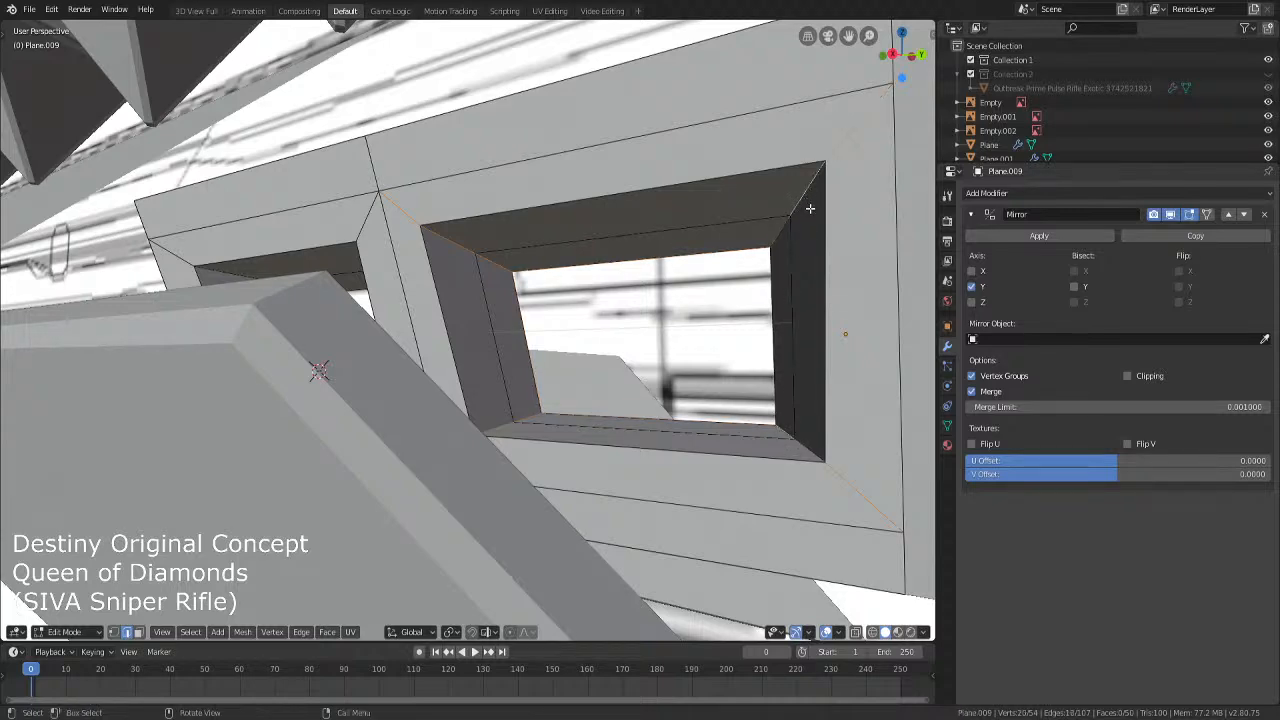
Deselect the stray edges around the window openings' lower corners with circle select in the wireframe side view
key("shift+z")
key("KP_3")
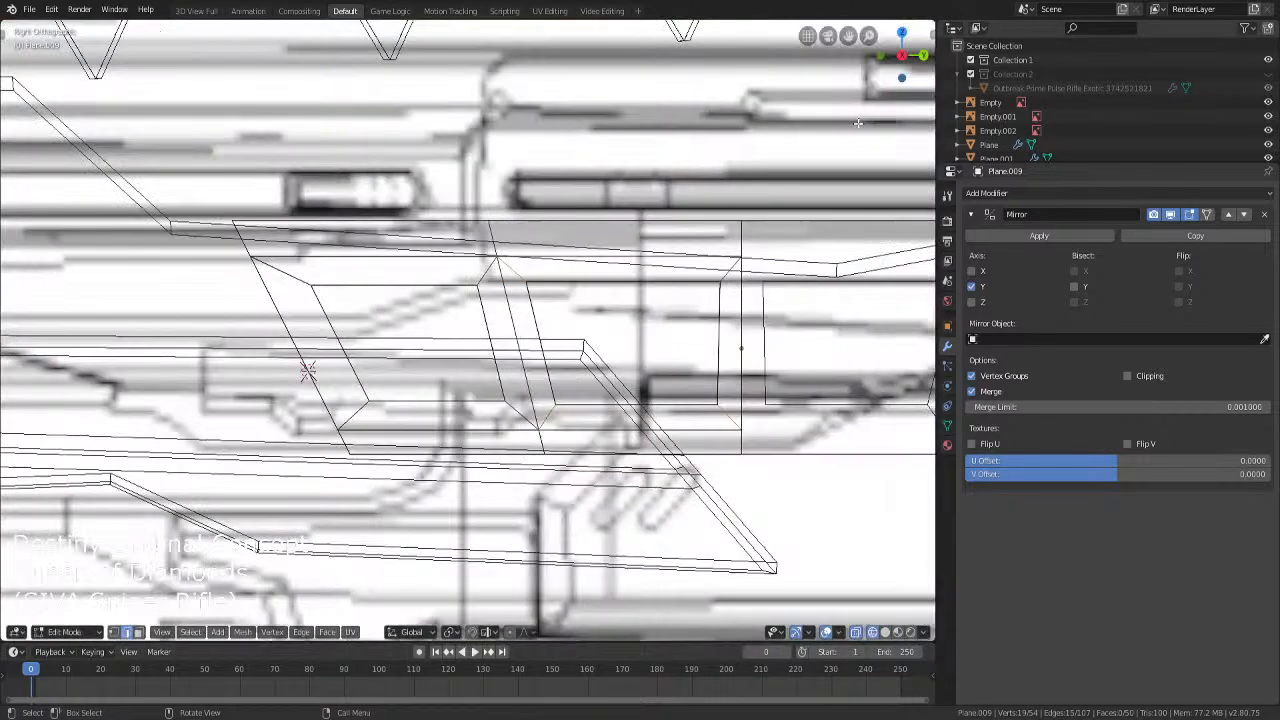
key("c")
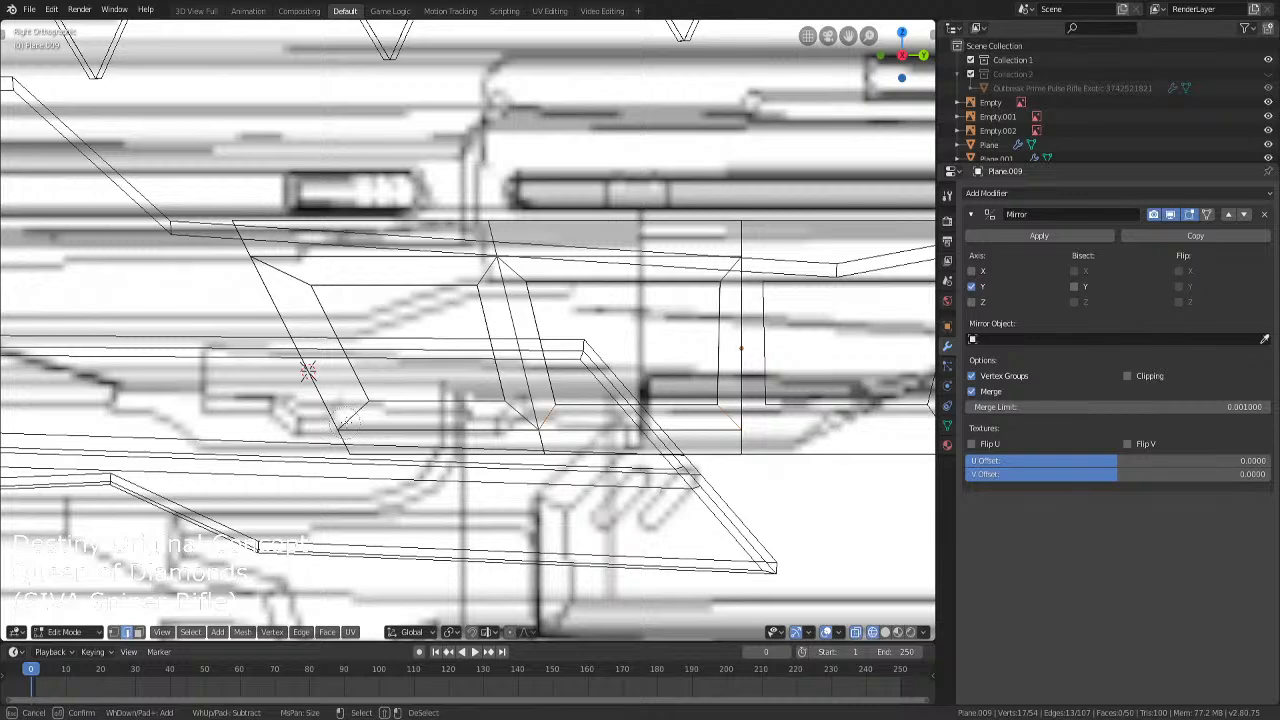
key("Escape")
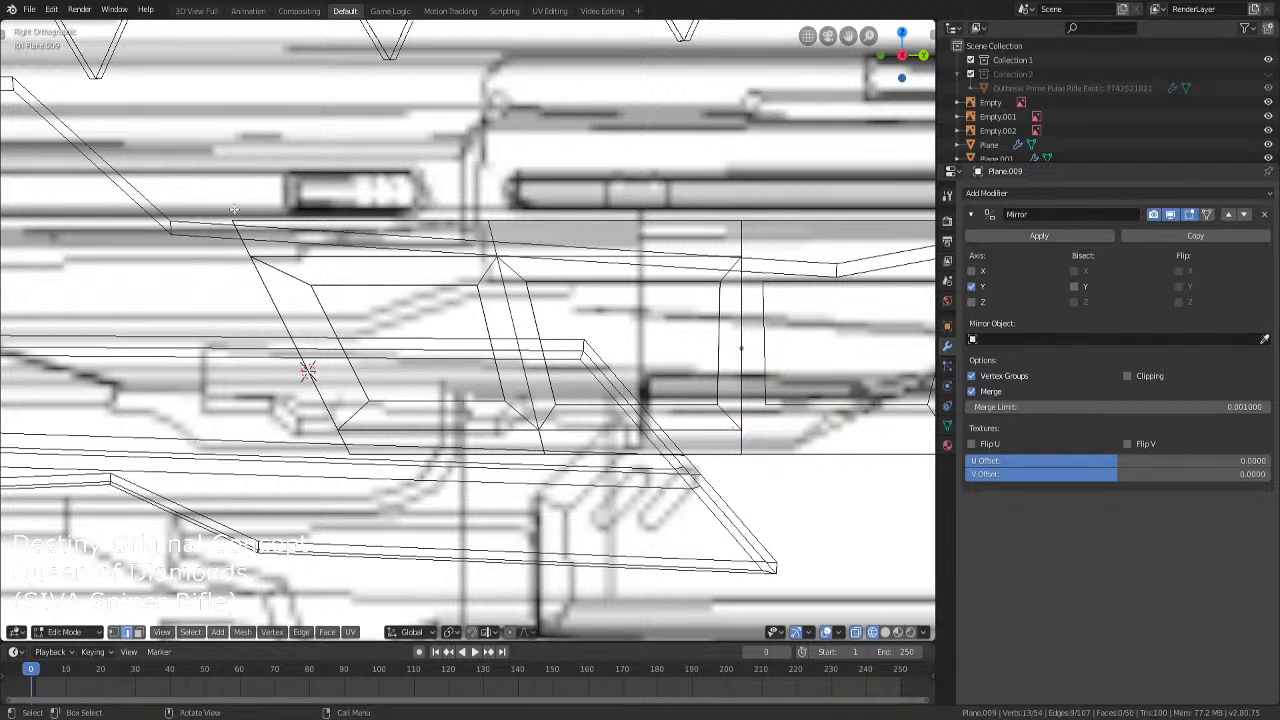
Add missing corner edges of both window openings to the selection and deselect a stray edge in wireframe
mouse_move(567, 372)
middle_mouse_down("shift")
mouse_move(357, 358)
mouse_move(400, 374)
mouse_move(428, 367)
mouse_move(437, 330)
mouse_move(462, 356)
middle_mouse_up("shift")
key("shift+z")
key("shift+z")
key("shift+z")
key("shift+z")
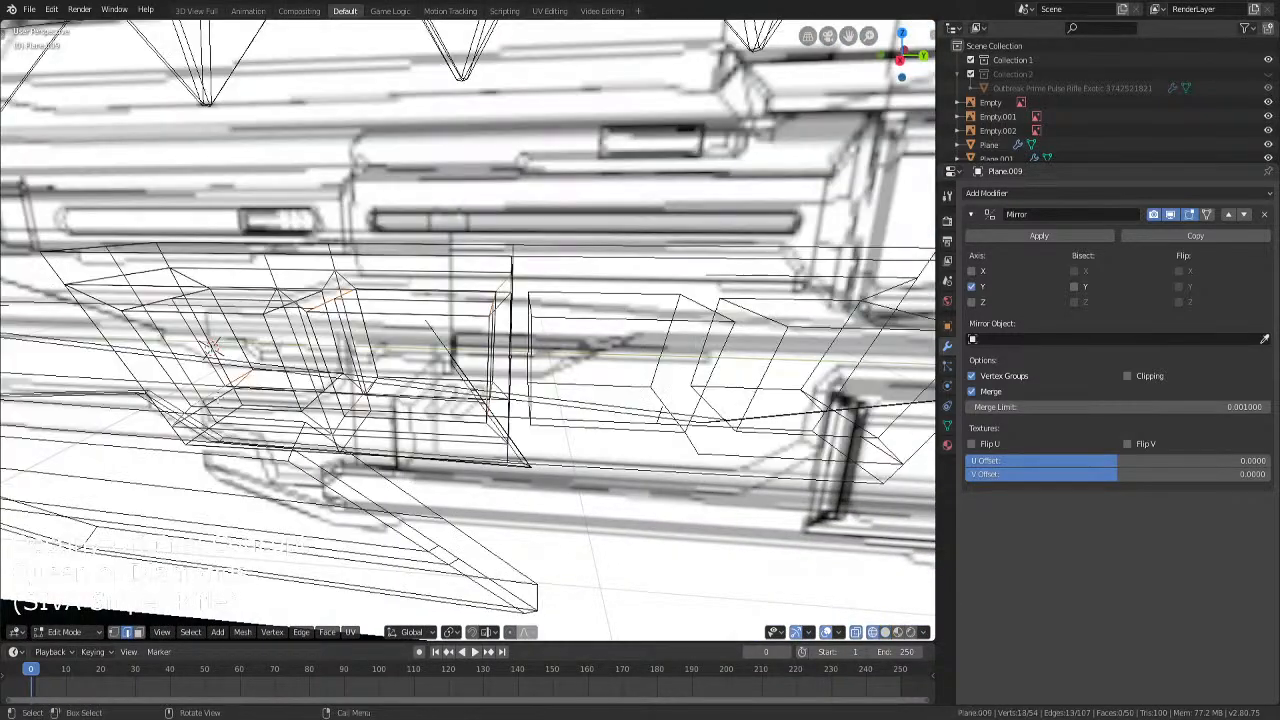
key("shift+z")
key("shift+z")
key("c")
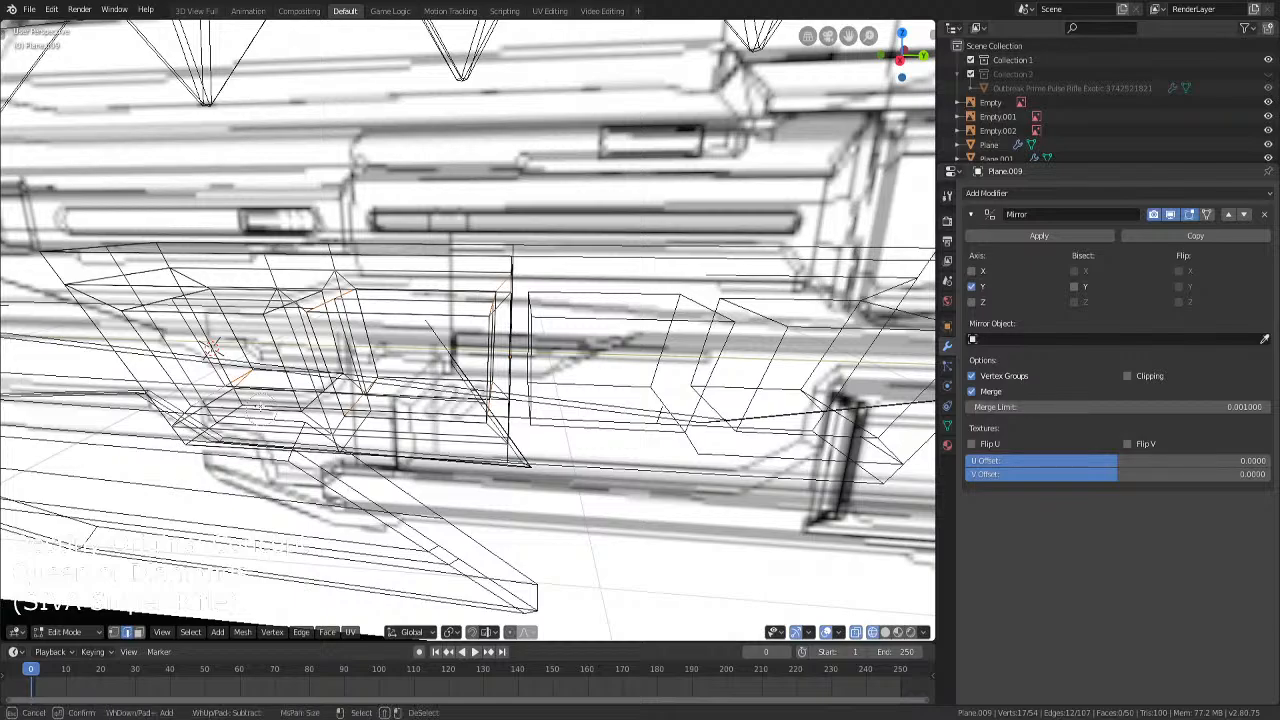
key("Escape")
Add the upper corner edges of the end and second window openings, removing unwanted edges with circle select
key("shift+z")
mouse_move(250, 397)
middle_mouse_down()
mouse_move(508, 327)
mouse_move(361, 346)
middle_mouse_up()
key("shift+z")
key("shift+z")
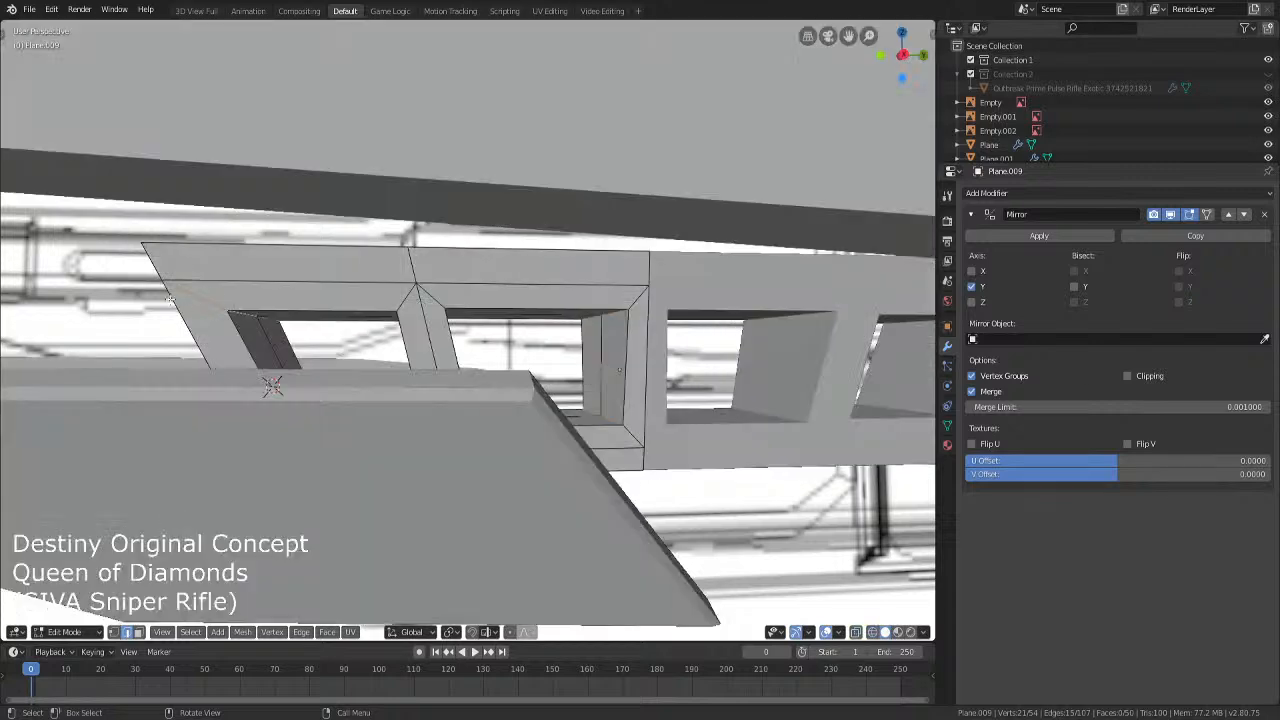
left_click(175, 296, "alt+shift")
key("shift+z")
key("shift+z")
middle_click_drag(175, 296, 427, 321)
left_click(427, 321, "alt+shift")
key("shift+z")
key("c")
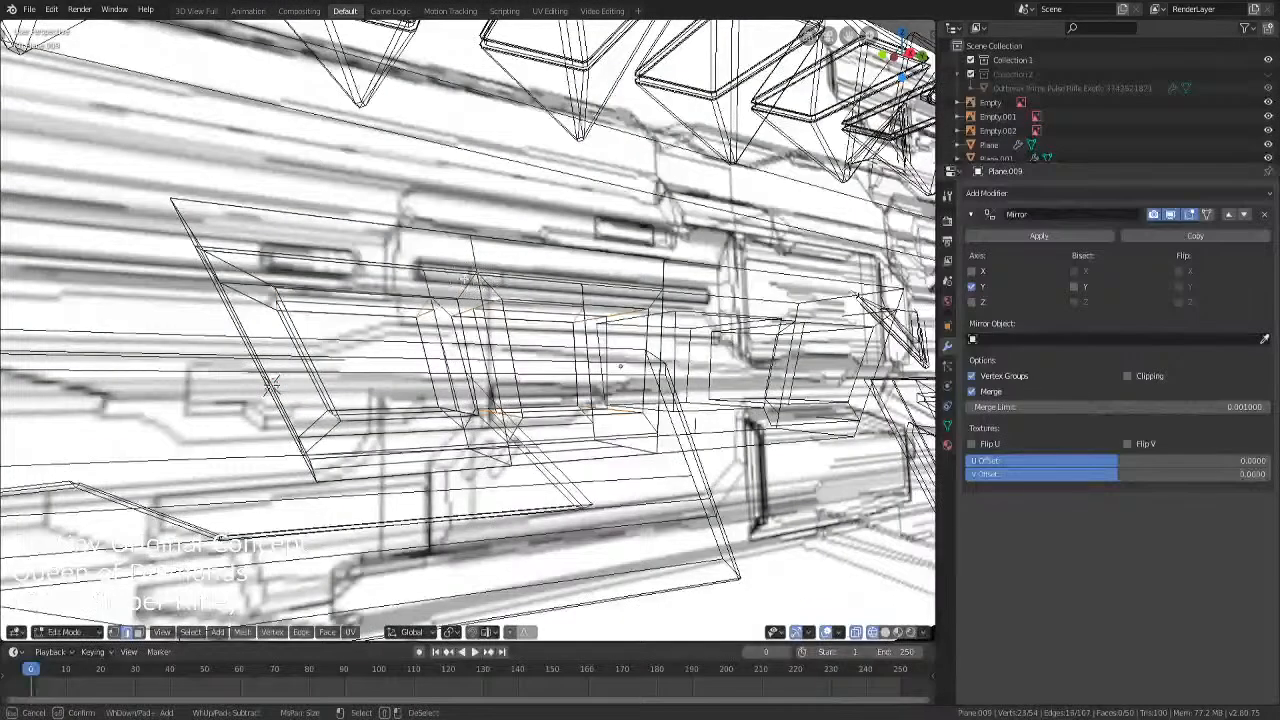
left_click(428, 308, "shift")
key("Escape")
Bevel the selected corner edges of both window openings with one segment and a width of about 0.26
key("shift+z")
key("shift+z")
middle_click_drag(680, 365, 643, 358)
key("shift+z")
middle_click_drag(603, 395, 628, 488)
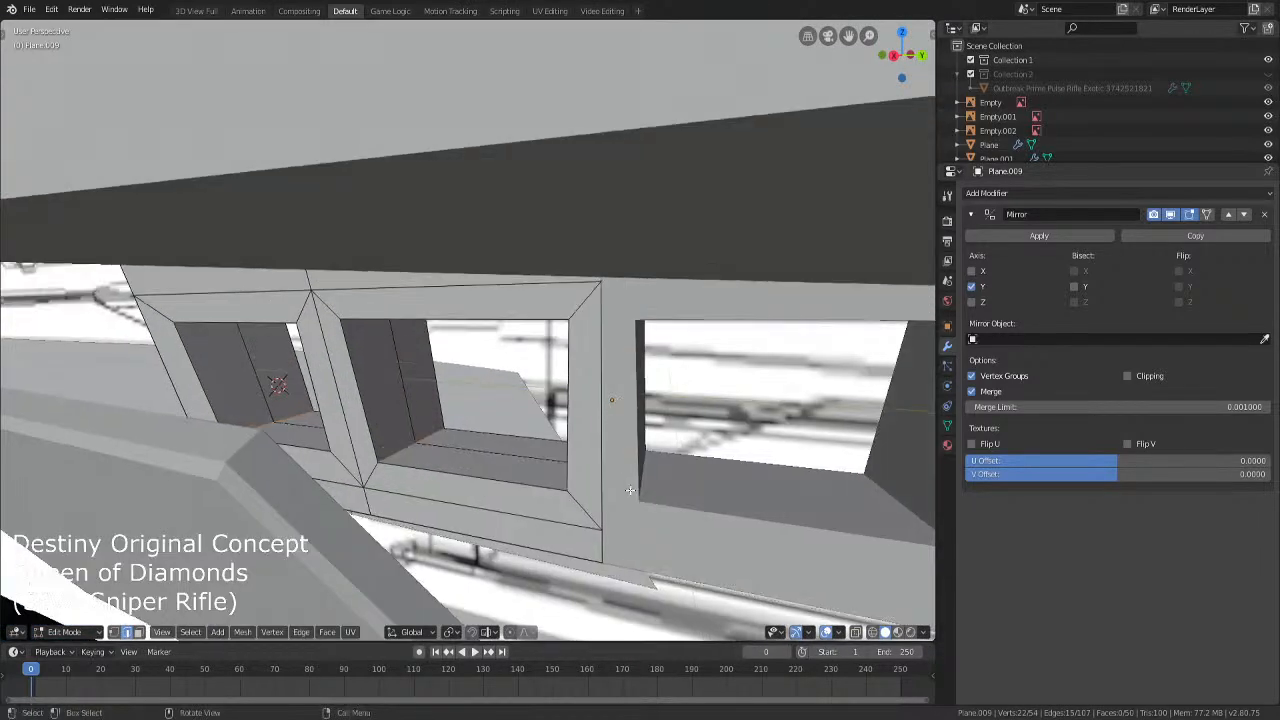
key("ctrl+b")
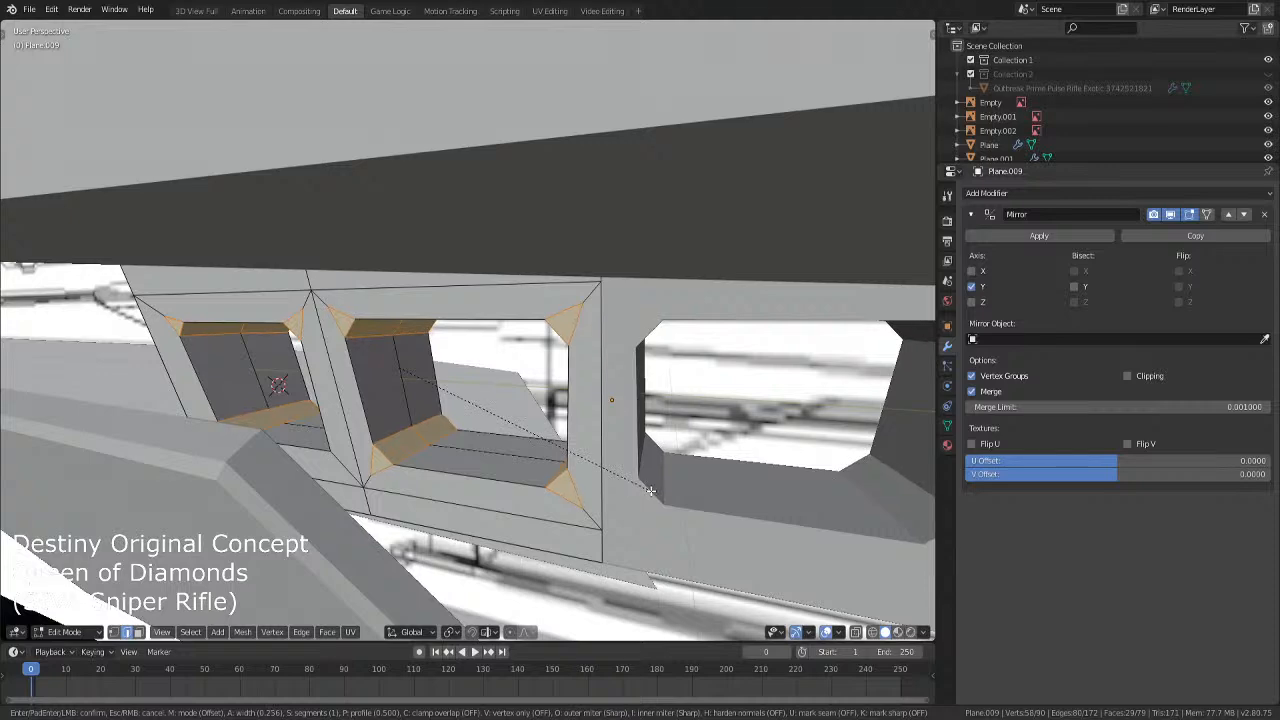
left_click(650, 490)
middle_click_drag(650, 490, 693, 357)
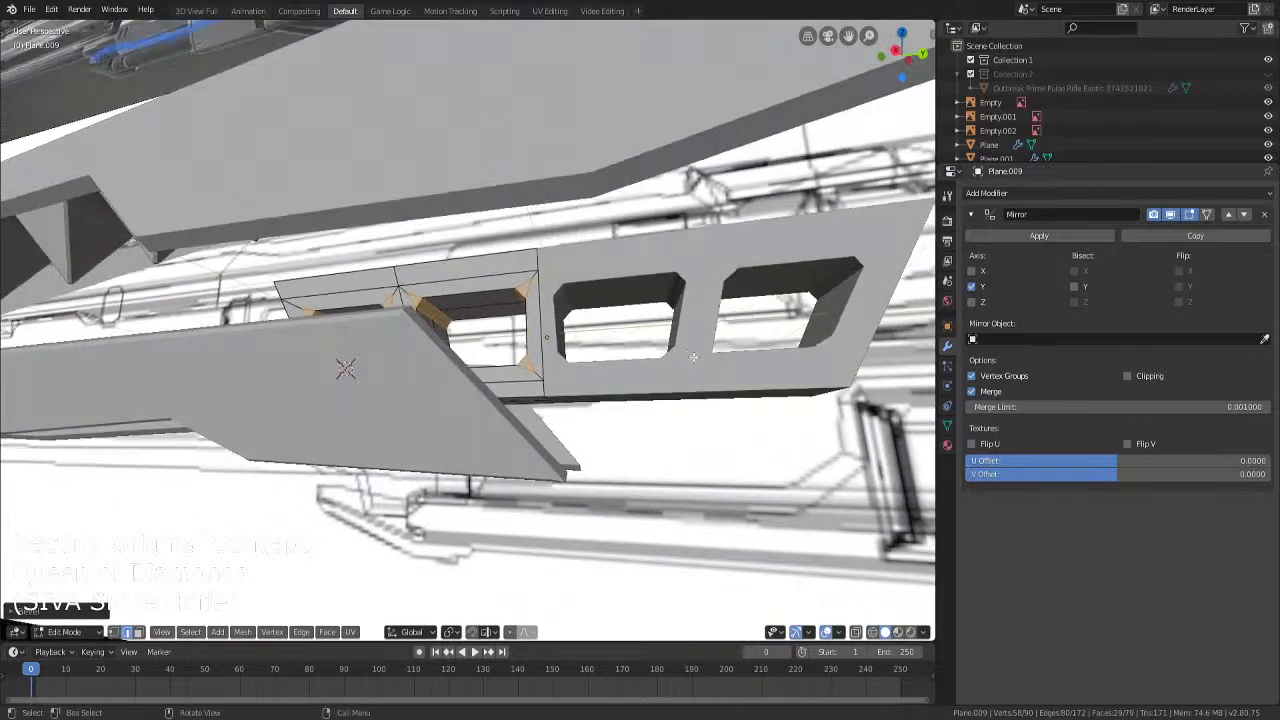
middle_click_drag(435, 326, 760, 370)
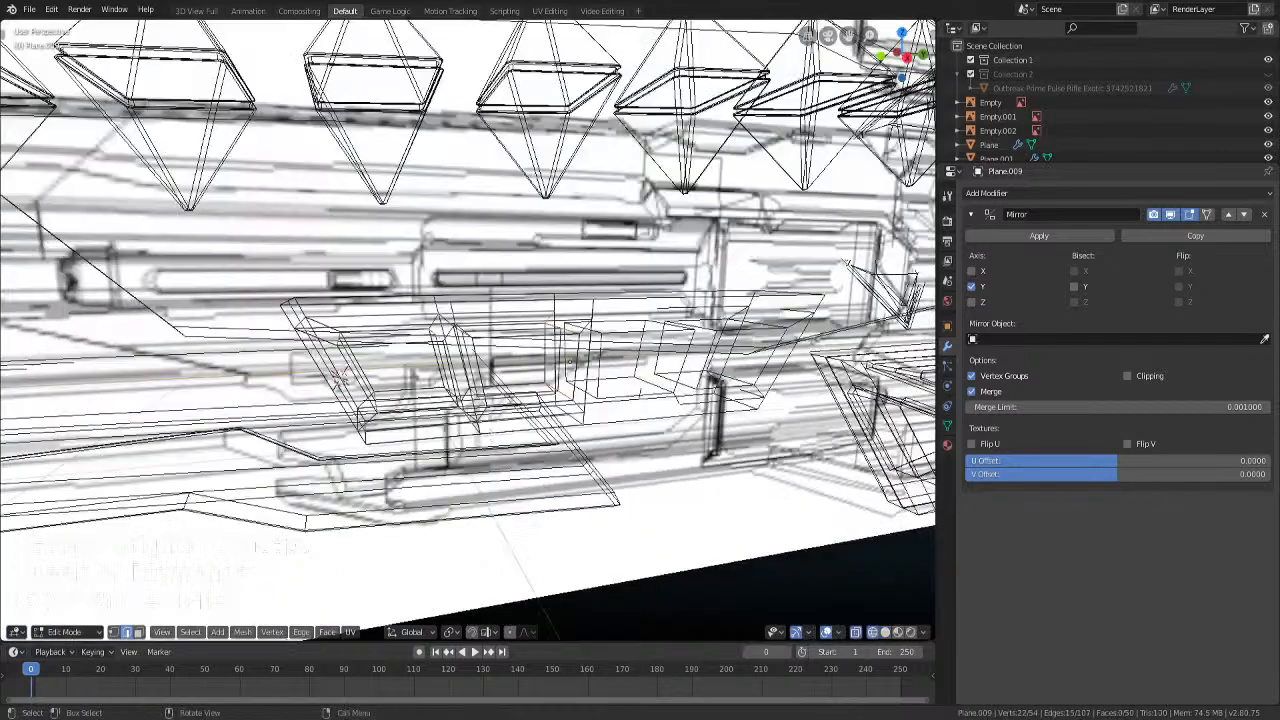
Complete the corner edge selection across both window openings and deselect the stray edge in wireframe
key("shift+z")
mouse_move(457, 420)
middle_mouse_down()
mouse_move(474, 428)
mouse_move(458, 432)
middle_mouse_up()
key("shift+z")
key("c")
key("Escape")
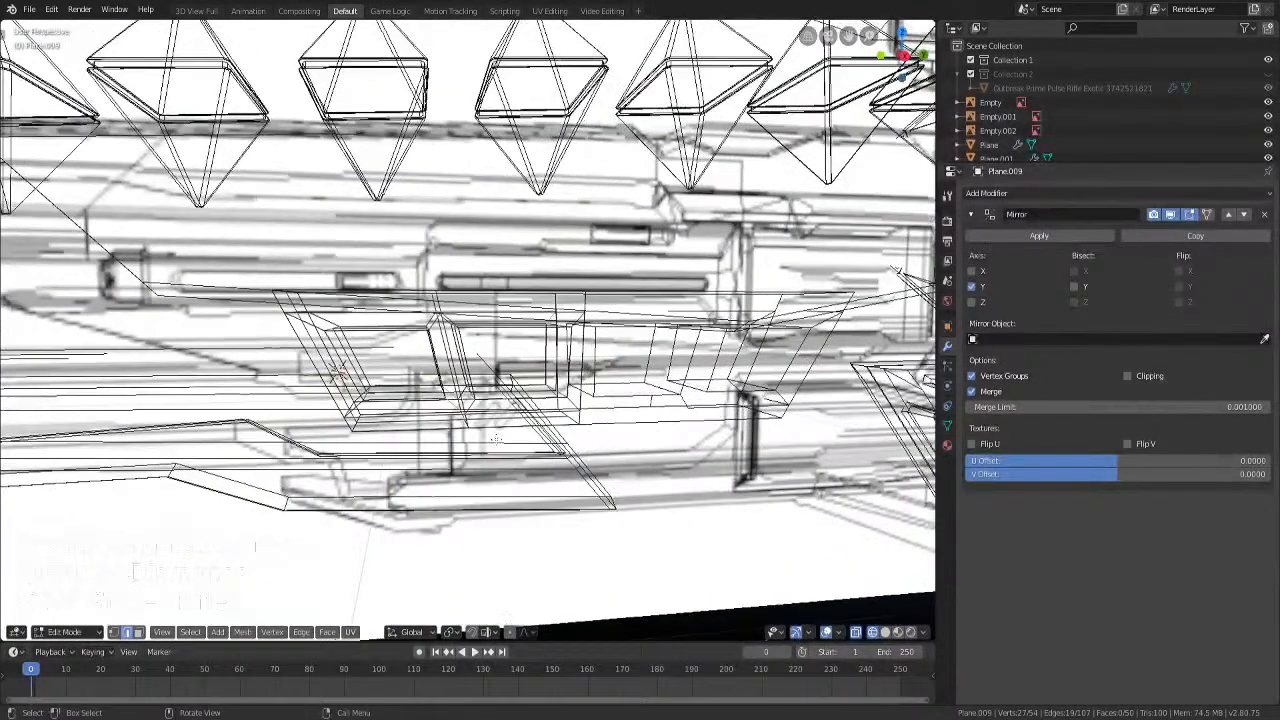
key("c")
middle_click(457, 428)
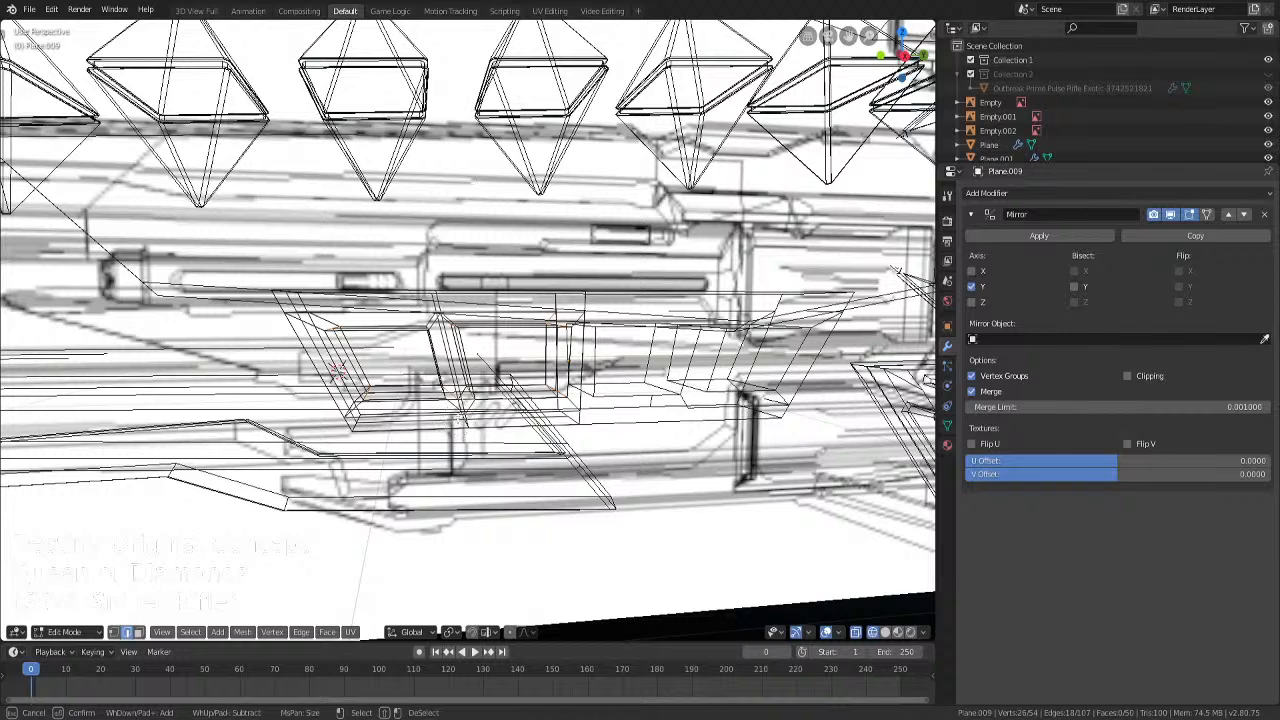
key("Escape")
Bevel all selected window corner edges with one segment and a width of about 0.37
key("shift+z")
middle_click_drag(456, 394, 565, 412)
key("ctrl+b")
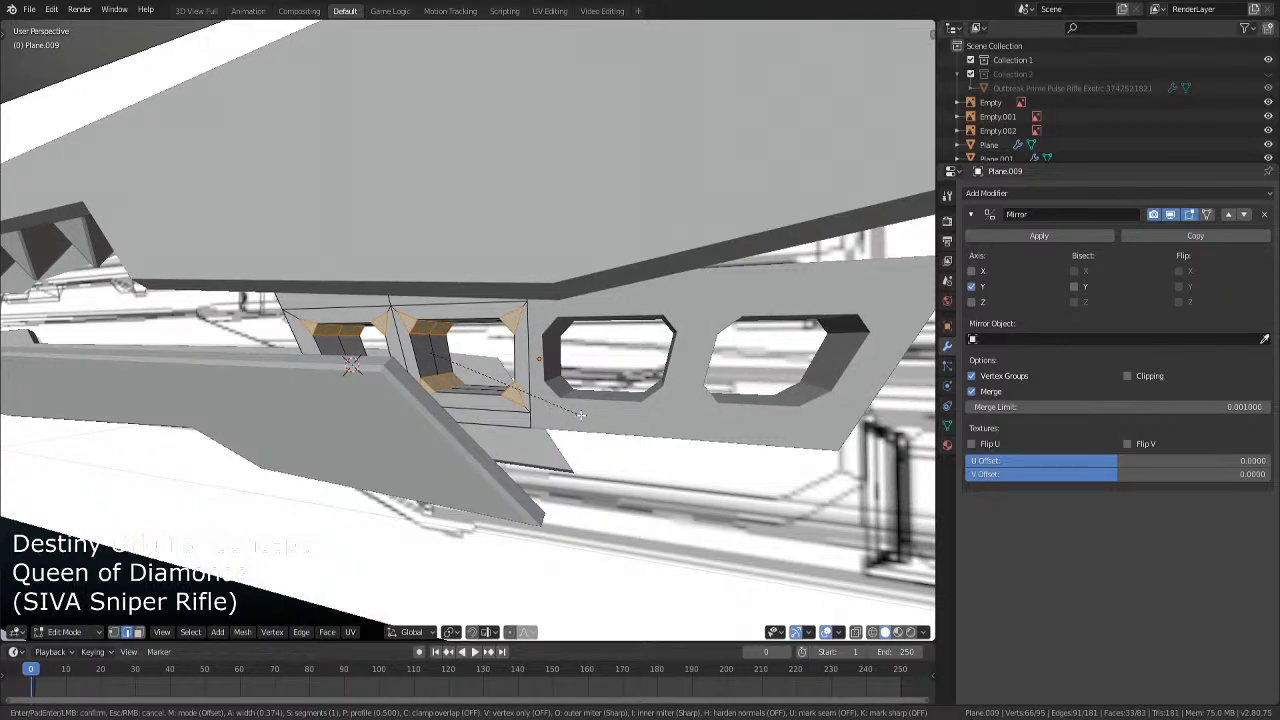
left_click(580, 413)
middle_click_drag(578, 411, 546, 399)
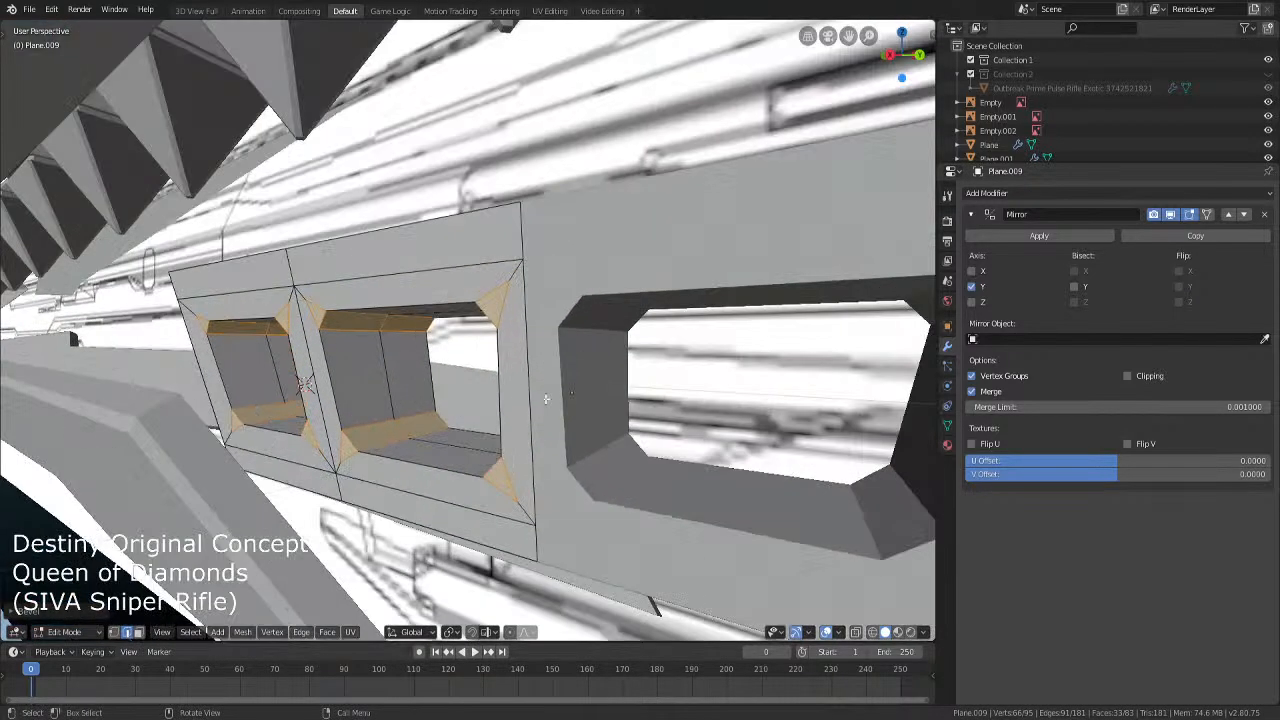
Select the rim edge loops of both window openings on both faces of the frame, checking them in wireframe
left_click(326, 383, "alt")
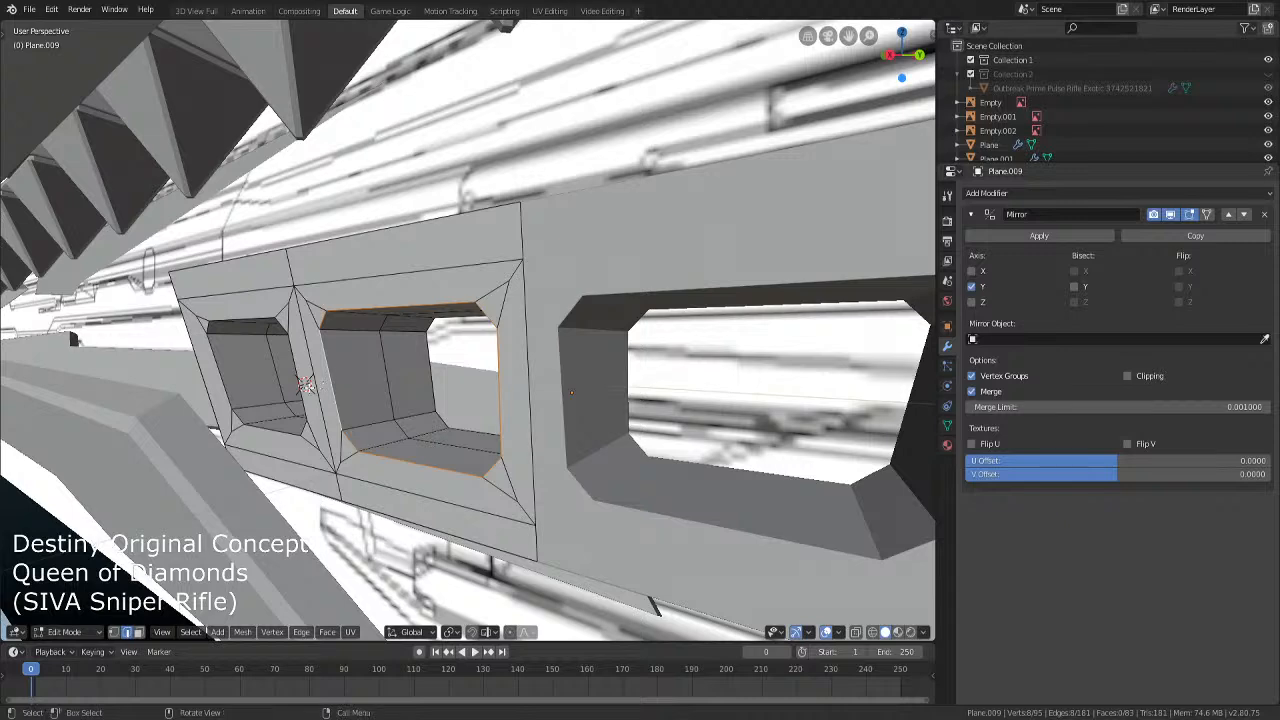
key("shift+z")
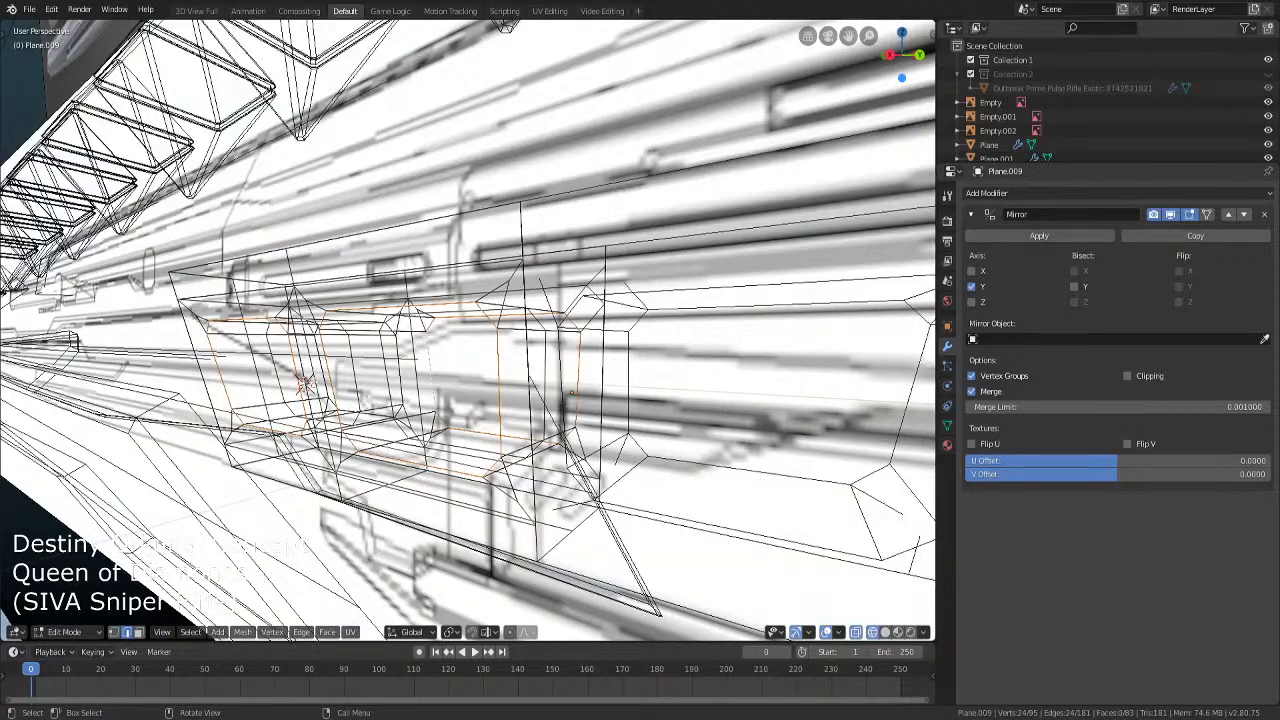
key("shift+z")
middle_click_drag(303, 381, 242, 397)
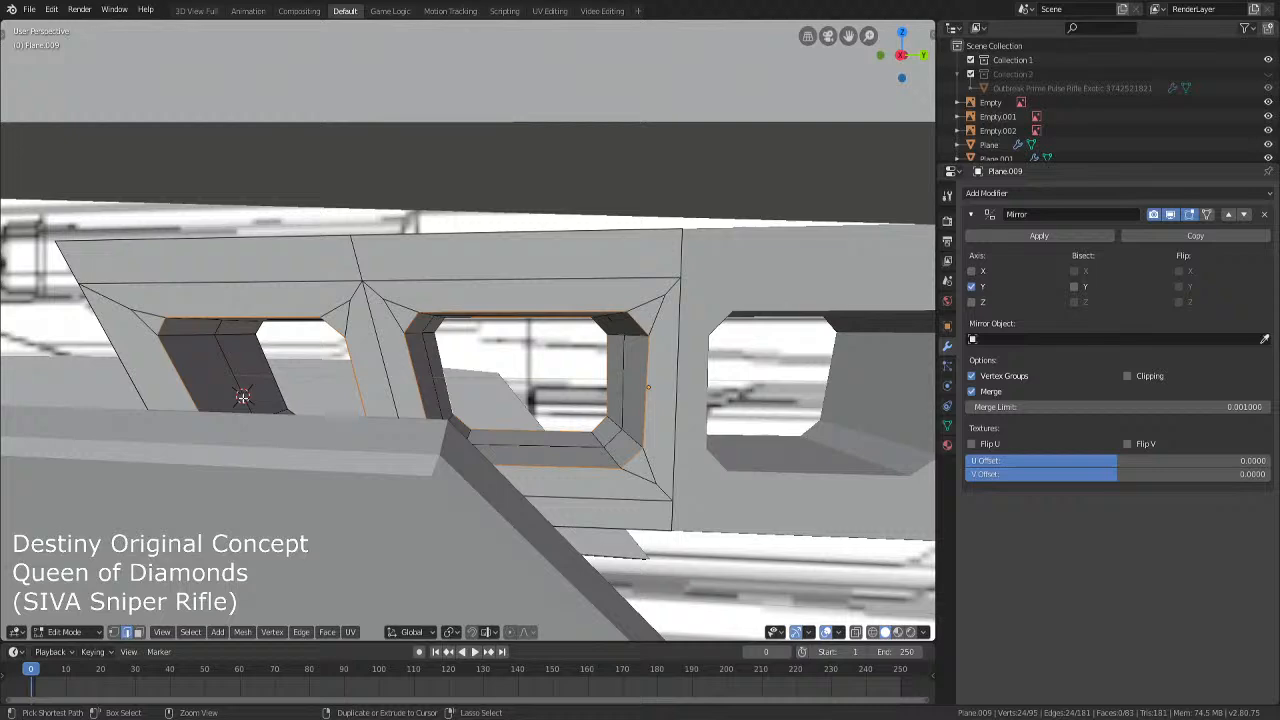
left_click(273, 368, "alt+shift")
key("shift+z")
key("shift+z")
Try to bevel the rim loops of both window openings with one segment at widths of about 0.15 and 0.13
scroll(630, 442, "down", 3)
middle_click_drag(634, 446, 572, 452)
scroll(588, 437, "up", 2)
key("ctrl+b")
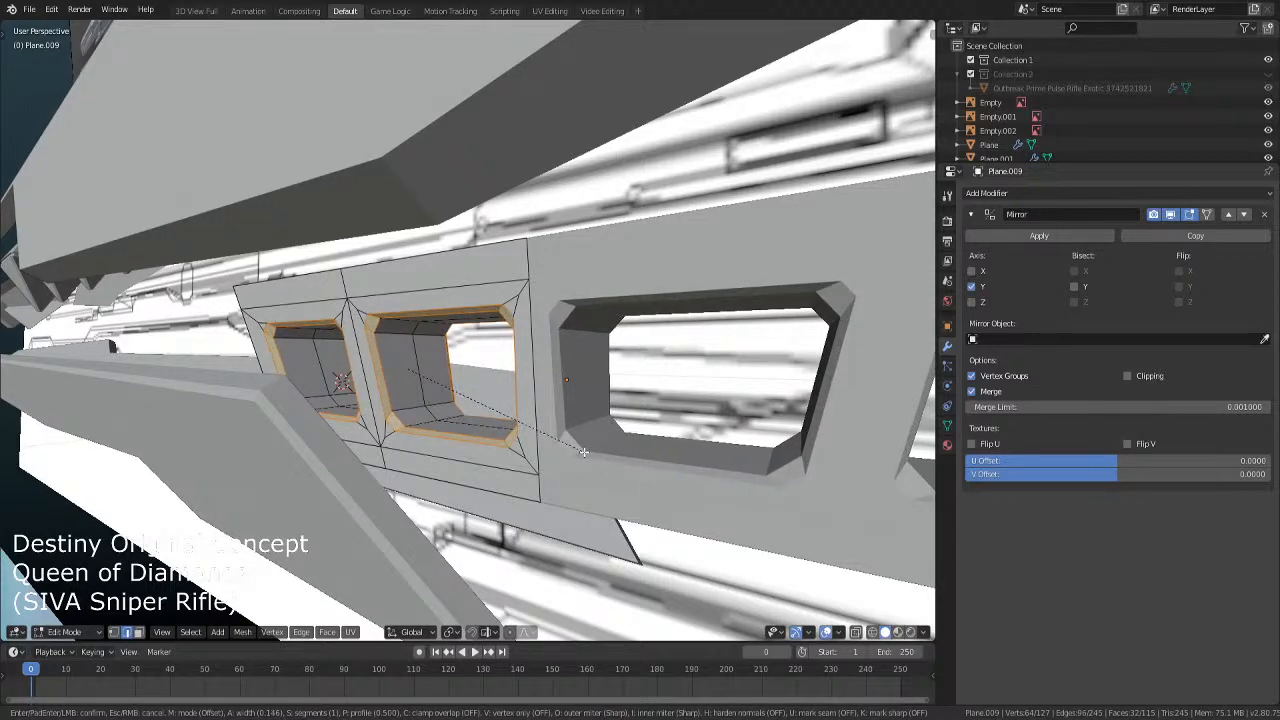
left_click(583, 452)
middle_click_drag(583, 452, 610, 466)
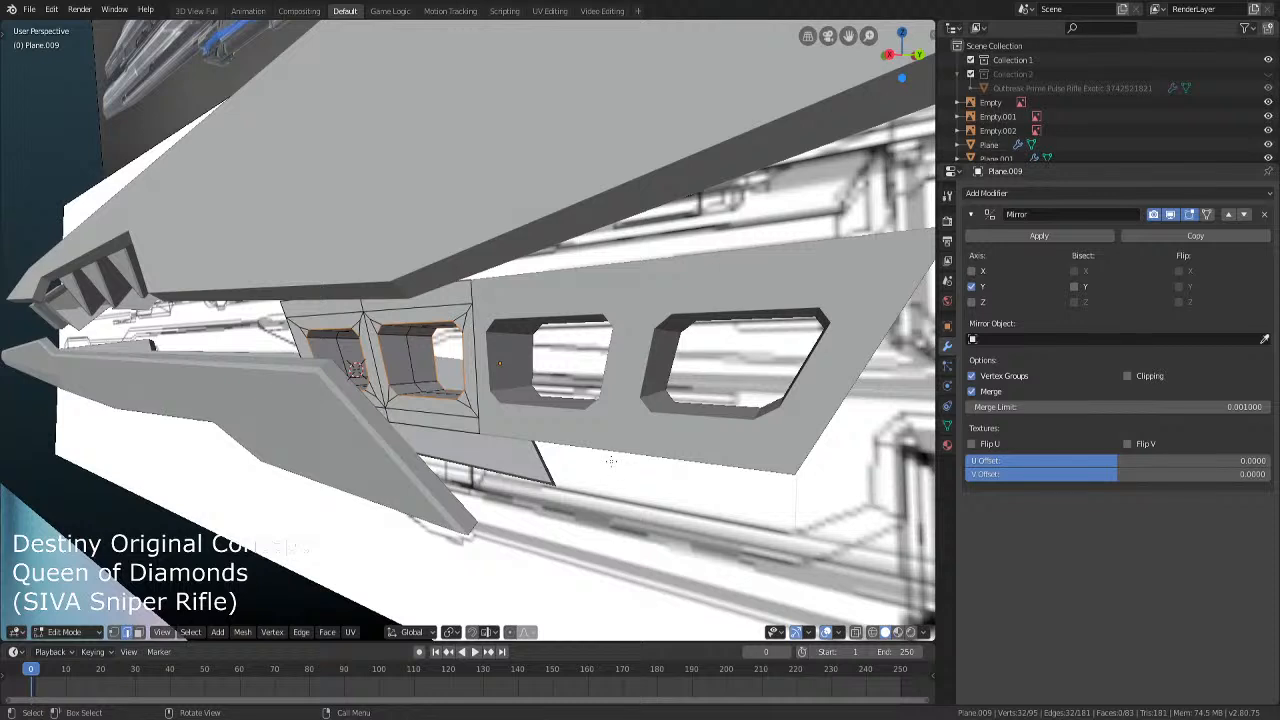
key("ctrl+b")
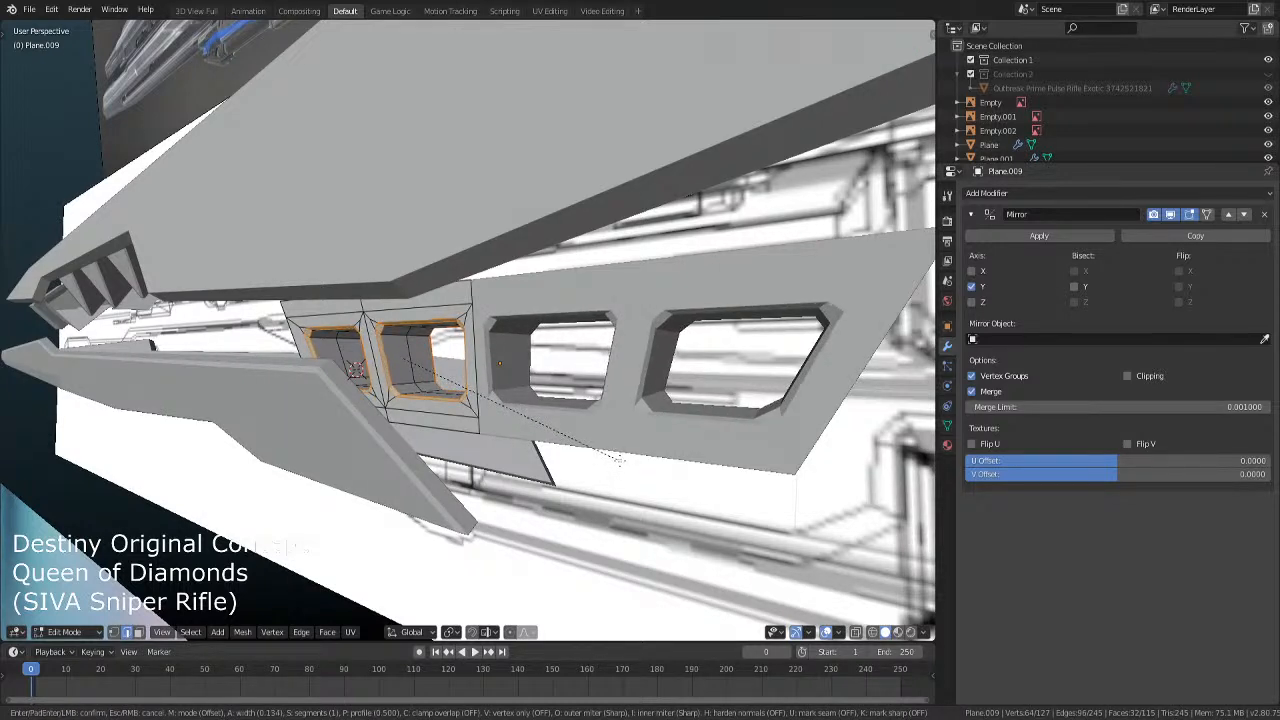
right_click(635, 460)
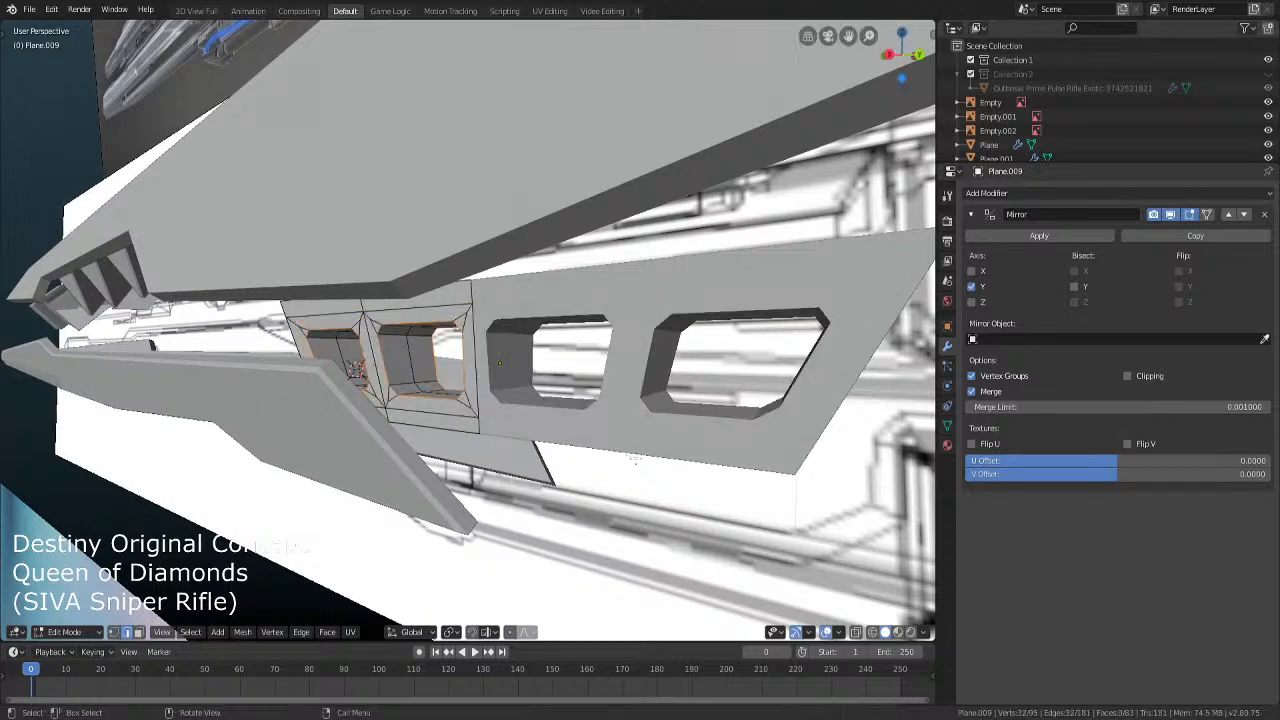
Inspect the windowed frame in Object Mode, toggling a viewport overlay option on and off
key("a")
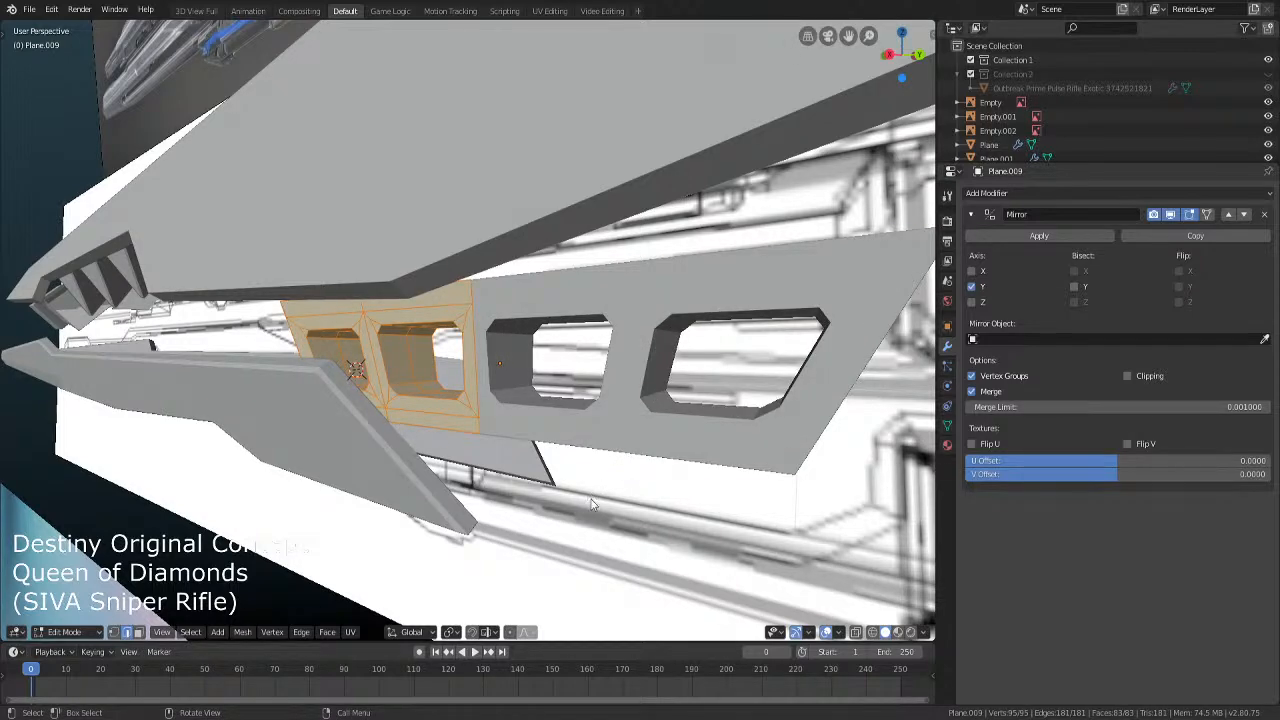
key("Tab")
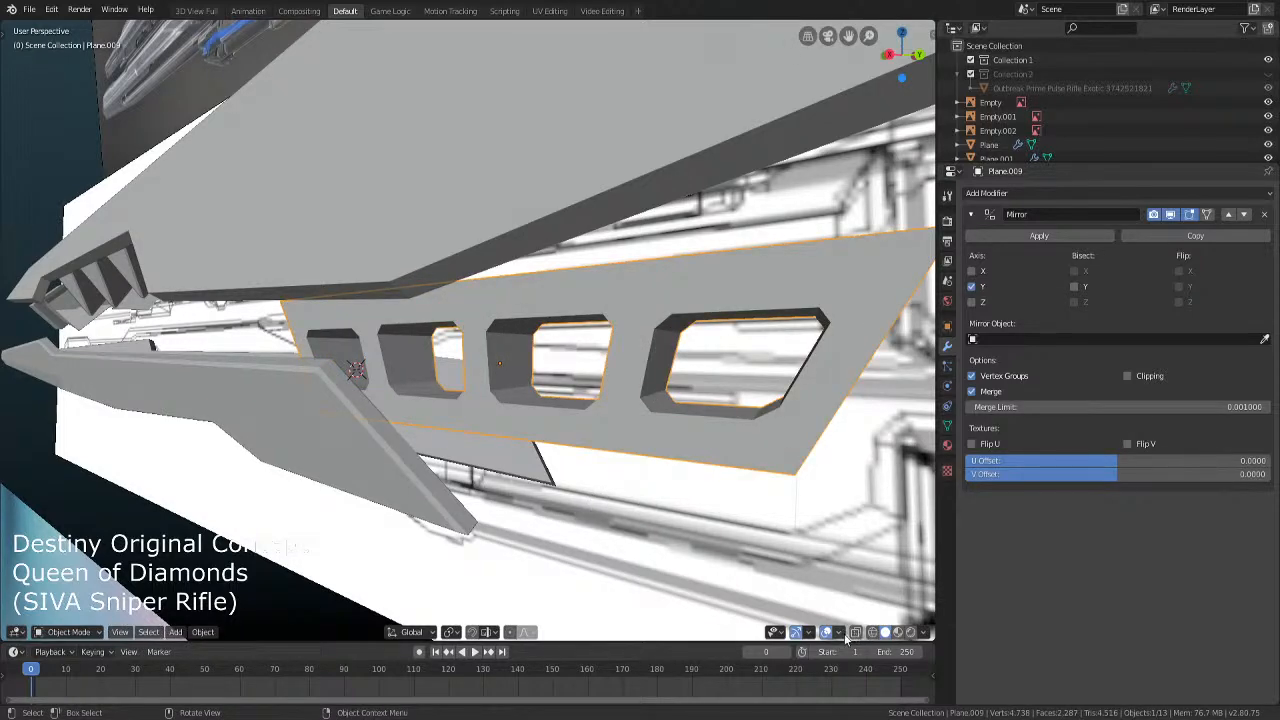
left_click(840, 636)
left_click(786, 534)
left_click(785, 535)
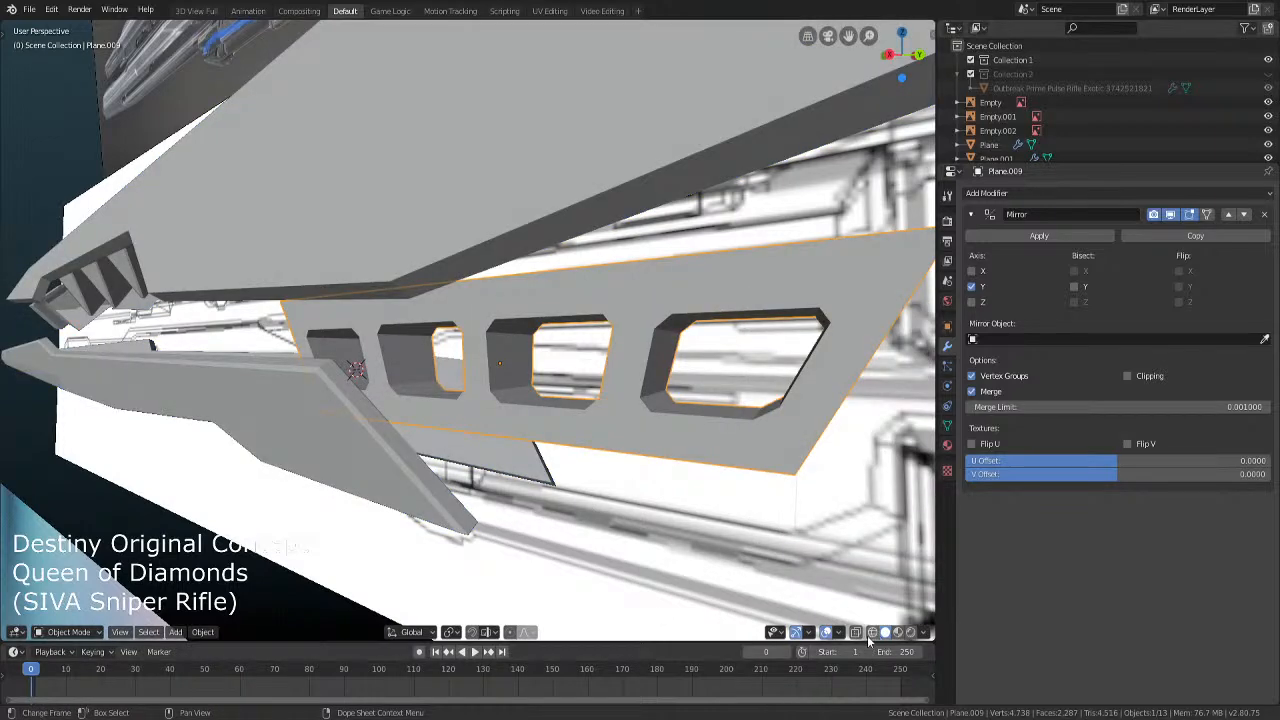
middle_click_drag(612, 376, 450, 408)
scroll(378, 411, "up", 3)
Clear the mesh selection and bevel the second window opening's outer rim loop by about 0.09 with one segment
key("Tab")
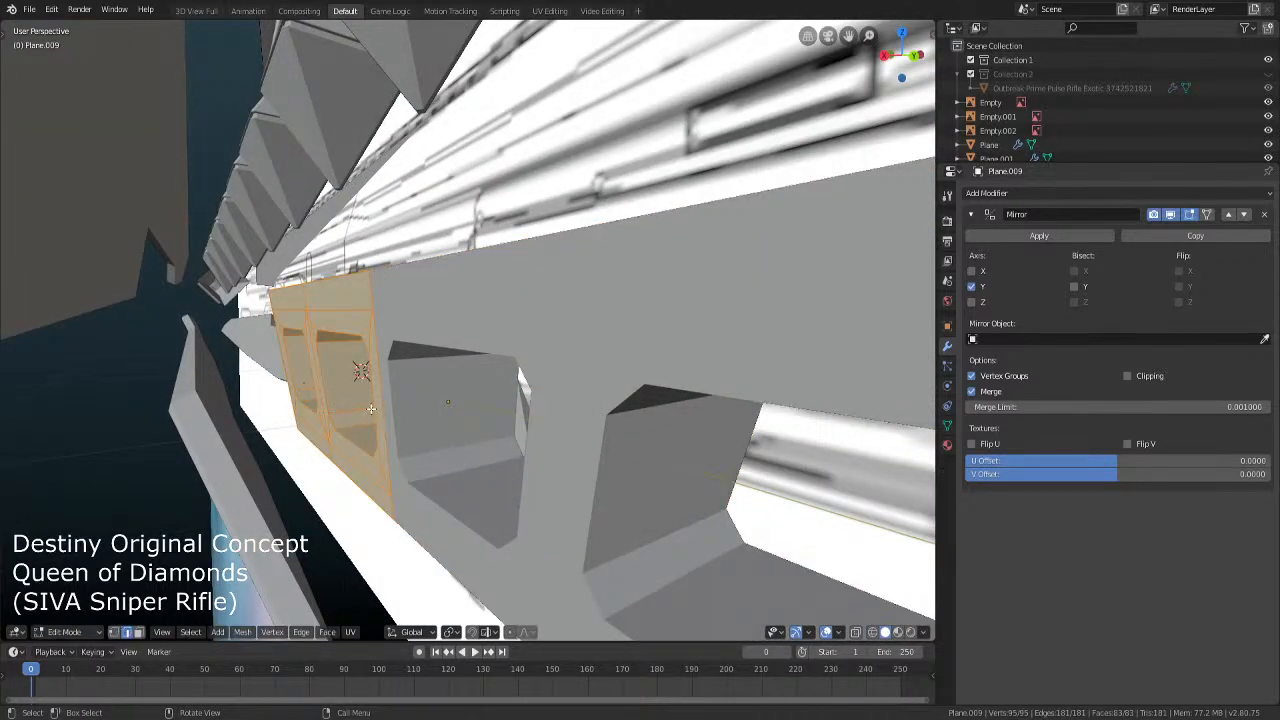
key("alt+a")
key("ctrl+b")
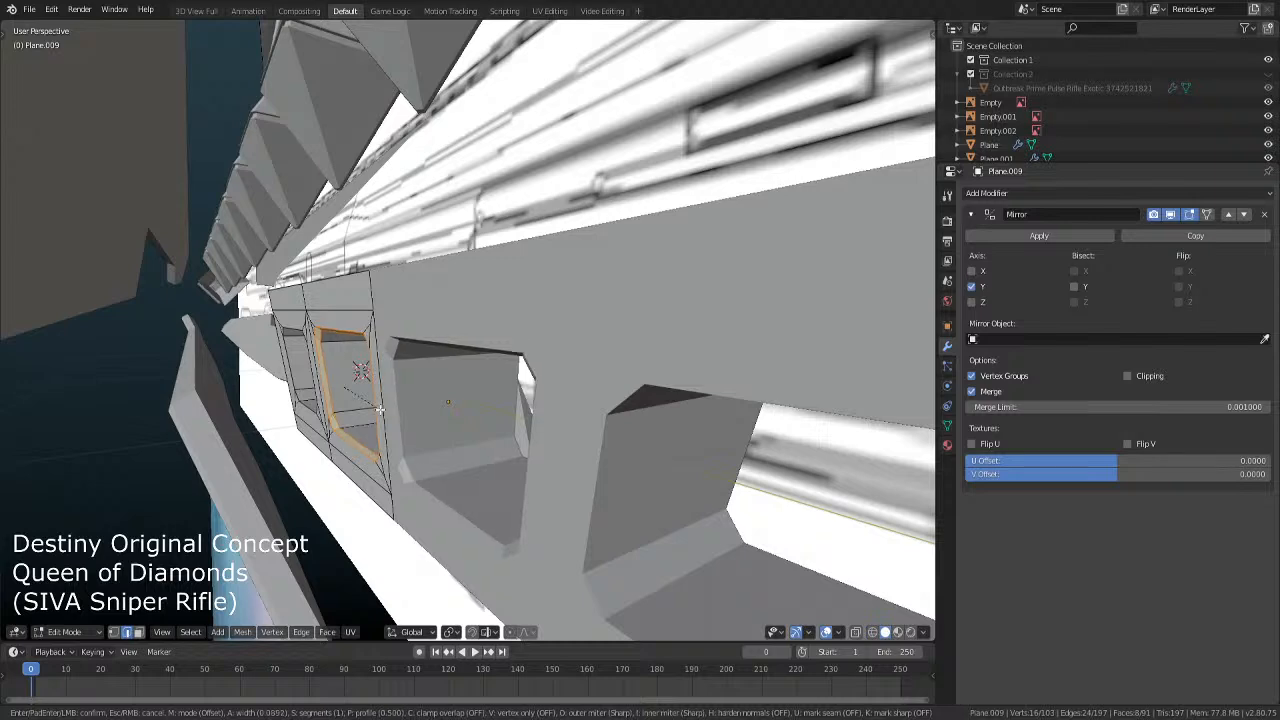
left_click(378, 409)
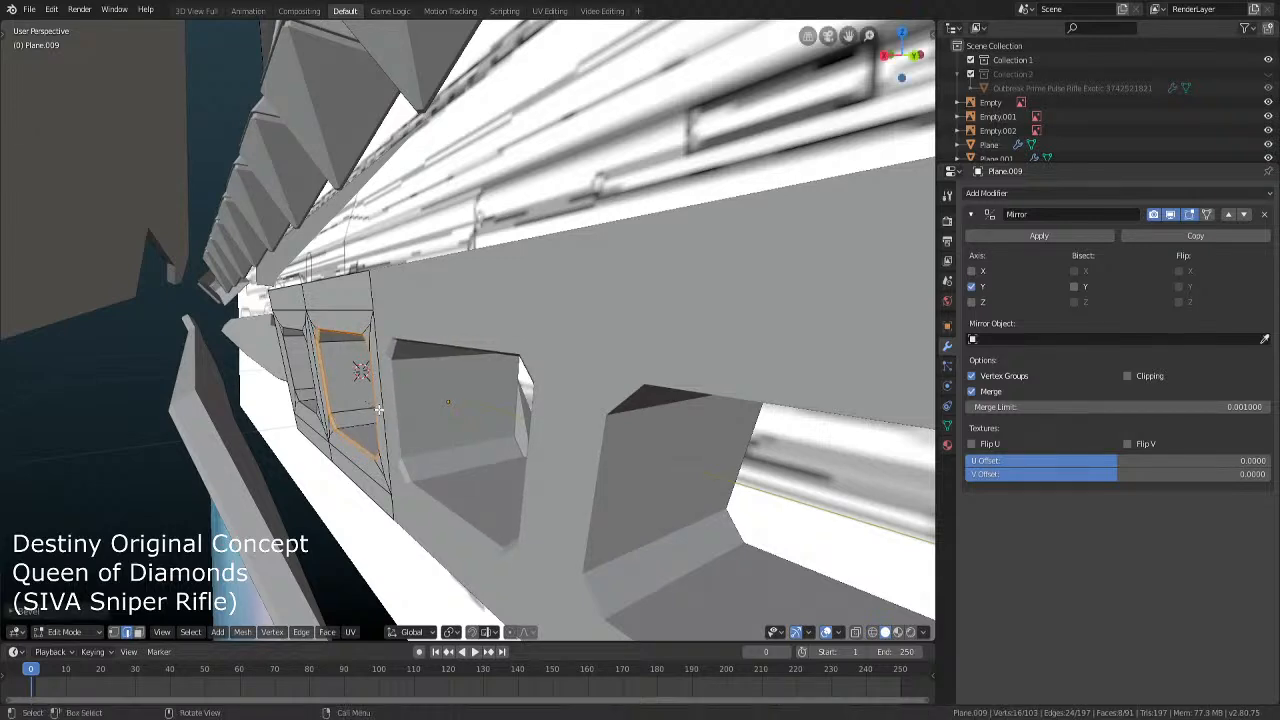
Bevel the end window opening's outer rim loop with one segment and check the frame outside Edit Mode
middle_click_drag(327, 363, 320, 400)
key("ctrl+b")
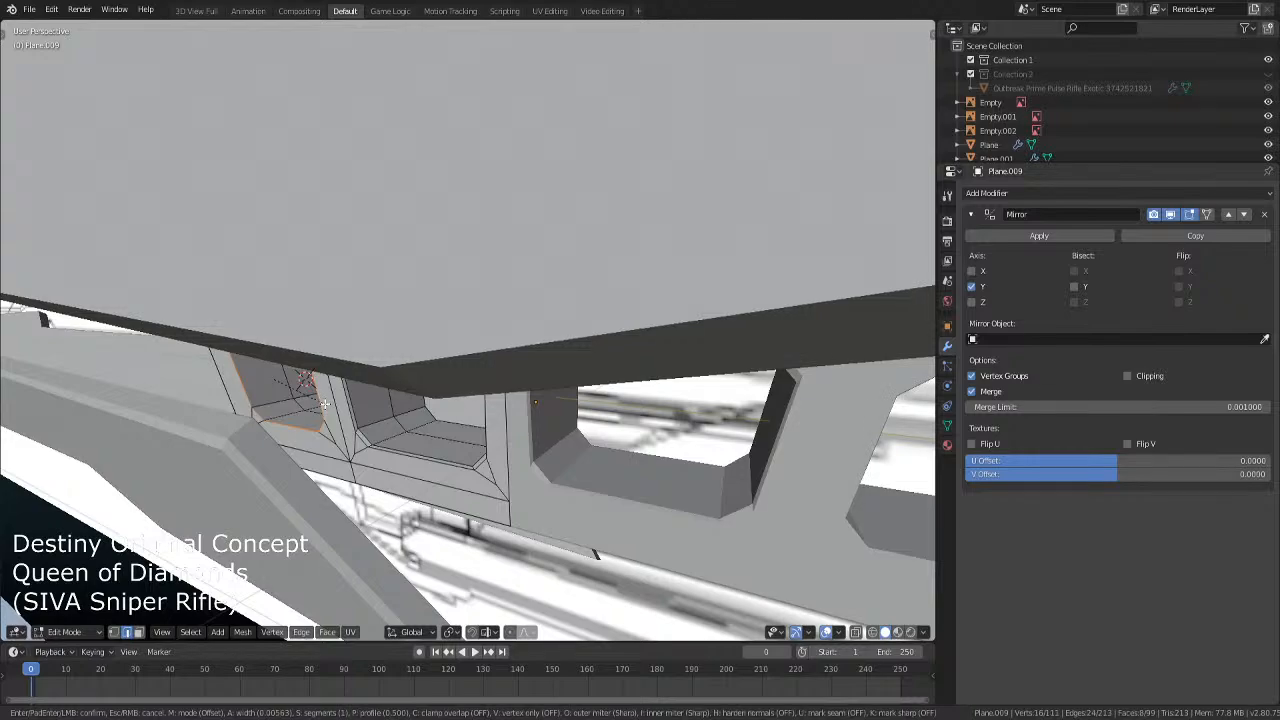
left_click(328, 404)
scroll(597, 554, "down", 5)
middle_click_drag(597, 554, 480, 438)
key("Tab")
key("Tab")
middle_click_drag(632, 422, 313, 357)
Bevel the rim loops of both window openings by about 0.1 with one segment in the wireframe side view
key("KP_3")
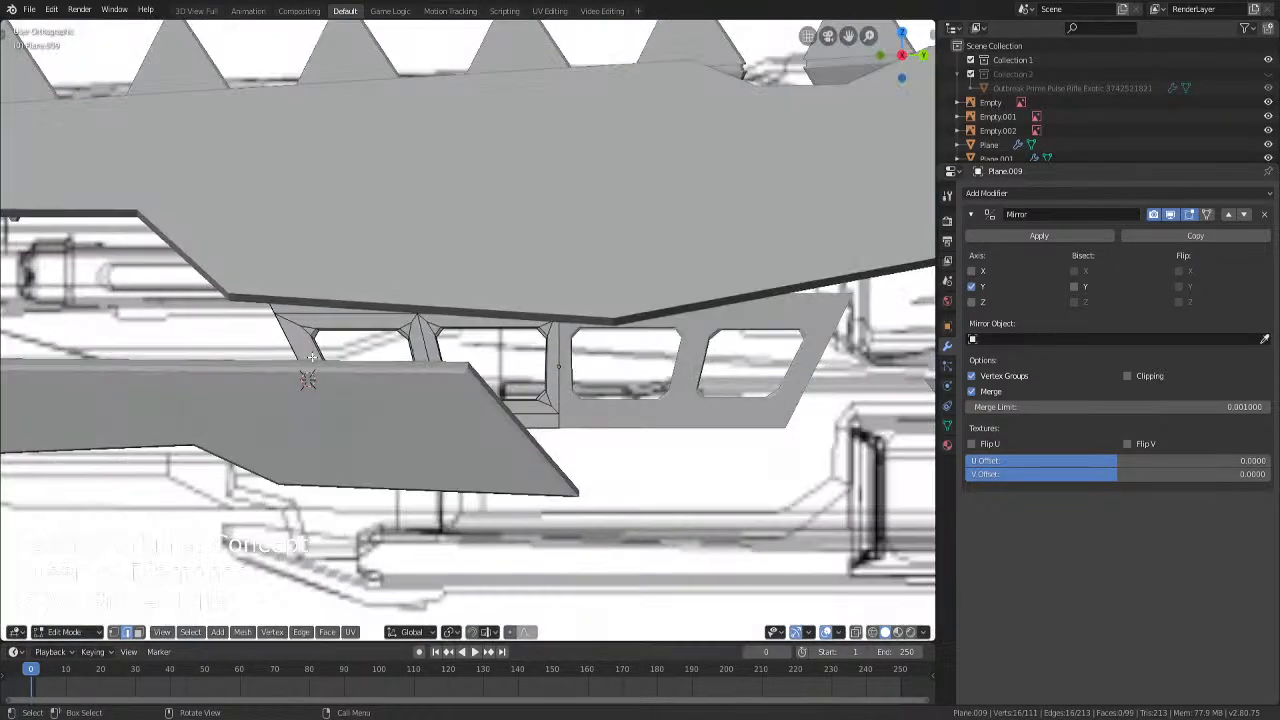
scroll(159, 309, "up", 6)
scroll(159, 309, "up", 3)
key("alt+z")
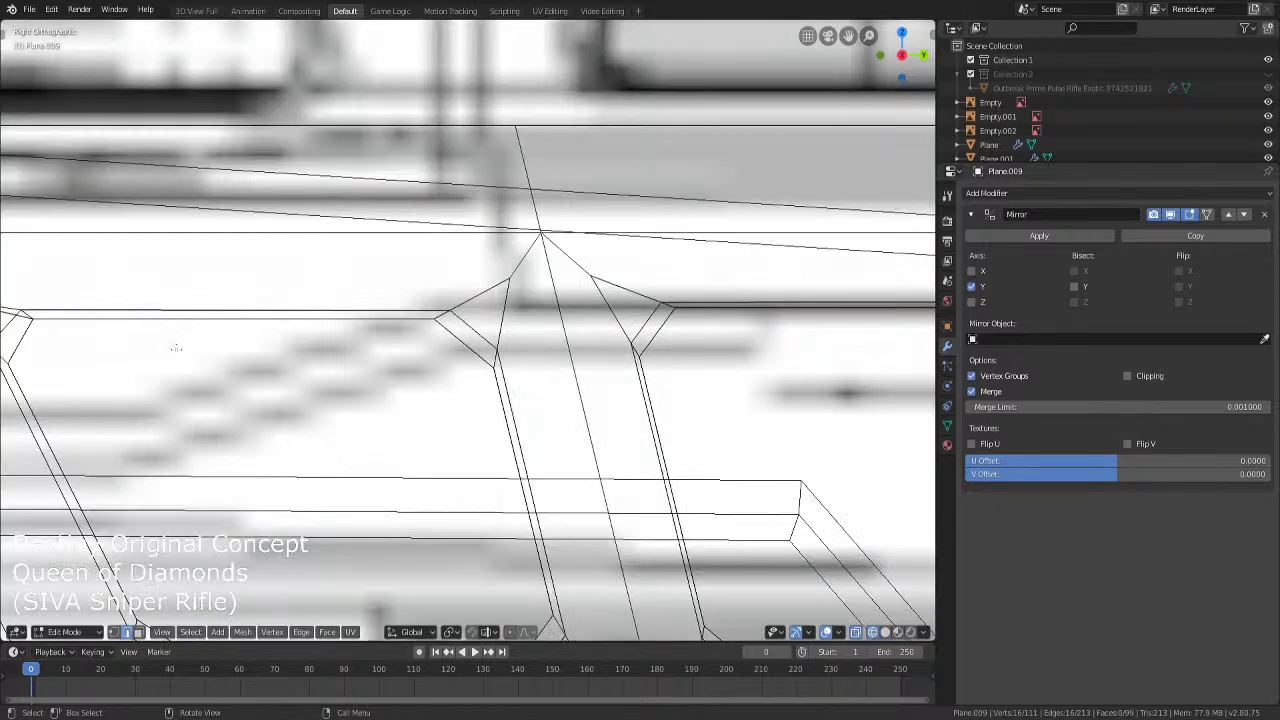
scroll(380, 348, "up", 3)
key("ctrl+b")
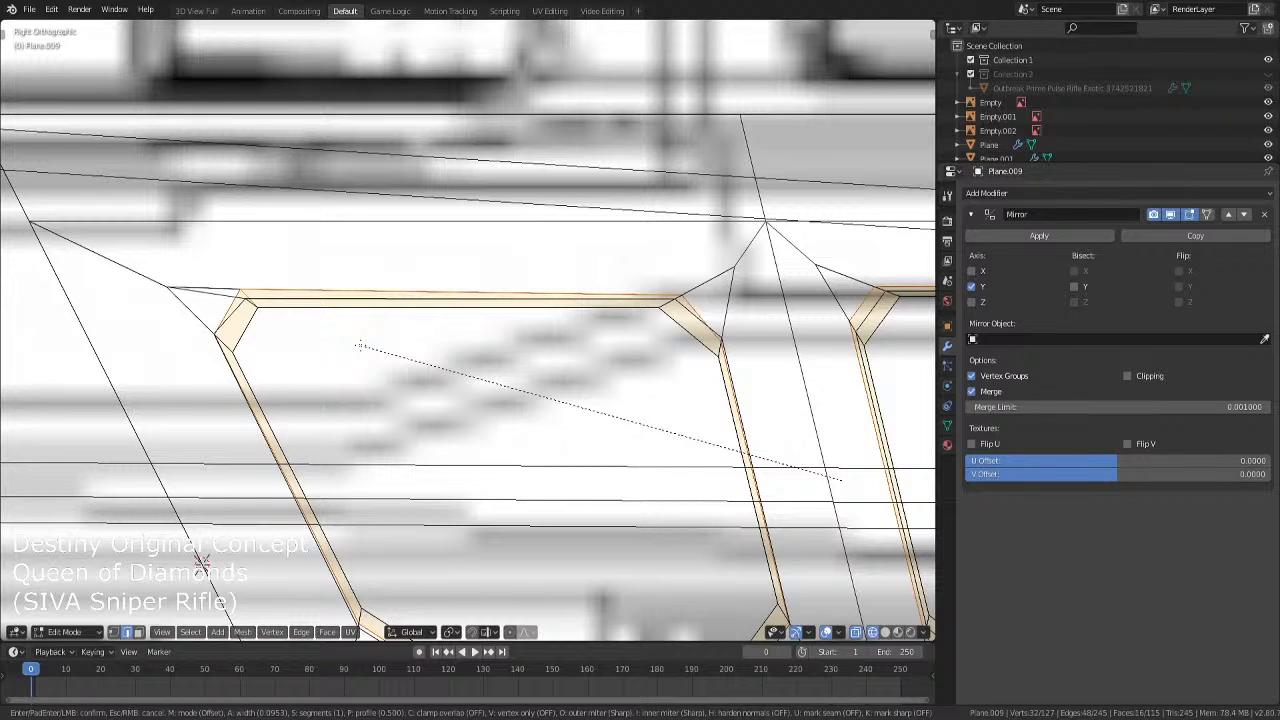
left_click(360, 346)
middle_click_drag(363, 340, 494, 392)
Reselect the windowed frame in Object Mode, reopen its mesh for editing and select all of its geometry
scroll(459, 373, "down", 5)
left_click(474, 416, "alt")
key("Tab")
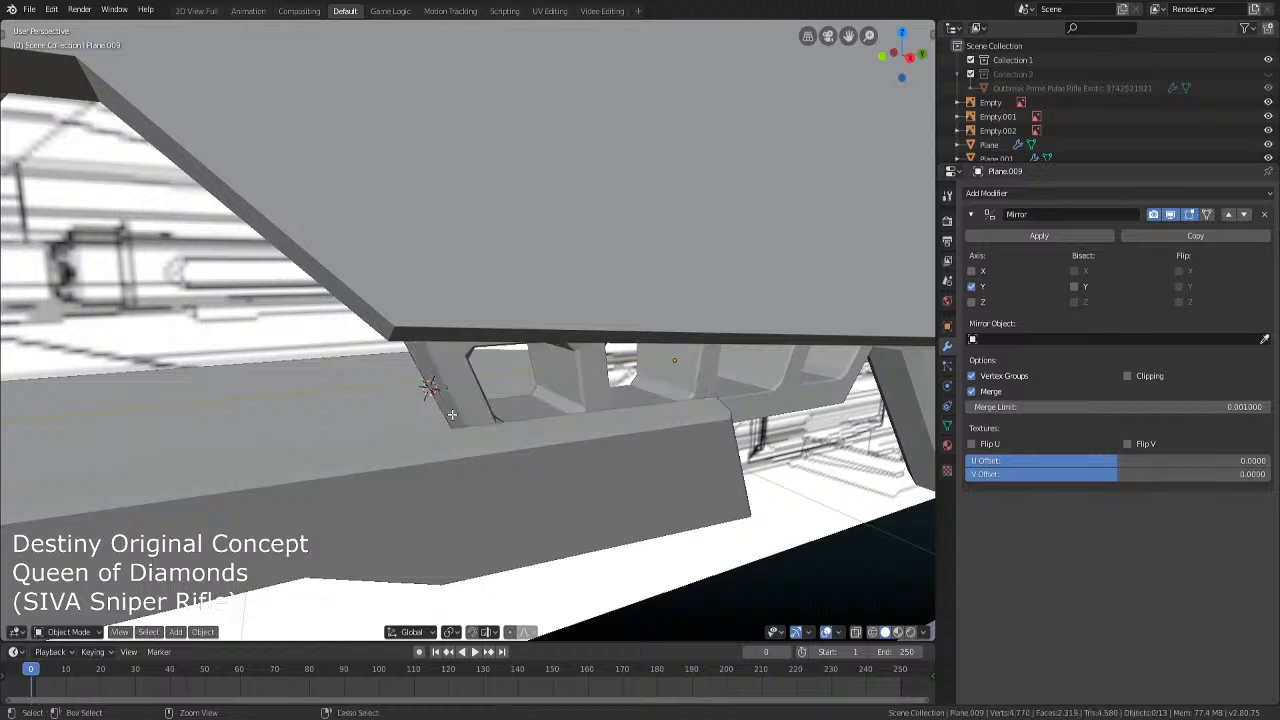
key("a")
left_click(452, 414)
key("Tab")
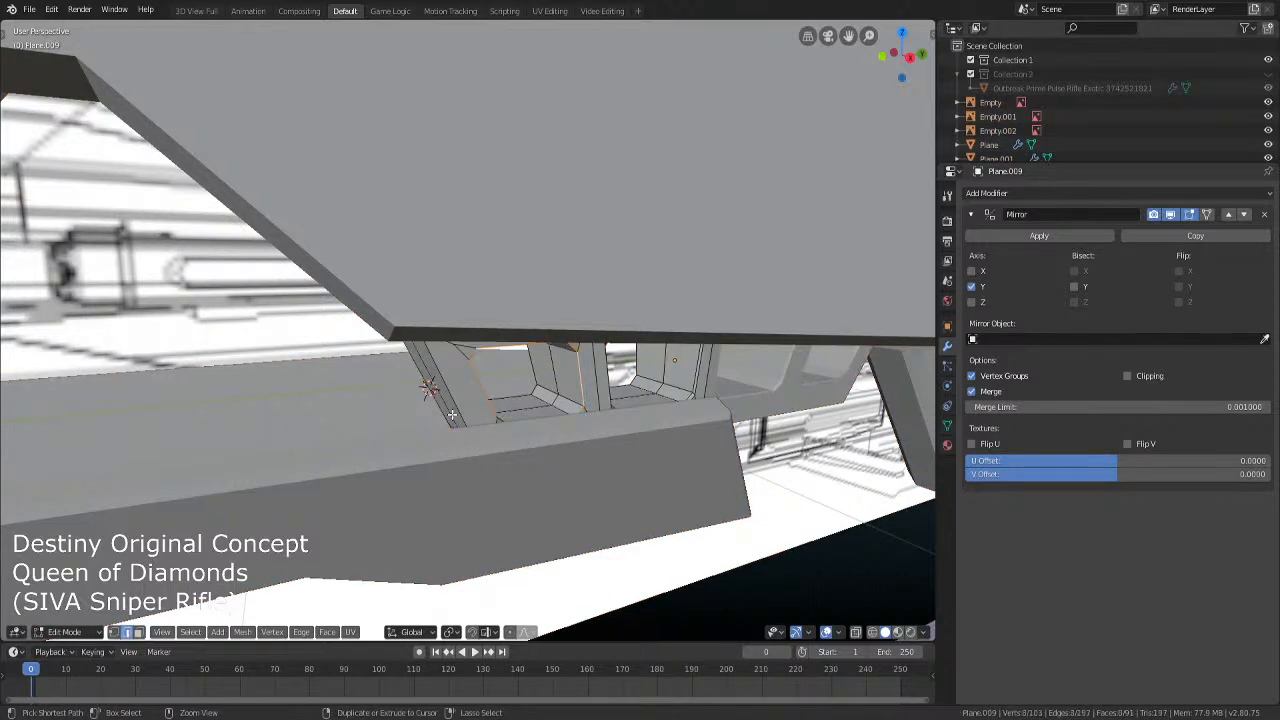
mouse_move(560, 425)
middle_mouse_down()
mouse_move(583, 428)
mouse_move(561, 423)
middle_mouse_up()
key("a")
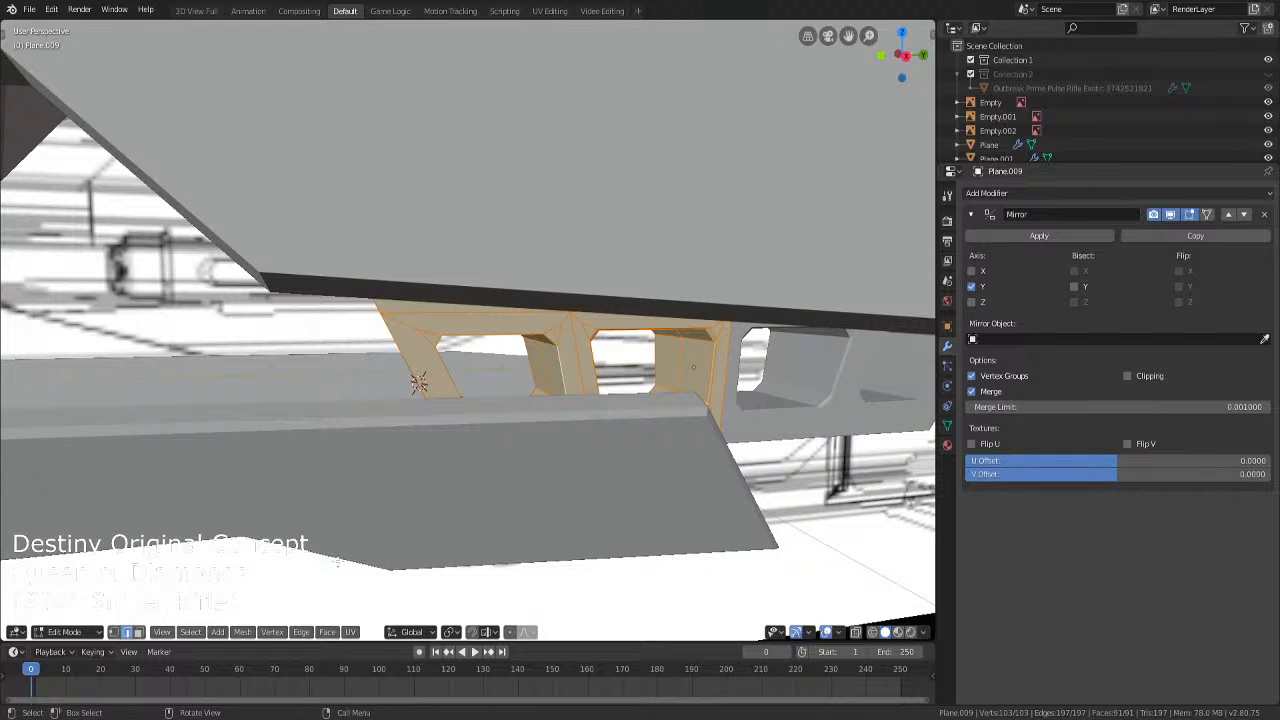
Merge the selected frame vertices by distance and check the window openings in Object Mode
key("alt+m")
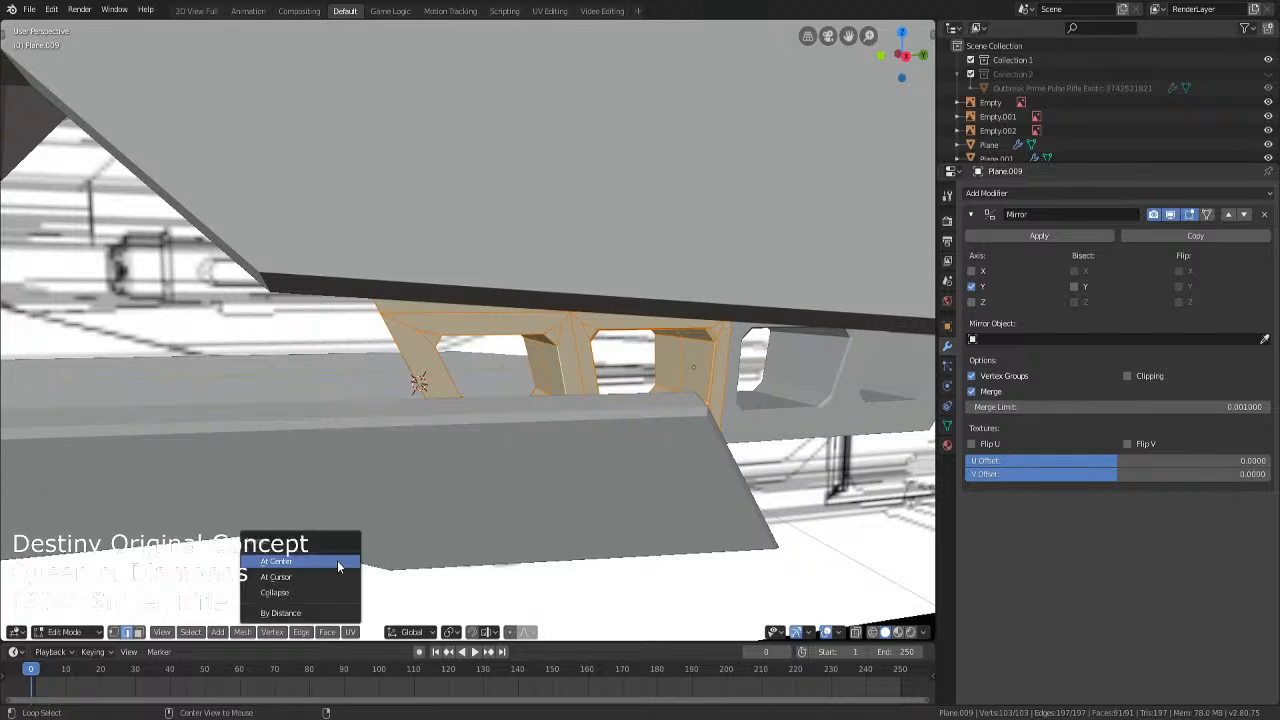
left_click(310, 612)
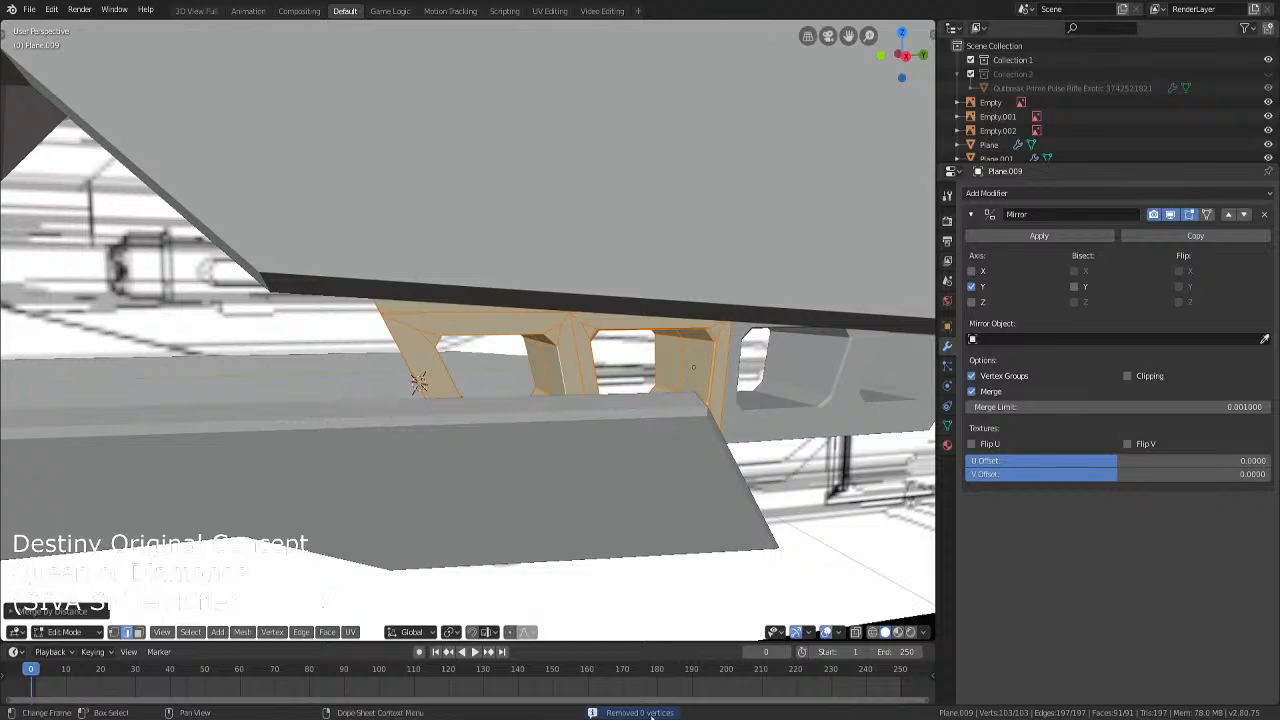
key("Tab")
middle_click_drag(486, 443, 441, 452)
key("Tab")
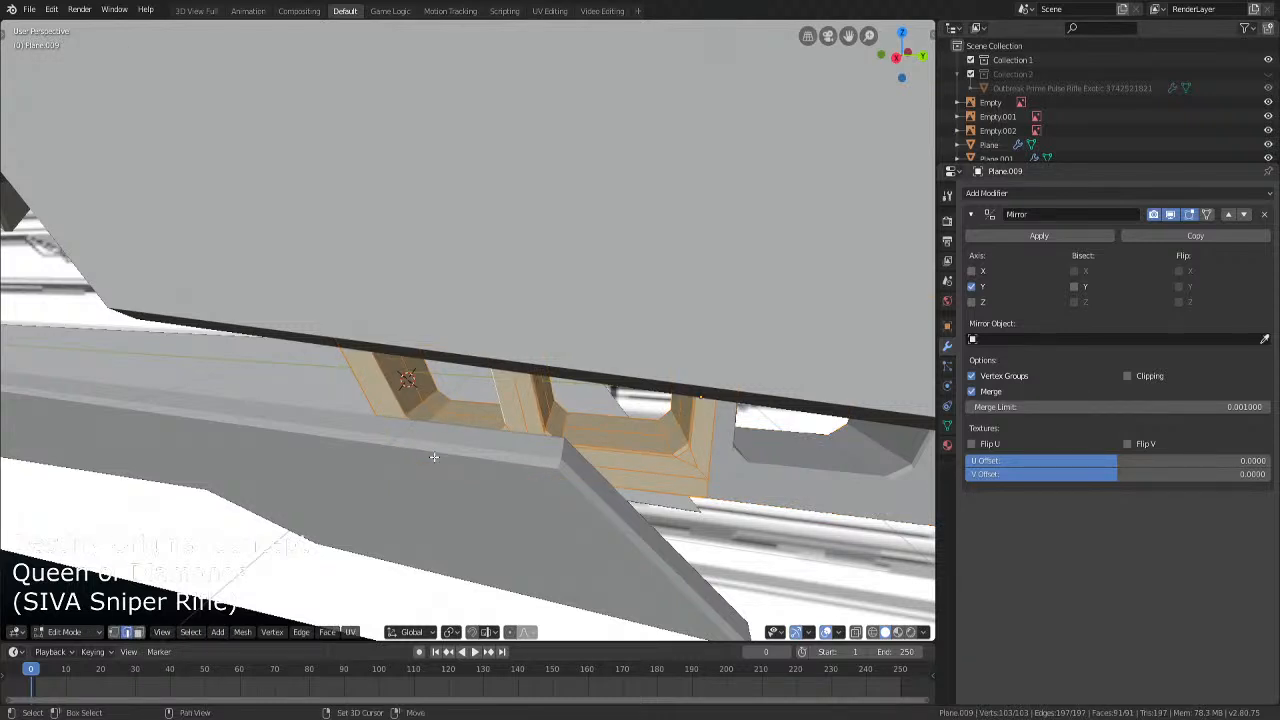
key("Tab")
middle_click_drag(434, 456, 434, 454)
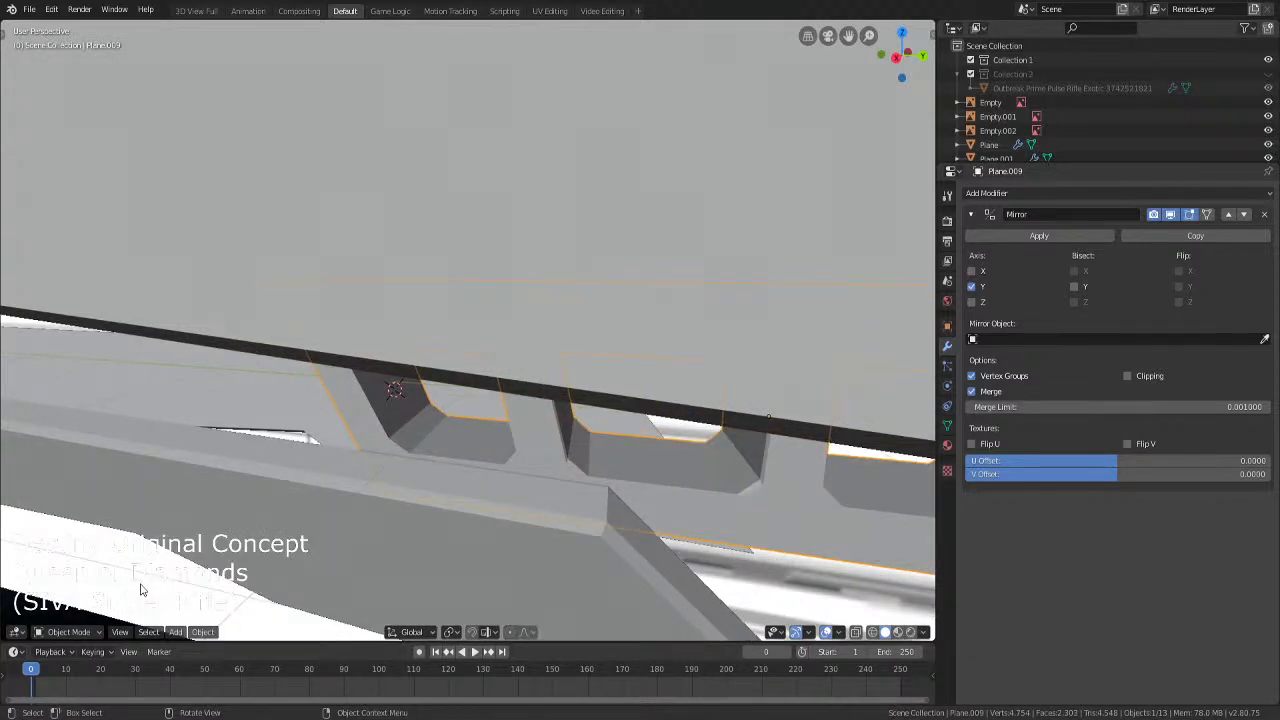
Select the rim loops of both window openings for inspection and undo the last rim bevel on the frame
key("Tab")
left_click(426, 398, "alt")
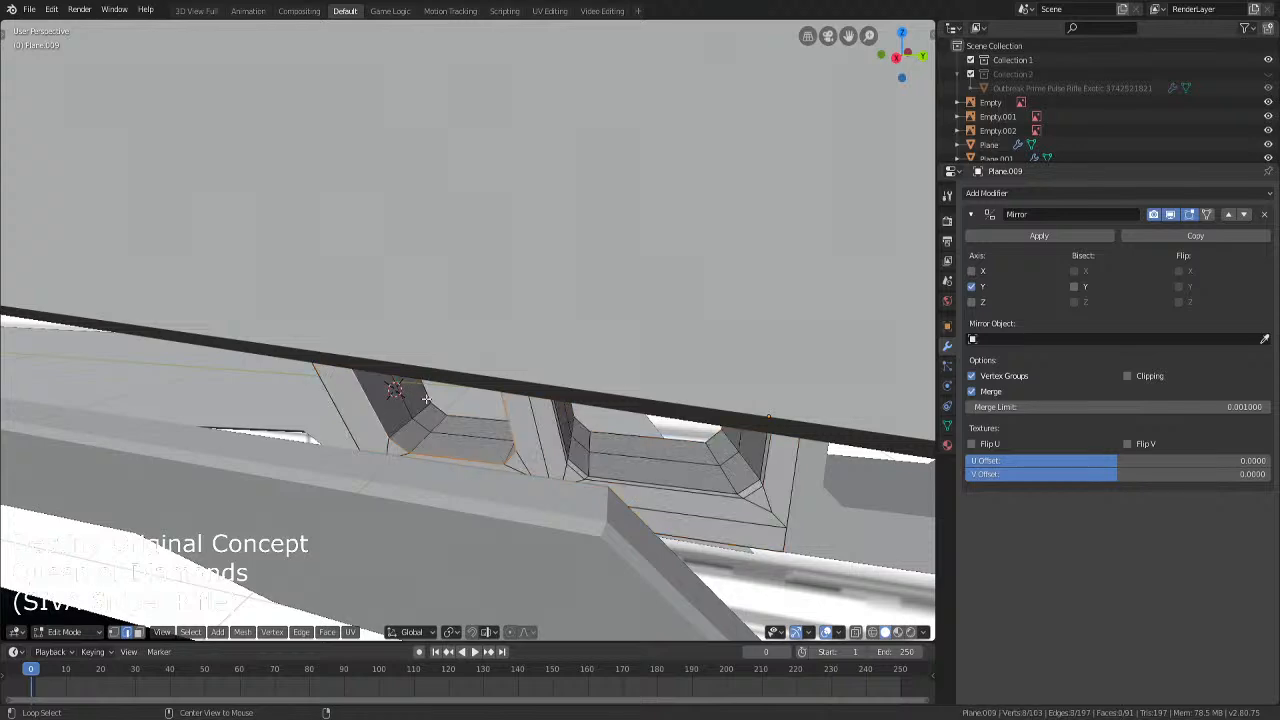
key("shift+z")
key("shift+z")
left_click(617, 472, "alt+shift")
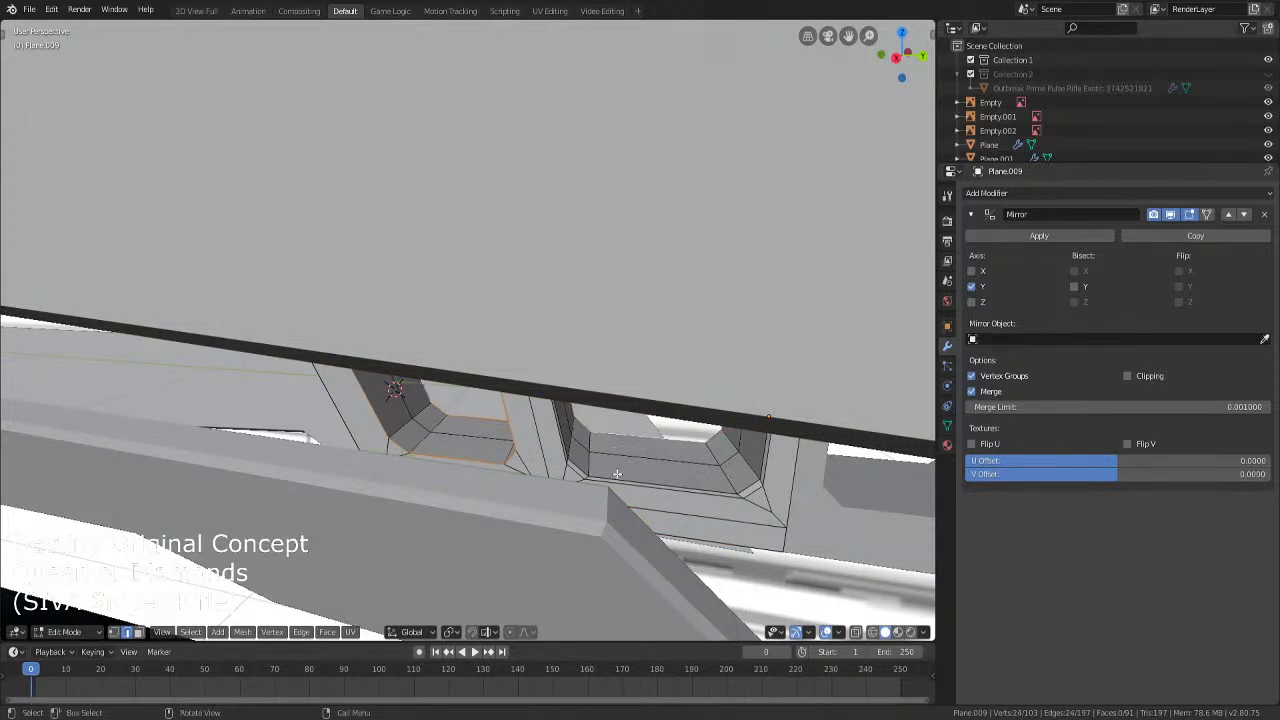
key("ctrl+l")
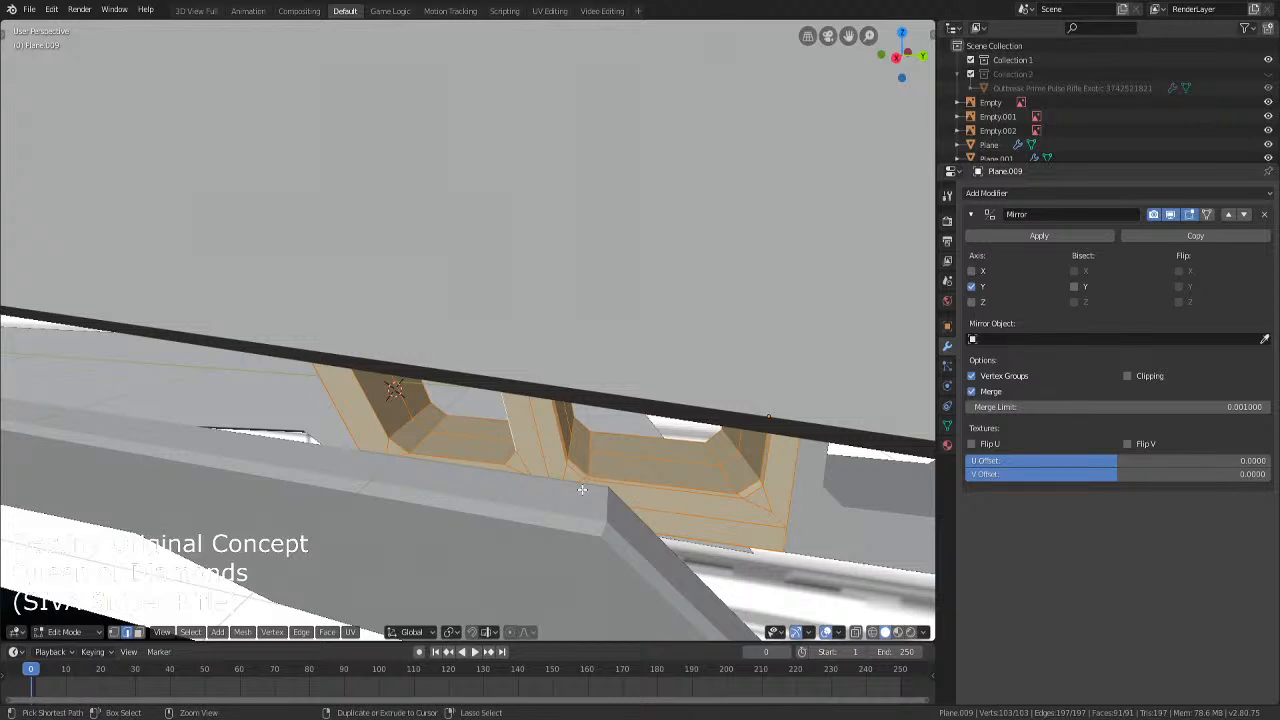
key("m")
left_click(513, 460, "alt")
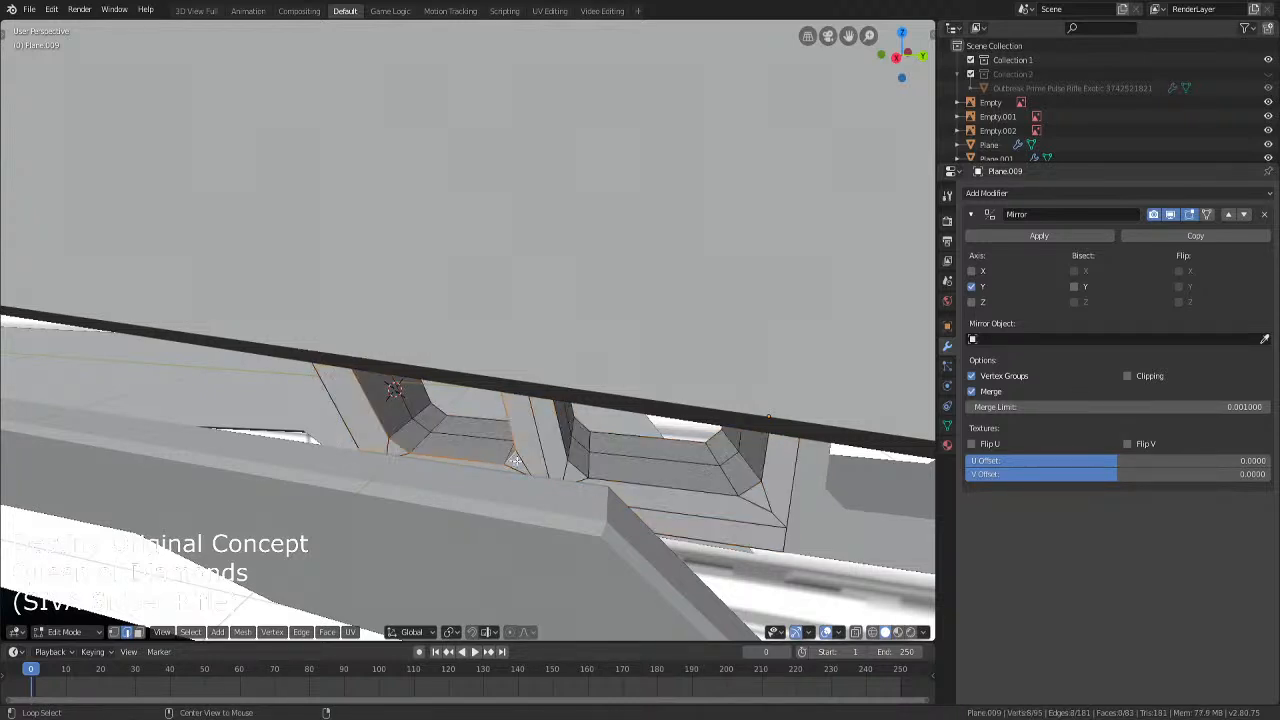
left_click(585, 436, "alt+shift")
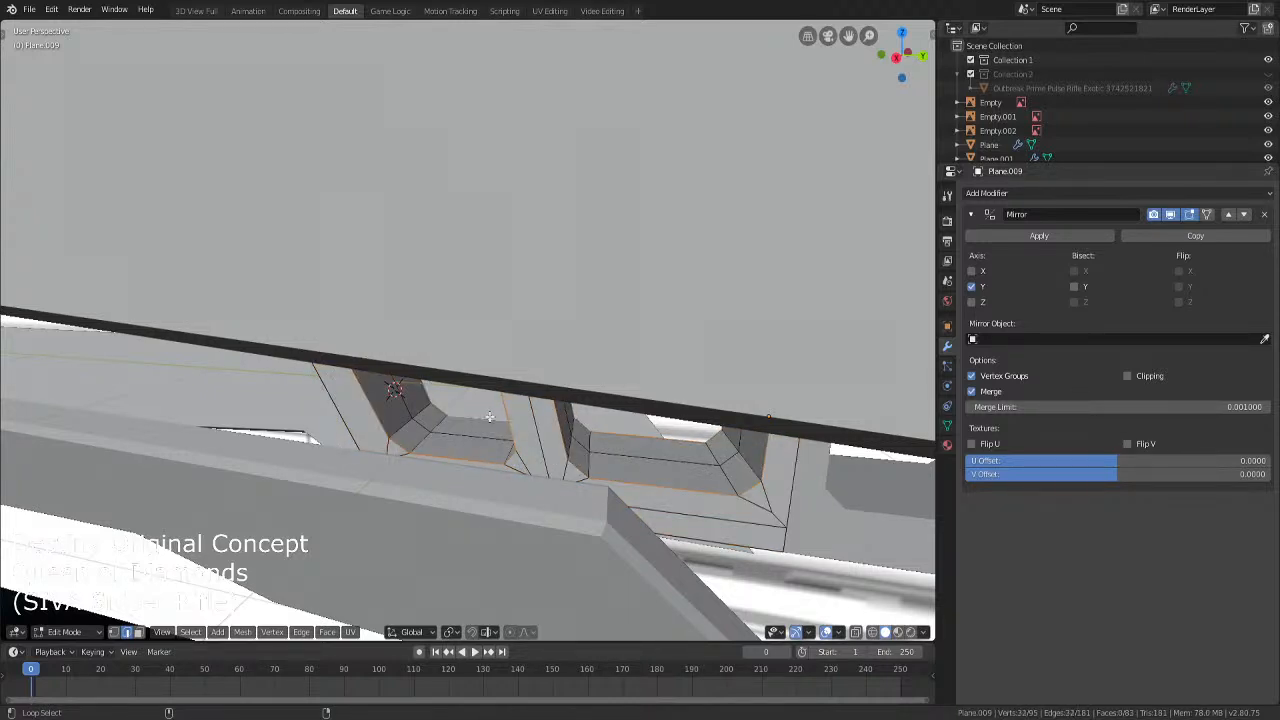
Select all of the frame's geometry and merge its vertices by distance
key("a")
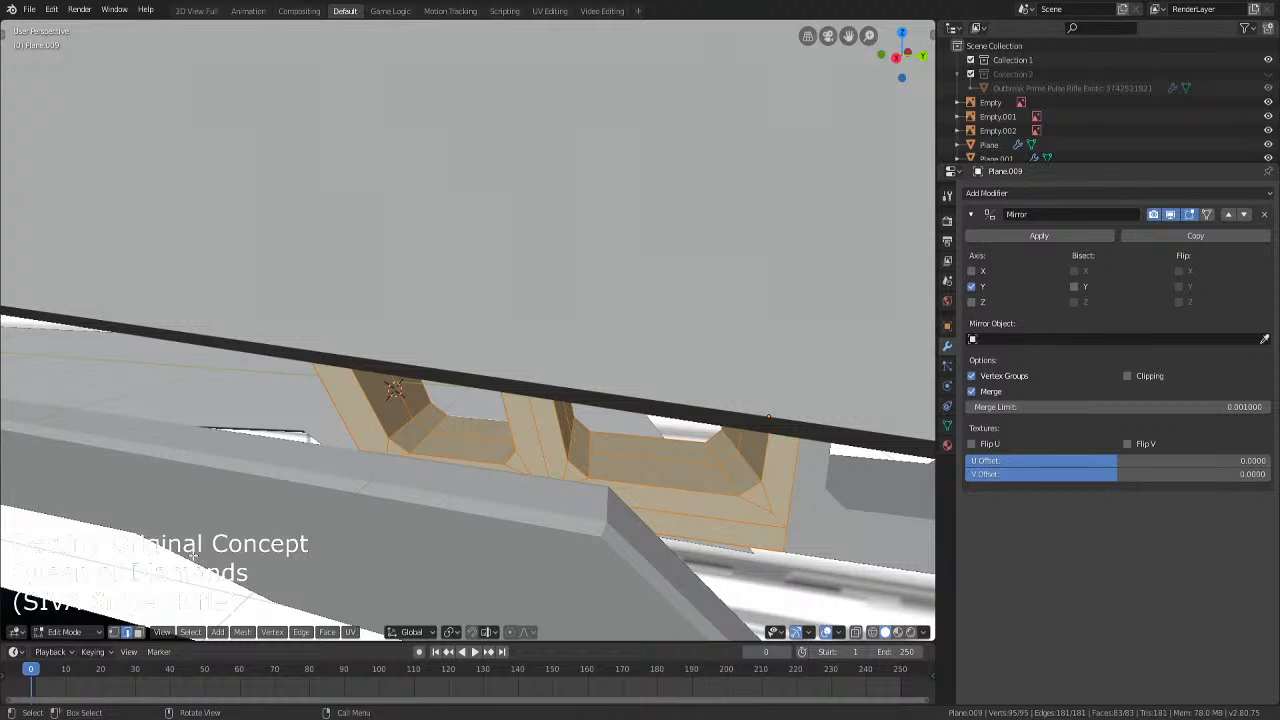
key("ctrl+m")
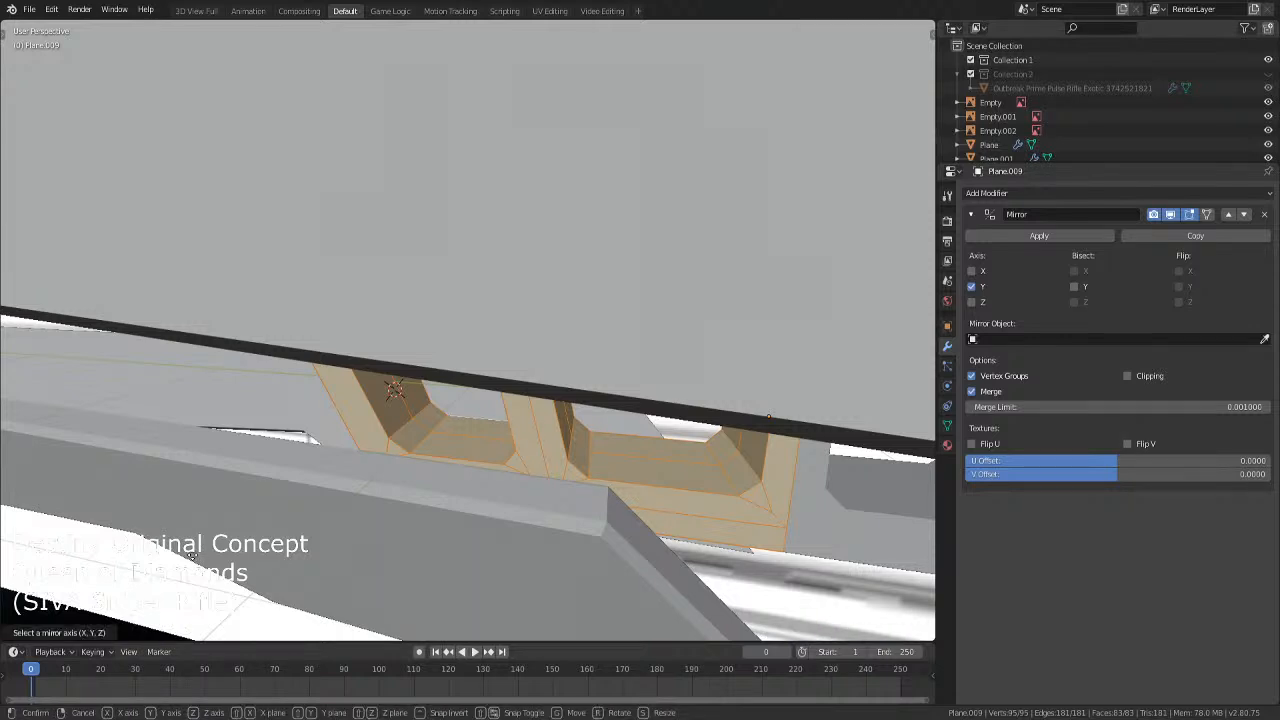
key("Escape")
key("m")
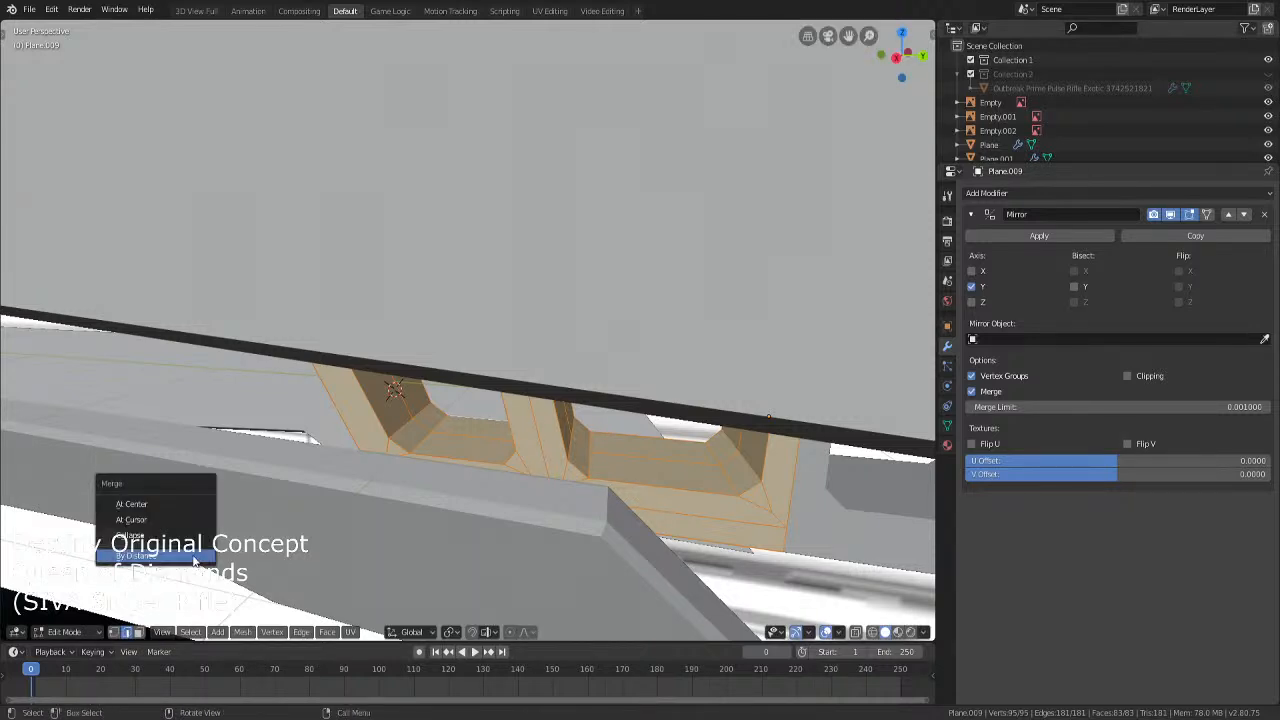
left_click(193, 556)
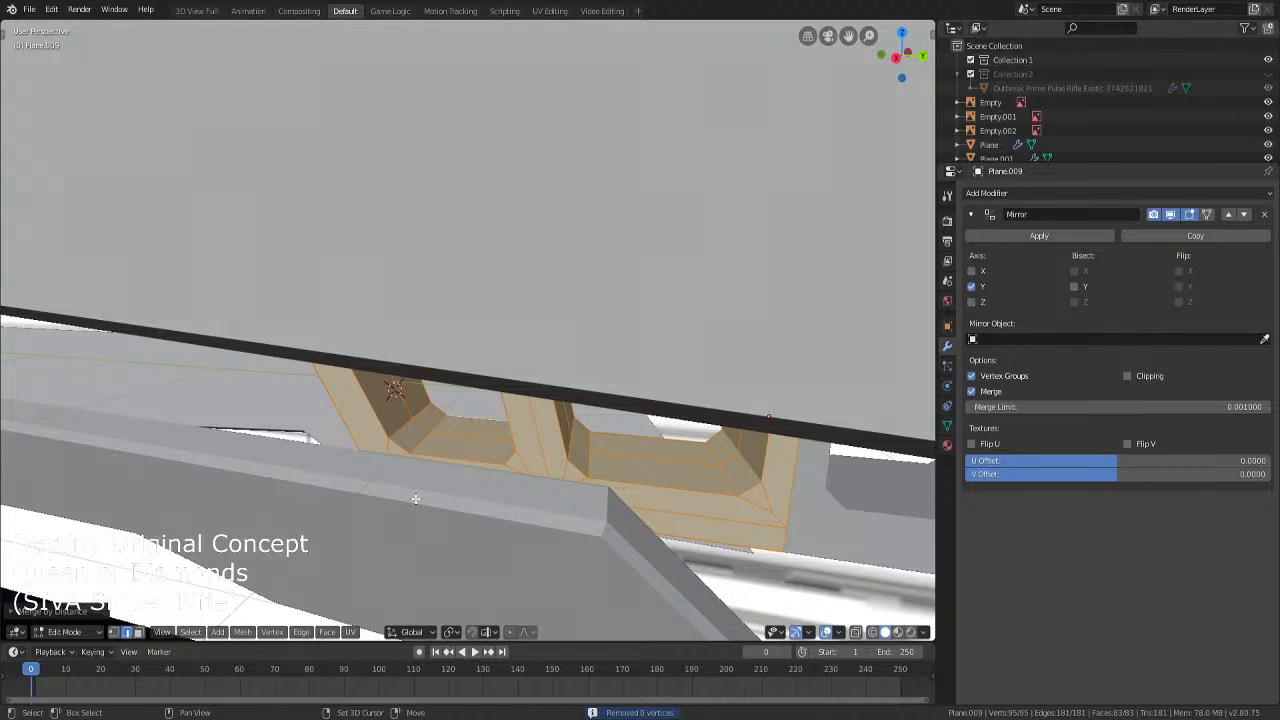
Bevel the rim loops of both window openings by about 0.06 with one segment and check the frame in solid Object Mode
left_click(385, 430, "alt")
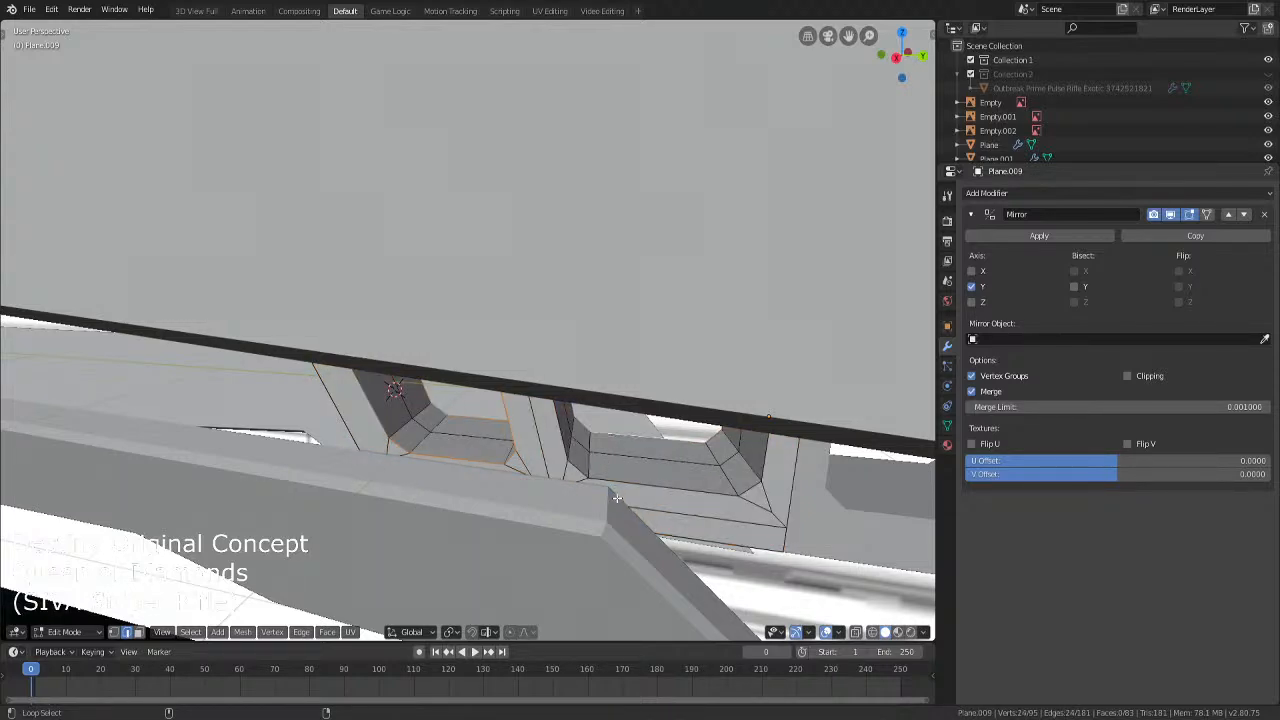
key("KP_5")
key("KP_3")
key("alt+z")
scroll(586, 414, "up", 5)
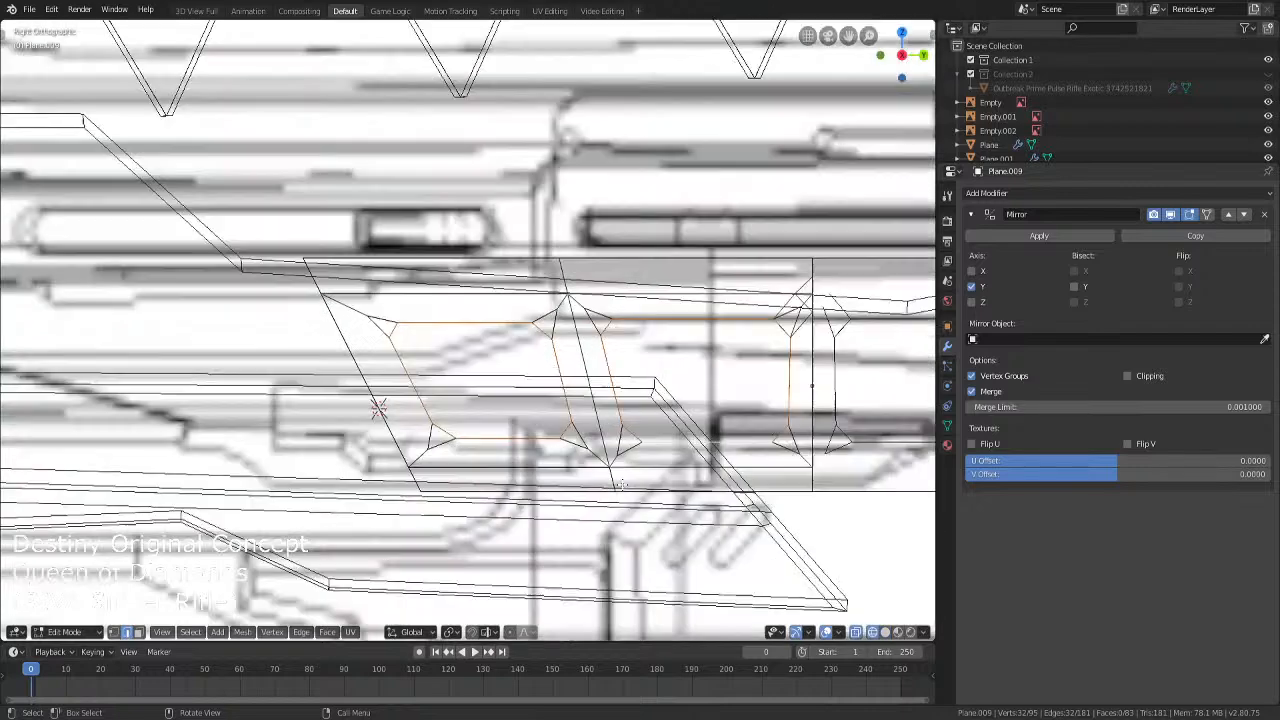
key("ctrl+b")
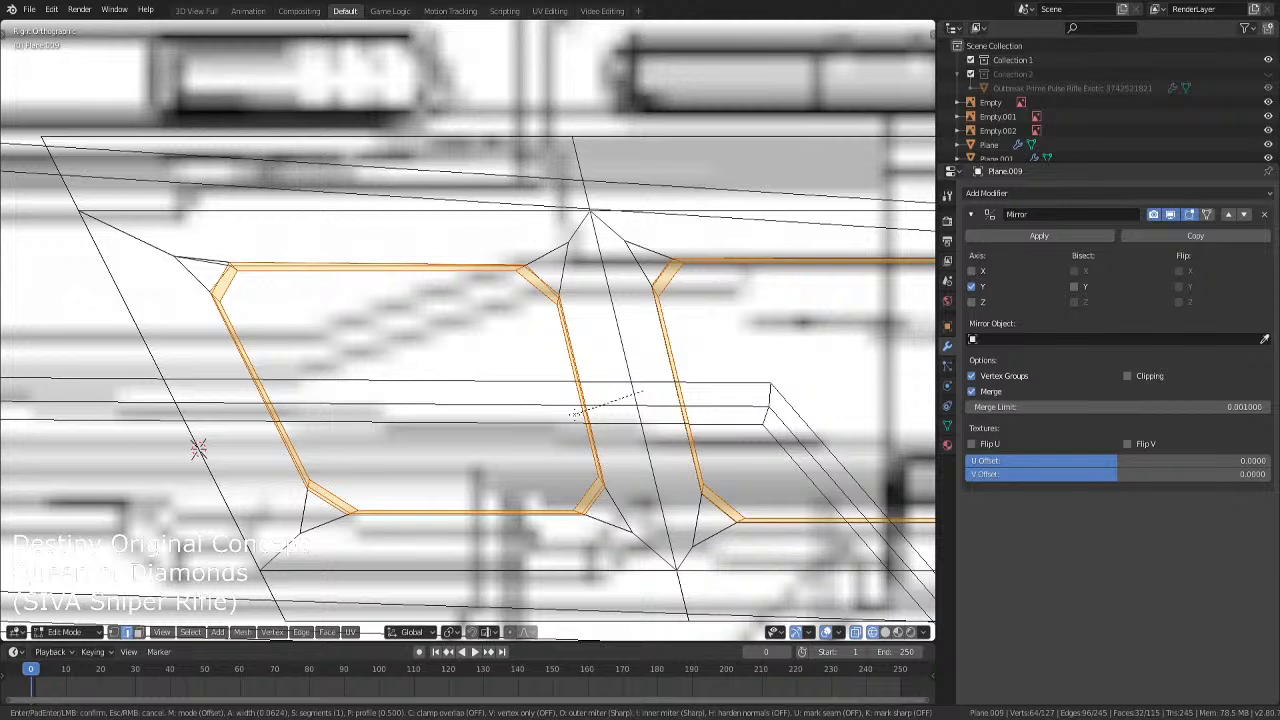
left_click(572, 414)
mouse_move(572, 414)
middle_mouse_down()
mouse_move(669, 377)
mouse_move(594, 399)
mouse_move(539, 378)
mouse_move(538, 408)
mouse_move(371, 374)
mouse_move(434, 380)
mouse_move(446, 366)
mouse_move(593, 403)
mouse_move(546, 399)
middle_mouse_up()
key("Tab")
key("shift+z")
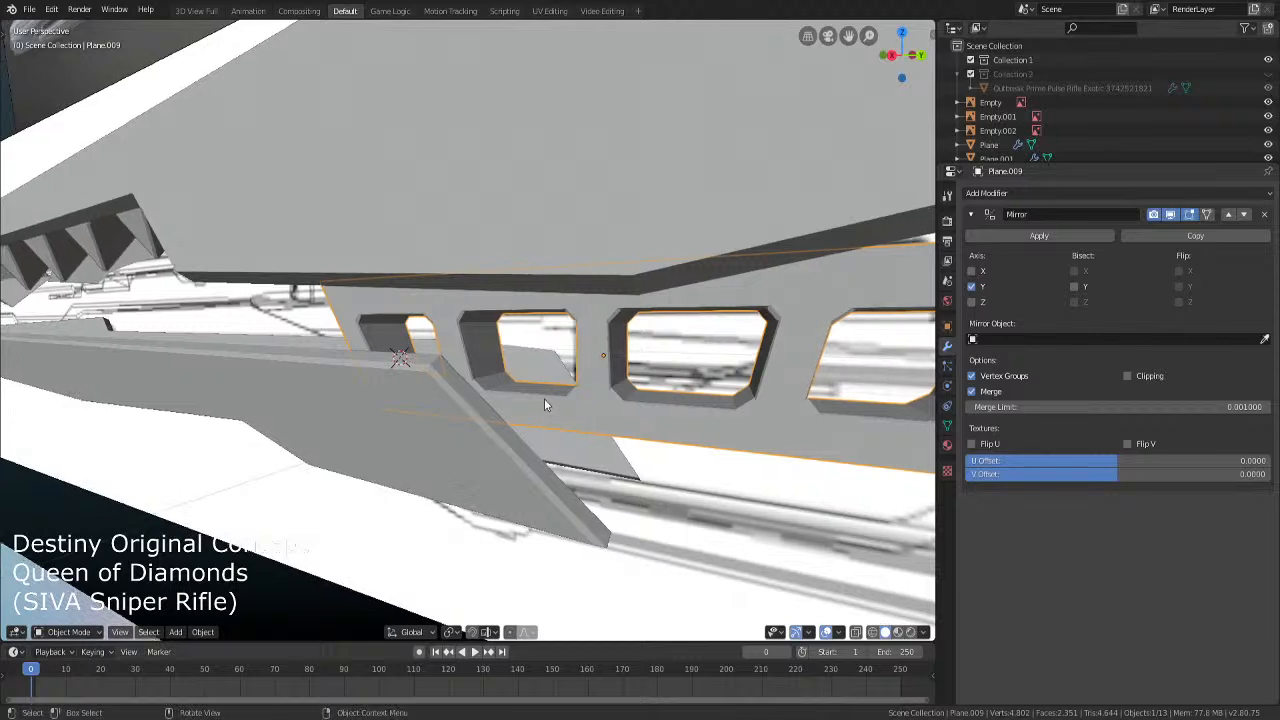
Circle-select the lower rim vertices of both window openings in the right wireframe view, starting from an empty selection
key("Tab")
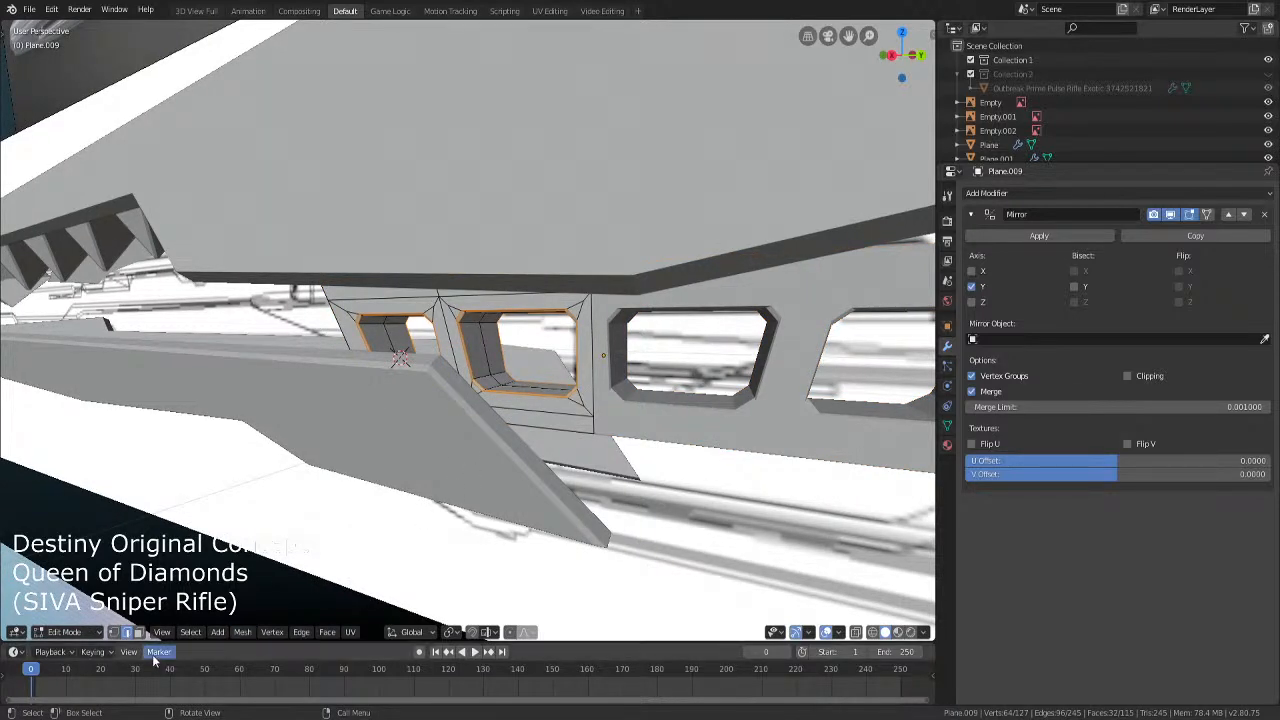
key("shift+z")
key("KP_1")
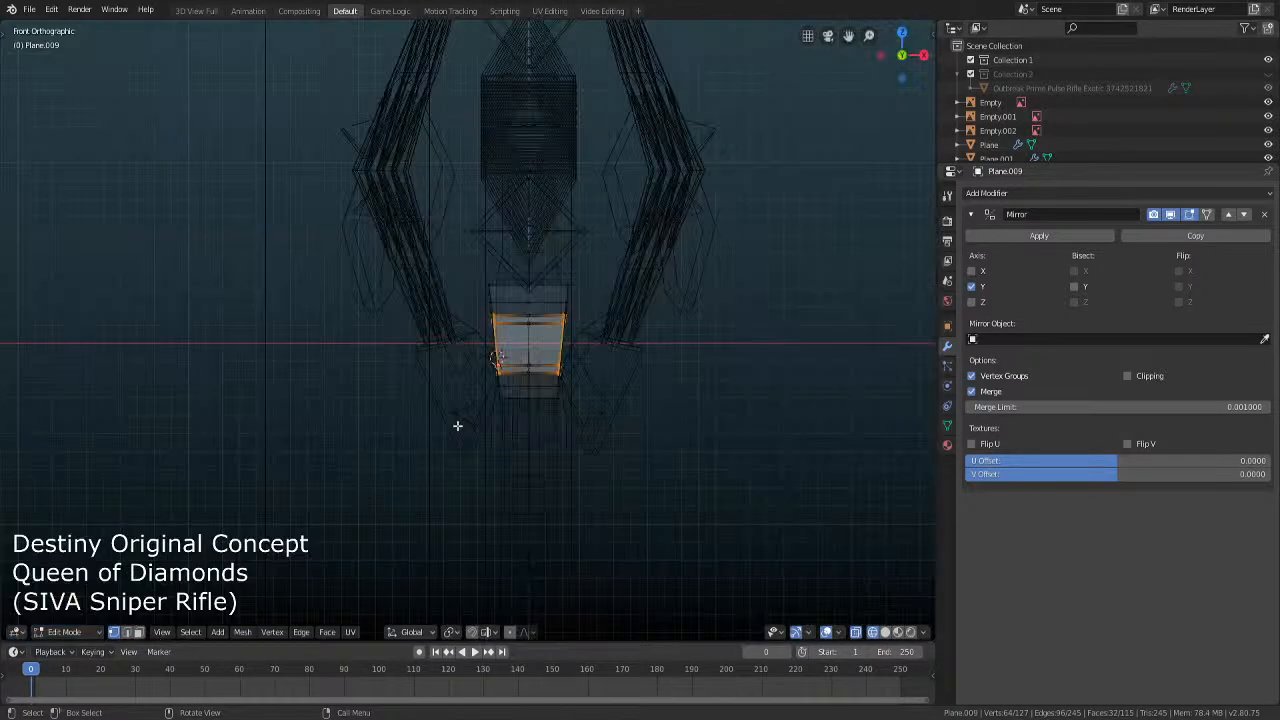
key("KP_3")
key("alt+a")
key("c")
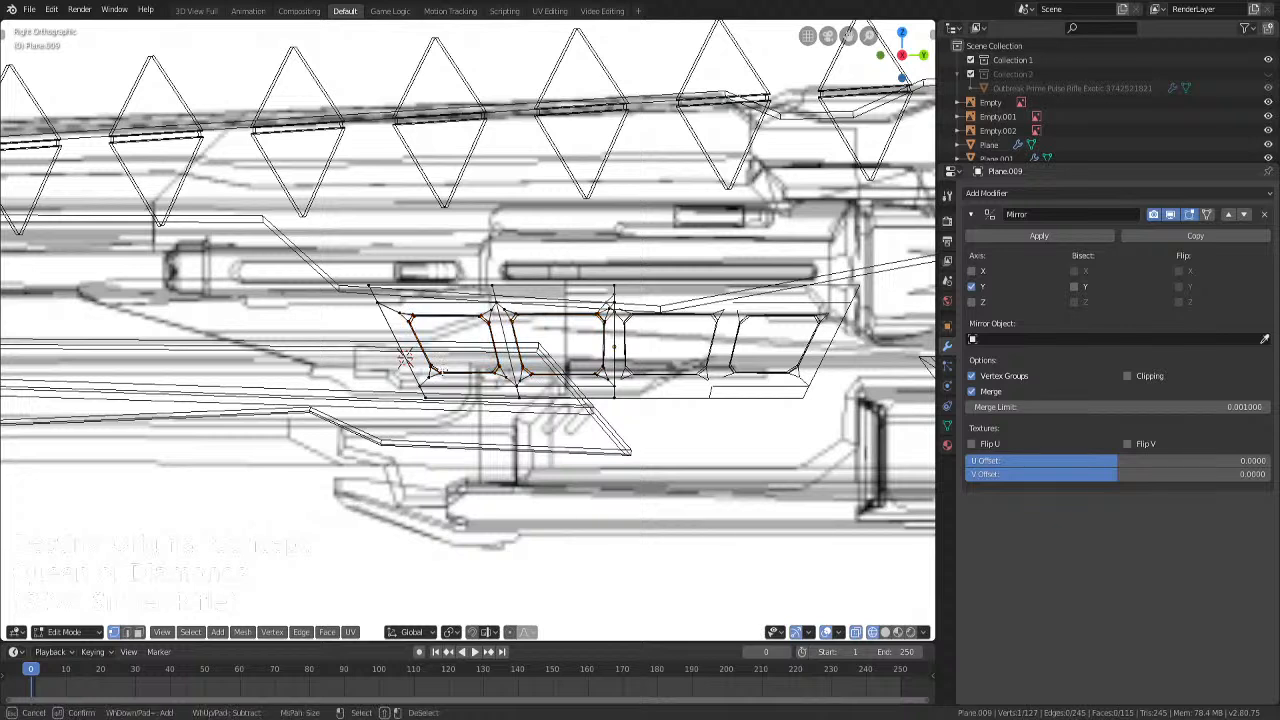
left_click(405, 358)
left_click(441, 369)
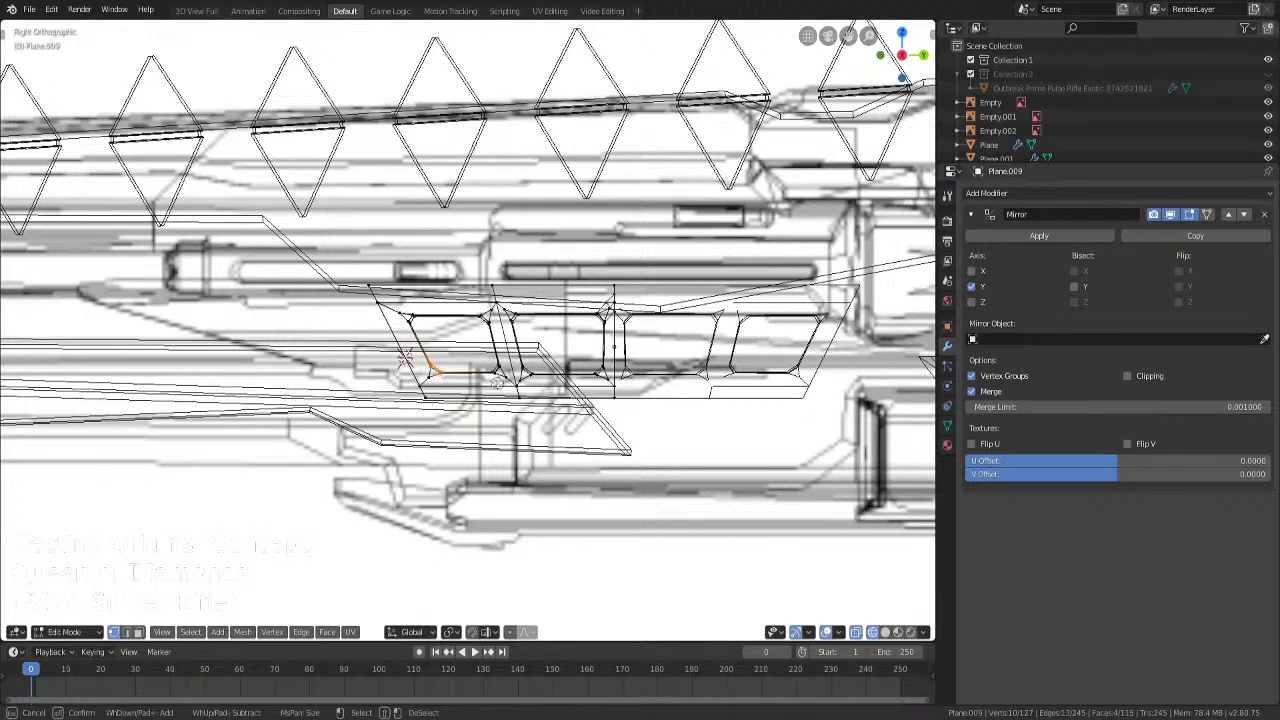
left_click(498, 370)
right_click(498, 368)
key("c")
left_click(521, 373)
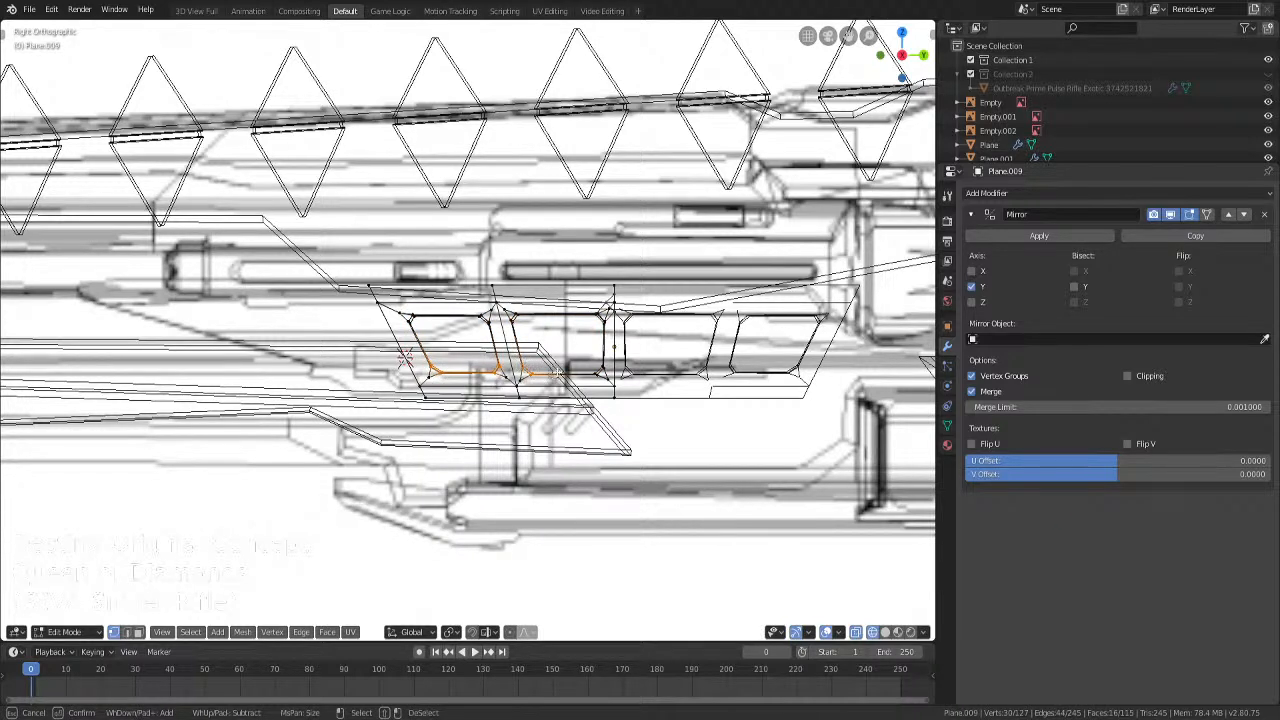
left_click(600, 368)
right_click(600, 368)
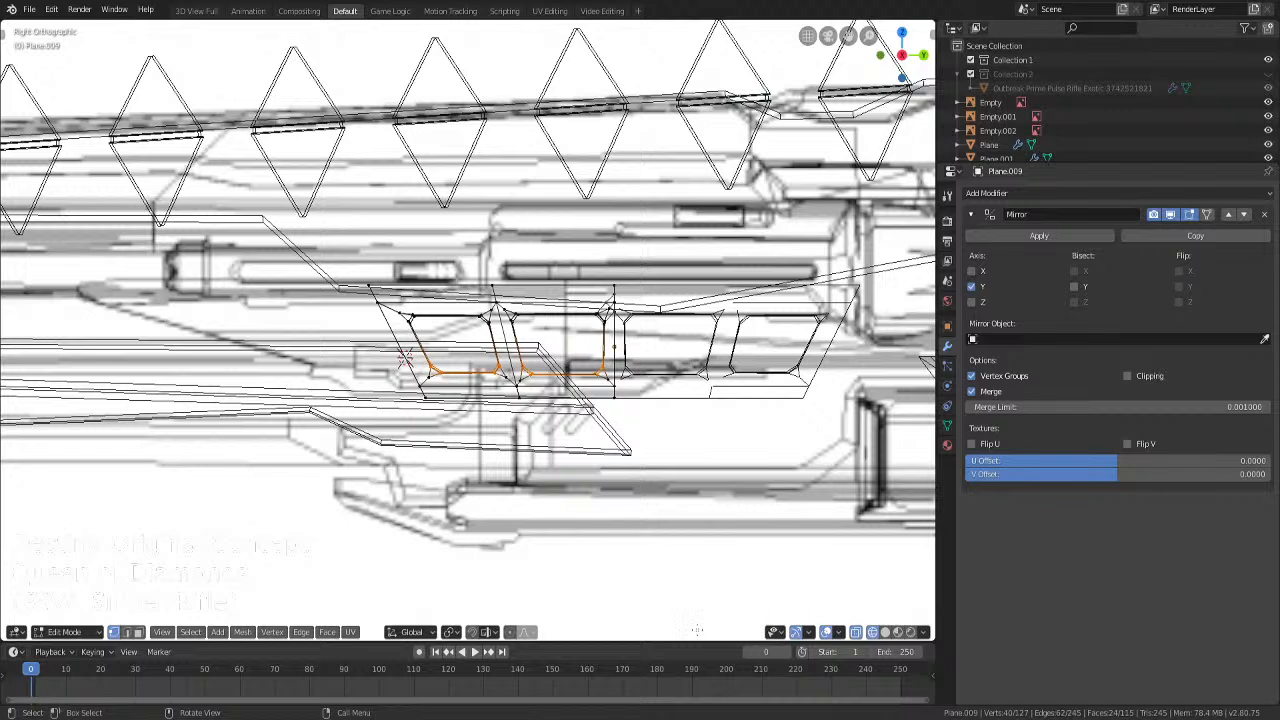
Try to scale the lower rim vertices of both window openings inward along the Y axis and check the frame's shape
left_click(450, 632)
key("shift+z")
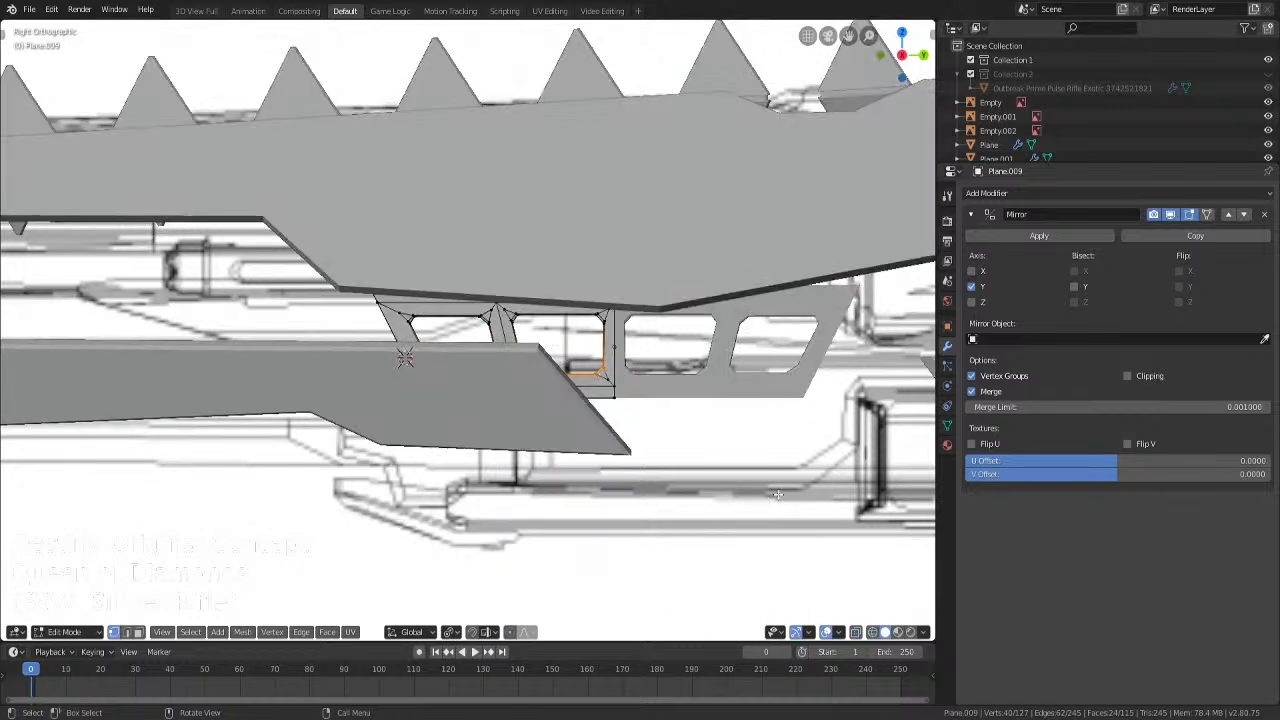
key("s")
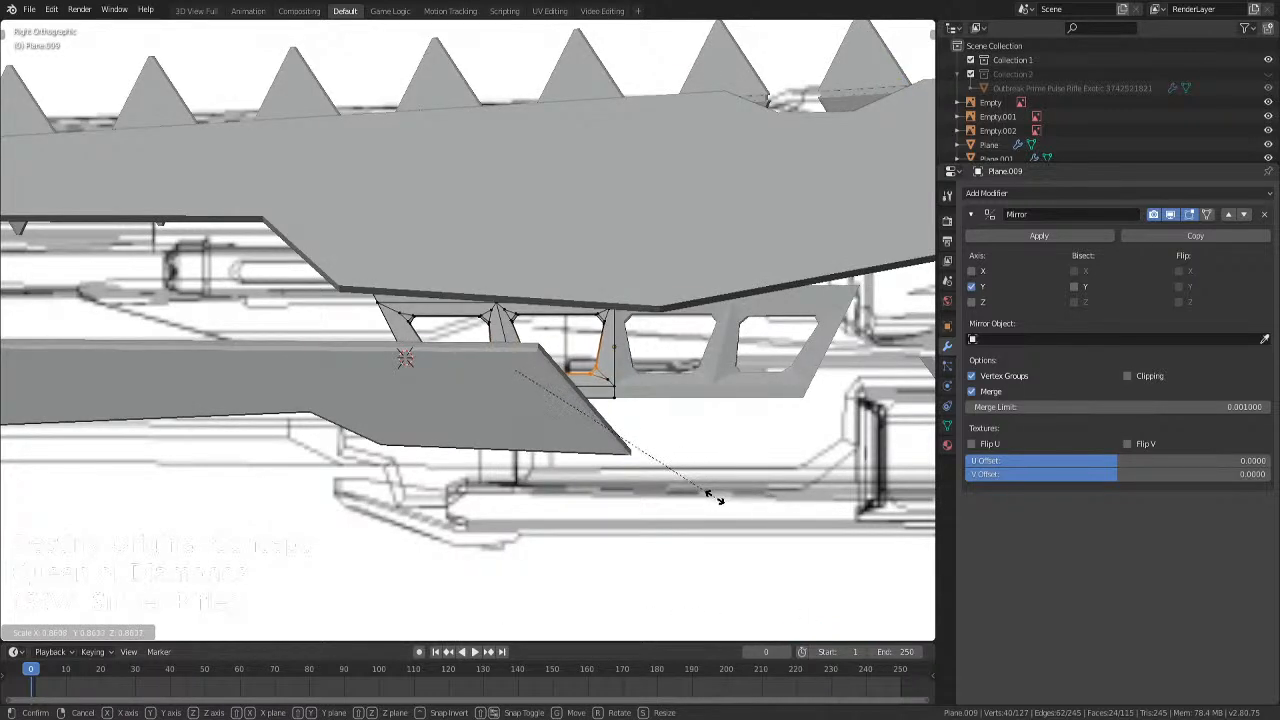
key("x")
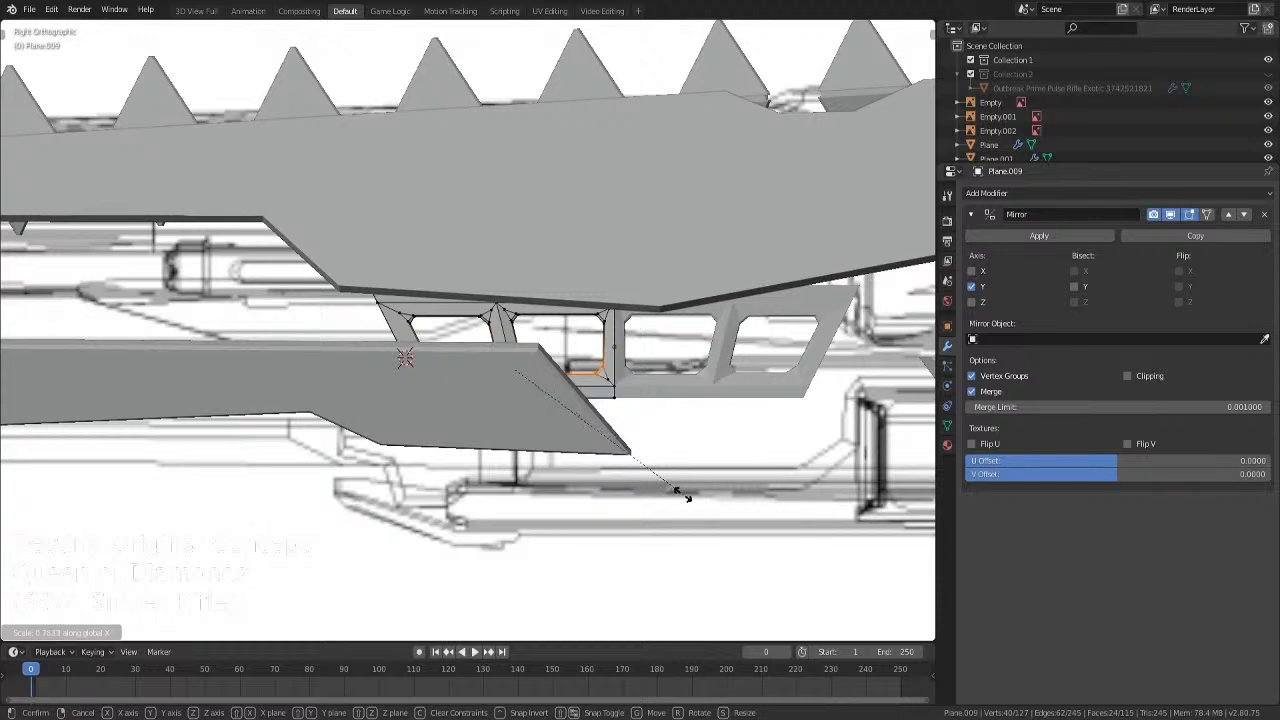
key("y")
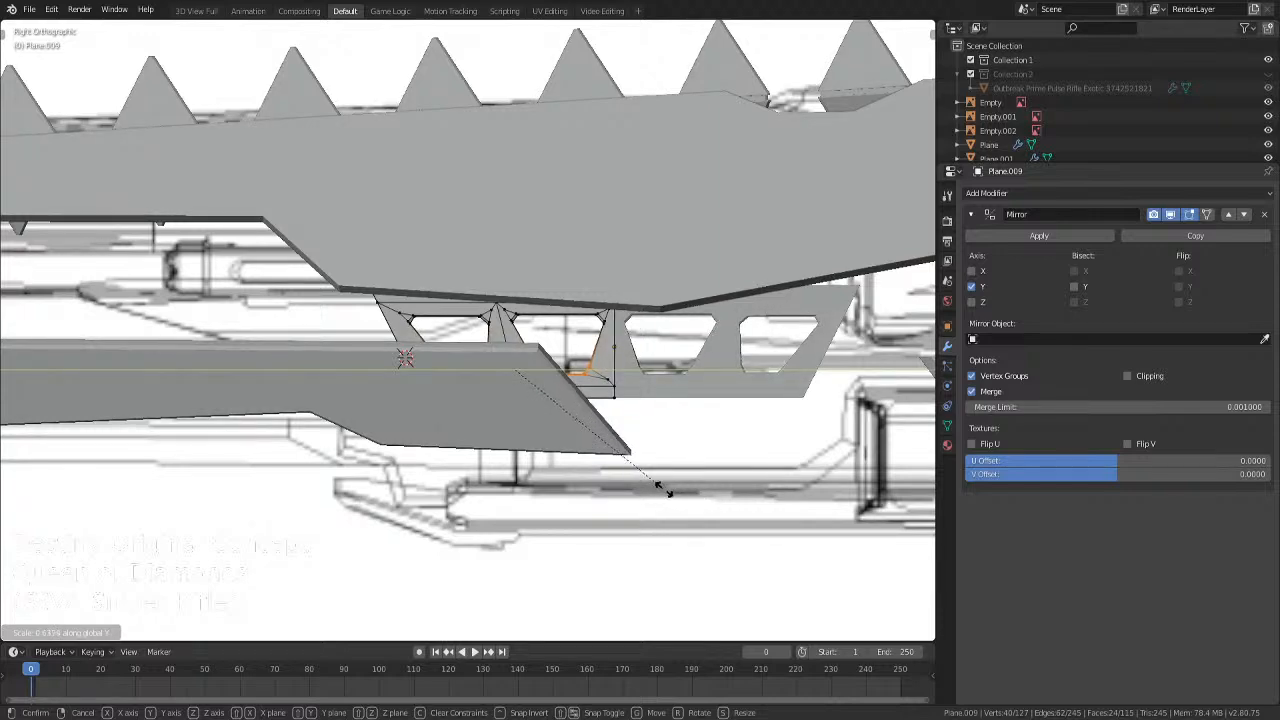
left_click(716, 474)
key("Tab")
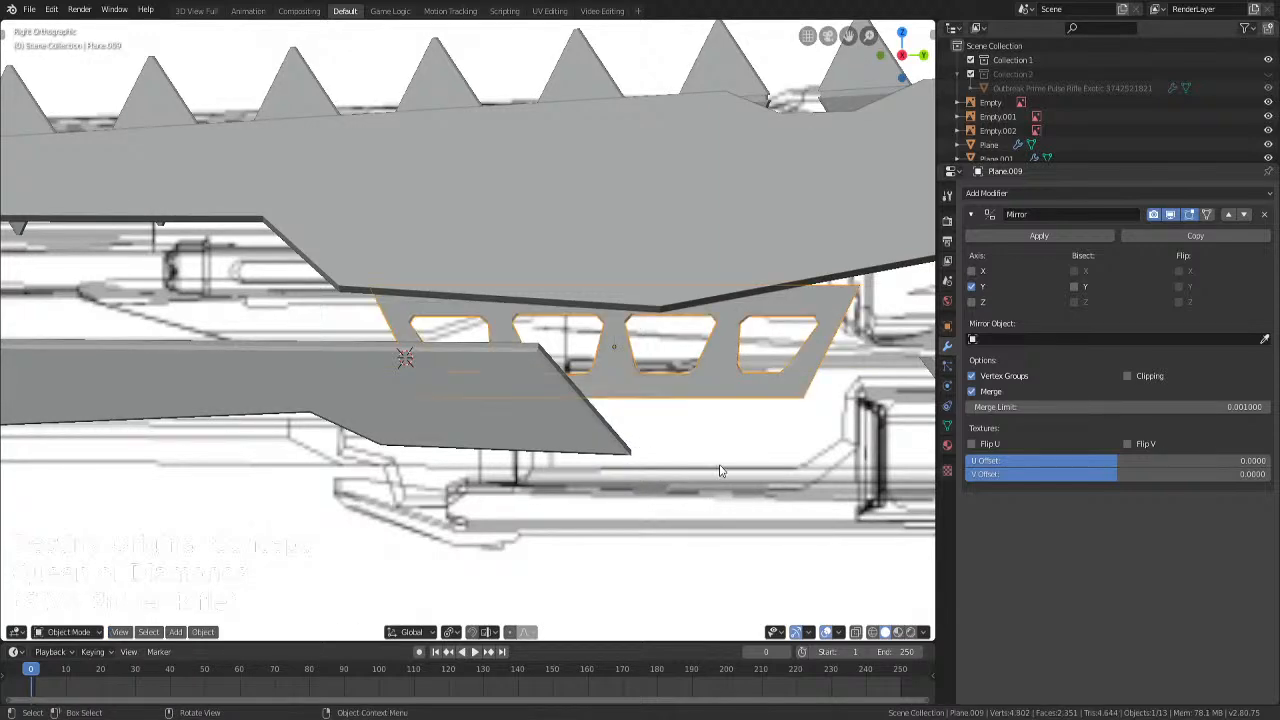
middle_click_drag(720, 471, 640, 457)
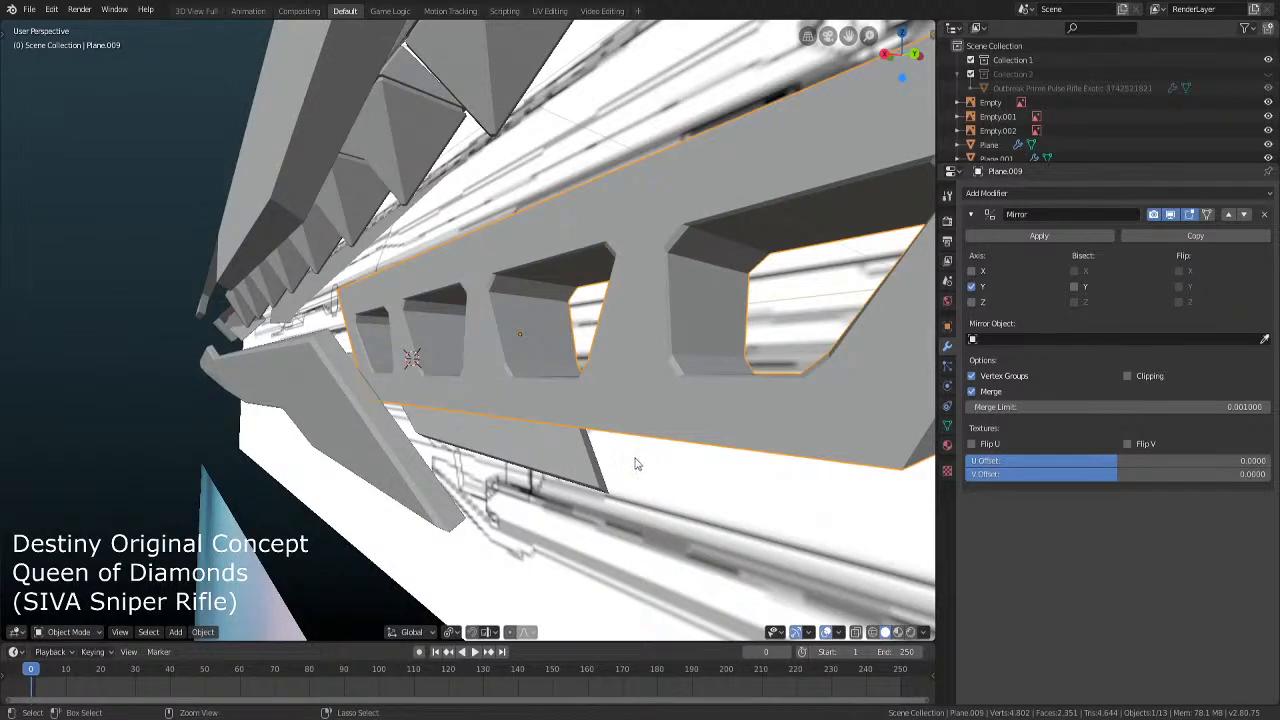
Reopen the frame's mesh and circle-select the upper rim vertices of both window openings in the right wireframe view
key("Tab")
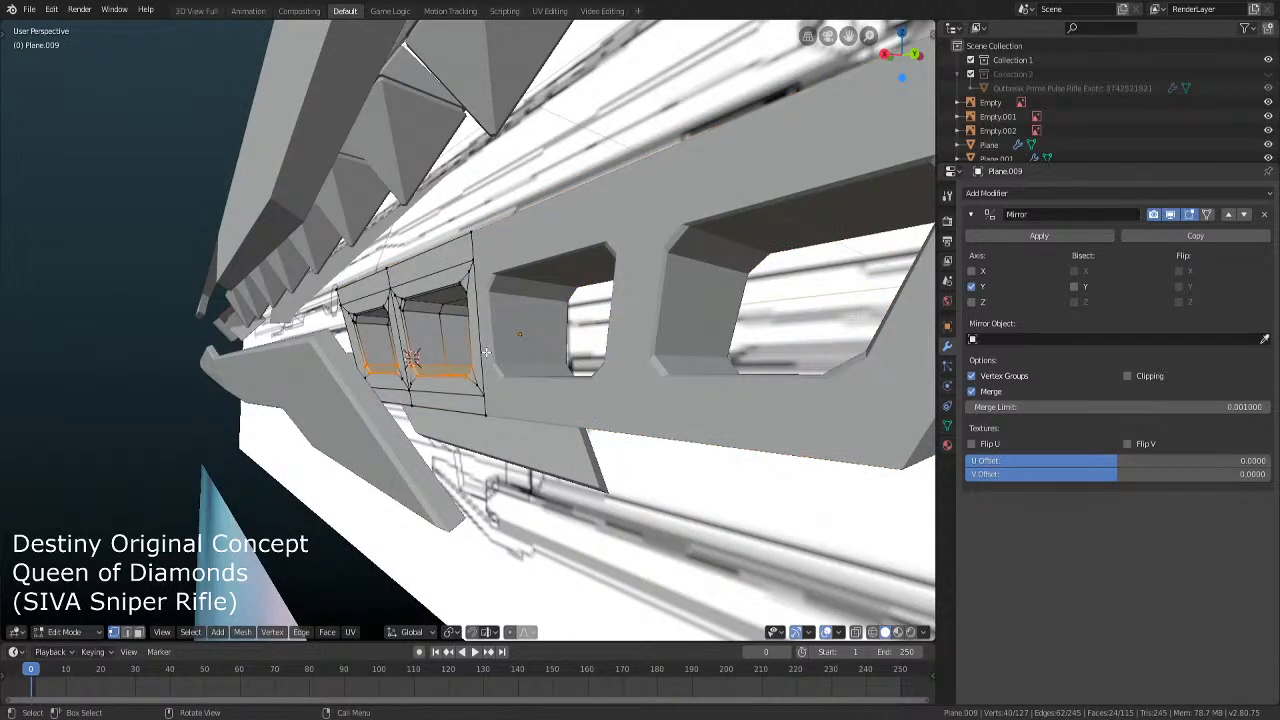
key("KP_3")
key("alt+z")
scroll(486, 352, "up", 4)
key("c")
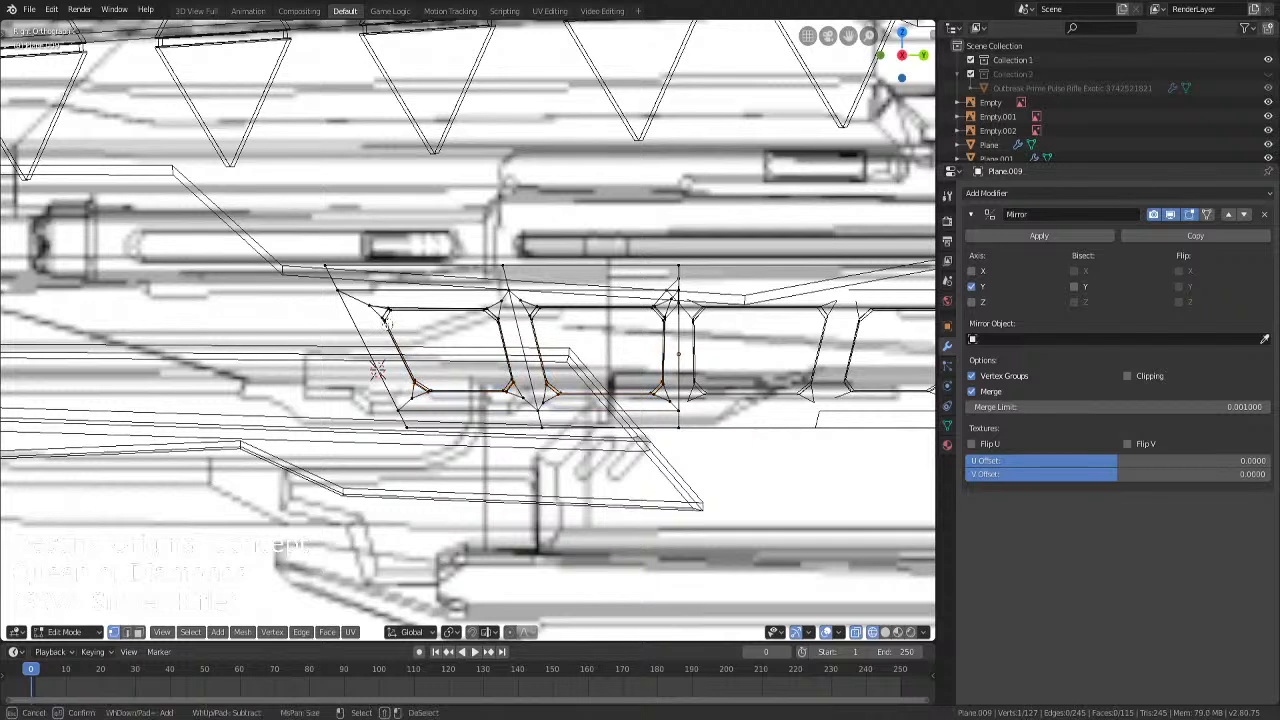
left_click_drag(387, 323, 389, 313)
left_click_drag(484, 315, 660, 311)
right_click(495, 316)
key("c")
right_click(660, 311)
key("shift+z")
middle_click_drag(660, 311, 545, 319, "shift")
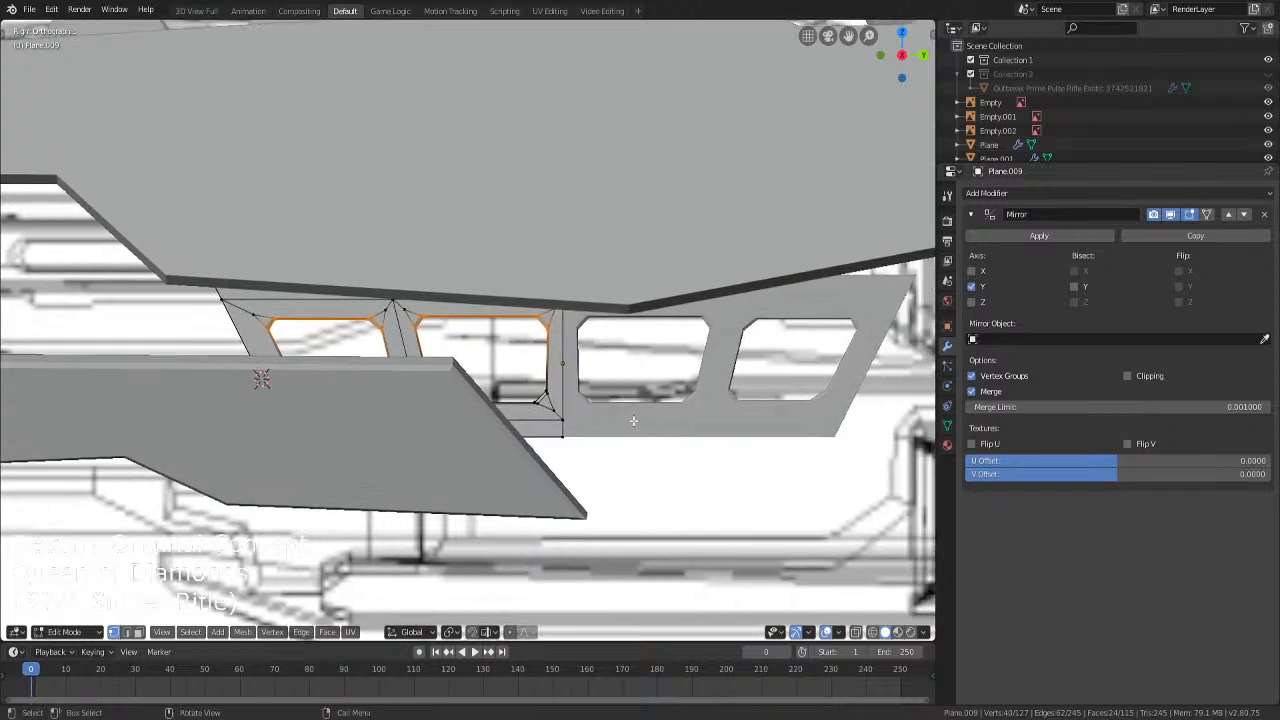
Try to scale the upper rim vertices of both window openings along the Y axis
key("s")
key("x")
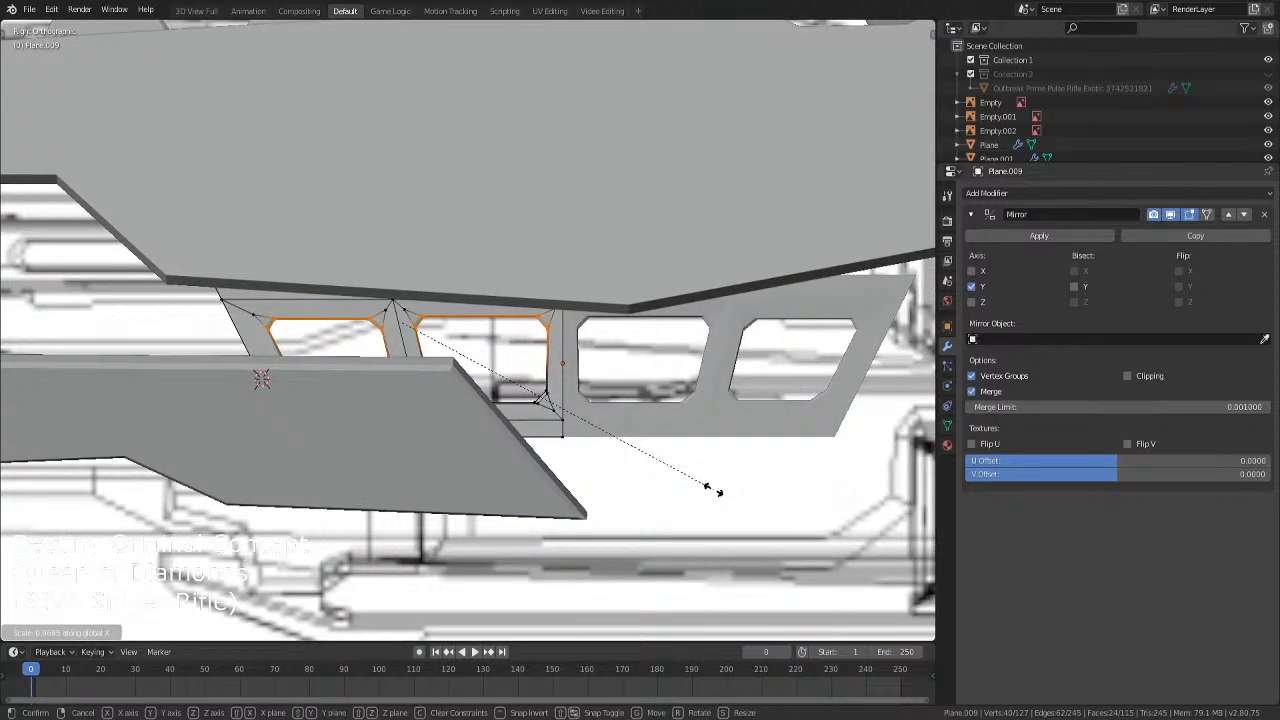
key("y")
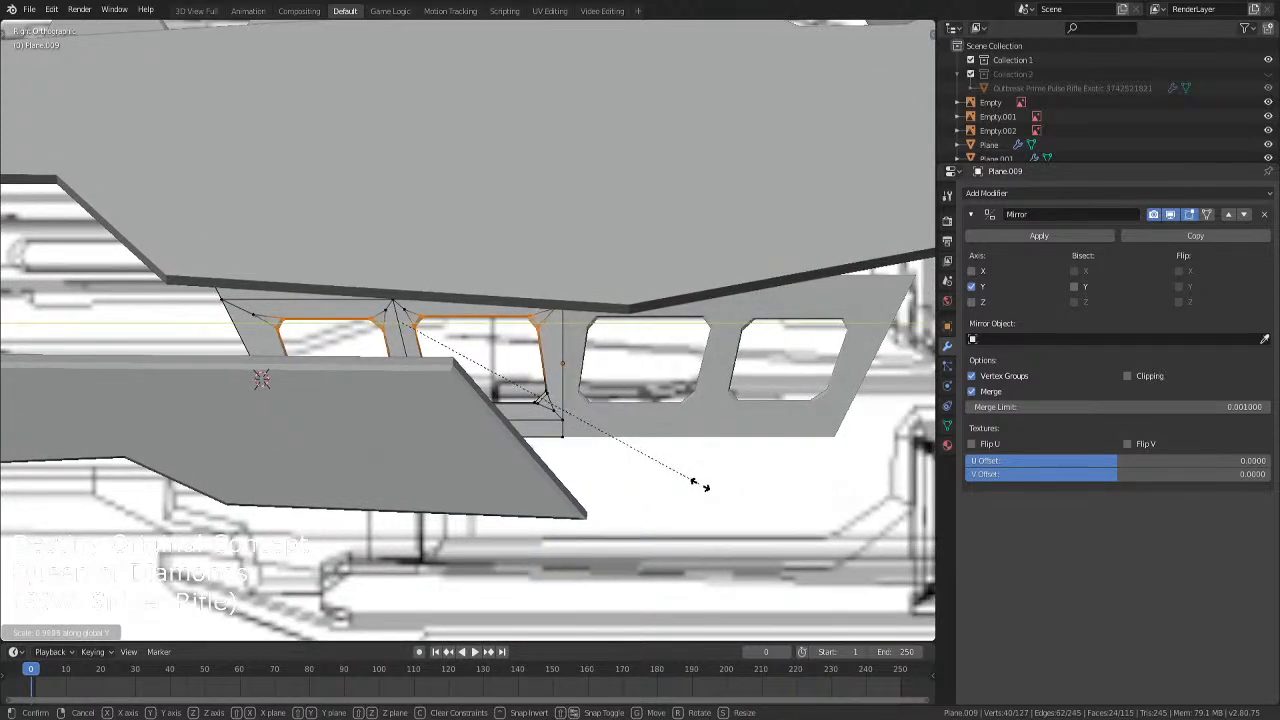
left_click(648, 445)
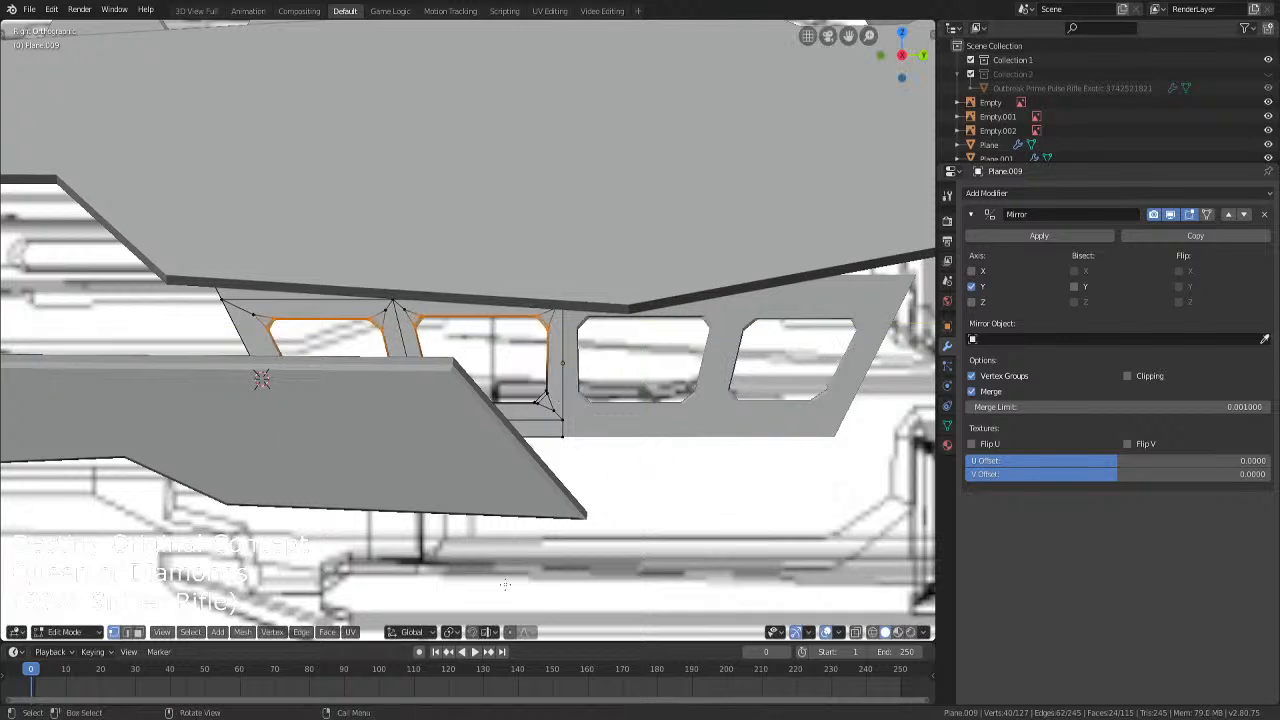
Narrow the upper rim vertices of both window openings along the Y axis, scaling each opening about its own centre
left_click(450, 631)
left_click(428, 577)
key("s")
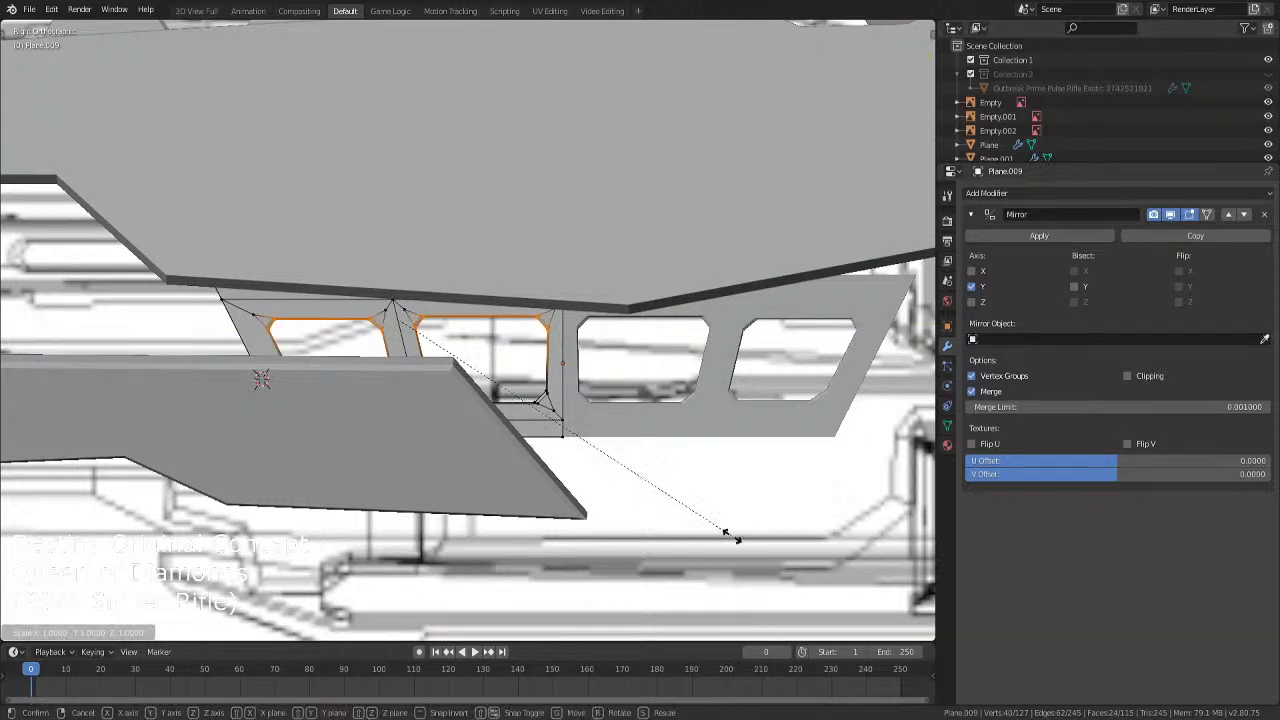
key("y")
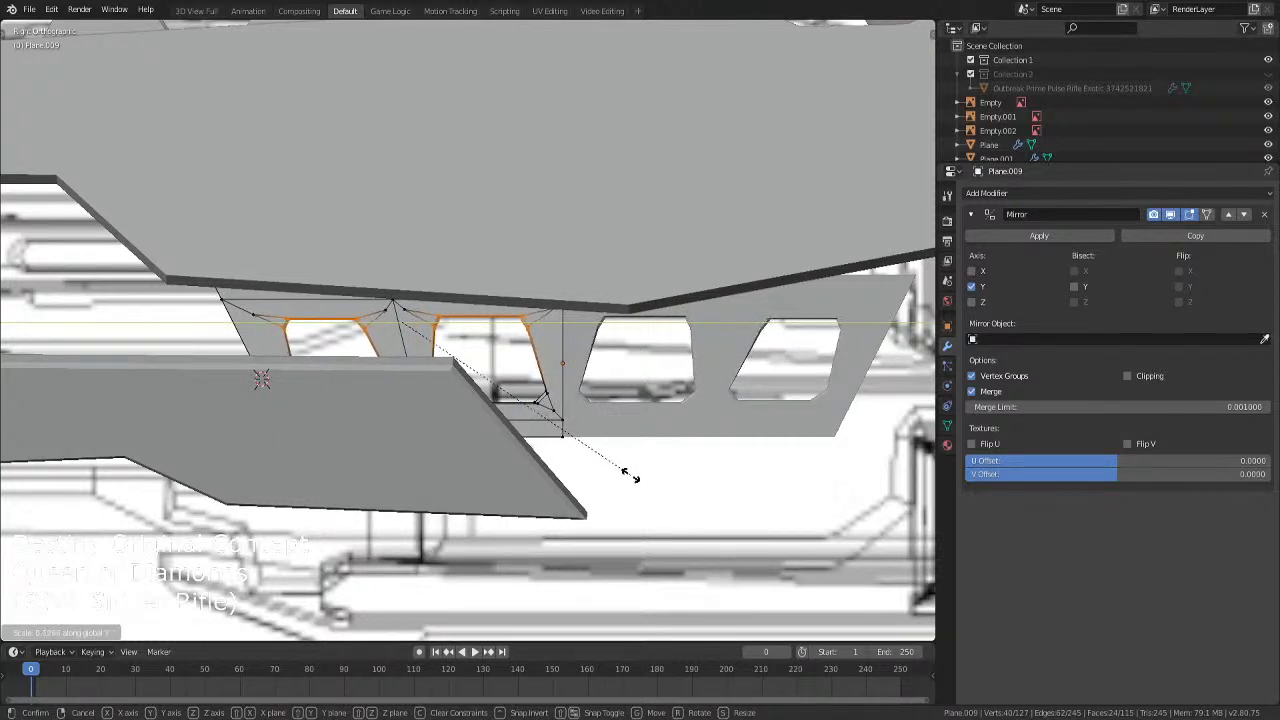
left_click(610, 467)
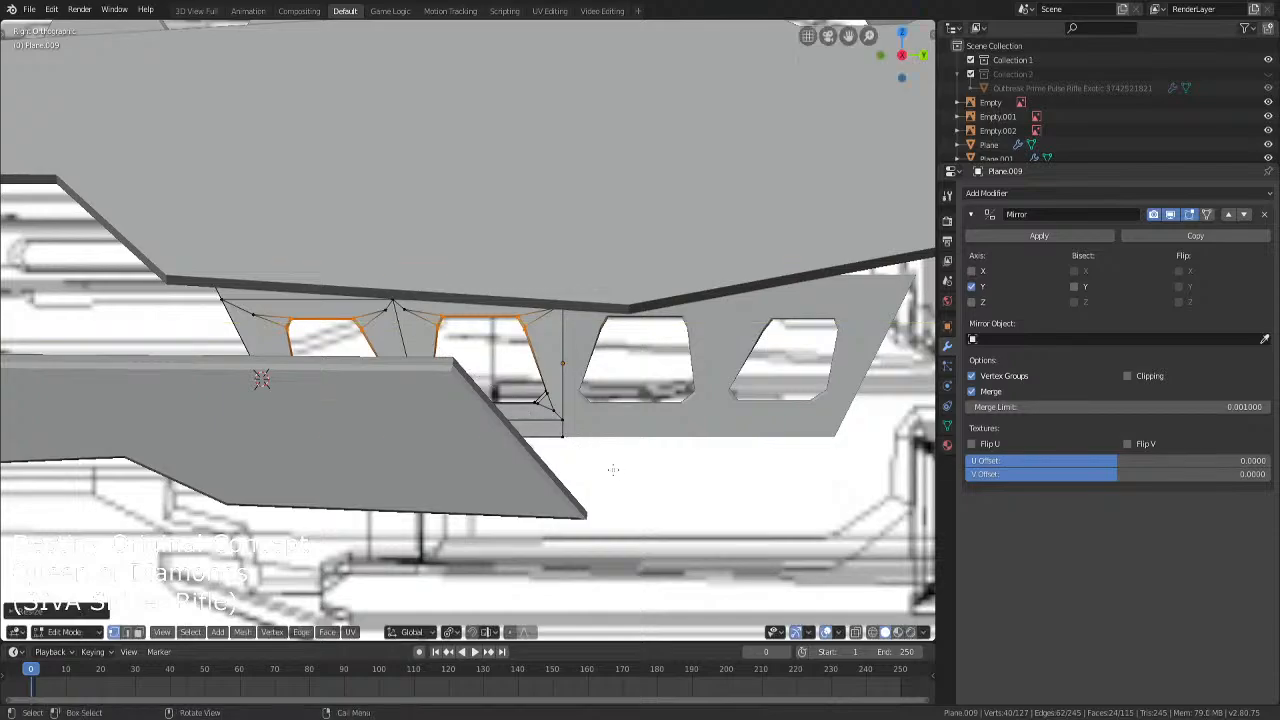
Leave the frame's mesh, clear the selection and examine the whole rifle from several angles and from the right view
key("Tab")
middle_click_drag(610, 467, 655, 448)
scroll(629, 460, "down", 5)
key("alt+a")
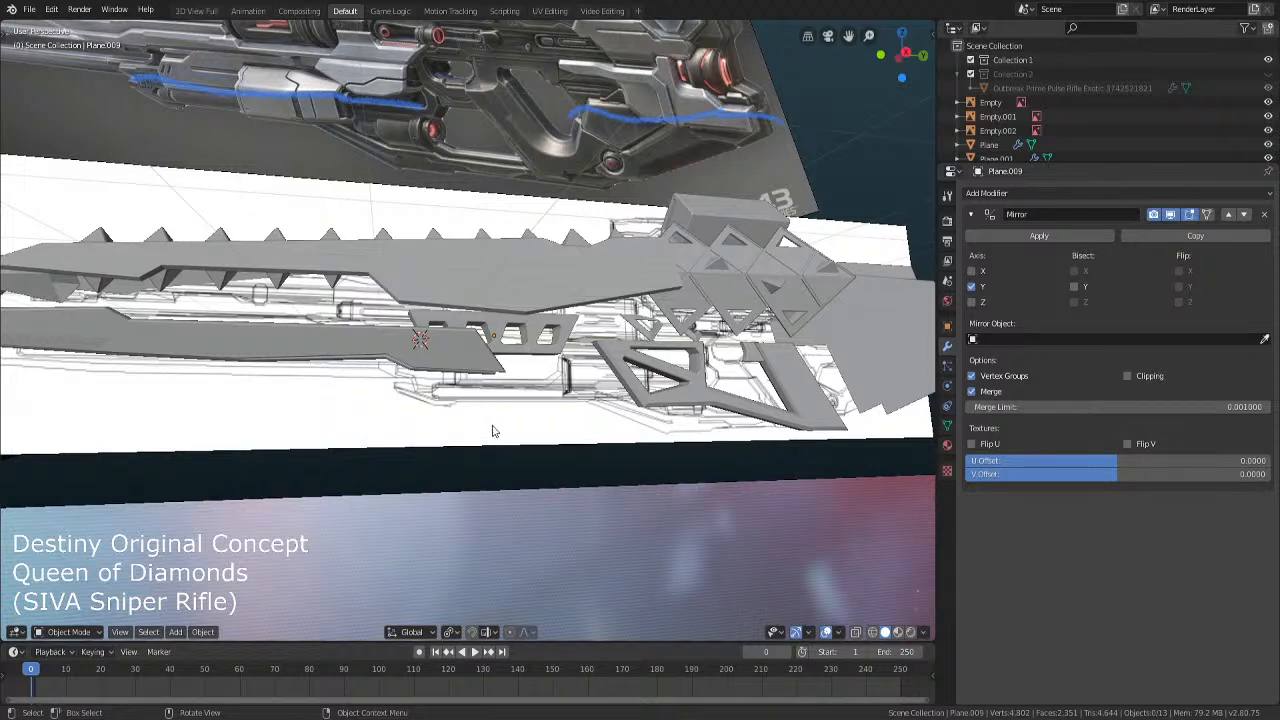
middle_click_drag(494, 431, 644, 456)
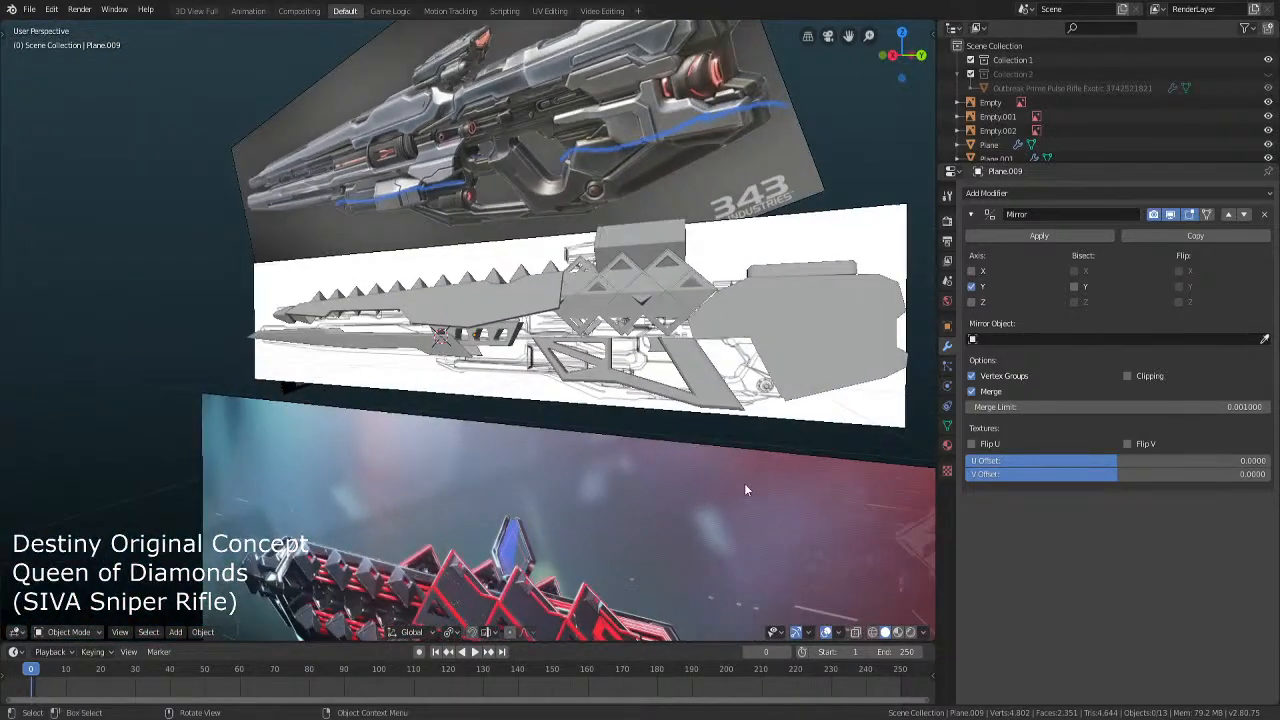
middle_click_drag(745, 488, 659, 488)
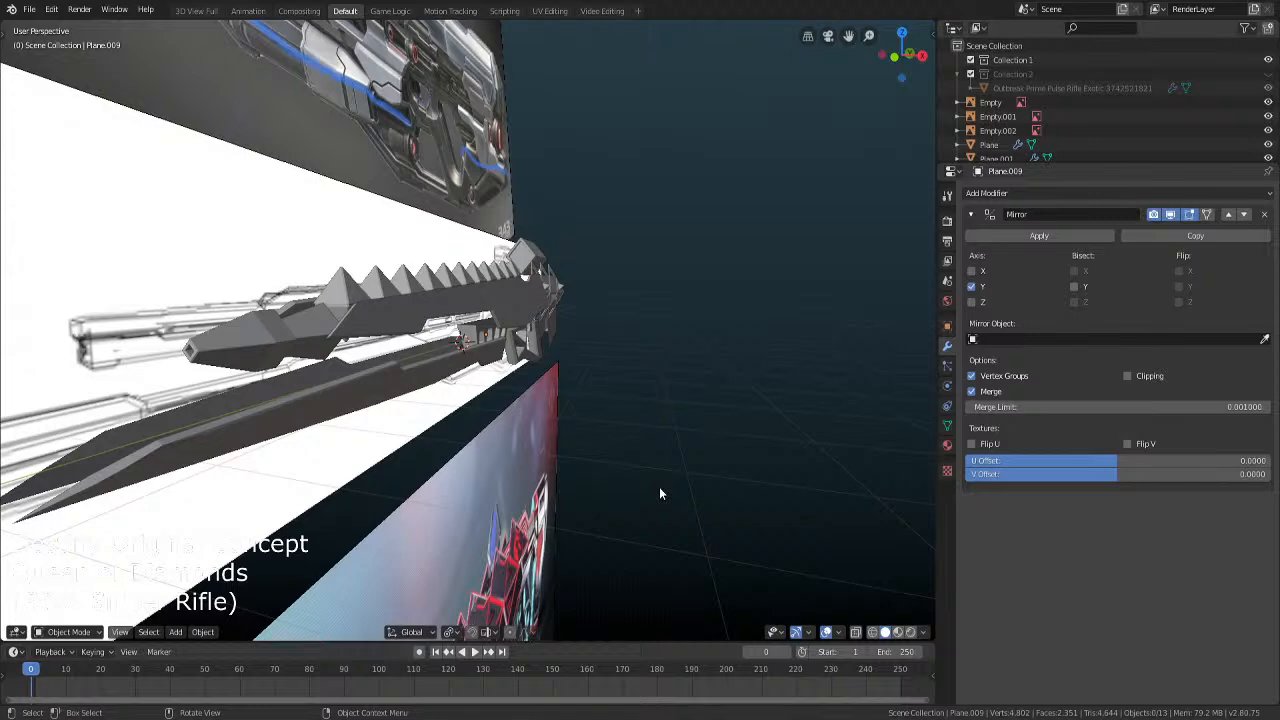
mouse_move(659, 493)
middle_mouse_down()
mouse_move(677, 466)
mouse_move(538, 459)
mouse_move(646, 500)
middle_mouse_up()
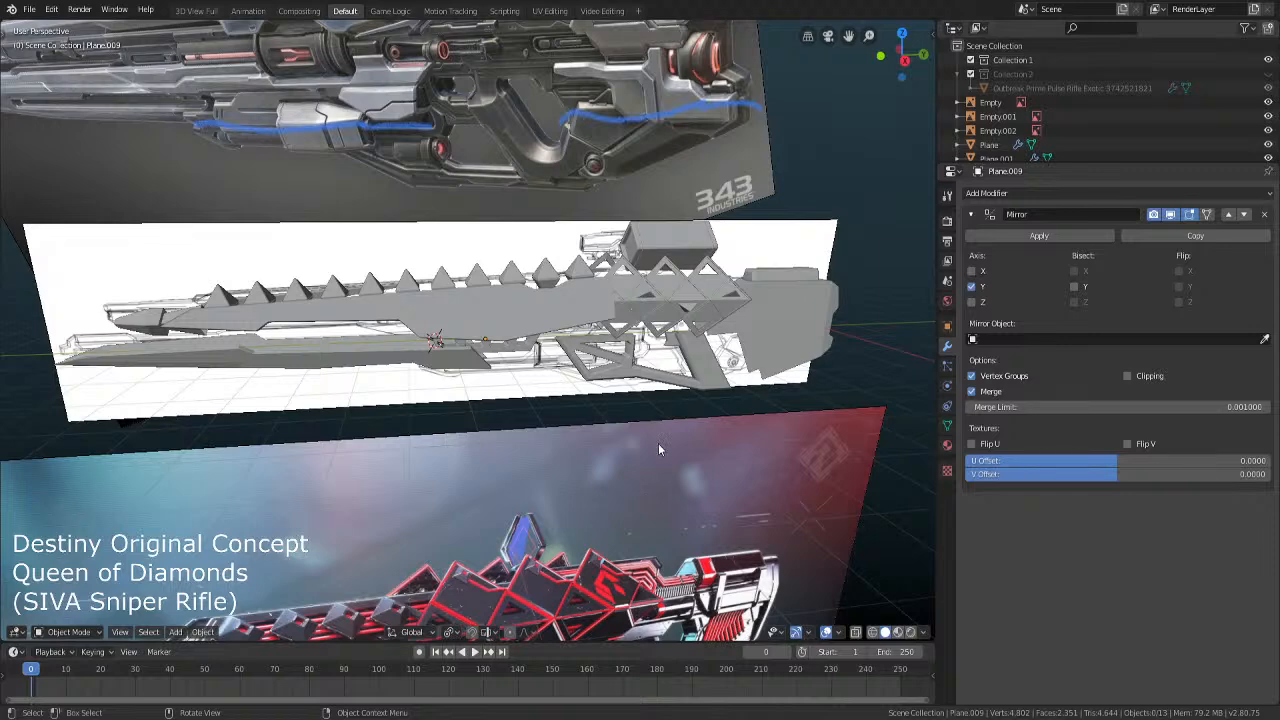
key("KP_1")
key("KP_3")
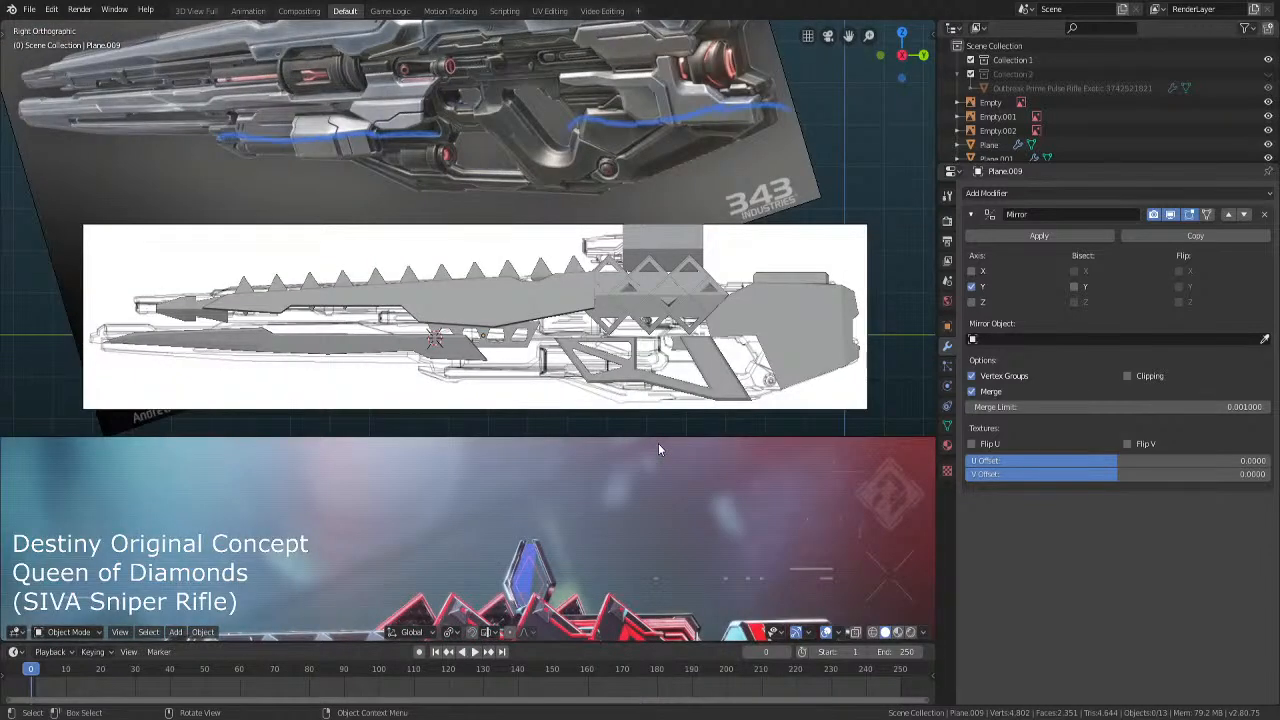
scroll(675, 395, "up", 5)
scroll(675, 400, "up", 4)
Select the windowed frame and inspect its reshaped openings up close, from the right view and from below
left_click(655, 509)
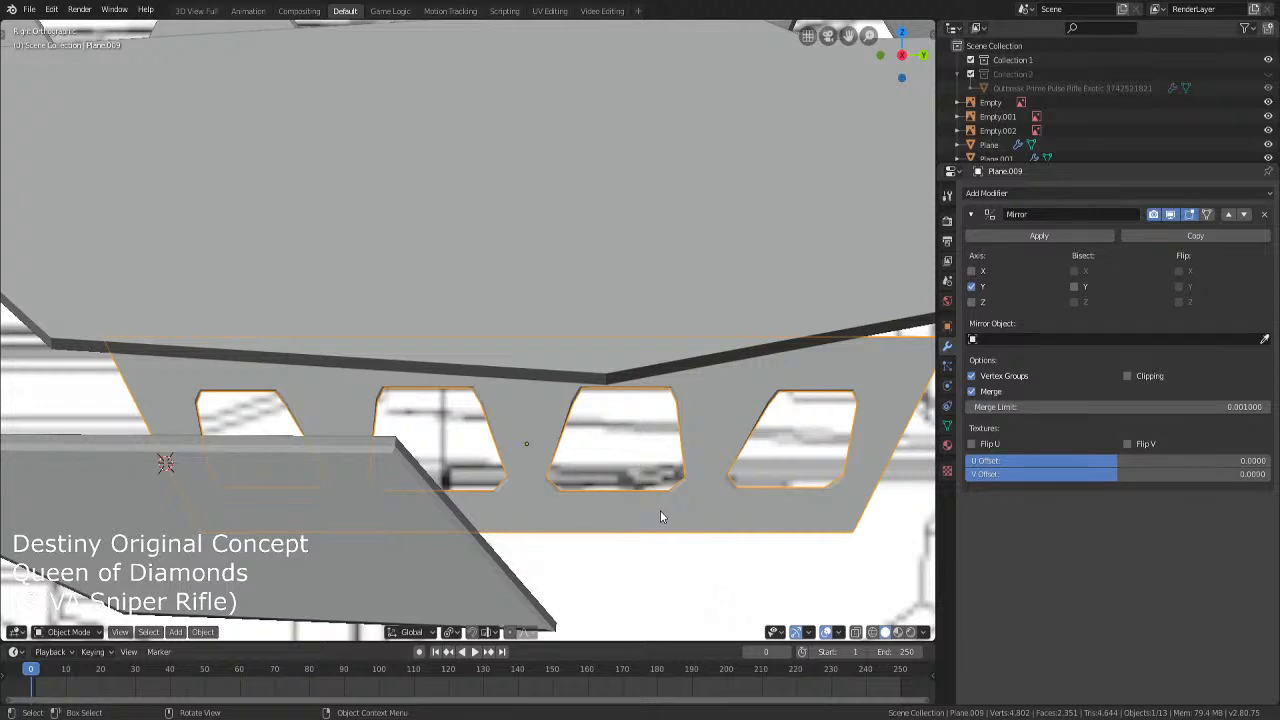
scroll(581, 513, "up", 2)
middle_click_drag(561, 515, 597, 429, "shift")
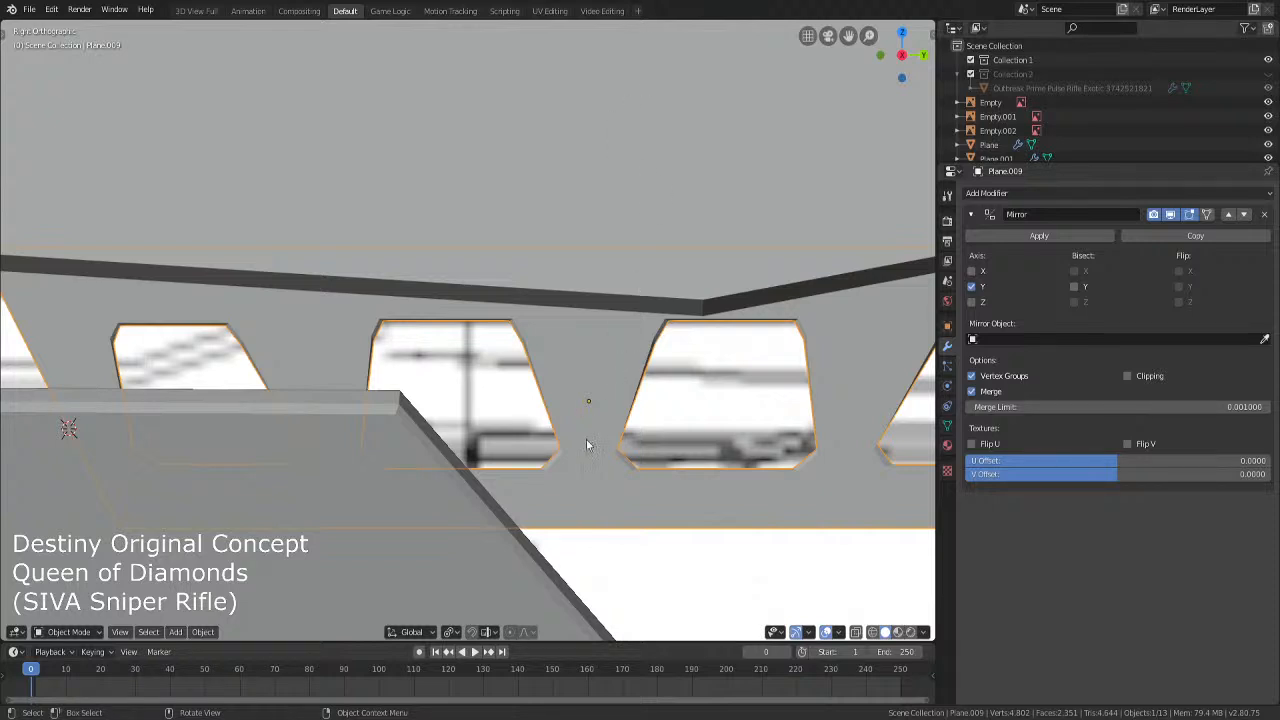
middle_click_drag(573, 463, 586, 428, "shift")
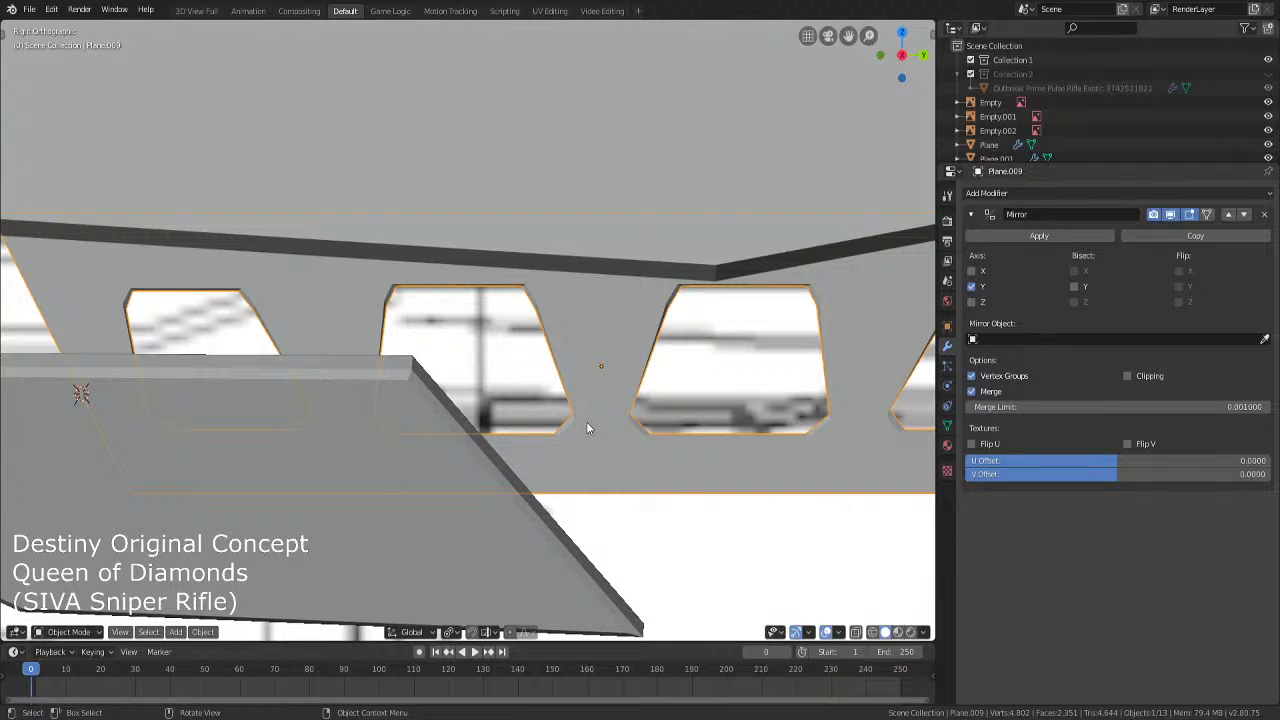
middle_click_drag(586, 427, 600, 509)
middle_click_drag(675, 556, 316, 498)
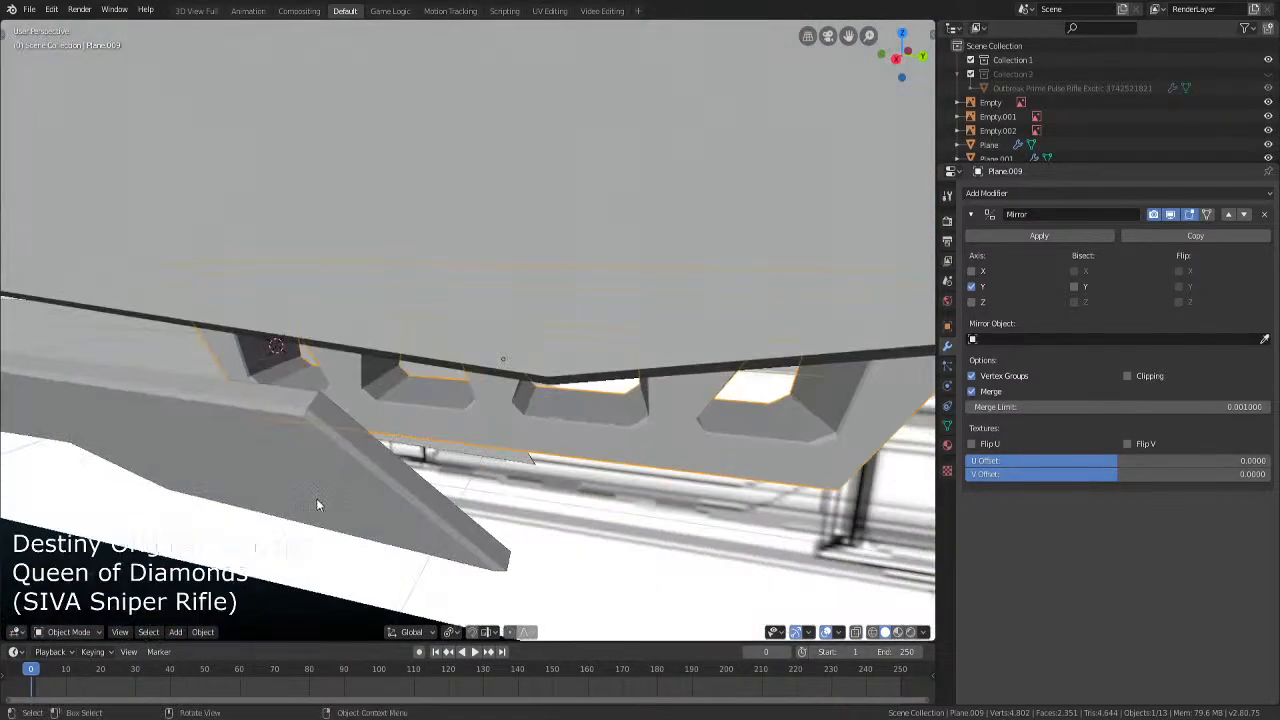
key("KP_3")
key("alt+a")
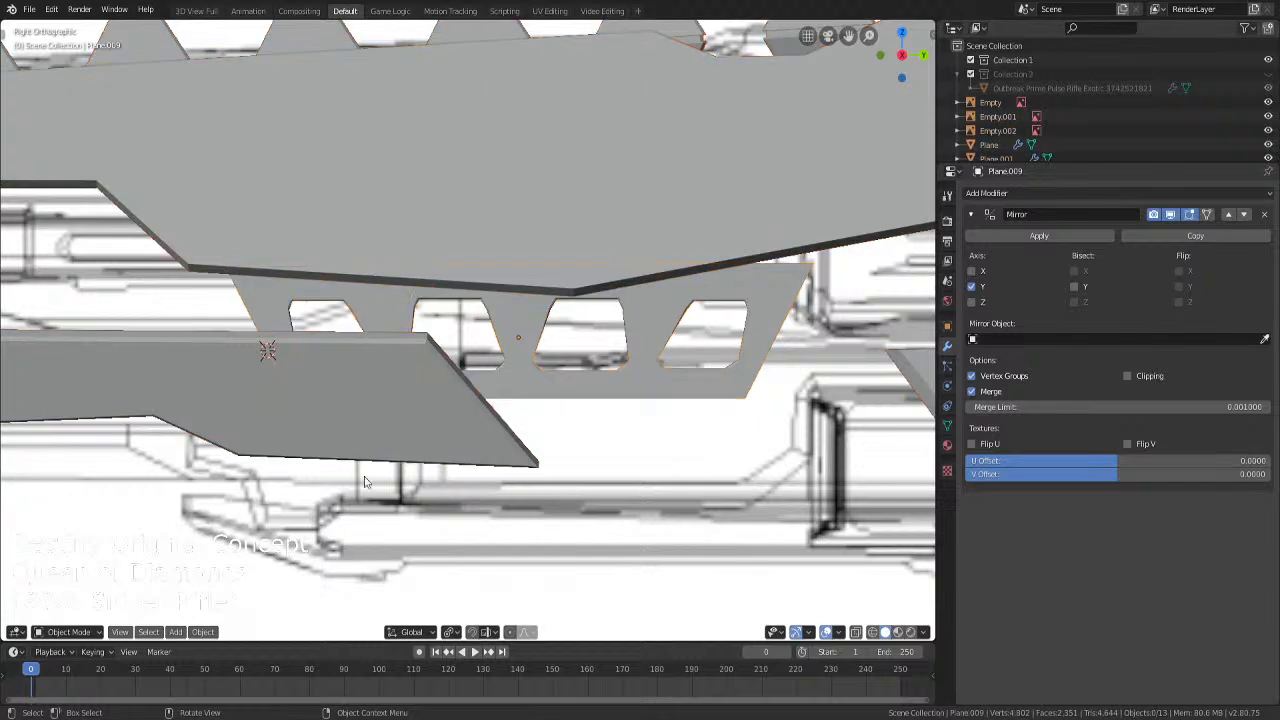
middle_click_drag(518, 471, 470, 497, "shift")
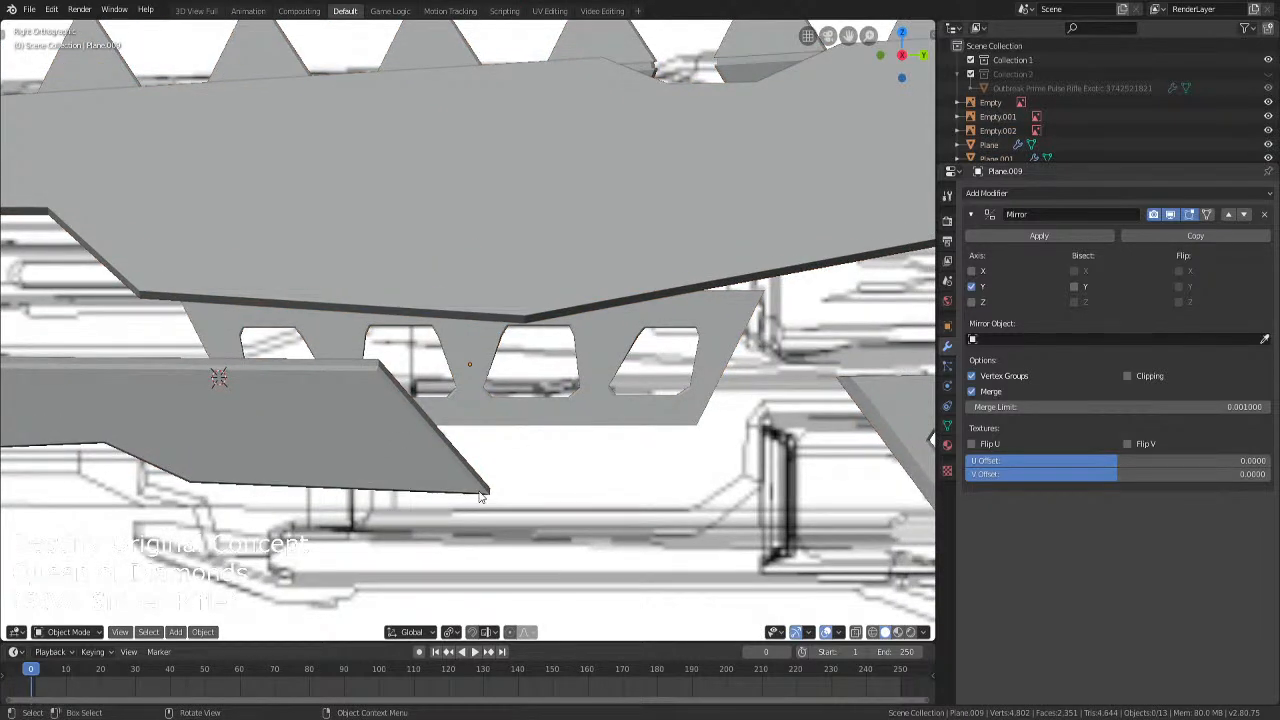
middle_click_drag(621, 514, 500, 432, "shift")
Reopen the windowed frame's mesh in edge selection and try to pick its corner edges from below
scroll(418, 487, "down", 5)
key("Tab")
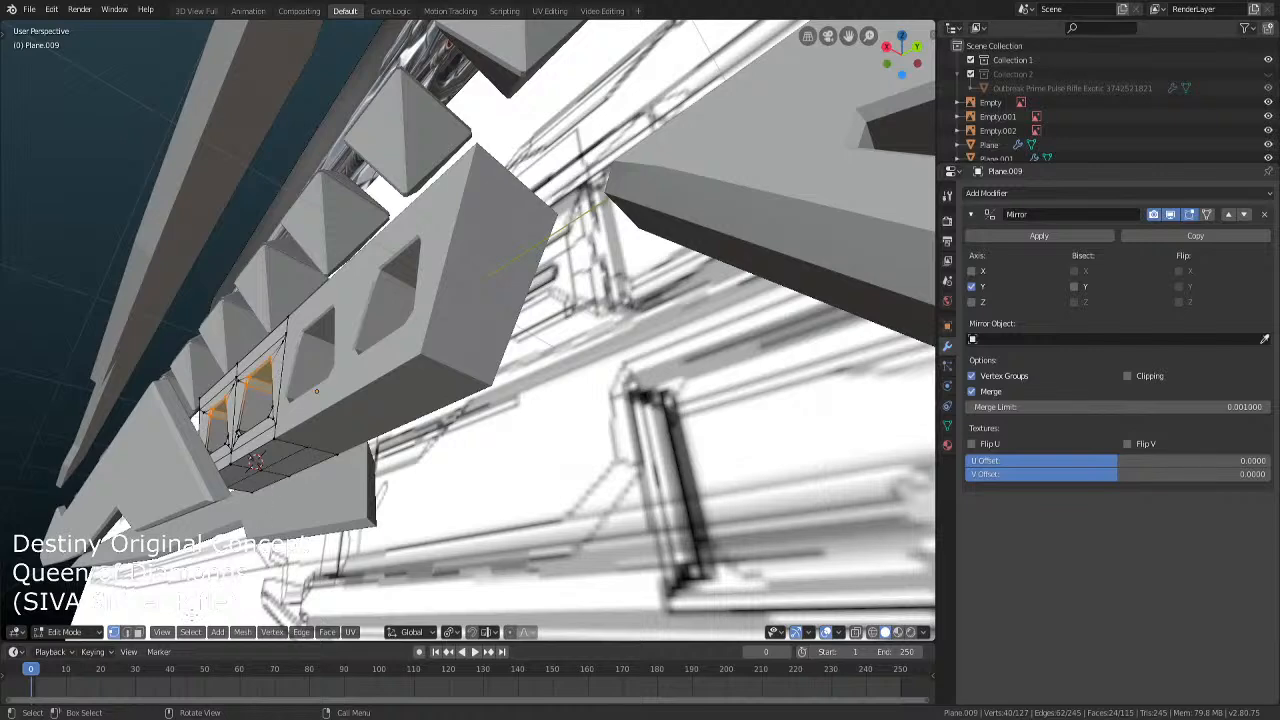
key("2")
left_click(258, 466)
left_click(260, 455, "shift")
key("shift+z")
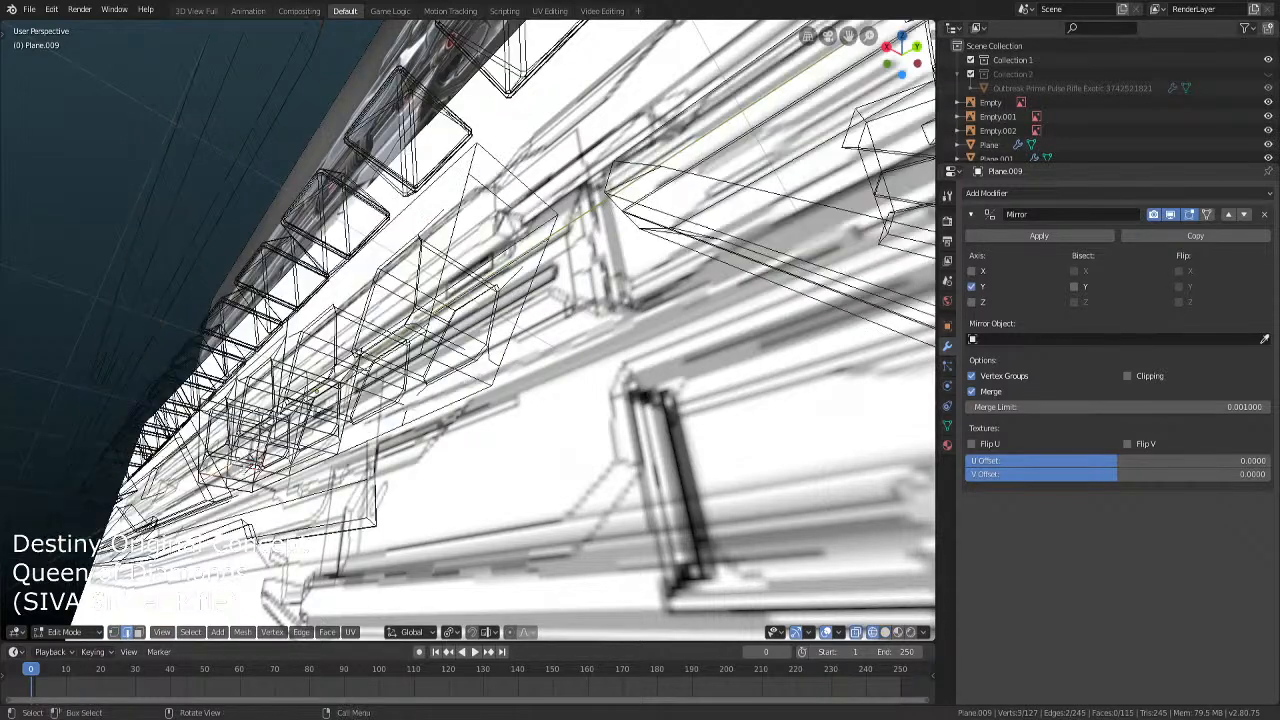
key("shift+z")
mouse_move(200, 437)
middle_mouse_down()
mouse_move(286, 502)
mouse_move(323, 451)
middle_mouse_up()
scroll(286, 502, "up", 3)
left_click(169, 425, "shift")
Bevel the slanted corner edges at the windowed frame's front end with one segment, about 0.14 wide, and leave the mesh
left_click(323, 455)
key("shift+z")
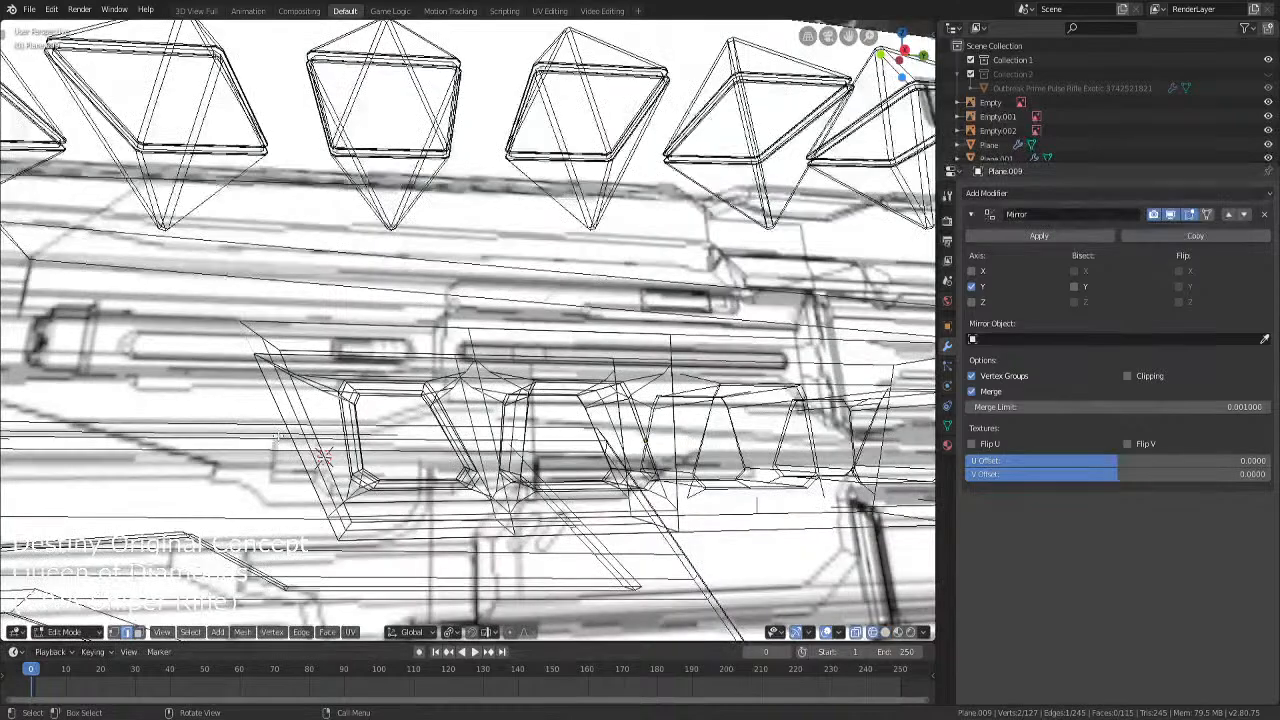
key("shift+z")
left_click(280, 440, "shift")
mouse_move(407, 529)
middle_mouse_down()
mouse_move(425, 541)
mouse_move(440, 525)
mouse_move(470, 527)
middle_mouse_up()
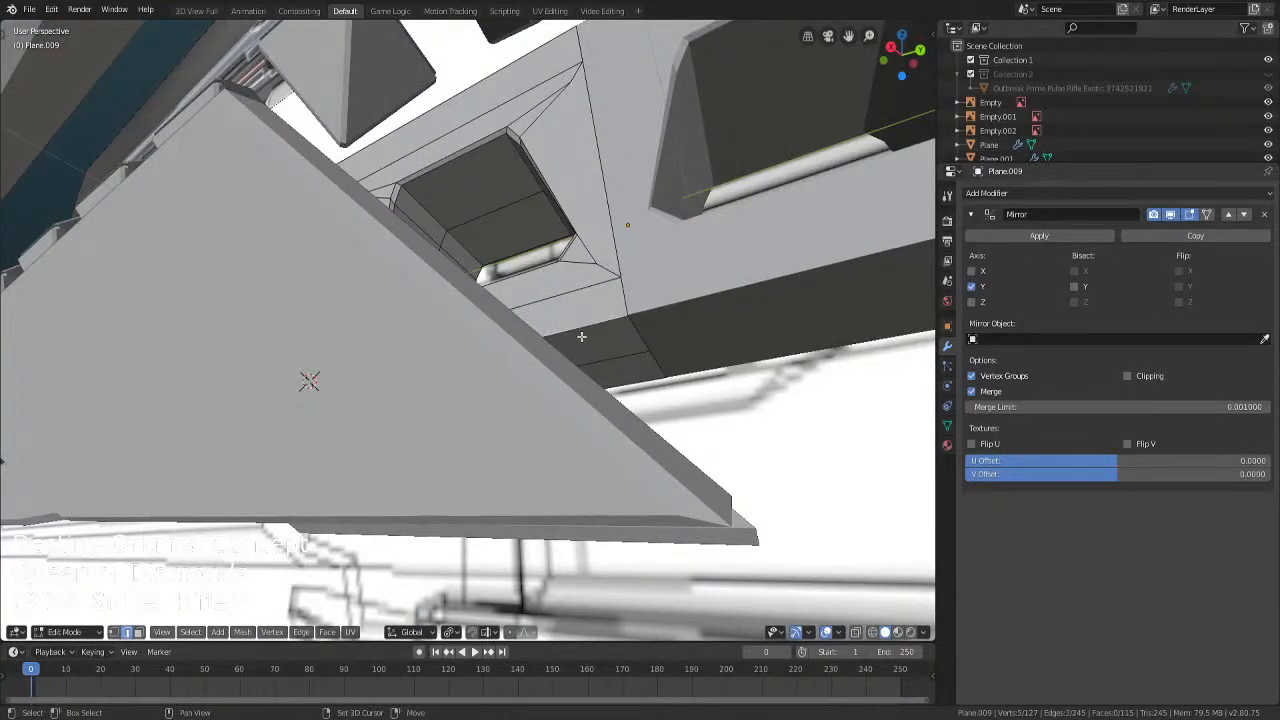
key("shift+z")
mouse_move(430, 300)
middle_mouse_down()
mouse_move(350, 400)
mouse_move(260, 450)
mouse_move(434, 523)
mouse_move(461, 501)
middle_mouse_up()
key("shift+z")
left_click(258, 452, "shift")
key("ctrl+b")
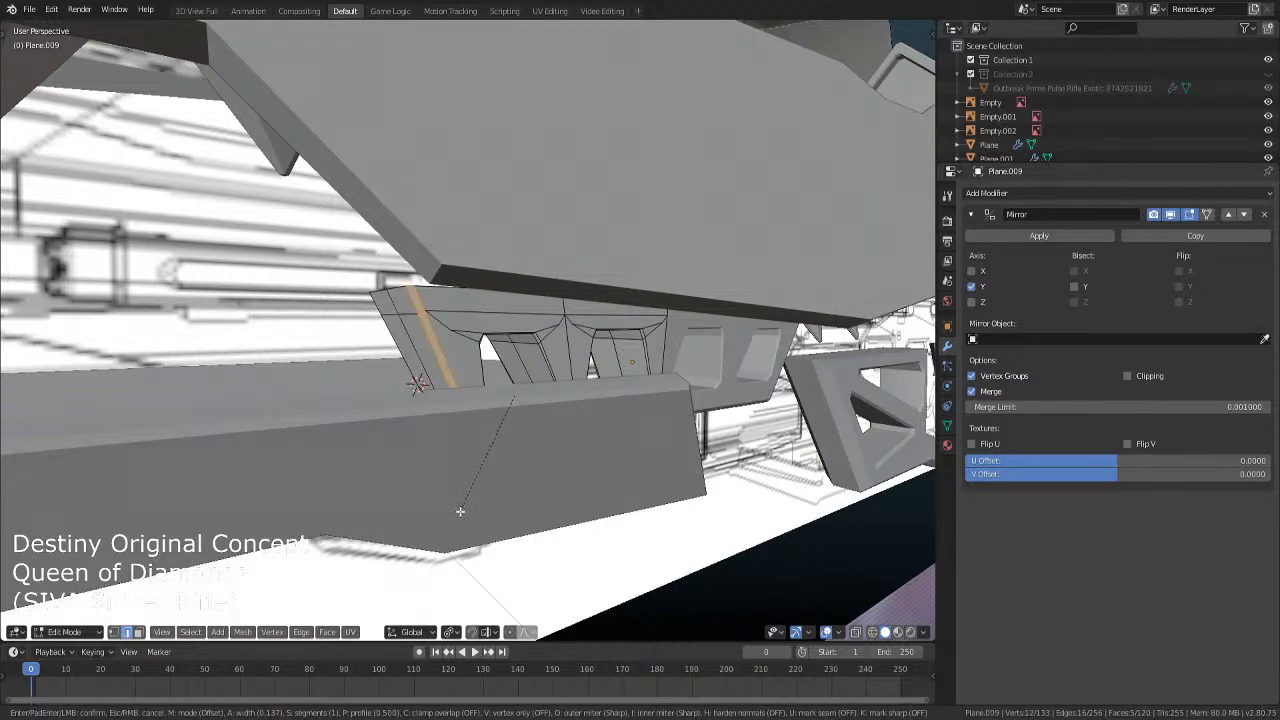
left_click(459, 512)
key("Tab")
Compare the whole rifle with the reference images, then examine the stock and grip area from the right view
middle_click_drag(461, 522, 564, 457)
middle_click_drag(595, 465, 540, 496)
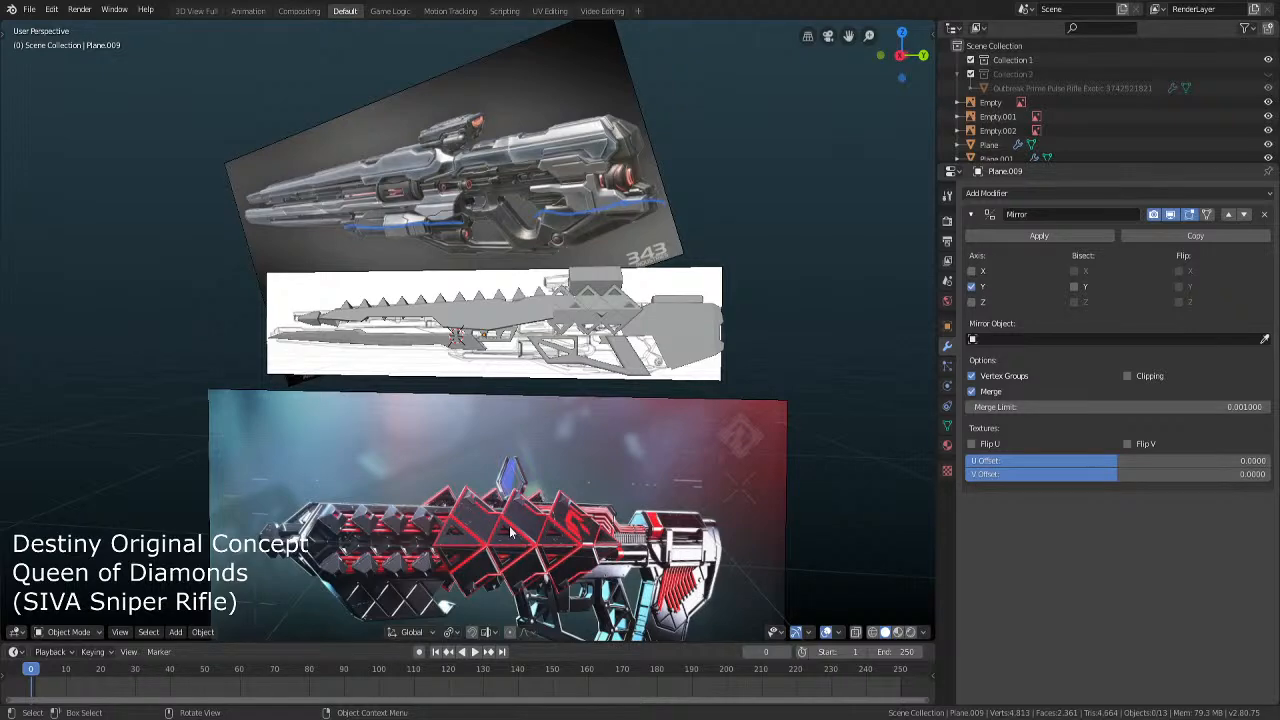
middle_click_drag(706, 433, 656, 429, "shift")
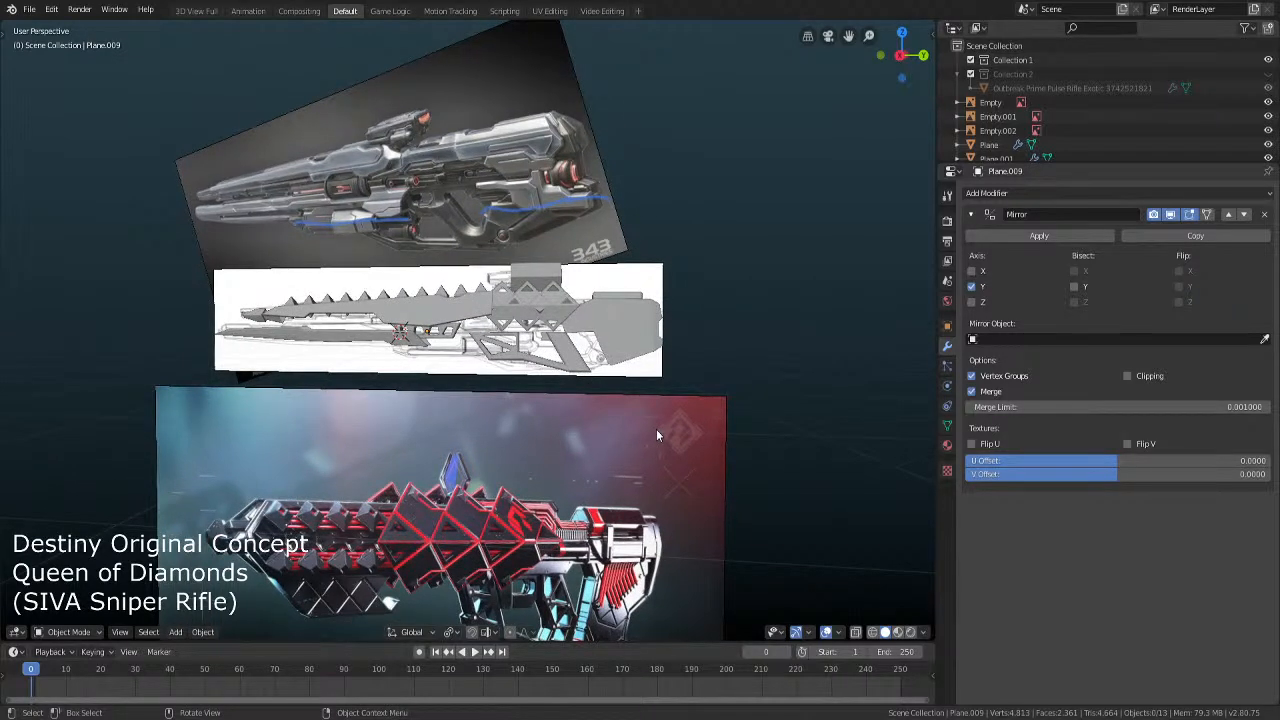
middle_click_drag(757, 371, 605, 376, "shift")
scroll(358, 439, "up", 8)
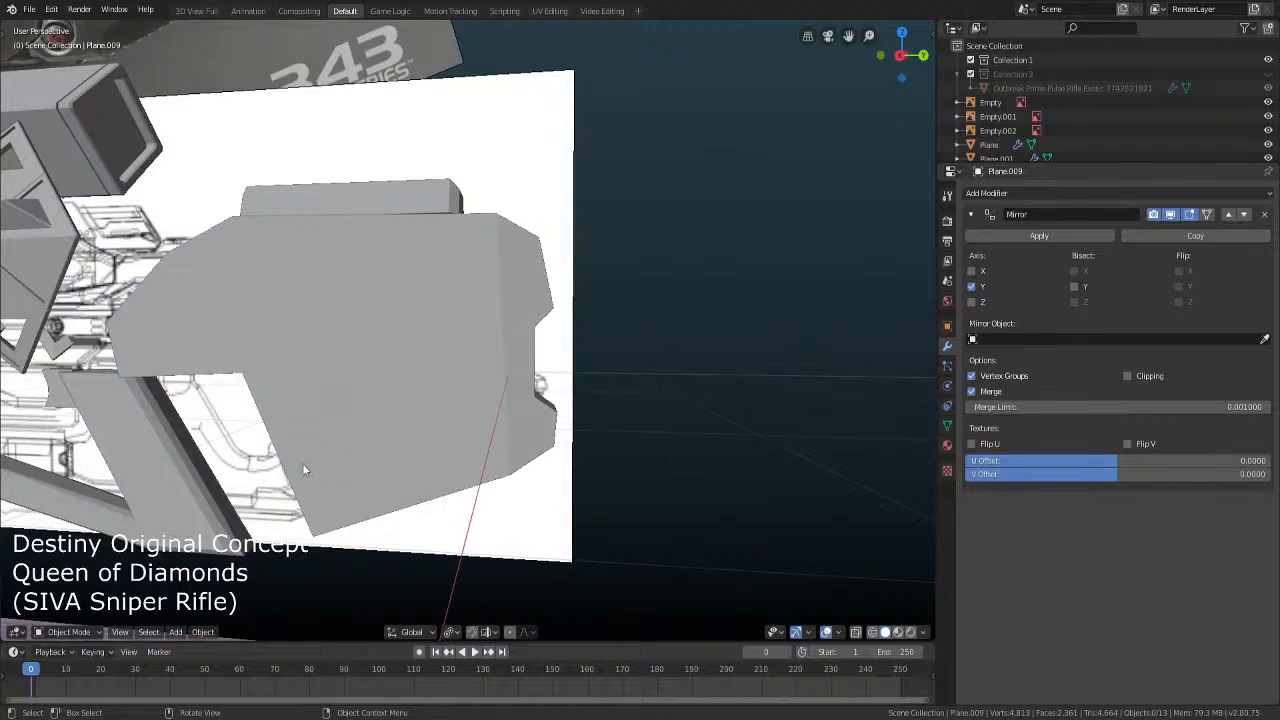
key("KP_1")
key("KP_3")
key("alt+z")
key("alt+z")
middle_click_drag(179, 465, 441, 444, "shift")
scroll(441, 444, "up", 5)
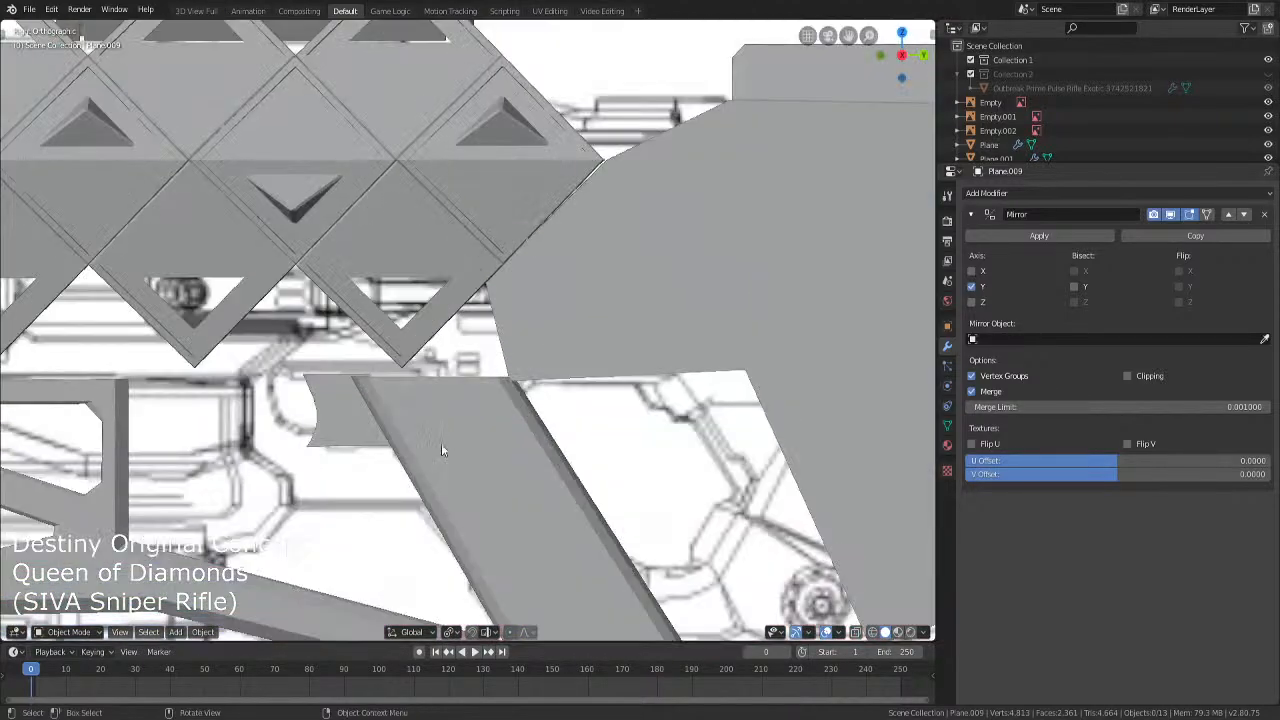
key("shift+z")
left_click(471, 473)
left_click(477, 479)
key("shift+z")
key("shift+z")
left_click(483, 486)
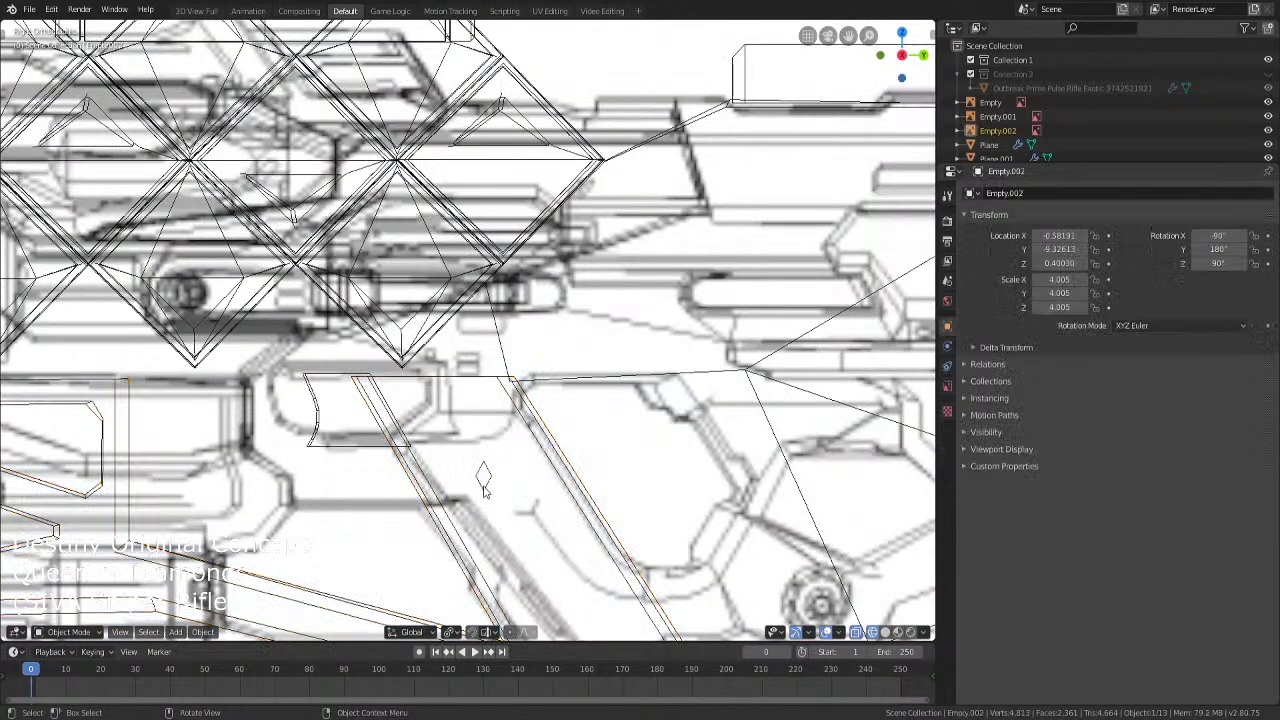
middle_click_drag(483, 490, 505, 422, "shift")
key("shift+z")
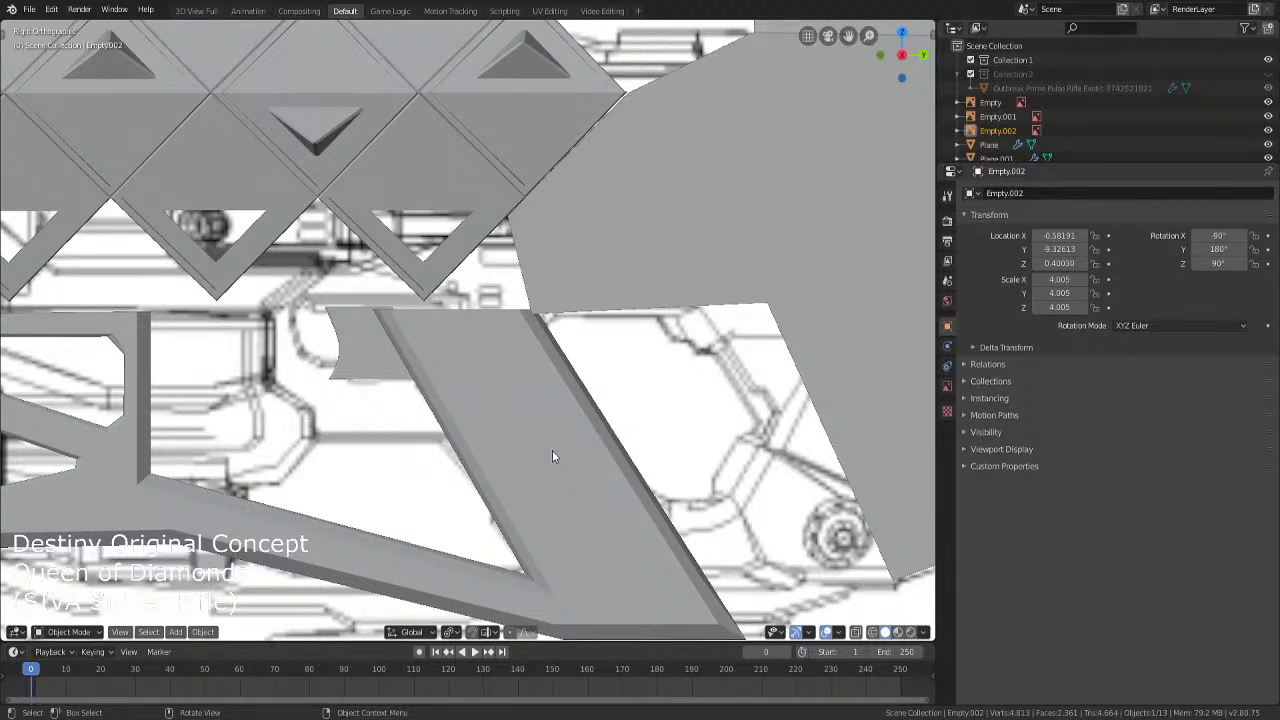
Select the grip frame in wireframe display and open its mesh for editing
middle_click_drag(618, 448, 624, 459)
key("shift+z")
scroll(624, 459, "down", 3)
left_click(372, 452)
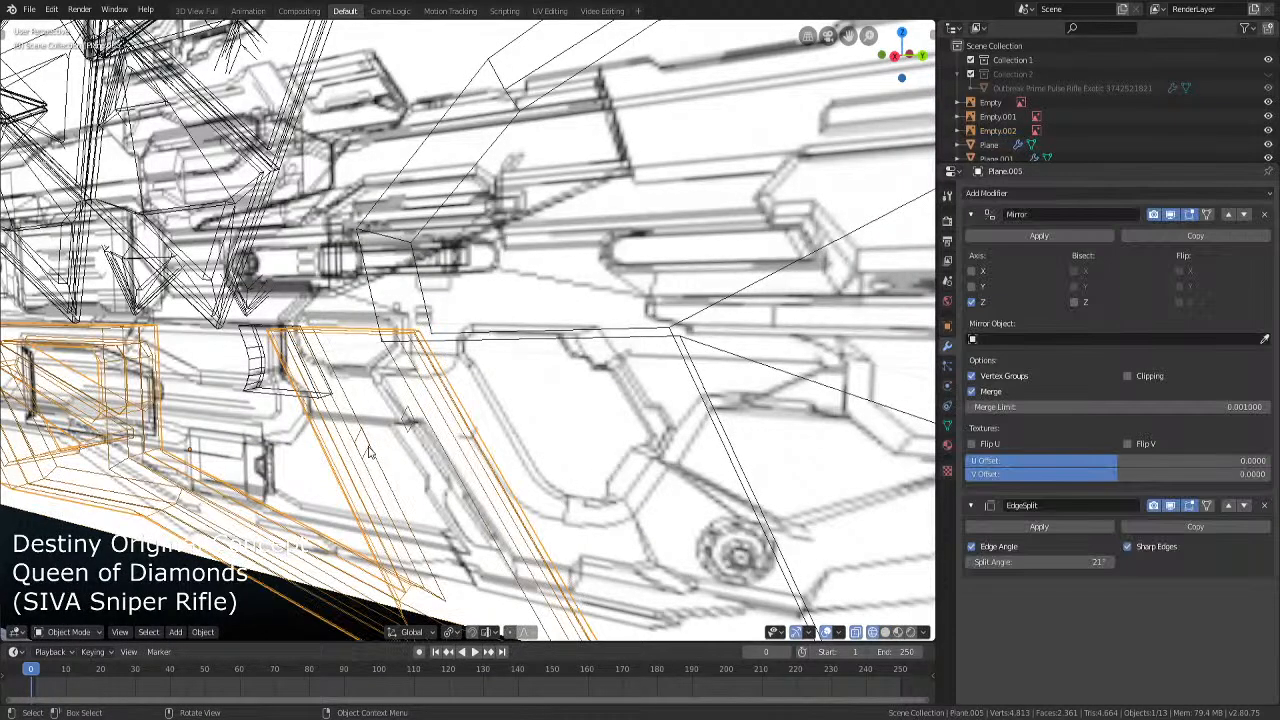
left_click(370, 458)
left_click(367, 458)
key("Tab")
Select only the small diamond-shaped face on the side of the slanted grip in solid display
key("shift+z")
key("a")
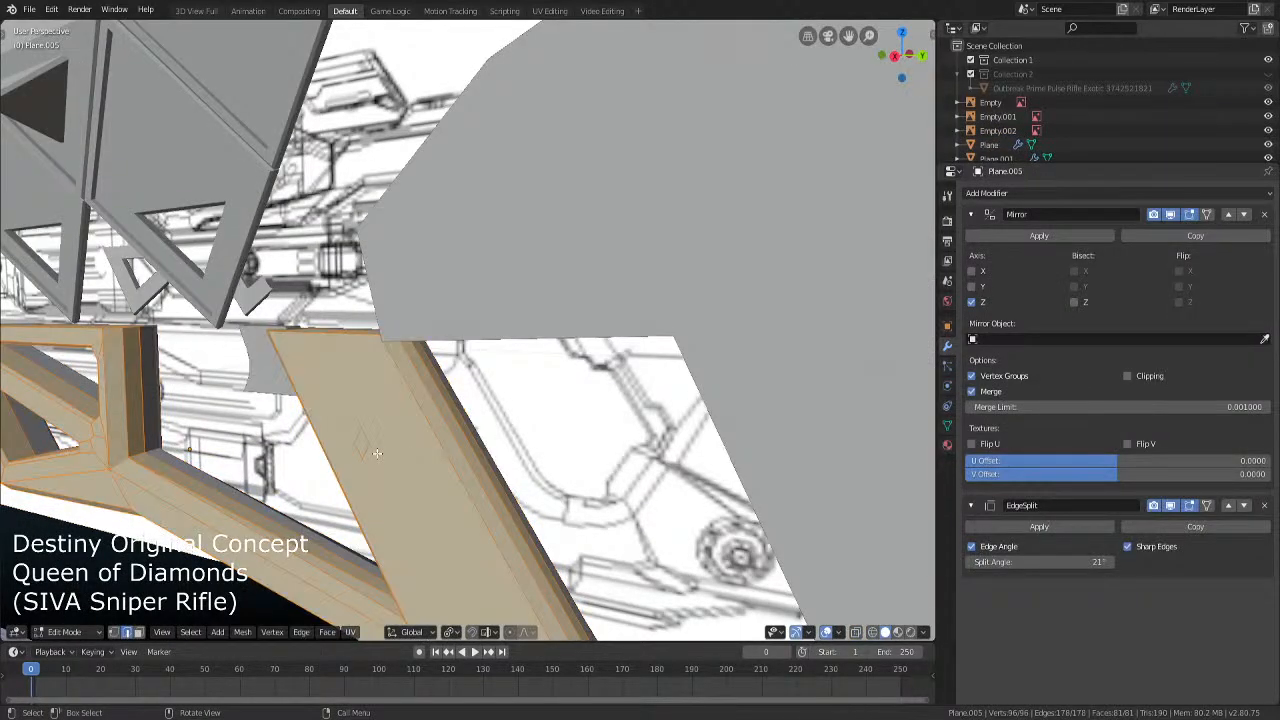
left_click(367, 455)
key("3")
left_click(368, 454)
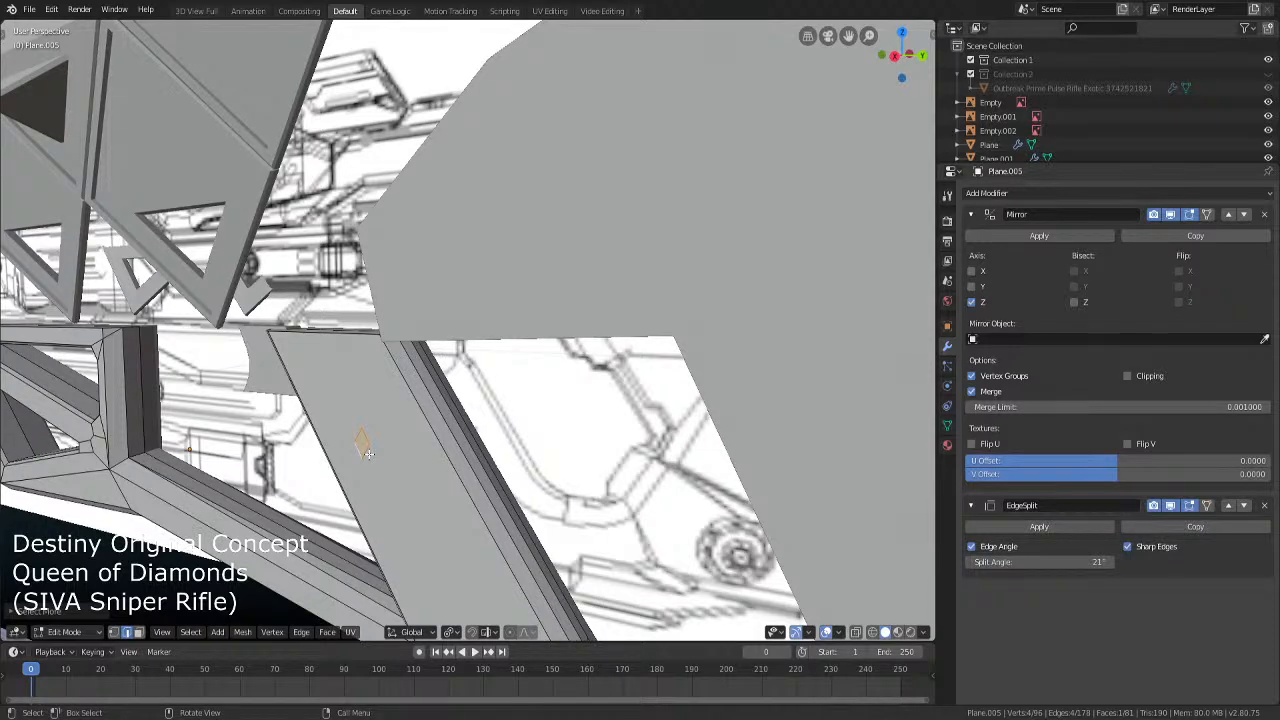
Move the diamond face slightly up the grip in the right view and enlarge it to about 2.6 times its size
middle_click_drag(384, 458, 537, 483)
key("KP_3")
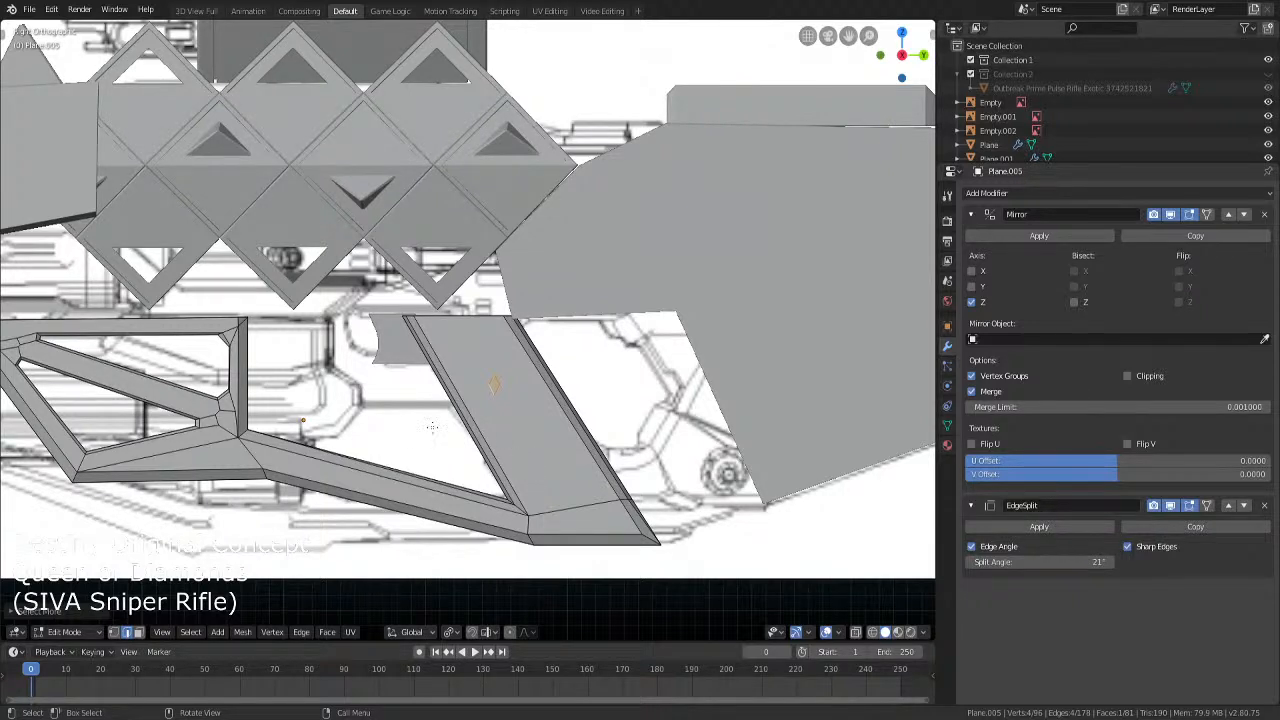
scroll(440, 445, "down", 2, "shift")
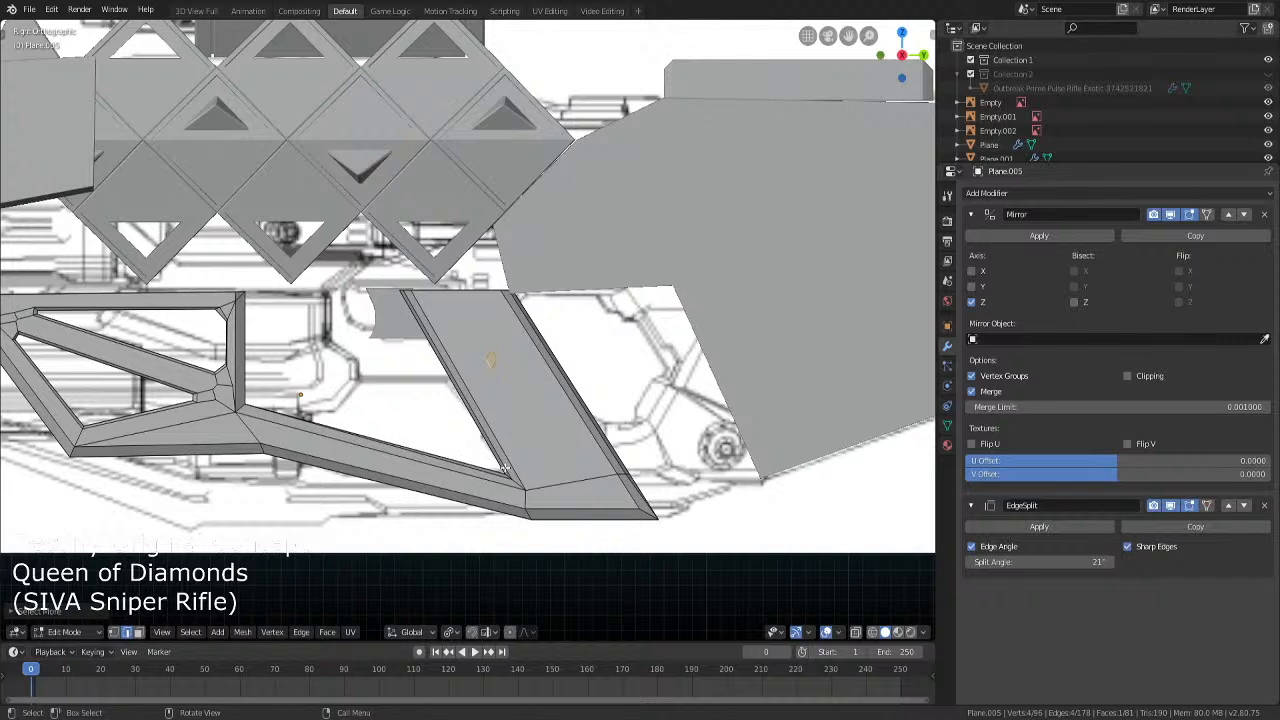
key("g")
left_click(499, 444)
key("s")
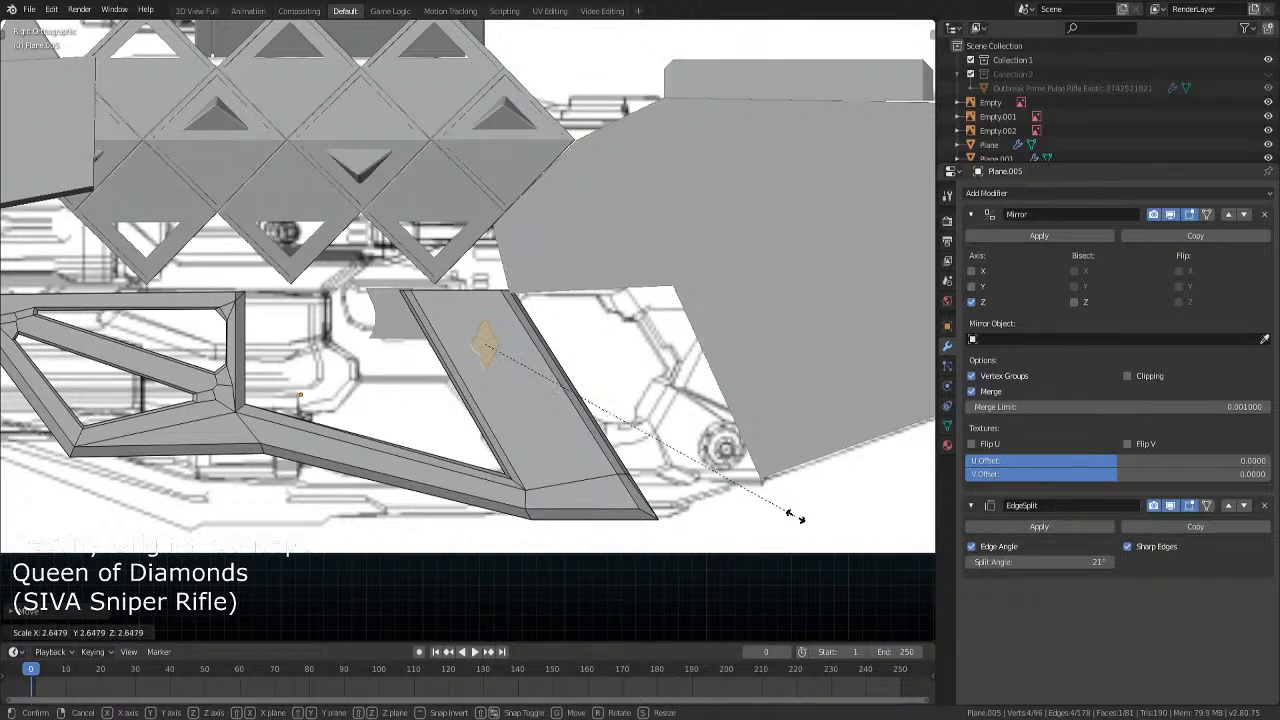
left_click(766, 505)
Reposition the enlarged diamond face nearer the upper end of the slanted grip
key("g")
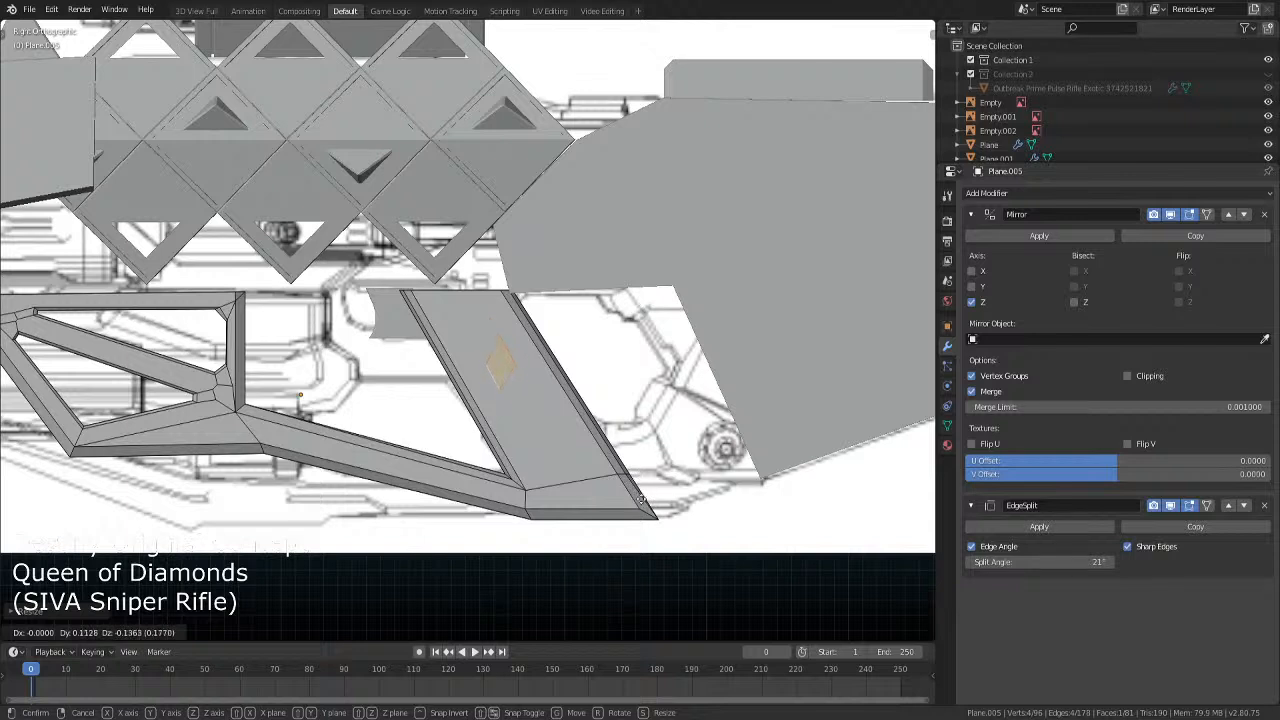
left_click(627, 470)
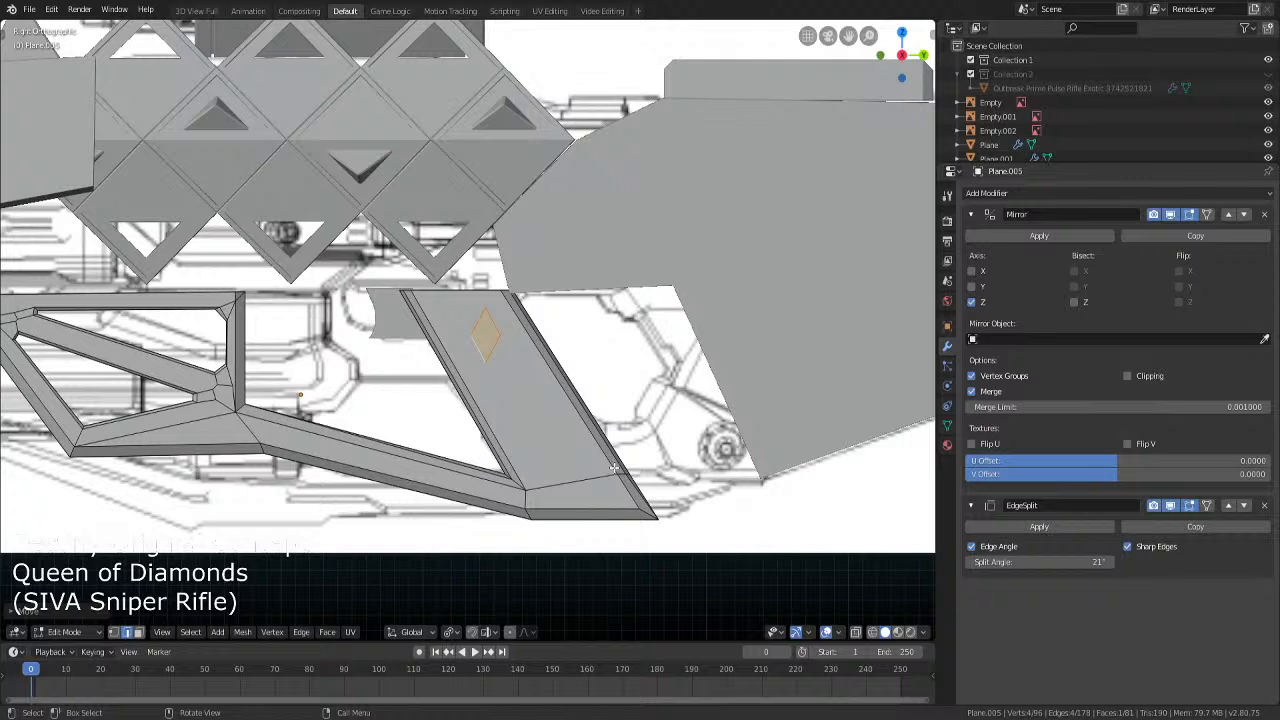
scroll(584, 408, "up", 1)
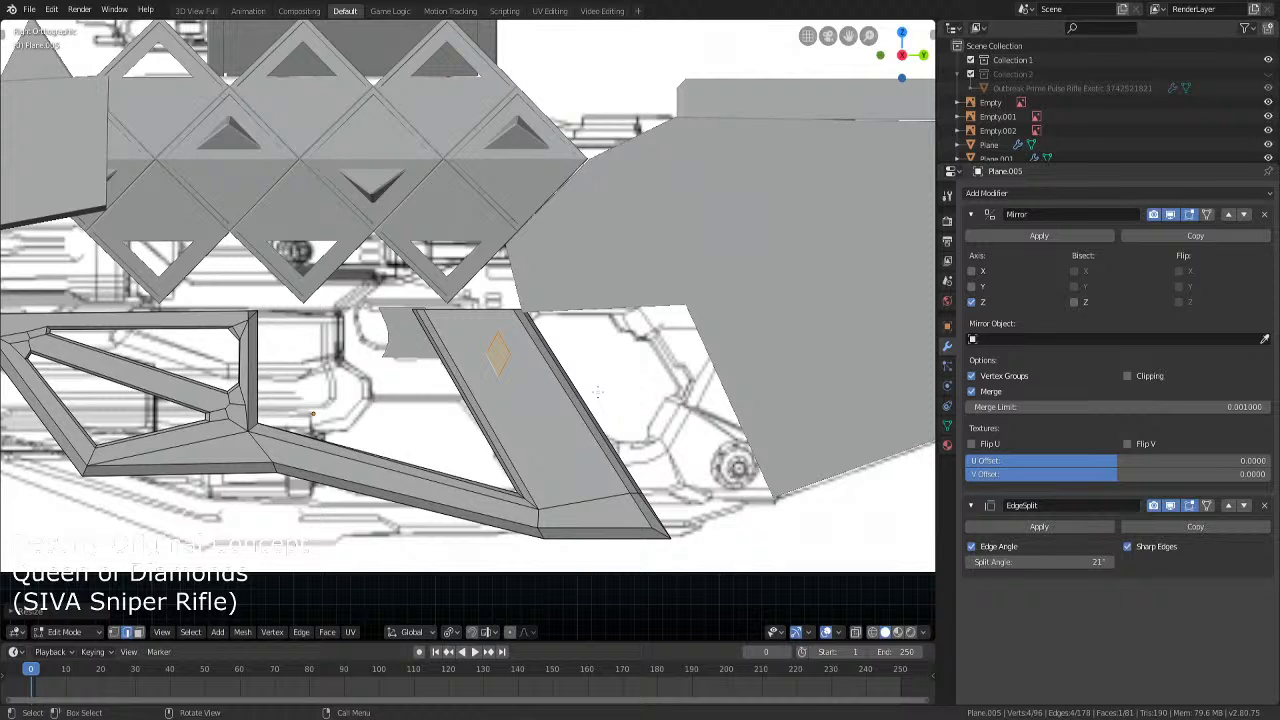
middle_click_drag(608, 400, 578, 404, "shift")
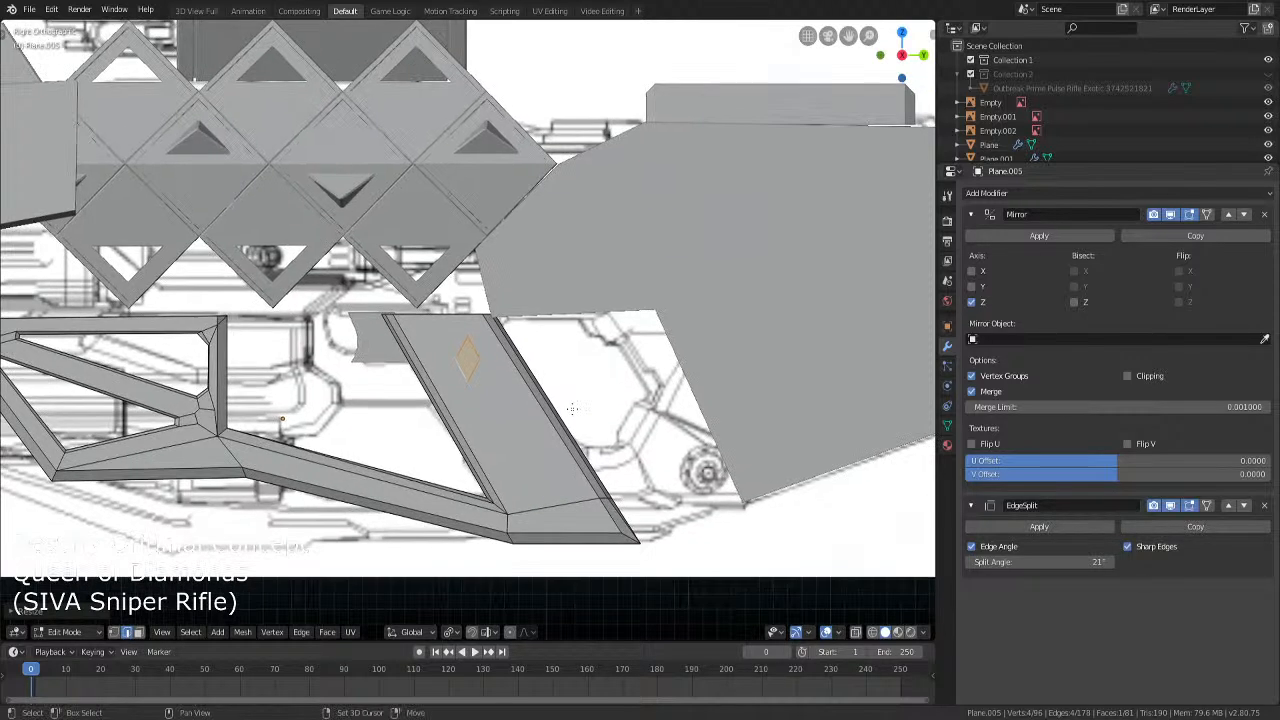
Nudge the diamond face slightly down the slanted grip in the right view
key("g")
left_click(573, 418)
middle_click_drag(540, 364, 539, 349, "shift")
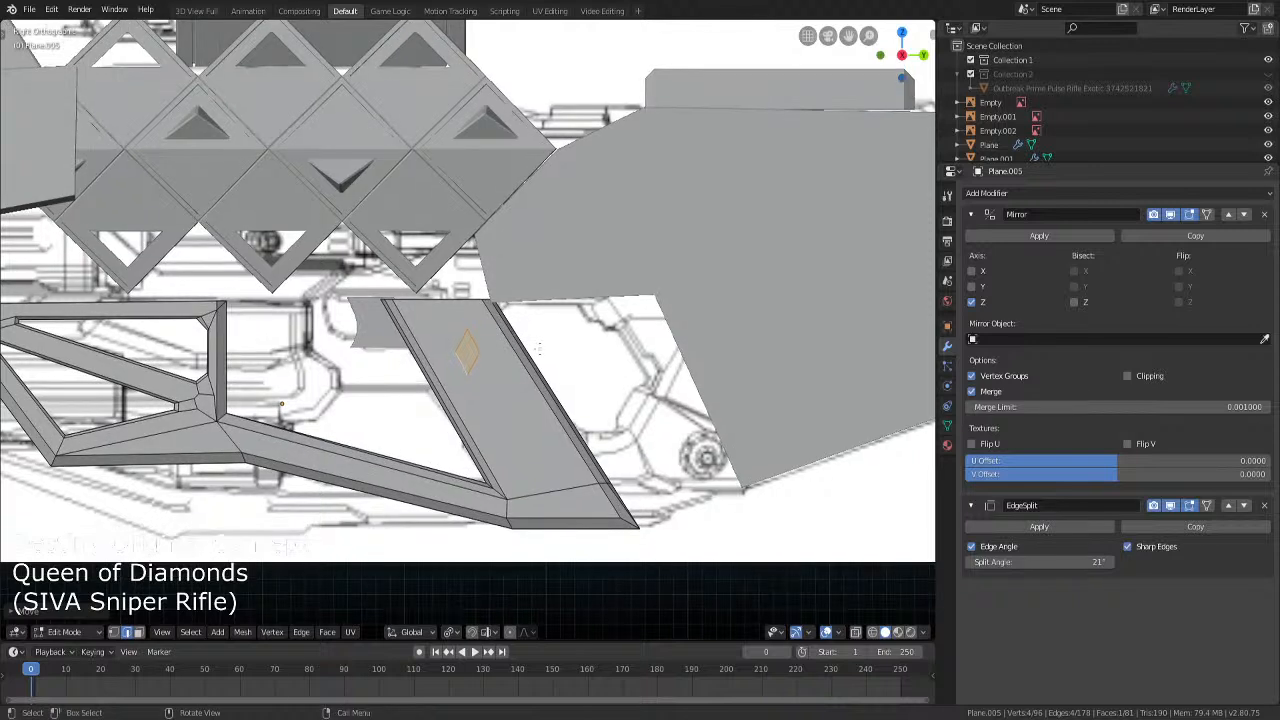
Try rotating the diamond face by about 20 degrees in the right view, and undo the rotation
key("r")
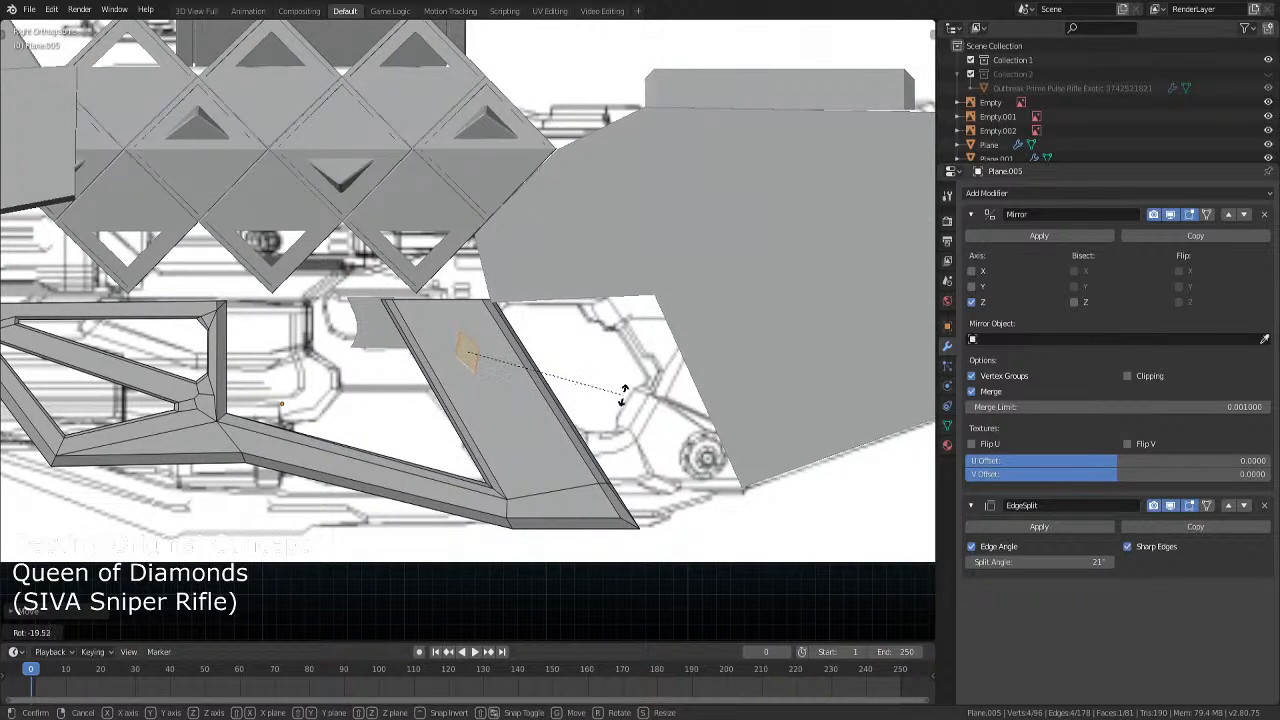
left_click(620, 398)
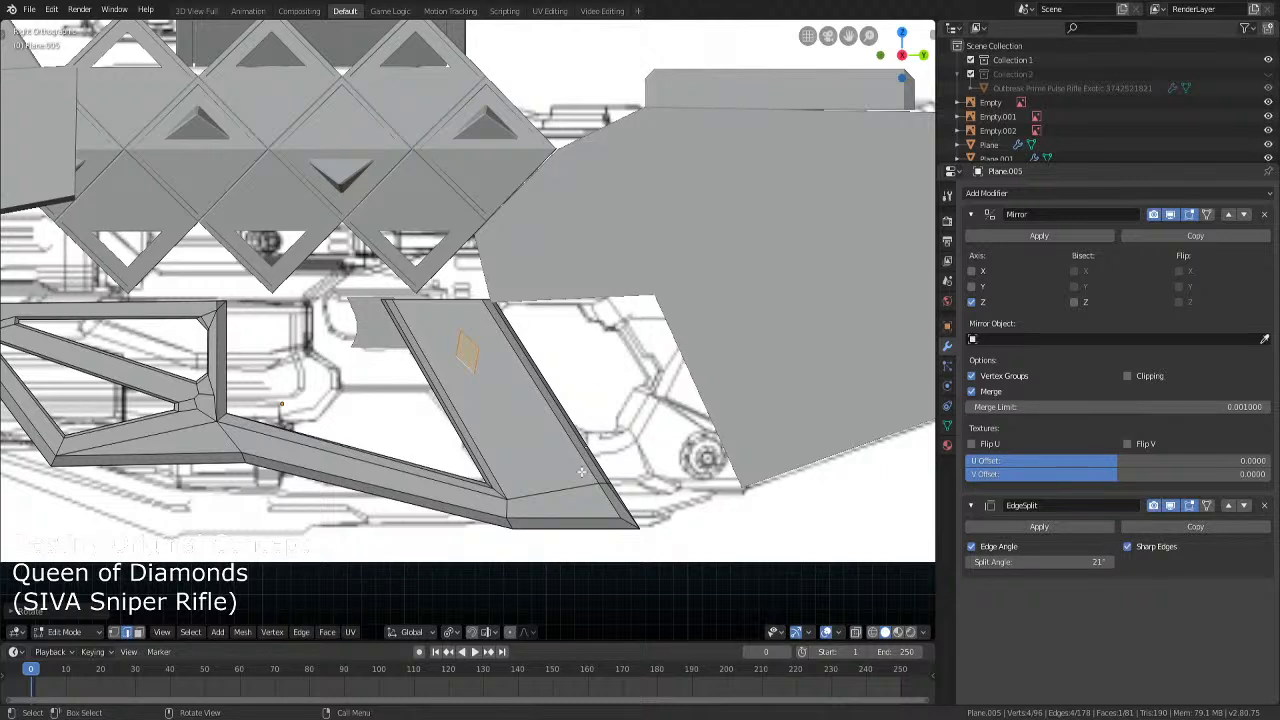
key("ctrl+z")
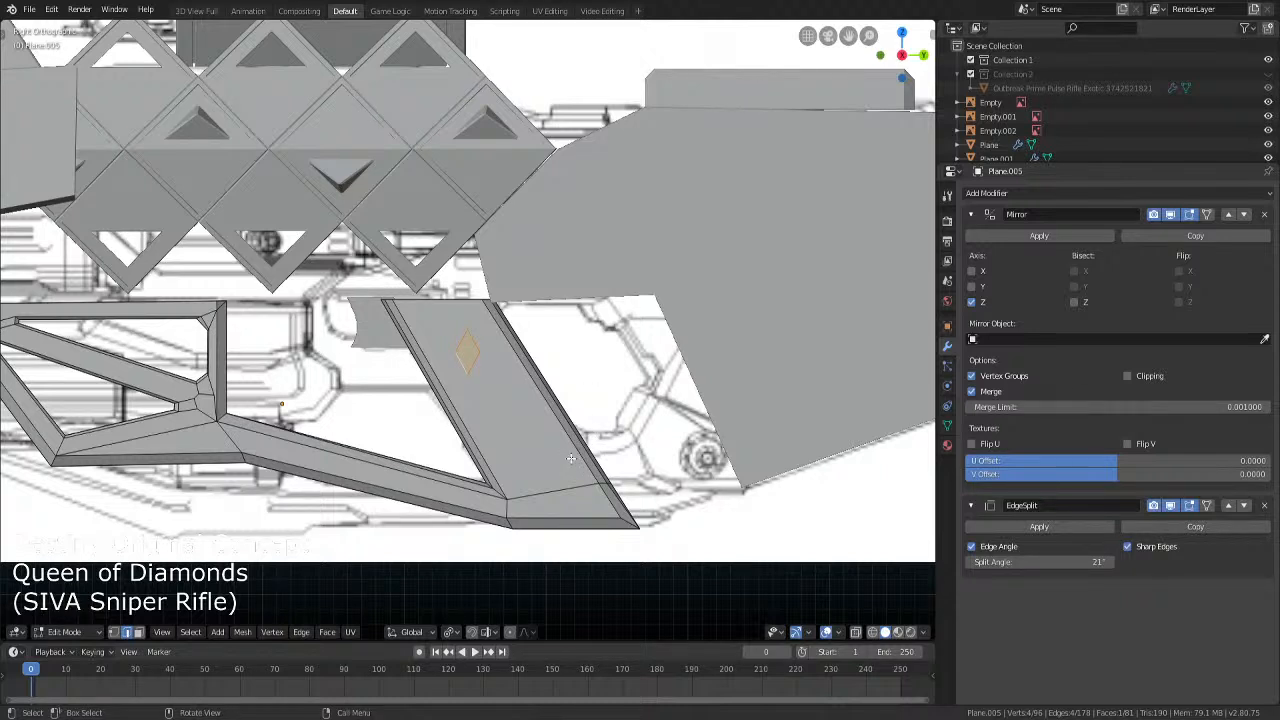
Shift the diamond face slightly toward the rear edge of the slanted grip
key("g")
left_click(585, 458)
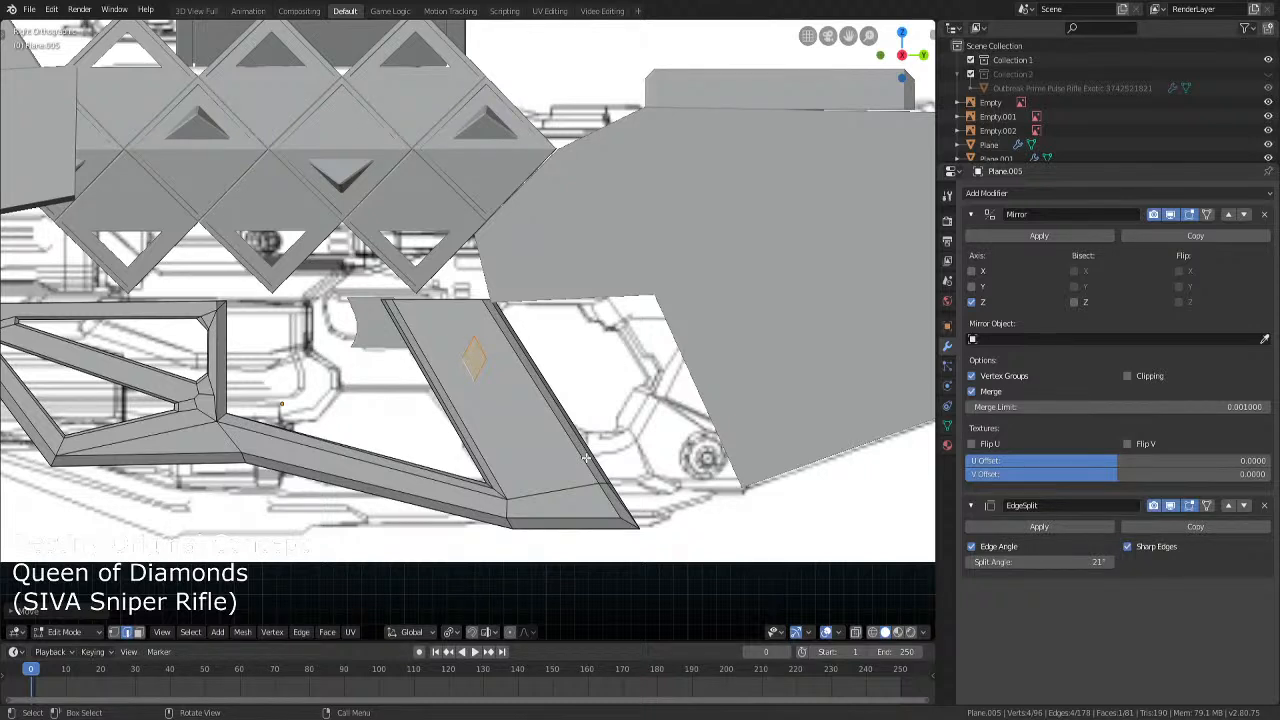
Duplicate the diamond face lower down the grip and delete the copy's vertices
key("shift+d")
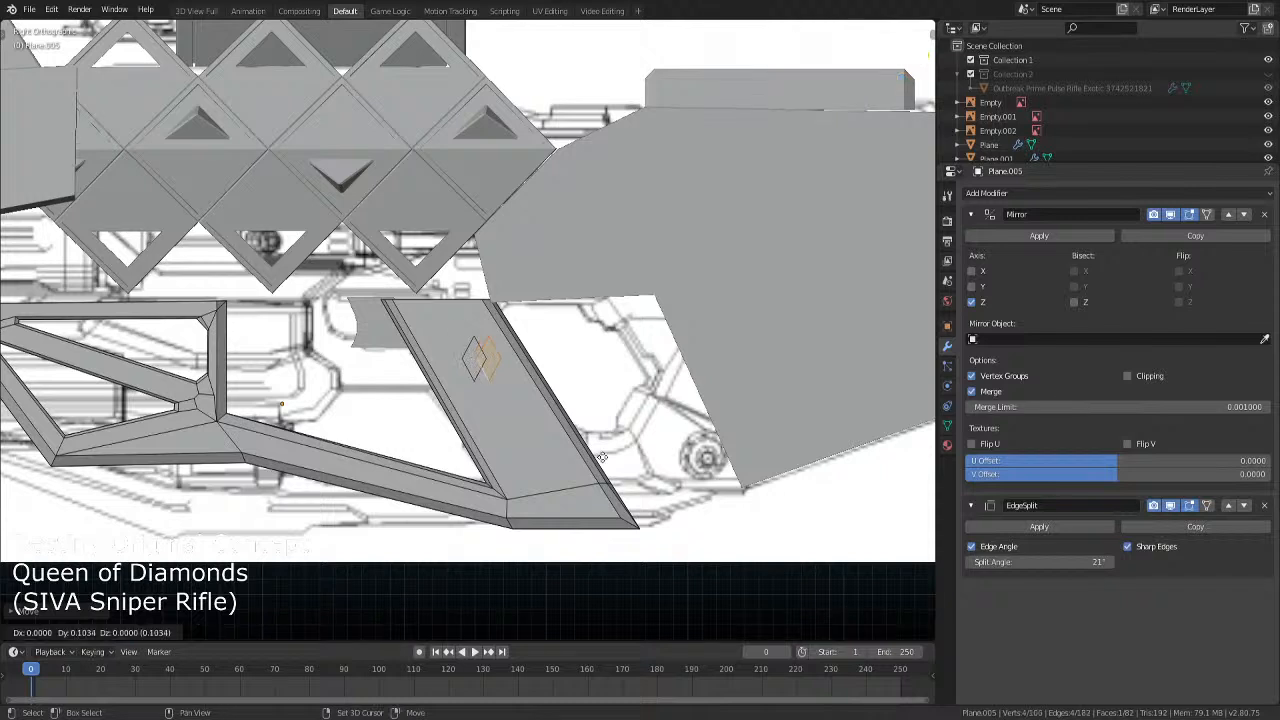
left_click(628, 526)
key("x")
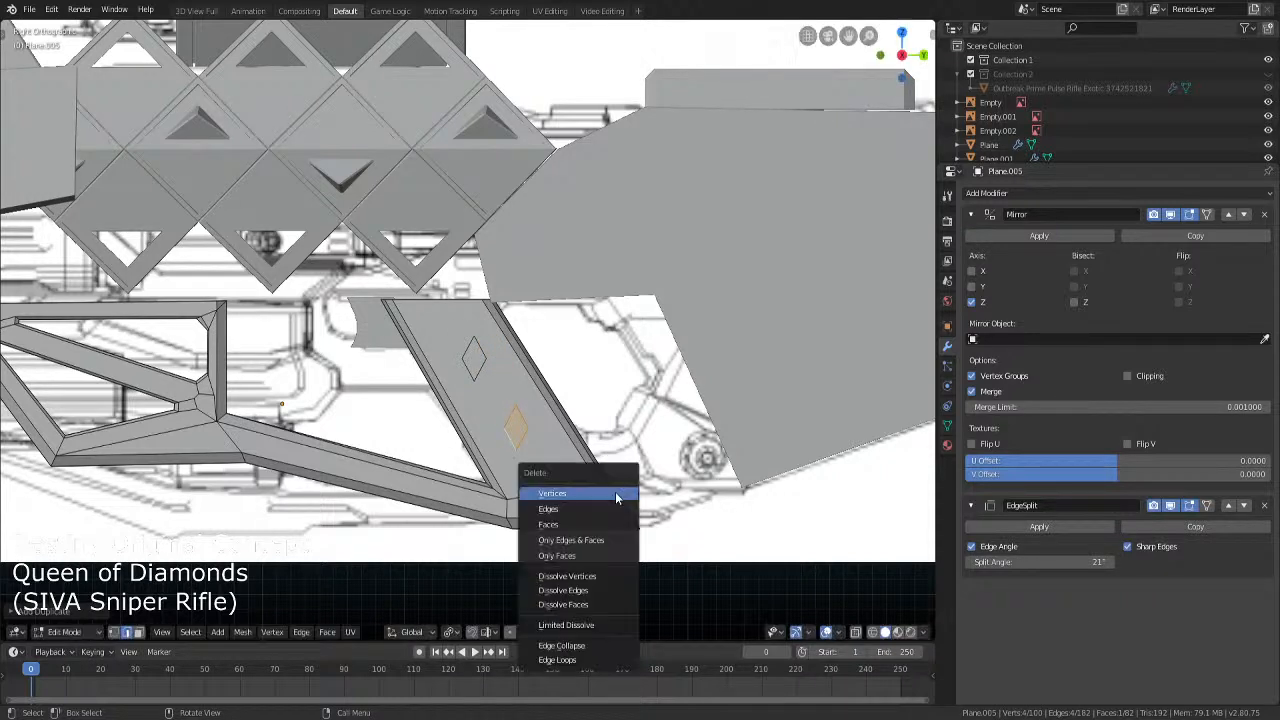
left_click(615, 493)
Select the remaining diamond face, move it down to around the middle of the slanted grip and enlarge it
left_click(483, 379)
key("ctrl+KP_Add")
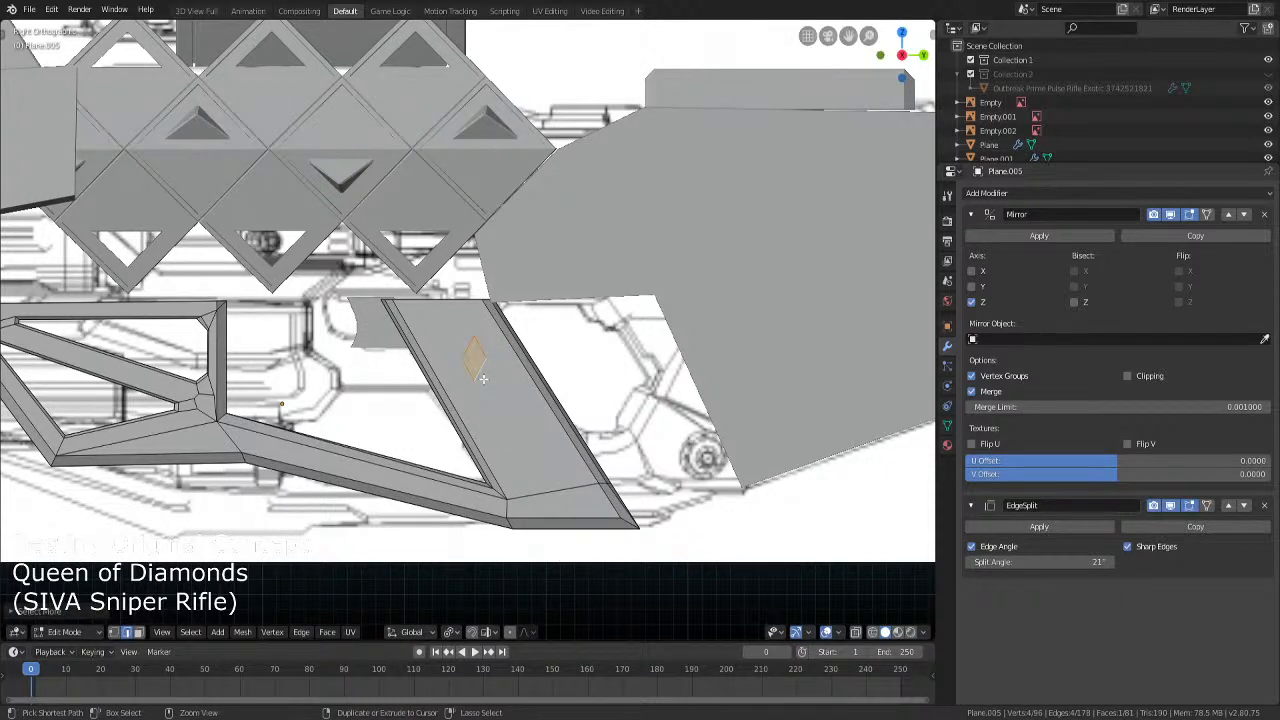
key("g")
left_click(541, 441)
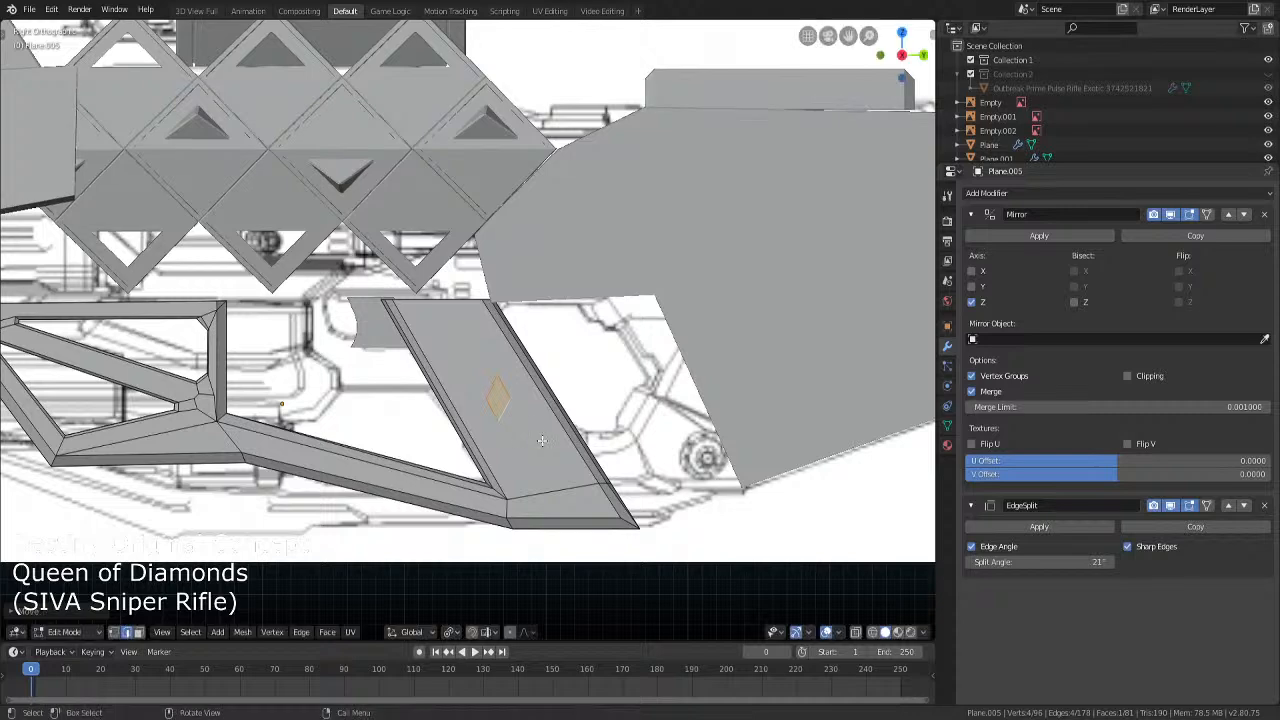
key("s")
left_click(655, 484)
Extrude the diamond face outward by about 0.03 along global X to give it thickness
middle_click_drag(652, 487, 600, 418)
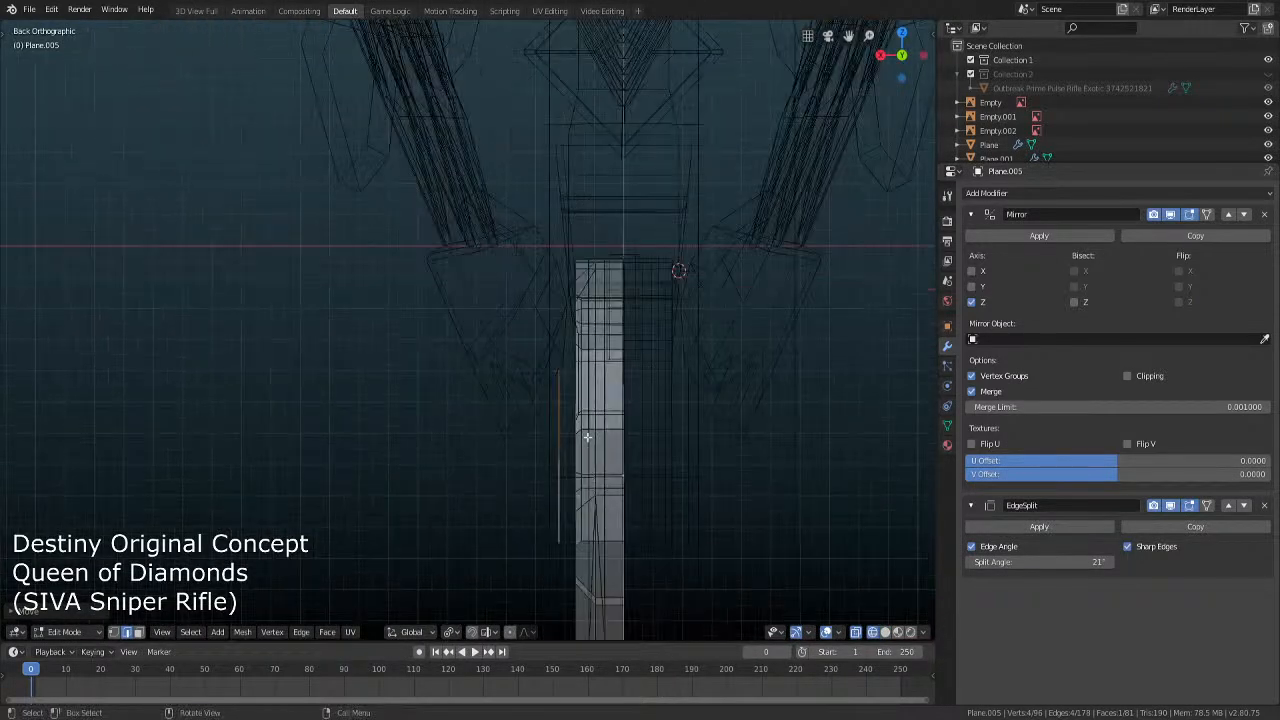
middle_click_drag(587, 437, 552, 329, "shift")
key("g")
key("x")
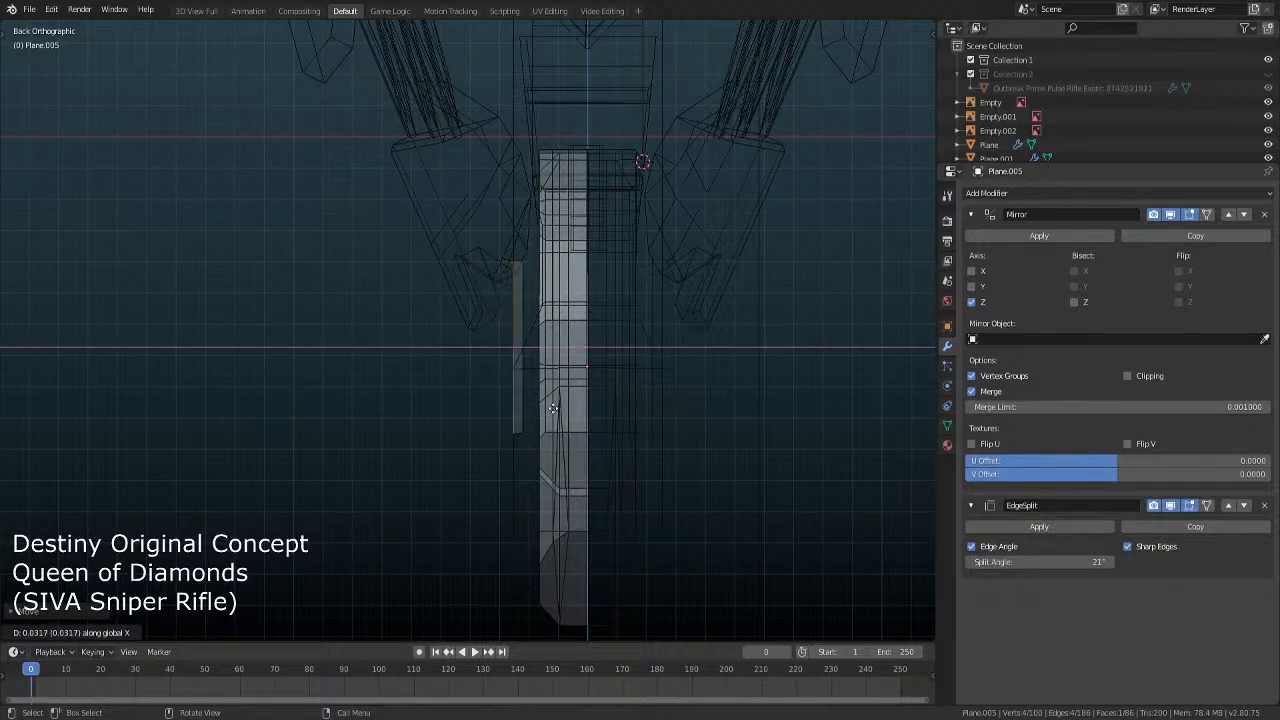
left_click(555, 407)
Bevel the outer edges of the diamond plate with one segment and a width of about 0.007
middle_click_drag(534, 440, 442, 518)
middle_click_drag(593, 463, 609, 454)
key("ctrl+b")
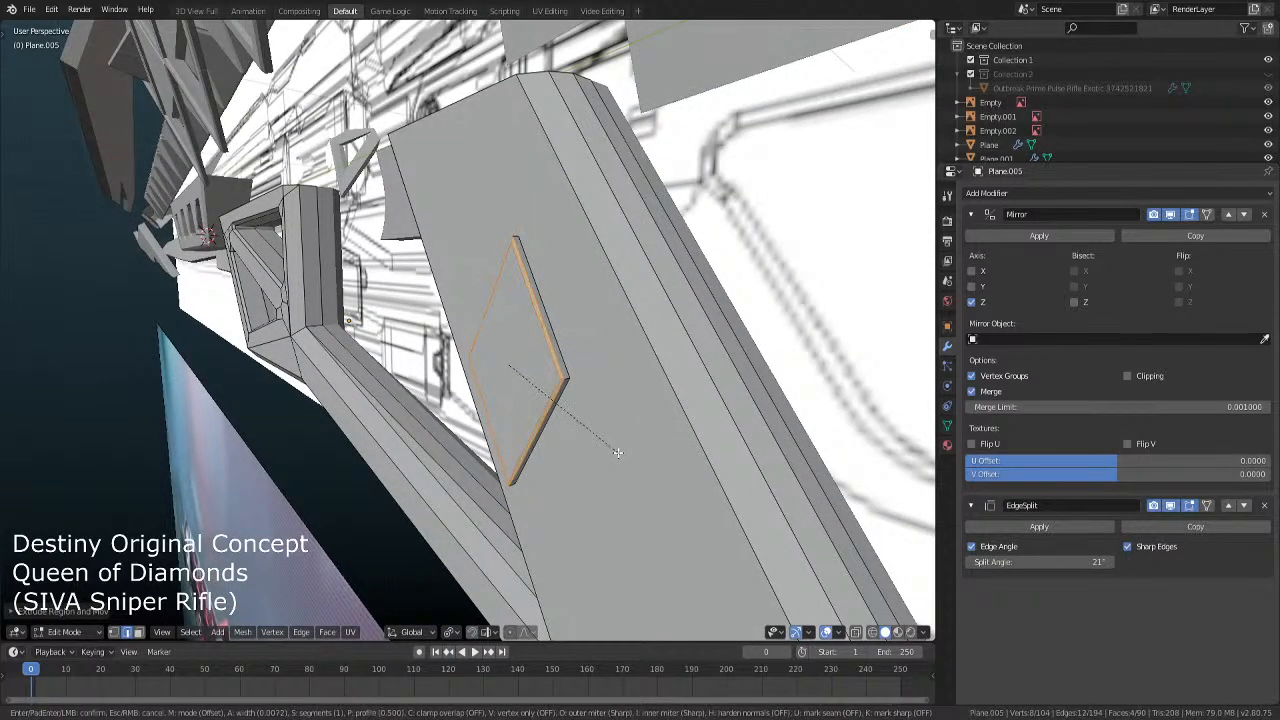
left_click(617, 453)
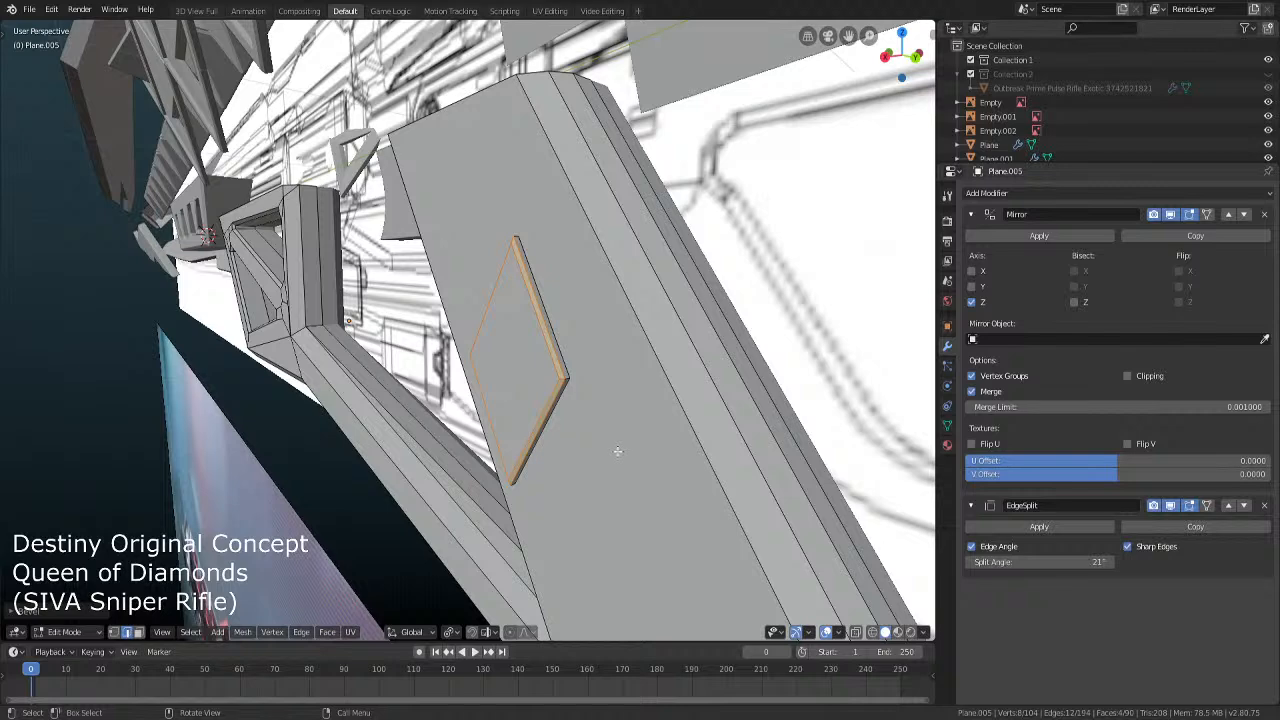
Select the whole bevelled diamond plate, move it about 0.06 along negative global X toward the grip, and leave mesh editing
key("Tab")
key("Tab")
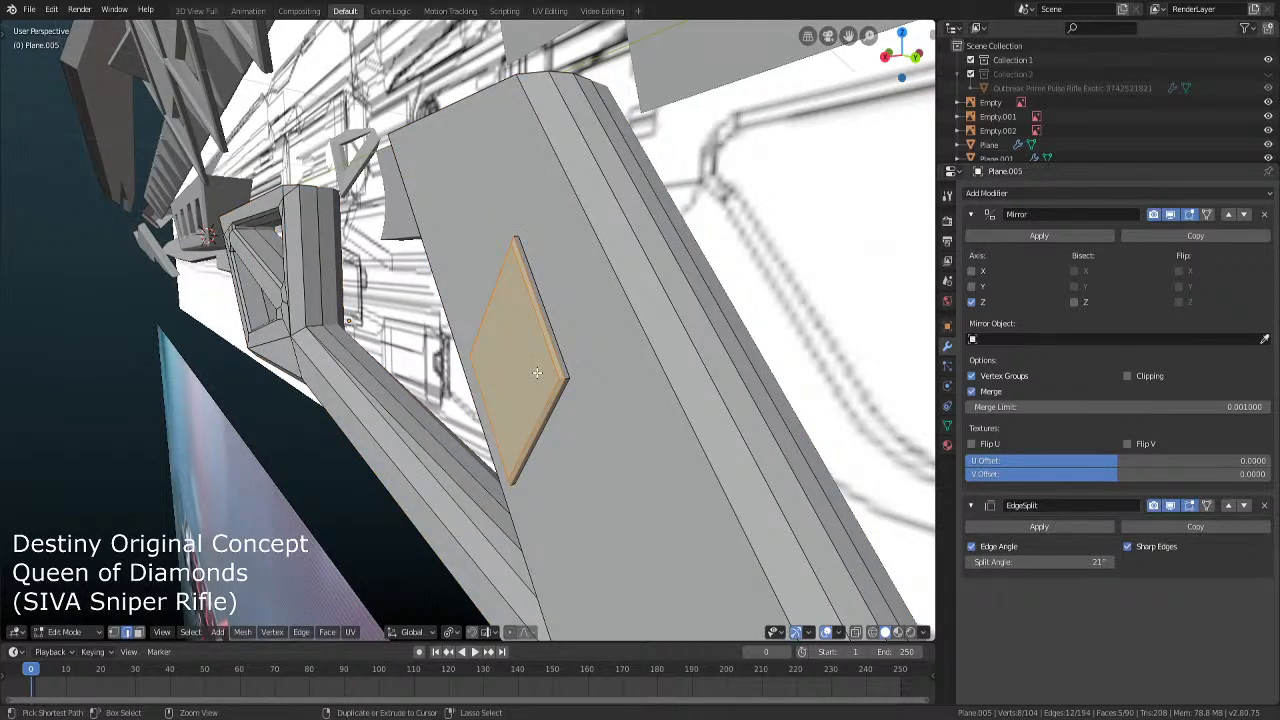
key("ctrl+KP_Add")
key("g")
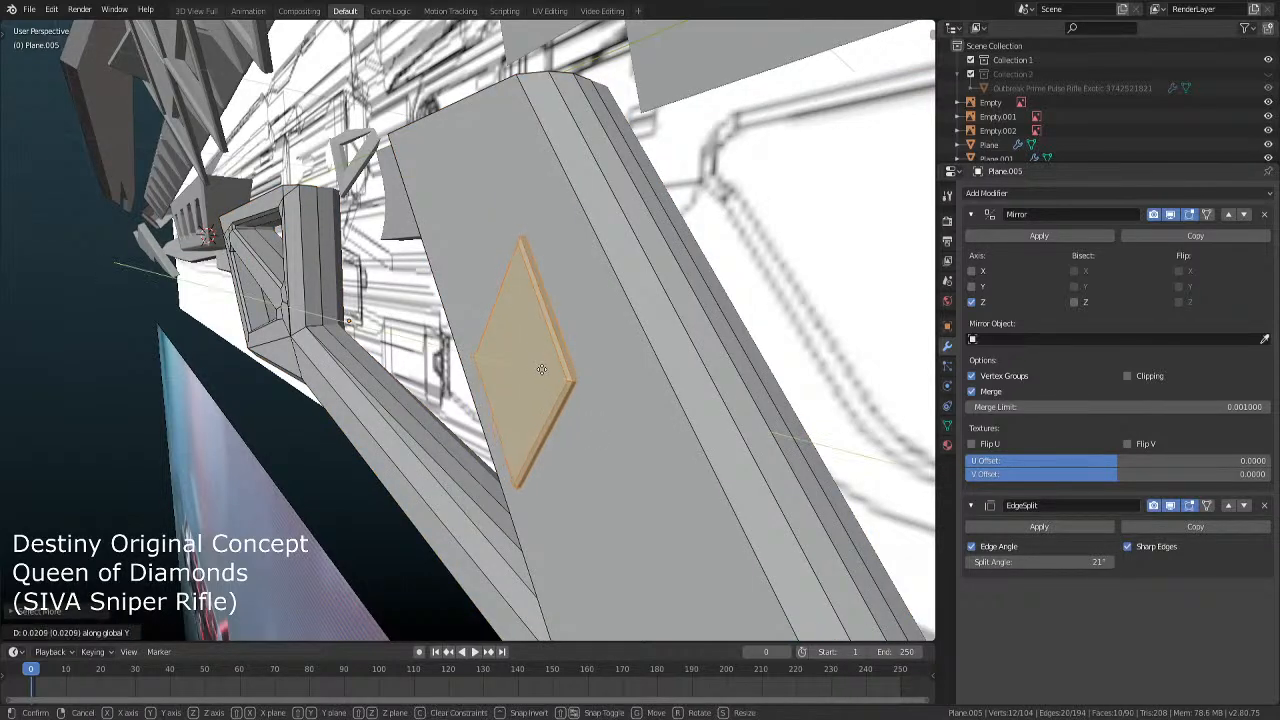
key("x")
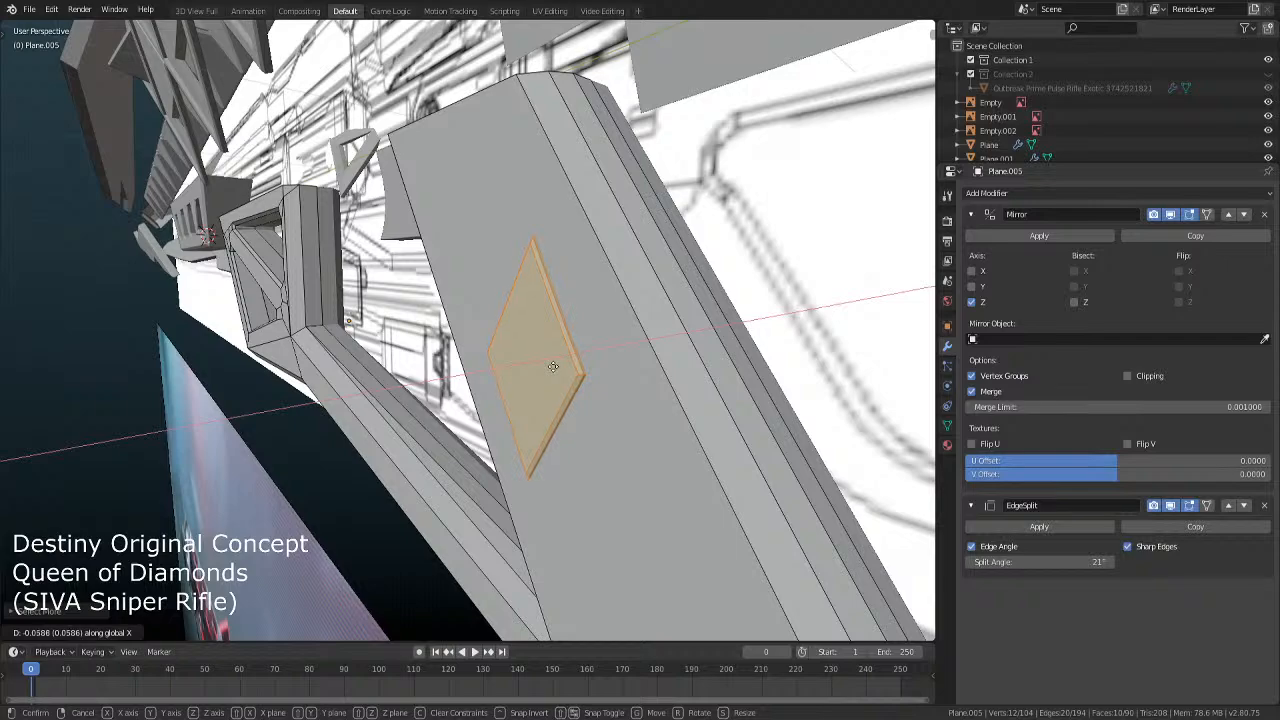
left_click(554, 367)
middle_click_drag(554, 367, 452, 390)
key("Tab")
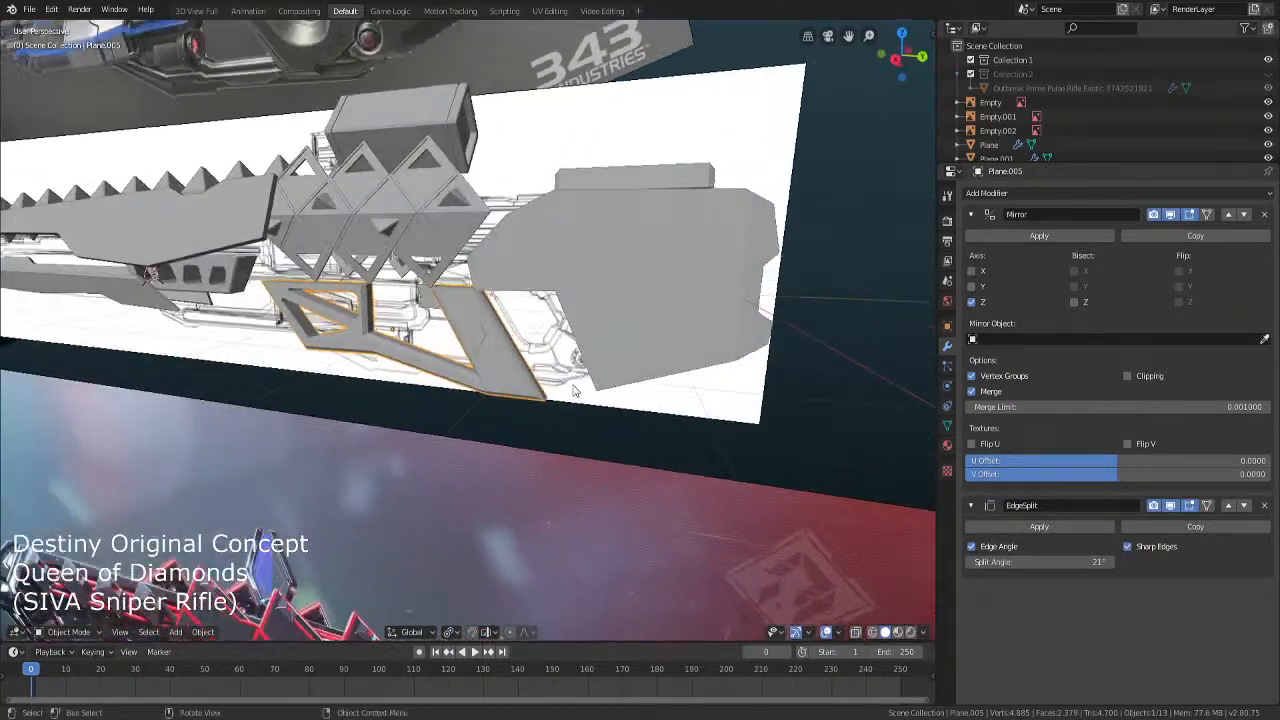
Examine the rifle model from several angles and compare its parts with the reference images
middle_click_drag(365, 373, 388, 403)
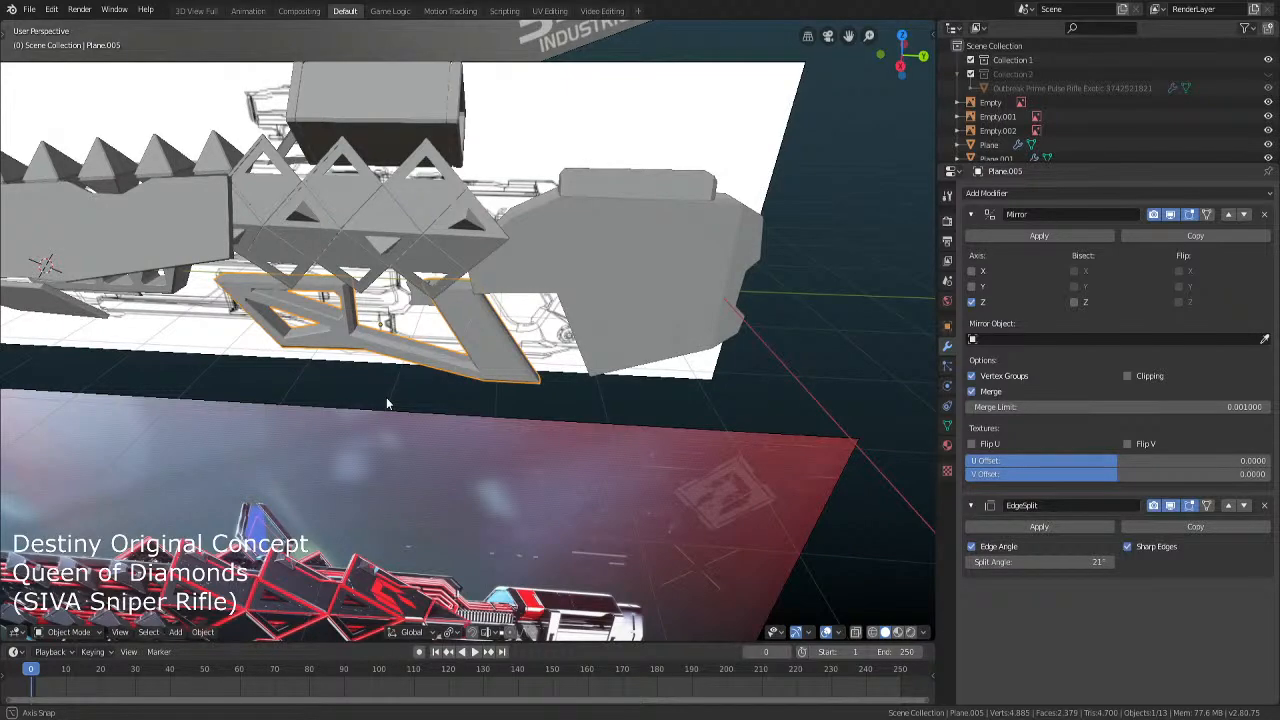
middle_click_drag(388, 403, 436, 378)
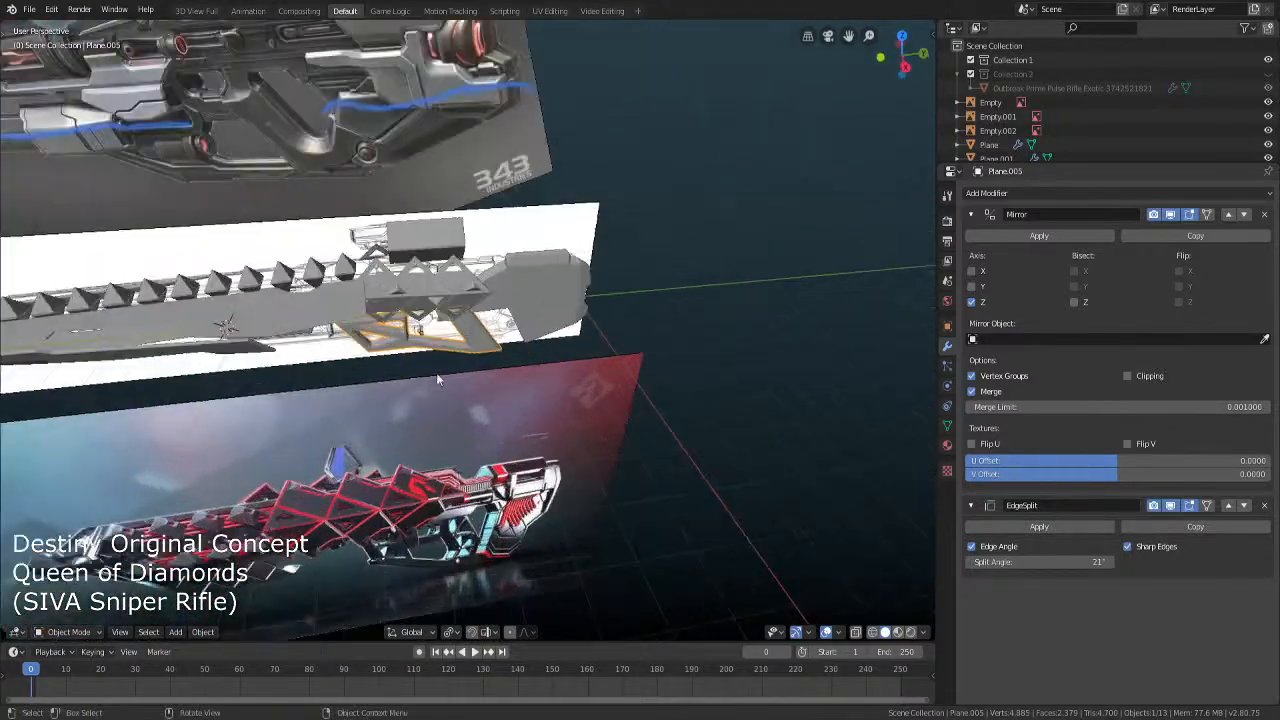
left_click(430, 254)
middle_click_drag(578, 320, 655, 271)
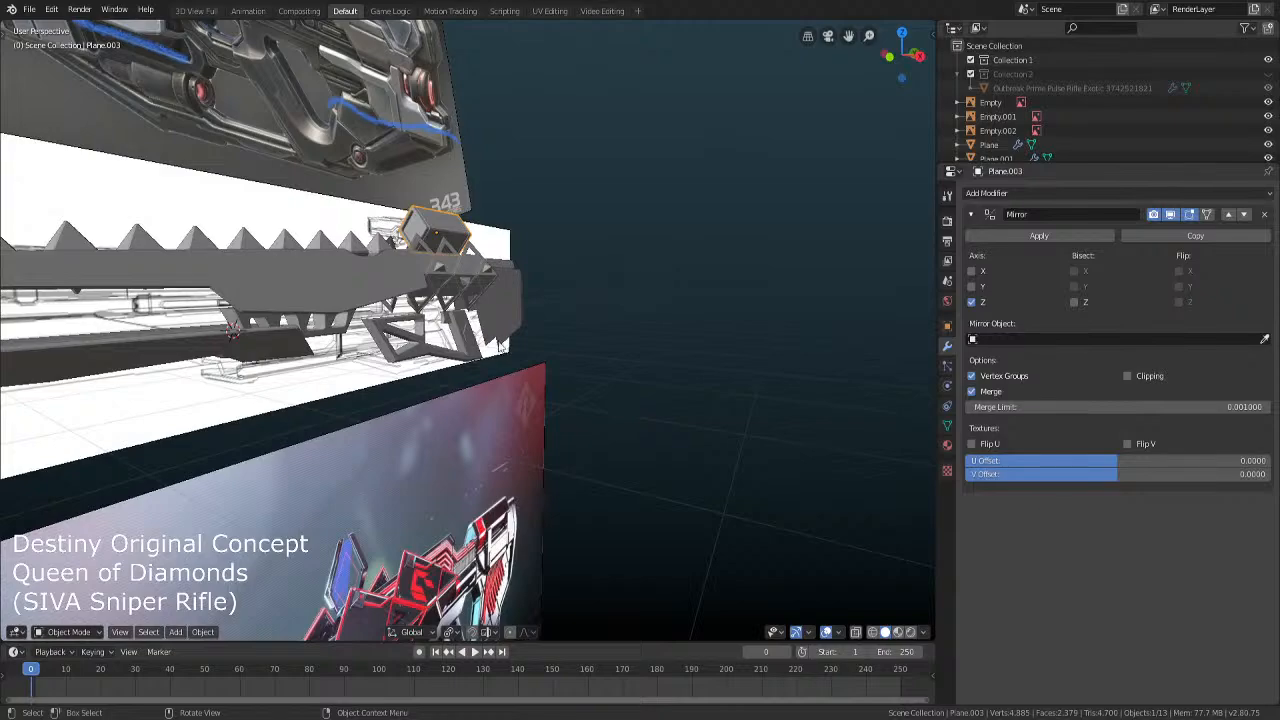
middle_click_drag(502, 350, 471, 347)
left_click(484, 278)
key("Tab")
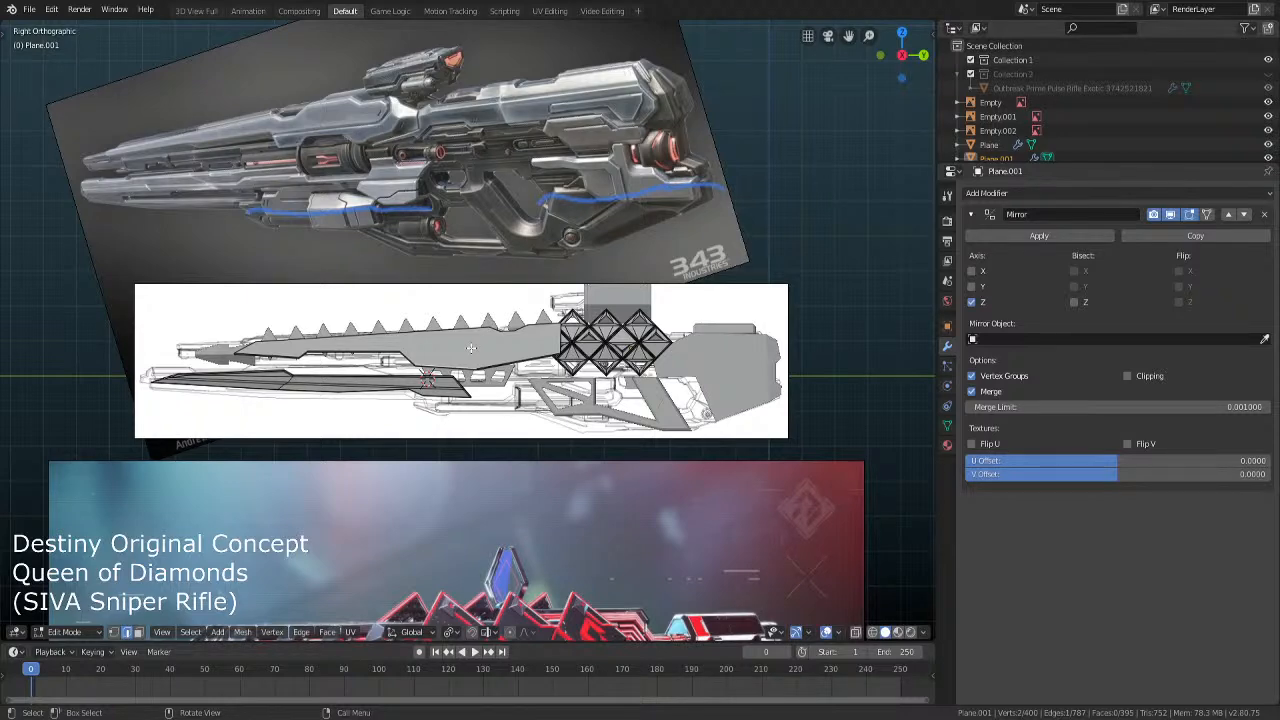
key("Tab")
scroll(552, 410, "down", 3)
scroll(454, 427, "up", 4)
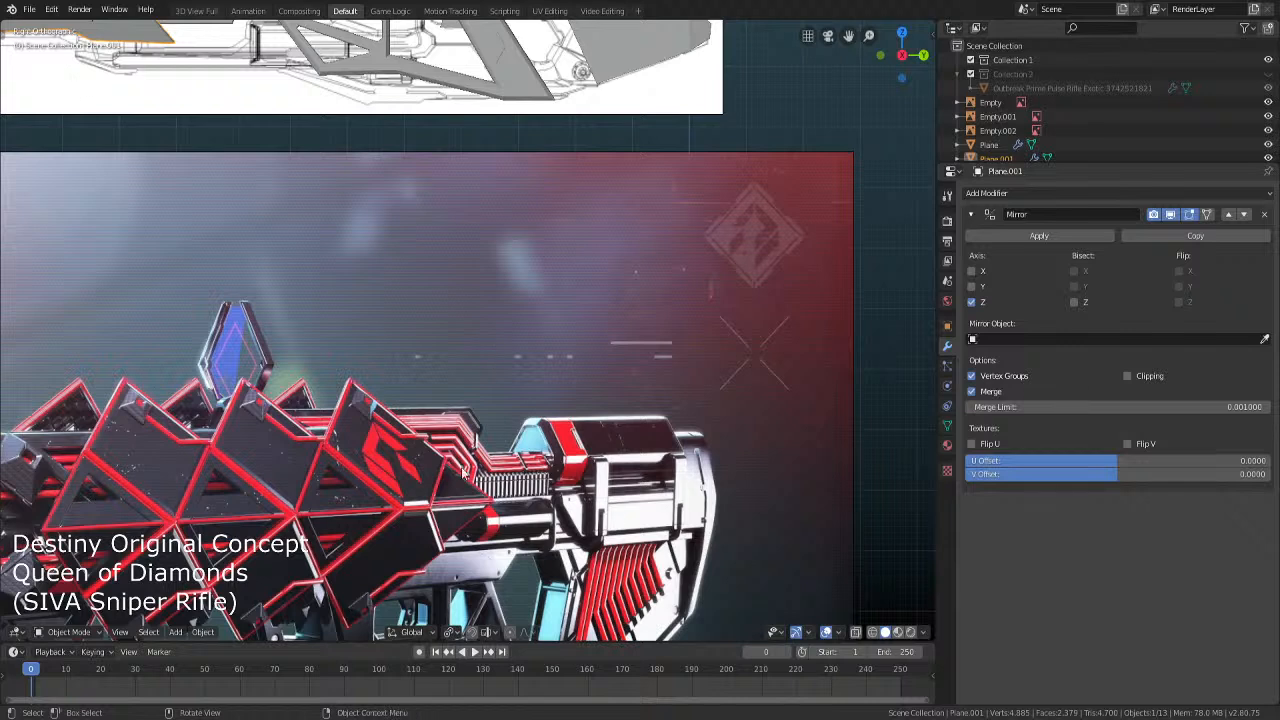
left_click(29, 9)
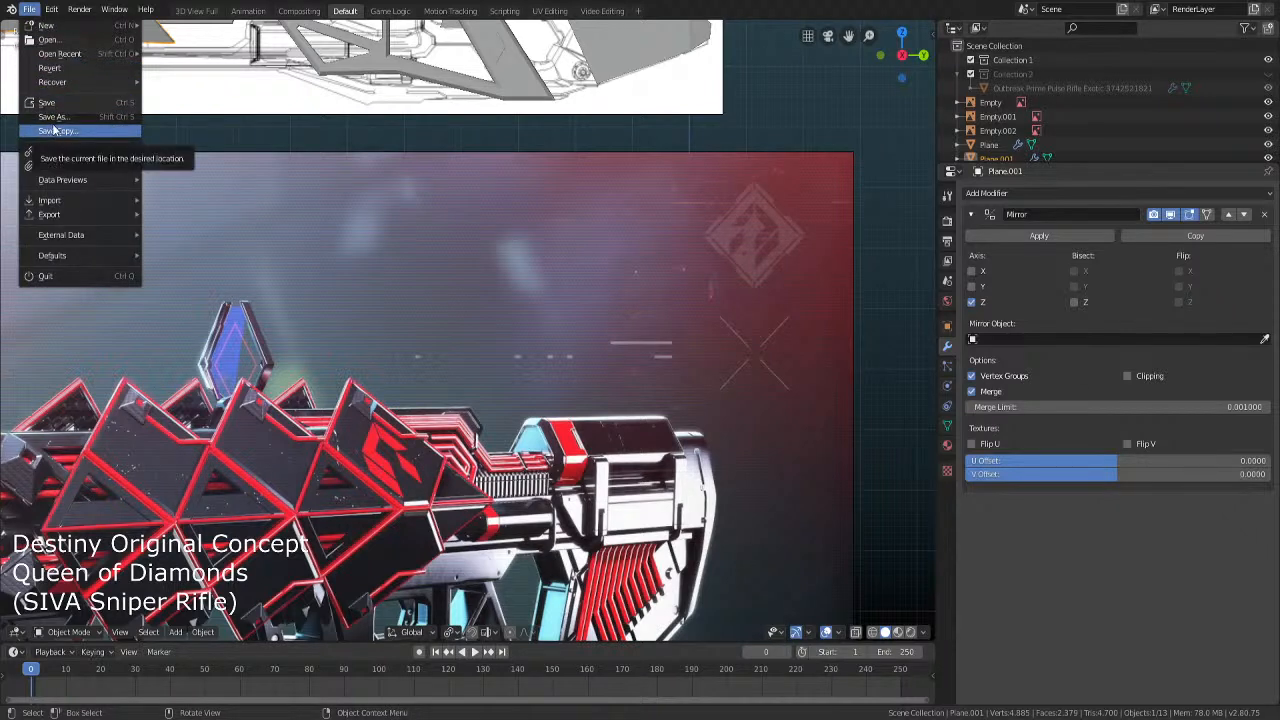
left_click(72, 40)
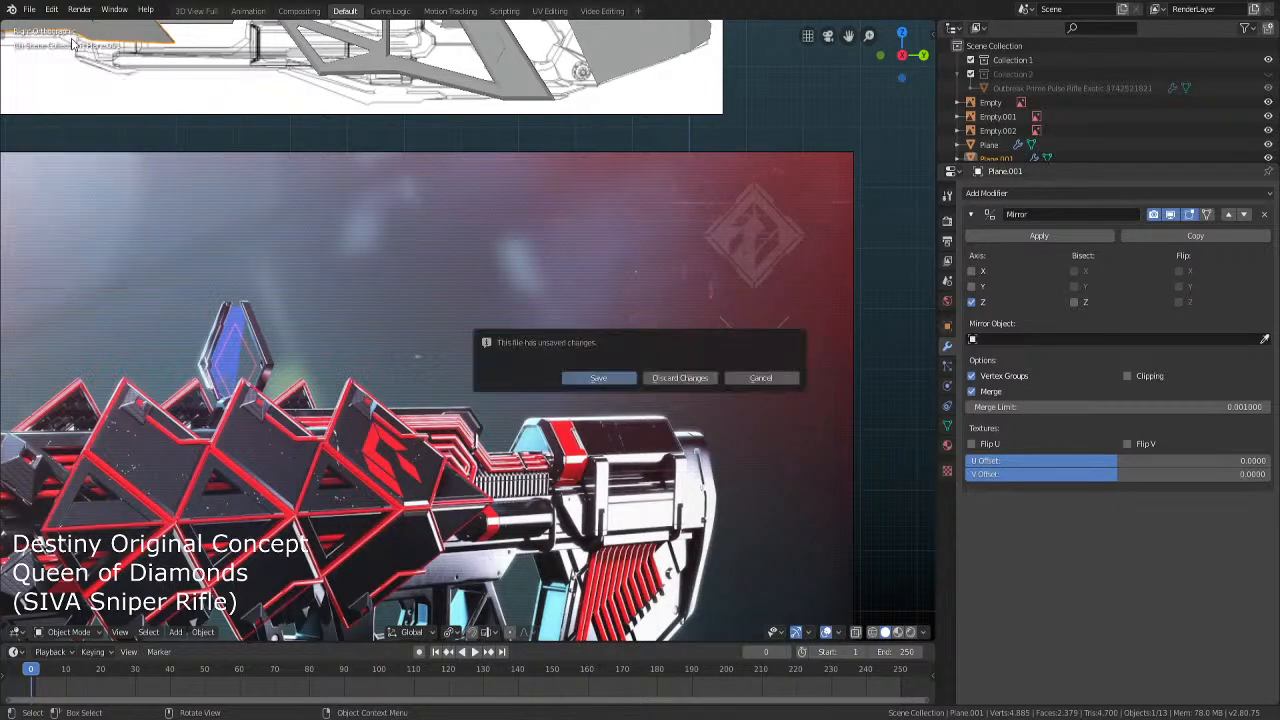
left_click(741, 377)
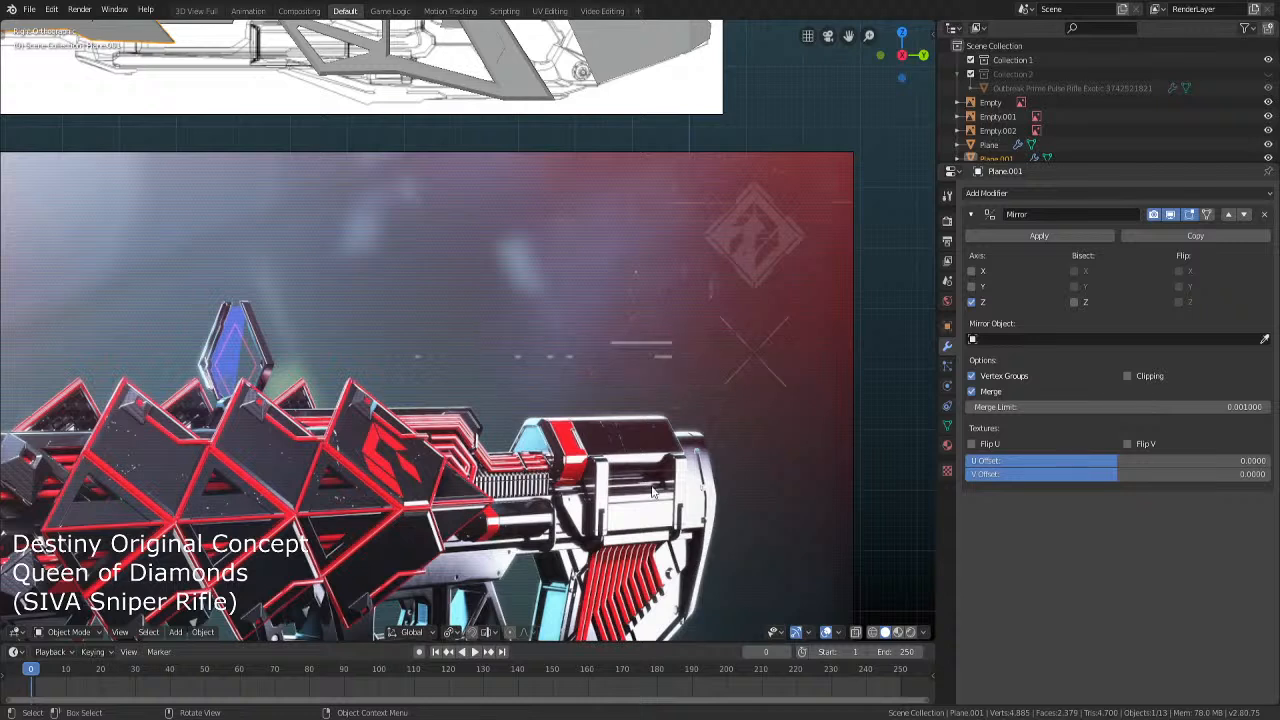
Unhide Collection 2, select the Outbreak Prime rifle model in it, and switch the viewport to rendered shading
left_click(1057, 87)
left_click(1265, 76)
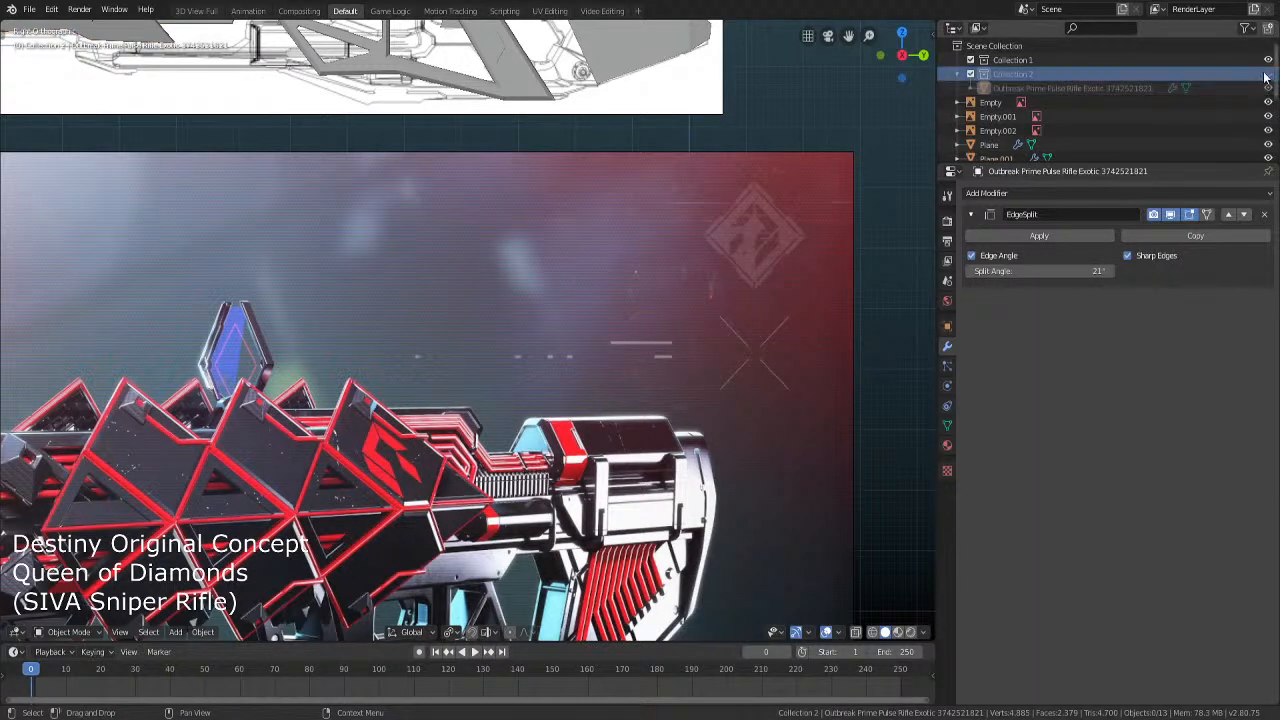
left_click(1155, 89)
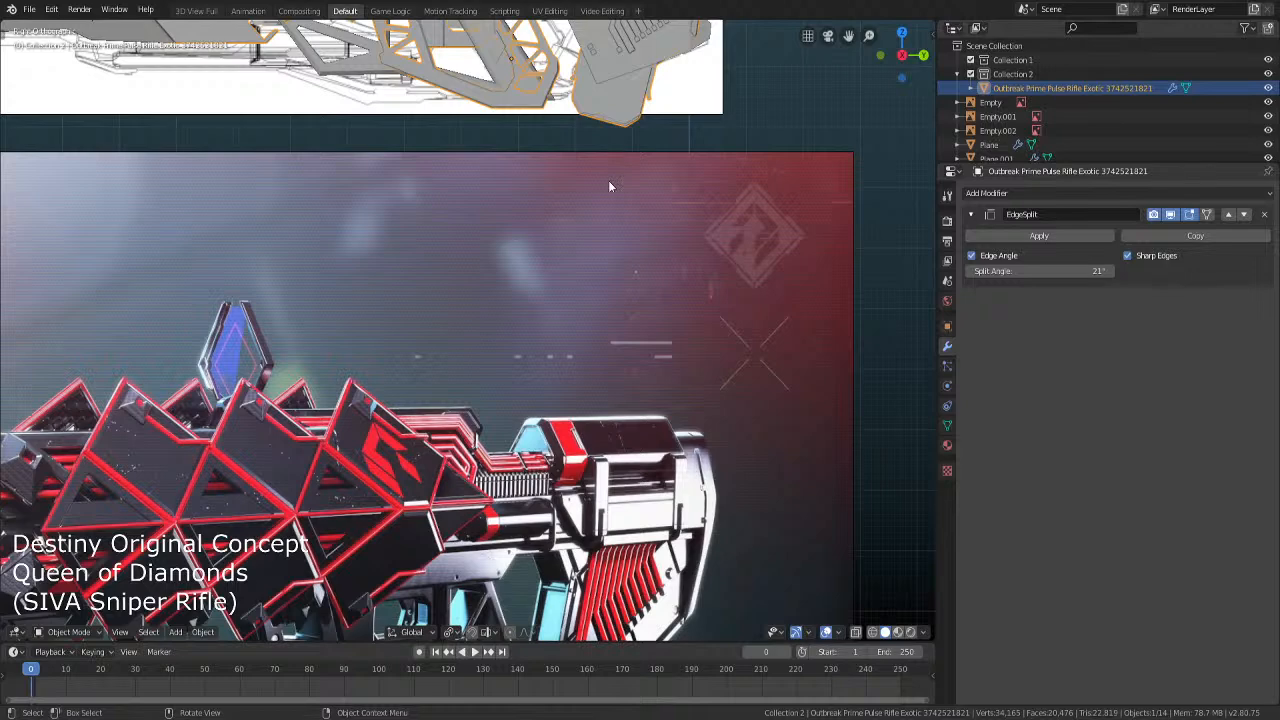
key("z")
key("8")
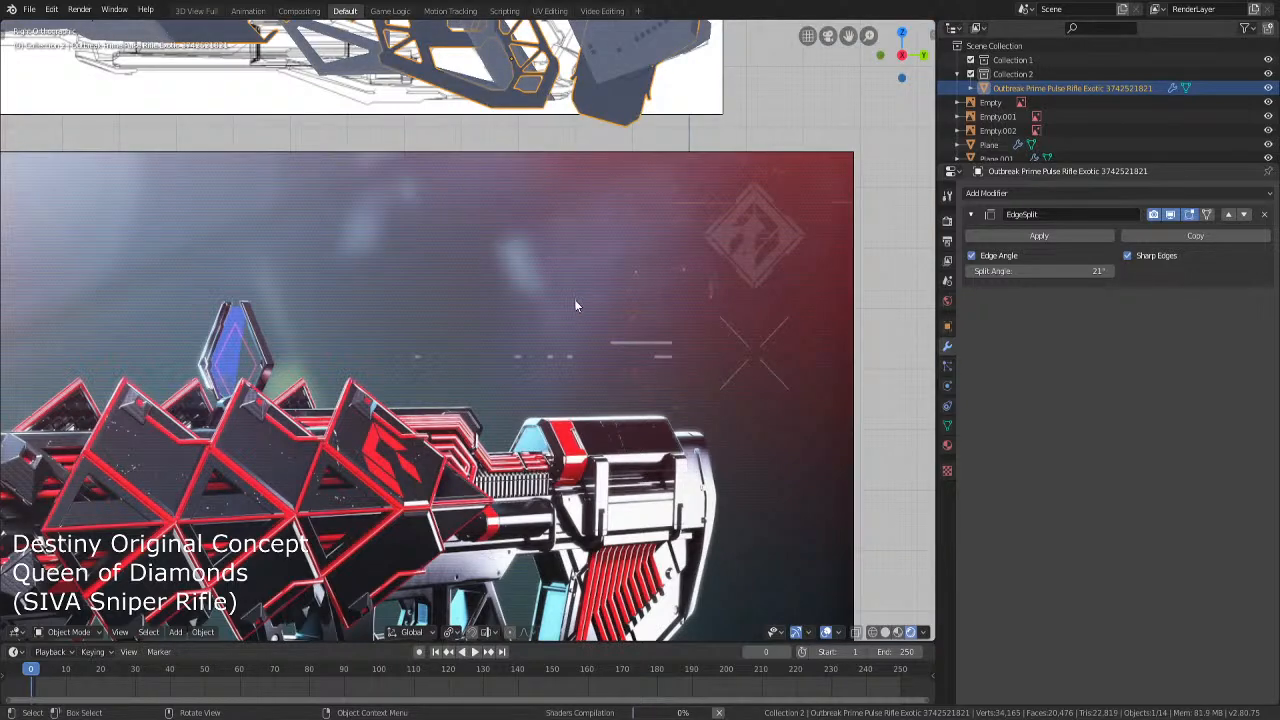
Move the Outbreak Prime model down below the blueprint and examine its diamond plating and grip up close
middle_click_drag(556, 213, 565, 373, "shift")
key("g")
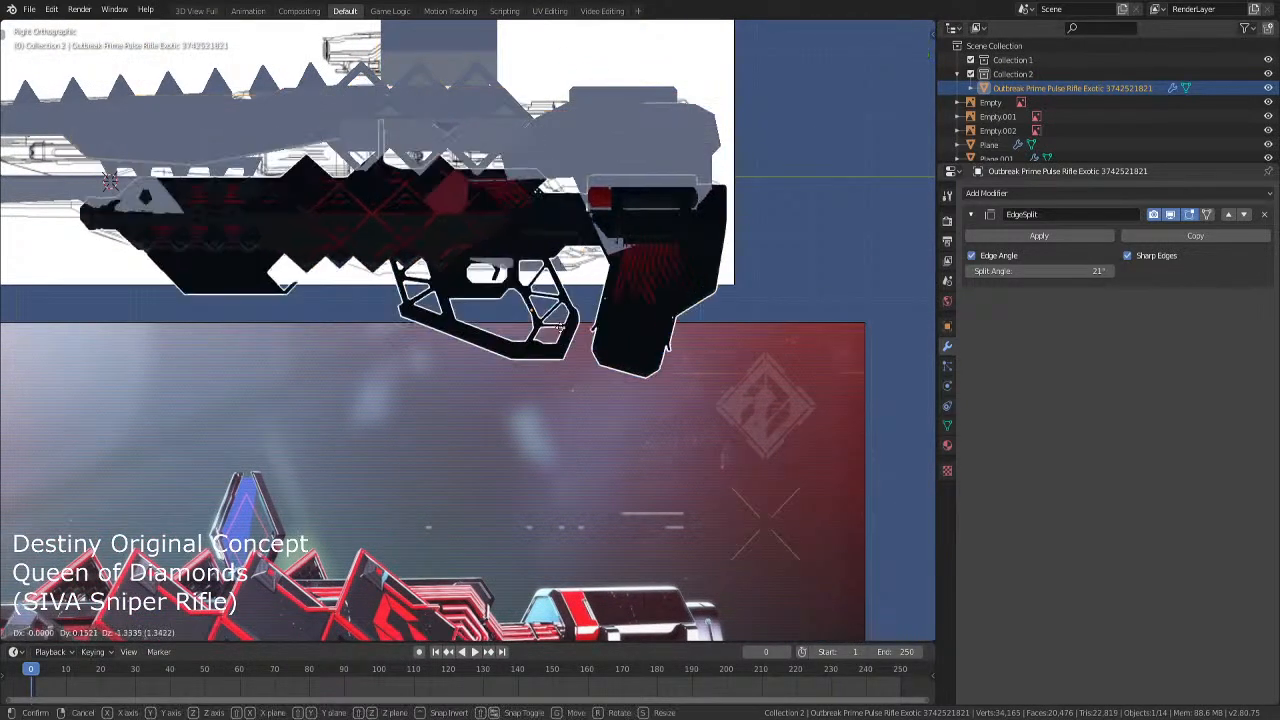
left_click(600, 440)
scroll(611, 437, "up", 5)
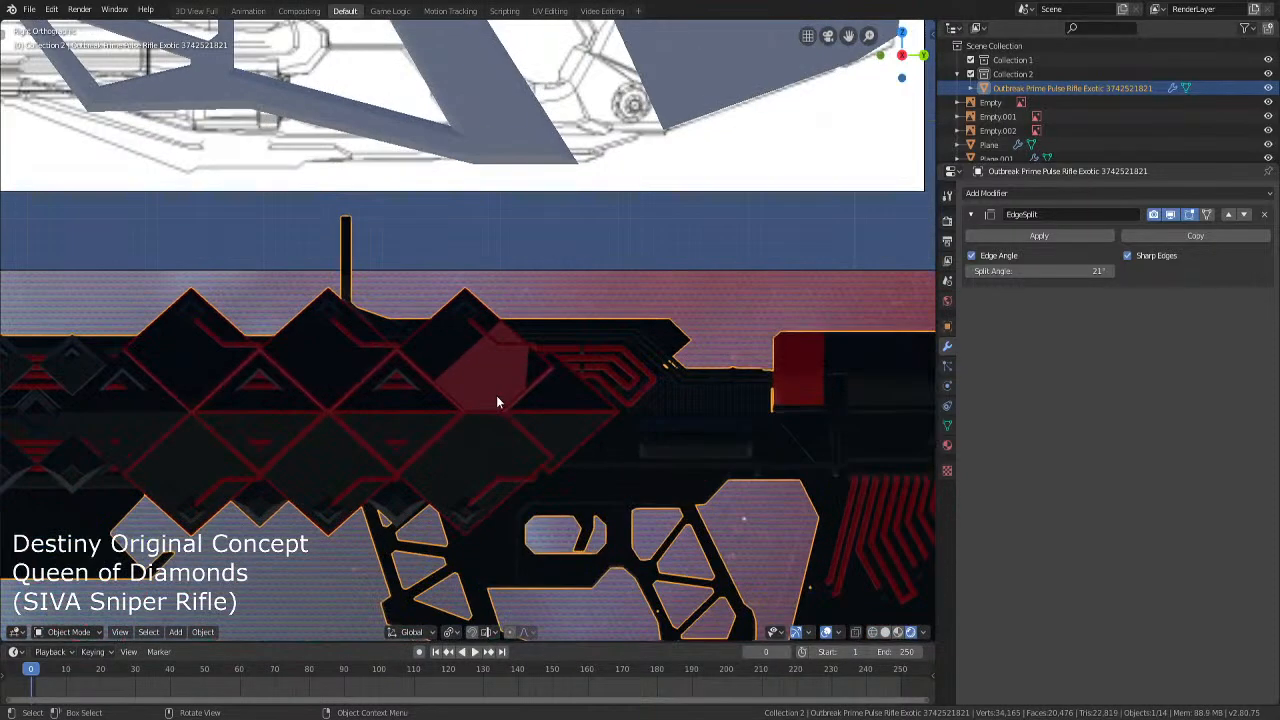
scroll(497, 401, "down", 3)
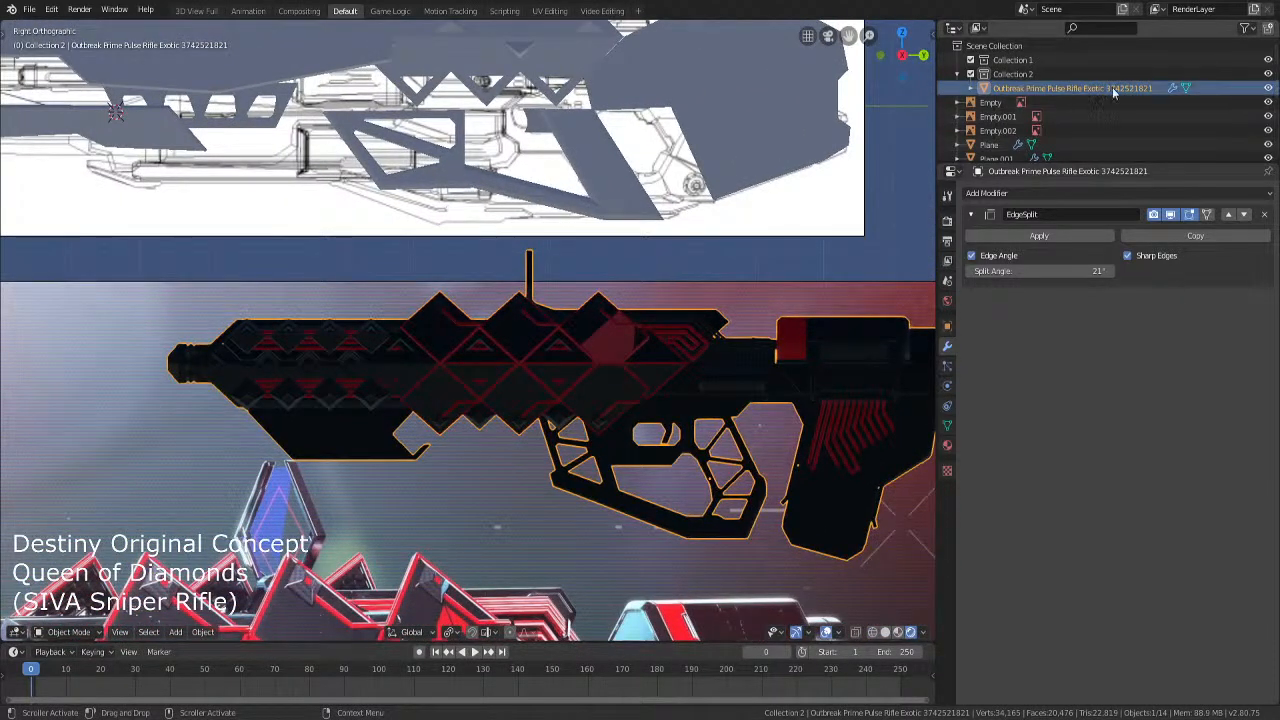
middle_click_drag(575, 368, 502, 362)
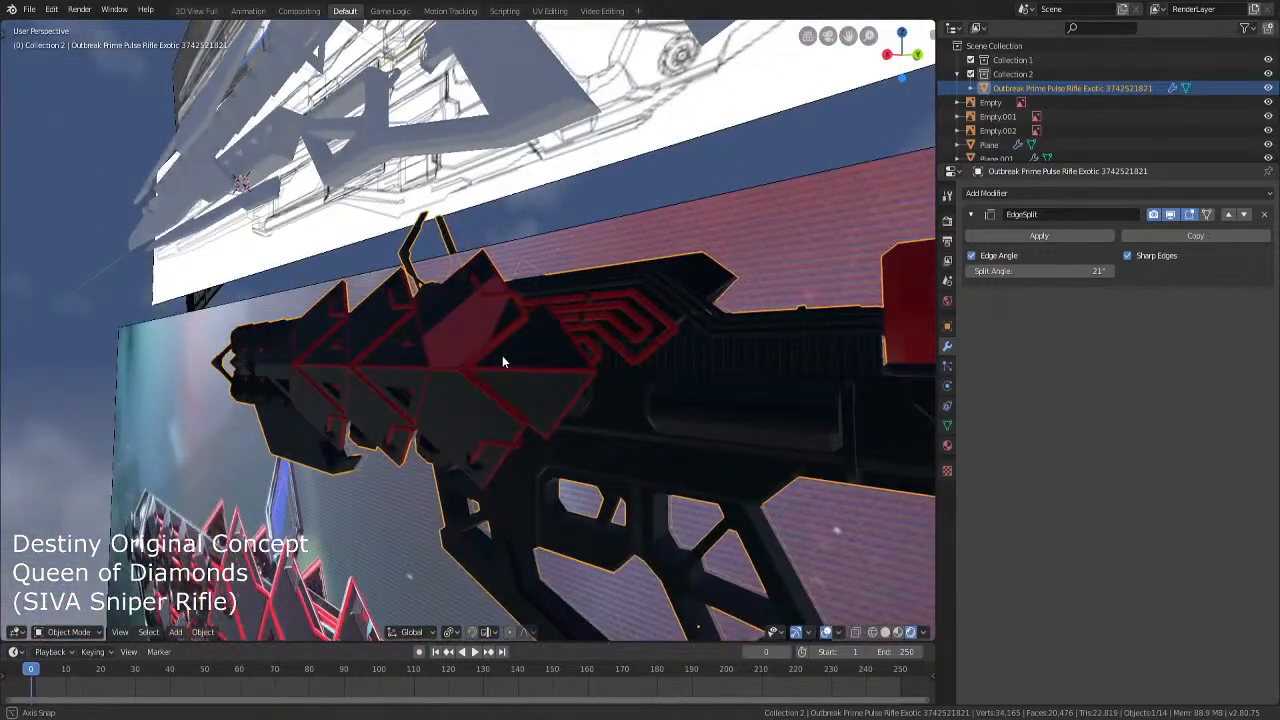
Hide Collection 2 again and return to the right view of the sniper rifle's rear half
left_click(1268, 74)
scroll(562, 295, "down", 4)
middle_click_drag(445, 308, 516, 338)
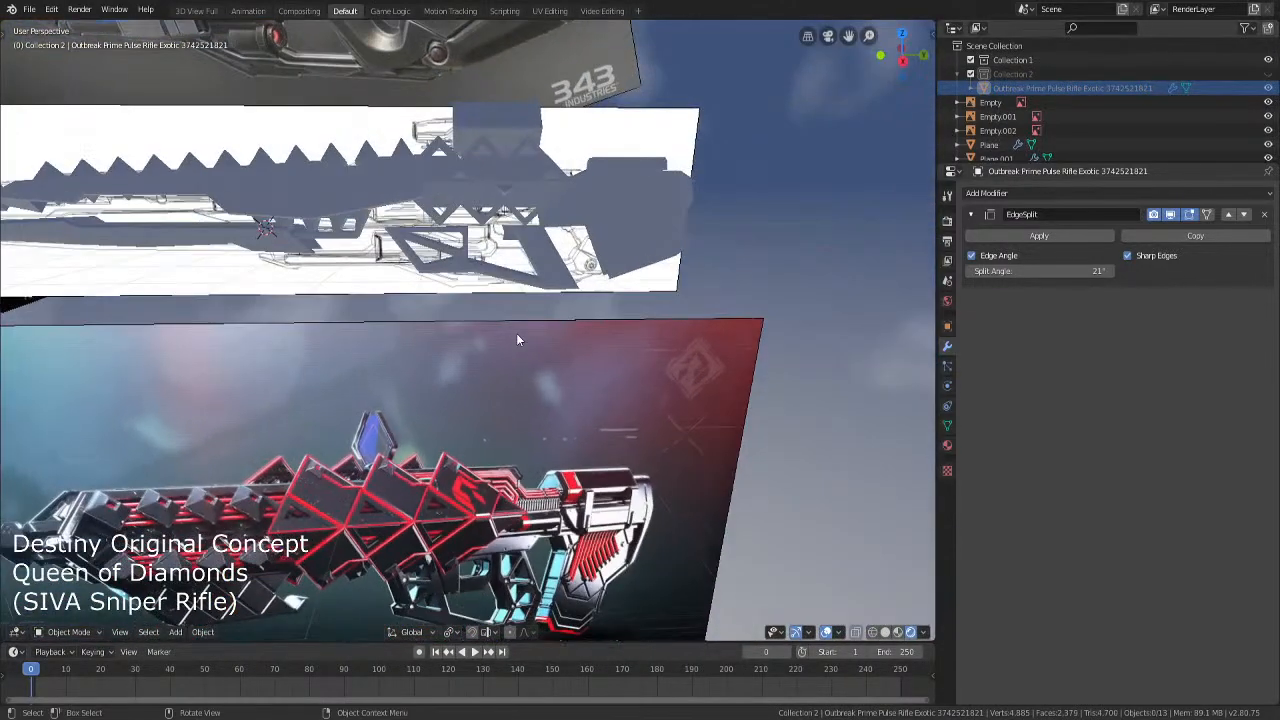
key("KP_1")
key("KP_3")
scroll(470, 362, "up", 3)
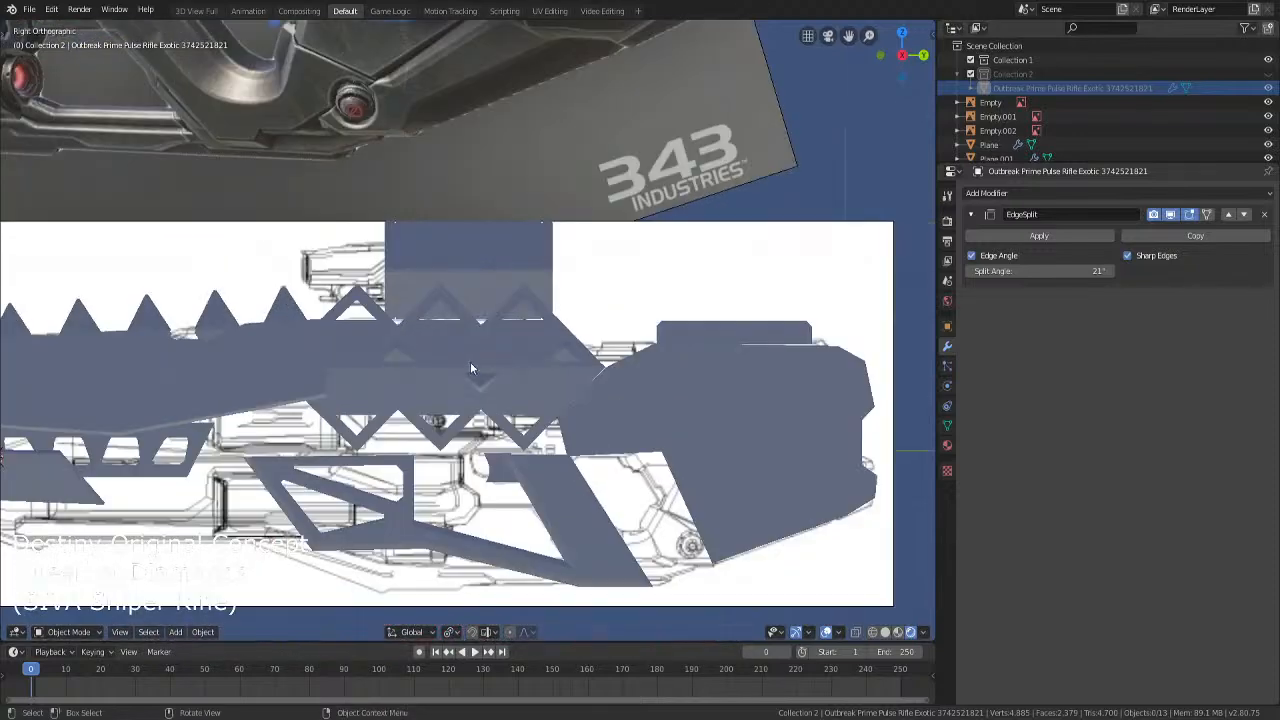
Switch the viewport from rendered back to solid shading
key("alt+z")
key("alt+z")
key("z")
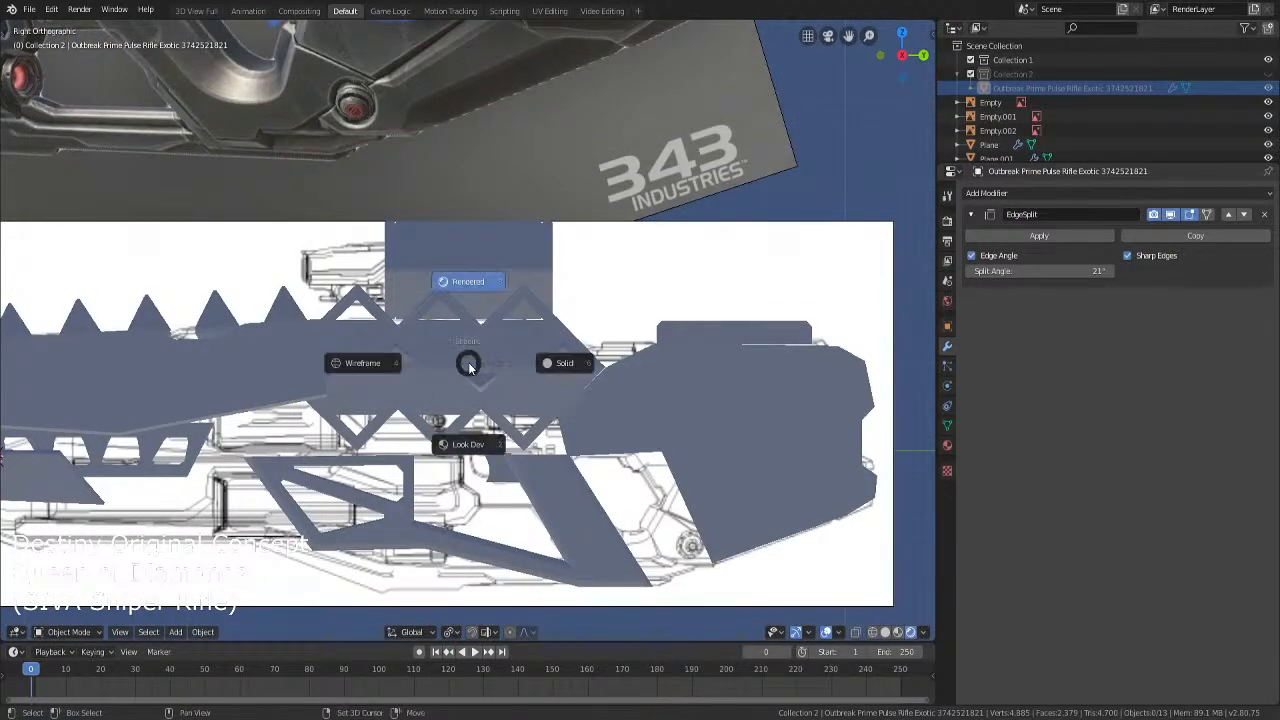
key("2")
key("z")
key("6")
Add a mesh plane at the diamond emblem on the concept art and move it from Collection 2 to the Scene Collection
scroll(470, 367, "down", 4)
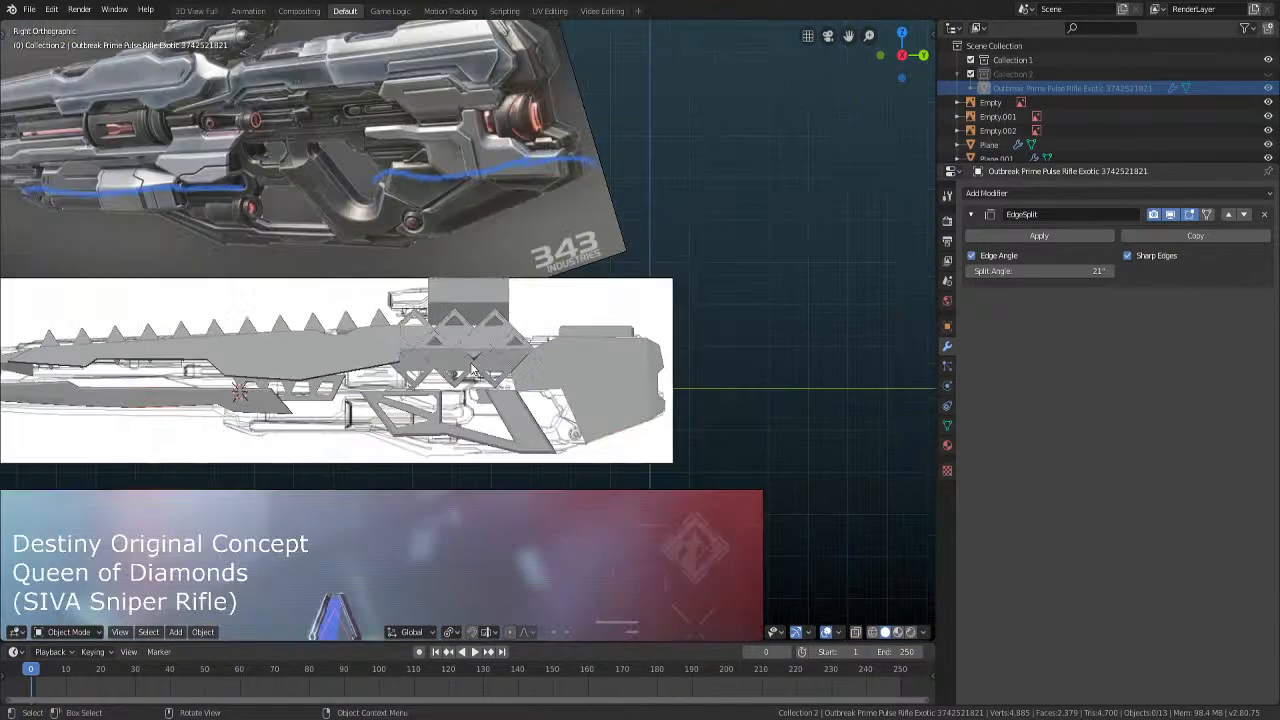
middle_click_drag(657, 442, 444, 286, "shift")
scroll(508, 356, "up", 3)
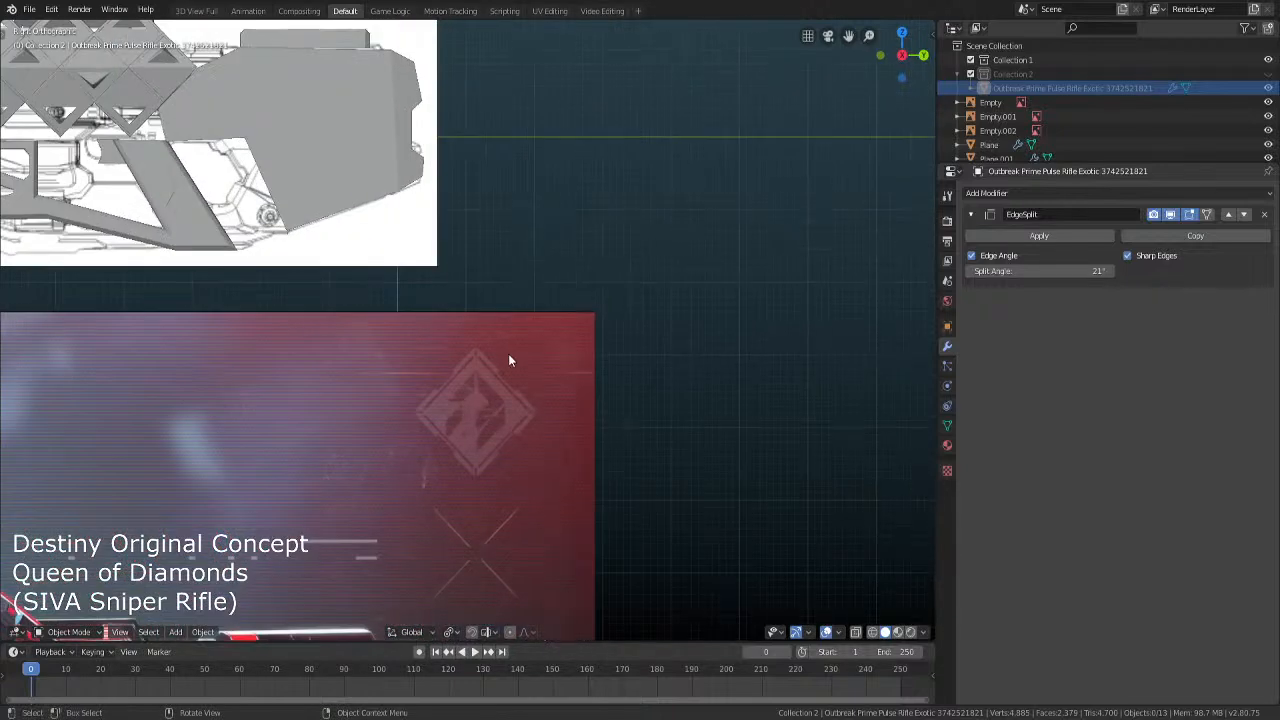
scroll(512, 385, "up", 4)
key("shift+a")
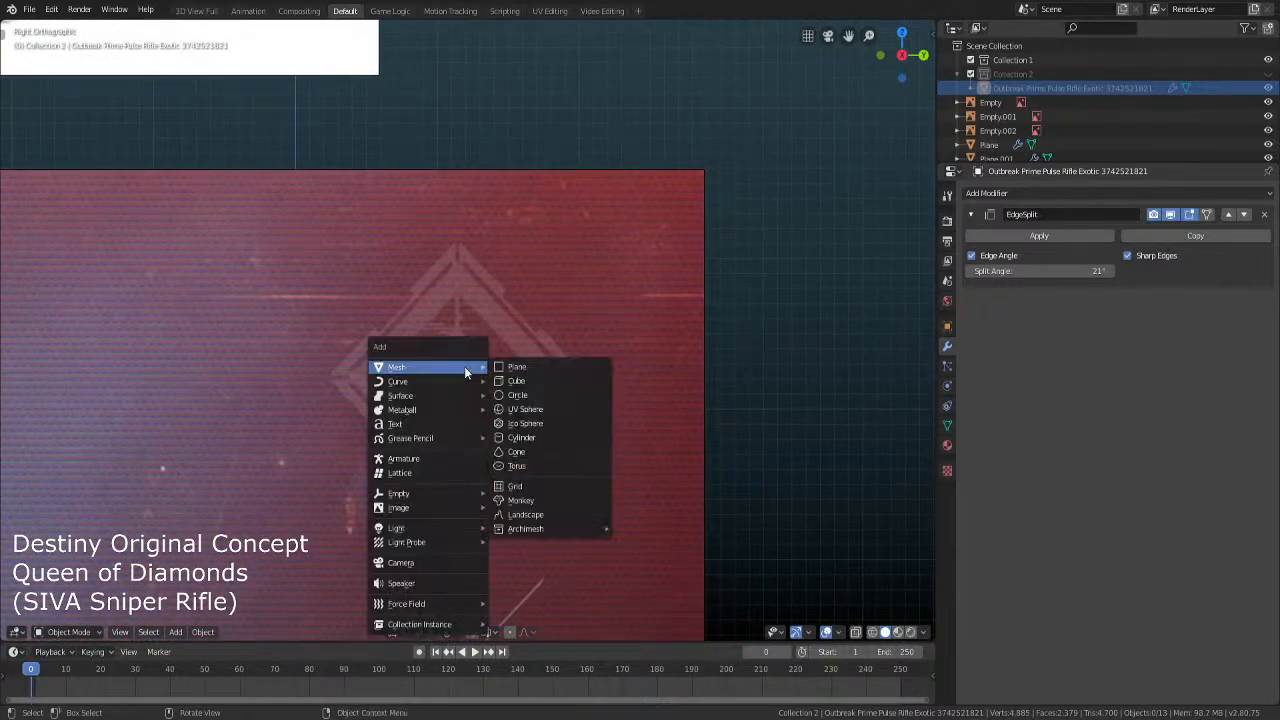
left_click(510, 367)
scroll(638, 526, "down", 5)
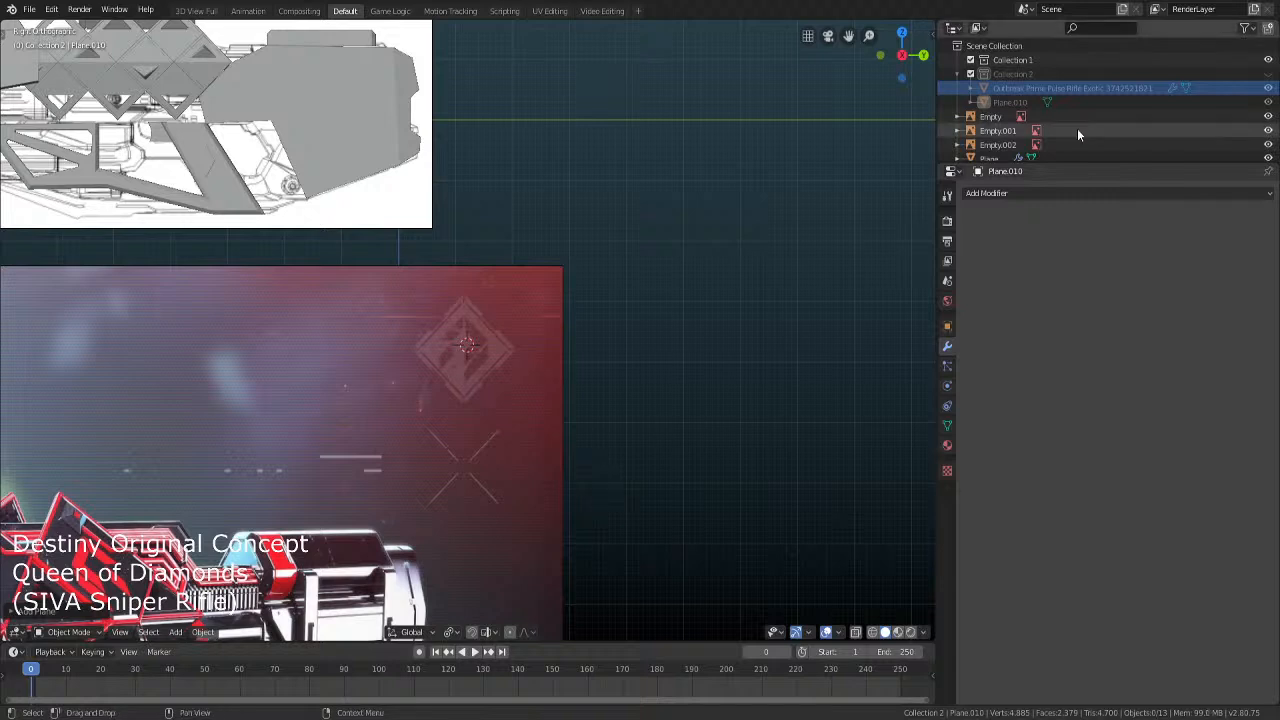
left_click_drag(1010, 102, 1030, 62)
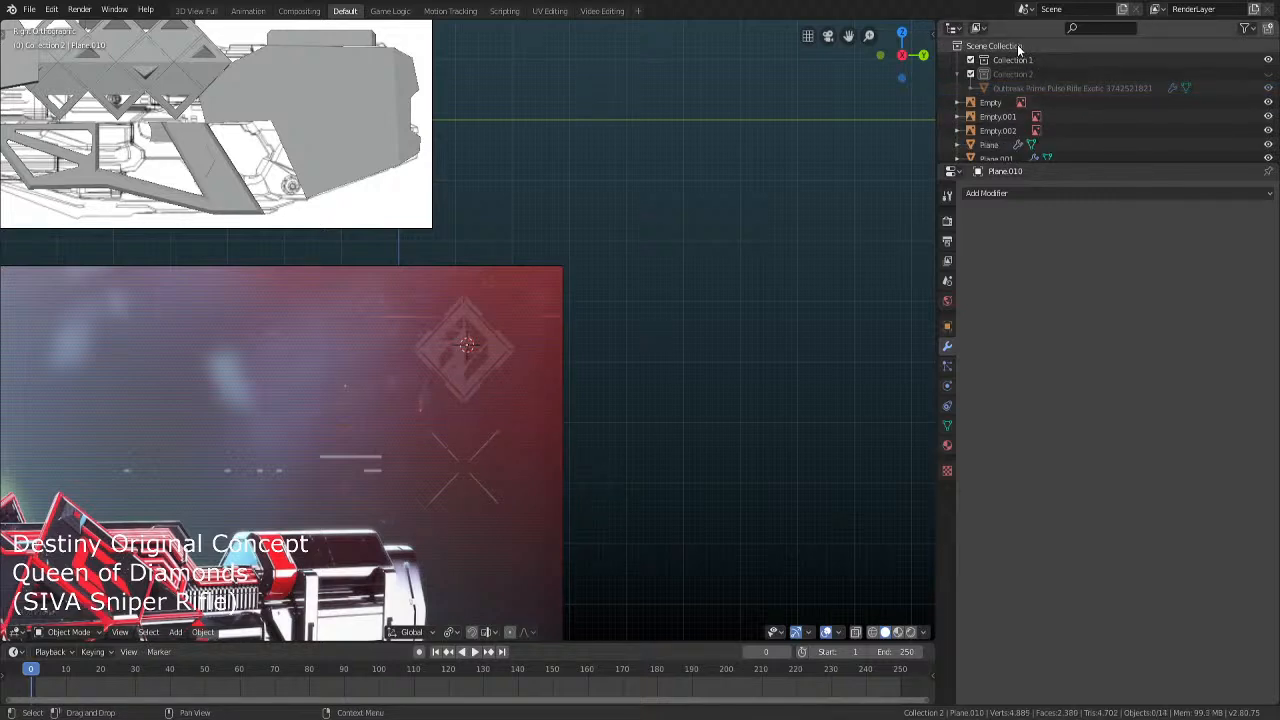
Show the scene in wireframe and rotate the new plane 90 degrees about the Y axis to face the view
left_click(493, 337)
left_click(493, 337)
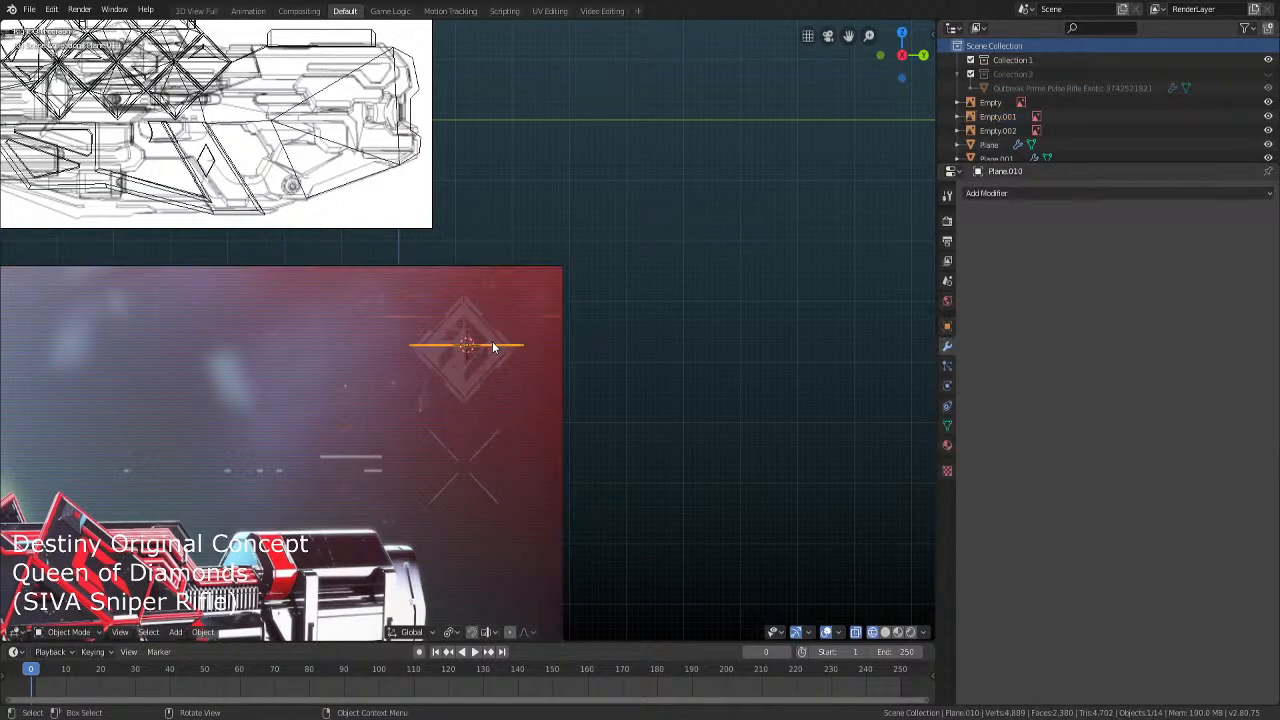
type("ry90")
key("Return")
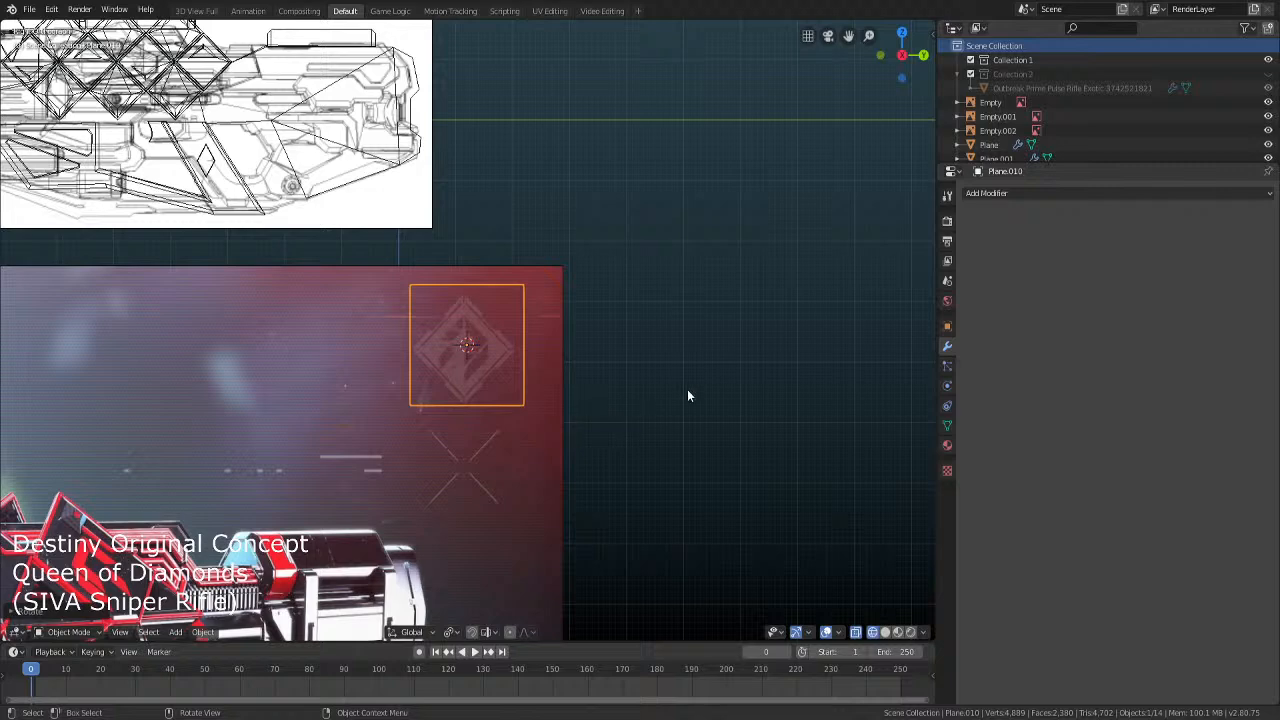
Scale down the plane and place it over the upper-left part of the diamond emblem
key("s")
left_click(518, 380)
scroll(520, 390, "up", 4)
scroll(520, 384, "up", 6)
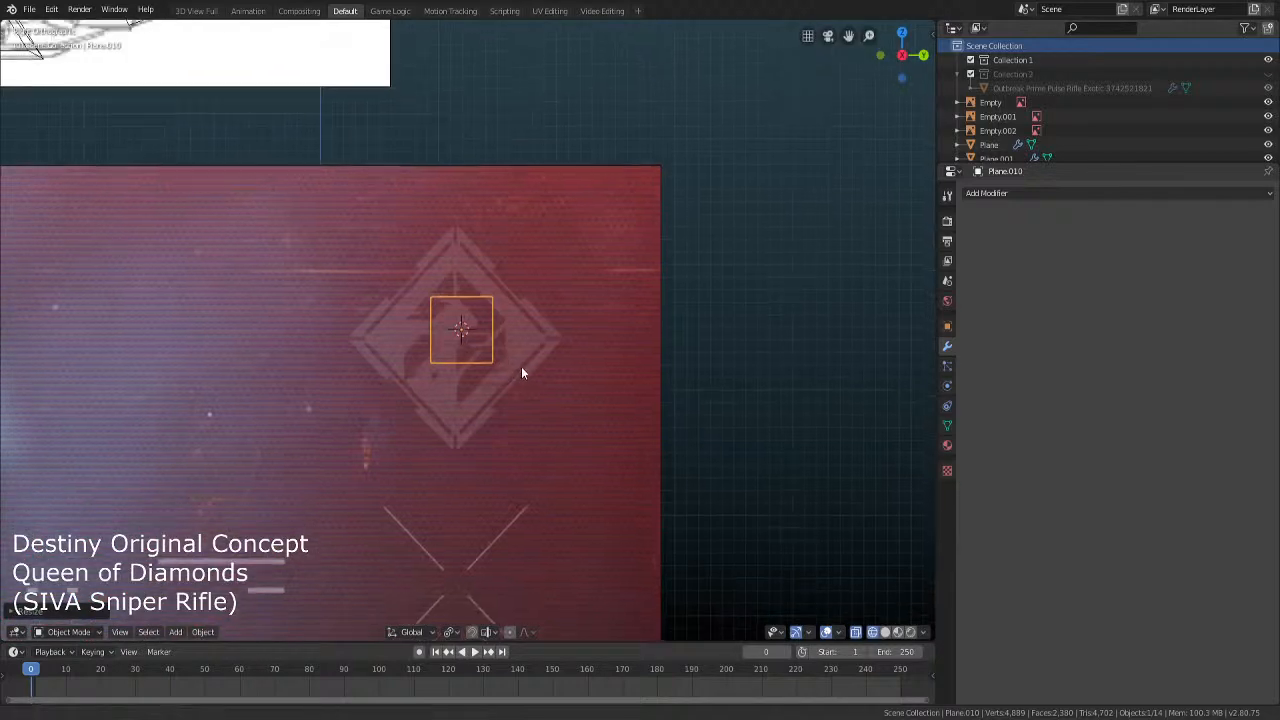
key("g")
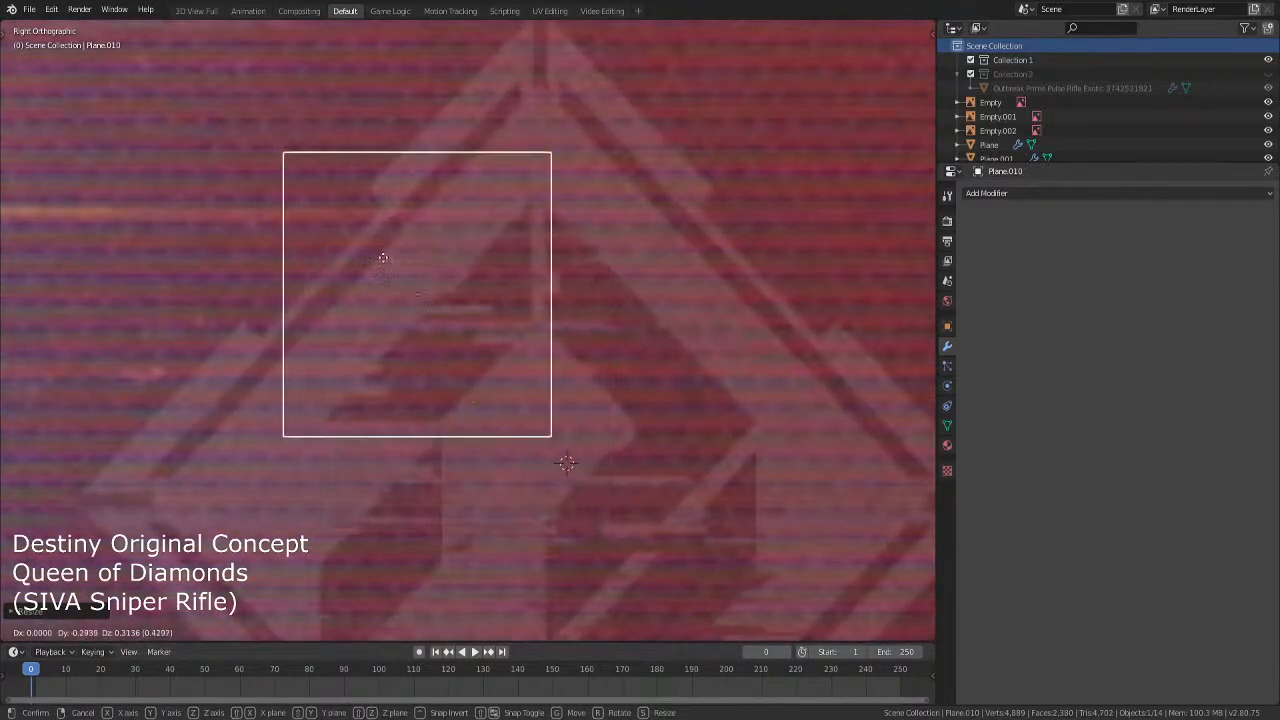
left_click(422, 250)
Narrow the plane by moving its right edge inward along the Y axis
key("Tab")
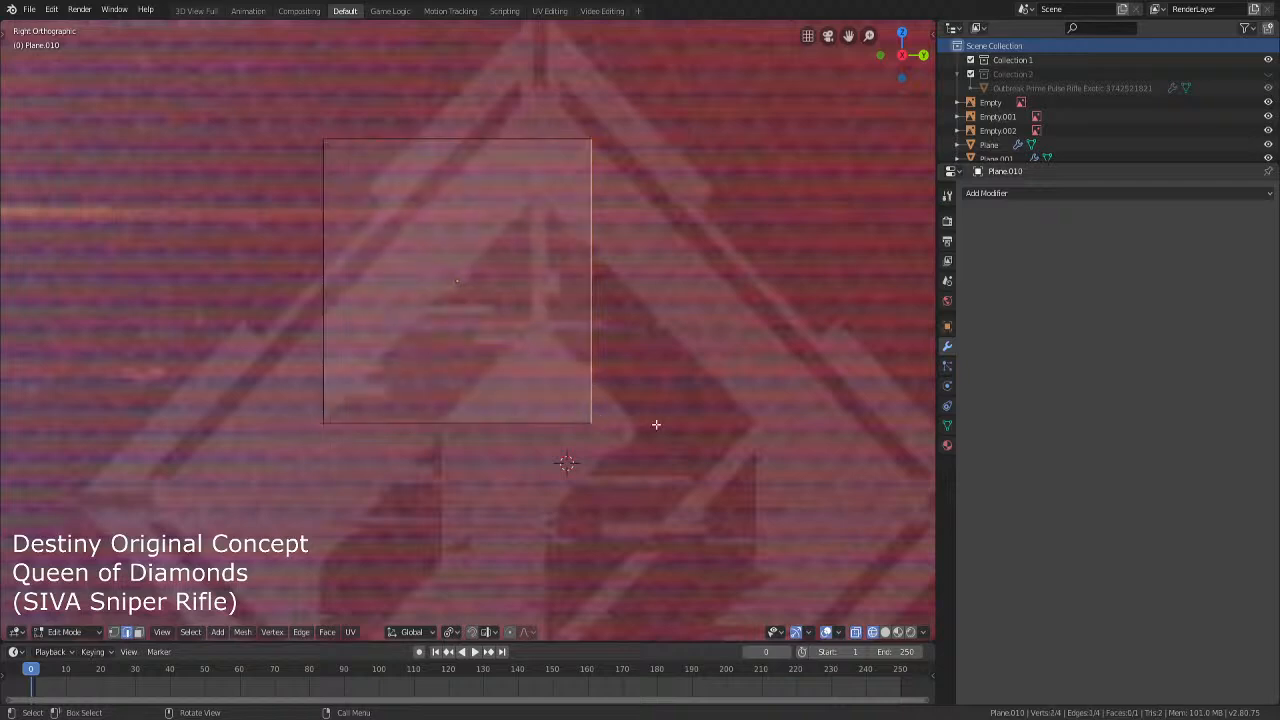
left_click(600, 400)
key("g")
key("y")
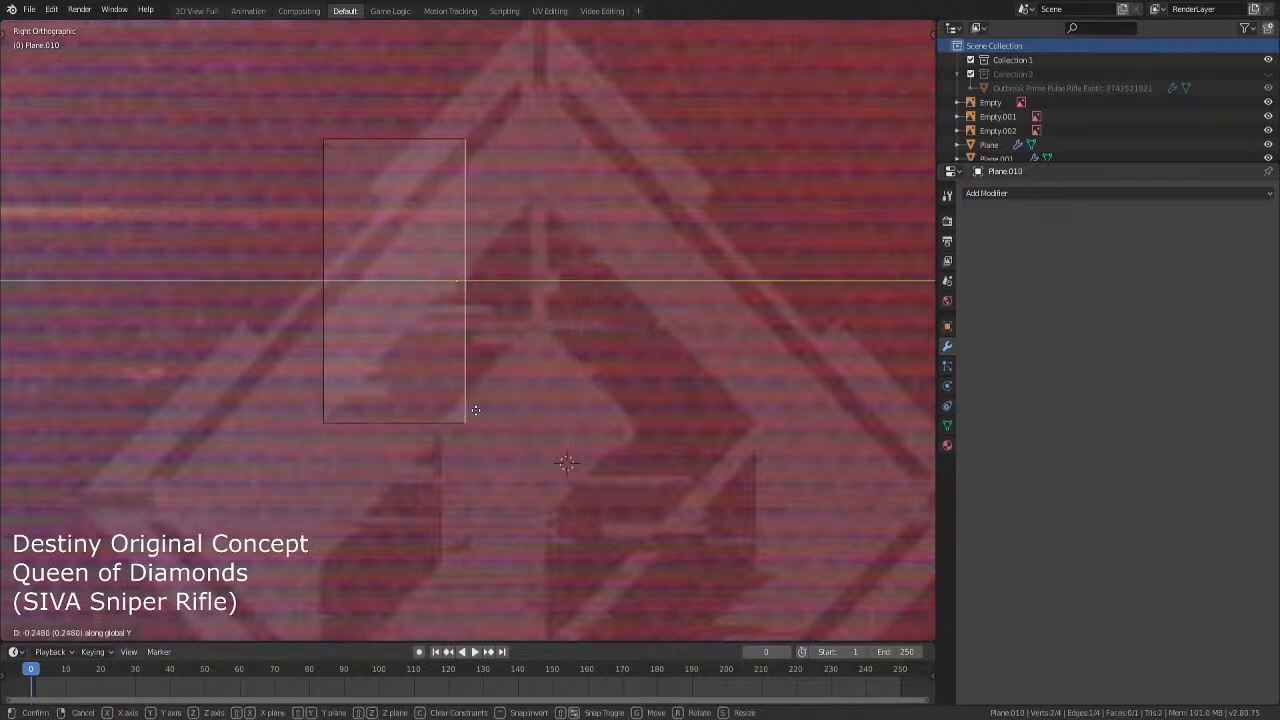
left_click(451, 410)
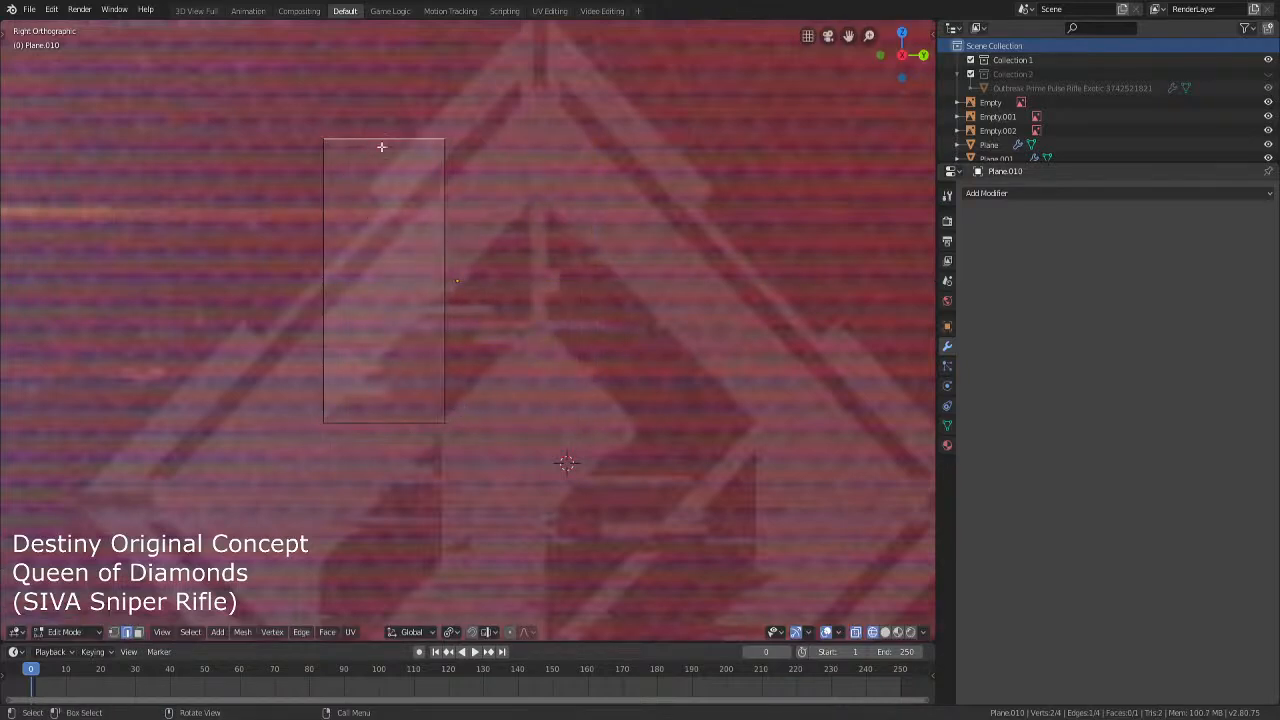
Shift the plane's top edge right and down so its left side follows the slant of the emblem's upper-left cutout
key("g")
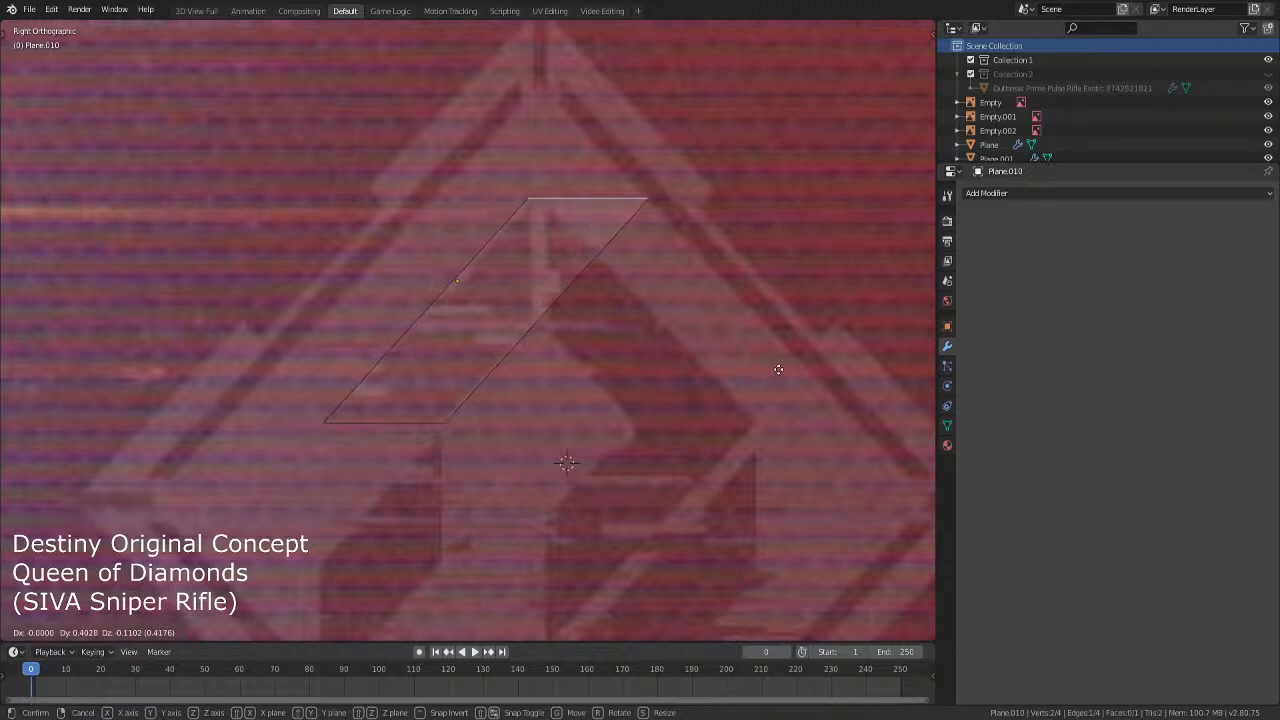
left_click(775, 371)
key("g")
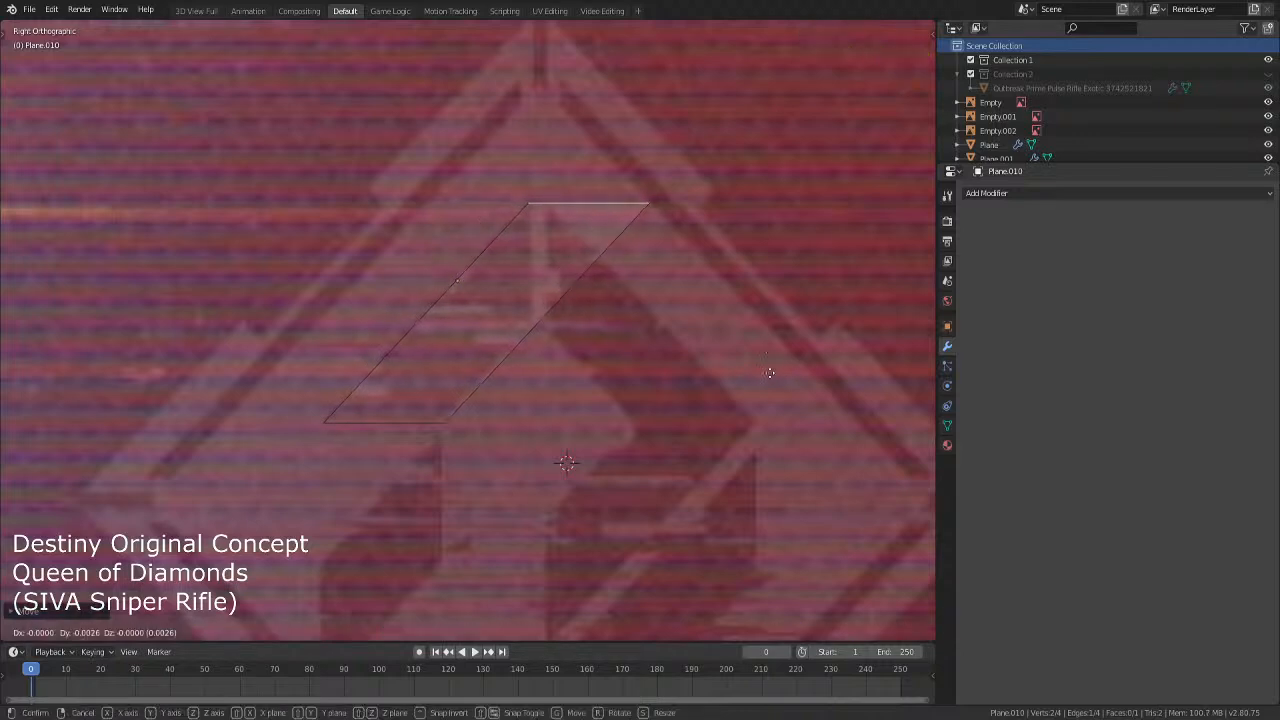
left_click(768, 372)
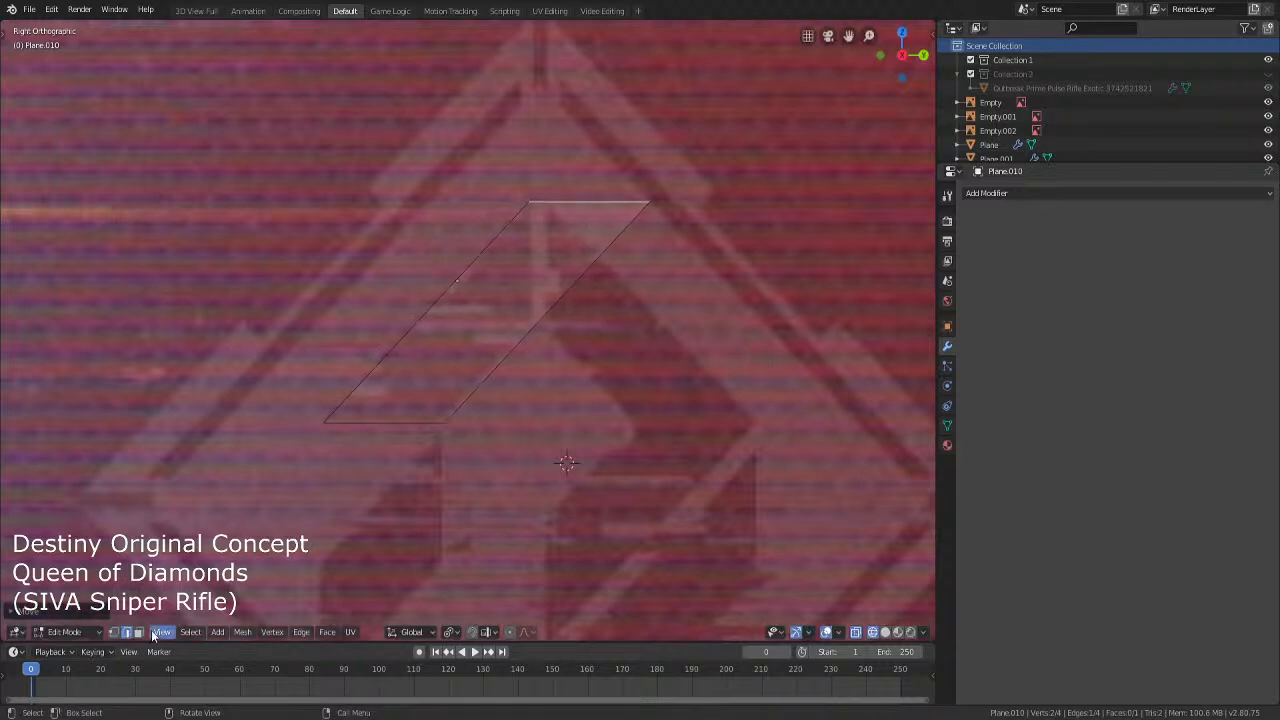
Move the plane's upper-right vertex below the top vertex and adjust the lower-right corner to match the emblem's upper-left cutout
left_click(114, 632)
left_click(651, 205)
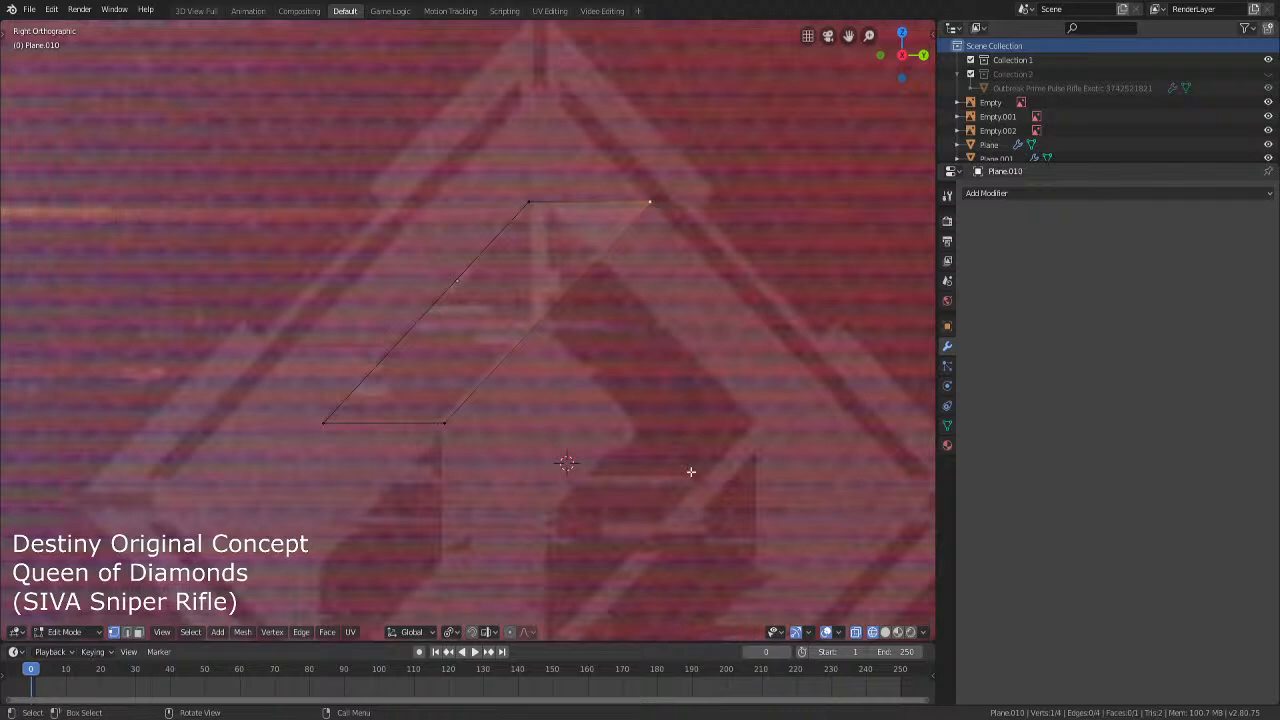
key("g")
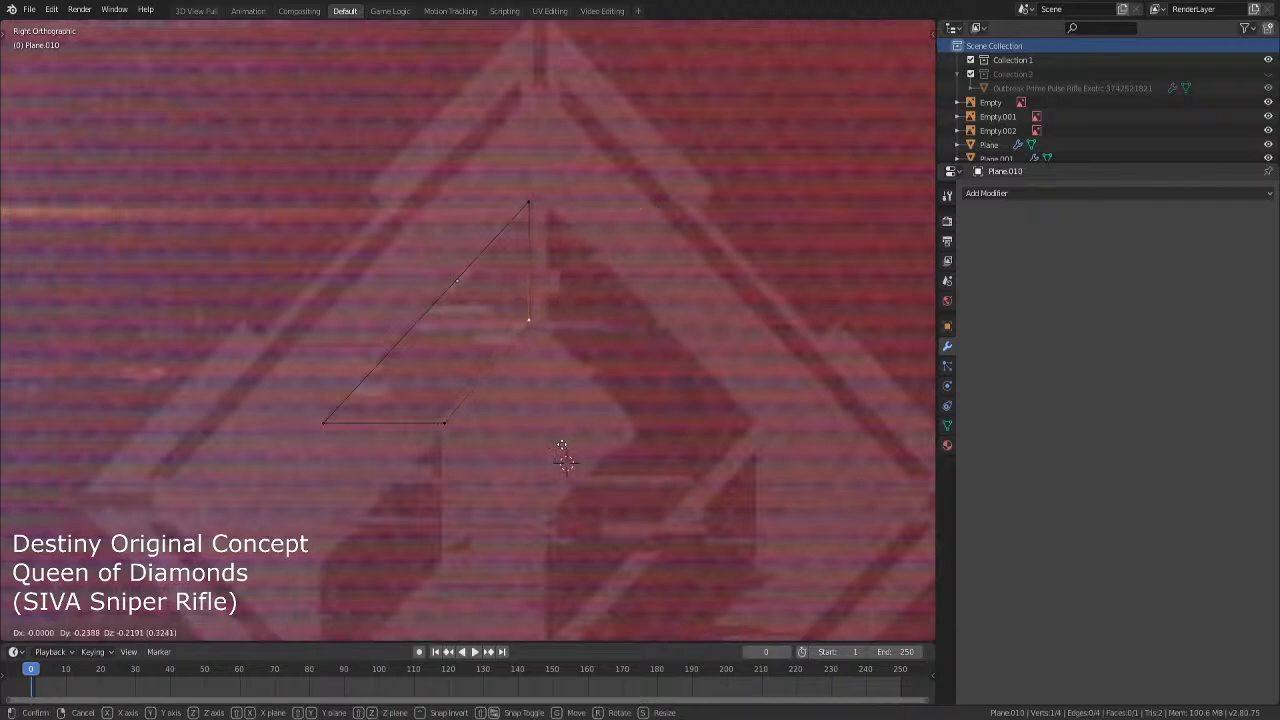
left_click(561, 446)
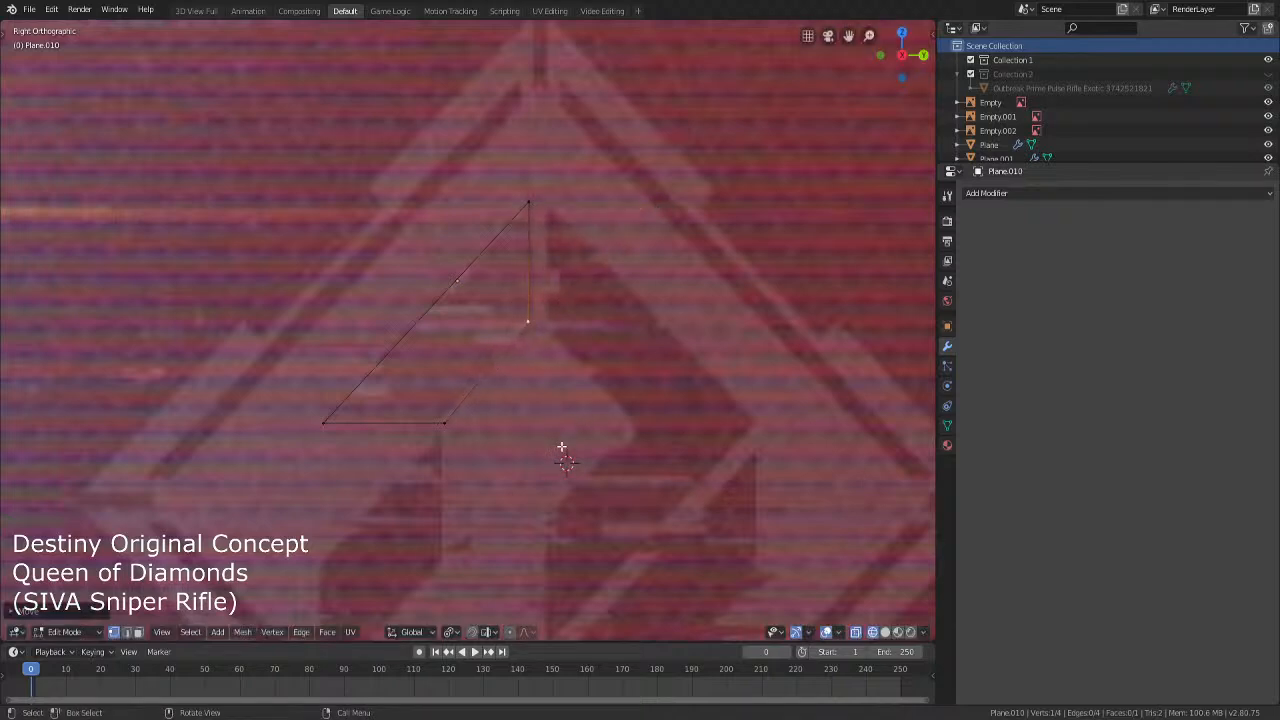
left_click(473, 437)
key("g")
left_click(470, 437)
Examine the whole rifle model from several angles against the reference images, then return to the right view
scroll(483, 378, "down", 5)
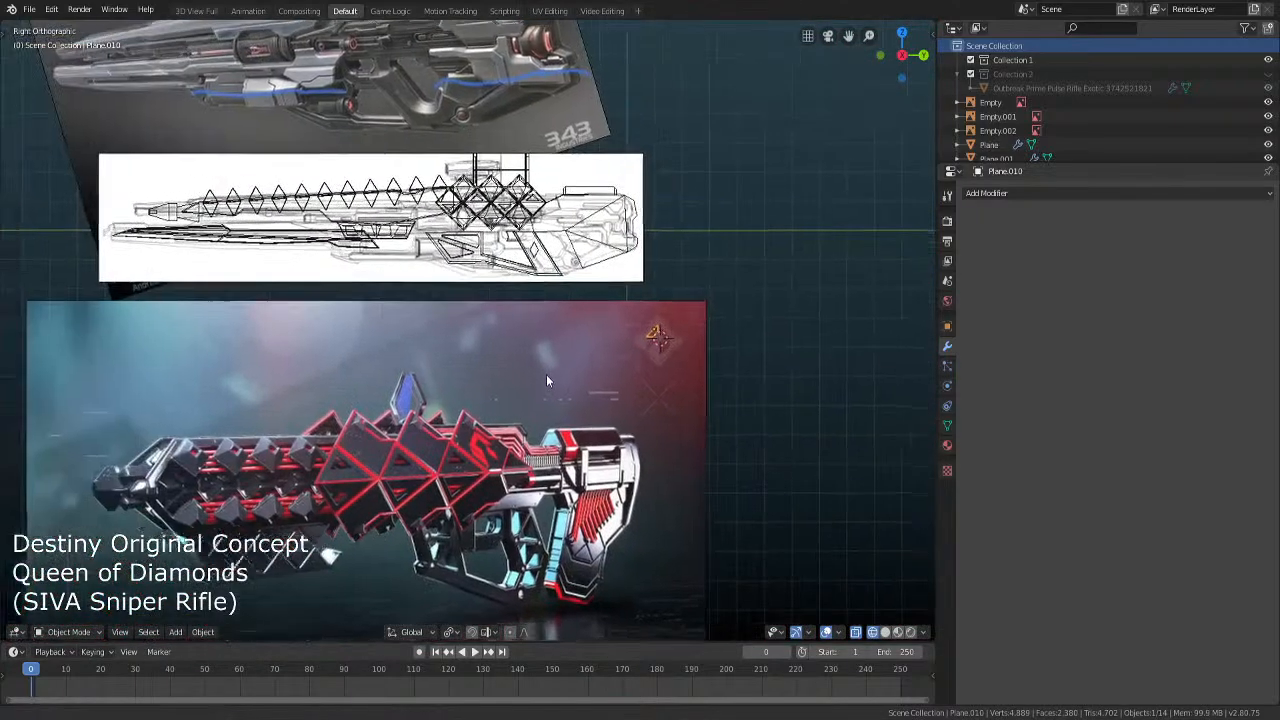
middle_click_drag(546, 380, 530, 531, "shift")
middle_click_drag(600, 480, 422, 380)
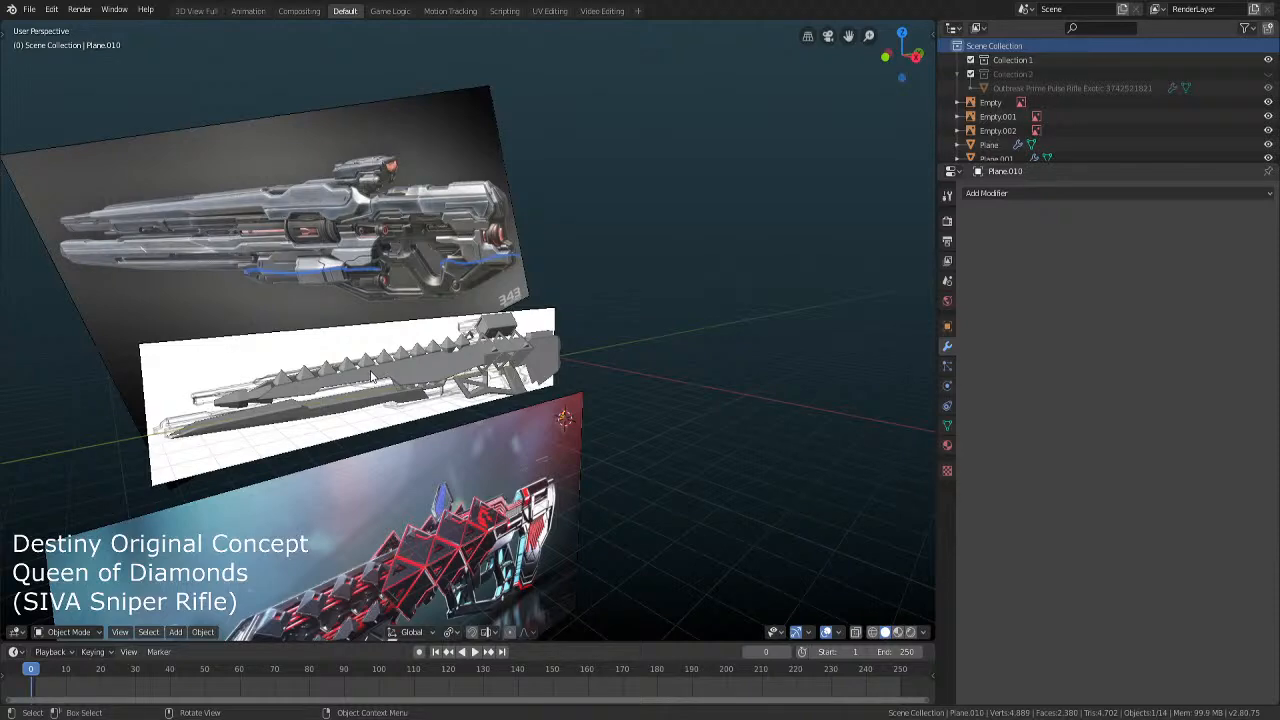
scroll(372, 376, "down", 4)
mouse_move(372, 376)
middle_mouse_down()
mouse_move(517, 385)
mouse_move(521, 416)
mouse_move(425, 374)
mouse_move(388, 392)
middle_mouse_up()
scroll(420, 400, "up", 8)
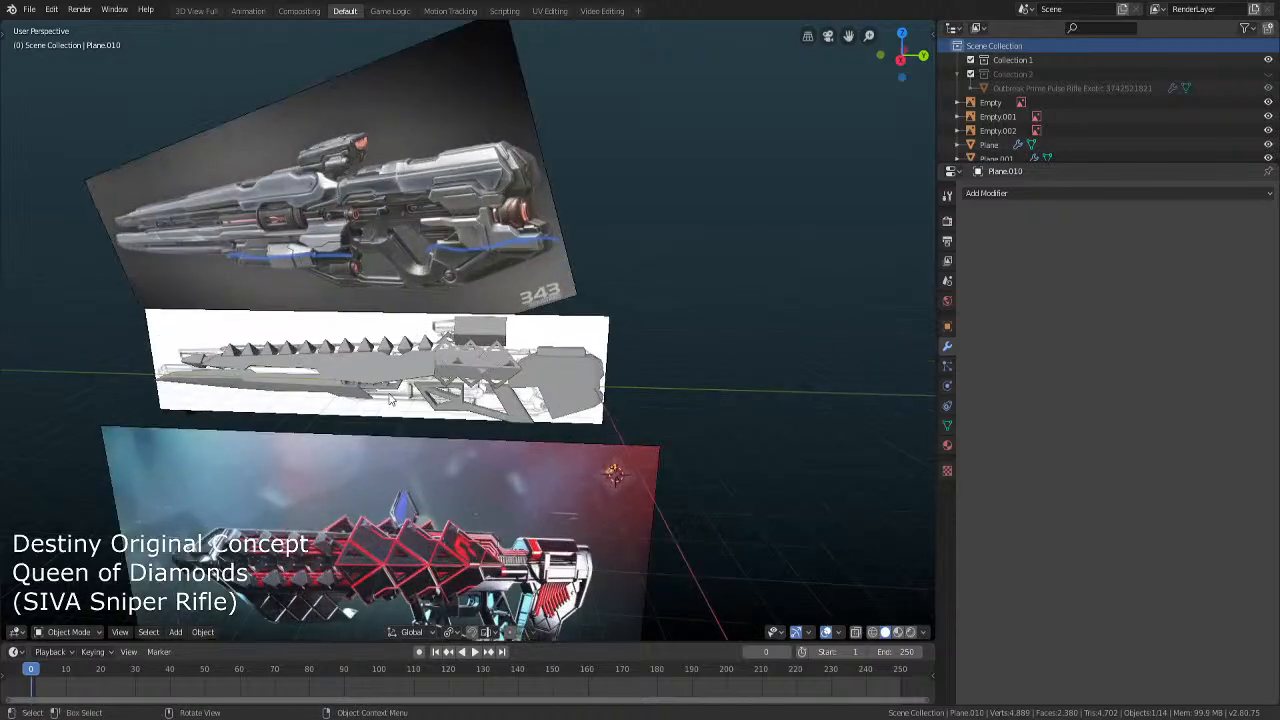
middle_click_drag(466, 414, 401, 402)
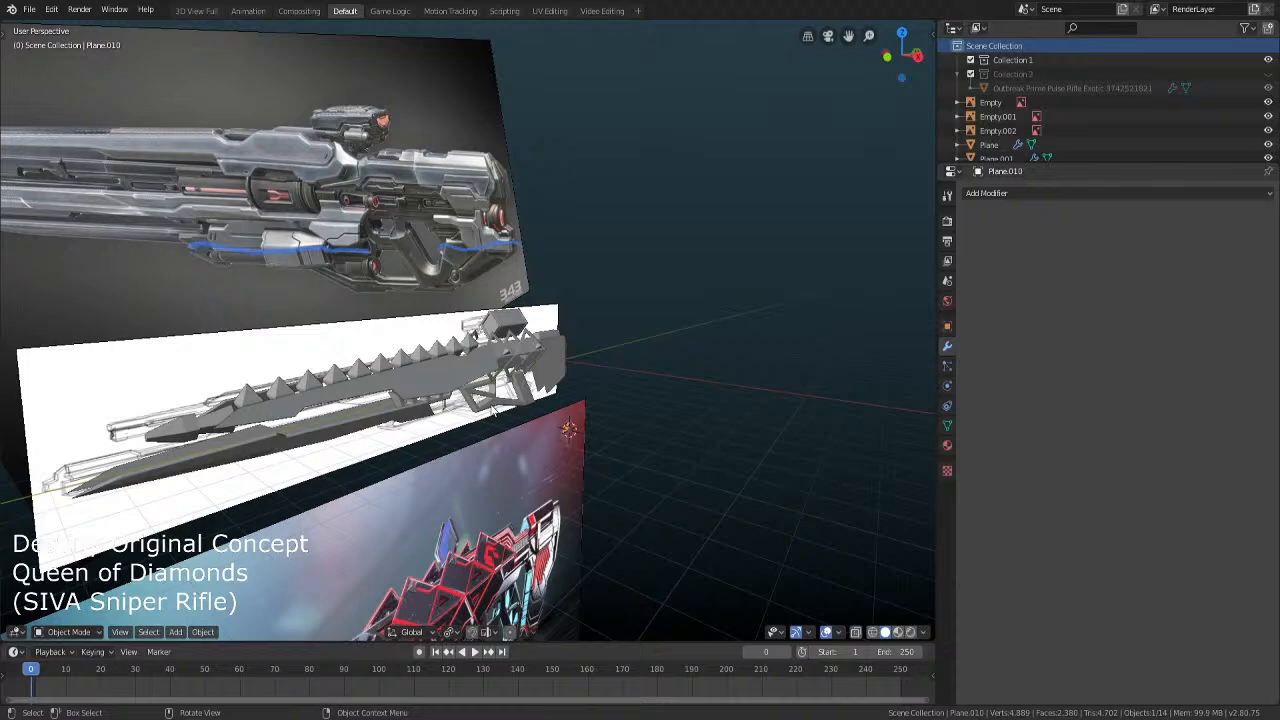
mouse_move(455, 383)
middle_mouse_down()
mouse_move(457, 363)
mouse_move(500, 360)
mouse_move(466, 369)
middle_mouse_up()
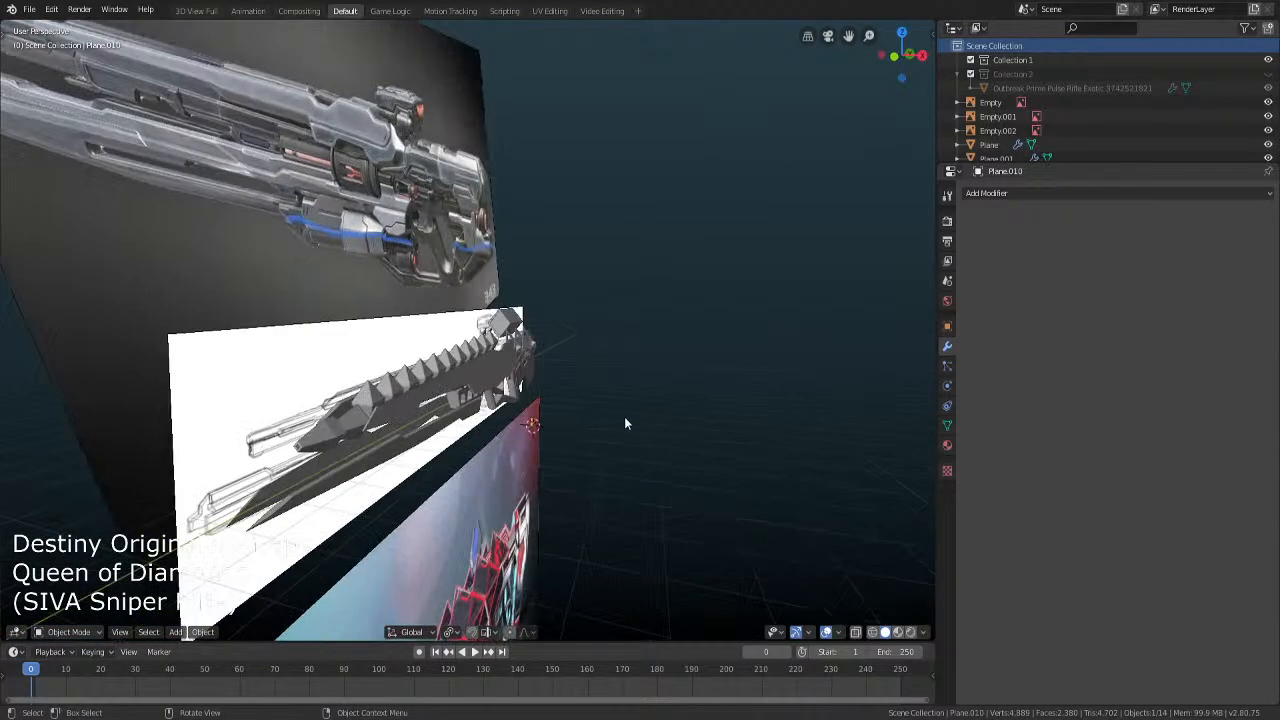
key("KP_3")
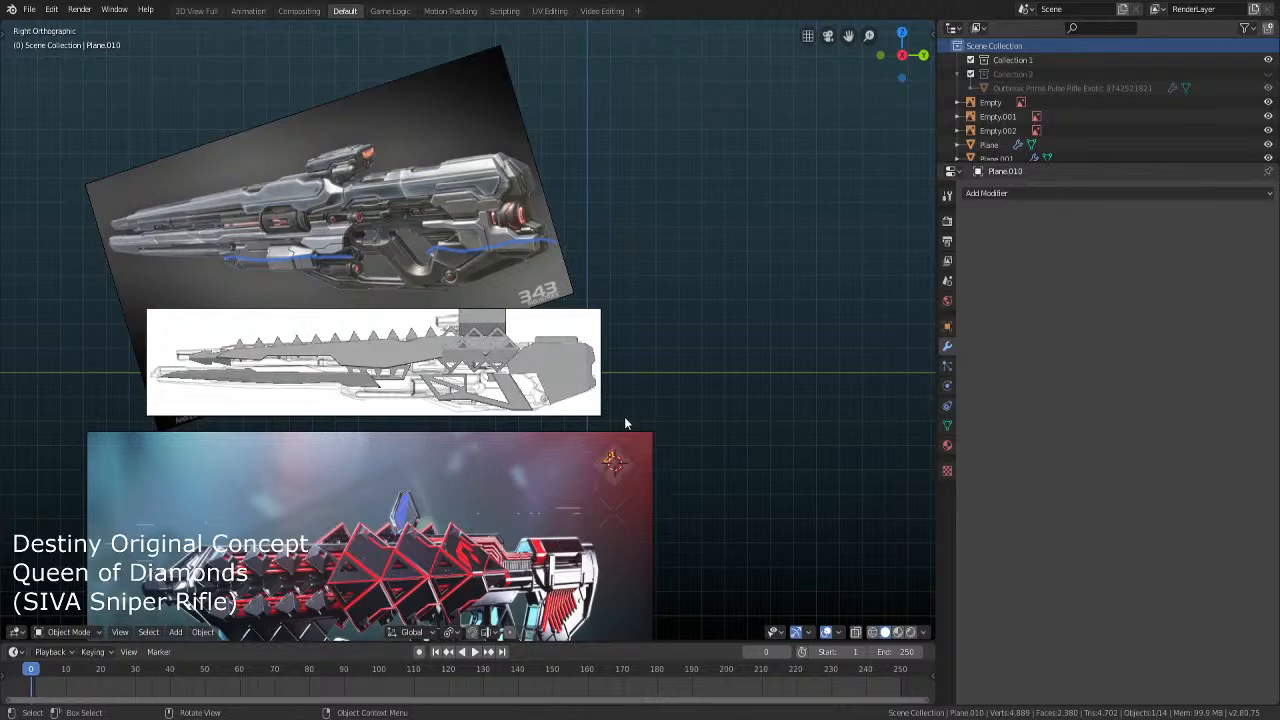
Duplicate the bottom edge of the traced emblem shape and place the copy below it at the lower-left cutout
scroll(624, 424, "up", 3)
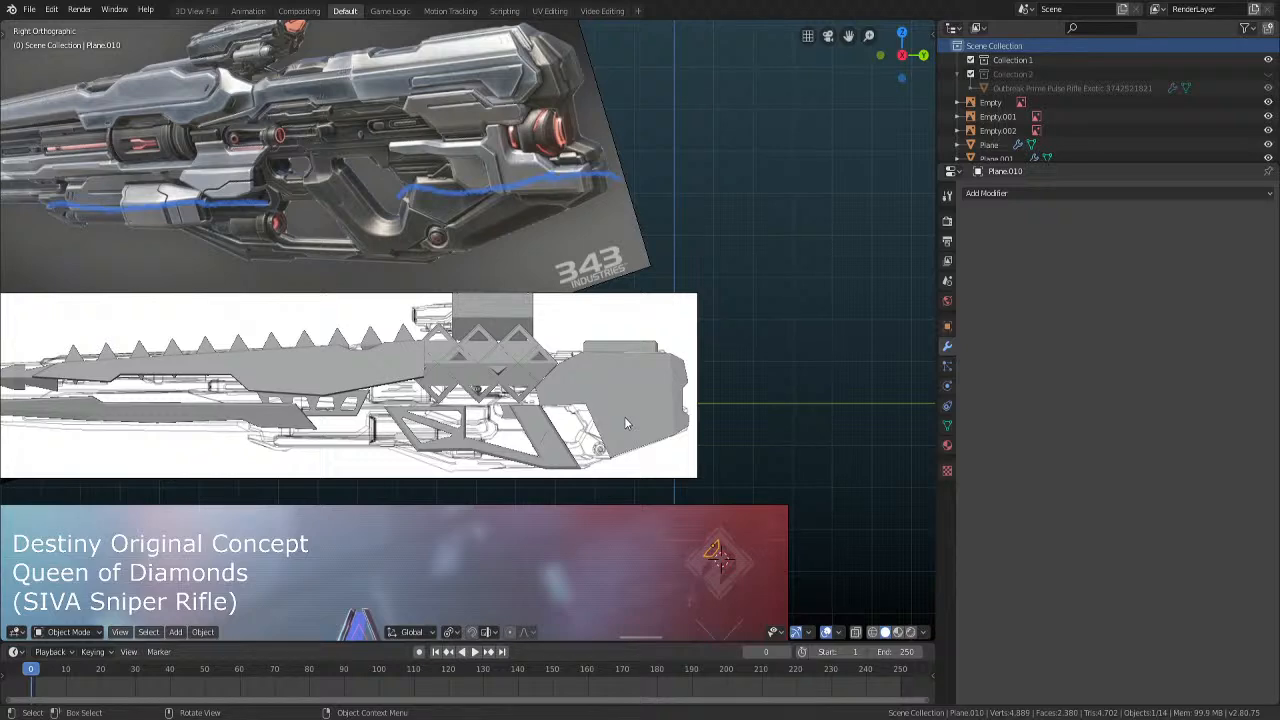
scroll(625, 418, "up", 3)
middle_click_drag(625, 418, 467, 210, "shift")
scroll(700, 380, "up", 4)
middle_click_drag(775, 433, 442, 140, "shift")
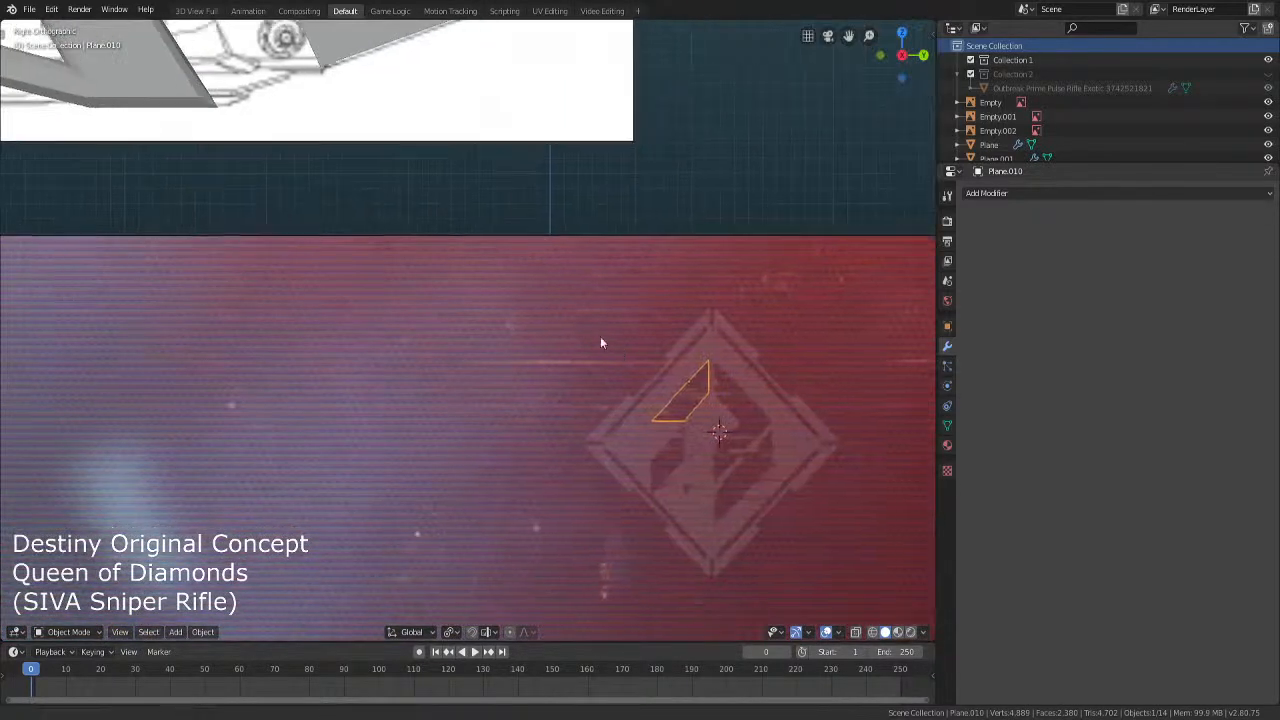
key("Tab")
scroll(566, 340, "up", 3)
key("a")
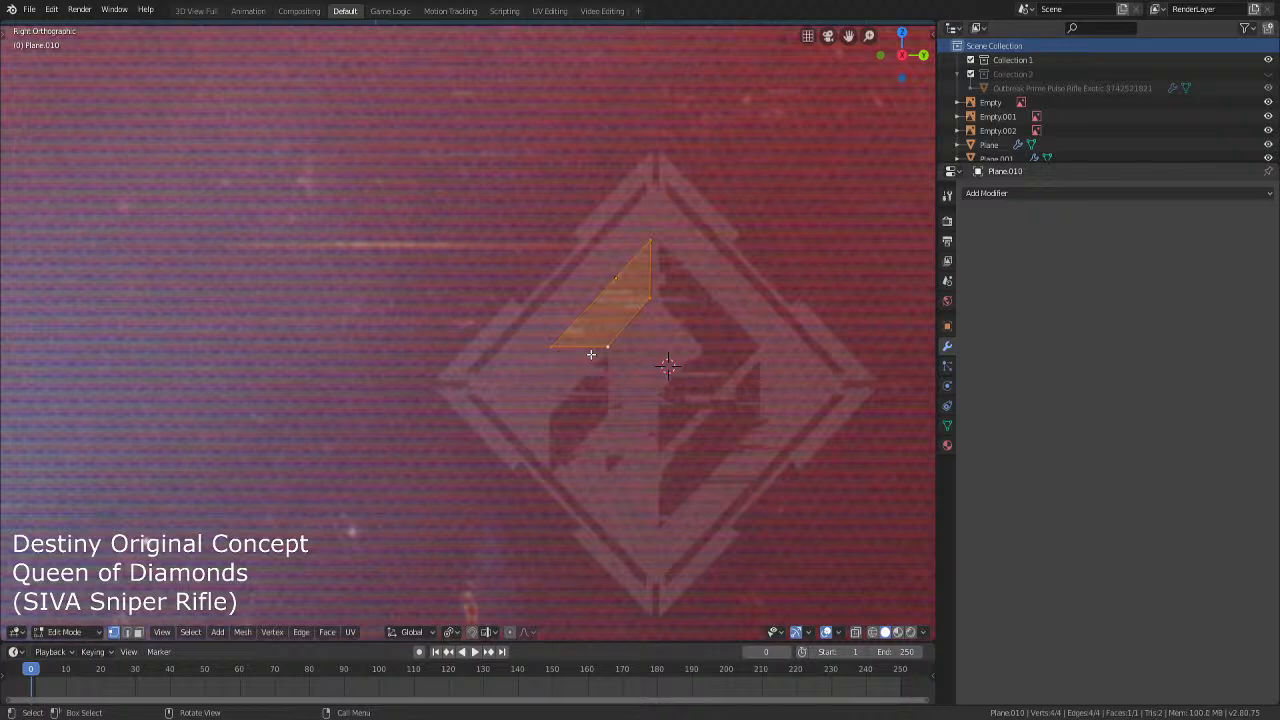
key("Tab")
scroll(602, 357, "down", 4)
middle_click_drag(697, 363, 668, 338, "shift")
scroll(661, 353, "up", 3)
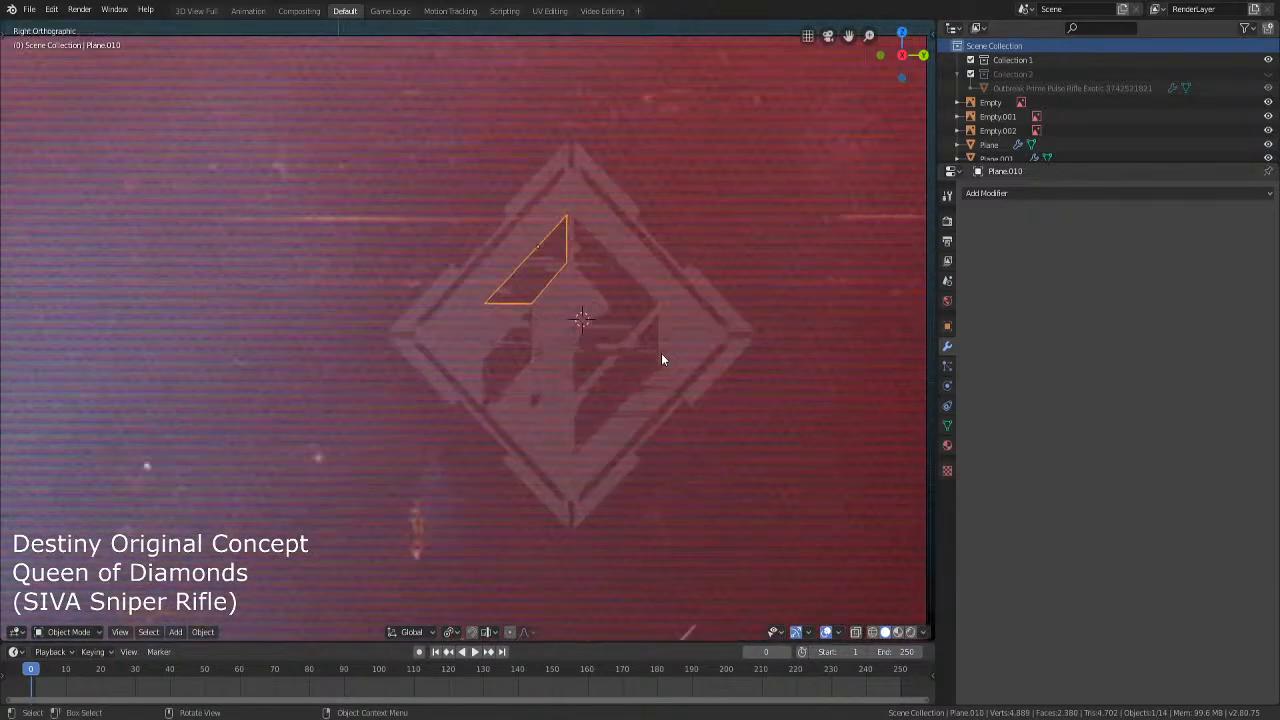
key("Tab")
left_click(535, 297)
left_click(498, 300, "shift")
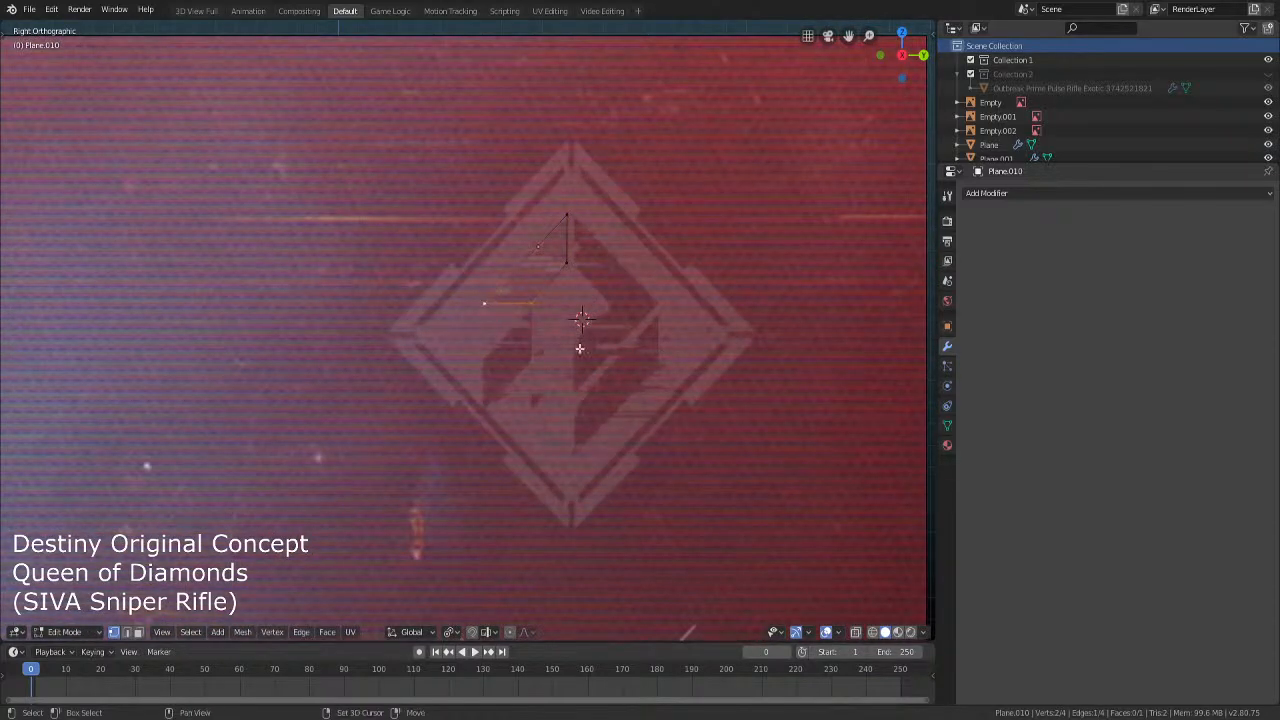
key("shift+d")
left_click(578, 406)
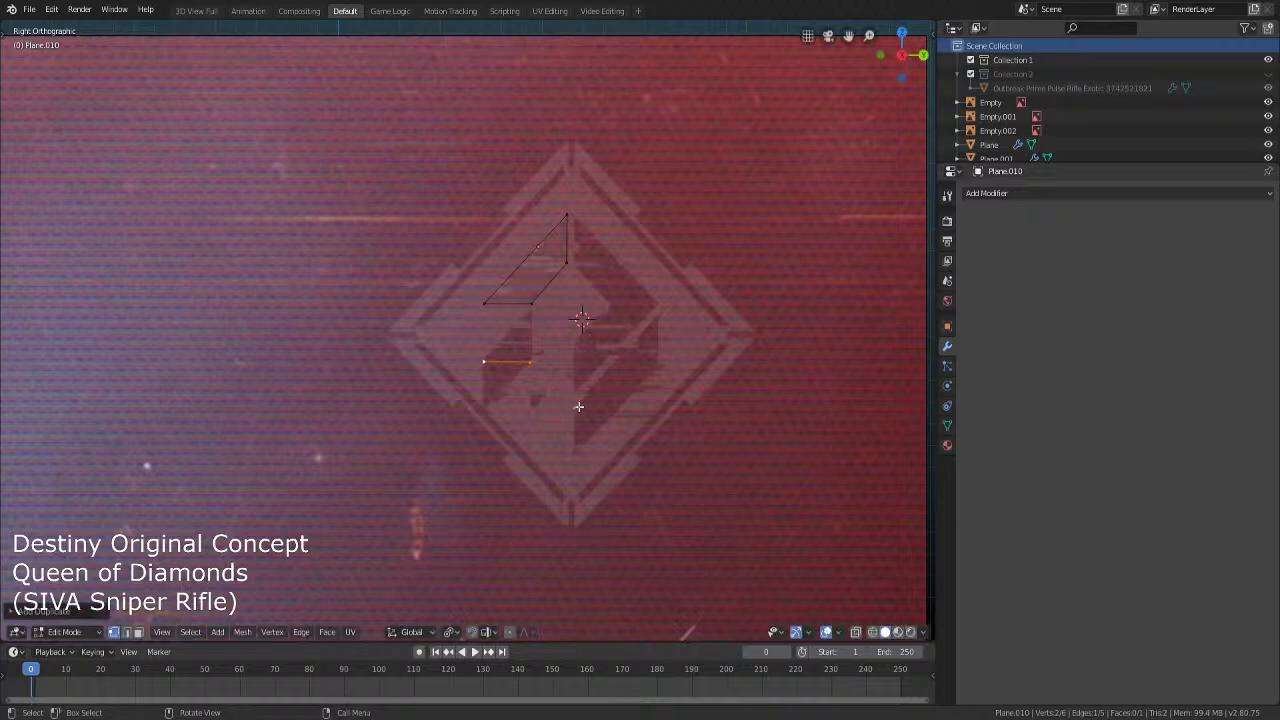
Move the duplicated edge's right vertex below its left one to form the vertical left side of the lower-left cutout
left_click(527, 363)
key("g")
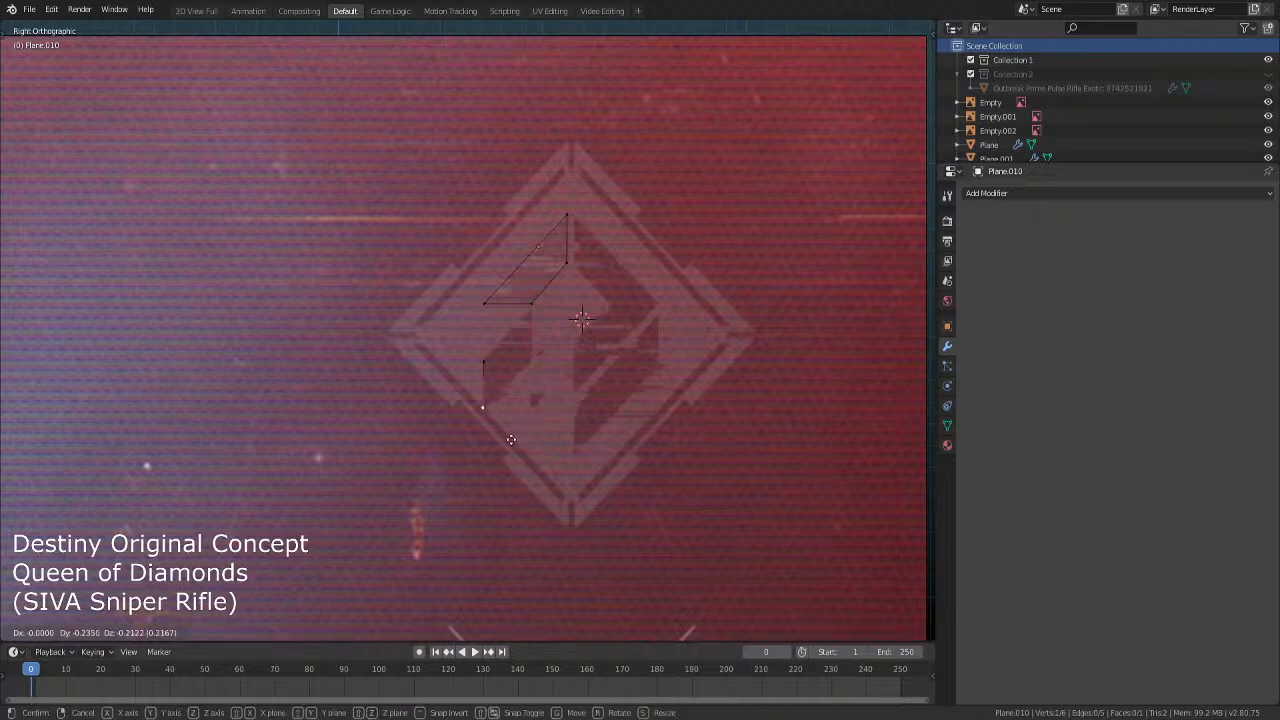
left_click(511, 440)
Extrude the lower-left cutout's upper-left vertex to its upper-right corner, and from there down to form the vertical right side
left_click(490, 370, "shift")
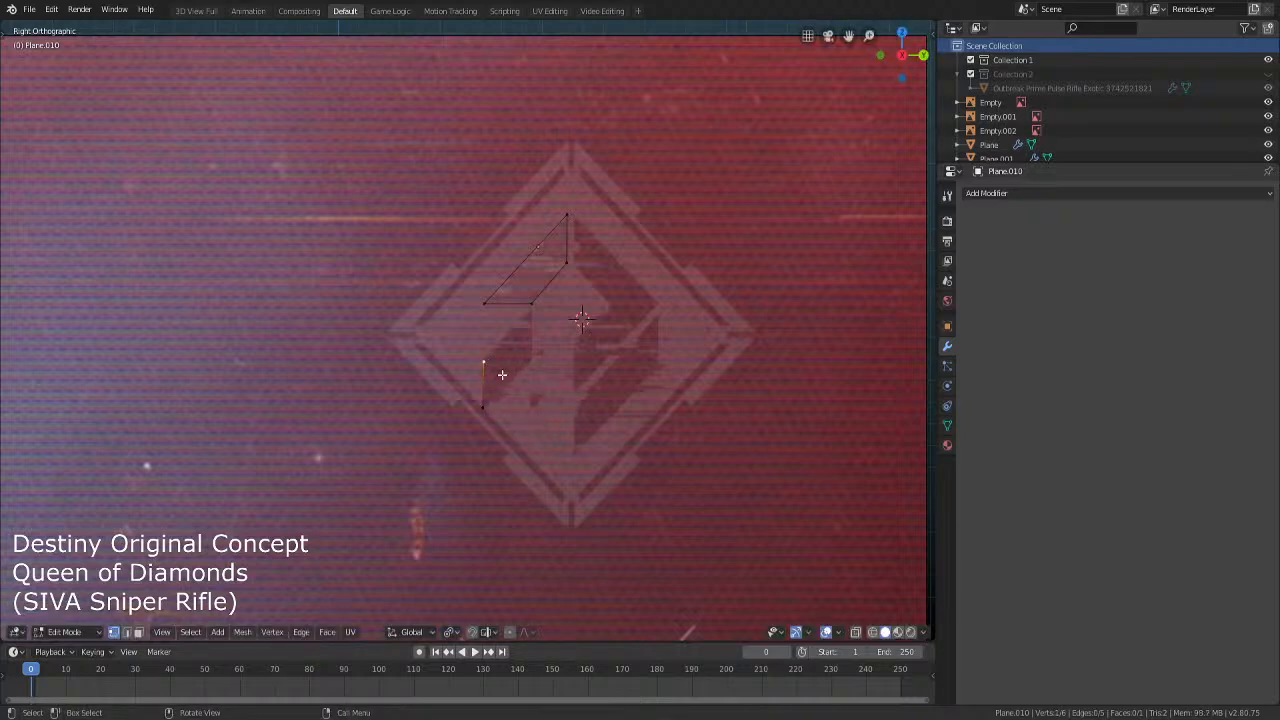
key("shift+d")
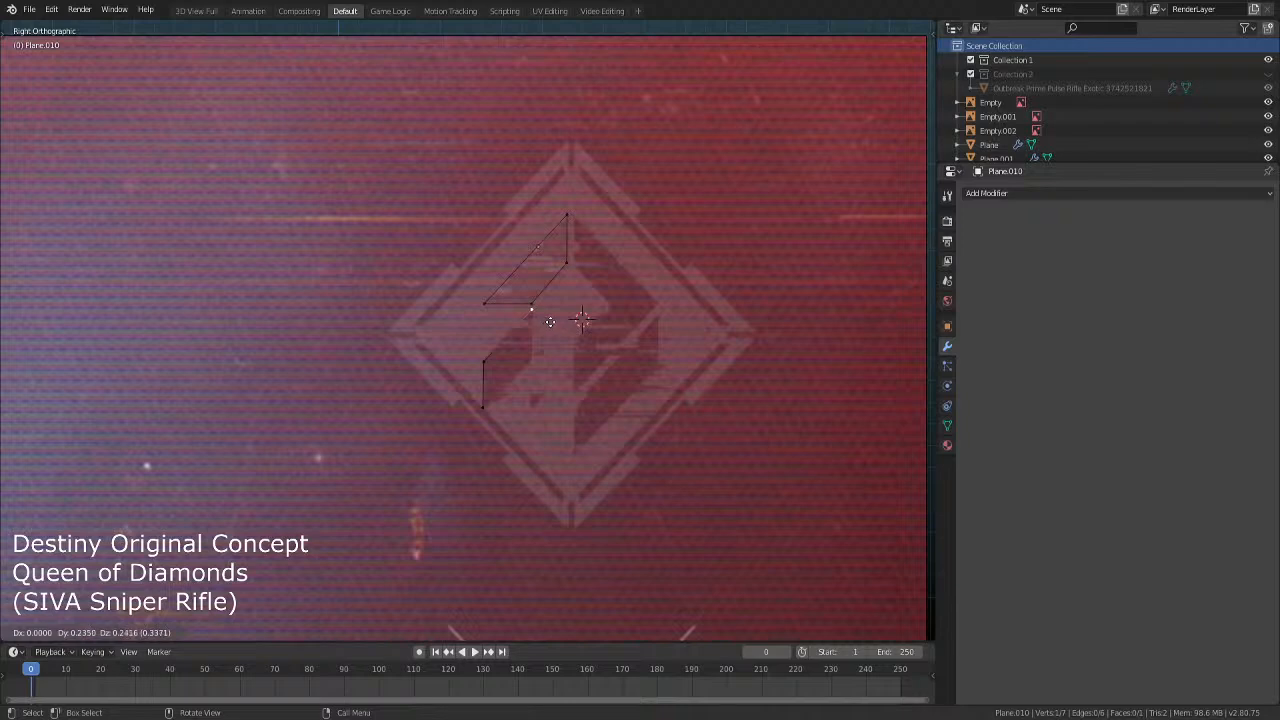
left_click(550, 322)
key("e")
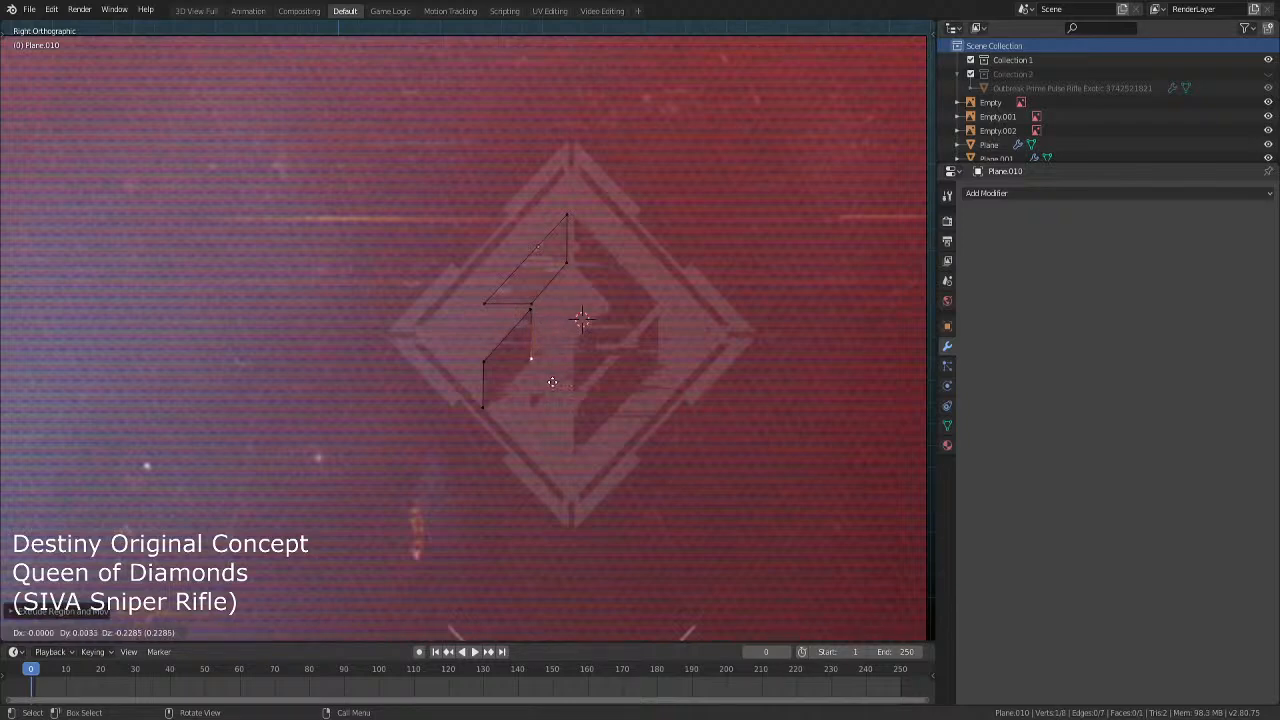
left_click(552, 382)
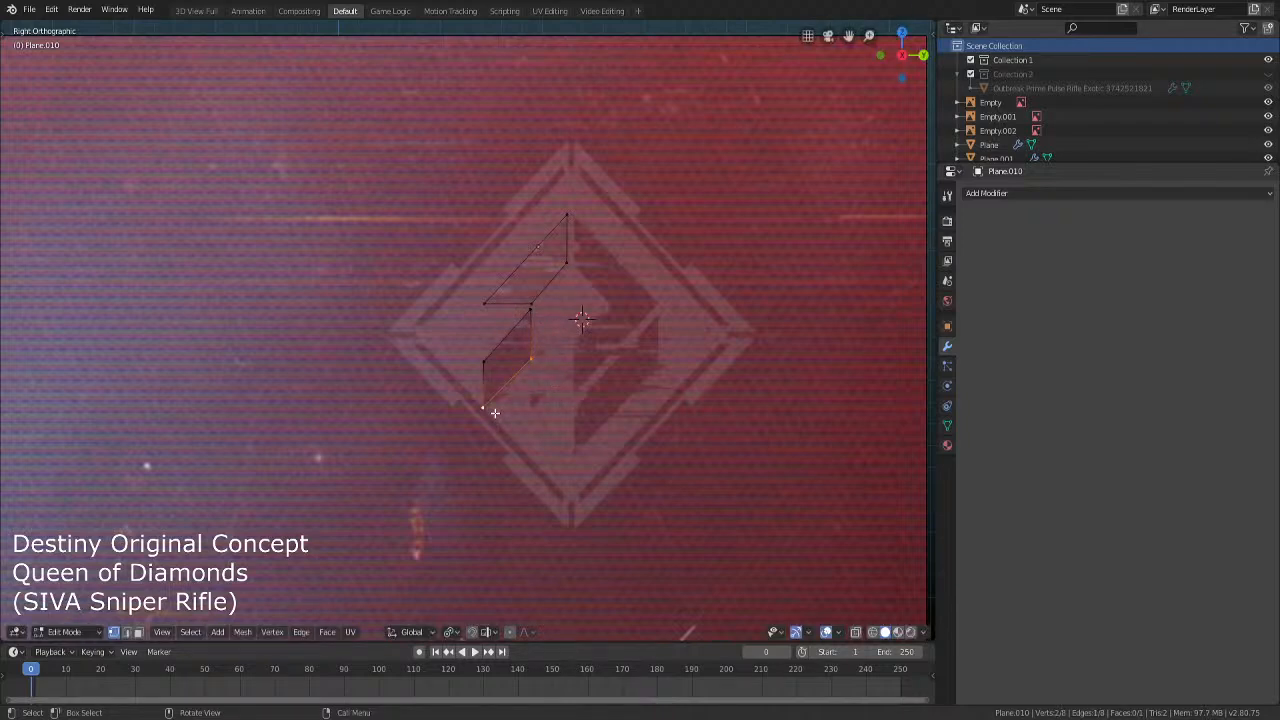
Fill the lower-left cutout's outline with a face, closing it into a parallelogram
key("ctrl+KP_Add")
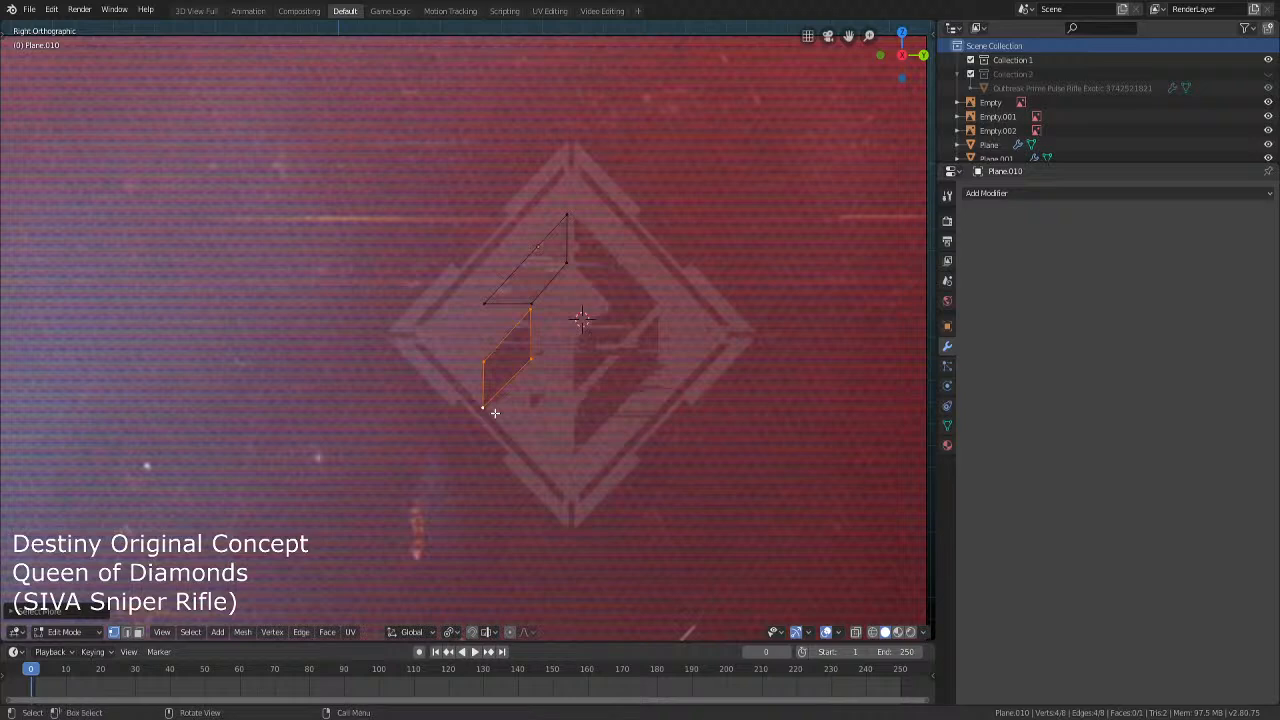
key("f")
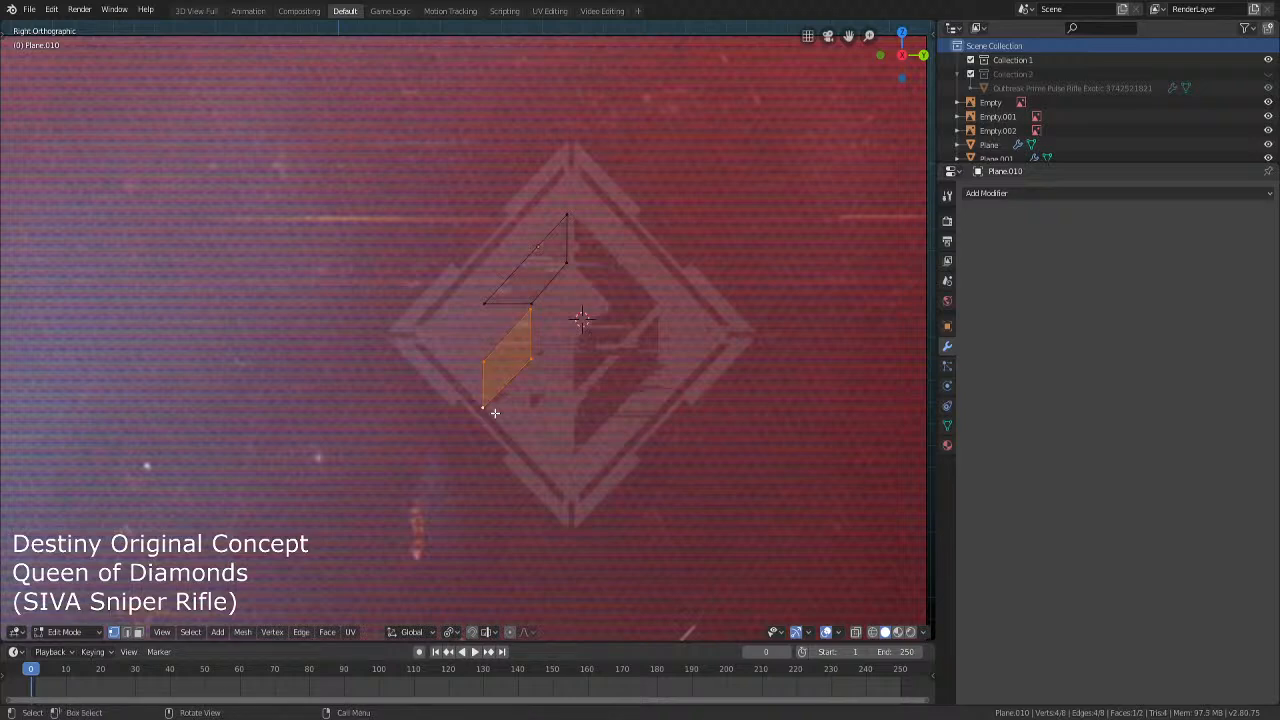
key("Tab")
key("Tab")
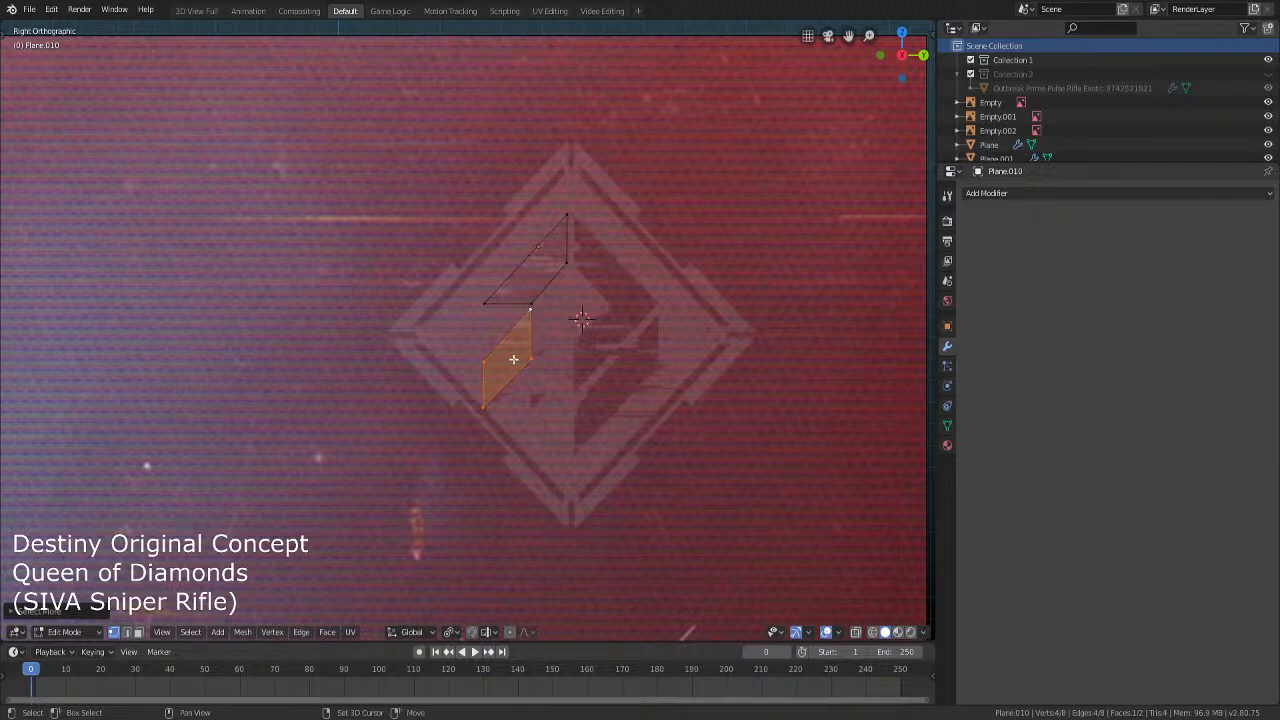
Duplicate the lower-left parallelogram to the emblem's top, just past the centre gap, and lower its right edge along the upper-right cutout
key("shift+d")
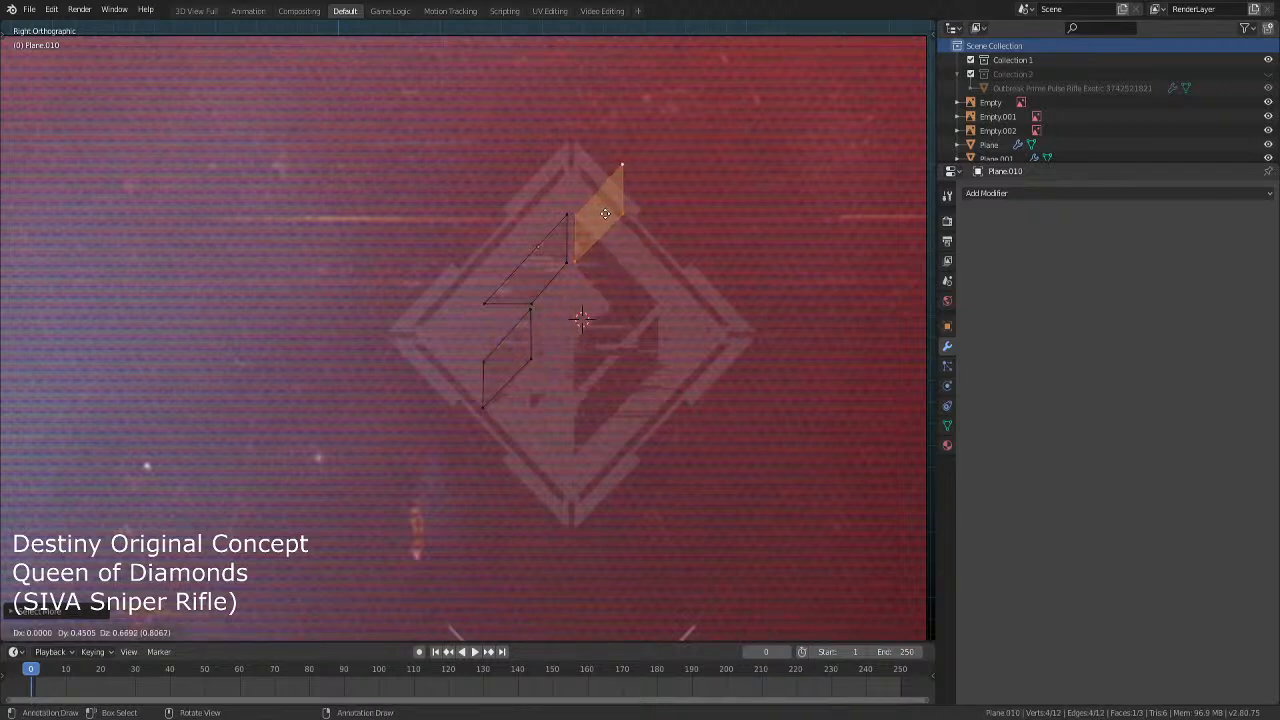
left_click(603, 211)
left_click(622, 168)
left_click(625, 205, "shift")
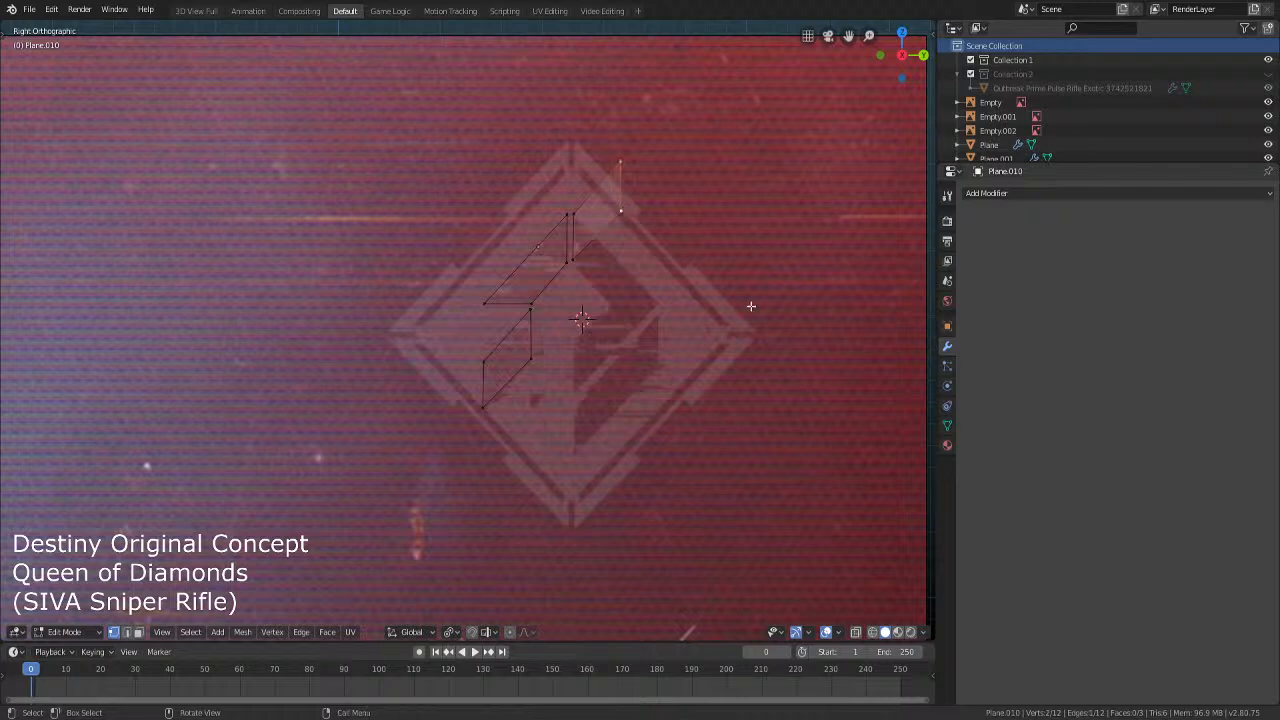
key("g")
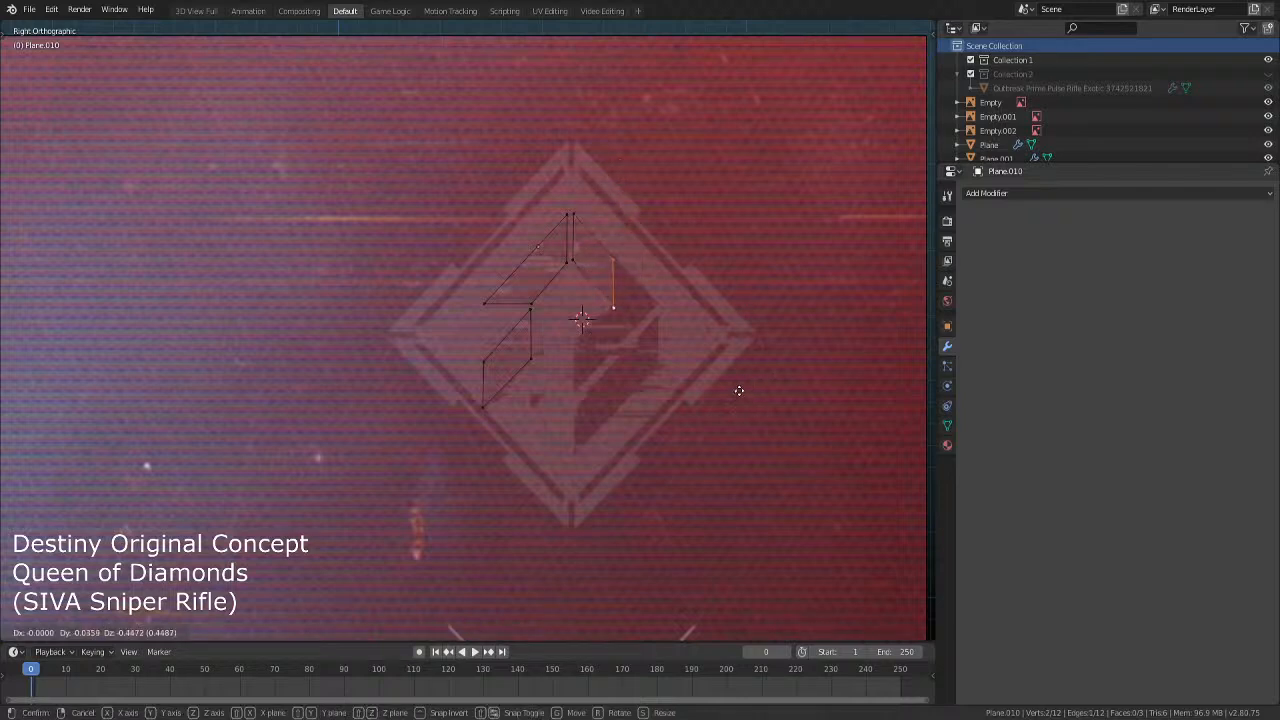
left_click(736, 389)
Move the copy's upper-right vertex out to the right corner of the emblem's inner cutout
left_click(609, 254)
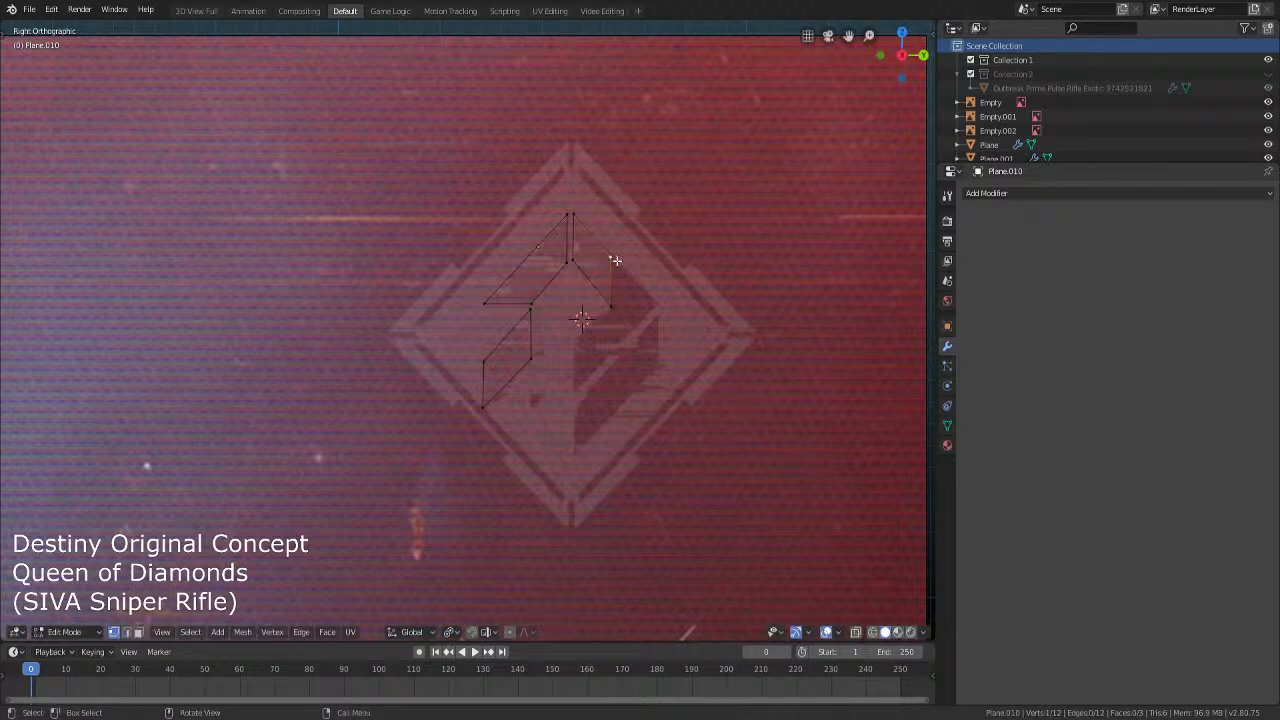
key("g")
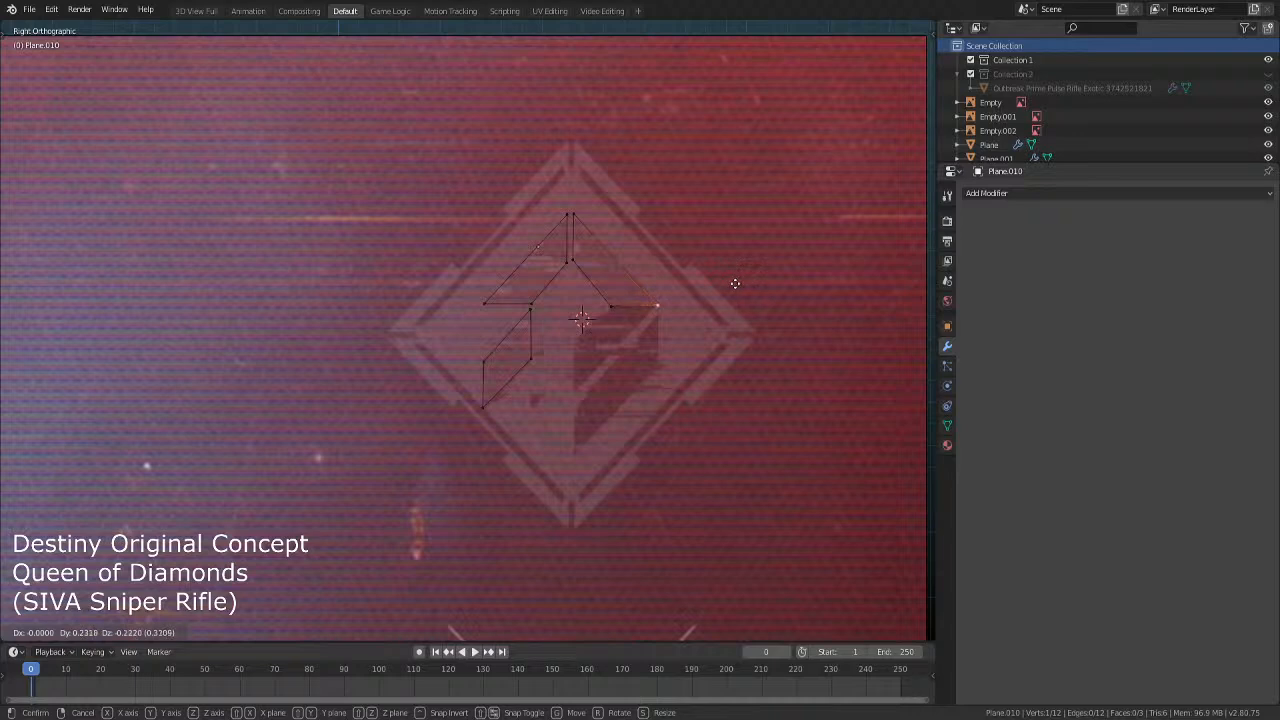
left_click(733, 284)
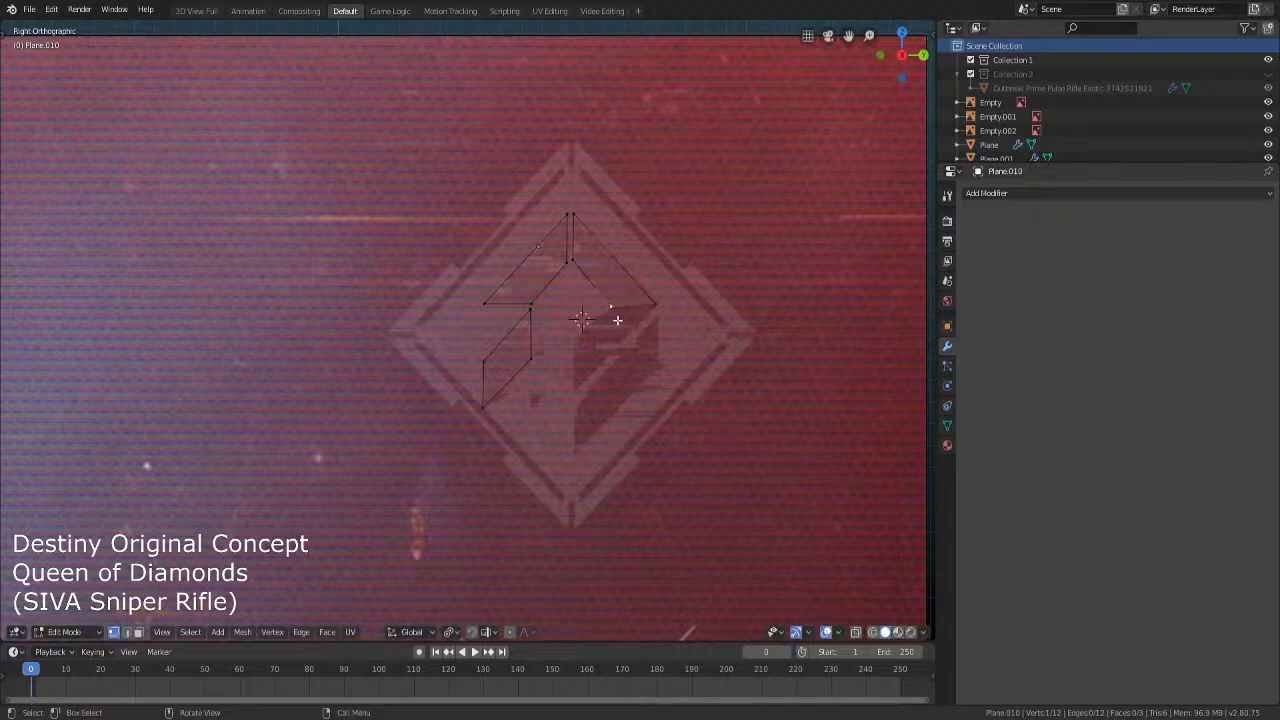
Extrude the inner right vertex diagonally down to the centre and straight down along Z, then fill a face up to the outer right corner
key("e")
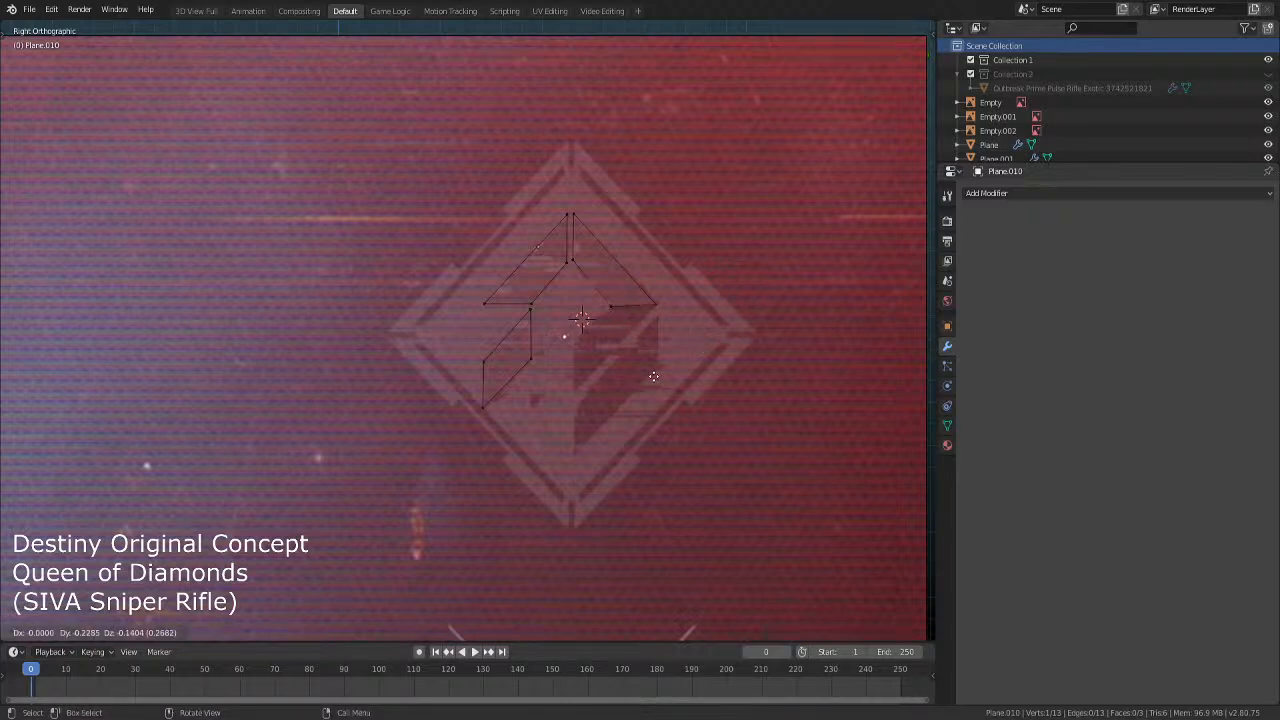
left_click(663, 382)
key("e")
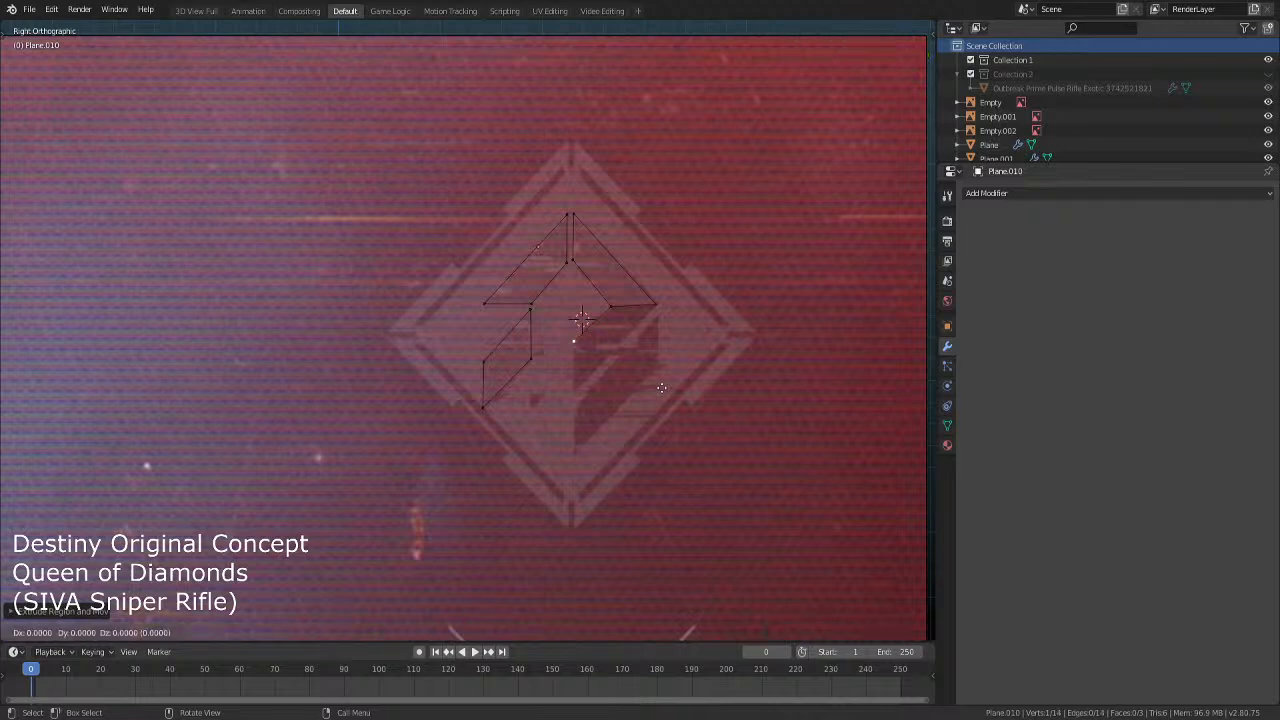
key("z")
left_click(654, 436)
left_click(651, 310, "shift")
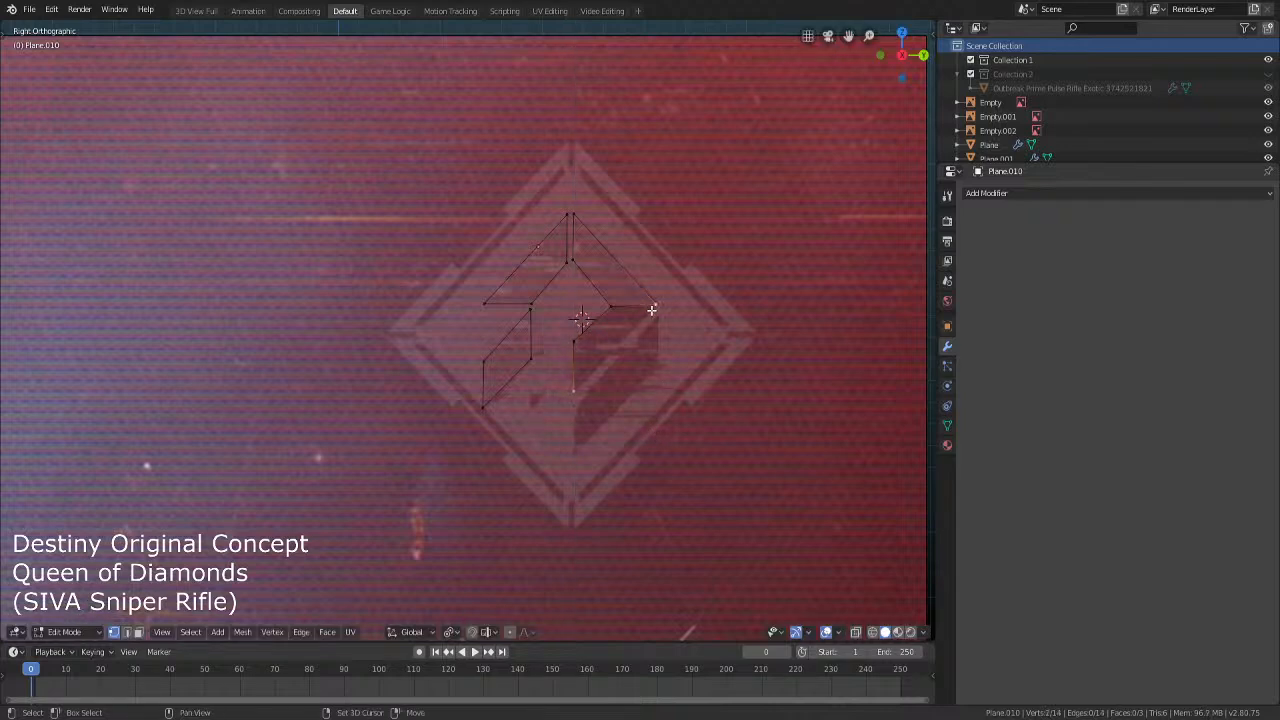
key("f")
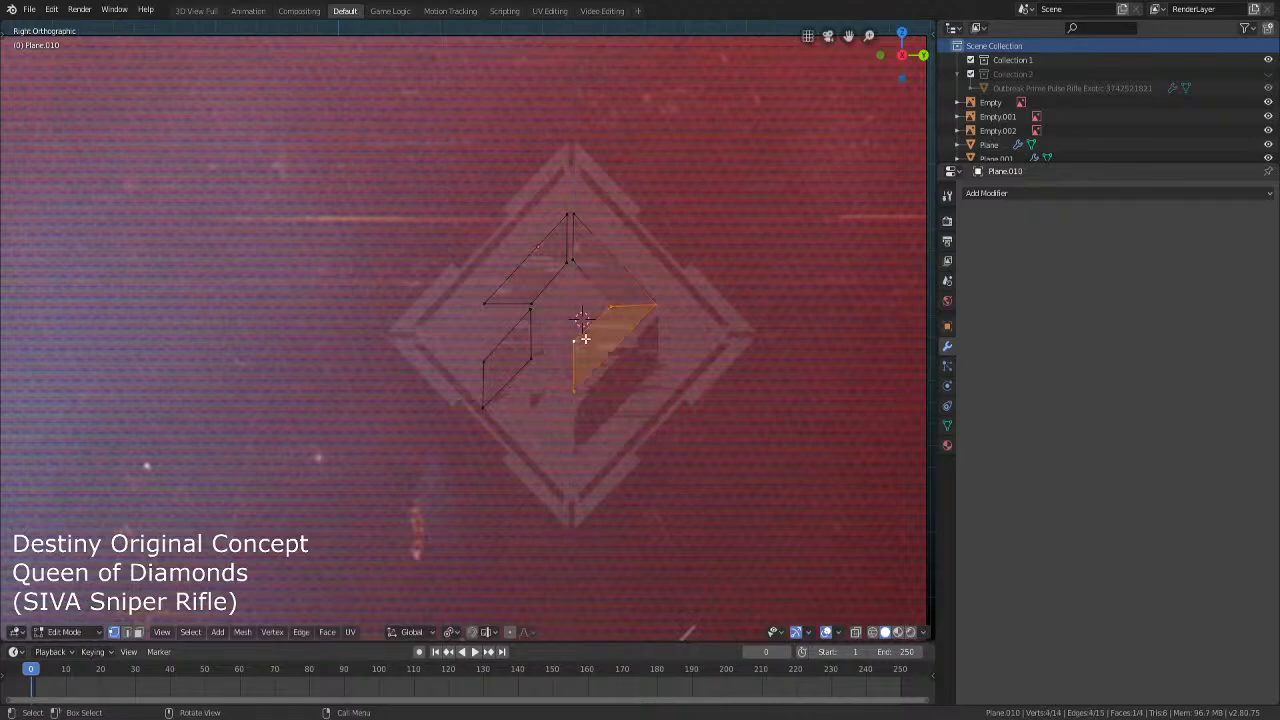
Duplicate the lower-left parallelogram into the lower-right cutout and stretch its right edge out to the emblem's right side
left_click(578, 388)
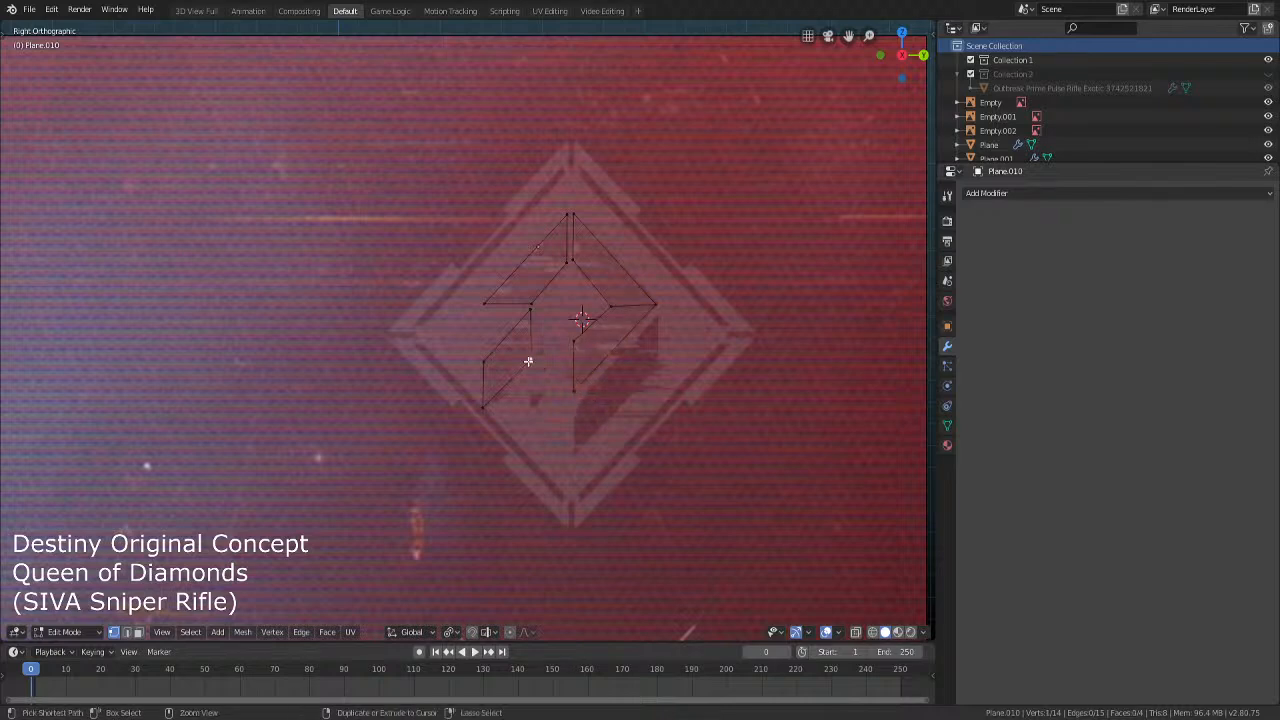
left_click(528, 361)
key("shift+d")
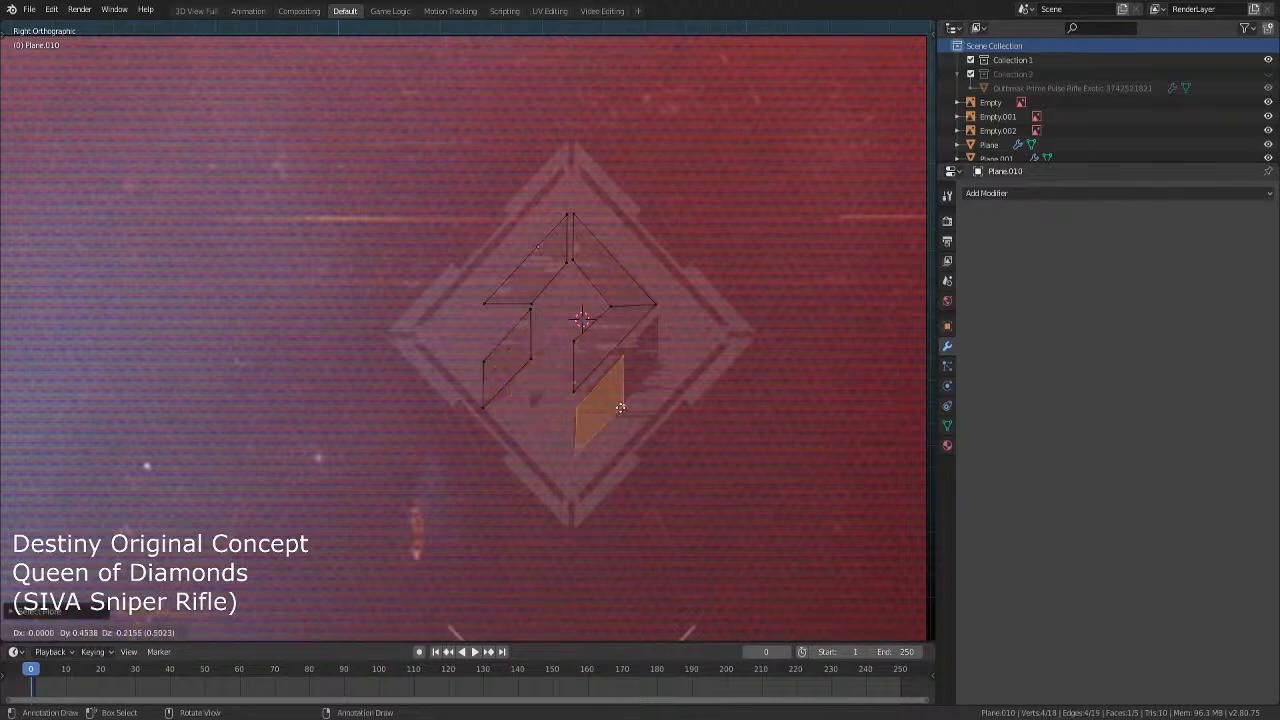
left_click(619, 392)
left_click(621, 400)
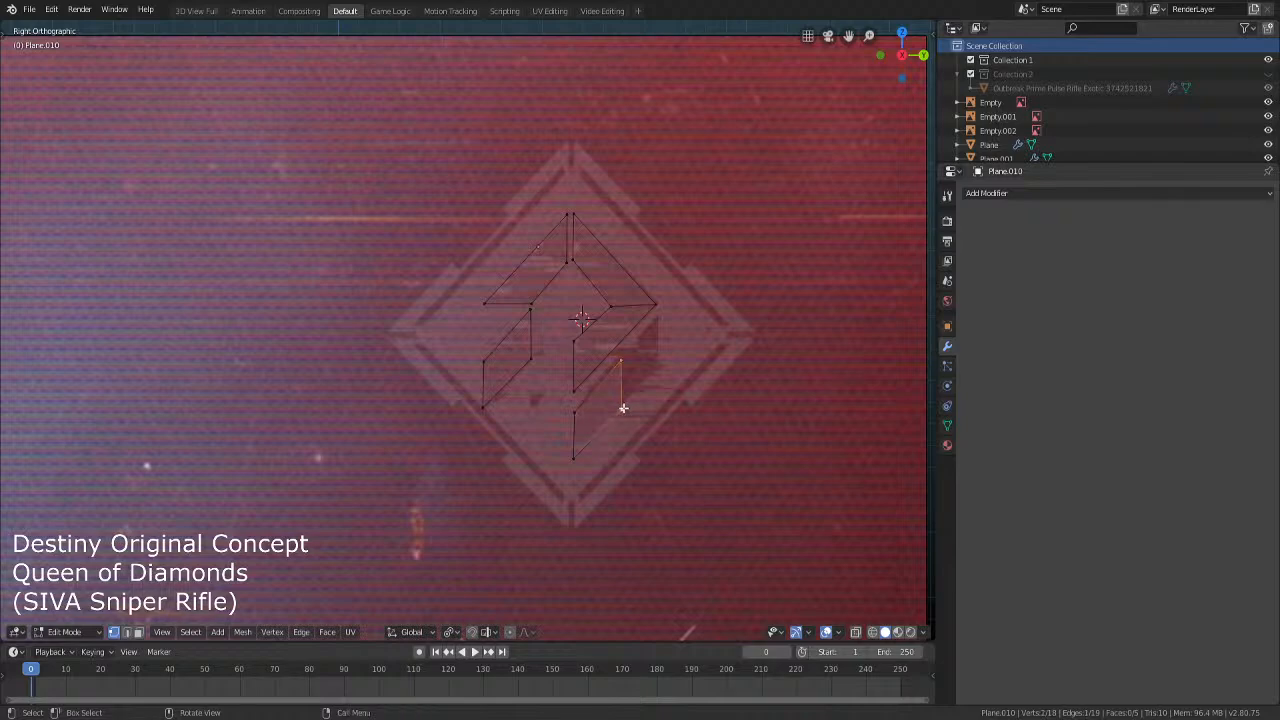
key("g")
left_click(673, 359)
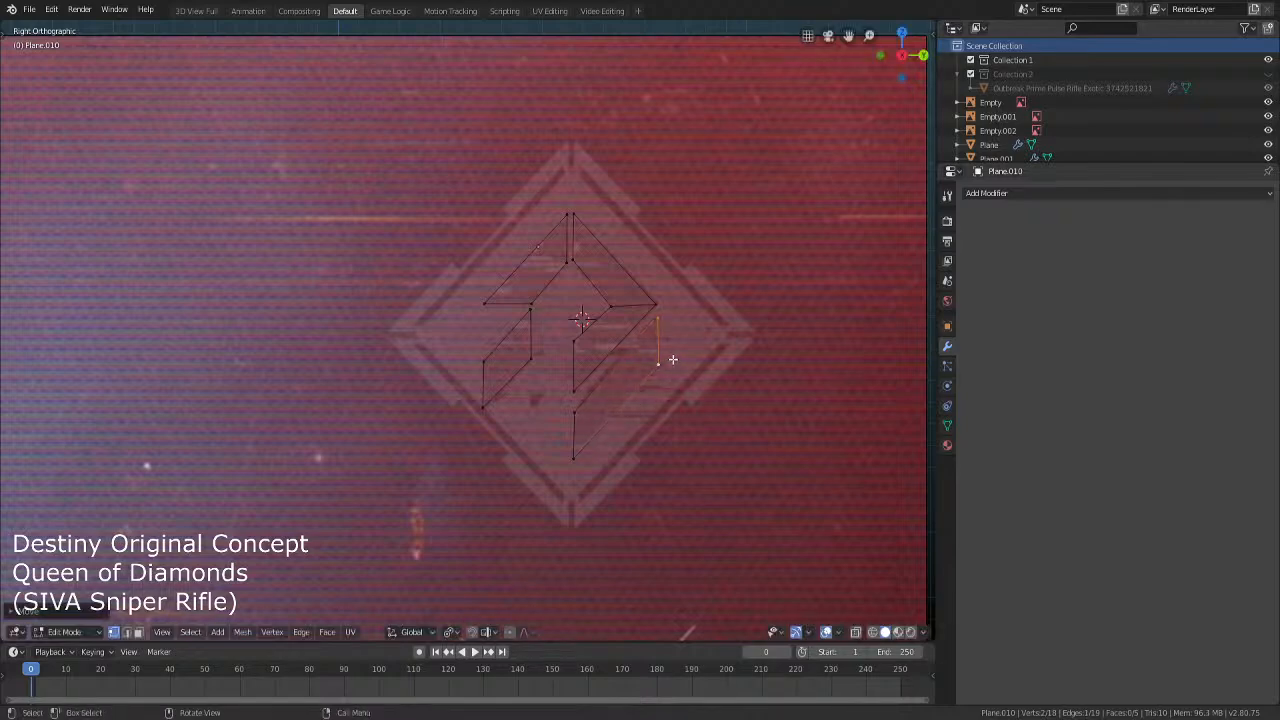
Move the finished emblem object along the Y axis clear of the concept art and display it in solid shading
key("Tab")
scroll(641, 405, "down", 5)
middle_click_drag(641, 396, 472, 359)
key("g")
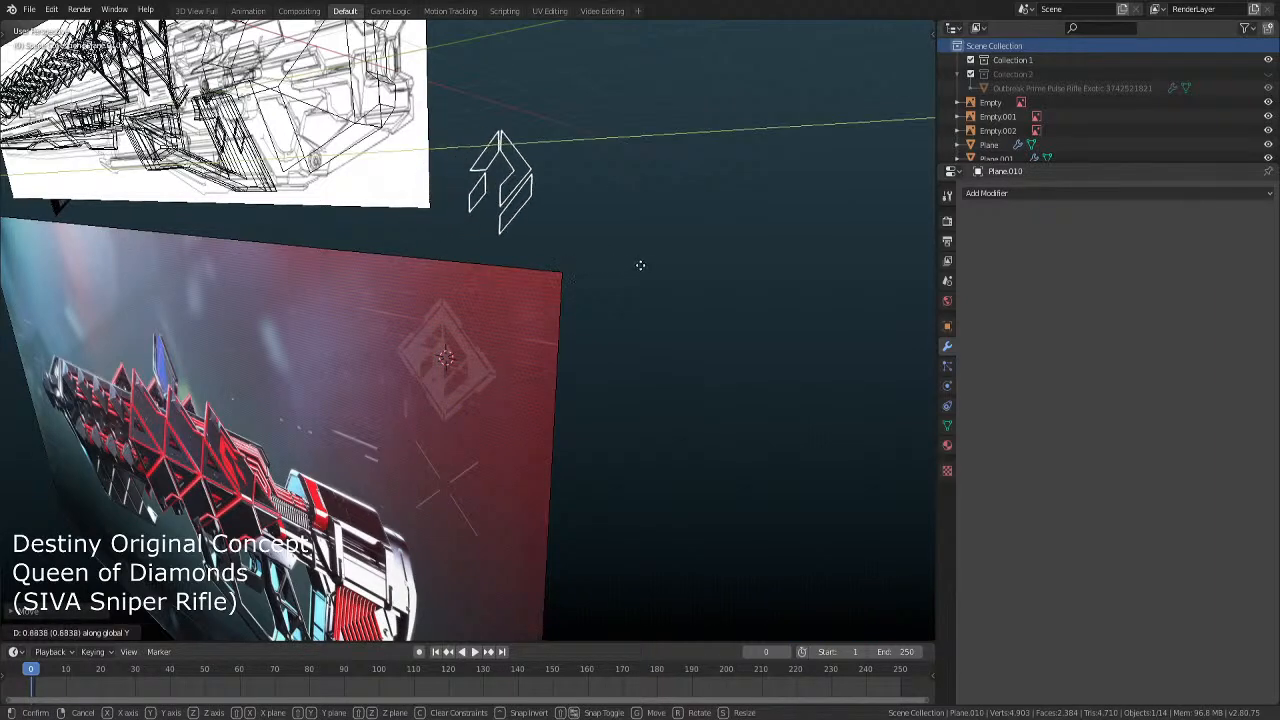
left_click(640, 263)
key("Tab")
middle_click_drag(571, 234, 591, 271)
key("a")
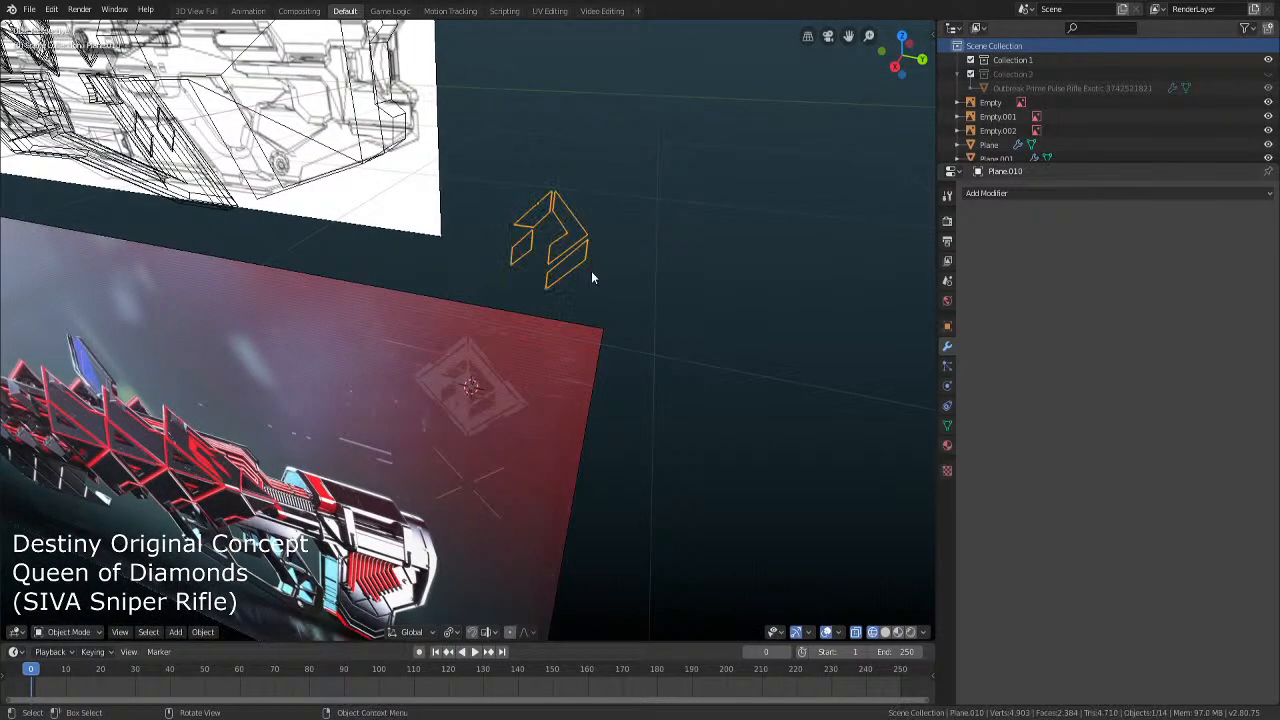
key("Tab")
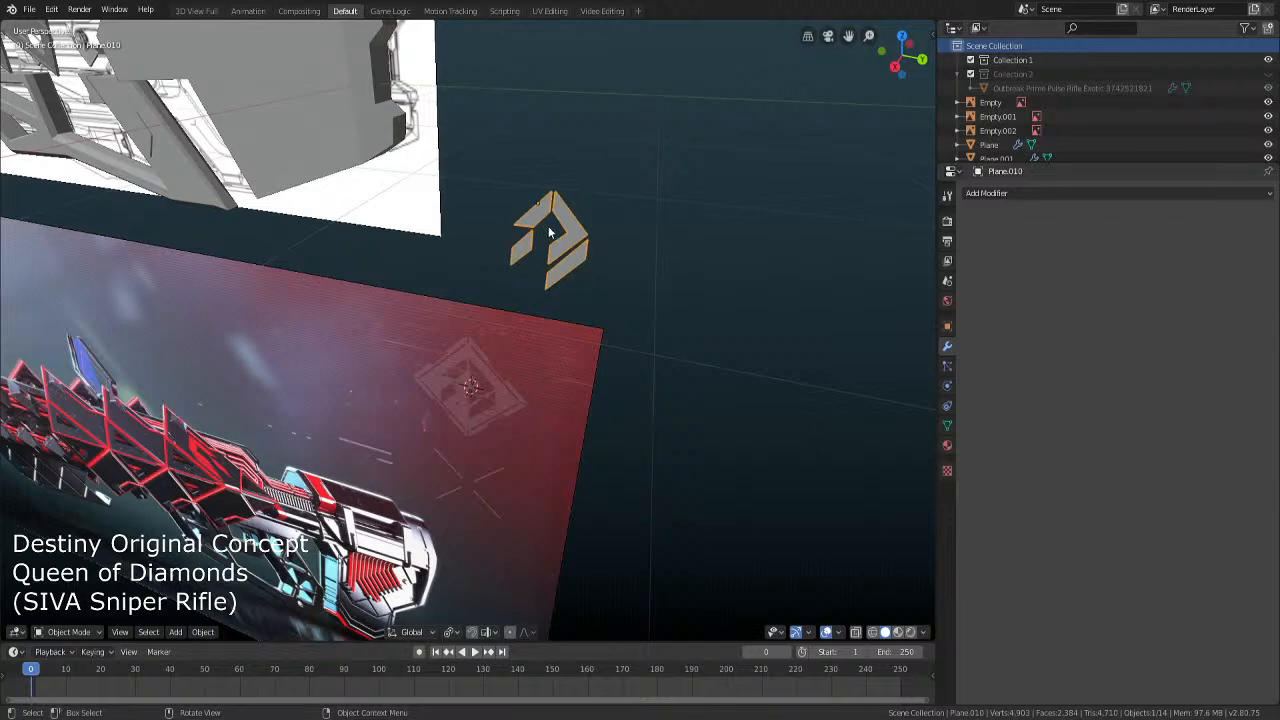
In the right view, move the emblem onto the rifle's body, scale it down slightly and refine its position
middle_click_drag(574, 246, 614, 269)
key("KP_3")
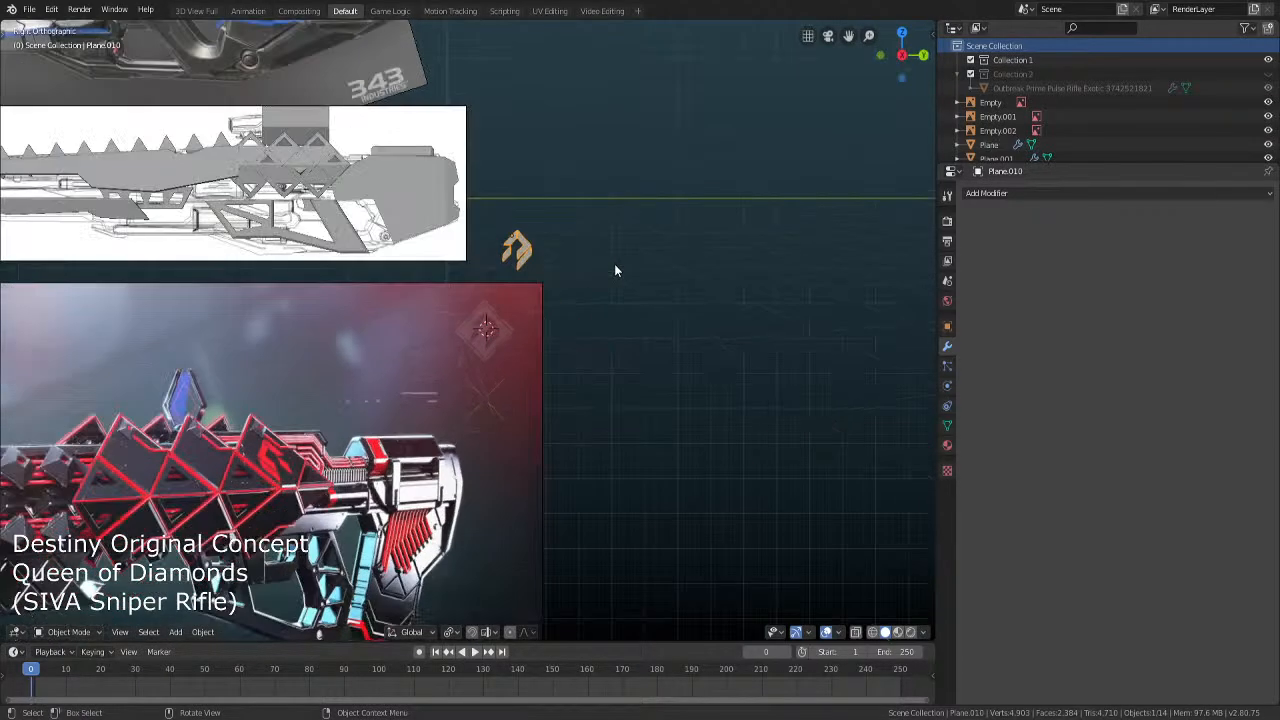
scroll(606, 293, "up", 3)
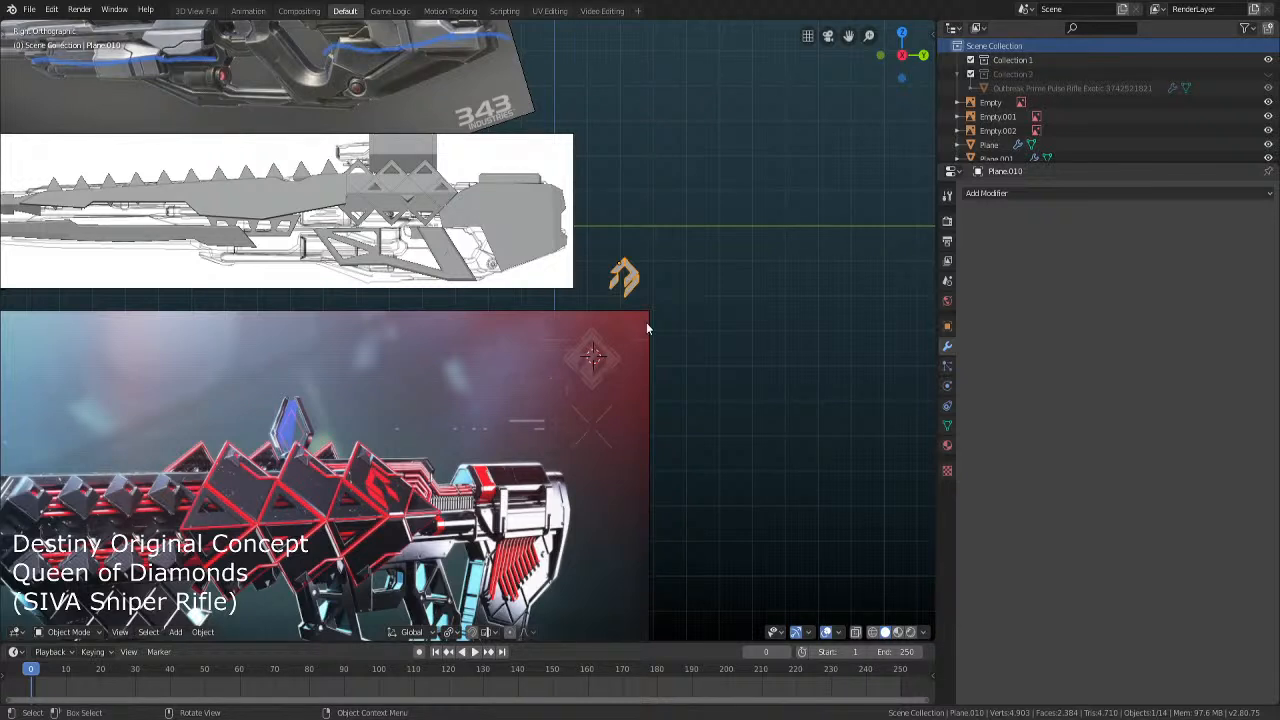
key("g")
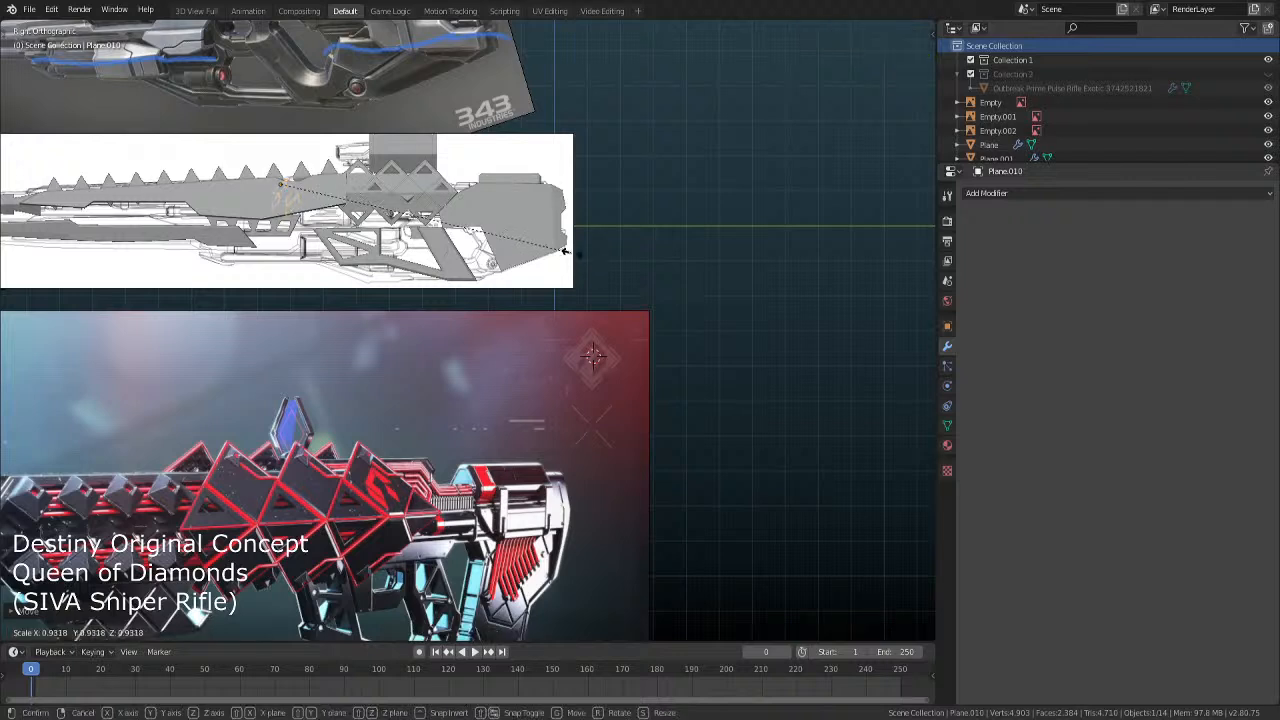
key("s")
key("g")
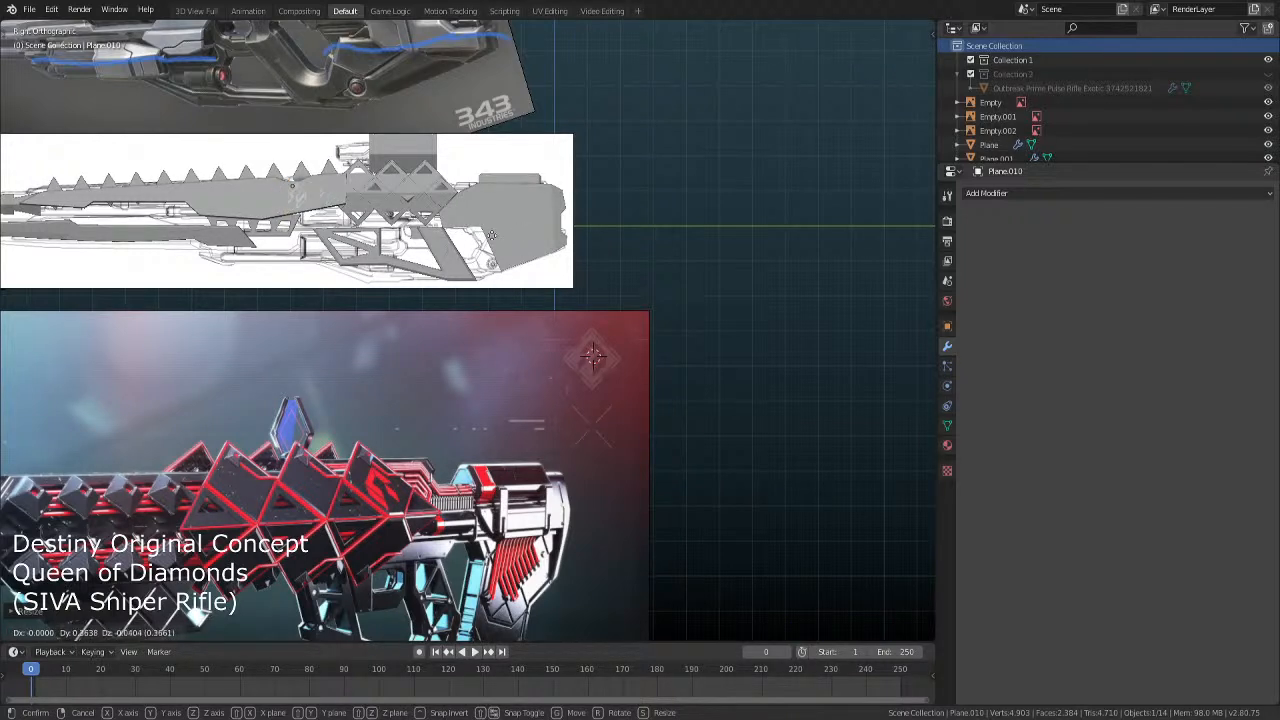
In the front wireframe view, move the emblem along the X axis to the outer side of the rifle's right-hand armour plates
key("KP_1")
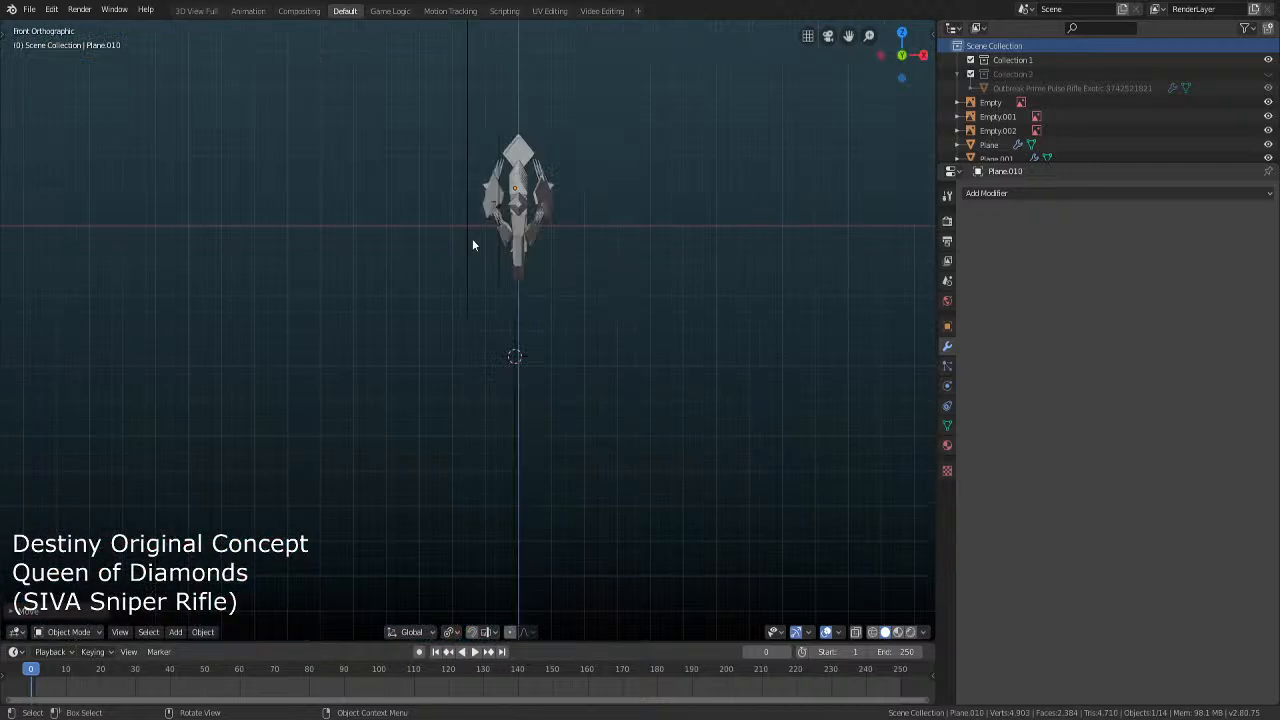
key("shift+z")
mouse_move(554, 192)
middle_mouse_down("shift")
mouse_move(410, 293)
mouse_move(414, 366)
middle_mouse_up("shift")
scroll(398, 293, "up", 4)
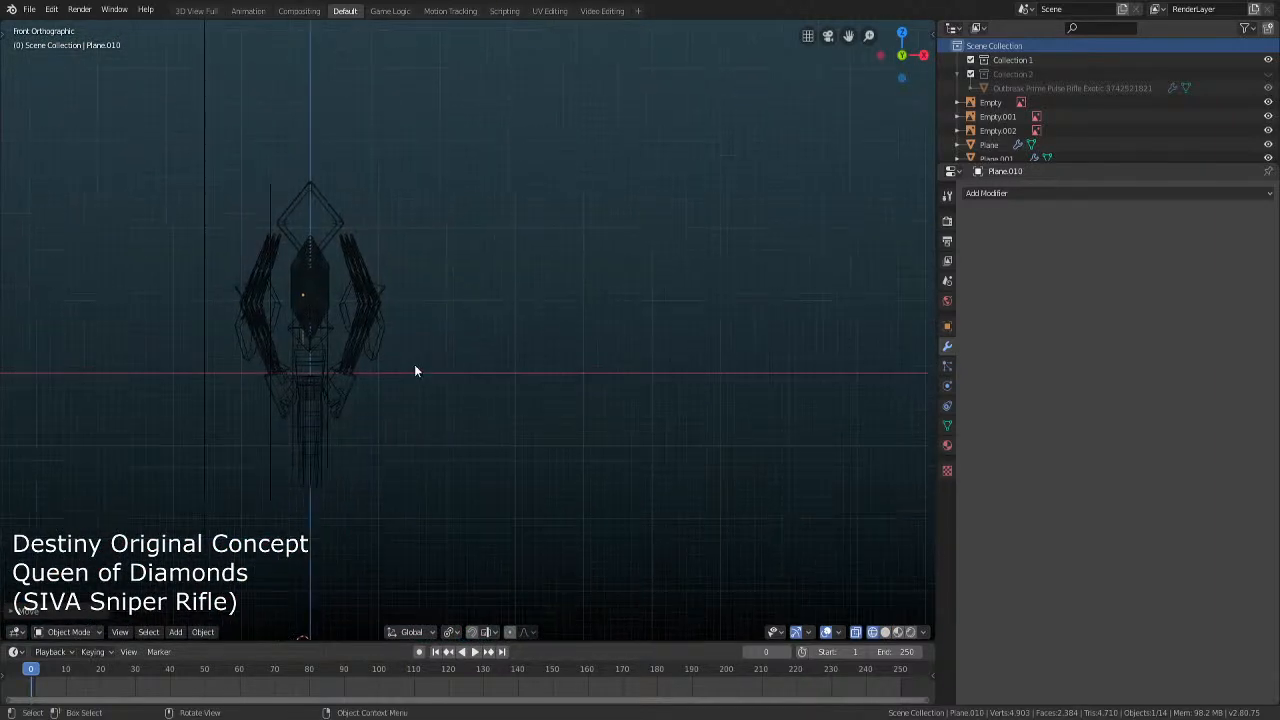
key("g")
key("x")
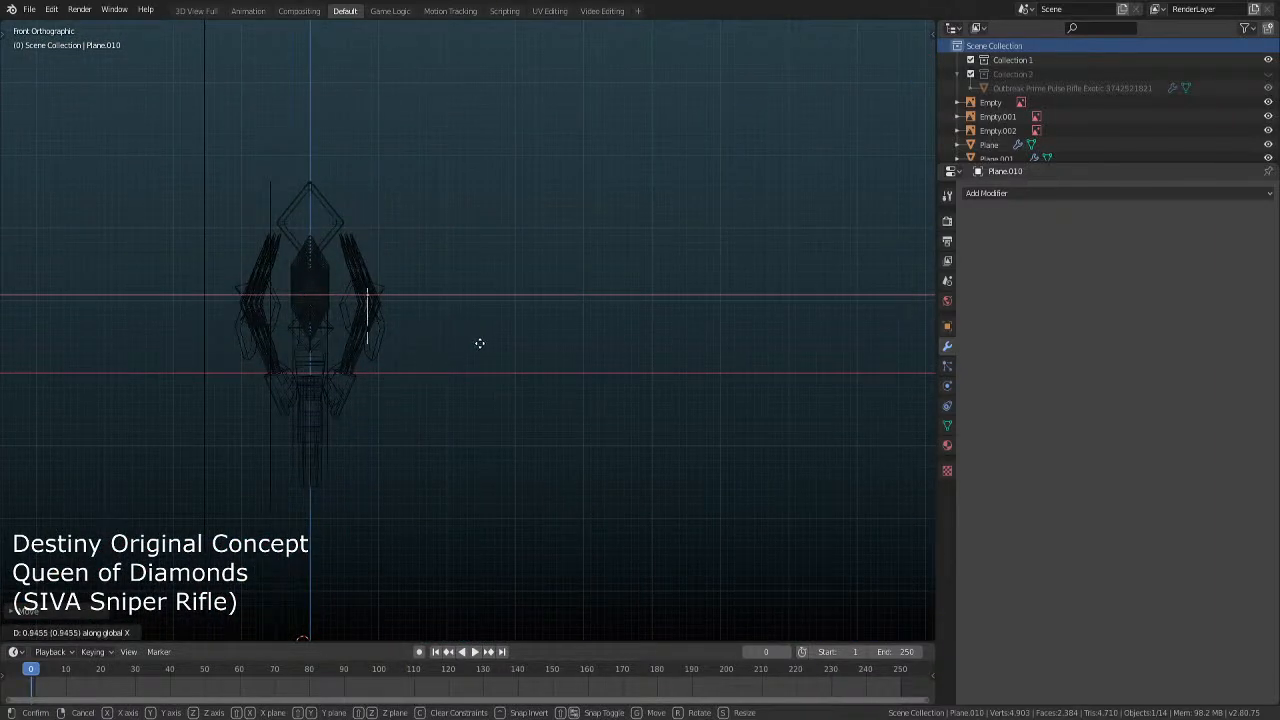
left_click(496, 336)
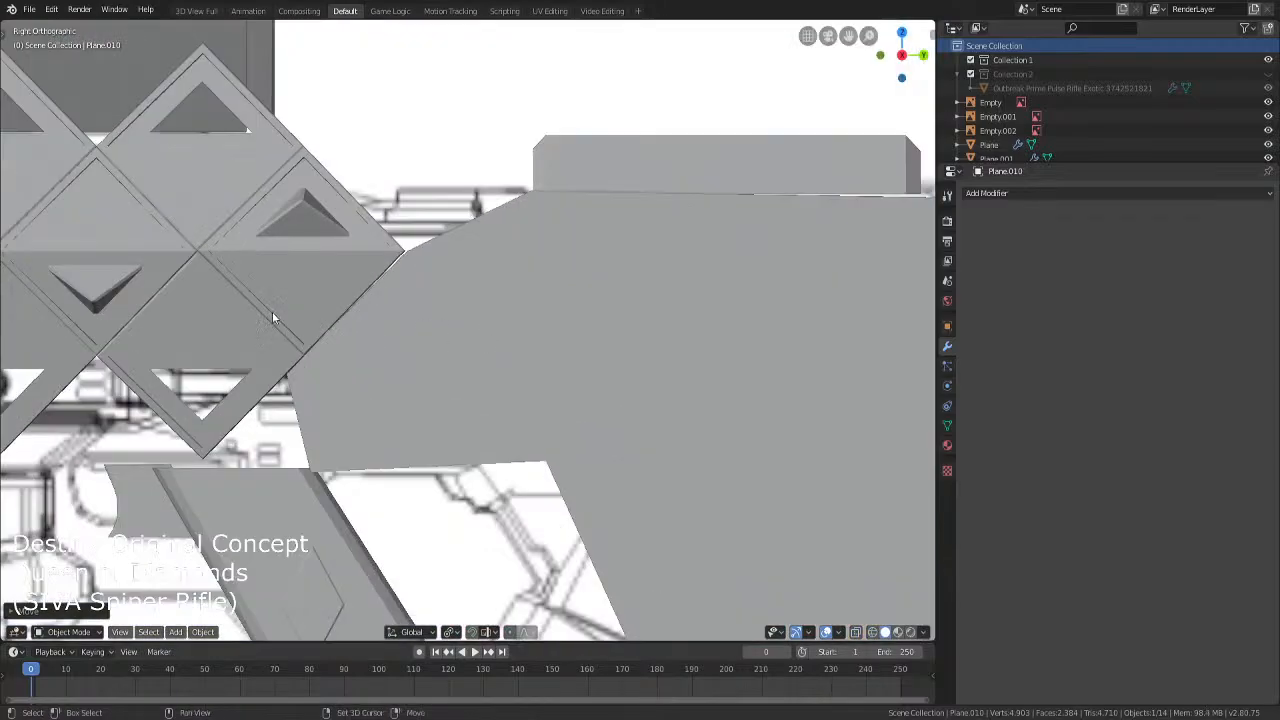
Rotate the emblem in the front view so its lower end tilts outward, following the slope of the upper armour panels
middle_click_drag(272, 318, 485, 375, "shift")
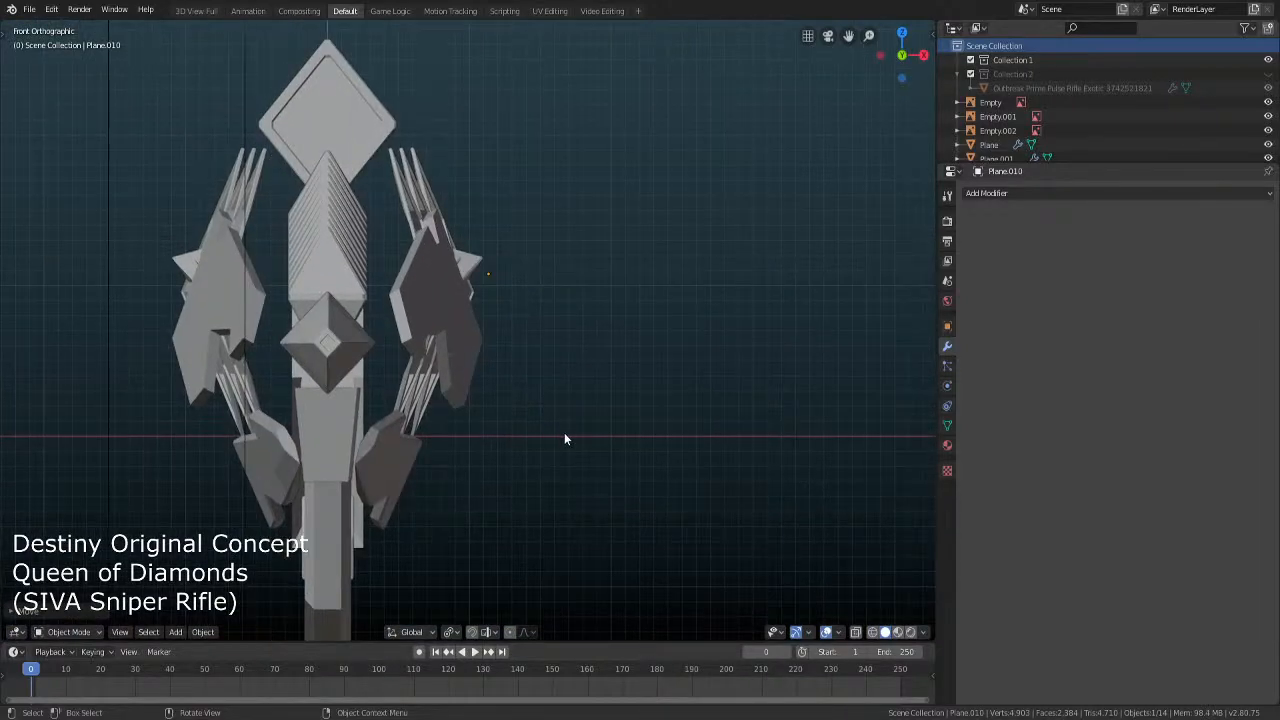
scroll(564, 435, "up", 3)
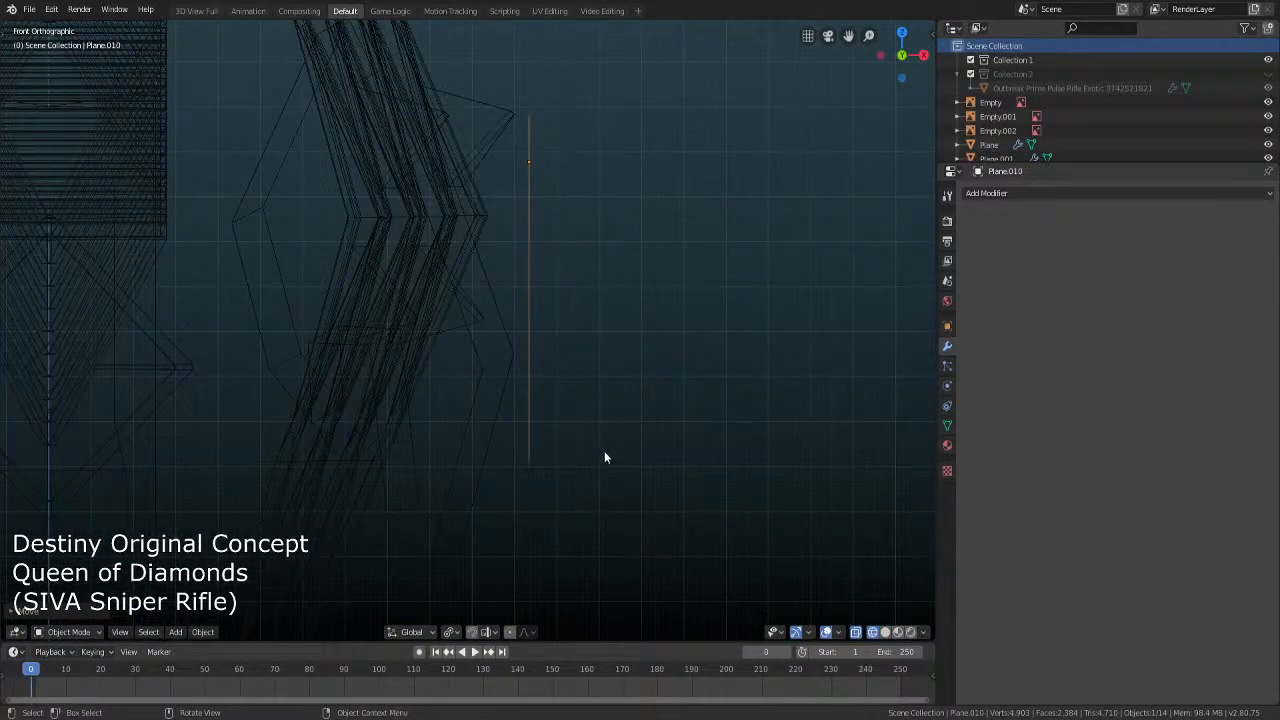
key("r")
left_click(689, 384)
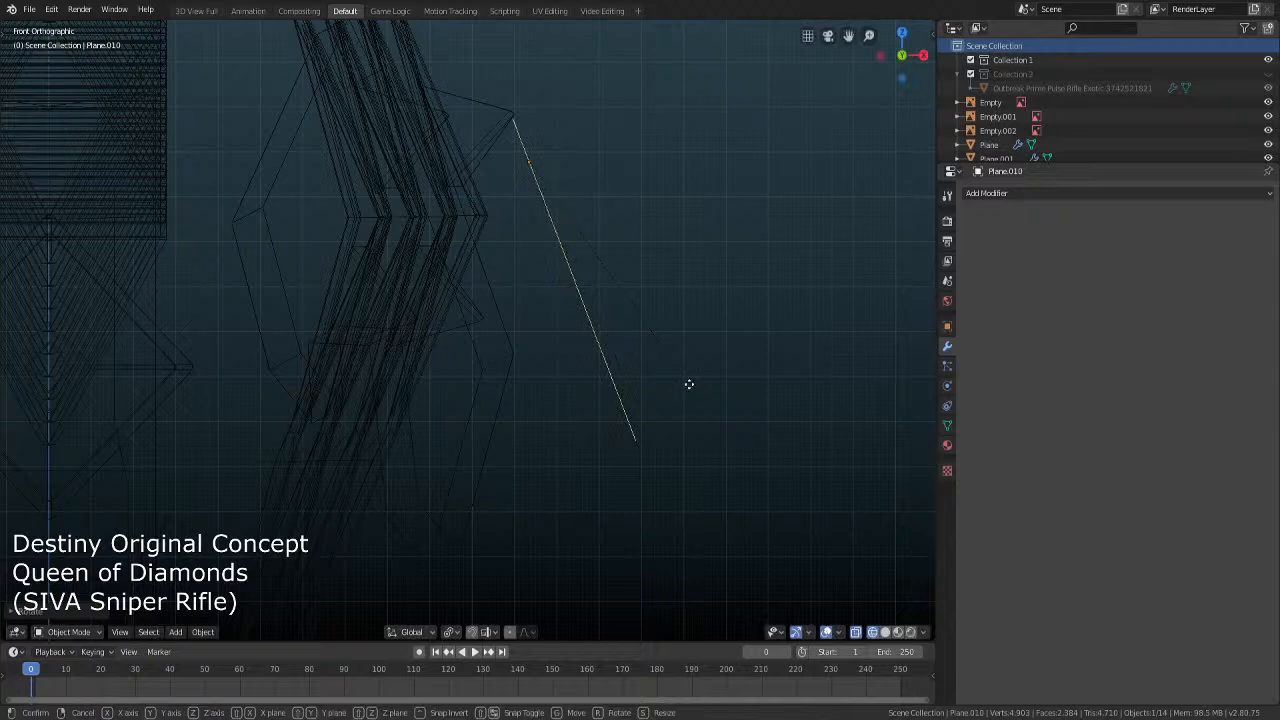
Move the emblem along the X axis inward to the upper armour plates, fine-tune its tilt and display the model in solid shading
key("g")
key("x")
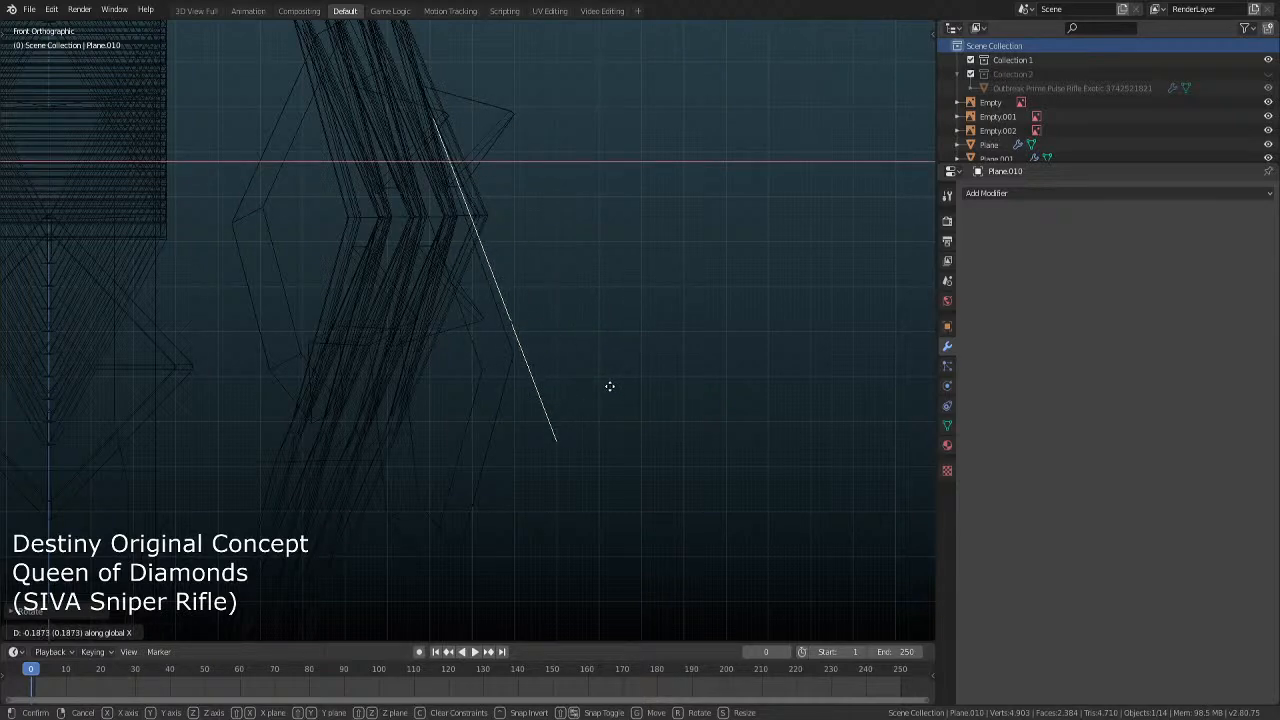
left_click(606, 386)
key("r")
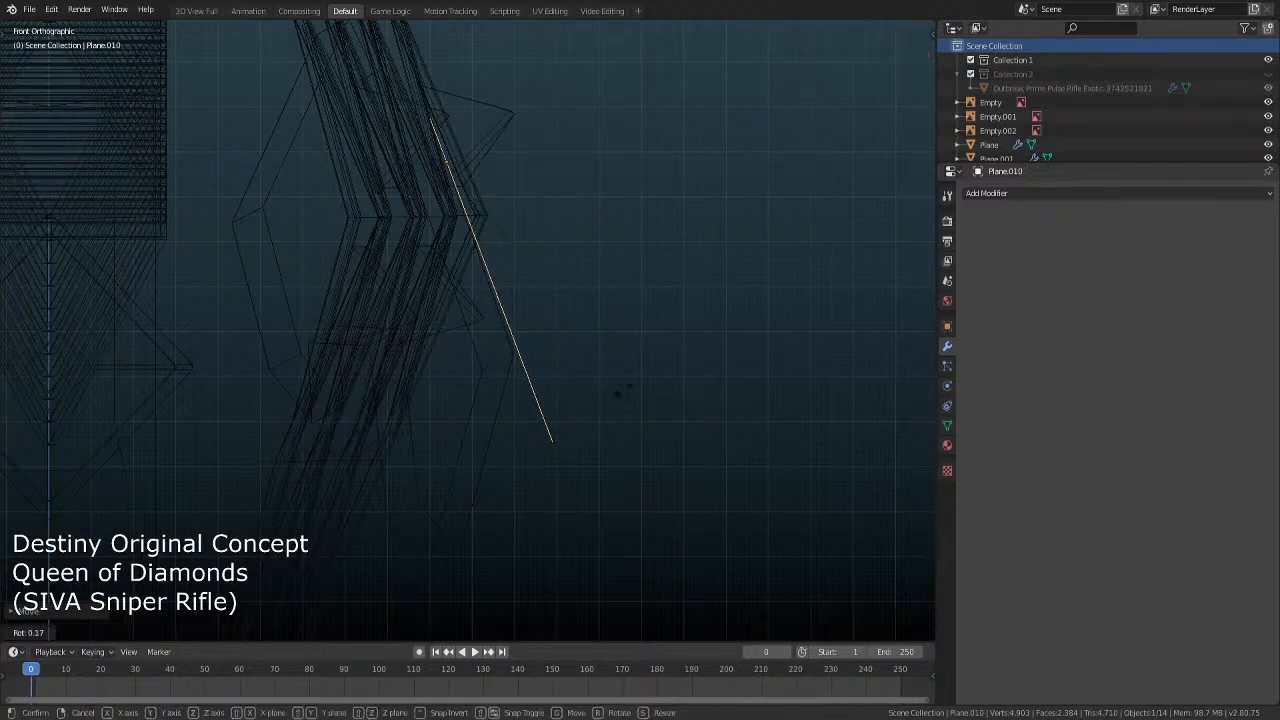
left_click(620, 389)
scroll(620, 389, "down", 1)
key("shift+z")
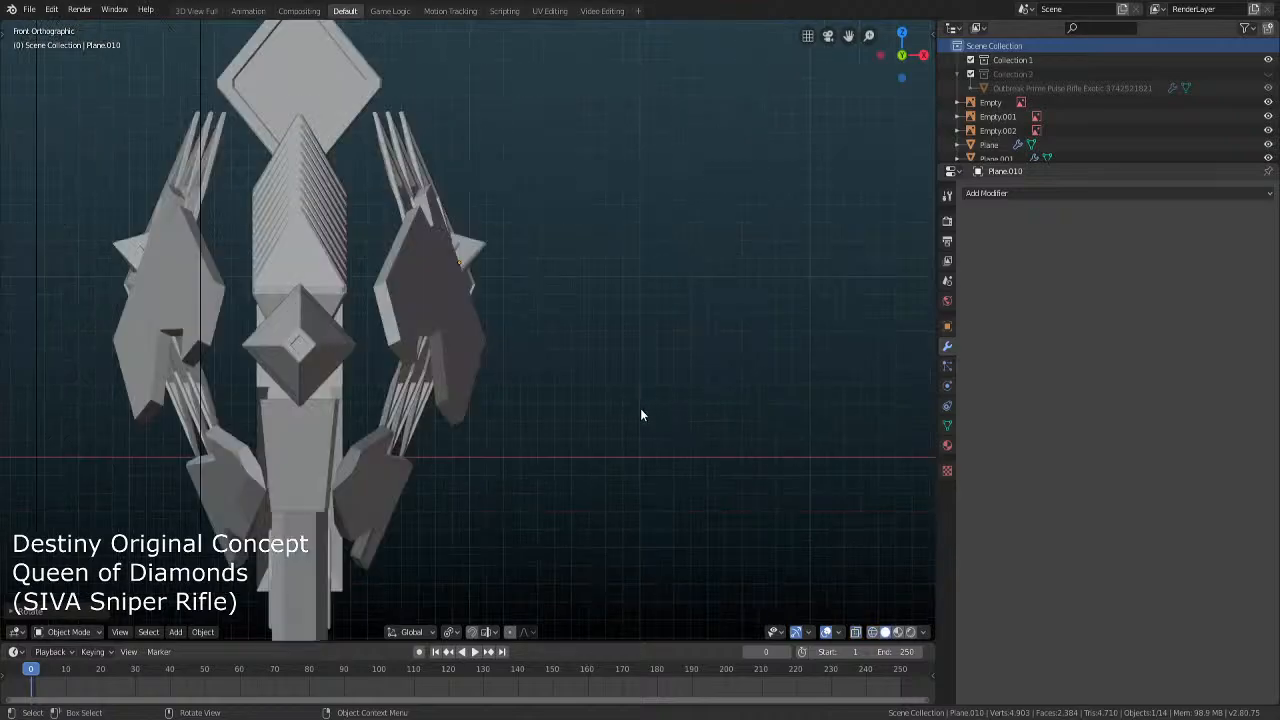
mouse_move(640, 412)
middle_mouse_down()
mouse_move(597, 400)
mouse_move(613, 412)
mouse_move(600, 414)
middle_mouse_up()
Knife-cut the upper side armour panel lengthwise from its rear lower corner to the forward vertex on its lower edge
left_click(442, 386)
key("Tab")
middle_click_drag(442, 386, 506, 408)
key("k")
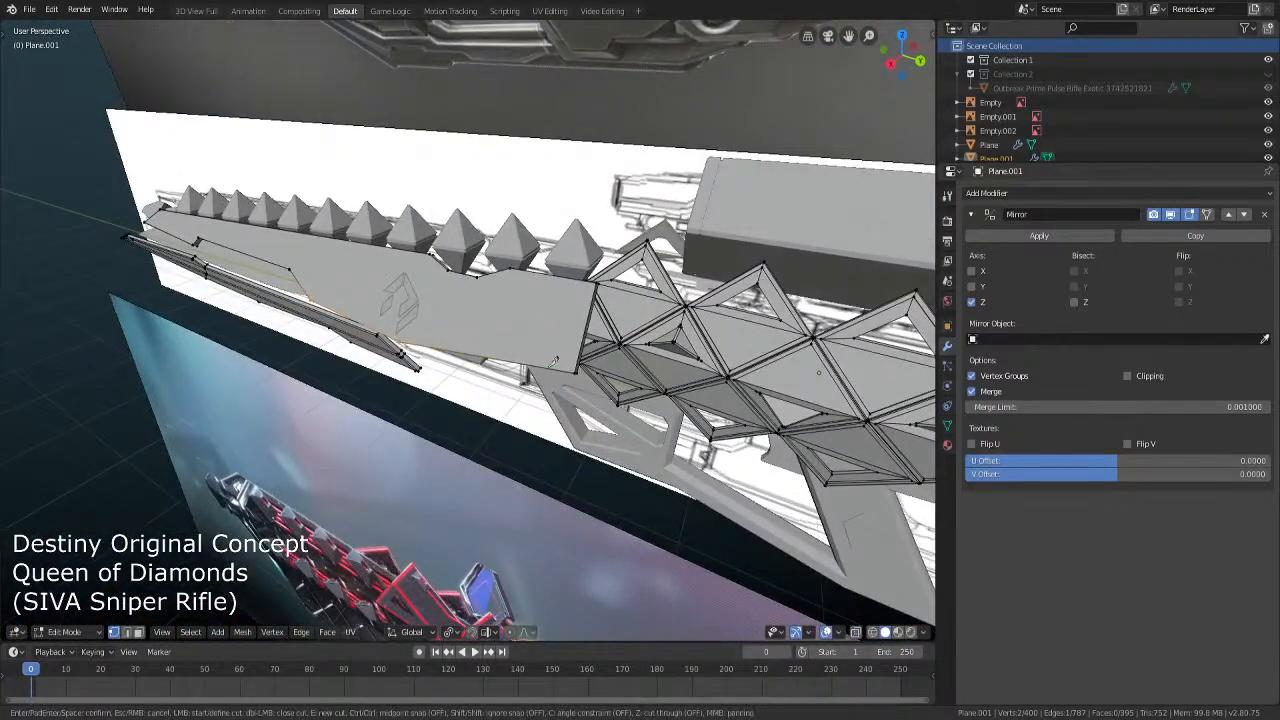
left_click(553, 352)
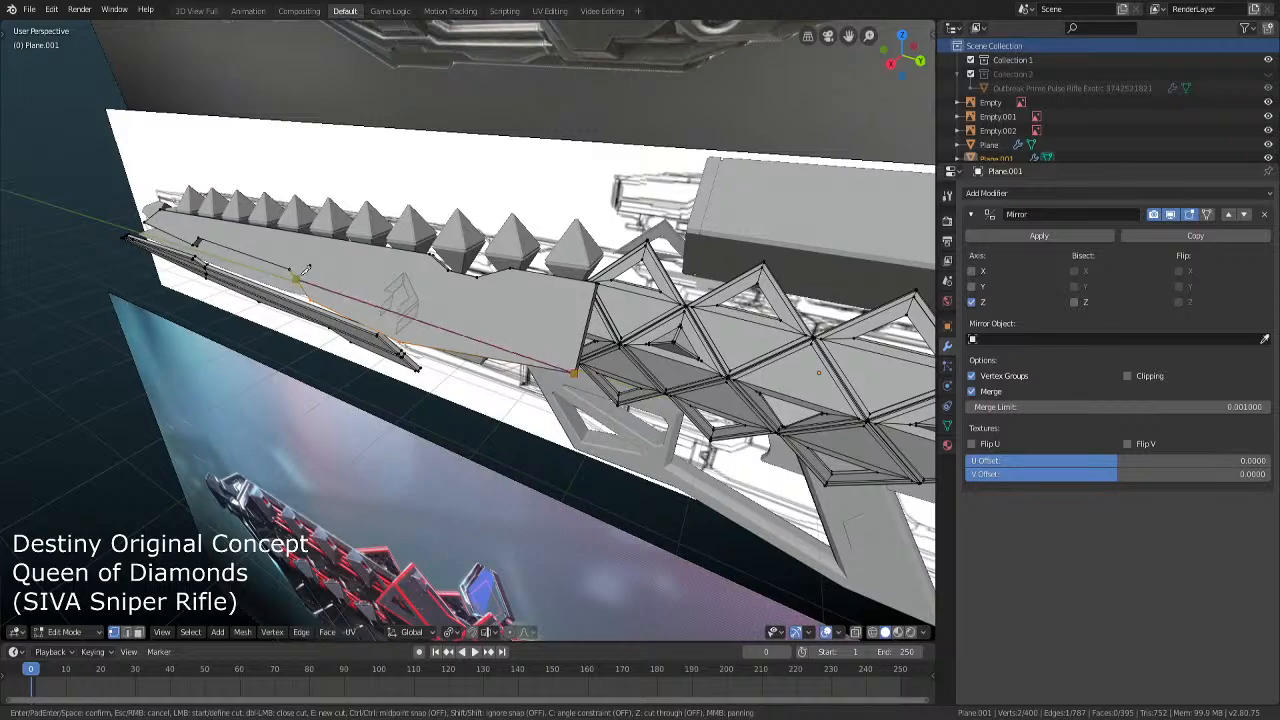
left_click(290, 268)
key("Return")
key("Tab")
Select the emblem, scale it down slightly and move it higher on the side armour panel
mouse_move(290, 268)
middle_mouse_down()
mouse_move(460, 342)
mouse_move(614, 297)
mouse_move(563, 320)
mouse_move(549, 354)
mouse_move(409, 303)
mouse_move(311, 348)
mouse_move(397, 331)
middle_mouse_up()
left_click(397, 331)
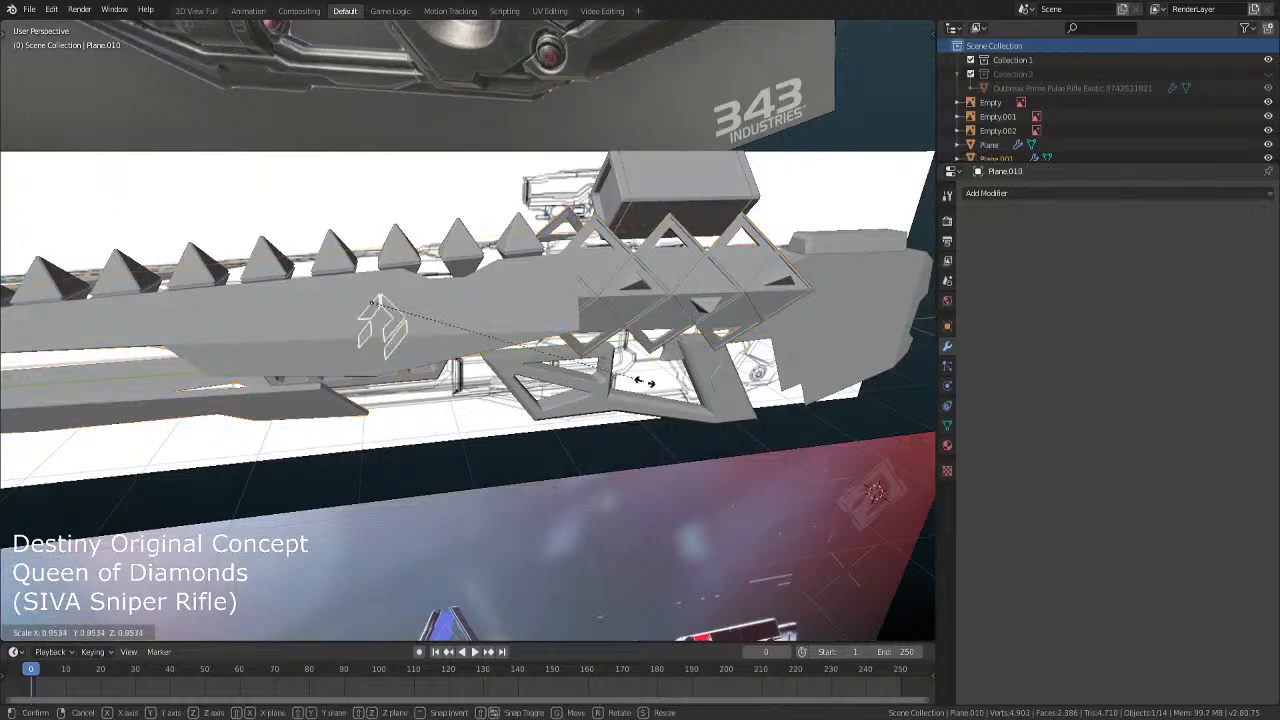
key("g")
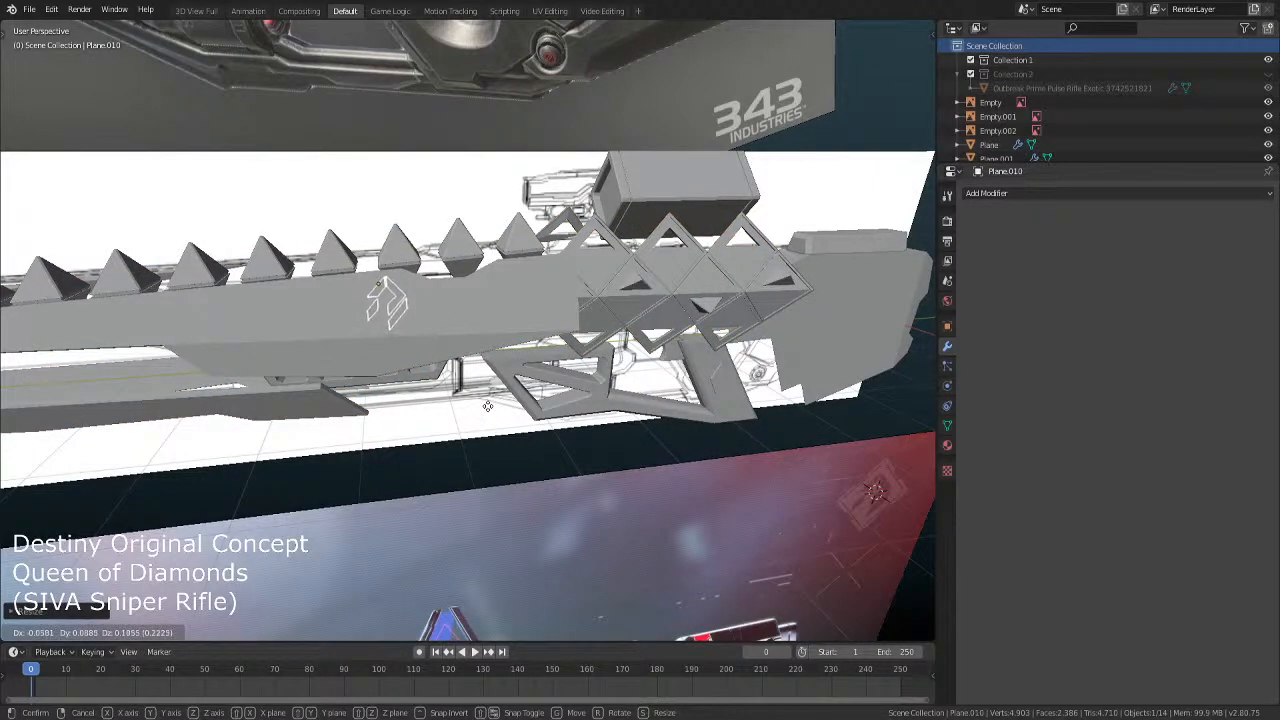
left_click(488, 410)
In the front wireframe view, nudge the emblem slightly inward and down along the armour slope, and return to solid shading
key("KP_1")
scroll(525, 410, "up", 10)
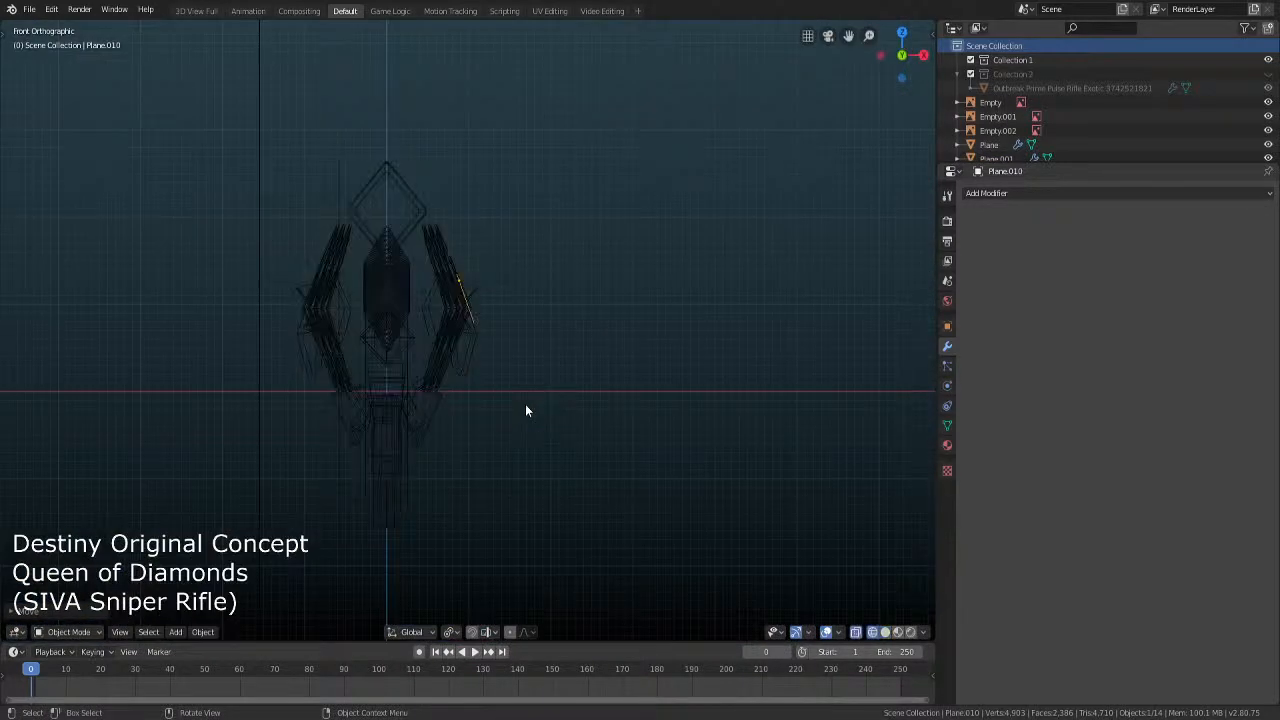
key("shift+z")
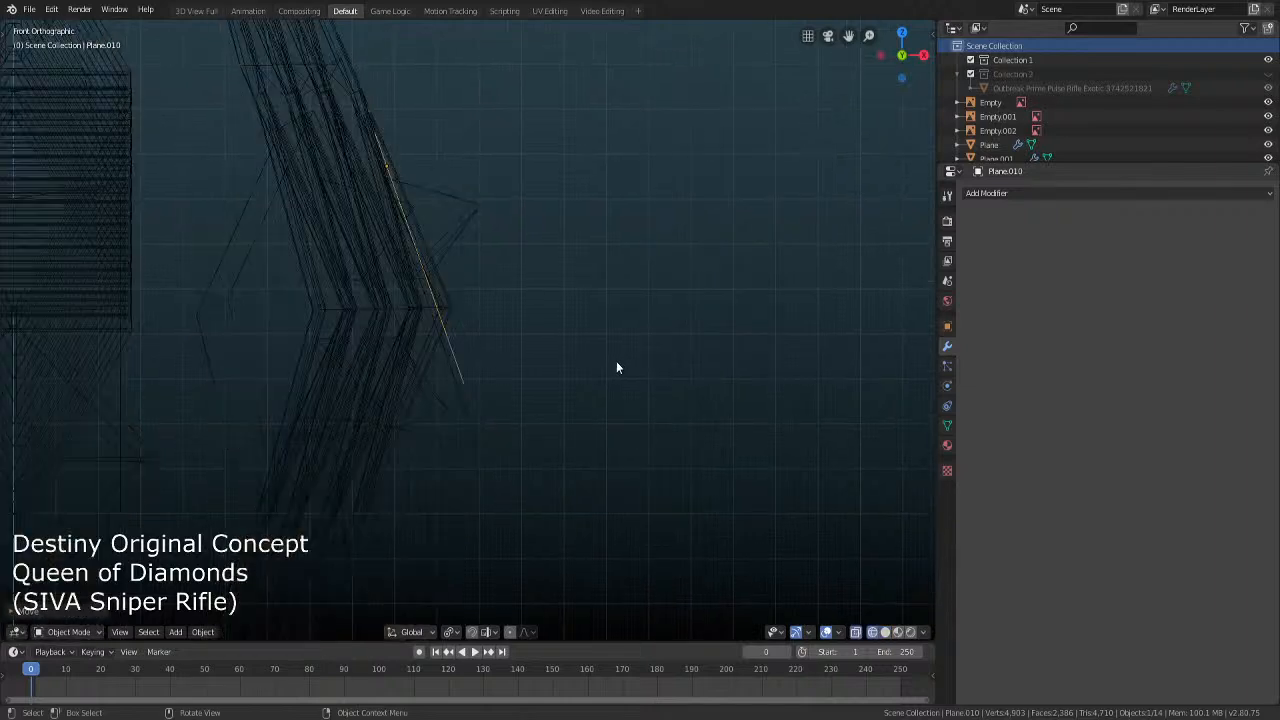
key("g")
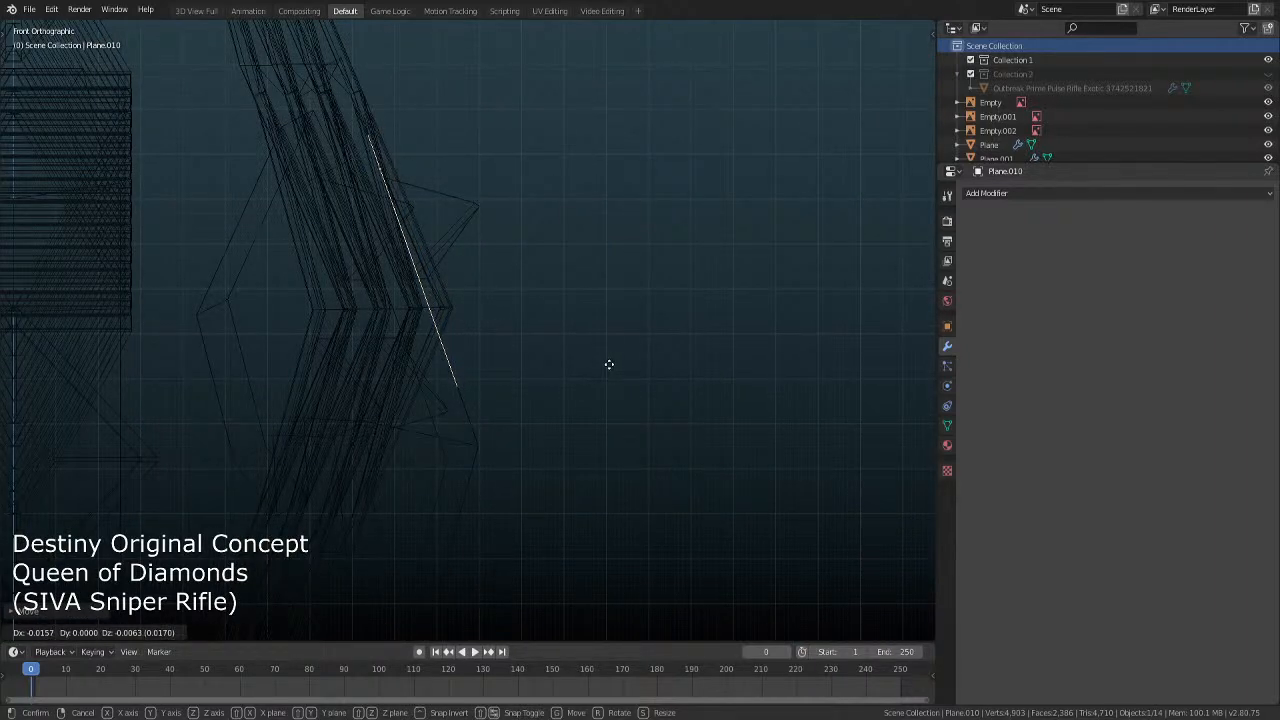
left_click(608, 364)
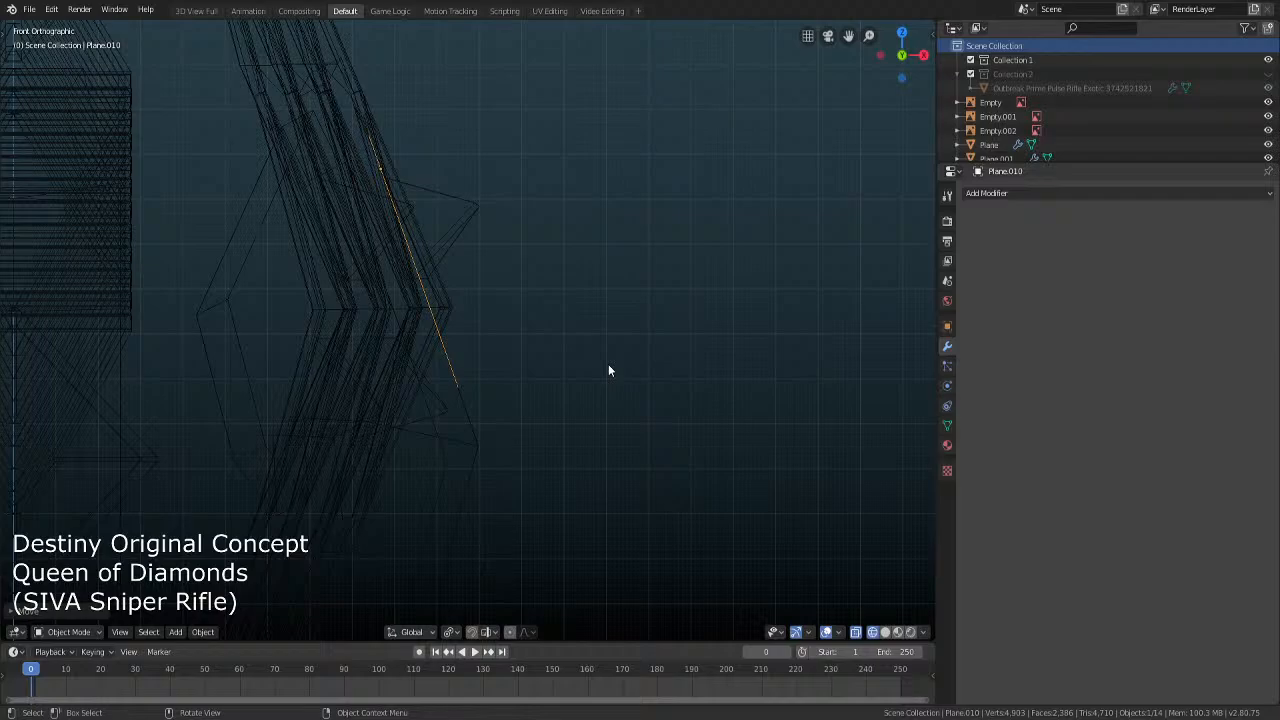
mouse_move(637, 323)
middle_mouse_down()
mouse_move(583, 337)
mouse_move(711, 374)
mouse_move(623, 347)
mouse_move(531, 351)
middle_mouse_up()
scroll(625, 350, "down", 7)
scroll(636, 353, "up", 1)
key("shift+z")
scroll(531, 351, "up", 6)
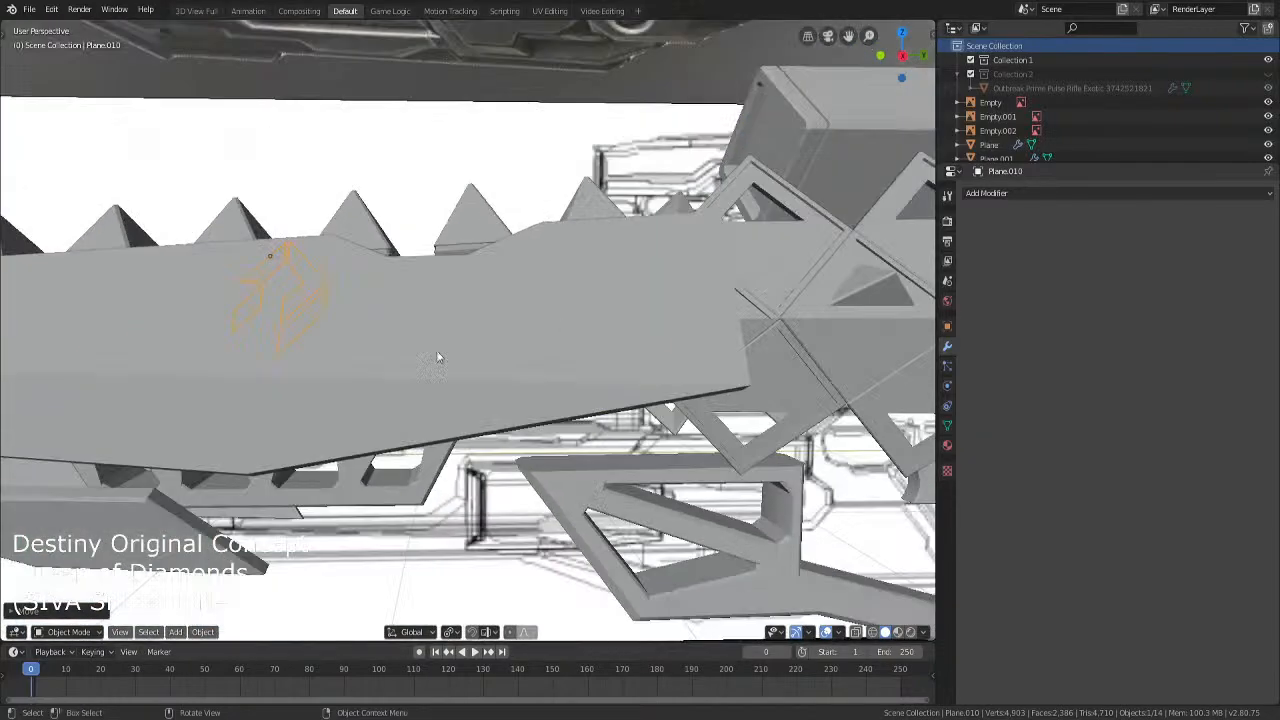
In an orthographic view along the rifle, move the emblem inward against the outer face of the upper armour panel
middle_click_drag(436, 357, 746, 465)
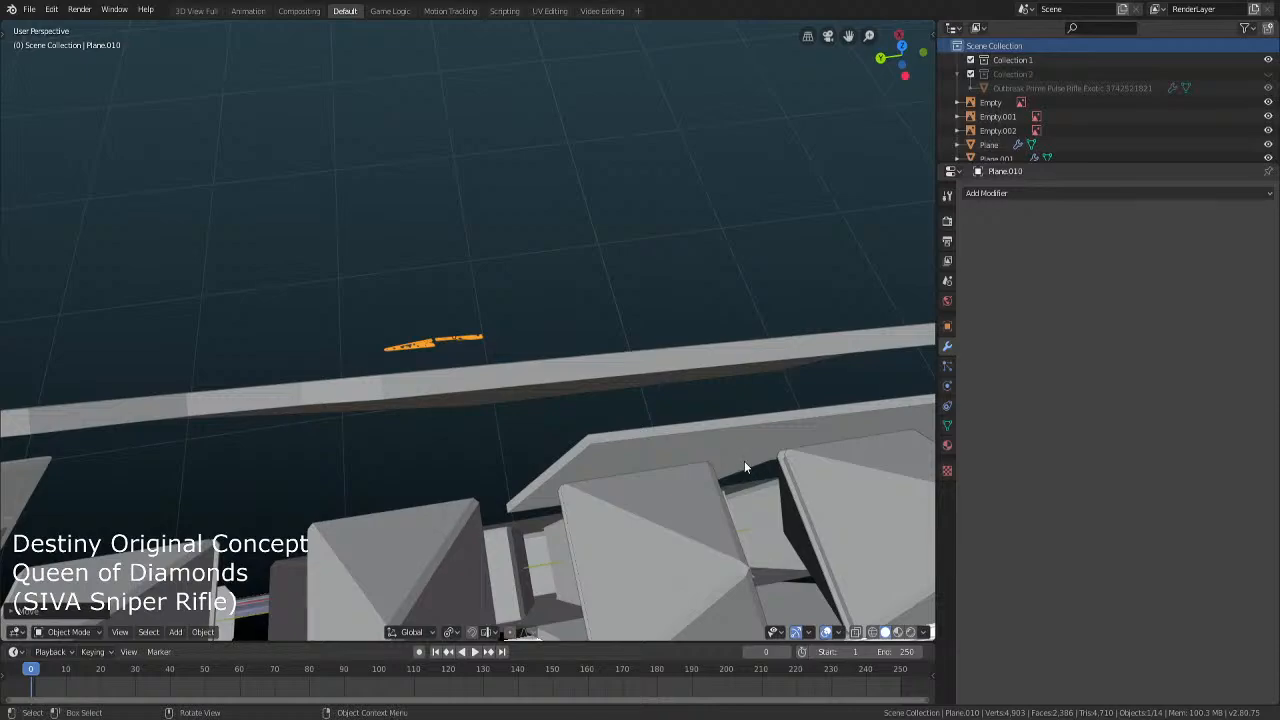
key("KP_5")
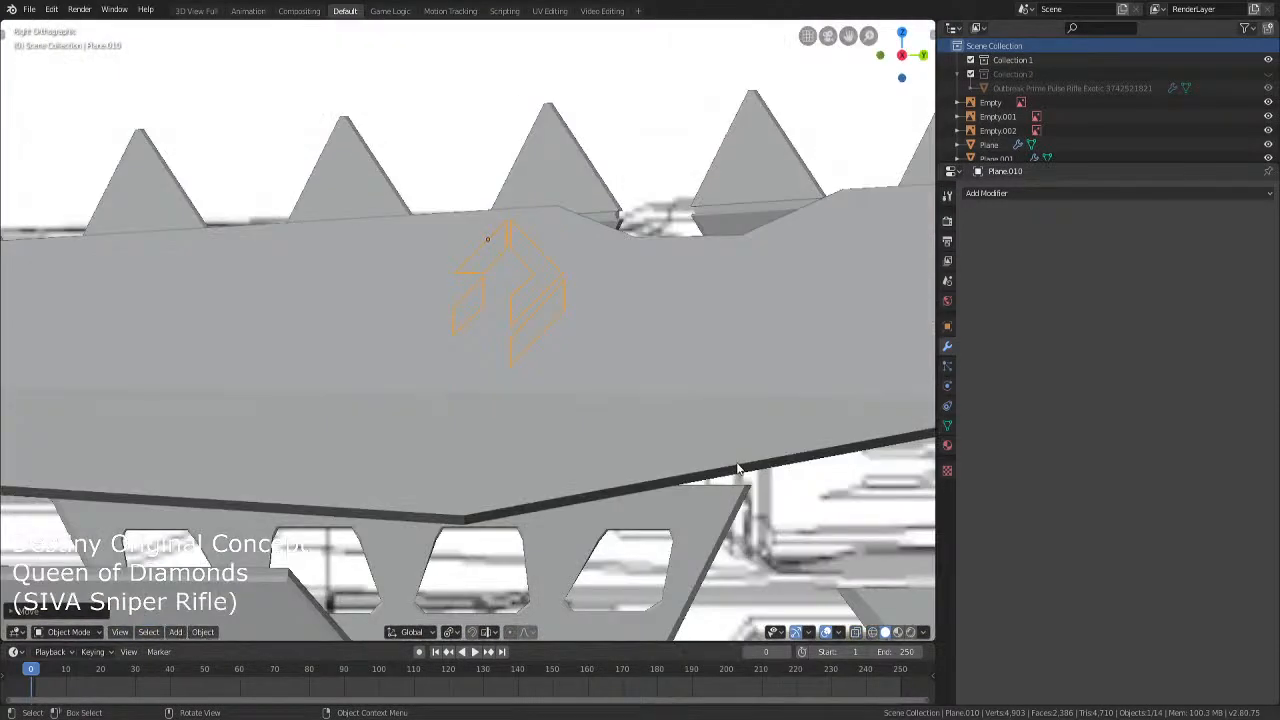
middle_click_drag(738, 468, 608, 409)
scroll(608, 409, "up", 4)
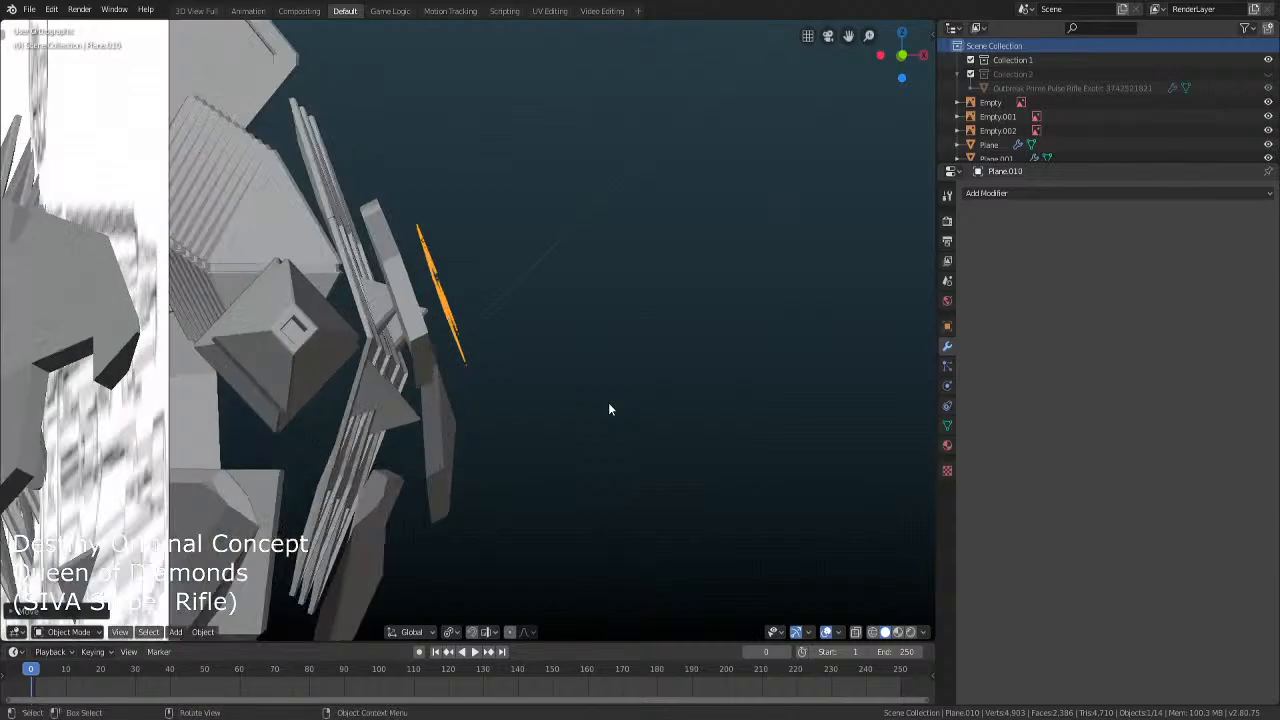
key("g")
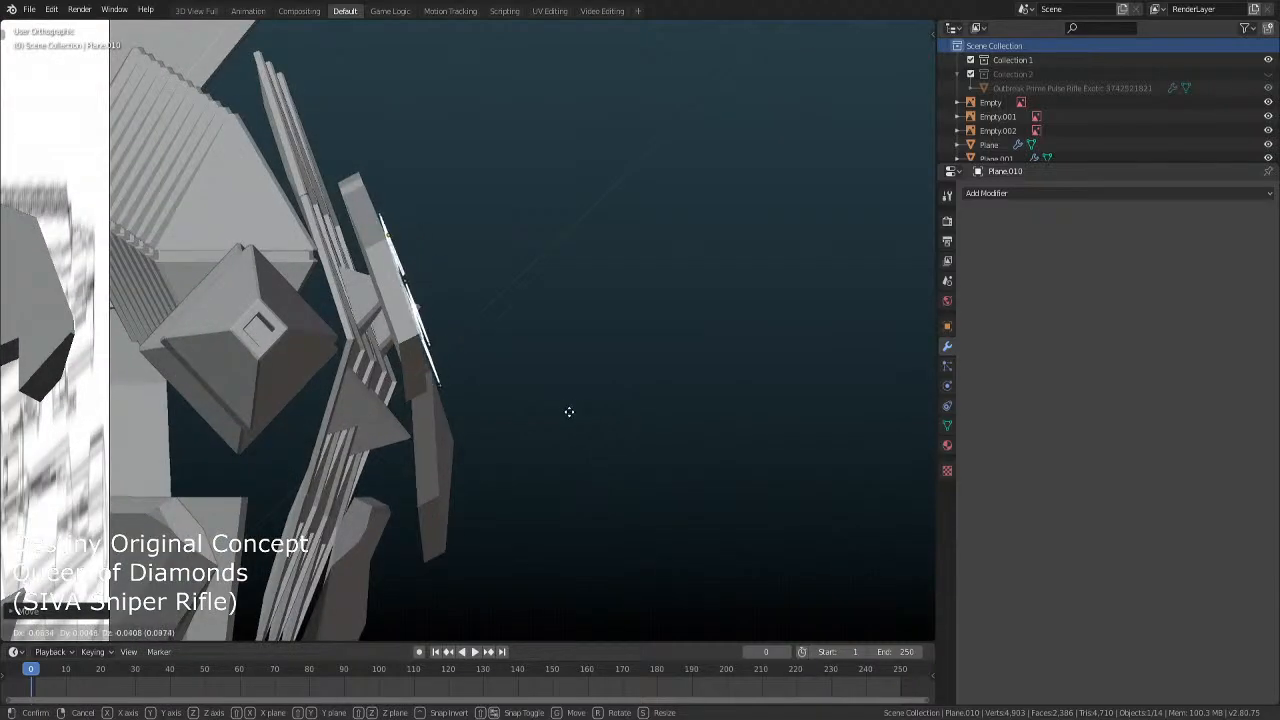
left_click(568, 415)
Examine how the emblem sits against the armour panel's surface, close up in solid and wireframe shading
key("KP_Decimal")
middle_click_drag(553, 426, 399, 398)
left_click(570, 346)
key("Tab")
key("alt+a")
scroll(563, 356, "down", 3)
scroll(563, 364, "up", 3)
key("Tab")
scroll(417, 409, "up", 5)
scroll(418, 404, "up", 2)
key("shift+z")
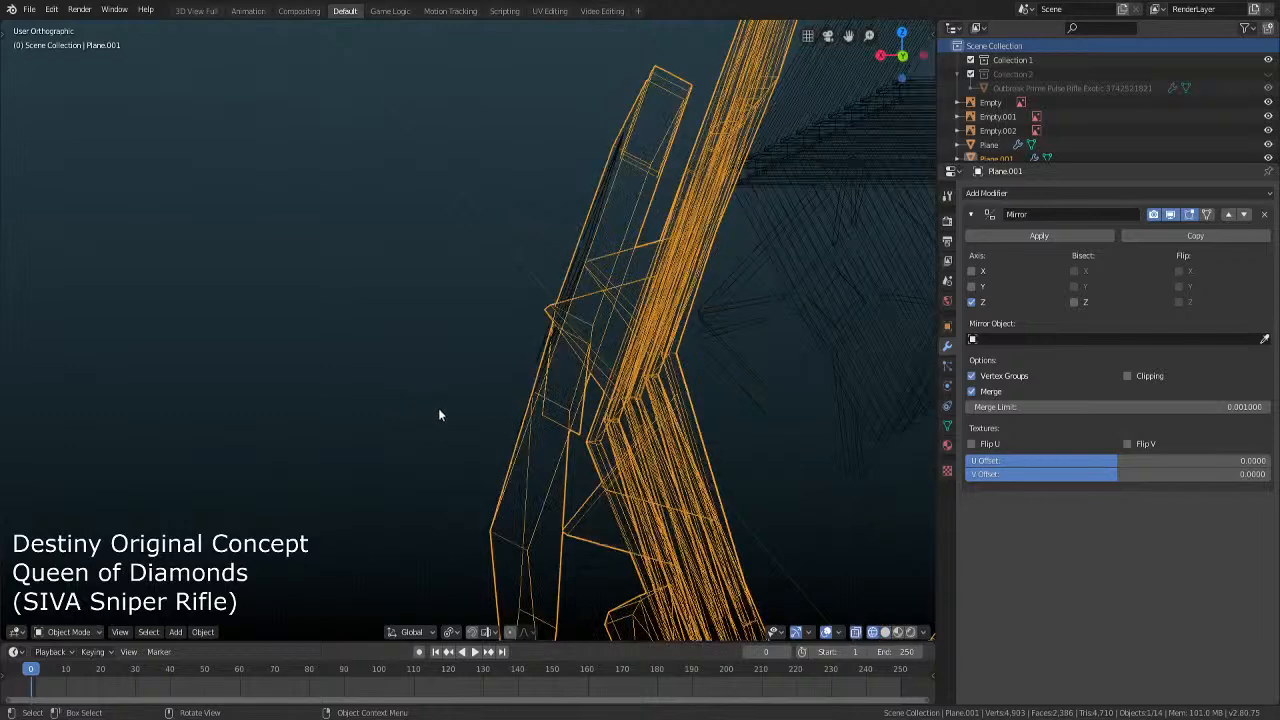
key("shift+z")
Select the emblem and move it about -0.014 along the global X axis into the armour panel's surface
left_click(564, 286)
middle_click_drag(566, 288, 557, 444)
scroll(684, 376, "down", 2)
scroll(620, 352, "up", 2)
scroll(557, 444, "up", 4)
key("g")
key("x")
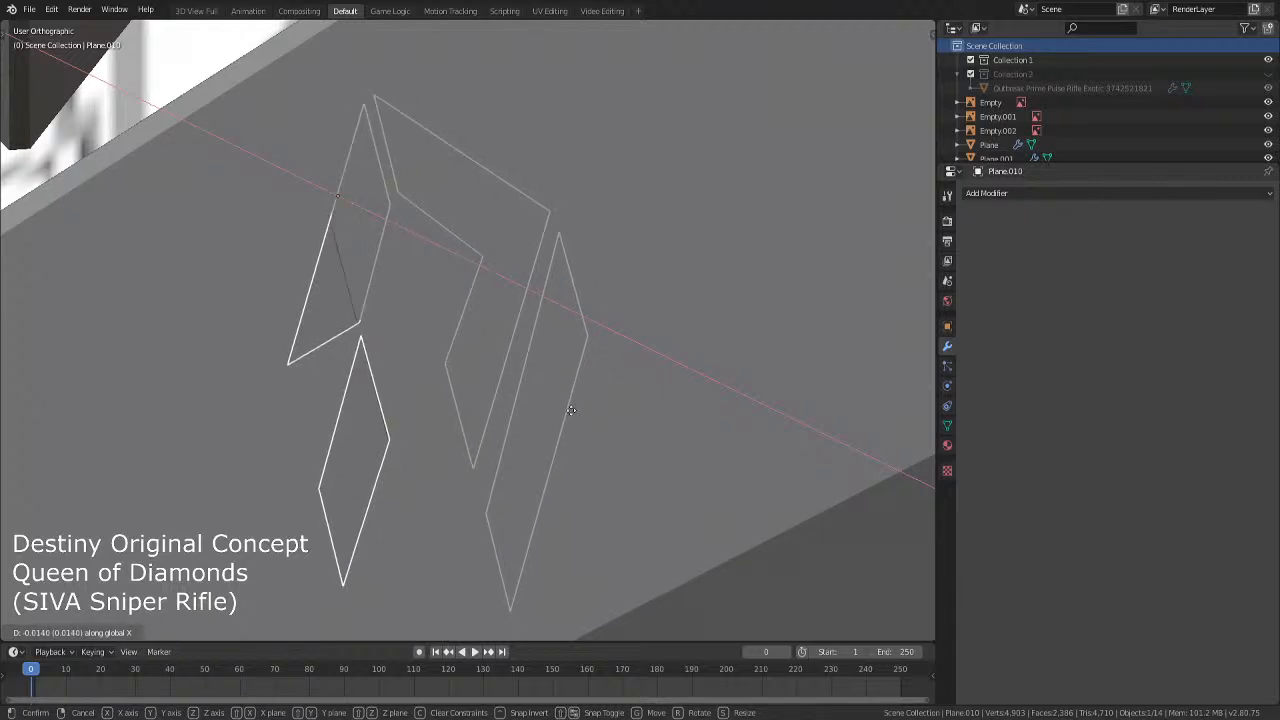
left_click(572, 411)
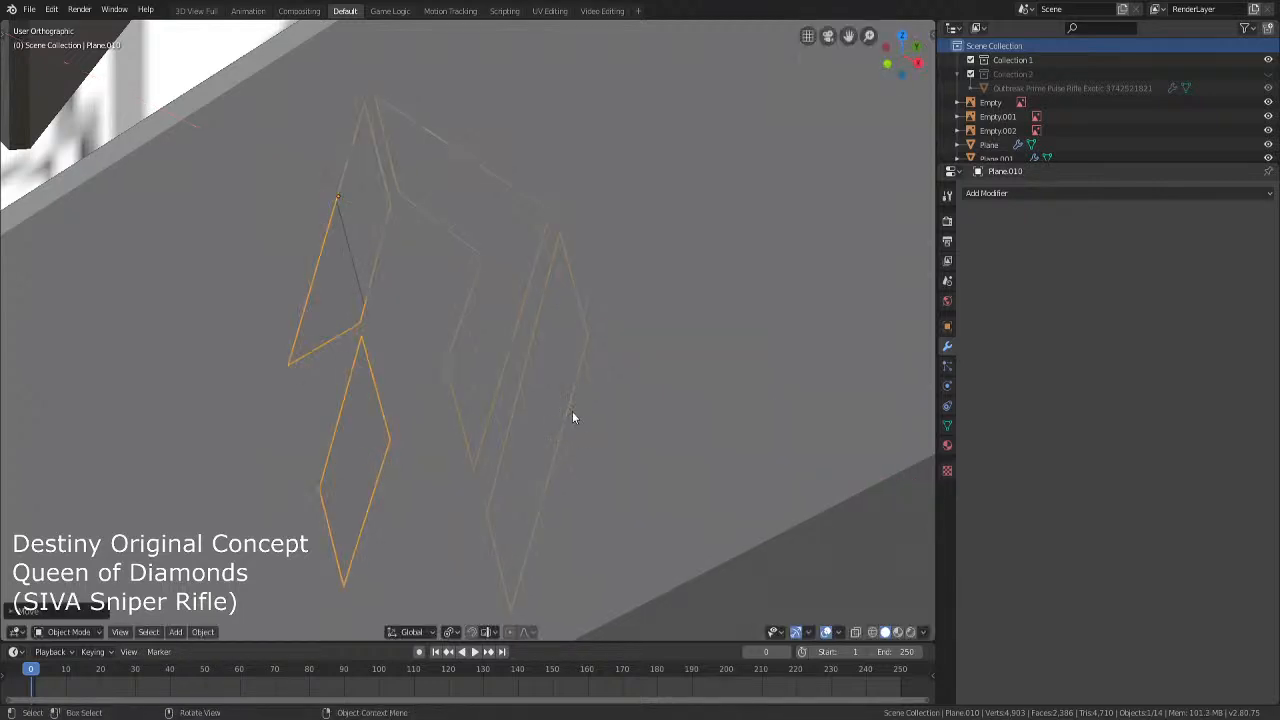
Rotate the emblem about 3 degrees around its local X axis to match the armour panel's slope
key("r")
key("x")
key("x")
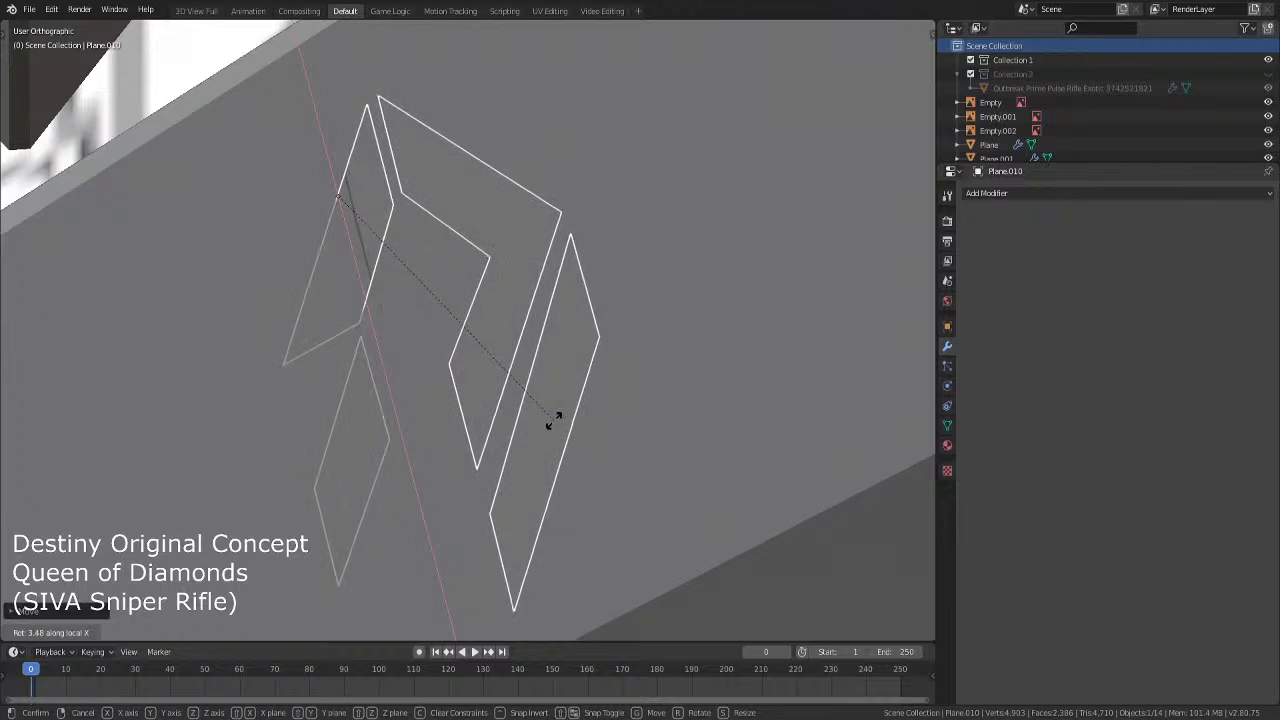
left_click(558, 424)
Shift the emblem along its local Z axis in two small moves until it lies flush with the armour panel
key("g")
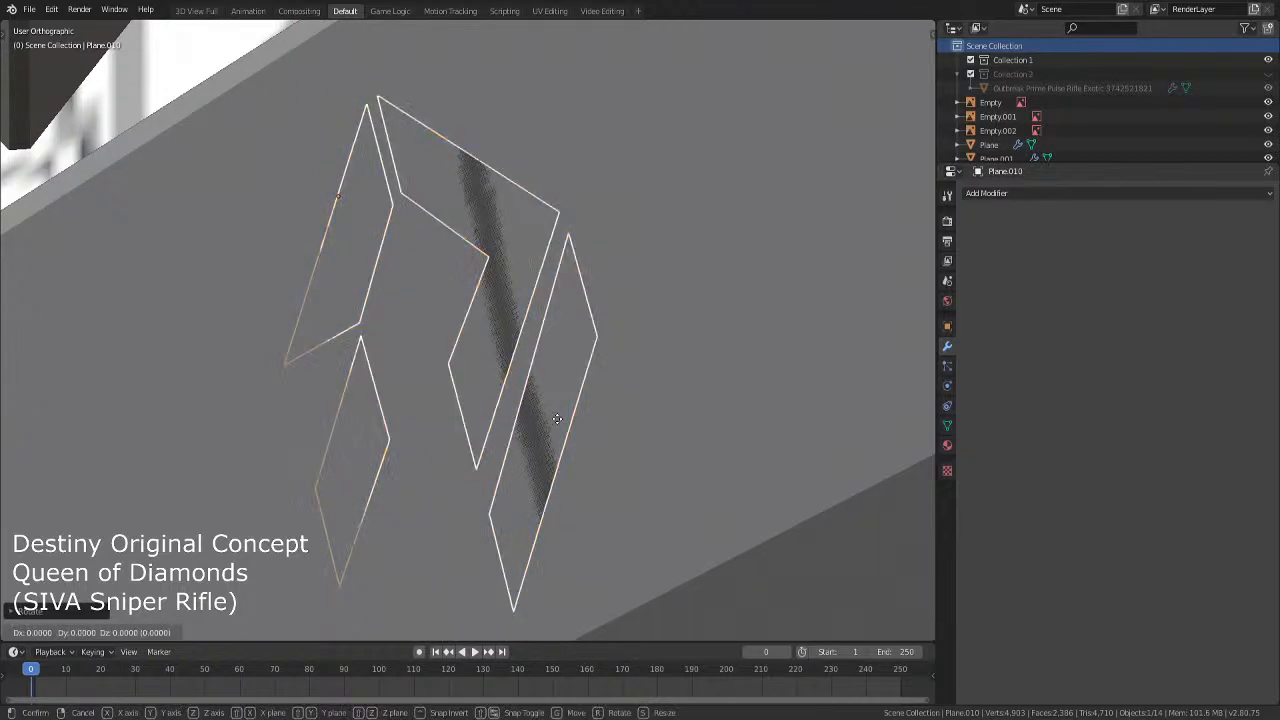
key("z")
key("z")
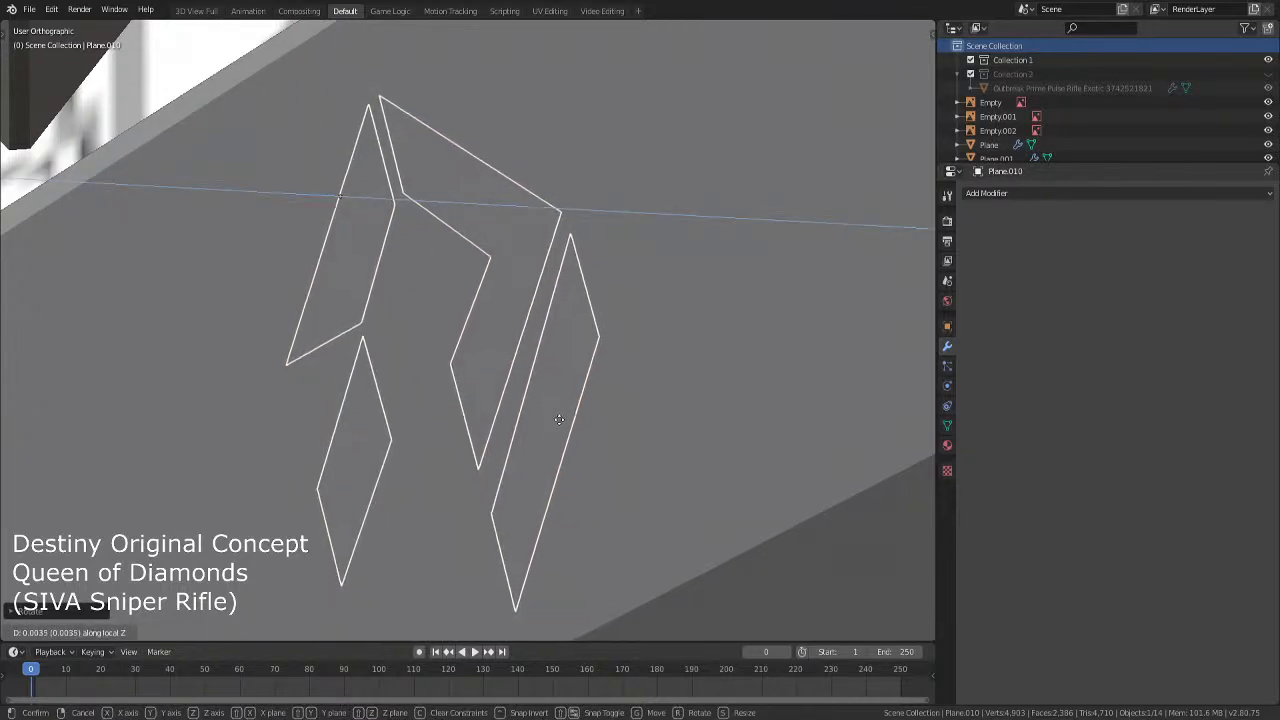
left_click(558, 425)
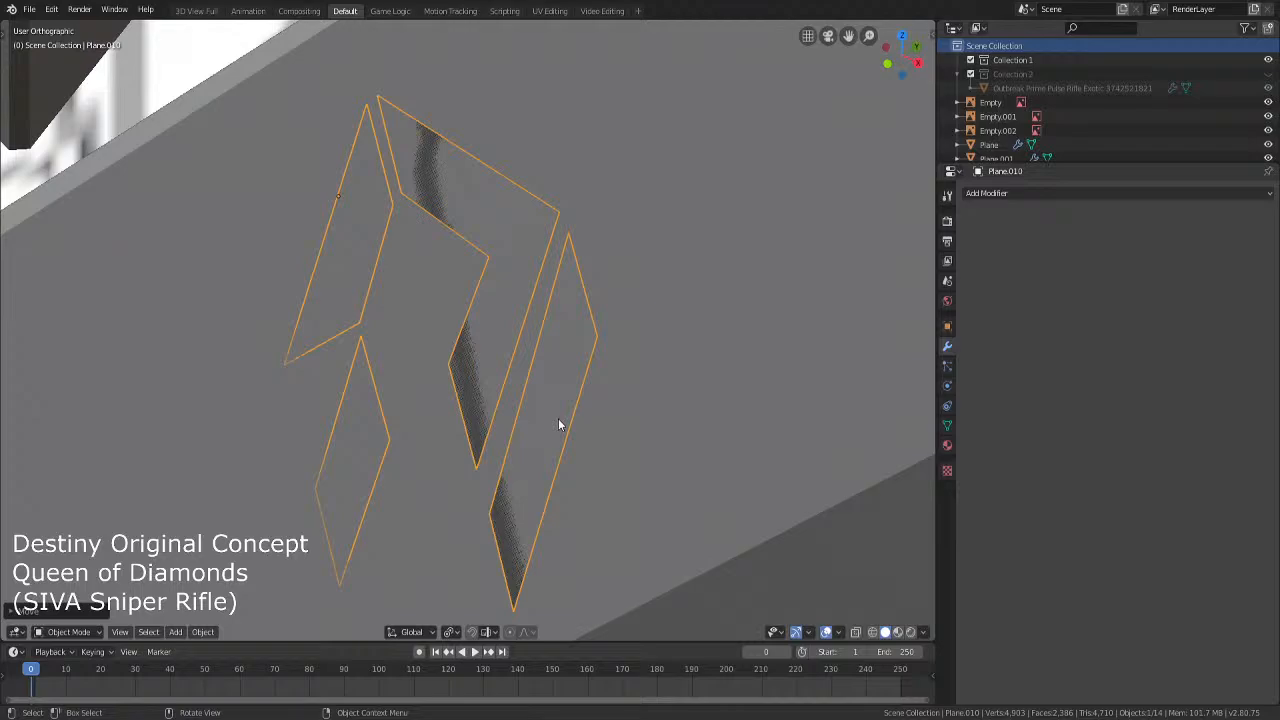
key("g")
key("z")
key("z")
left_click(560, 425)
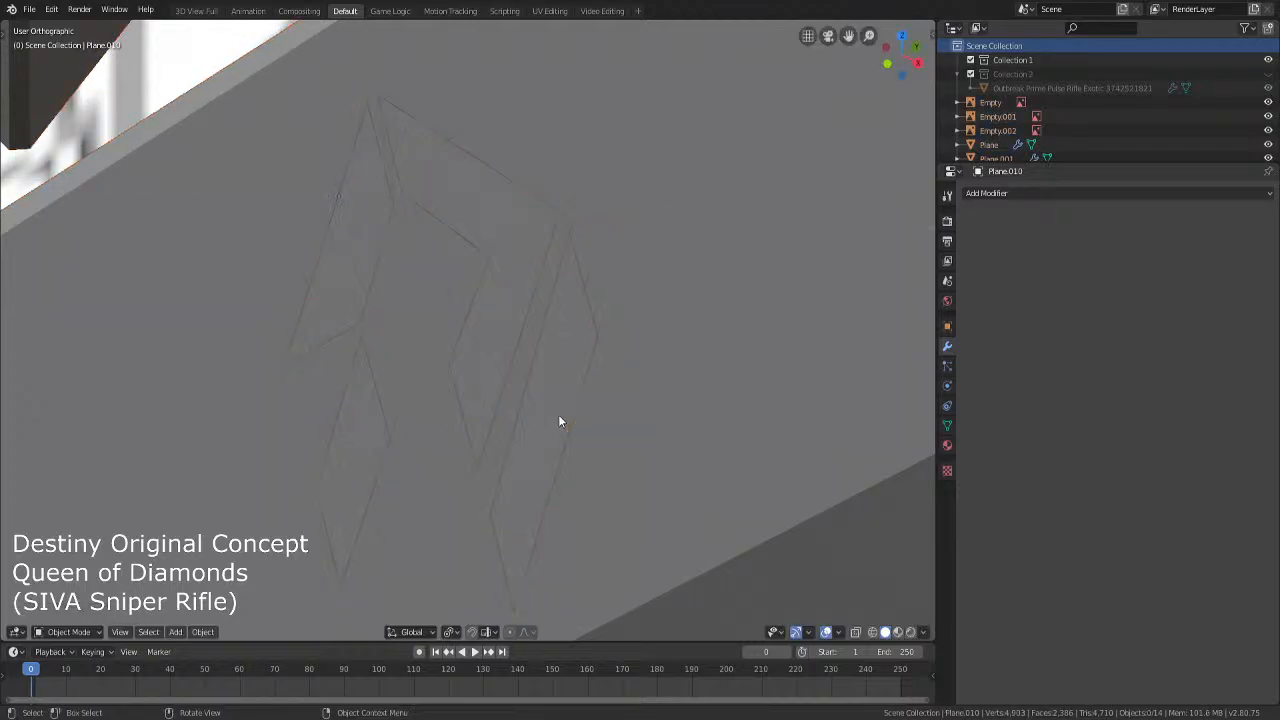
Examine the emblem's fit on the side armour panel from several angles, both close up and across the whole rifle
middle_click_drag(560, 424, 478, 318)
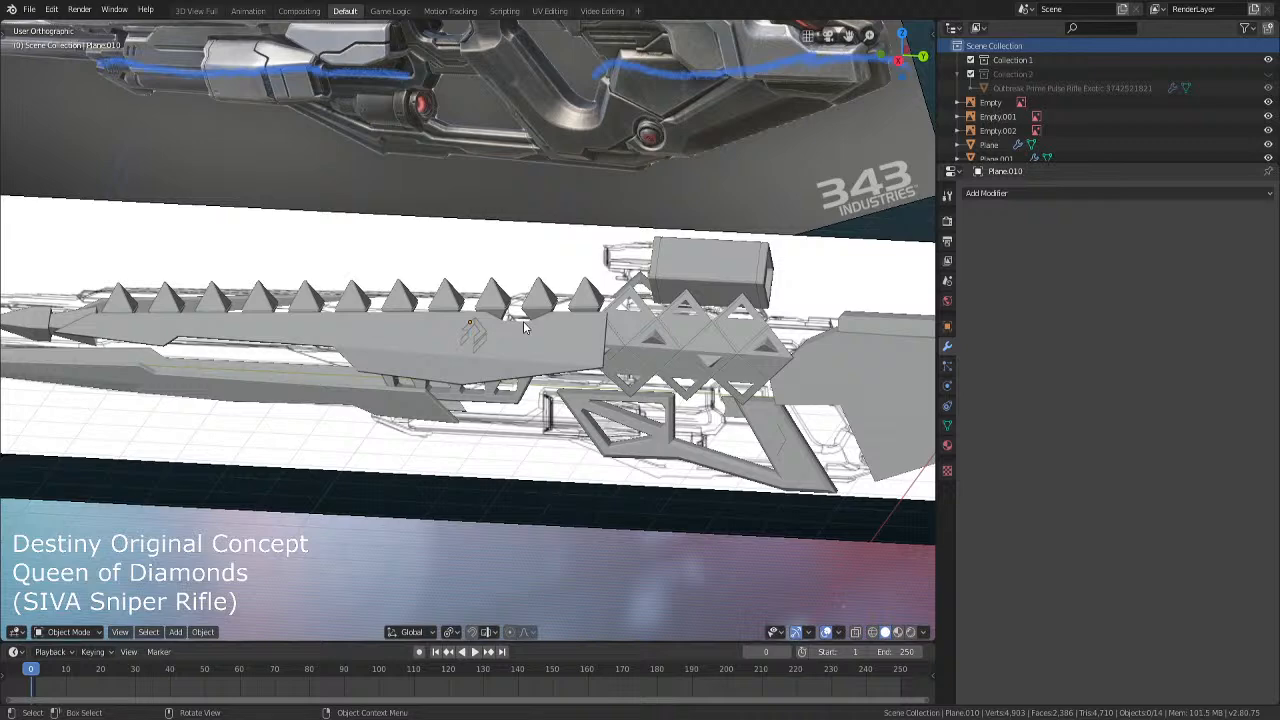
middle_click_drag(524, 321, 440, 374)
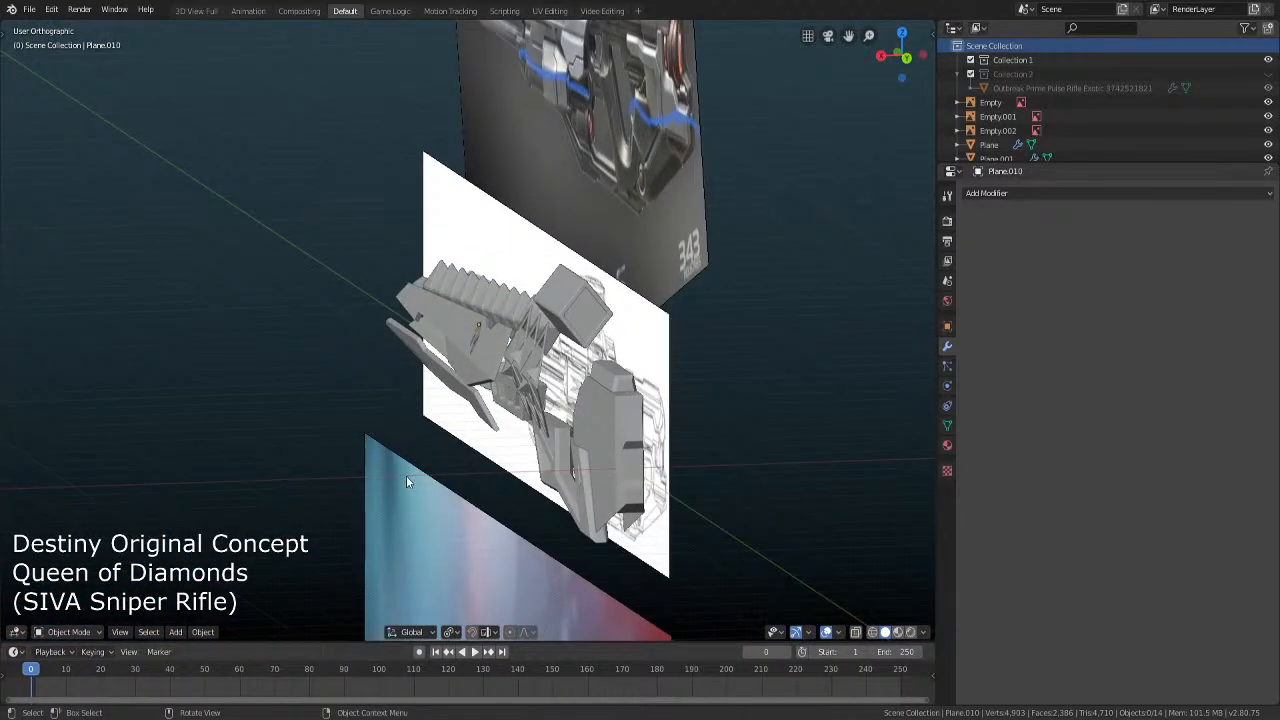
middle_click_drag(406, 482, 501, 514)
scroll(402, 461, "up", 5)
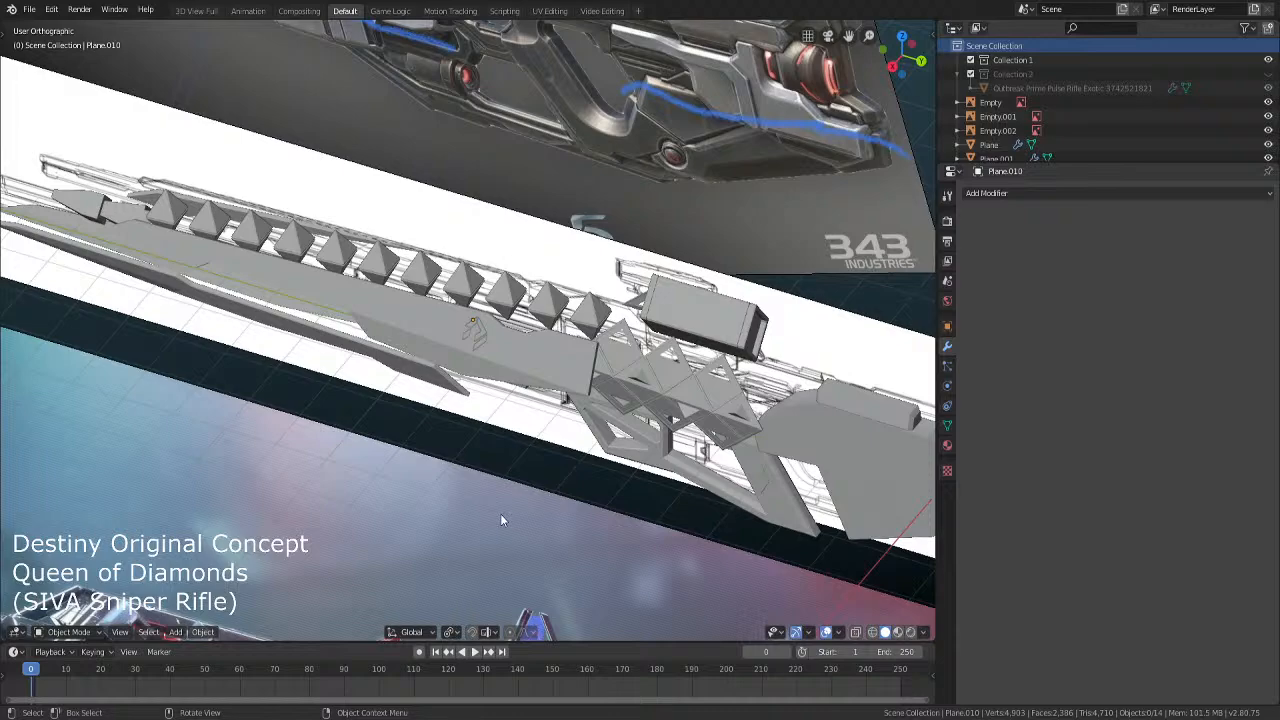
middle_click_drag(502, 519, 449, 477)
scroll(451, 477, "up", 3)
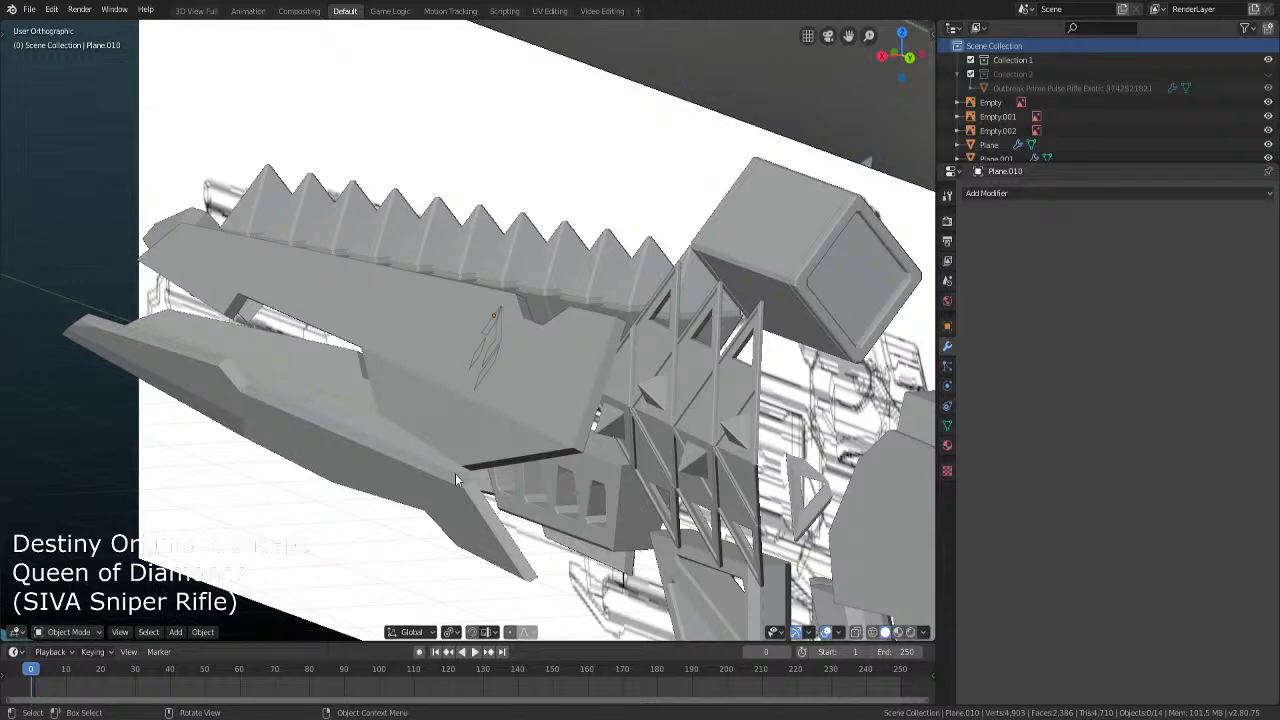
key("KP_Decimal")
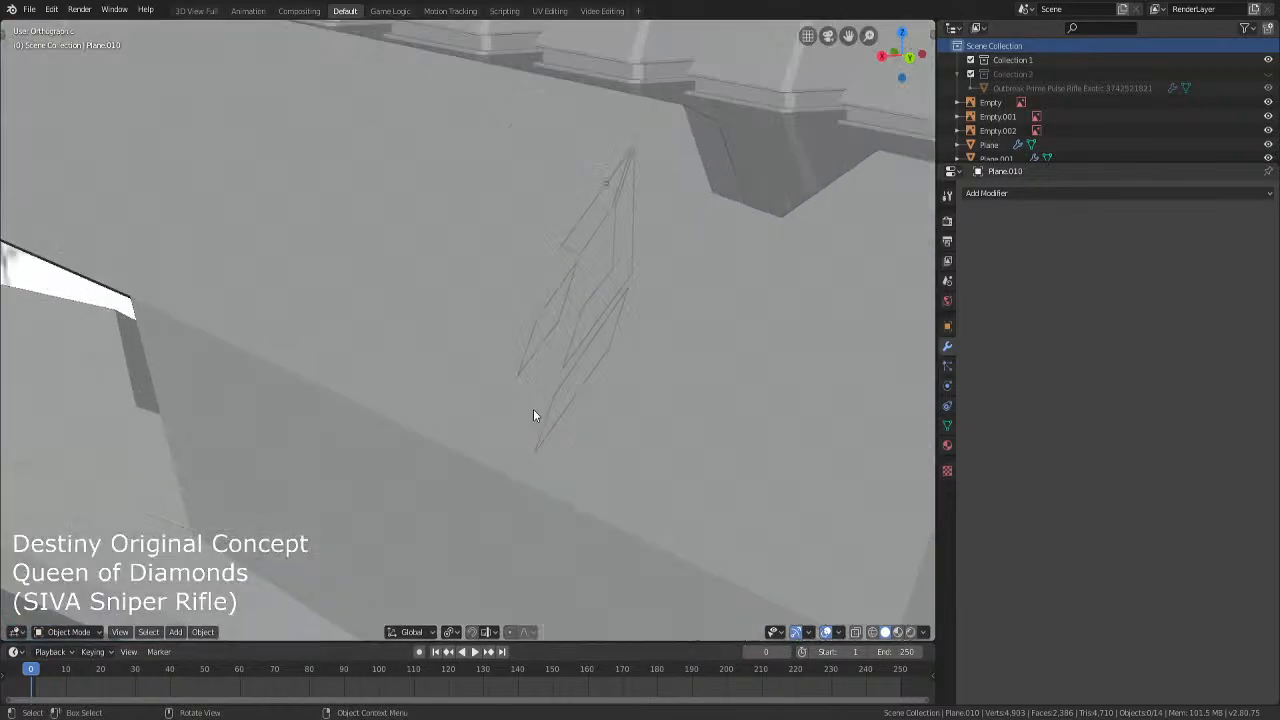
left_click(533, 409)
left_click(574, 342)
middle_click_drag(574, 342, 528, 316)
left_click(515, 311)
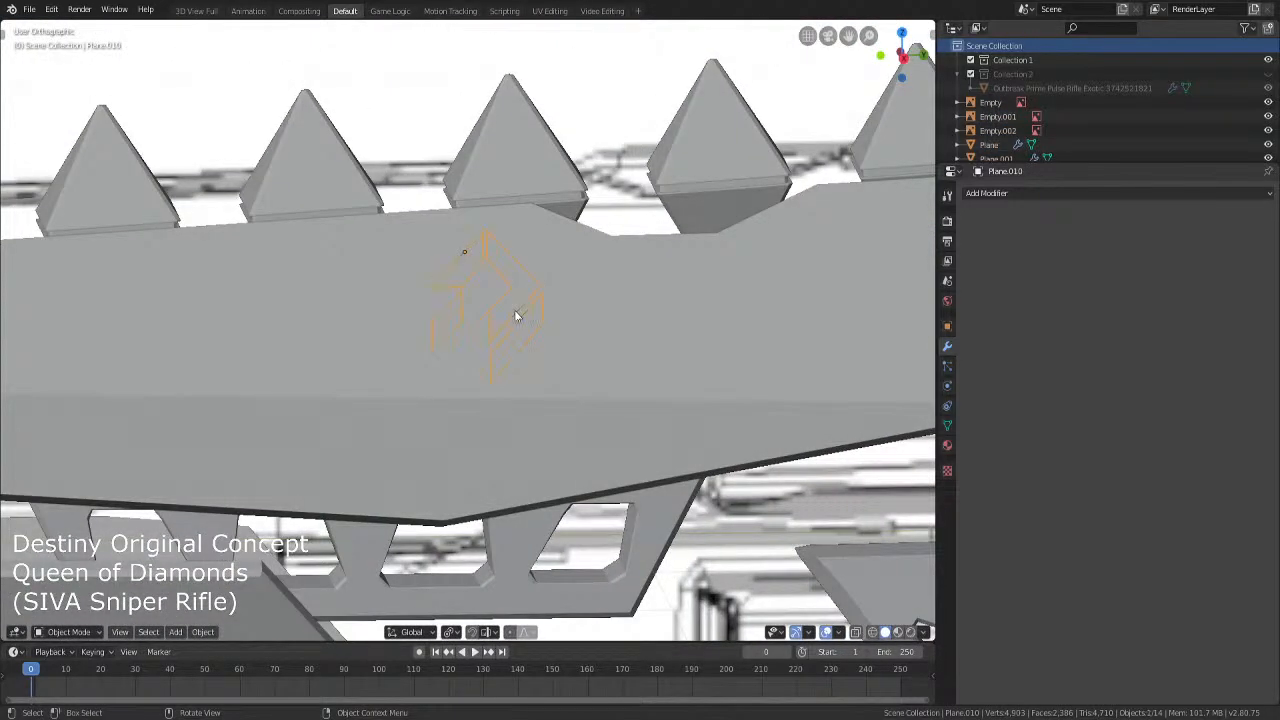
scroll(504, 314, "down", 8)
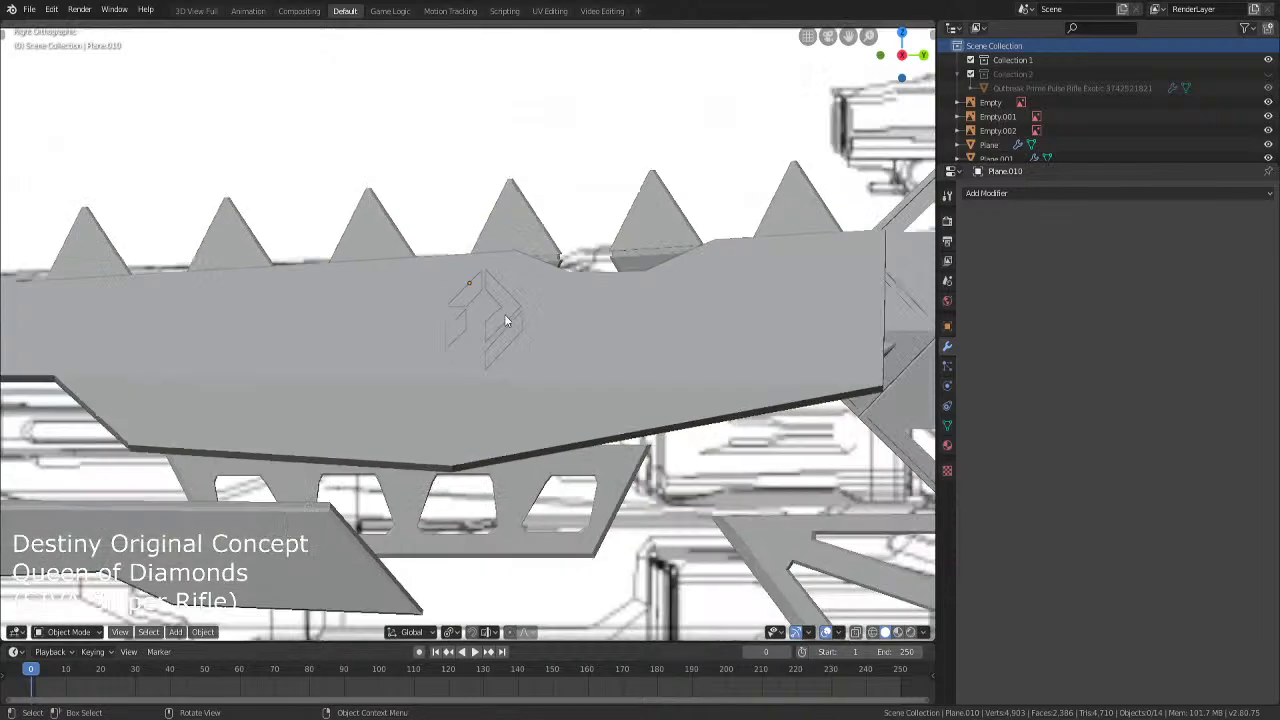
middle_click_drag(507, 330, 540, 393)
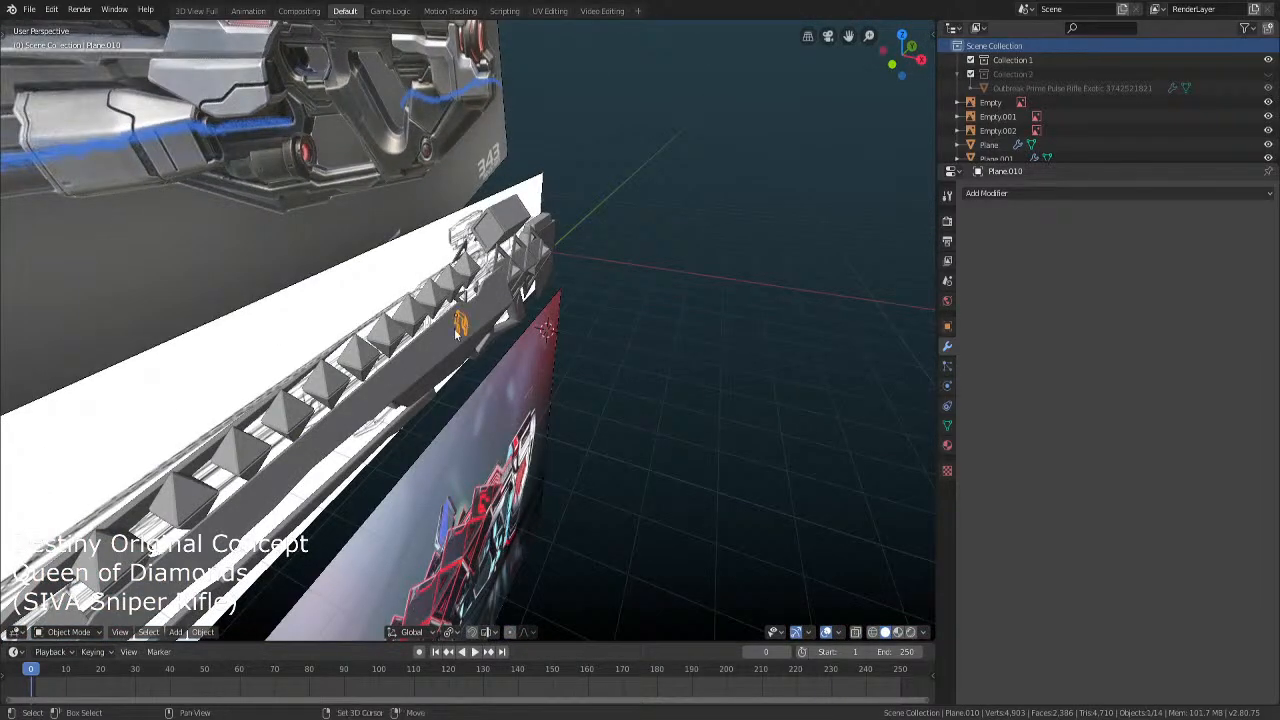
Try joining the emblem to the armour plates object, undo the join and reselect the emblem alone
left_click(444, 335)
mouse_move(444, 335)
middle_mouse_down()
mouse_move(484, 332)
mouse_move(325, 370)
mouse_move(518, 368)
mouse_move(730, 449)
middle_mouse_up()
key("shift+z")
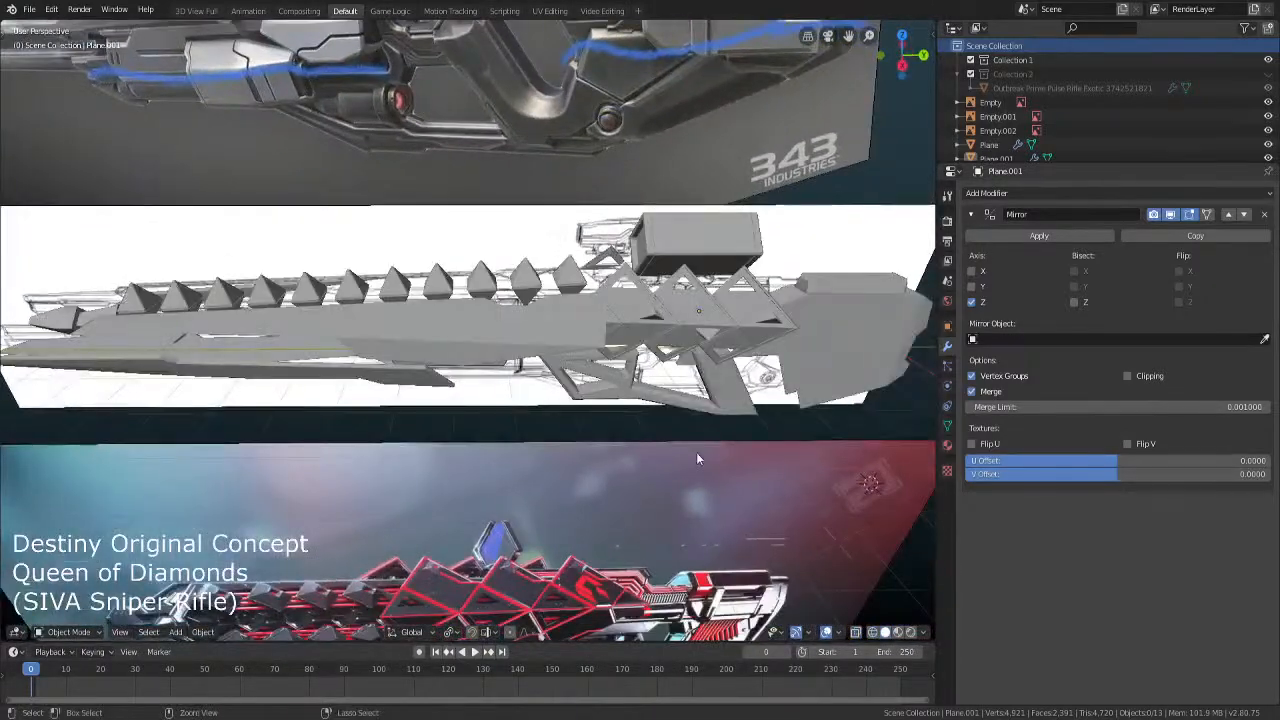
key("a")
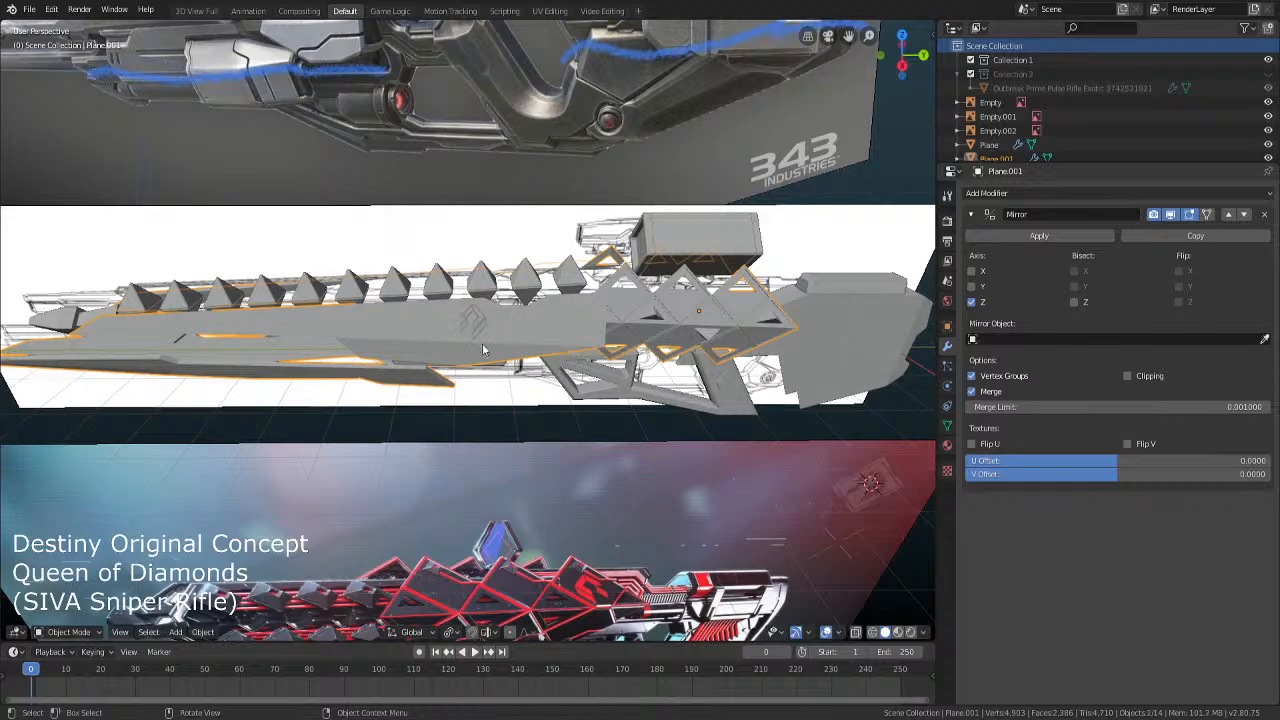
left_click(476, 333)
mouse_move(476, 333)
middle_mouse_down()
mouse_move(508, 385)
mouse_move(592, 351)
mouse_move(626, 354)
mouse_move(480, 314)
mouse_move(470, 292)
mouse_move(482, 345)
middle_mouse_up()
scroll(560, 380, "down", 5)
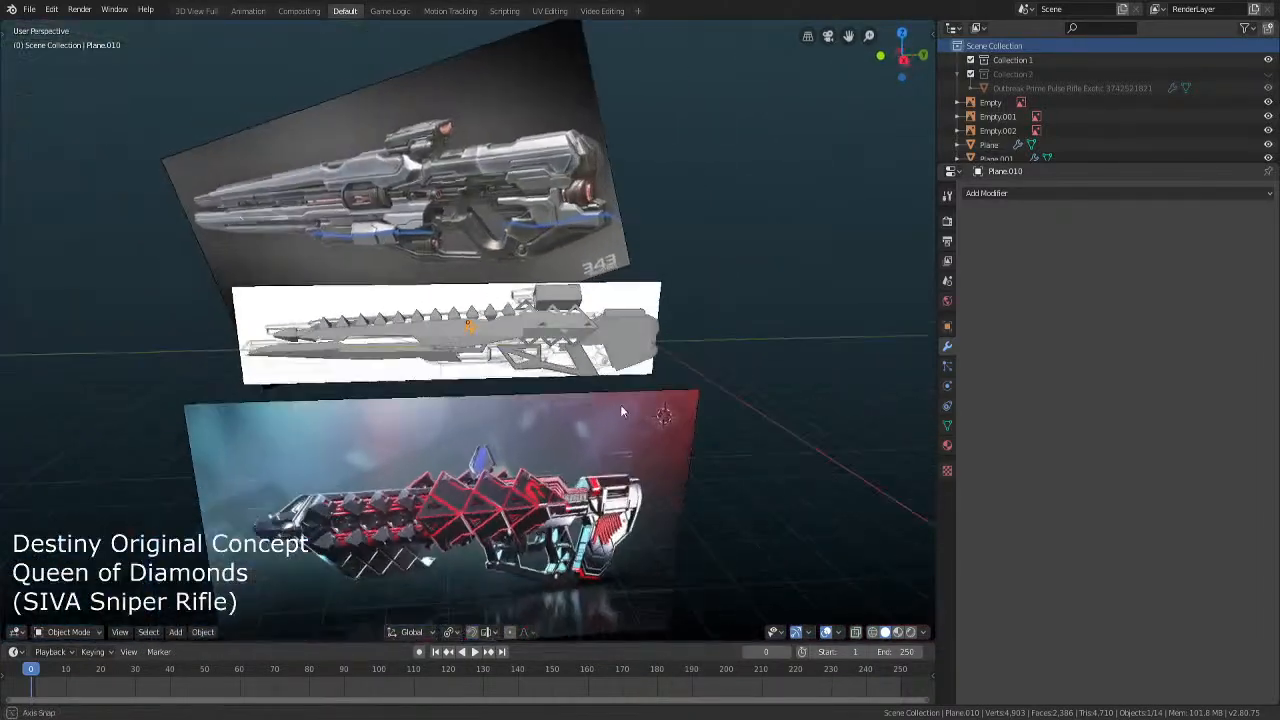
Examine the whole rifle model against the reference images from several angles, including close up and end-on
middle_click_drag(620, 404, 667, 424)
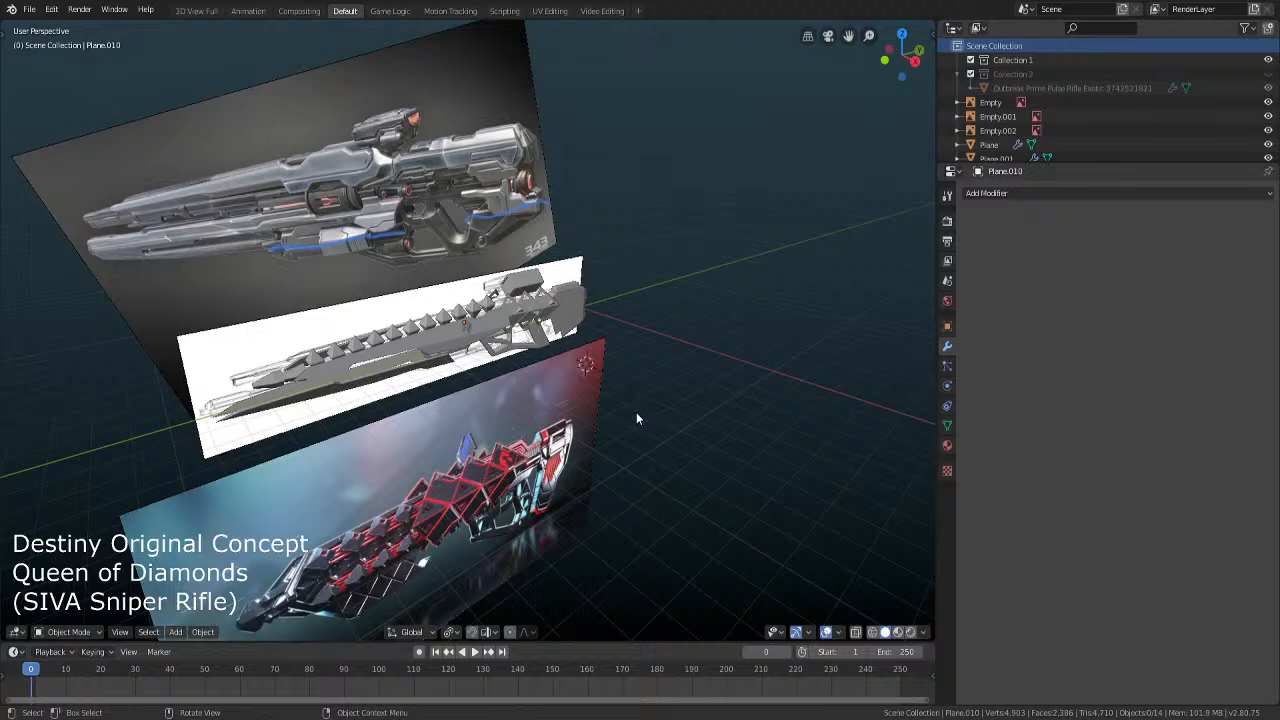
scroll(640, 420, "up", 2)
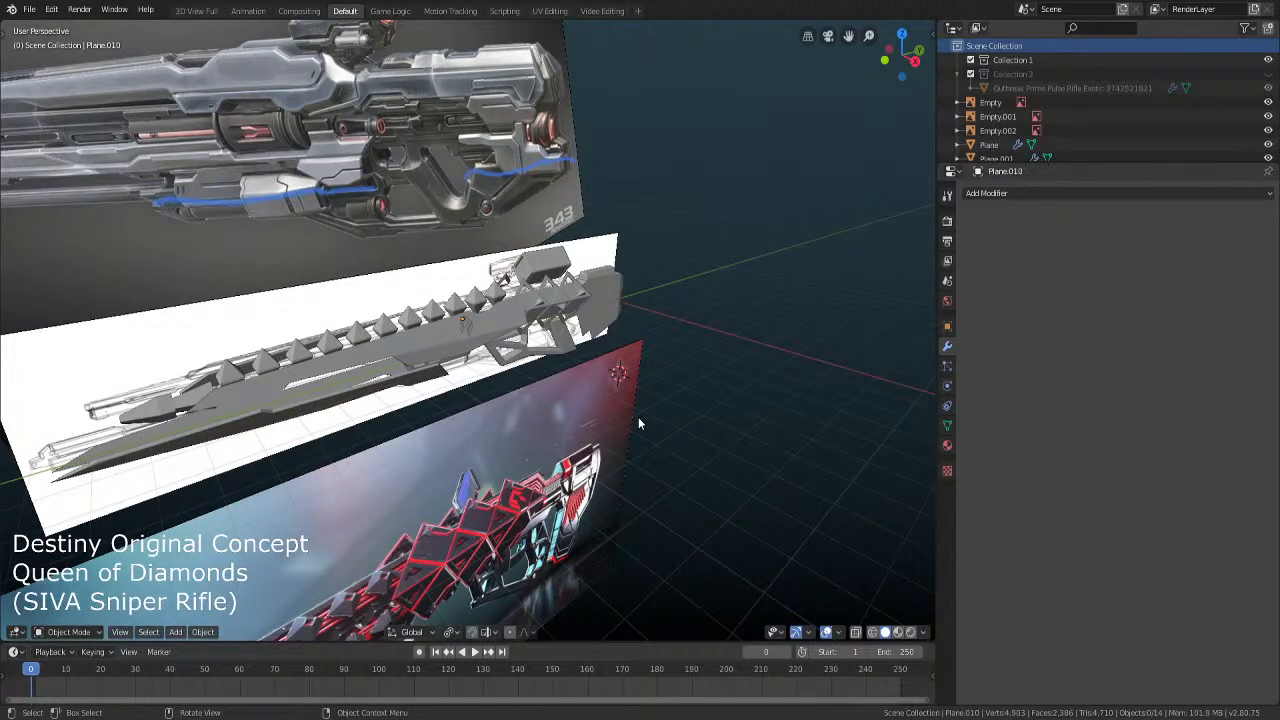
middle_click_drag(652, 414, 616, 401)
scroll(623, 437, "down", 4)
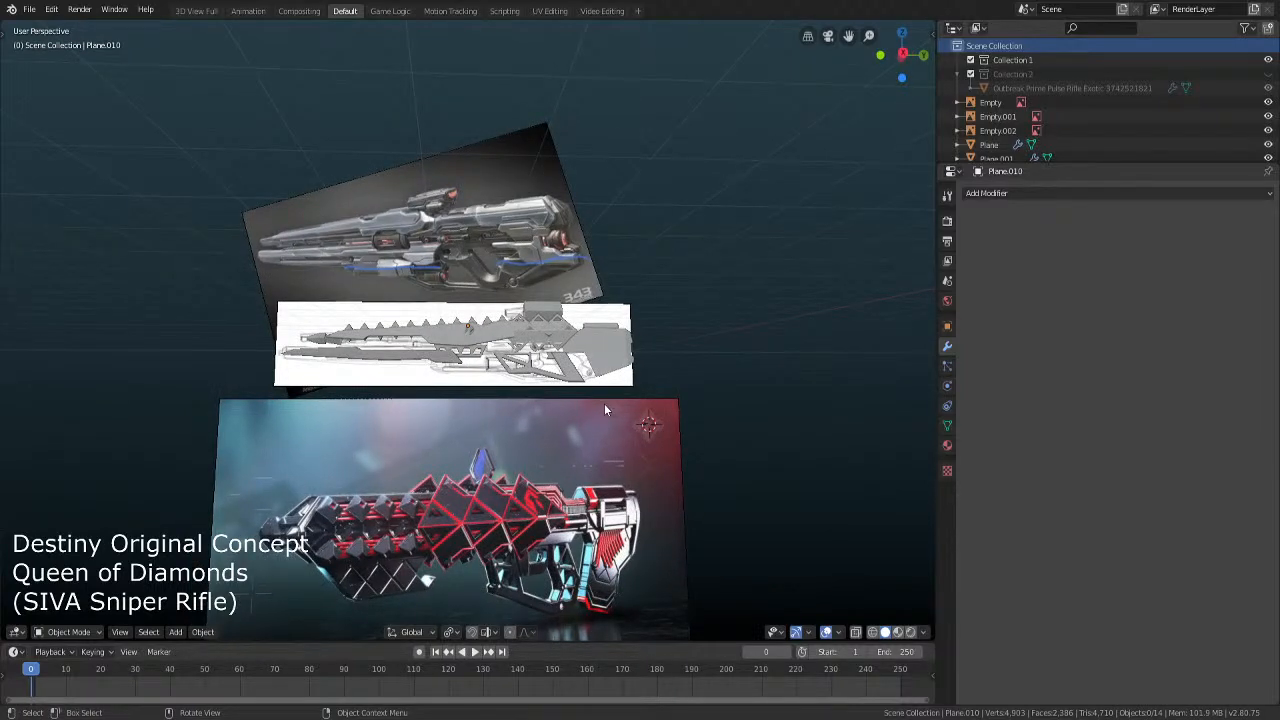
middle_click_drag(604, 410, 620, 444)
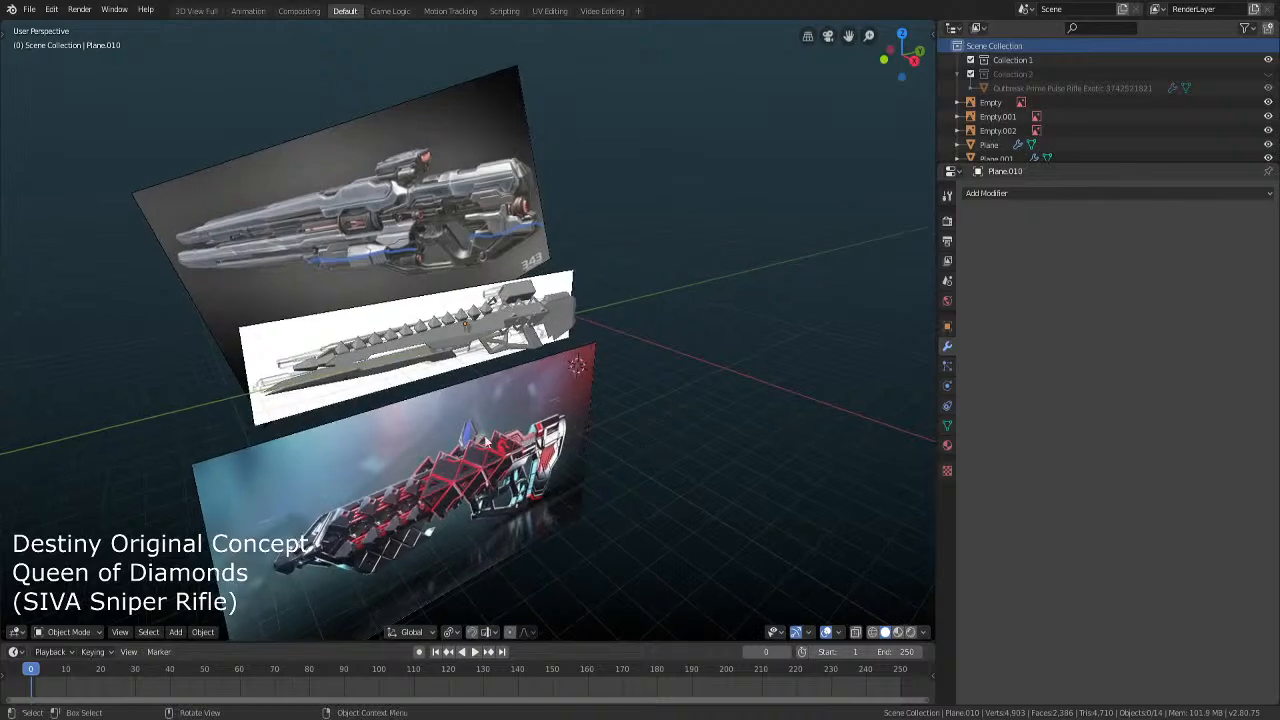
middle_click_drag(520, 420, 562, 479)
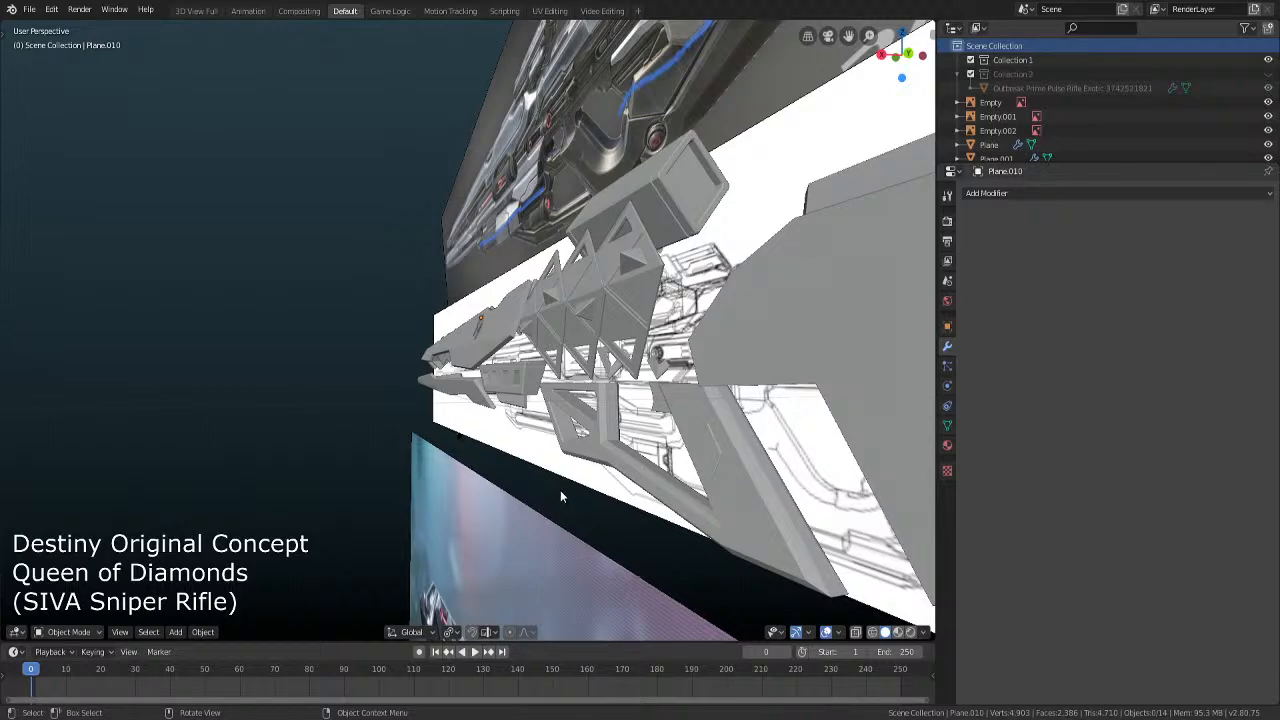
scroll(560, 490, "down", 5)
middle_click_drag(563, 444, 612, 517)
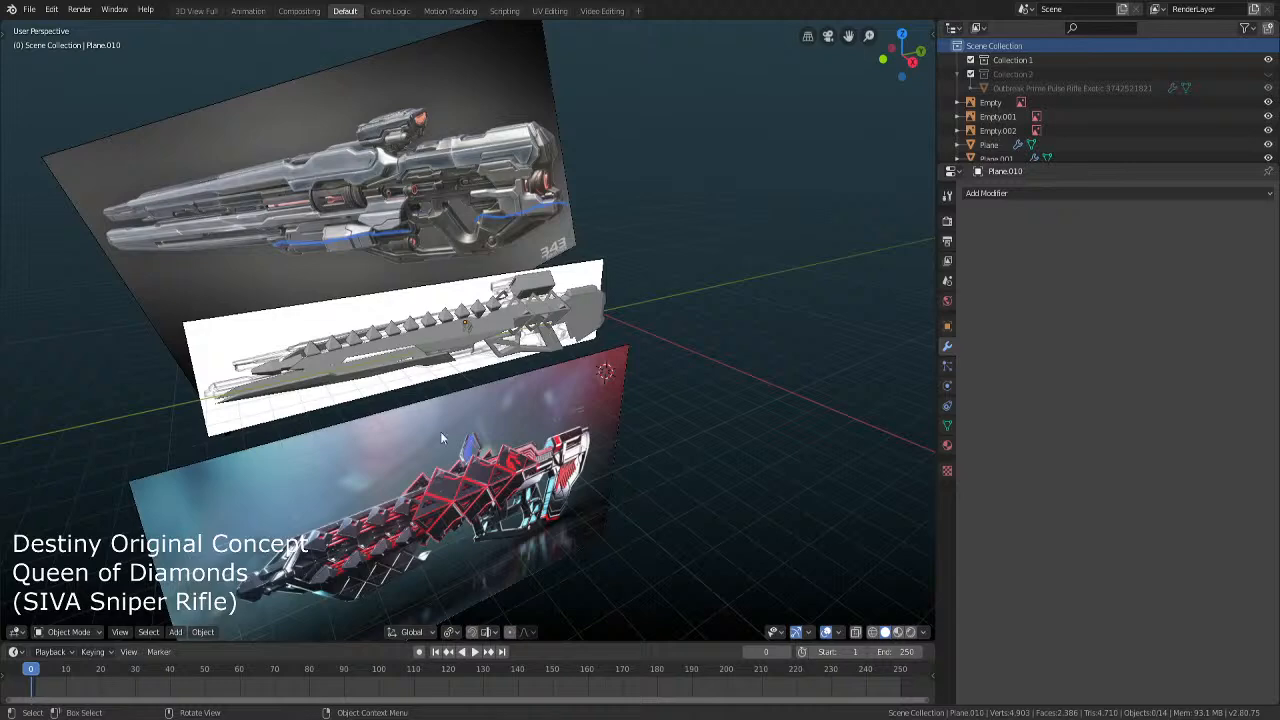
middle_click_drag(540, 480, 380, 486)
scroll(562, 488, "up", 2)
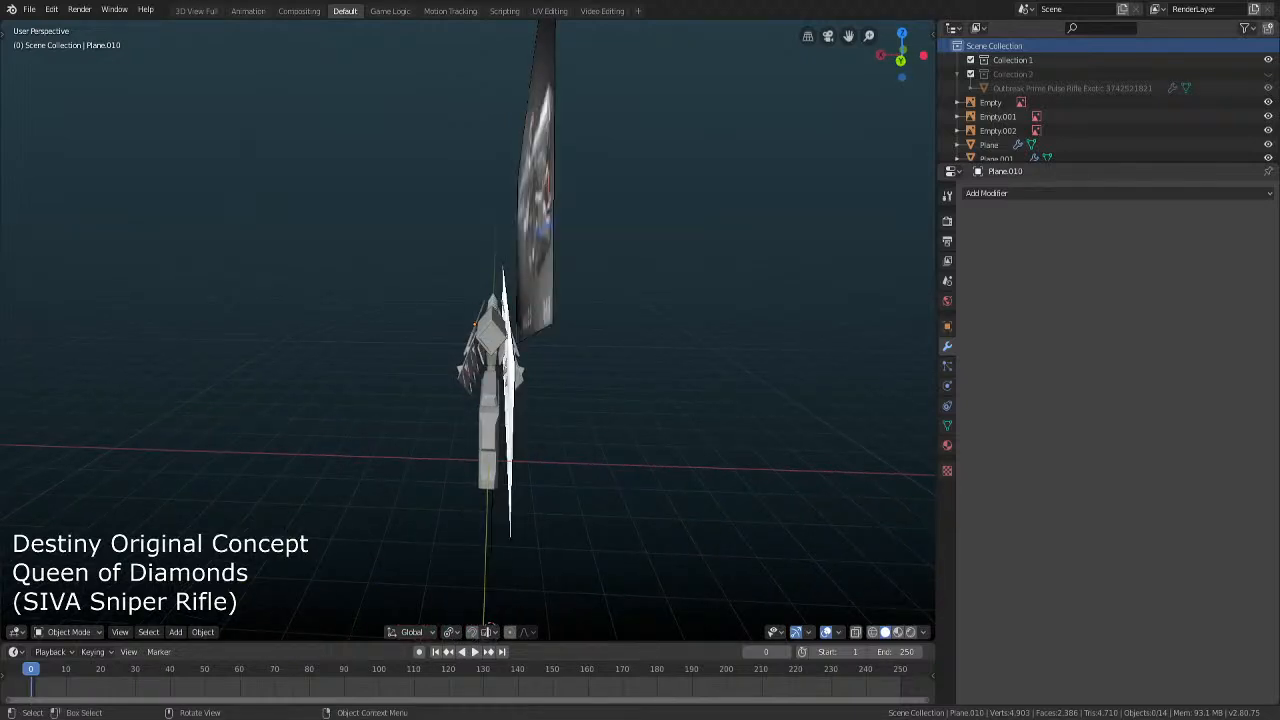
middle_click_drag(472, 466, 724, 442)
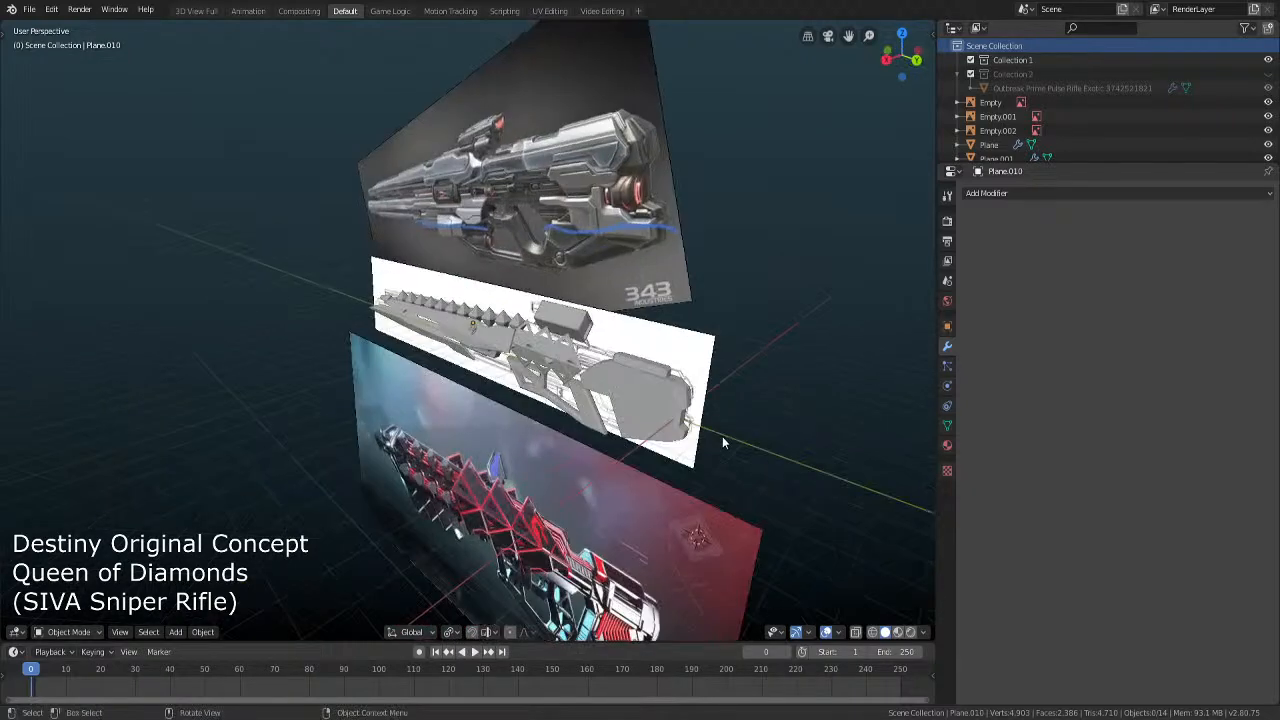
Compare the rifle's side profile with the line drawing and concept art in the right orthographic view
key("KP_3")
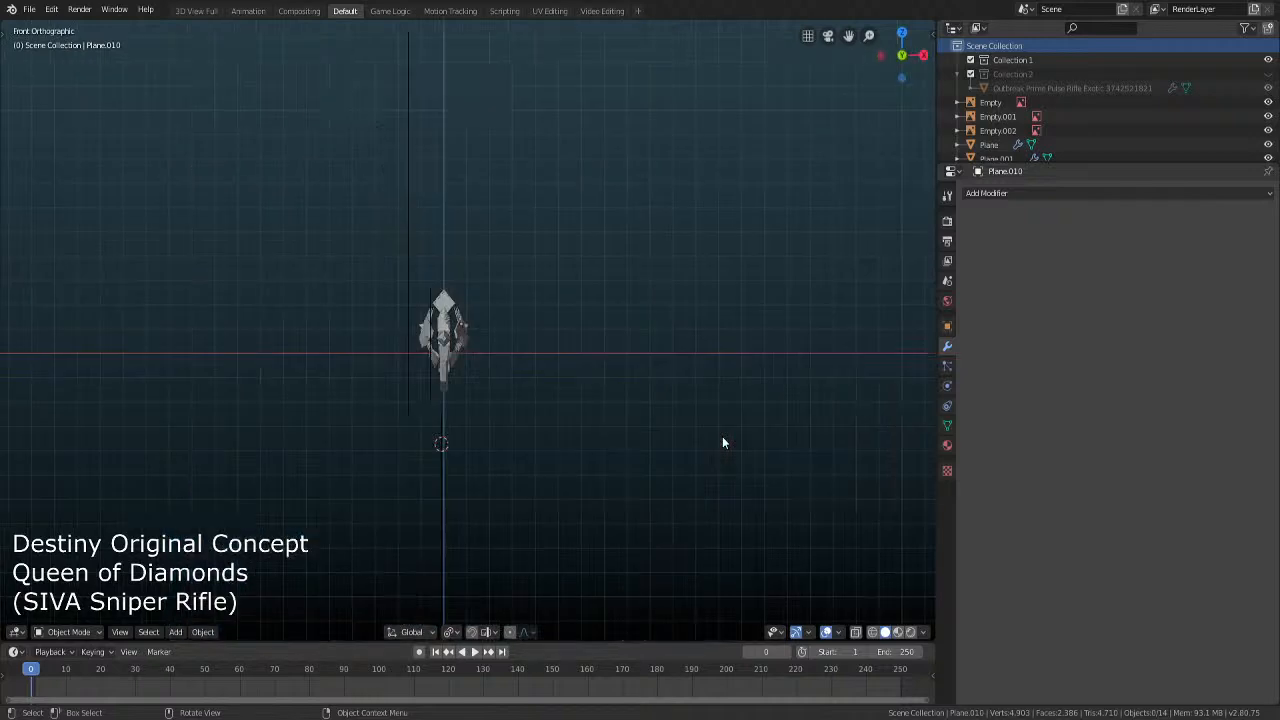
scroll(710, 400, "up", 4)
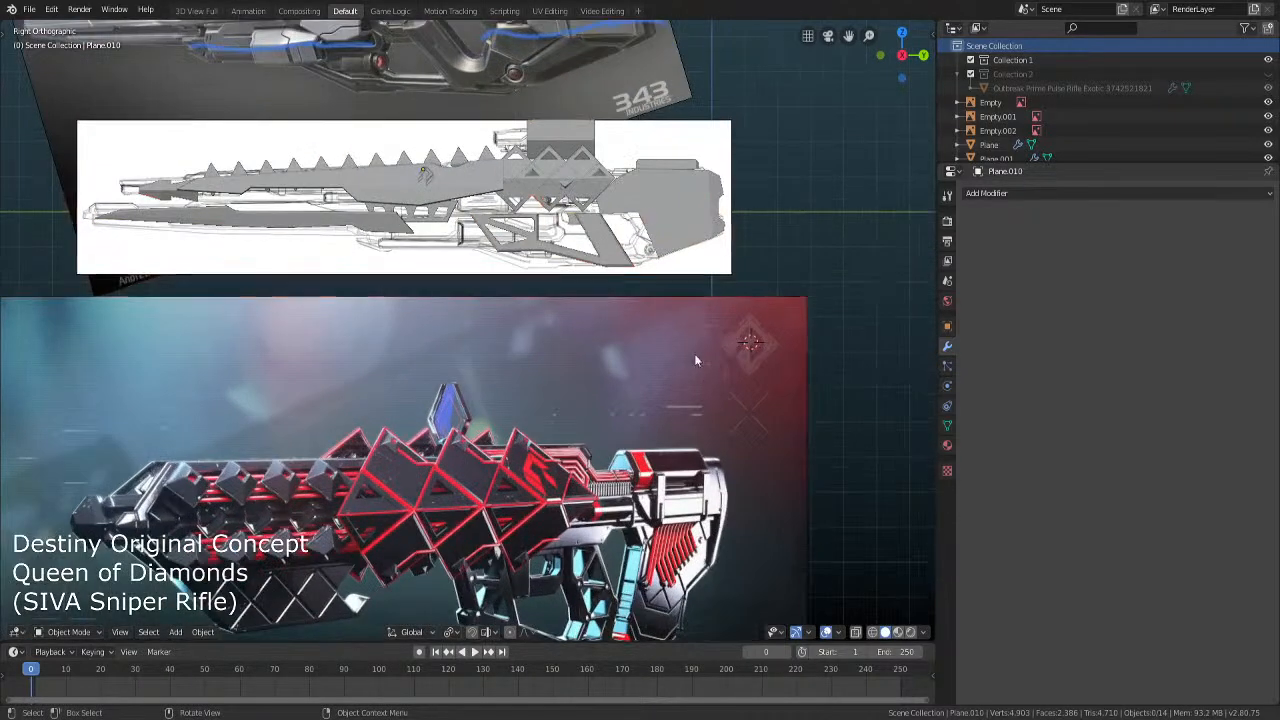
scroll(715, 470, "up", 2)
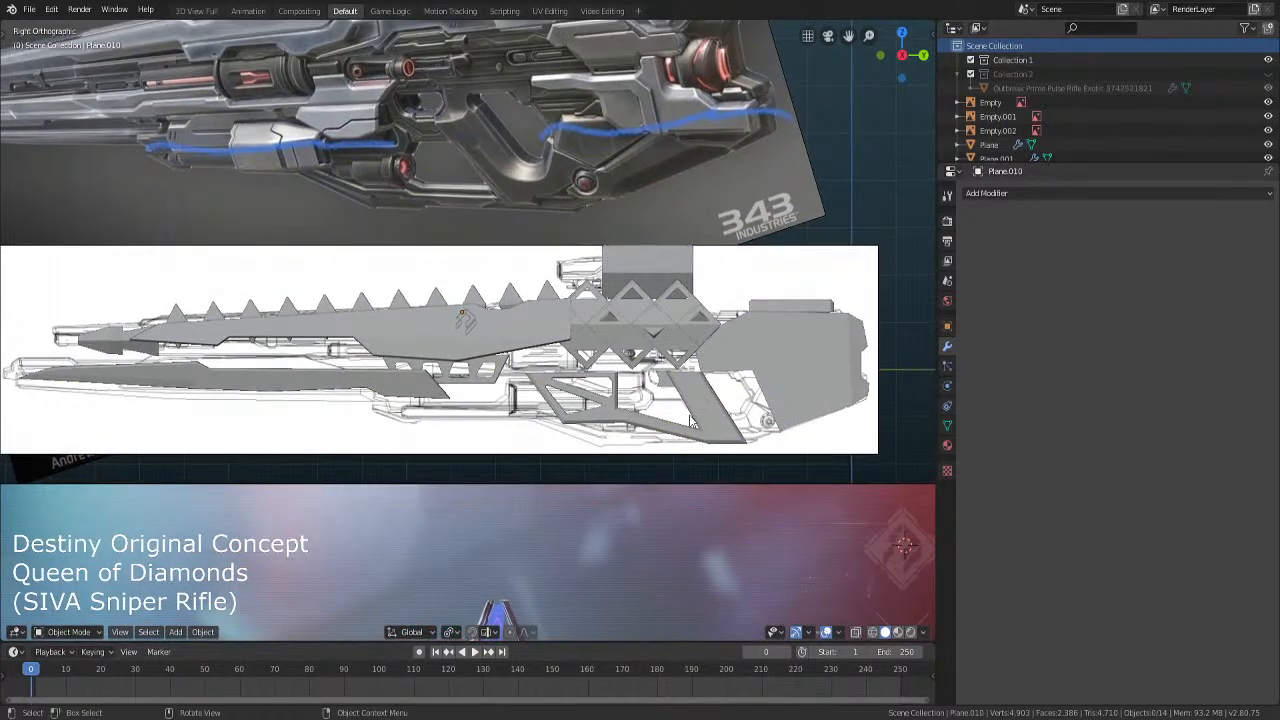
scroll(564, 520, "up", 1)
scroll(525, 518, "down", 2)
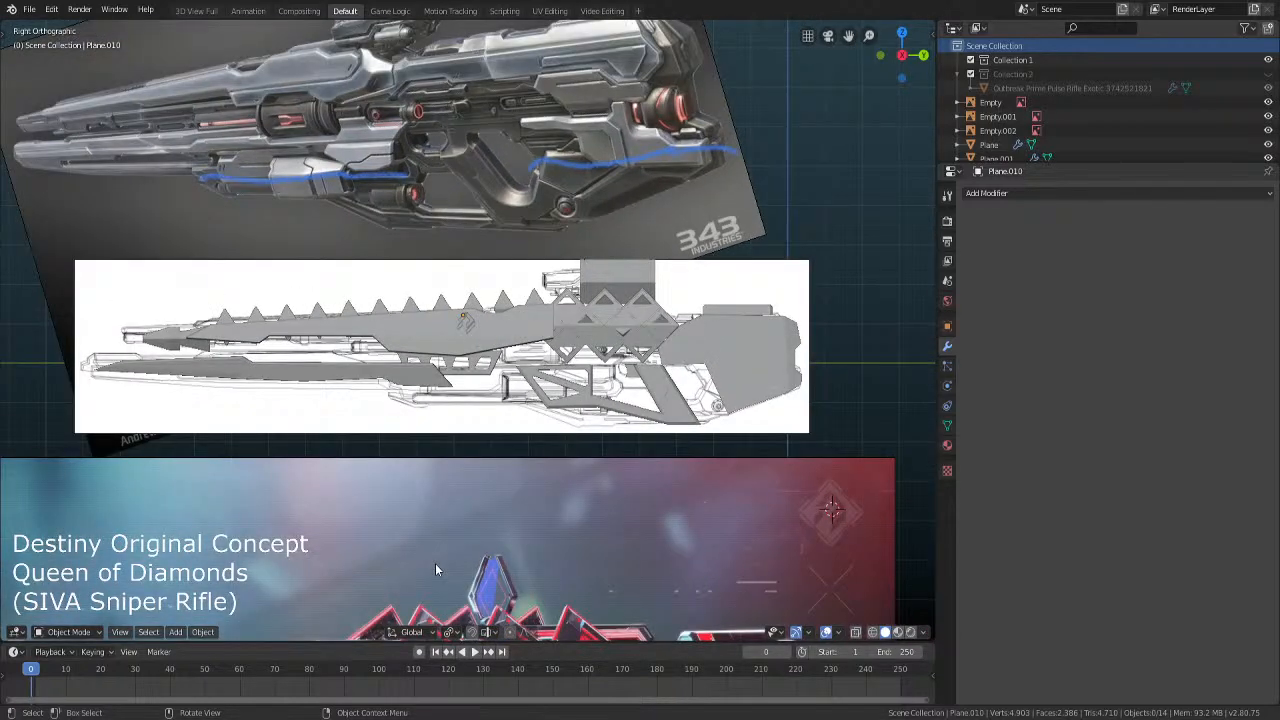